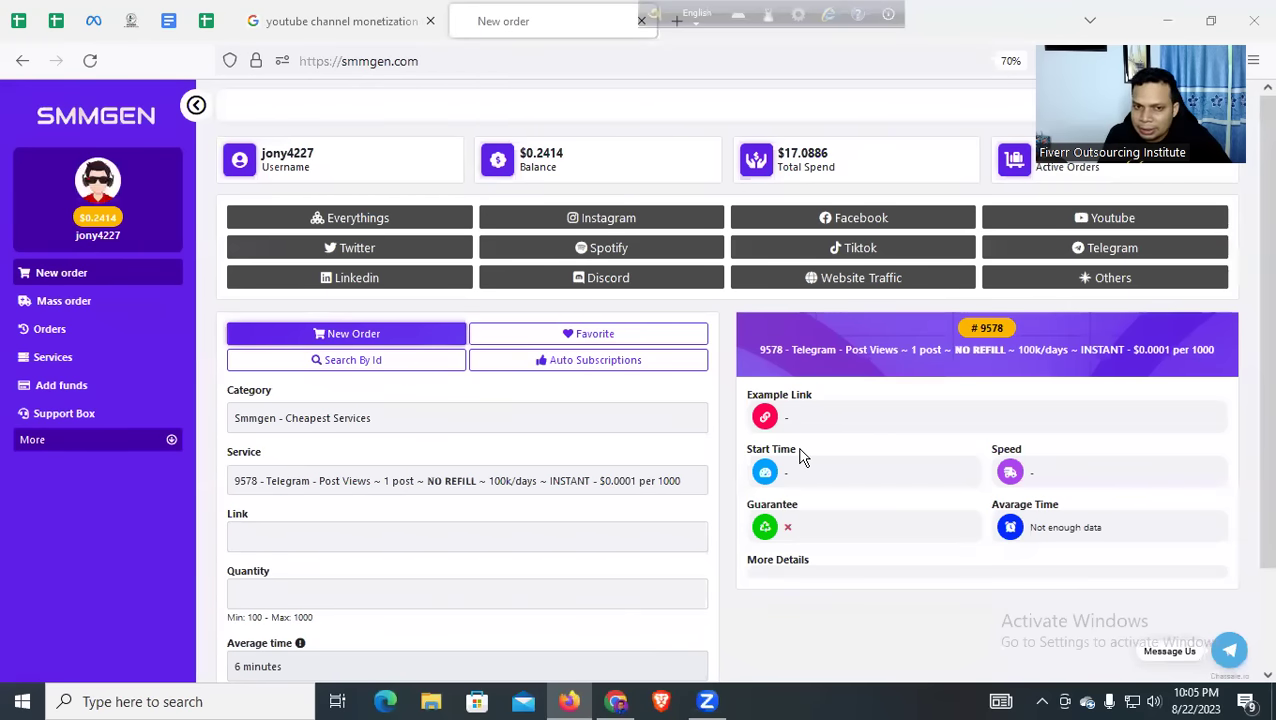
Choose the Instagram category and service 9444 Instagram Followers Non Drop with 365-day refill
left_click(617, 226)
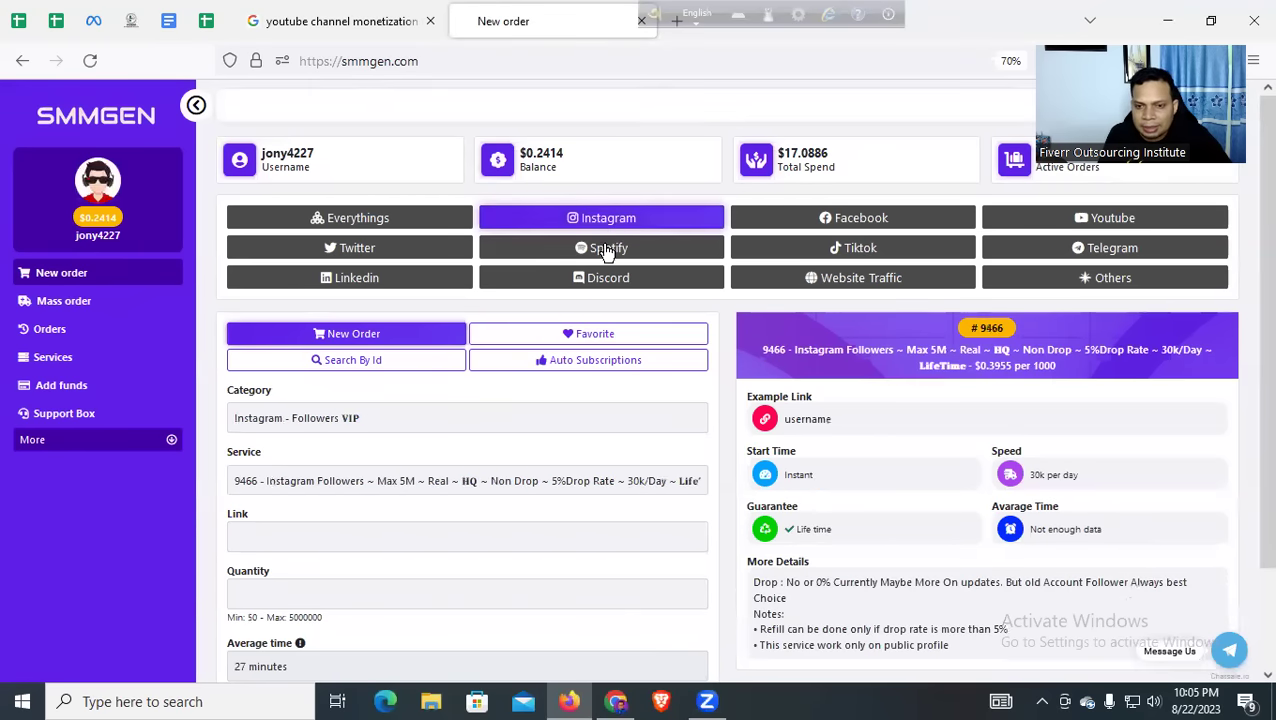
scroll(415, 402, "down", 2)
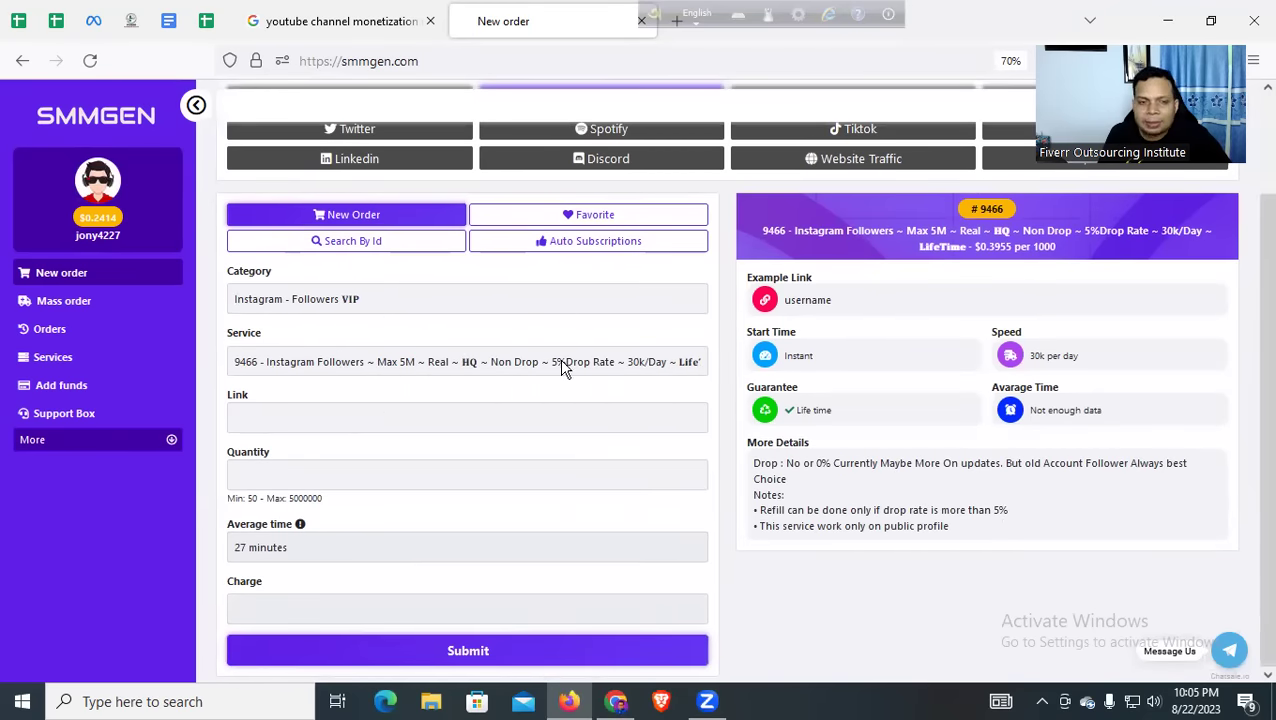
left_click(364, 368)
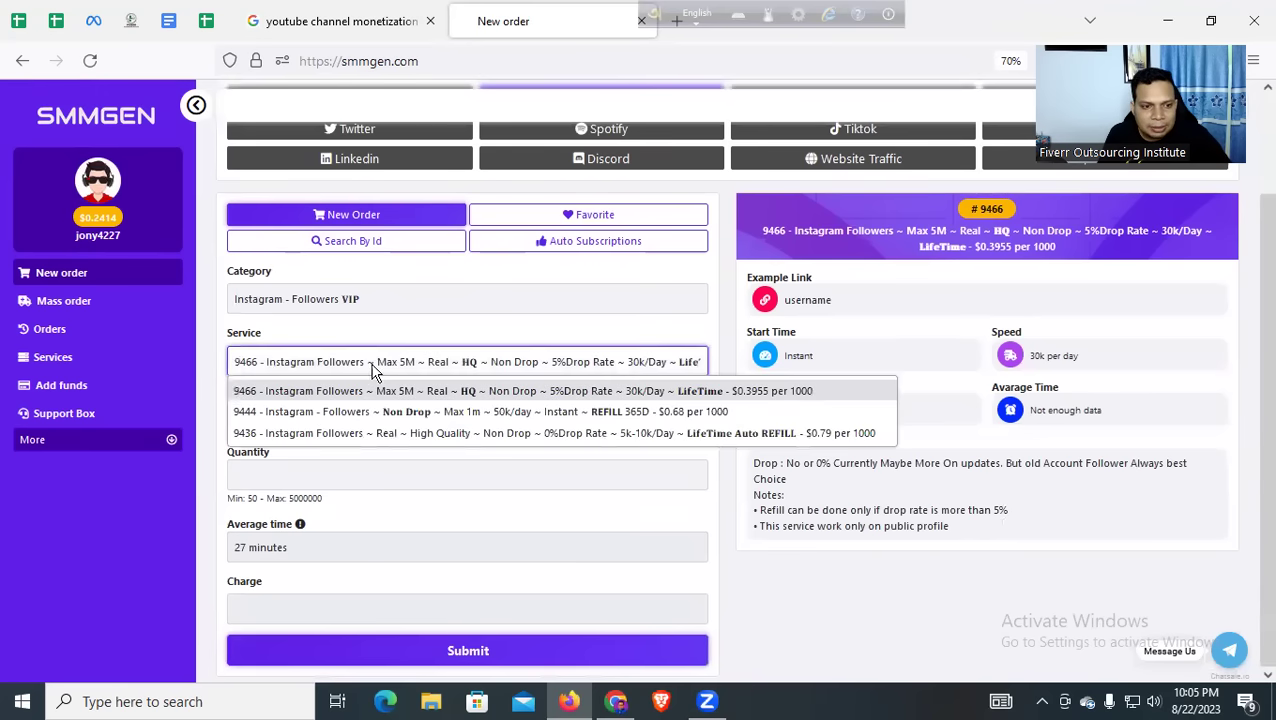
left_click(390, 372)
left_click(389, 371)
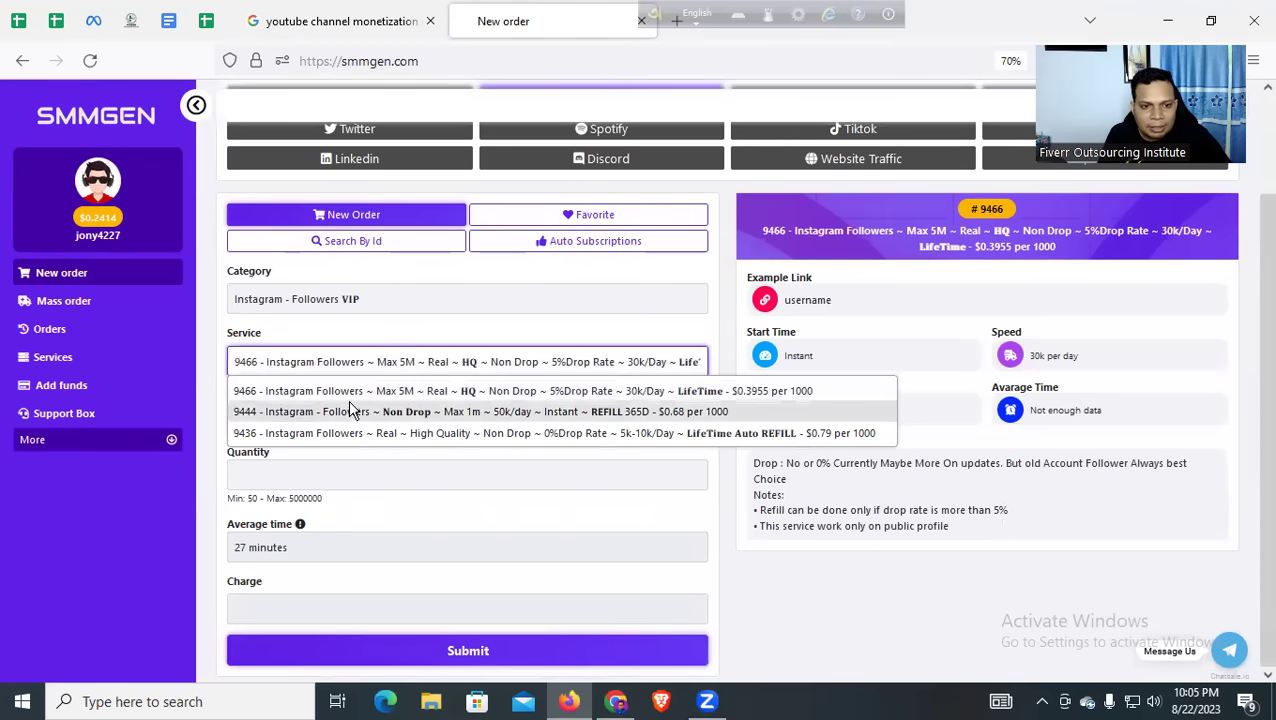
left_click(566, 414)
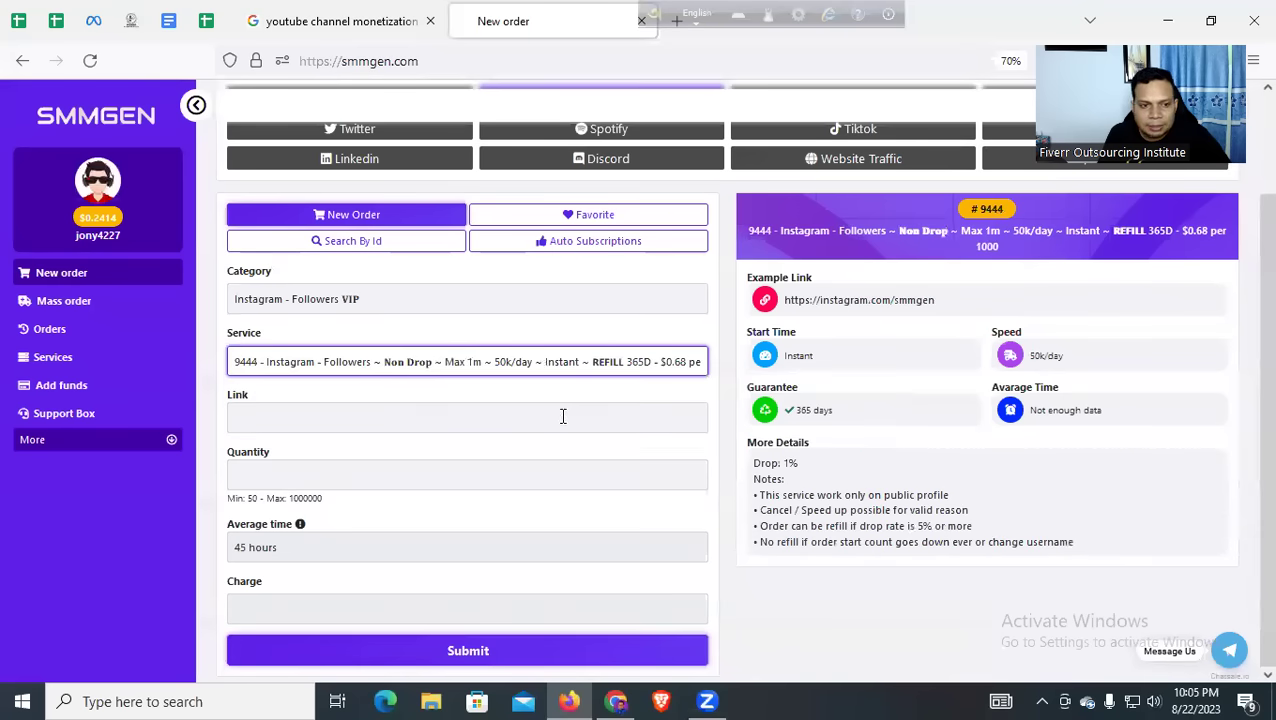
left_click(316, 476)
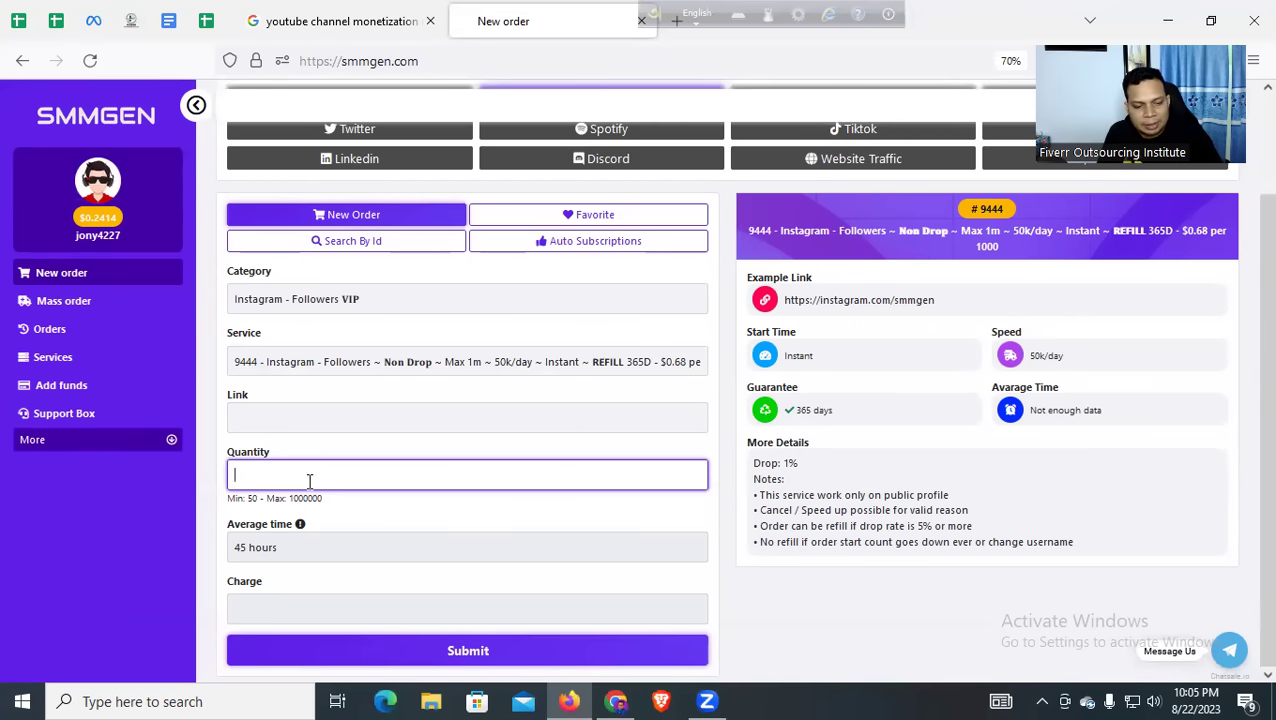
Enter quantity 5000 and check the $3.40 charge and 45-hour average time
type("5000")
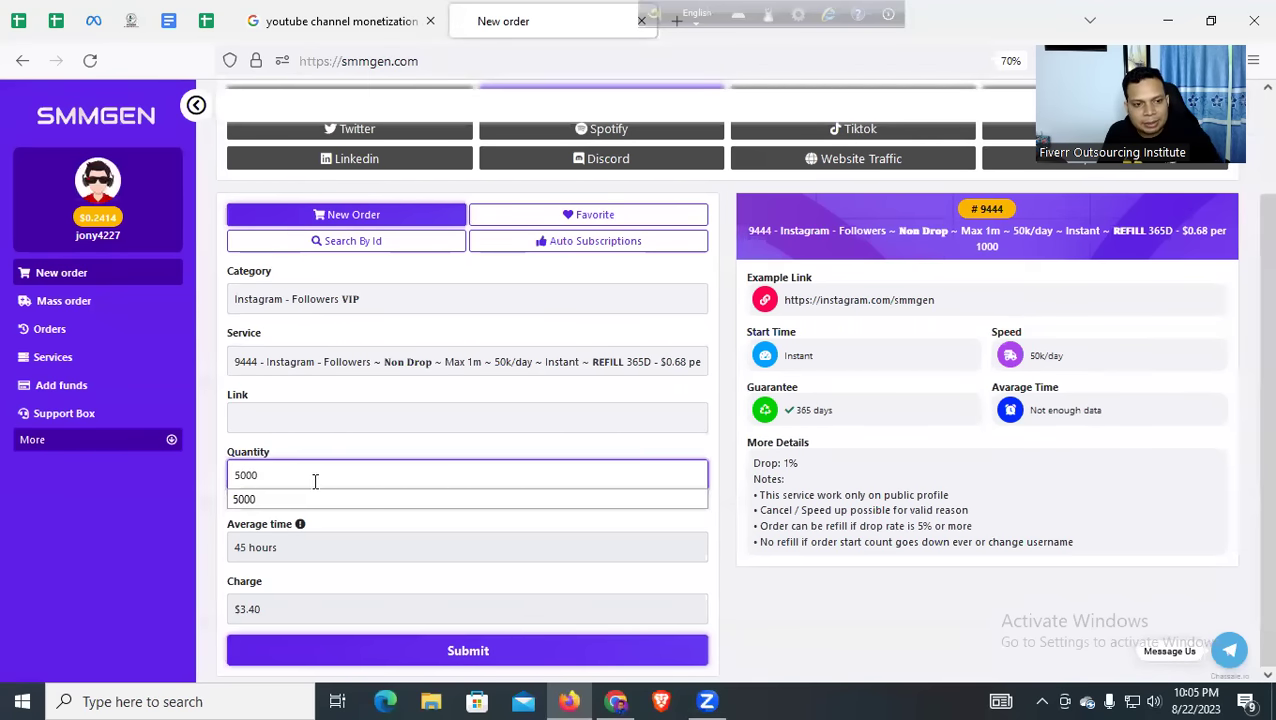
left_click(527, 558)
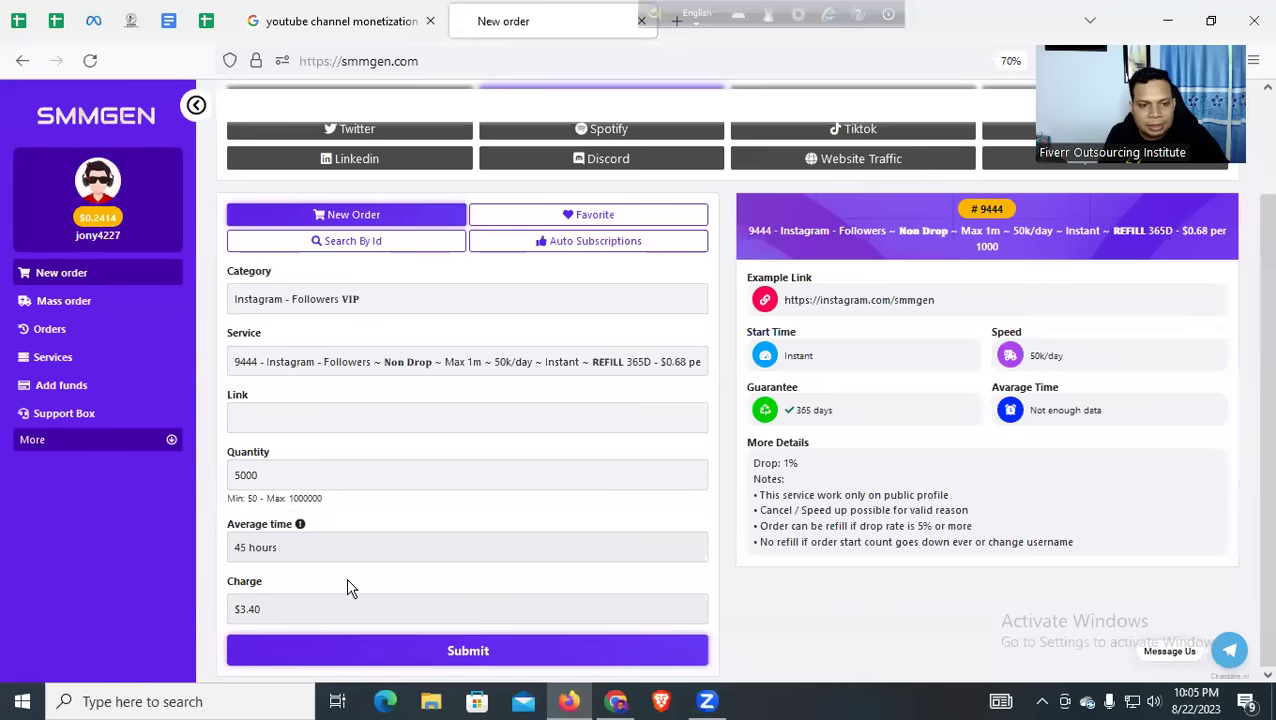
left_click(287, 612)
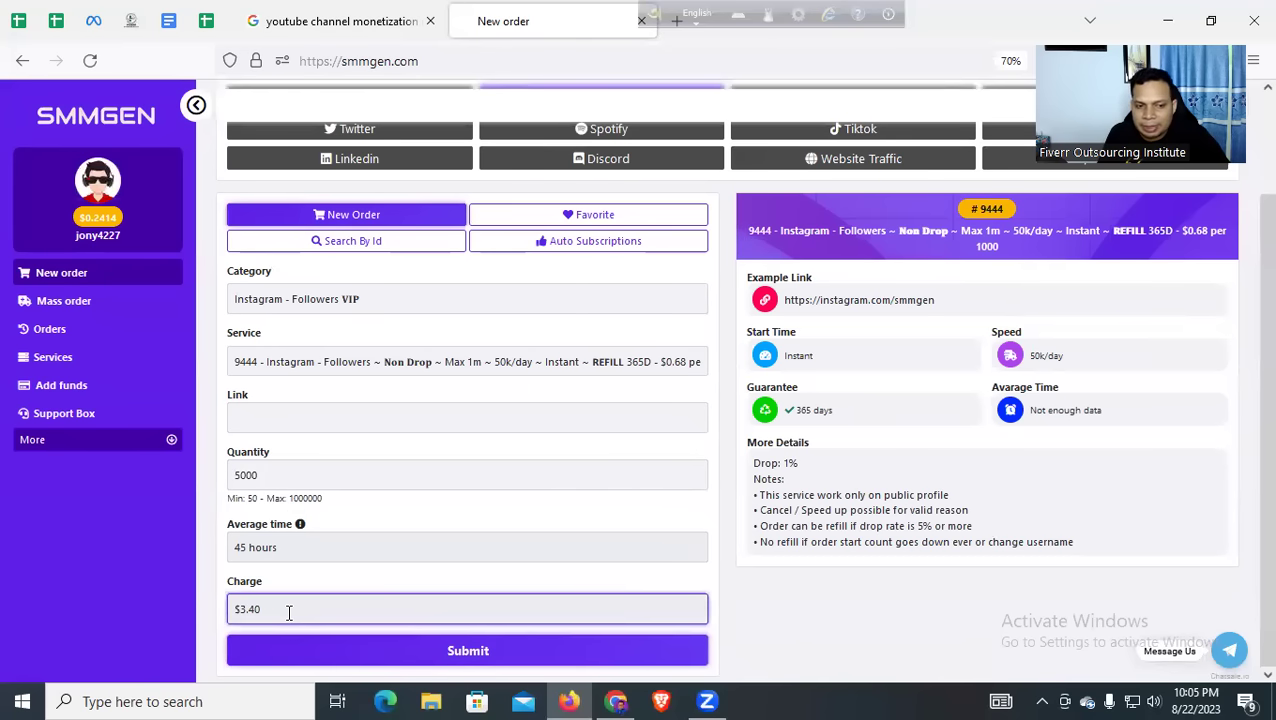
left_click_drag(262, 610, 229, 610)
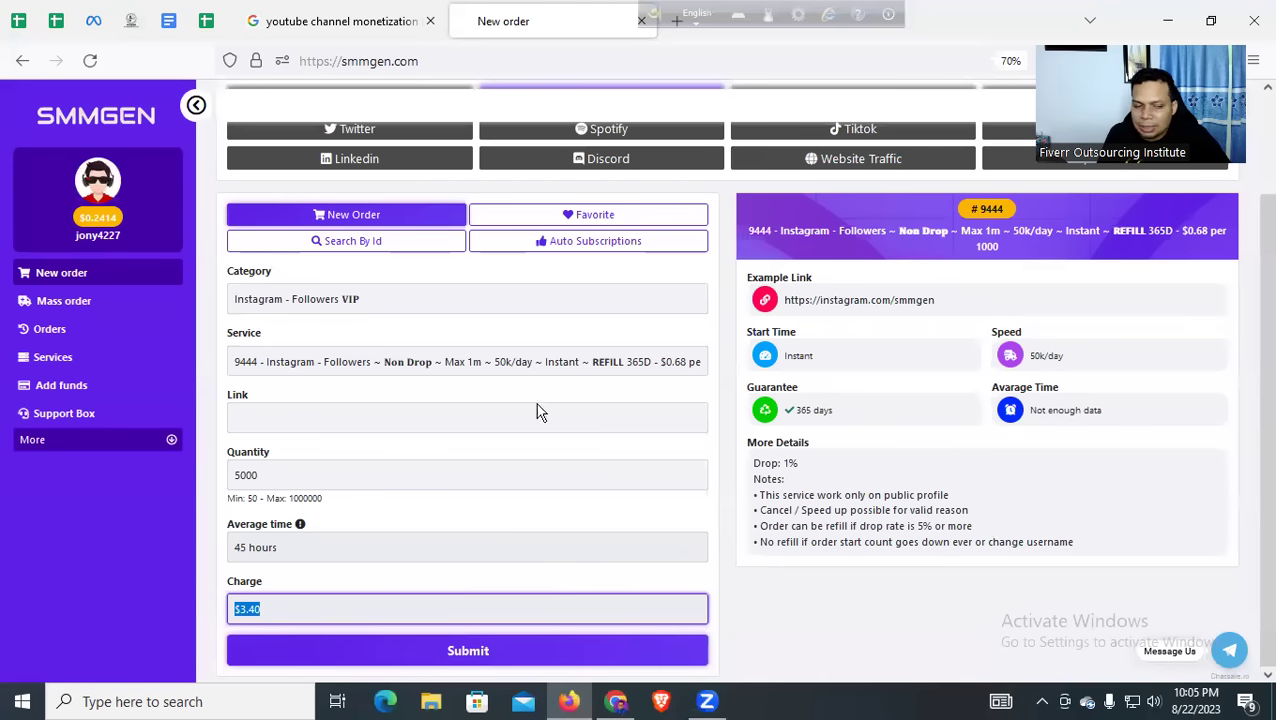
left_click(292, 474)
double_click(292, 474)
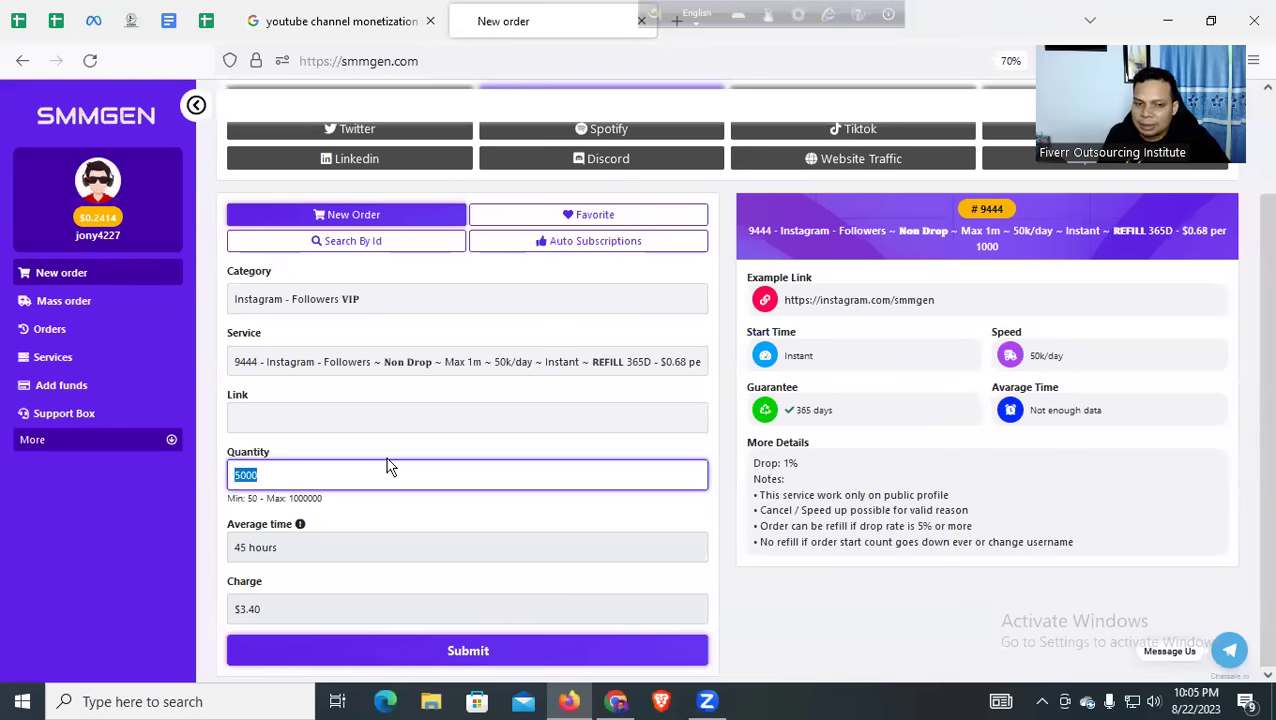
left_click_drag(303, 547, 210, 551)
left_click(331, 421)
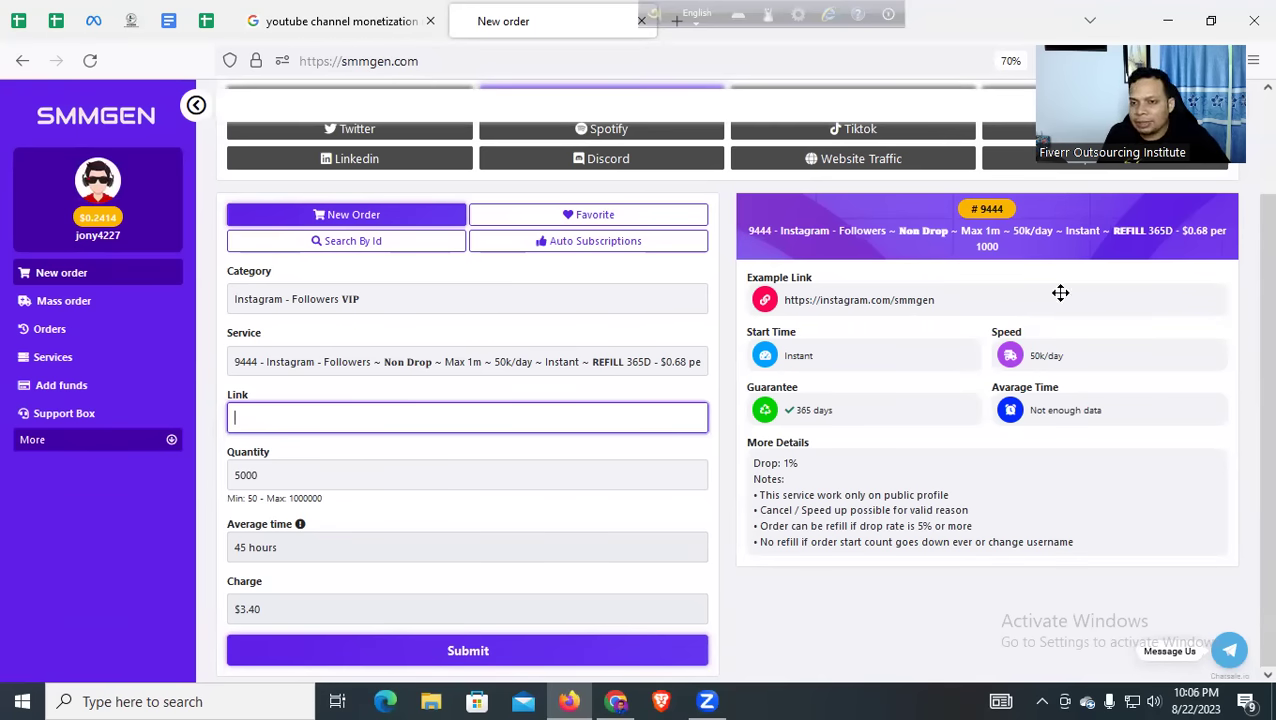
left_click(1023, 210)
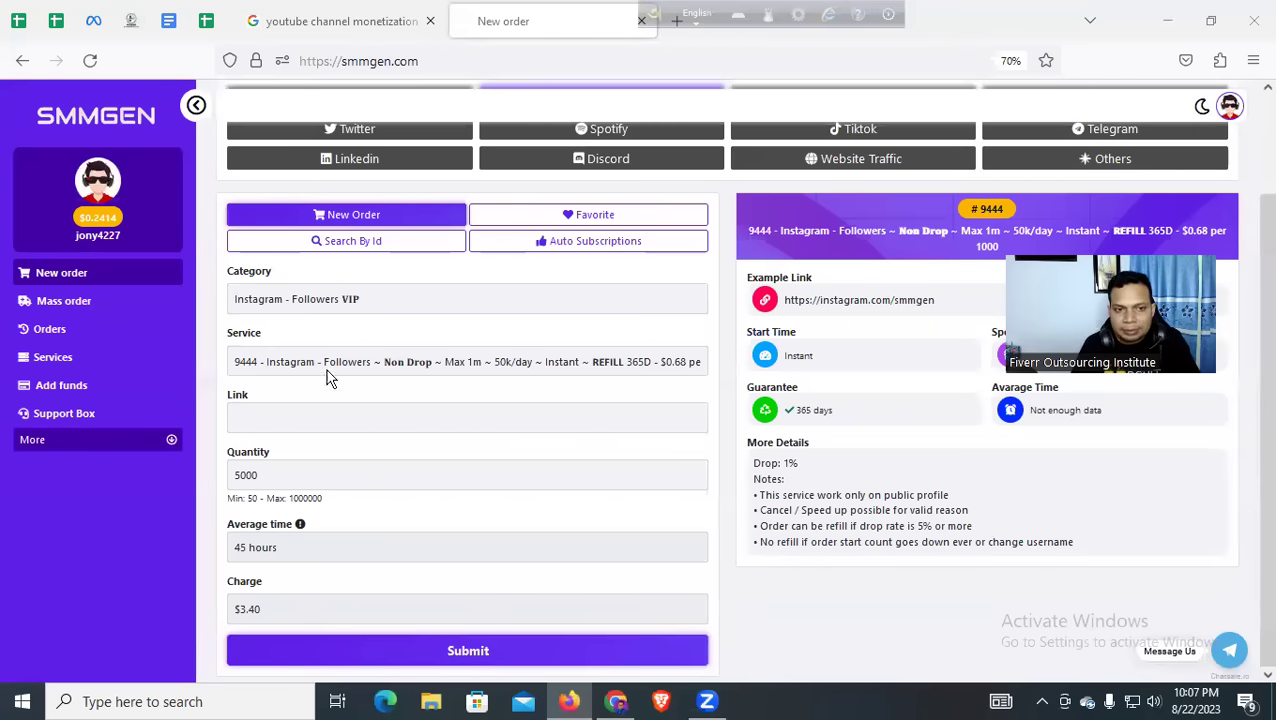
Switch to the Others category, showing Telegram Post Views service 9578, and review its service list
scroll(426, 458, "up", 2)
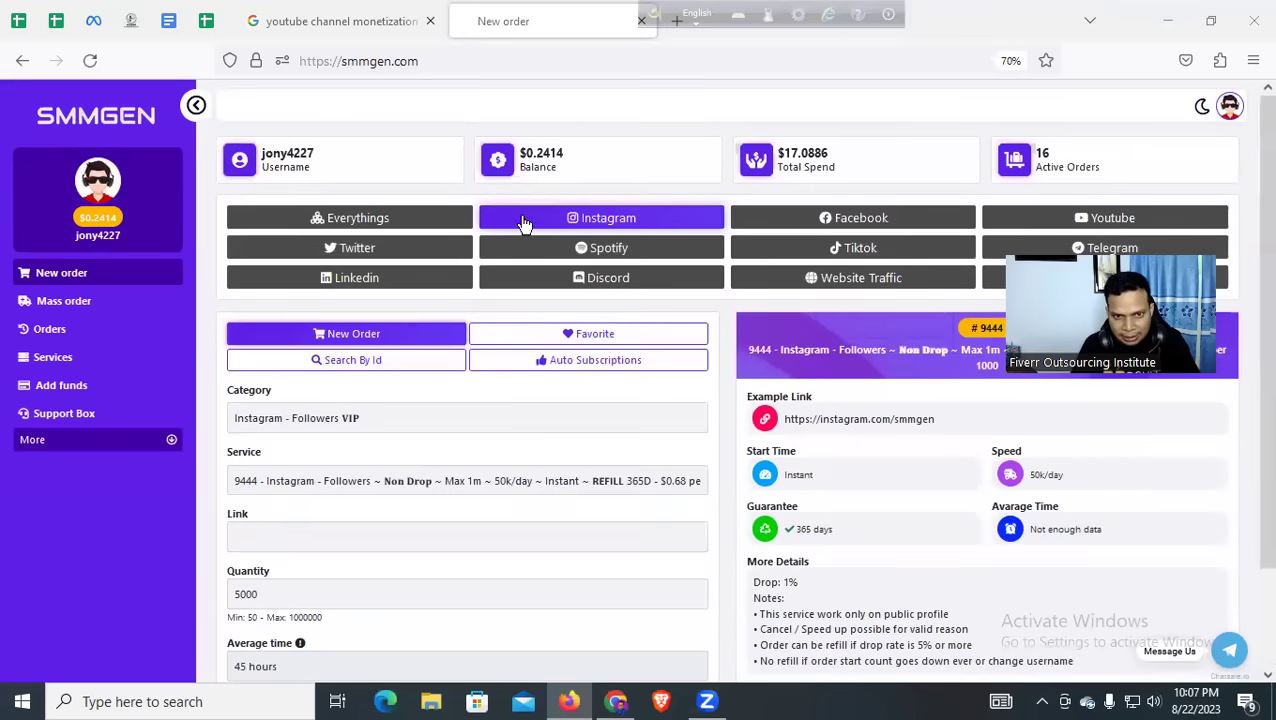
left_click_drag(1038, 227, 1111, 399)
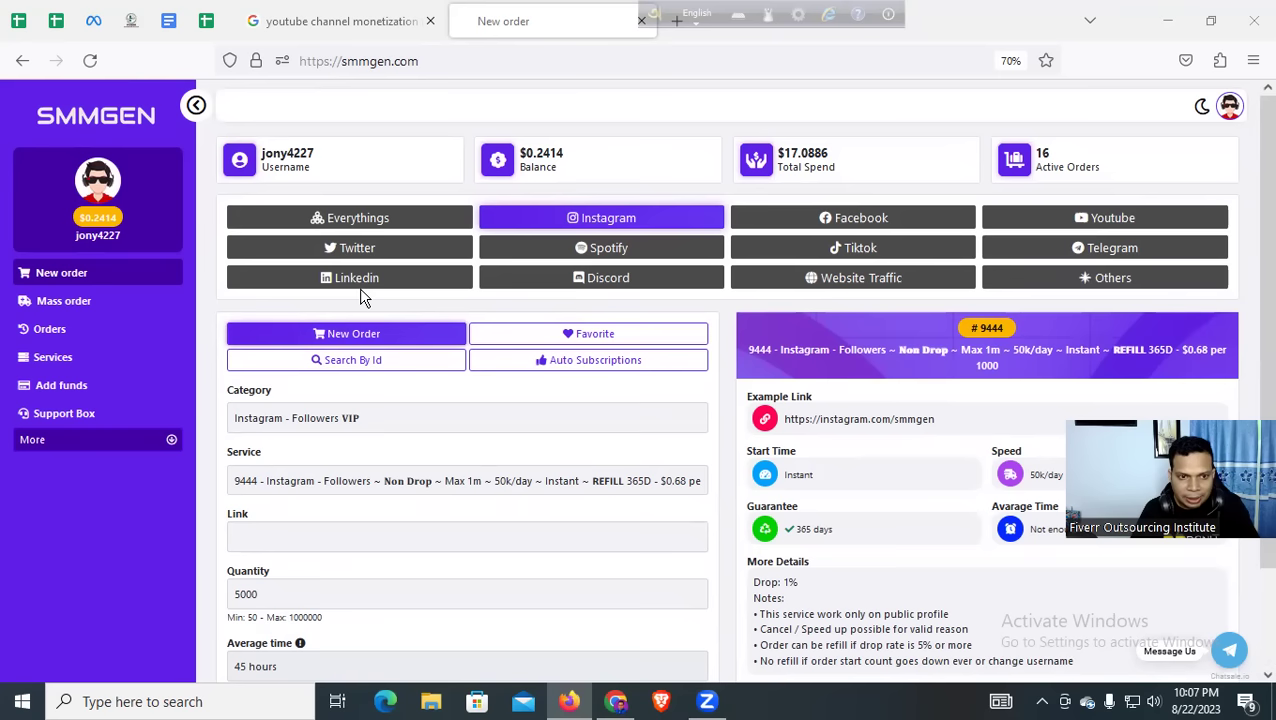
left_click(1067, 280)
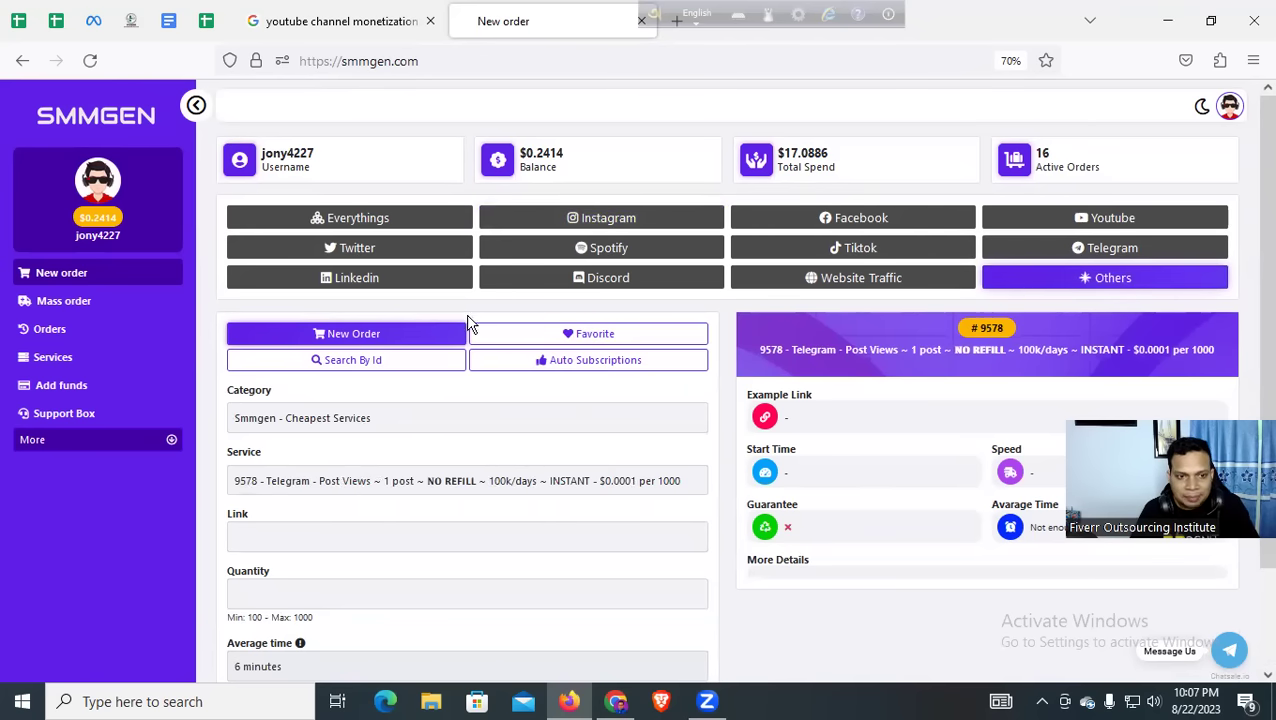
scroll(462, 322, "down", 2)
left_click(430, 361)
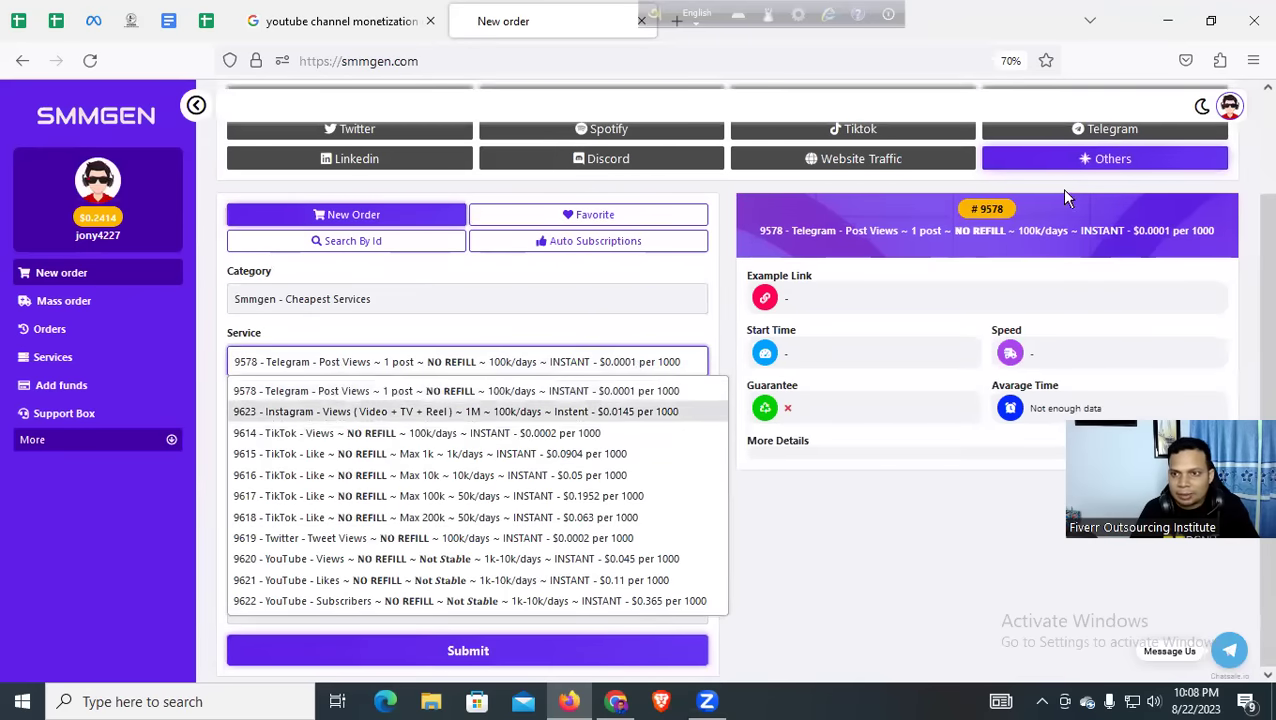
left_click(1105, 160)
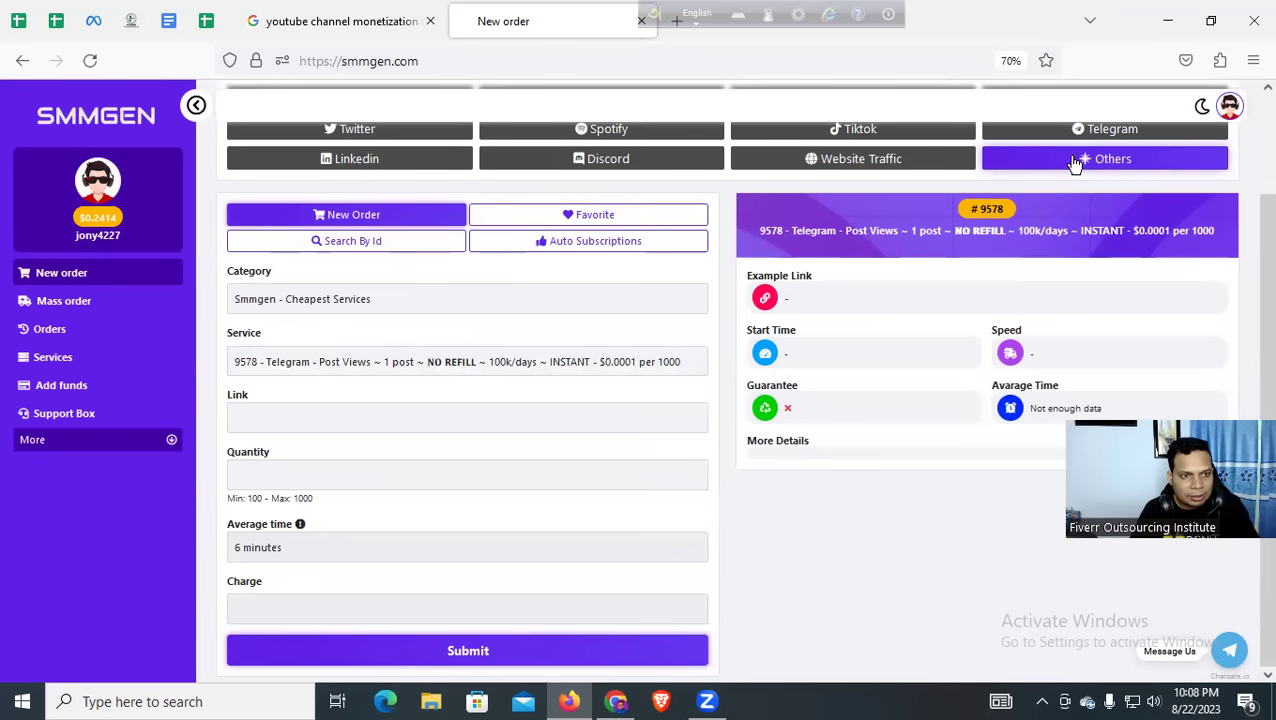
Reload the SMMGEN order page
left_click(90, 63)
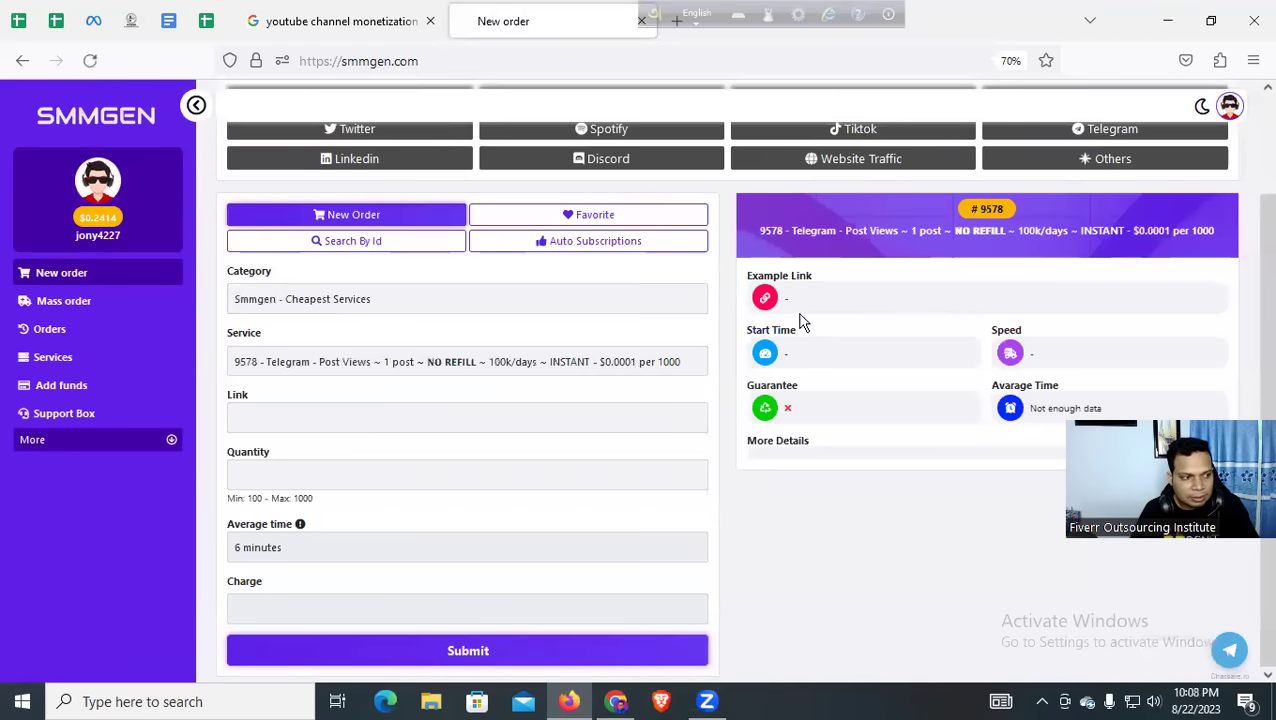
scroll(1040, 230, "up", 2)
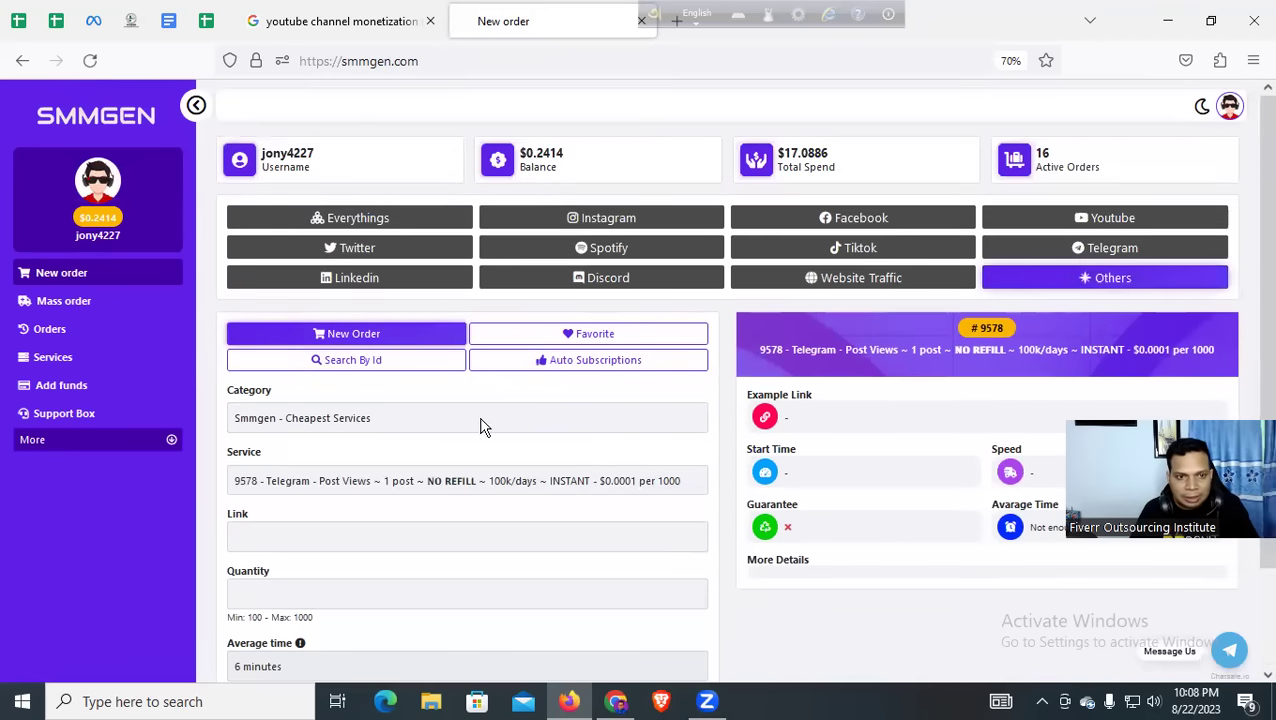
scroll(470, 433, "down", 3)
Pick Google Map Reviews from the bottom of the category list, defaulting to service 9049
left_click(393, 304)
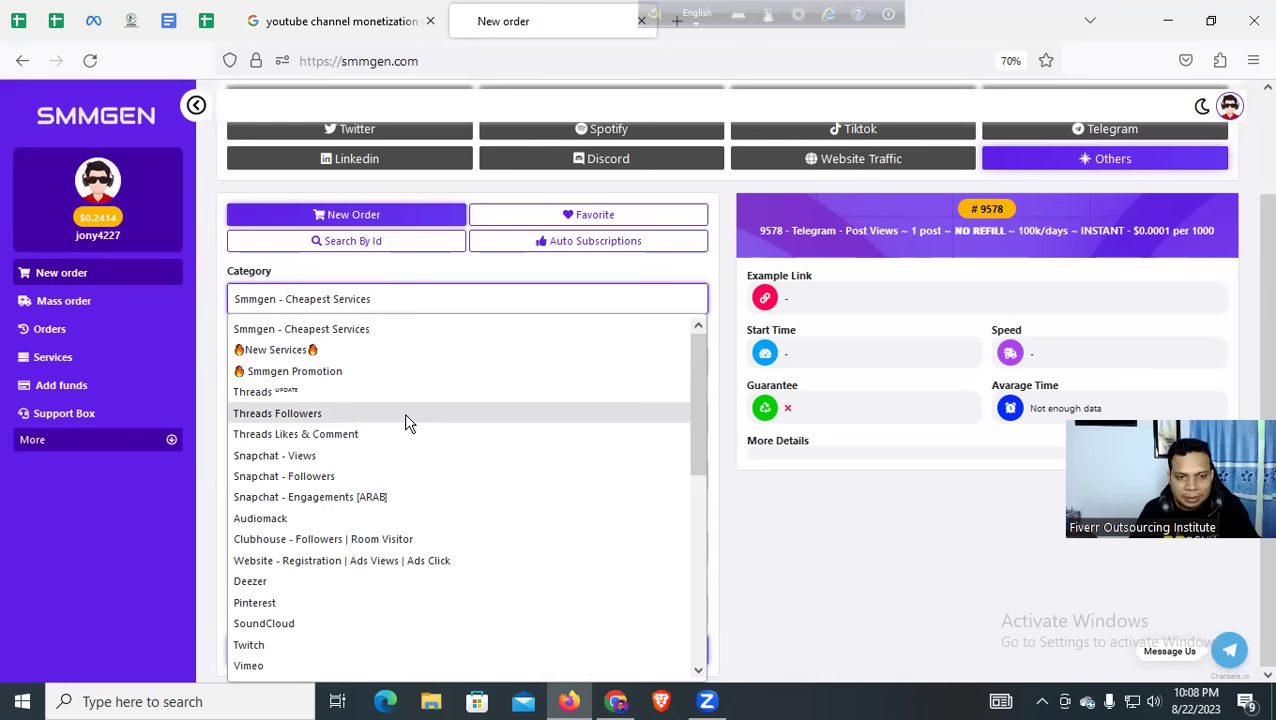
scroll(405, 420, "down", 2)
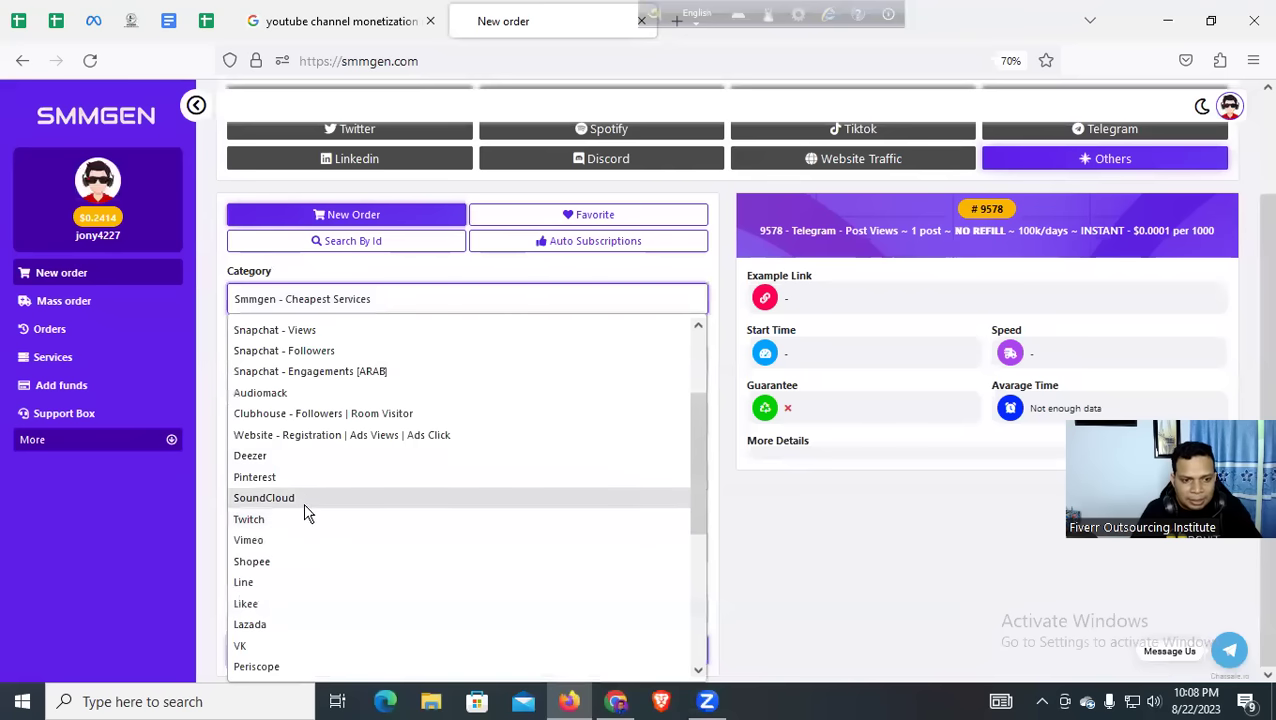
scroll(333, 558, "down", 4)
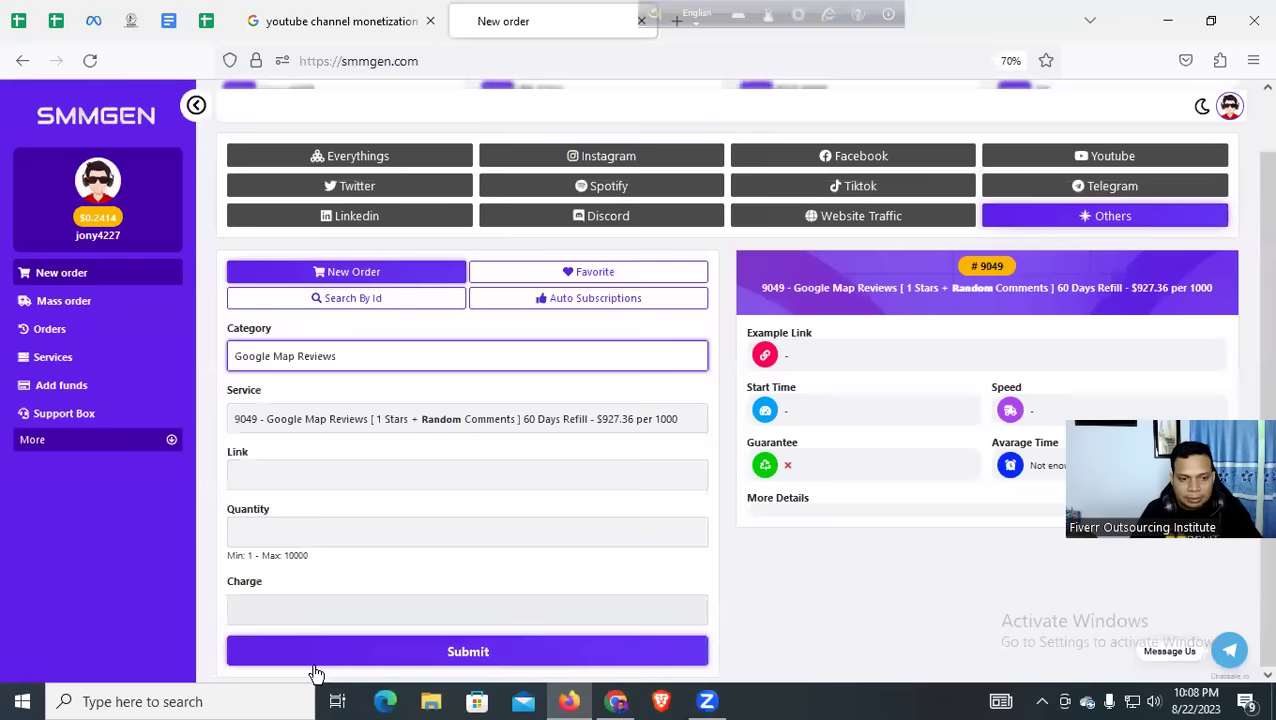
left_click(316, 667)
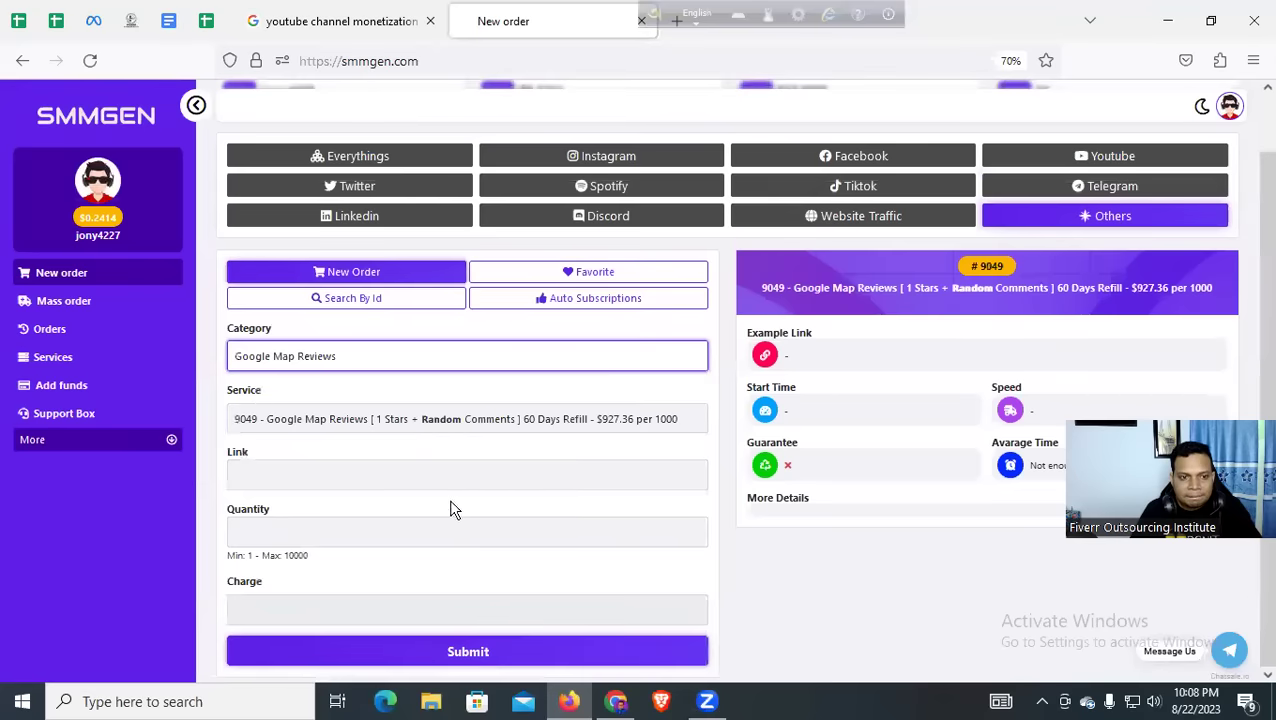
left_click(382, 468)
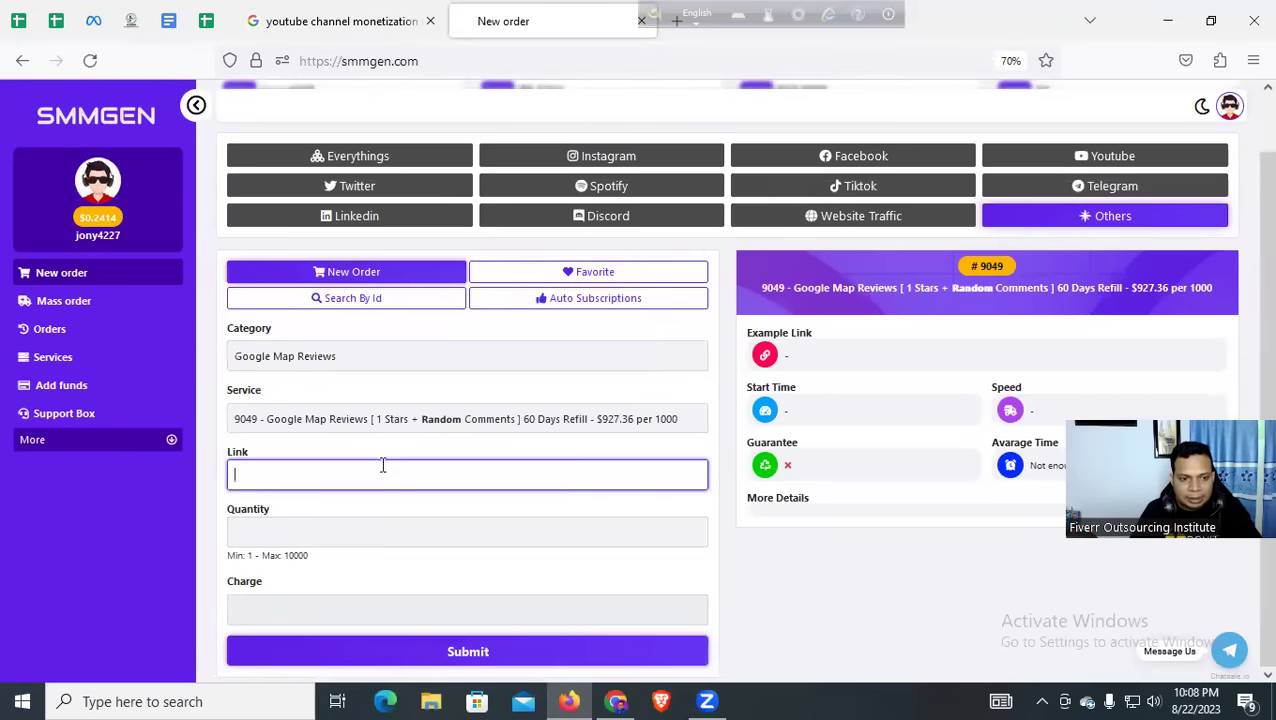
left_click(357, 521)
left_click(302, 609)
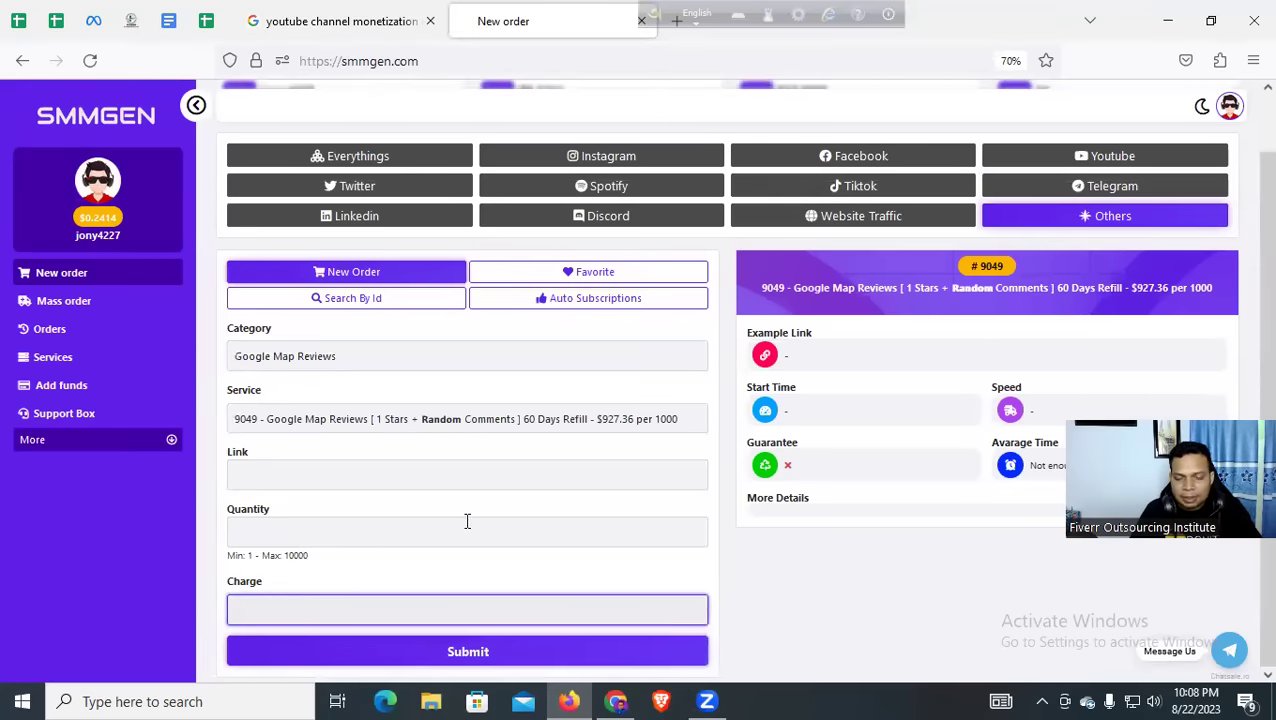
scroll(465, 523, "up", 1)
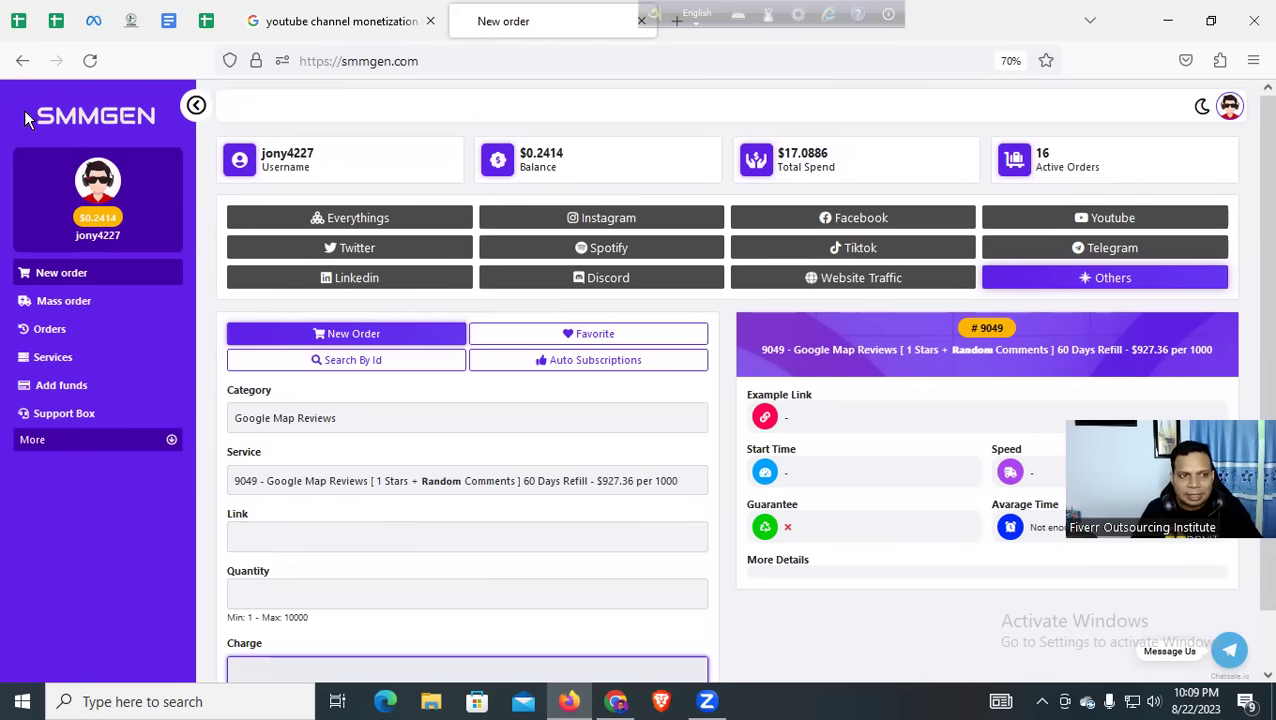
double_click(161, 122)
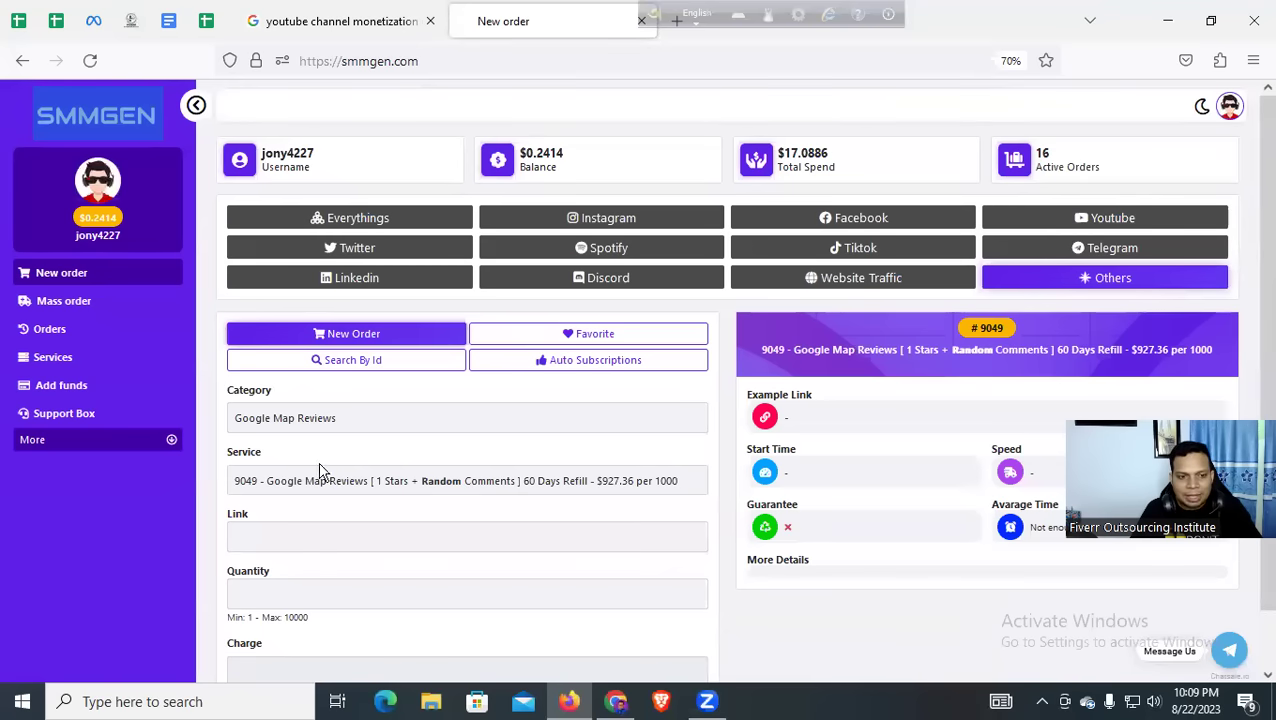
scroll(318, 474, "down", 2)
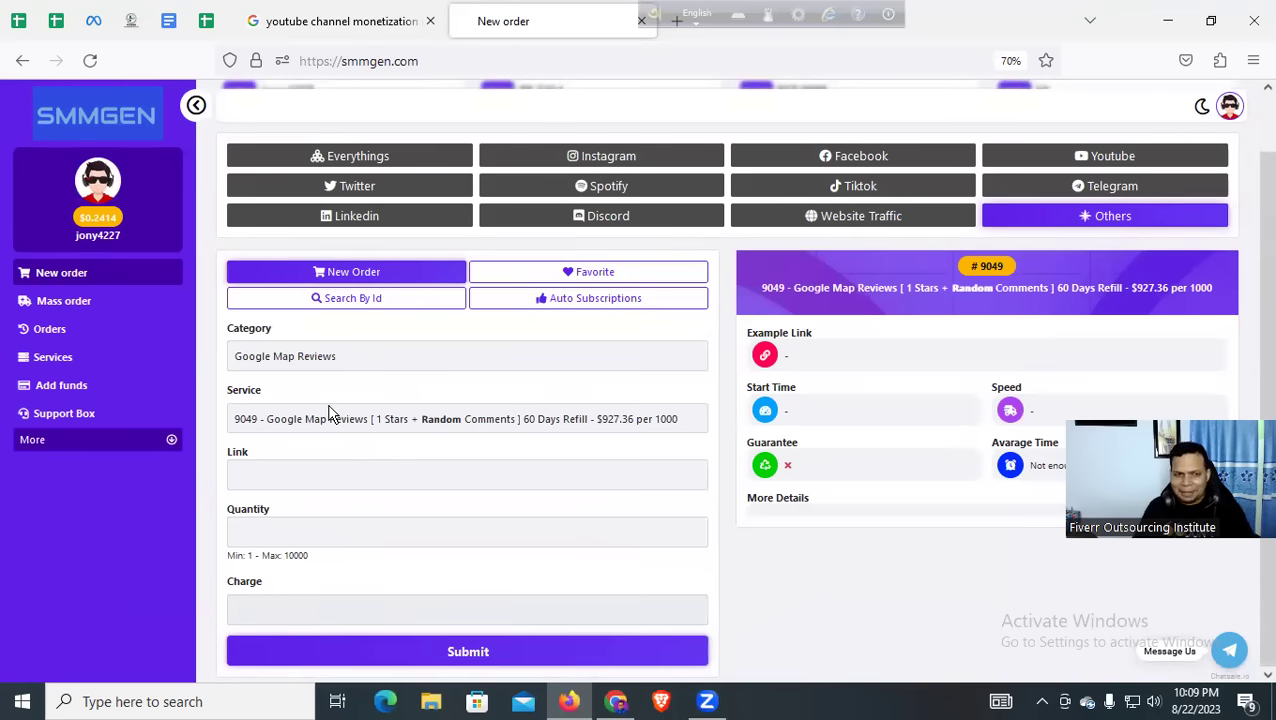
Switch to the Zoom meeting to show the full-screen participant gallery
left_click(708, 702)
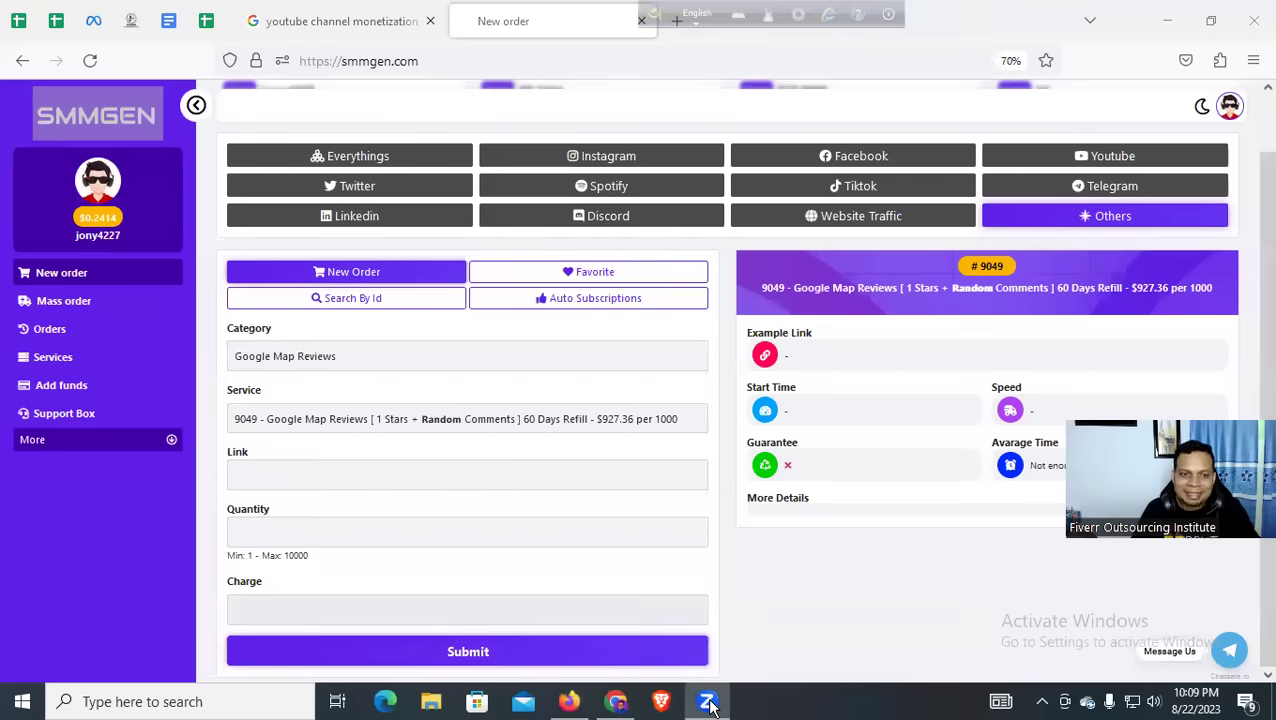
left_click(708, 702)
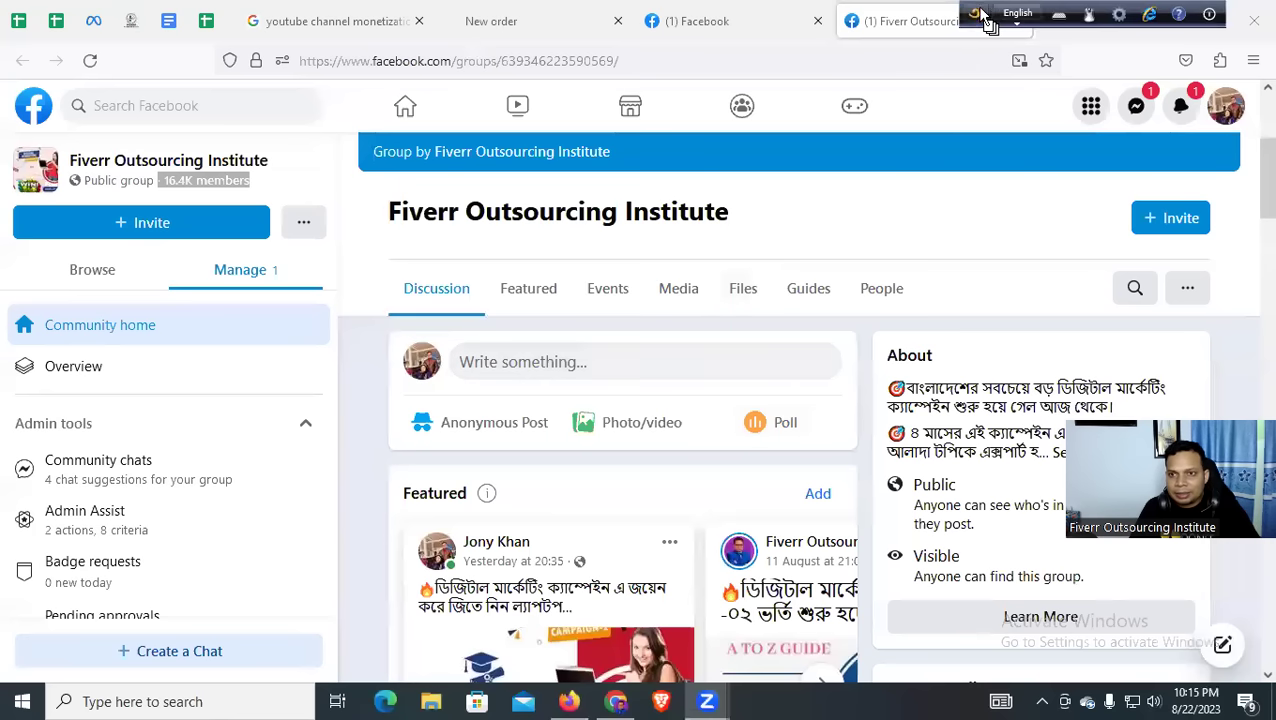
Minimise the Firefox Facebook window to reveal the YouTube channel in Chrome
left_click(1165, 18)
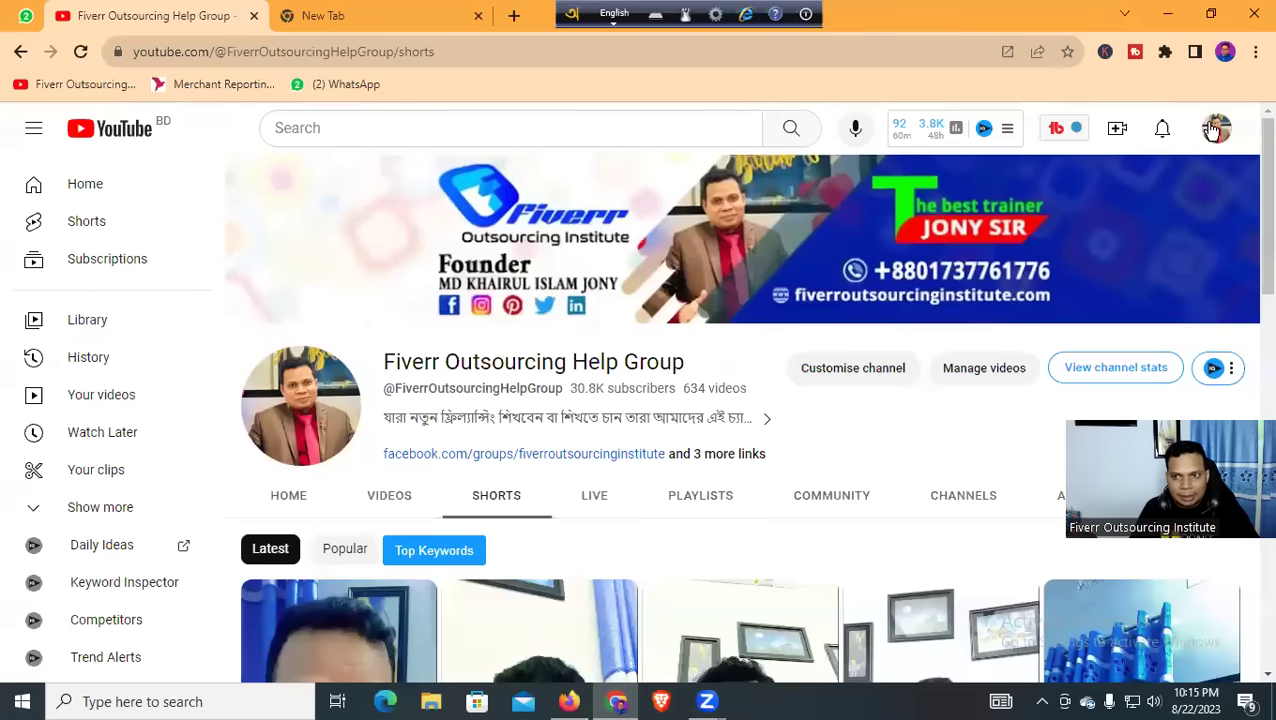
Go to your own YouTube channel's Videos tab
left_click(1216, 128)
left_click(1085, 254)
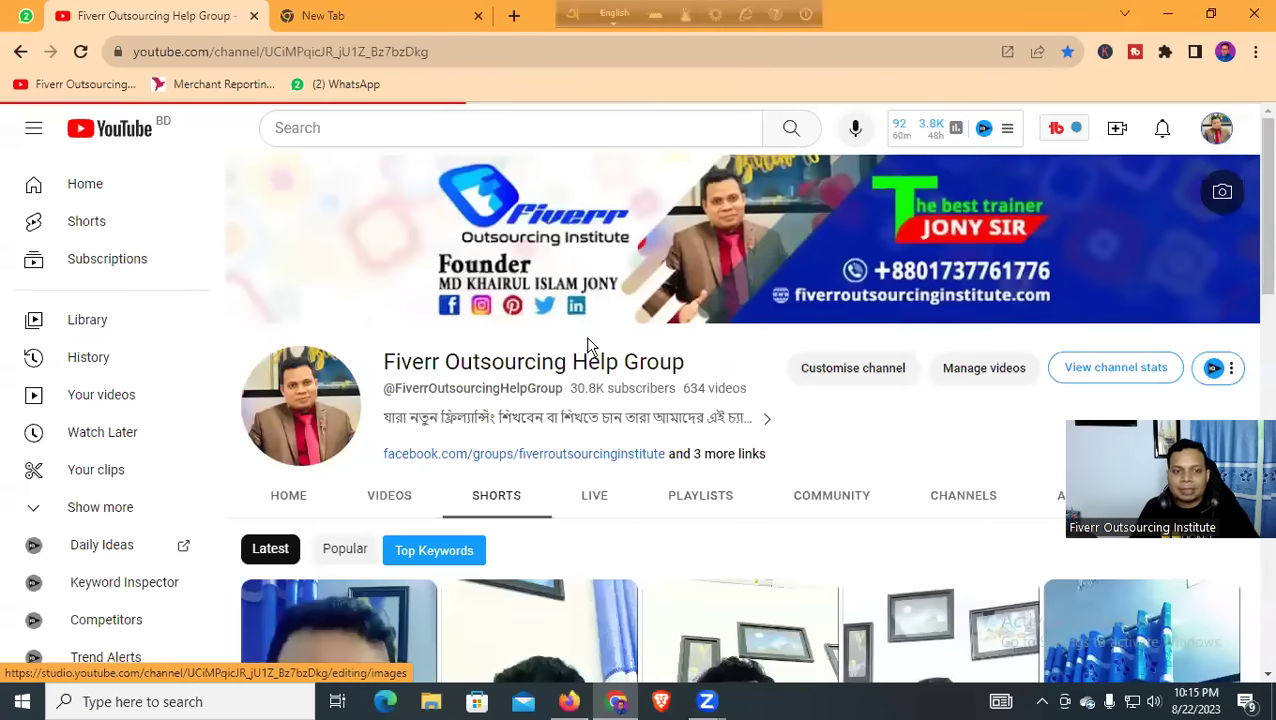
scroll(435, 300, "down", 2)
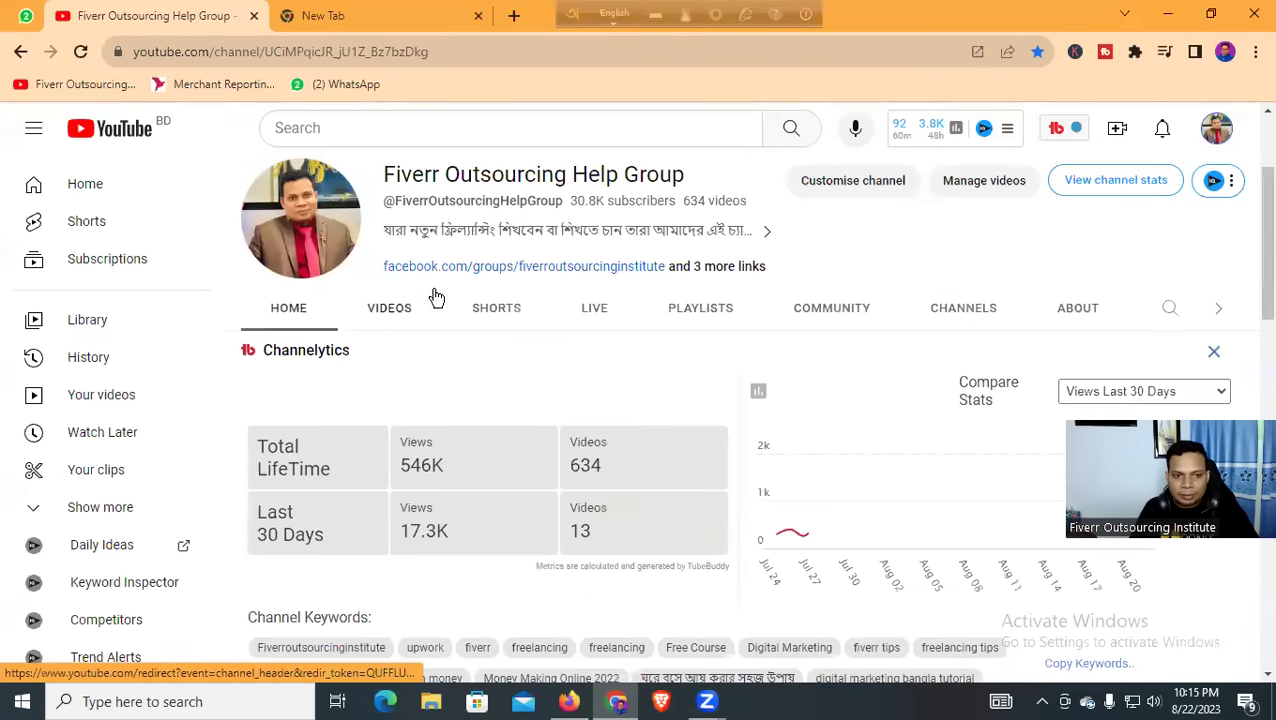
left_click(399, 310)
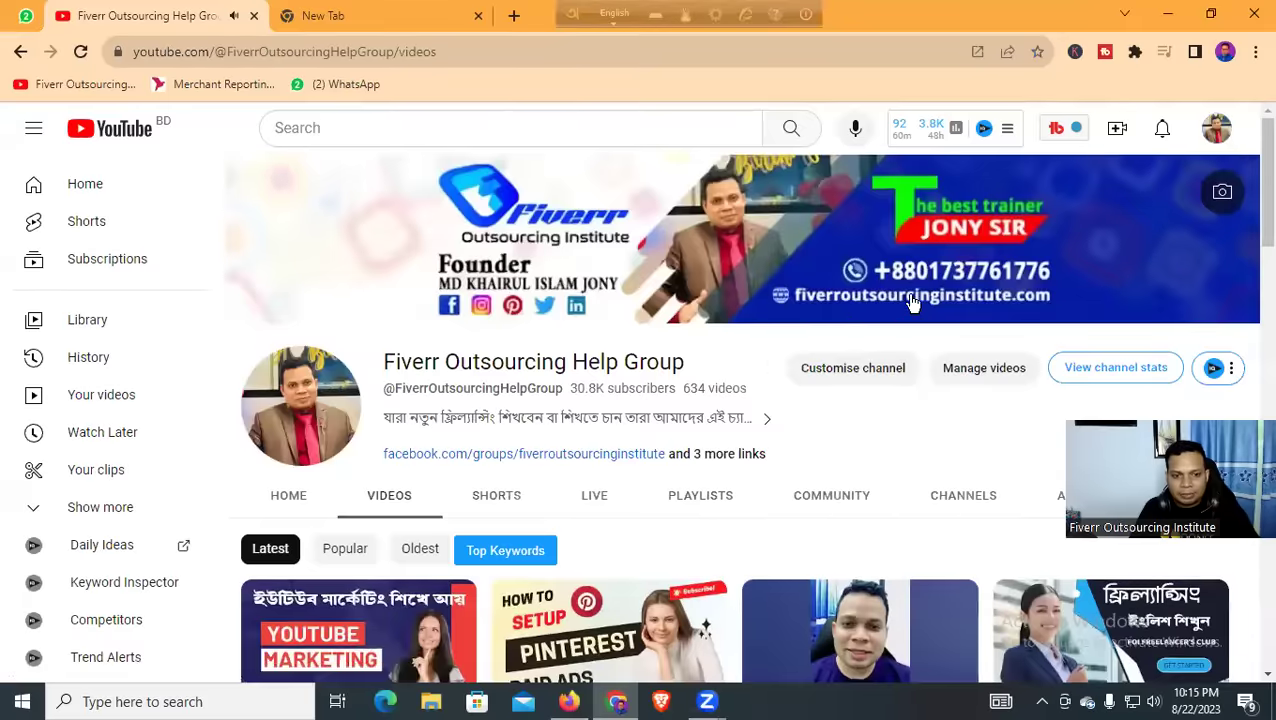
scroll(900, 300, "down", 4)
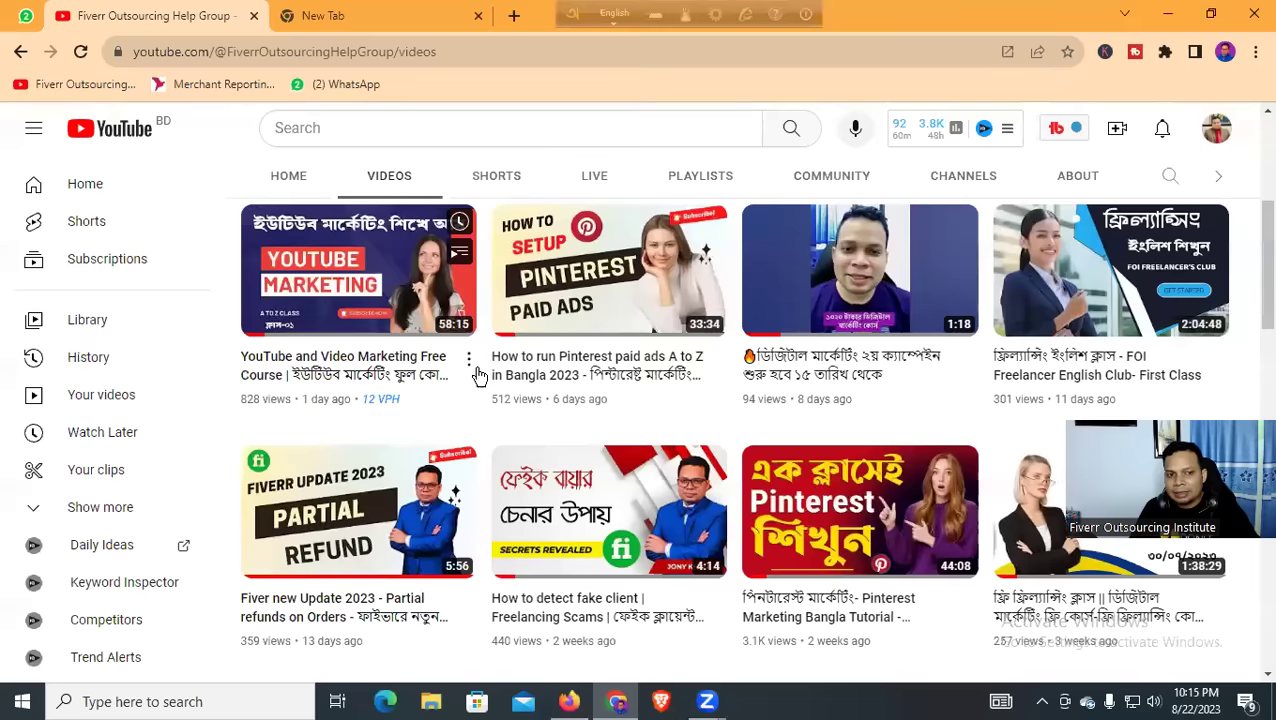
Open the newest YouTube and Video Marketing Free Course video and pause its ad
left_click(432, 405)
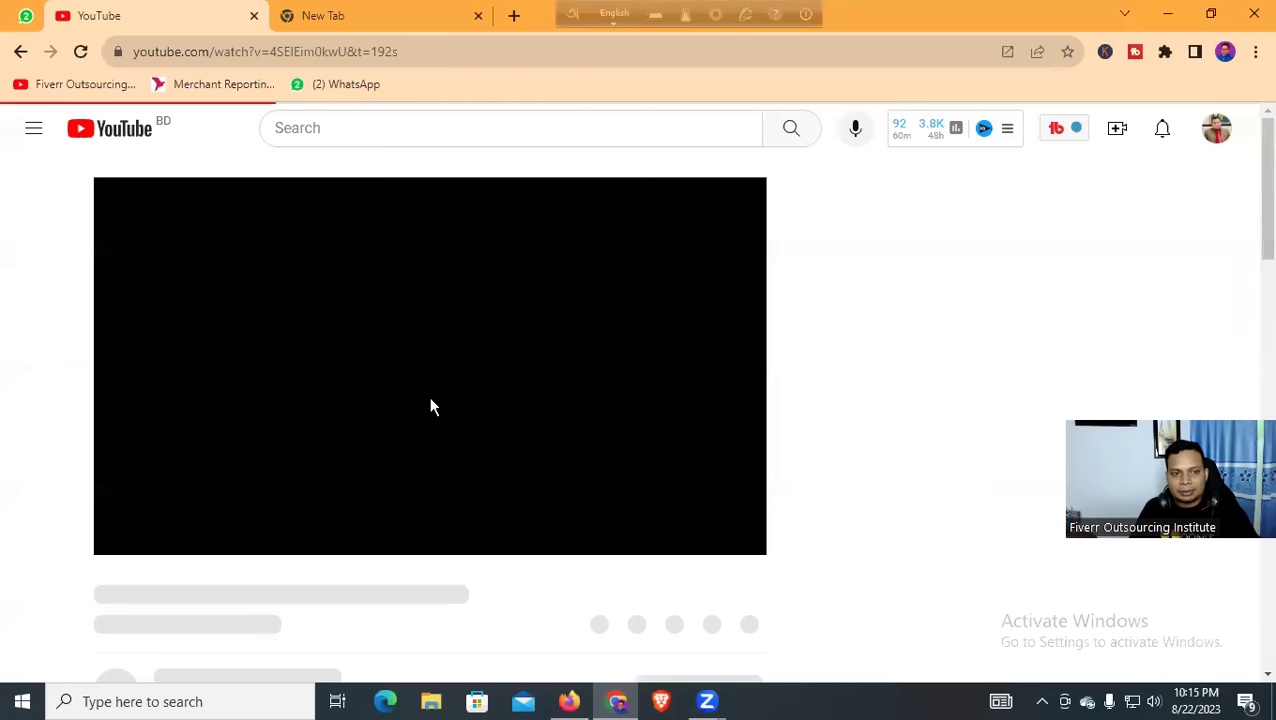
left_click(126, 531)
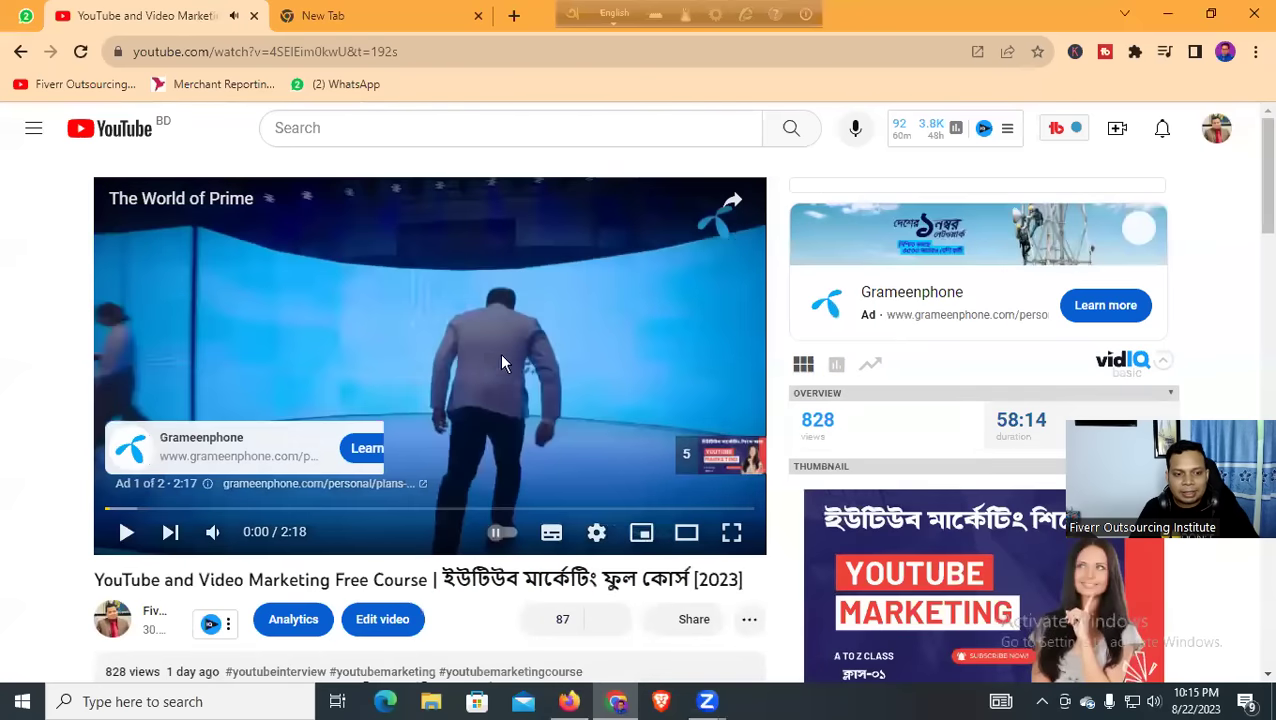
scroll(503, 363, "down", 3)
Open the video's analytics and switch realtime views to Last 60 minutes, then Last 48 hours
left_click(300, 340)
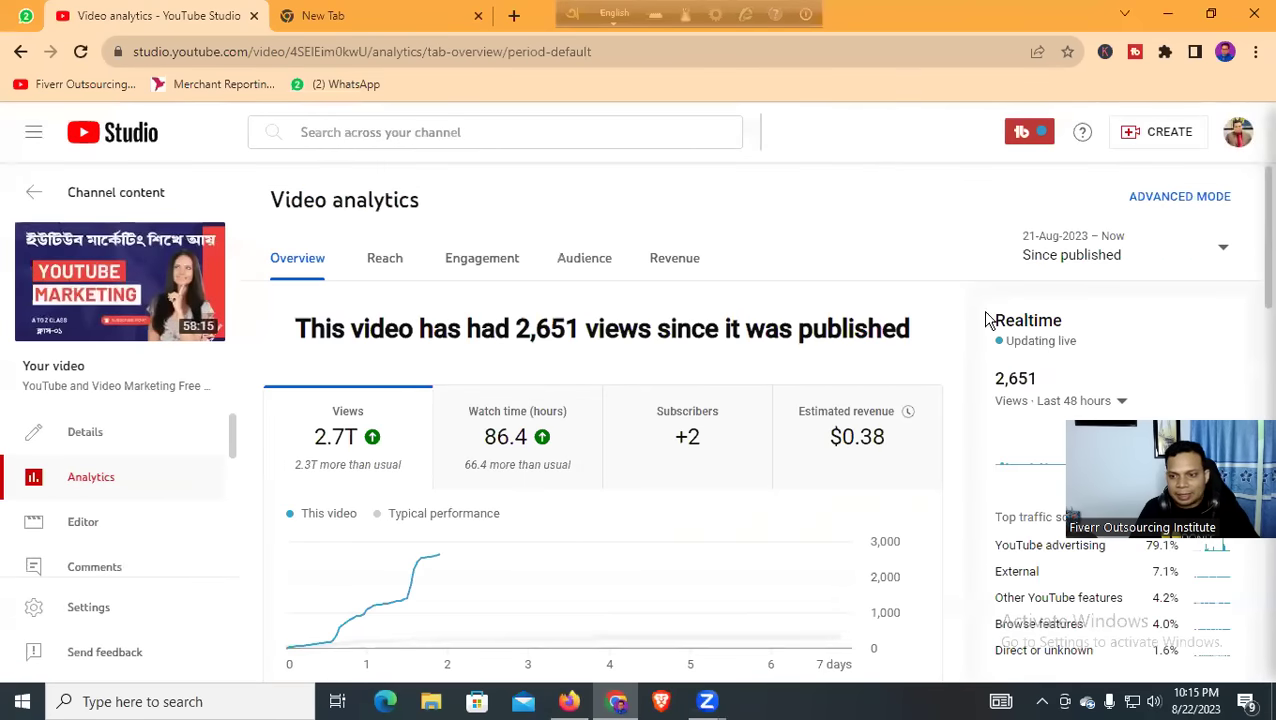
scroll(945, 327, "down", 2)
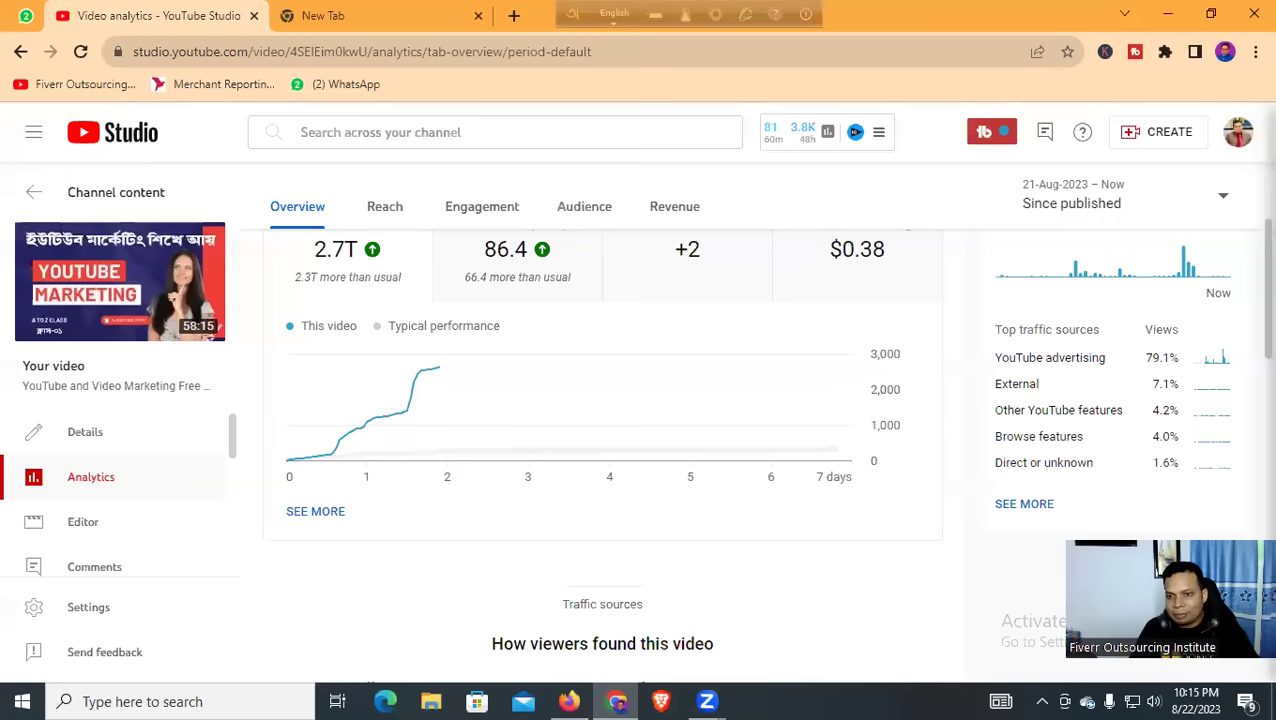
scroll(968, 393, "up", 2)
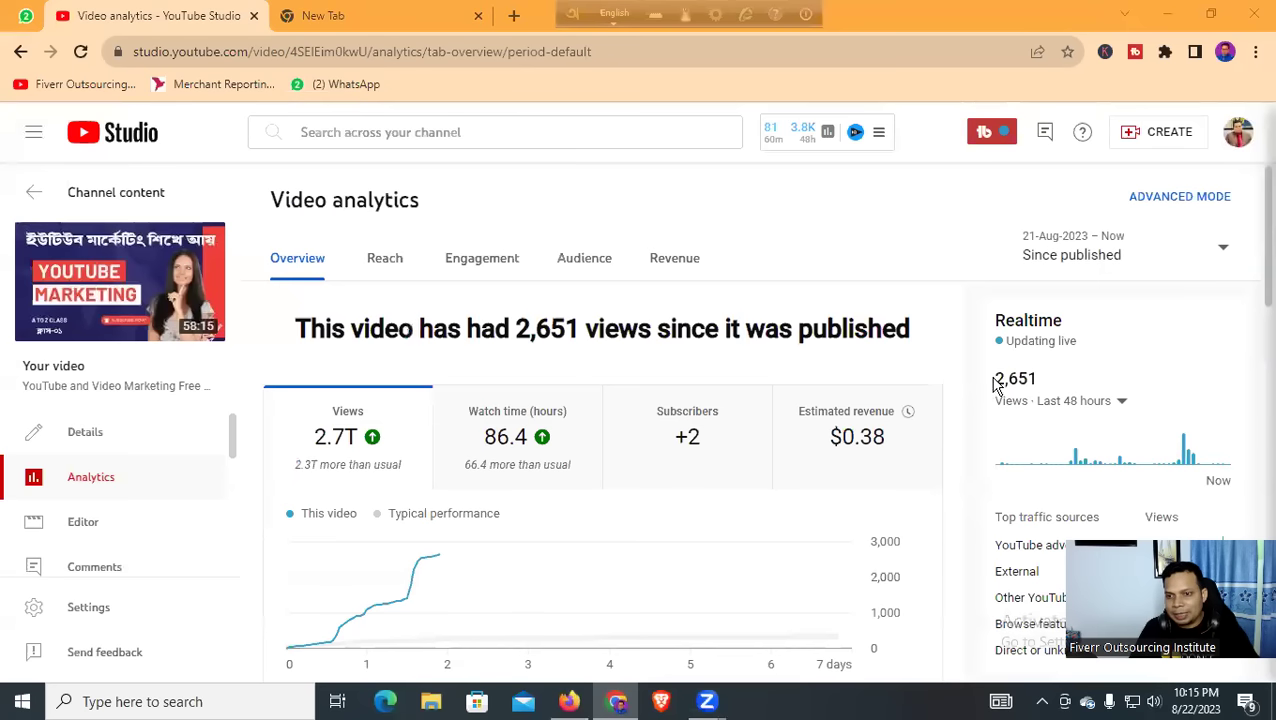
left_click_drag(994, 383, 1043, 385)
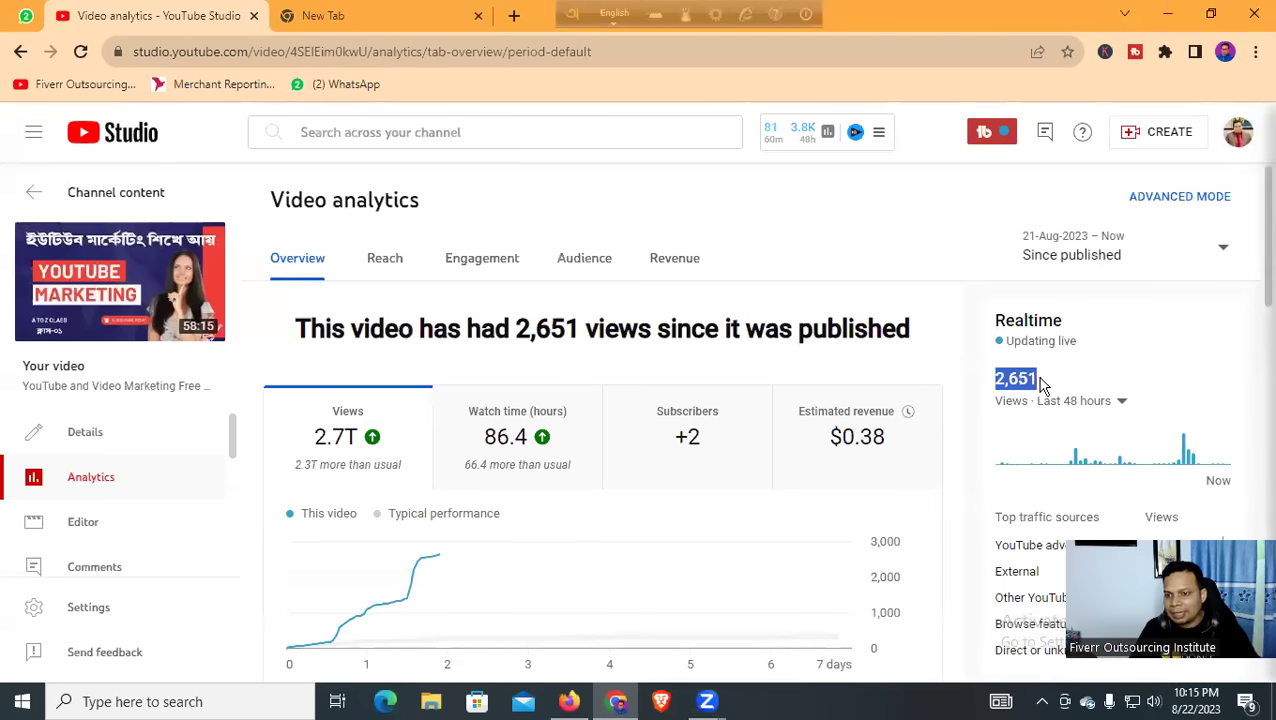
left_click(1078, 406)
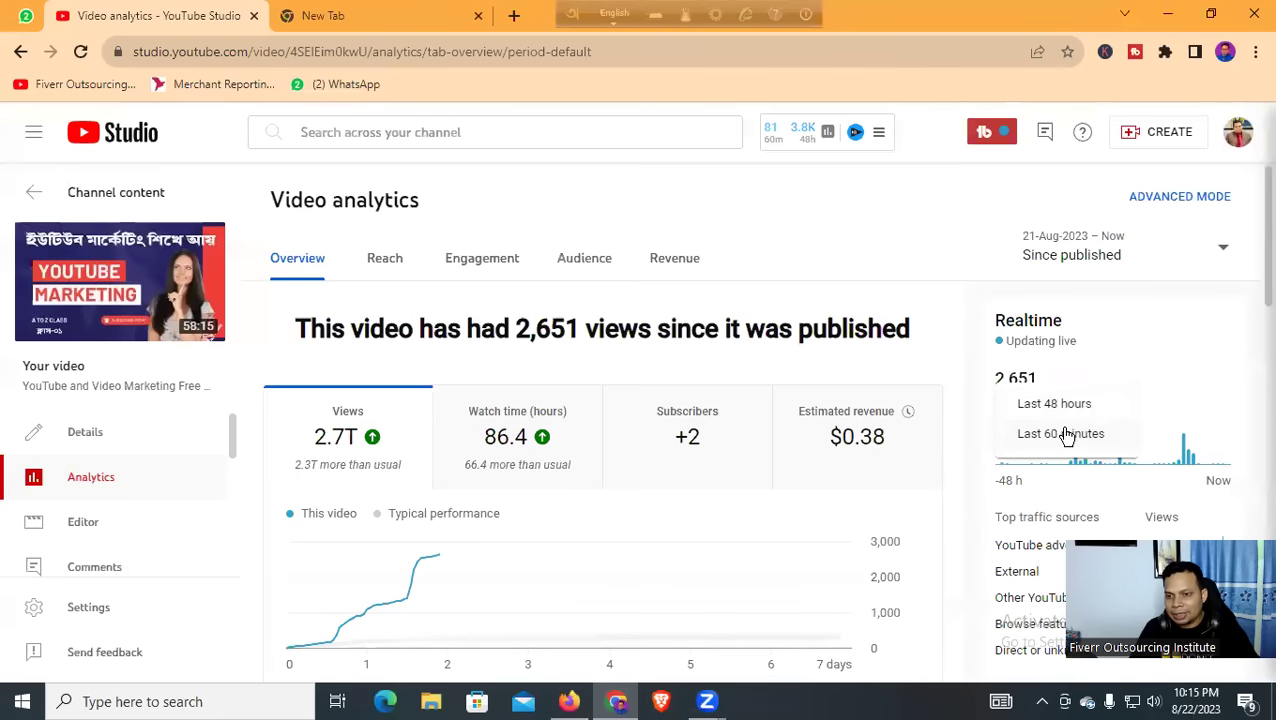
left_click(1060, 437)
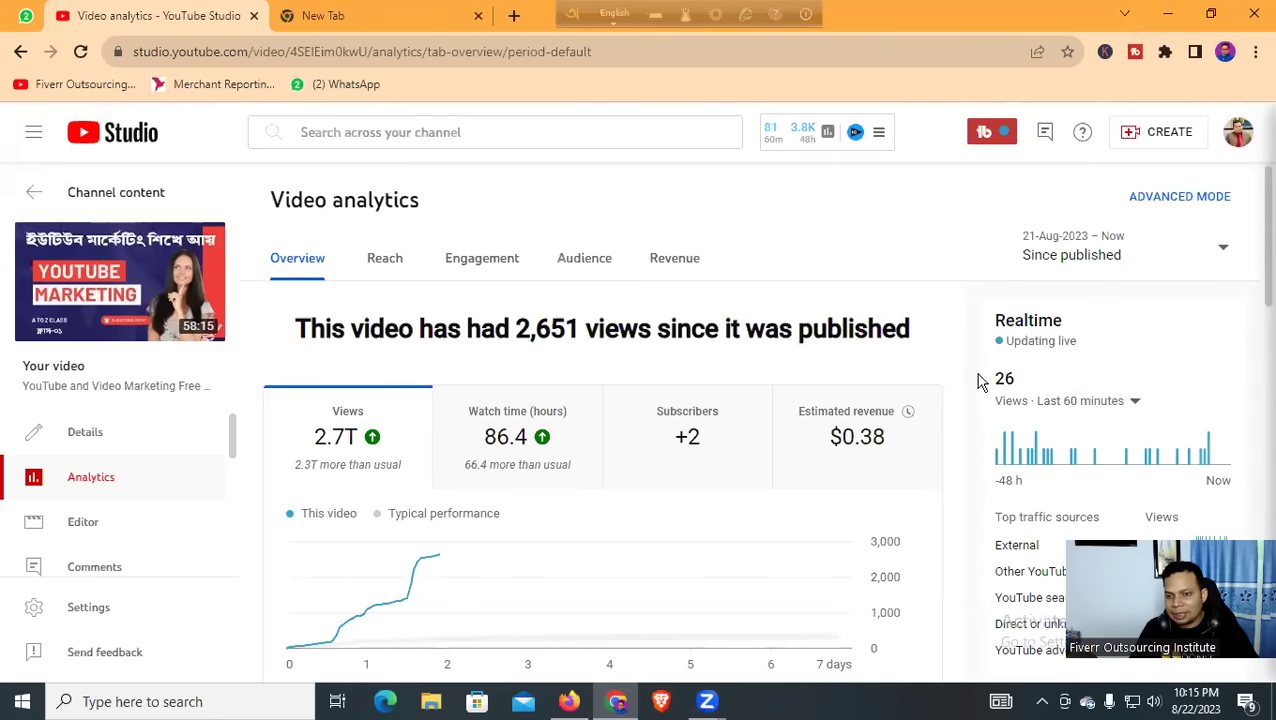
left_click(1112, 400)
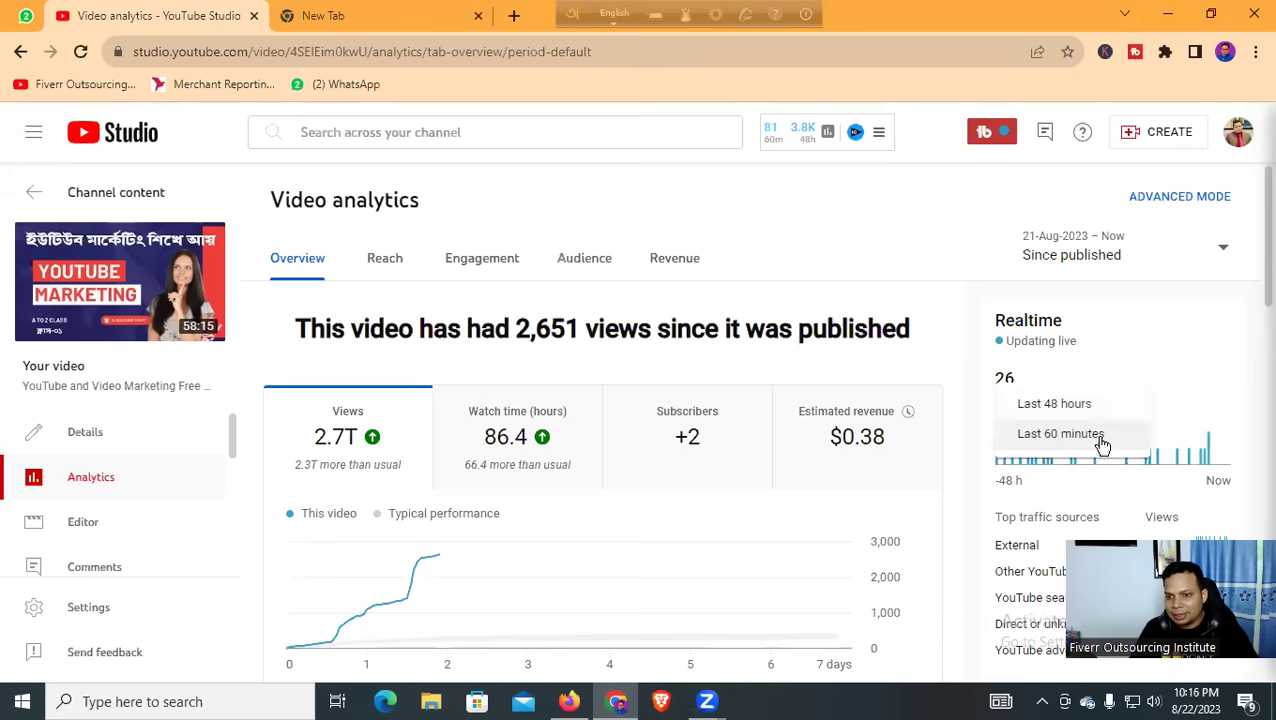
left_click(1068, 405)
Review the traffic sources, highlighting YouTube advertising as the top source
scroll(1020, 390, "down", 1)
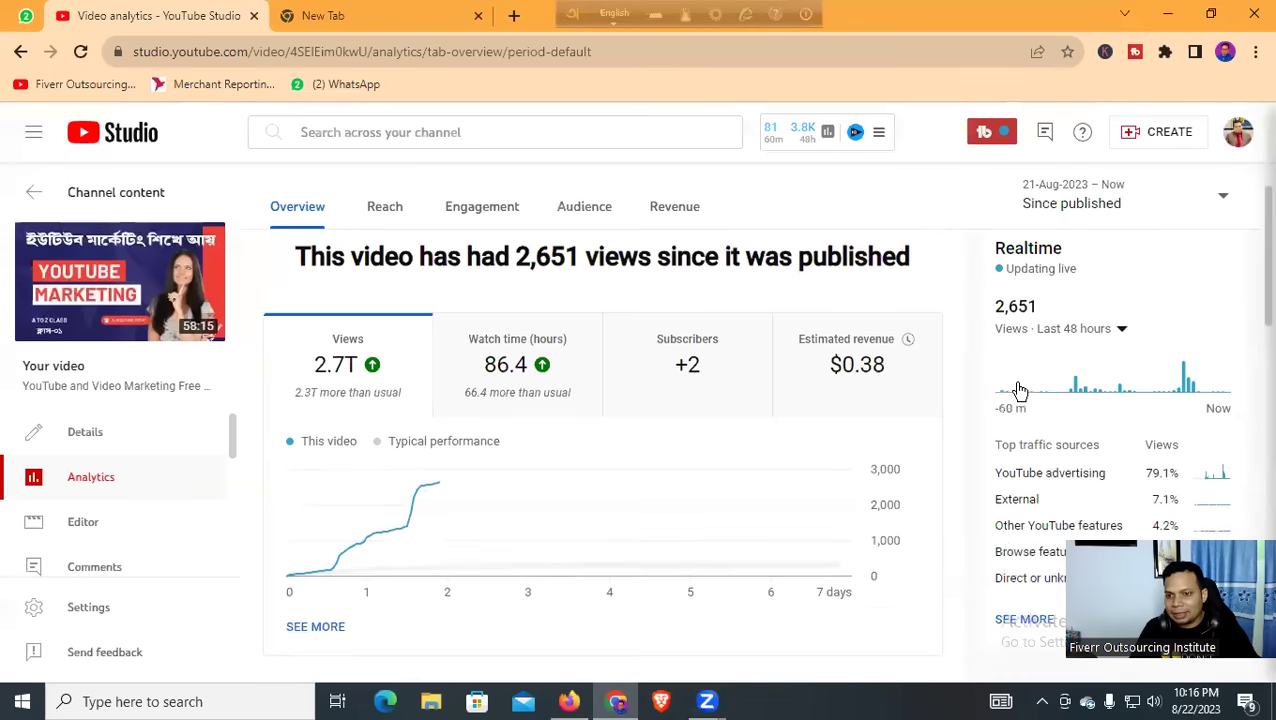
scroll(1074, 319, "down", 1)
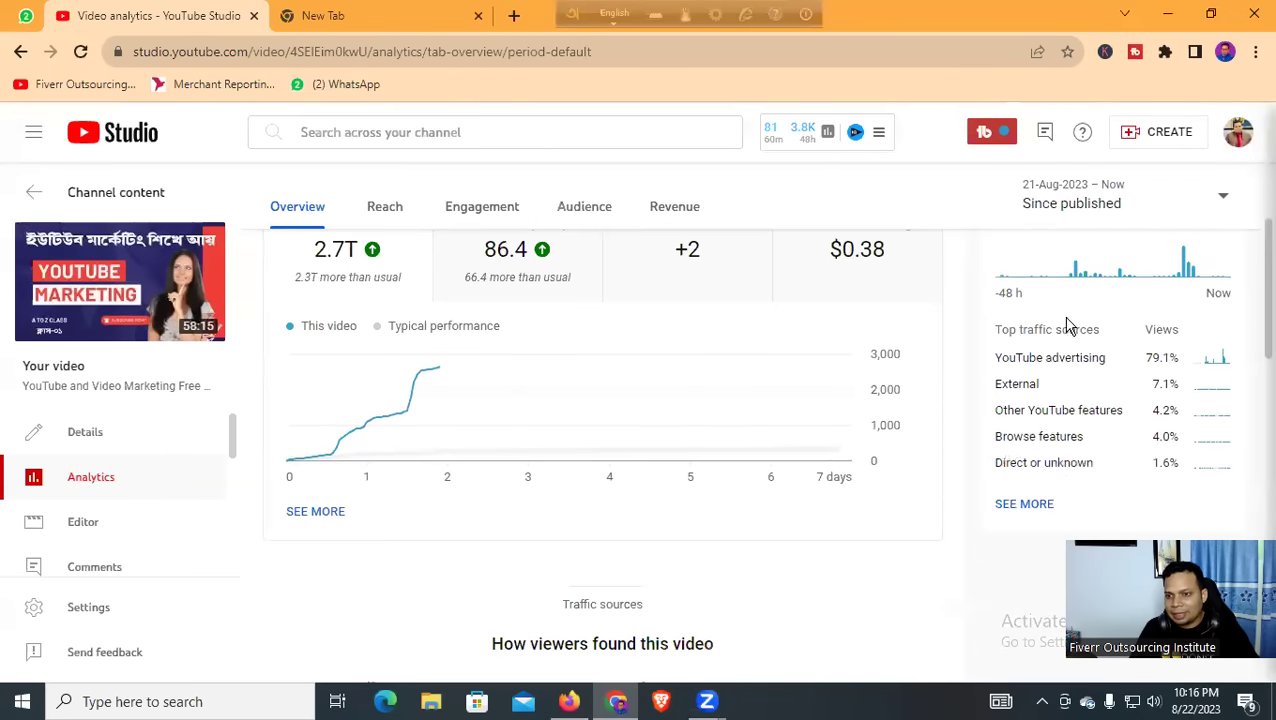
left_click_drag(993, 368, 1180, 369)
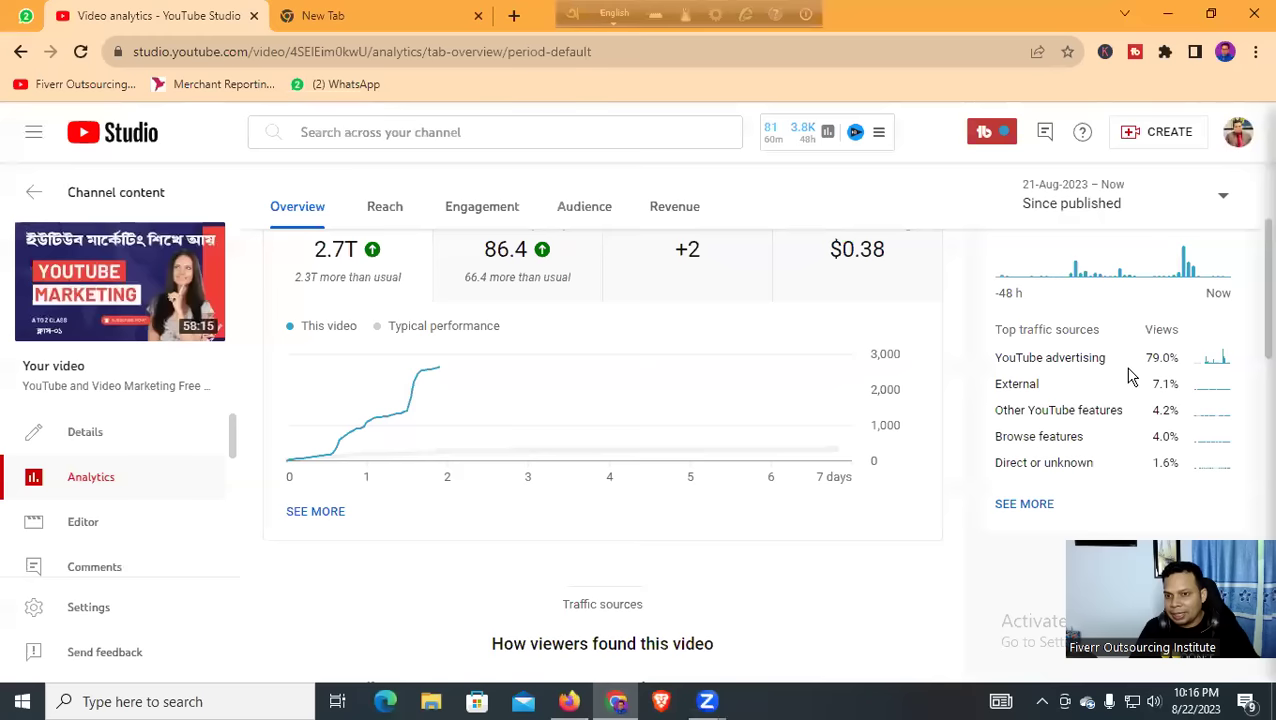
scroll(1130, 400, "up", 1)
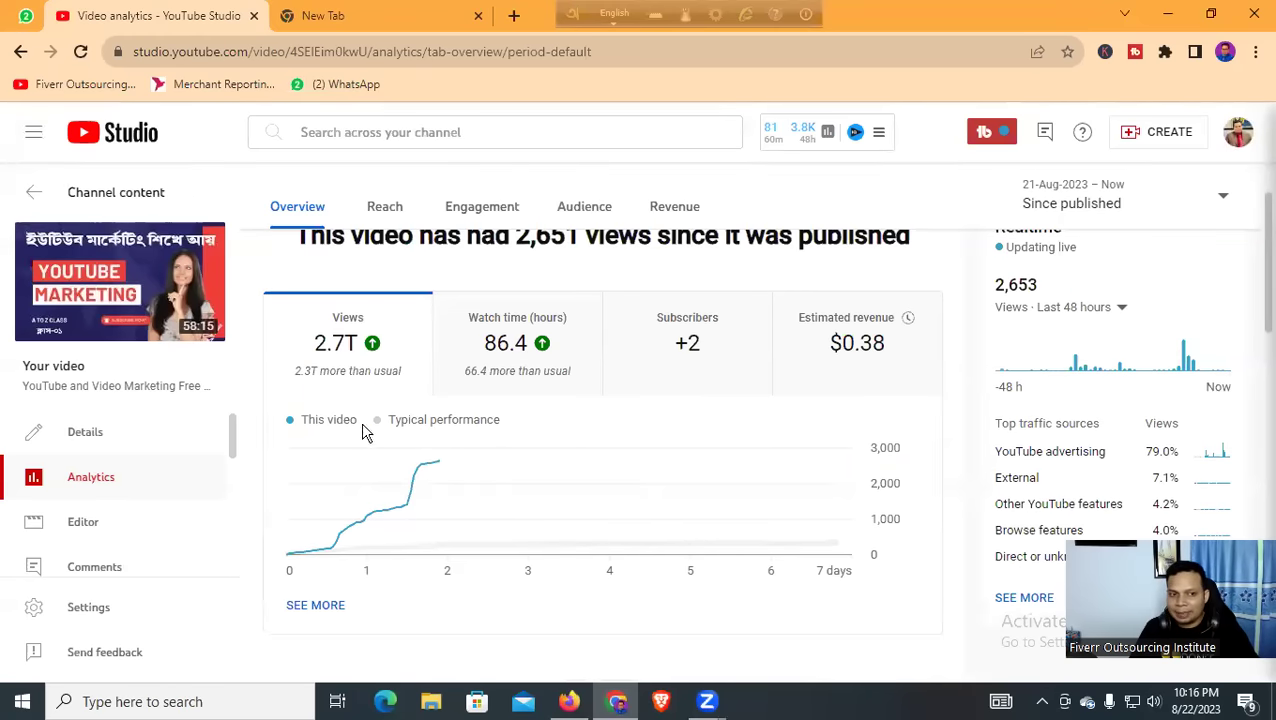
mouse_move(340, 360)
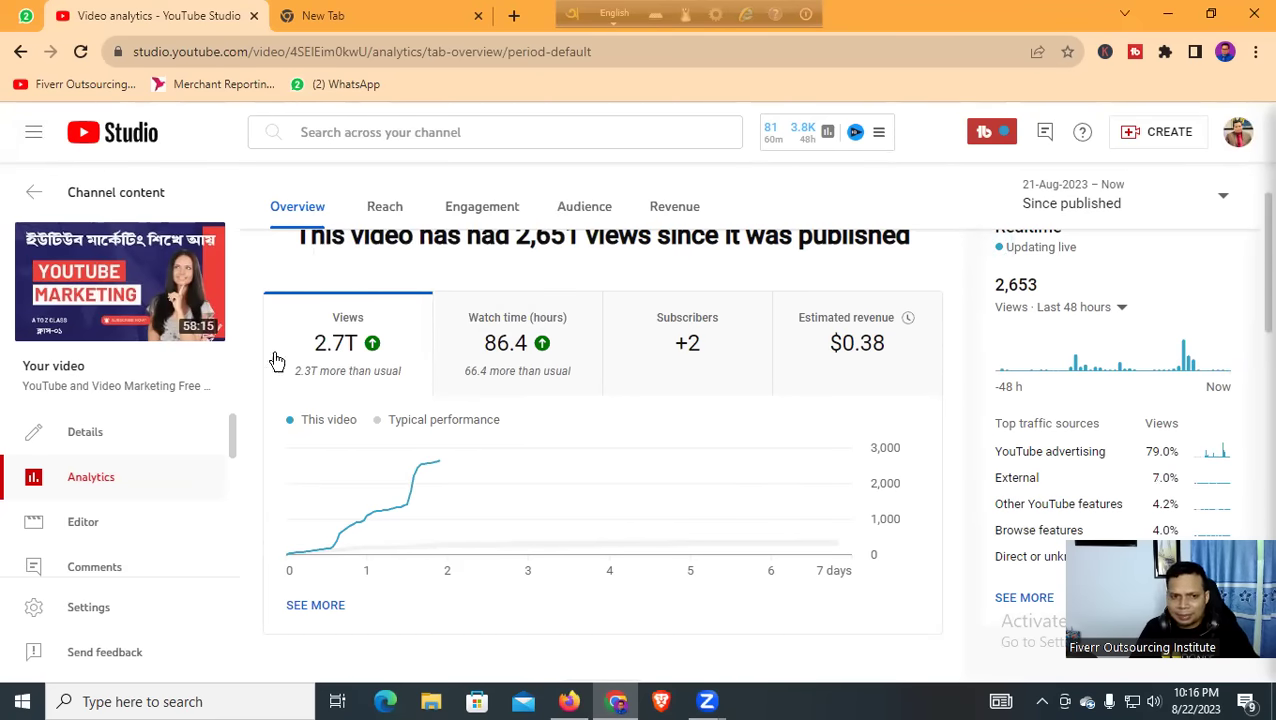
scroll(1020, 364, "down", 2)
scroll(883, 433, "up", 2)
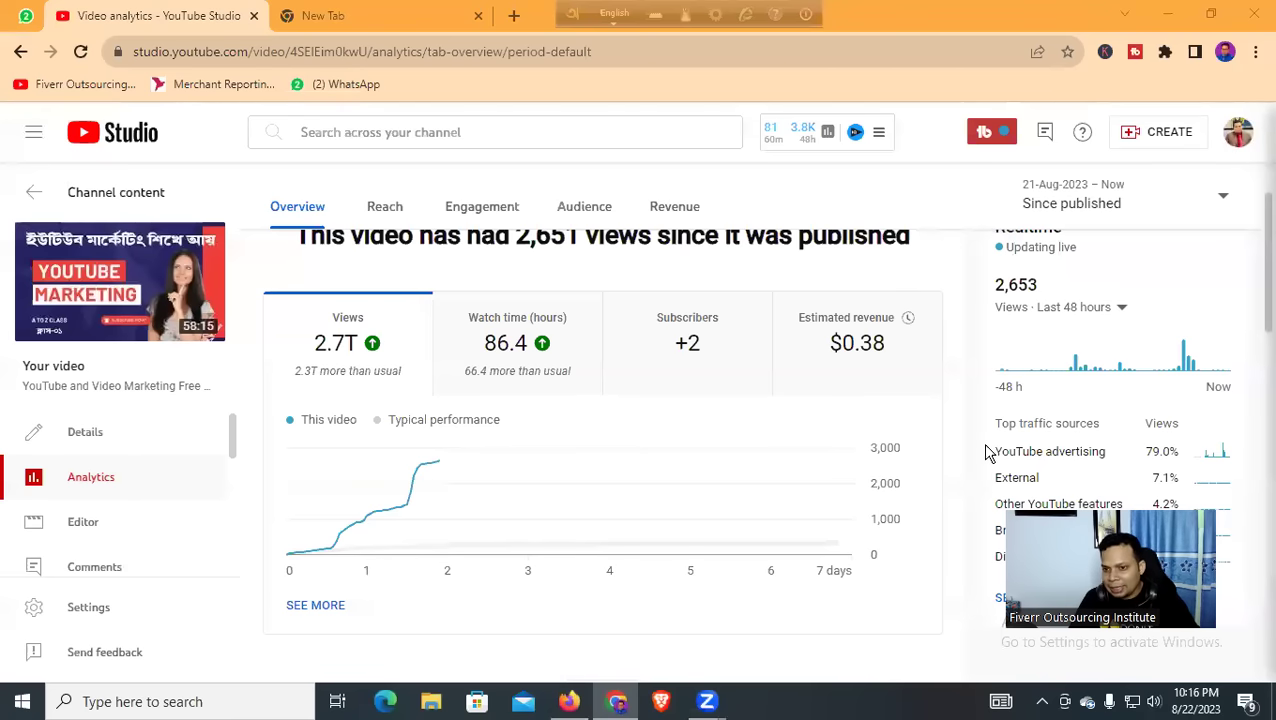
scroll(988, 453, "down", 1)
left_click_drag(990, 360, 1168, 362)
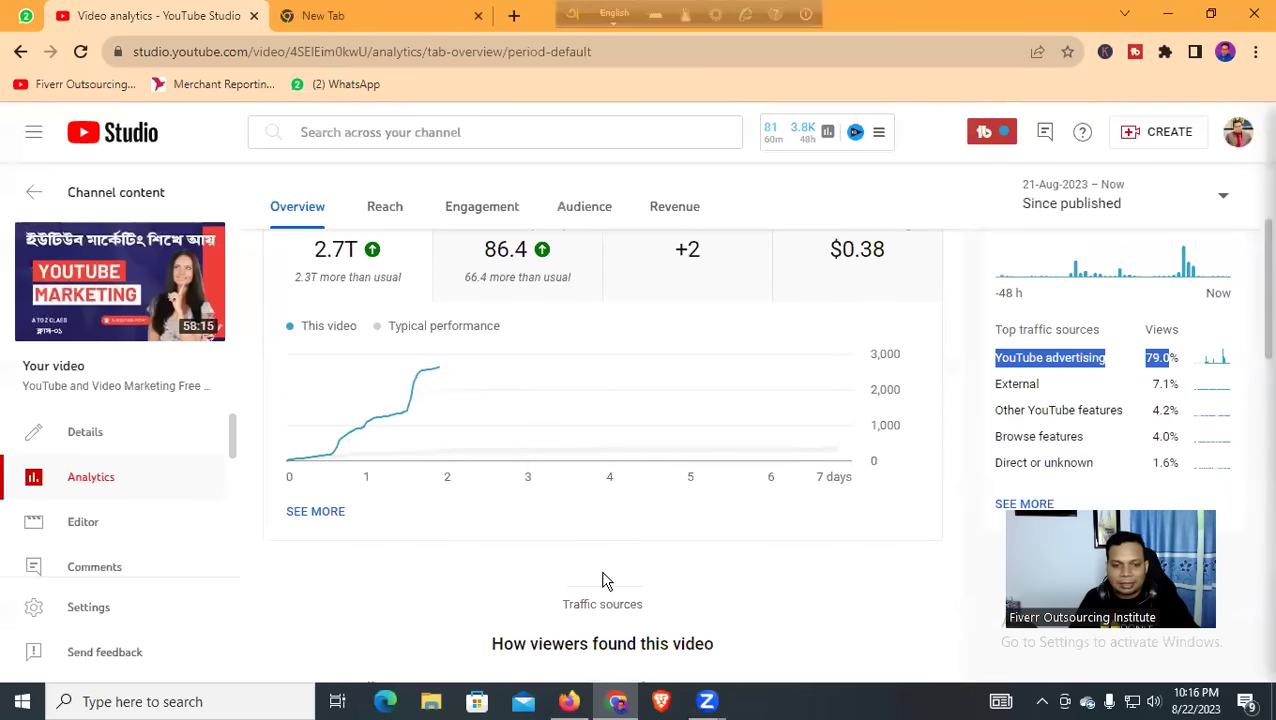
In Firefox, open the YouTube Marketing A to Z 2023 document and highlight Channel Monetization Requirement
left_click(568, 701)
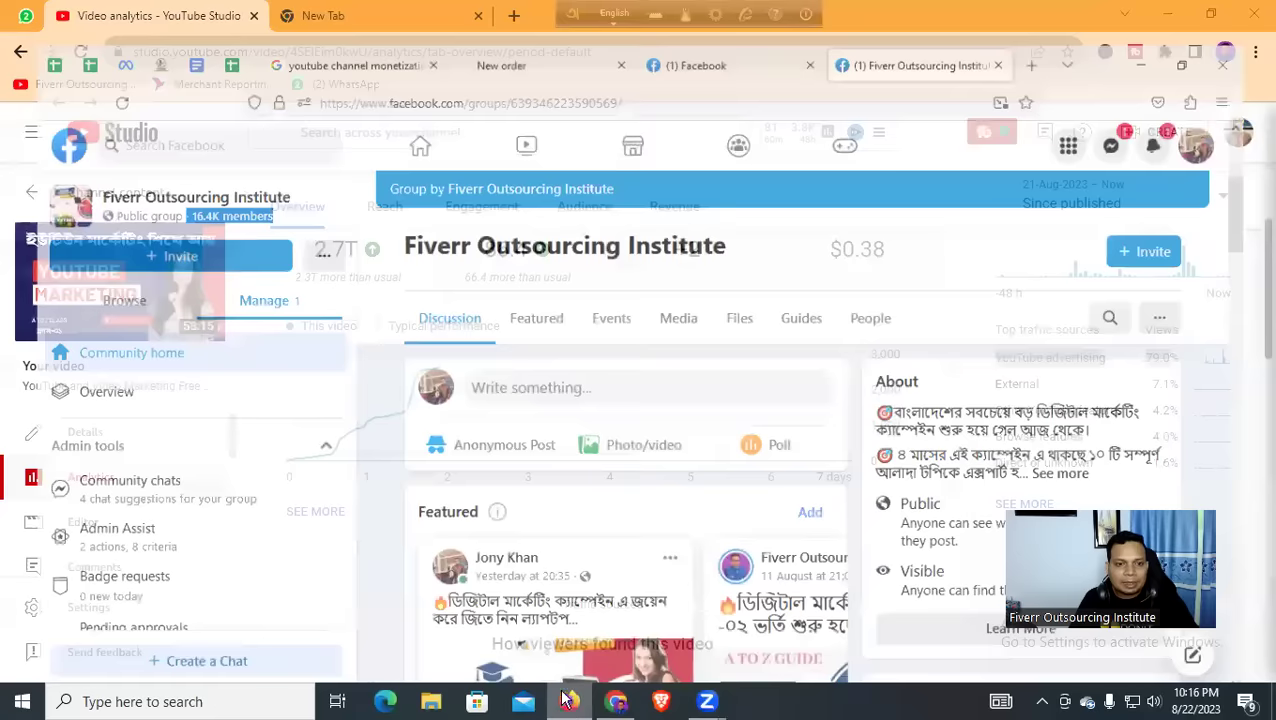
left_click(206, 20)
left_click(181, 20)
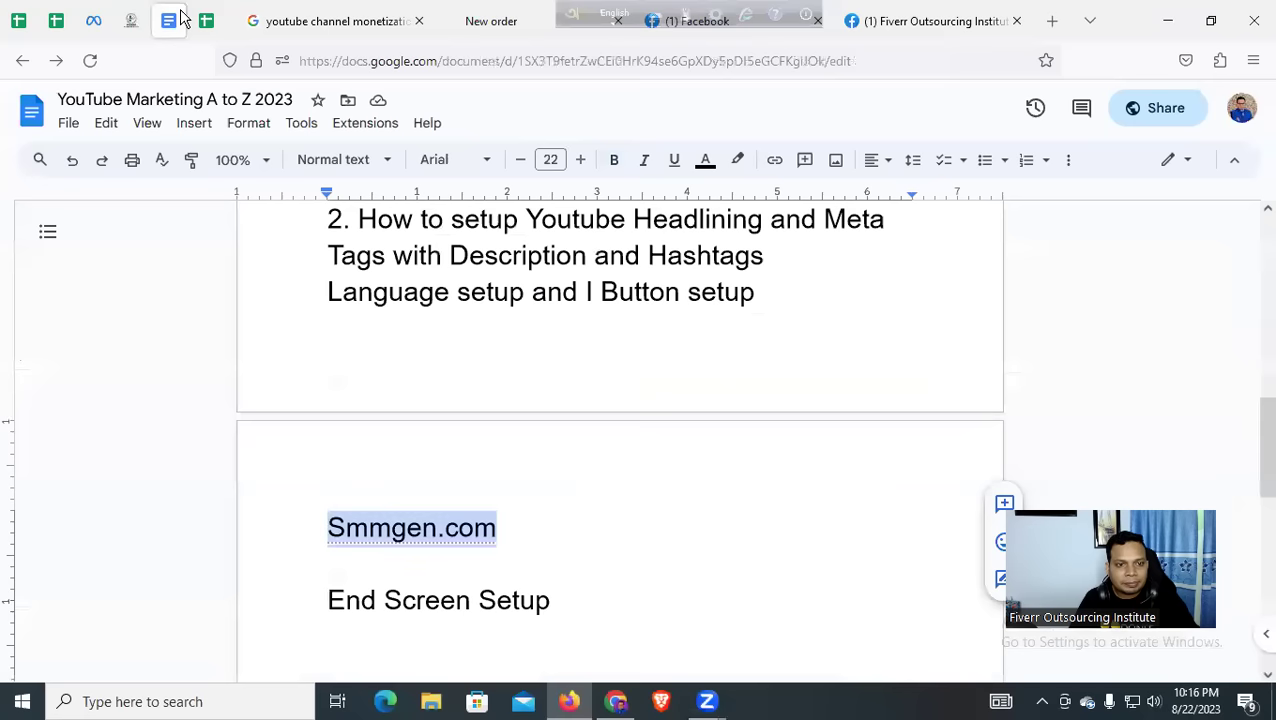
scroll(362, 390, "down", 2)
scroll(356, 394, "up", 3)
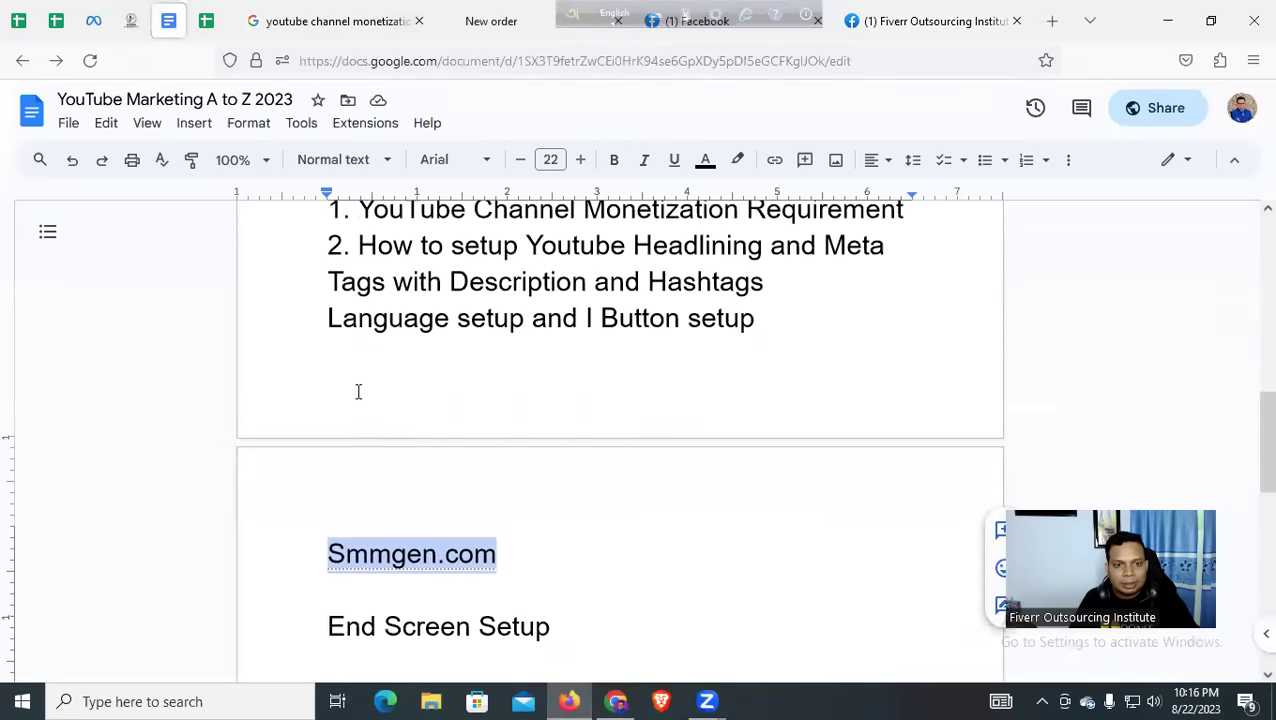
left_click_drag(451, 350, 918, 345)
left_click(524, 351)
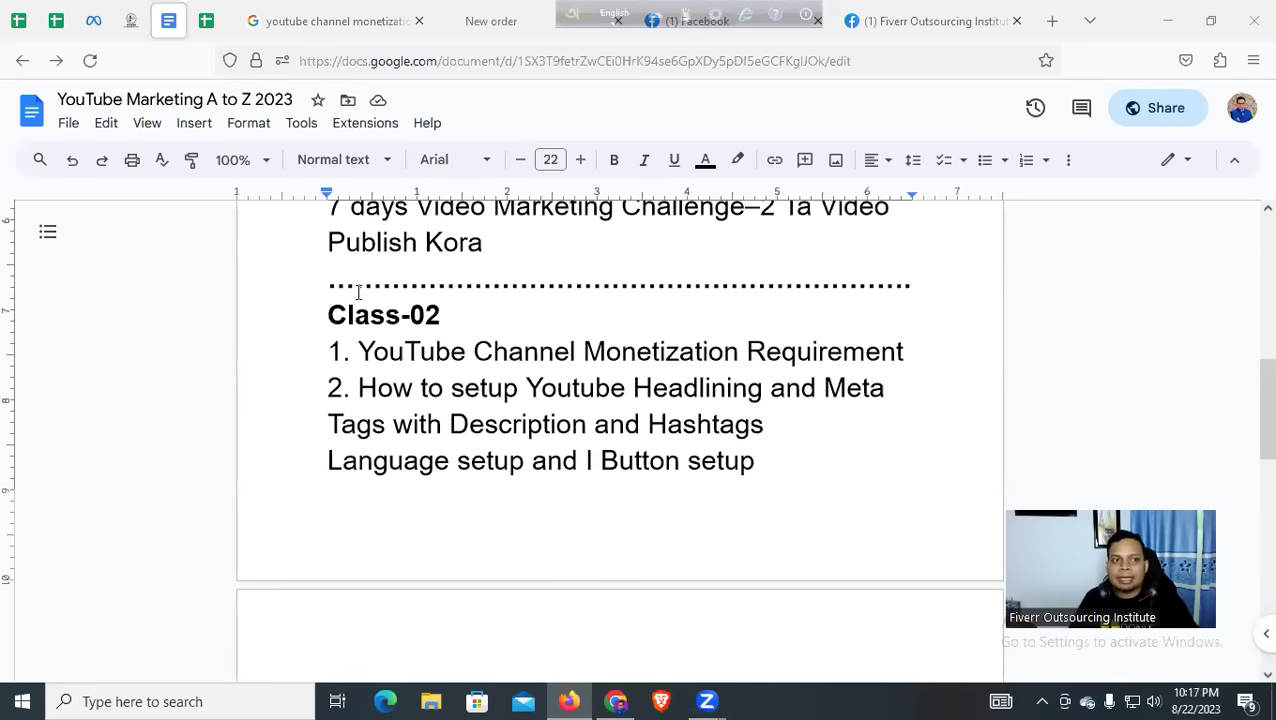
Close the Fiverr Outsourcing Institute group tab, open a new tab, and return to YouTube Studio
left_click(915, 22)
left_click(1141, 108)
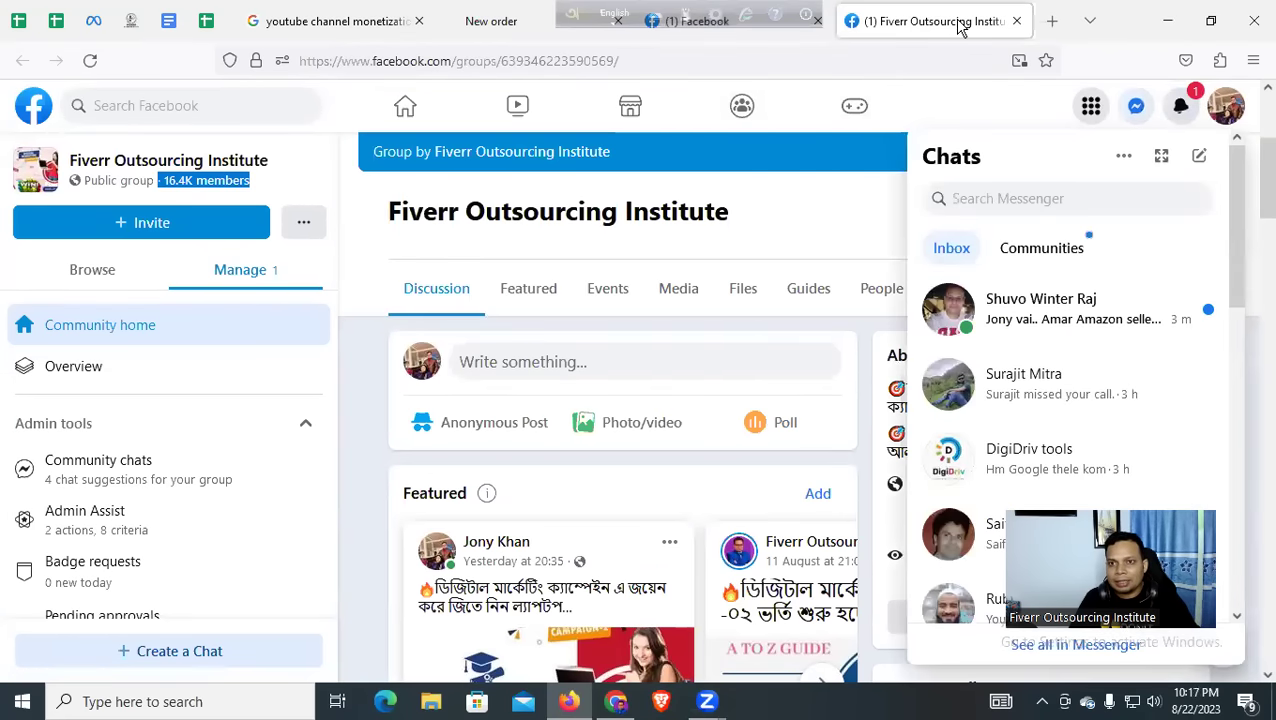
left_click(1017, 21)
left_click(891, 21)
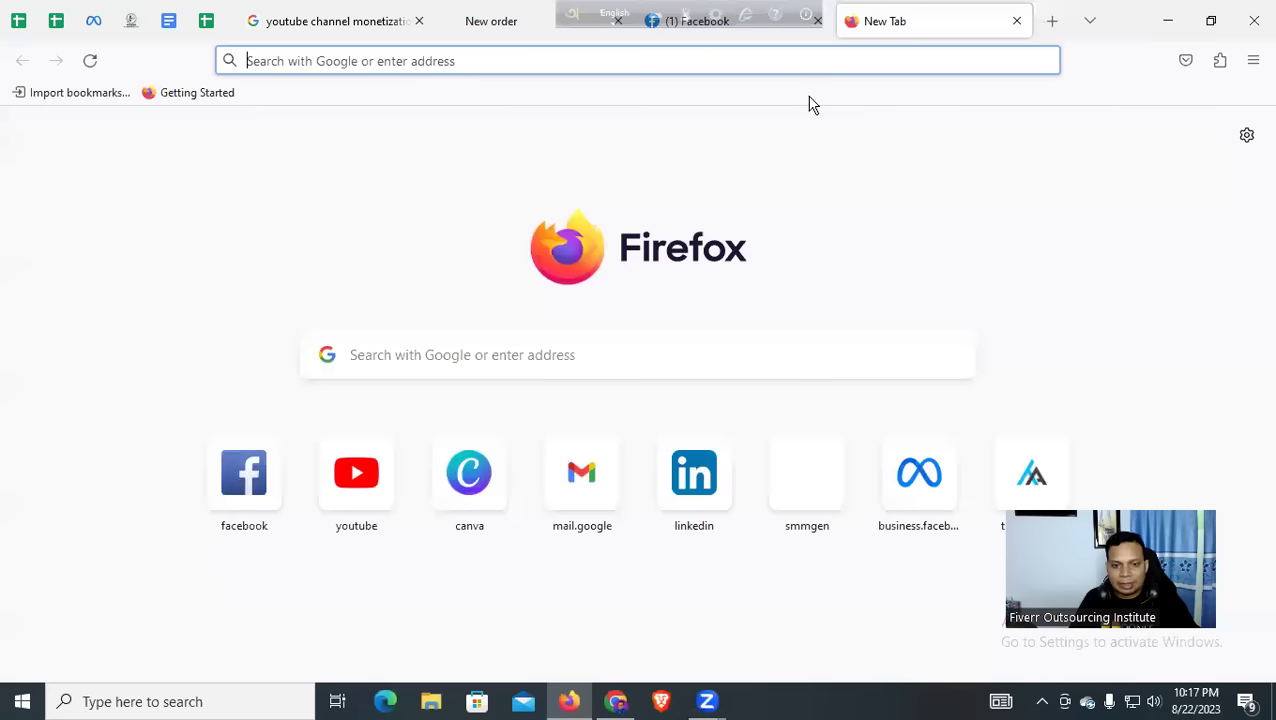
left_click(620, 703)
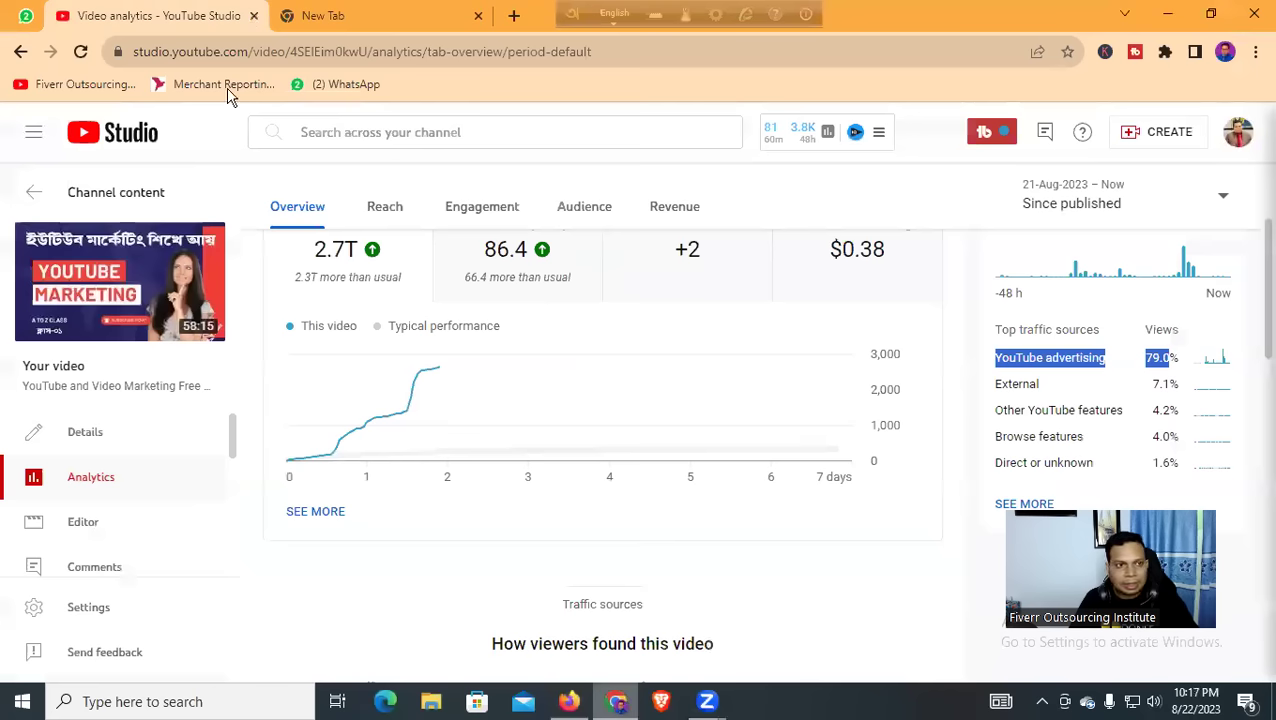
In WhatsApp Web, paste and send smmgen.com to DM Campaign-01 and Virtual Assistant Group
left_click(12, 12)
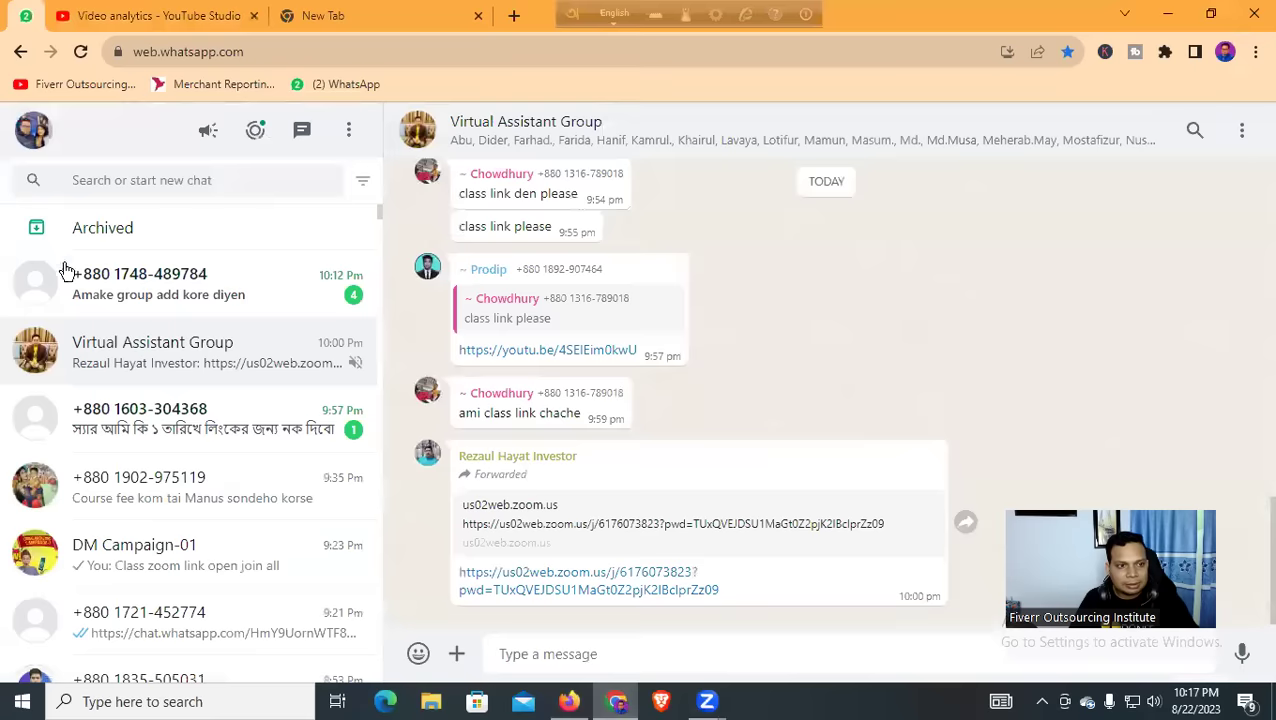
left_click(123, 300)
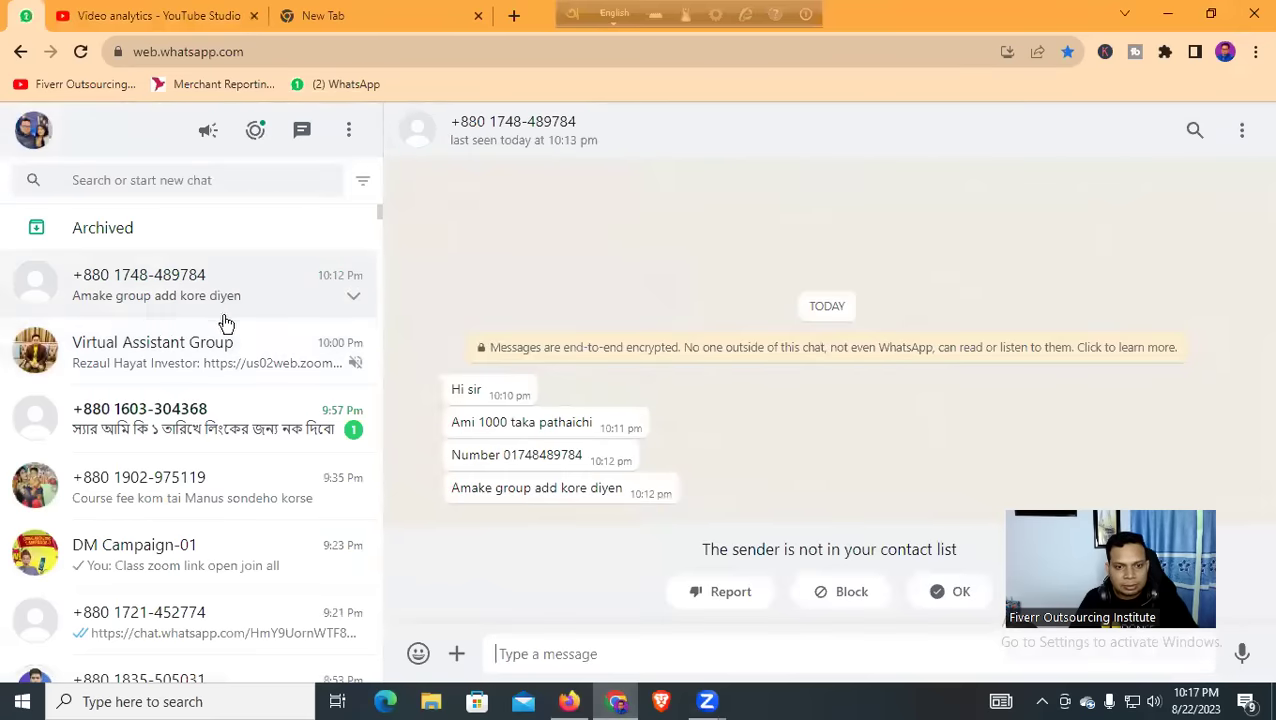
left_click(175, 353)
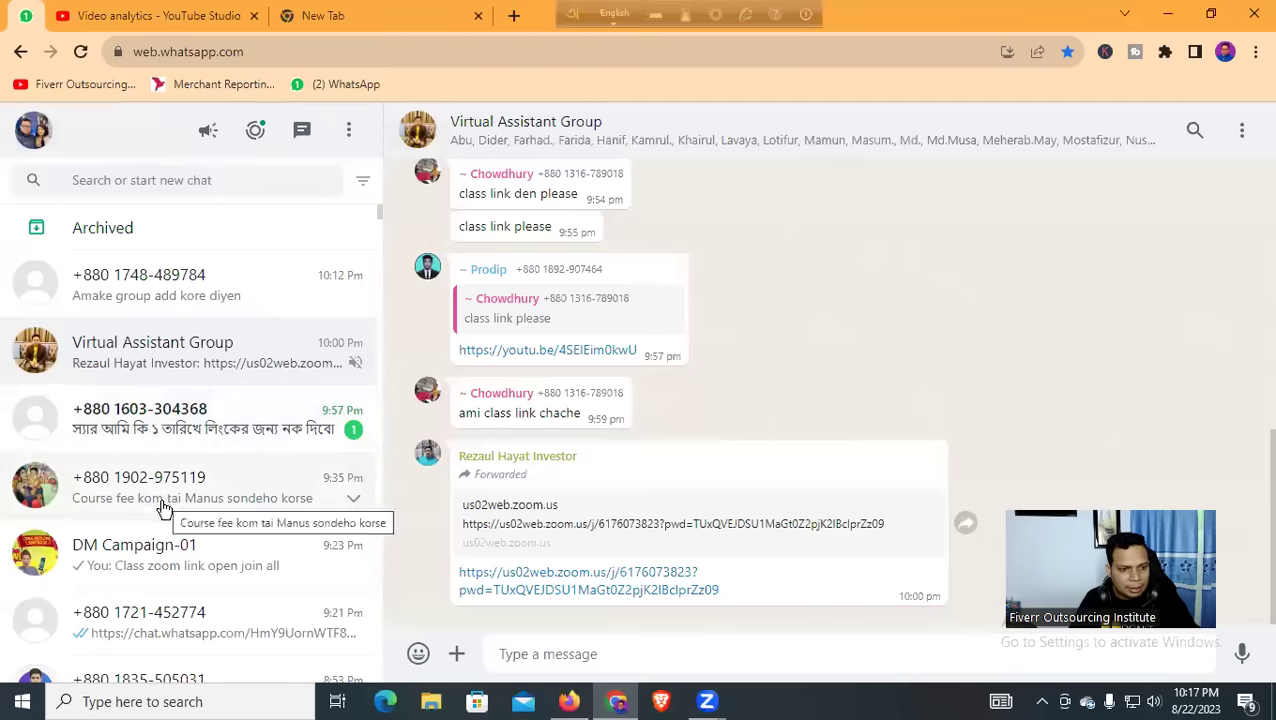
scroll(166, 505, "down", 1)
left_click(172, 445)
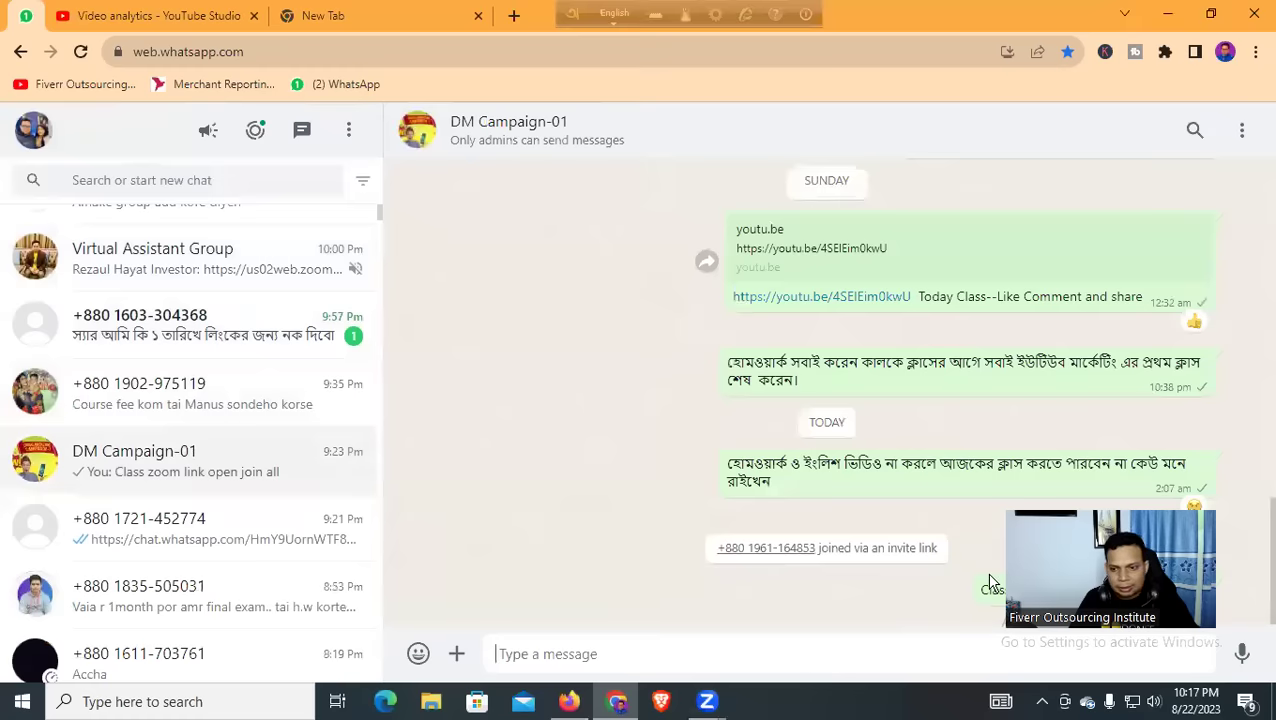
type("smmgen.com")
key("Return")
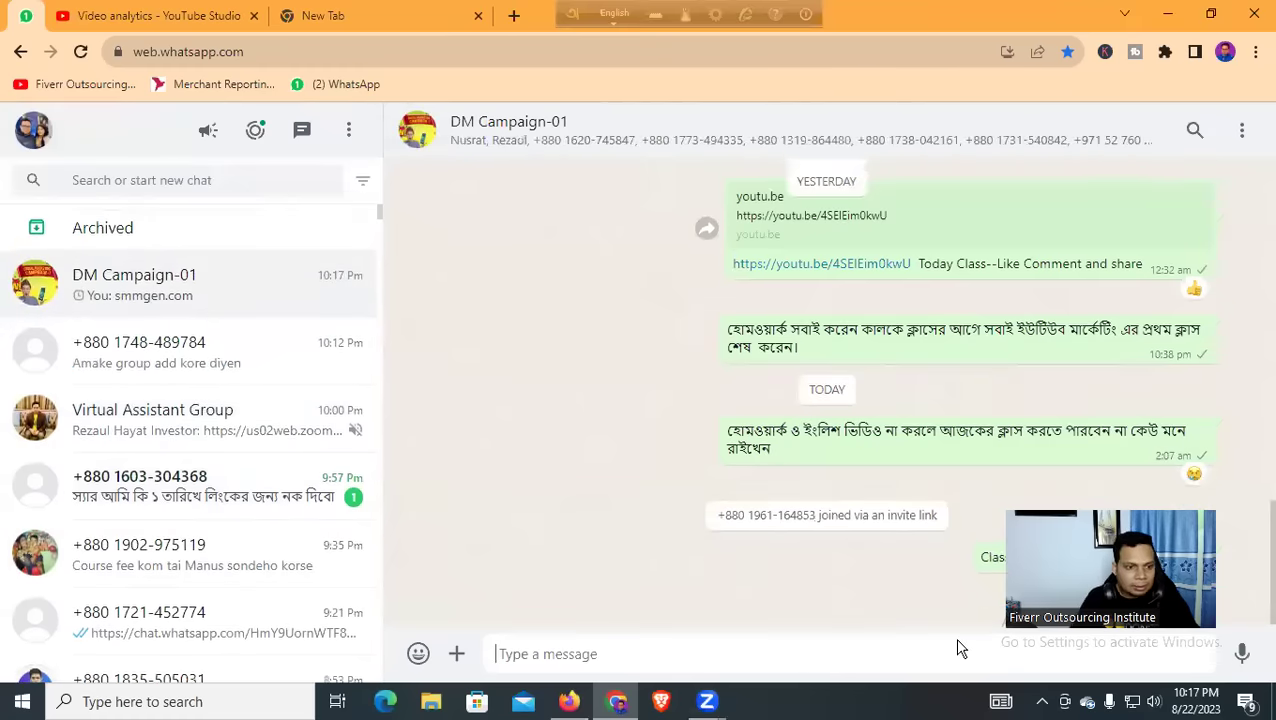
left_click(194, 445)
type("smmgen.com")
key("Return")
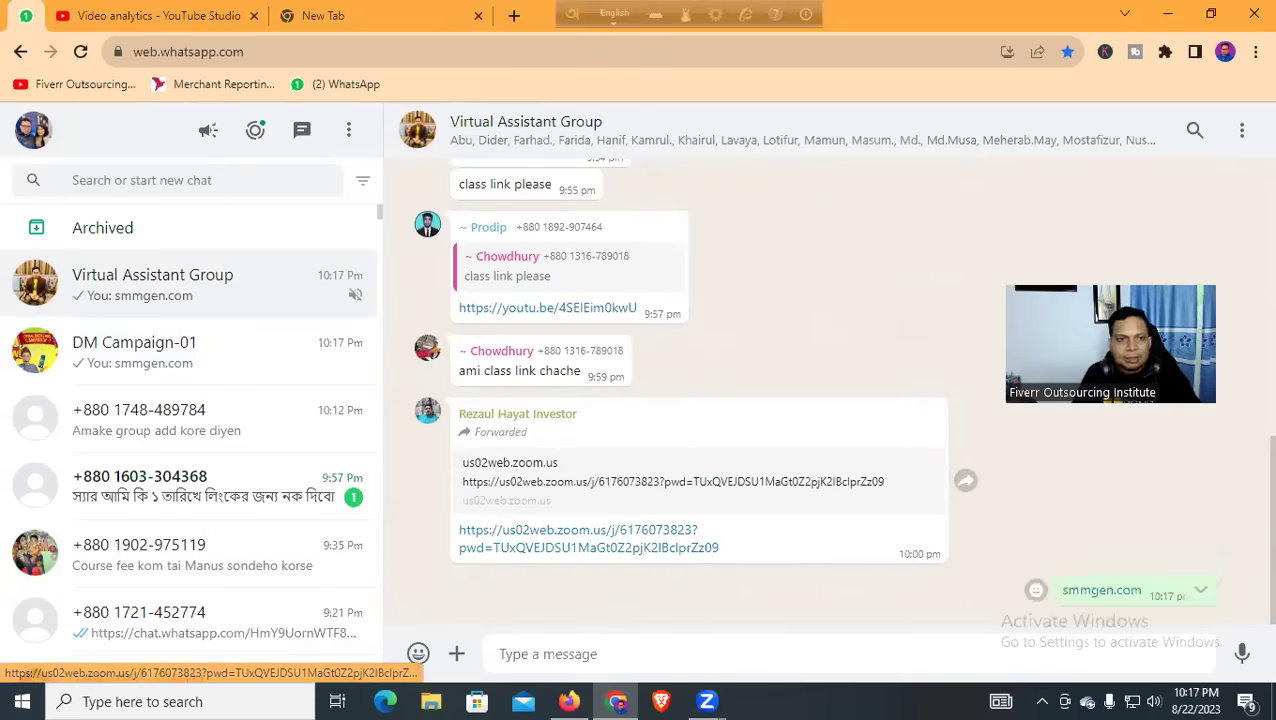
Go back to the YouTube Studio video analytics in Firefox
left_click(165, 16)
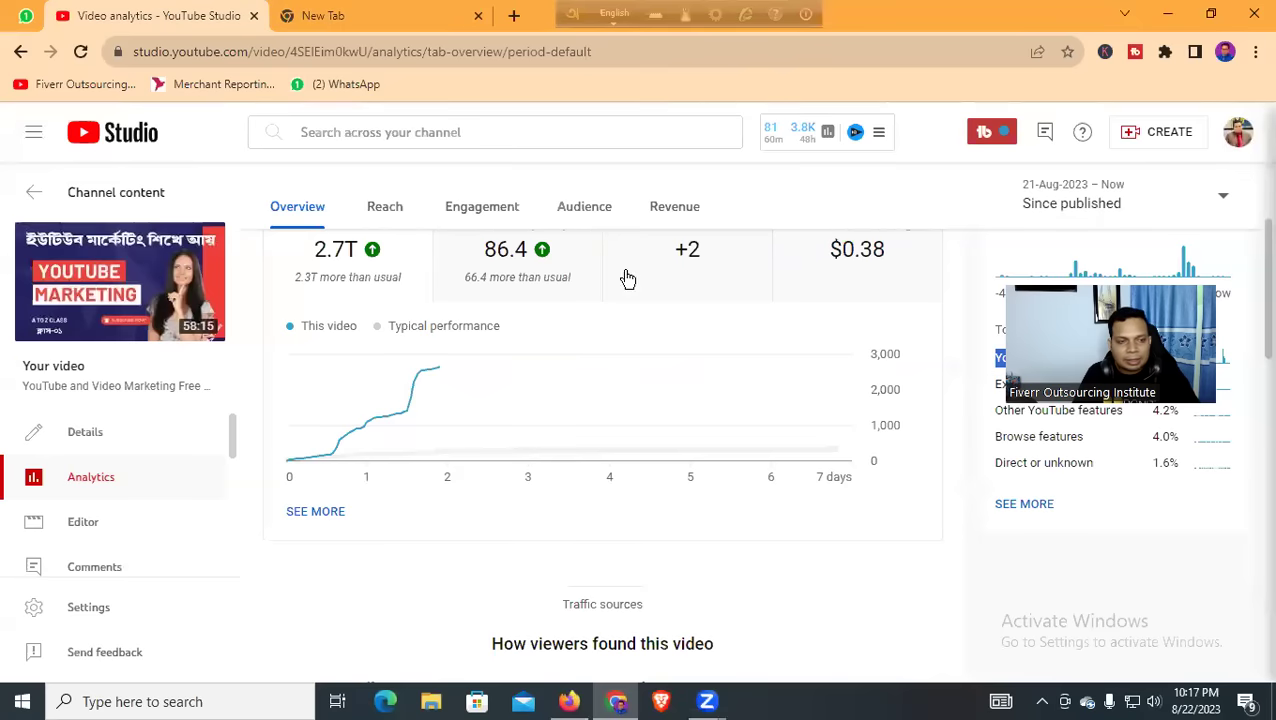
scroll(476, 357, "up", 2)
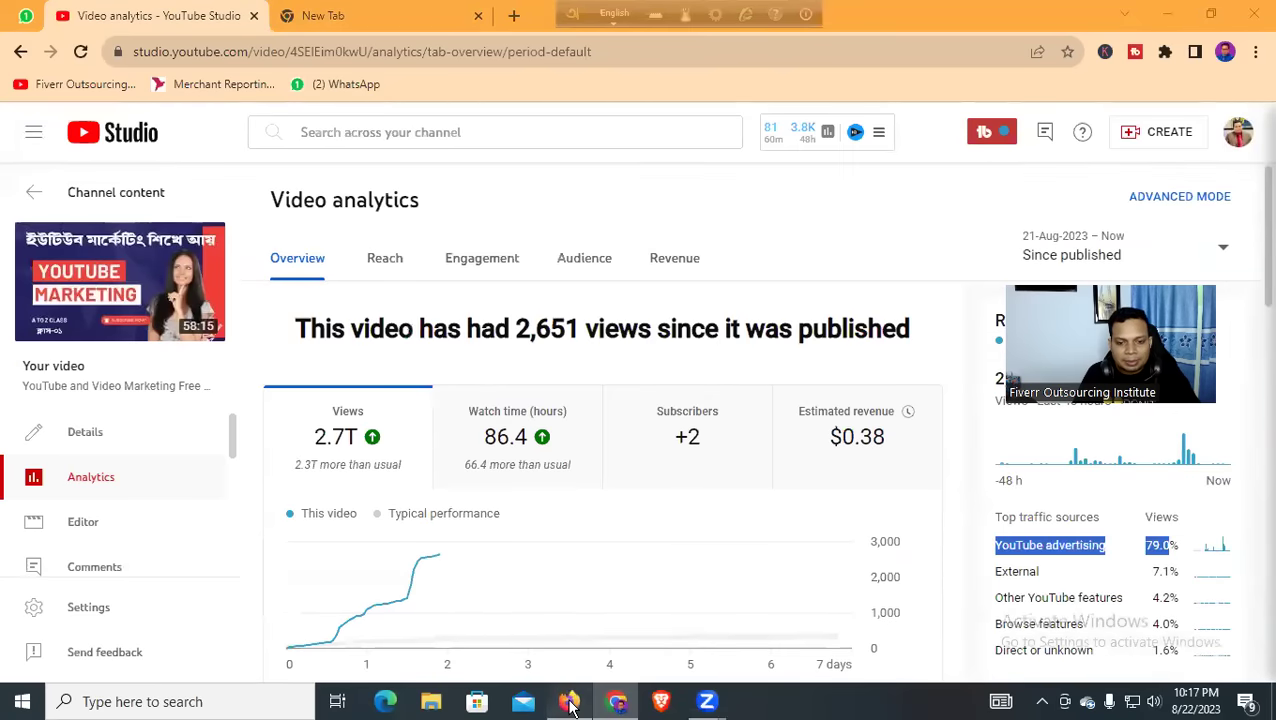
left_click(570, 705)
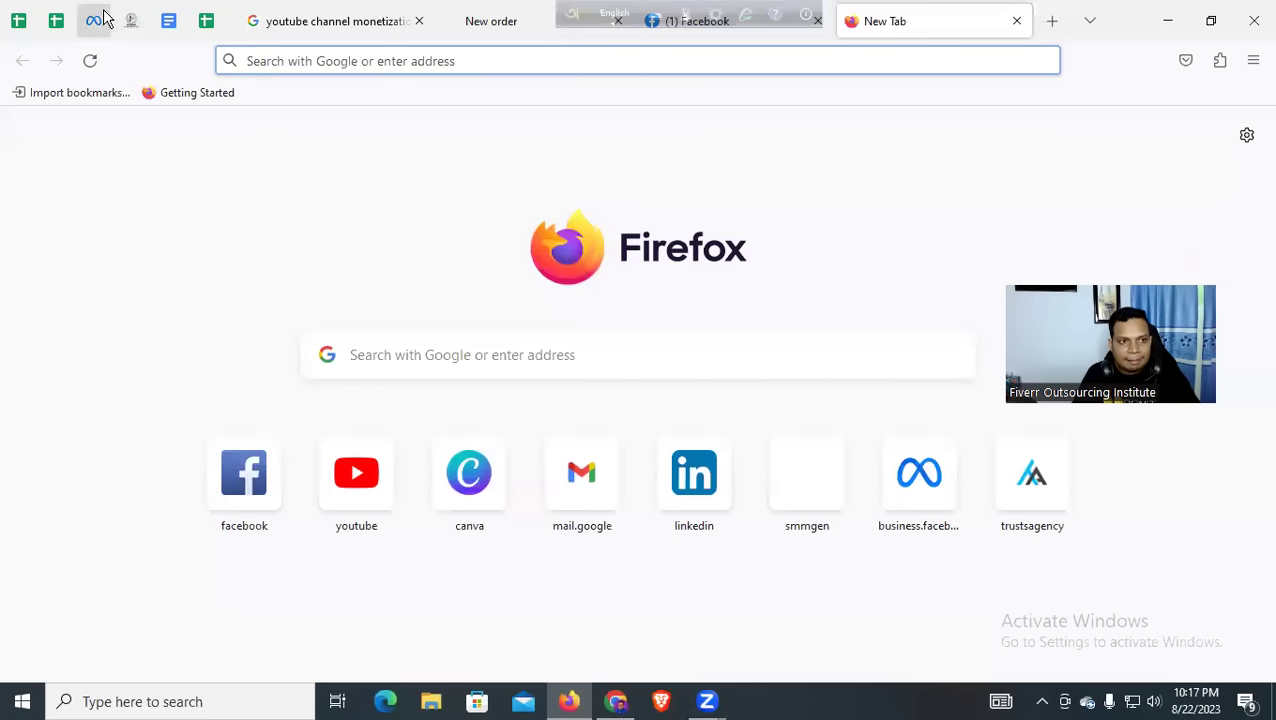
left_click(168, 20)
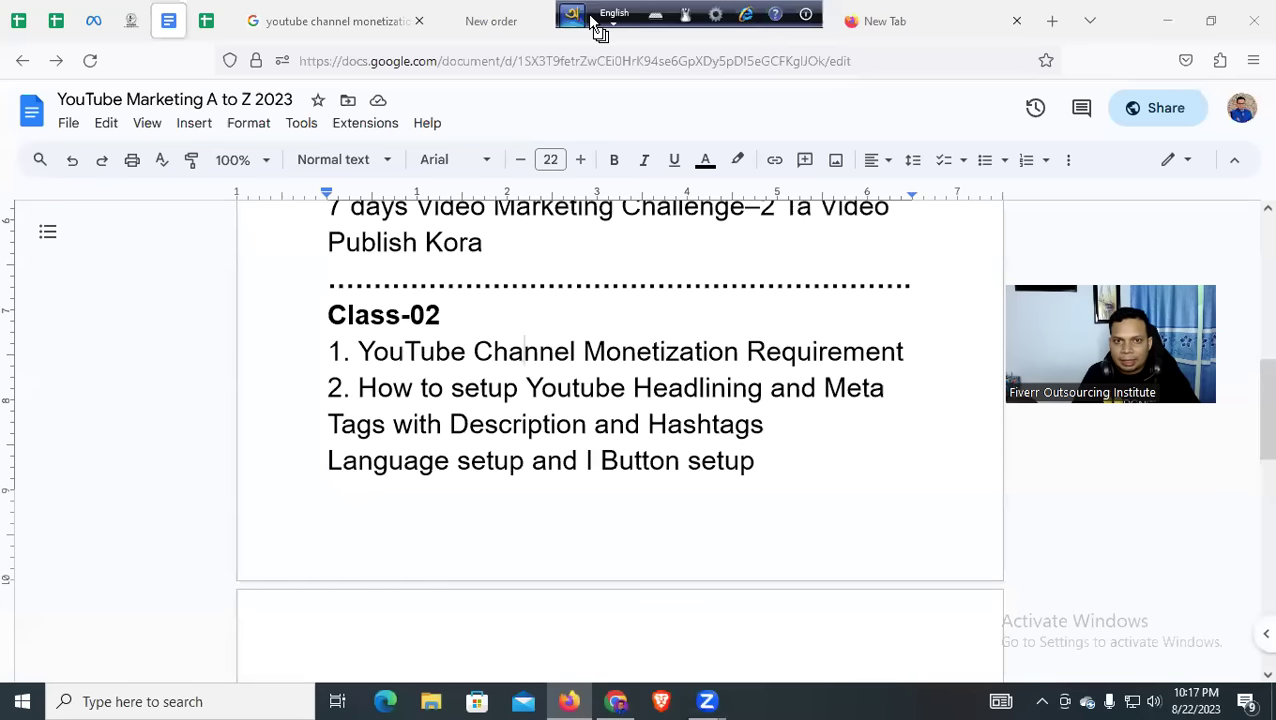
left_click(684, 20)
left_click(342, 20)
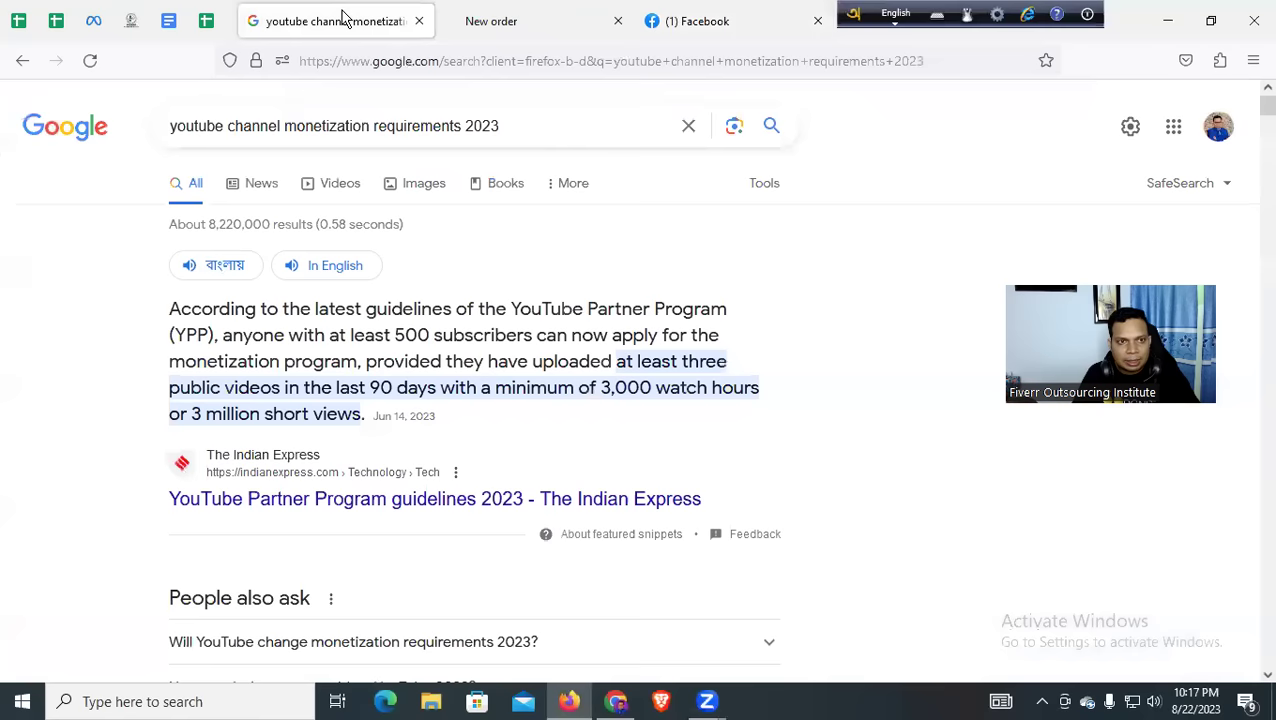
left_click(168, 22)
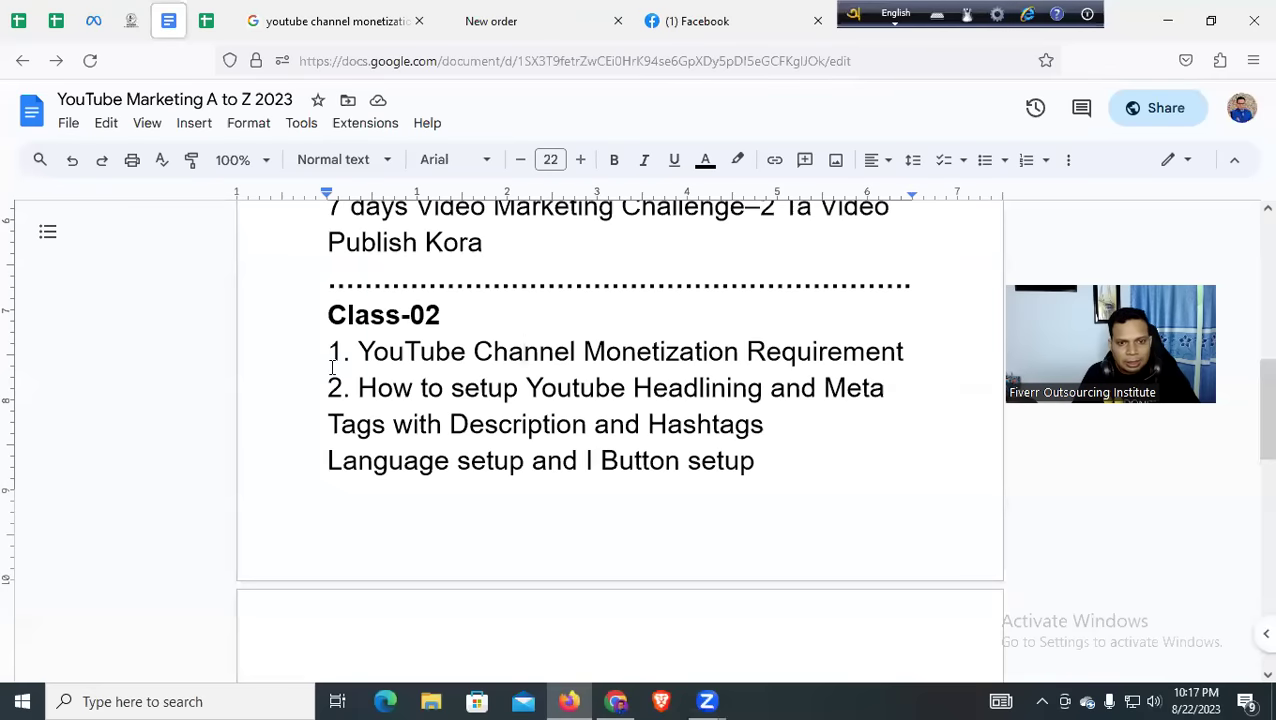
scroll(332, 368, "up", 1)
left_click_drag(361, 472, 766, 518)
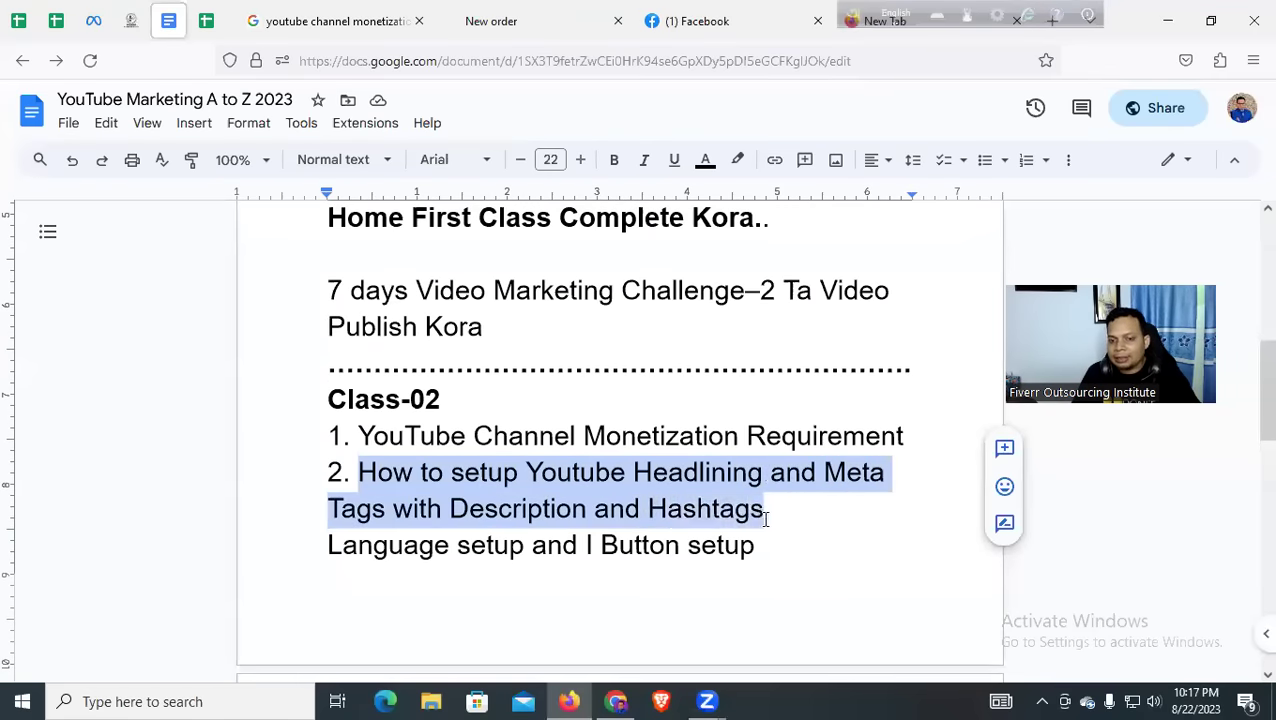
left_click(587, 509)
left_click_drag(312, 547, 769, 547)
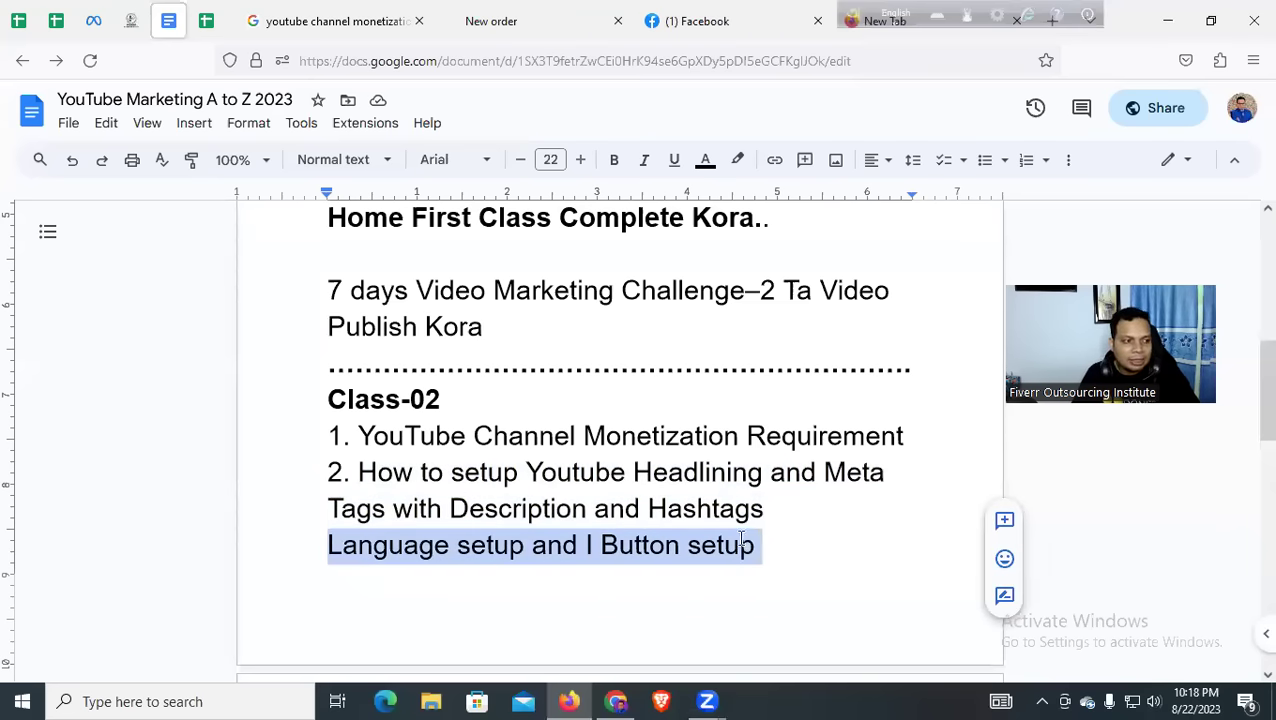
left_click(753, 550)
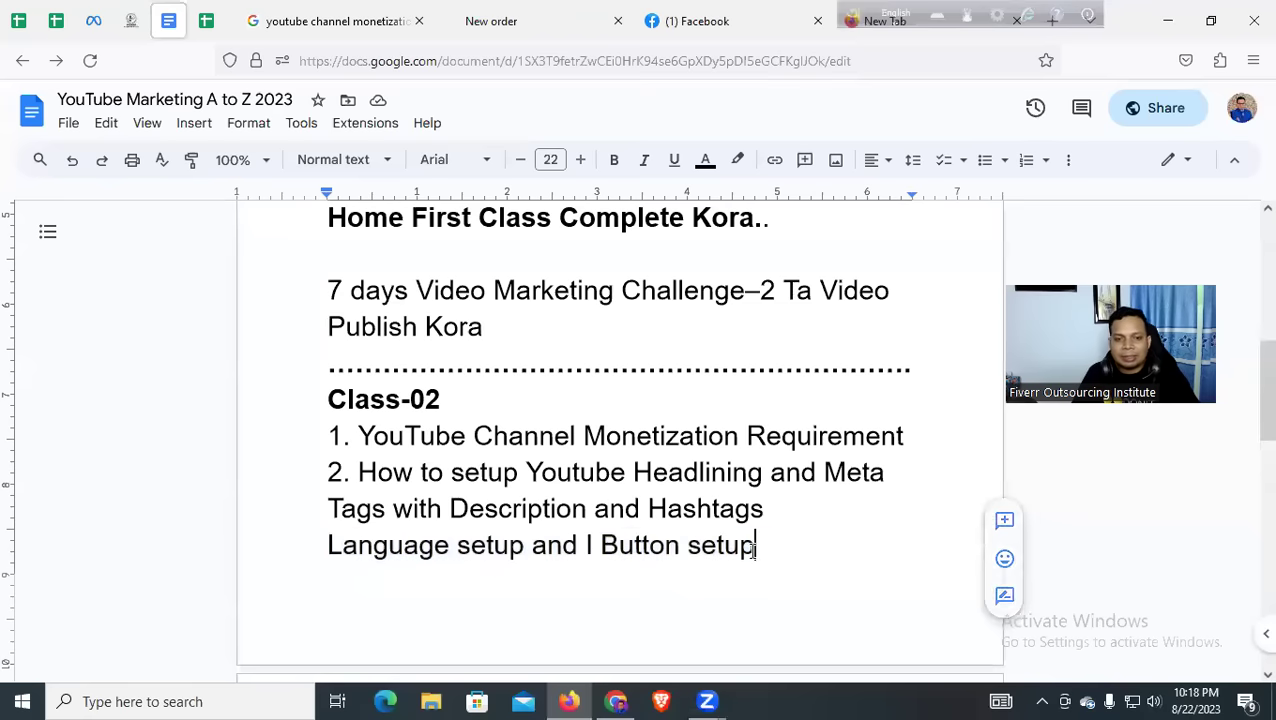
scroll(630, 527, "down", 3)
scroll(581, 535, "down", 3)
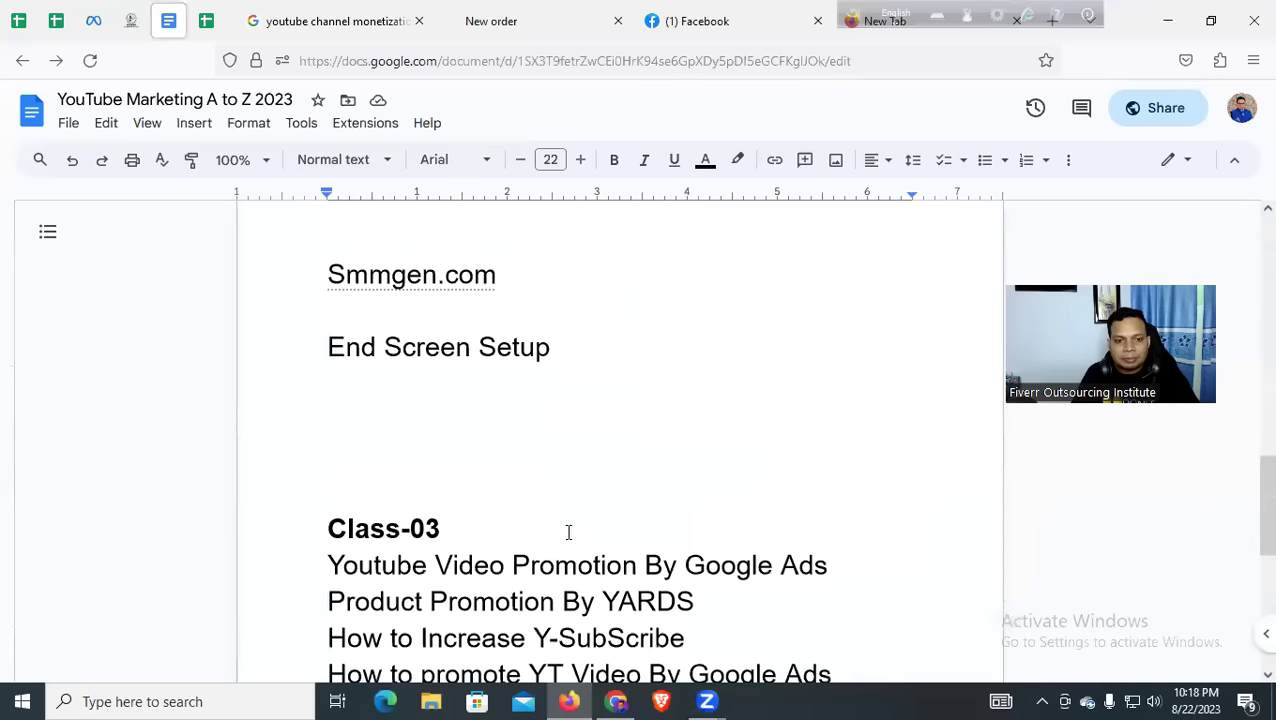
left_click_drag(319, 340, 644, 347)
left_click(644, 347)
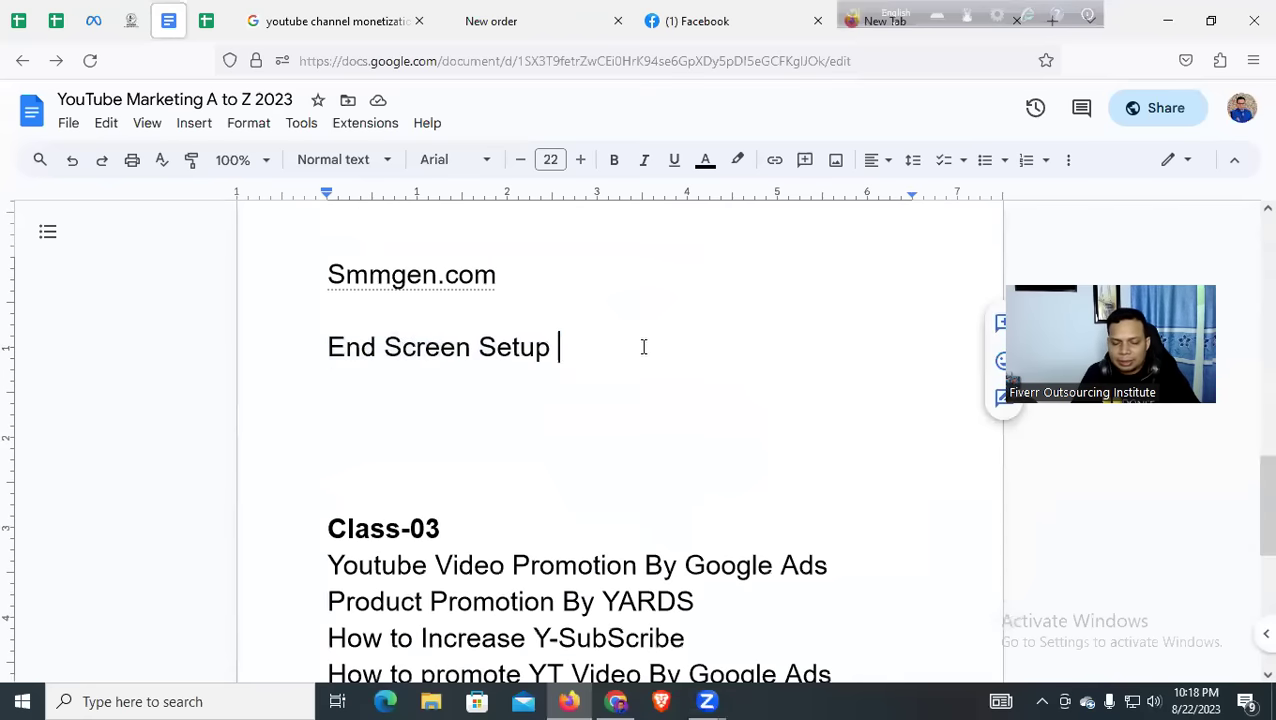
scroll(644, 387, "up", 1)
scroll(644, 387, "up", 5)
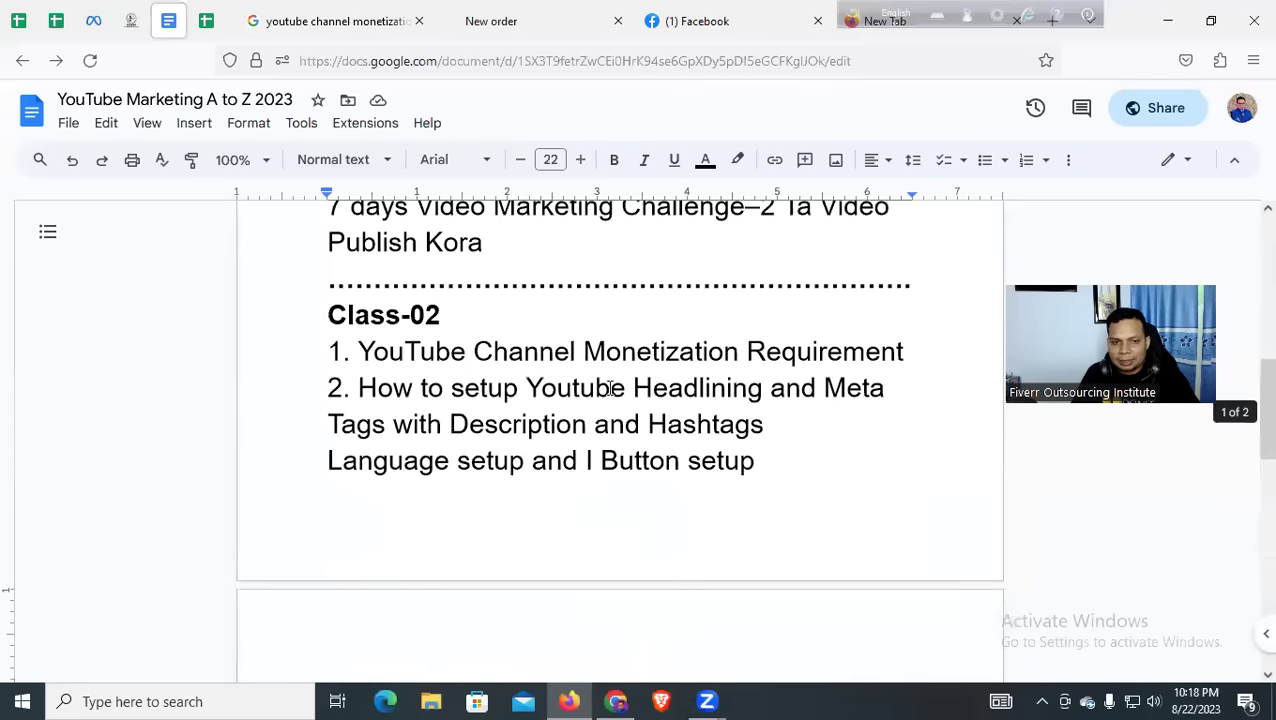
left_click_drag(360, 388, 748, 465)
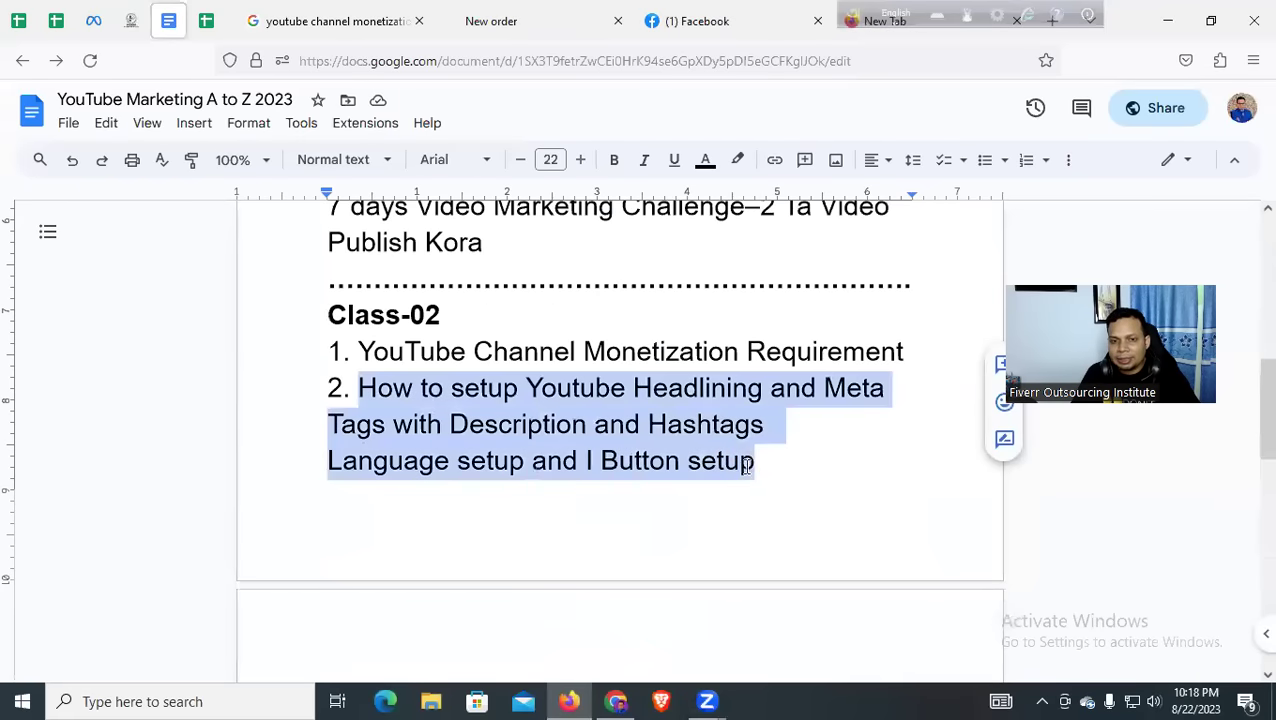
left_click(541, 421)
left_click_drag(360, 388, 753, 460)
left_click(826, 455)
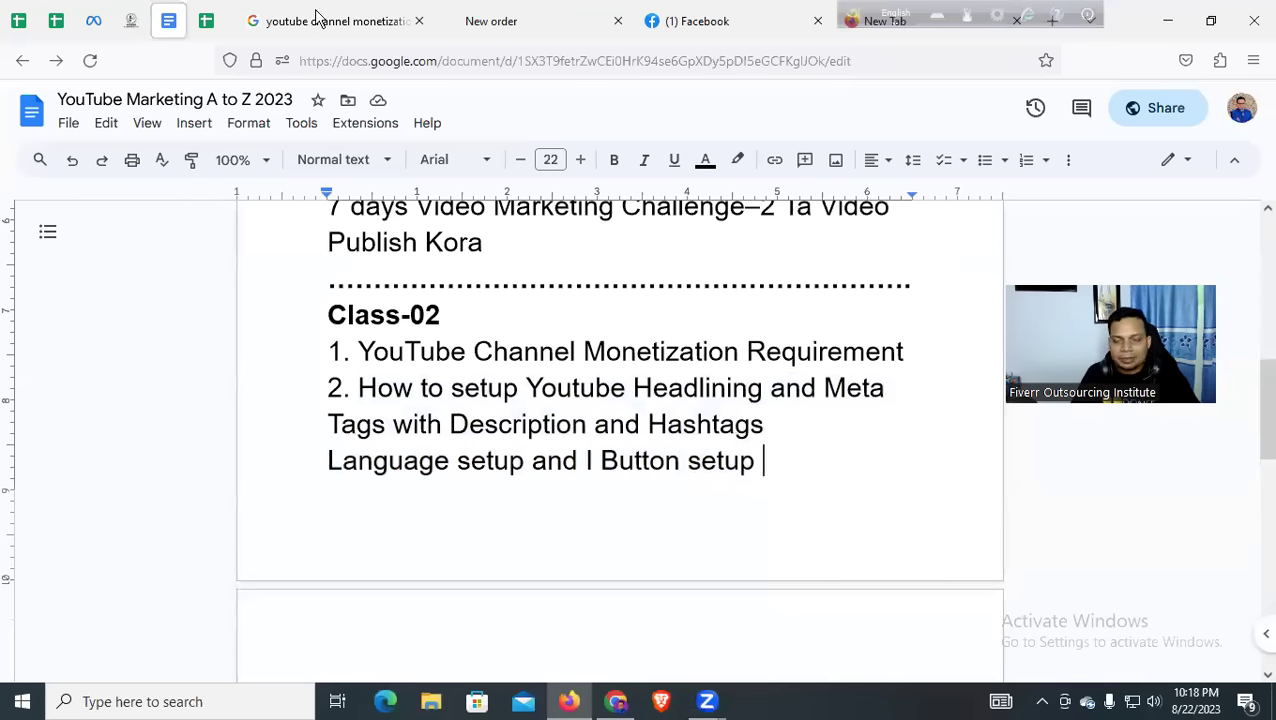
key("alt+Tab")
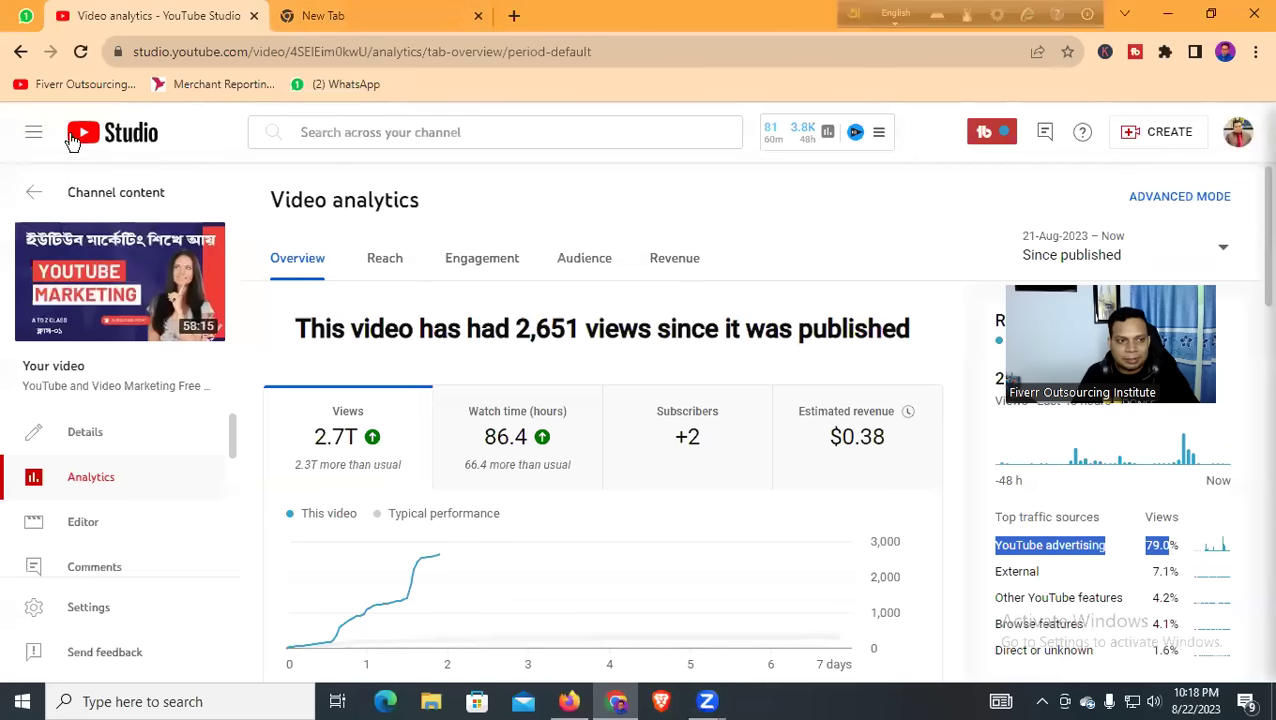
Go to Channel content's Playlists and open the Fiverr success course playlist's video list
left_click(31, 210)
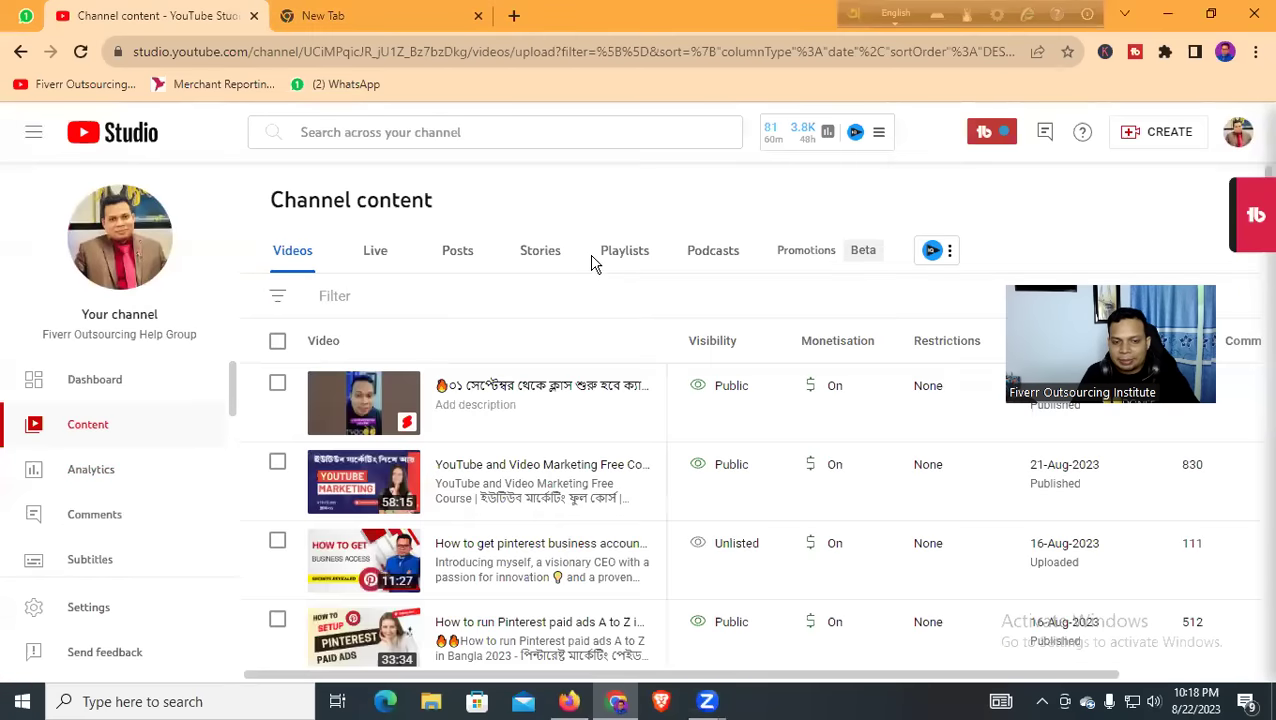
left_click(629, 256)
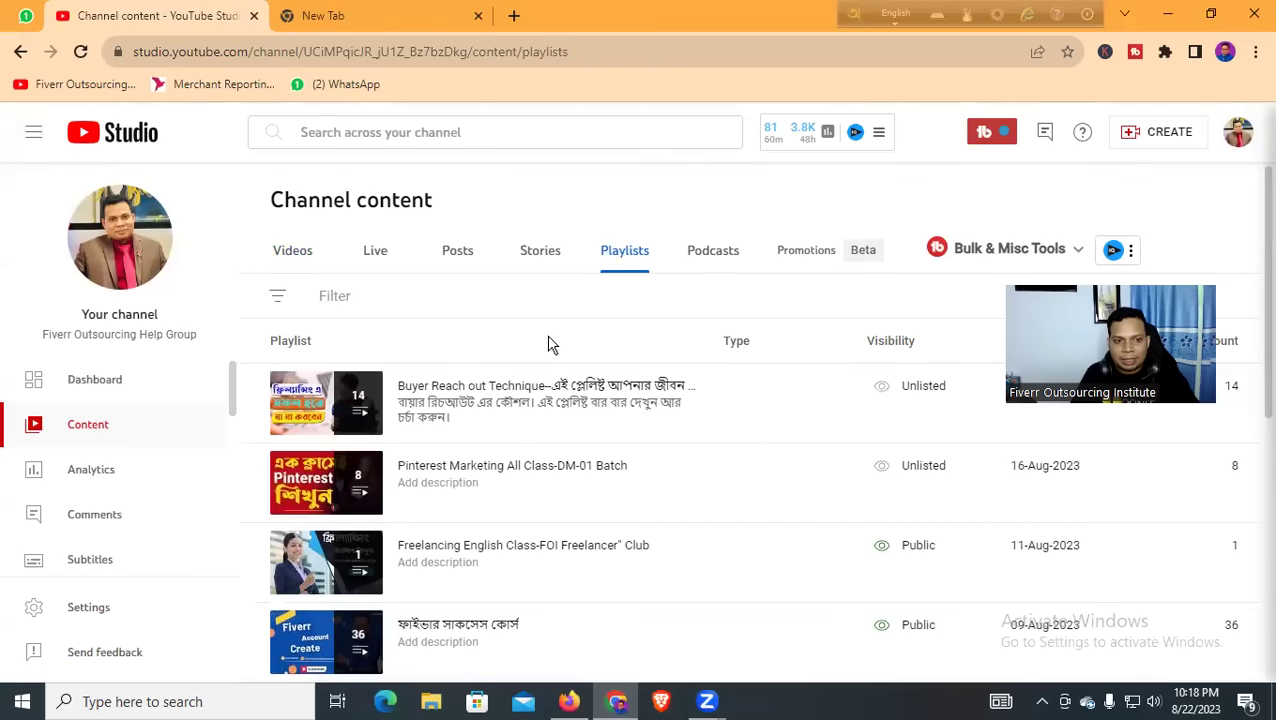
scroll(630, 352, "down", 2)
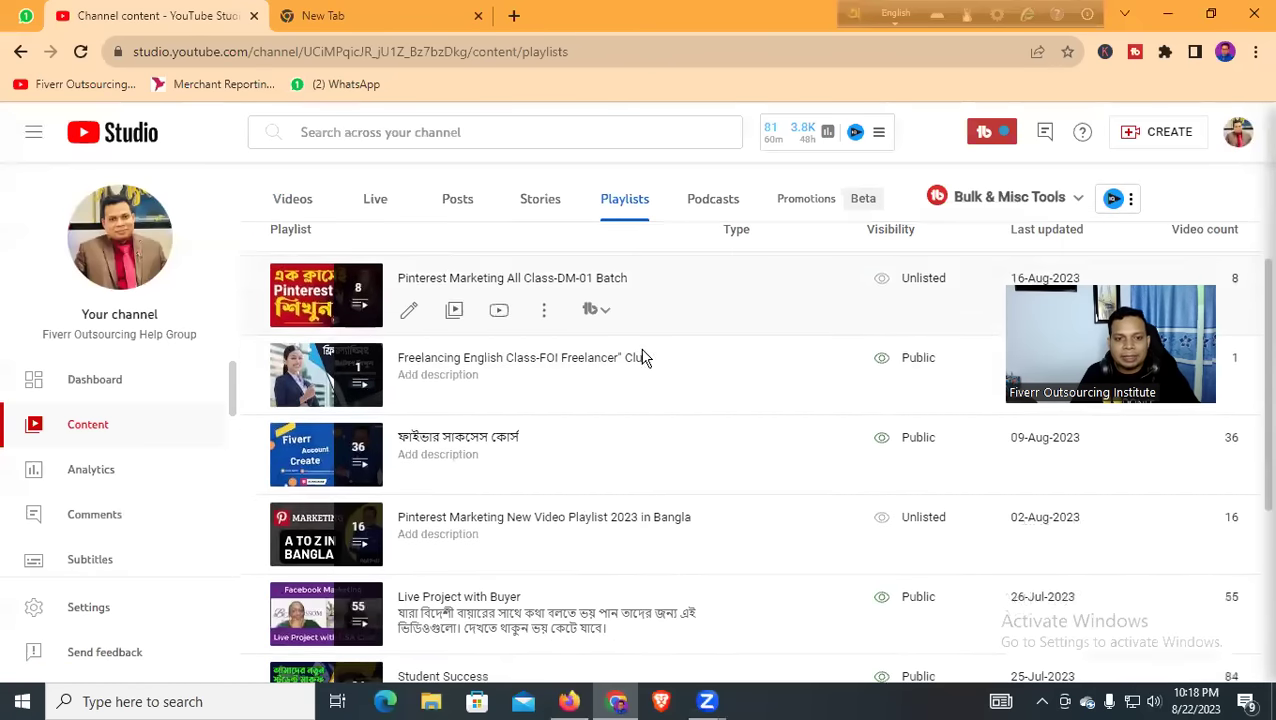
scroll(788, 413, "down", 2)
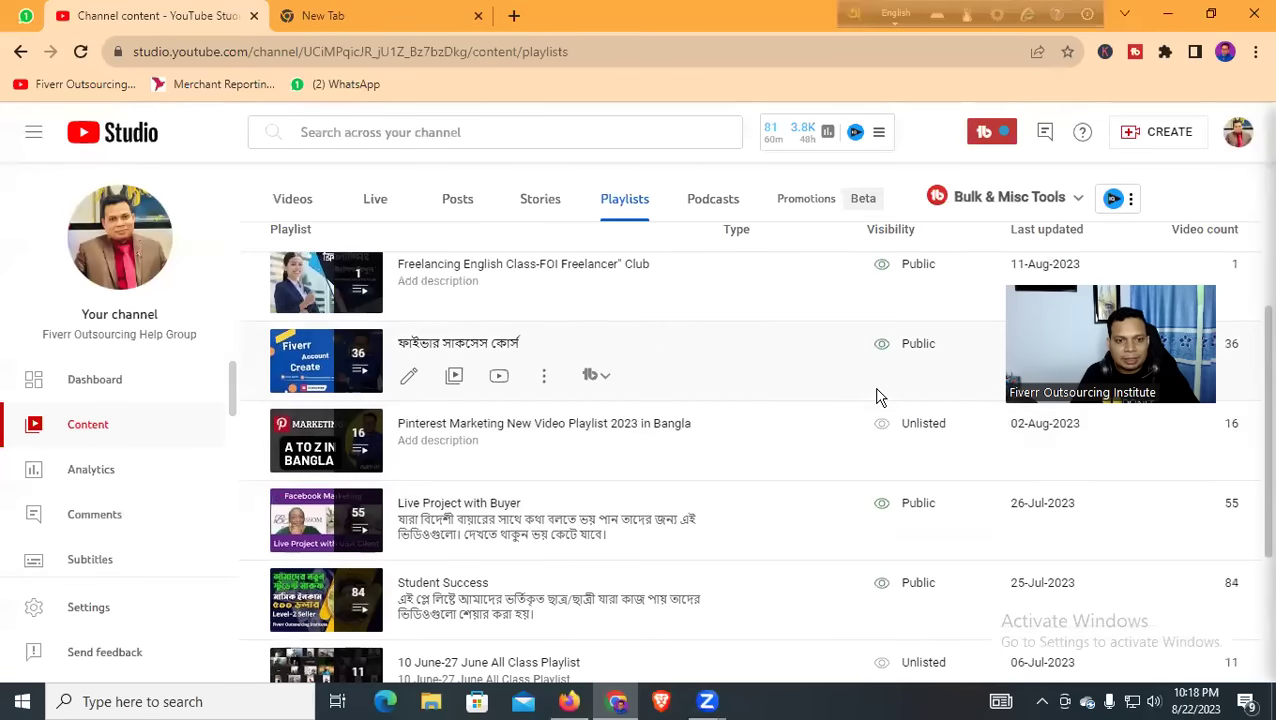
left_click(310, 368)
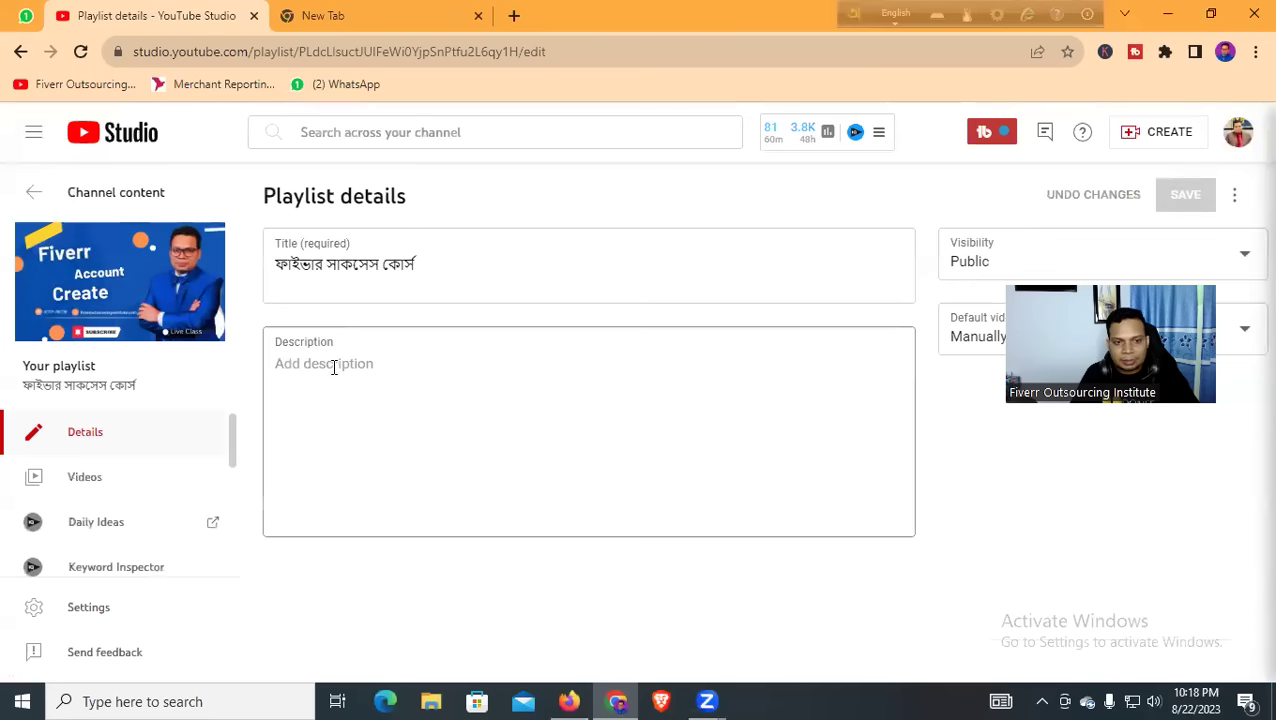
left_click(100, 486)
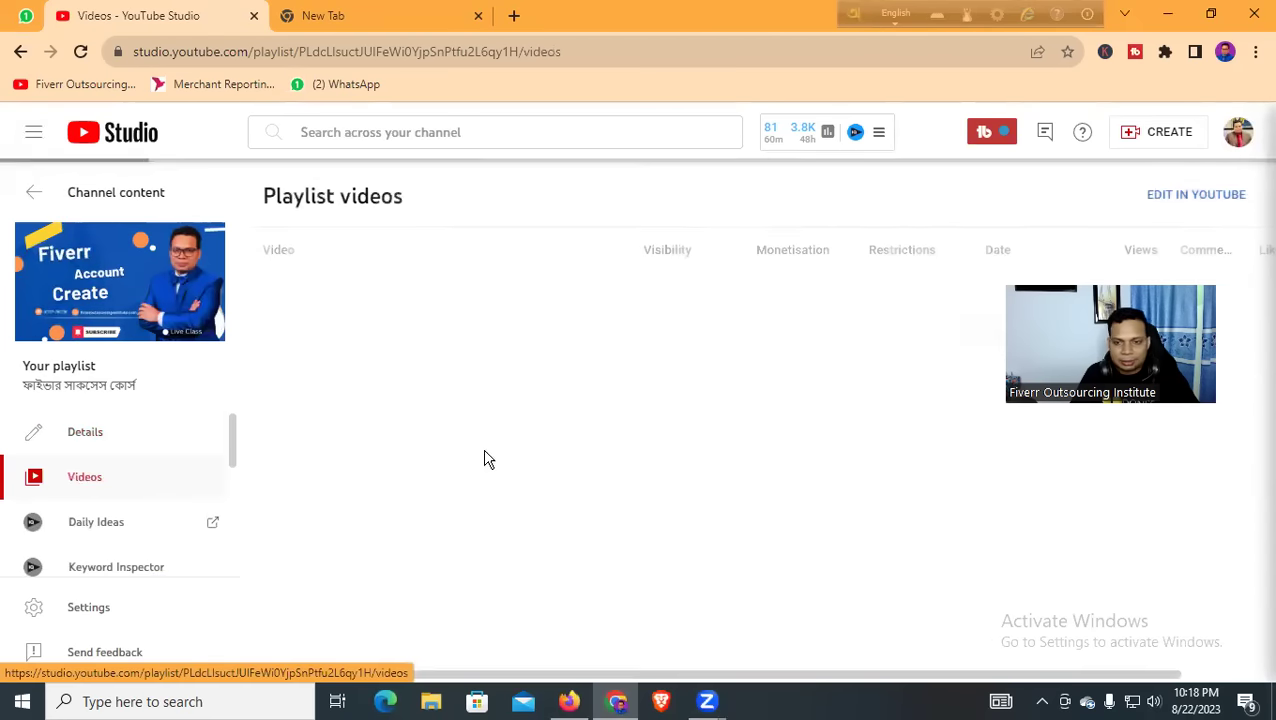
Scroll down to the Payoneer account video and open its details in a new tab
scroll(545, 450, "down", 1)
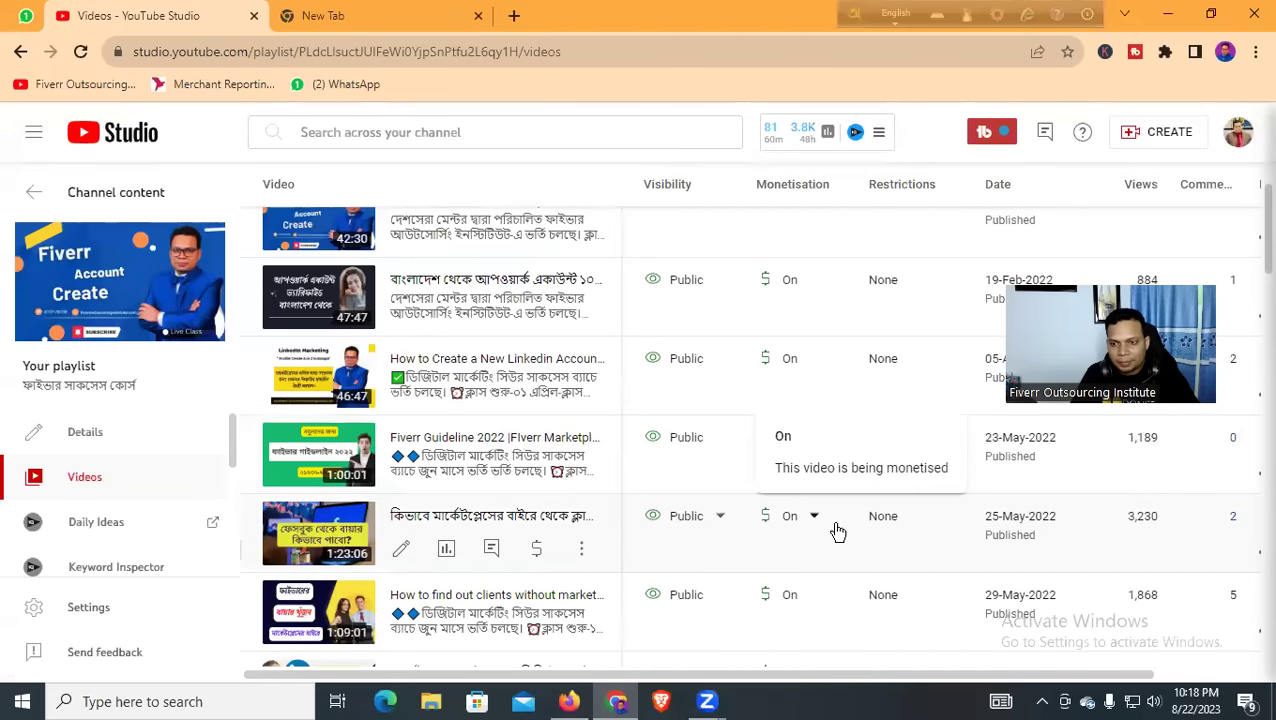
scroll(860, 533, "down", 1)
scroll(880, 535, "down", 1)
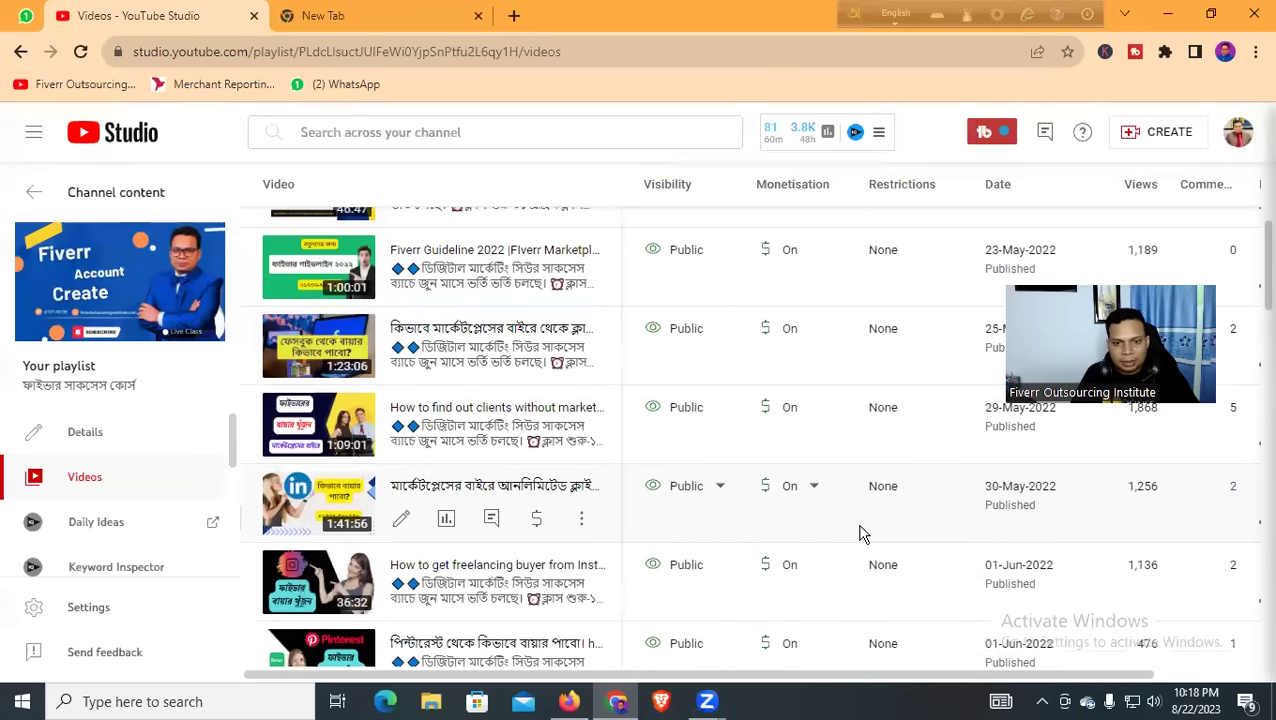
scroll(790, 535, "down", 3)
scroll(735, 536, "down", 8)
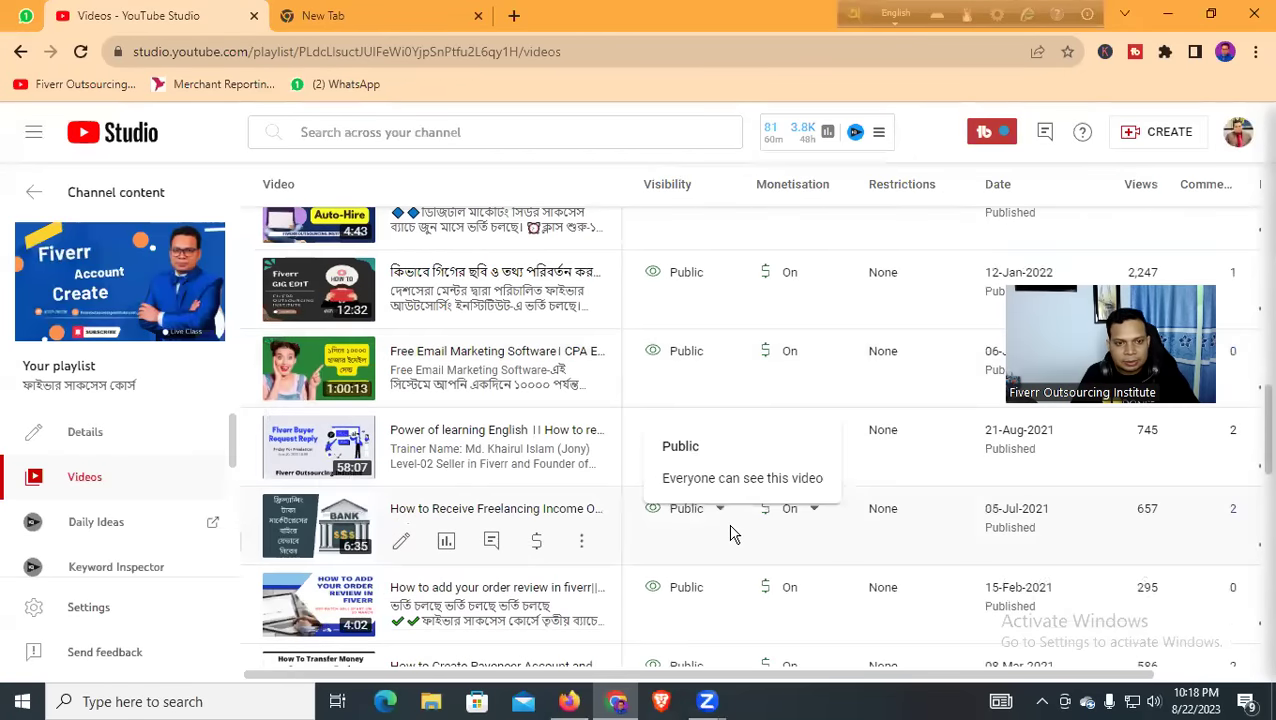
scroll(743, 497, "down", 1)
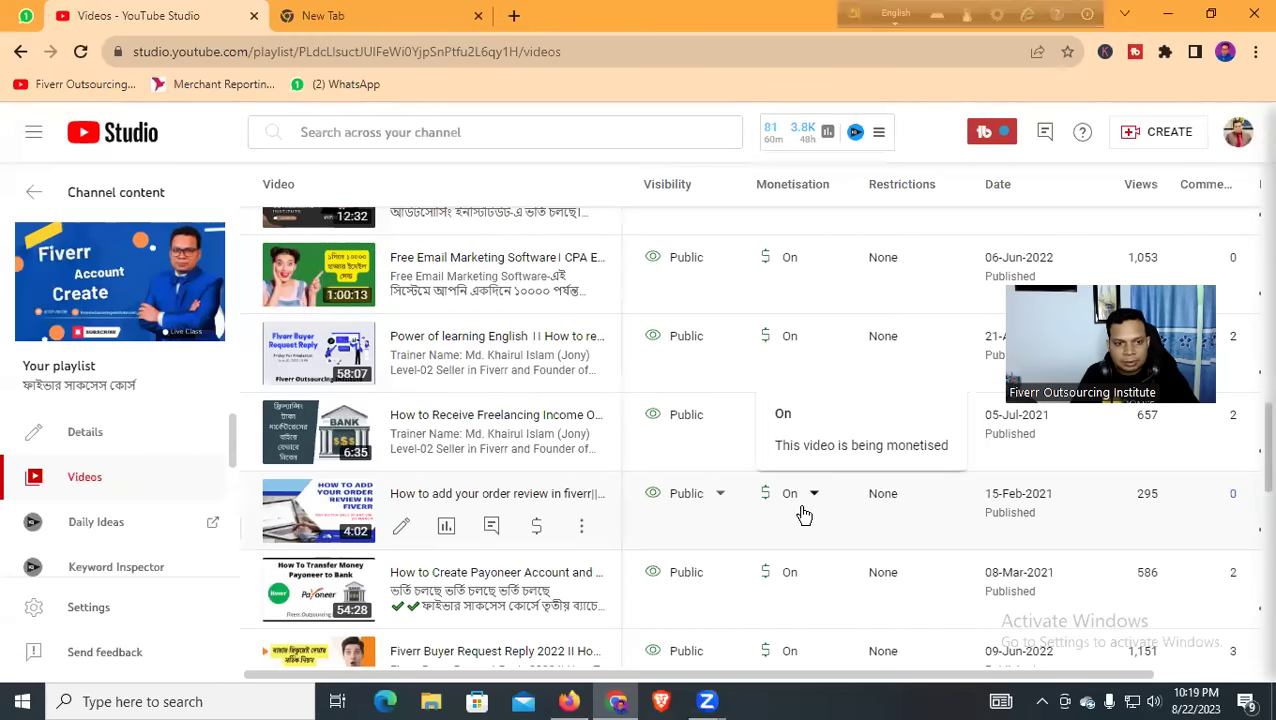
scroll(806, 514, "down", 1)
scroll(707, 520, "down", 1)
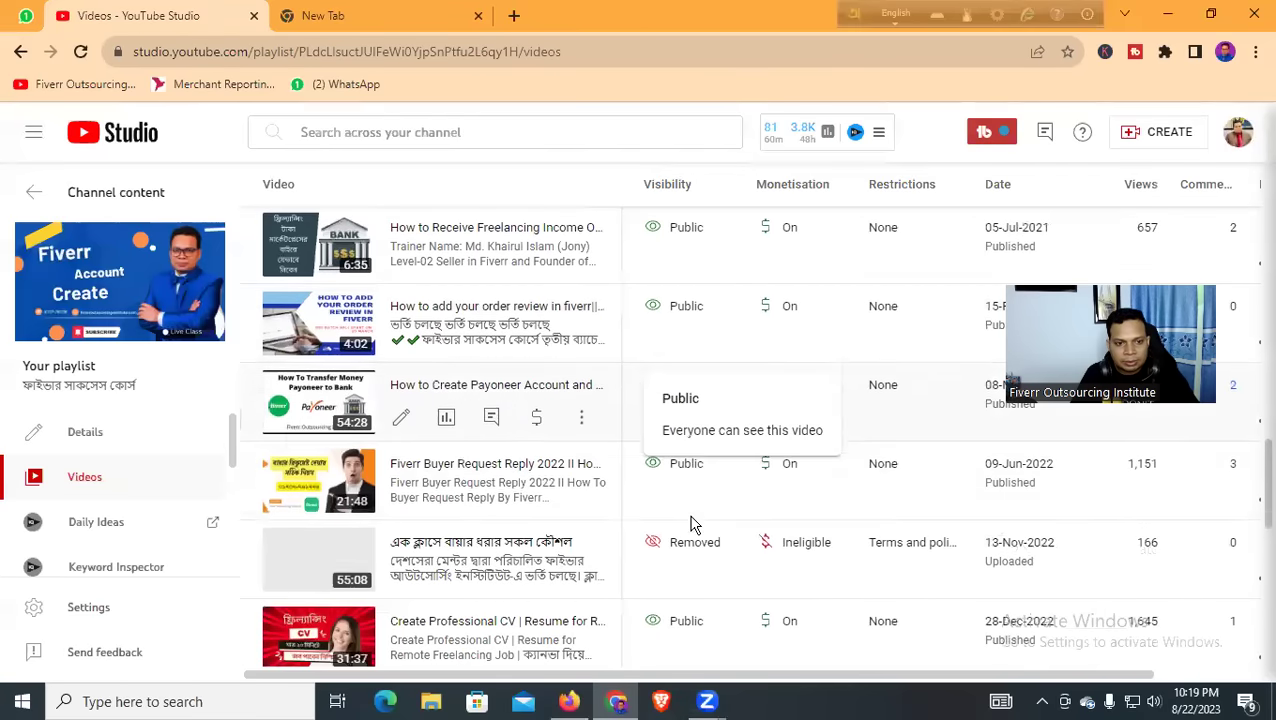
left_click_drag(1109, 226, 1110, 190)
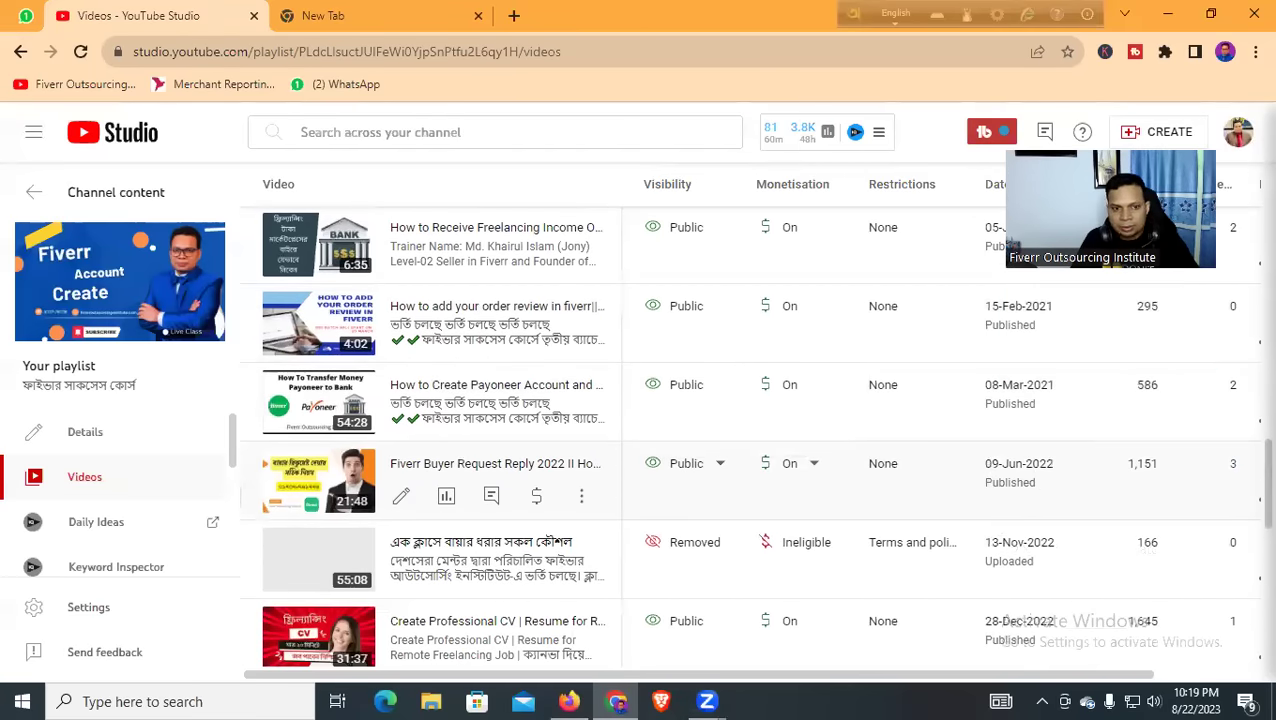
middle_click(352, 334)
Copy the Payoneer video's watch-page URL, close the extra tabs, and open a blank tab
left_click(365, 18)
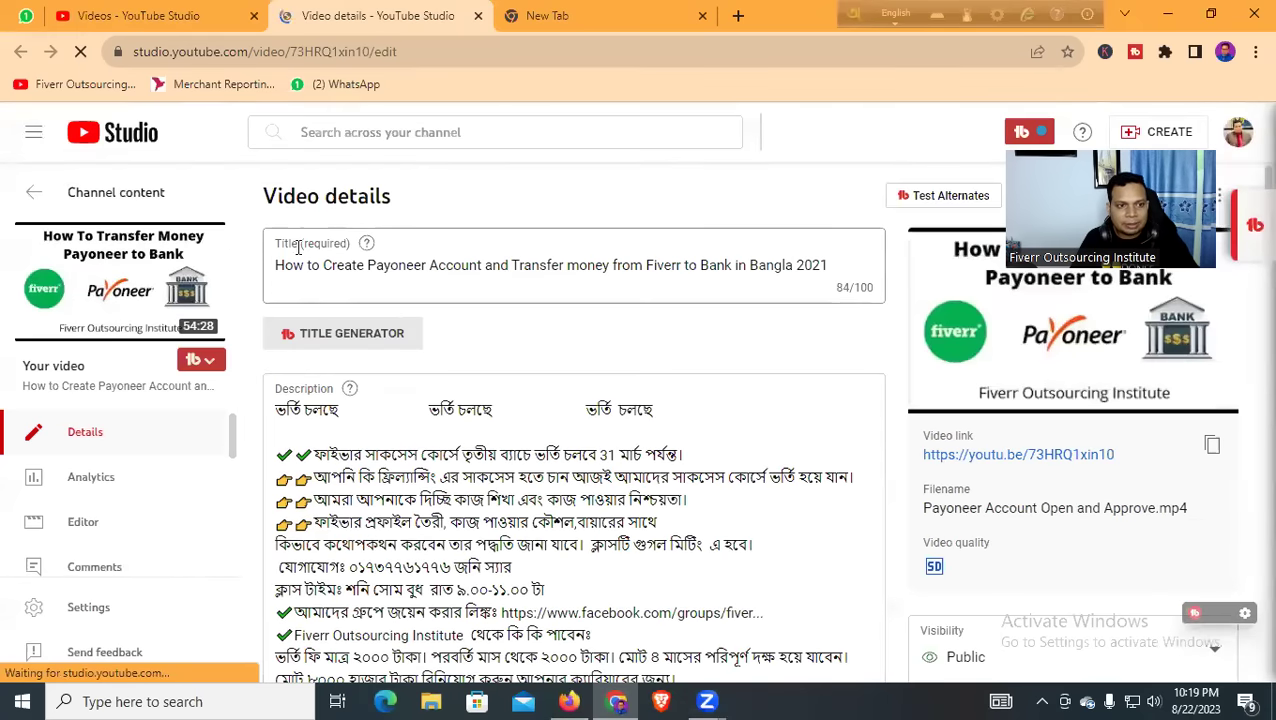
left_click(120, 285)
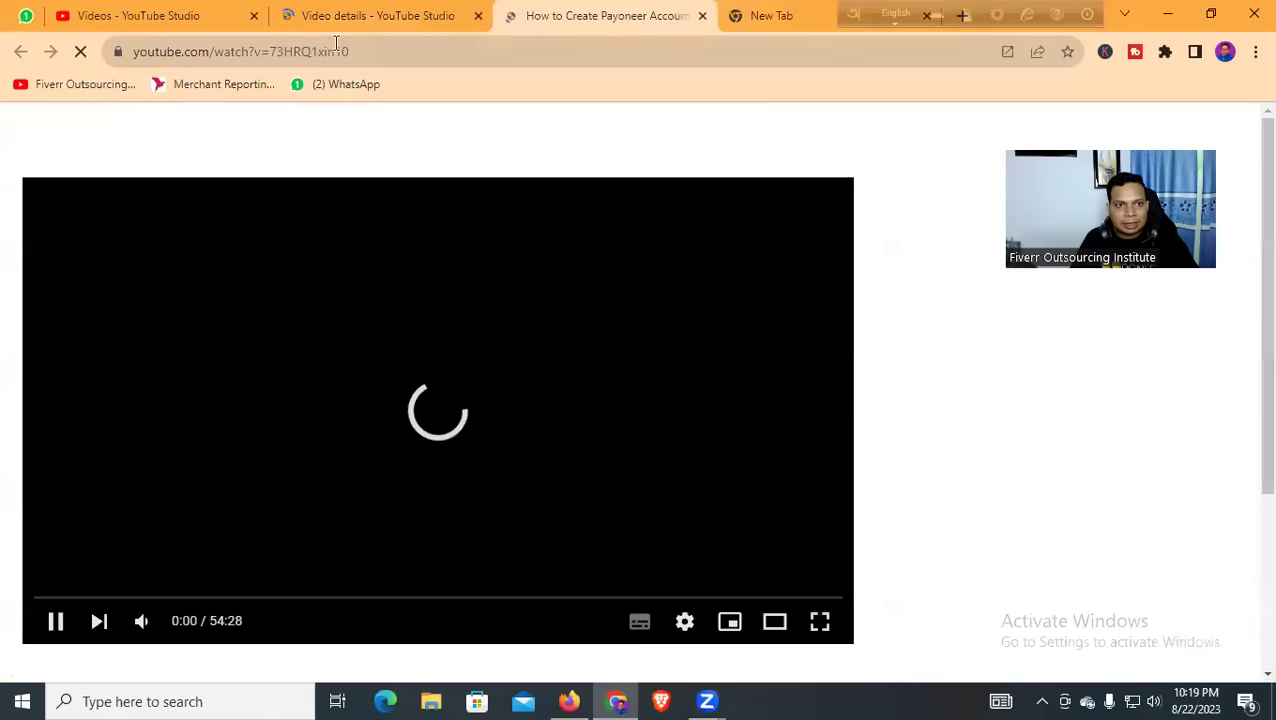
left_click(336, 46)
key("ctrl+c")
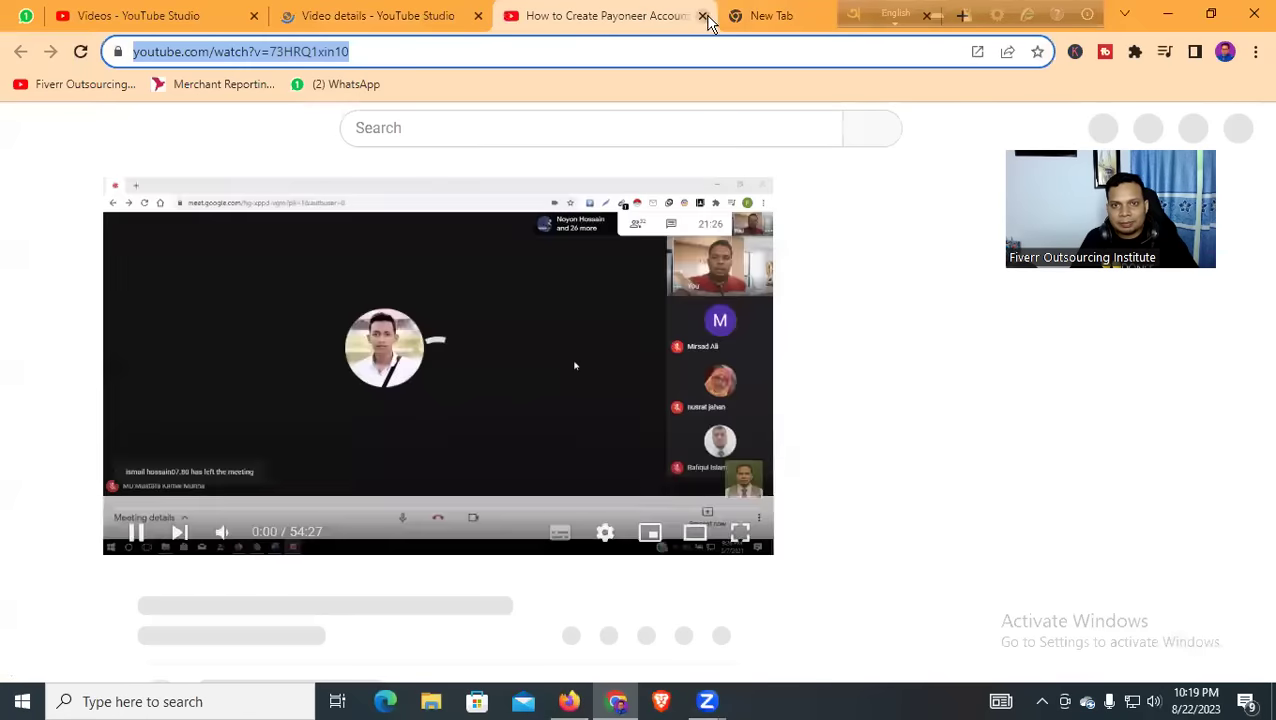
left_click(707, 20)
middle_click(613, 22)
left_click(518, 15)
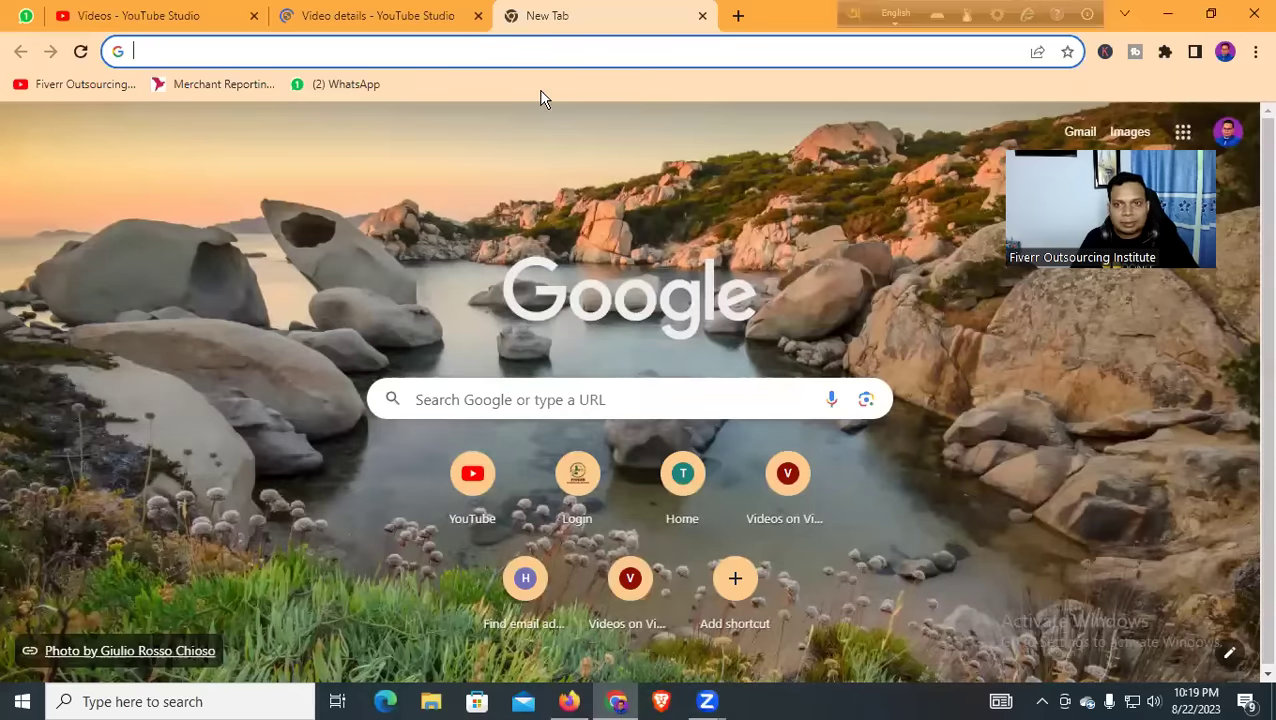
Google 'youtube video downloader online' in a new Firefox tab
key("alt+Tab")
key("ctrl+t")
left_click(712, 57)
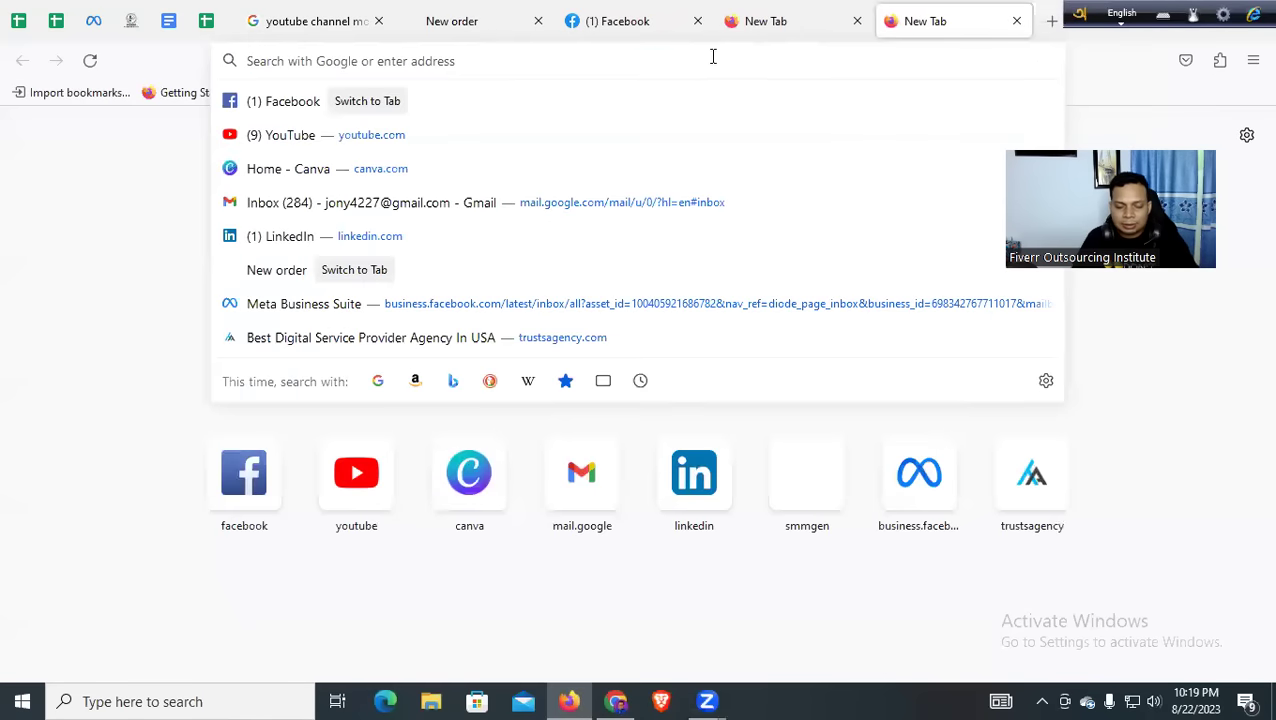
type("youtube ")
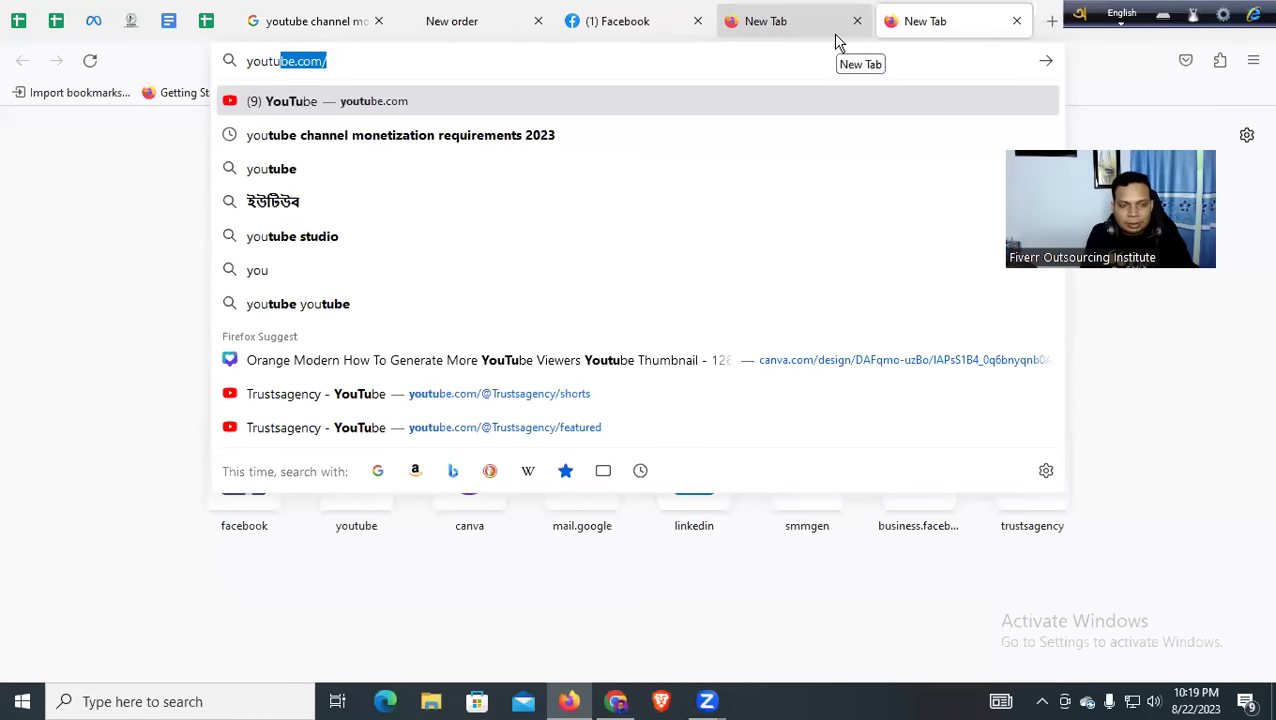
type("video d")
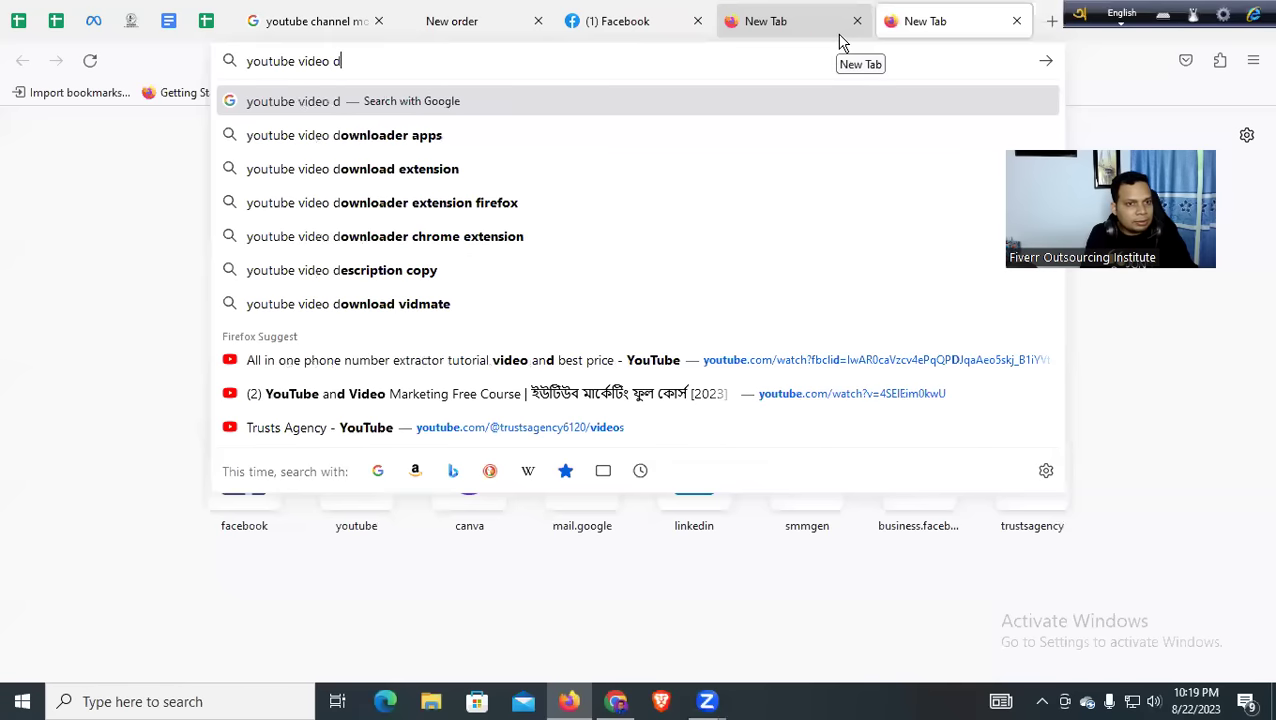
type("ownloi")
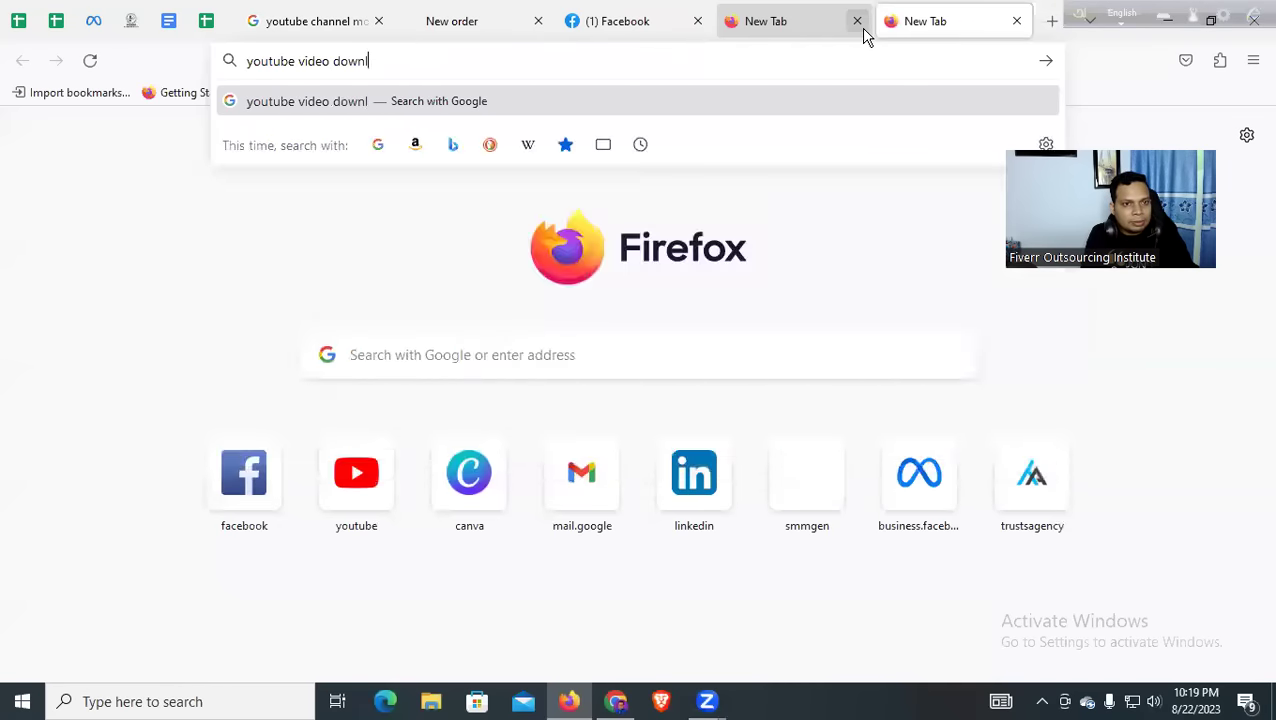
key("BackSpace")
key("BackSpace")
type("o")
key("BackSpace")
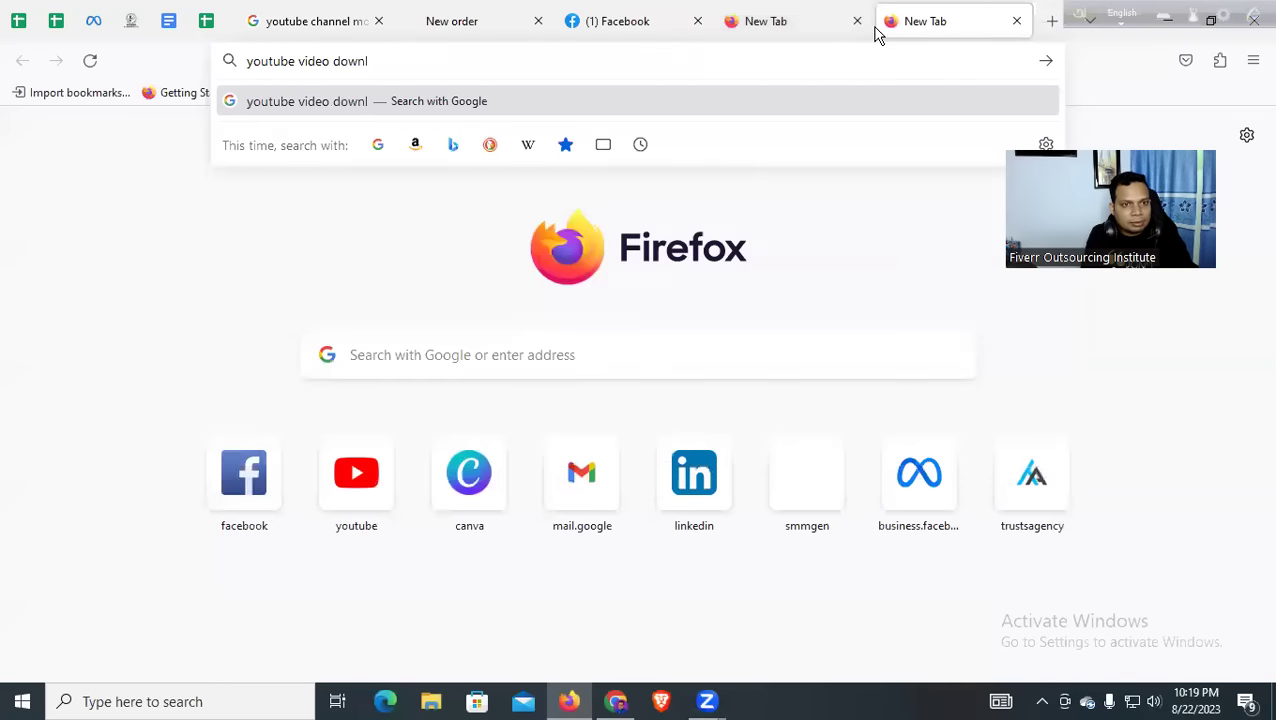
type("oader")
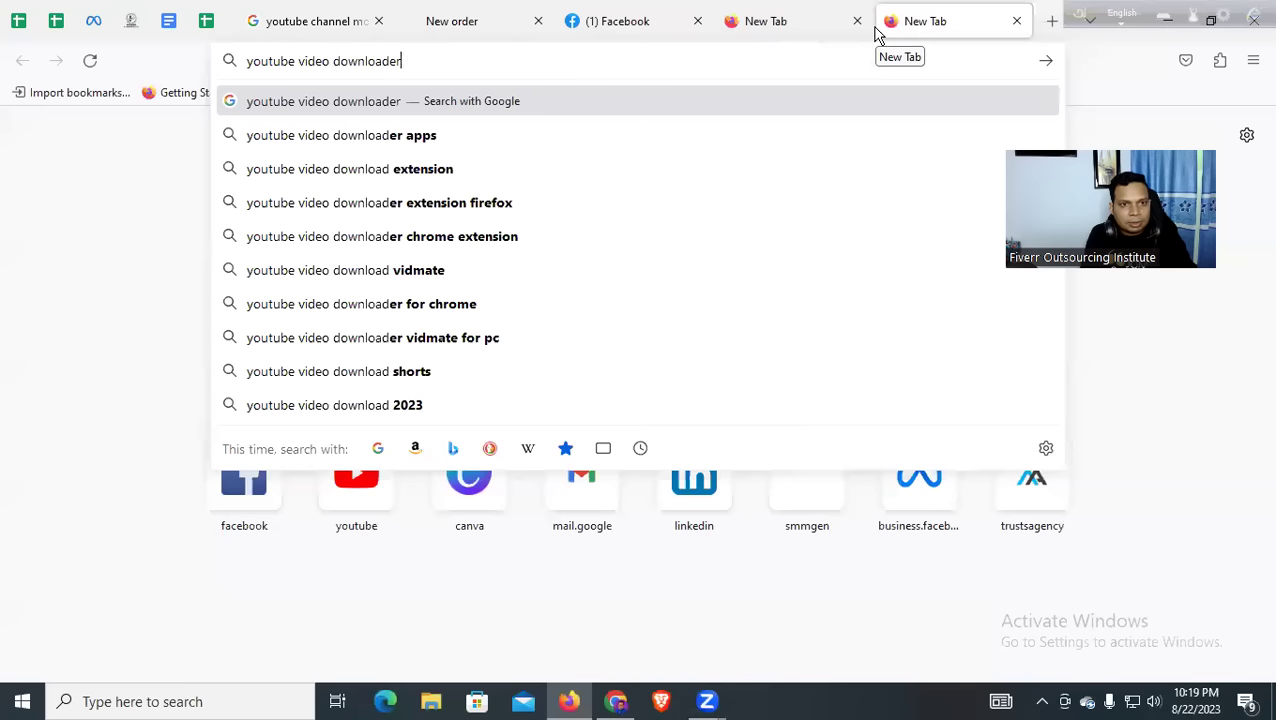
type(" online")
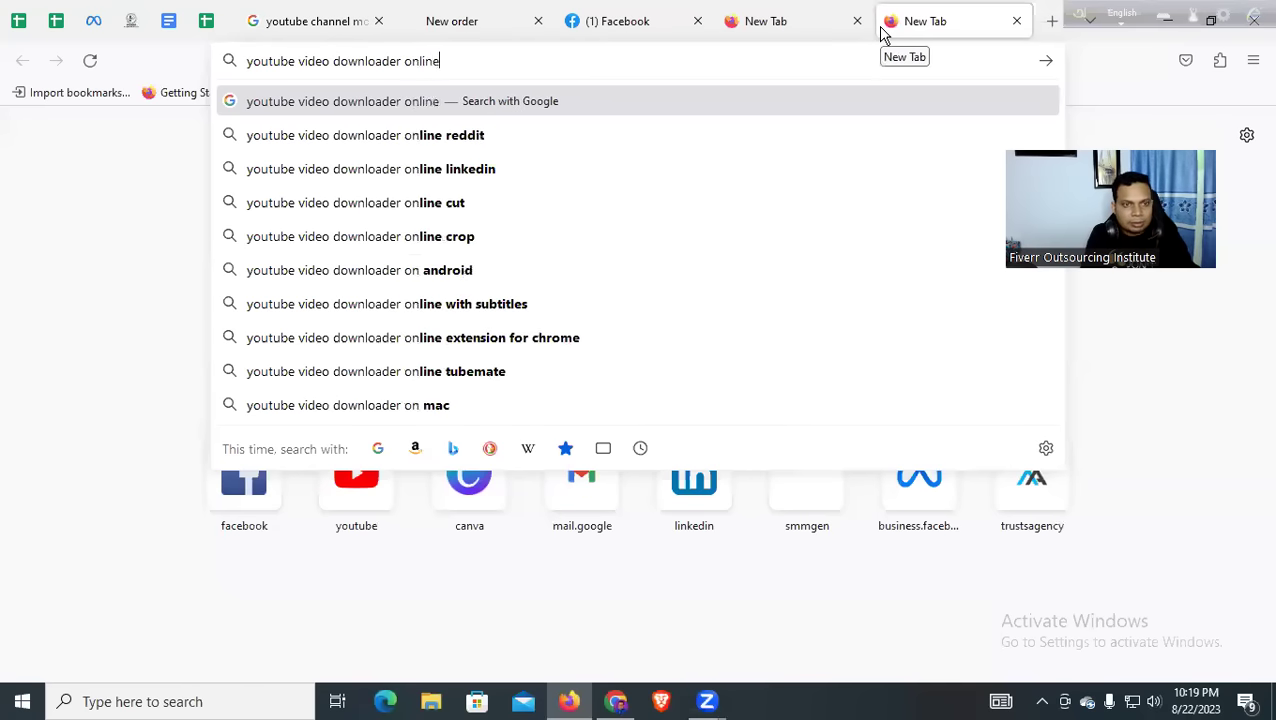
key("Return")
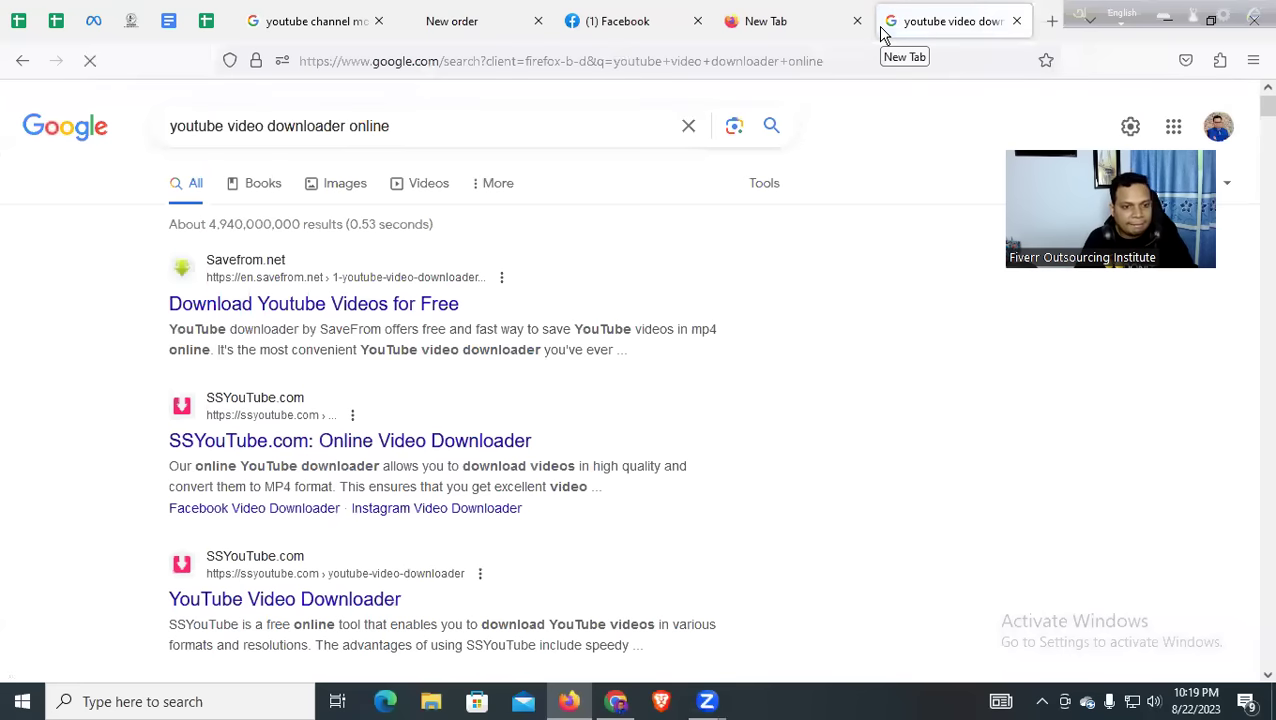
Open the SaveFrom.net and SSYouTube results in new tabs and view SaveFrom.net
middle_click(342, 306)
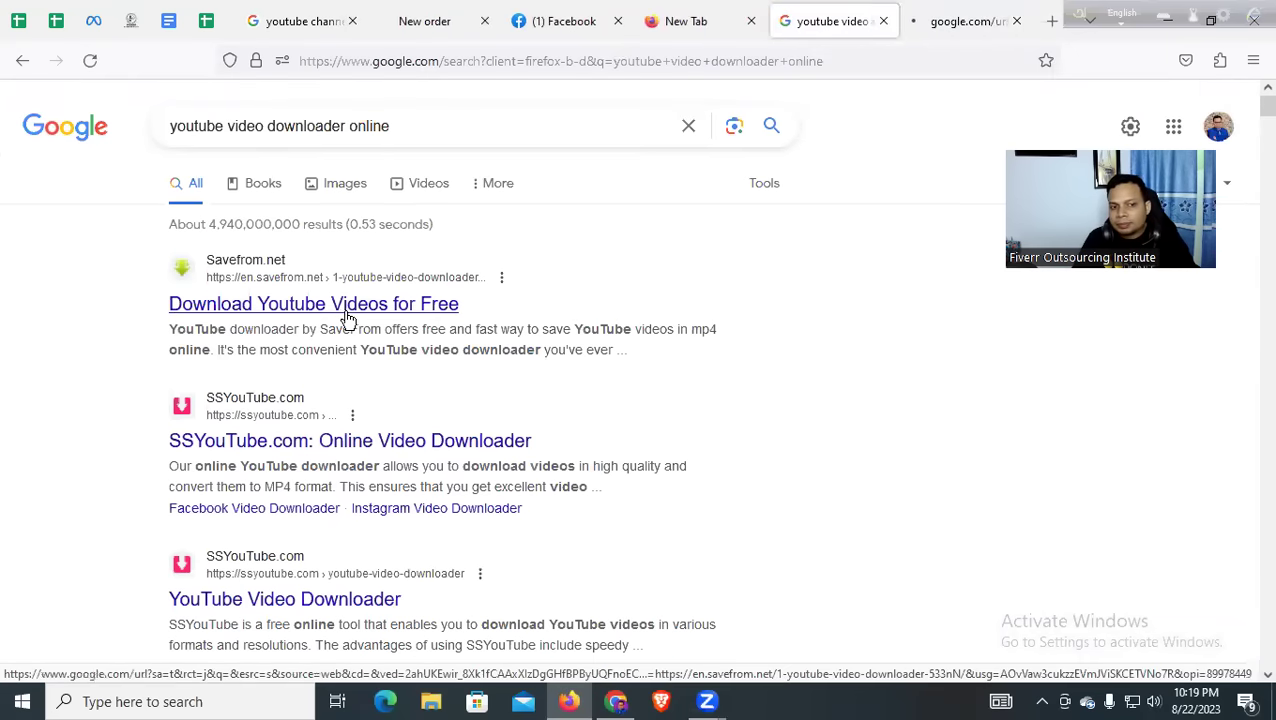
scroll(362, 435, "down", 1)
scroll(365, 435, "up", 1)
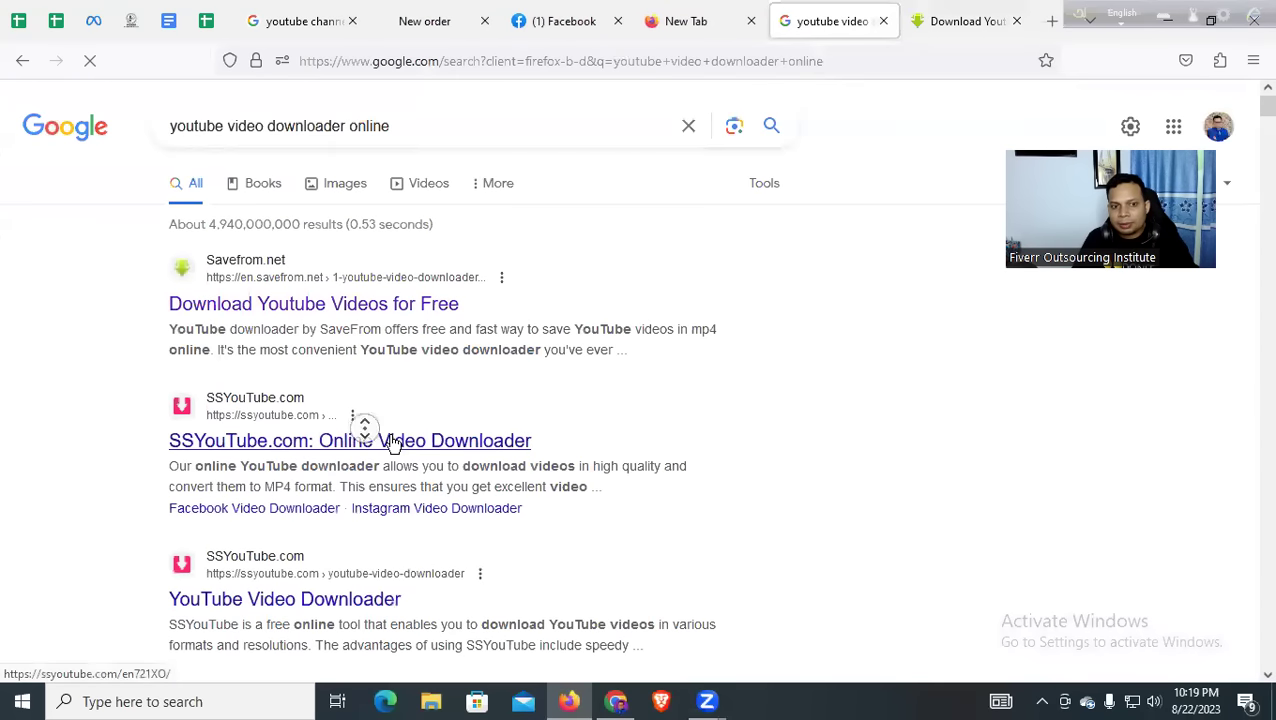
middle_click(430, 443)
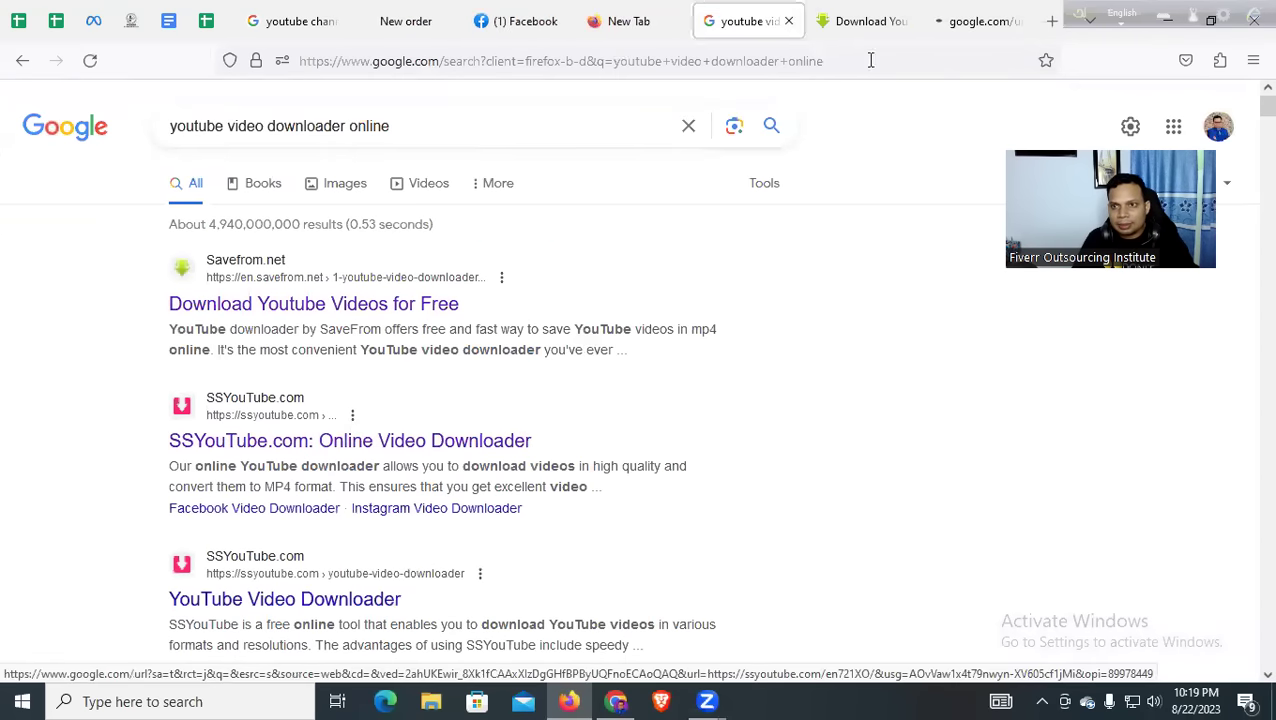
left_click(868, 24)
Paste the Payoneer video link into SaveFrom.net and fetch its MP4 720 download option
left_click(549, 294)
key("ctrl+v")
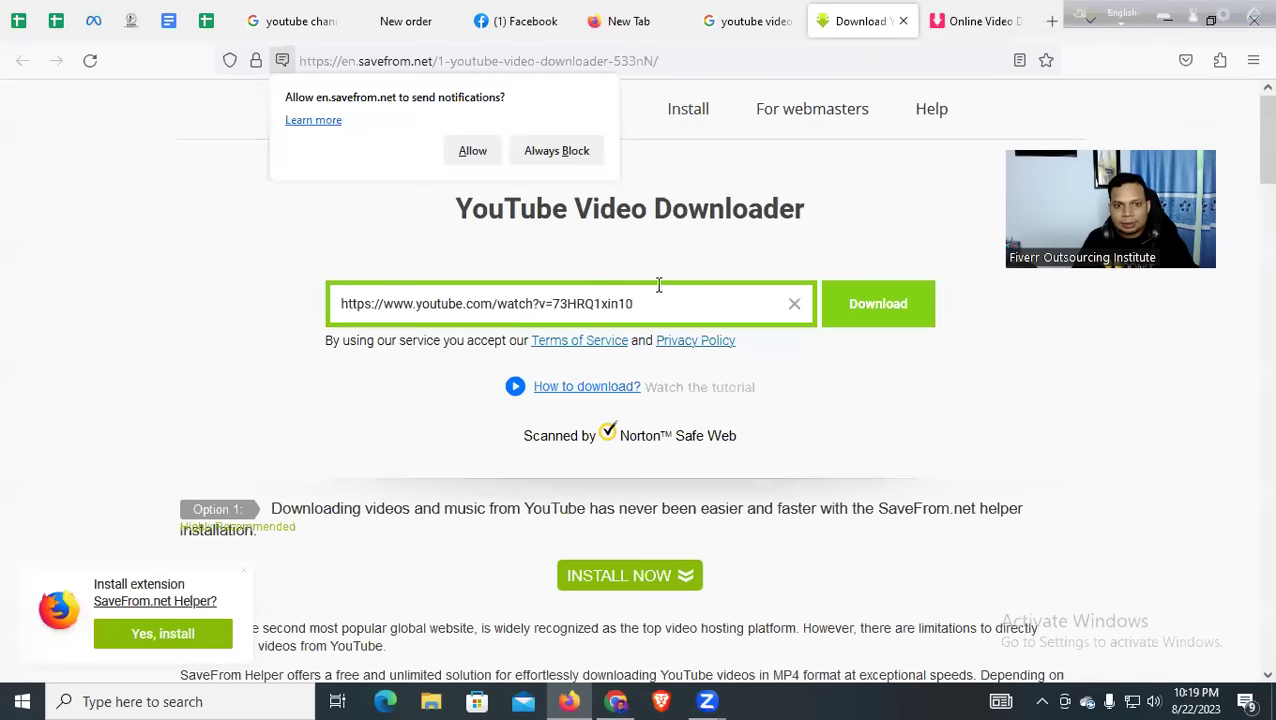
left_click(876, 305)
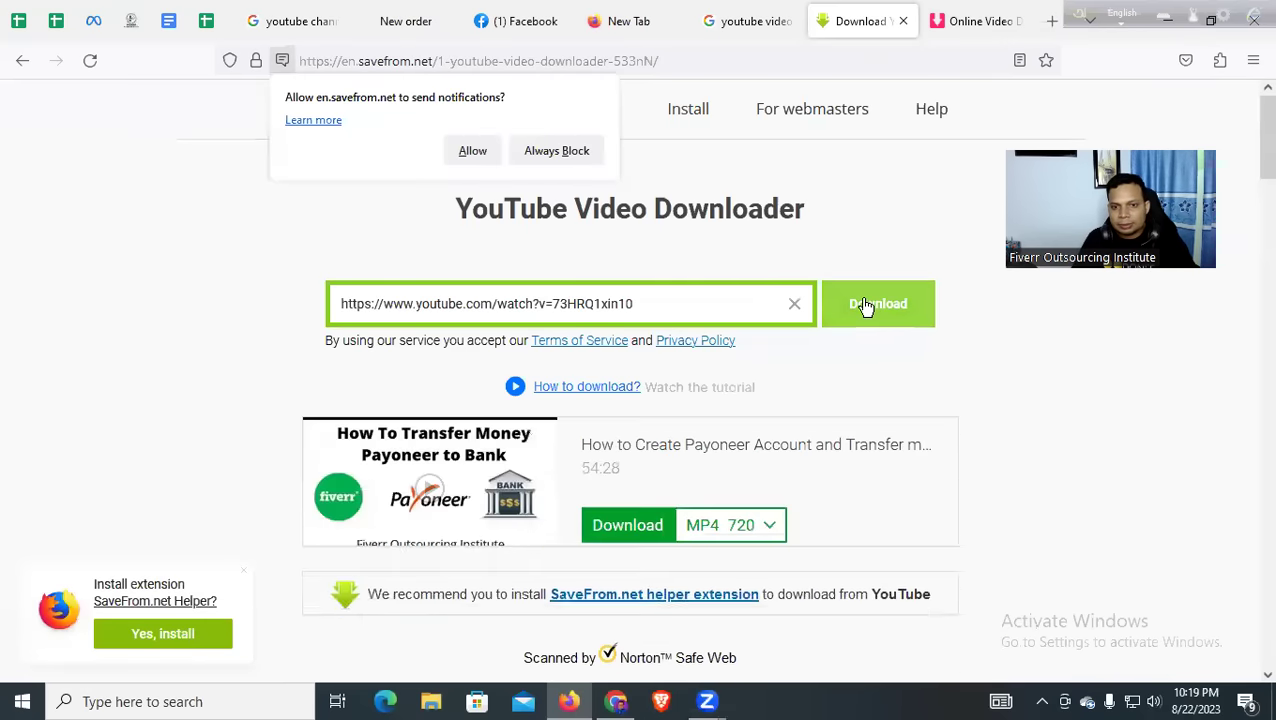
scroll(790, 300, "down", 2)
left_click(774, 334)
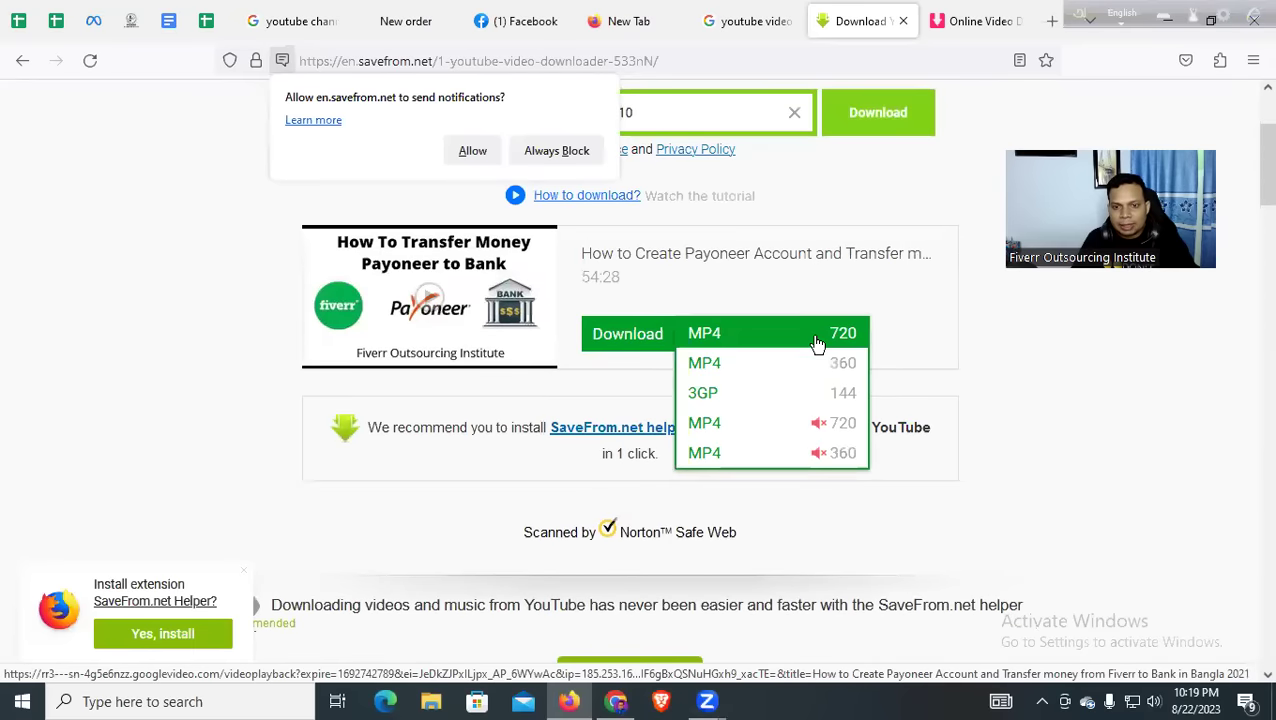
left_click(749, 328)
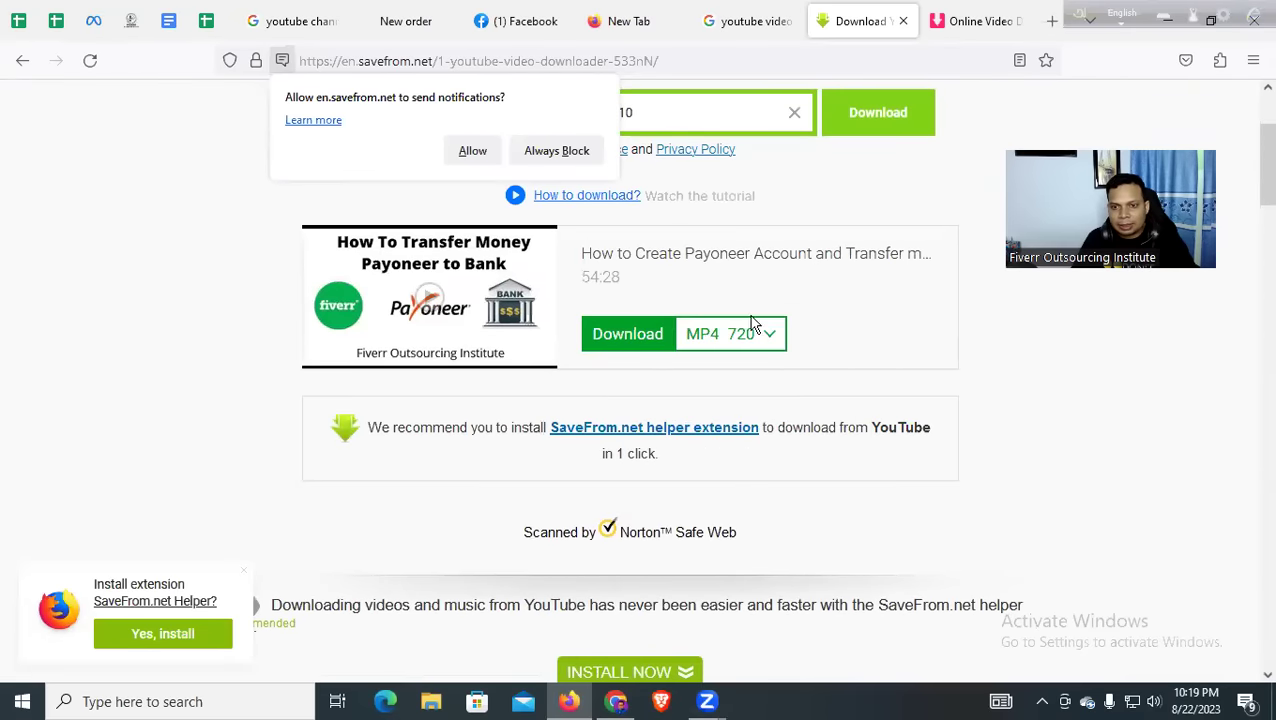
left_click(997, 17)
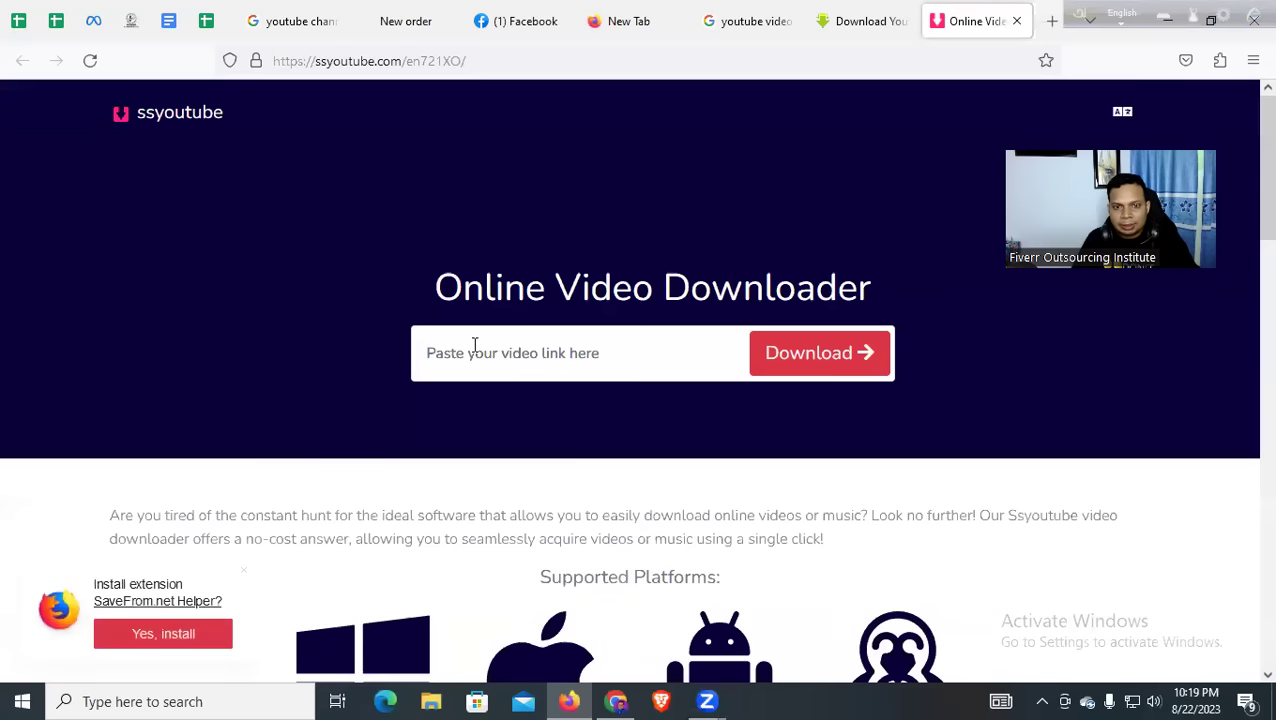
Paste the video link into SSYouTube and download the 720.mp4 file
key("ctrl+v")
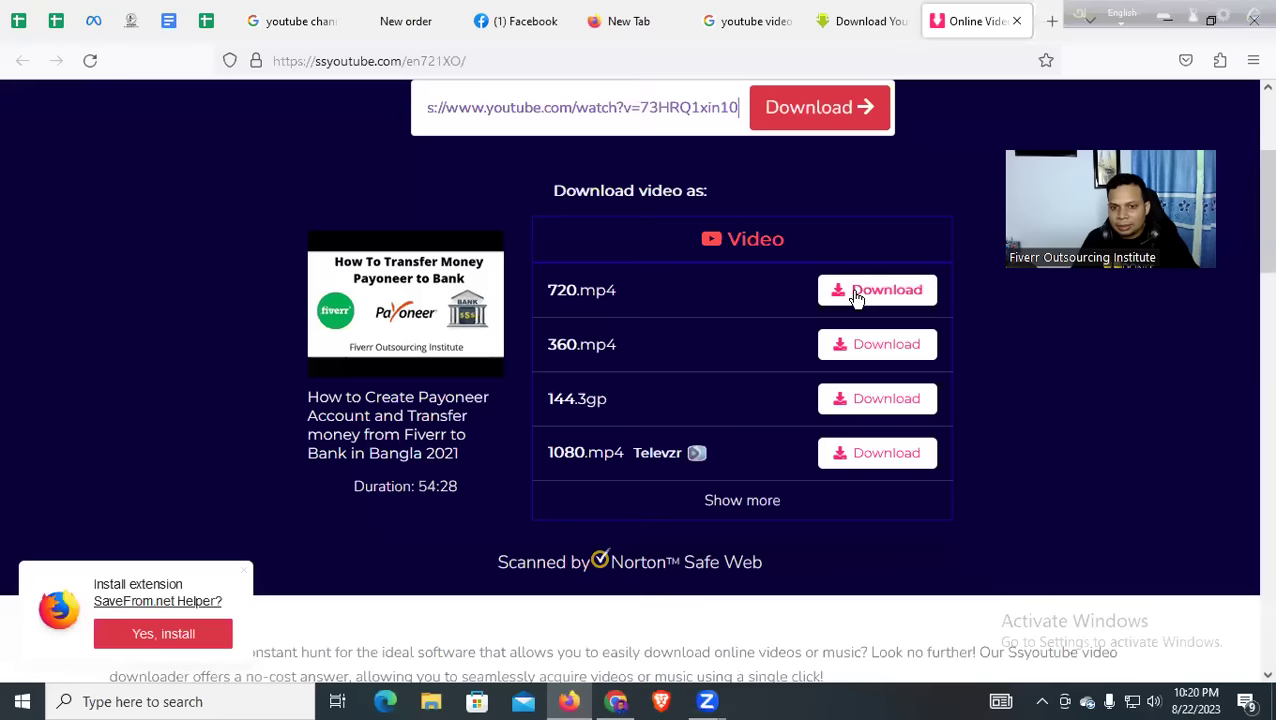
mouse_move(648, 467)
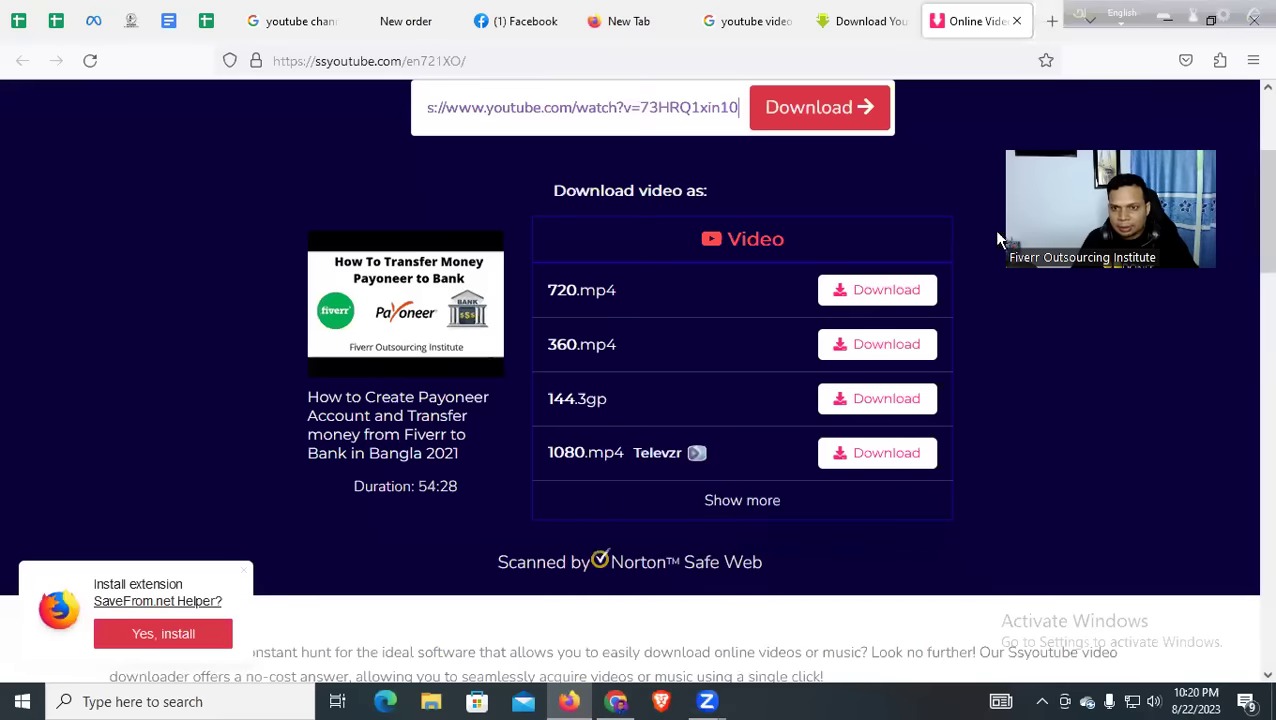
left_click(871, 293)
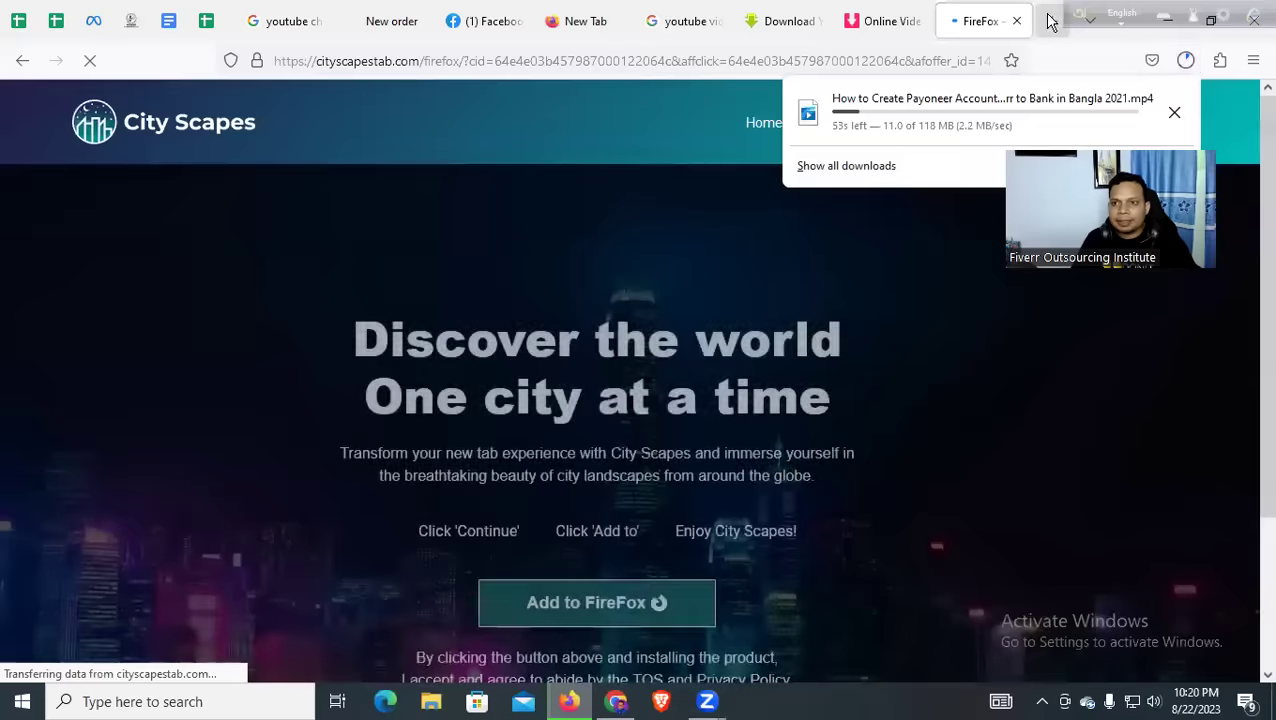
Open Canva's home page in a new Firefox tab and focus its design search bar
left_click(1050, 21)
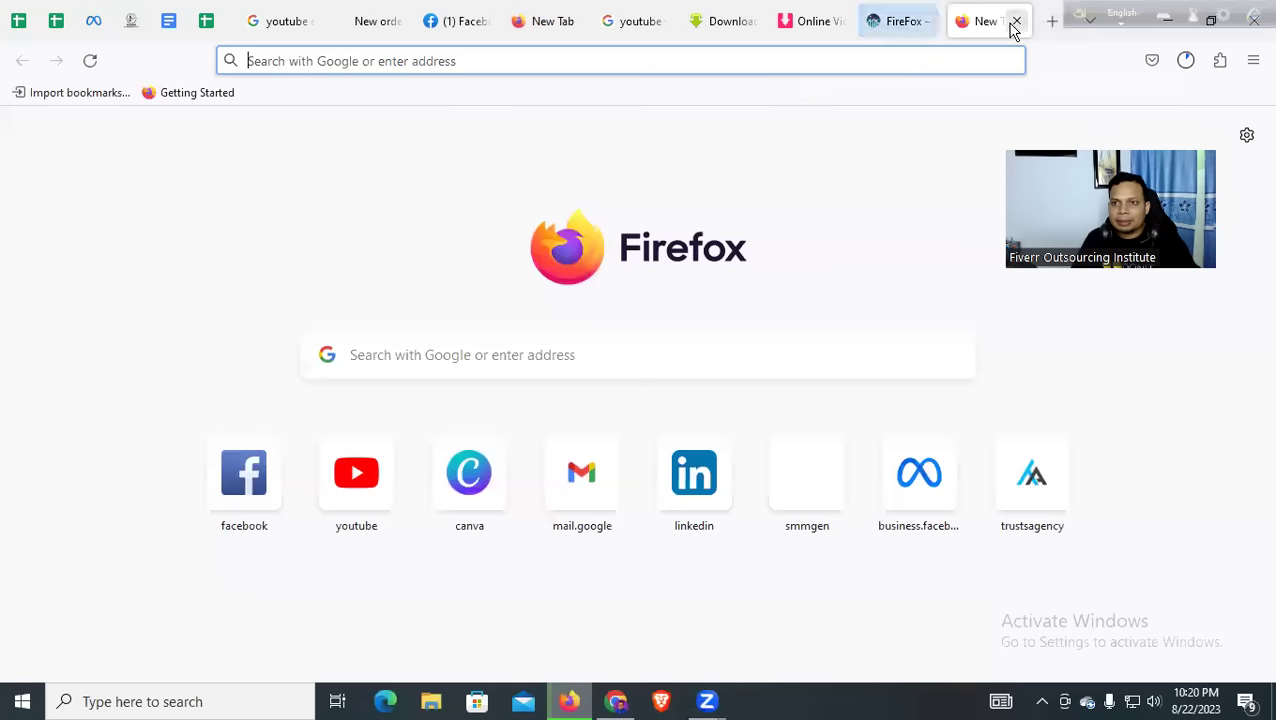
left_click(905, 55)
left_click(469, 472)
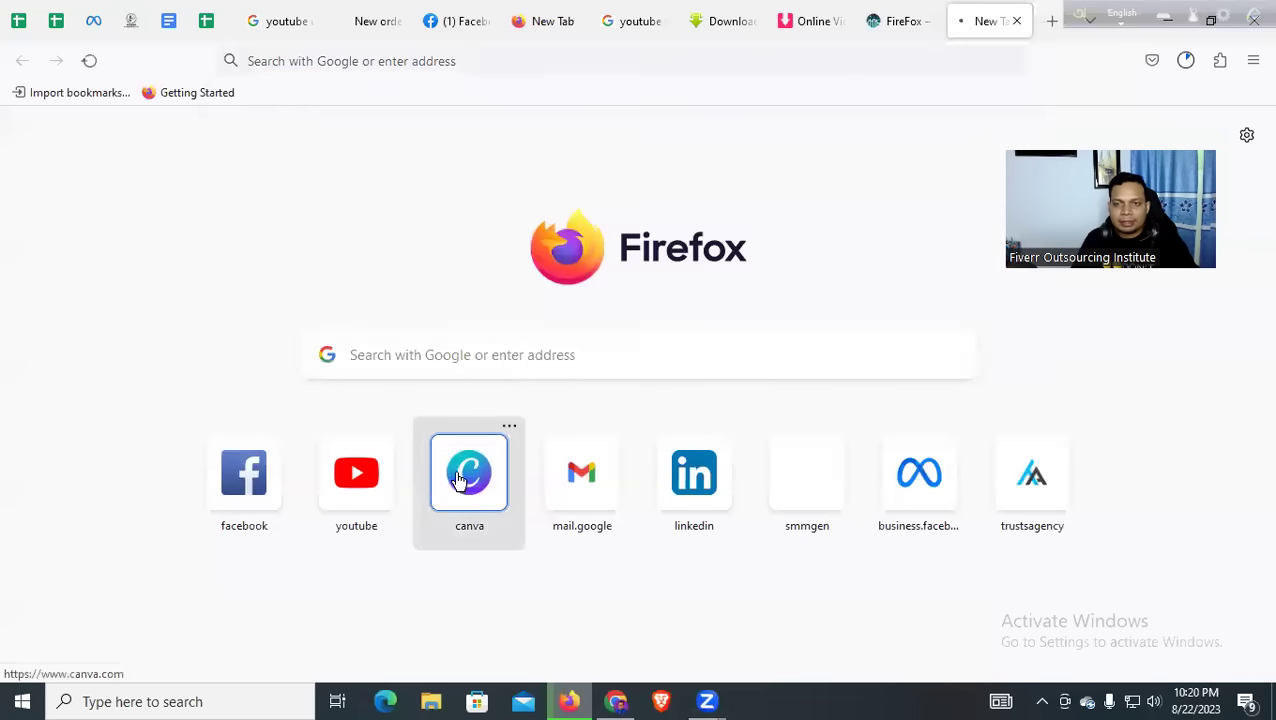
left_click(905, 28)
left_click(990, 21)
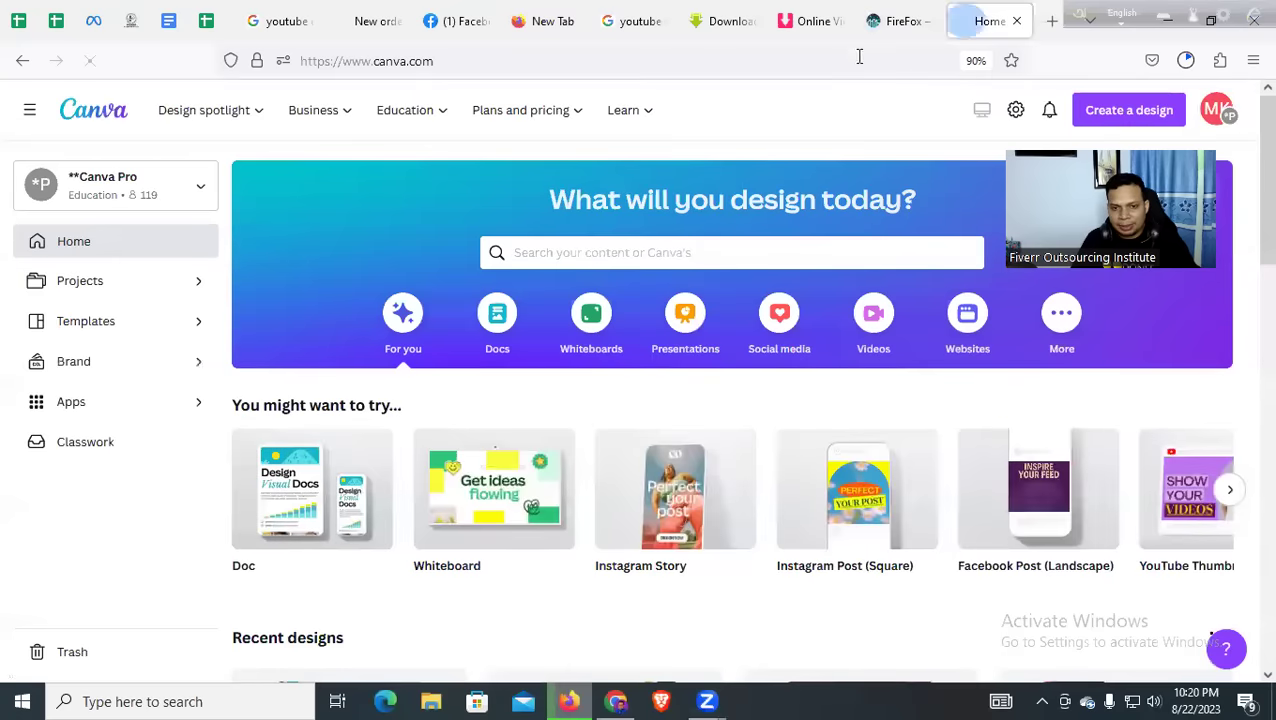
scroll(435, 285, "down", 3)
scroll(436, 291, "down", 3)
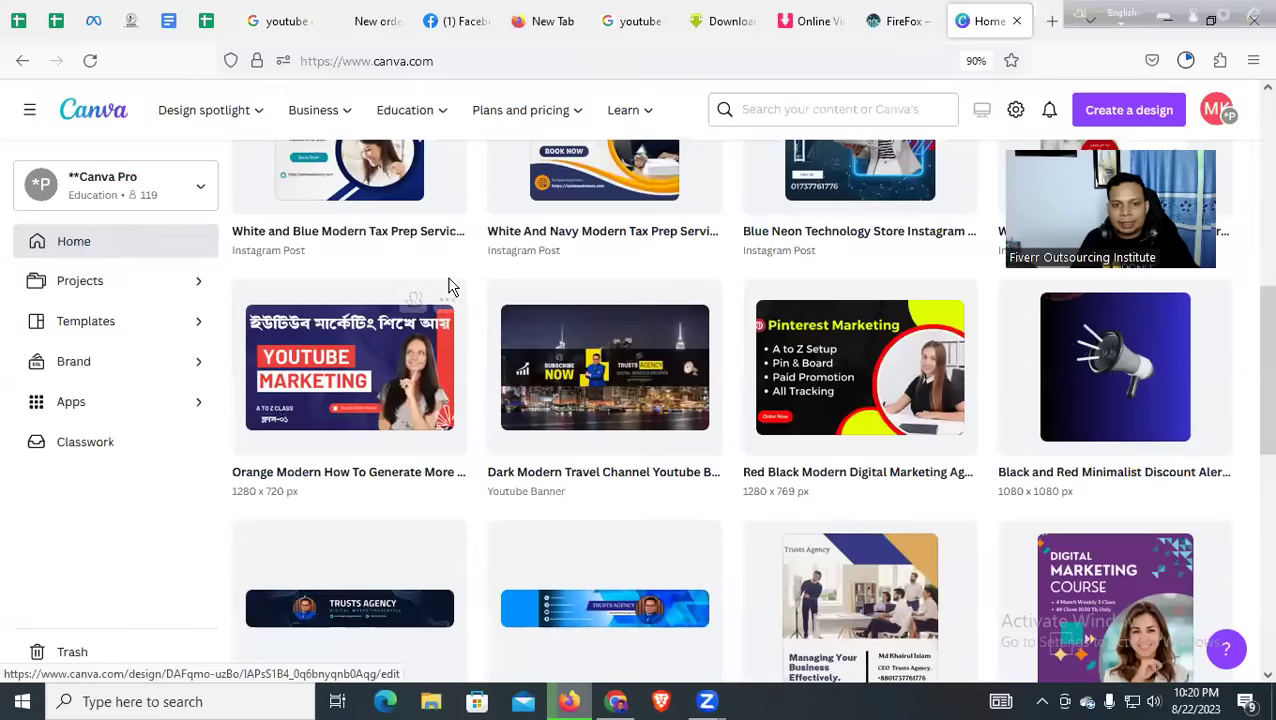
scroll(680, 268, "up", 3)
scroll(677, 265, "up", 4)
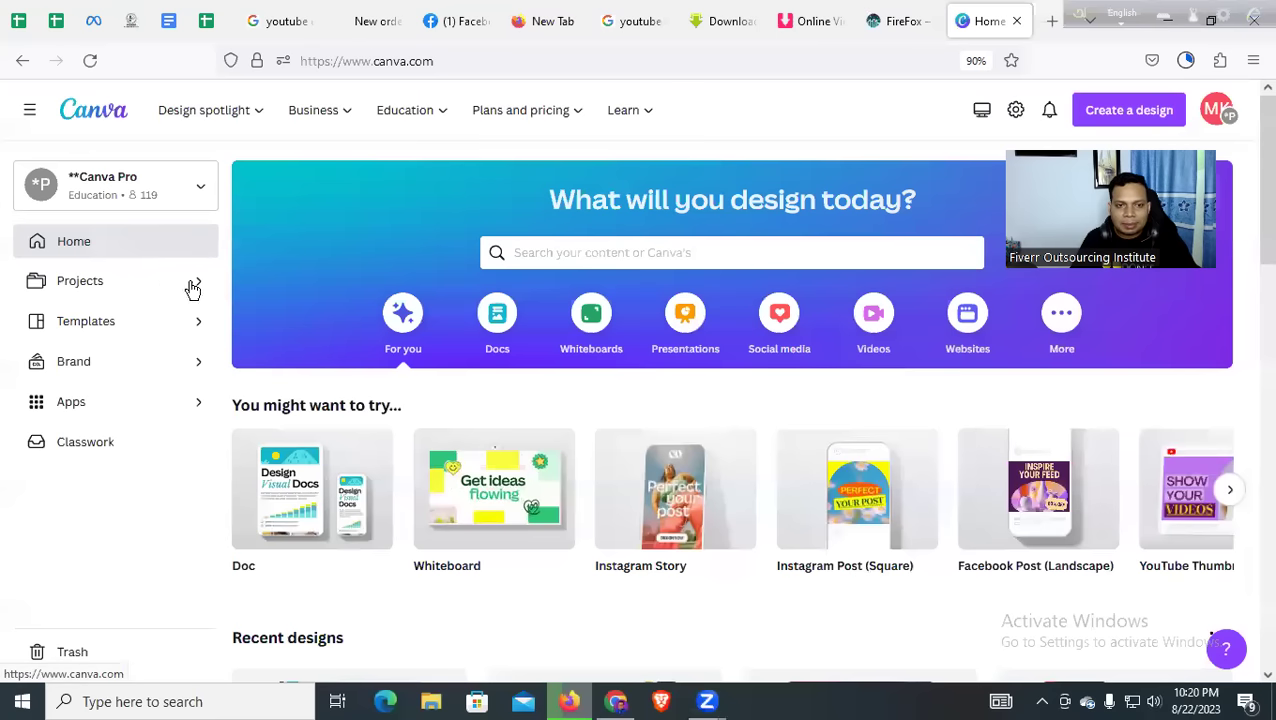
left_click(515, 252)
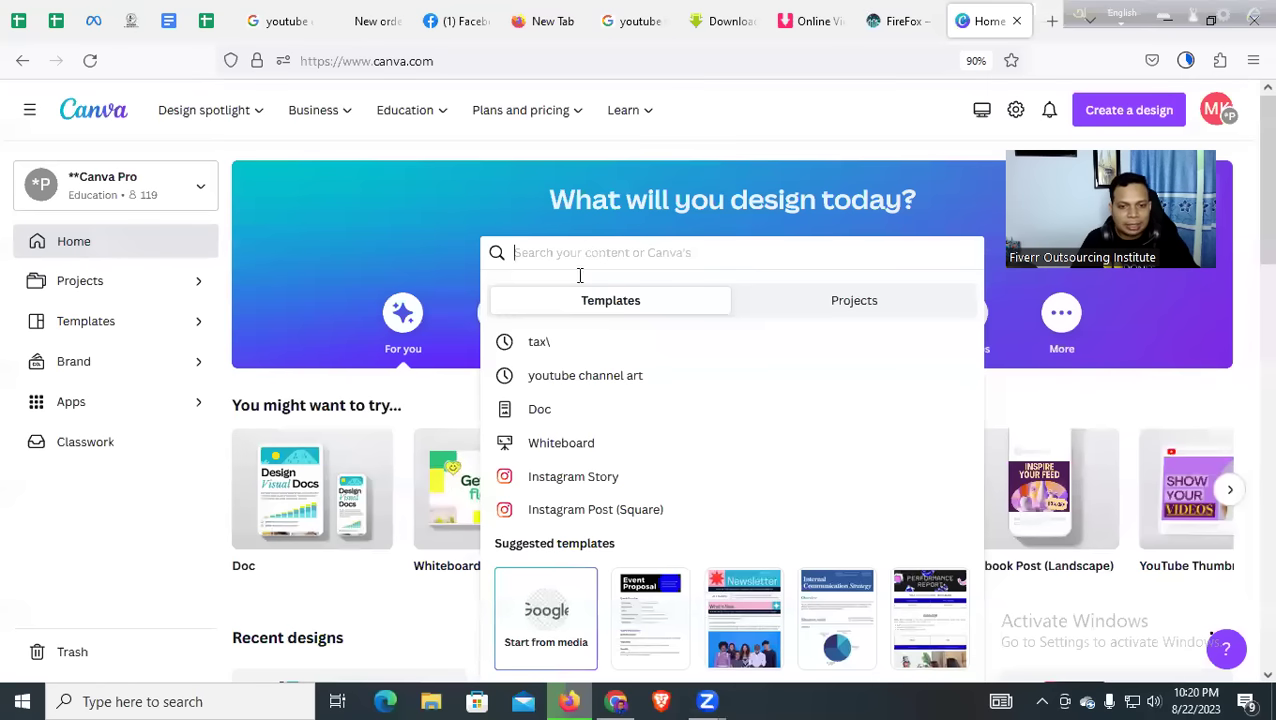
left_click(622, 703)
Send 'time den', 'class e ache' and 'achi' in the business account's WhatsApp chat
left_click(14, 24)
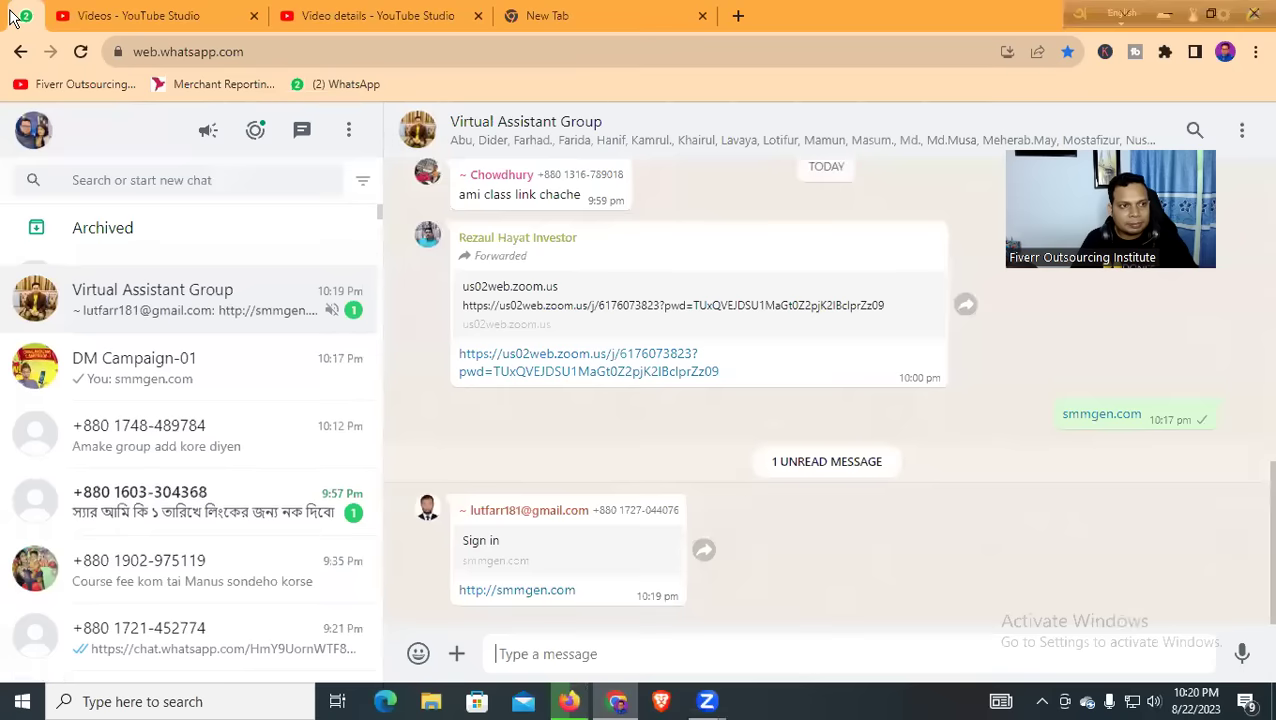
left_click(150, 284)
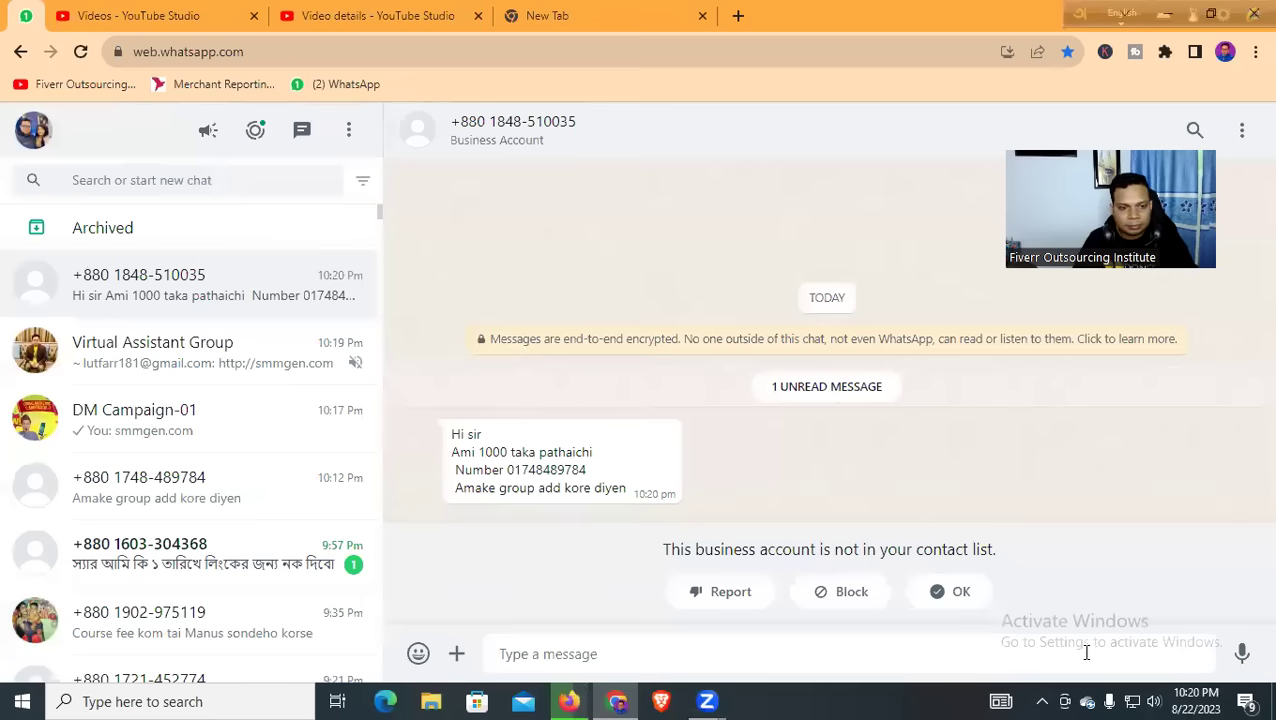
type("time den")
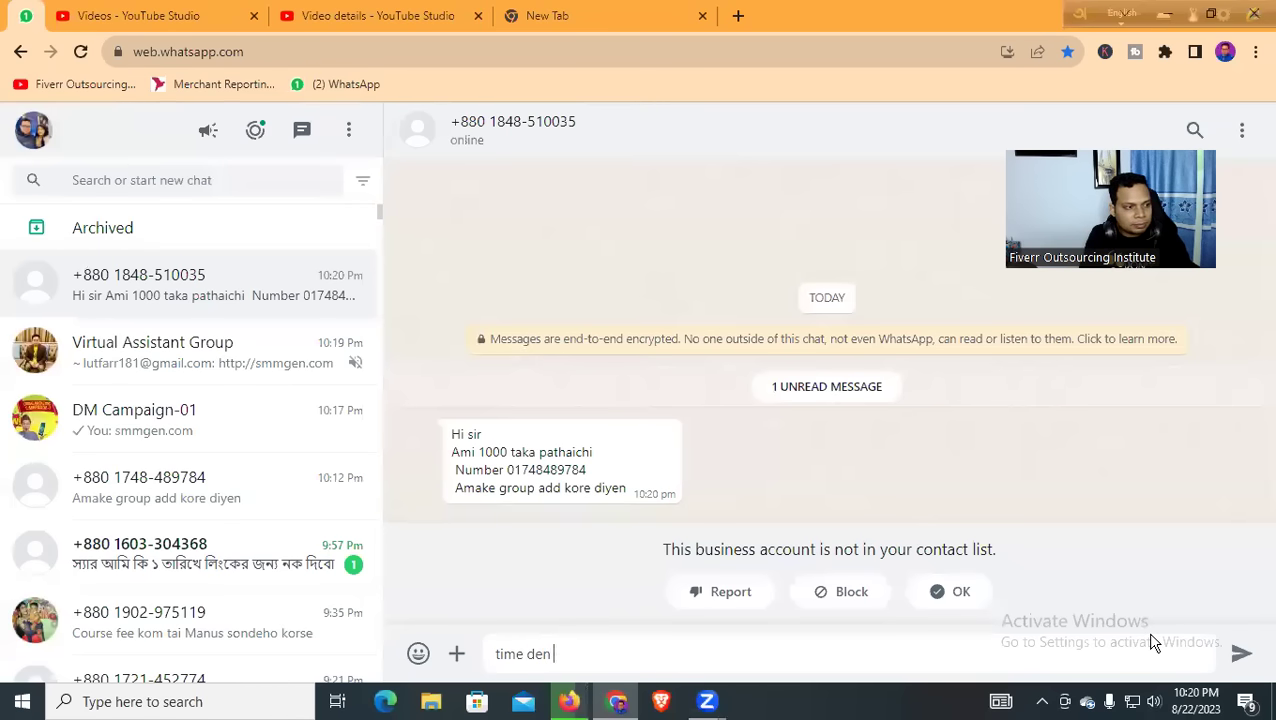
key("Return")
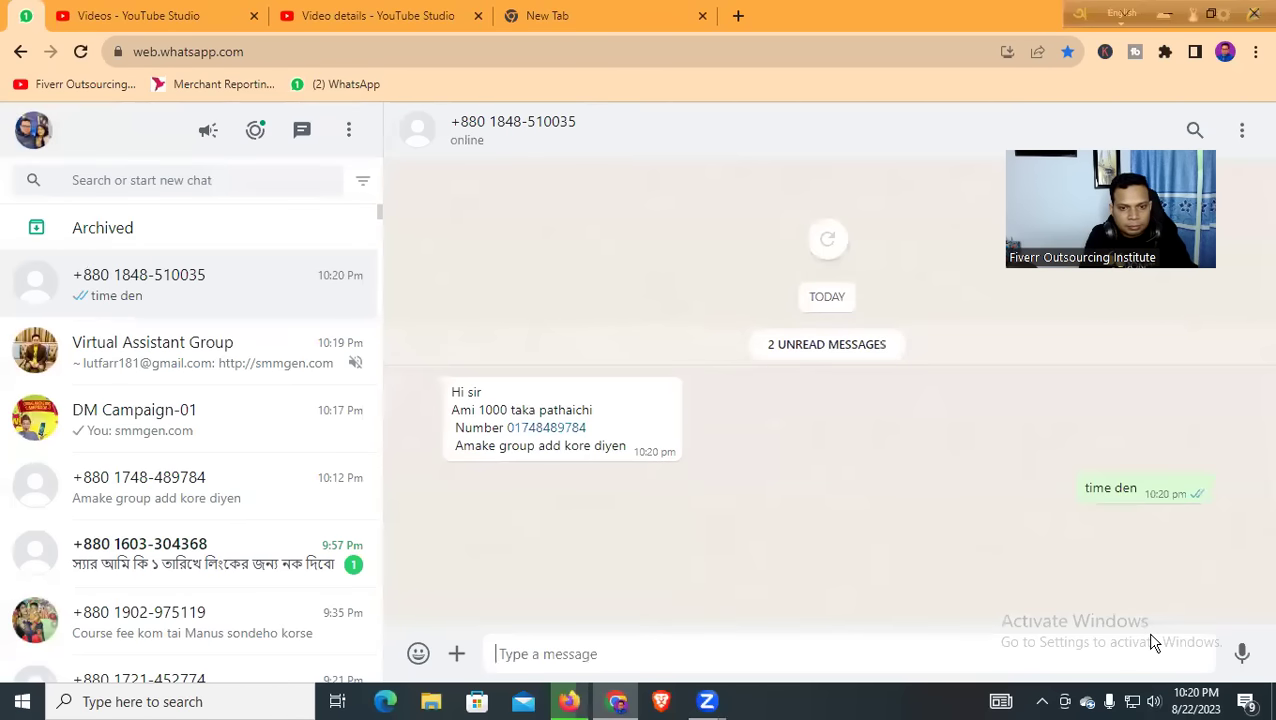
type("class e ache")
key("Return")
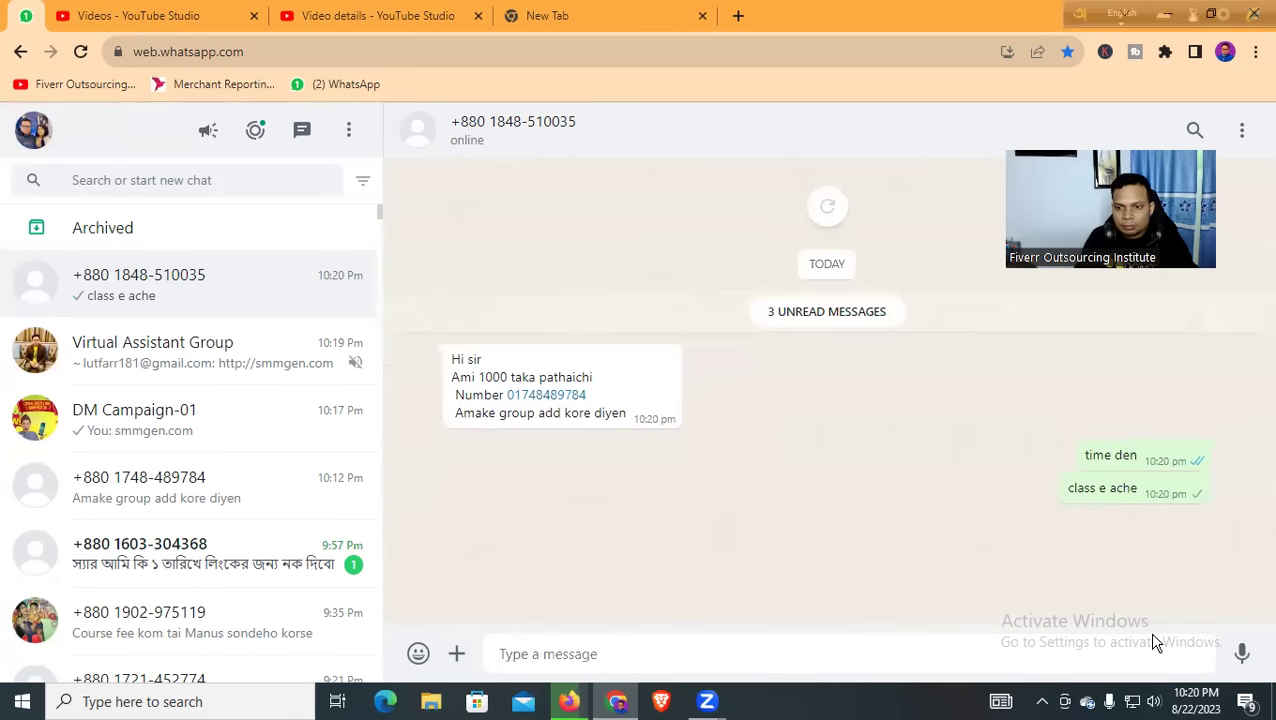
type("achi")
key("Return")
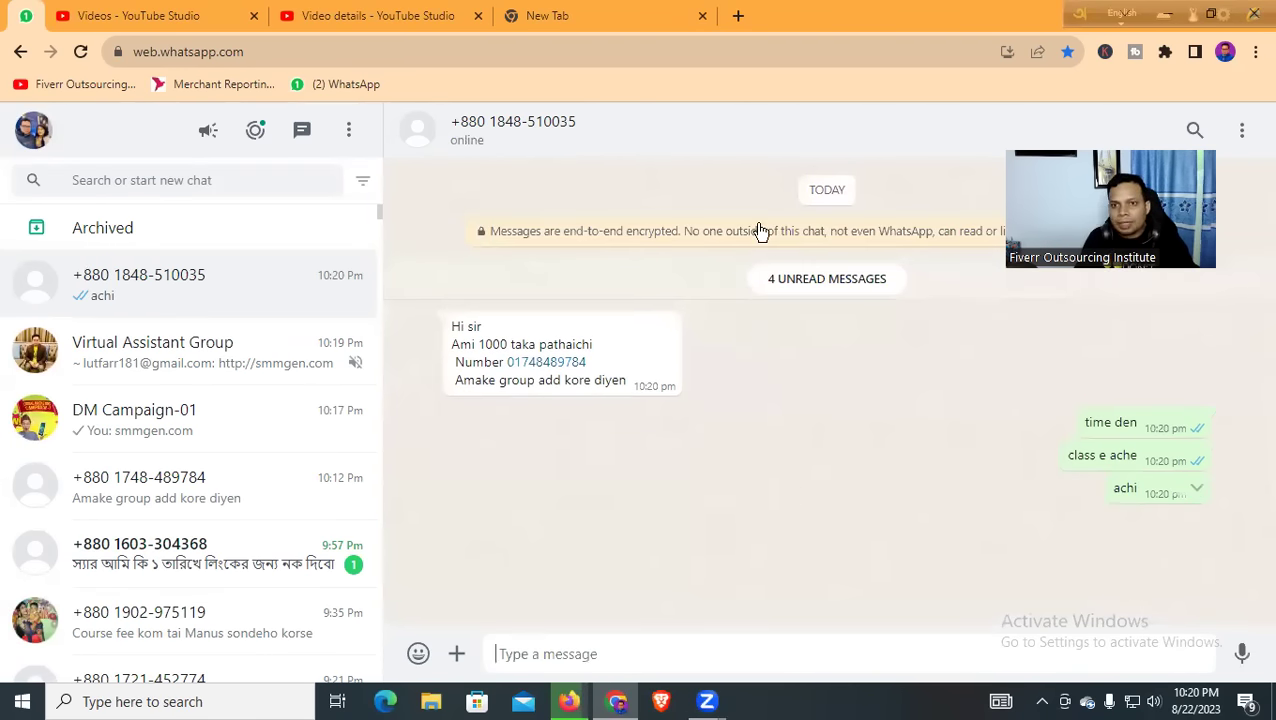
left_click(575, 14)
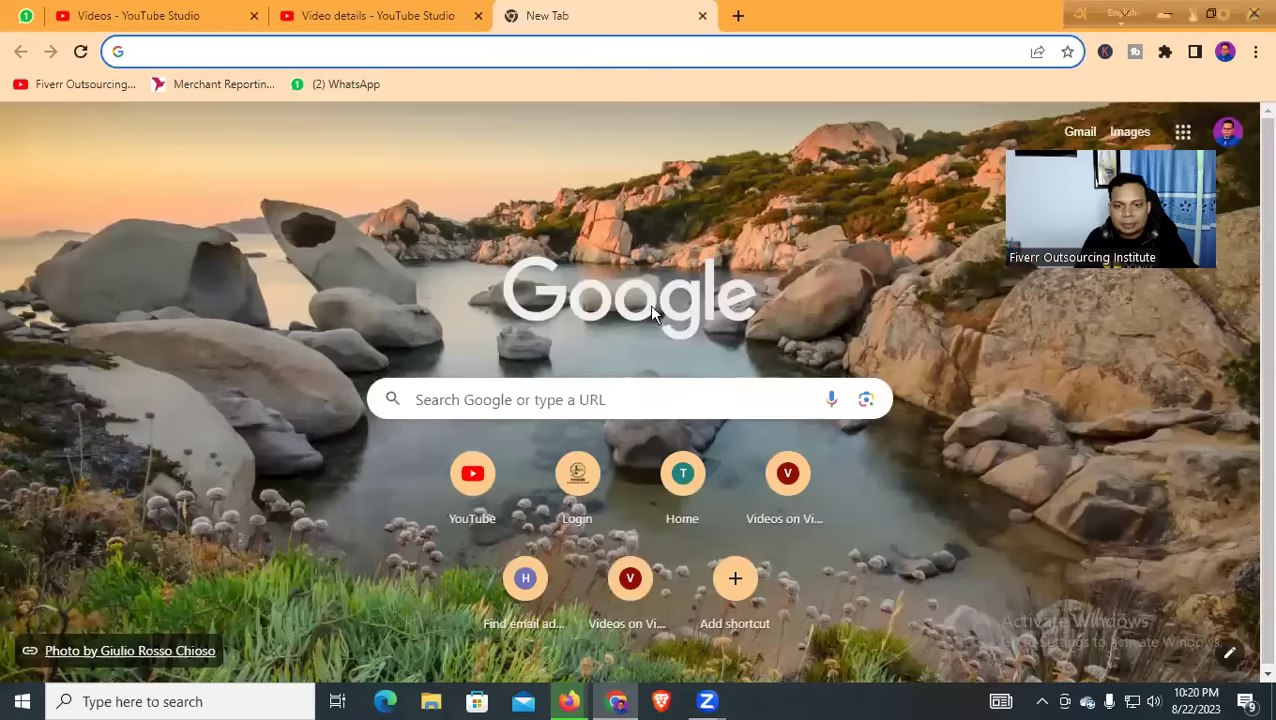
Search Canva for 'YouTube Thamnails' templates
key("alt+Tab")
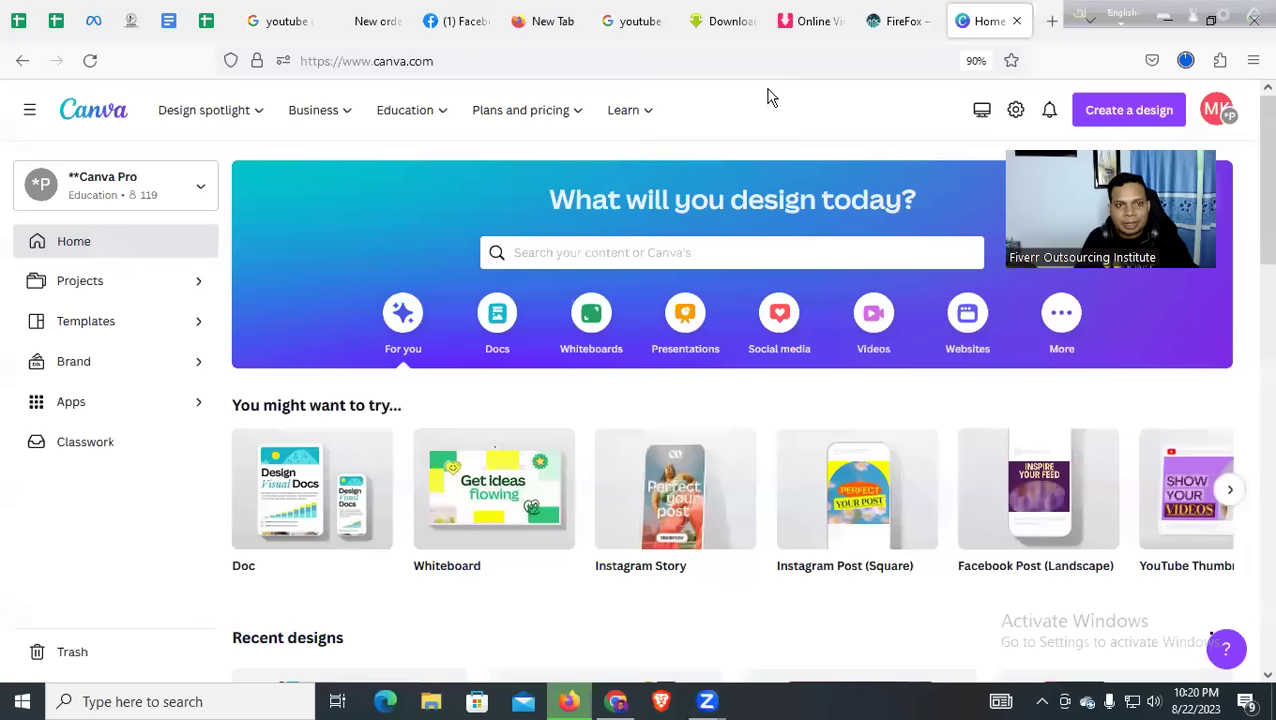
left_click(650, 245)
type("Yo")
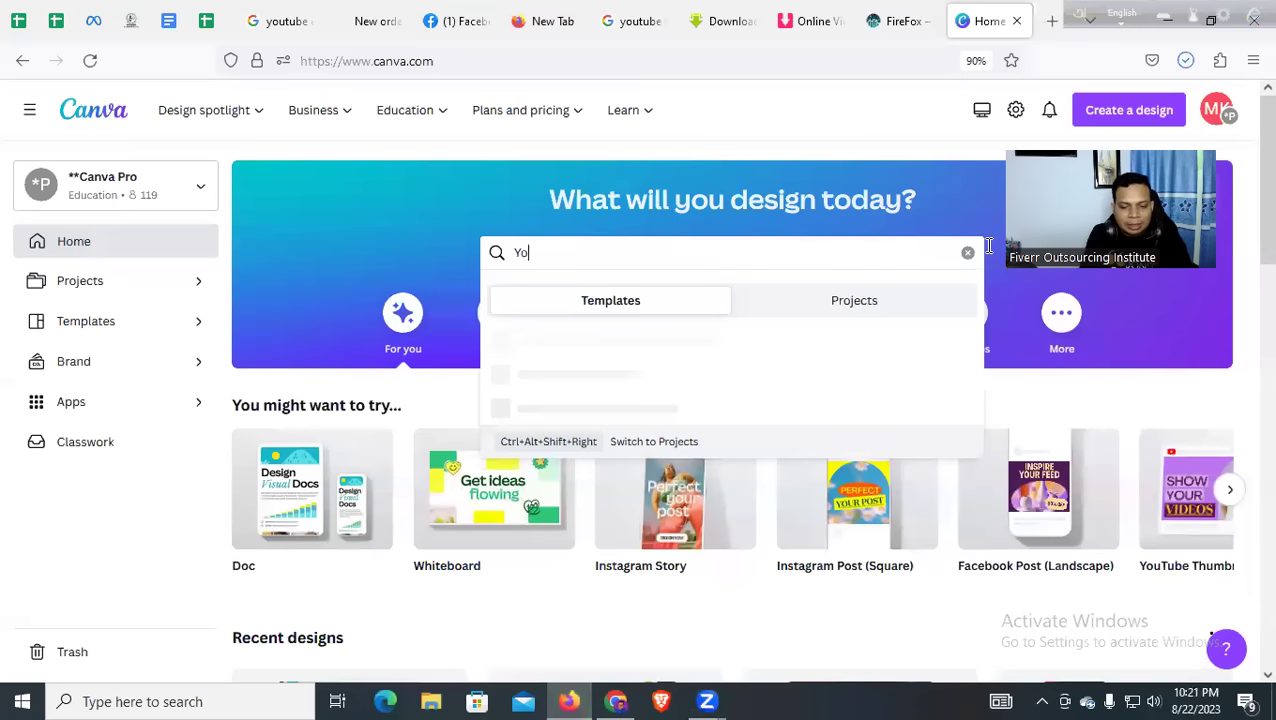
type("uyube")
key("BackSpace")
key("BackSpace")
key("BackSpace")
key("BackSpace")
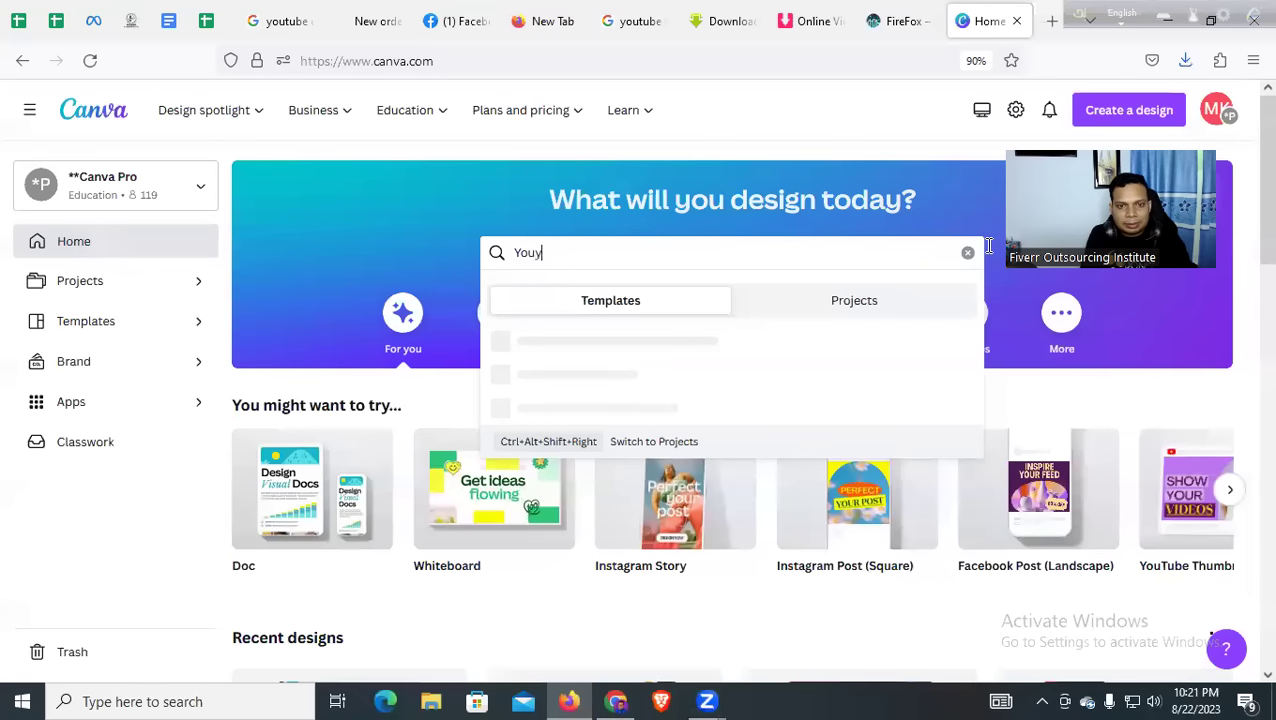
type("Tube Thamnails")
key("Return")
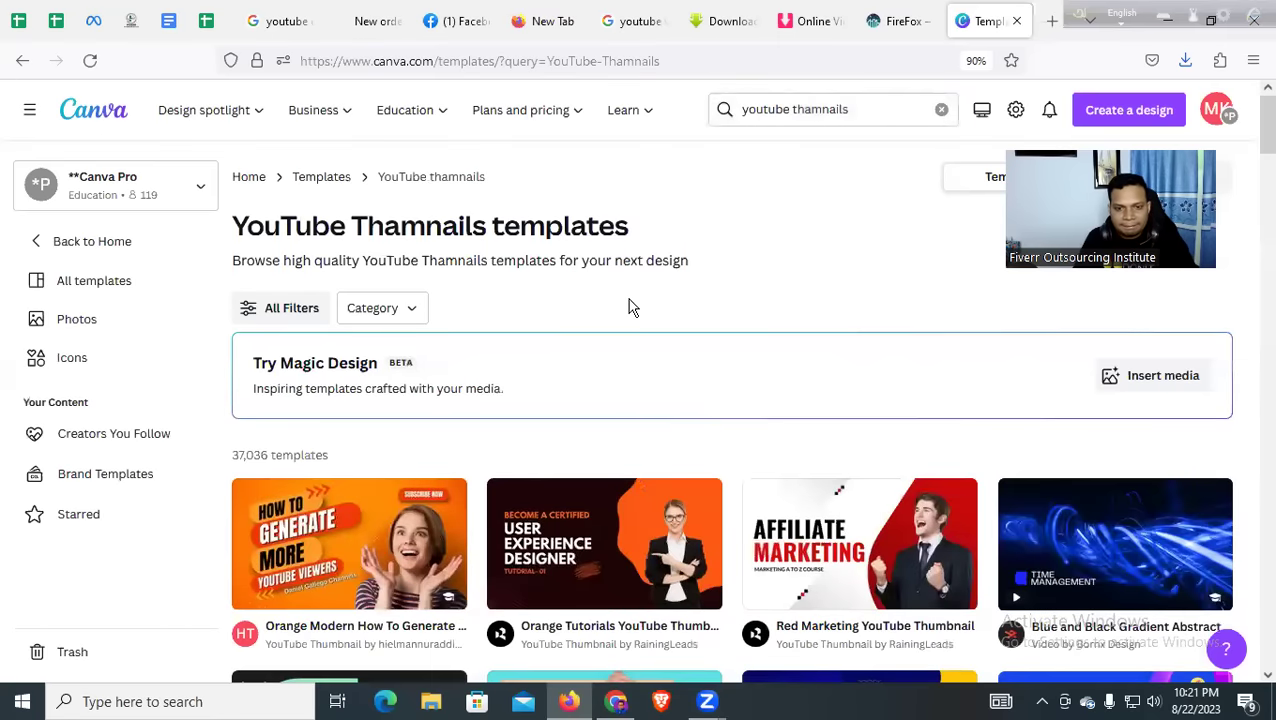
Scroll through the YouTube thumbnail template results
scroll(628, 307, "down", 3)
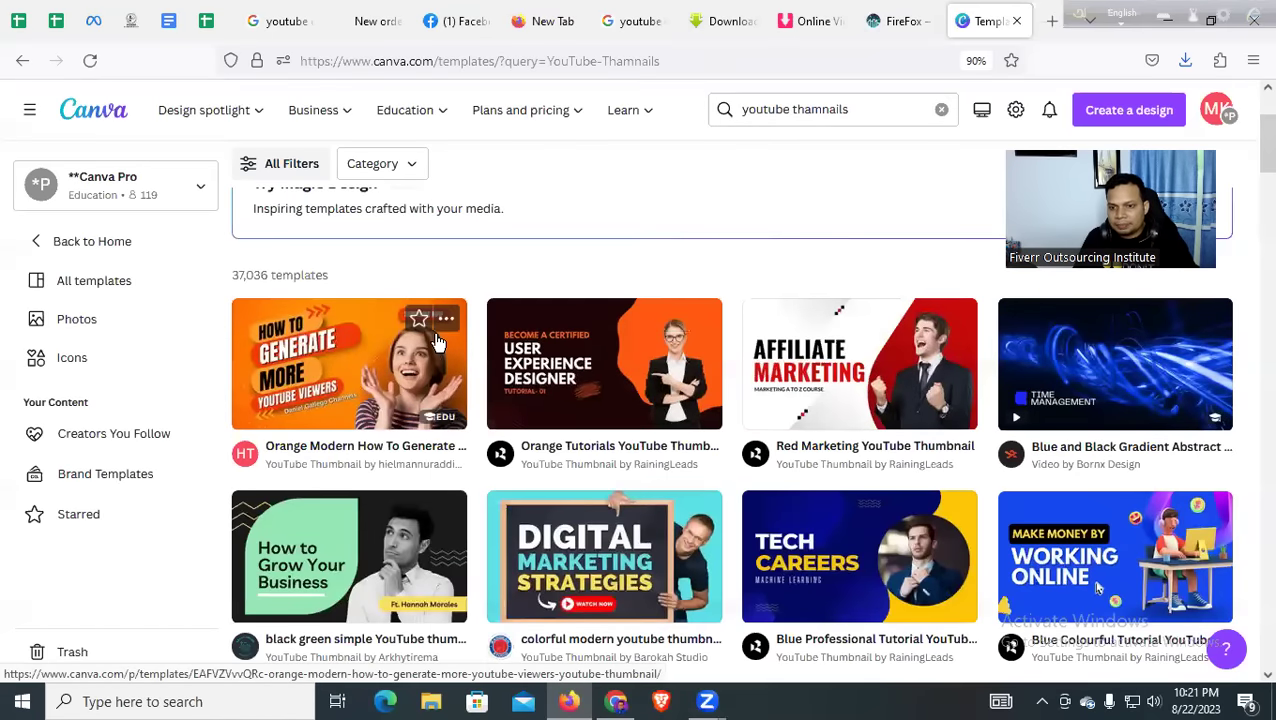
scroll(437, 342, "down", 1)
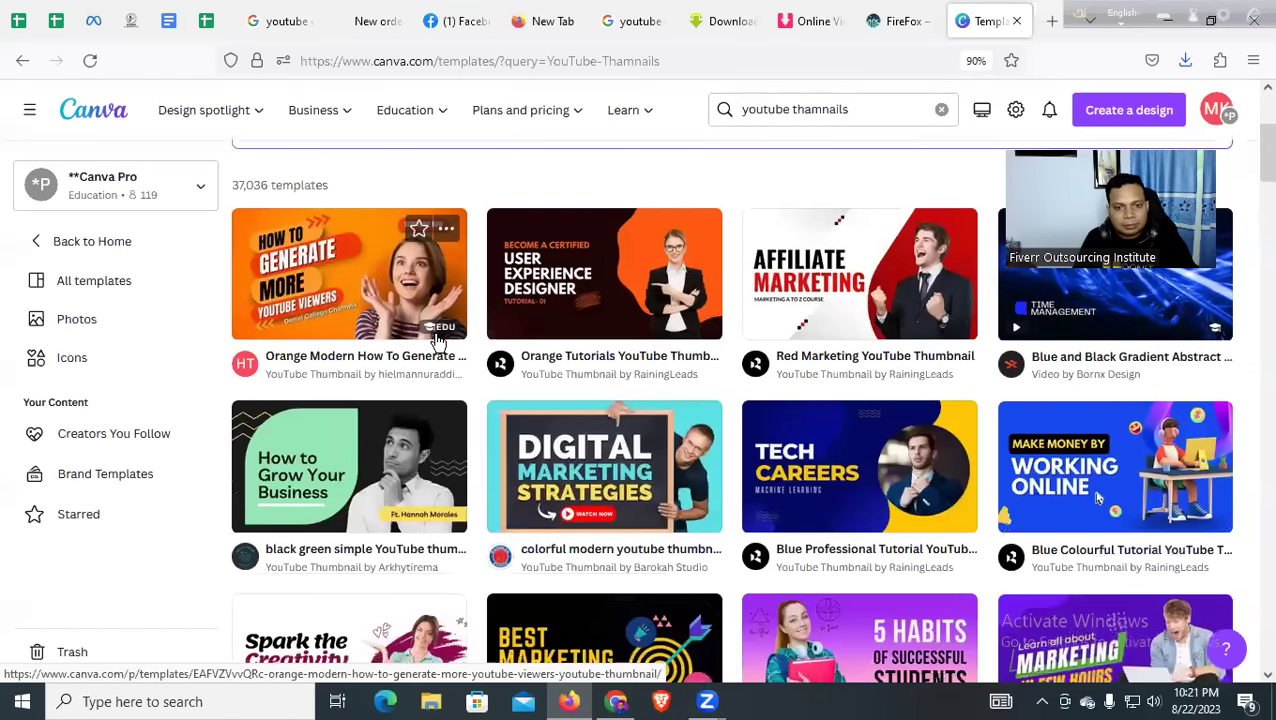
scroll(437, 342, "down", 2)
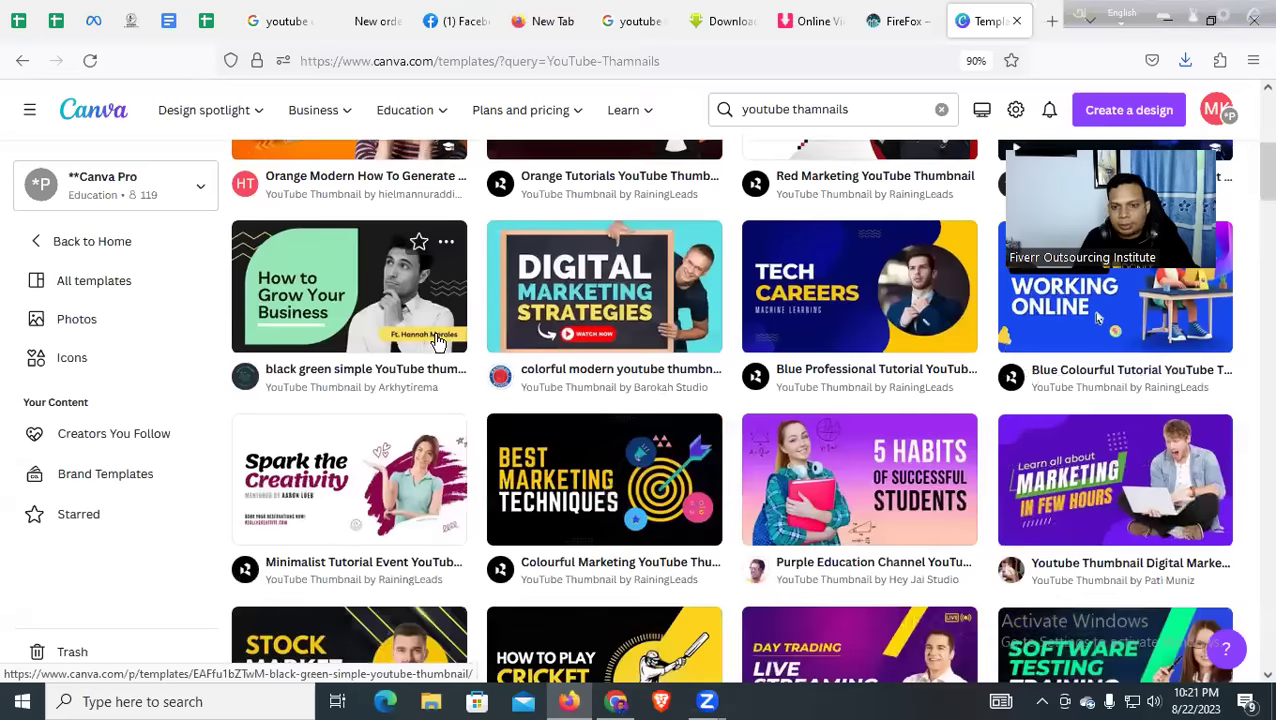
scroll(437, 342, "down", 2)
scroll(455, 345, "up", 2)
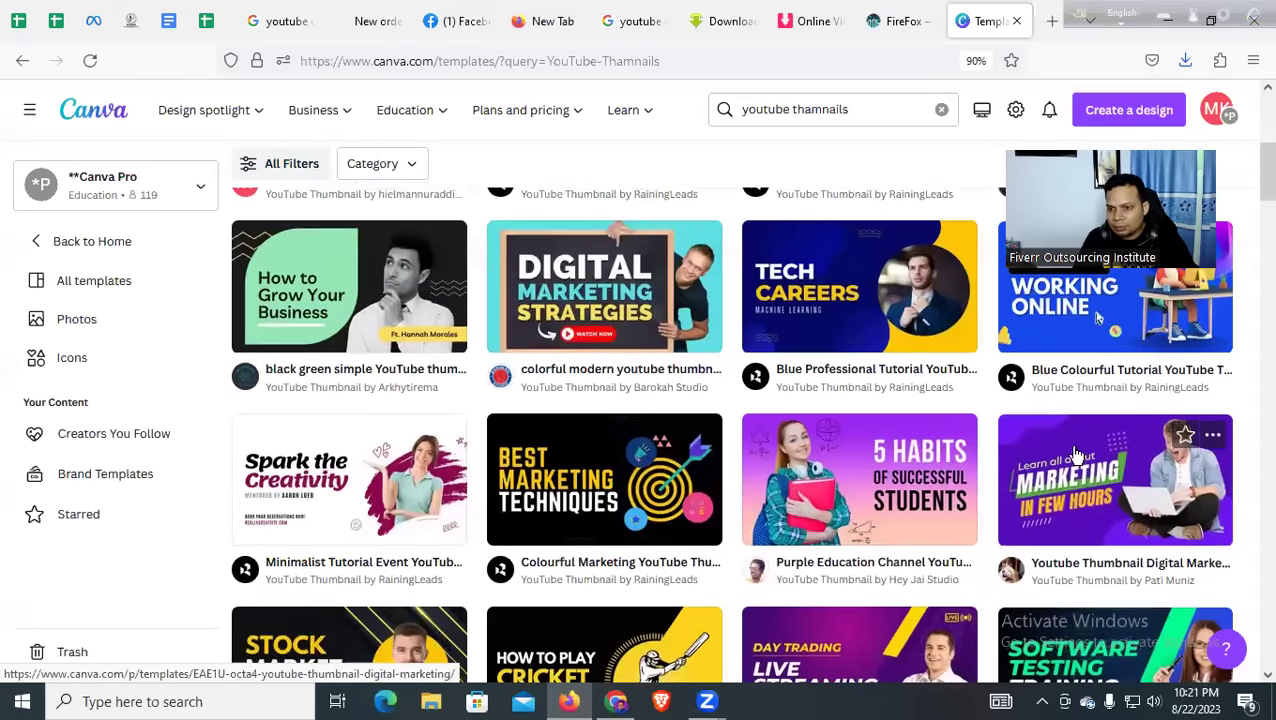
scroll(600, 450, "down", 3)
scroll(461, 452, "down", 1)
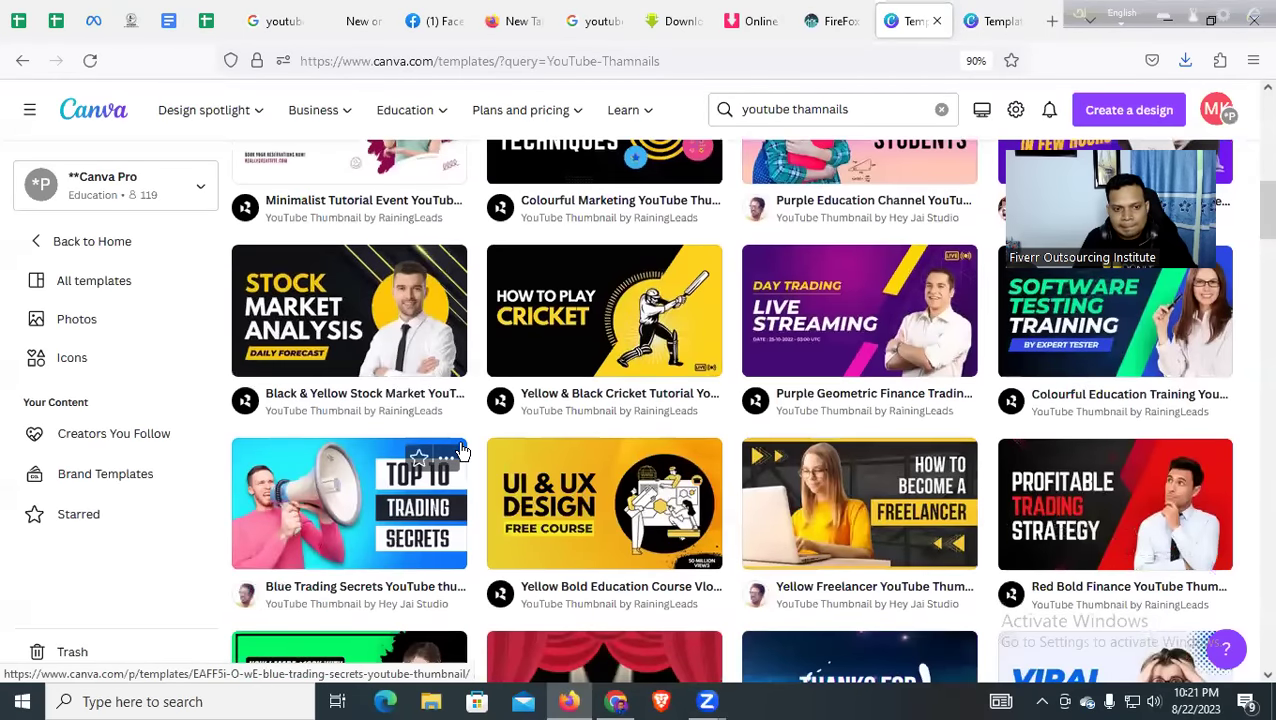
scroll(474, 455, "down", 6)
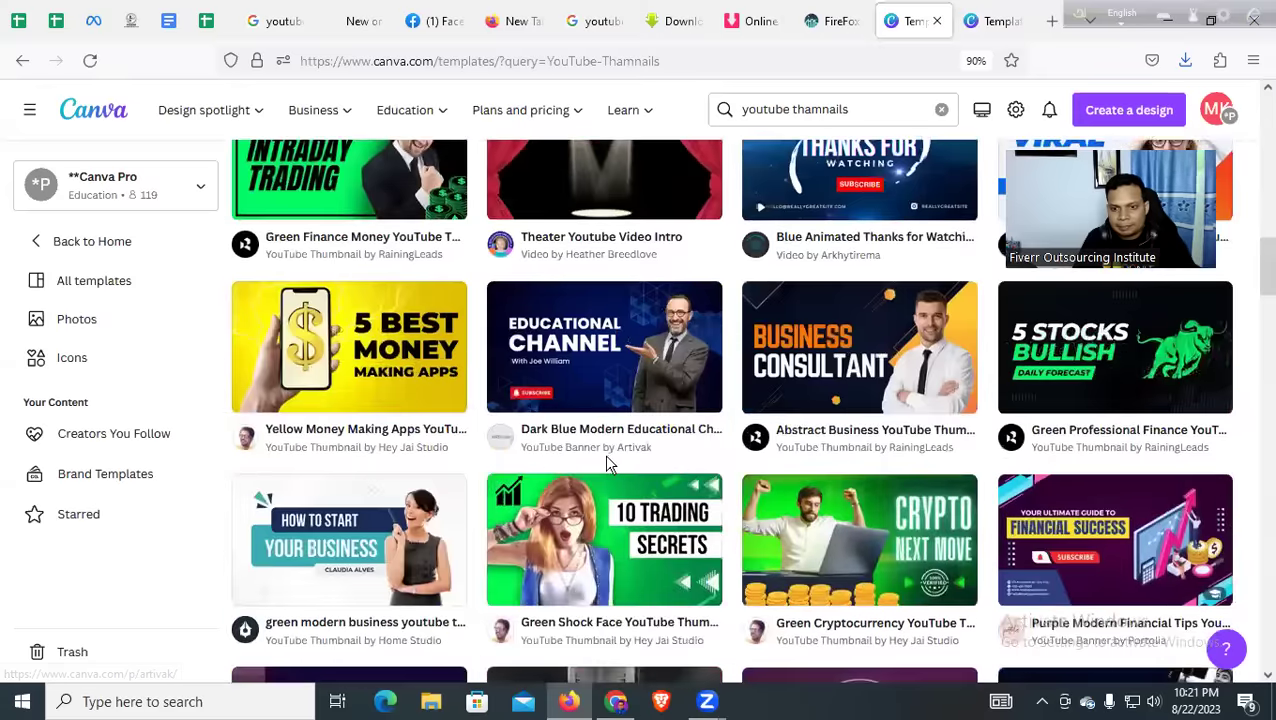
scroll(604, 456, "down", 2)
scroll(603, 465, "down", 3)
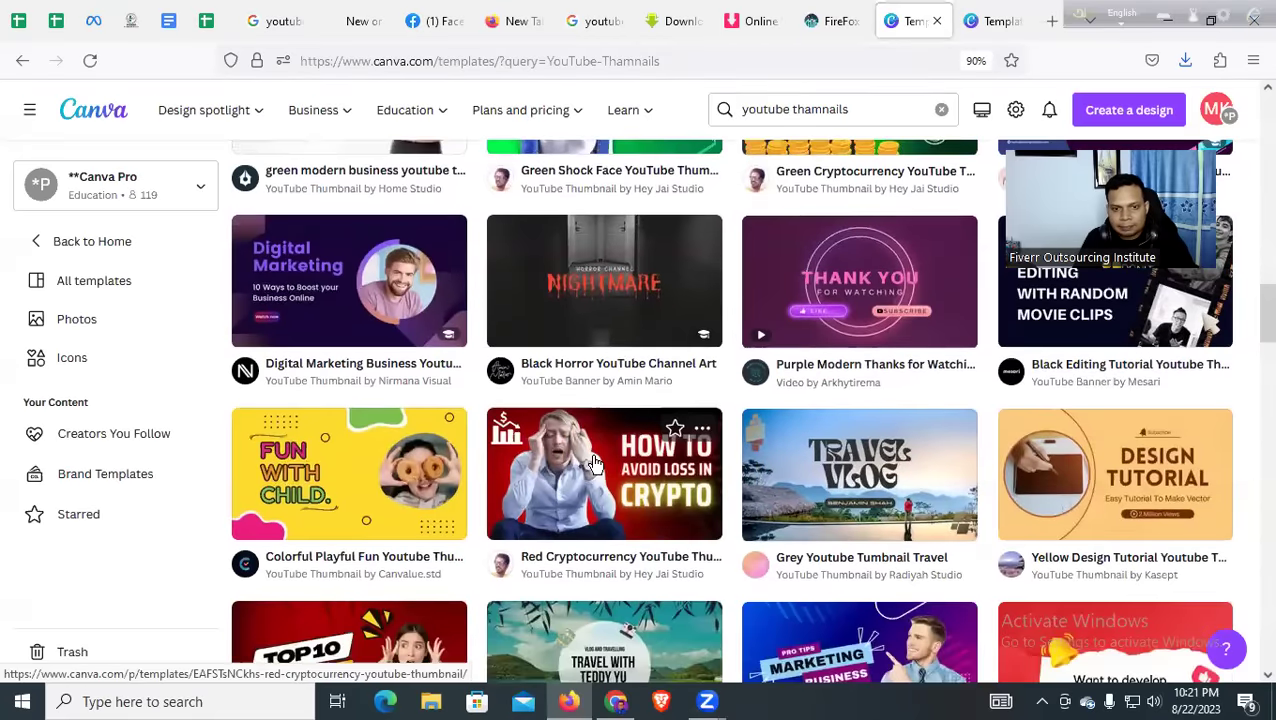
scroll(593, 462, "down", 3)
scroll(590, 462, "down", 3)
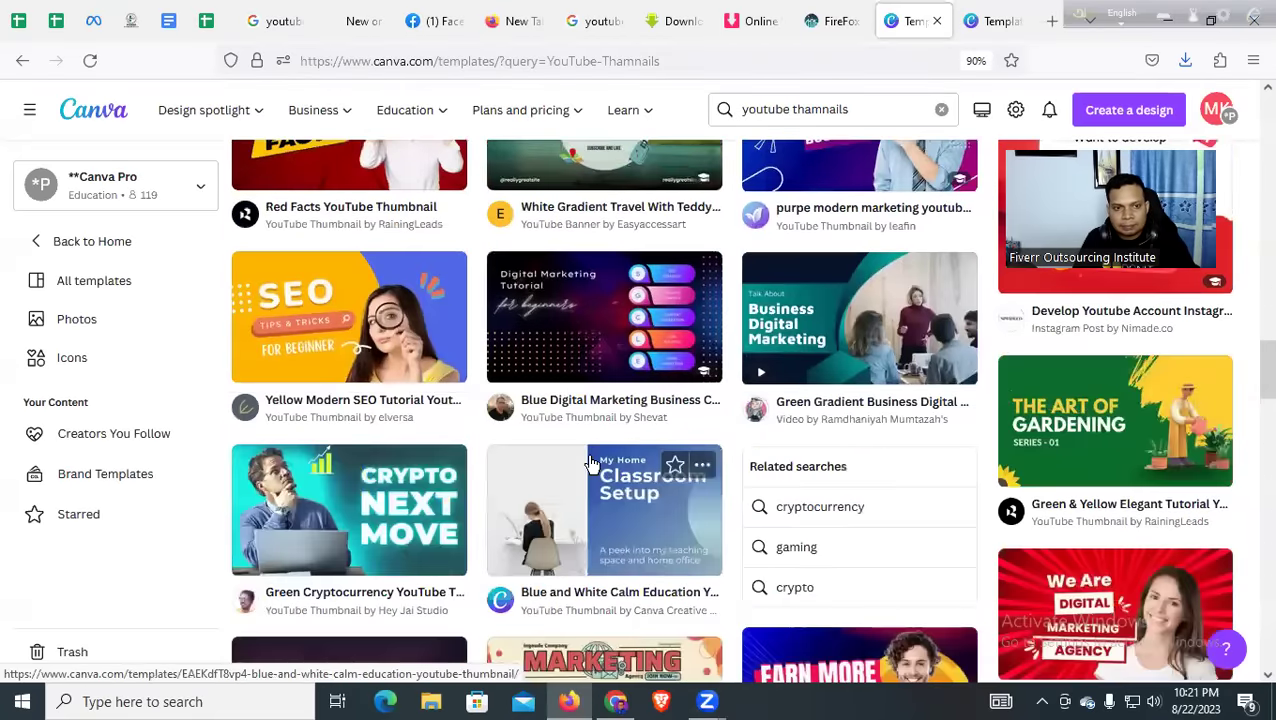
scroll(590, 462, "down", 3)
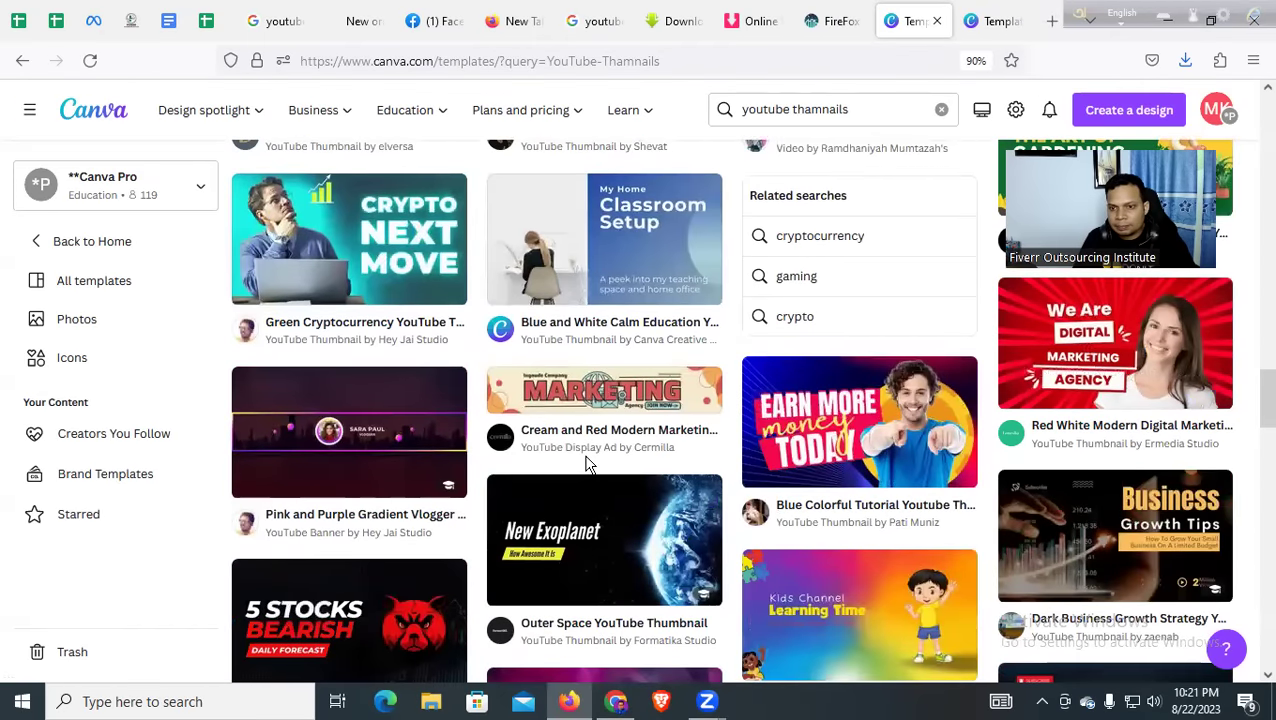
scroll(588, 465, "down", 3)
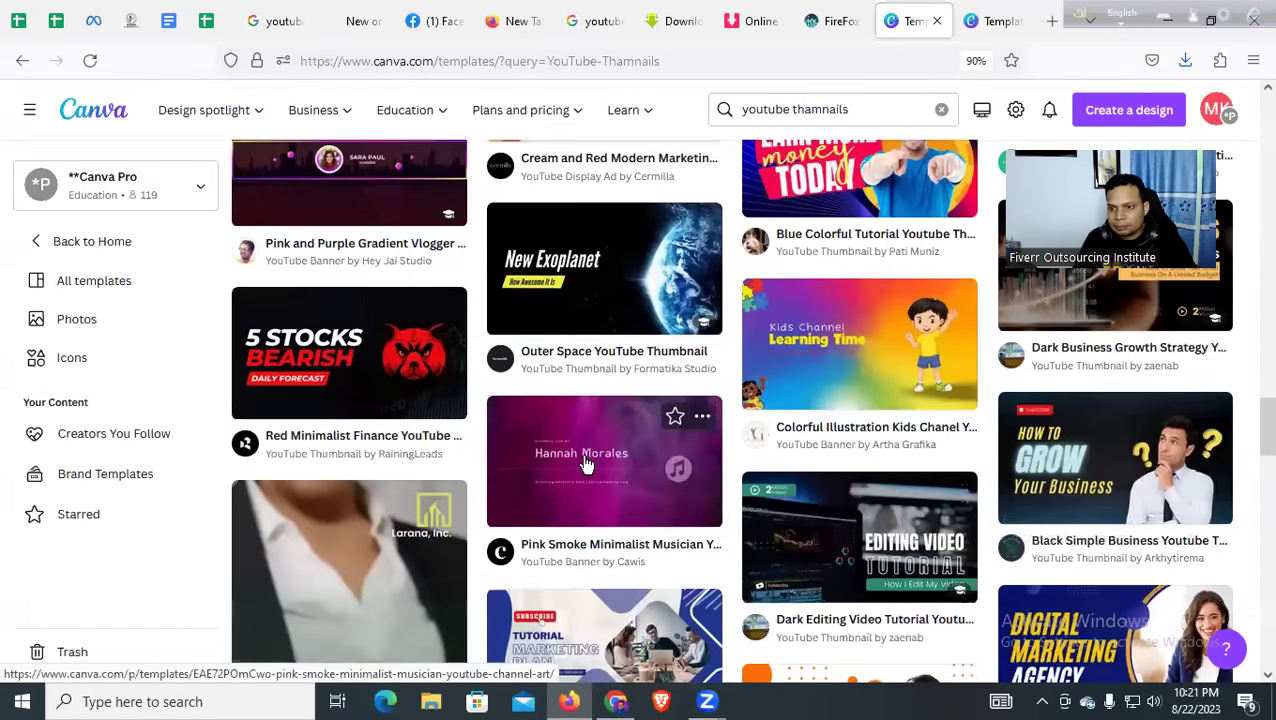
scroll(586, 465, "down", 3)
scroll(588, 463, "down", 3)
scroll(586, 463, "down", 5)
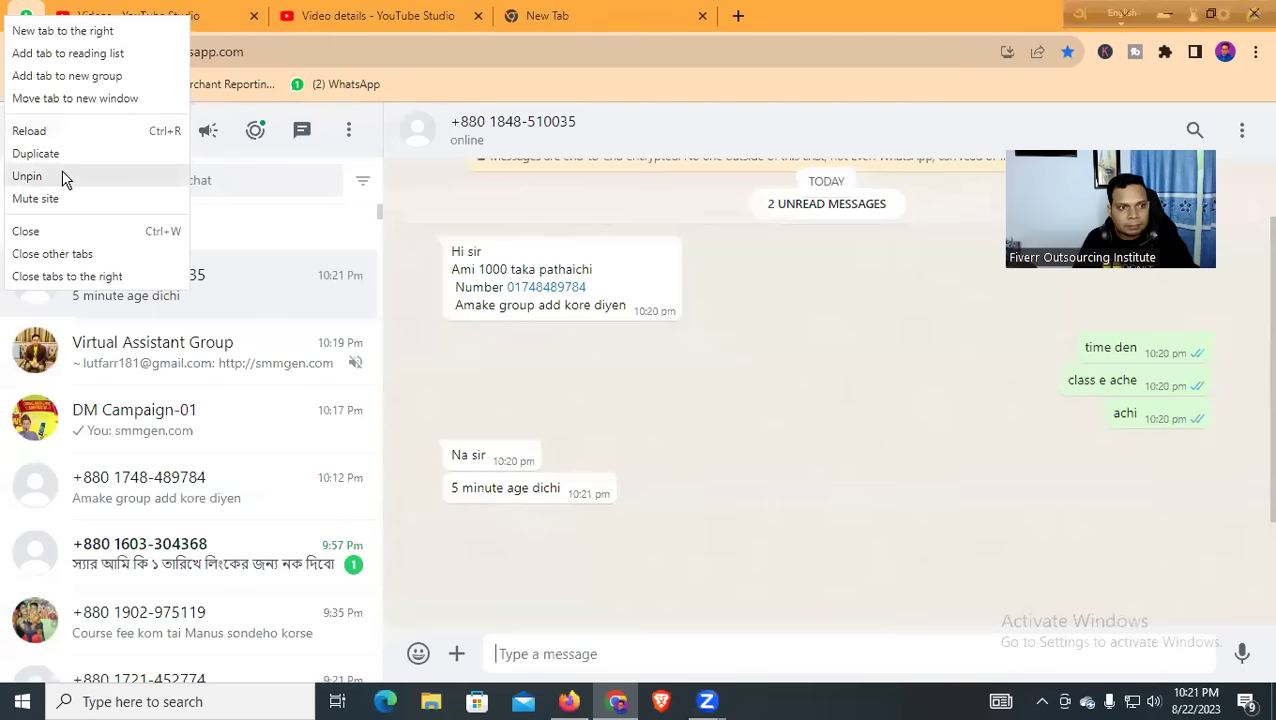
Unpin and close the WhatsApp Web tab to return to the playlist's videos
left_click(62, 174)
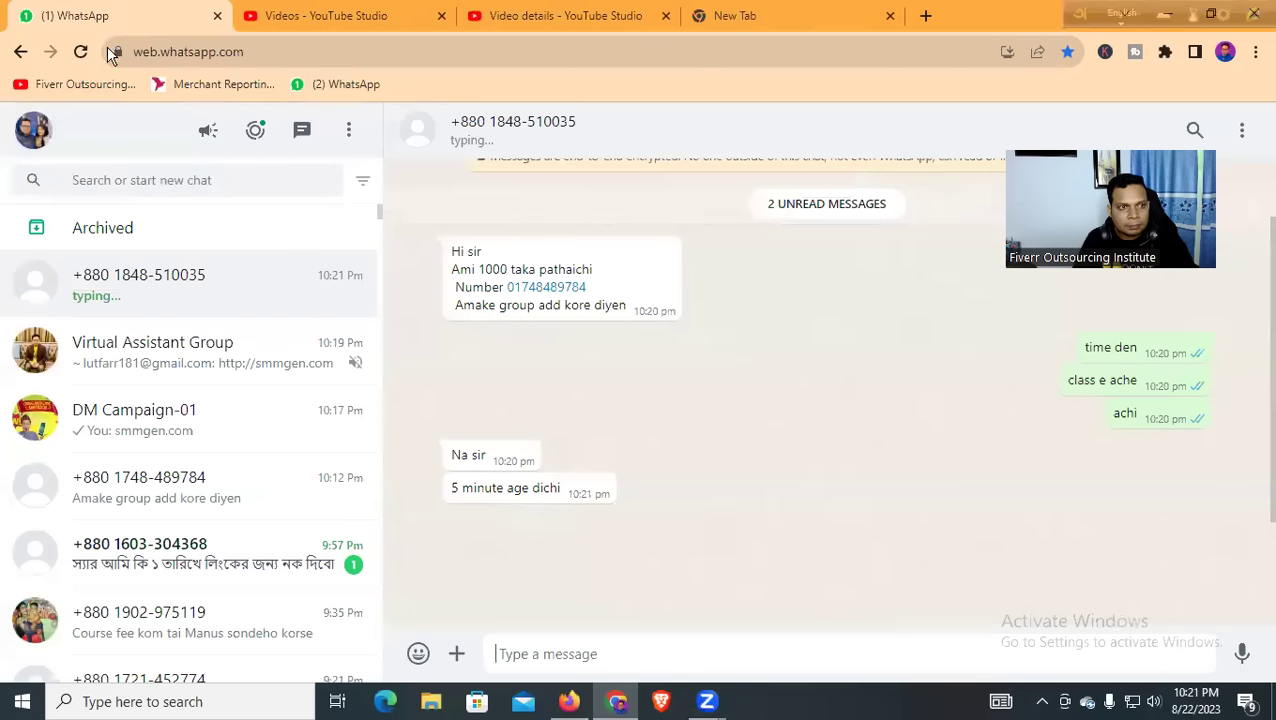
left_click(217, 17)
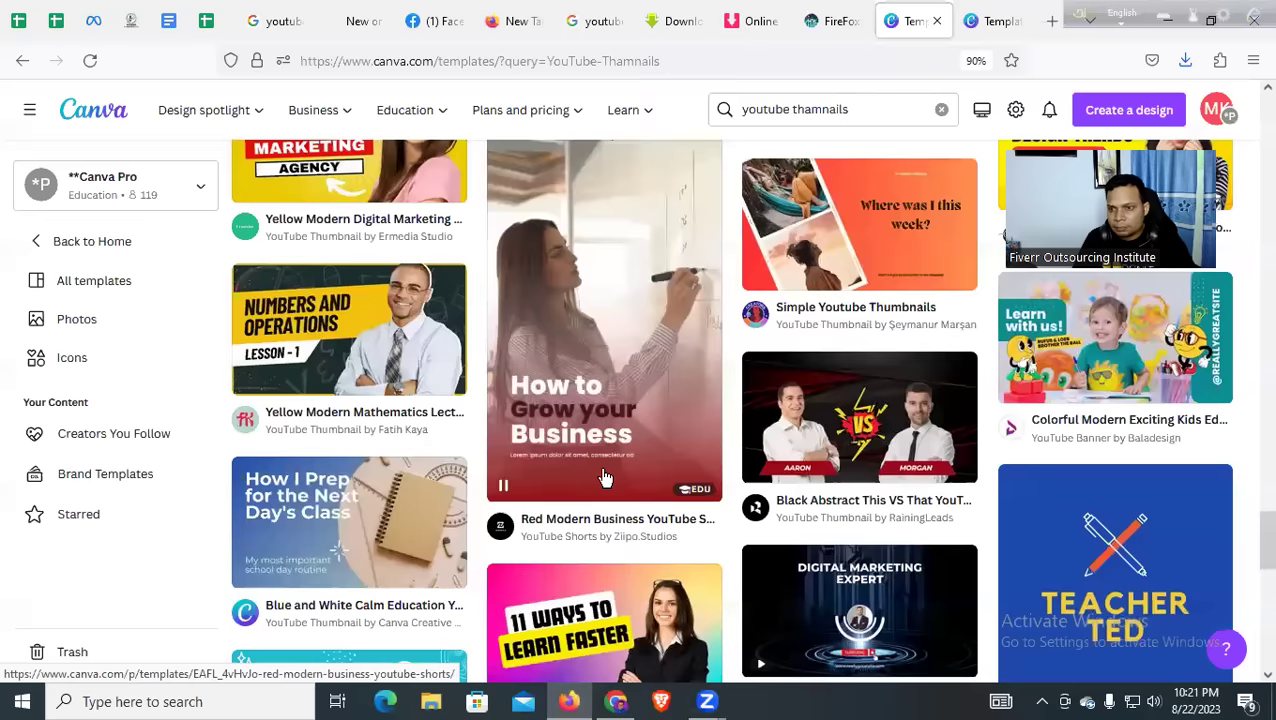
Open the Blue Trading Secrets template and another thumbnail template in new tabs
scroll(604, 477, "down", 3)
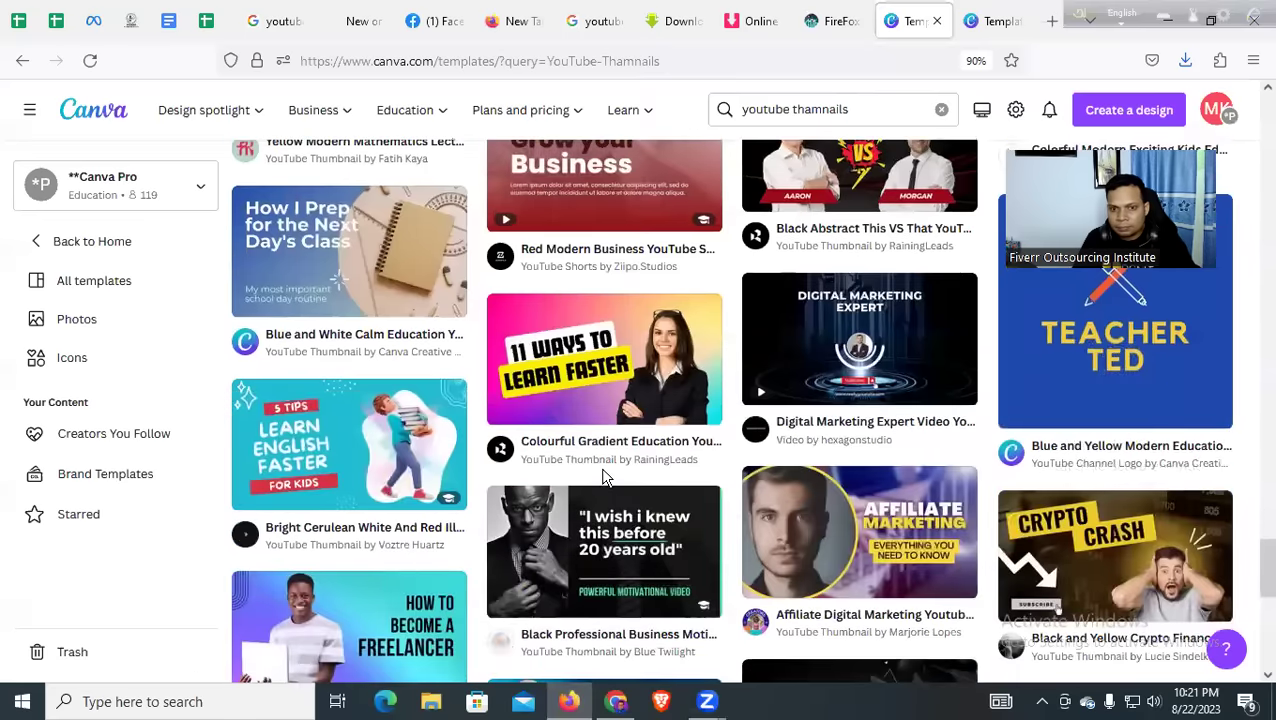
scroll(598, 479, "down", 3)
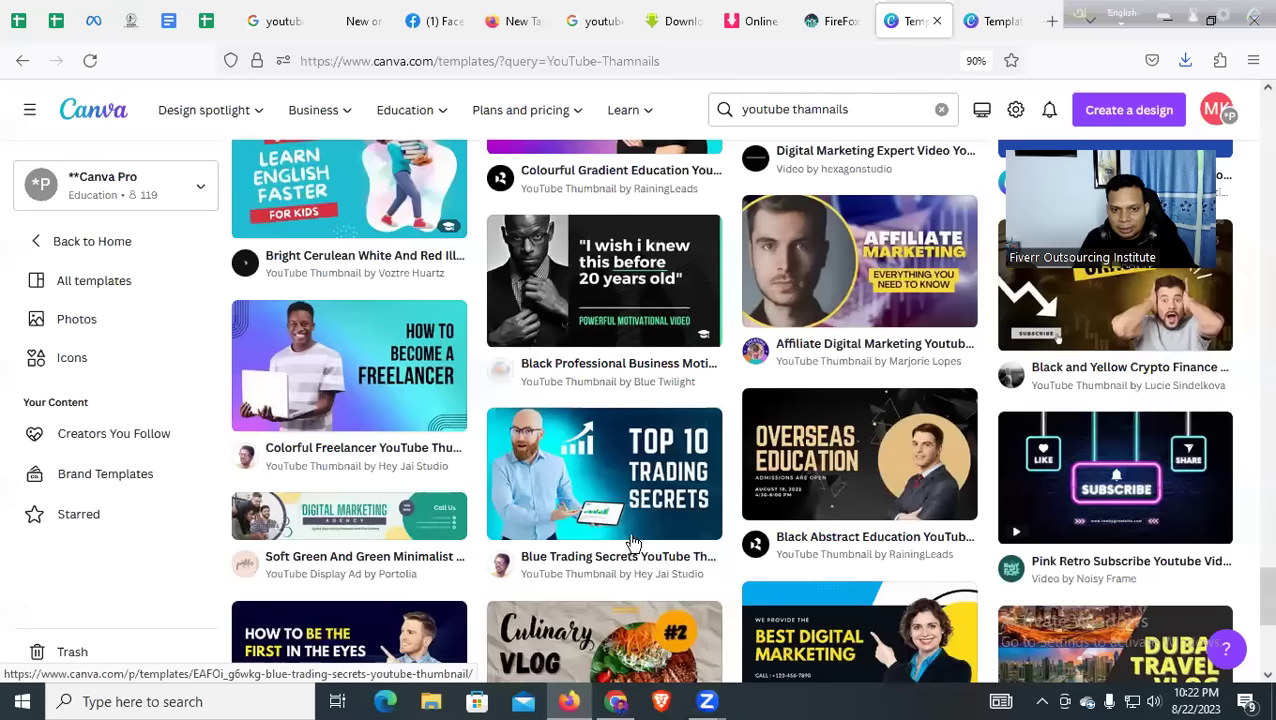
middle_click(548, 470)
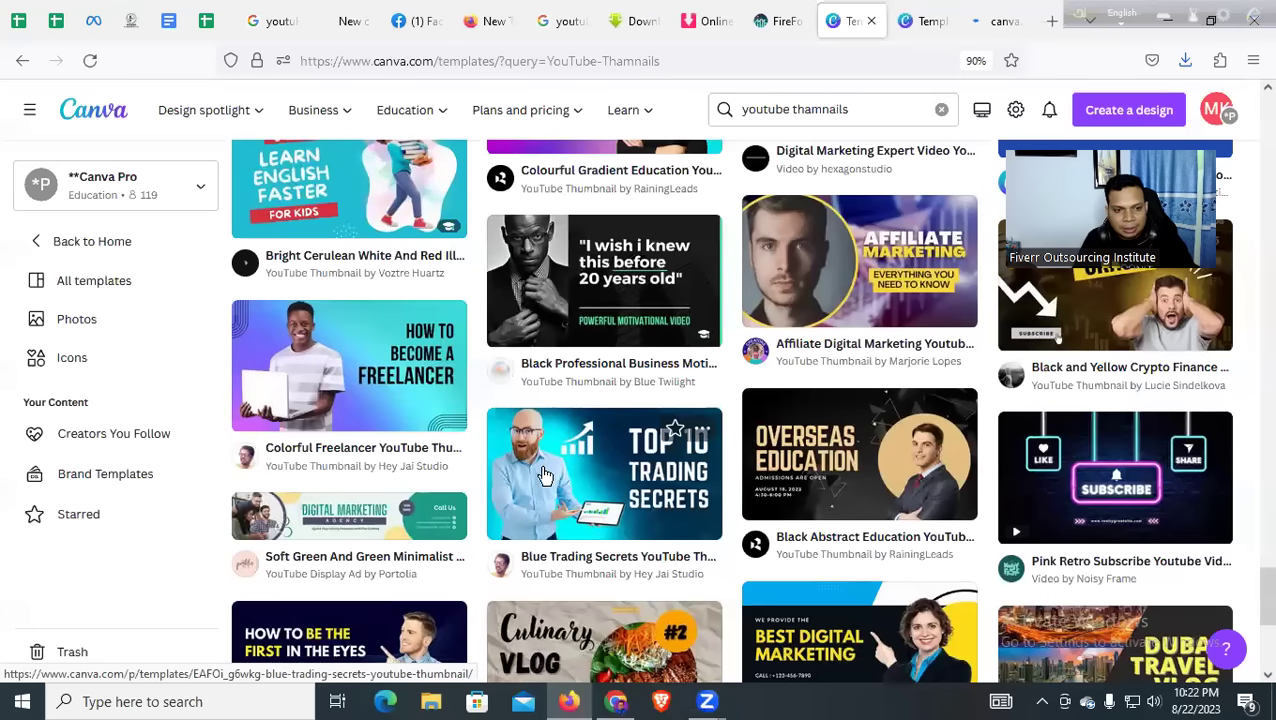
scroll(545, 475, "down", 3)
scroll(535, 485, "down", 3)
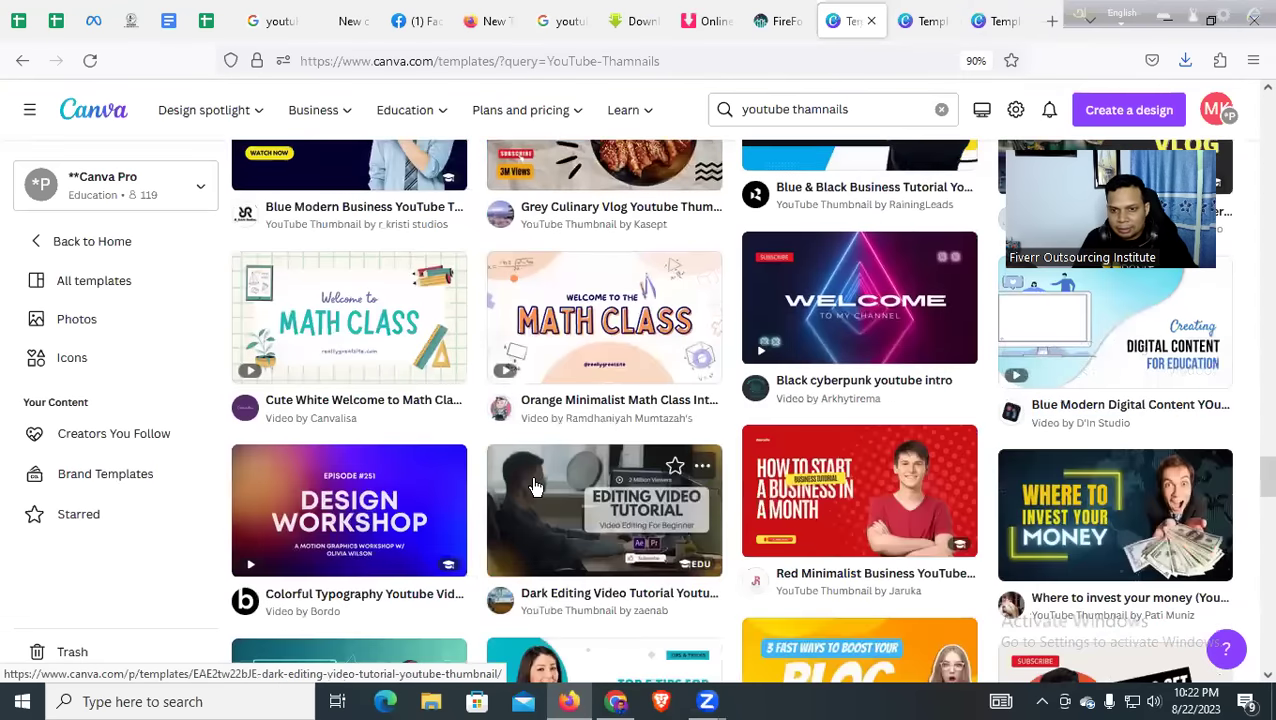
scroll(535, 487, "down", 3)
scroll(535, 490, "up", 2)
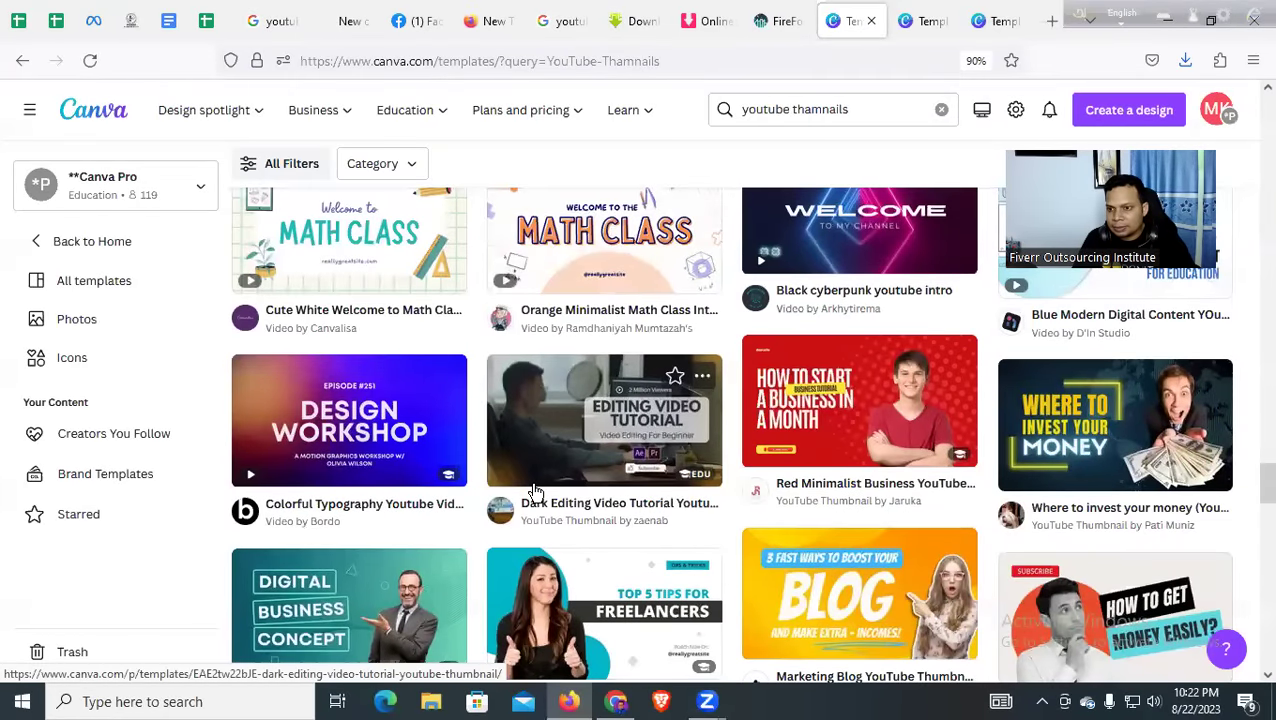
middle_click(1072, 432)
Browse further results, then view the 'Learn all about Marketing in Few Hours' template page
scroll(441, 421, "down", 3)
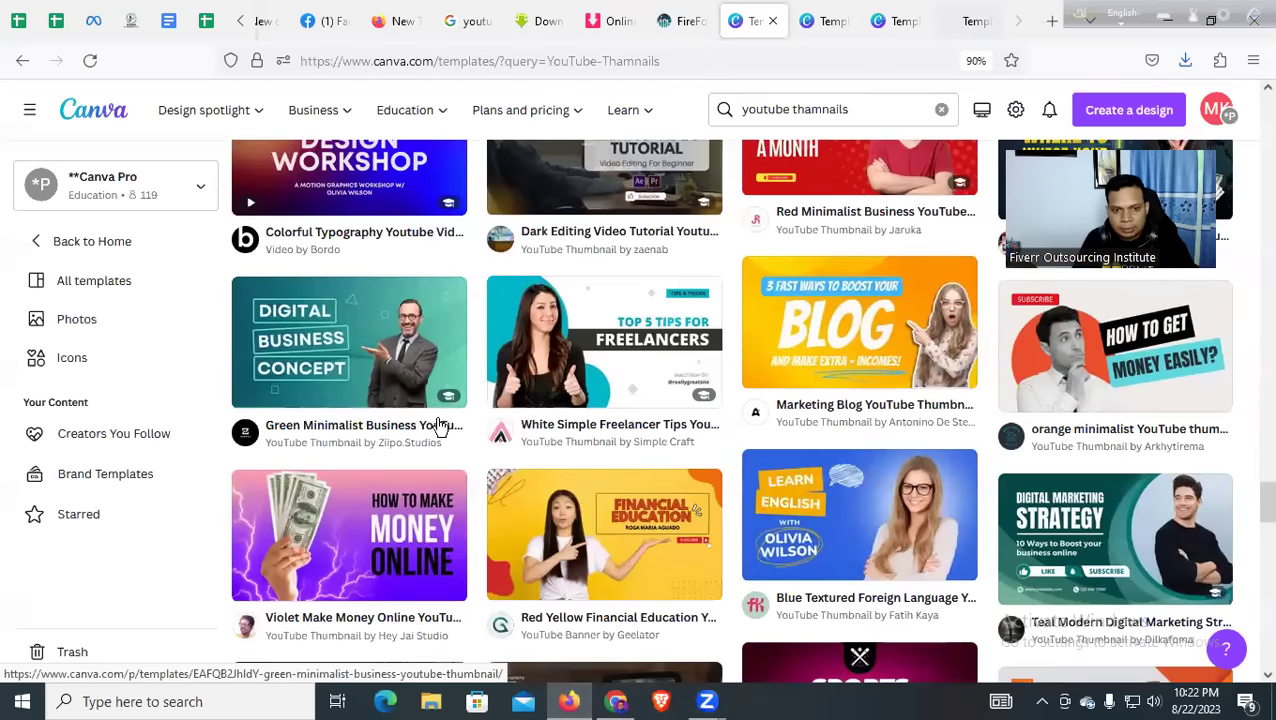
scroll(302, 450, "down", 2)
scroll(398, 464, "down", 1)
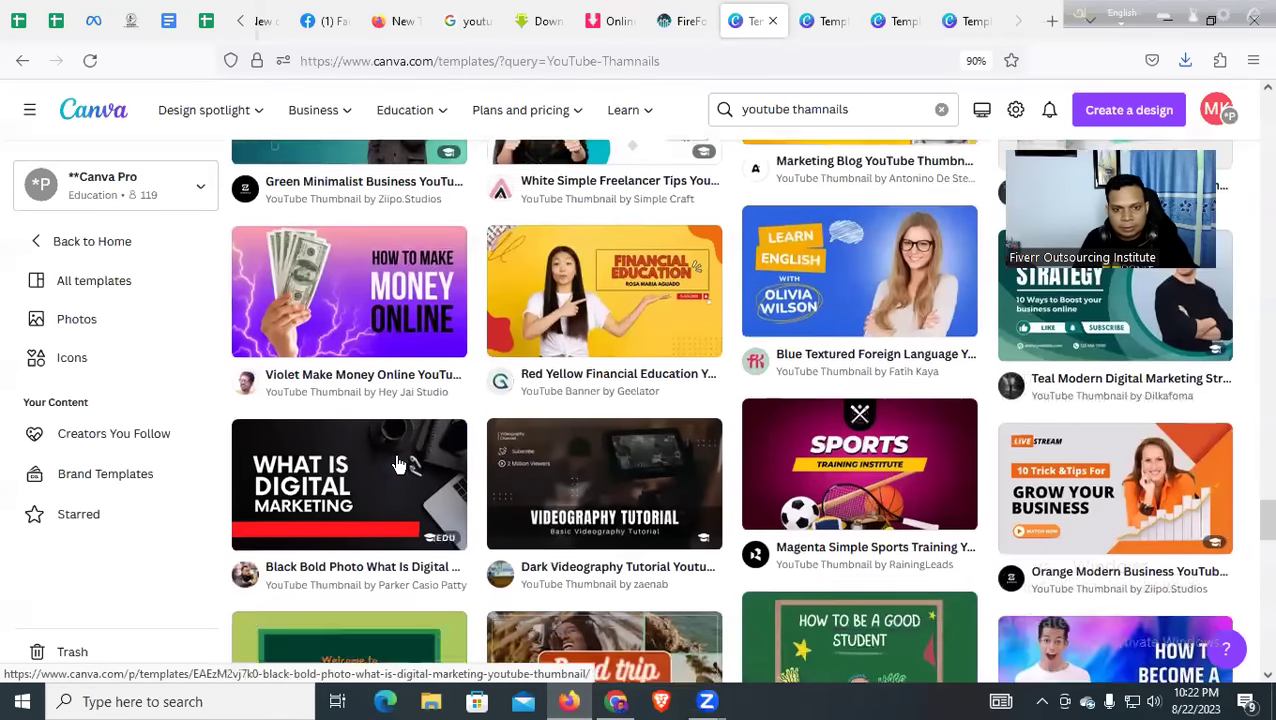
scroll(398, 464, "down", 1)
scroll(398, 464, "up", 1)
scroll(398, 464, "down", 10)
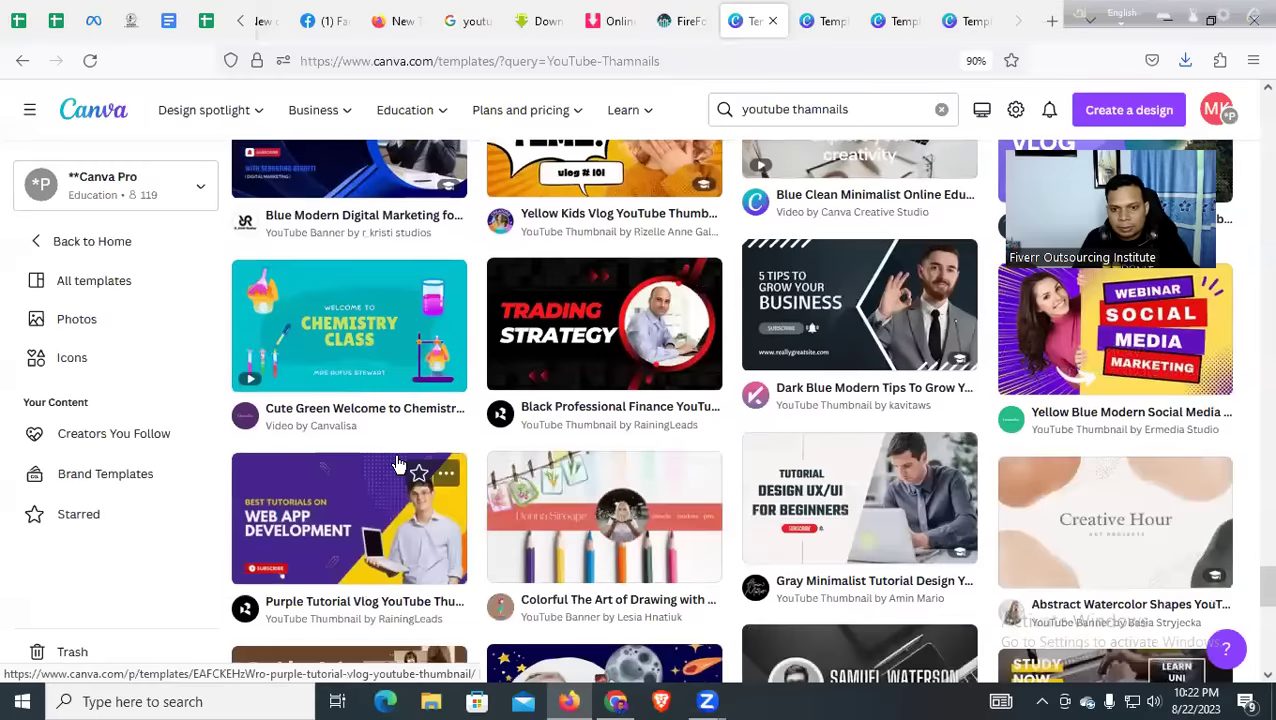
scroll(398, 464, "down", 4)
scroll(398, 464, "down", 3)
scroll(398, 464, "down", 7)
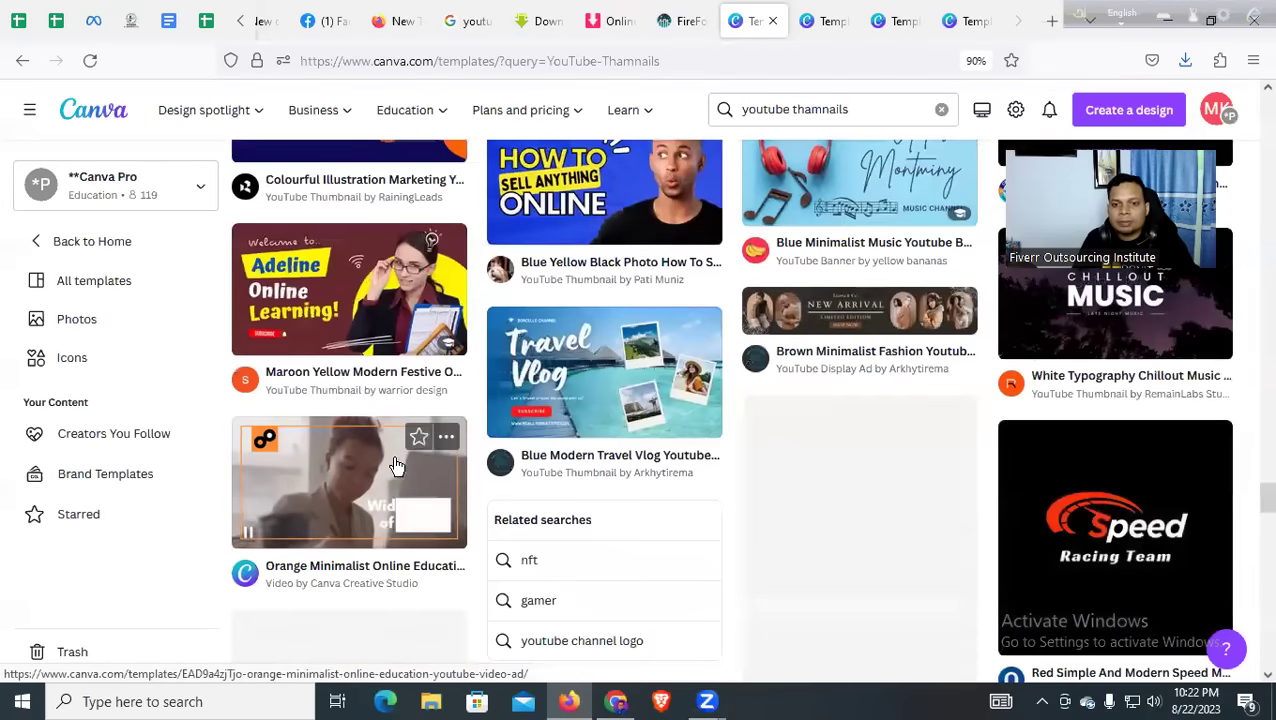
scroll(398, 464, "down", 11)
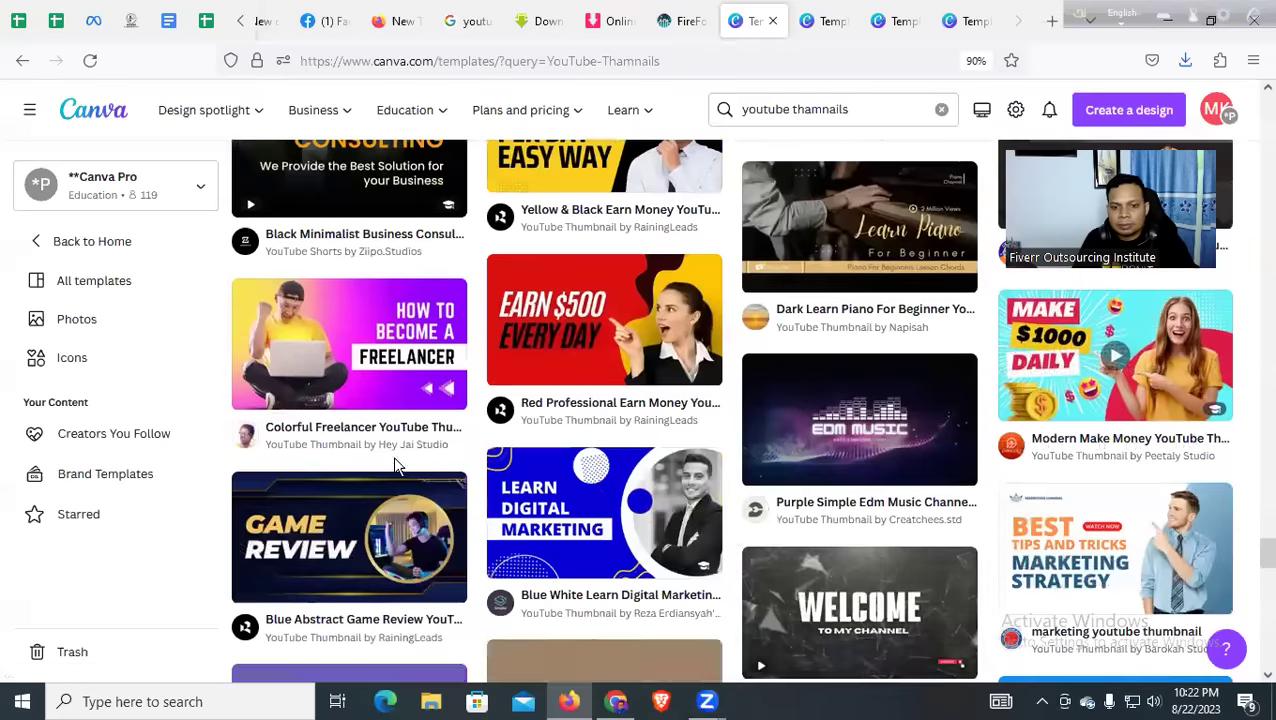
scroll(396, 467, "down", 5)
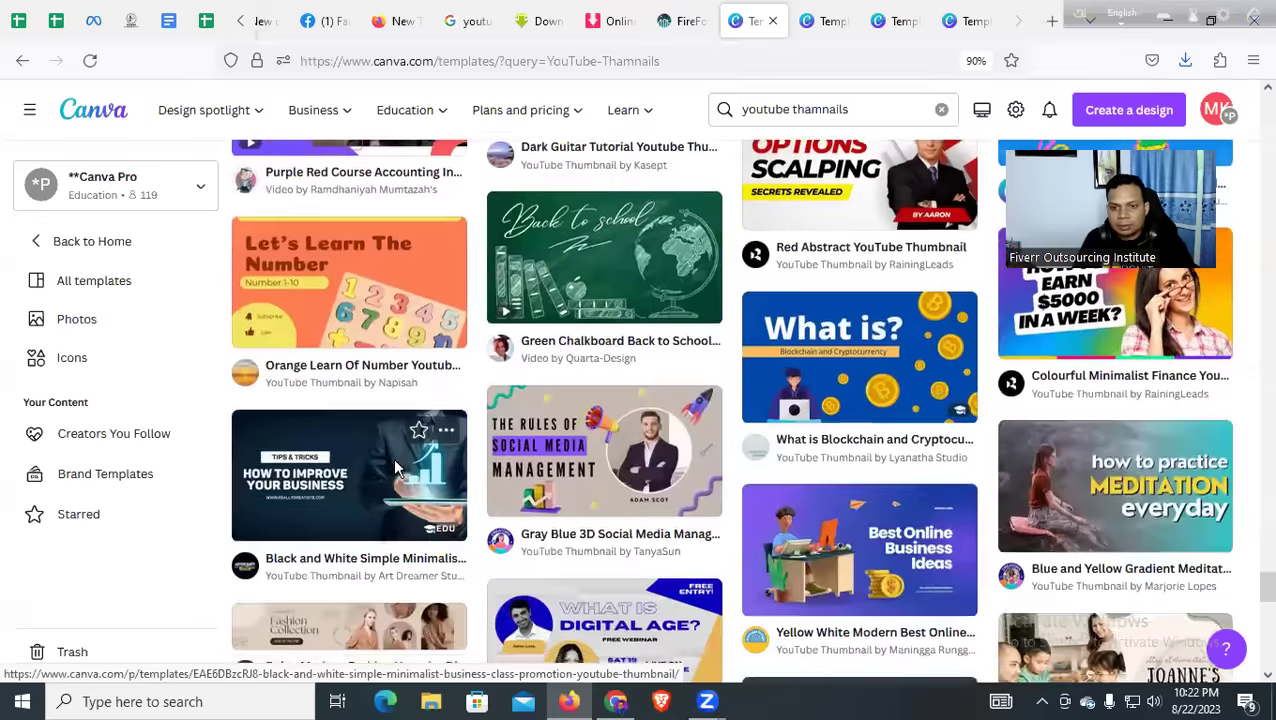
scroll(396, 467, "down", 10)
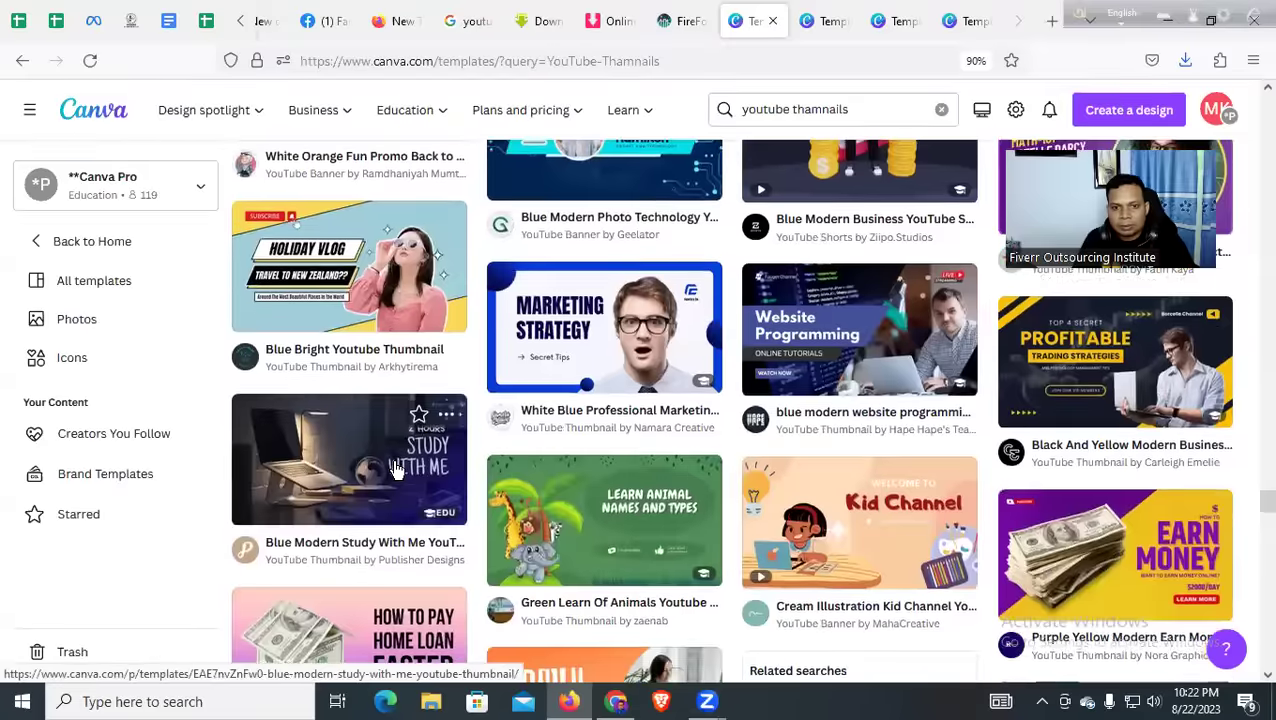
scroll(396, 468, "down", 2)
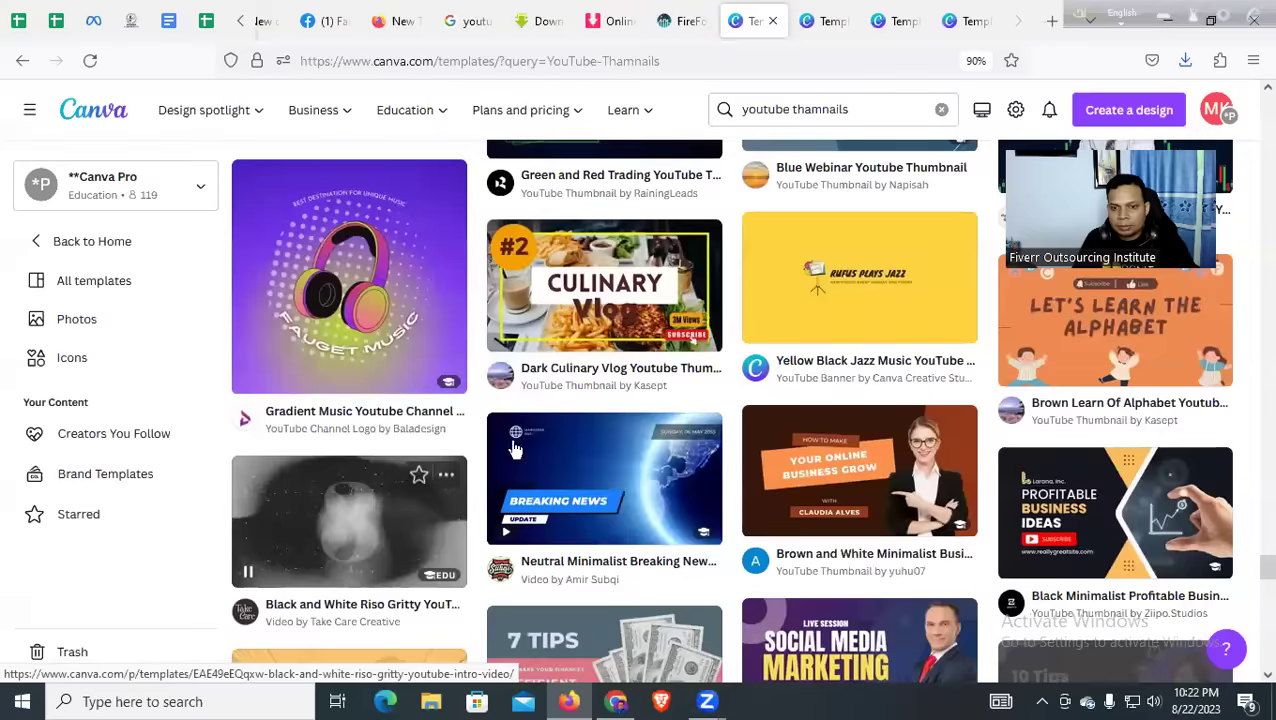
left_click(830, 18)
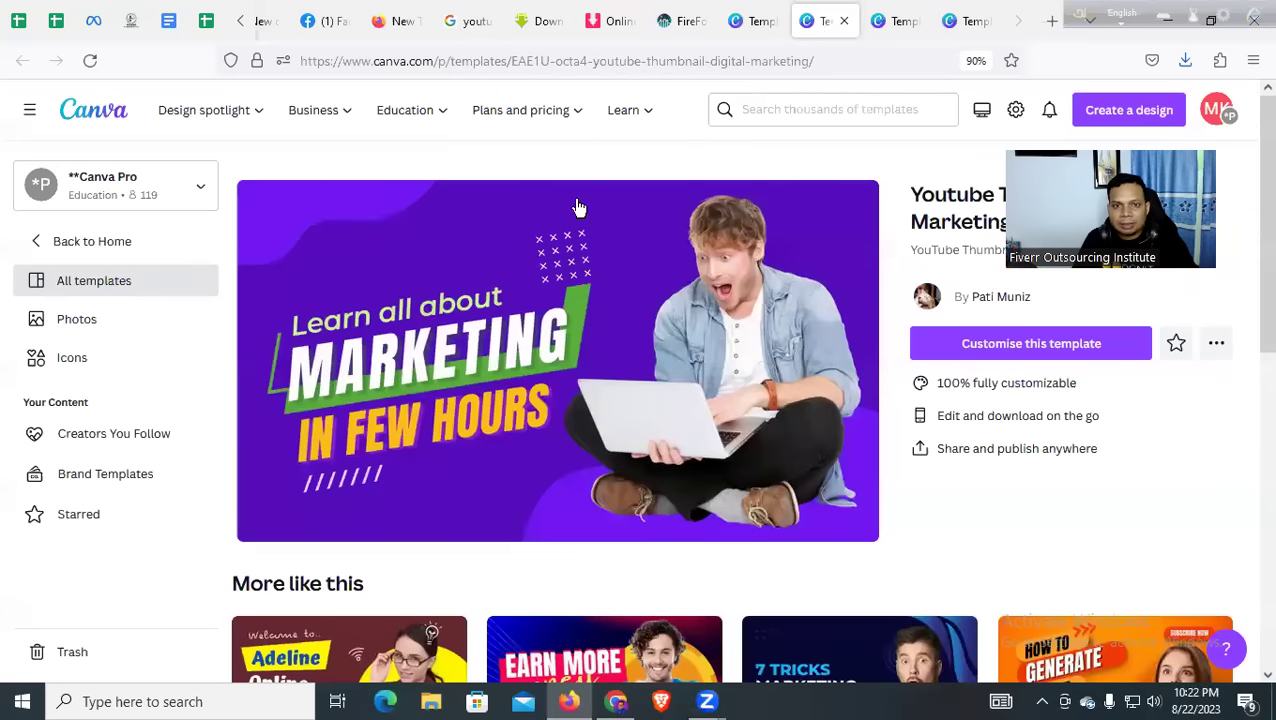
Open the 'TOP 10 TRADING SECRETS' template in the editor, then switch to the browser
left_click(885, 20)
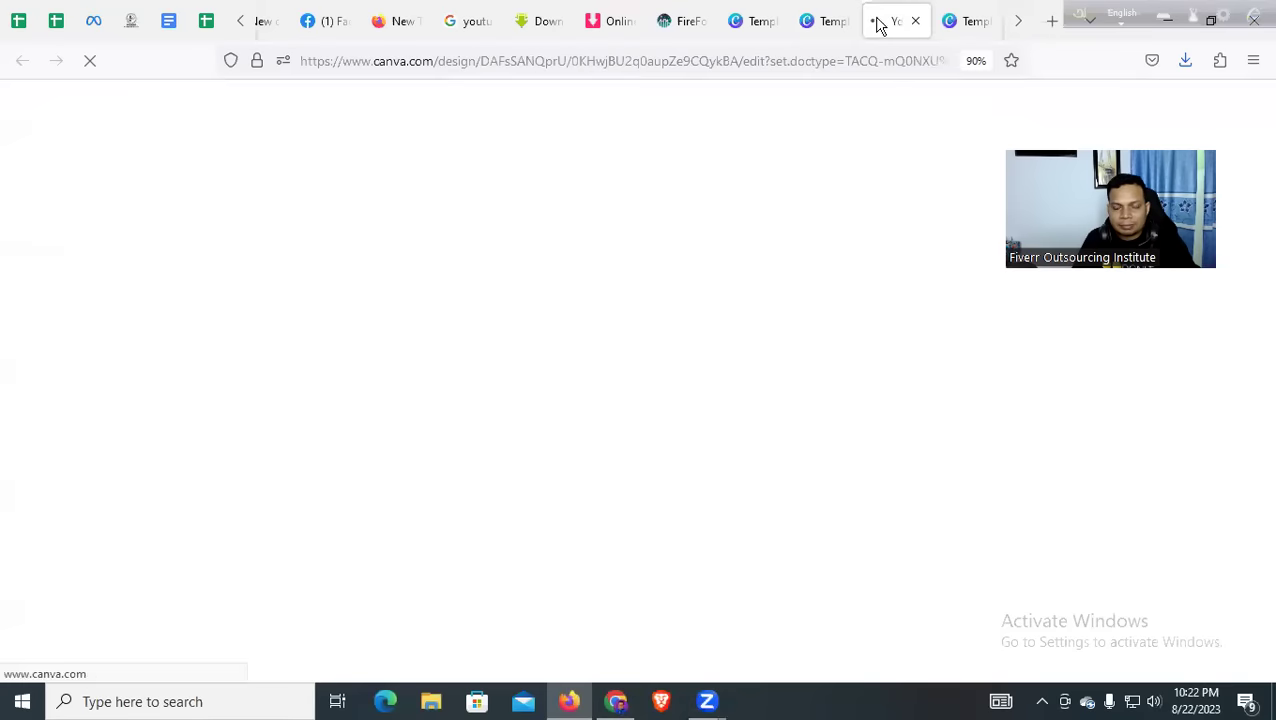
left_click(960, 20)
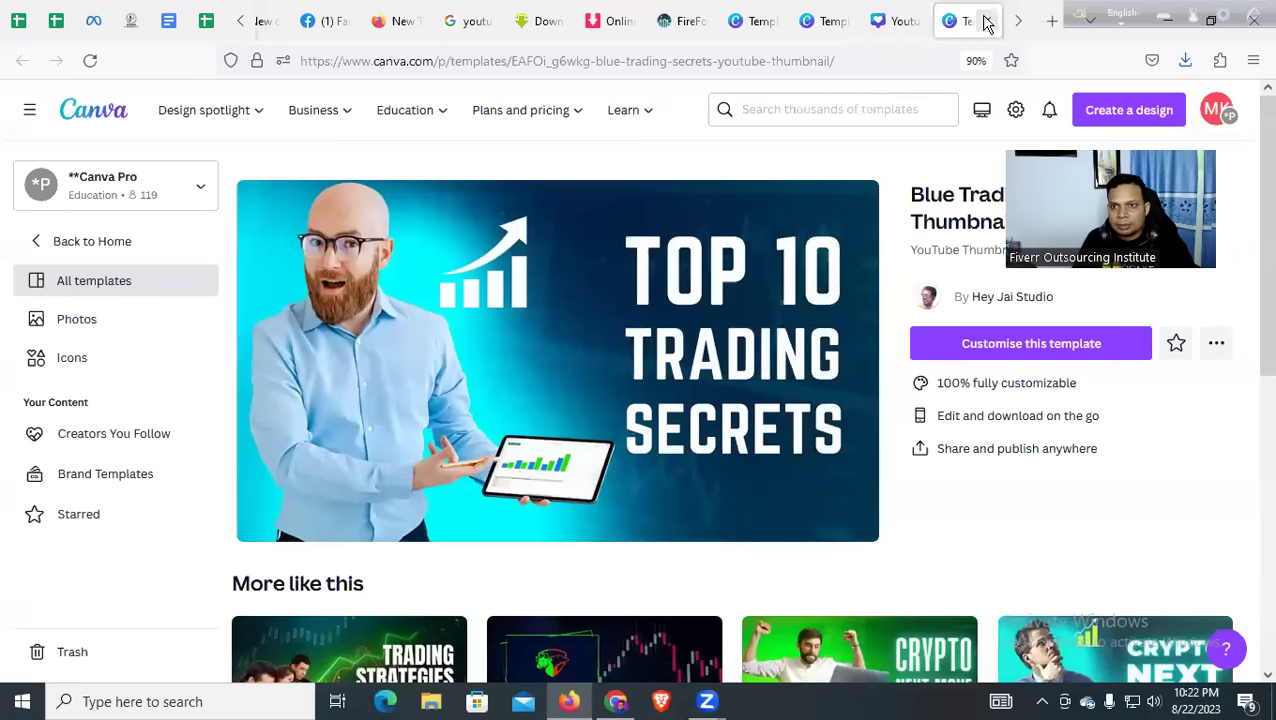
left_click(905, 22)
left_click(838, 18)
left_click(770, 18)
left_click(832, 18)
left_click(897, 18)
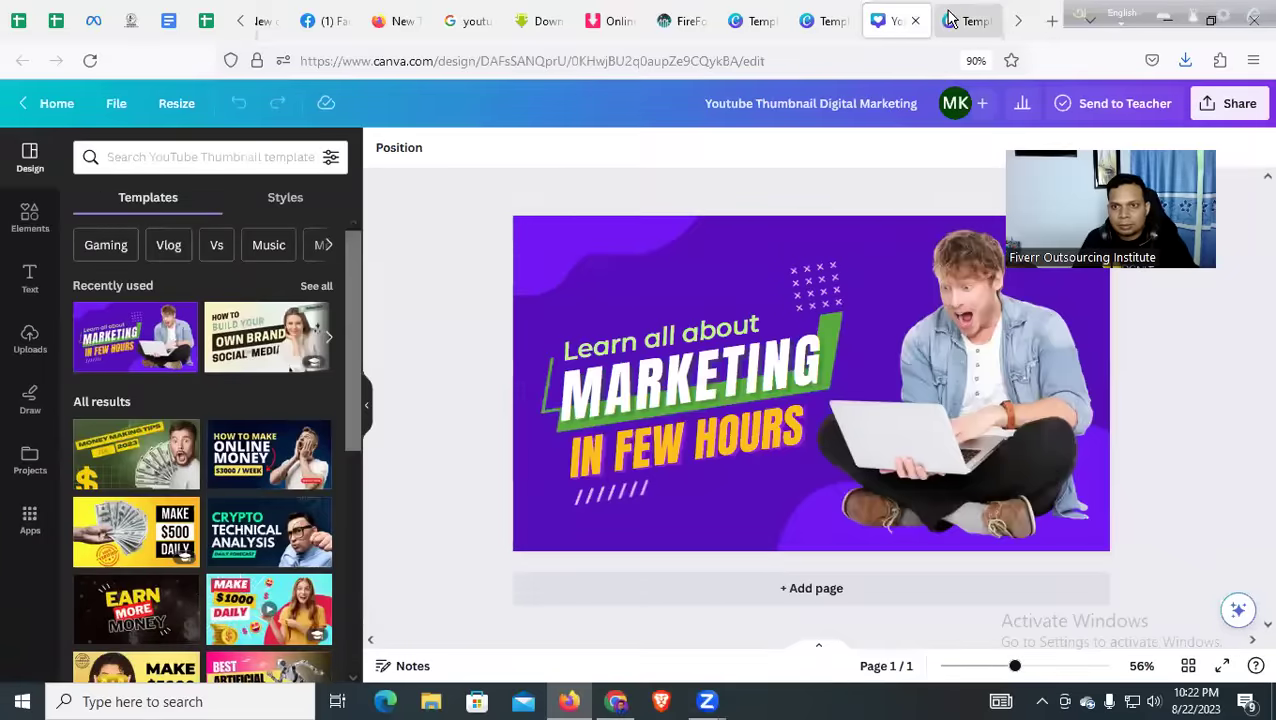
left_click(953, 19)
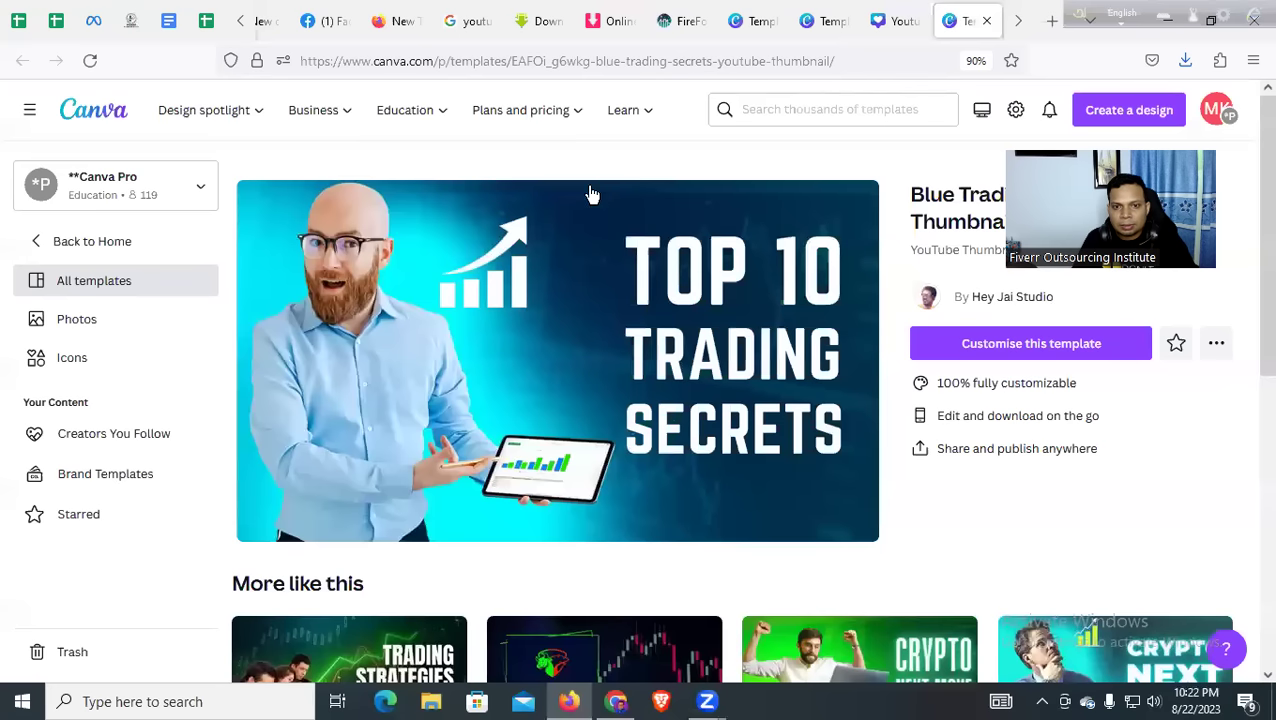
left_click(558, 224)
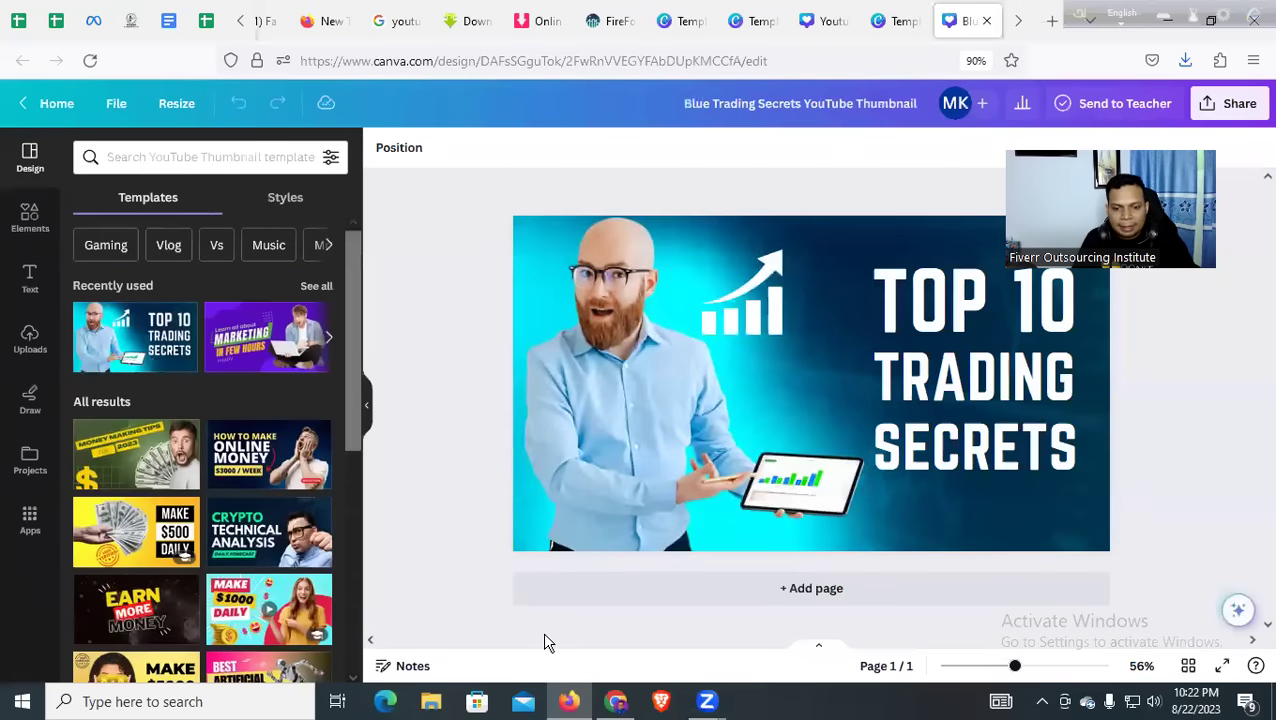
left_click(240, 21)
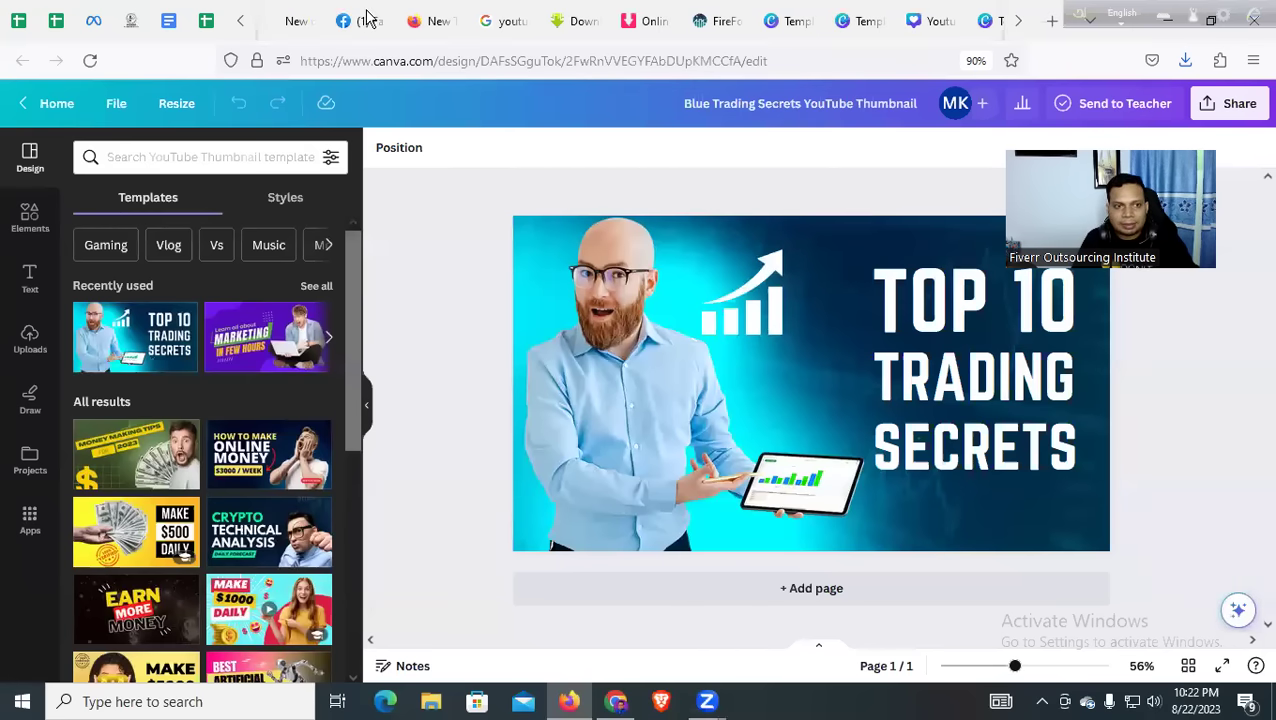
key("alt+Tab")
Leave the video details page and close the YouTube Studio tabs
left_click(706, 163)
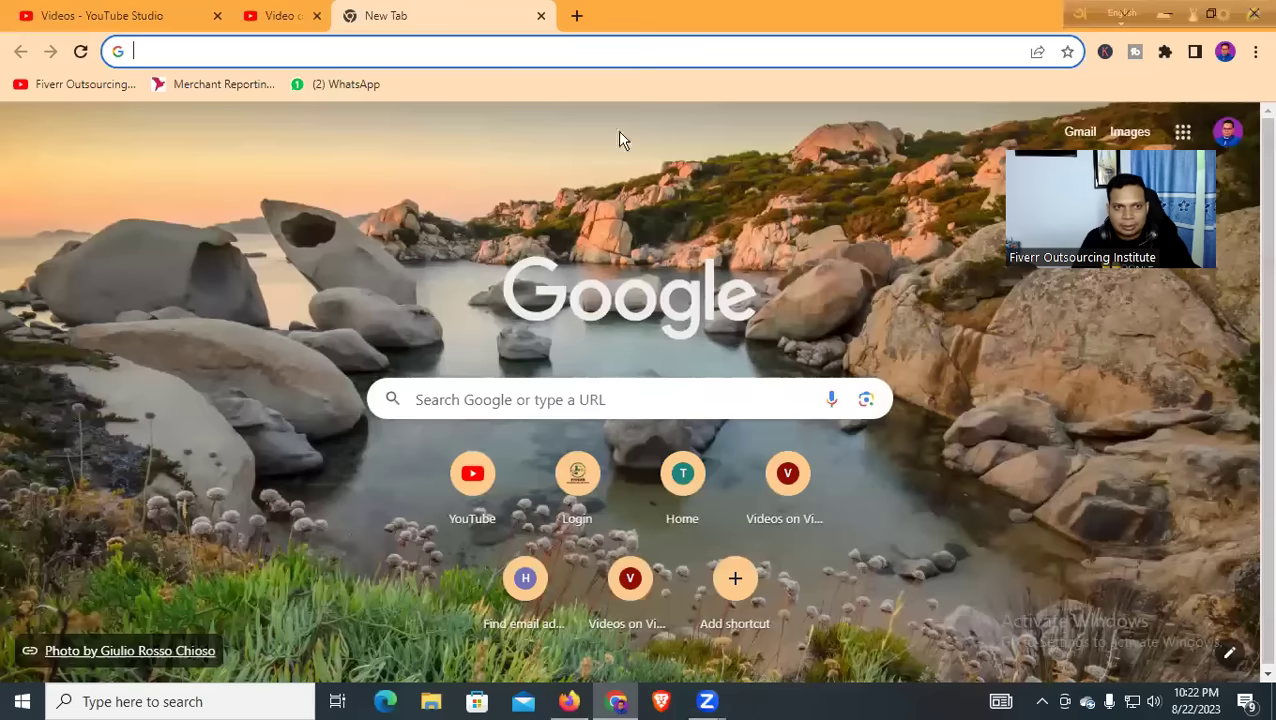
left_click(200, 16)
left_click(262, 16)
left_click(217, 16)
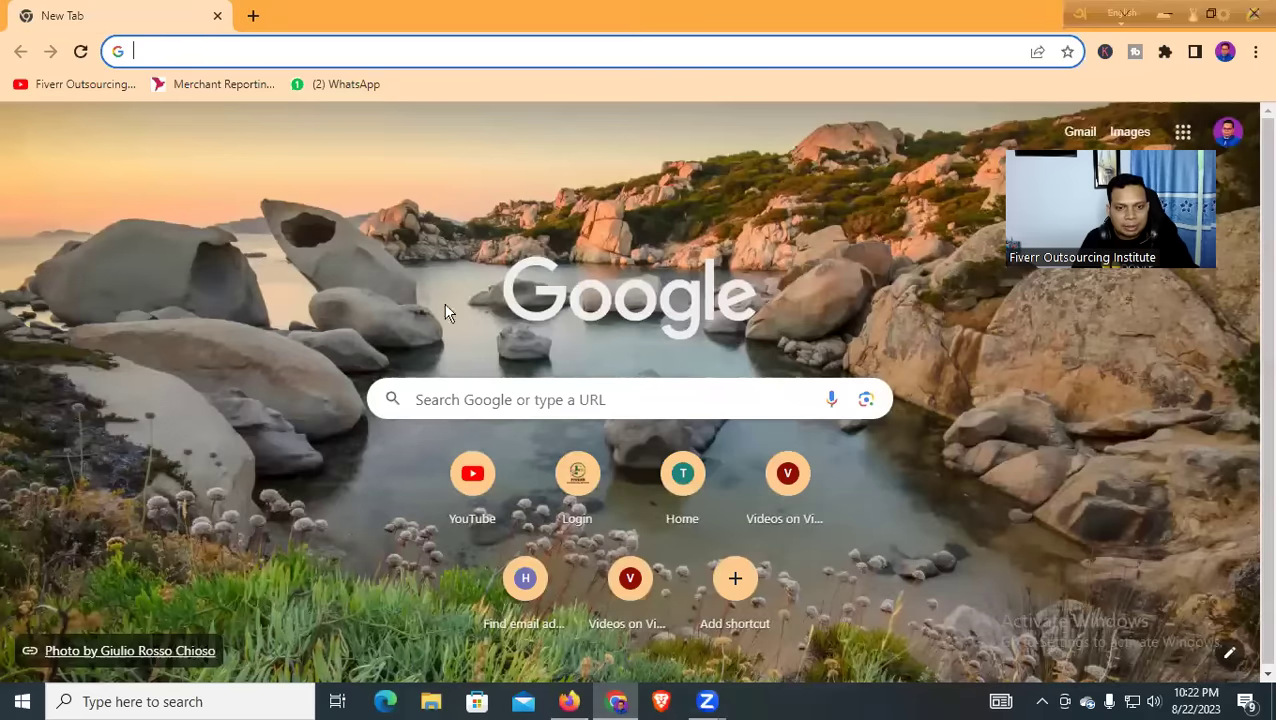
Search YouTube for 'How to Transfer money from payoneer'
left_click(466, 477)
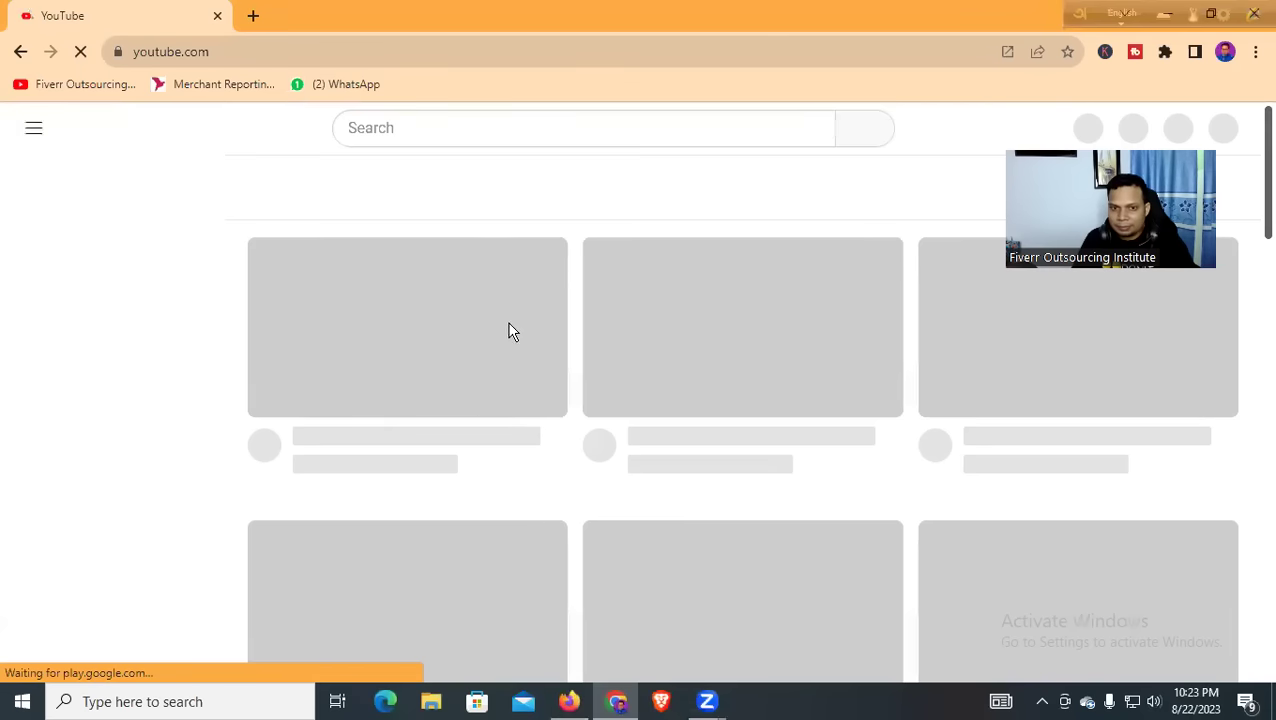
left_click(481, 122)
type("H")
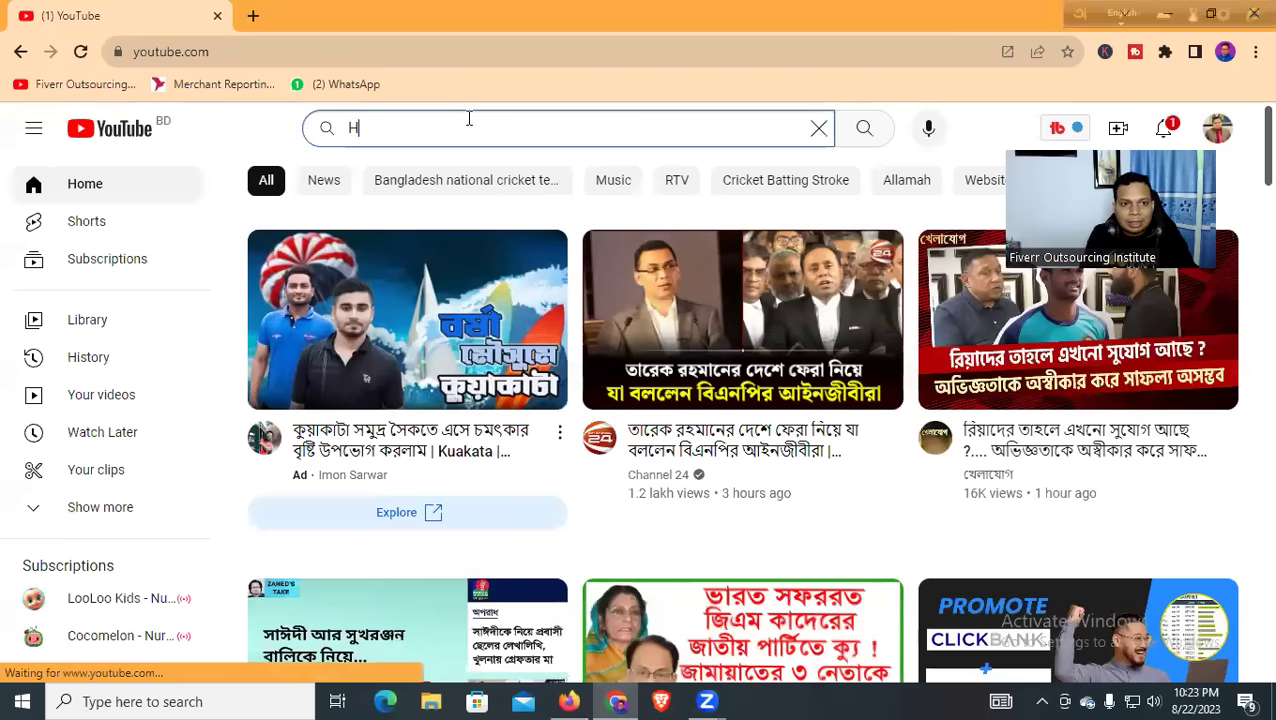
type("ow to ")
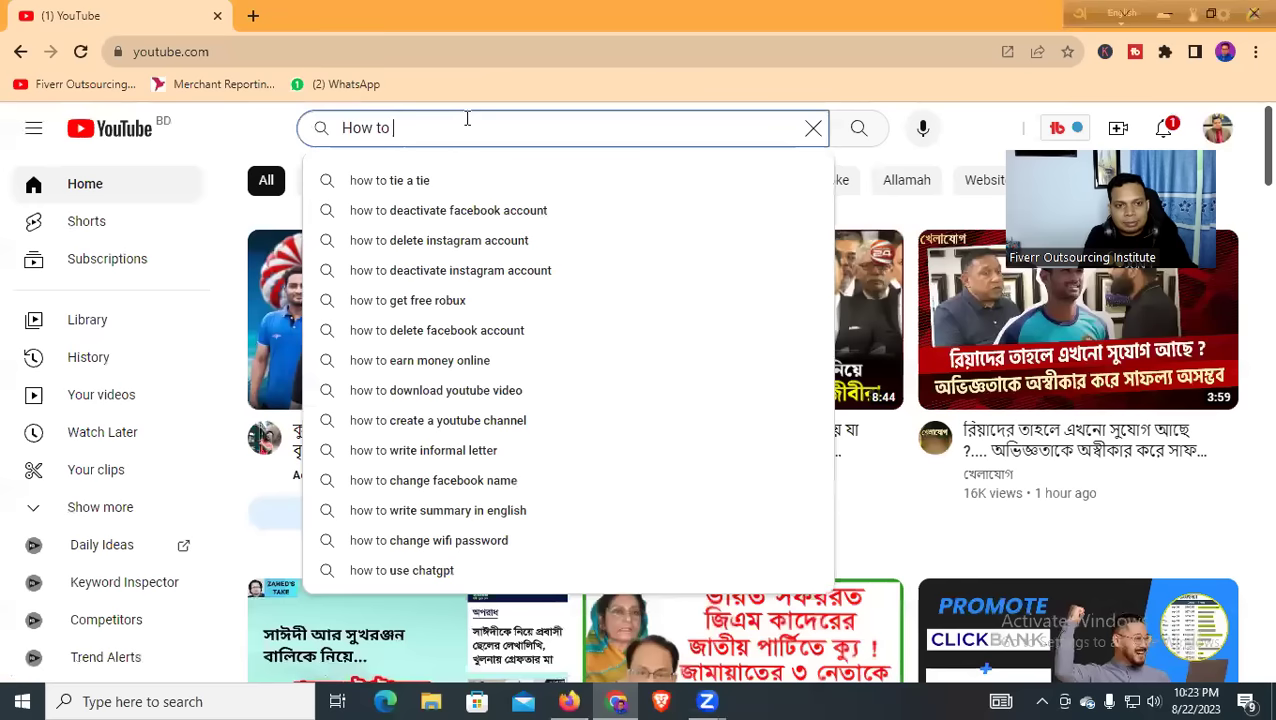
type("Trans")
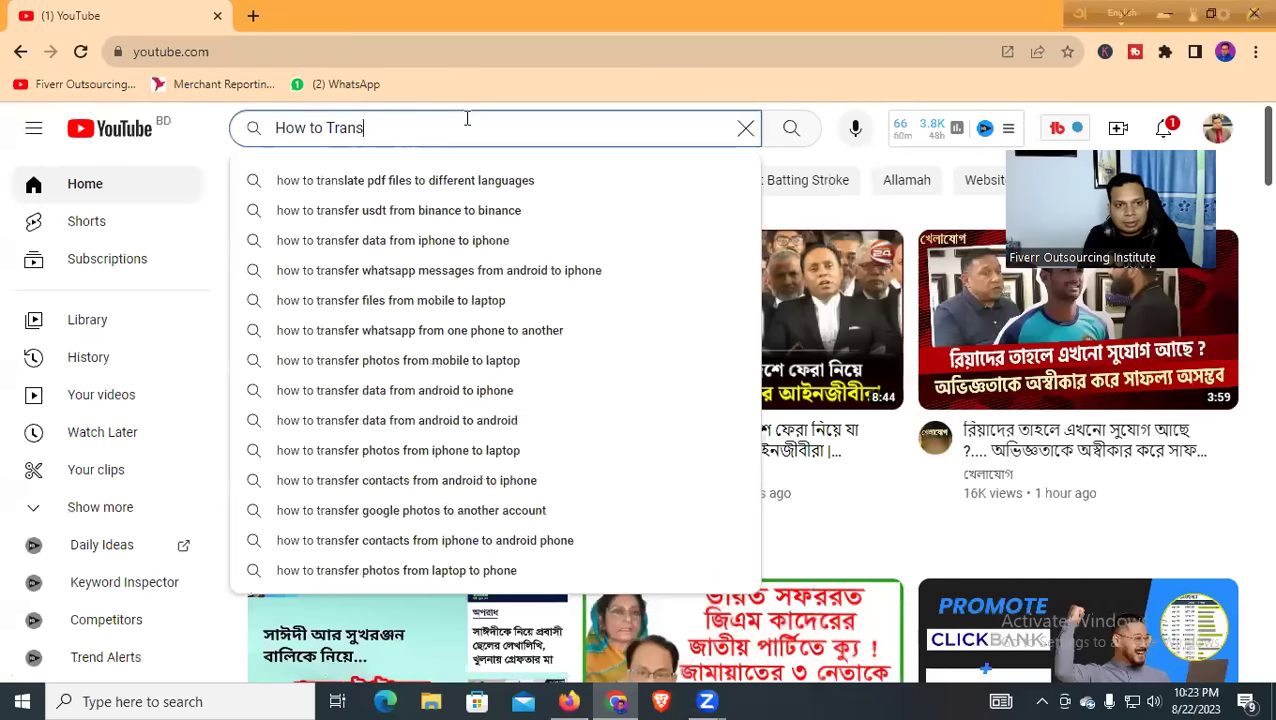
type("fer ")
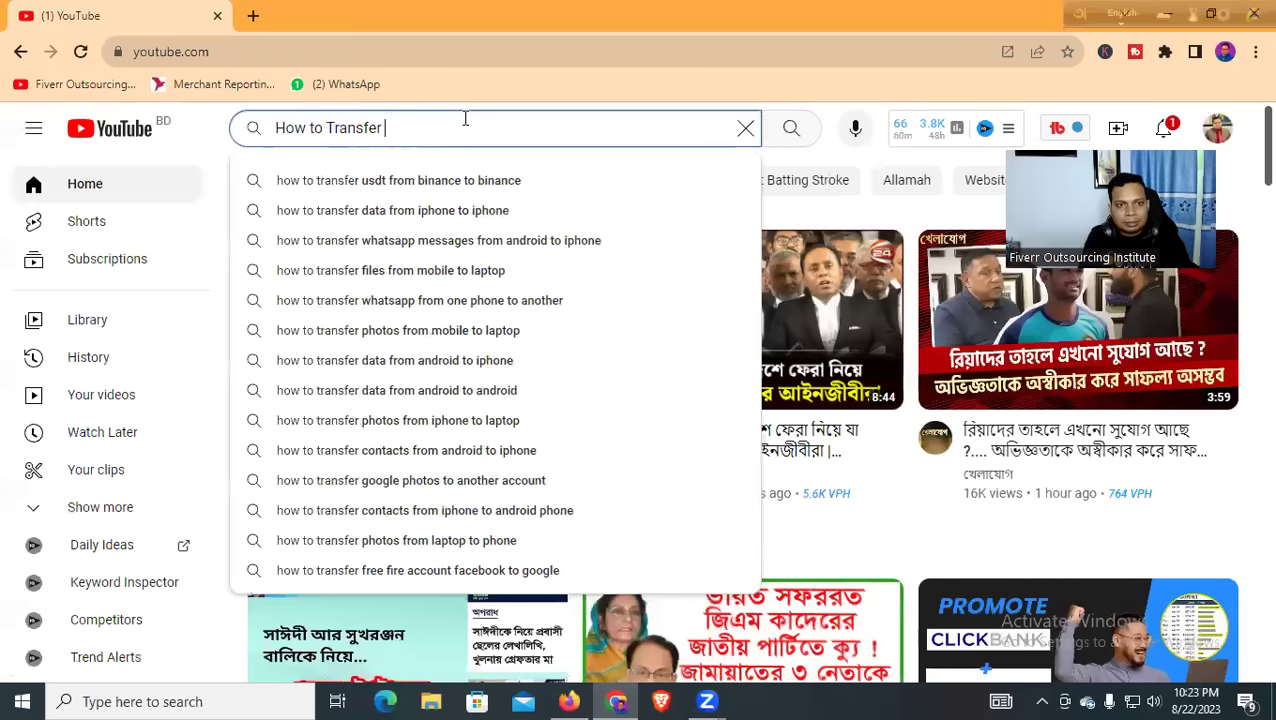
type("money from")
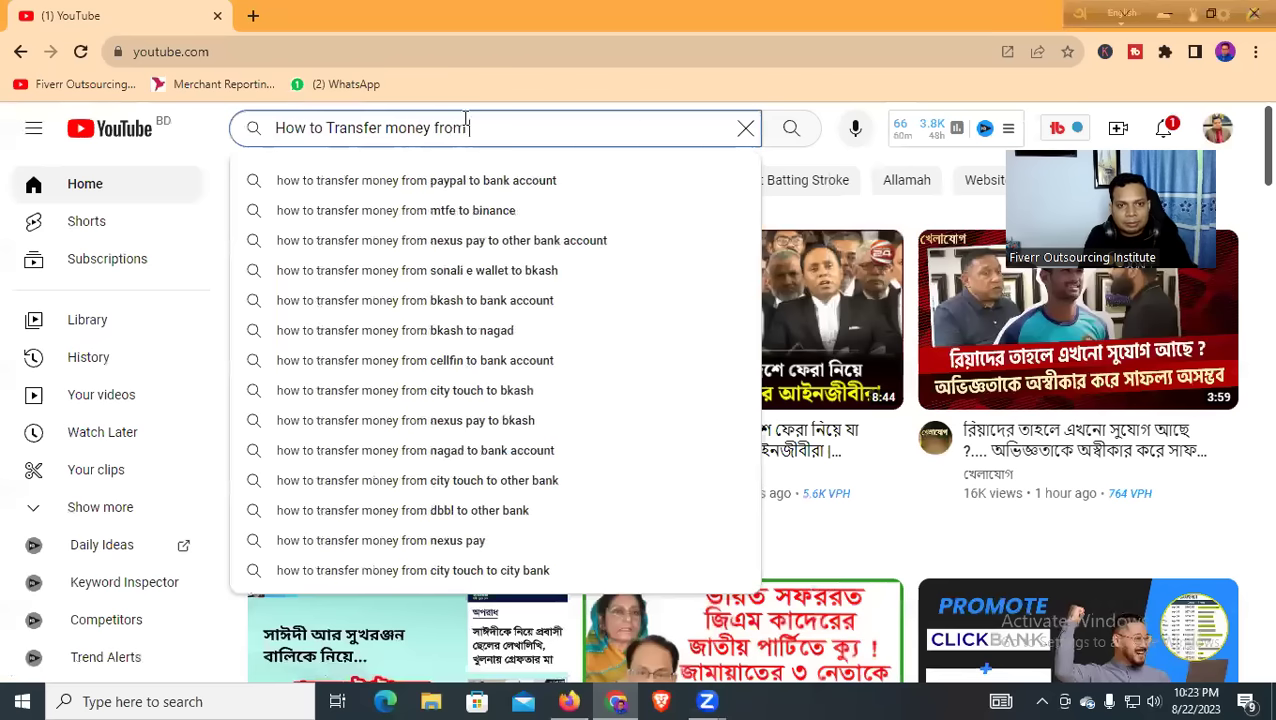
type(" payp")
key("BackSpace")
type("oneer")
key("Return")
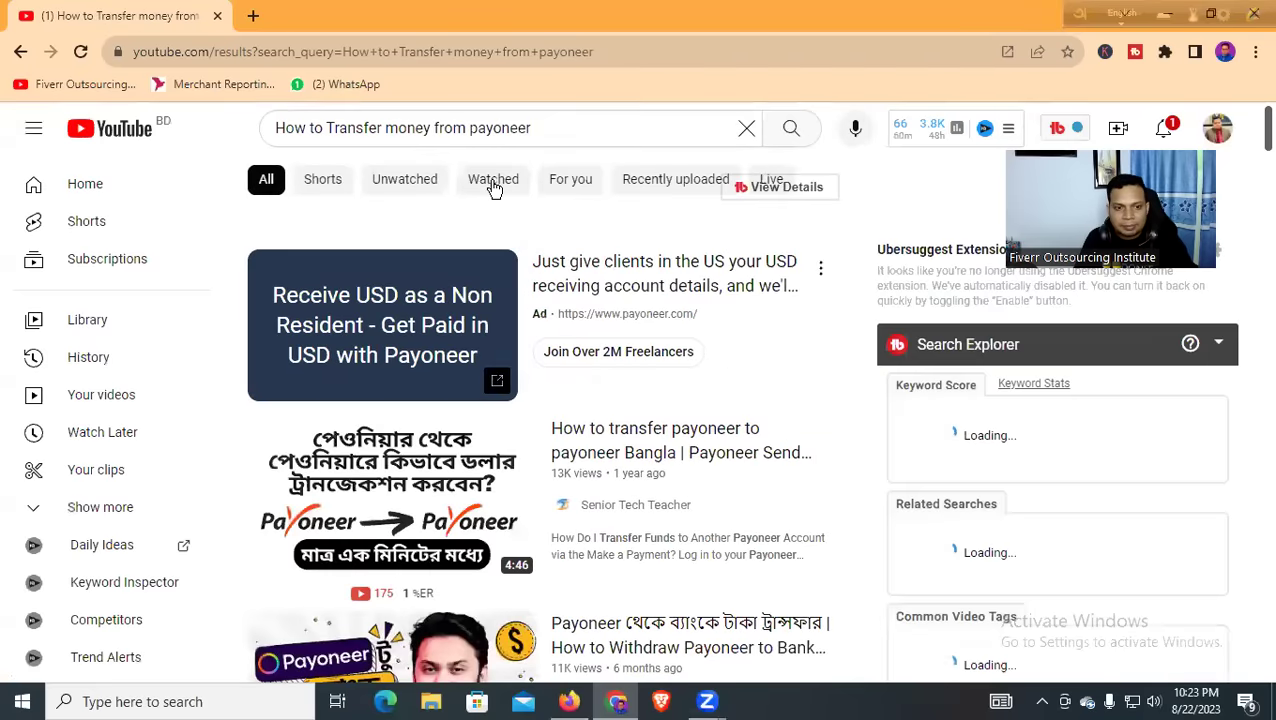
scroll(430, 225, "down", 2)
scroll(283, 243, "down", 4)
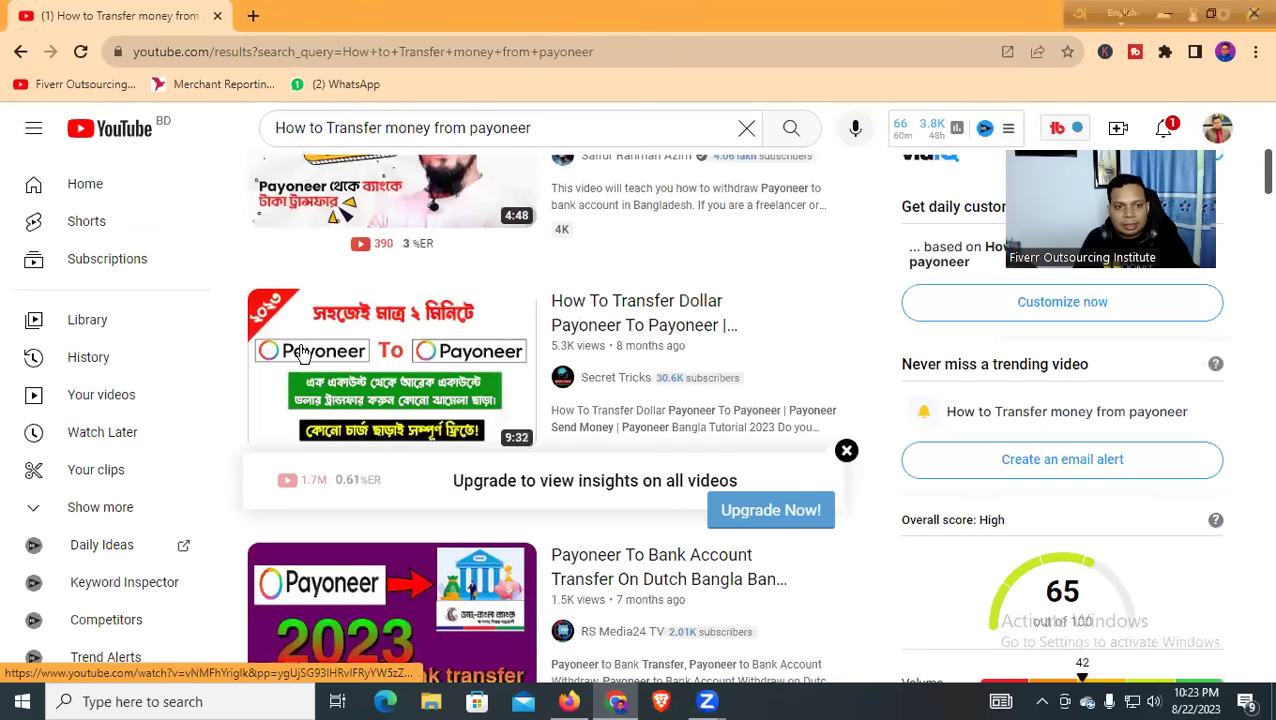
scroll(740, 290, "down", 3)
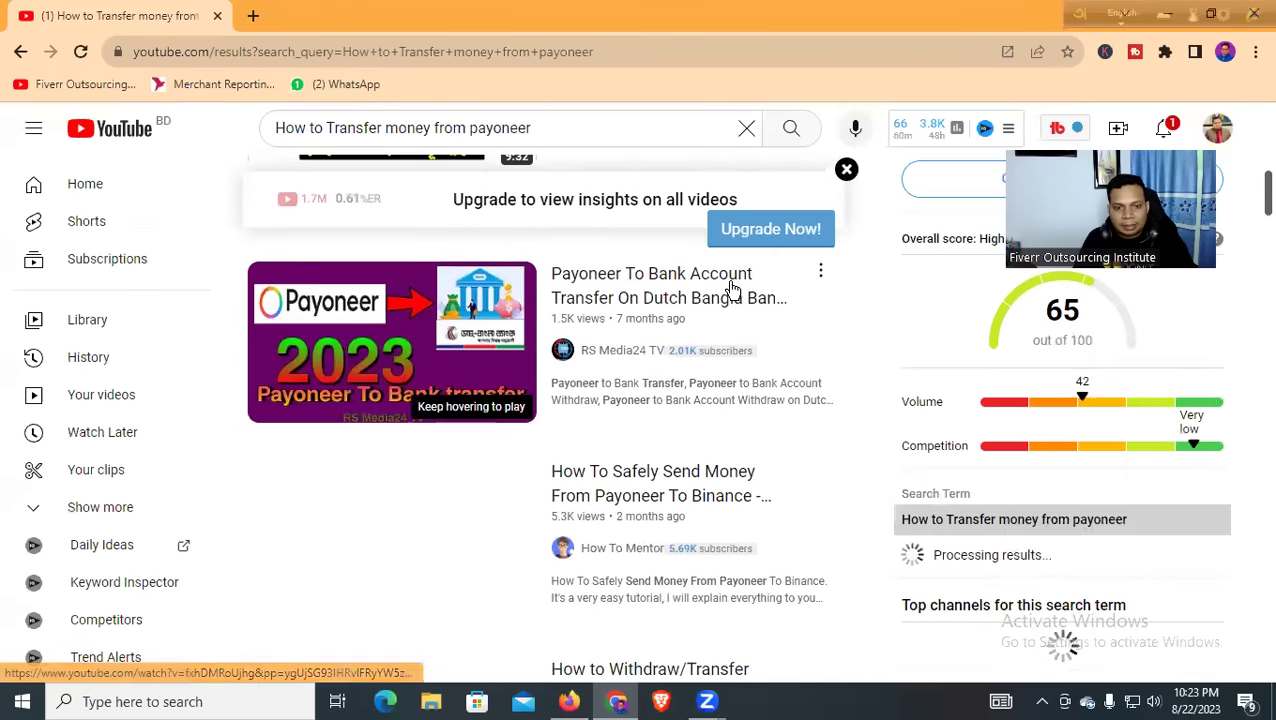
scroll(640, 300, "down", 2)
scroll(520, 325, "up", 2)
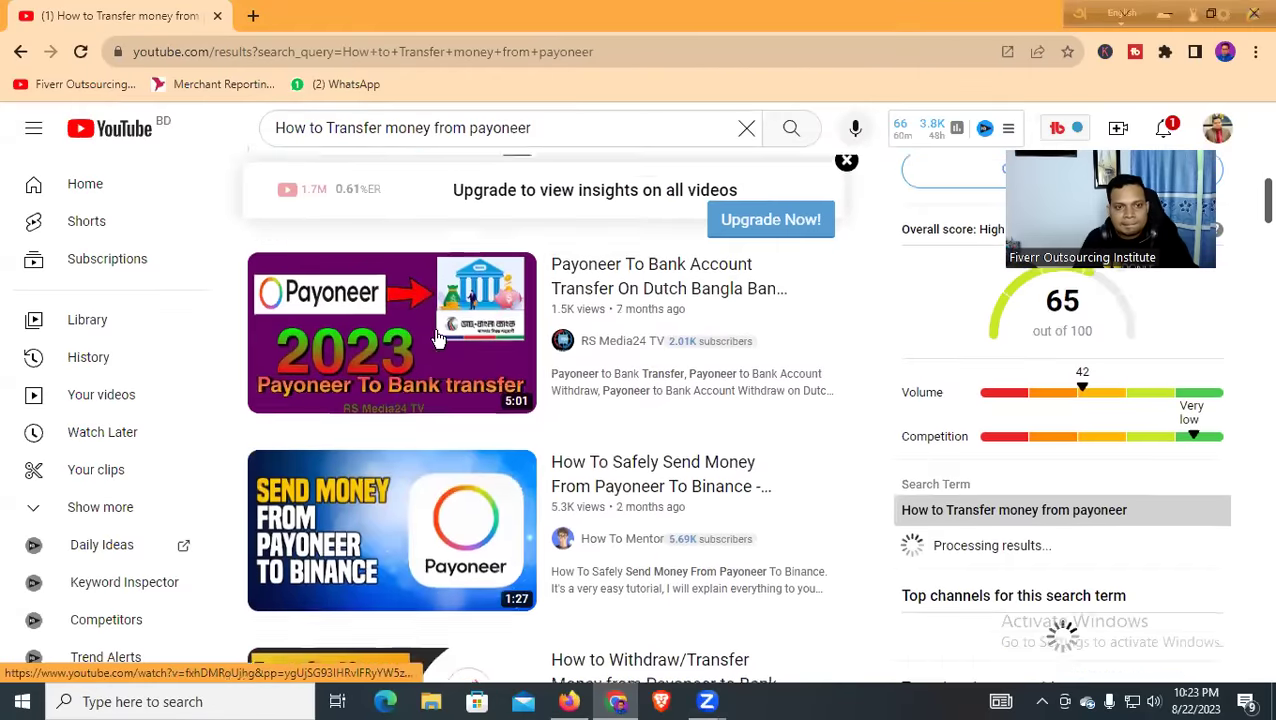
scroll(638, 341, "down", 5)
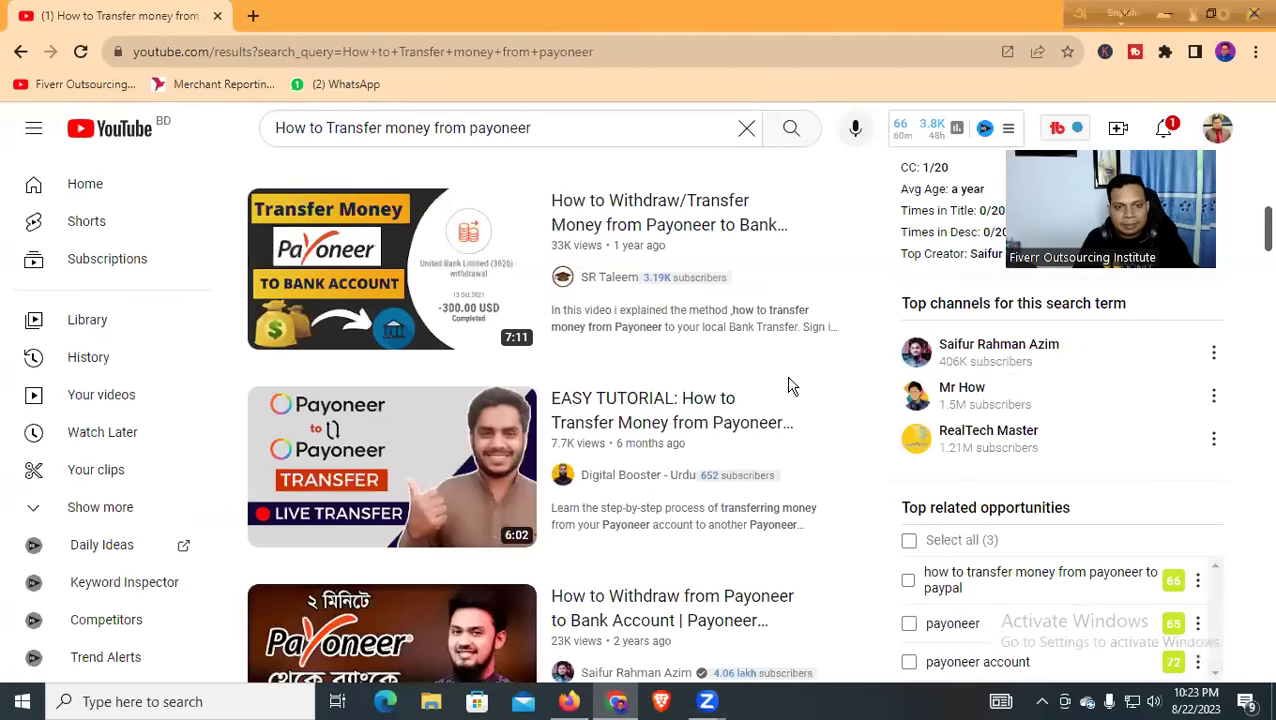
scroll(444, 427, "down", 3)
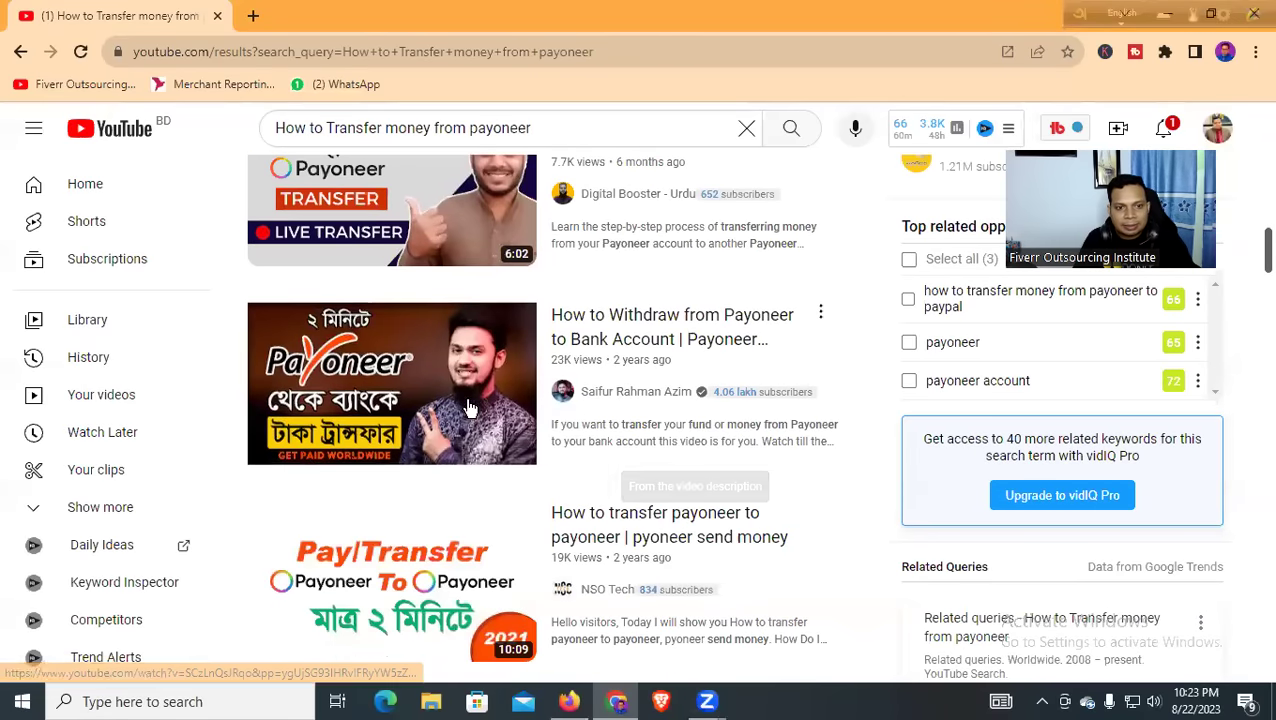
scroll(770, 434, "down", 4)
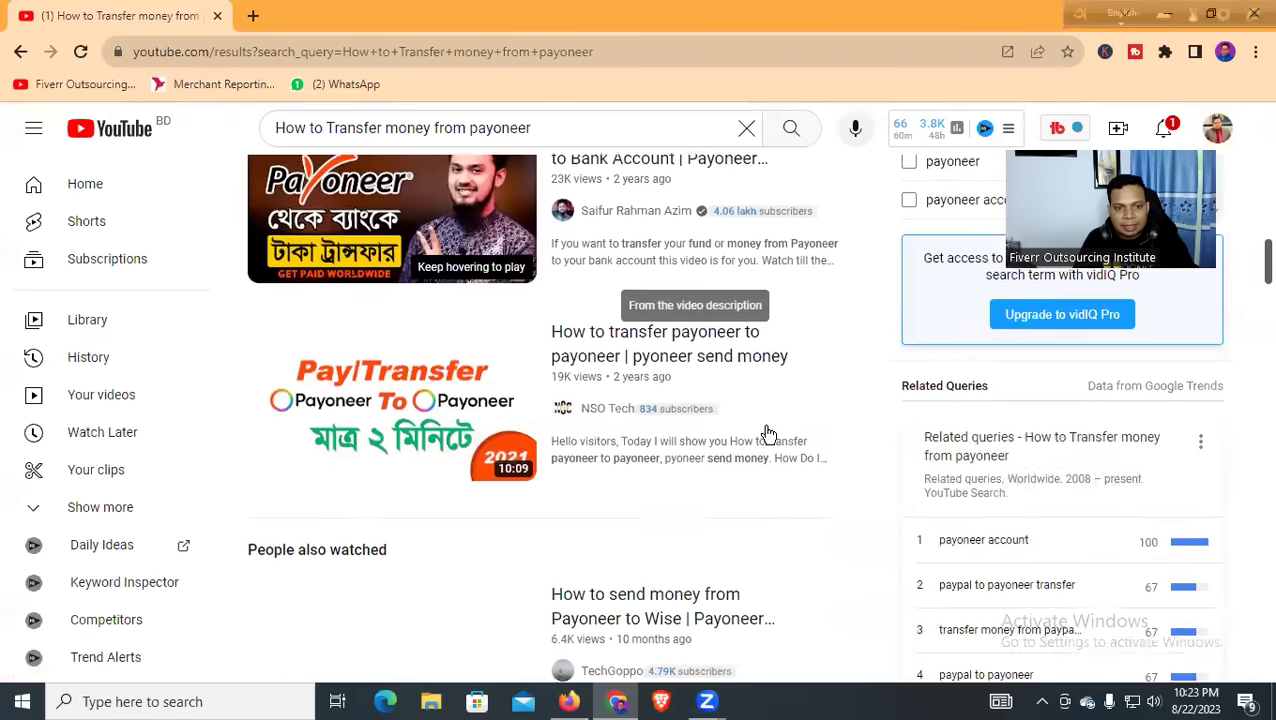
scroll(366, 336, "up", 1)
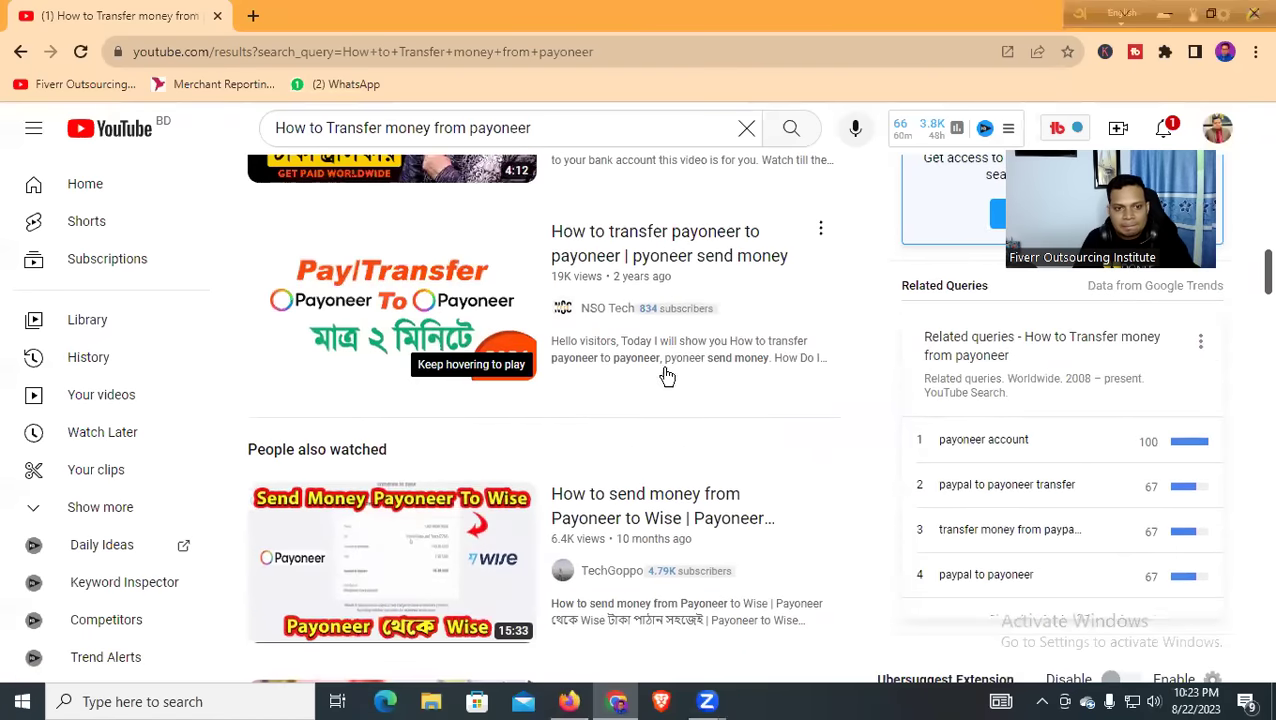
scroll(640, 382, "down", 6)
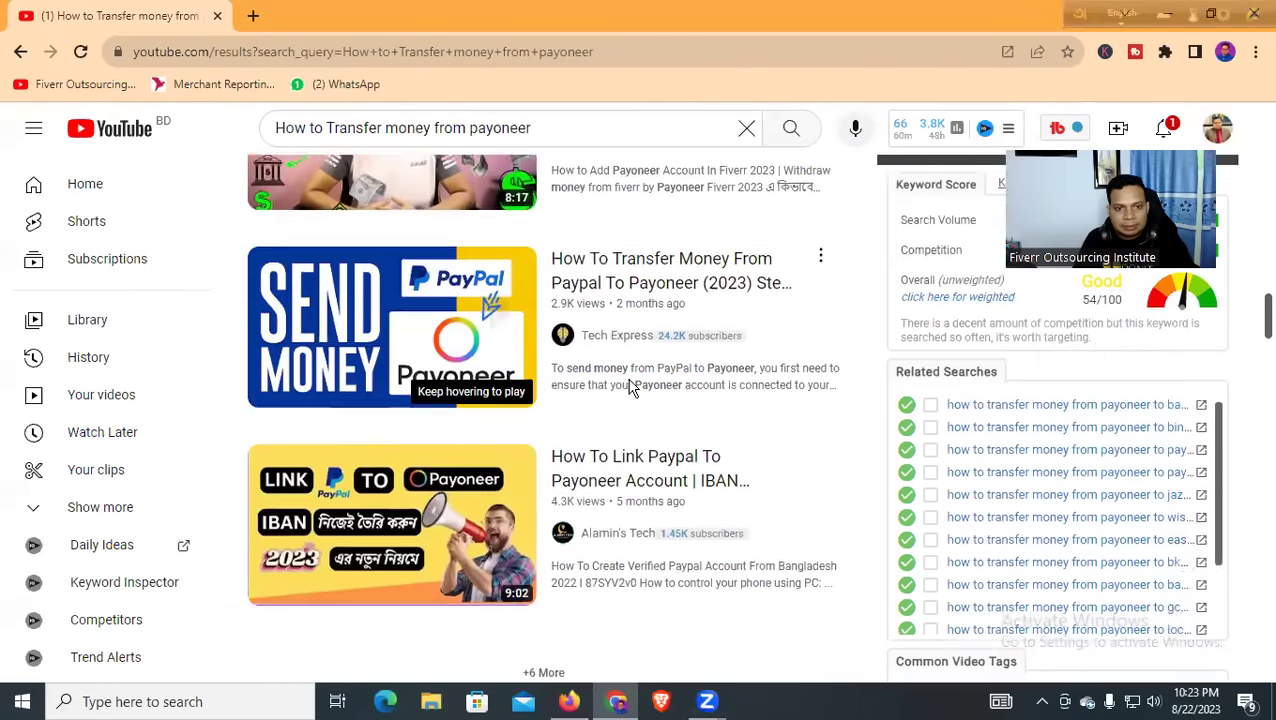
scroll(630, 388, "down", 3)
scroll(630, 388, "down", 7)
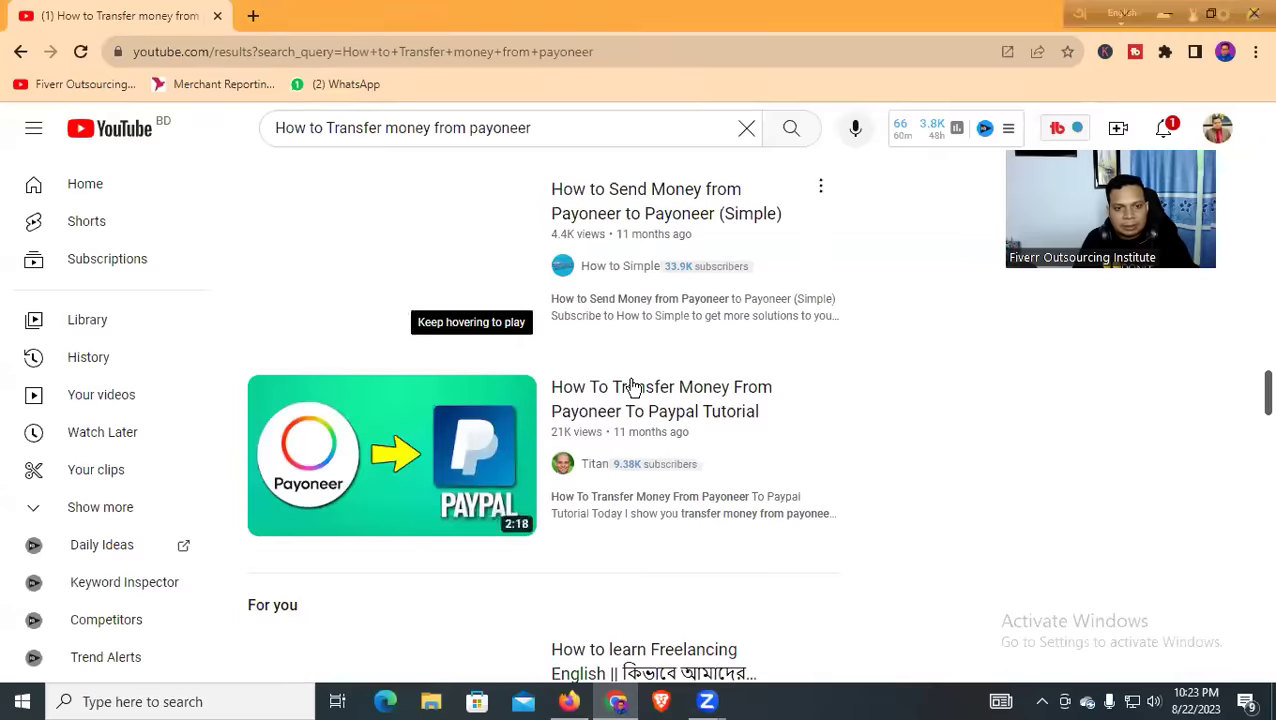
scroll(650, 387, "down", 4)
scroll(655, 387, "down", 3)
scroll(661, 387, "up", 3)
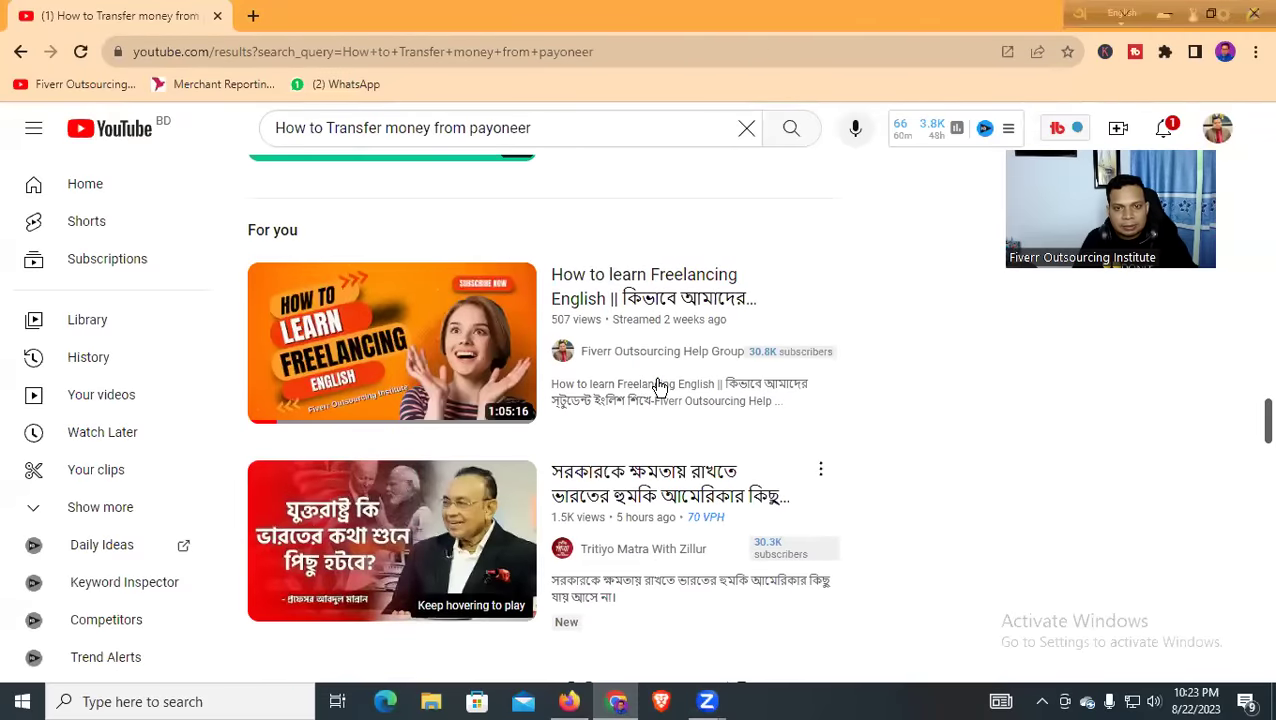
scroll(669, 390, "down", 3)
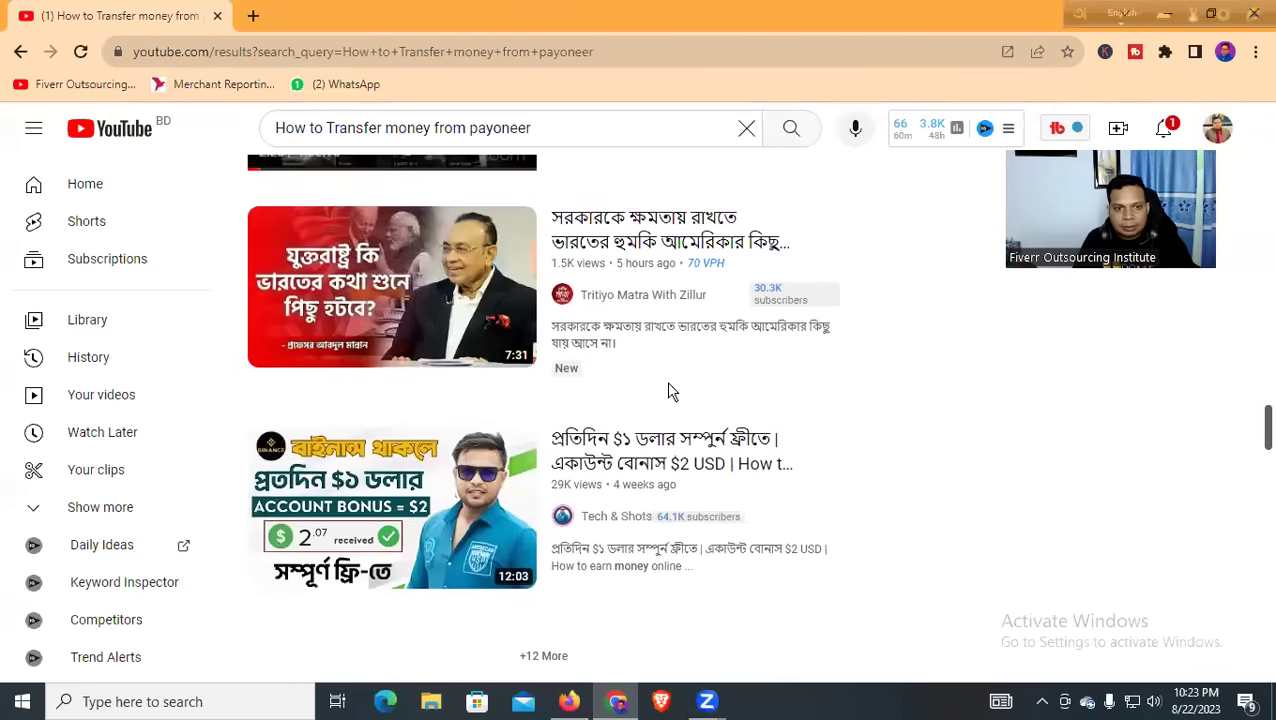
scroll(692, 399, "down", 3)
scroll(694, 401, "down", 3)
scroll(692, 401, "down", 3)
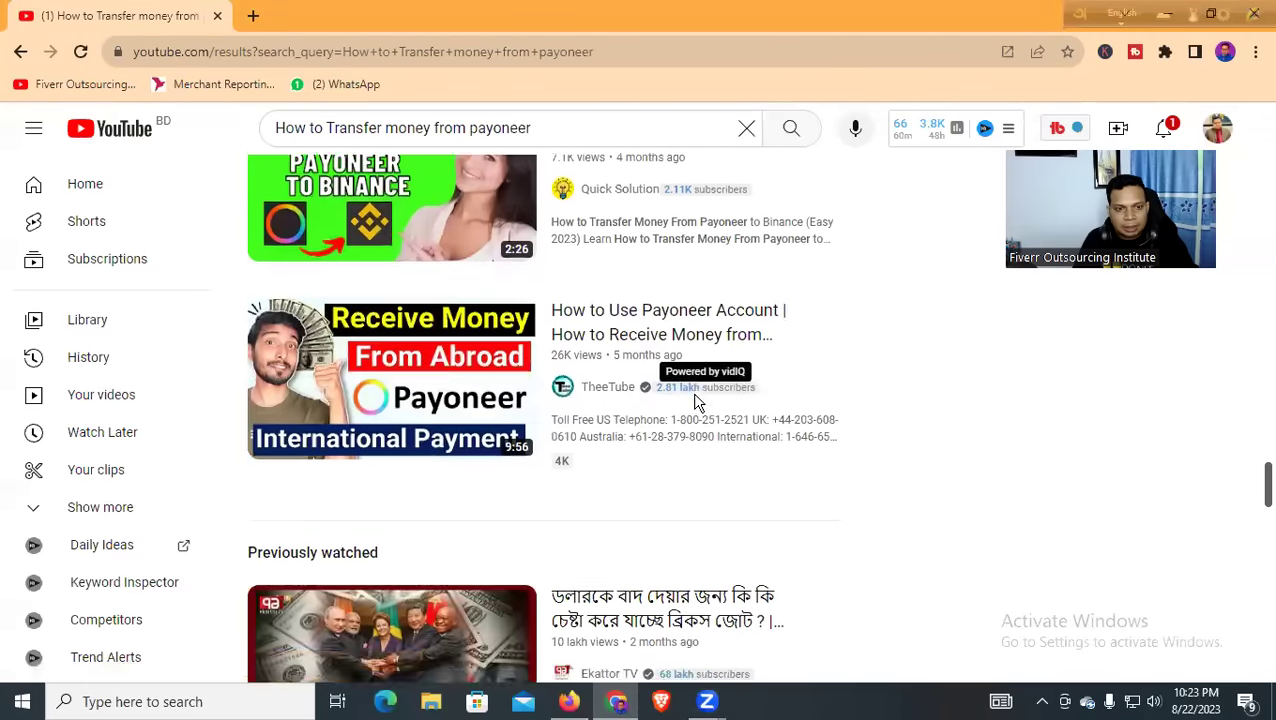
scroll(600, 360, "down", 3)
scroll(638, 365, "down", 3)
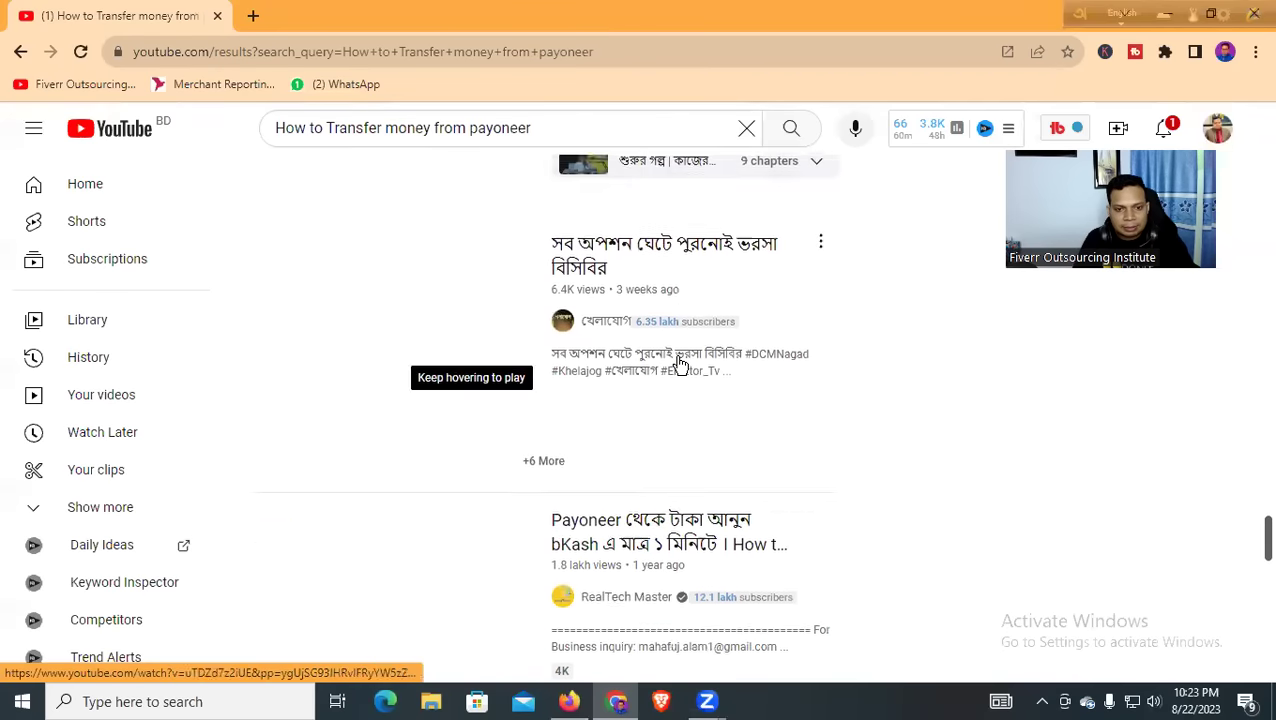
scroll(681, 367, "down", 3)
scroll(679, 365, "up", 8)
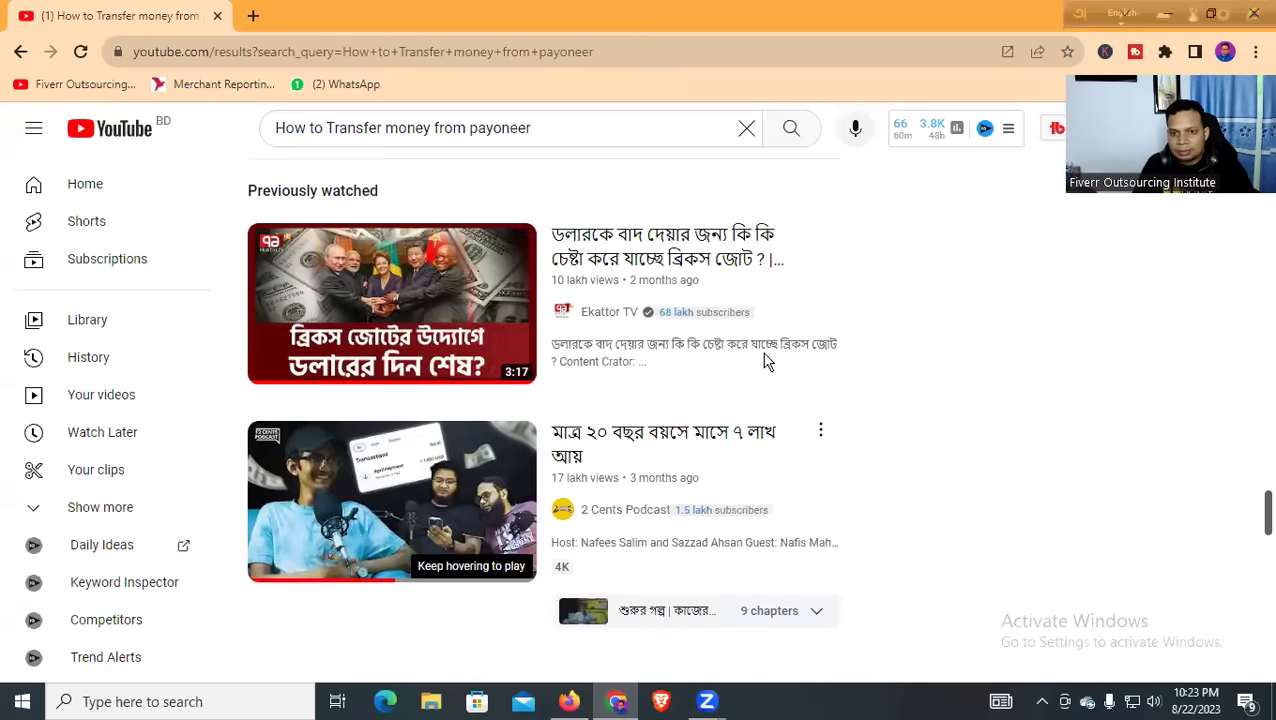
key("alt+Tab")
Type '২ মিনিটে টাকা ট্রান্সফার' phonetically over the TOP 10 headline and select it
double_click(927, 291)
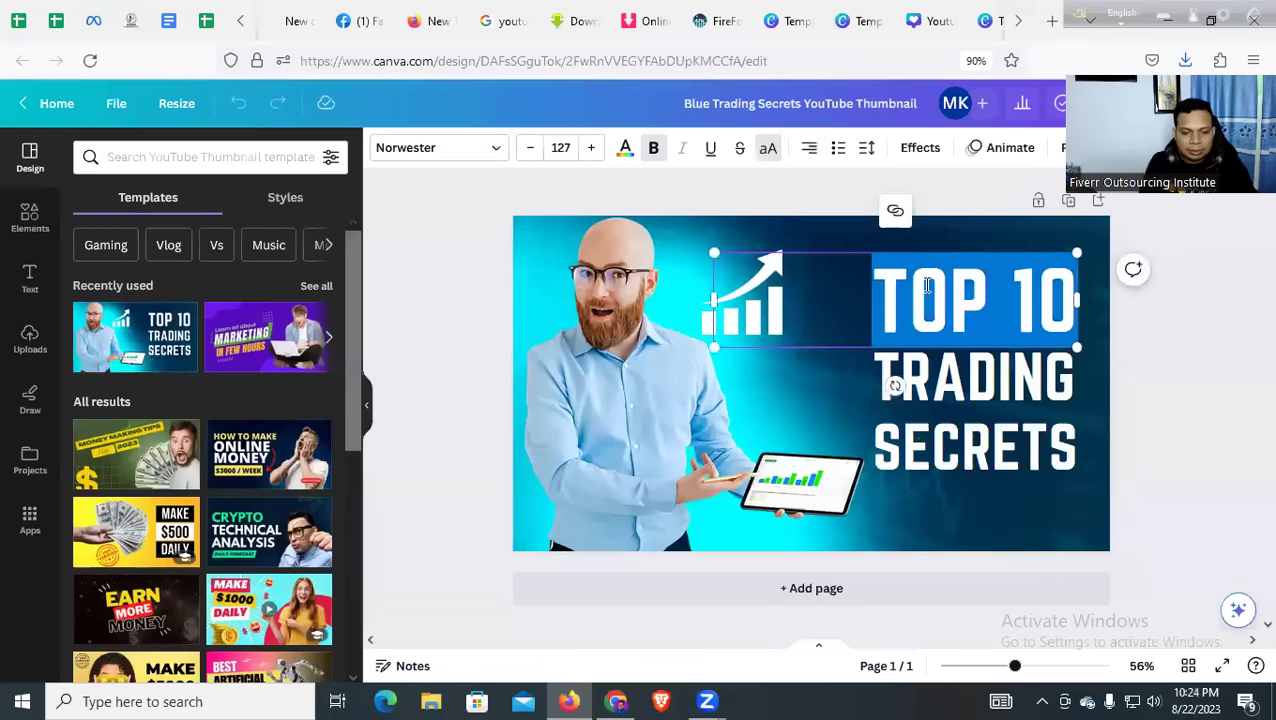
type("2 N")
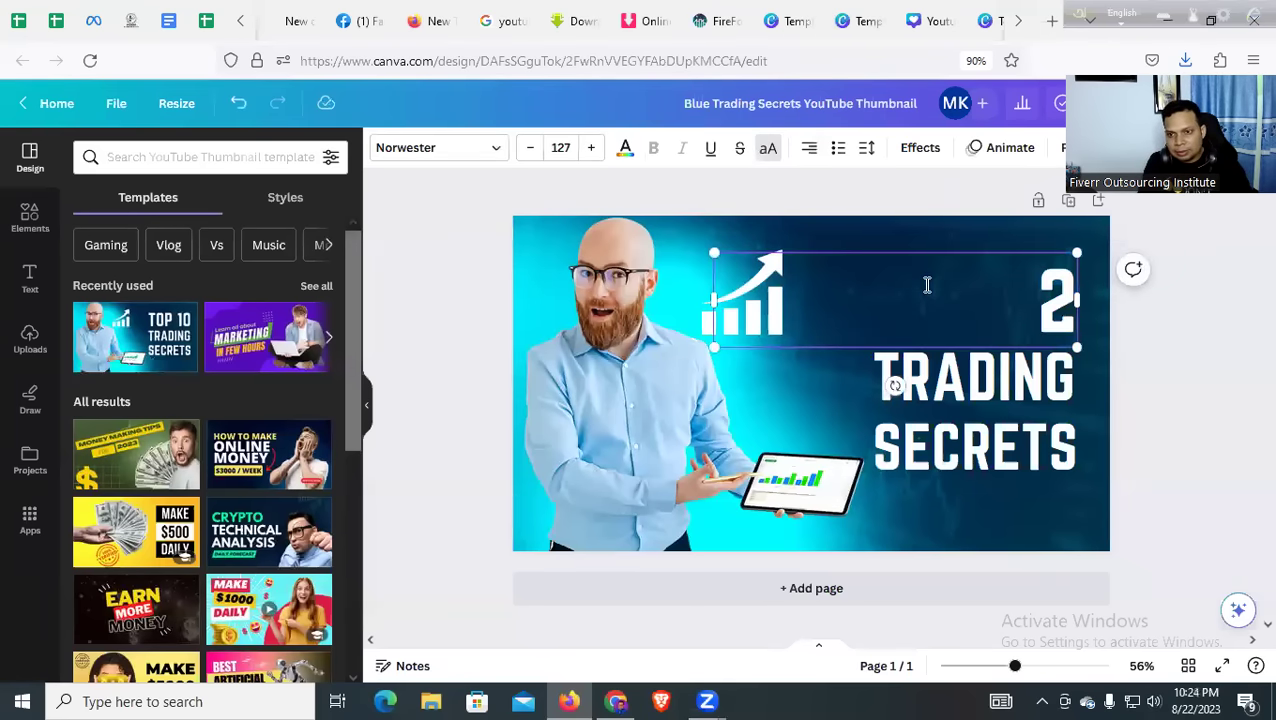
key("BackSpace")
type("MI")
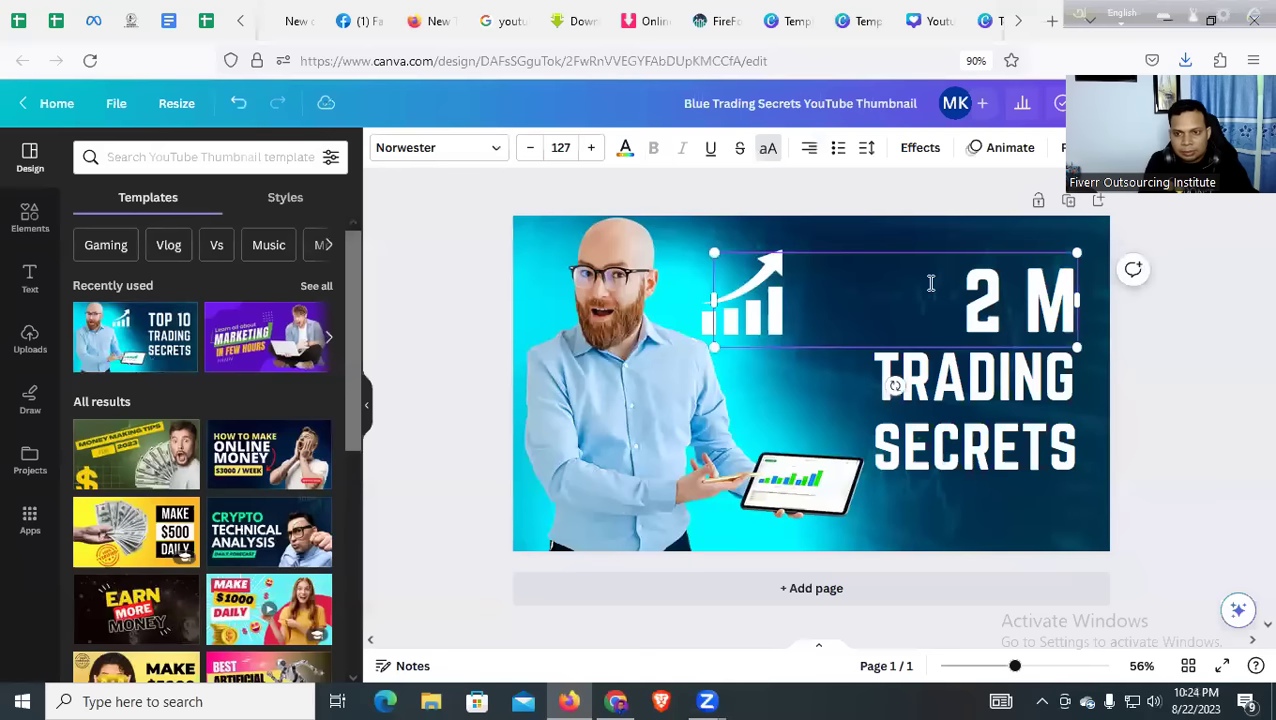
double_click(1011, 303)
left_click(1008, 291)
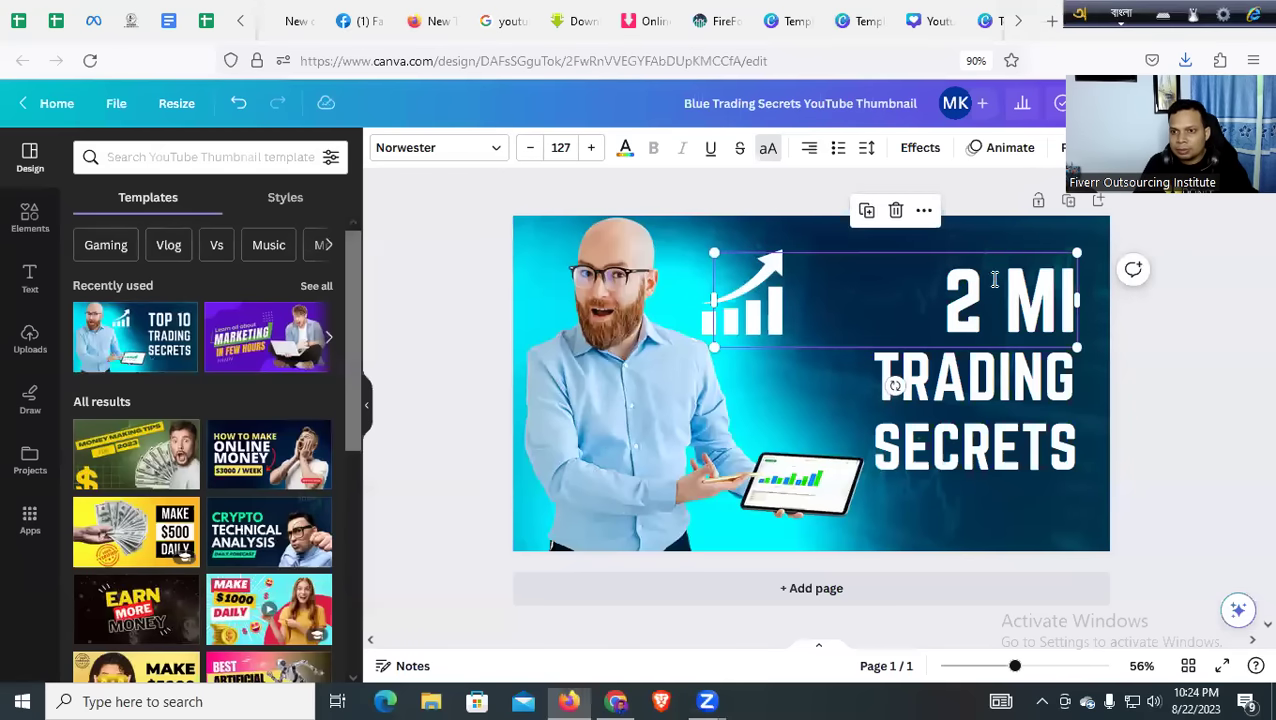
triple_click(994, 279)
type("2 mi")
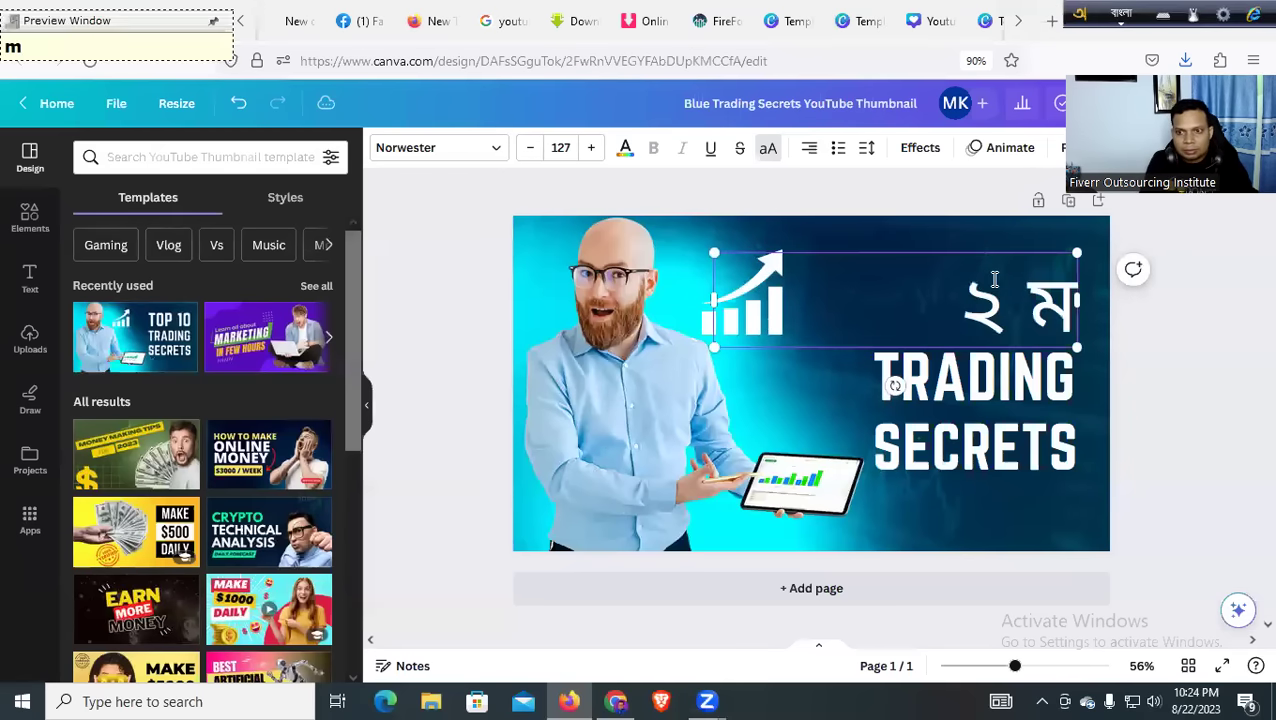
type("niTe ")
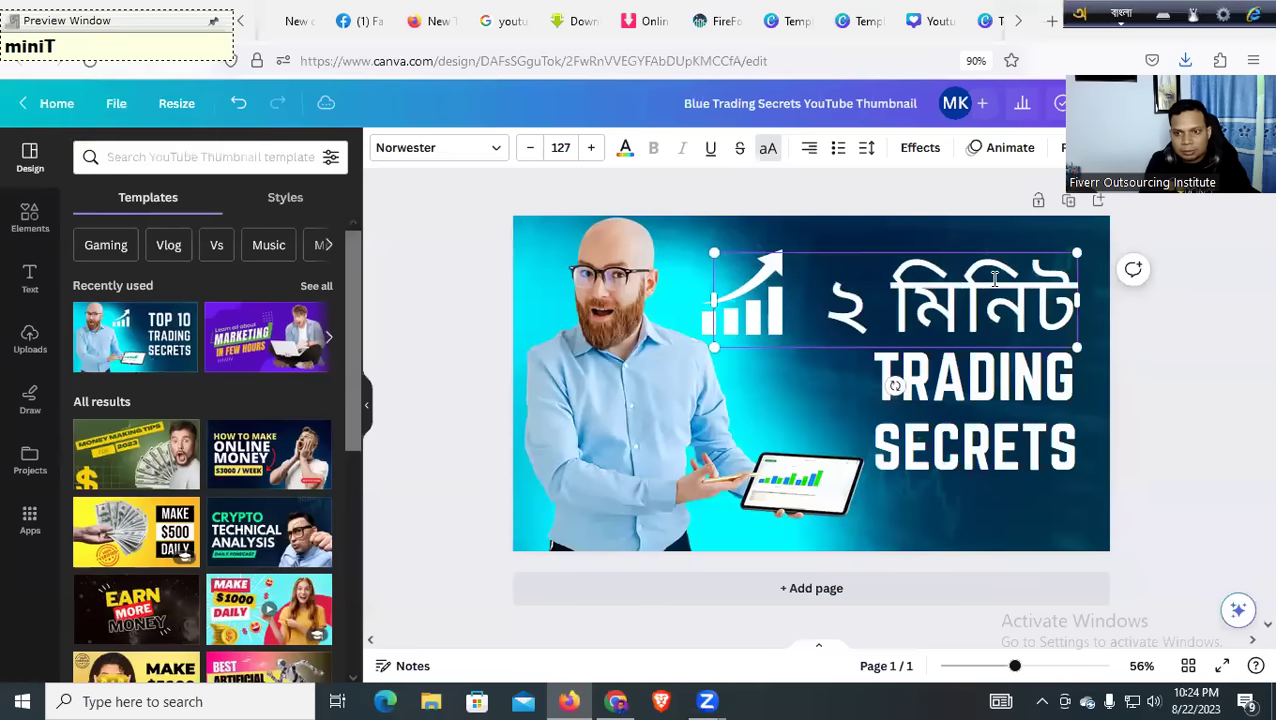
type("Taka ")
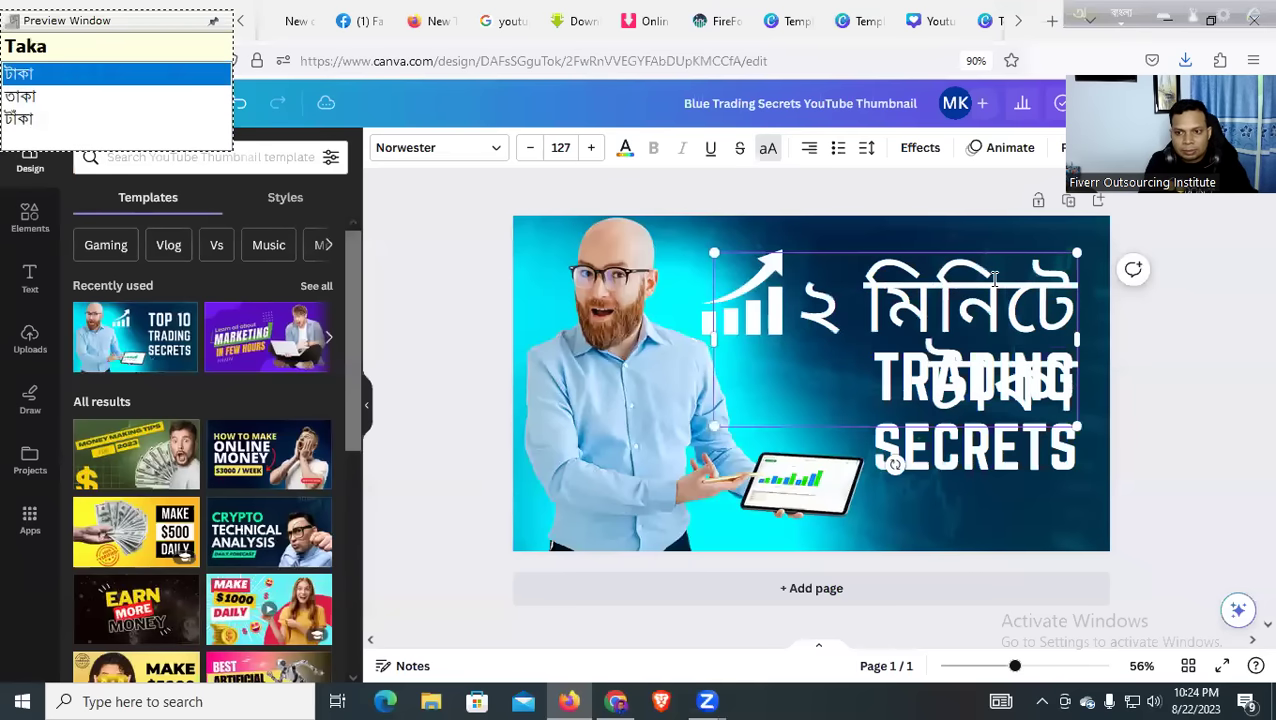
type("Trans")
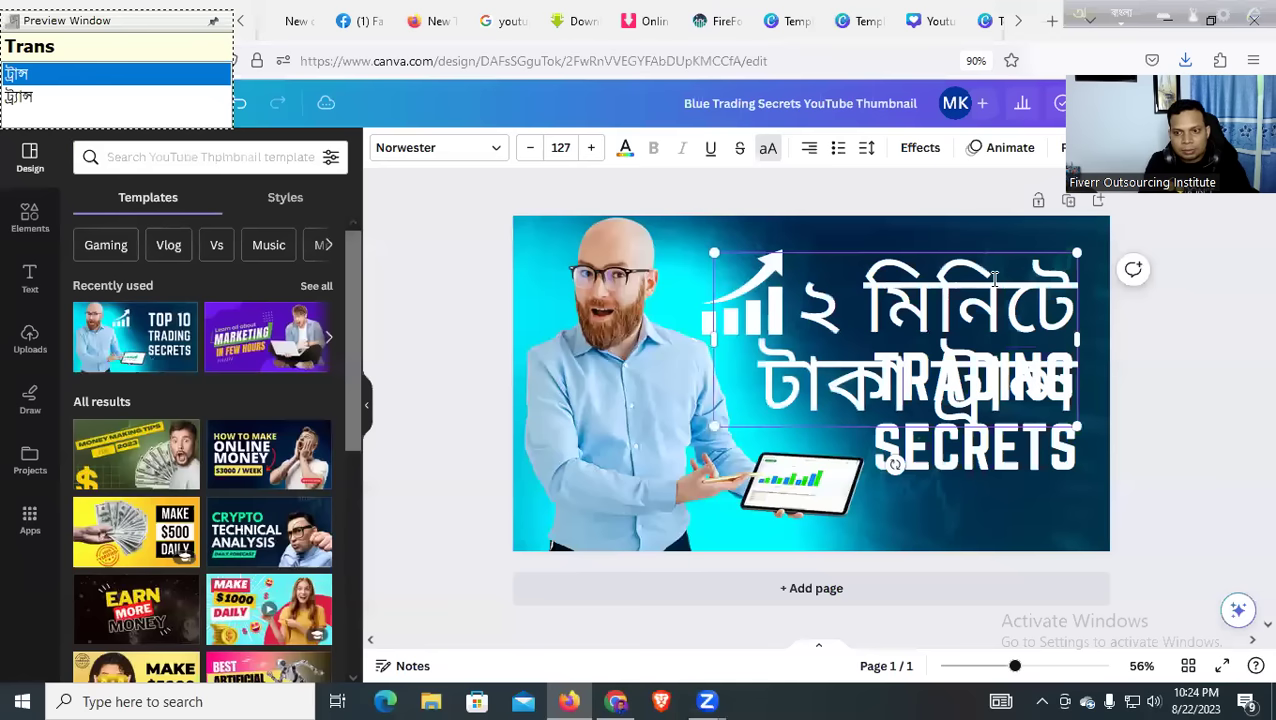
type("fat")
key("BackSpace")
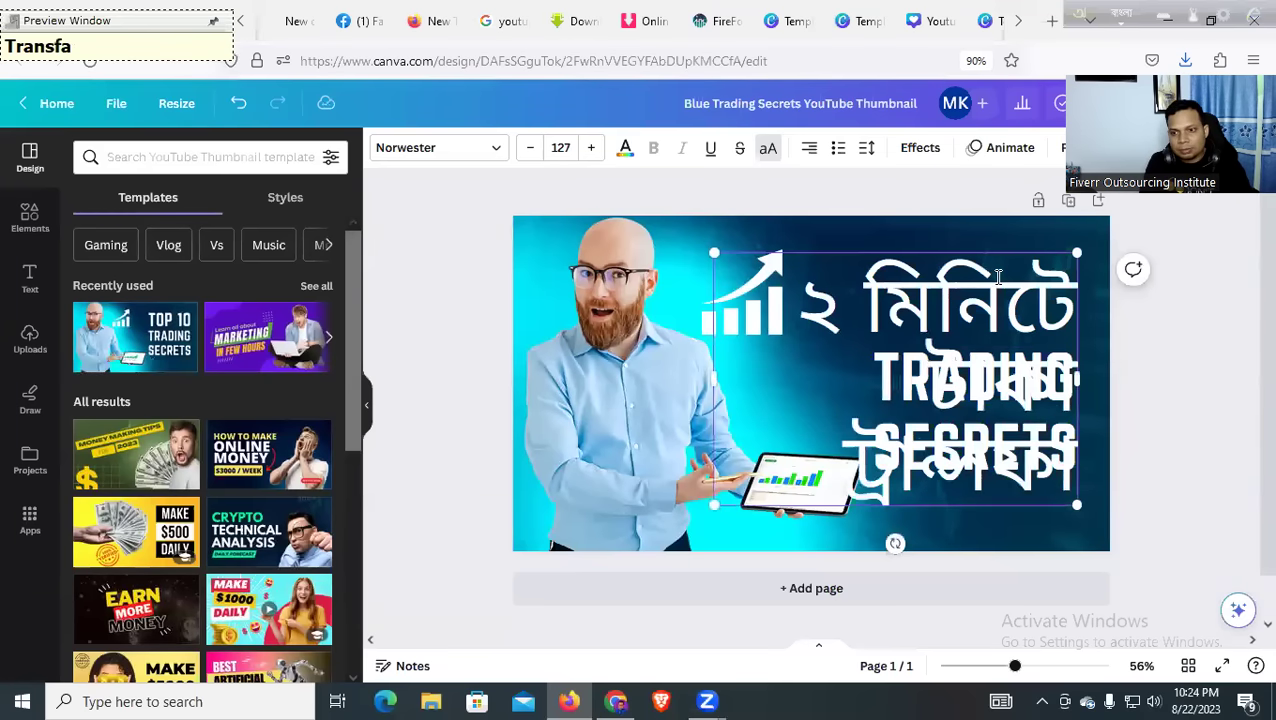
type("r")
key("ctrl+a")
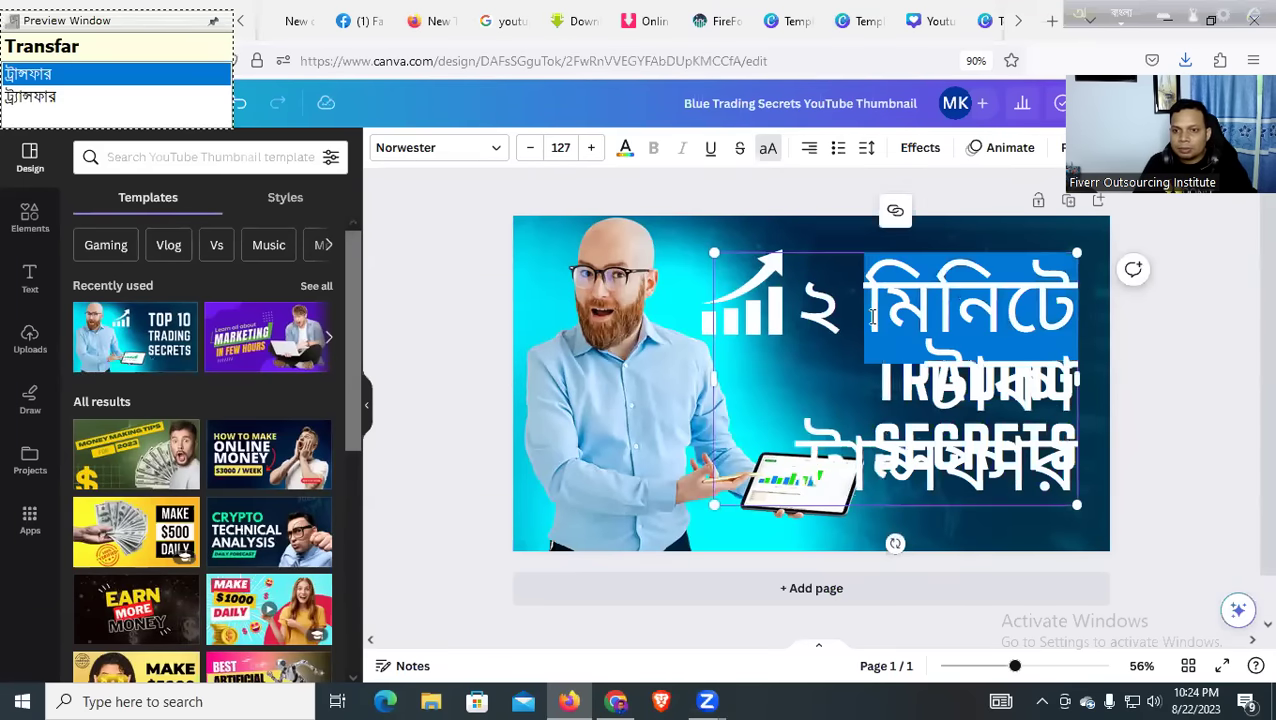
Apply the Ekushey Bangla font to the Bangla headline
left_click(433, 152)
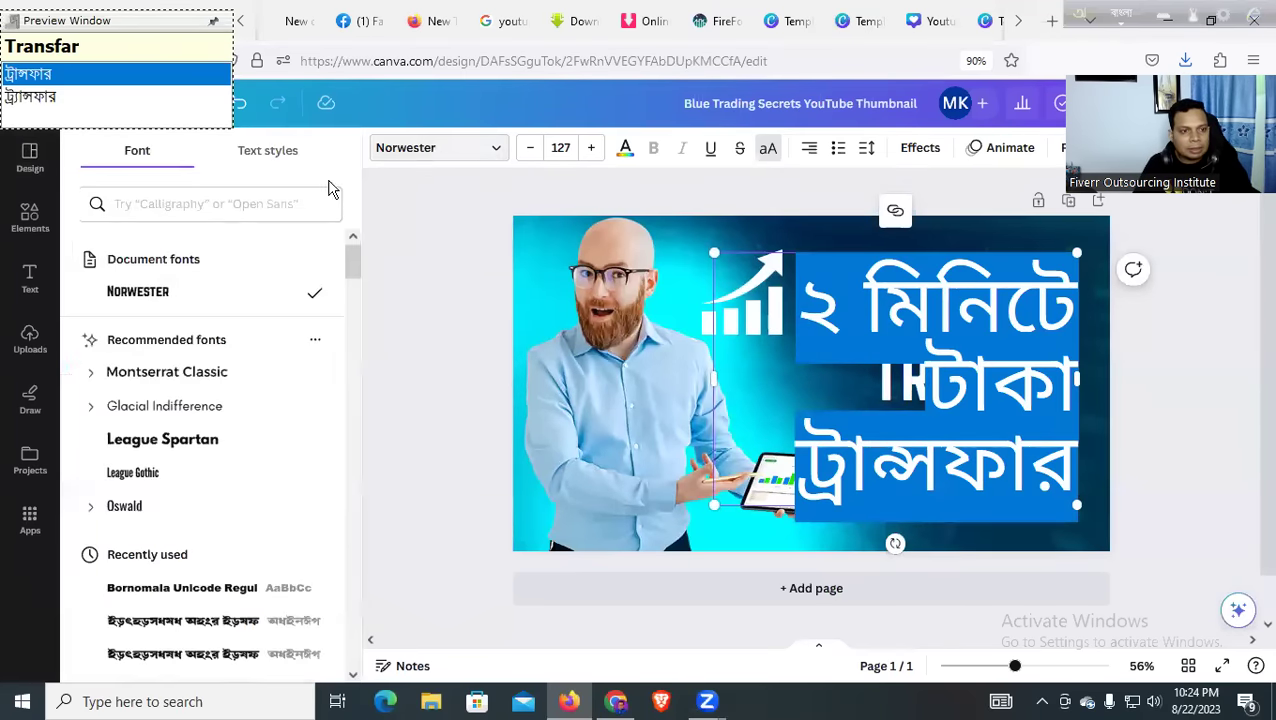
left_click(211, 204)
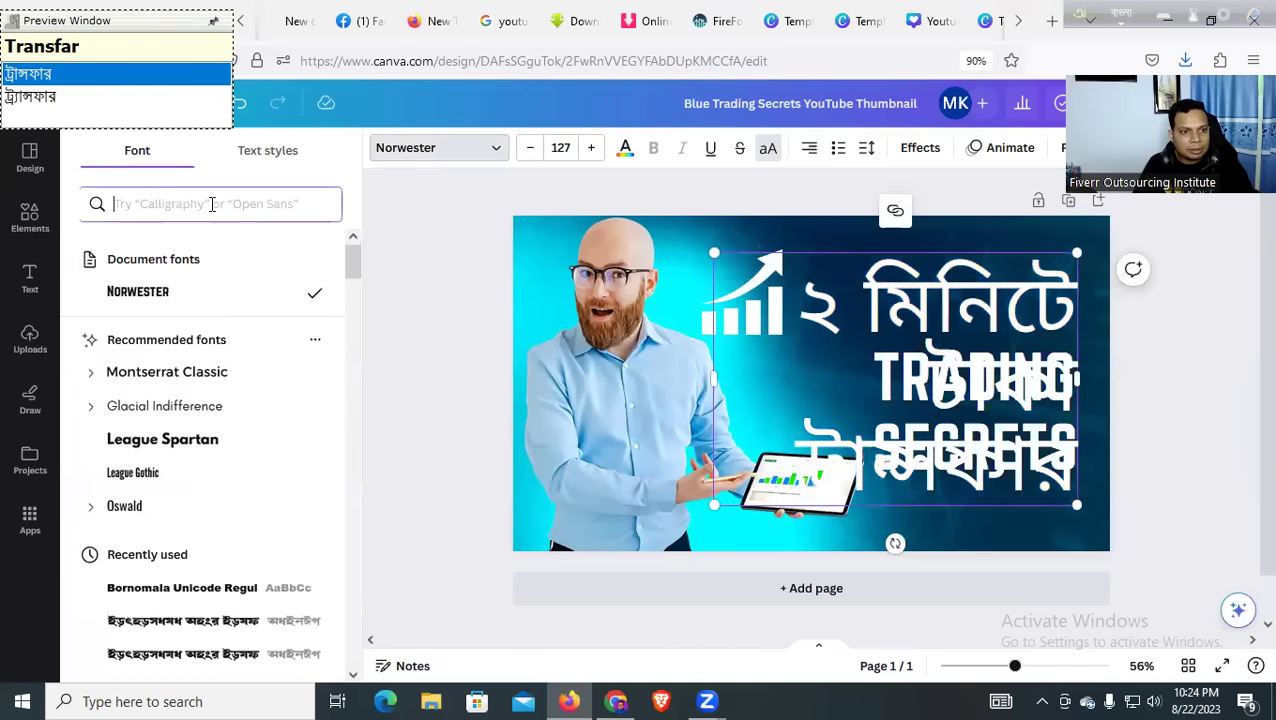
left_click(174, 372)
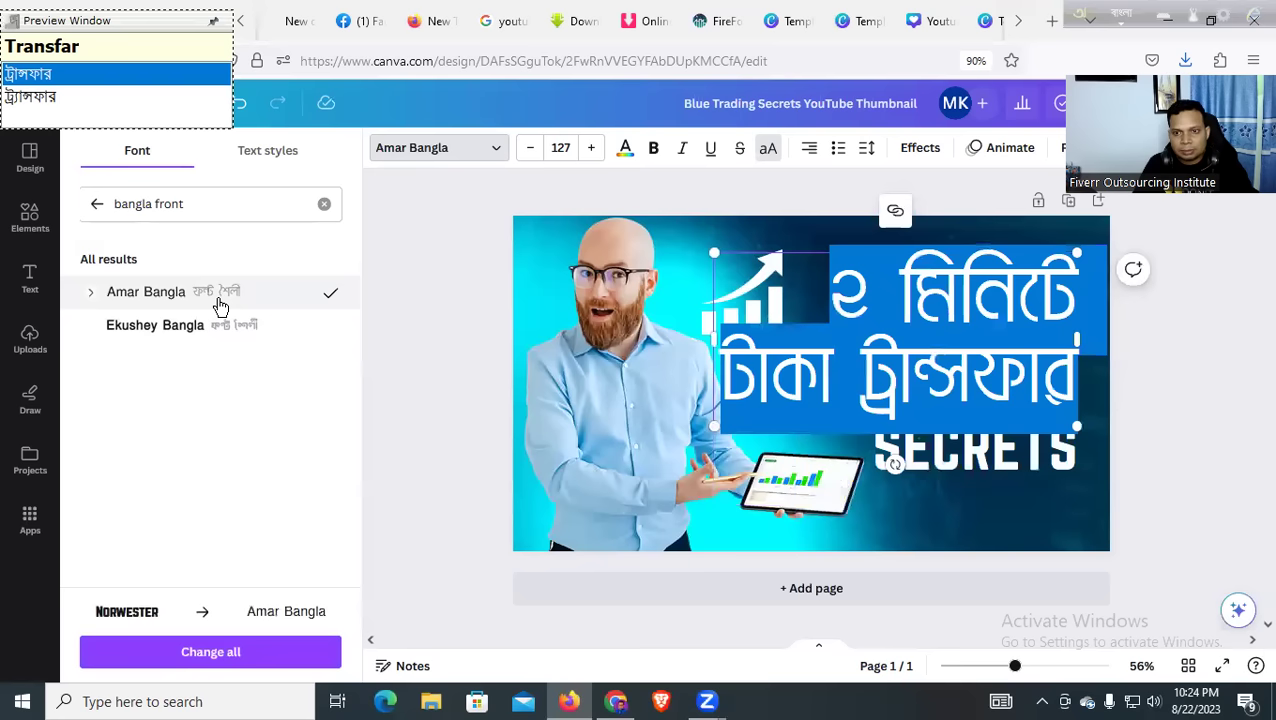
left_click(160, 325)
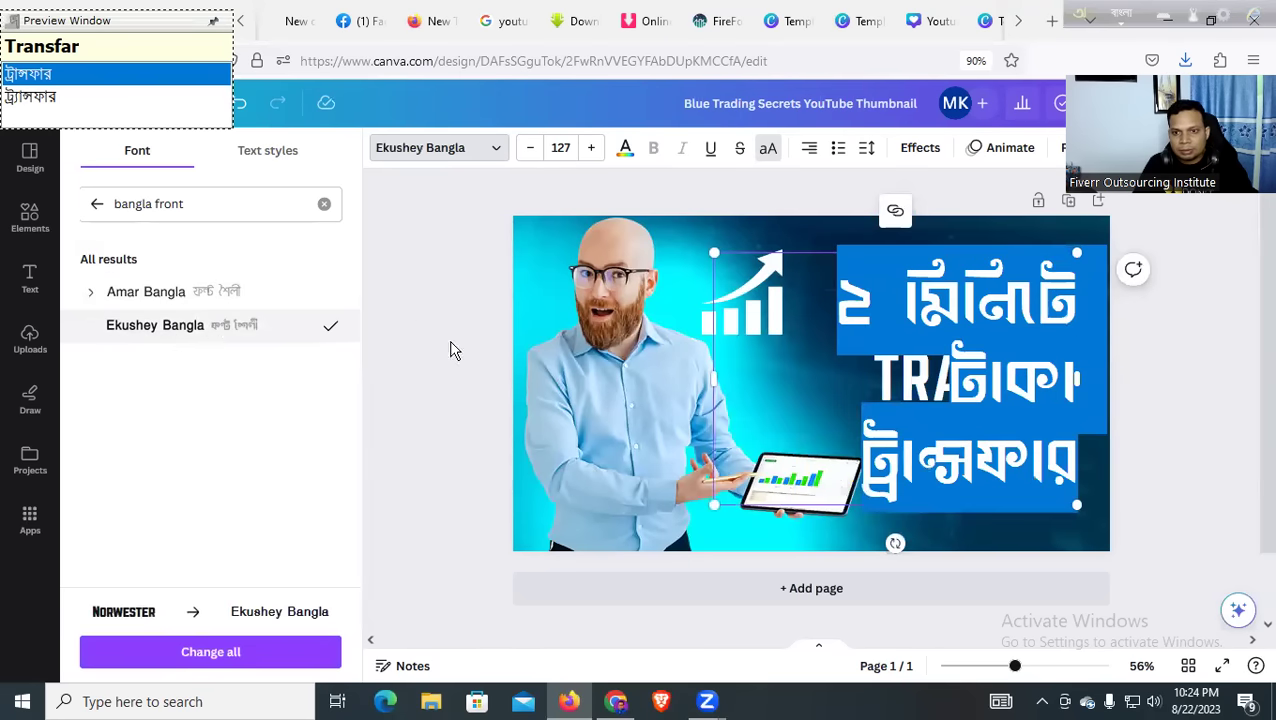
Set the headline font size to 60, starting from 56
left_click(560, 147)
scroll(570, 380, "down", 2)
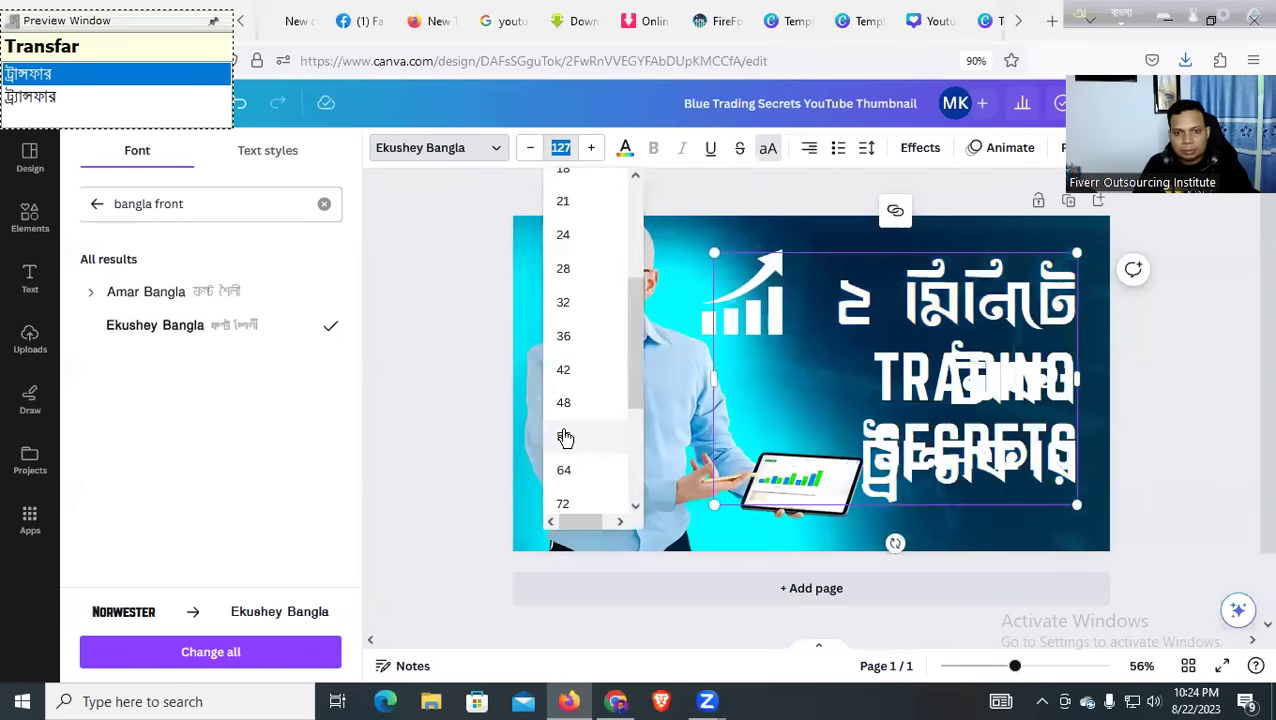
left_click(564, 437)
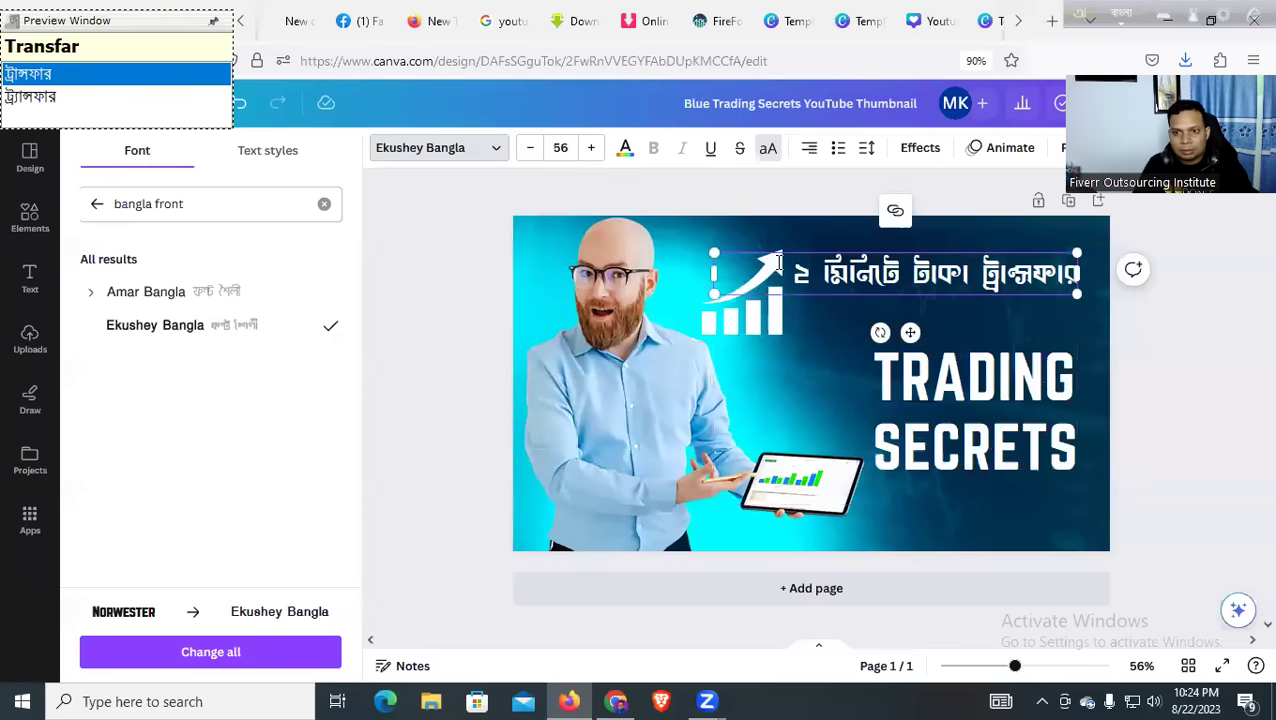
left_click(590, 147)
left_click(590, 147)
left_click(591, 147)
left_click(592, 148)
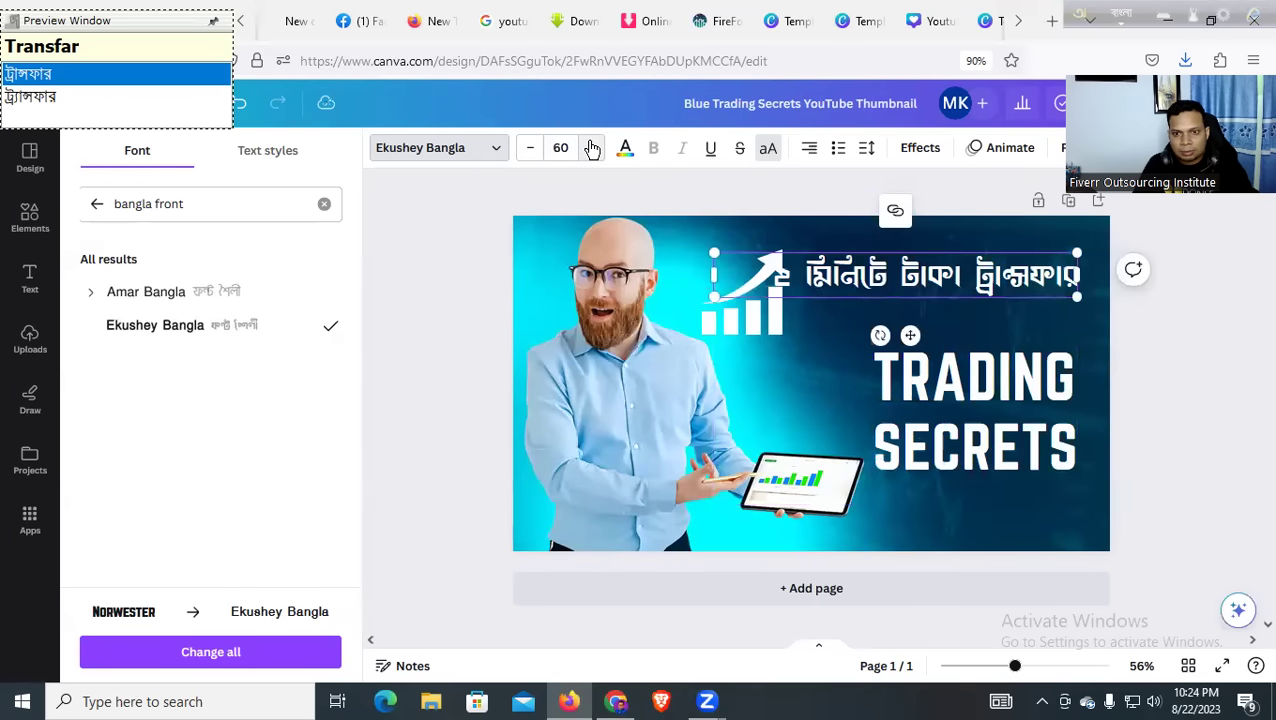
left_click(722, 325)
Delete the rising-chart icon graphic
left_click(765, 358)
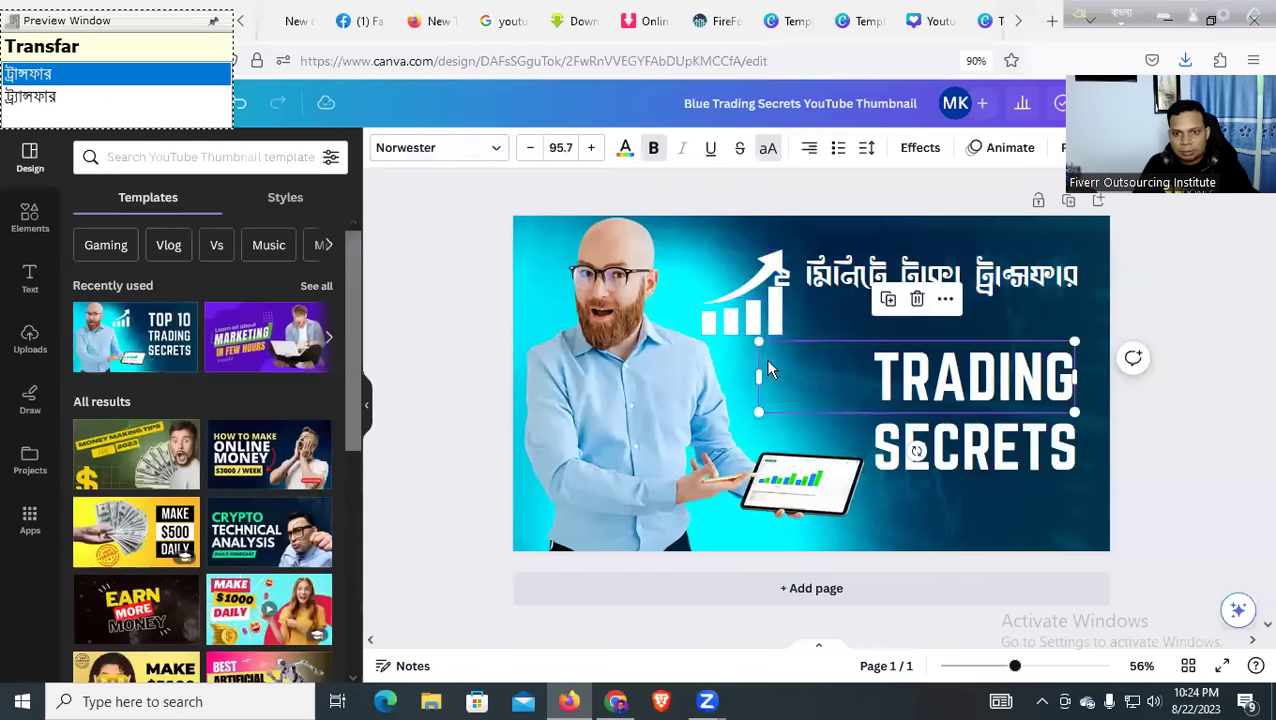
left_click(718, 316)
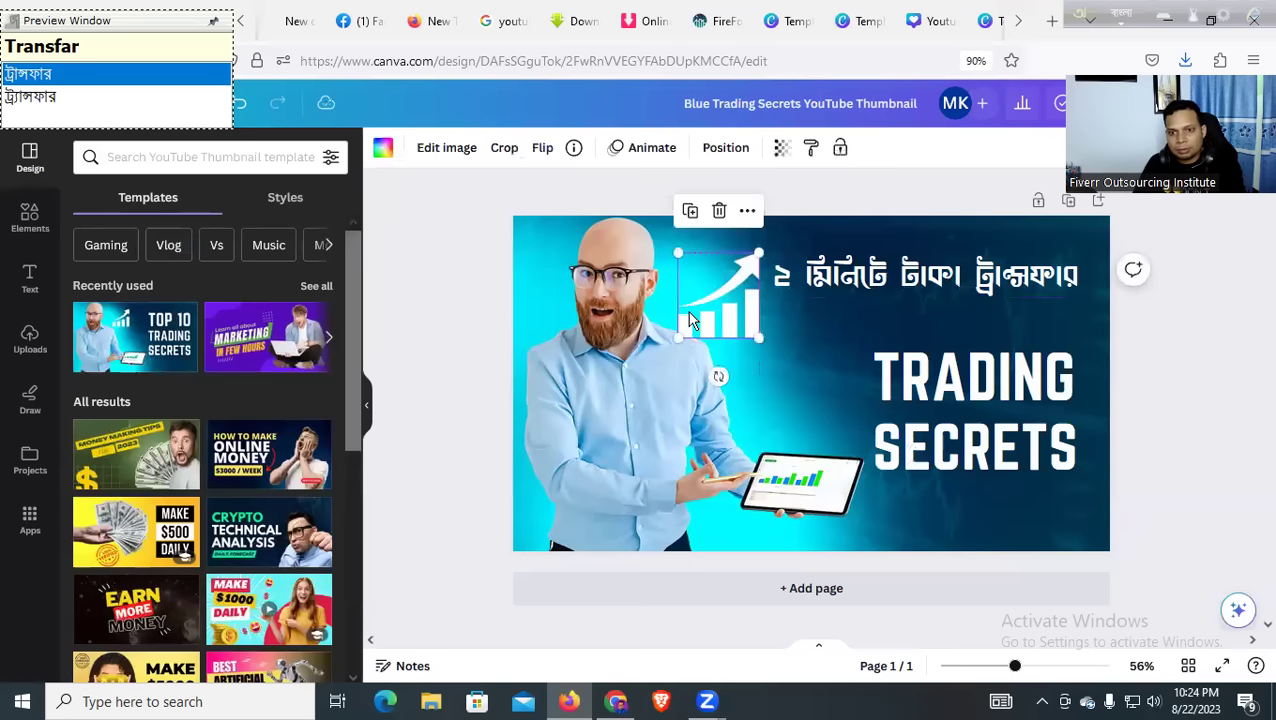
key("BackSpace")
Enlarge the Bangla headline to about 69.2 to fill the freed space
left_click(870, 278)
left_click_drag(768, 250, 664, 242)
double_click(848, 270)
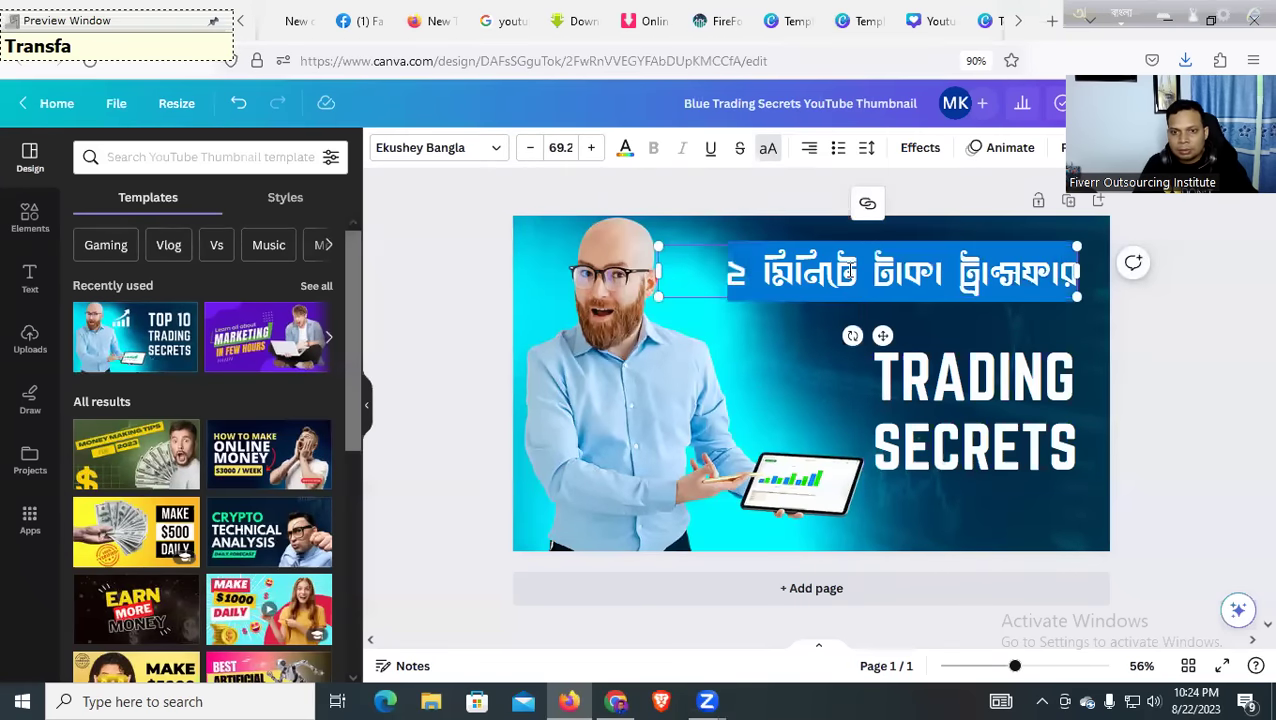
left_click(493, 147)
left_click(251, 216)
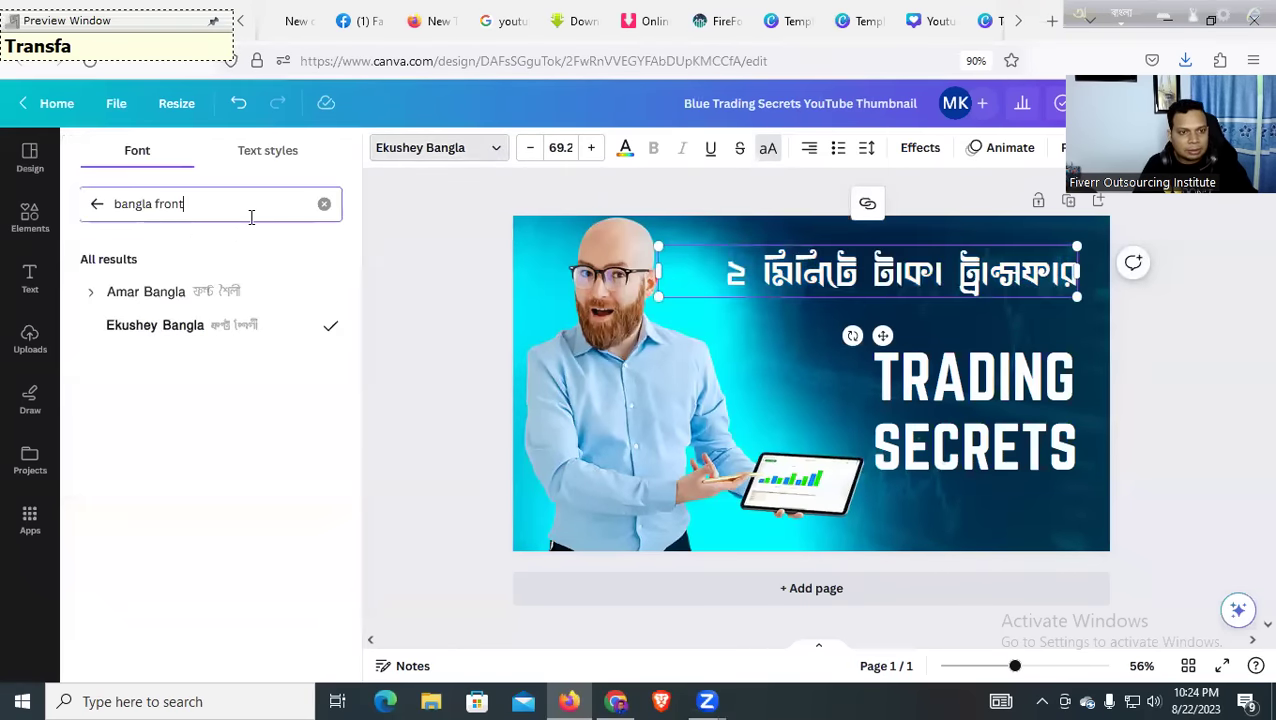
Try Amar Bangla Regular, Amar Bangla Bold and Ekushey Bangla on the headline
left_click(91, 296)
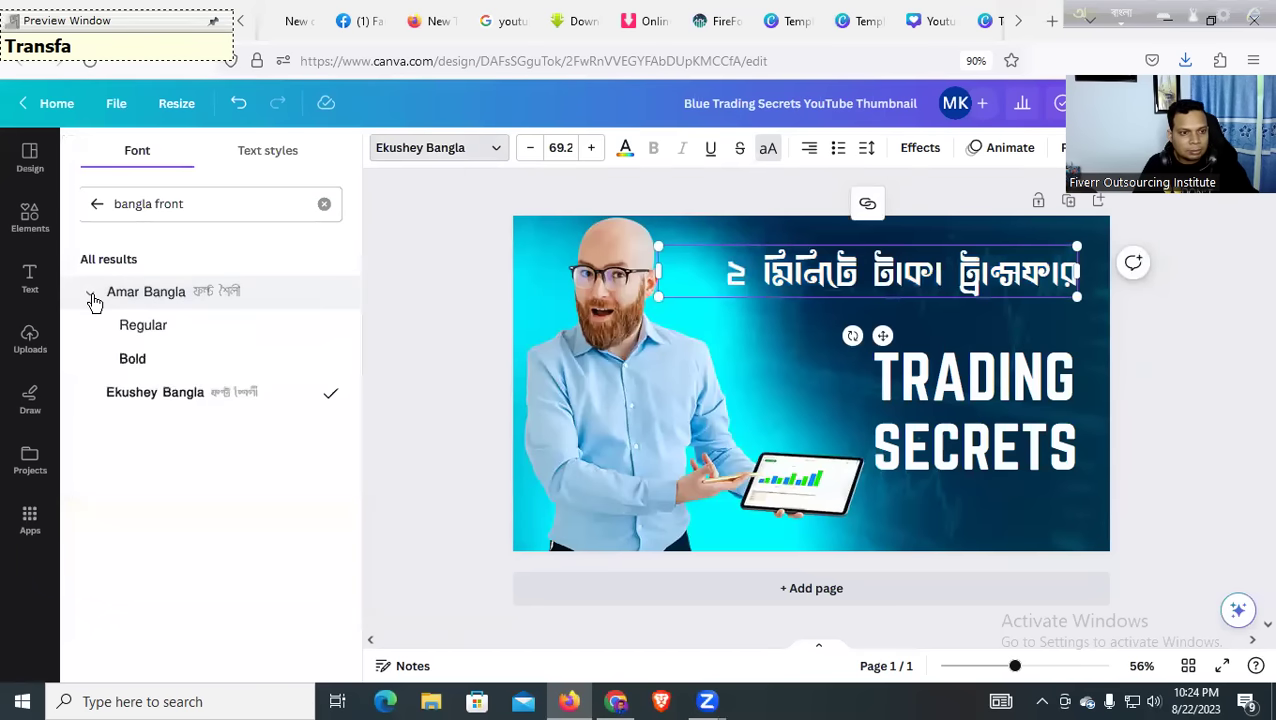
left_click(130, 337)
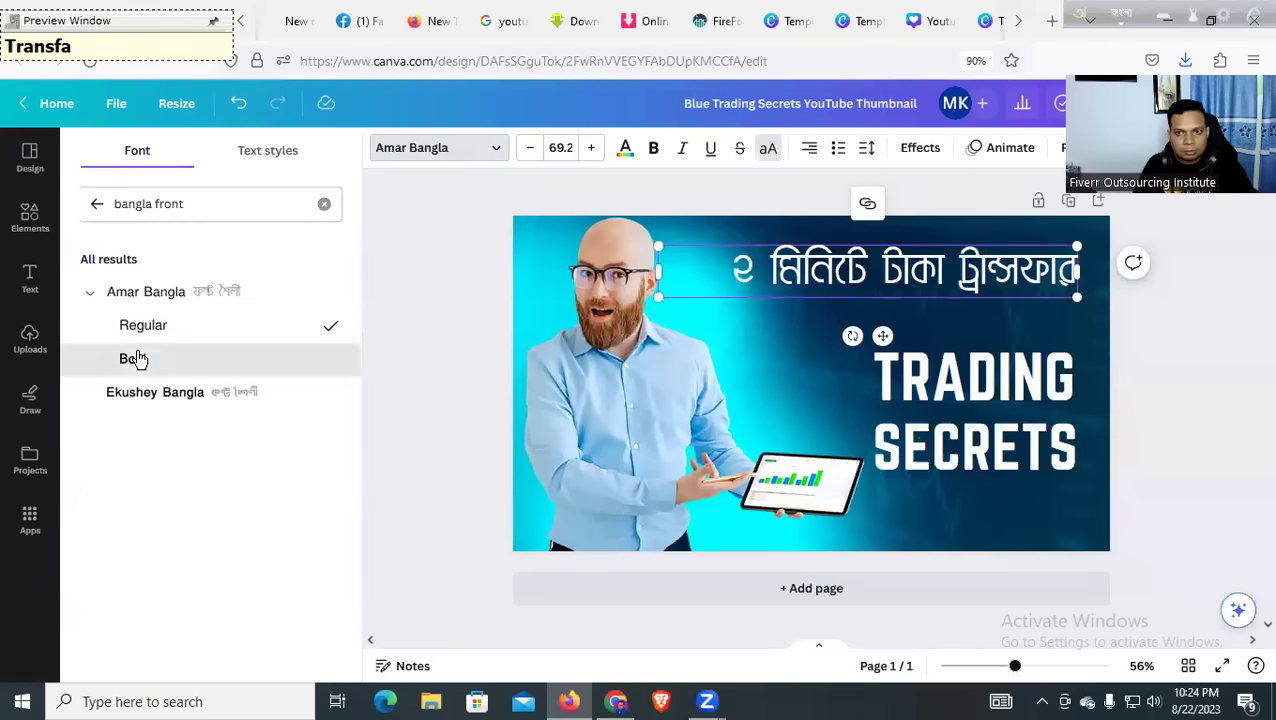
left_click(136, 358)
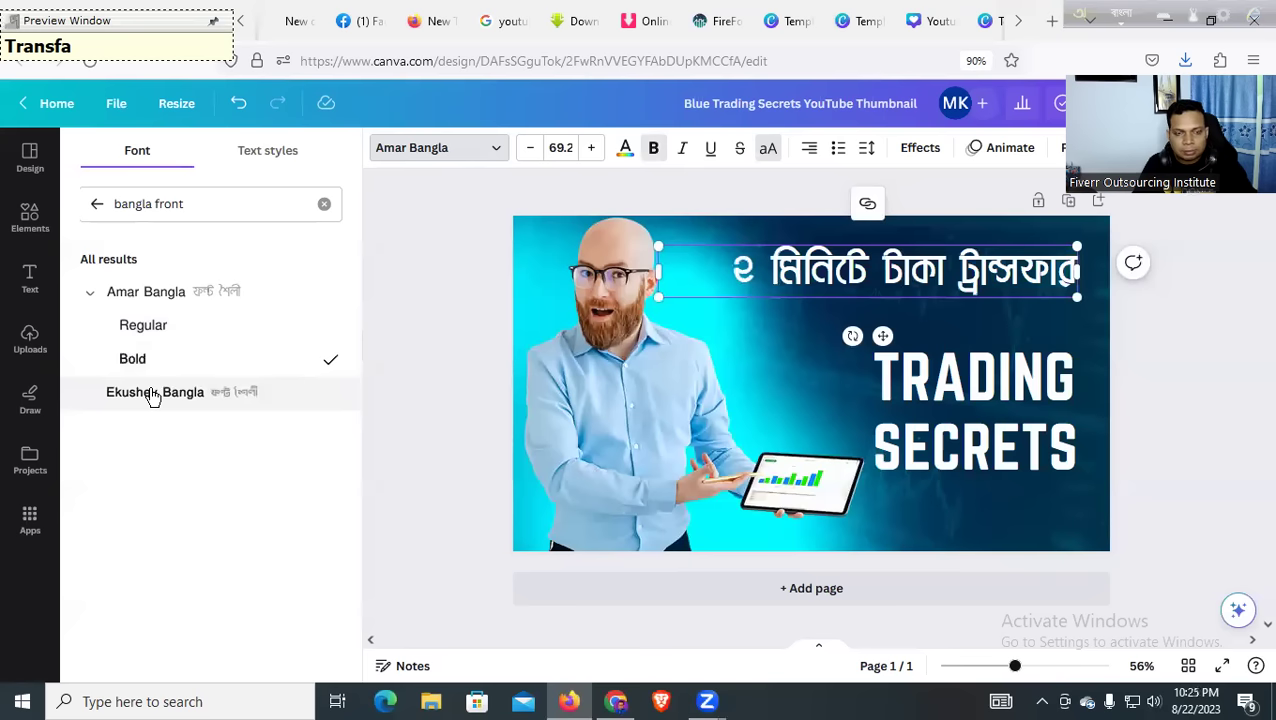
left_click(153, 397)
left_click(156, 362)
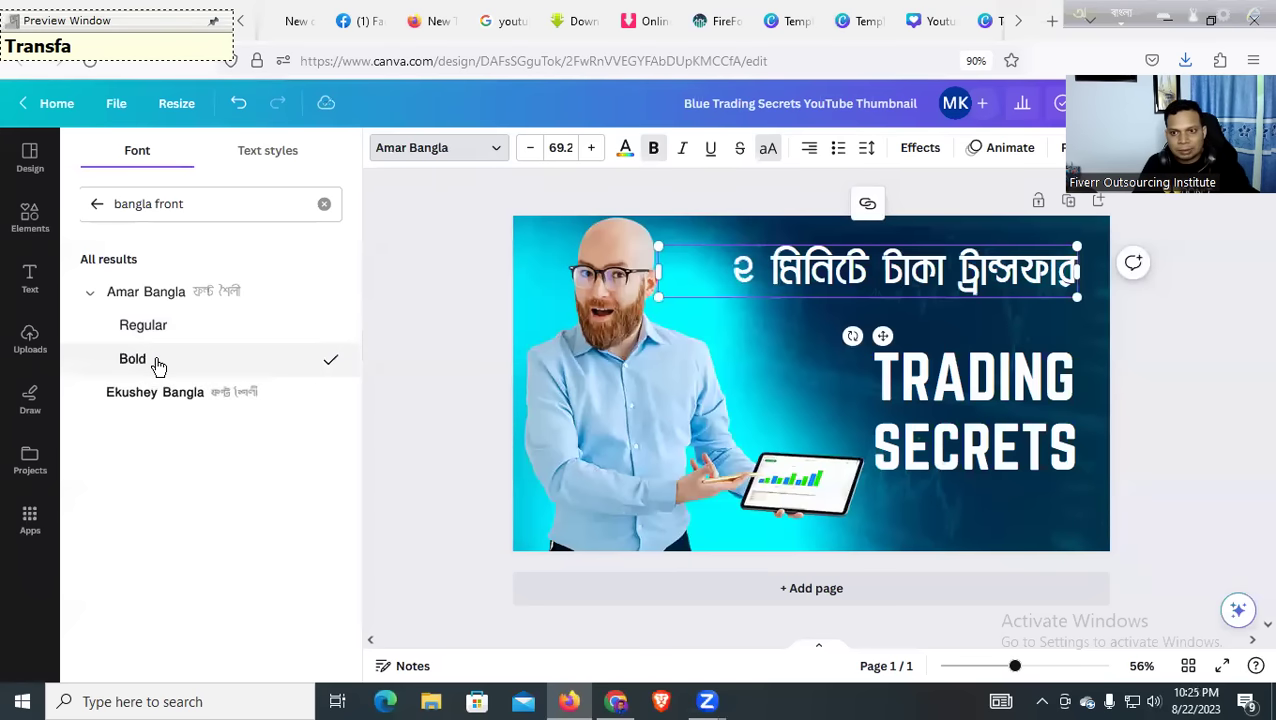
Search fonts for 'gala' and try Galada, Galaxy and Galacti Condensed
left_click(238, 203)
left_click(324, 205)
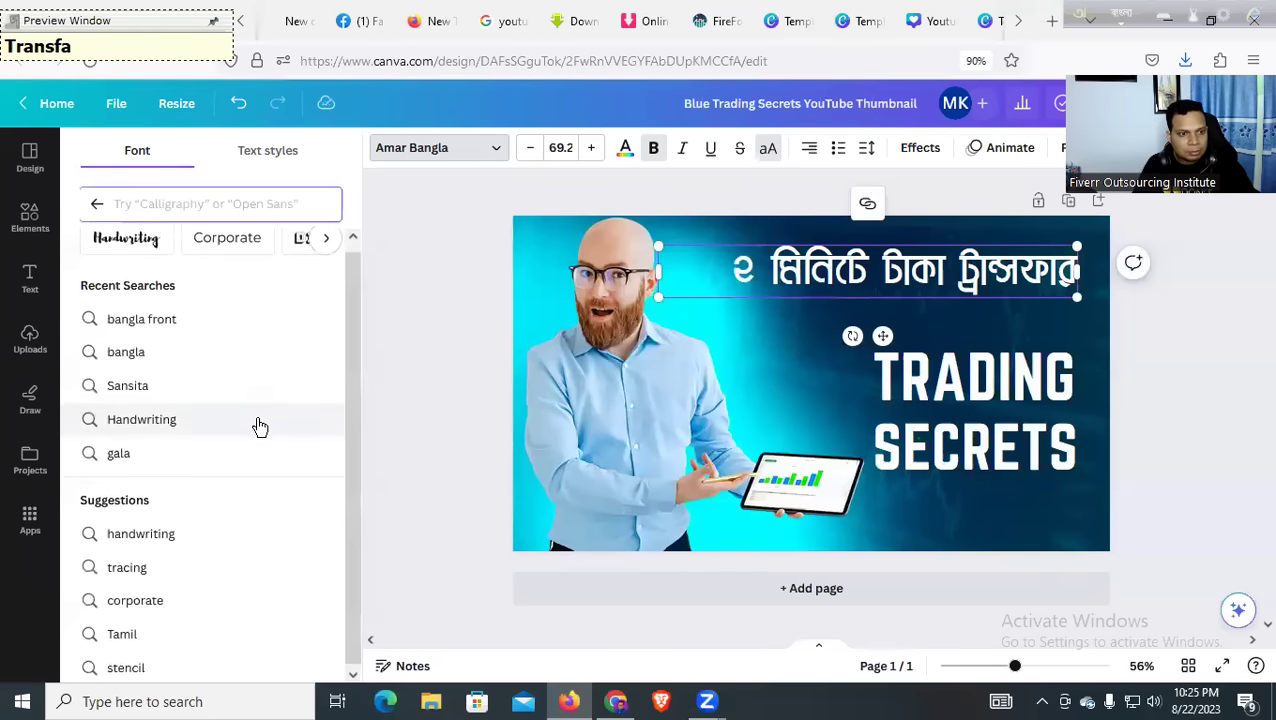
left_click(213, 327)
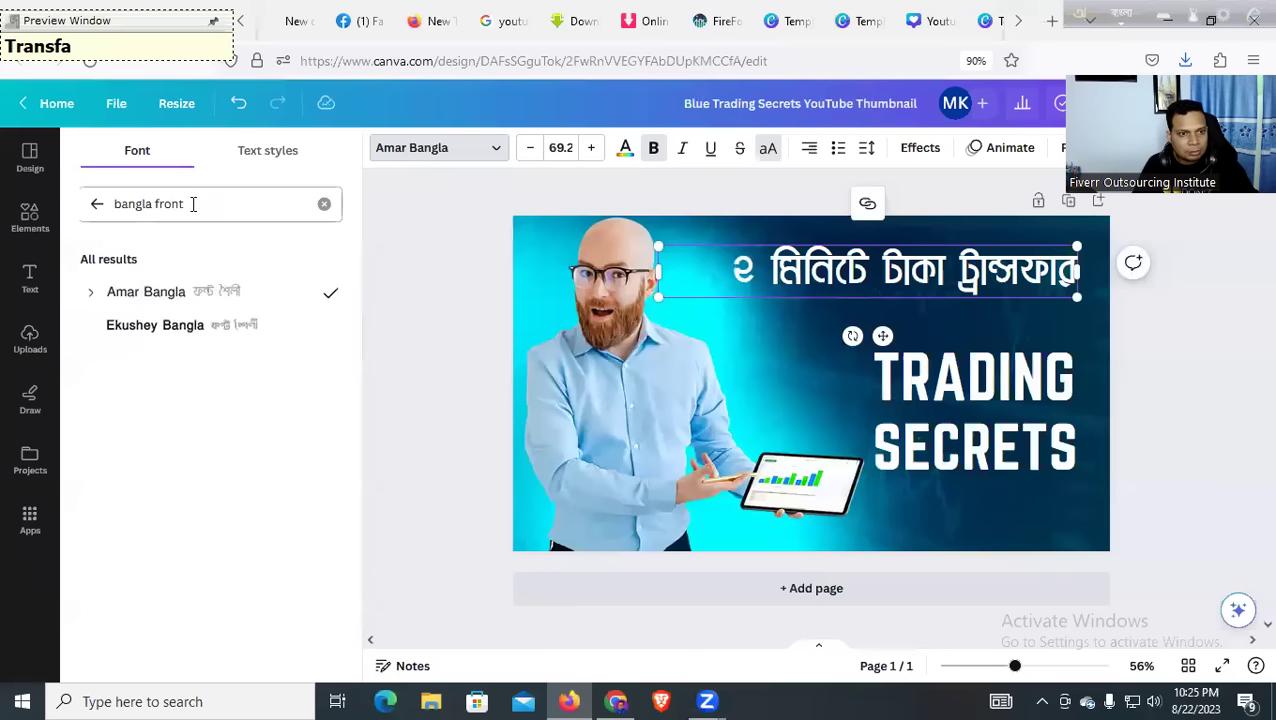
left_click(326, 204)
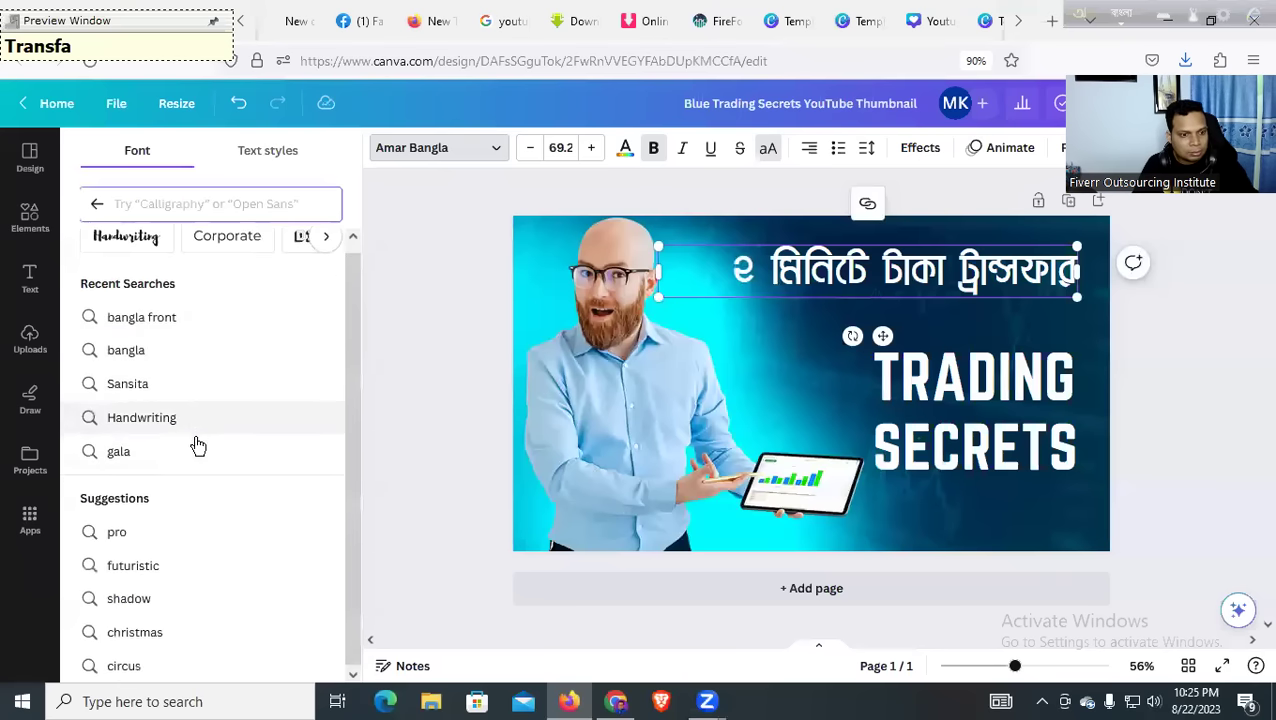
left_click(130, 450)
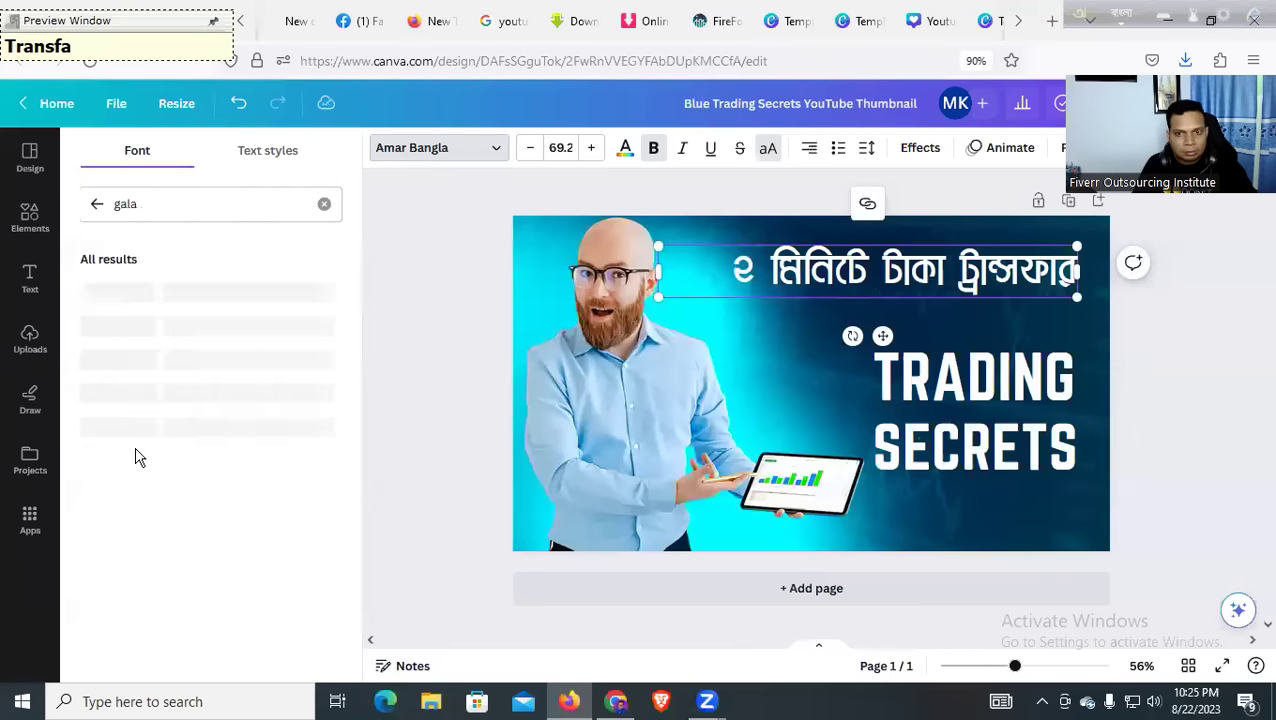
left_click(170, 327)
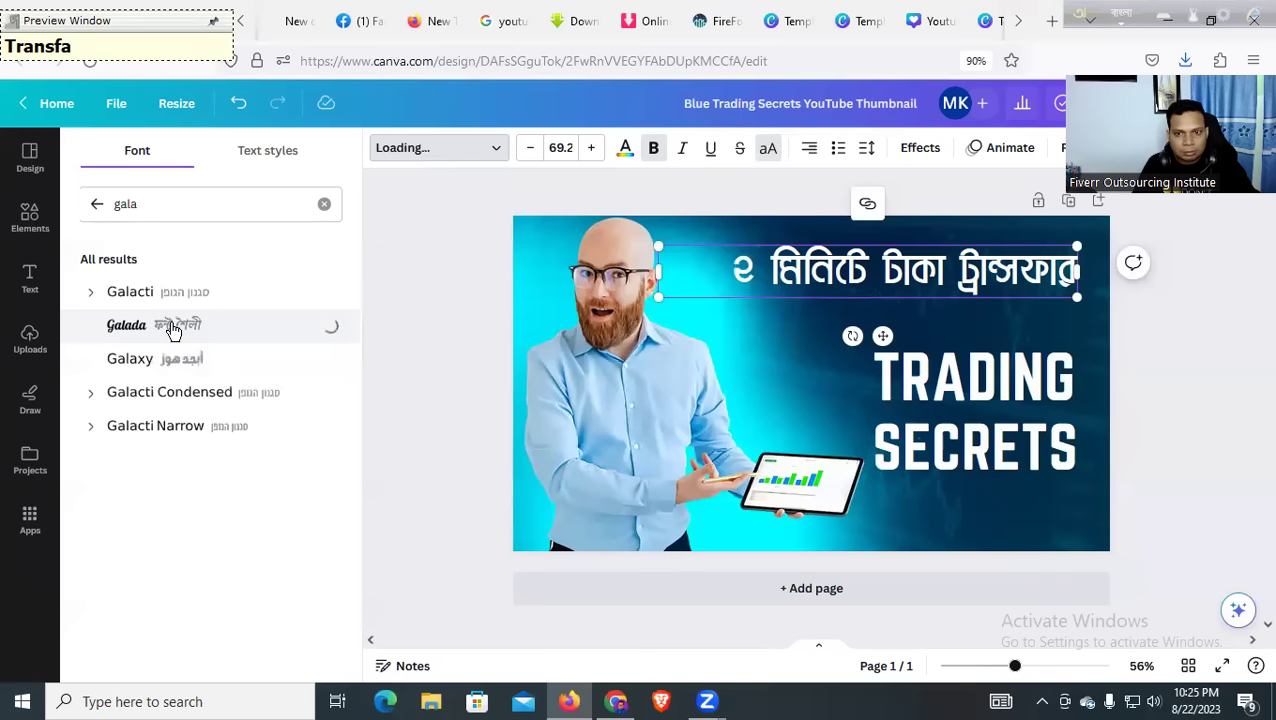
left_click(171, 362)
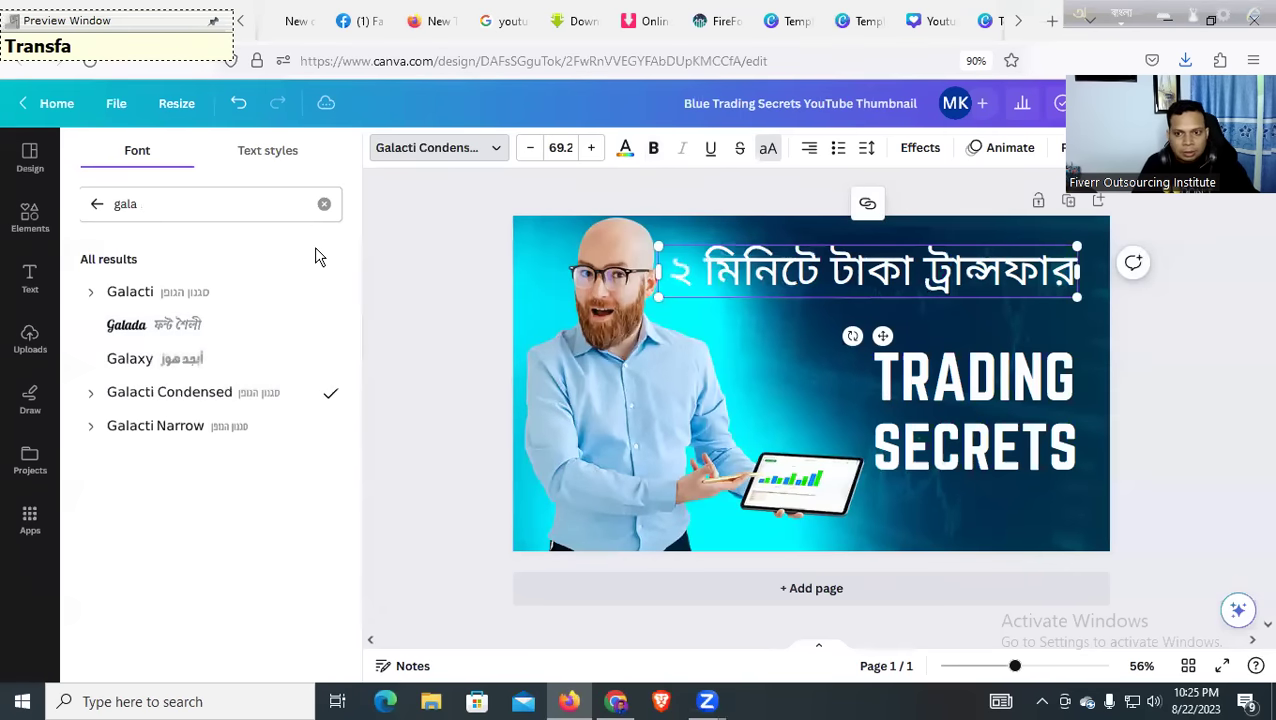
left_click(324, 203)
scroll(202, 410, "down", 1)
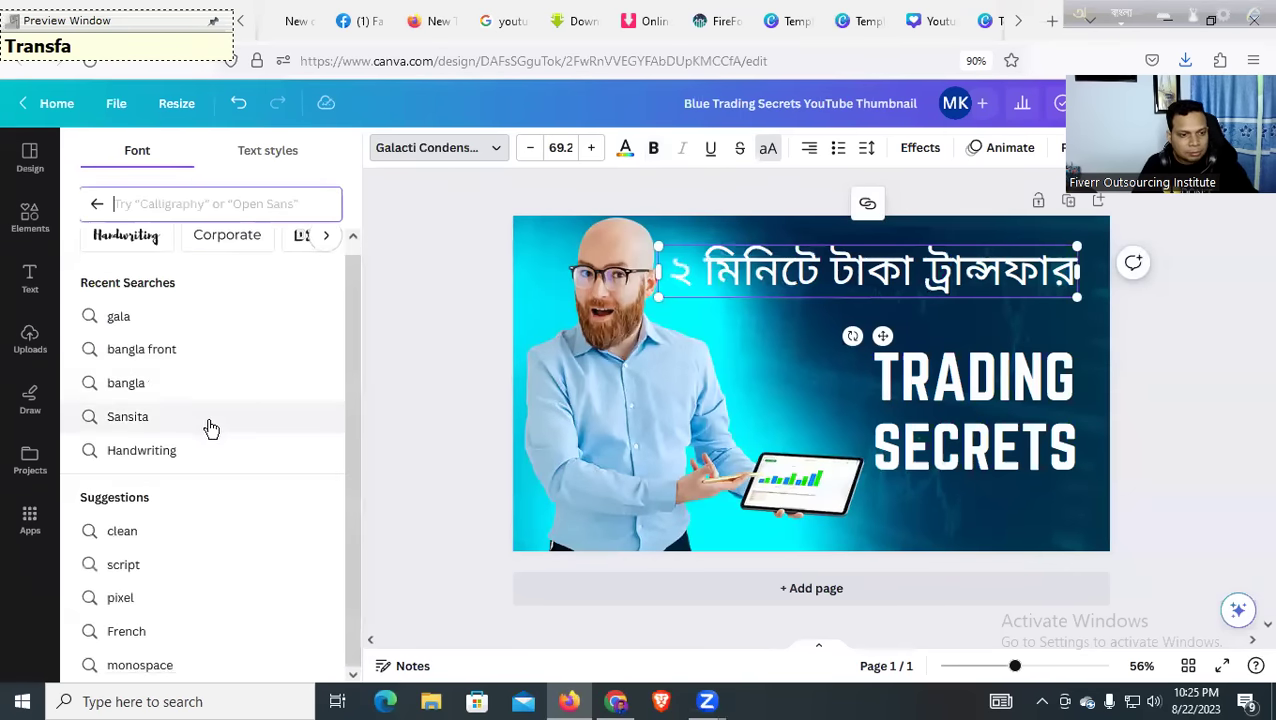
Set the headline in Bornomala Unicode from the uploaded fonts
left_click(96, 204)
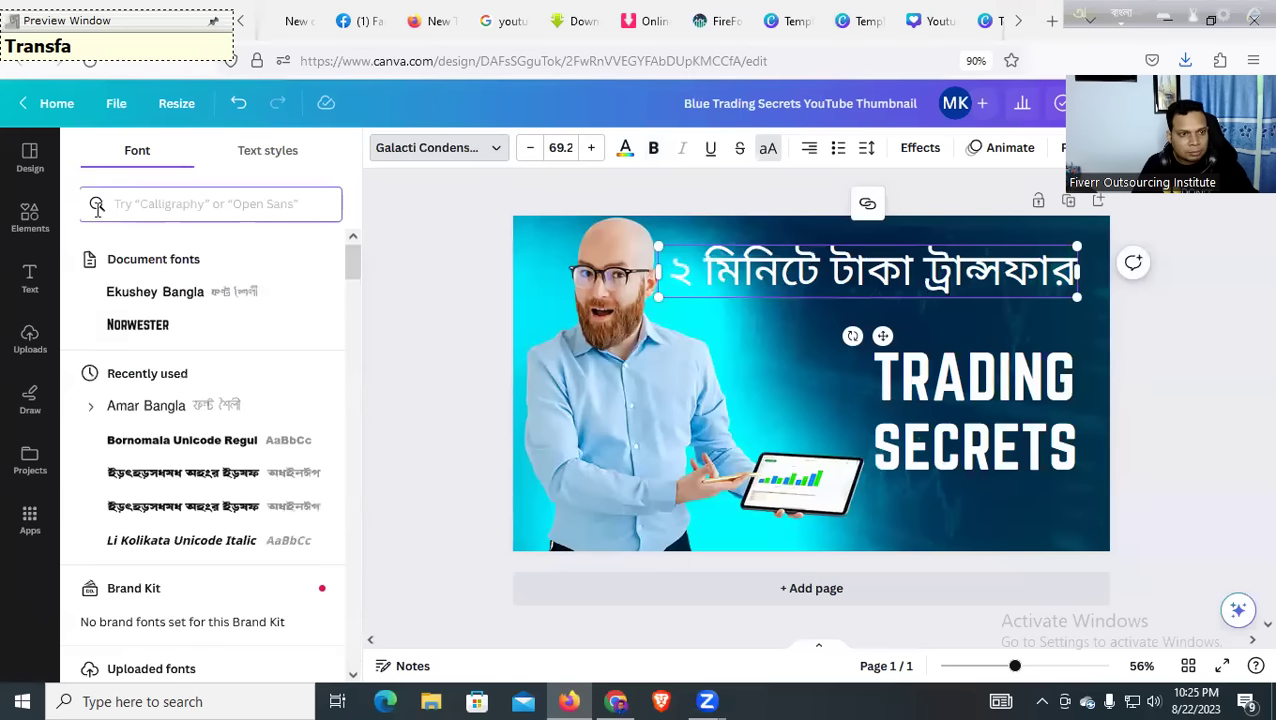
scroll(220, 420, "down", 5)
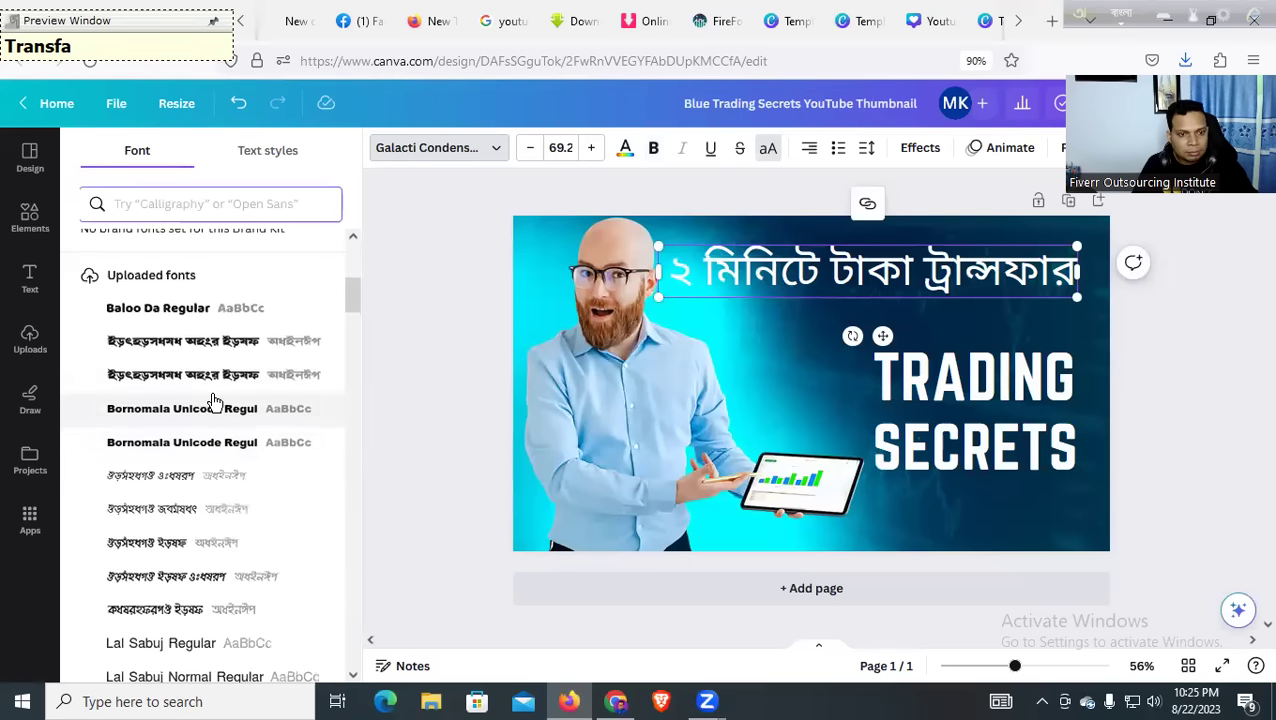
left_click(215, 376)
left_click(205, 444)
left_click(205, 507)
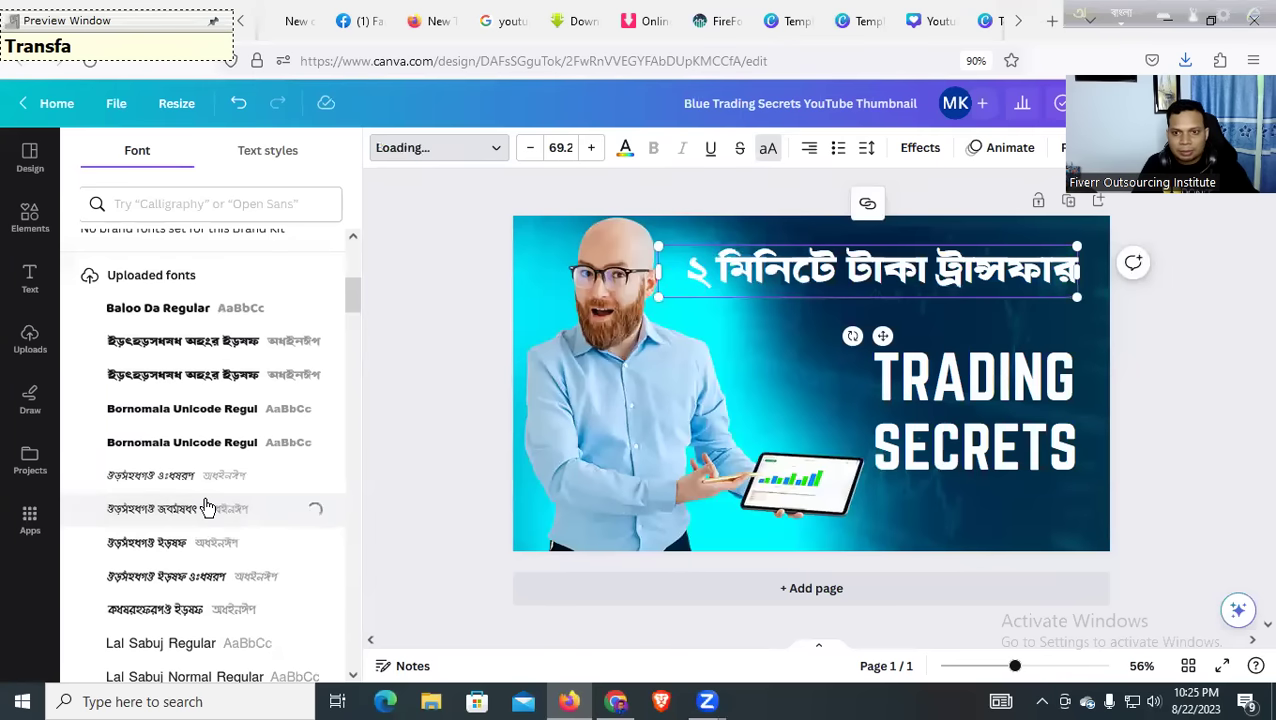
left_click(212, 475)
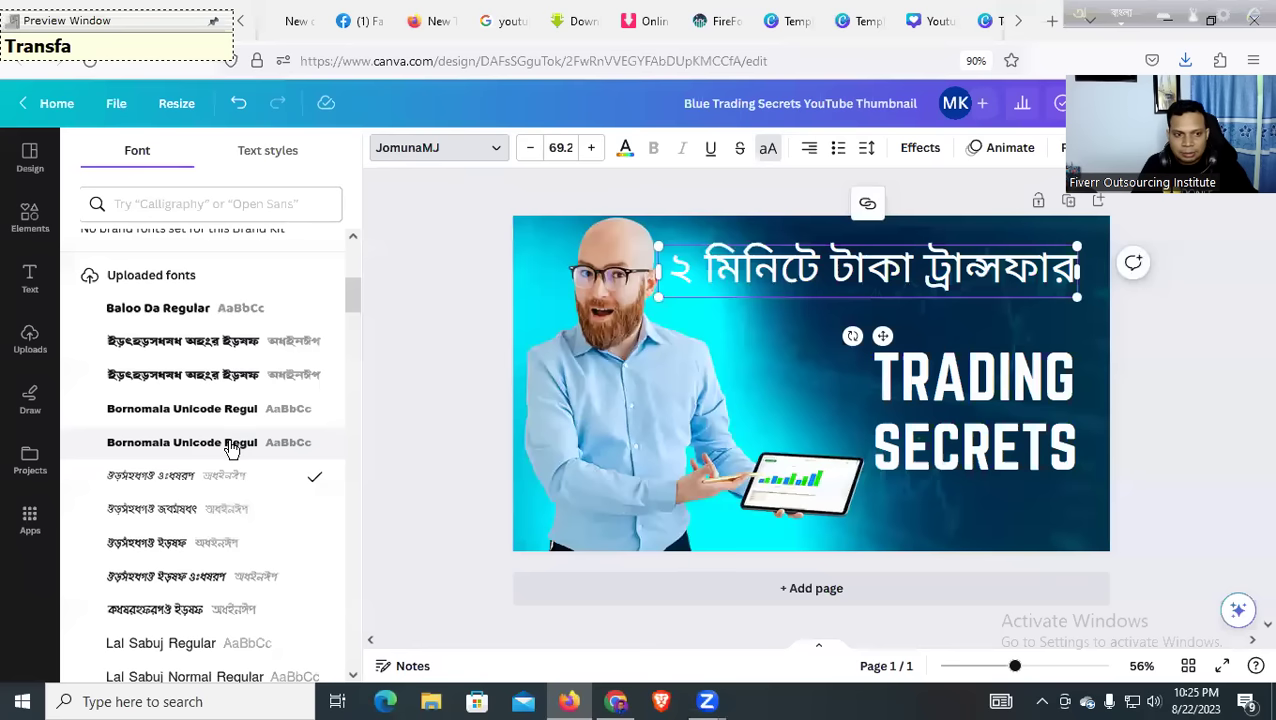
left_click(224, 442)
left_click(602, 398)
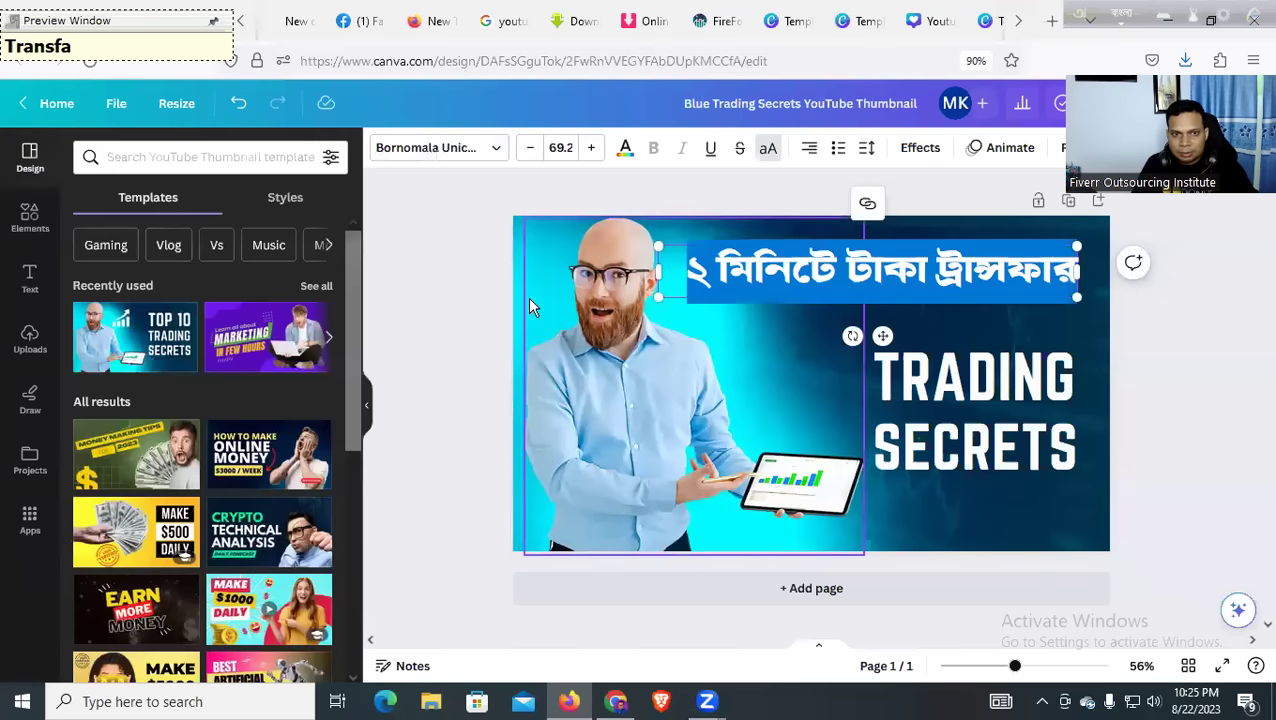
Shrink the Bangla headline to about size 56 and nudge it up and right
left_click(566, 351)
left_click(815, 428)
left_click(615, 393)
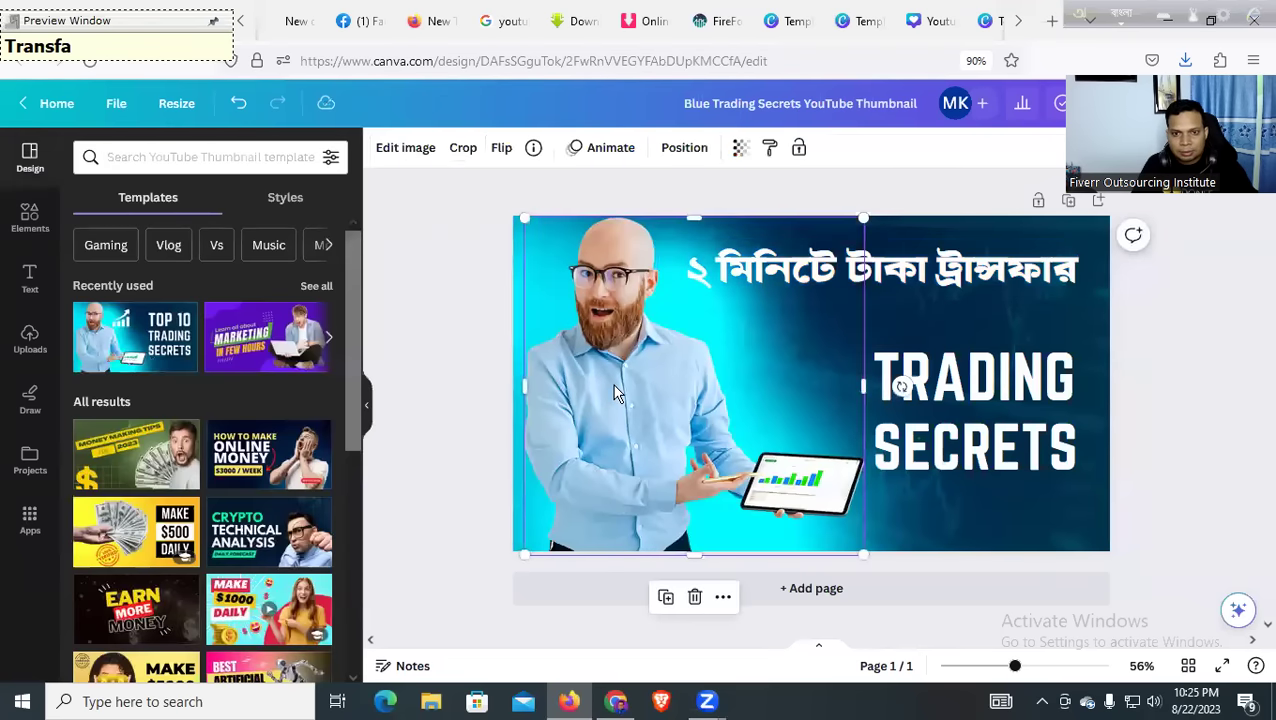
left_click(674, 263)
left_click_drag(659, 243, 742, 245)
left_click(700, 344)
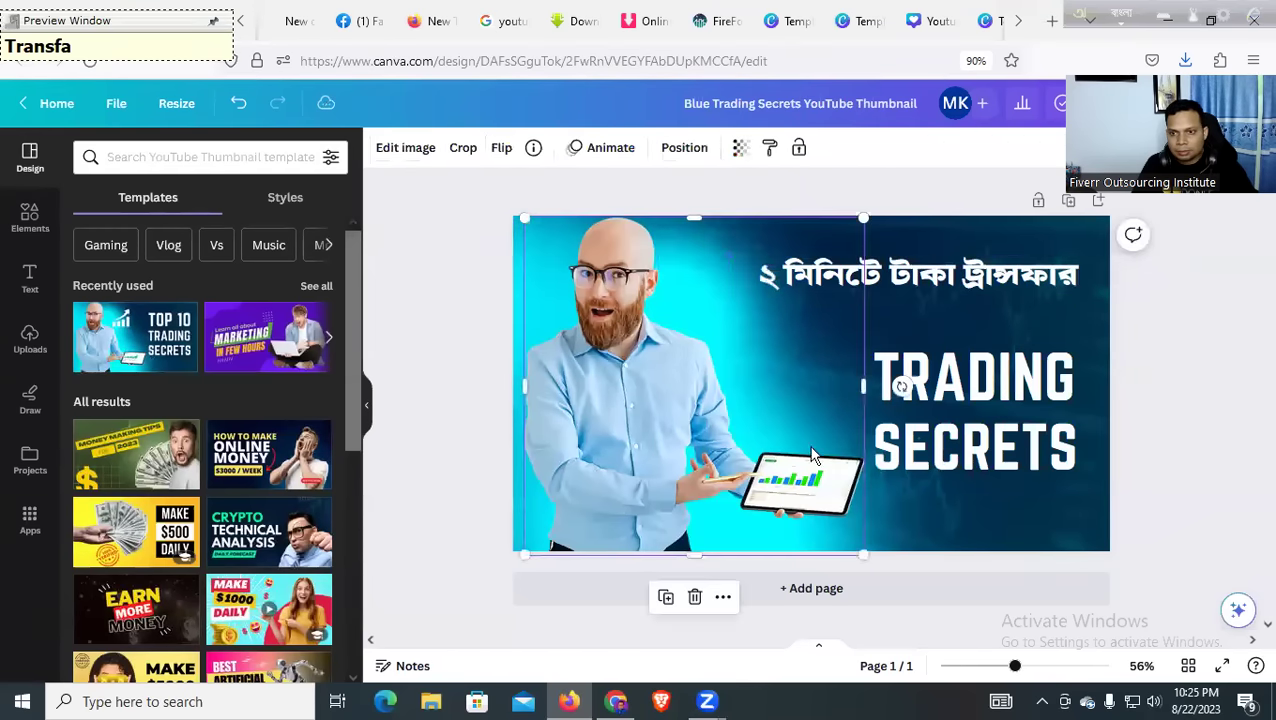
left_click_drag(927, 273, 936, 263)
Test the photo's transparency and position, leaving it fully opaque on the left
left_click(565, 346)
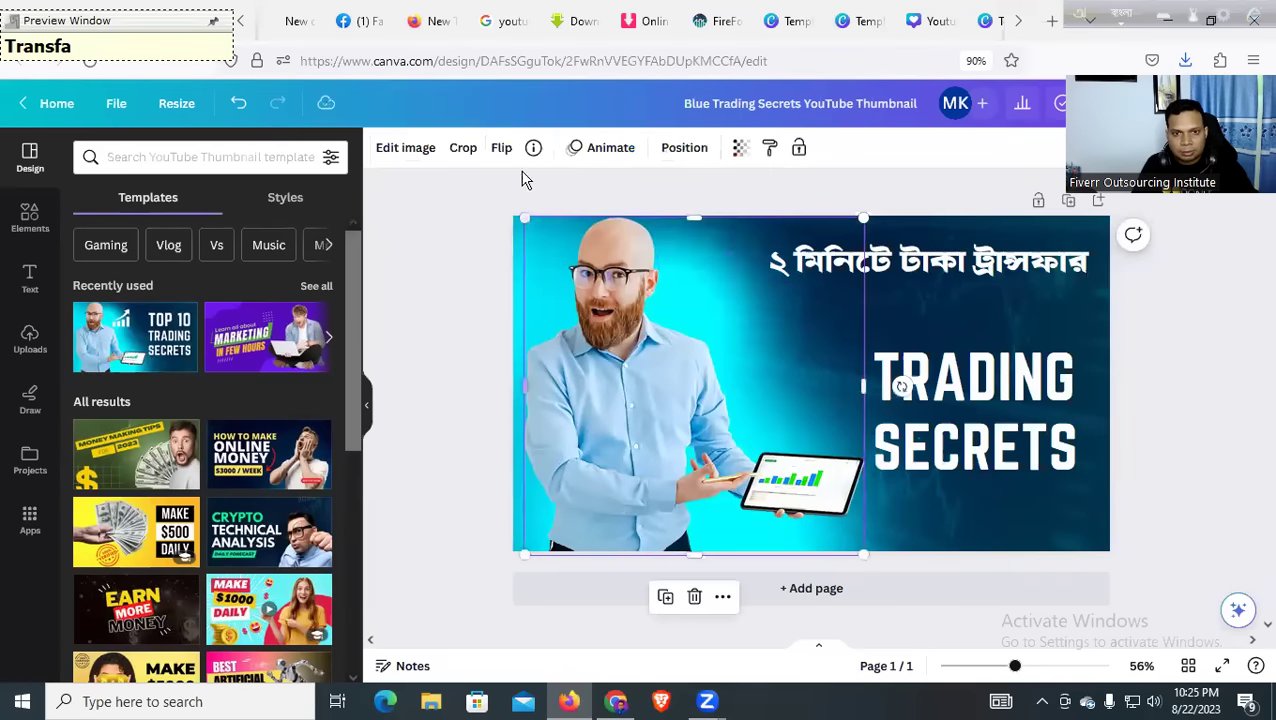
left_click(738, 150)
left_click_drag(685, 221, 755, 221)
left_click(454, 262)
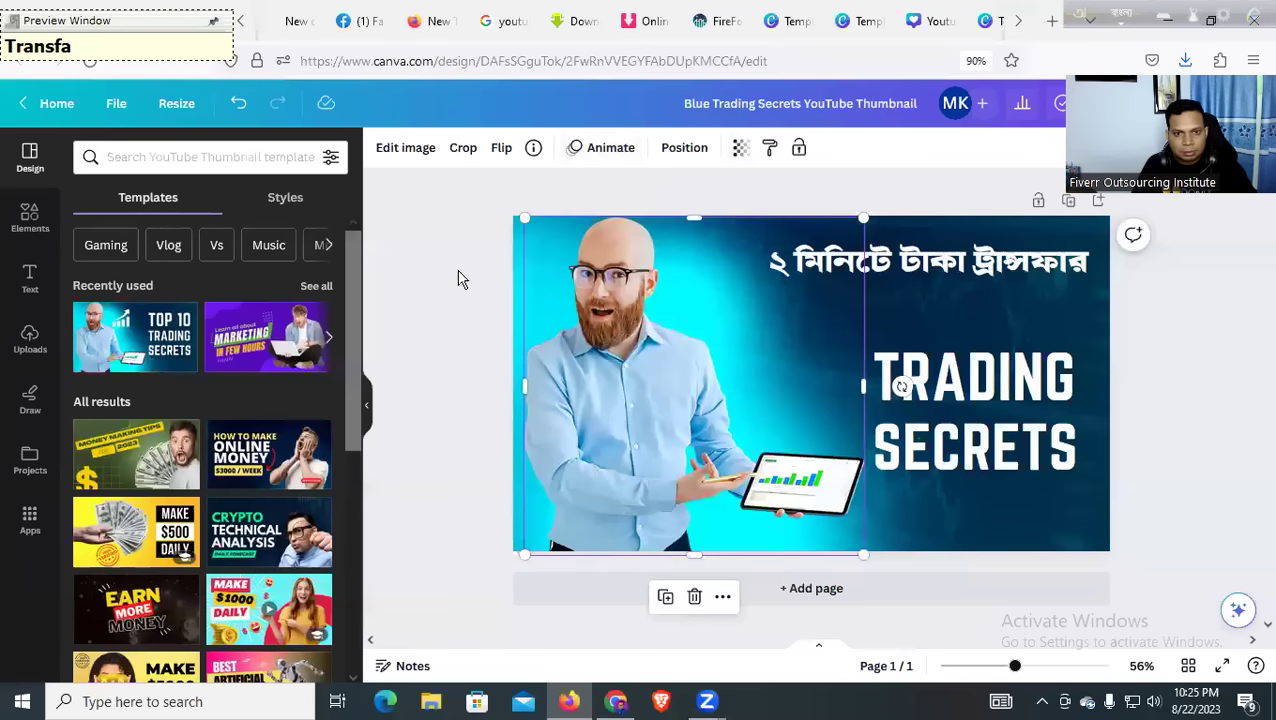
left_click_drag(755, 325, 1011, 330)
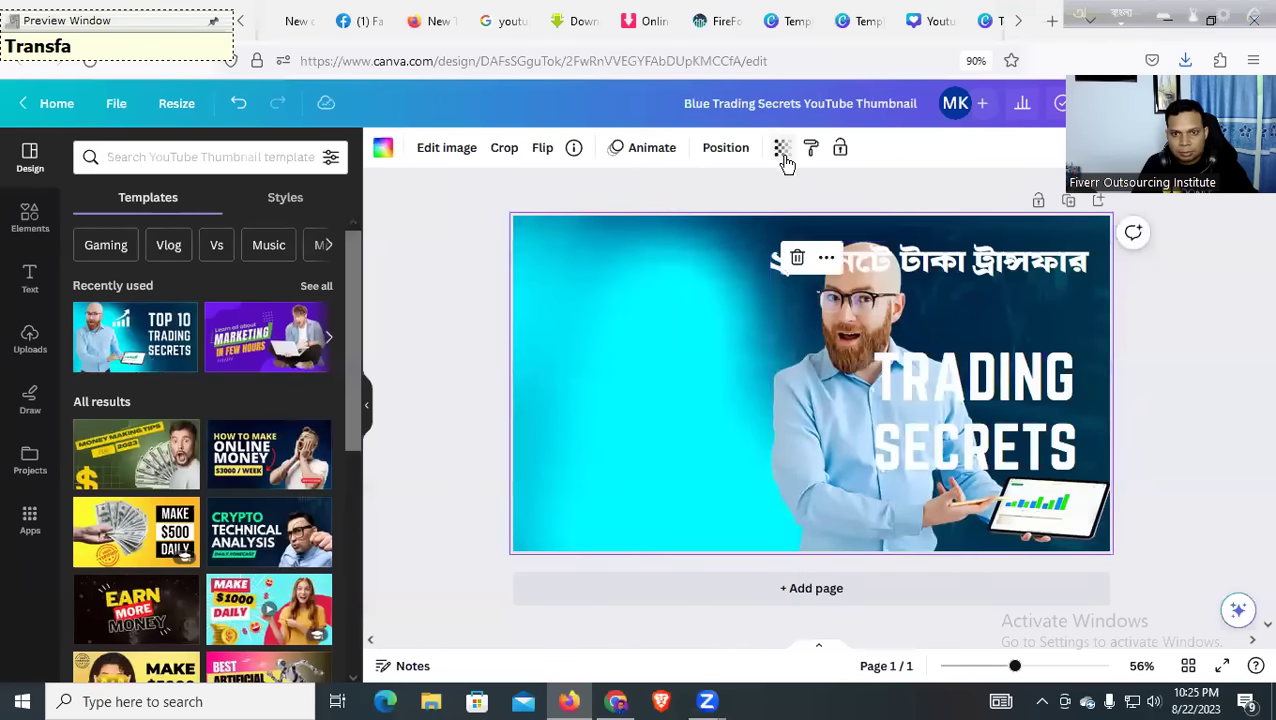
left_click(782, 148)
left_click(686, 220)
left_click_drag(688, 226, 862, 218)
left_click_drag(822, 292, 557, 290)
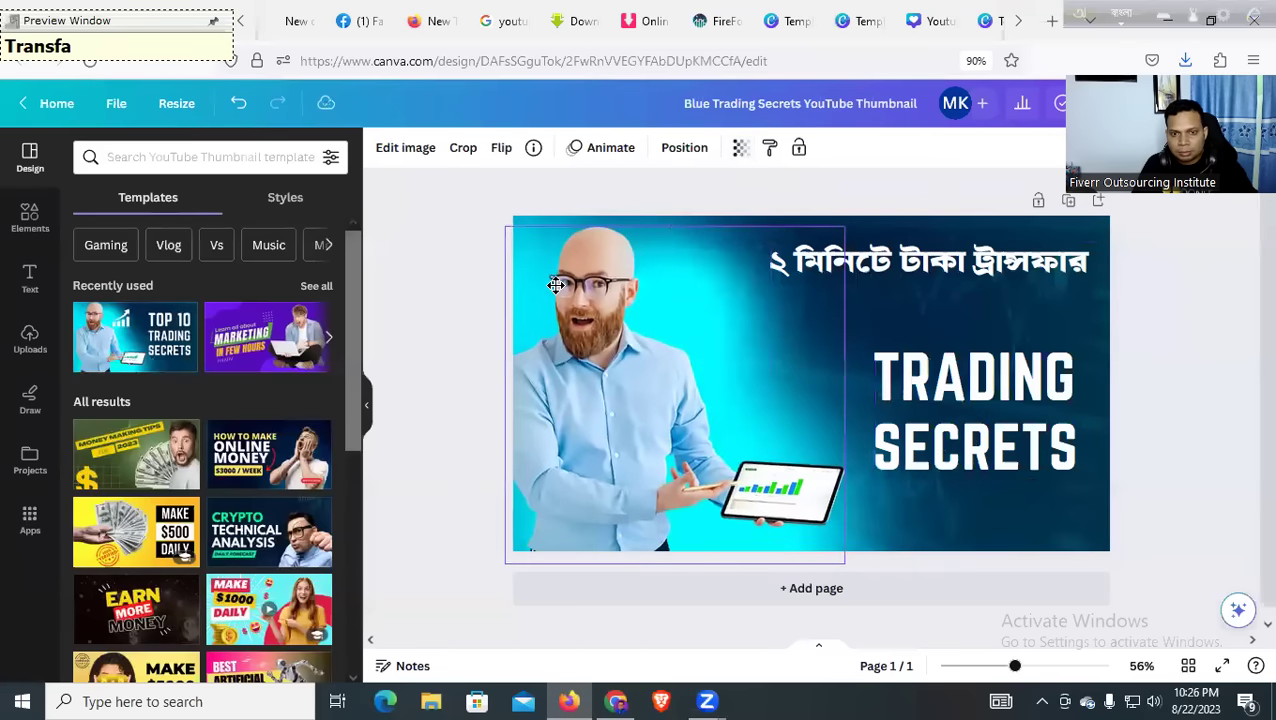
left_click(415, 314)
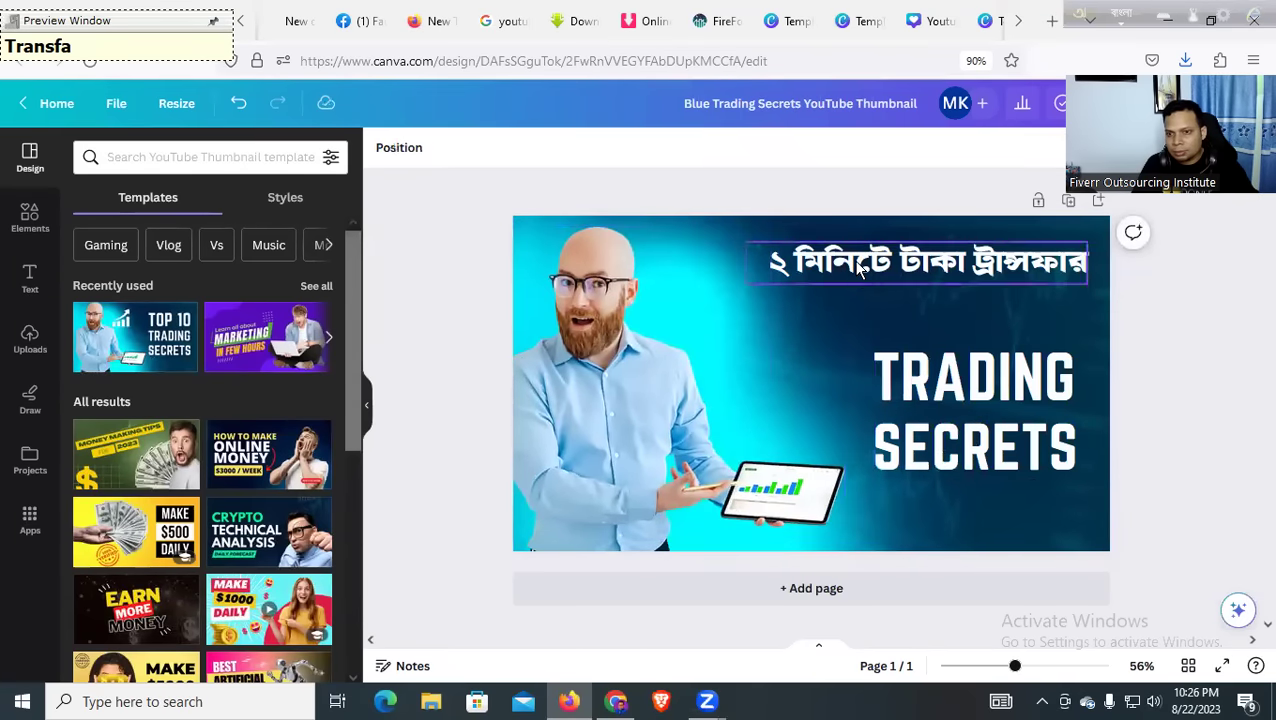
Replace SECRETS with 'PAYONEER TO BANK', switching the keyboard to English first
left_click(900, 266)
double_click(900, 388)
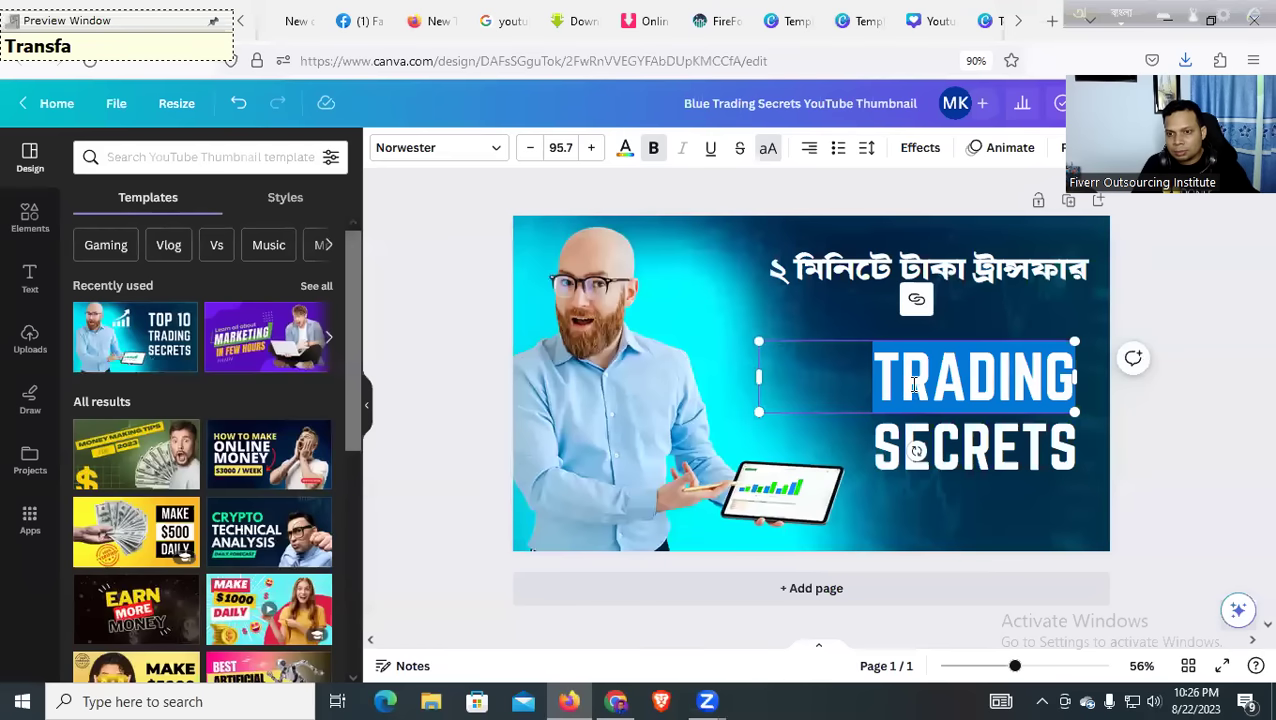
left_click(900, 450)
double_click(893, 457)
type("Pay")
key("BackSpace")
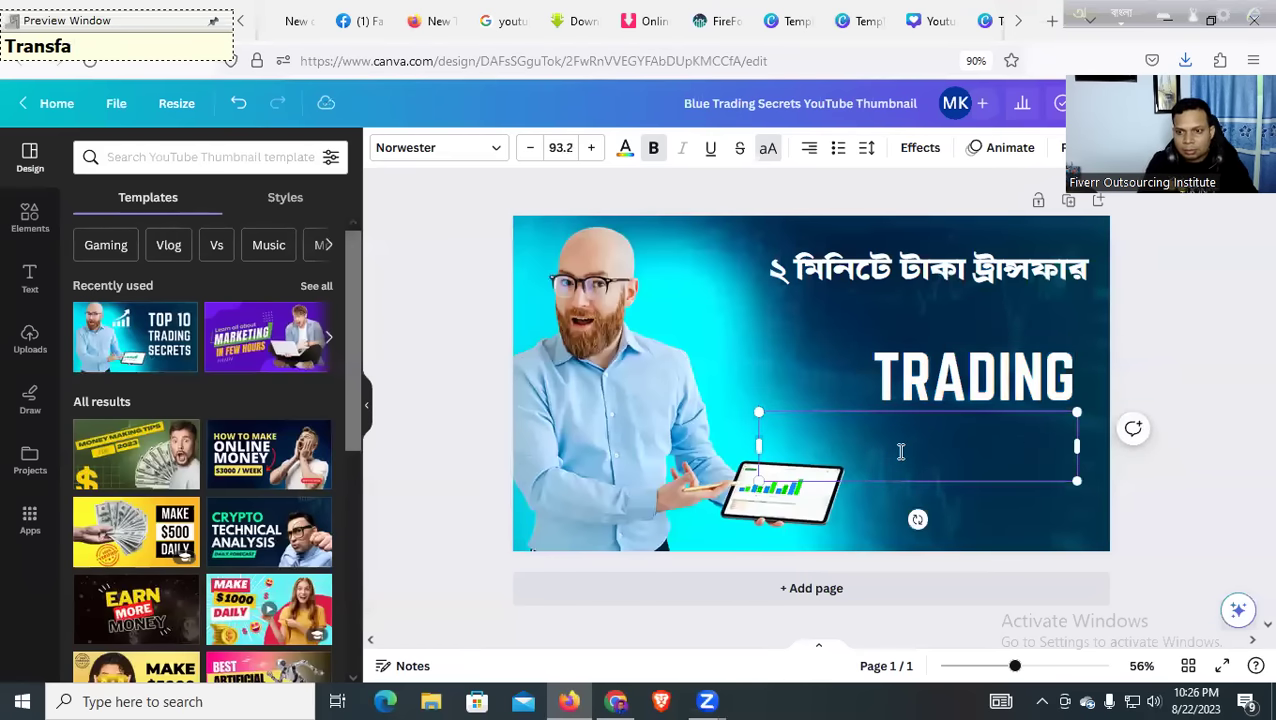
key("ctrl+z")
key("ctrl+z")
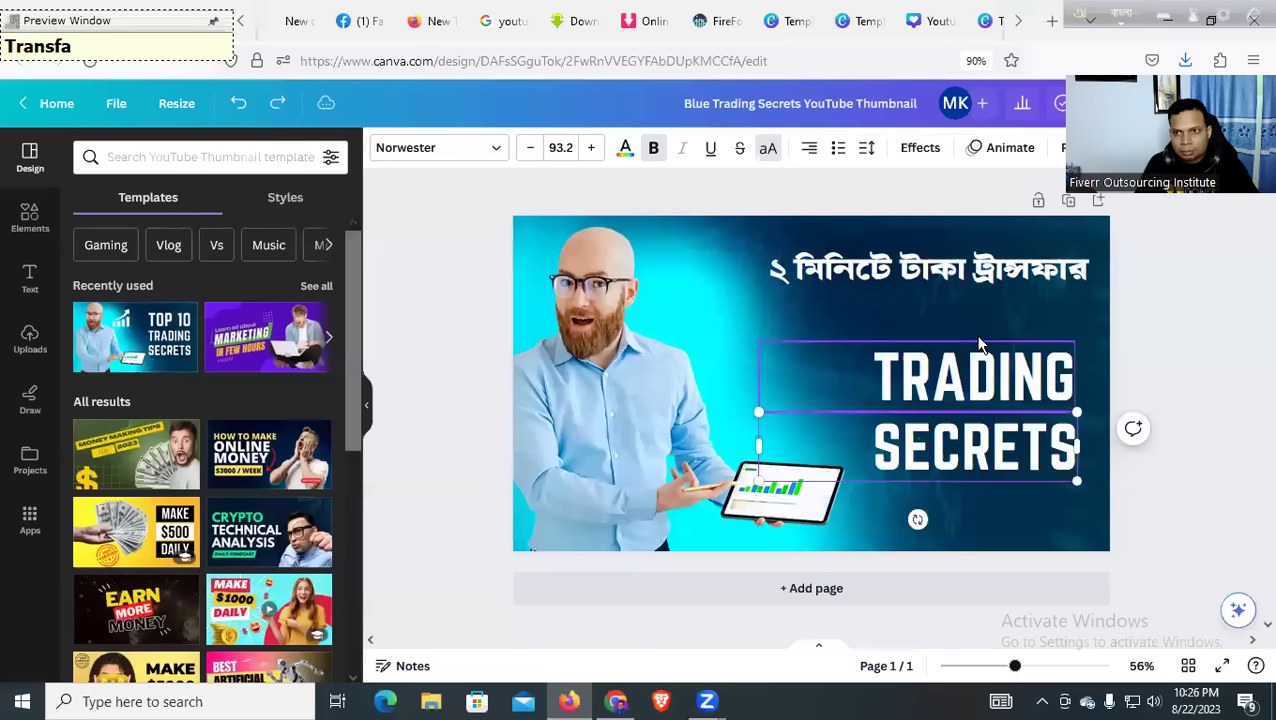
key("F12")
double_click(938, 470)
type("PAYONEER")
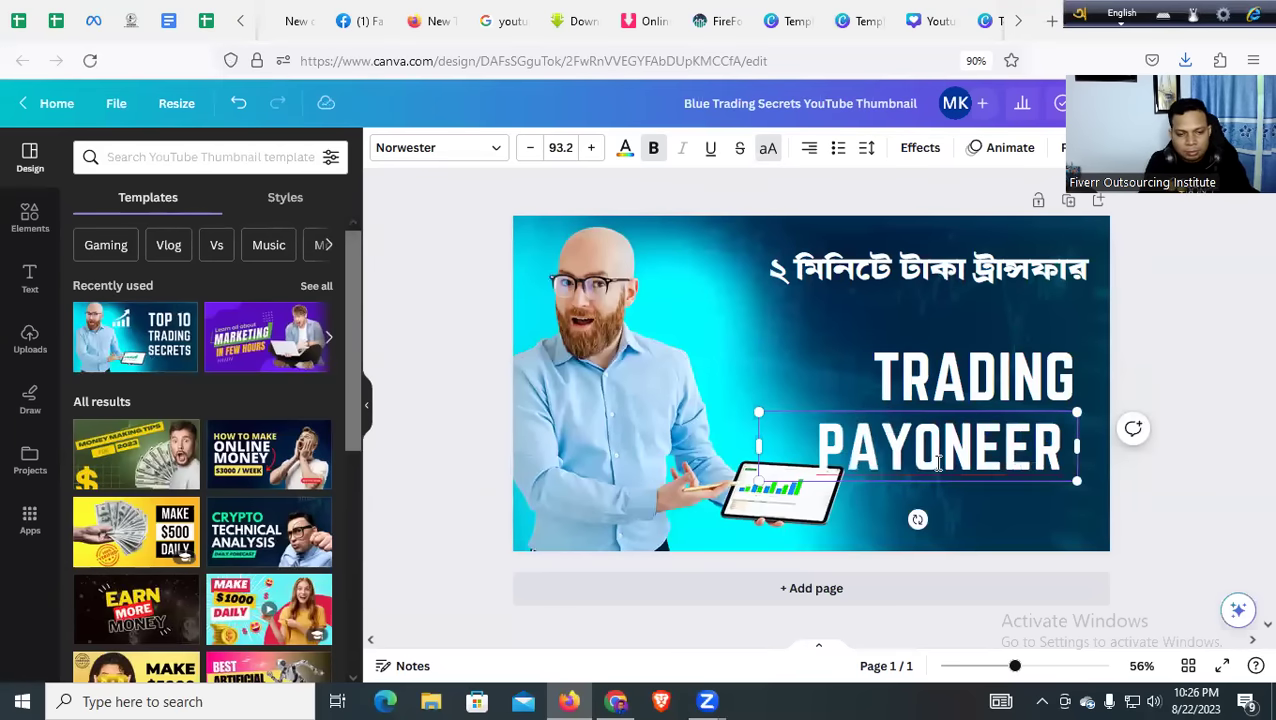
type(" 2")
key("BackSpace")
type("T")
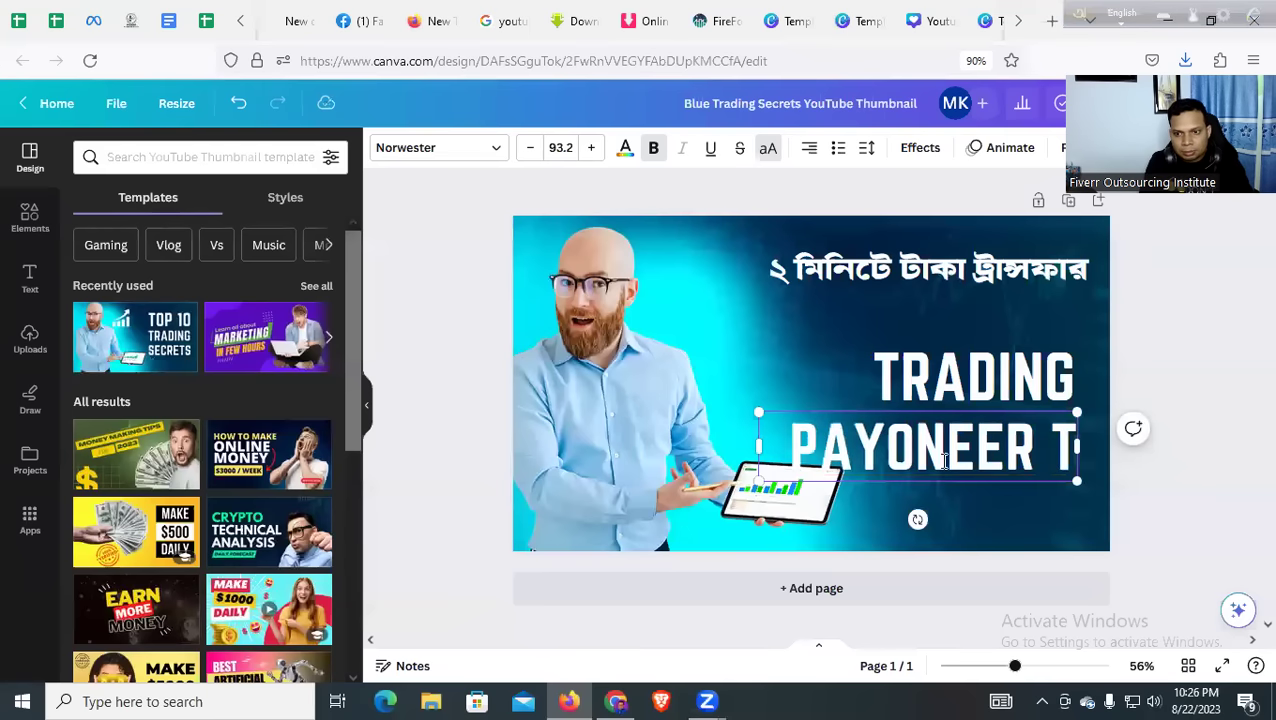
type("O BANK")
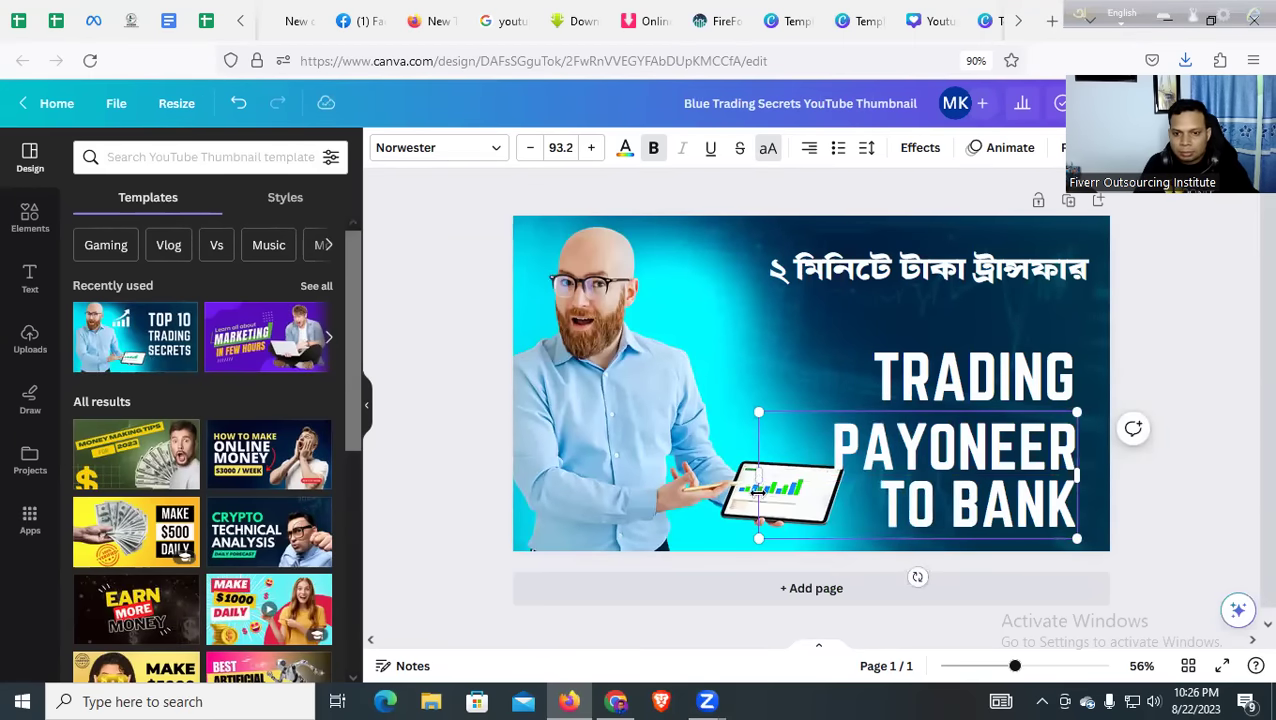
Fit PAYONEER TO BANK on one smaller line and delete the TRADING text
left_click_drag(755, 476, 613, 478)
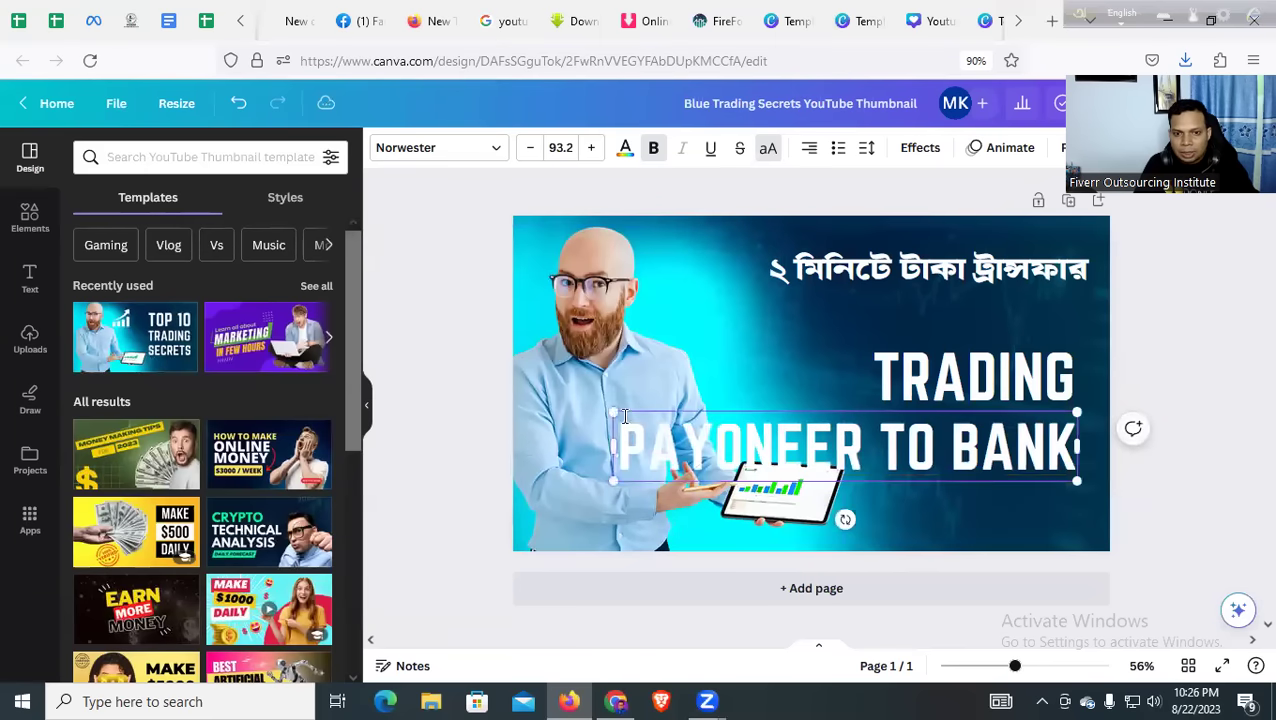
left_click_drag(606, 412, 854, 434)
left_click(765, 395)
left_click_drag(936, 483, 946, 485)
left_click(918, 388)
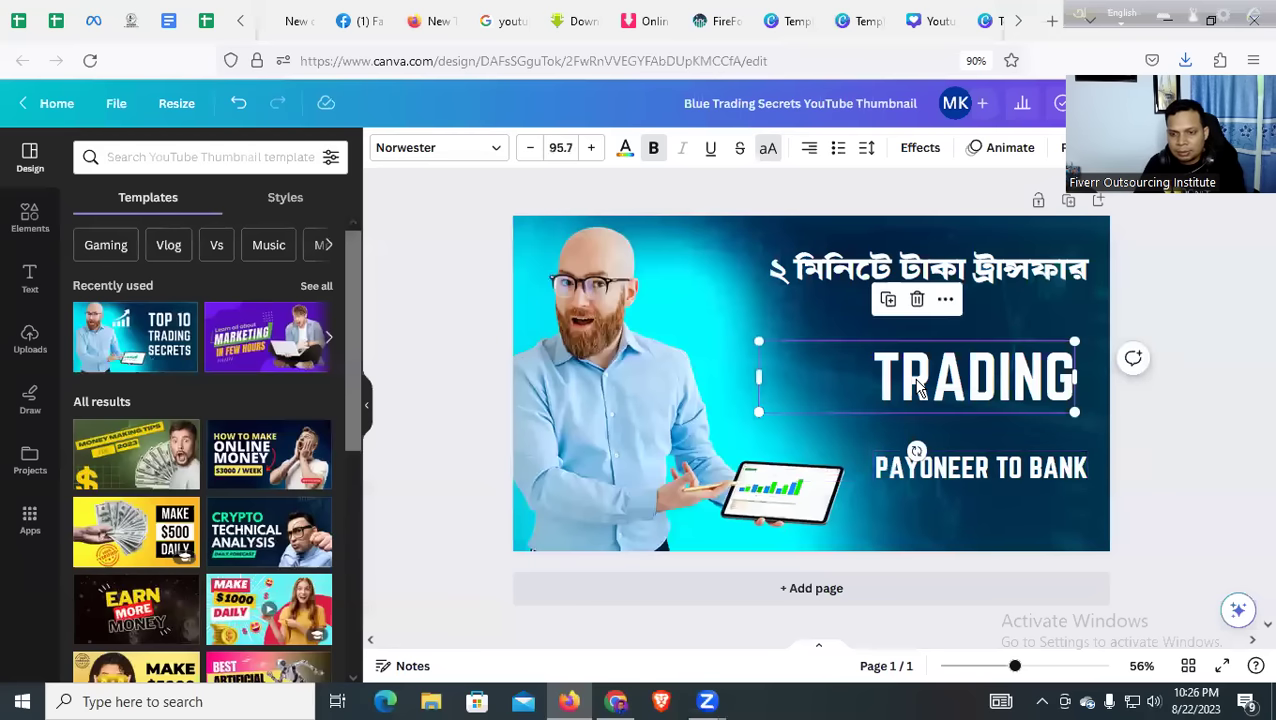
key("Delete")
left_click(922, 468)
Search Google in a new tab for 'Payoneer logo png'
left_click(1051, 21)
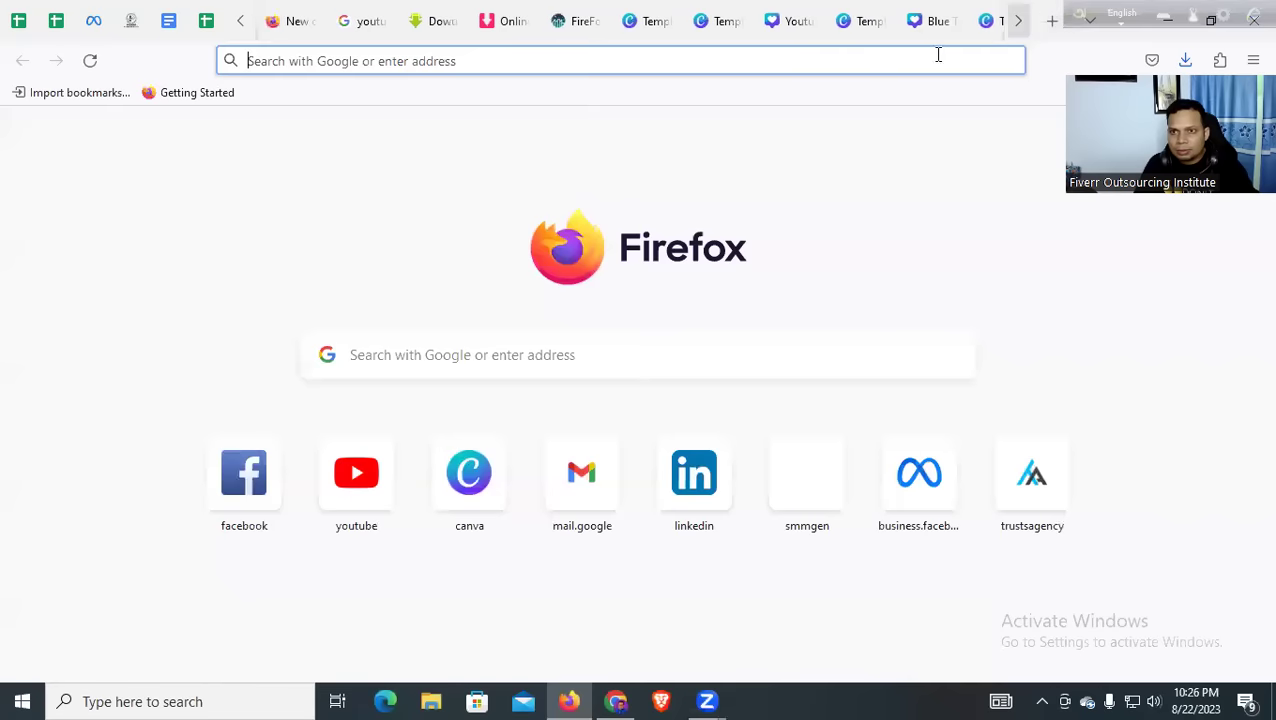
type("Pay")
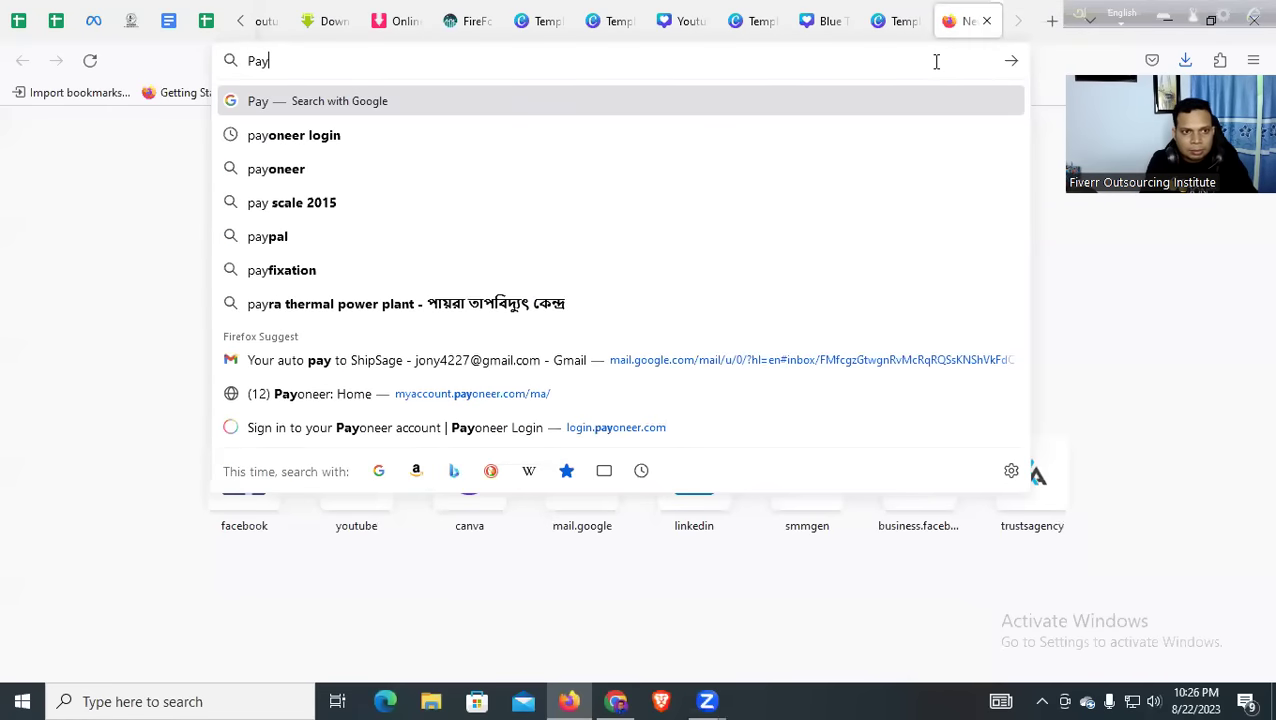
type("oneer")
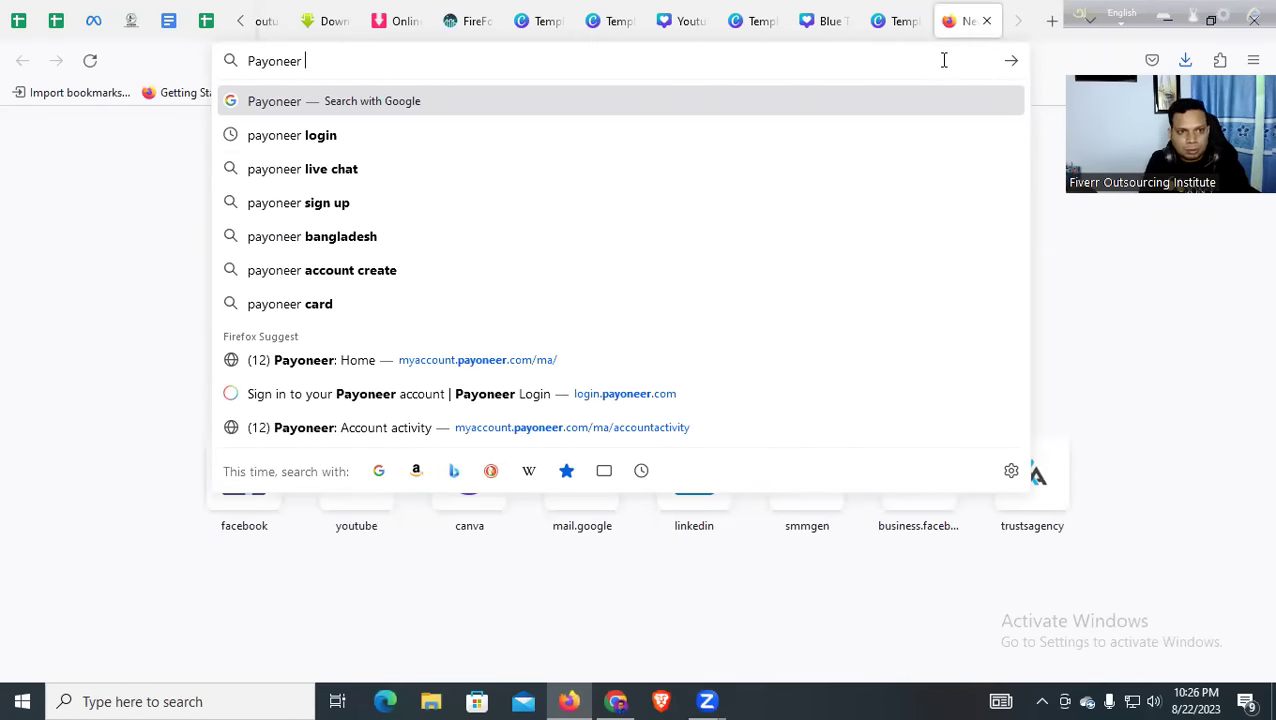
type(" logo ")
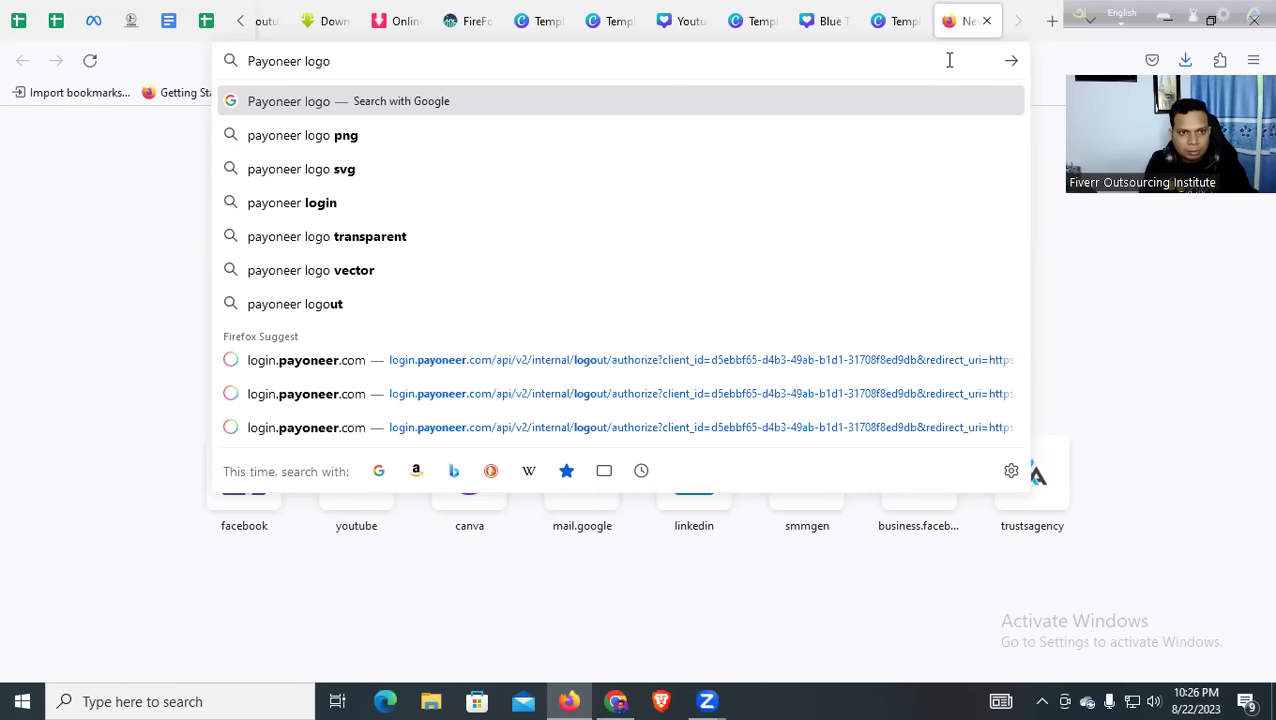
type("png")
key("Return")
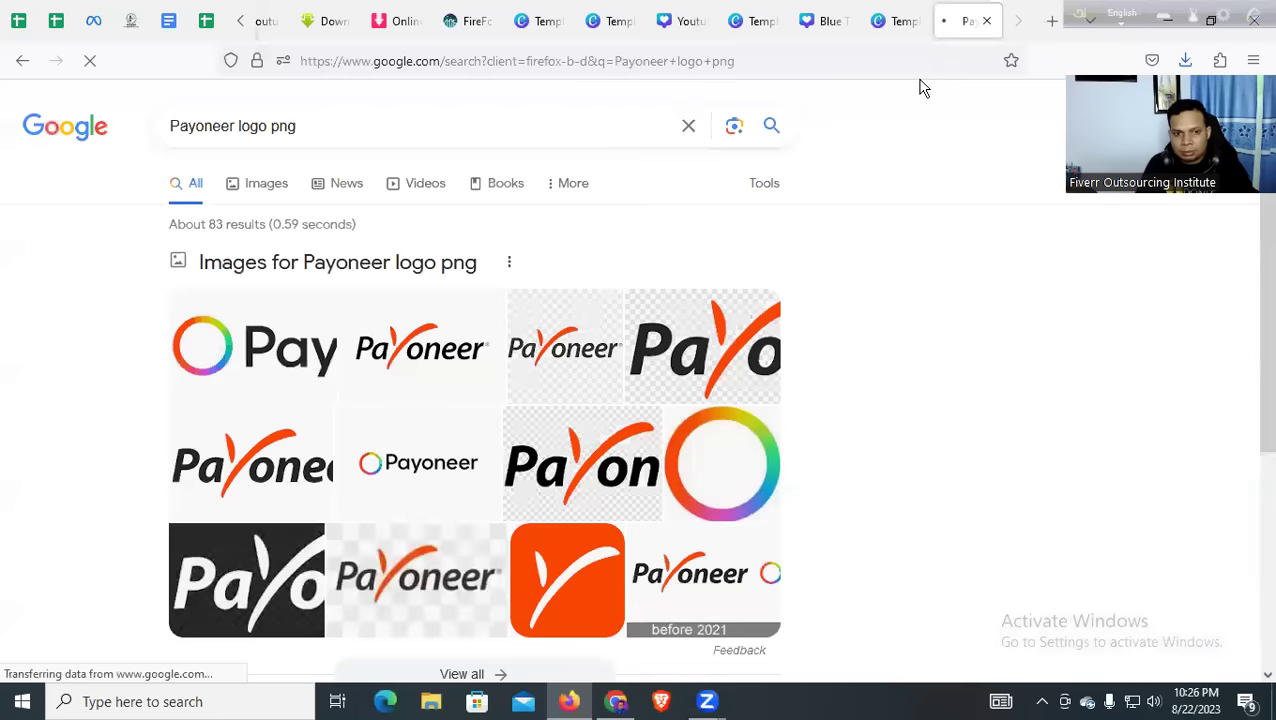
scroll(378, 300, "down", 1)
scroll(378, 300, "down", 2)
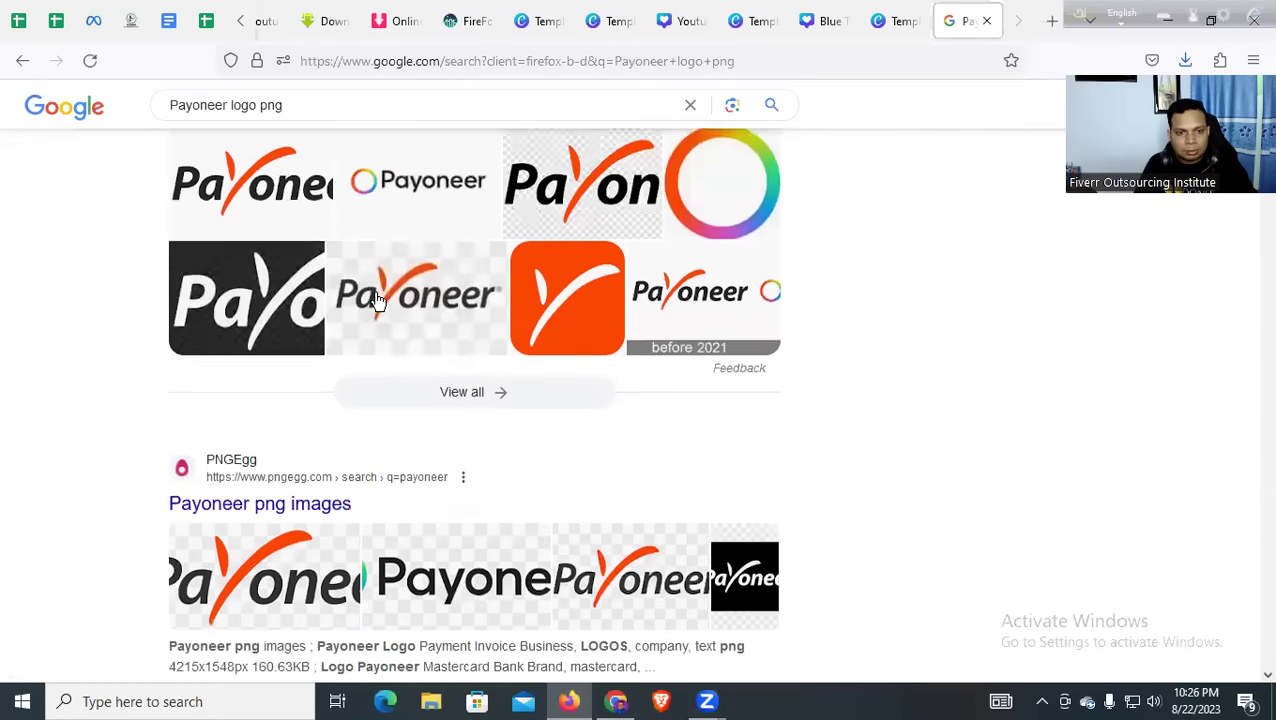
scroll(372, 304, "up", 2)
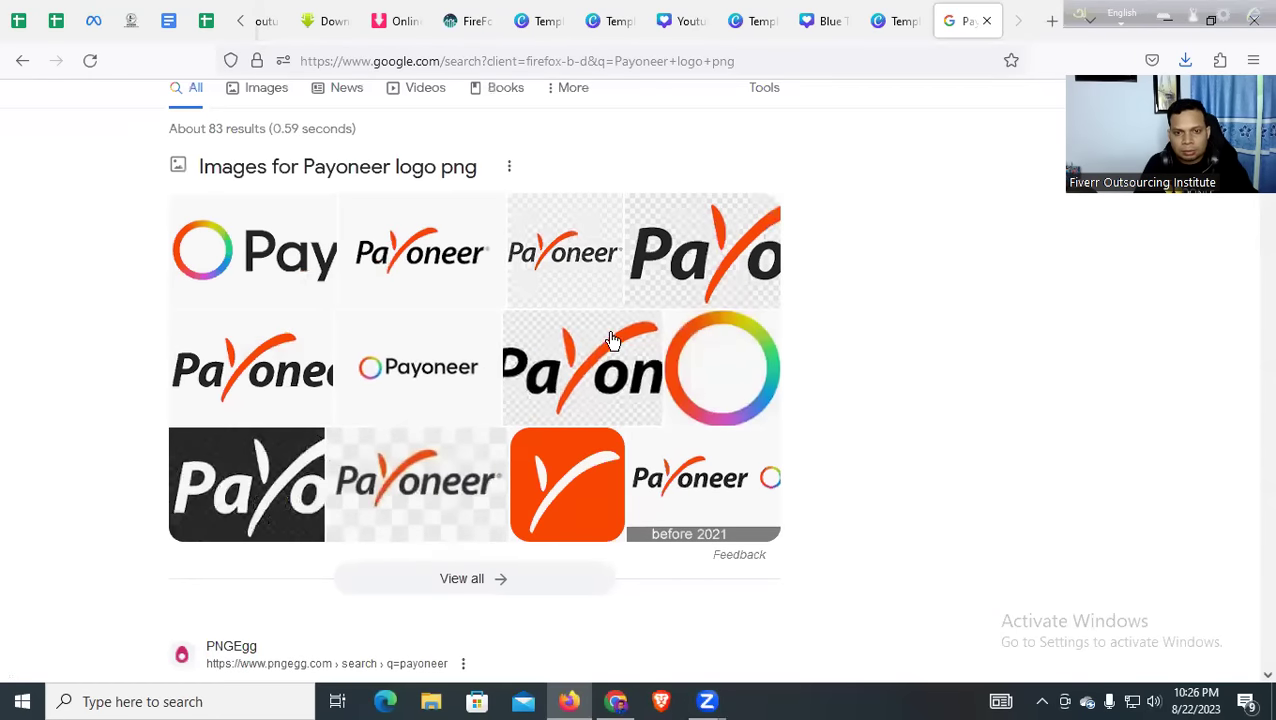
scroll(420, 305, "down", 3)
scroll(360, 260, "up", 3)
scroll(310, 205, "up", 1)
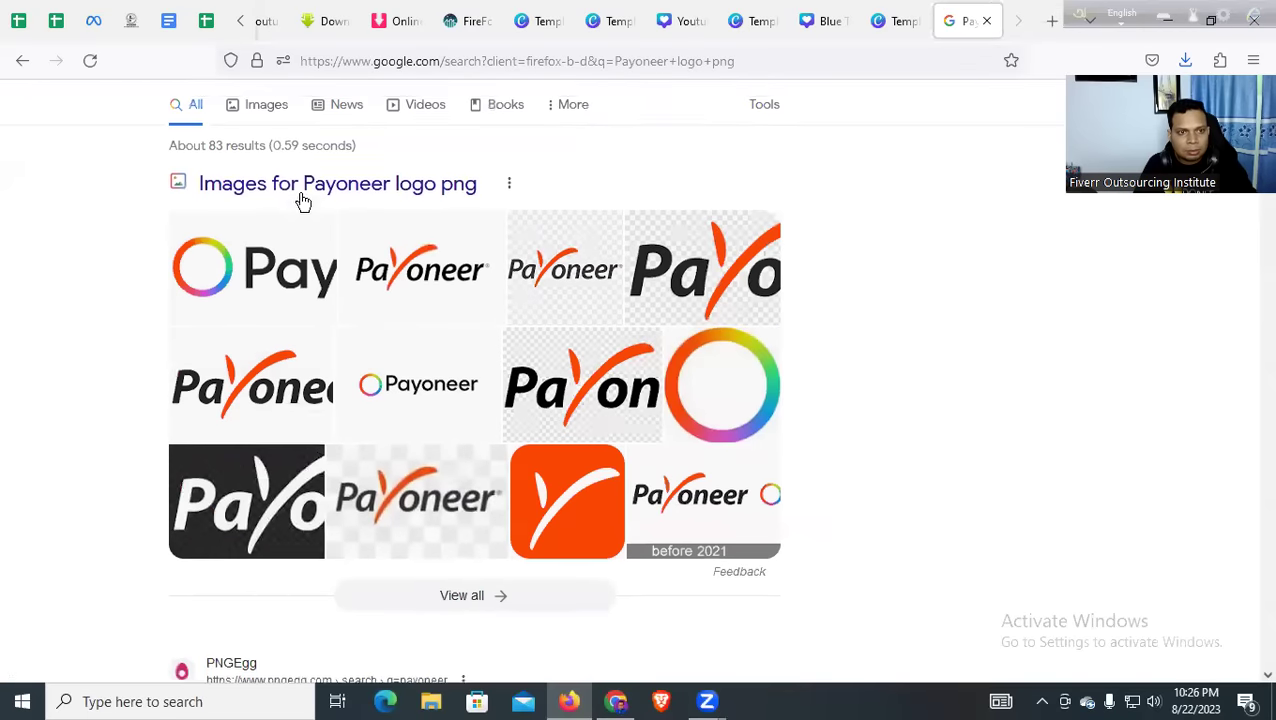
Copy the PNGWing Payoneer logo image from the Images results
left_click(253, 182)
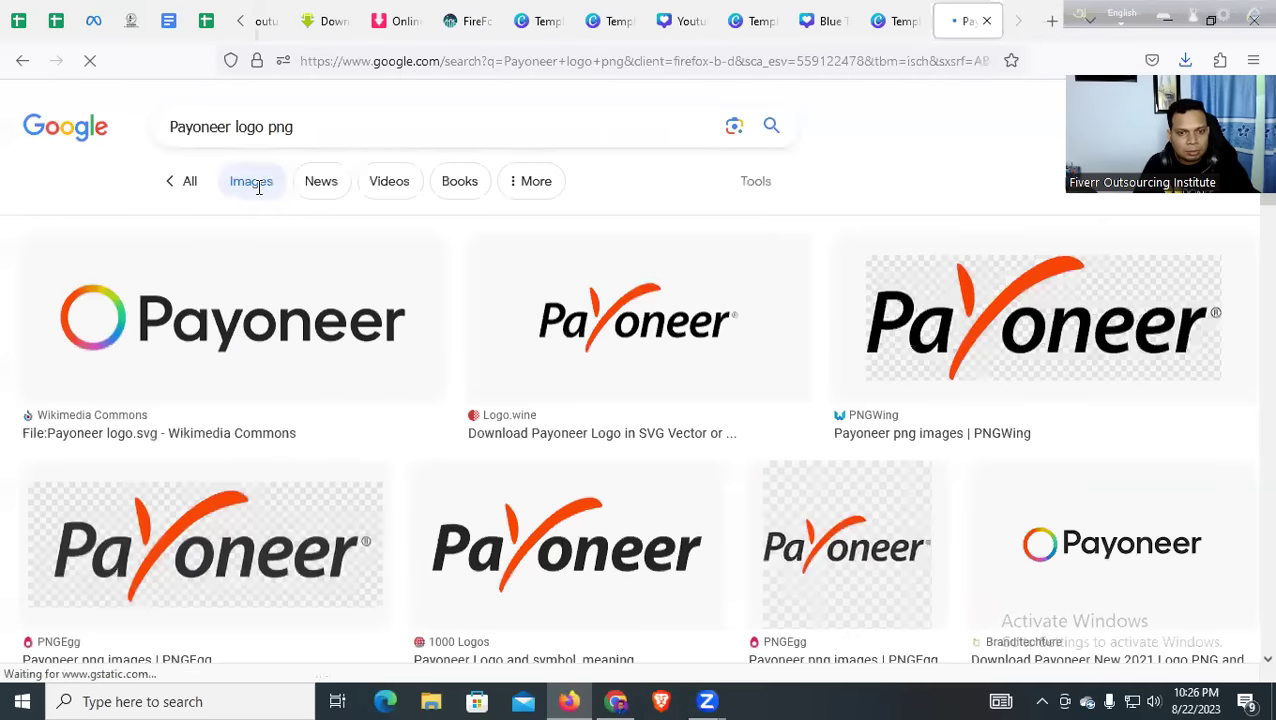
scroll(295, 254, "down", 1)
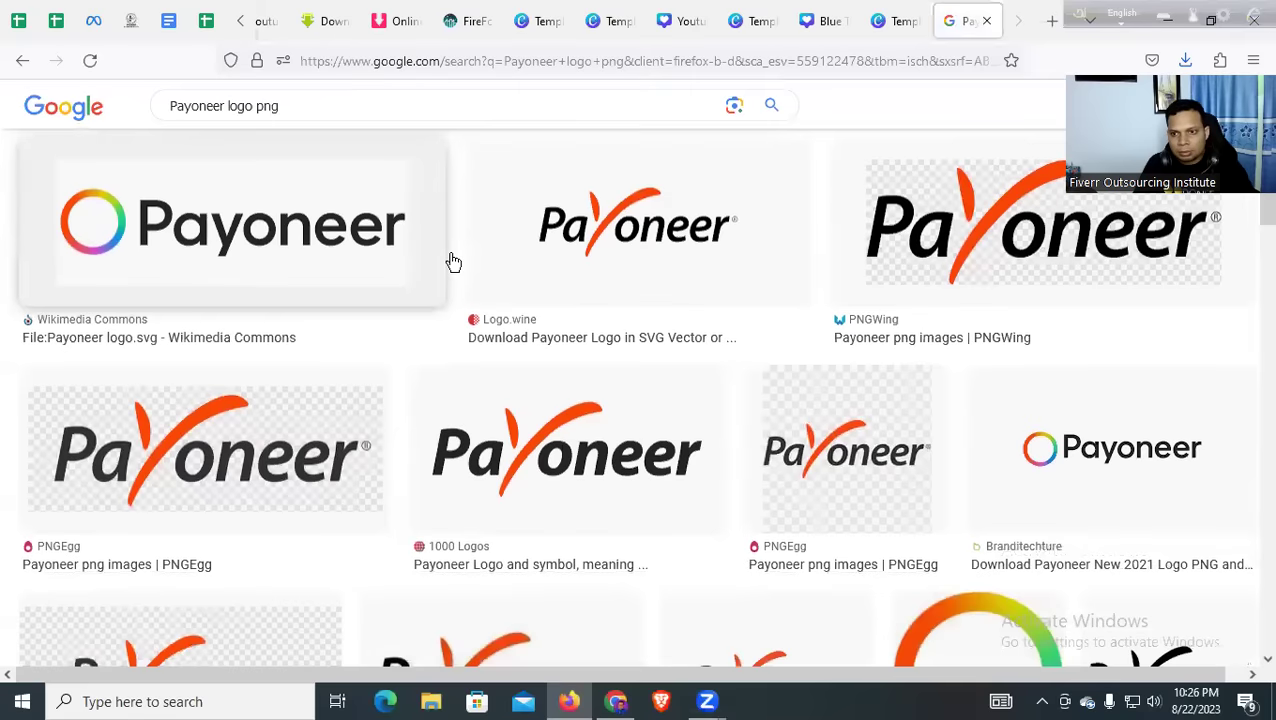
left_click(964, 250)
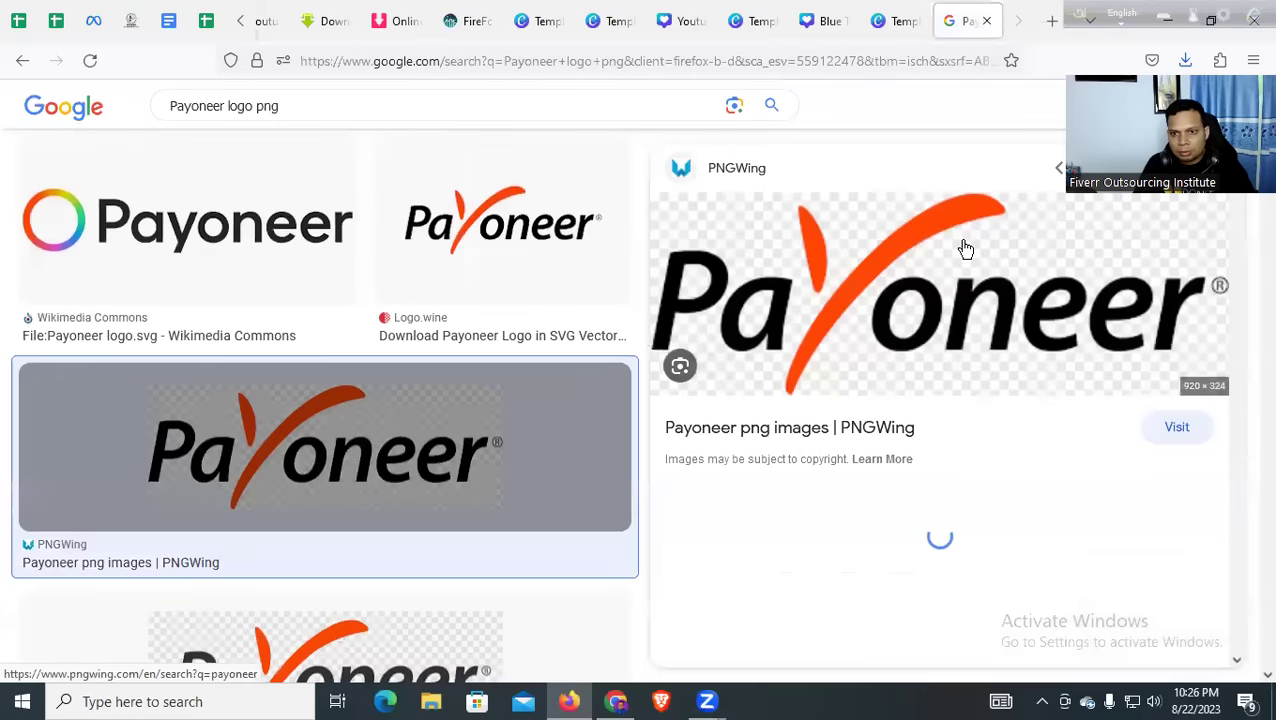
right_click(786, 240)
left_click(846, 522)
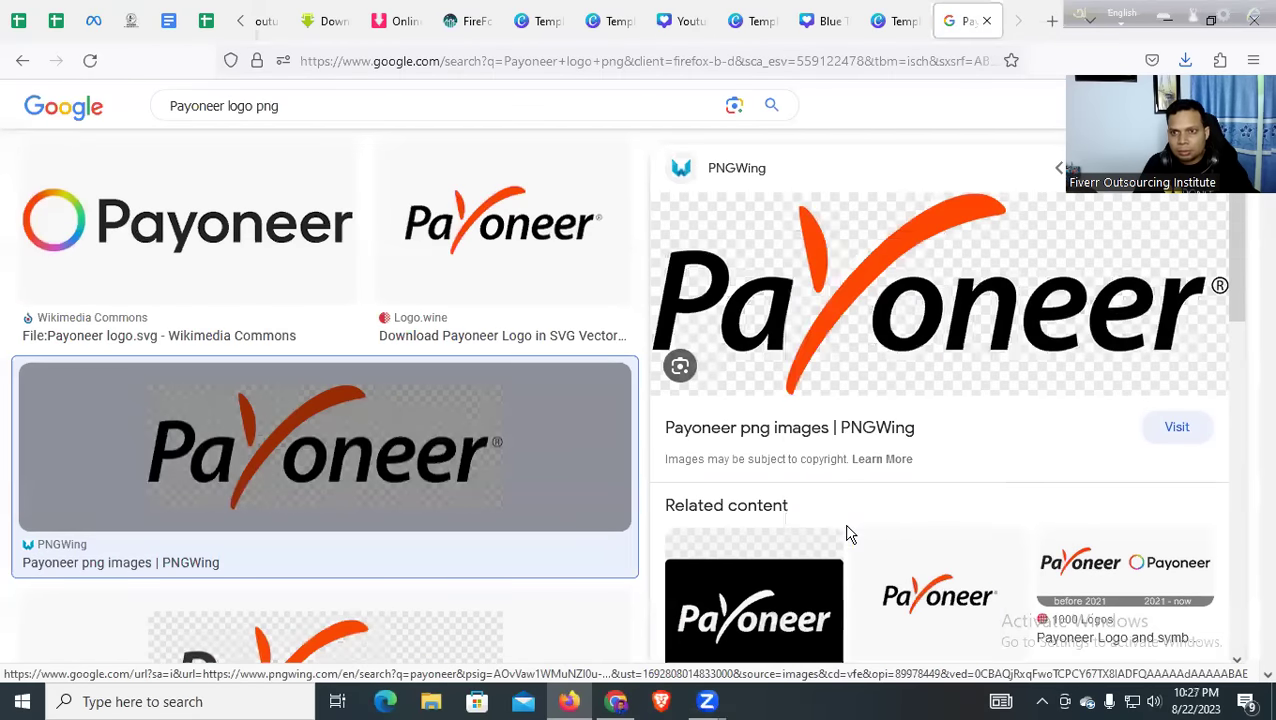
left_click(1051, 21)
left_click(781, 63)
Search 'bg remove' and open remove.bg's Upload Image page
type("b")
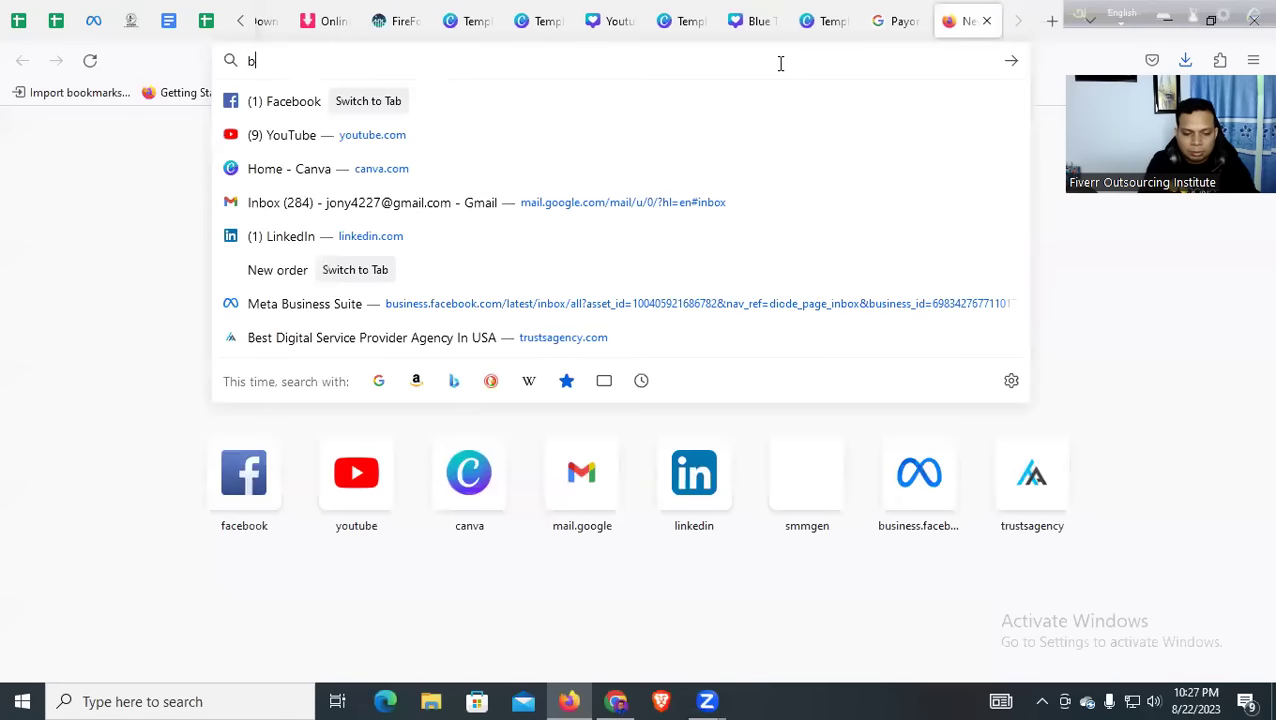
type("g remove")
key("Return")
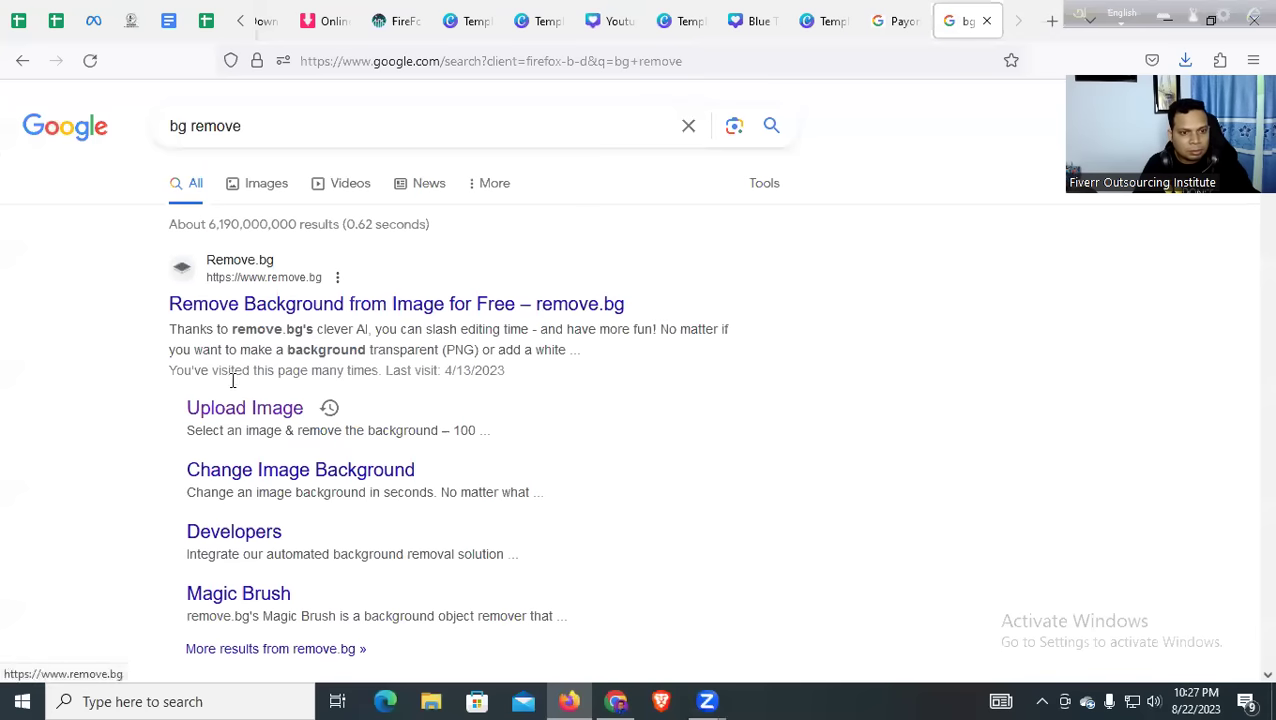
left_click(233, 414)
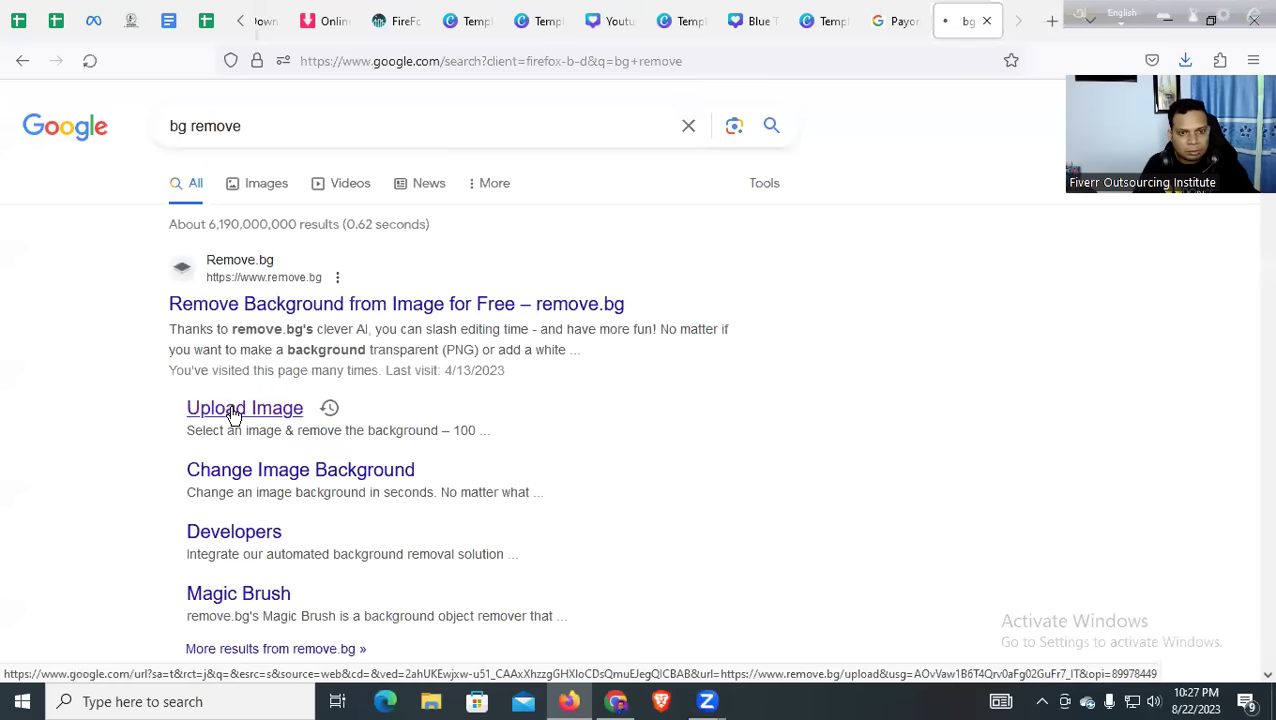
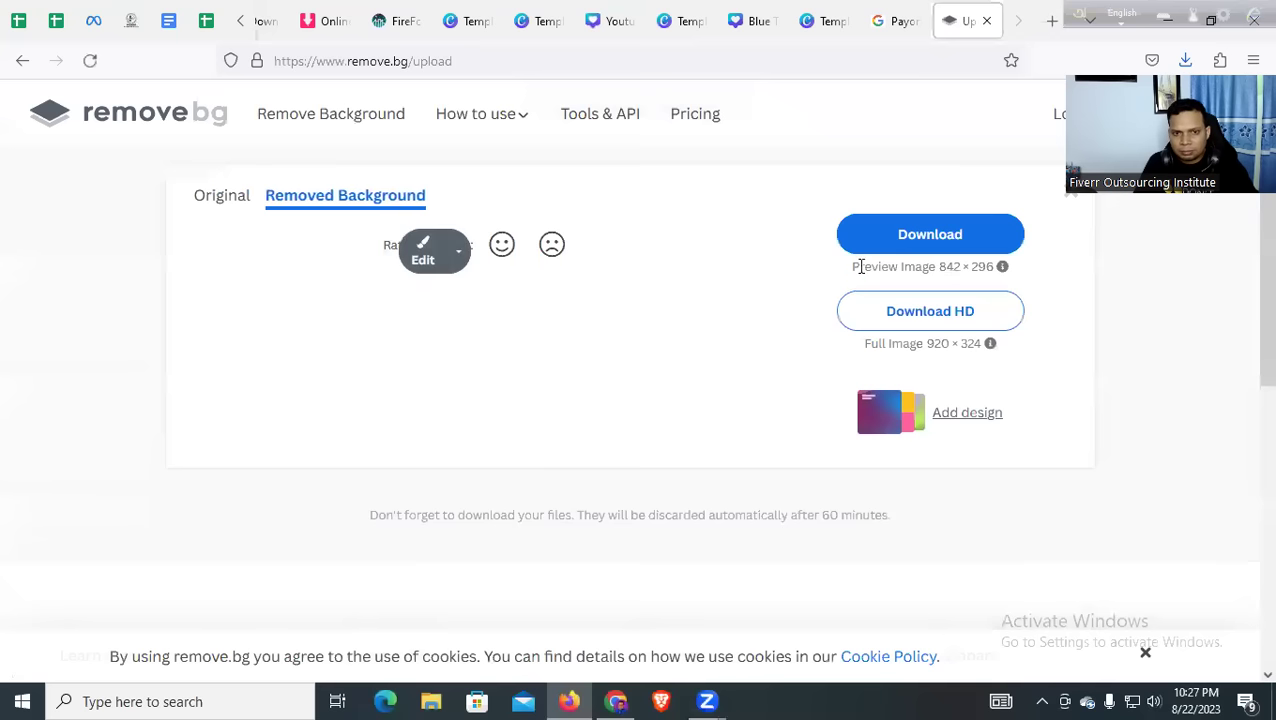
Download the background-free Payoneer logo from remove.bg and return to the Canva template tab
left_click(905, 242)
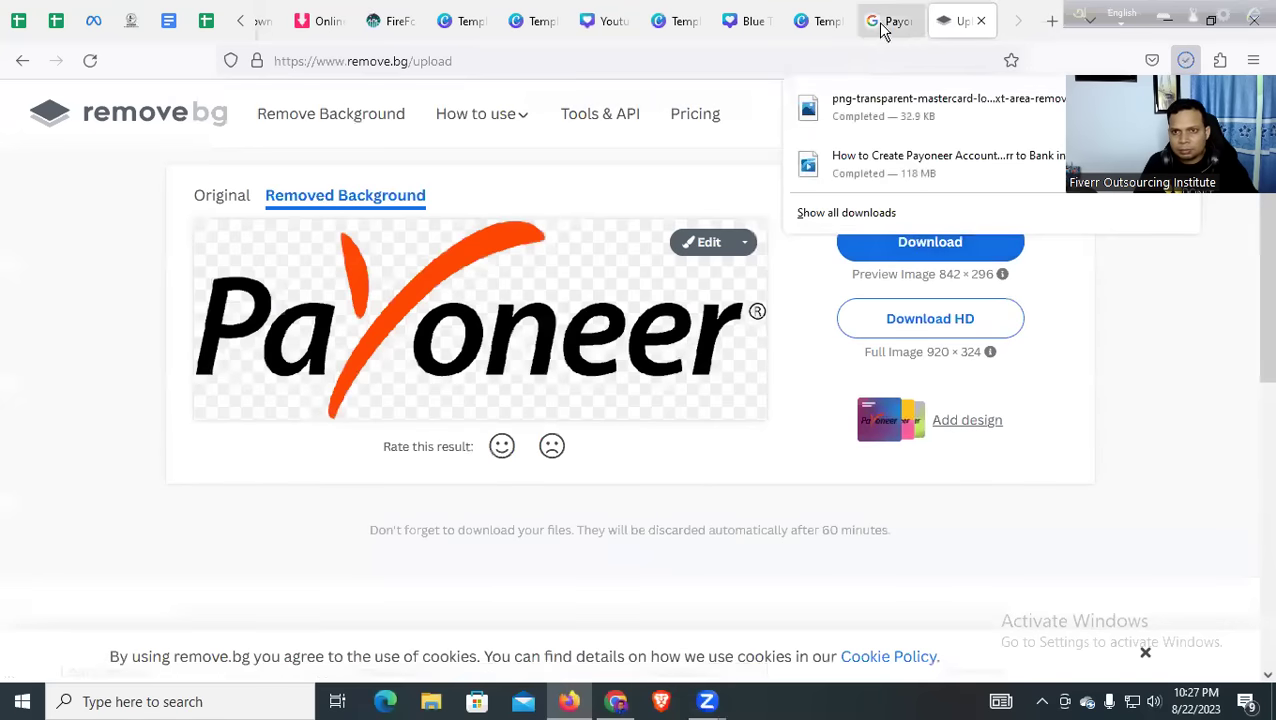
left_click(812, 24)
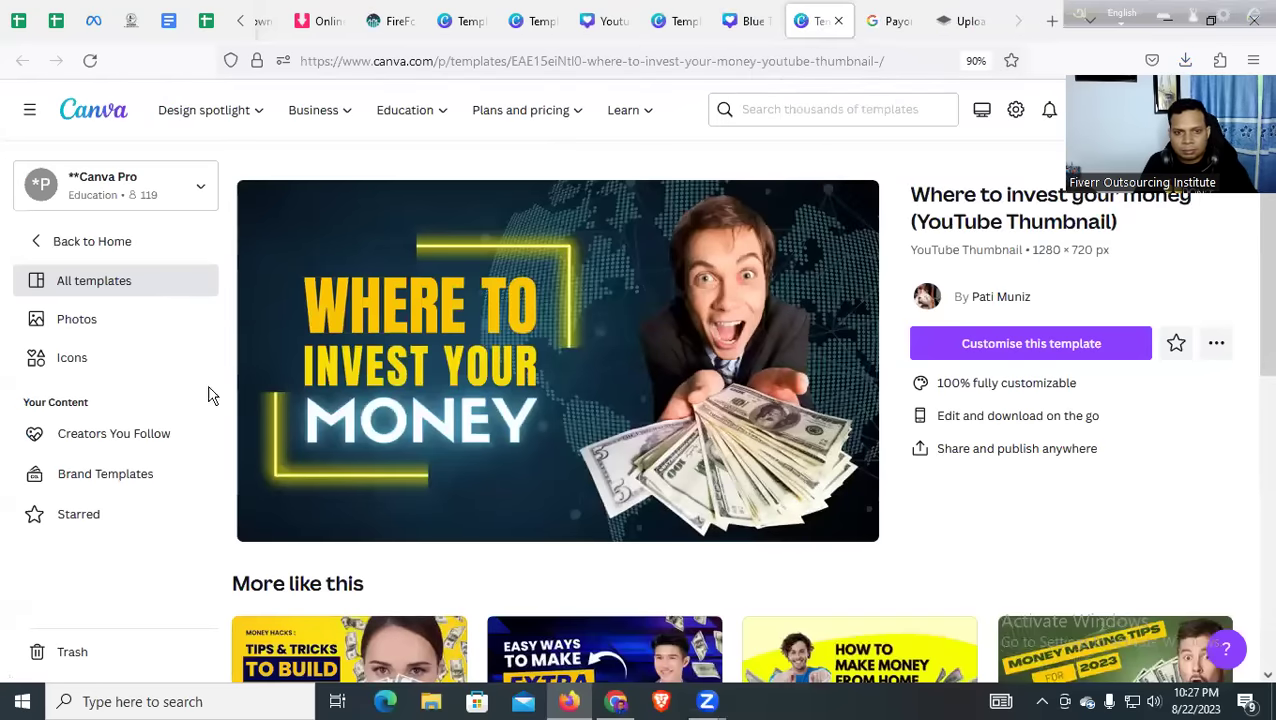
Copy the Bengali headline from the Blue Trading Secrets design and open the investing template as a new design
left_click(397, 320)
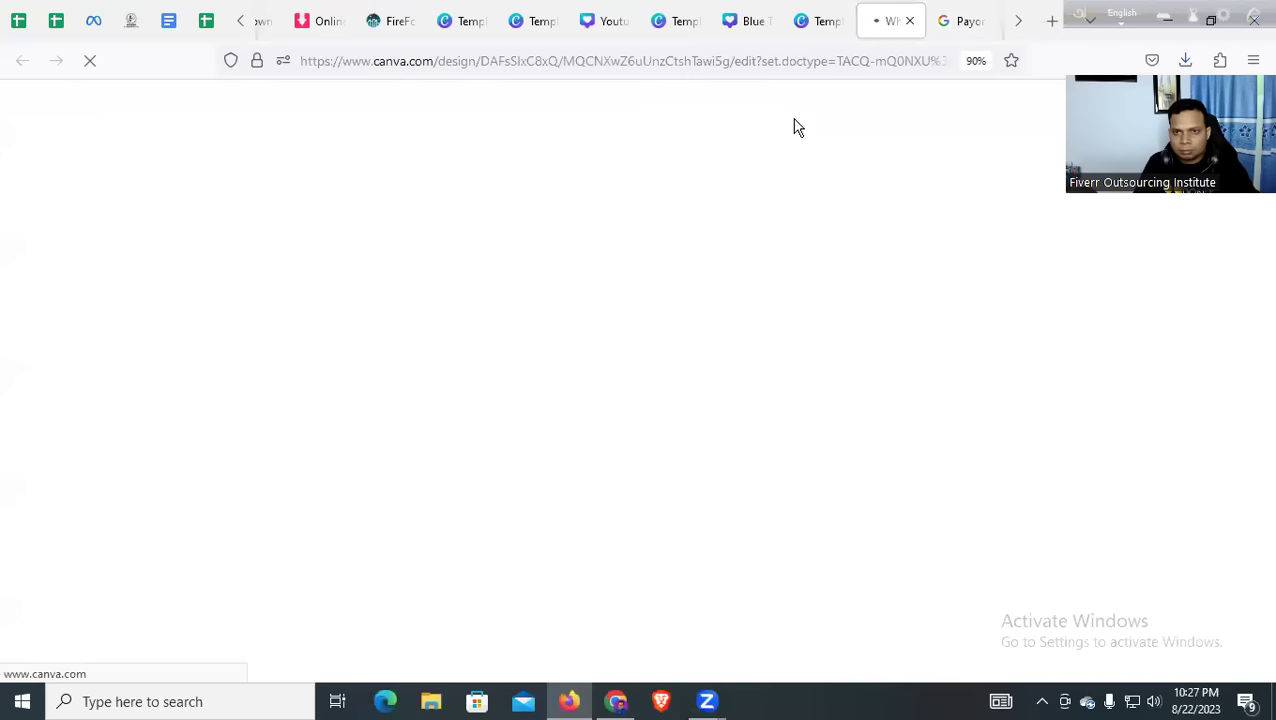
left_click(816, 30)
left_click(766, 22)
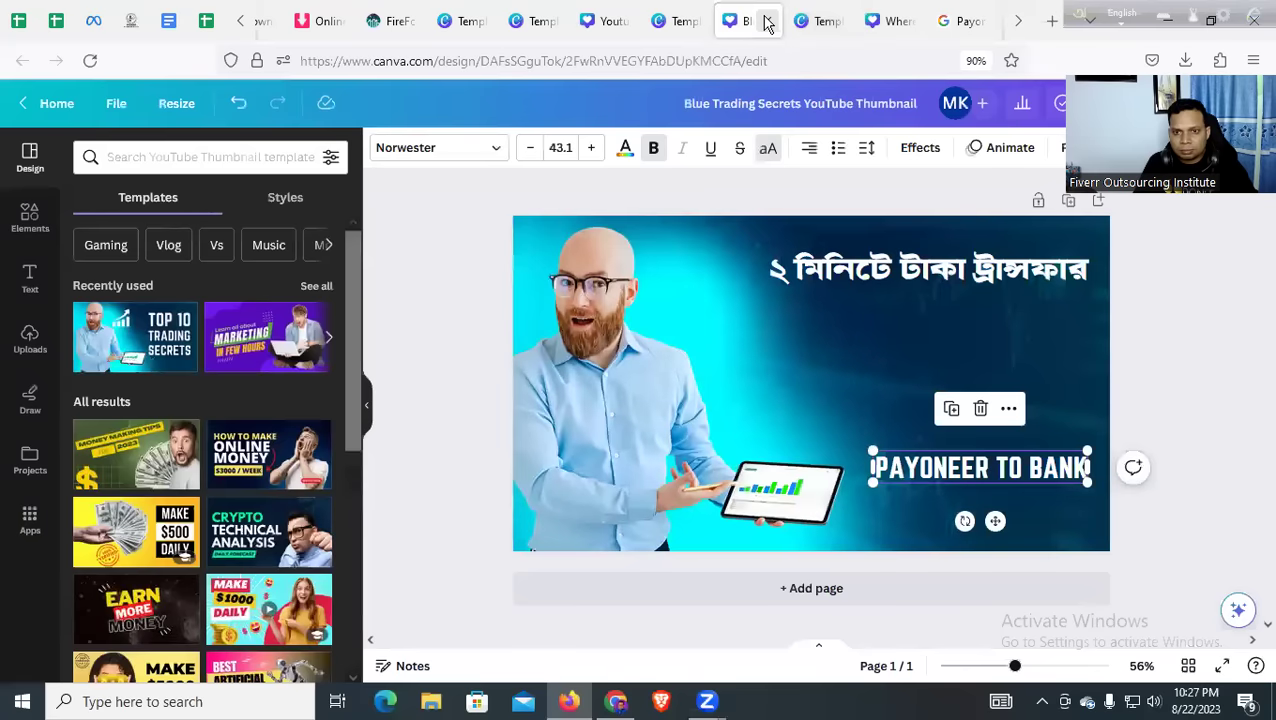
left_click(812, 22)
left_click(895, 20)
left_click(800, 20)
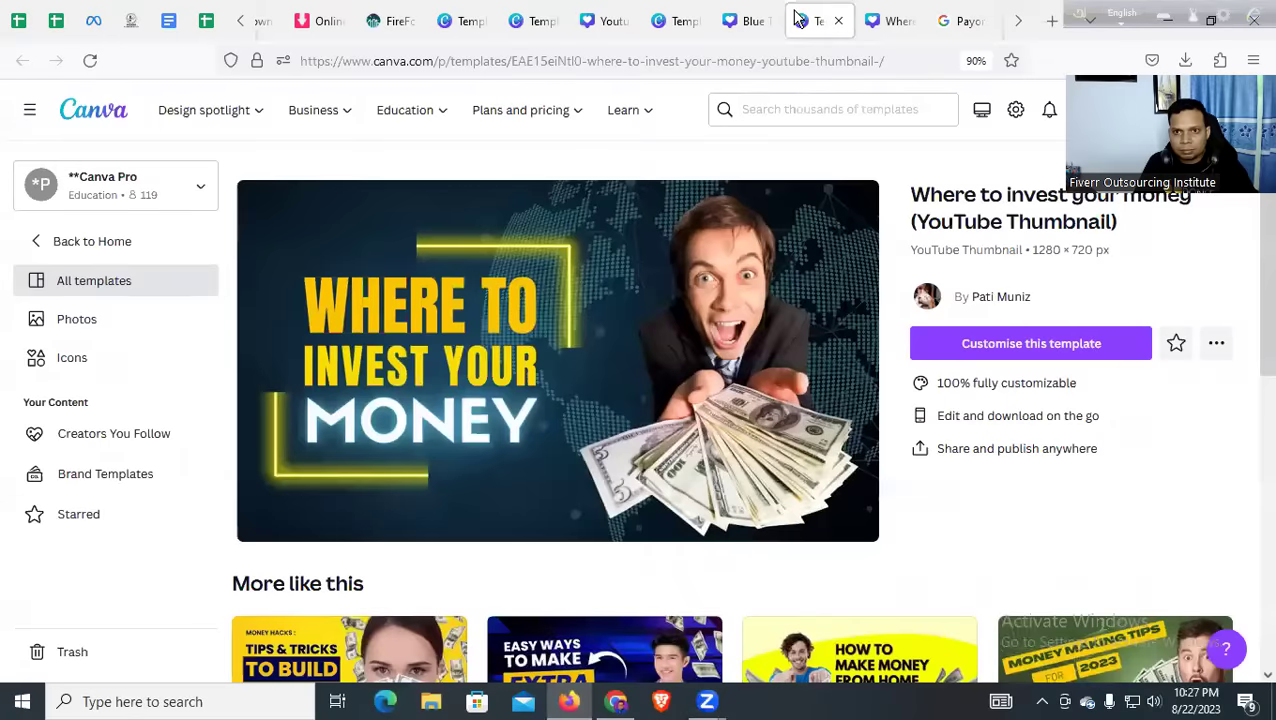
left_click(738, 22)
double_click(858, 258)
key("ctrl+c")
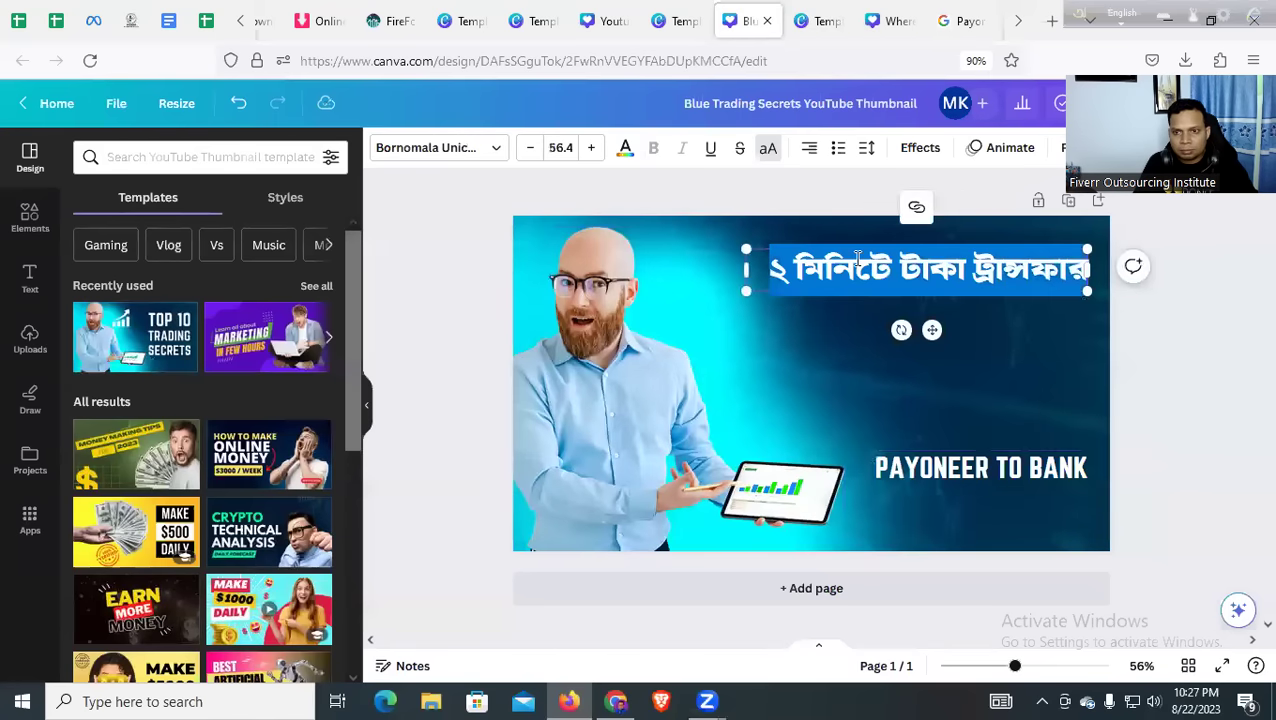
left_click(826, 20)
left_click(347, 325)
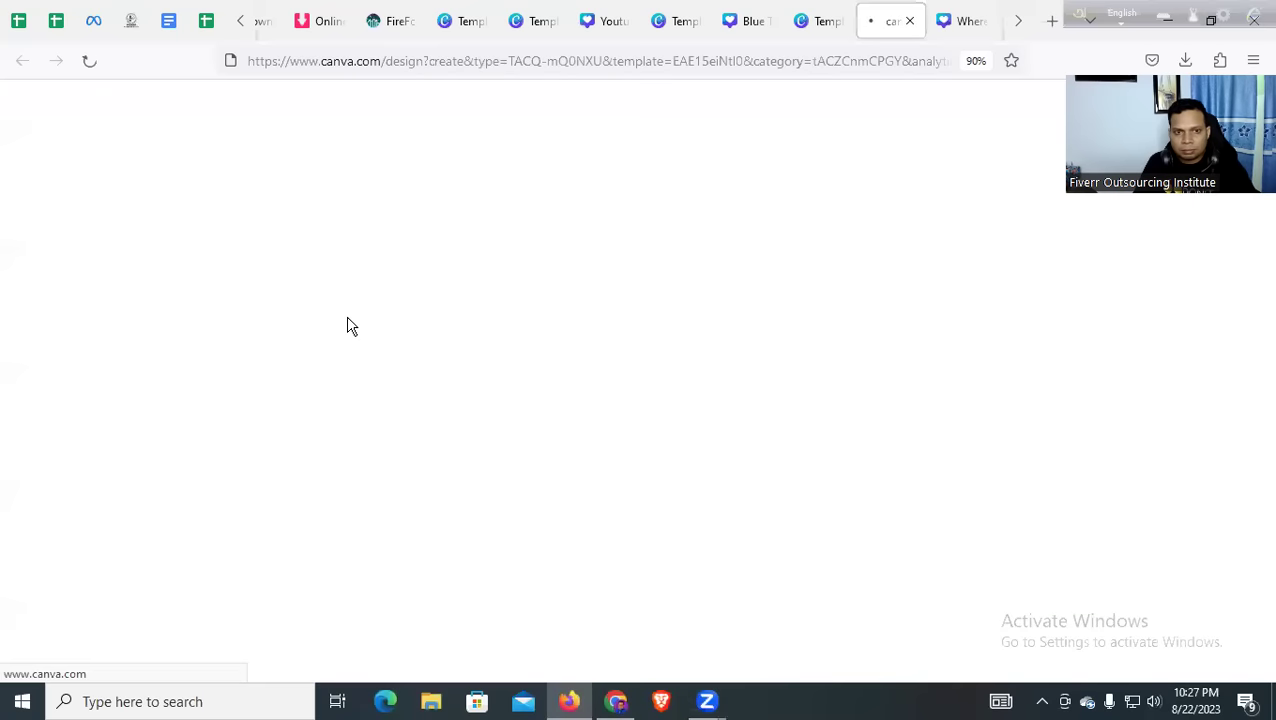
left_click(943, 22)
Paste the Bengali headline over WHERE TO, widen its box, and set it to size 56
left_click(660, 327)
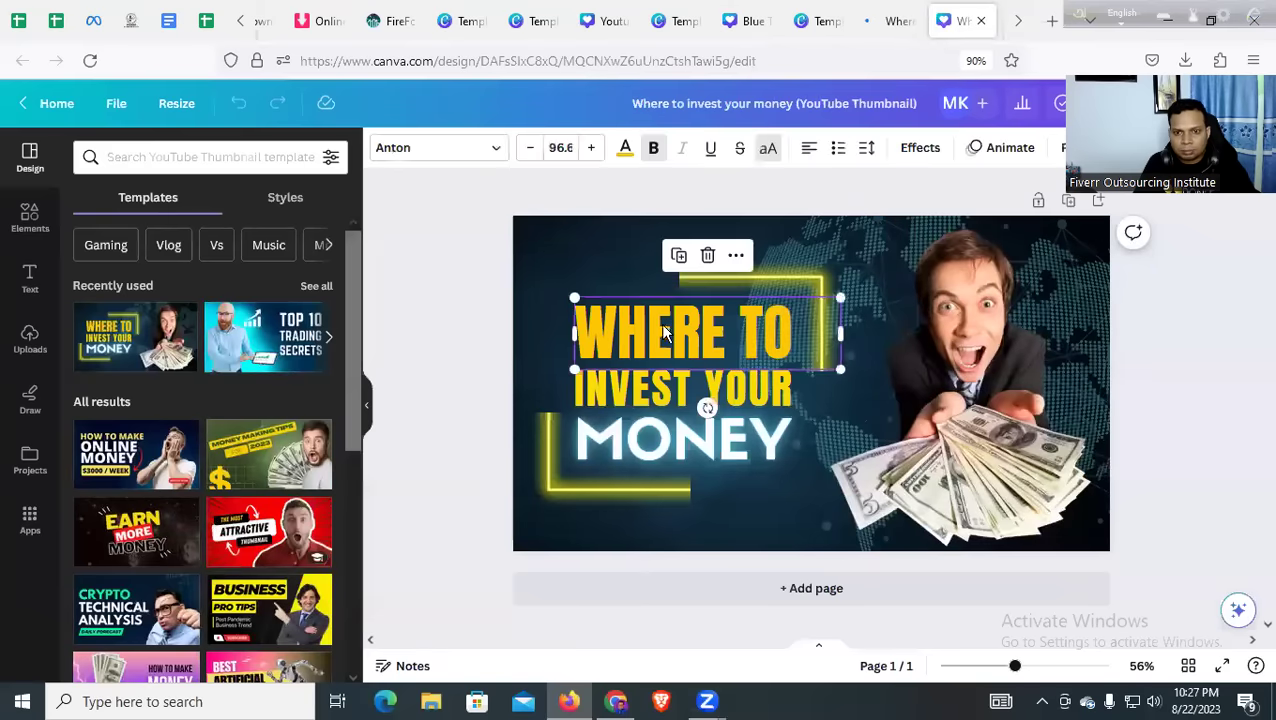
double_click(660, 327)
key("ctrl+v")
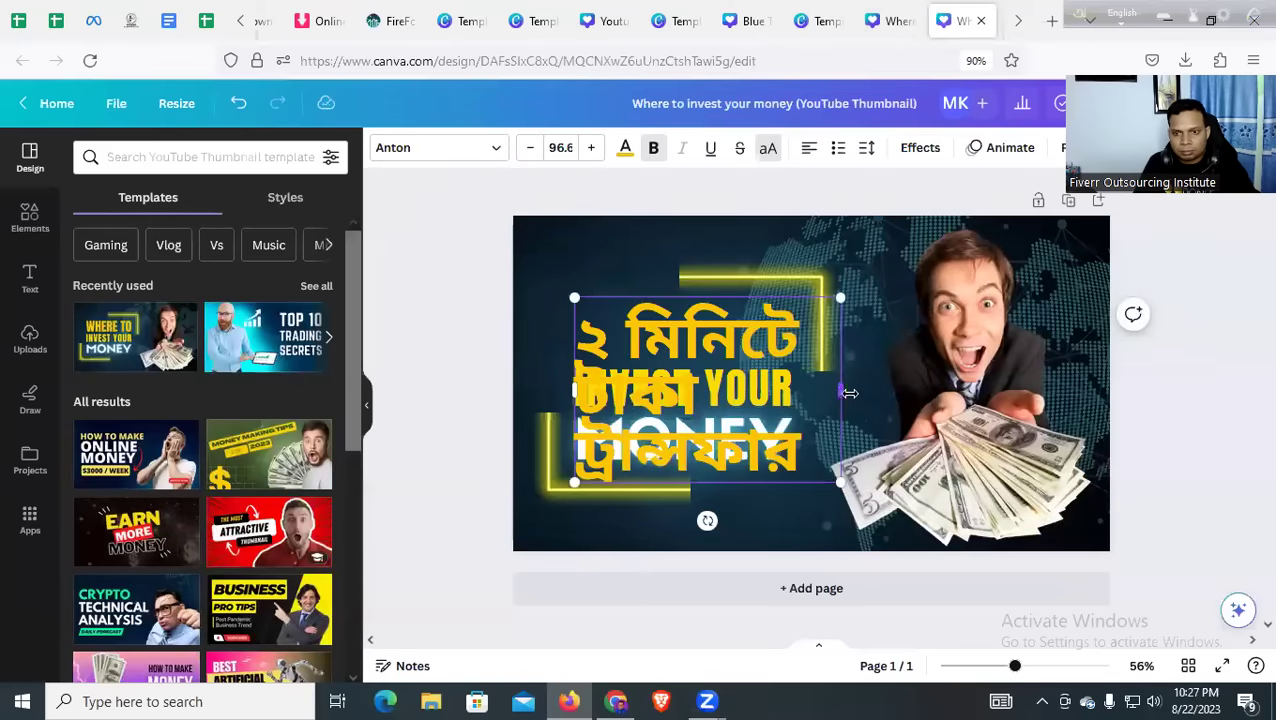
left_click_drag(844, 391, 1066, 375)
left_click(566, 149)
scroll(592, 430, "down", 3)
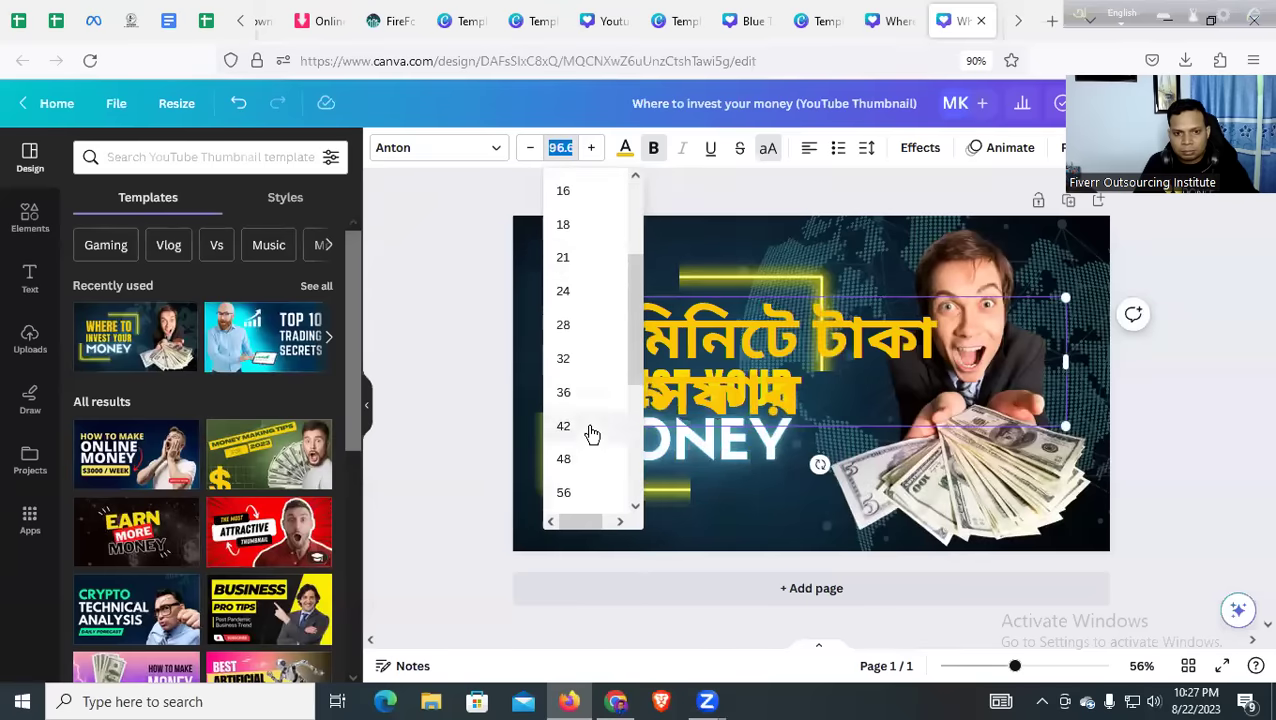
left_click(570, 484)
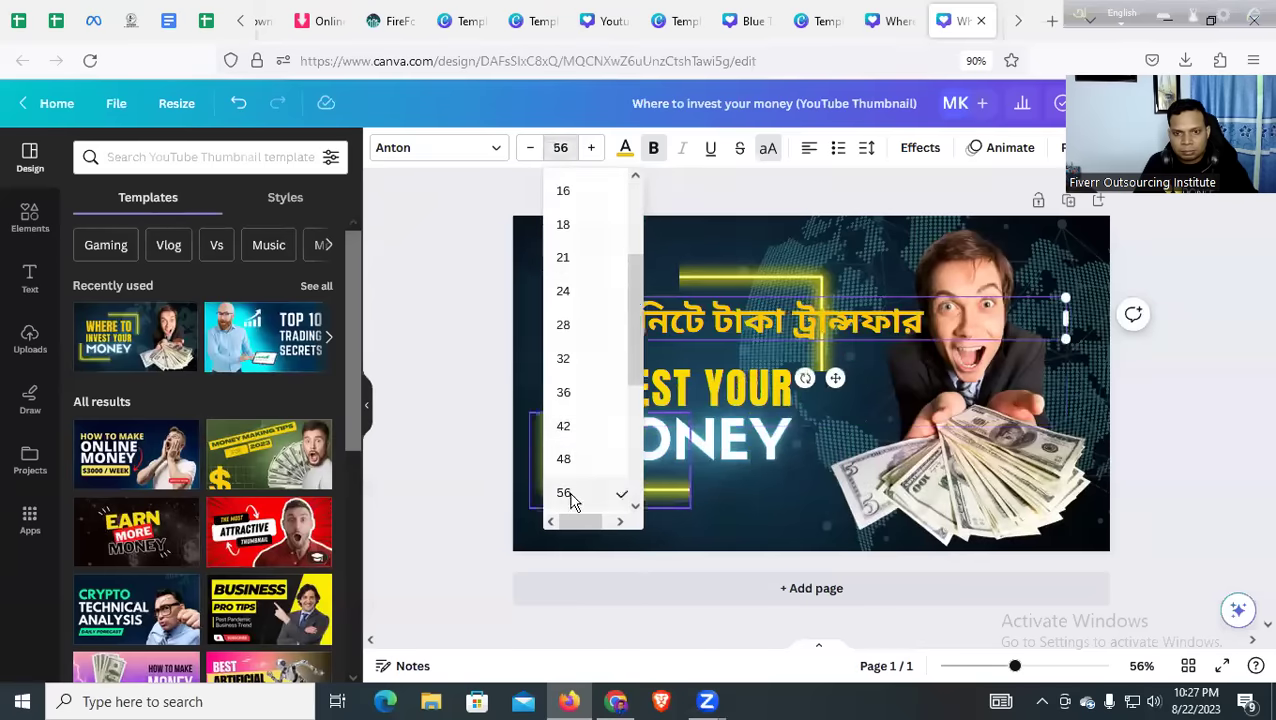
Delete the yellow neon frame and move the Bengali headline up and left
left_click(493, 362)
left_click_drag(716, 270, 891, 142)
left_click(679, 320)
left_click_drag(679, 320, 660, 312)
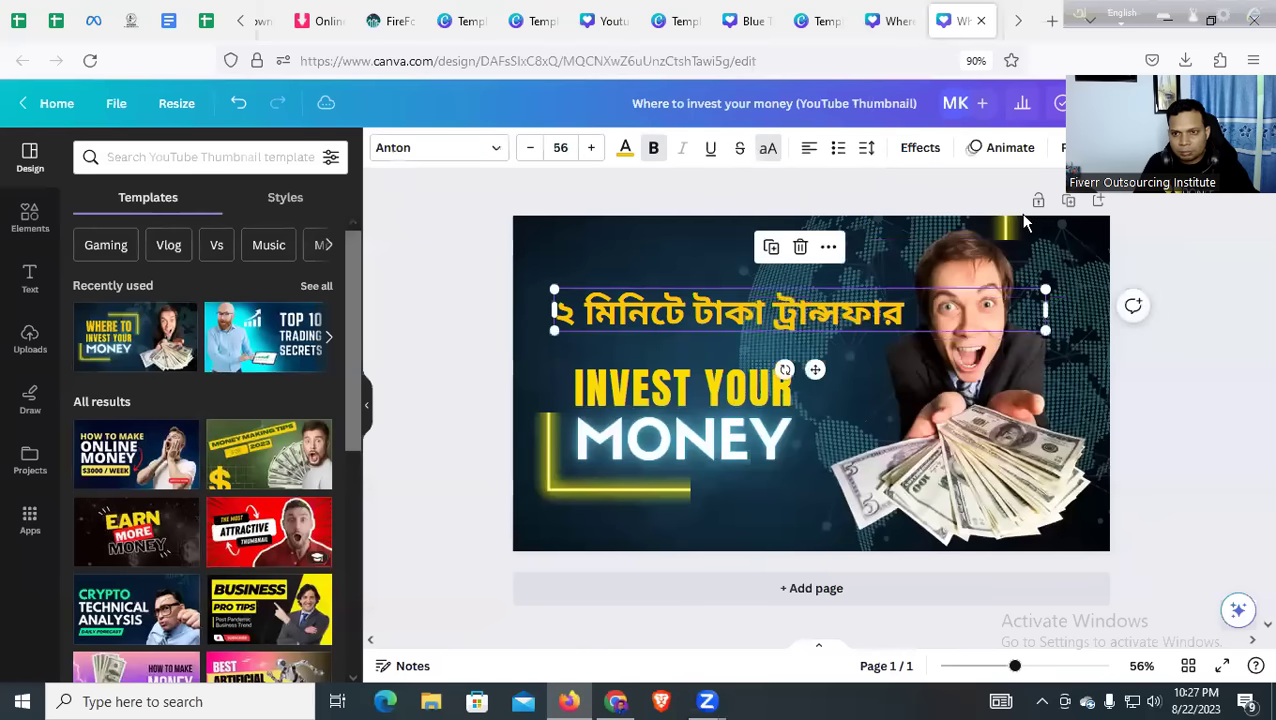
left_click(1004, 237)
left_click(706, 256)
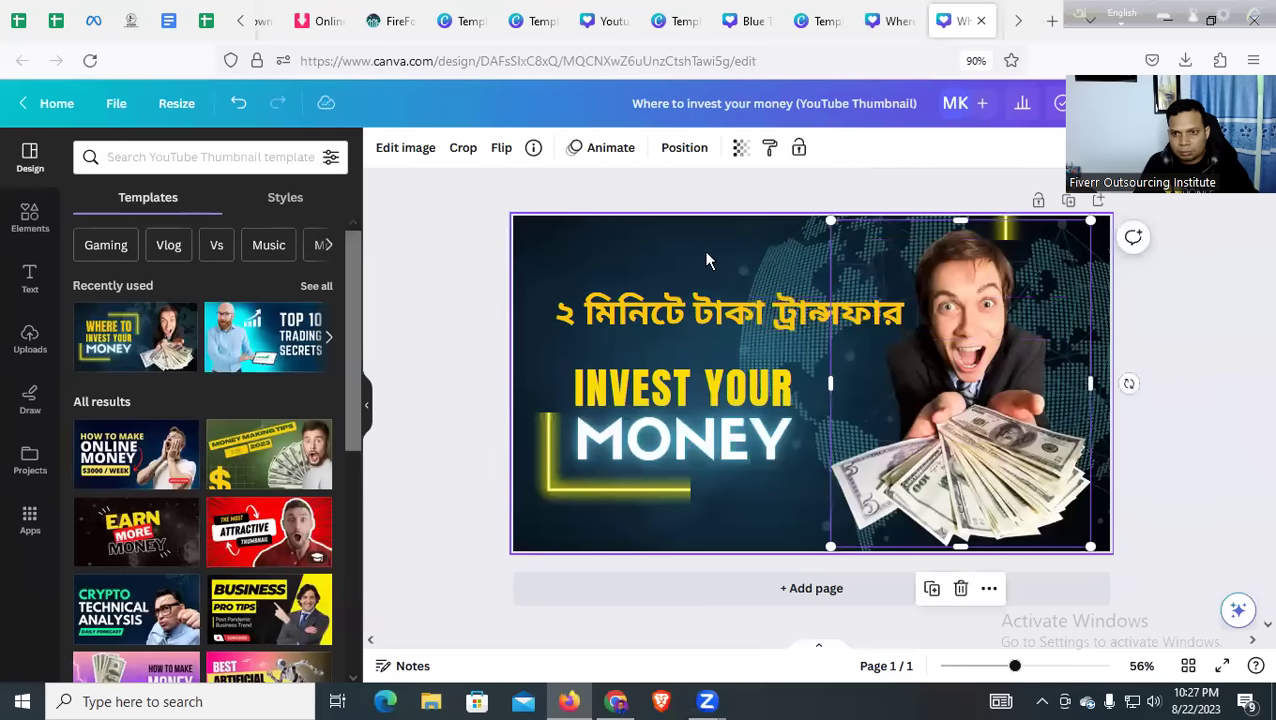
key("ctrl+z")
key("ctrl+z")
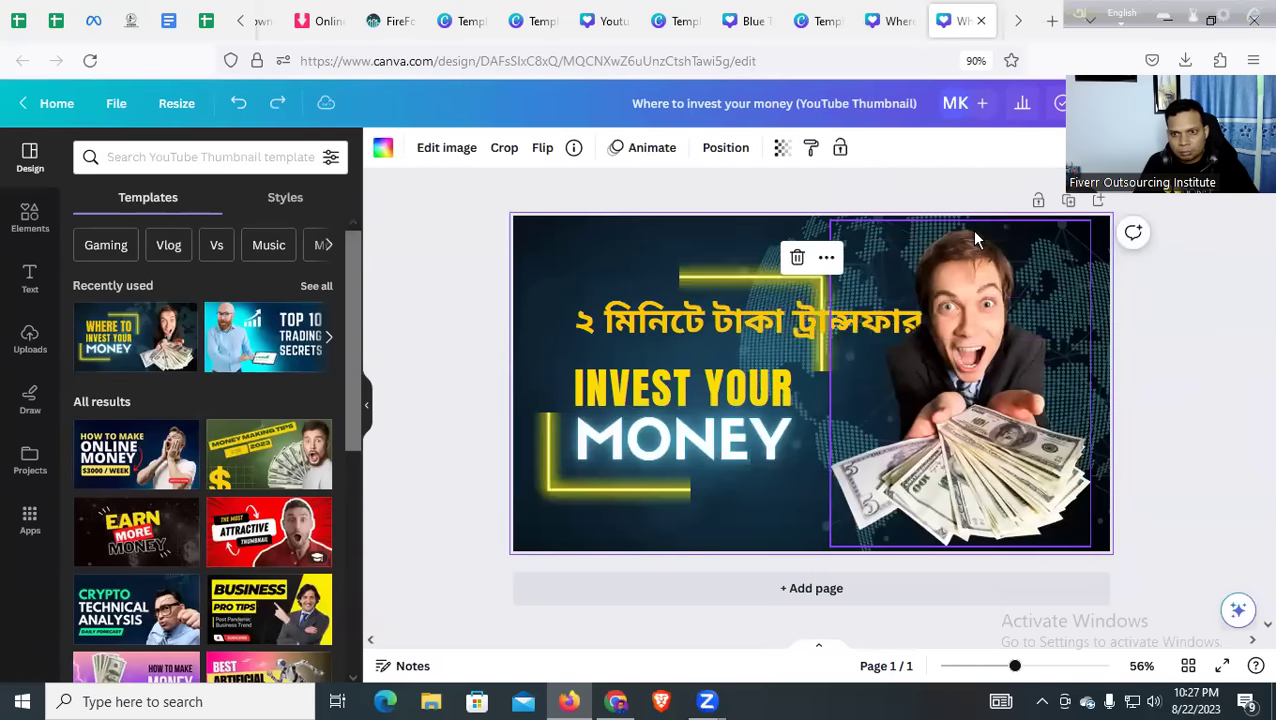
left_click(700, 285)
key("Delete")
left_click_drag(658, 323, 630, 287)
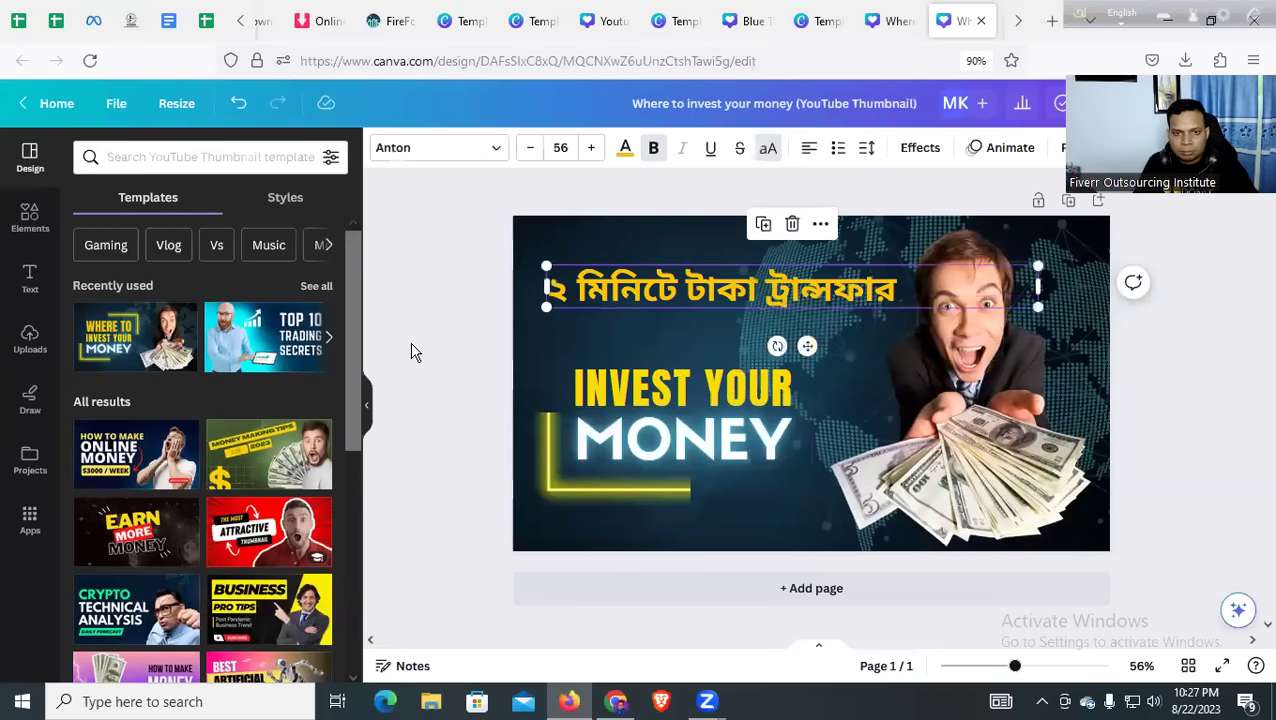
Set the headline font to Li Alinur Bongobondhu and enlarge it to about 69.7
double_click(678, 290)
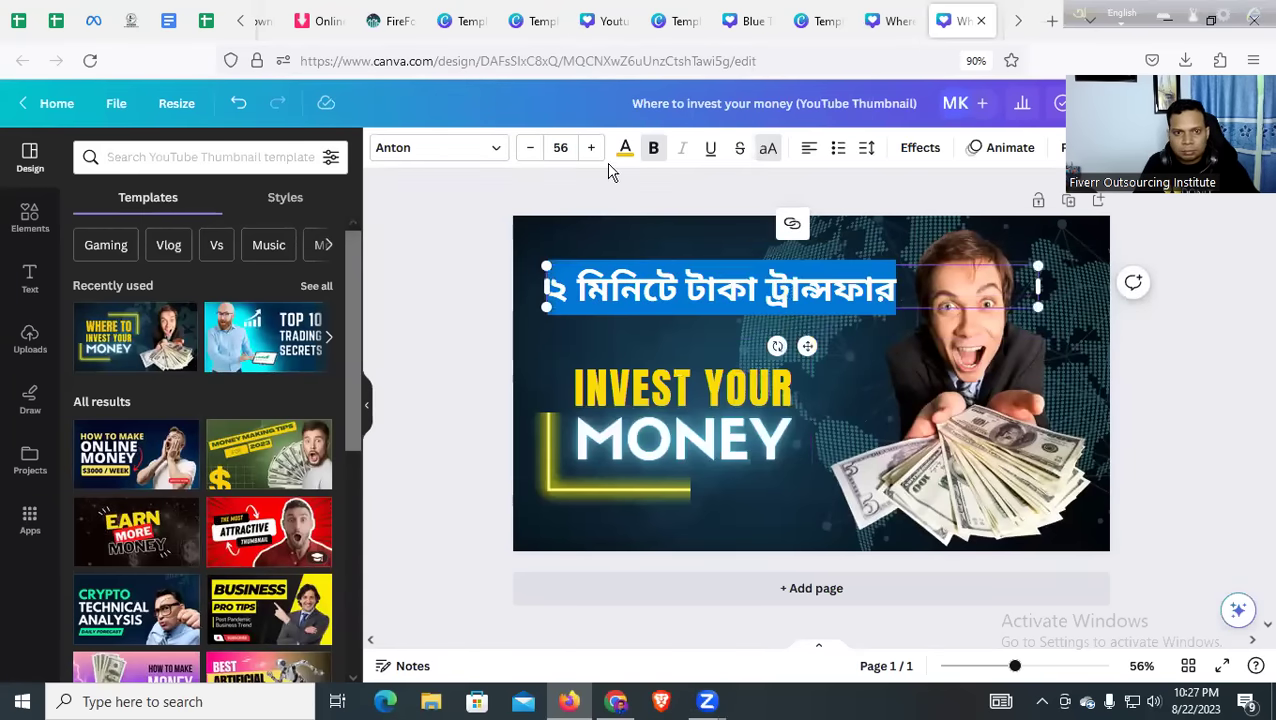
left_click(482, 150)
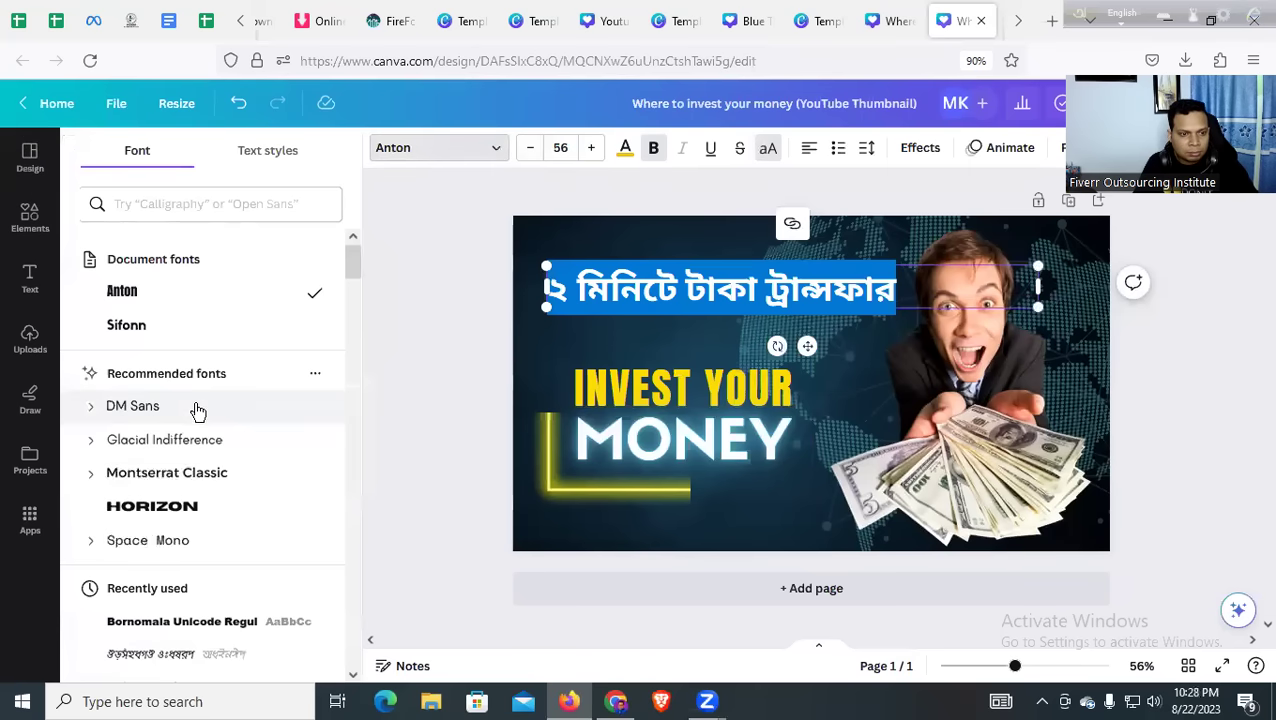
scroll(200, 412, "down", 7)
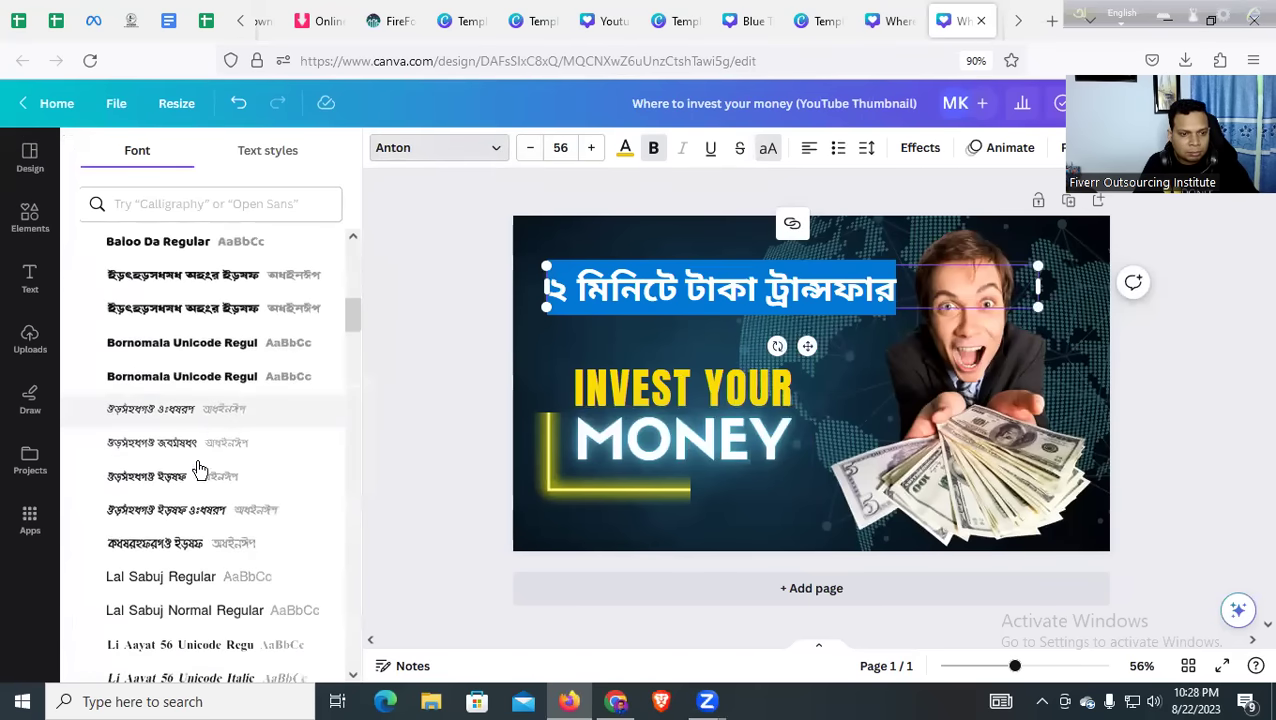
scroll(190, 495, "down", 2)
left_click(180, 520)
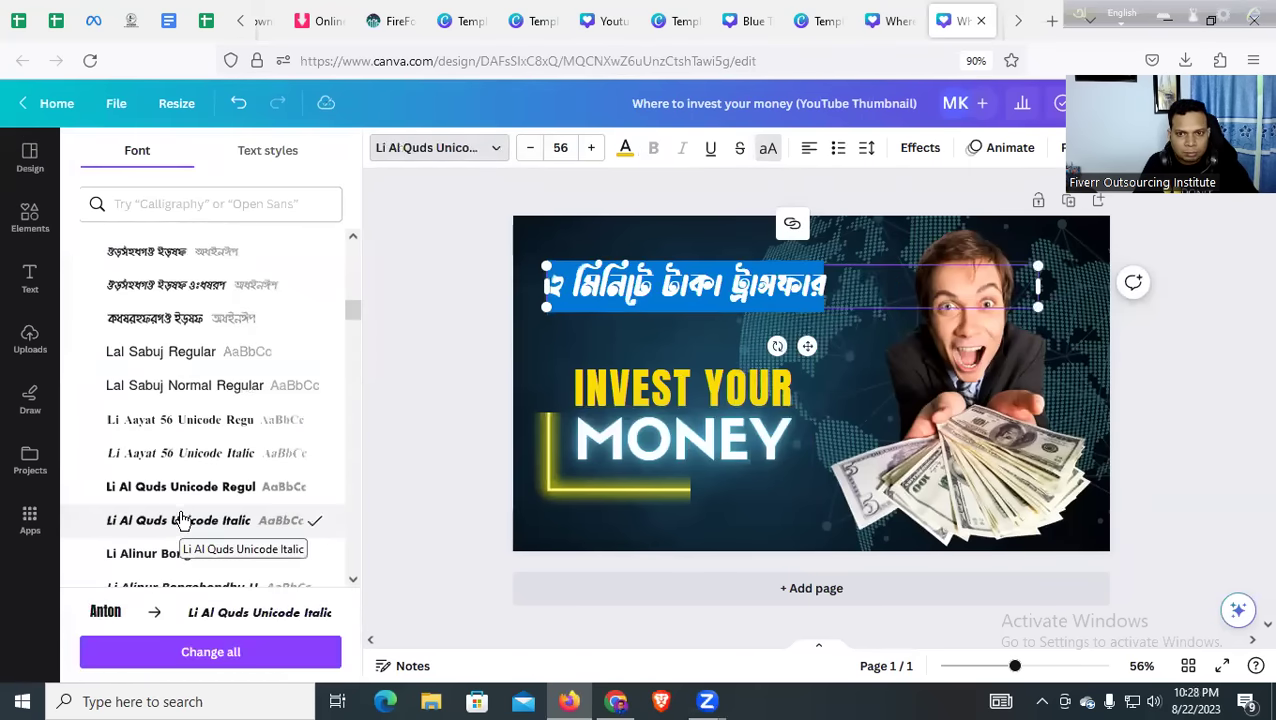
left_click(181, 553)
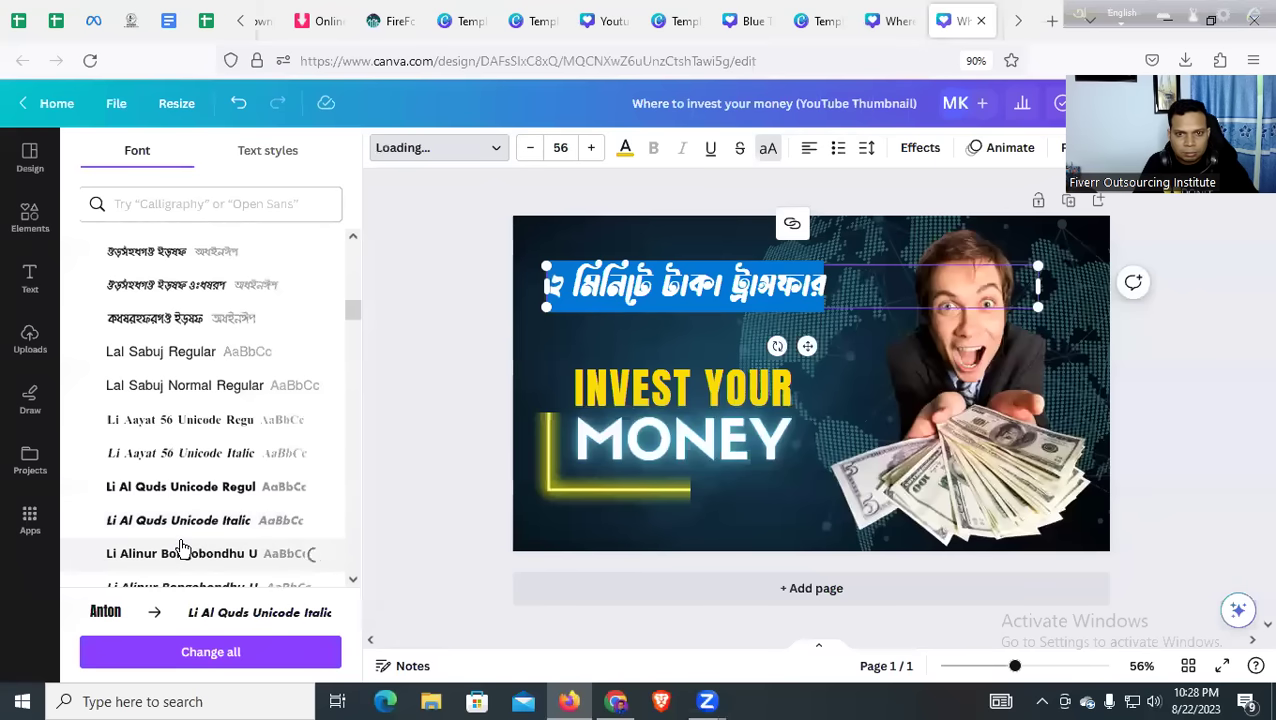
scroll(194, 527, "down", 3)
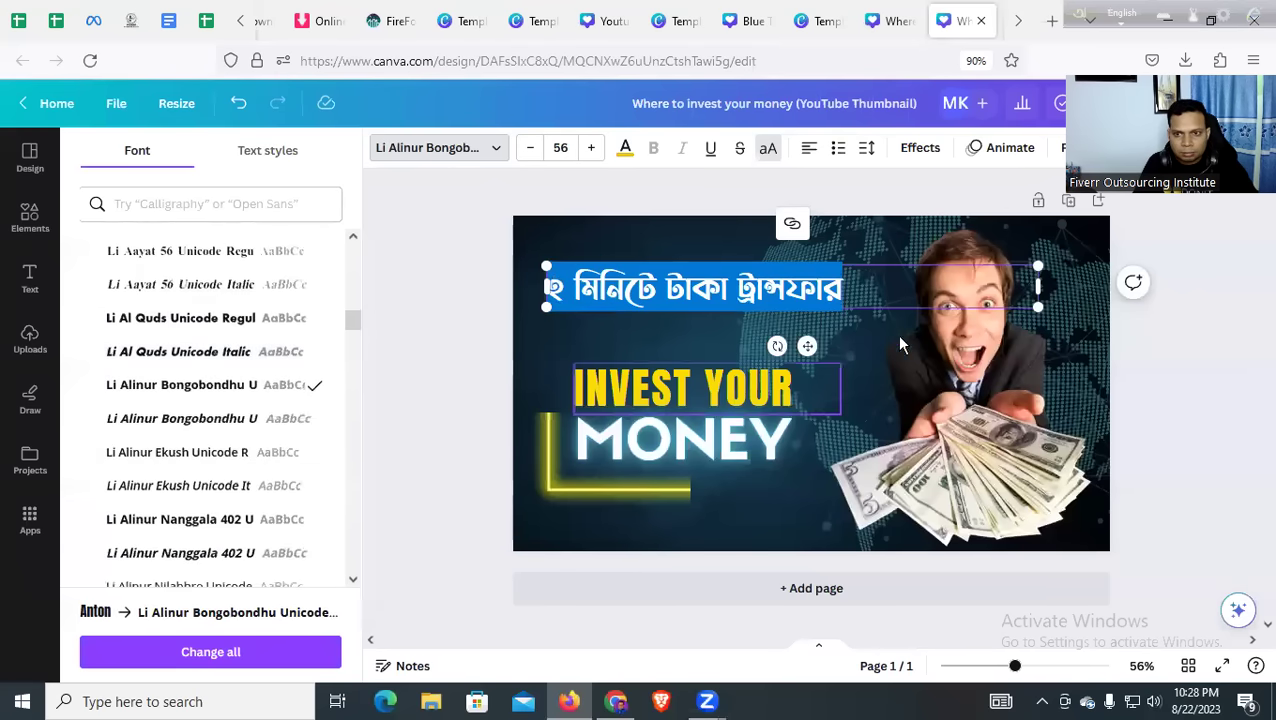
left_click_drag(1046, 270, 1157, 251)
Shift the headline slightly left and move the man-with-money photo to the right
left_click(468, 327)
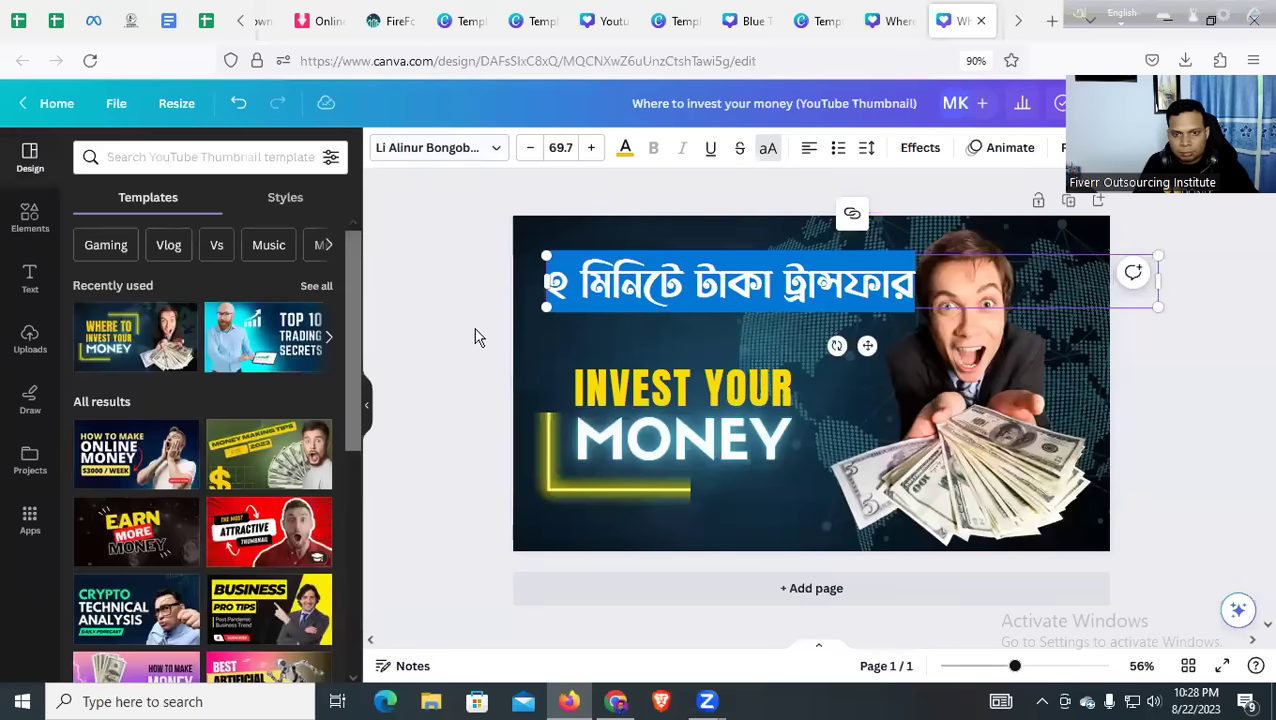
left_click(720, 291)
left_click_drag(718, 285, 705, 285)
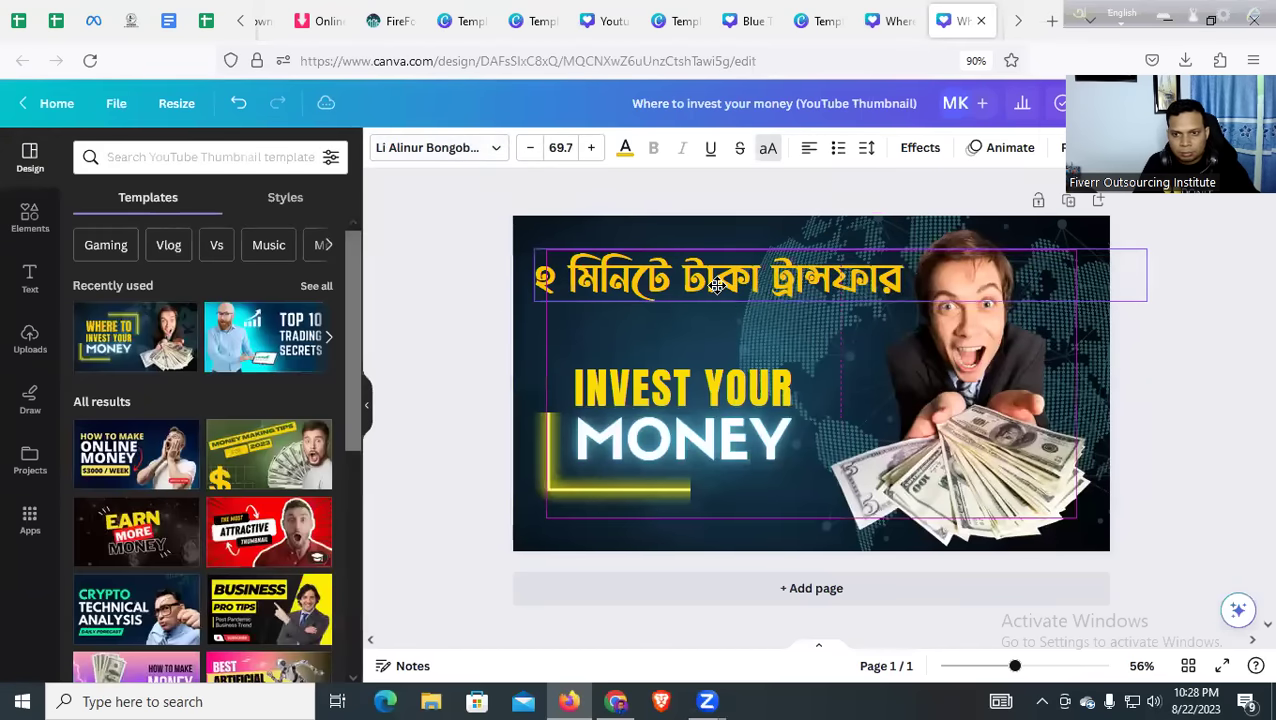
left_click_drag(942, 342, 965, 342)
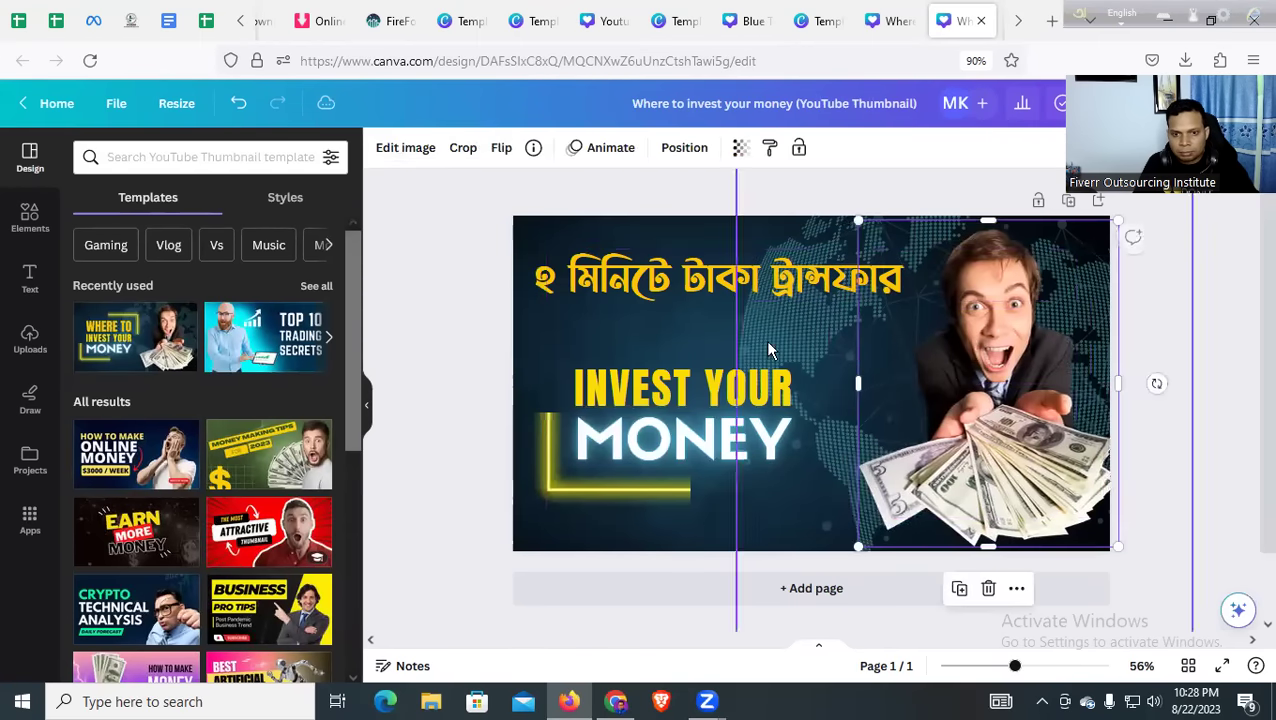
left_click(472, 350)
Replace INVEST YOUR with PAYONEER TO BANK on one line and move it up-left
double_click(635, 385)
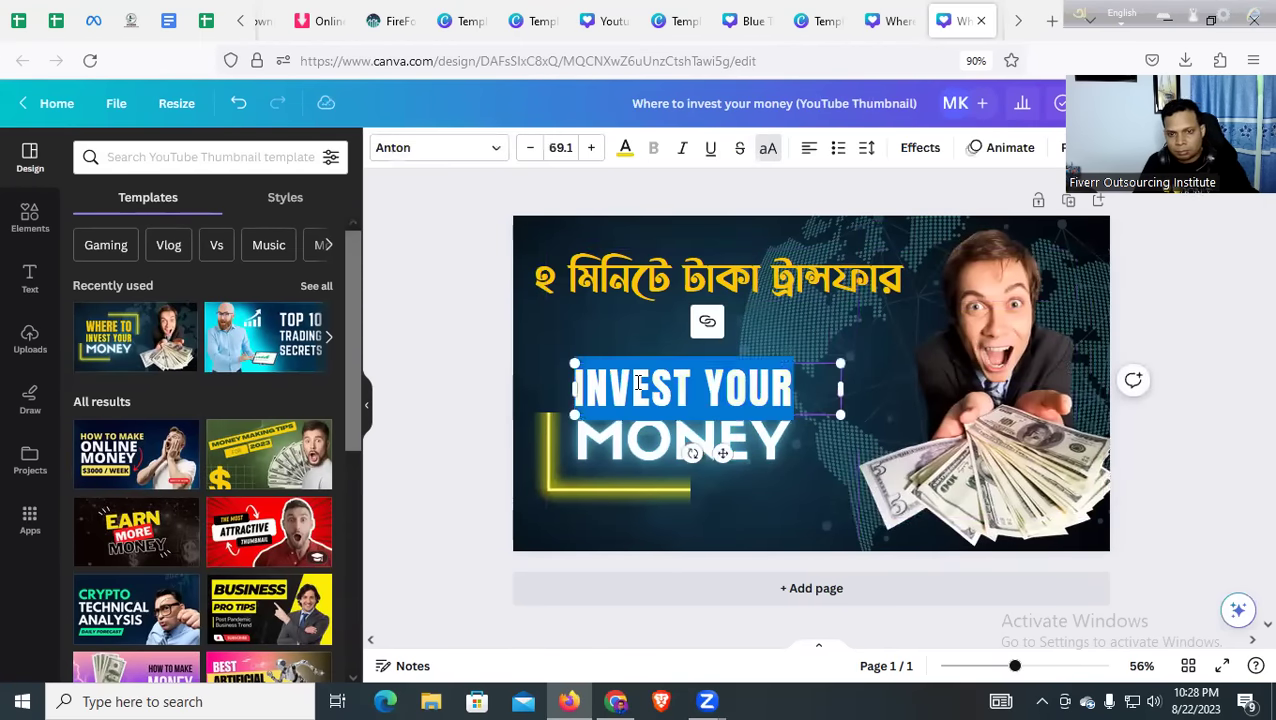
key("BackSpace")
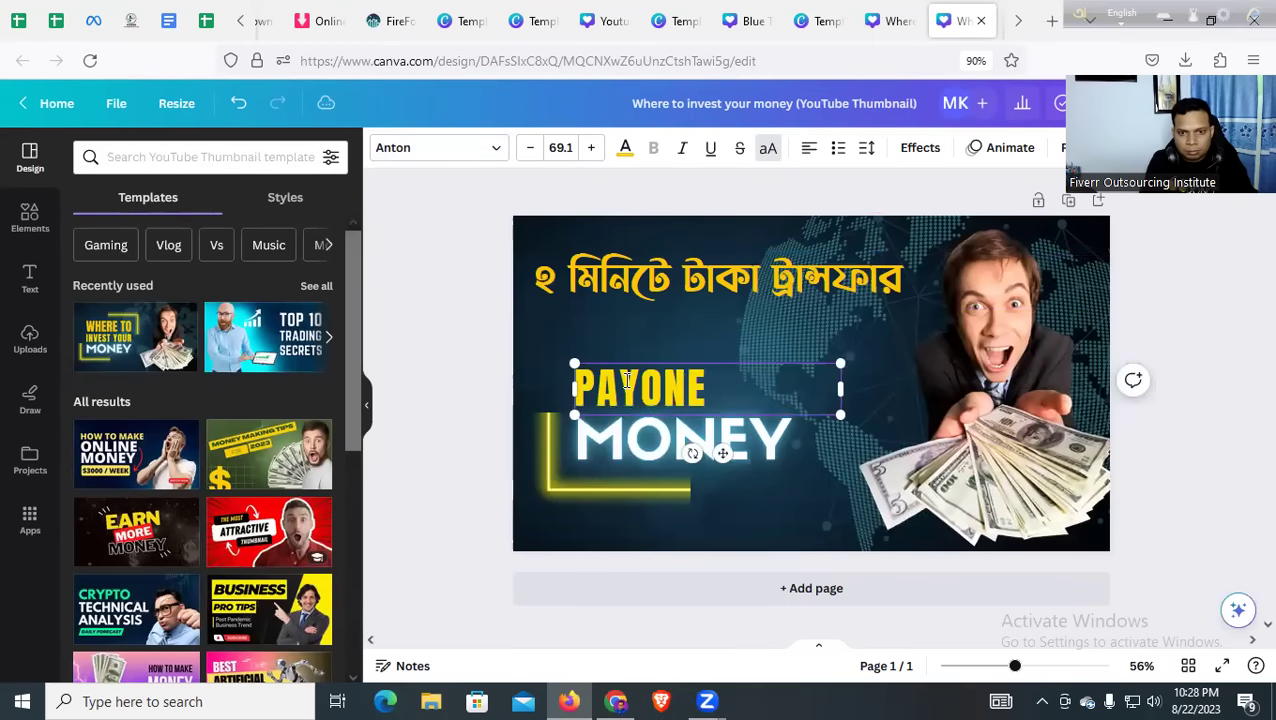
type("PAYONEER TO BANK")
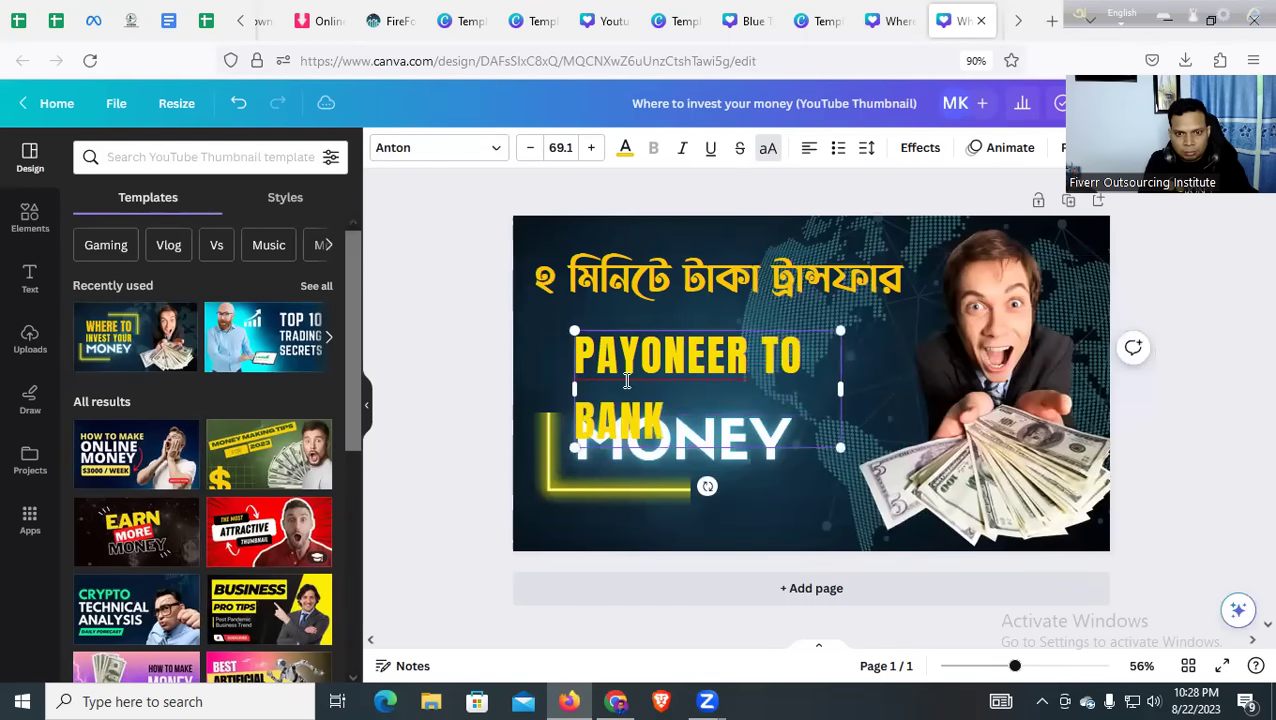
left_click_drag(844, 391, 1011, 387)
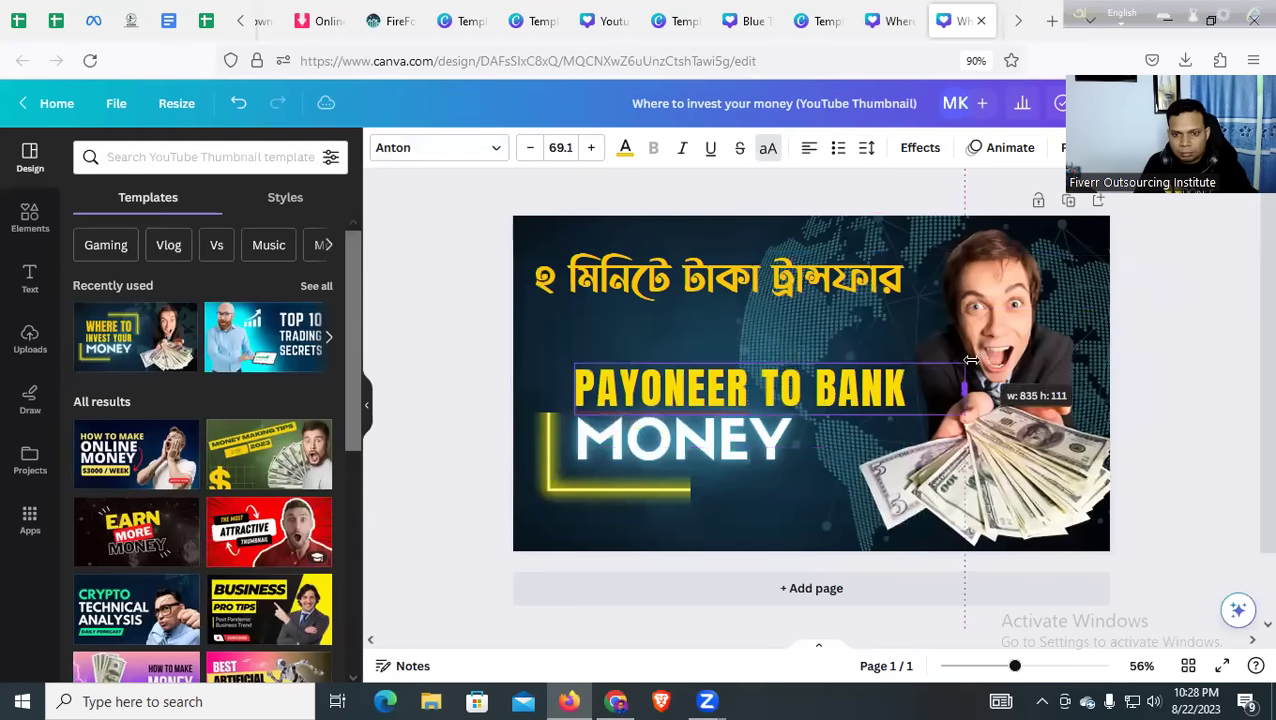
left_click(754, 452)
left_click_drag(686, 393, 658, 369)
Delete the MONEY text and neon corner decoration, then reposition and slightly shrink PAYONEER TO BANK
left_click(620, 437)
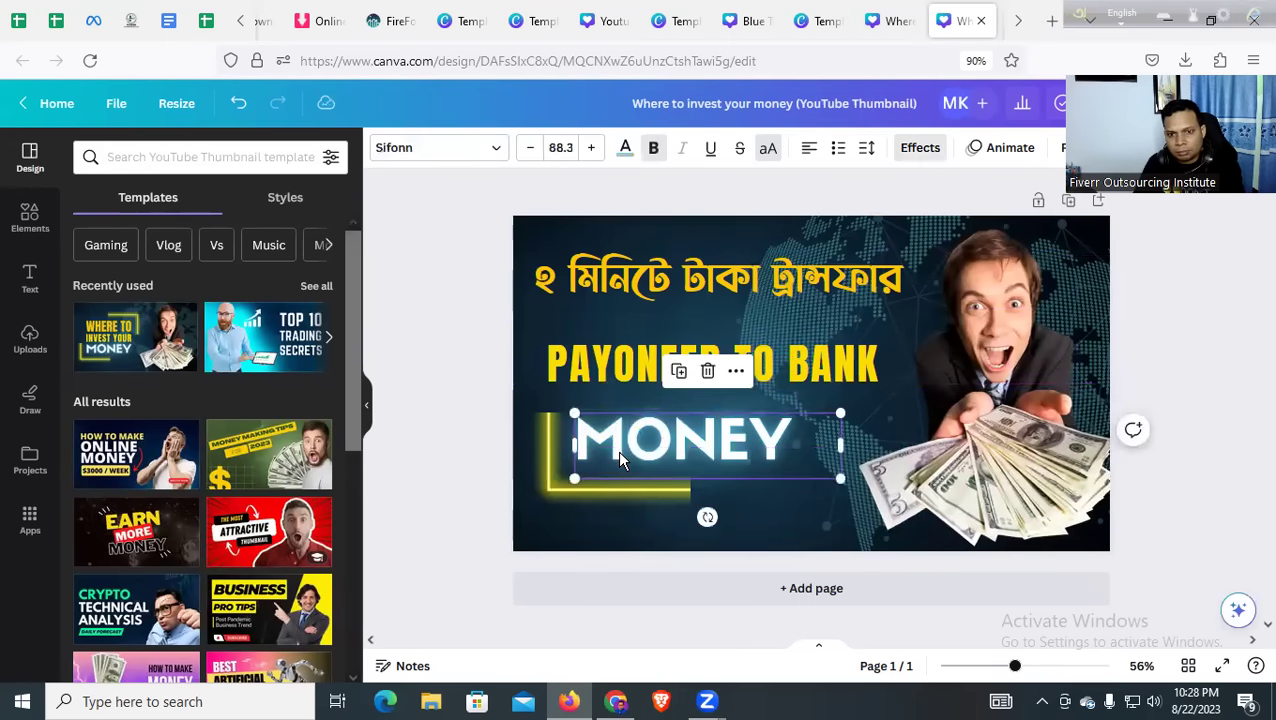
key("Delete")
left_click_drag(587, 463, 571, 518)
left_click_drag(644, 355, 644, 479)
left_click_drag(634, 396, 648, 352)
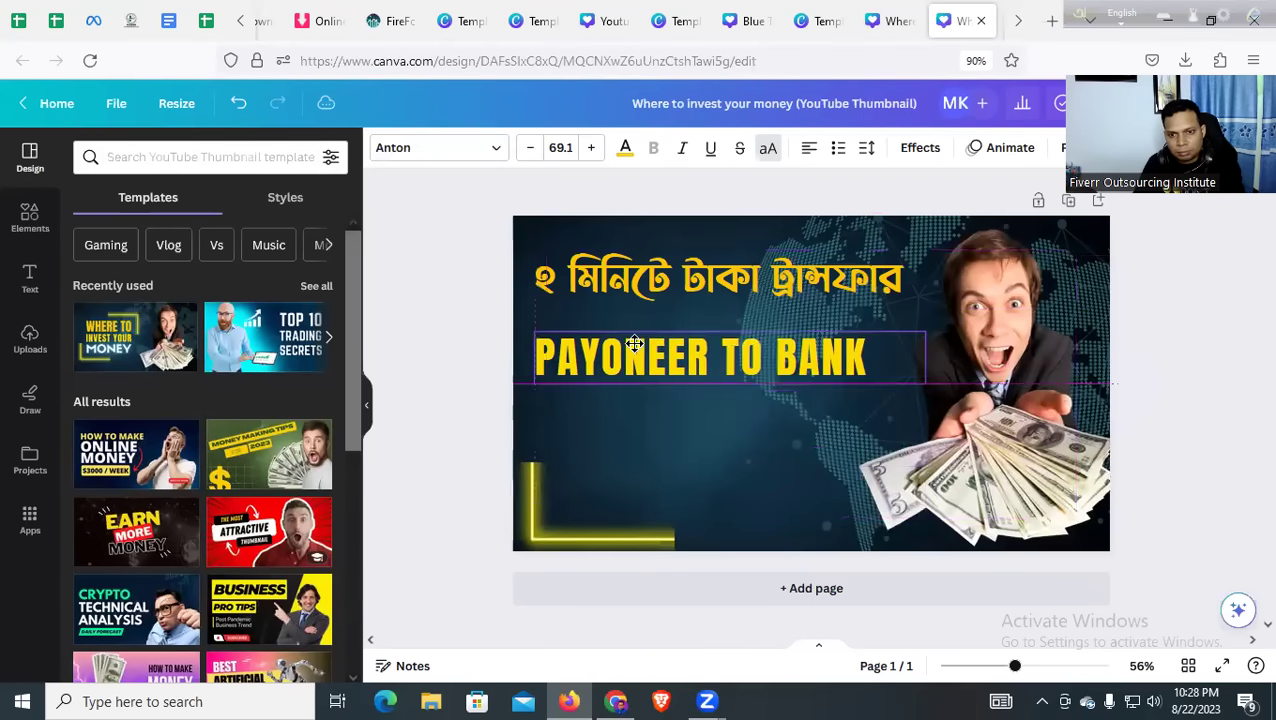
left_click(540, 500)
key("Delete")
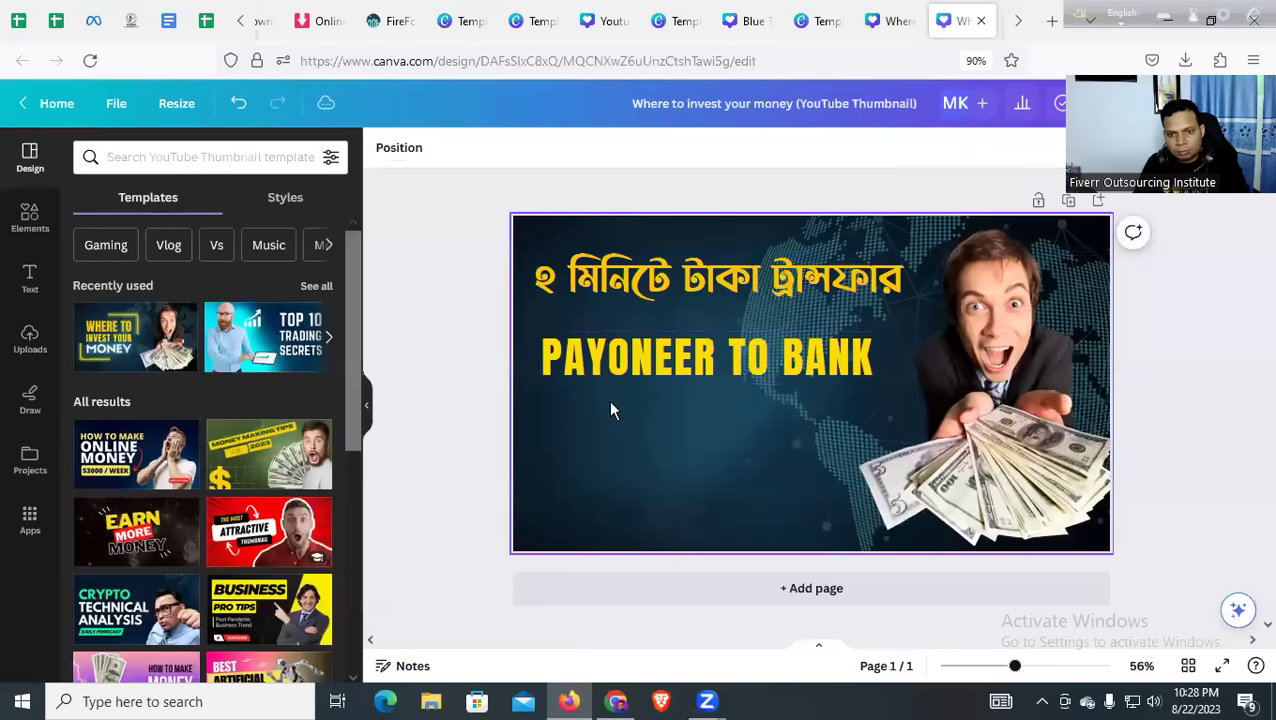
left_click(607, 370)
left_click_drag(534, 387, 551, 380)
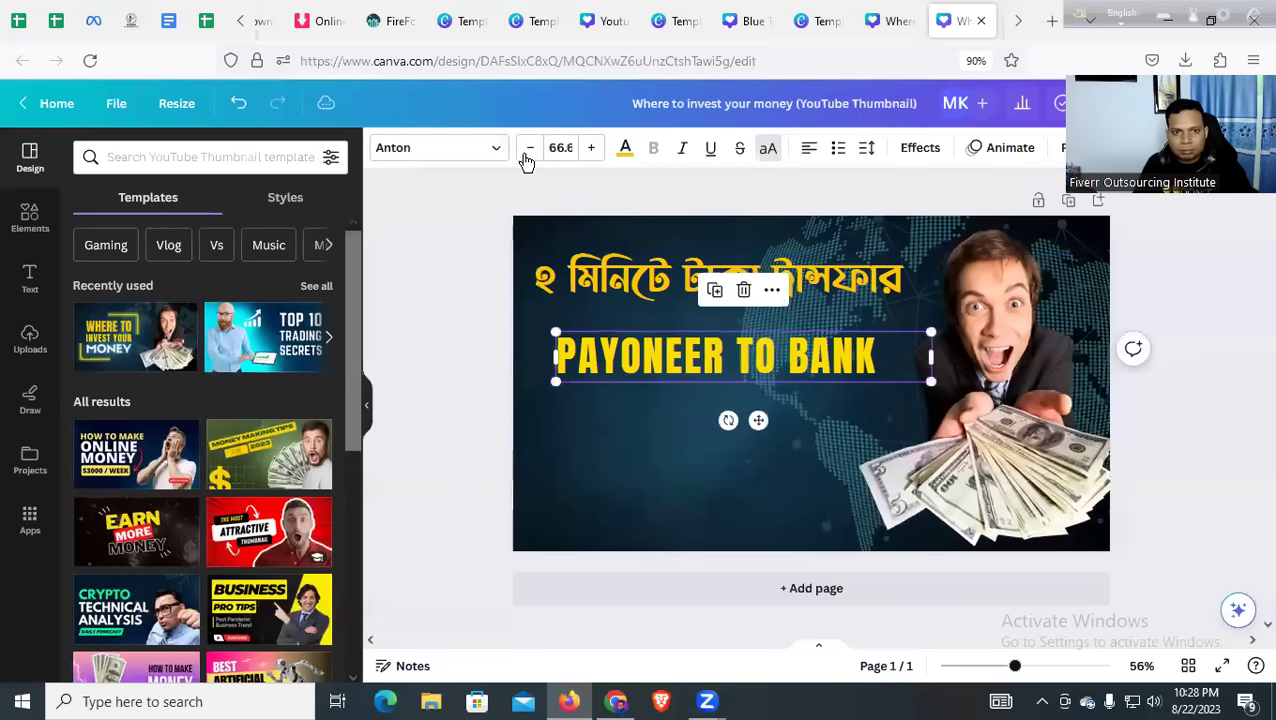
Try several fonts on PAYONEER TO BANK and settle on Baloo Da Regular
left_click(441, 152)
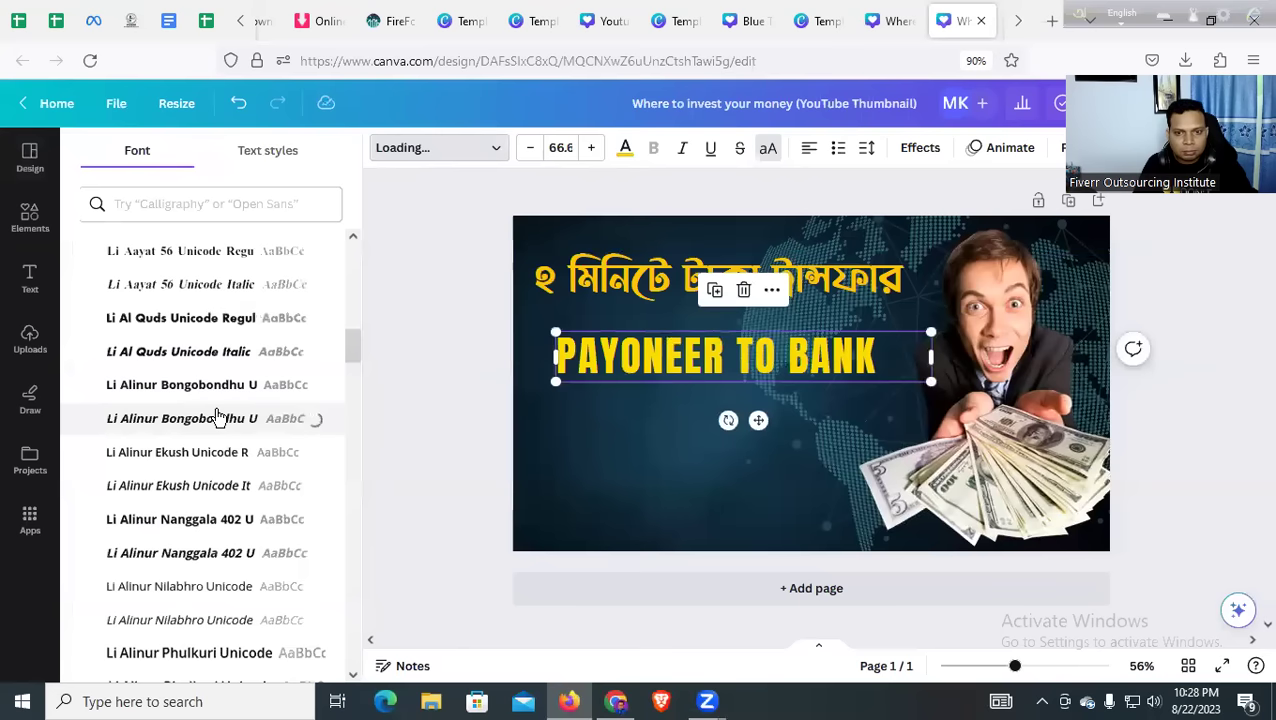
scroll(220, 365, "up", 6)
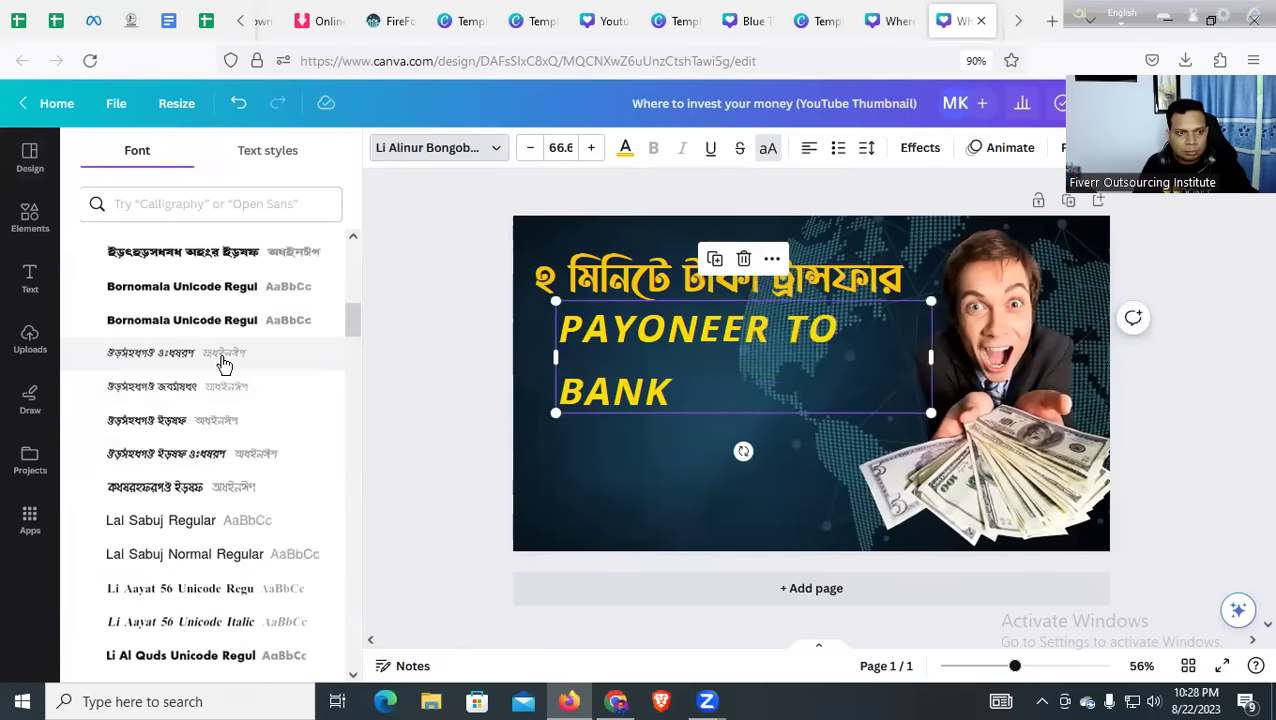
scroll(222, 365, "up", 3)
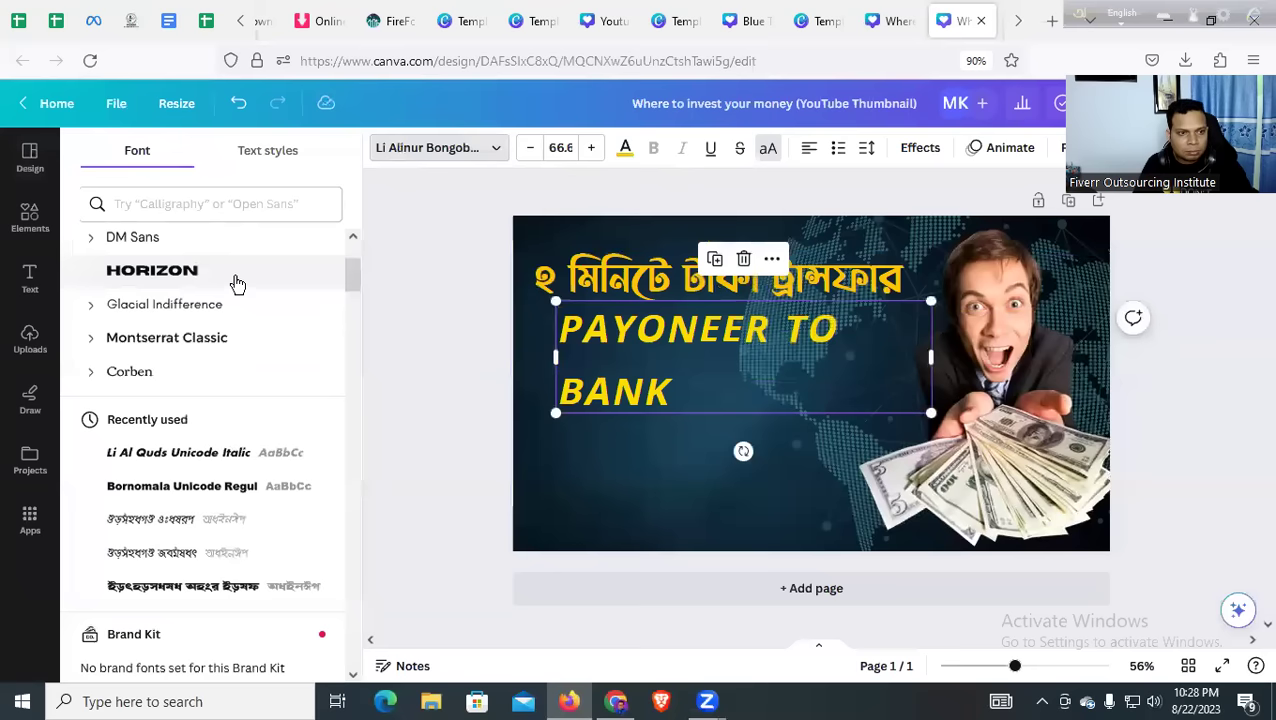
scroll(230, 270, "up", 2)
left_click(178, 410)
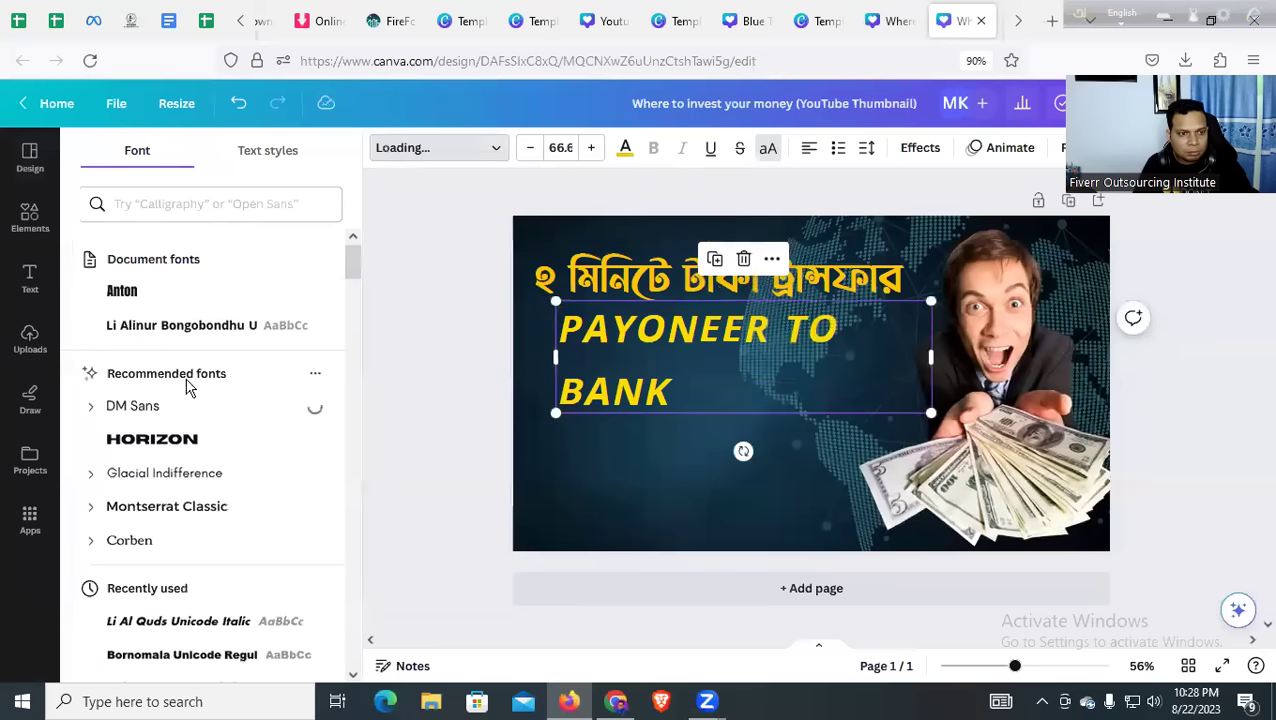
left_click(190, 300)
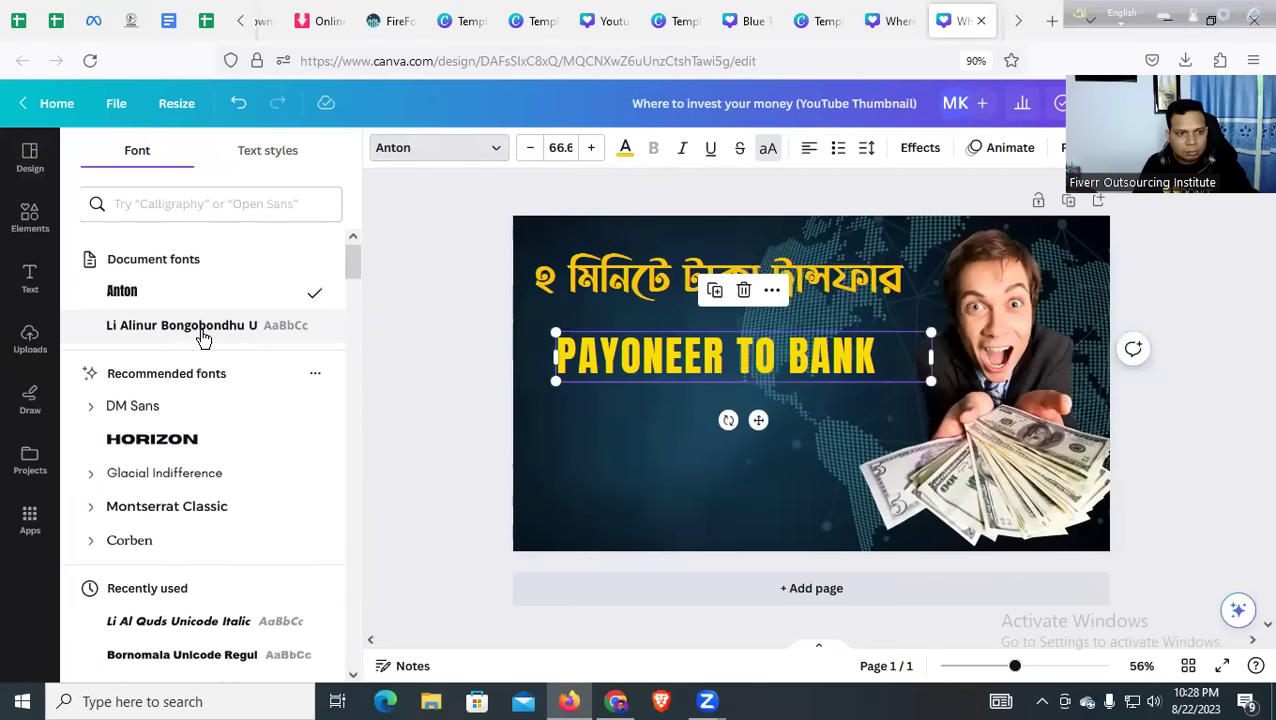
left_click(203, 417)
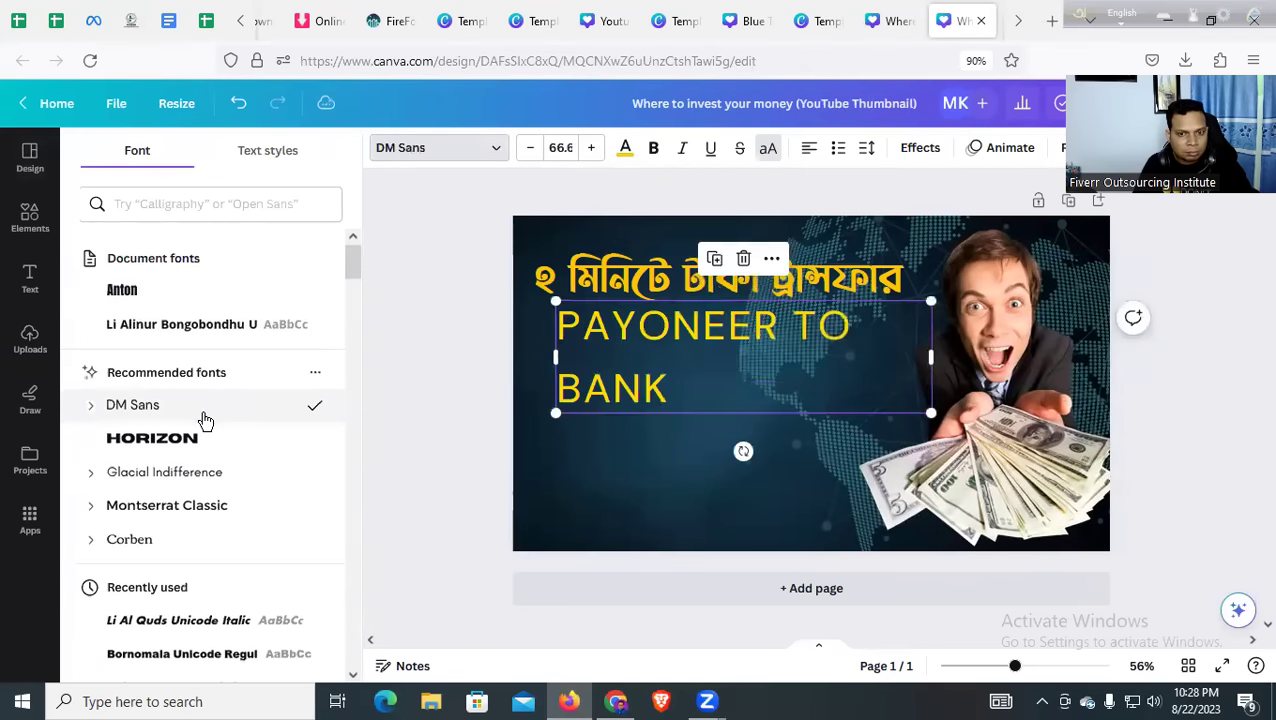
scroll(210, 425, "down", 3)
left_click(184, 453)
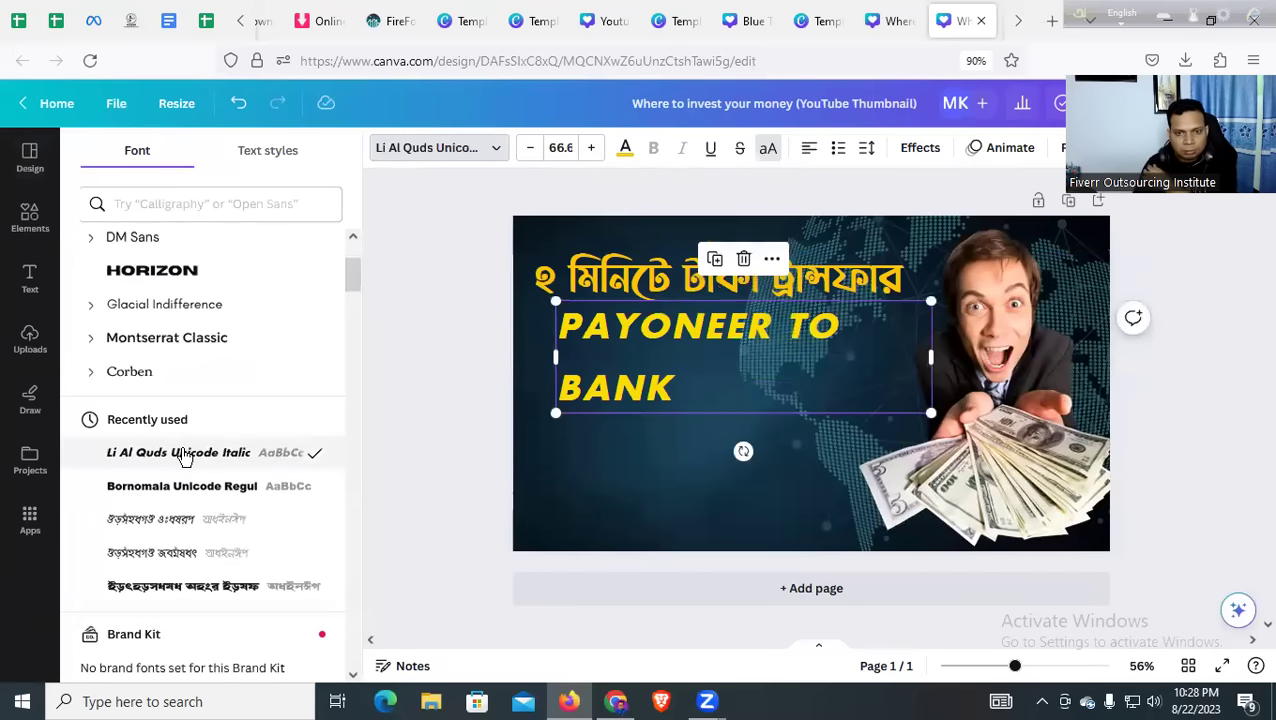
scroll(203, 490, "down", 2)
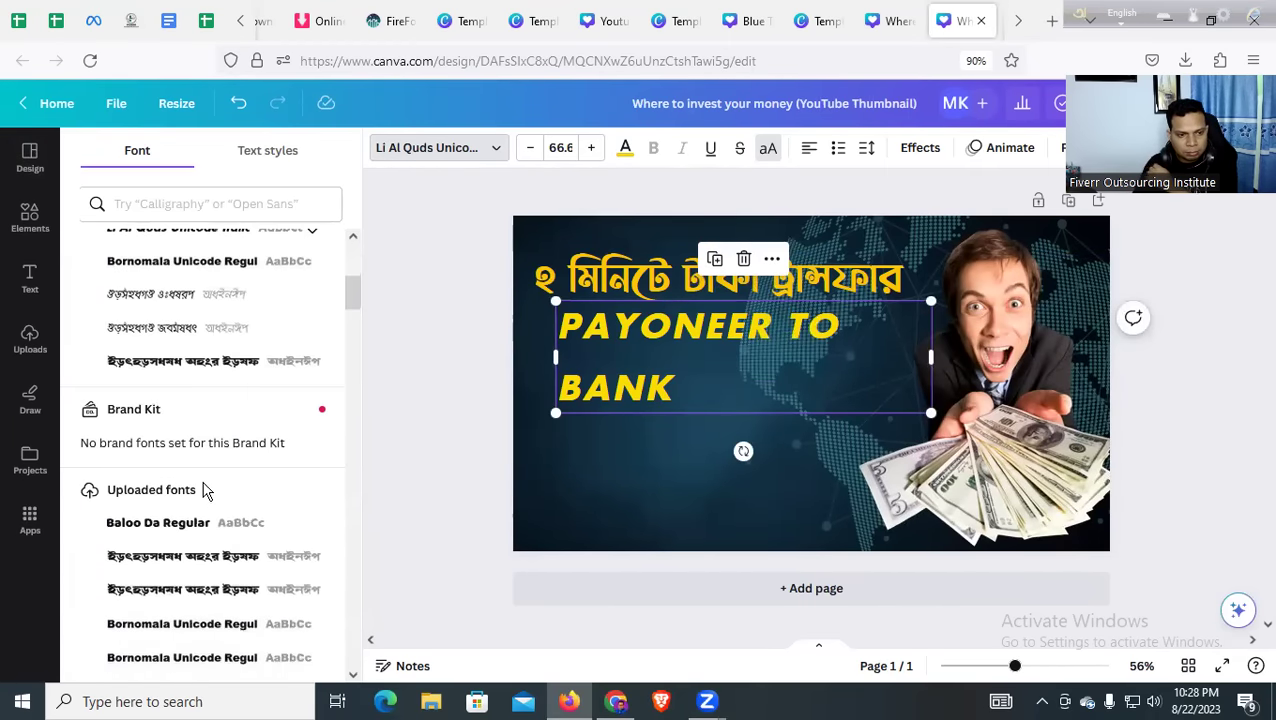
scroll(203, 486, "down", 1)
left_click(188, 414)
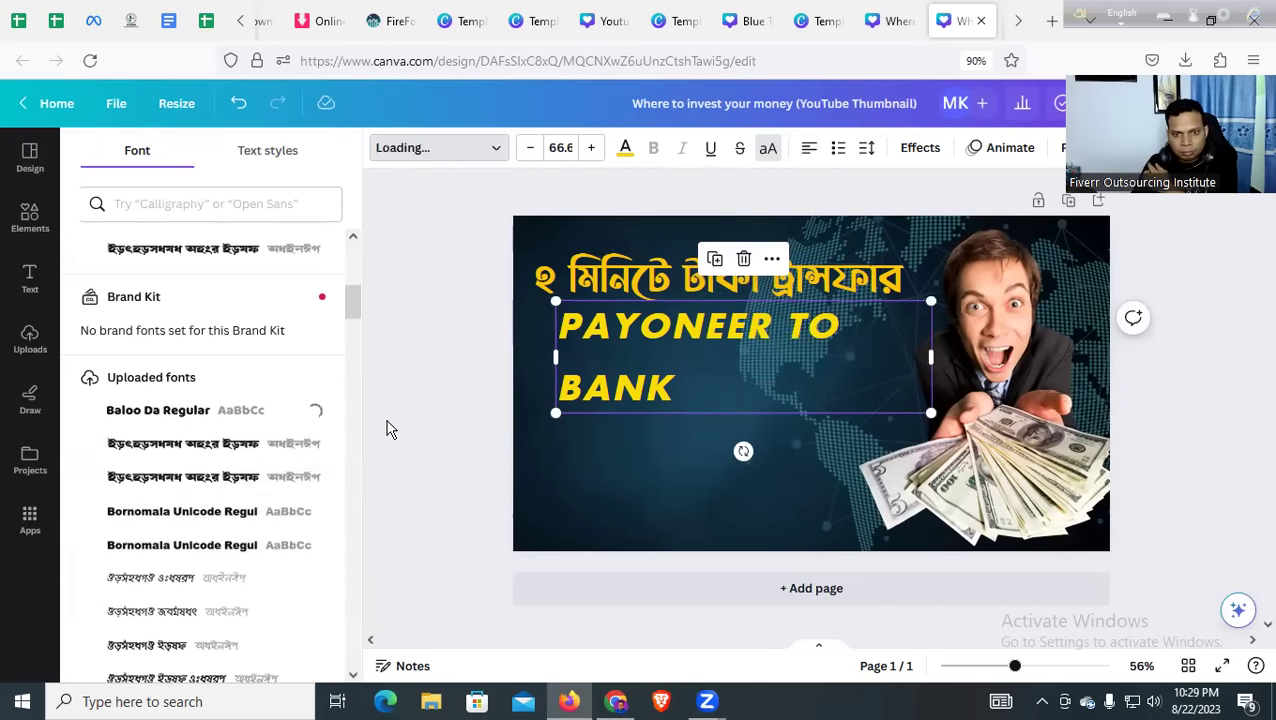
Shrink PAYONEER TO BANK to a single line at about 47.6 and place it near the bottom
left_click_drag(1031, 357, 891, 366)
left_click_drag(673, 345, 664, 500)
left_click(640, 368)
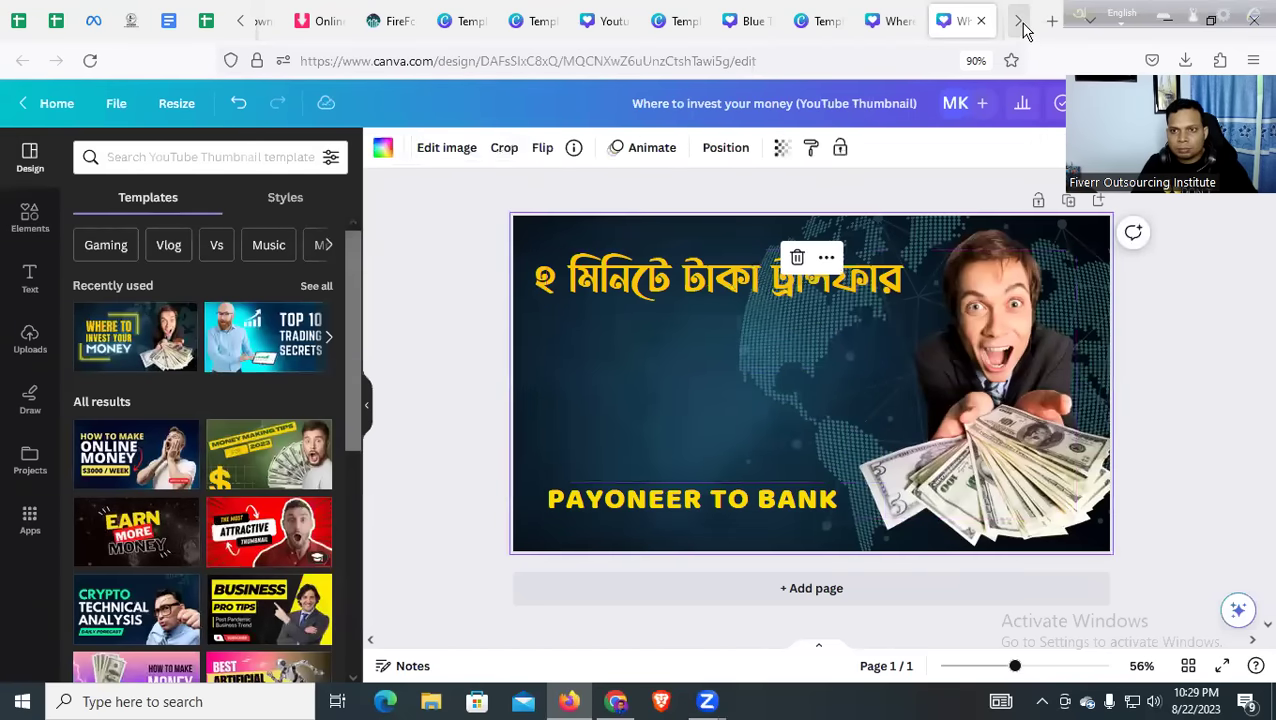
Drag the downloaded Payoneer PNG onto the thumbnail, centre it between the headings, and confirm the crop
left_click(1185, 60)
left_click_drag(815, 285, 769, 362)
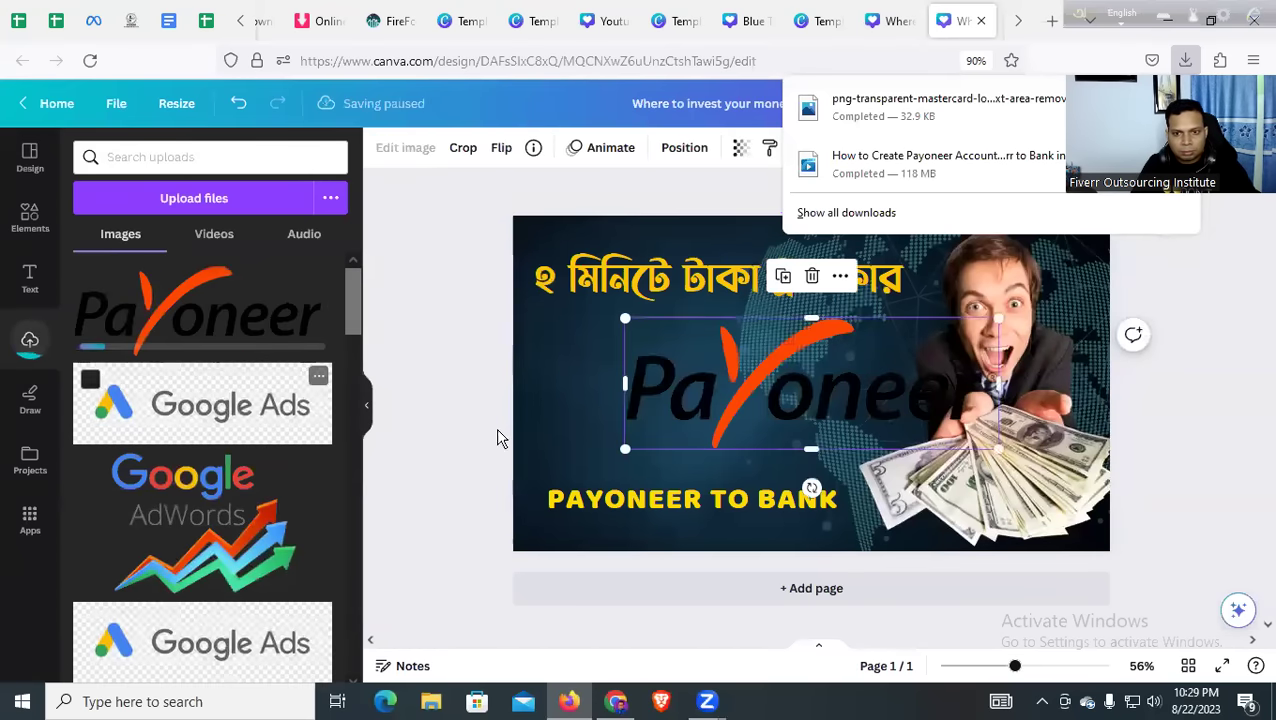
left_click_drag(710, 405, 808, 395)
double_click(809, 394)
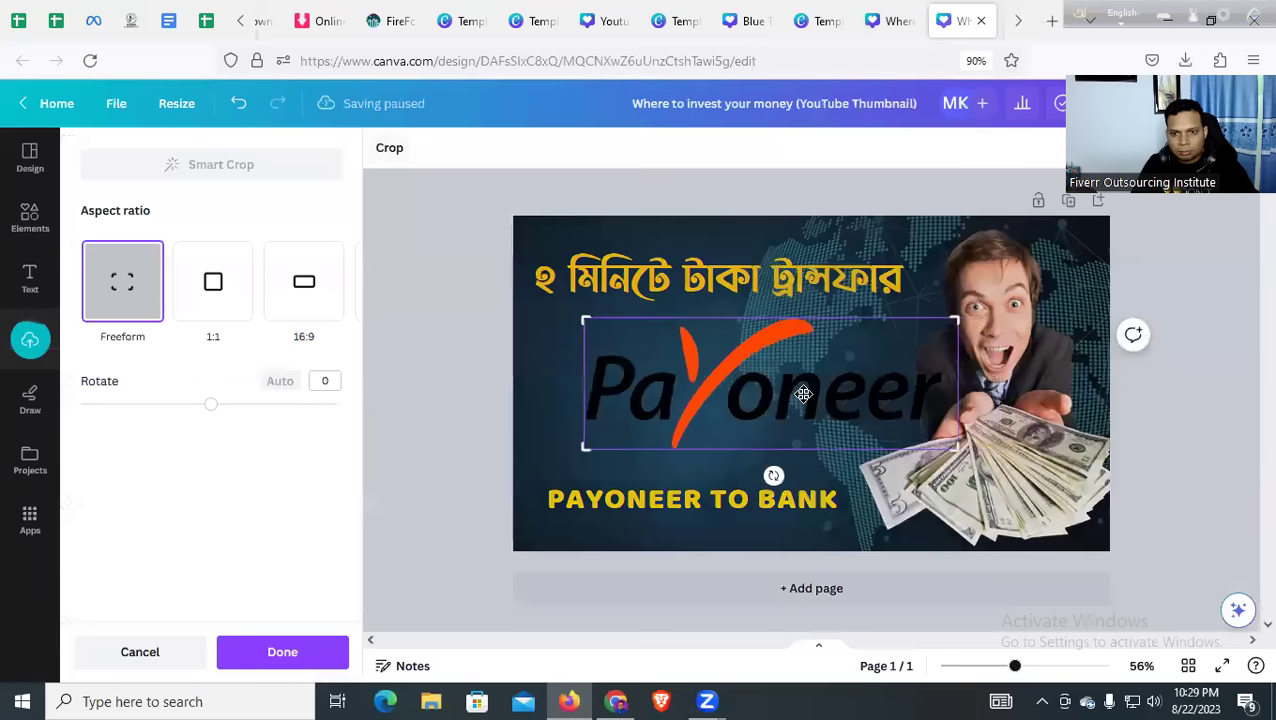
left_click(222, 658)
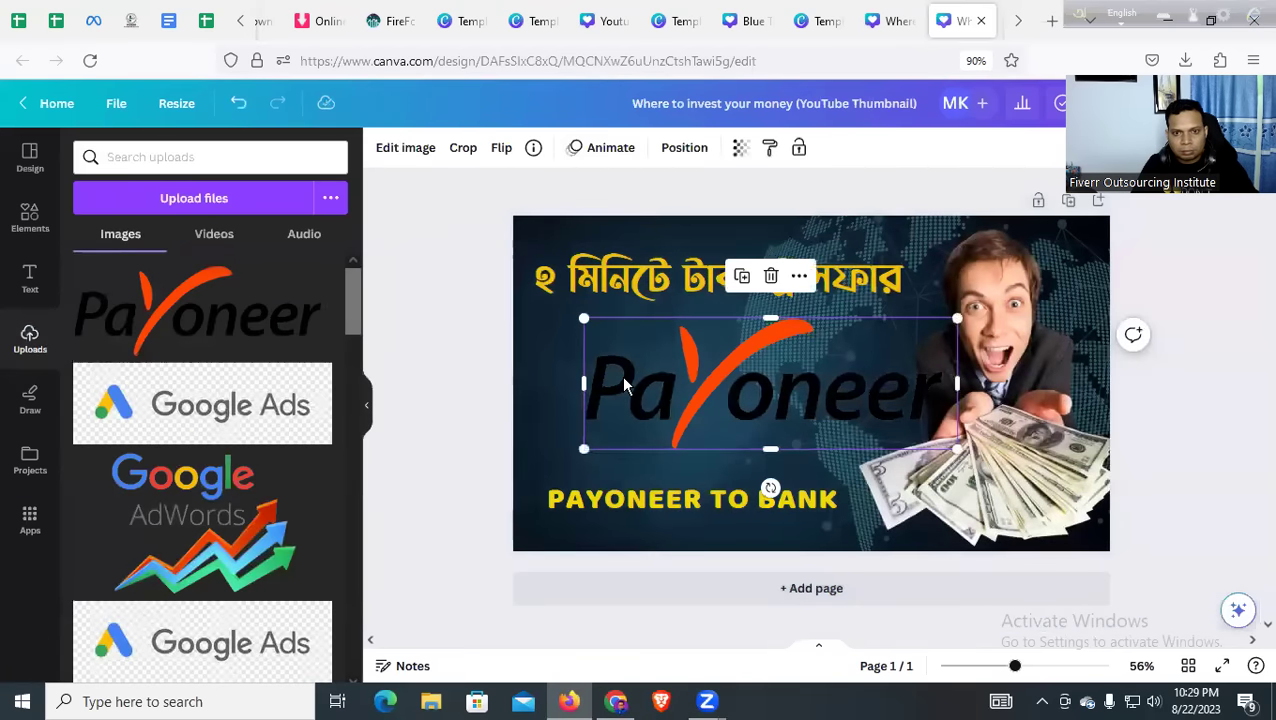
Try several background tints and settle on the teal document colour
left_click(515, 333)
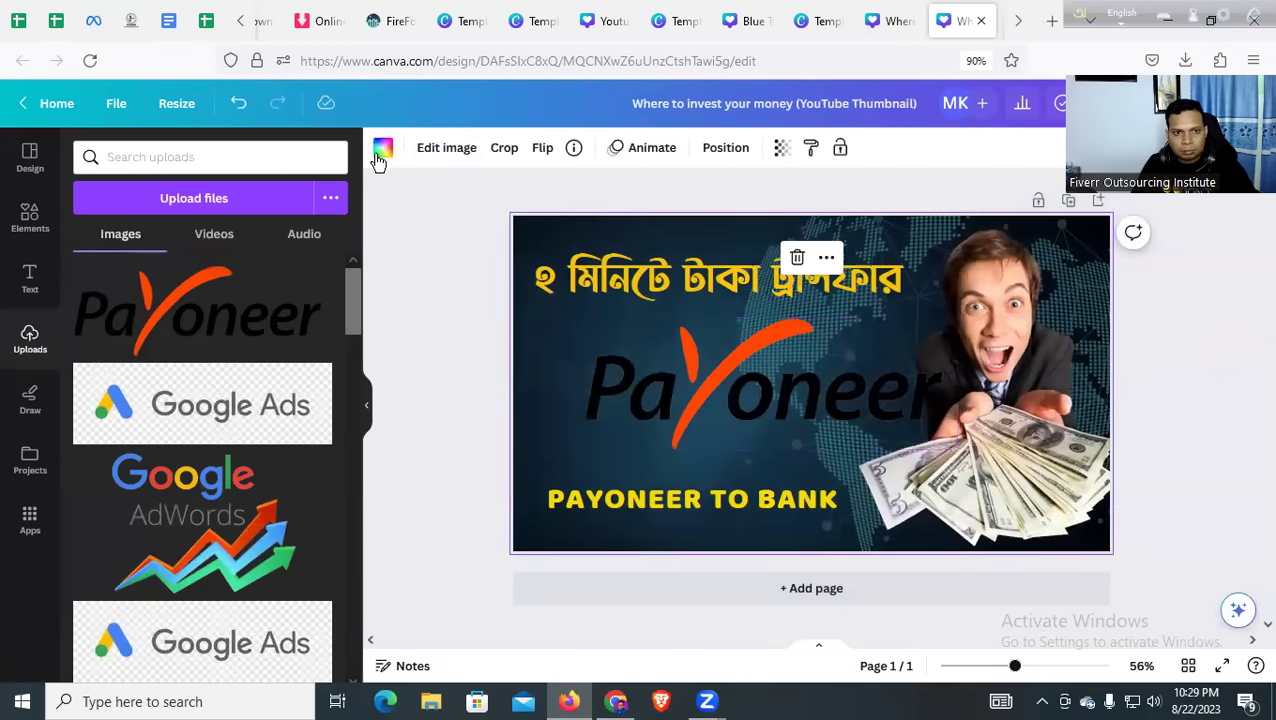
left_click(382, 150)
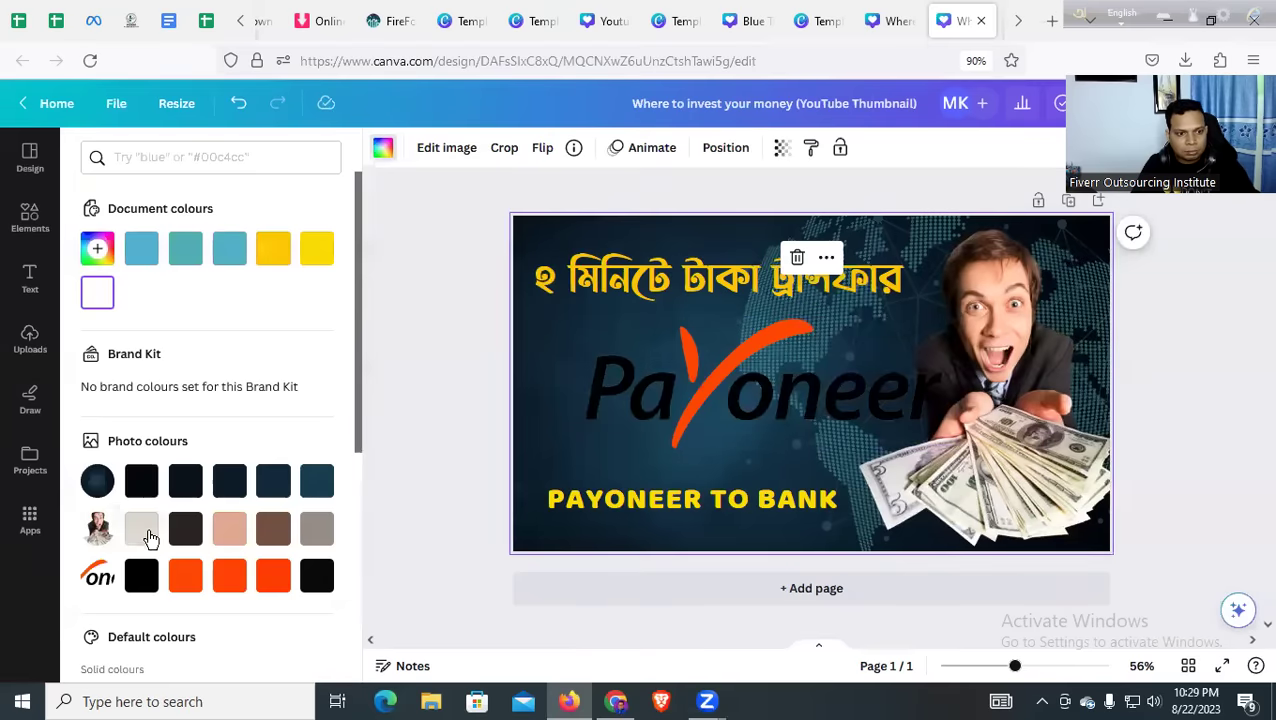
left_click(145, 535)
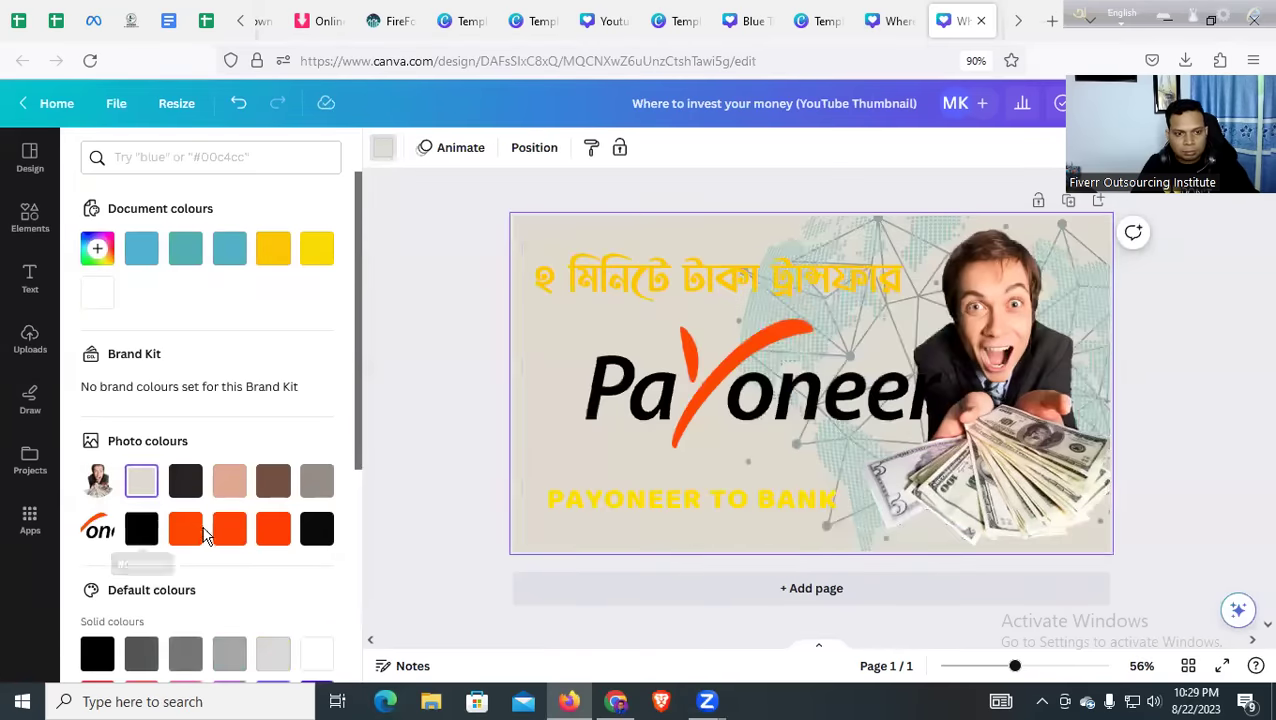
left_click(320, 486)
left_click(270, 485)
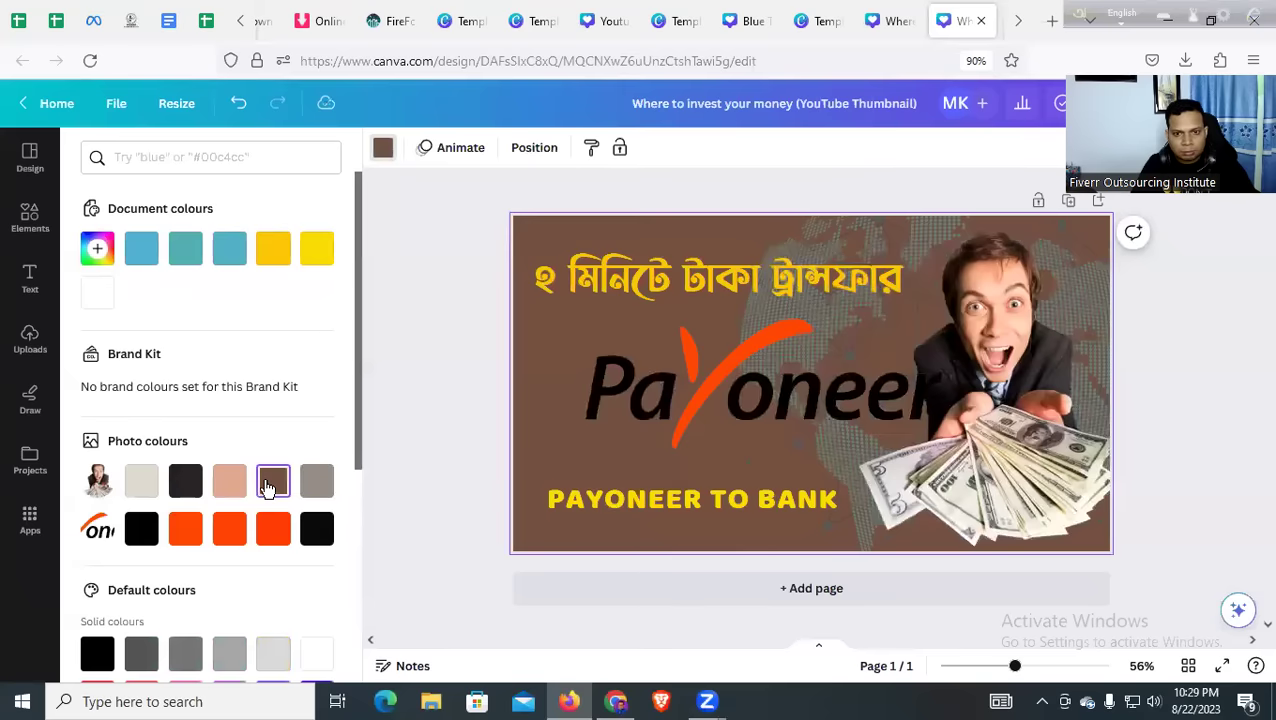
left_click(315, 250)
left_click(273, 248)
left_click(229, 248)
left_click(185, 248)
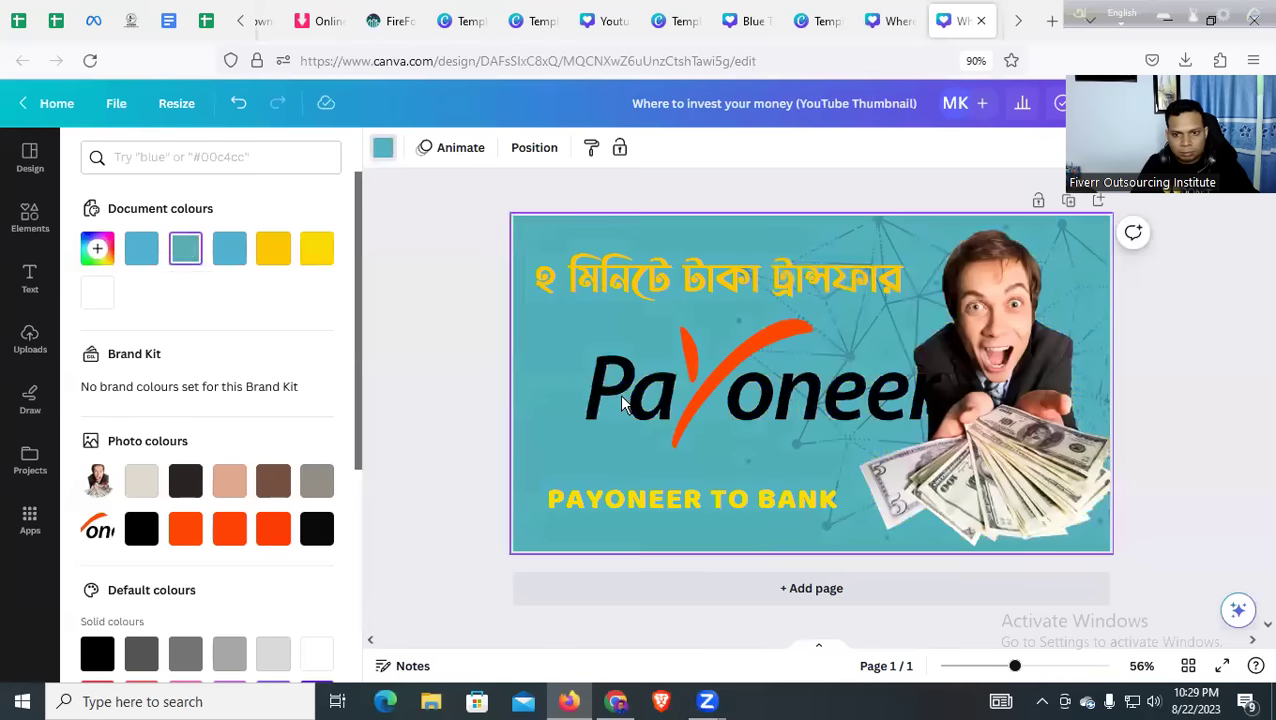
Resize the Payoneer logo from its corner and nudge it up and left
left_click(622, 402)
left_click_drag(947, 317, 868, 340)
left_click(541, 347)
left_click_drag(677, 378, 655, 356)
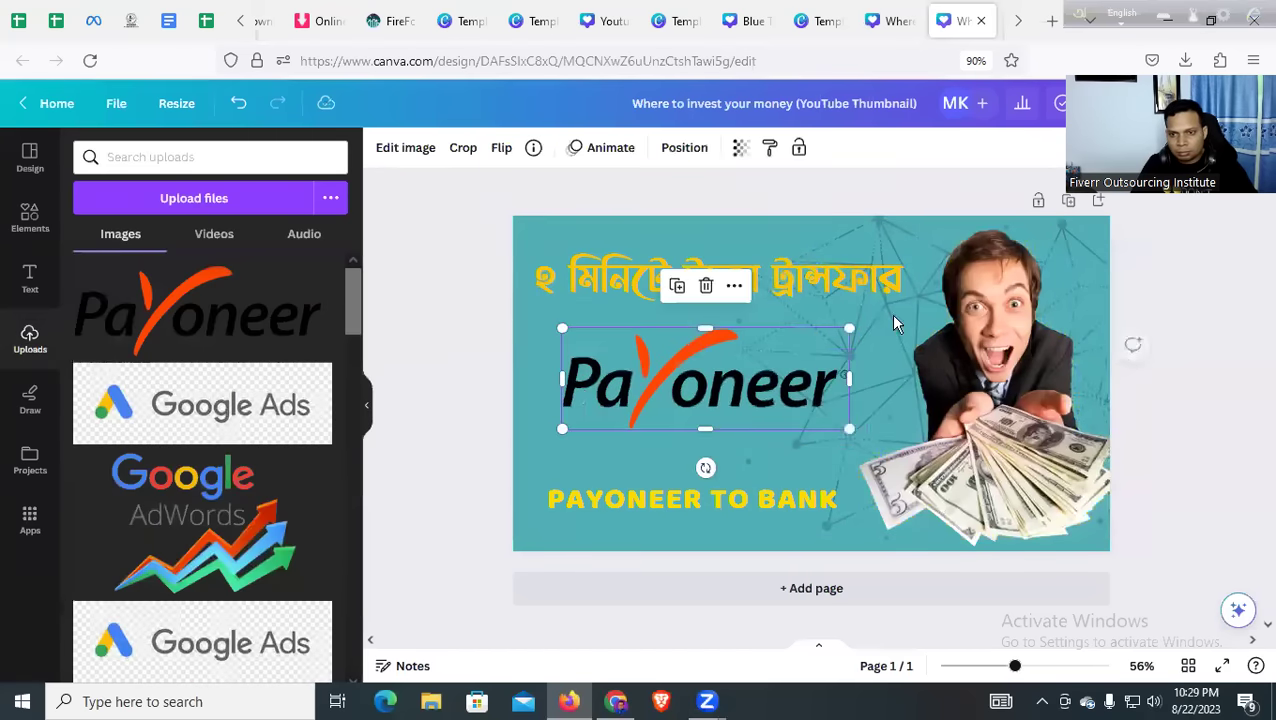
Check the man photo's transparency and the design size options, then go to the original investing template page
left_click(929, 243)
left_click(739, 148)
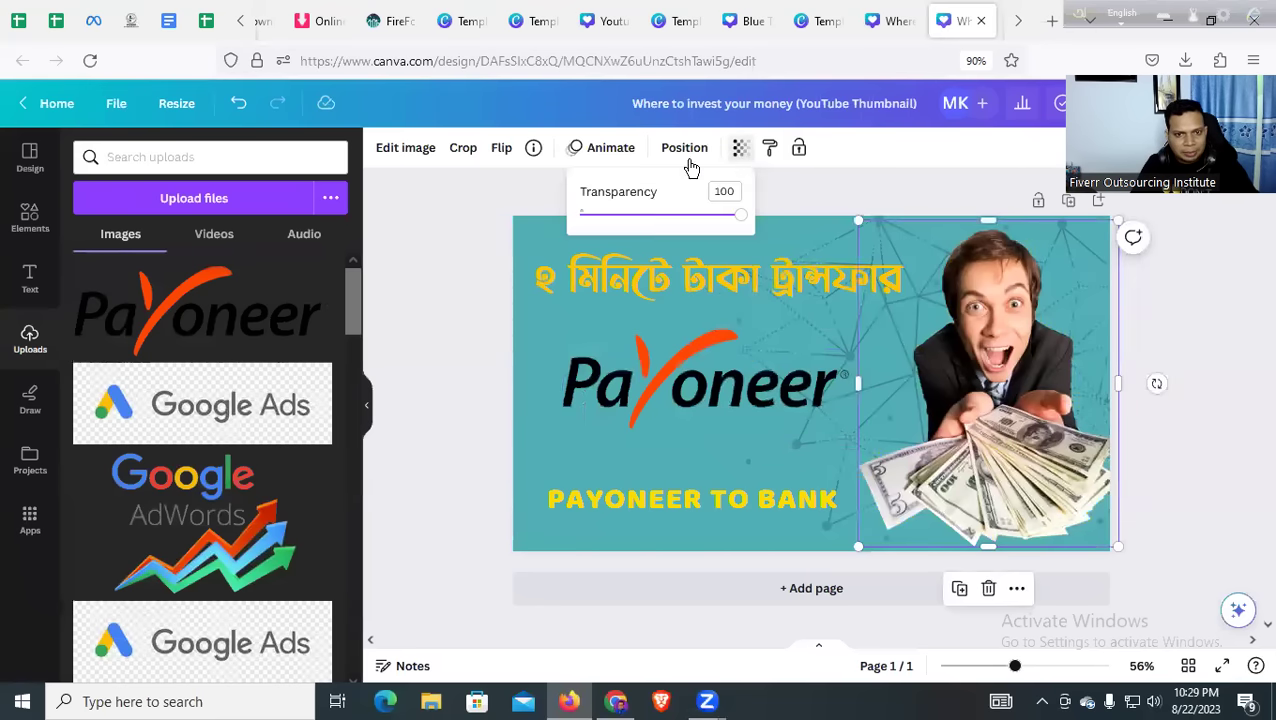
left_click(173, 106)
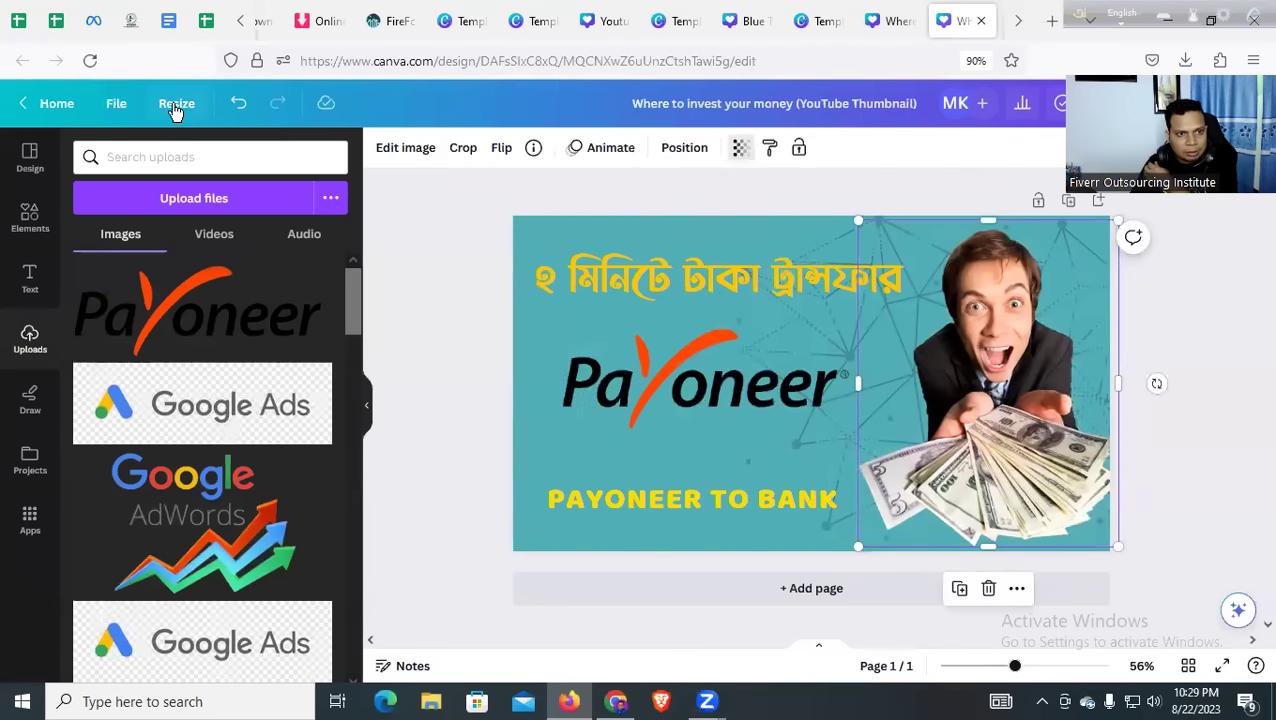
left_click(570, 320)
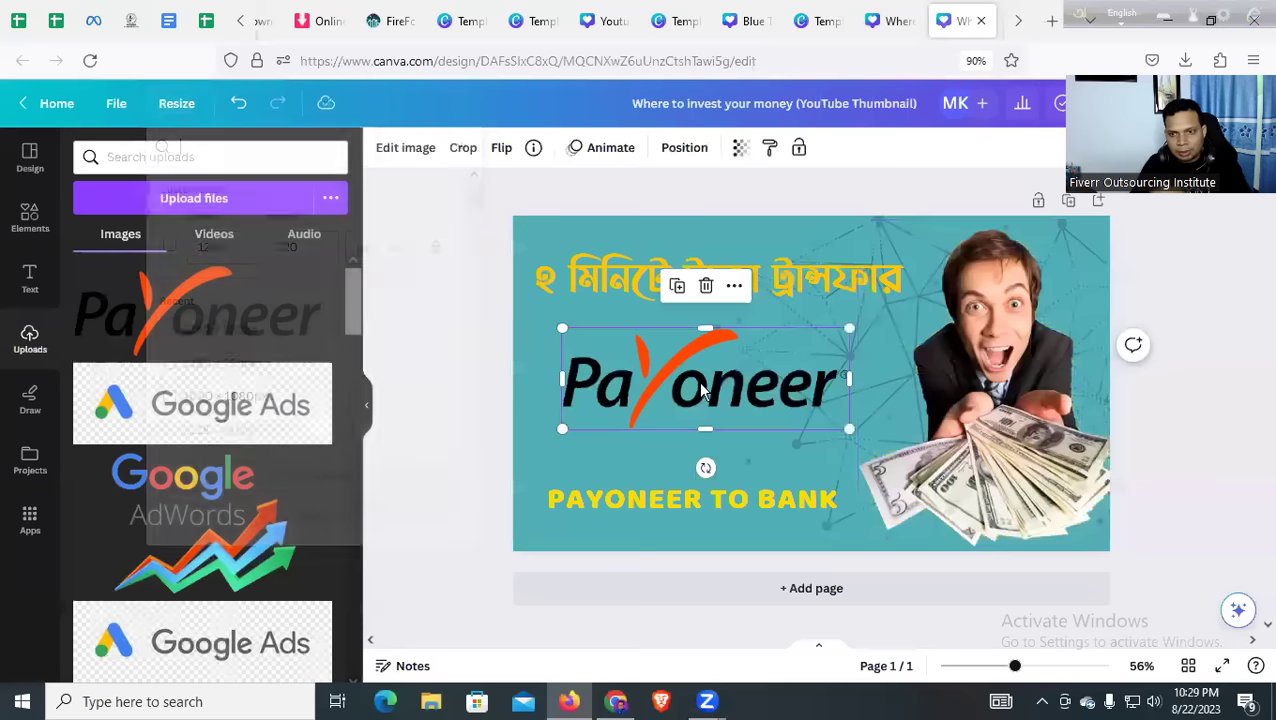
left_click(853, 258)
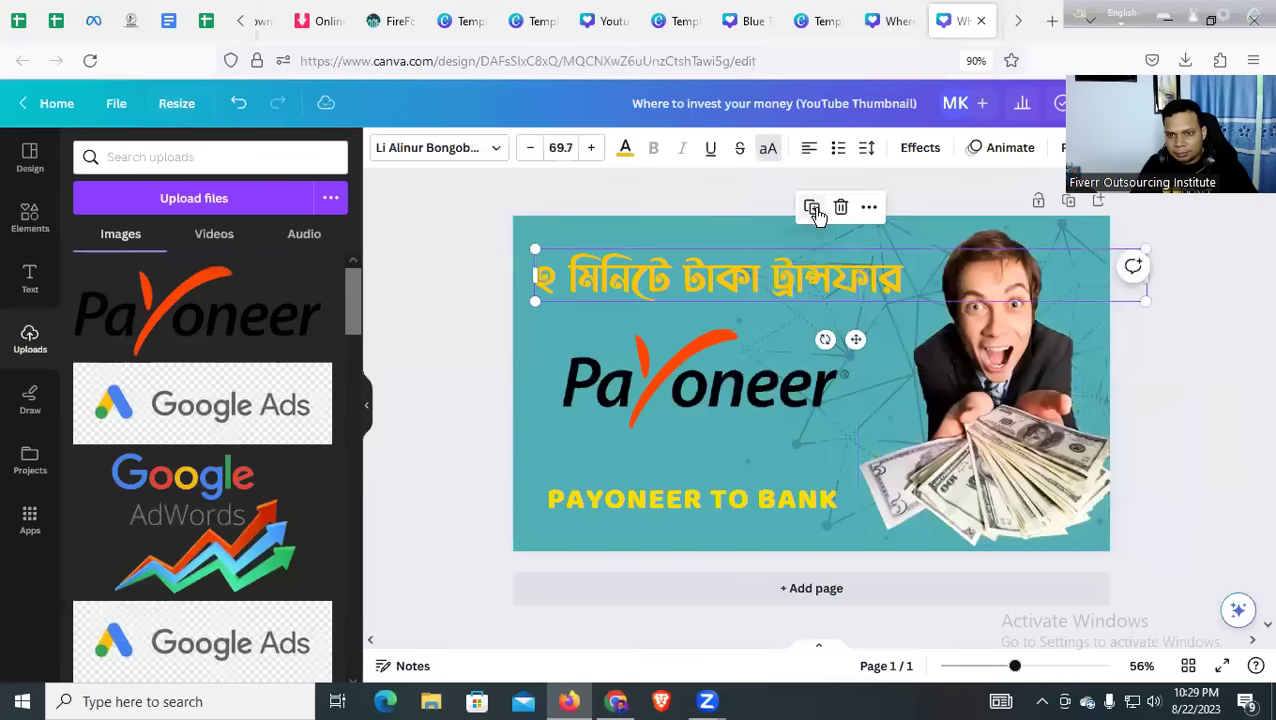
left_click(886, 20)
left_click(834, 19)
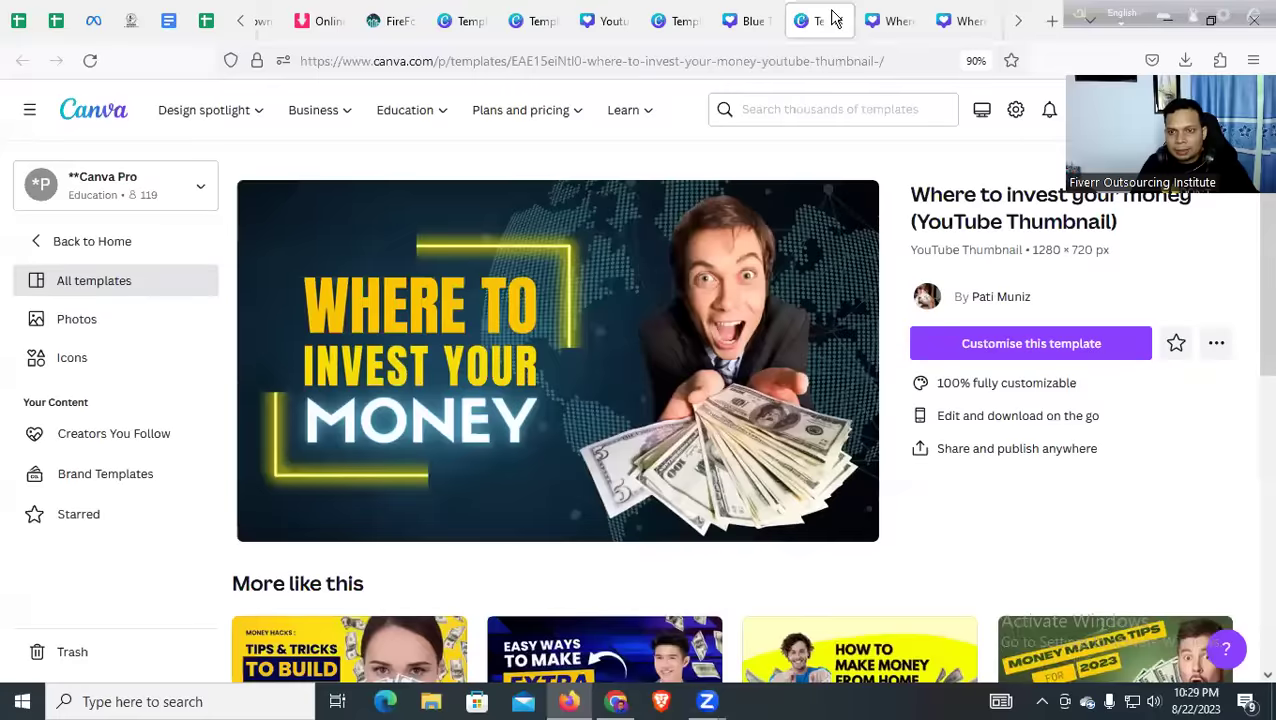
Drop the Payoneer logo from downloads onto the Blue Trading Secrets design and finish its crop
left_click(742, 19)
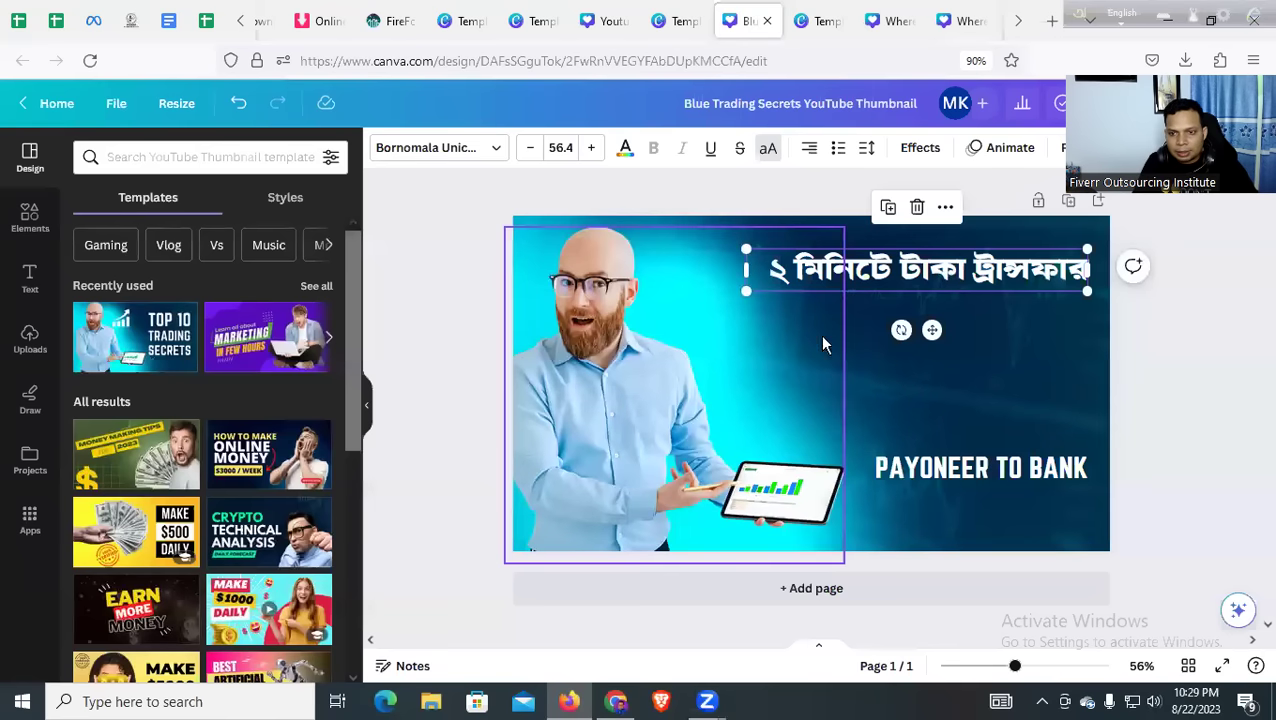
left_click(896, 396)
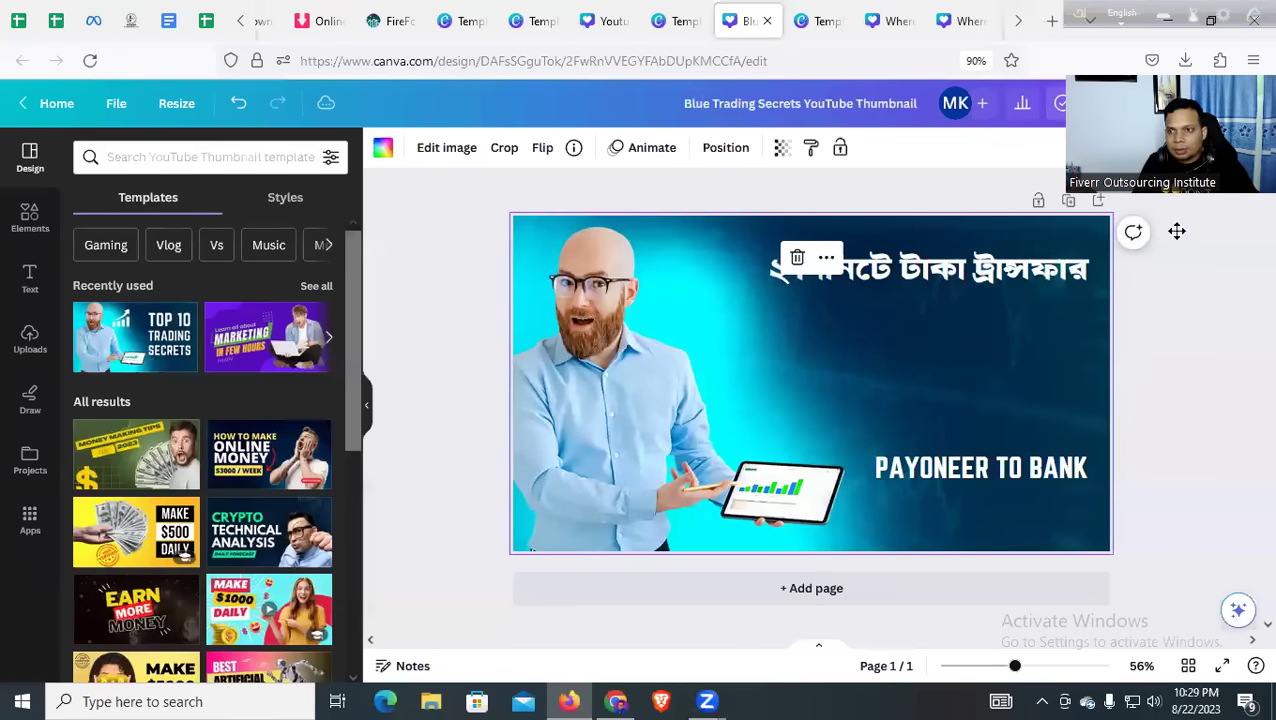
left_click(1185, 60)
left_click_drag(990, 106, 985, 374)
left_click(881, 374)
double_click(983, 374)
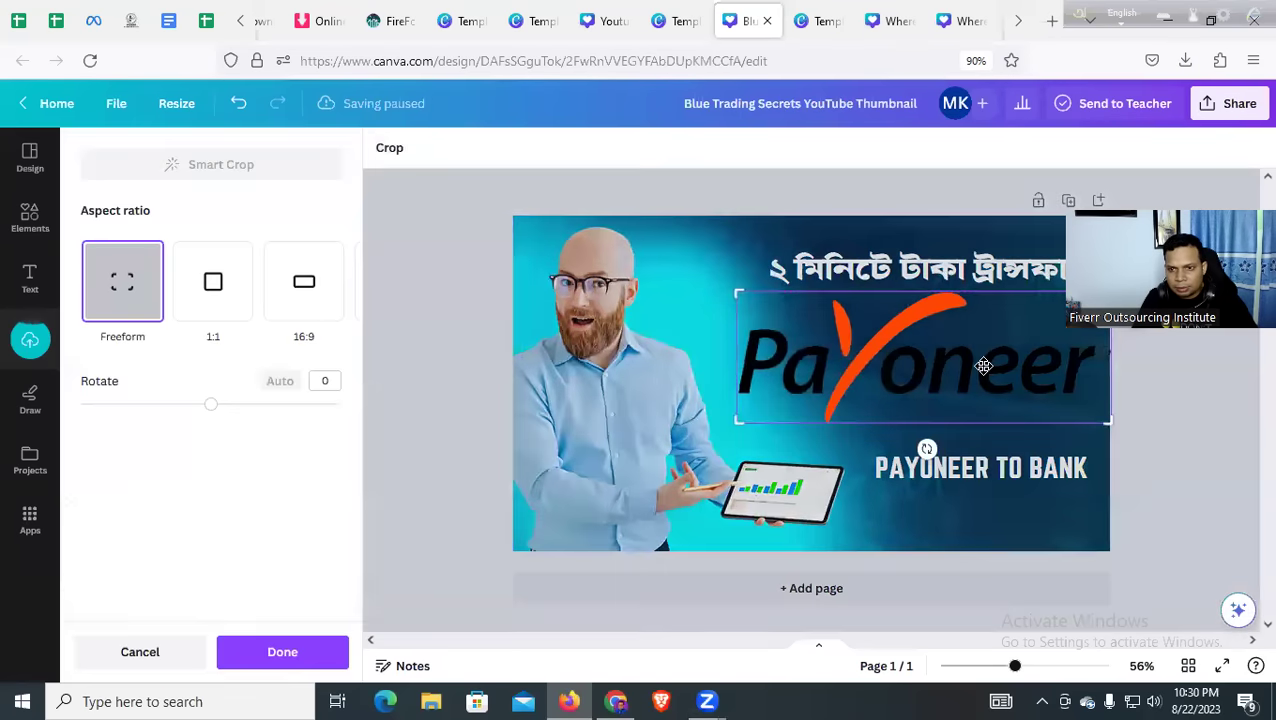
left_click(226, 664)
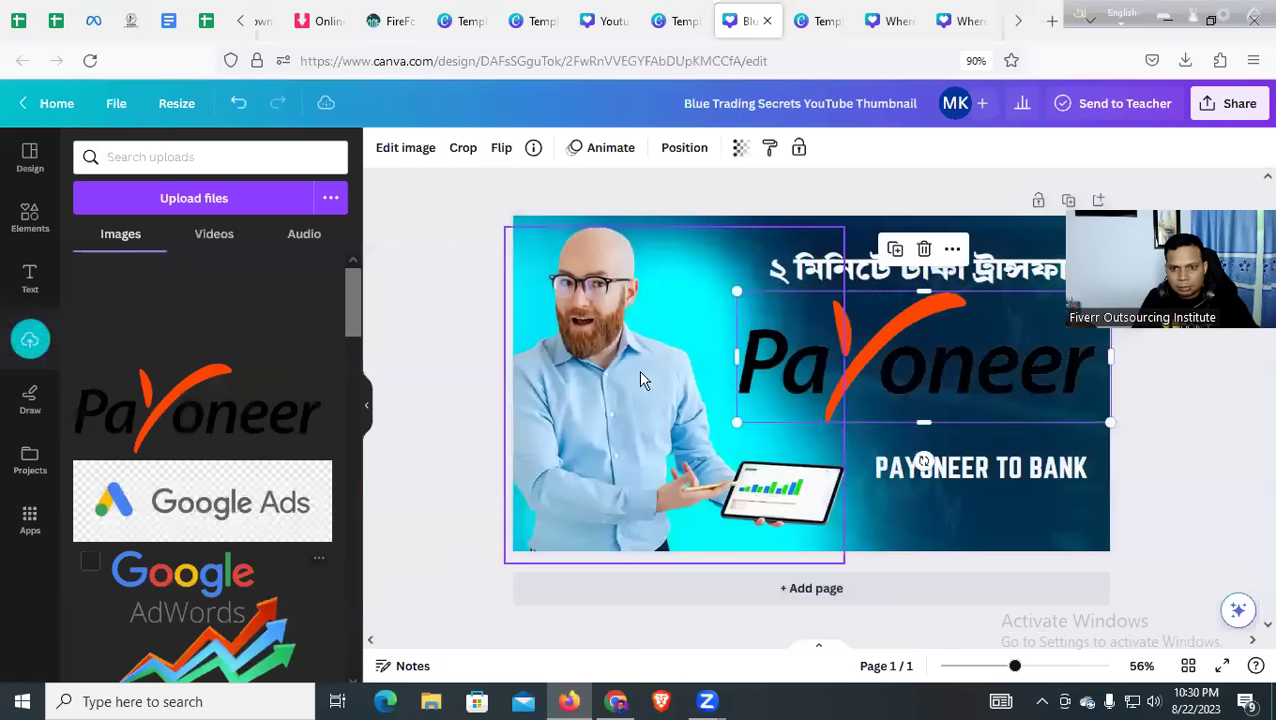
Shrink the Payoneer logo to 674 × 237 beside the man, keeping transparency at 100
left_click_drag(753, 297, 797, 312)
left_click(739, 152)
left_click_drag(661, 228, 818, 228)
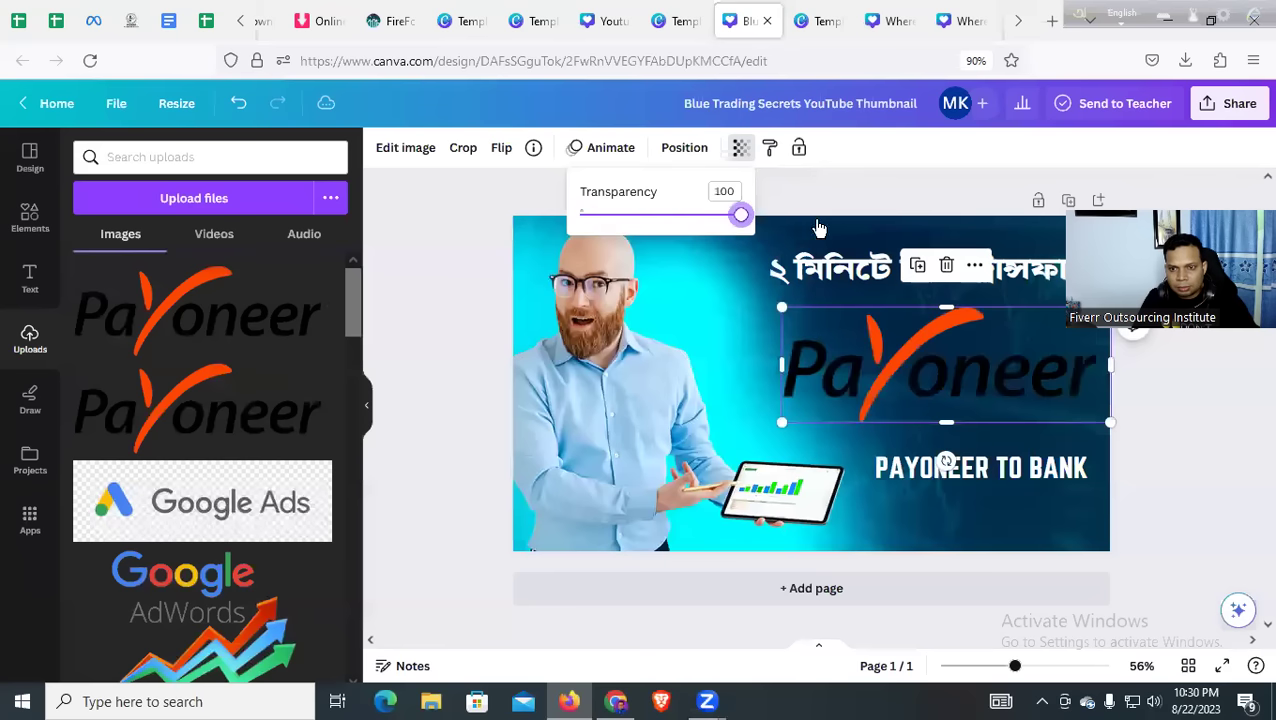
left_click(638, 372)
On the Marketing thumbnail, replace IN FEW HOURS with PAYONEER TO BANK
left_click(815, 20)
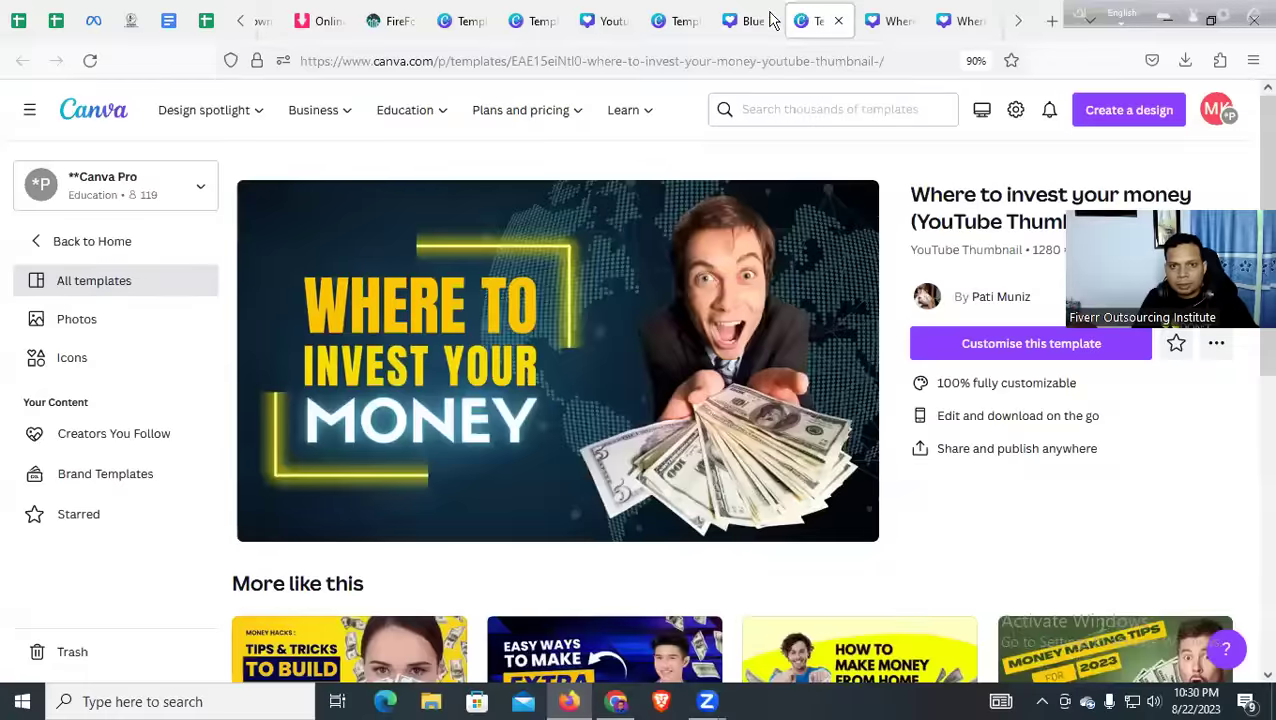
left_click(681, 18)
left_click(603, 21)
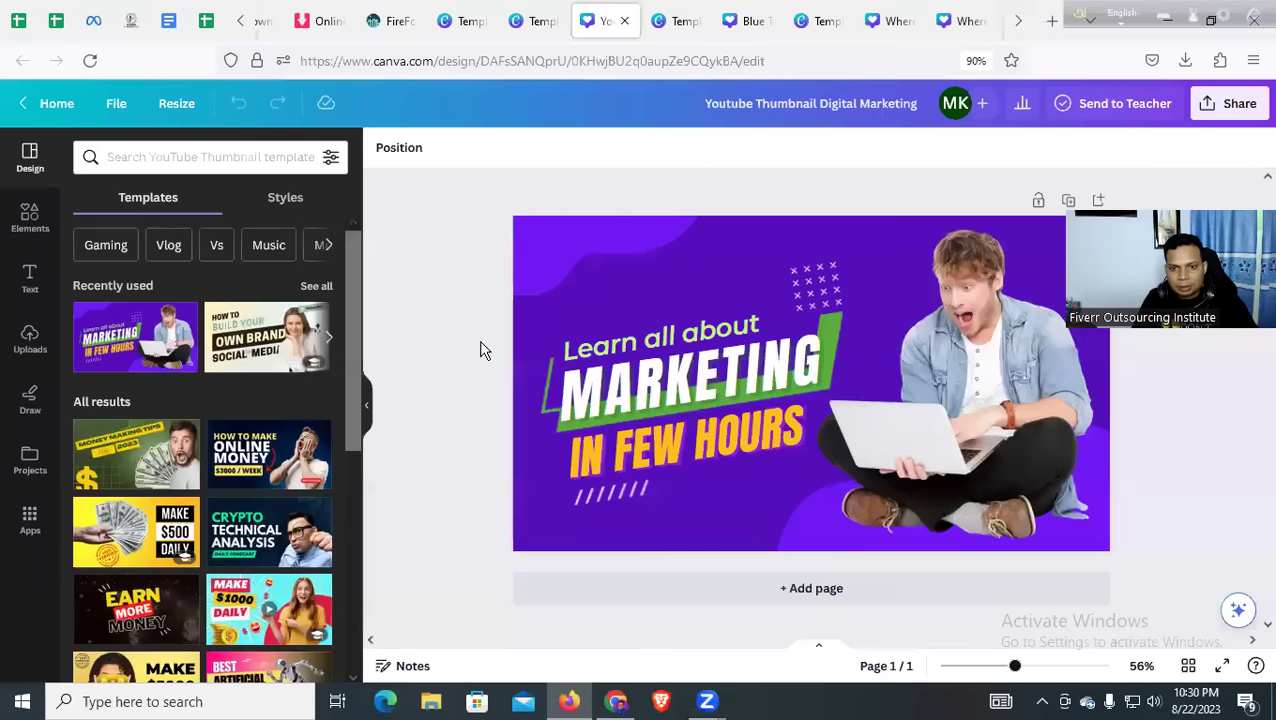
double_click(615, 465)
type("PAYONEER")
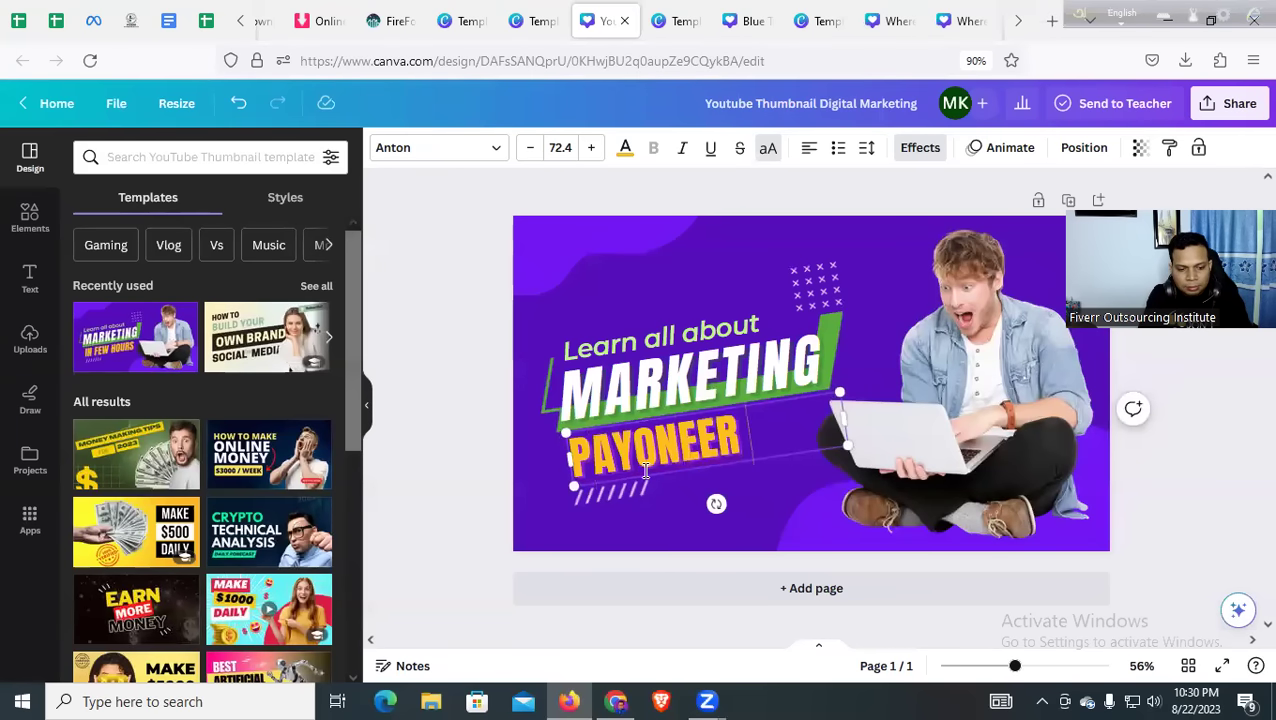
type("TO BAN")
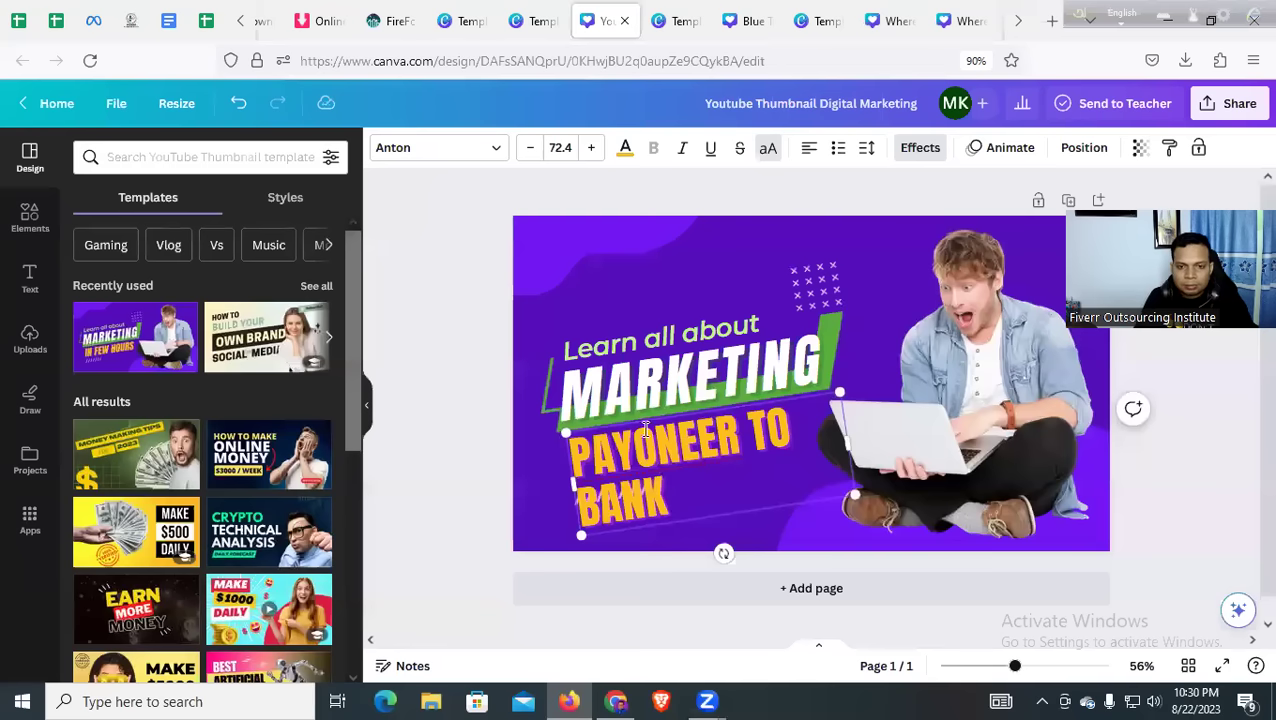
type("K")
key("ctrl+a")
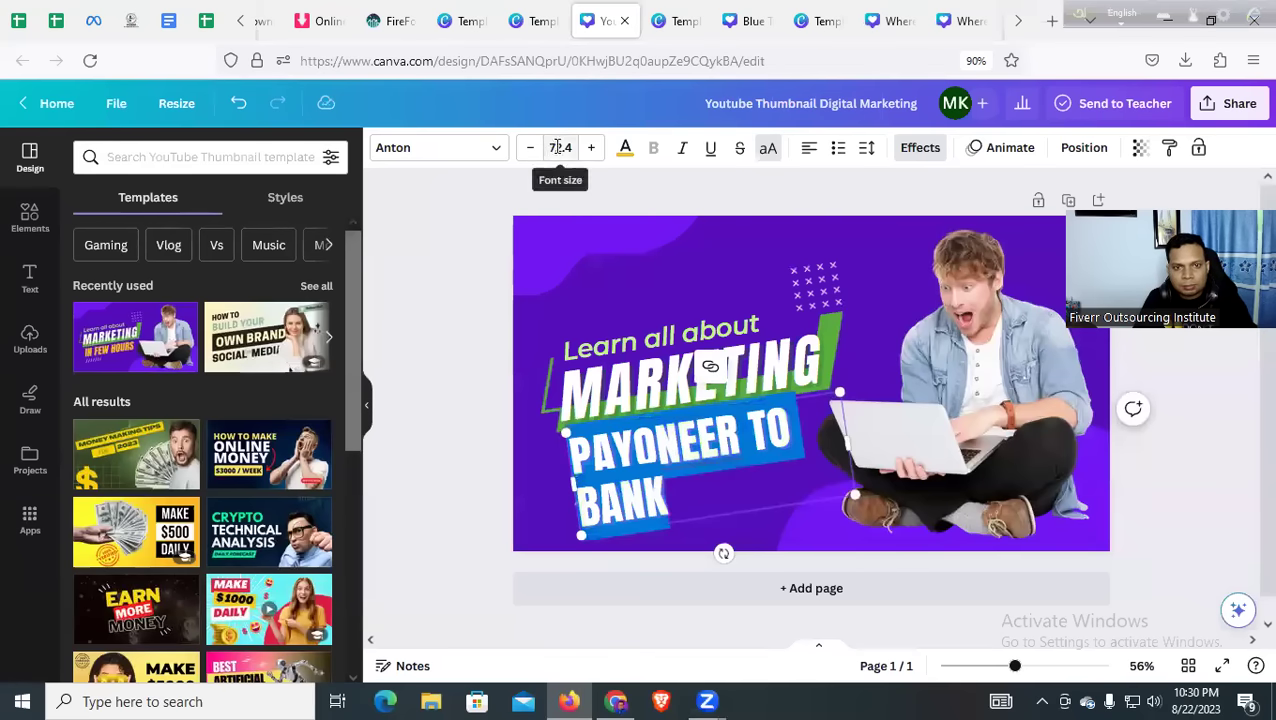
Set PAYONEER TO BANK to size 64 on one line, shift it left, and nudge the slash graphic down
left_click(558, 147)
scroll(572, 390, "down", 5)
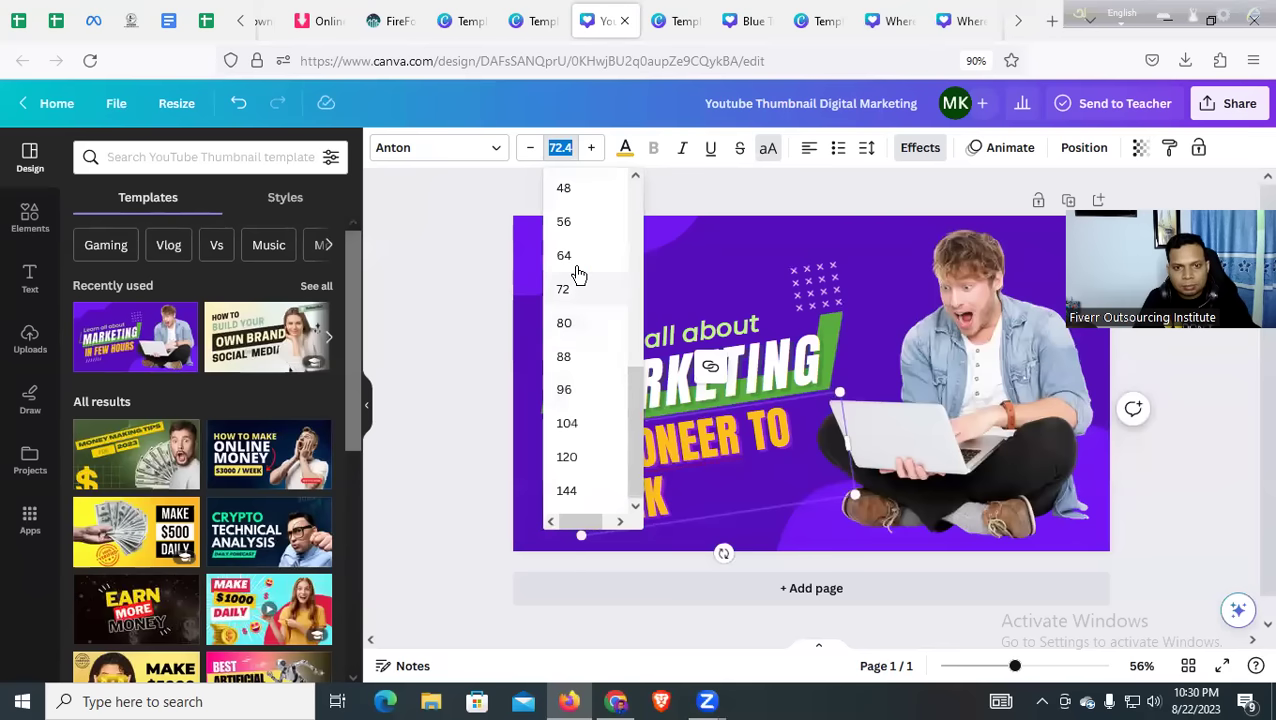
left_click(564, 256)
left_click_drag(849, 437, 887, 435)
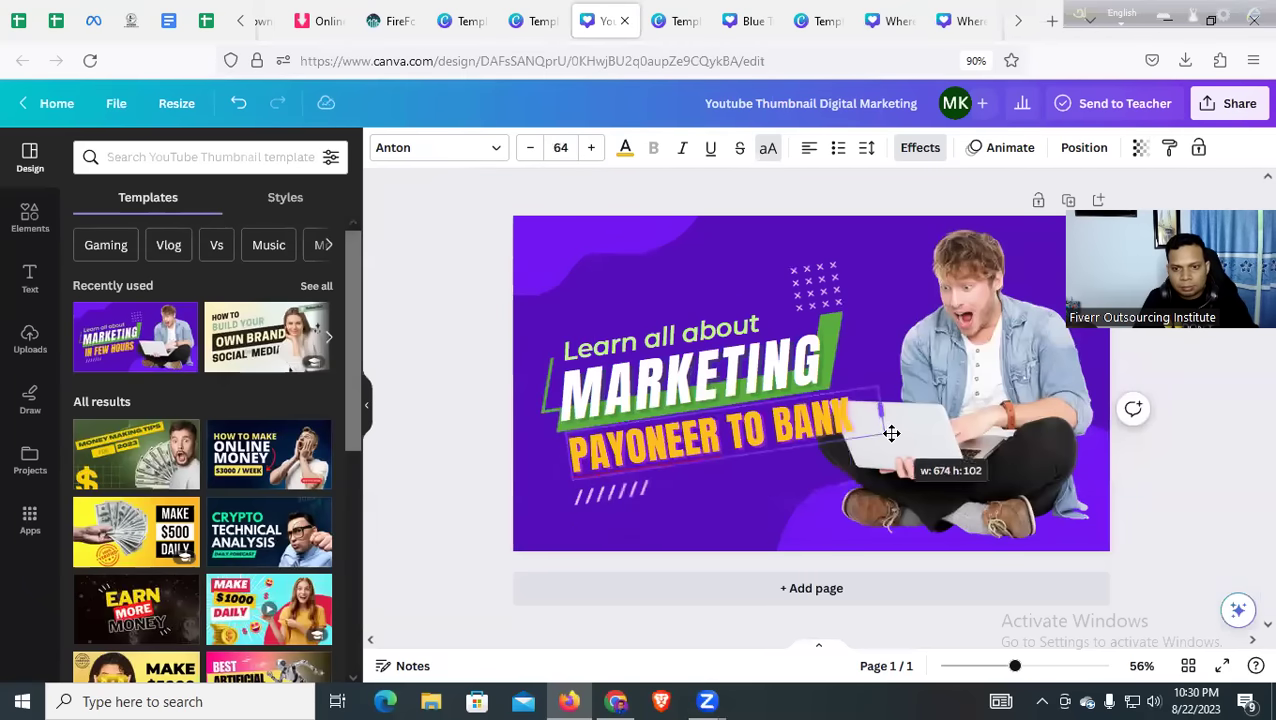
left_click_drag(656, 450, 630, 451)
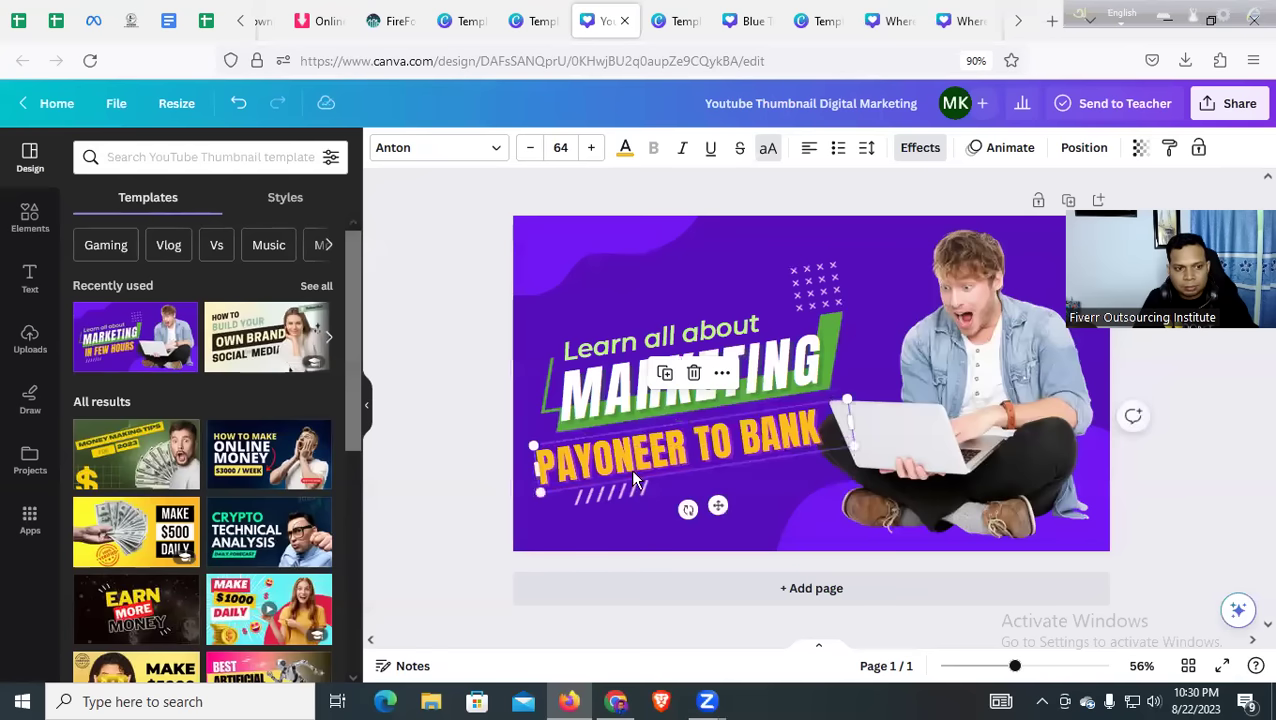
left_click(645, 560)
left_click(645, 510)
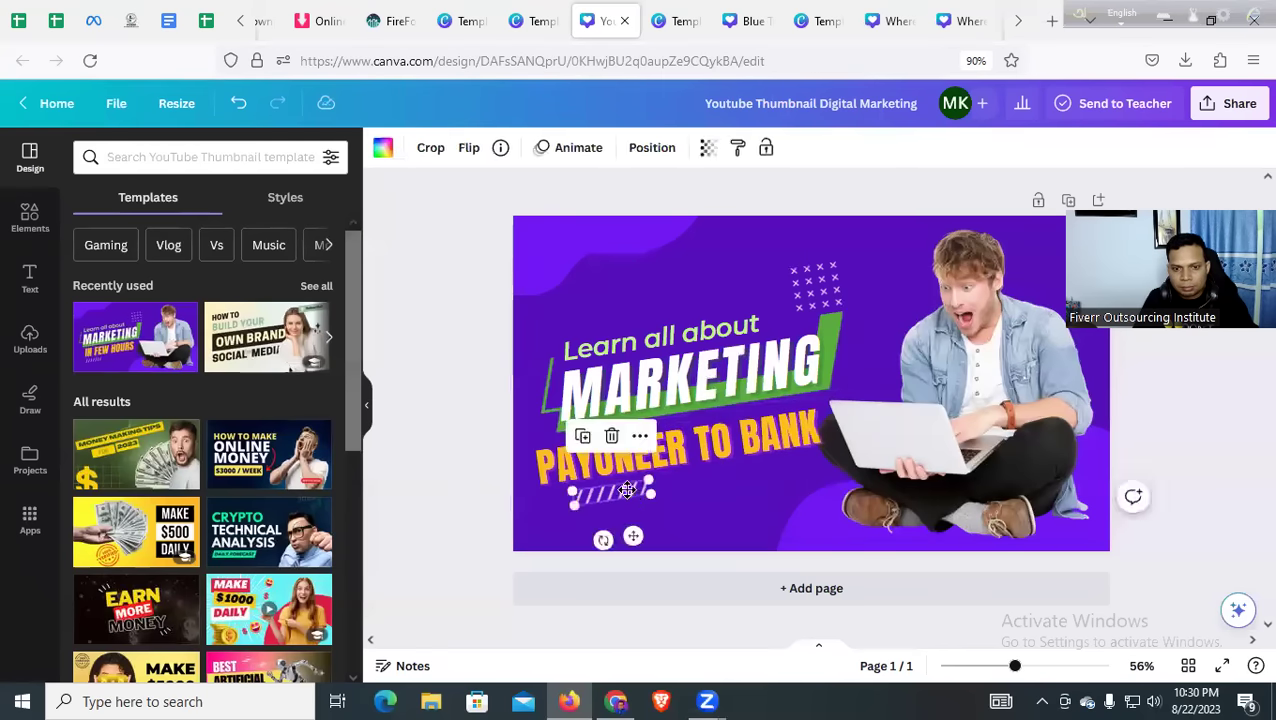
left_click_drag(645, 510, 633, 533)
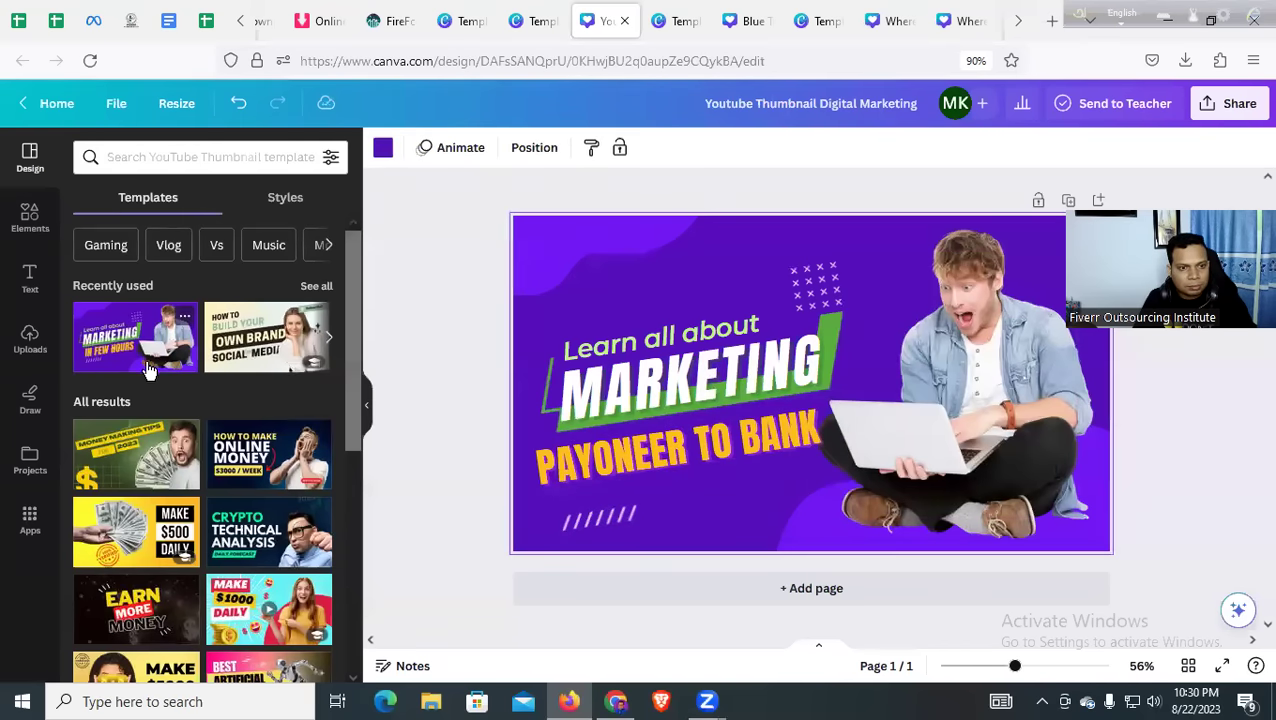
Add the Own Brand template as page 2 and select its dark band shape
left_click(240, 352)
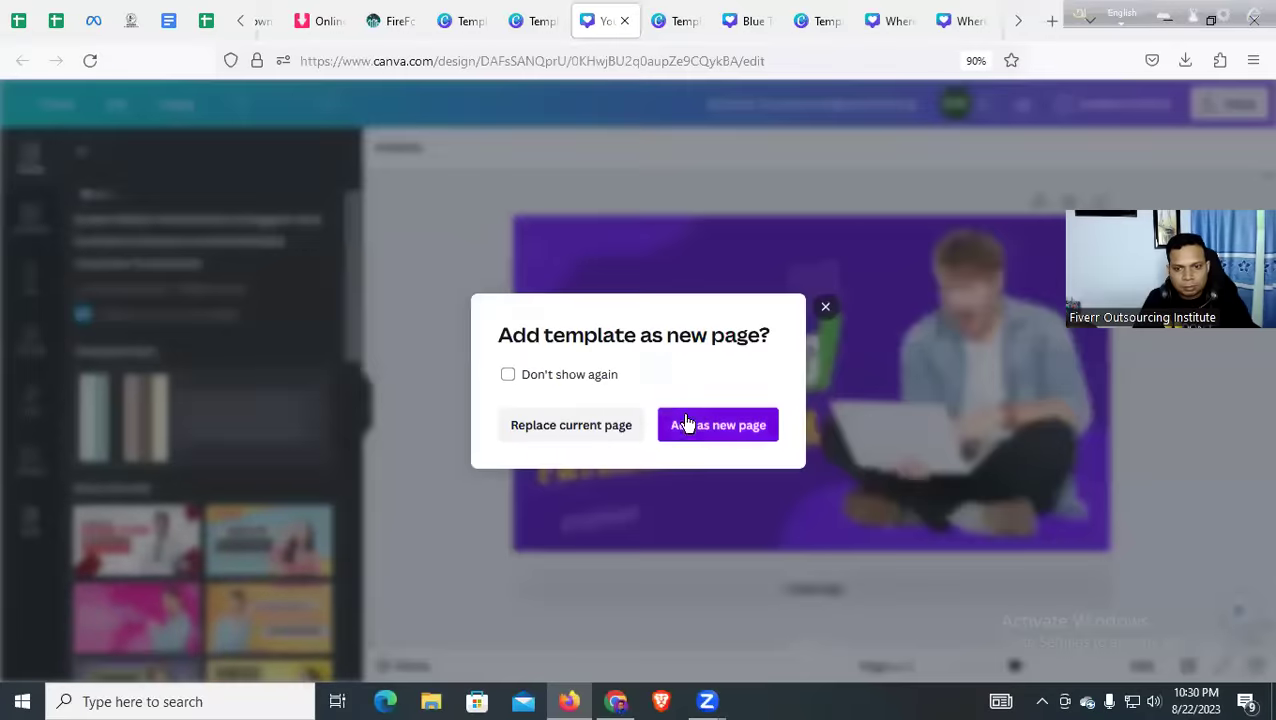
left_click(683, 424)
left_click(632, 375)
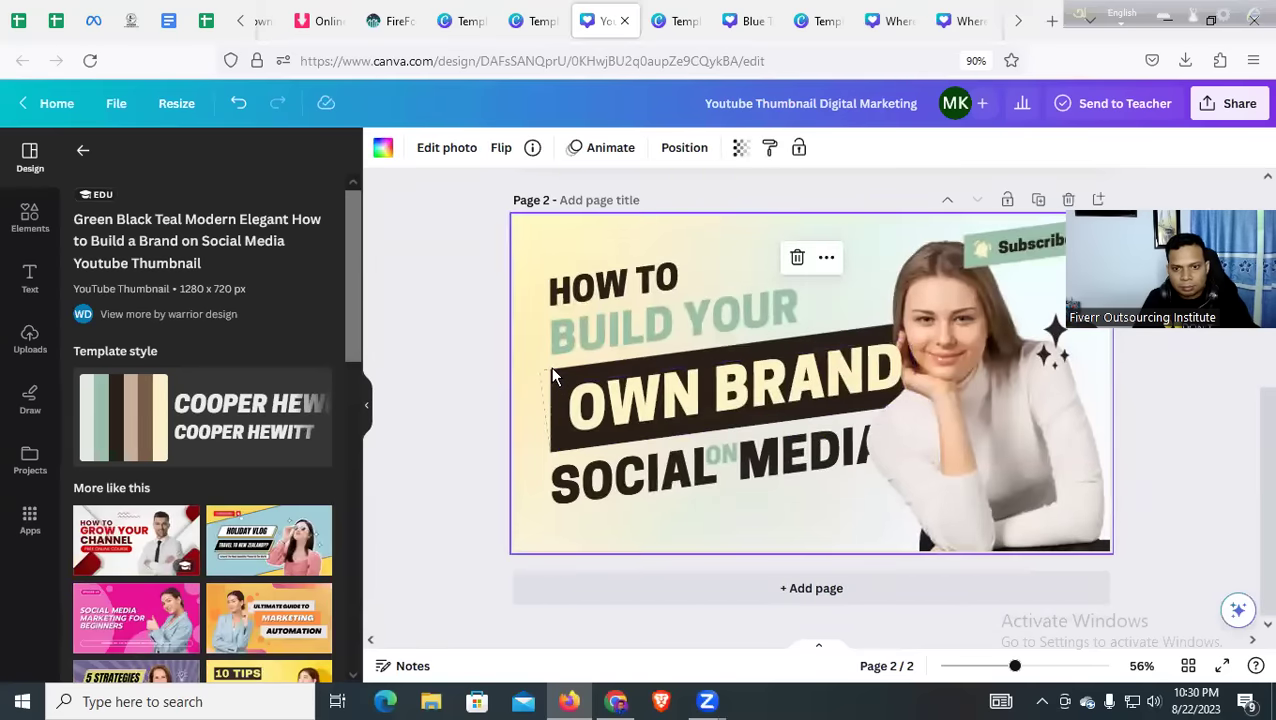
left_click(553, 383)
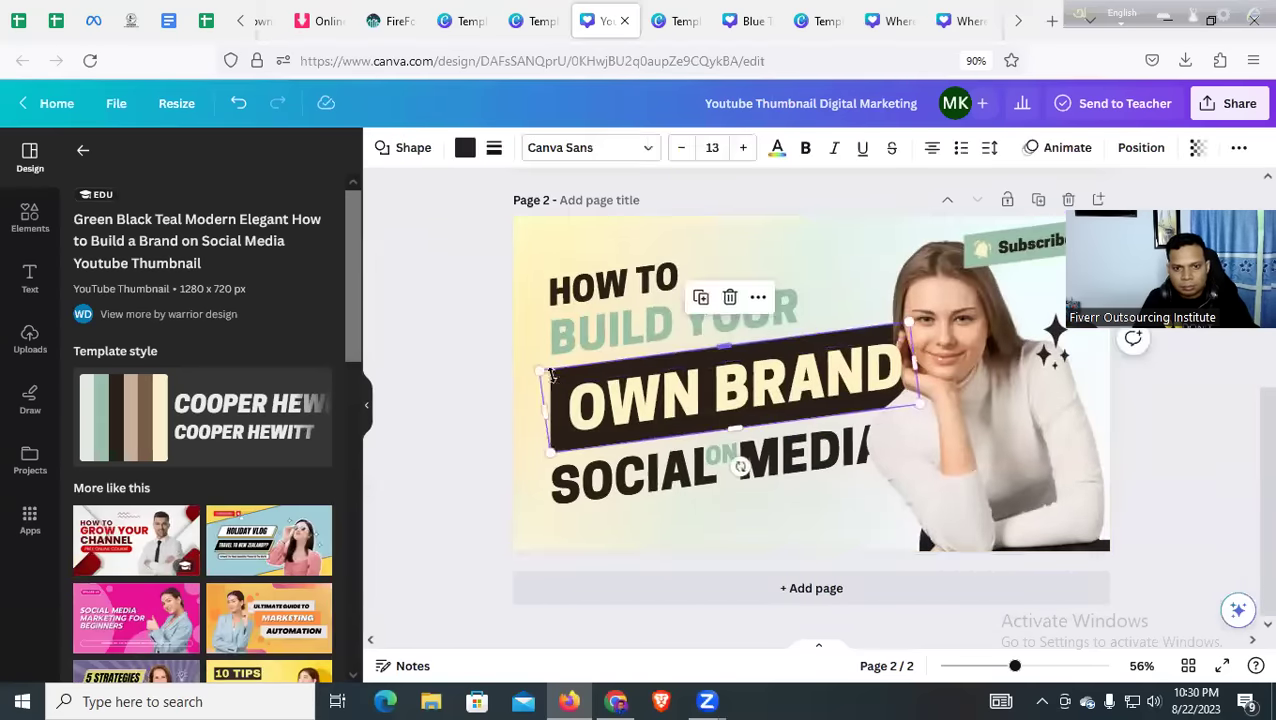
Paste the dark band onto page 1 below PAYONEER TO BANK and shorten it from the right
scroll(604, 412, "up", 3)
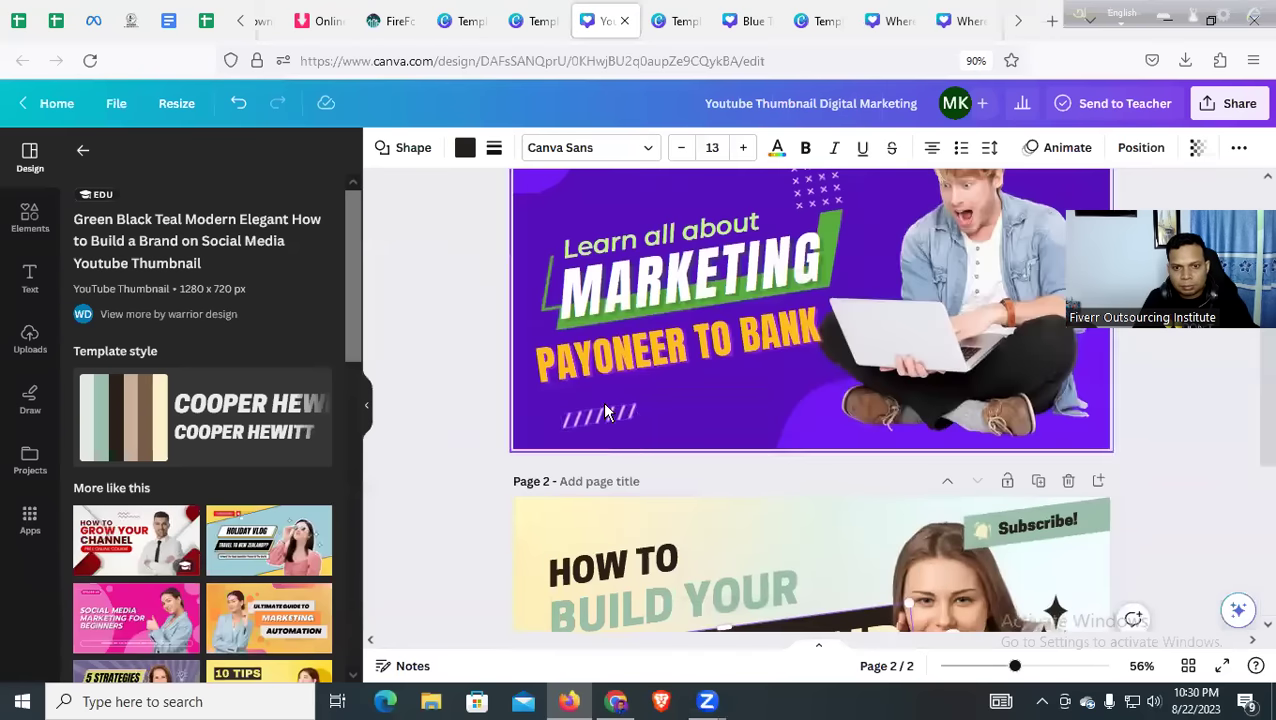
left_click(688, 398)
key("ctrl+v")
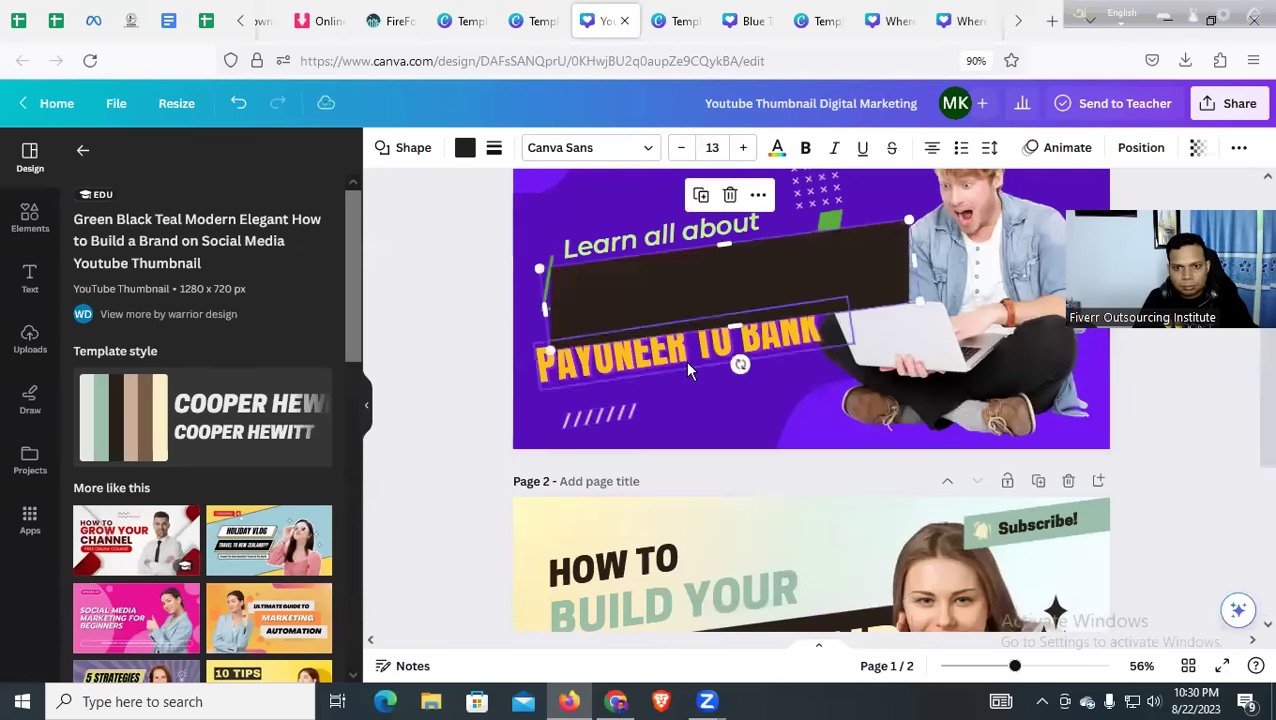
left_click_drag(722, 237, 700, 402)
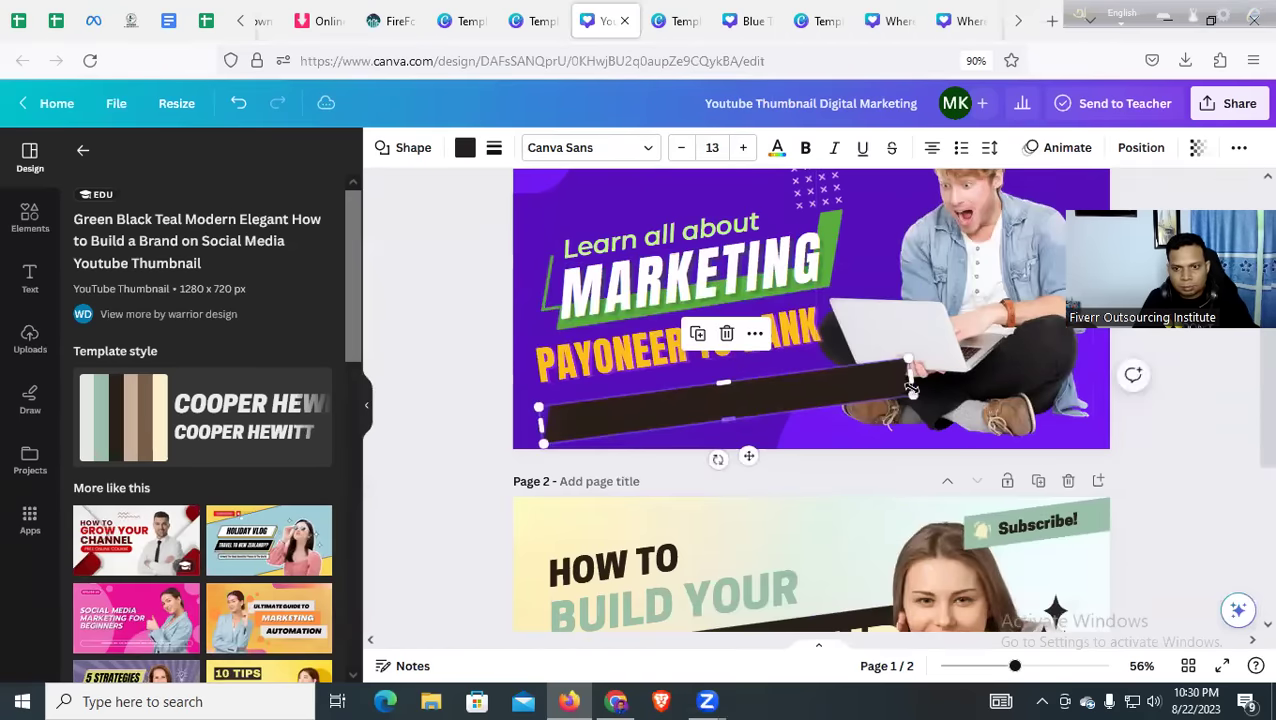
left_click_drag(908, 382, 820, 382)
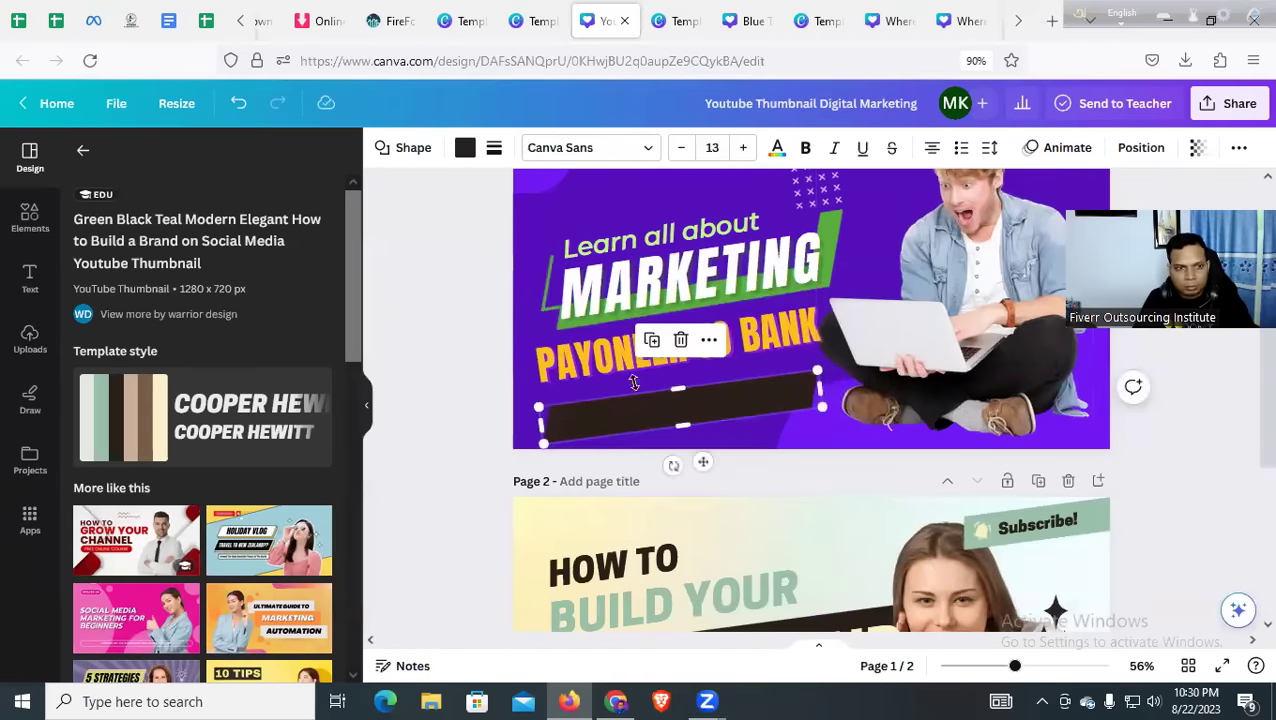
left_click(30, 280)
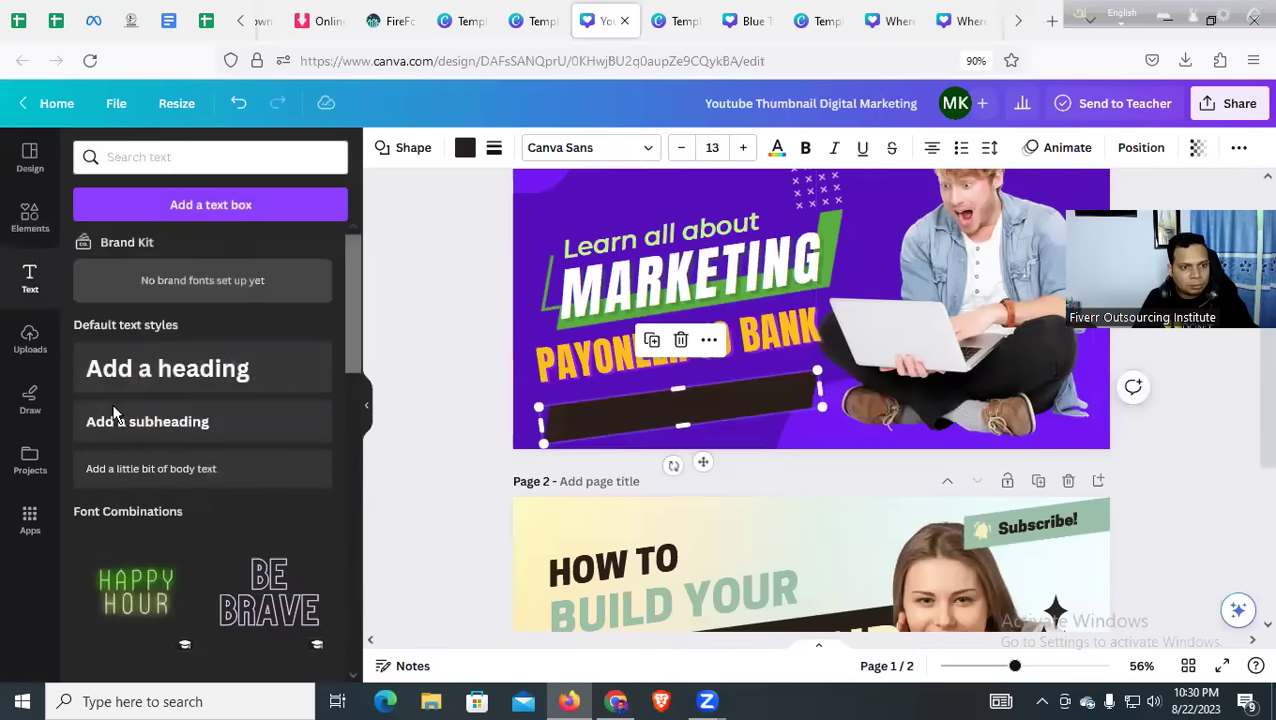
Add an 'only 2 Min' subheading on the dark band, coloured white and tilted slightly
left_click_drag(142, 430, 614, 410)
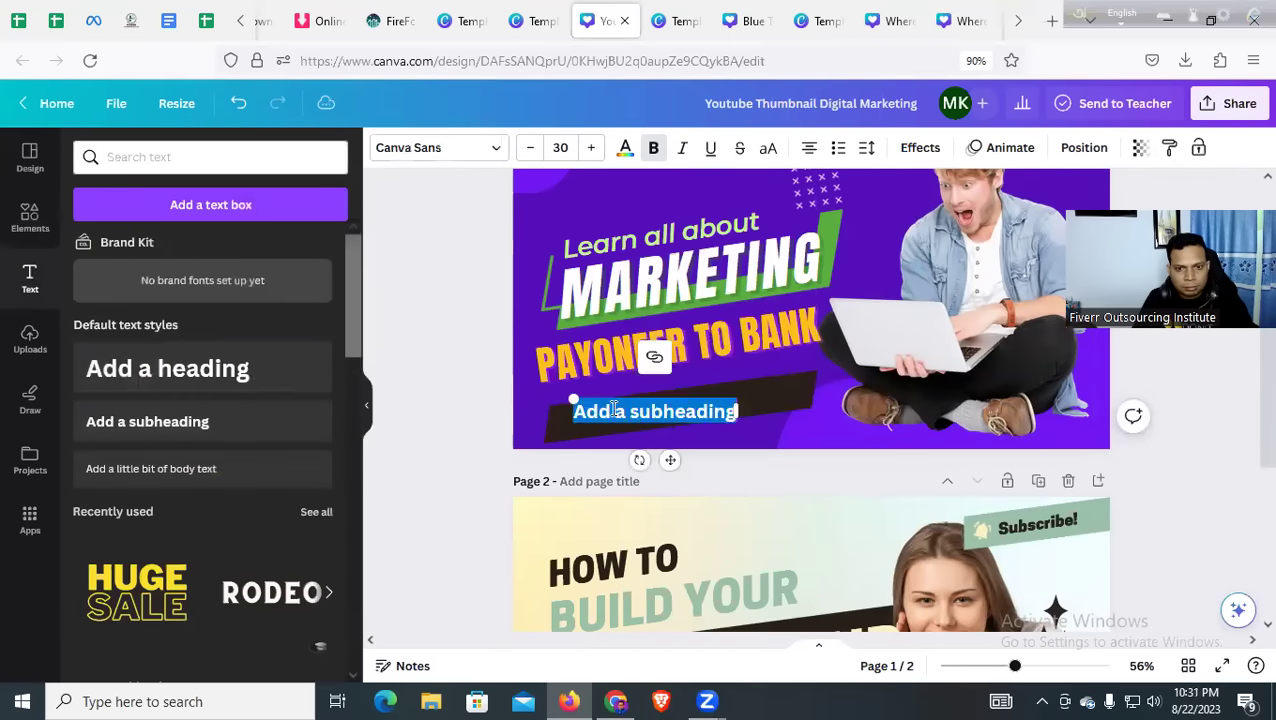
type("only")
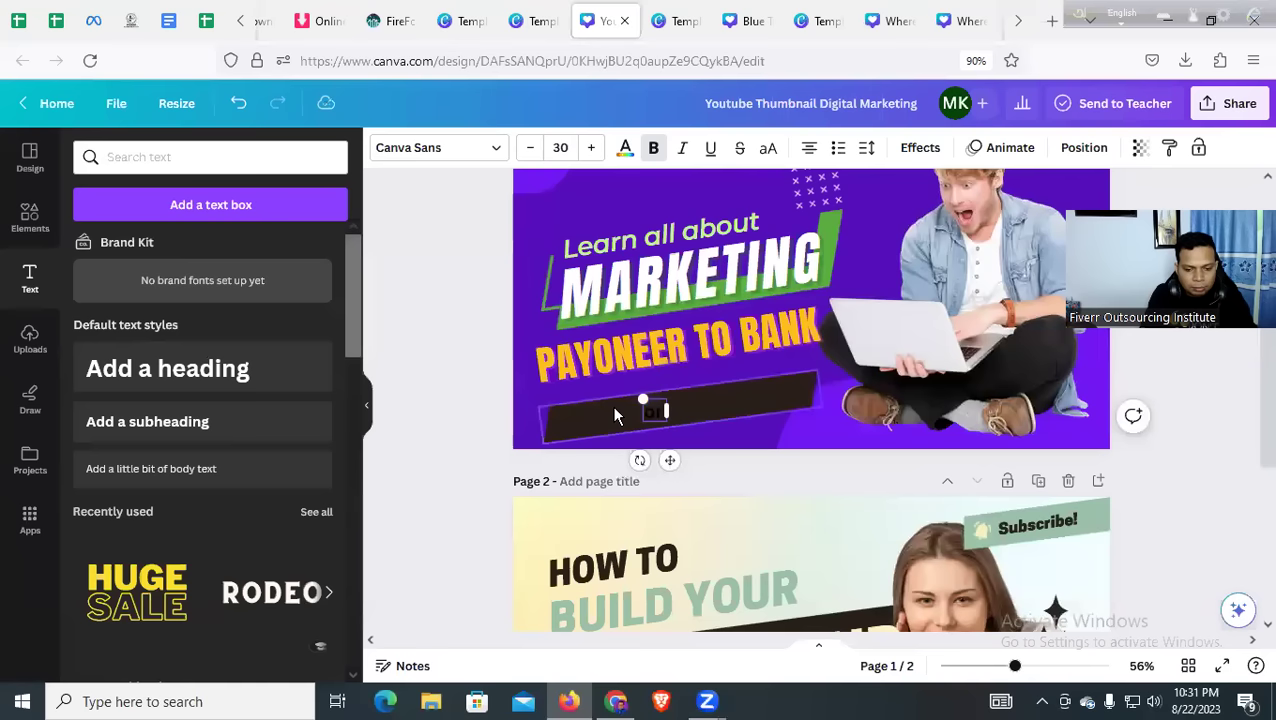
type(" 2 Min")
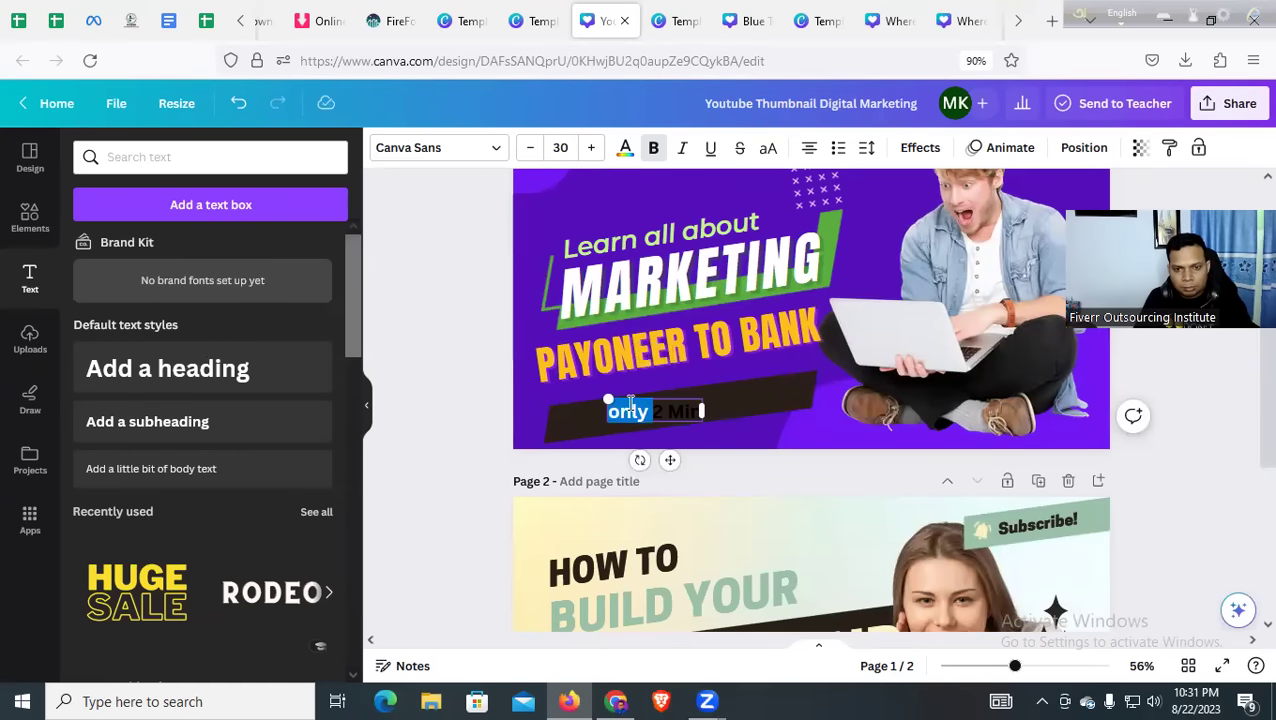
left_click(622, 149)
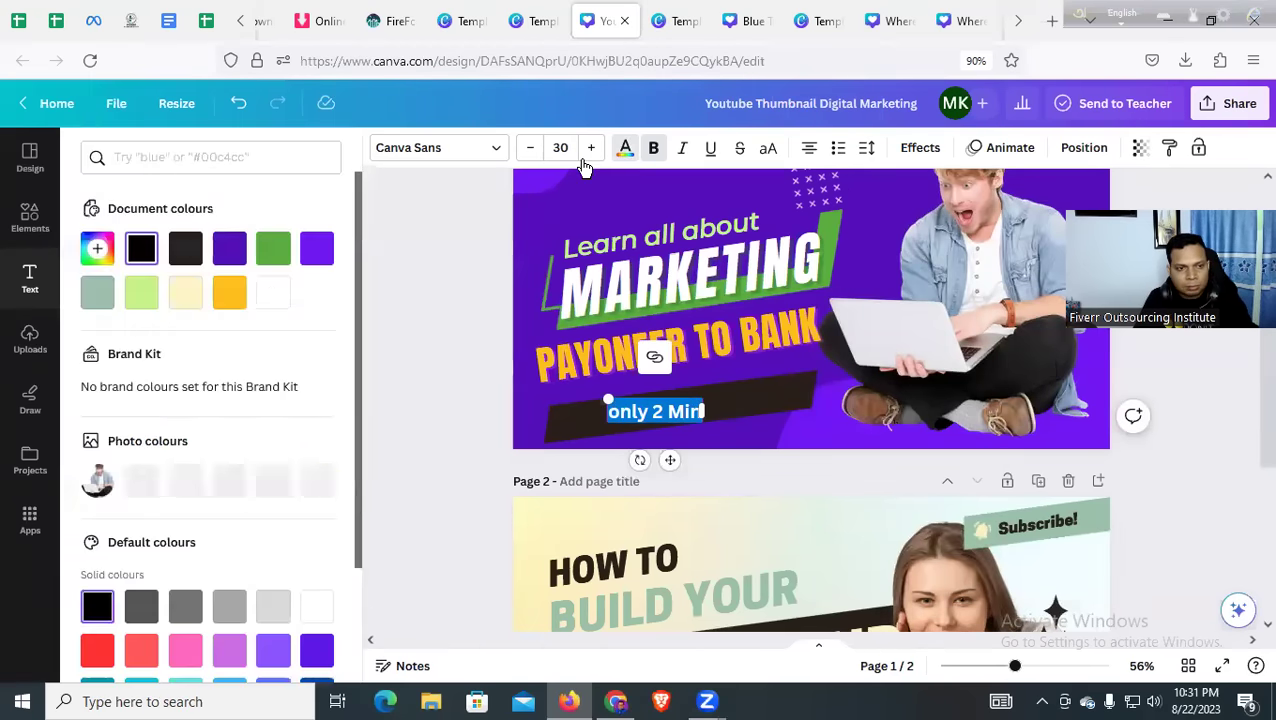
left_click(271, 290)
left_click(600, 458)
left_click_drag(638, 460, 645, 458)
Enlarge the 'only 2 Min' text to size 39 on one line and shift it left
left_click(366, 405)
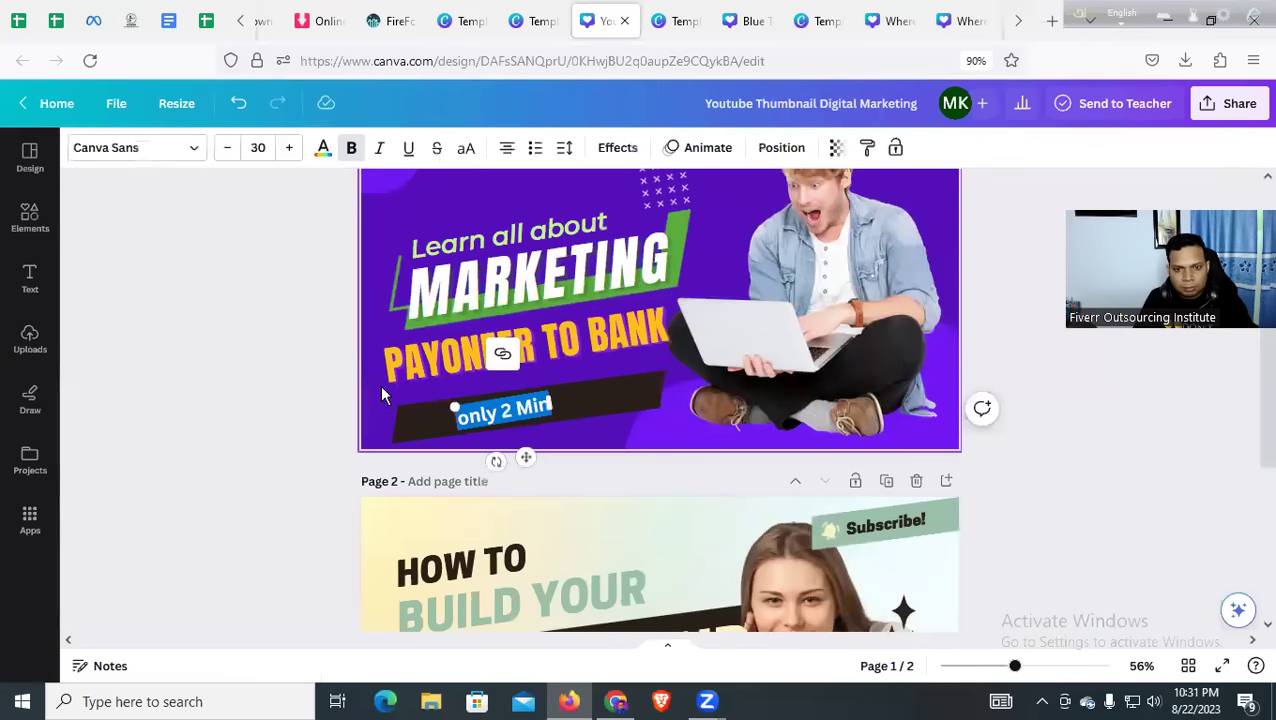
left_click(700, 417)
left_click(463, 422)
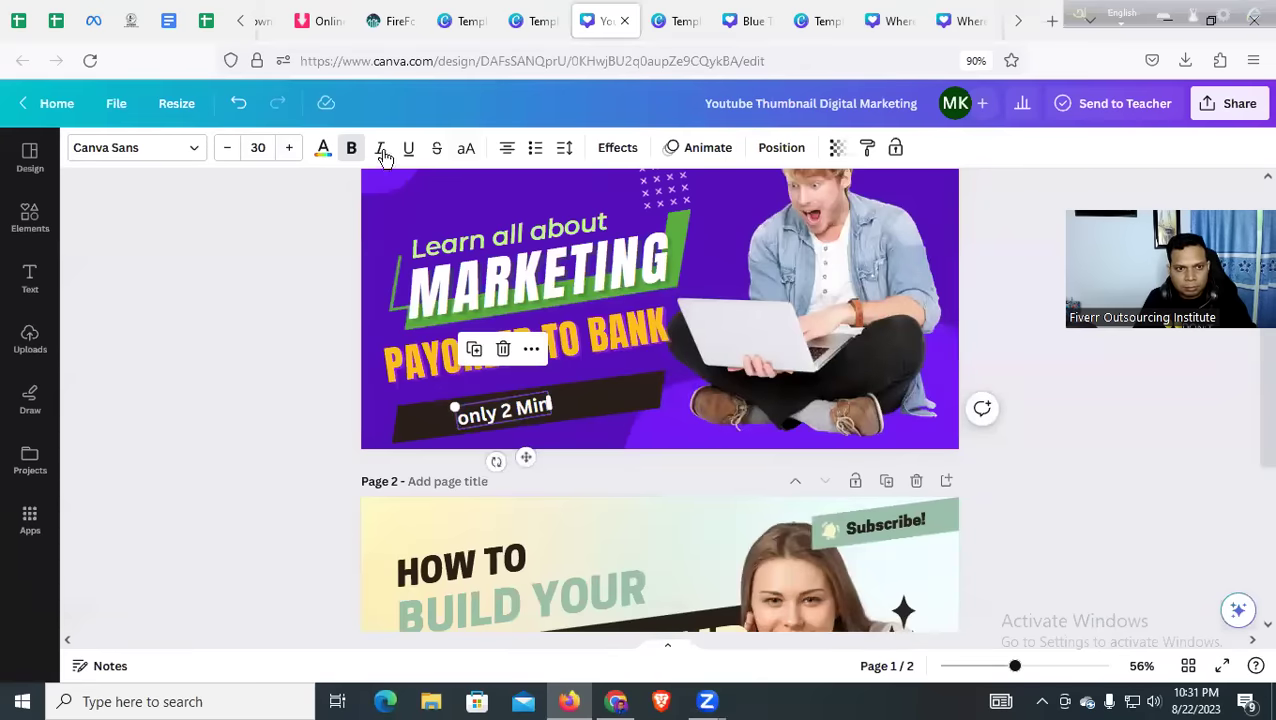
left_click(288, 148)
left_click(288, 148)
left_click(288, 148)
left_click(288, 148)
left_click(288, 148)
left_click(288, 148)
left_click(288, 148)
left_click(288, 148)
left_click(288, 148)
left_click_drag(552, 421, 664, 388)
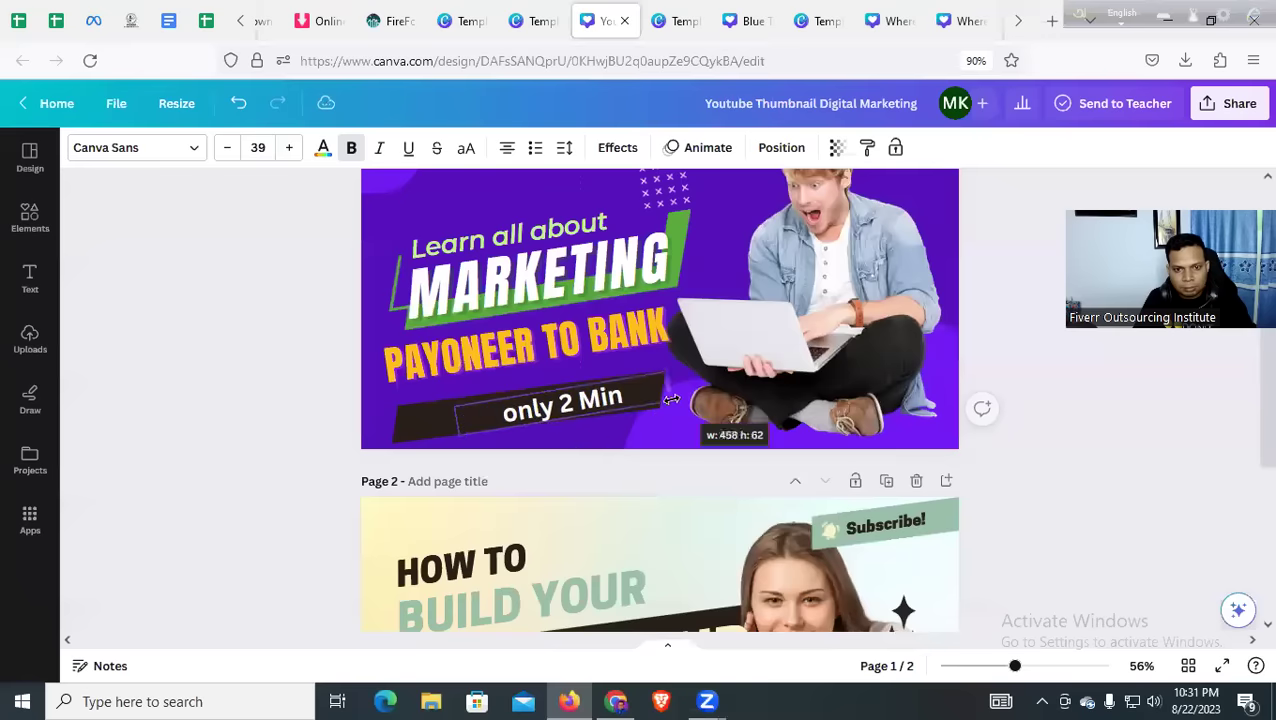
left_click(345, 404)
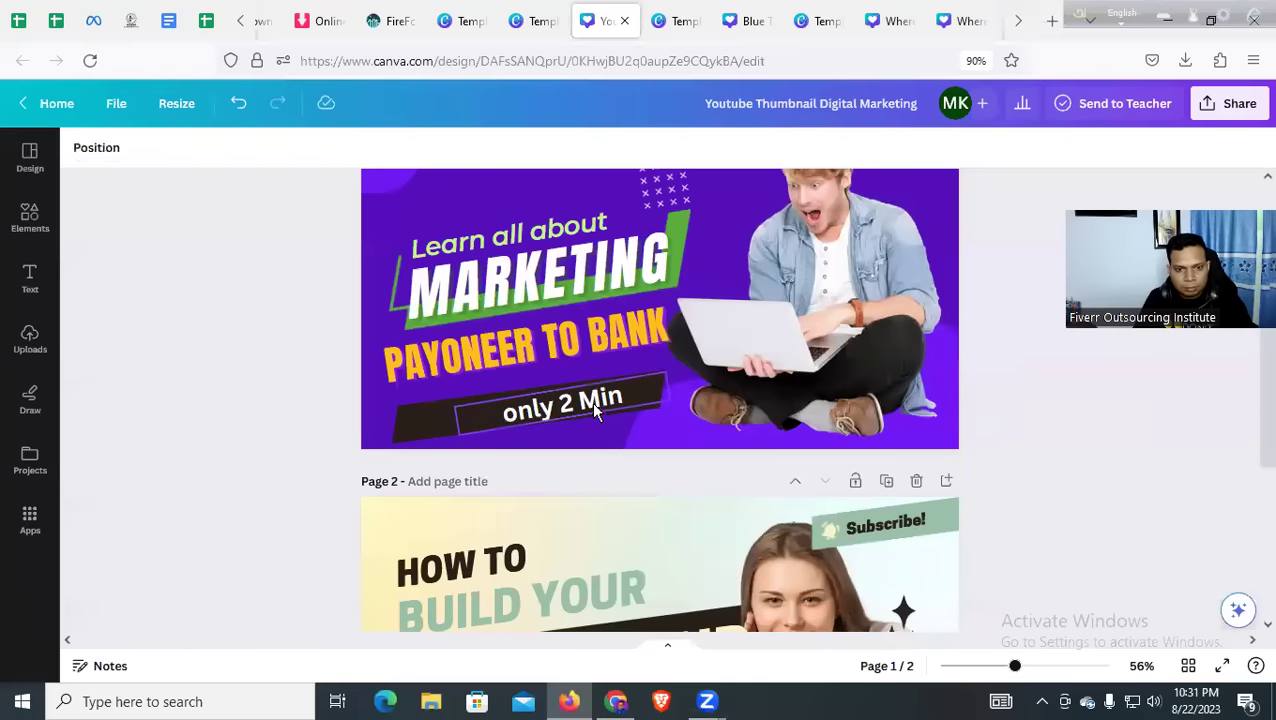
left_click_drag(593, 410, 543, 410)
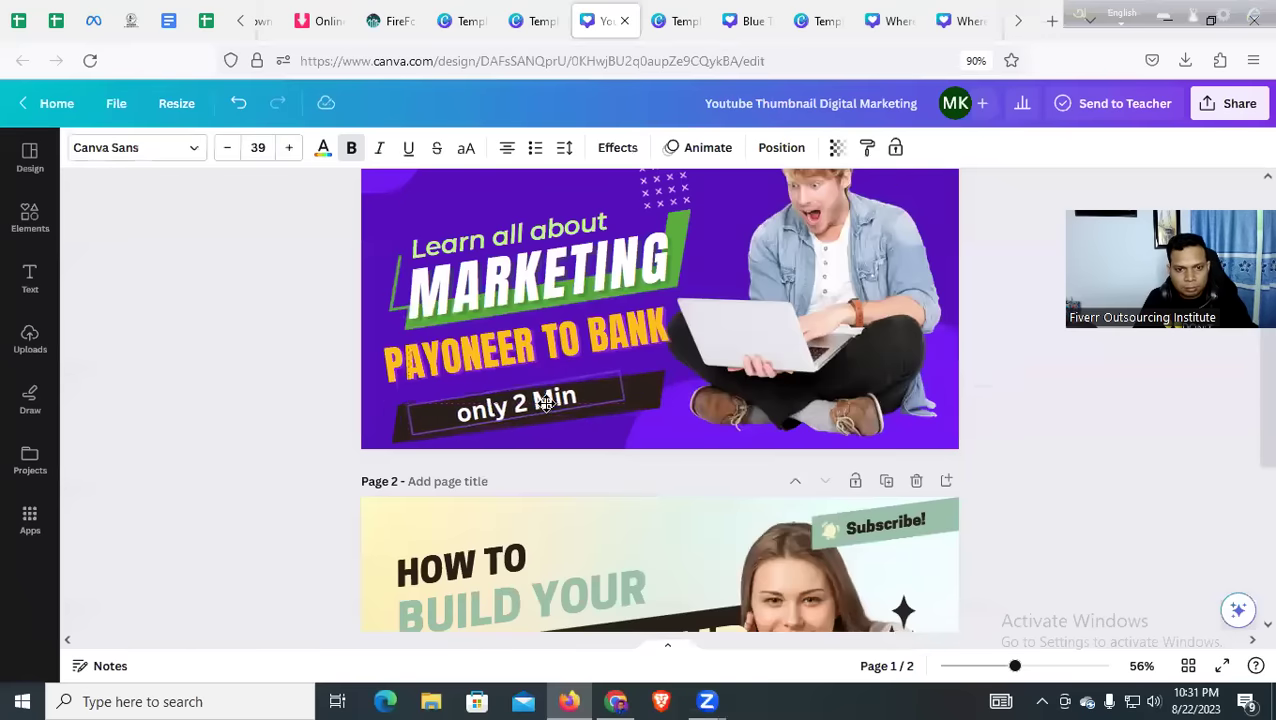
Trim the dark band from its right and left sides to fit around the text
left_click(660, 405)
left_click_drag(660, 403, 613, 408)
left_click(225, 430)
left_click(395, 424)
left_click_drag(392, 427, 401, 428)
left_click(237, 422)
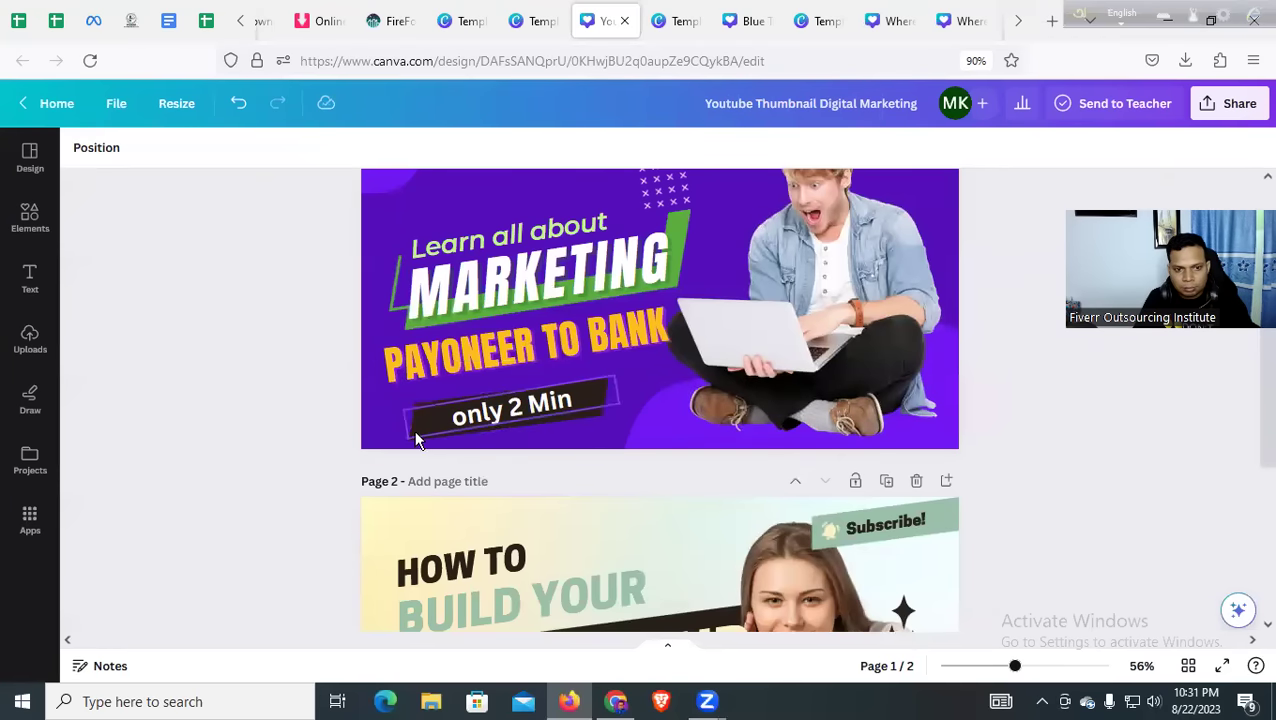
scroll(708, 532, "up", 1)
Delete the word MARKETING from the thumbnail
scroll(706, 532, "down", 3)
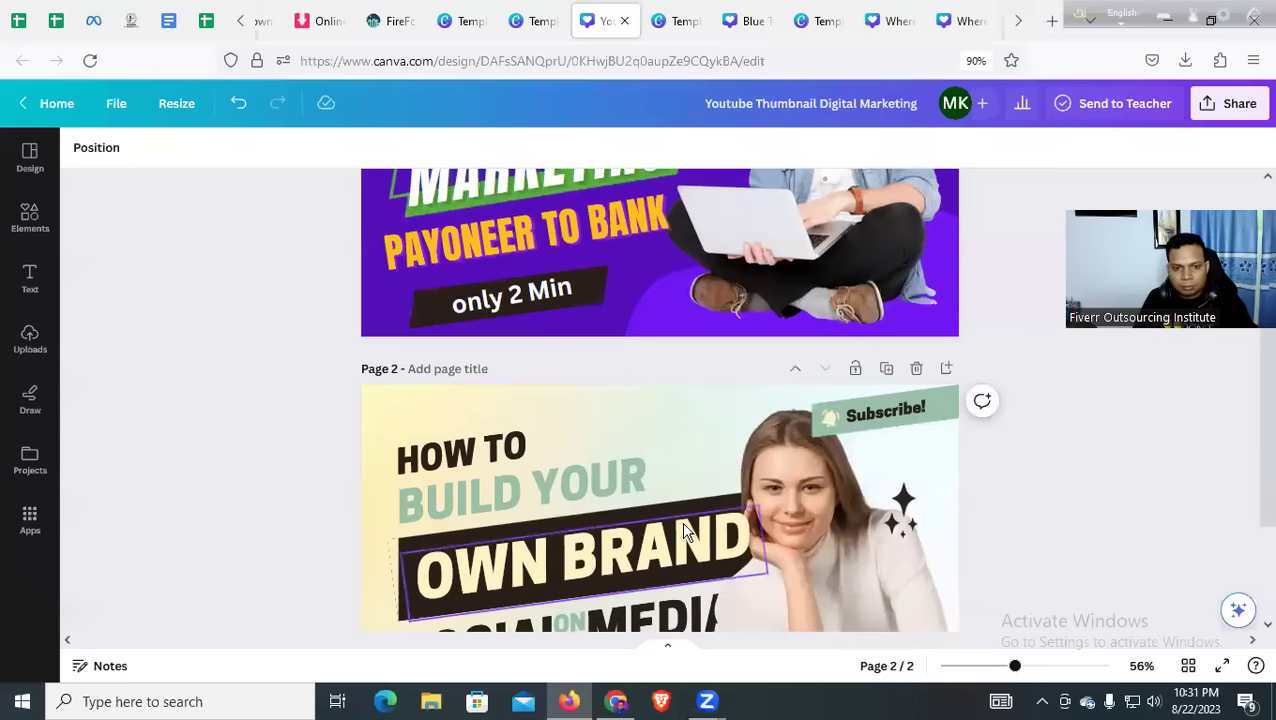
scroll(666, 523, "up", 4)
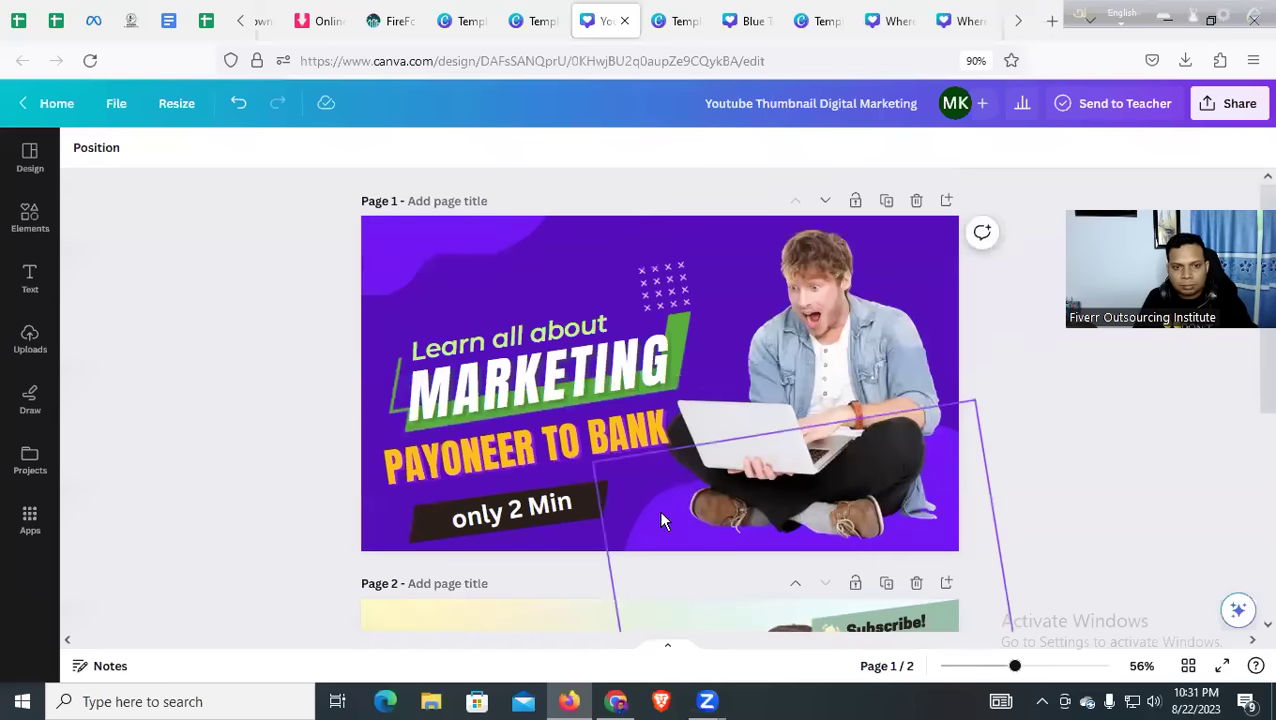
left_click(476, 340)
left_click(459, 449)
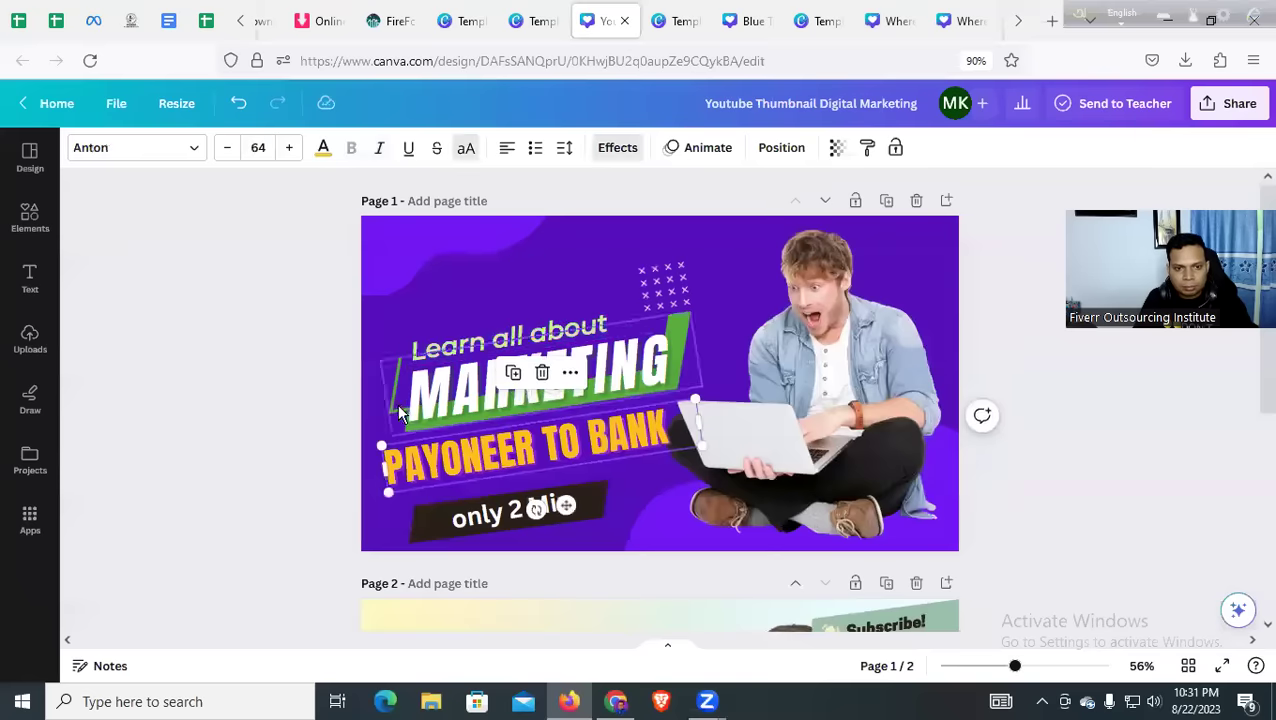
left_click(316, 421)
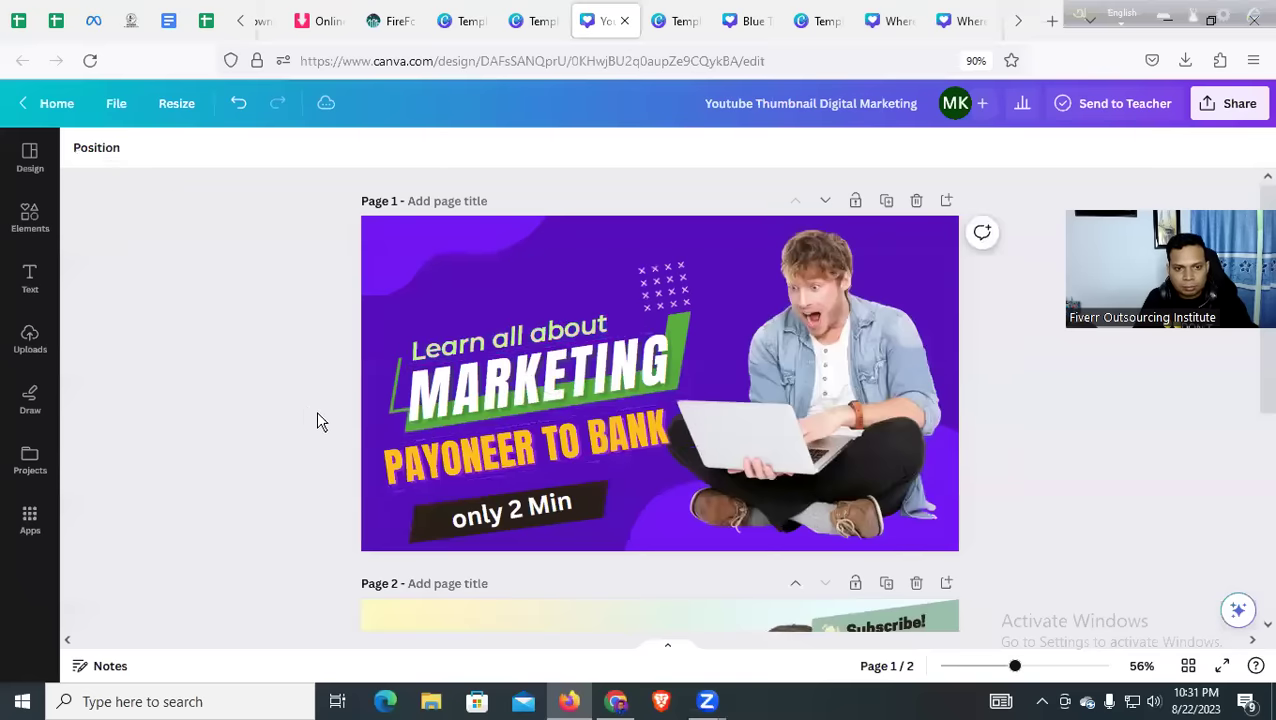
left_click(414, 429)
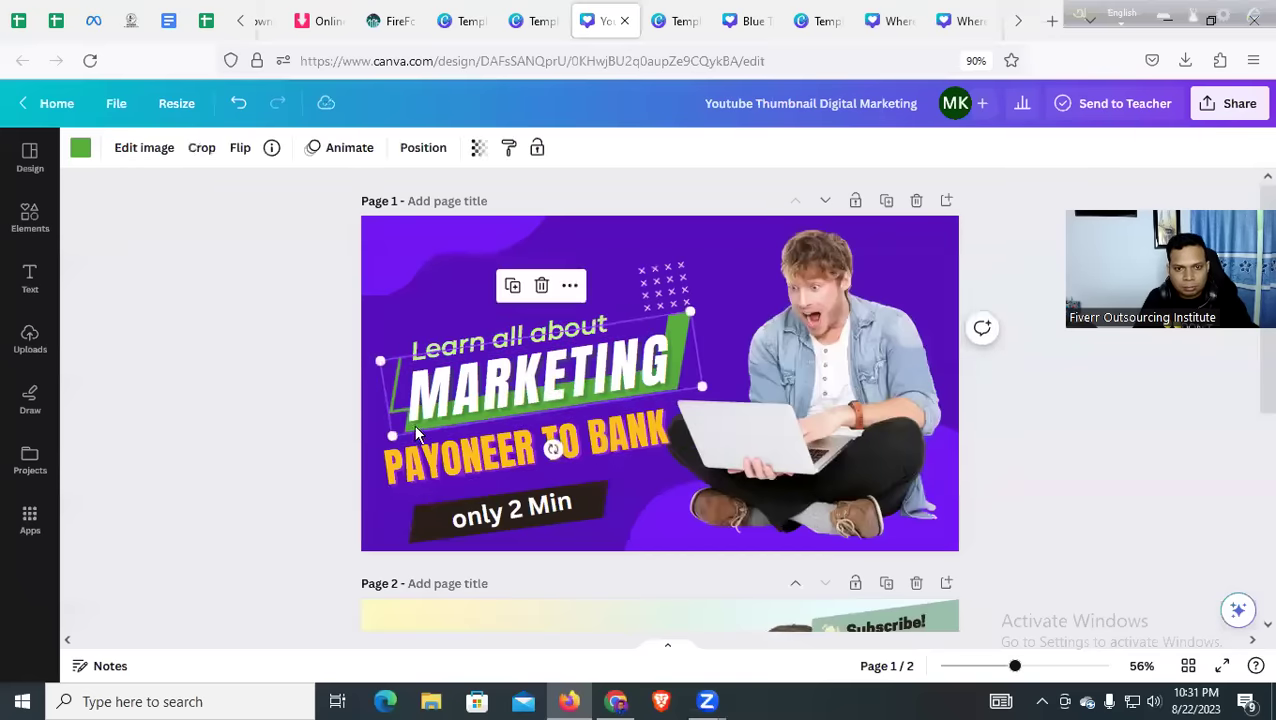
left_click(474, 397)
double_click(474, 392)
key("BackSpace")
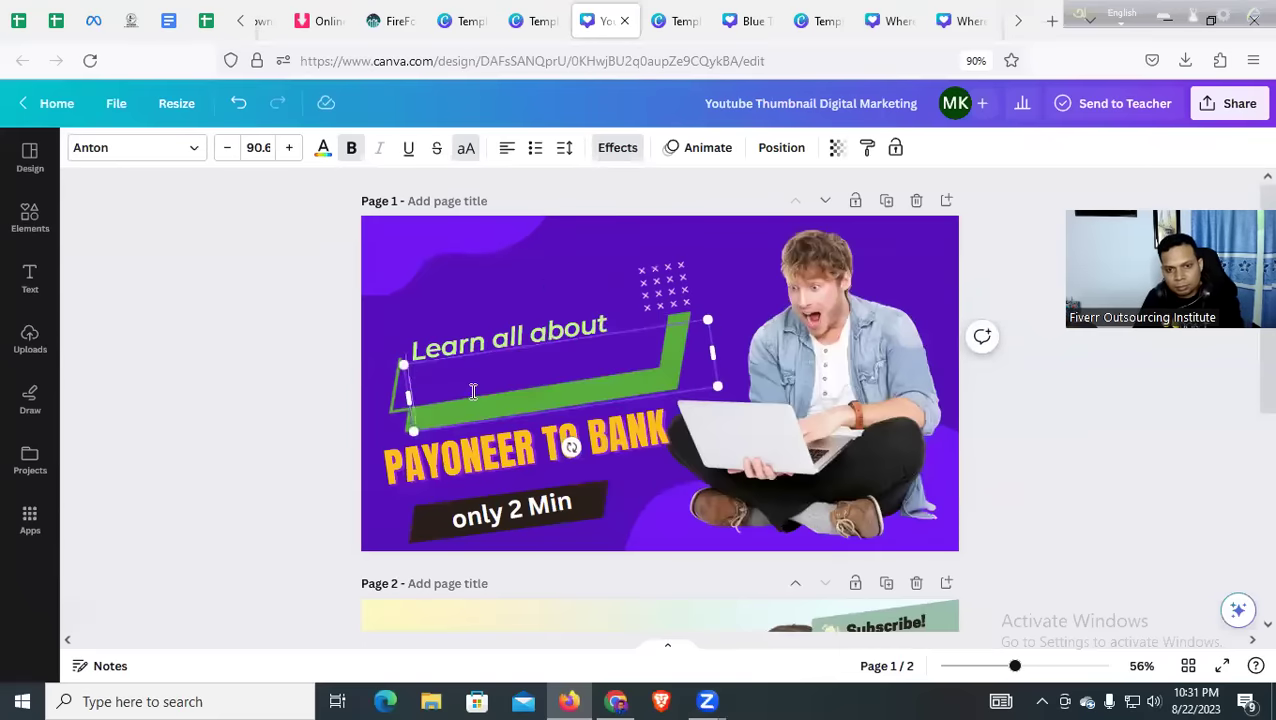
Delete the 'Learn all about' text and the green highlight shape
left_click(470, 355)
key("Delete")
left_click(421, 394)
key("Delete")
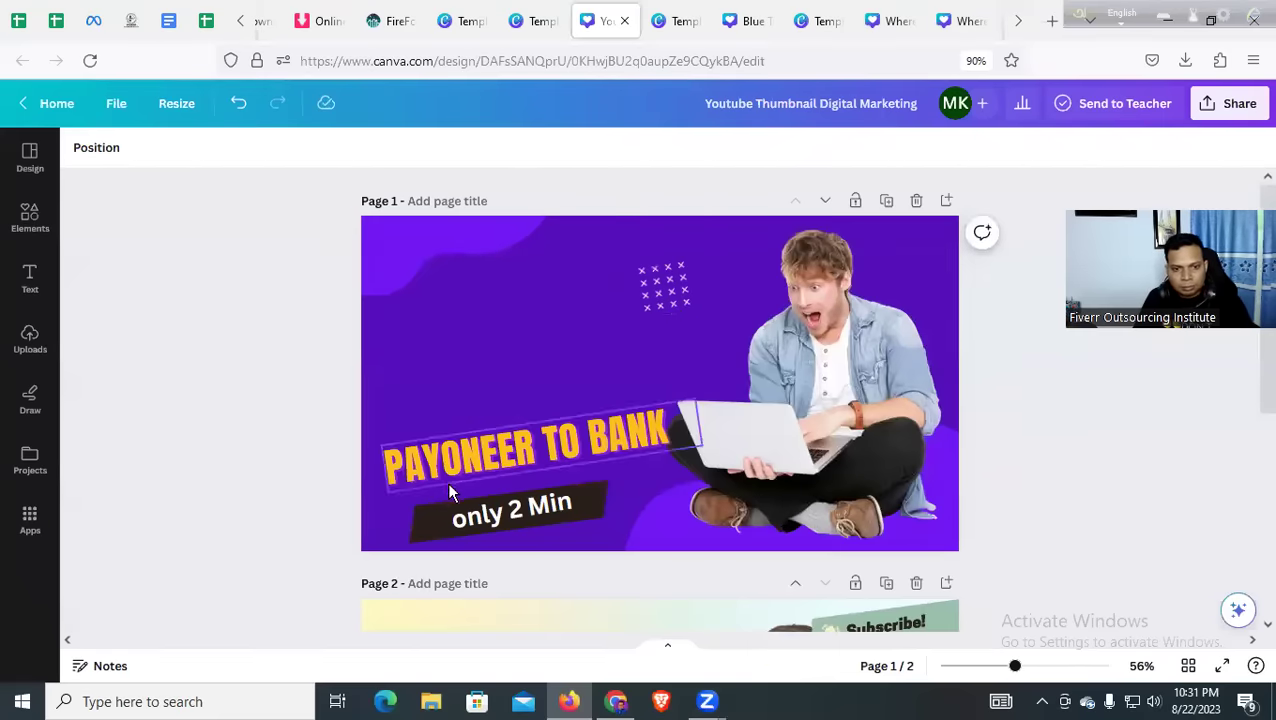
scroll(449, 450, "down", 3)
scroll(451, 422, "up", 3)
left_click(455, 295)
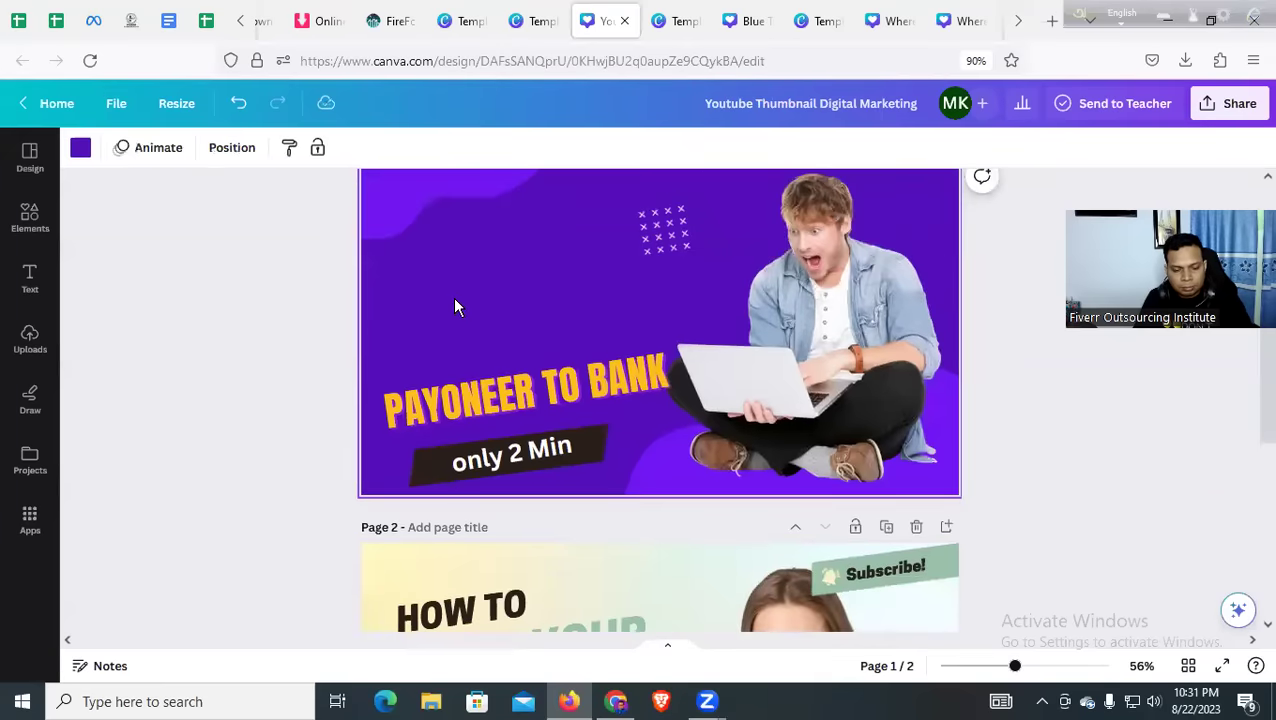
Paste a copy of the dark tilted bar and make it white, removing a first logo import
left_click(1185, 62)
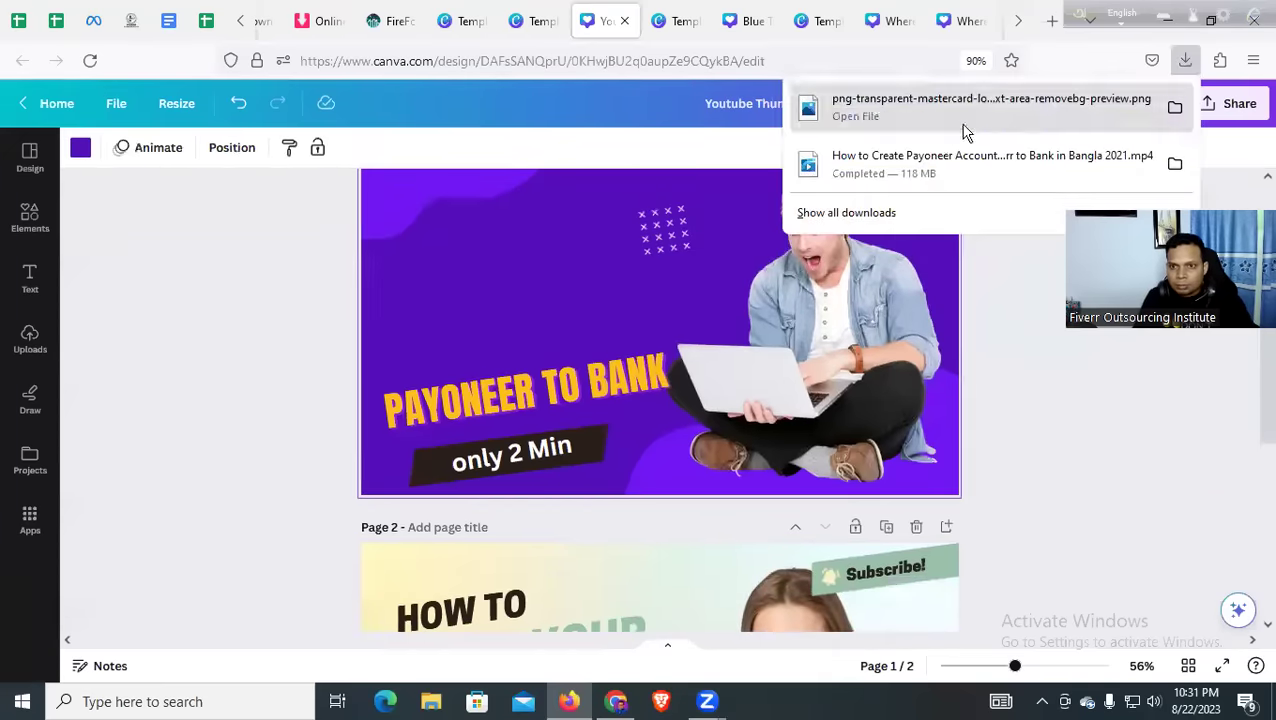
left_click_drag(943, 120, 668, 278)
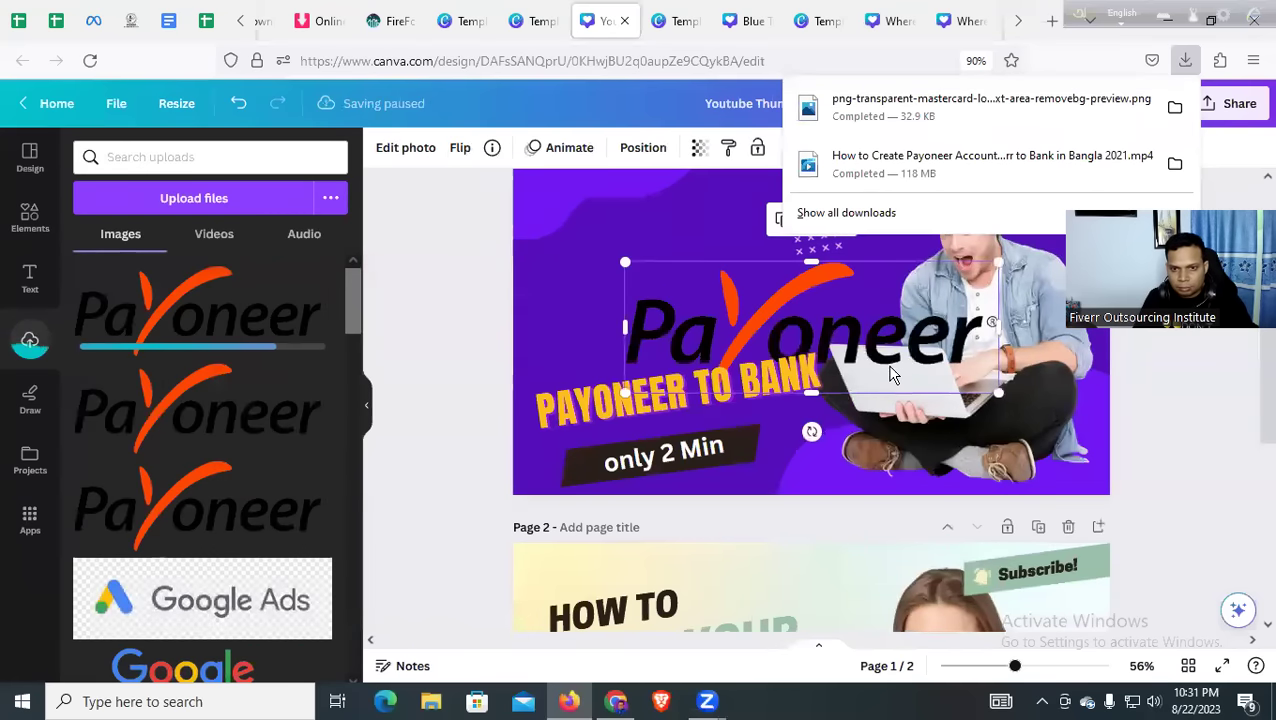
left_click_drag(893, 374, 803, 390)
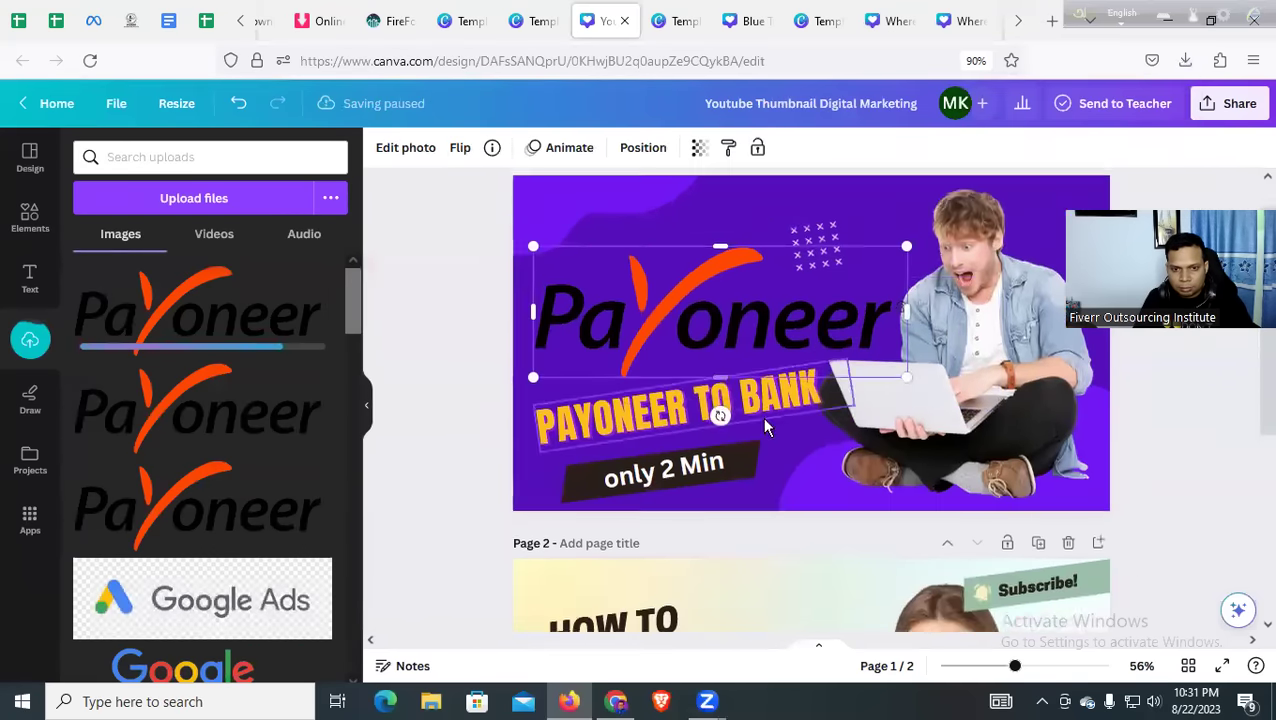
scroll(700, 400, "down", 2)
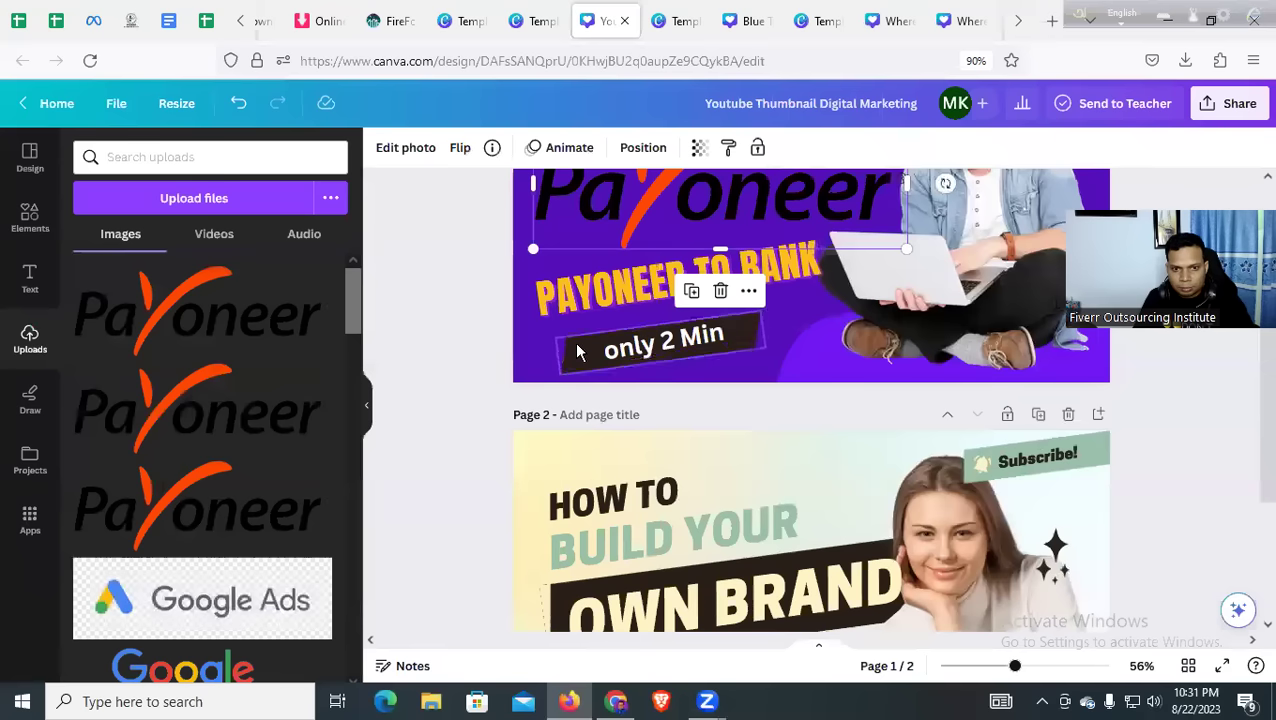
scroll(578, 352, "up", 3)
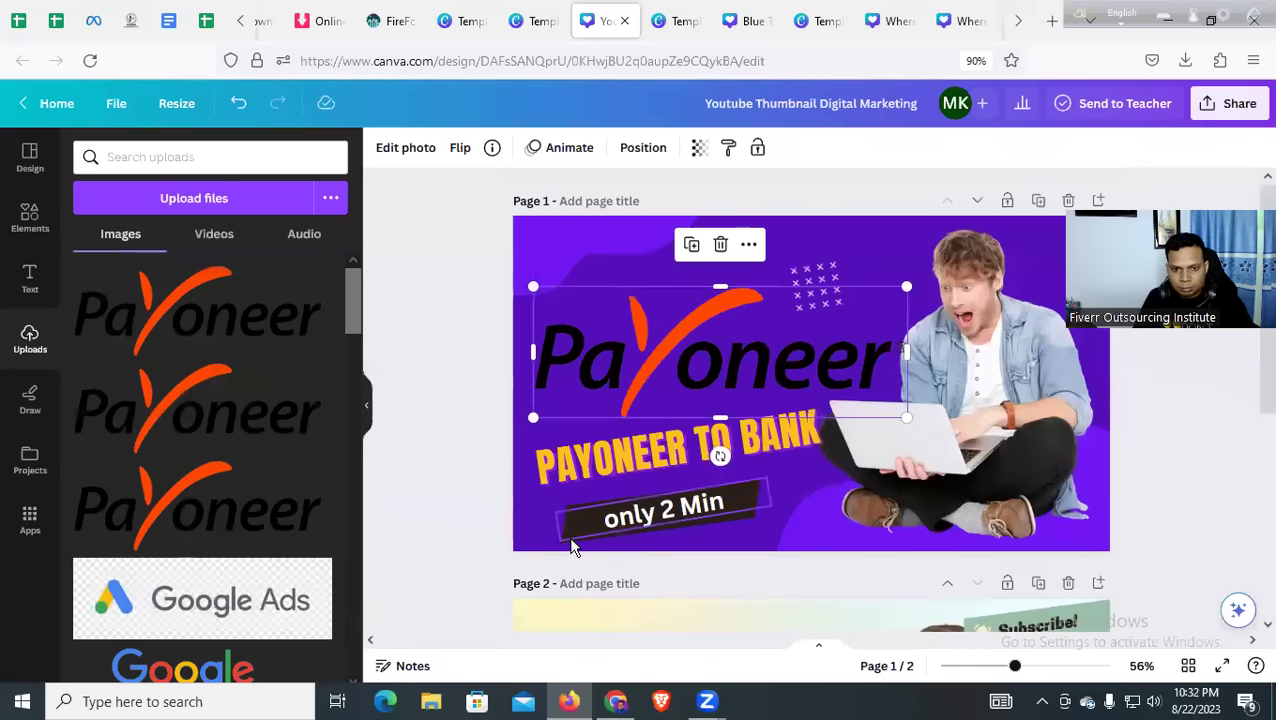
key("ctrl+v")
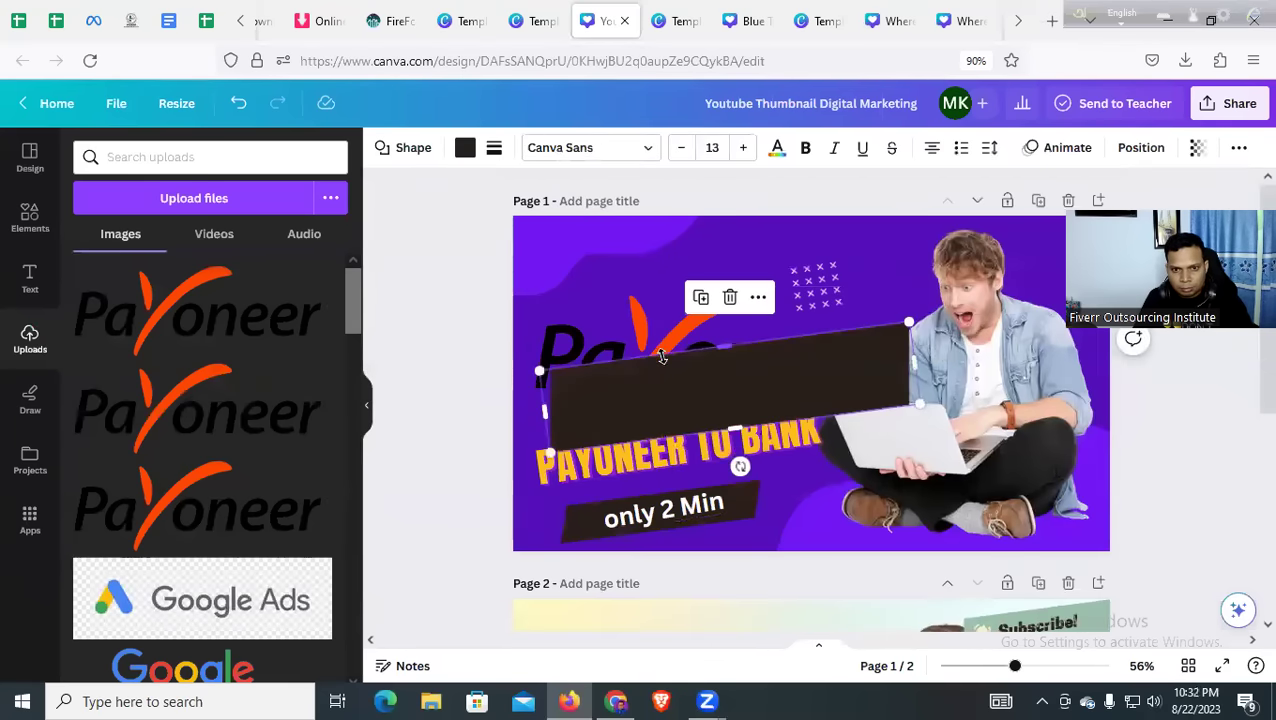
left_click(641, 320)
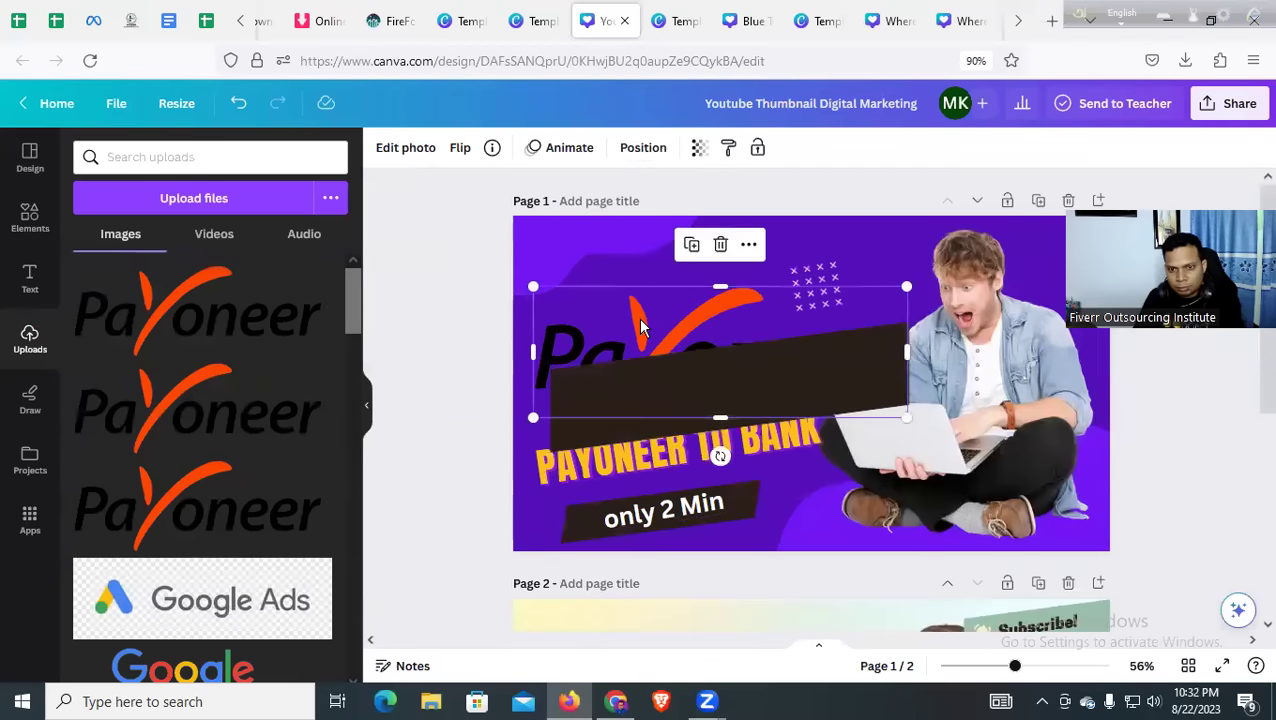
key("Delete")
left_click(663, 365)
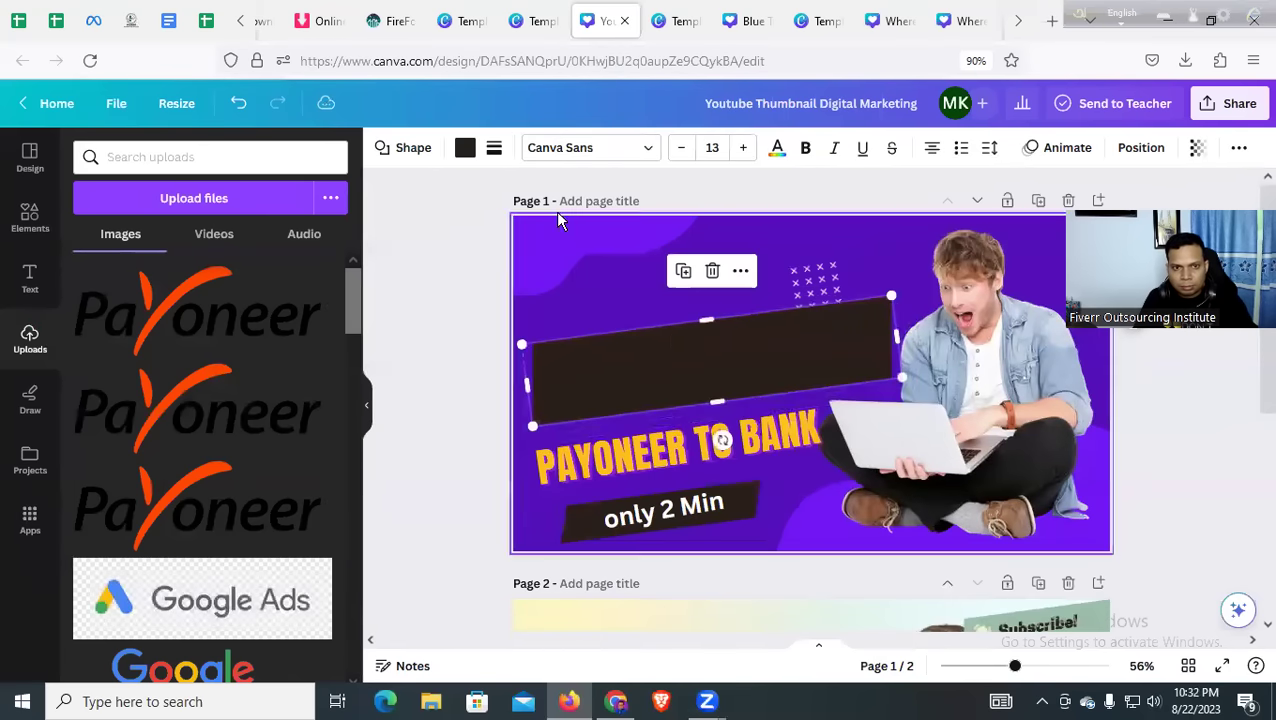
left_click(464, 147)
left_click(232, 293)
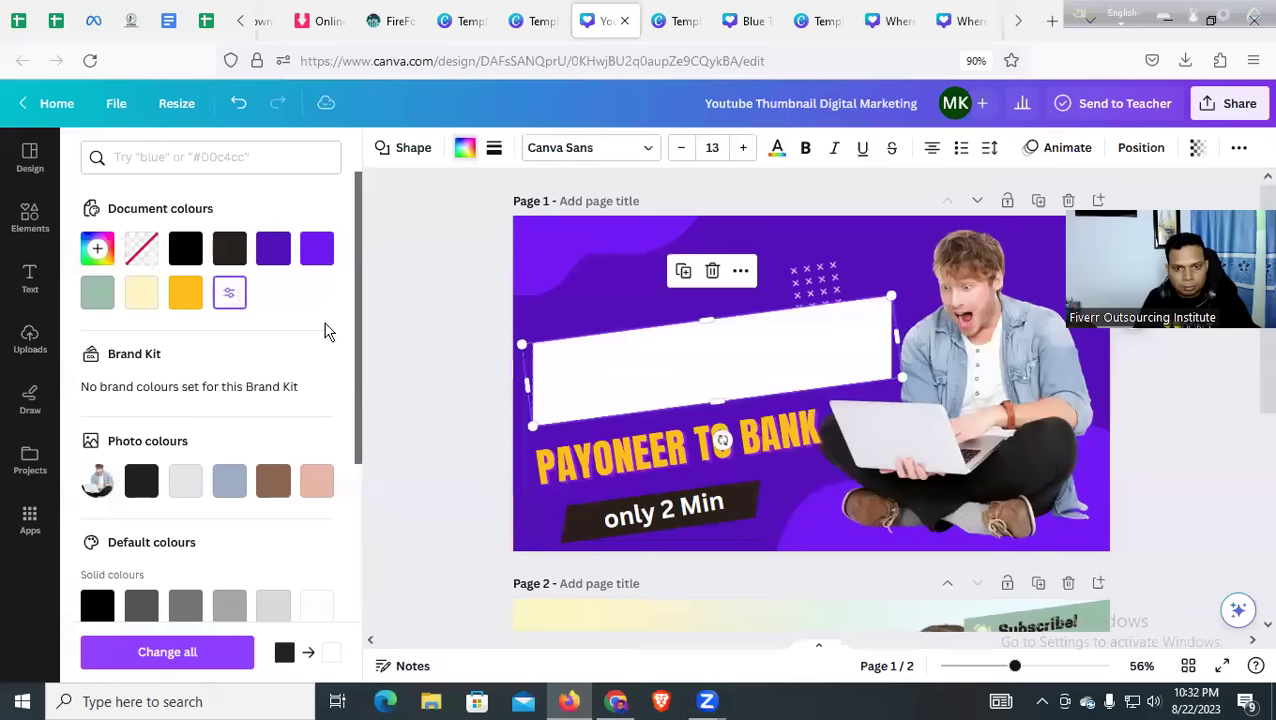
Import the Payoneer logo, rotate it to the banner's tilt and place it on the white band
left_click(1185, 60)
left_click_drag(990, 106, 713, 355)
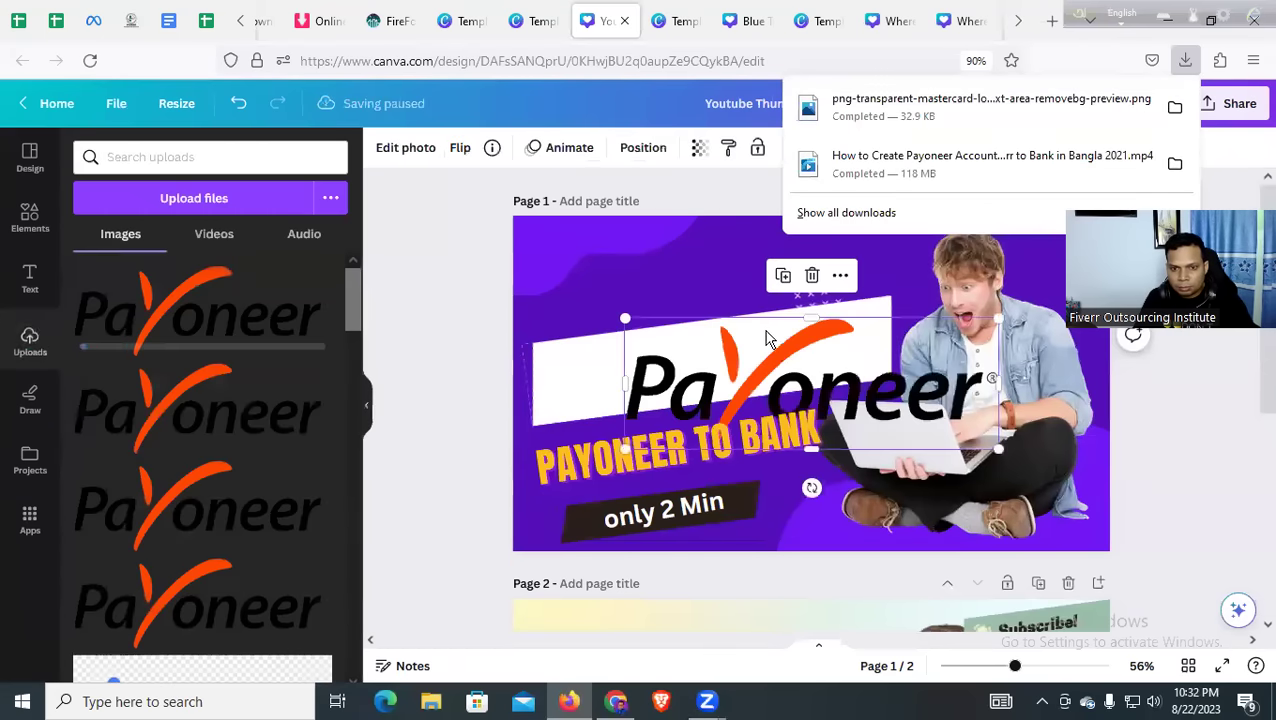
left_click_drag(818, 488, 836, 478)
left_click_drag(815, 380, 720, 360)
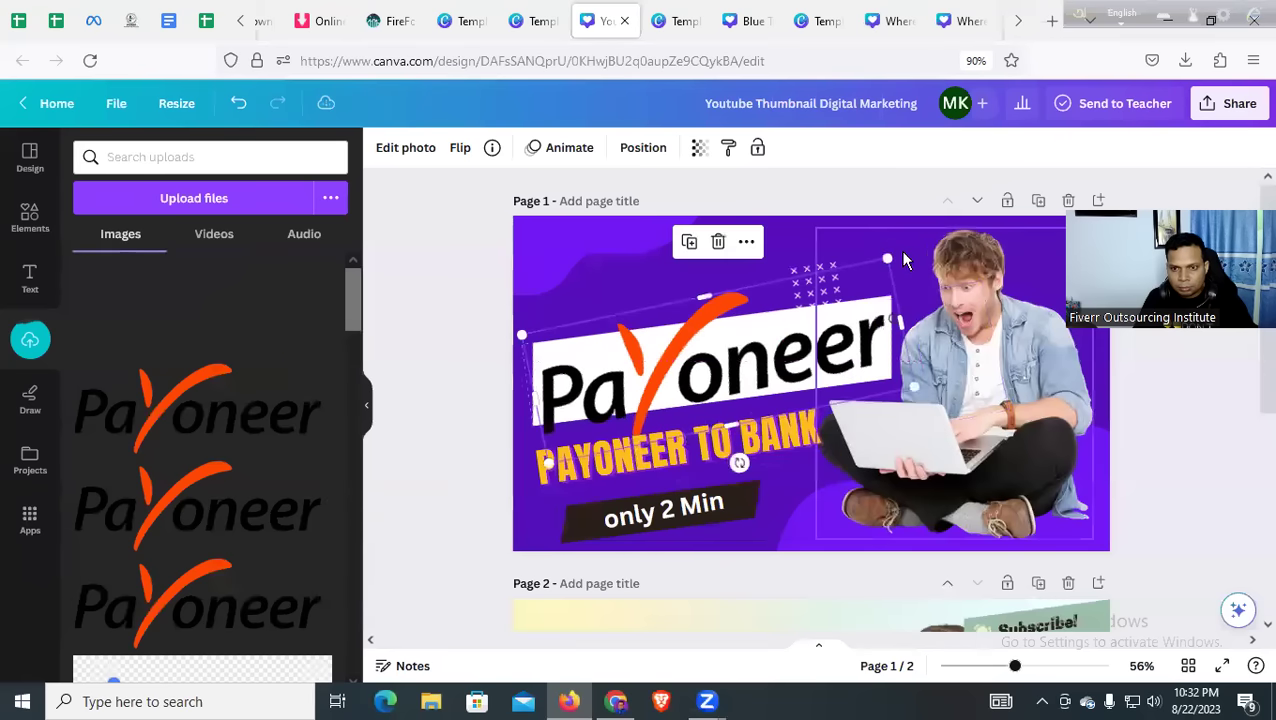
left_click_drag(860, 273, 812, 302)
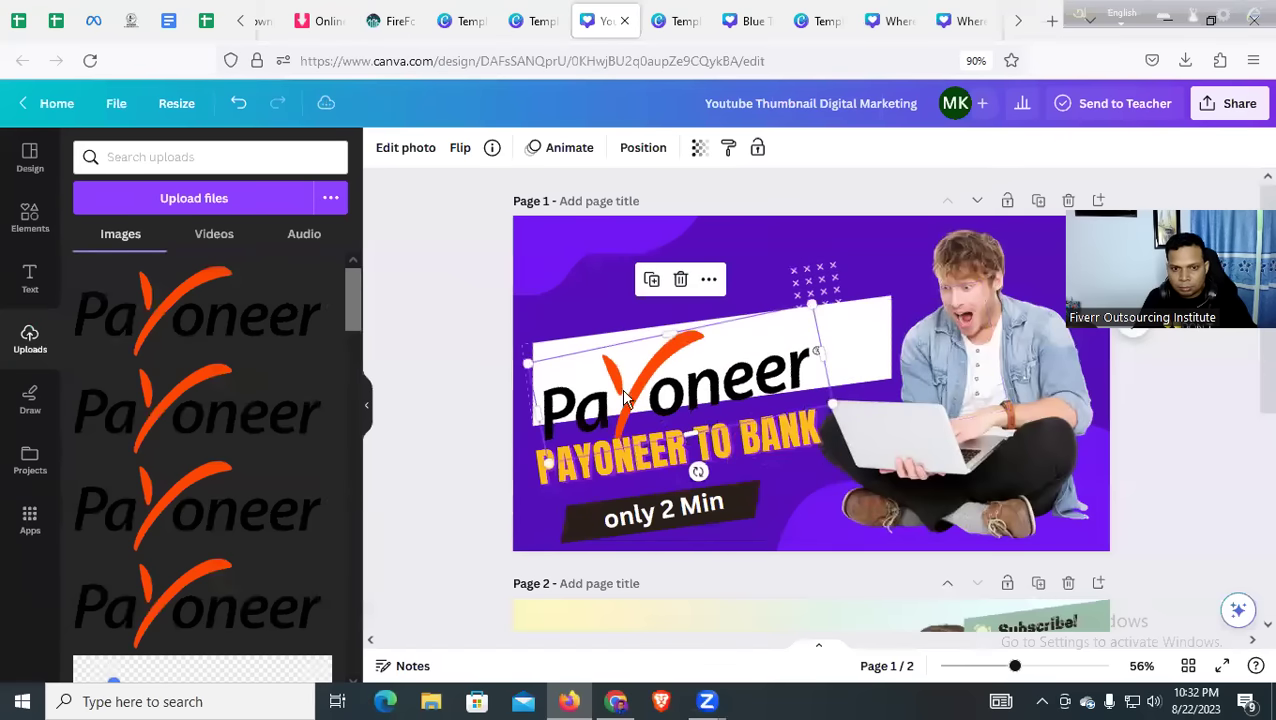
left_click_drag(549, 462, 610, 425)
left_click_drag(690, 383, 673, 375)
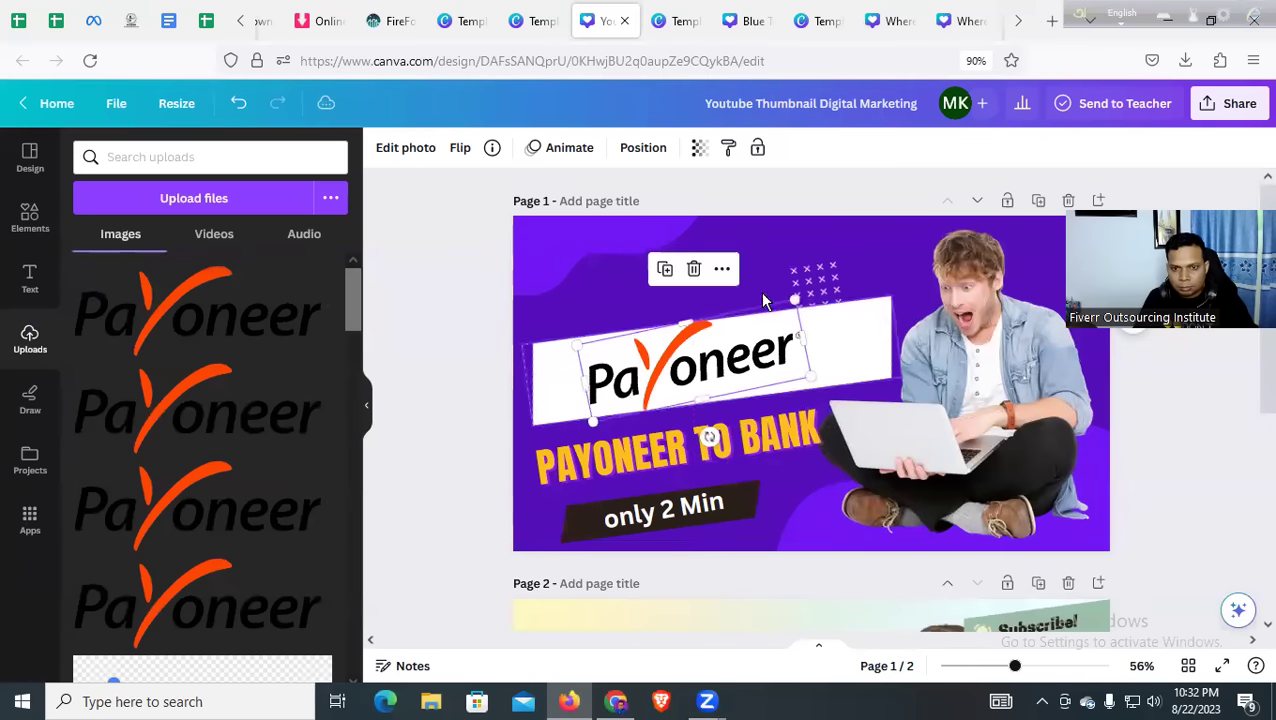
Shrink the Payoneer logo a little more to fit the white banner
left_click(610, 258)
left_click(829, 362)
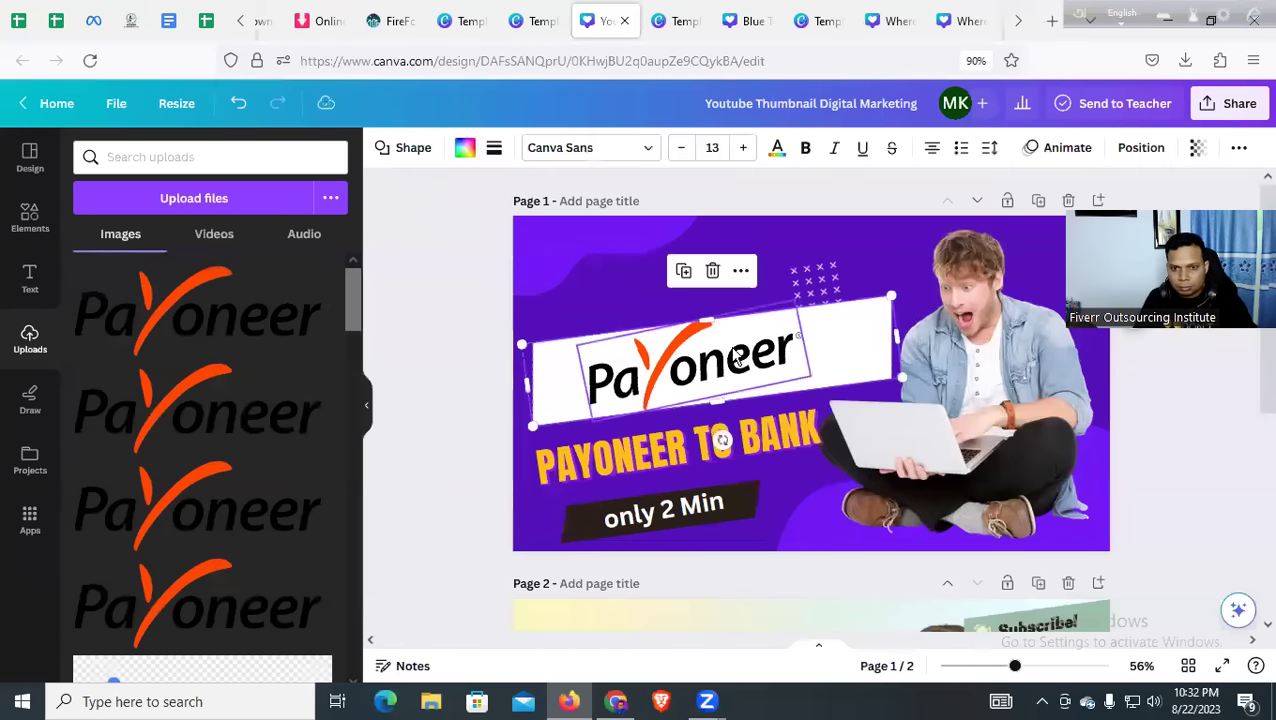
left_click(690, 345)
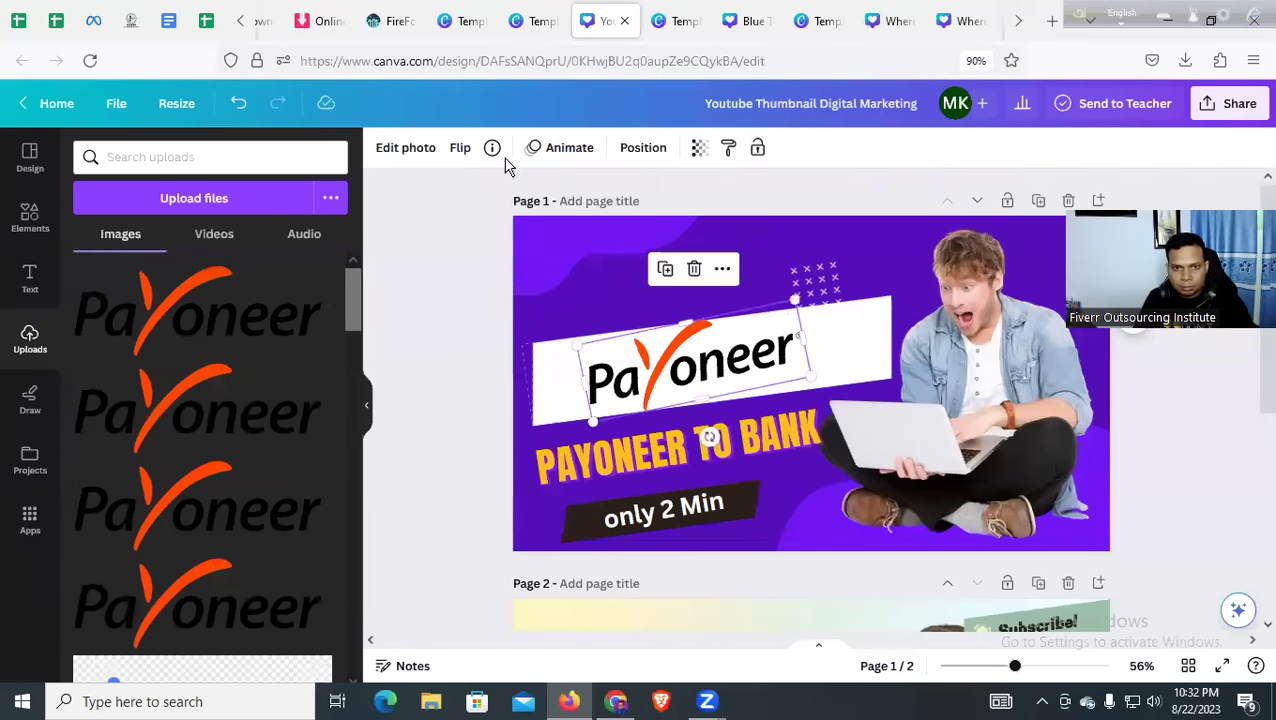
left_click_drag(793, 300, 765, 322)
left_click(516, 425)
left_click(600, 395)
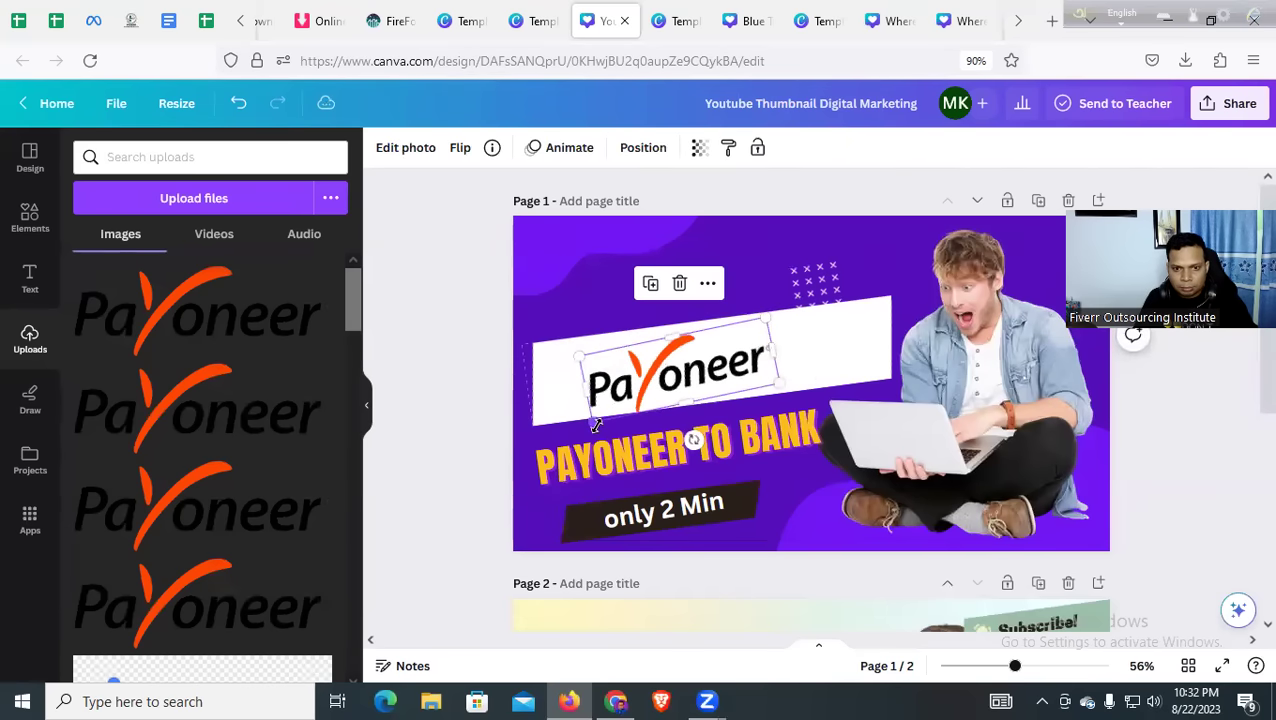
left_click_drag(595, 425, 602, 416)
Narrow the white banner from both sides and shift PAYONEER TO BANK slightly right
left_click(433, 379)
left_click(860, 356)
left_click_drag(890, 343, 826, 345)
left_click_drag(528, 392, 540, 390)
left_click(430, 382)
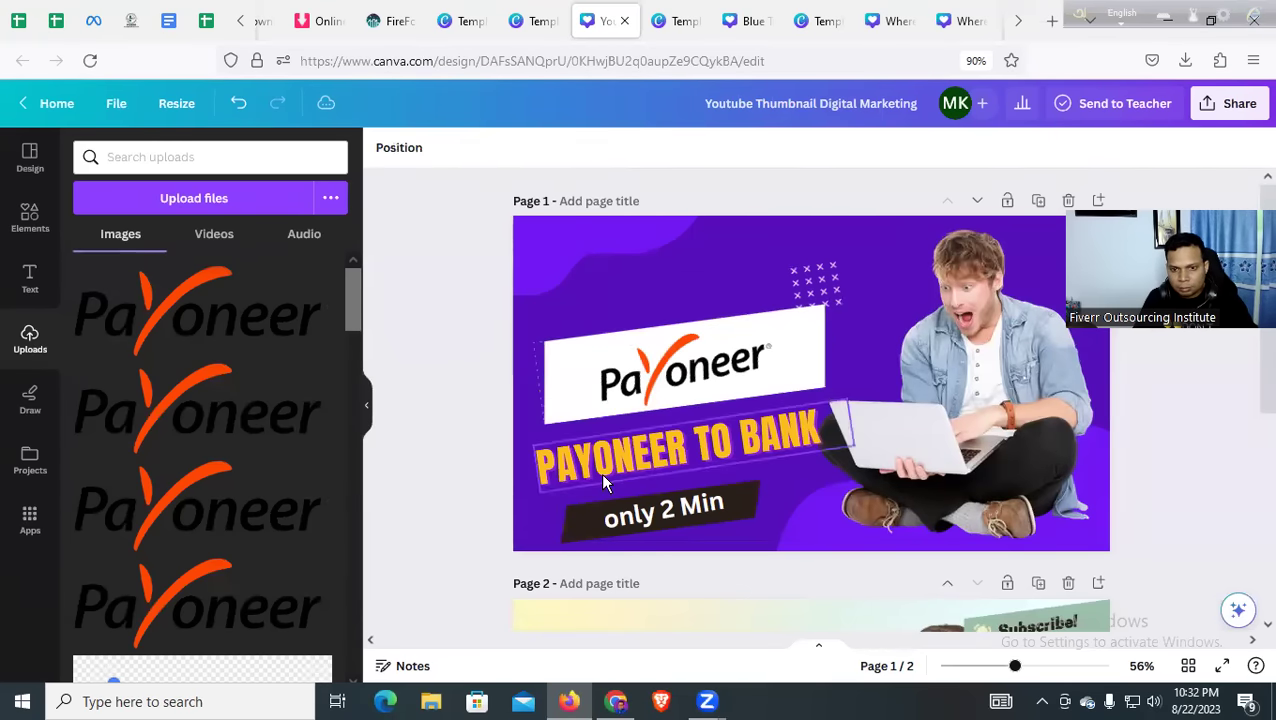
left_click_drag(595, 466, 610, 466)
left_click(404, 449)
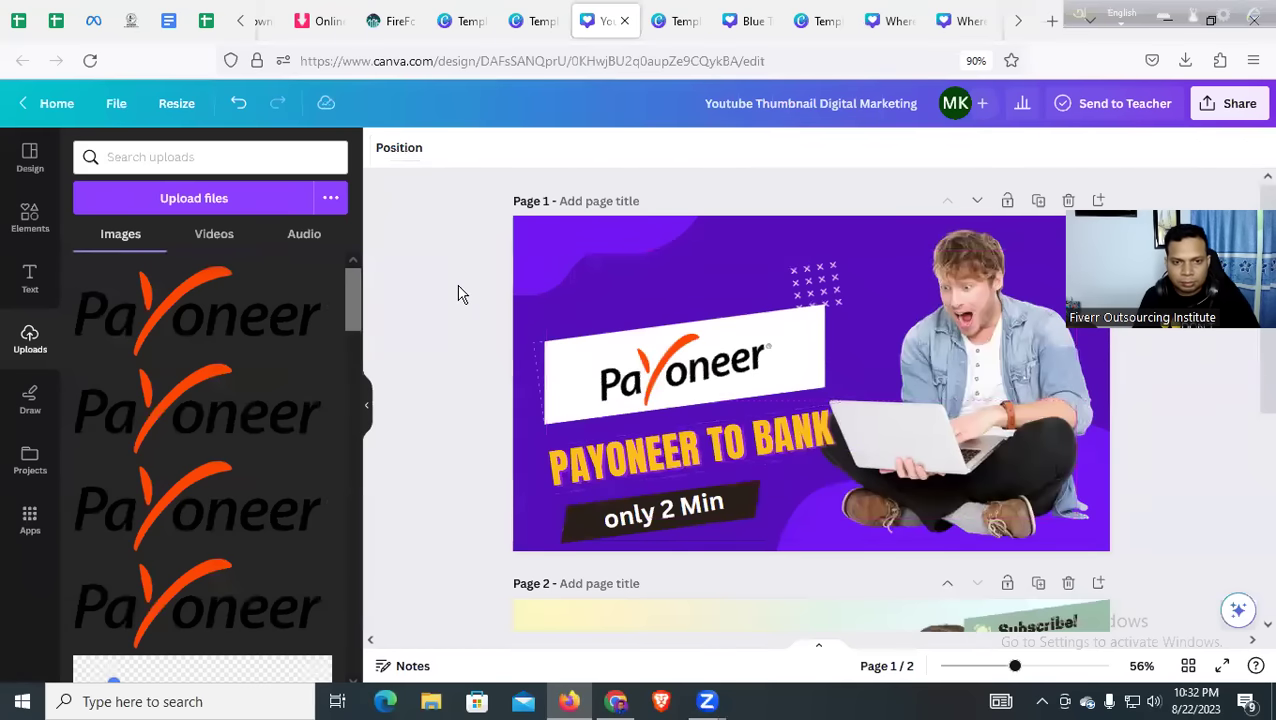
Select the Bengali headline in the other Payoneer thumbnail design
scroll(915, 533, "down", 5)
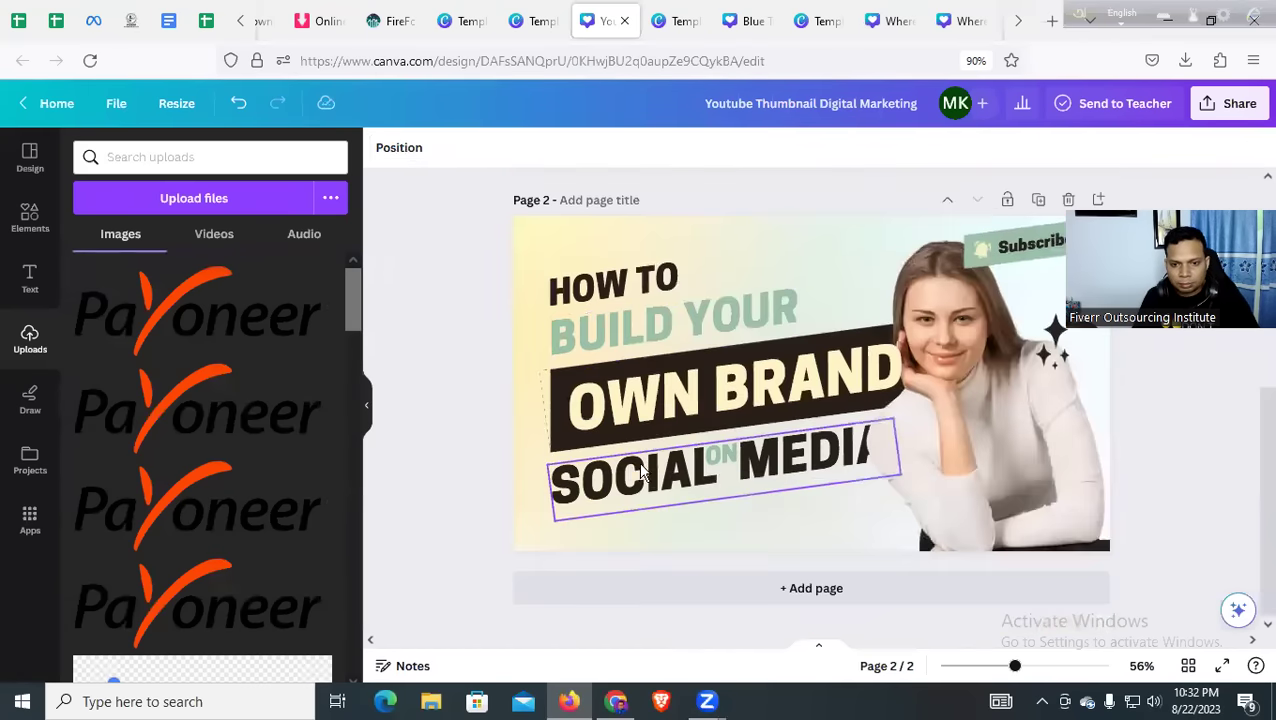
scroll(915, 522, "up", 3)
left_click(886, 21)
left_click(962, 21)
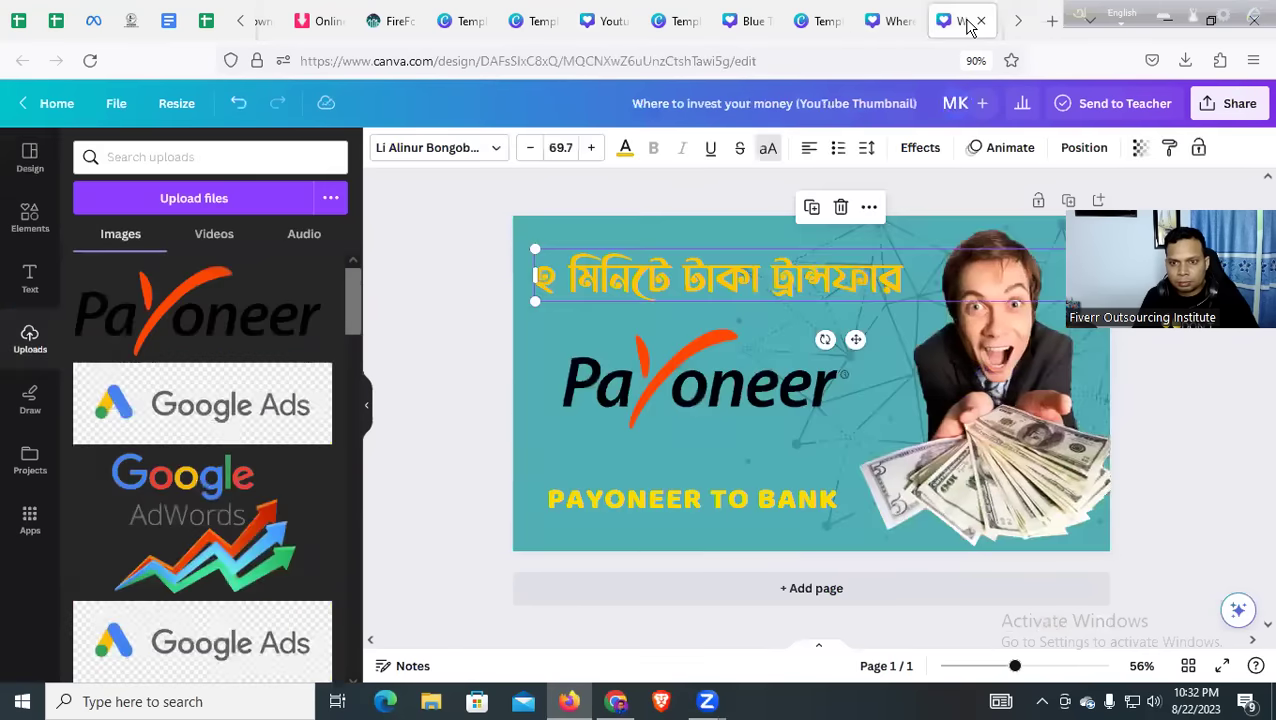
triple_click(740, 268)
key("ctrl+c")
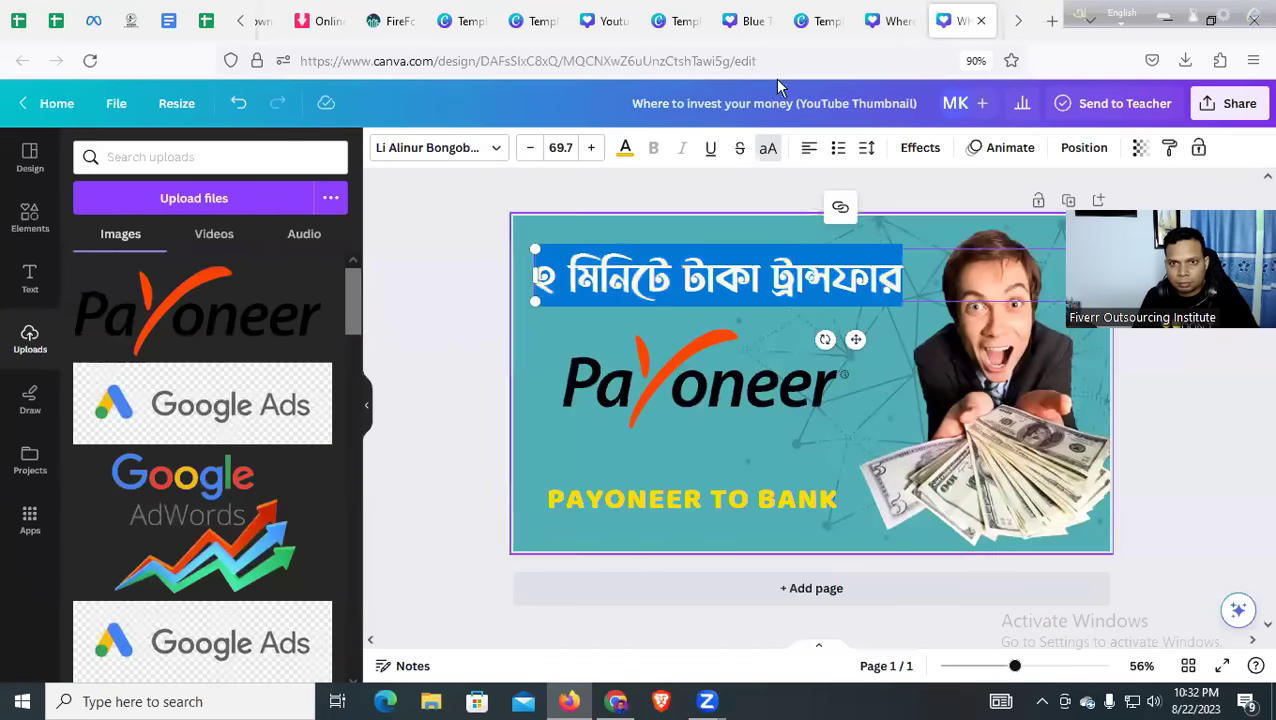
Close the extra design and template tabs and go back to the Payoneer thumbnail
left_click(746, 22)
left_click(767, 22)
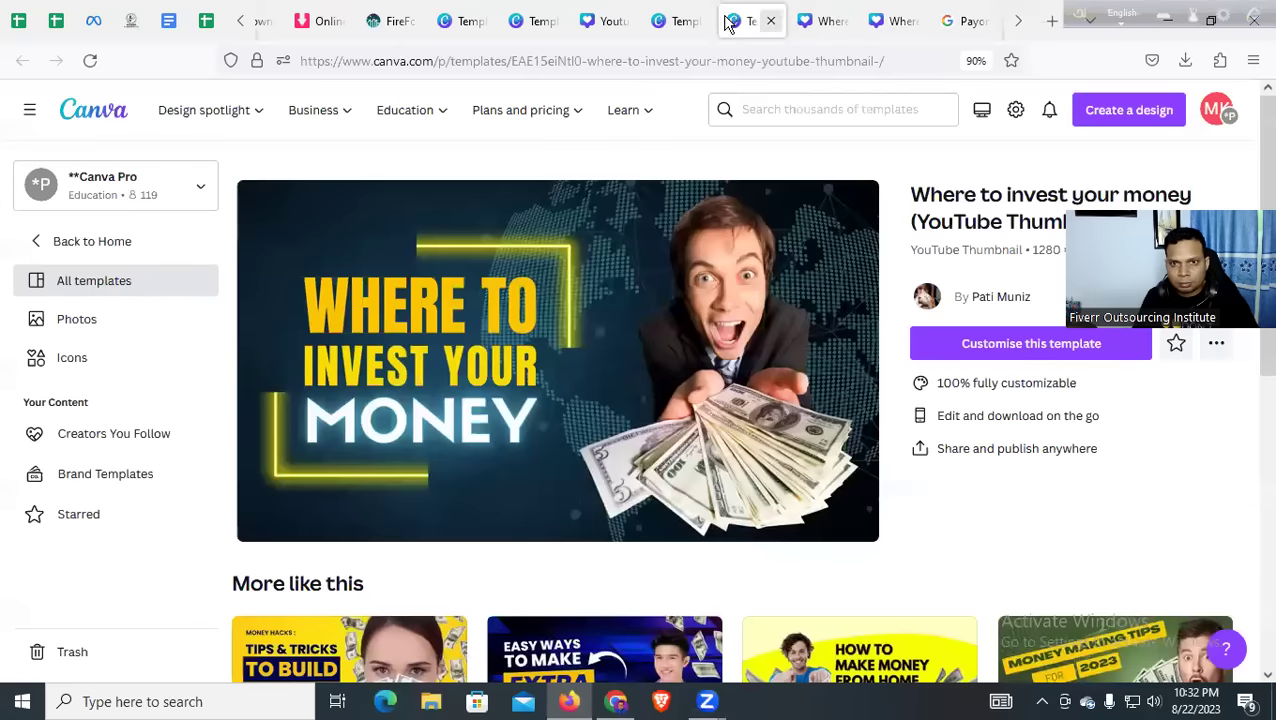
left_click(759, 22)
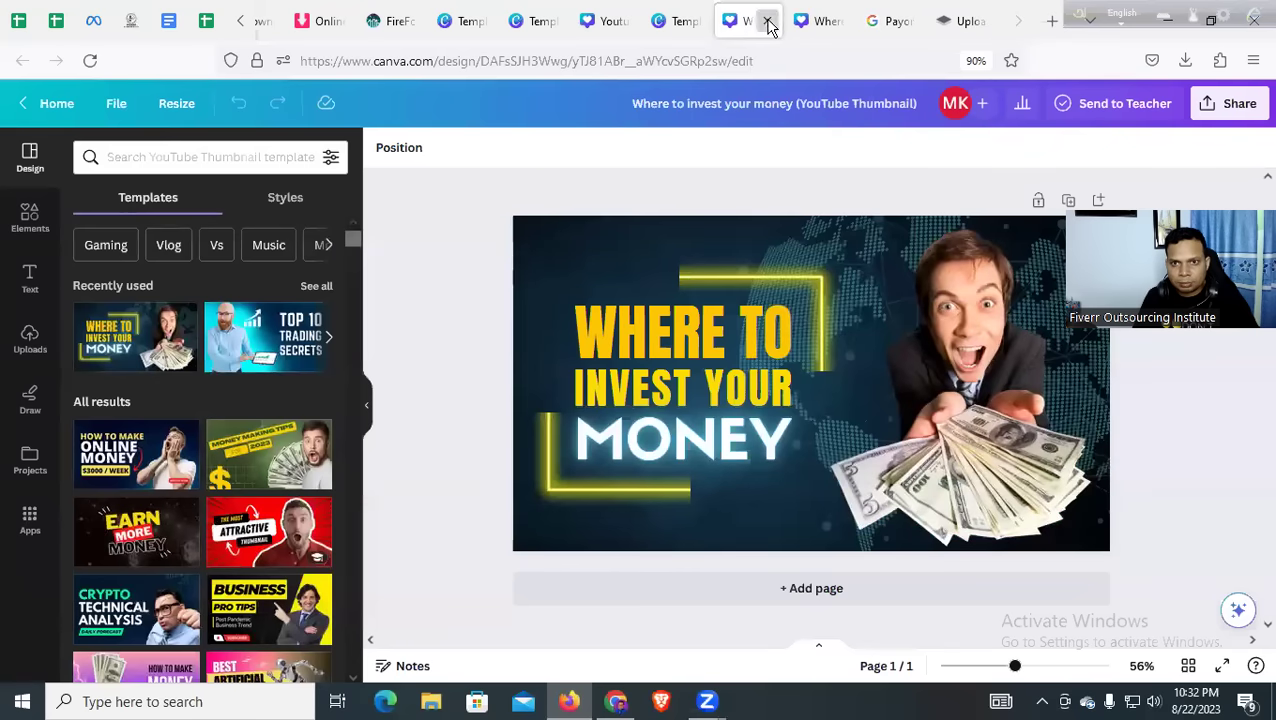
left_click(767, 22)
left_click(767, 22)
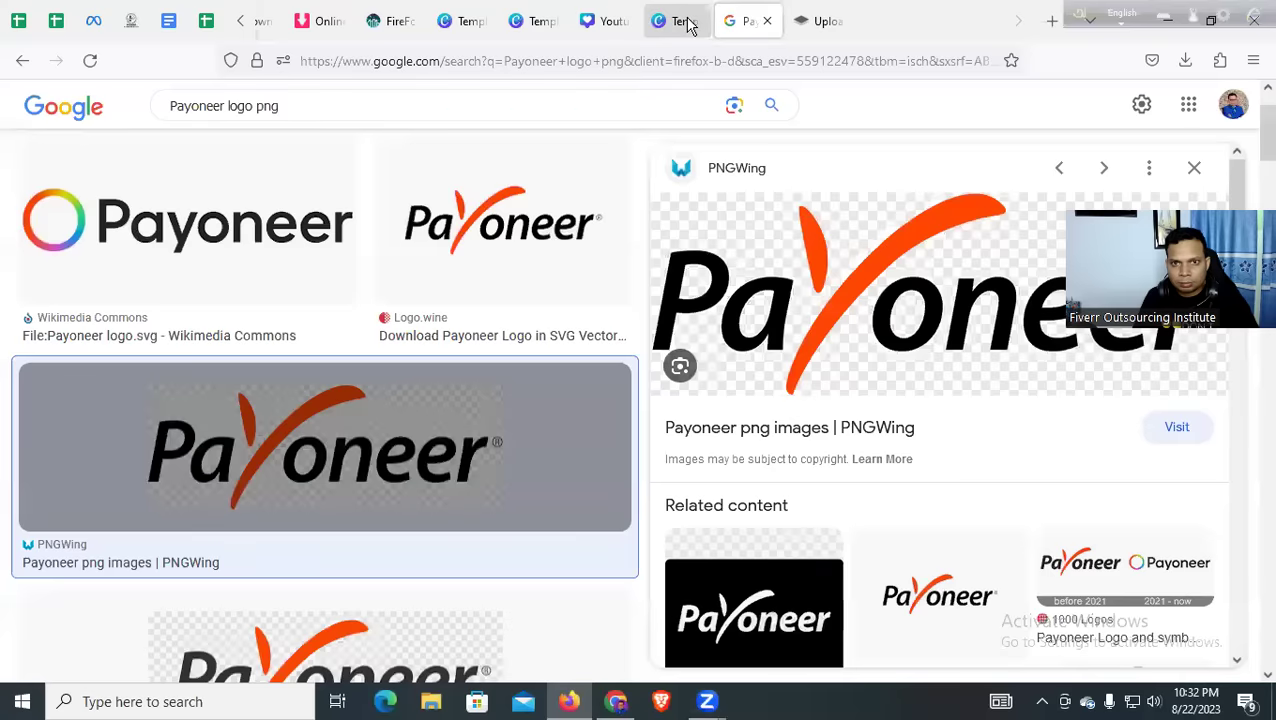
left_click(681, 22)
left_click(630, 22)
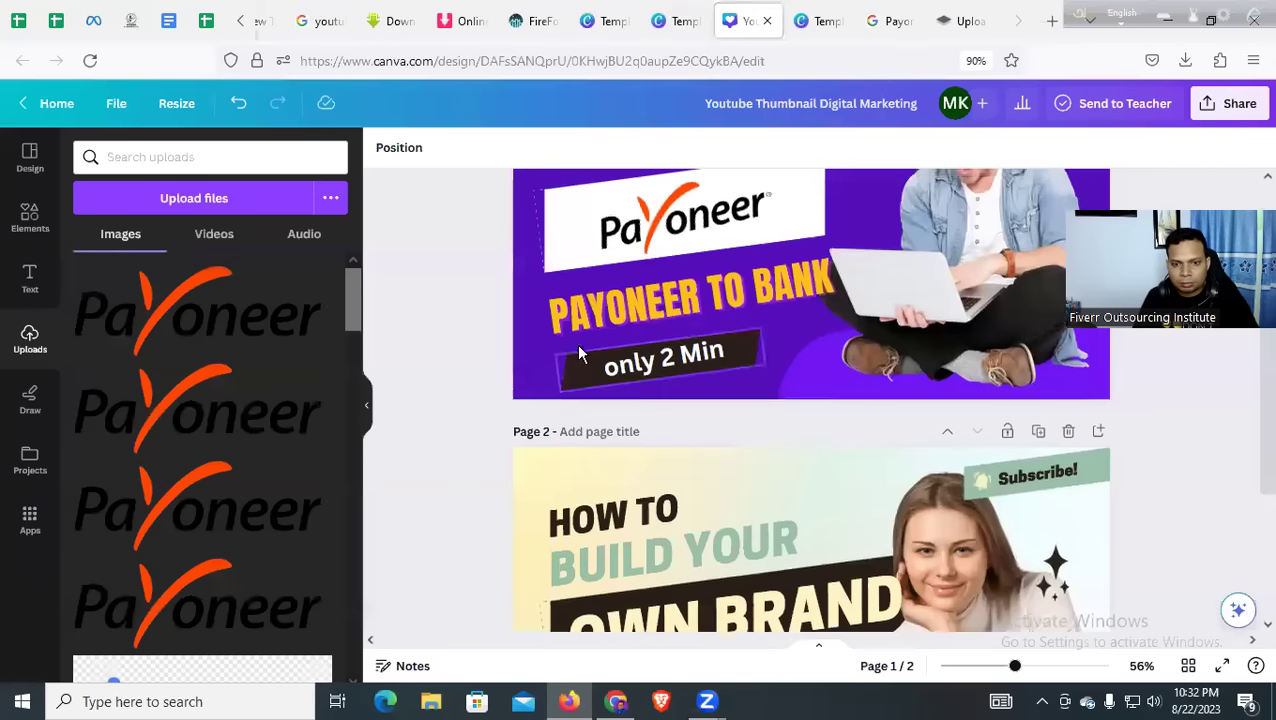
Add a subheading to Page 1 holding the pasted Bengali line, undoing a trial 'Frilyansing' rewrite
scroll(1033, 434, "down", 1)
scroll(800, 400, "up", 3)
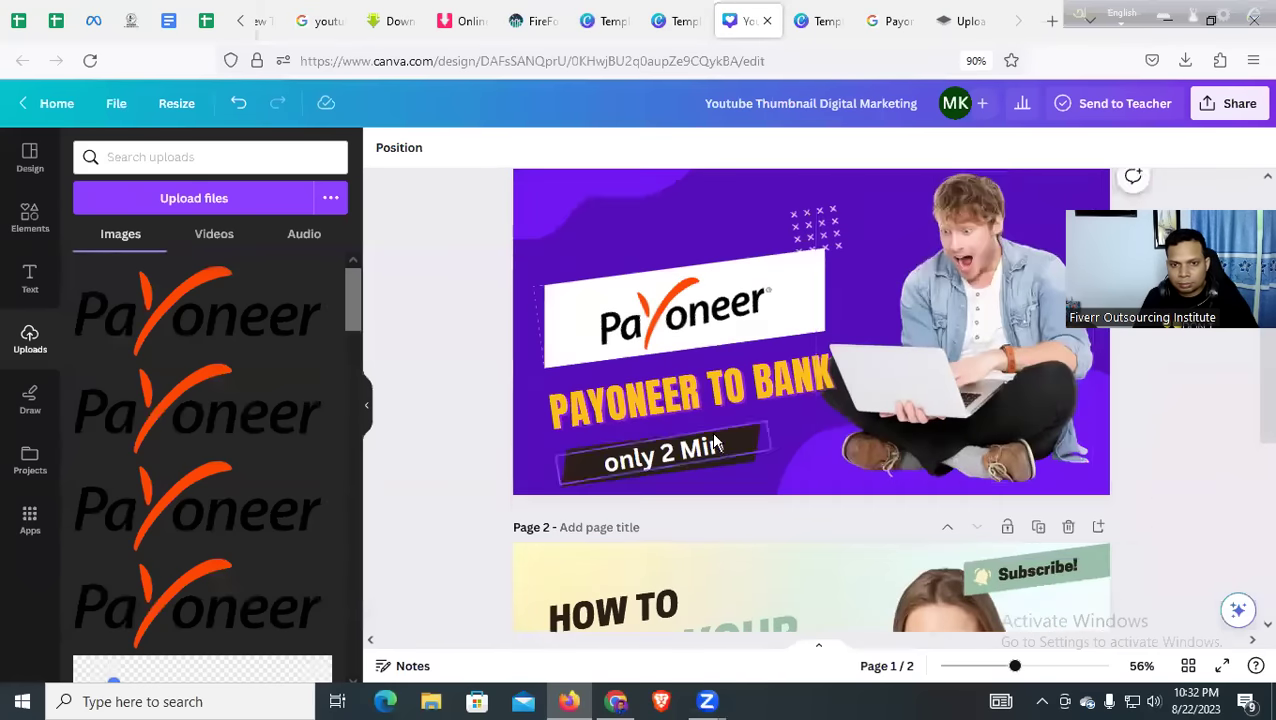
left_click(608, 258)
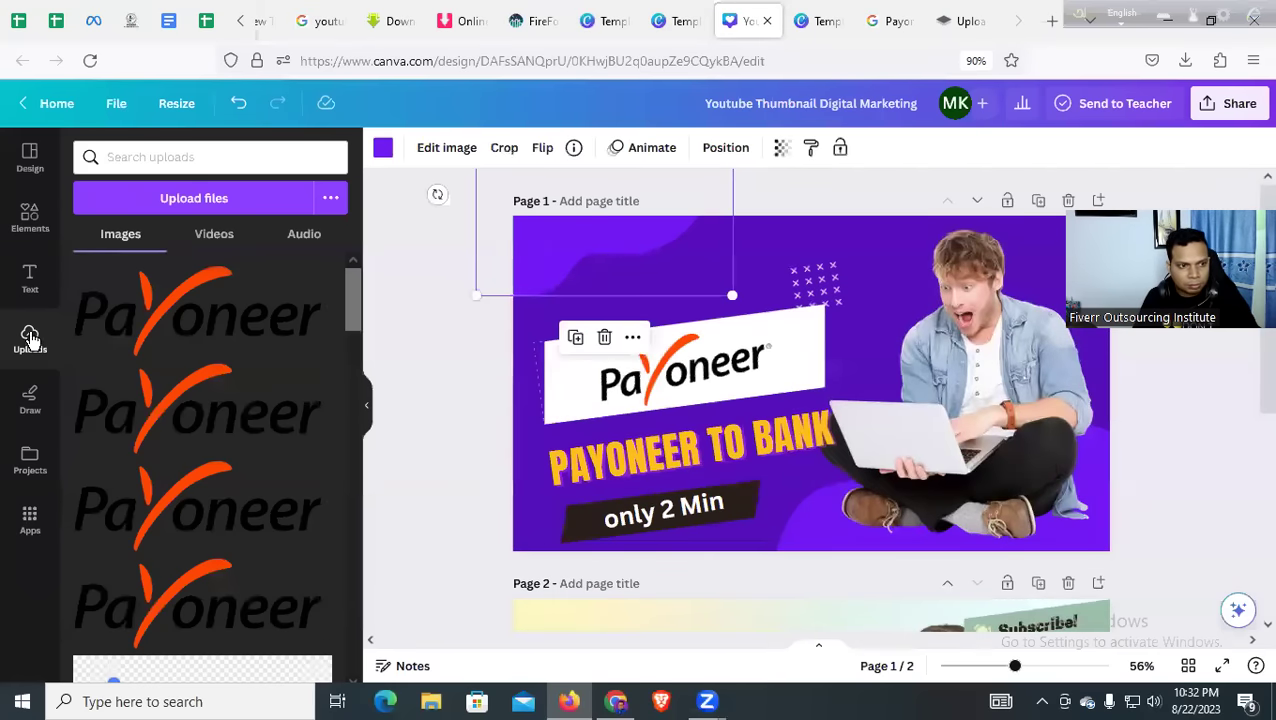
left_click(30, 280)
left_click_drag(190, 420, 683, 258)
double_click(680, 258)
key("ctrl+v")
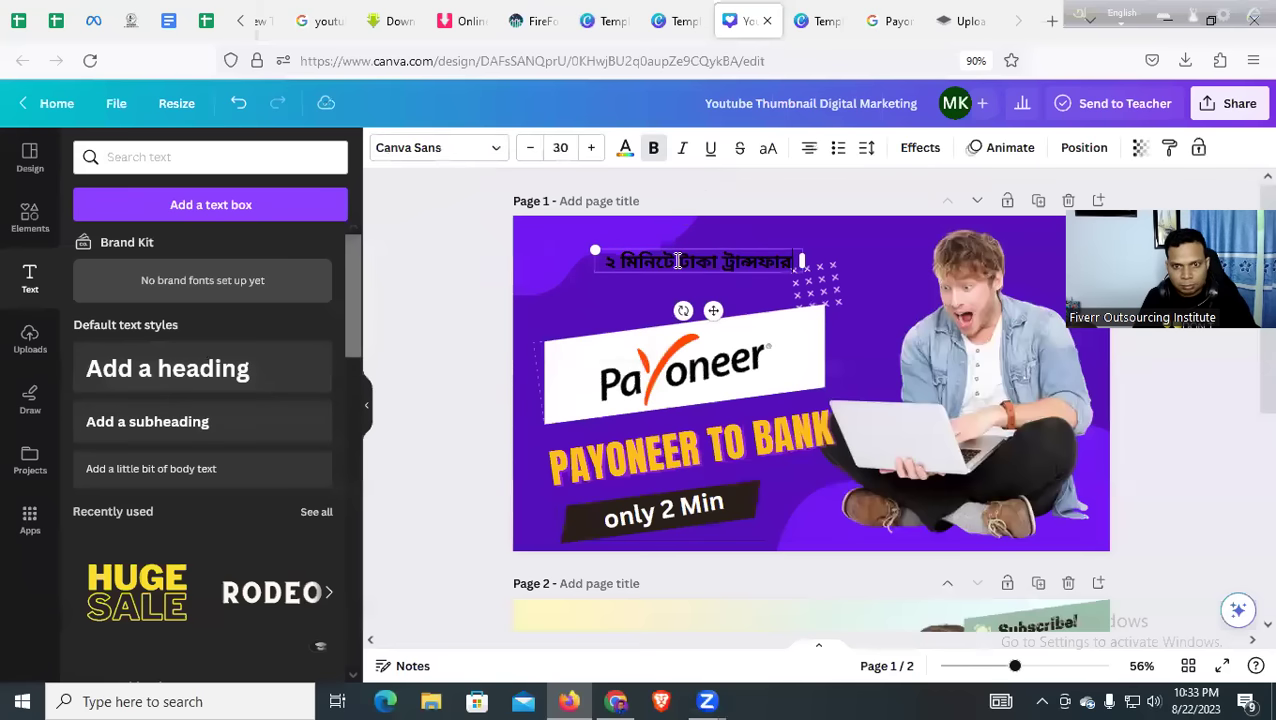
triple_click(677, 260)
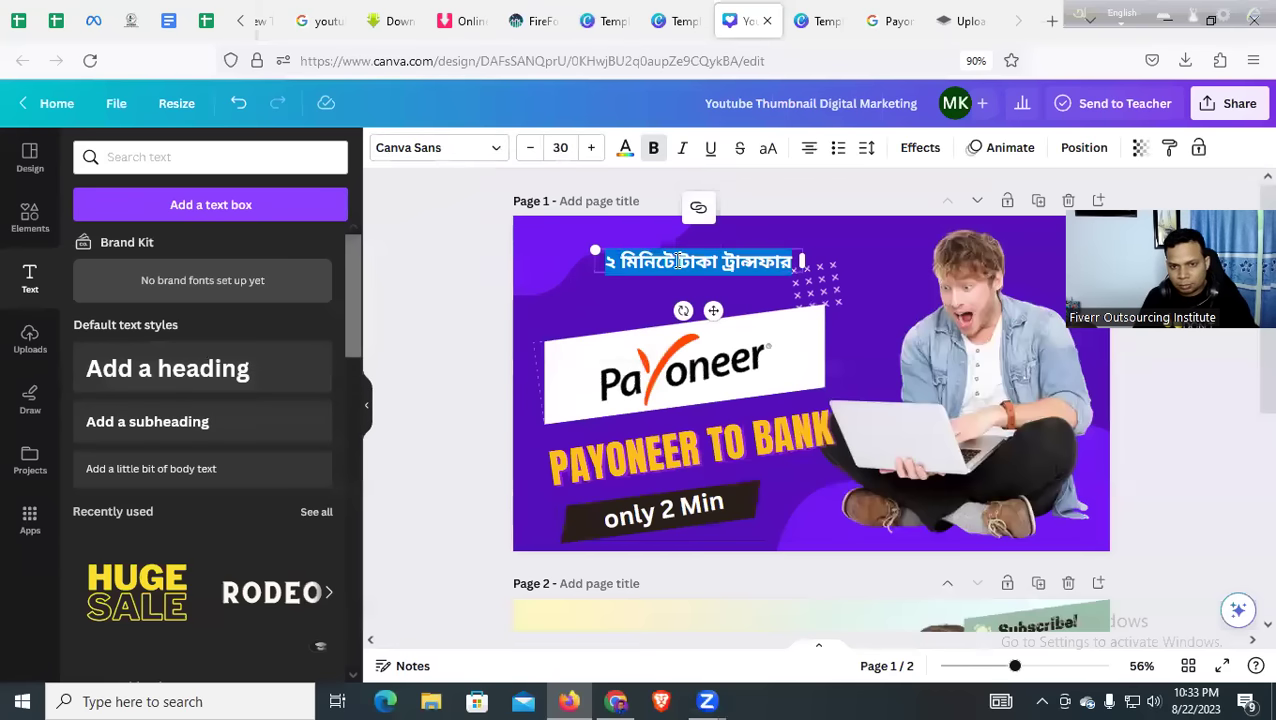
key("BackSpace")
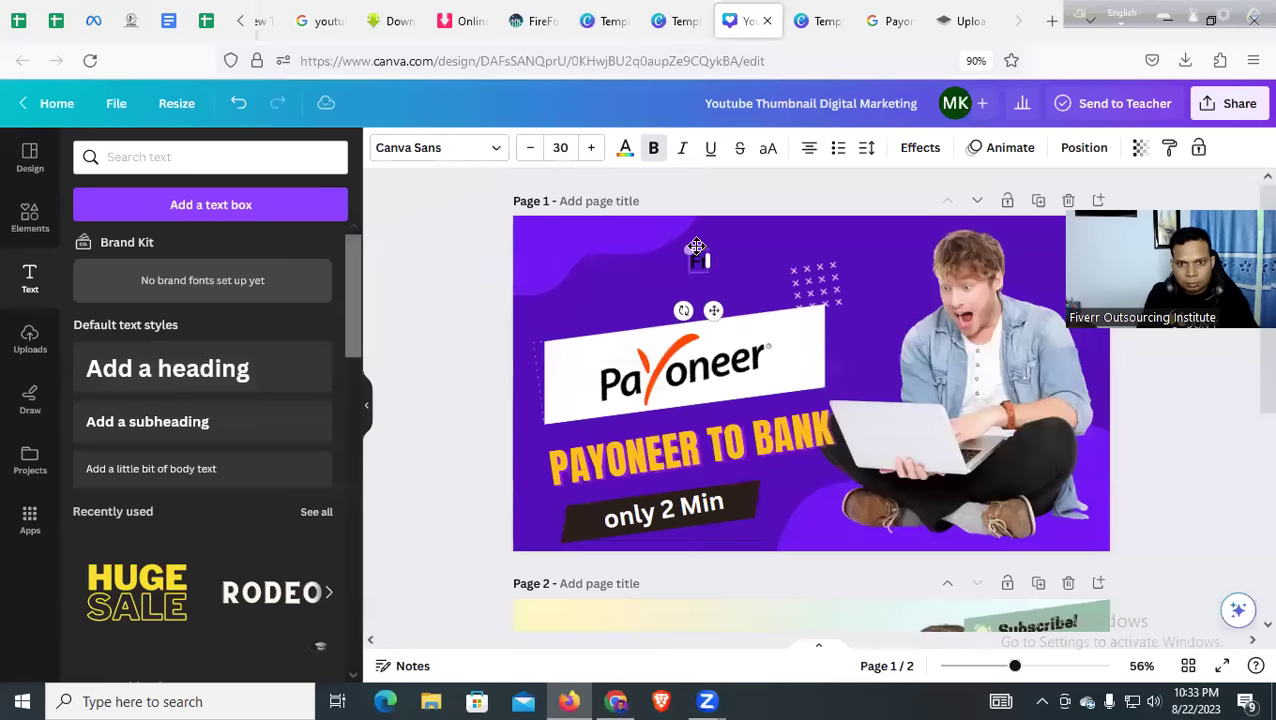
type("Frilyansing")
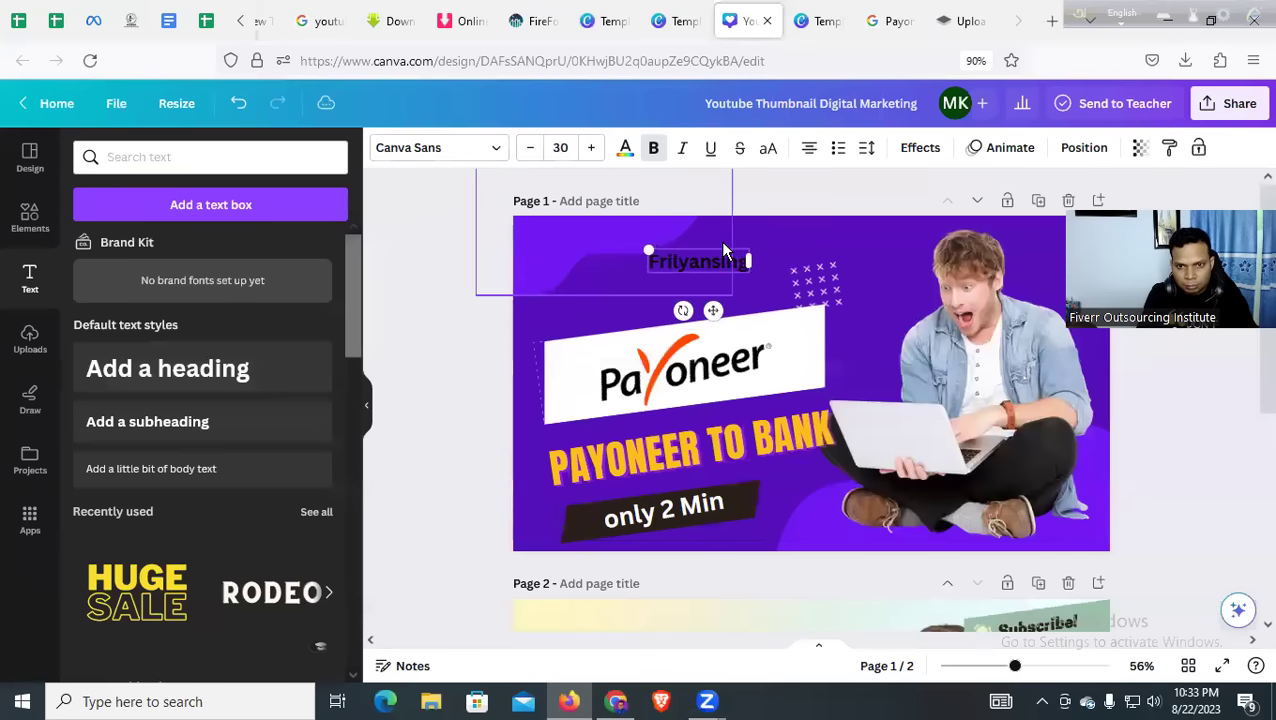
left_click_drag(725, 250, 745, 240)
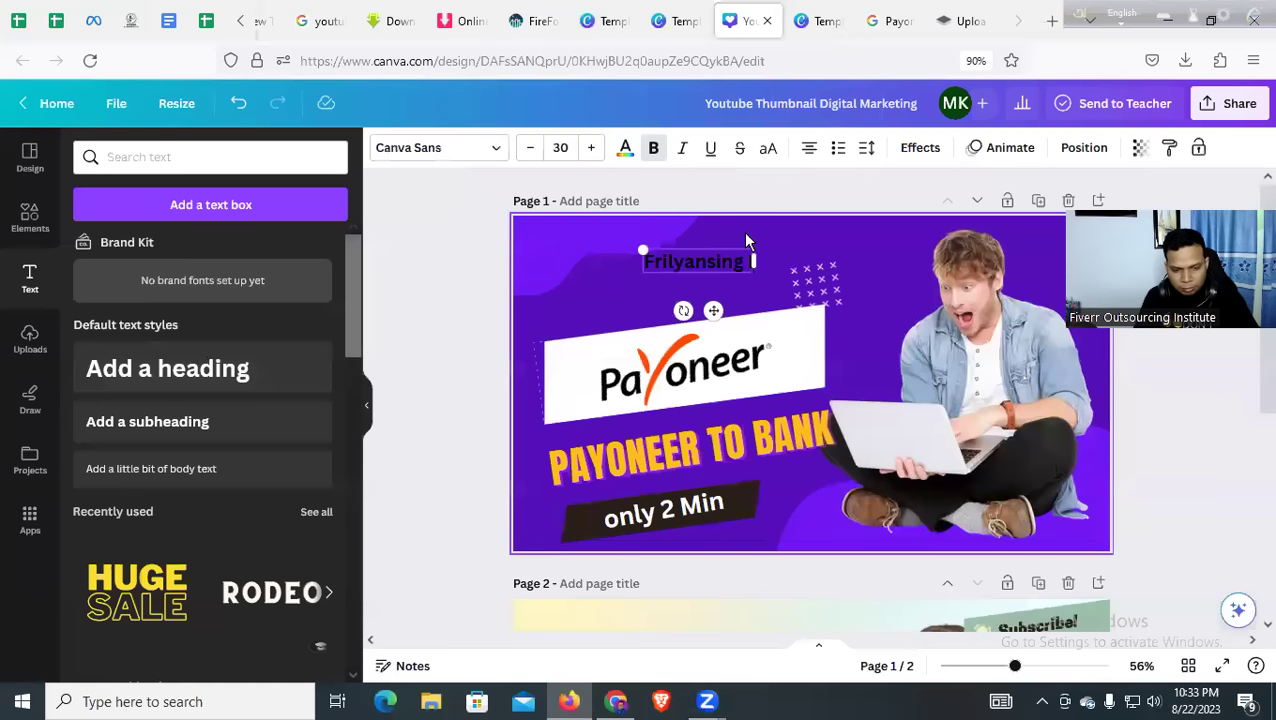
key("ctrl+z")
key("ctrl+z")
Make the Bengali line white, tilt it slightly counter-clockwise and move it above the logo
triple_click(690, 266)
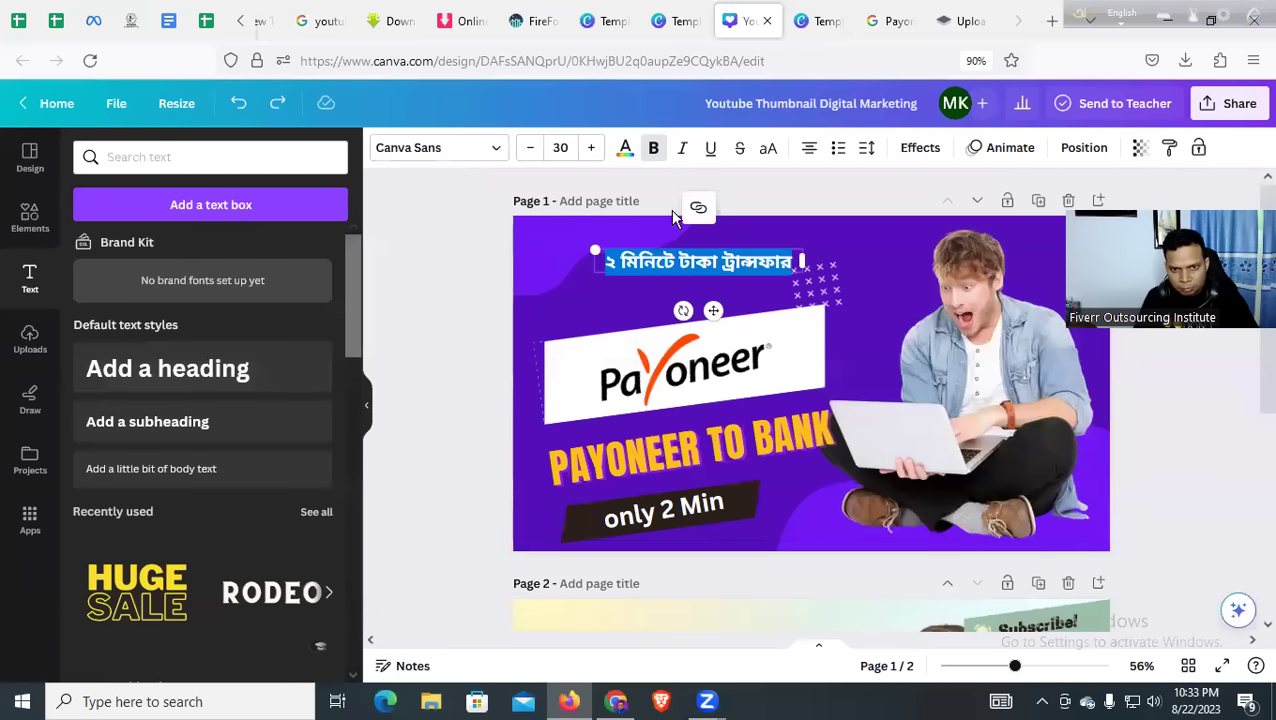
left_click(625, 148)
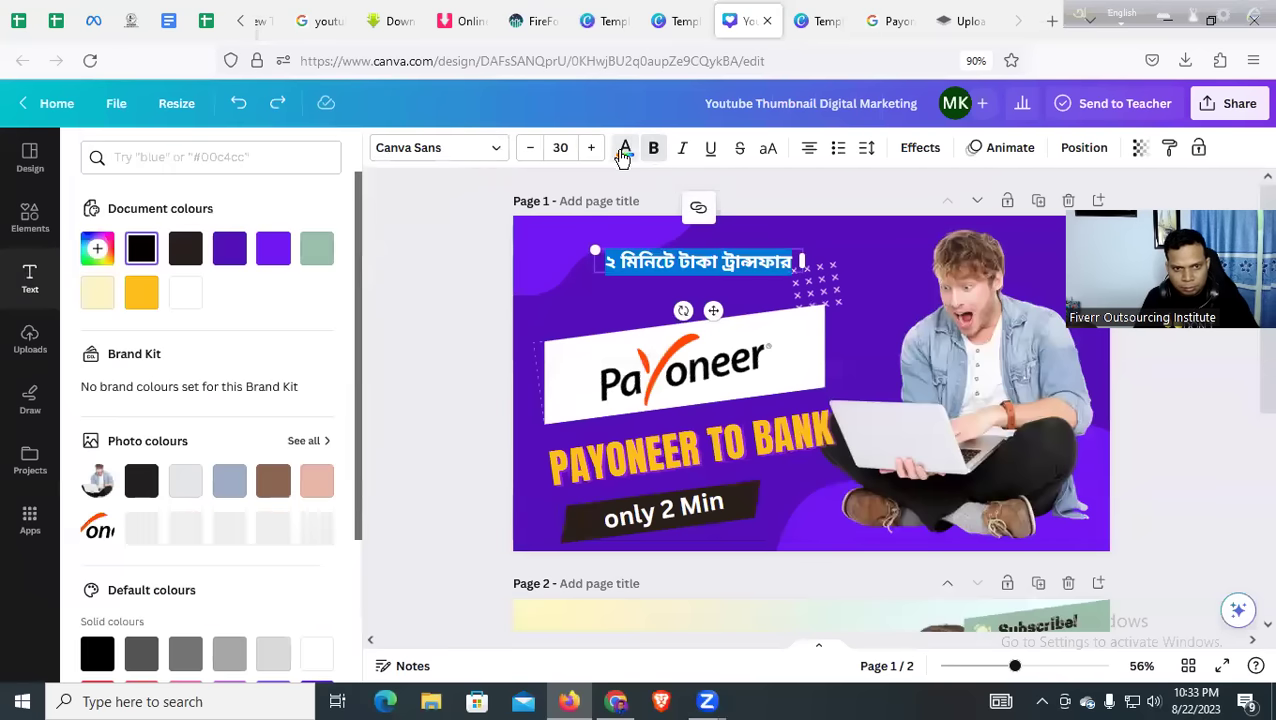
left_click(180, 292)
left_click(484, 319)
left_click(705, 266)
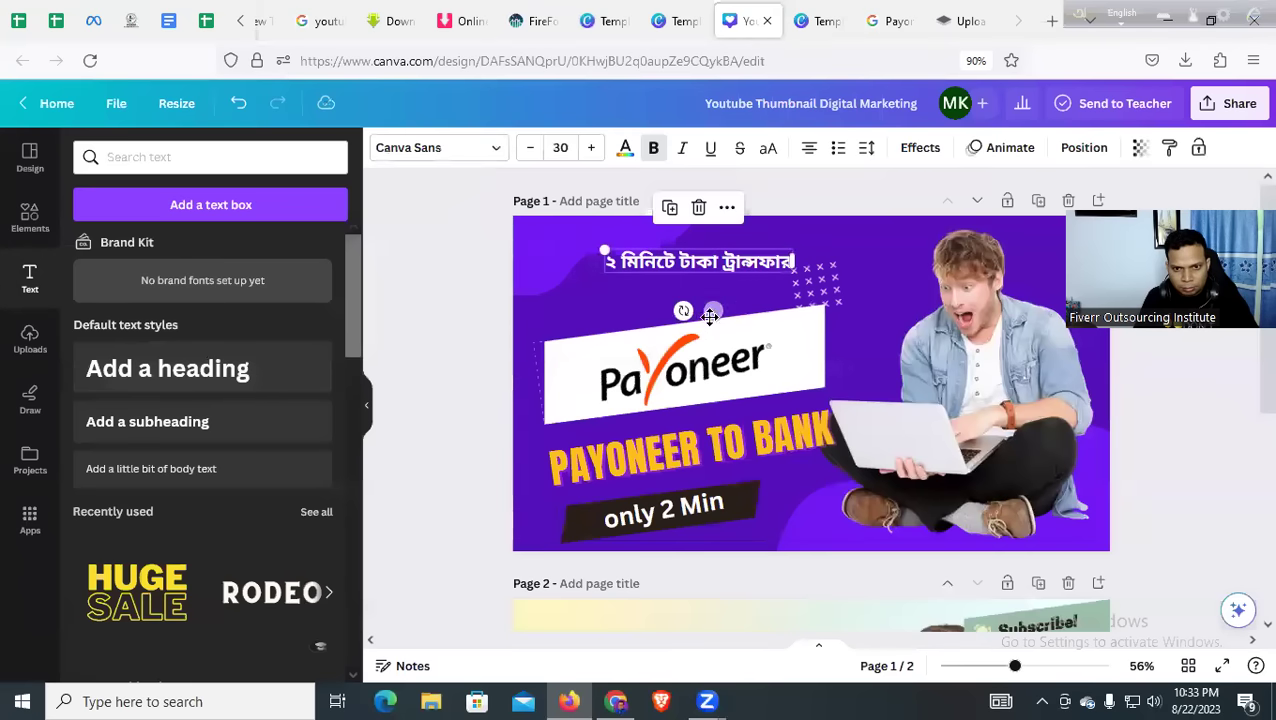
left_click_drag(710, 316, 685, 265)
left_click(718, 290)
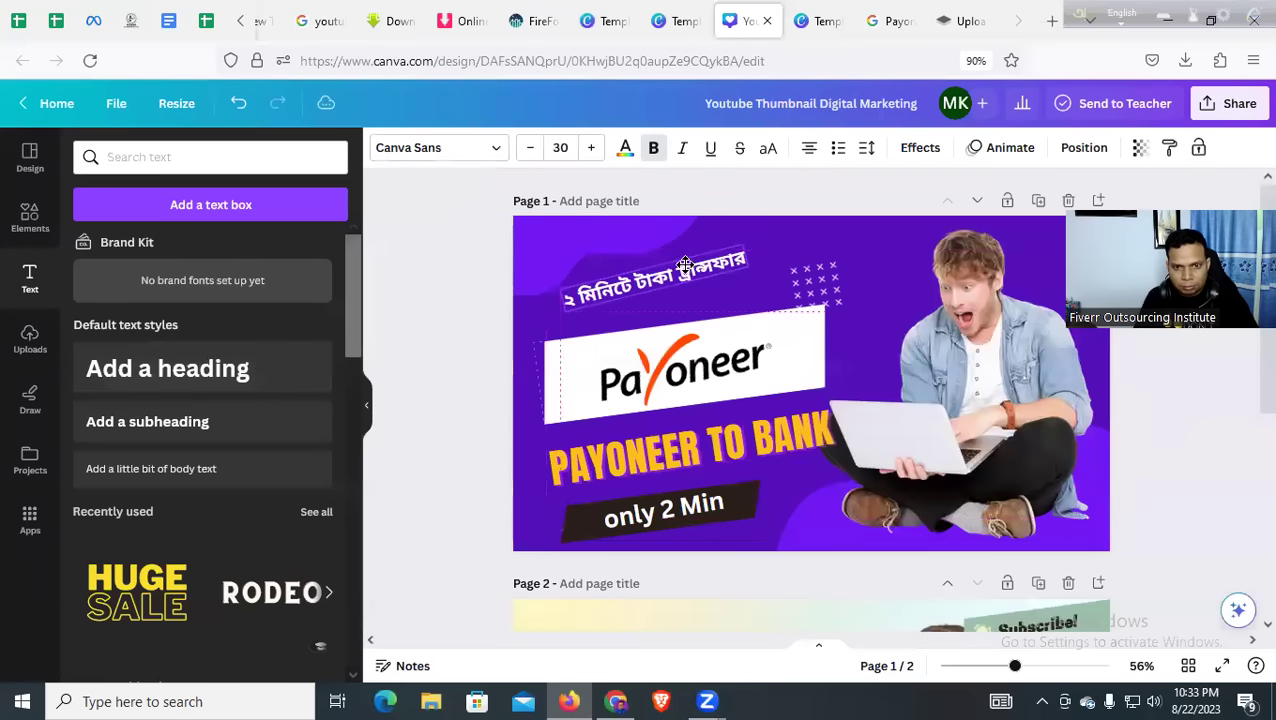
Begin rewriting the line with 'F', then select the elements at the page's top-left
double_click(672, 272)
type("Fr")
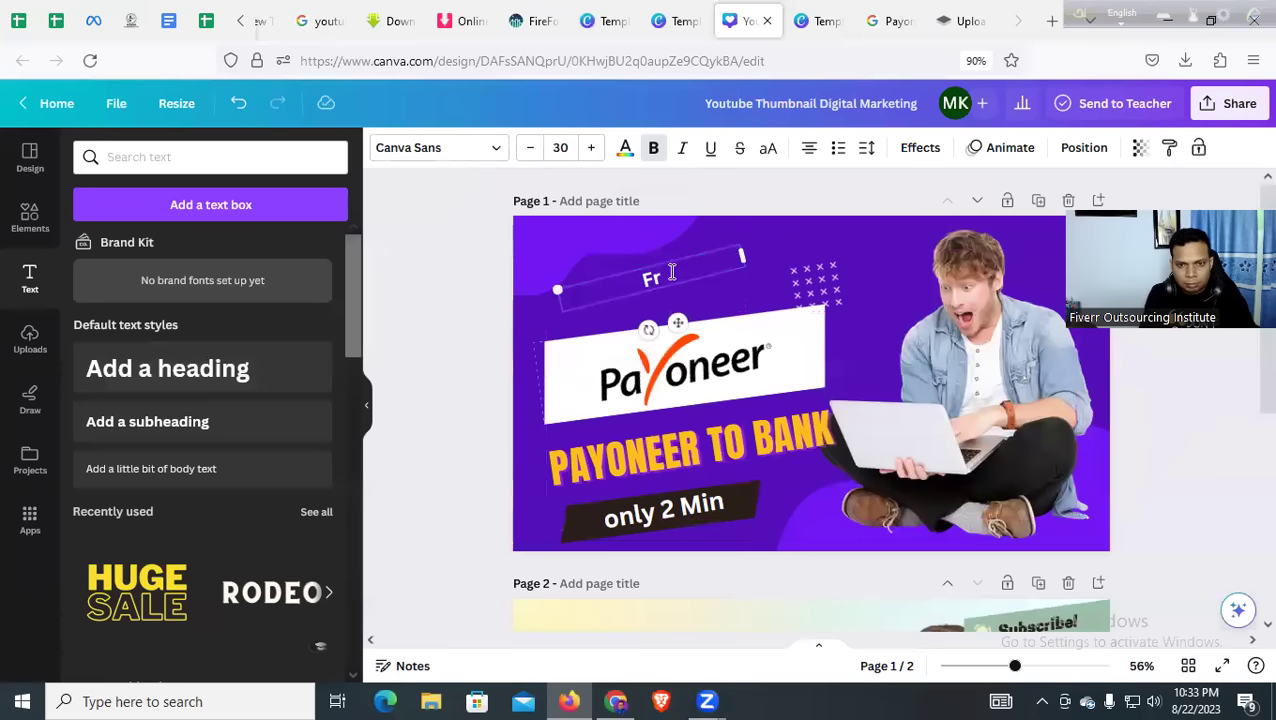
left_click(940, 162)
left_click_drag(476, 170, 688, 295)
Replace the small tilted Fr text with the Bengali headline “ফ্রিল্যান্সিং ইনকাম”
double_click(686, 292)
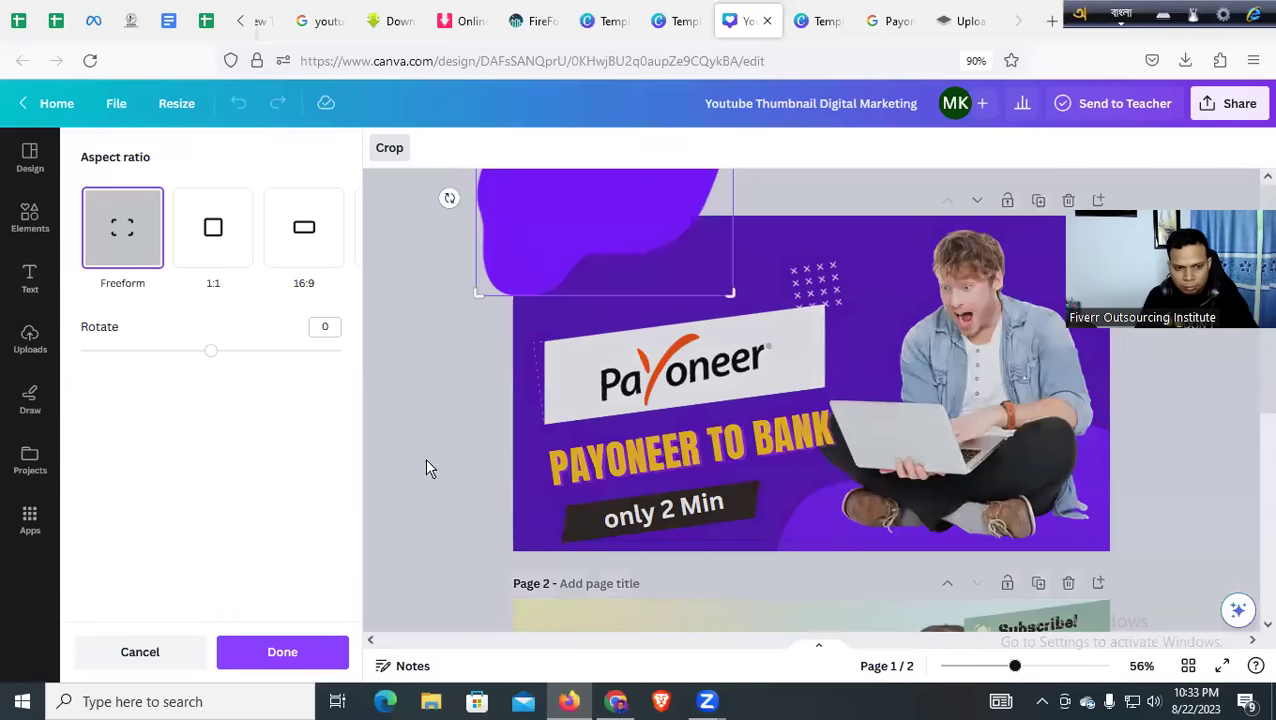
left_click(236, 657)
left_click(668, 314)
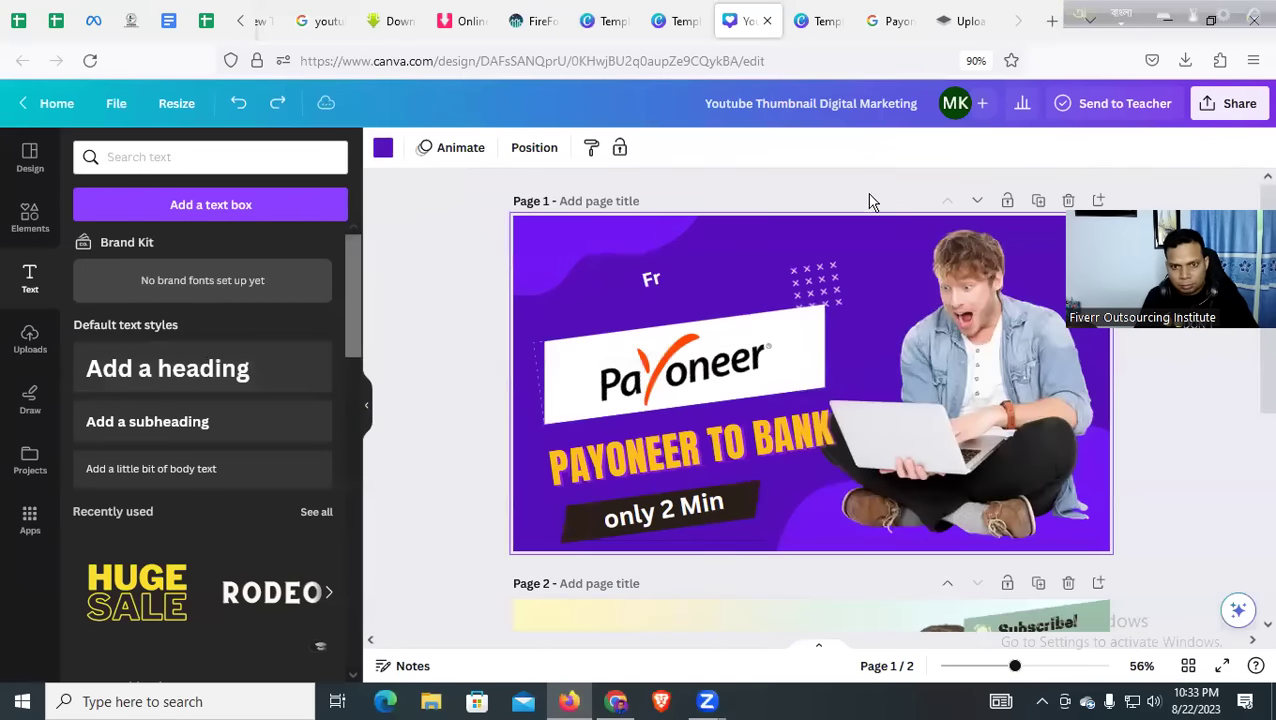
left_click(617, 283)
double_click(651, 281)
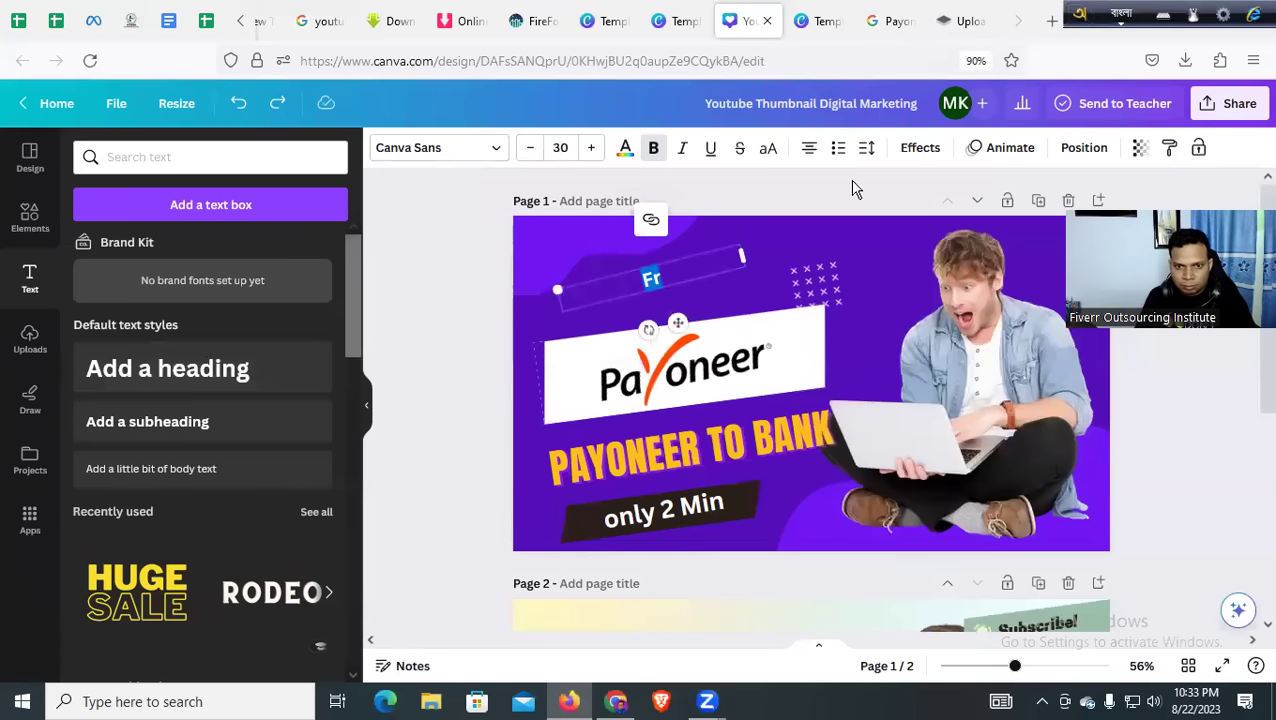
type("Frilyansing ")
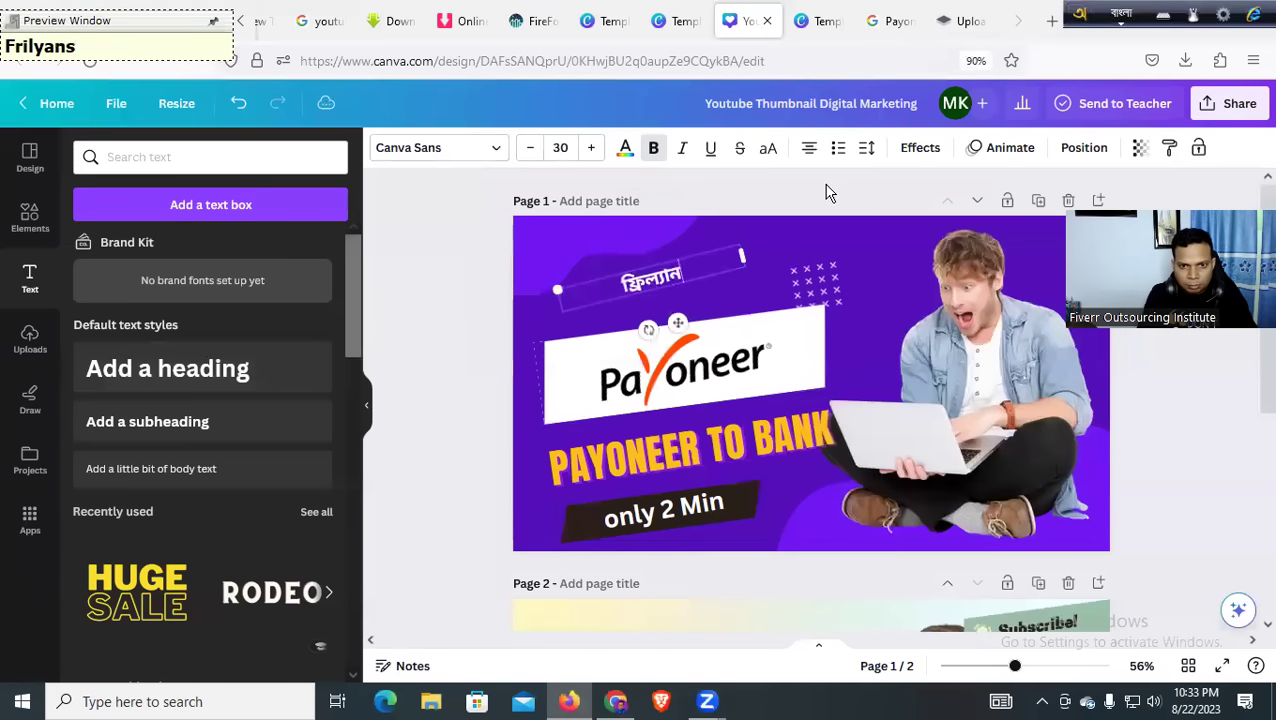
type("ing")
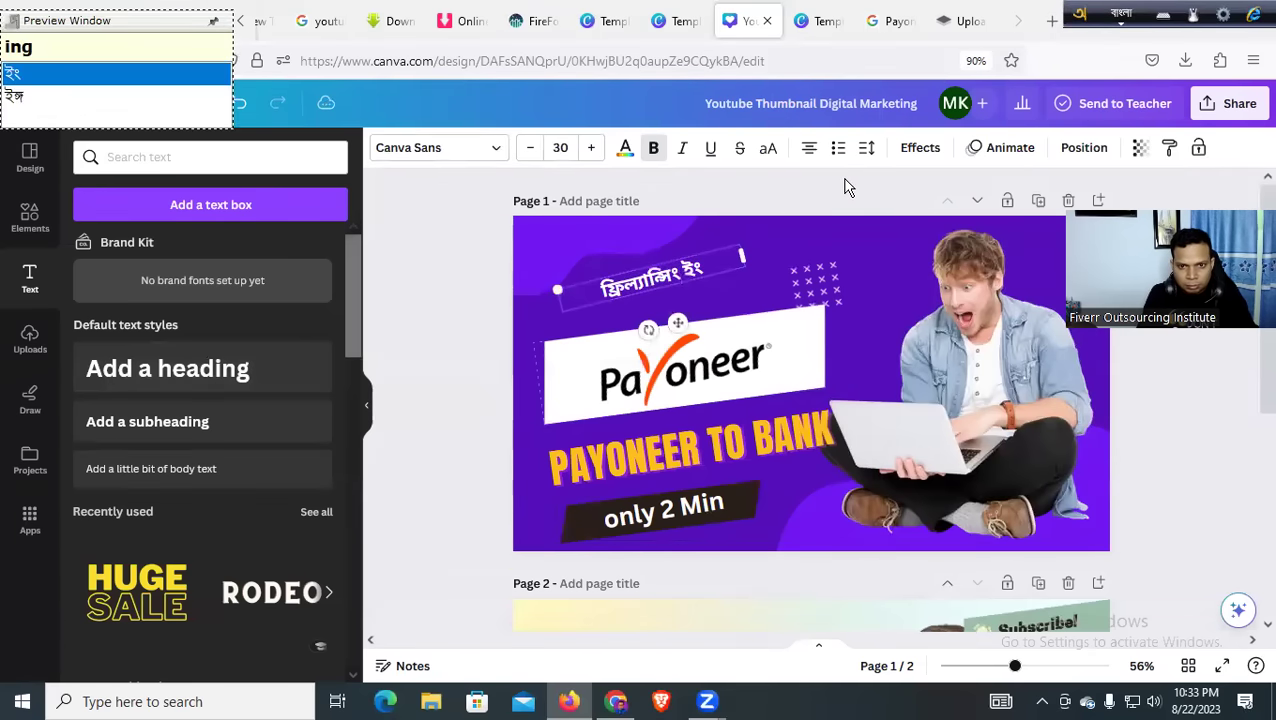
type("ka")
key("BackSpace")
key("BackSpace")
key("BackSpace")
type("n")
key("BackSpace")
type("kam")
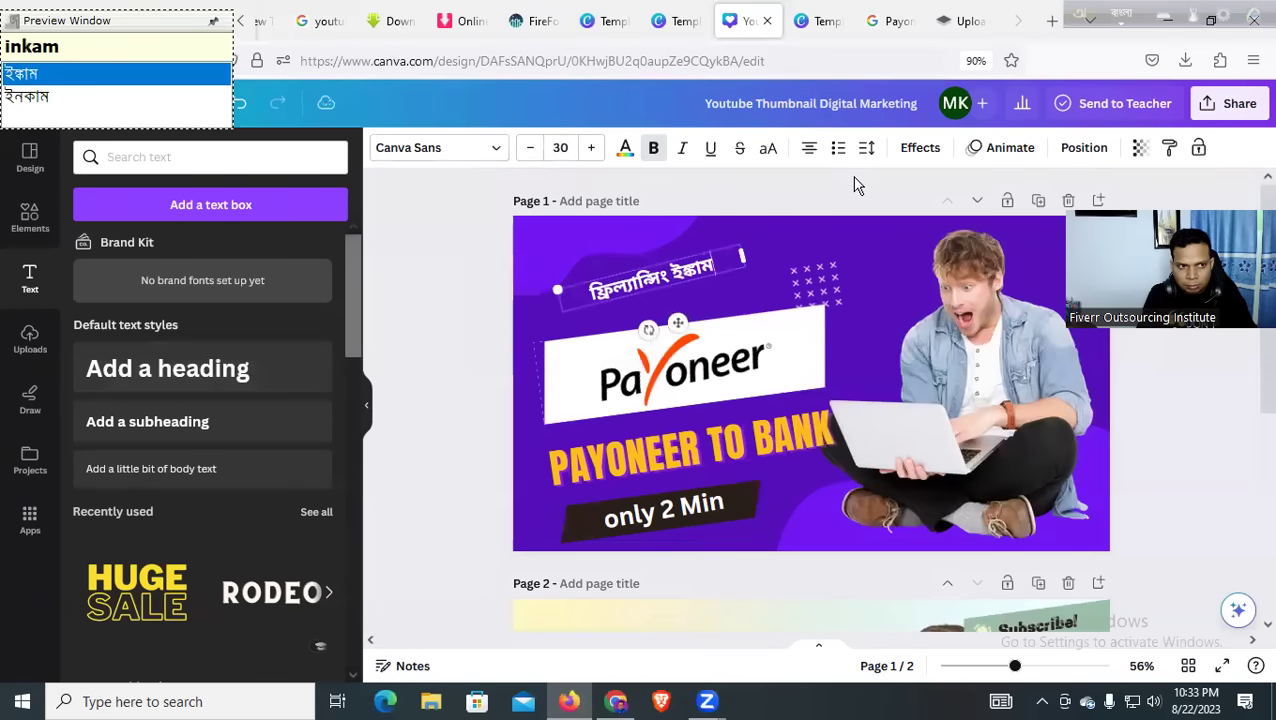
key("Down")
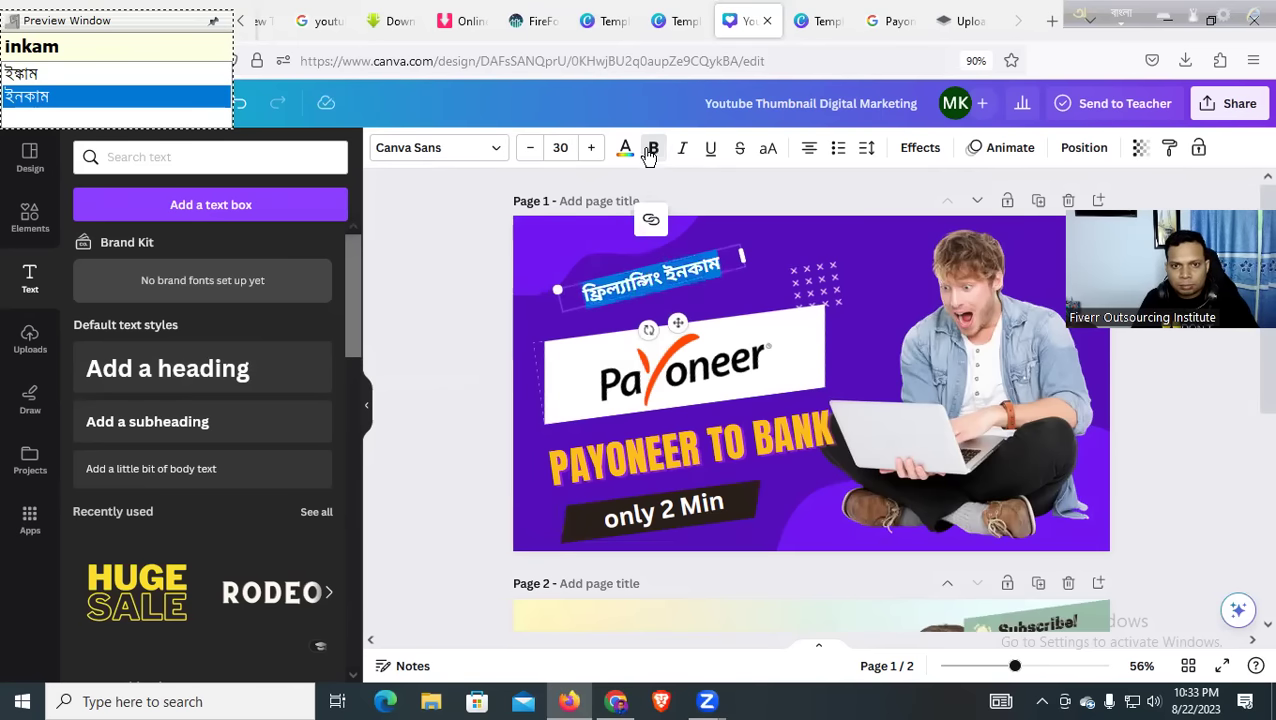
Increase the Bengali headline's font size to 39
left_click(592, 150)
left_click(592, 150)
left_click(592, 150)
left_click(592, 150)
left_click(592, 150)
left_click(592, 150)
left_click(592, 150)
left_click(592, 150)
left_click(592, 150)
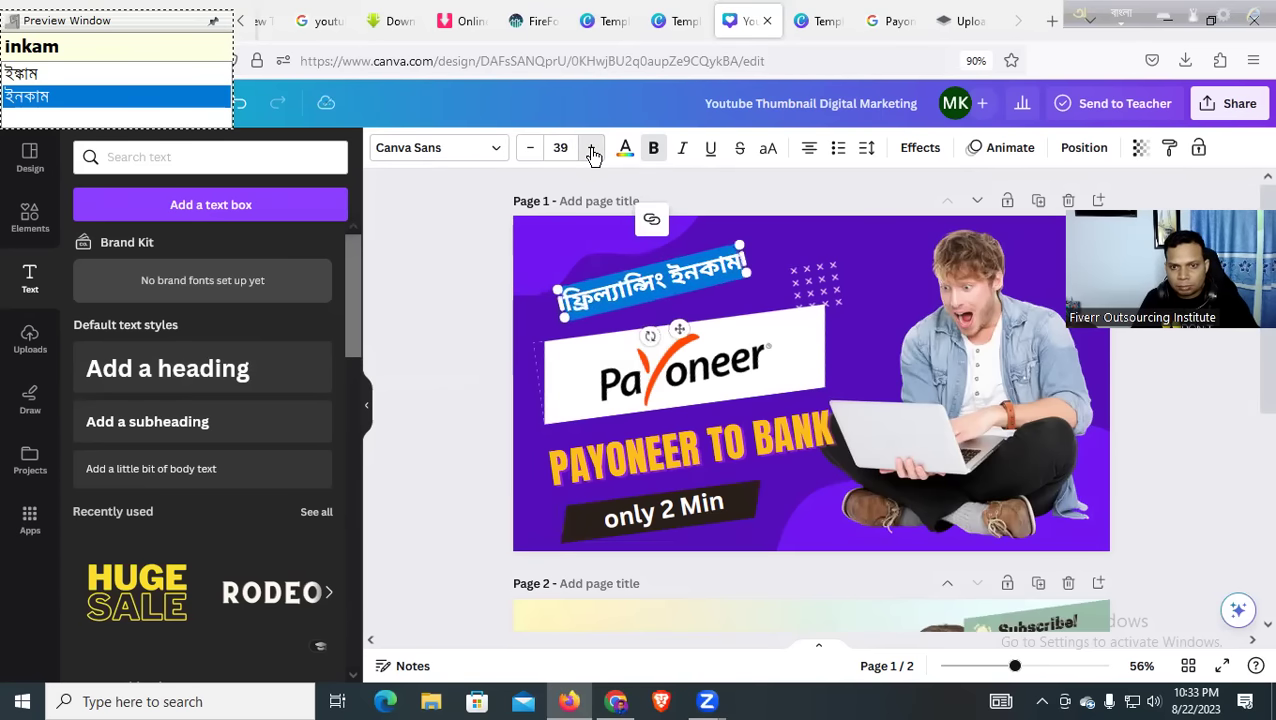
left_click(415, 318)
Colour the Bengali headline bright yellow #FFF61A after trying teal and orange-red
left_click(605, 292)
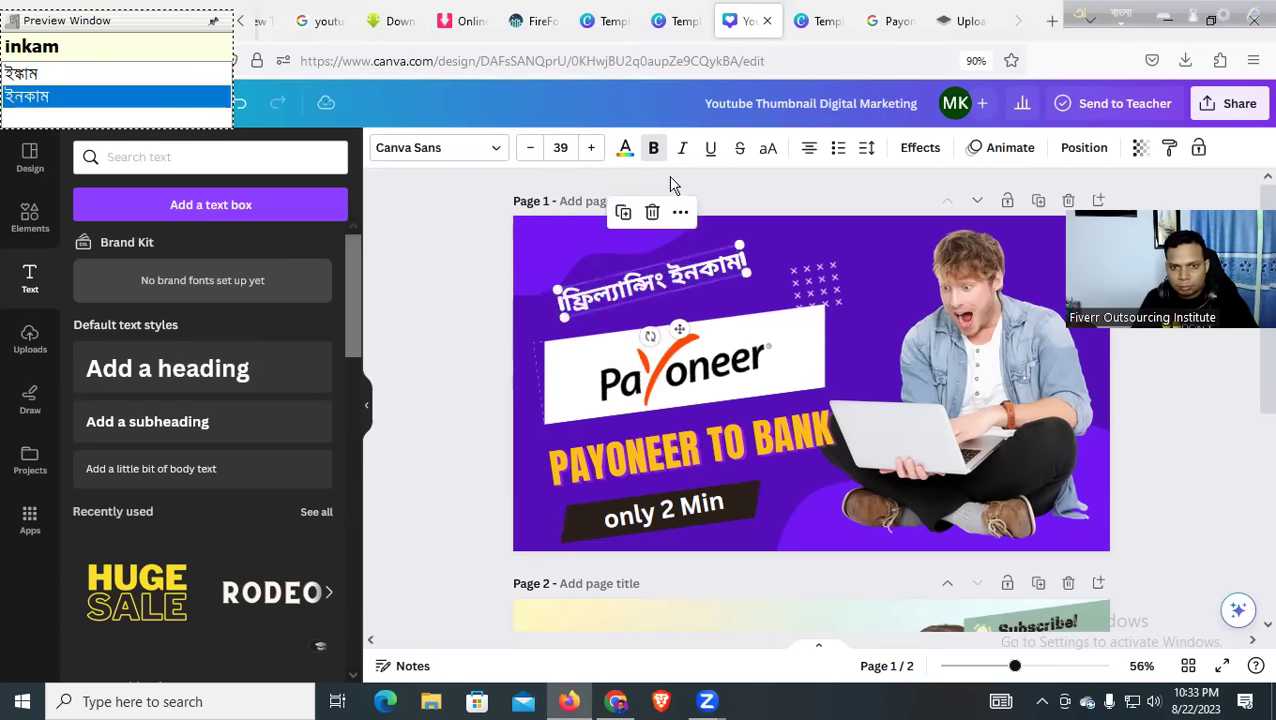
left_click(625, 150)
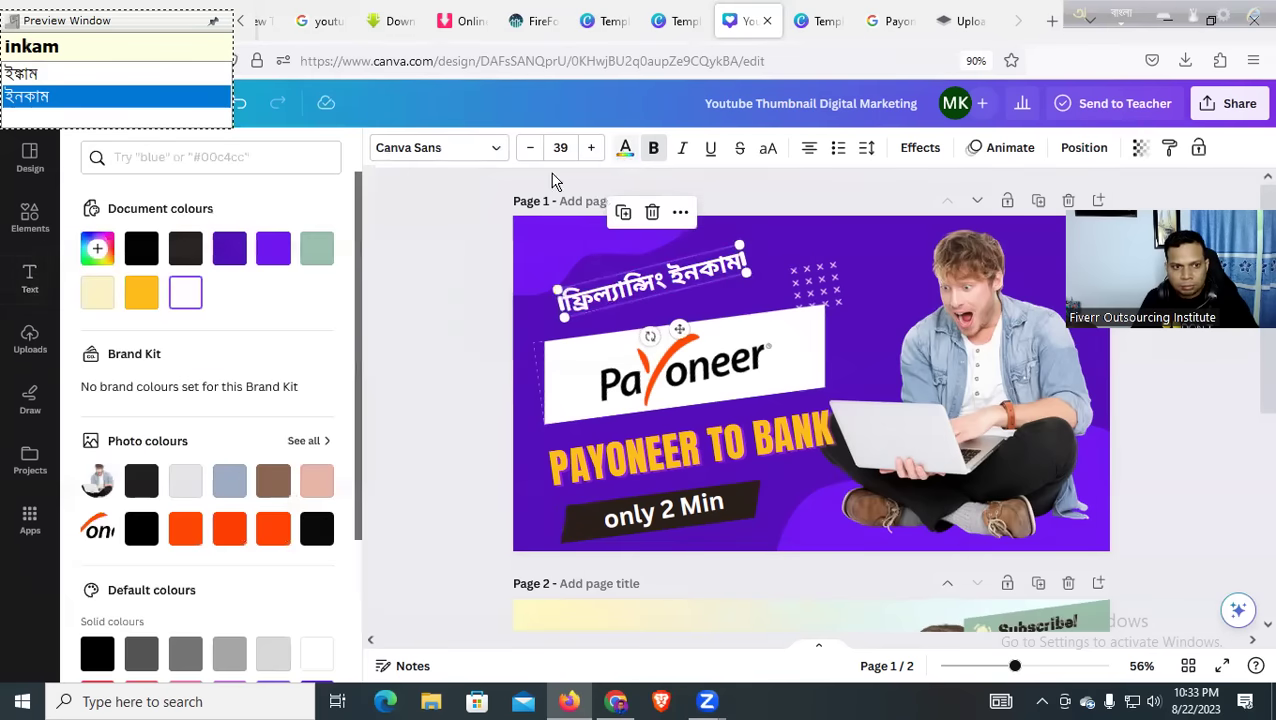
left_click(320, 254)
left_click(273, 532)
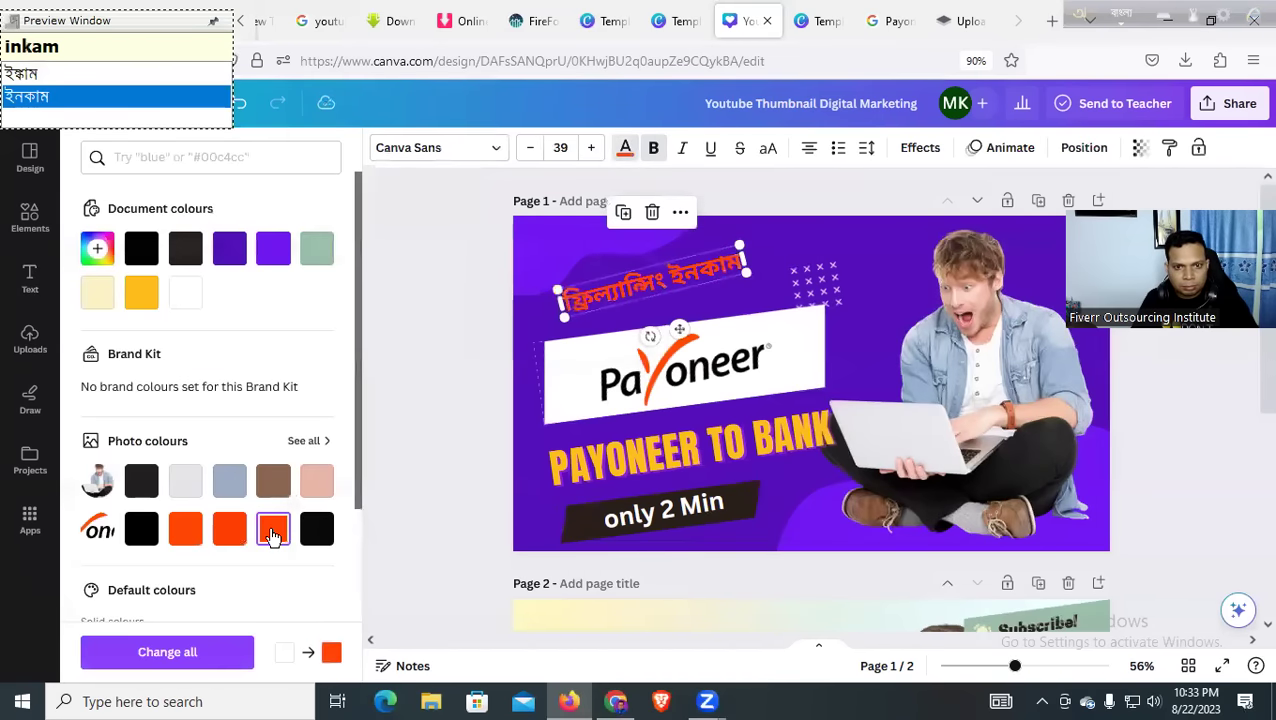
left_click(142, 294)
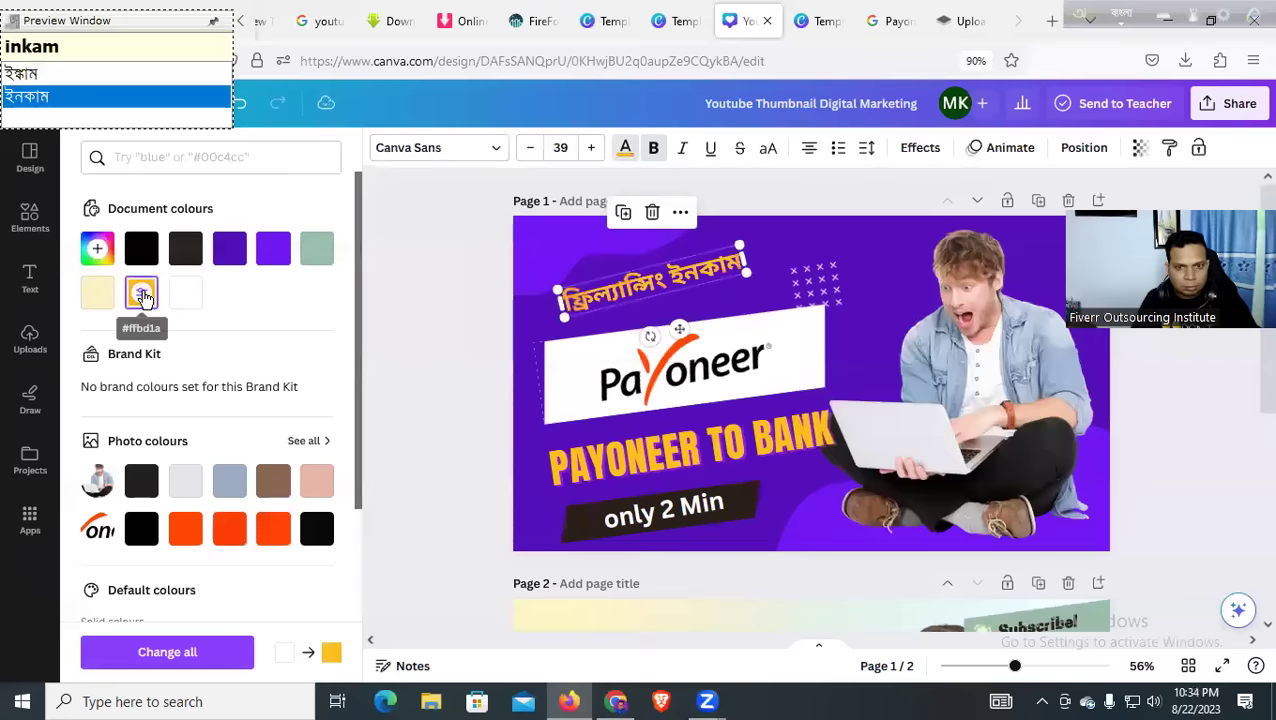
left_click(96, 249)
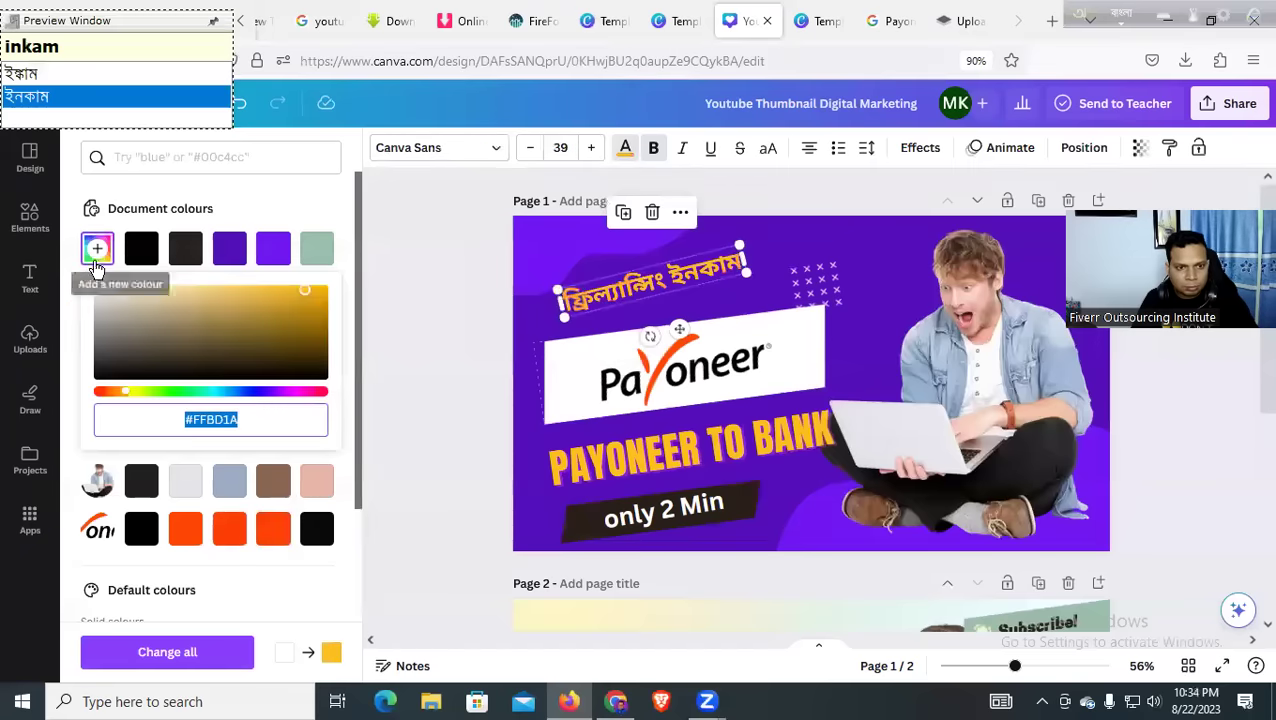
left_click(136, 400)
left_click_drag(136, 400, 138, 400)
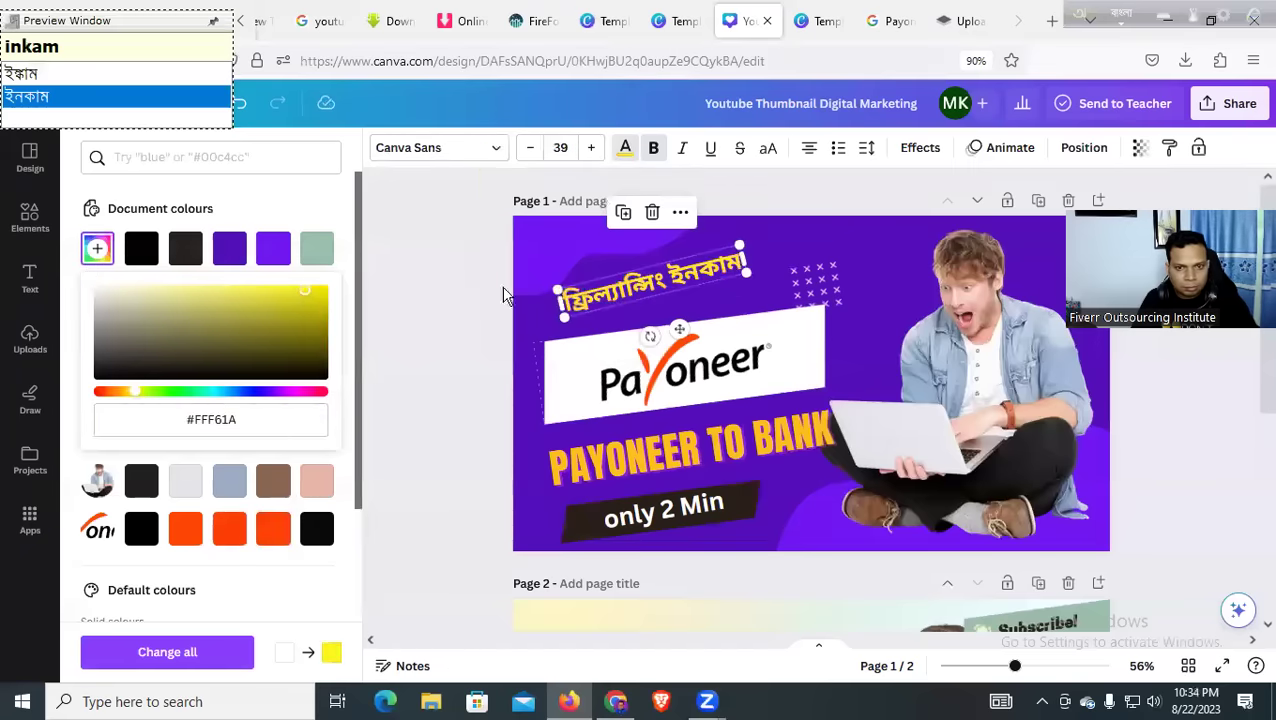
left_click(450, 287)
Enlarge the Bengali headline to size 54.6 and nudge it slightly left and down
left_click(652, 279)
left_click_drag(742, 247, 810, 215)
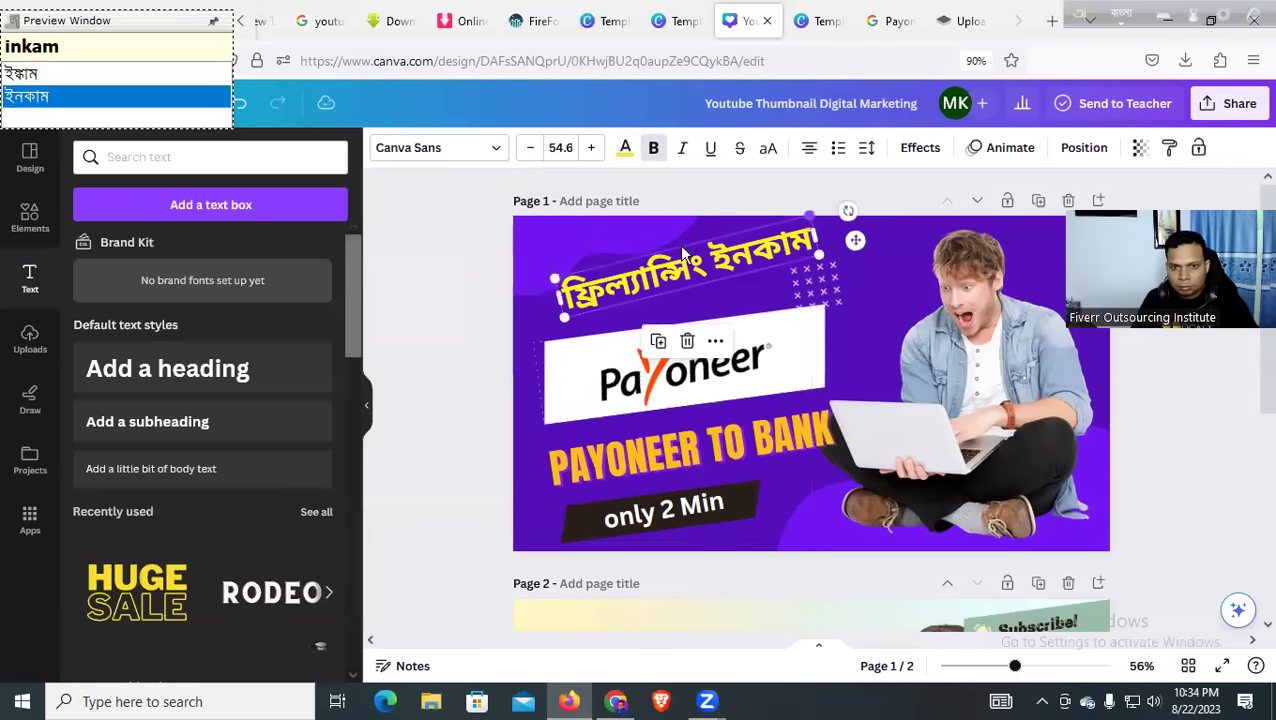
left_click(475, 290)
left_click_drag(692, 274, 663, 286)
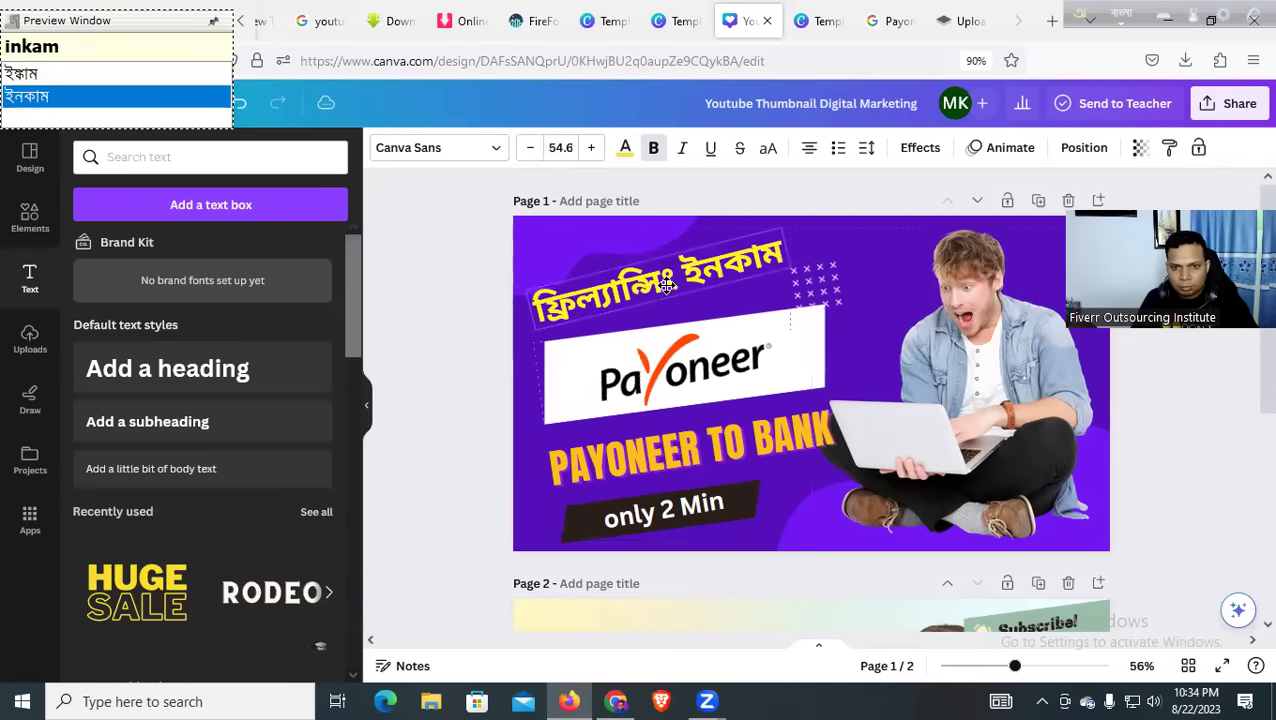
left_click(400, 328)
Make the PAYONEER TO BANK text yellow
left_click(565, 455)
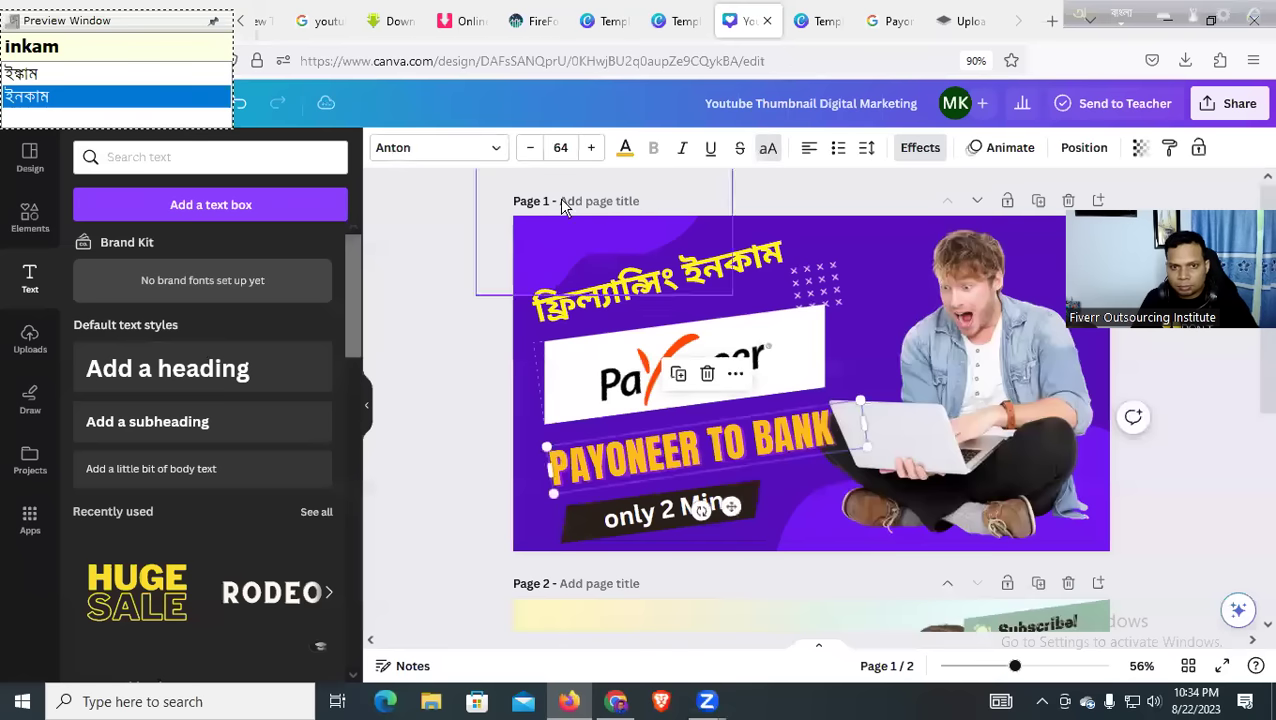
left_click(624, 152)
left_click(195, 307)
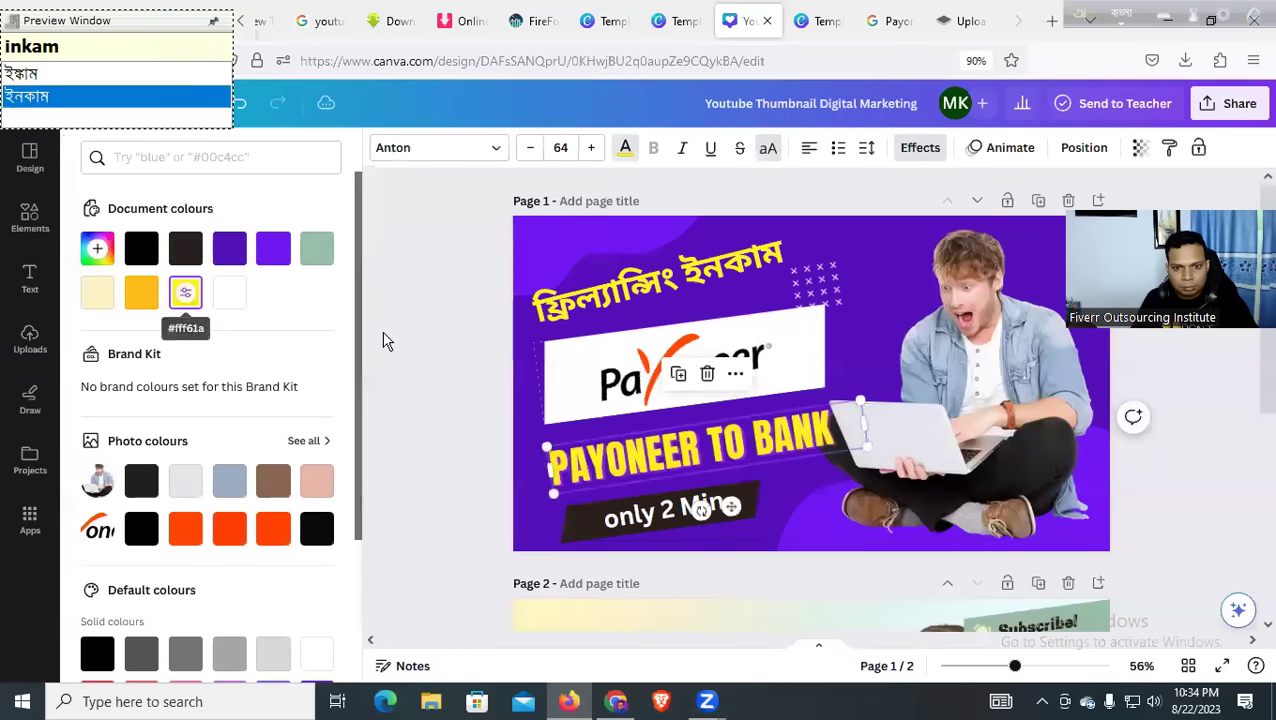
left_click(441, 342)
left_click(567, 310)
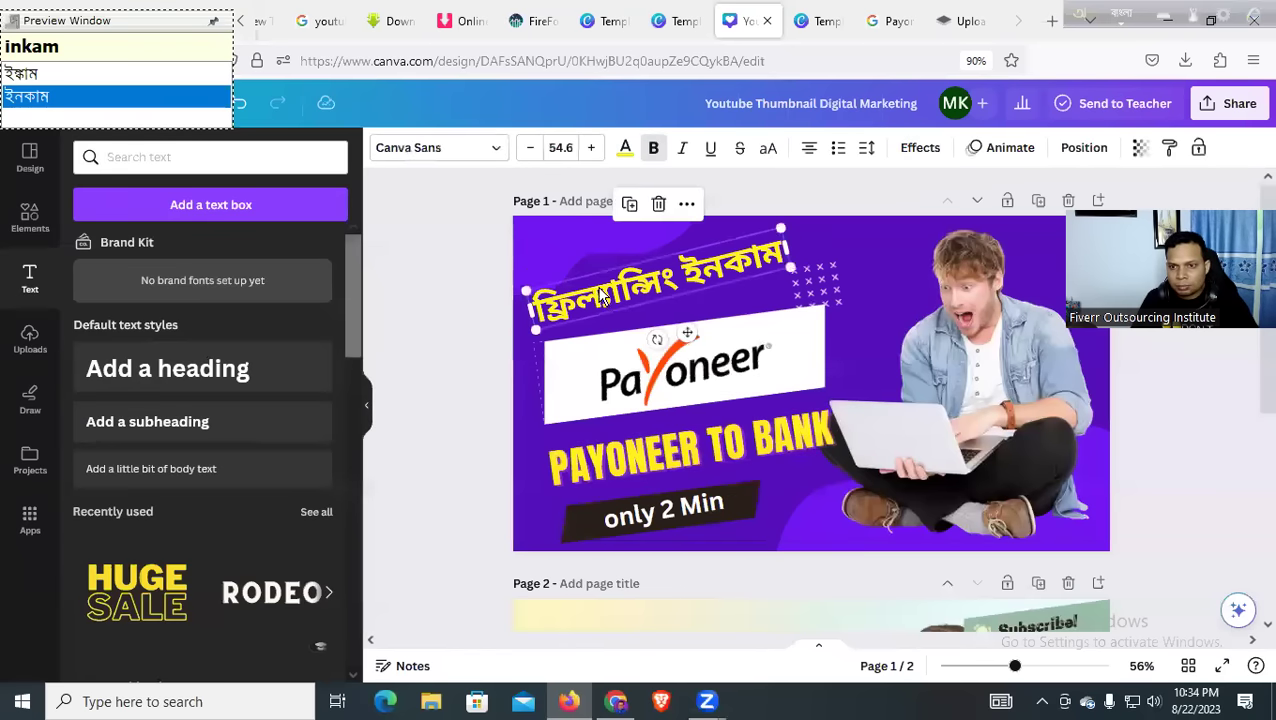
left_click(420, 342)
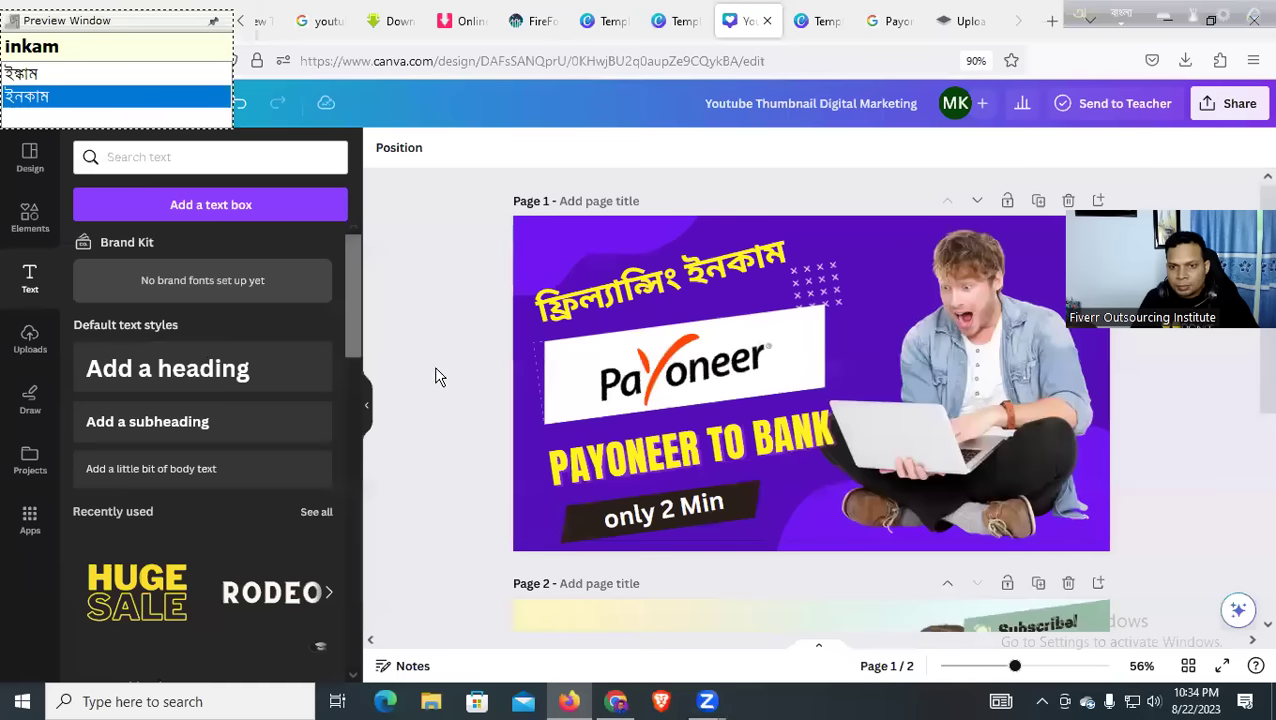
Undo an accidental page 2 deletion and select the Subscribe! badge on page 2
scroll(885, 573, "down", 2)
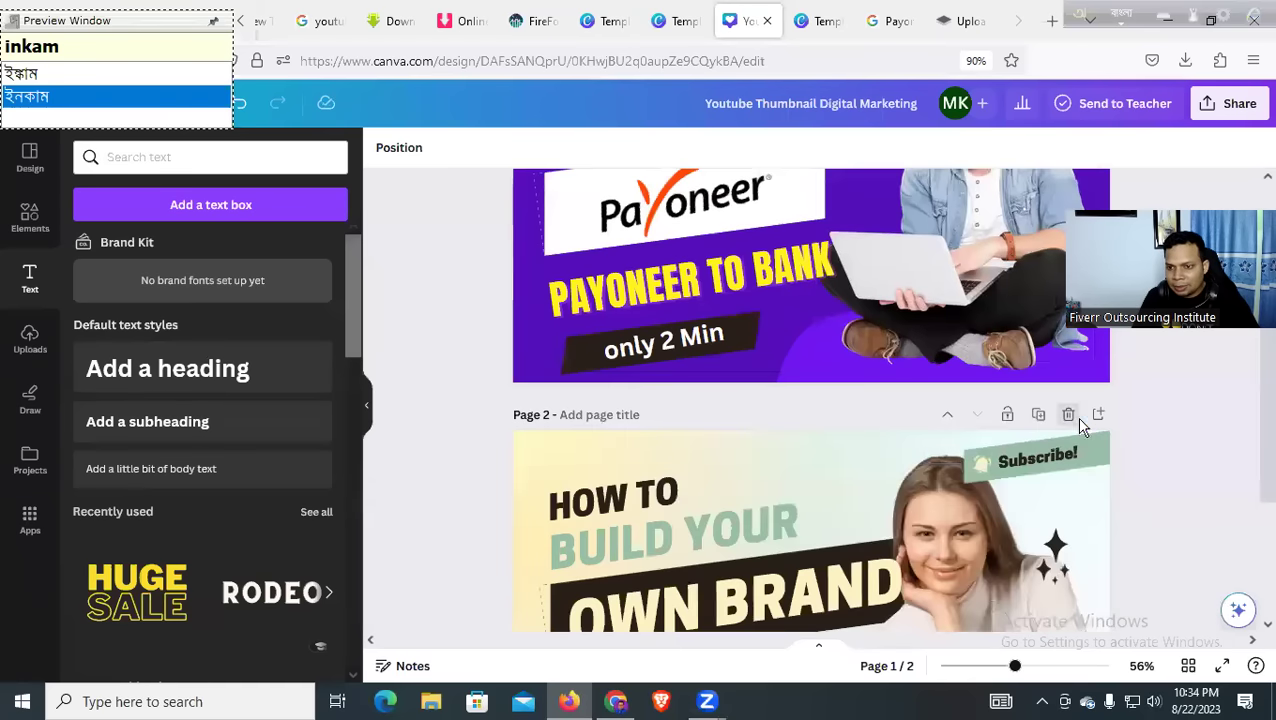
left_click(1070, 414)
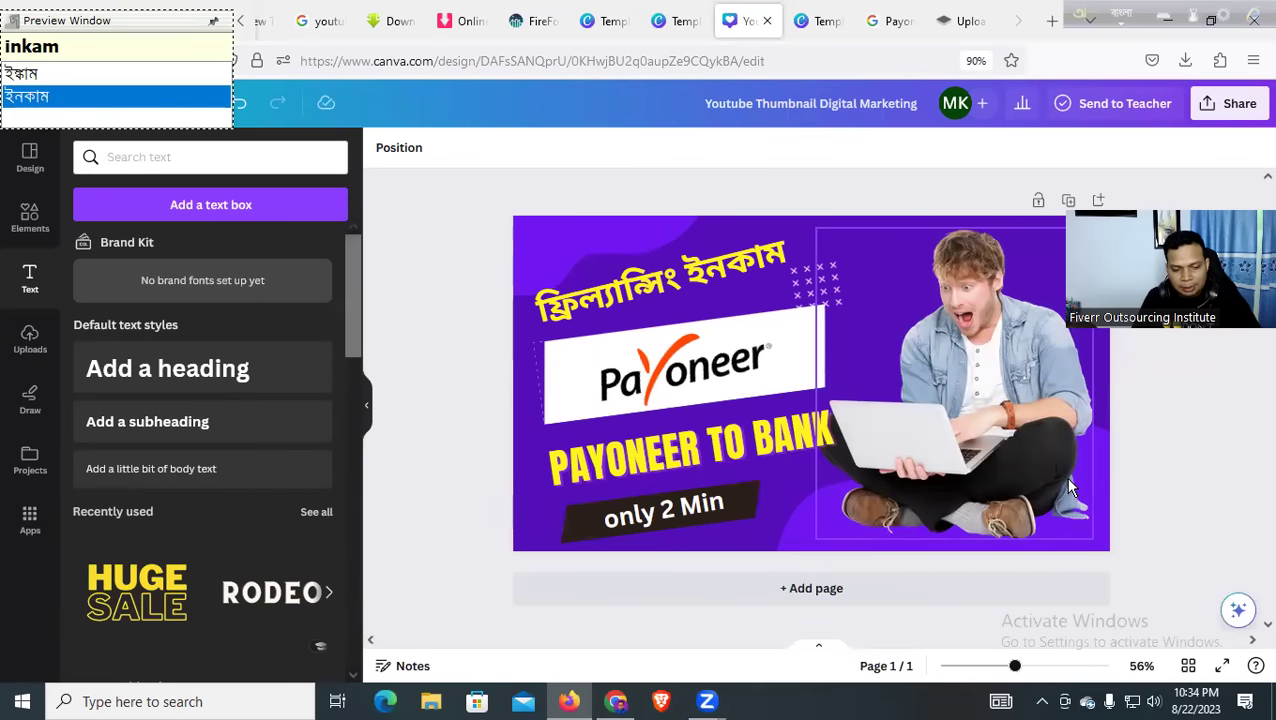
key("ctrl+z")
scroll(1063, 477, "down", 3)
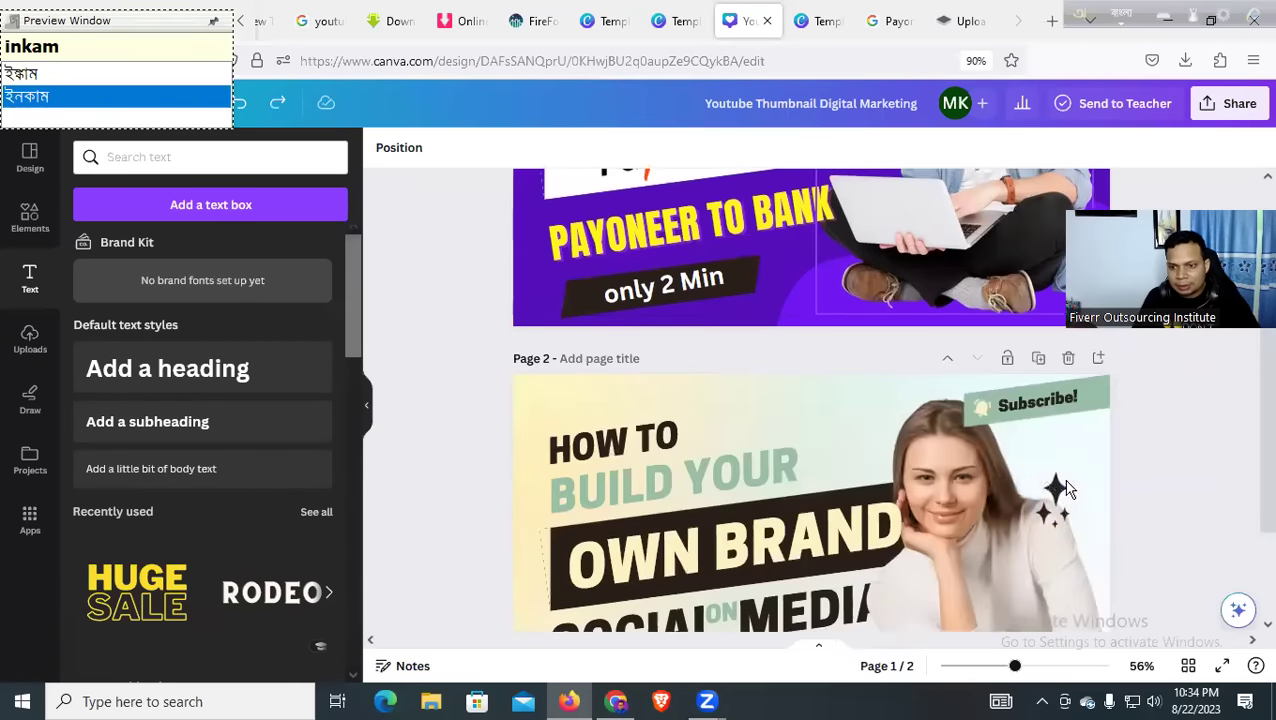
left_click(967, 413)
scroll(1035, 297, "up", 3)
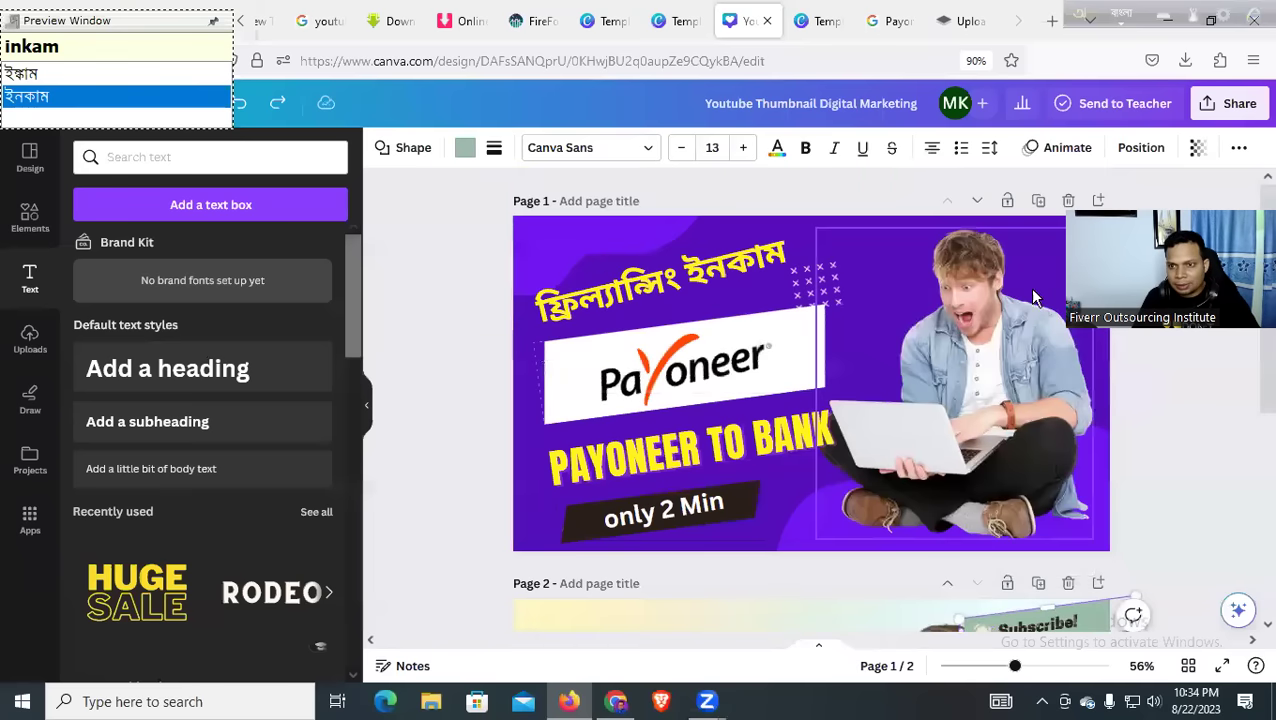
left_click(1042, 253)
left_click(1042, 253)
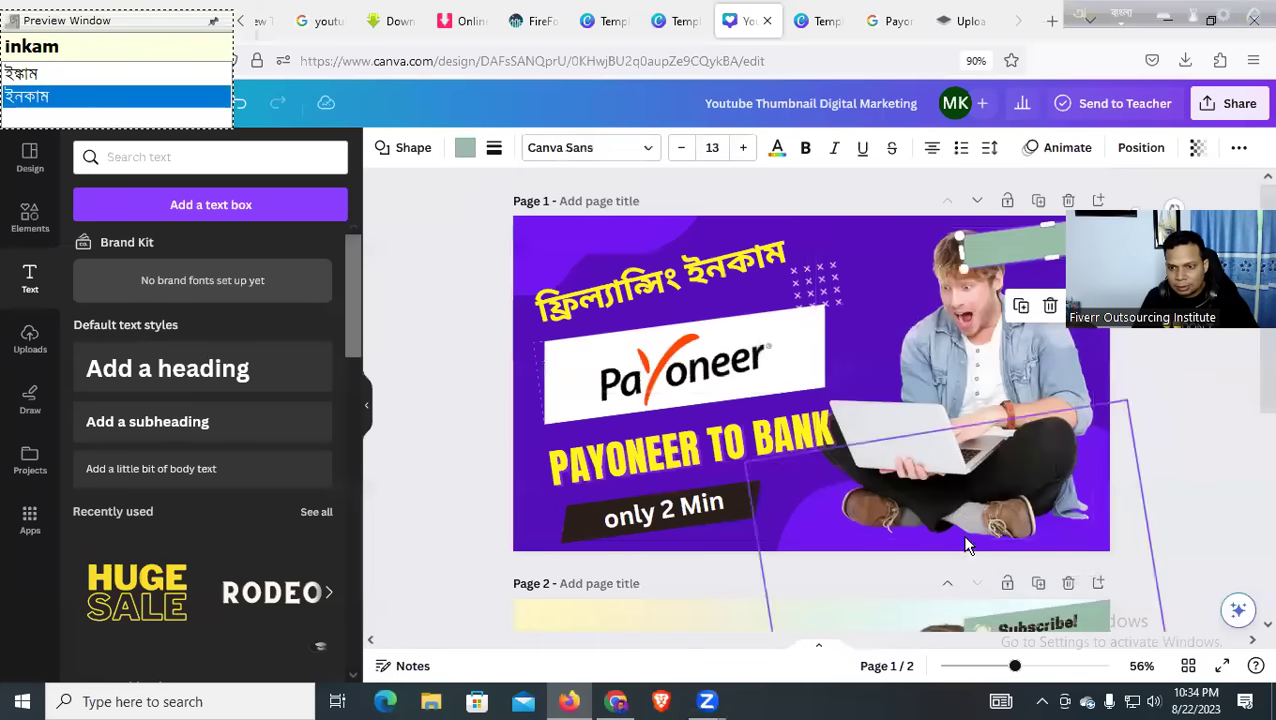
Select the Subscribe! text together with the bell and paste them onto page 1
scroll(965, 545, "down", 2)
left_click(1006, 515)
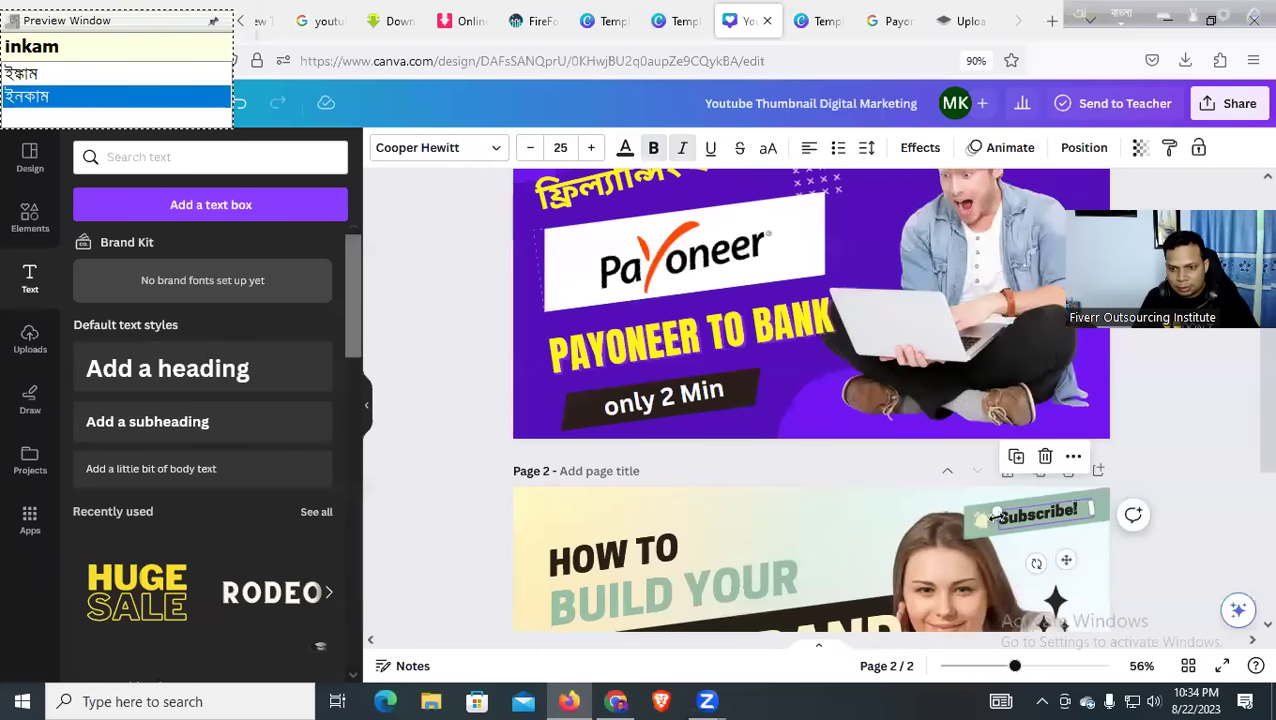
left_click(975, 523)
left_click(1025, 515)
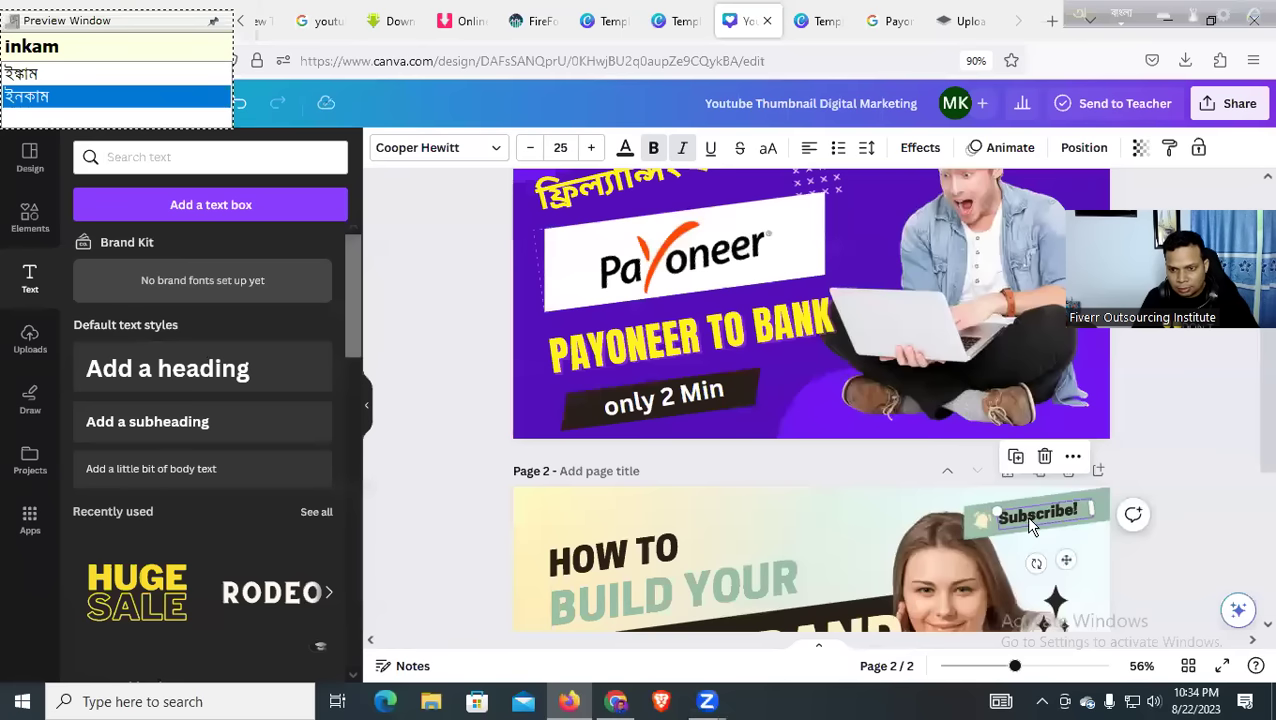
left_click(976, 524, "shift")
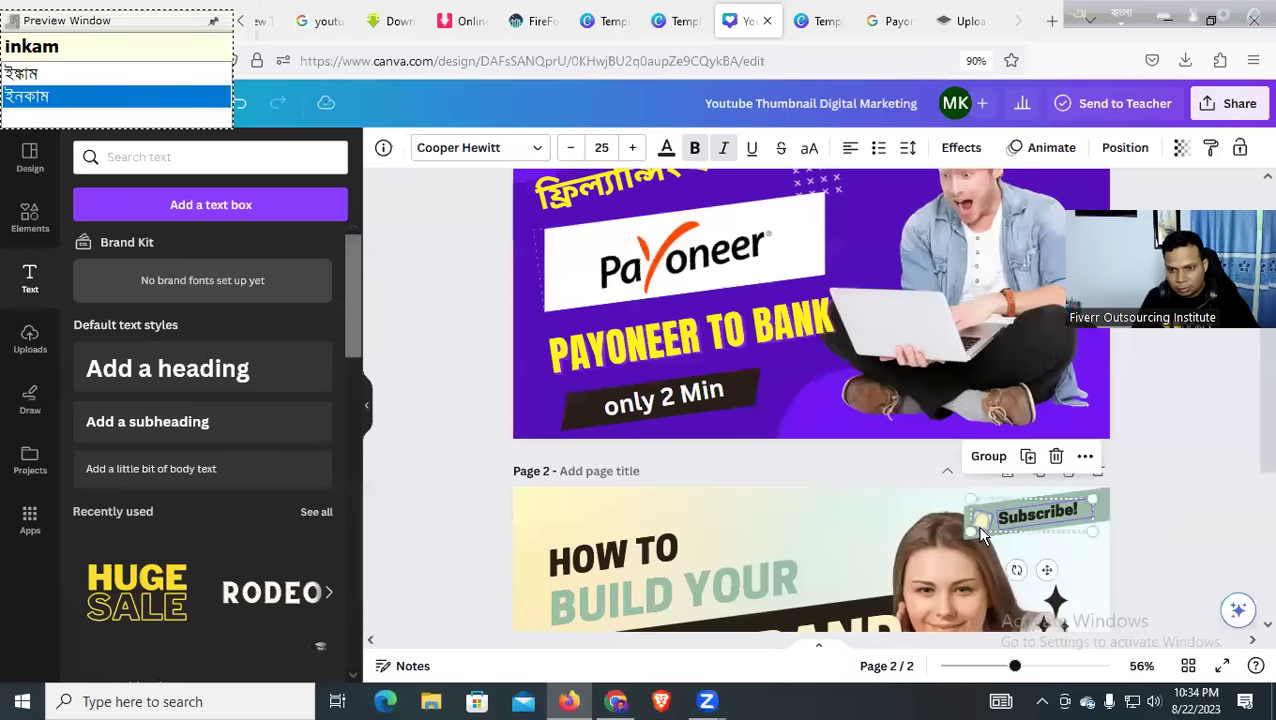
scroll(980, 537, "up", 2)
key("ctrl+v")
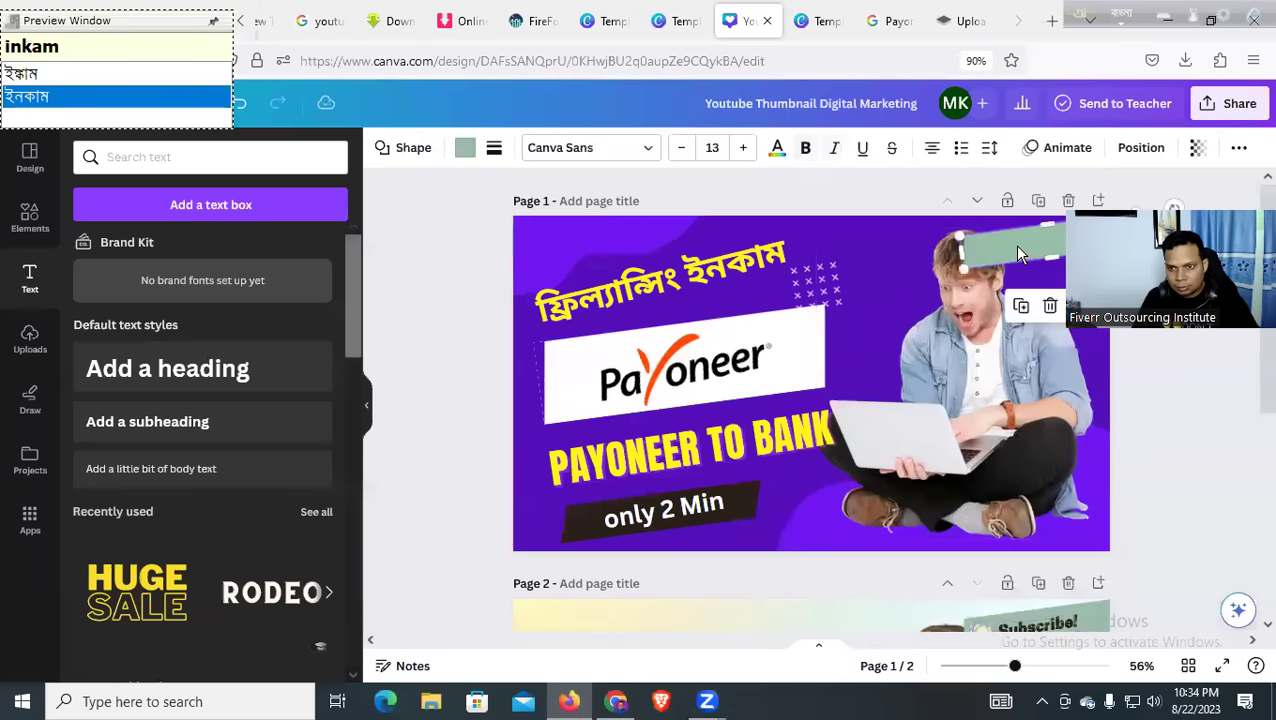
Delete page 2 and move the man's photo slightly lower and left
left_click(900, 310)
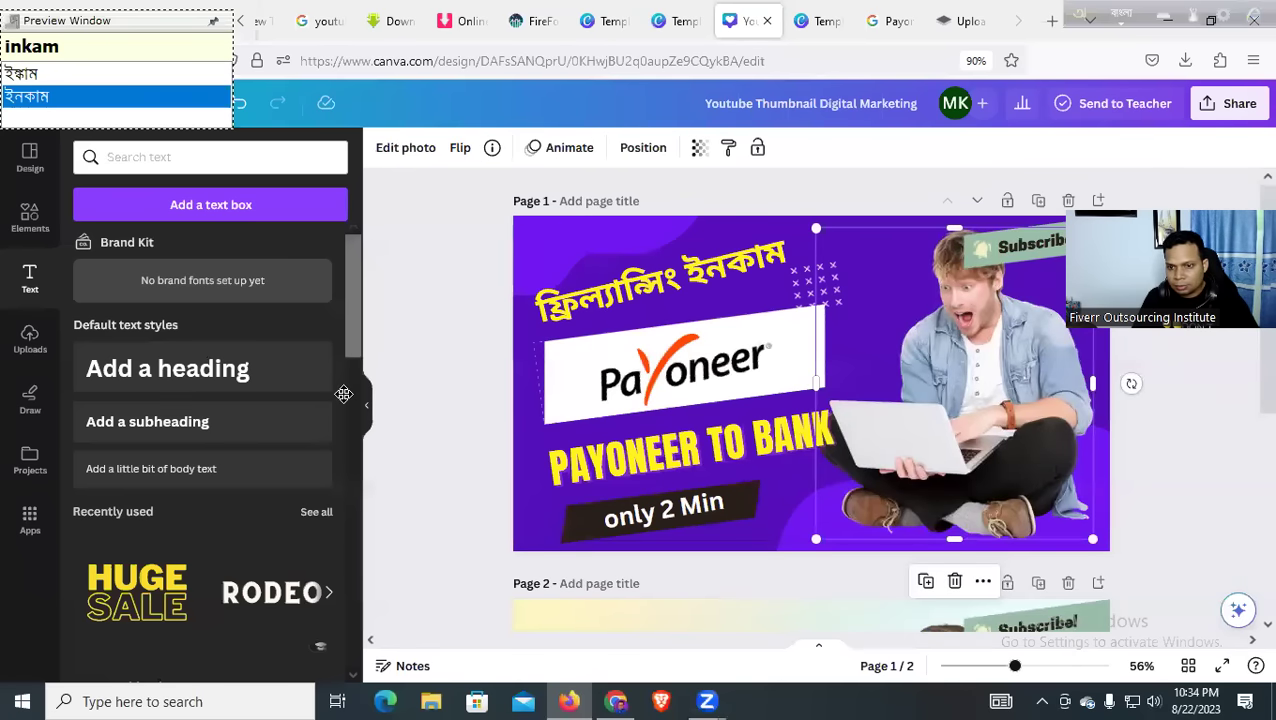
key("ctrl+z")
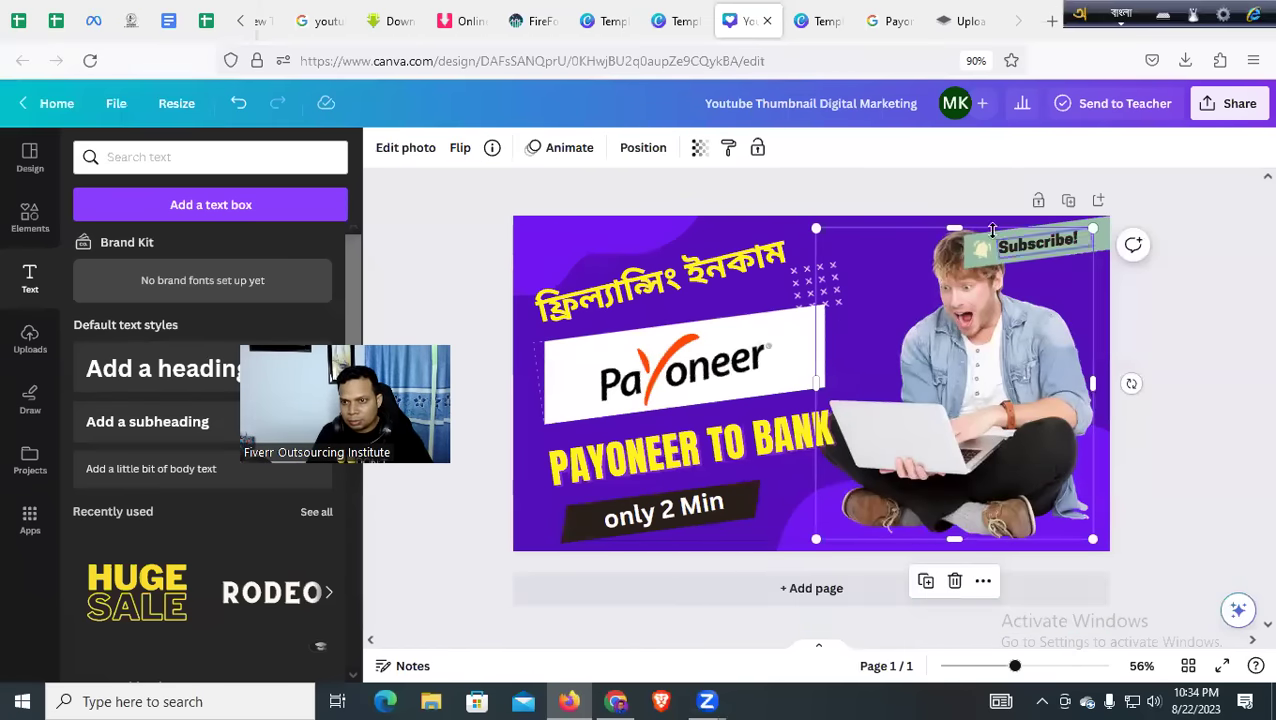
left_click_drag(993, 344, 974, 386)
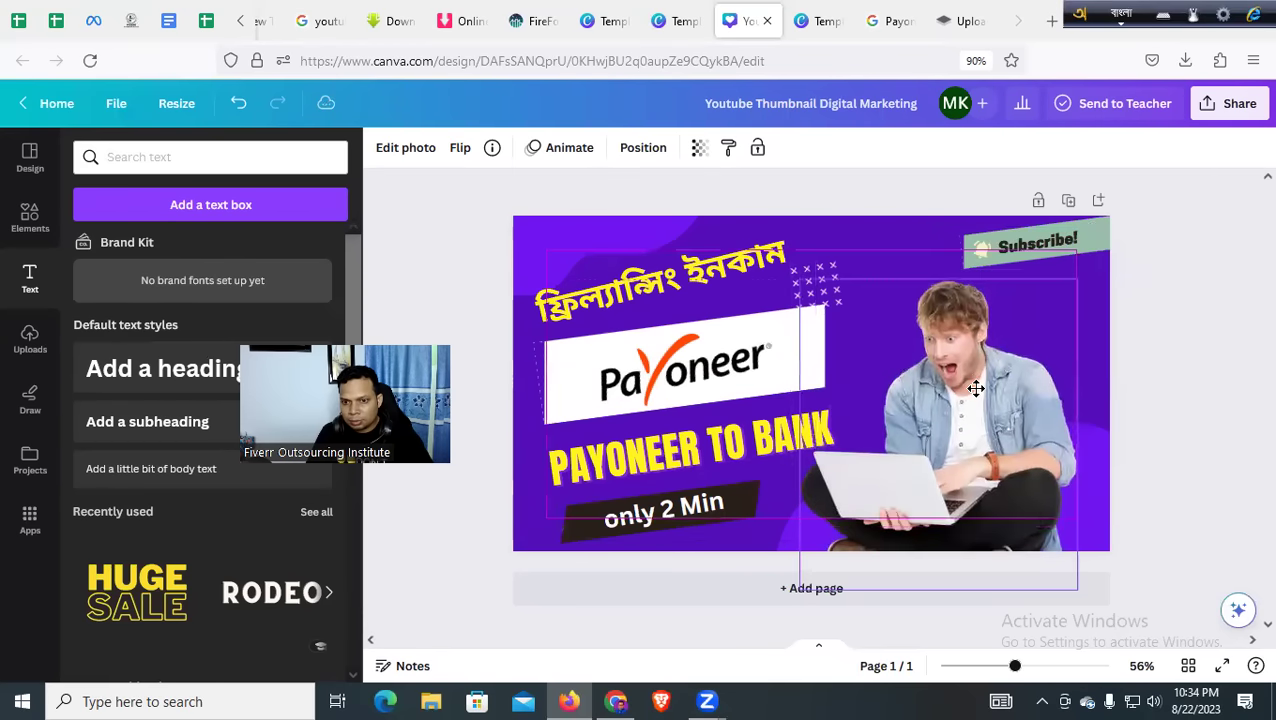
left_click(1178, 362)
Make the Subscribe! badge yellow and the bell icon orange-red
left_click(1080, 249)
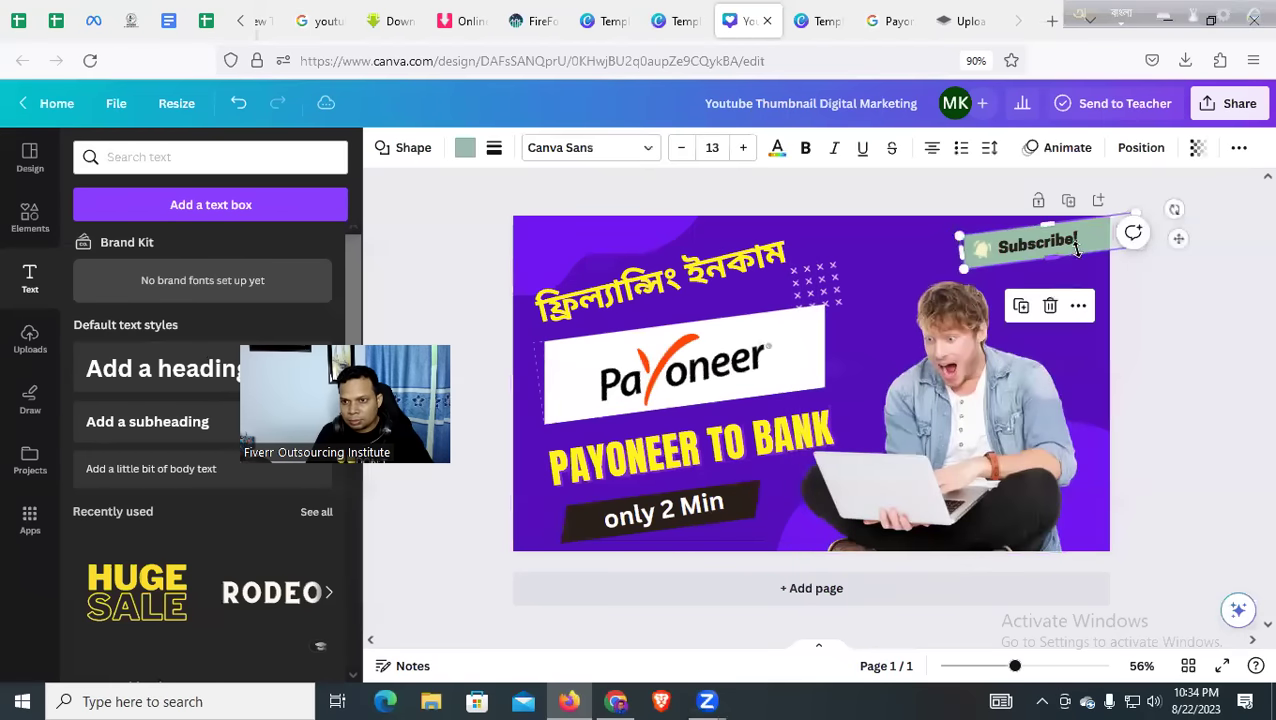
left_click(466, 150)
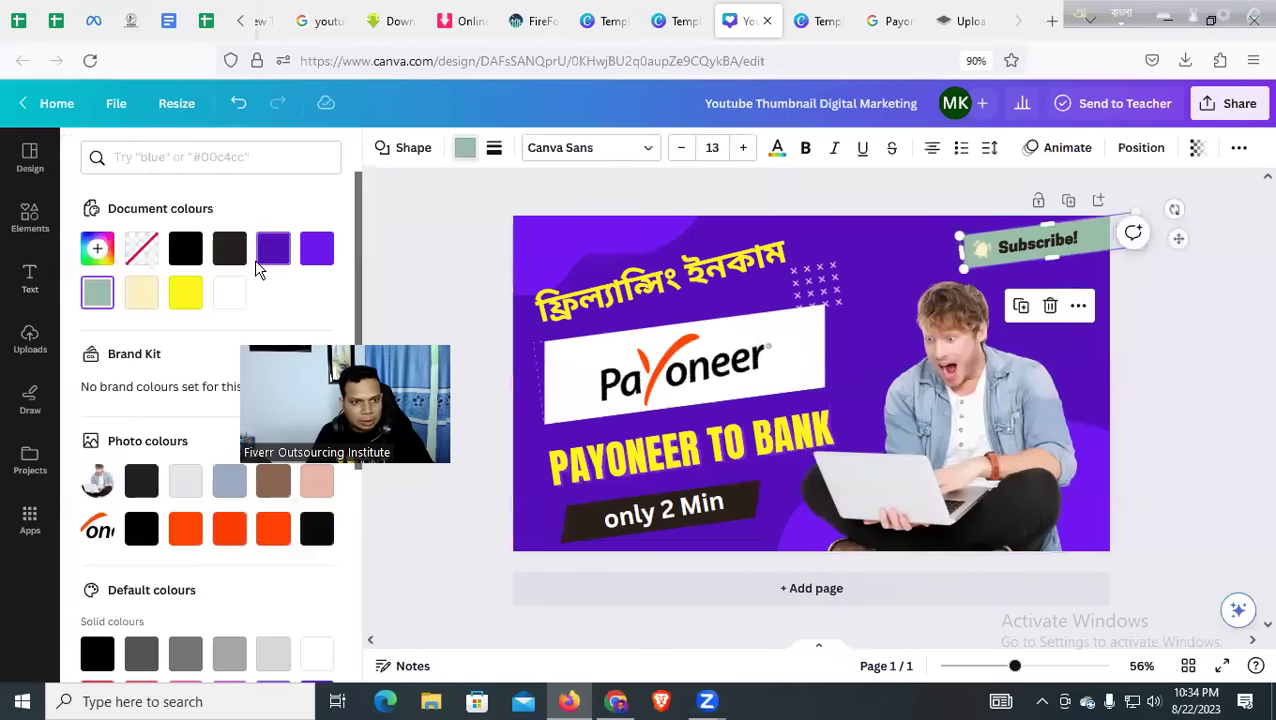
left_click(185, 296)
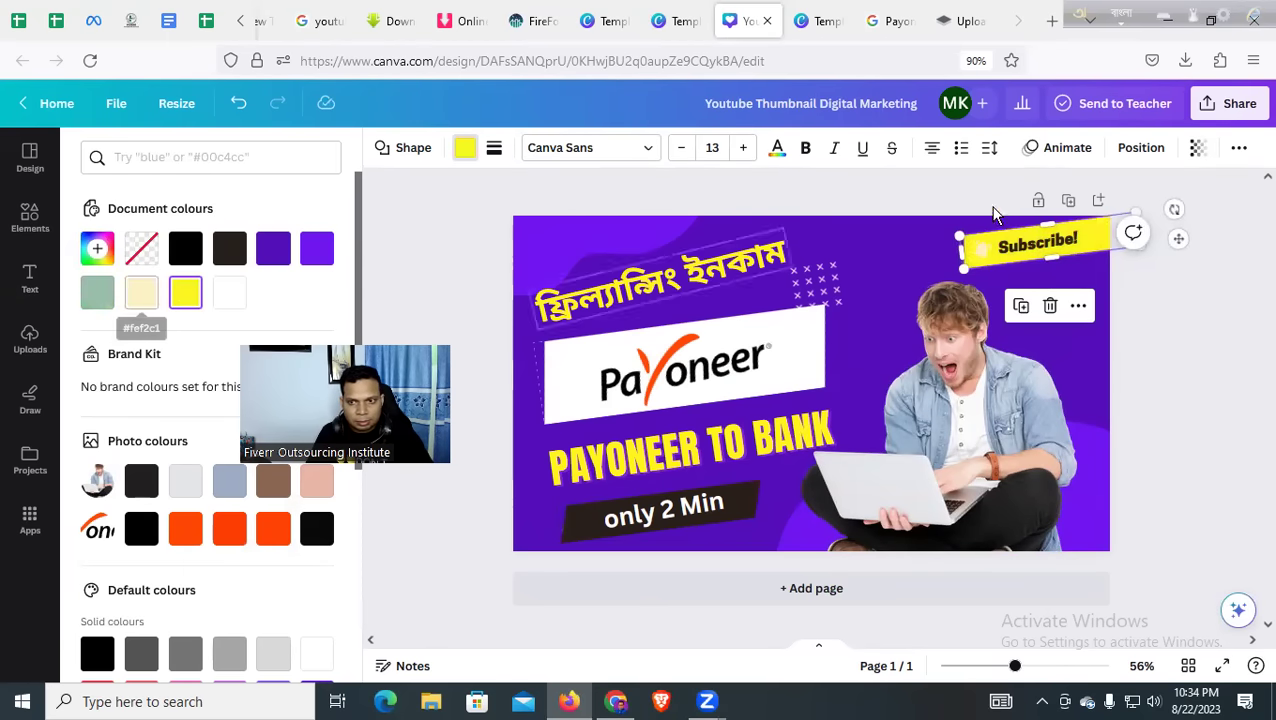
left_click(682, 218)
left_click(387, 152)
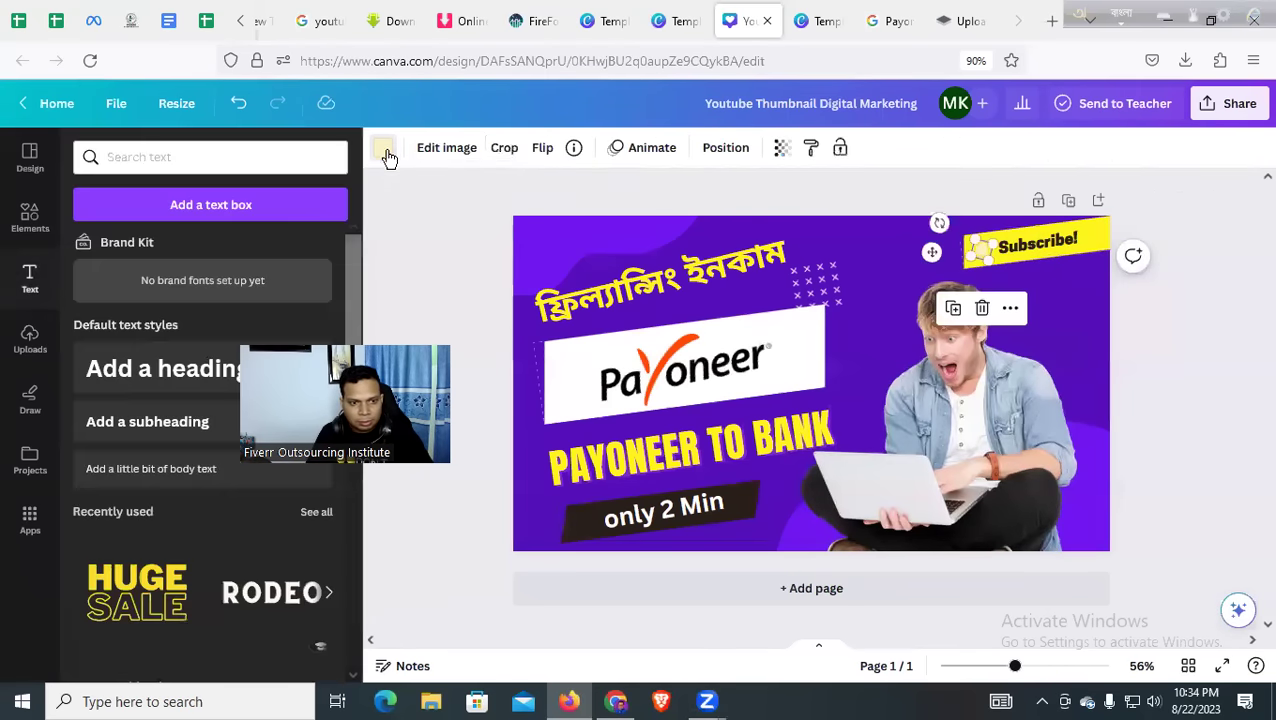
left_click(383, 149)
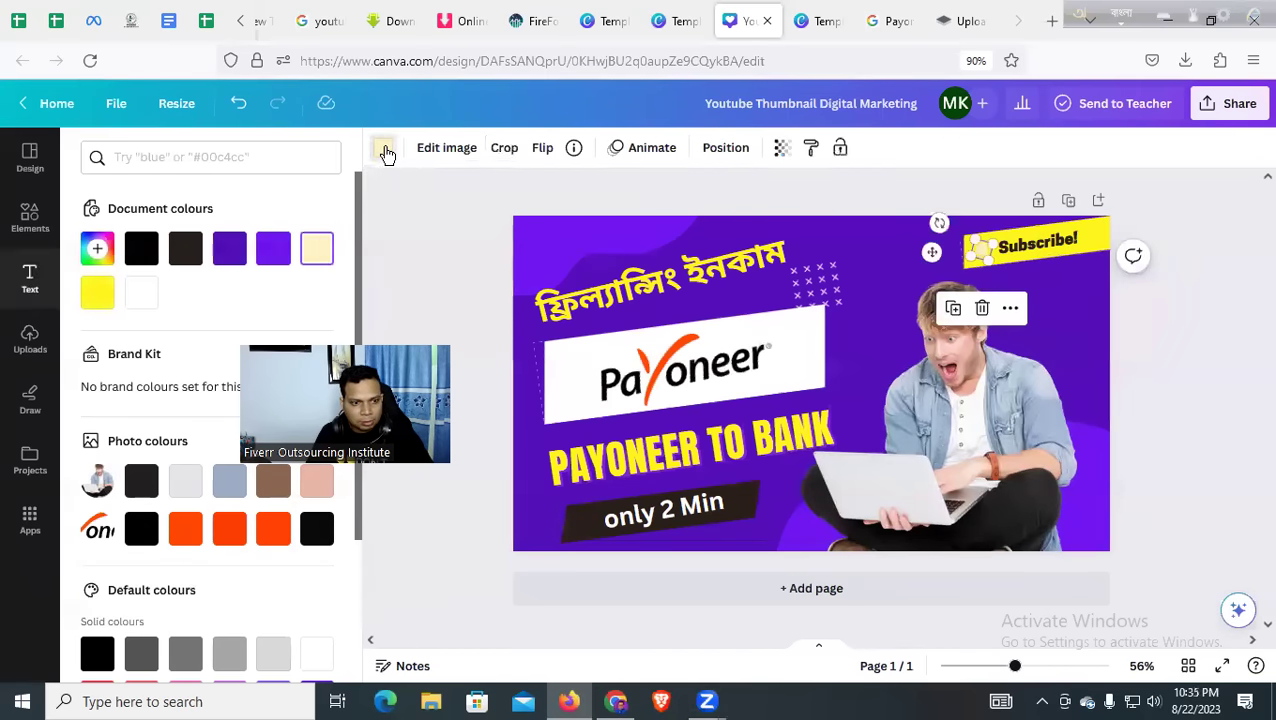
left_click(228, 533)
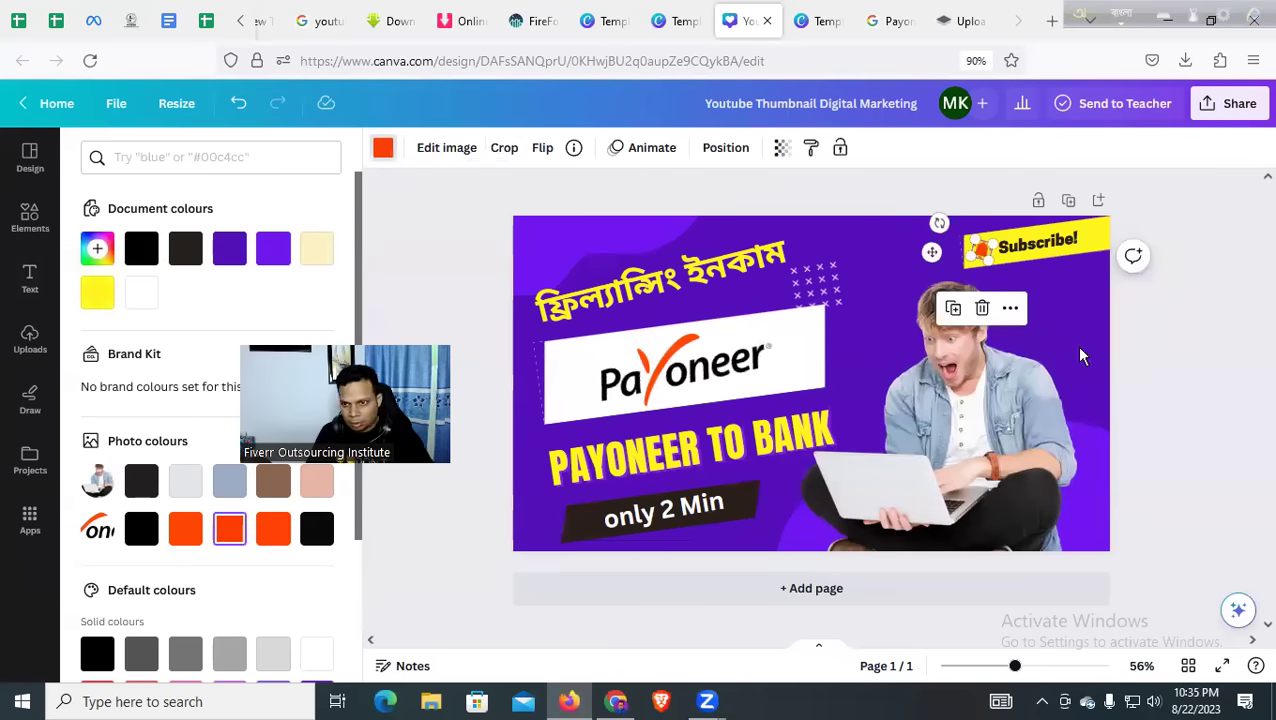
left_click(1233, 353)
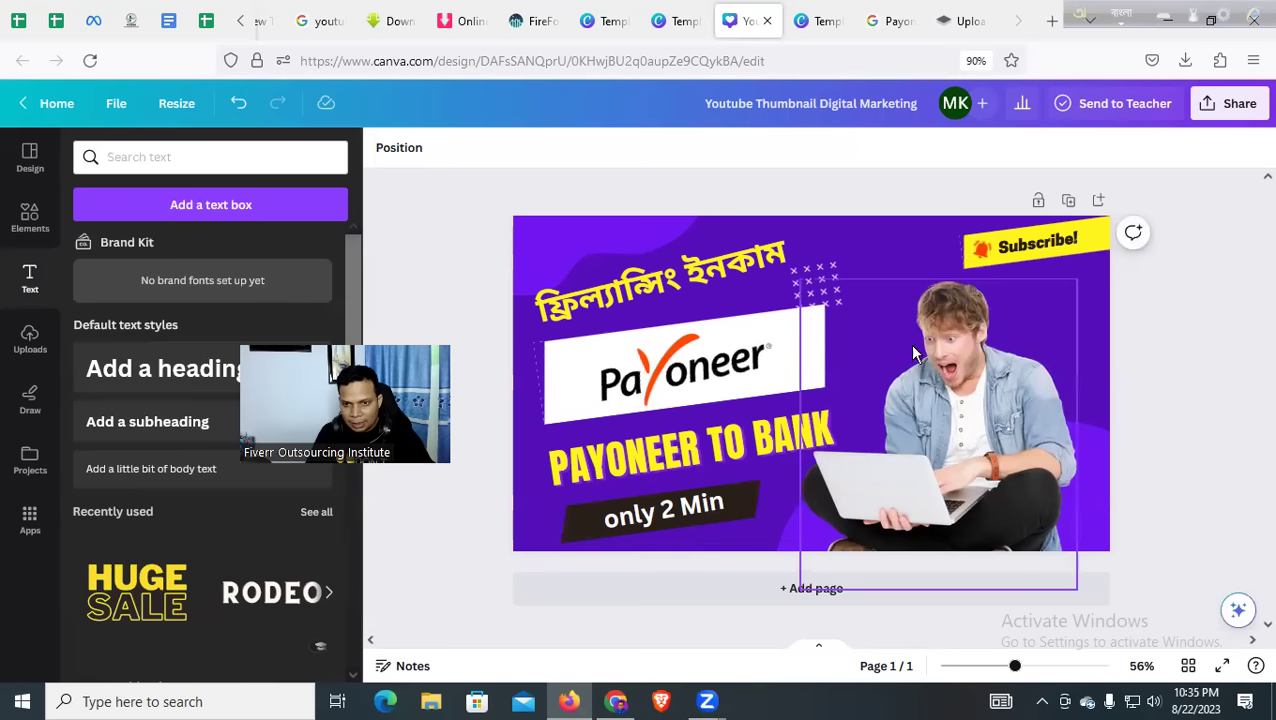
Set PAYONEER TO BANK to Li Al Quds Unicode Italic on one smaller line, shifted left
left_click(638, 466)
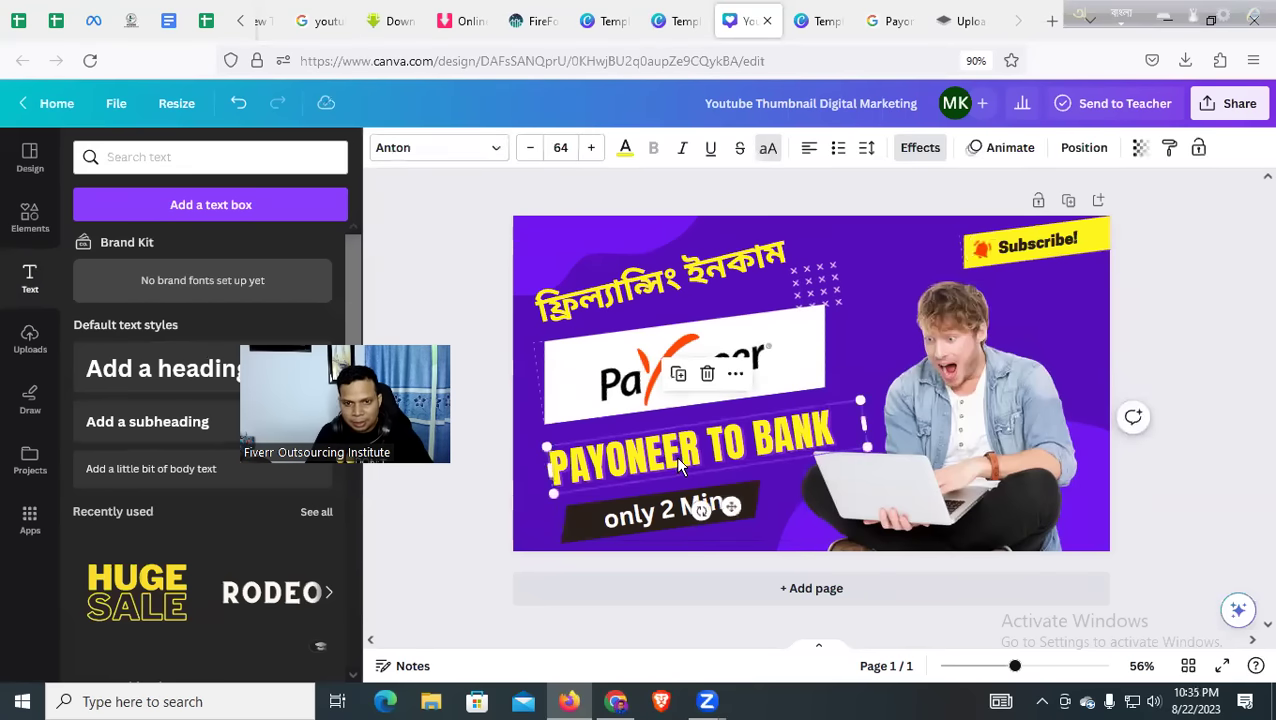
left_click(488, 150)
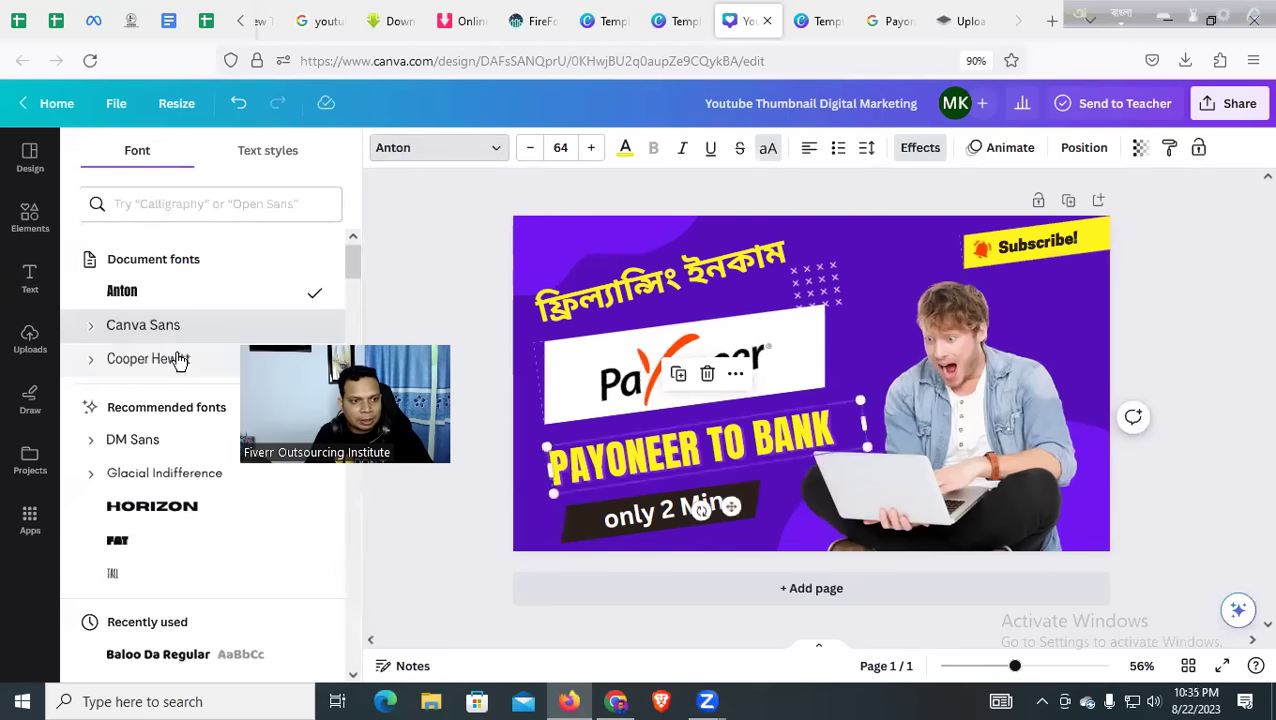
left_click(177, 365)
left_click(150, 442)
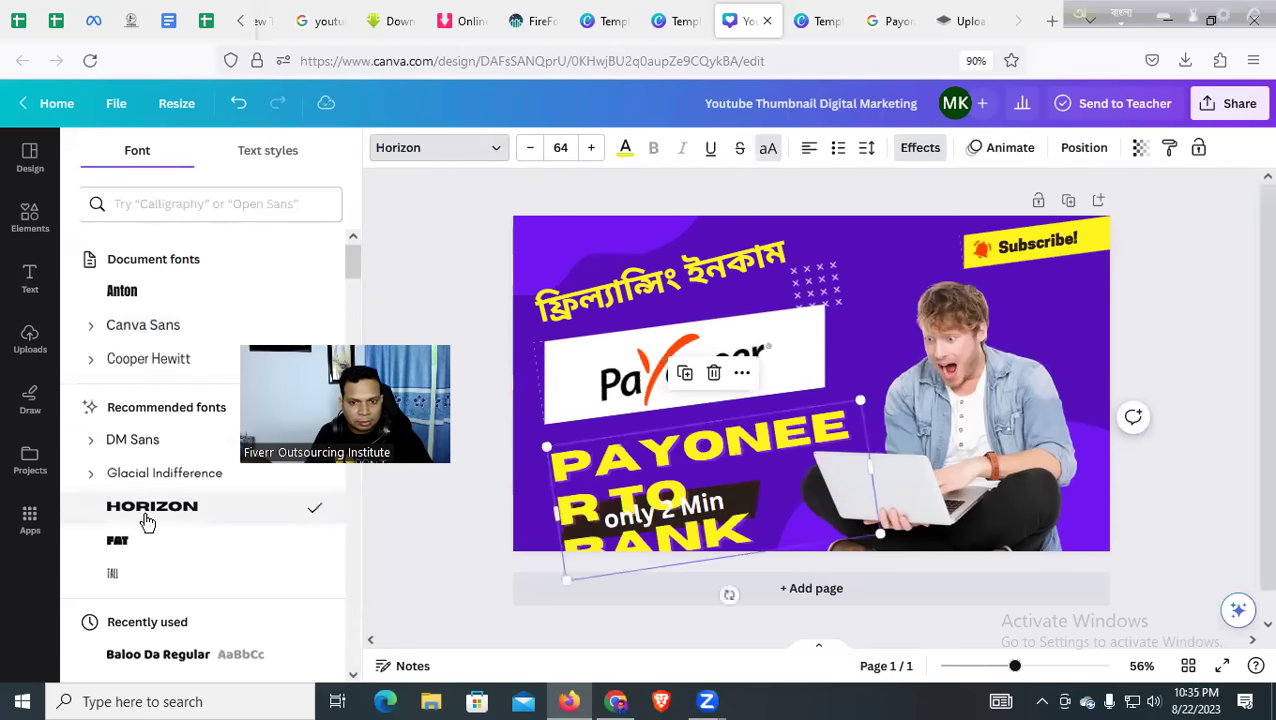
scroll(152, 518, "down", 3)
left_click(162, 404)
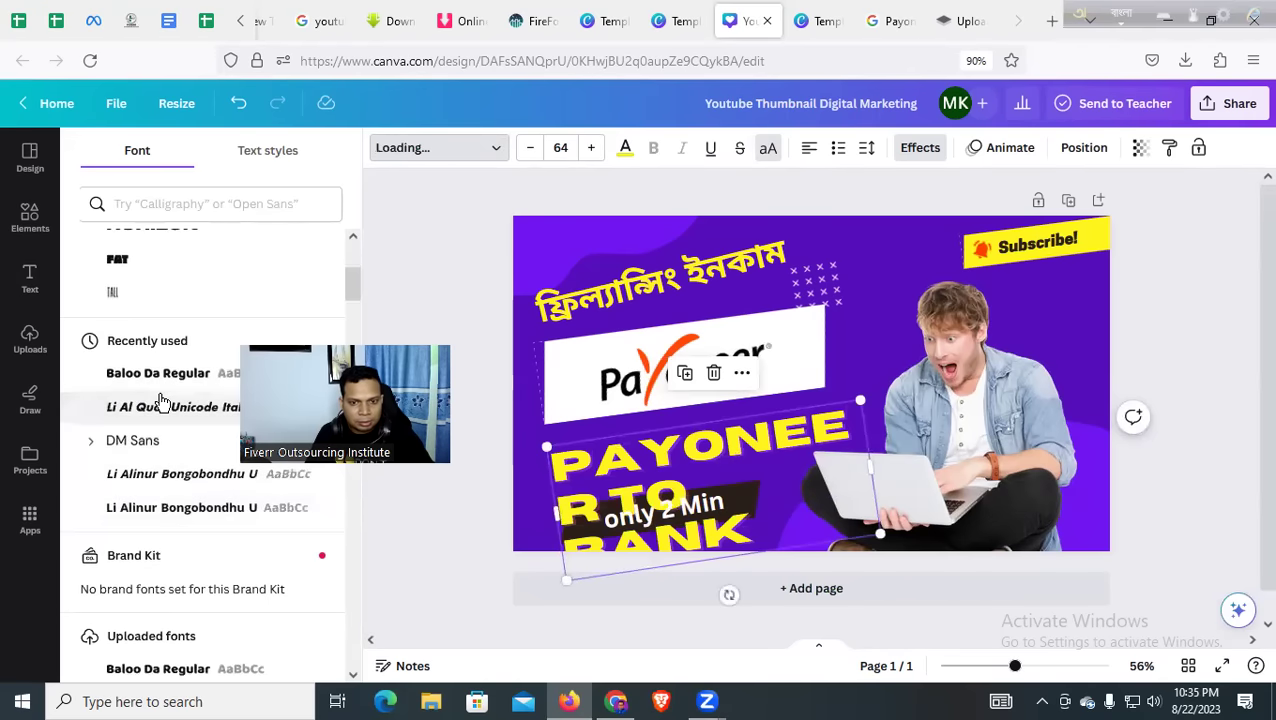
scroll(163, 414, "down", 2)
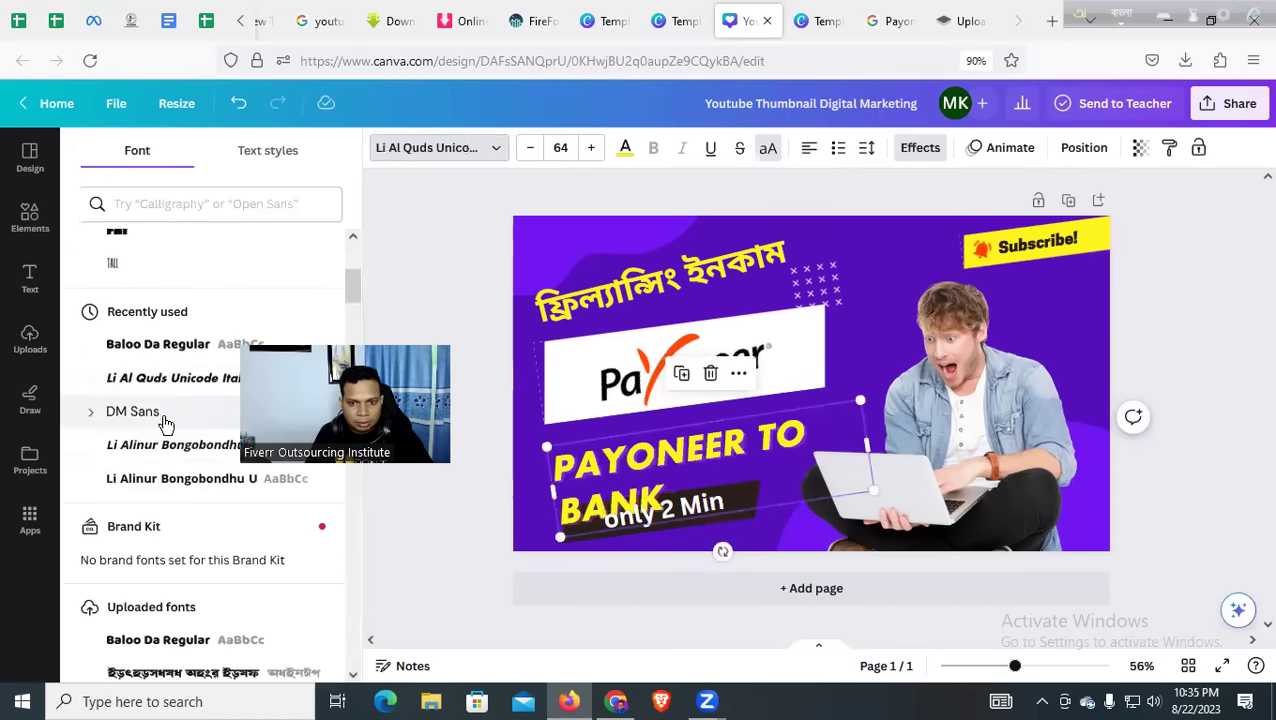
left_click_drag(872, 443, 893, 466)
key("Escape")
left_click_drag(690, 468, 675, 460)
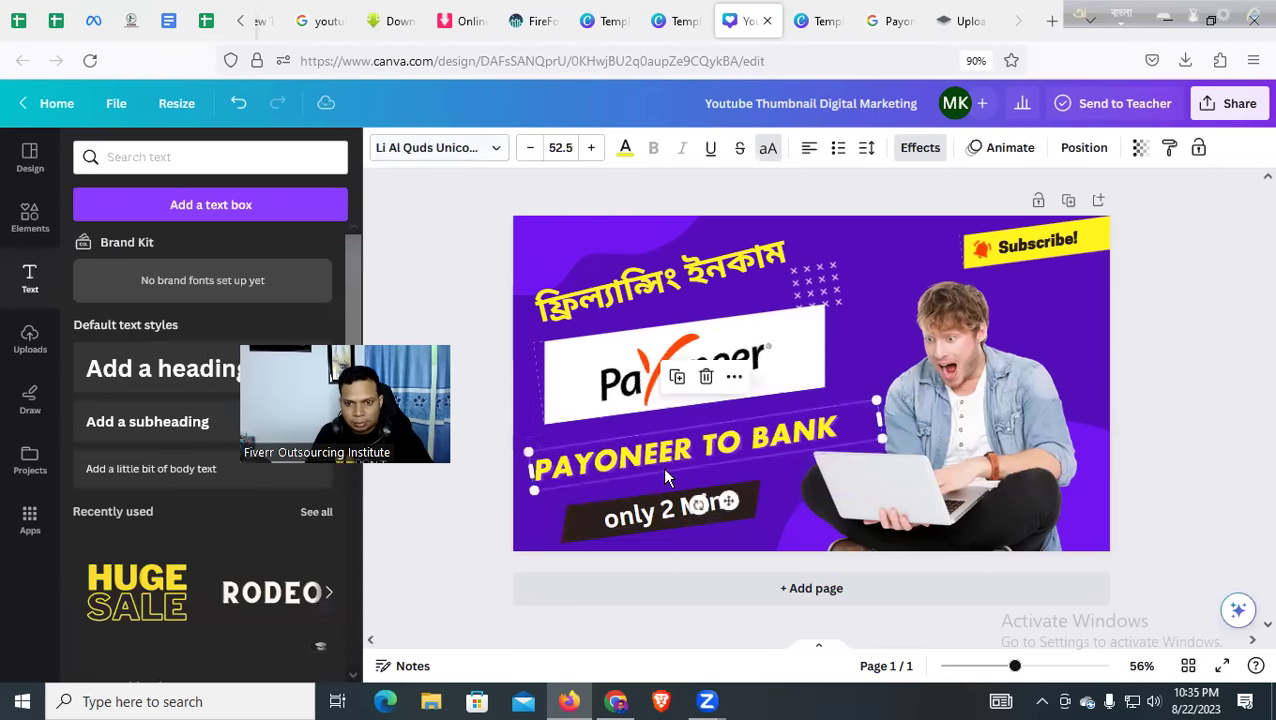
Rotate the Bengali headline to a -8° tilt
left_click(568, 519)
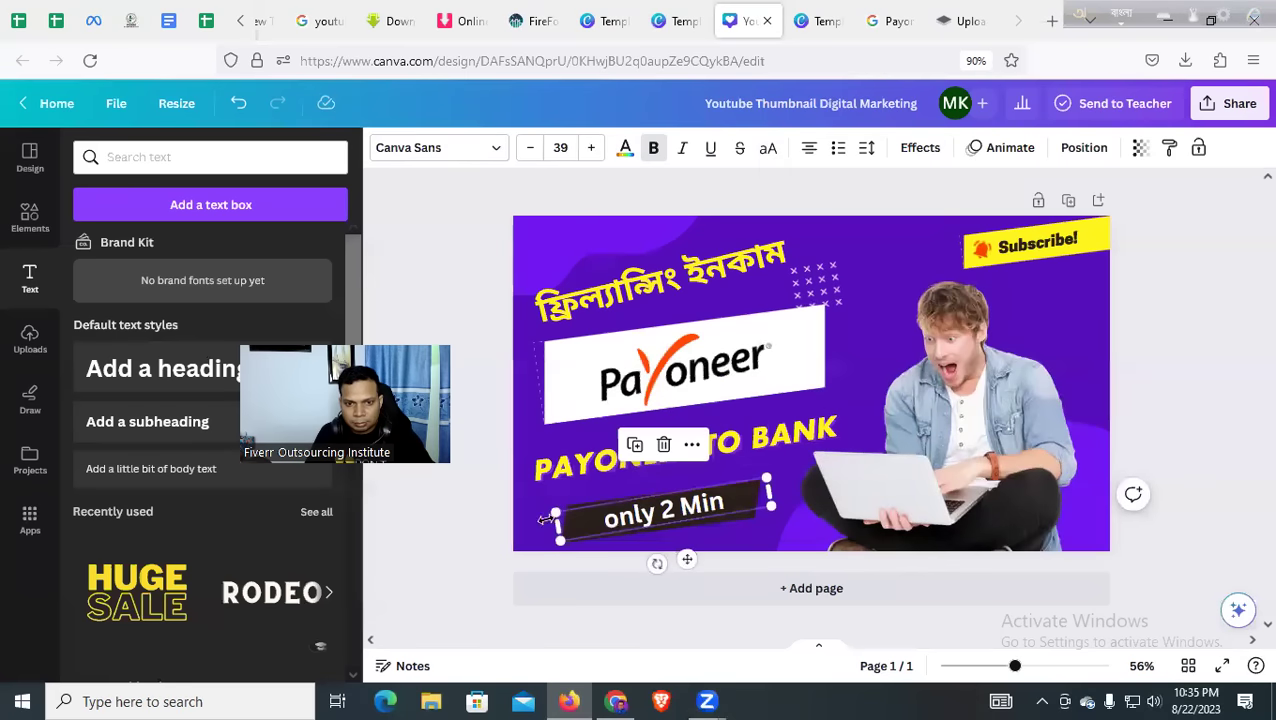
left_click(456, 535)
left_click(652, 298)
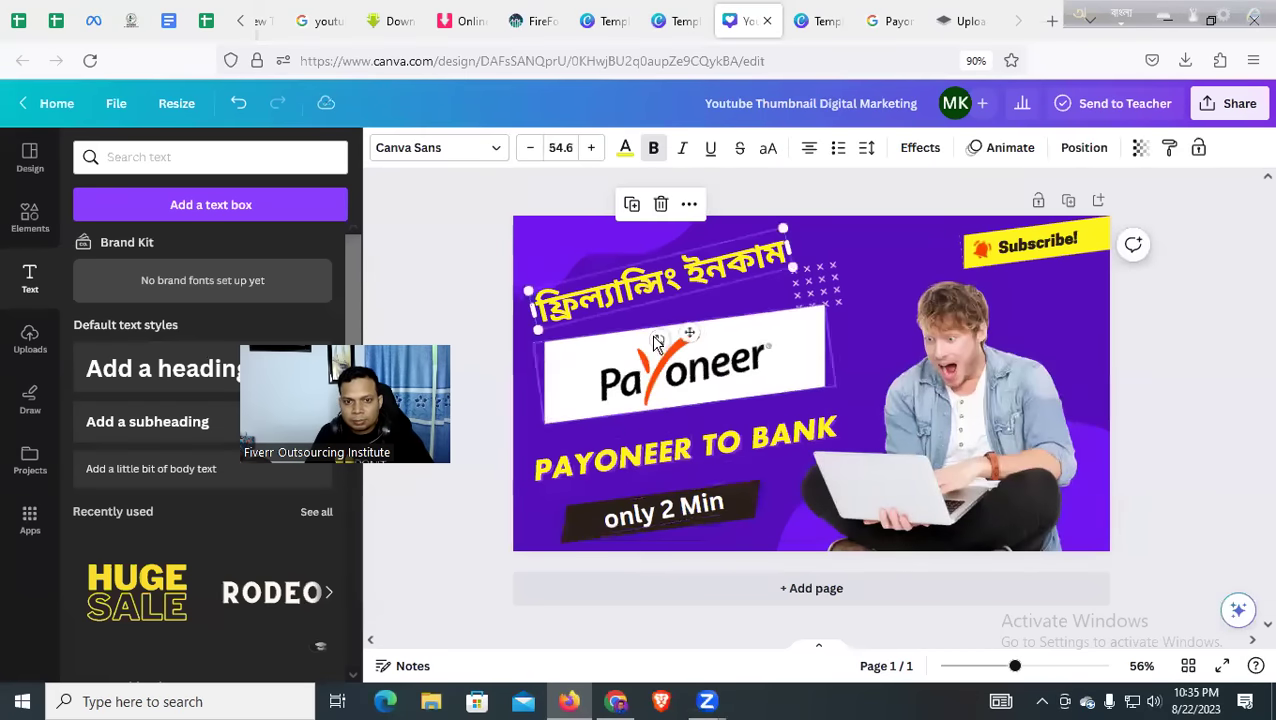
left_click_drag(689, 332, 650, 348)
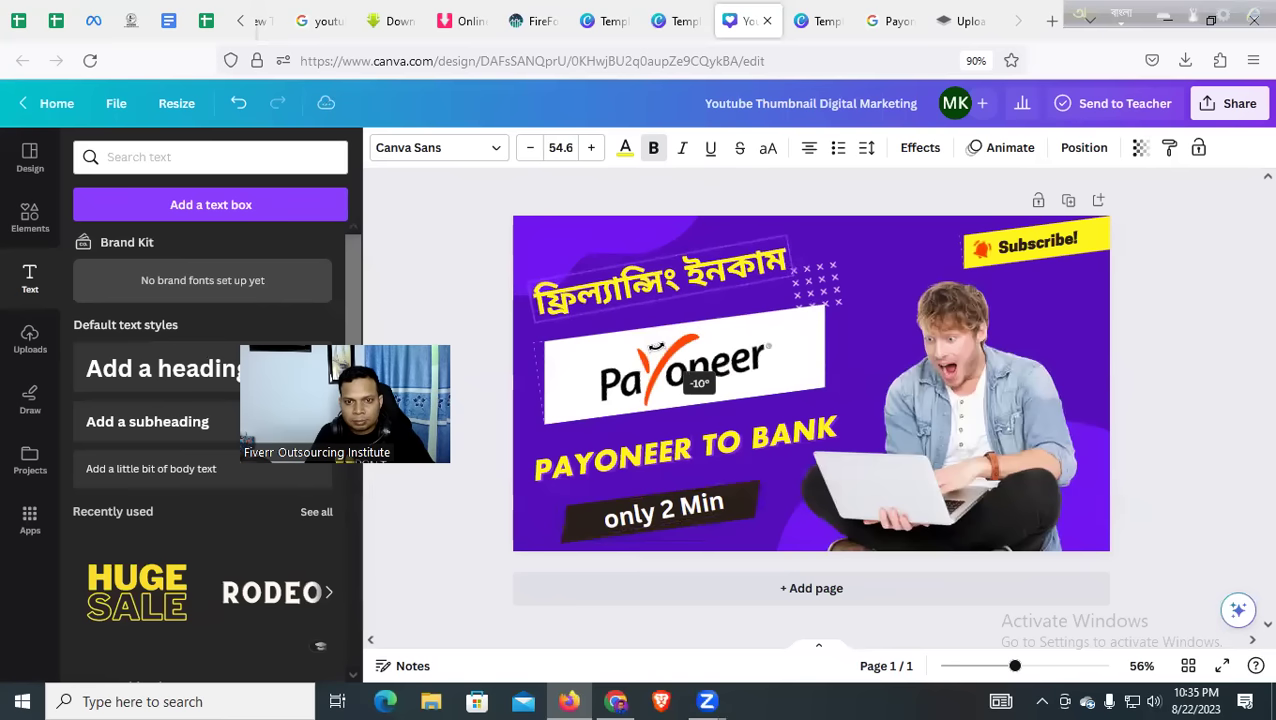
left_click(450, 260)
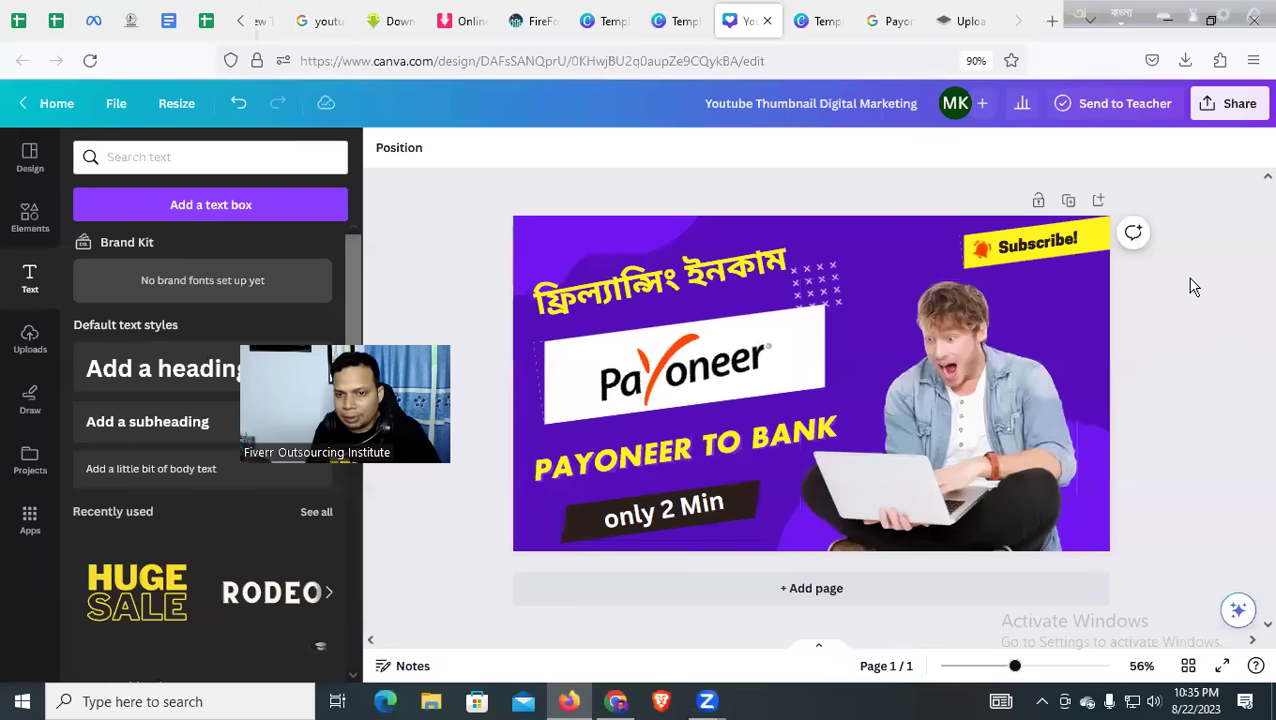
left_click(1230, 103)
Download the thumbnail as a 1280×720 PNG
scroll(1150, 430, "down", 1)
left_click(1060, 470)
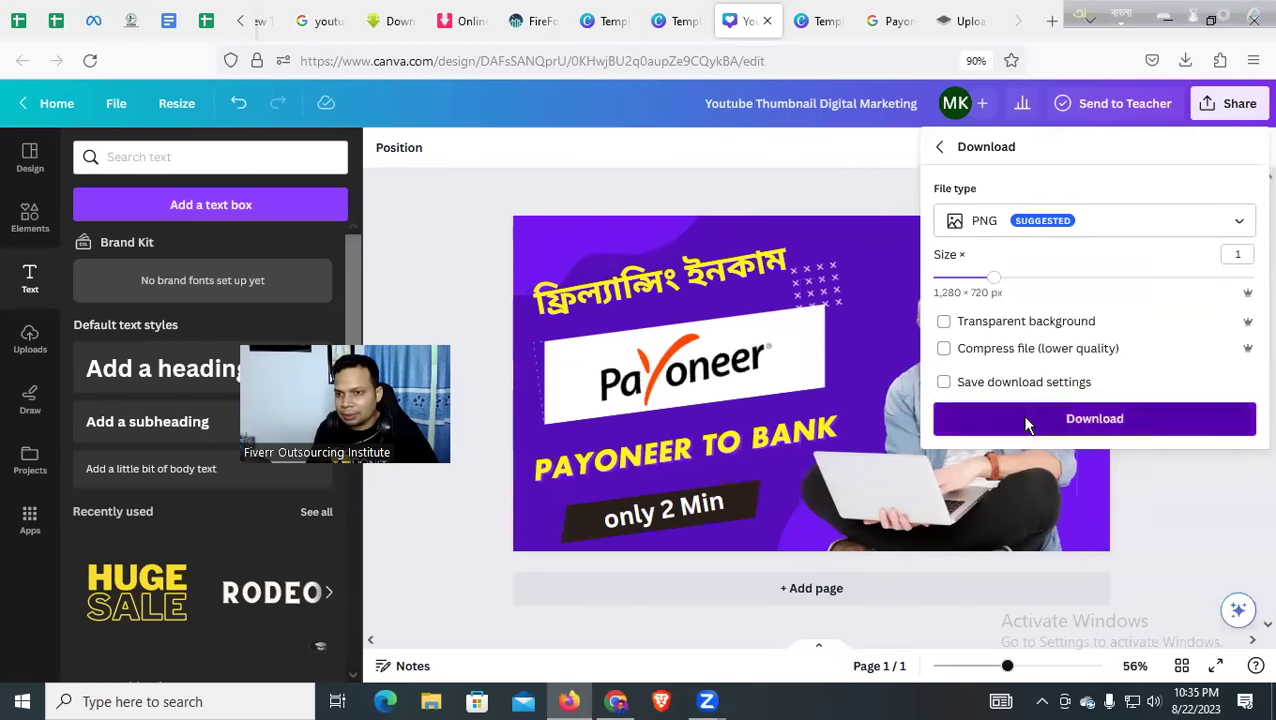
left_click(1028, 414)
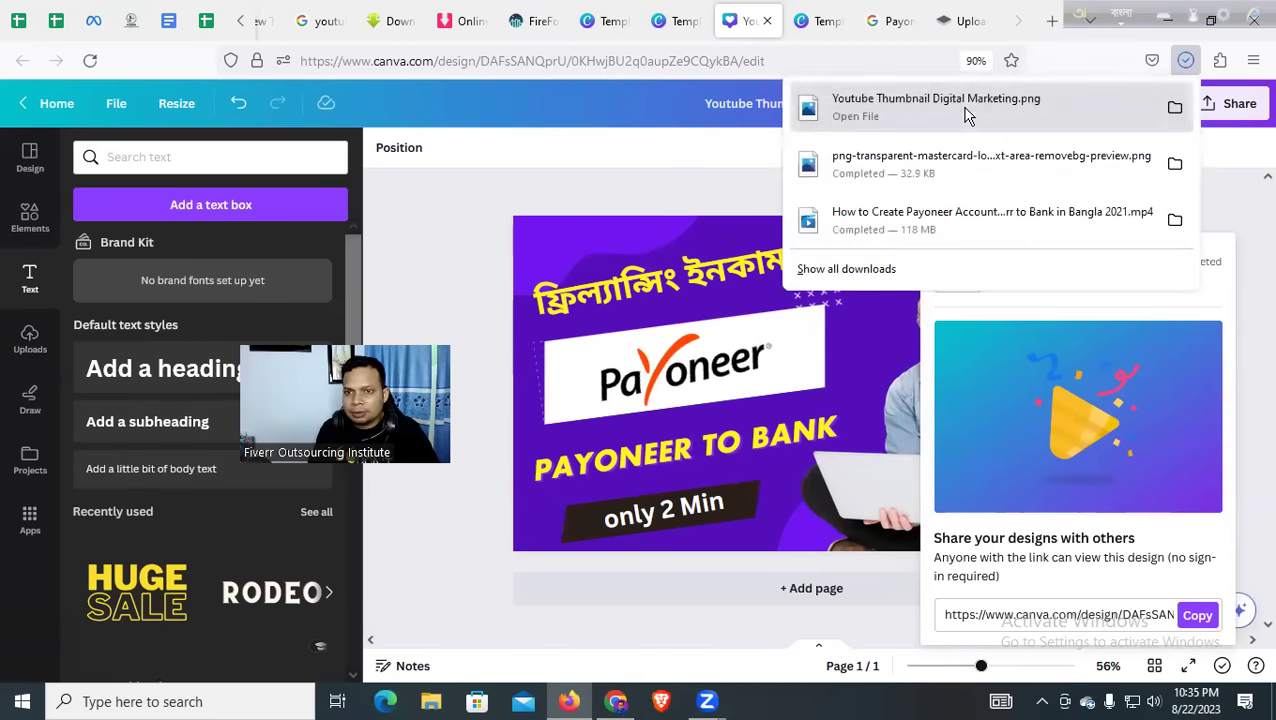
Preview the downloaded PNG, then close the Canva template, Google Images and remove.bg tabs
left_click(965, 113)
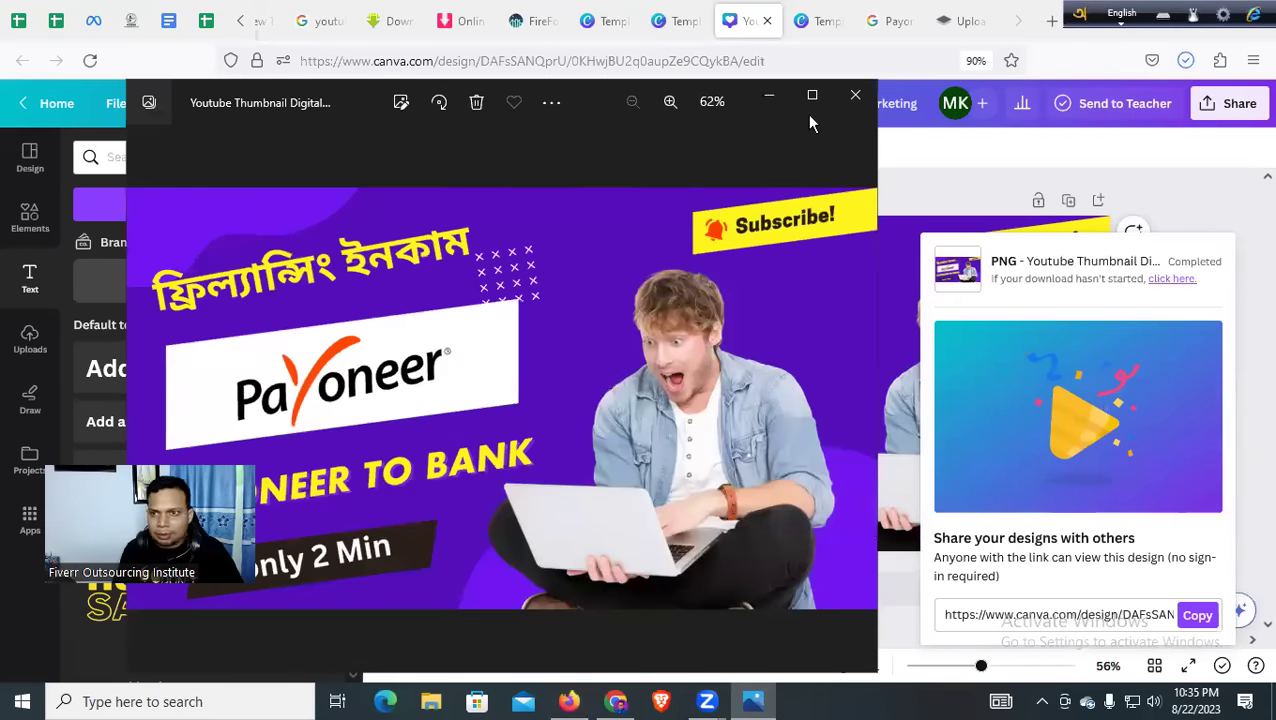
left_click(855, 95)
left_click(798, 28)
left_click(839, 21)
left_click(839, 21)
left_click(839, 21)
Close the Canva, City Scapes, ssyoutube, savefrom.net and Google tabs, then return to Chrome's YouTube results
left_click(839, 21)
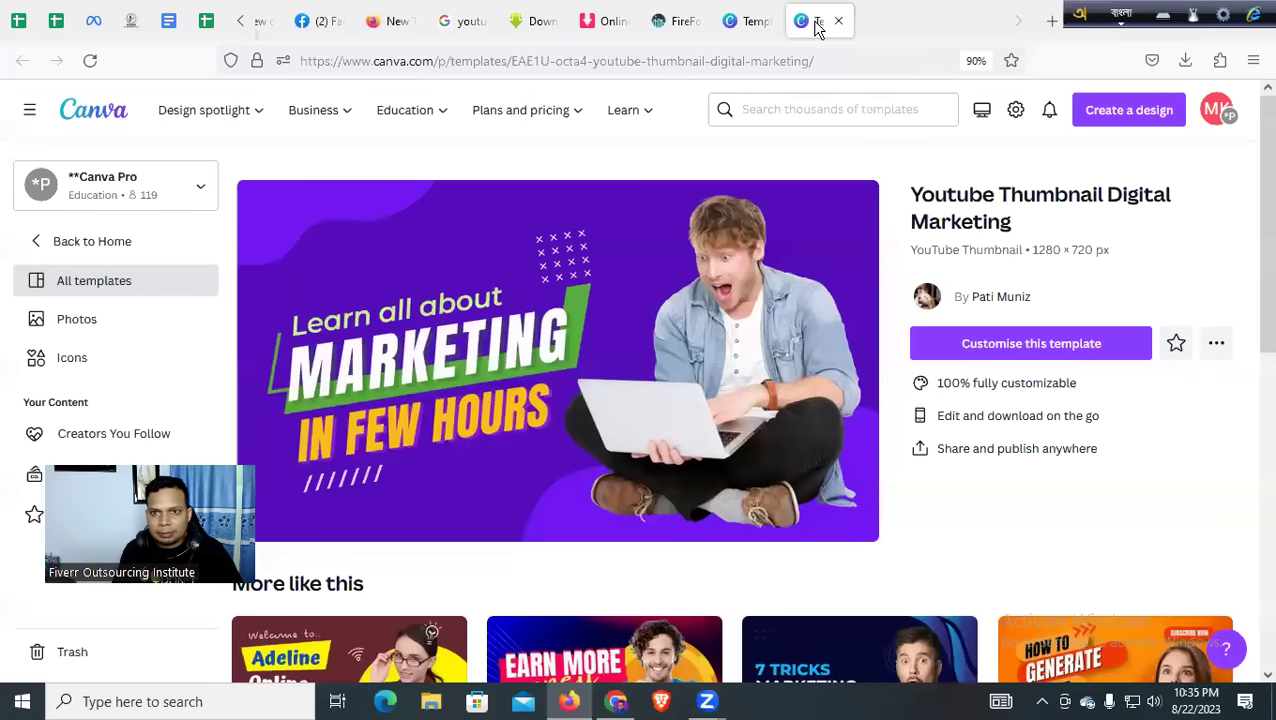
left_click(839, 21)
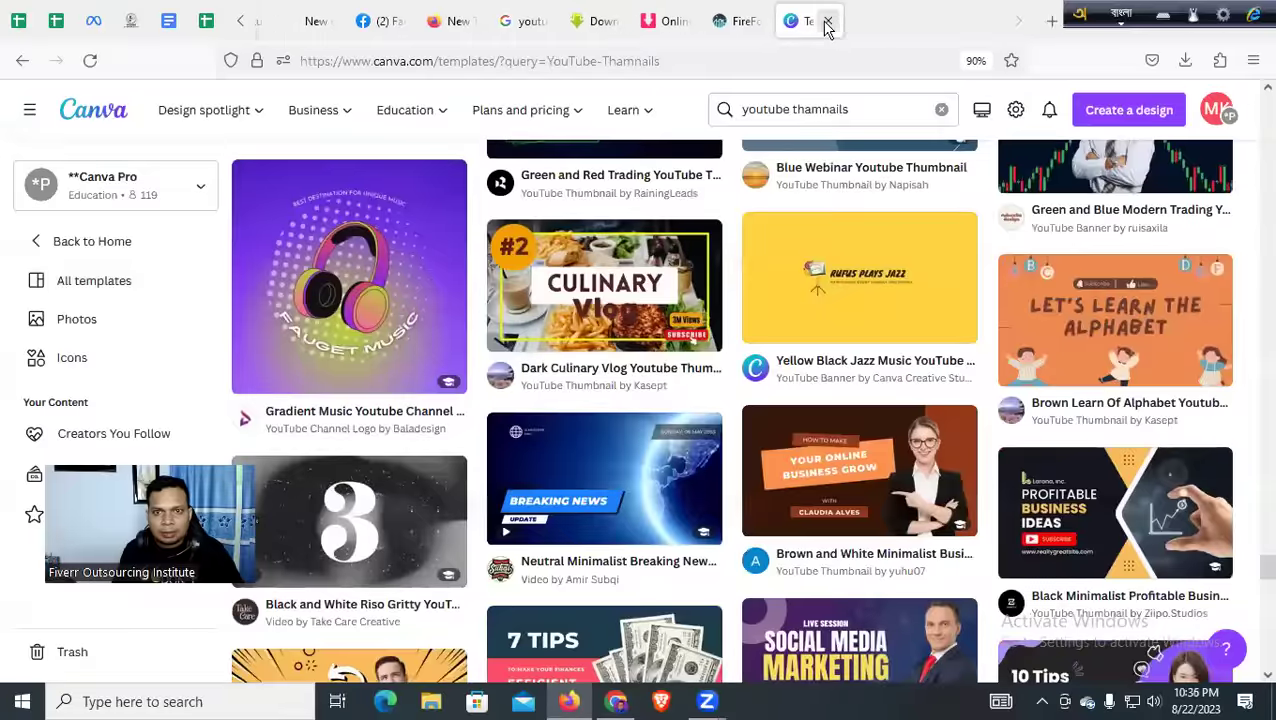
left_click(839, 21)
left_click(839, 21)
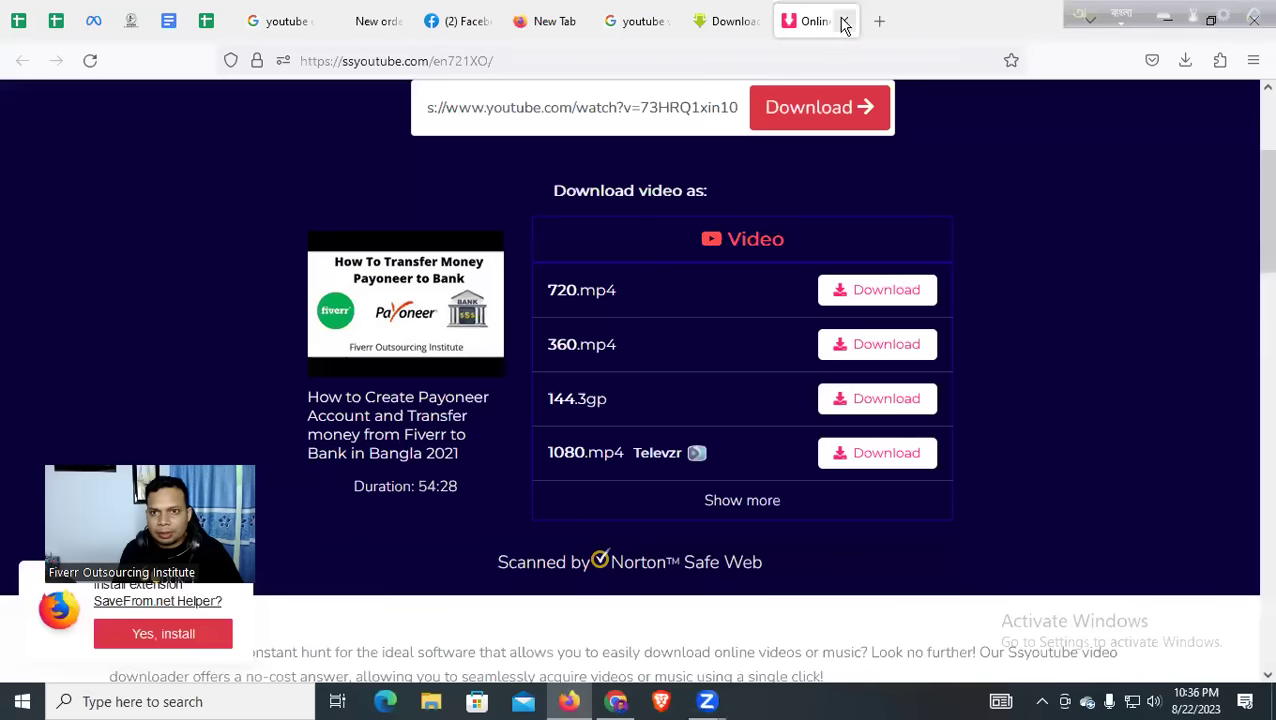
left_click(843, 21)
left_click(810, 21)
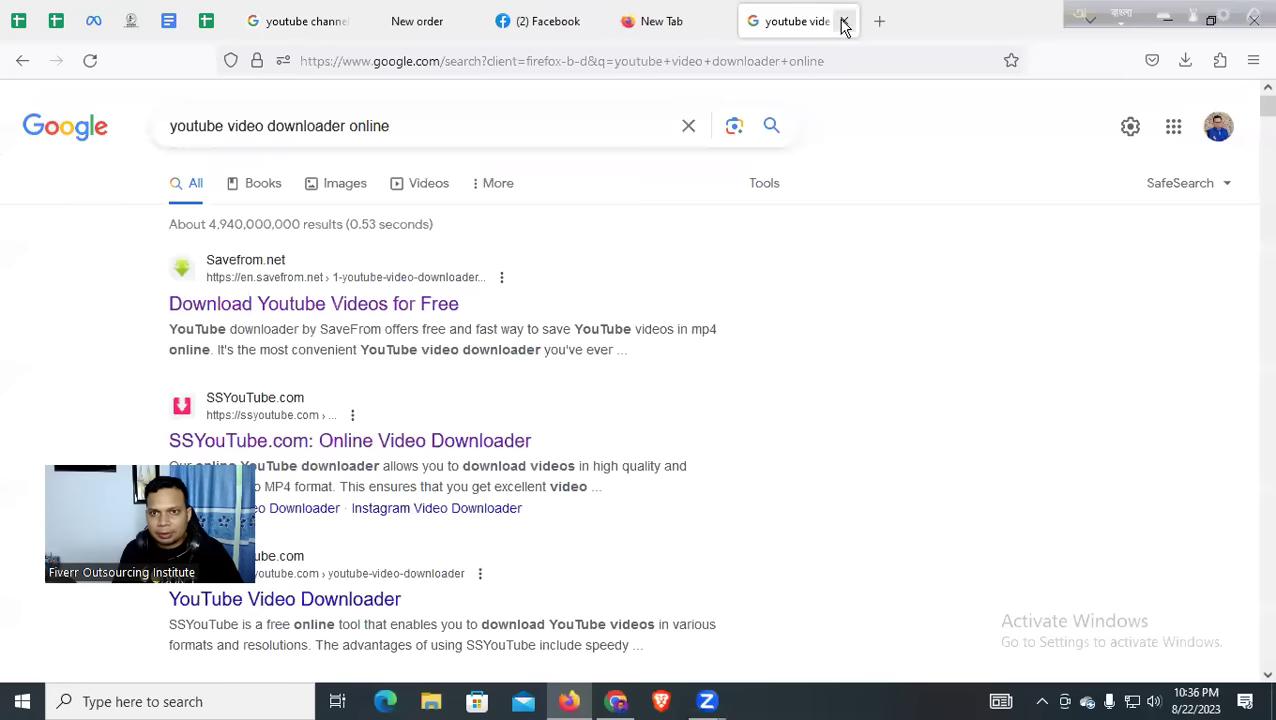
left_click(843, 21)
left_click(839, 23)
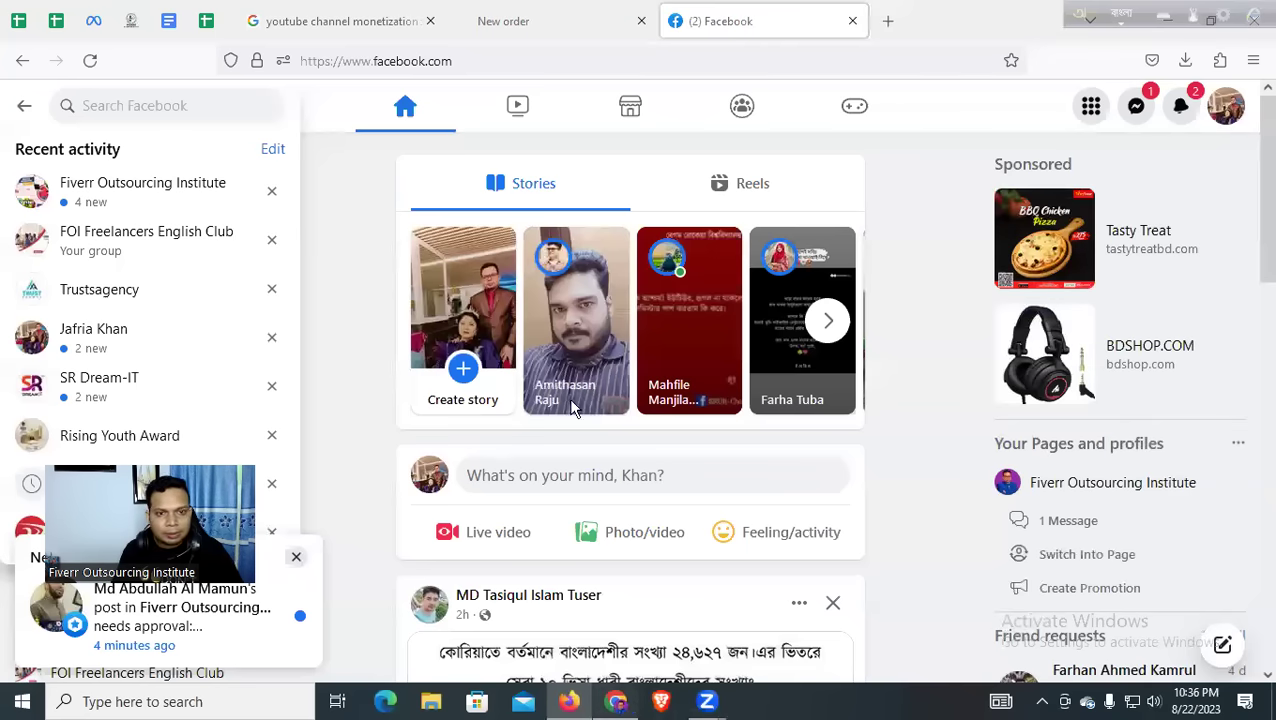
left_click(627, 707)
scroll(593, 407, "up", 5)
scroll(593, 407, "up", 5)
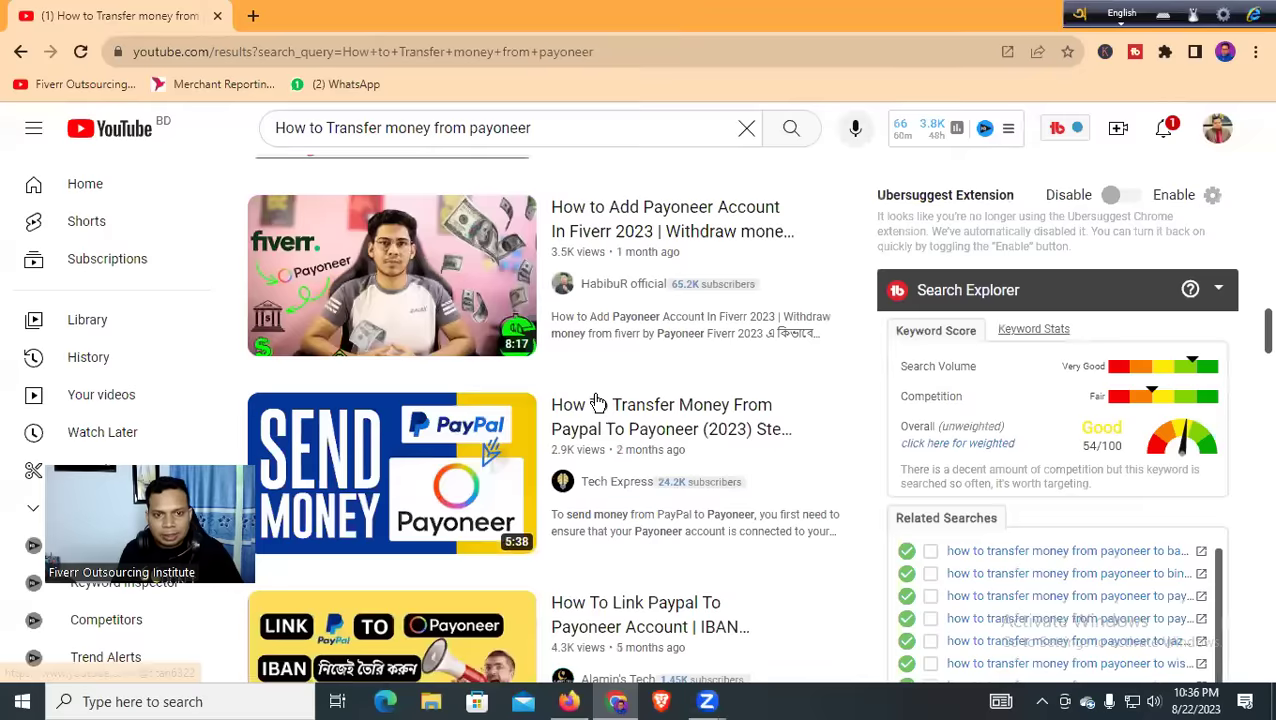
Open the Payoneer-to-Payoneer video in a new tab and select its title text
scroll(597, 401, "up", 10)
scroll(597, 398, "up", 1)
scroll(590, 392, "down", 1)
scroll(590, 392, "up", 8)
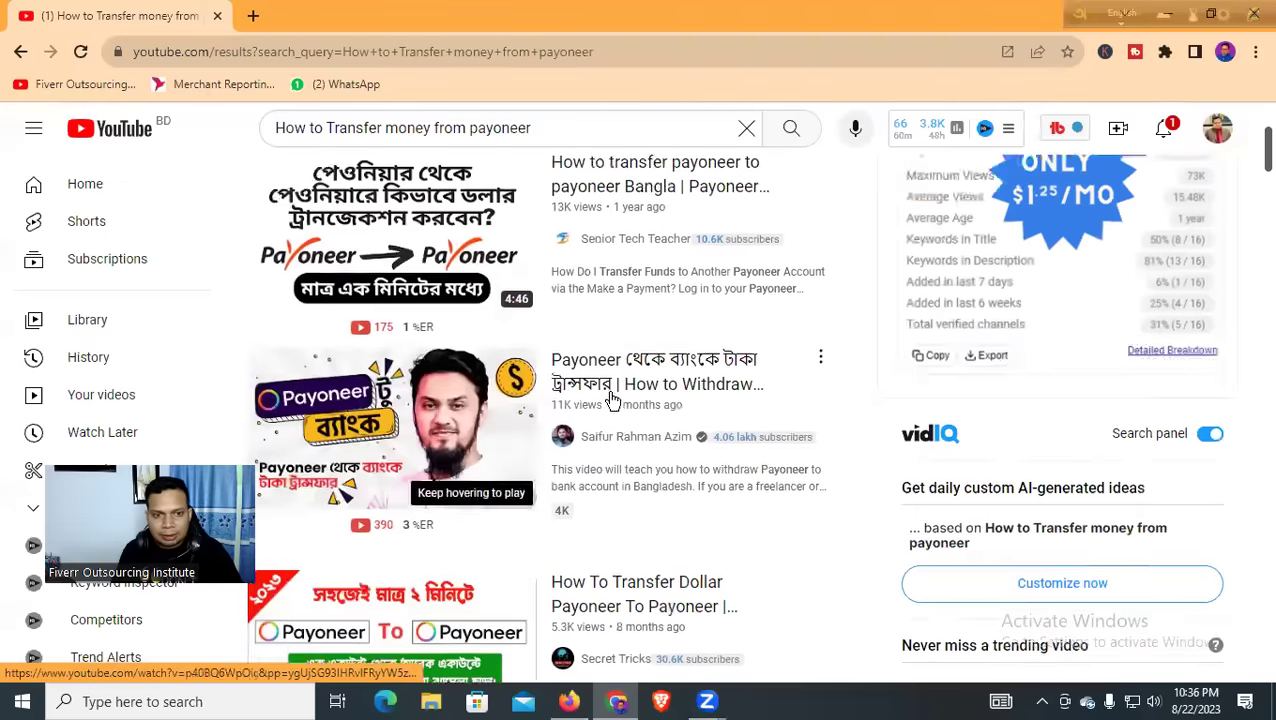
scroll(612, 399, "up", 3)
scroll(768, 420, "down", 2)
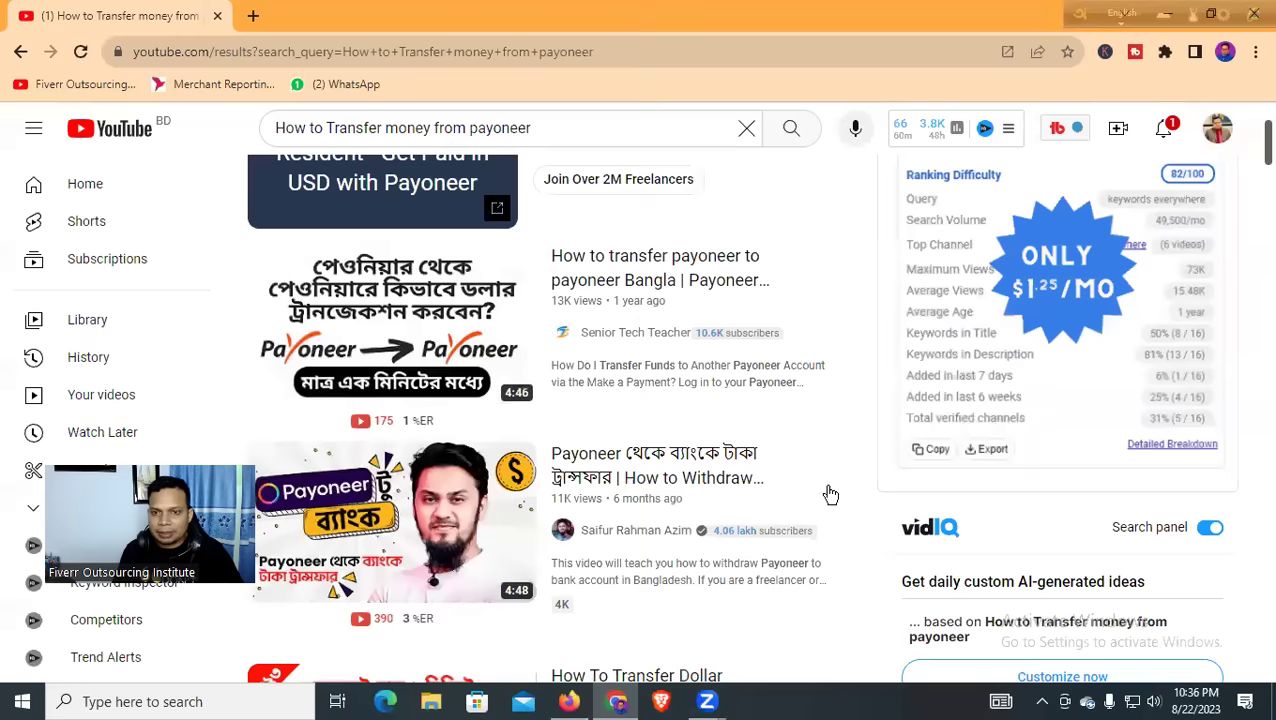
middle_click(655, 274)
left_click(333, 16)
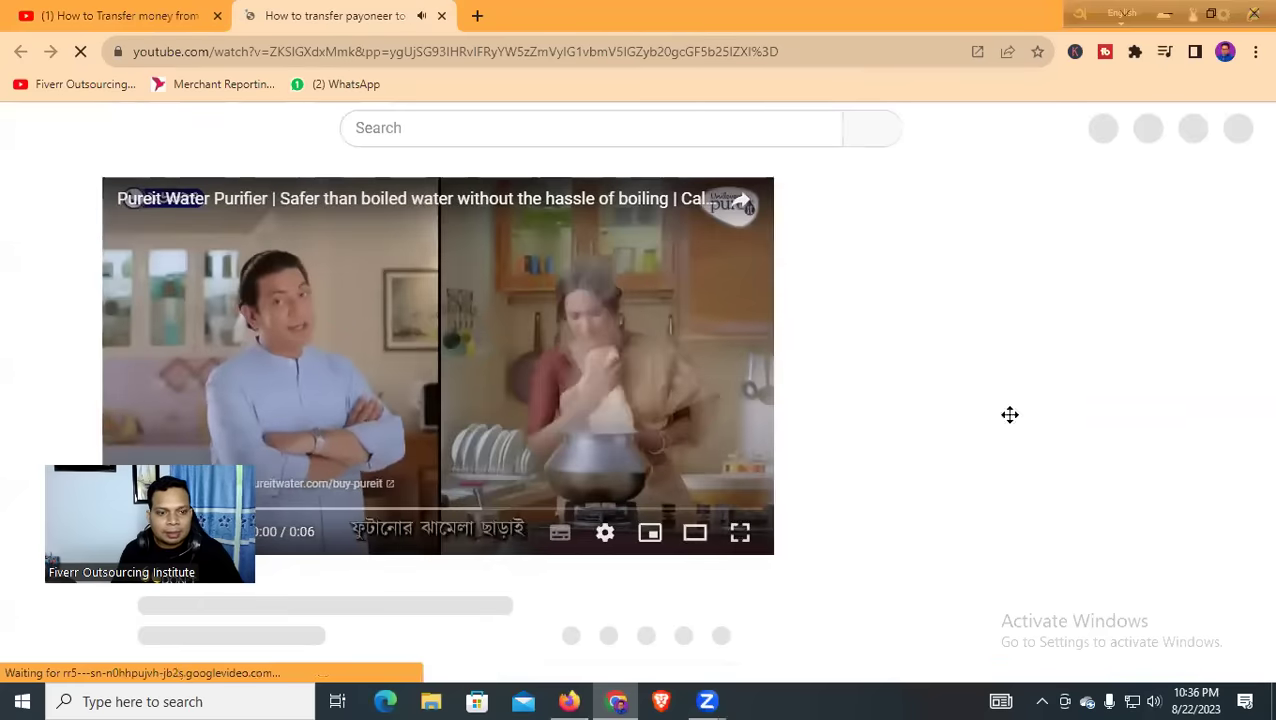
scroll(507, 242, "down", 2)
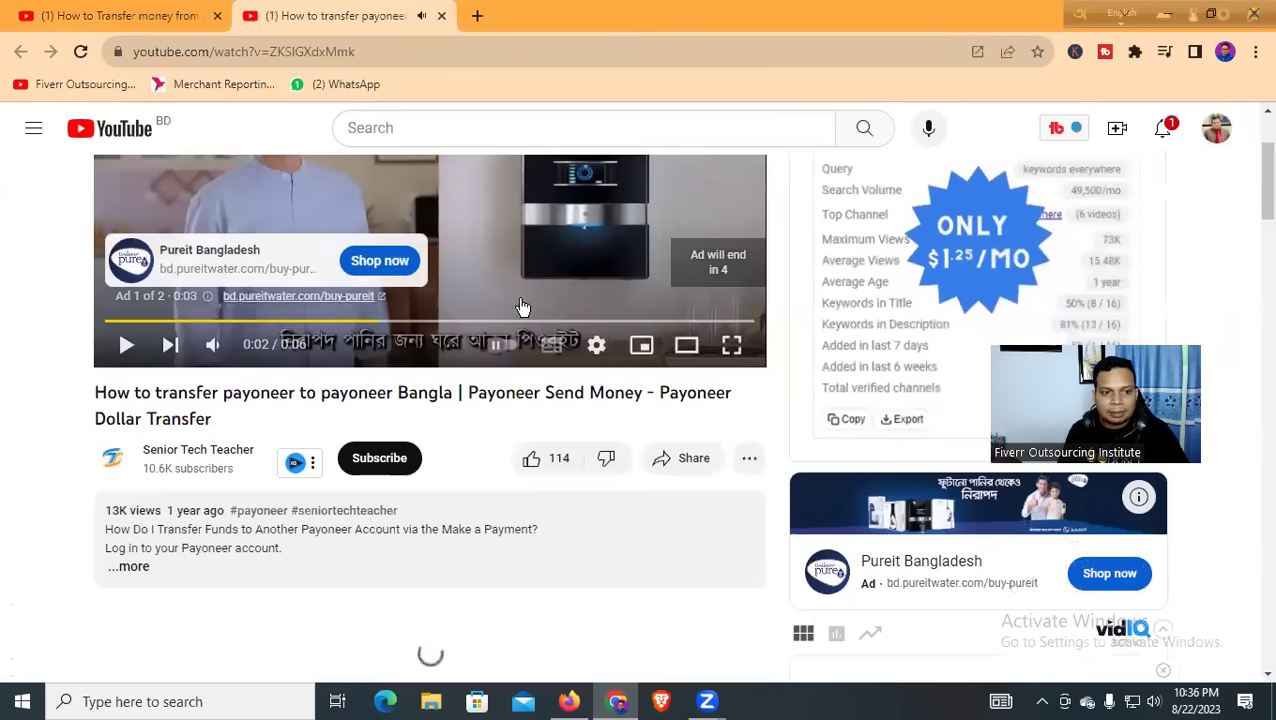
left_click_drag(97, 394, 313, 398)
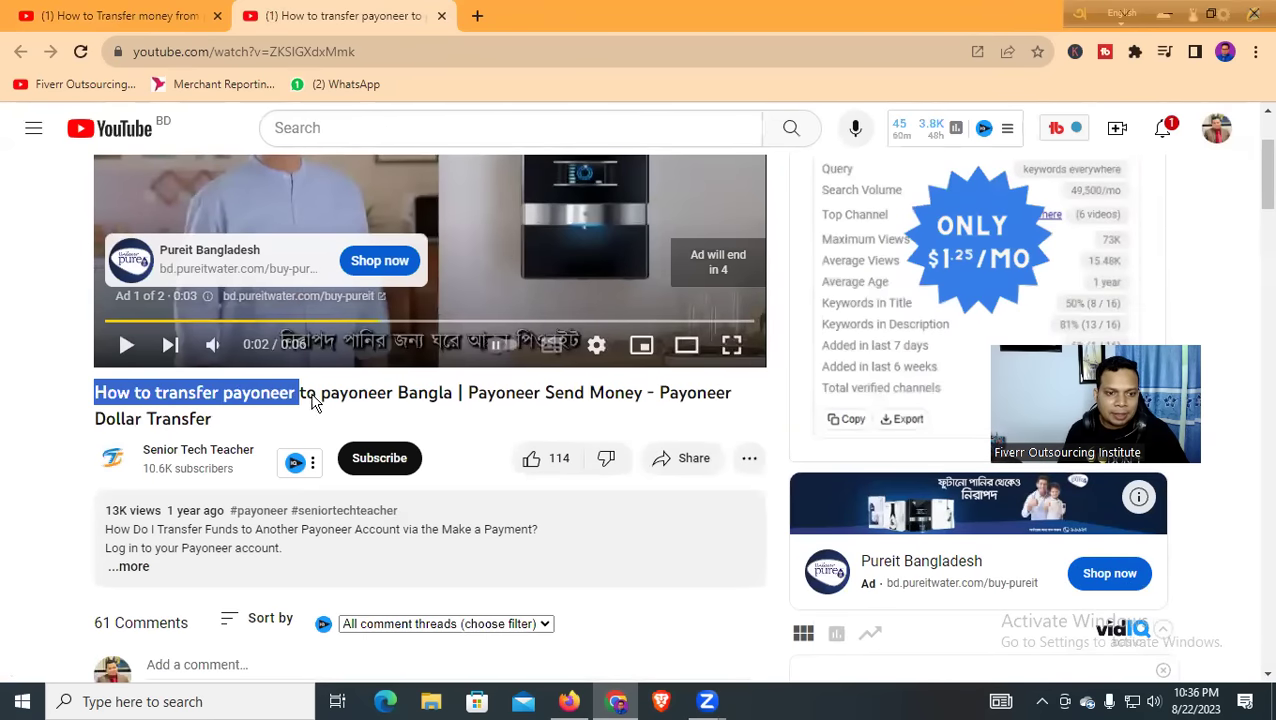
left_click_drag(437, 393, 680, 416)
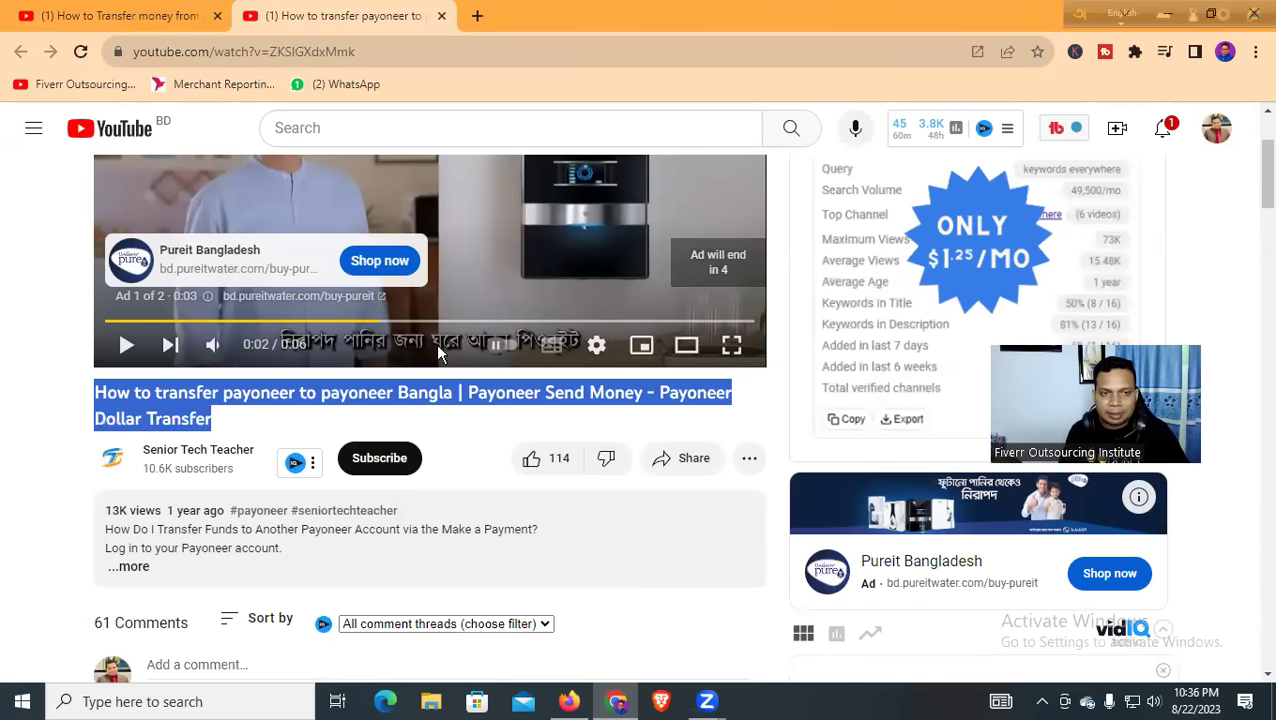
Open the Payoneer-to-bank video in a new tab and pause it
left_click(120, 26)
scroll(498, 352, "down", 2)
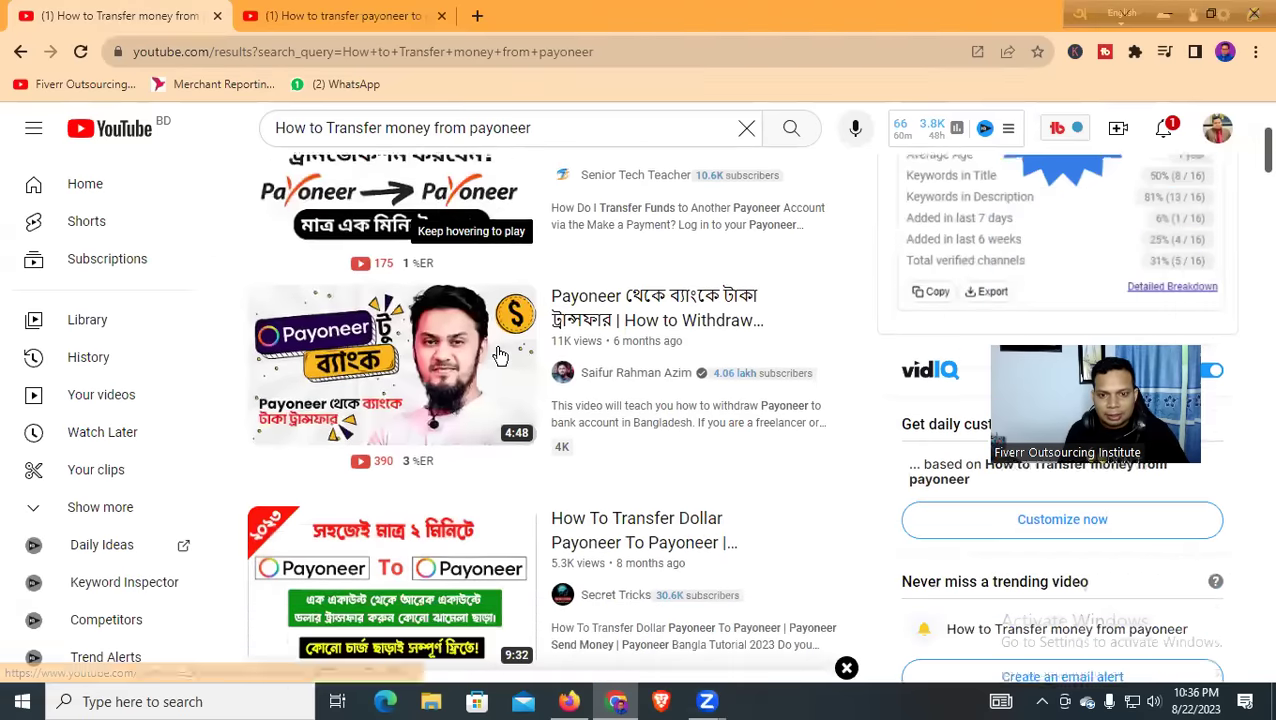
middle_click(675, 284)
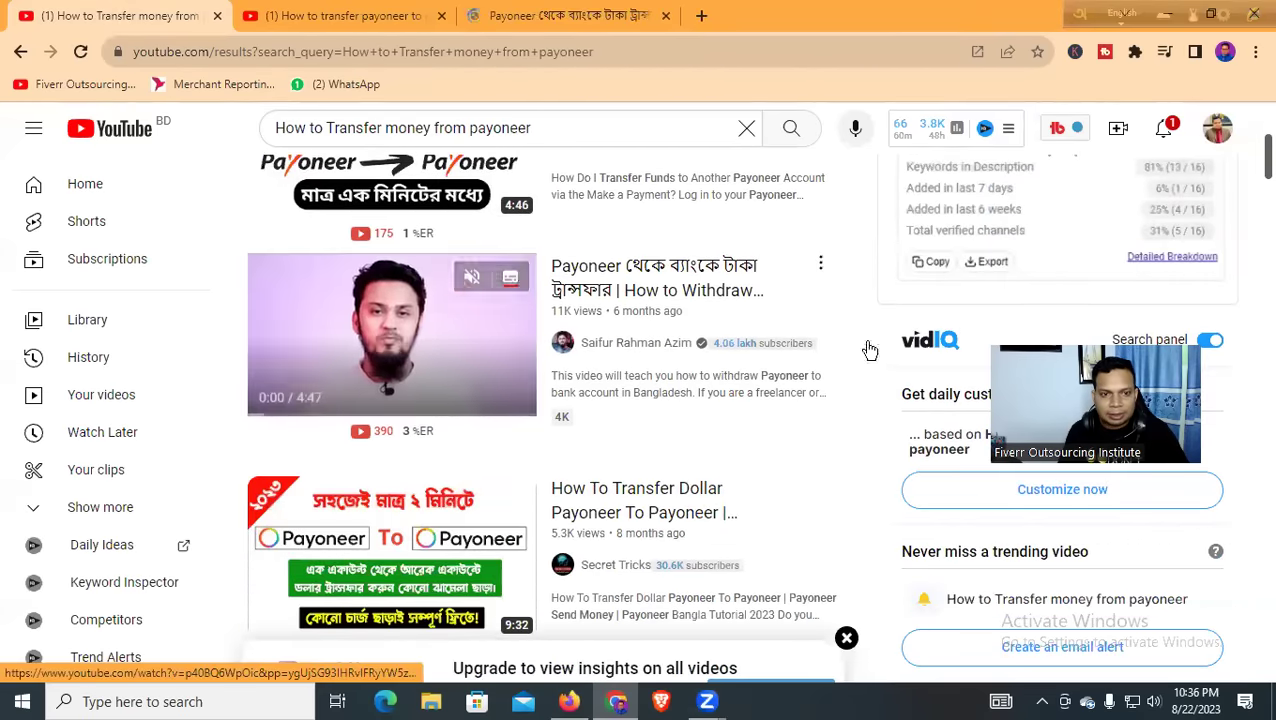
left_click(513, 15)
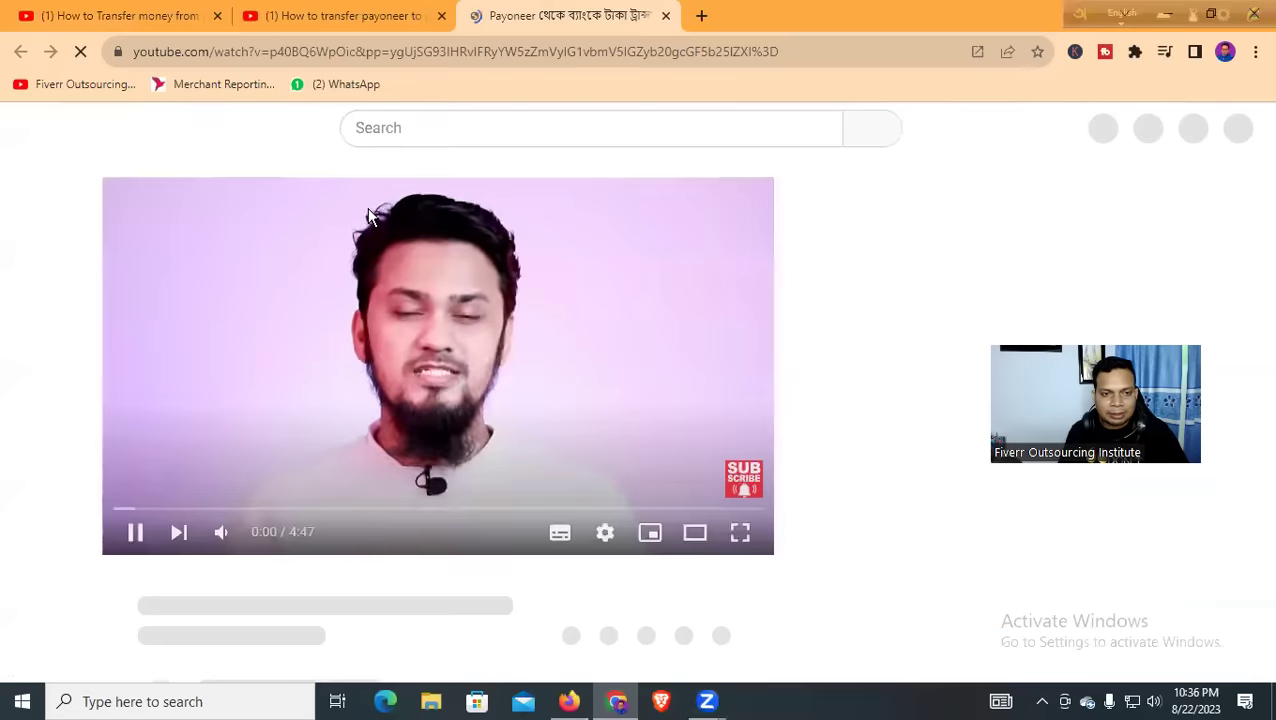
left_click(135, 532)
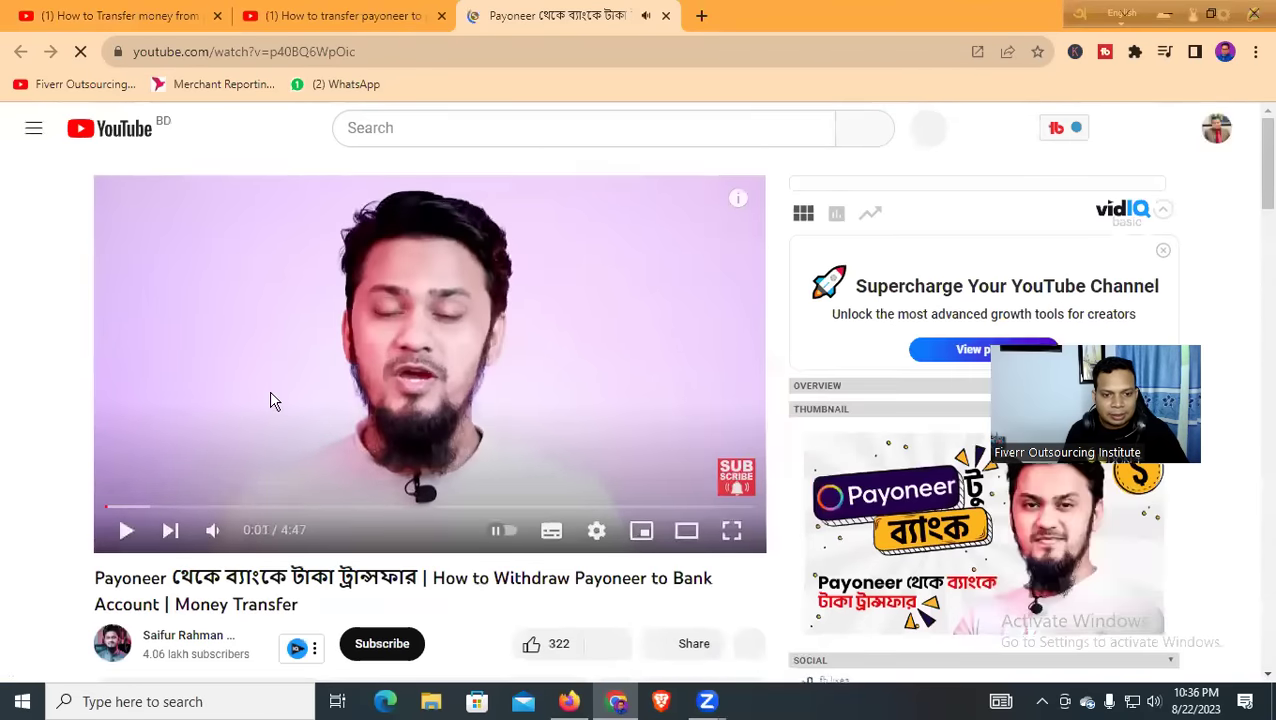
scroll(115, 410, "down", 3)
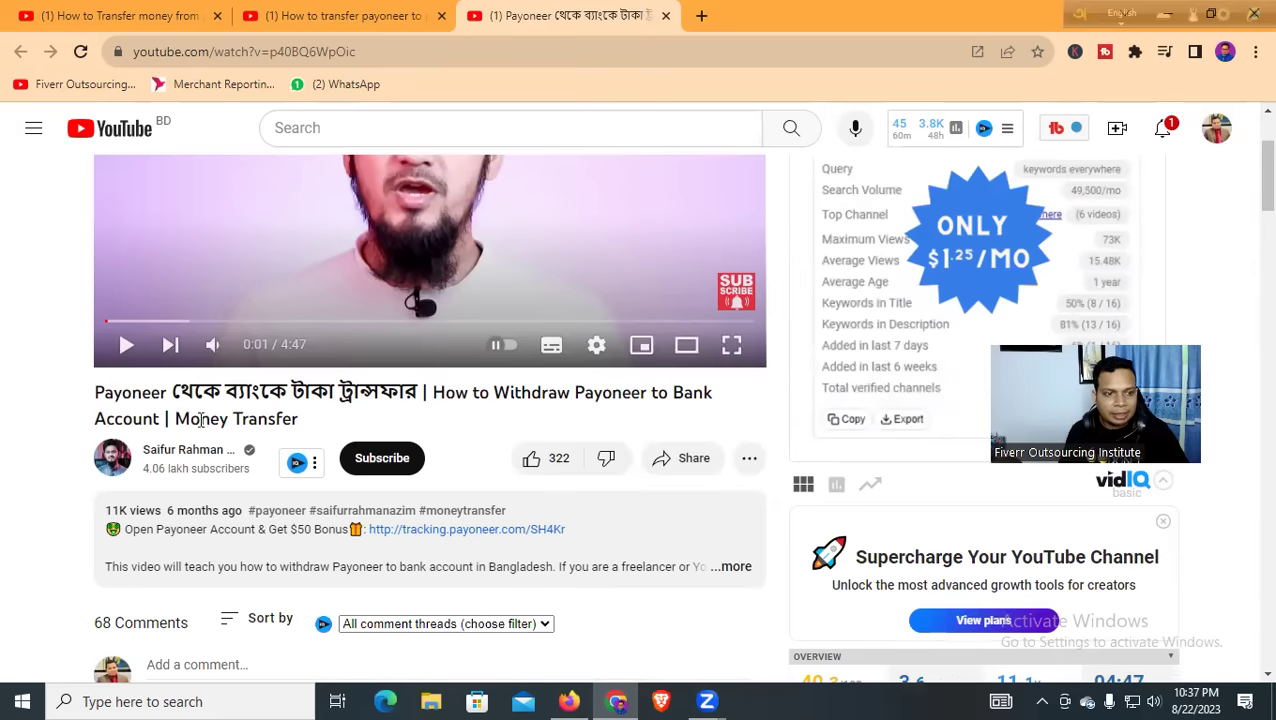
left_click_drag(95, 392, 307, 429)
right_click(277, 396)
left_click(310, 411)
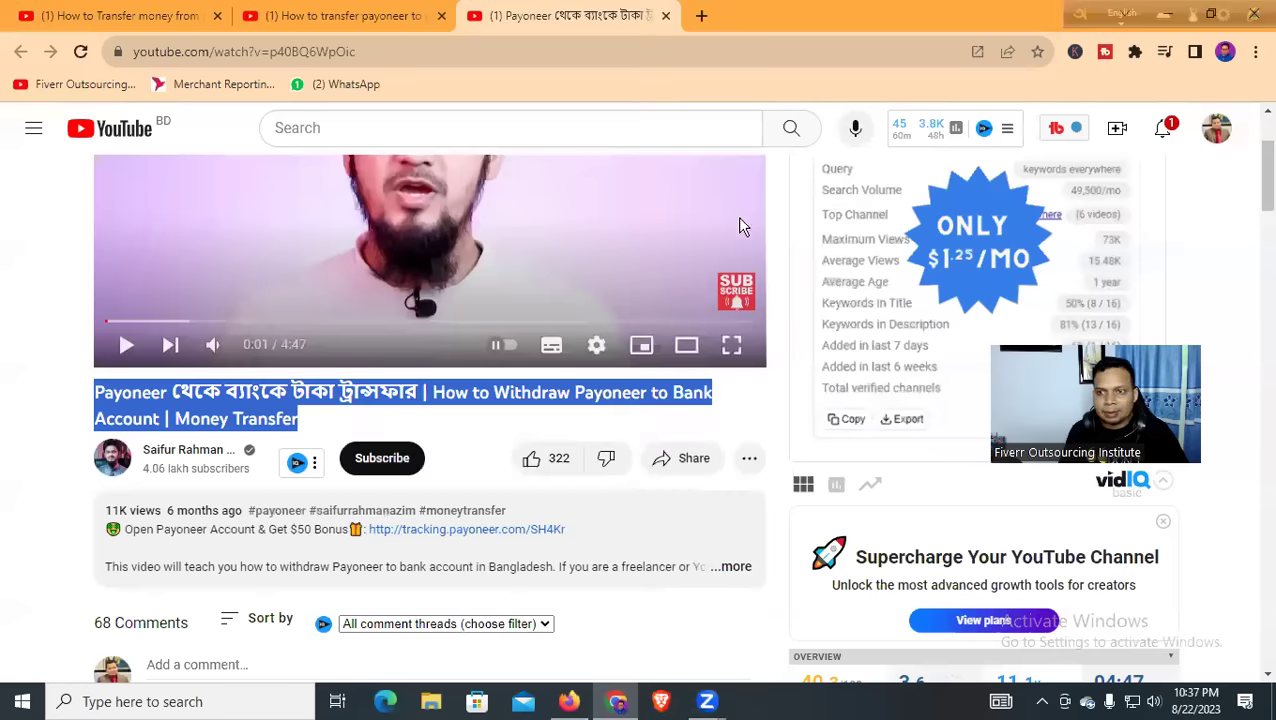
left_click(1168, 130)
left_click(1164, 132)
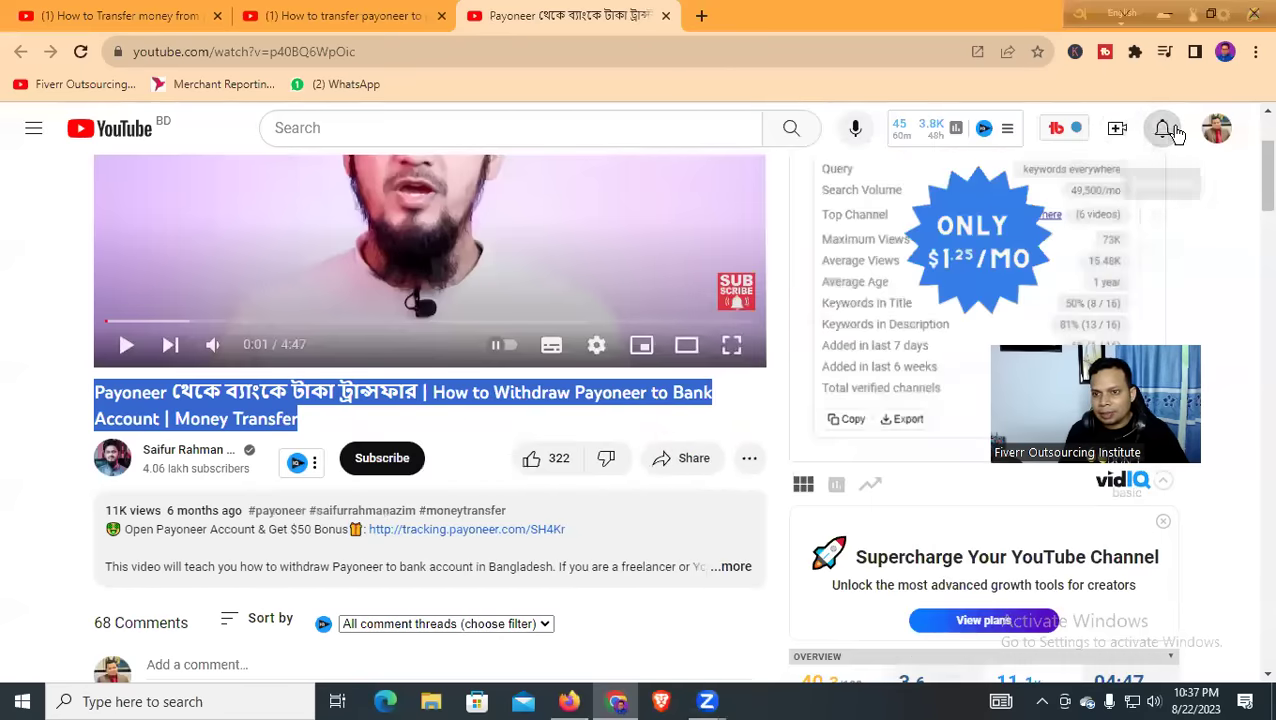
scroll(867, 260, "down", 5)
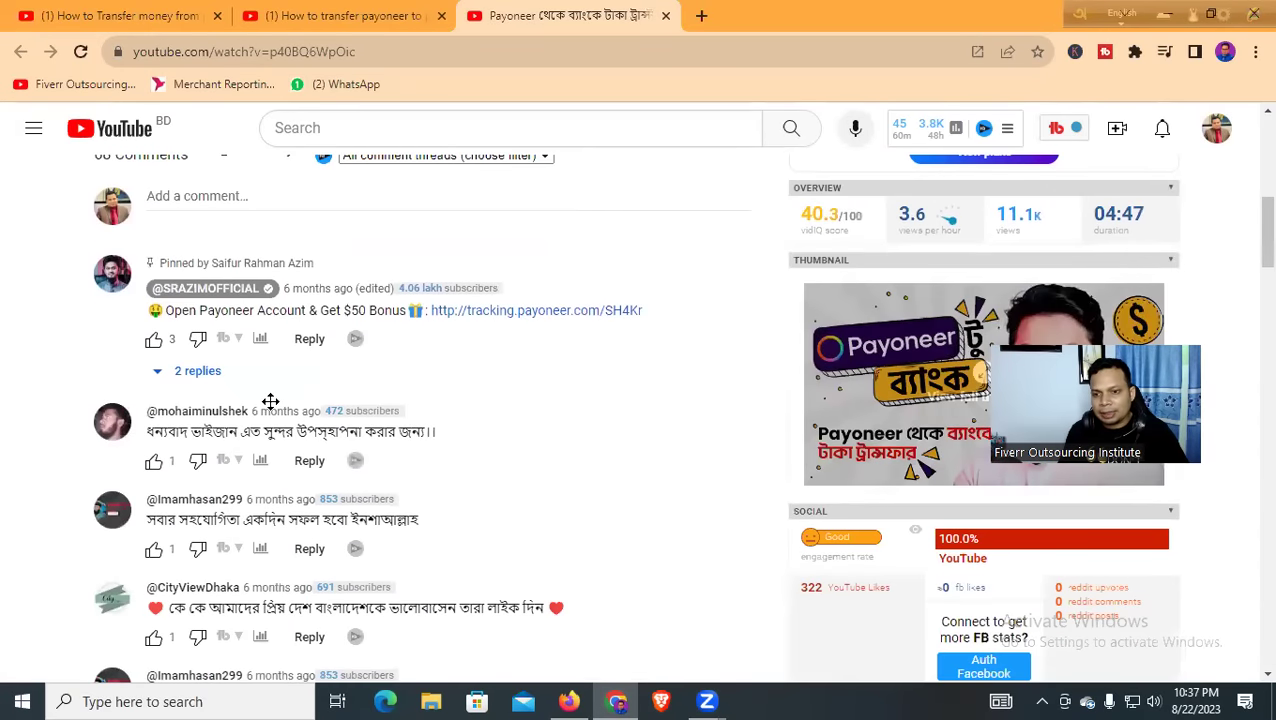
scroll(787, 233, "up", 5)
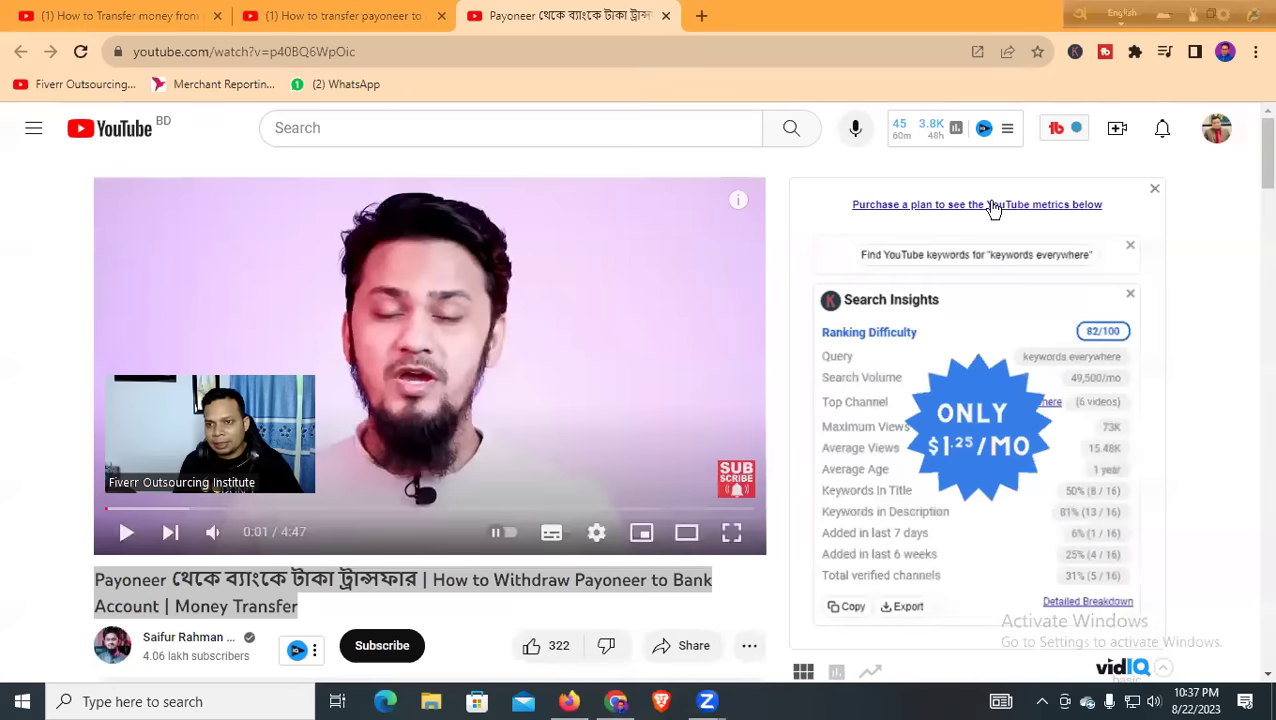
scroll(836, 254, "down", 3)
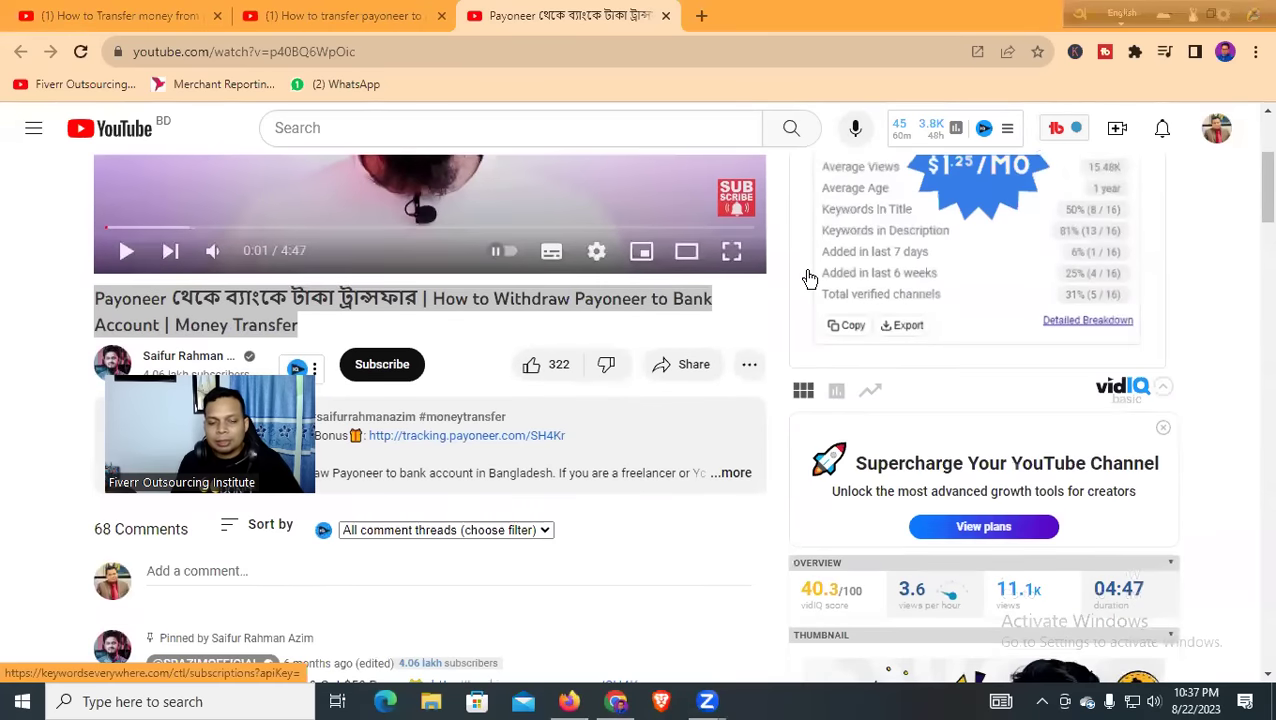
scroll(810, 279, "down", 5)
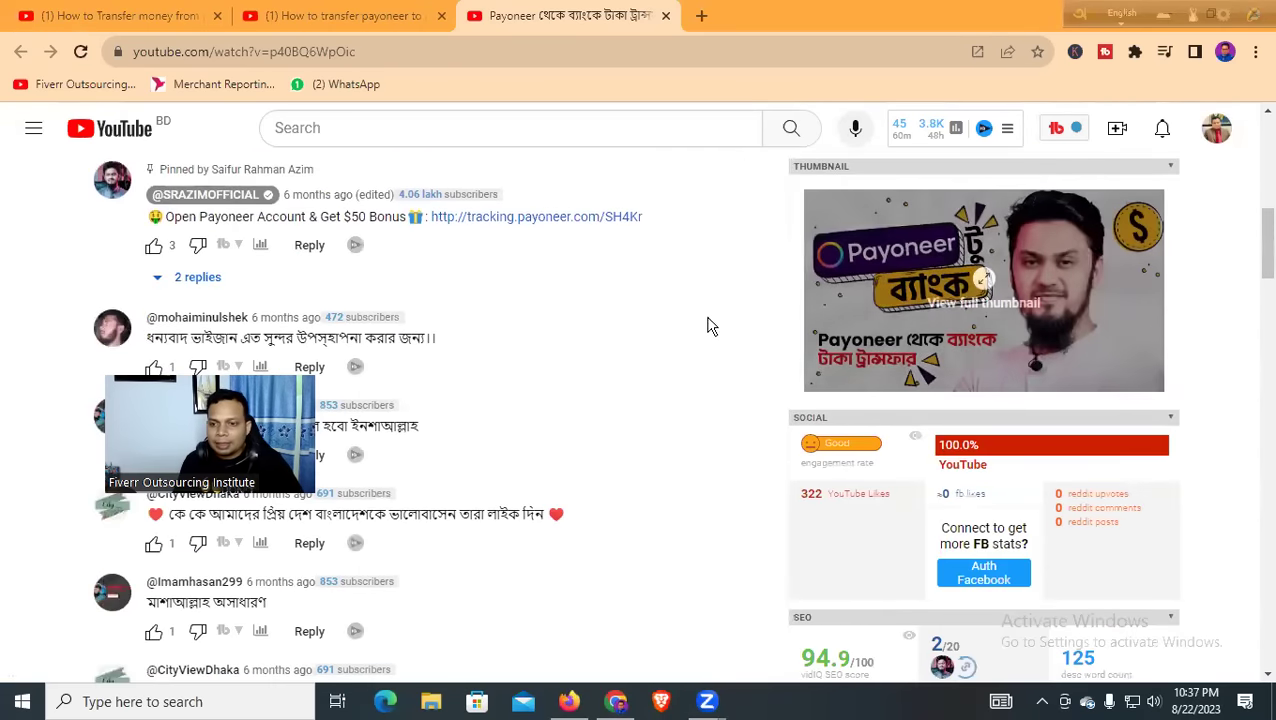
scroll(709, 323, "down", 12)
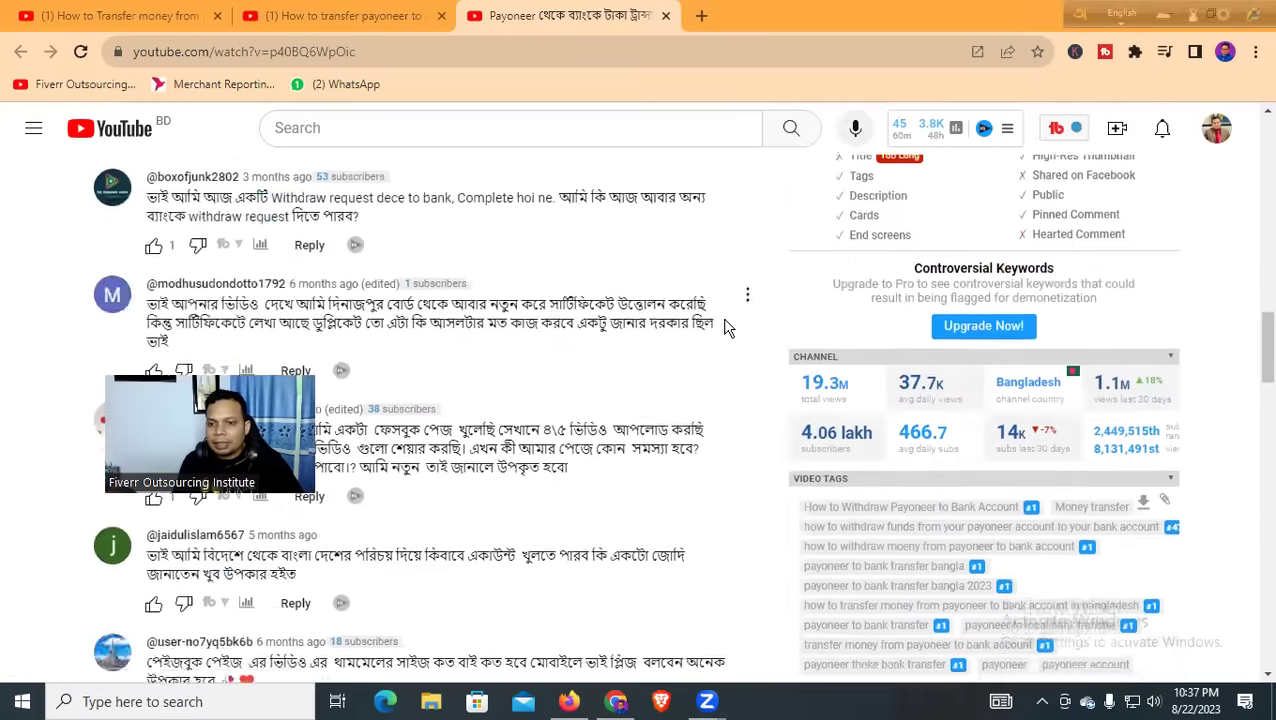
scroll(755, 326, "down", 10)
scroll(755, 326, "up", 6)
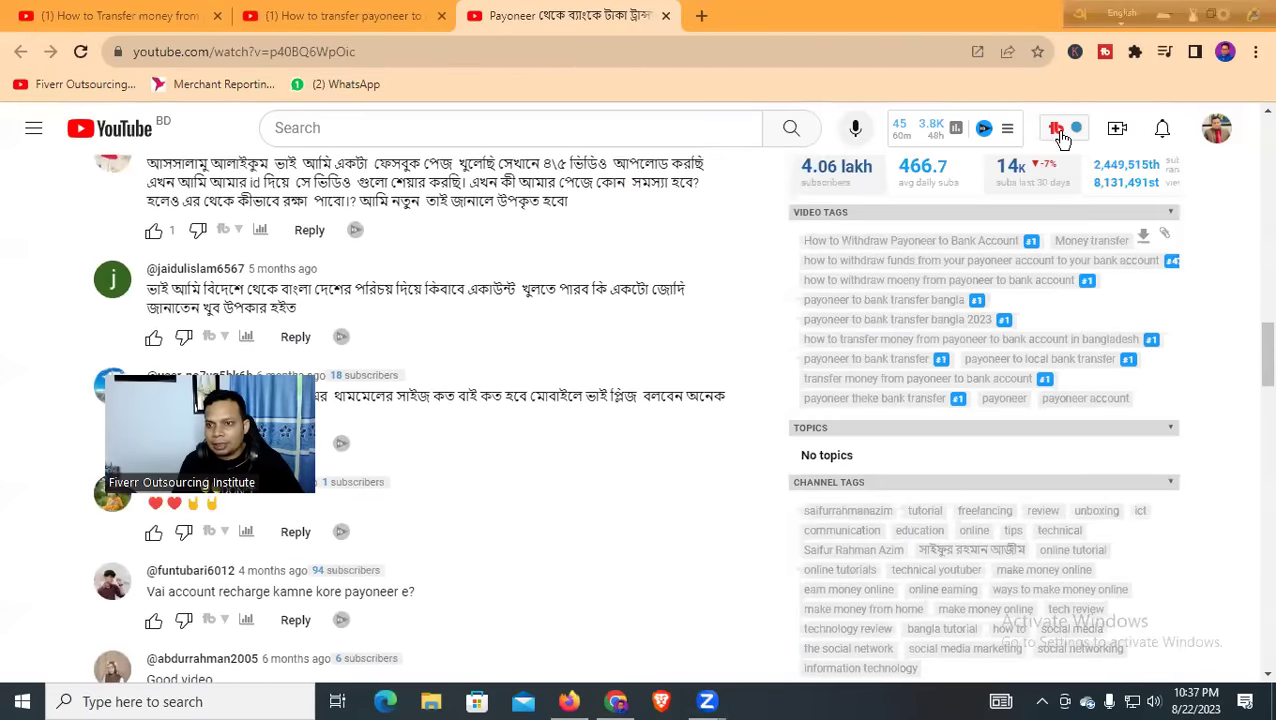
left_click(1060, 132)
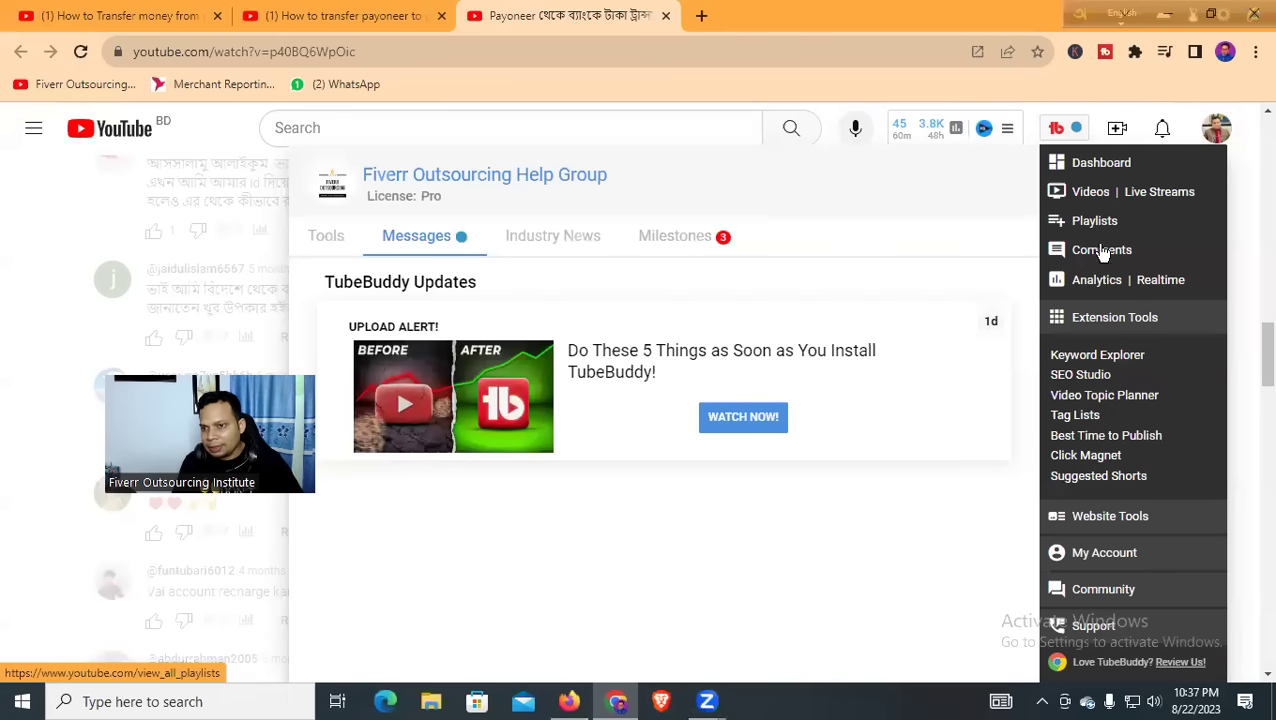
scroll(1110, 460, "down", 2)
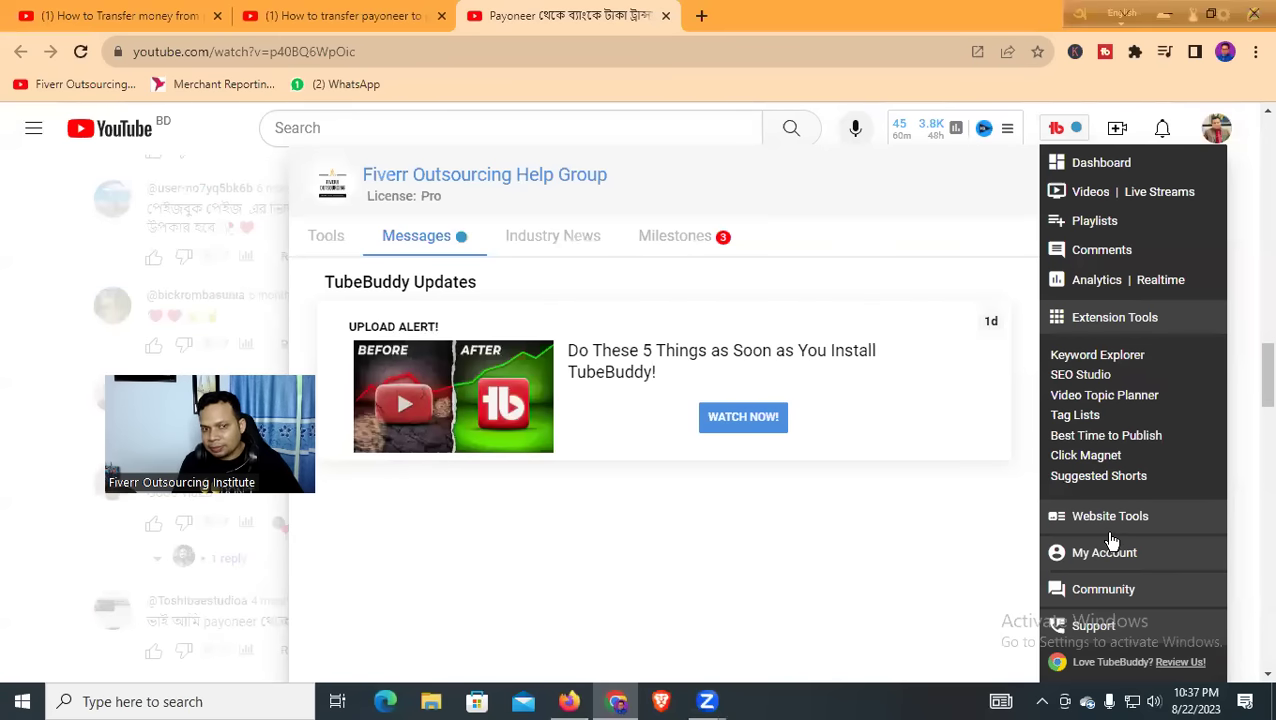
scroll(977, 463, "up", 3)
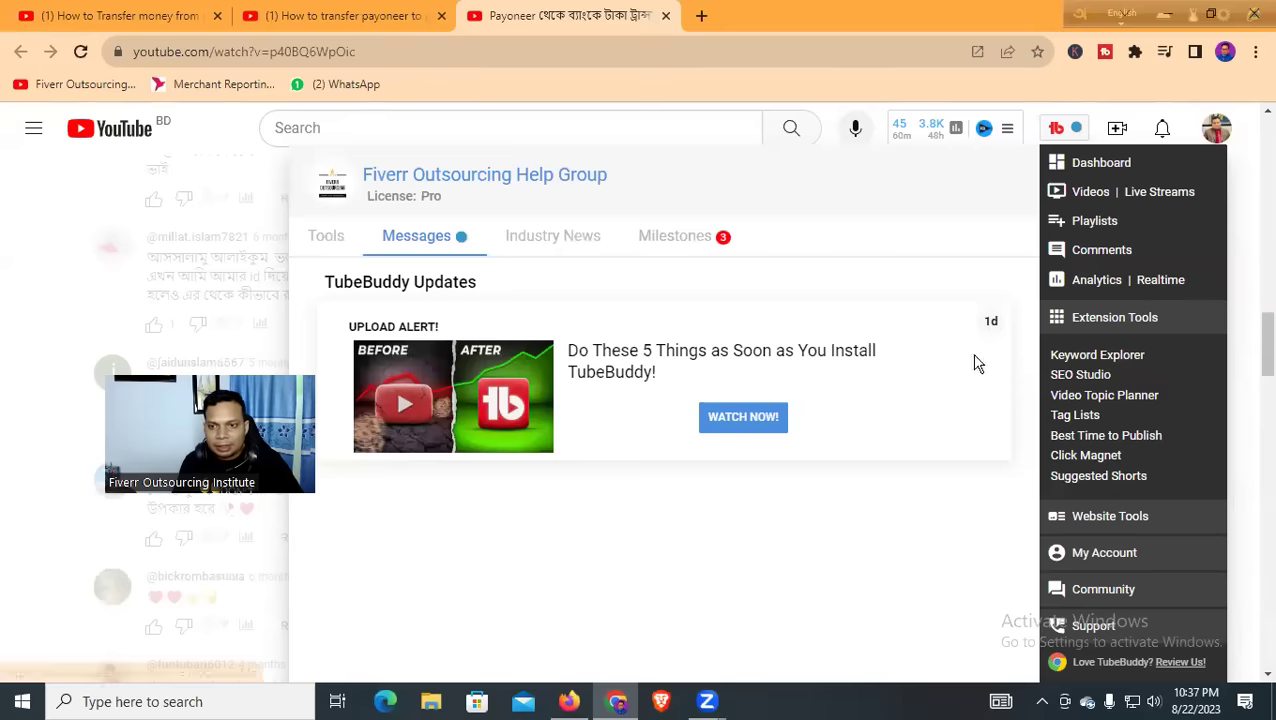
left_click(322, 240)
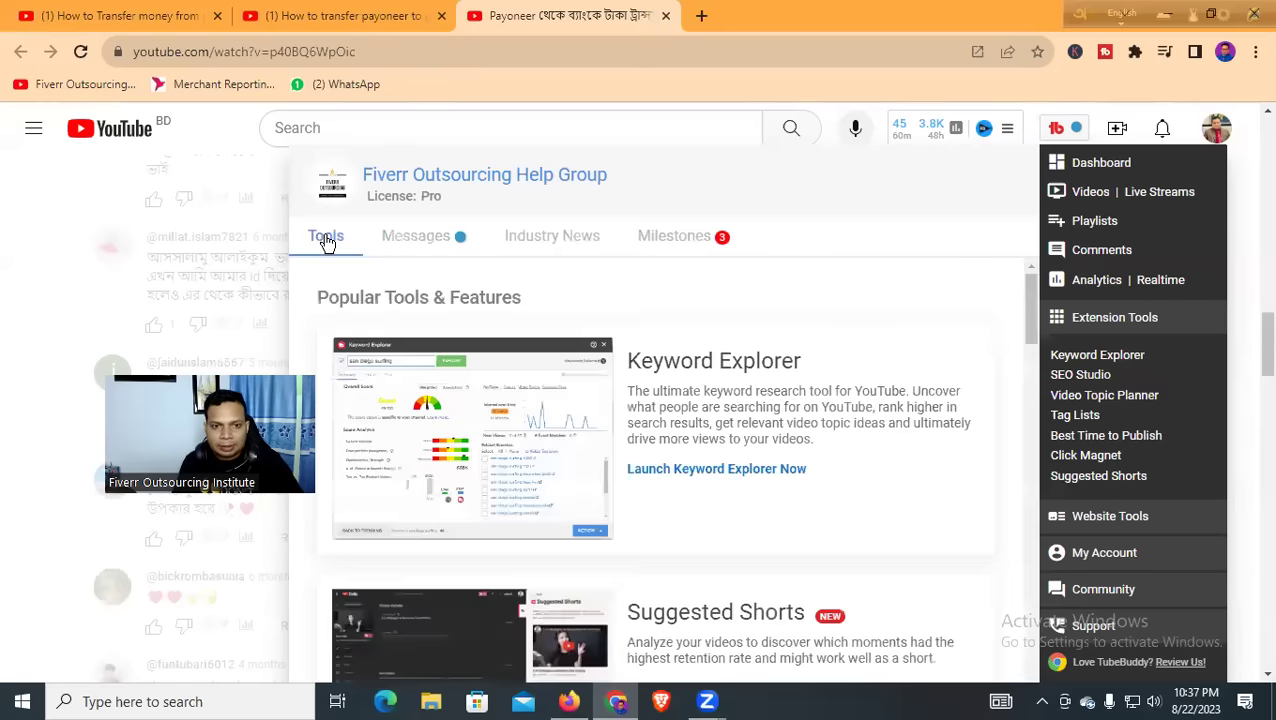
scroll(615, 420, "up", 4)
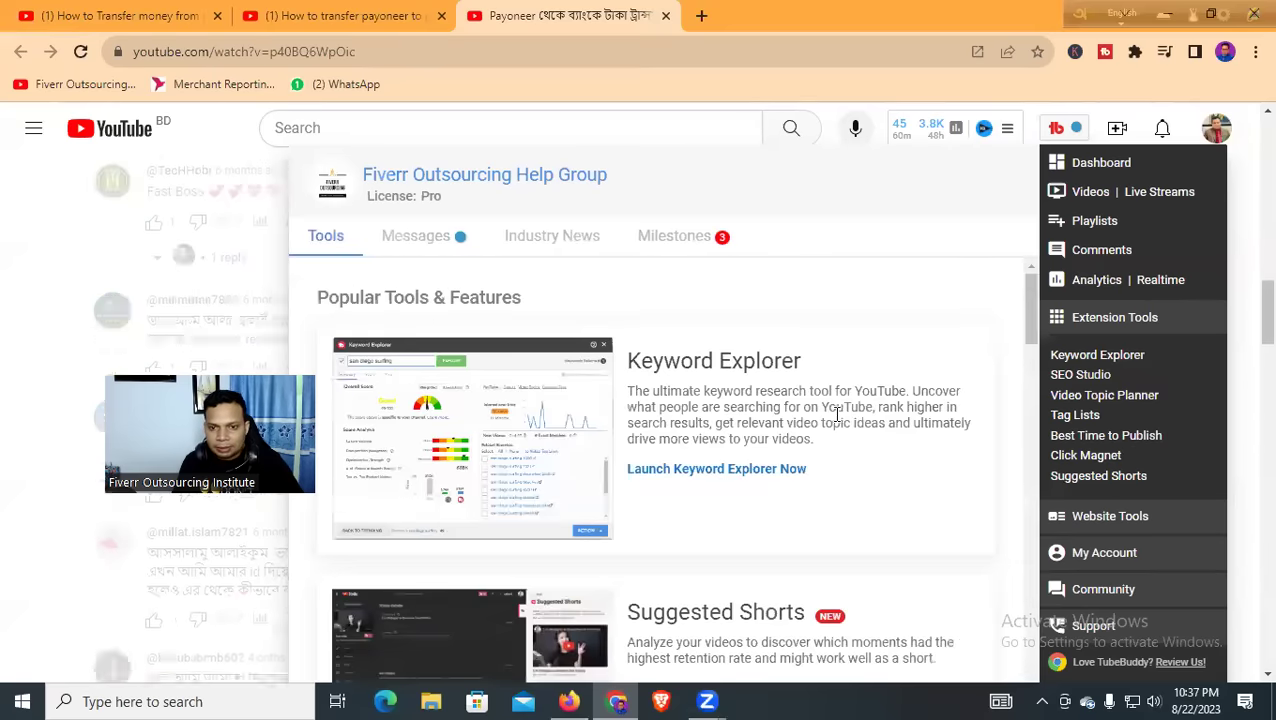
left_click(700, 469)
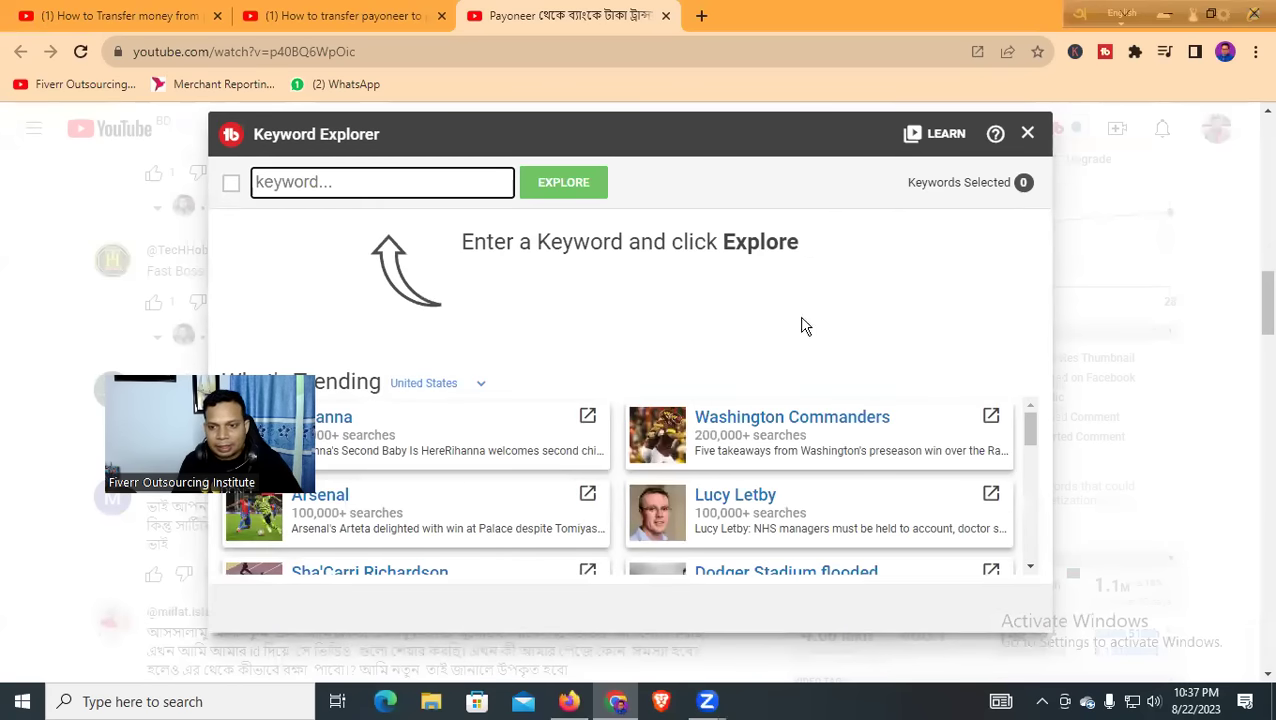
left_click(1027, 133)
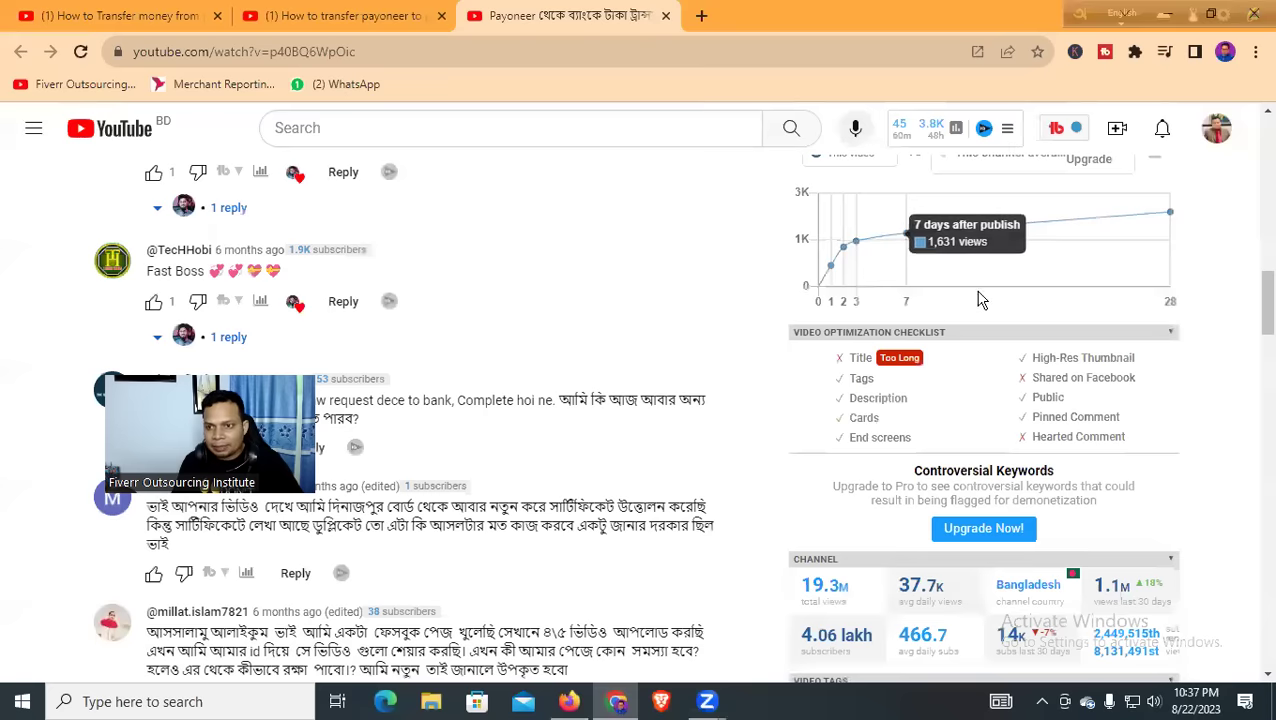
scroll(572, 328, "up", 15)
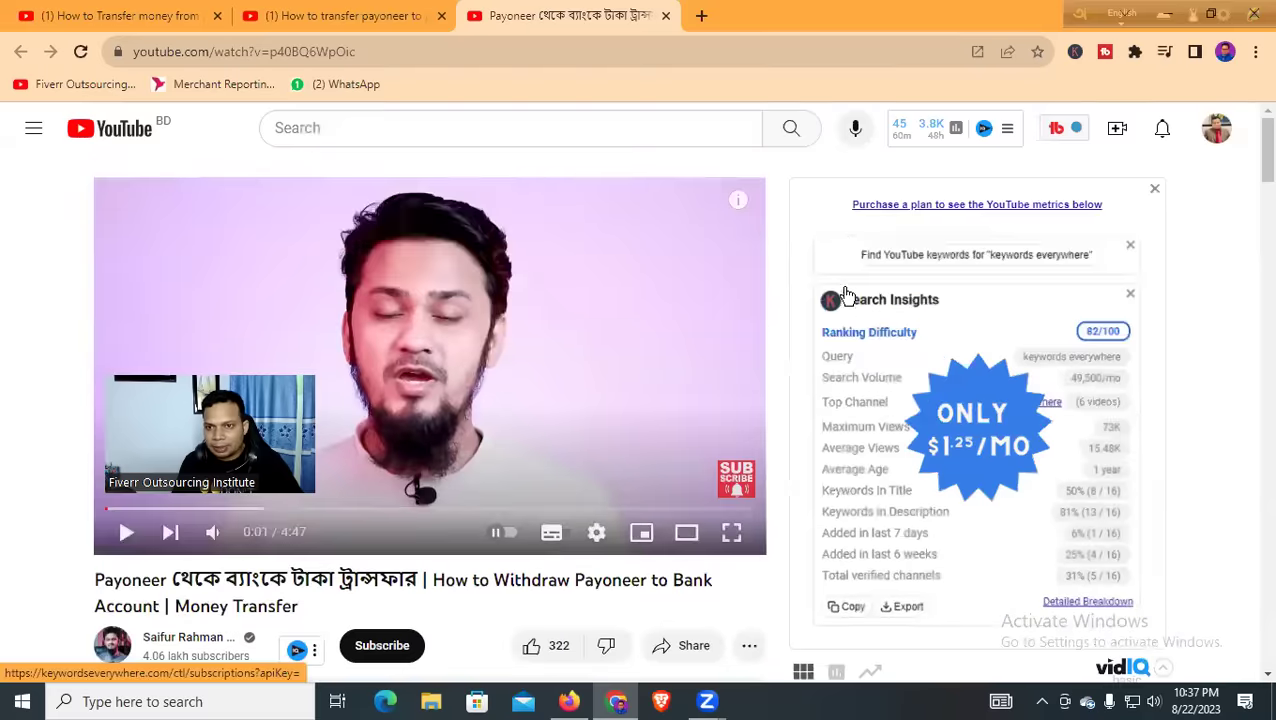
left_click_drag(1068, 14, 620, 33)
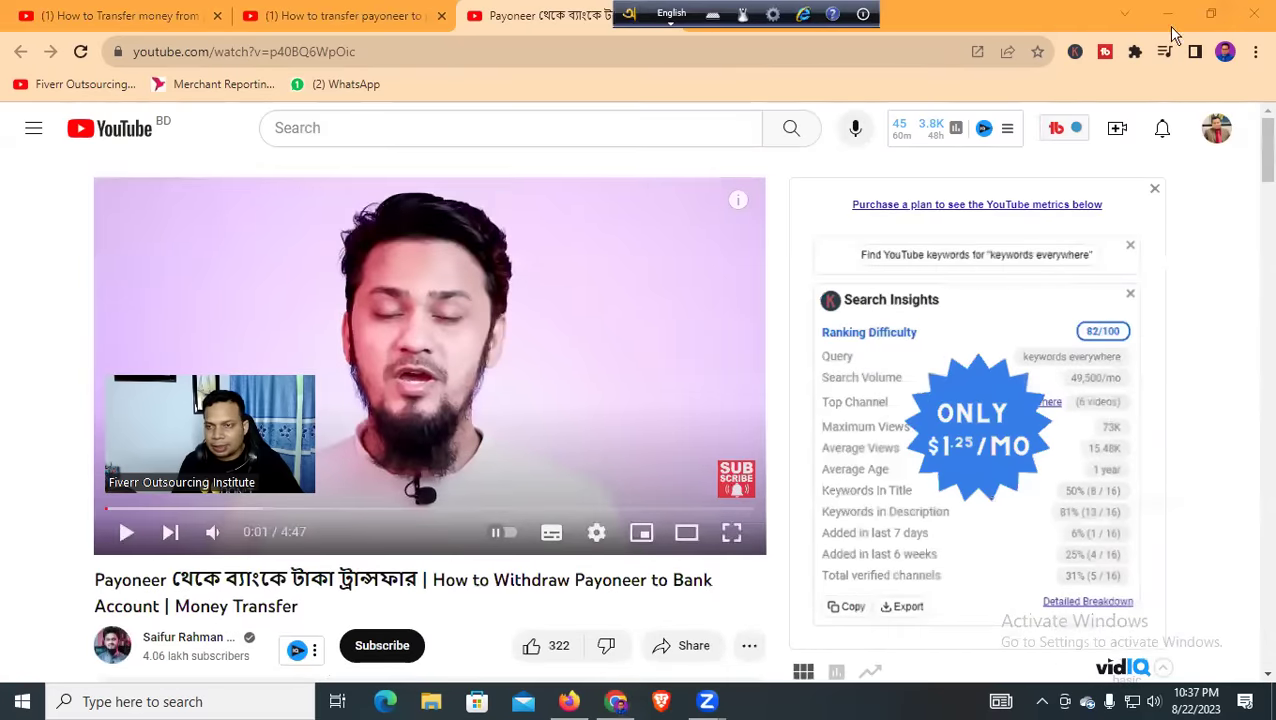
Minimize the browser windows and create a new text document on the desktop
left_click(1168, 14)
left_click(1157, 18)
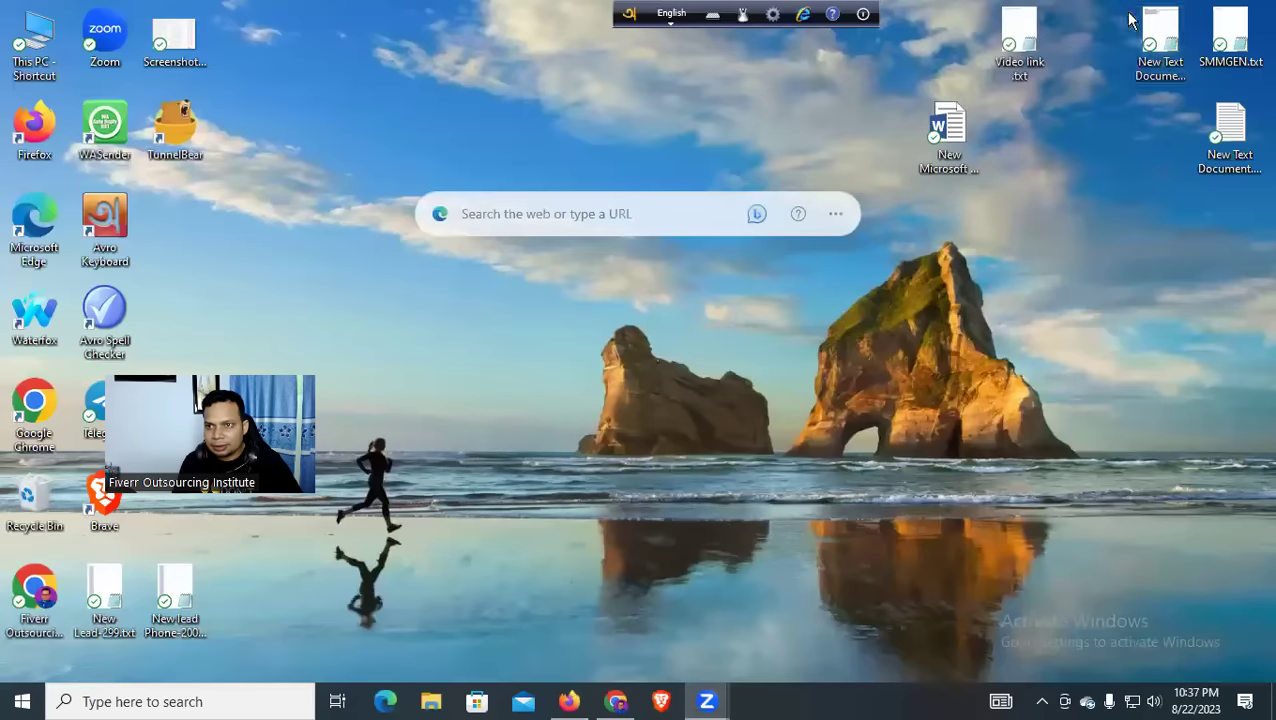
right_click(799, 350)
mouse_move(847, 619)
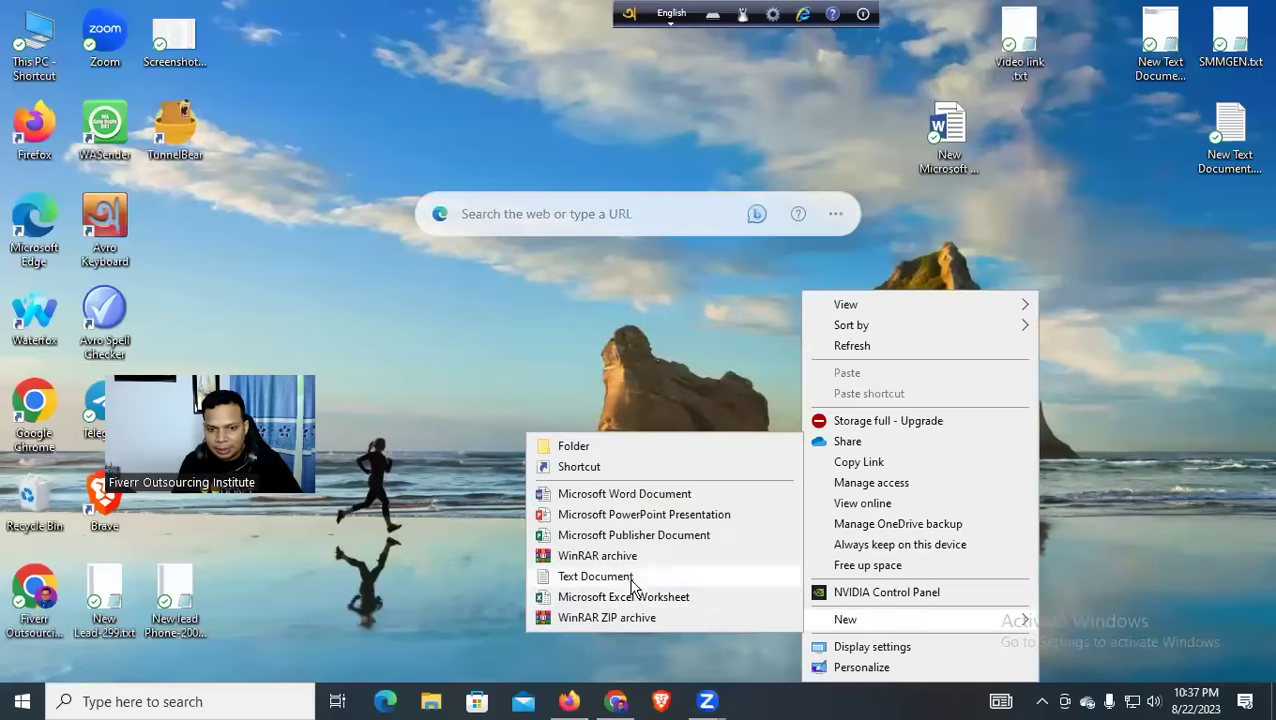
left_click(630, 577)
Paste “How to Withdraw Payoneer to Bank Account | Money Transfer 2023” into it and select the line
double_click(800, 430)
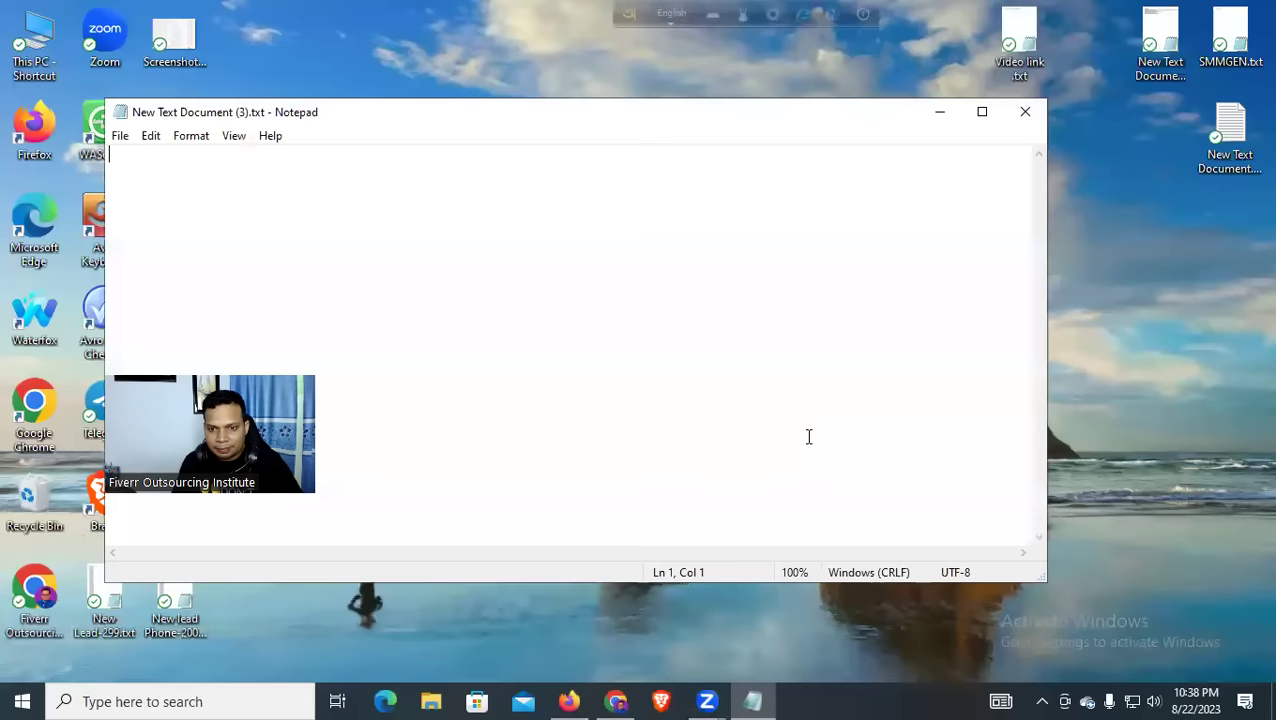
type("Payoneer থেকে ব্যাংকে টাকা ট্রান্সফার | How to Withdraw Payoneer to Bank Account | Money Transfer")
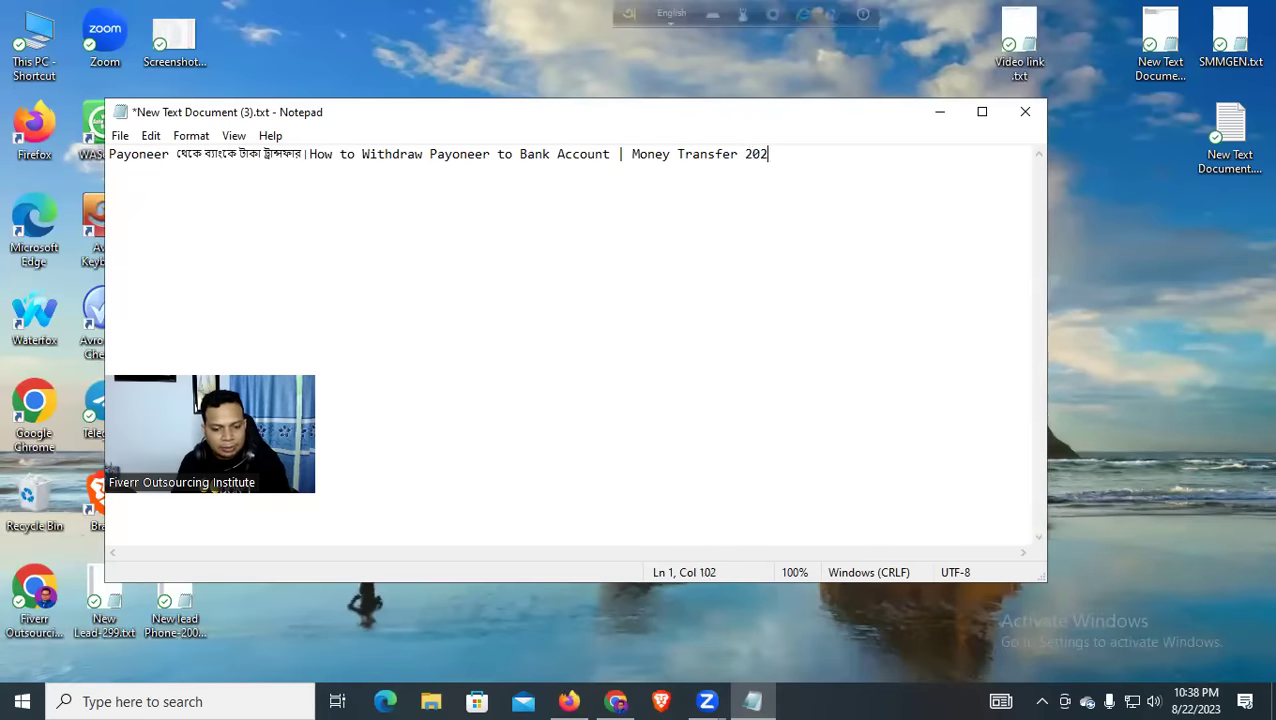
left_click_drag(776, 154, 87, 145)
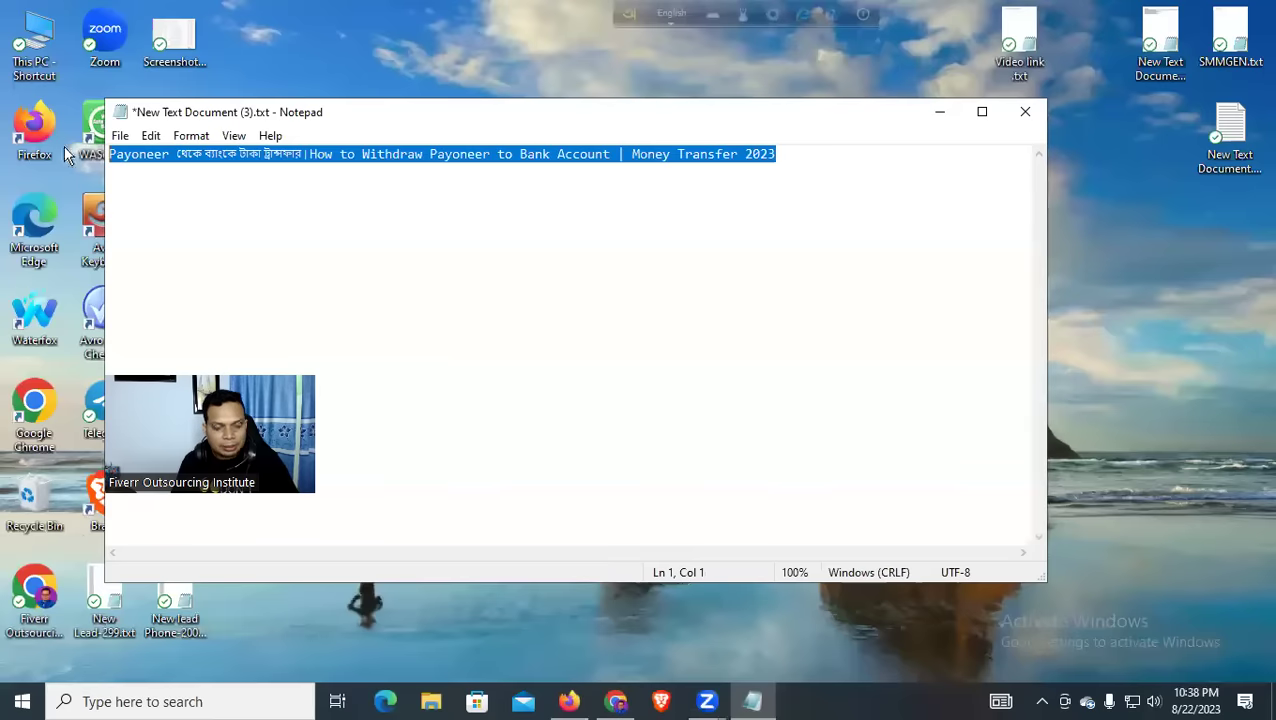
left_click(562, 699)
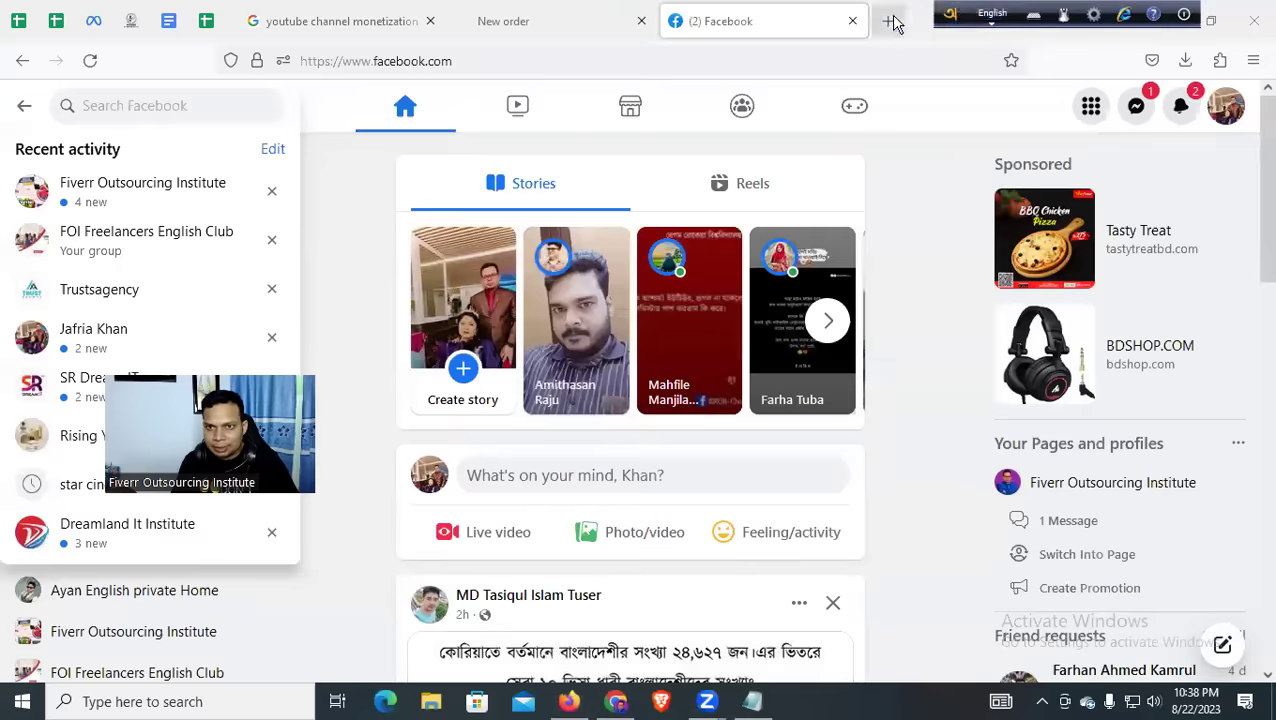
left_click(853, 21)
Search Google for 'online word counter with spaces' and open the WordCounter result in a new tab
left_click(755, 57)
type("on")
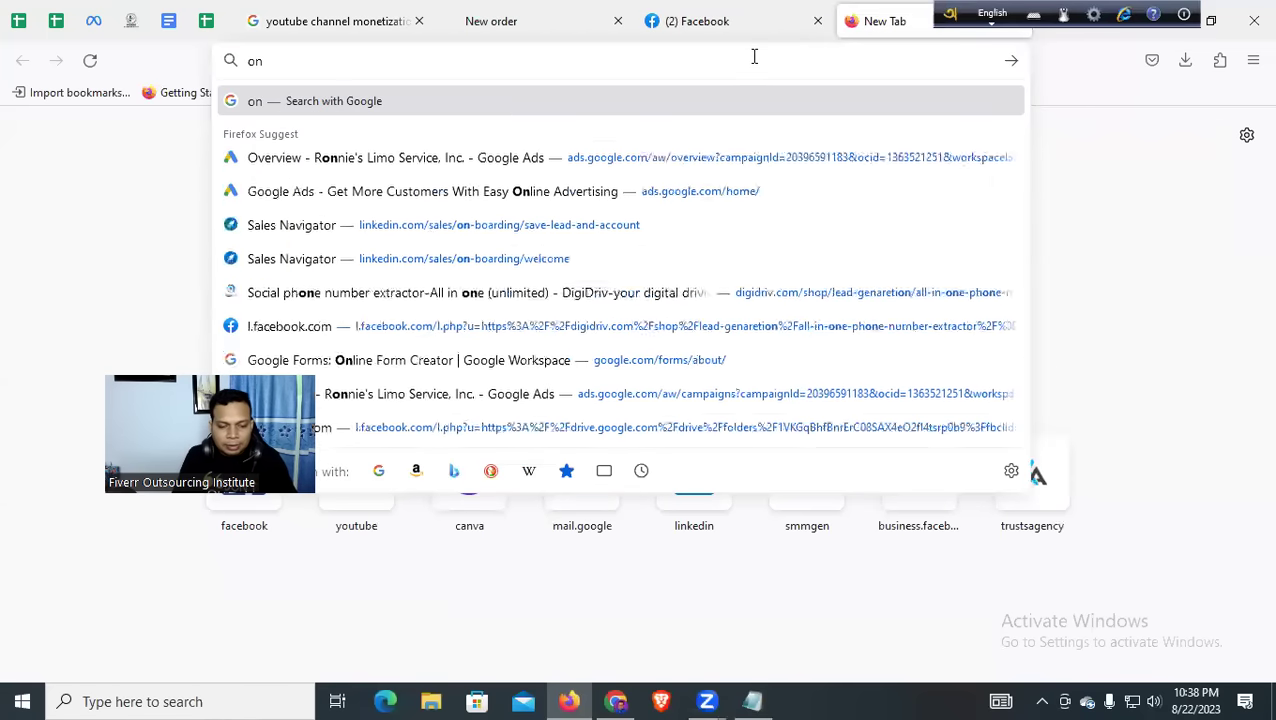
type("line word coun")
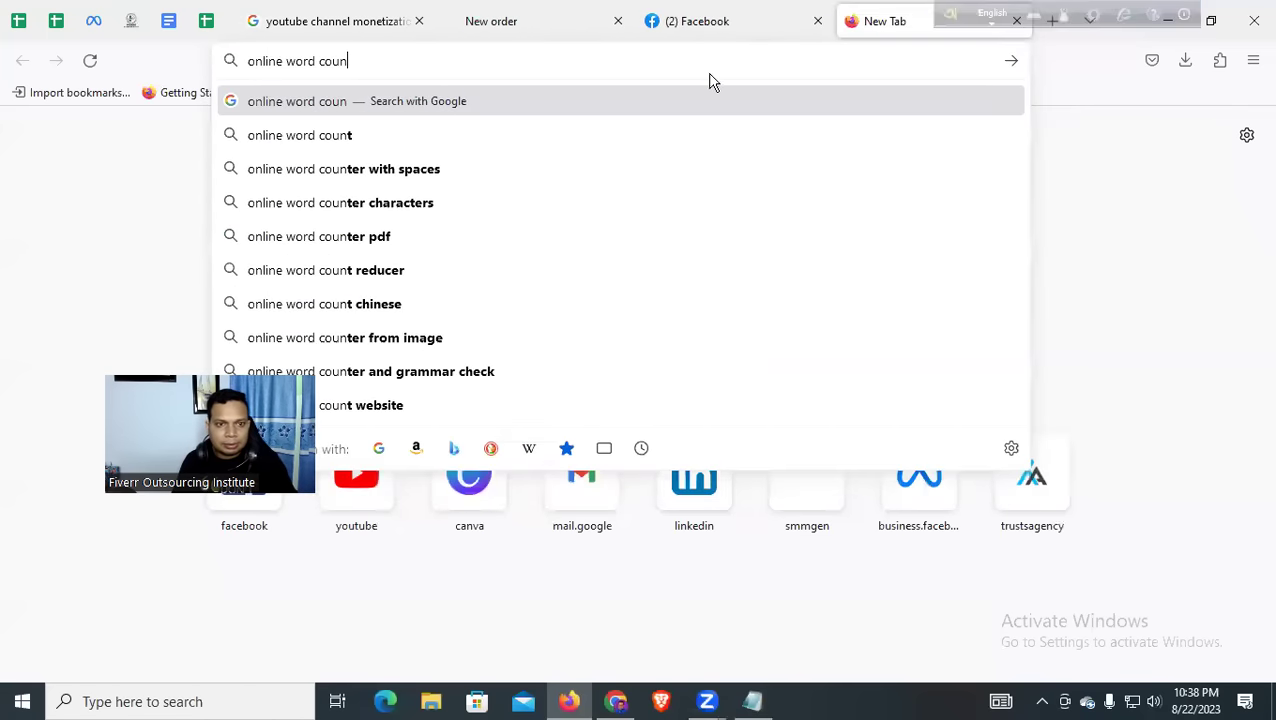
left_click(337, 170)
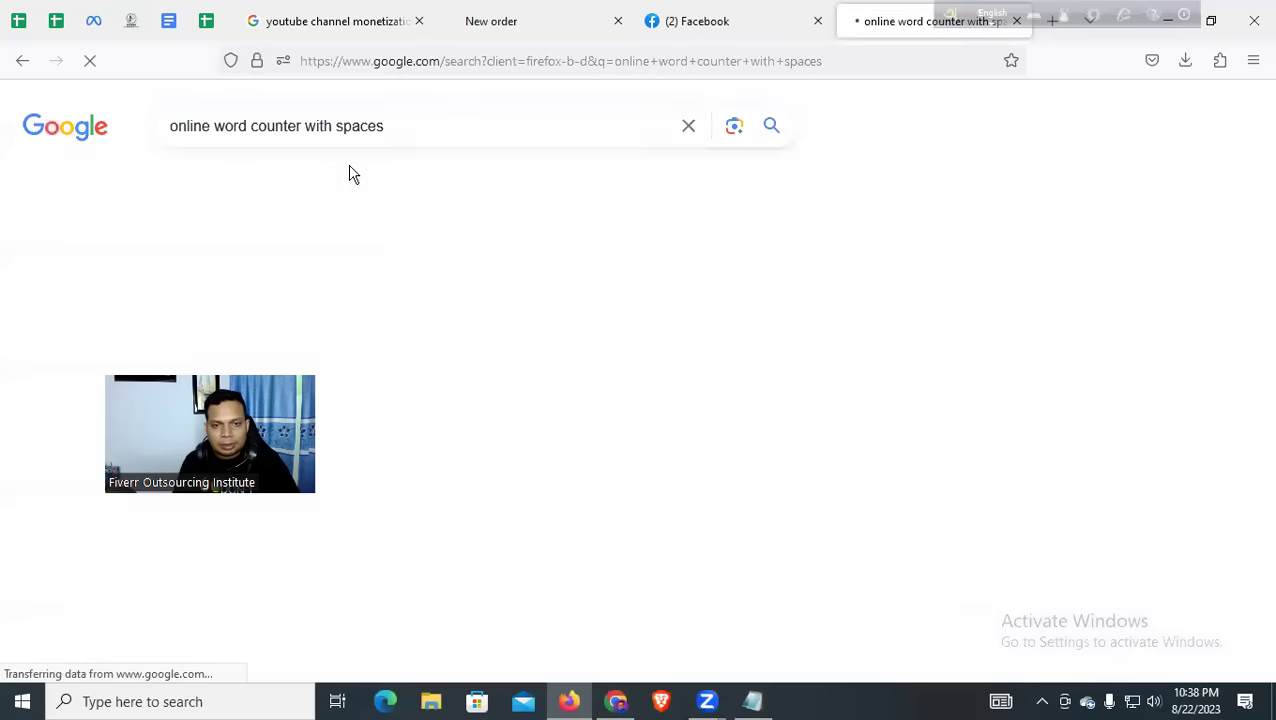
scroll(398, 316, "down", 2)
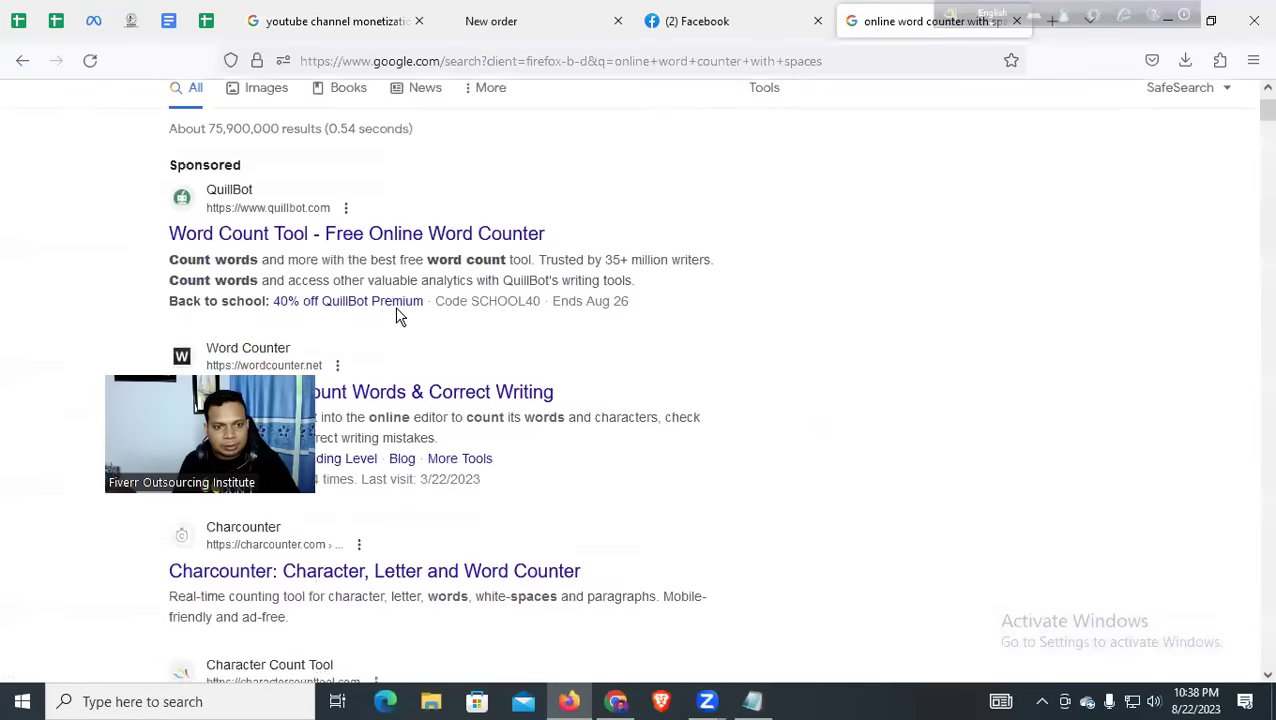
scroll(398, 316, "down", 4)
middle_click(466, 210)
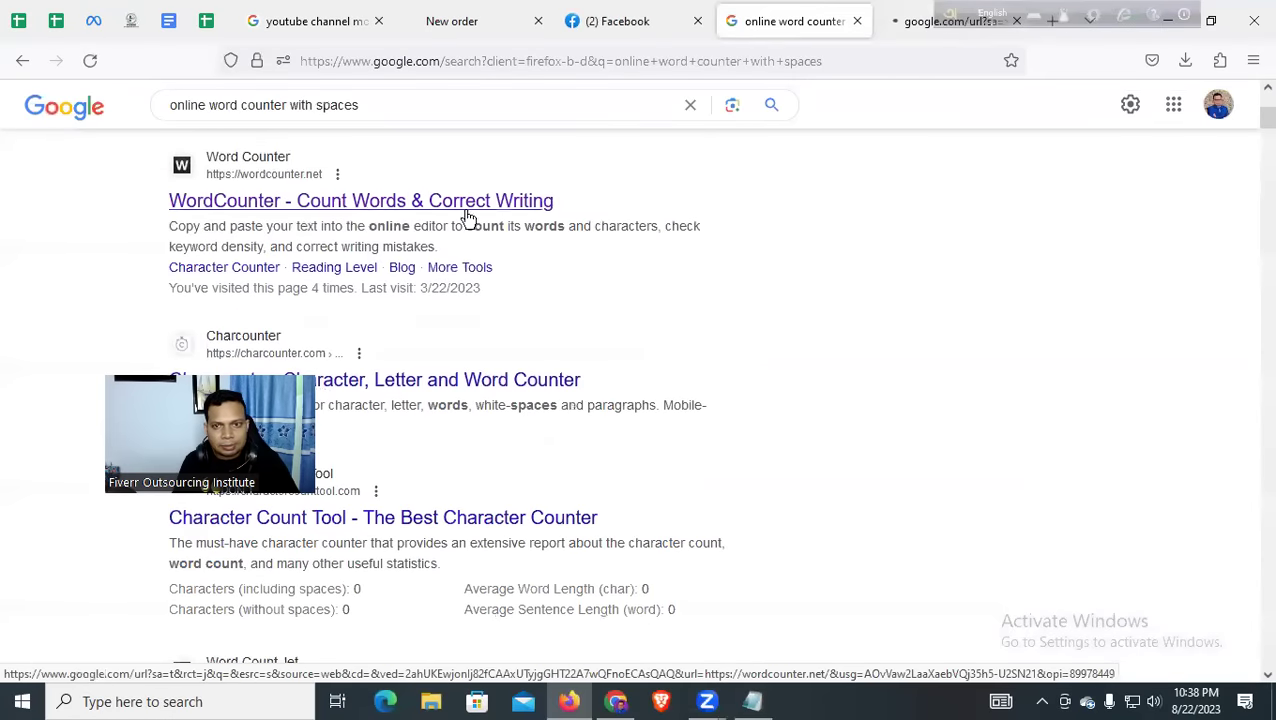
left_click(908, 21)
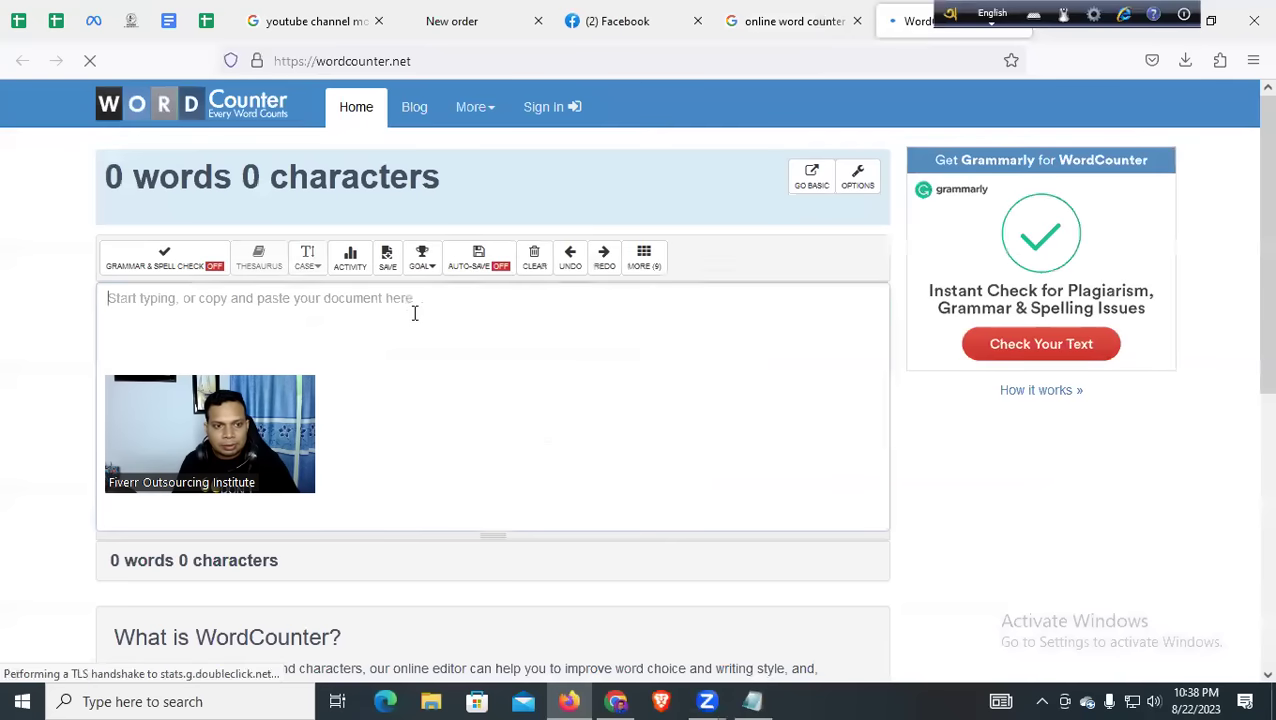
Paste the video title into WordCounter, which counts 16 words and 97 characters
type("Payoneer থেকে ব্যাংকে টাকা ট্রান্সফার | How to Withdraw Payoneer to Bank Account | Money Transfer 2023")
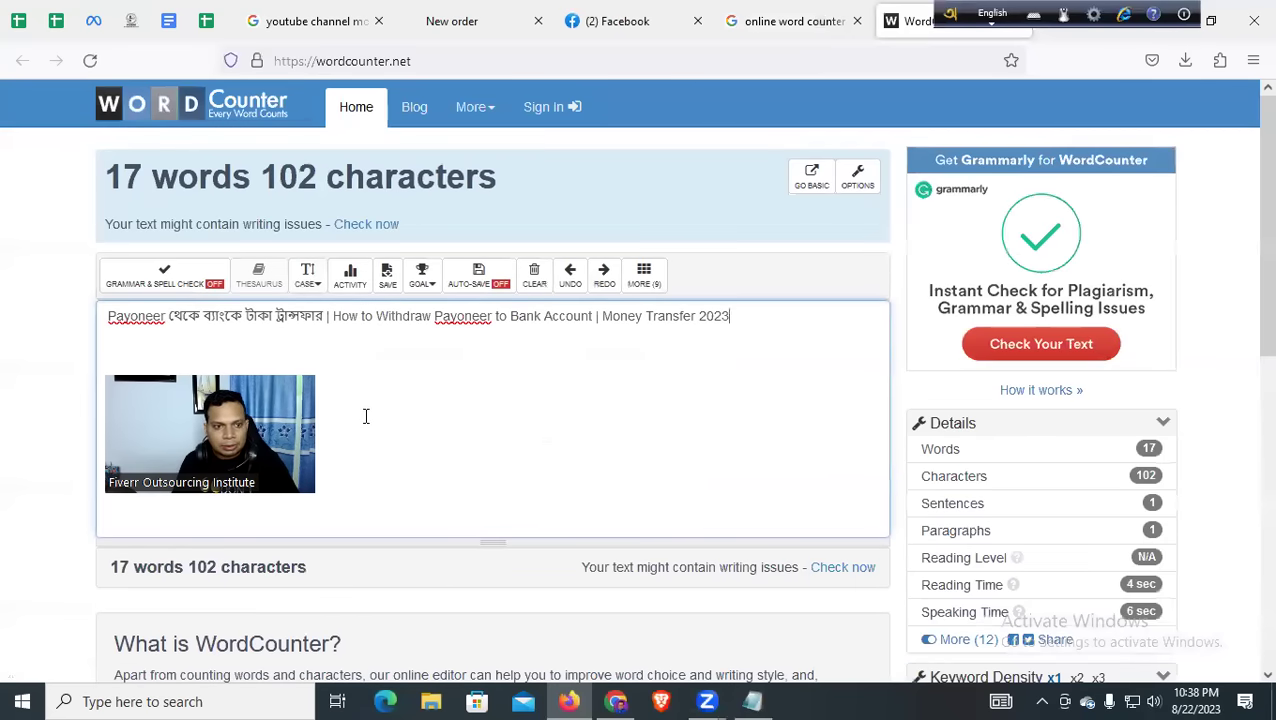
left_click_drag(109, 567, 230, 570)
left_click(370, 480)
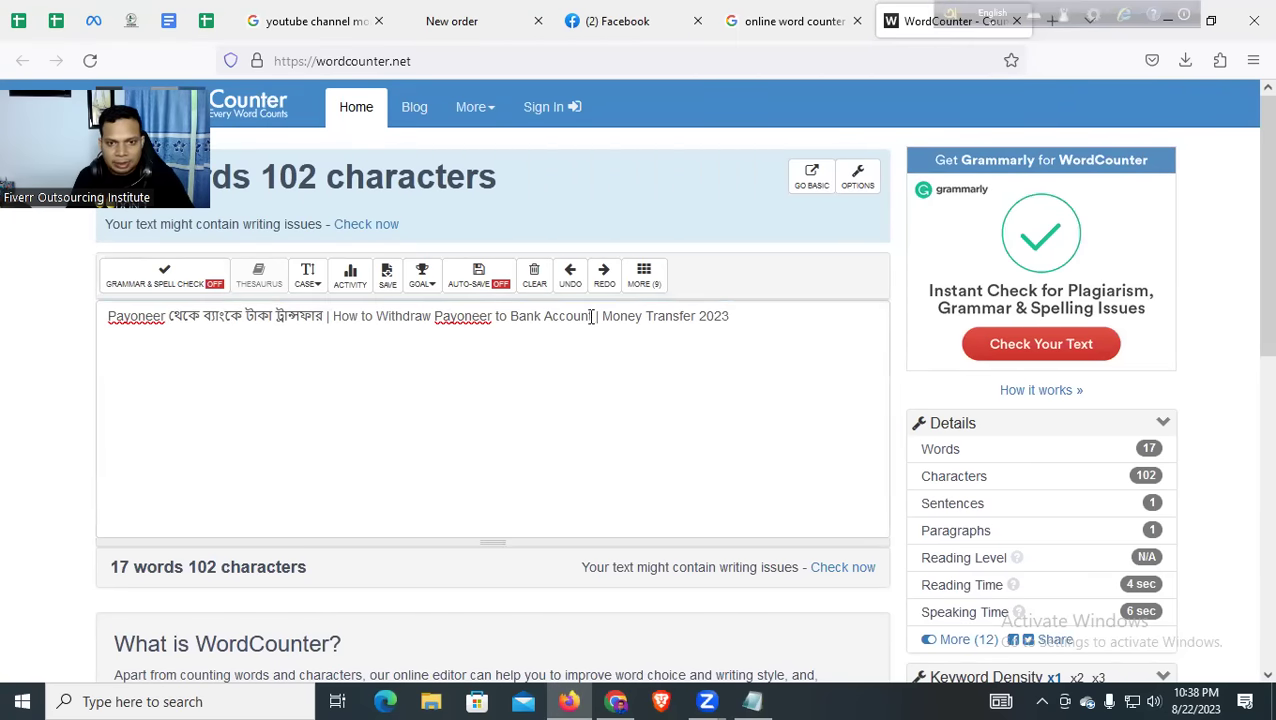
Remove the trailing '2023' from the title in both WordCounter and Notepad
left_click_drag(697, 316, 842, 316)
key("BackSpace")
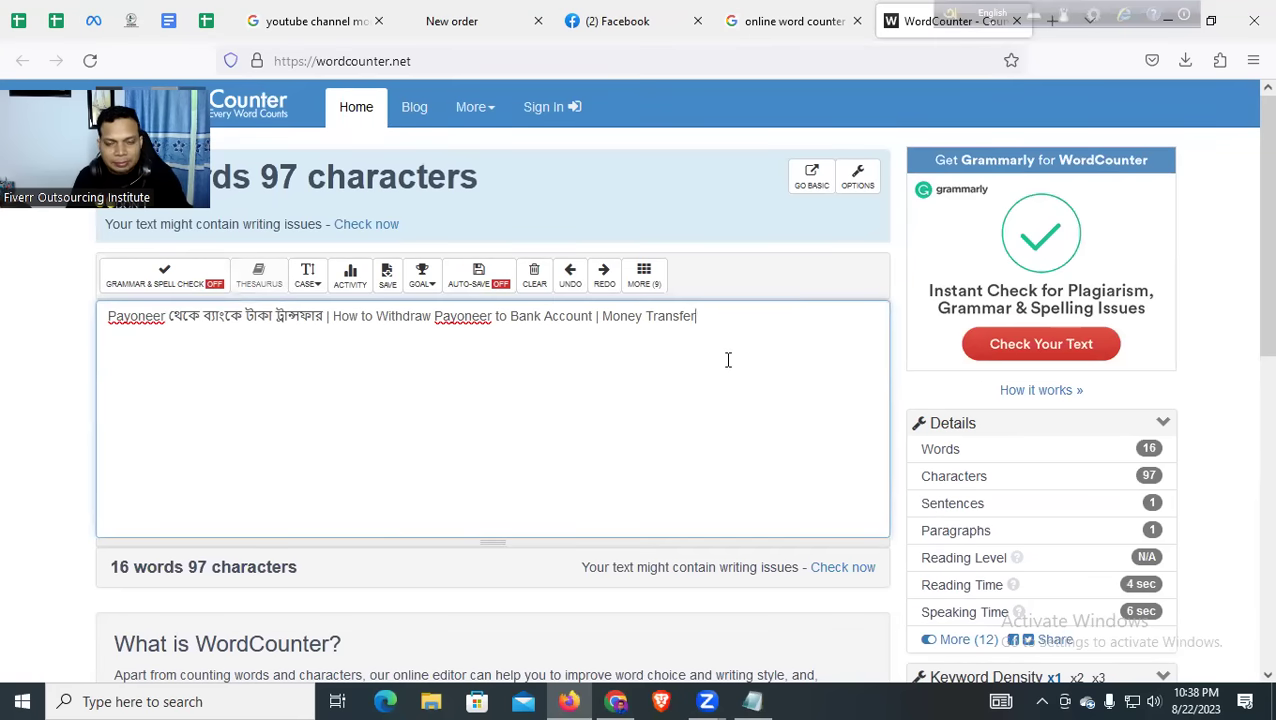
left_click_drag(722, 324, 88, 317)
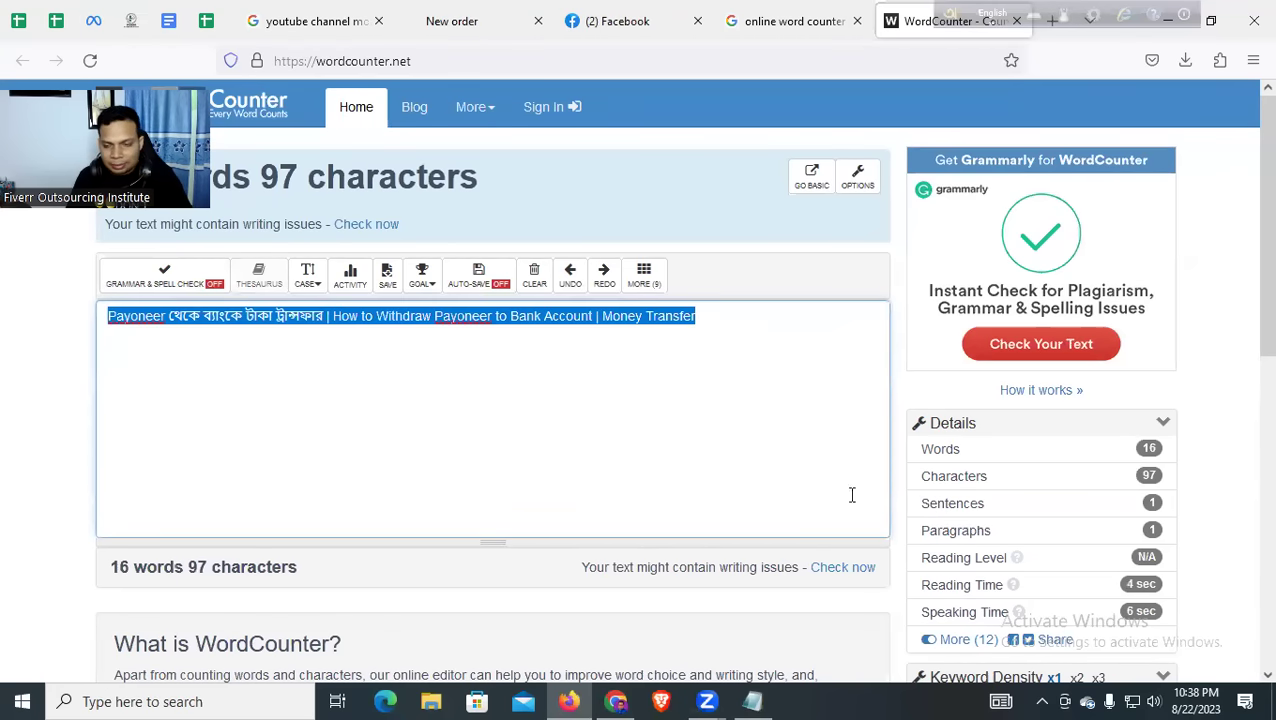
left_click(752, 701)
left_click(789, 178)
left_click_drag(788, 153, 741, 156)
key("BackSpace")
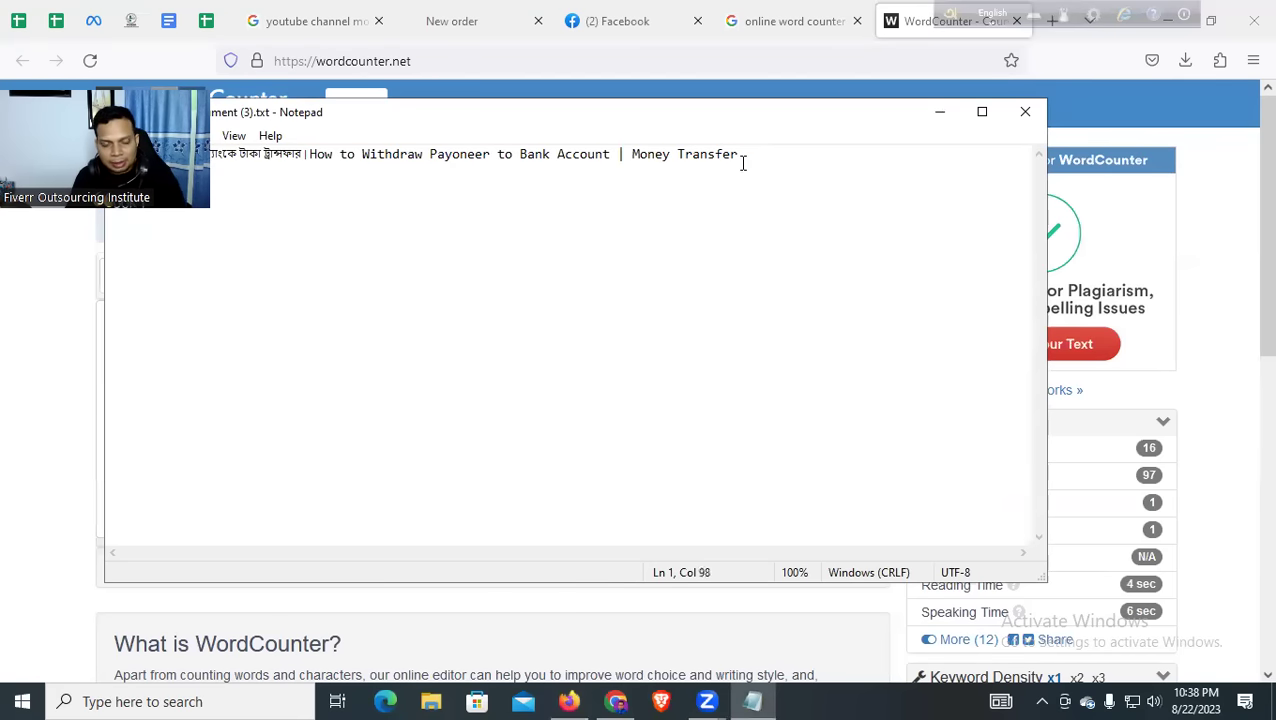
Minimize Notepad and switch to Firefox's Facebook tab
left_click(940, 112)
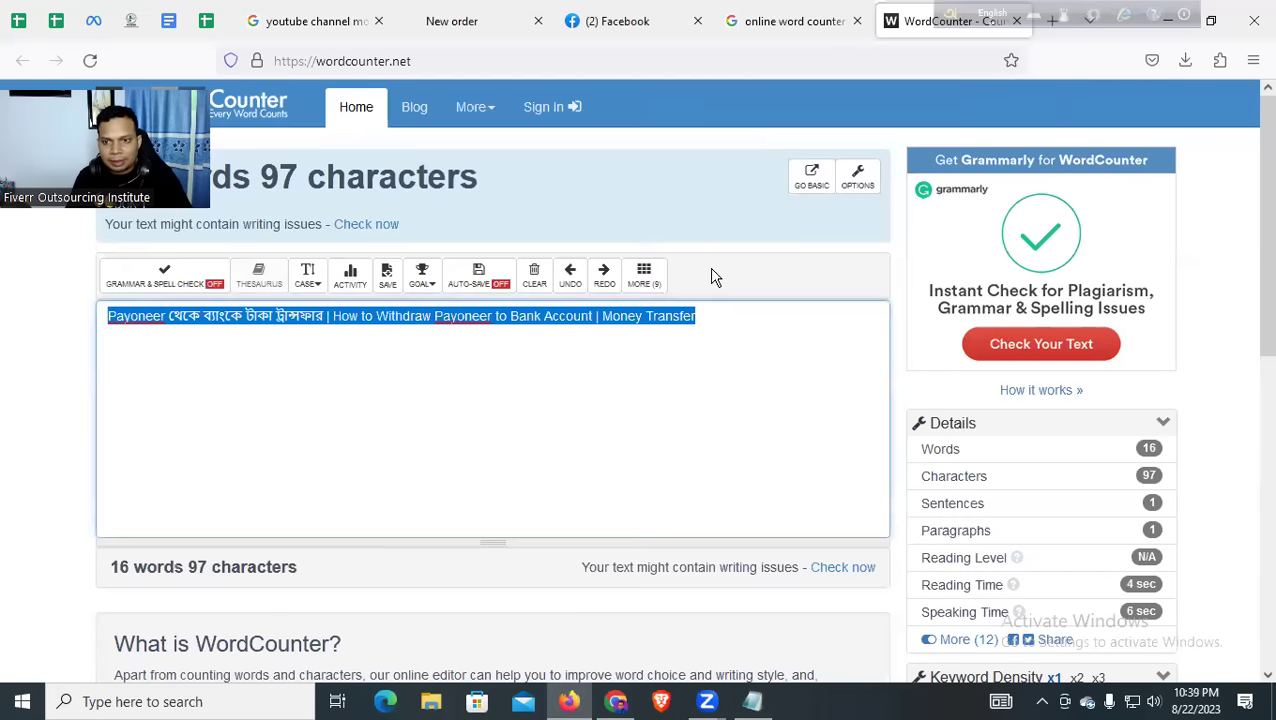
scroll(830, 200, "down", 1)
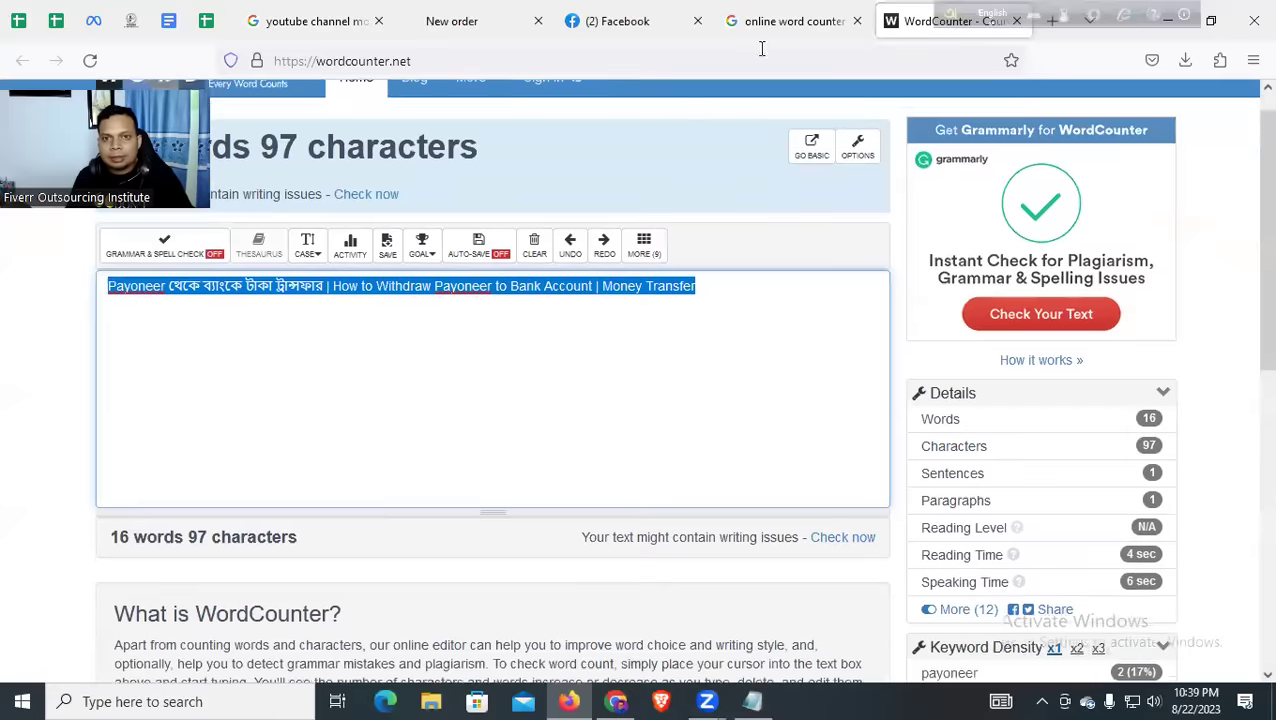
left_click(777, 20)
left_click(610, 22)
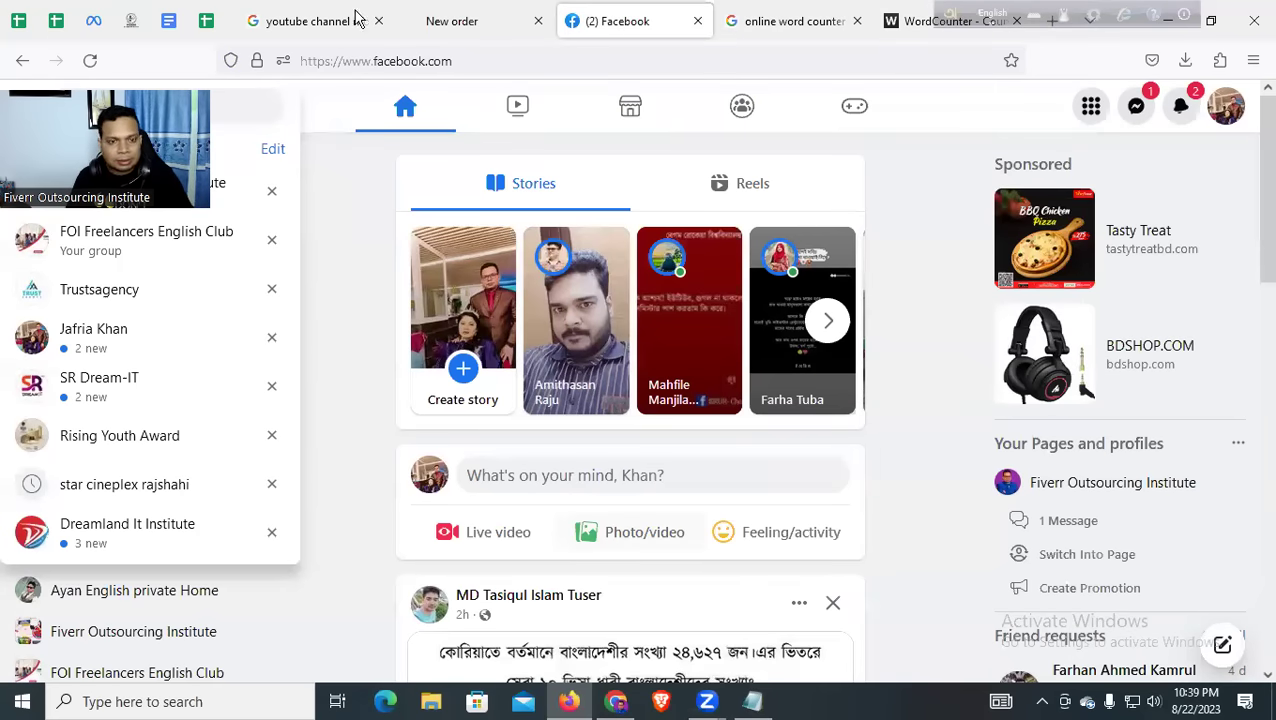
Copy the Payoneer-to-Payoneer video's full YouTube description and open a new browser tab
key("alt+Tab")
left_click(250, 390)
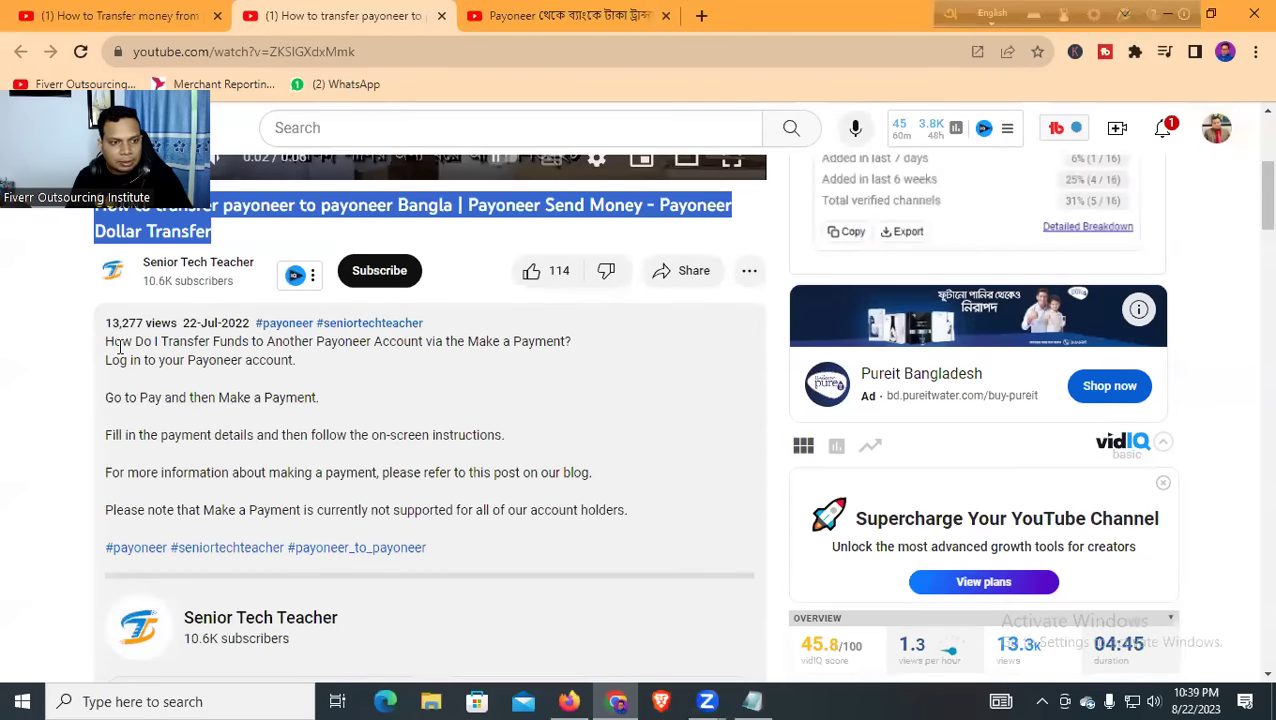
left_click_drag(107, 341, 641, 530)
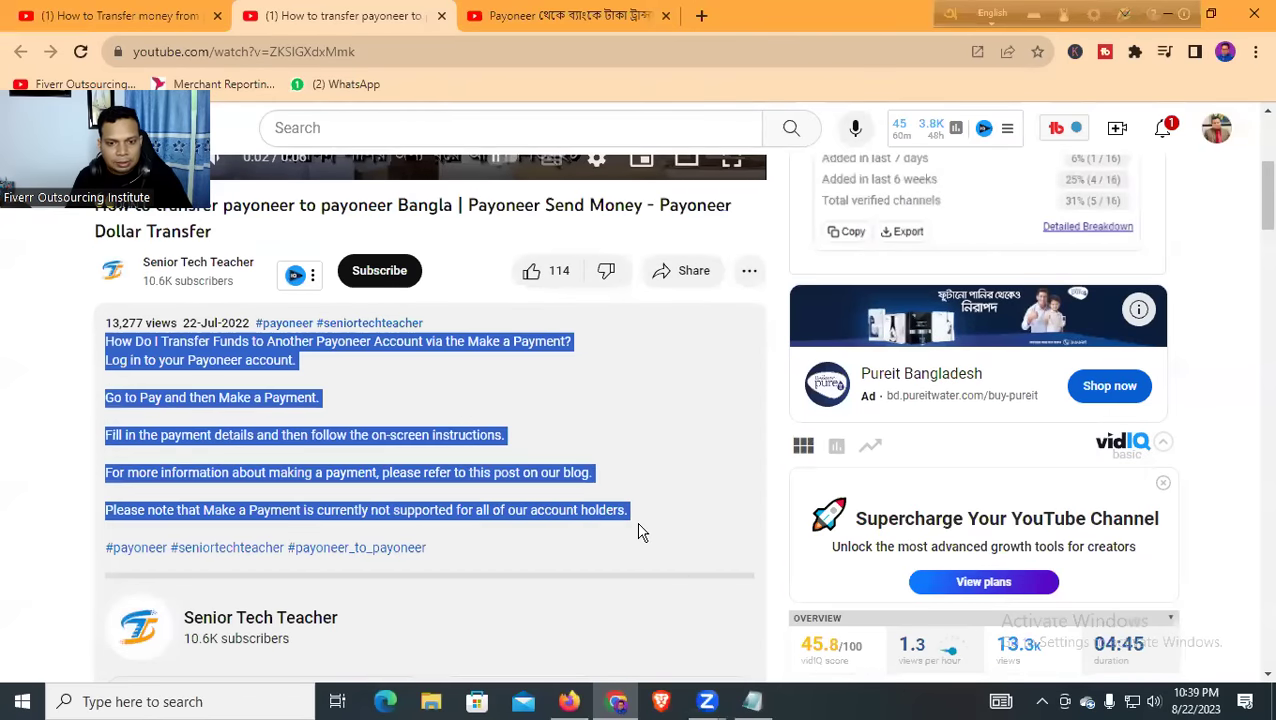
right_click(241, 352)
left_click(268, 366)
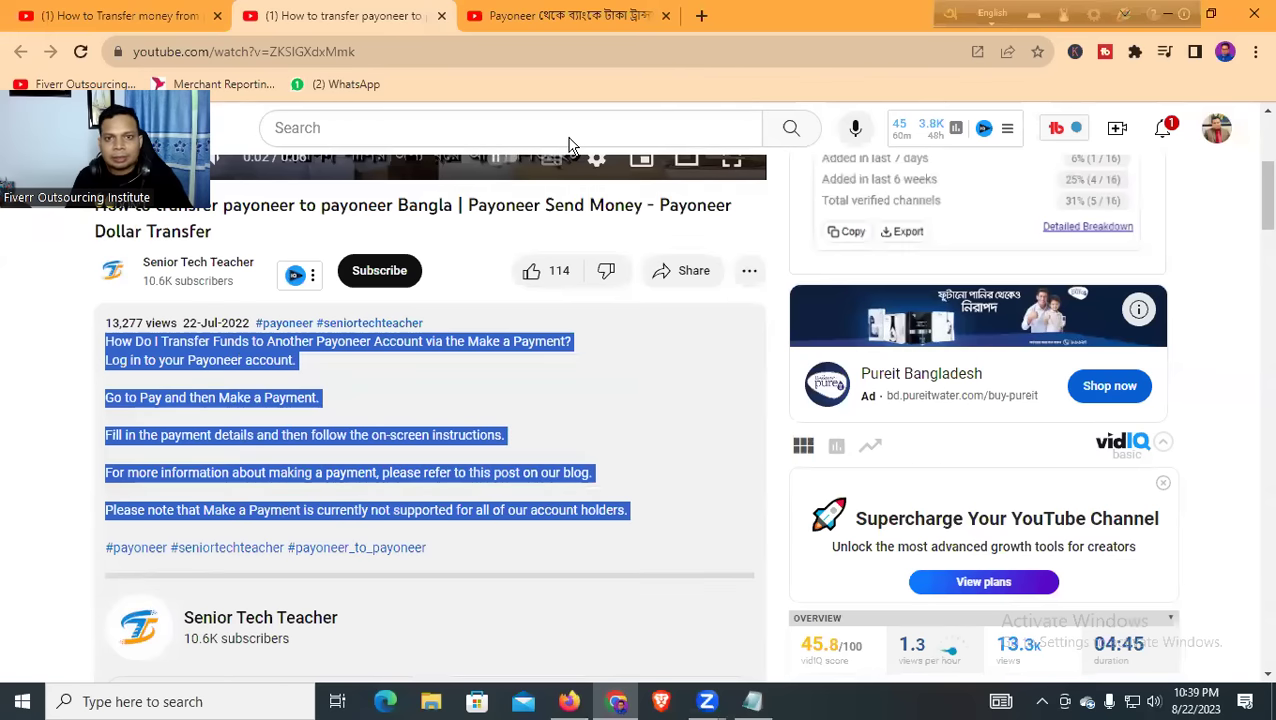
left_click(712, 16)
Load ChatGPT and send the pasted description, asking for new sentences with hashtags and emoji
type("chat")
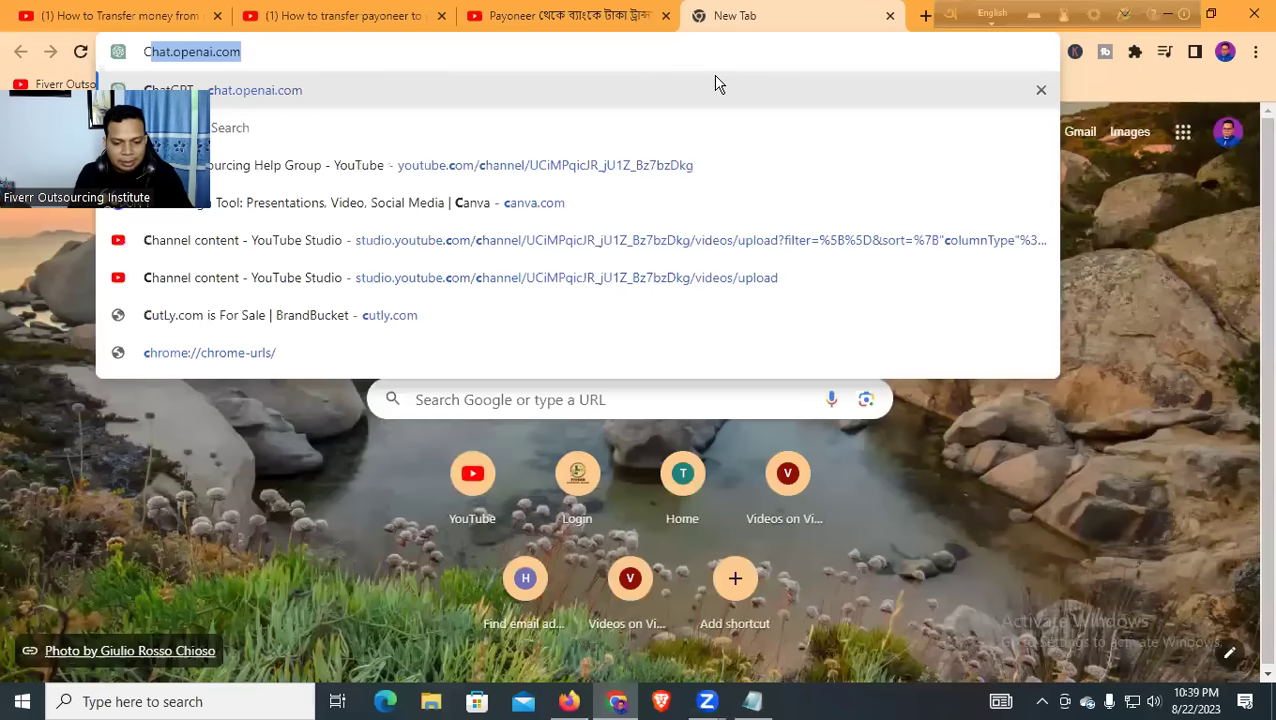
key("Return")
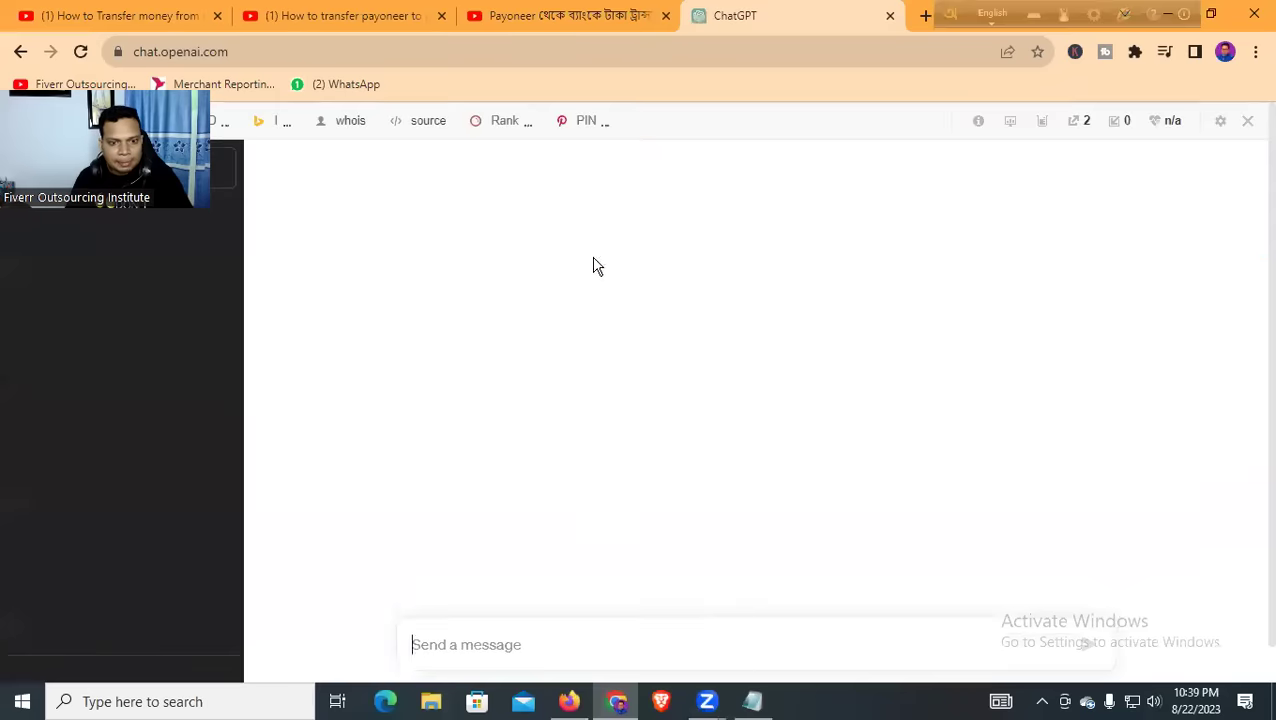
key("ctrl+v")
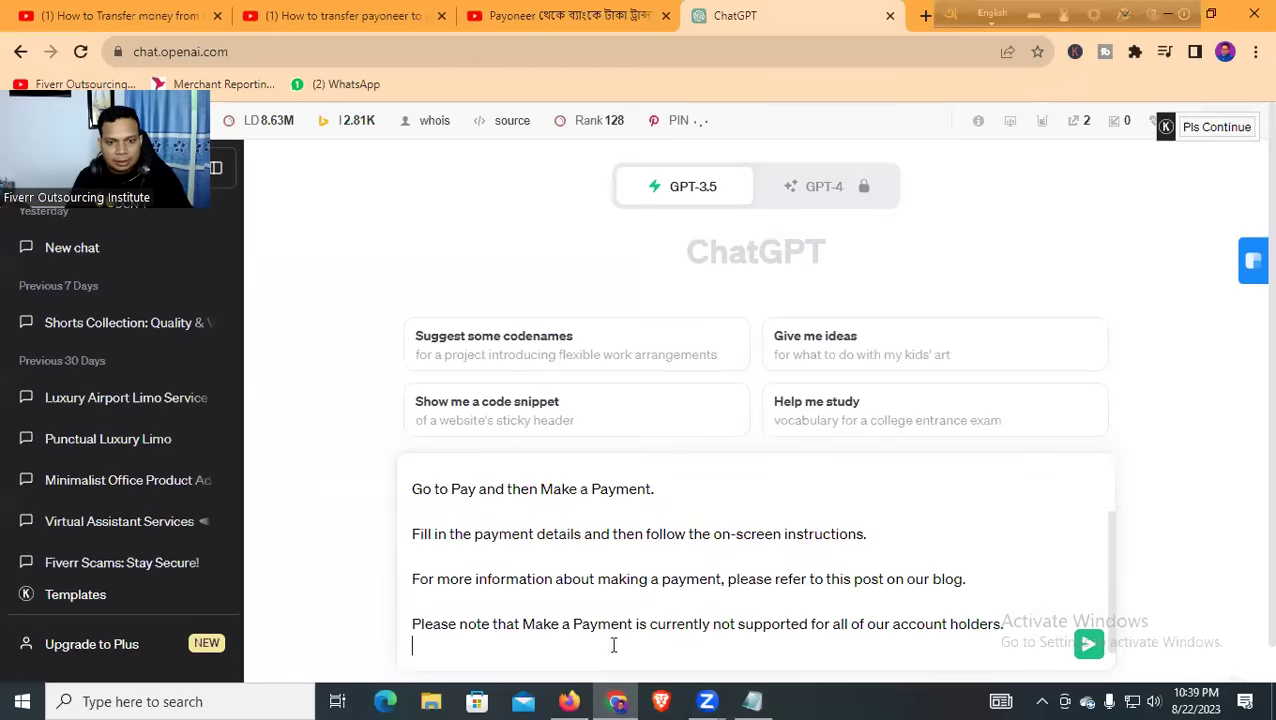
type("th")
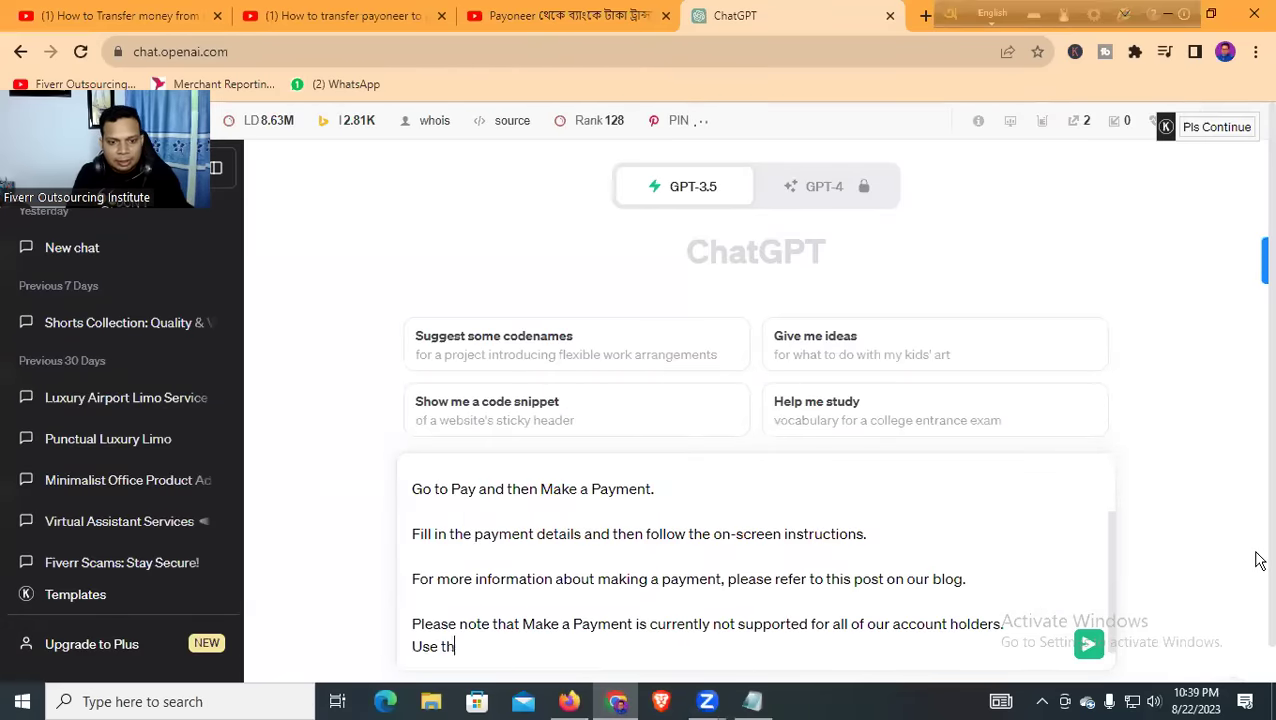
type("is sente")
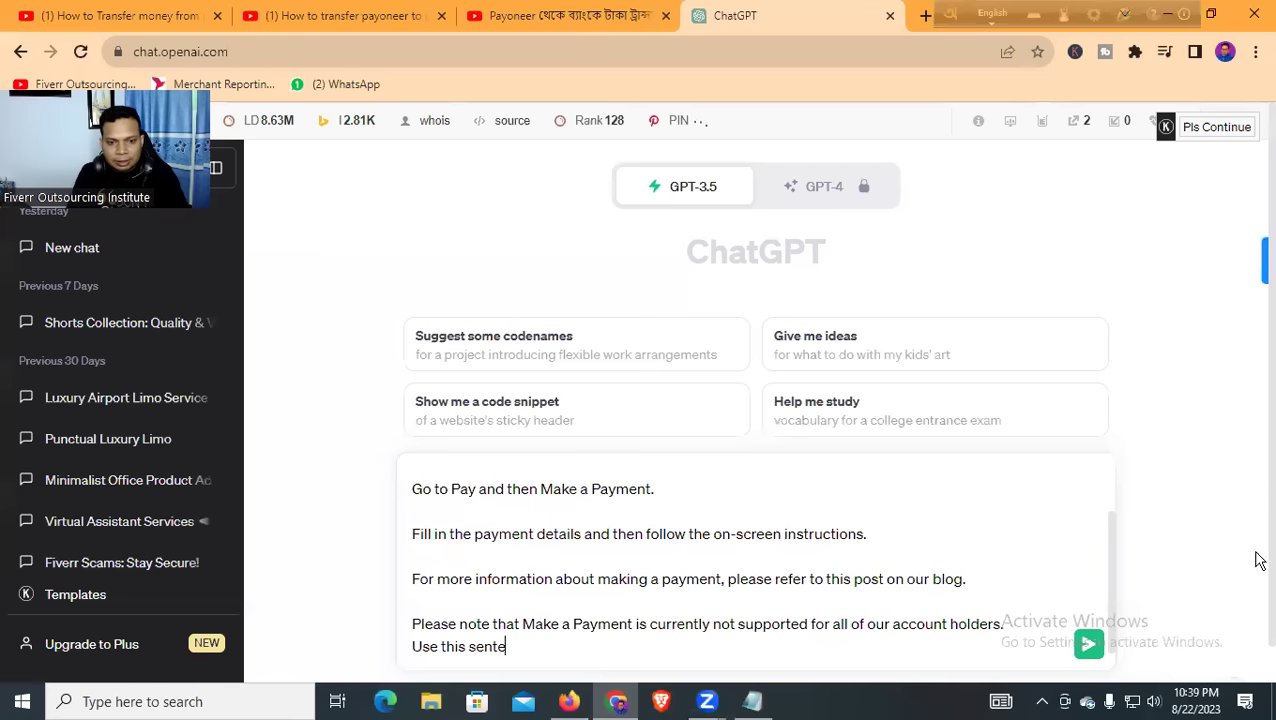
type("nce and give me")
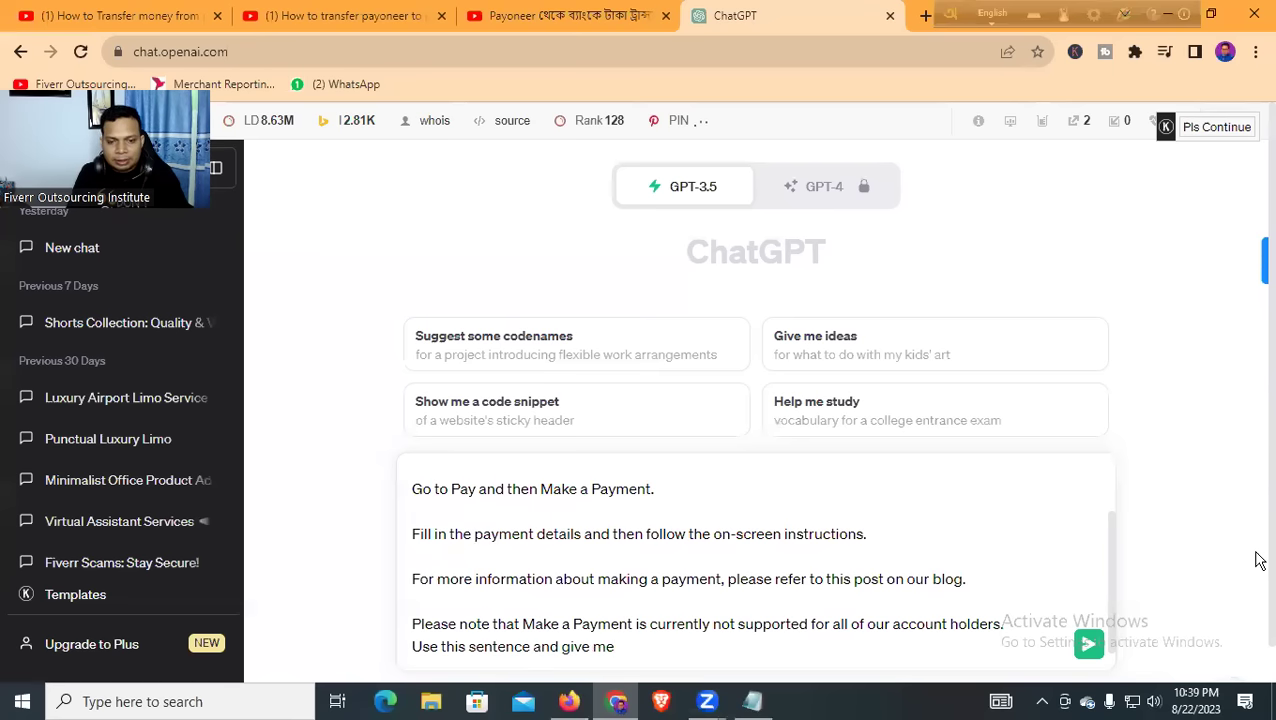
type(" new more sentence")
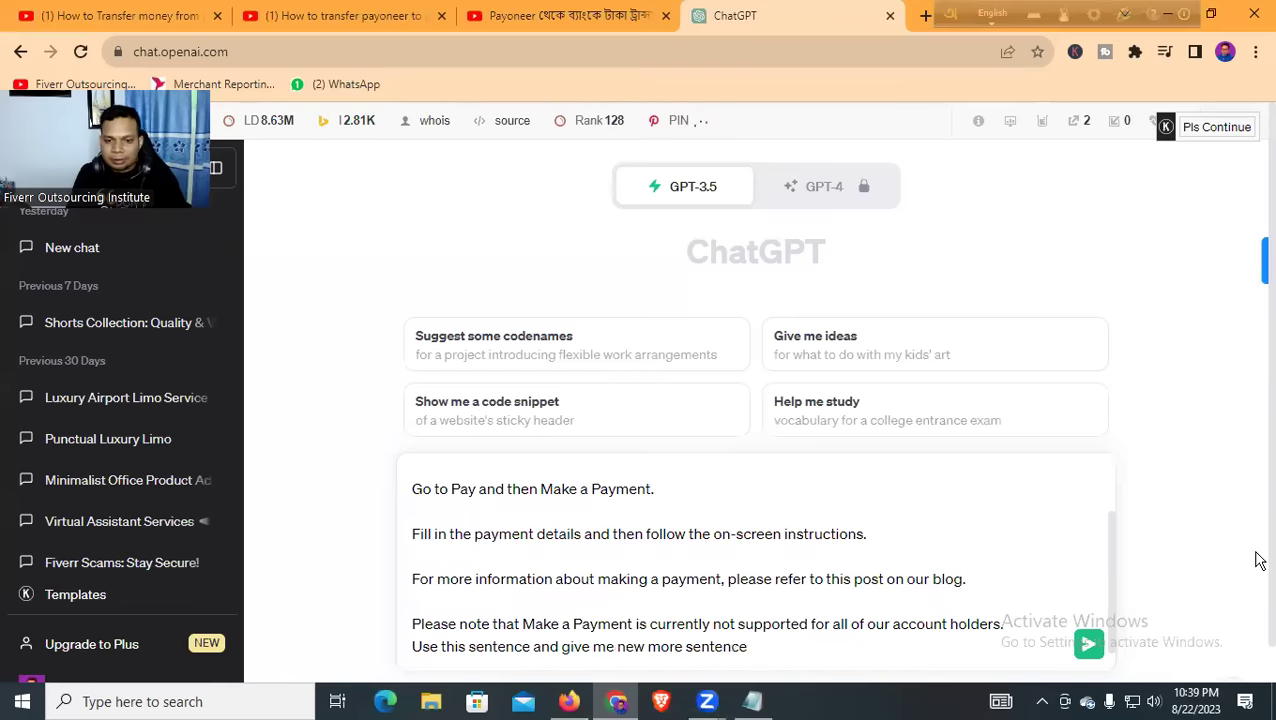
type(" wit")
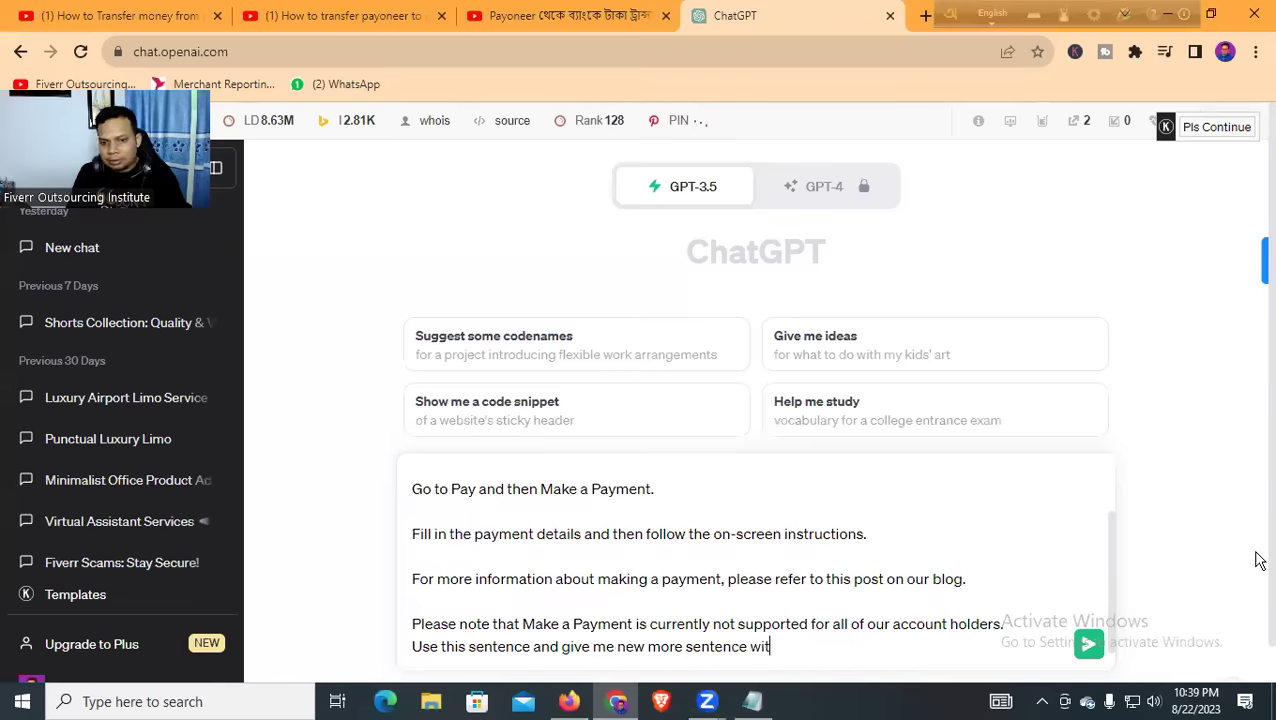
type("h hastags ")
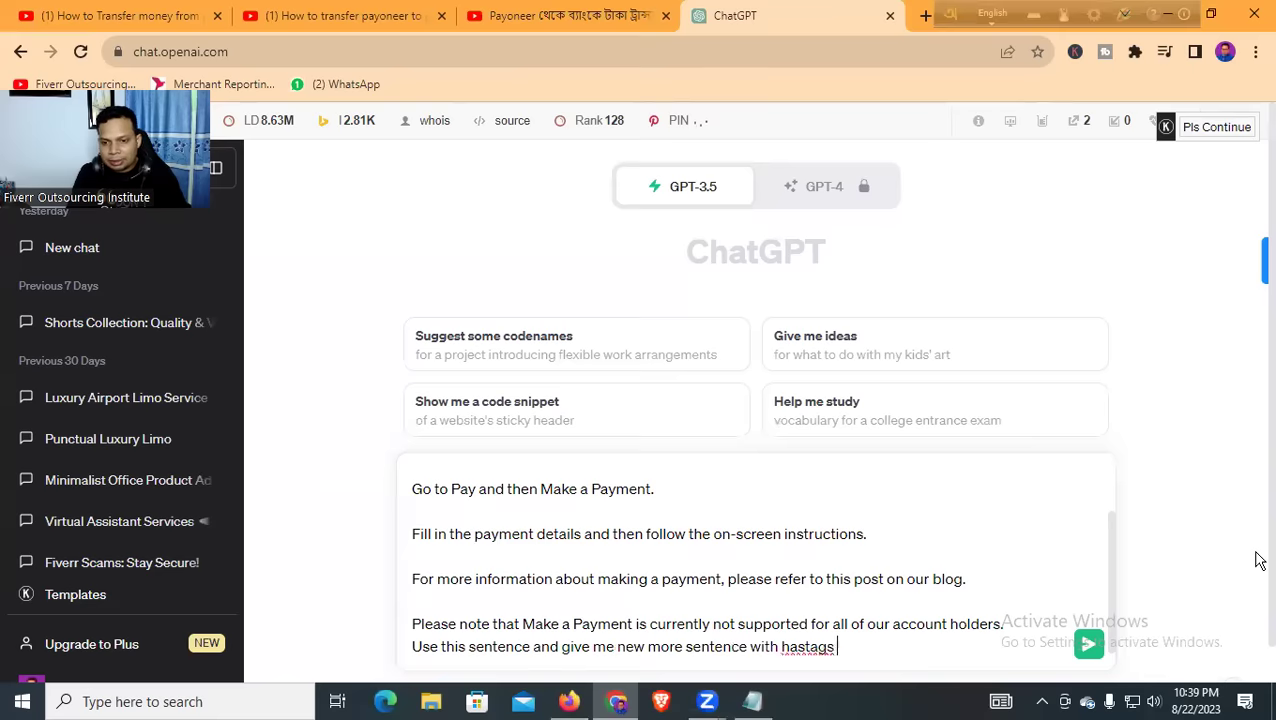
type("and use emoji of fb")
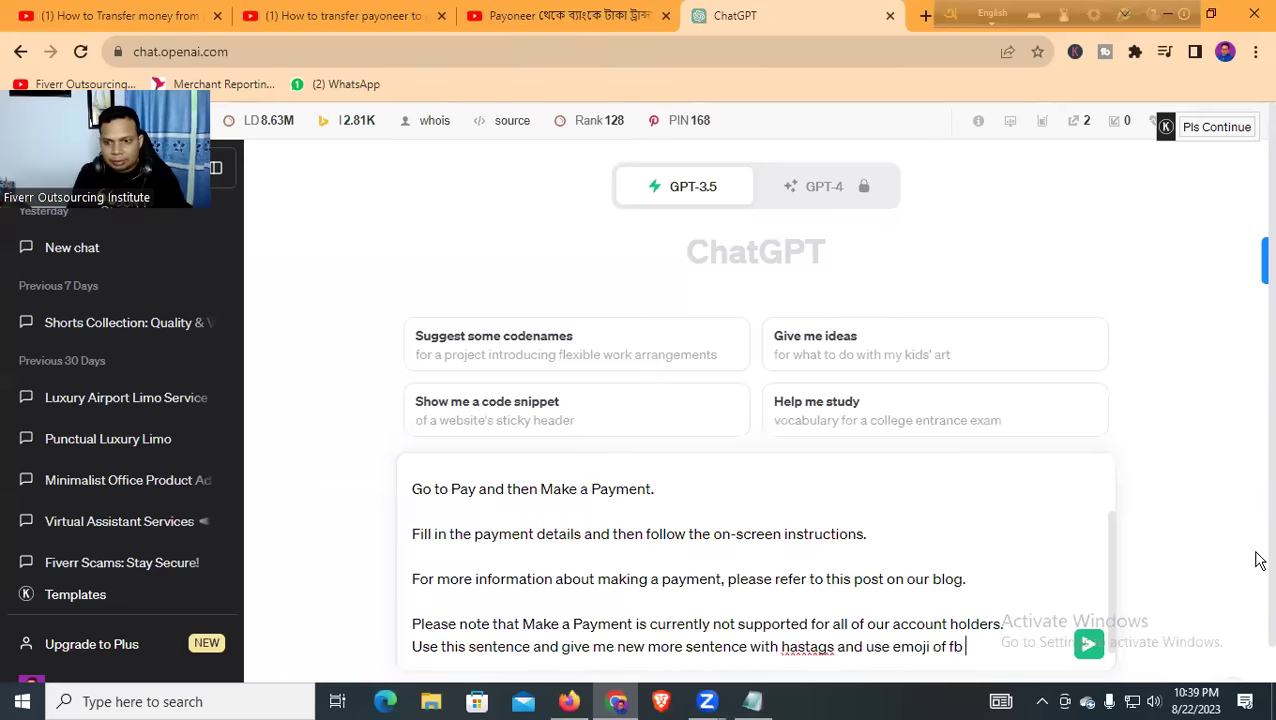
key("Return")
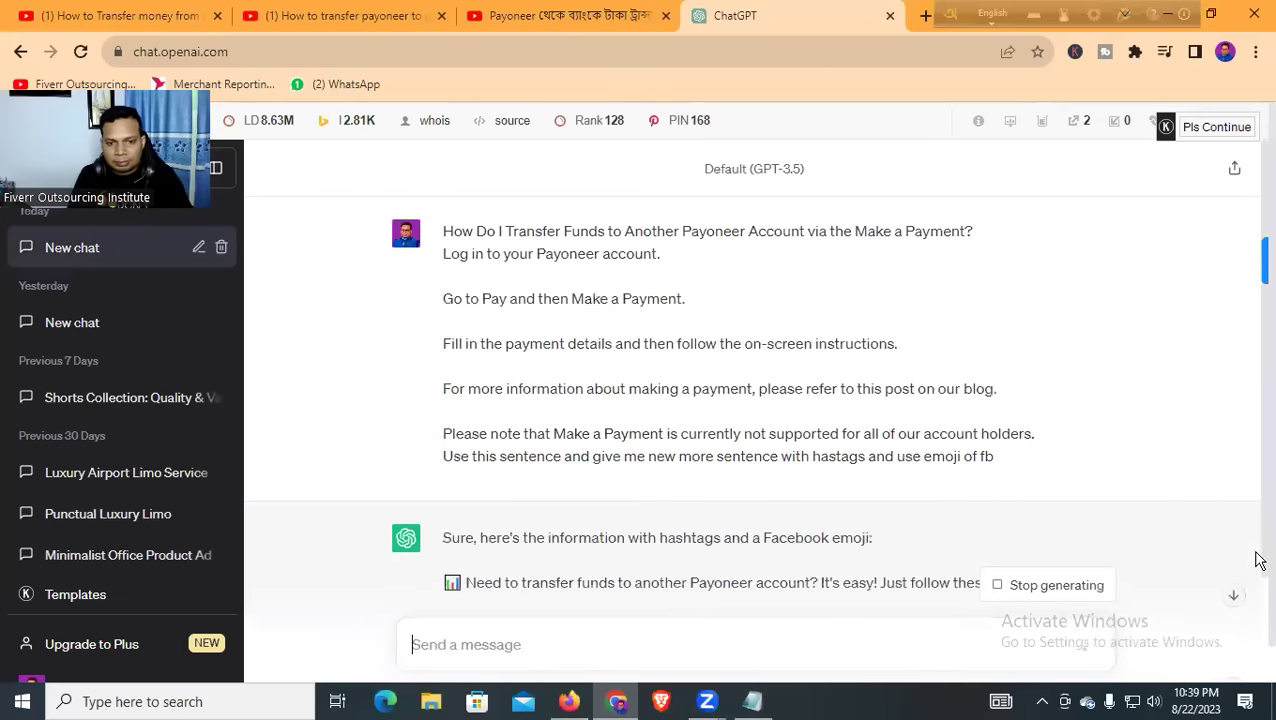
scroll(826, 472, "down", 3)
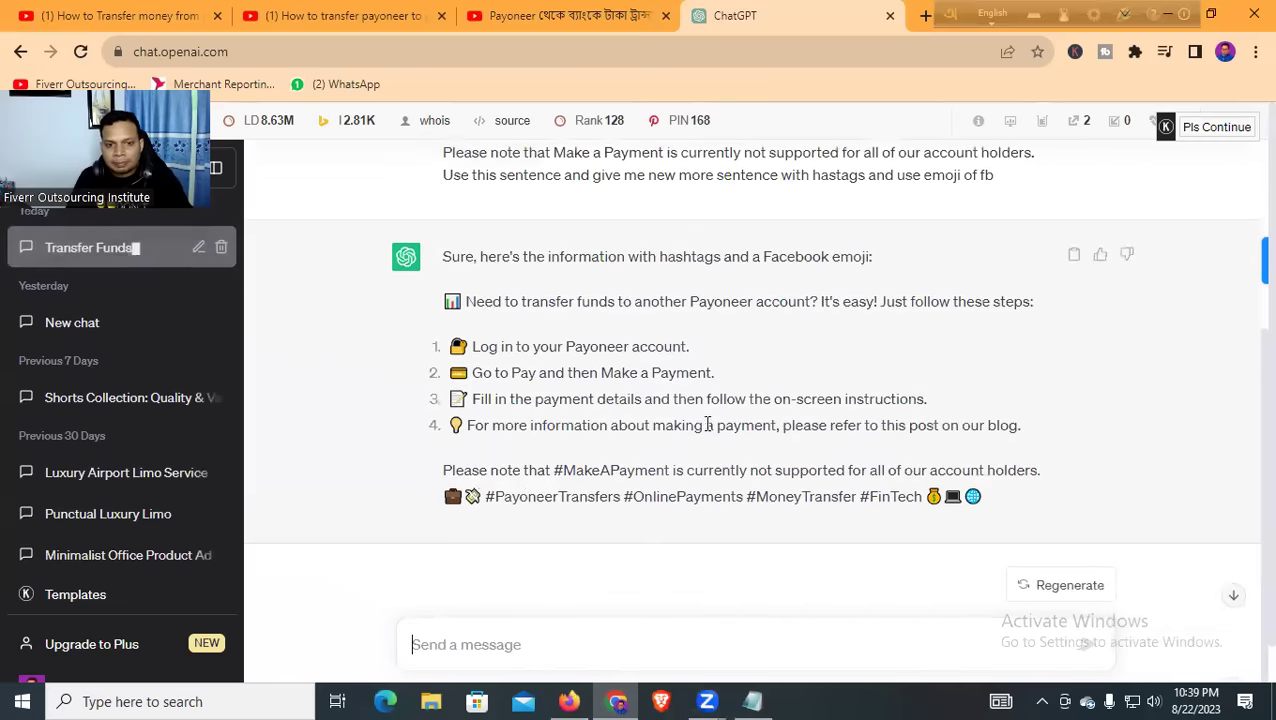
scroll(695, 422, "up", 2)
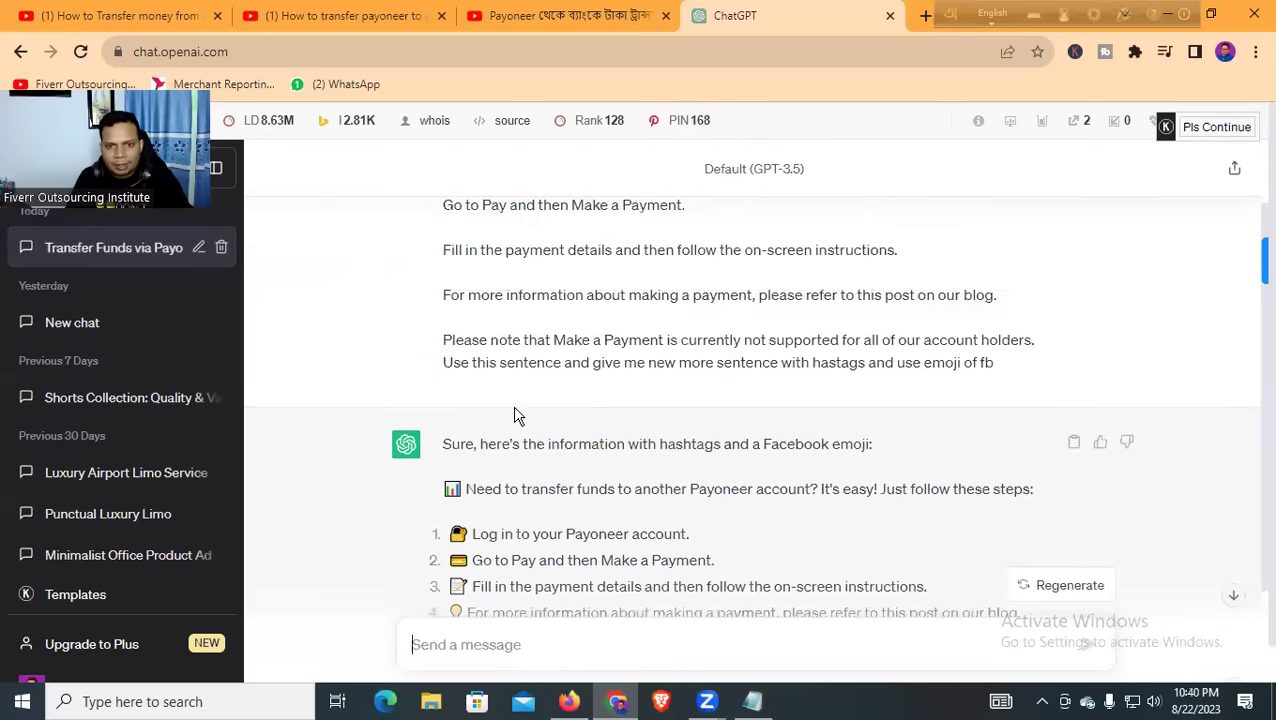
scroll(600, 396, "down", 1)
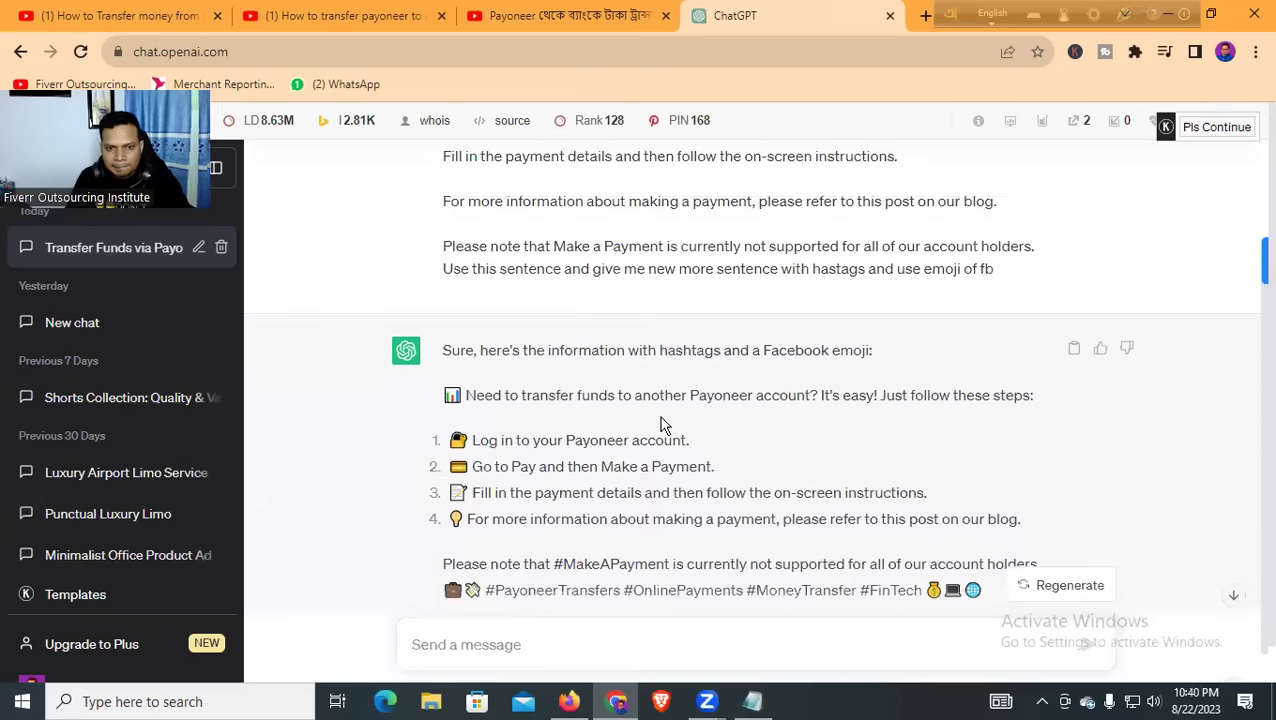
scroll(560, 435, "down", 1)
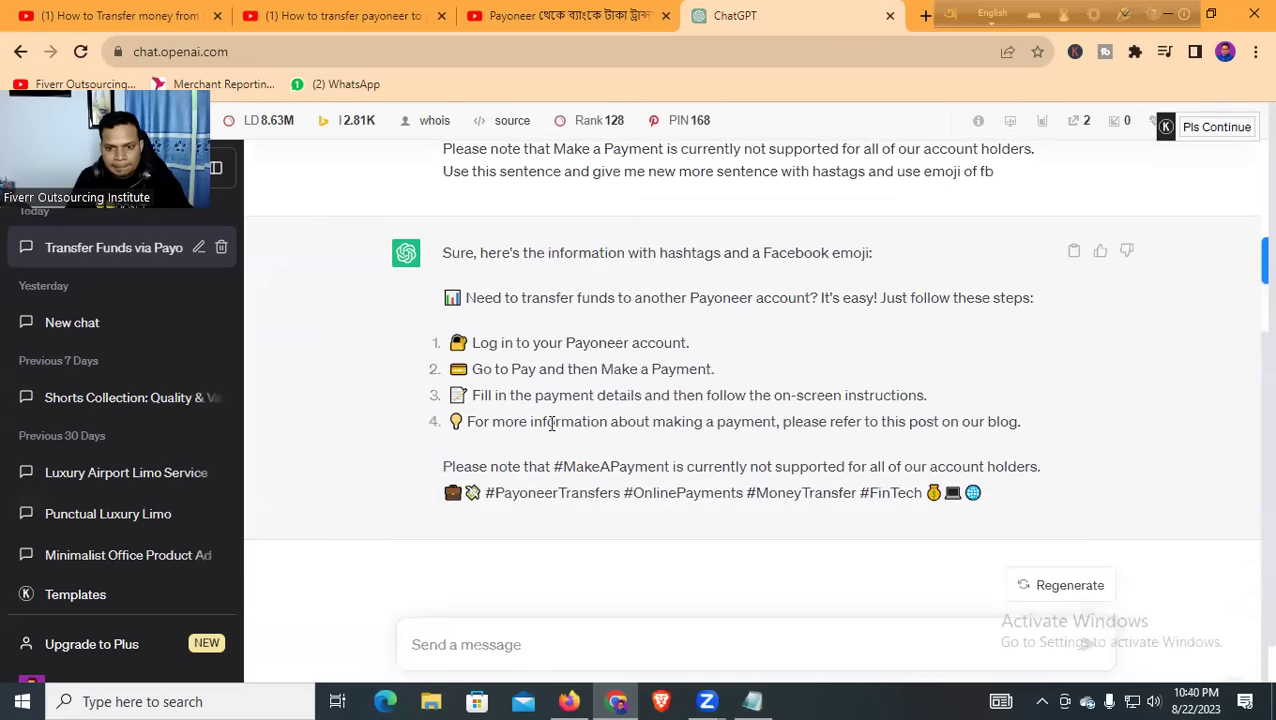
scroll(547, 527, "up", 3)
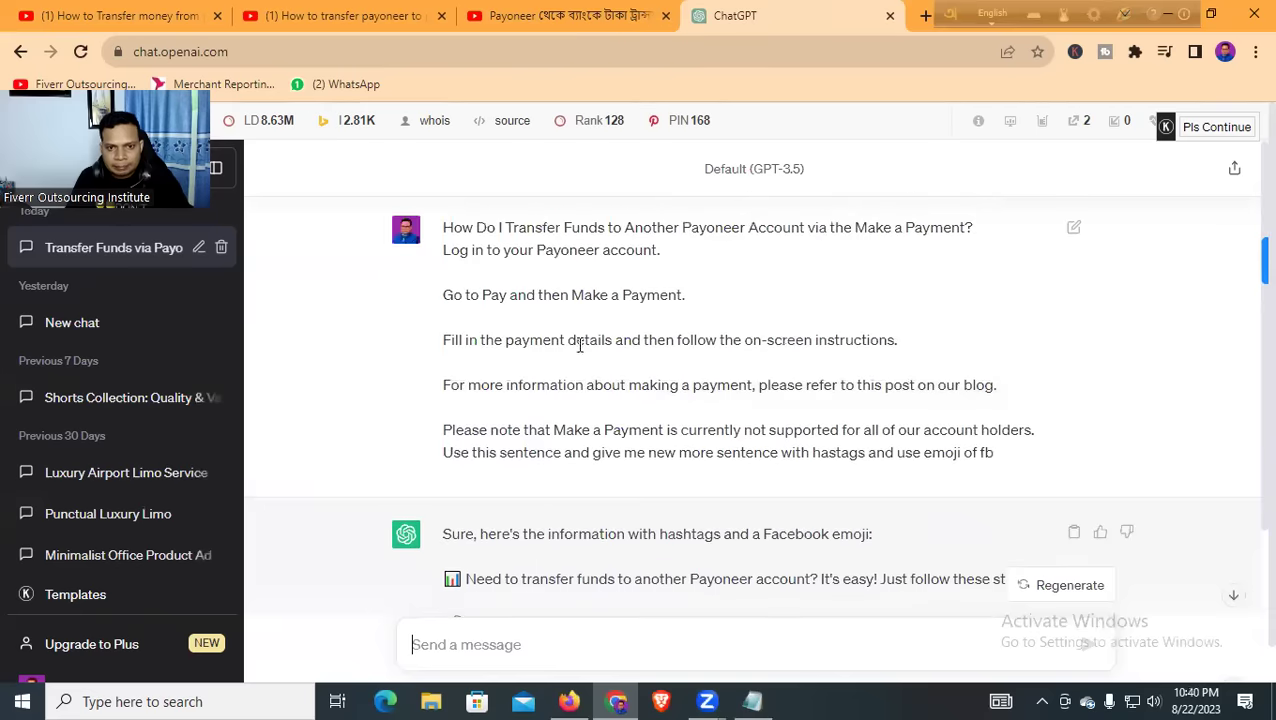
left_click_drag(489, 389, 1015, 402)
left_click_drag(497, 432, 1031, 432)
scroll(732, 452, "down", 3)
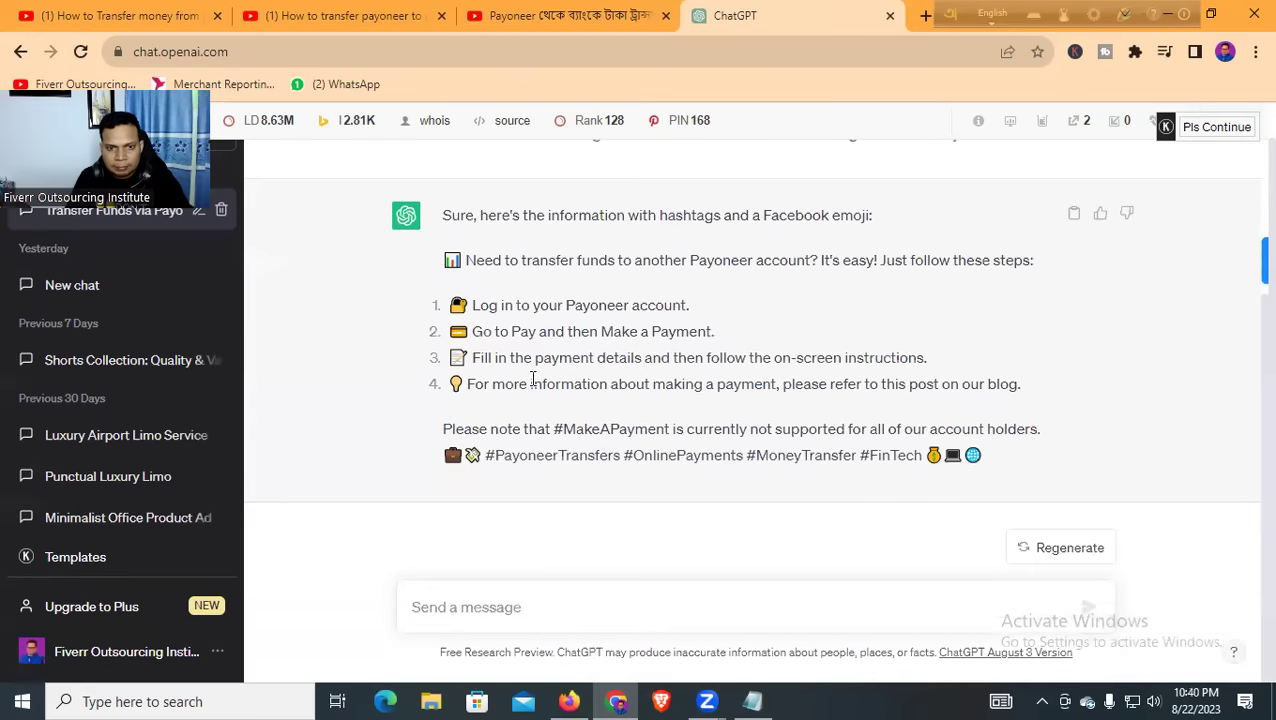
left_click_drag(540, 358, 935, 368)
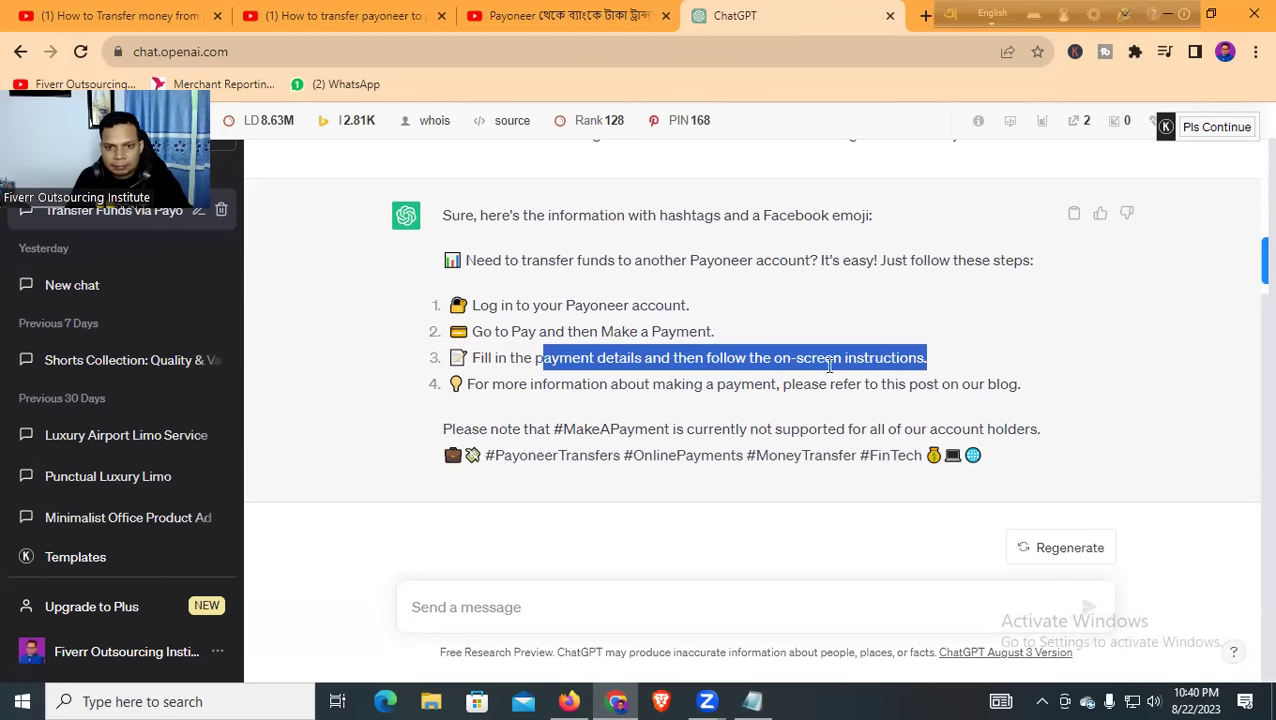
left_click_drag(529, 384, 1065, 379)
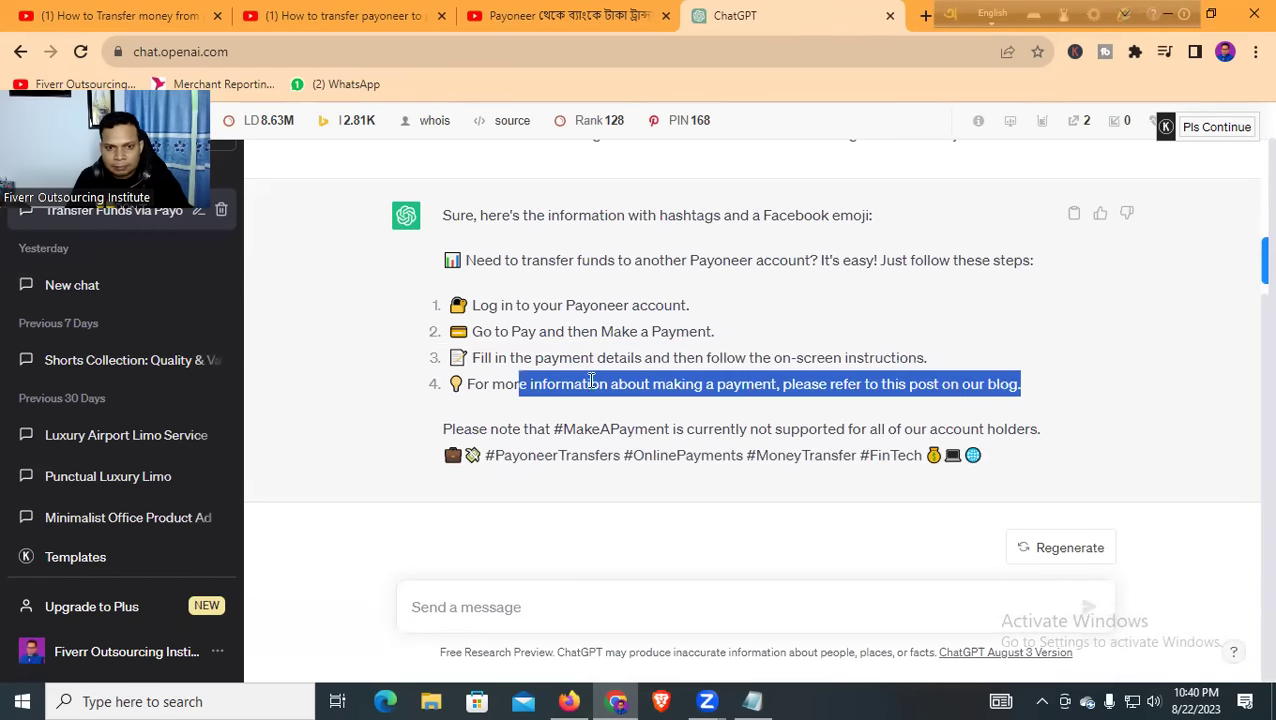
left_click(493, 367)
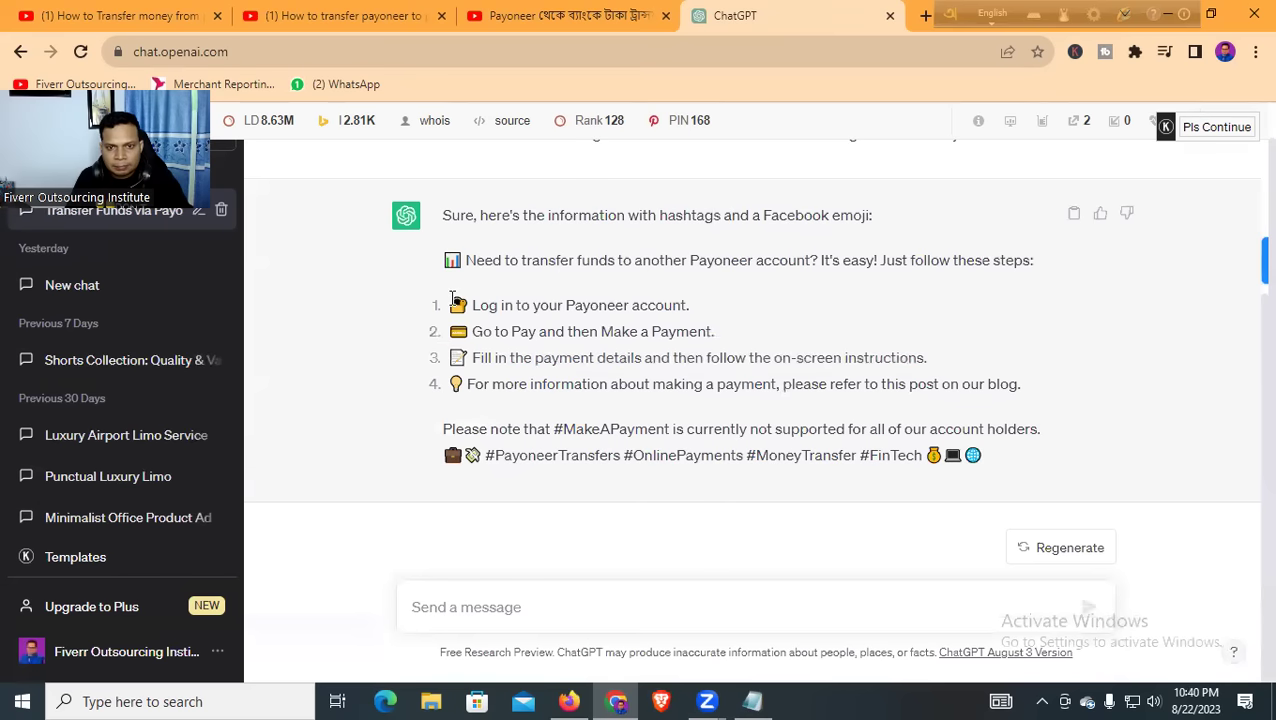
left_click(524, 601)
Ask ChatGPT: 'Can you write more about payoneer to bank transfer article for youtube'
type("Can ")
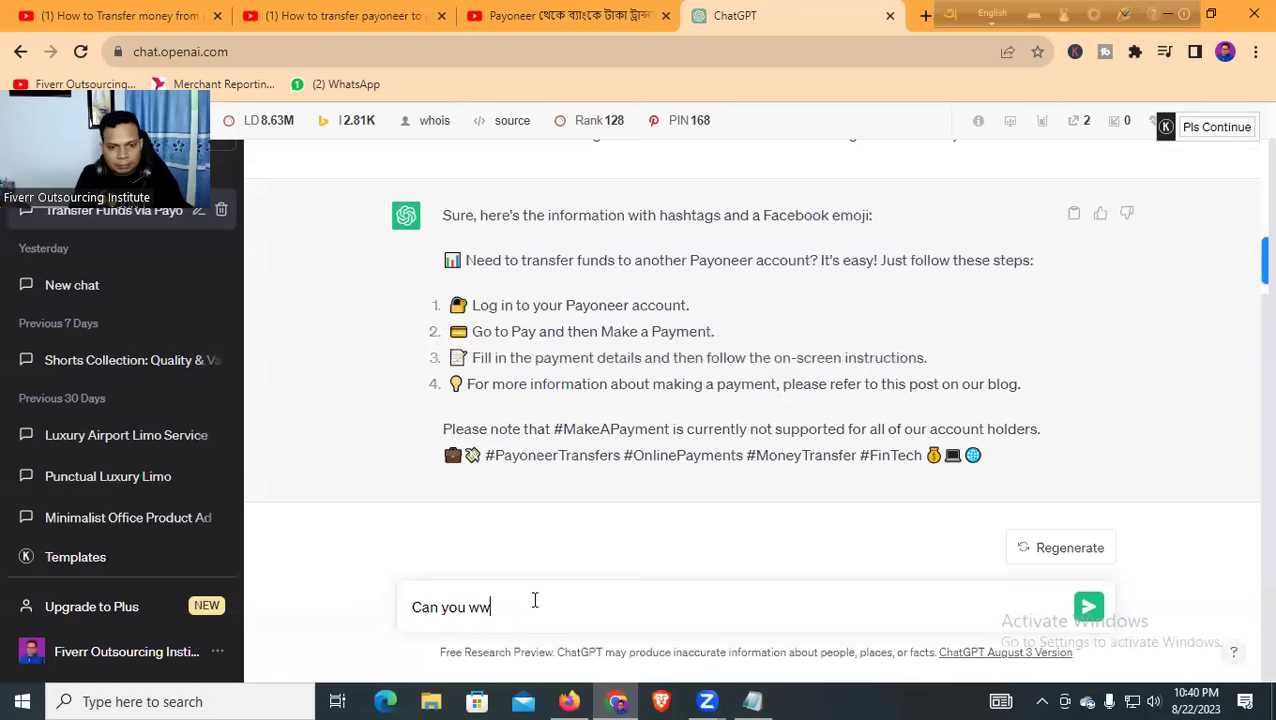
type("you write more about")
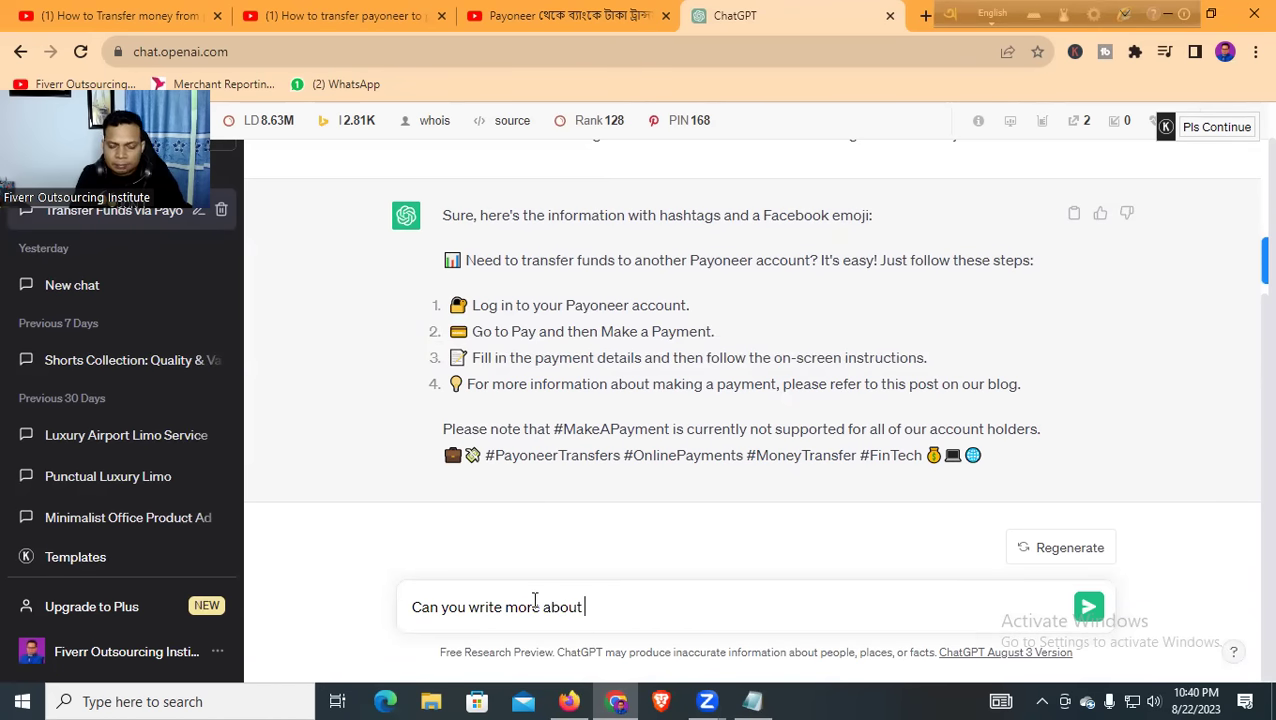
type(" payoneer ")
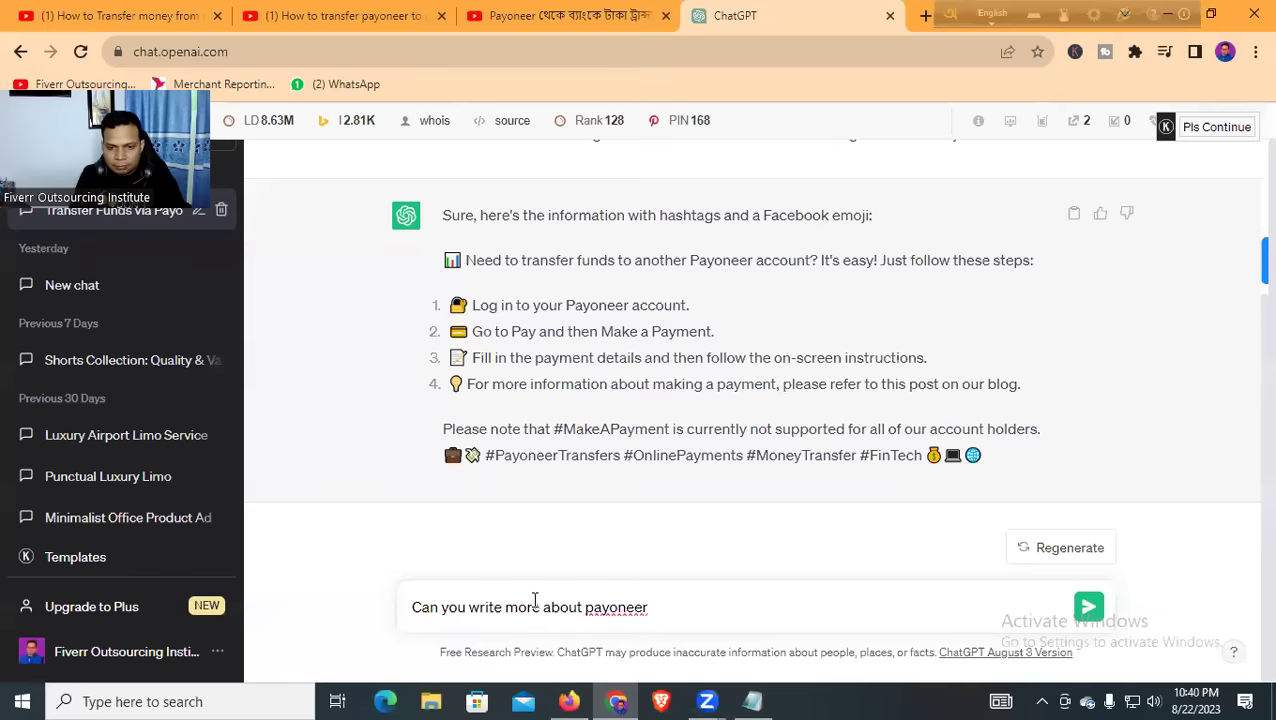
type("to bank transfer")
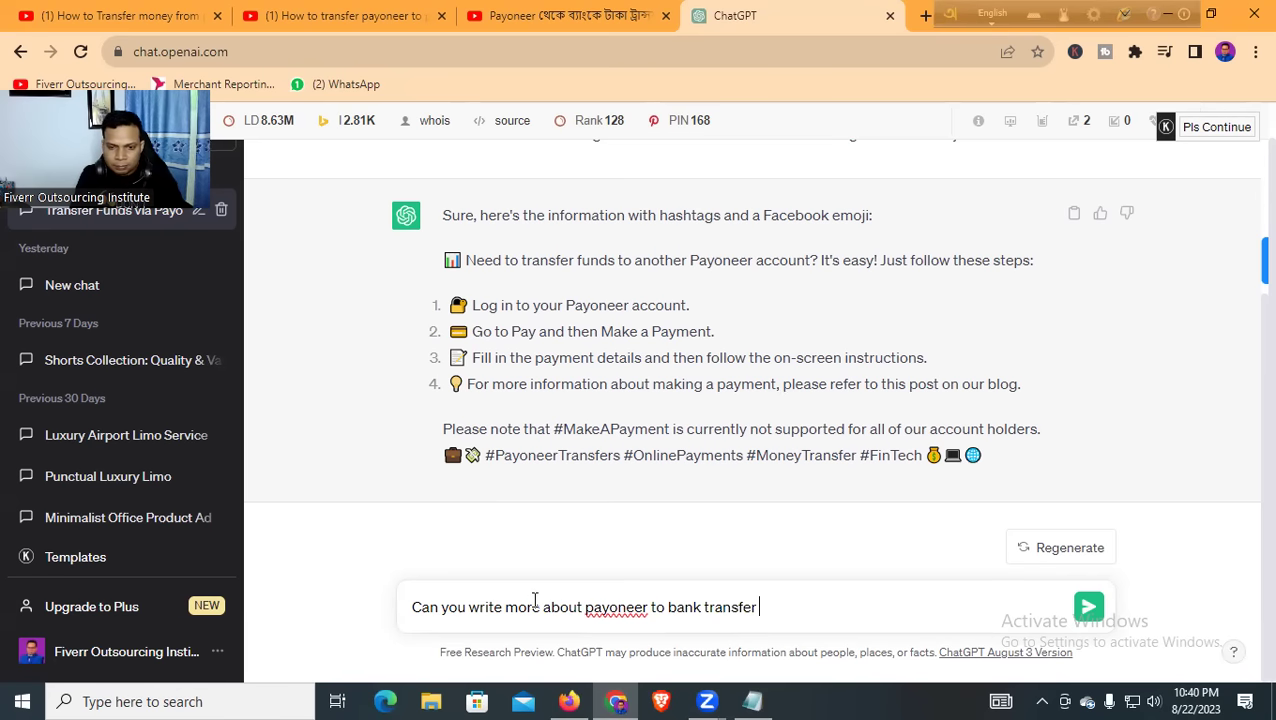
type("artic")
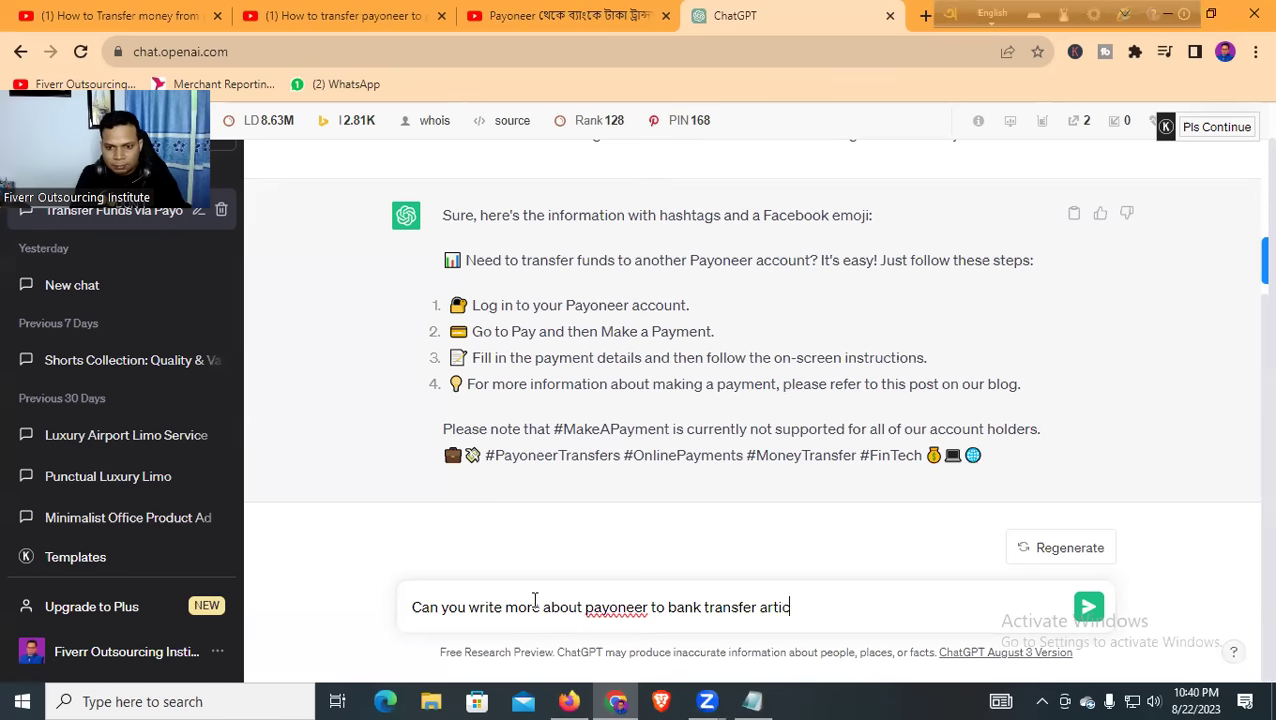
type("le for youtube")
key("Return")
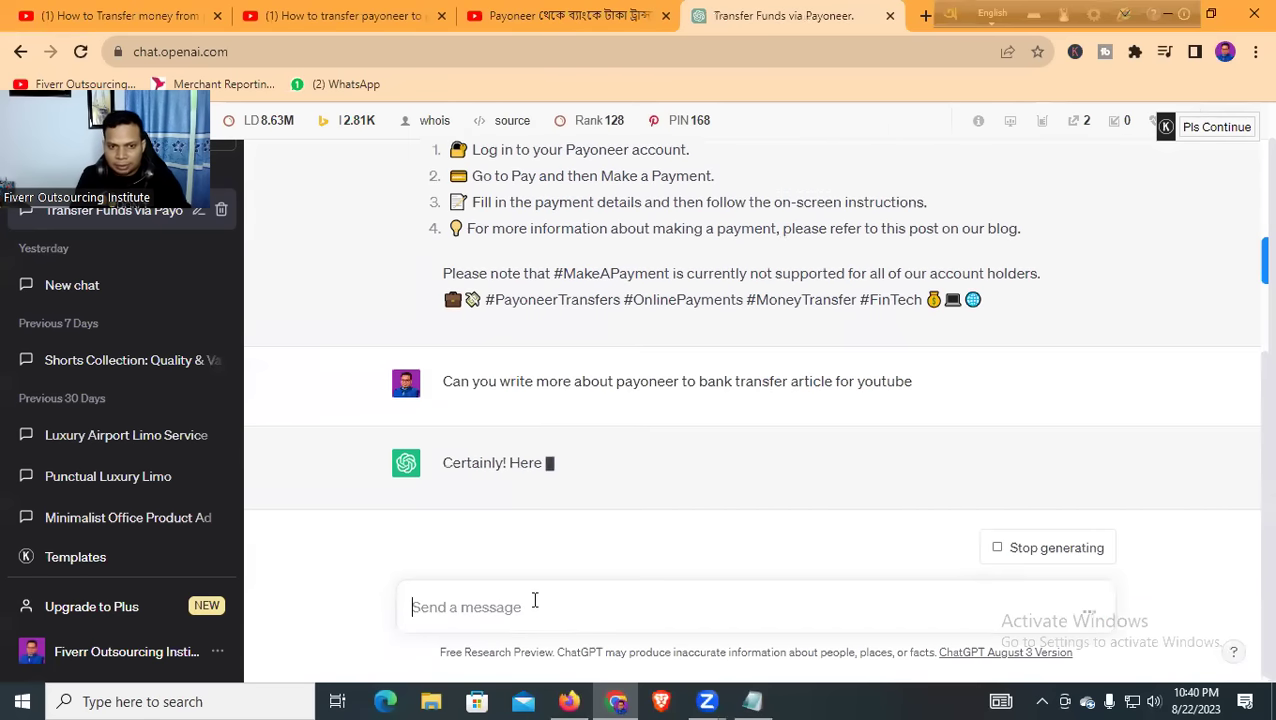
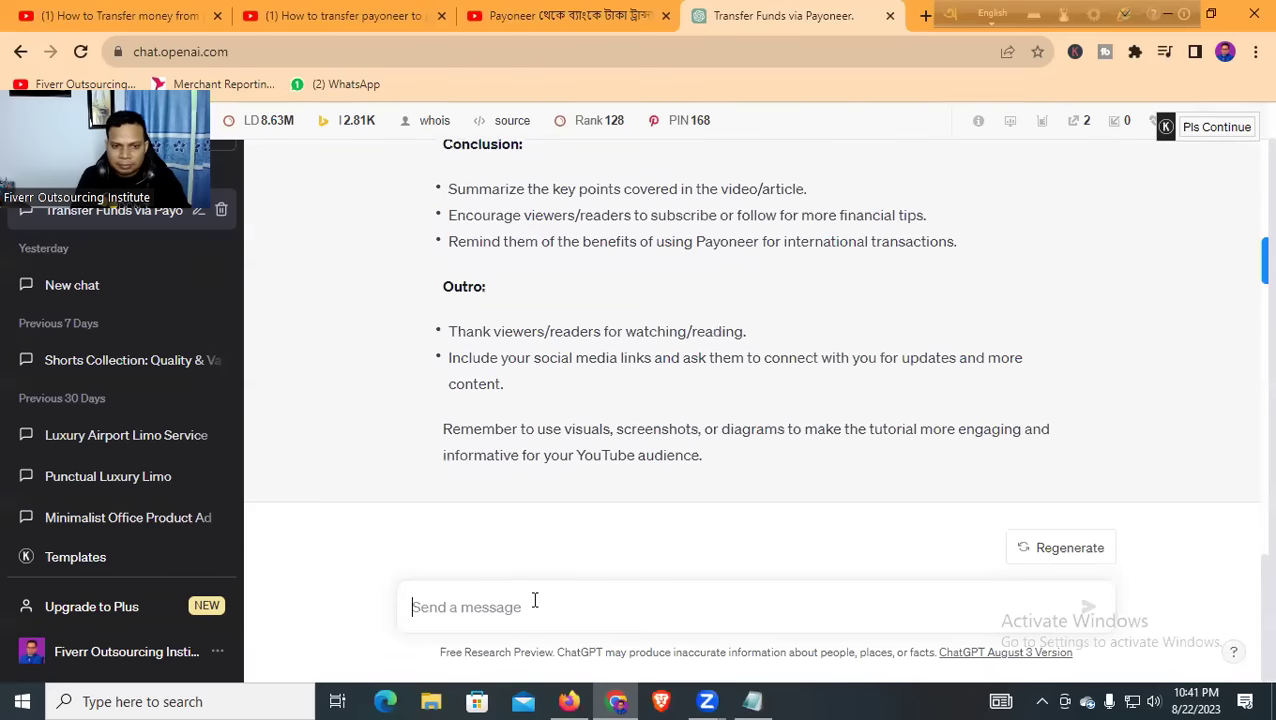
Scroll up the ChatGPT reply and select the suggested video title
scroll(421, 435, "up", 9)
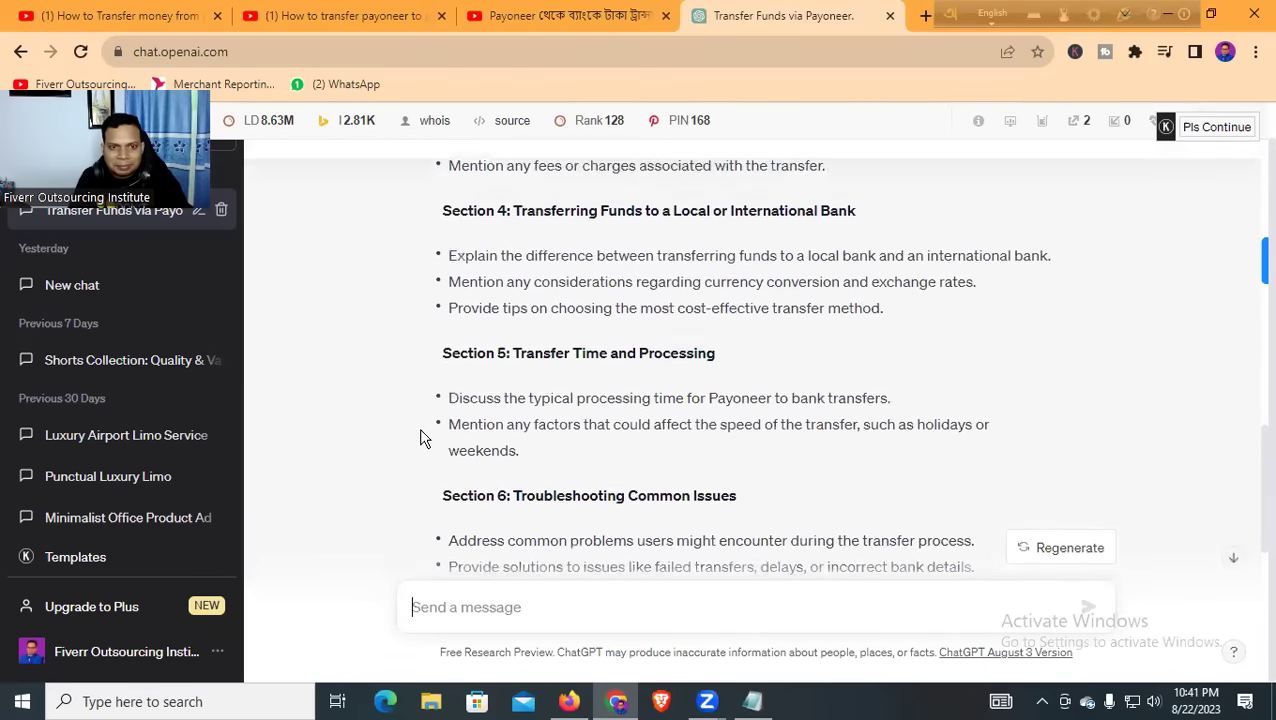
scroll(421, 440, "up", 6)
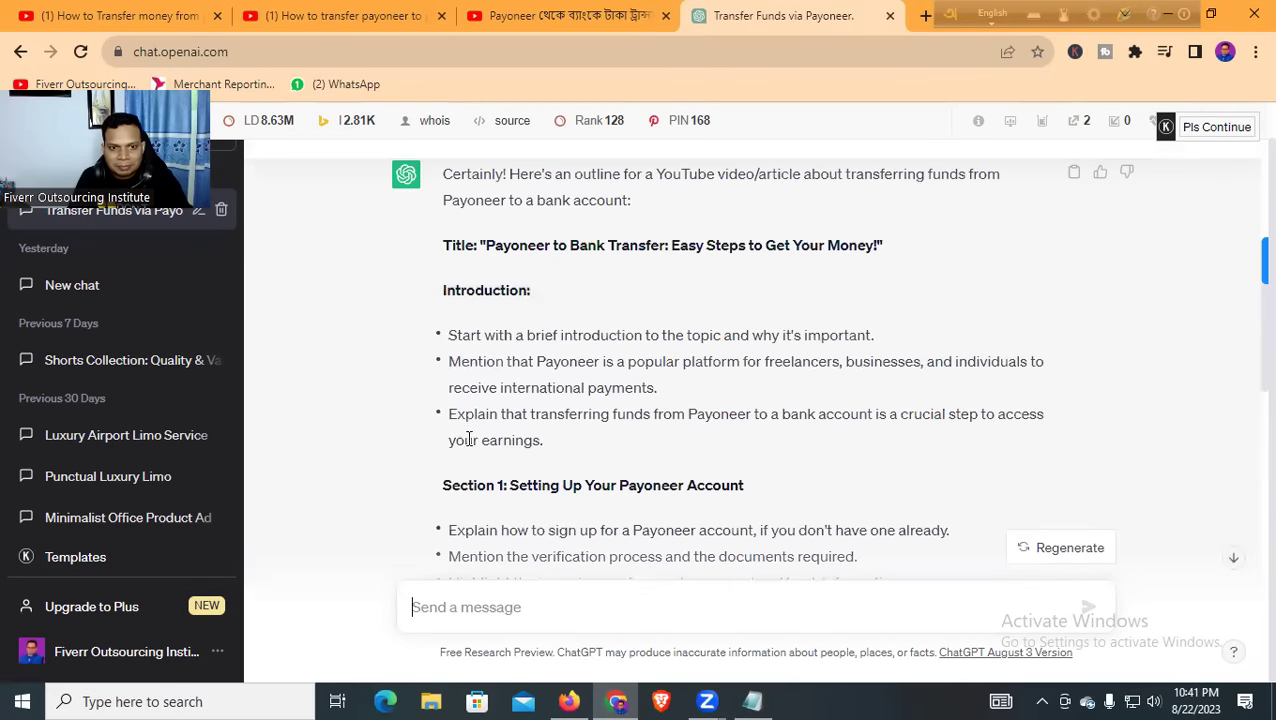
scroll(467, 418, "up", 1)
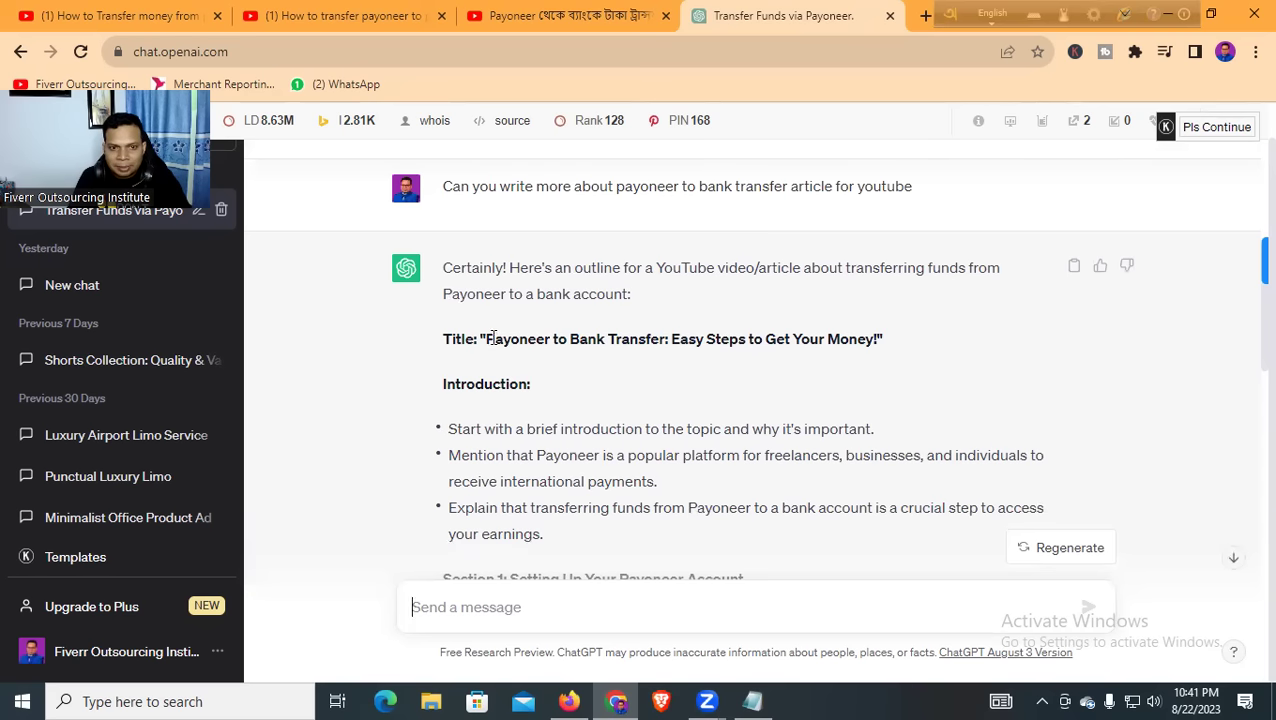
left_click_drag(495, 340, 686, 343)
left_click(692, 343)
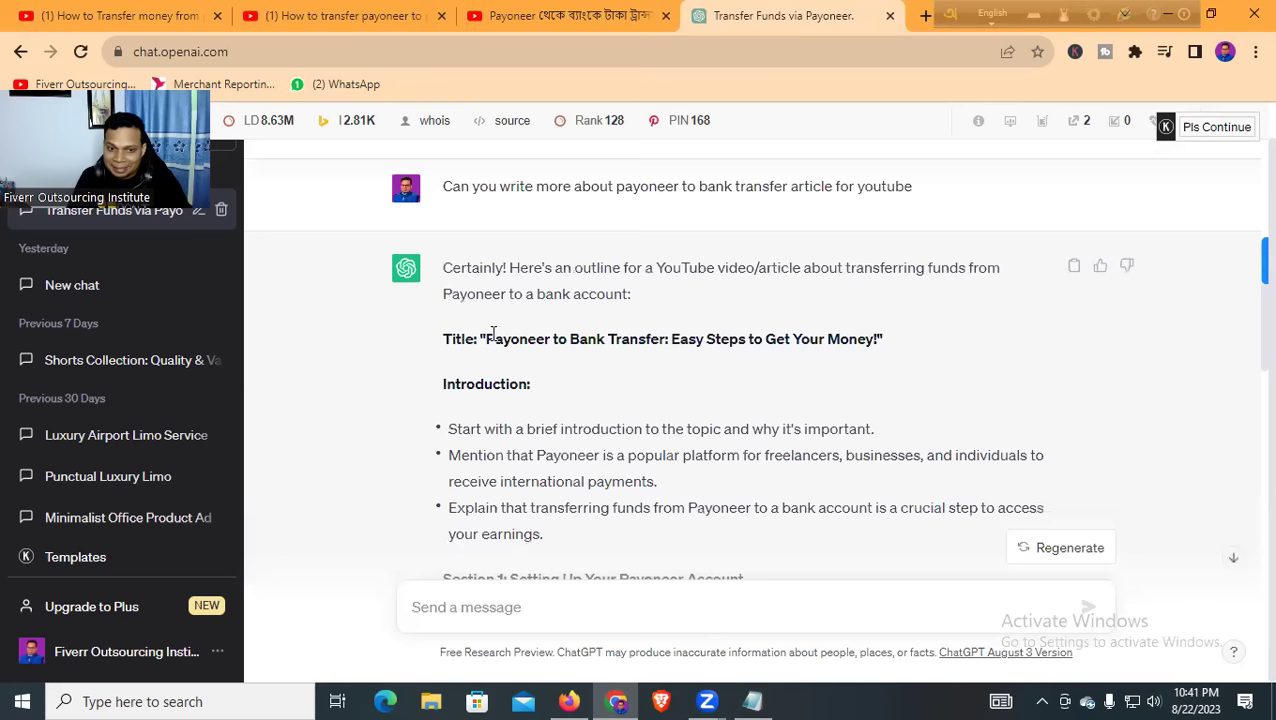
left_click_drag(484, 337, 880, 341)
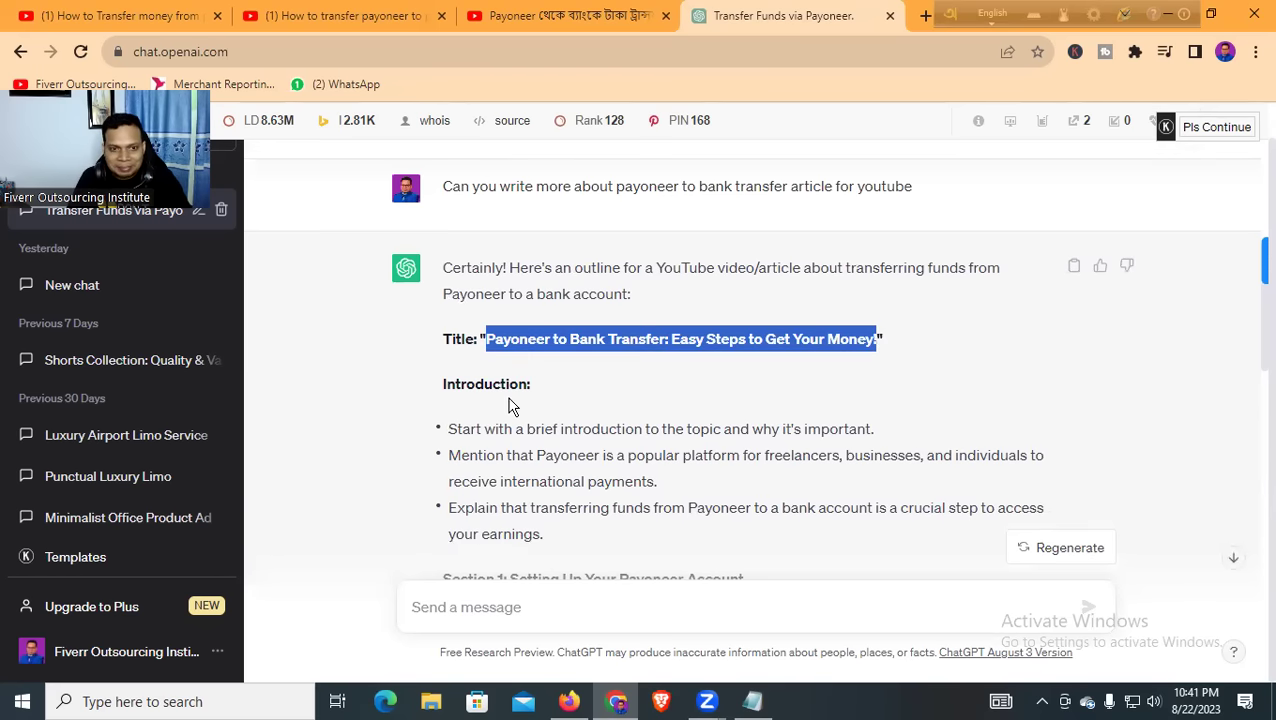
scroll(480, 380, "down", 2)
left_click(432, 260)
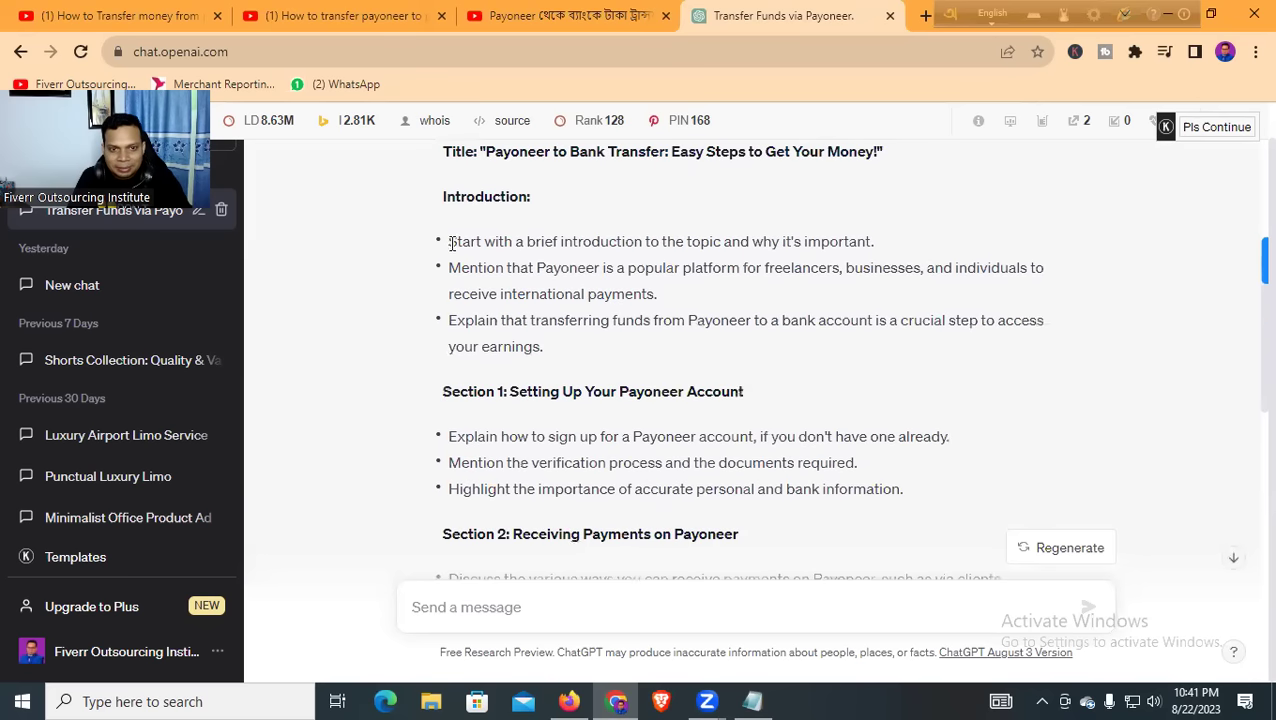
Select the outline from 'Introduction:' through the Section 7 security tips and copy it
left_click_drag(452, 243, 457, 262)
left_click_drag(443, 196, 926, 296)
scroll(487, 384, "down", 4)
scroll(484, 377, "down", 6)
scroll(498, 413, "down", 1)
right_click(748, 270)
left_click(792, 287)
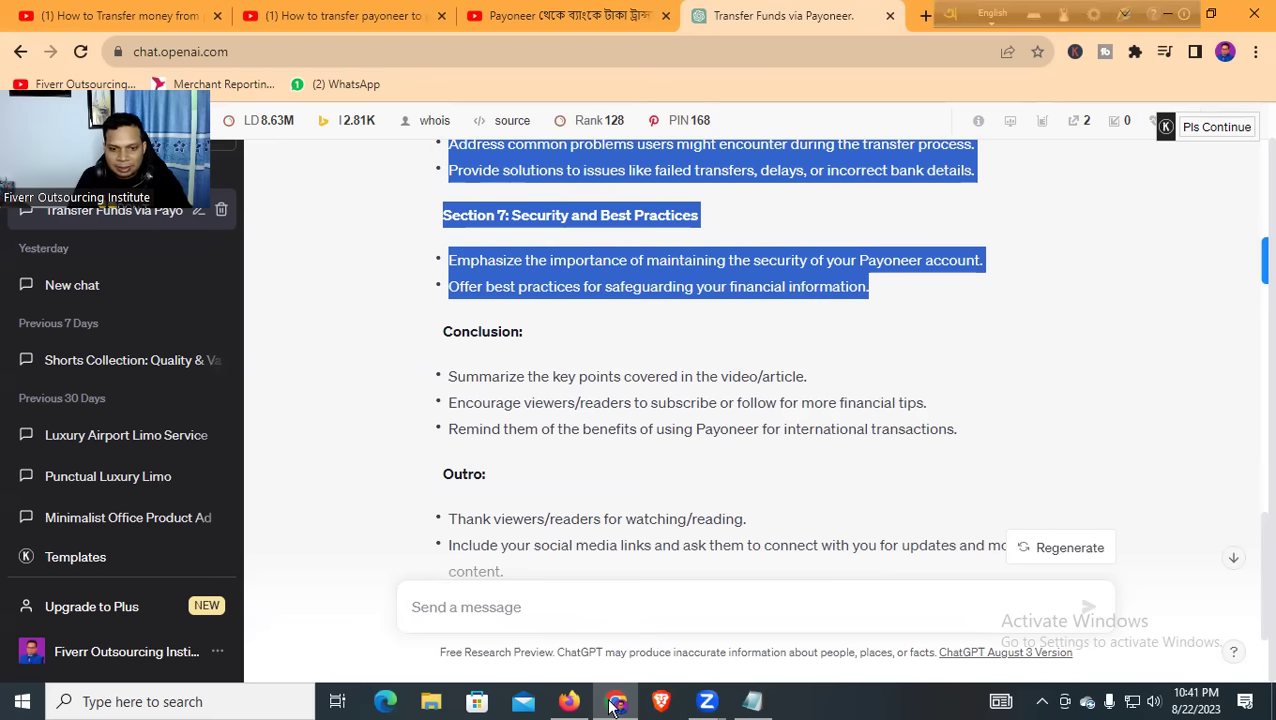
mouse_move(752, 705)
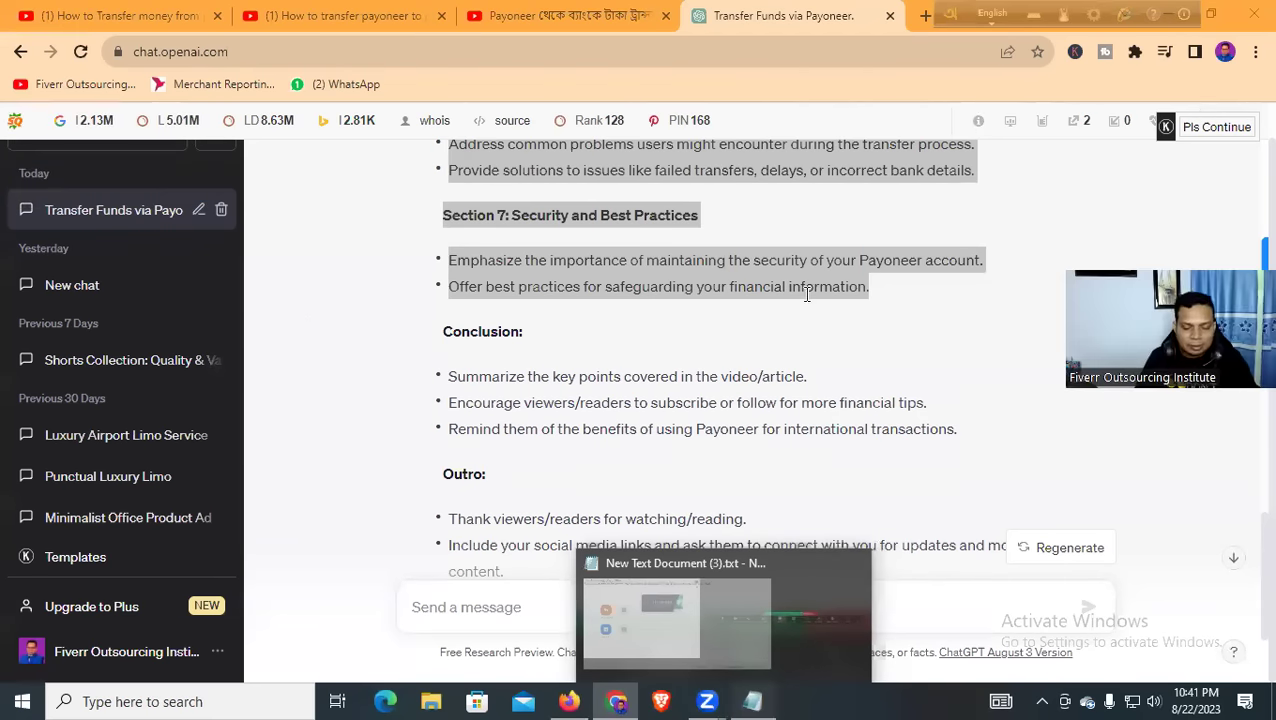
key("alt+Tab")
Type 'Video Details About Payoneer' and paste the copied outline on the next line
type("Video Detaisl")
key("BackSpace")
key("BackSpace")
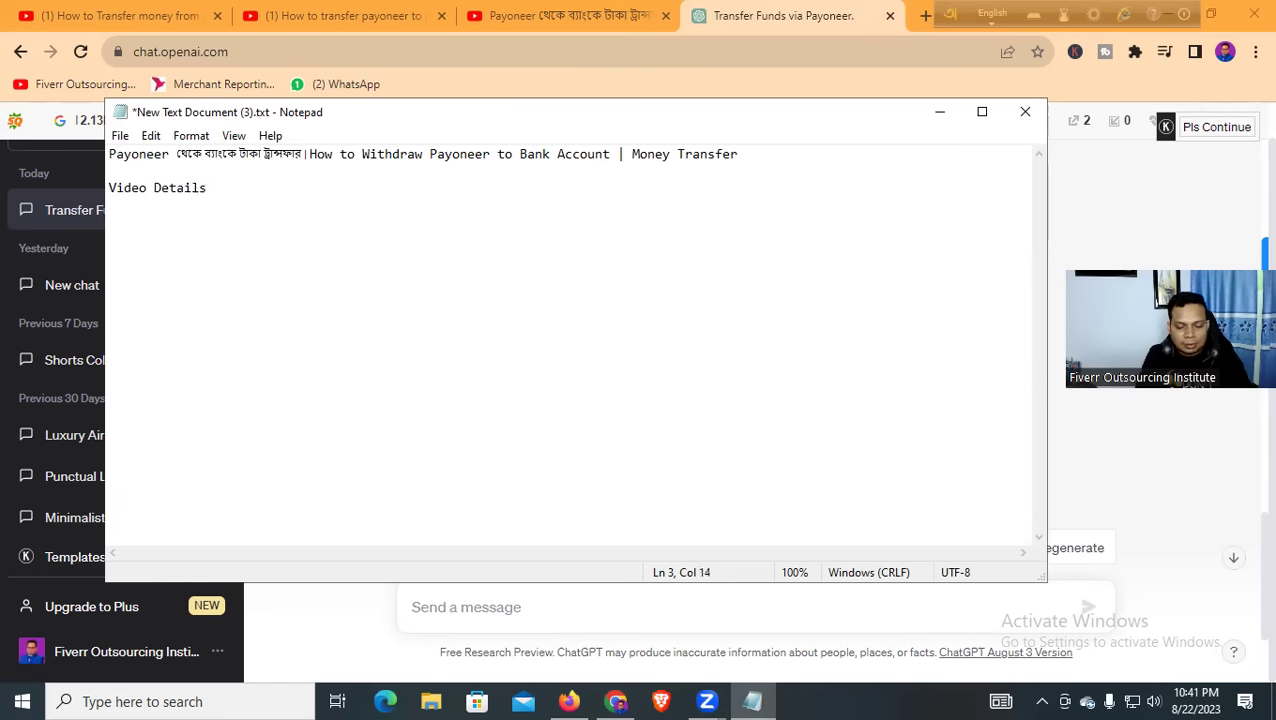
type("B")
key("BackSpace")
type("Abou")
key("BackSpace")
key("BackSpace")
type("t")
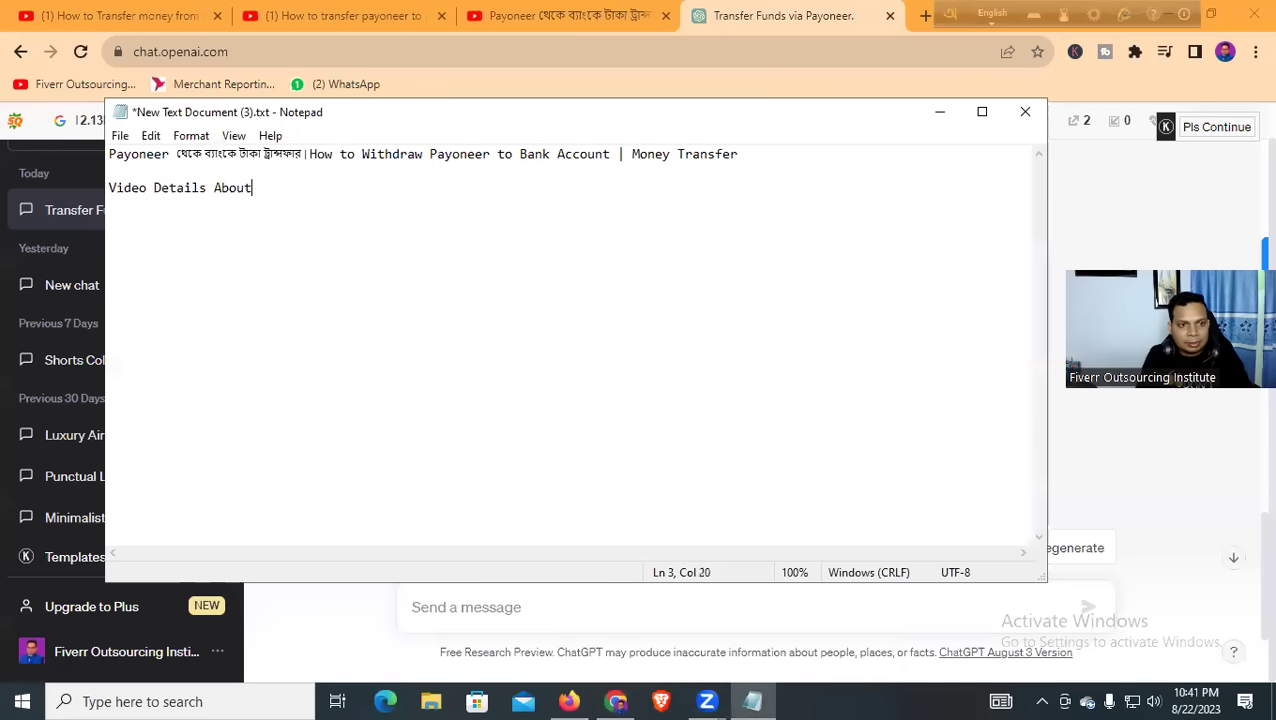
type(" Payoneer Money T")
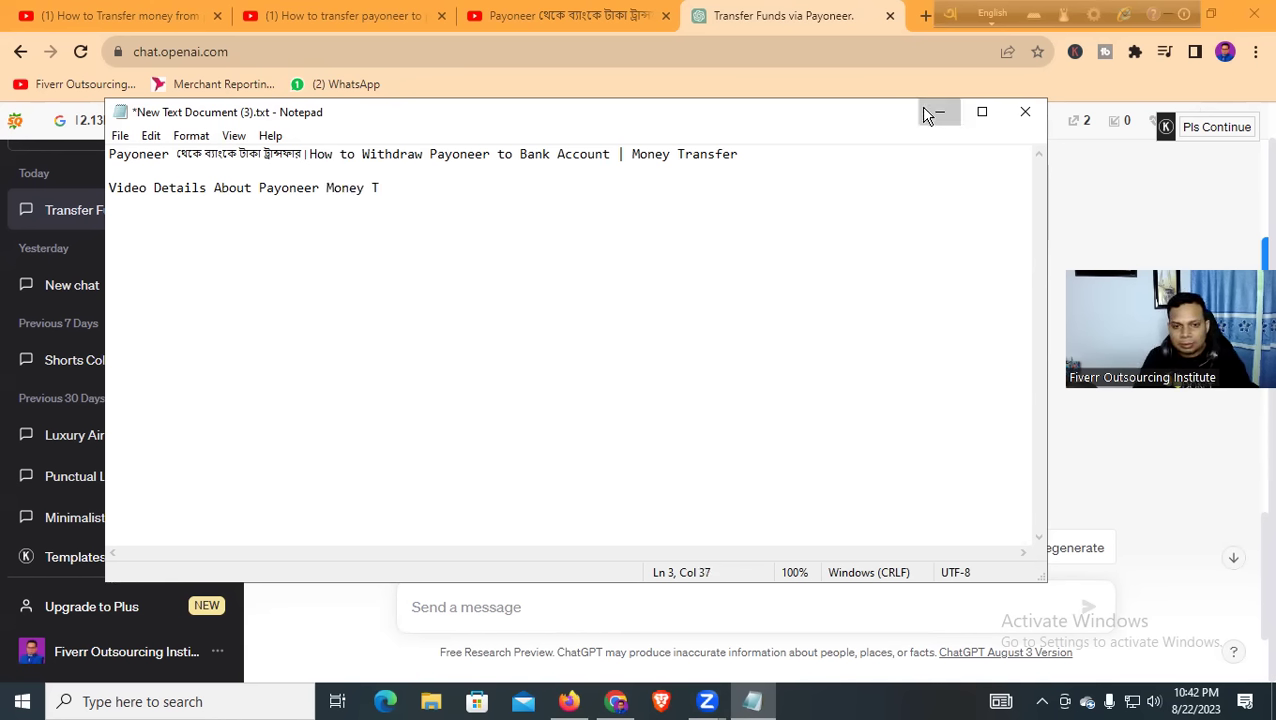
key("Return")
key("Return")
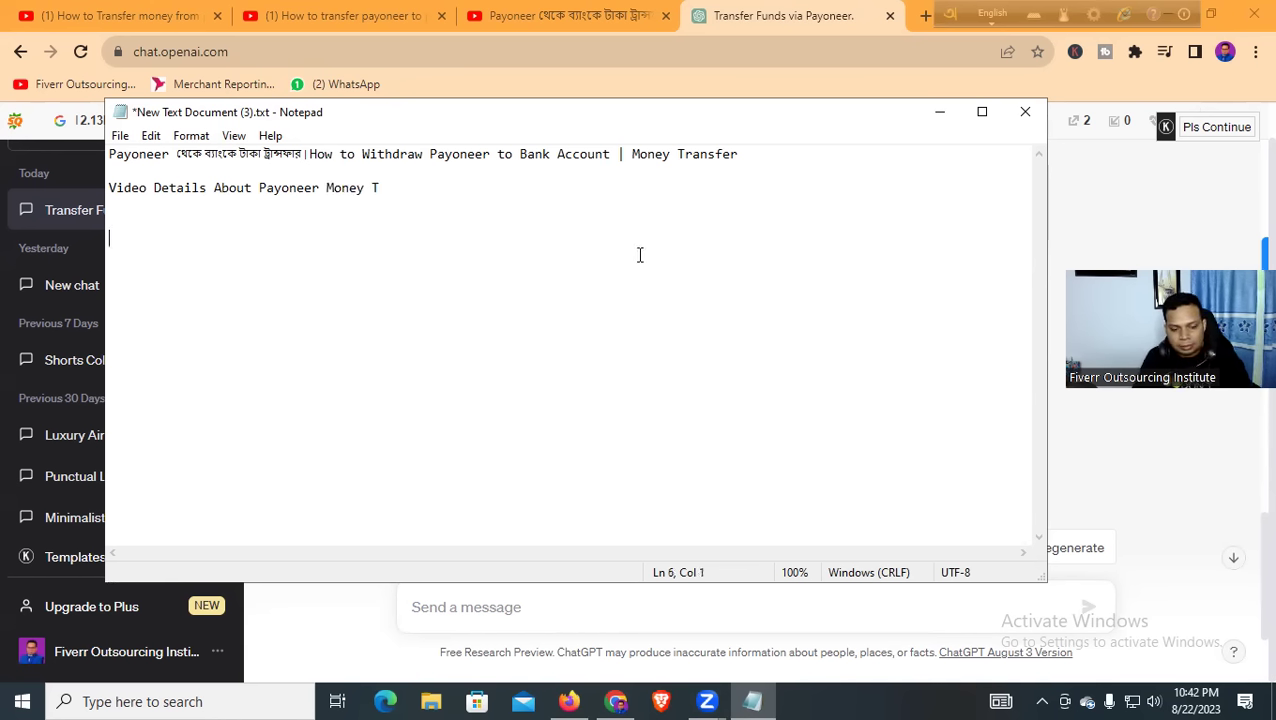
key("ctrl+v")
Fix the misspelled Introduction heading by adding the missing 'I'
scroll(548, 325, "up", 6)
left_click(374, 222)
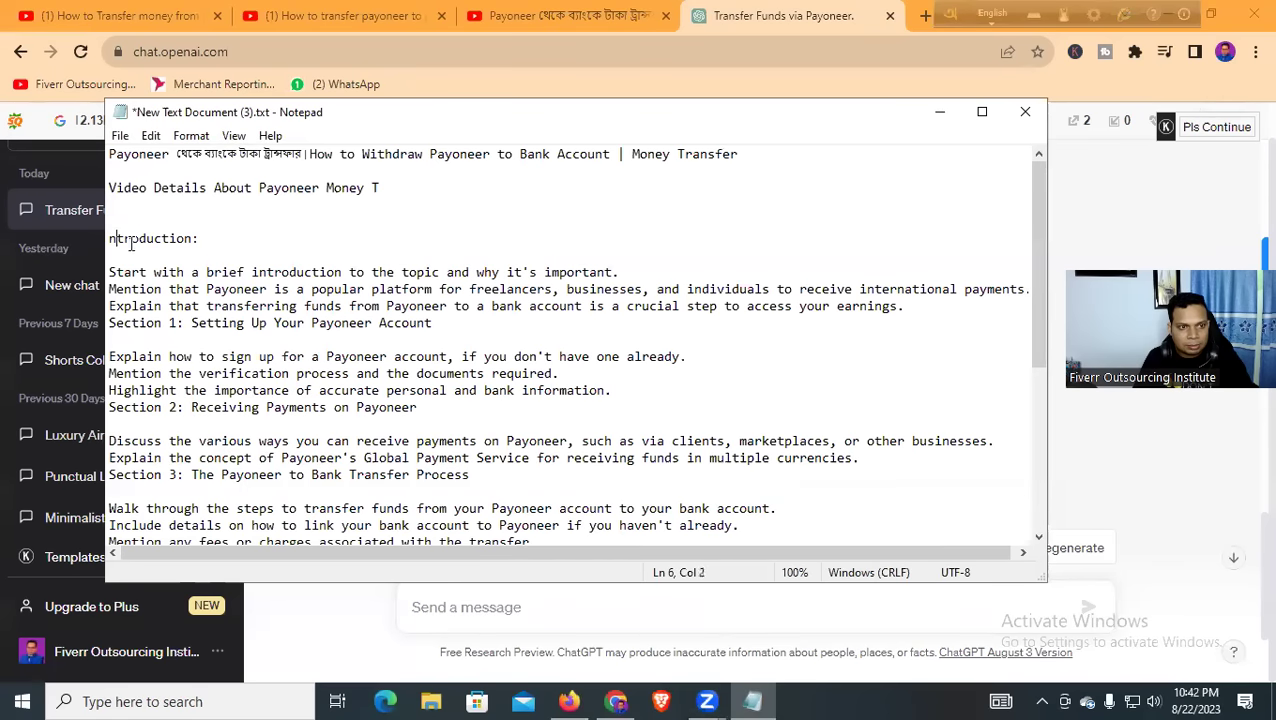
type("I")
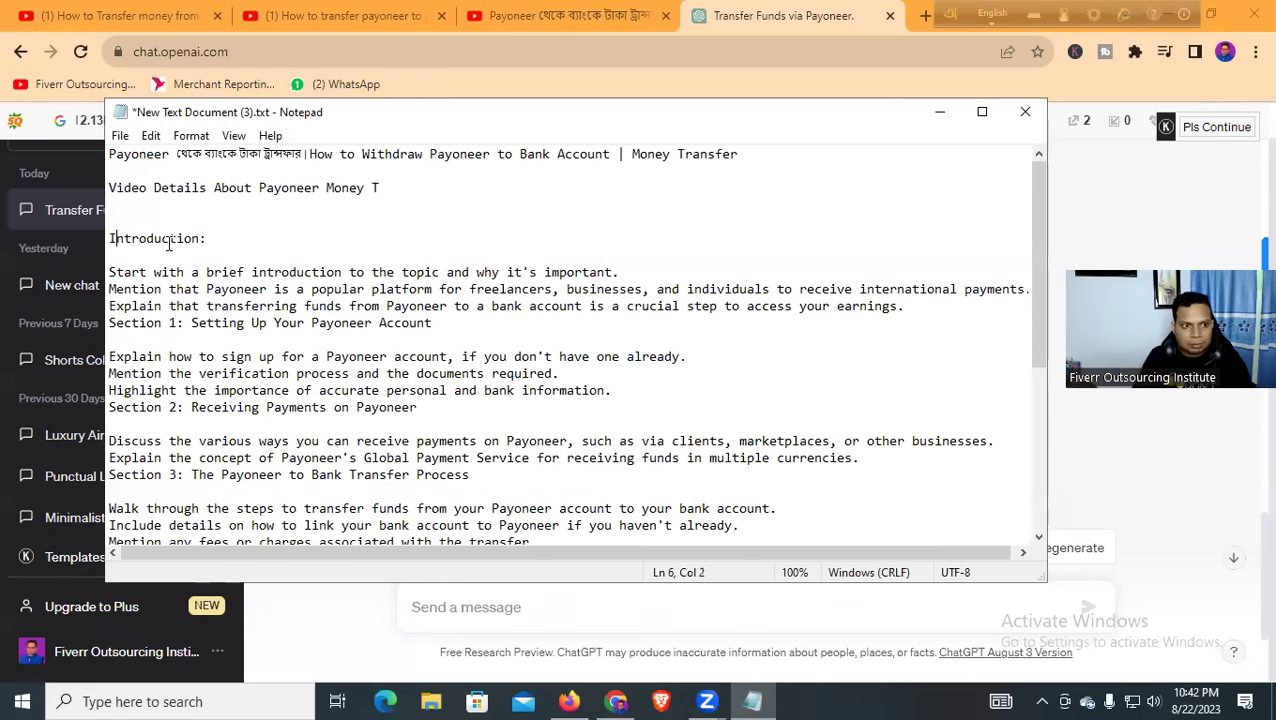
left_click(382, 190)
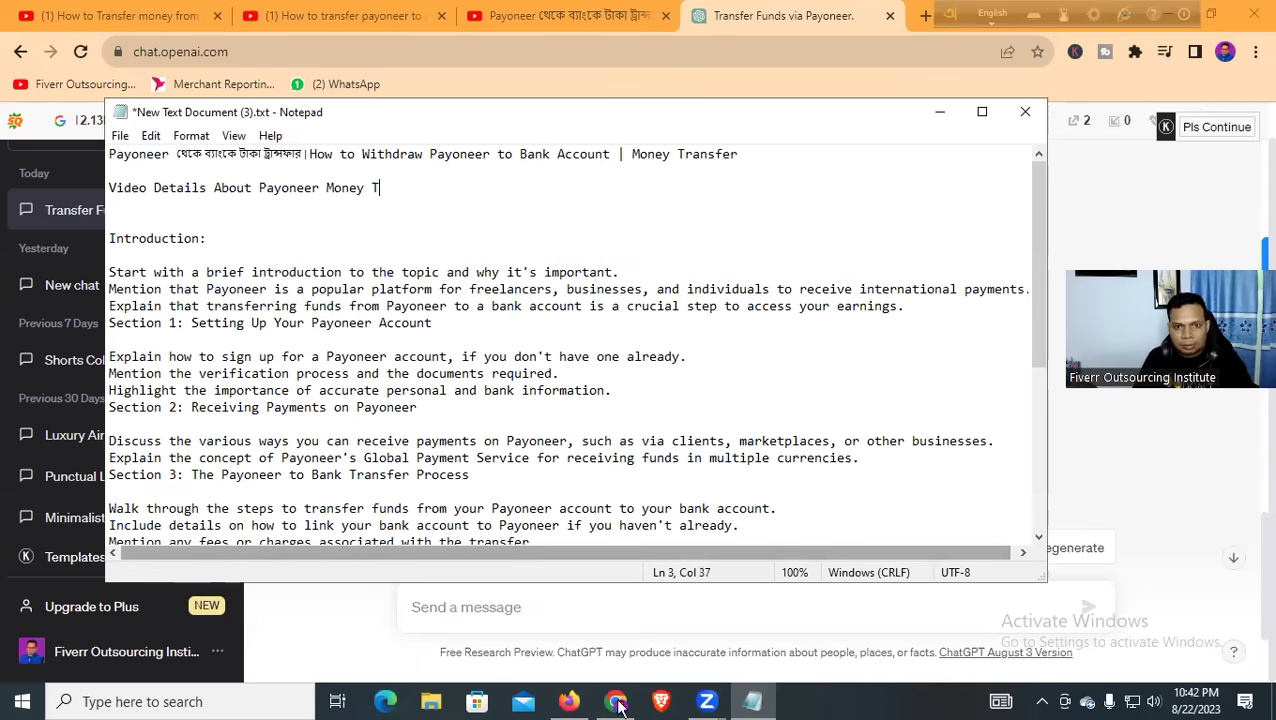
Replace 'Payoneer Money T' with the ChatGPT title 'Payoneer to Bank Transfer: Easy Steps to Get Your Money!' and save
key("alt+Tab")
scroll(561, 321, "up", 1)
left_click(460, 344)
left_click_drag(487, 335, 881, 336)
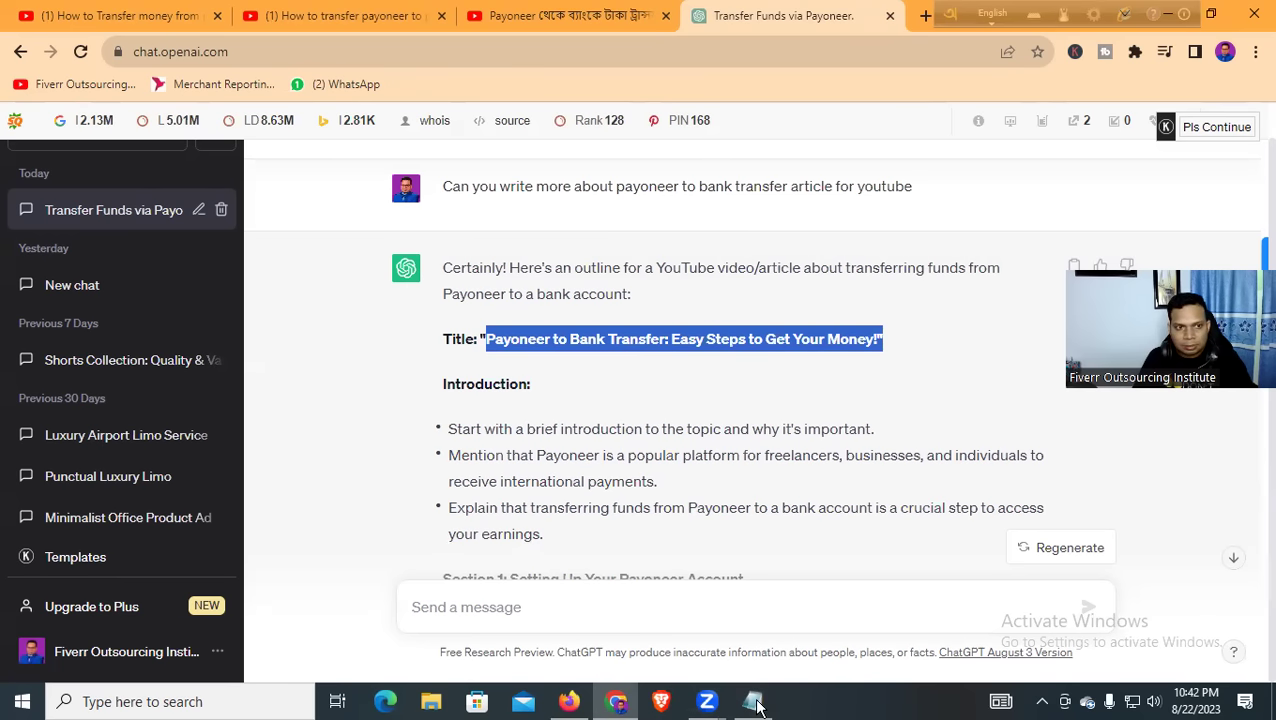
key("alt+Tab")
left_click(396, 187)
left_click_drag(410, 187, 258, 192)
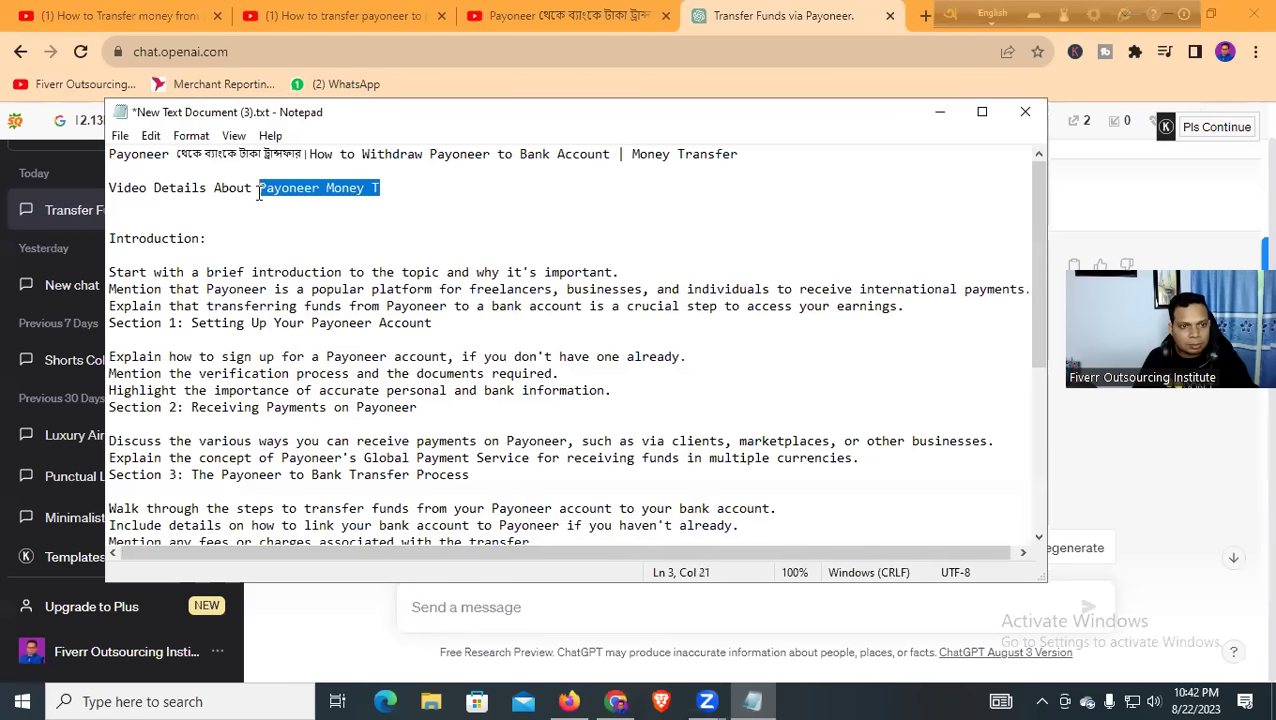
key("ctrl+v")
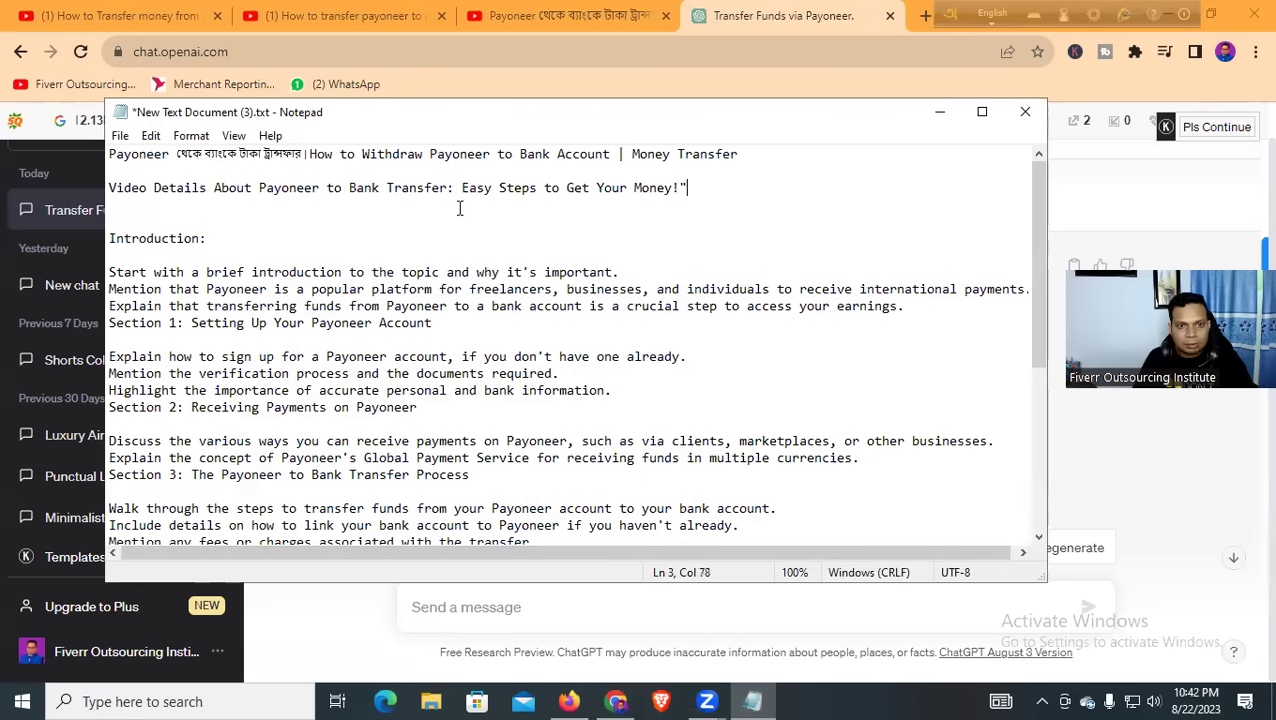
key("ctrl+s")
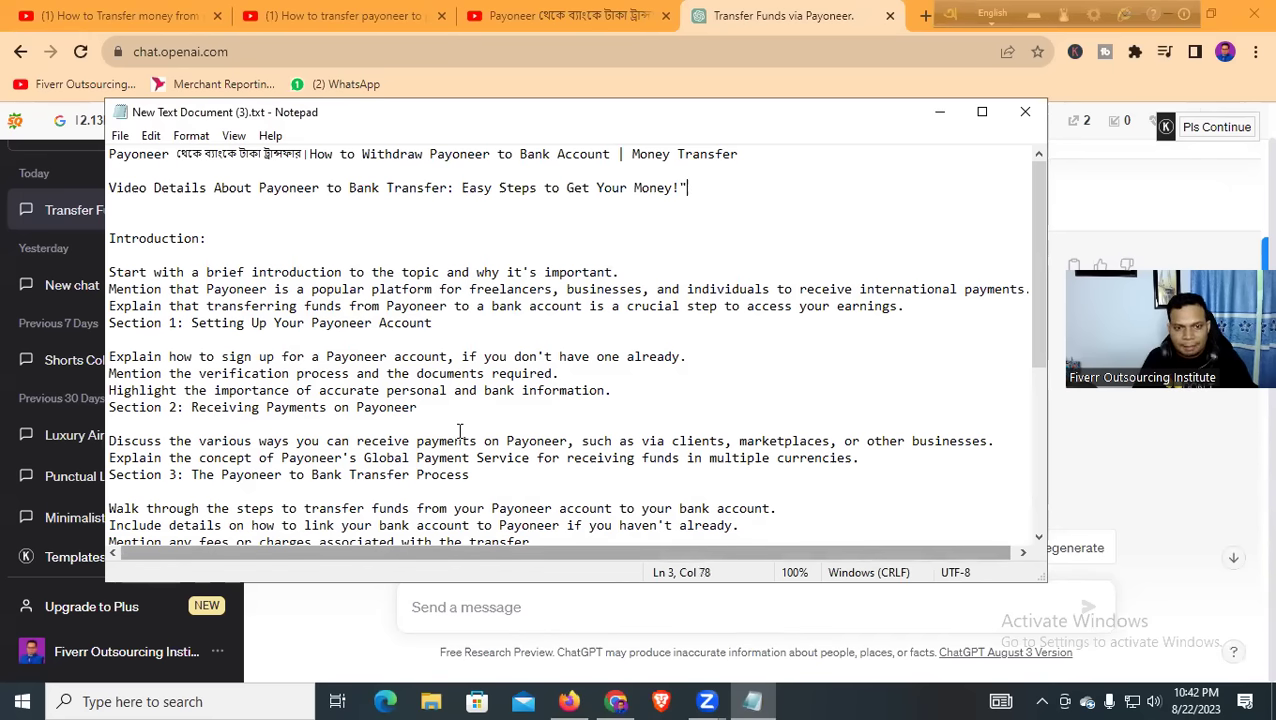
left_click(1077, 170)
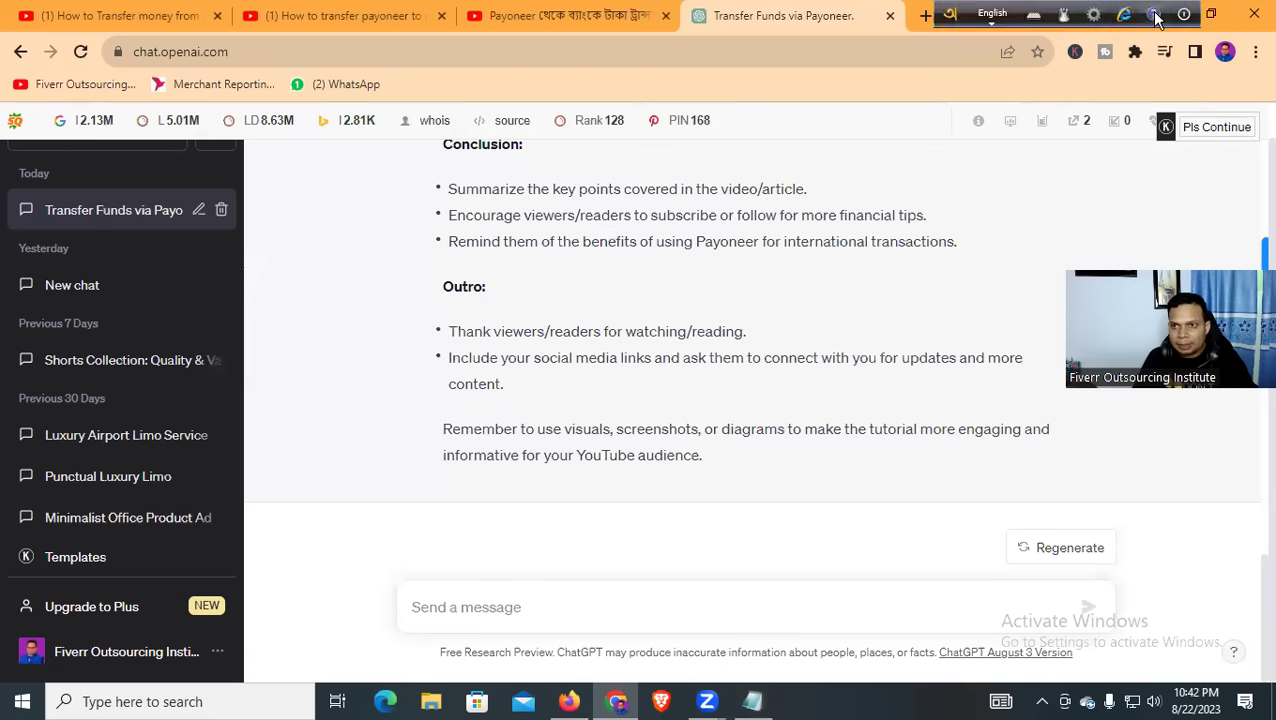
Bring up the Transfer Funds via Payoneer YouTube page and scroll to its vidIQ tag list
left_click(952, 18)
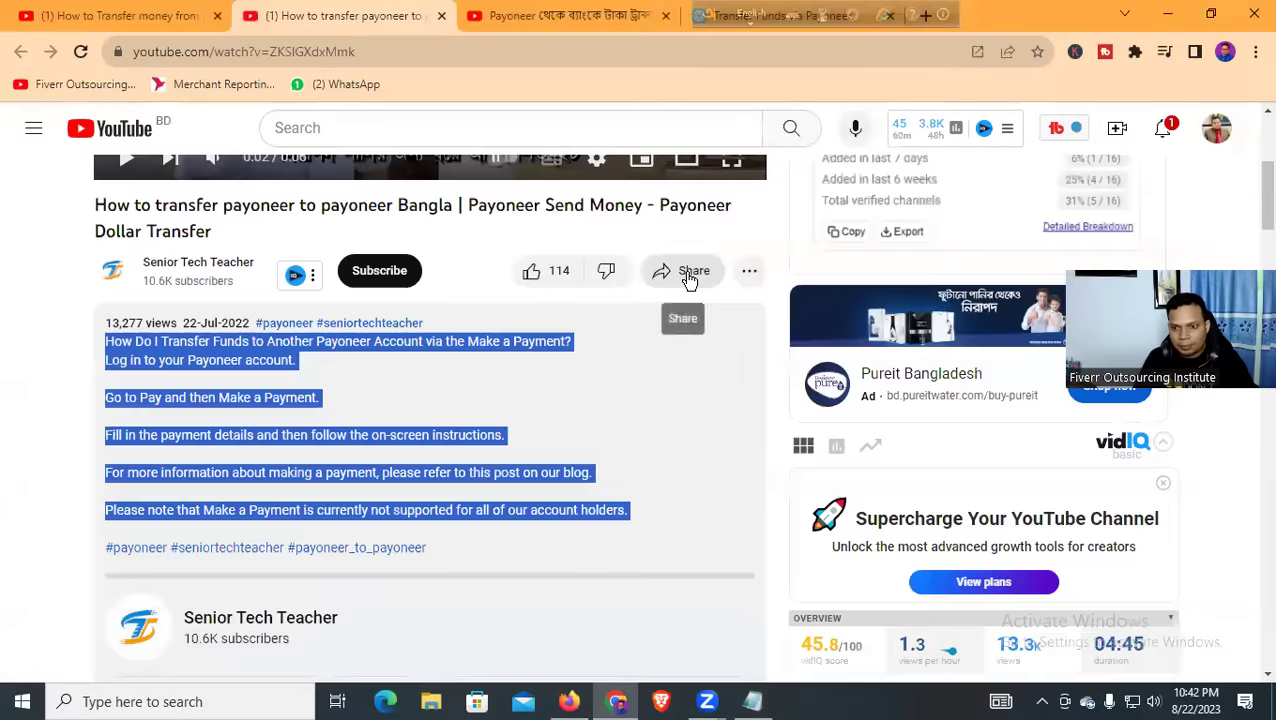
scroll(700, 272, "up", 4)
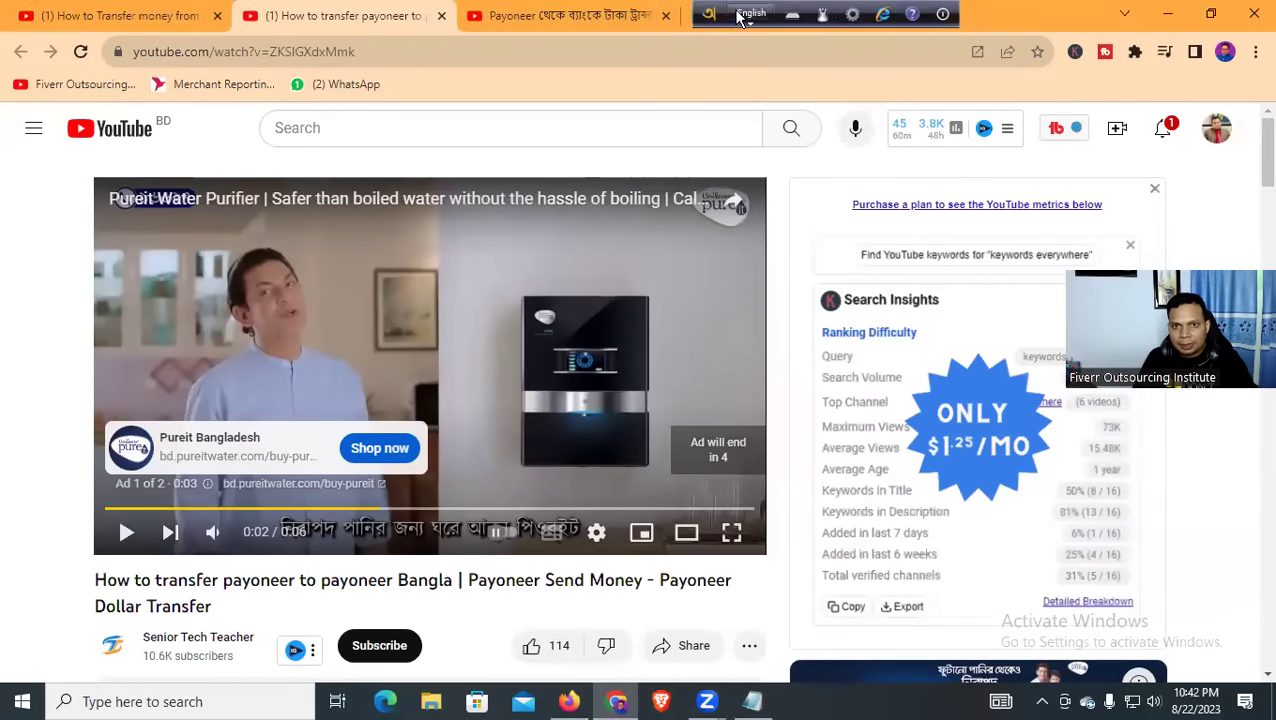
left_click_drag(729, 25, 1049, 25)
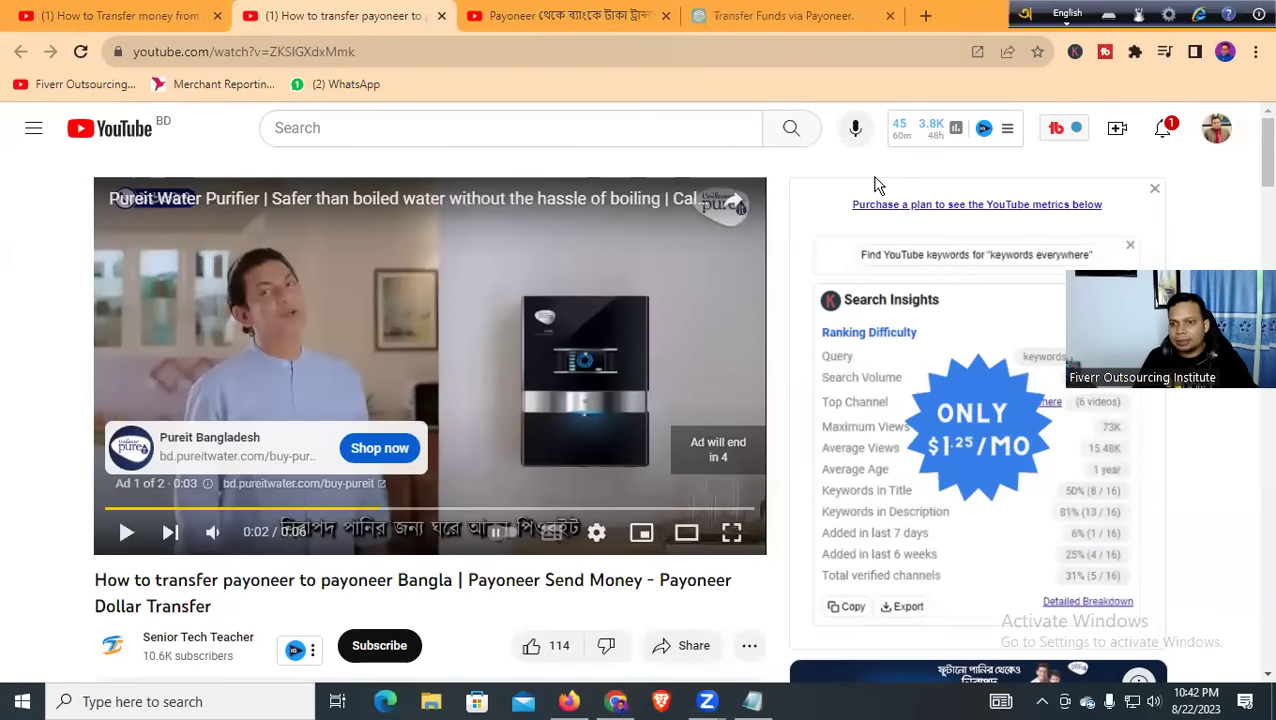
scroll(846, 331, "down", 3)
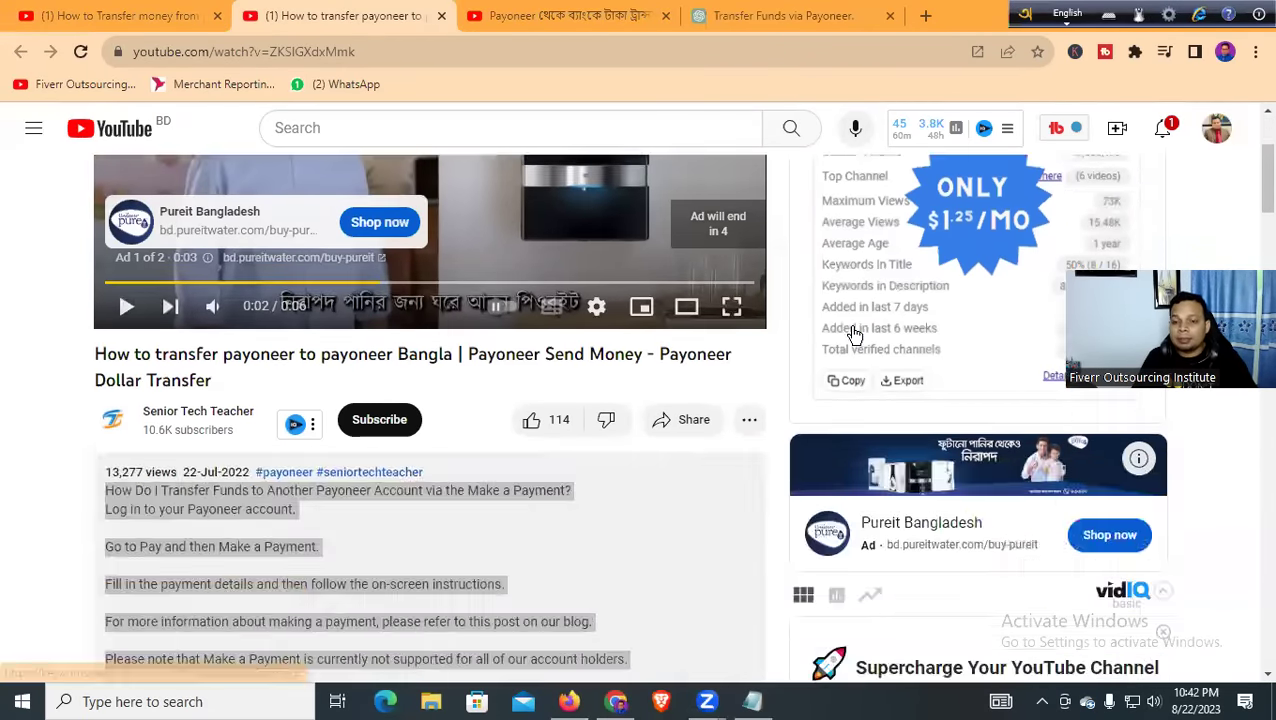
scroll(846, 331, "down", 10)
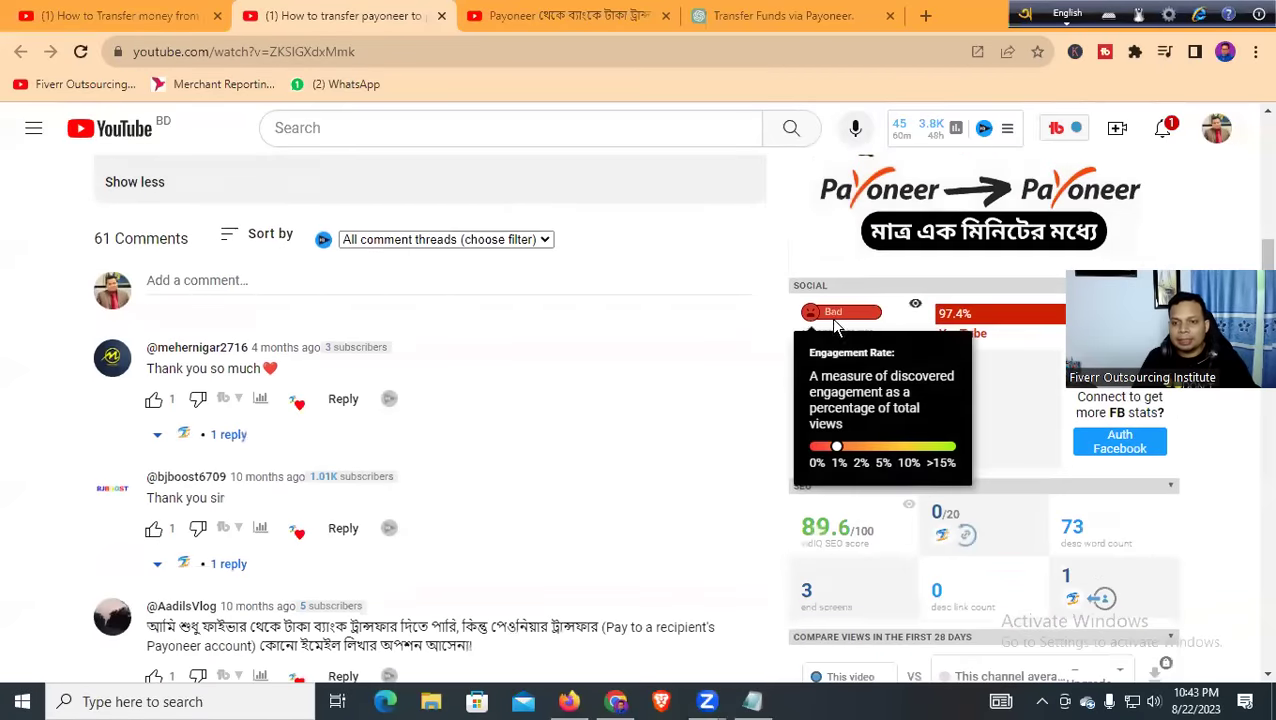
scroll(698, 327, "down", 7)
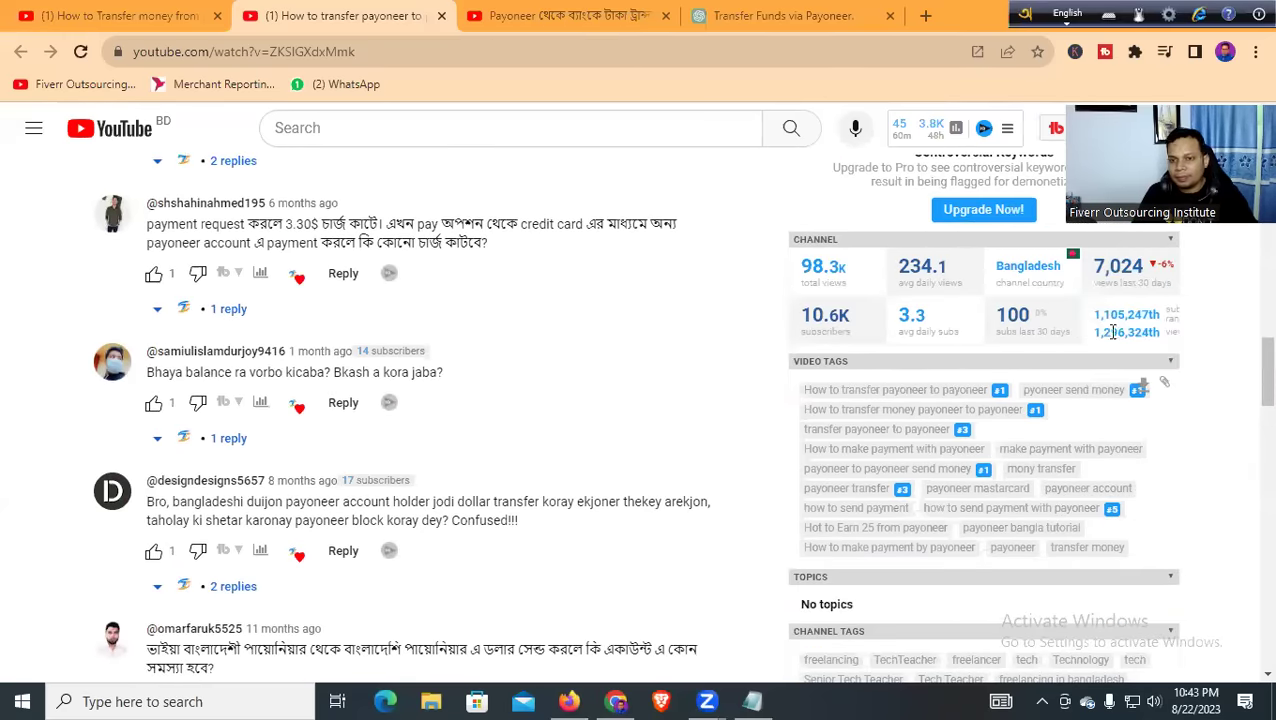
scroll(452, 320, "up", 3)
scroll(450, 321, "up", 7)
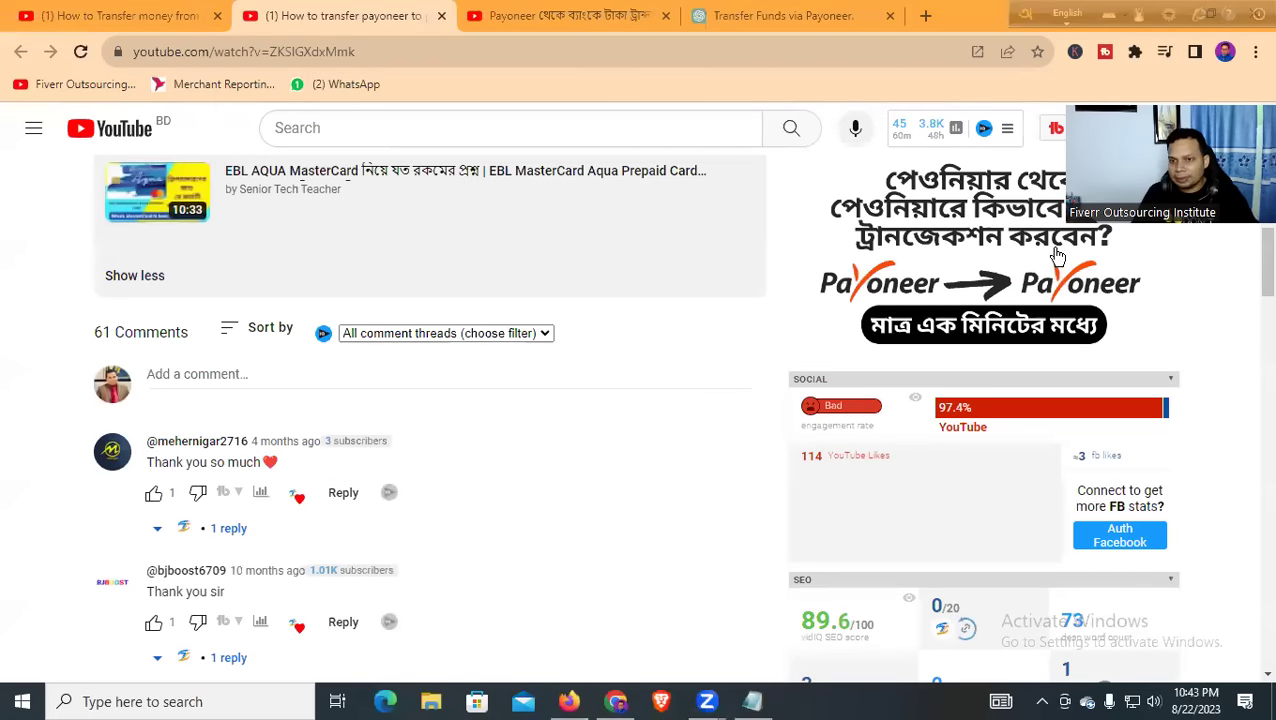
scroll(470, 336, "down", 5)
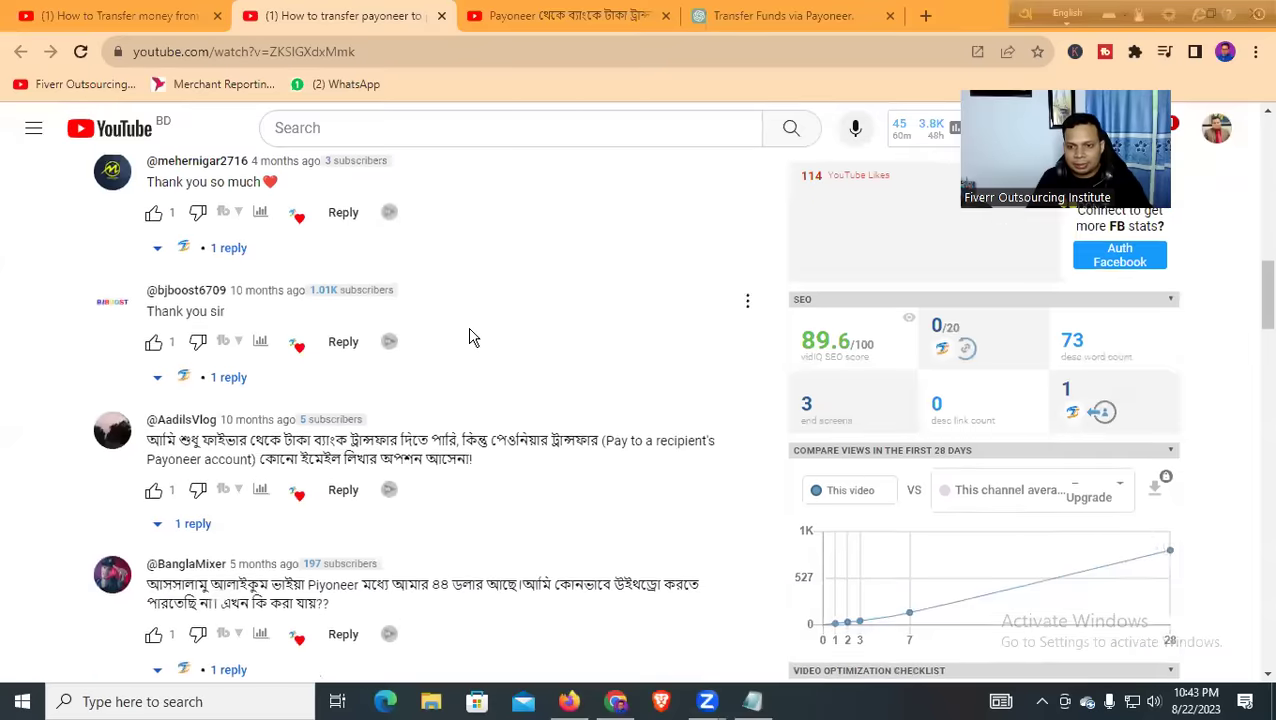
scroll(700, 334, "up", 8)
scroll(563, 328, "up", 7)
scroll(561, 327, "down", 15)
scroll(730, 325, "down", 6)
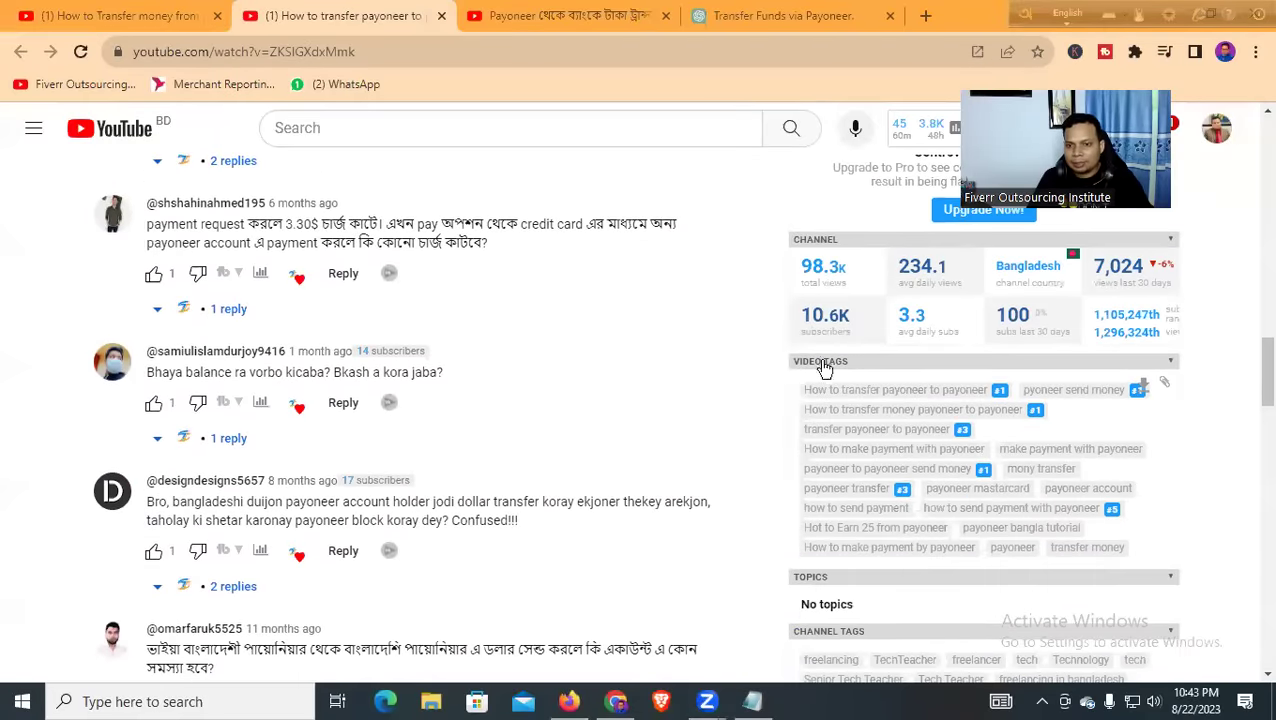
Copy the first tag, 'How to transfer payoneer to payoneer'
left_click_drag(808, 401, 988, 398)
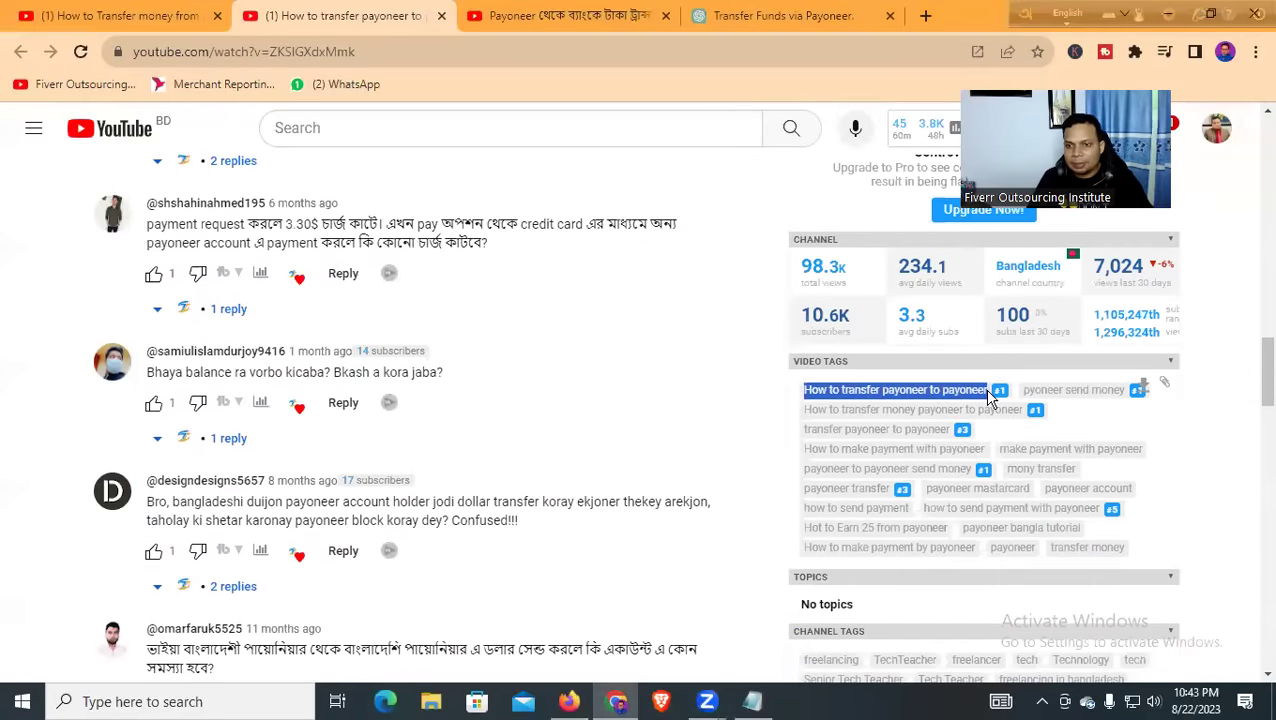
right_click(924, 386)
left_click(930, 405)
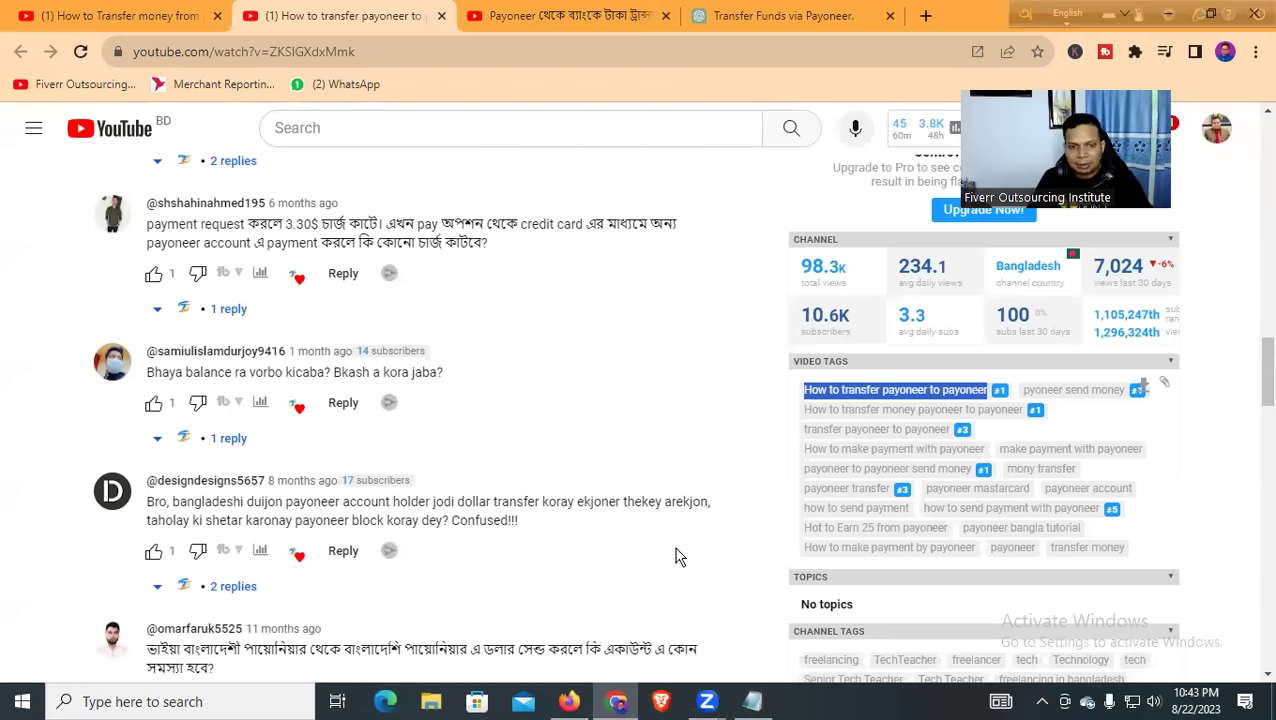
Paste 'How to transfer payoneer to payoneer' and 'transfer payoneer to payoneer' as new lines in the notes
key("alt+Tab")
key("Return")
key("Return")
key("Return")
key("ctrl+v")
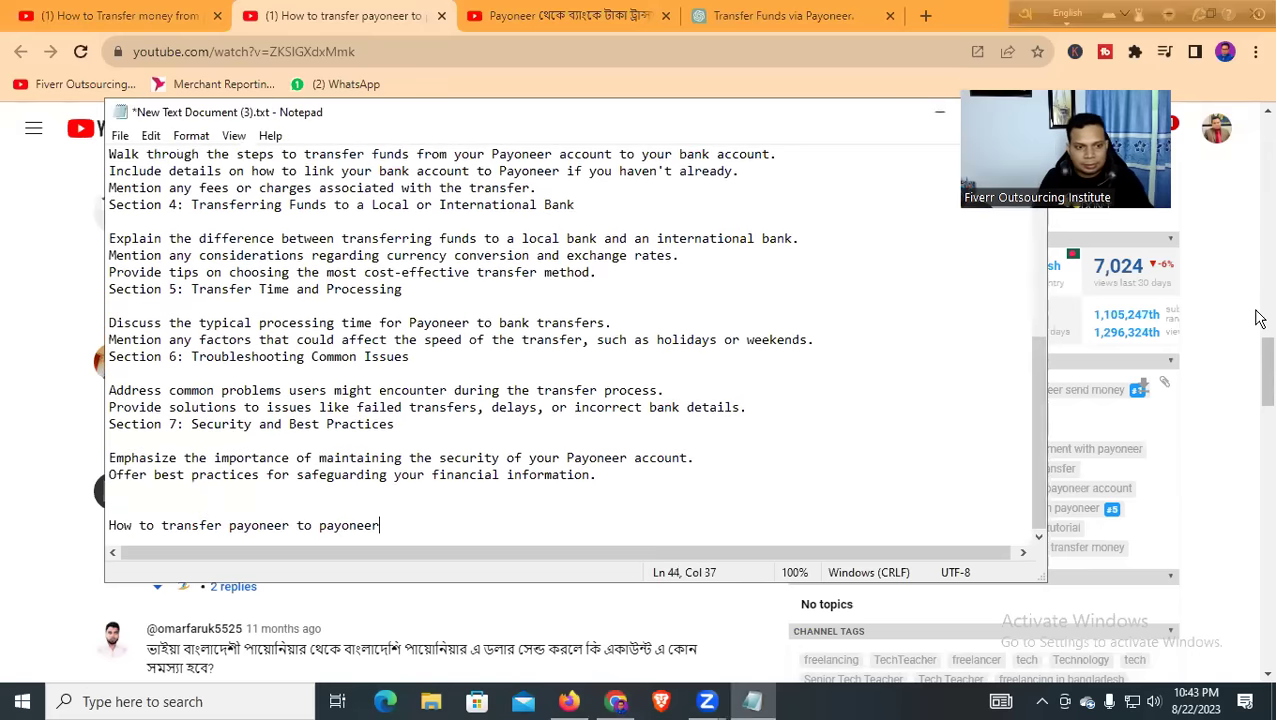
left_click(939, 112)
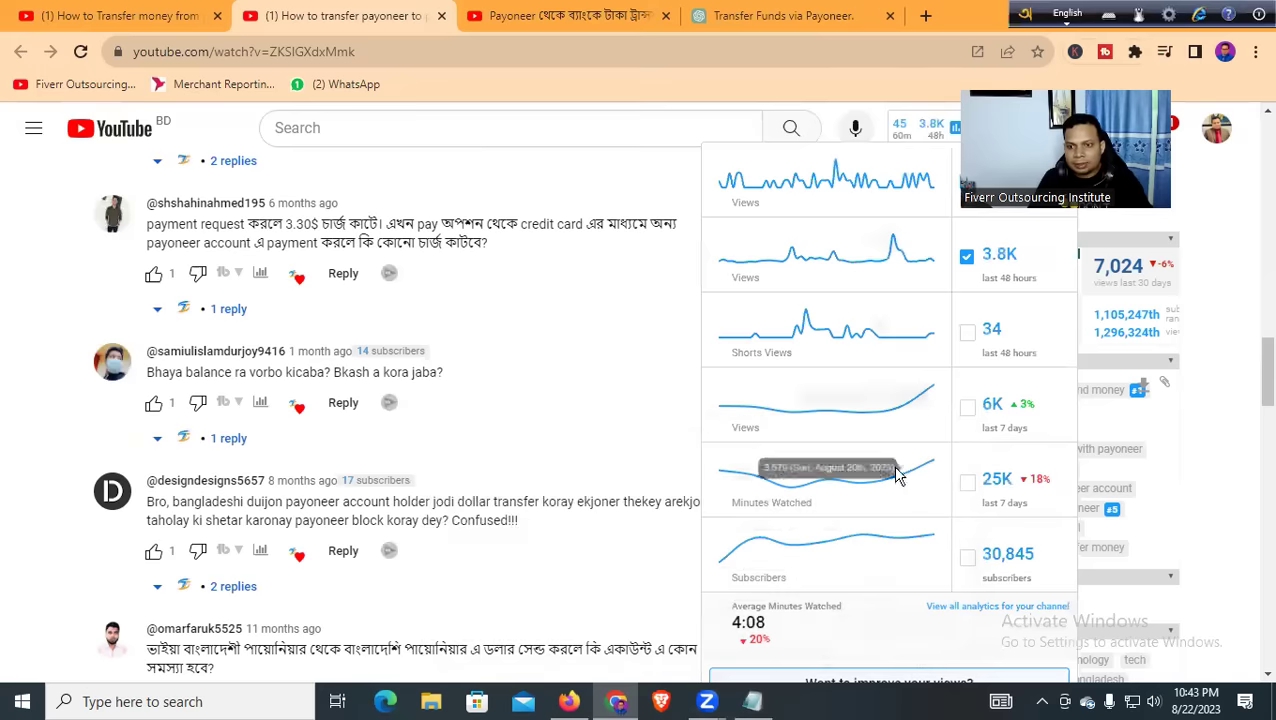
left_click_drag(800, 429, 950, 437)
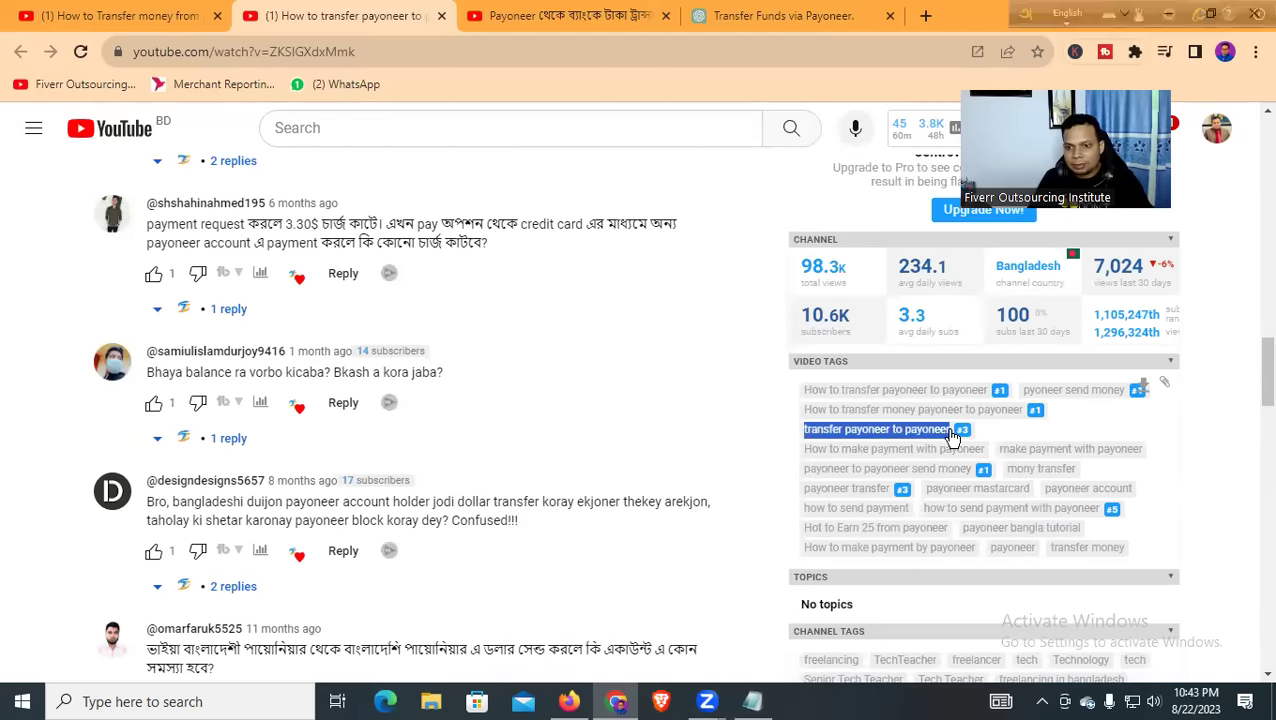
left_click(755, 703)
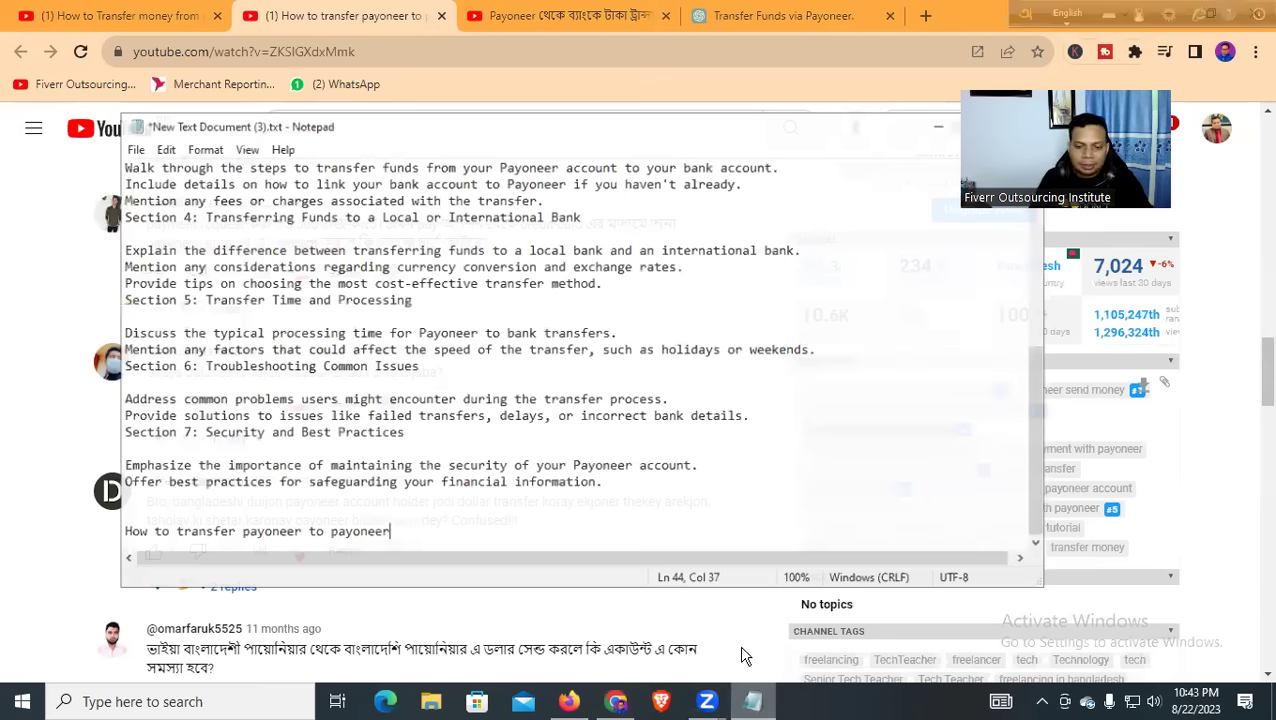
key("Return")
key("ctrl+v")
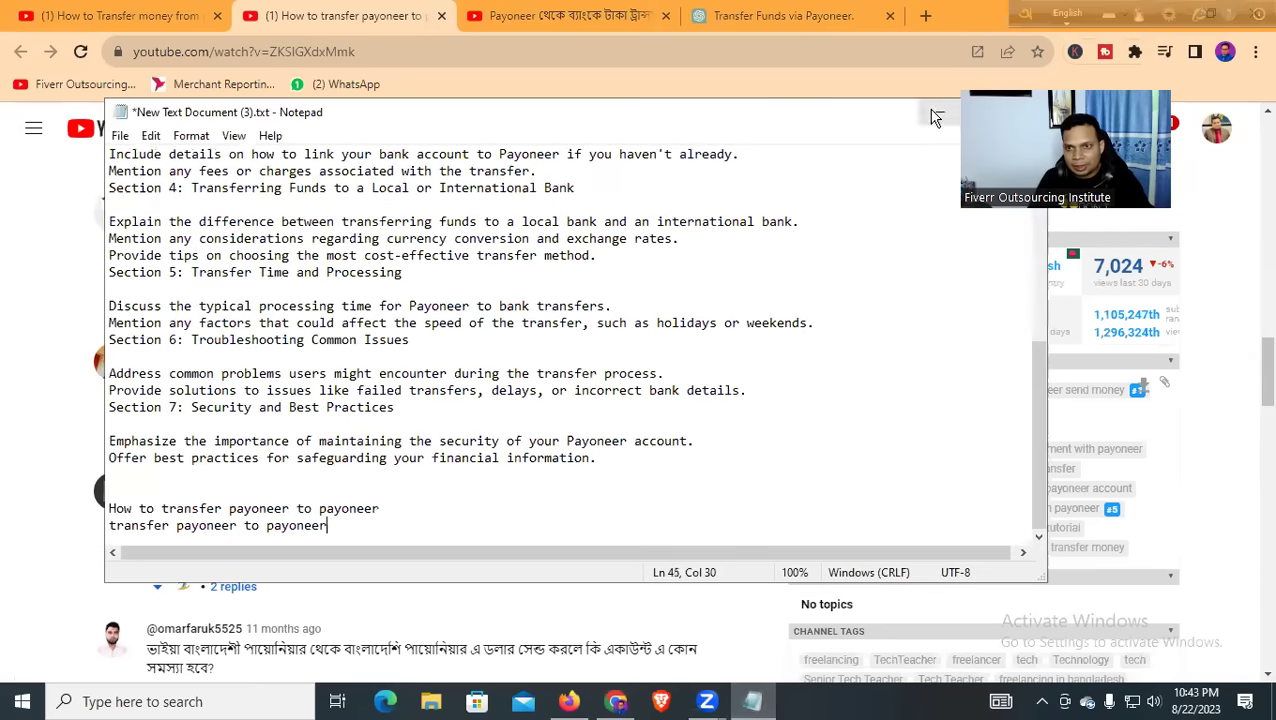
Add the tag 'How to make payment with payoneer' on a new line
left_click(939, 111)
scroll(986, 428, "down", 1)
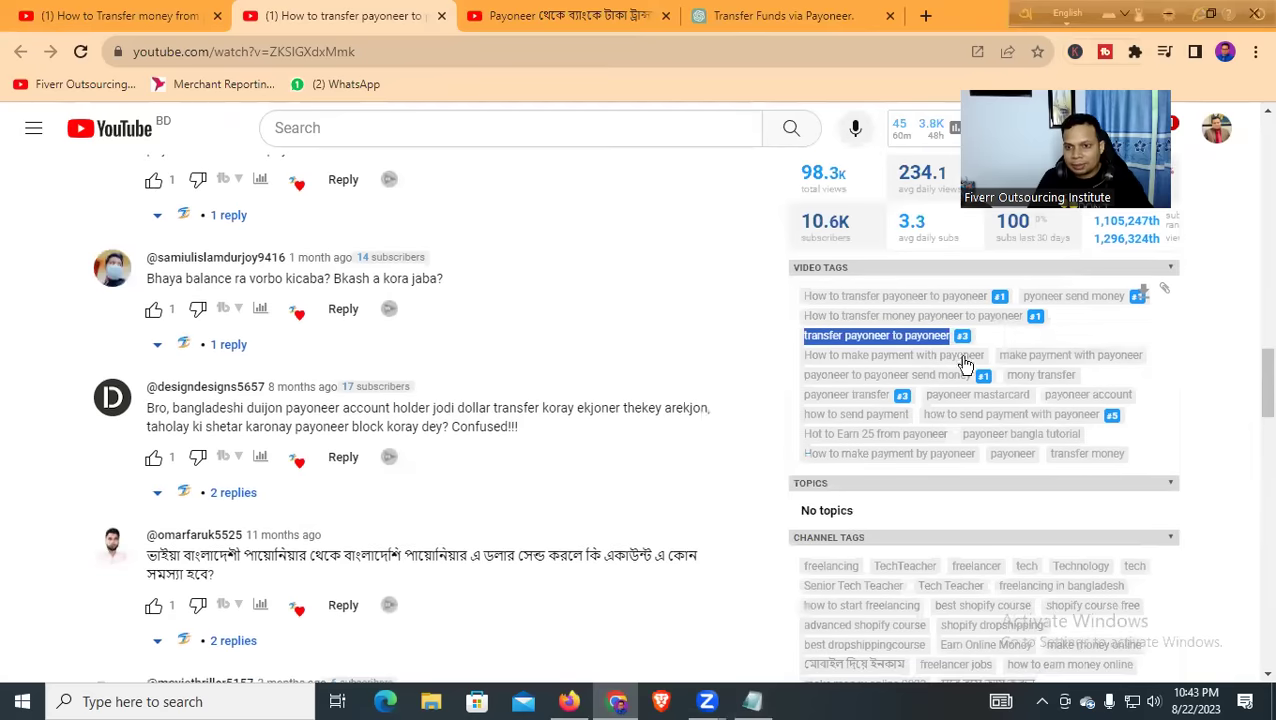
triple_click(963, 358)
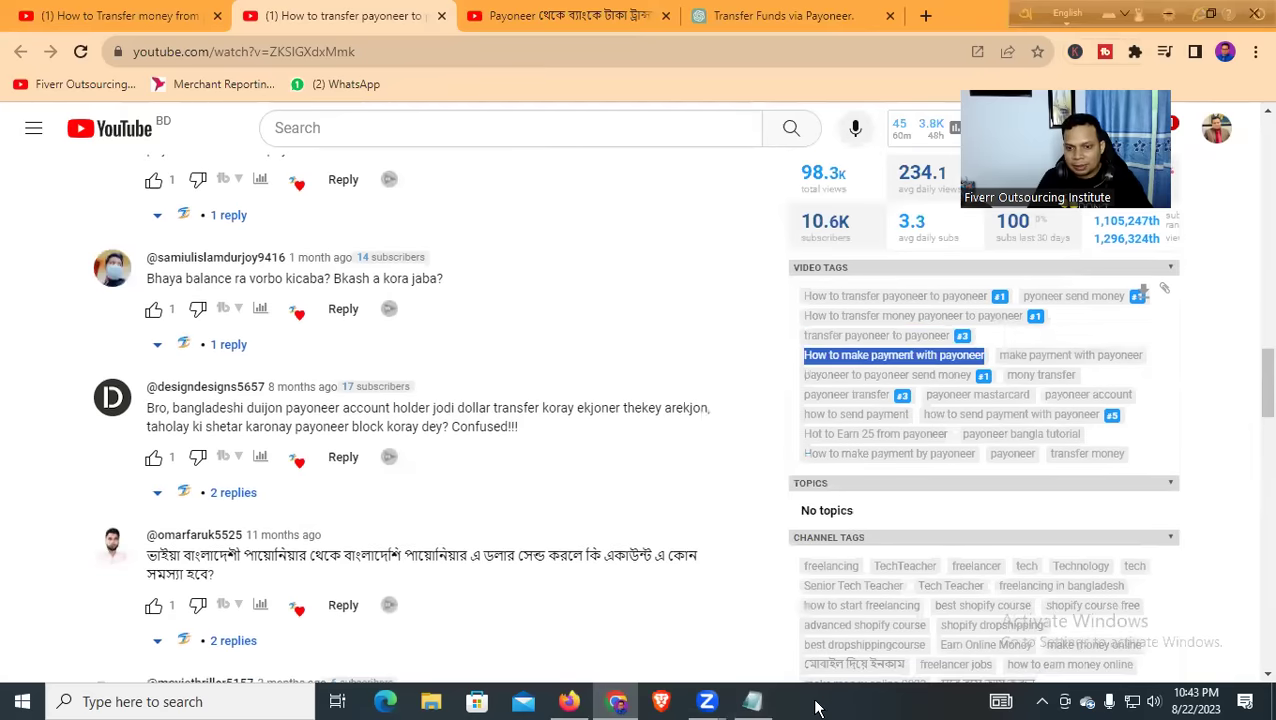
left_click(755, 703)
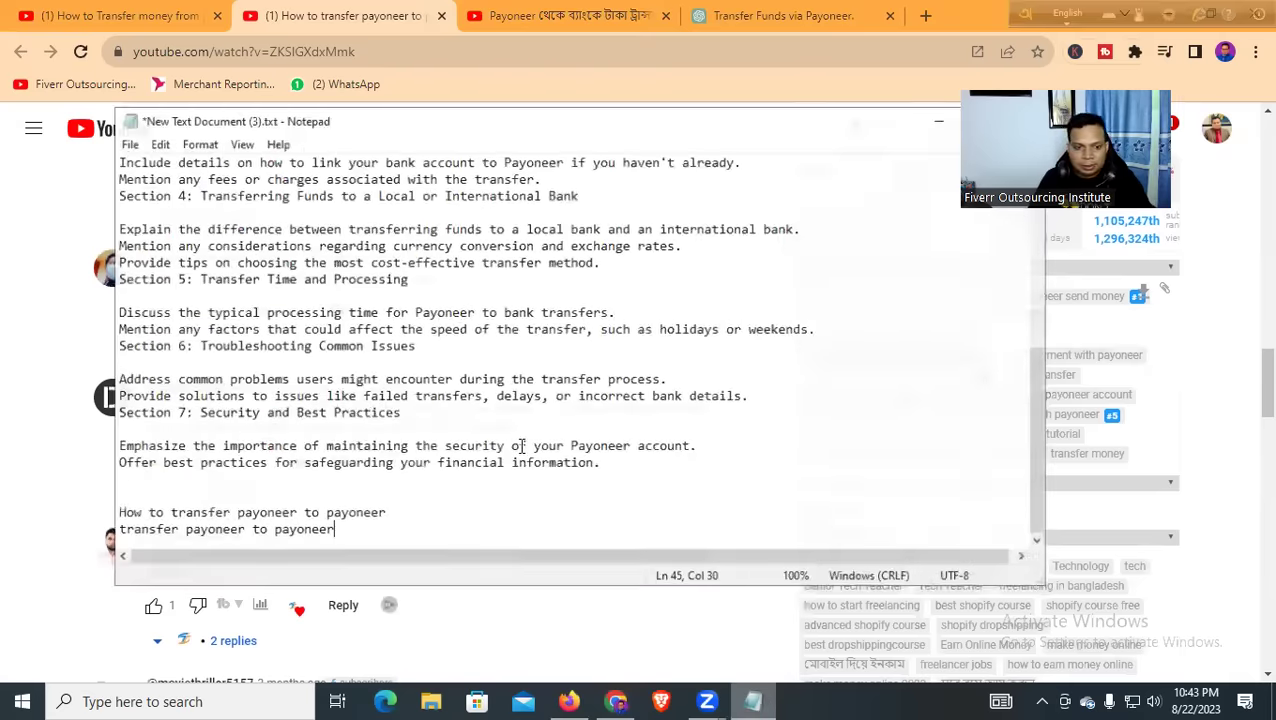
key("Return")
key("ctrl+v")
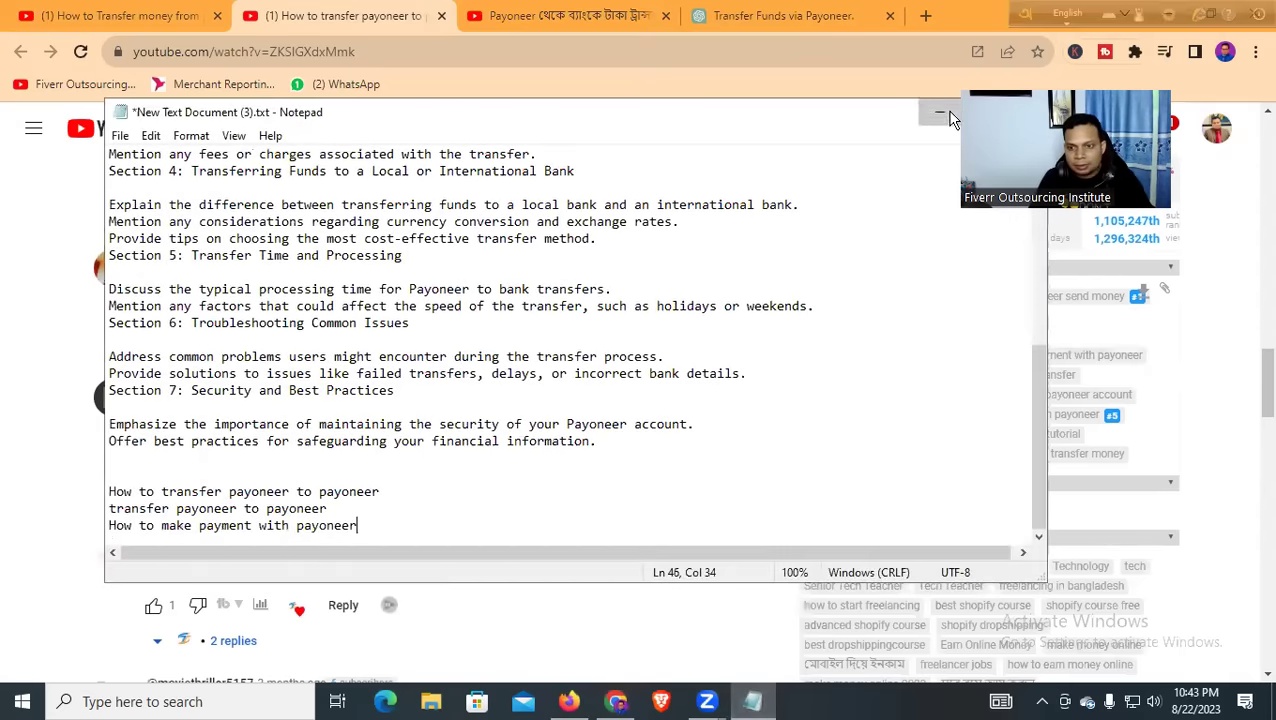
Add the tags 'payoneer to payoneer send money' and 'payoneer mastercard' to the notes
key("alt+Tab")
left_click_drag(1000, 357, 1136, 372)
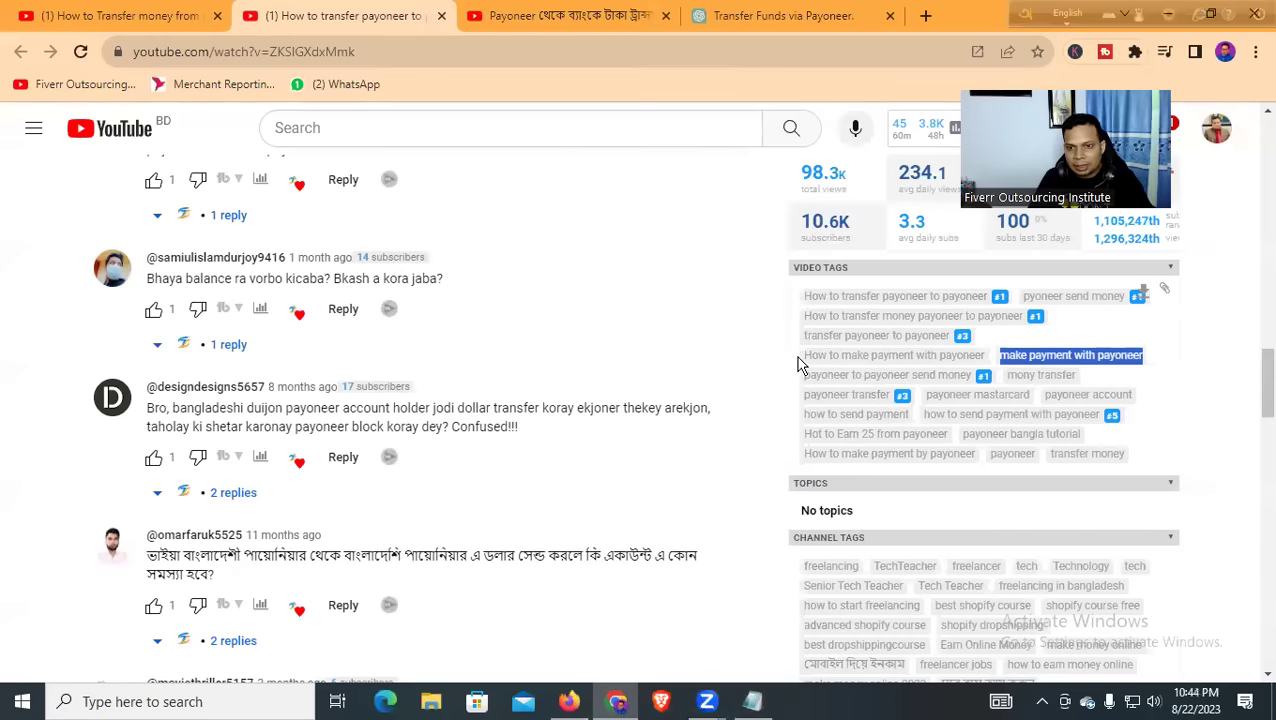
left_click_drag(804, 380, 973, 385)
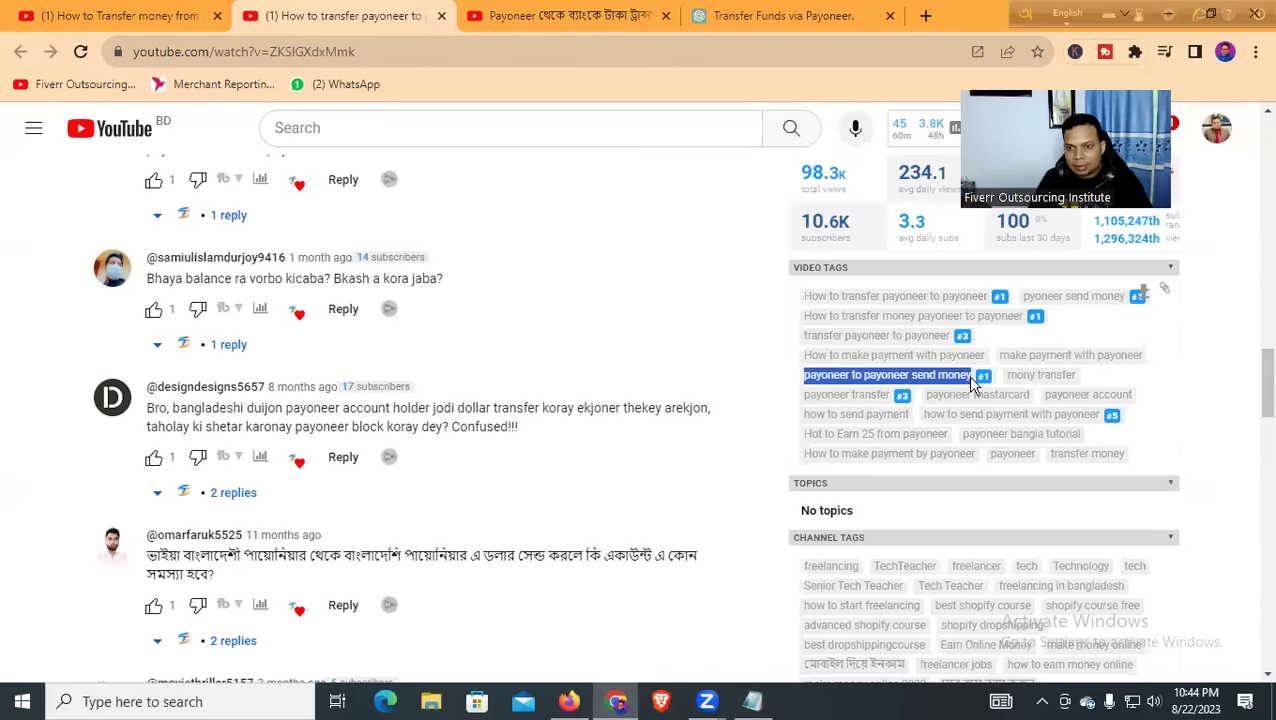
left_click(753, 701)
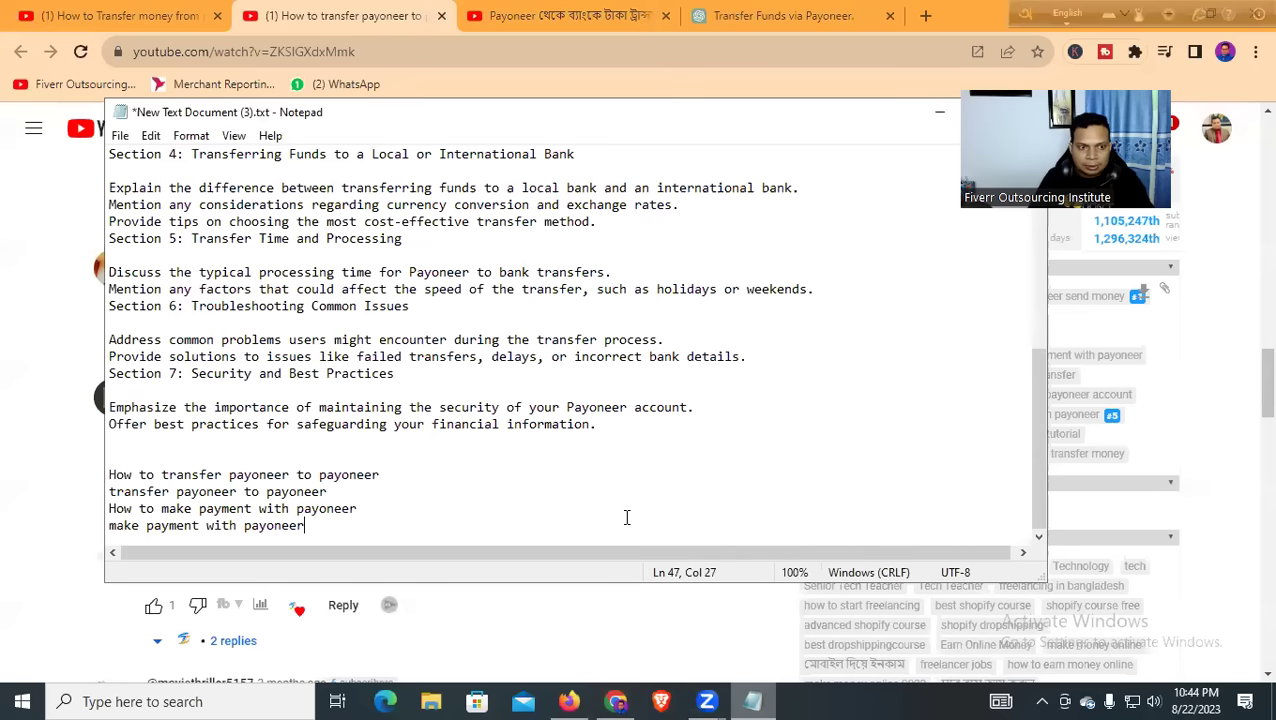
key("Return")
key("ctrl+v")
left_click(939, 112)
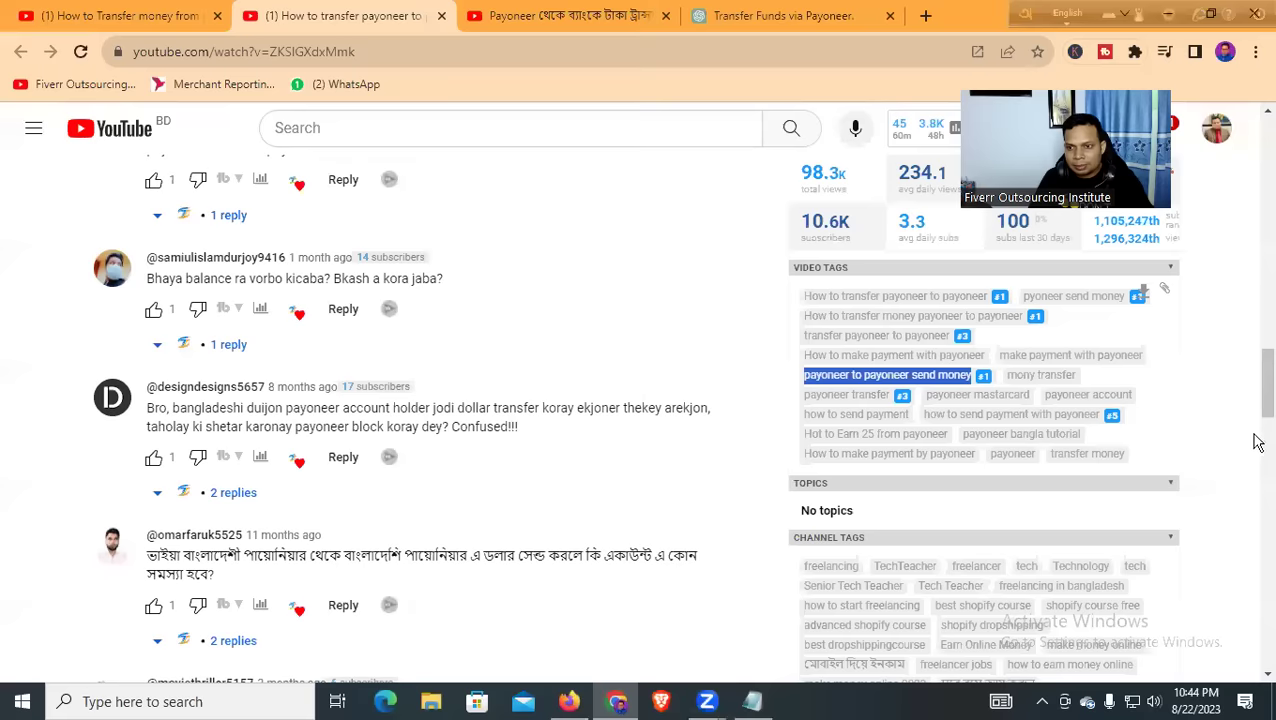
left_click_drag(920, 394, 1030, 405)
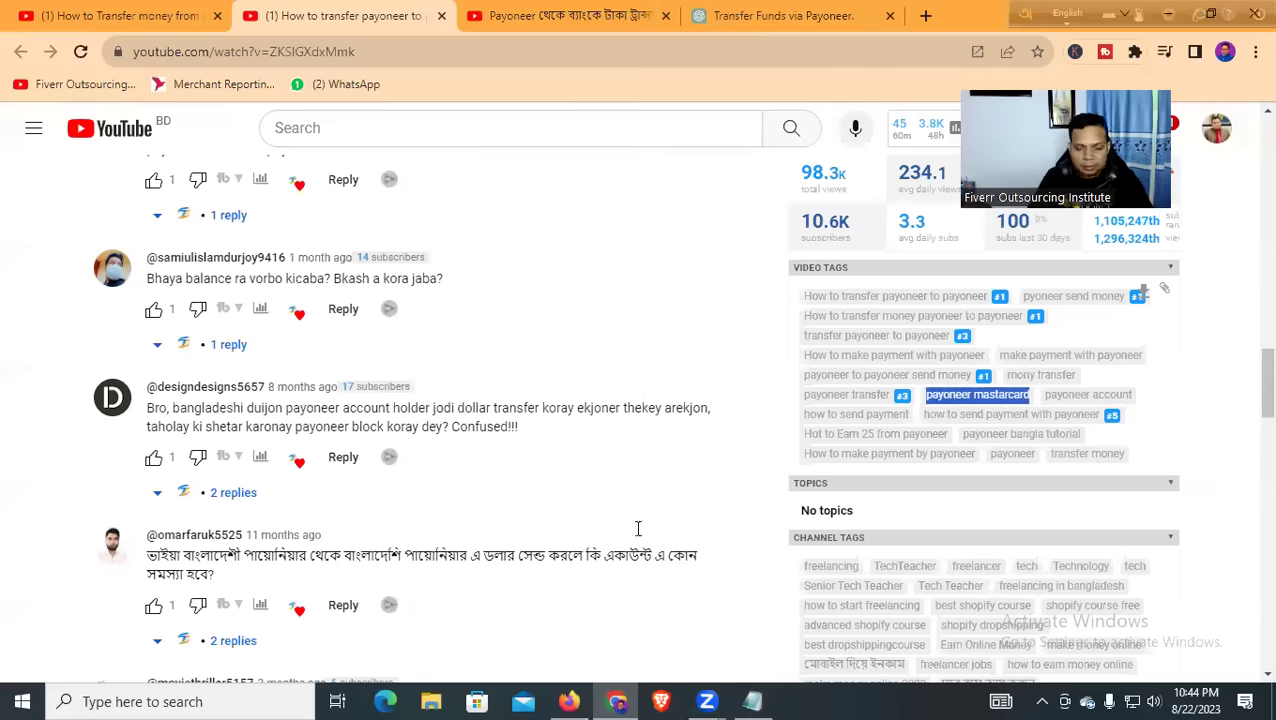
key("alt+Tab")
key("ctrl+v")
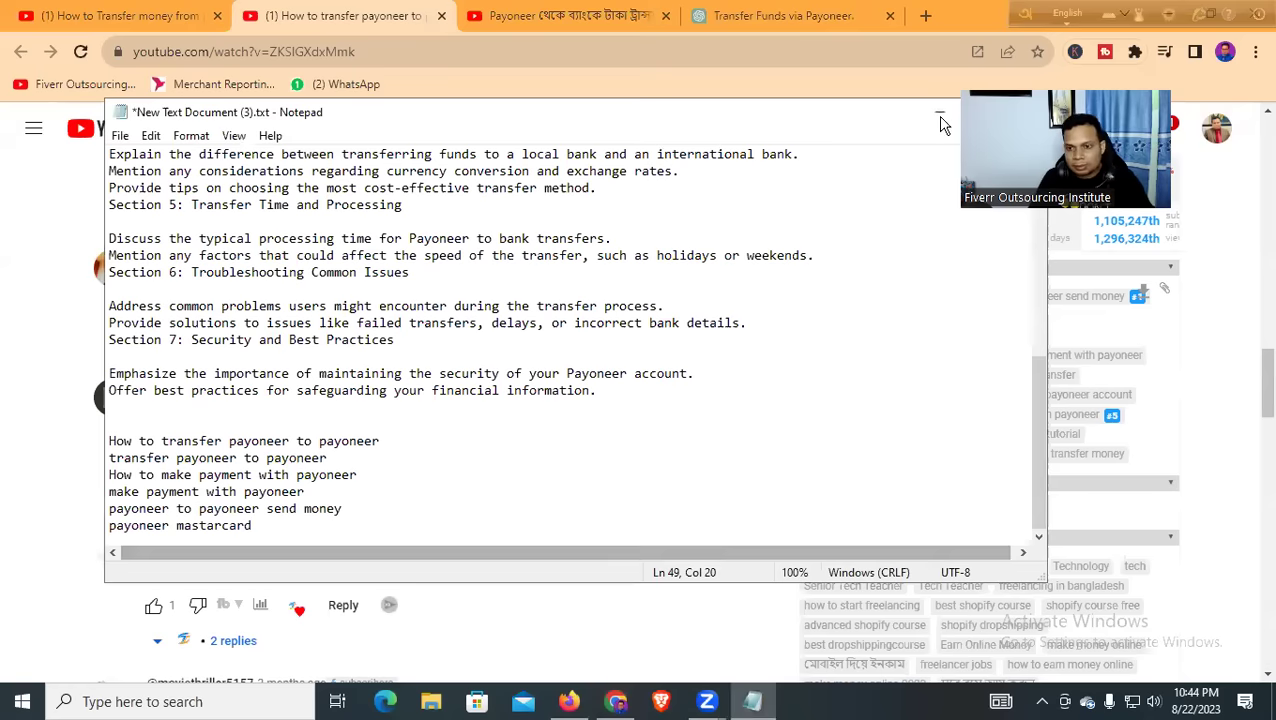
Add the tags 'how to send payment' and 'how to send payment with payoneer' to the notes
left_click(940, 112)
left_click_drag(801, 418, 911, 424)
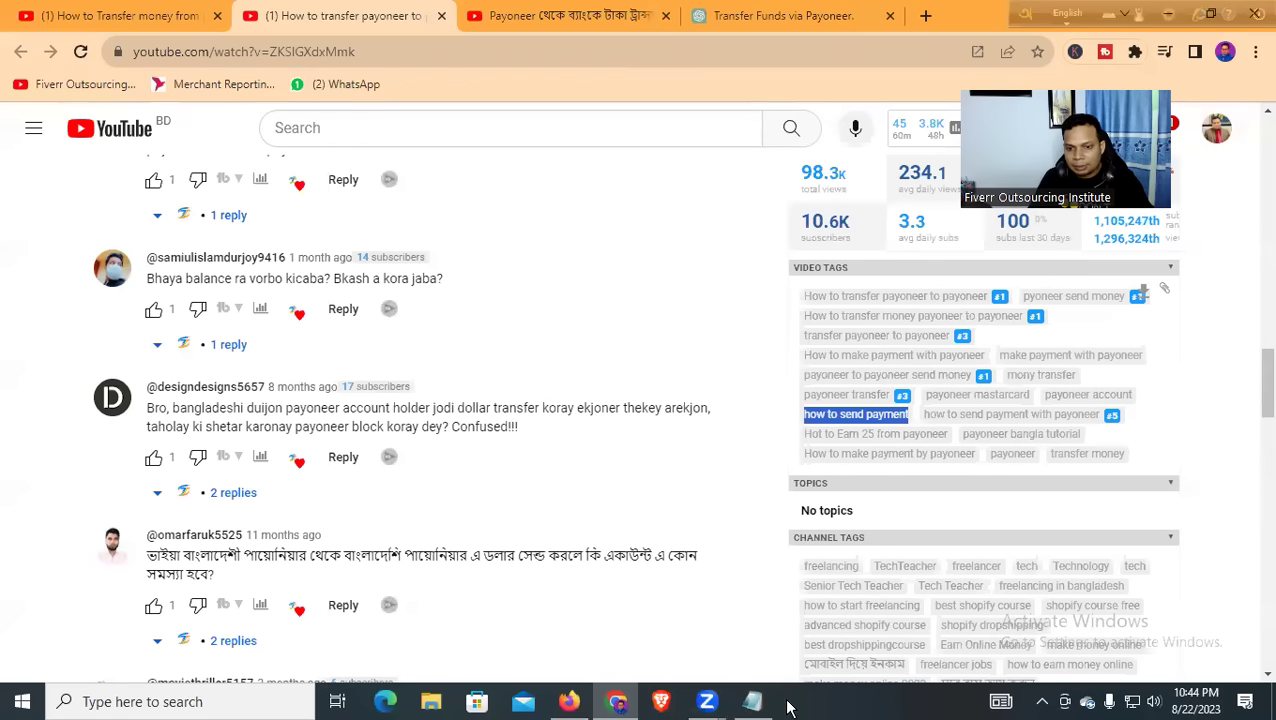
key("alt+Tab")
key("ctrl+v")
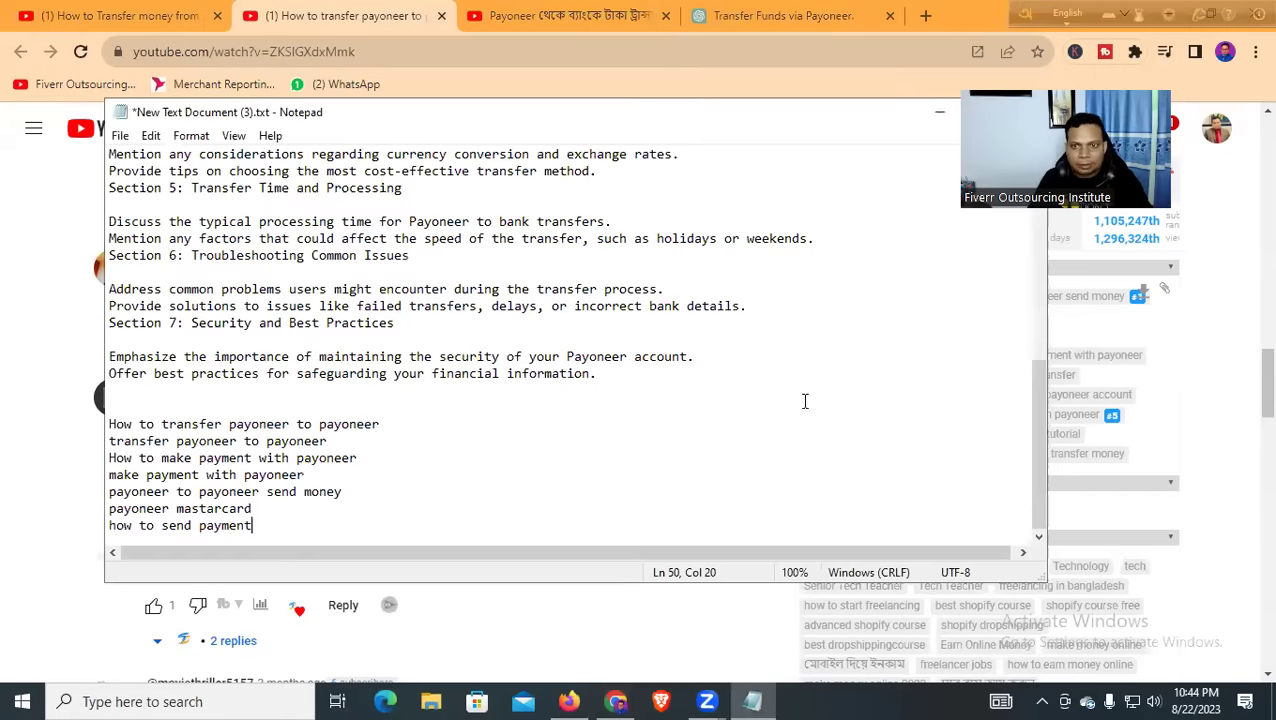
key("alt+Tab")
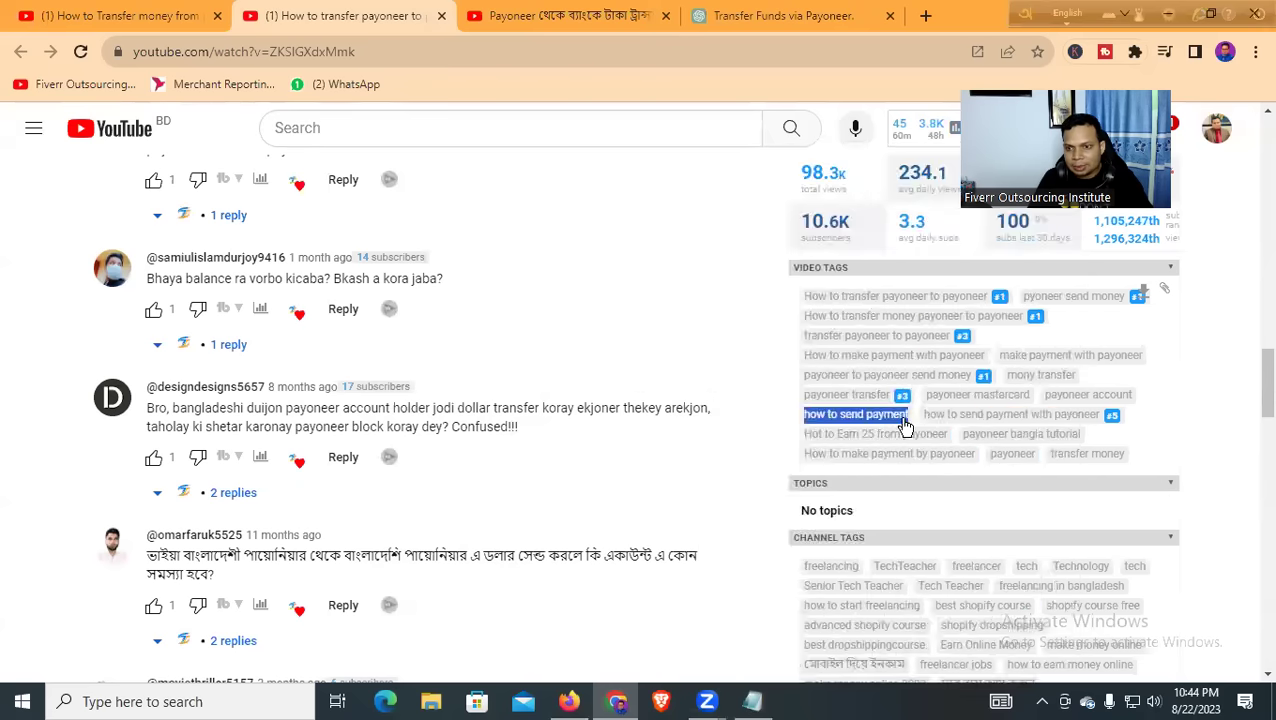
left_click_drag(921, 424, 1101, 430)
key("ctrl+c")
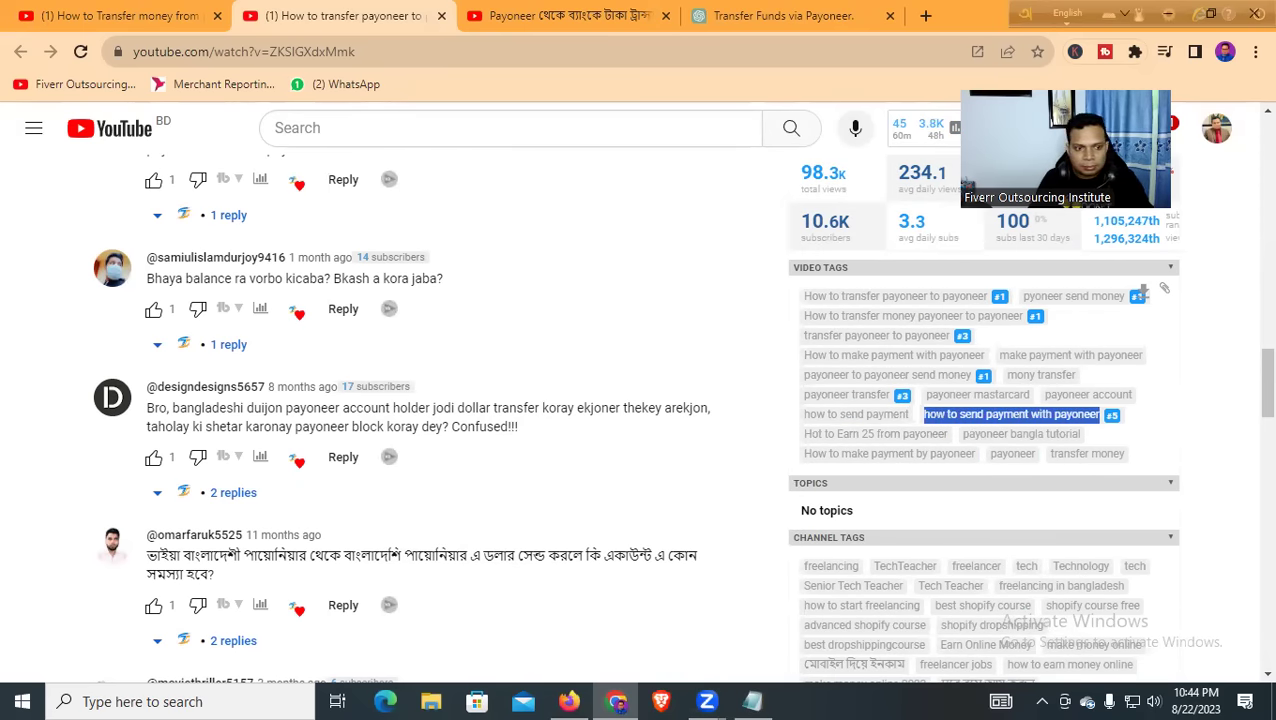
key("alt+Tab")
key("ctrl+v")
key("alt+Tab")
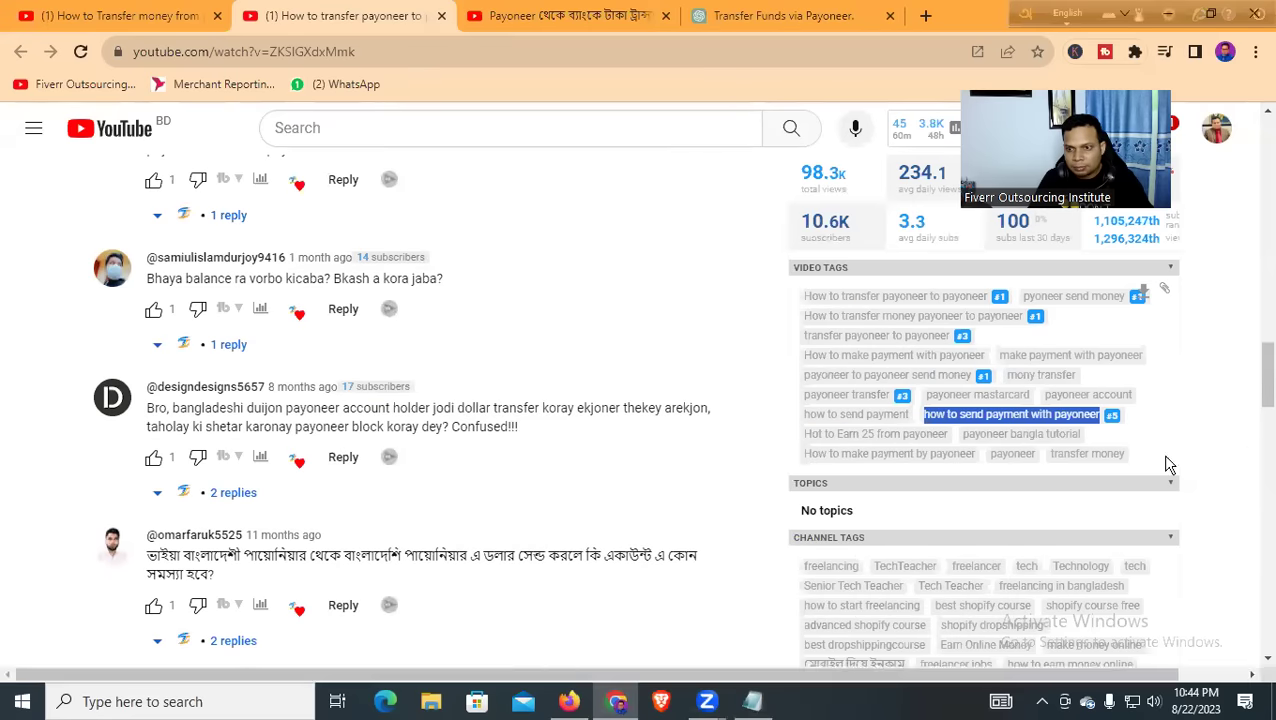
Add the tags 'payoneer bangla tutorial' and 'How to make payment by payoneer' as new lines
left_click_drag(802, 437, 953, 445)
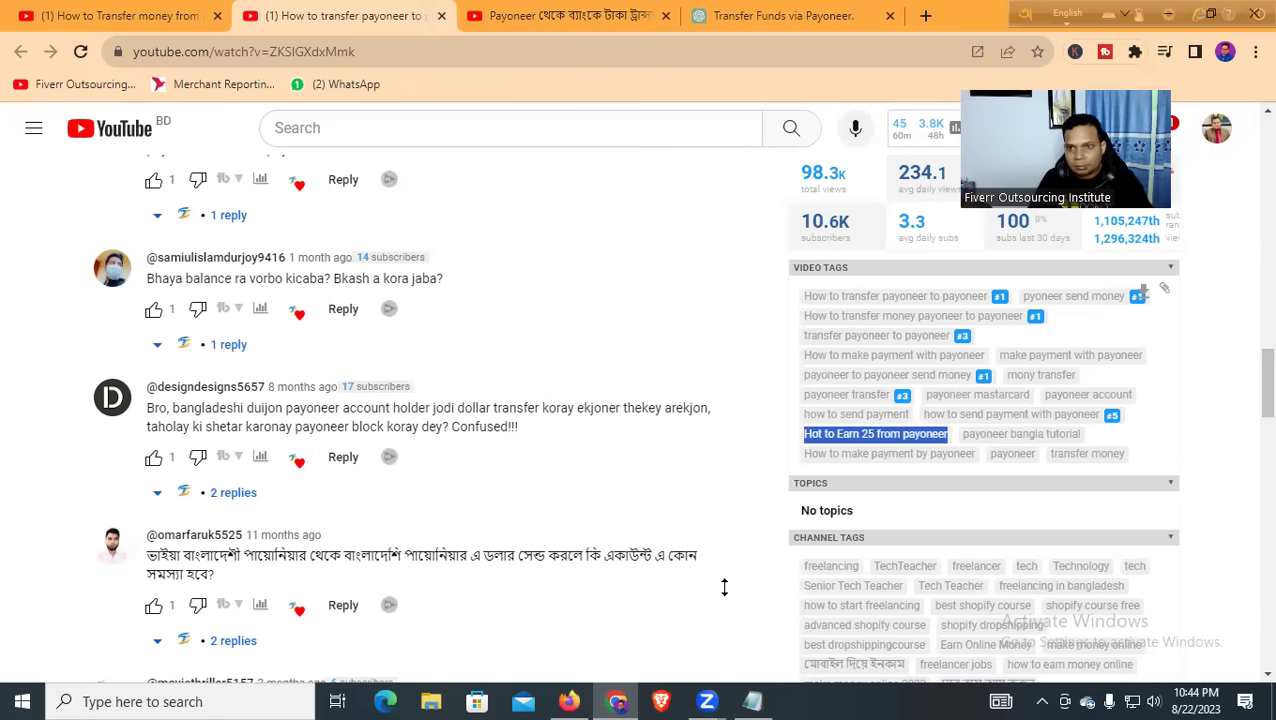
left_click_drag(960, 438, 1090, 447)
key("ctrl+c")
left_click(760, 702)
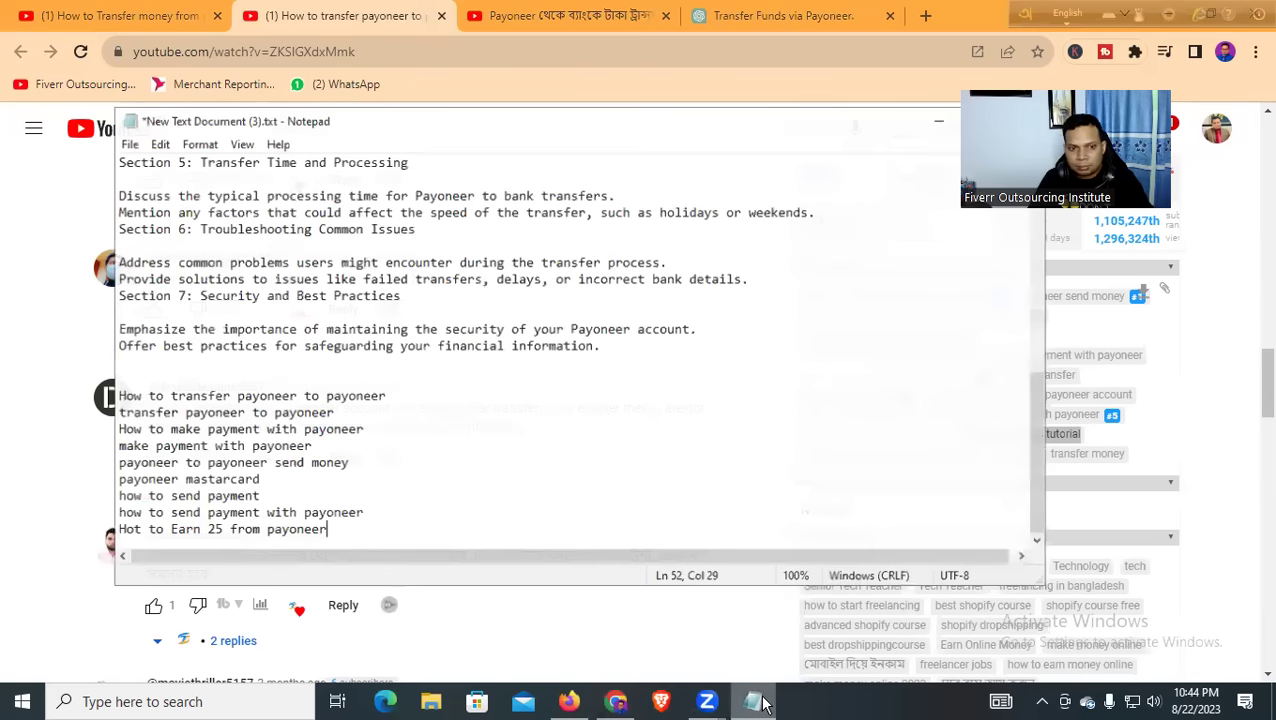
key("Return")
key("ctrl+v")
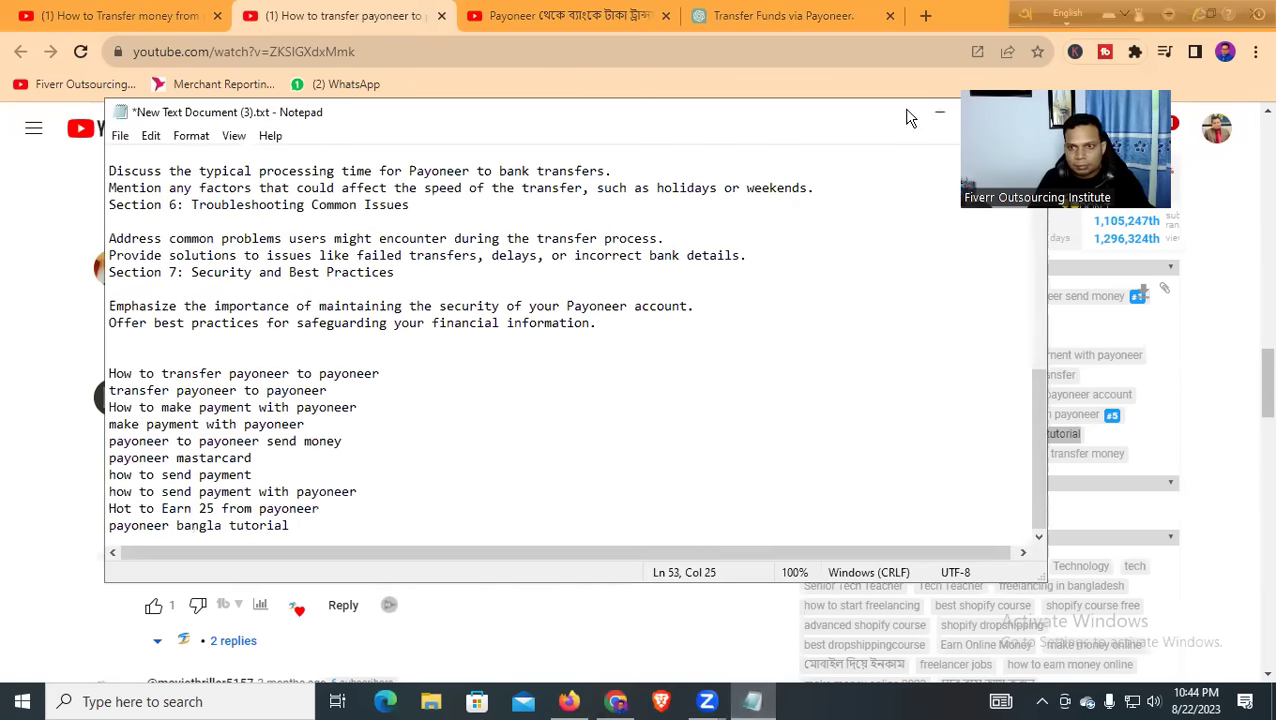
left_click(939, 112)
left_click_drag(801, 455, 979, 461)
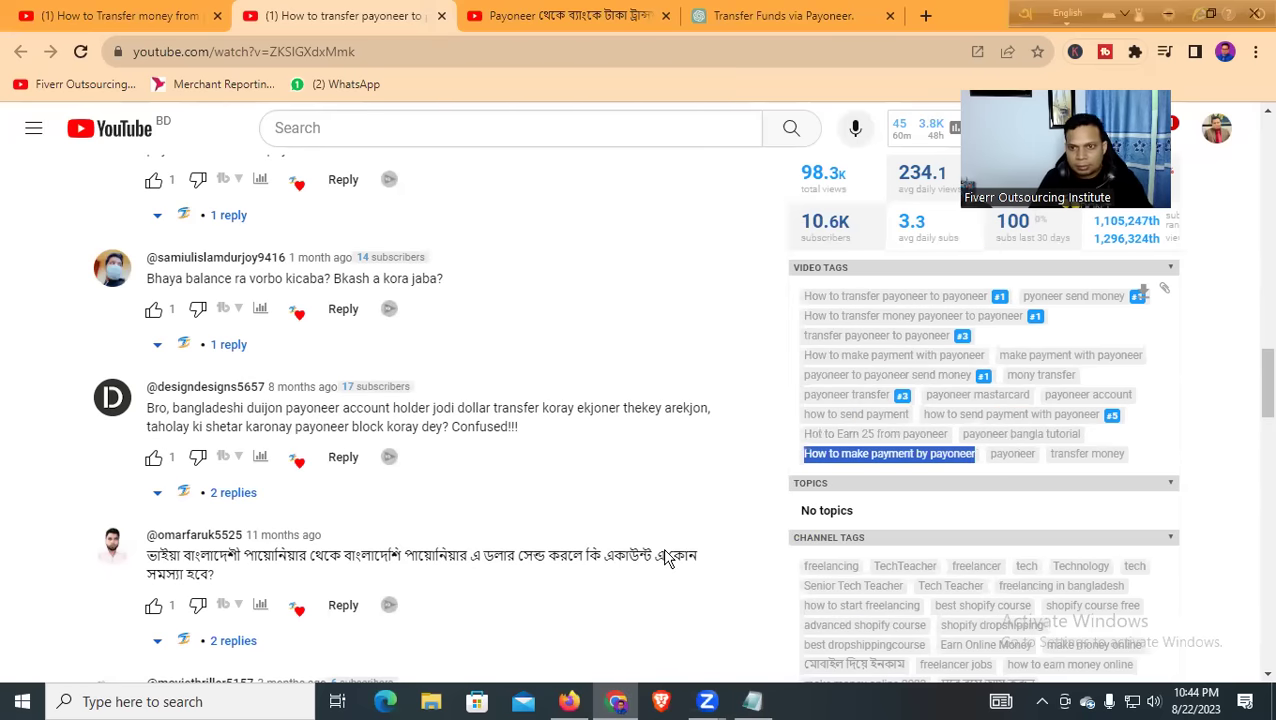
key("ctrl+c")
key("alt+Tab")
key("Return")
key("ctrl+v")
Finish the tag list with 'payoneer' and 'transfer money' on the last two lines
left_click(939, 112)
left_click_drag(987, 456, 1040, 466)
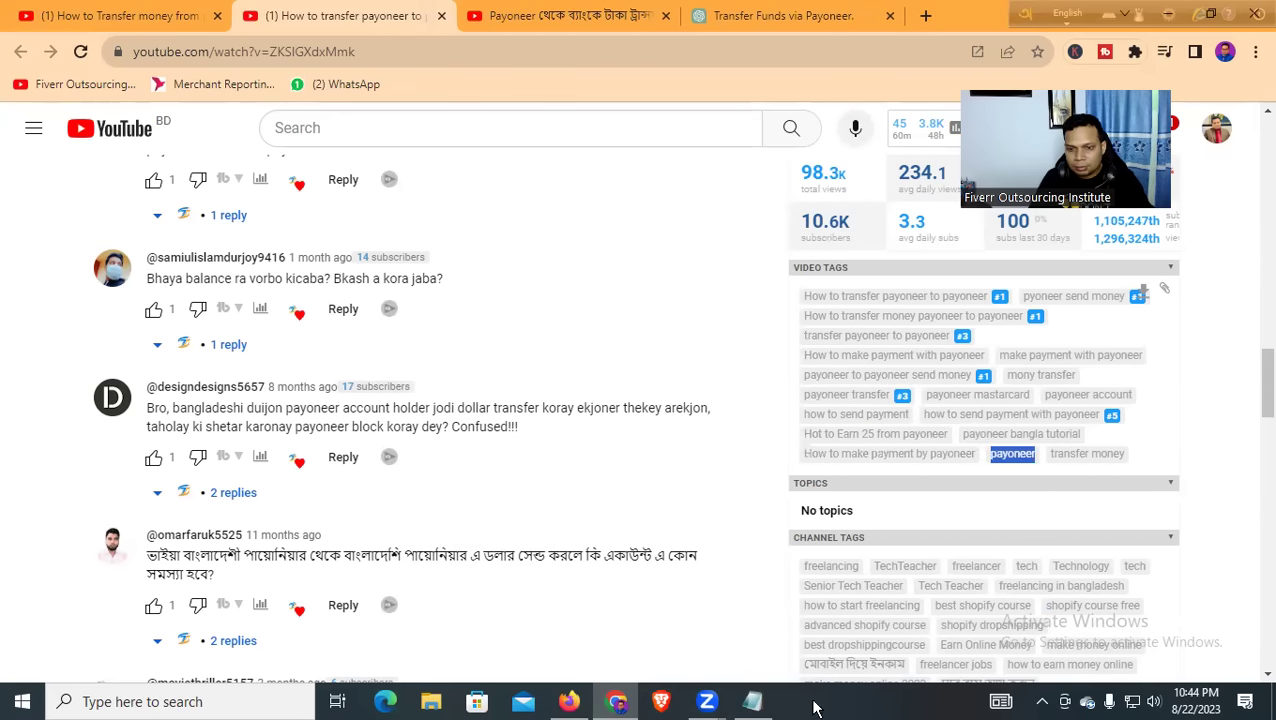
left_click(753, 701)
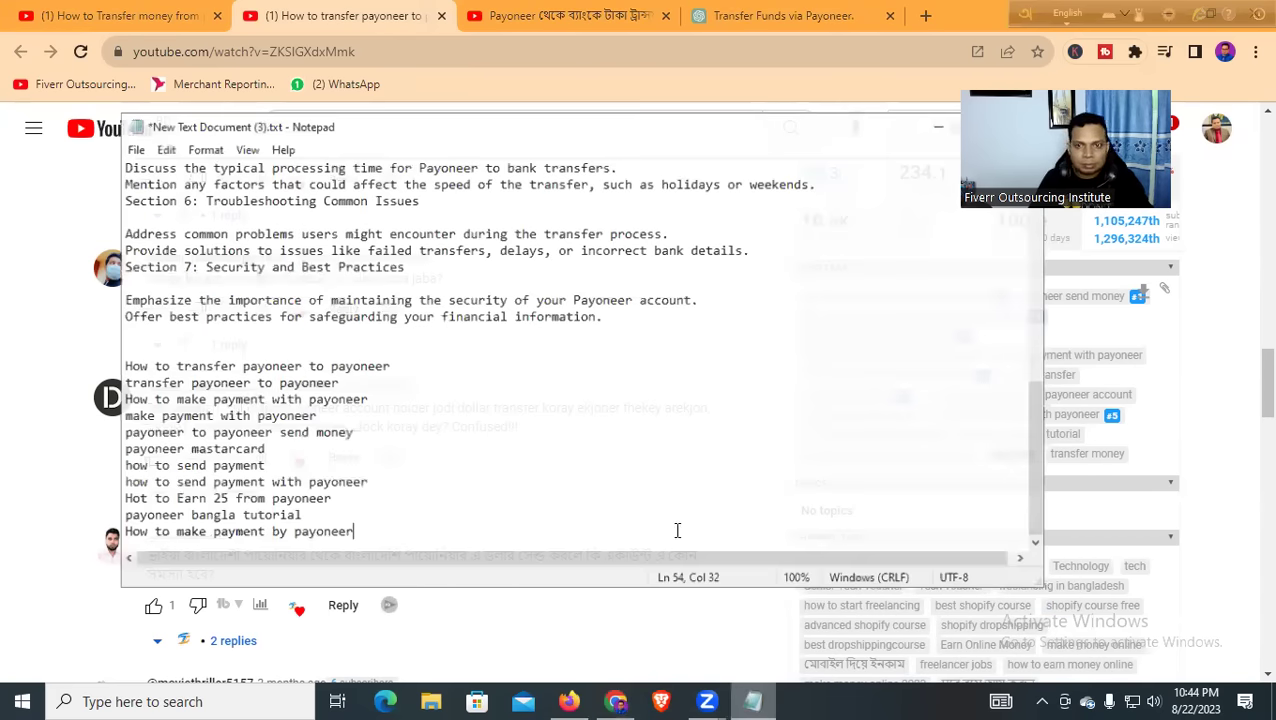
key("Return")
key("ctrl+v")
left_click(938, 127)
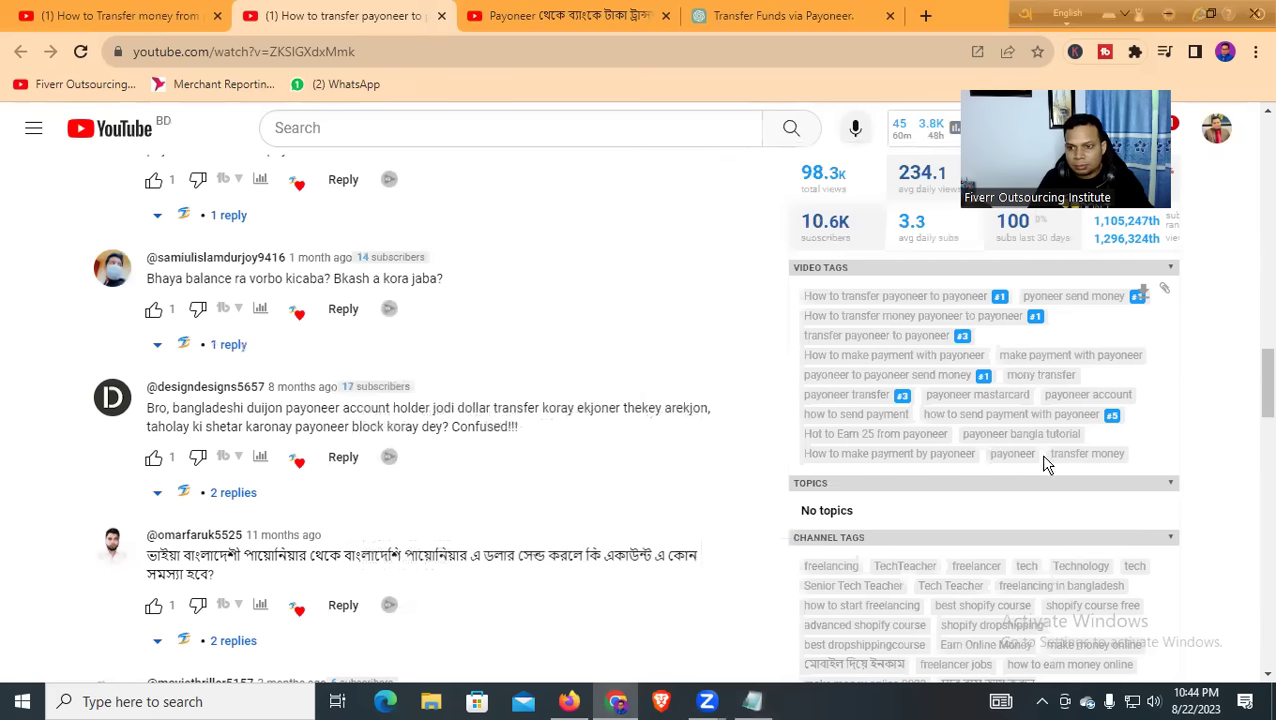
left_click_drag(1045, 455, 1128, 462)
left_click(753, 701)
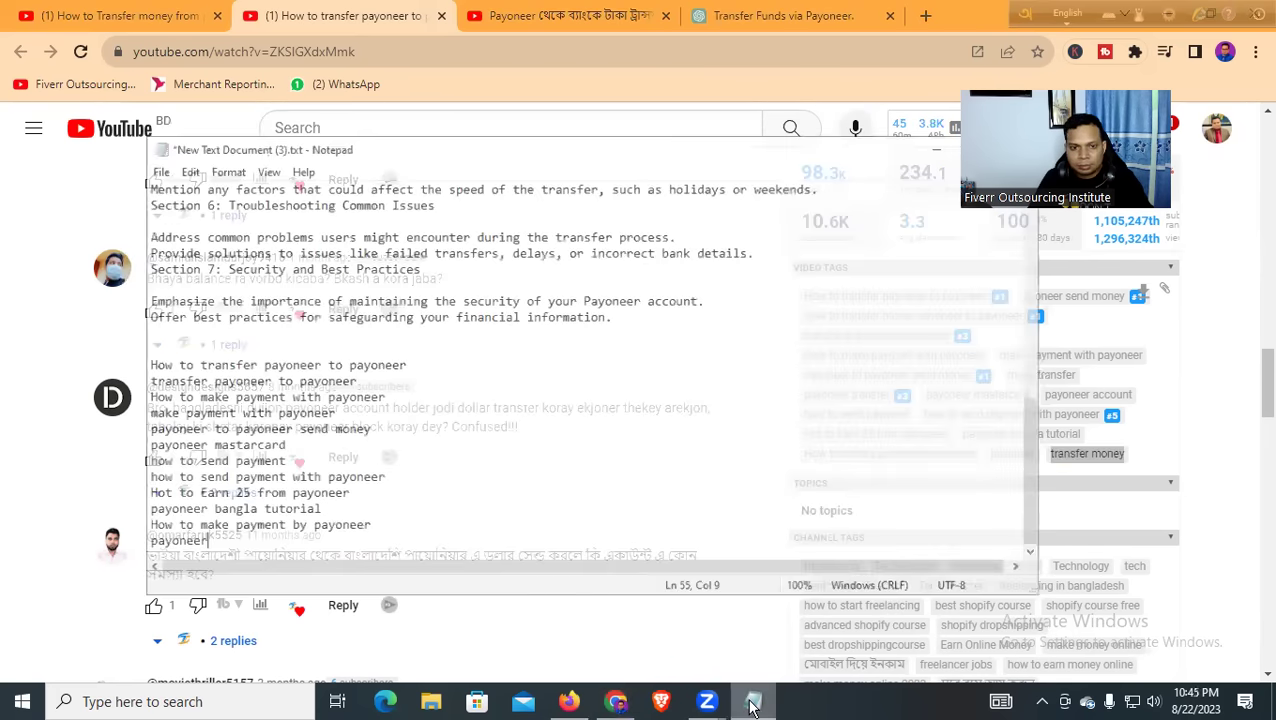
key("Return")
key("ctrl+v")
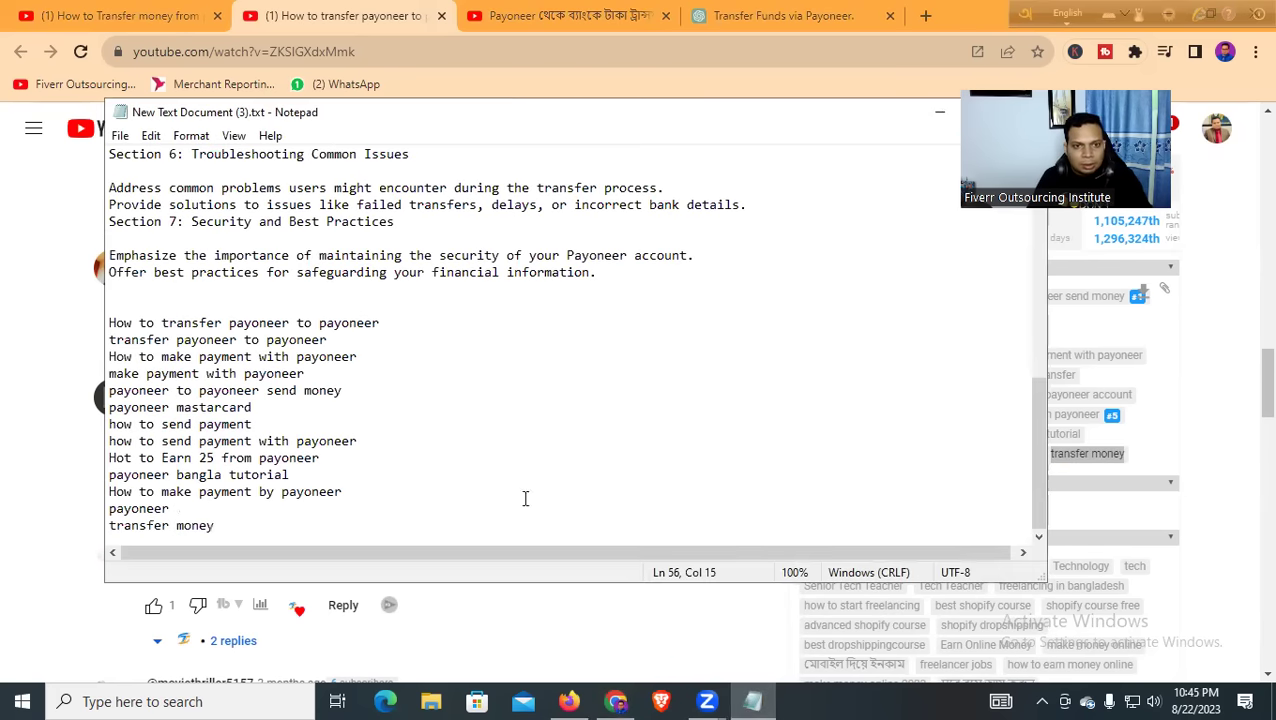
left_click(925, 16)
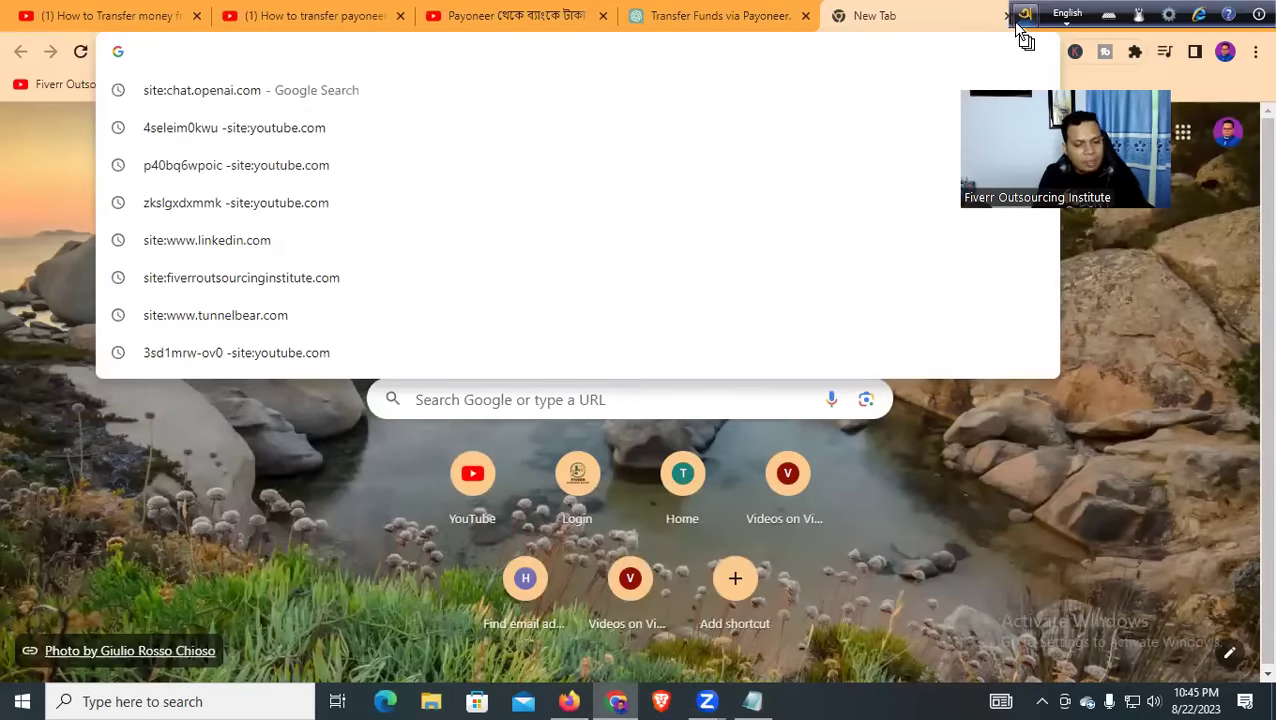
Search Google for 'Youtube Video SEO Best Tools'
key("Escape")
type("T")
key("BackSpace")
key("BackSpace")
type("Youtube")
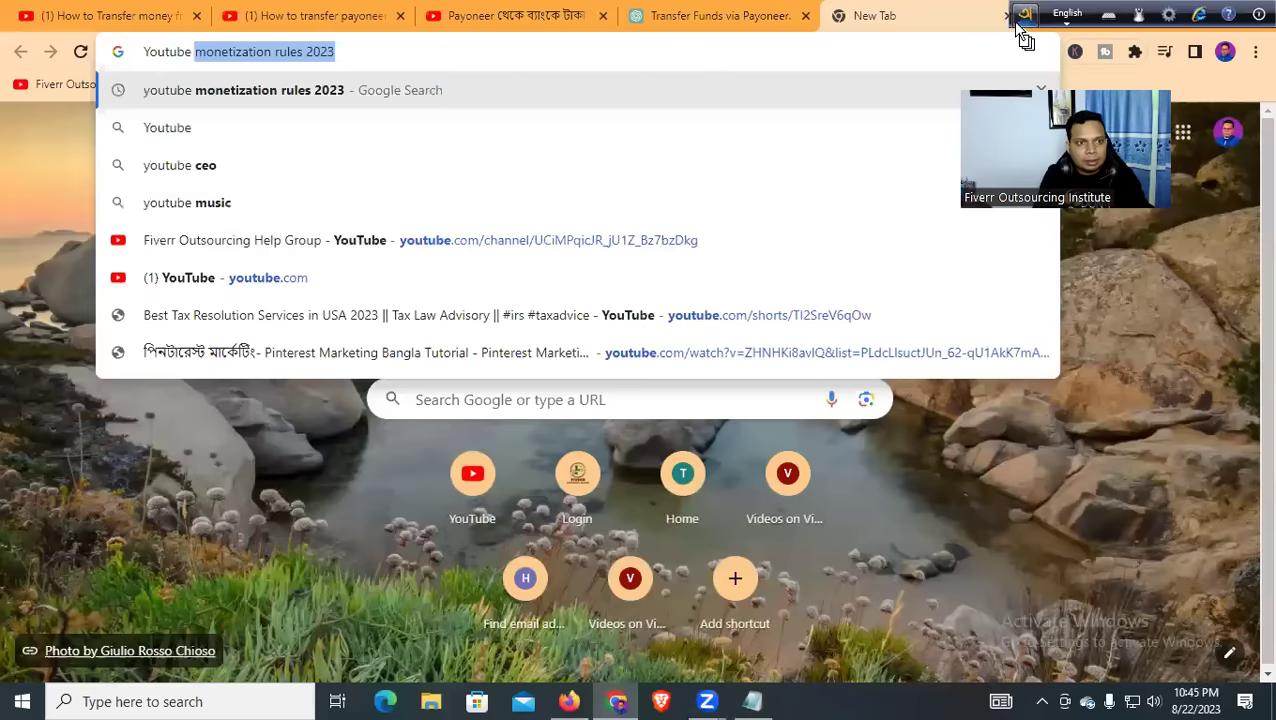
type(" Video S")
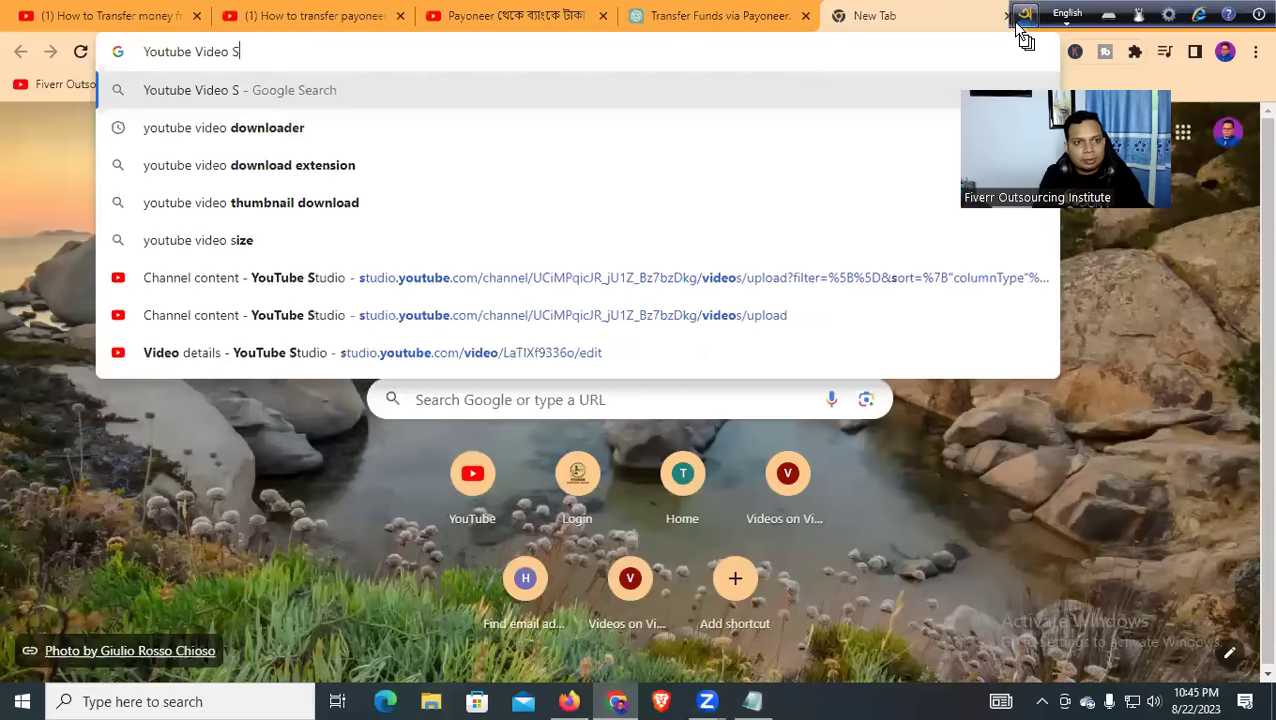
type("EO Best ")
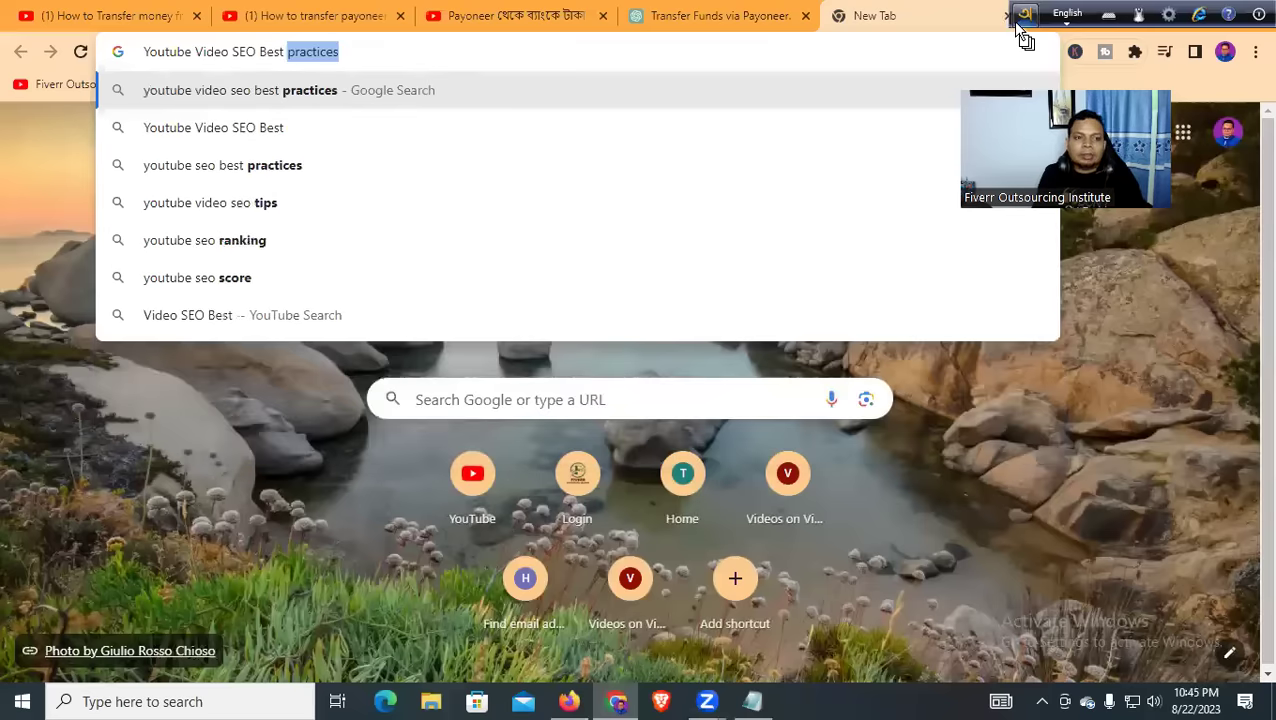
type("Too")
type("ls")
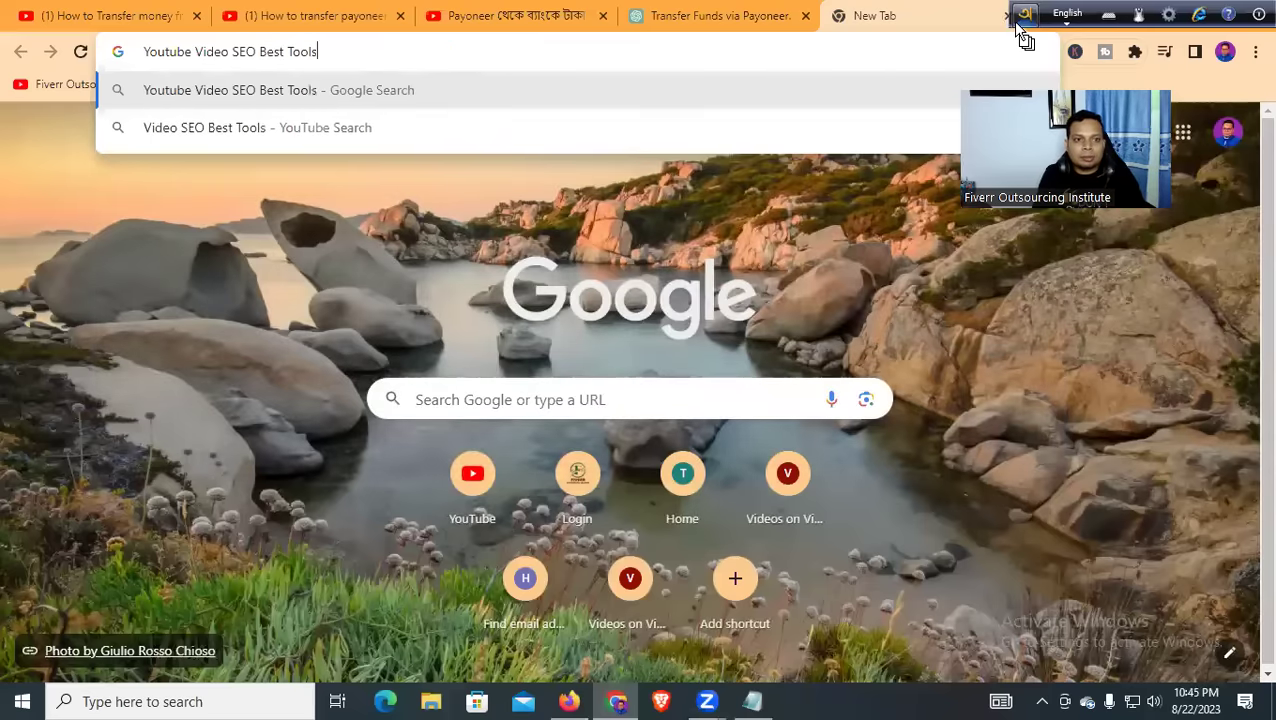
key("Return")
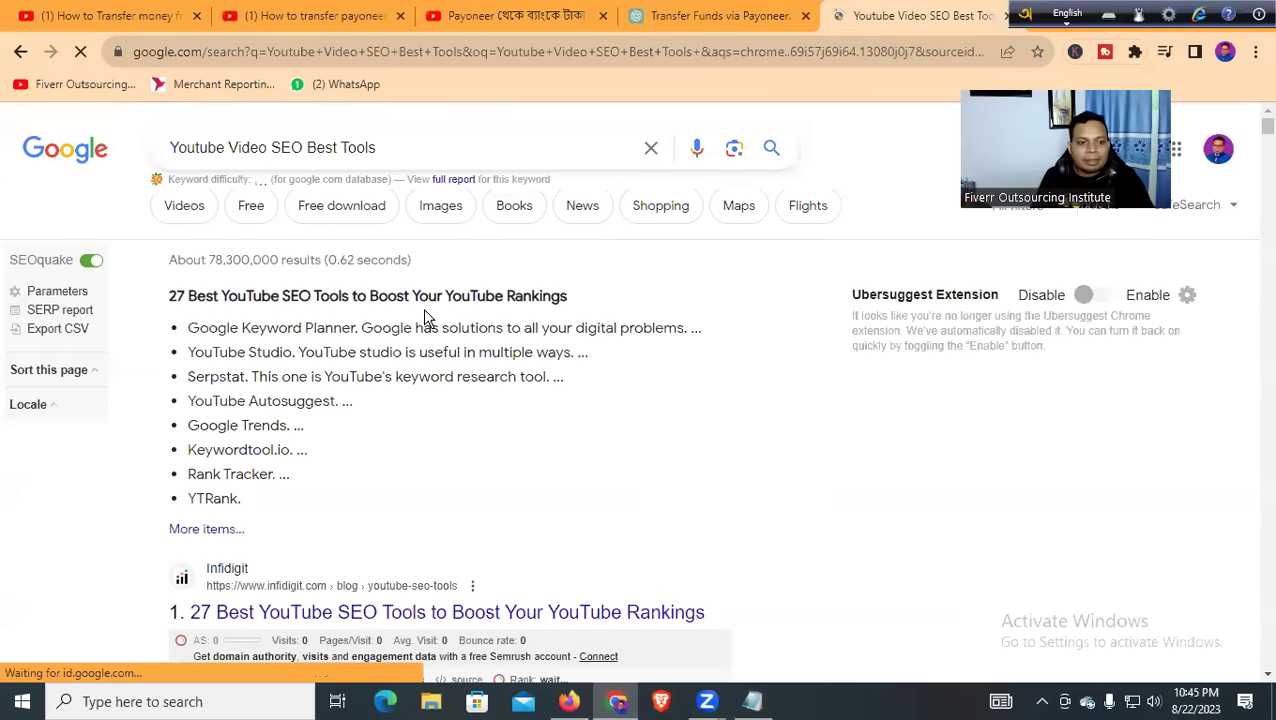
scroll(387, 350, "down", 3)
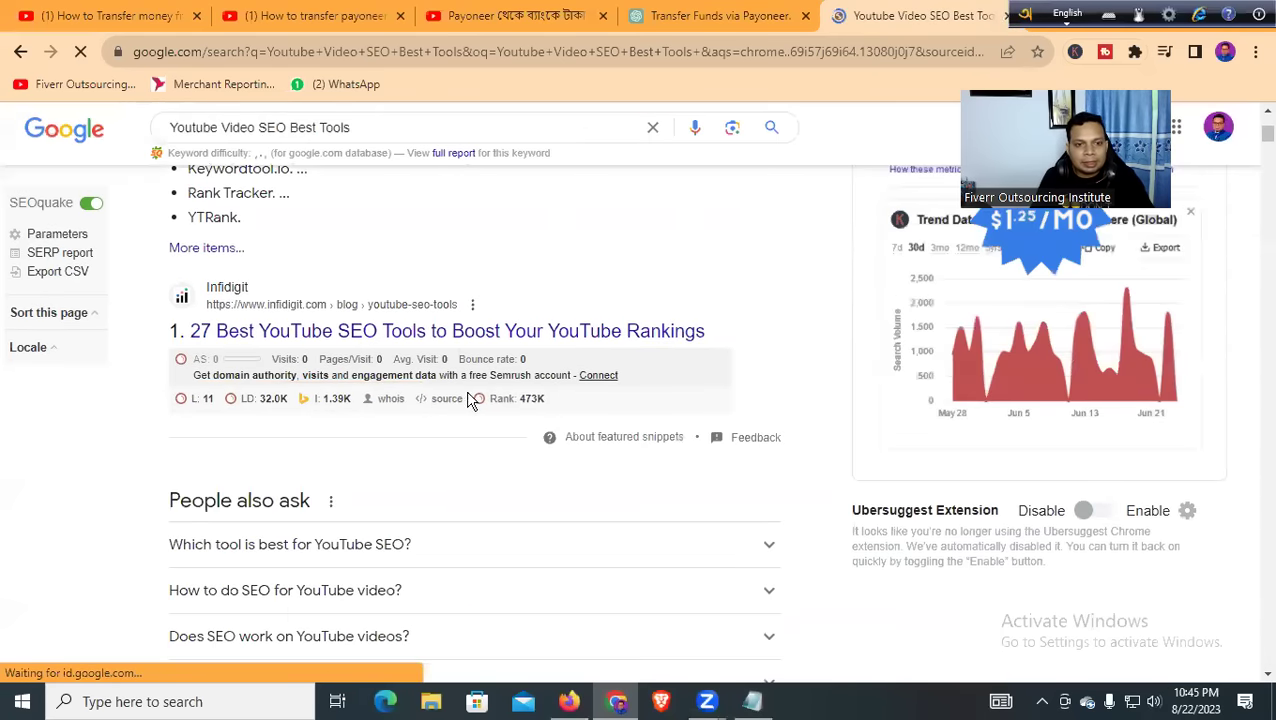
scroll(387, 370, "up", 3)
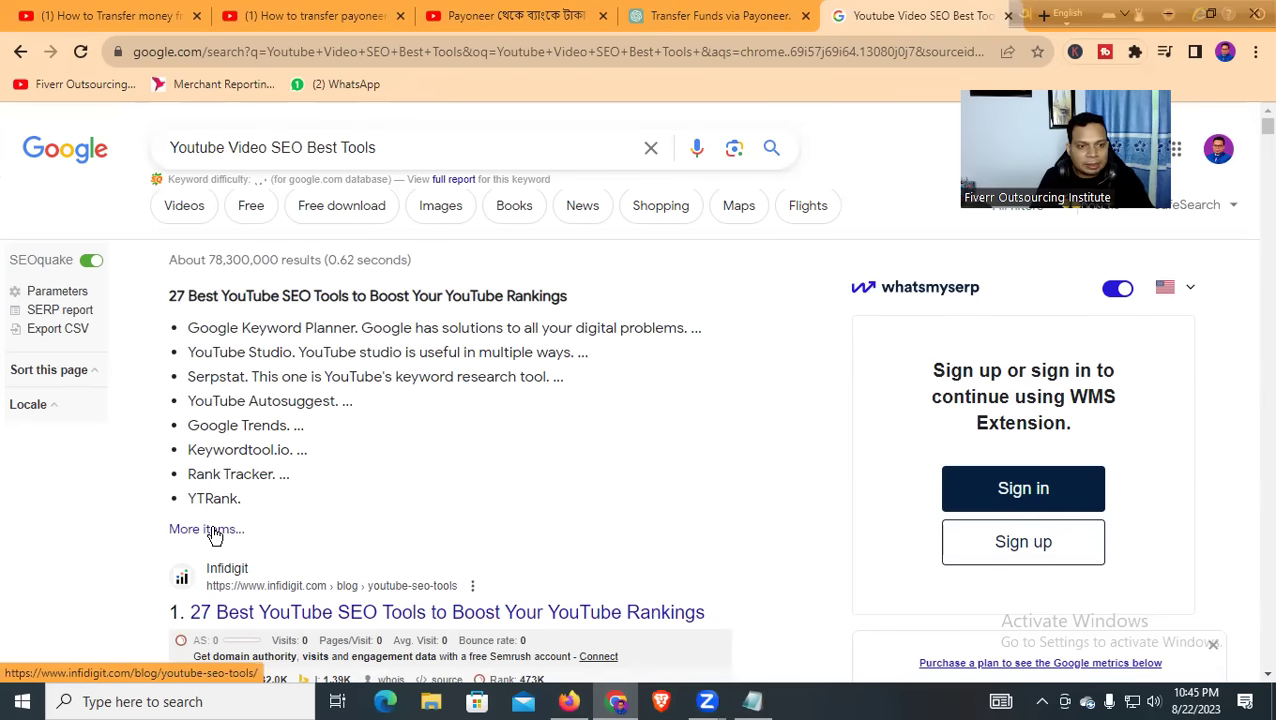
Change the query to 'top 10 Youtube Video SEO Tools', search again and select the query
left_click(172, 152)
type("top ")
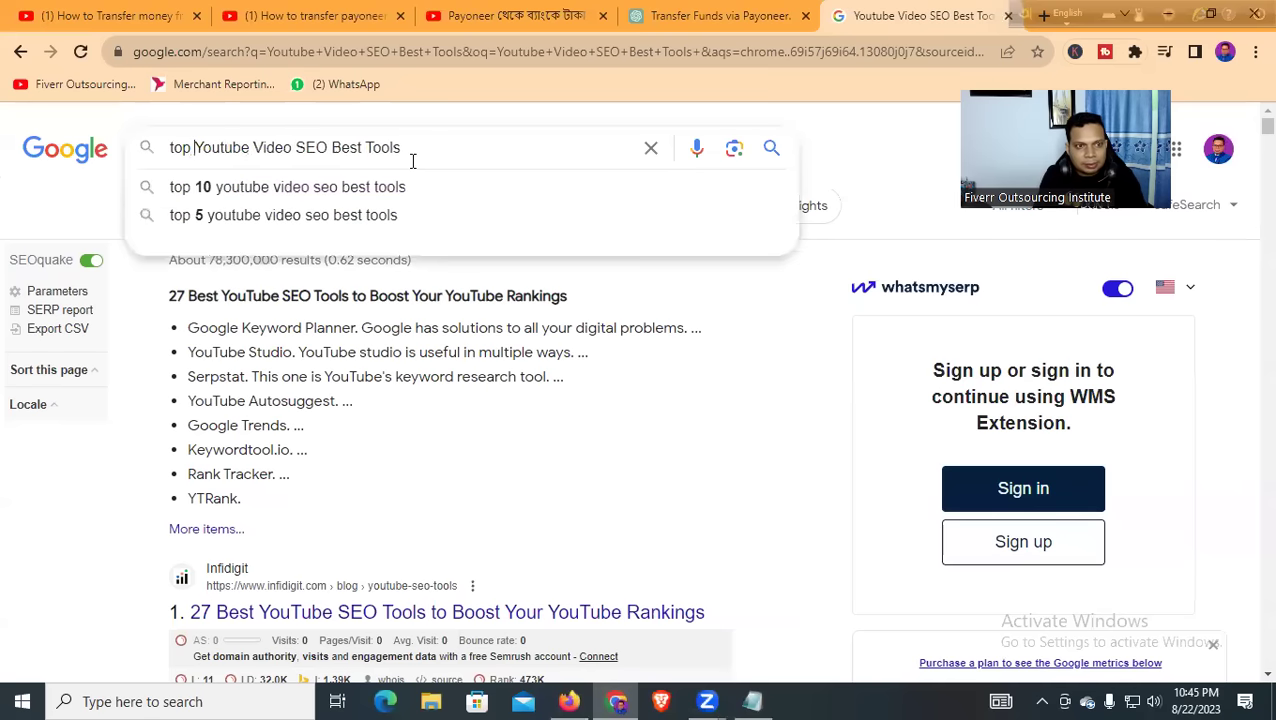
type("10")
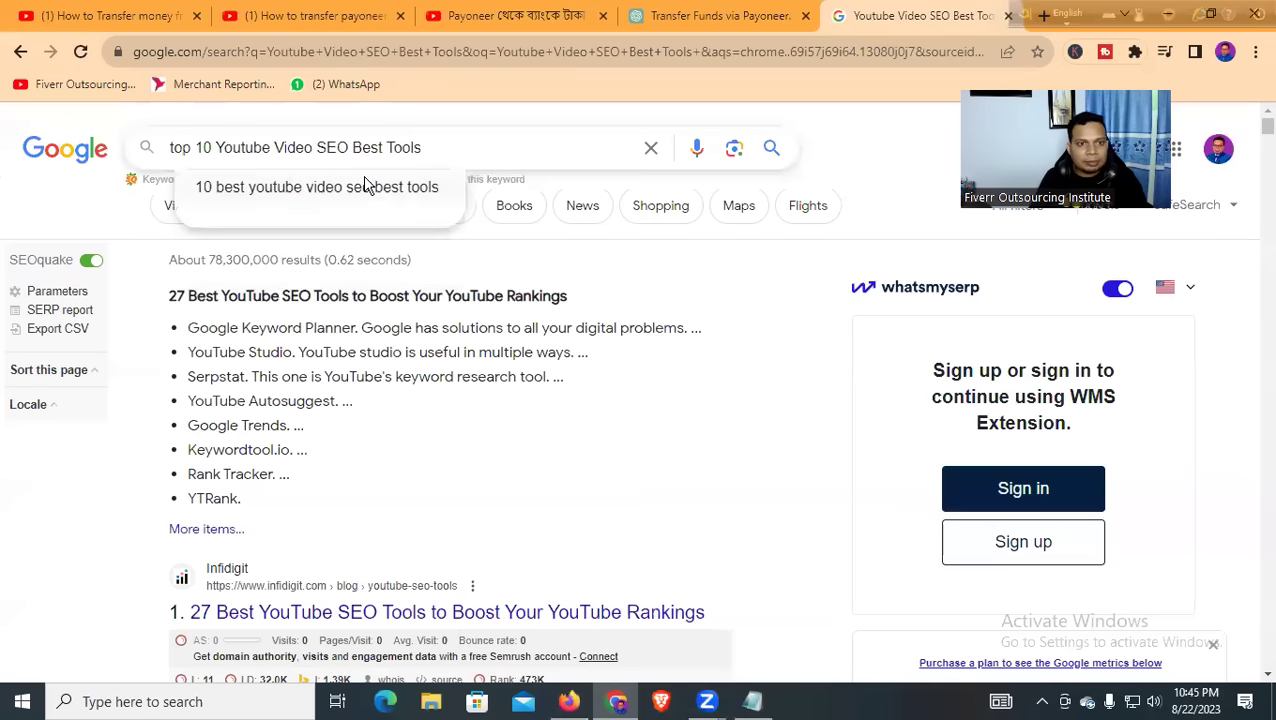
left_click_drag(352, 147, 555, 148)
left_click_drag(430, 150, 392, 150)
key("BackSpace")
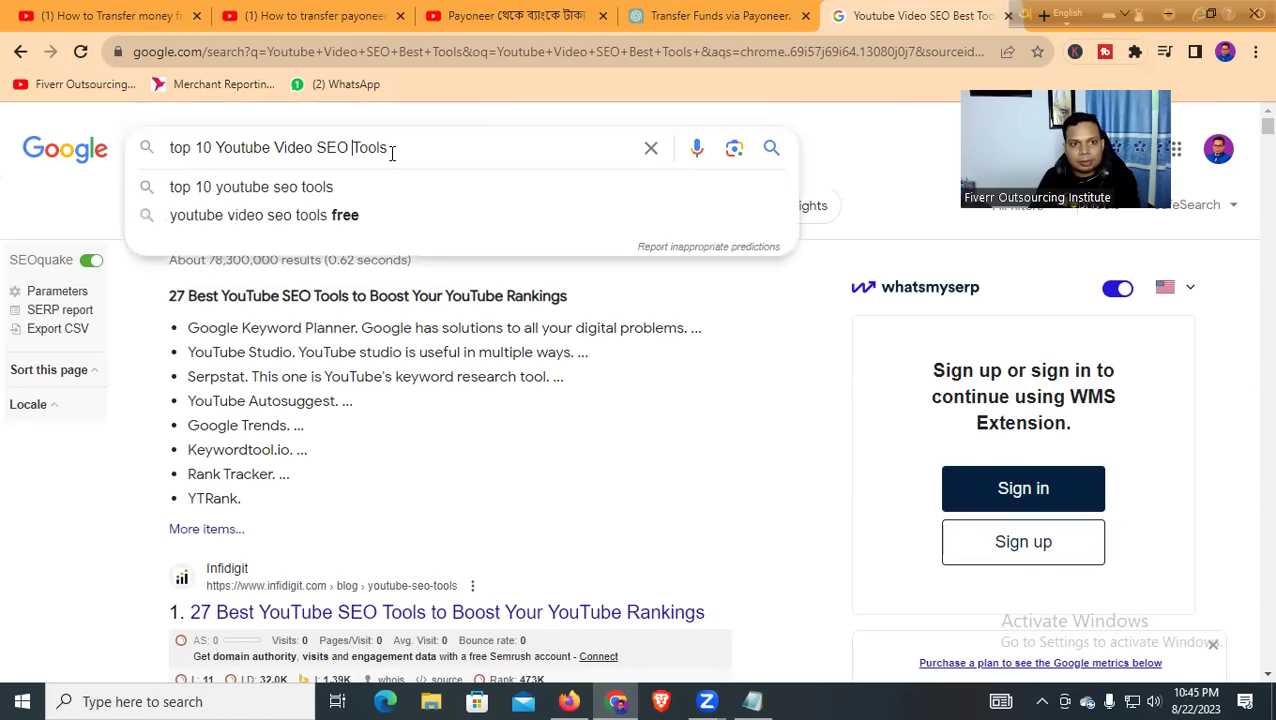
key("Return")
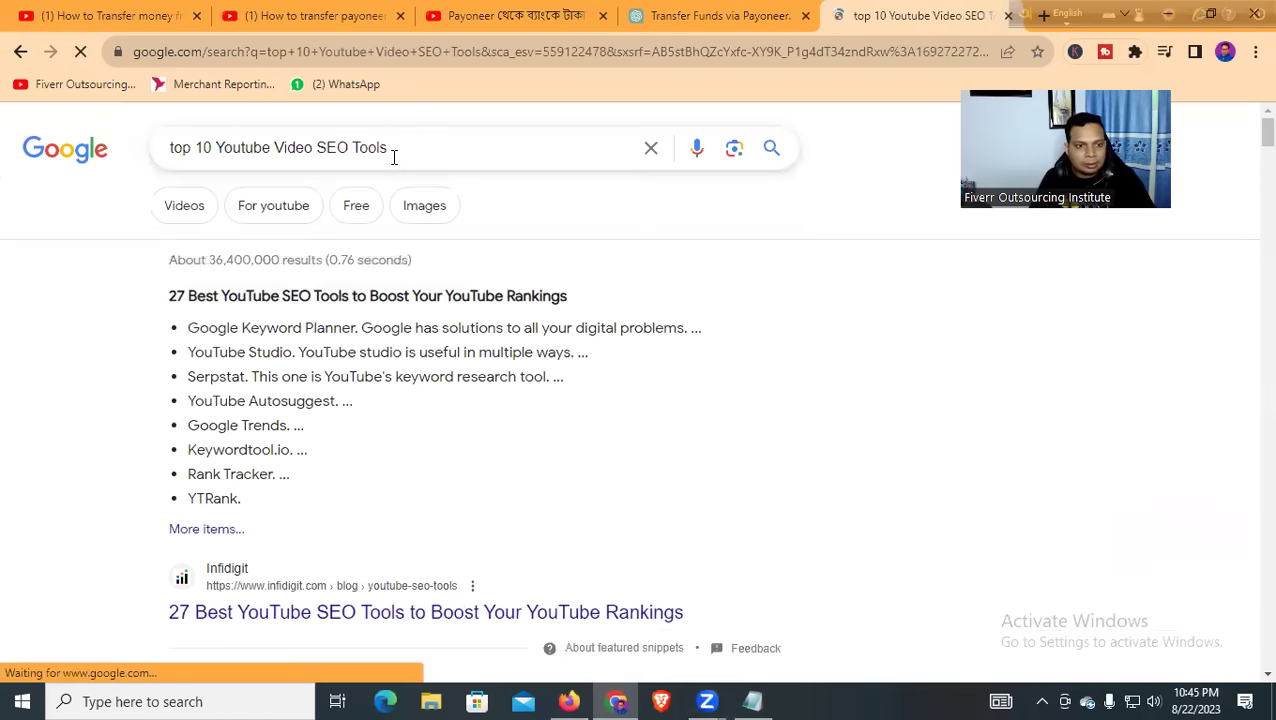
scroll(234, 284, "down", 2)
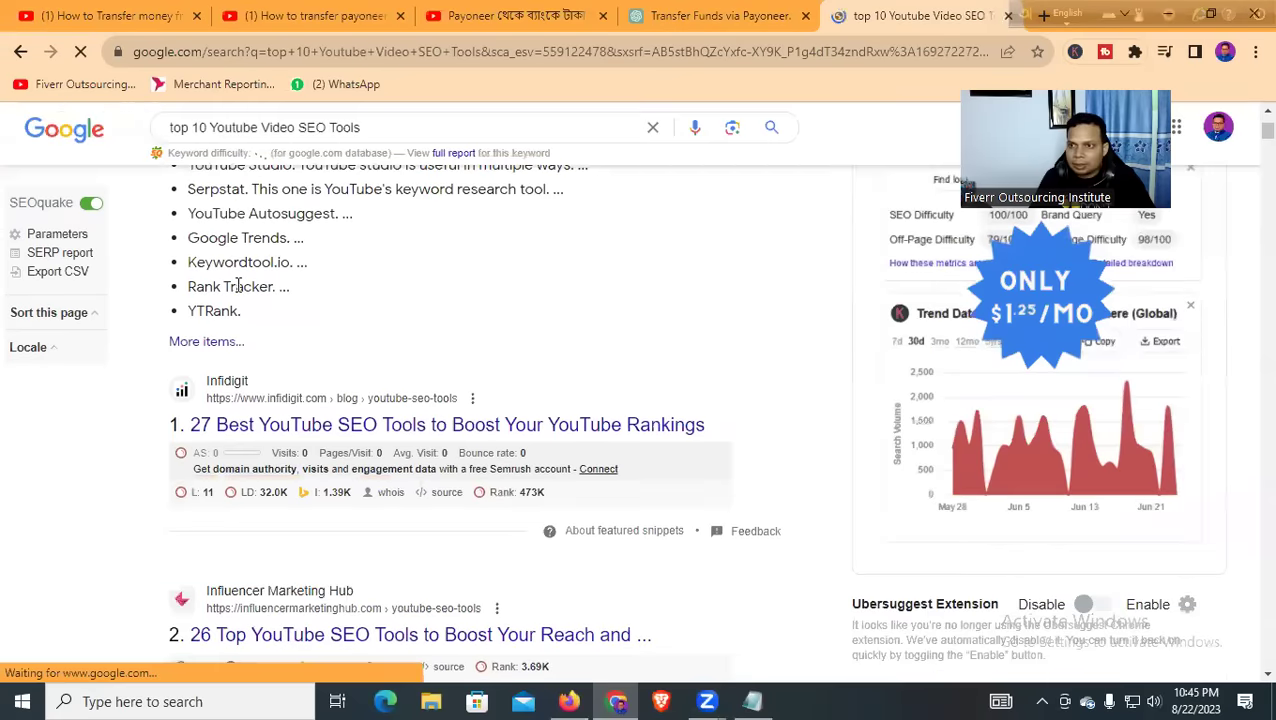
triple_click(272, 147)
key("ctrl+c")
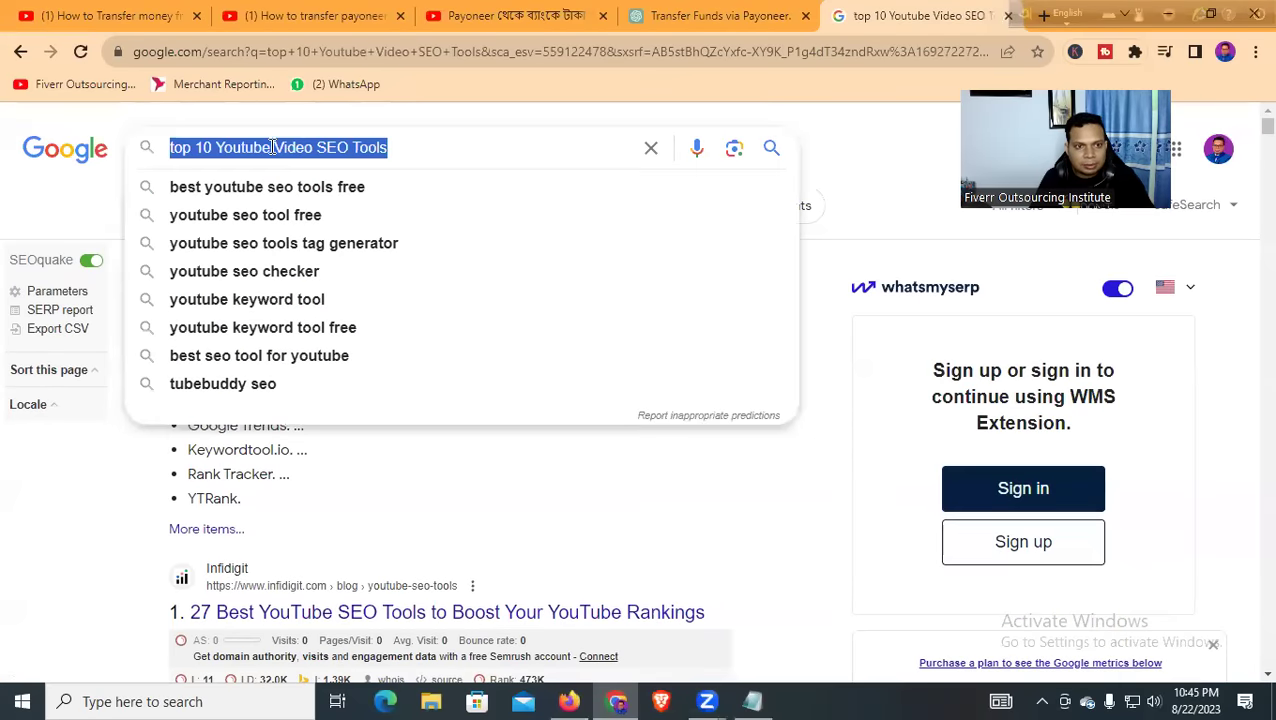
left_click(570, 701)
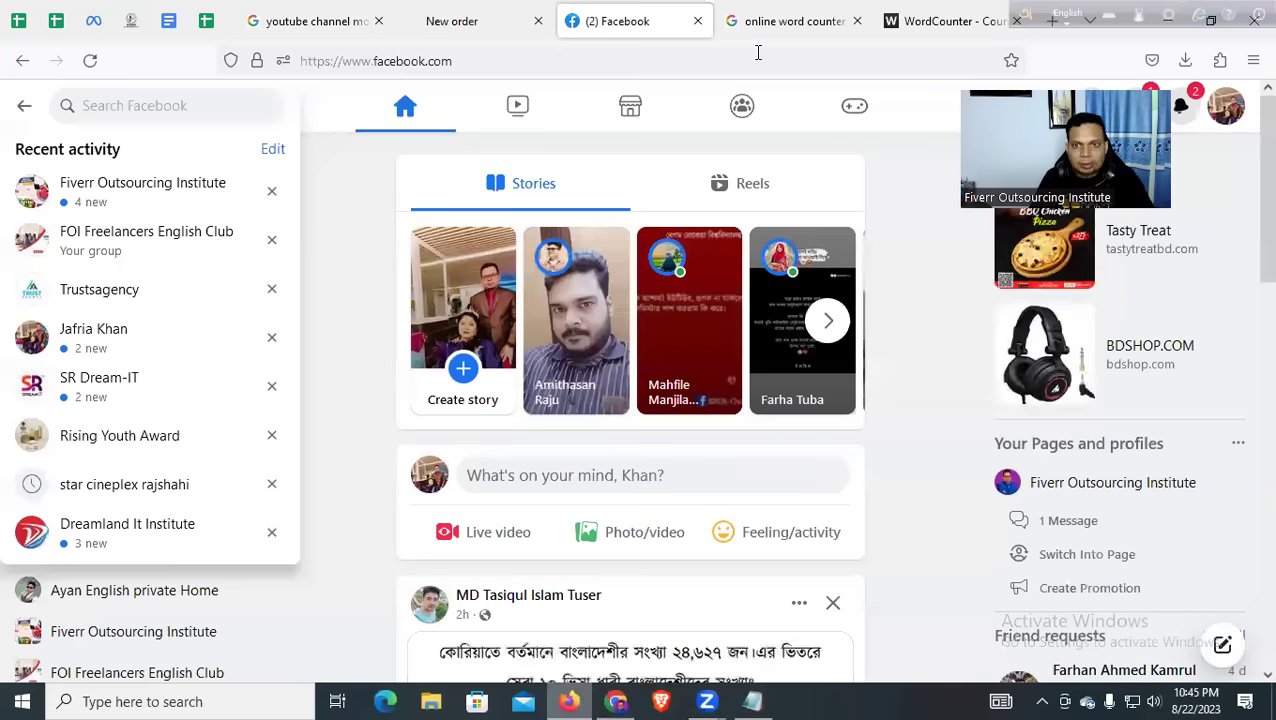
Search the copied query in a new Firefox tab and open the Infidigit YouTube SEO tools article
key("ctrl+t")
left_click(806, 52)
key("ctrl+v")
key("Return")
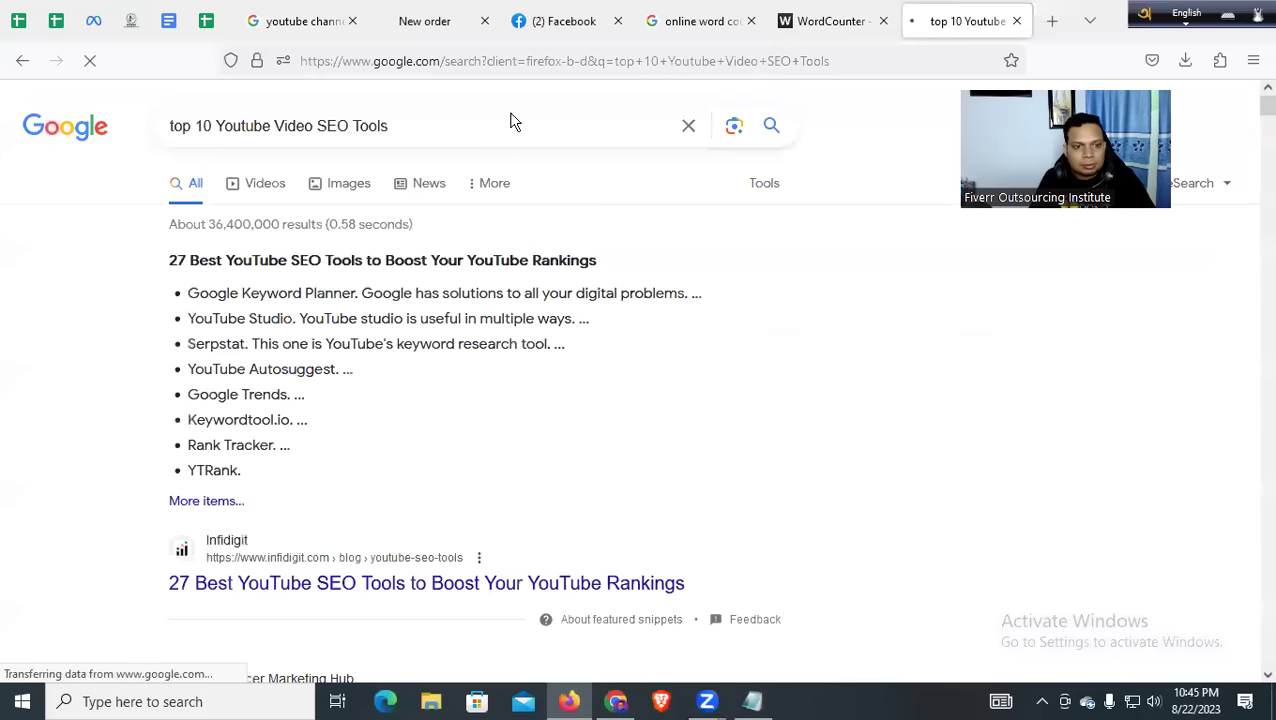
left_click(249, 585)
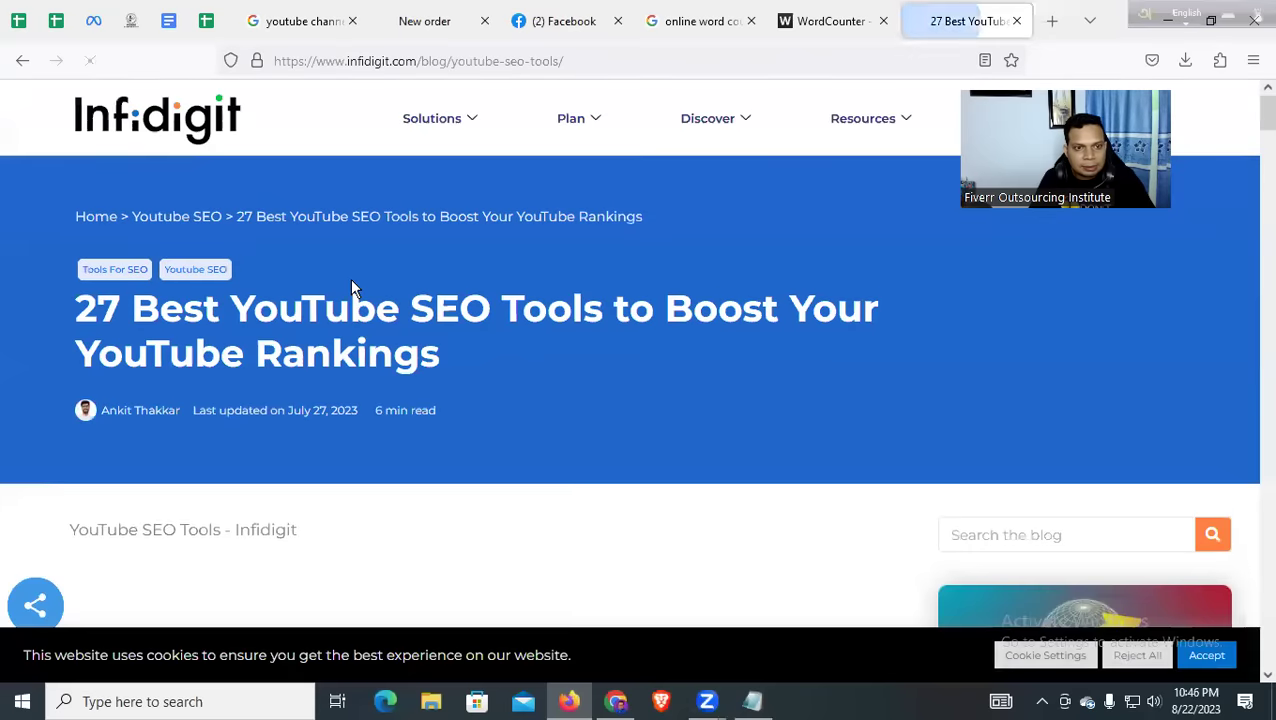
Scroll the article down to its YouTube SEO Tools grid, then return to WordCounter
scroll(360, 280, "down", 3)
scroll(366, 280, "down", 5)
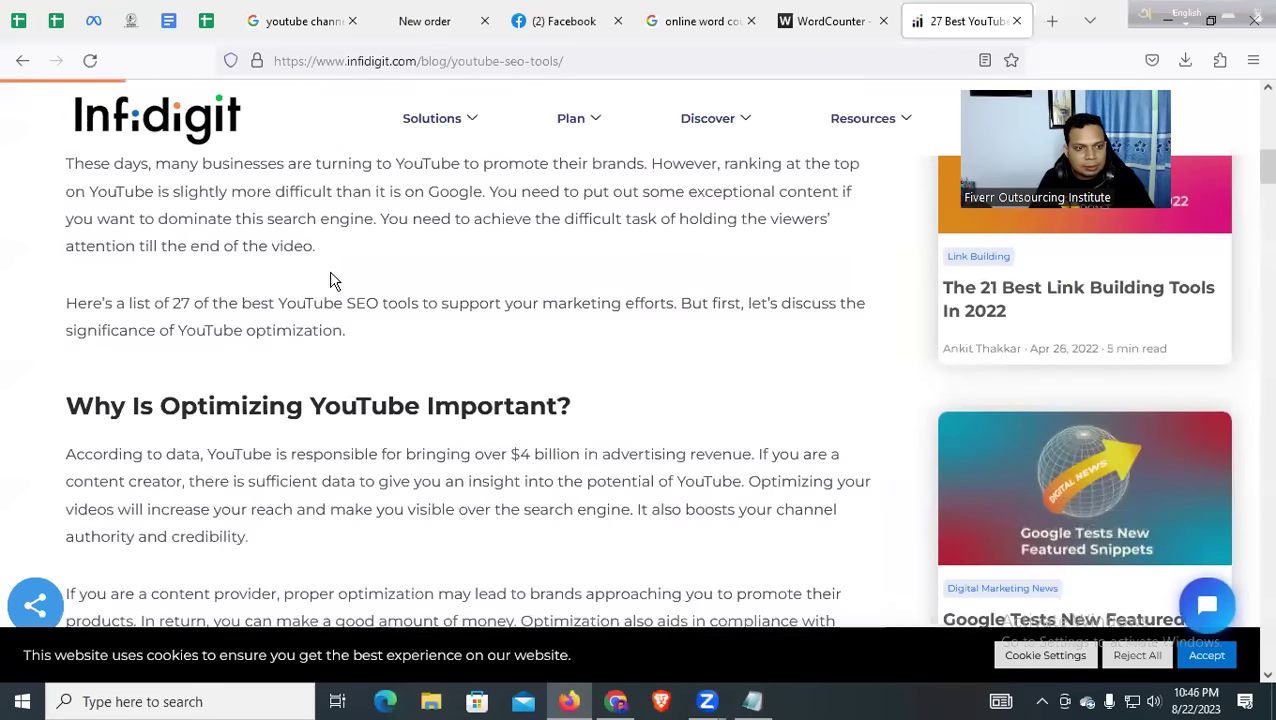
scroll(318, 283, "down", 2)
scroll(316, 283, "down", 4)
scroll(316, 285, "up", 2)
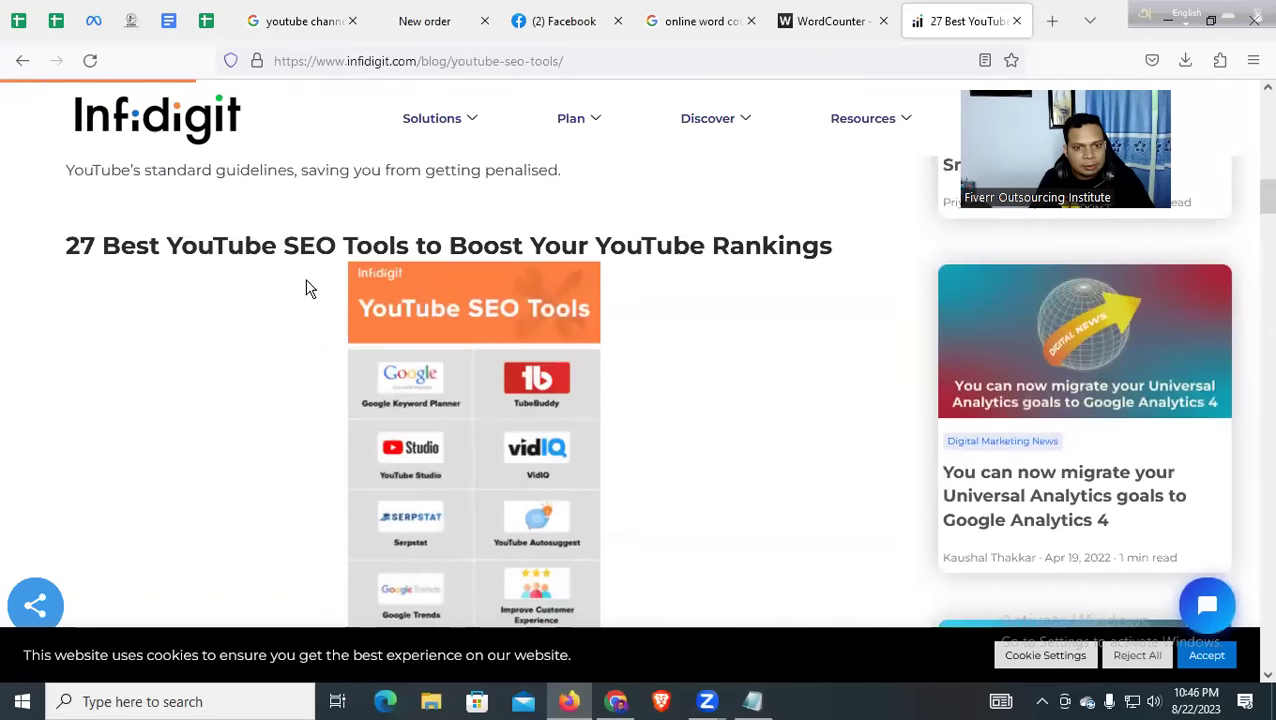
scroll(305, 290, "down", 2)
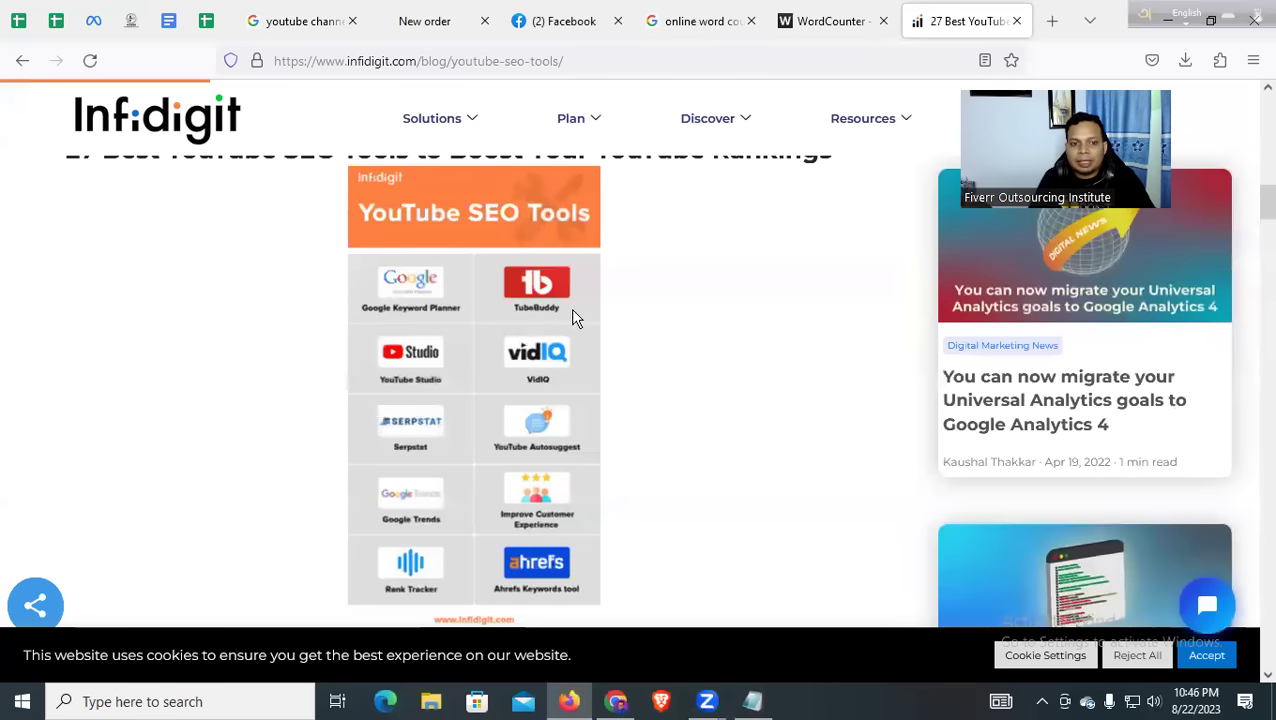
scroll(470, 380, "down", 4)
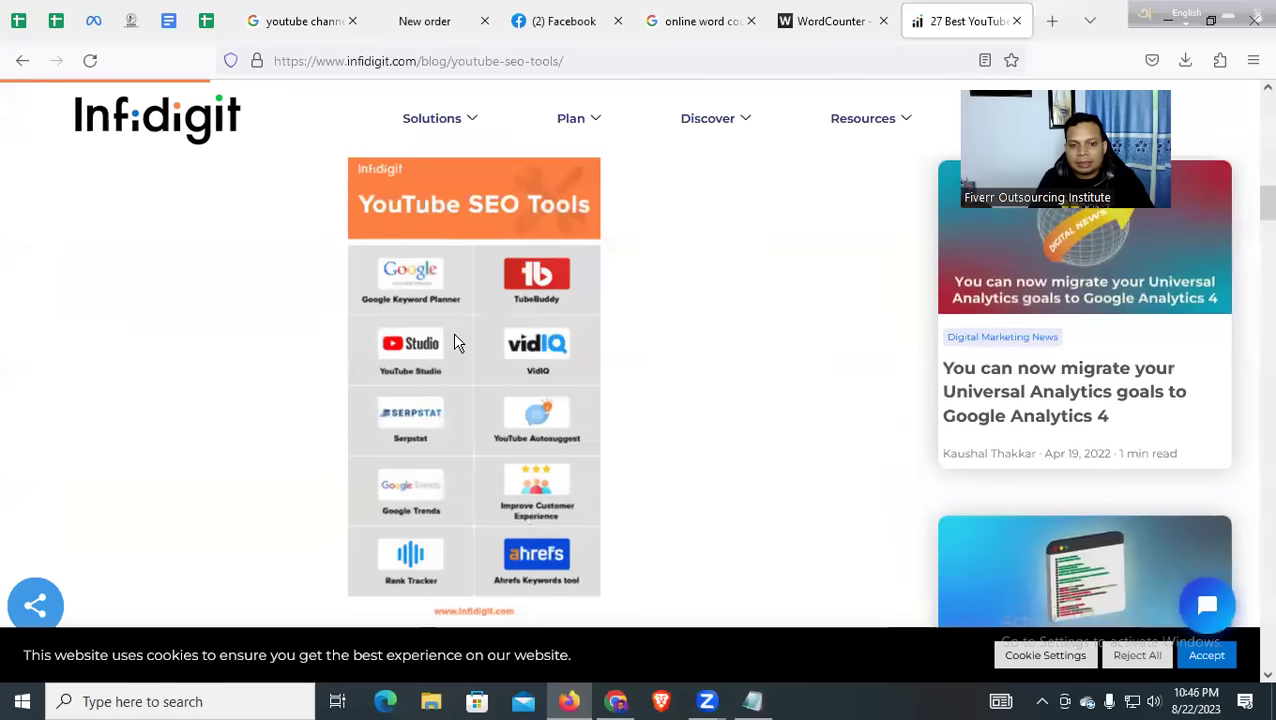
scroll(518, 370, "up", 4)
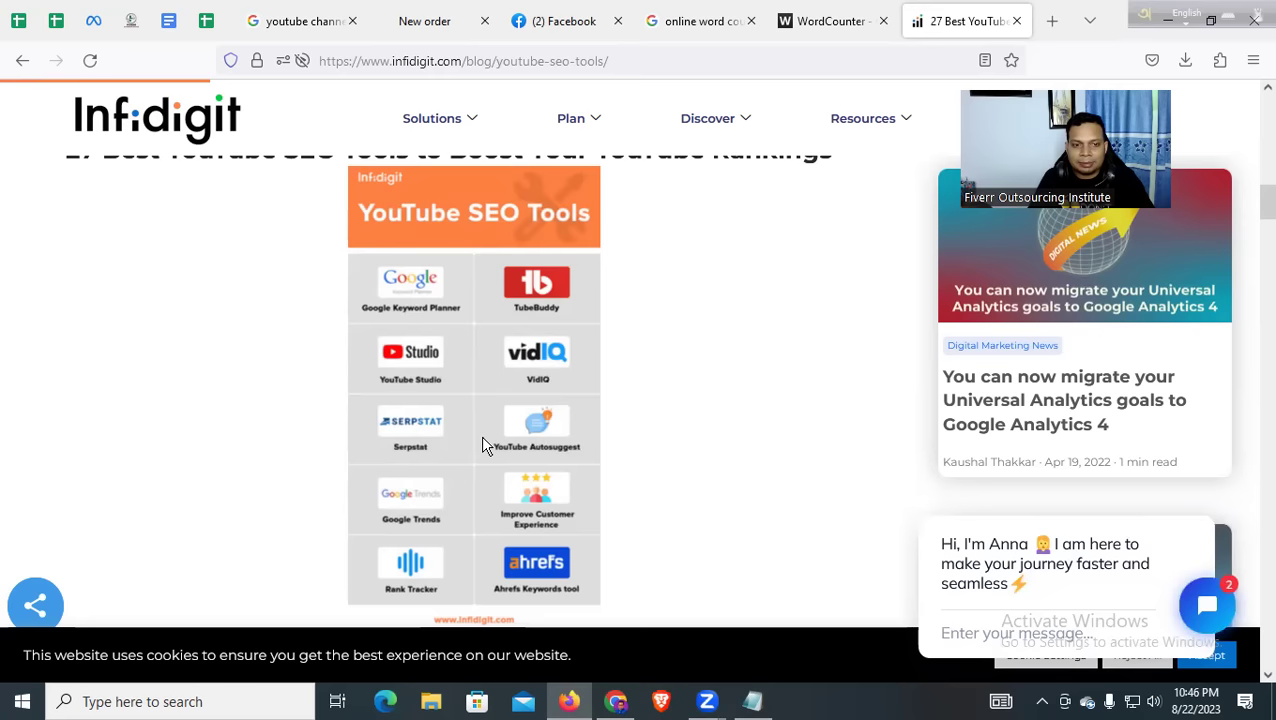
scroll(462, 404, "up", 3)
scroll(470, 402, "down", 3)
scroll(510, 400, "up", 3)
scroll(518, 399, "down", 3)
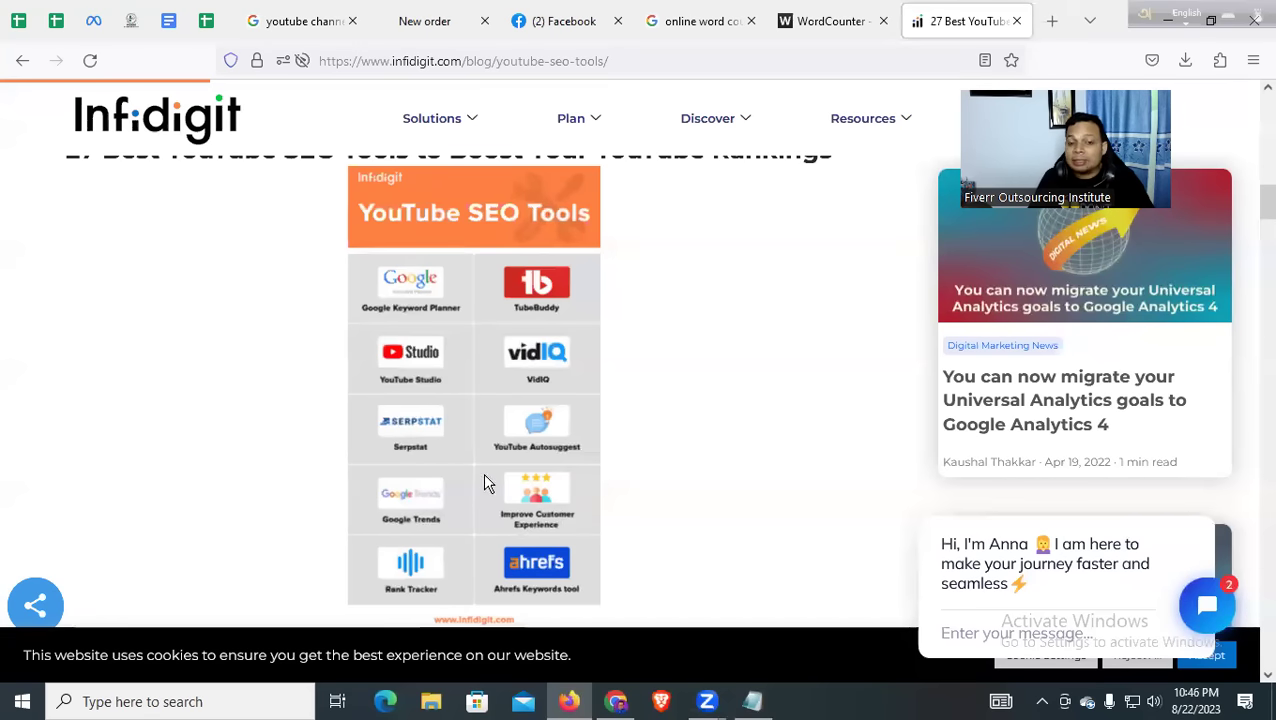
scroll(495, 487, "down", 2)
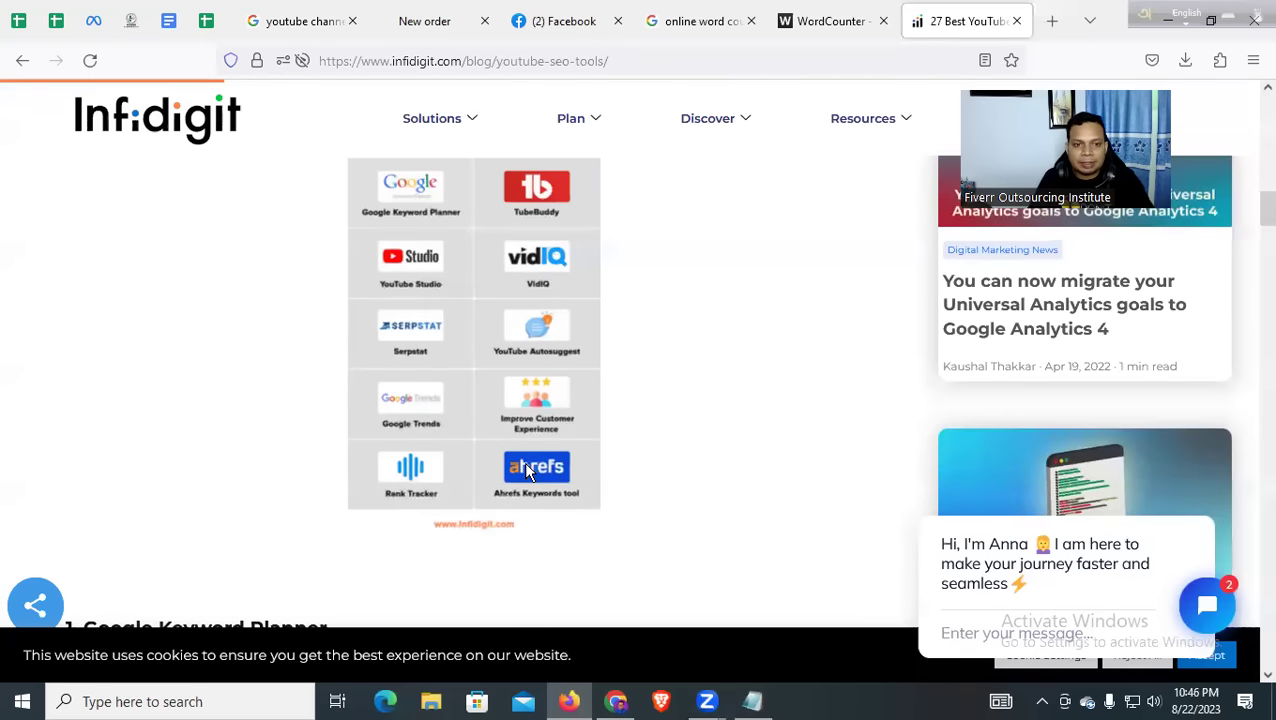
scroll(518, 427, "up", 3)
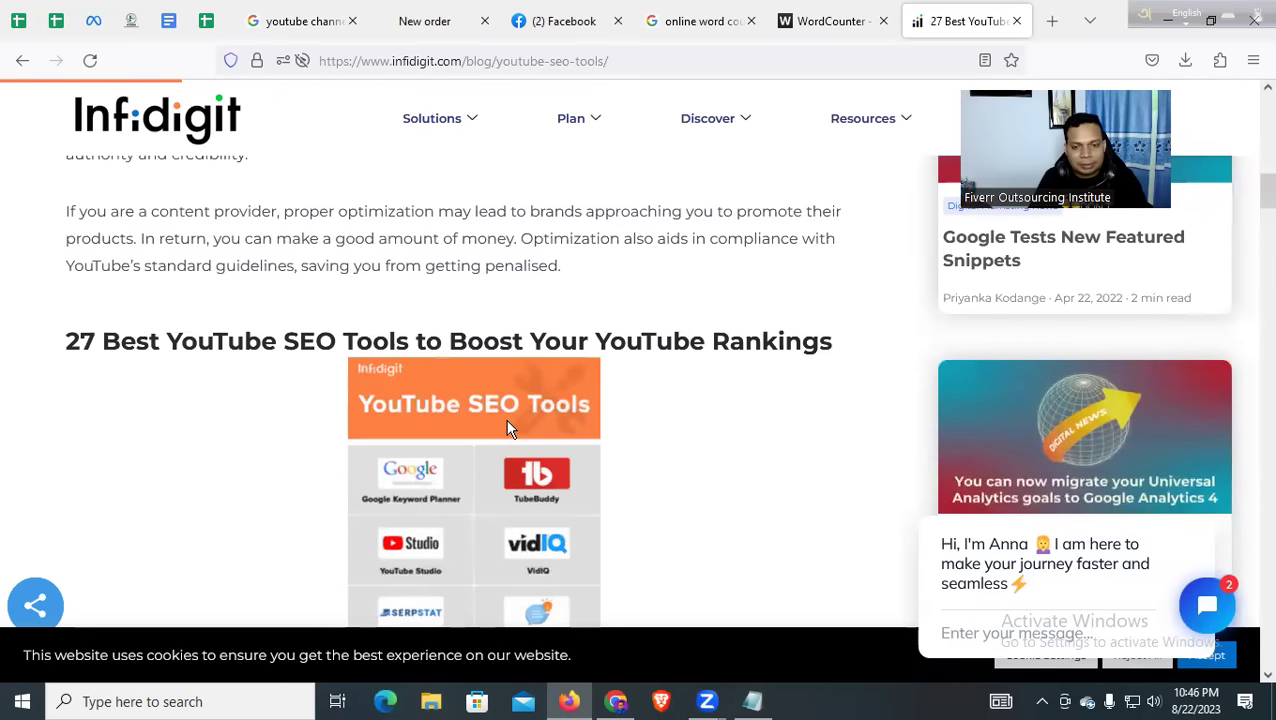
scroll(507, 428, "down", 1)
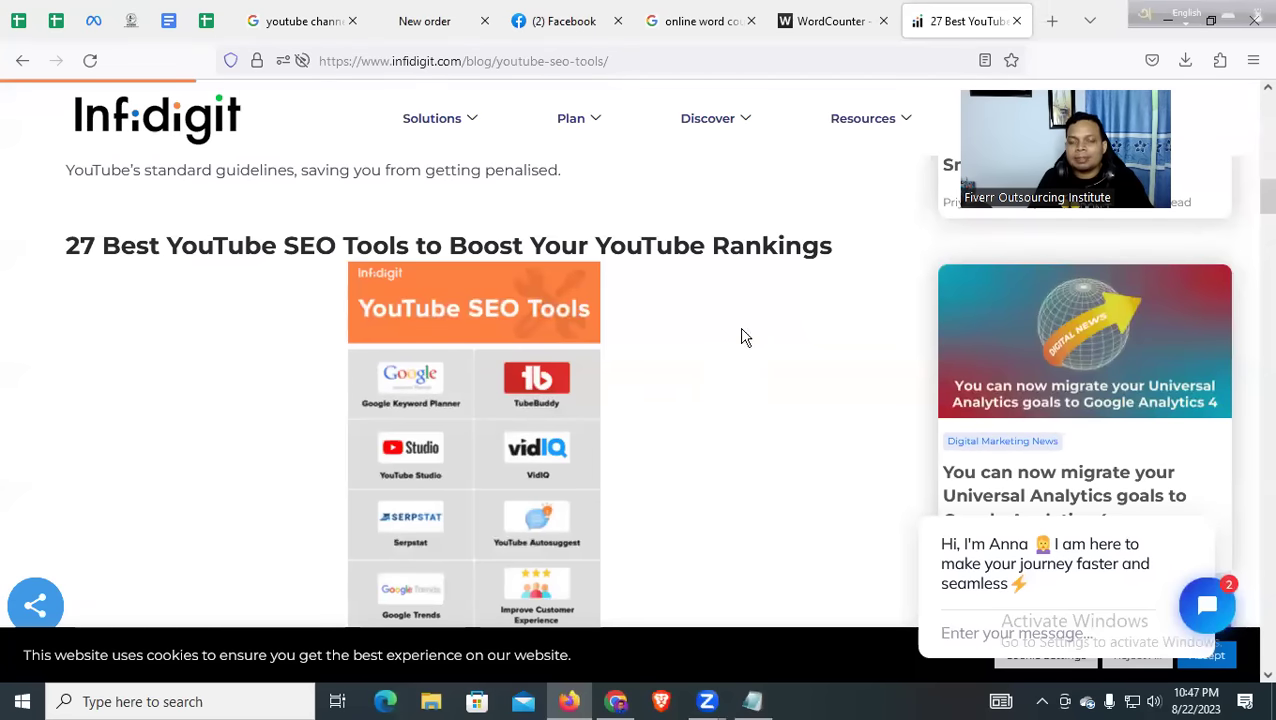
left_click(829, 20)
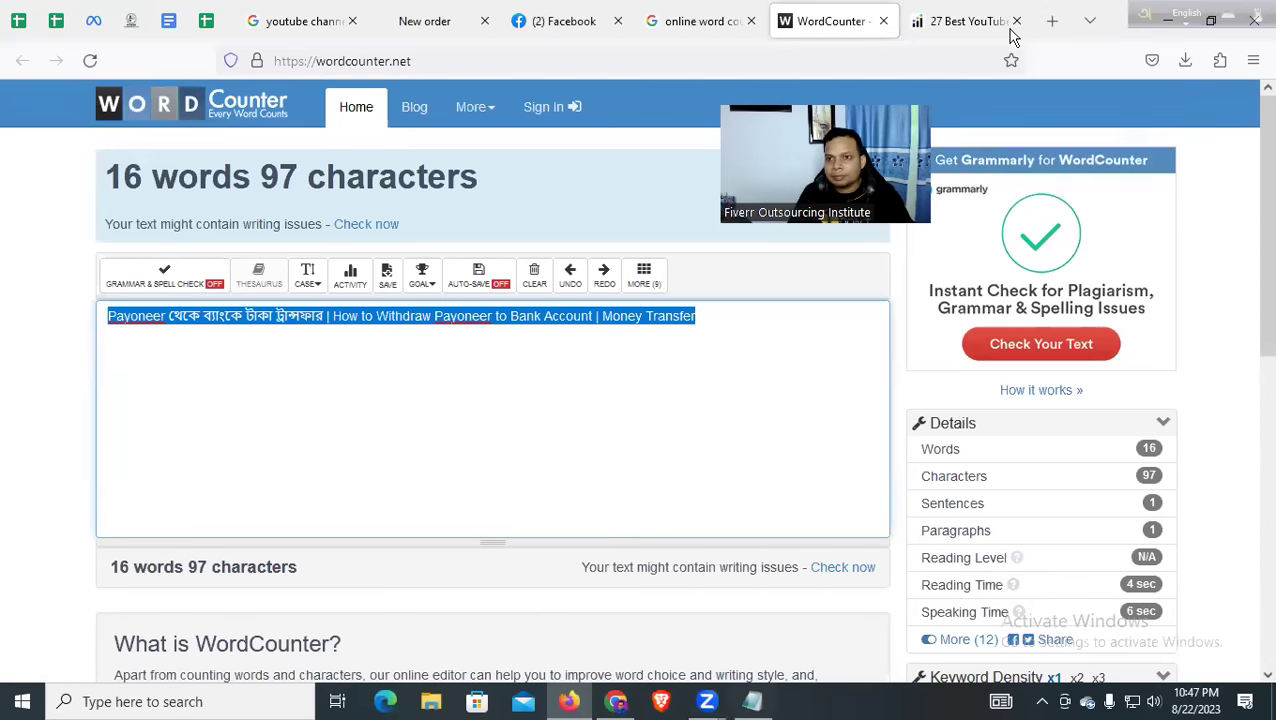
Search 'keyword everywhere extension' in a new tab and open the keywordseverywhere.com home page
left_click(1052, 21)
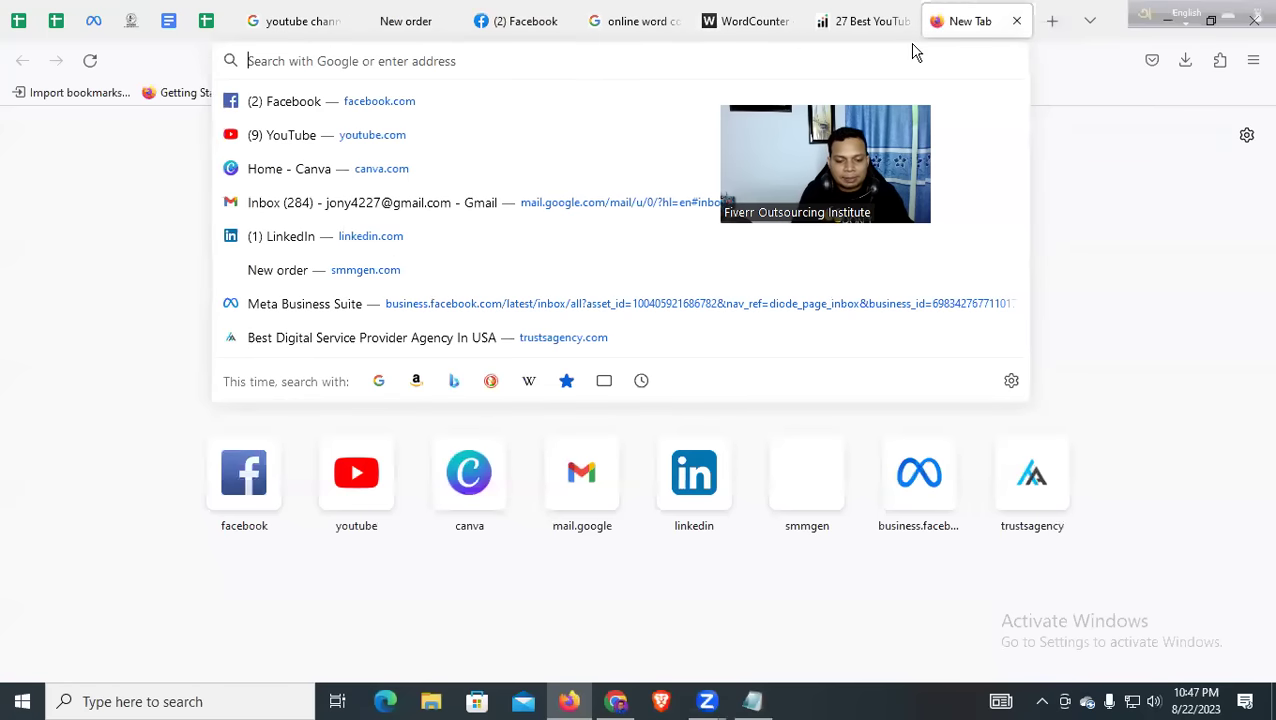
type("Keyword E")
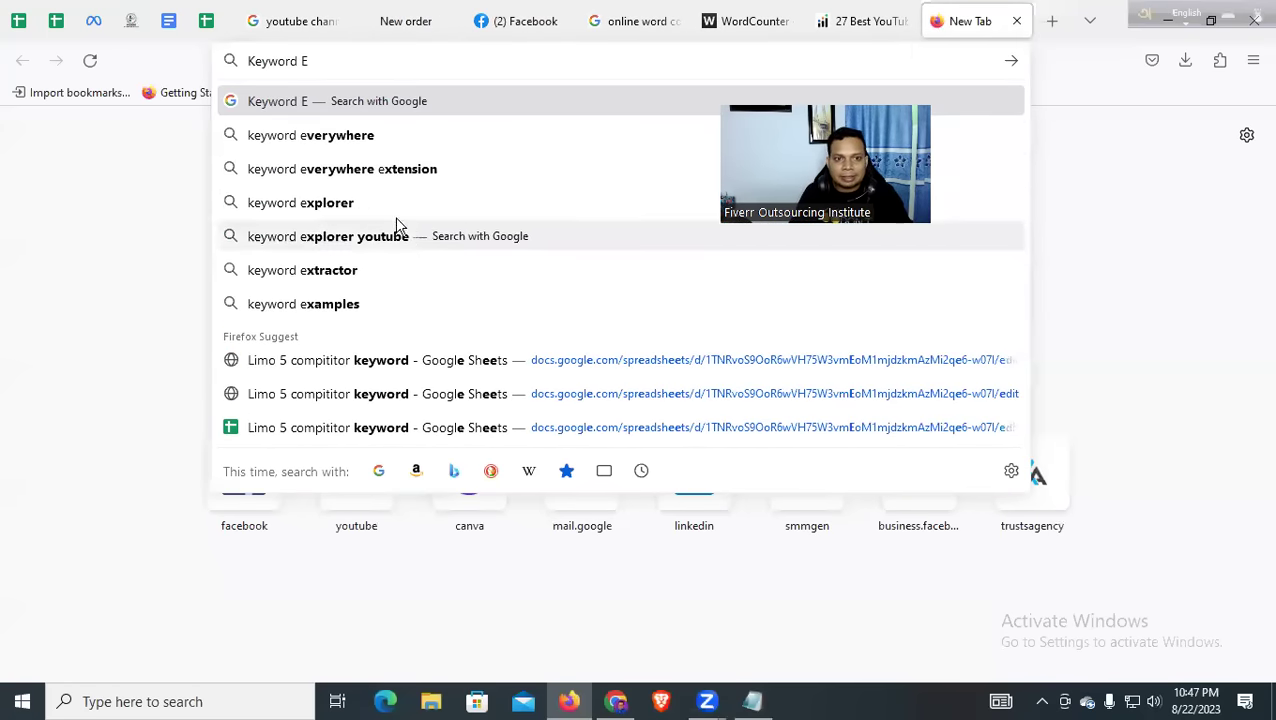
left_click(365, 170)
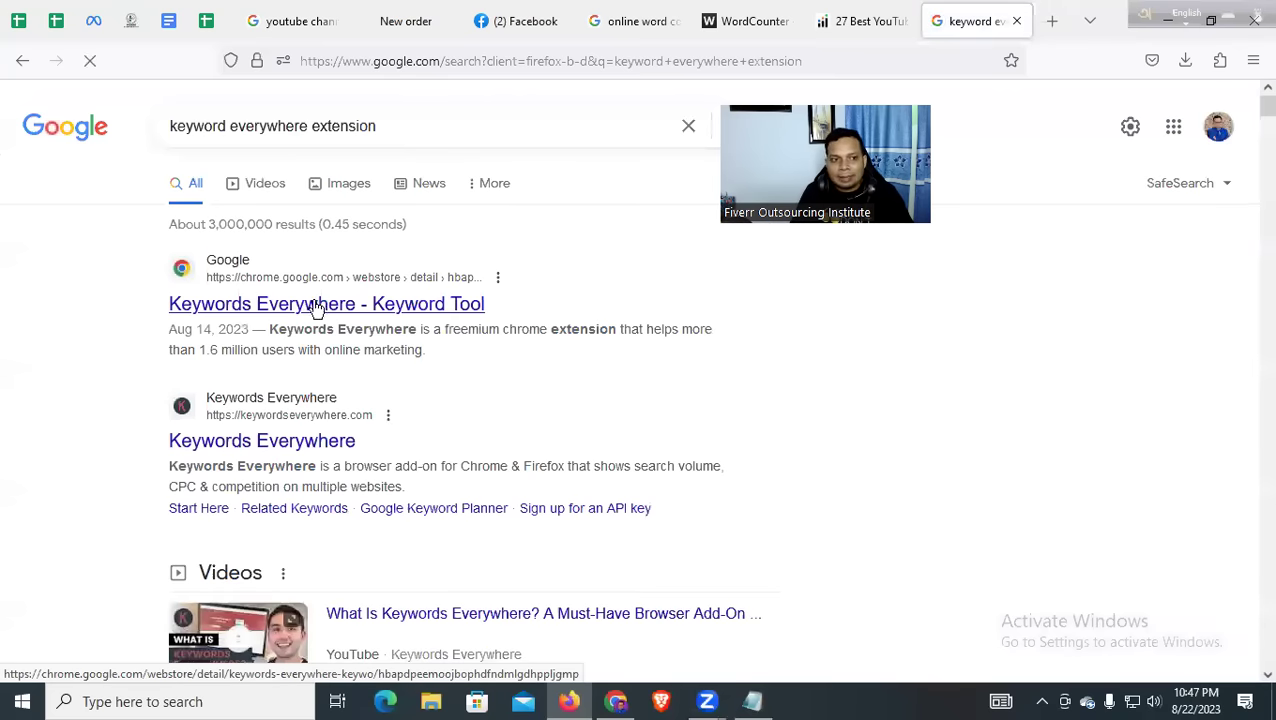
left_click(257, 441)
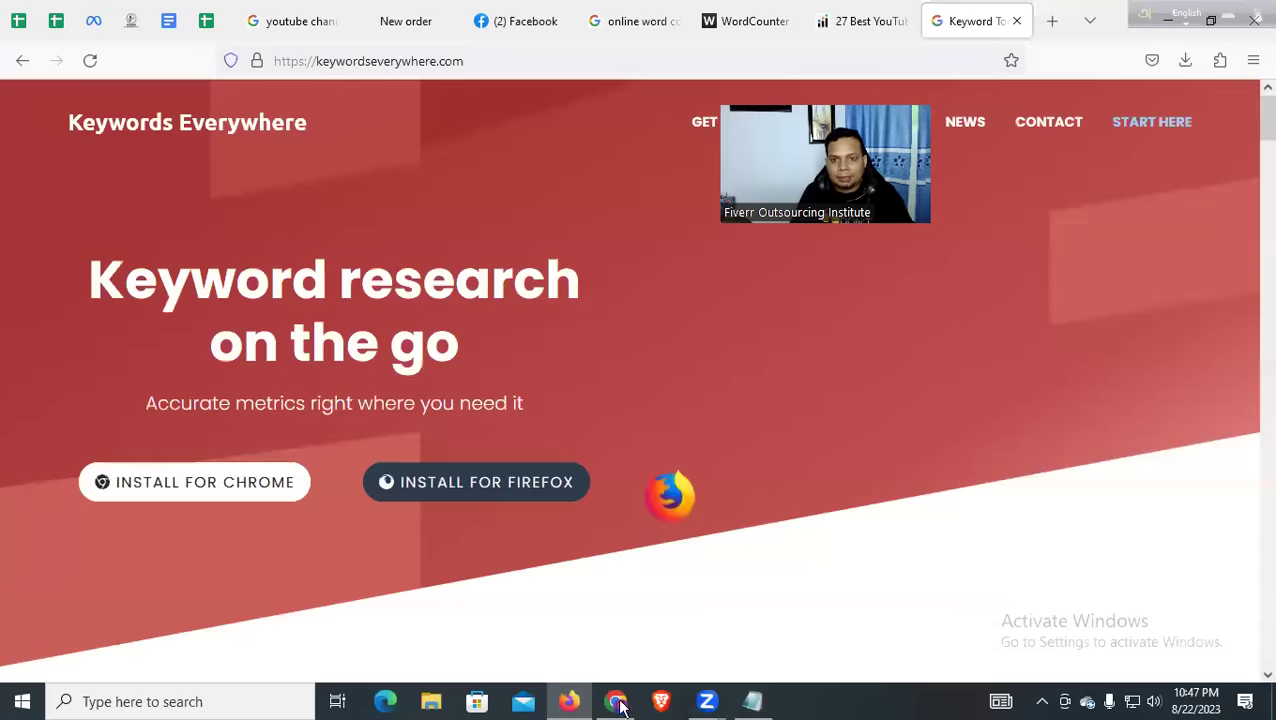
Scroll the Payoneer video page to review vidIQ's Video Tags panel
key("alt+Tab")
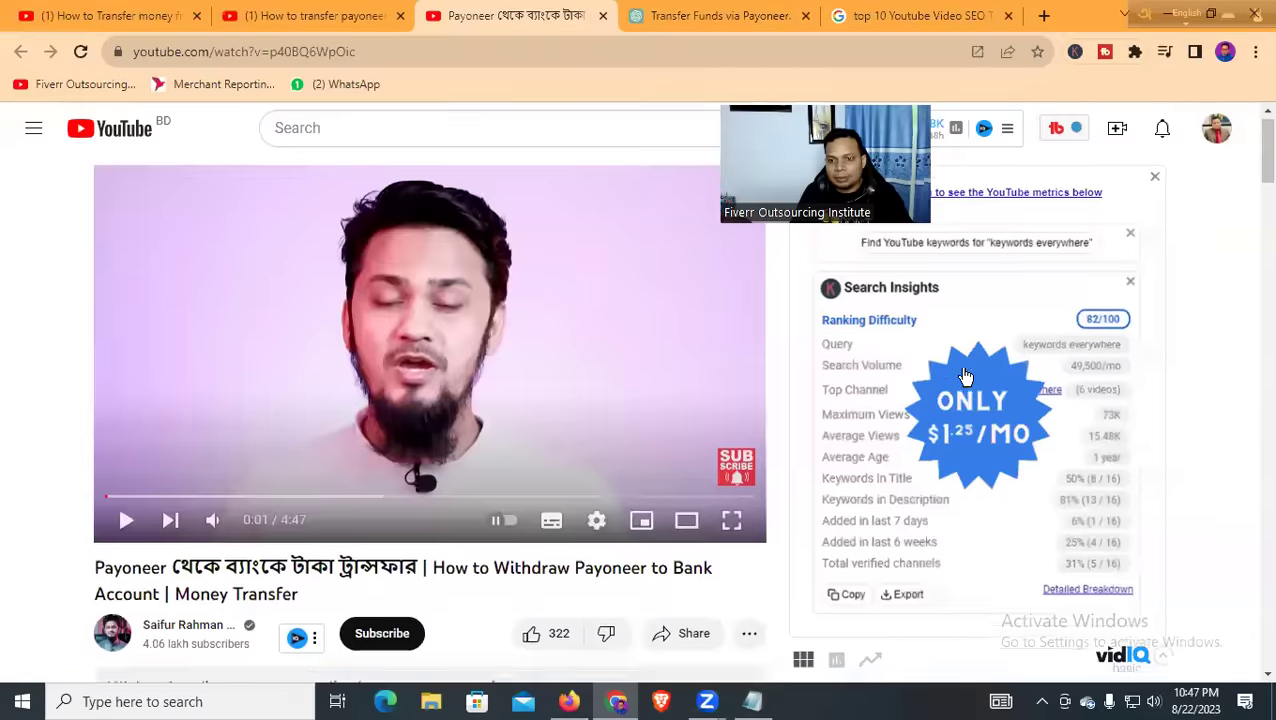
scroll(950, 372, "down", 15)
scroll(950, 372, "down", 15)
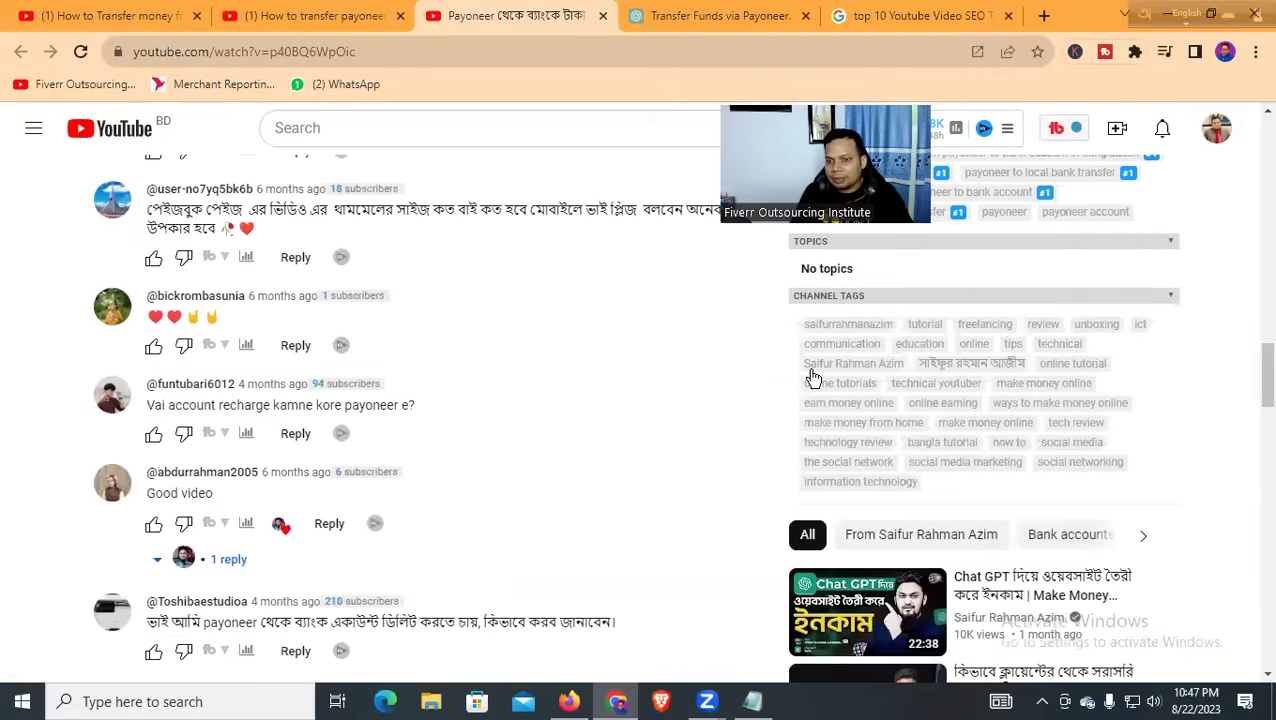
scroll(911, 342, "up", 3)
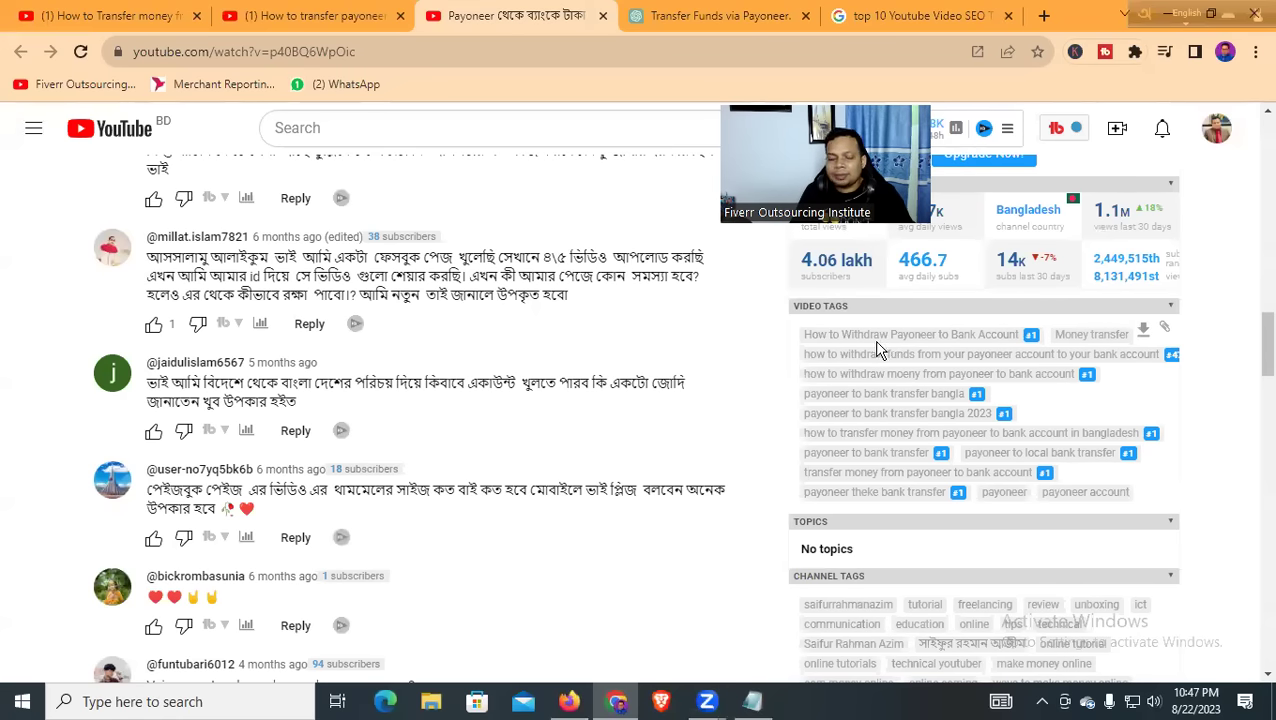
scroll(860, 358, "up", 2)
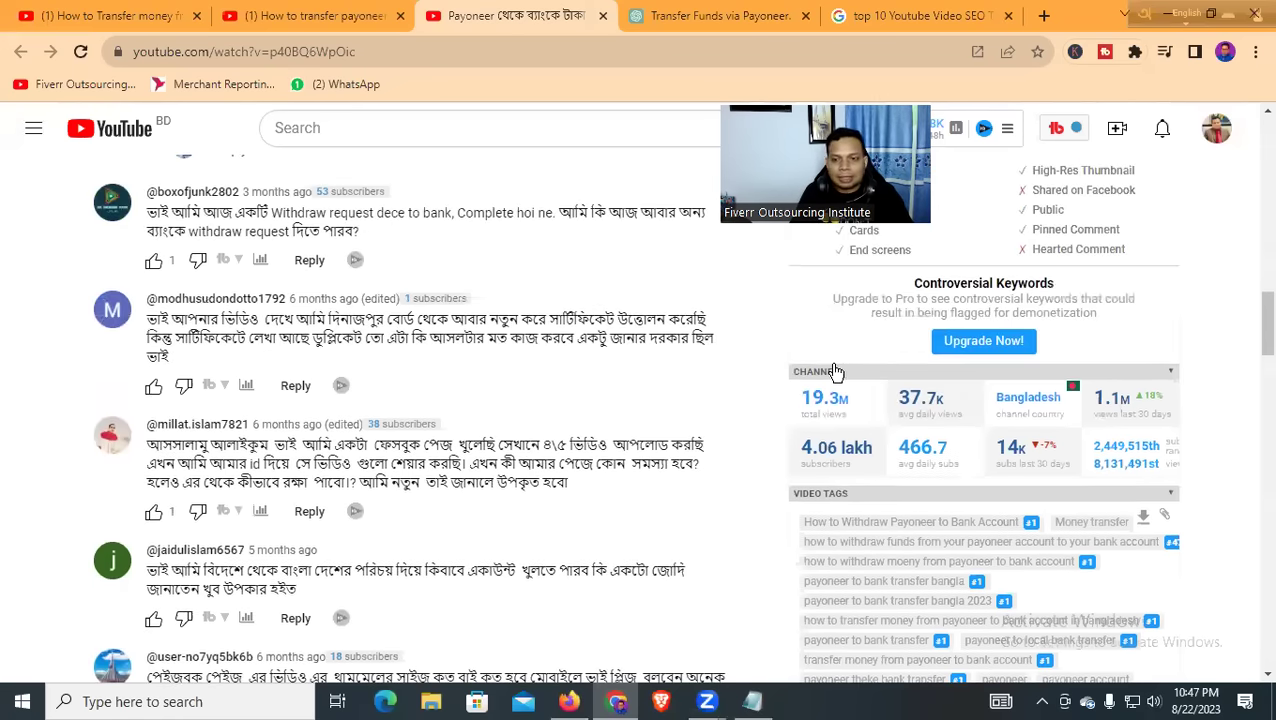
scroll(838, 368, "down", 2)
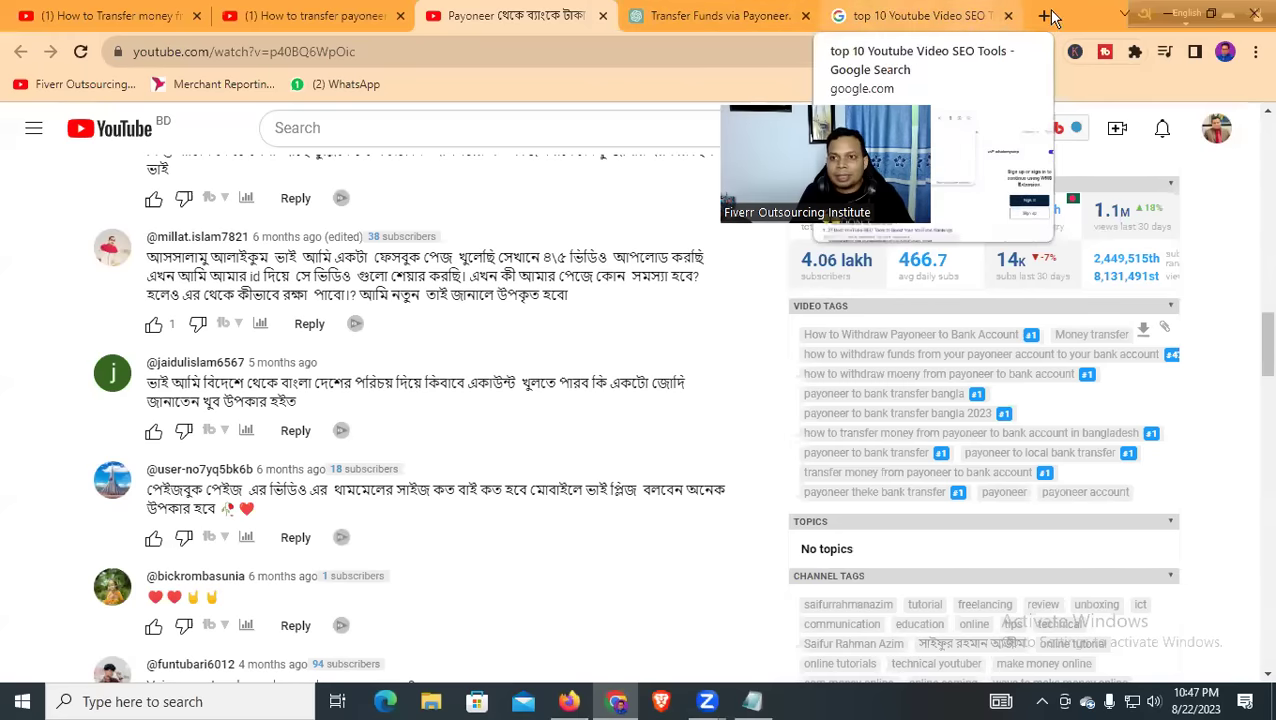
Cycle through the ChatGPT, YouTube and SEO-tools search tabs, then open a blank tab
left_click(750, 16)
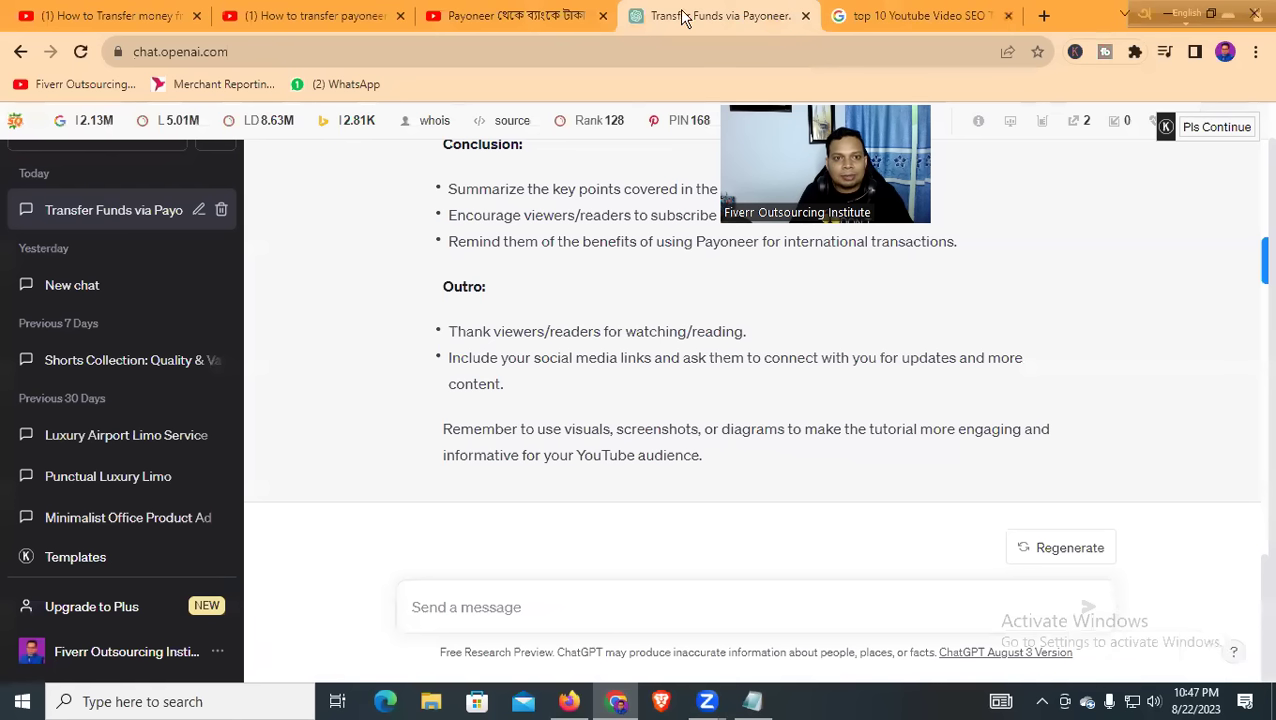
left_click(513, 16)
left_click(712, 16)
left_click(905, 16)
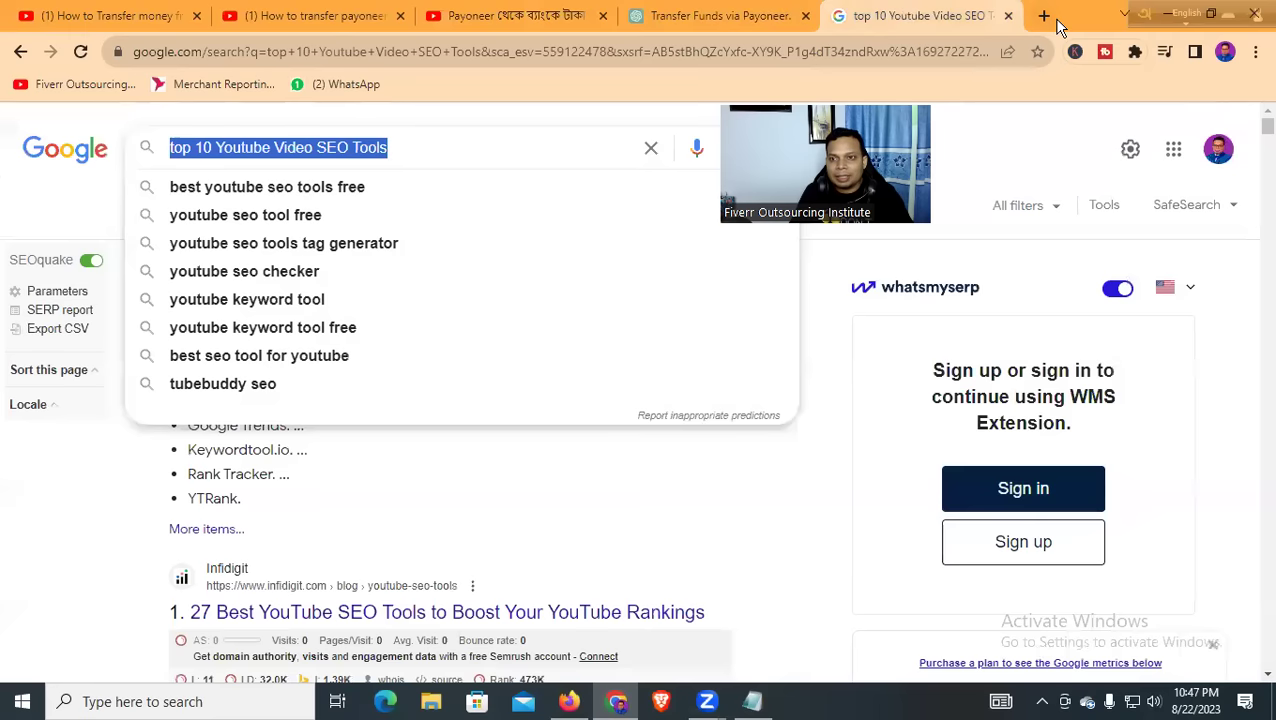
left_click(1045, 16)
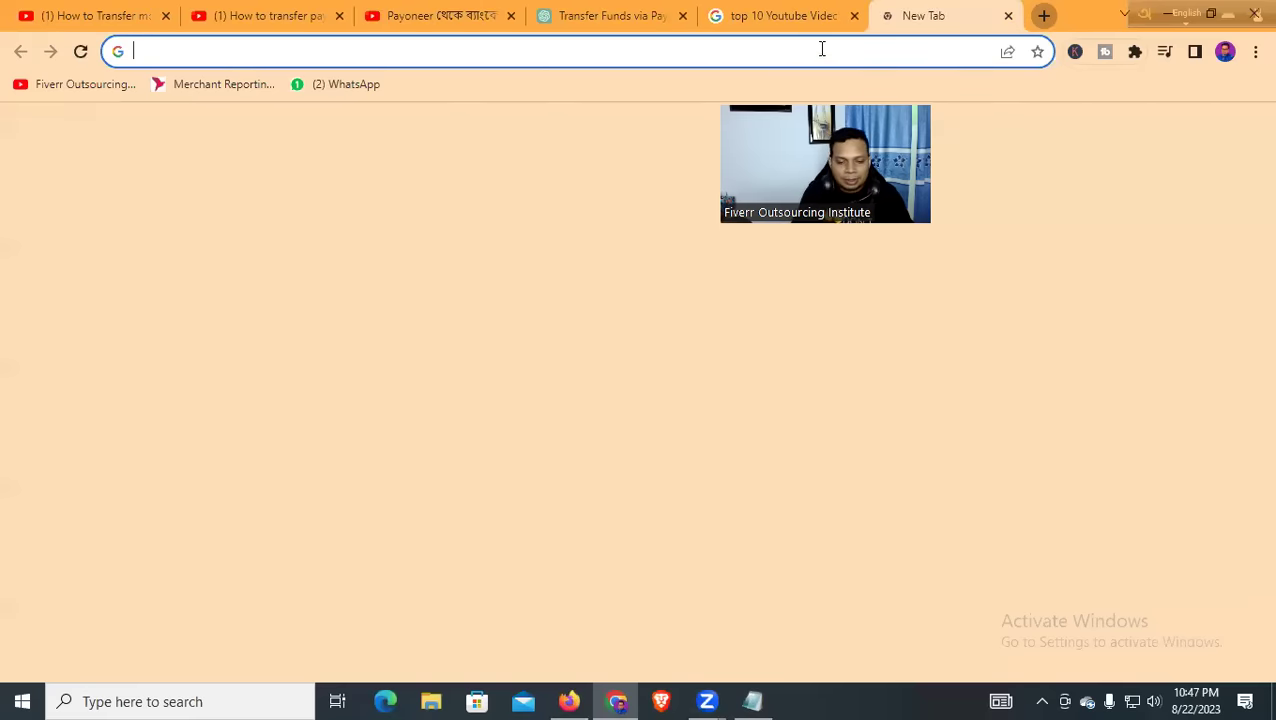
Search 'keyword everywhere extension' and open its Chrome Web Store listing
type("keyo")
key("BackSpace")
type("w")
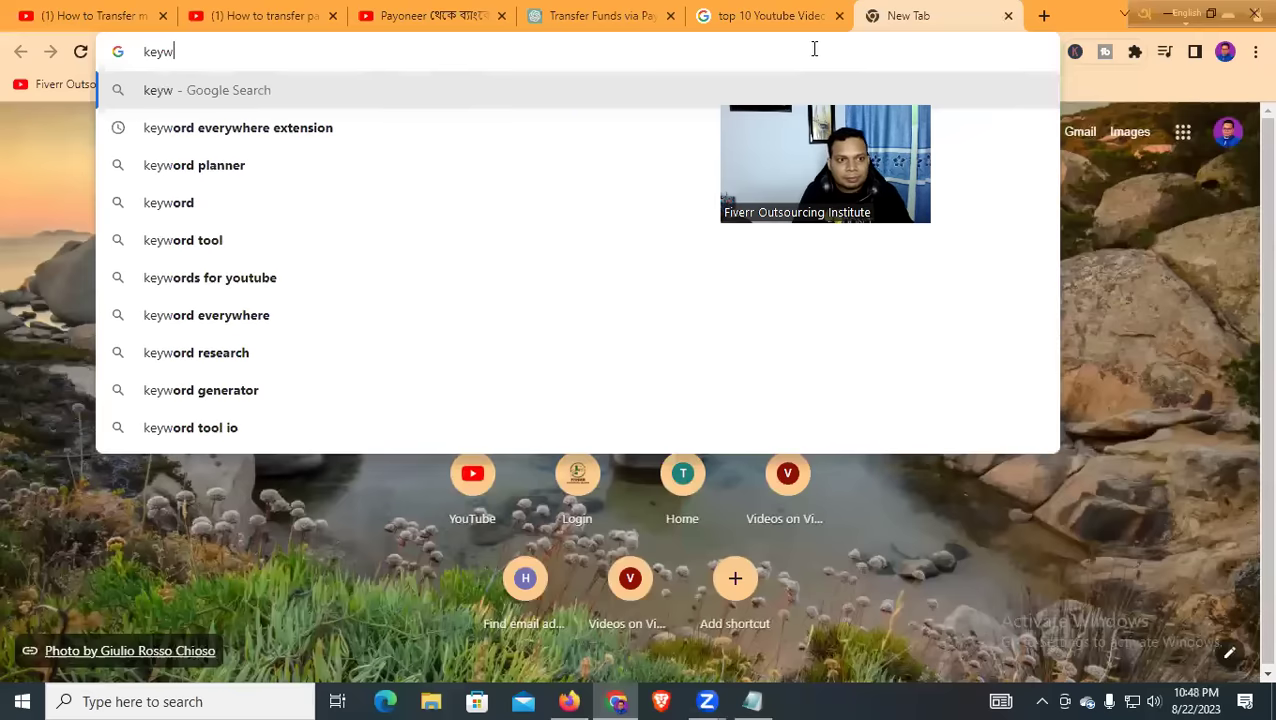
left_click(344, 140)
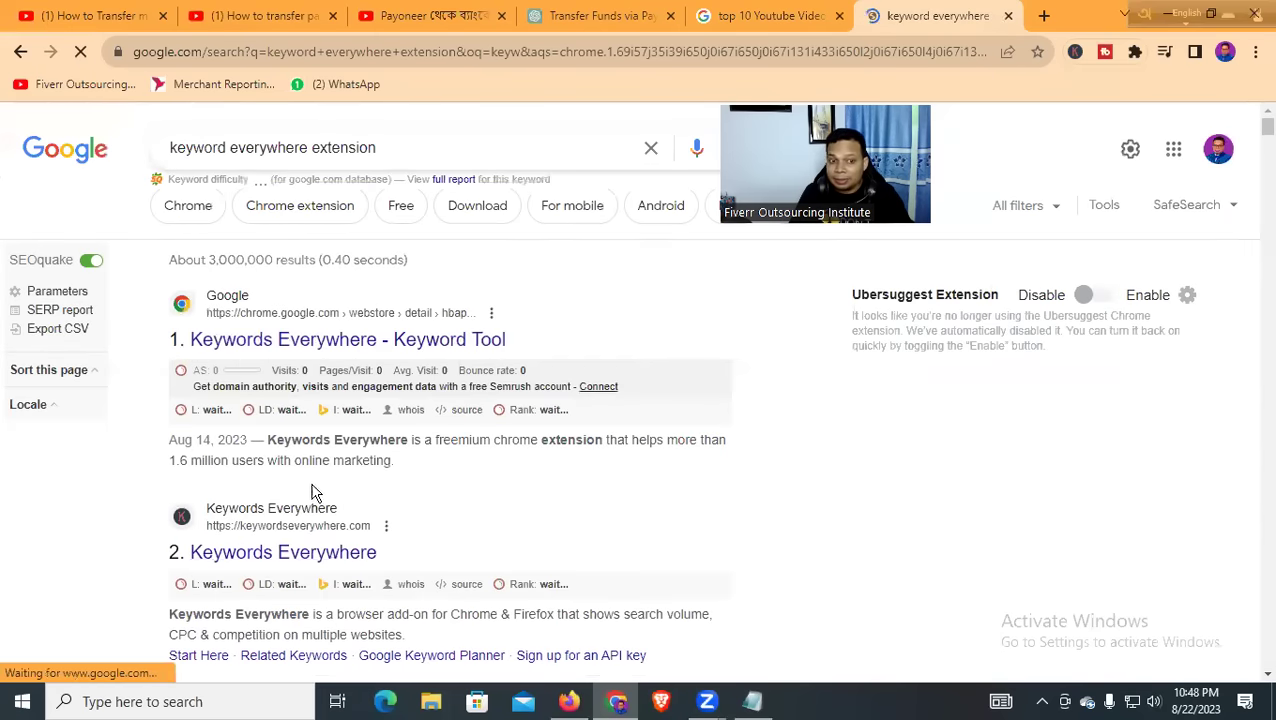
left_click(357, 341)
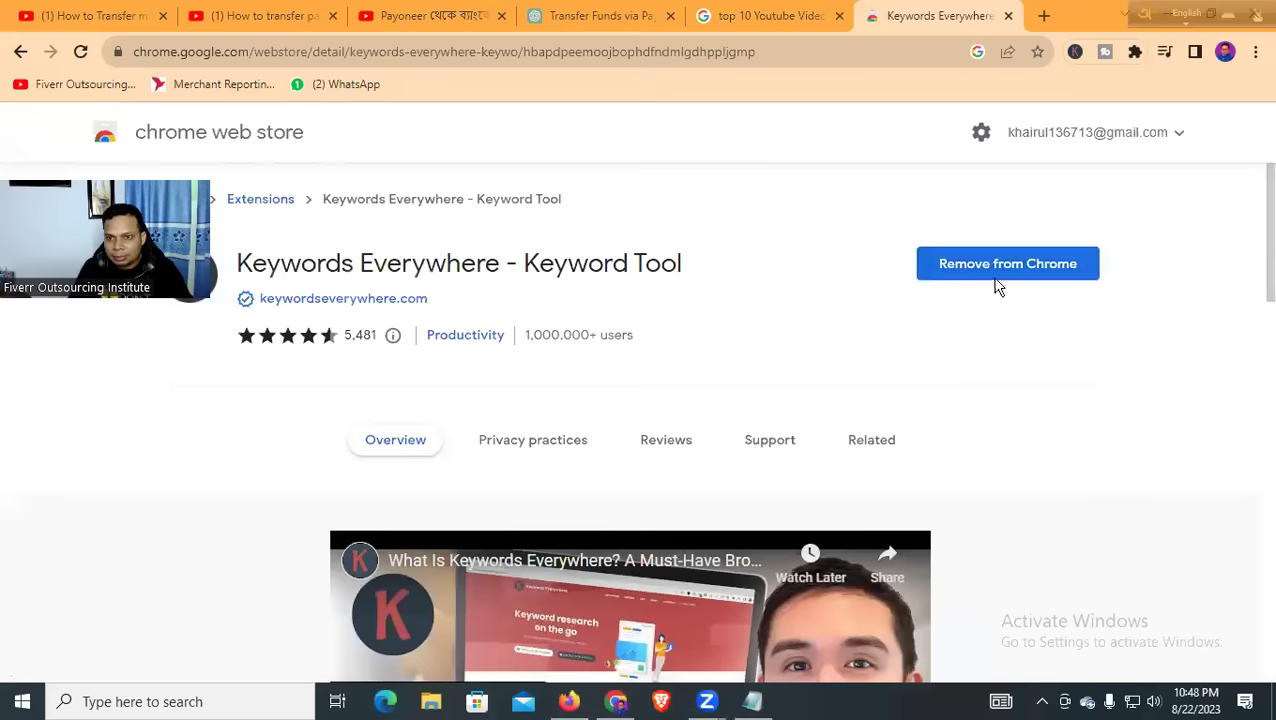
Pin the Adapt extension and confirm the Keywords Everywhere panel is switched on
left_click(1136, 51)
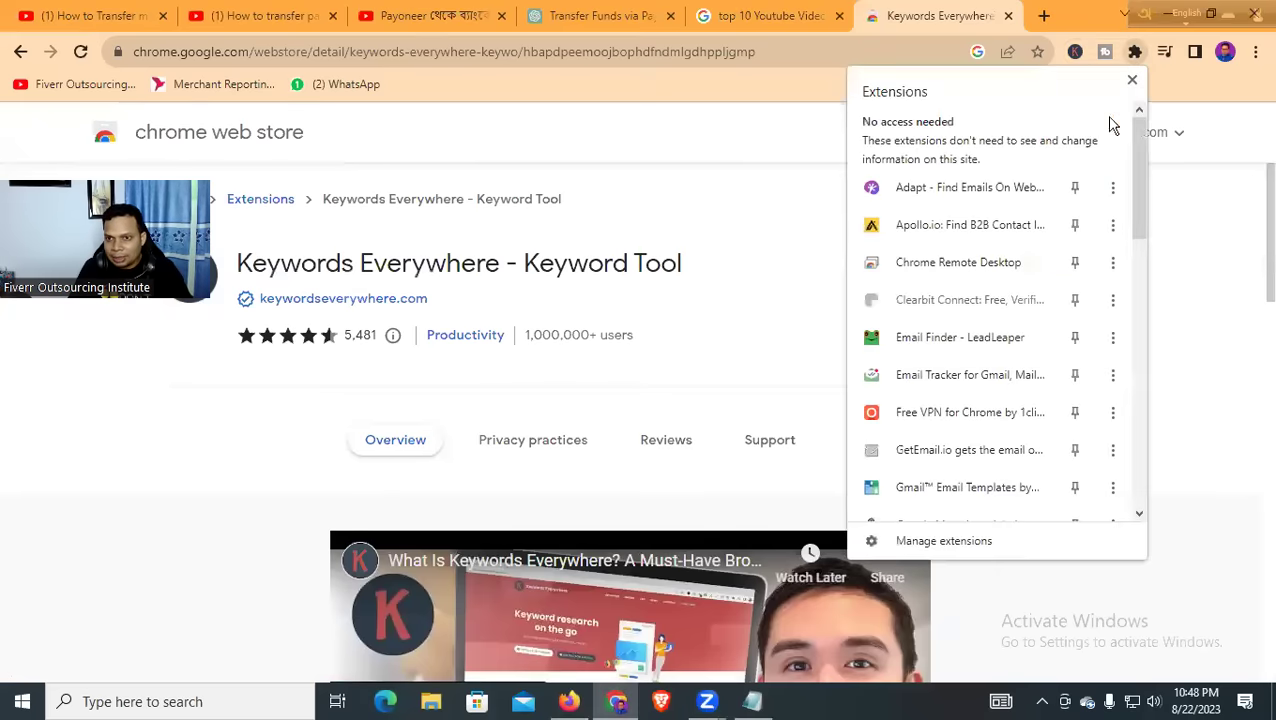
left_click(1075, 187)
left_click(826, 134)
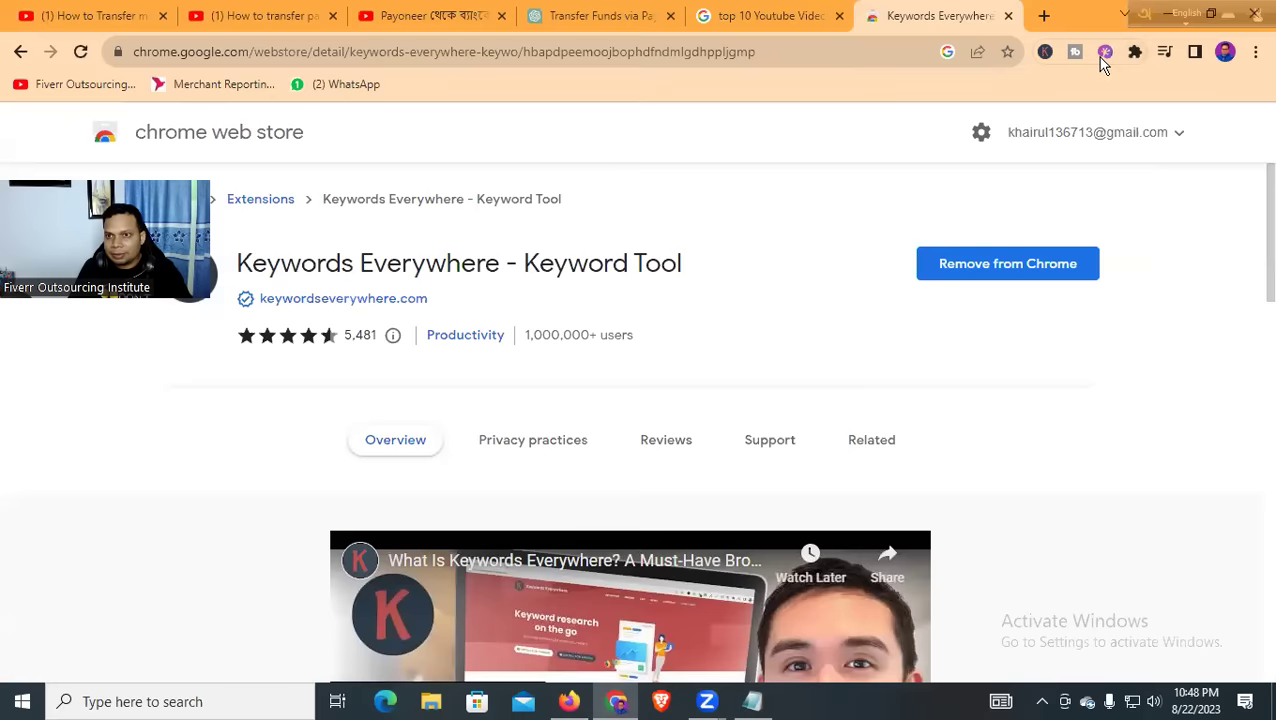
left_click(1045, 52)
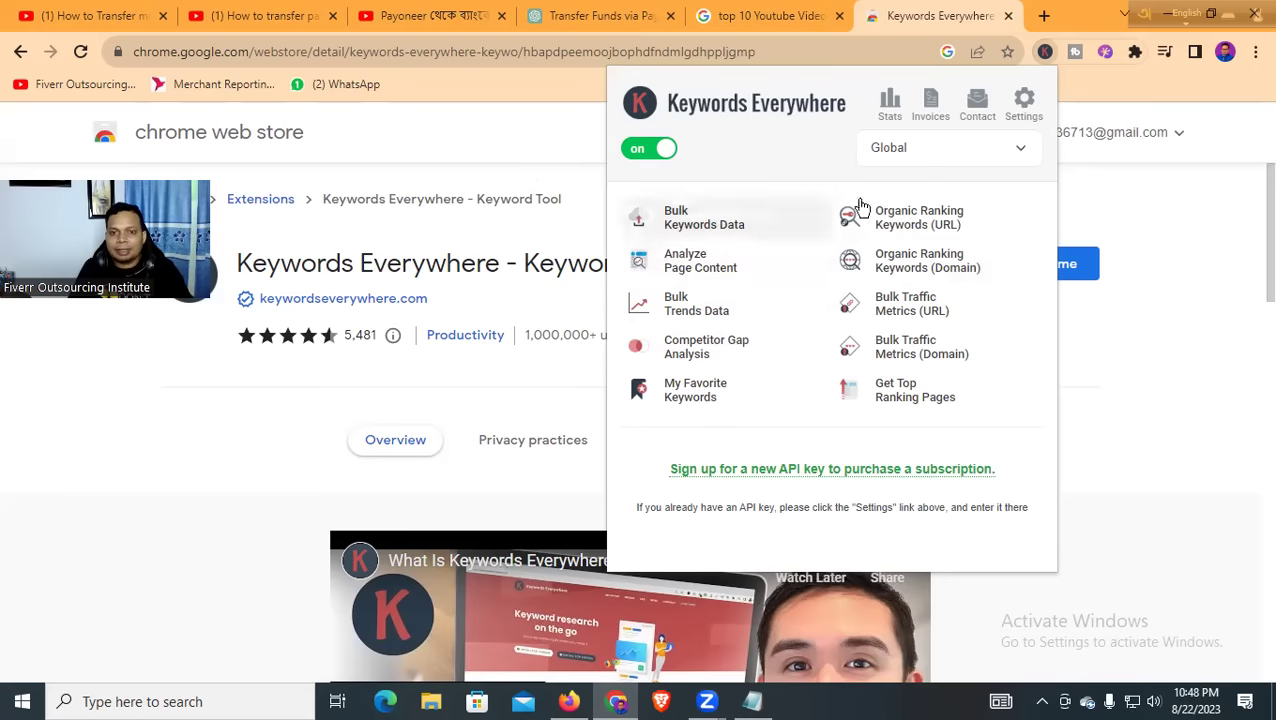
left_click(540, 135)
left_click(763, 16)
Select the Payoneer video's tags, including 'payoneer to bank transfer bangla 2023', in vidIQ
left_click(618, 16)
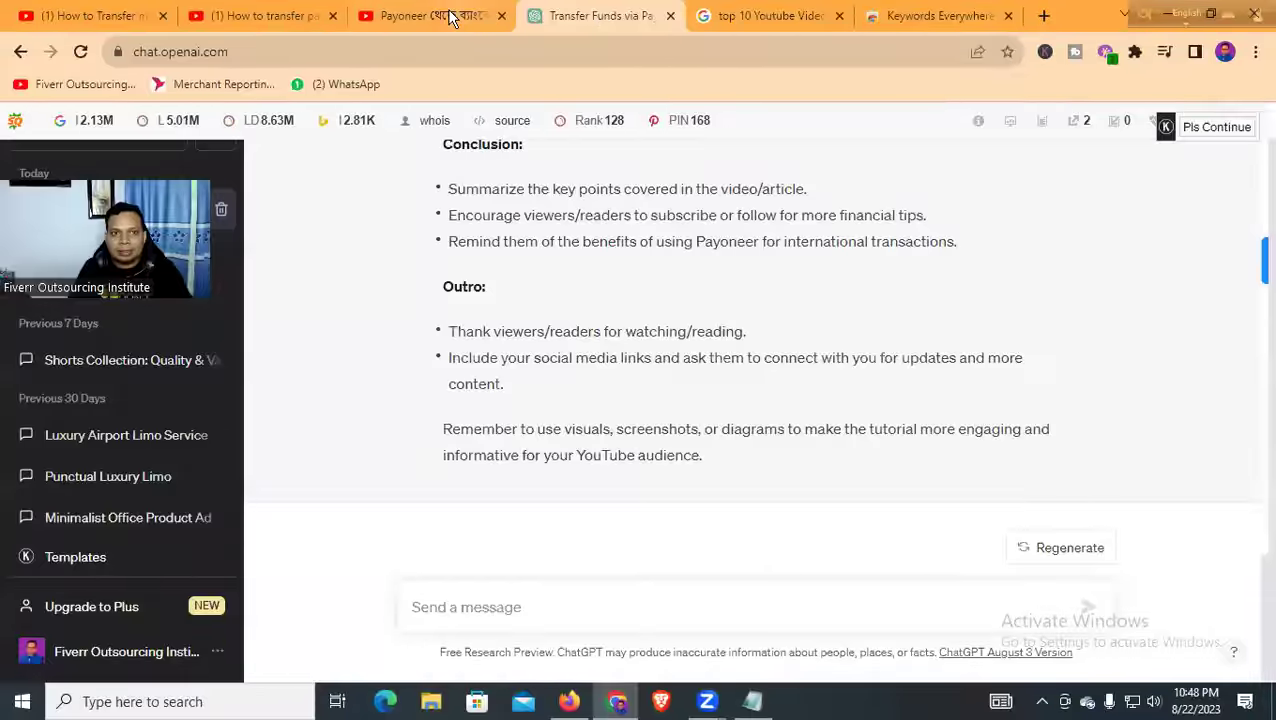
left_click(450, 16)
left_click_drag(799, 333, 1226, 341)
left_click(1226, 341)
left_click_drag(805, 340, 1040, 343)
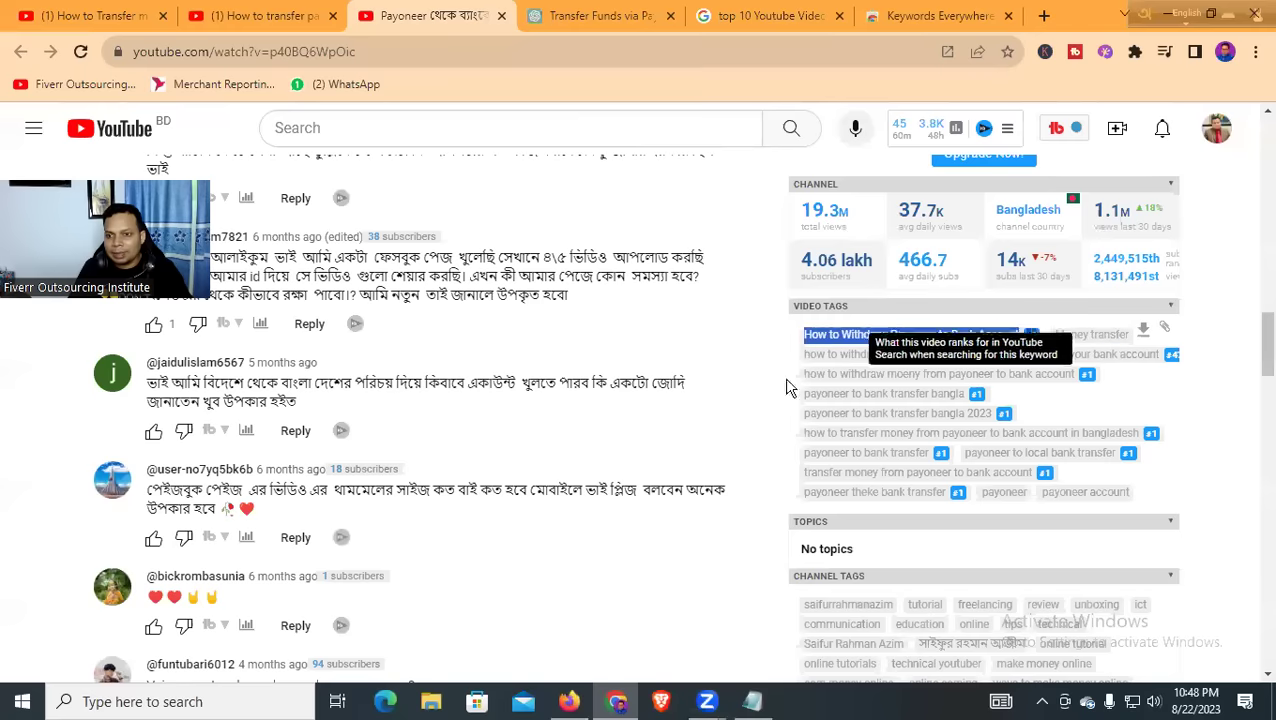
left_click_drag(801, 394, 965, 394)
left_click_drag(805, 416, 987, 420)
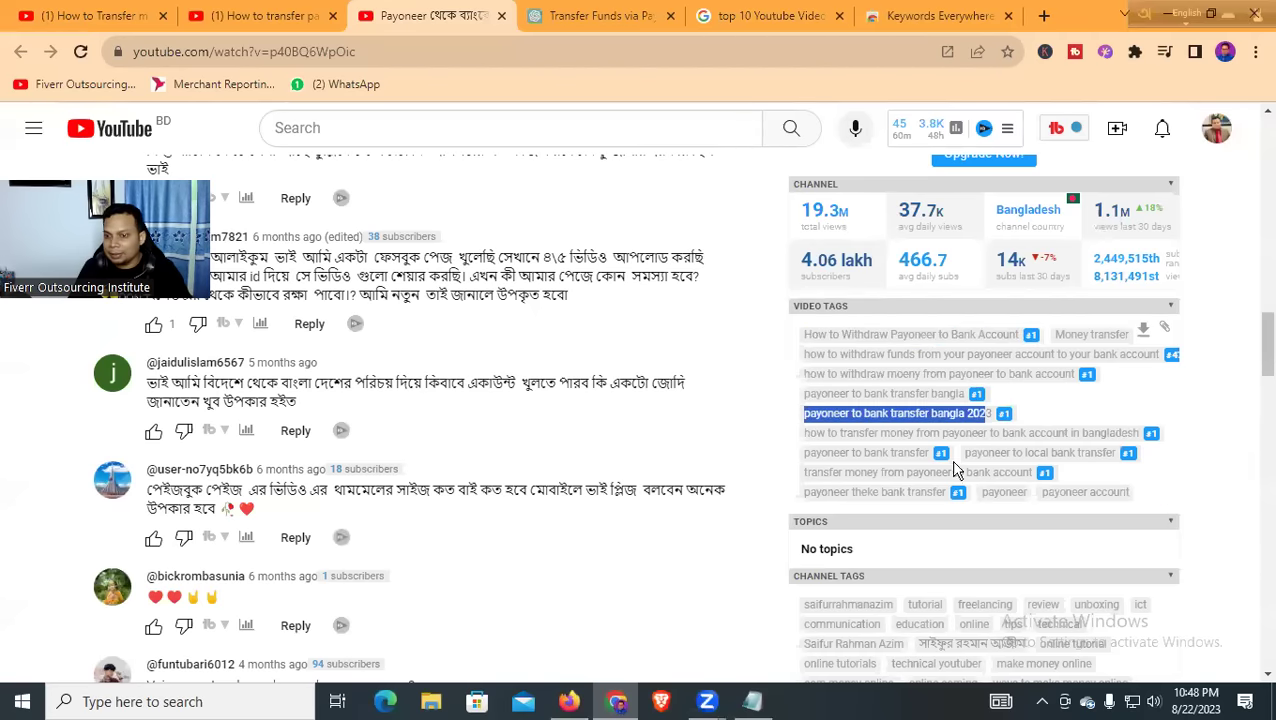
Scroll to the 94.9/100 vidIQ SEO score, then open a new blank tab
scroll(483, 437, "up", 8)
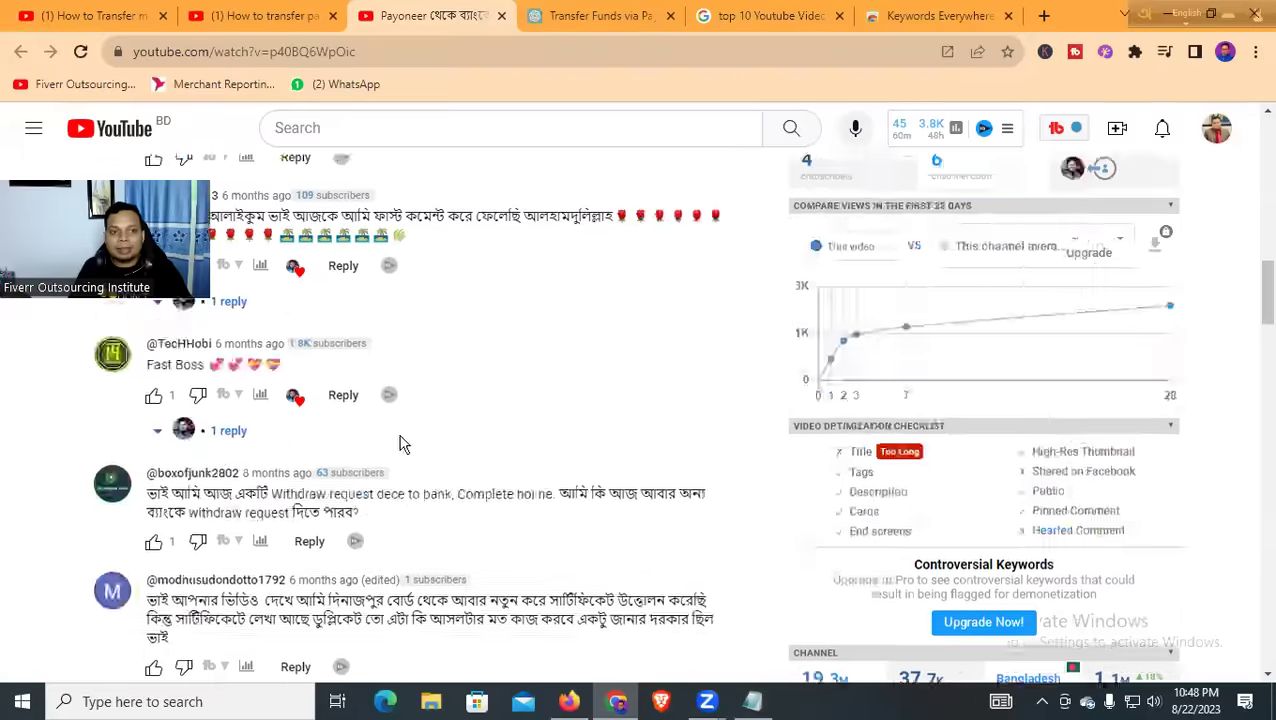
scroll(479, 447, "down", 6)
scroll(795, 453, "up", 6)
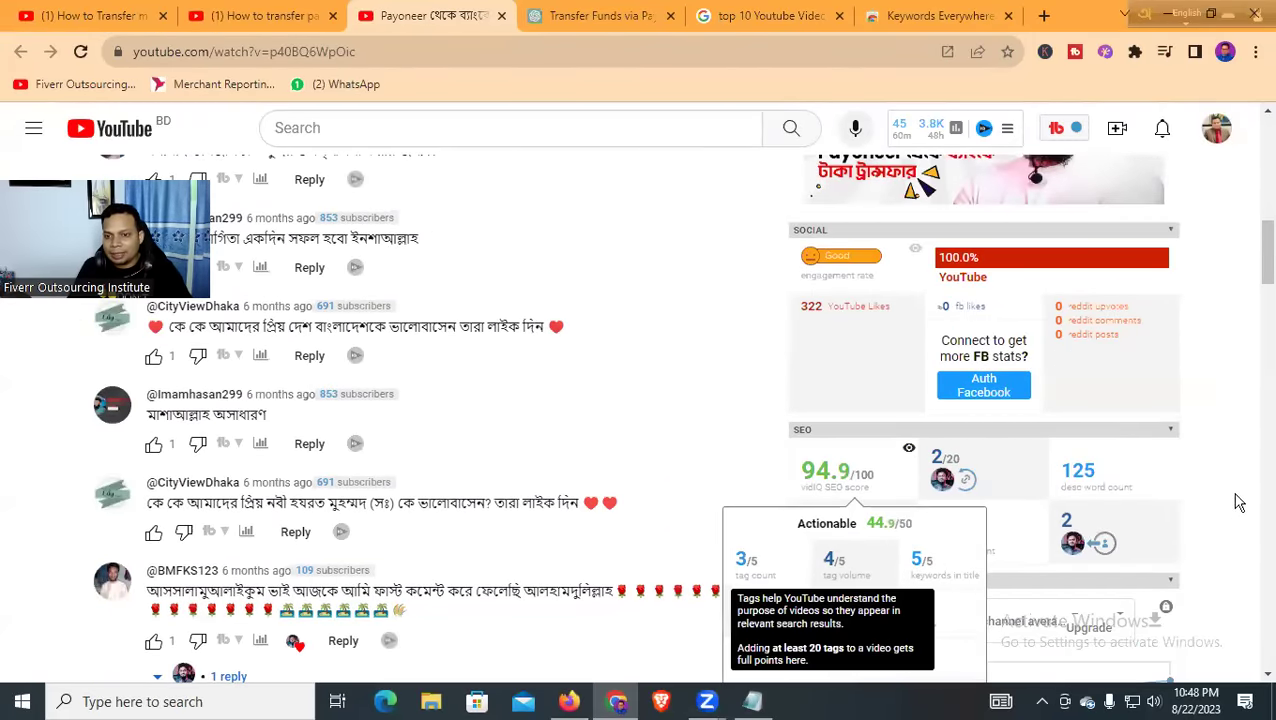
scroll(1000, 470, "down", 1)
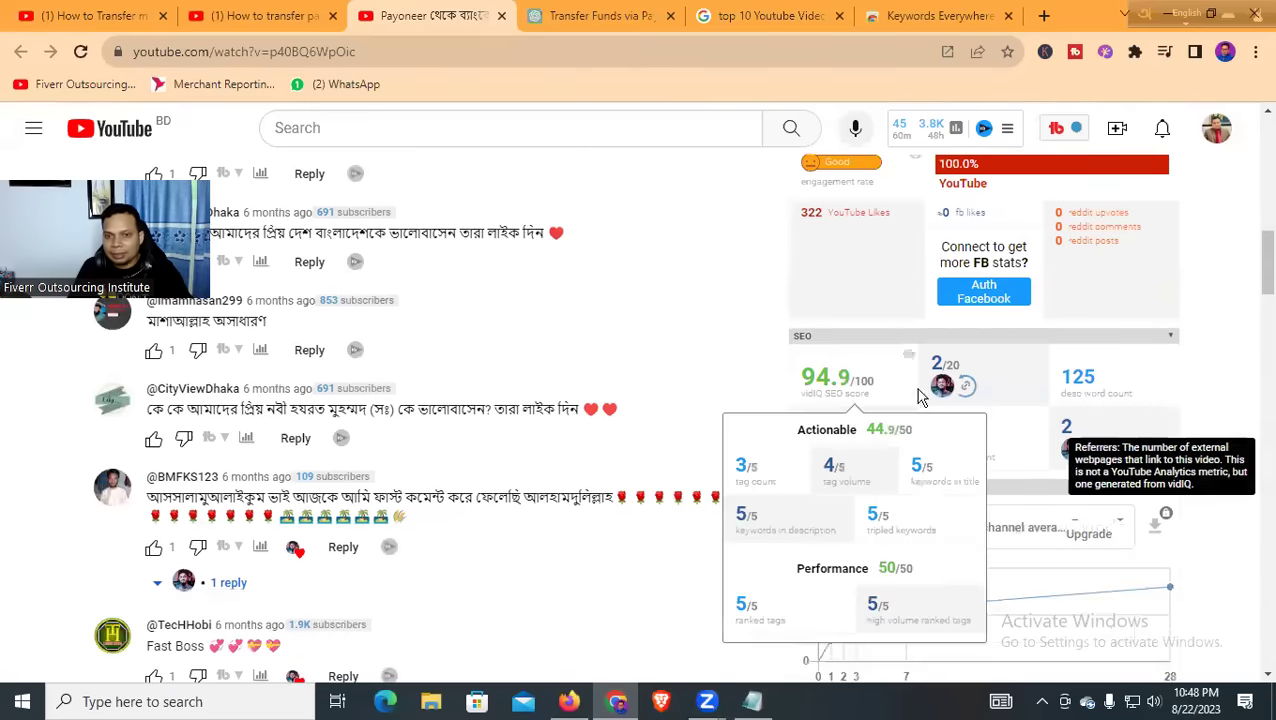
left_click(1044, 15)
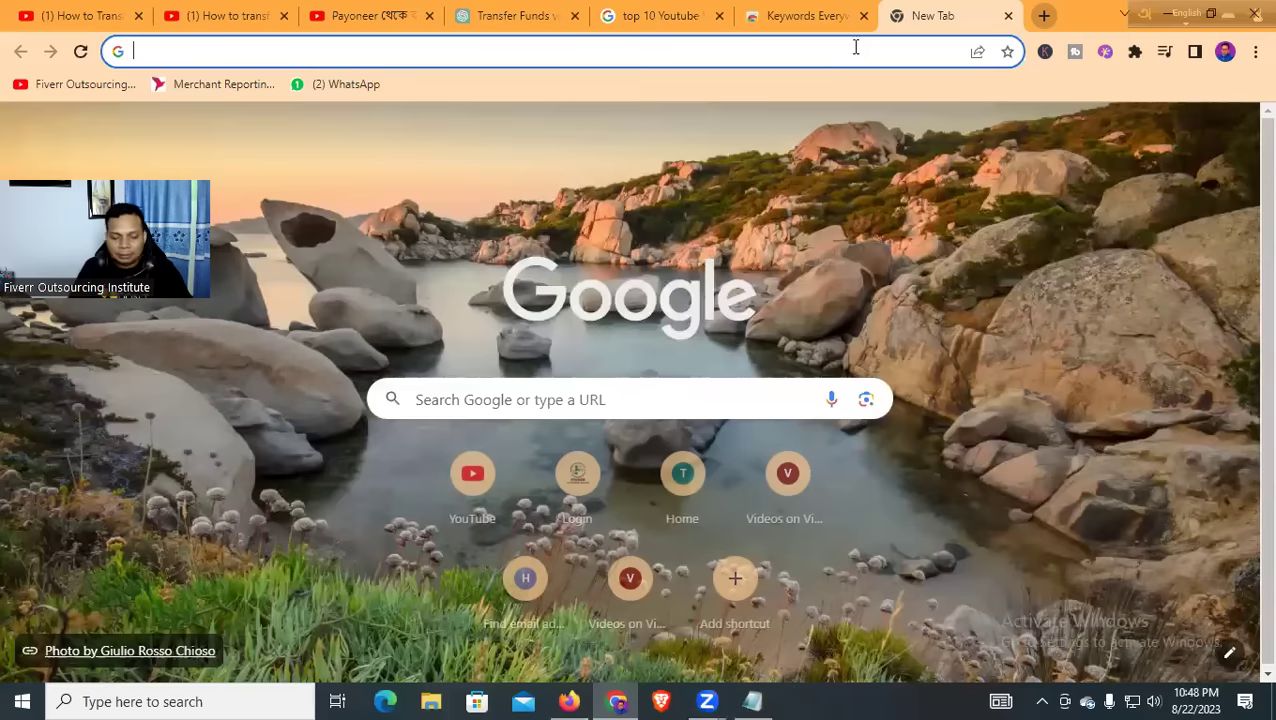
Search Google for the vidIQ Chrome extension and open its already-installed Web Store listing
left_click(855, 47)
type("VDI")
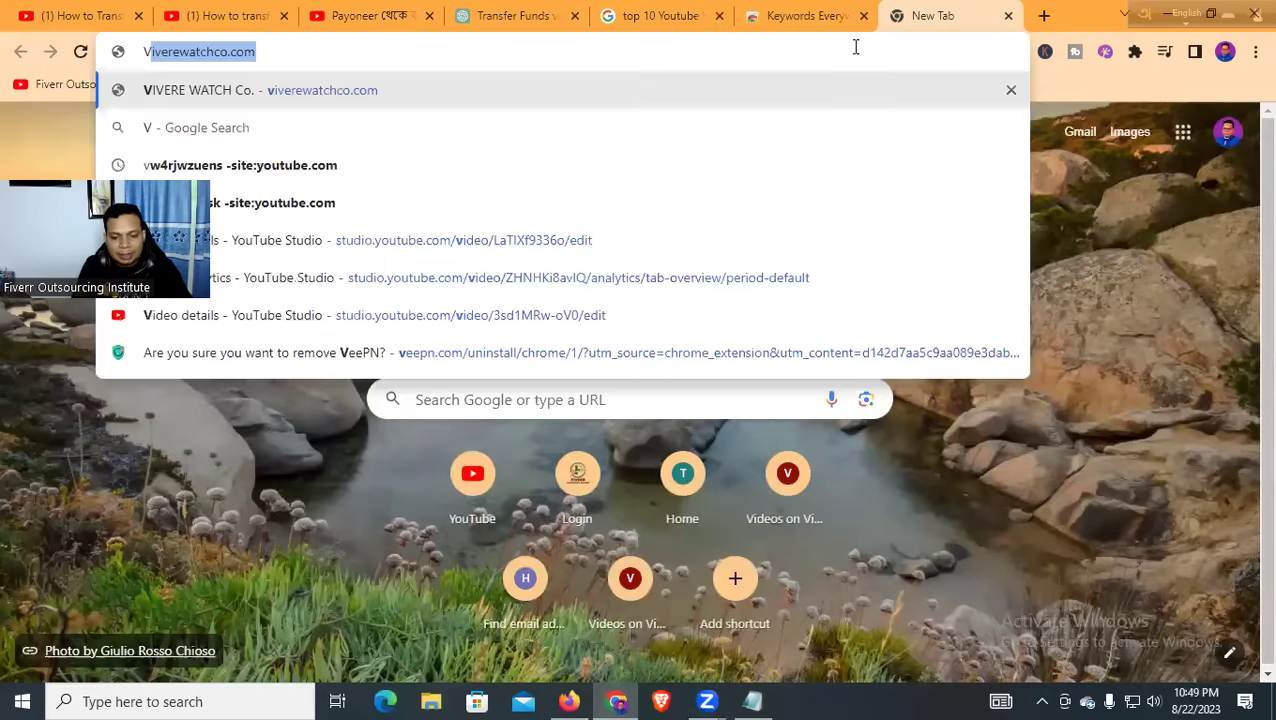
key("BackSpace")
key("BackSpace")
type("I")
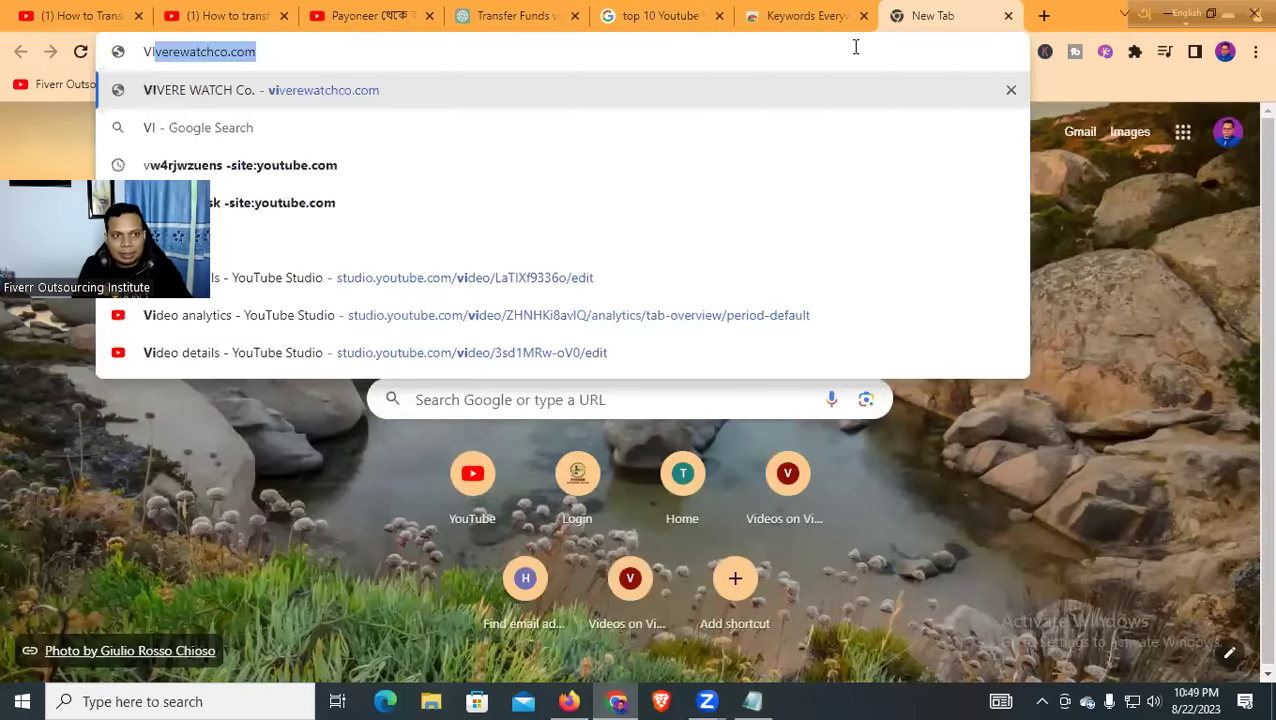
type("DIQ")
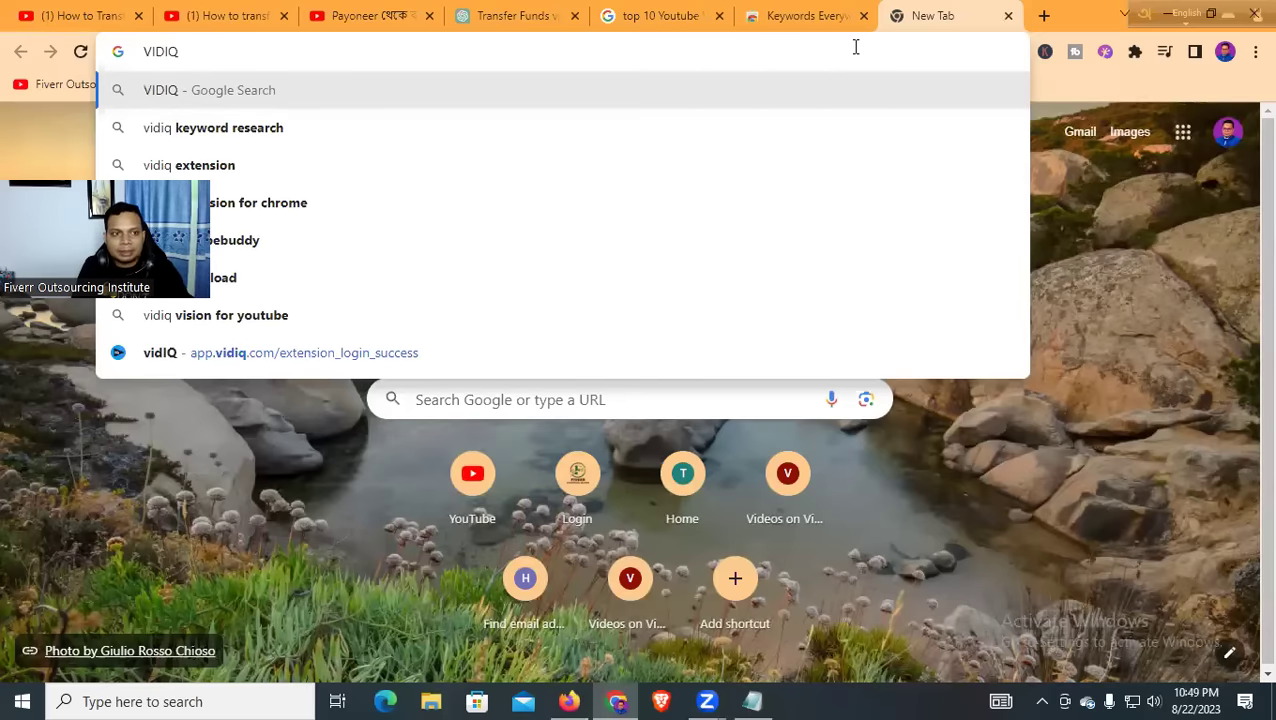
key("Return")
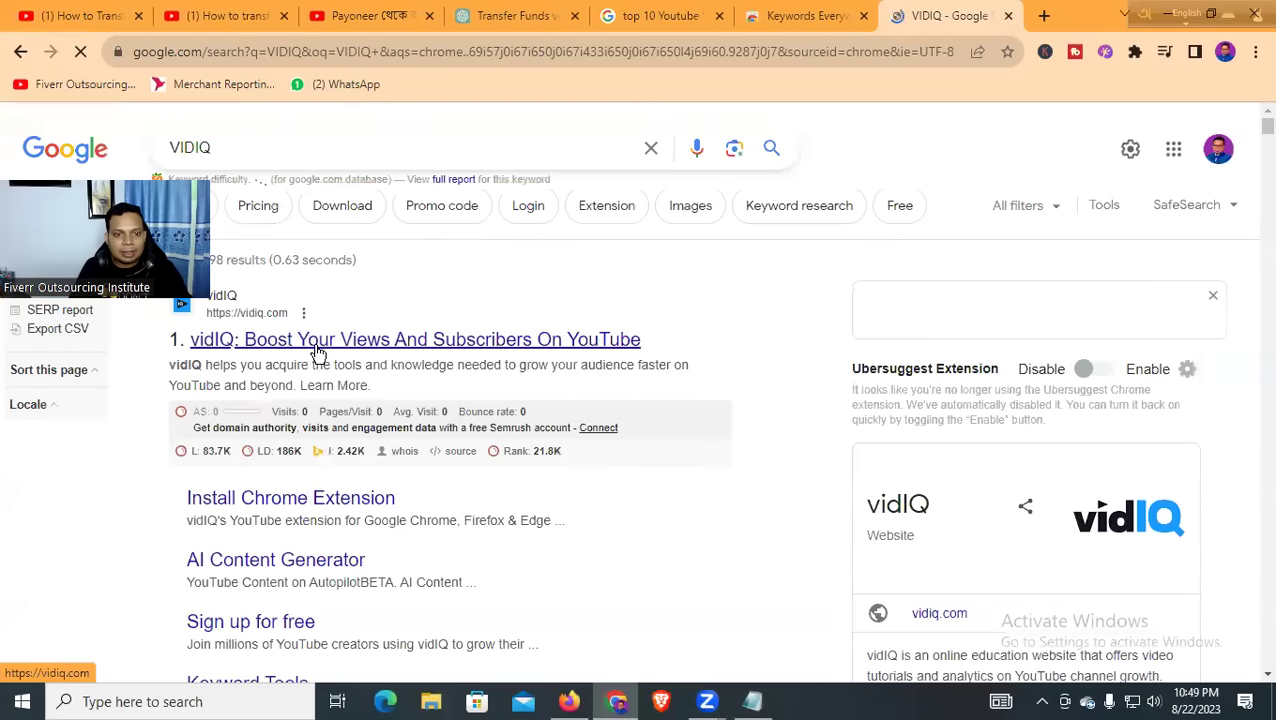
left_click(302, 147)
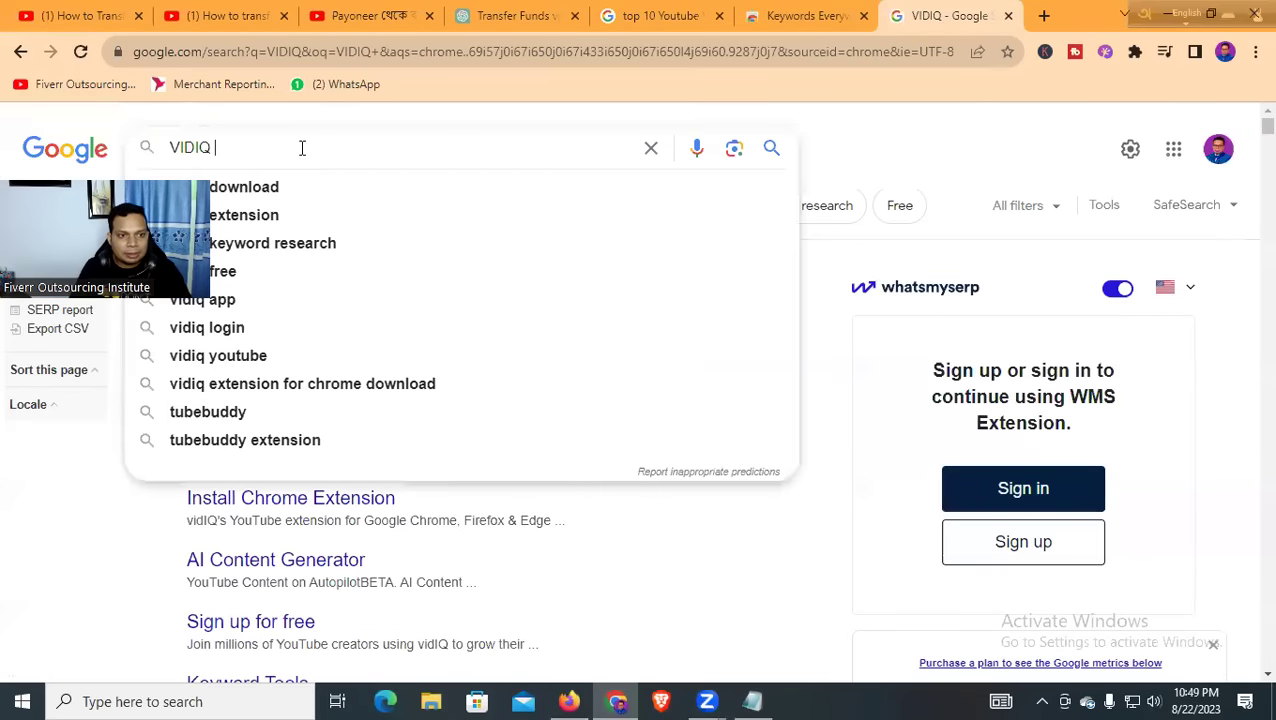
type("E")
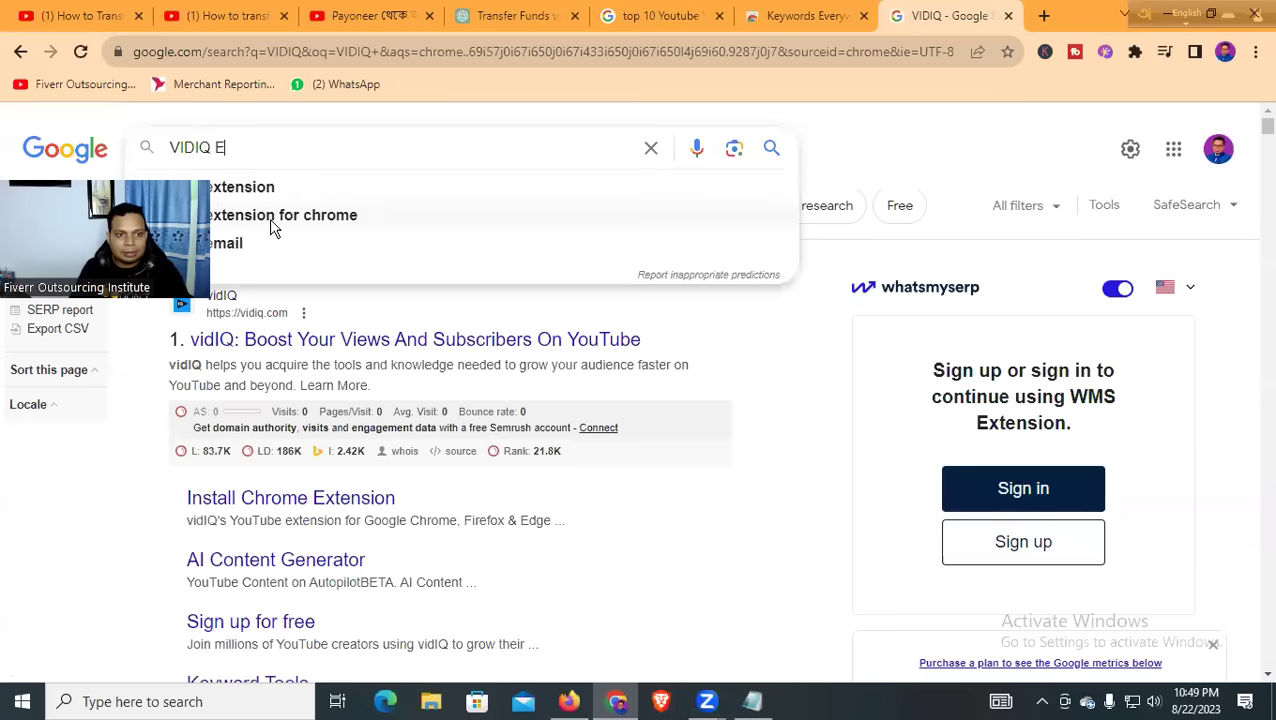
left_click(275, 215)
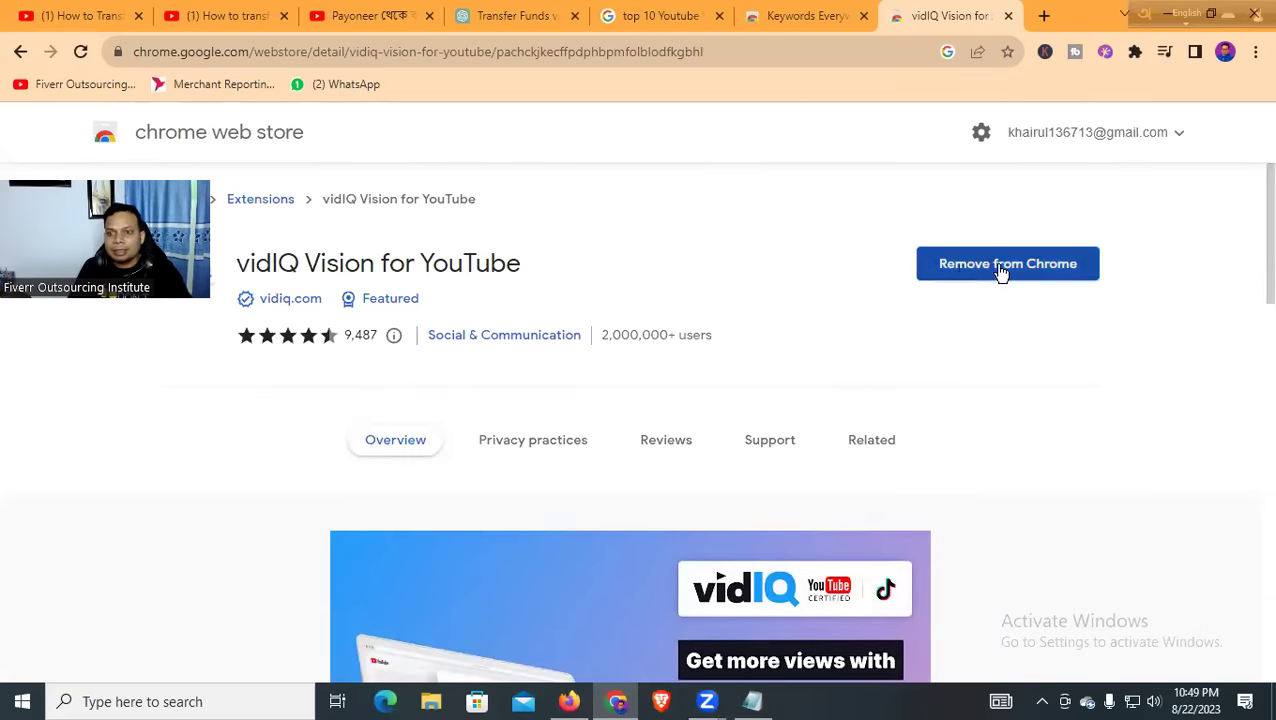
left_click(795, 14)
left_click(665, 15)
Highlight the video's 94.9 vidIQ SEO score and scroll down to Topics and Channel tags
left_click(541, 15)
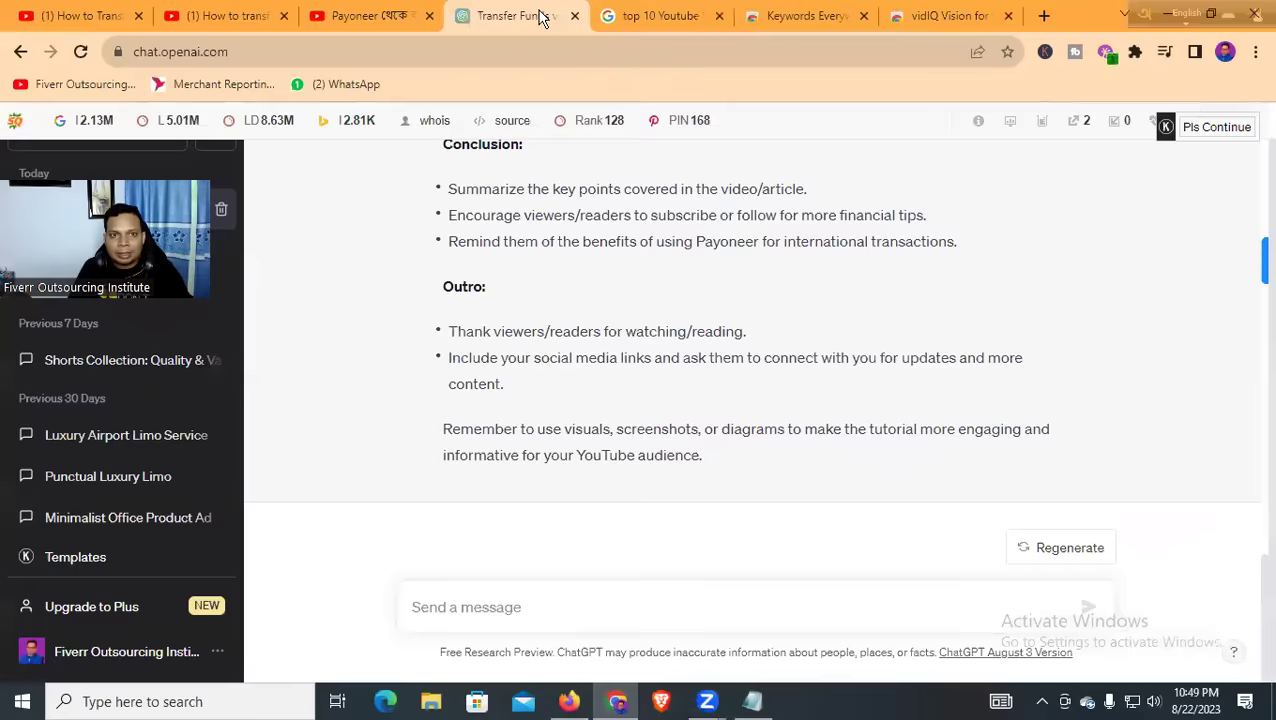
left_click(352, 15)
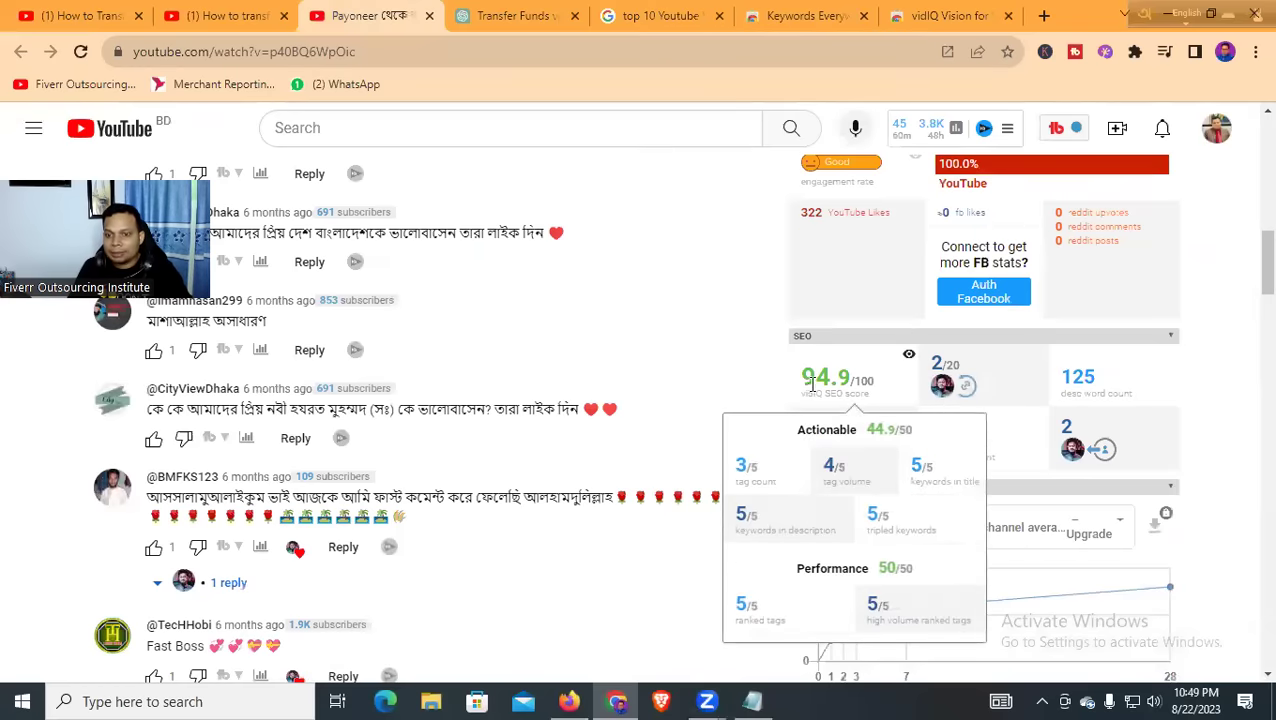
left_click_drag(811, 383, 853, 375)
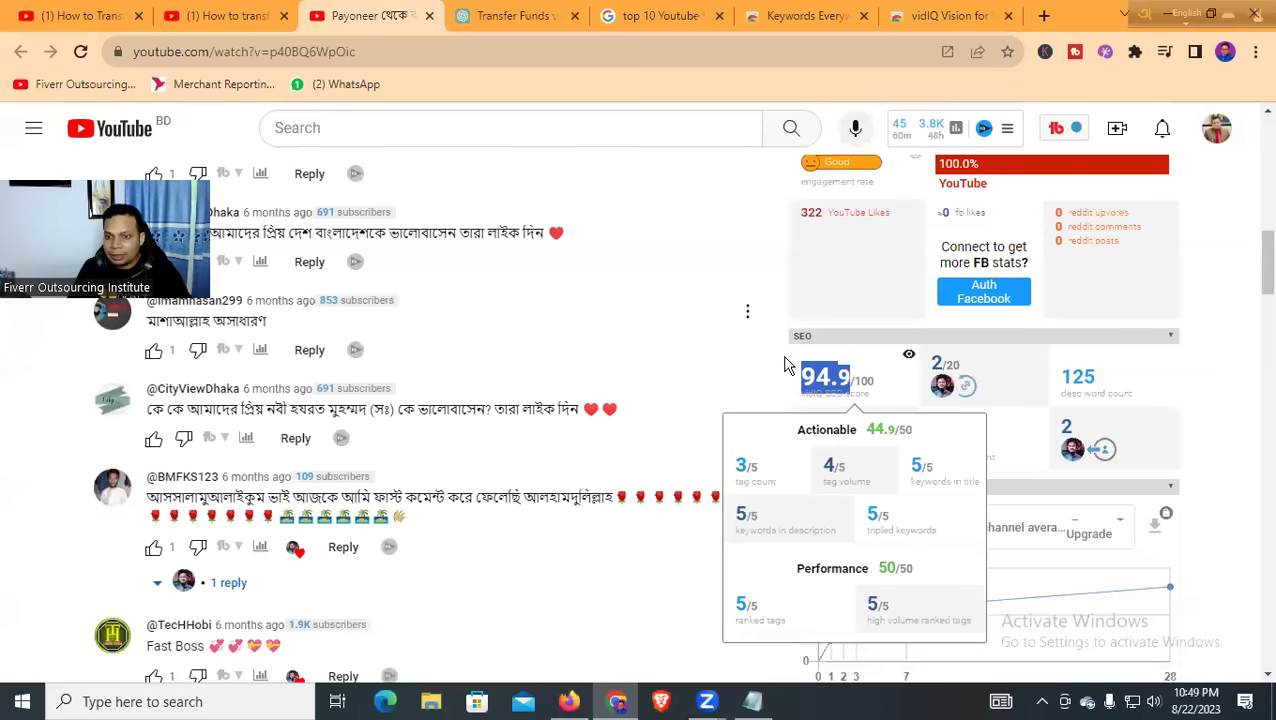
left_click(832, 398)
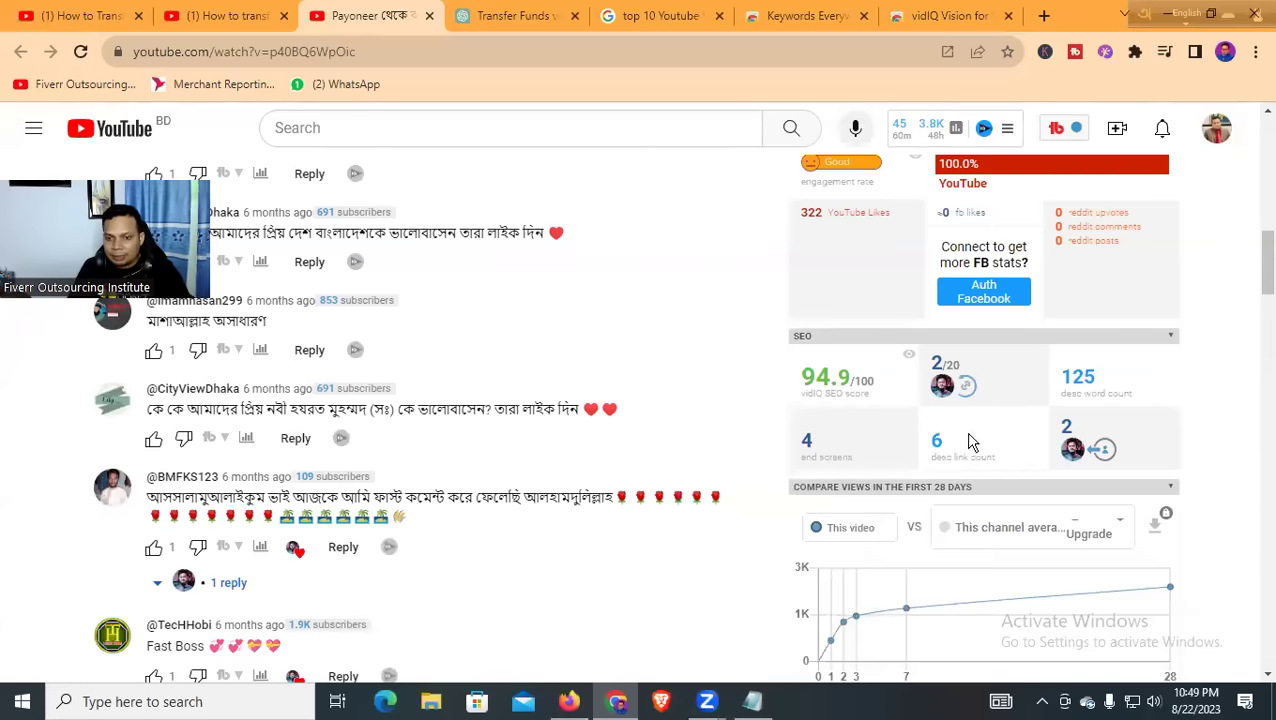
scroll(970, 443, "down", 6)
scroll(930, 472, "down", 4)
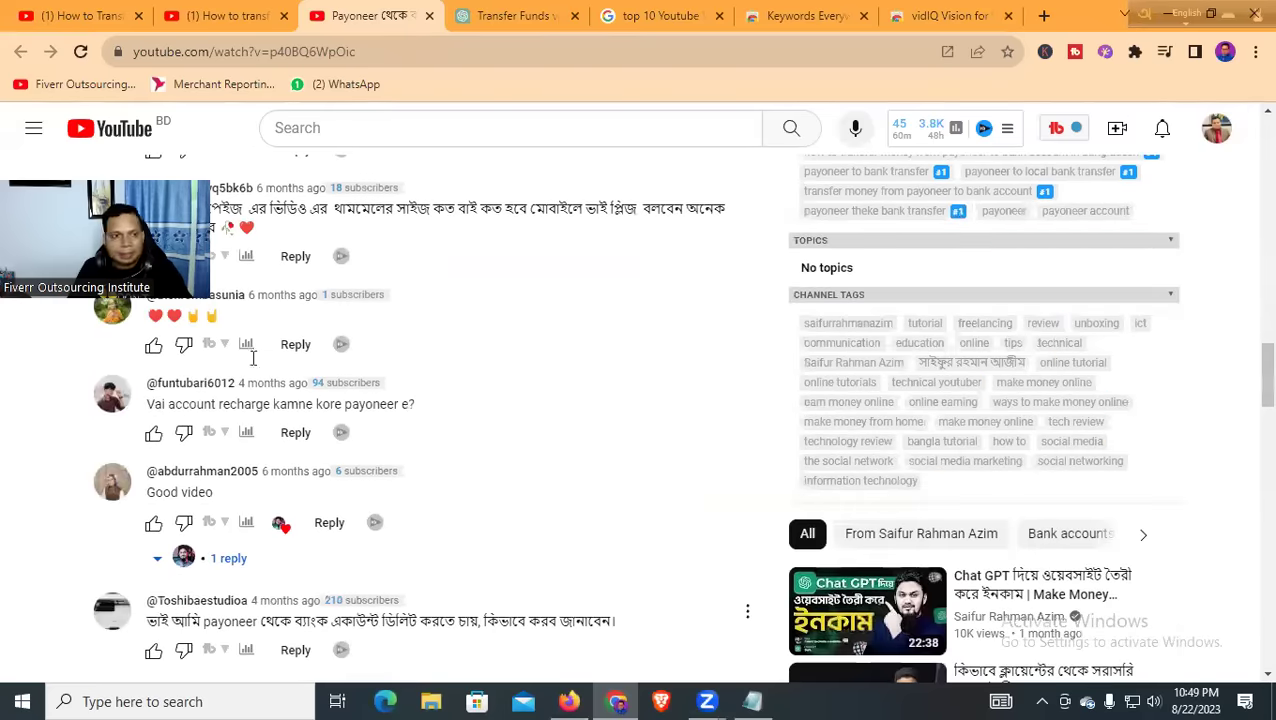
Check the Notepad title and Video Details lines, mark blank line 5, and return to ChatGPT
key("alt+Tab")
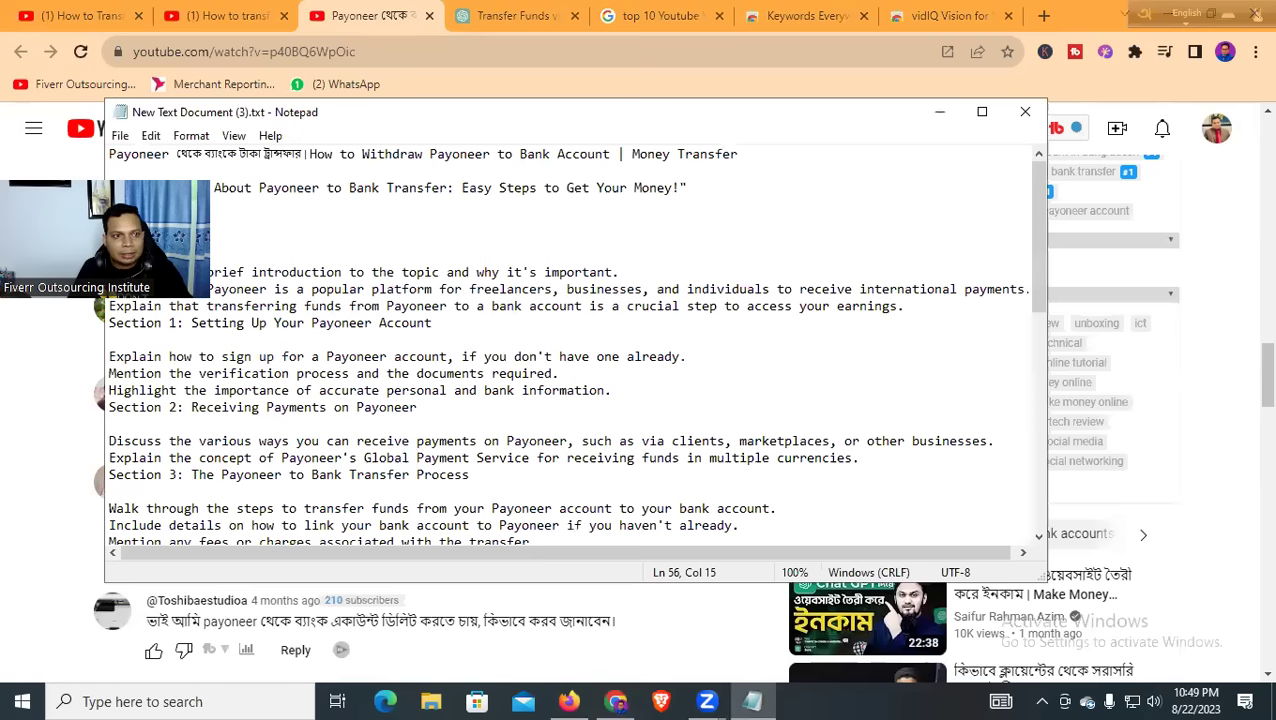
left_click_drag(112, 150, 740, 158)
left_click(733, 169)
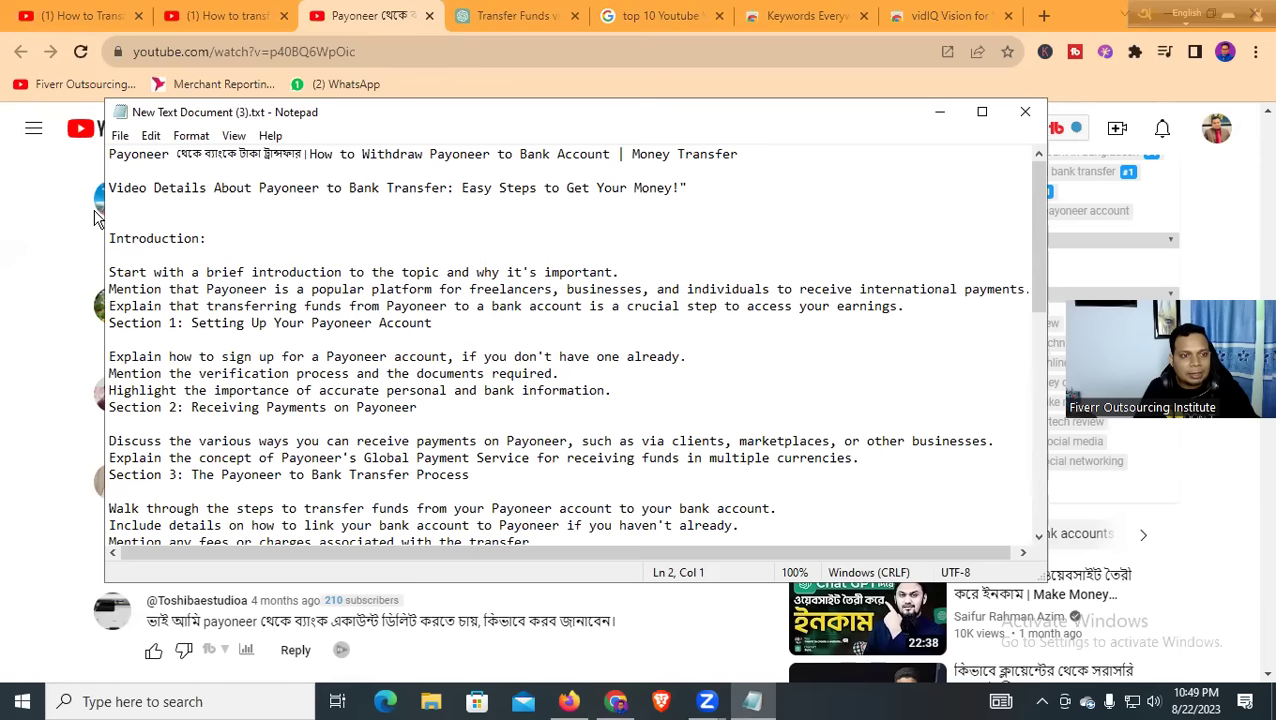
left_click_drag(109, 188, 690, 190)
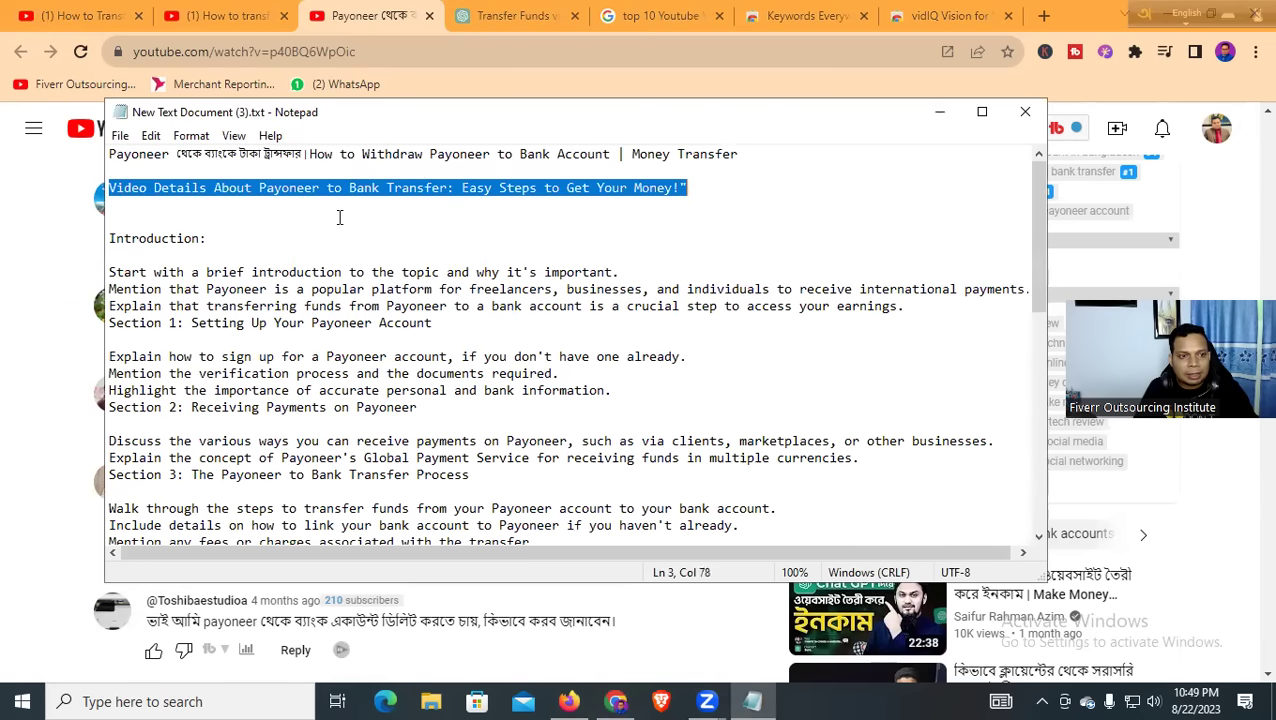
left_click(127, 216)
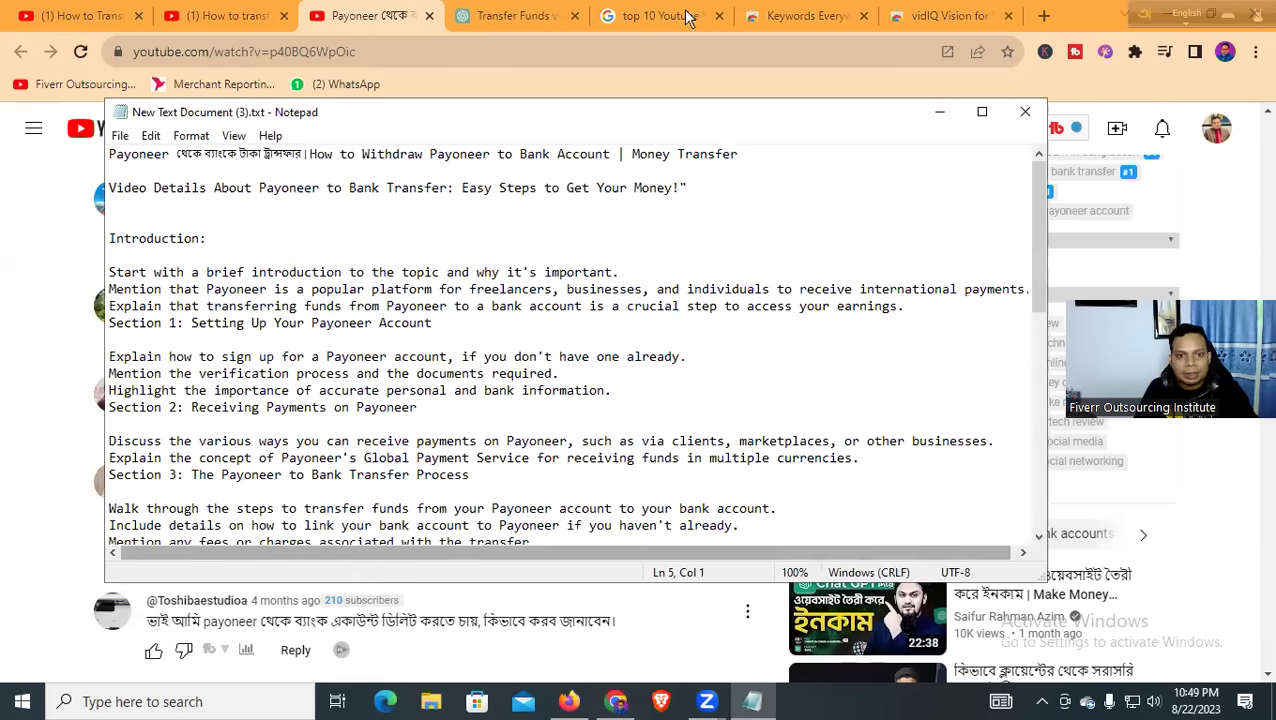
left_click(515, 15)
scroll(490, 357, "up", 15)
Copy the hashtag reply's heading and four emoji-bulleted transfer steps, then return to Notepad
scroll(490, 357, "up", 4)
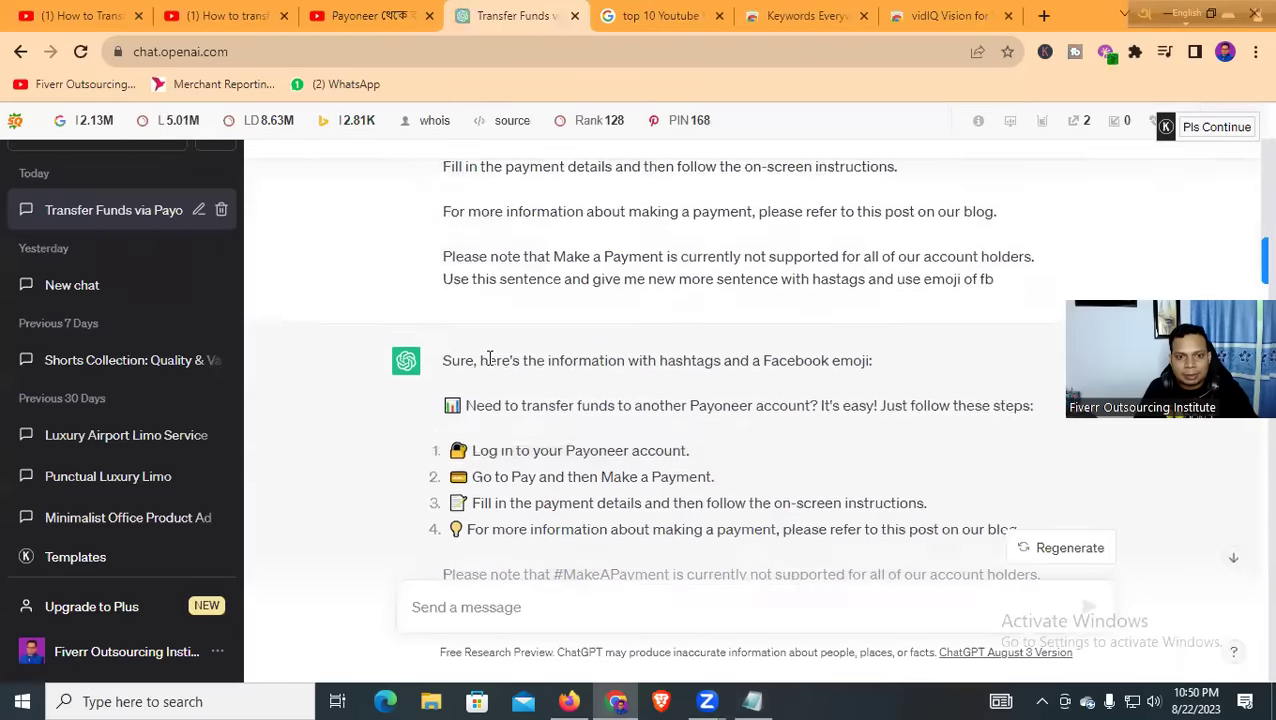
scroll(480, 352, "down", 1)
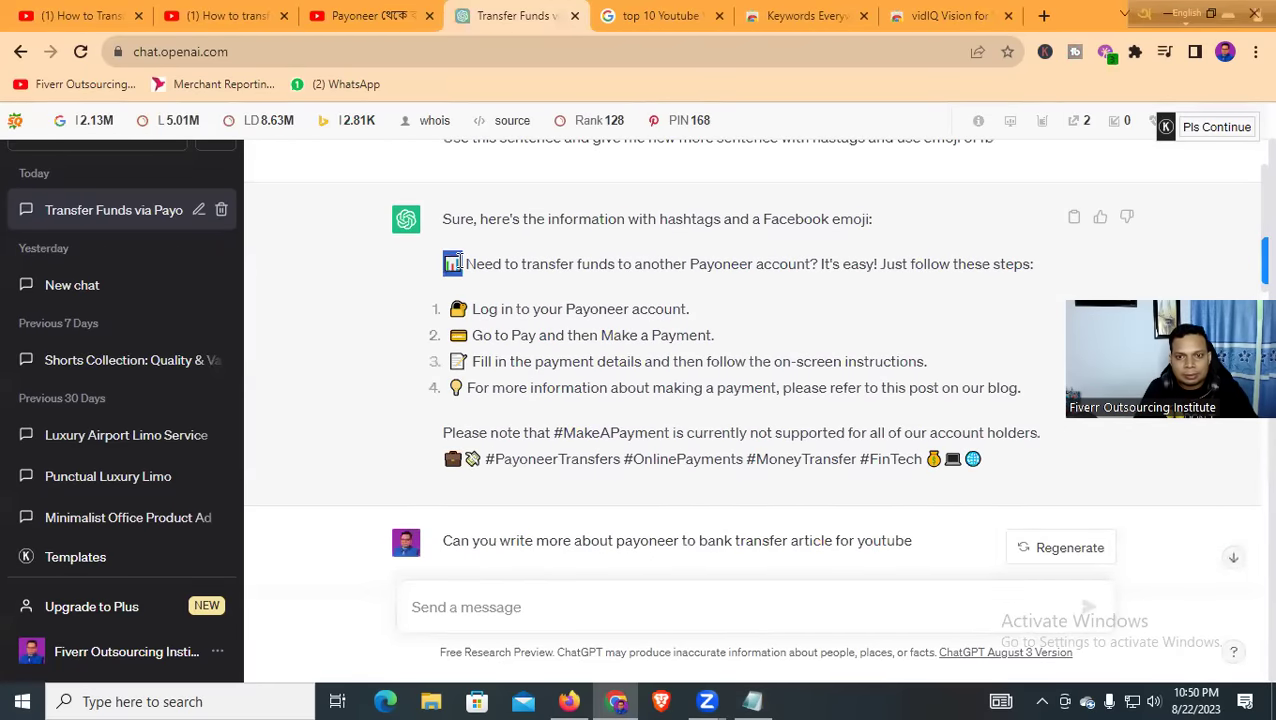
left_click_drag(454, 263, 1033, 395)
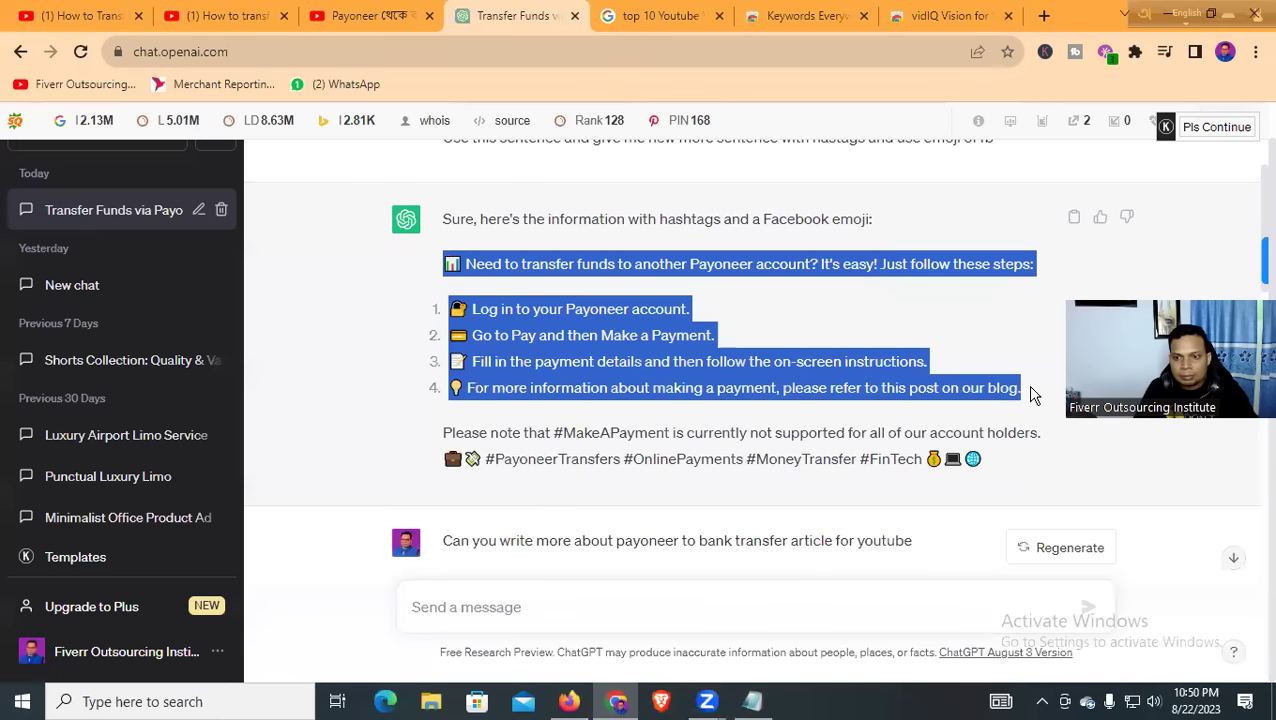
right_click(812, 288)
left_click(818, 291)
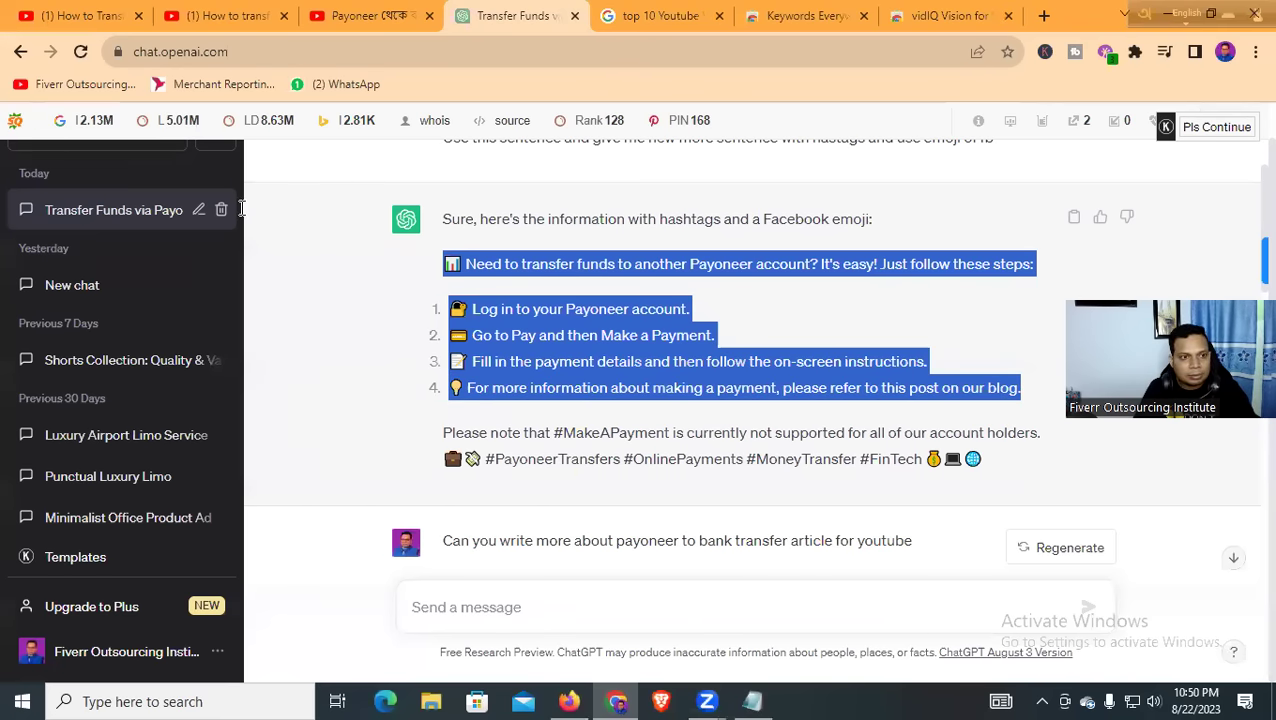
key("alt+Tab")
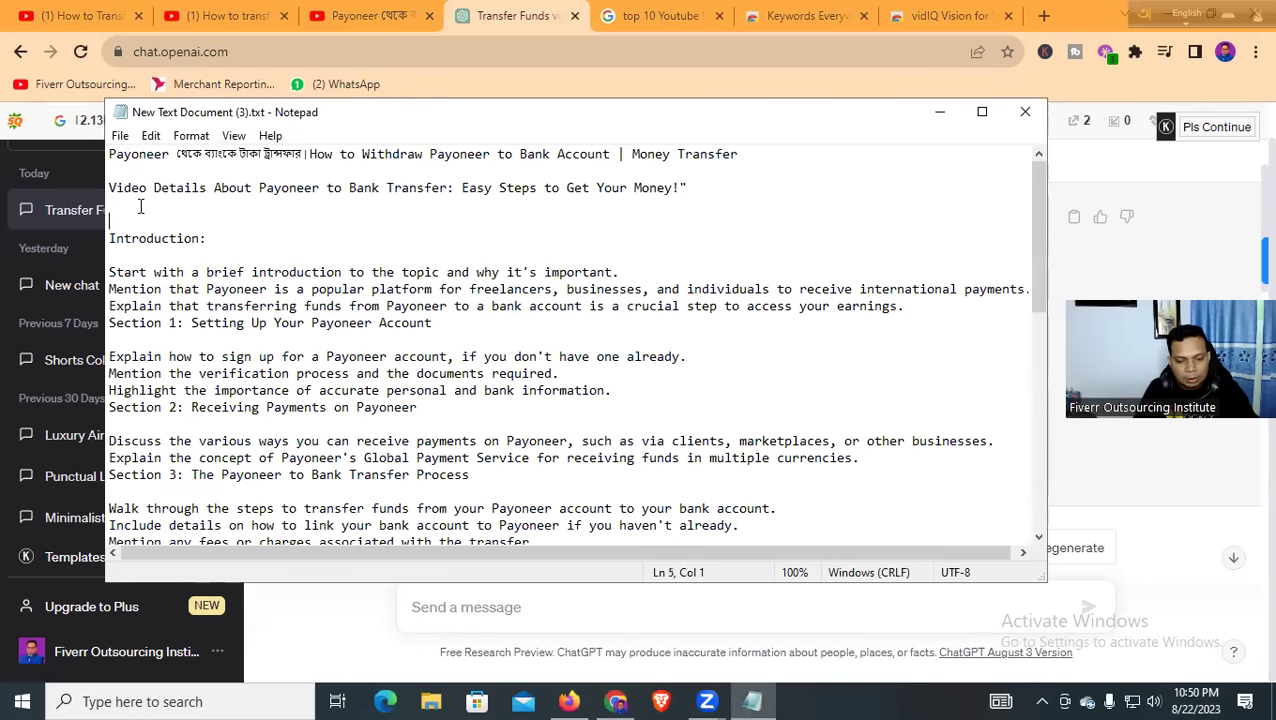
Paste the emoji-bulleted transfer steps under the Video Details line and minimize Notepad
key("ctrl+v")
scroll(460, 425, "down", 12)
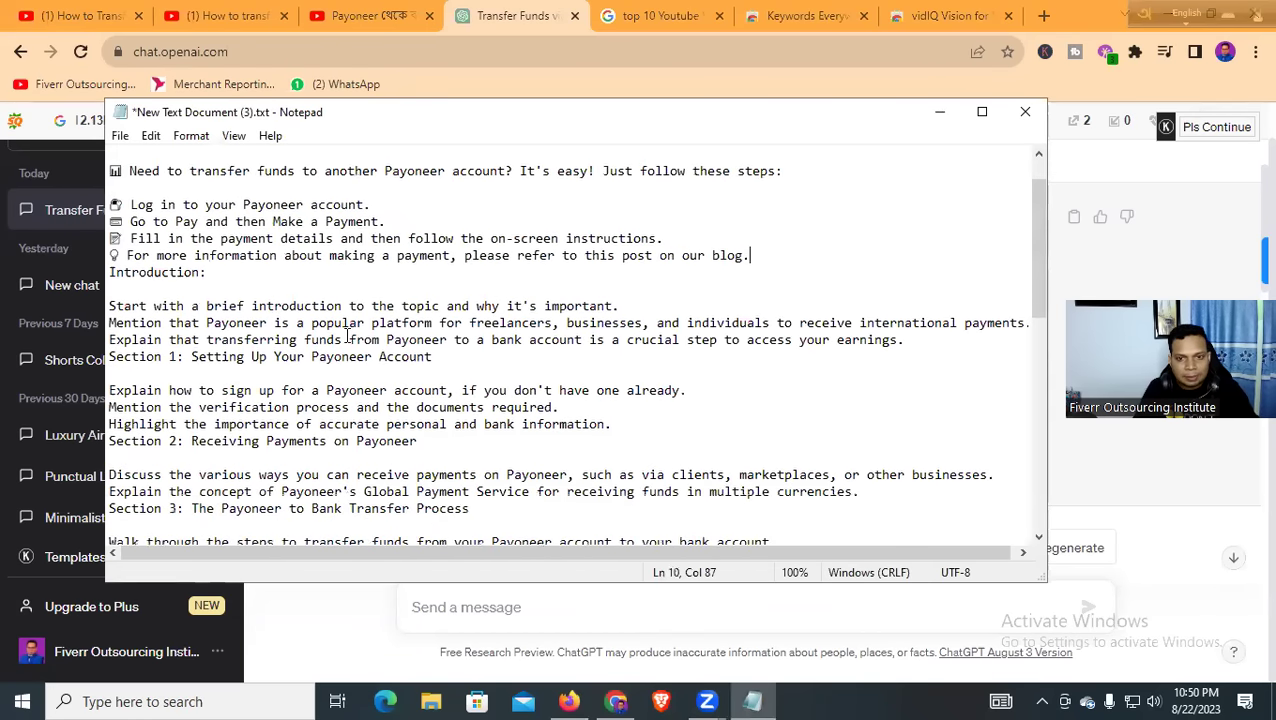
scroll(460, 425, "down", 1)
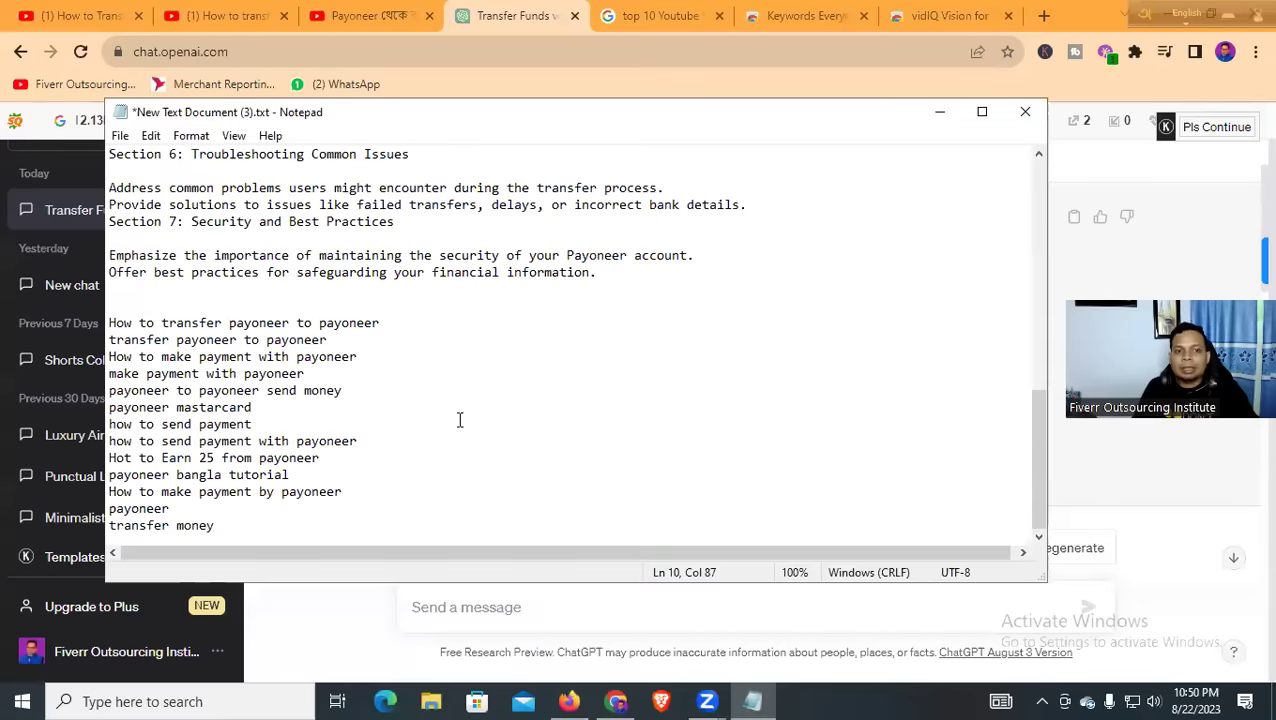
scroll(459, 420, "up", 13)
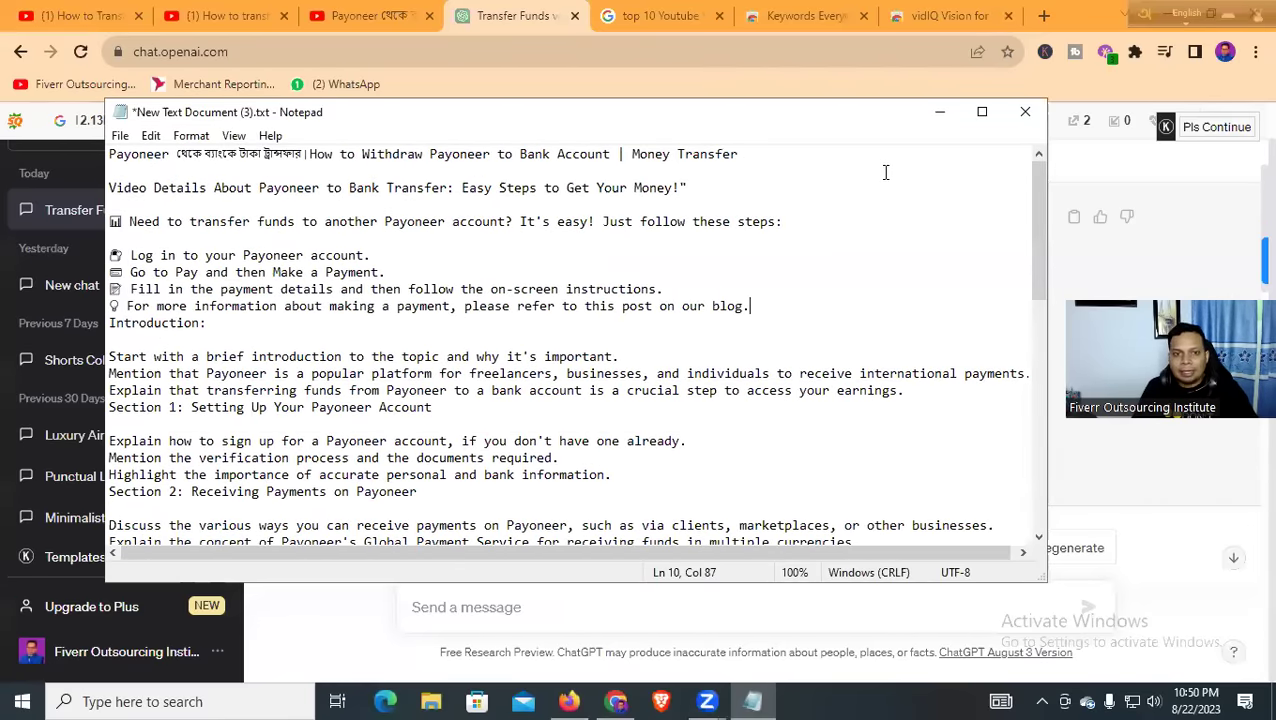
left_click(942, 113)
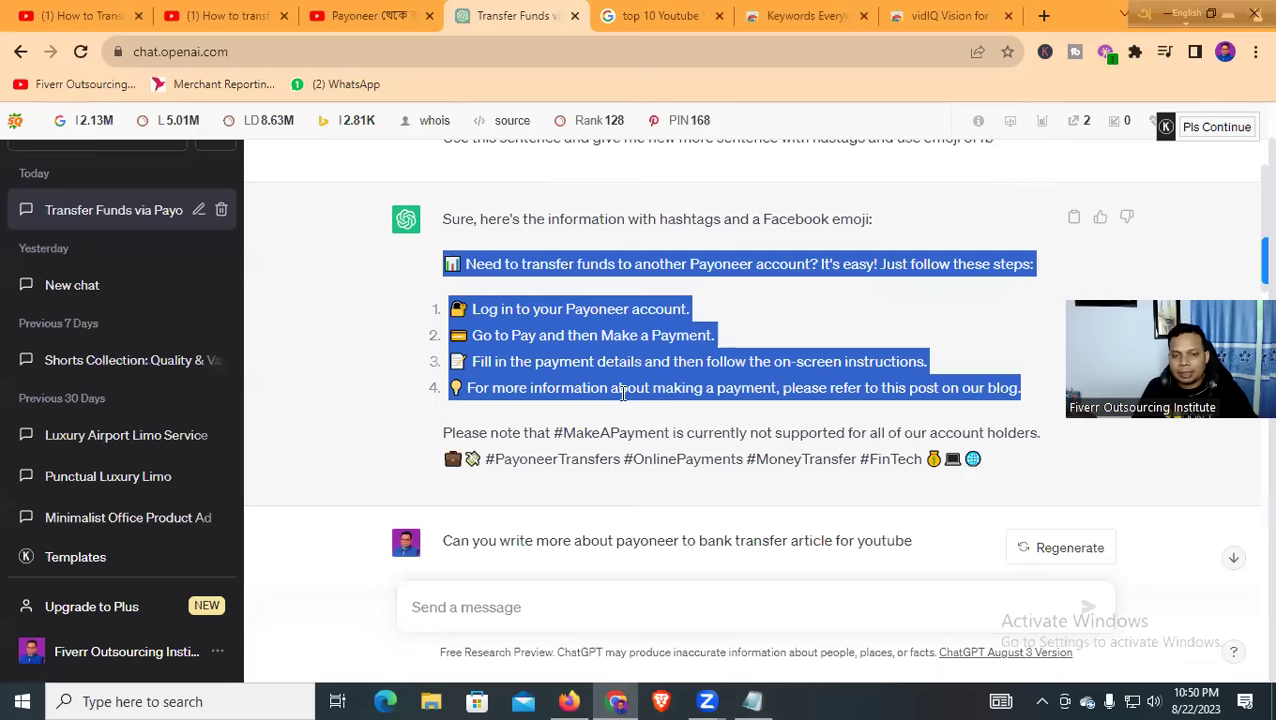
scroll(590, 360, "up", 3)
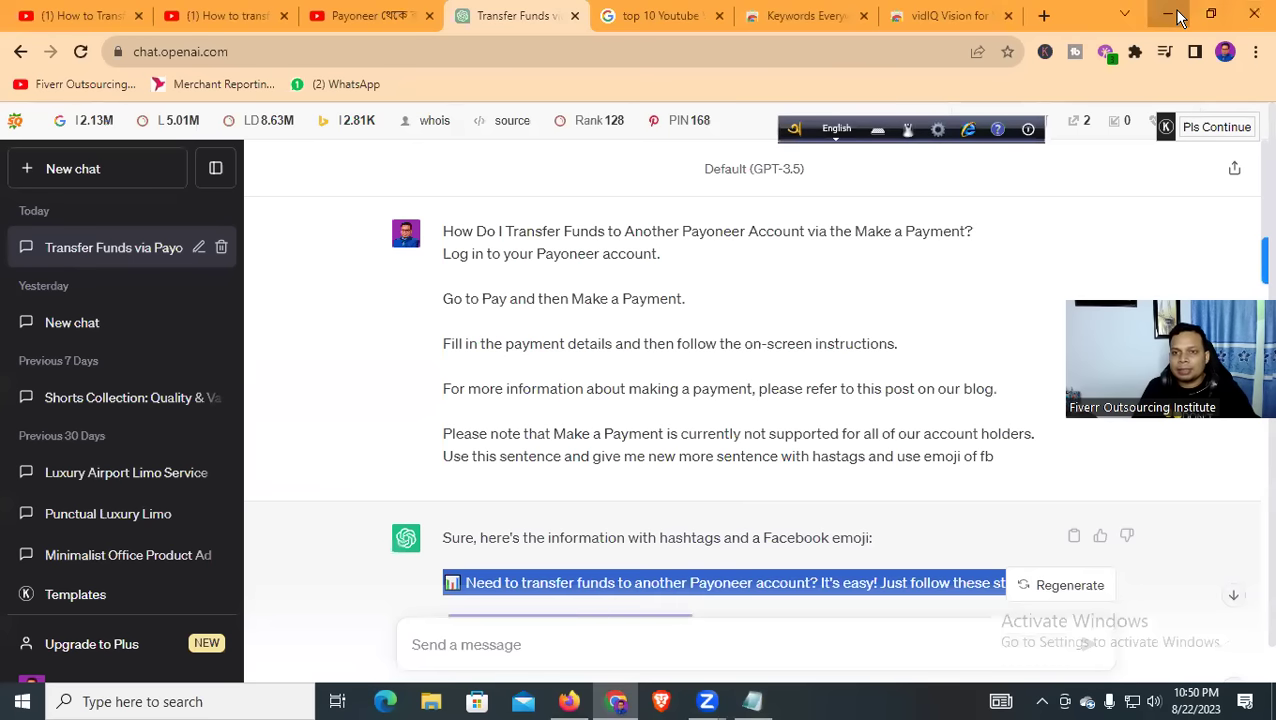
Get past the vidIQ page and Chrome to Firefox's WordCounter tab, showing 16 words and 97 characters
left_click(945, 16)
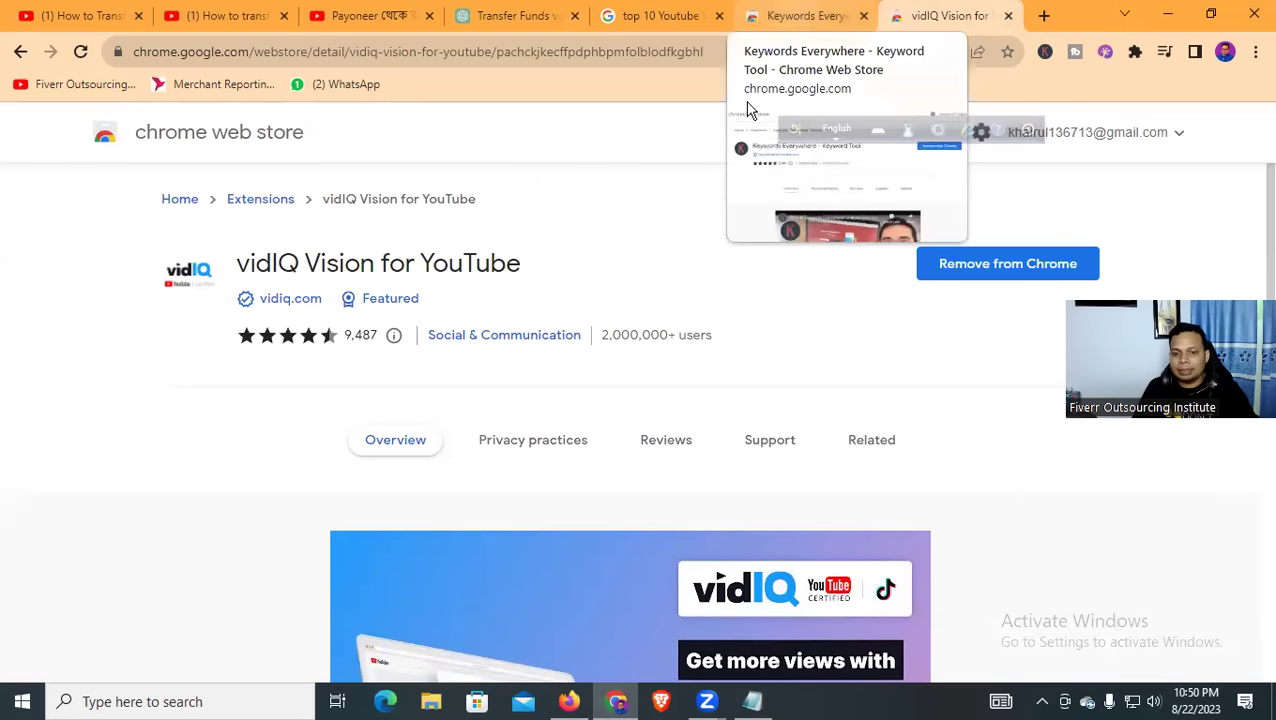
left_click(1165, 16)
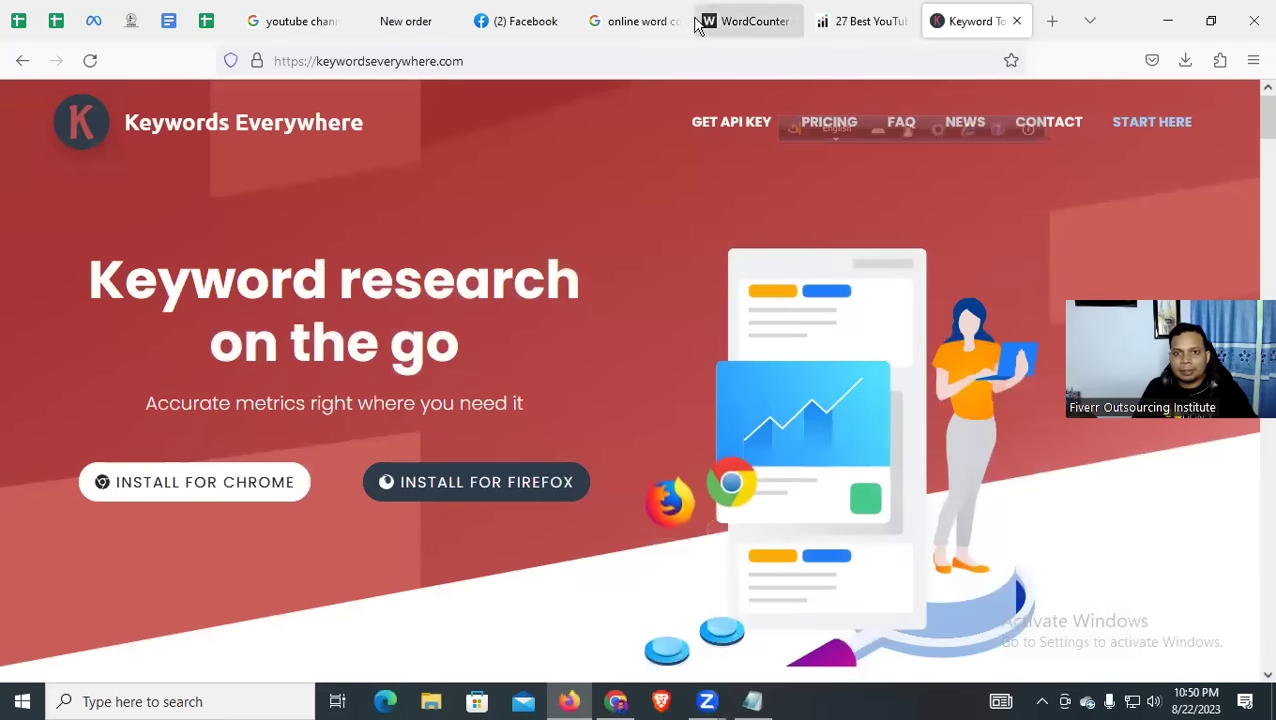
left_click(757, 21)
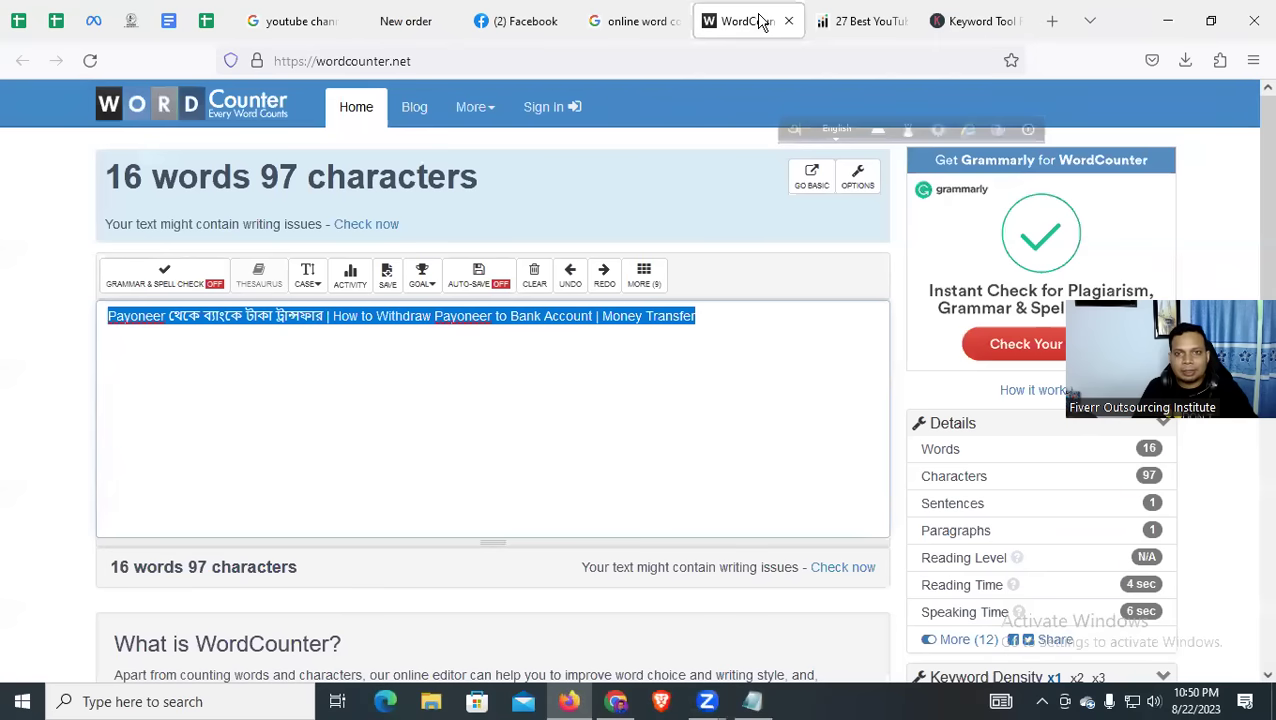
Clear the Firefox and Chrome windows off the desktop and open Downloads through This PC
left_click(1163, 20)
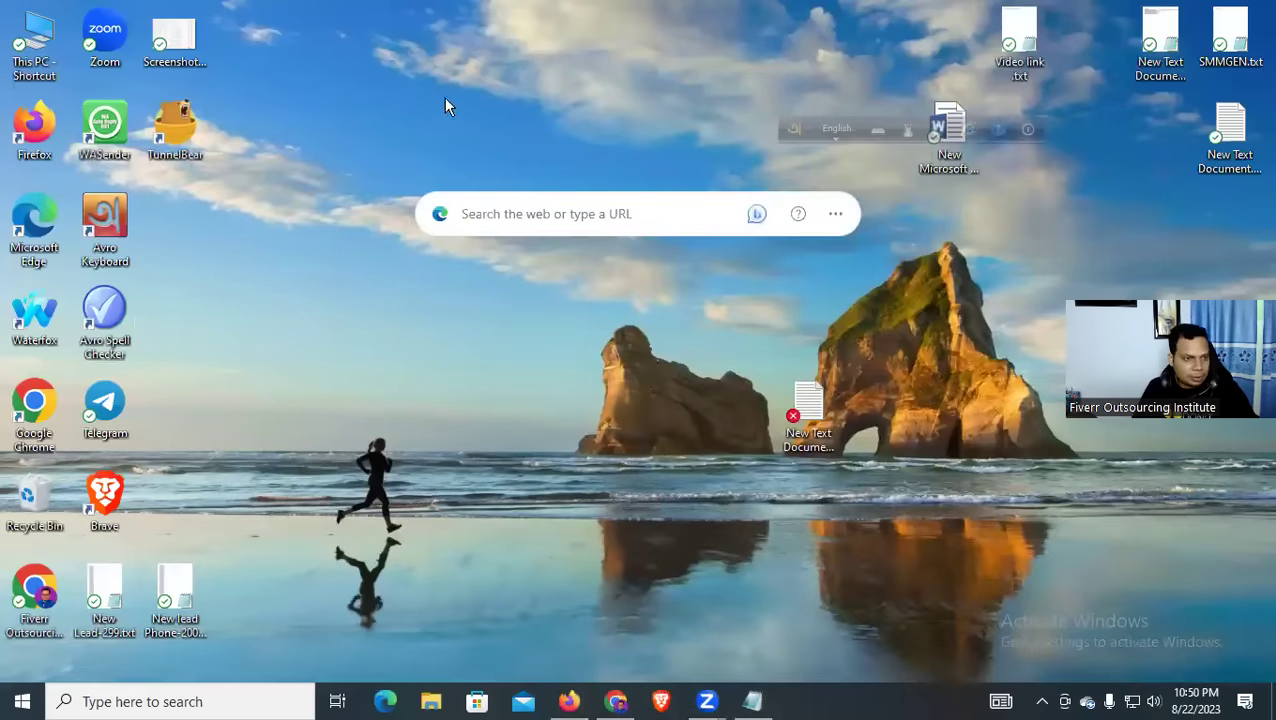
left_click(617, 702)
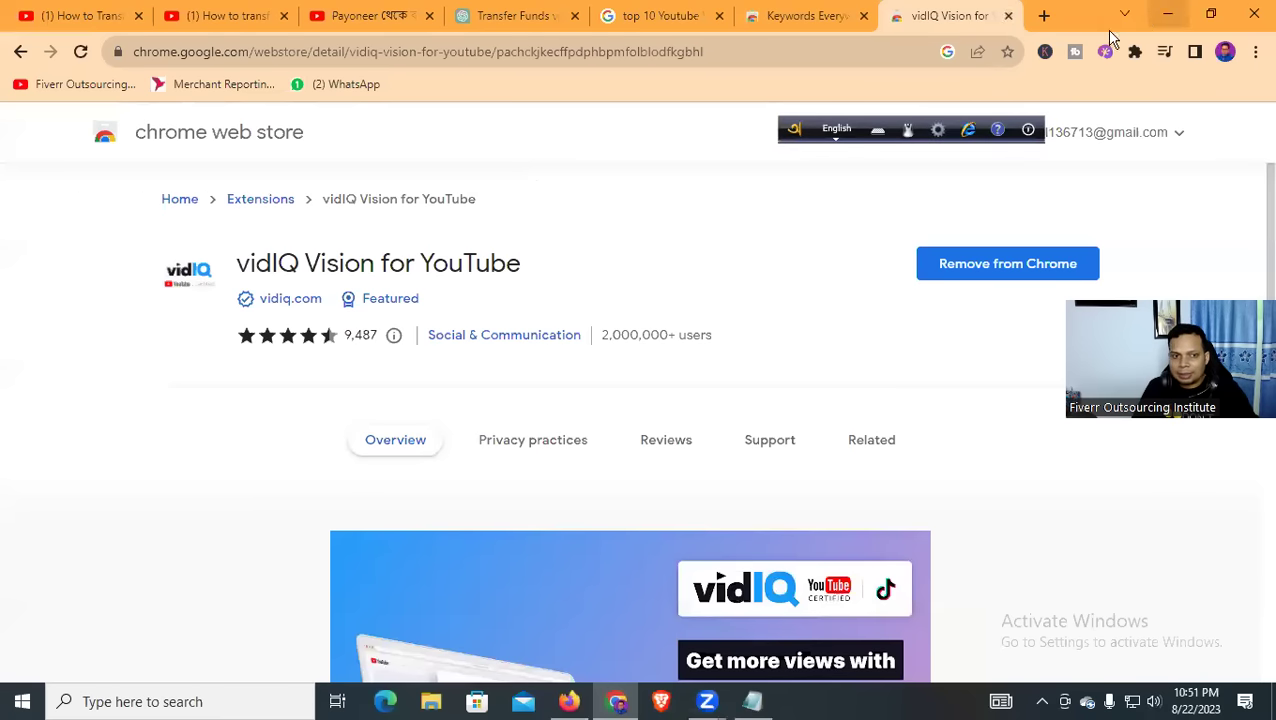
left_click(1167, 15)
double_click(27, 45)
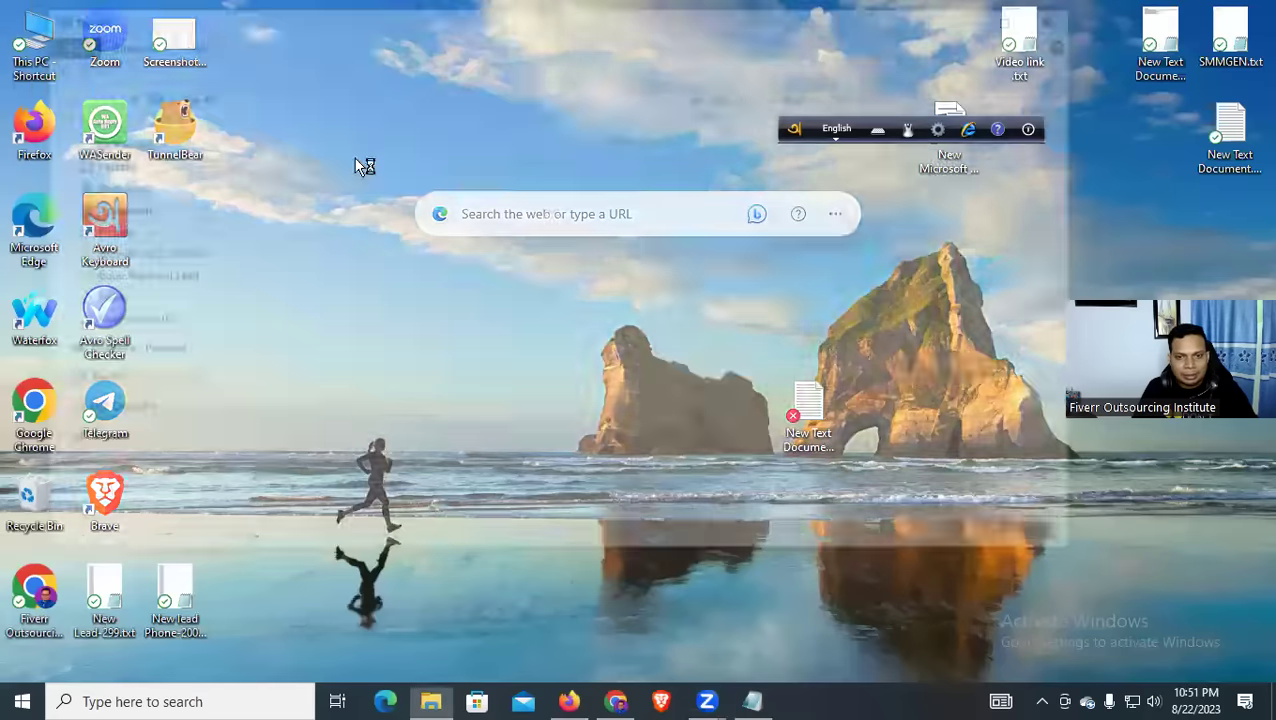
left_click(123, 184)
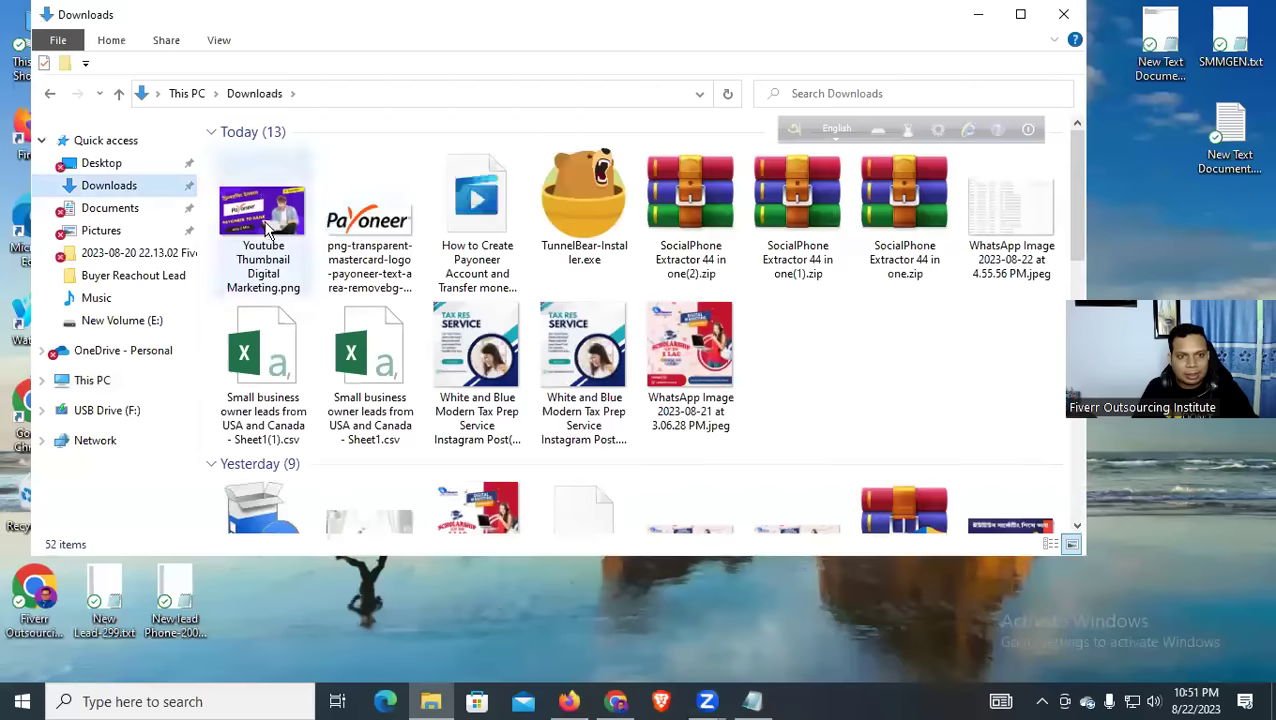
Preview Youtube Thumbnail Digital Marketing.png in Photos, then return to Firefox
left_click(270, 207)
double_click(273, 205)
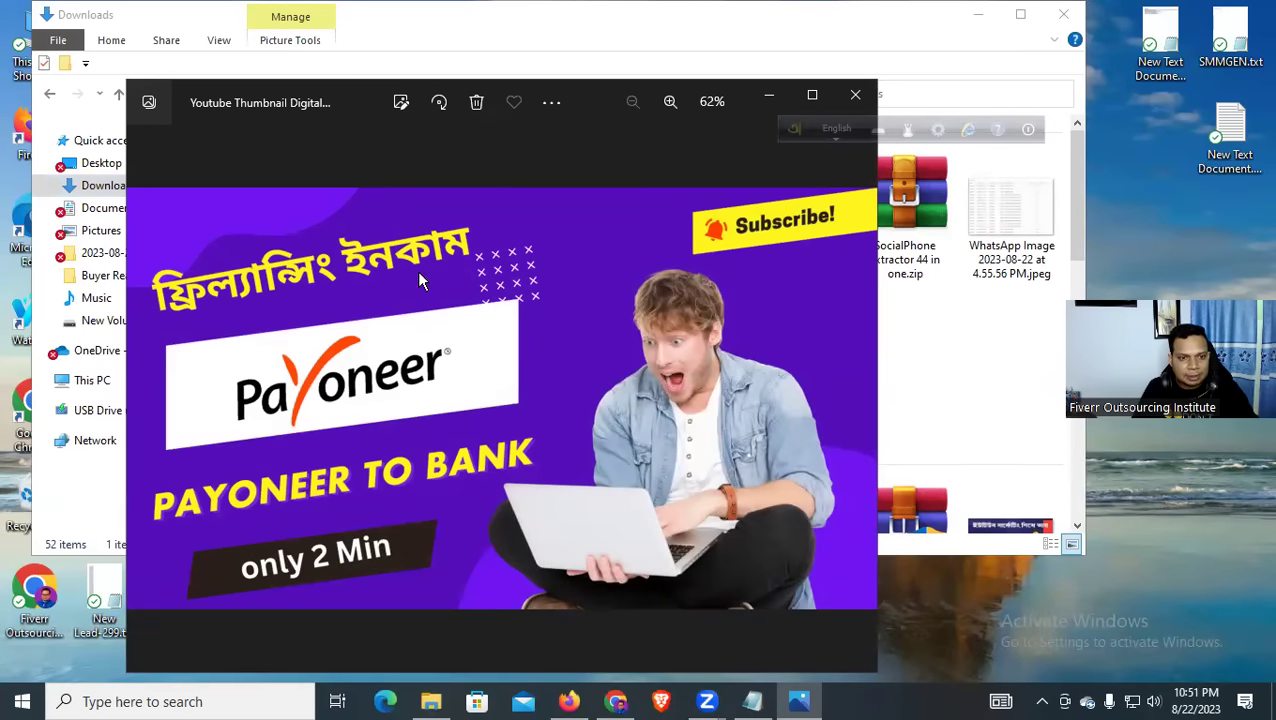
left_click(850, 98)
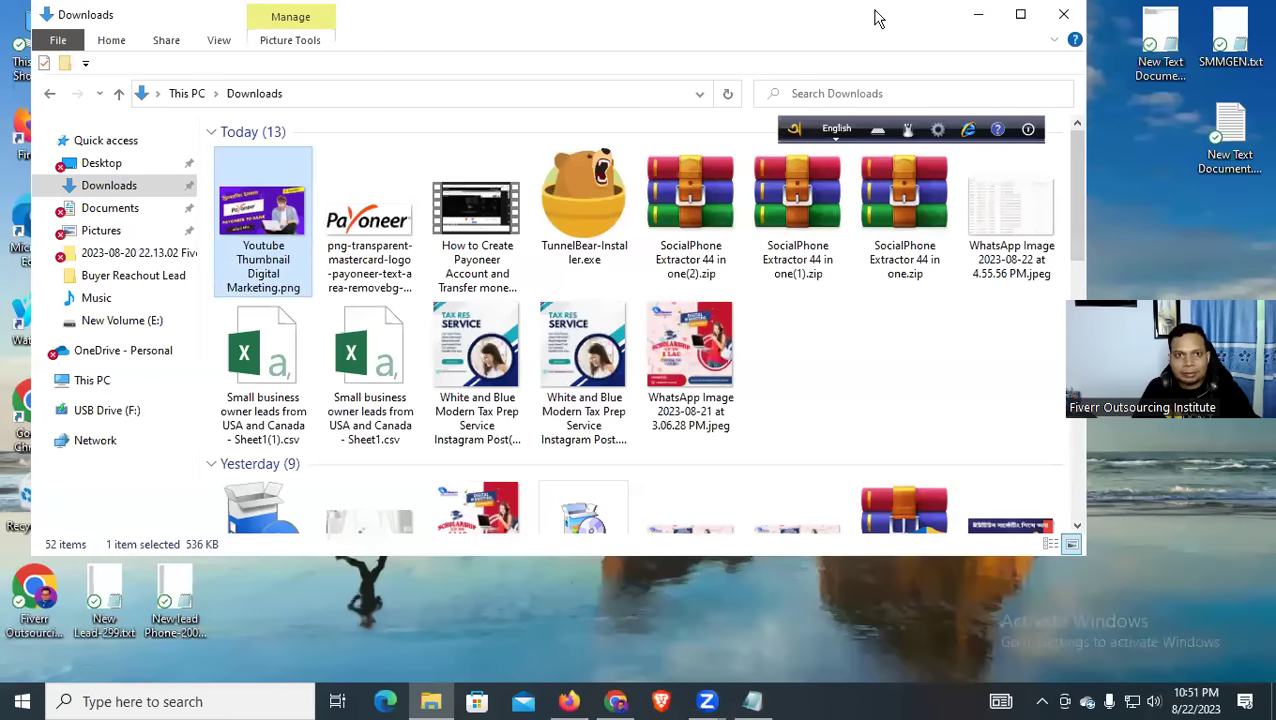
left_click(570, 701)
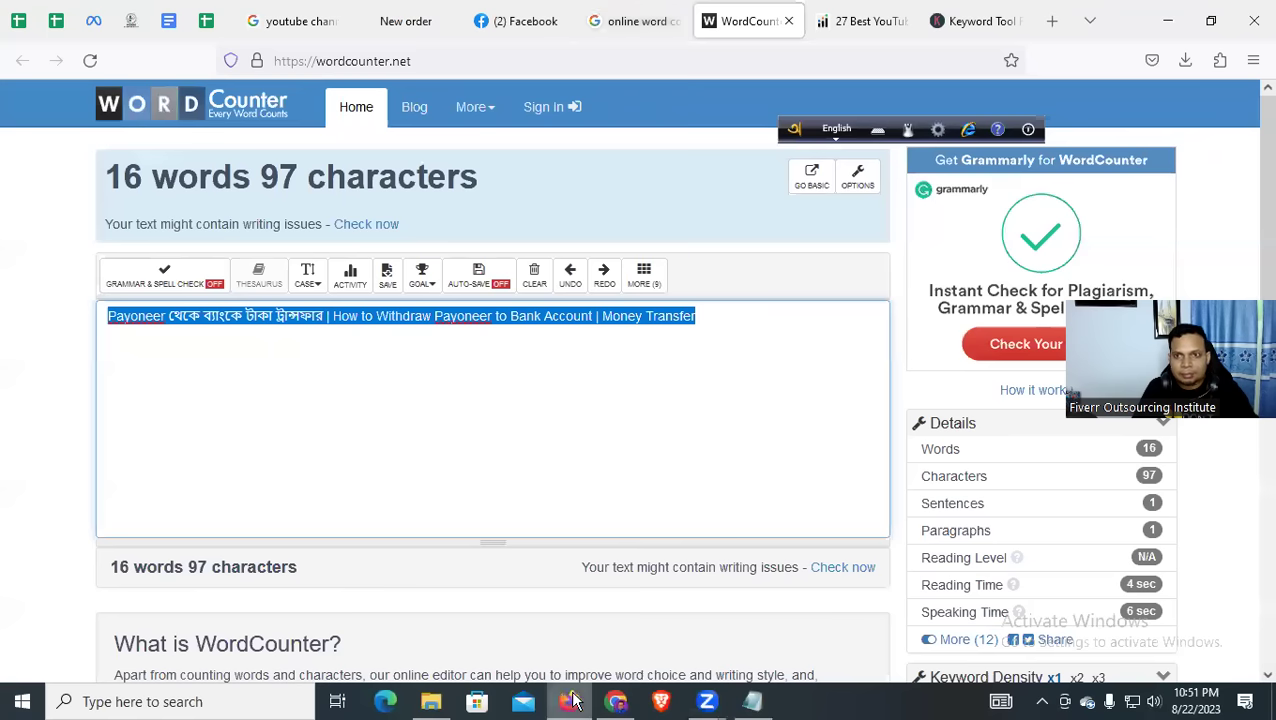
Open Canva in a new tab and load the Youtube Thumbnail Digital Marketing design from Recent designs
left_click(1046, 19)
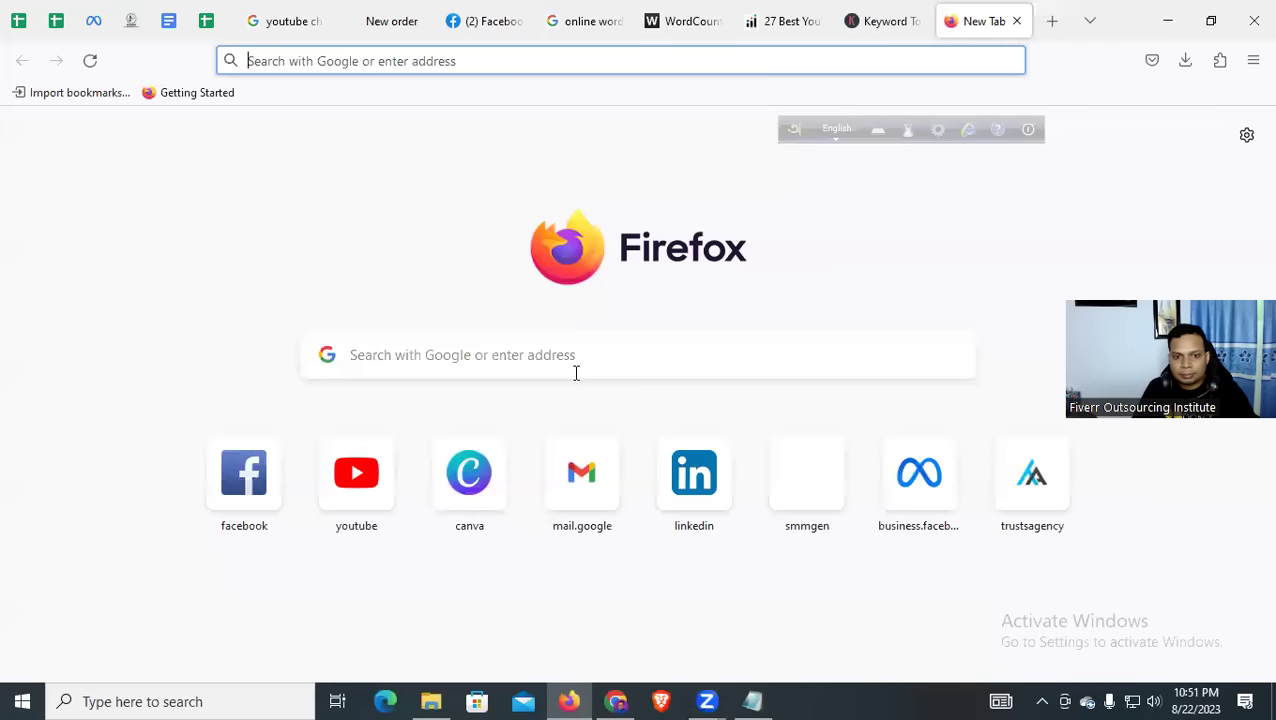
left_click(468, 468)
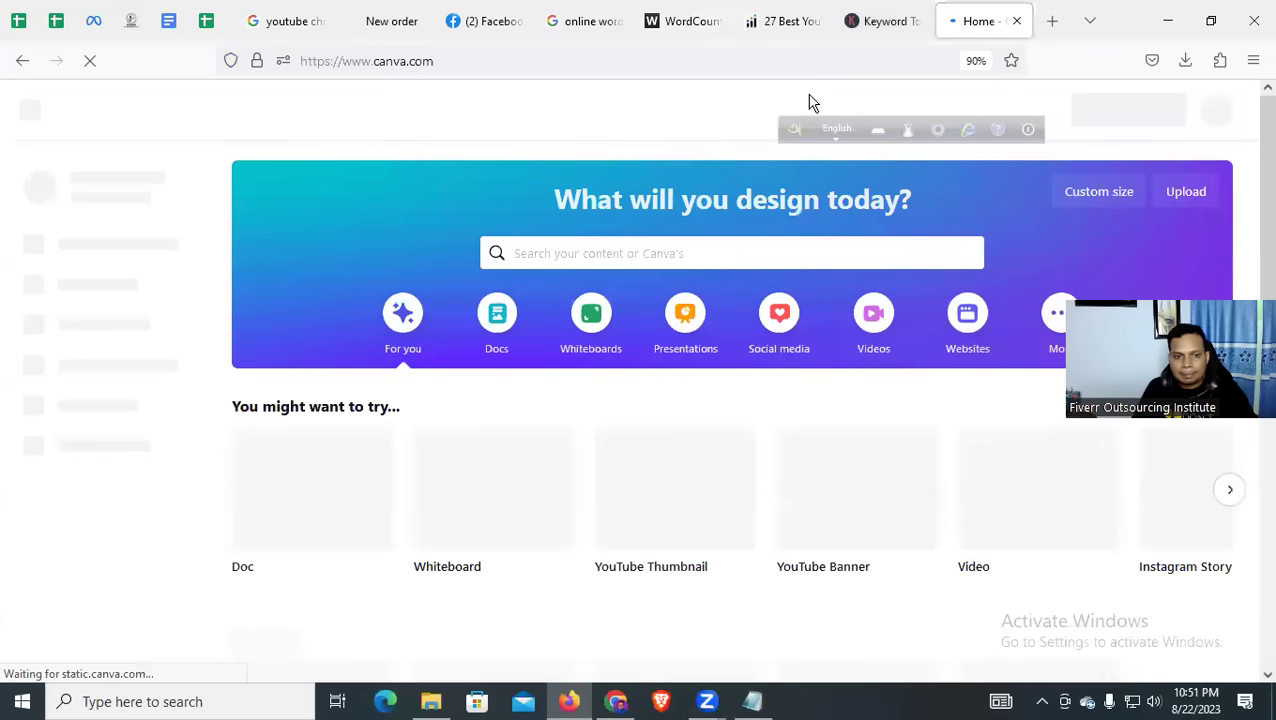
scroll(428, 305, "down", 5)
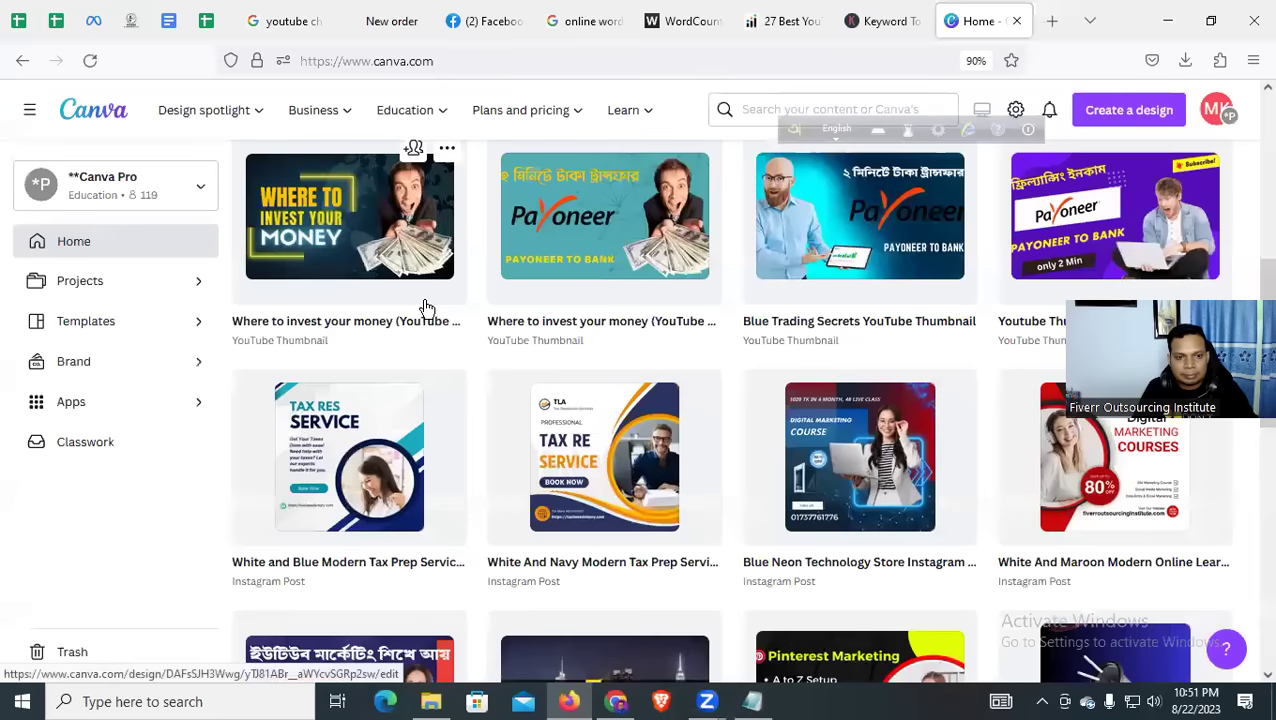
scroll(428, 305, "up", 3)
left_click(390, 365)
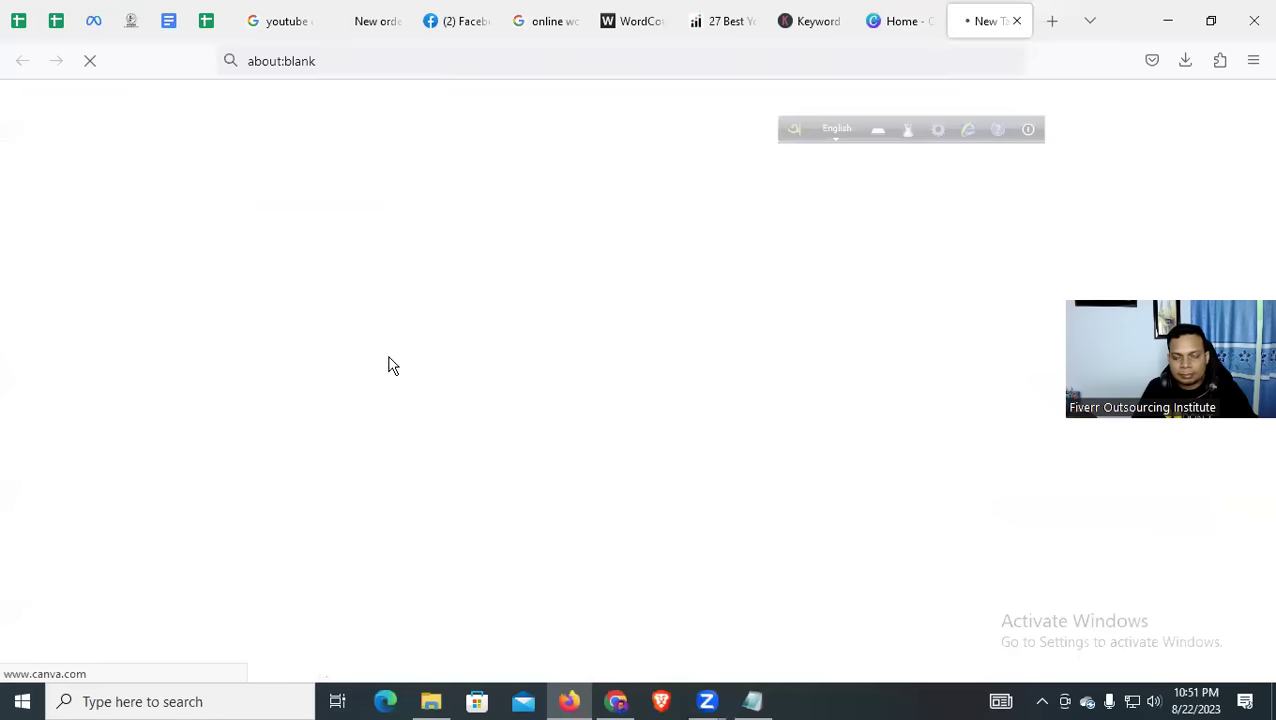
left_click(864, 20)
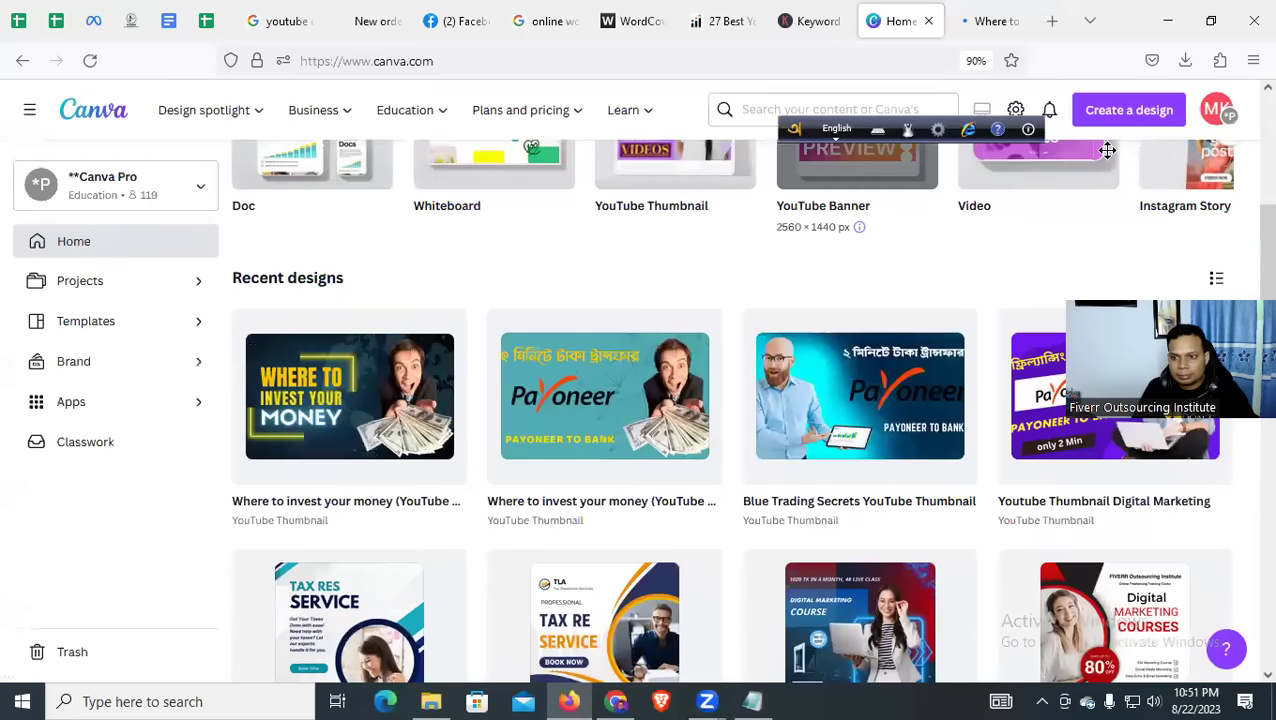
left_click(1100, 400)
left_click(990, 20)
Select the Bengali heading and browse the font list, trying Helios Extended first
left_click(1012, 20)
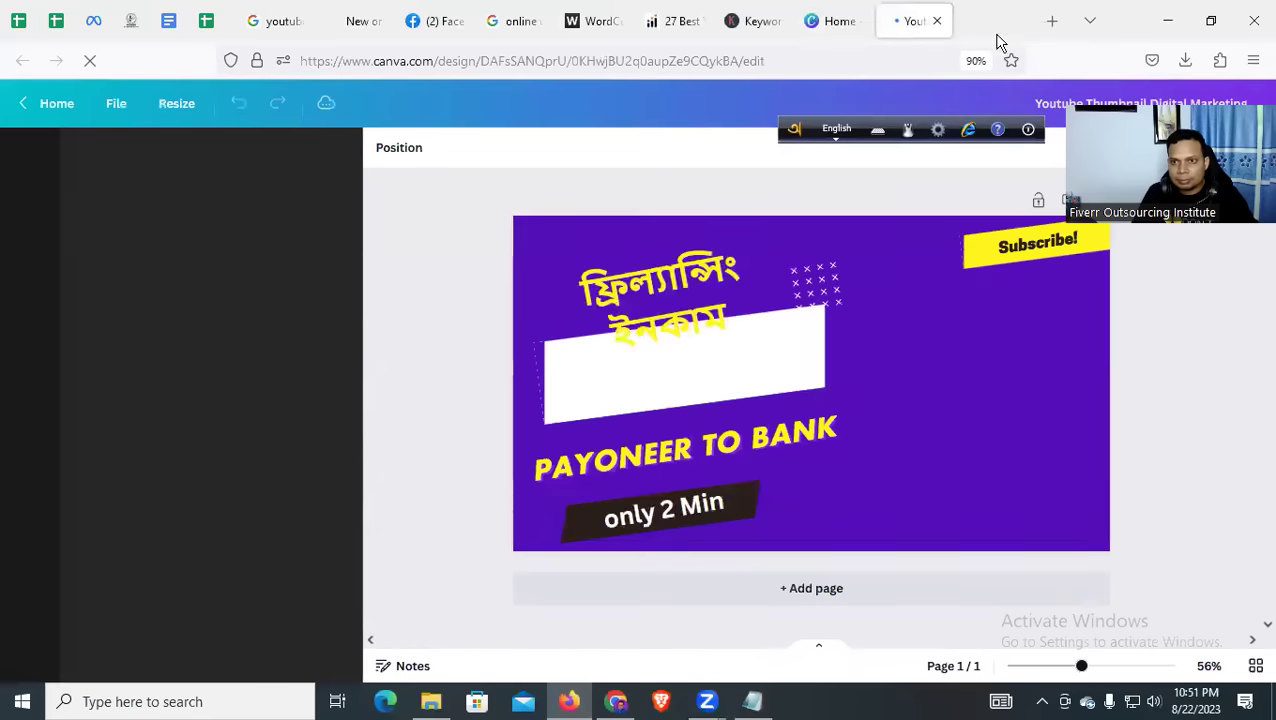
left_click(660, 272)
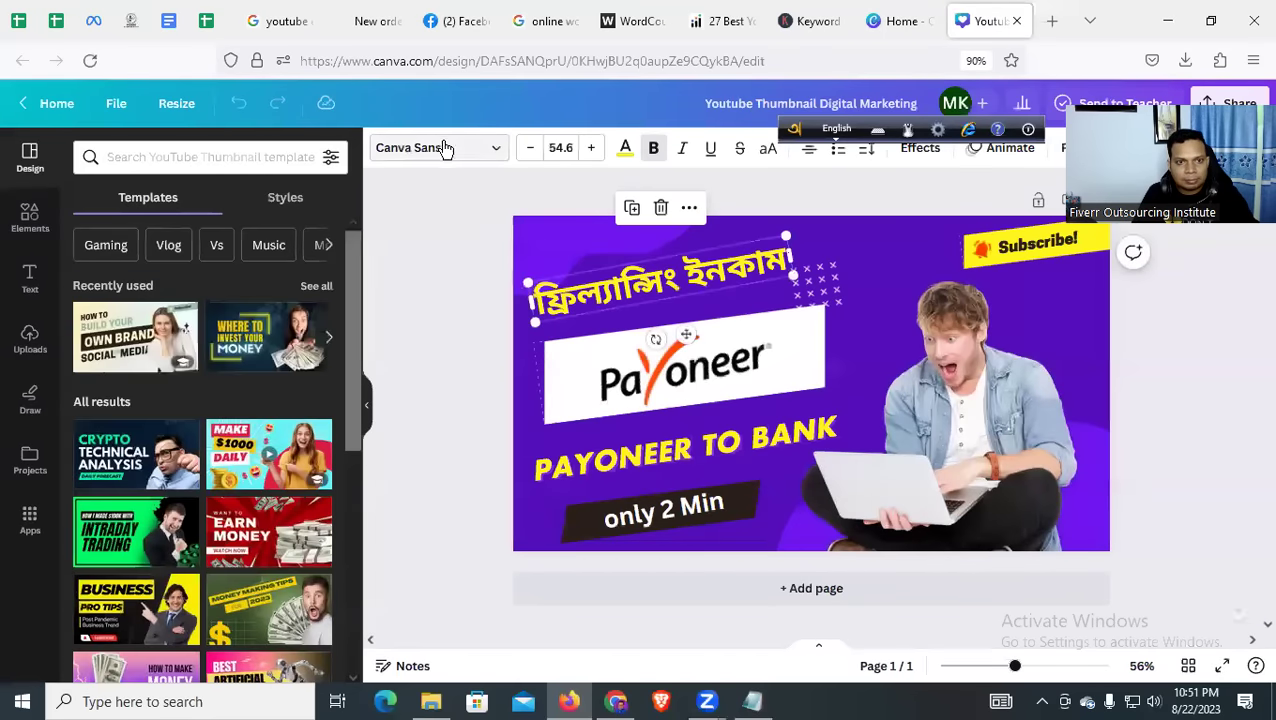
left_click(446, 148)
scroll(203, 340, "down", 1)
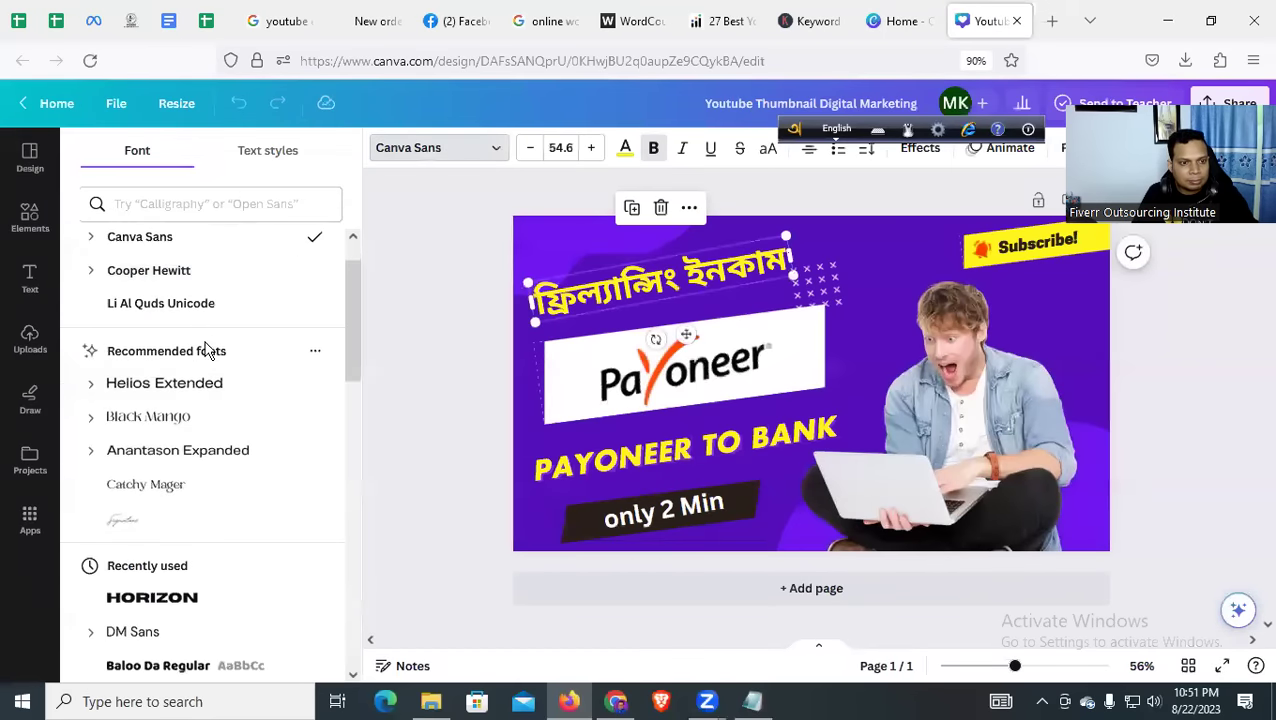
left_click(178, 390)
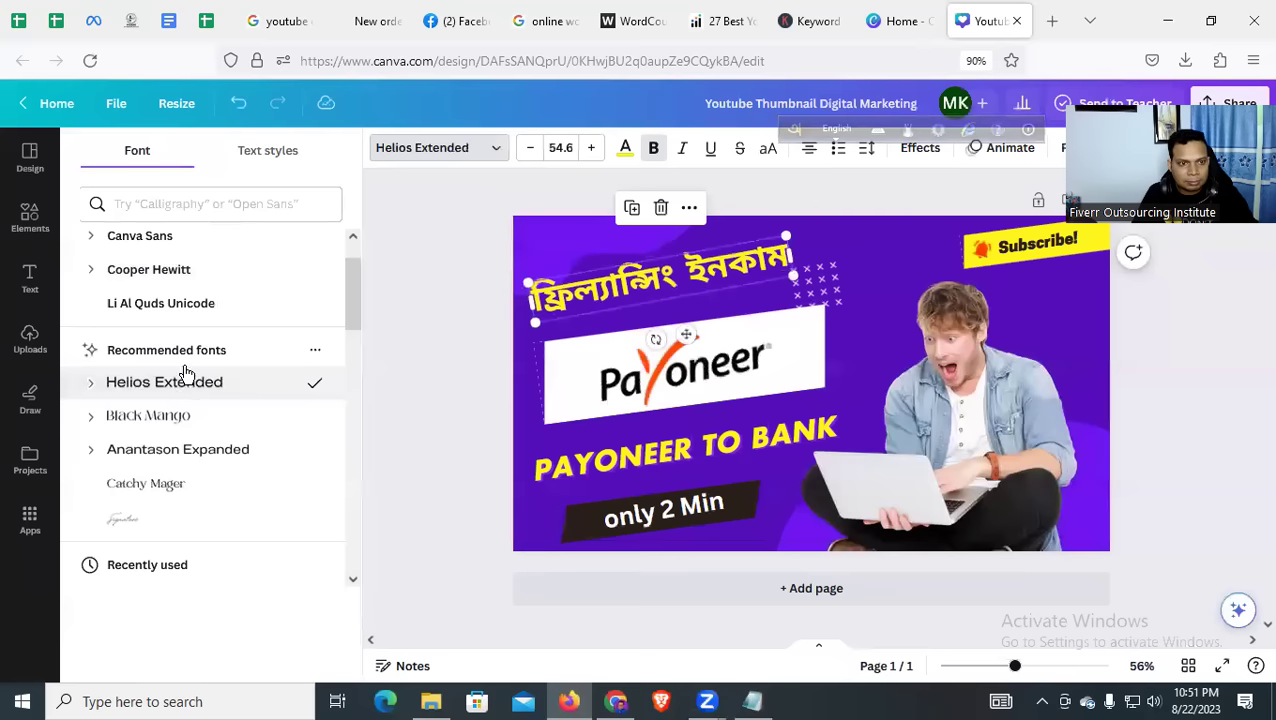
scroll(193, 373, "down", 1)
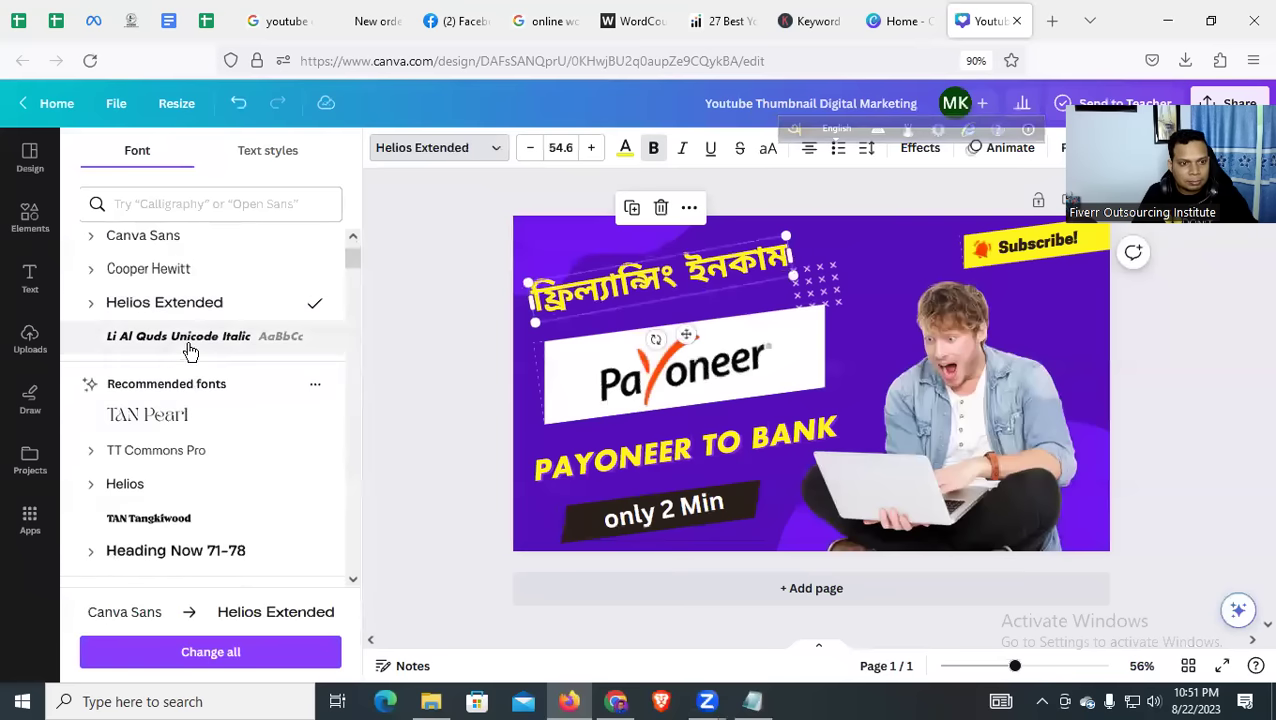
scroll(205, 420, "down", 3)
scroll(208, 425, "down", 5)
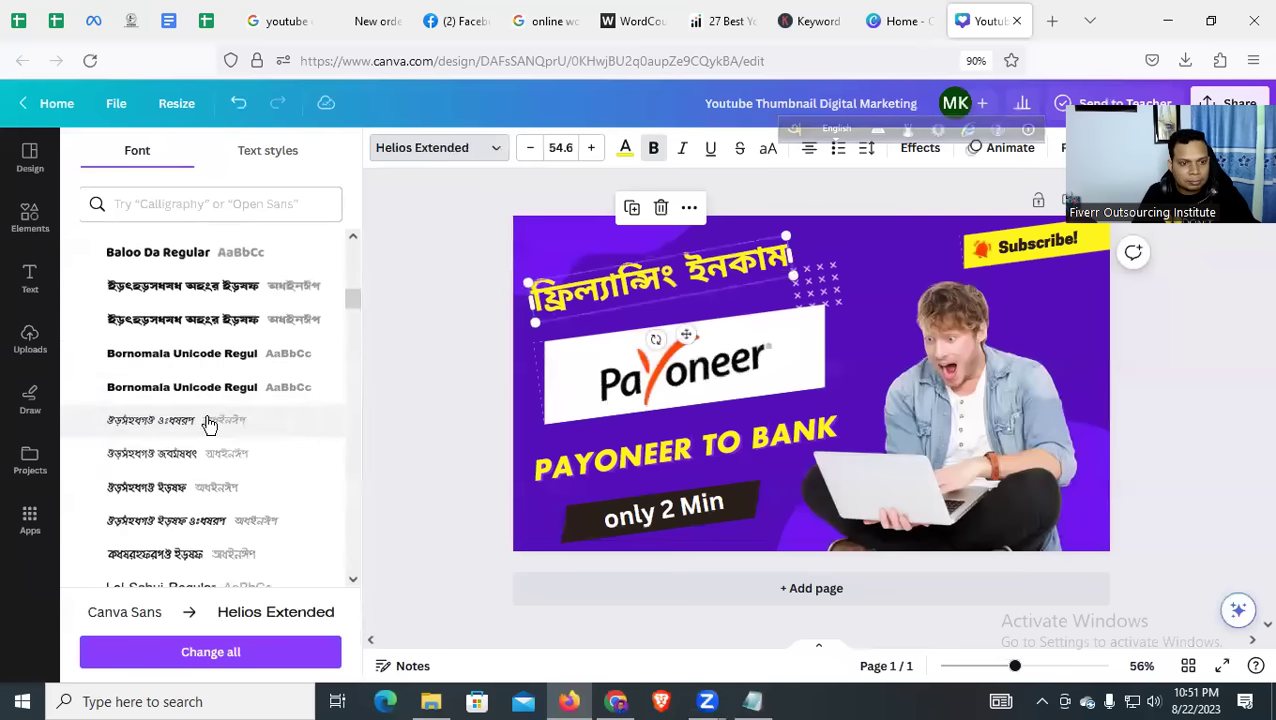
Try several Bengali fonts on the heading and settle on Li Alinur Bongobondhu
left_click(192, 490)
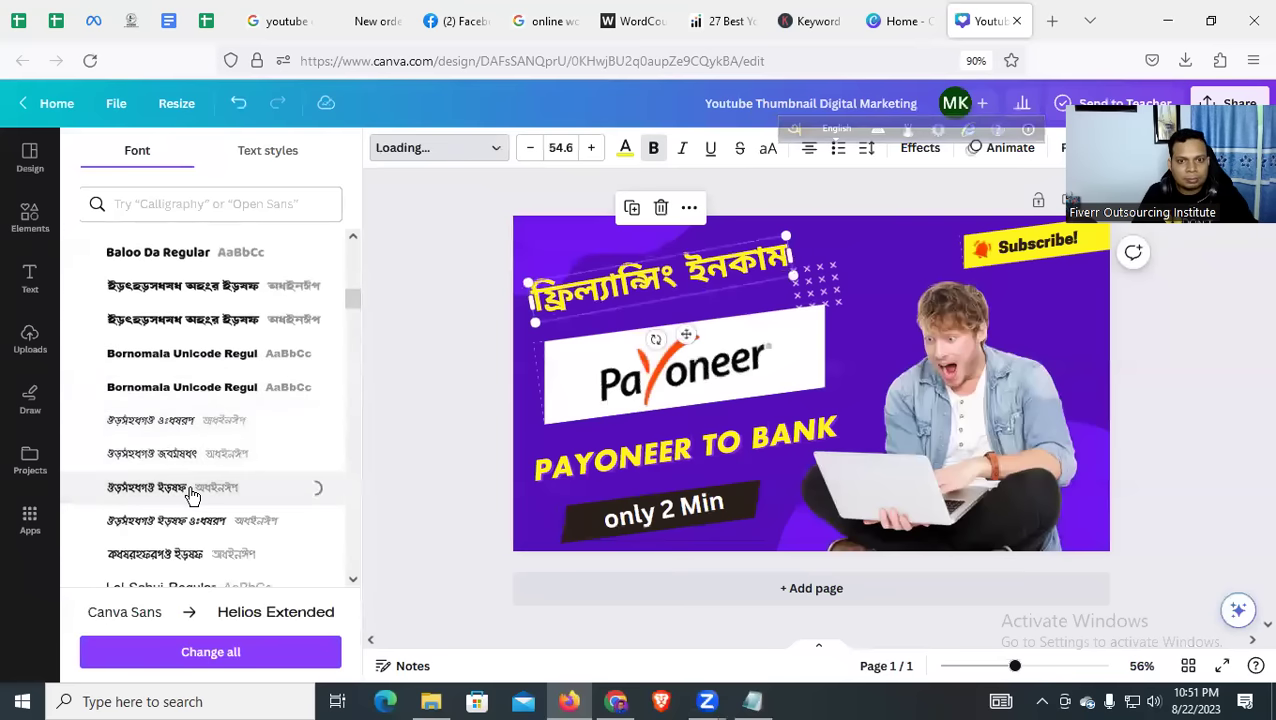
scroll(190, 490, "down", 3)
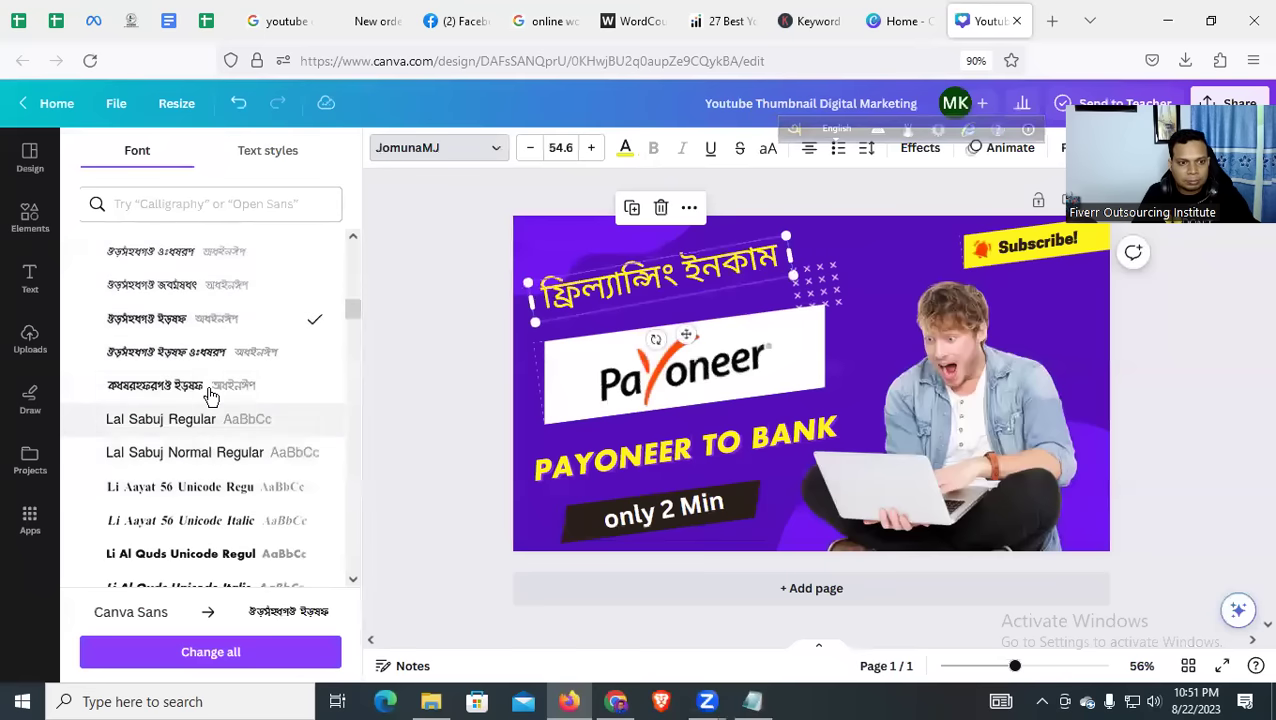
left_click(210, 388)
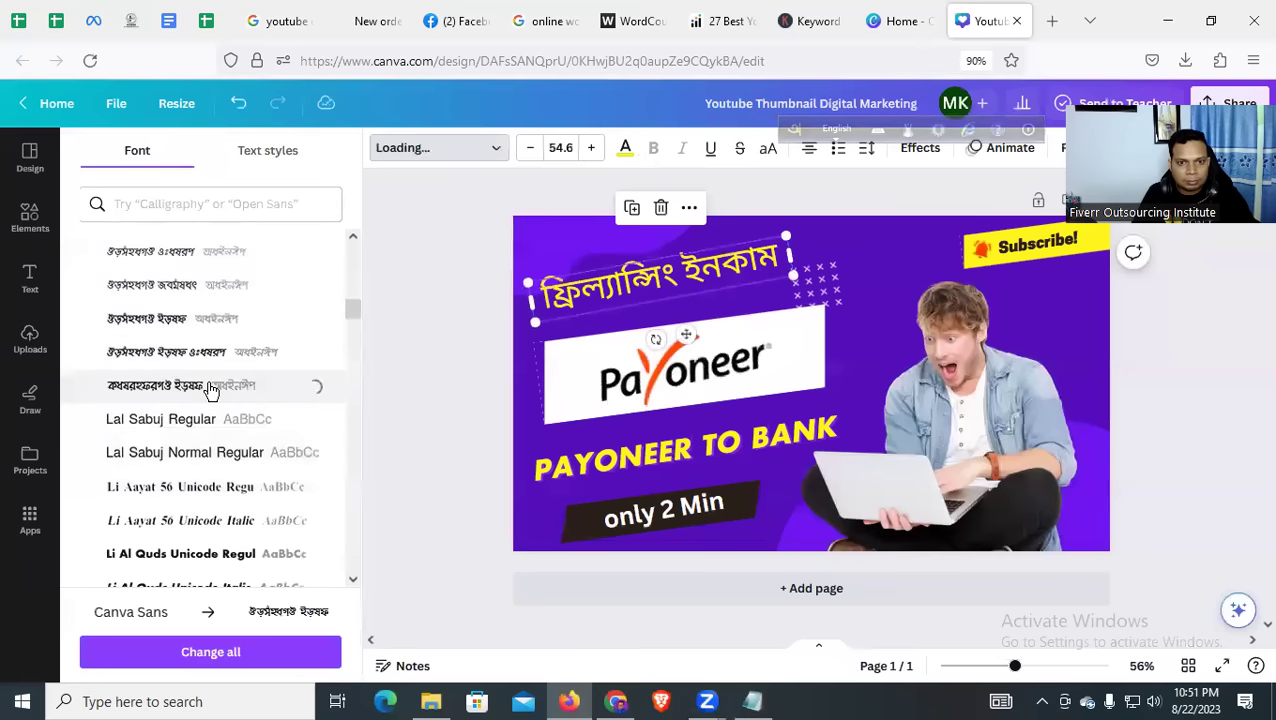
left_click(208, 486)
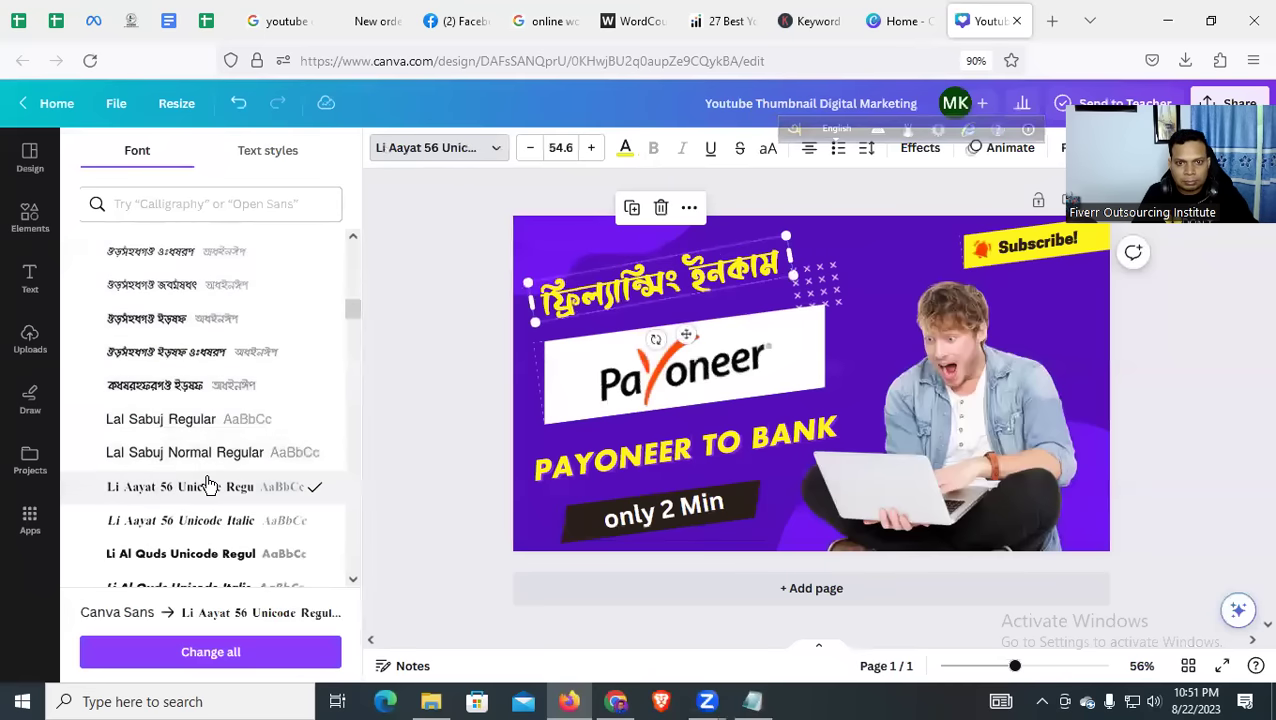
left_click(212, 462)
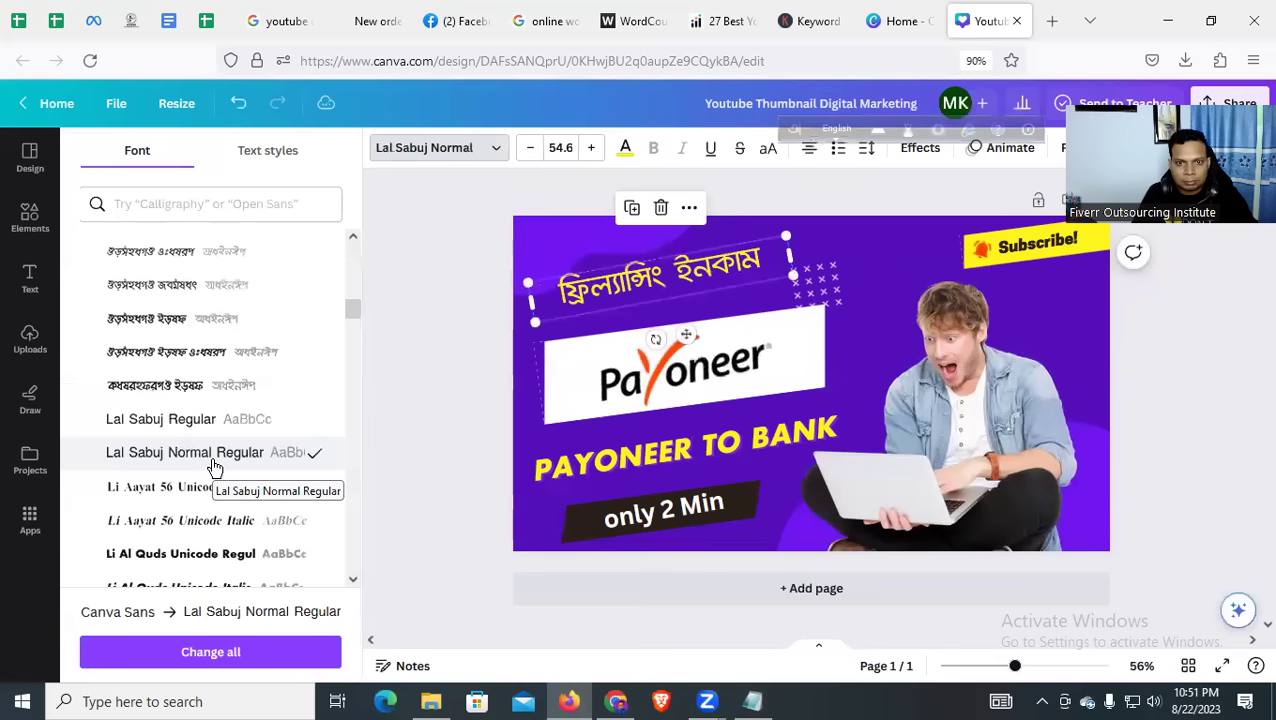
left_click(196, 561)
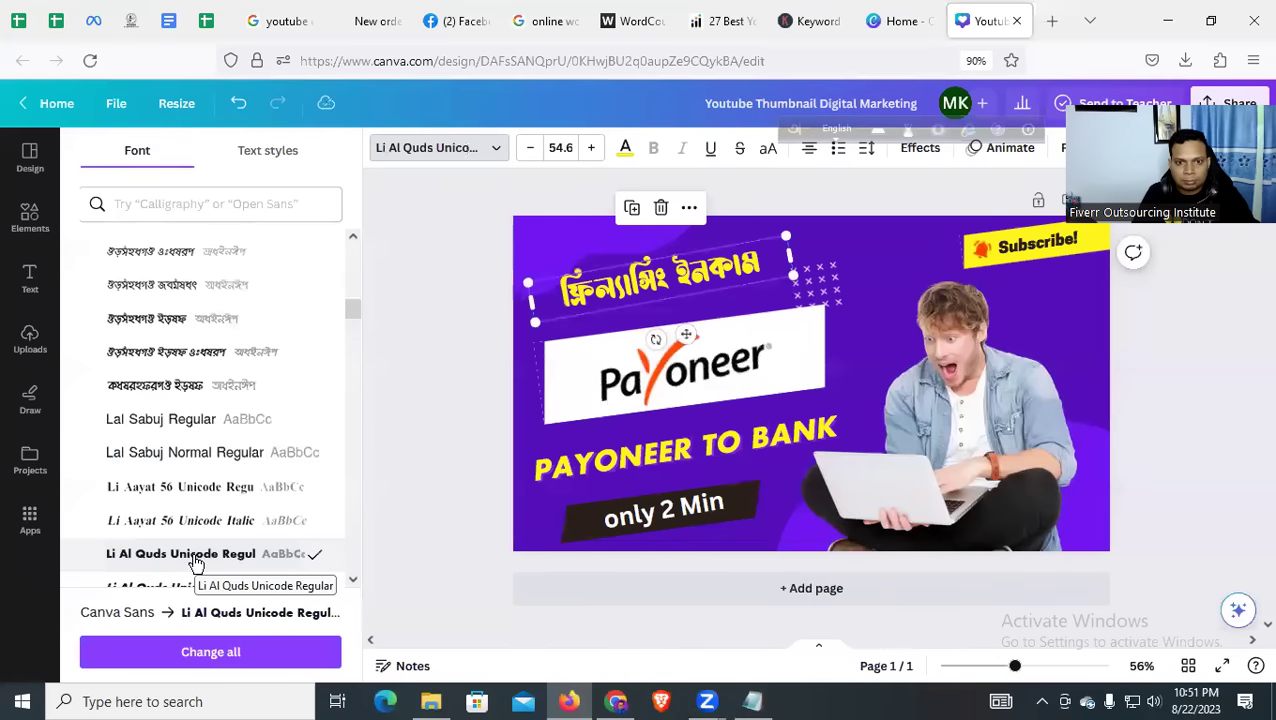
scroll(195, 545, "down", 2)
left_click(240, 418)
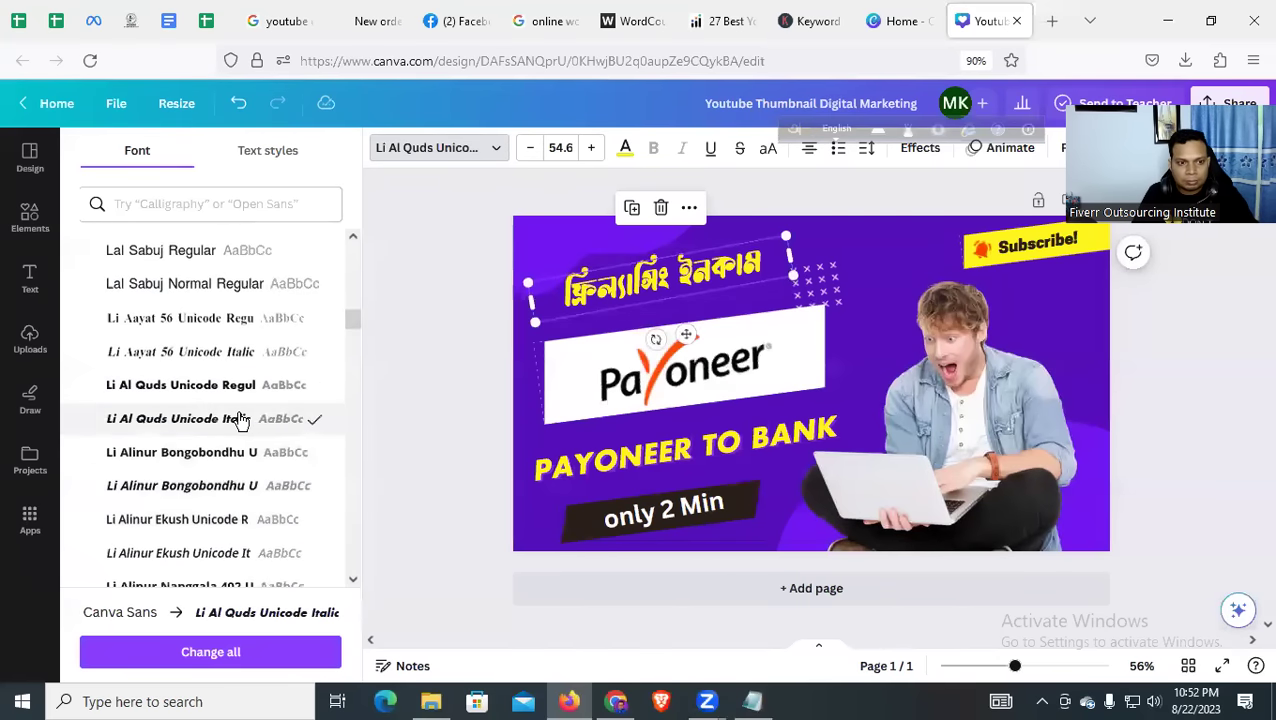
left_click(232, 453)
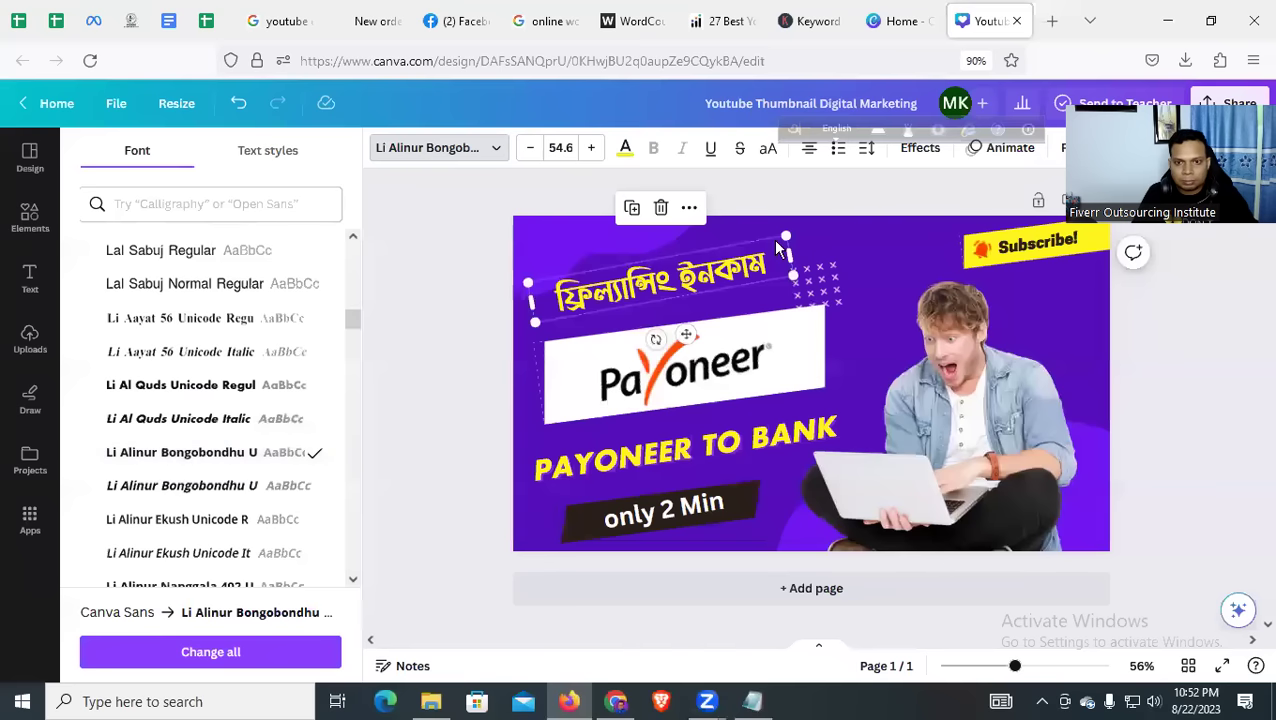
Drag the heading's corner handles to enlarge it to size 71.6
left_click_drag(806, 234, 846, 215)
left_click_drag(525, 270, 500, 277)
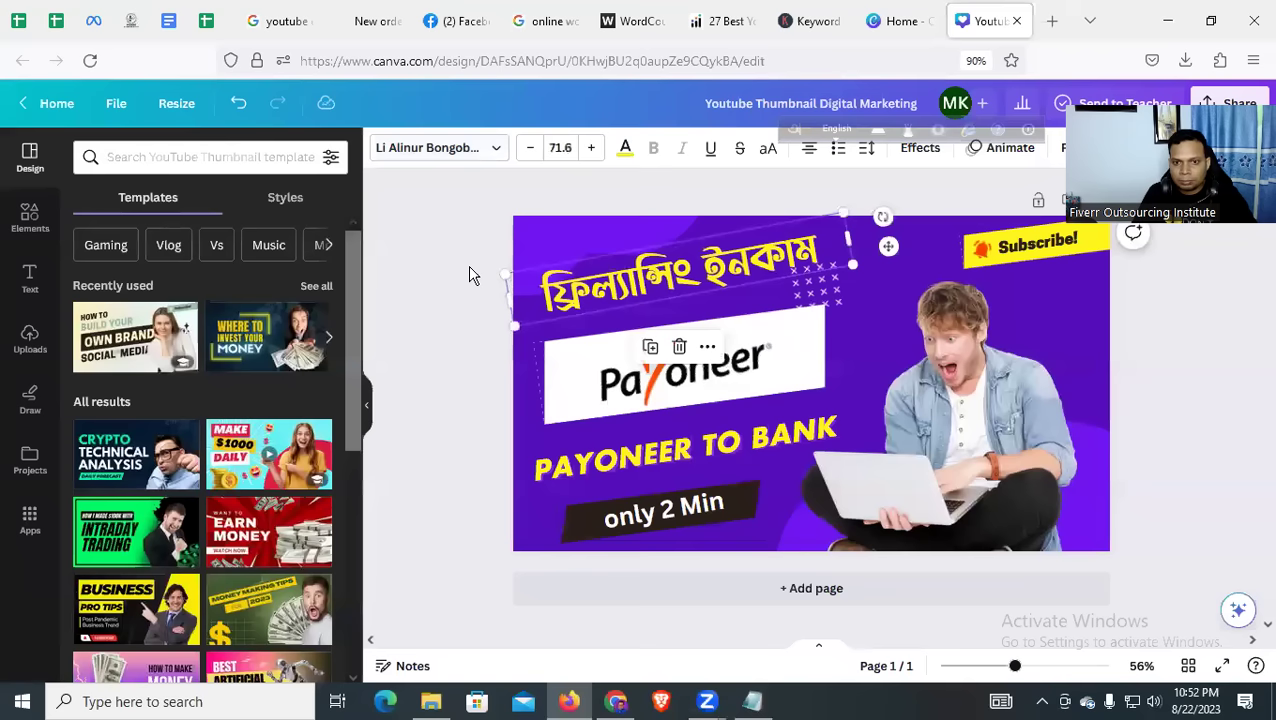
left_click(467, 272)
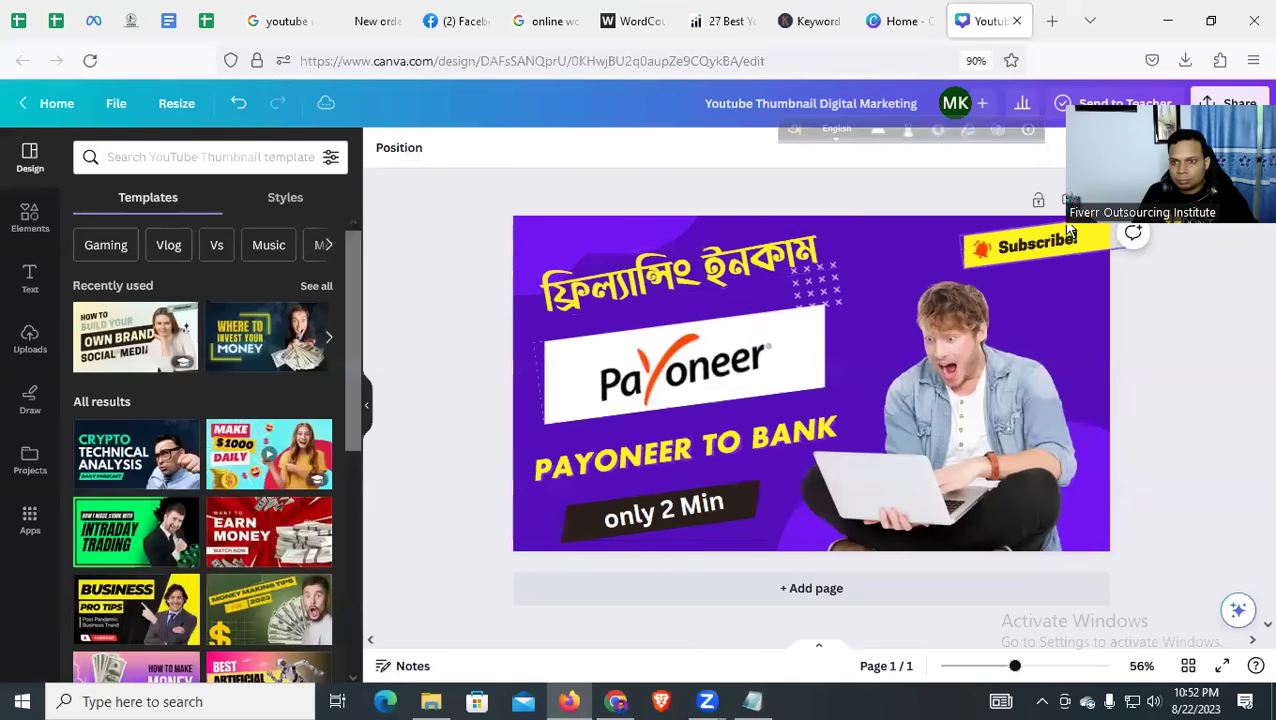
Download the thumbnail design from Canva as a PNG
left_click(1230, 103)
left_click(1012, 470)
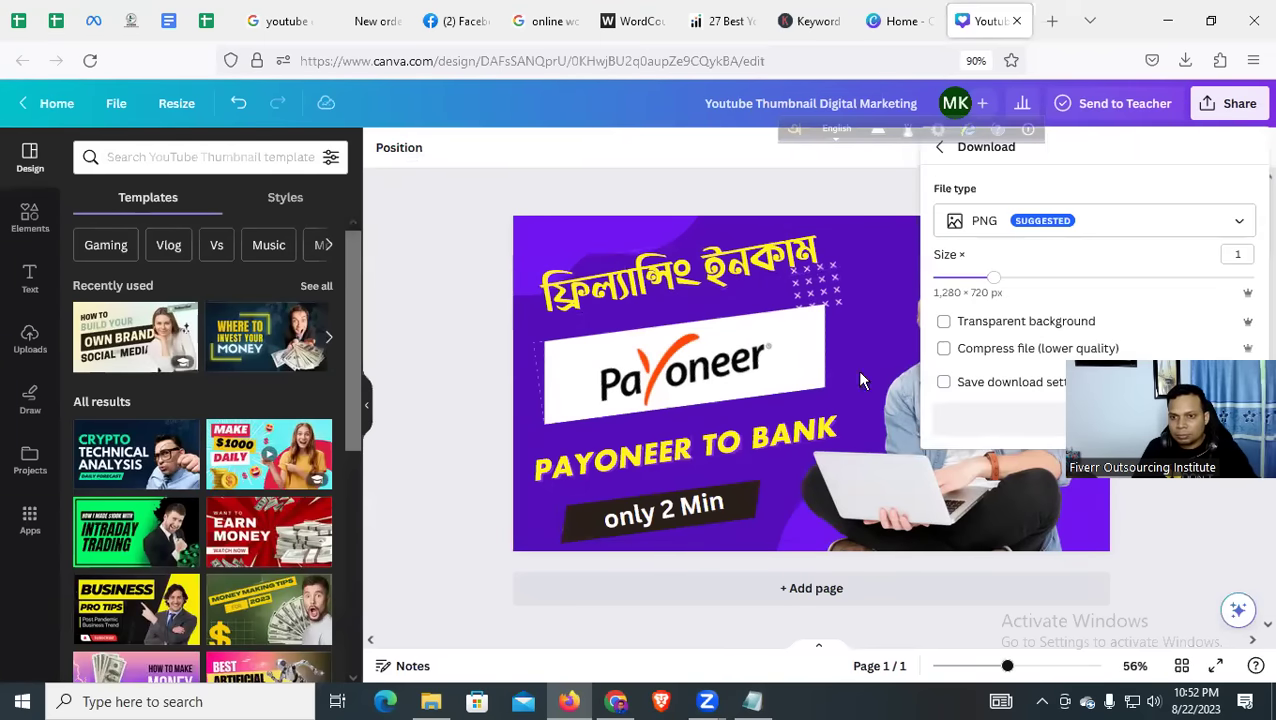
left_click(1031, 424)
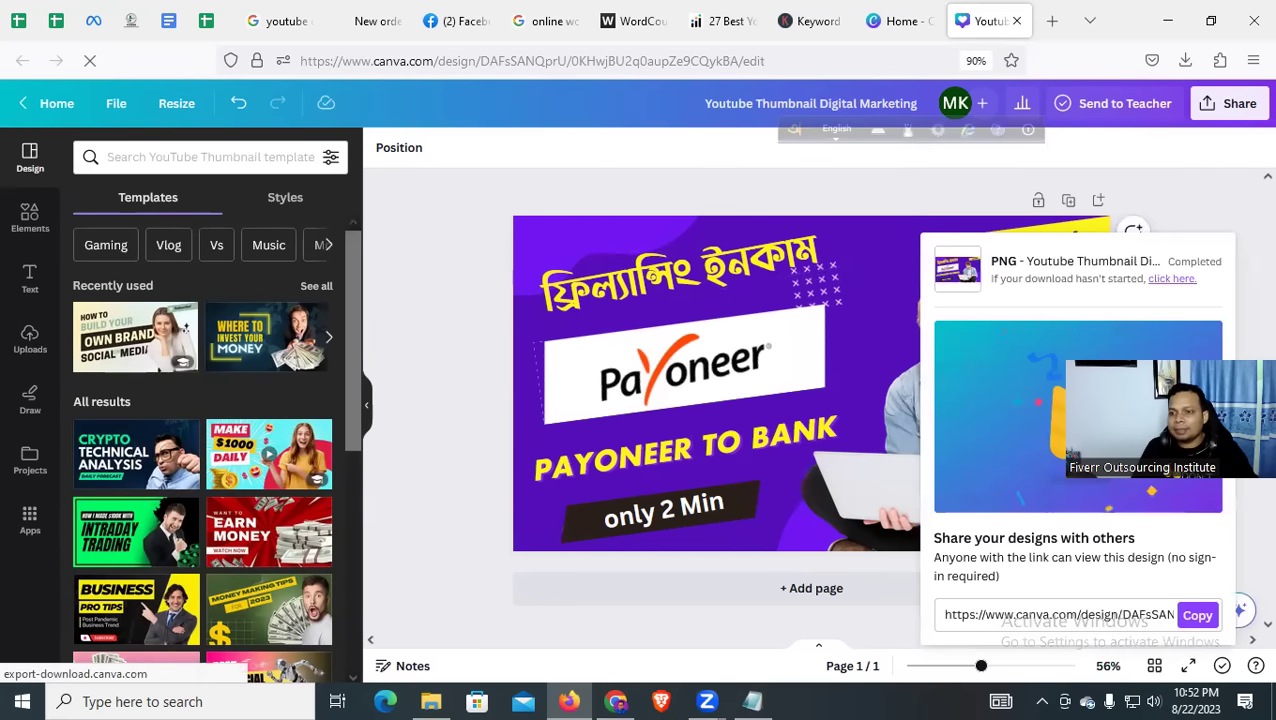
left_click(472, 402)
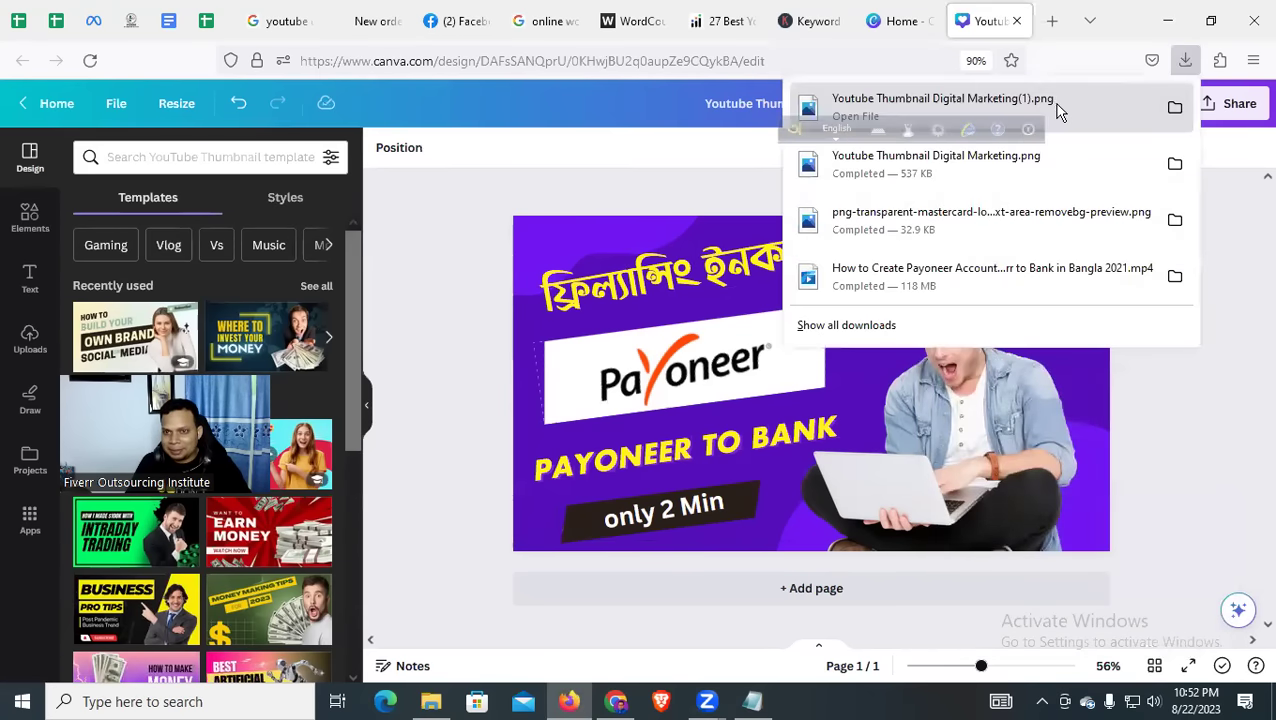
Preview the downloaded Youtube Thumbnail Digital Marketing(1).png, then close the Canva design tab
left_click(1058, 112)
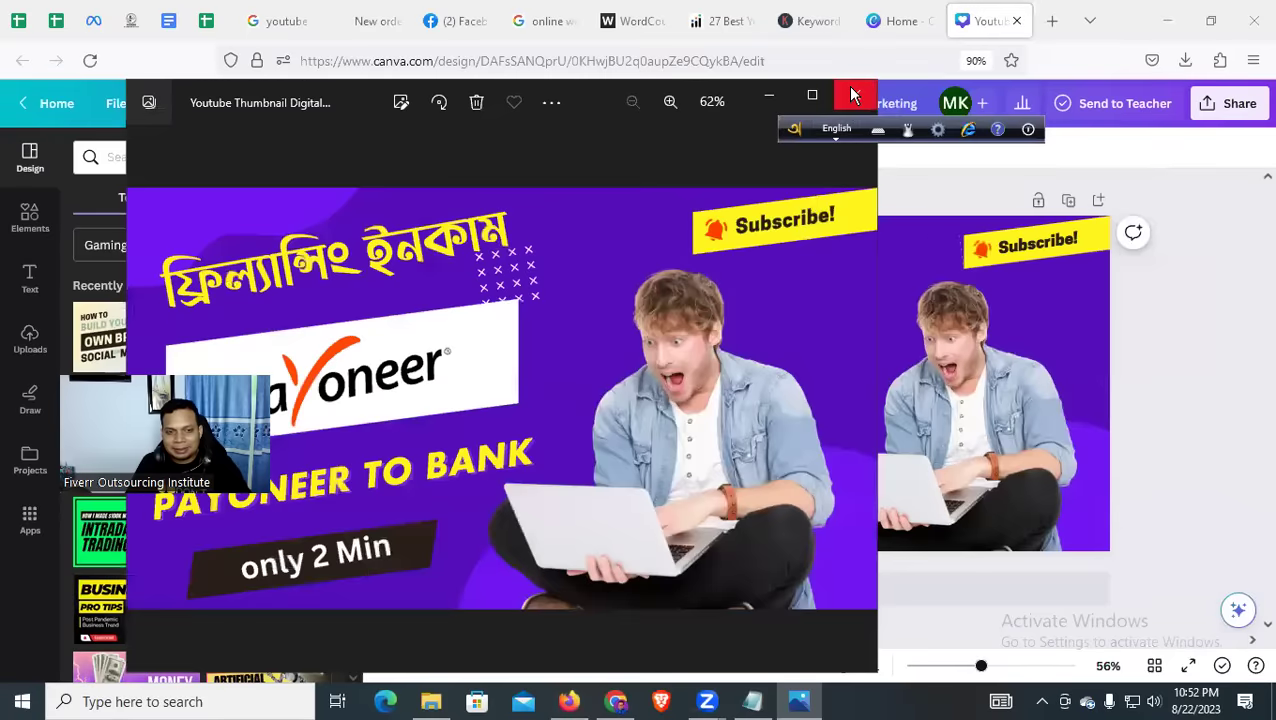
left_click(850, 94)
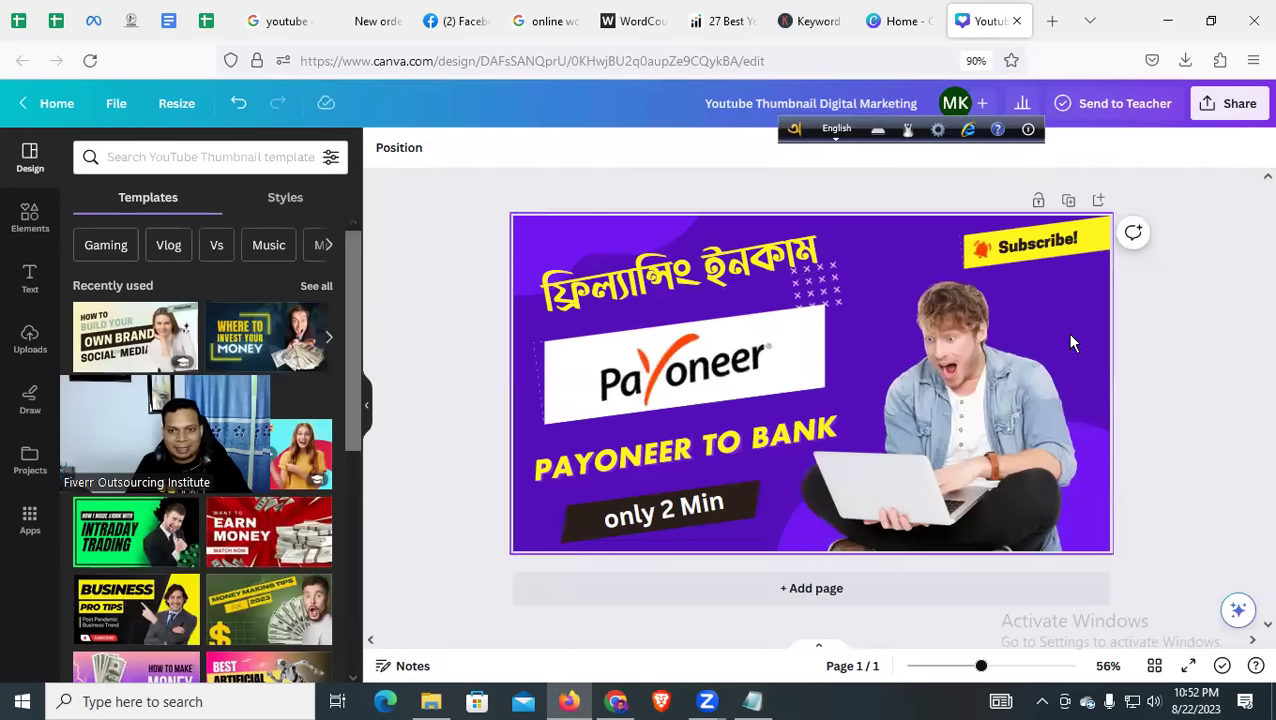
left_click(1016, 21)
Close the Canva home, Keywords Everywhere, Infidigit, WordCounter and word counter search tabs
left_click(1016, 21)
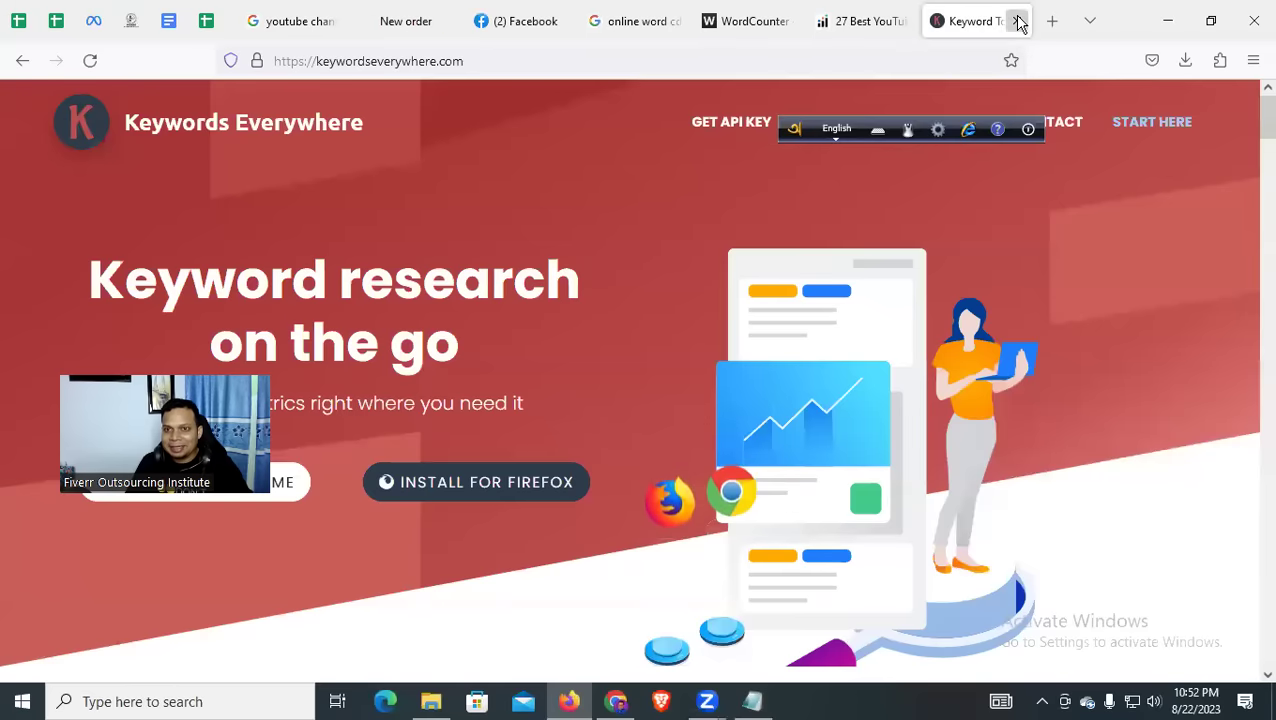
left_click(1016, 21)
left_click(1016, 21)
left_click(1012, 21)
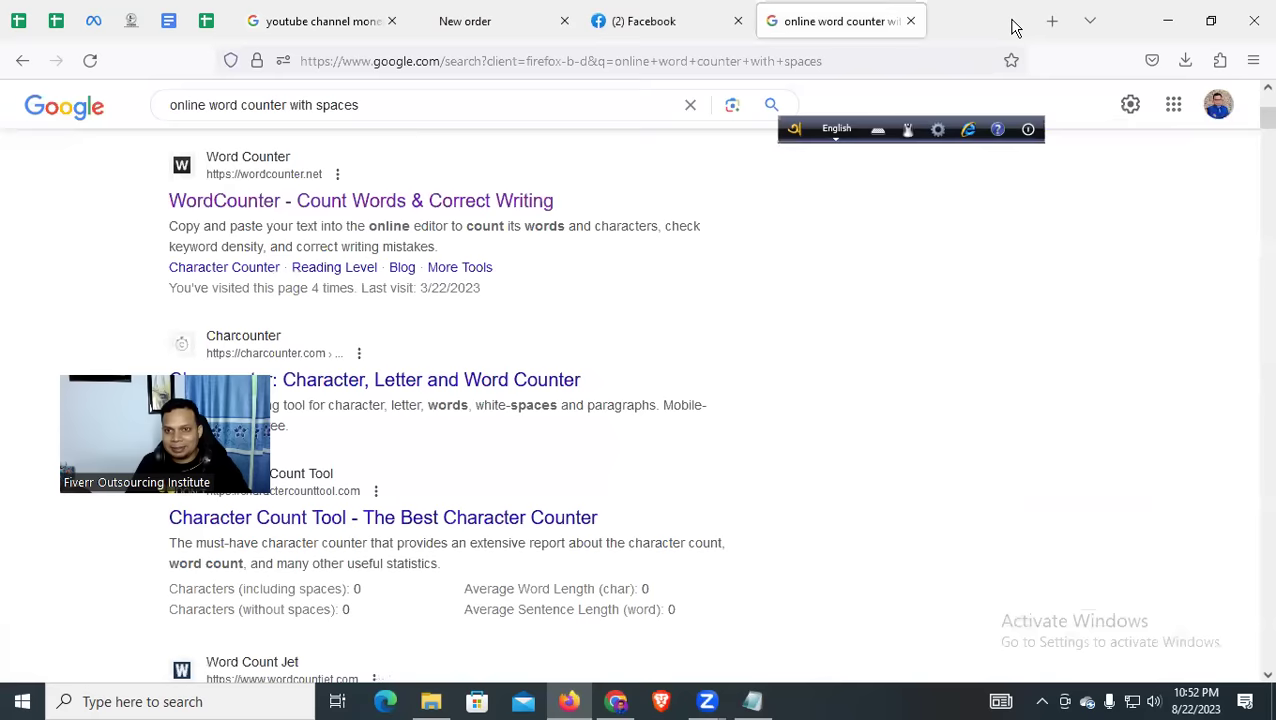
left_click(1012, 21)
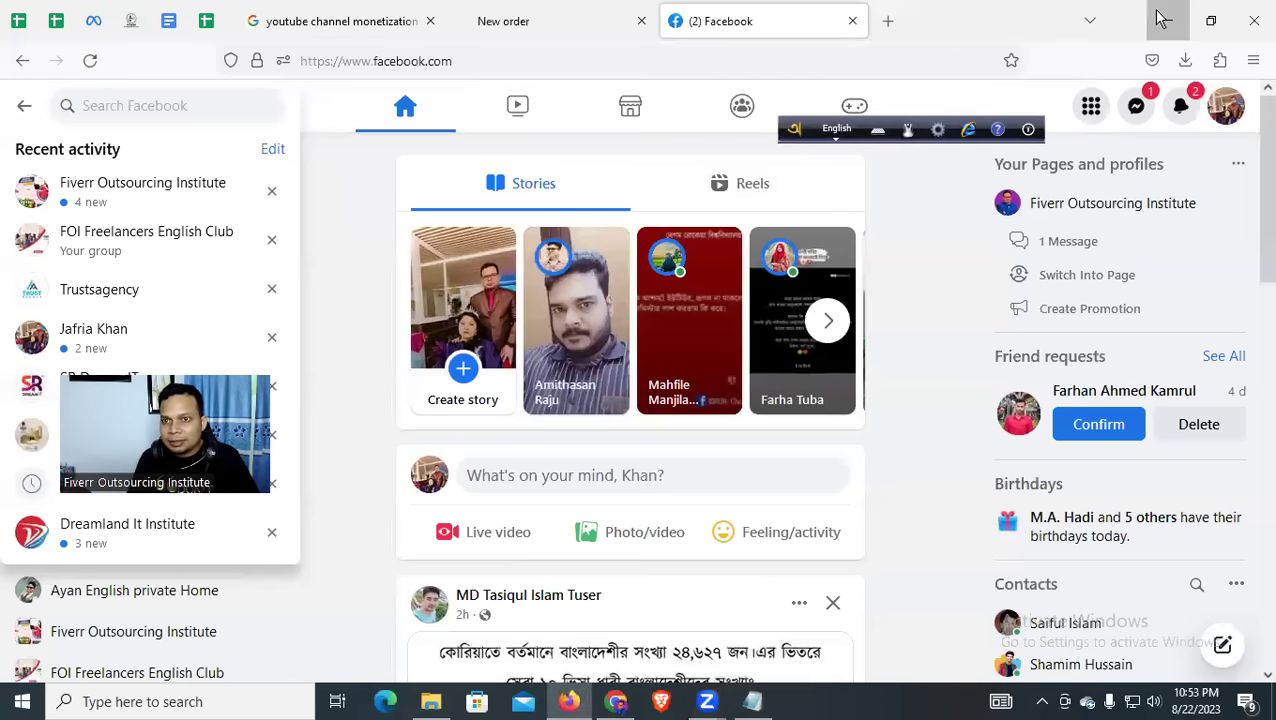
Preview the downloaded Payoneer thumbnail from Firefox's downloads list, then minimize Firefox and Downloads
left_click(1162, 20)
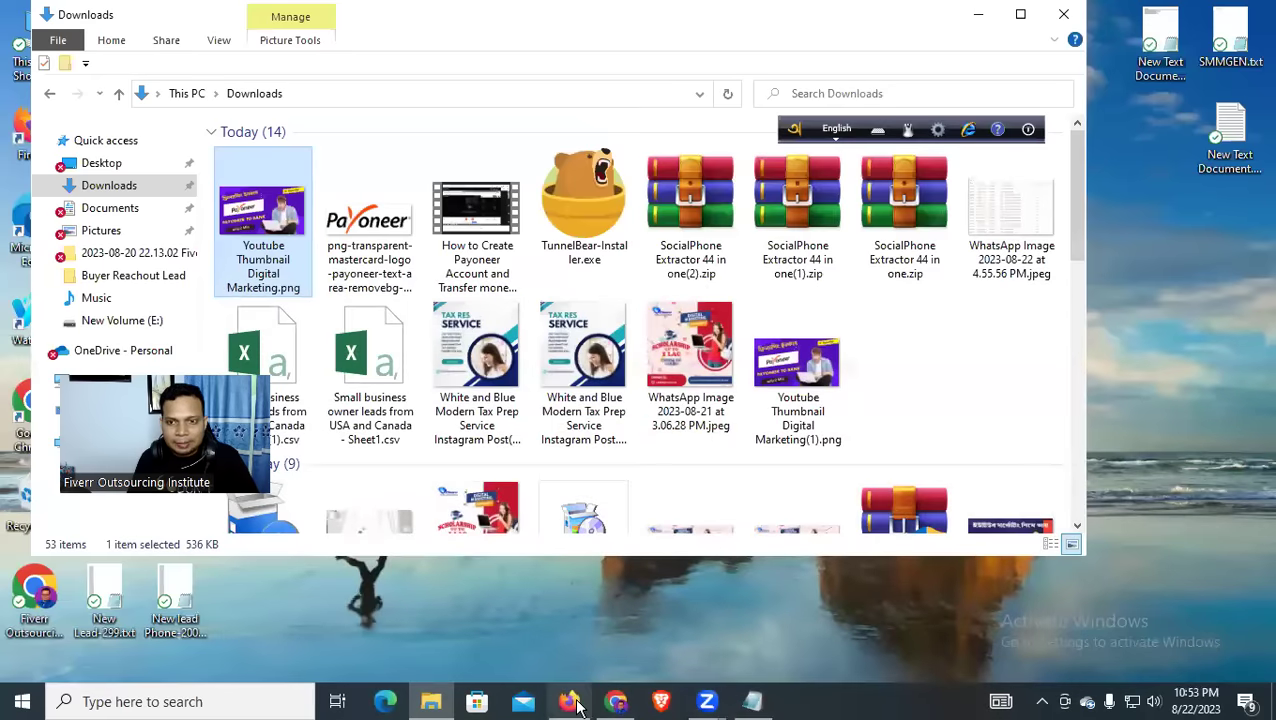
key("alt+Tab")
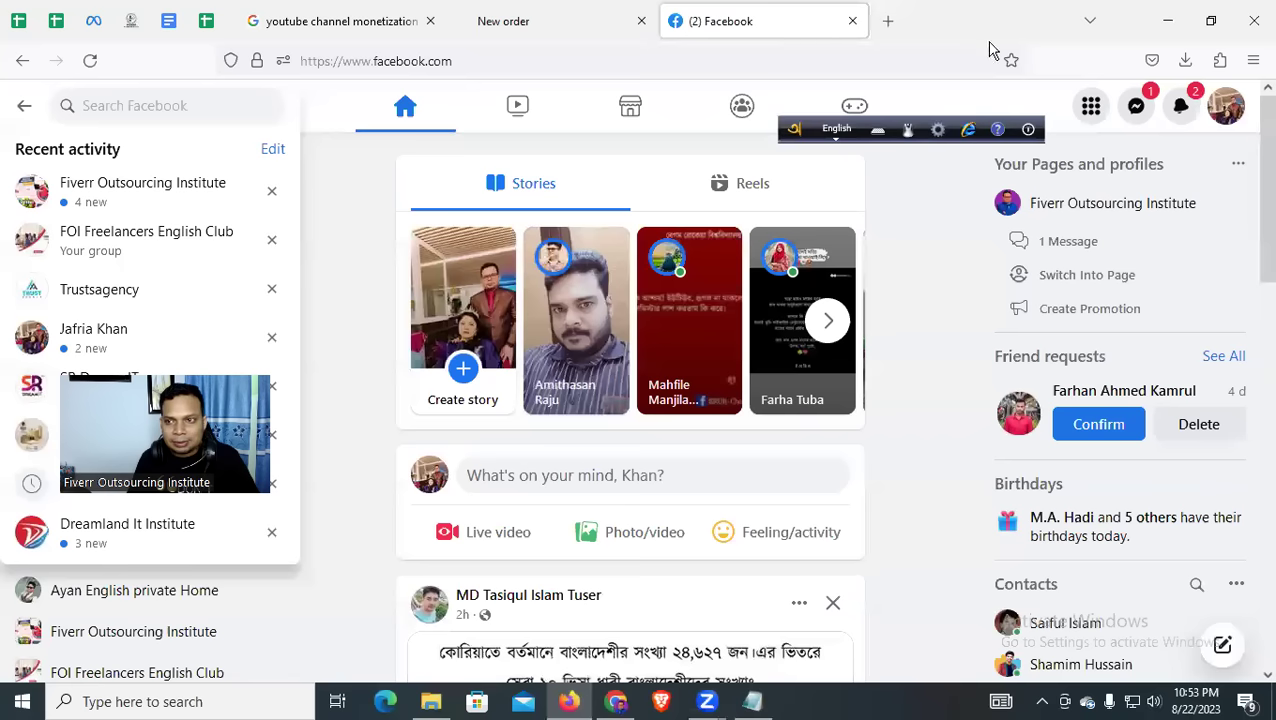
left_click(1185, 60)
left_click(1030, 104)
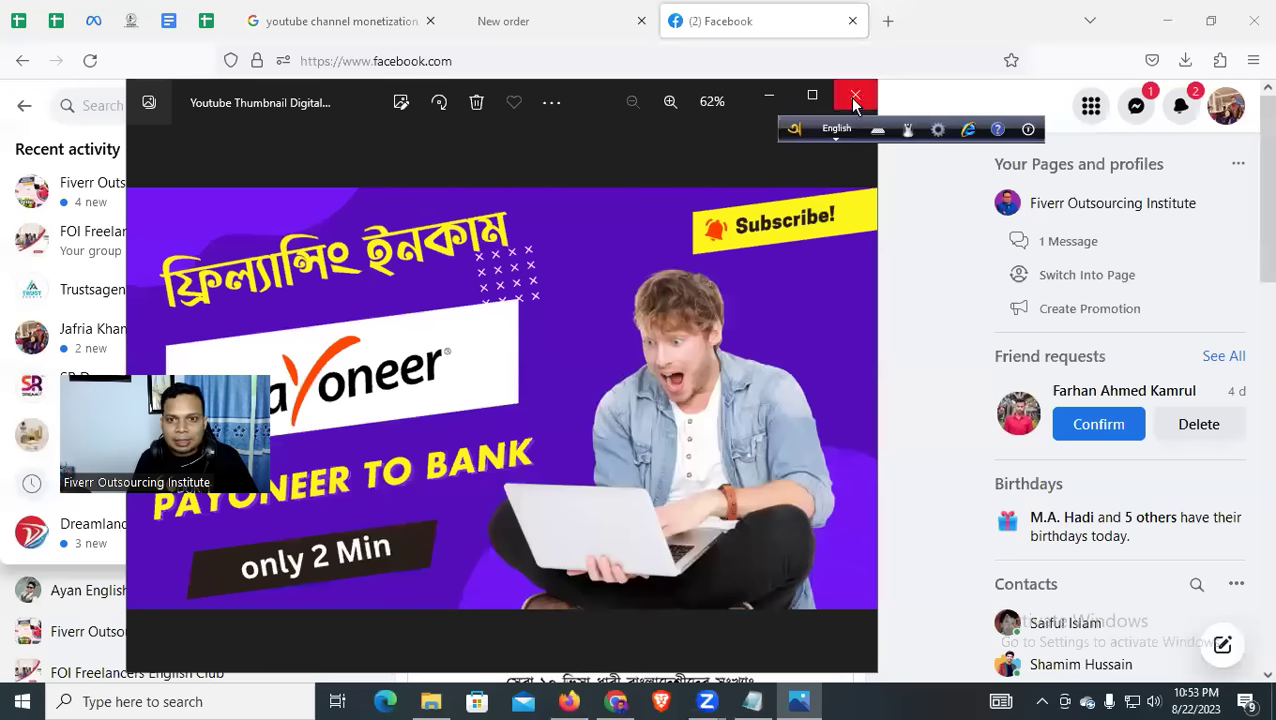
left_click(855, 100)
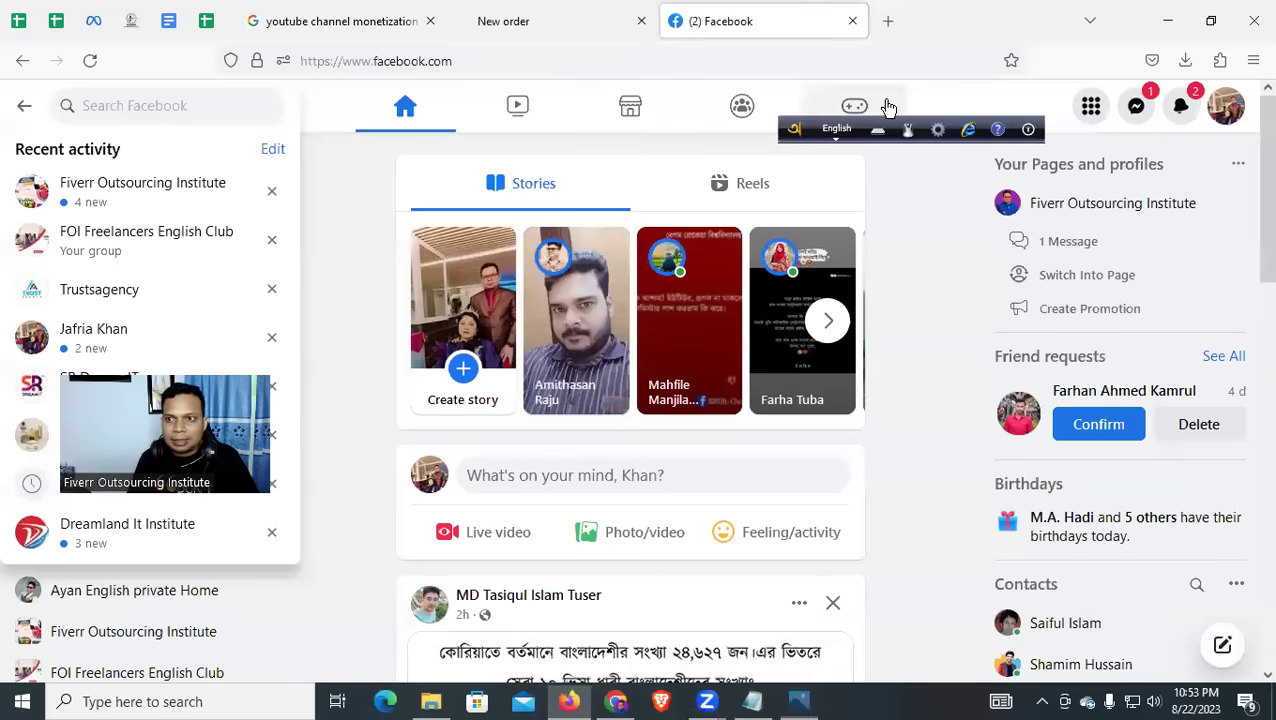
left_click(1162, 20)
left_click(987, 22)
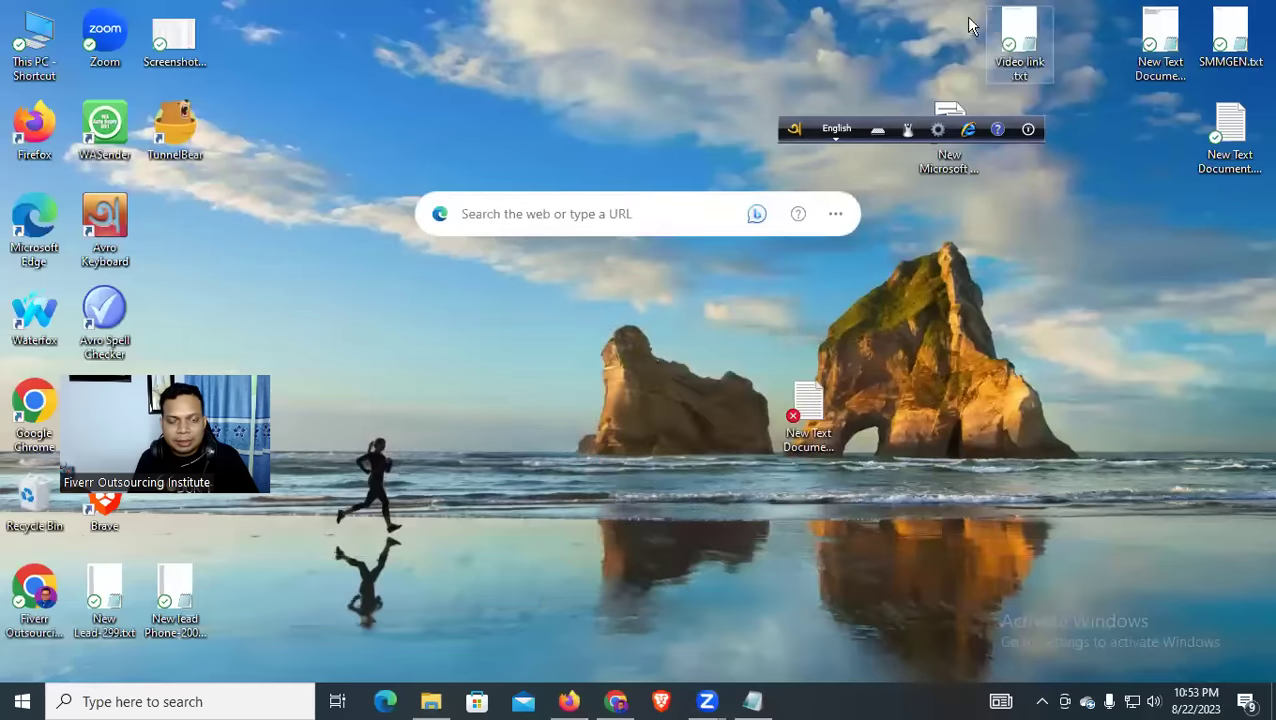
Copy the first five payoneer keyword lines in the Notepad notes
left_click(760, 702)
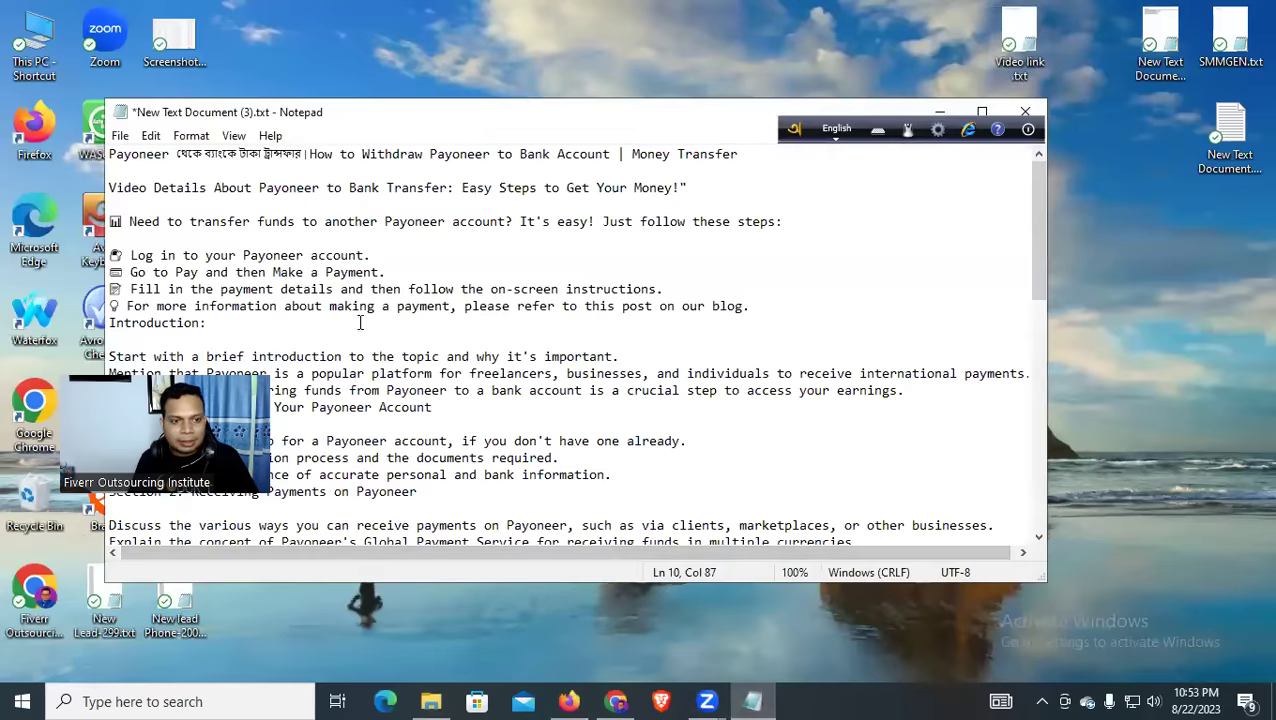
scroll(360, 322, "down", 15)
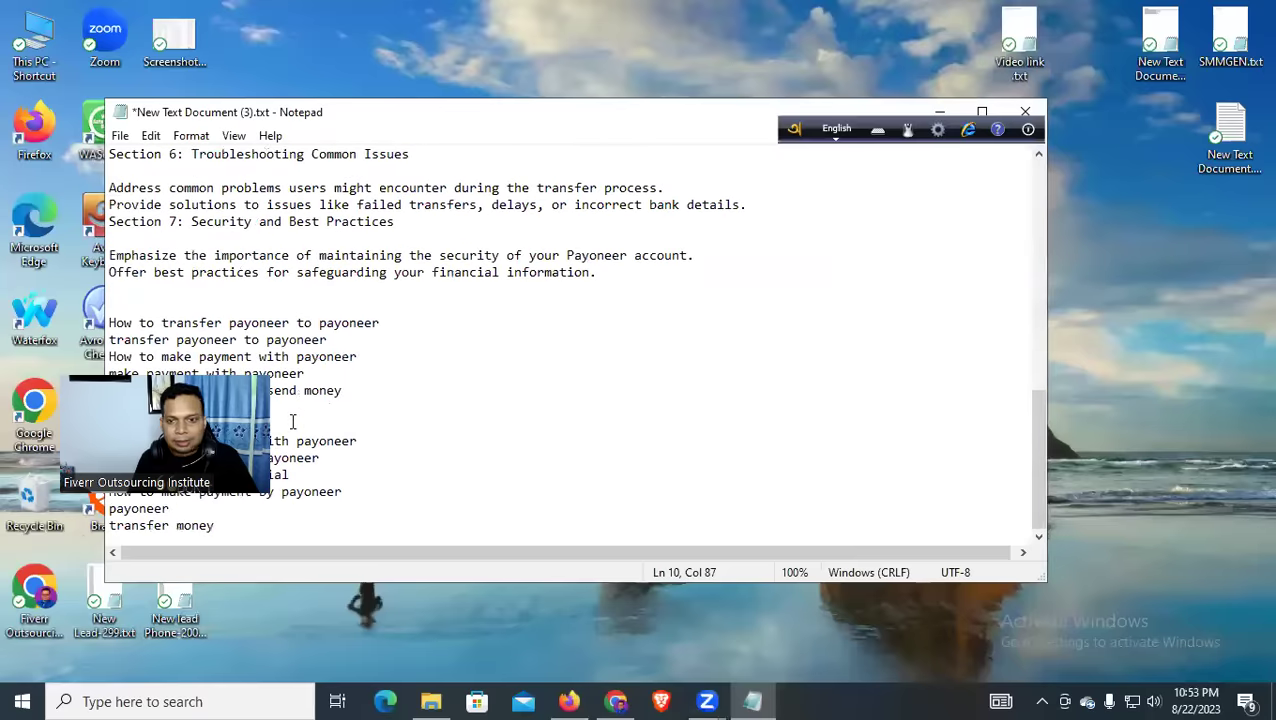
left_click(109, 323)
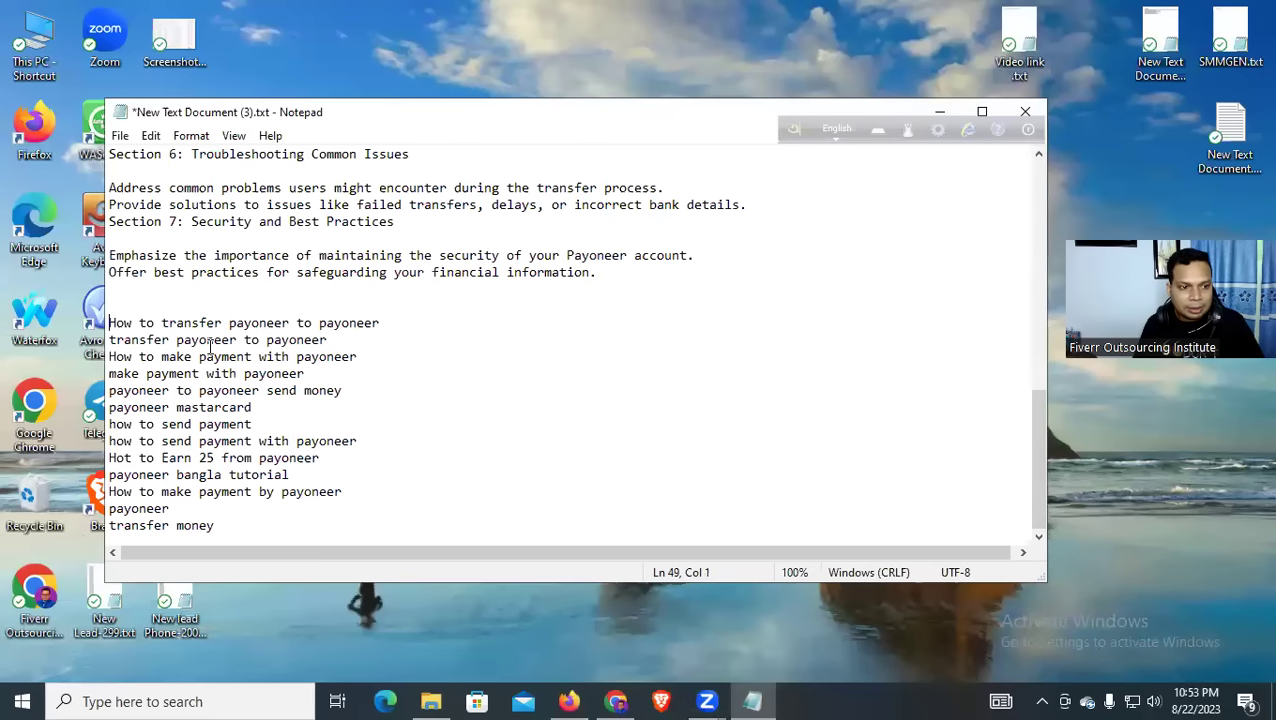
left_click_drag(116, 338, 350, 385)
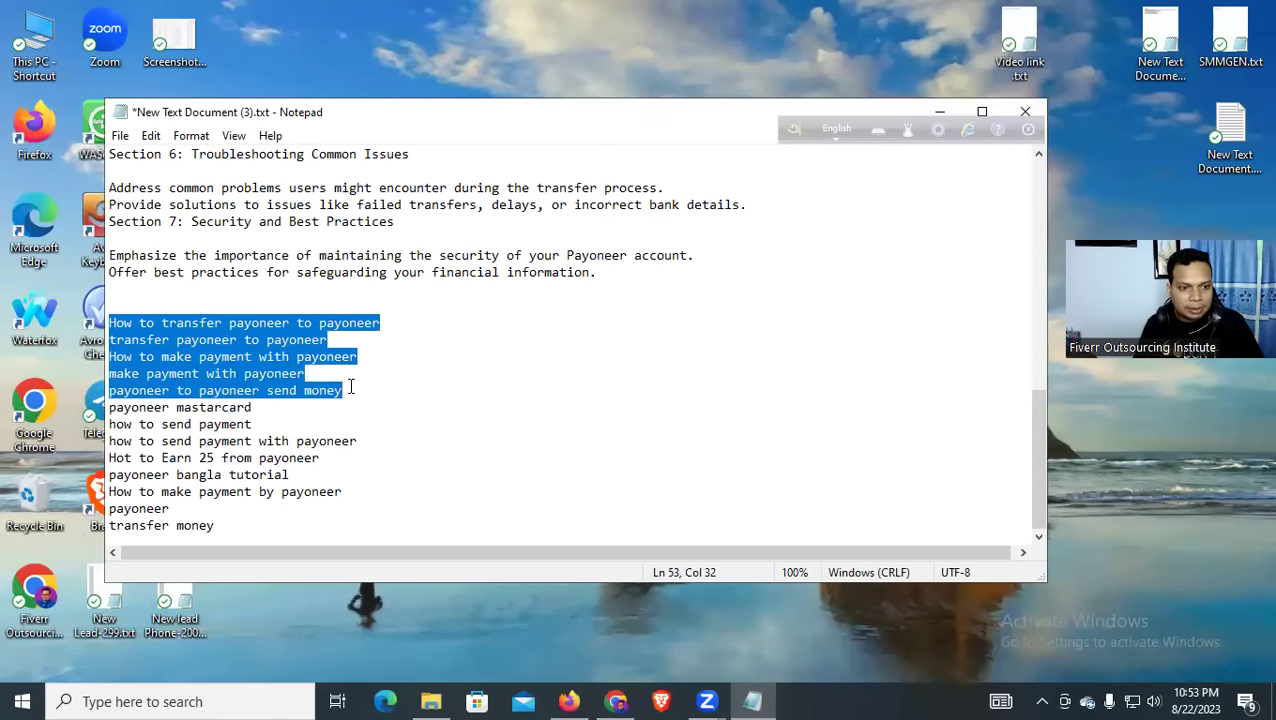
right_click(222, 362)
left_click(296, 416)
Paste them below the dotted line and join four into one comma-separated tag line
left_click(302, 528)
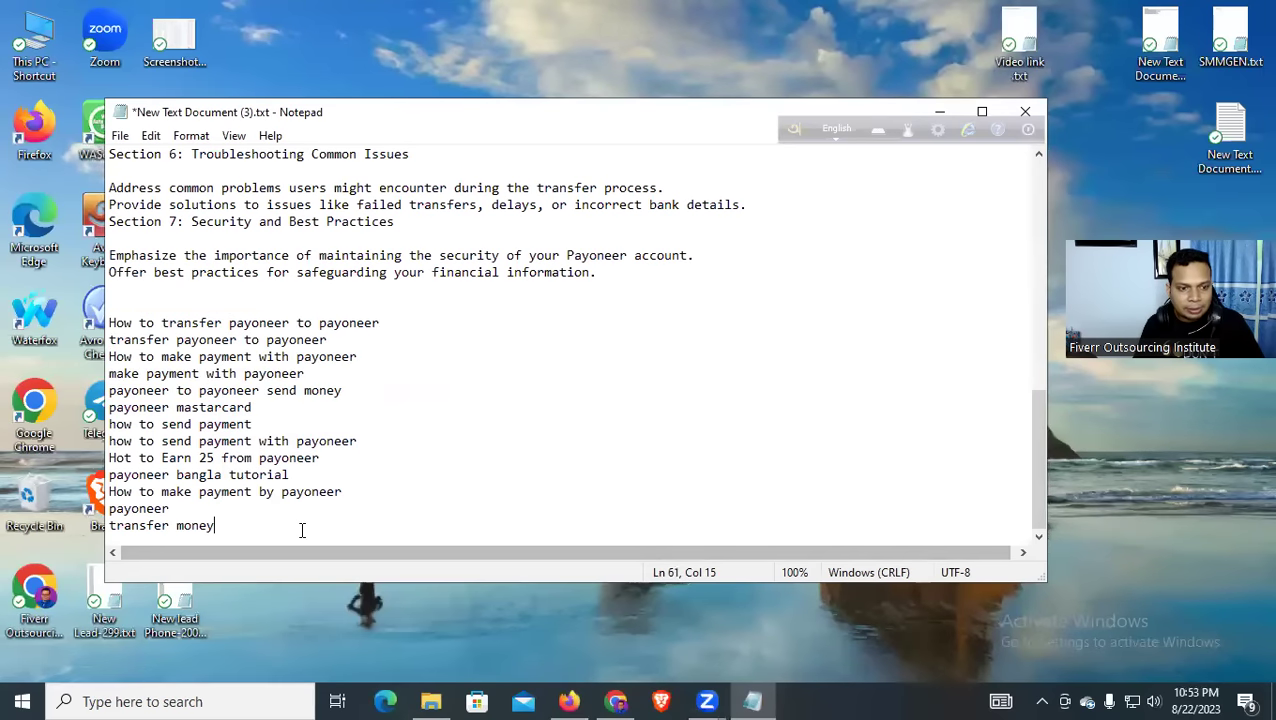
key("Return")
key("Return")
key("Return")
key("Return")
key("Return")
key("Return")
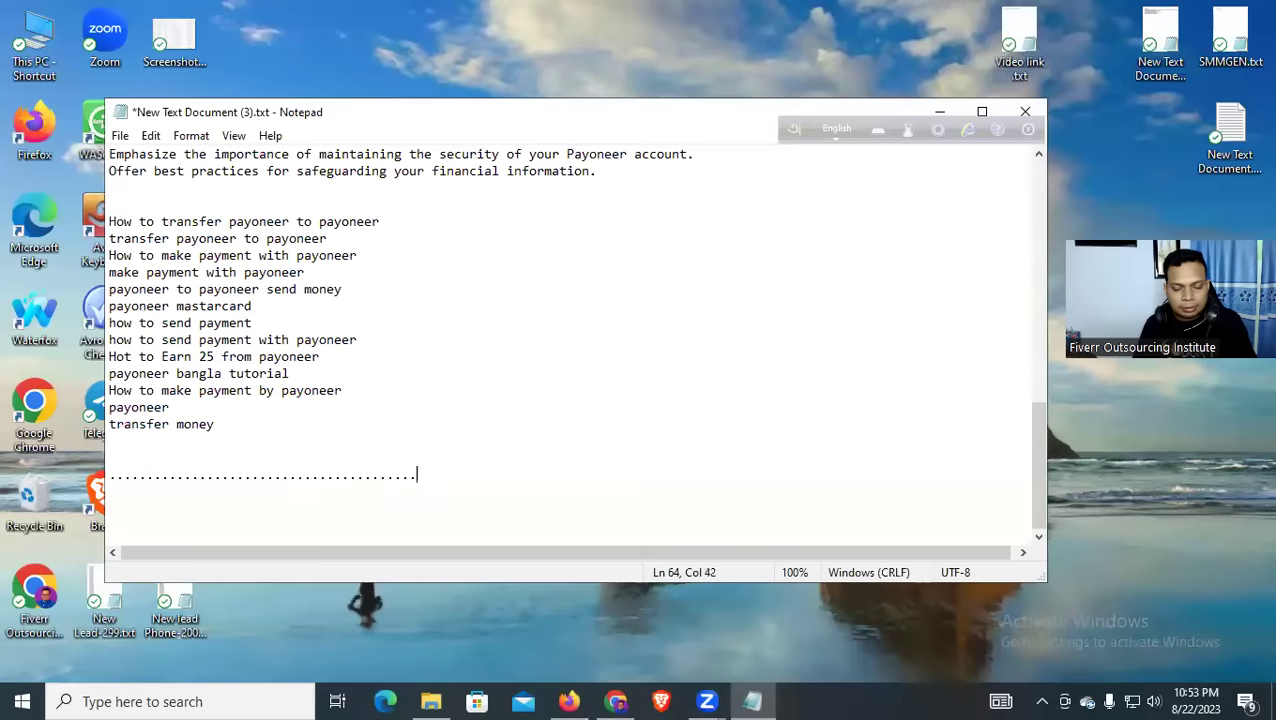
key("ctrl+v")
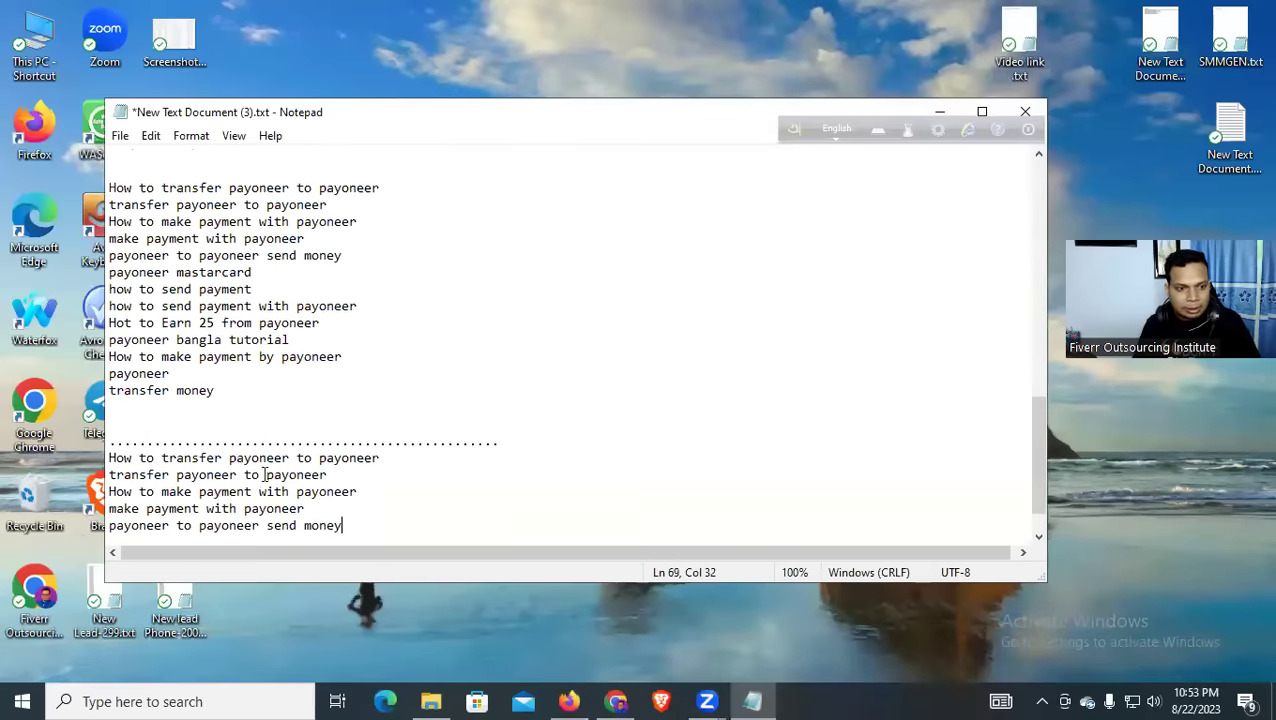
key("BackSpace")
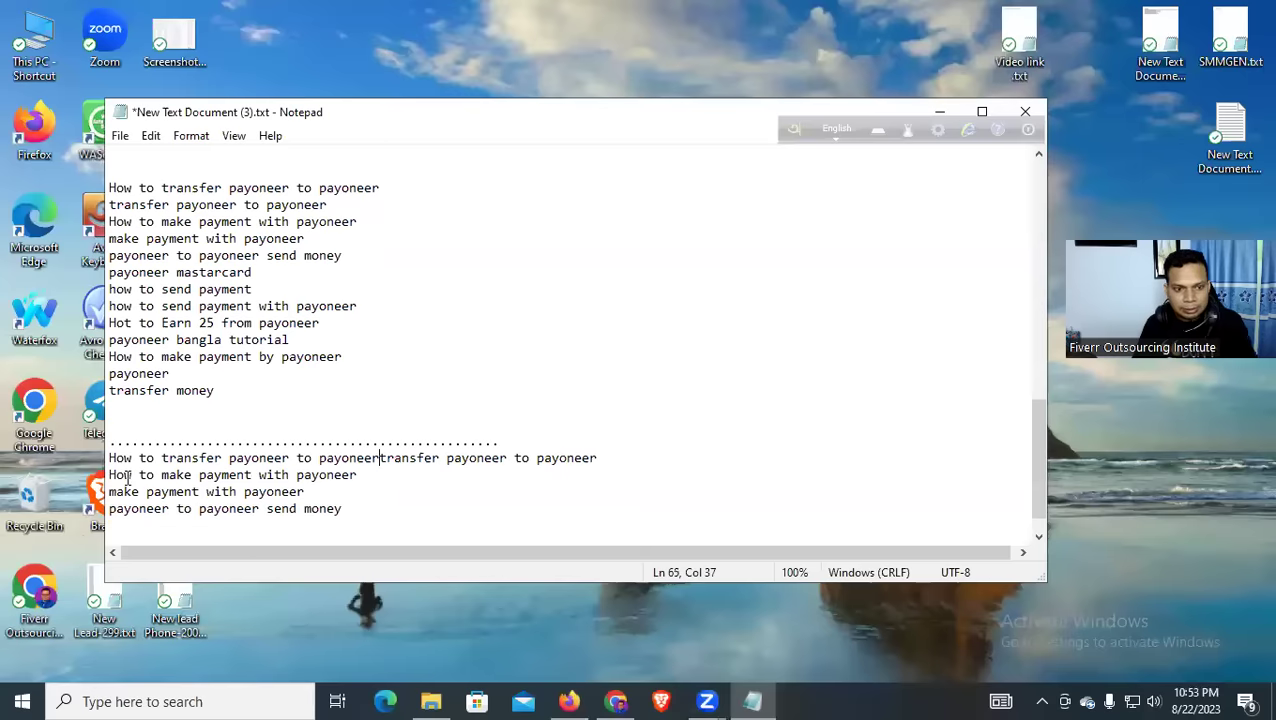
type(",")
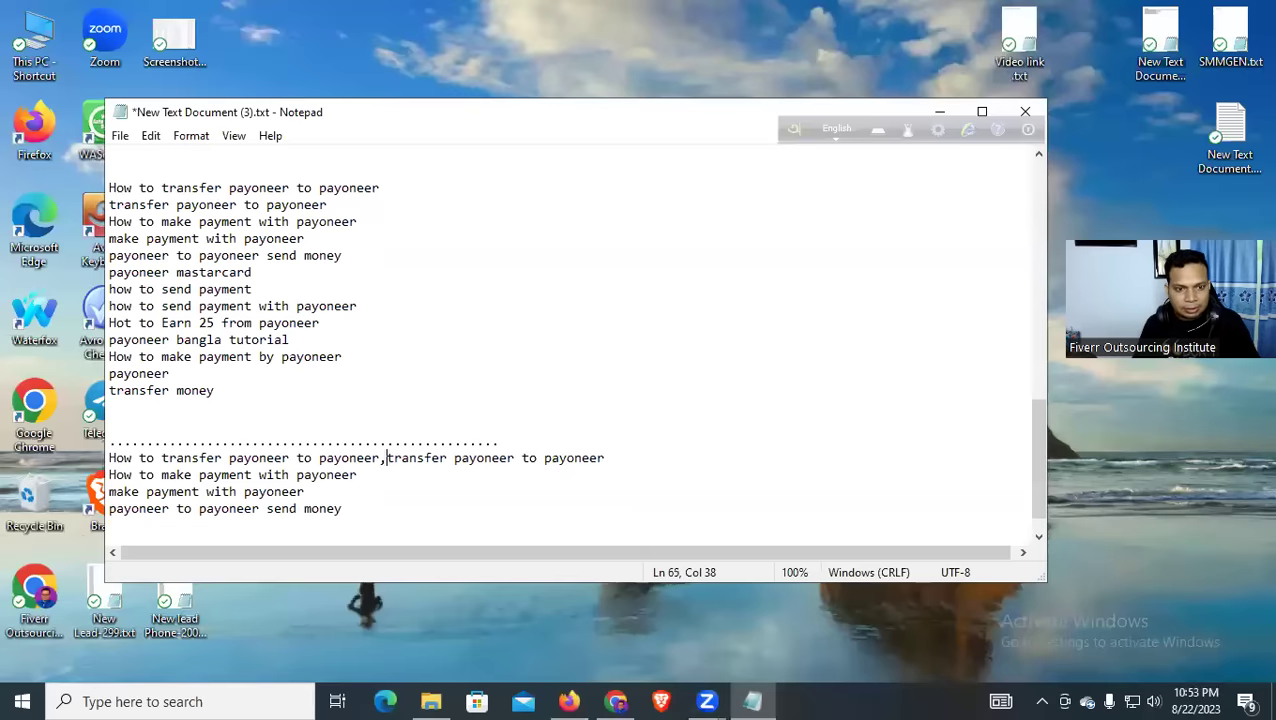
key("BackSpace")
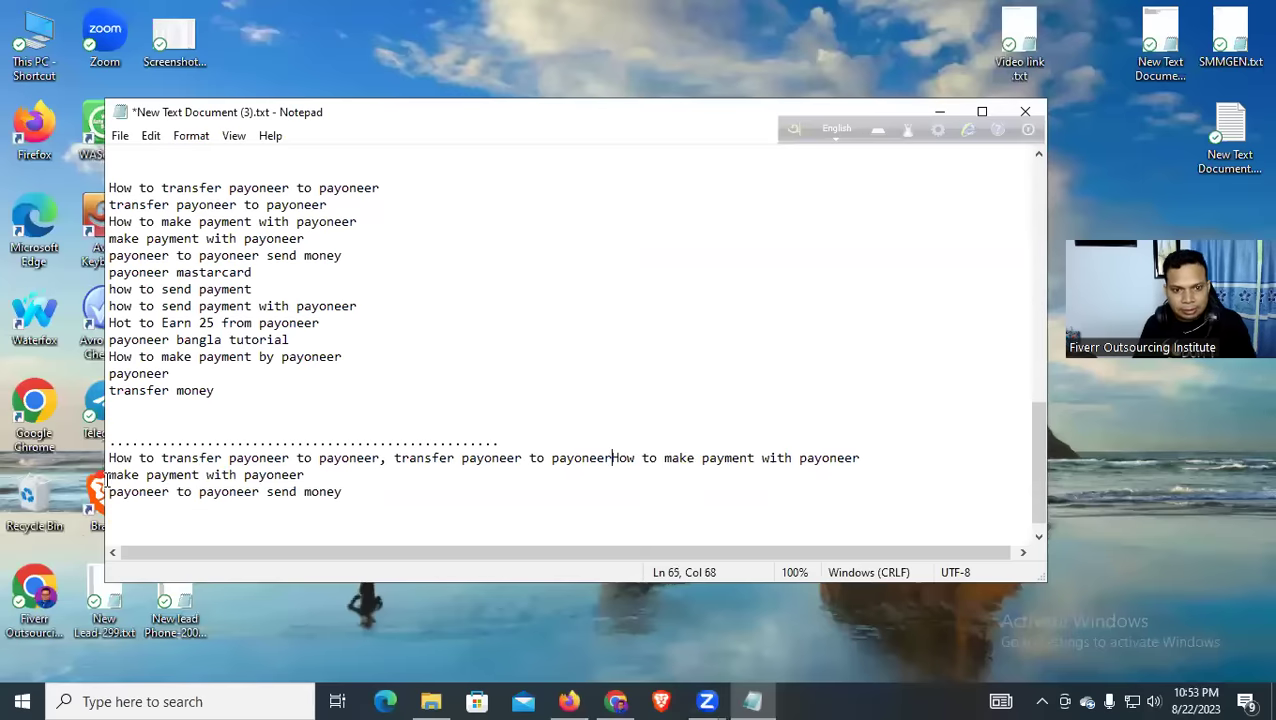
type(",")
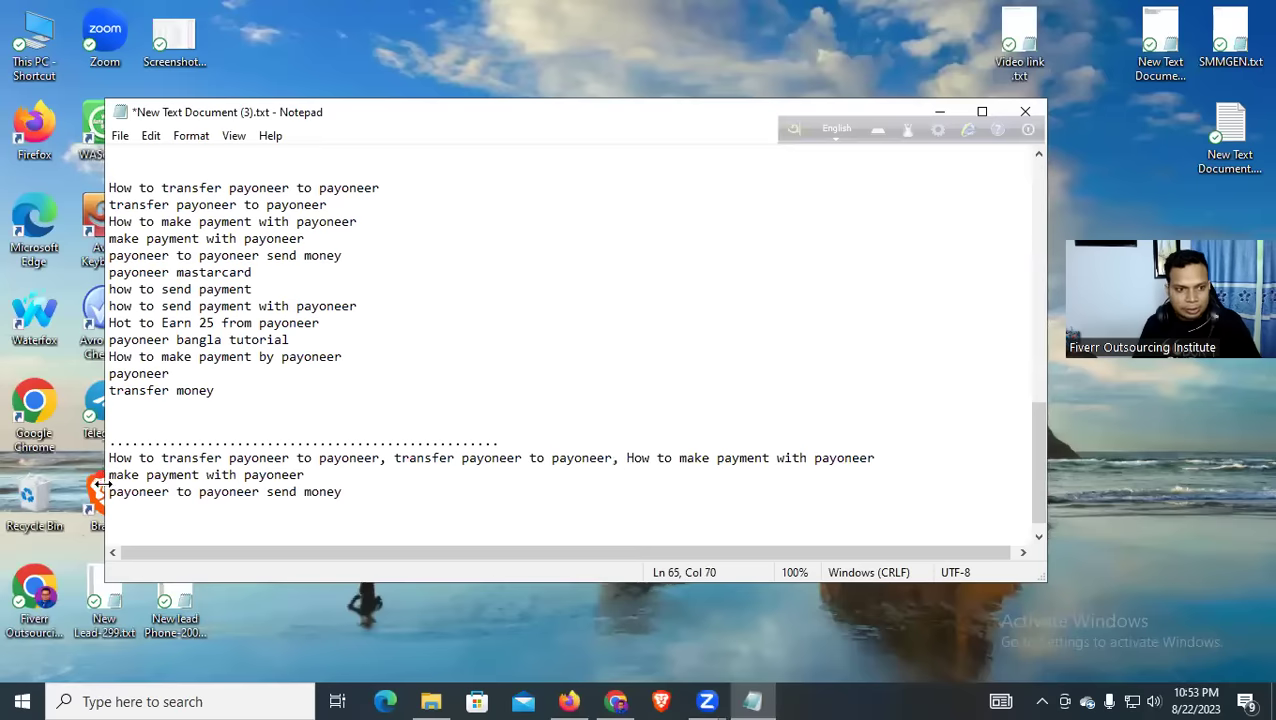
key("BackSpace")
type(", make payment with p")
left_click_drag(112, 460, 1034, 457)
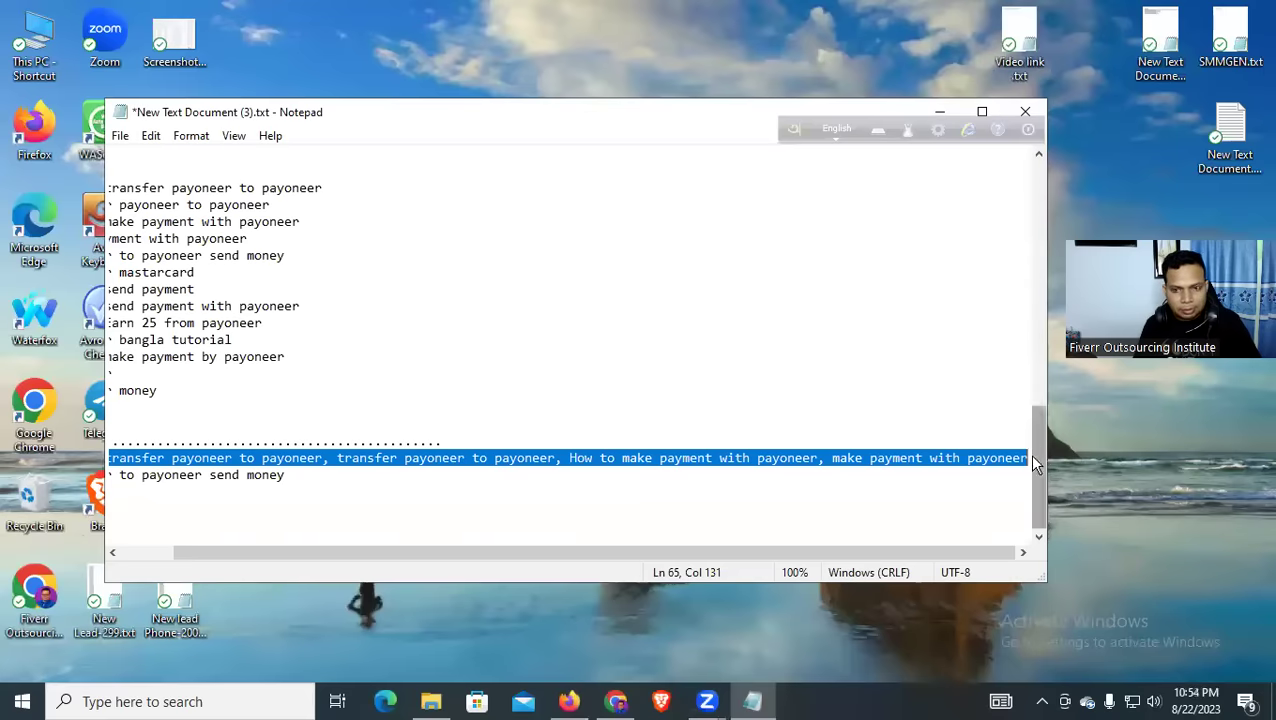
left_click(938, 111)
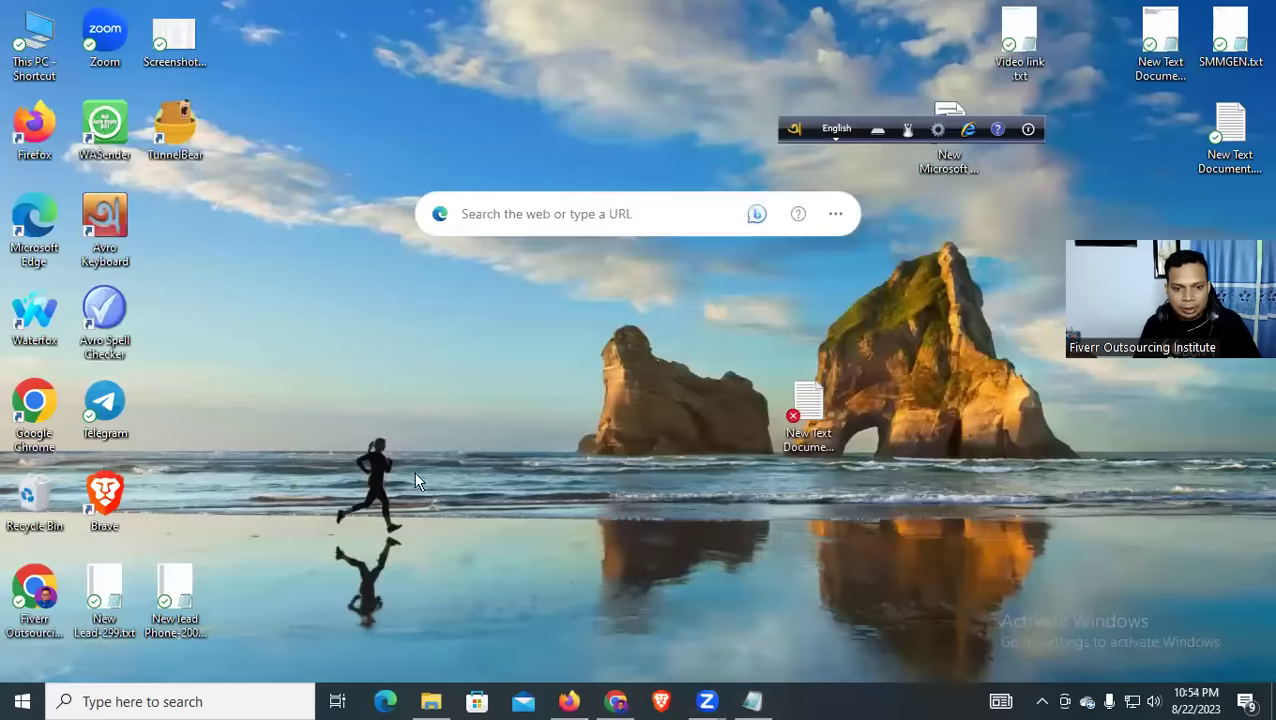
Rename the newest thumbnail PNG in Downloads to the pasted Payoneer keyword tags
double_click(42, 55)
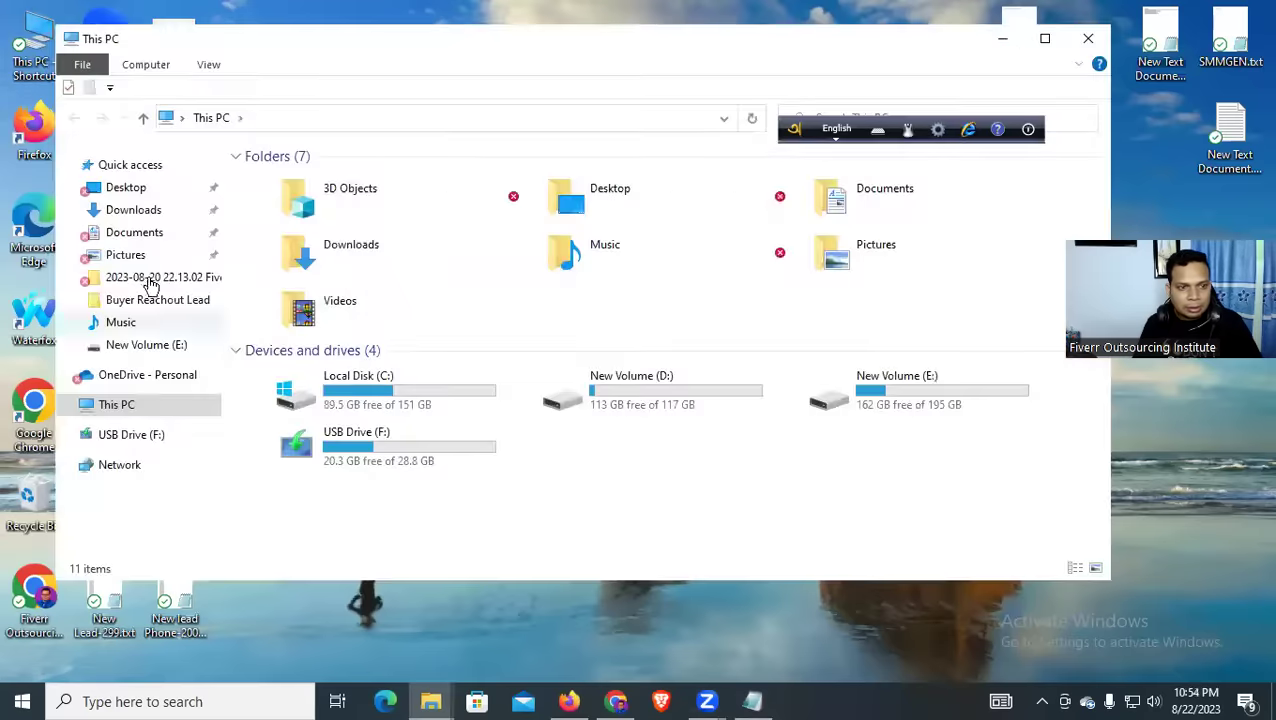
left_click(138, 211)
left_click(287, 250)
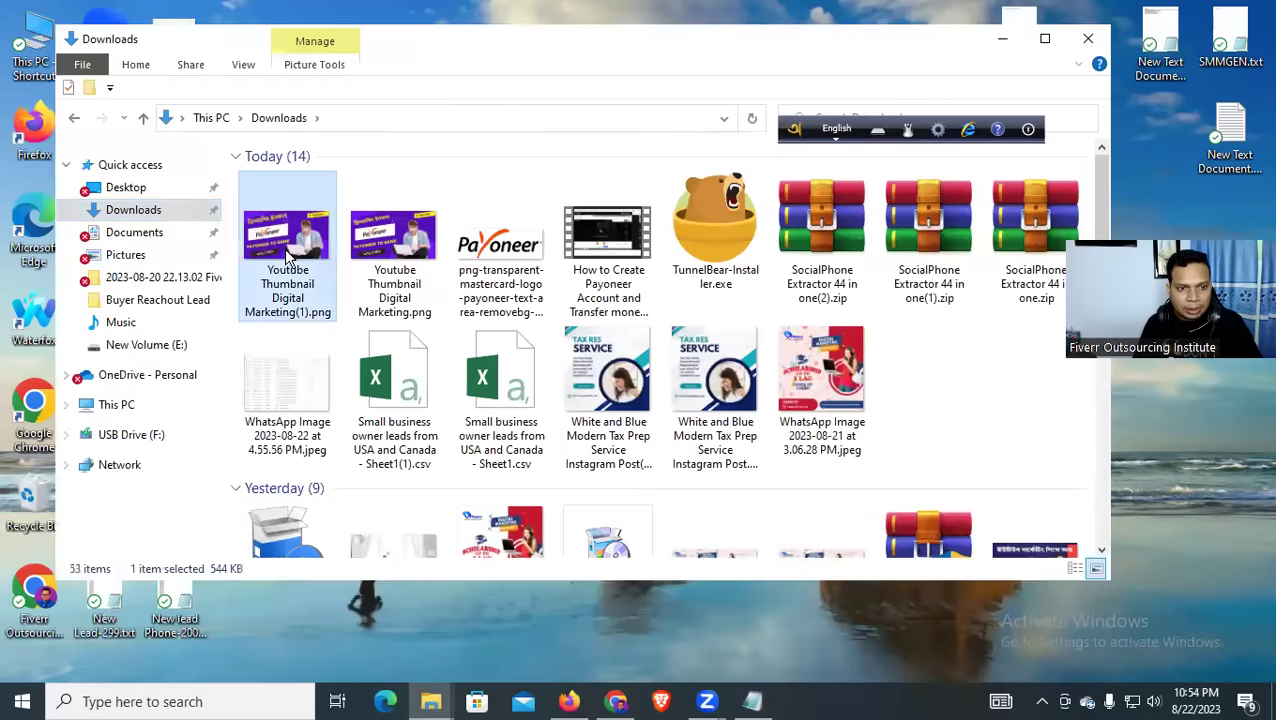
right_click(284, 248)
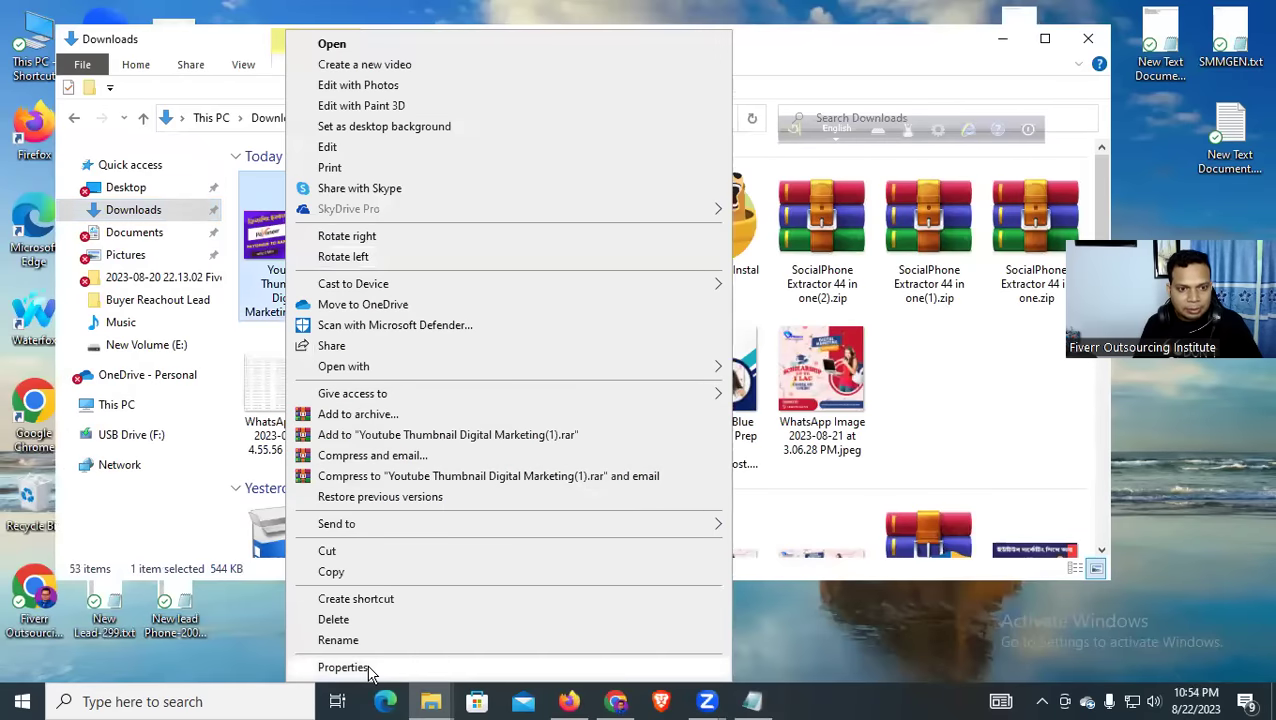
left_click(366, 668)
left_click_drag(546, 282, 364, 281)
key("ctrl+v")
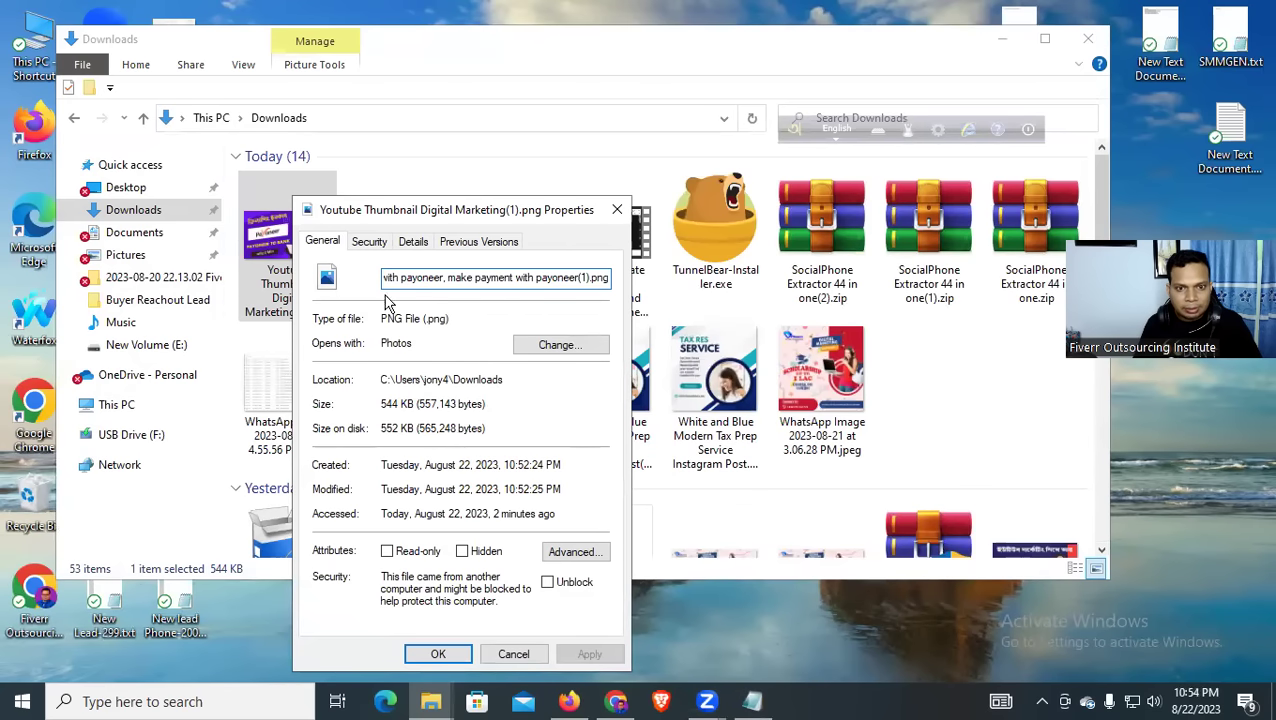
left_click(438, 654)
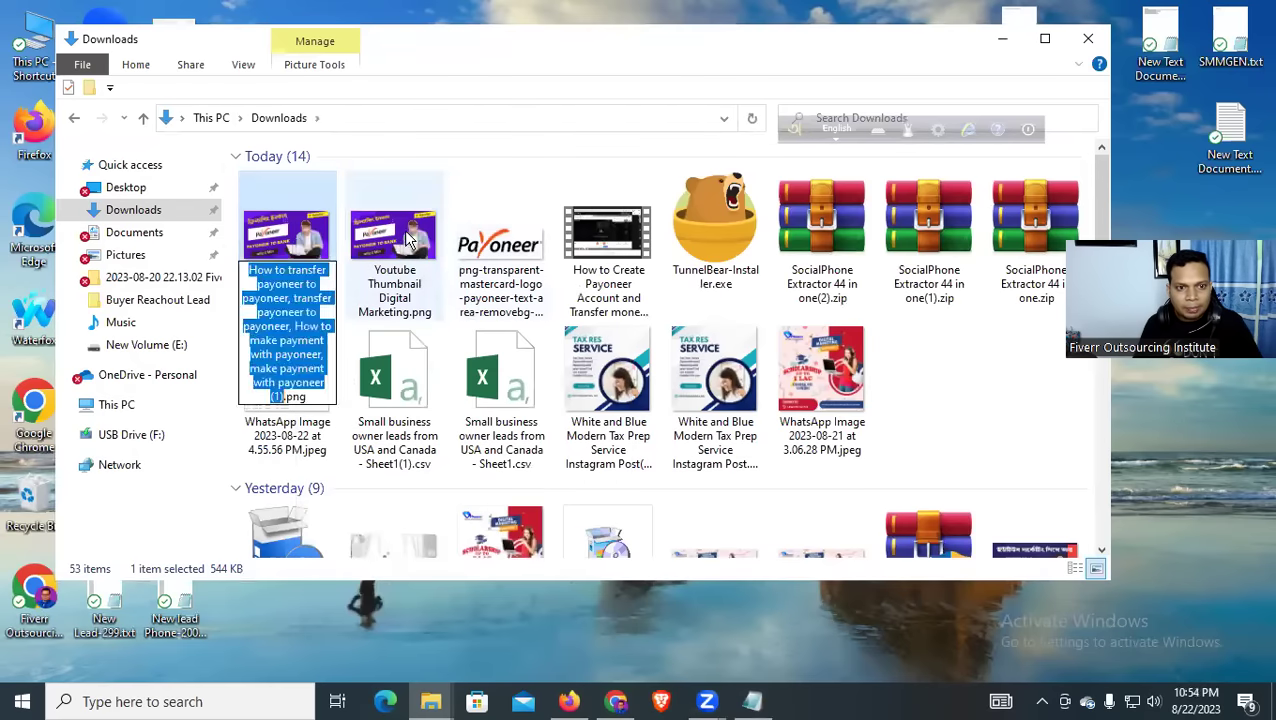
Delete the old duplicate YouTube thumbnail and the transparent Payoneer logo PNG
left_click(393, 229)
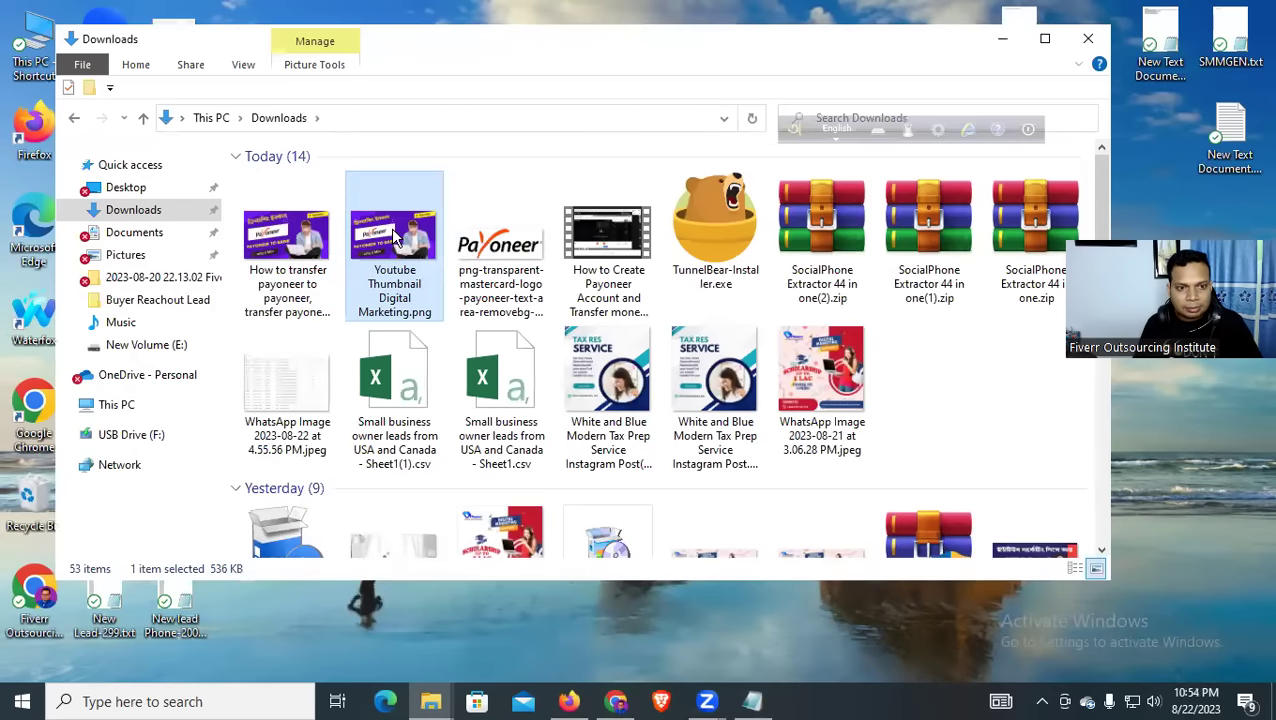
right_click(393, 229)
left_click(441, 619)
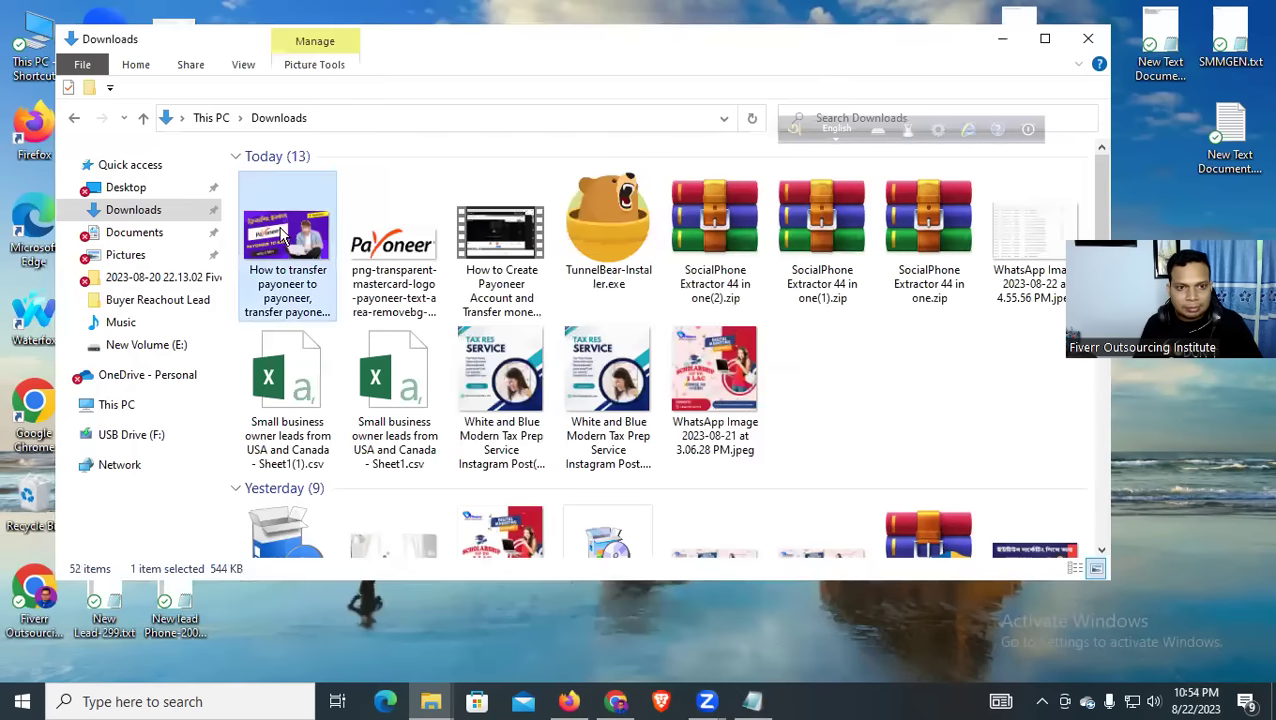
left_click(410, 258)
key("BackSpace")
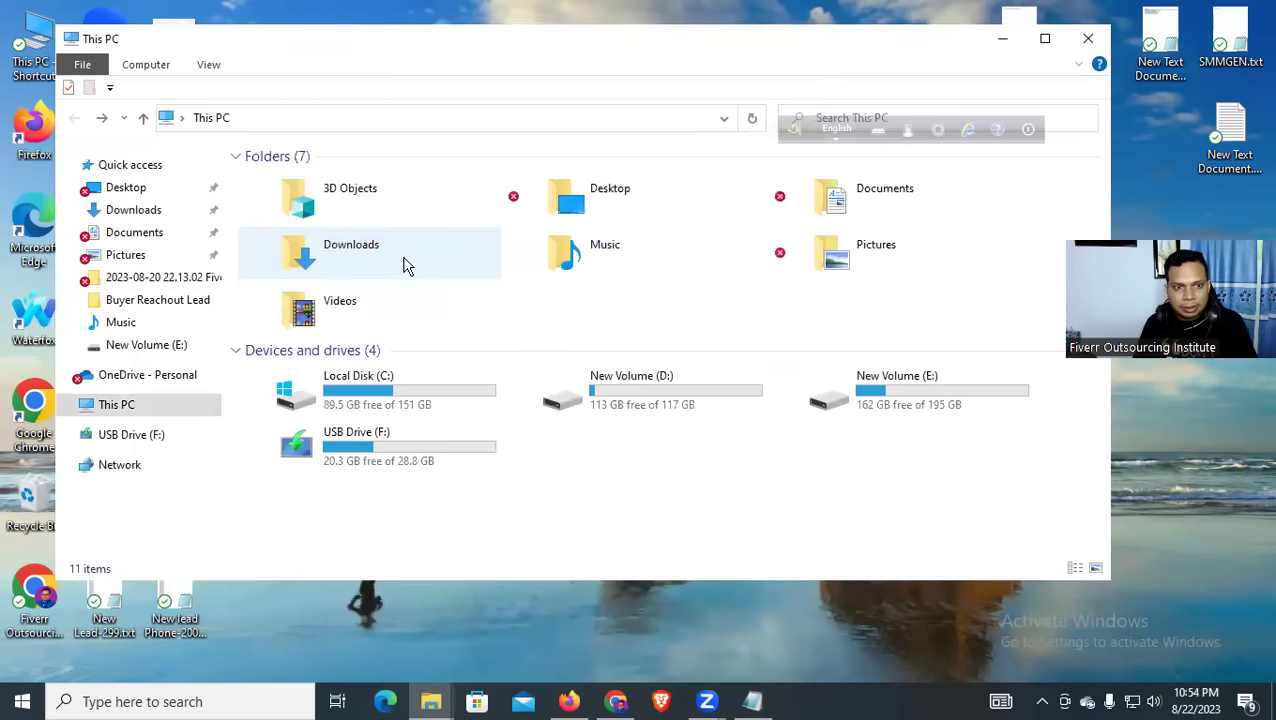
left_click(130, 209)
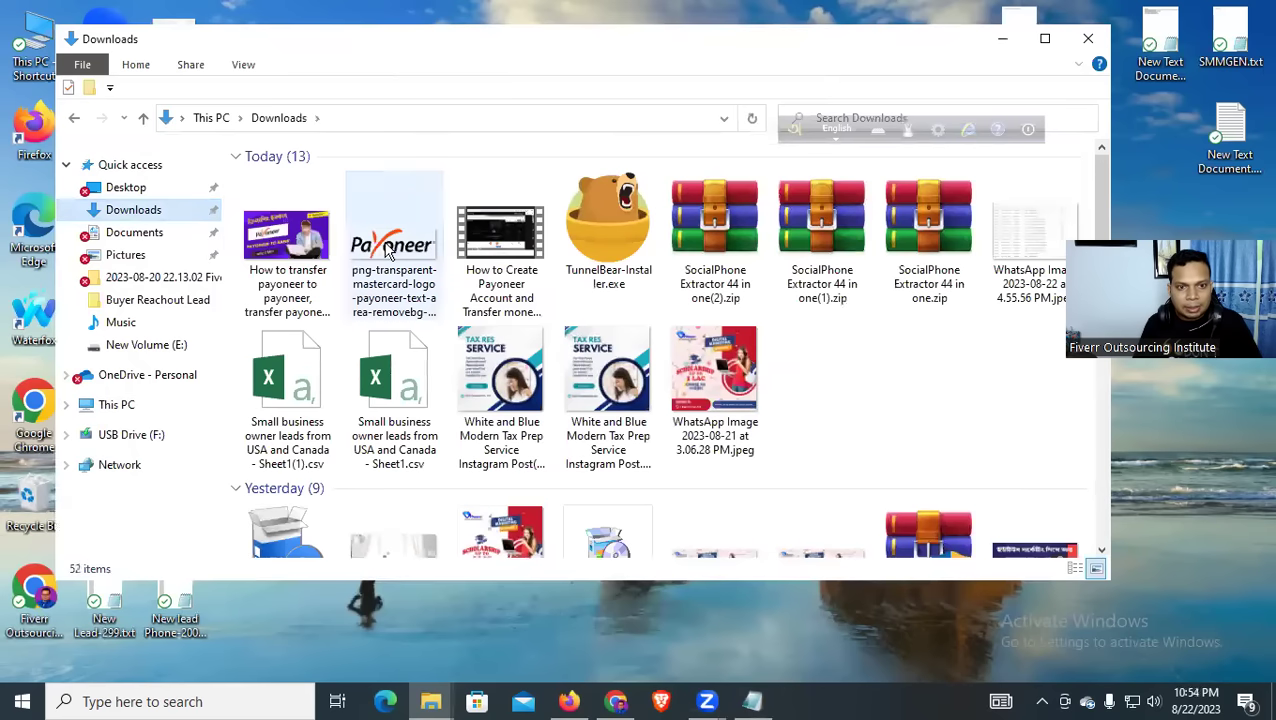
left_click(390, 252)
key("Delete")
left_click(400, 233)
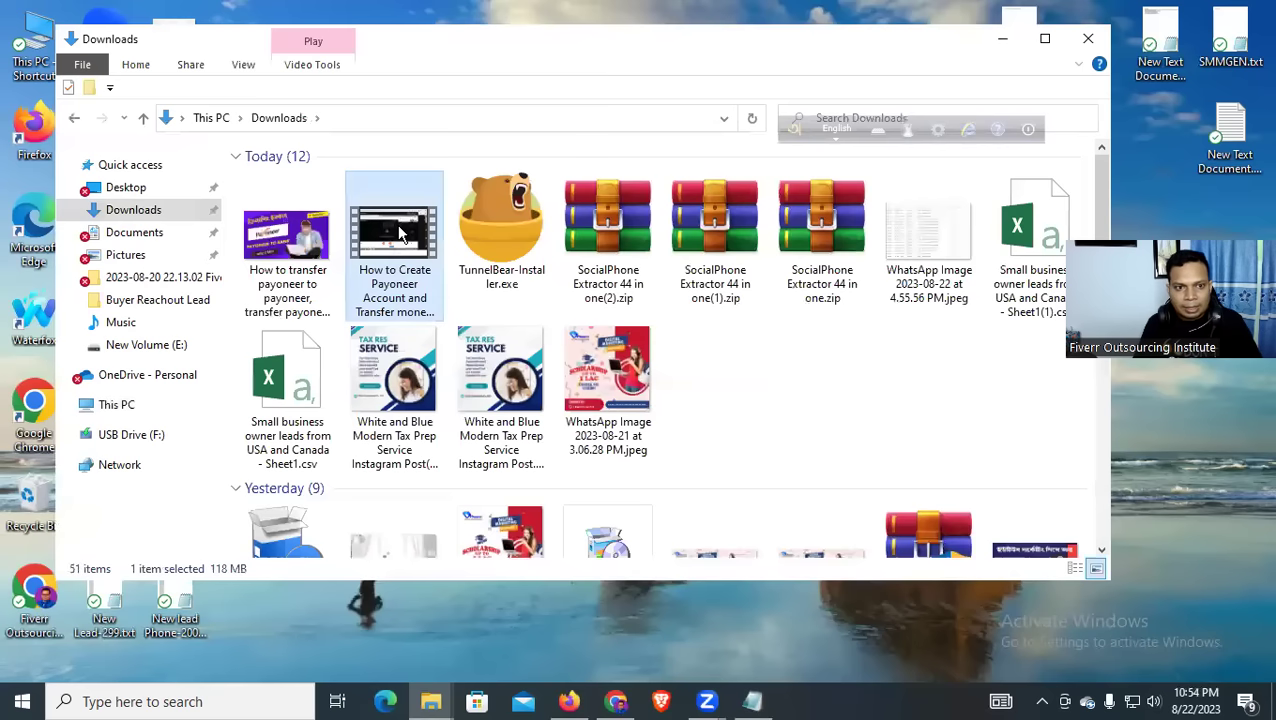
Open the How to Create Payoneer video in Movies & TV and jump about ten minutes in
right_click(405, 232)
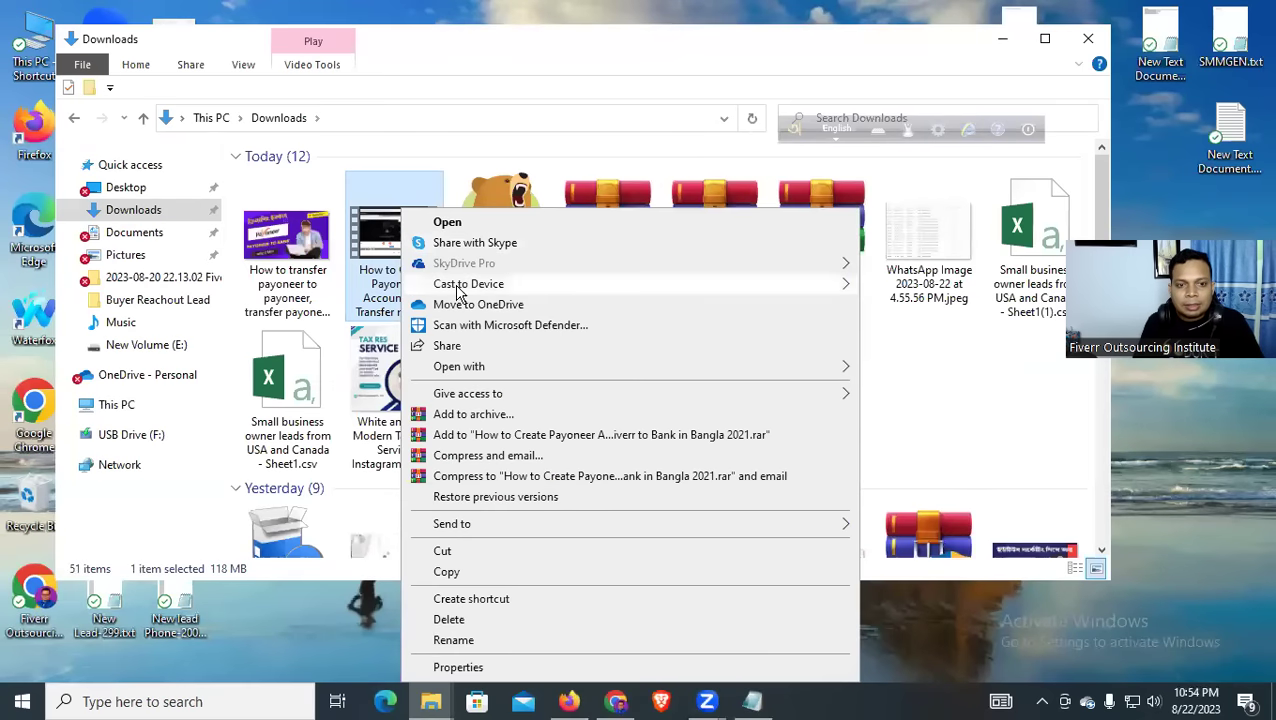
left_click(476, 224)
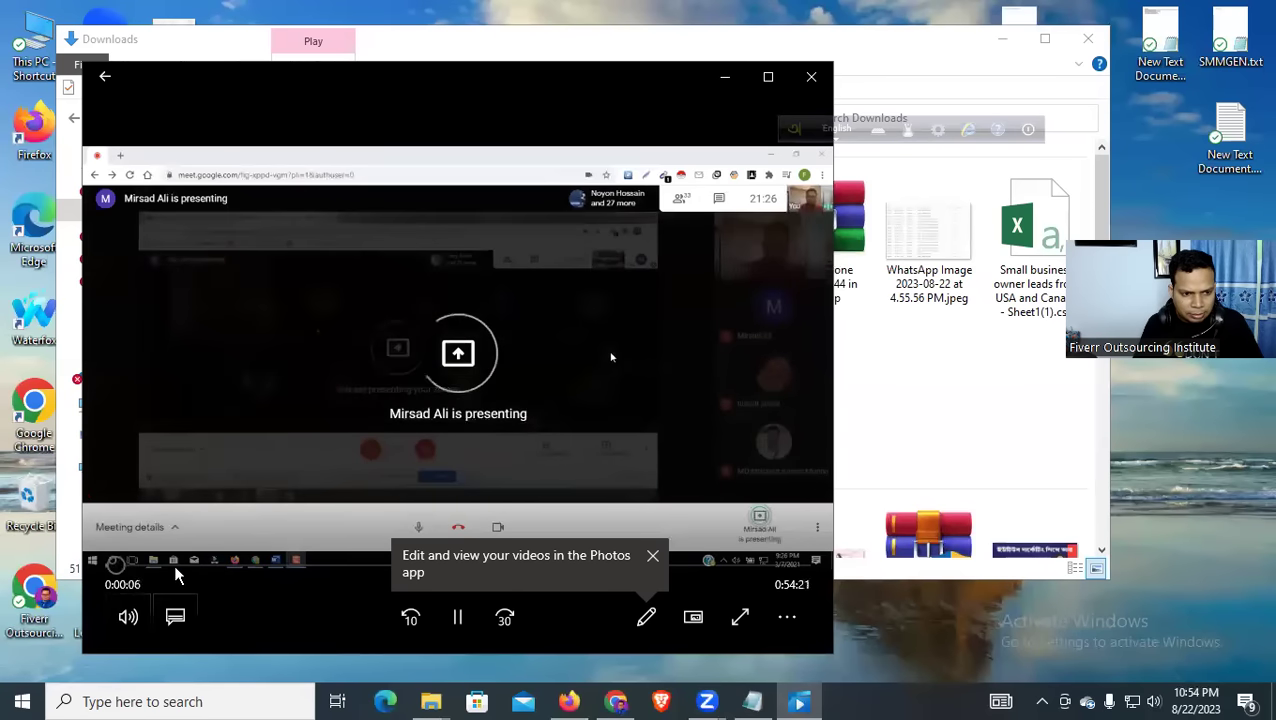
left_click_drag(170, 566, 310, 568)
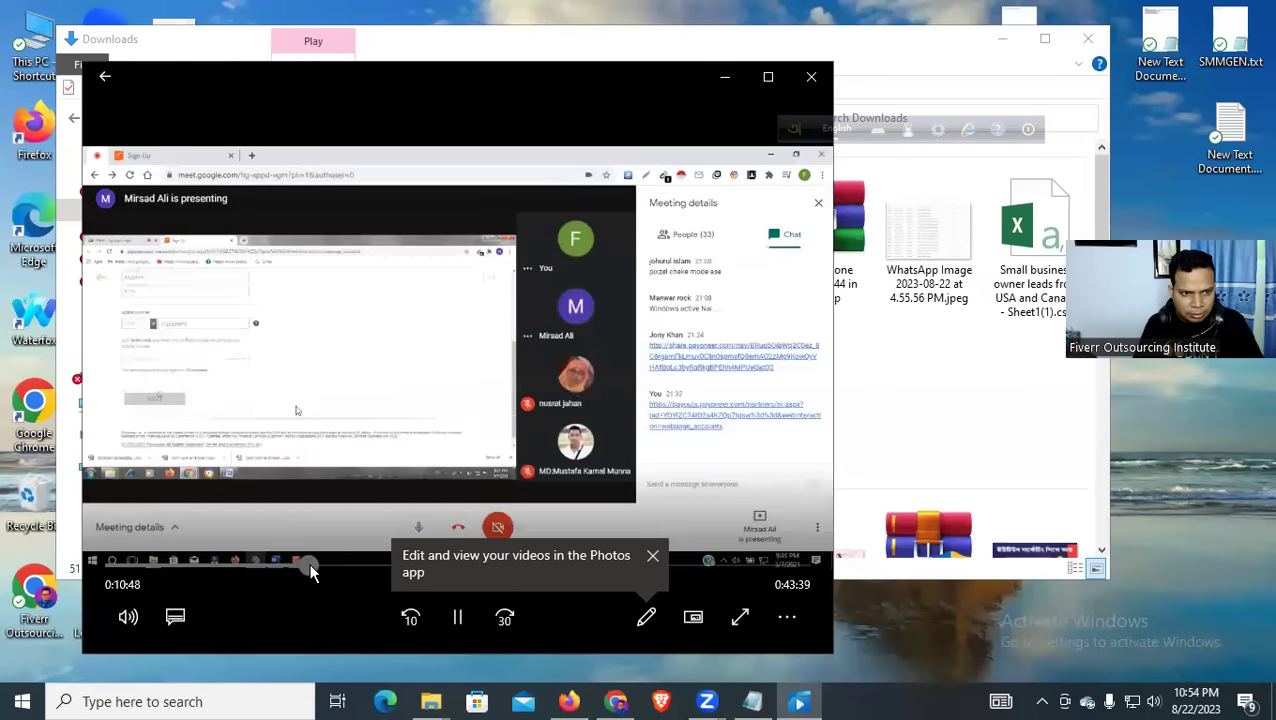
left_click(355, 570)
left_click(490, 567)
Skip through the bank form section toward the end, then close the player and minimize Downloads
left_click(556, 567)
left_click(601, 567)
left_click(644, 567)
left_click(666, 567)
left_click(709, 567)
left_click(737, 567)
left_click(757, 567)
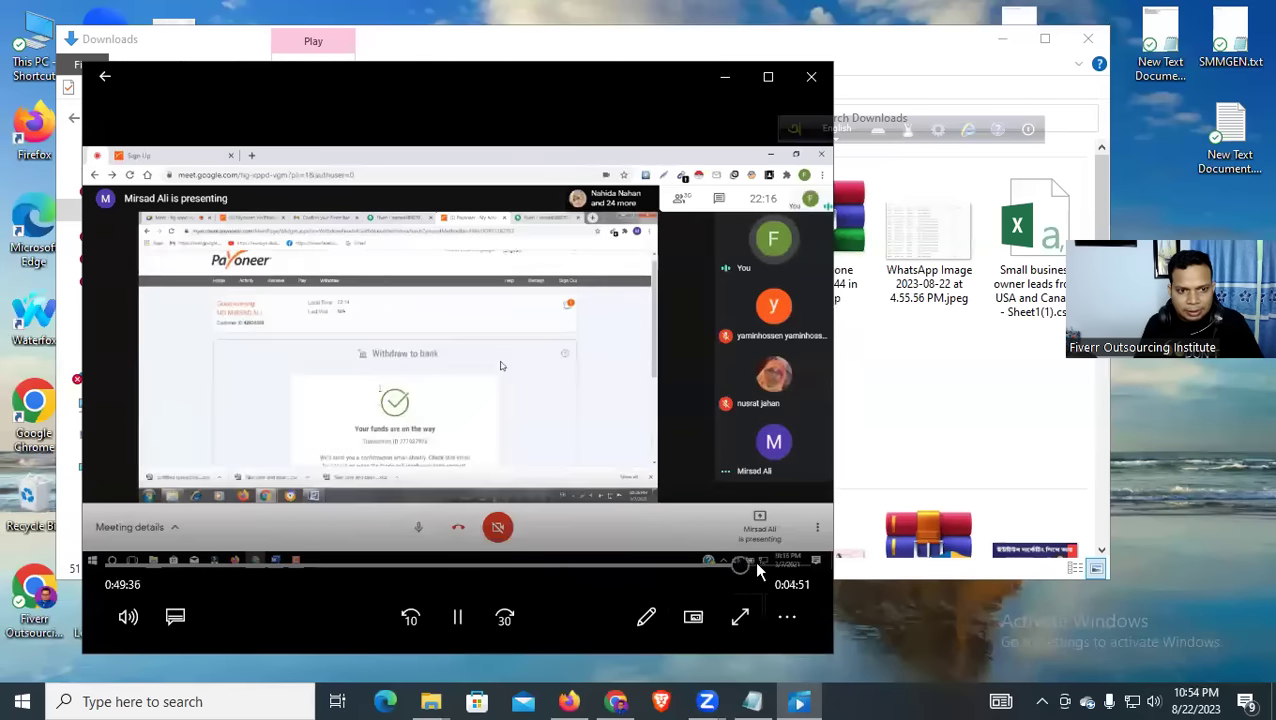
left_click(766, 567)
left_click(774, 567)
left_click(811, 76)
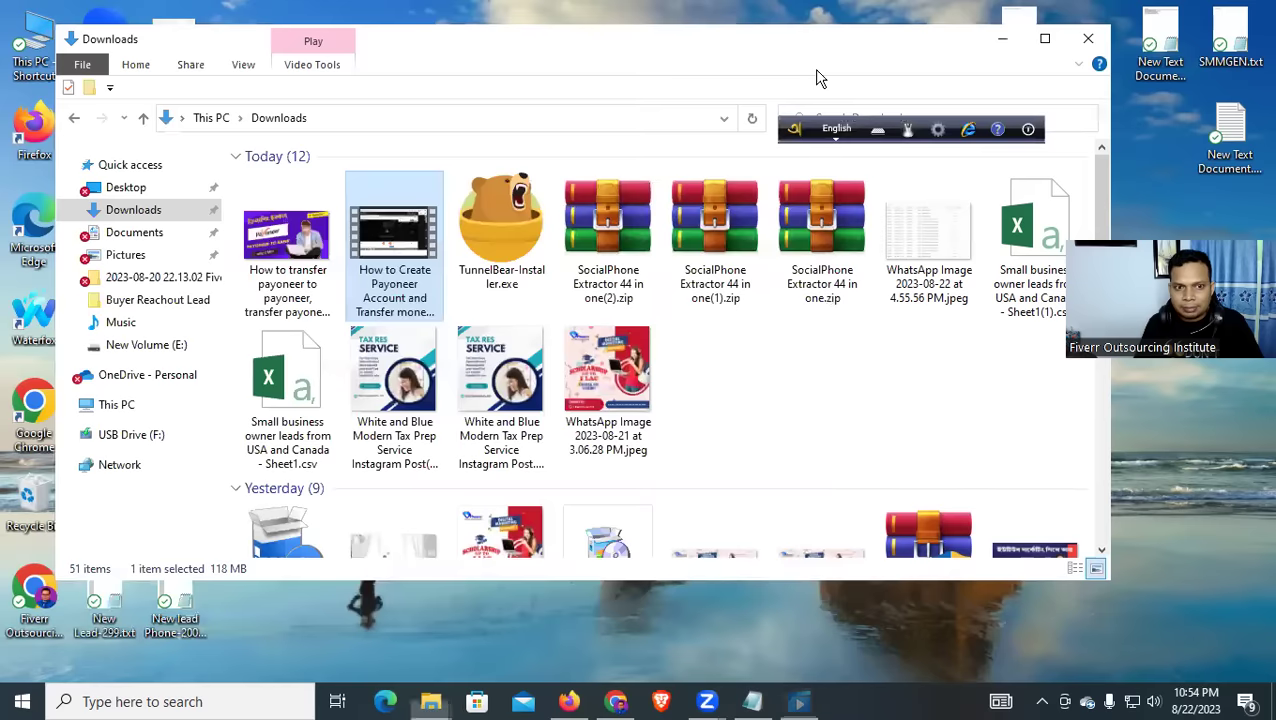
left_click(1002, 38)
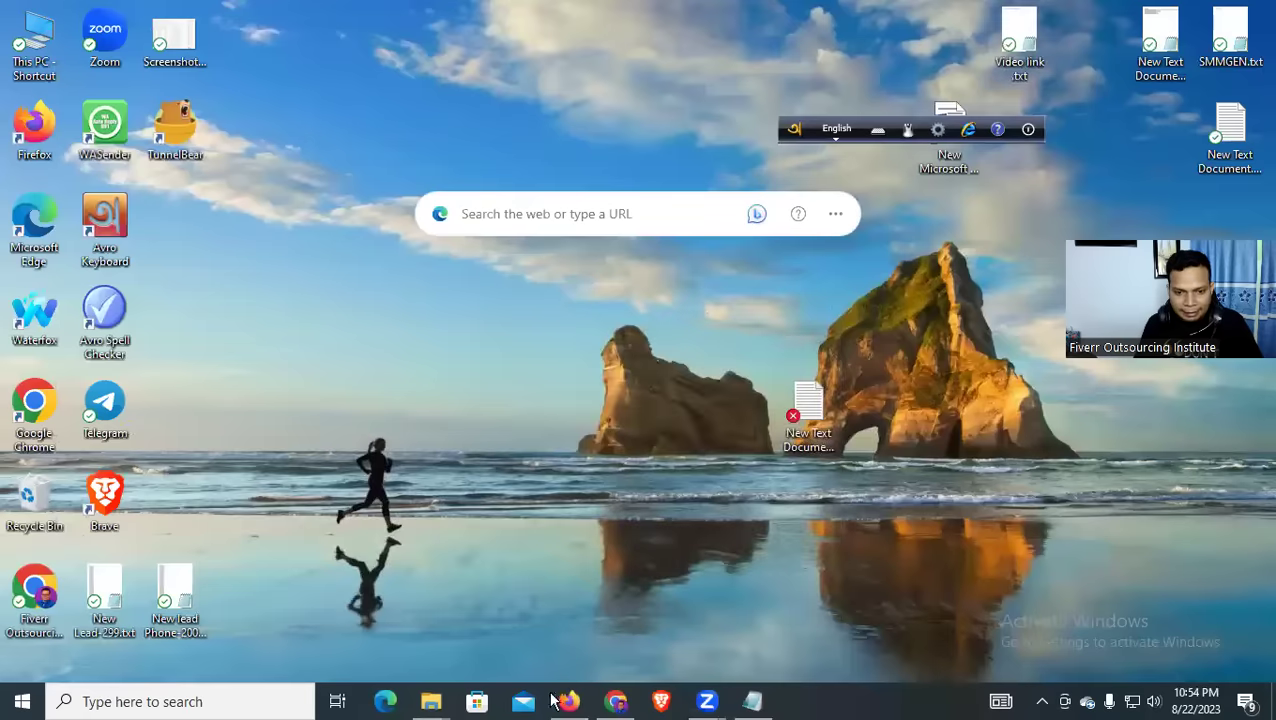
Open Properties for the Payoneer tutorial video in This PC > Downloads
double_click(34, 40)
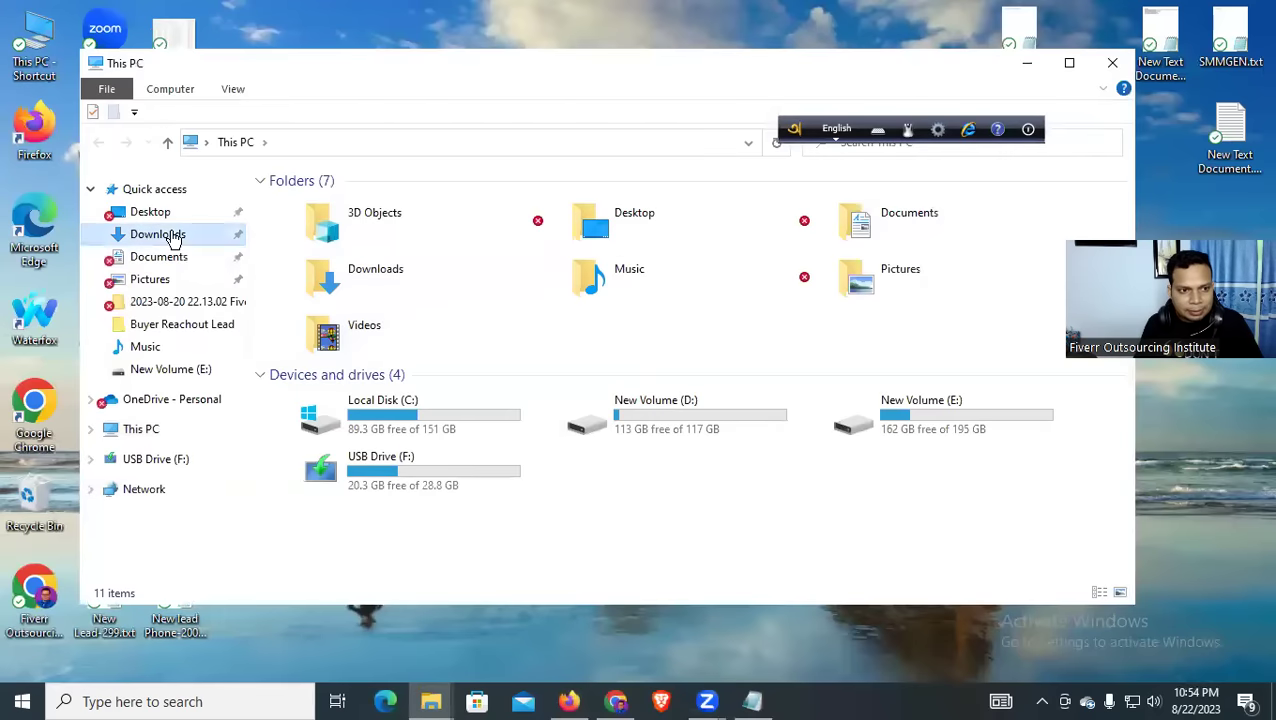
left_click(165, 235)
left_click(393, 268)
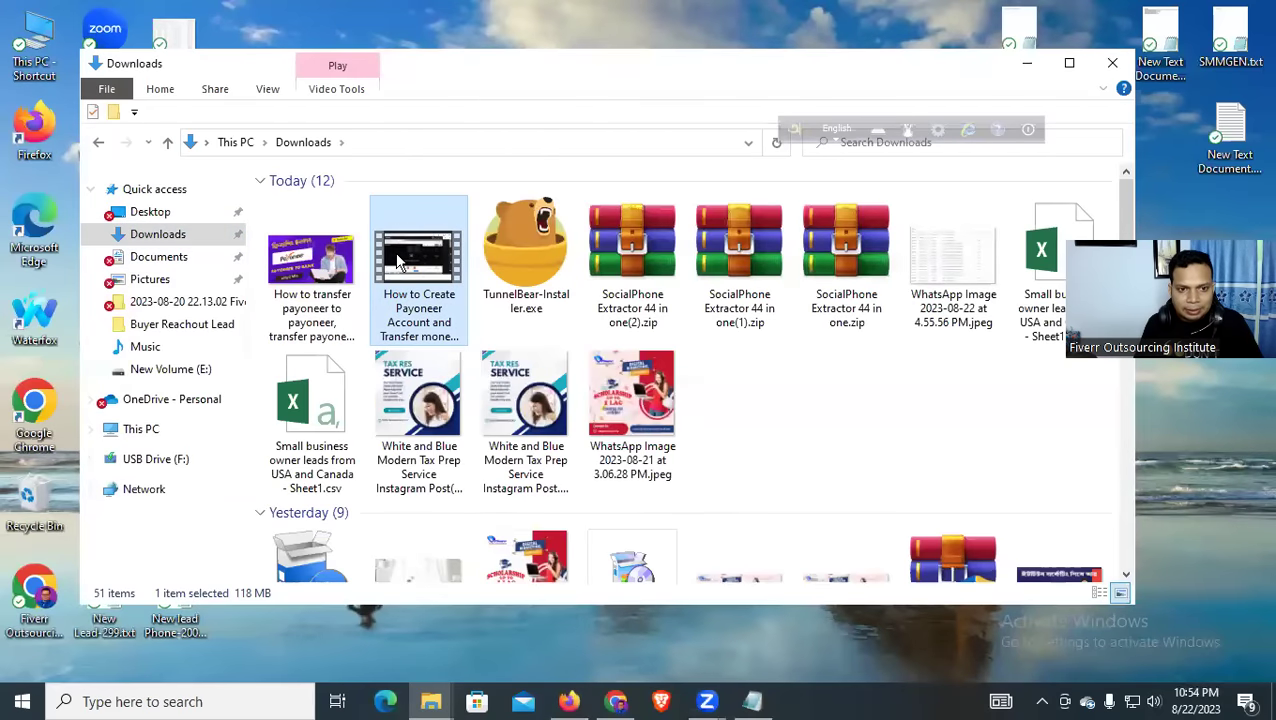
right_click(398, 262)
key("r")
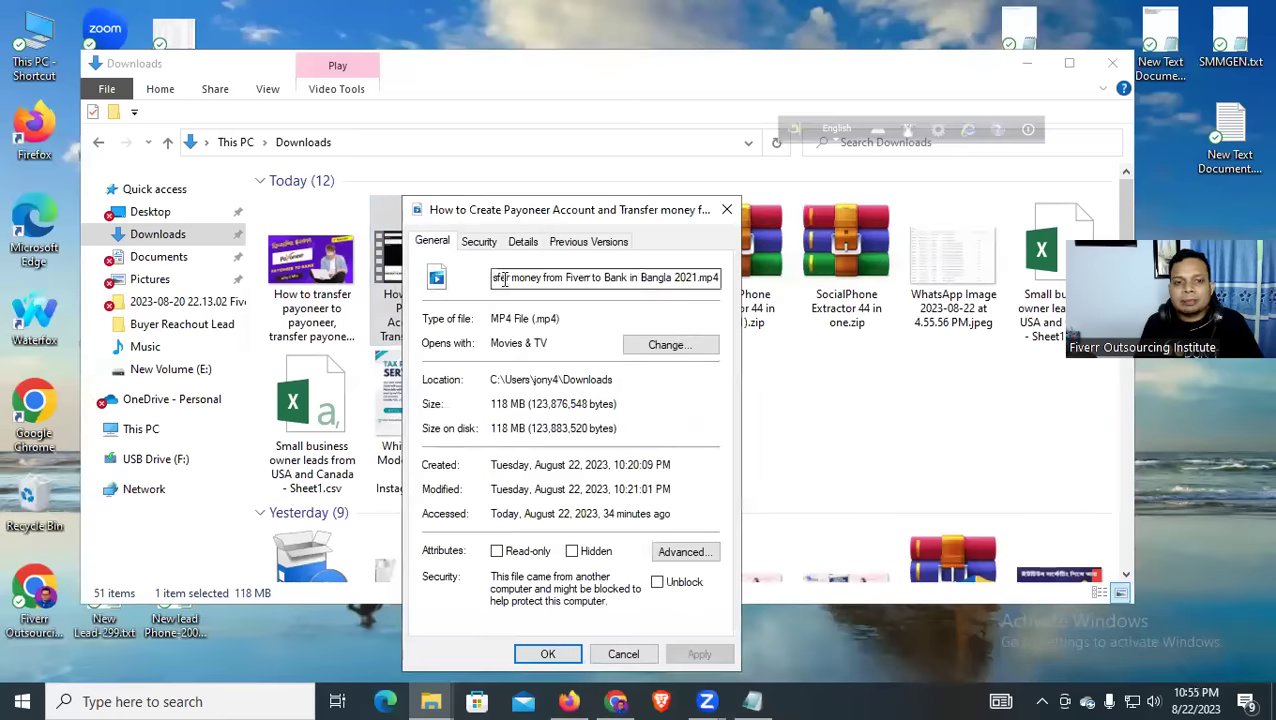
On the Details tab, start editing the Title, then select the prepared title line in Notepad
left_click(478, 242)
left_click(523, 242)
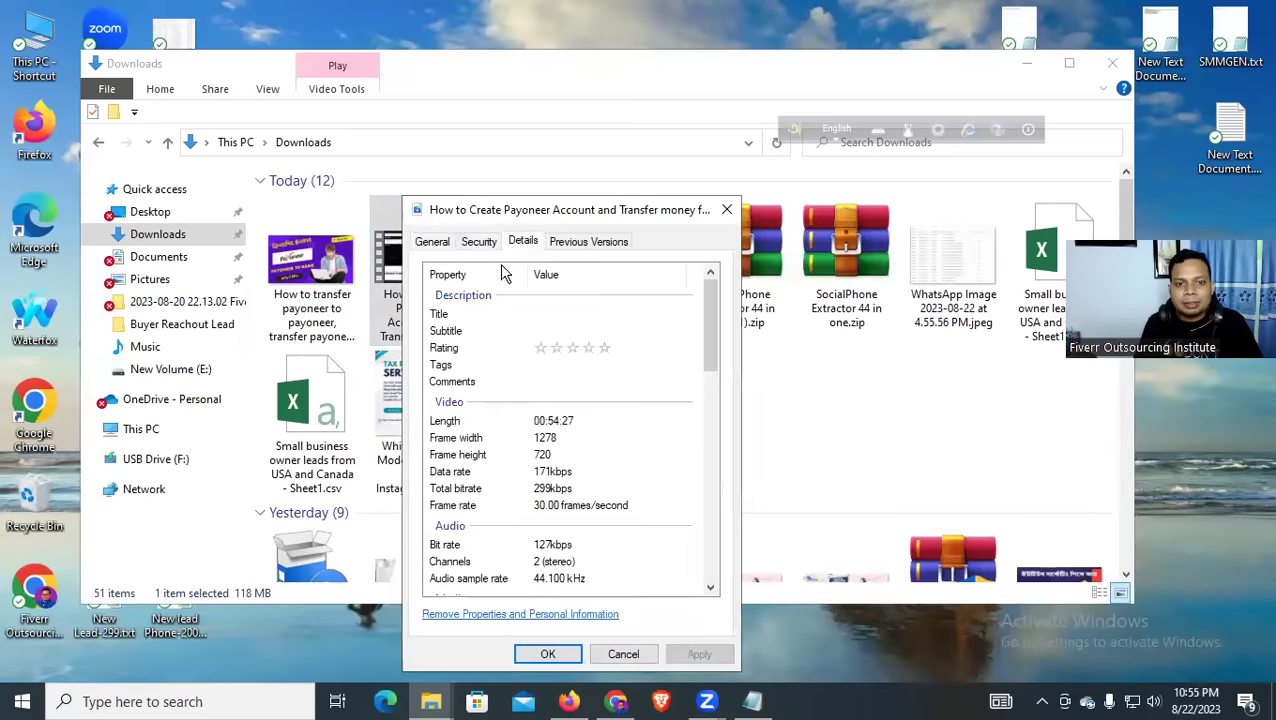
left_click(447, 245)
left_click(525, 245)
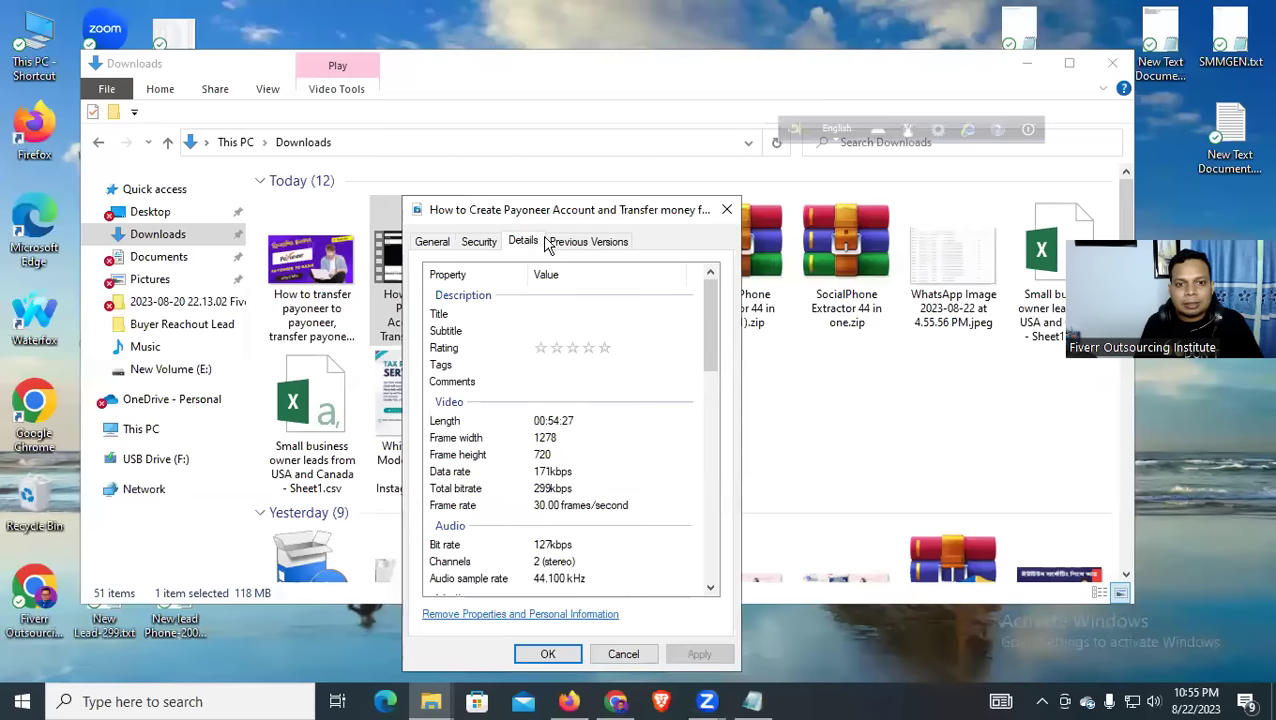
left_click(497, 316)
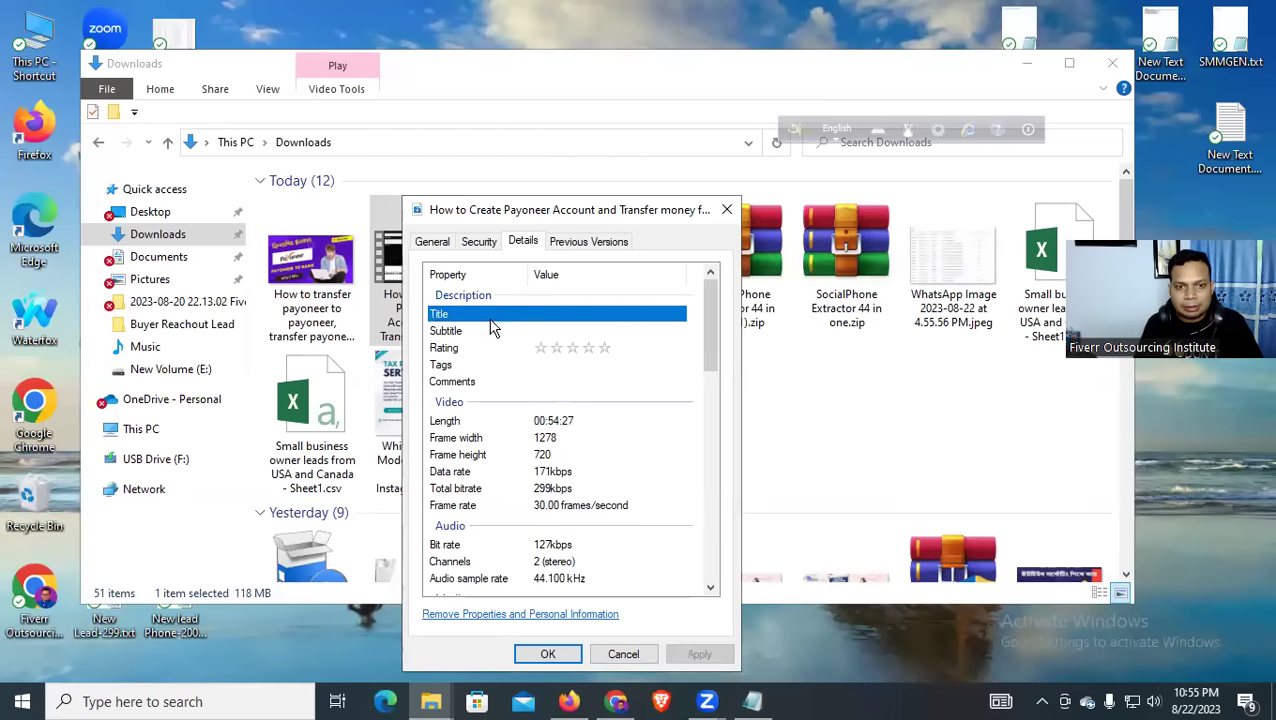
left_click(581, 315)
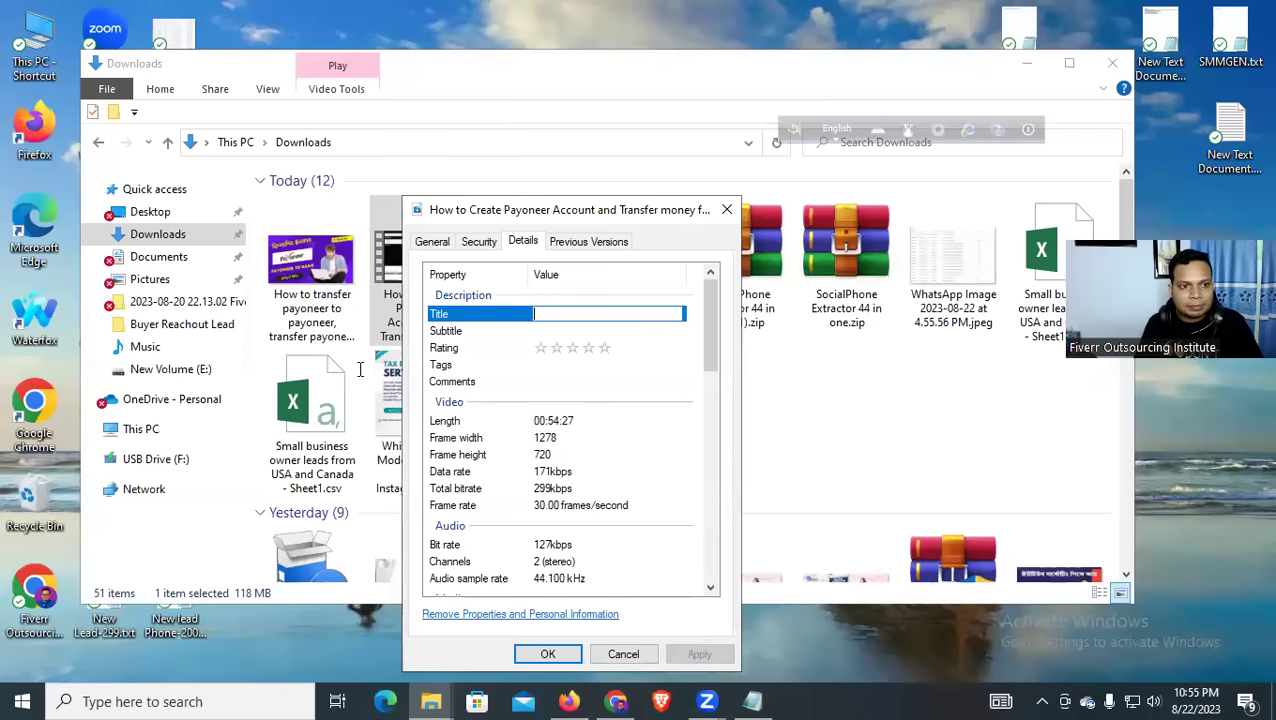
key("alt+Tab")
left_click_drag(698, 153, 63, 162)
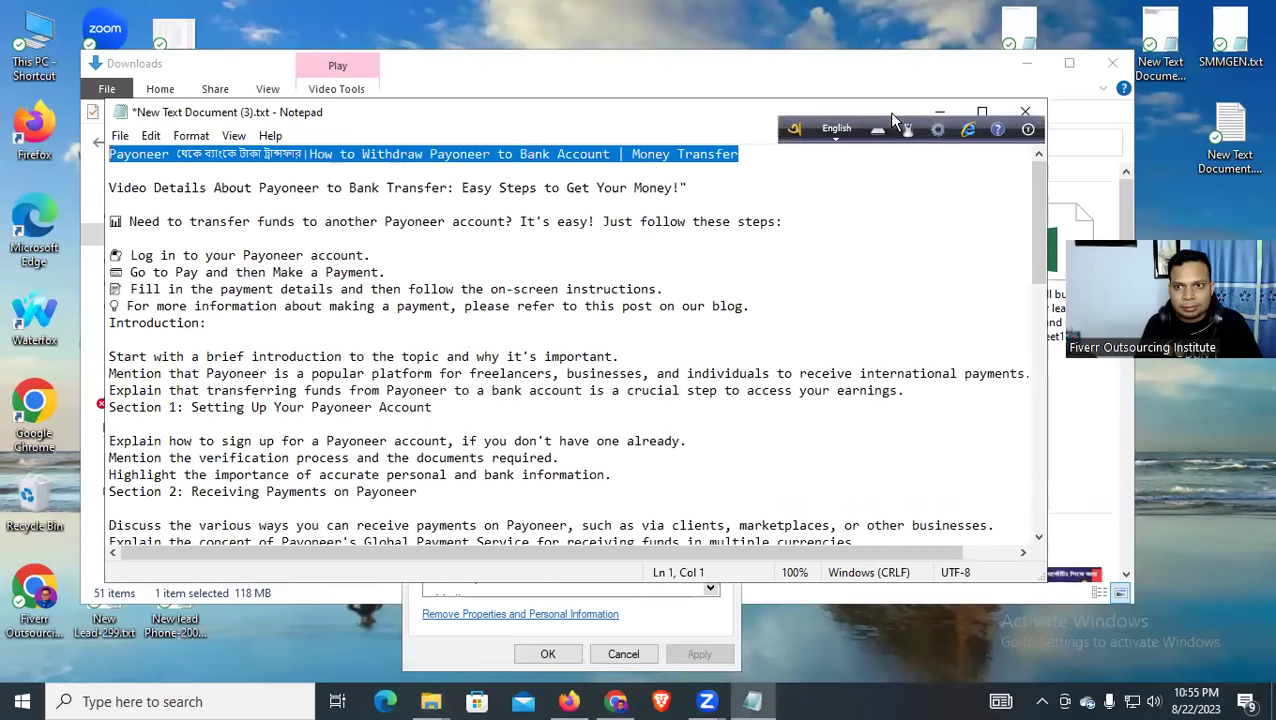
Paste the prepared Bengali title into the video's Title and give it a five-star rating
left_click(938, 112)
left_click(566, 316)
key("ctrl+v")
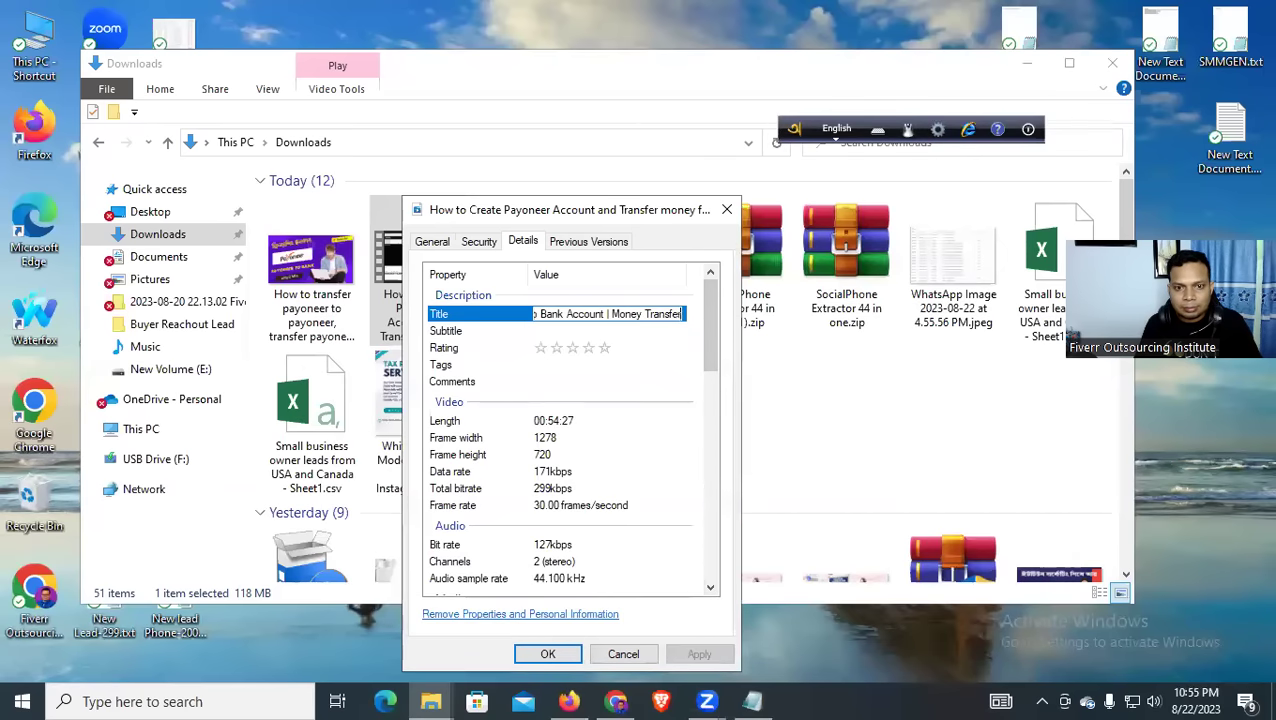
left_click(603, 348)
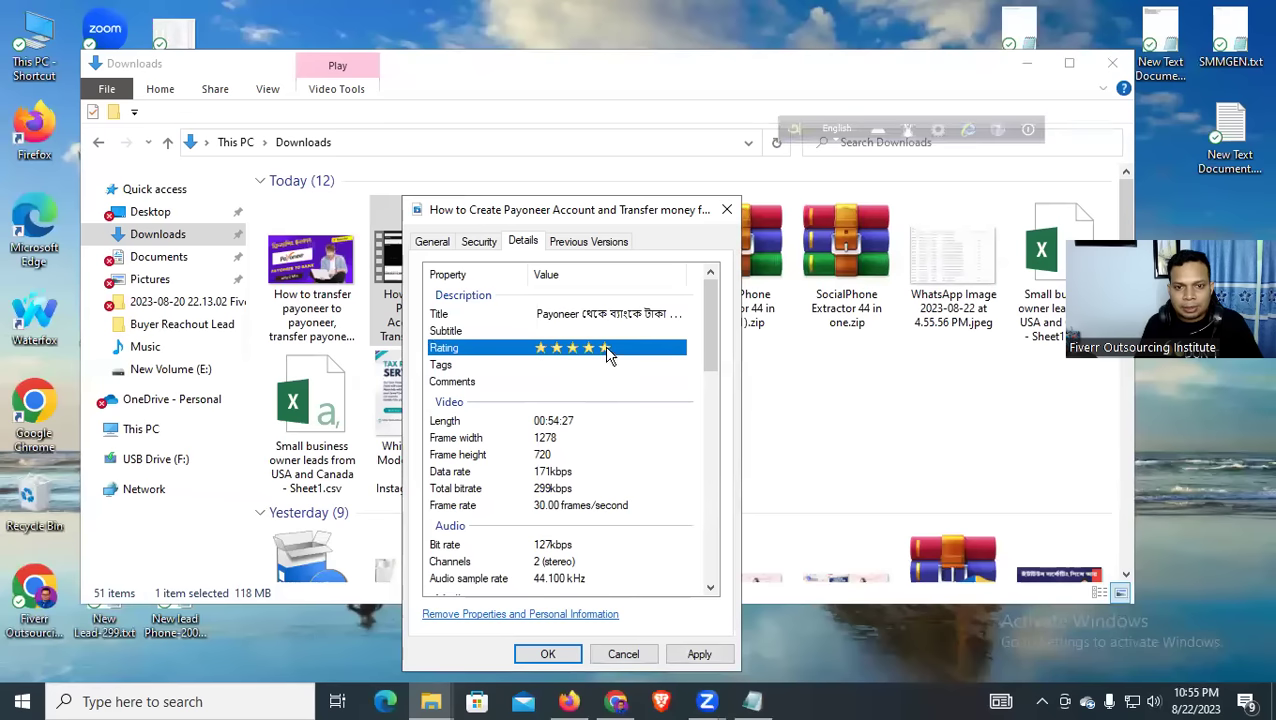
Take the keyword lines ending with 'transfer money' from the notes and add them as the video's Tags
left_click(585, 381)
left_click(570, 366)
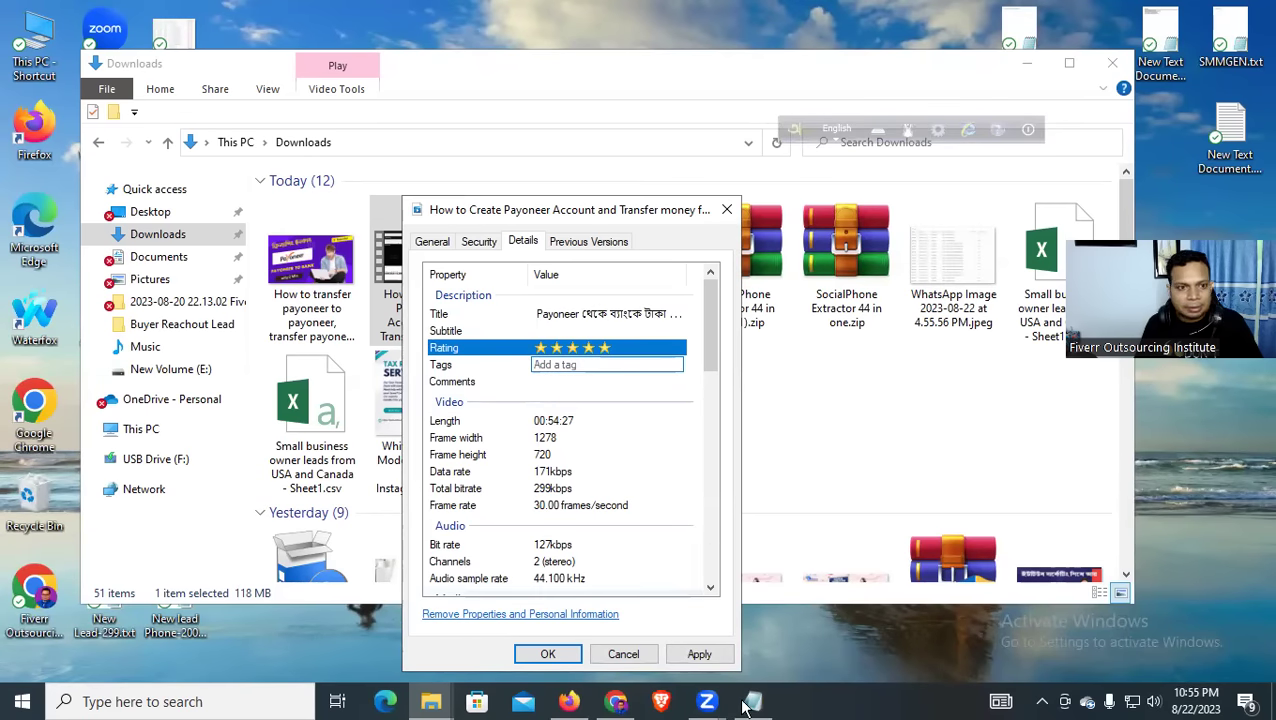
key("alt+Tab")
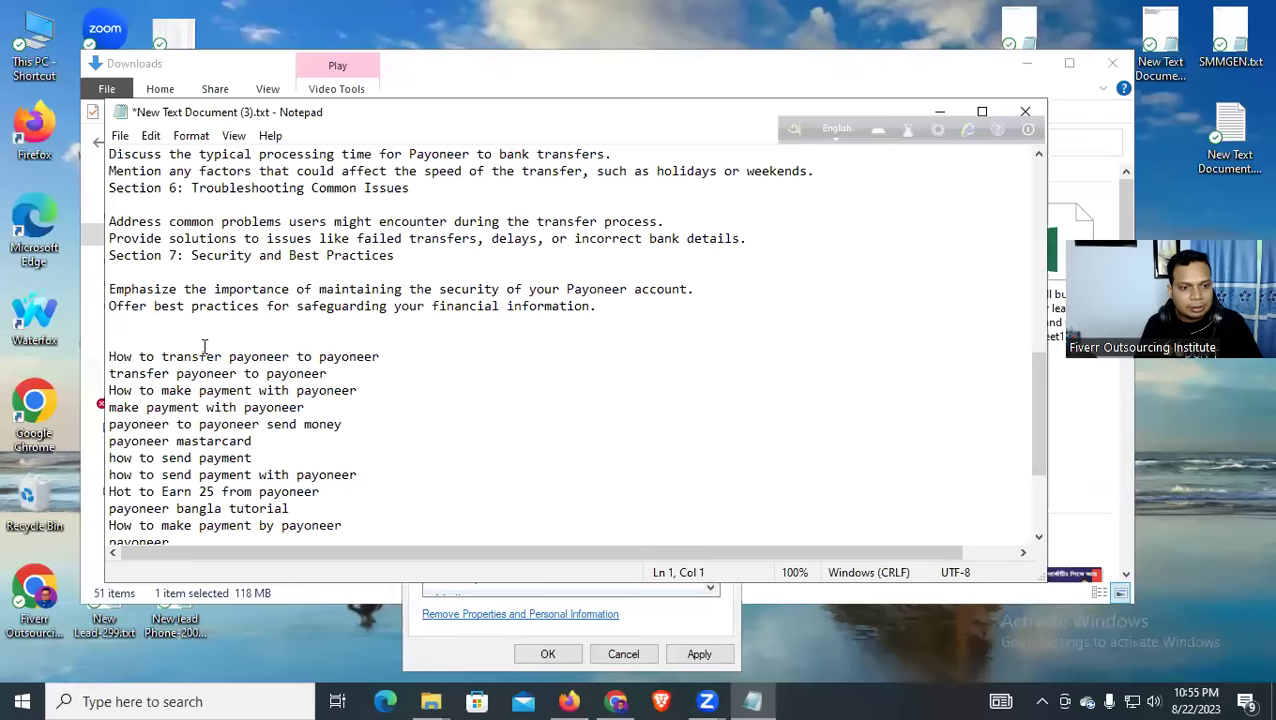
scroll(203, 348, "down", 3)
left_click_drag(108, 200, 250, 416)
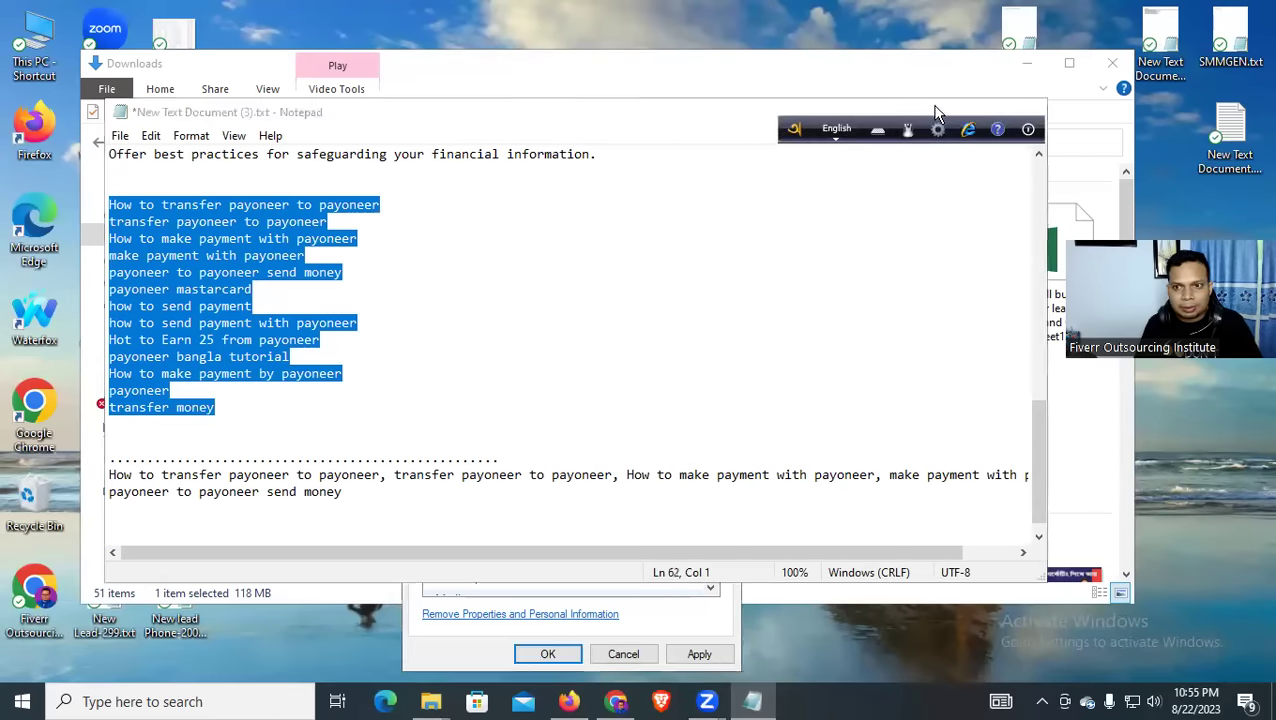
key("alt+Tab")
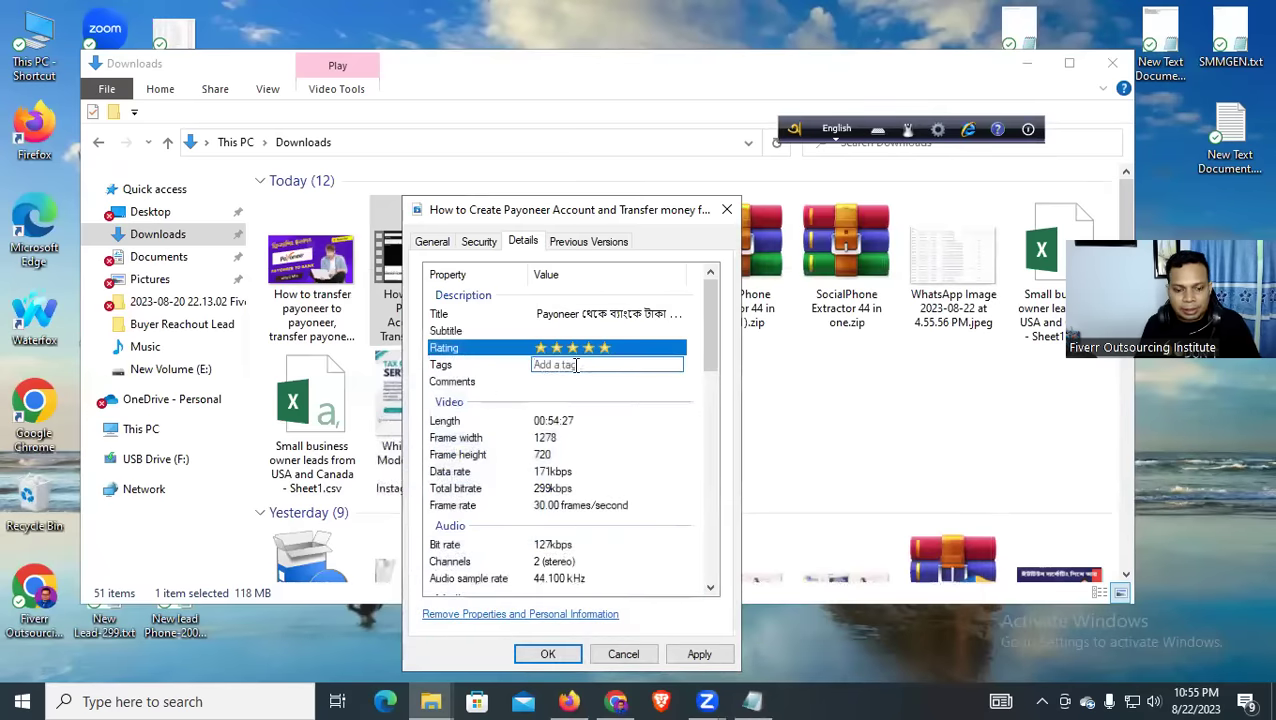
key("ctrl+v")
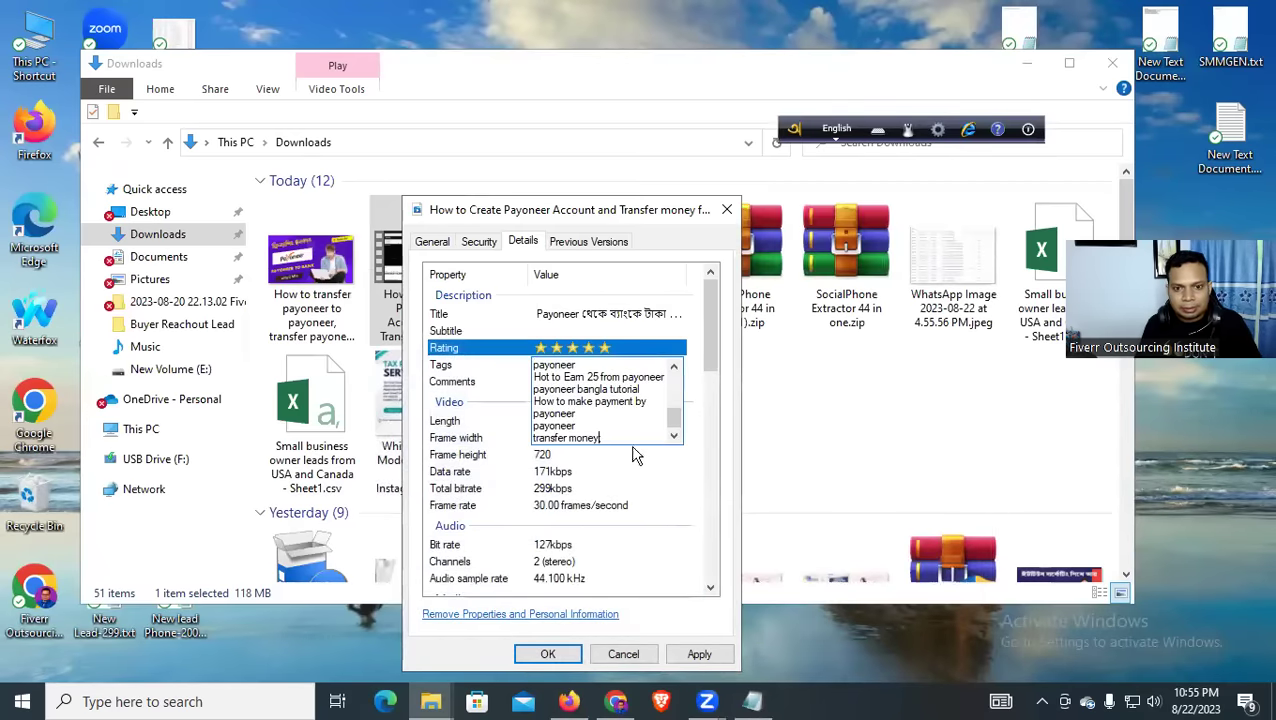
left_click(645, 471)
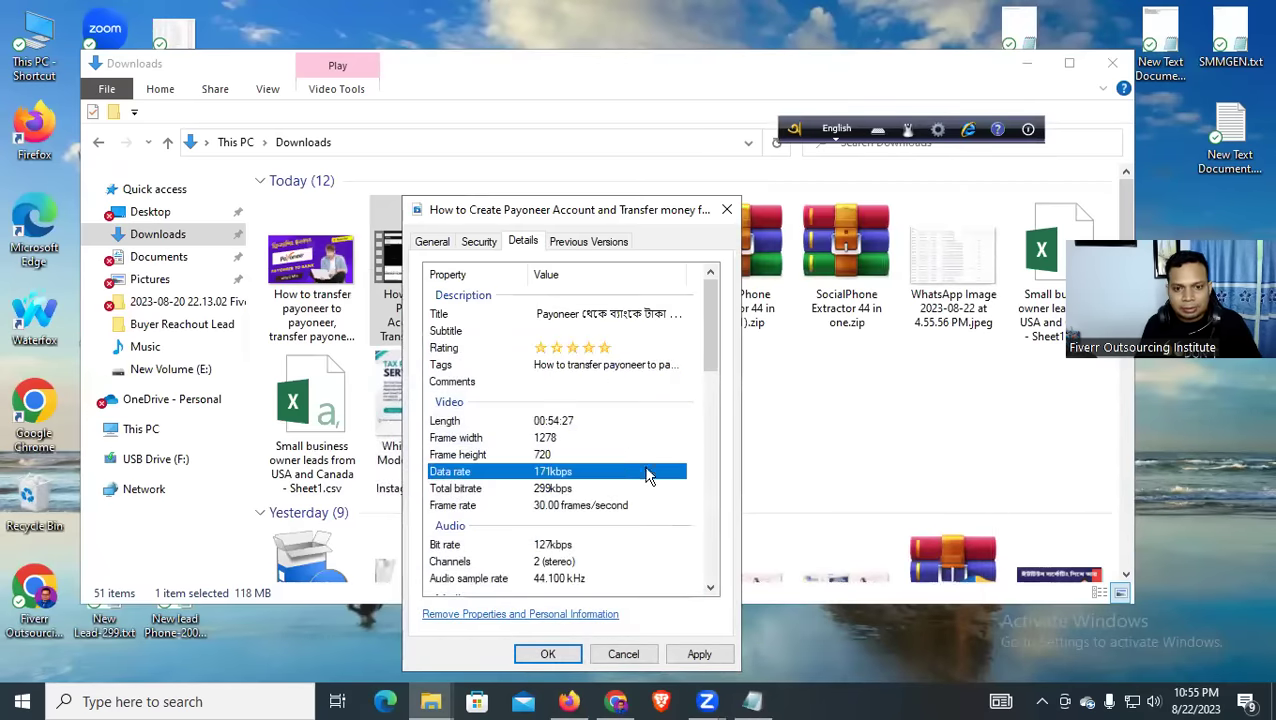
Paste the same keyword list into the video's Comments field
left_click(555, 384)
key("ctrl+v")
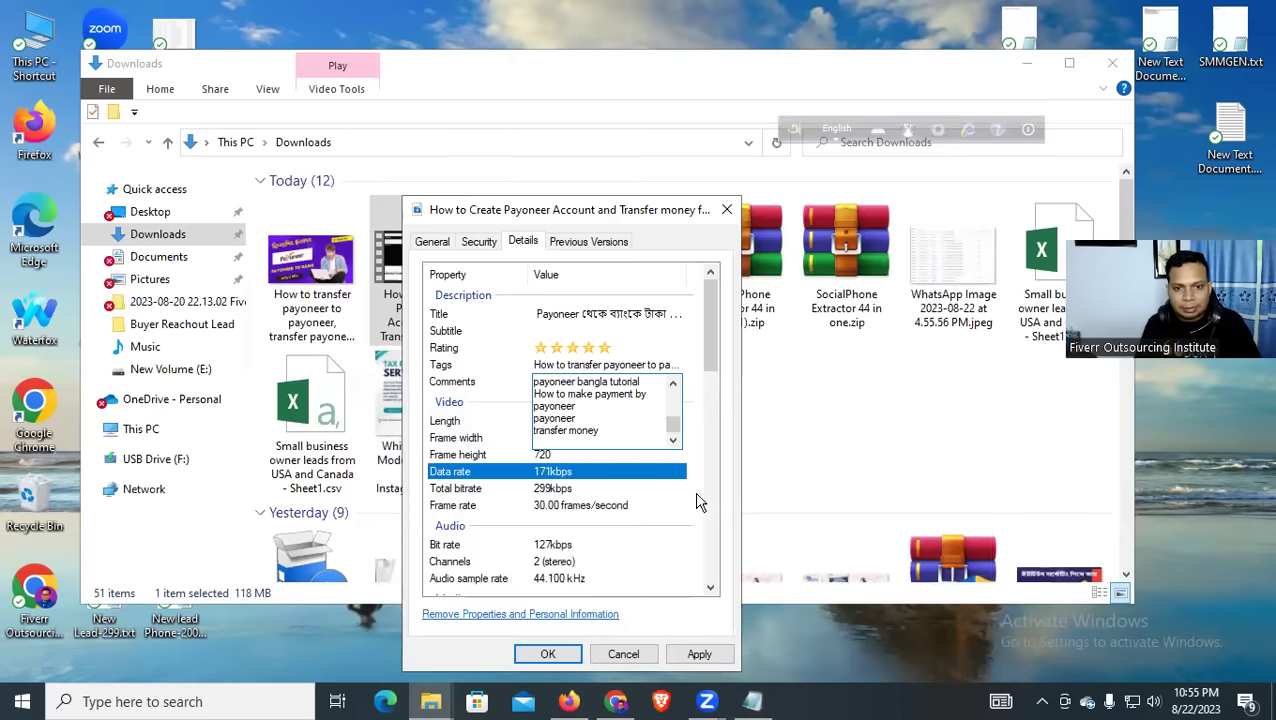
left_click(695, 500)
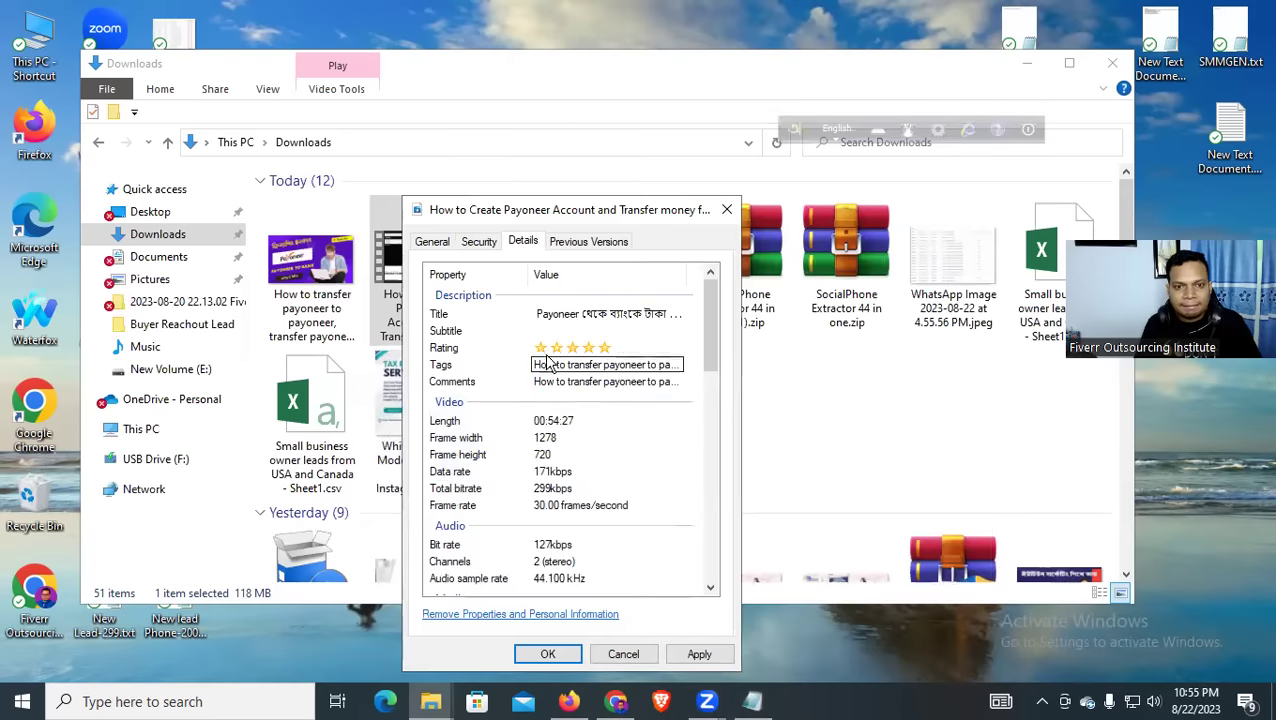
scroll(565, 420, "down", 3)
scroll(566, 422, "down", 8)
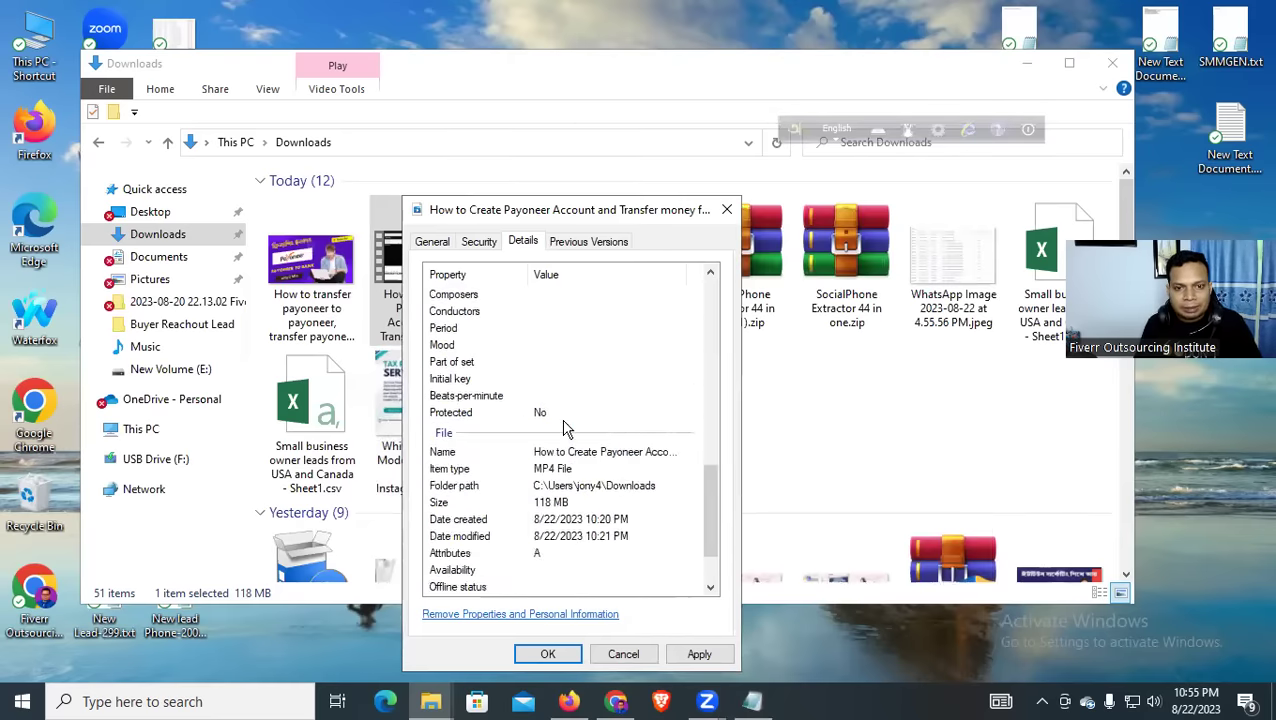
scroll(567, 423, "up", 4)
left_click(557, 328)
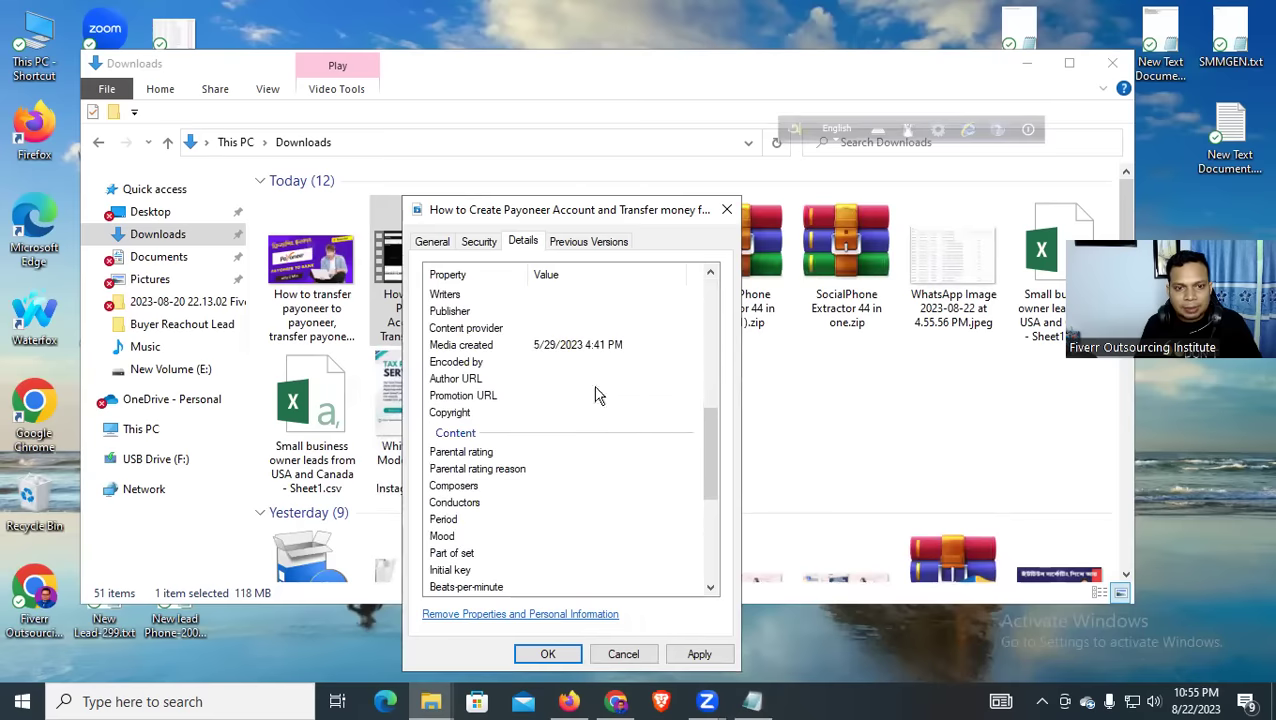
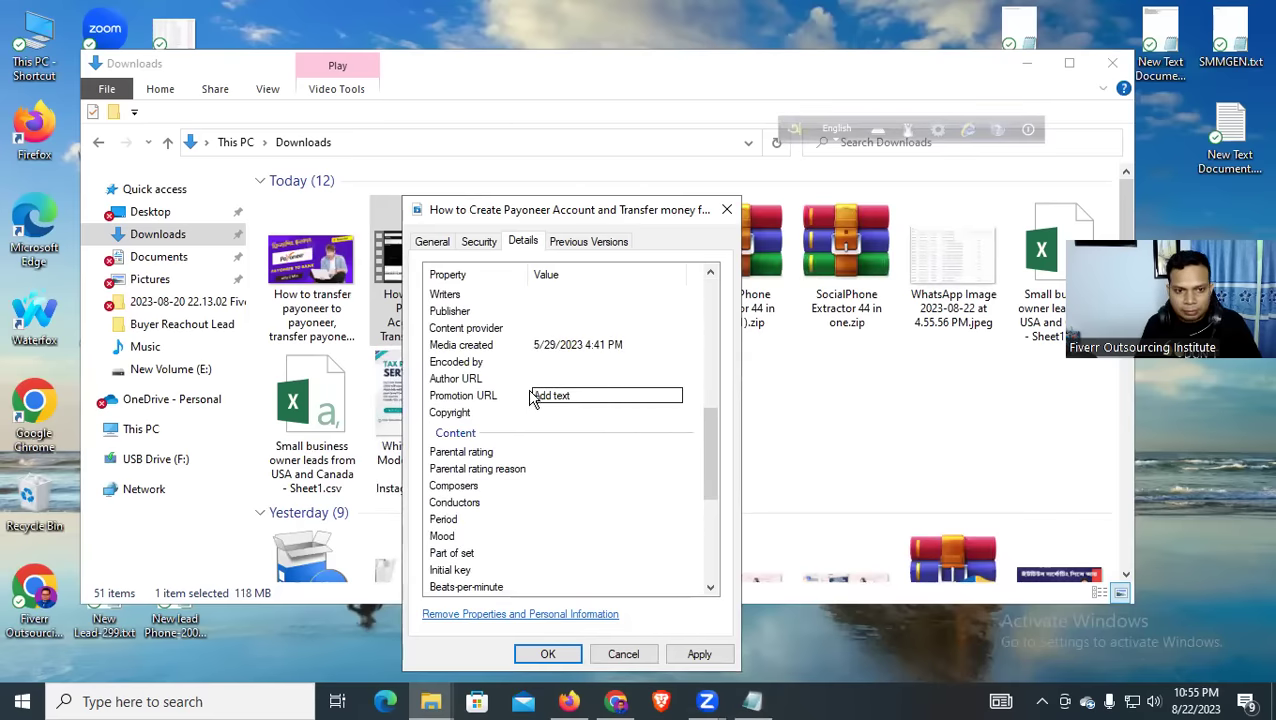
Apply the edited Details properties of the Payoneer video and close the dialog with OK
scroll(528, 365, "up", 1)
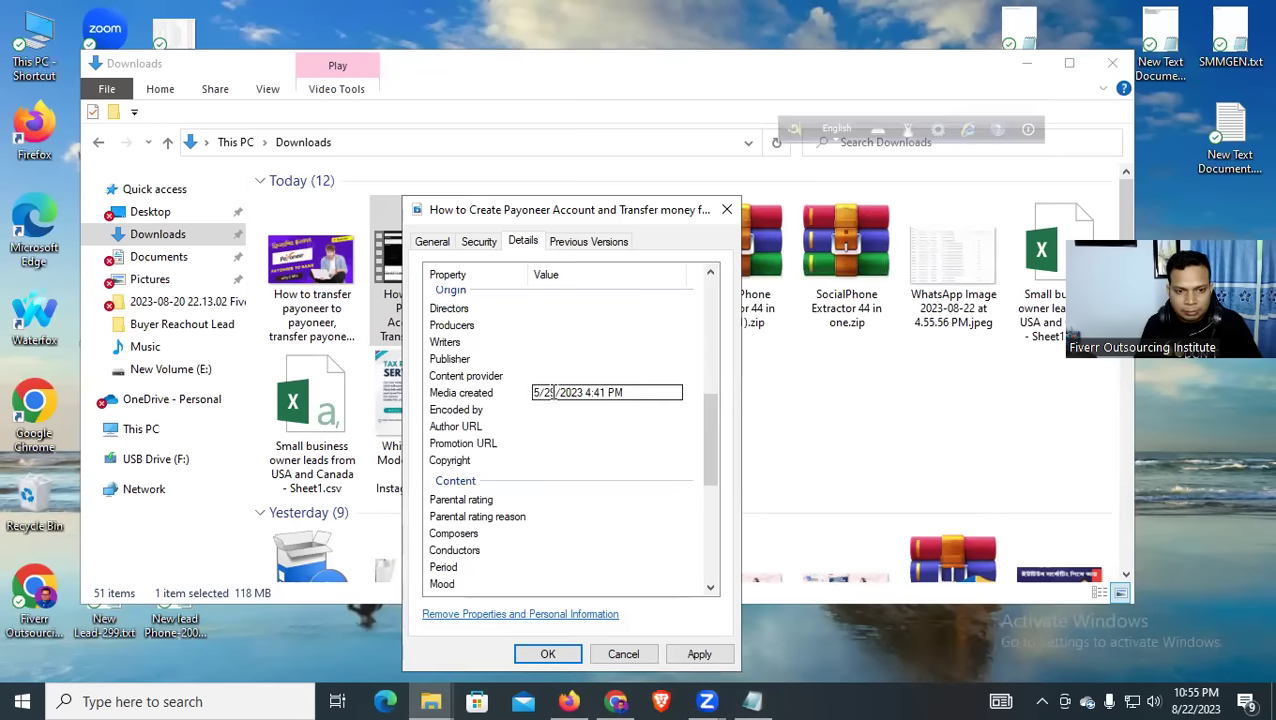
scroll(575, 395, "down", 6)
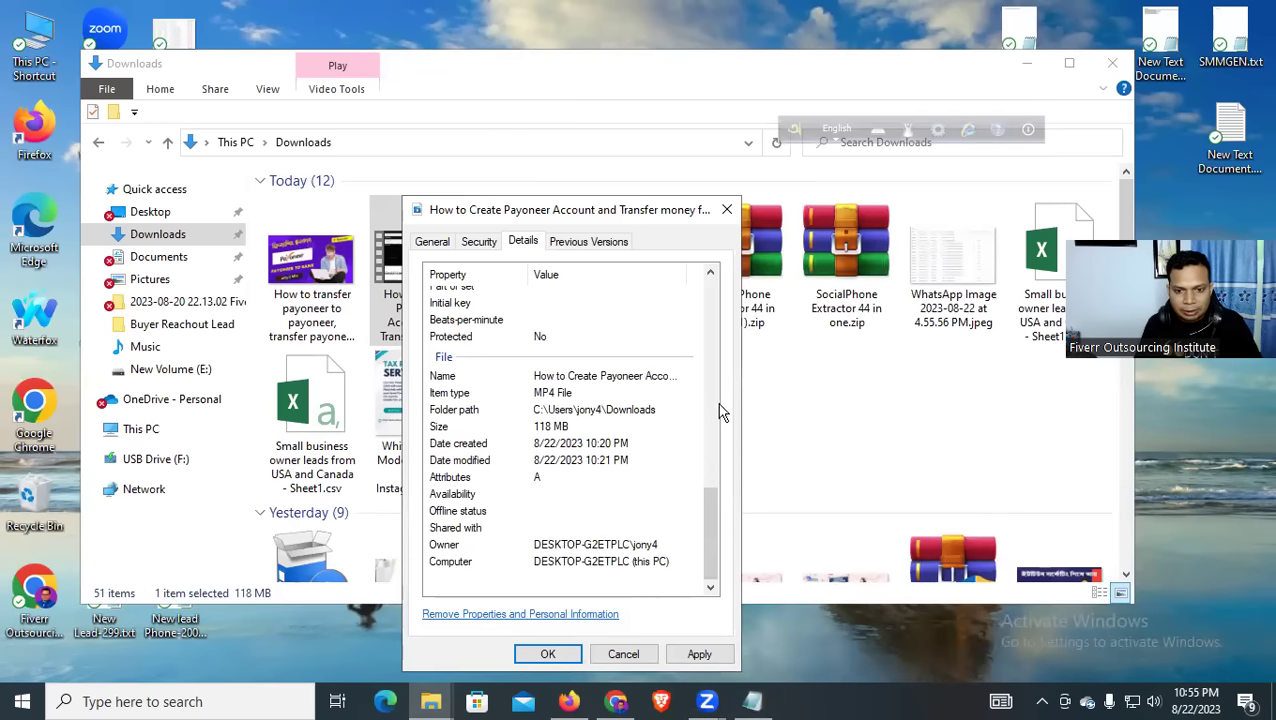
left_click(696, 652)
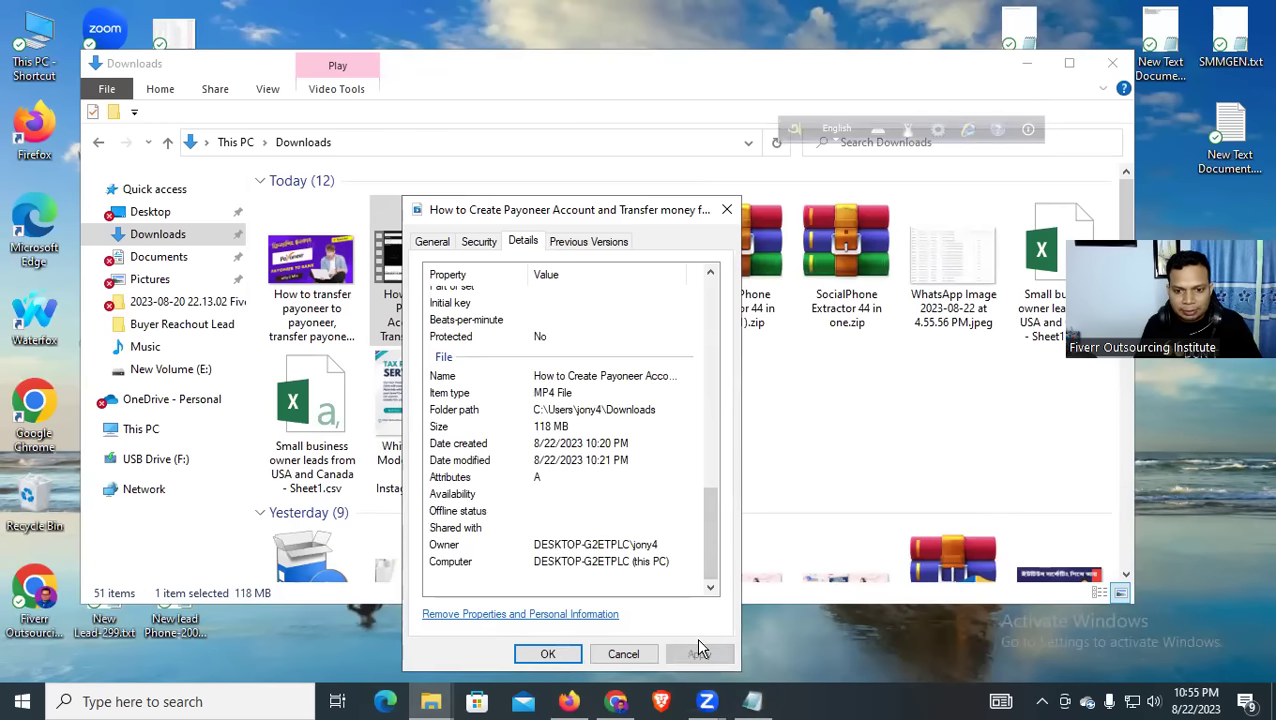
scroll(552, 470, "up", 4)
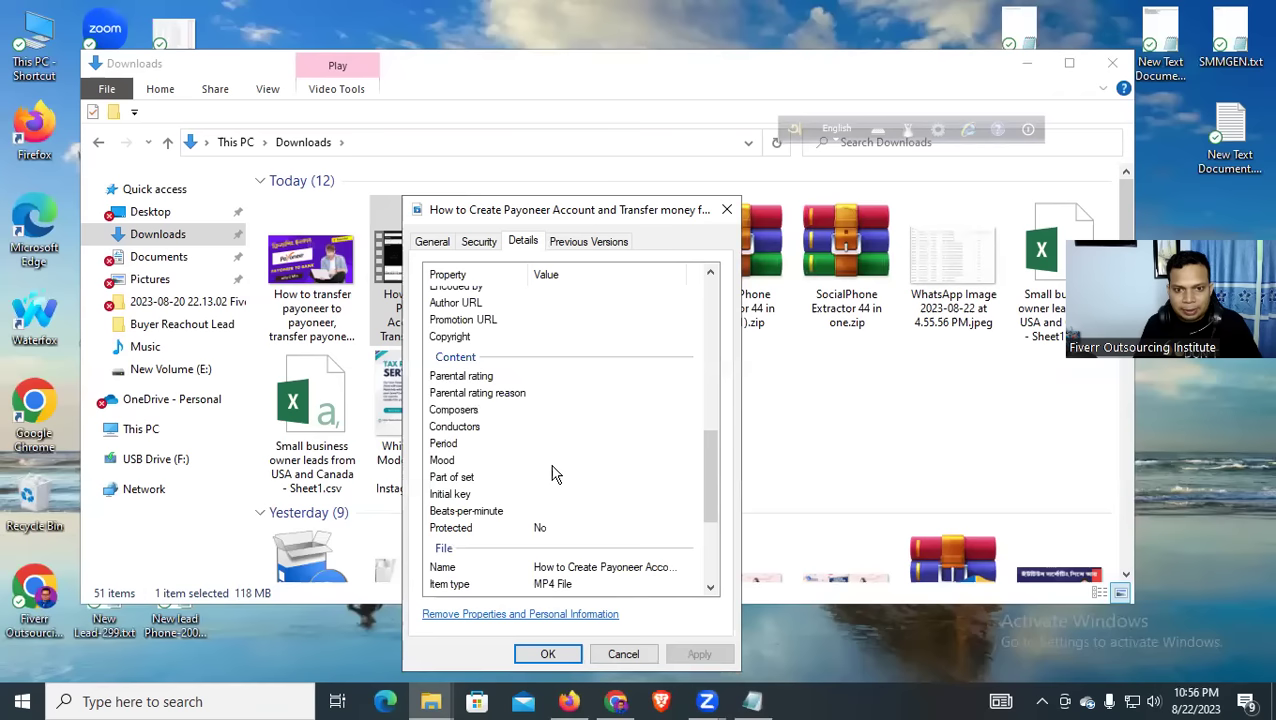
scroll(555, 474, "down", 4)
left_click(545, 654)
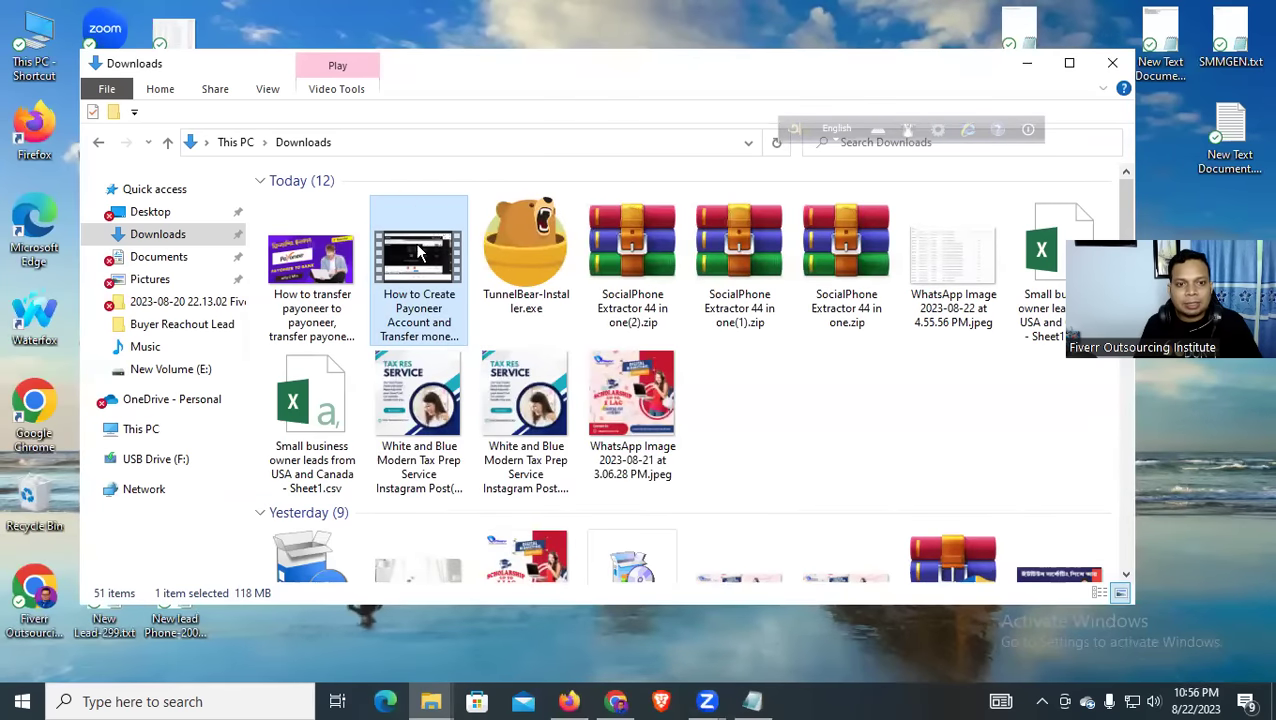
In the video's Properties Details, paste the comma-separated keyword list from the notes into Tags
right_click(419, 254)
left_click(497, 668)
left_click(556, 244)
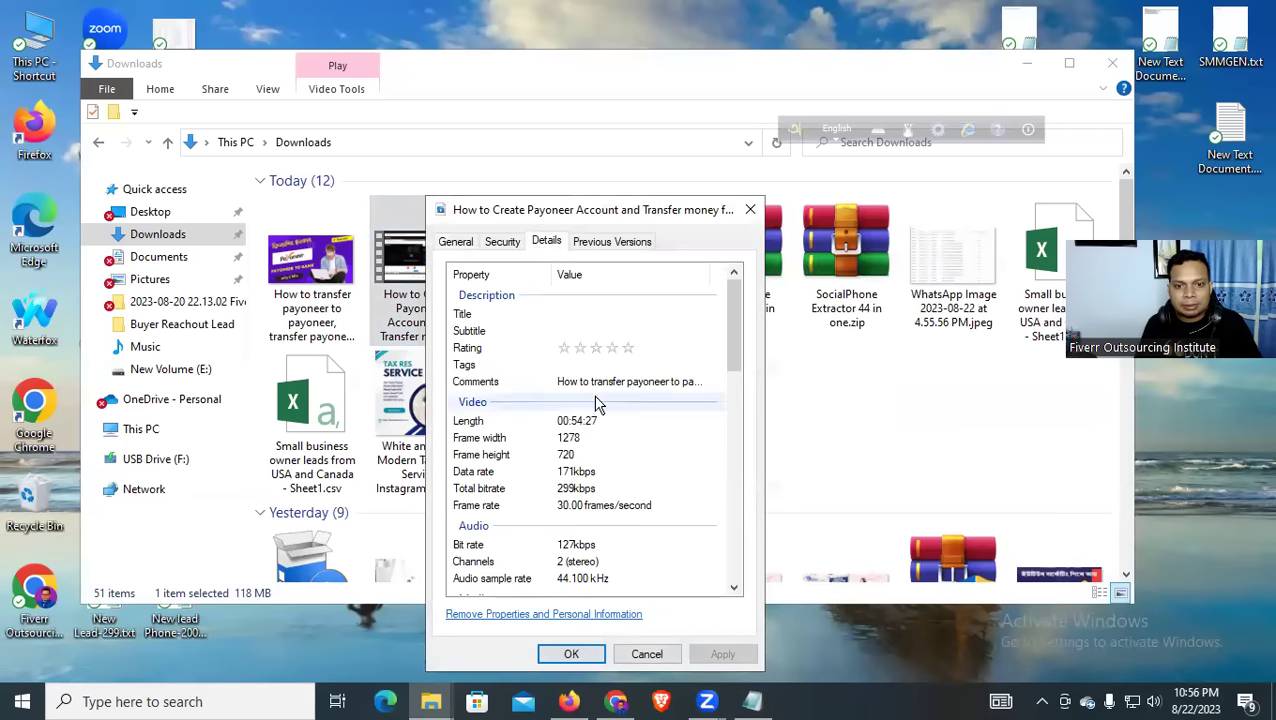
left_click(566, 314)
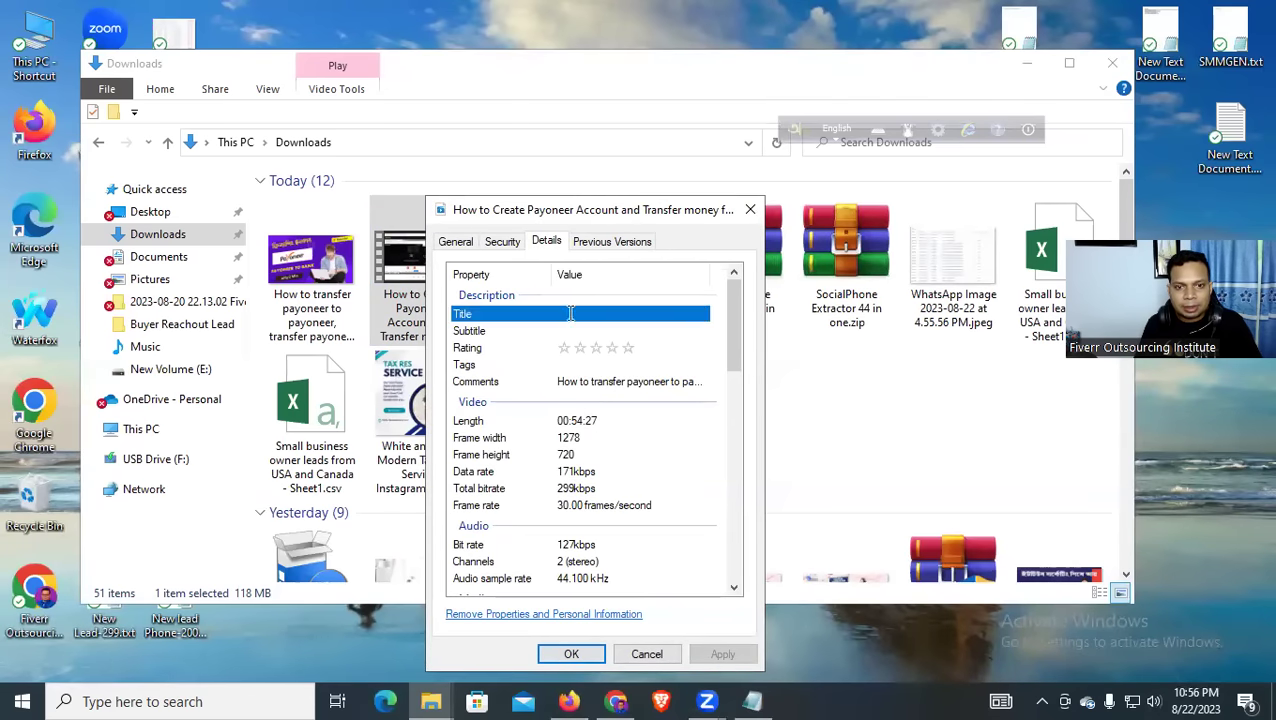
left_click(574, 366)
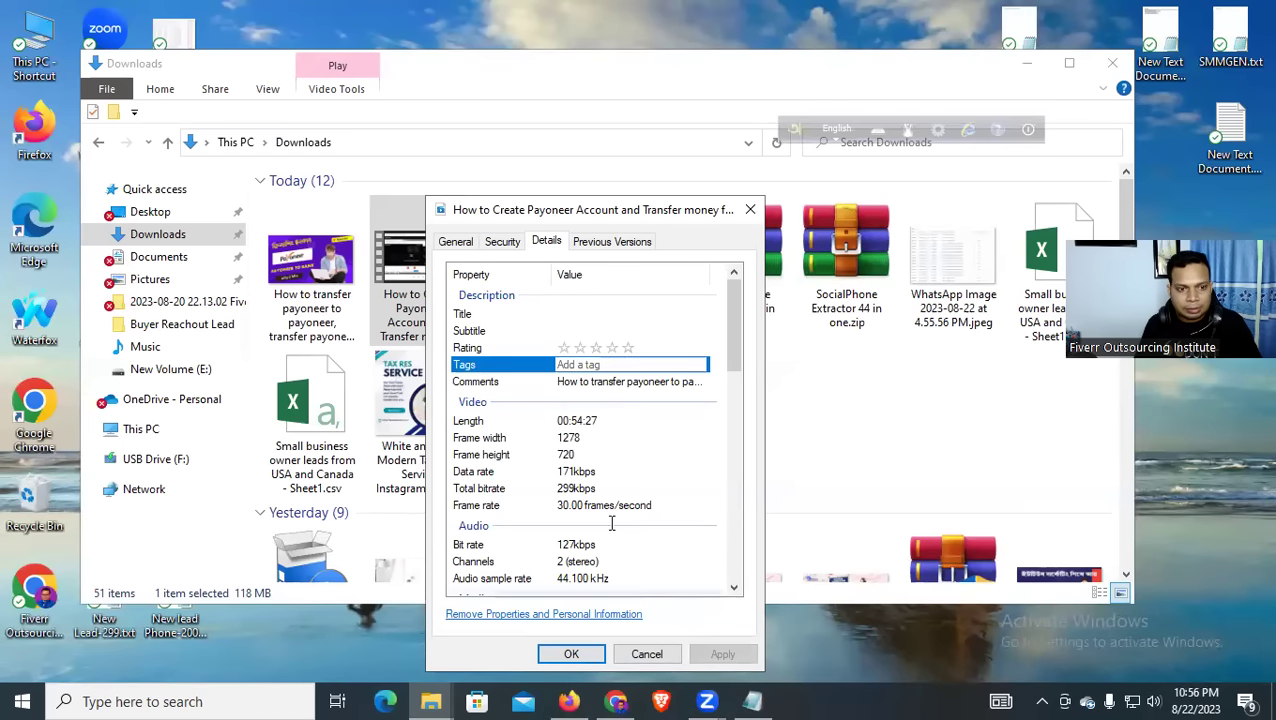
key("alt+Tab")
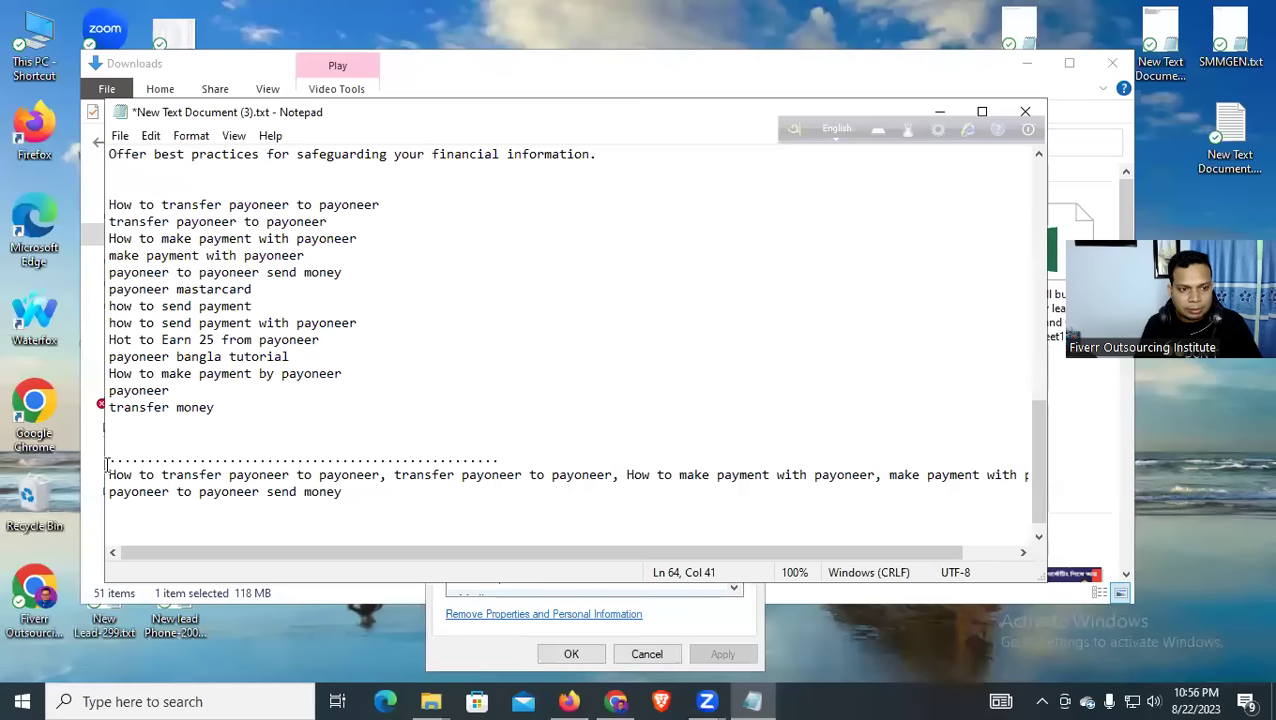
left_click_drag(110, 474, 1027, 471)
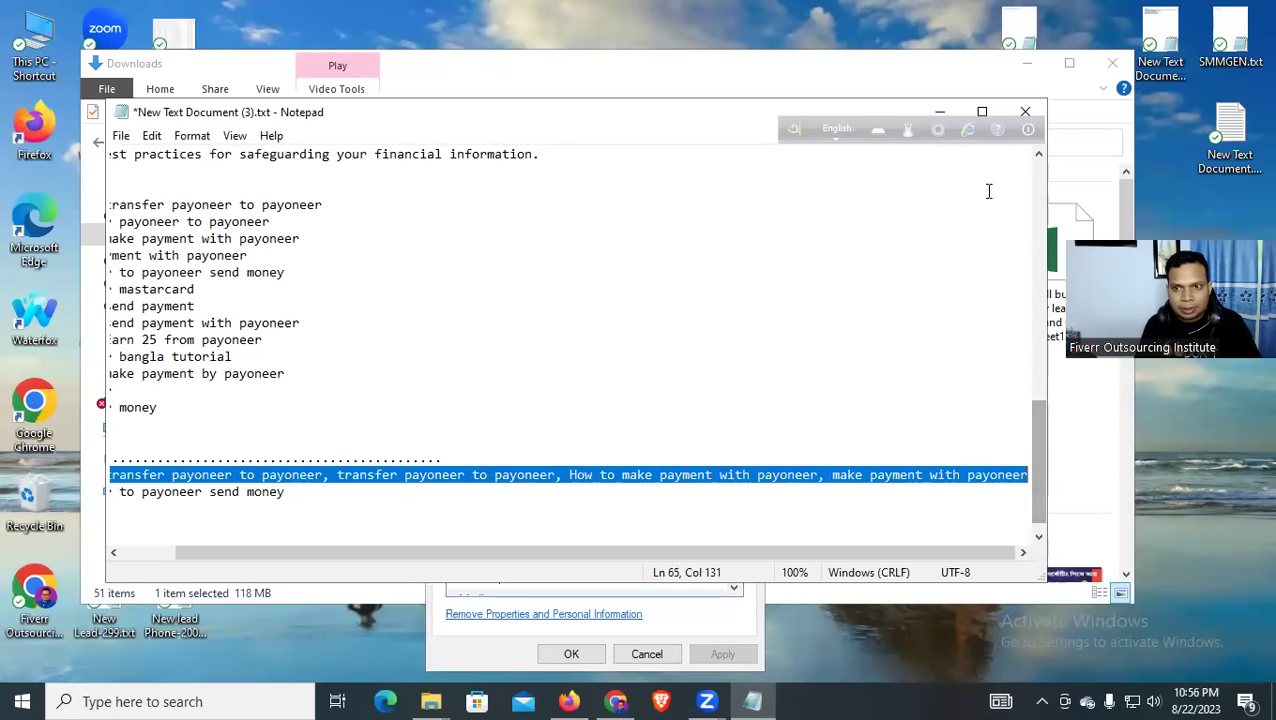
left_click(939, 111)
key("ctrl+v")
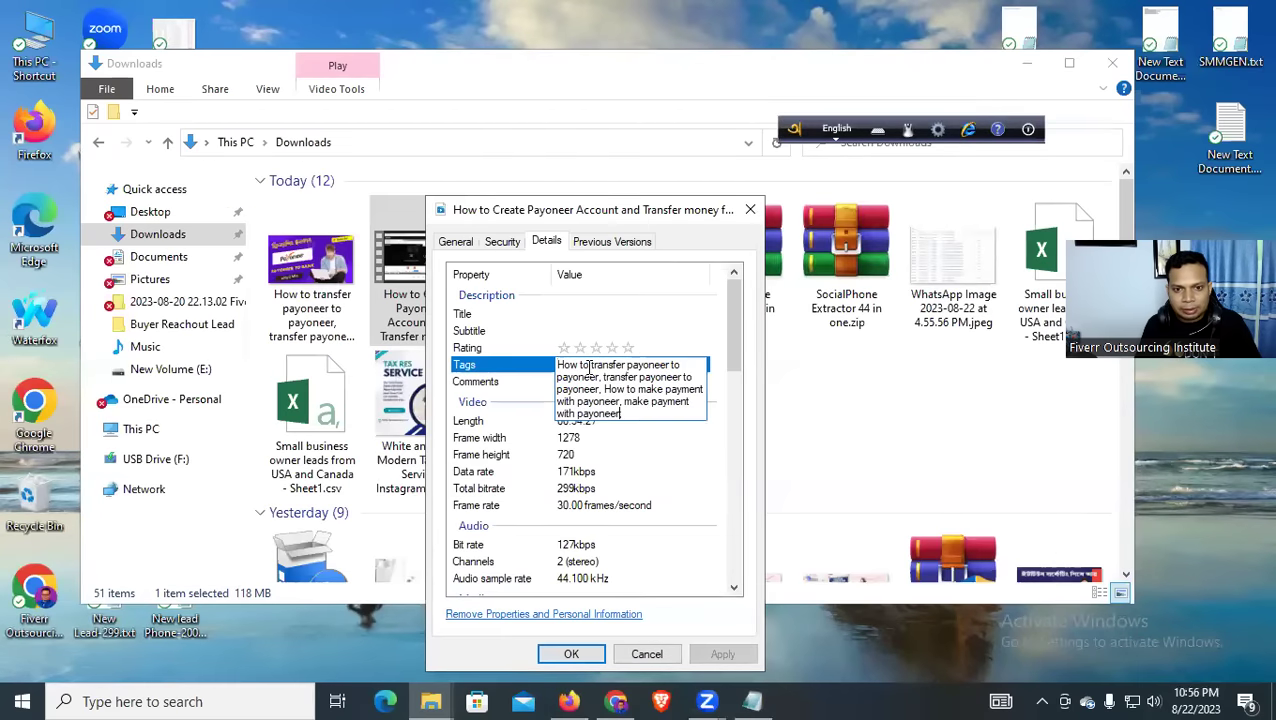
left_click(670, 456)
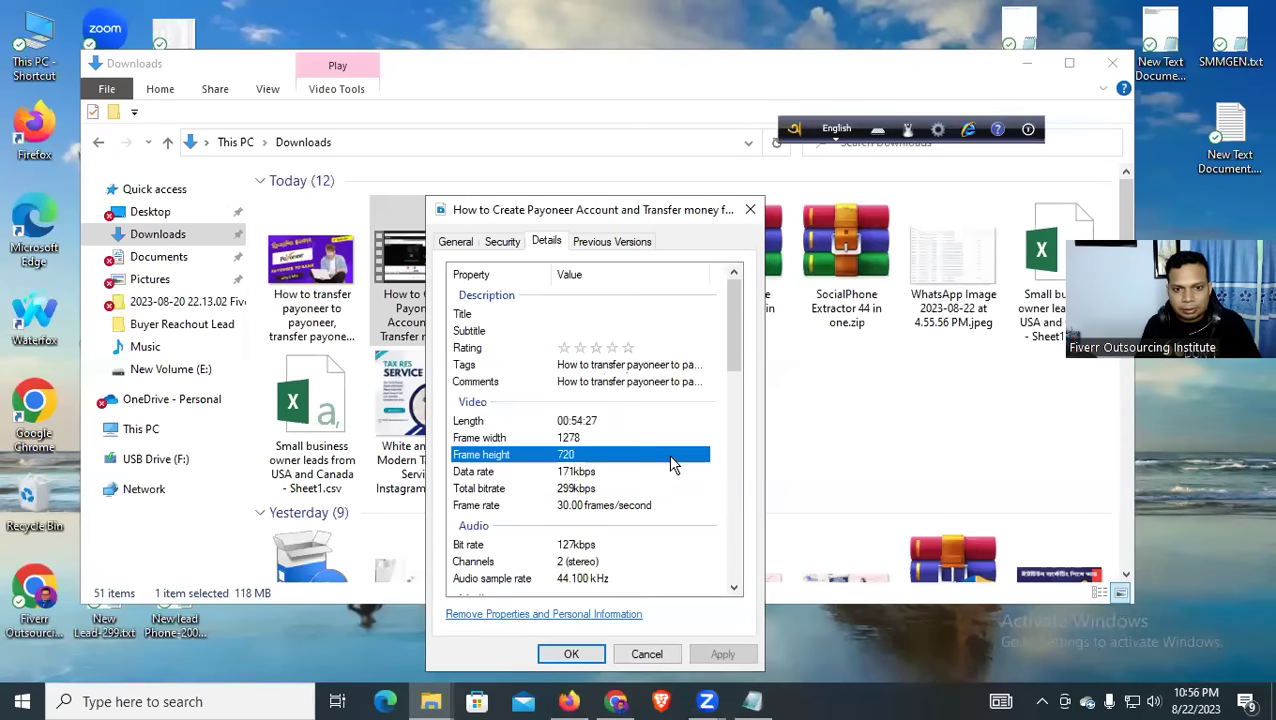
Copy the full bilingual title line from the notes, pasting a copy below the keywords
left_click(584, 348)
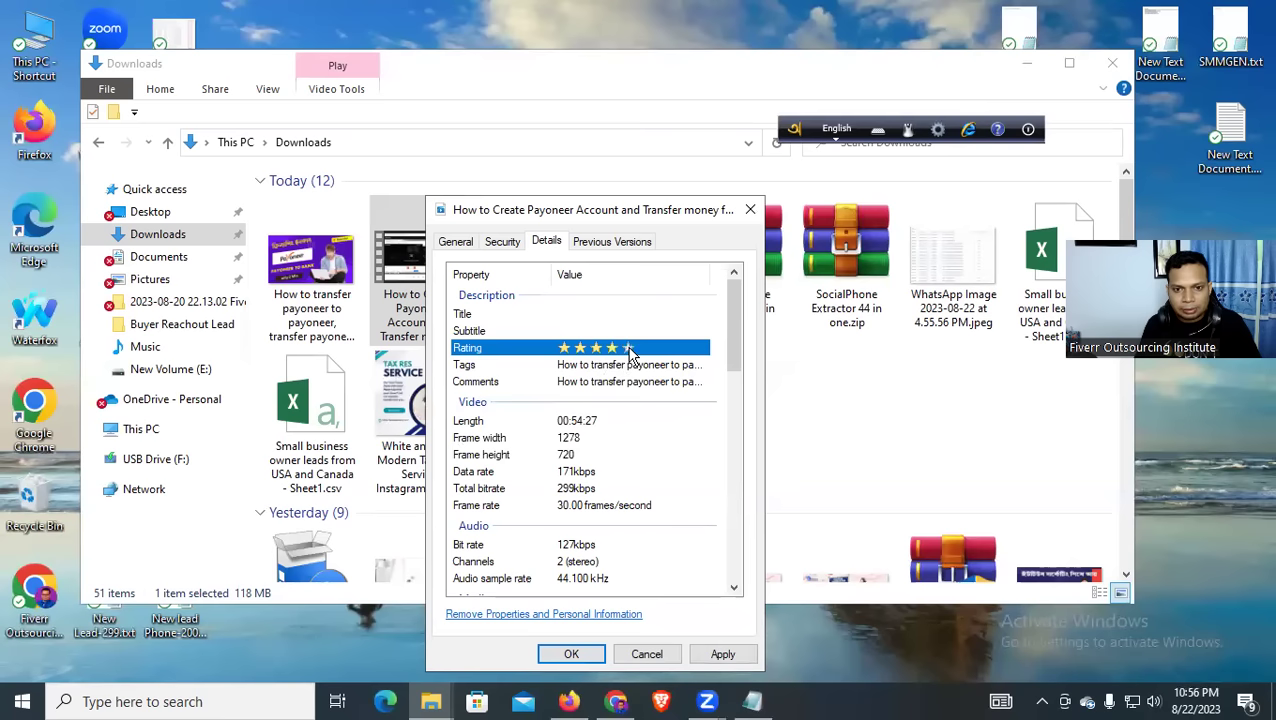
left_click(598, 314)
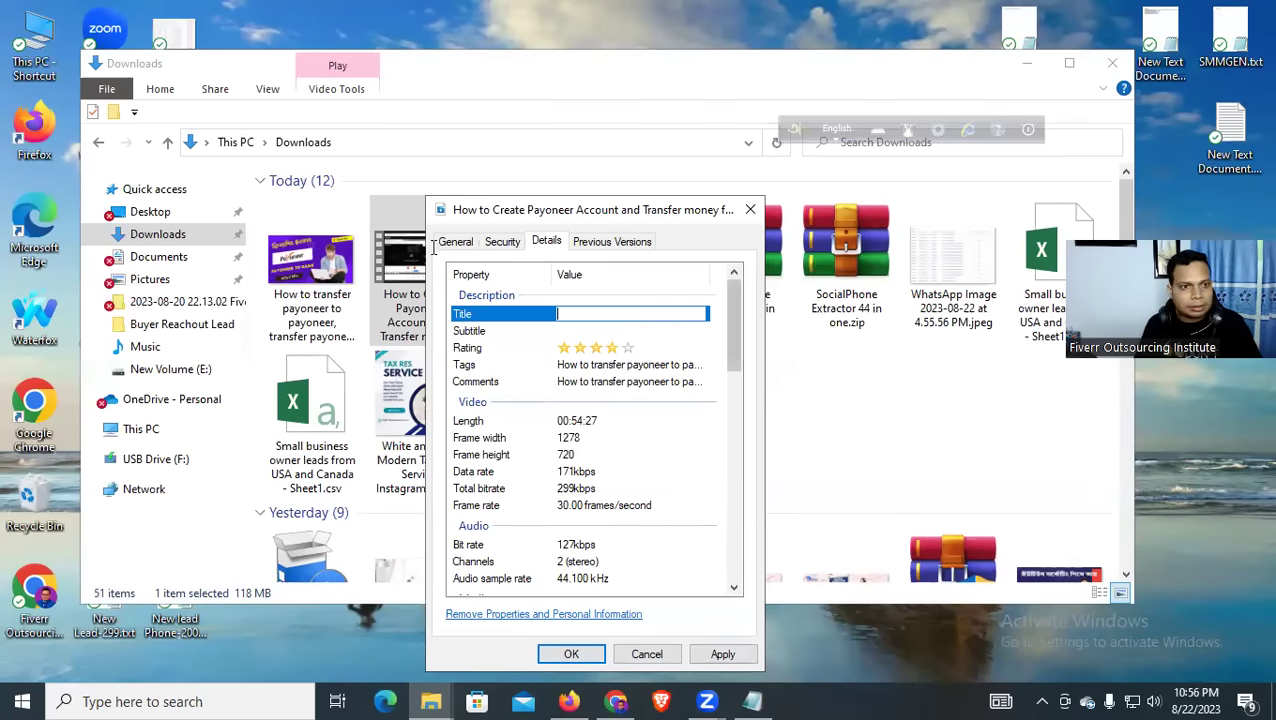
key("alt+Tab")
left_click(623, 153)
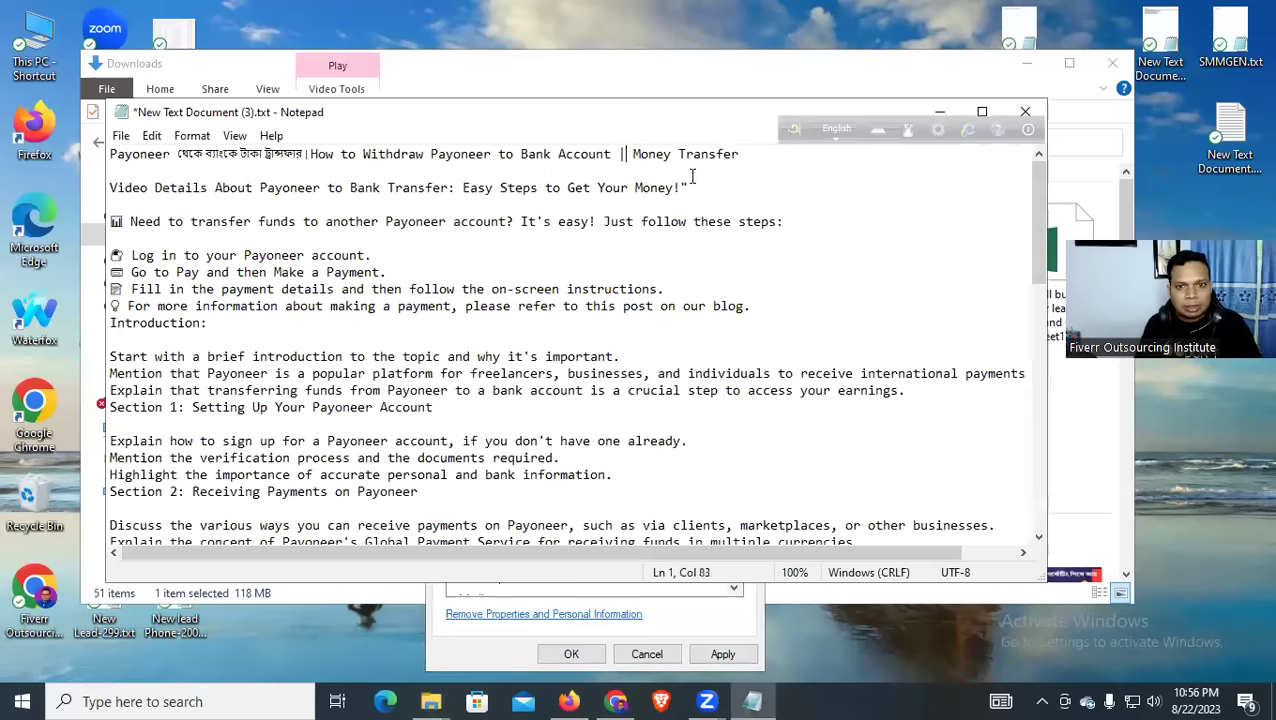
left_click_drag(752, 155, 302, 155)
left_click(308, 155)
left_click_drag(746, 155, 49, 152)
scroll(454, 337, "down", 15)
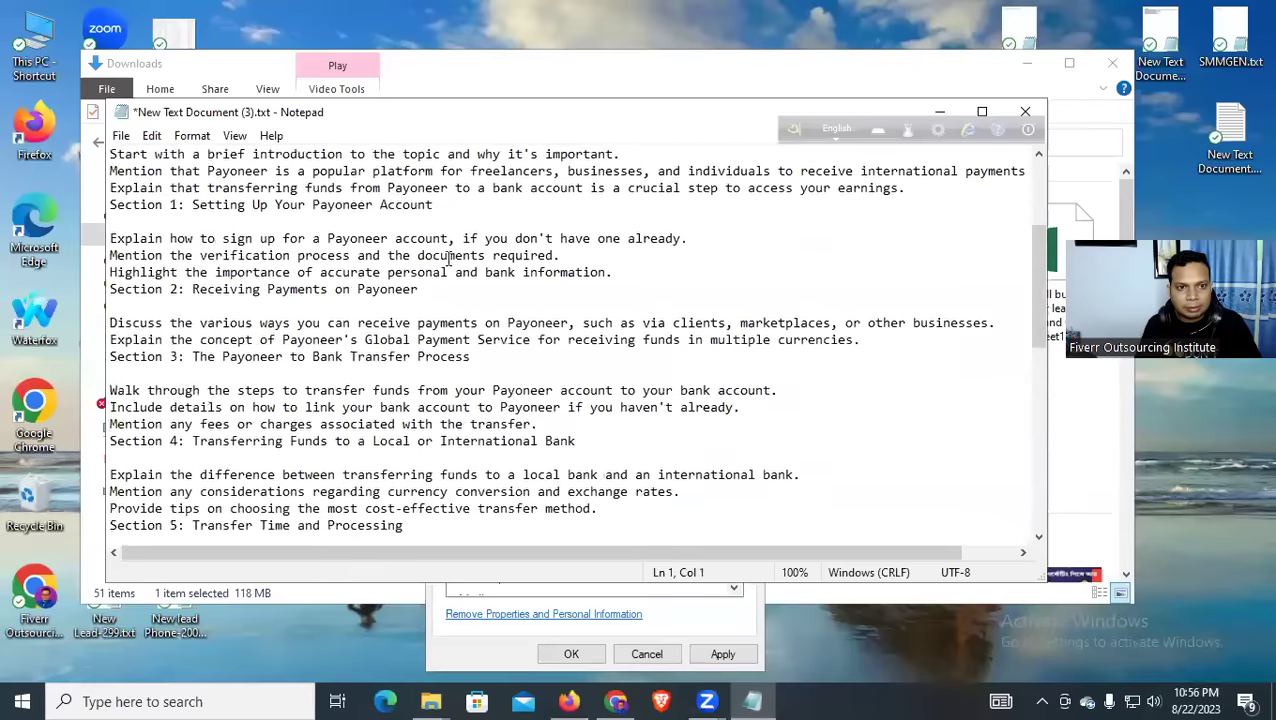
left_click(358, 521)
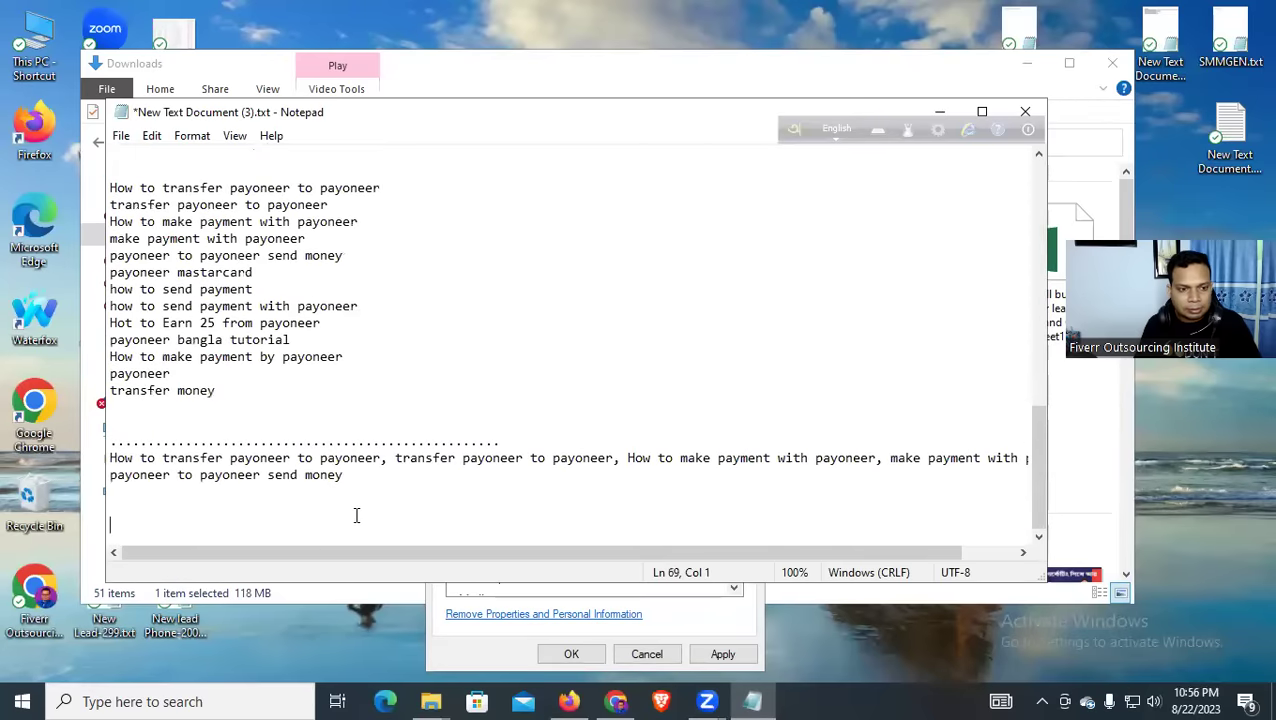
type("Payoneer থেকে ব্যাংকে টাকা ট্রান্সফার | How to Withdraw Payoneer to Bank Account | Money Transfer")
left_click_drag(754, 539, 65, 520)
Set the video's star rating and paste the copied Payoneer bank-transfer title into Title
left_click(940, 114)
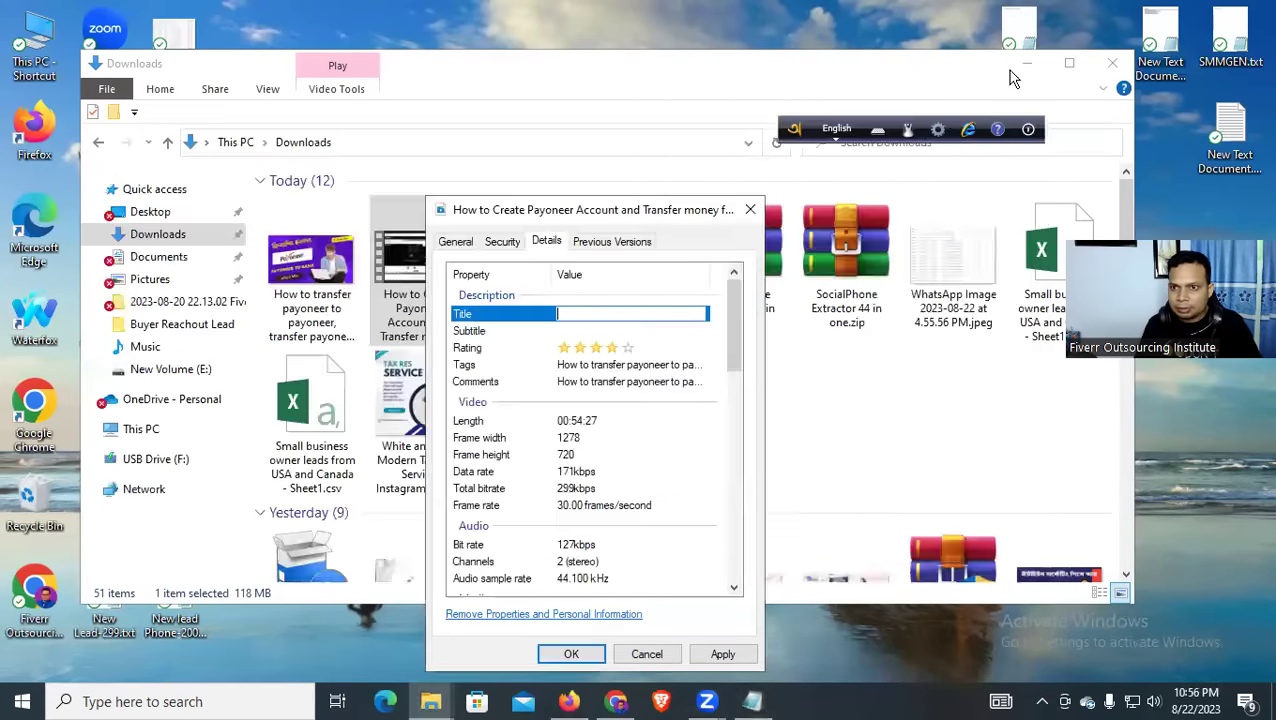
left_click(1026, 63)
left_click(620, 347)
left_click(619, 312)
key("ctrl+v")
left_click(630, 354)
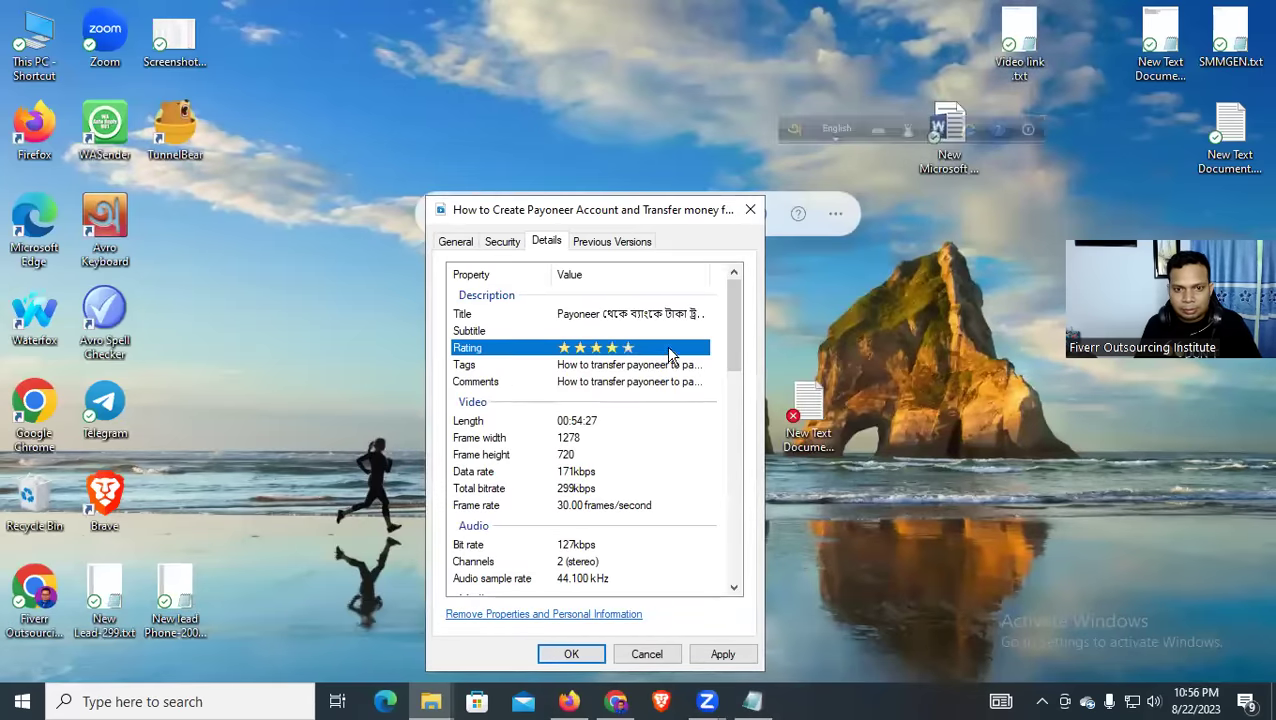
Set the video's rating to five stars and save its properties with OK
left_click(683, 314)
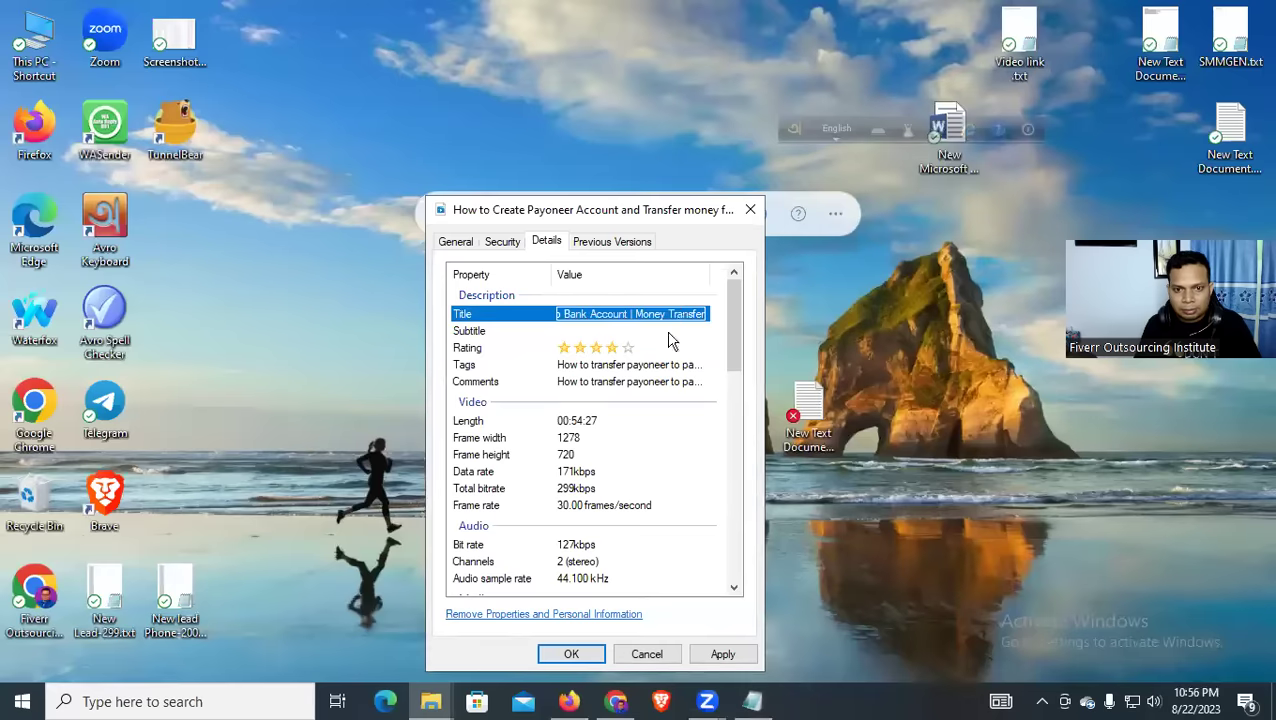
left_click(632, 350)
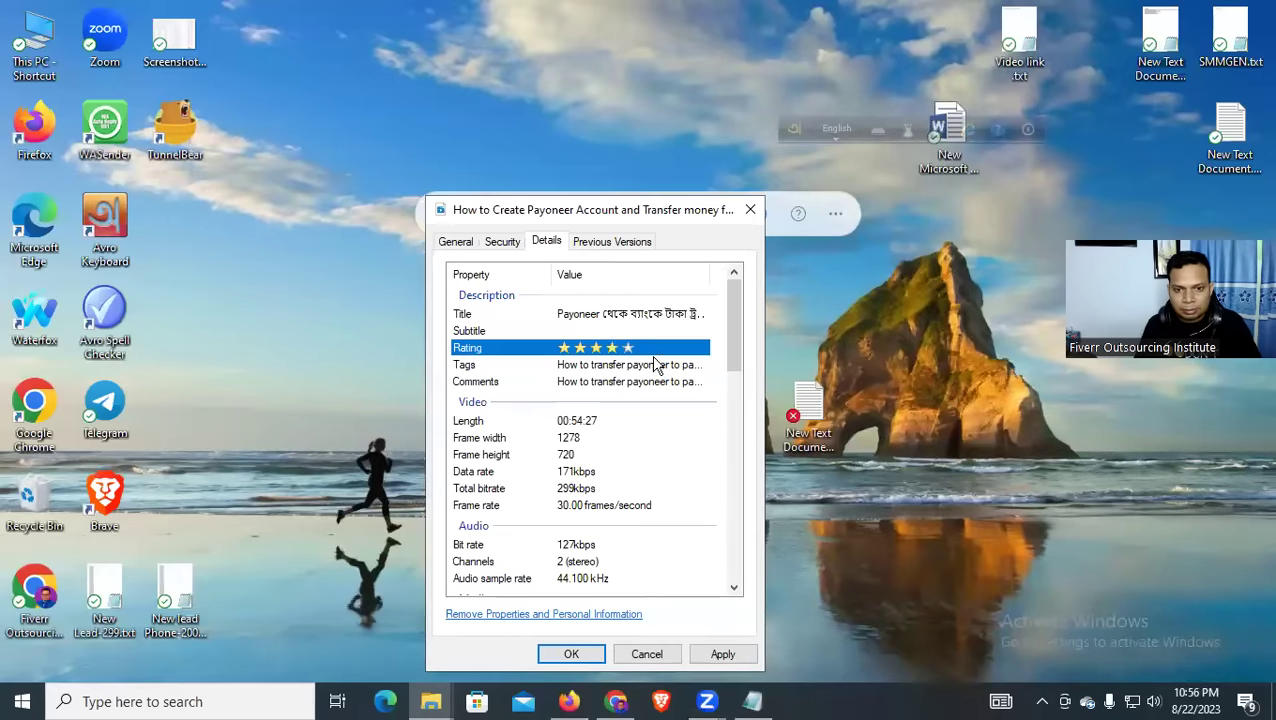
scroll(696, 426, "down", 6)
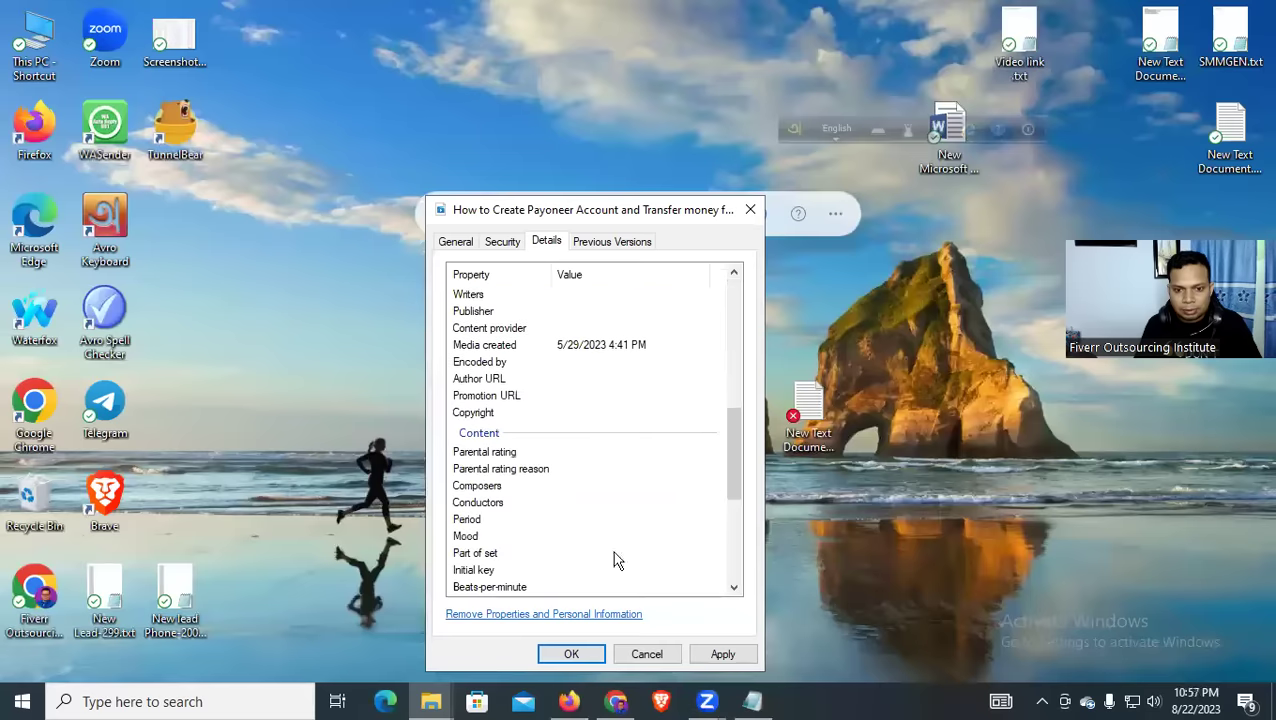
left_click(566, 655)
Reopen the Payoneer video's properties from Downloads and paste the title over its file name
double_click(42, 52)
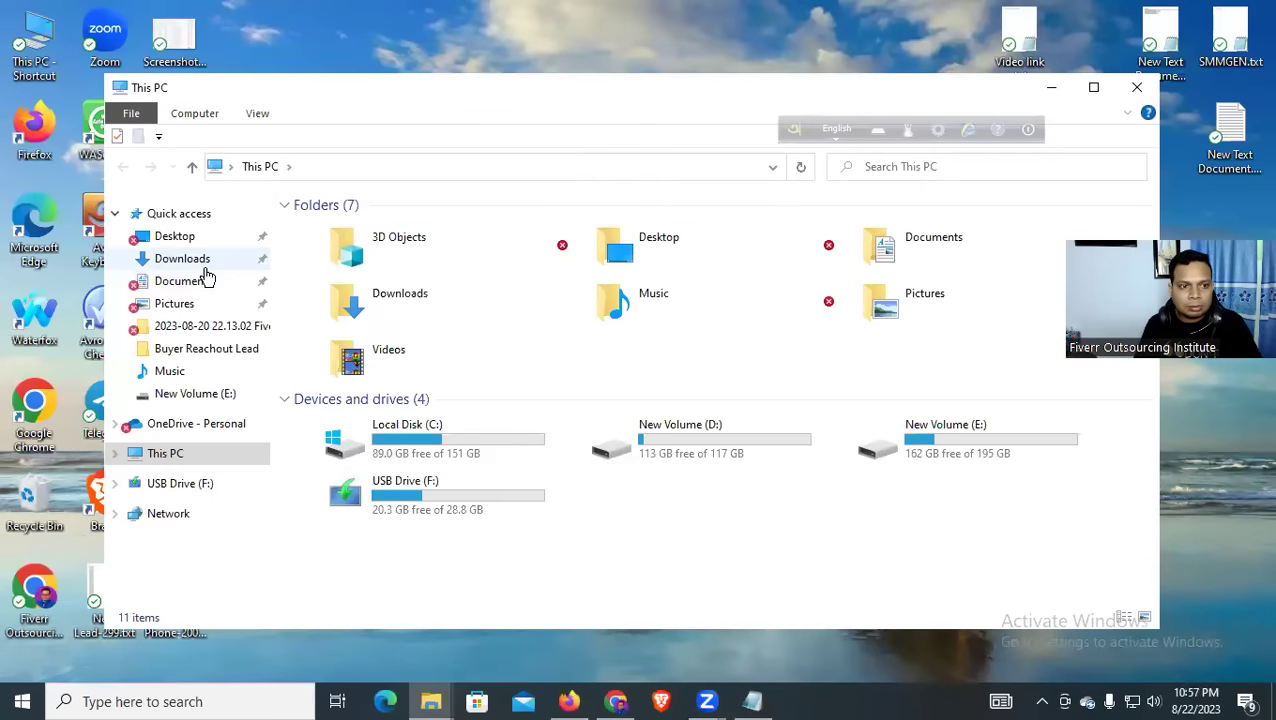
left_click(182, 260)
left_click(350, 318)
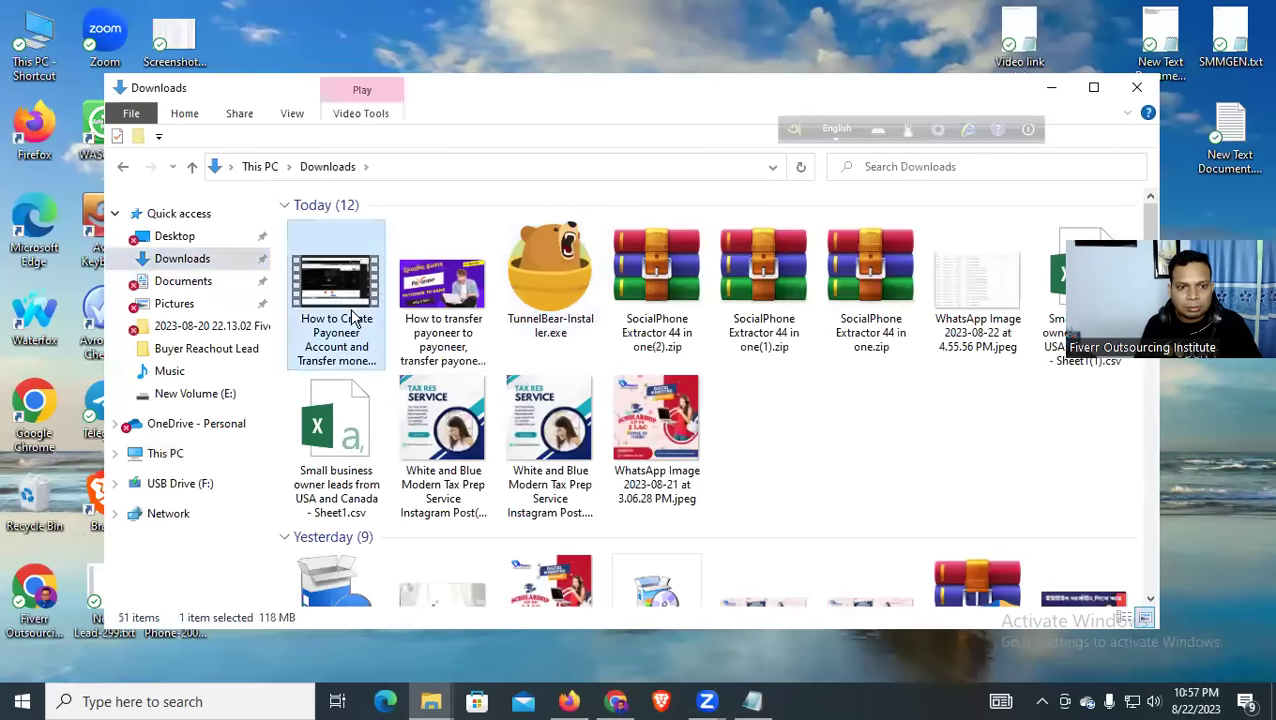
double_click(350, 318)
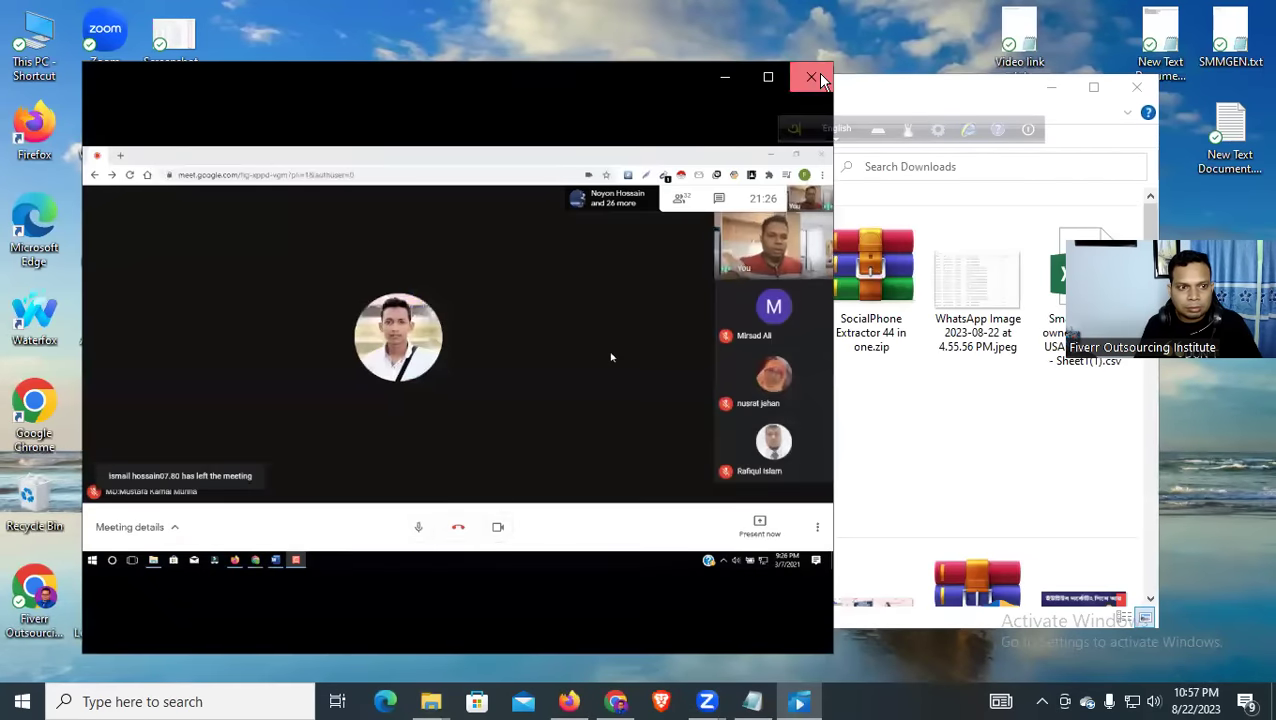
left_click(812, 78)
right_click(332, 284)
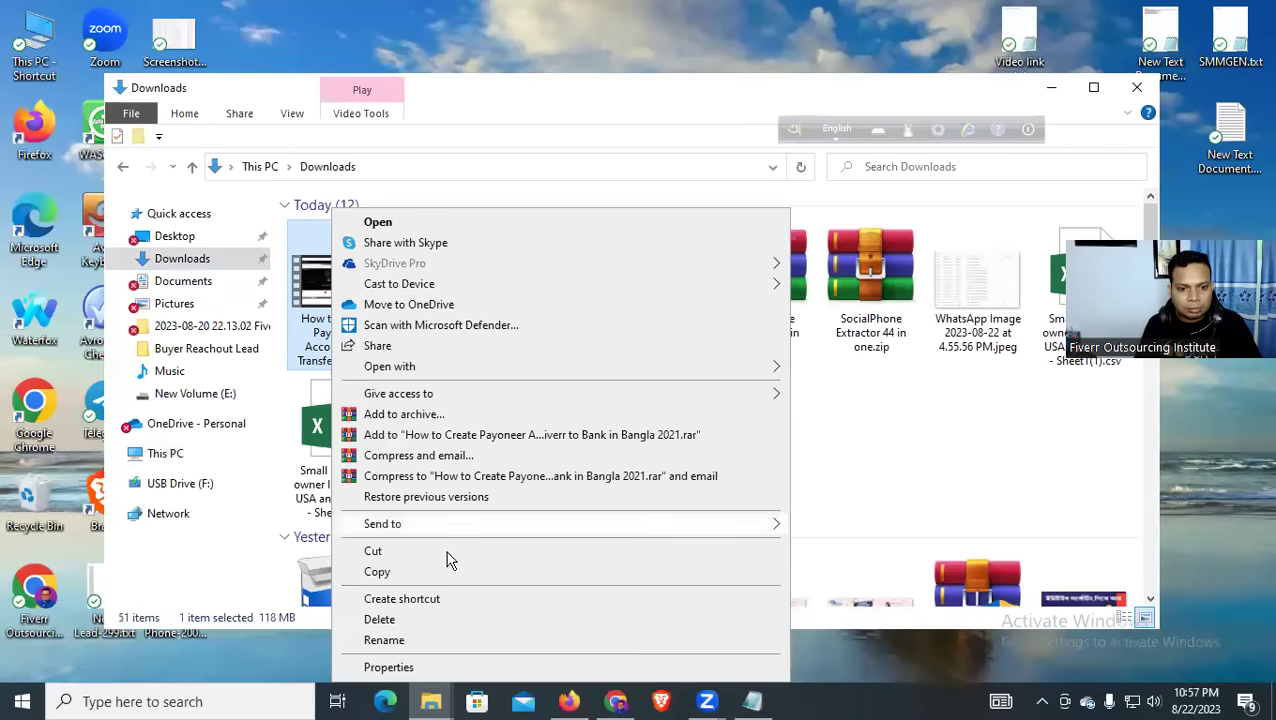
left_click(413, 668)
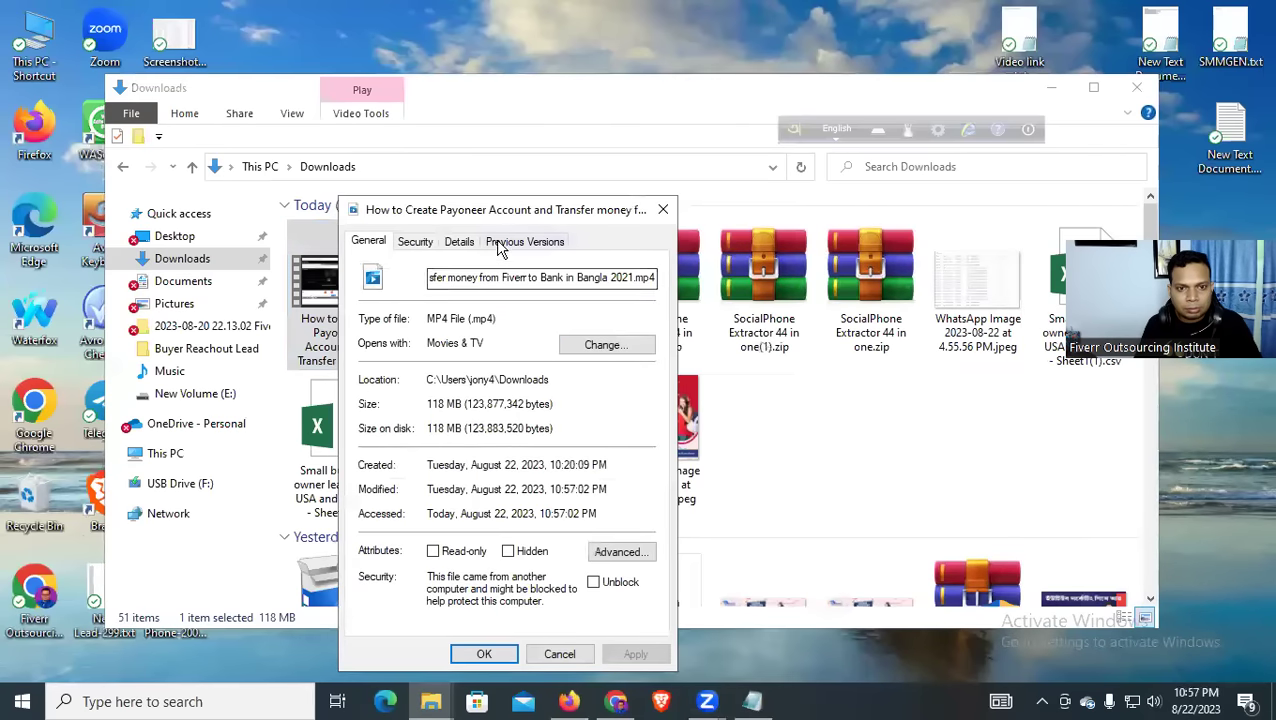
left_click(463, 243)
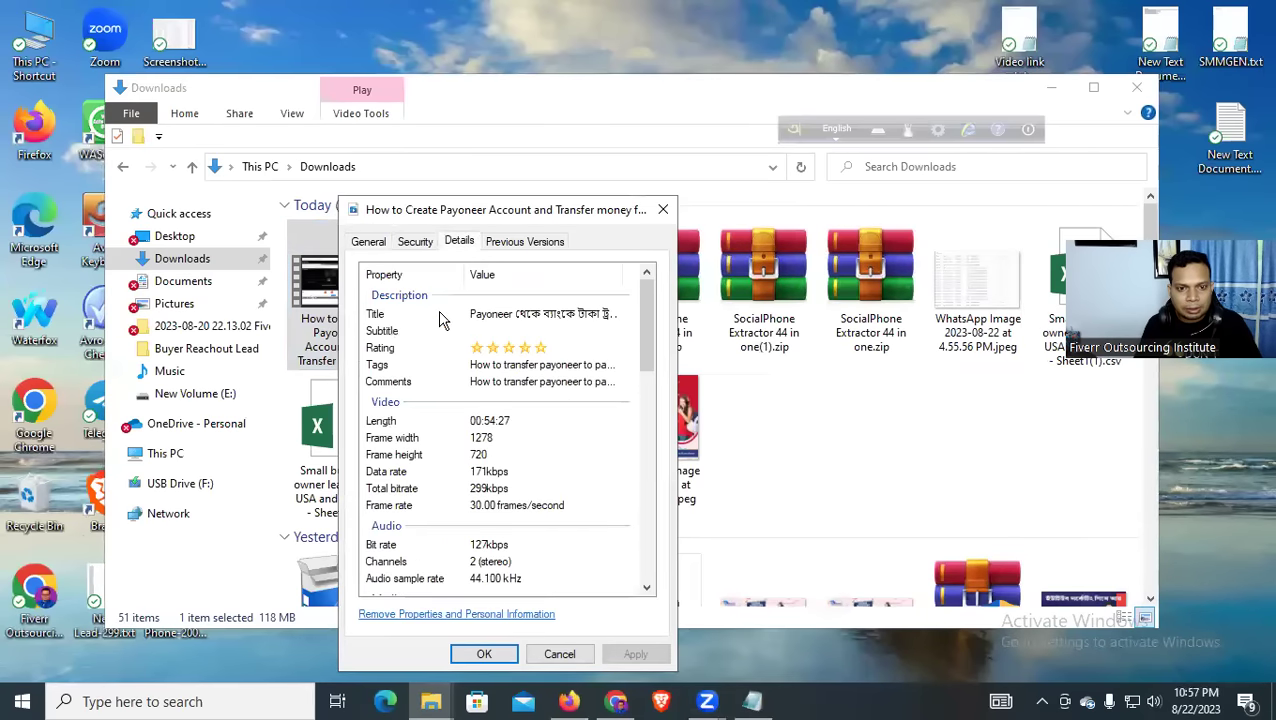
left_click(369, 243)
left_click_drag(541, 278, 373, 278)
key("ctrl+v")
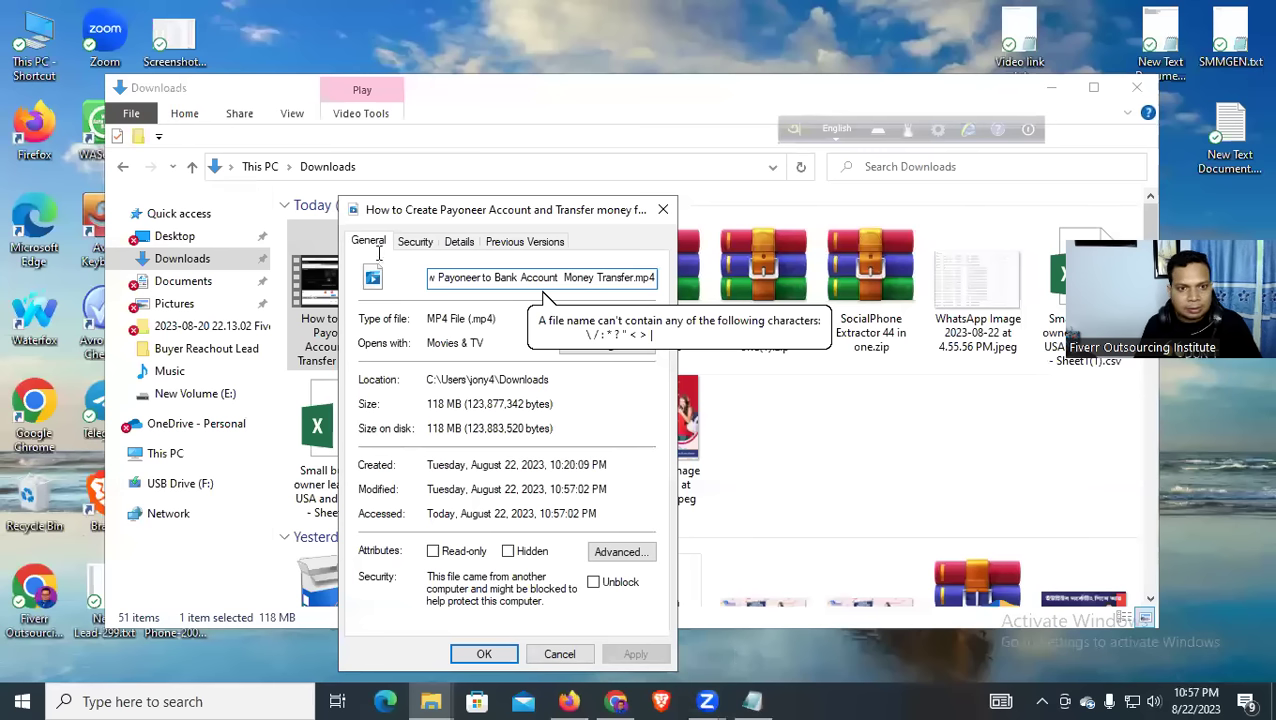
Put a copy of the title on line 3 of the notes, remove the space before 'Money', and select it
left_click(752, 701)
left_click(758, 160)
key("Return")
key("Return")
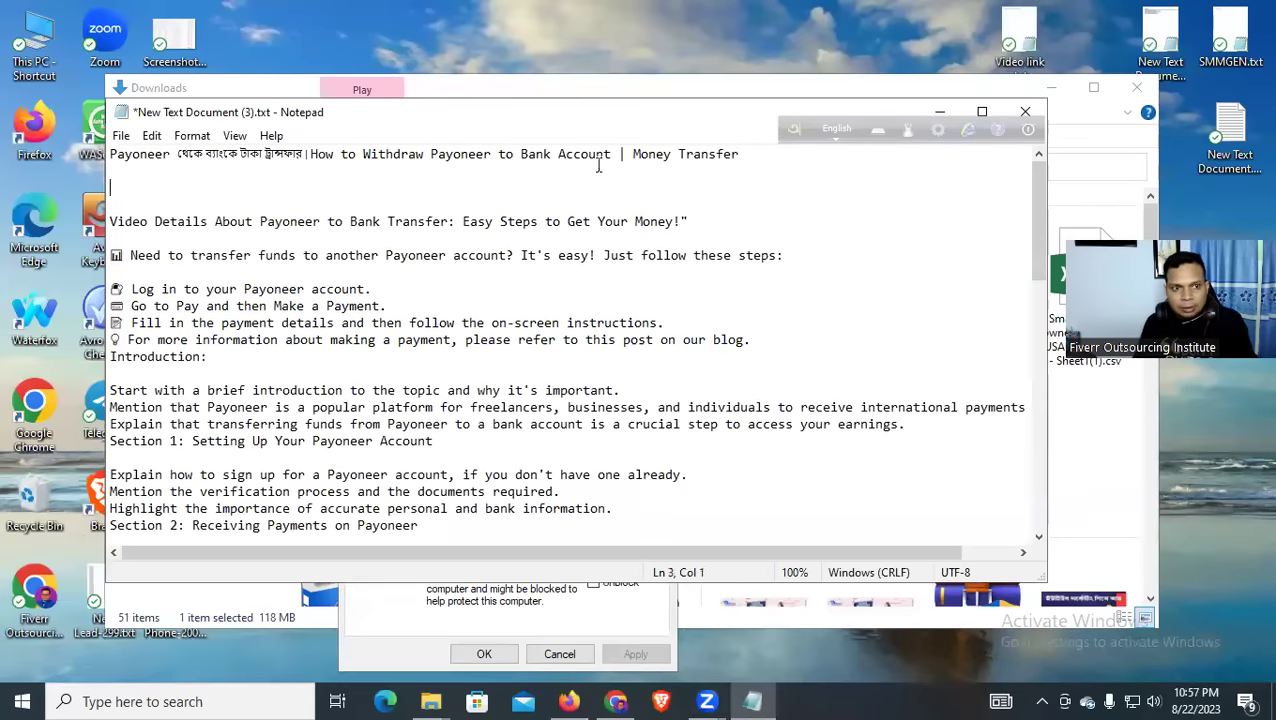
type("Payoneer থেকে ব্যাংকে টাকা ট্রান্সফার How to Withdraw Payoneer to Bank Account  Money Transfer")
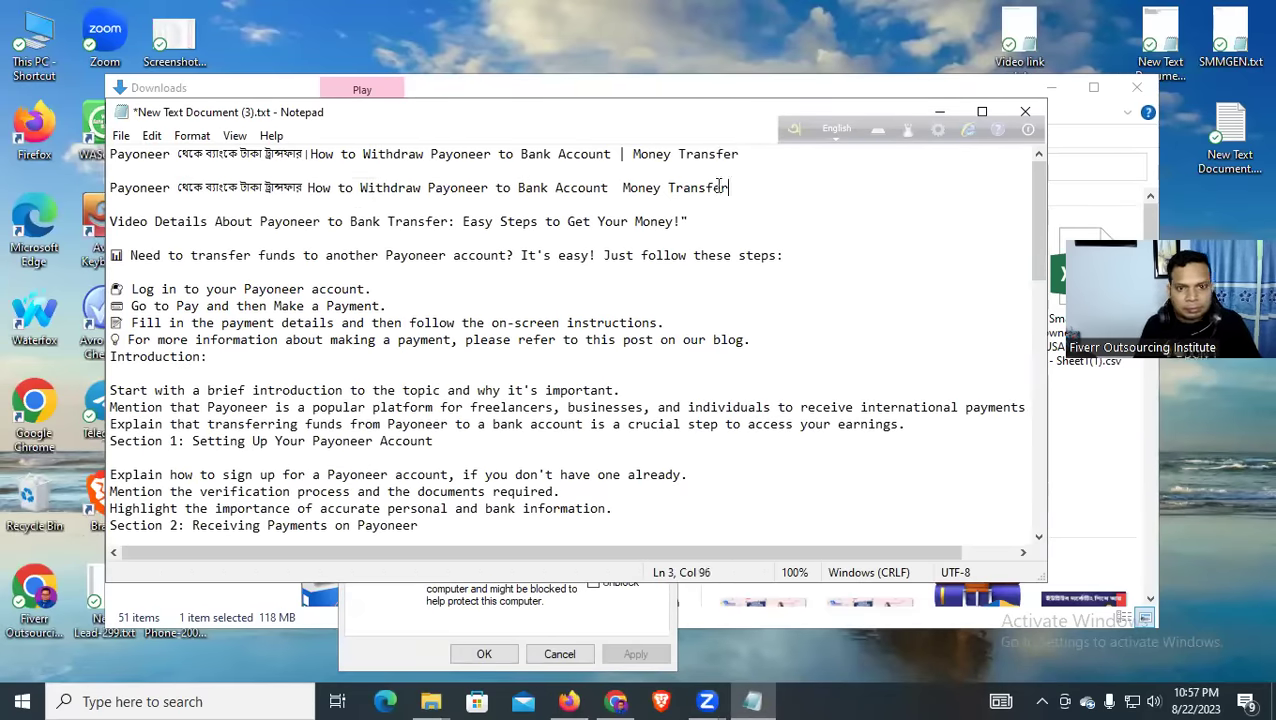
key("BackSpace")
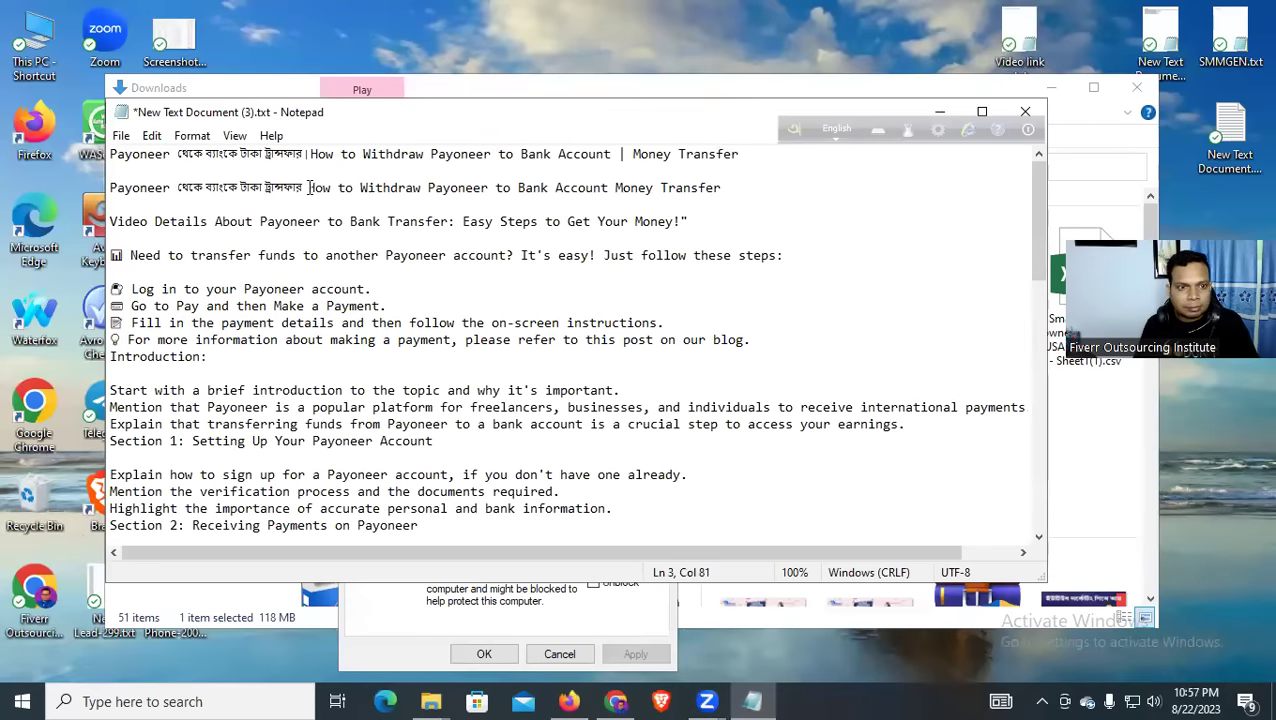
left_click_drag(724, 188, 72, 181)
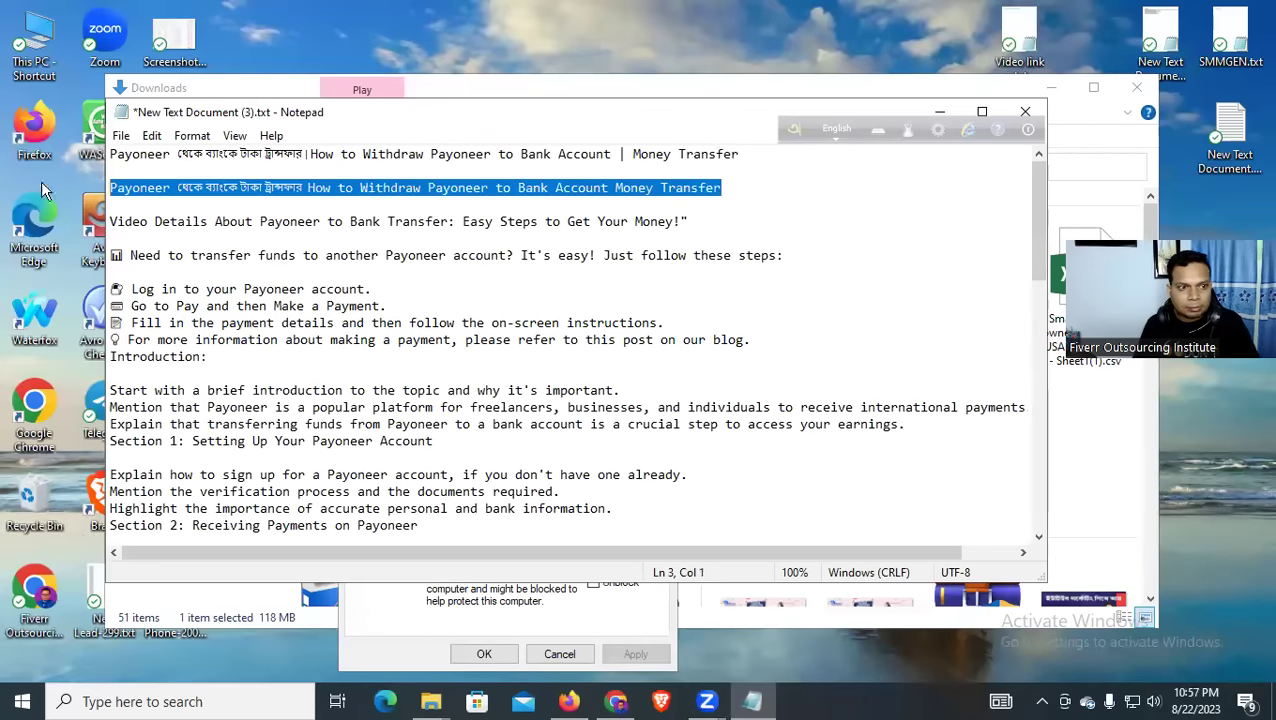
Replace the video's file name with the copied bilingual title and confirm with OK
key("alt+Tab")
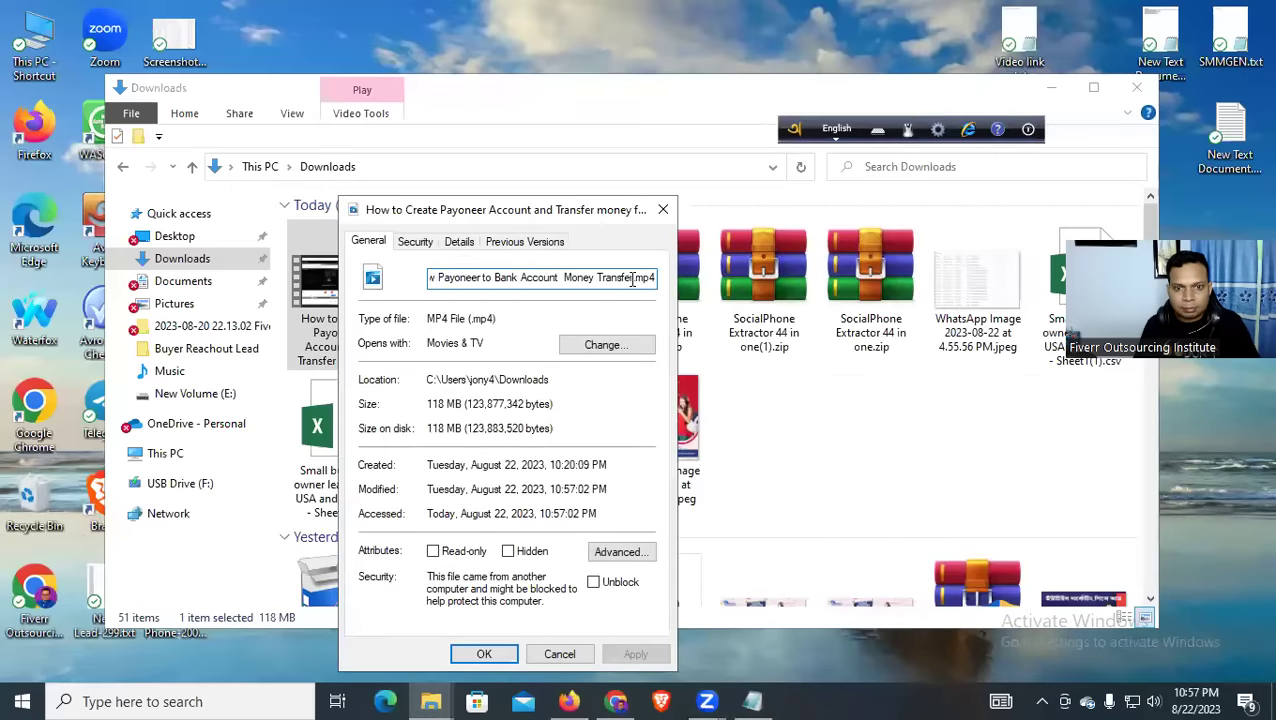
left_click_drag(632, 277, 303, 286)
key("Right")
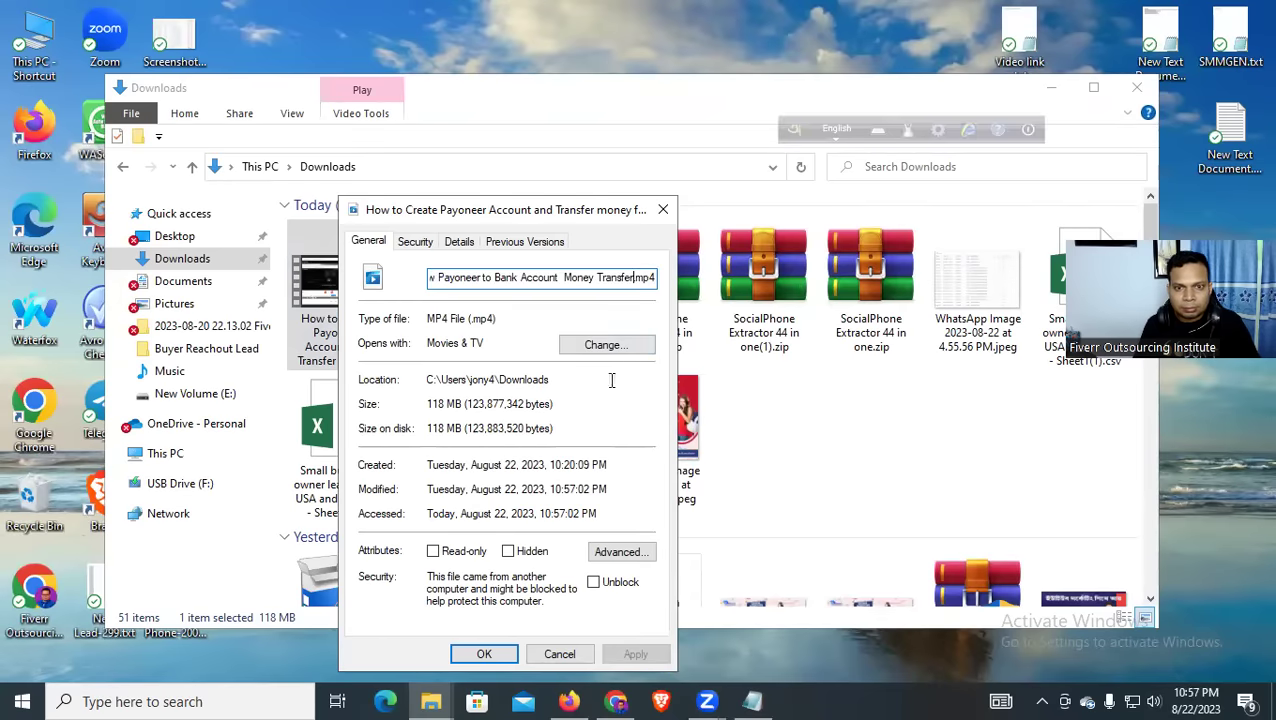
left_click(486, 655)
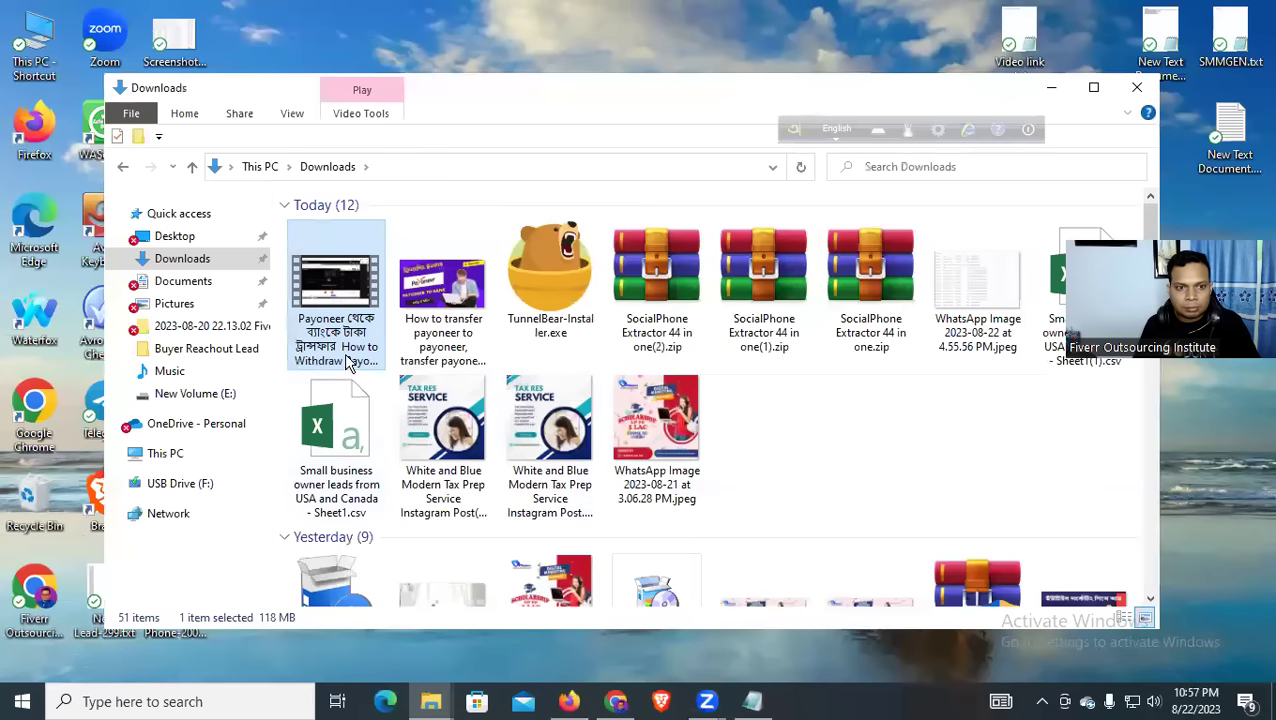
Play the renamed Payoneer video to check it, then close the player
left_click(333, 296)
right_click(333, 296)
left_click(367, 224)
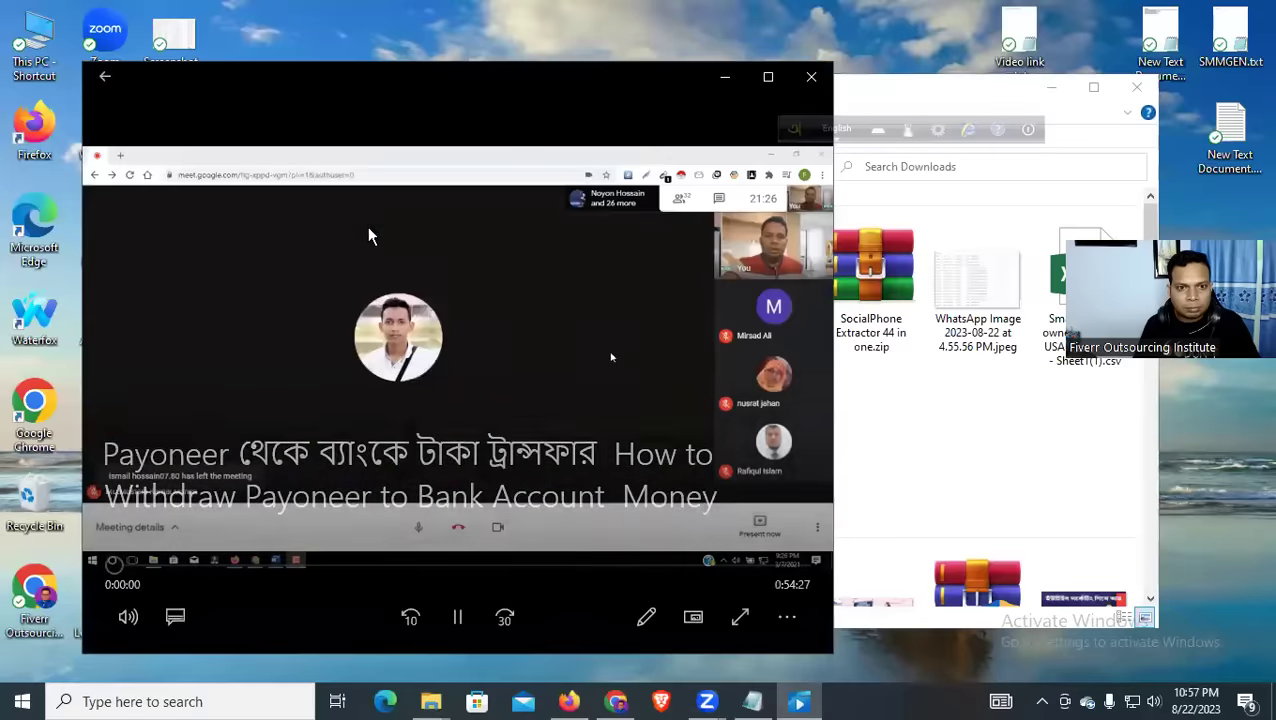
left_click(812, 77)
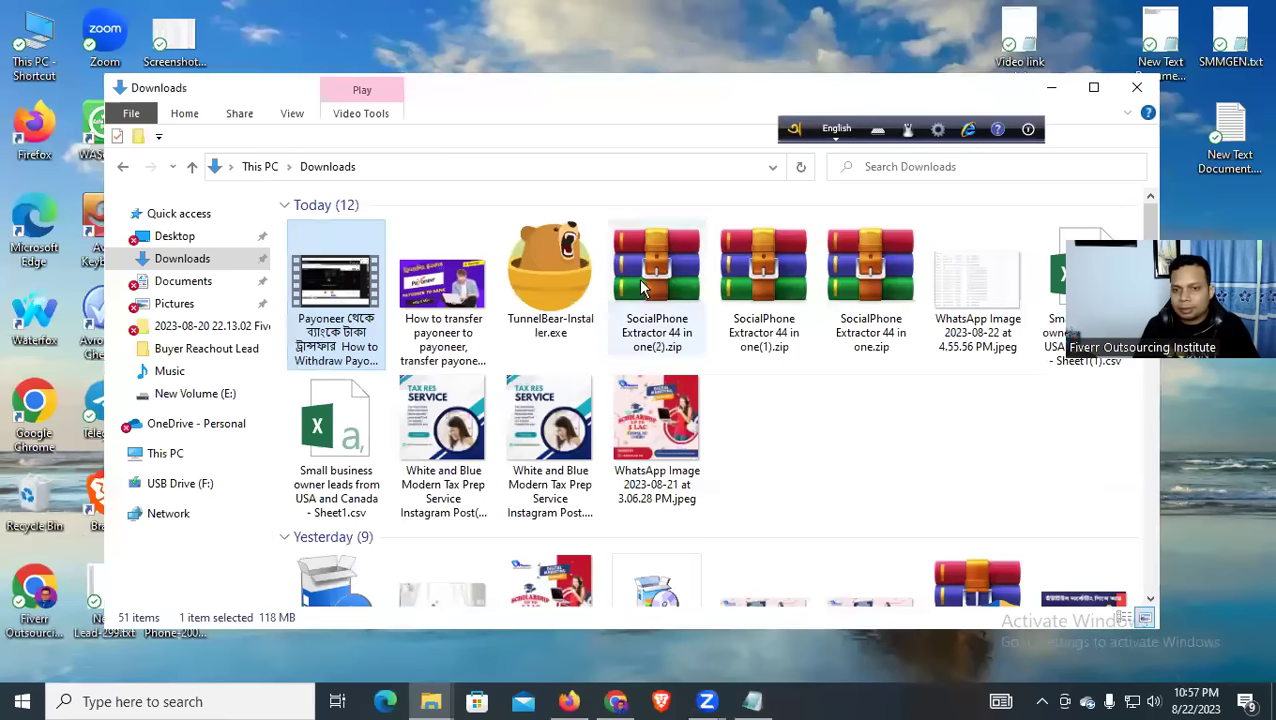
Copy the video's Title value into its Subtitle property in Details and save with OK
right_click(350, 333)
left_click(428, 668)
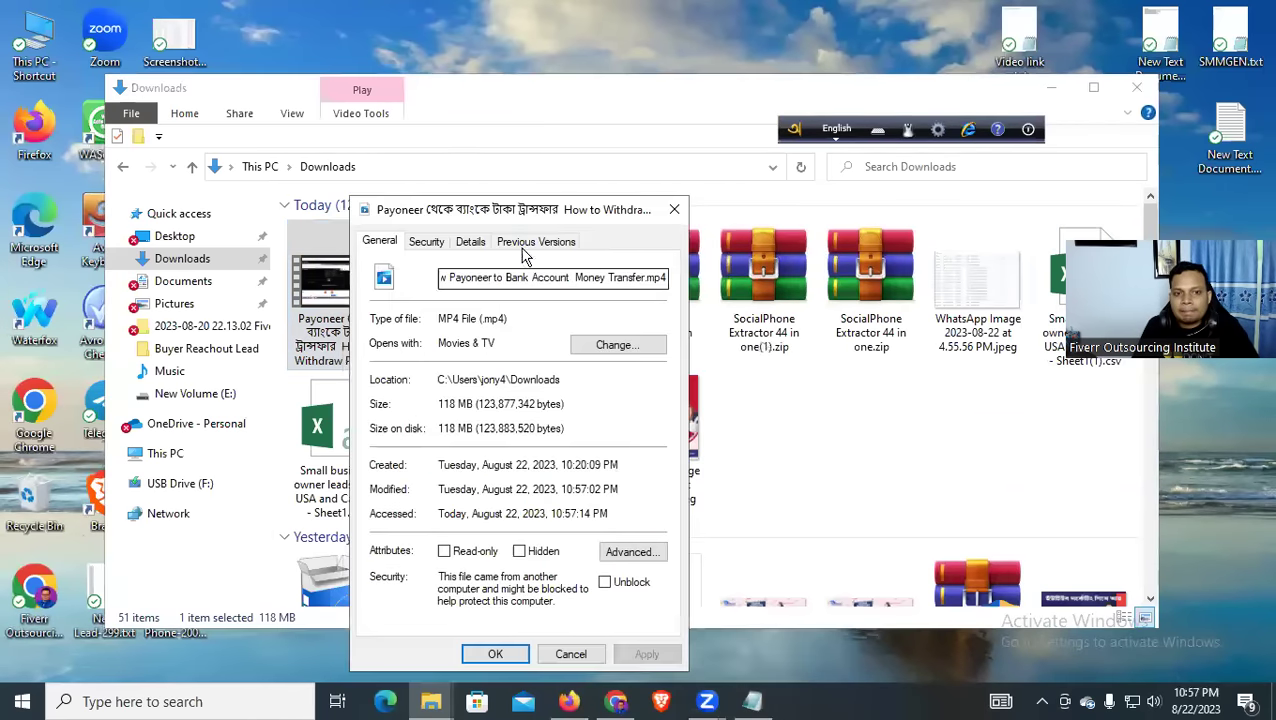
left_click(468, 242)
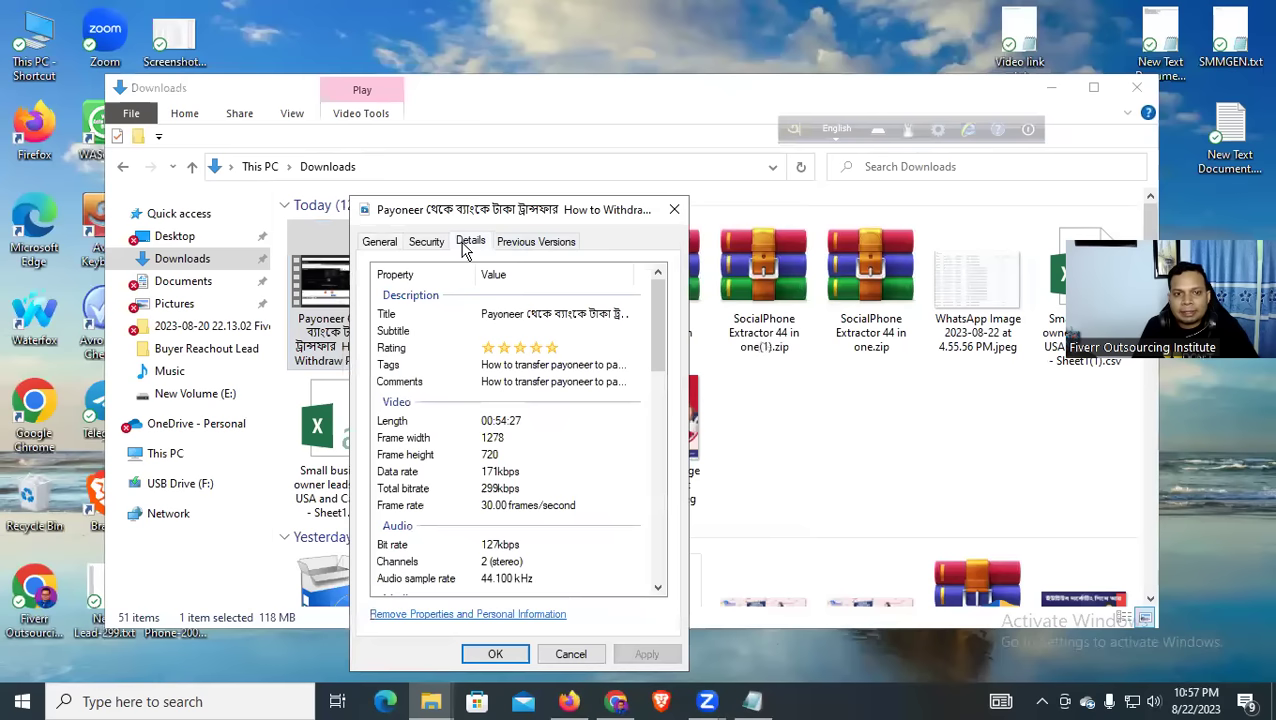
left_click(518, 334)
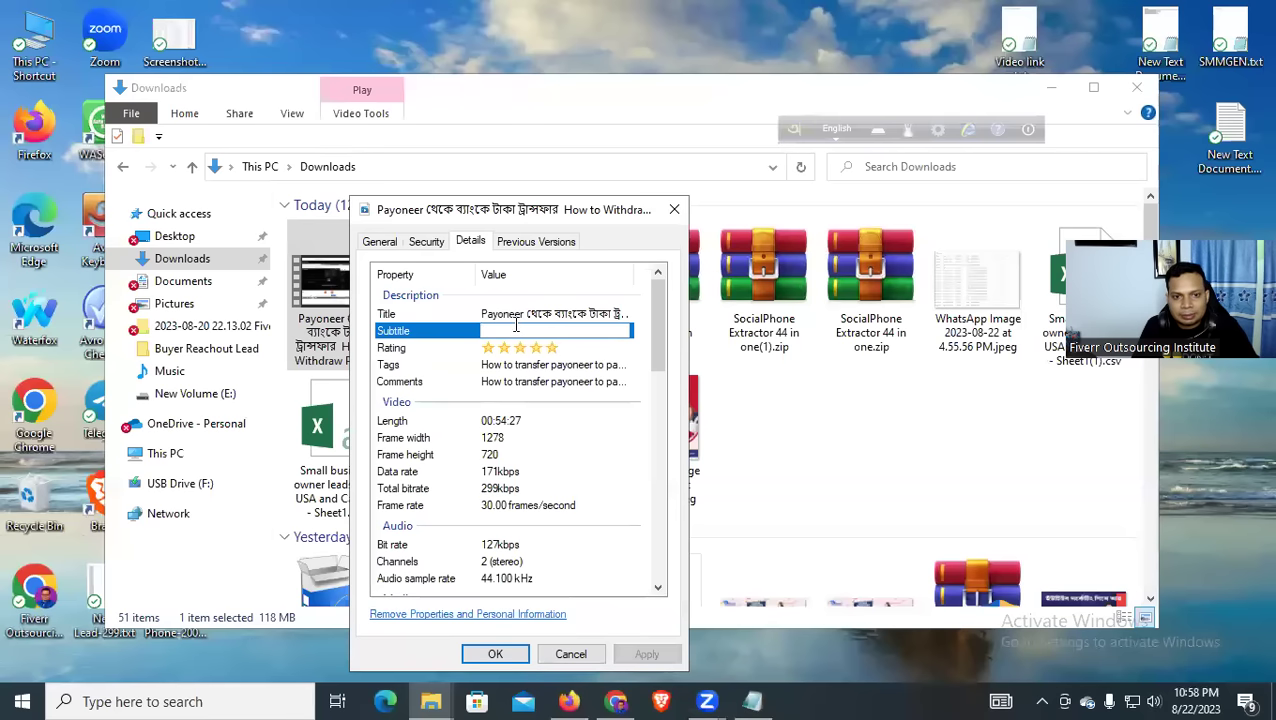
left_click(516, 313)
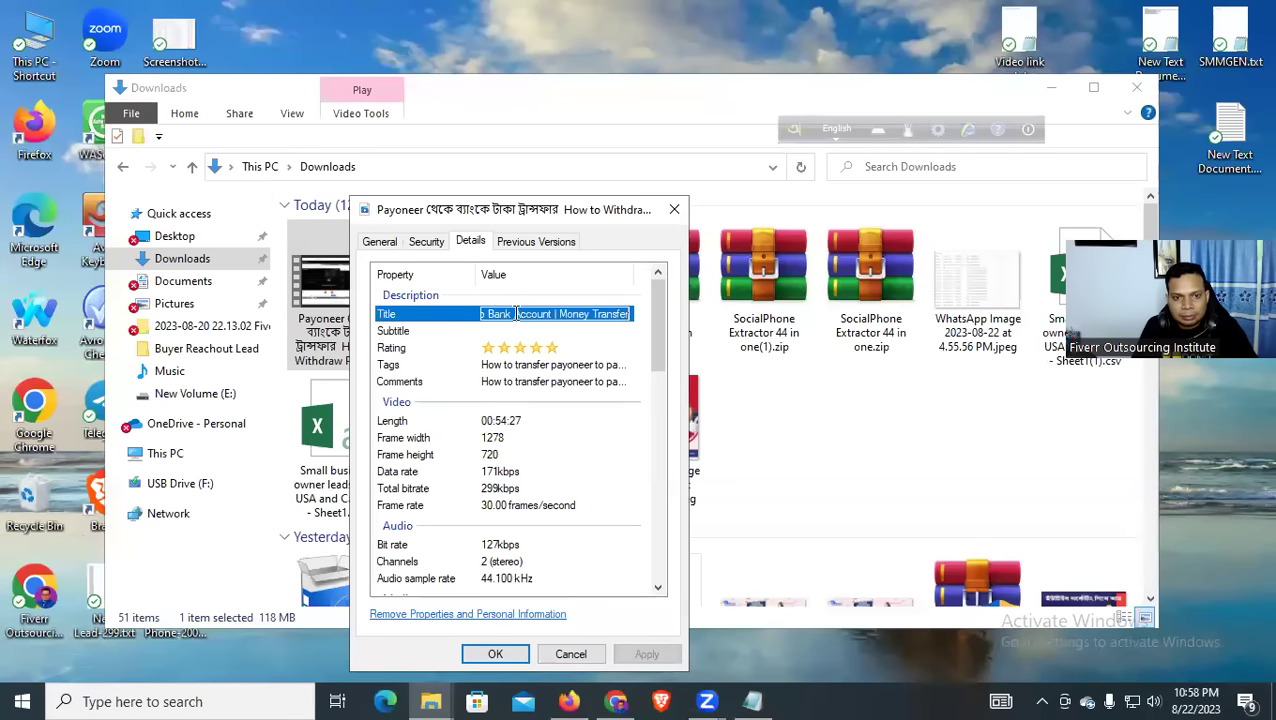
left_click(515, 338)
key("ctrl+v")
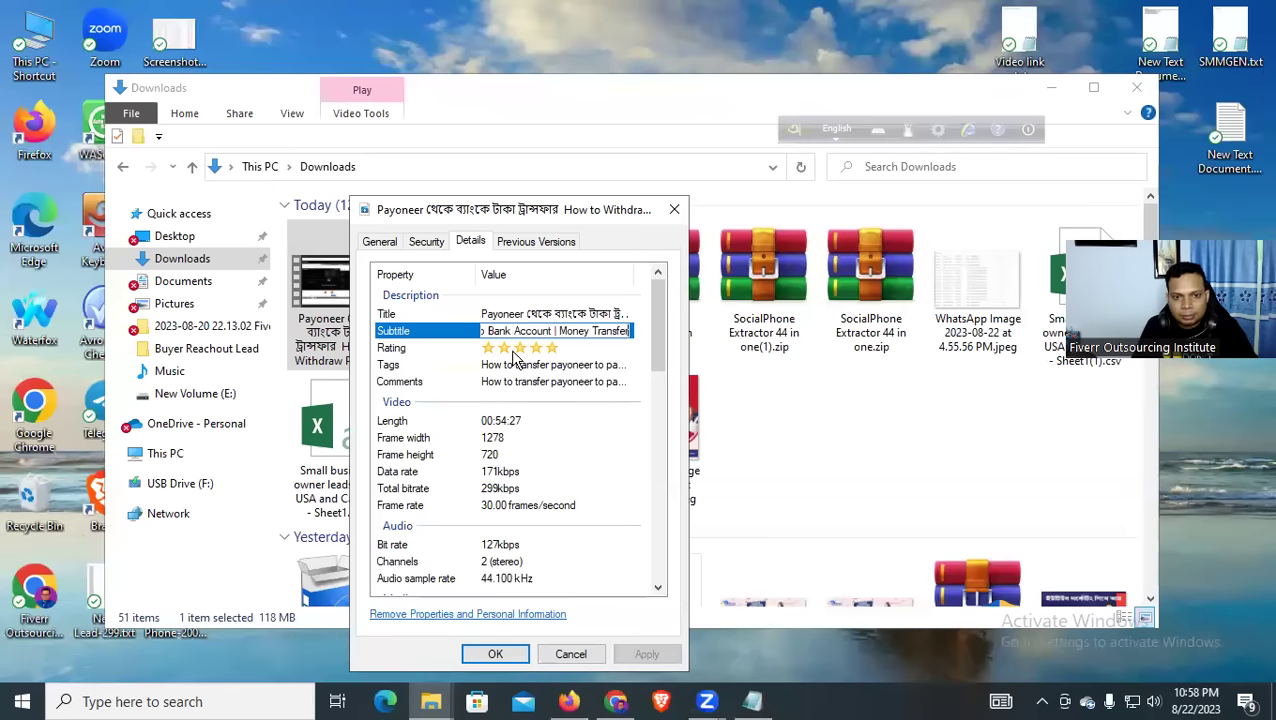
left_click(496, 655)
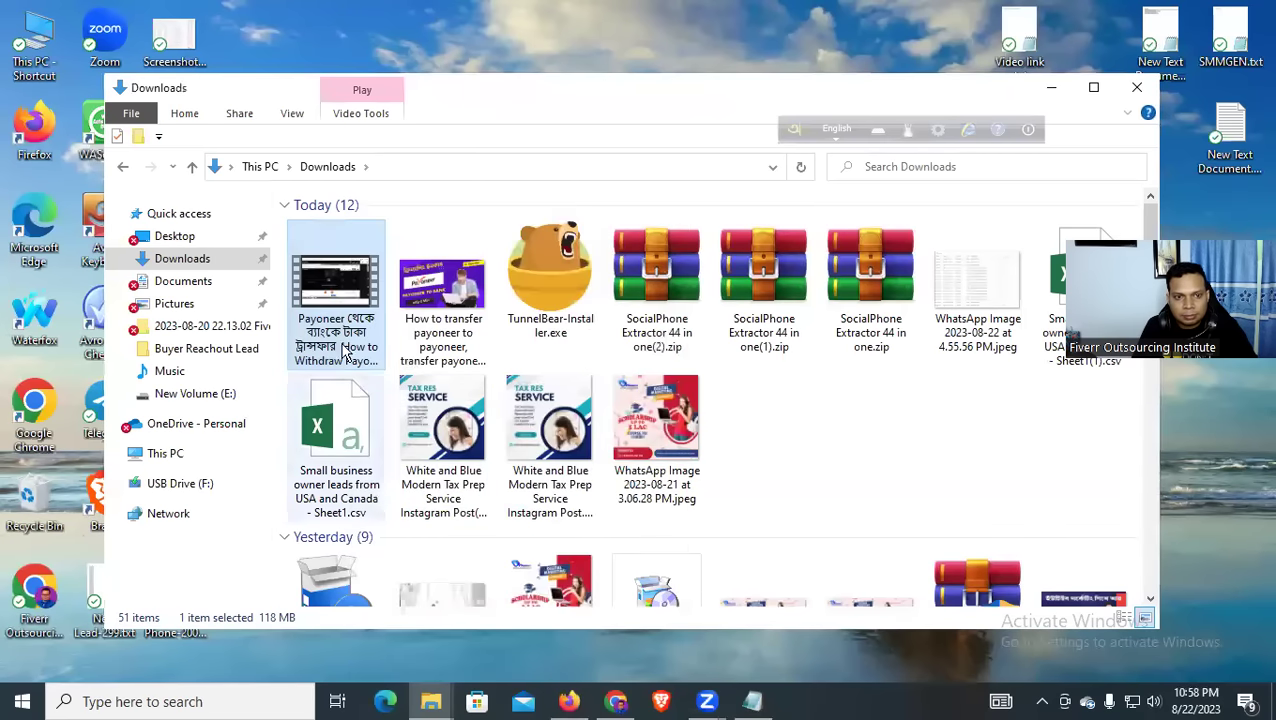
Reopen the video's Details properties to verify title, subtitle, tags and rating, then close
right_click(347, 305)
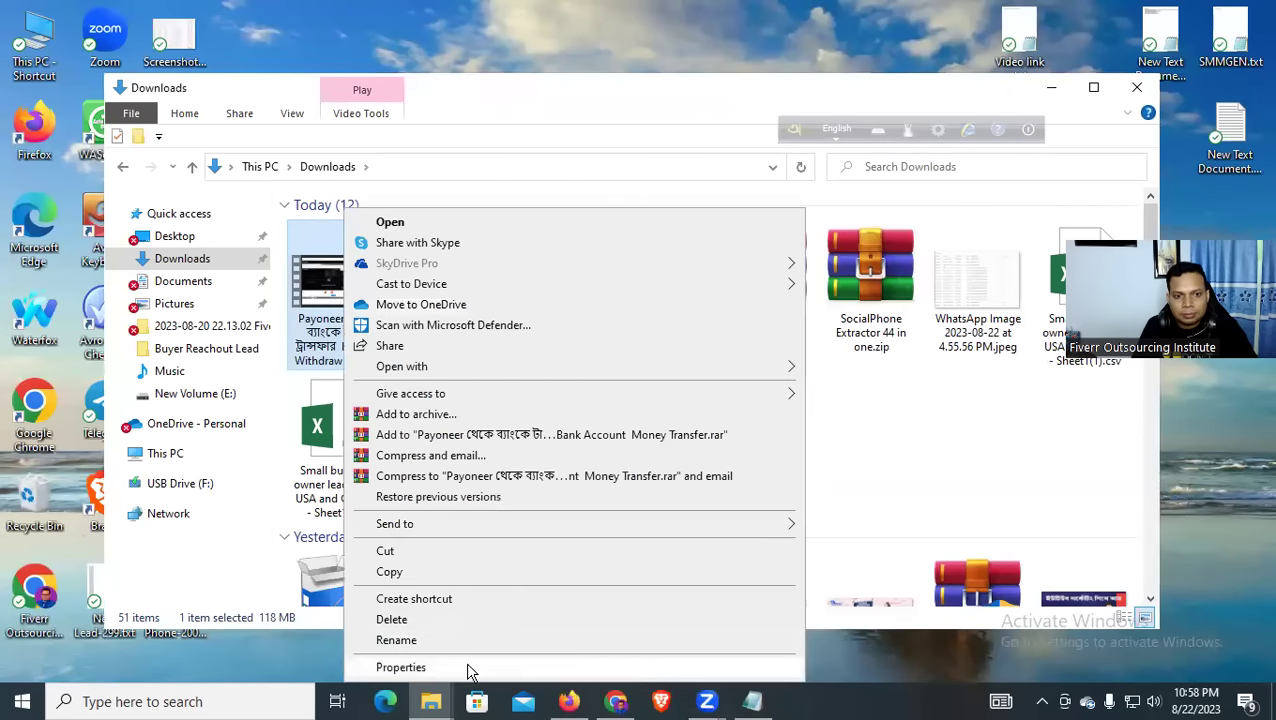
left_click(469, 668)
left_click(478, 246)
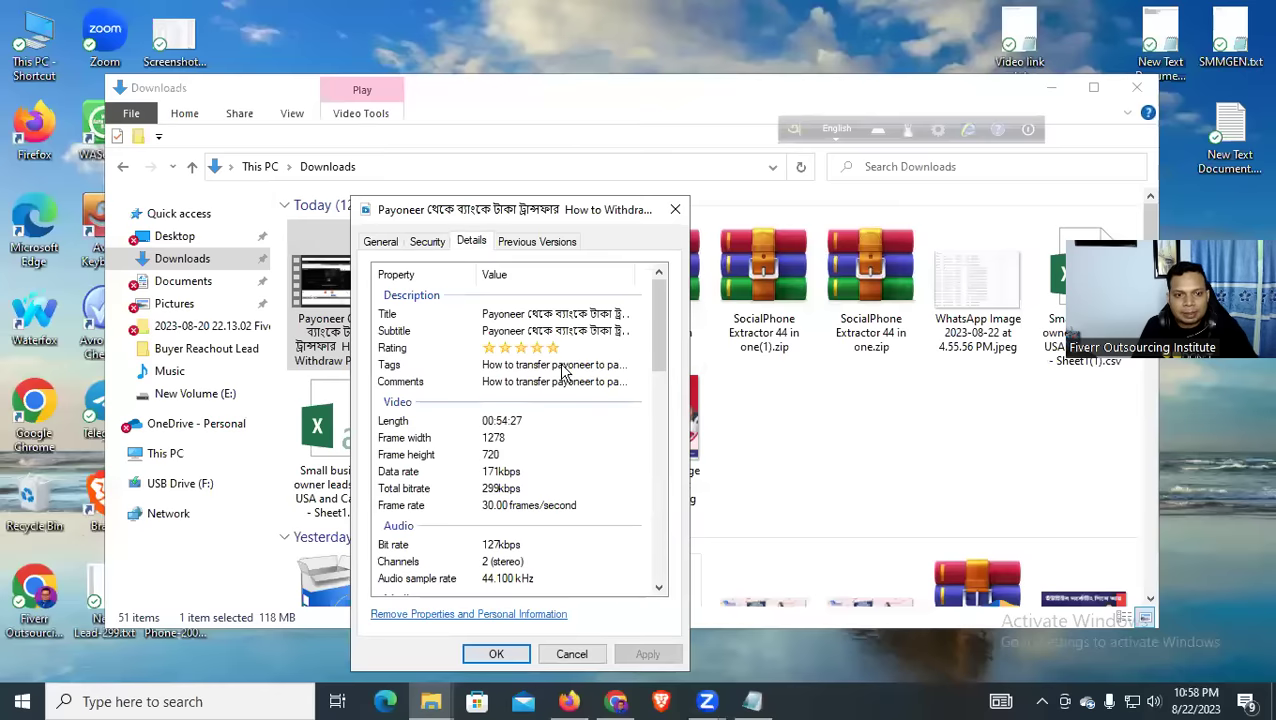
scroll(535, 484, "down", 10)
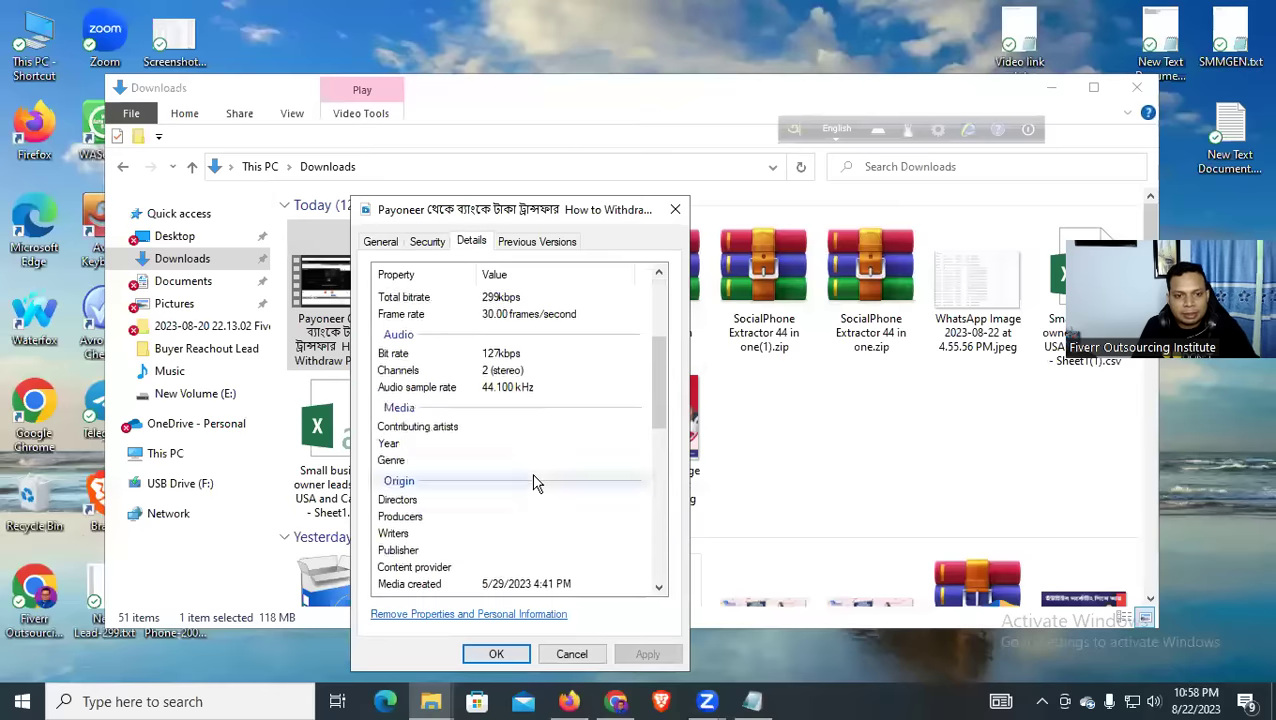
left_click(535, 500)
scroll(535, 488, "down", 1)
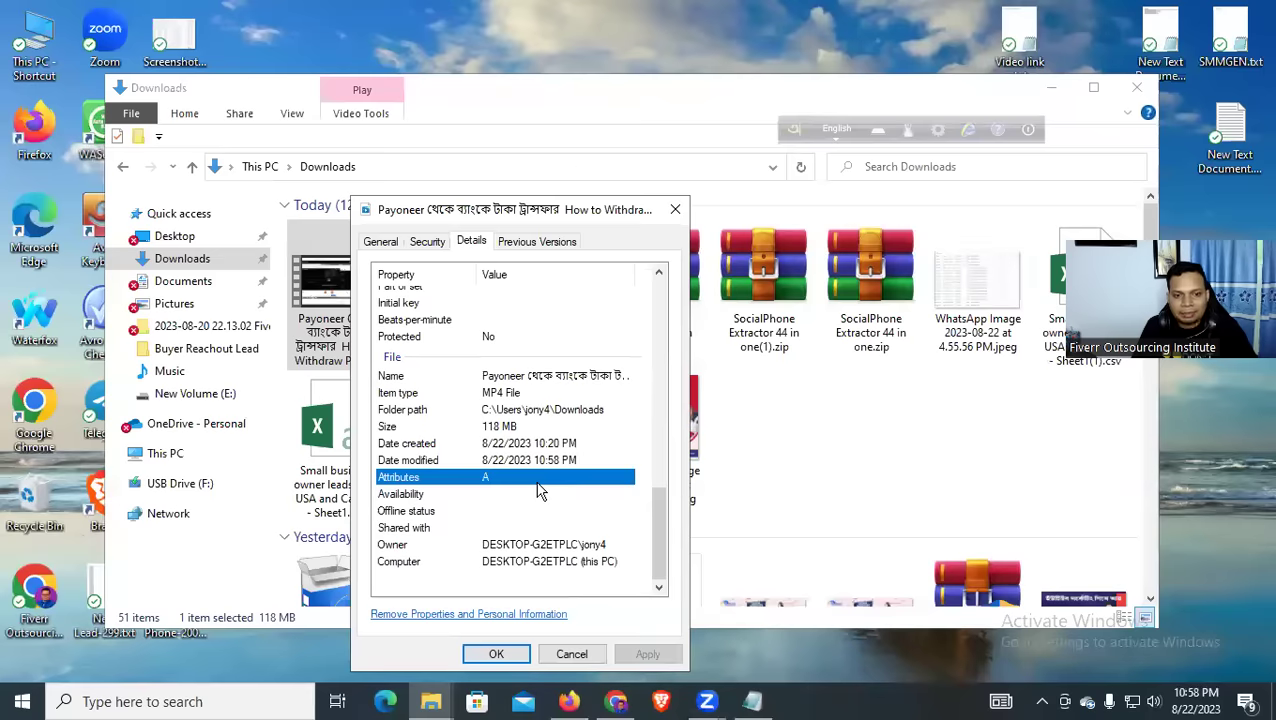
left_click(675, 209)
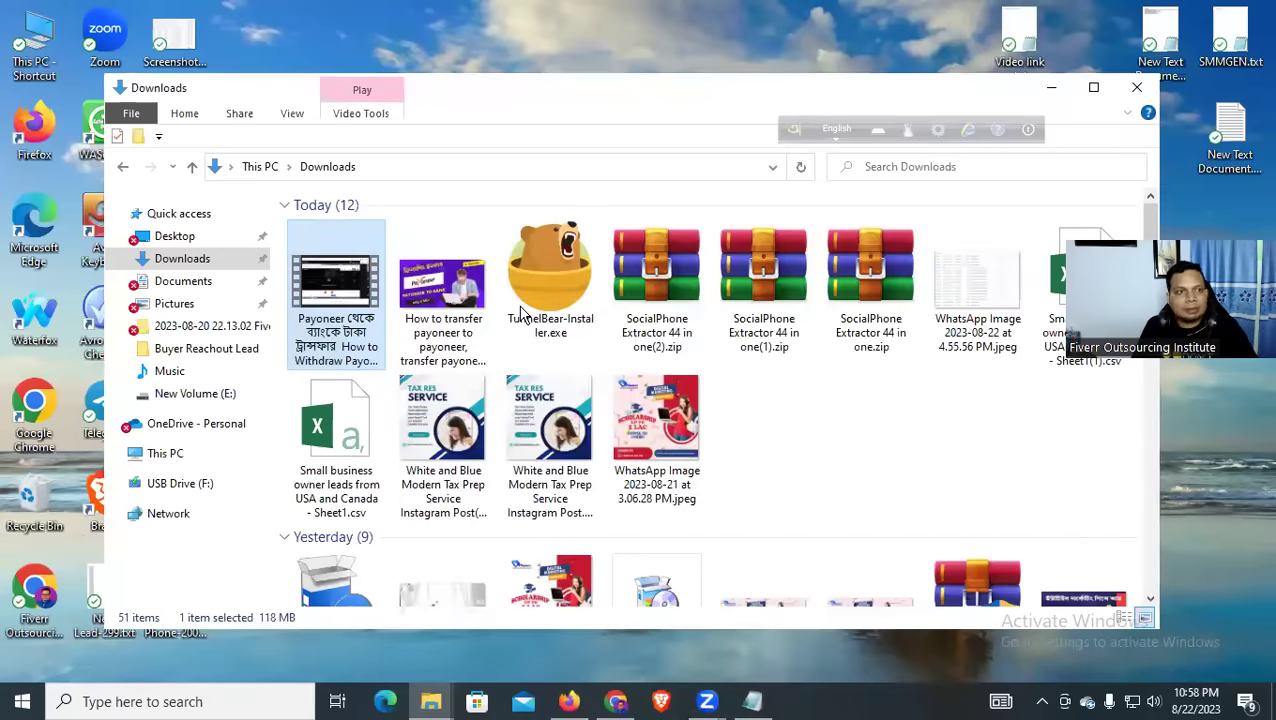
key("alt+Tab")
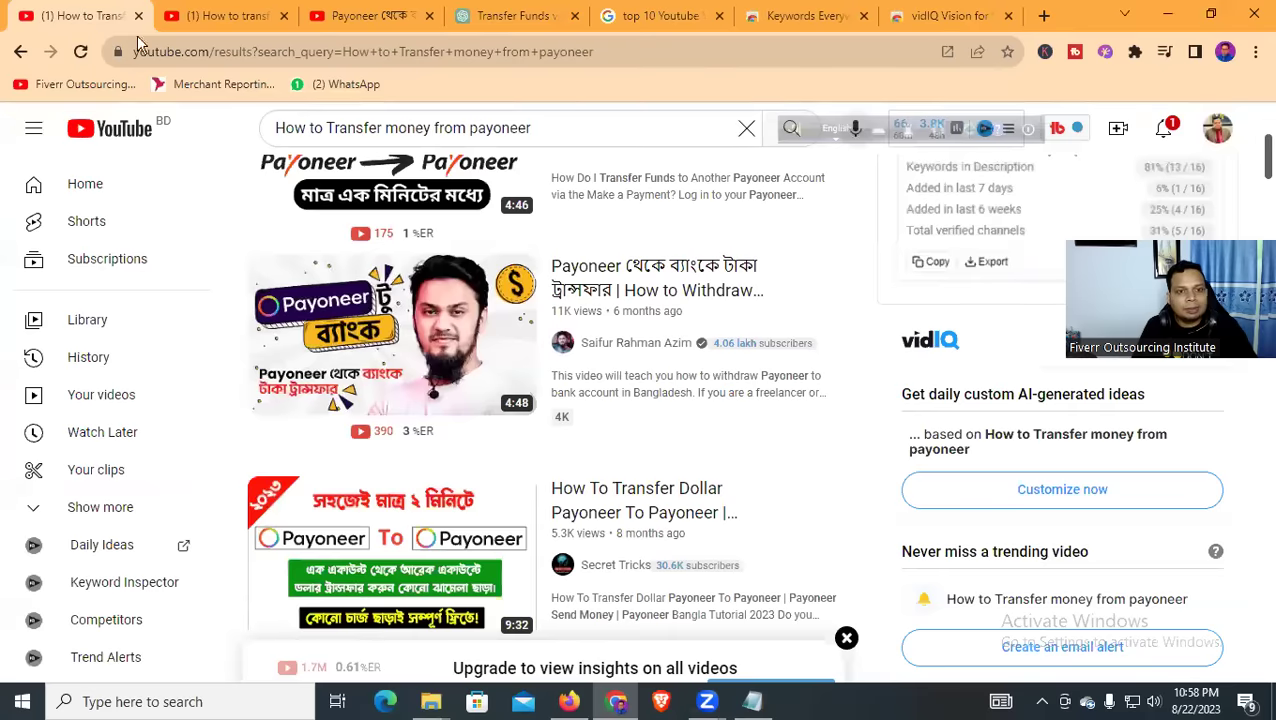
left_click(1172, 133)
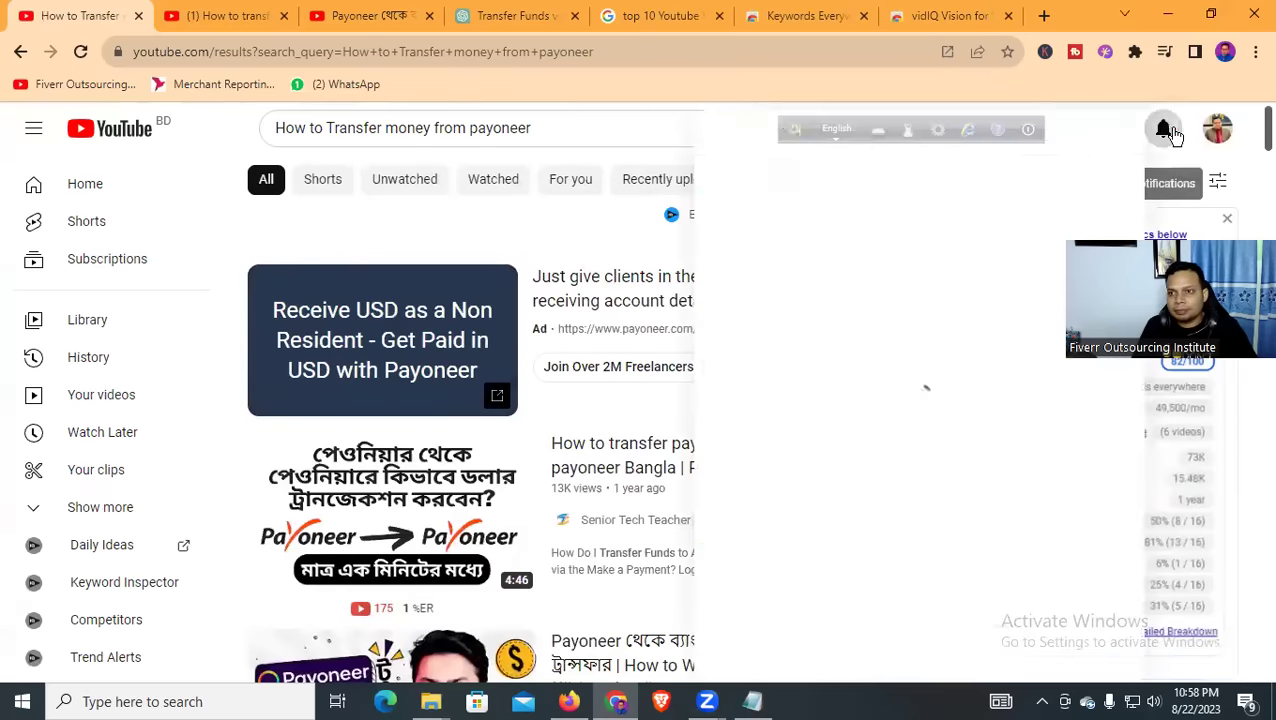
left_click(1165, 131)
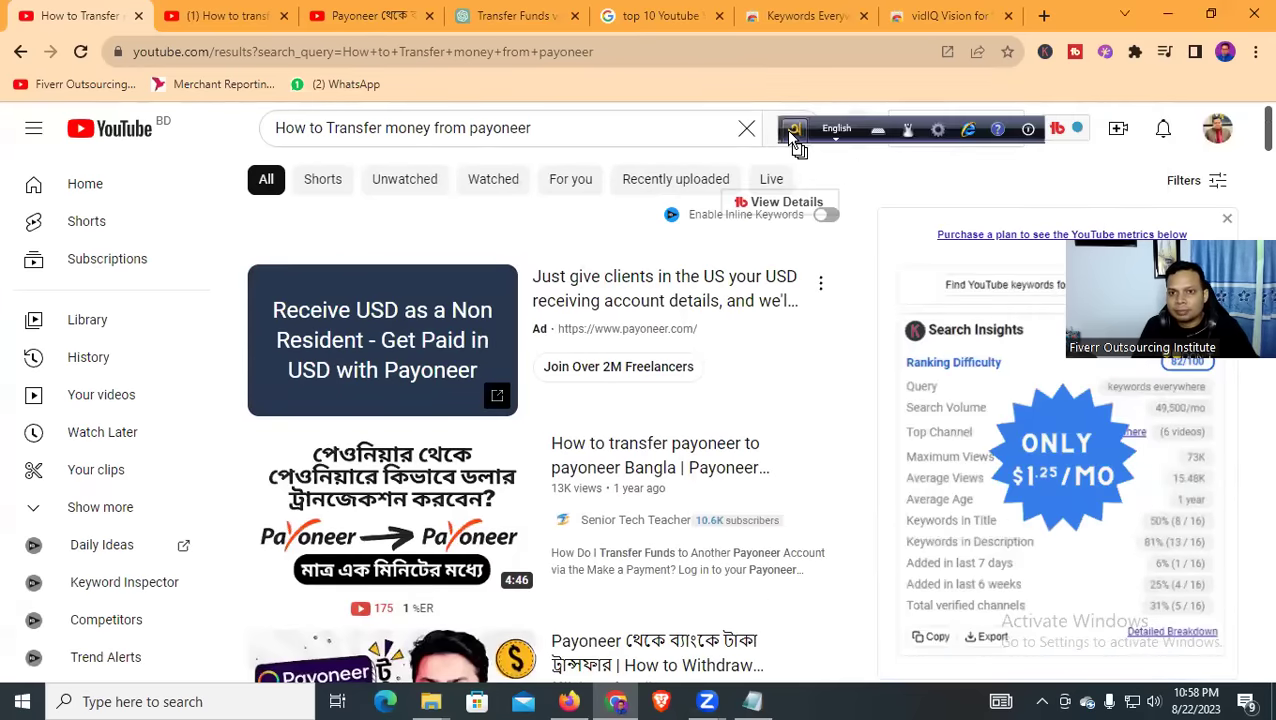
left_click(1117, 132)
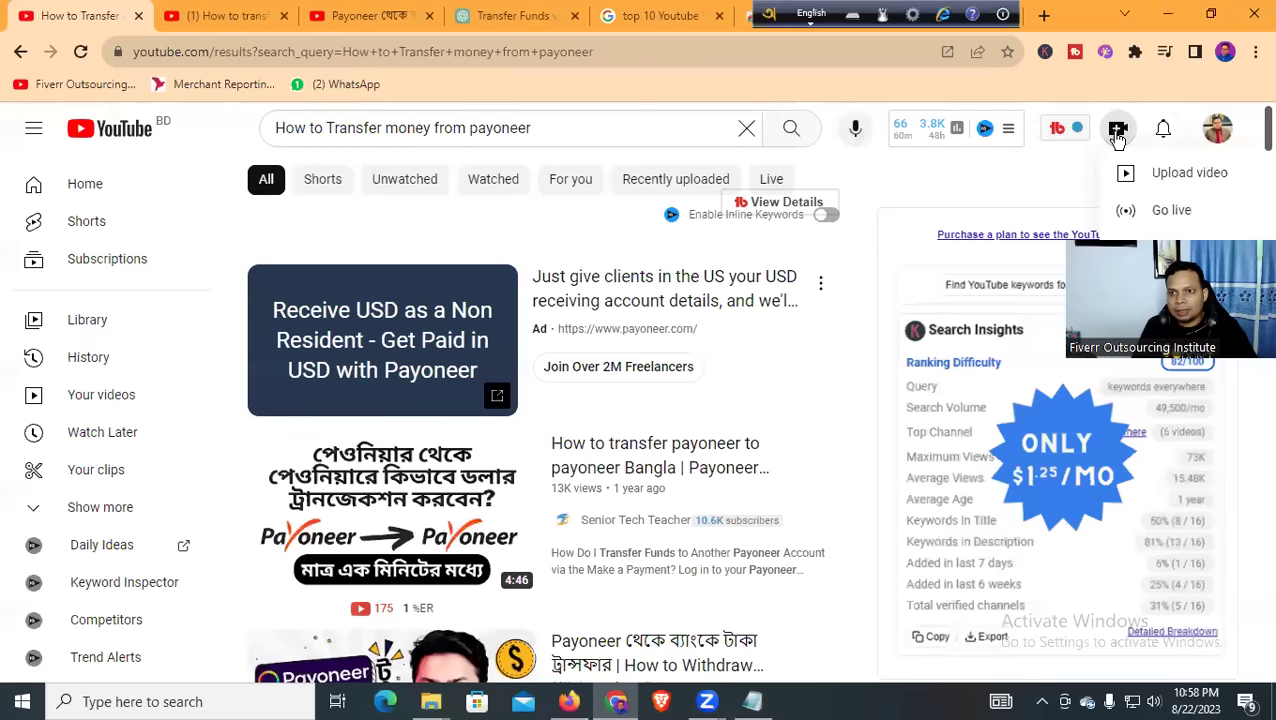
left_click(1145, 178)
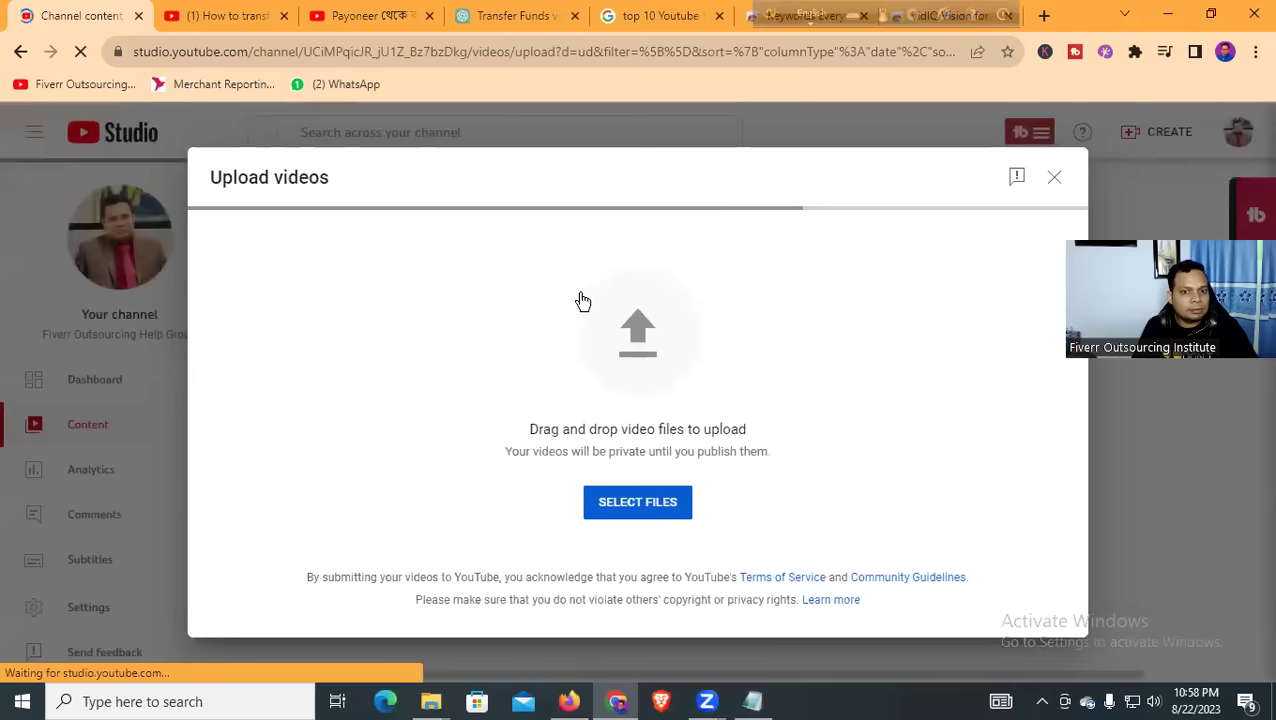
left_click(622, 508)
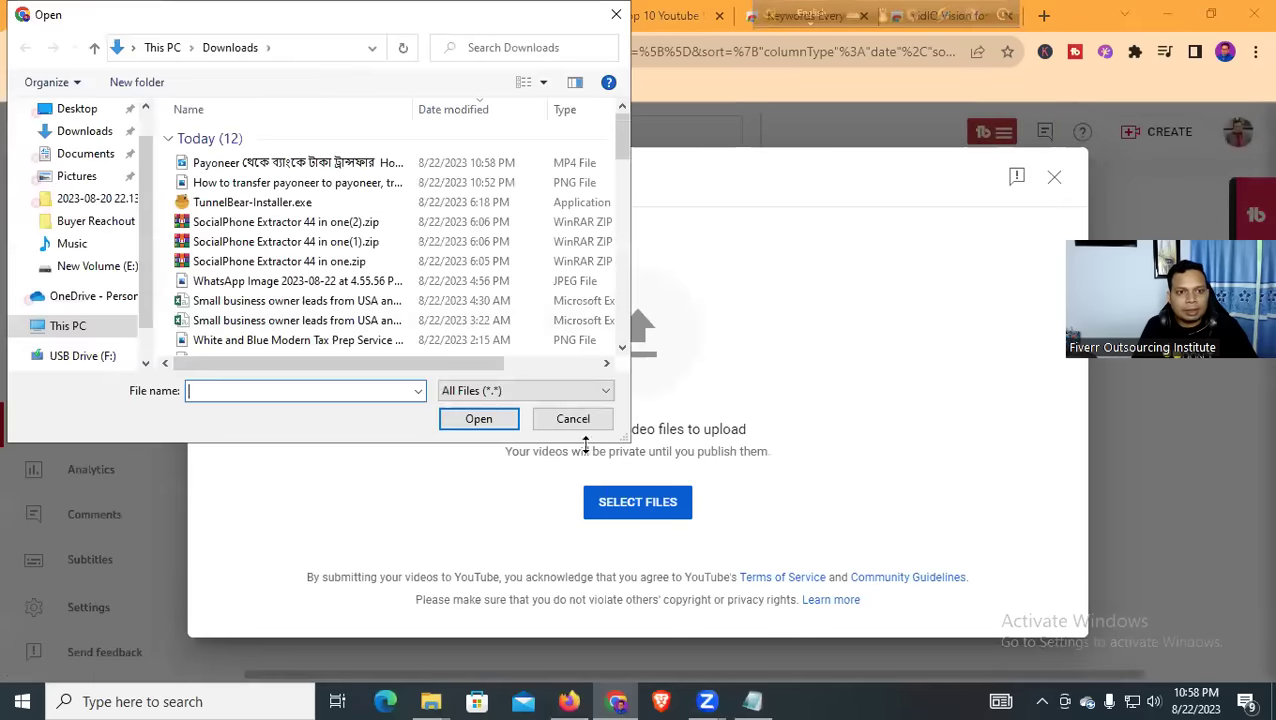
left_click(250, 186)
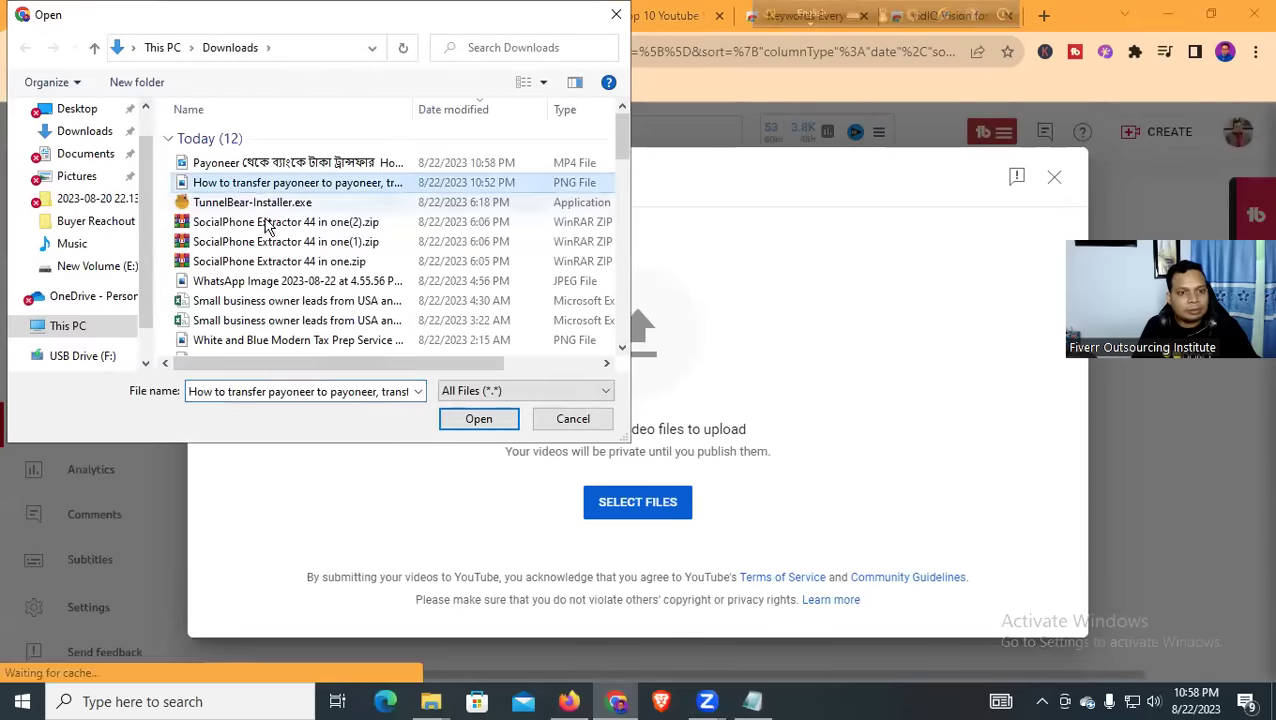
left_click(466, 419)
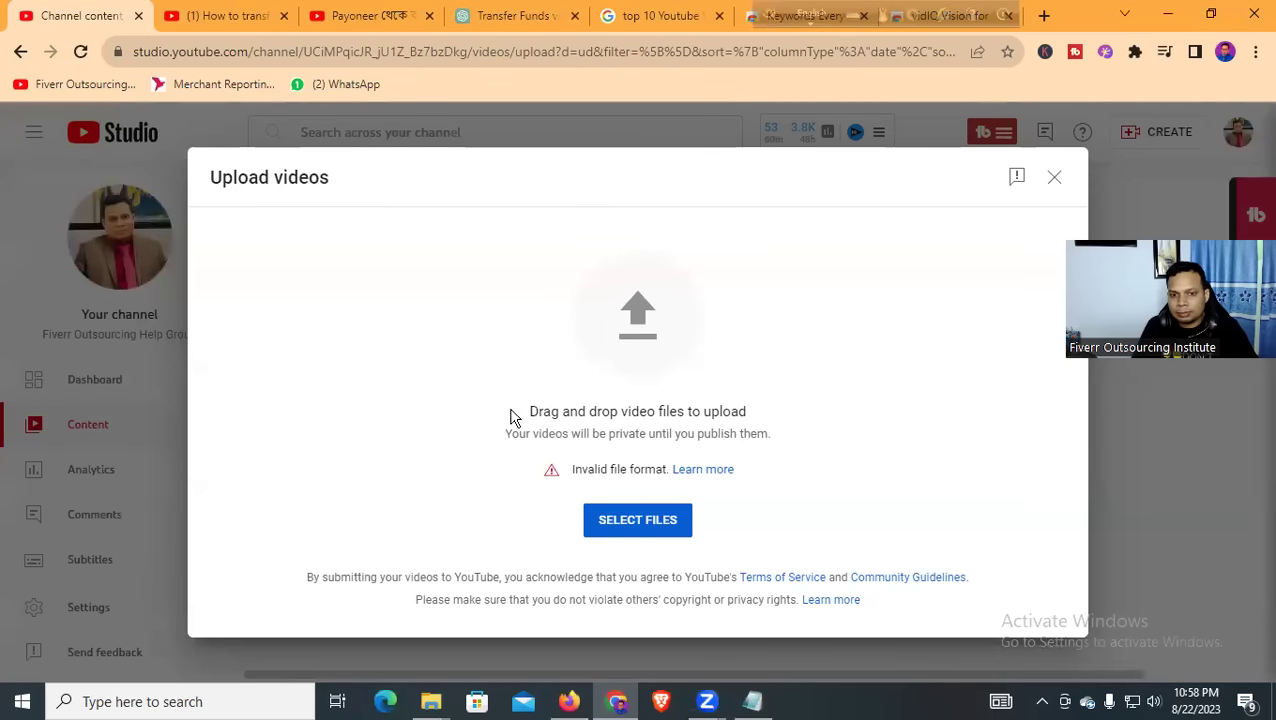
left_click(1053, 178)
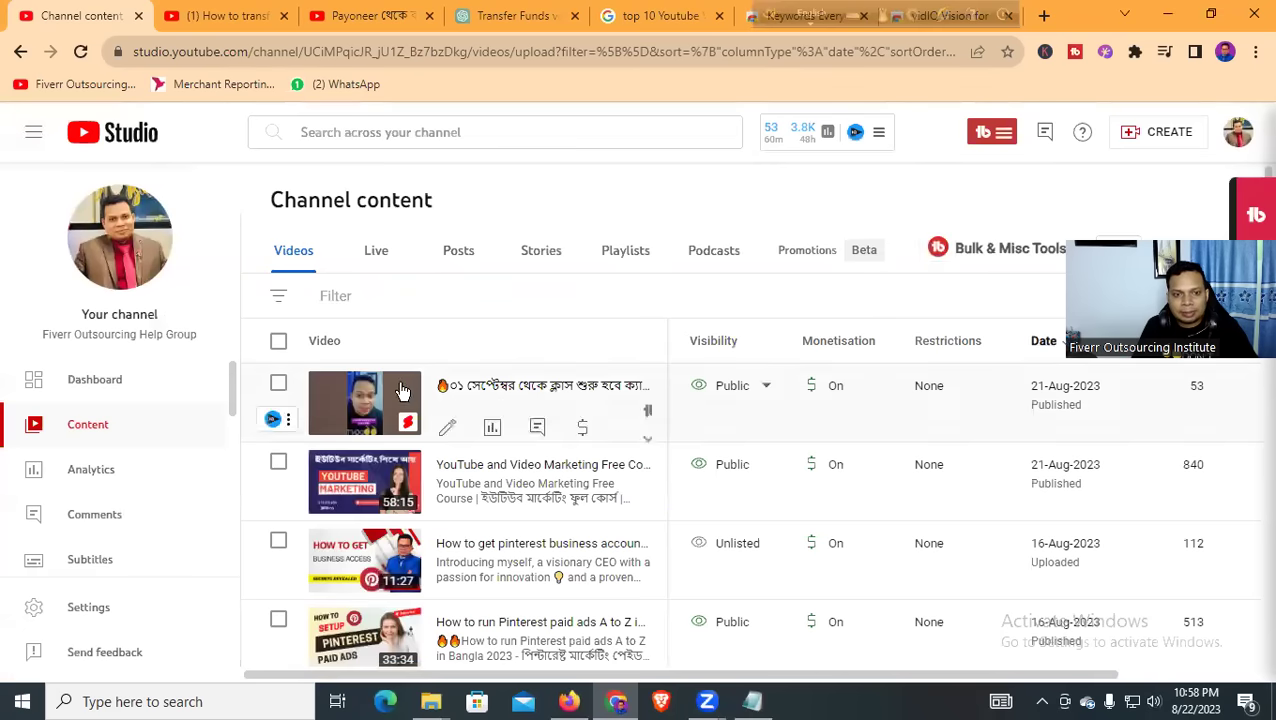
left_click(1167, 16)
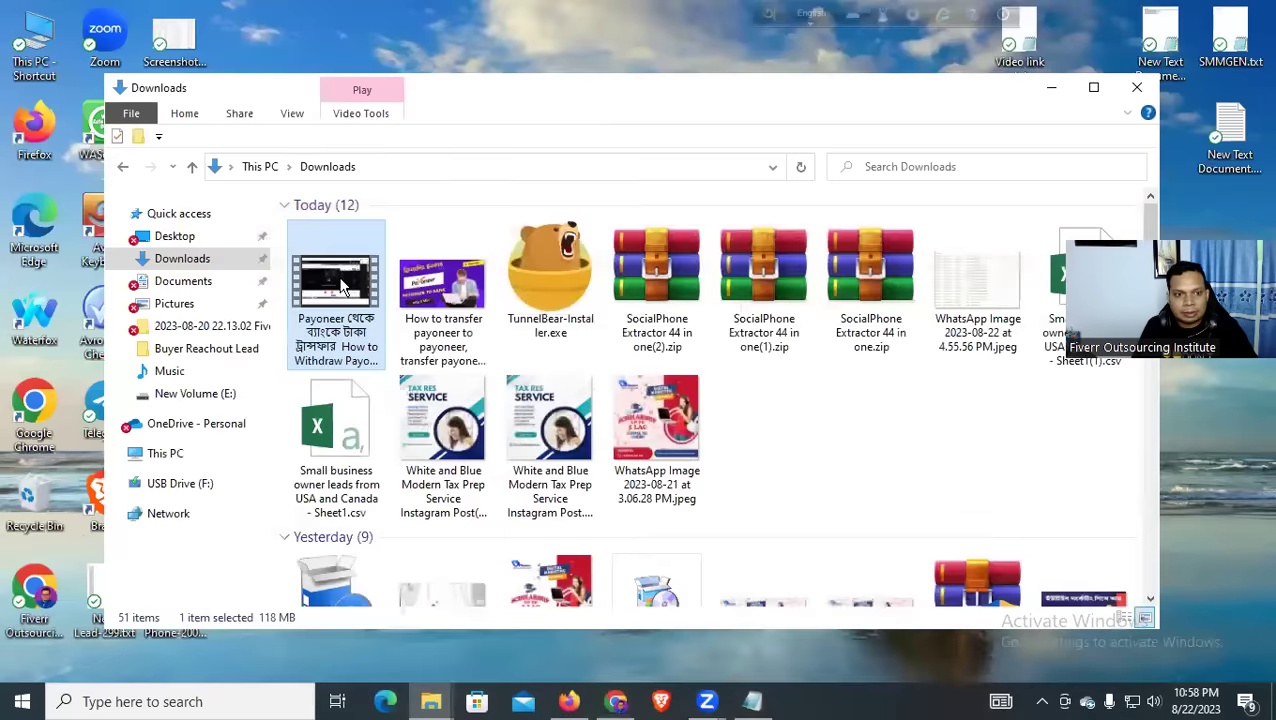
Retype the '.mp4' extension on the video's file name, close Properties, and return to YouTube Studio
right_click(343, 287)
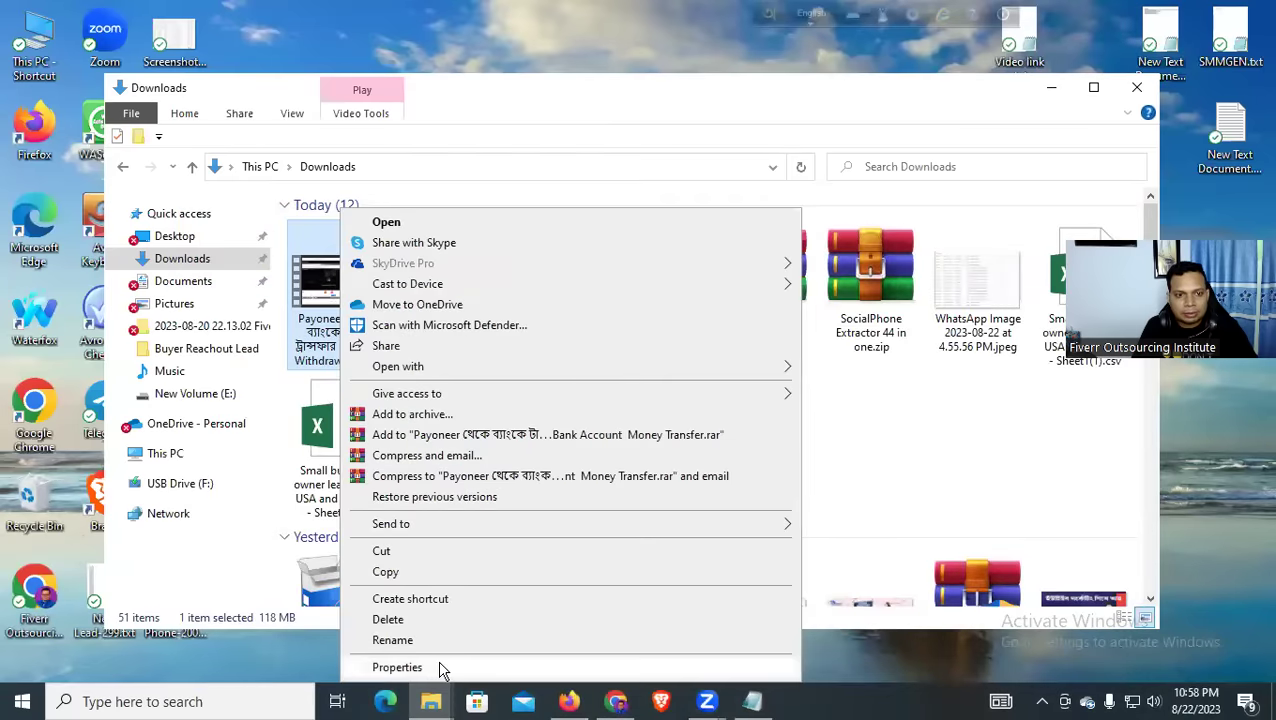
left_click(443, 667)
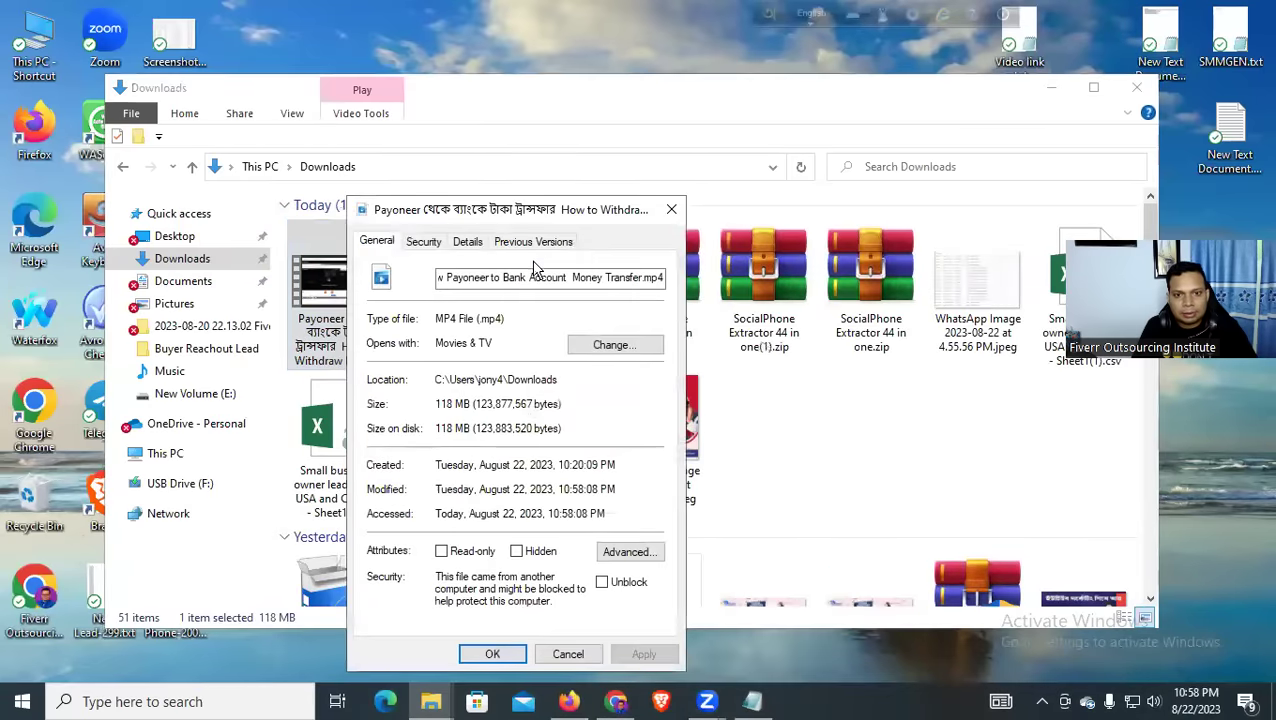
left_click(422, 245)
left_click(466, 244)
left_click(421, 250)
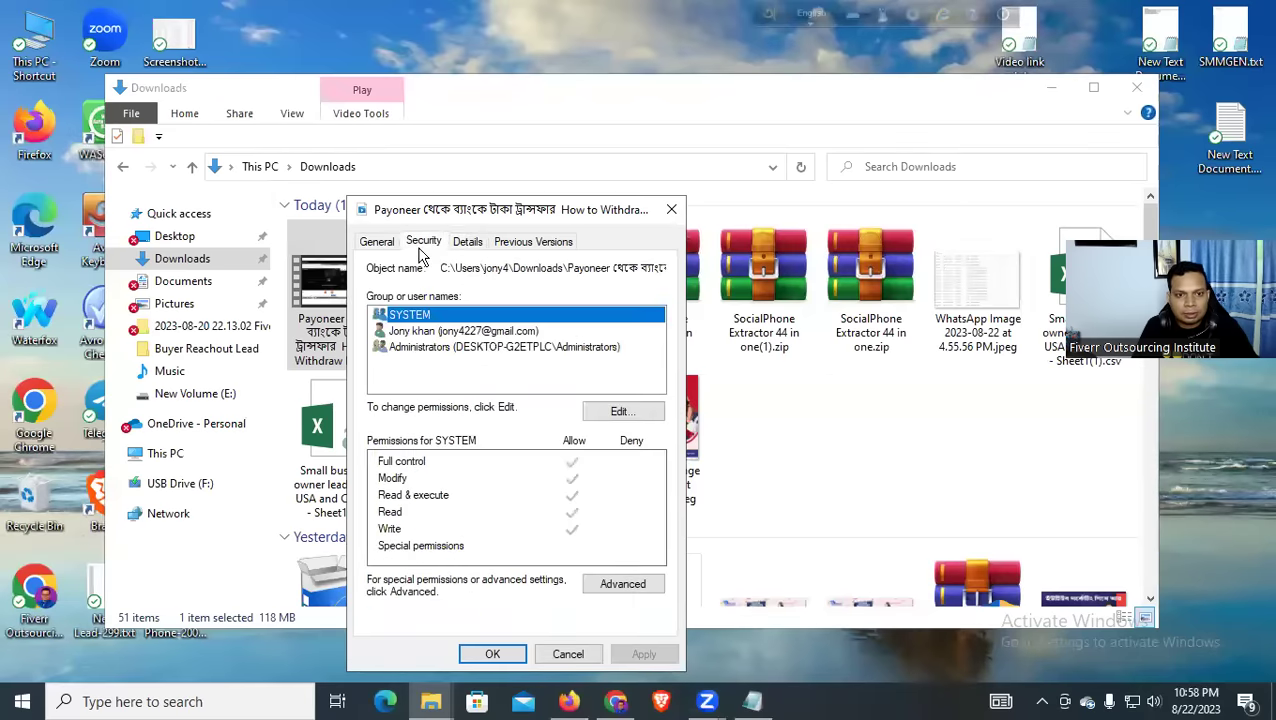
left_click(389, 247)
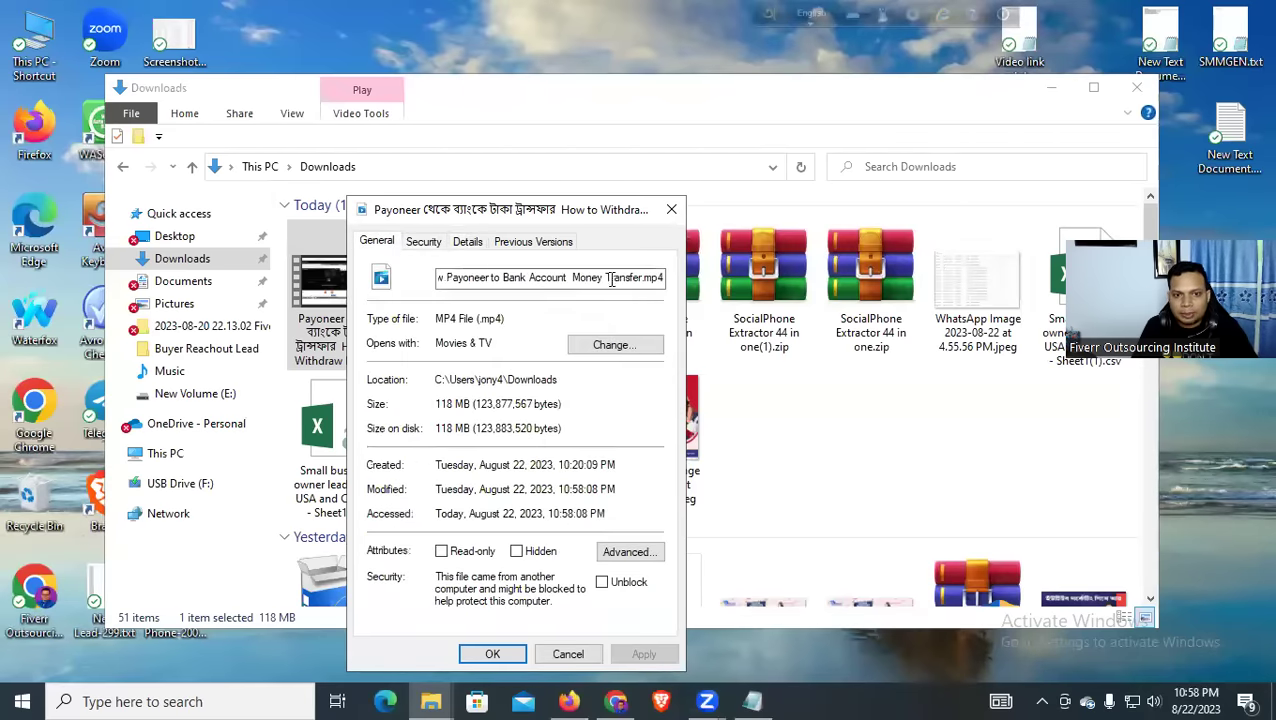
left_click_drag(651, 277, 750, 283)
key("BackSpace")
type(".mp")
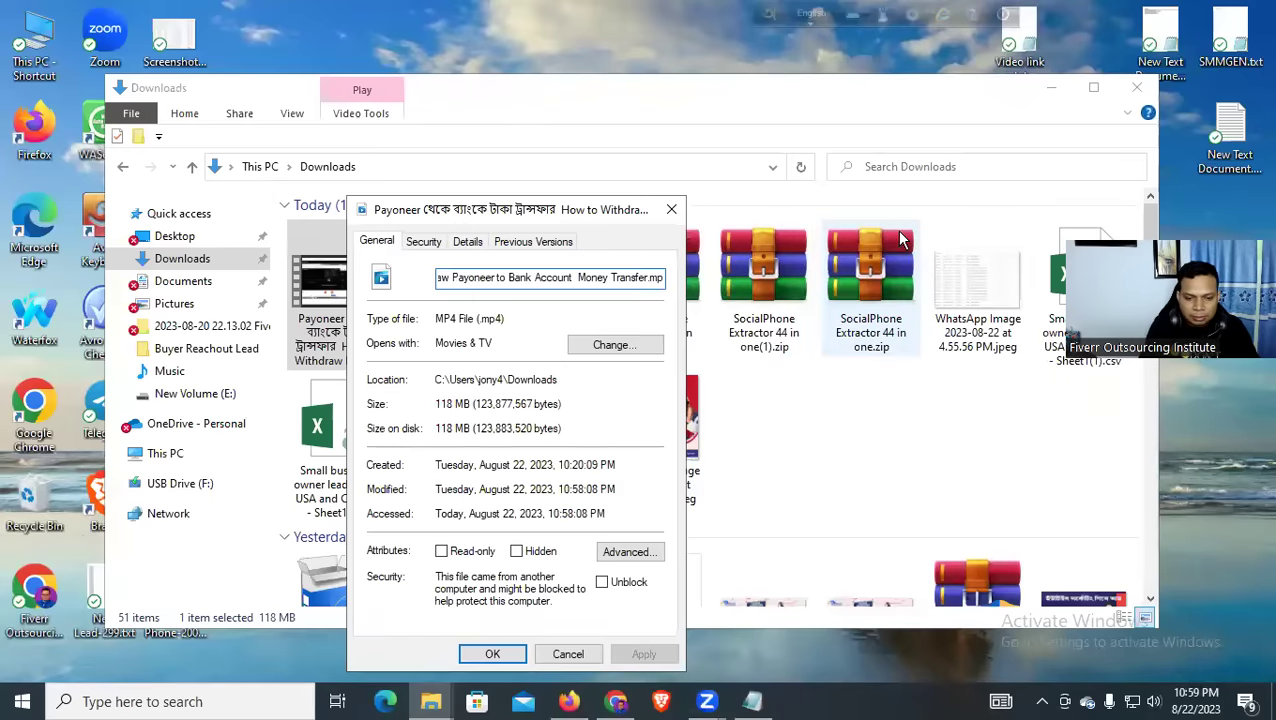
type("4")
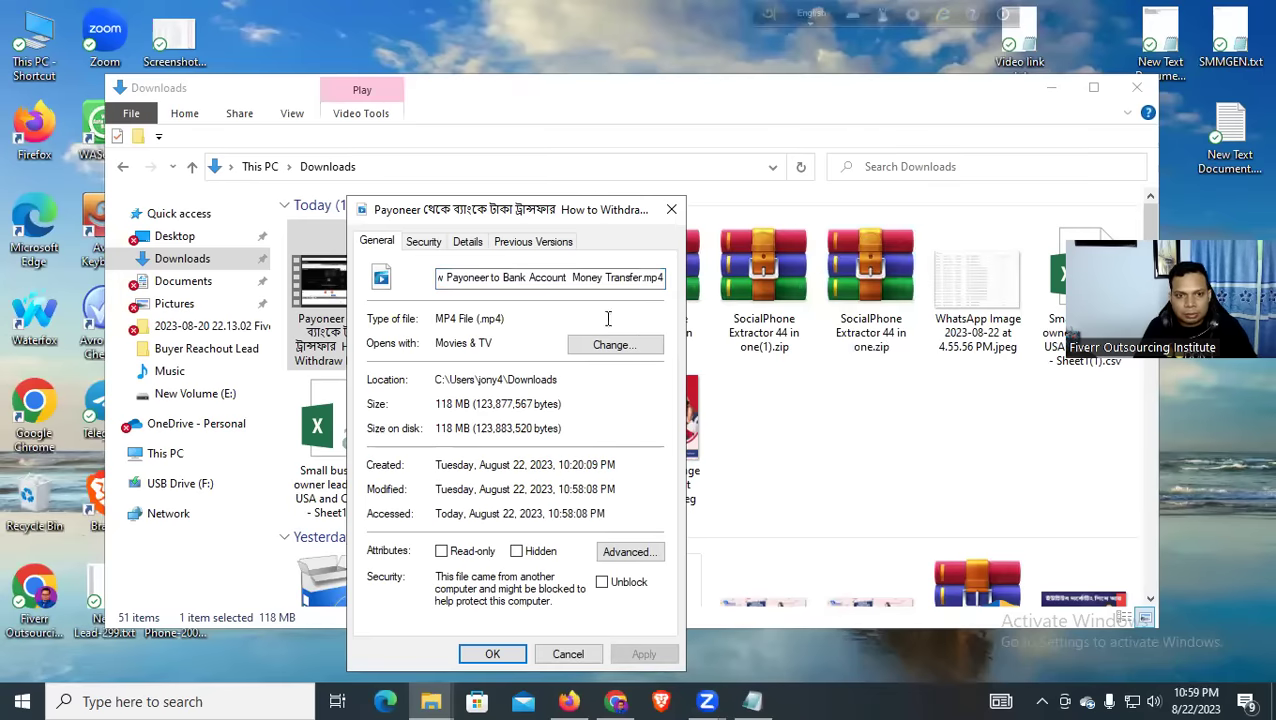
left_click(479, 650)
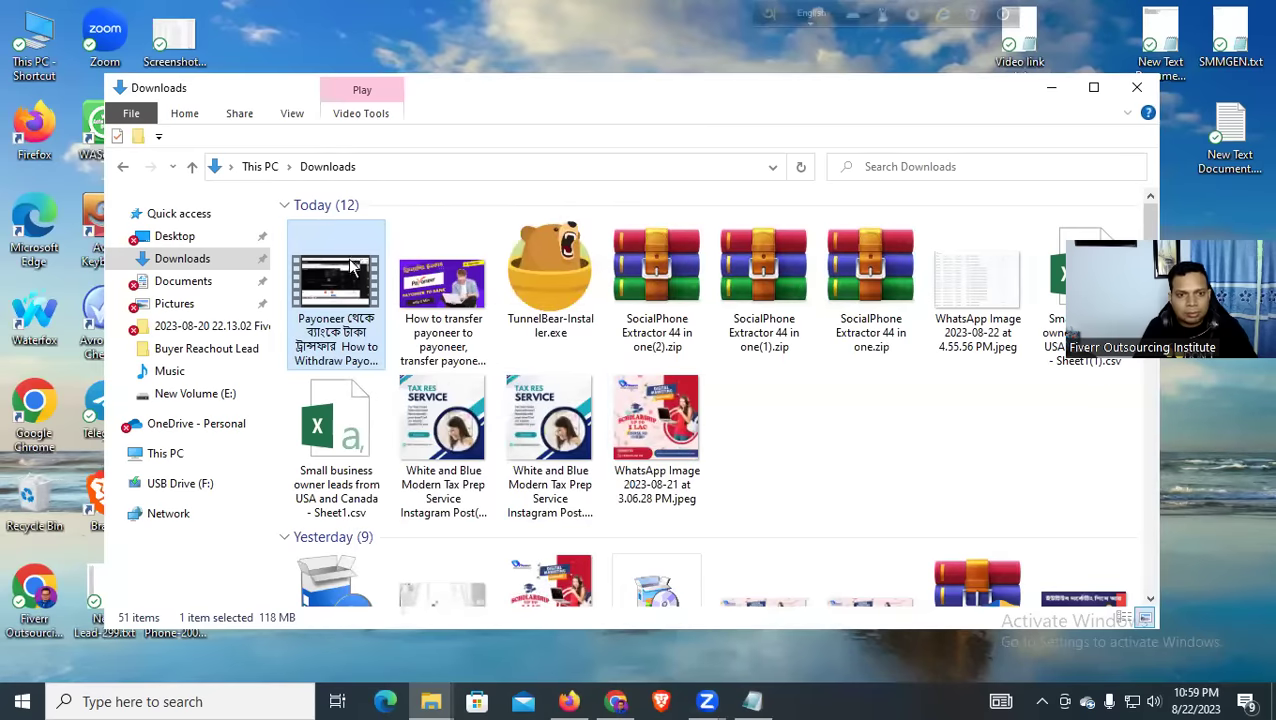
key("alt+Tab")
Upload the Payoneer MP4 from the Downloads folder via Create > Upload videos
left_click(1160, 131)
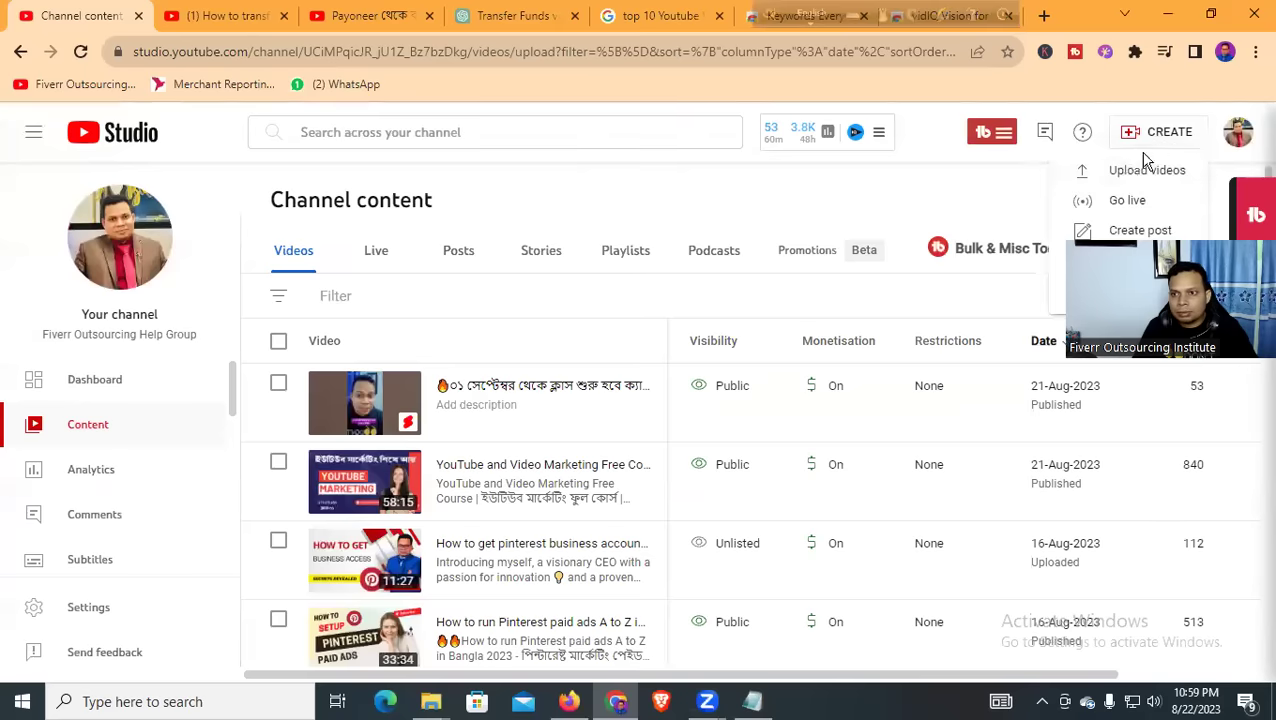
left_click(1115, 168)
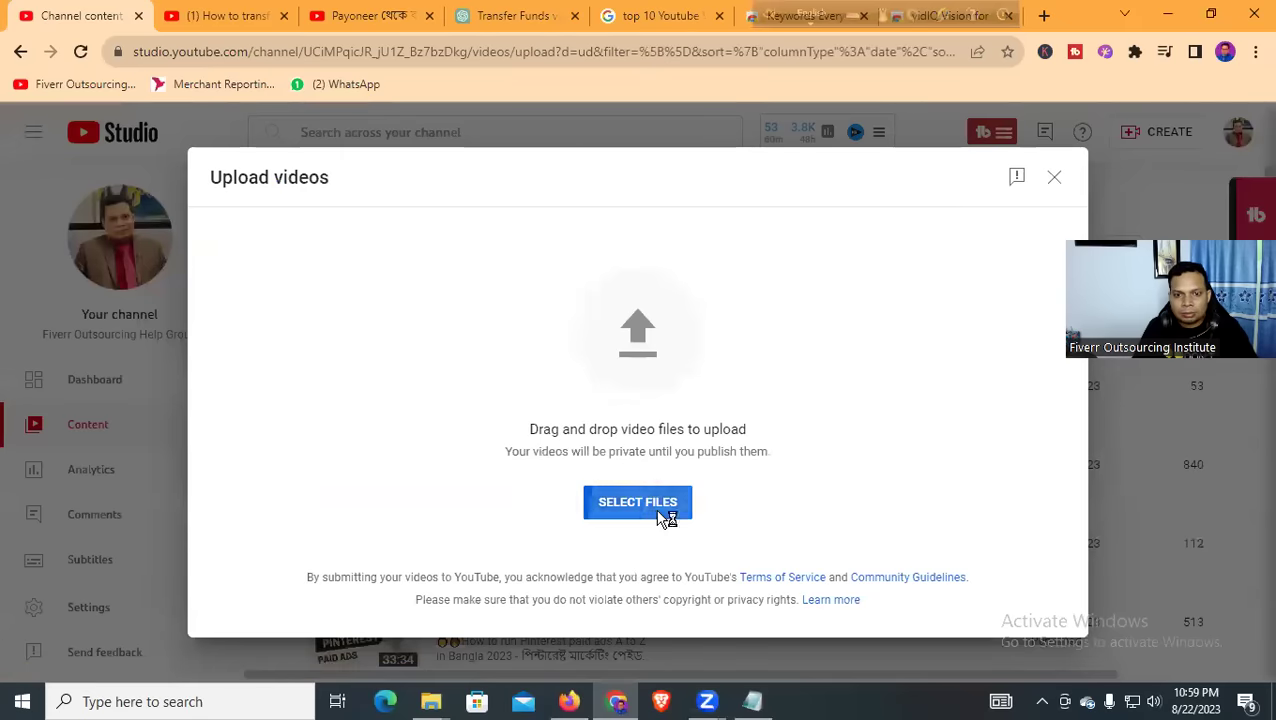
left_click(640, 505)
left_click(320, 163)
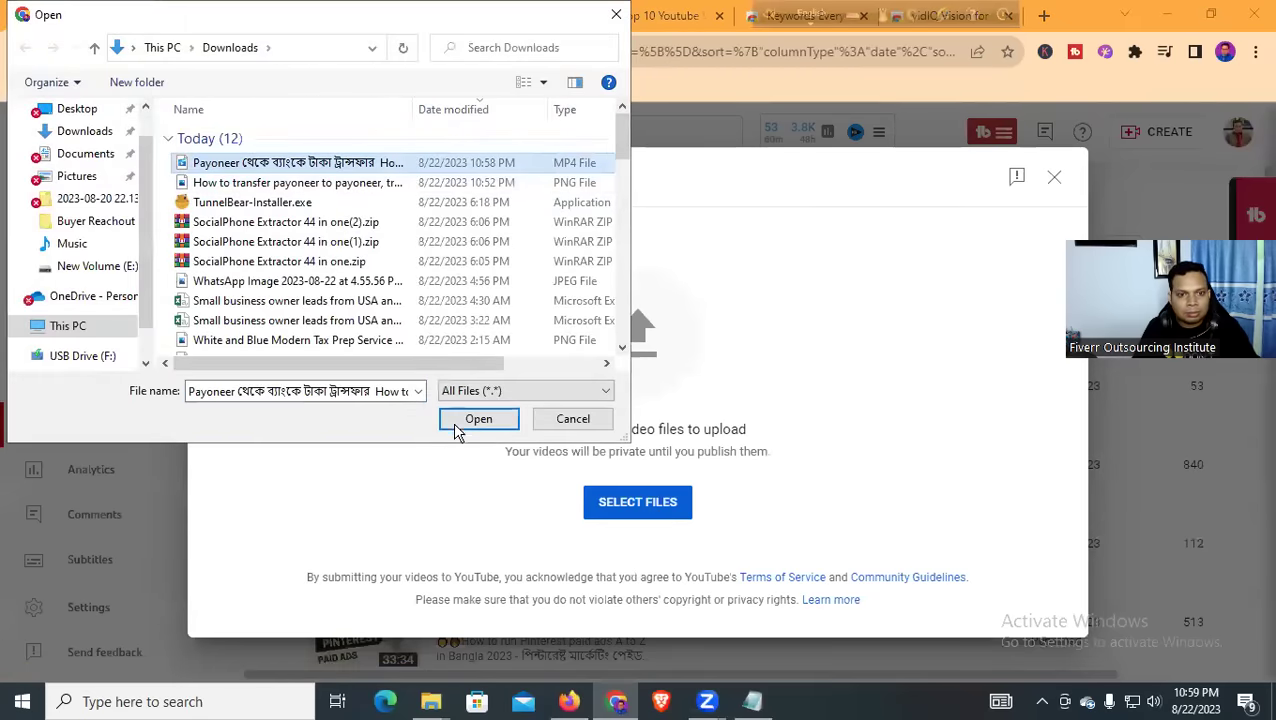
left_click(456, 425)
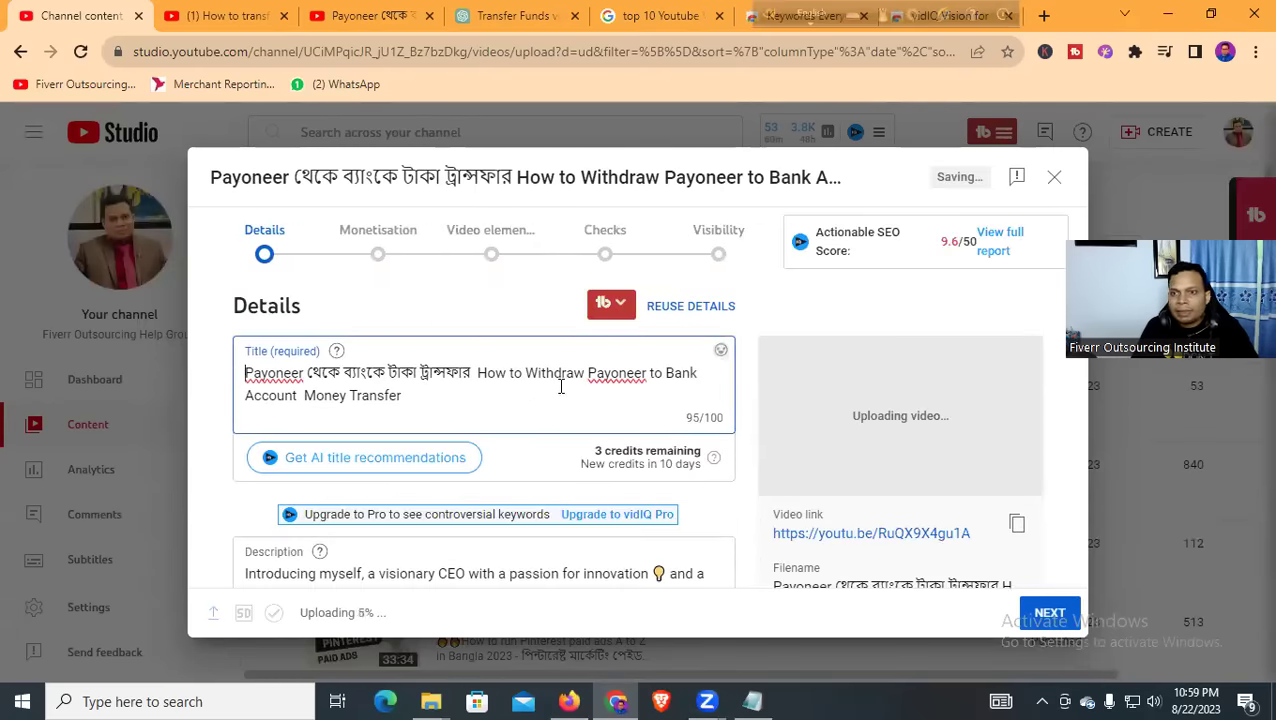
Delete the introductory paragraphs from the video description
scroll(538, 394, "down", 2)
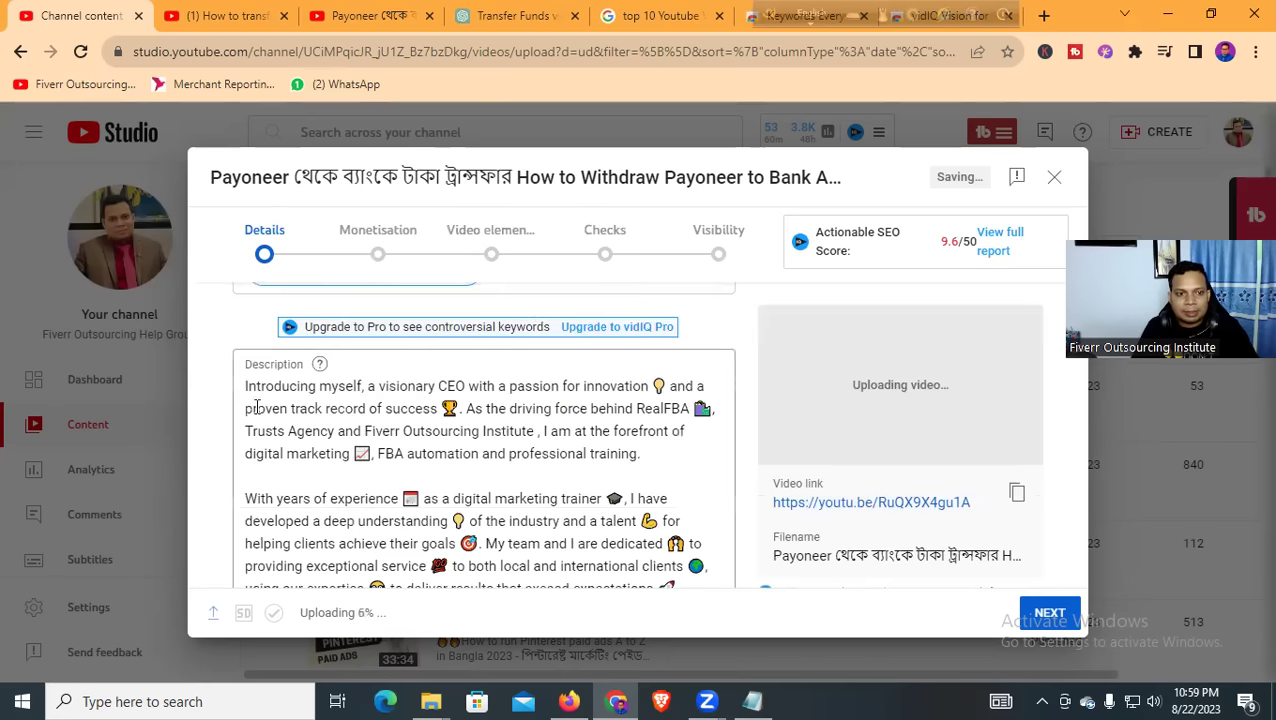
left_click_drag(246, 386, 555, 386)
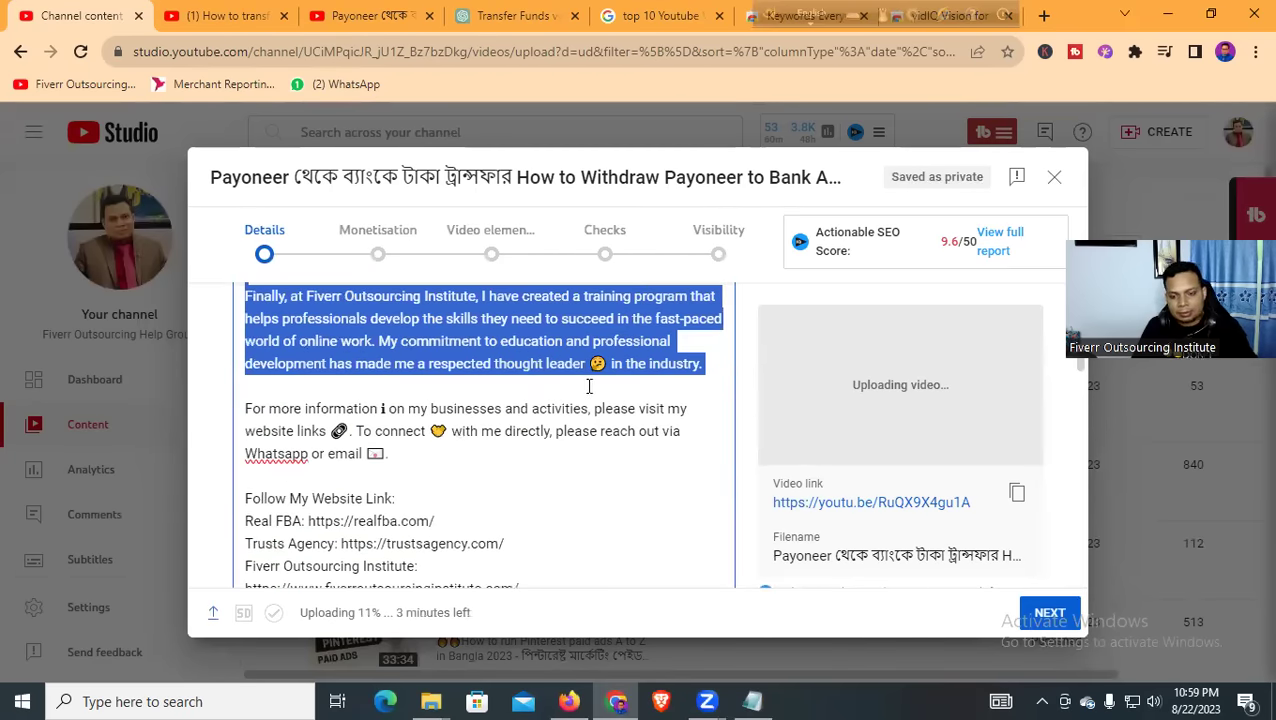
key("BackSpace")
Replace the video title with the pipe-separated bilingual title copied from the notes
scroll(360, 420, "up", 3)
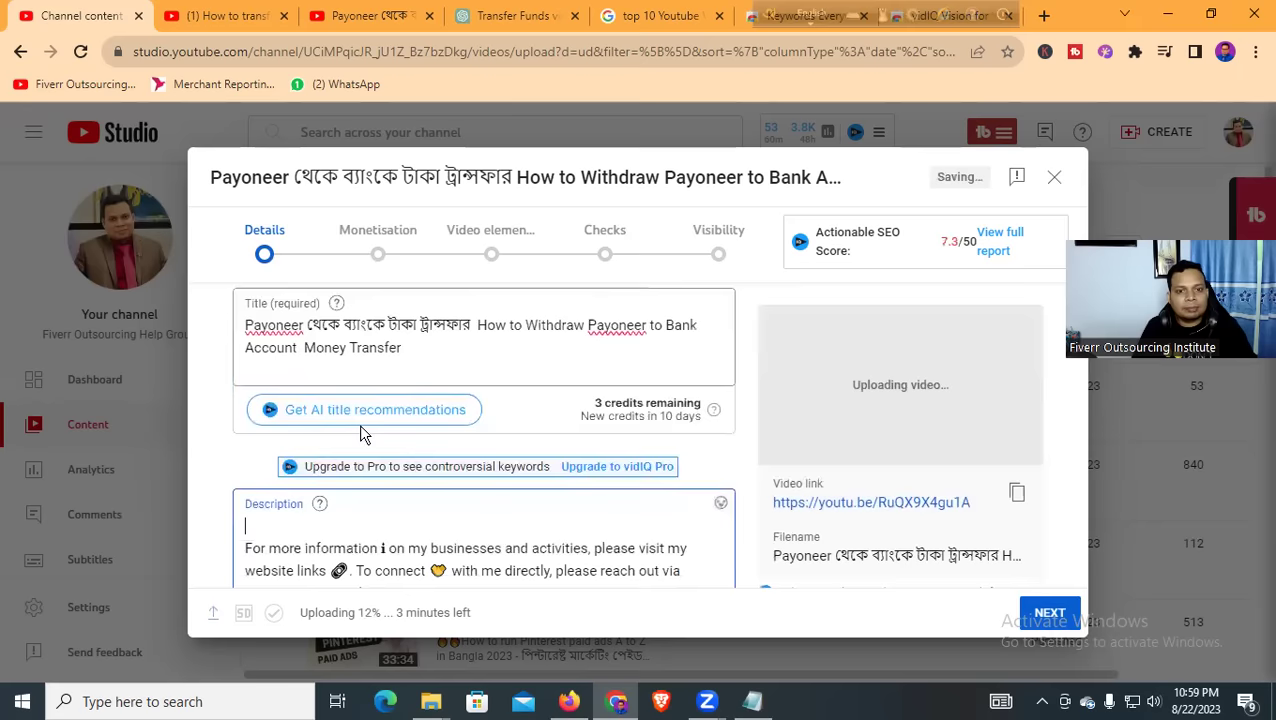
scroll(412, 400, "up", 1)
left_click(422, 397)
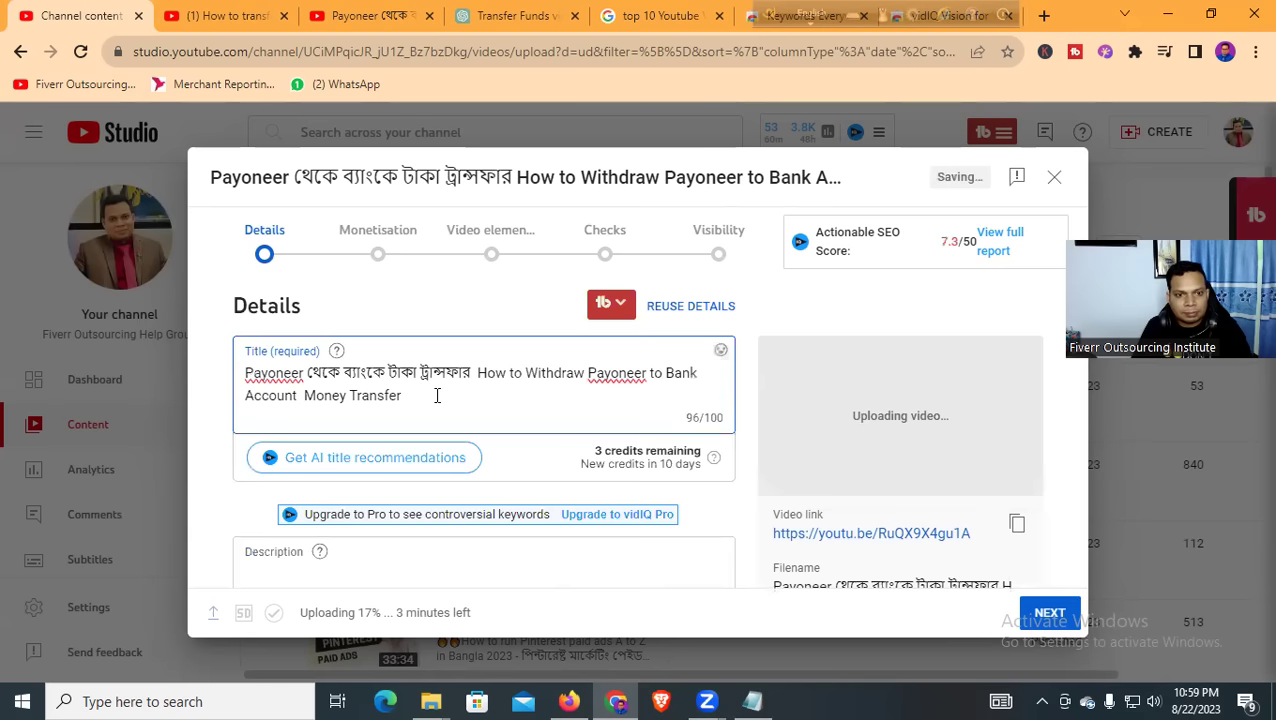
left_click_drag(437, 396, 195, 383)
key("BackSpace")
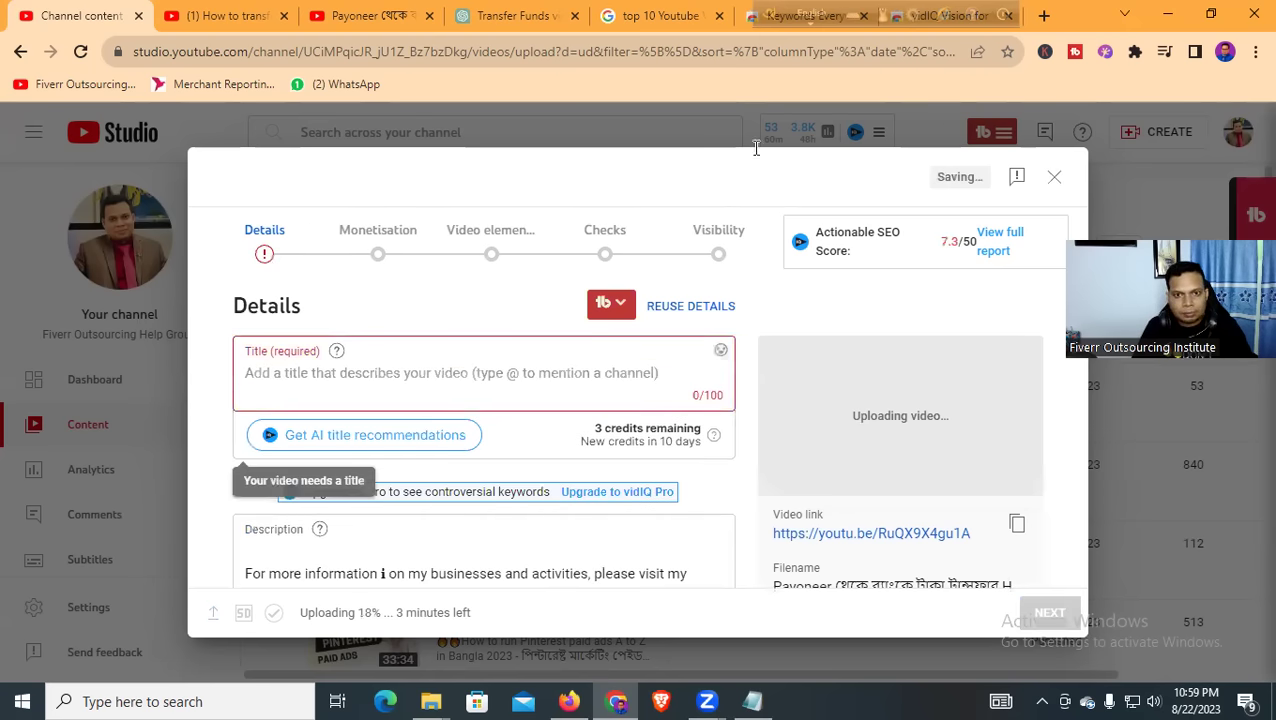
key("alt+Tab")
key("alt+Tab")
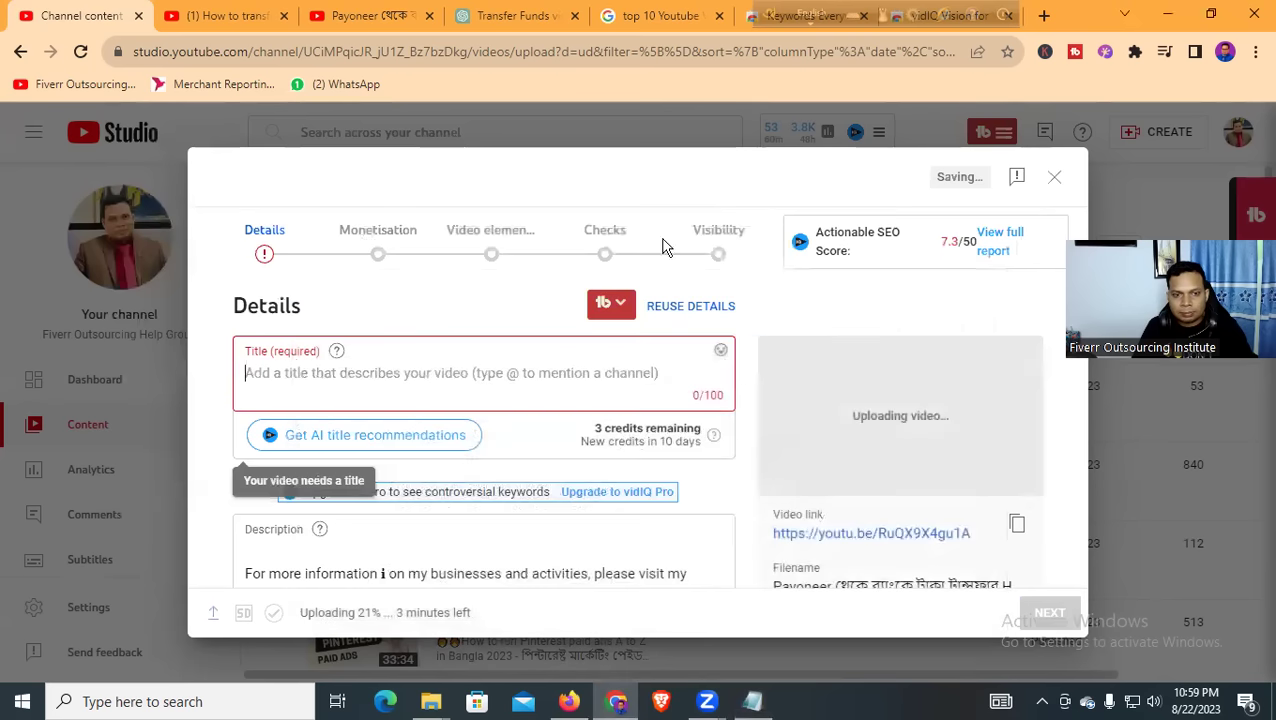
left_click(322, 373)
type("Payoneer থেকে ব্যাংকে টাকা ট্রান্সফার | How to Withdraw Payoneer to Bank Account | Money Transfer")
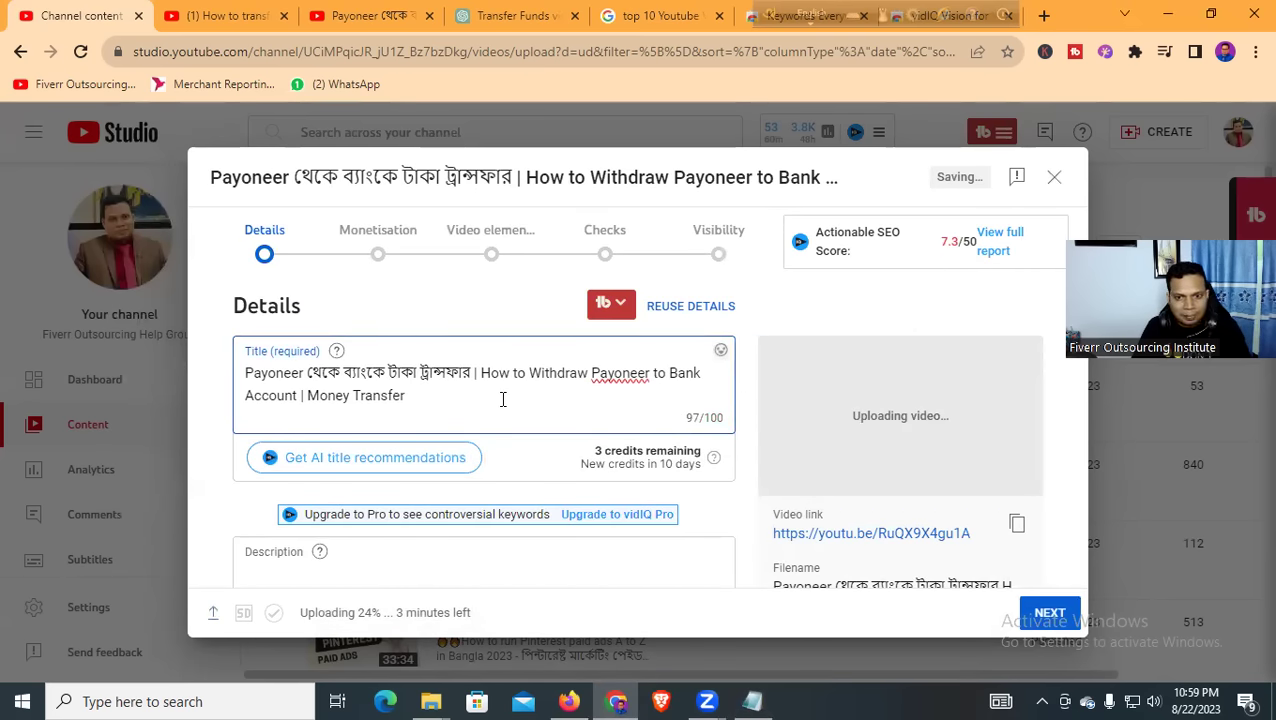
Paste the bilingual Payoneer title as the description's first line, ending it with '2023'
scroll(490, 401, "down", 1)
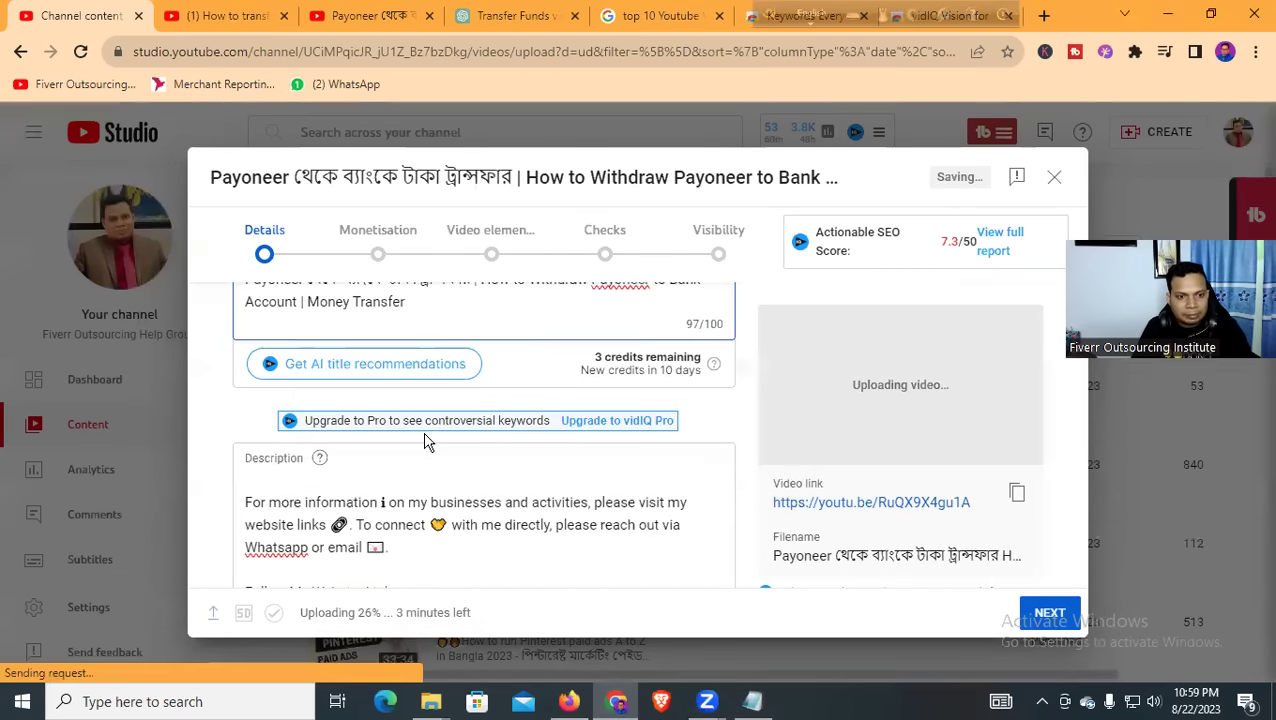
scroll(427, 441, "down", 1)
left_click(300, 388)
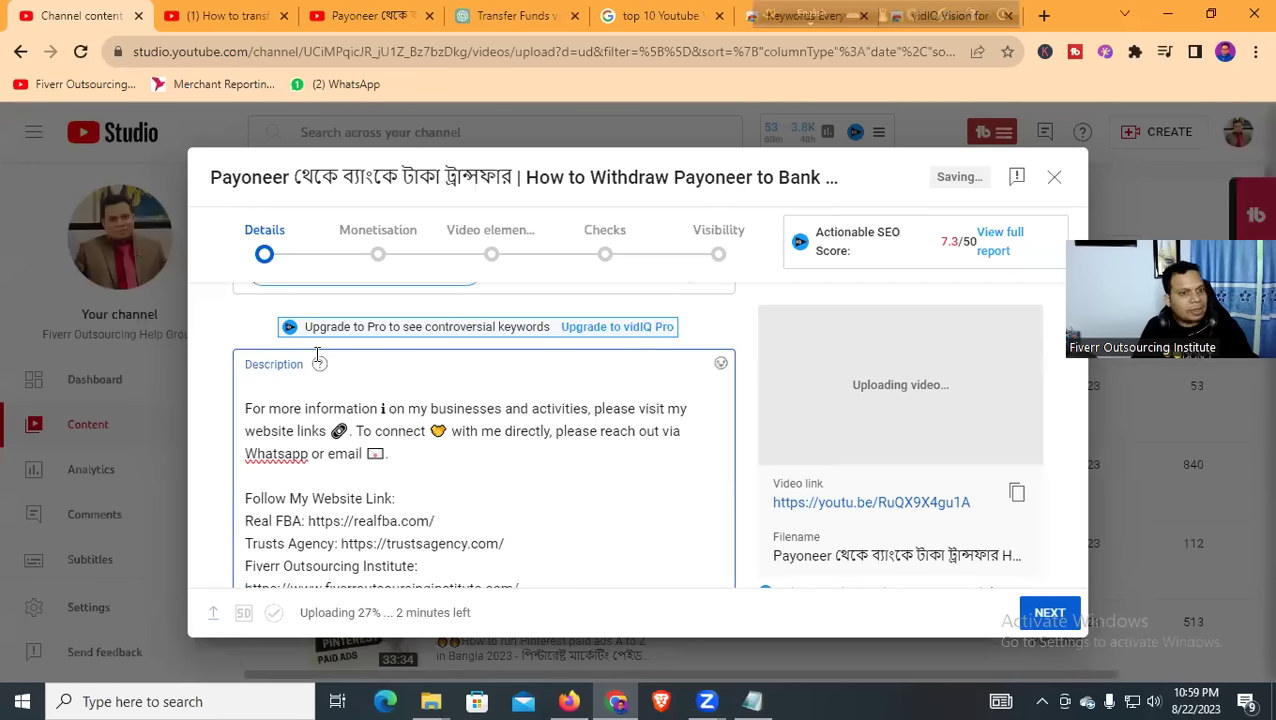
key("alt+Tab")
left_click_drag(110, 221, 713, 225)
key("ctrl+c")
left_click(950, 109)
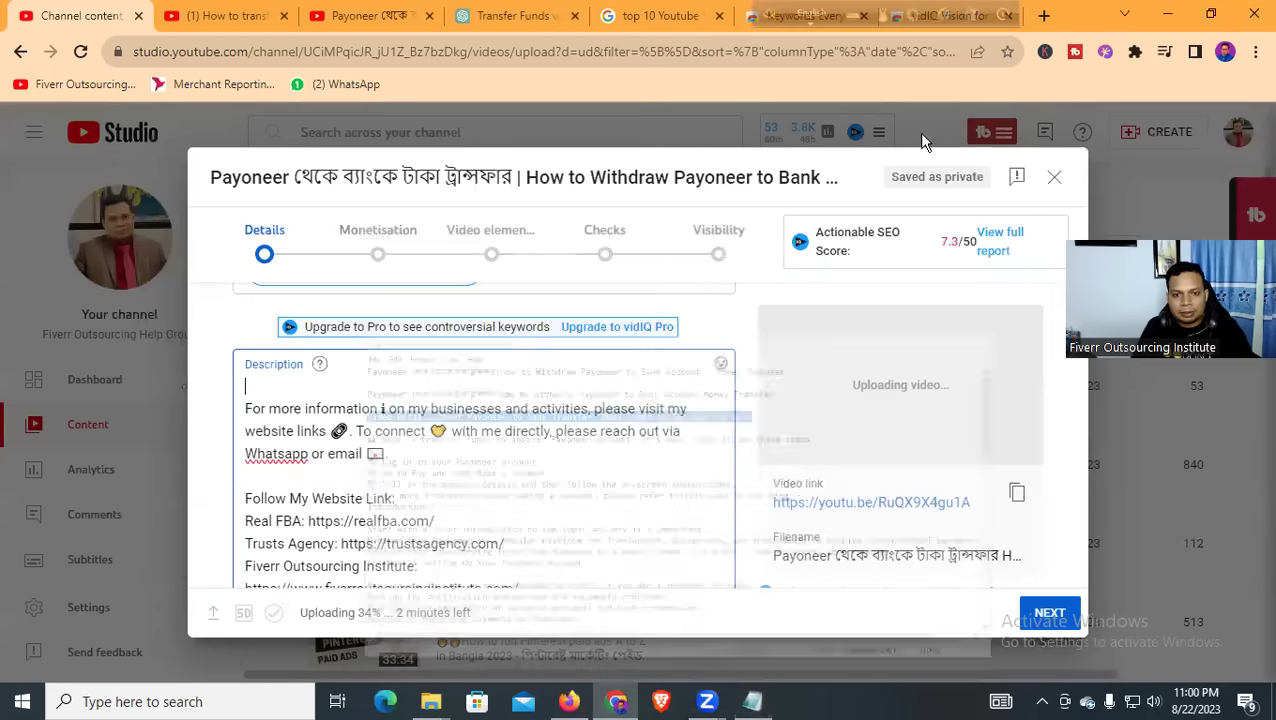
left_click(317, 384)
type("Payoneer থেকে ব্যাংকে টাকা ট্রান্সফার | How to Withdraw Payoneer to Bank Account | Money Transfer")
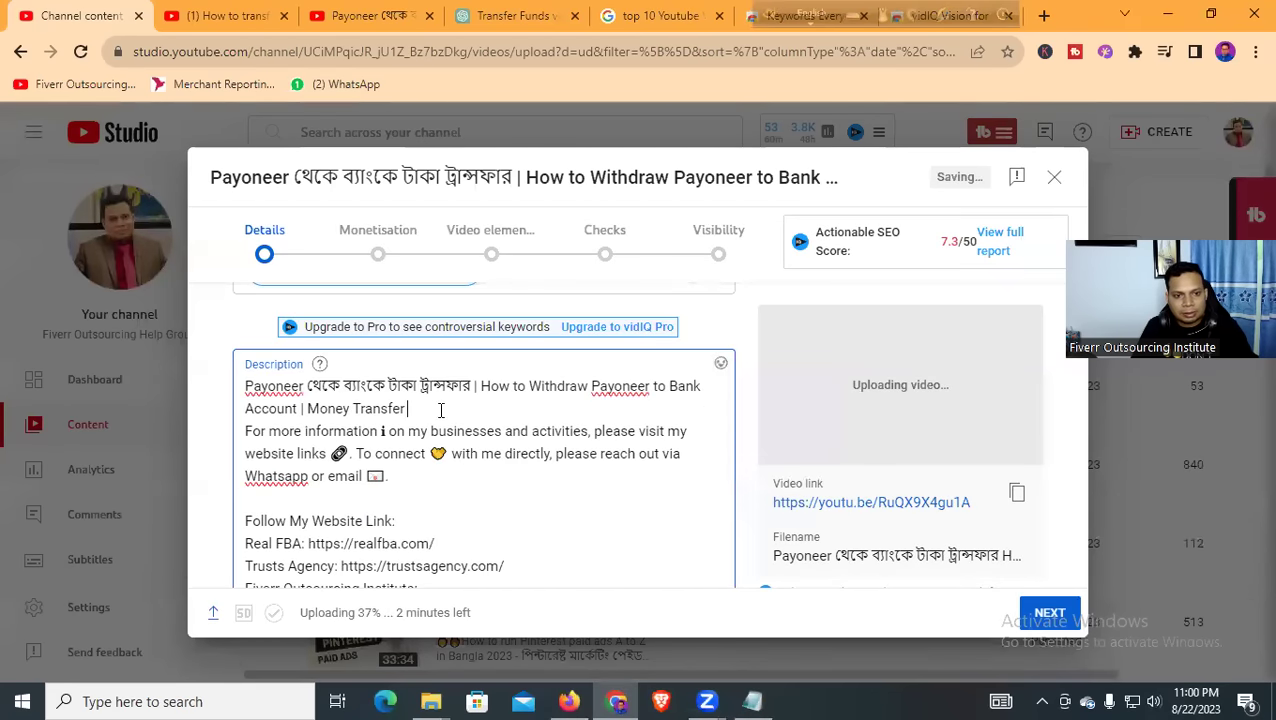
type("2023")
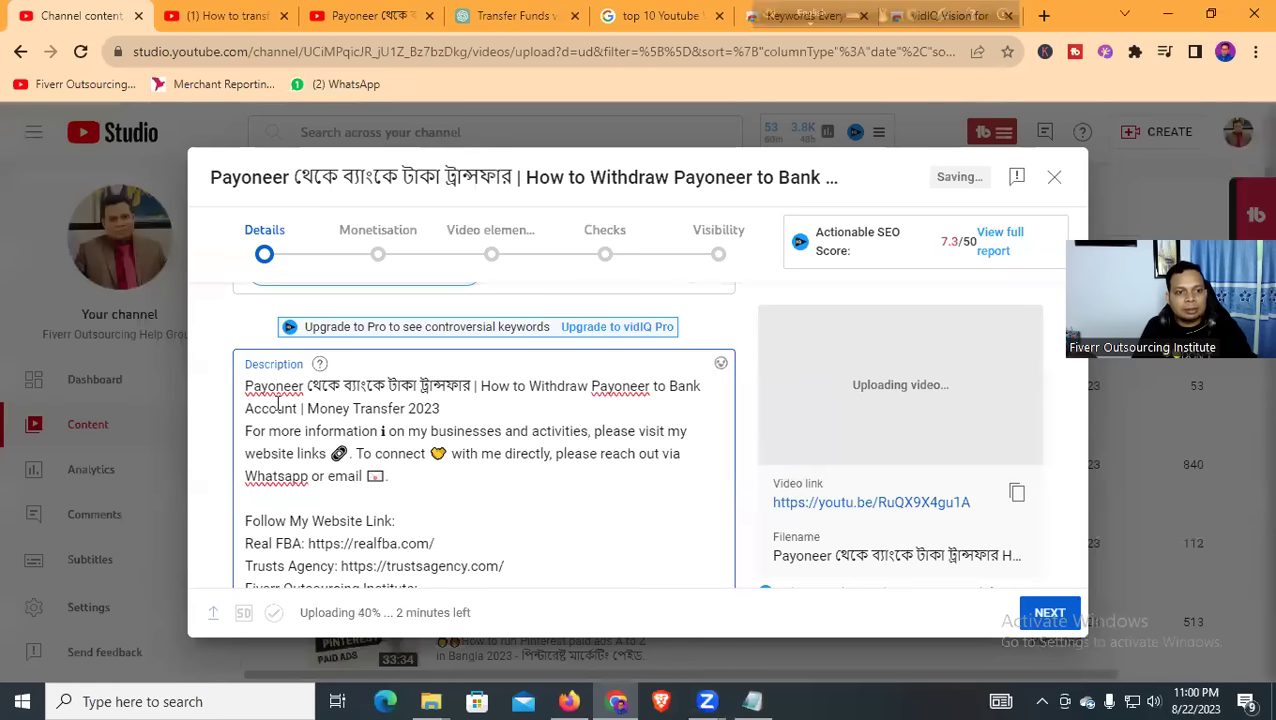
scroll(300, 445, "up", 1)
scroll(290, 420, "down", 1)
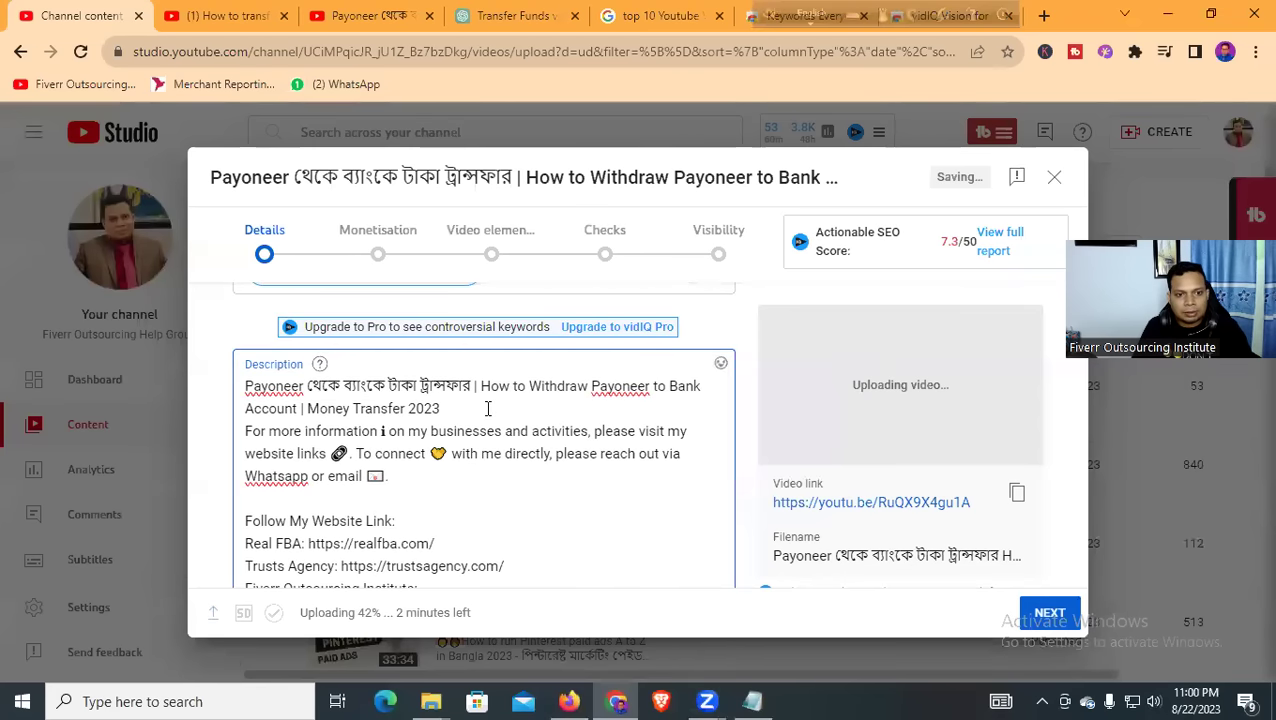
left_click(755, 703)
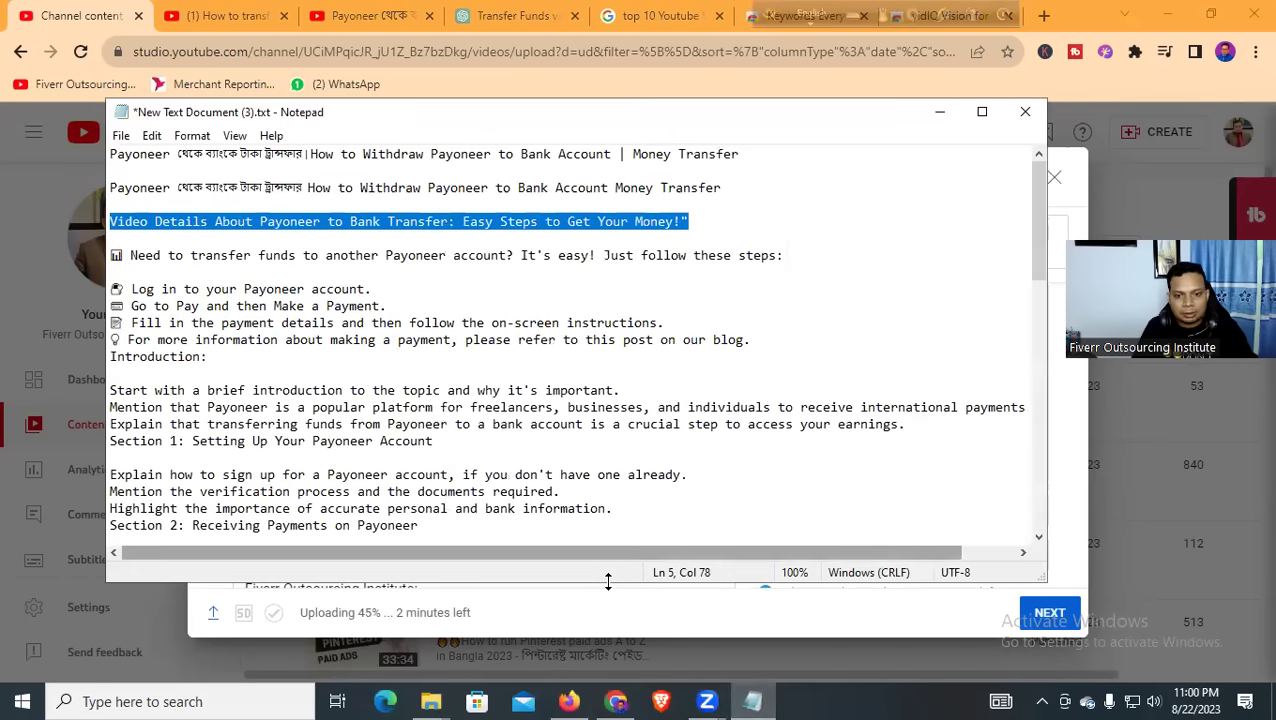
Replace the description's first line with the Payoneer headline, making it end 'in 2023'
key("alt+Tab")
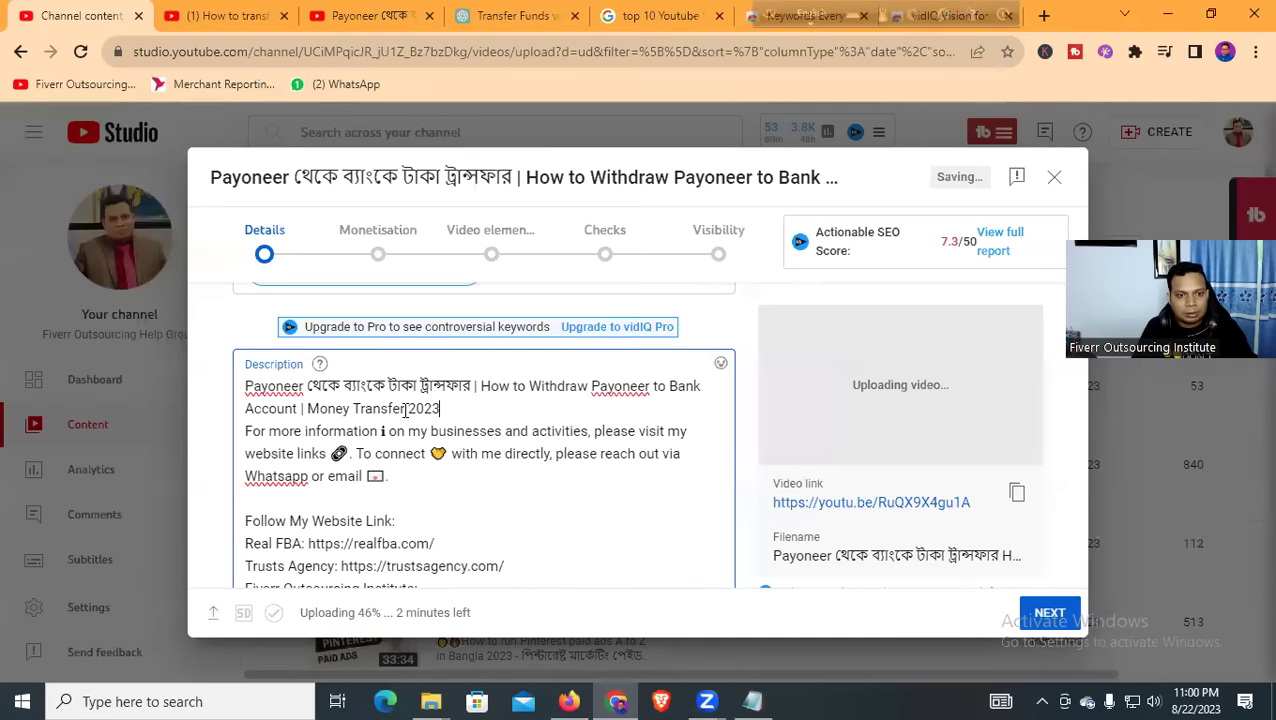
left_click_drag(398, 408, 250, 372)
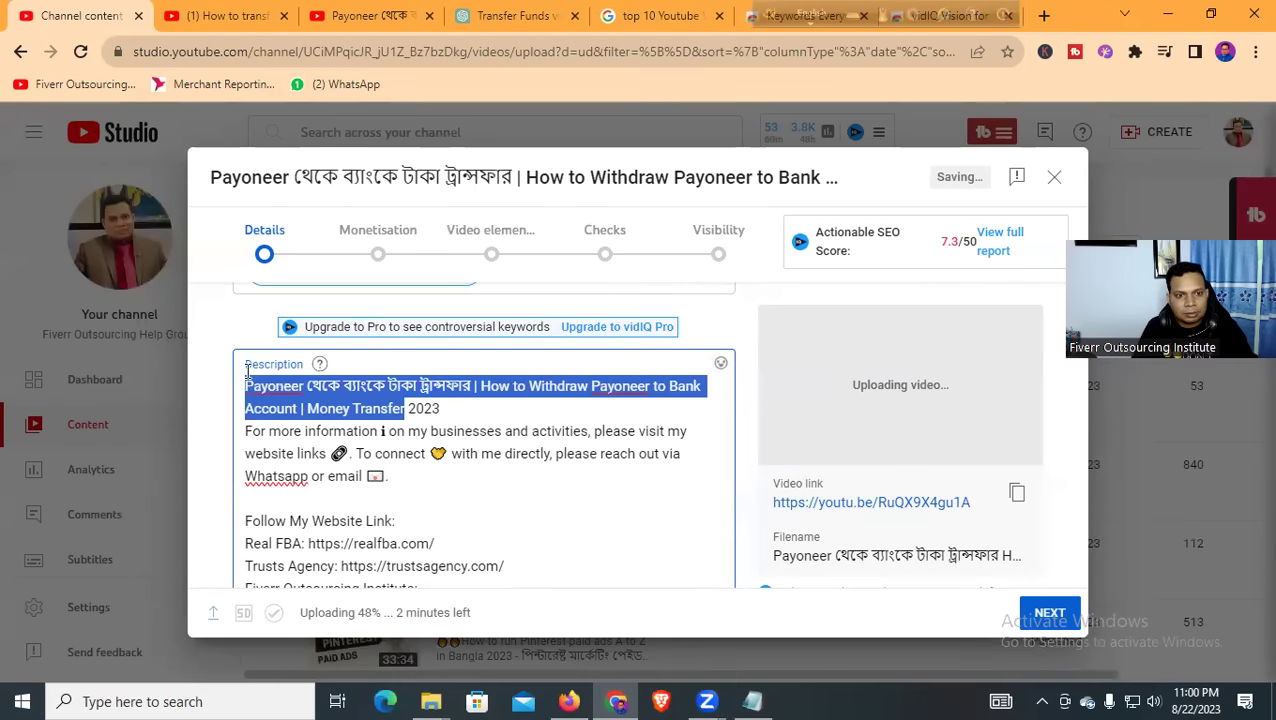
key("ctrl+v")
right_click(393, 386)
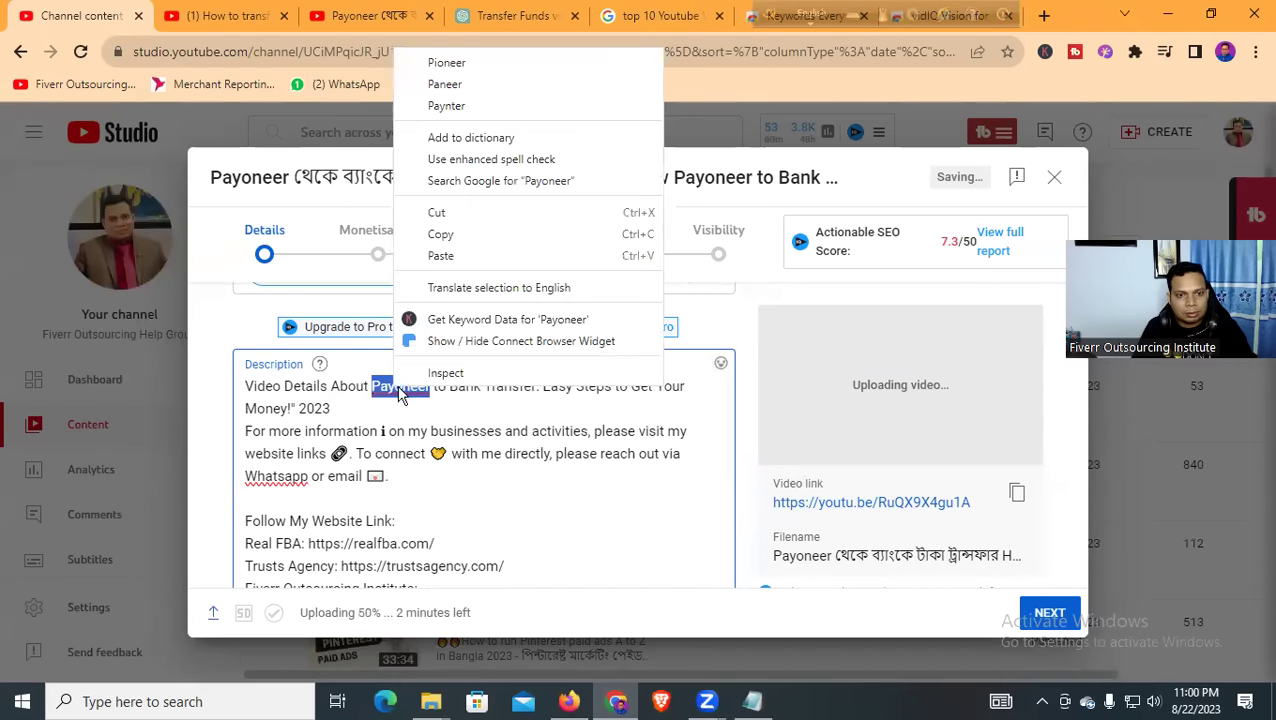
left_click(459, 403)
key("Home")
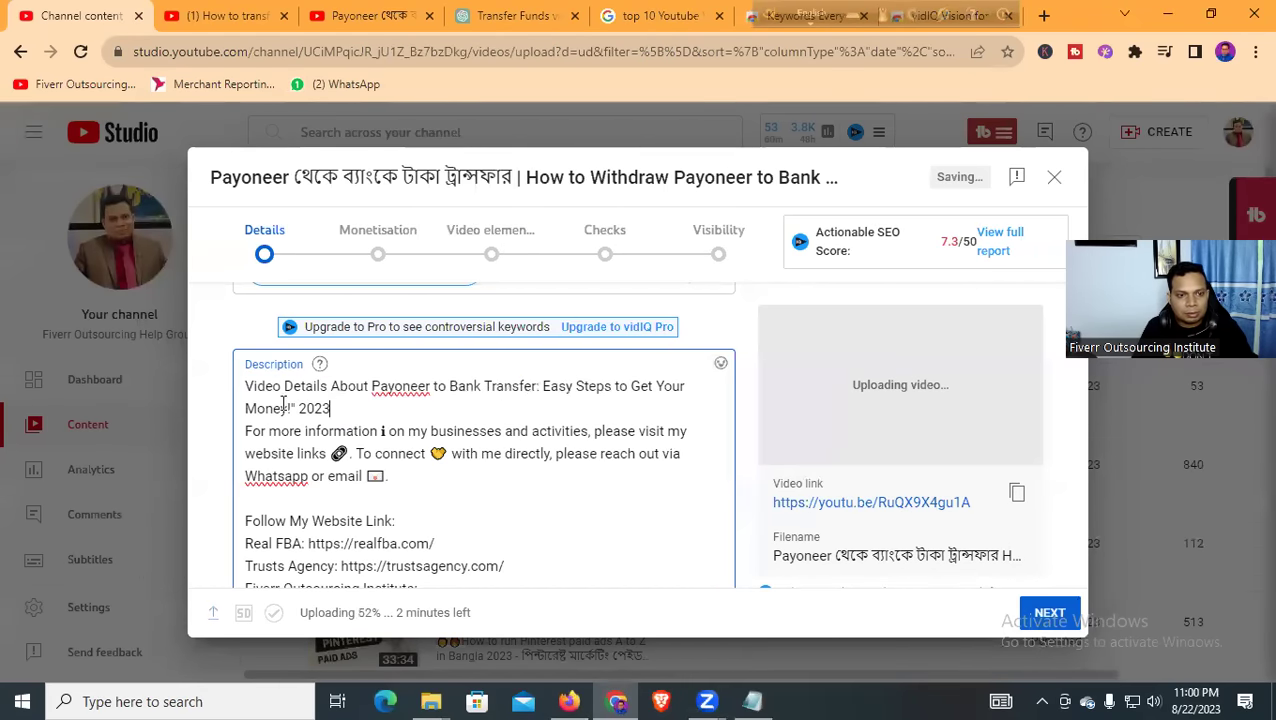
left_click(298, 408)
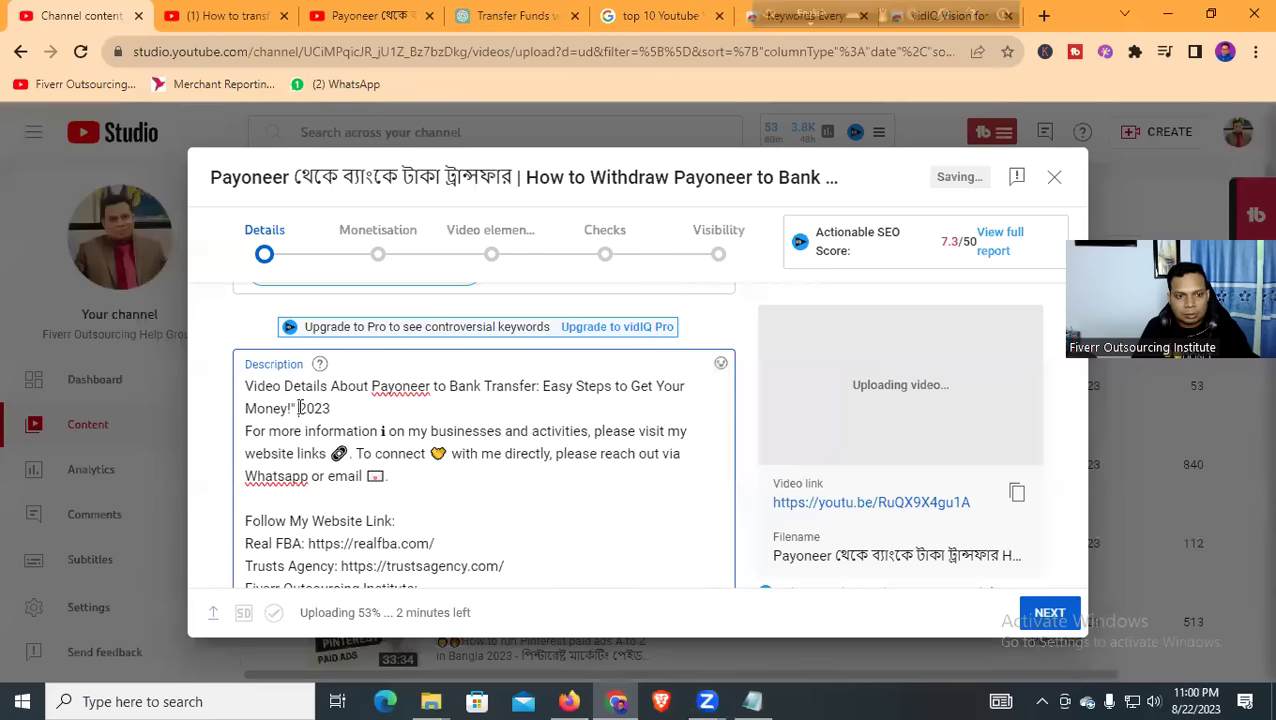
key("BackSpace")
key("BackSpace")
key("BackSpace")
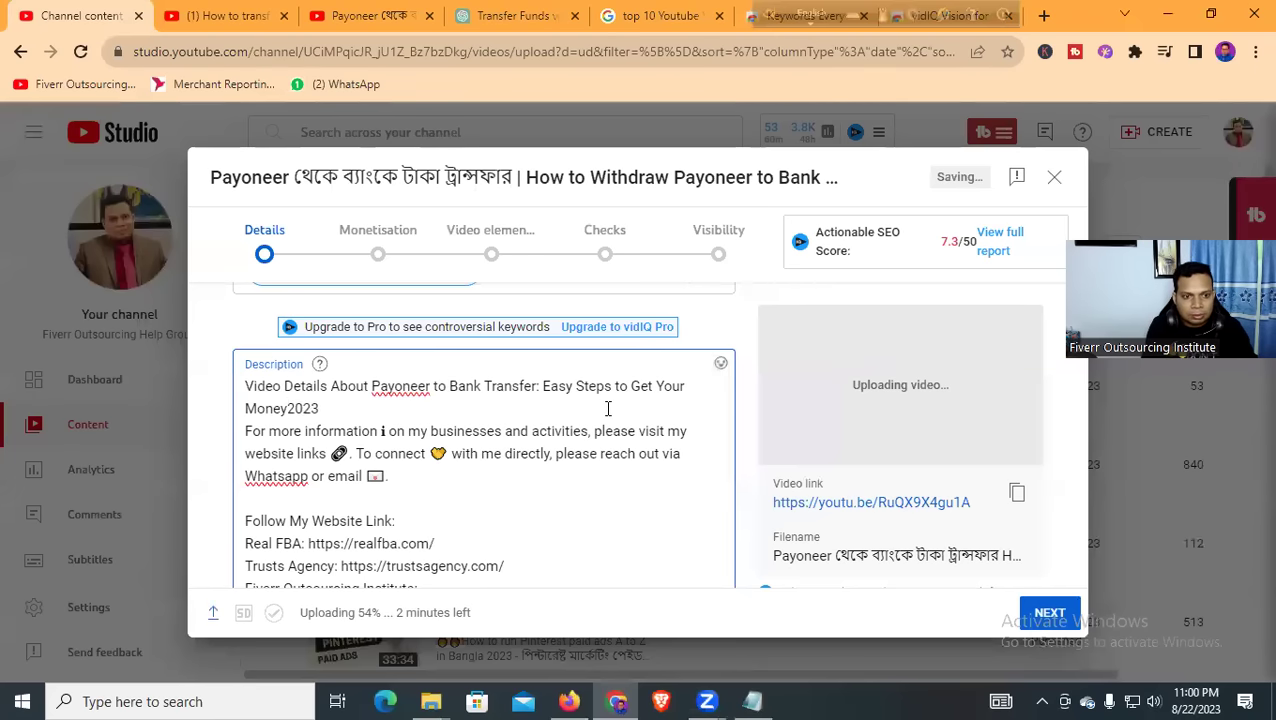
type("in")
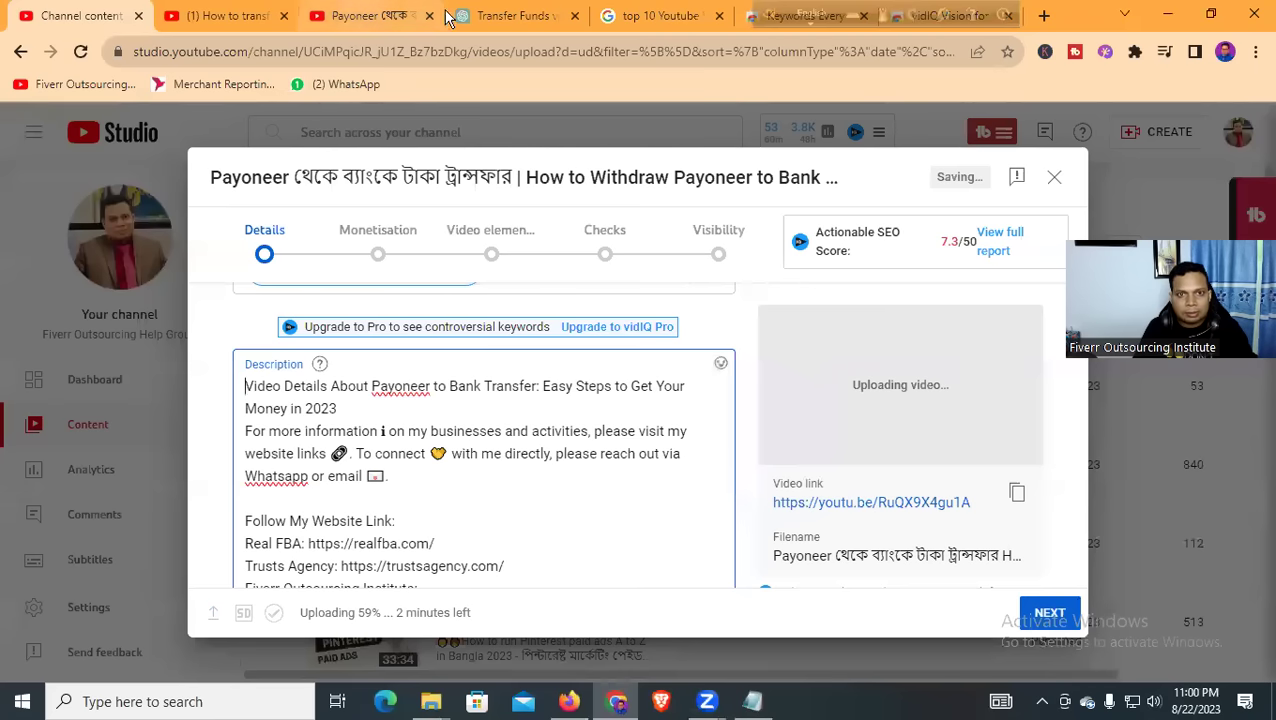
Paste the bar-chart emoji from the ChatGPT reply at the description's start, with blank lines before 'For more information'
left_click(510, 15)
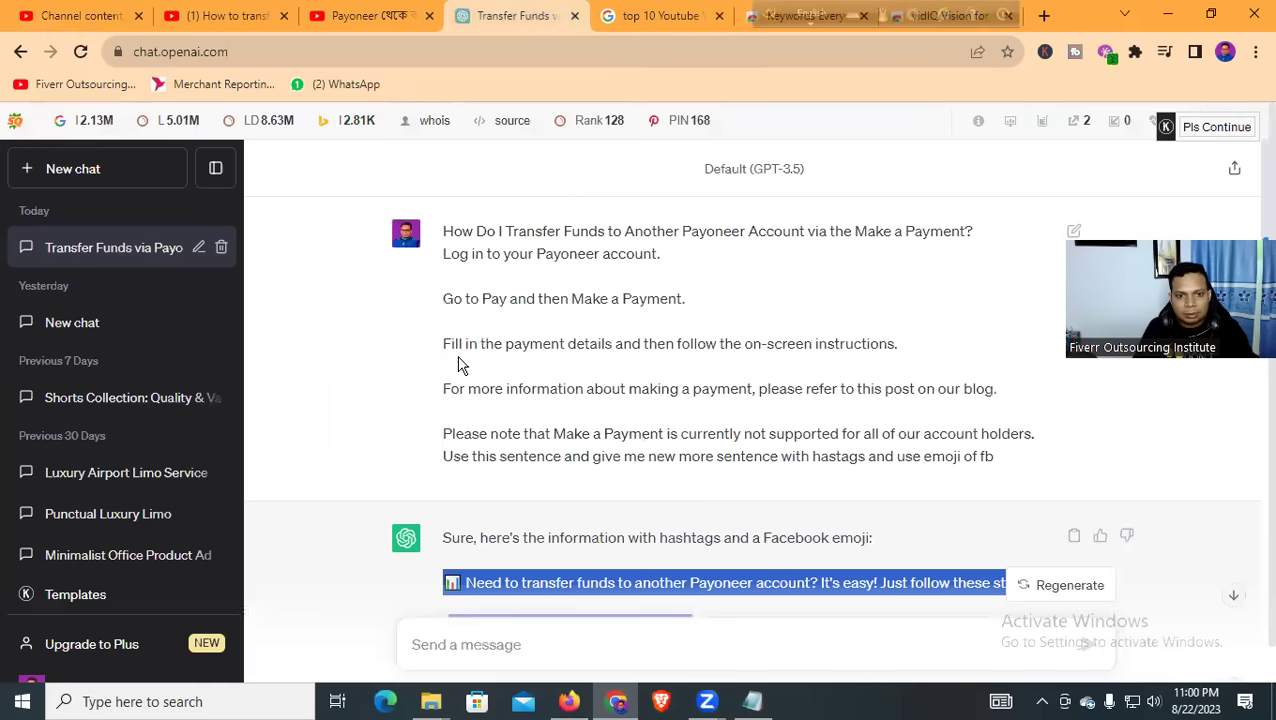
scroll(700, 400, "down", 2)
left_click(452, 397)
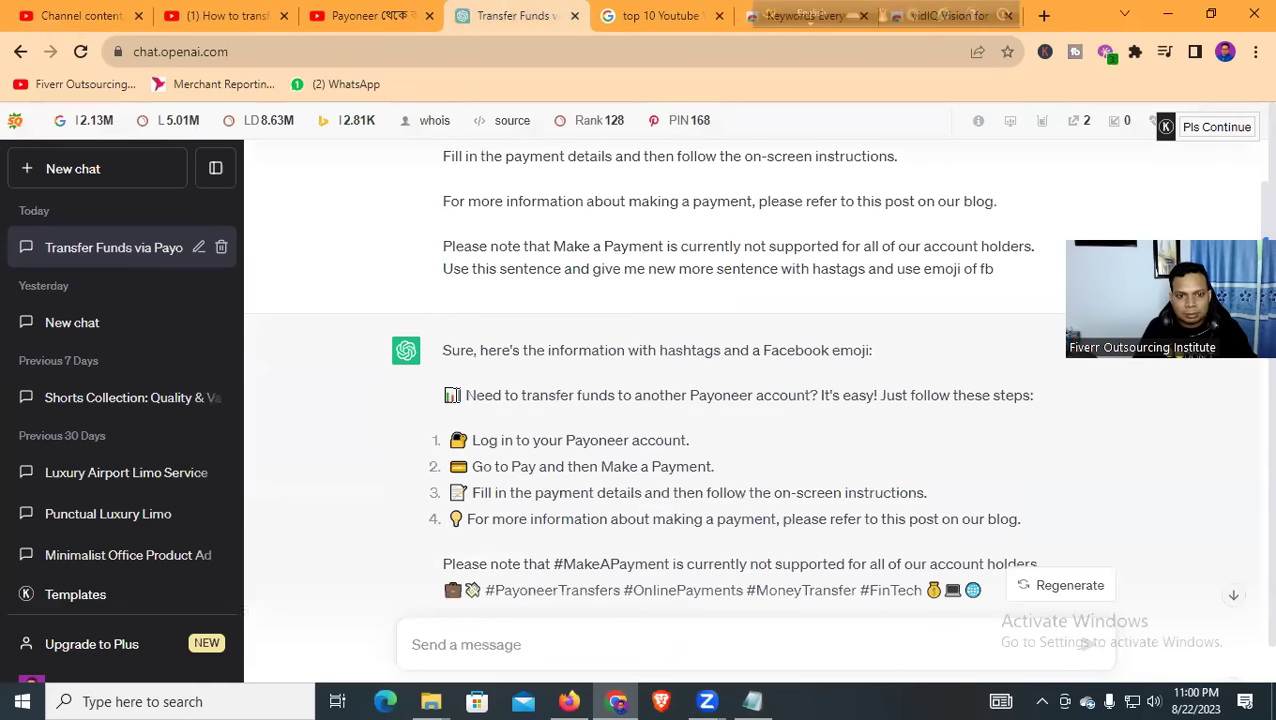
left_click_drag(445, 400, 460, 400)
key("ctrl+c")
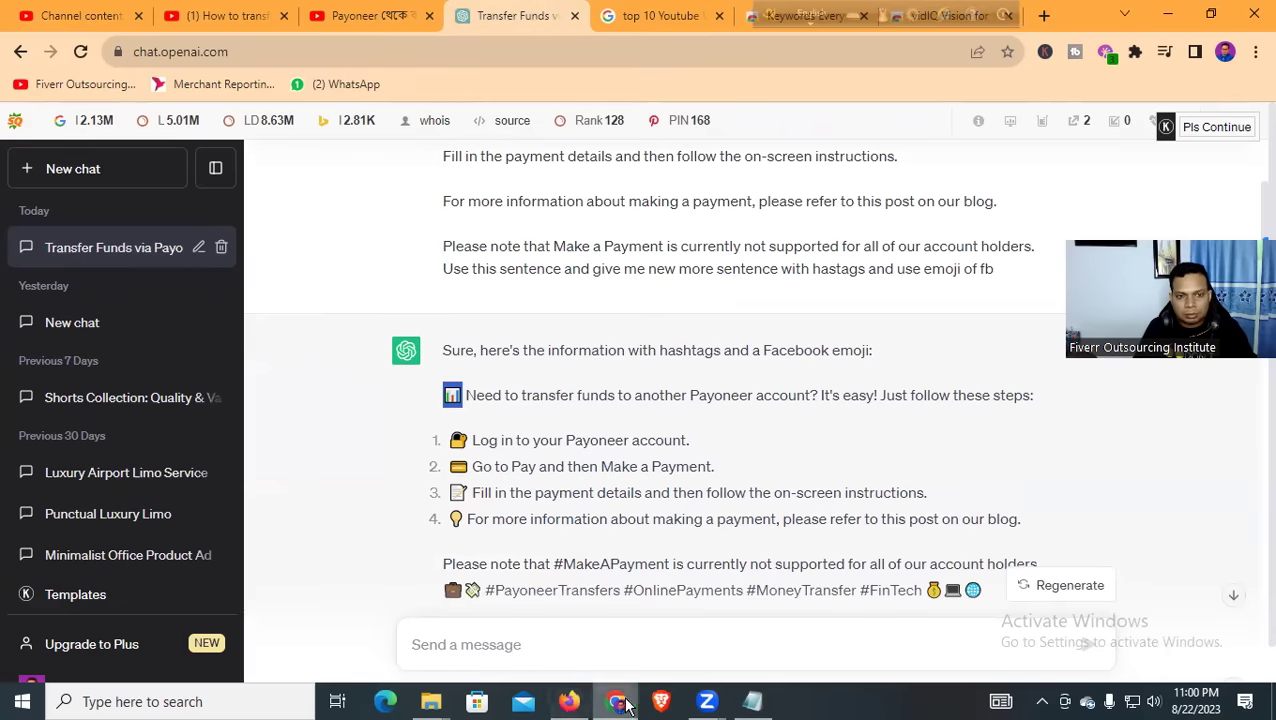
left_click(83, 16)
key("ctrl+v")
left_click(257, 432)
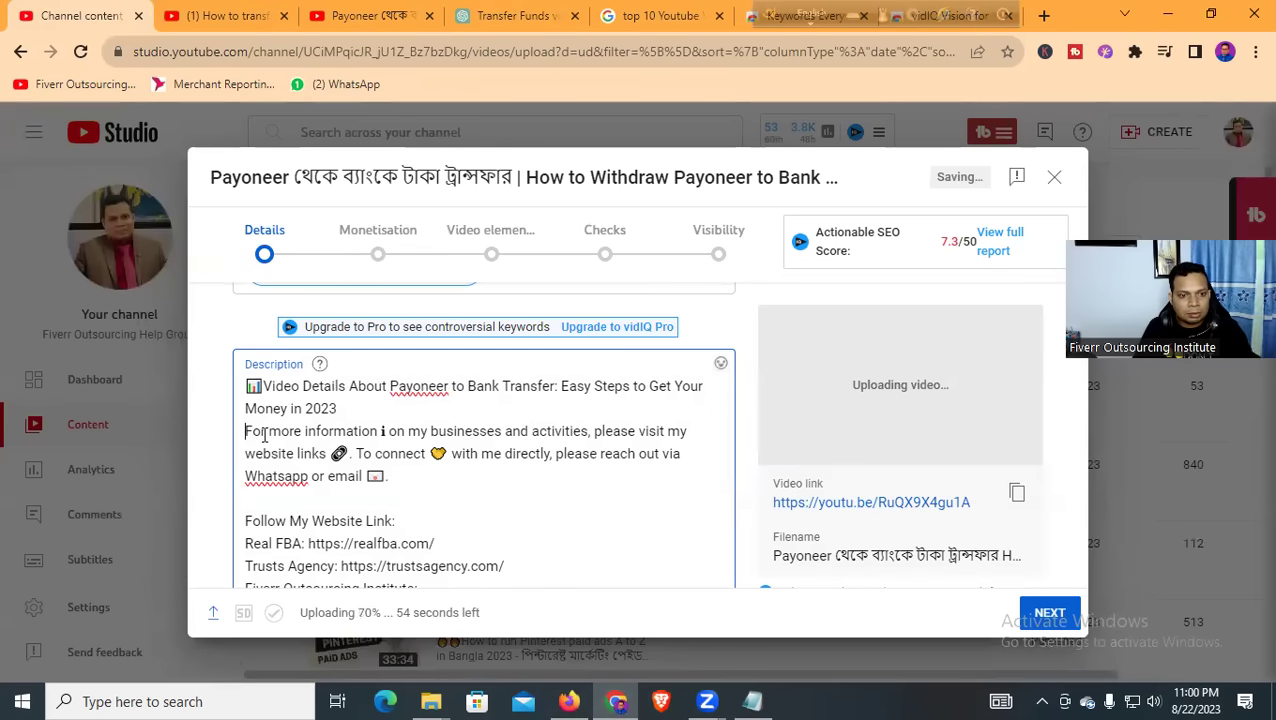
key("Return")
key("Return")
key("Return")
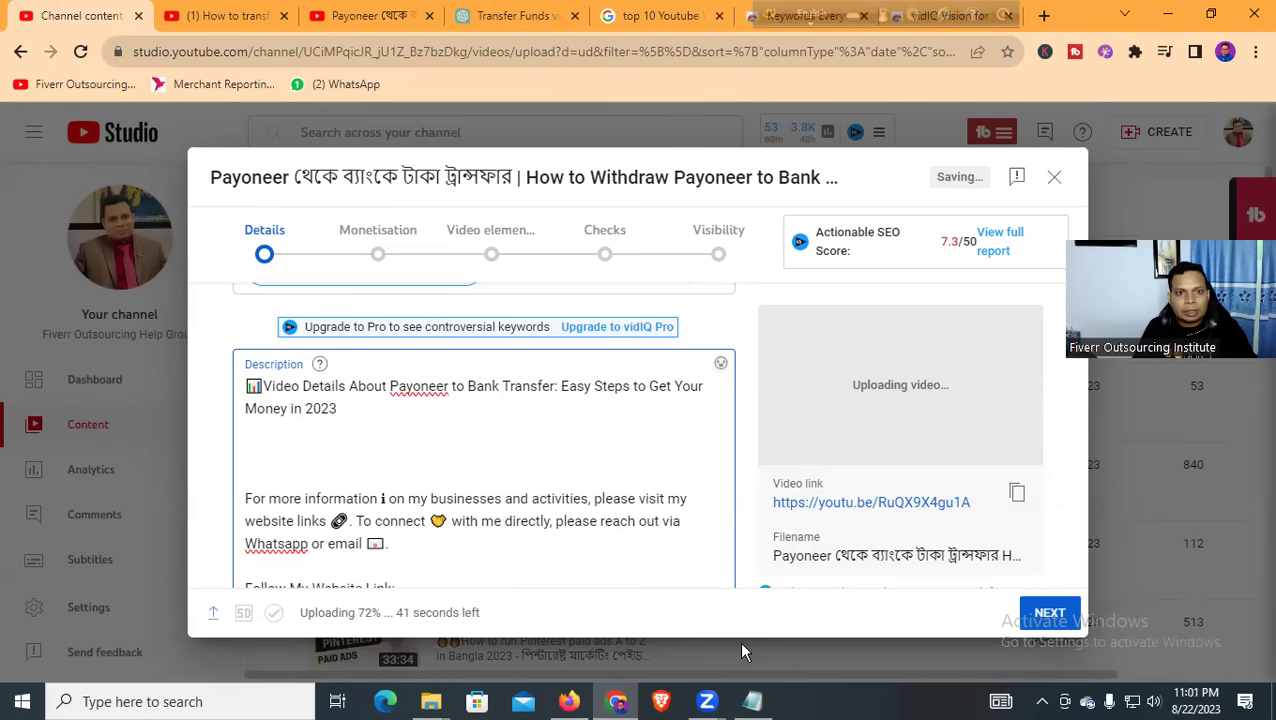
Select the Payoneer transfer step list, from 'Need to transfer funds', in the Notepad notes
left_click(500, 16)
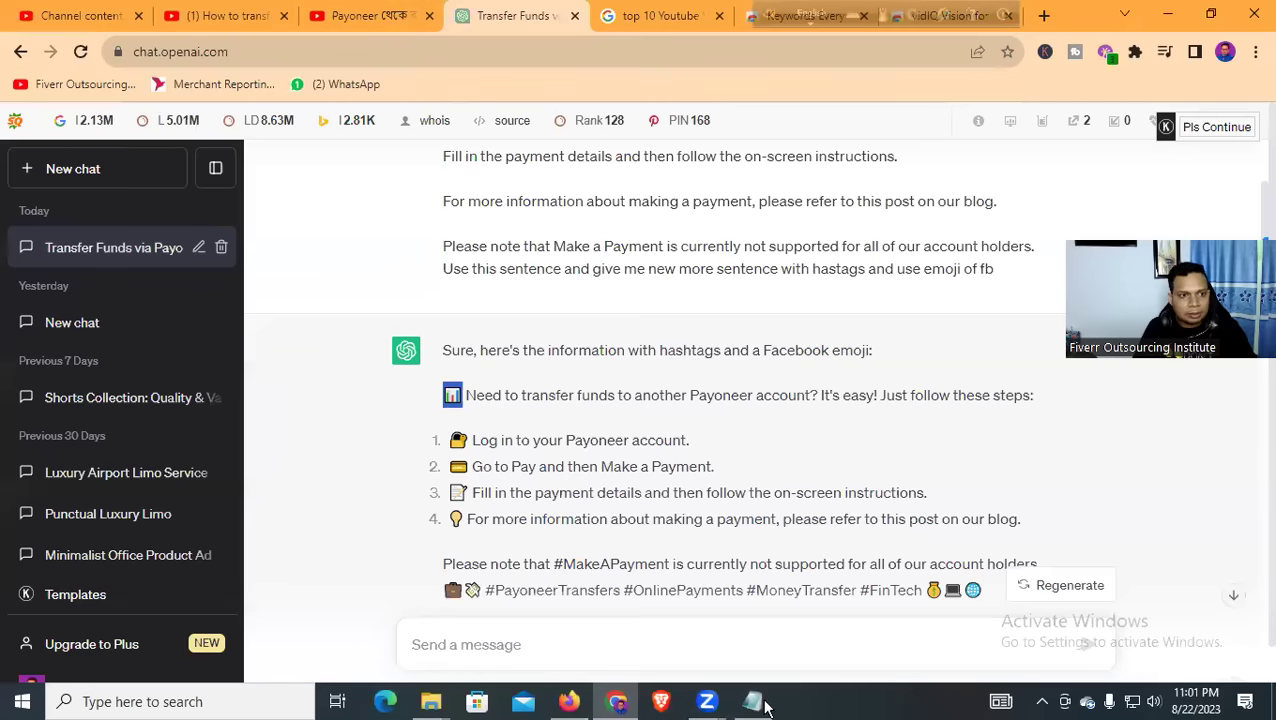
key("alt+Tab")
left_click_drag(126, 256, 775, 332)
Copy the Notepad step list and paste it into the YouTube Studio description
right_click(262, 323)
left_click(318, 383)
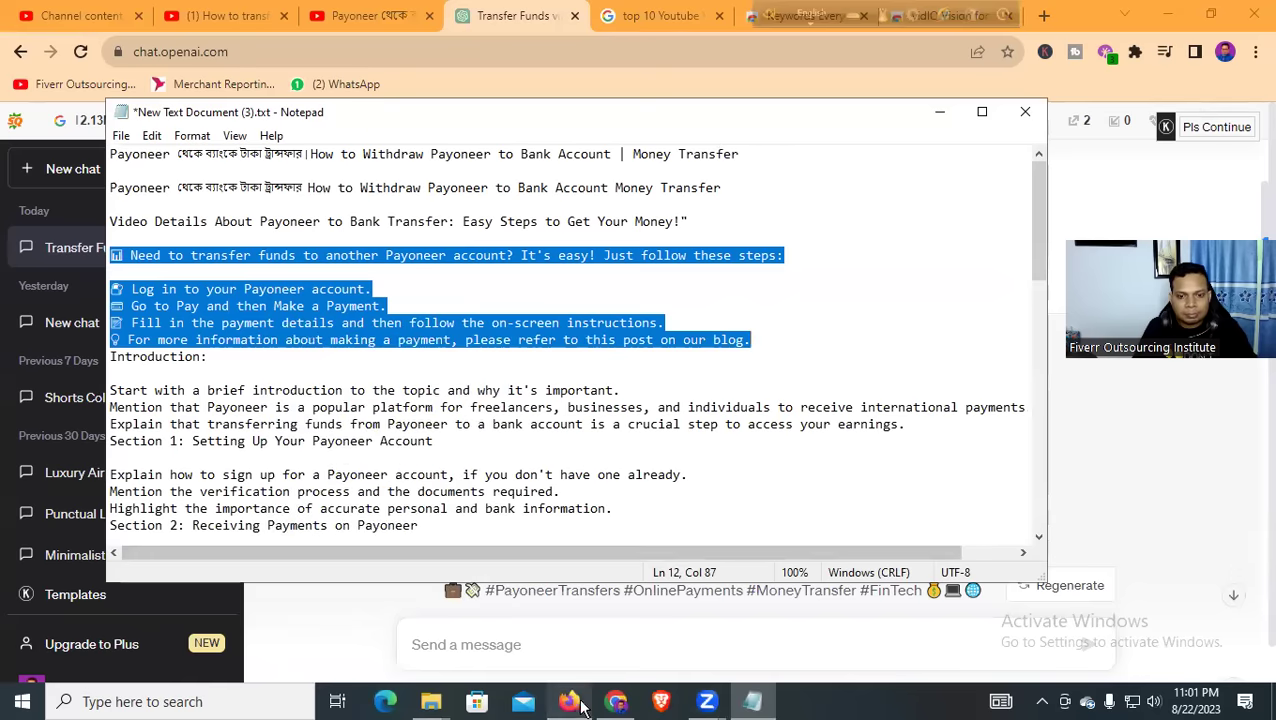
left_click(616, 703)
key("ctrl+1")
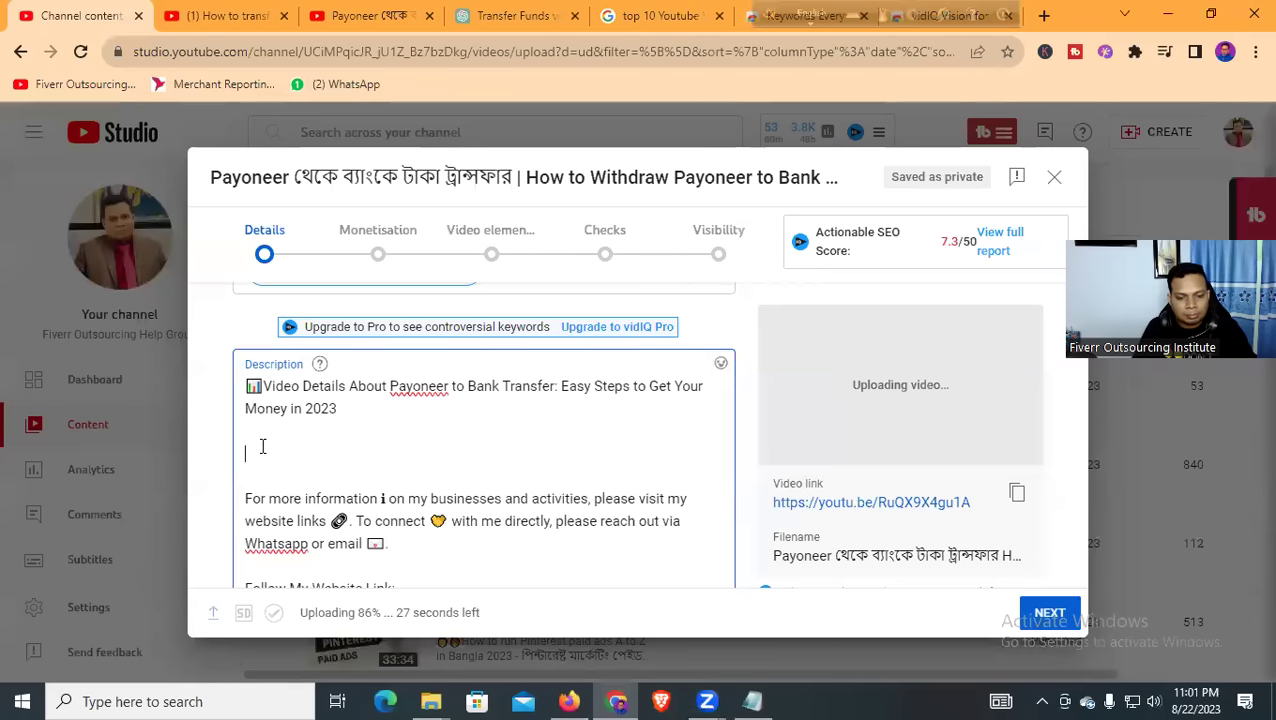
key("ctrl+v")
scroll(317, 458, "down", 10)
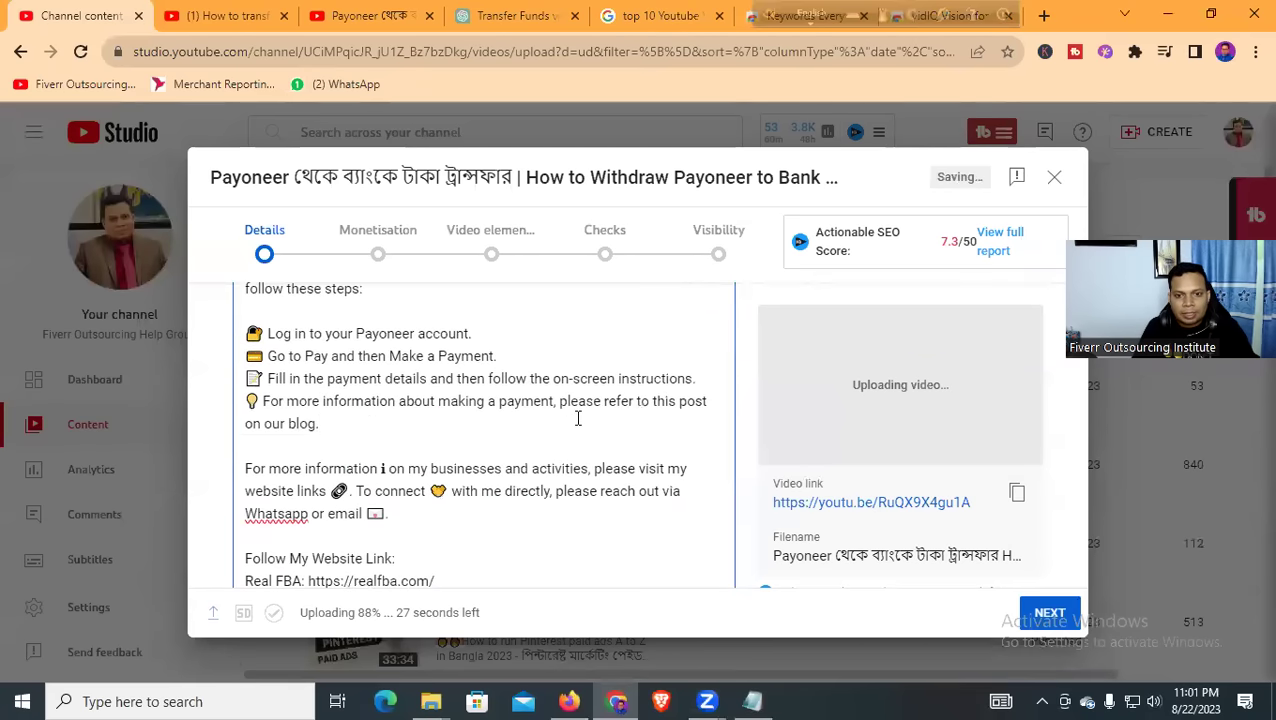
scroll(645, 426, "up", 6)
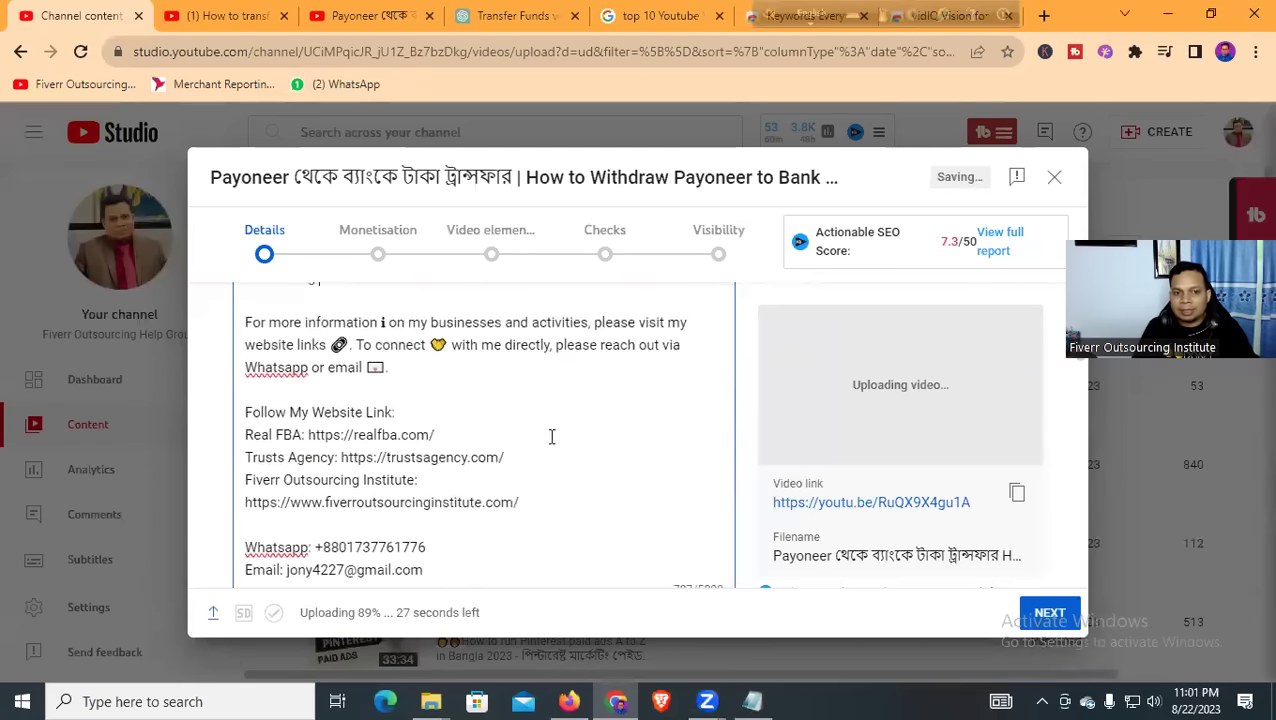
Remove the blank line above the pasted steps and add blank lines after them
left_click(281, 406)
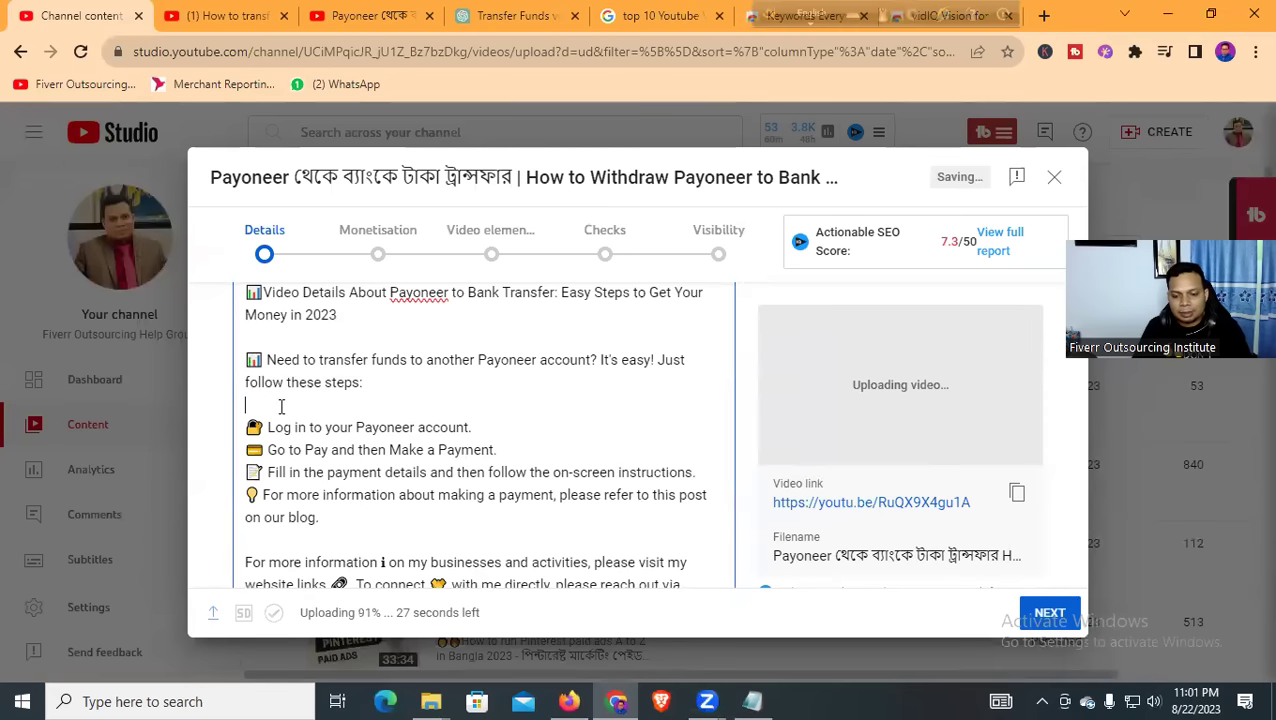
key("BackSpace")
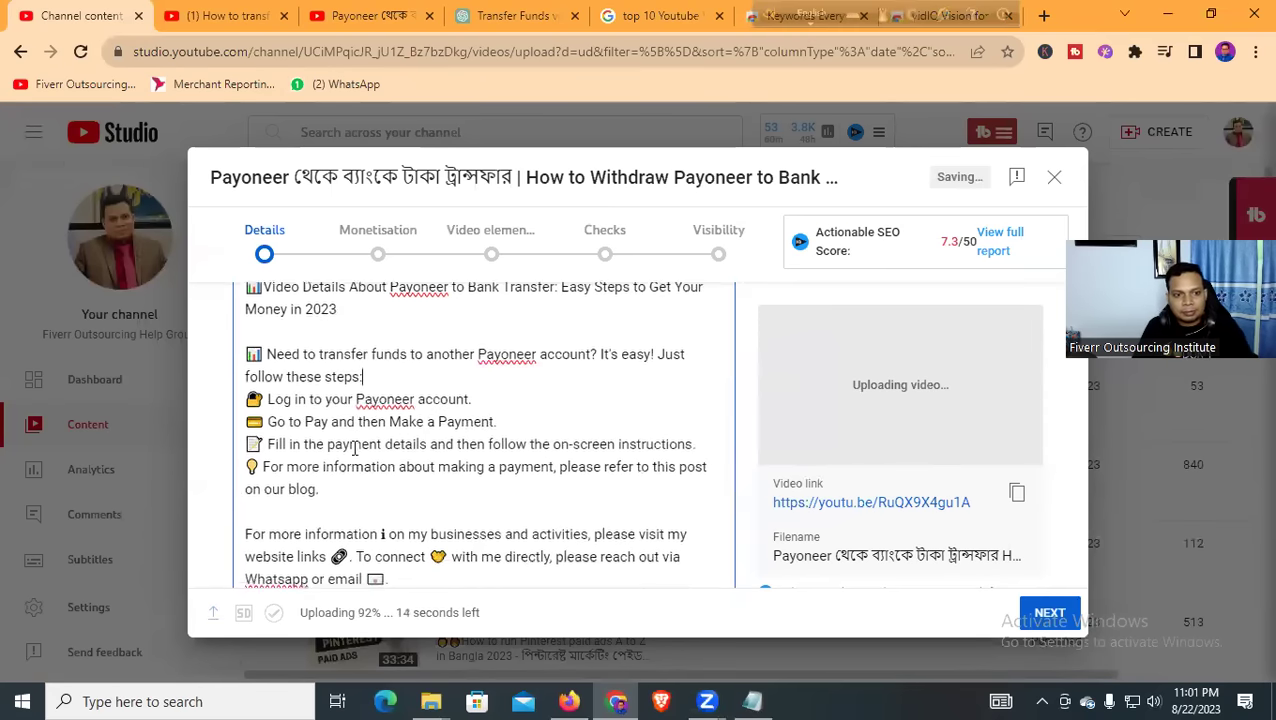
scroll(350, 430, "down", 1)
left_click(345, 420)
key("Return")
key("Return")
key("Return")
key("Return")
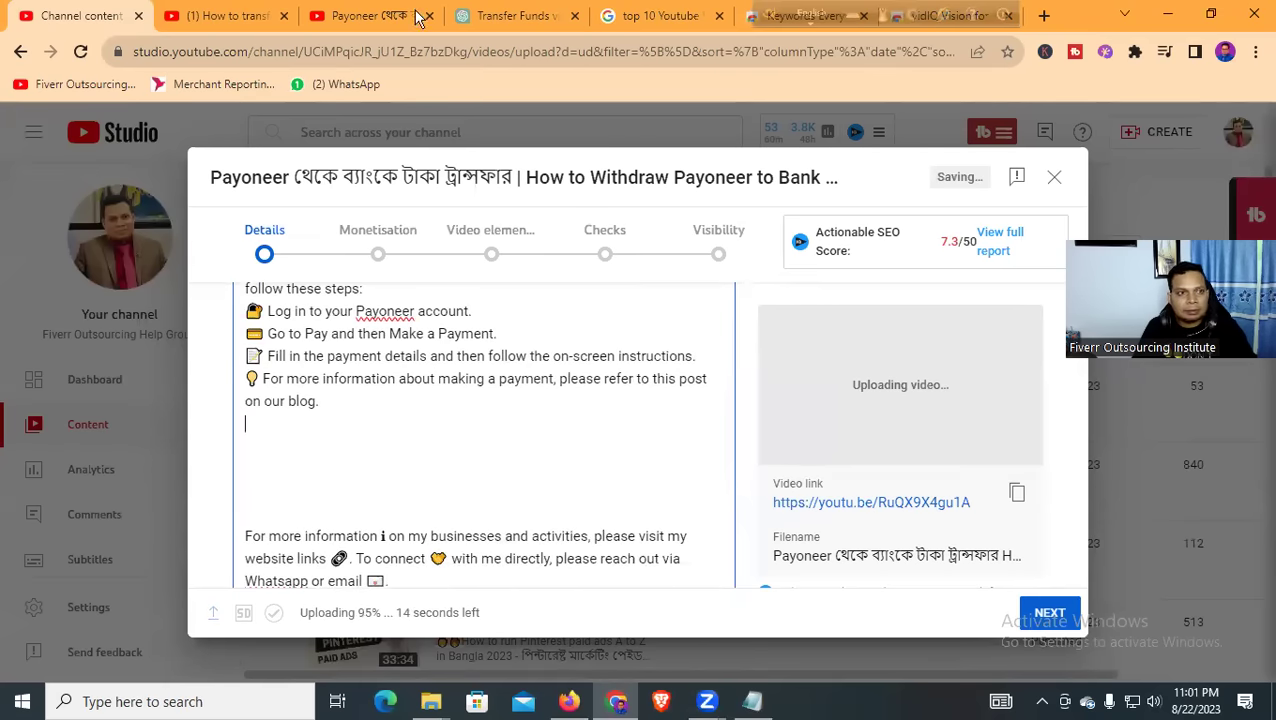
left_click(586, 15)
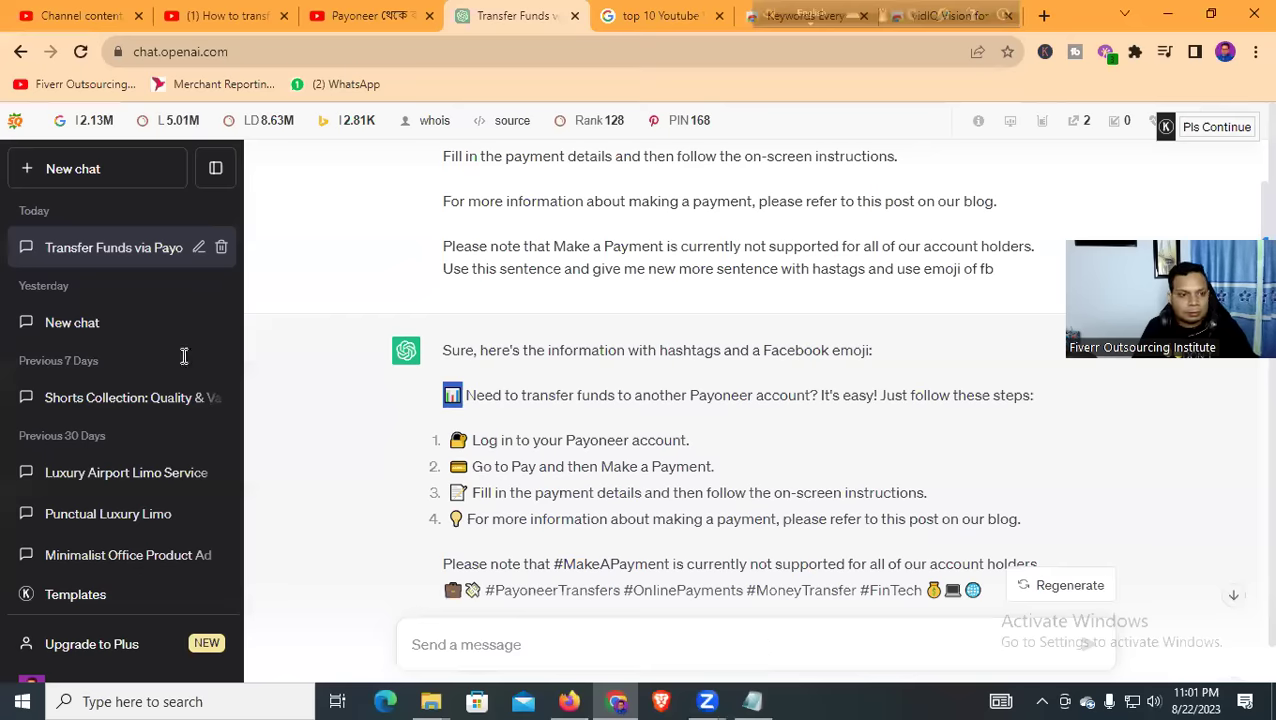
Copy the Notepad outline from 'Introduction:' through Section 7 and return to the video details
key("alt+Tab")
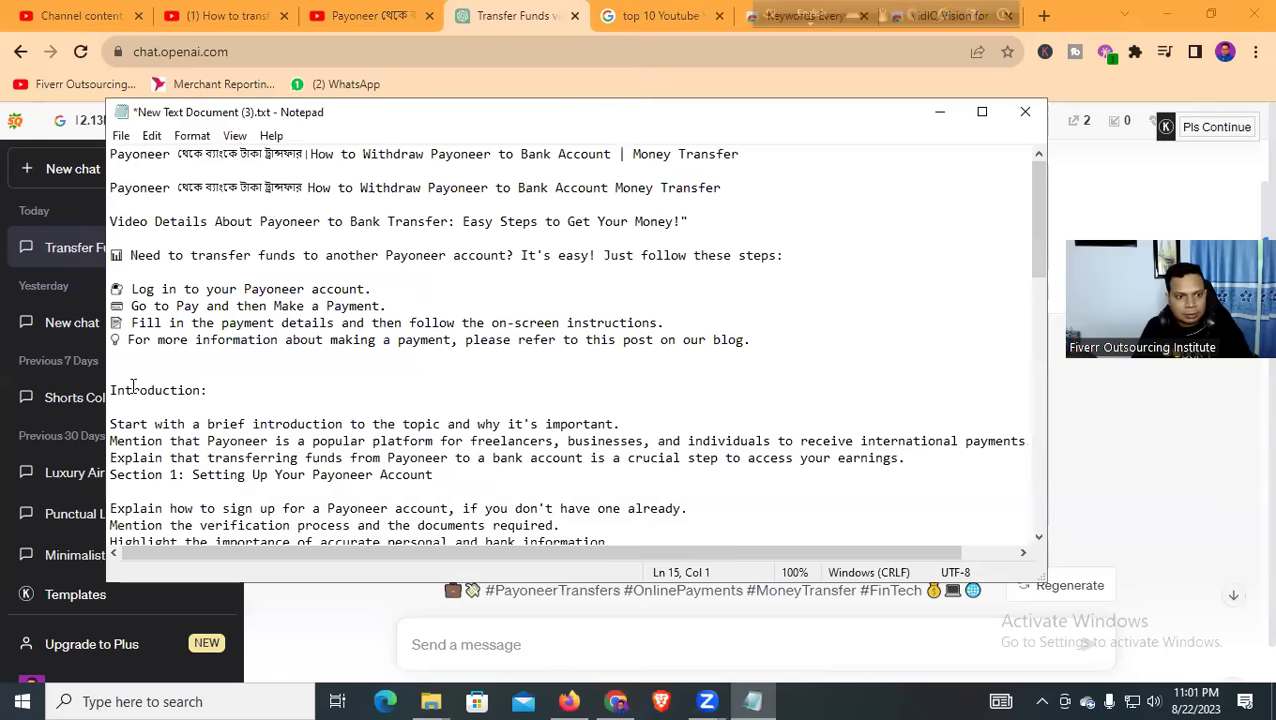
scroll(133, 390, "down", 1)
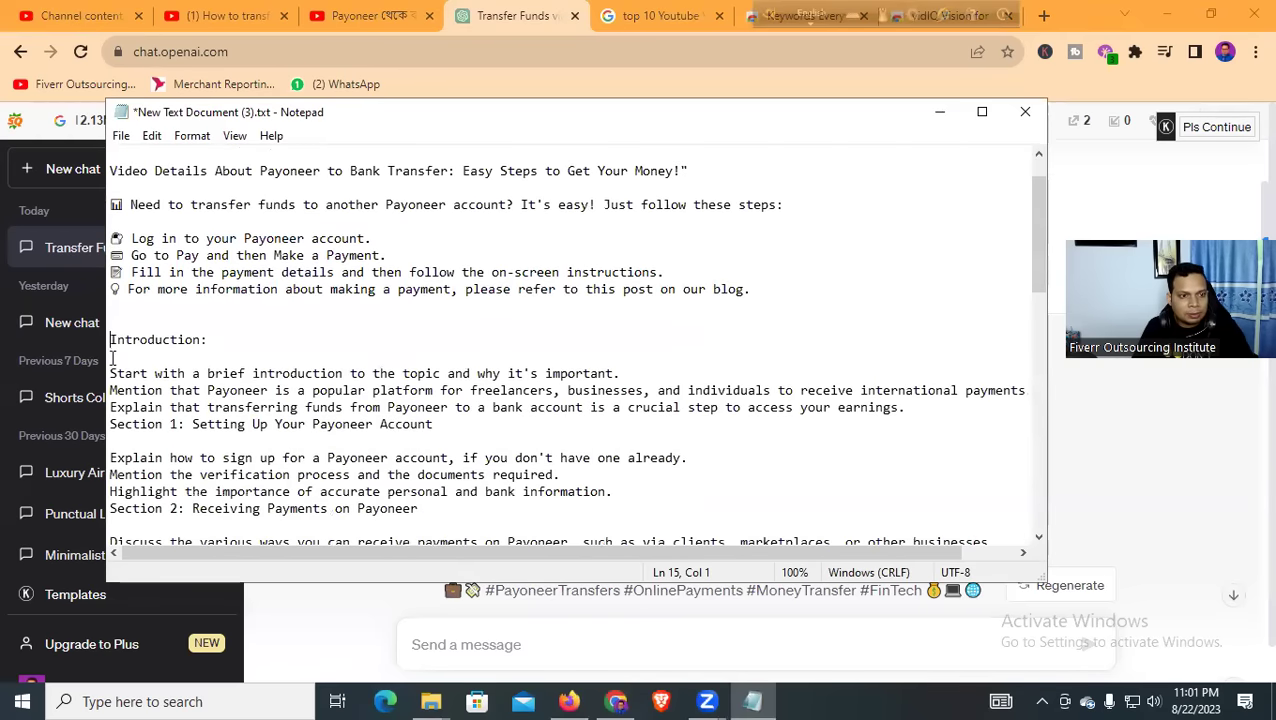
left_click_drag(109, 339, 529, 438)
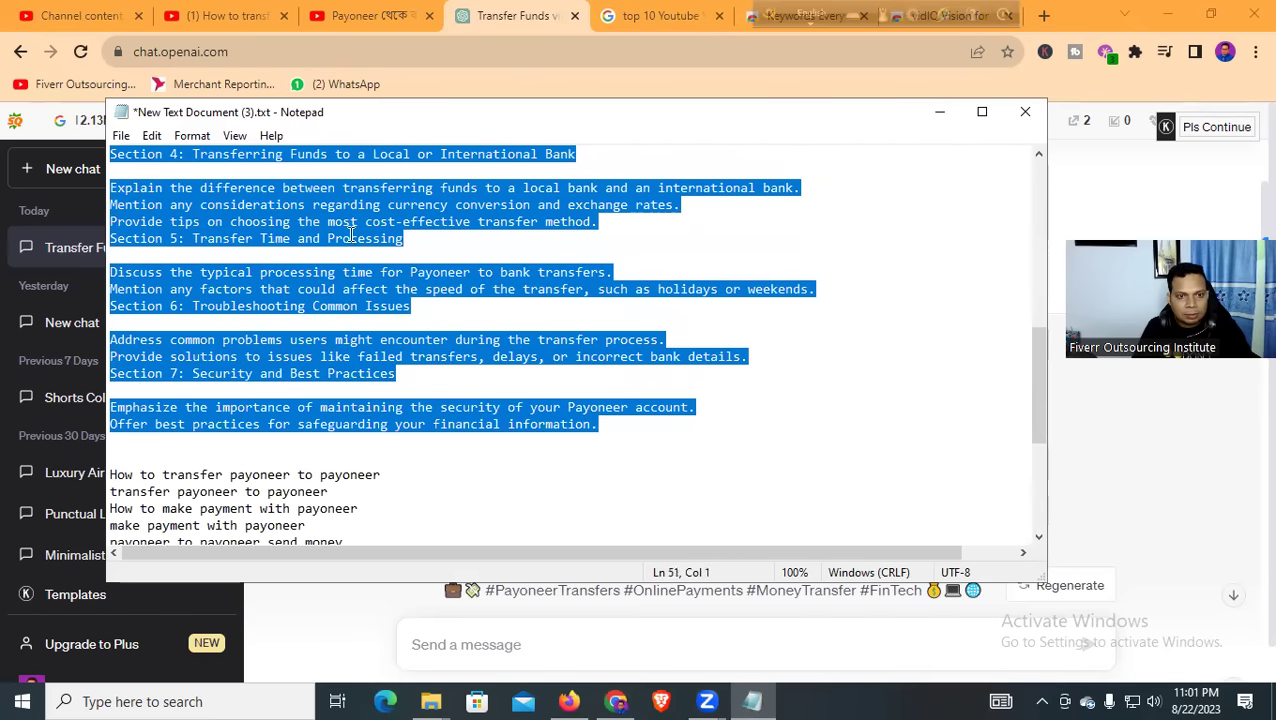
right_click(336, 214)
left_click(380, 273)
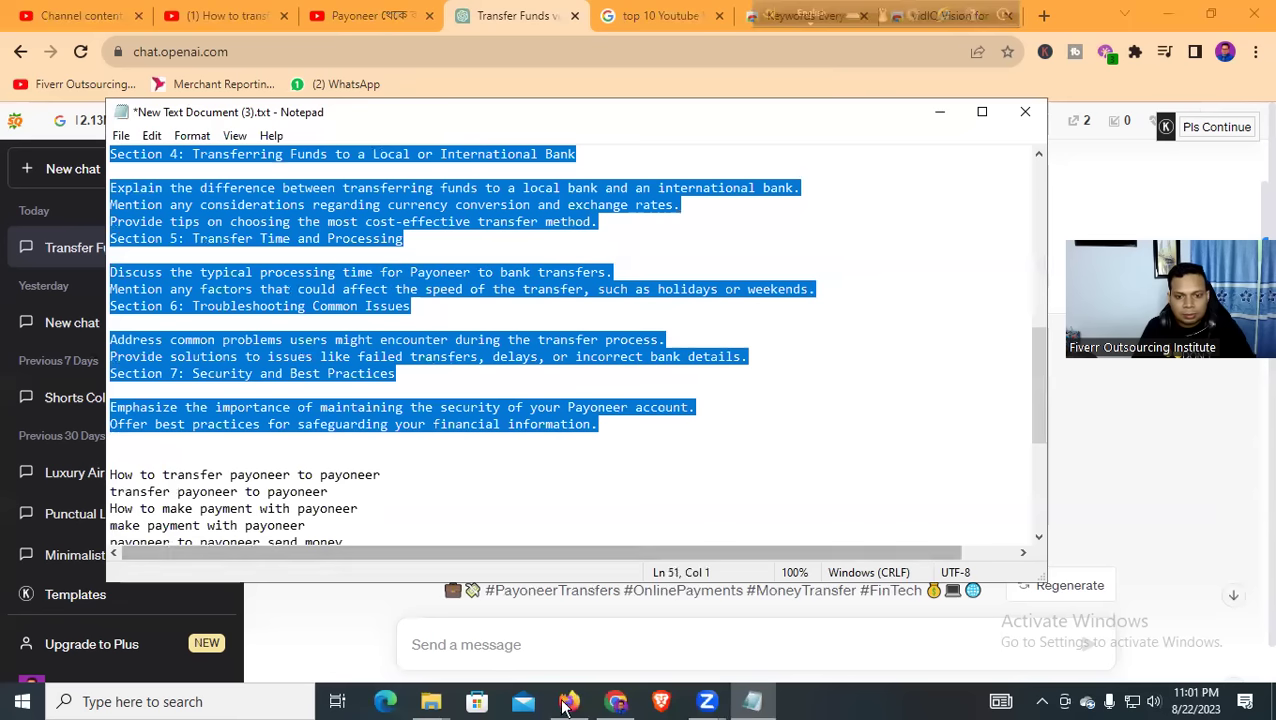
left_click(612, 702)
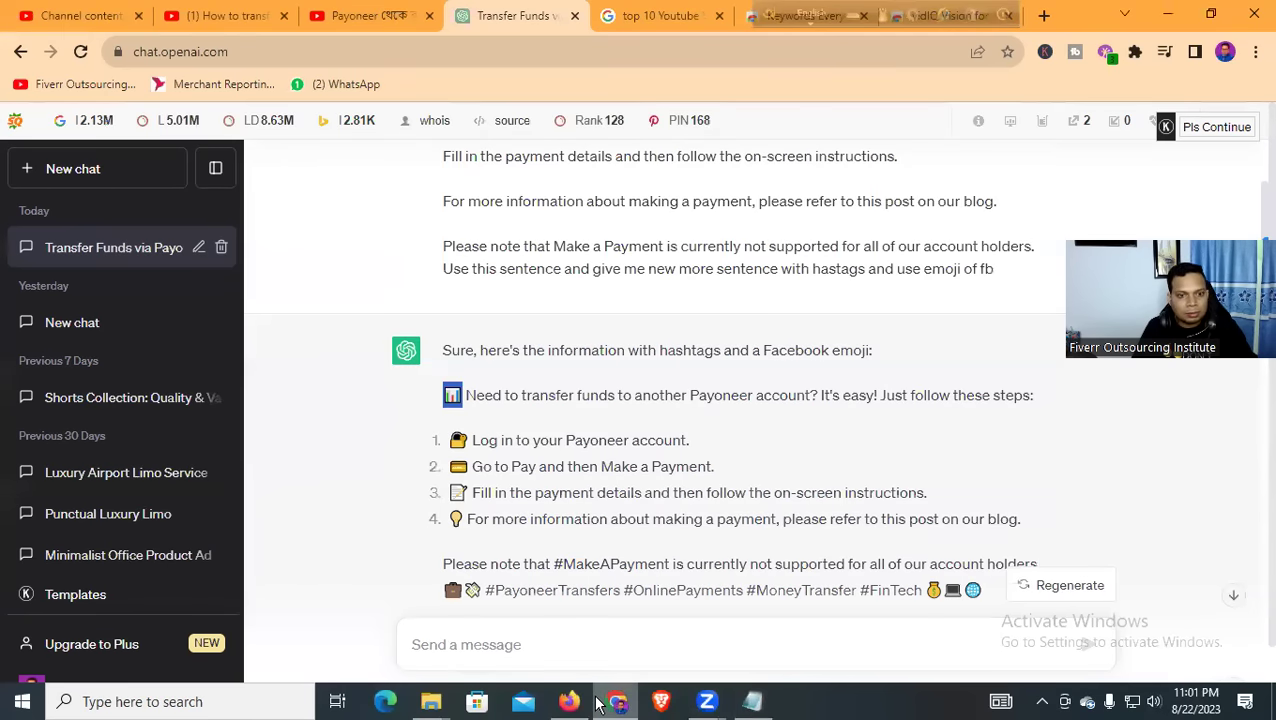
key("ctrl+1")
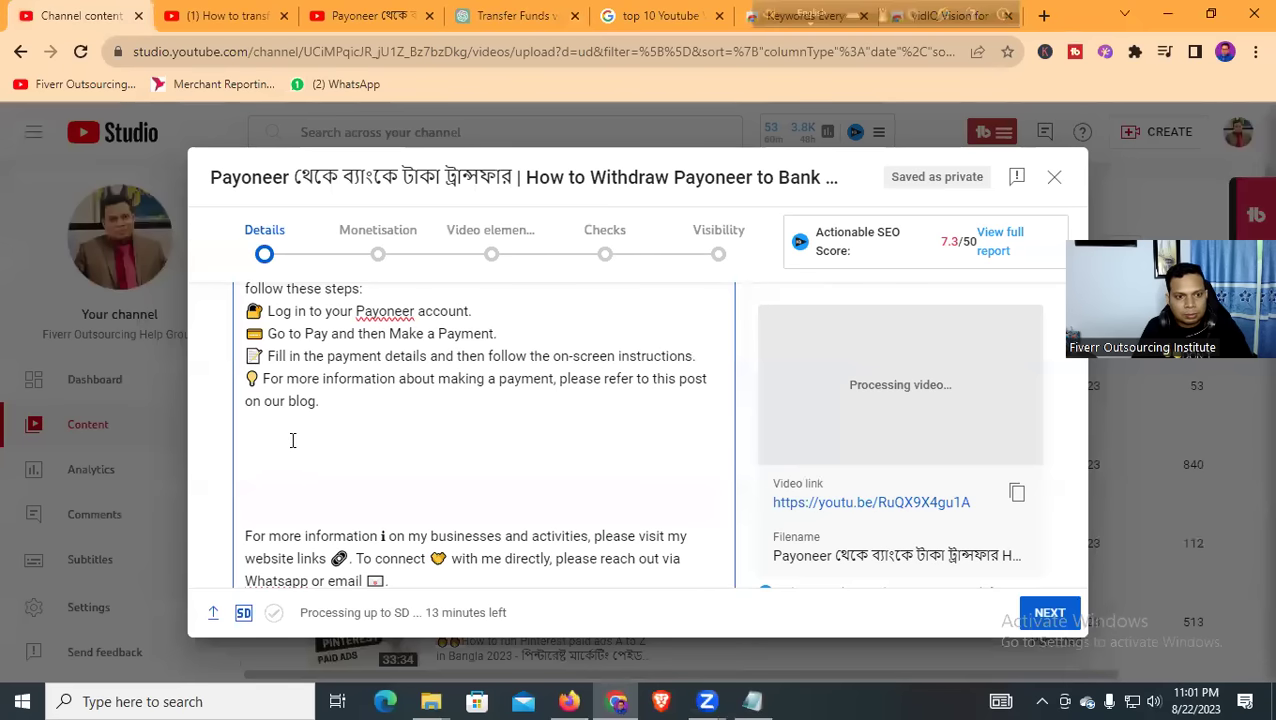
Paste the outline into the description and replace its 'Introduction:' heading with 'You Will Learn Step By Step:'
key("ctrl+v")
scroll(315, 425, "down", 2)
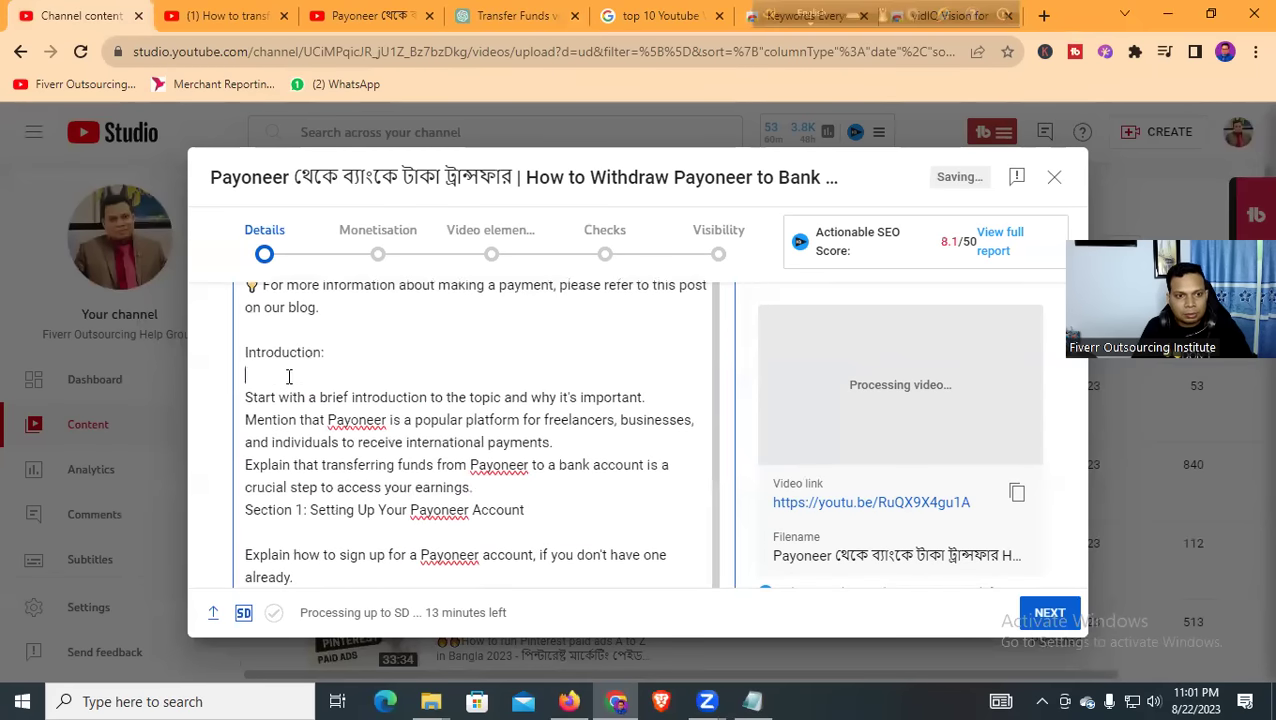
key("BackSpace")
left_click_drag(332, 357, 233, 347)
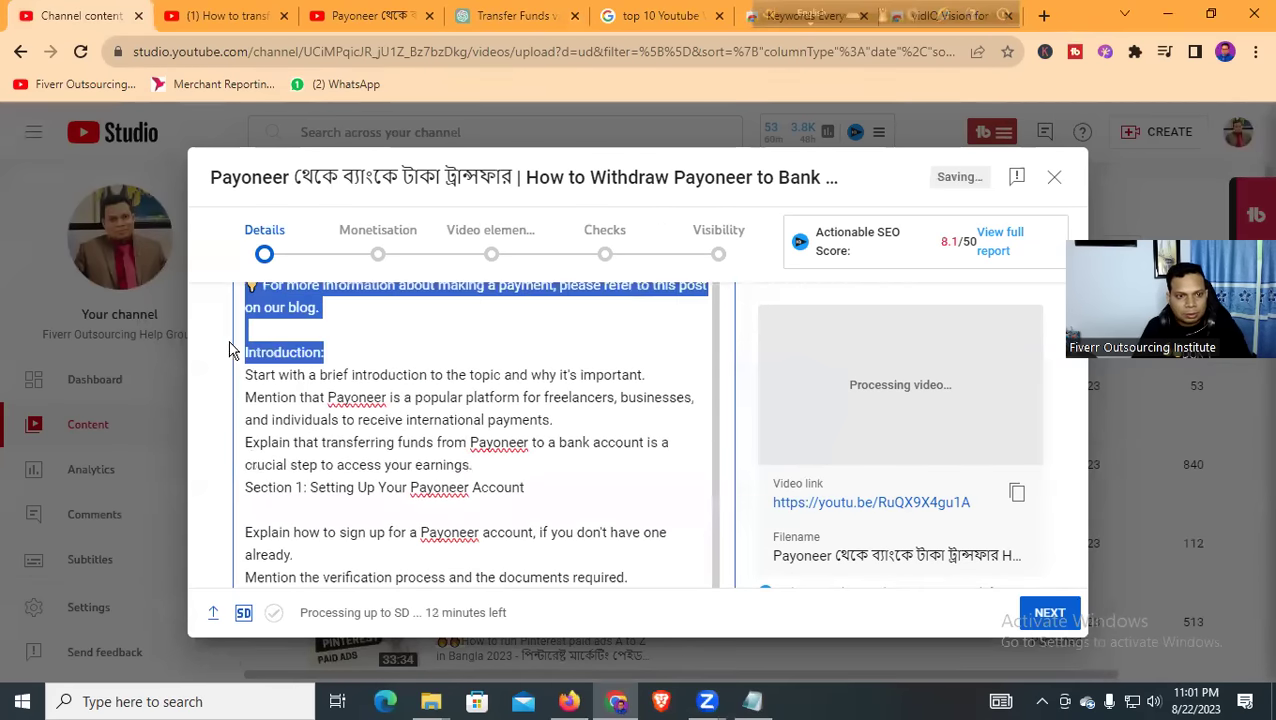
left_click(325, 352)
left_click_drag(325, 352, 261, 353)
triple_click(296, 353)
type("You")
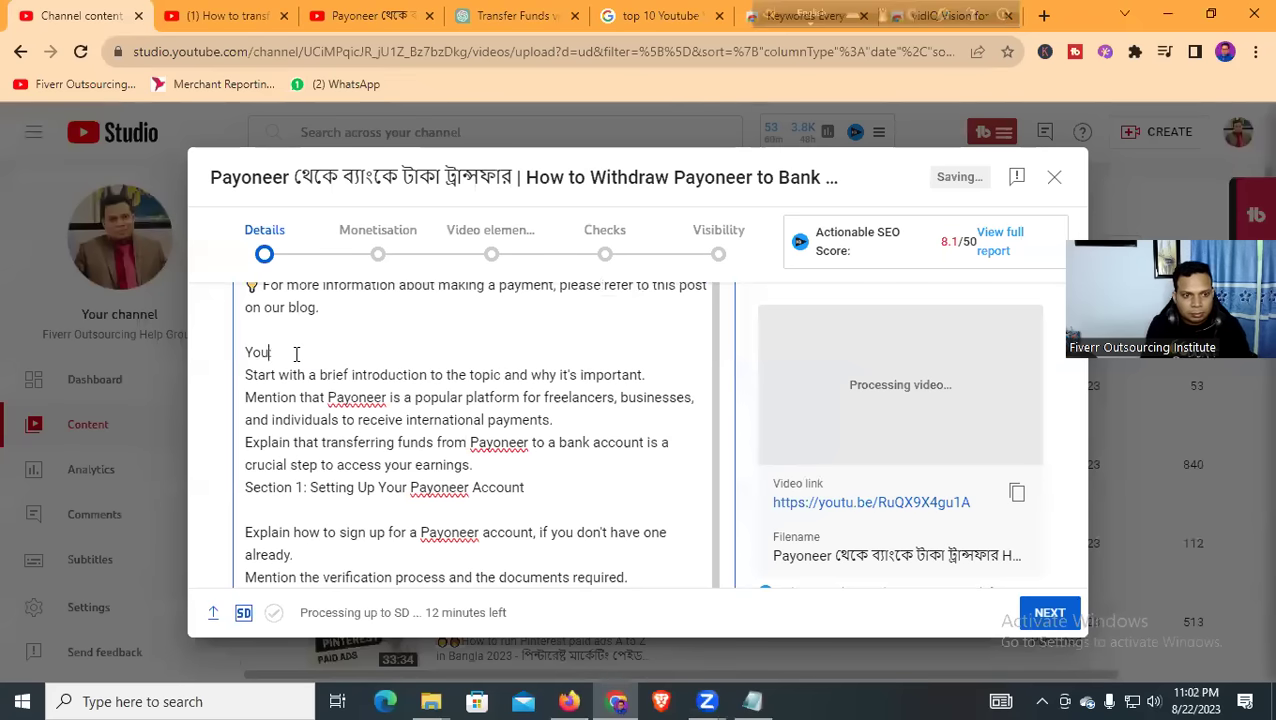
type(" :")
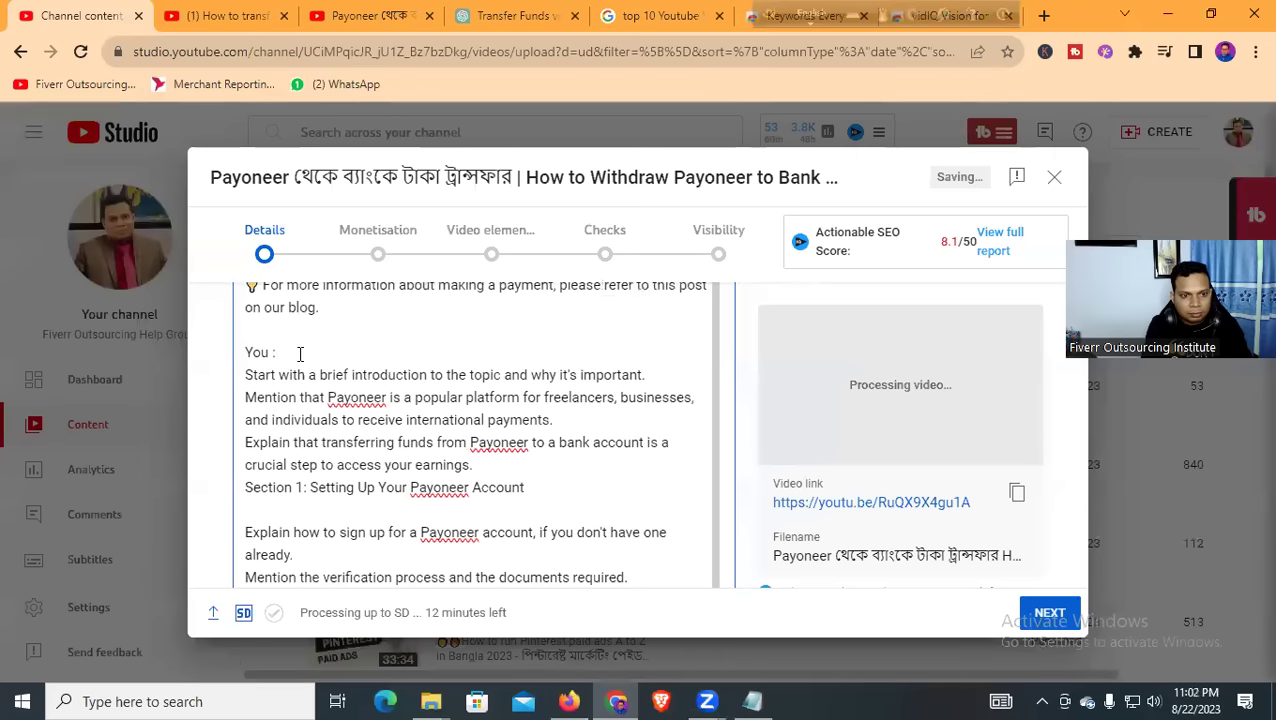
key("BackSpace")
type("Will Learn Sp:")
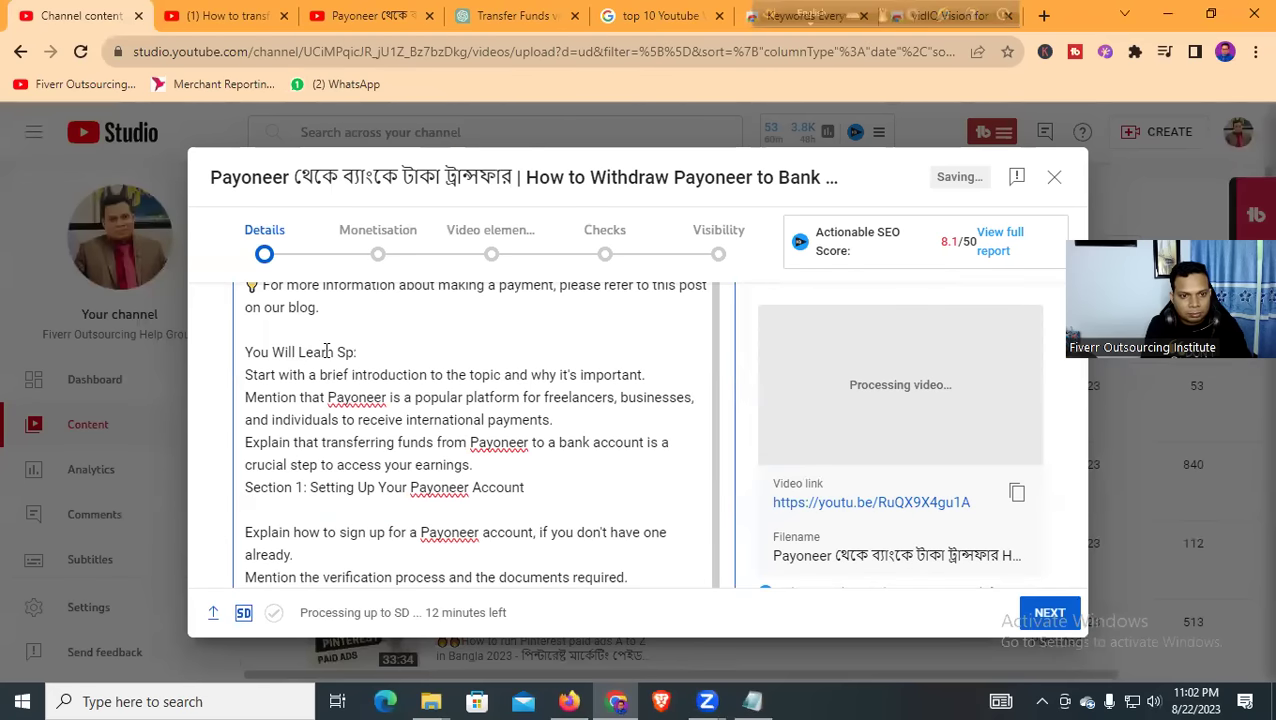
key("BackSpace")
key("BackSpace")
type("tep By")
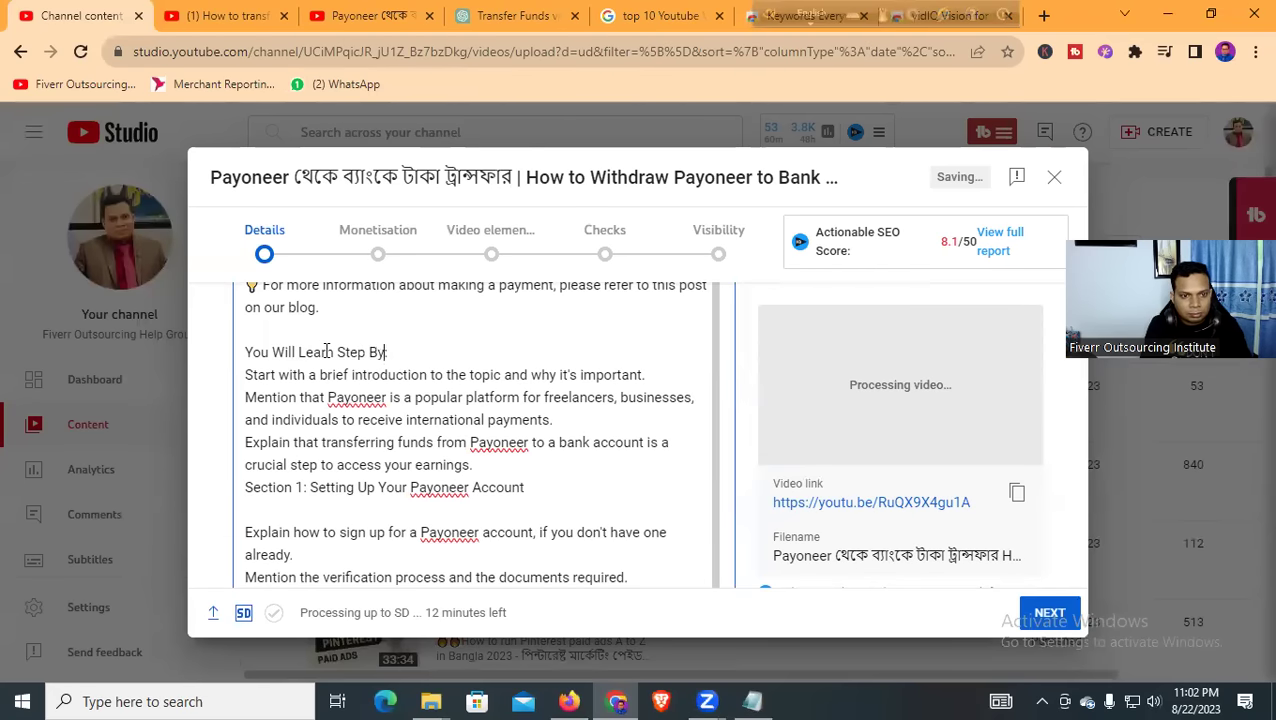
type(" Step:")
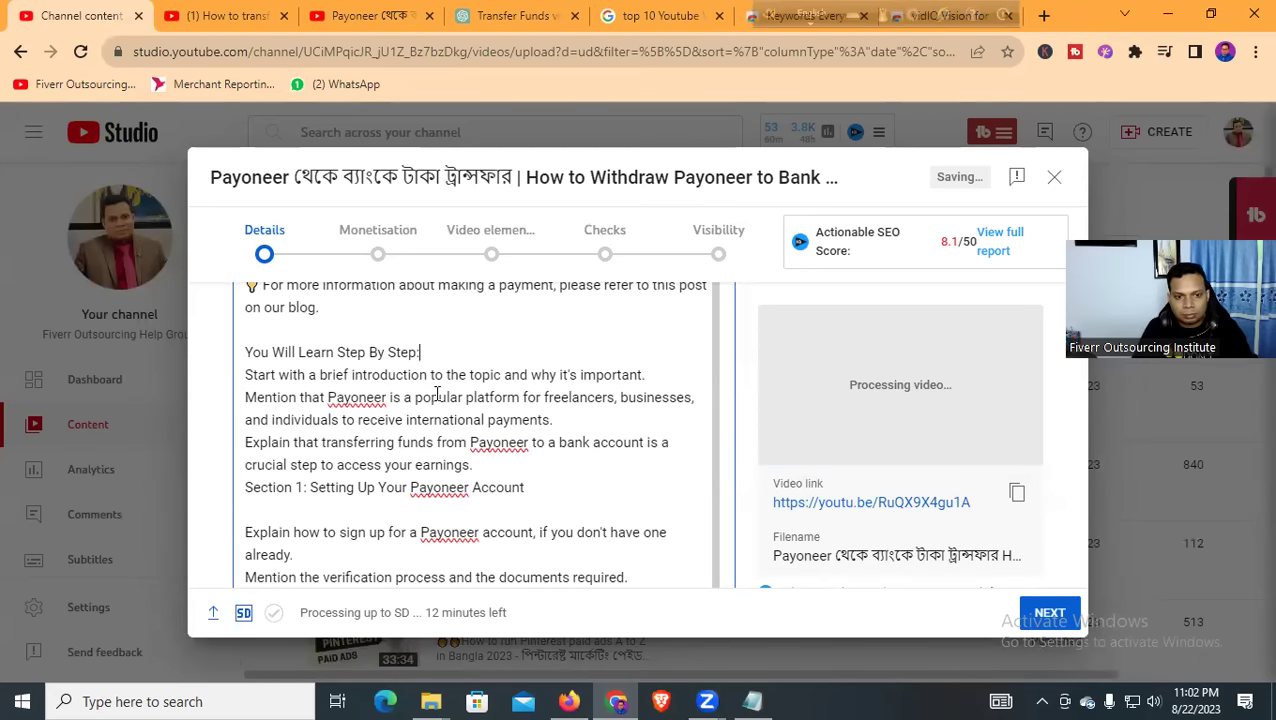
Add a blank line before Sections 1 and 2 and remove the blank lines under their headings
scroll(430, 395, "down", 1)
left_click(274, 423)
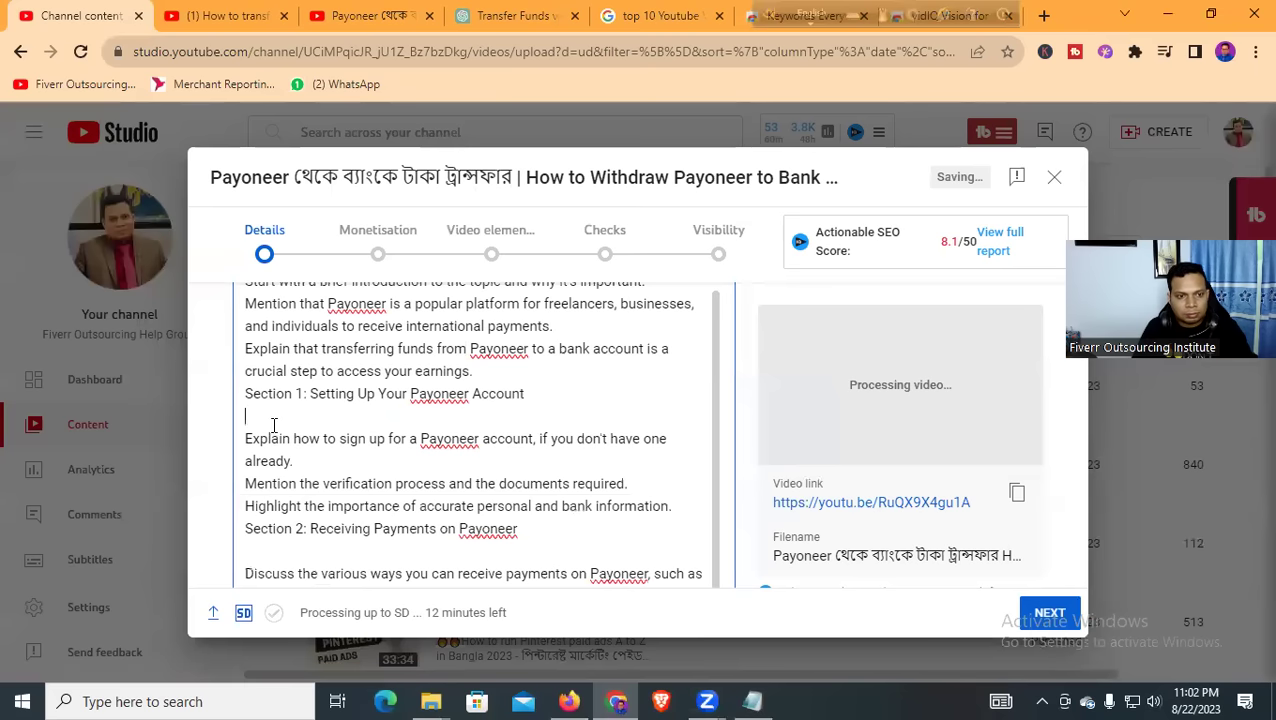
left_click(478, 371)
key("Return")
scroll(384, 401, "down", 1)
left_click(278, 345)
key("BackSpace")
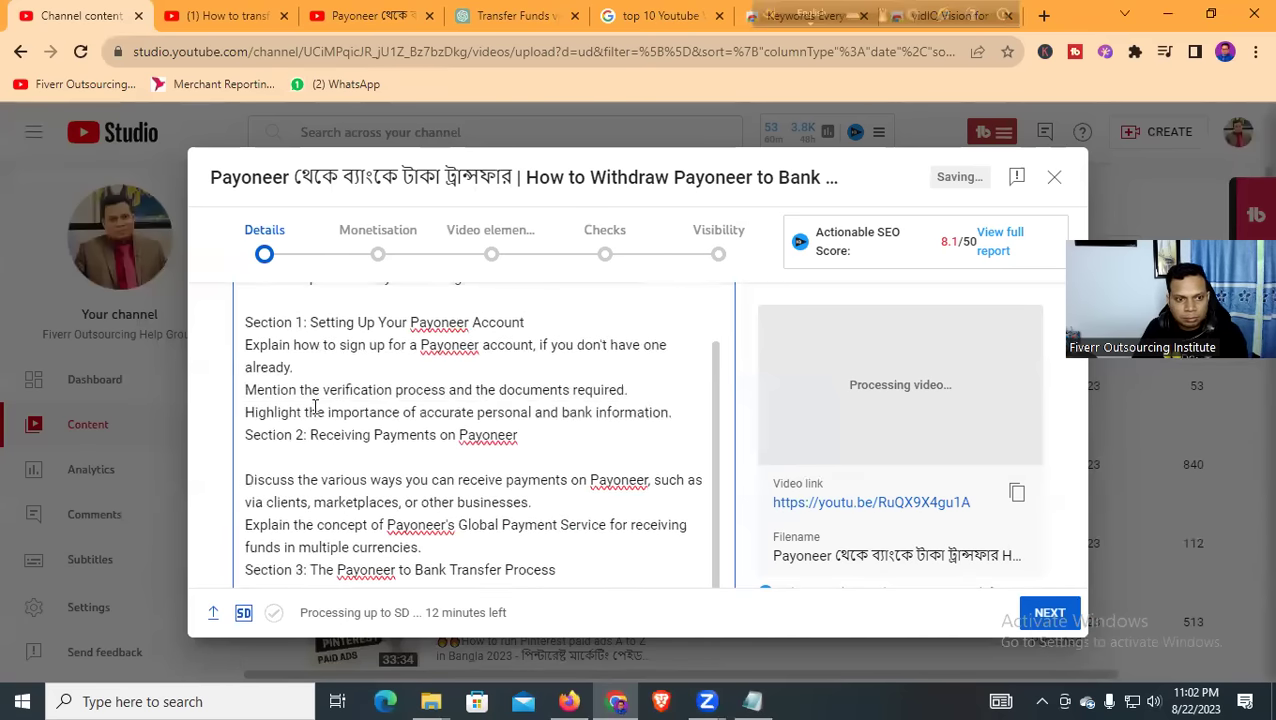
scroll(311, 400, "down", 1)
left_click(292, 372)
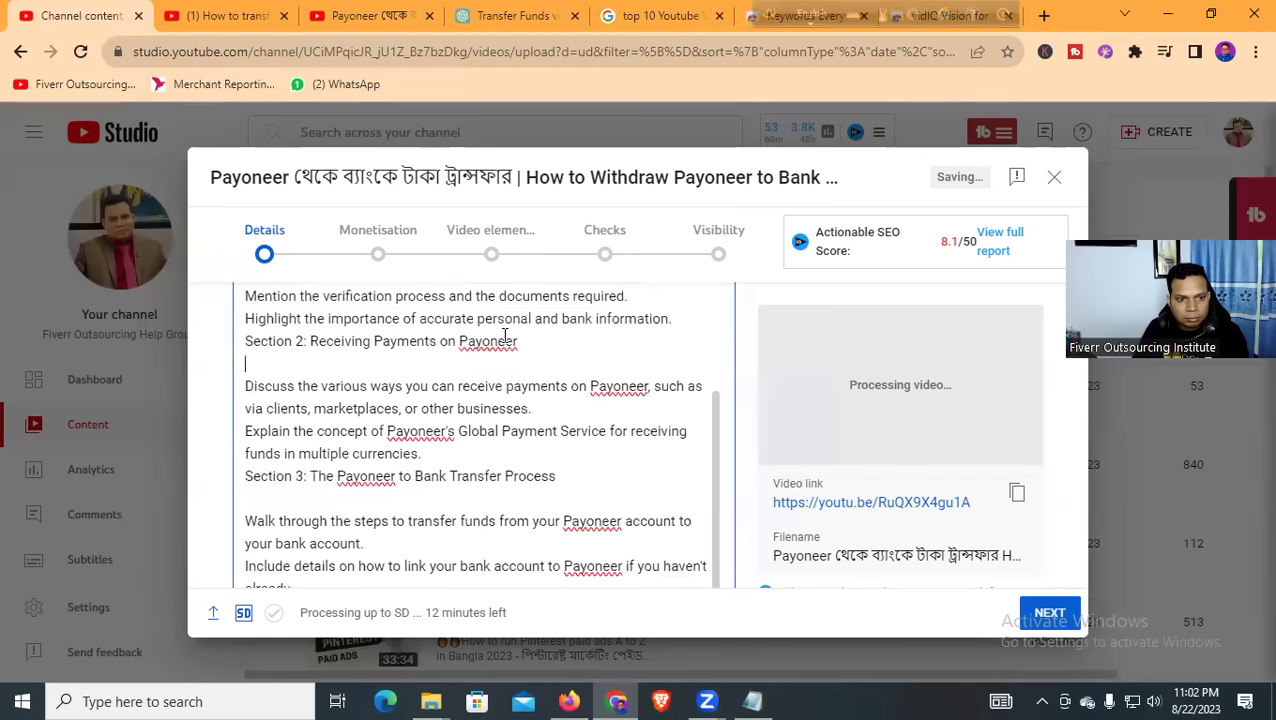
left_click(670, 320)
key("BackSpace")
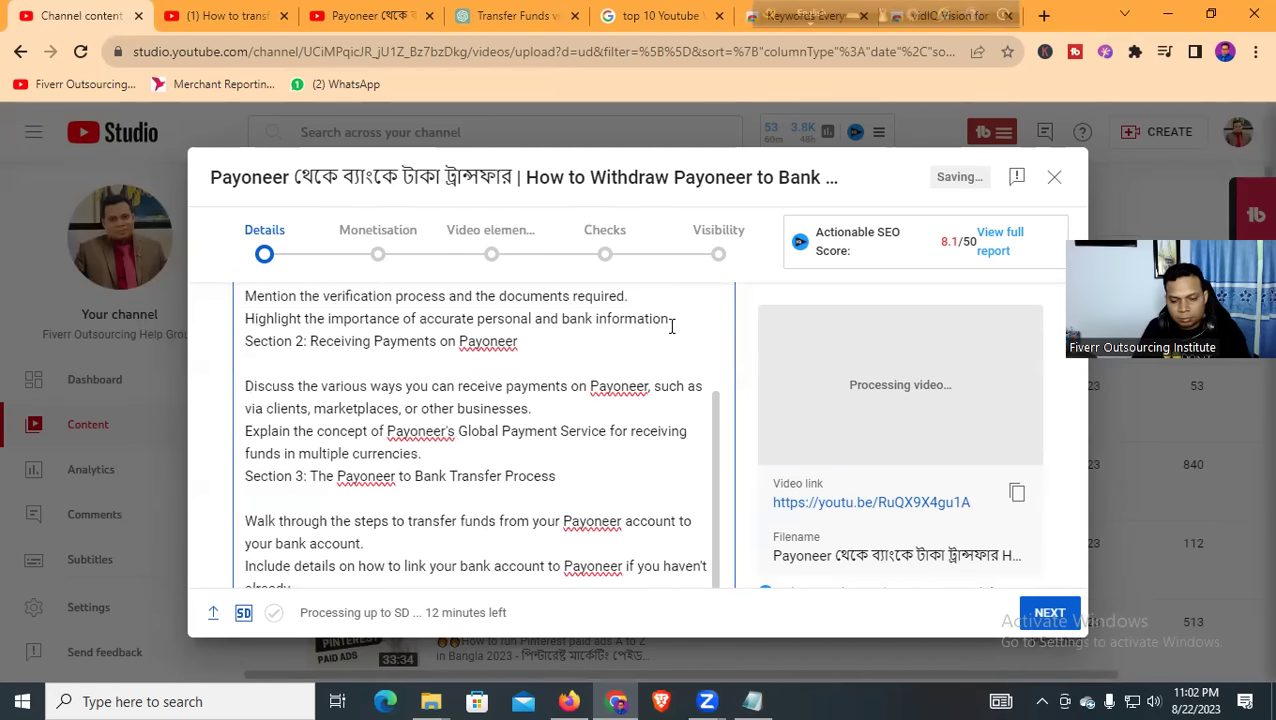
key("Return")
left_click(318, 390)
key("BackSpace")
Add a blank line before Sections 3 and 4 and remove the blank lines under their headings
scroll(330, 394, "down", 1)
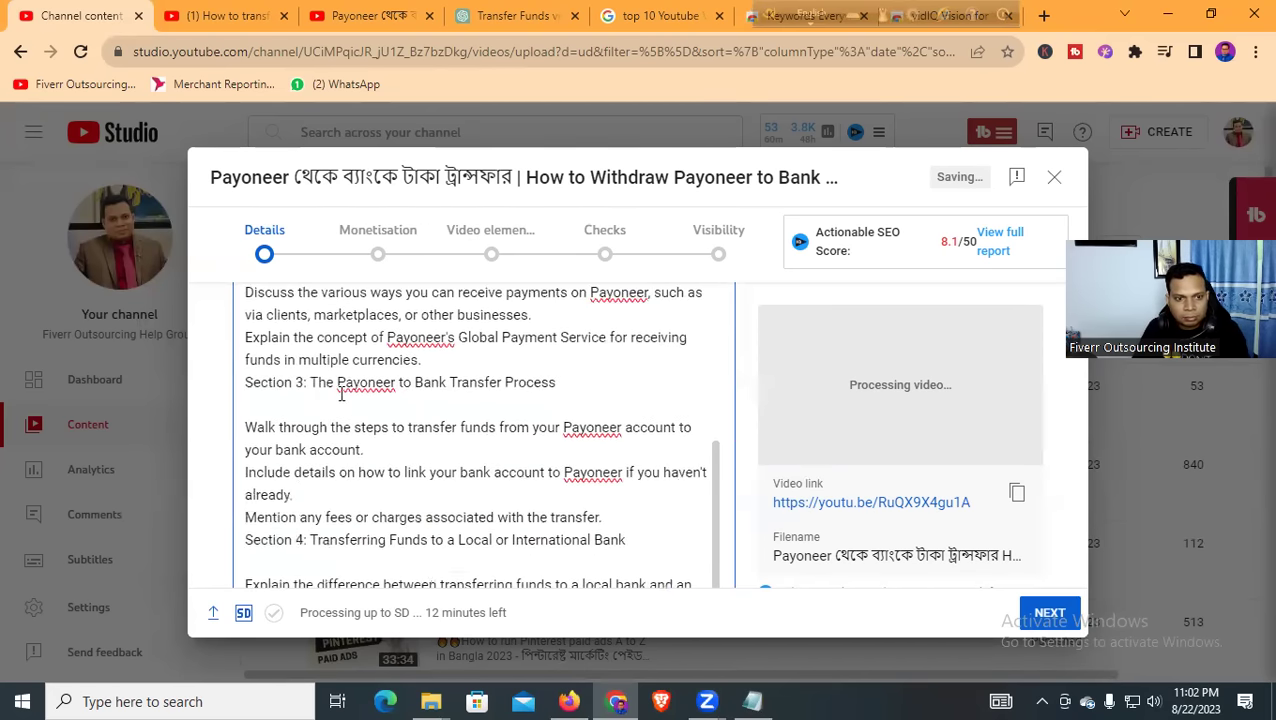
key("Return")
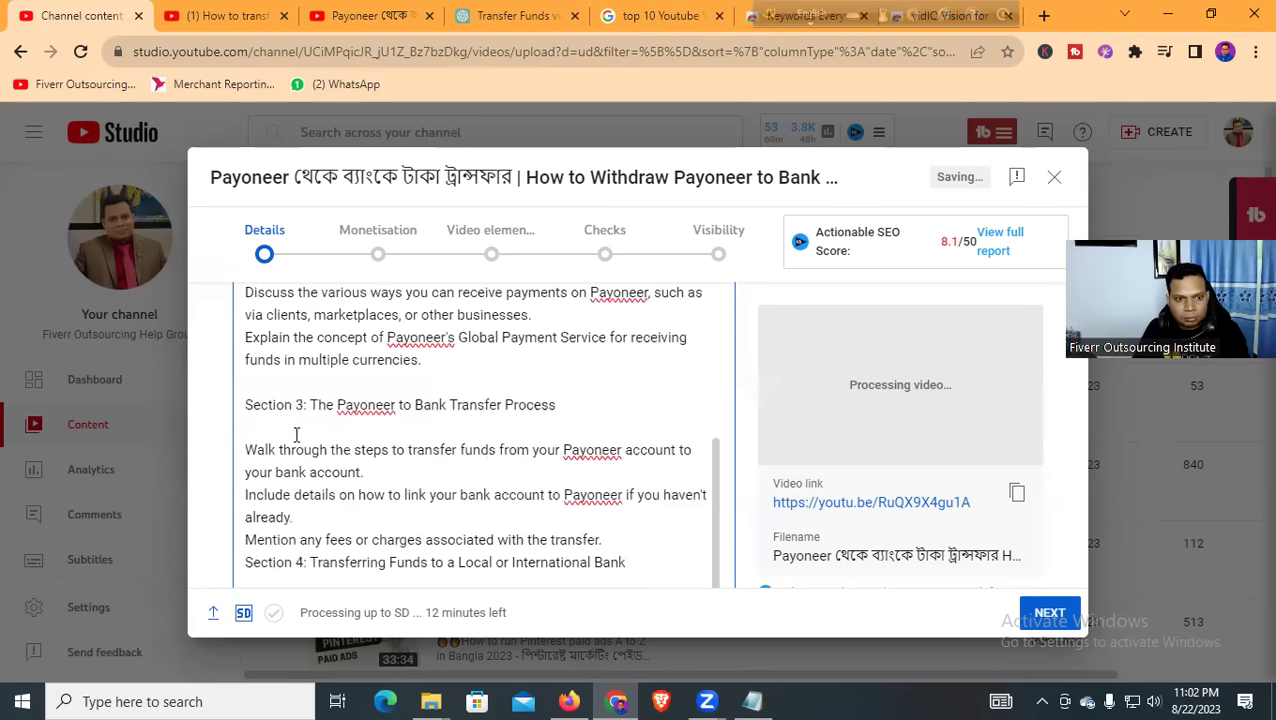
key("BackSpace")
scroll(294, 434, "down", 1)
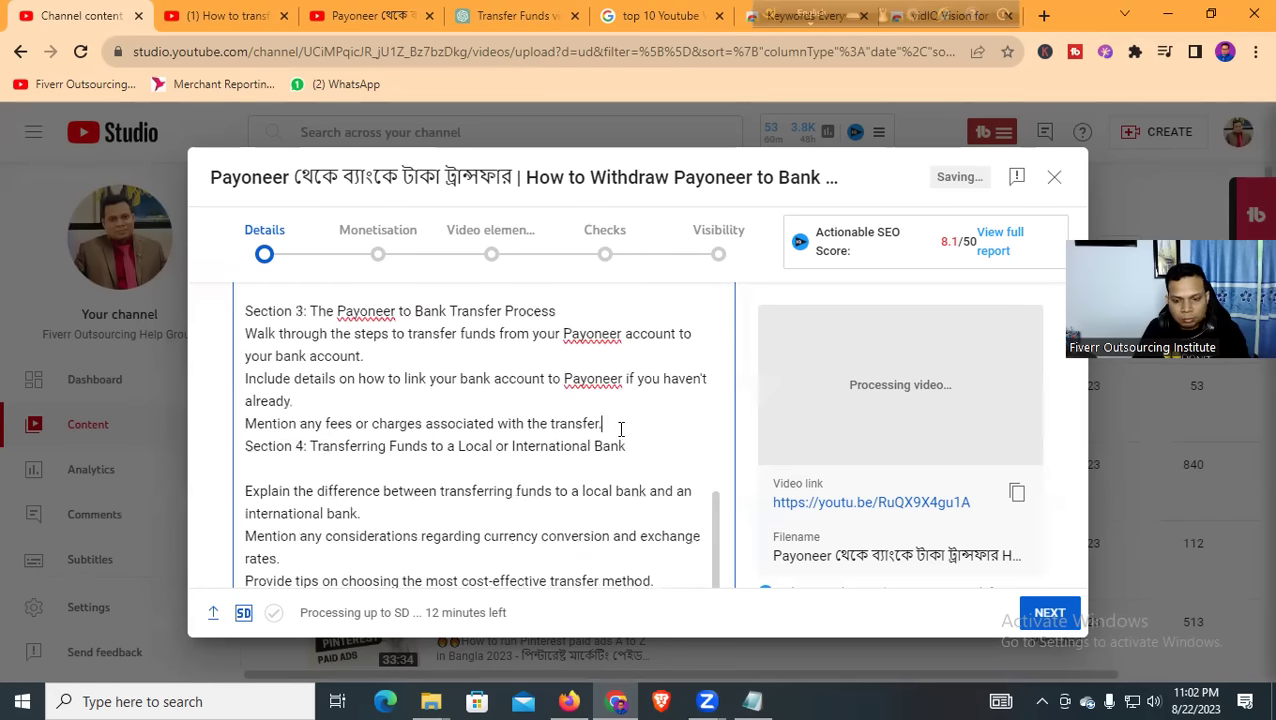
key("Return")
key("BackSpace")
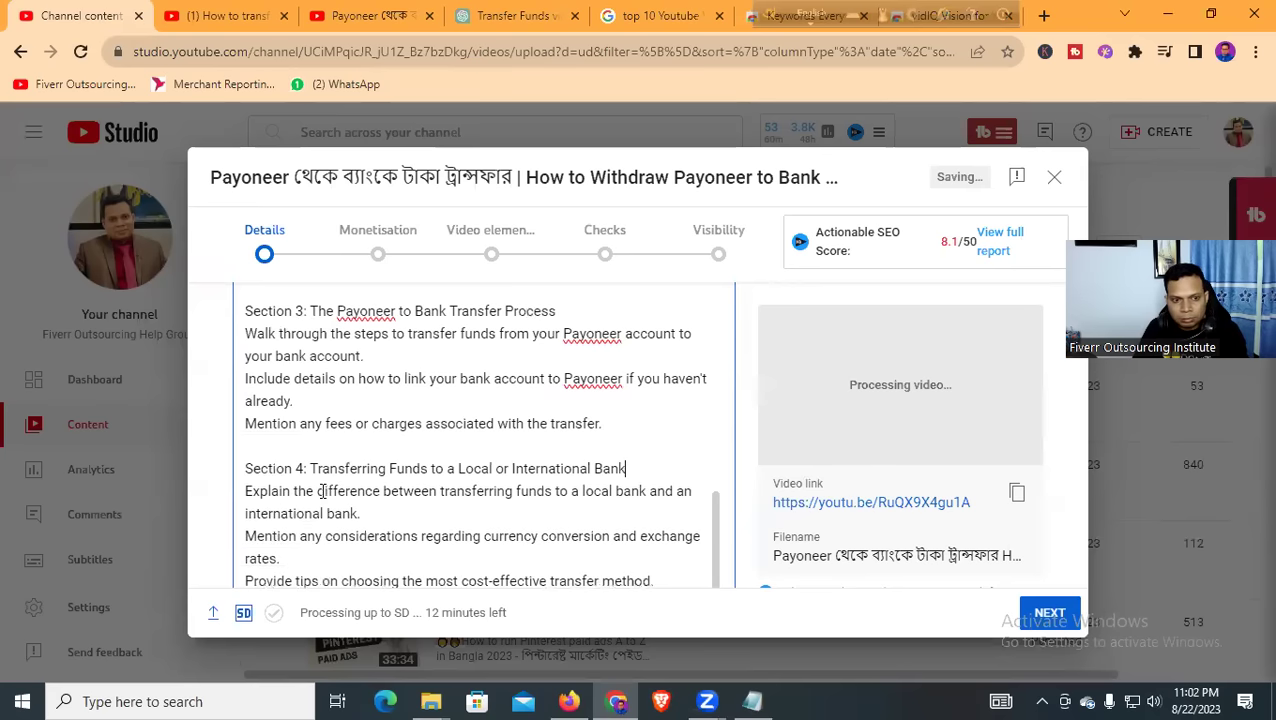
Add blank lines before Sections 5 and 7 and remove the blank lines beneath their headings
scroll(322, 480, "down", 3)
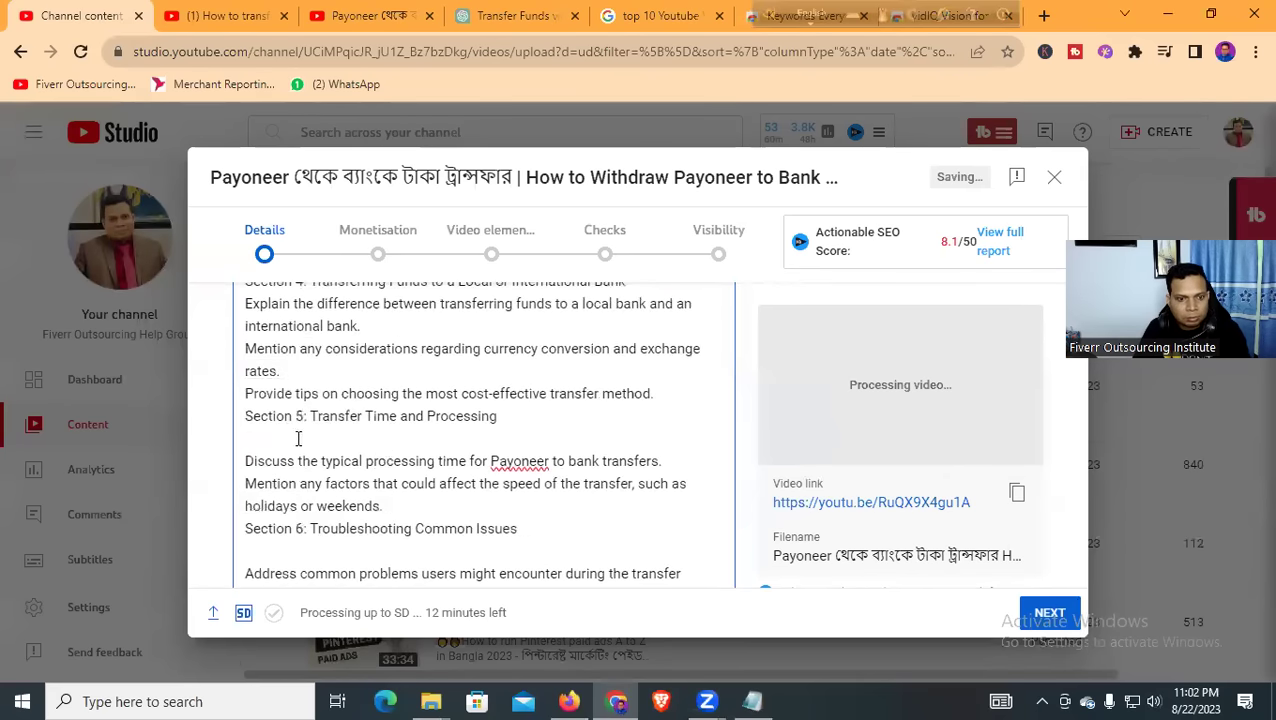
left_click(652, 394)
key("Return")
left_click(348, 461)
key("BackSpace")
scroll(345, 457, "down", 3)
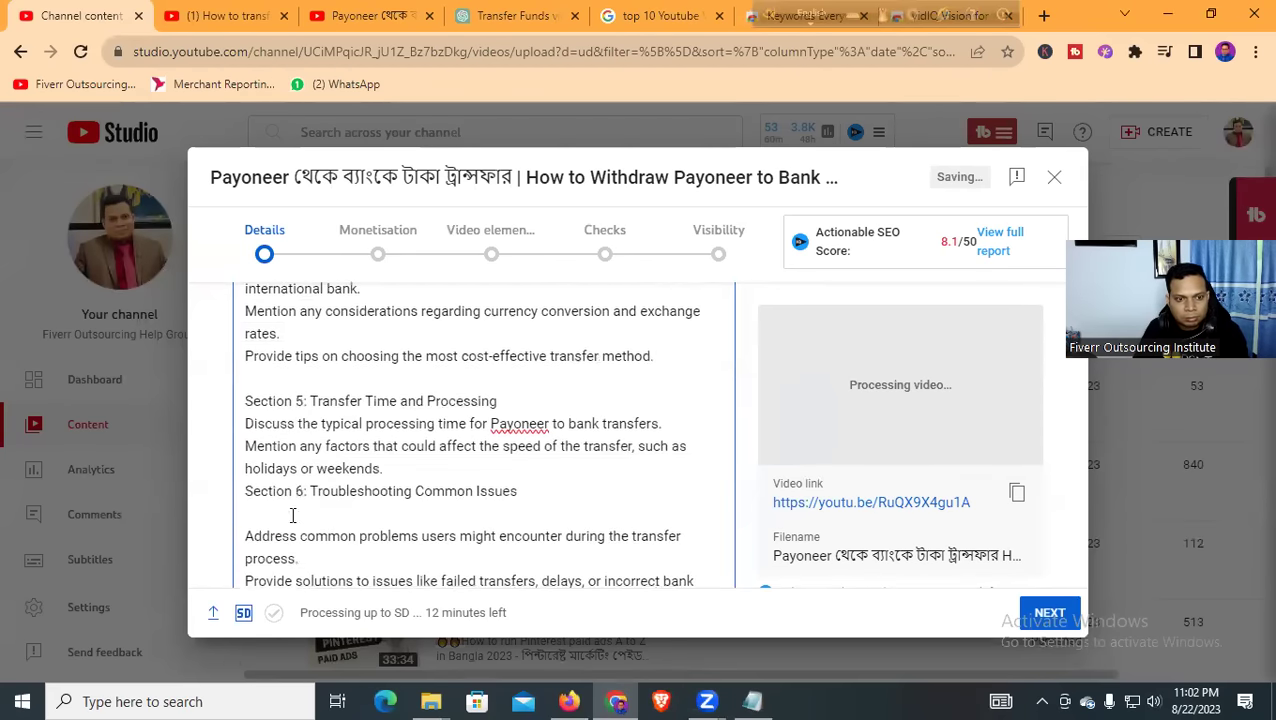
left_click(304, 427)
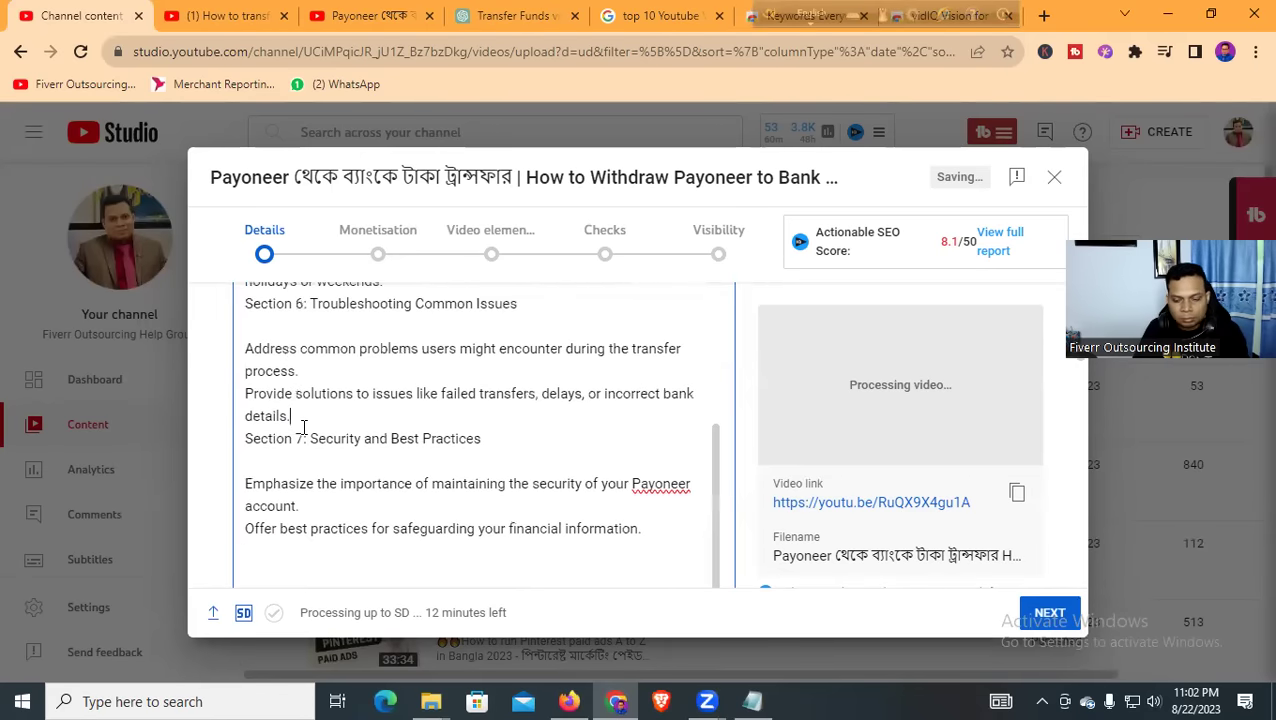
key("Return")
left_click(268, 490)
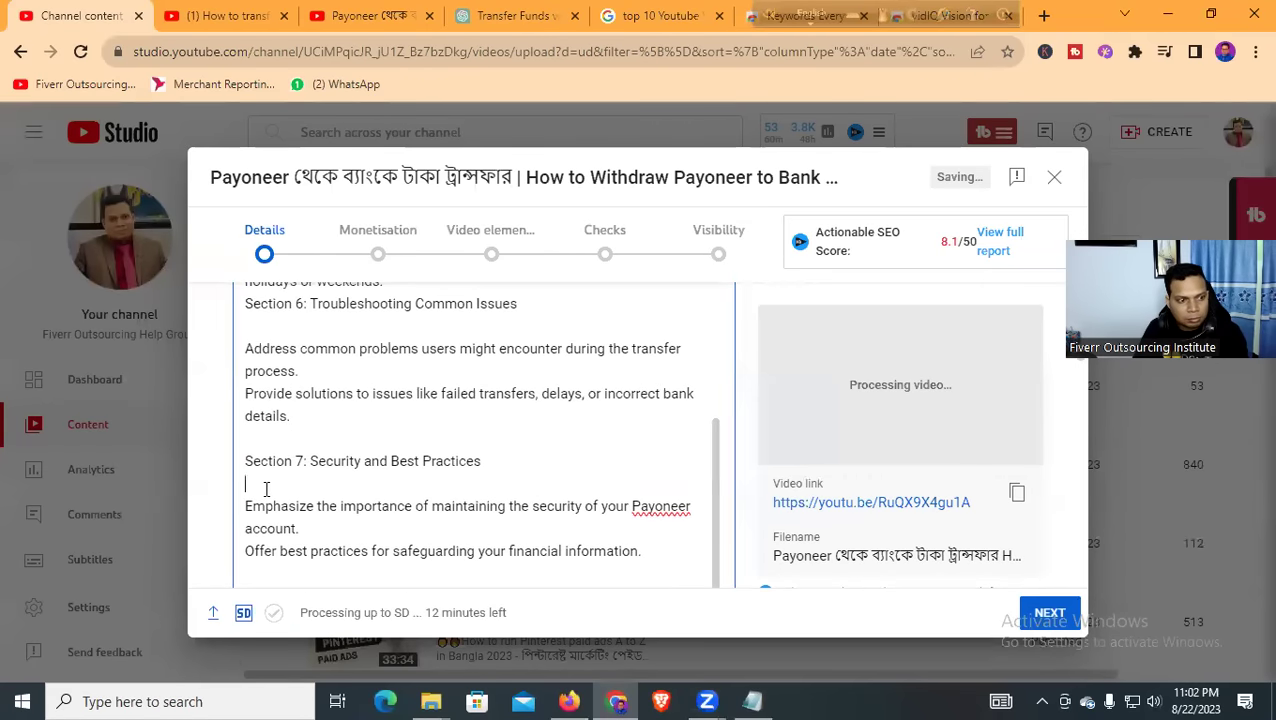
key("BackSpace")
scroll(400, 437, "down", 2)
Type 'Relevant Keywords:' above the links, correcting 'Relevent' and 'Keywrods' with spelling suggestions
left_click(308, 427)
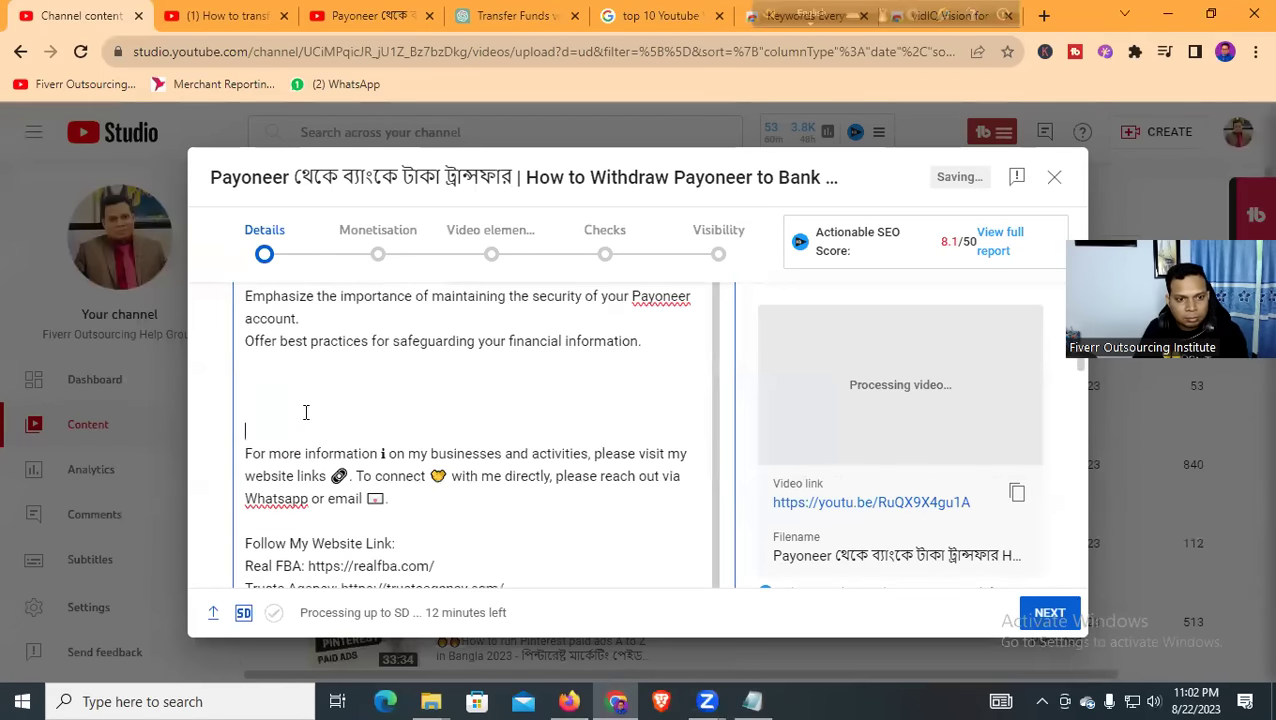
type("R")
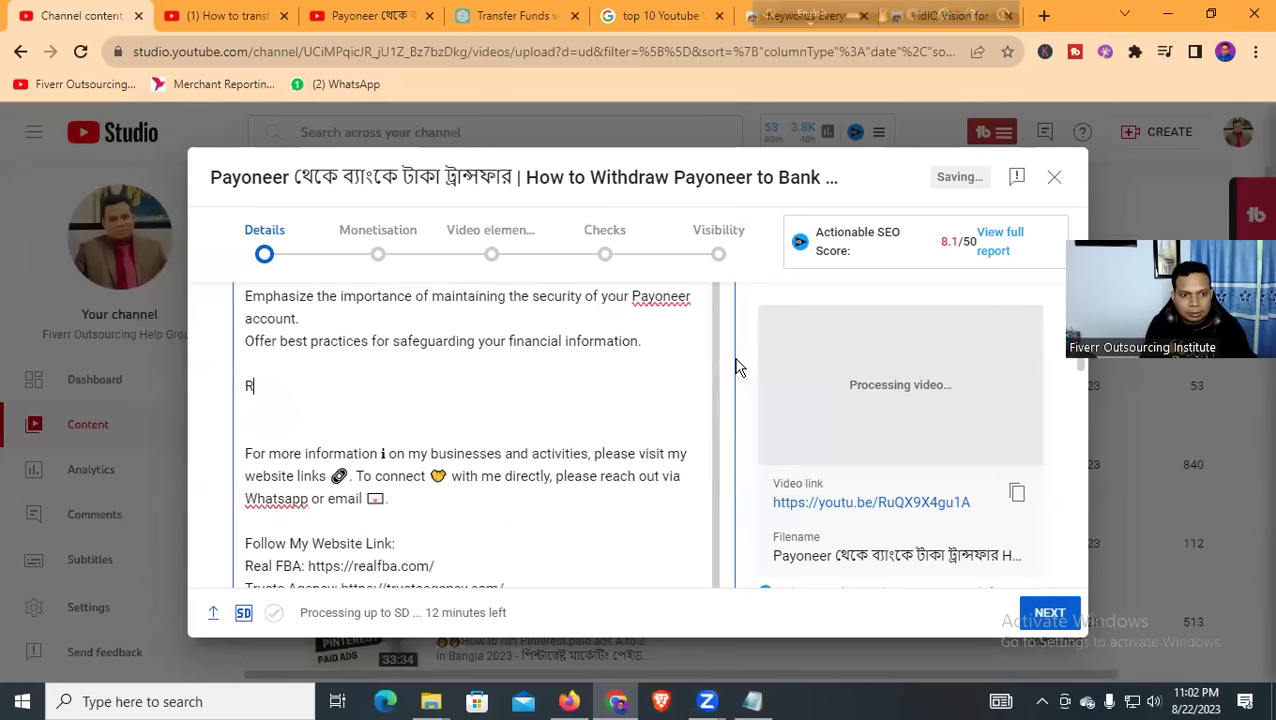
type("elevent Keyw")
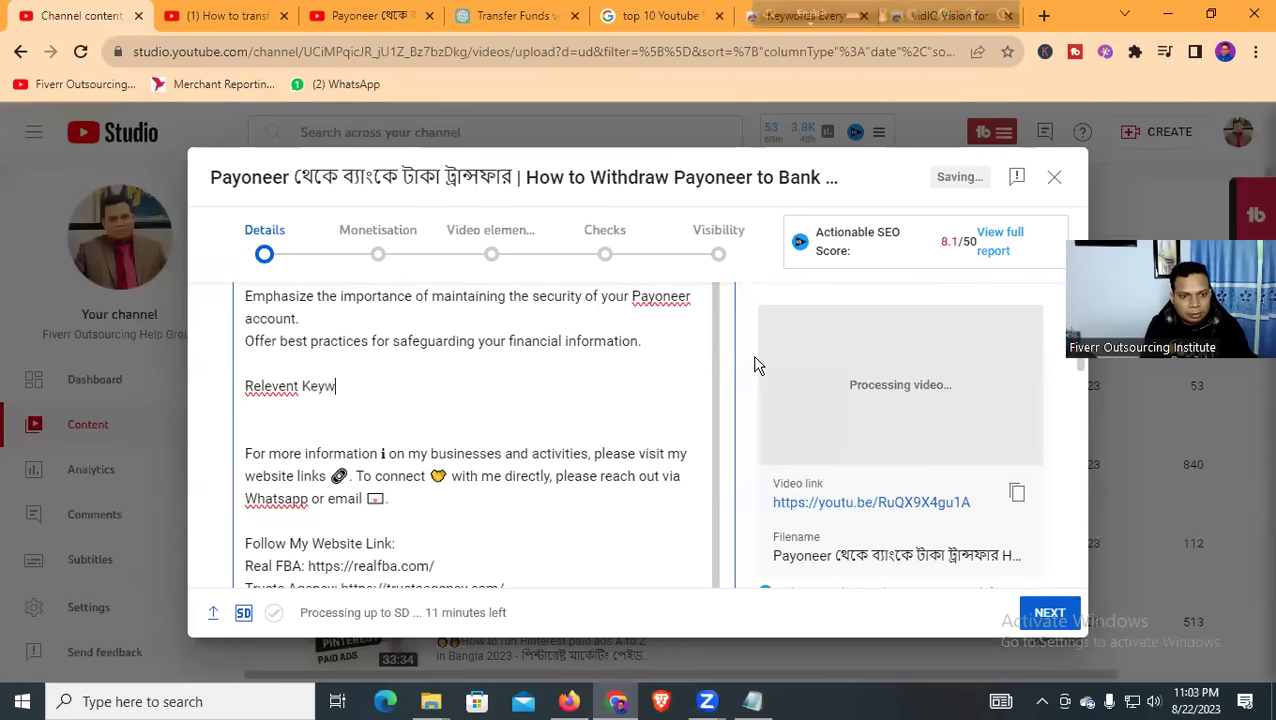
type("rods")
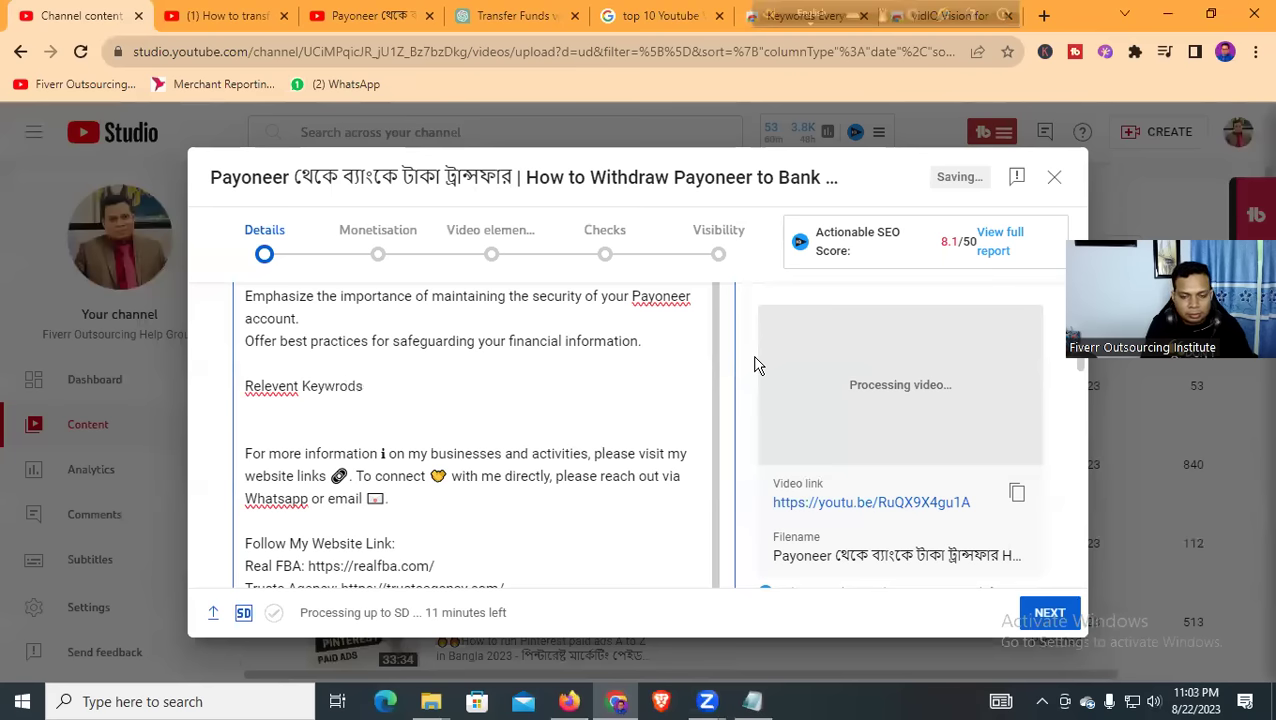
type(":")
right_click(264, 386)
left_click(342, 91)
left_click(342, 88)
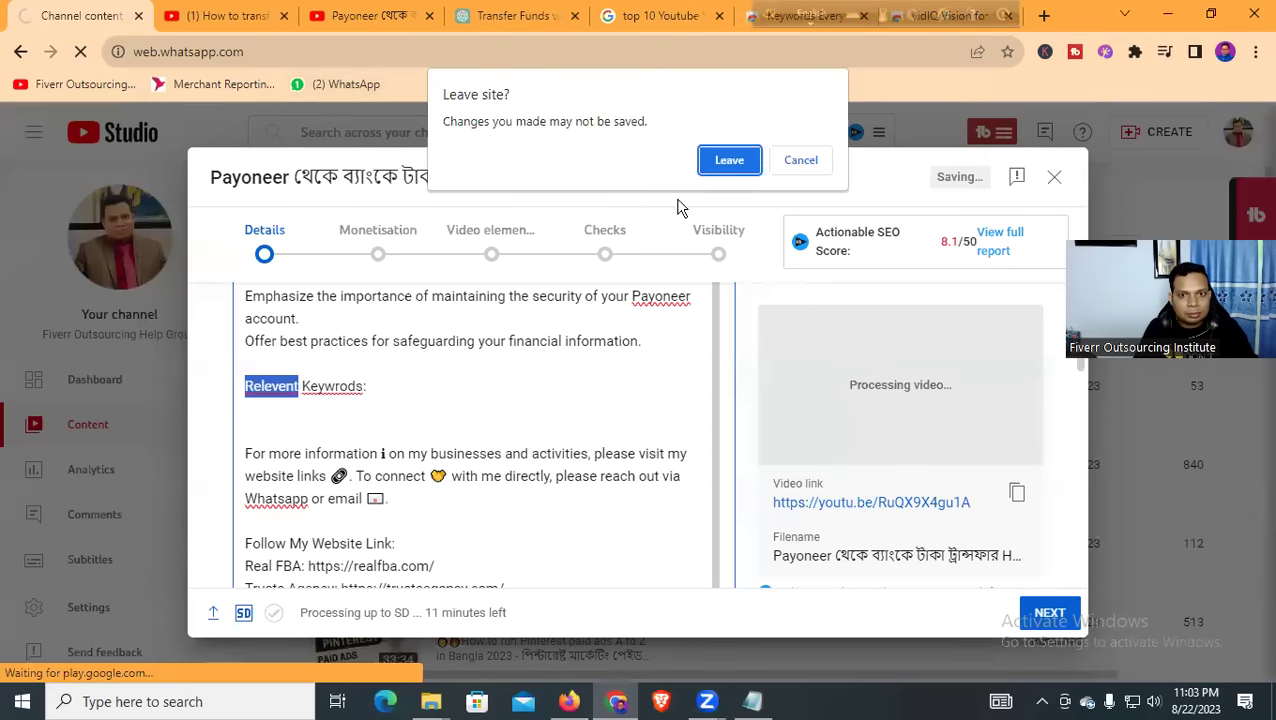
left_click(801, 160)
right_click(252, 393)
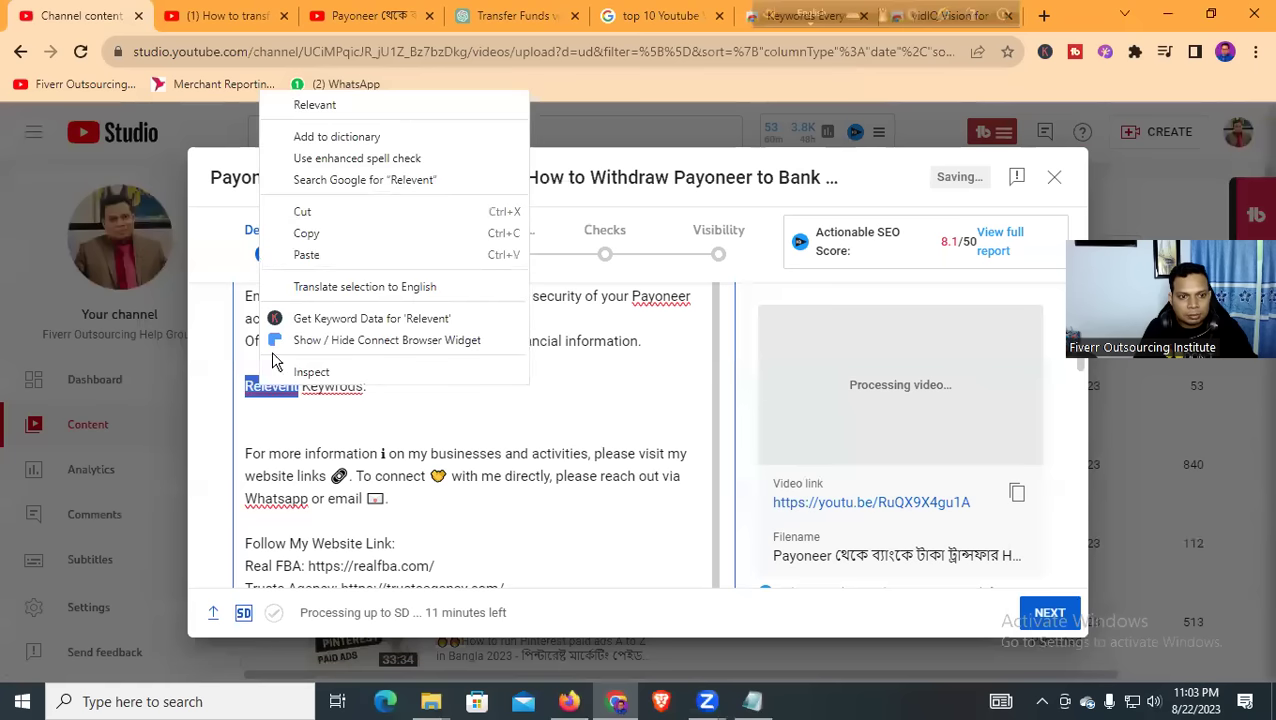
left_click(313, 105)
right_click(324, 392)
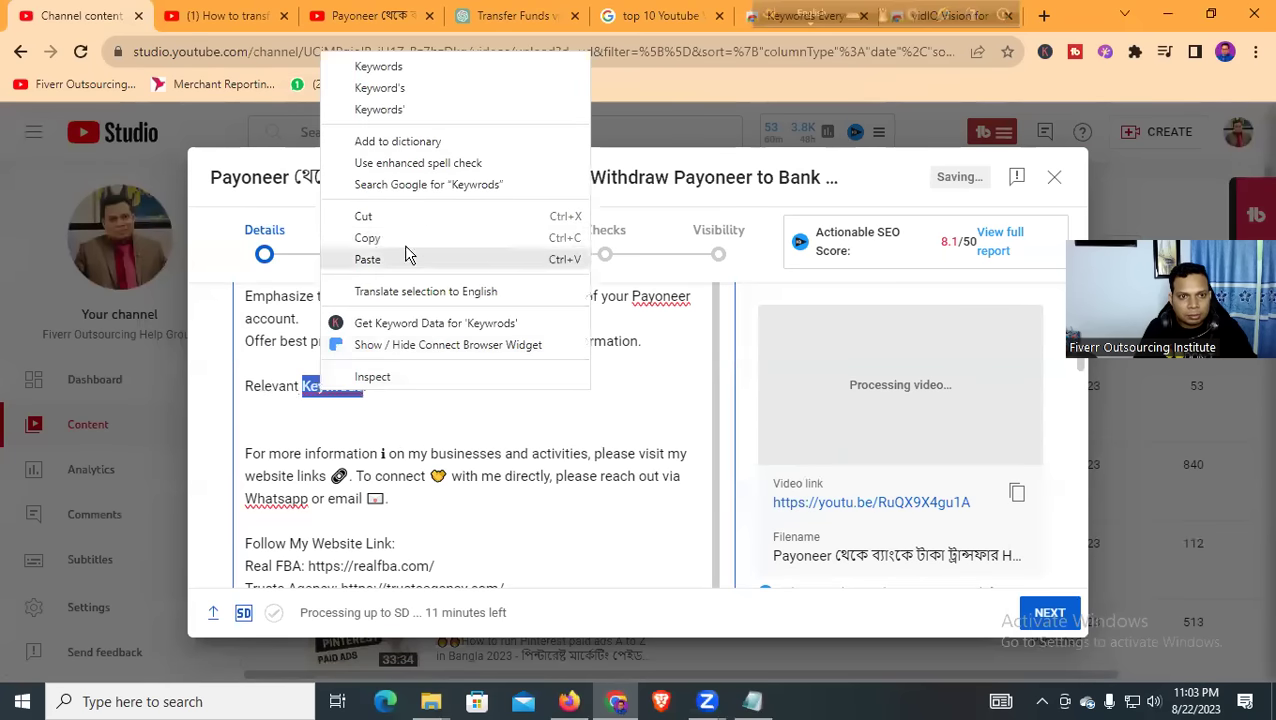
left_click(420, 64)
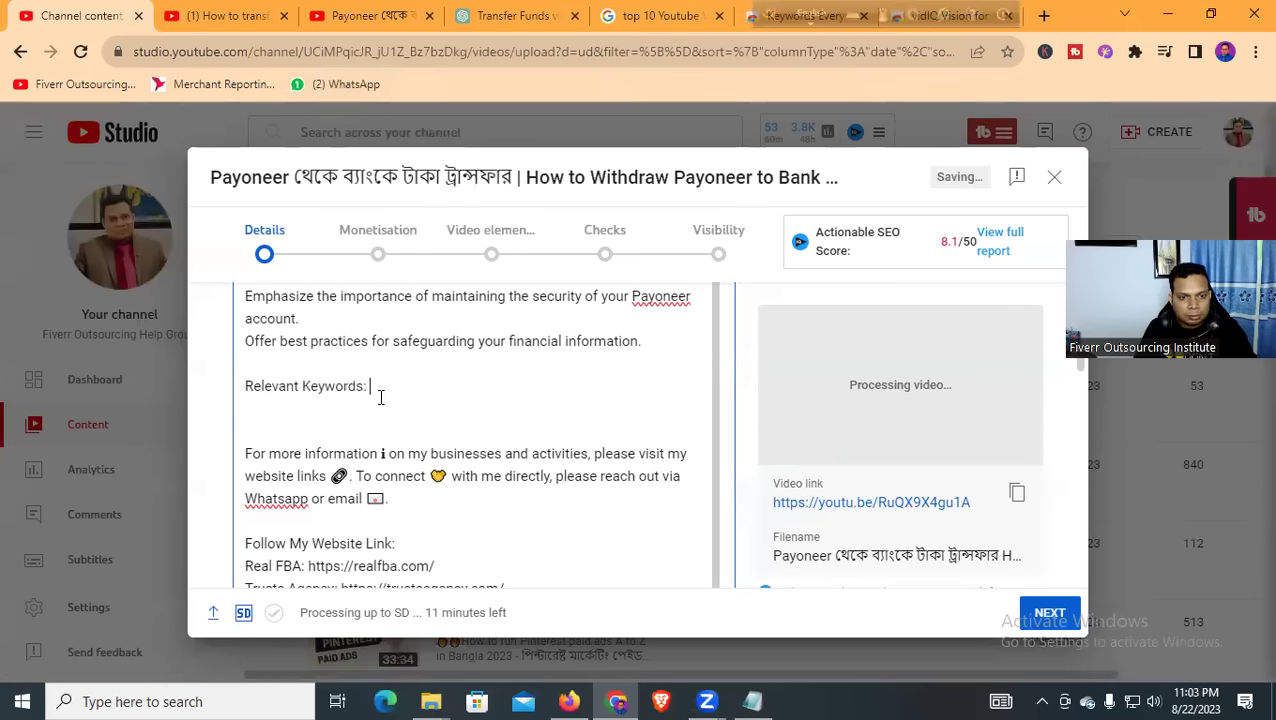
Select the keyword lines in the Notepad notes, then minimise Notepad
left_click(752, 701)
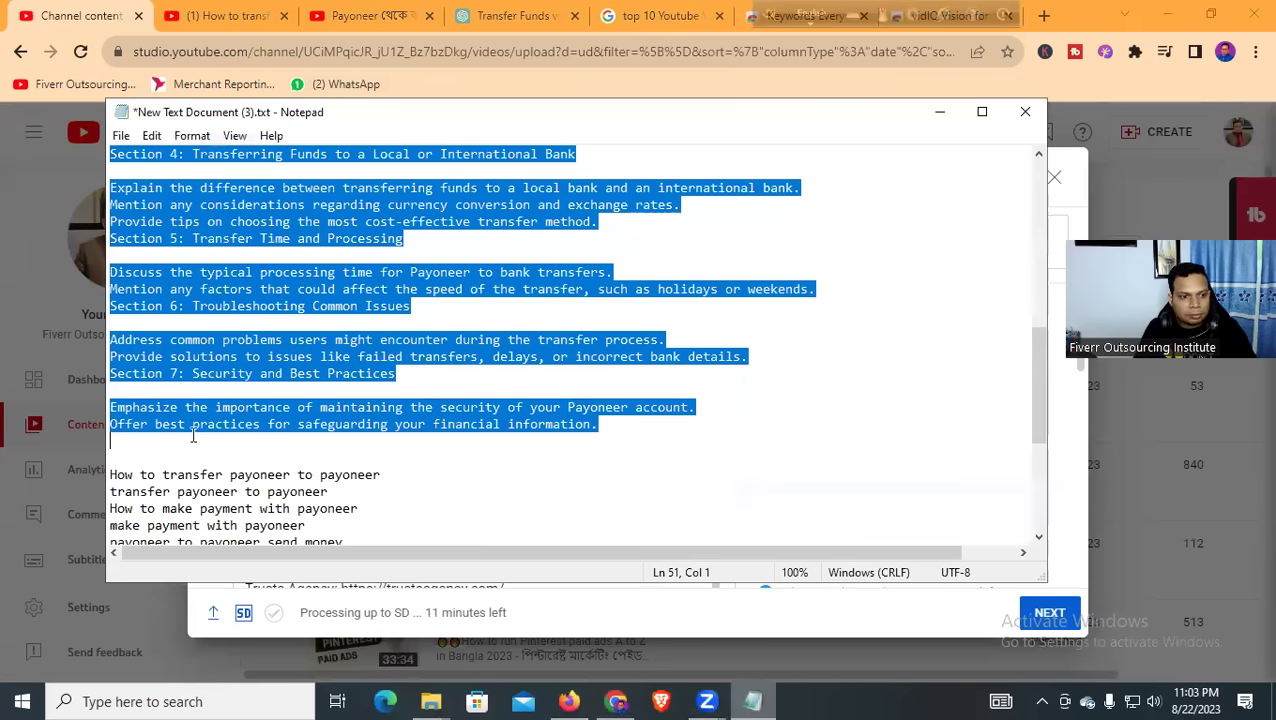
left_click(193, 435)
scroll(413, 347, "down", 3)
left_click_drag(112, 322, 259, 433)
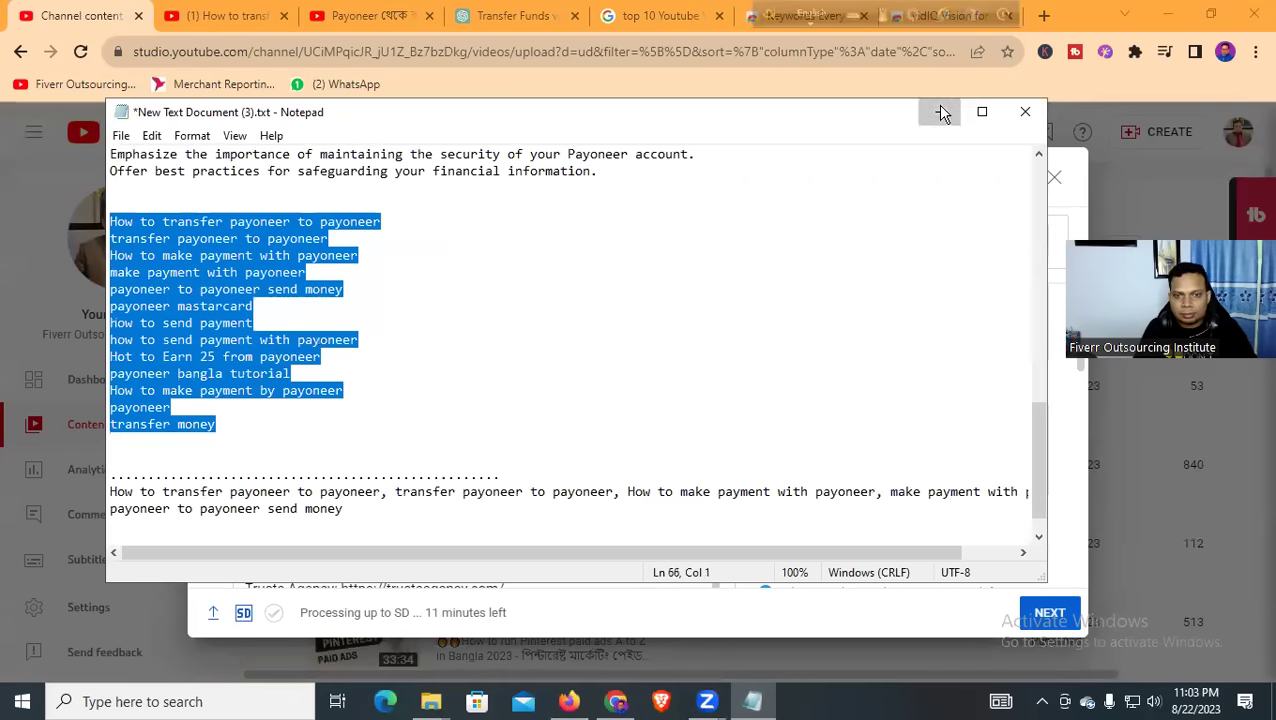
left_click(940, 112)
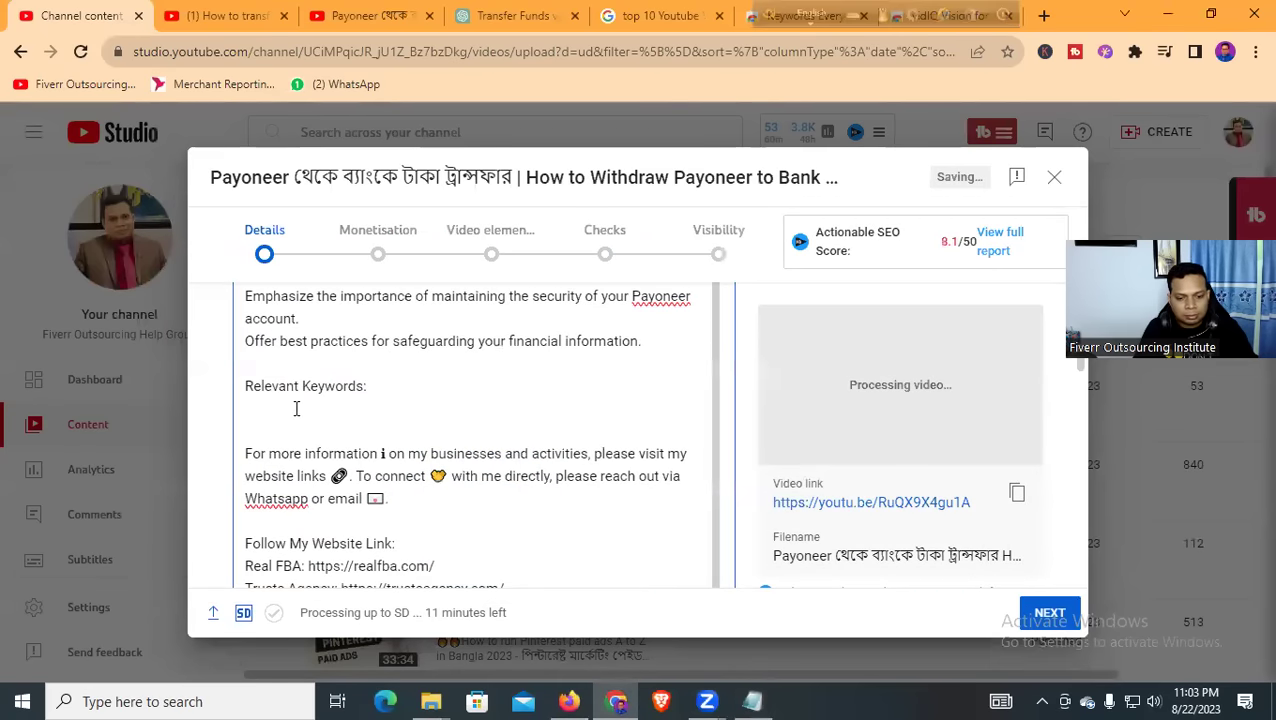
Undo the mistaken Introduction paste, then paste the Payoneer keyword phrases under 'Relevant Keywords:'
key("ctrl+v")
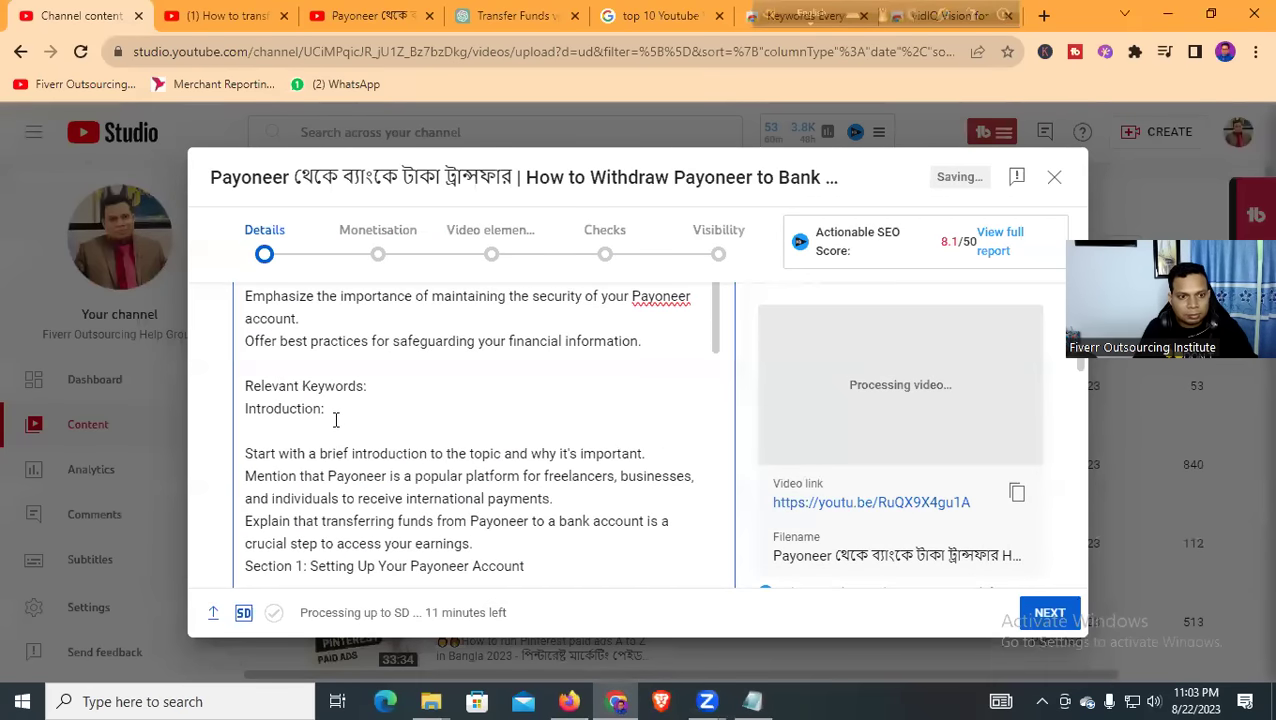
scroll(334, 408, "down", 1)
left_click_drag(344, 314, 247, 318)
key("ctrl+z")
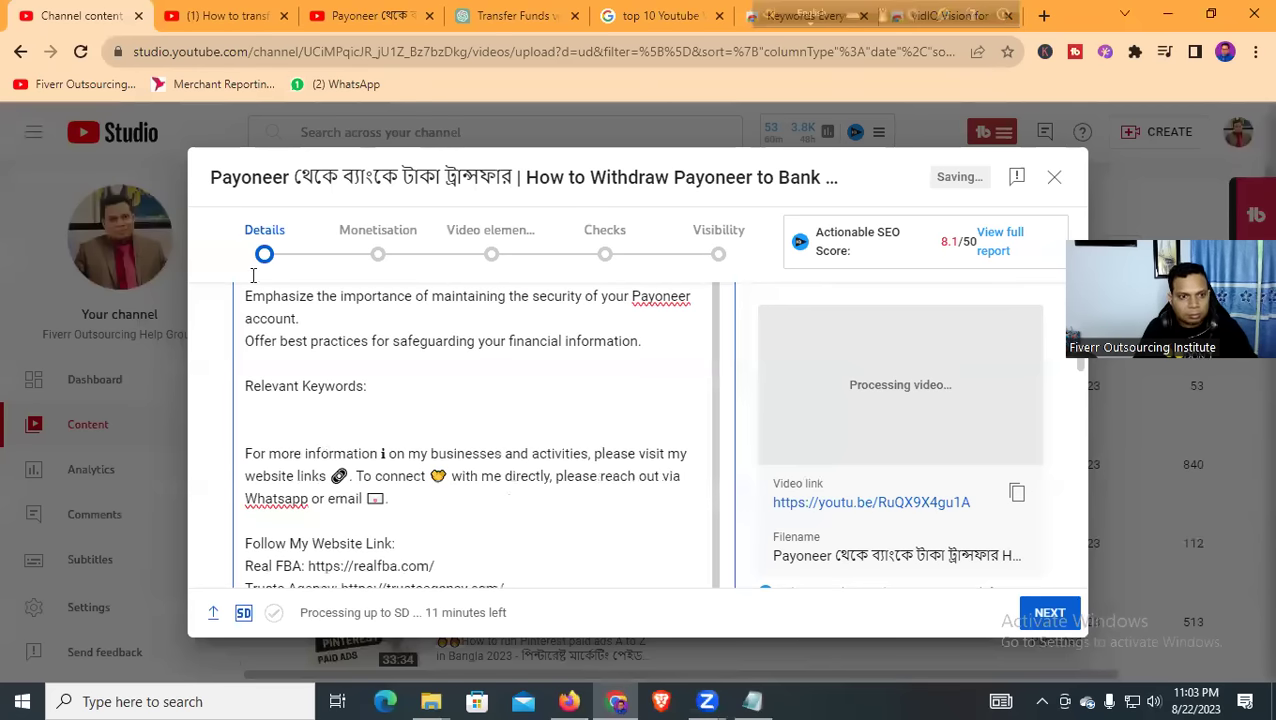
key("alt+Tab")
left_click(930, 112)
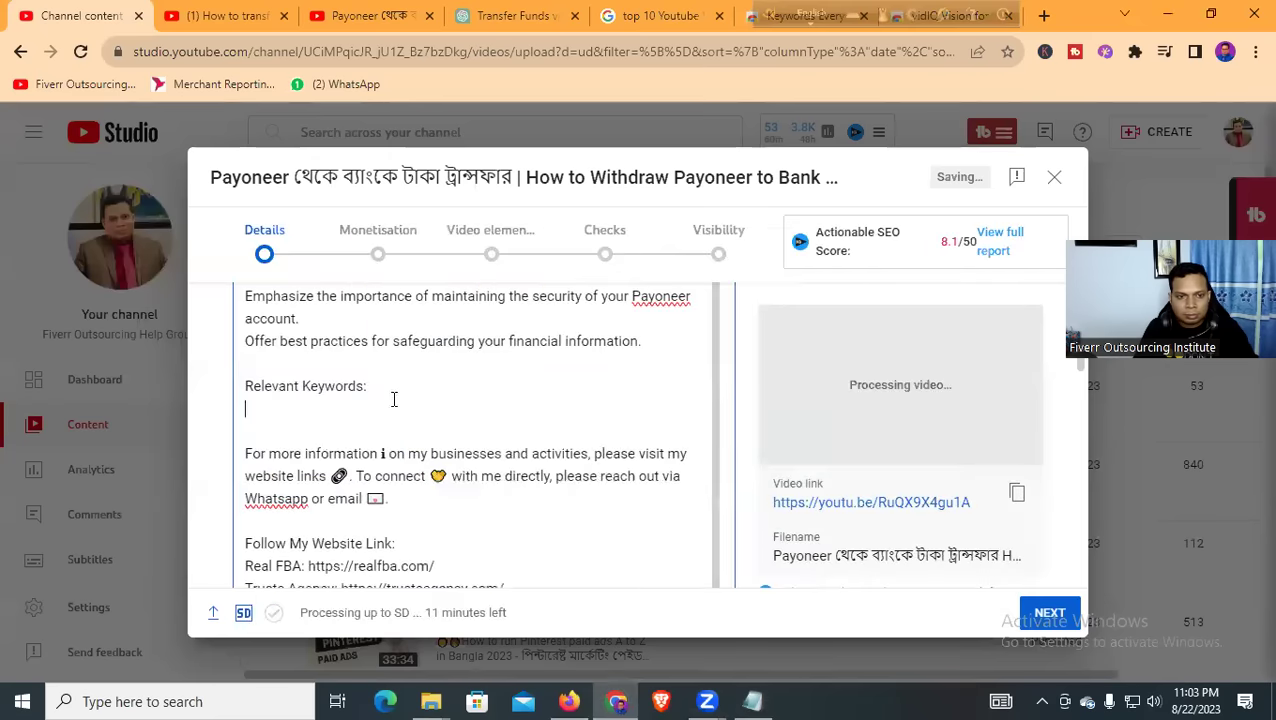
key("ctrl+v")
scroll(334, 428, "up", 4)
scroll(364, 434, "down", 3)
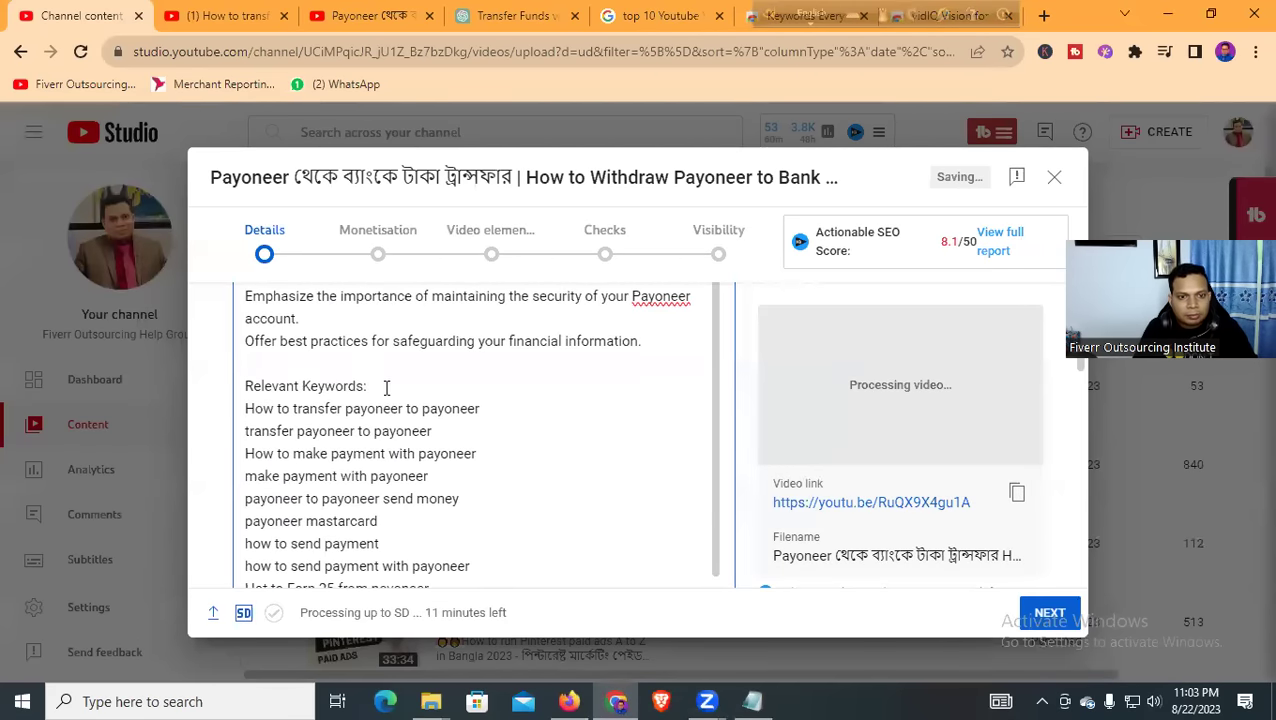
scroll(380, 390, "up", 2)
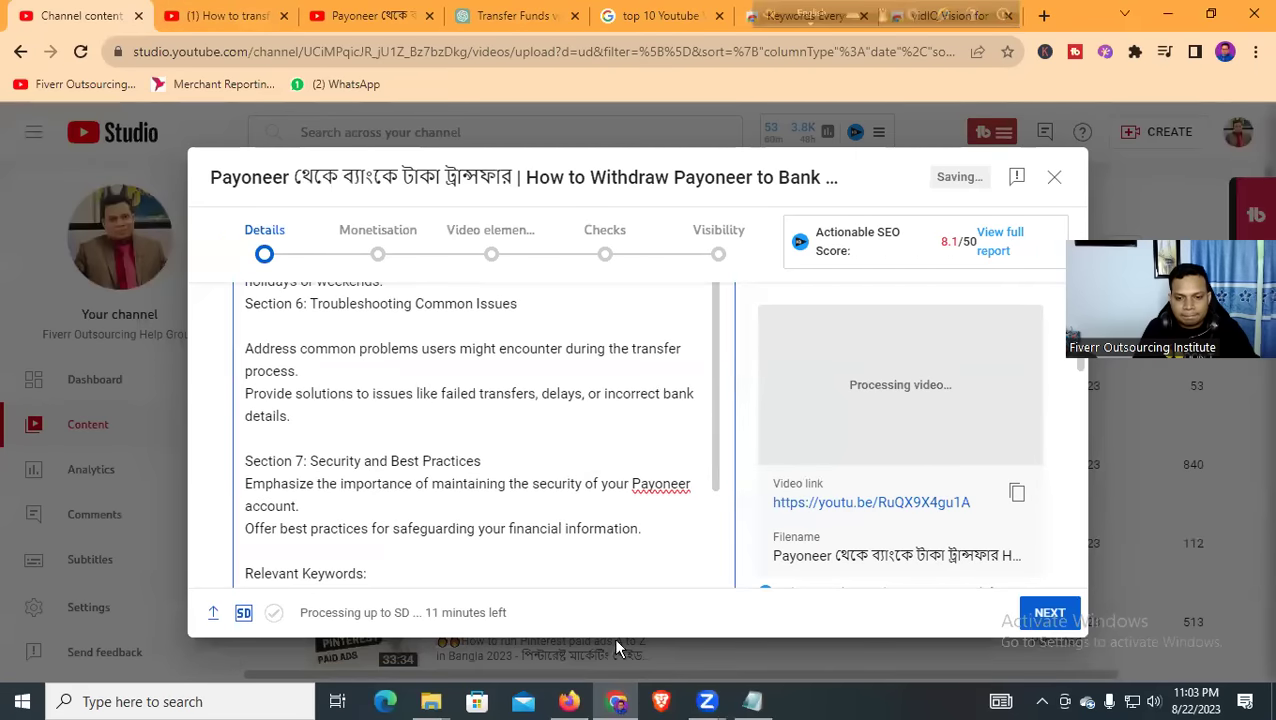
Copy the lightbulb emoji from the ChatGPT Payoneer reply and return to the upload dialog
left_click(560, 15)
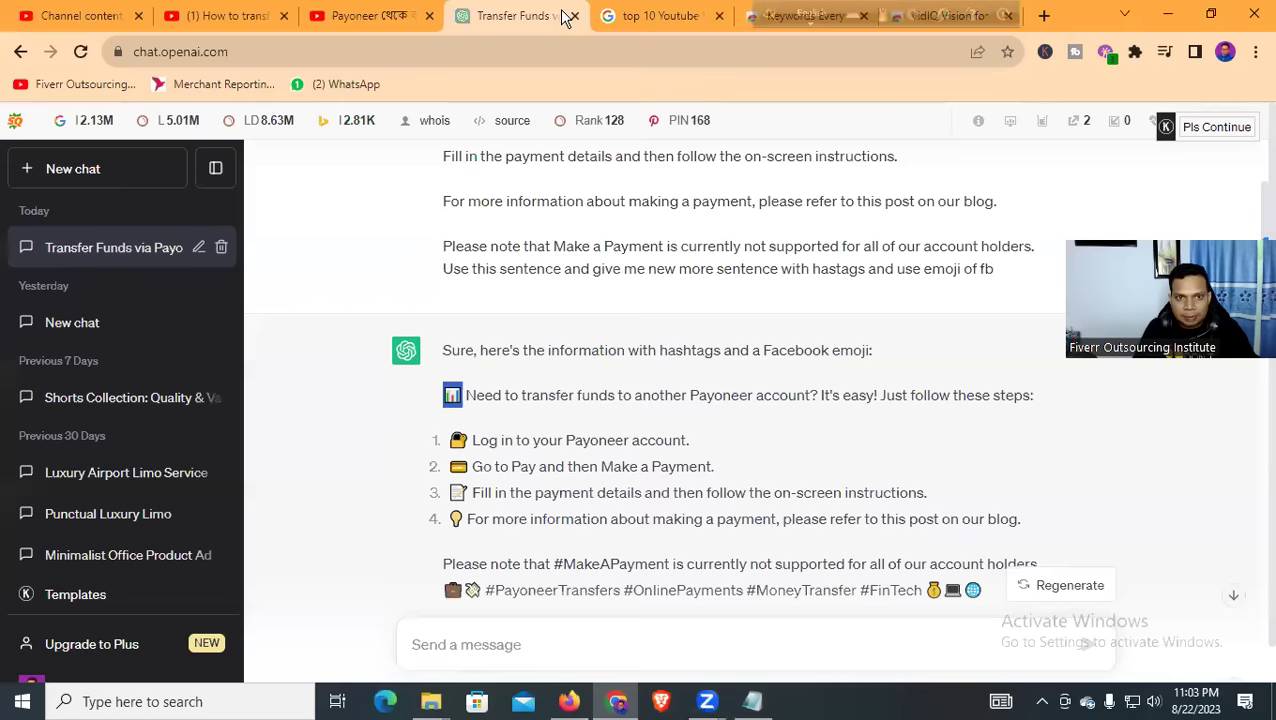
scroll(500, 325, "down", 3)
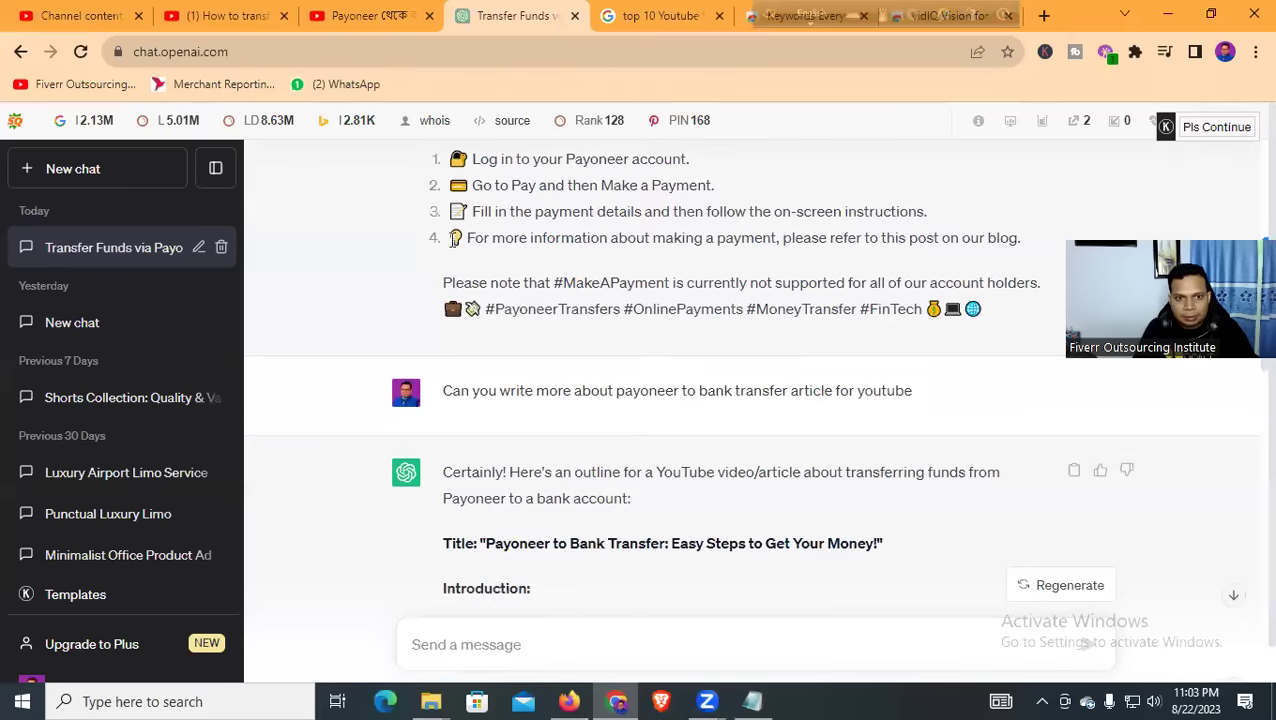
left_click_drag(448, 237, 460, 238)
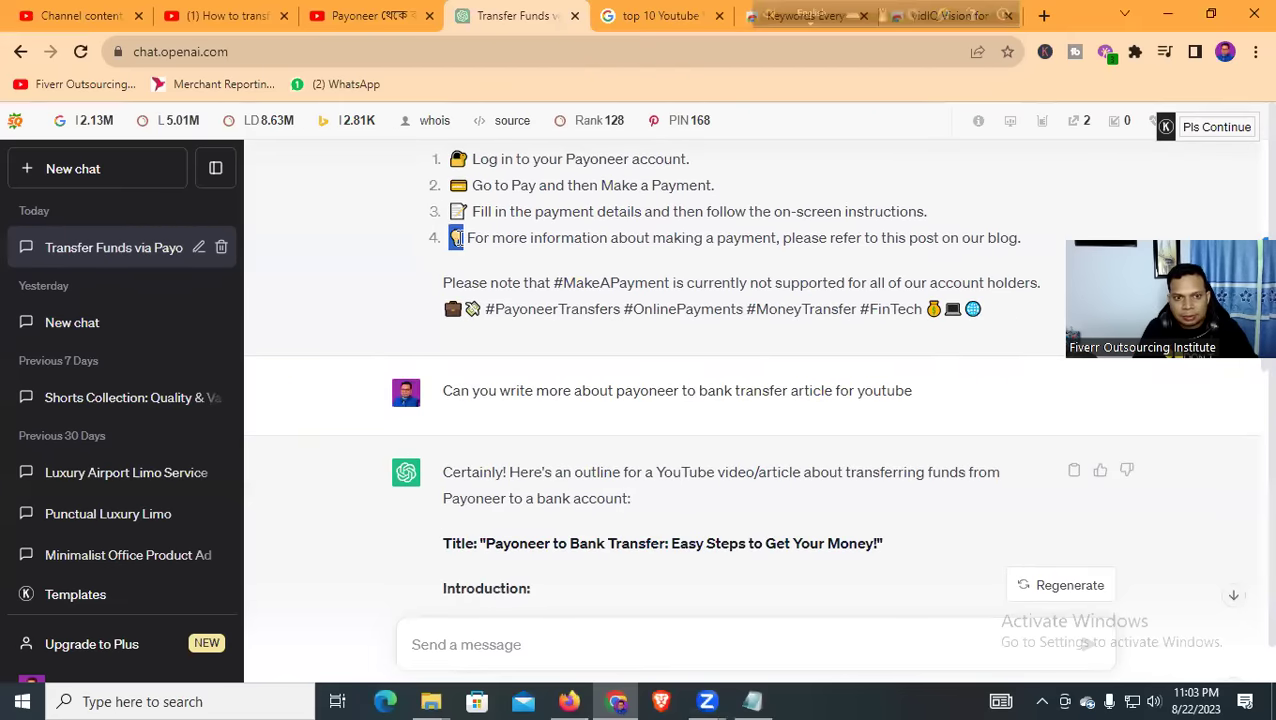
left_click(85, 25)
scroll(250, 390, "down", 3)
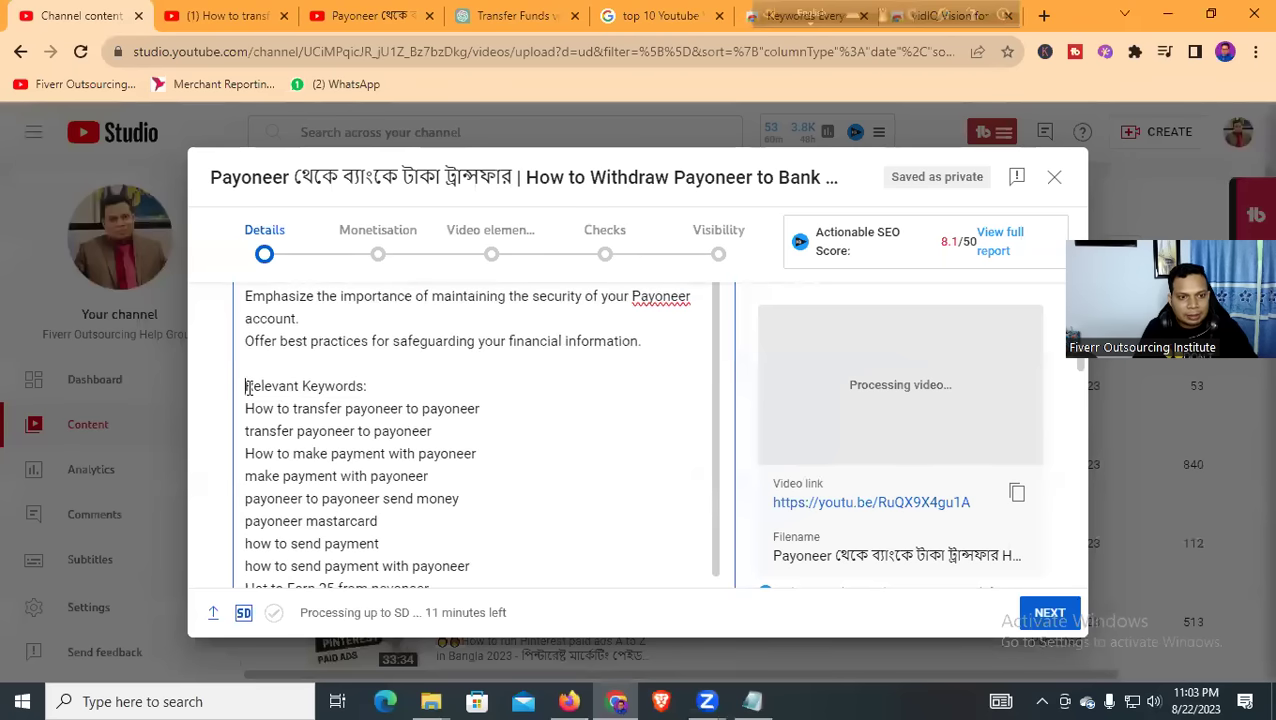
Paste two lightbulb emojis before Relevant Keywords and join the first keyword line into one hashtag
left_click(249, 390)
key("ctrl+v")
key("ctrl+v")
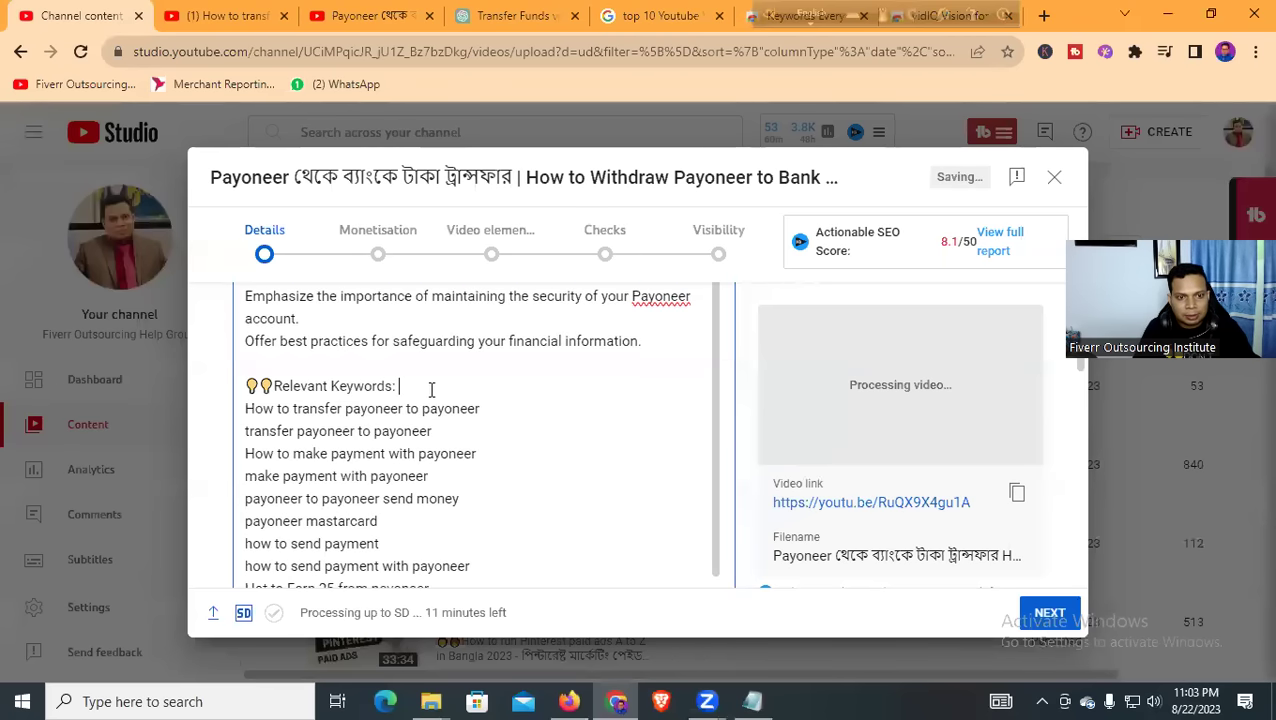
scroll(419, 392, "down", 1)
scroll(419, 392, "down", 1)
left_click(246, 315)
type("#")
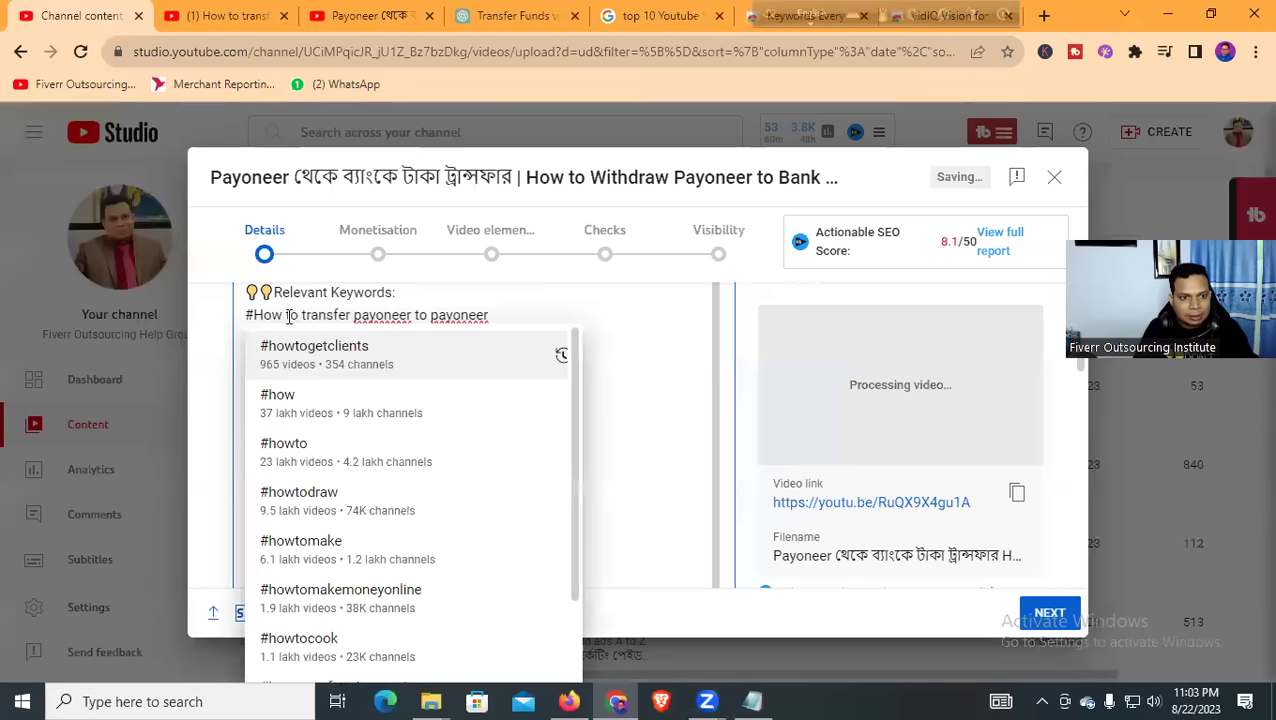
left_click(289, 316)
key("BackSpace")
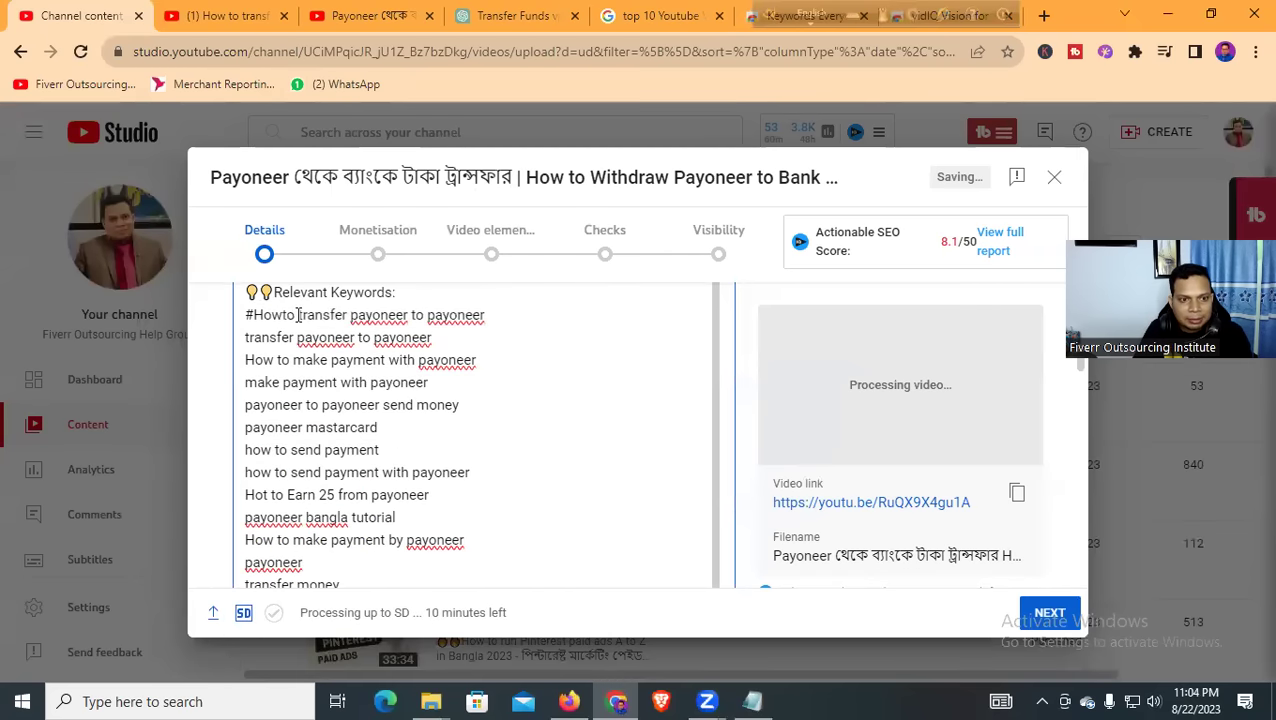
left_click(299, 315)
key("BackSpace")
left_click(347, 315)
key("BackSpace")
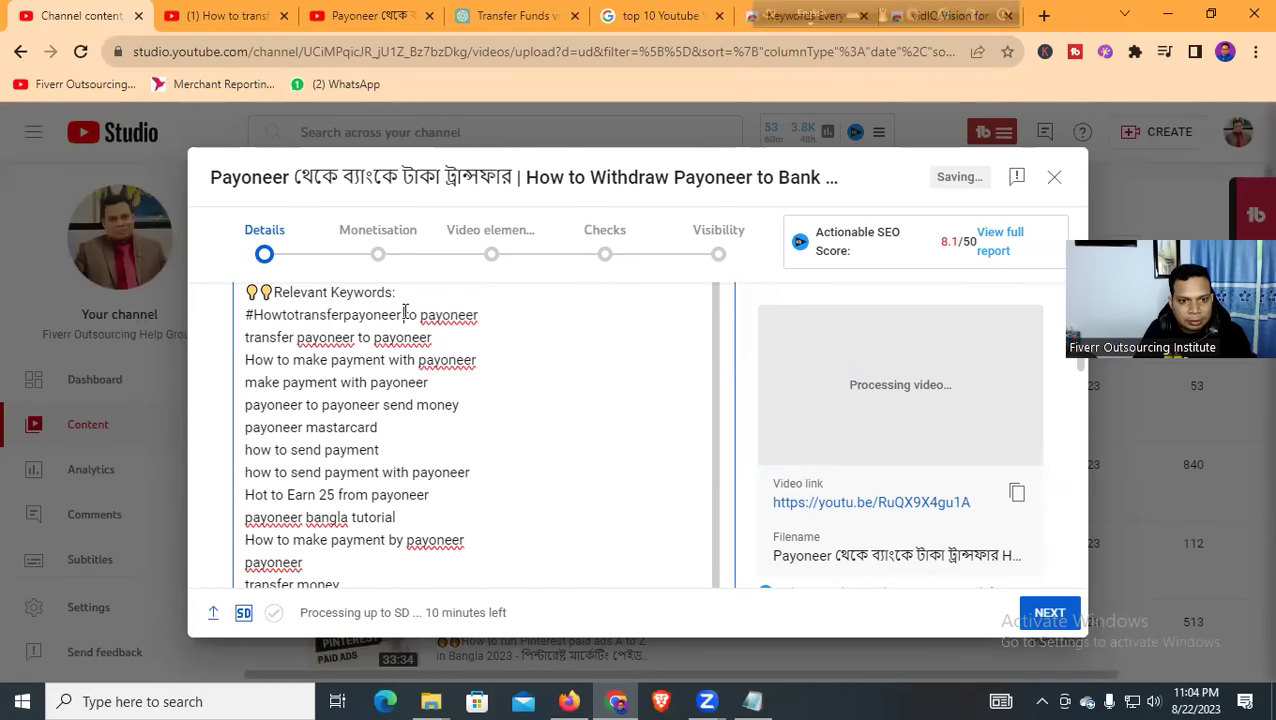
left_click(404, 315)
key("BackSpace")
left_click(418, 315)
key("BackSpace")
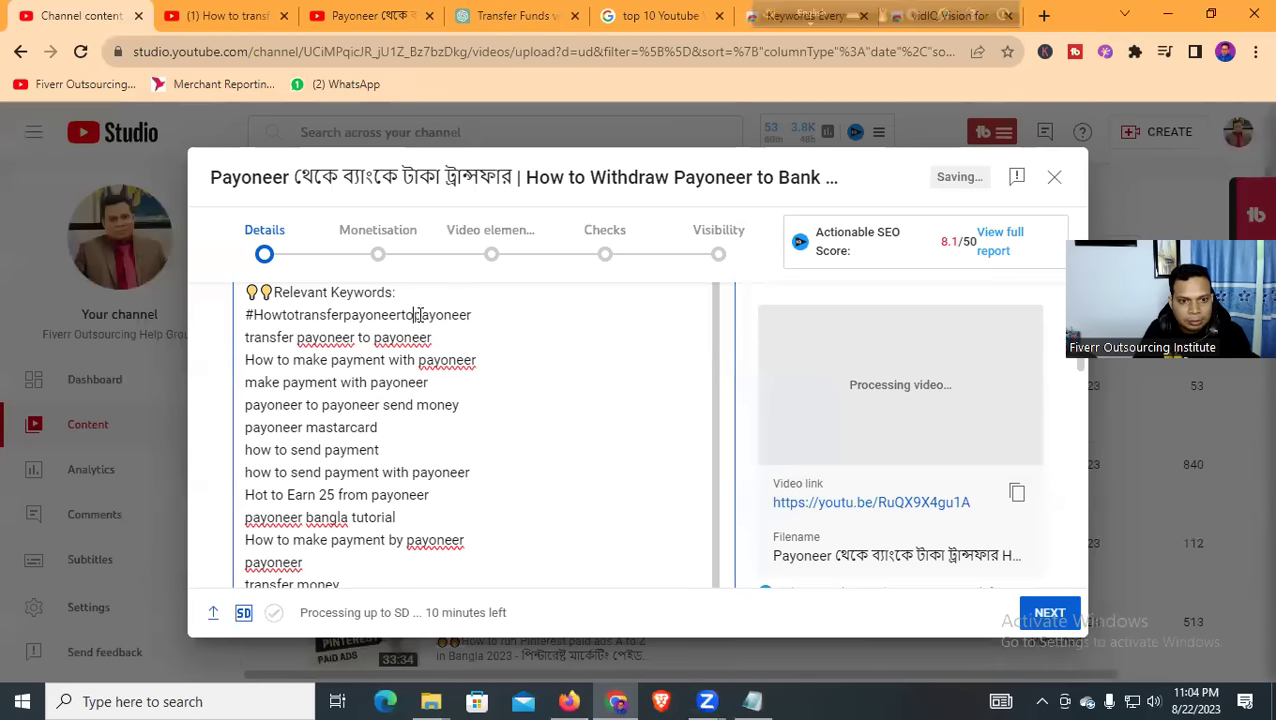
Turn the second keyword line into #transfer_payoneer_to_payoneer using underscores
left_click(246, 338)
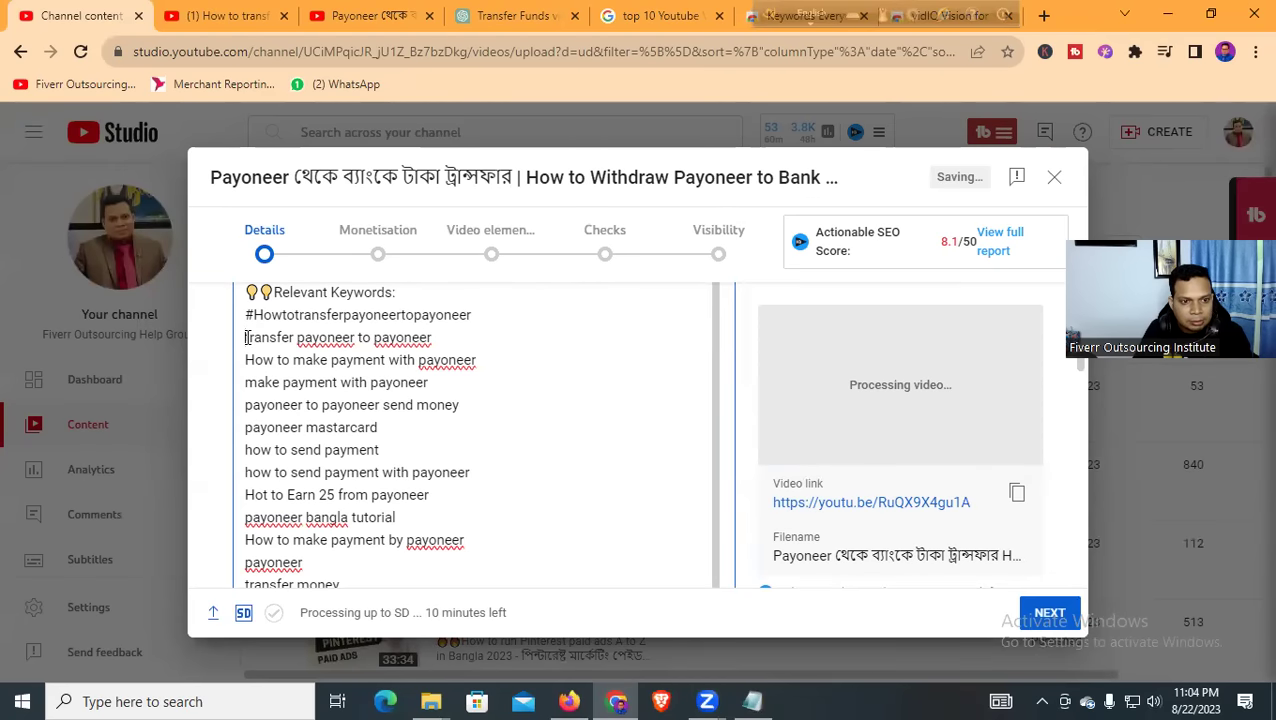
type("#")
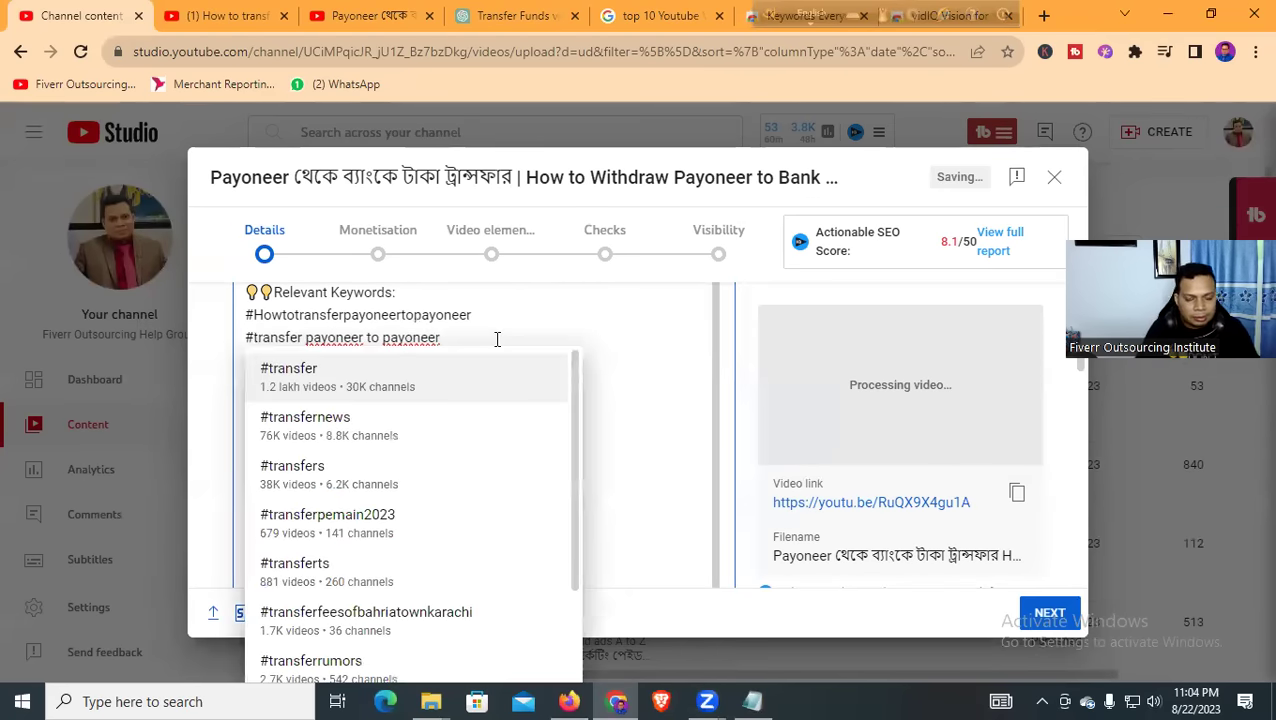
key("Escape")
key("Delete")
type("_")
key("Right")
key("Right")
key("Right")
key("Right")
key("Right")
key("Right")
key("Right")
key("Right")
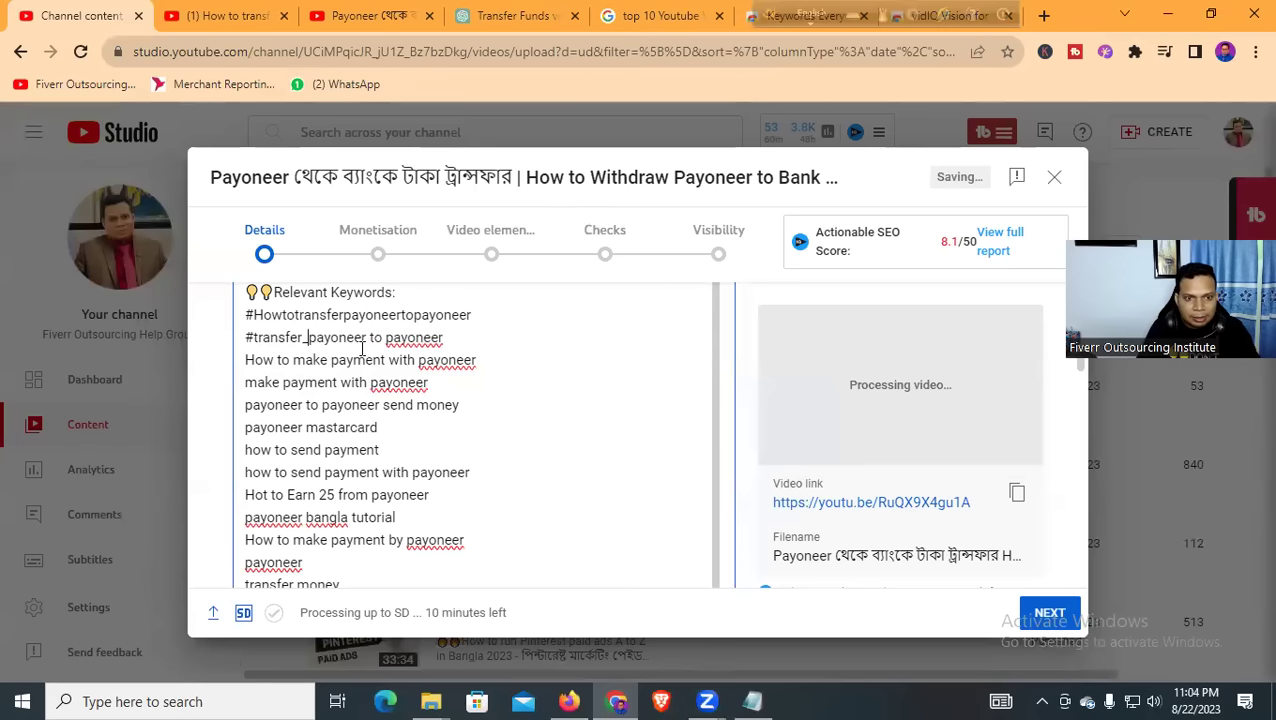
key("Delete")
type("_")
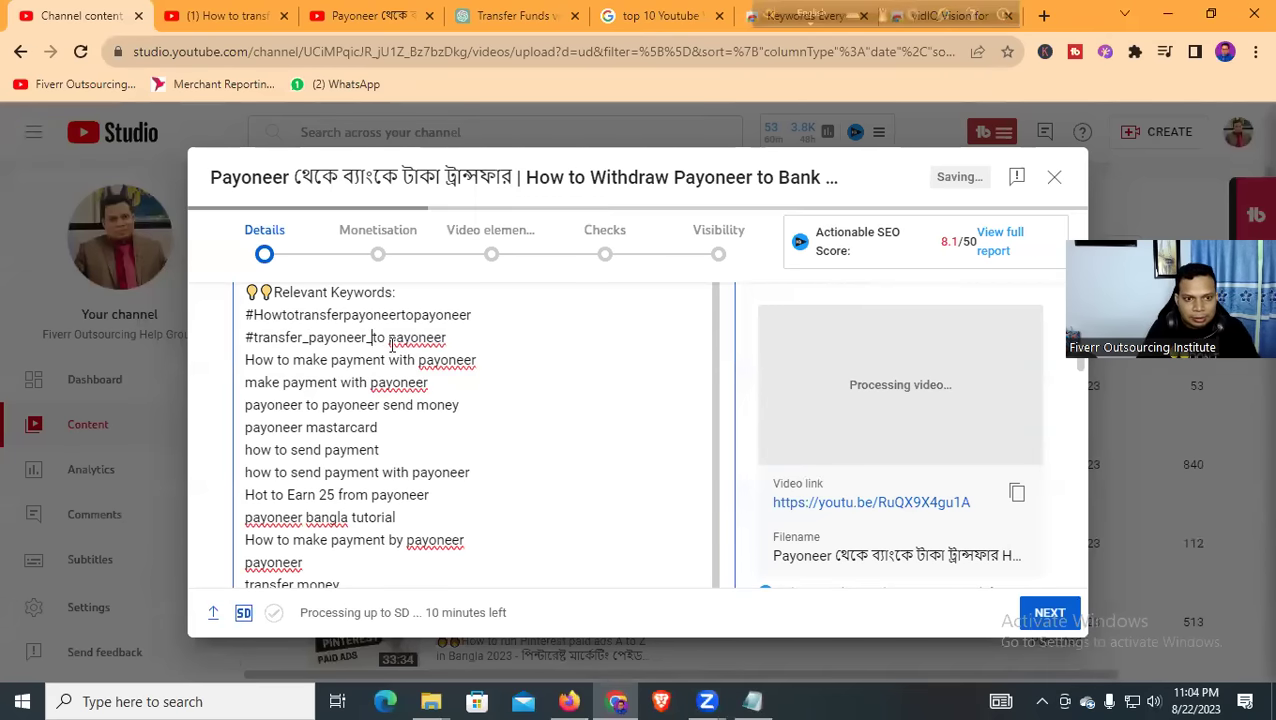
key("Right")
key("Right")
key("Delete")
type("_")
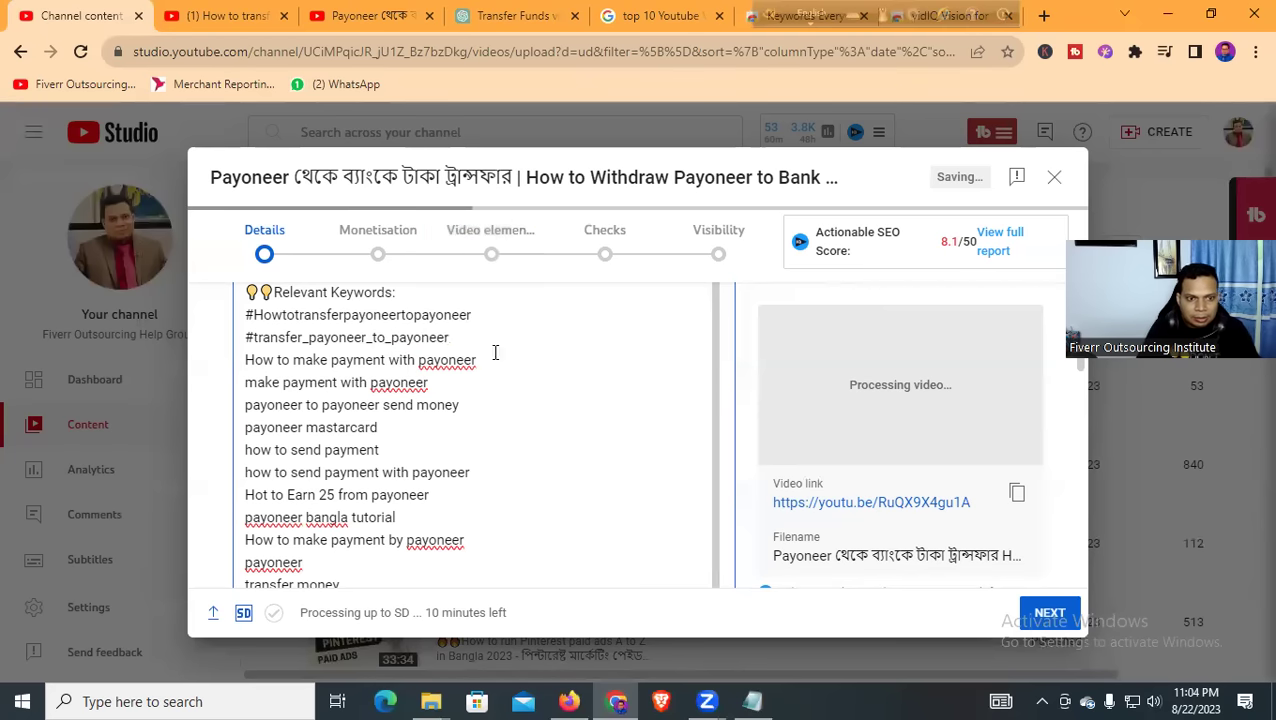
Turn the 'How to make payment with payoneer' line into #Howtomakepaymentwithpayoneer
left_click(247, 364)
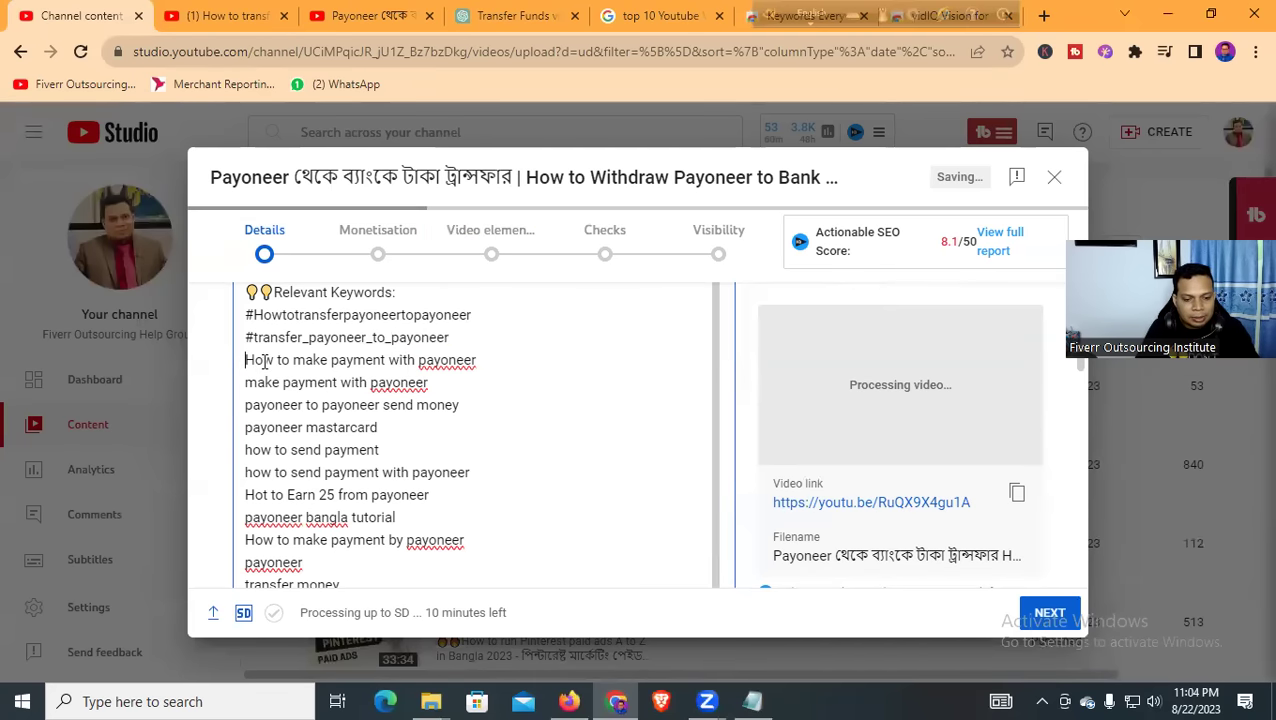
type("#")
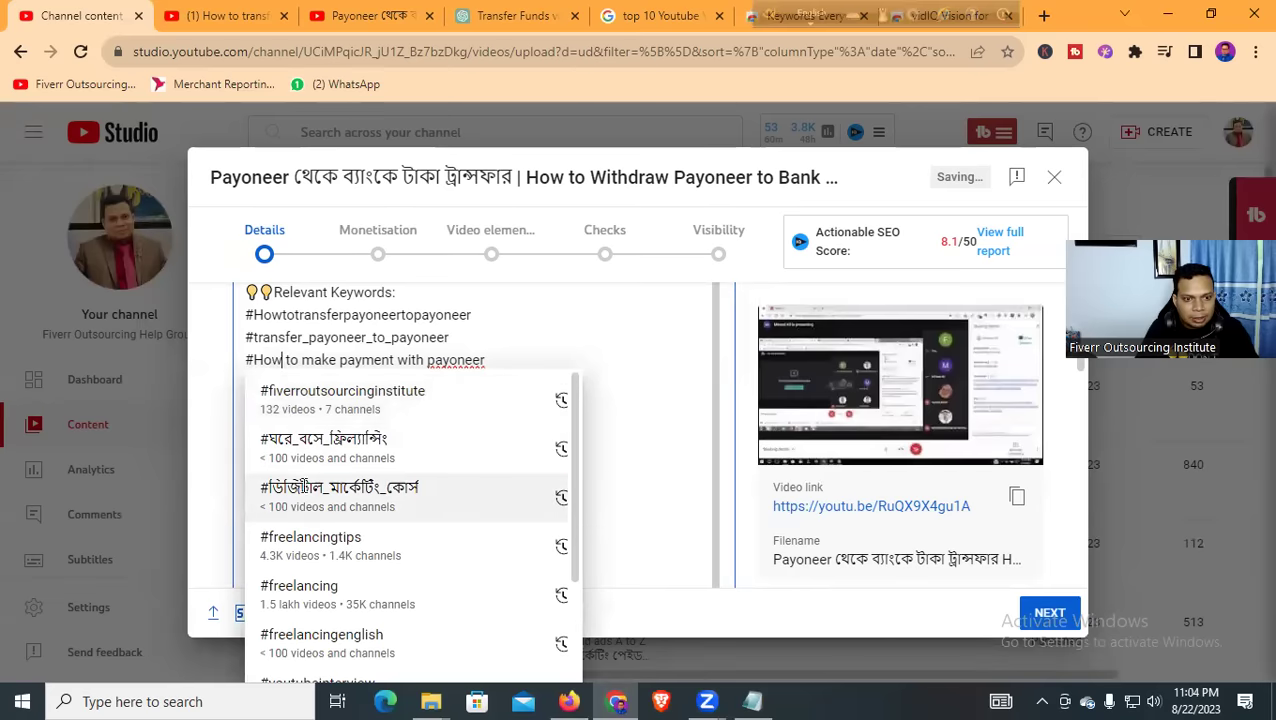
scroll(312, 540, "down", 3)
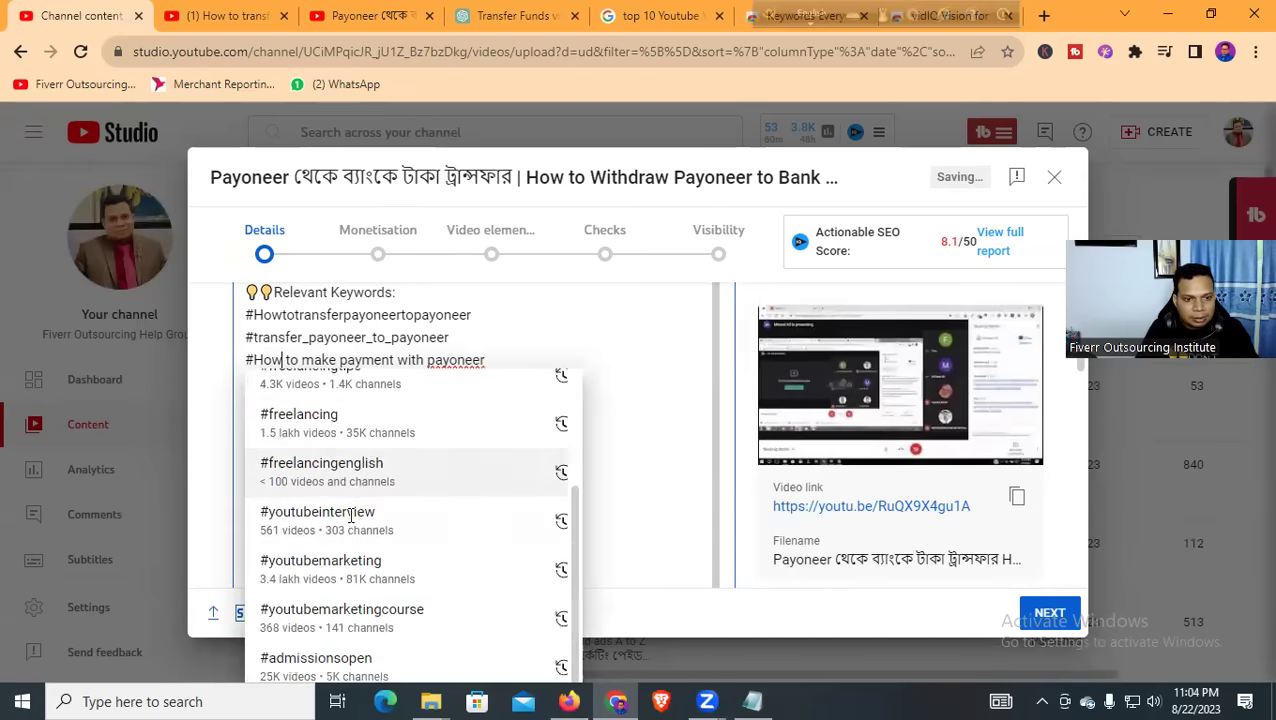
left_click(286, 359)
key("Delete")
left_click(296, 360)
key("Delete")
left_click(332, 360)
key("Delete")
left_click(386, 360)
key("Delete")
left_click(412, 360)
key("Delete")
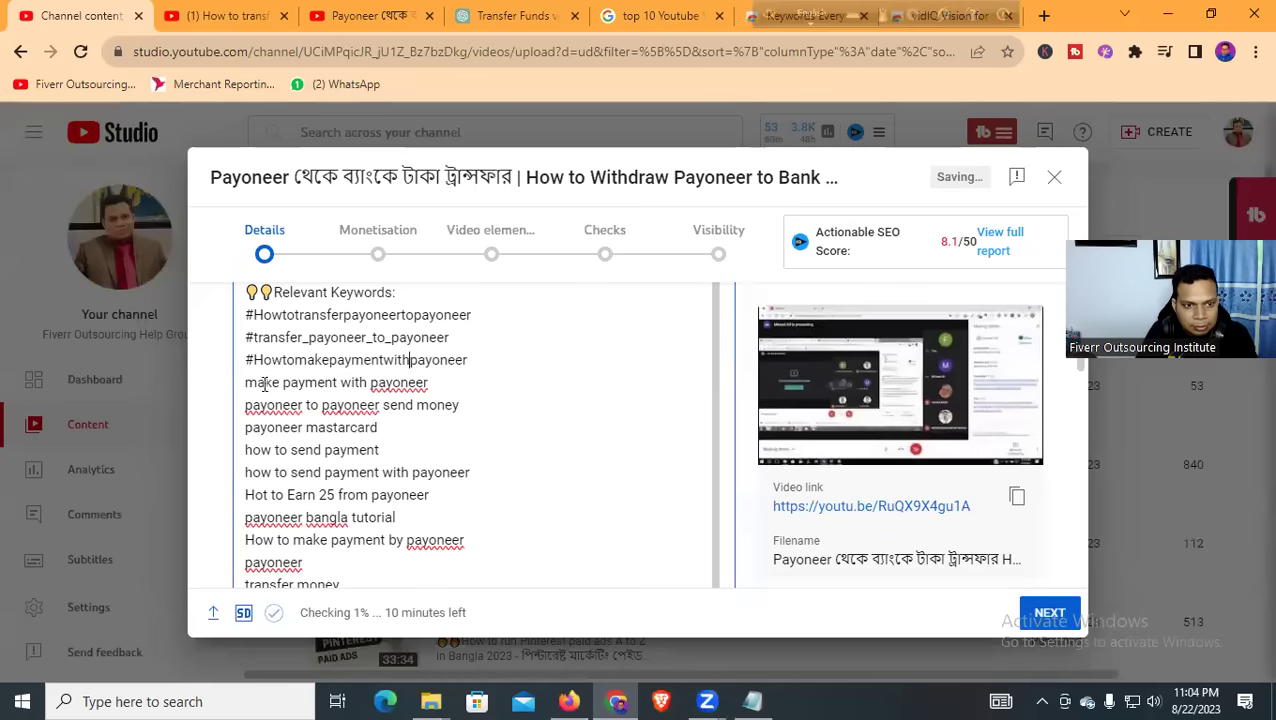
Turn the 'make payment with payoneer' line into #makepaymentwithpayoneer
left_click(246, 382)
type("#")
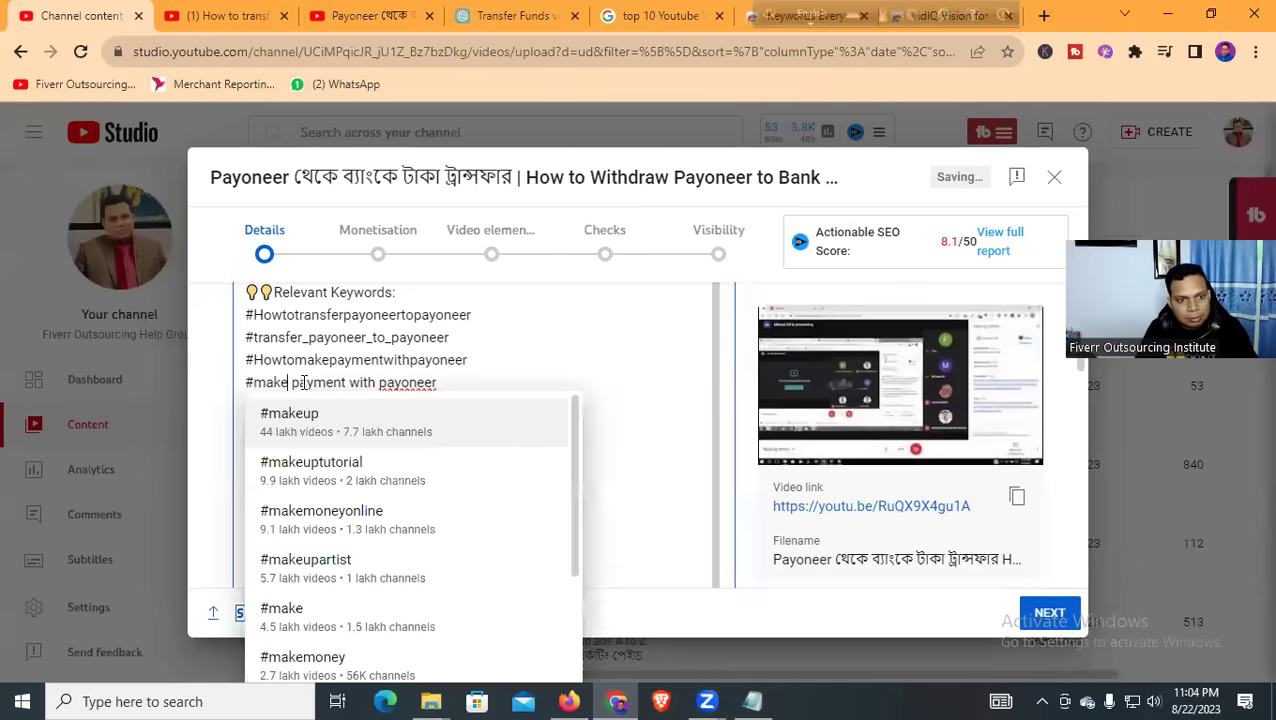
left_click(292, 382)
key("BackSpace")
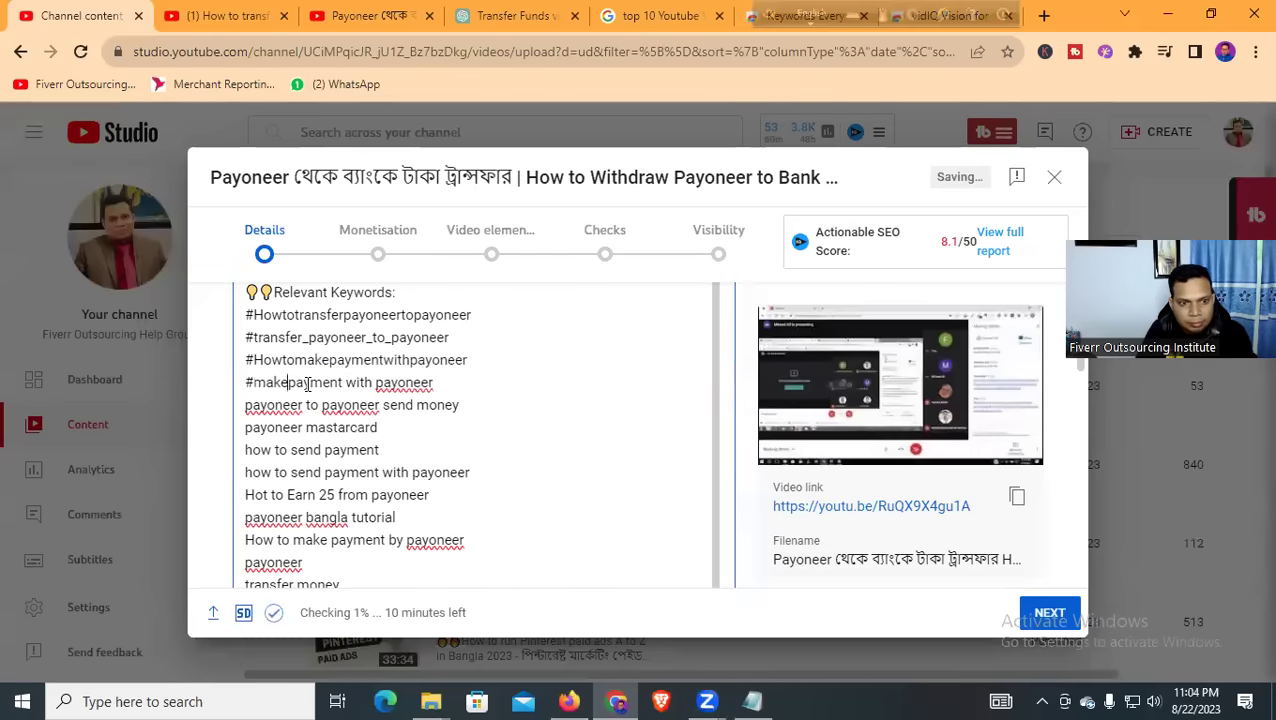
left_click(347, 382)
key("BackSpace")
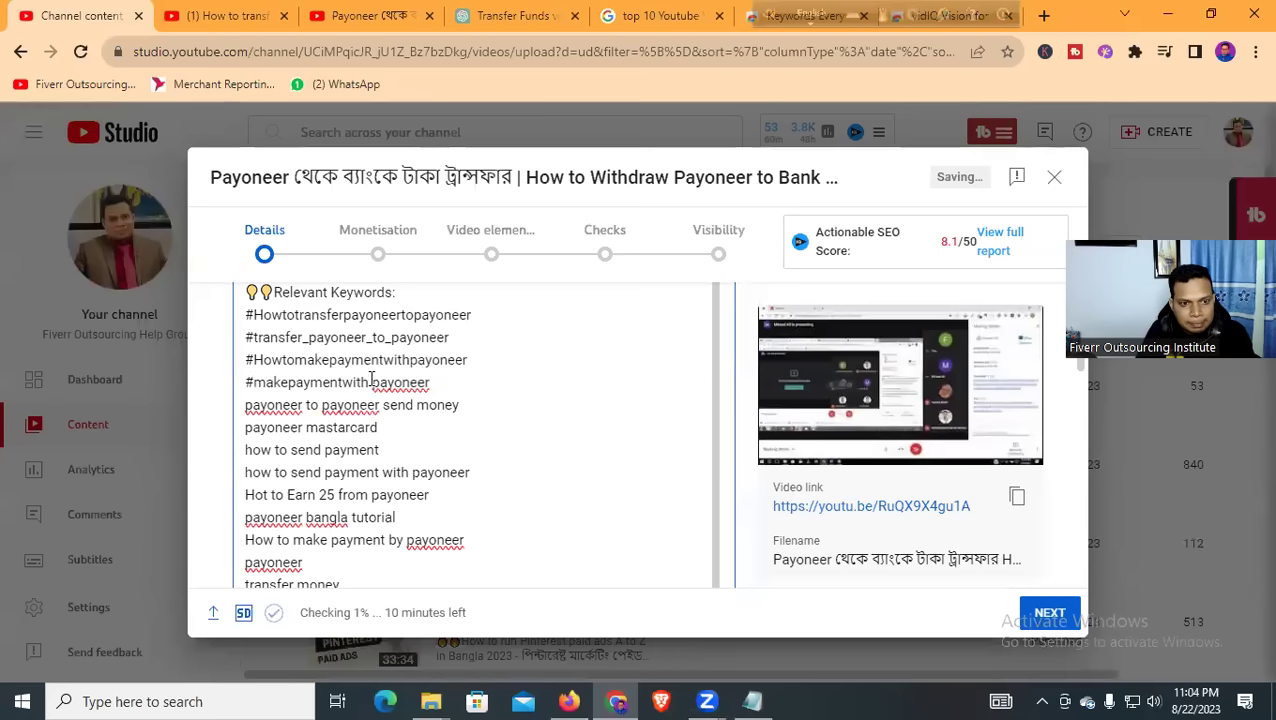
left_click(372, 382)
key("BackSpace")
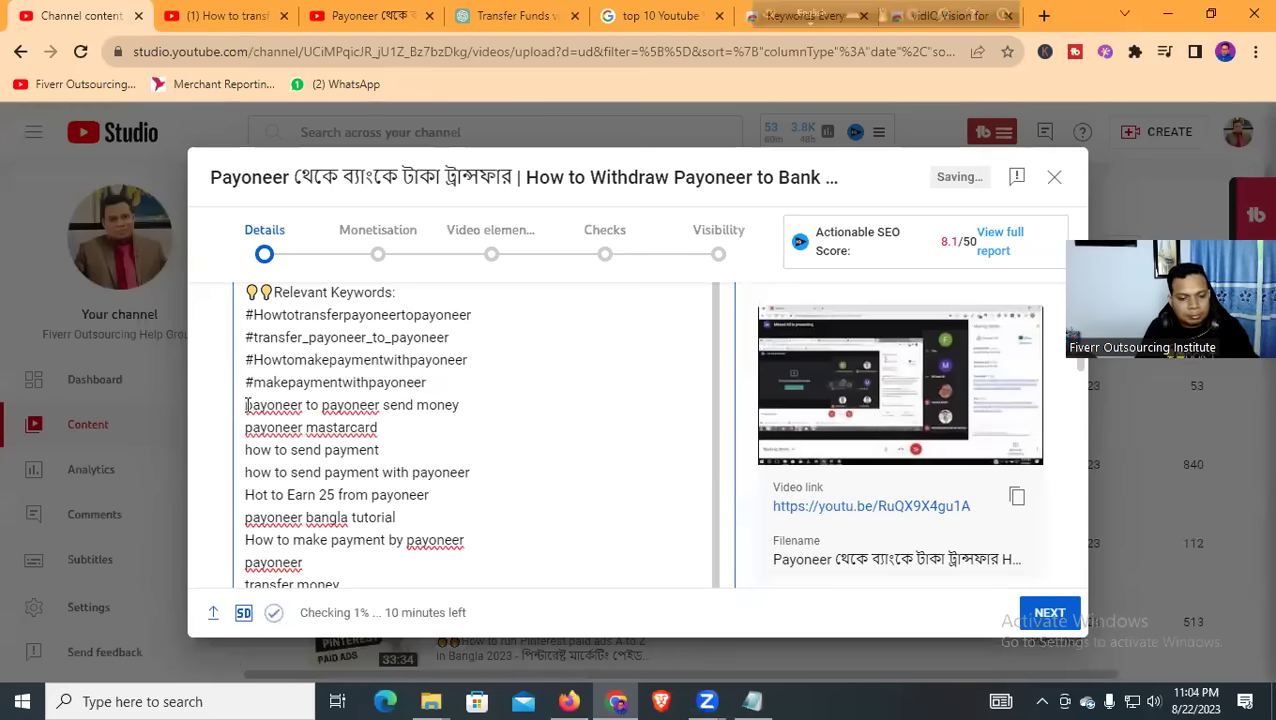
After glancing at the watch page, make the send-money line #payoneertopayoneersendmoney
key("ctrl+Tab")
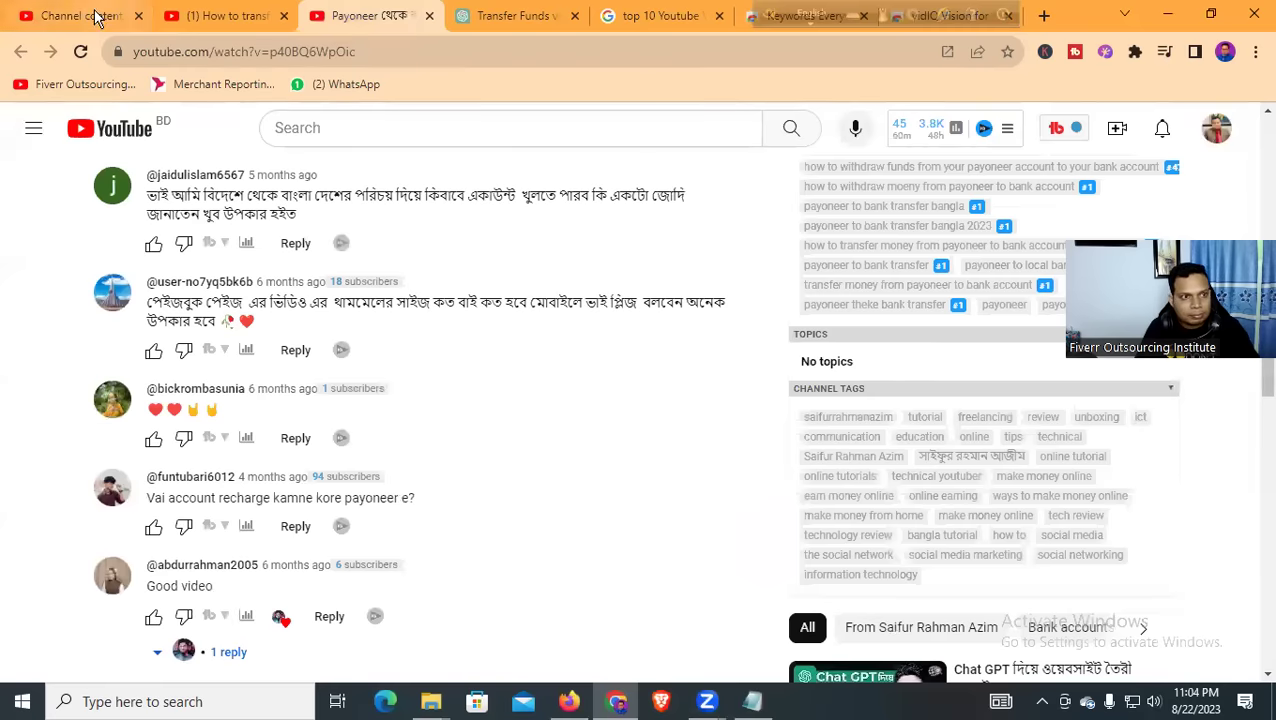
left_click(97, 15)
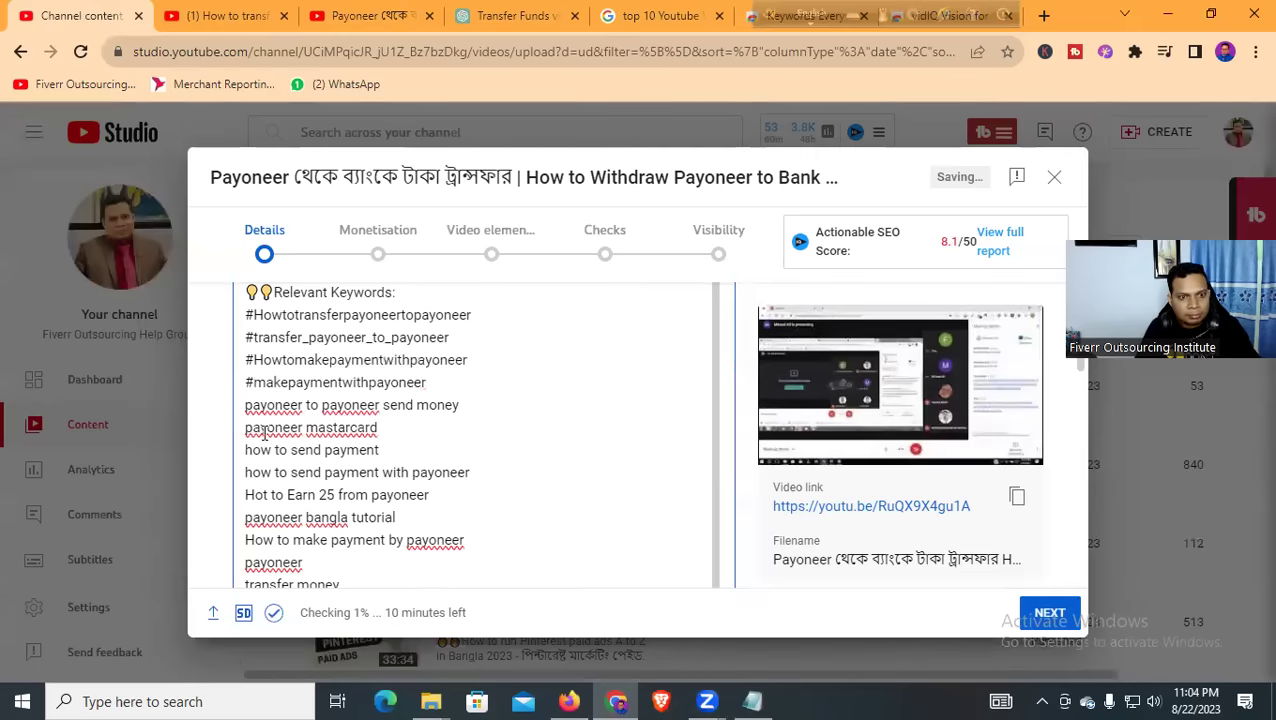
key("ctrl+3")
left_click(120, 20)
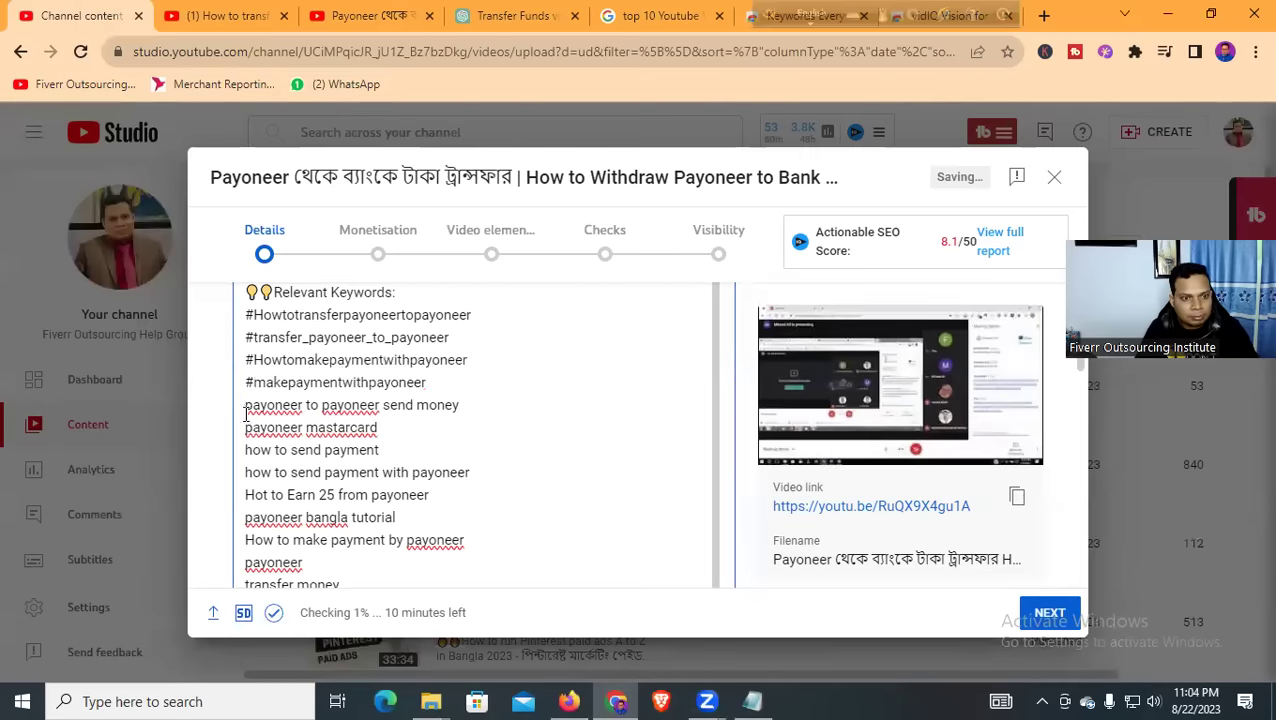
type("#")
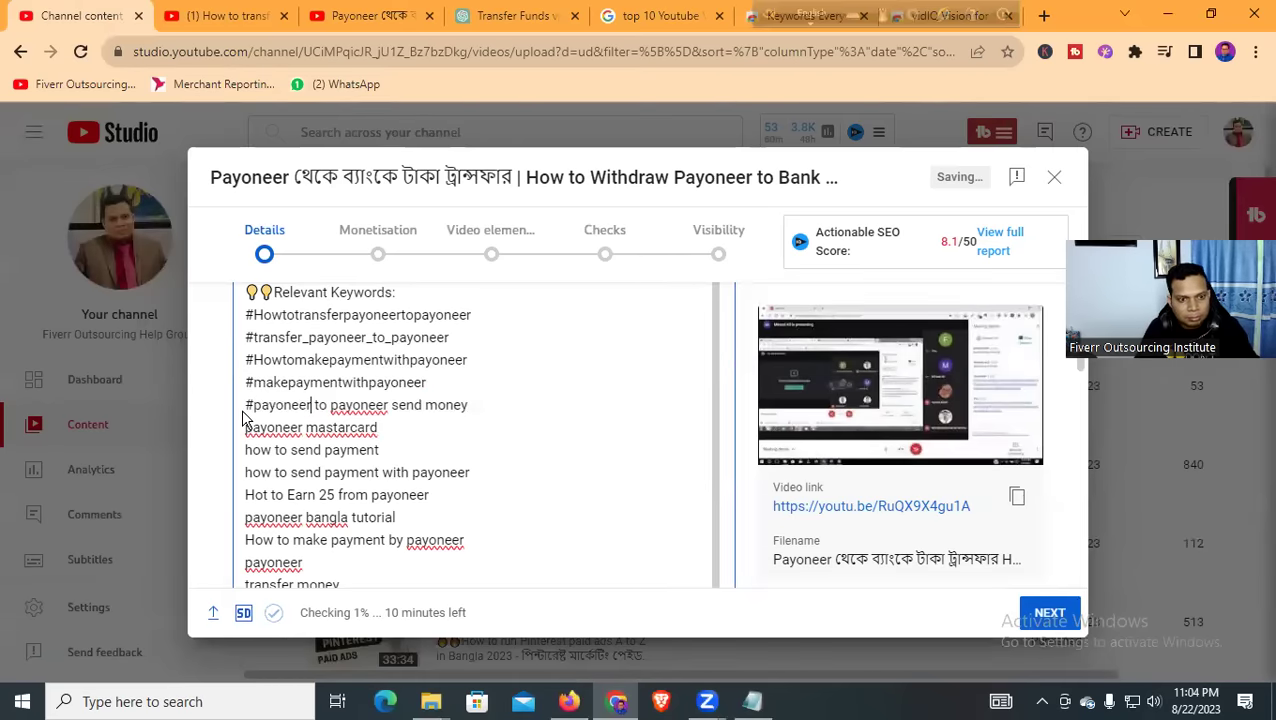
left_click(316, 403)
key("BackSpace")
key("BackSpace")
key("BackSpace")
key("BackSpace")
type("to")
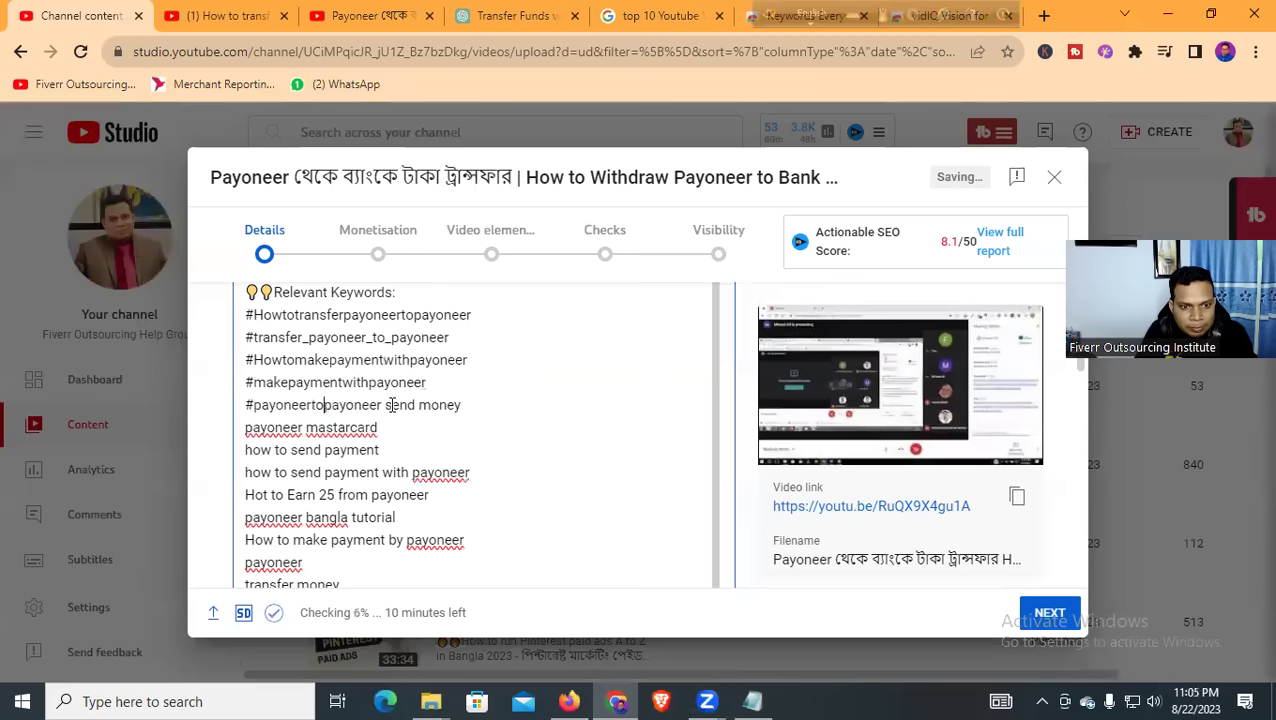
left_click(386, 404)
key("BackSpace")
left_click(415, 405)
key("BackSpace")
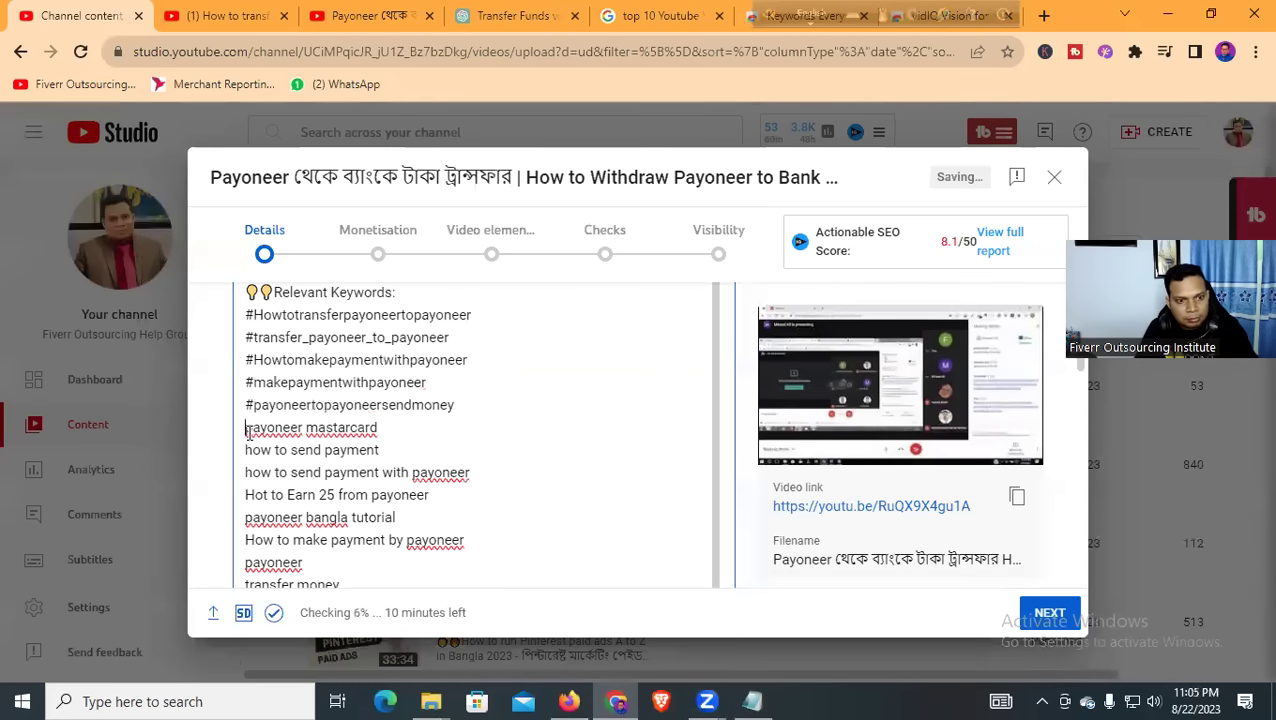
Hashtag the payoneer mastarcard line and join 'how to send' on the next line
type("#")
left_click(315, 428)
key("BackSpace")
left_click(246, 450)
type("#")
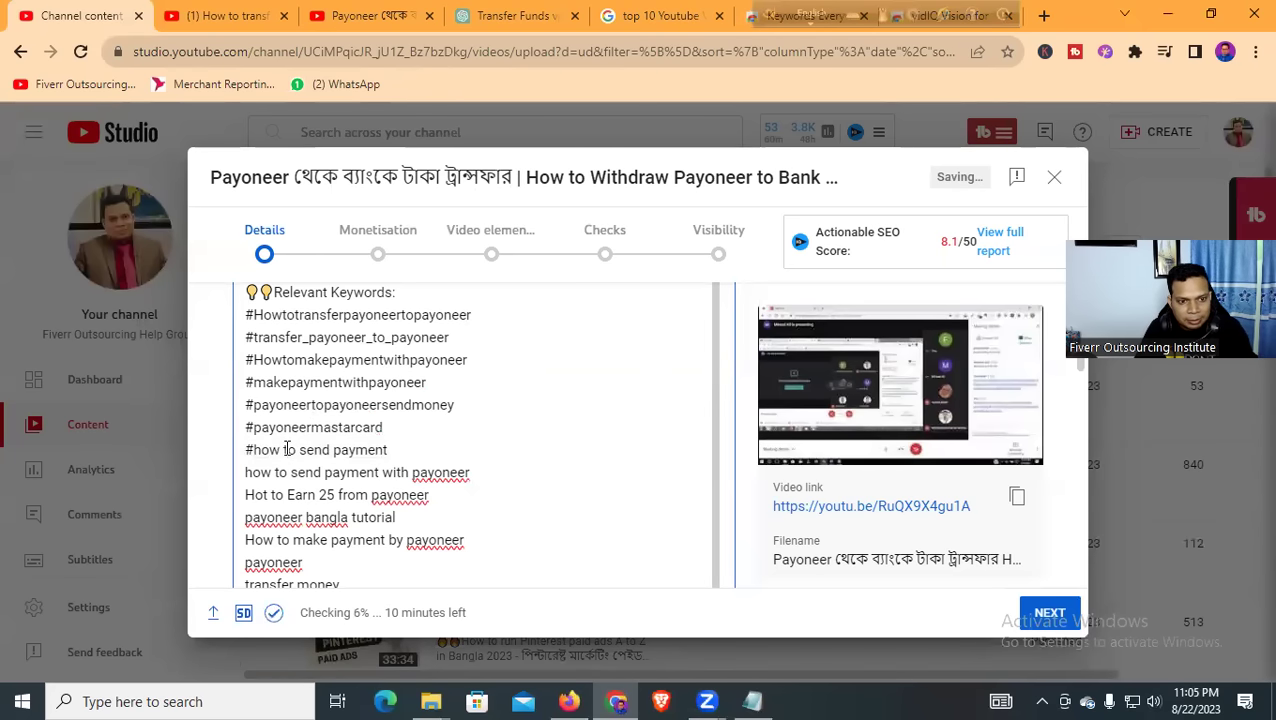
left_click(285, 449)
key("BackSpace")
left_click(299, 450)
key("BackSpace")
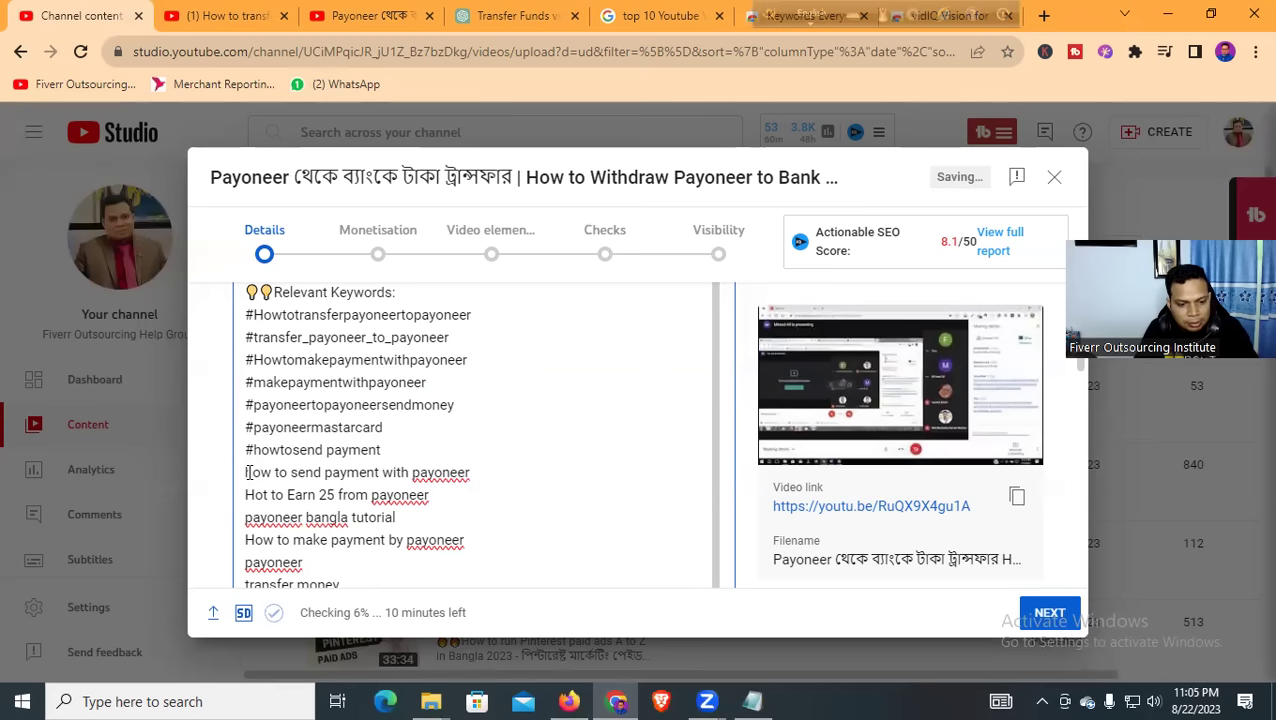
Turn the send payment line into #howtosendpaymentwithpayoneer
left_click(246, 472)
type("#")
left_click(286, 472)
key("BackSpace")
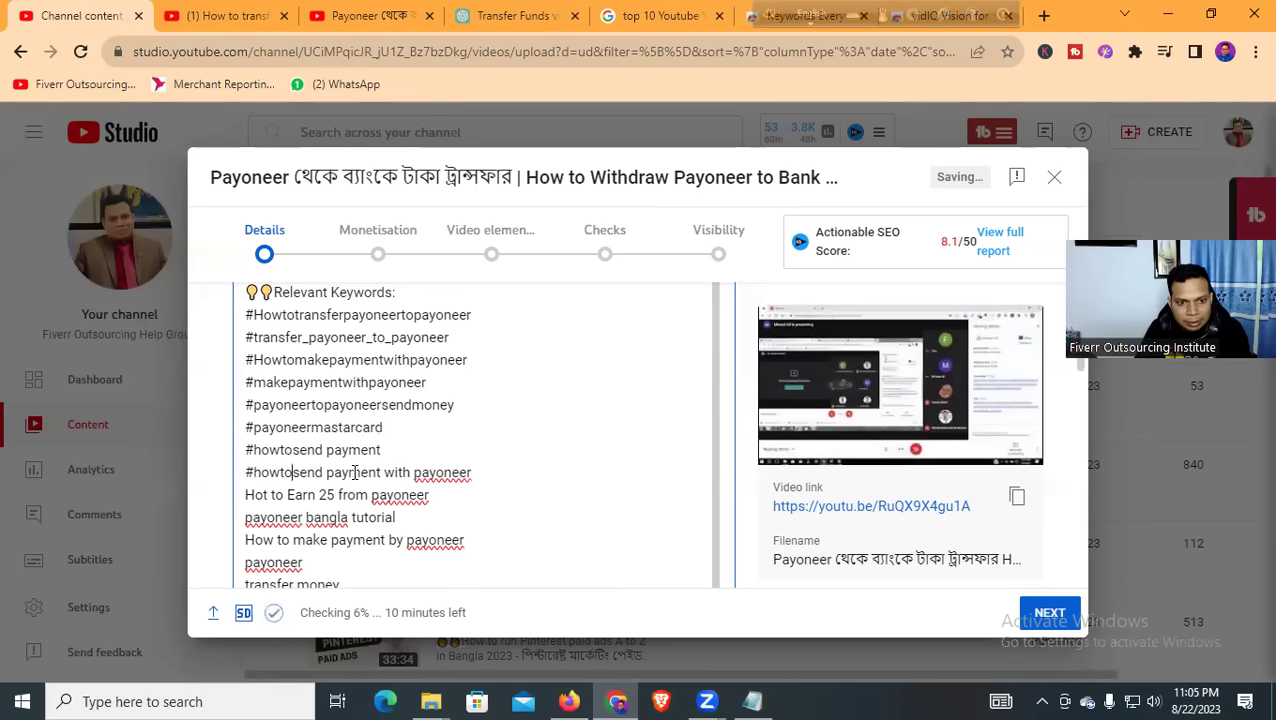
left_click(327, 472)
key("BackSpace")
left_click(383, 472)
key("BackSpace")
left_click(407, 472)
key("BackSpace")
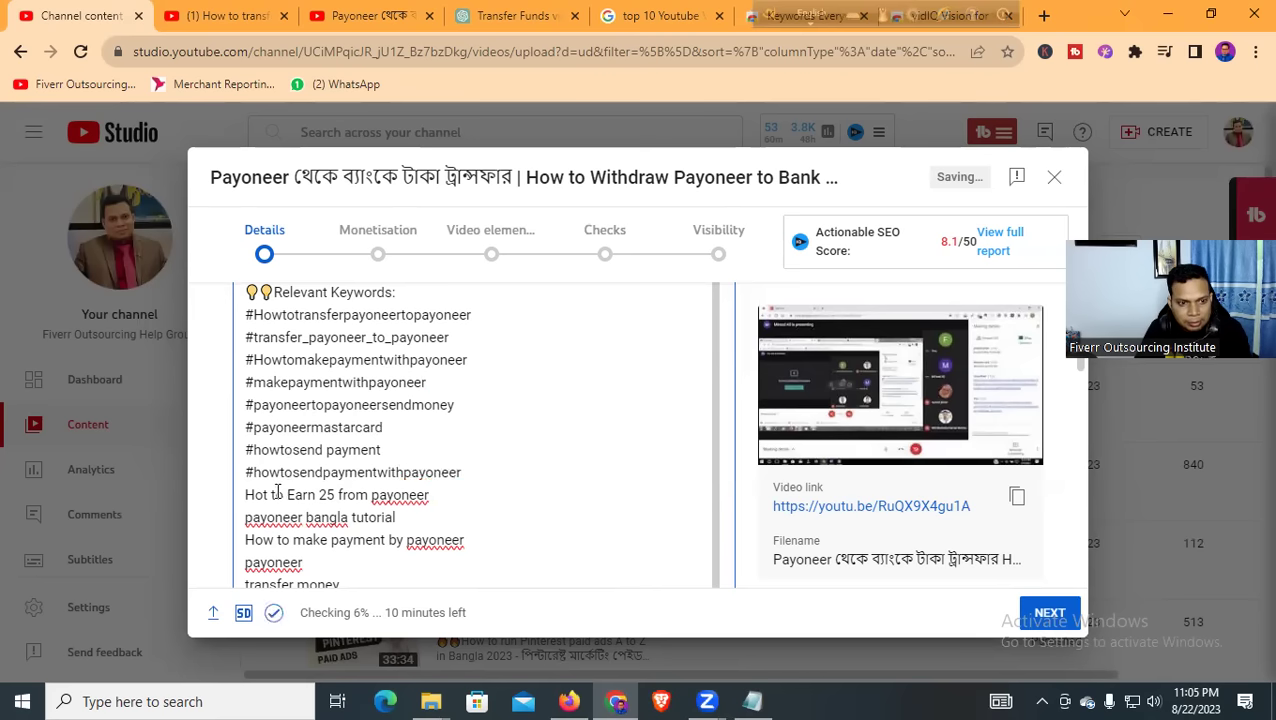
Fix the 'Hot' typo and make the Earn 25 line #HowtoEarn25frompayoneer
type("#")
left_click(281, 494)
key("BackSpace")
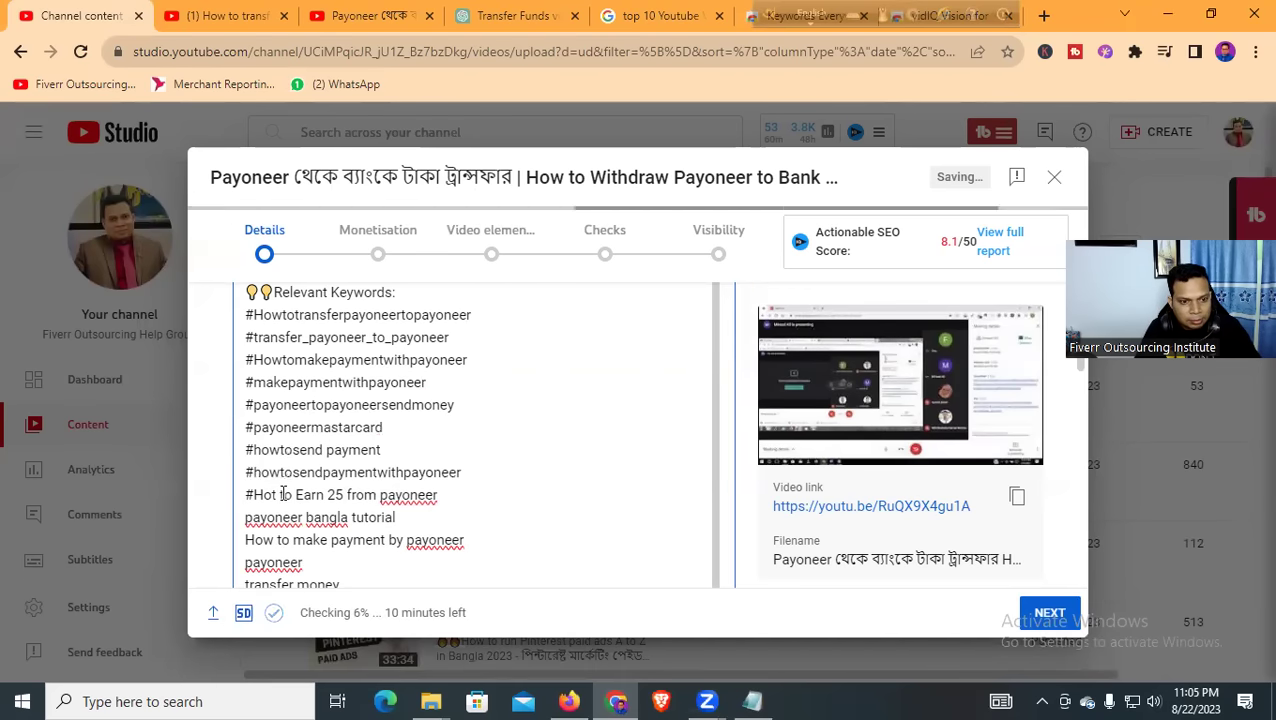
key("Home")
key("Delete")
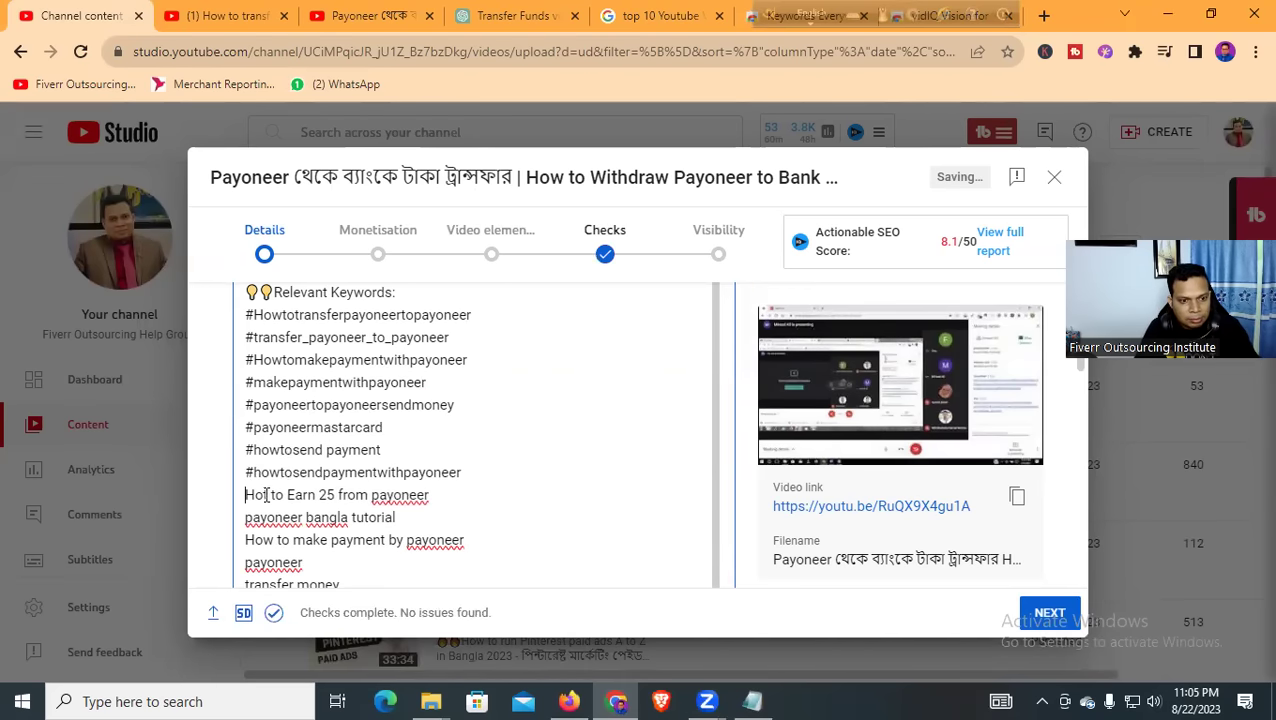
left_click(268, 494)
key("BackSpace")
type("w")
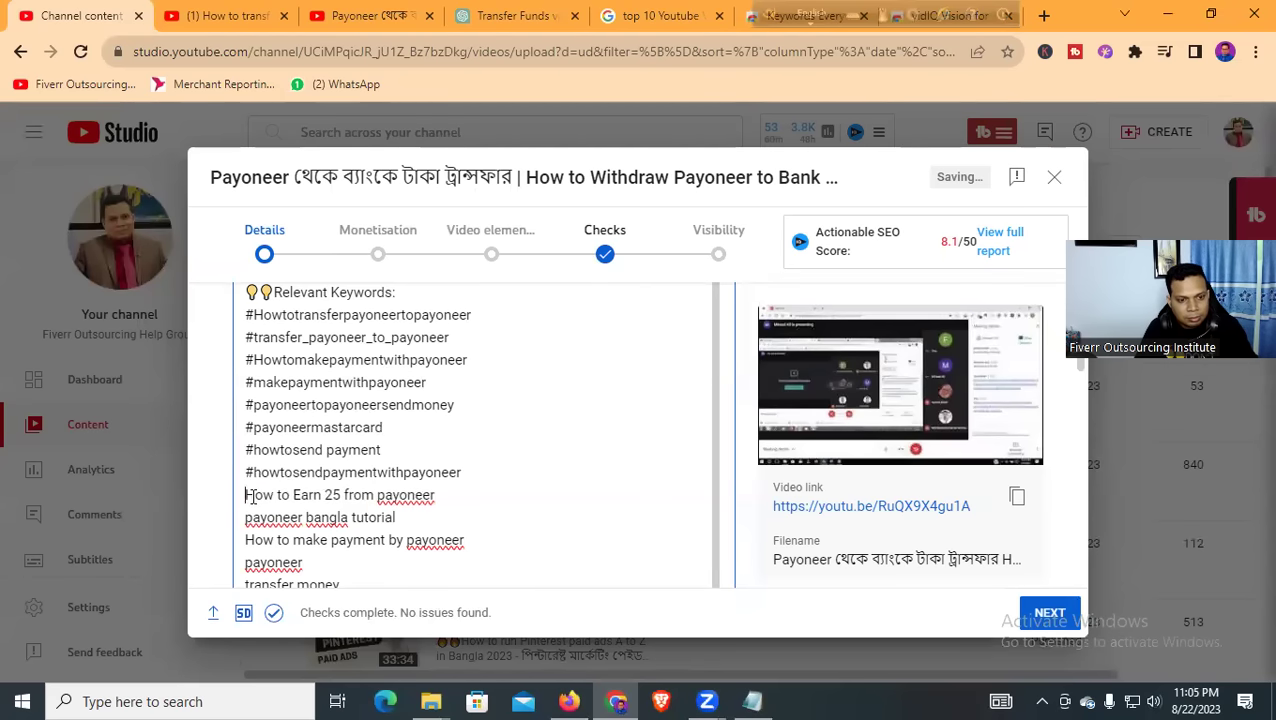
type("#")
left_click(287, 494)
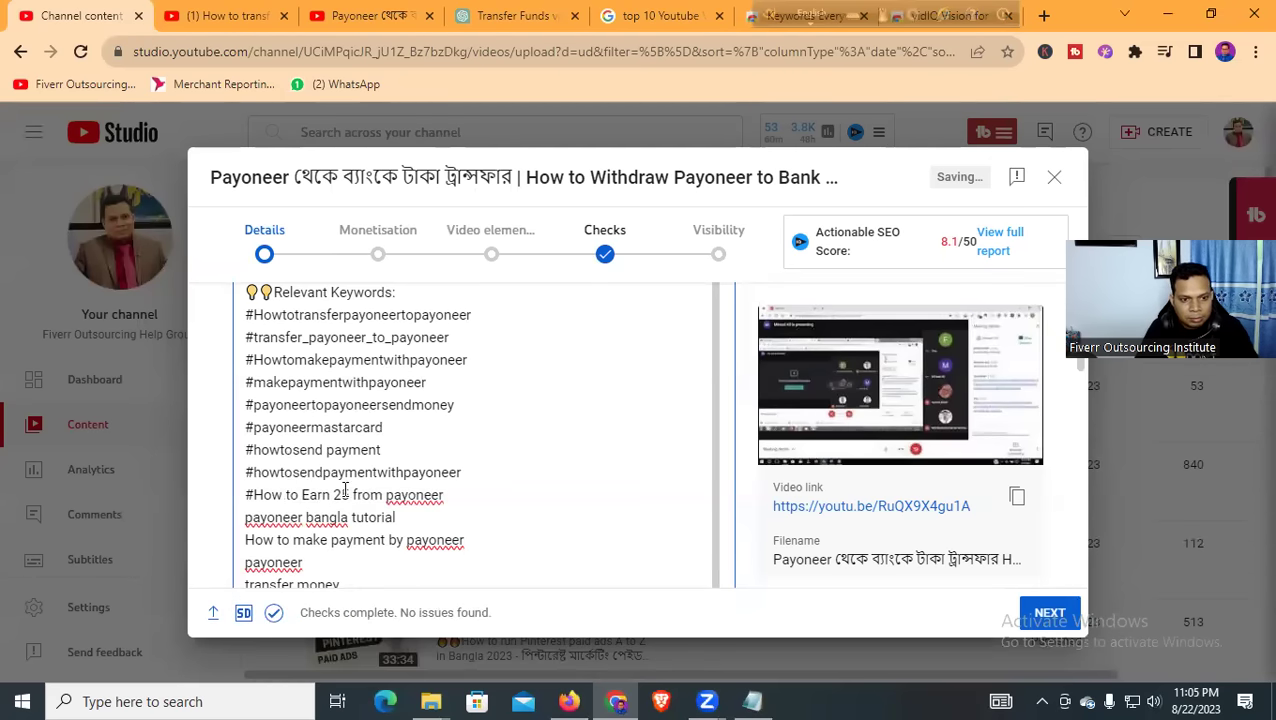
key("BackSpace")
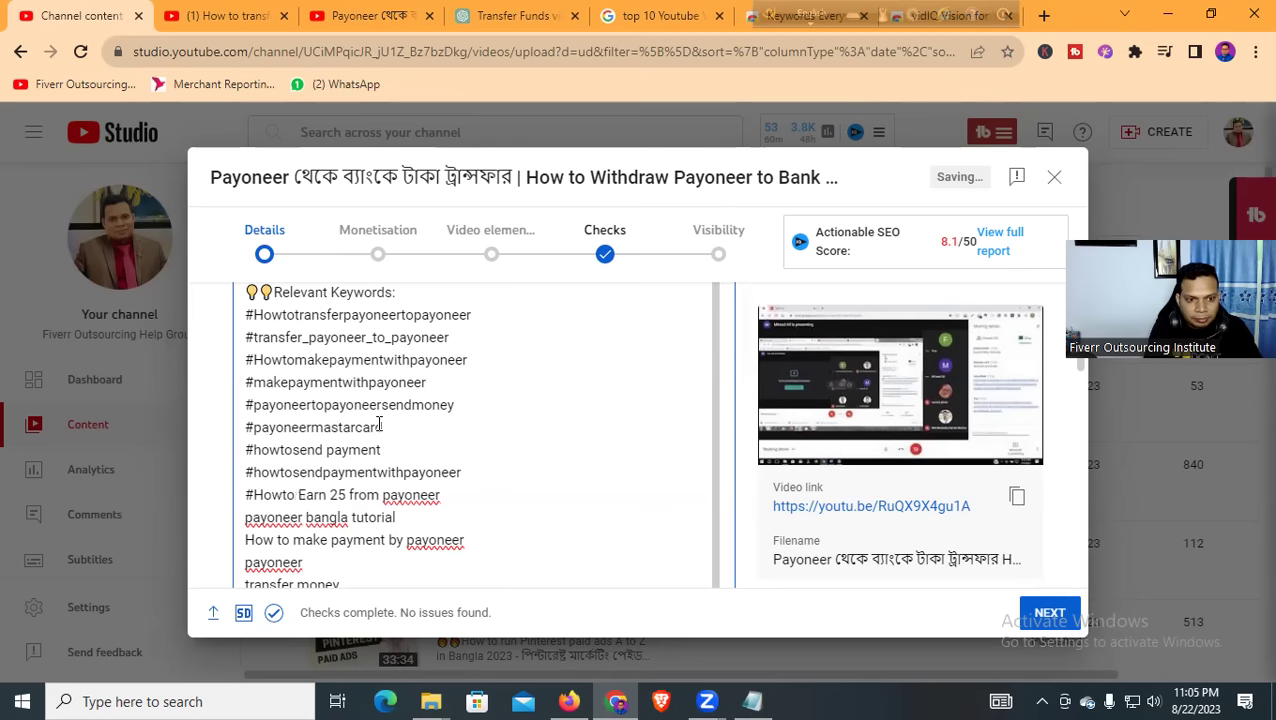
key("Right")
key("Right")
key("Right")
key("BackSpace")
key("Right")
key("Right")
key("Right")
key("Right")
key("Right")
key("BackSpace")
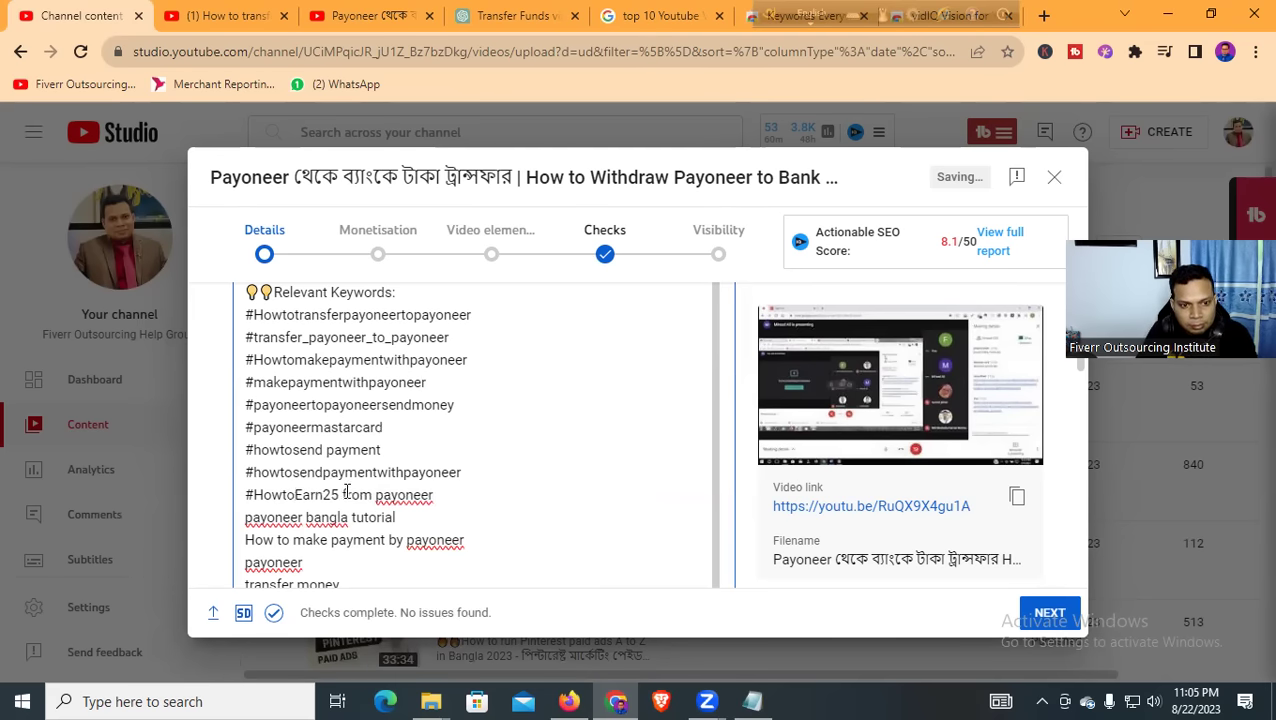
key("BackSpace")
left_click(372, 495)
key("BackSpace")
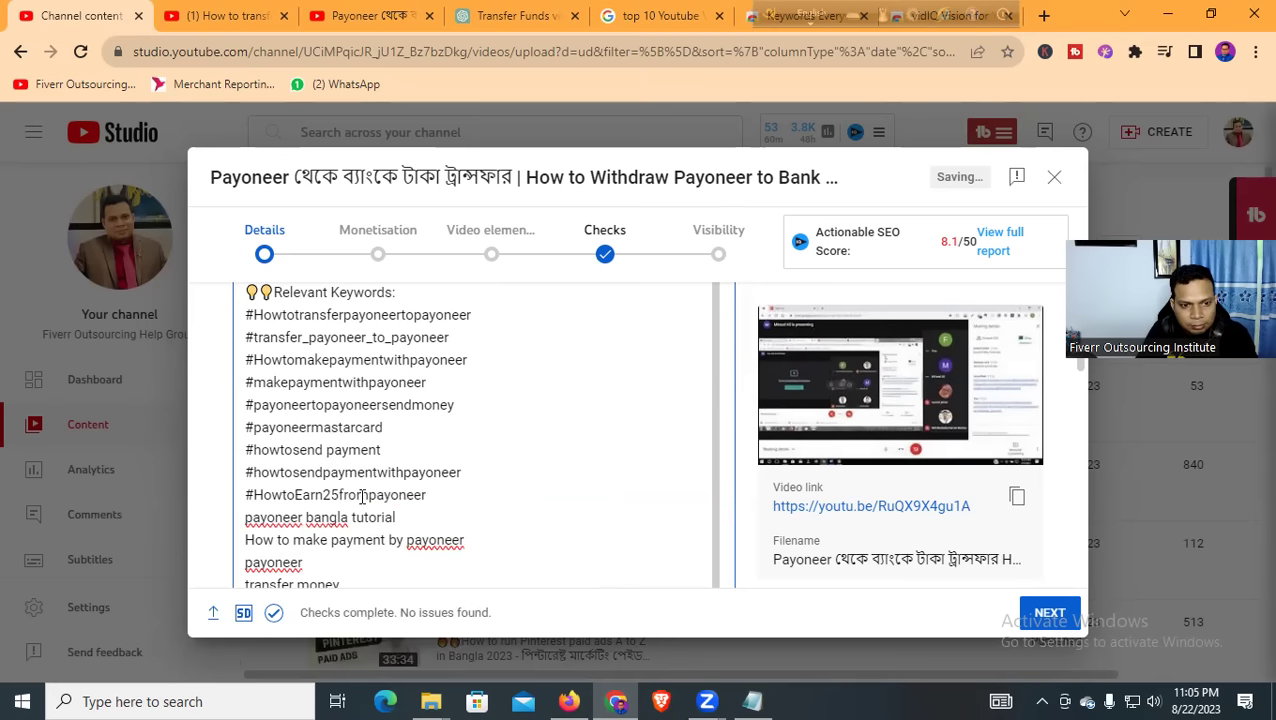
Turn the payoneer bangla tutorial line into #payoneerbanglatutorial
left_click(247, 518)
type("#")
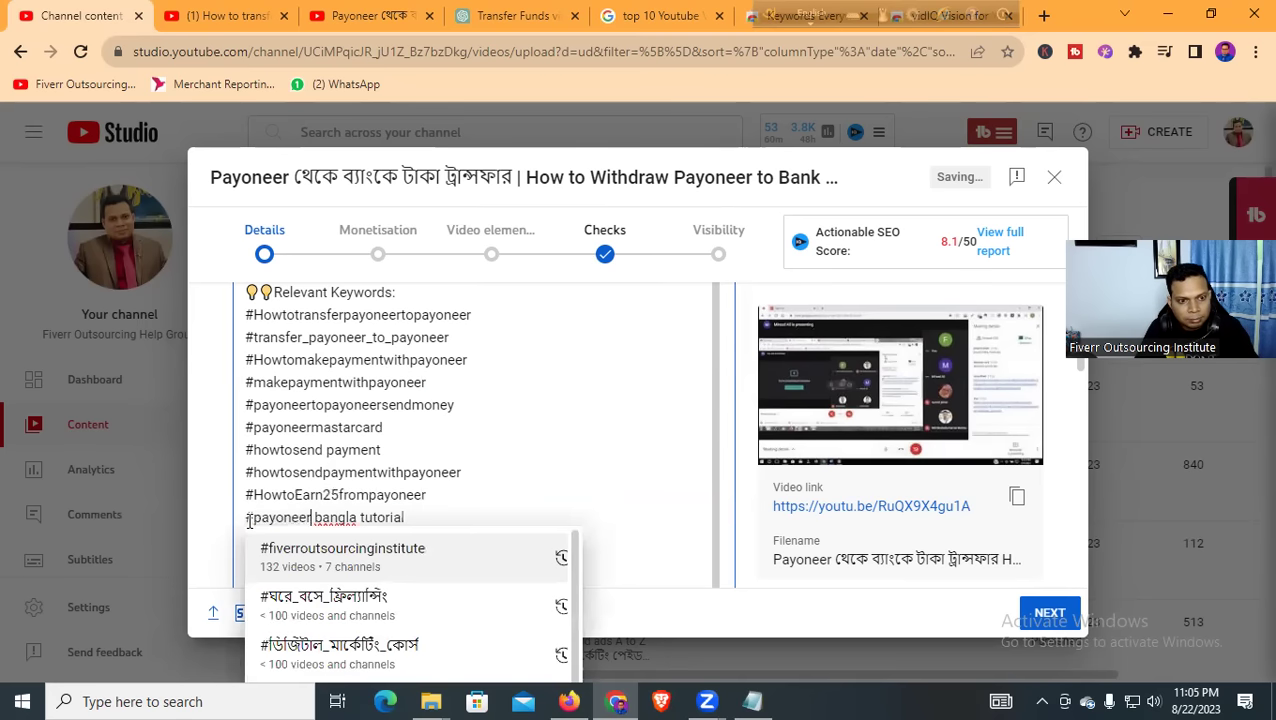
left_click(317, 517)
key("BackSpace")
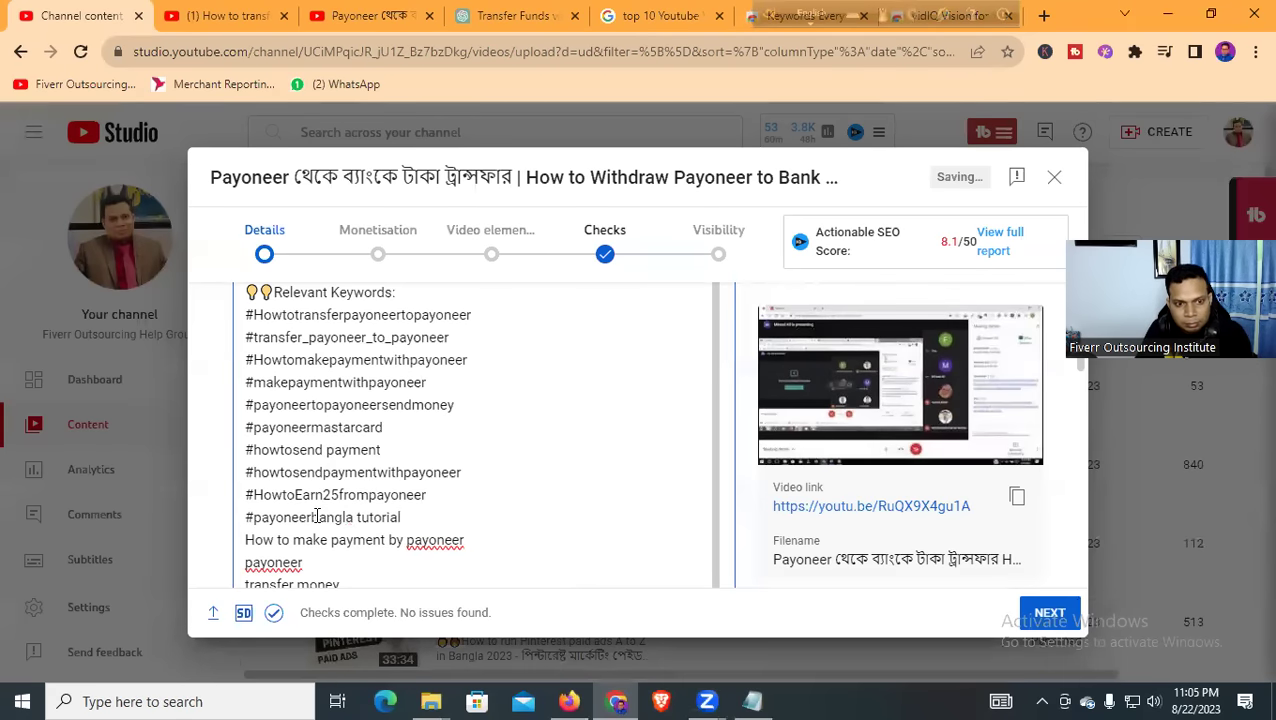
left_click(357, 517)
key("BackSpace")
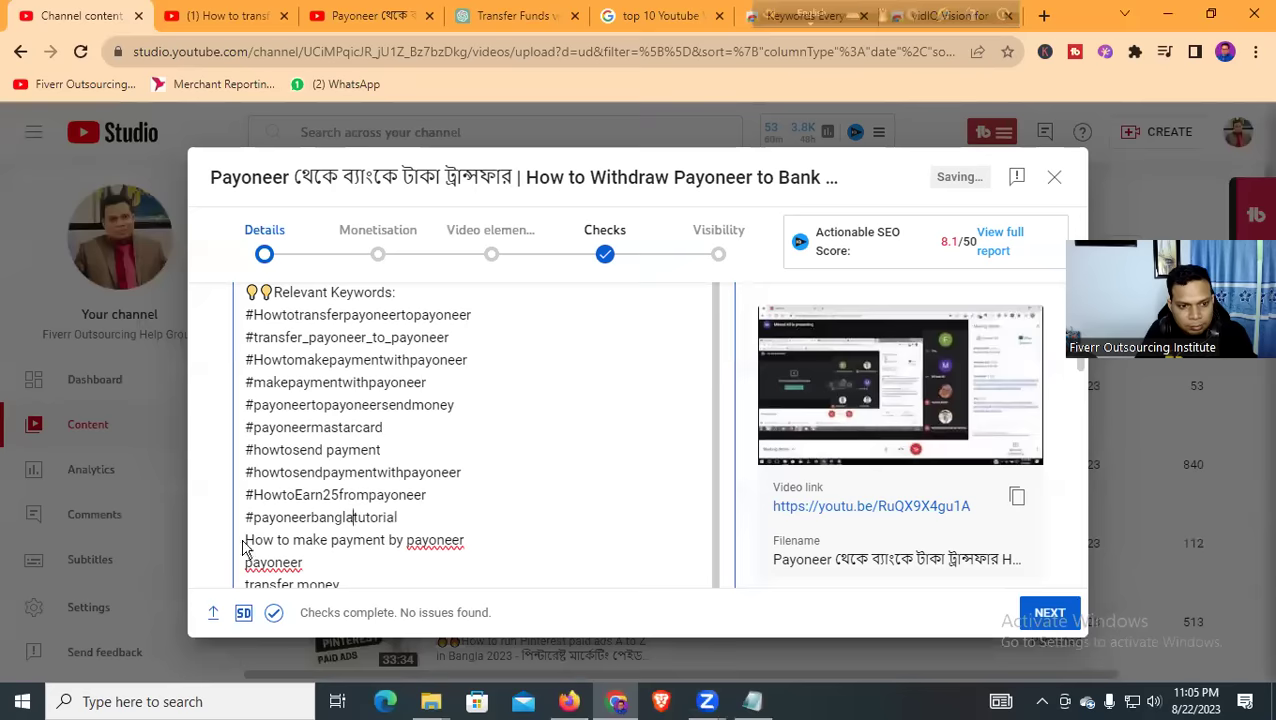
Turn the make payment by payoneer line into #Howtomakepaymentbypayoneer
left_click(247, 539)
type("#")
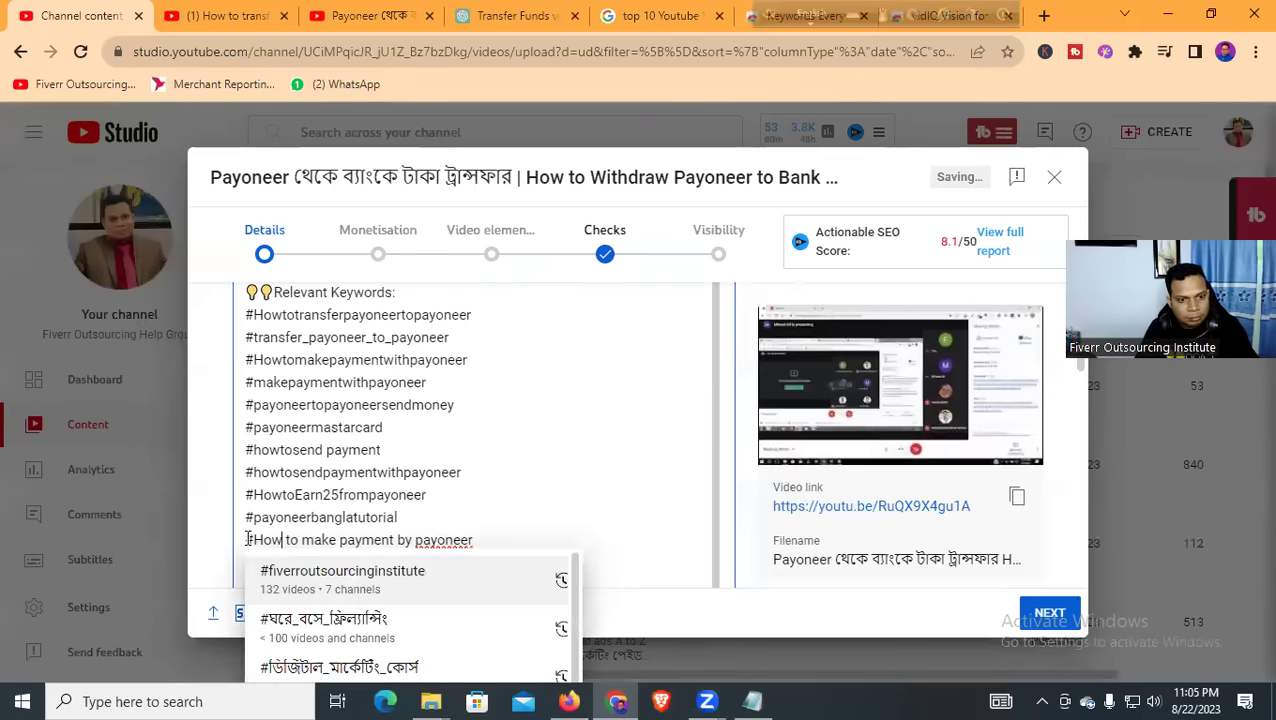
key("Escape")
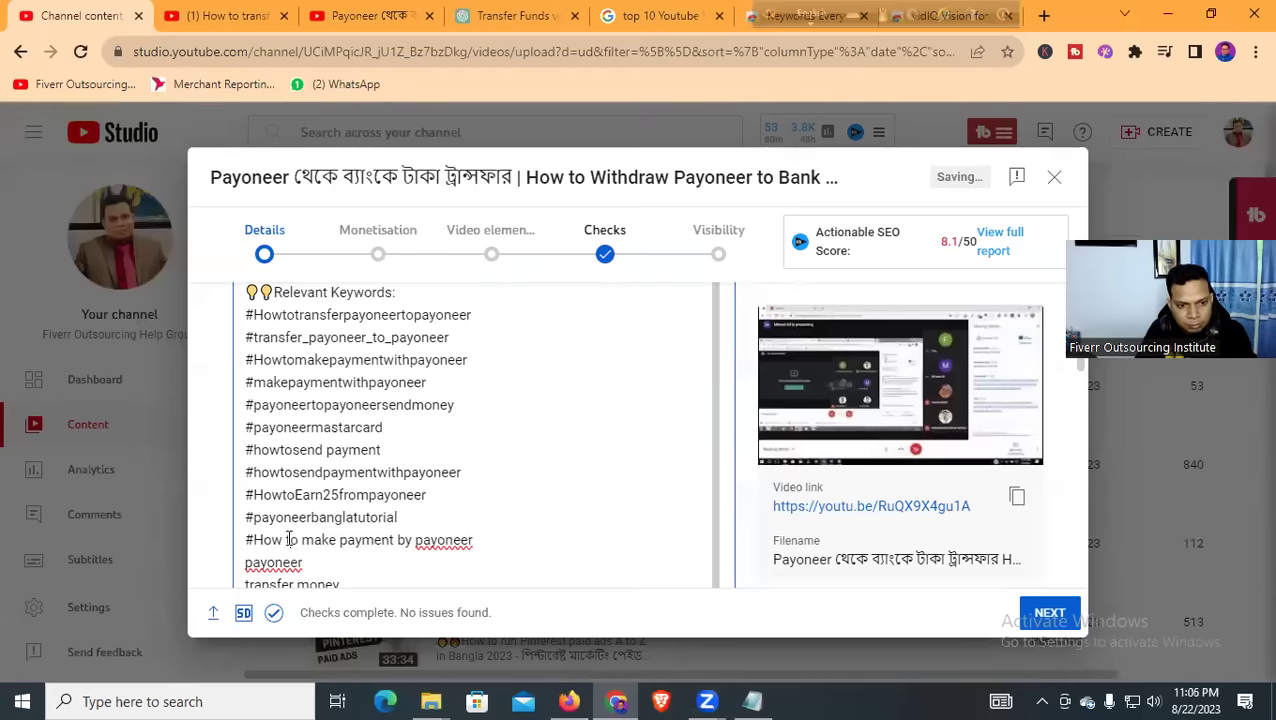
key("BackSpace")
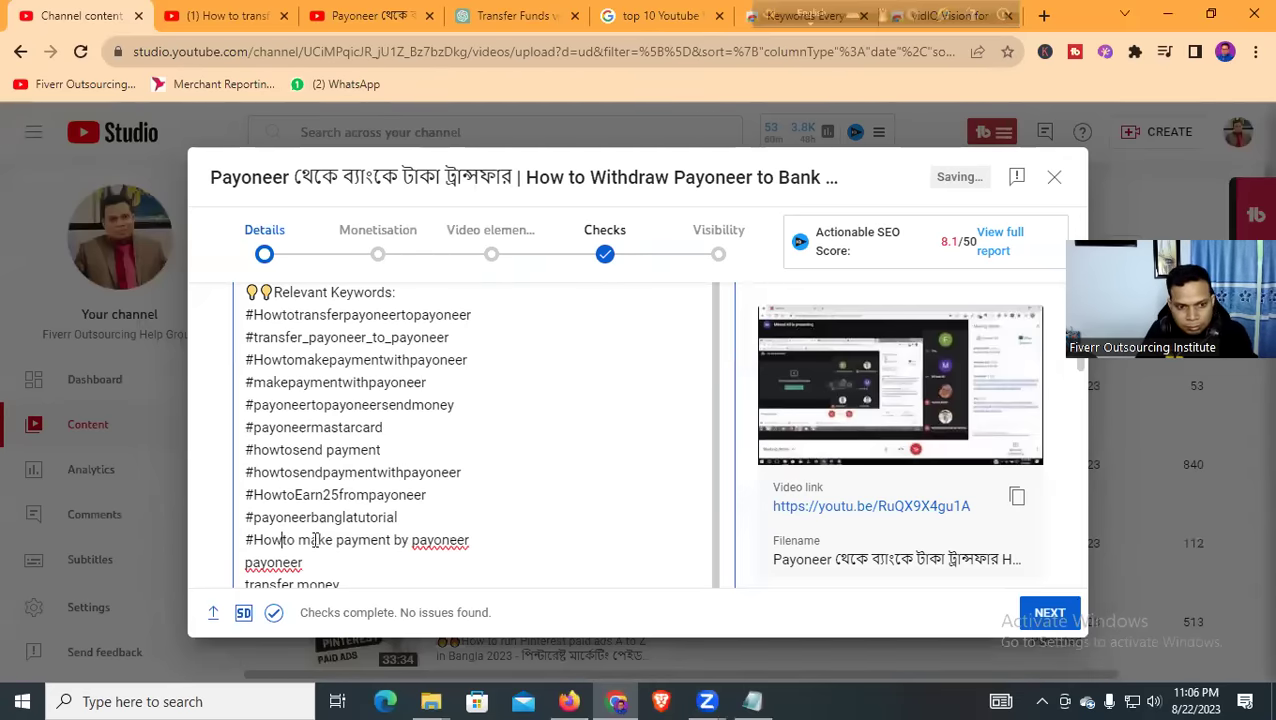
left_click(298, 540)
key("BackSpace")
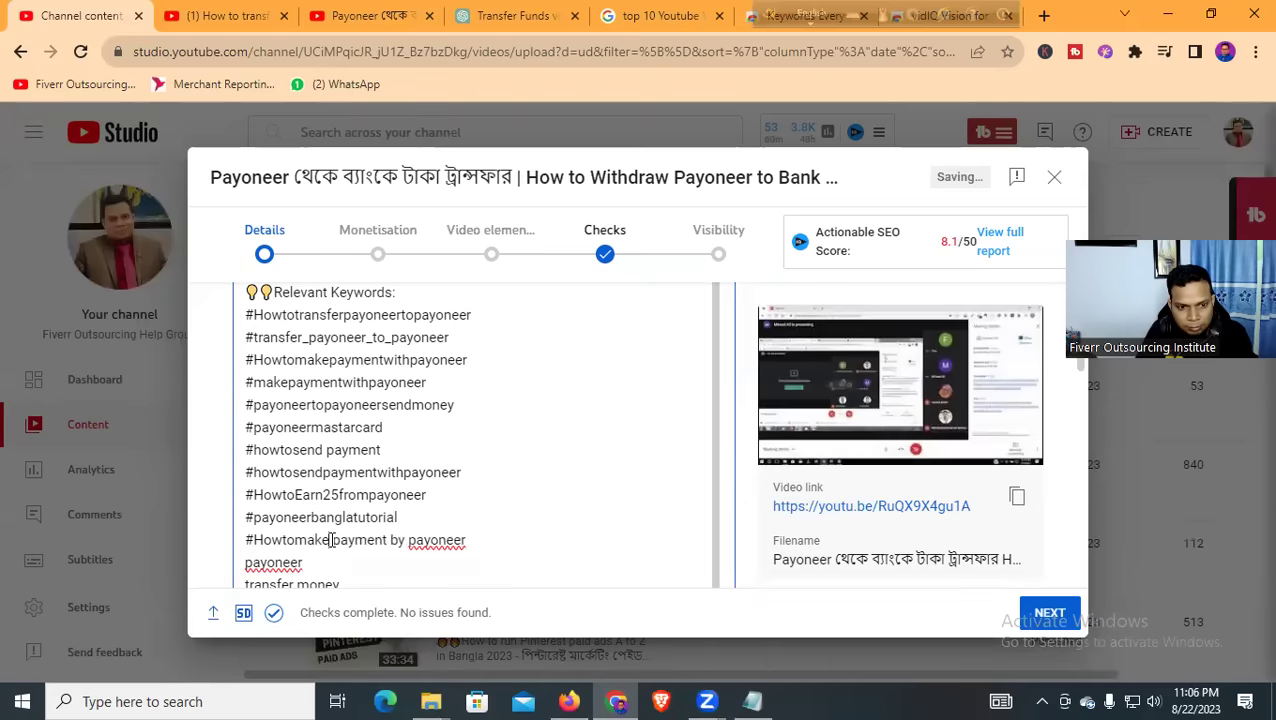
left_click(332, 540)
key("BackSpace")
left_click(388, 540)
key("BackSpace")
left_click(400, 540)
key("BackSpace")
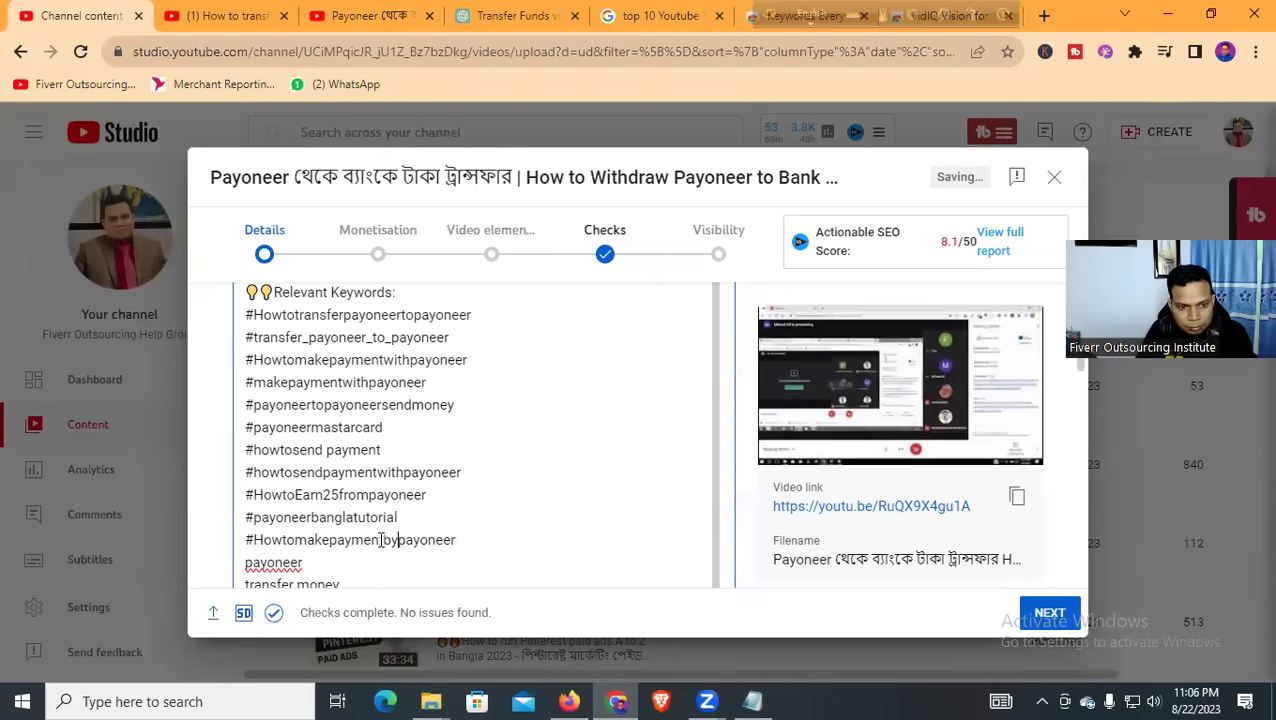
Add #payoneer and join the last line into #transfermoney
left_click(246, 565)
type("#")
scroll(419, 456, "down", 2)
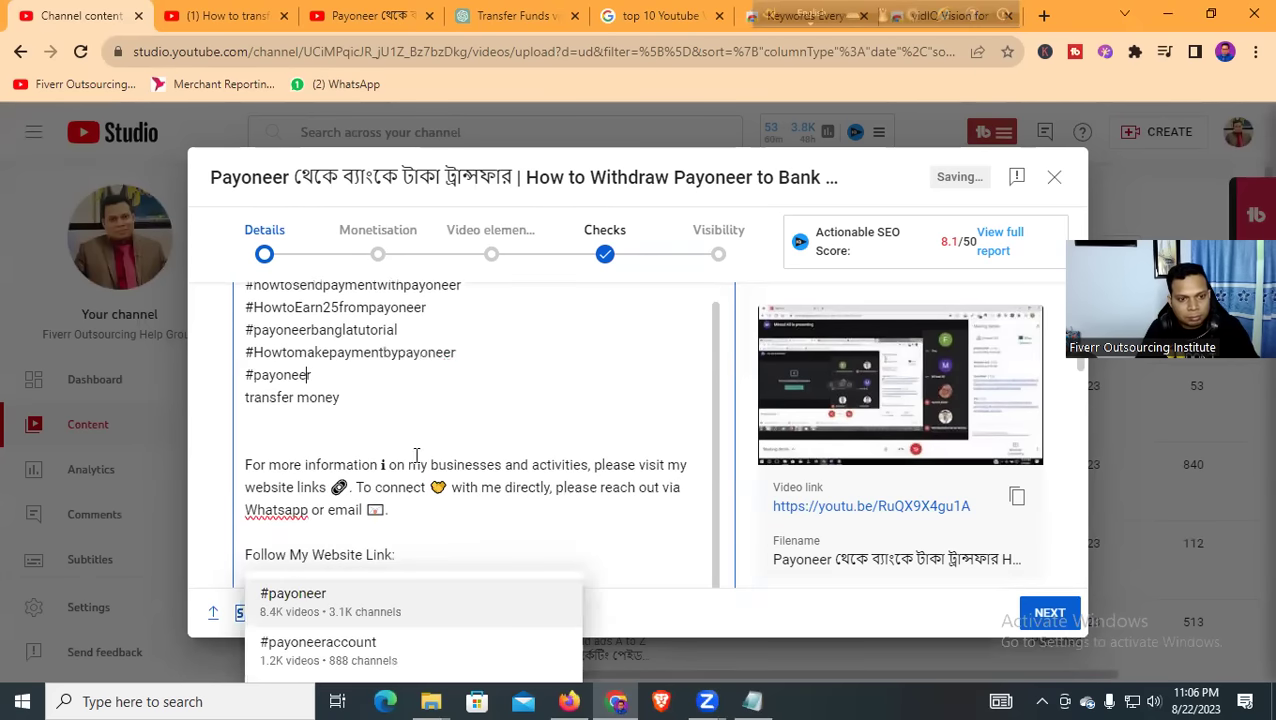
left_click(250, 398)
type("#")
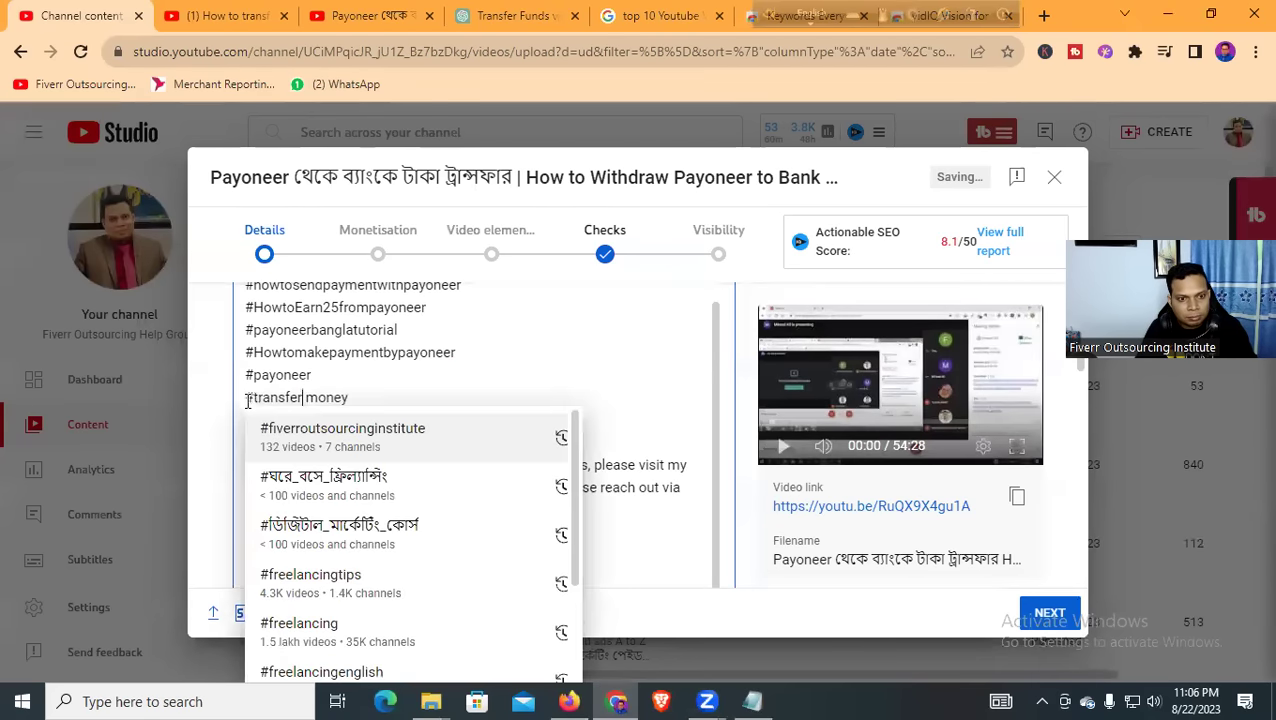
left_click(305, 398)
key("BackSpace")
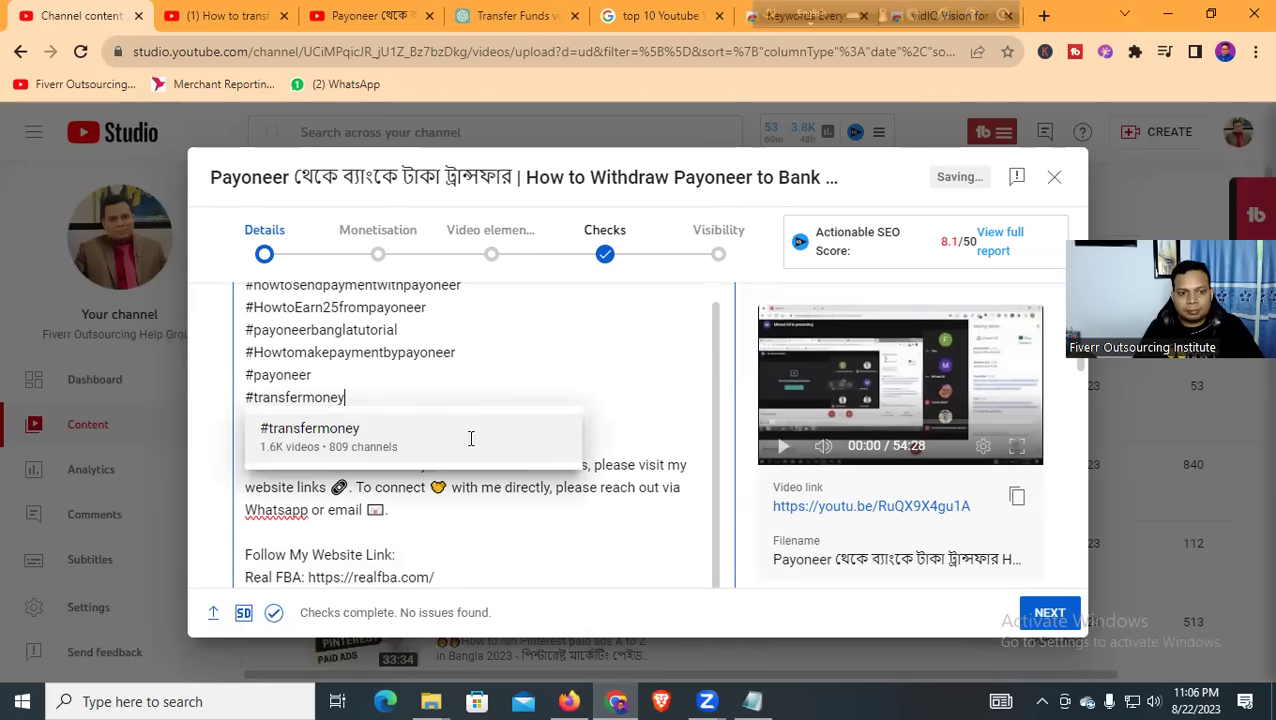
left_click(471, 438)
Replace 'on my businesses' with 'About our Youtube Channel and Course' in the info sentence
scroll(460, 421, "down", 1)
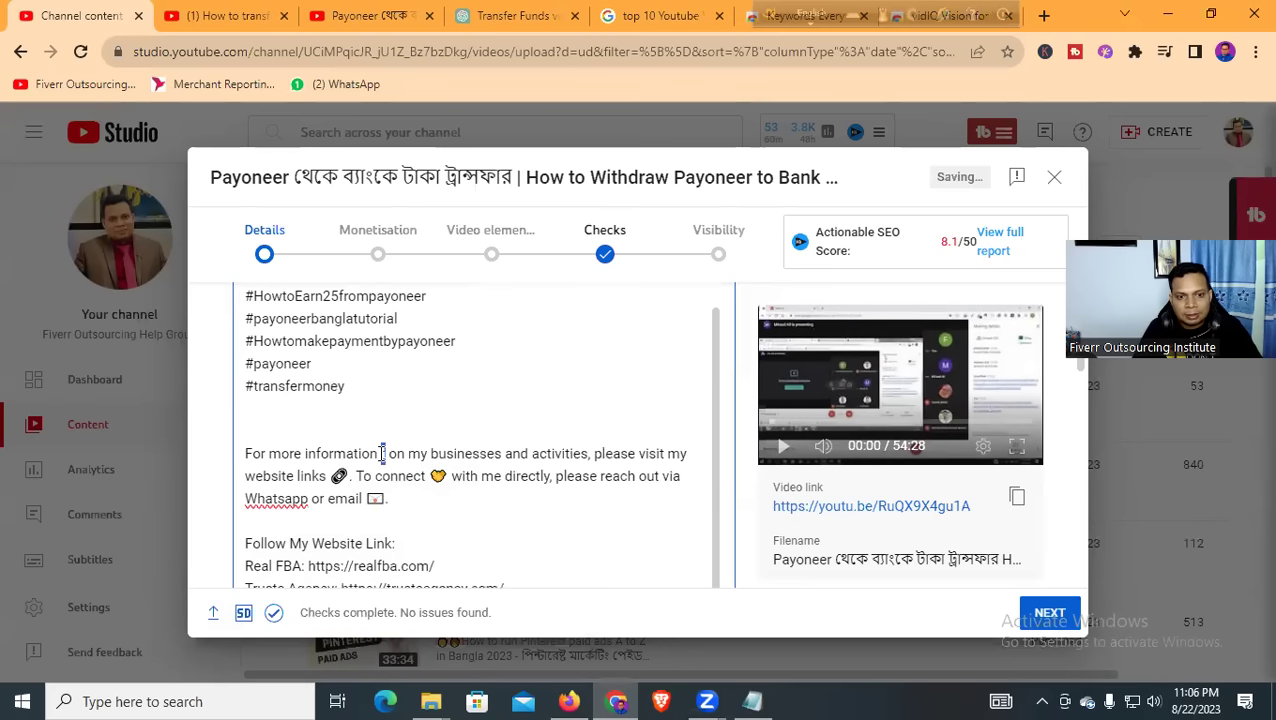
key("BackSpace")
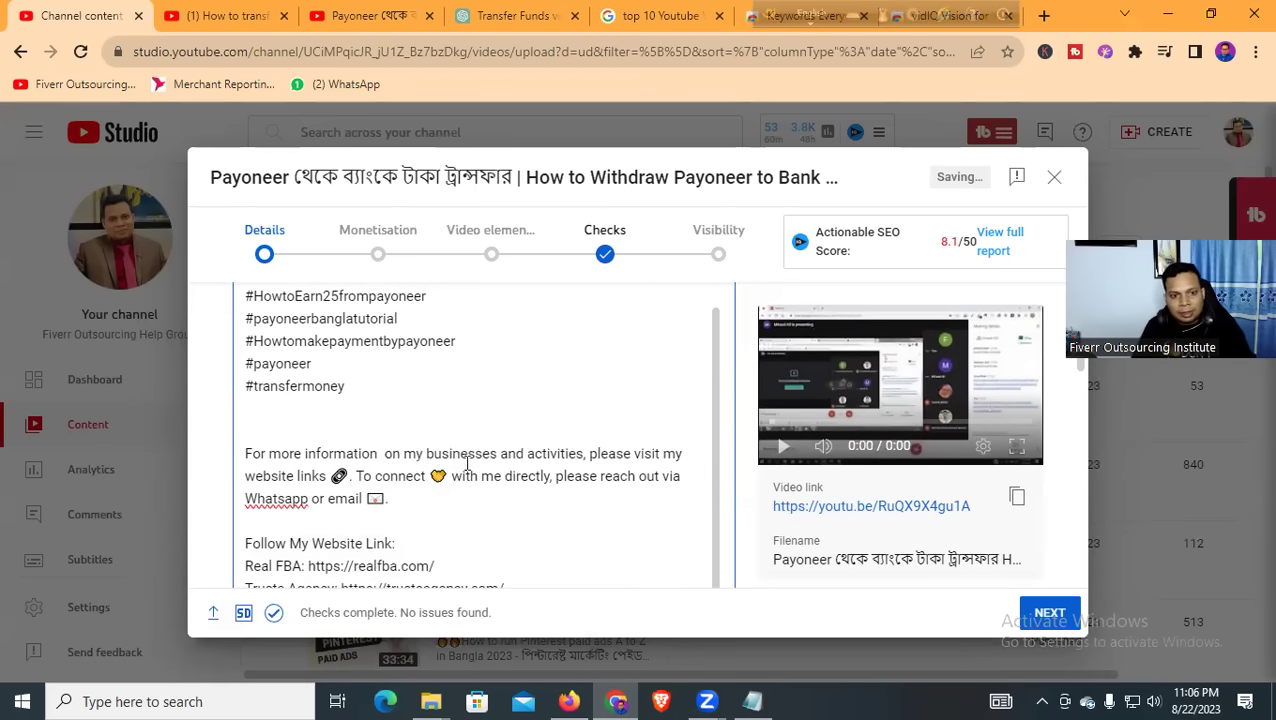
left_click_drag(496, 455, 424, 455)
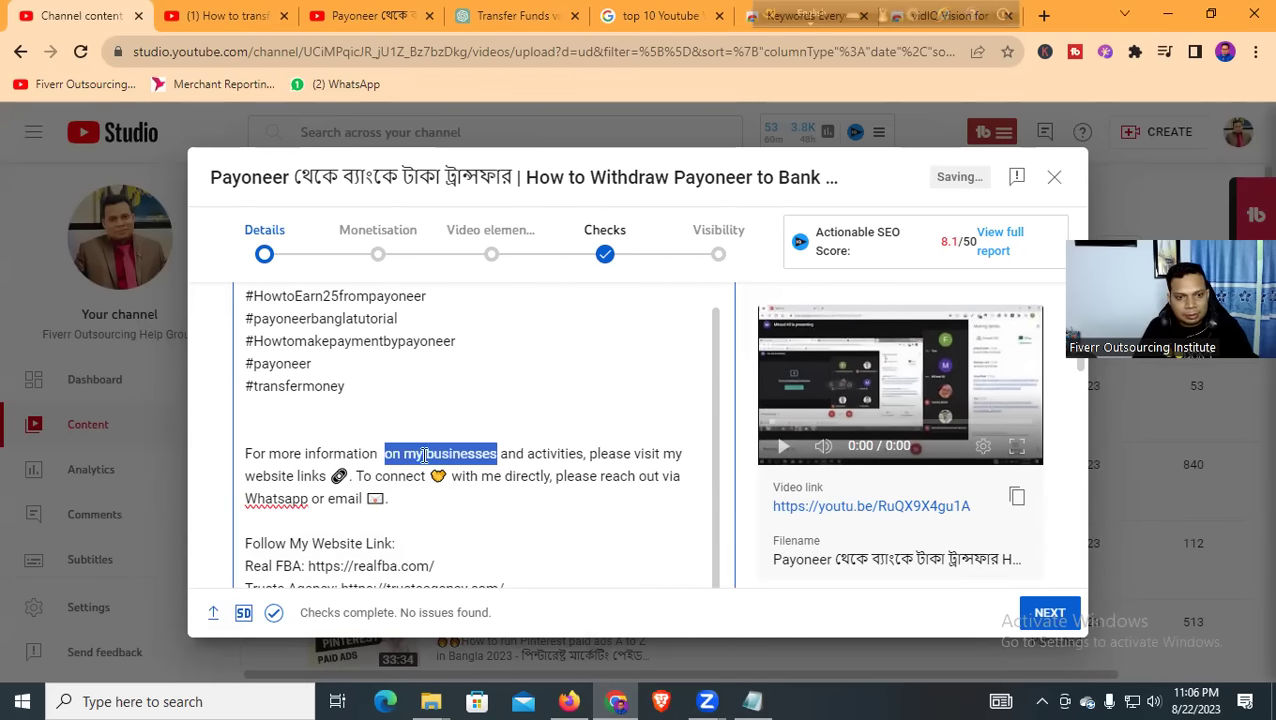
type("Abour")
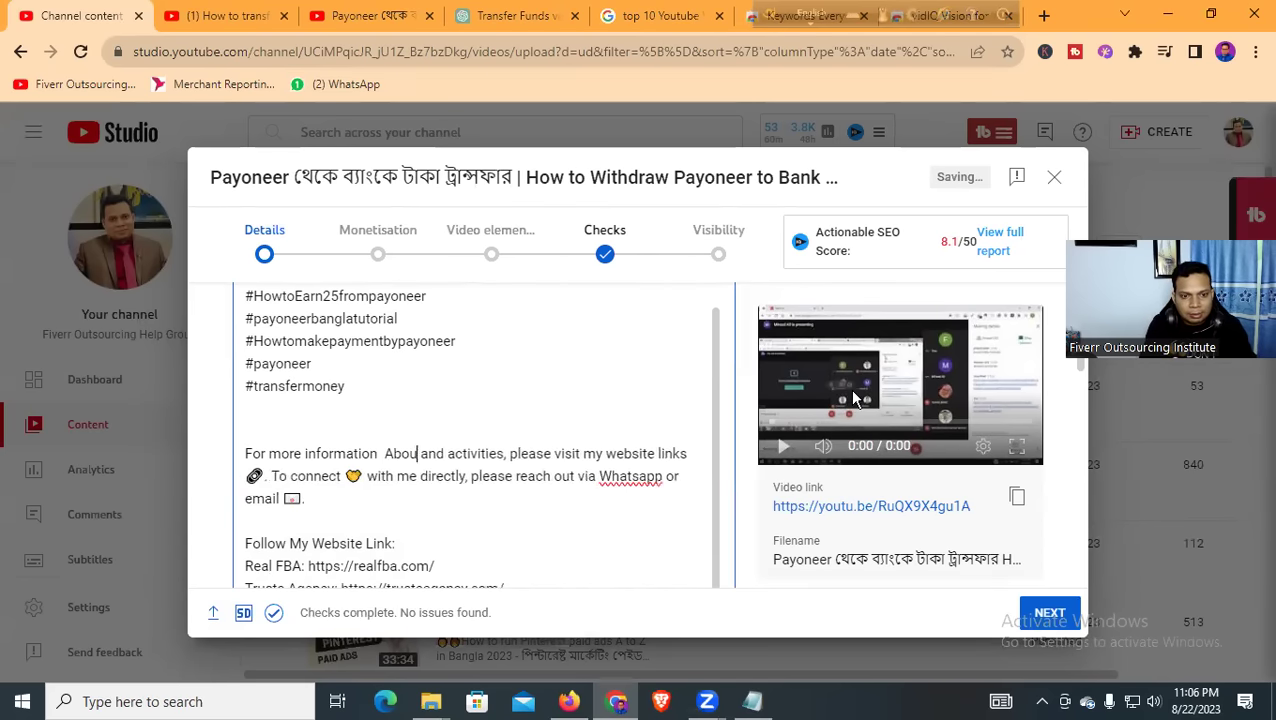
key("BackSpace")
type("t our")
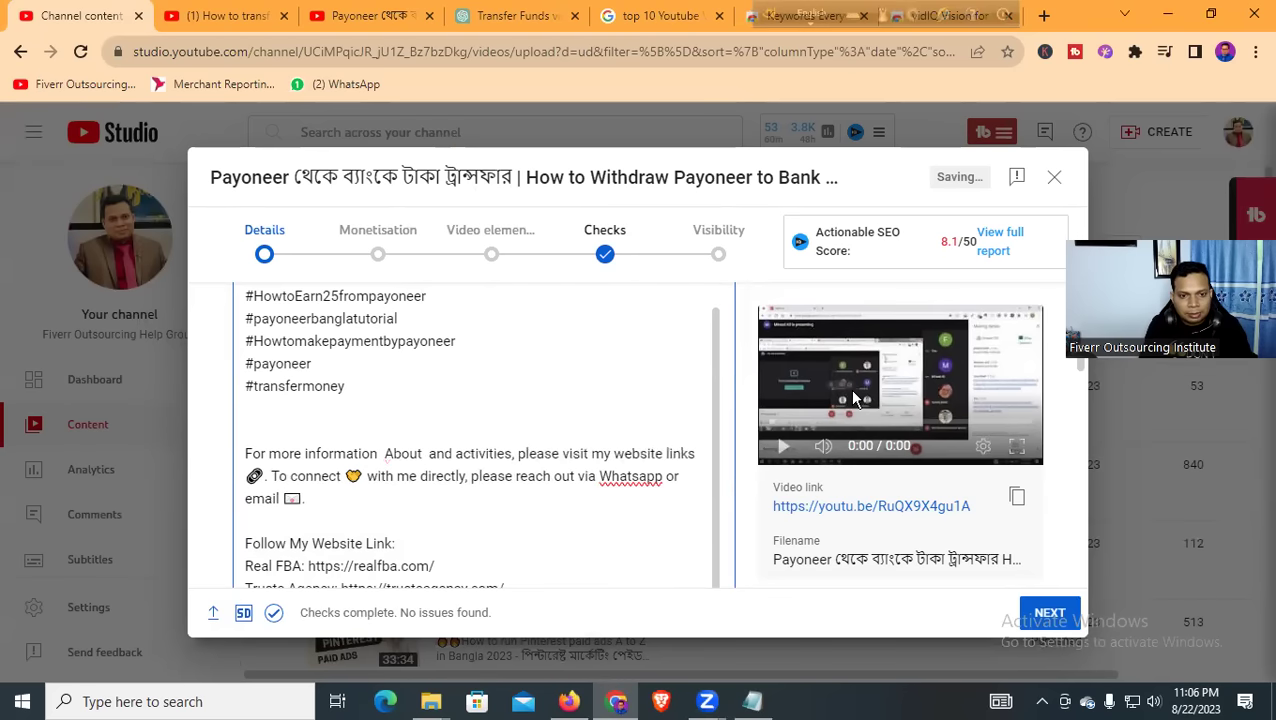
type(" Yout")
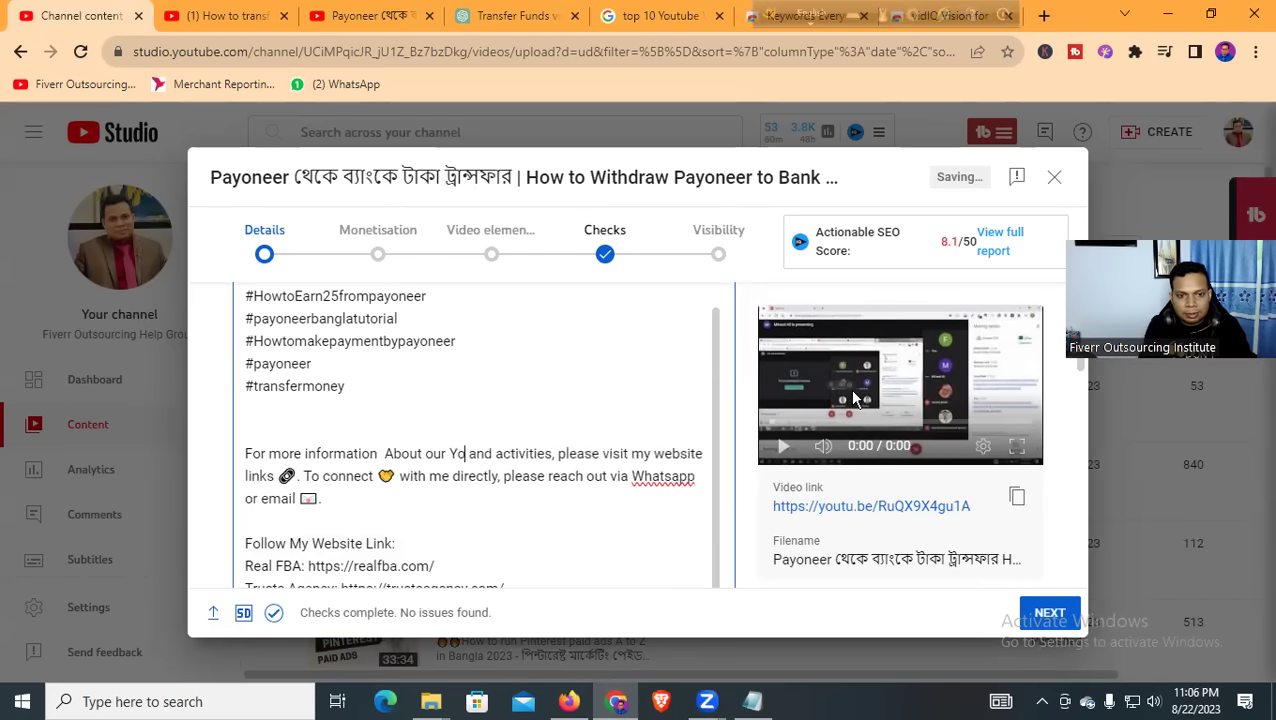
type("ube Cha")
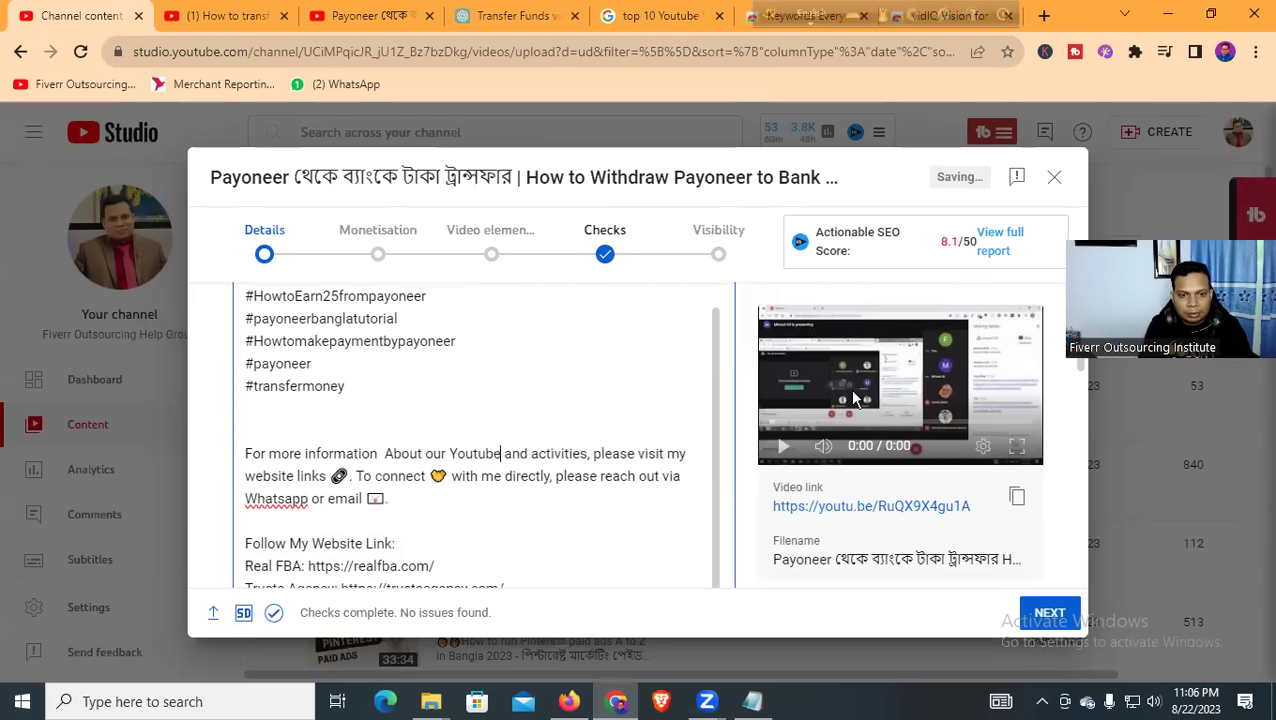
type("nnel and Co")
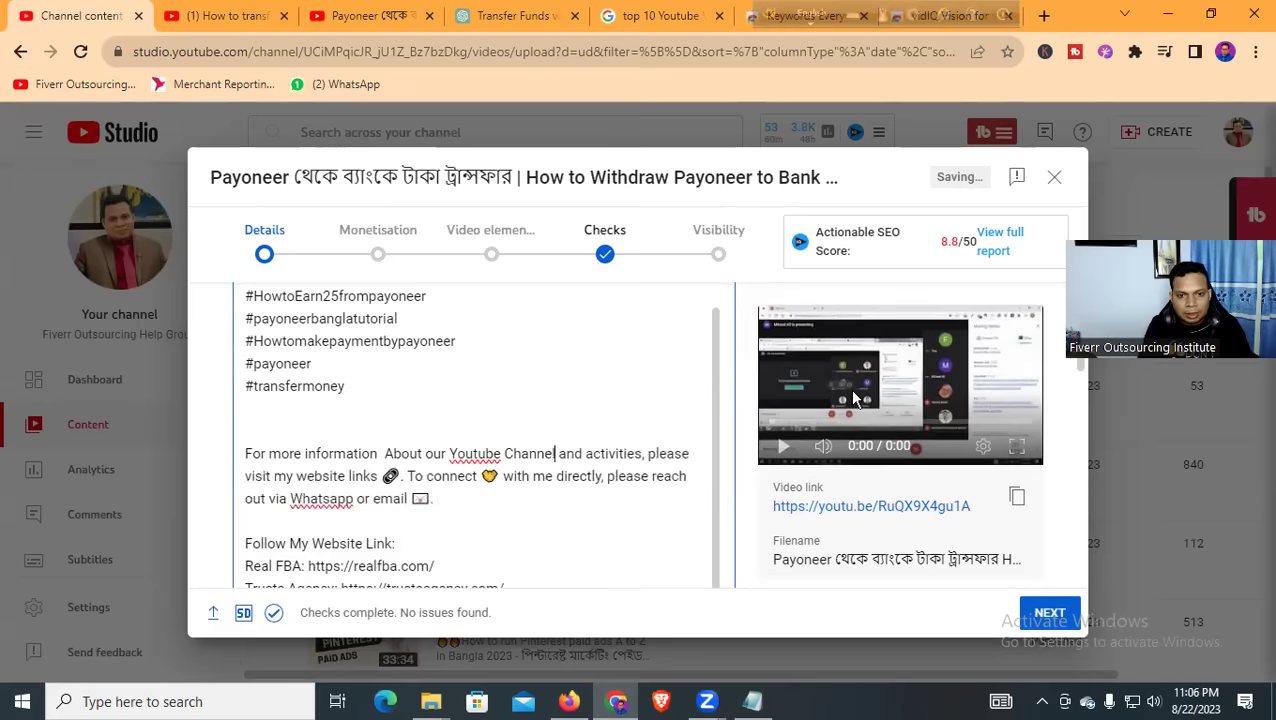
type("urse")
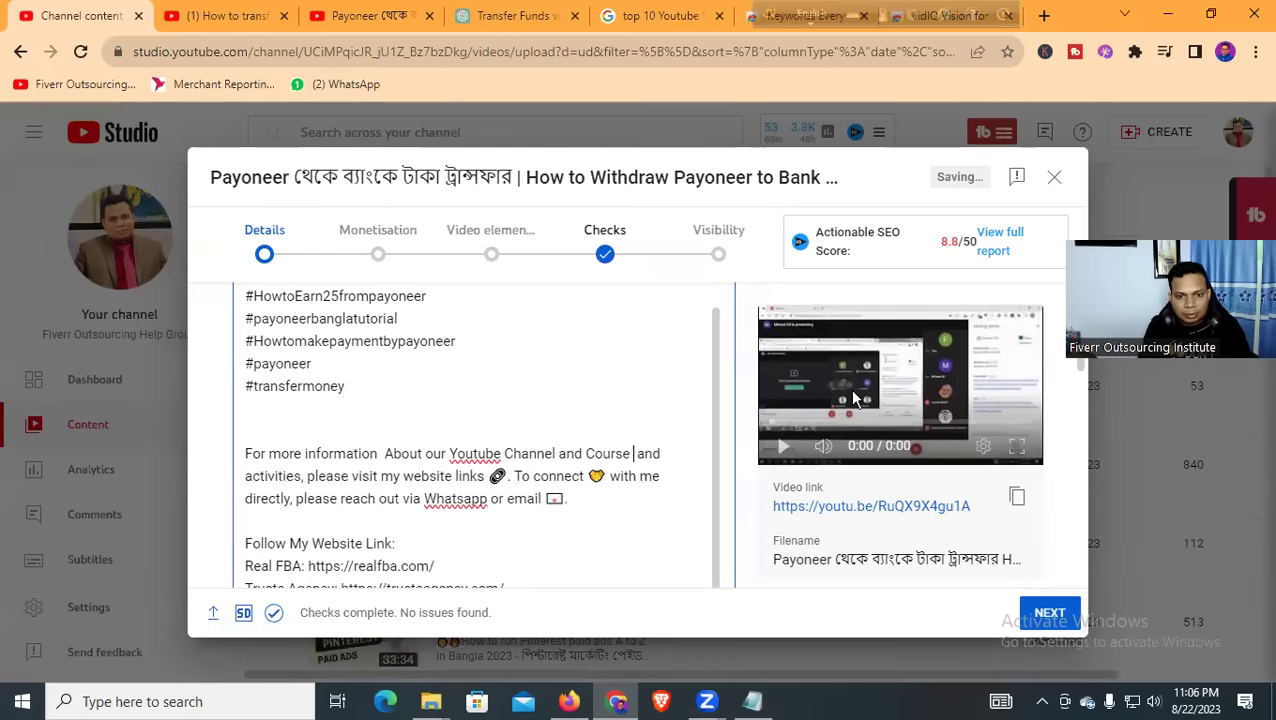
Add a blank line after the contact details, then select the first three hashtag lines
scroll(347, 462, "down", 2)
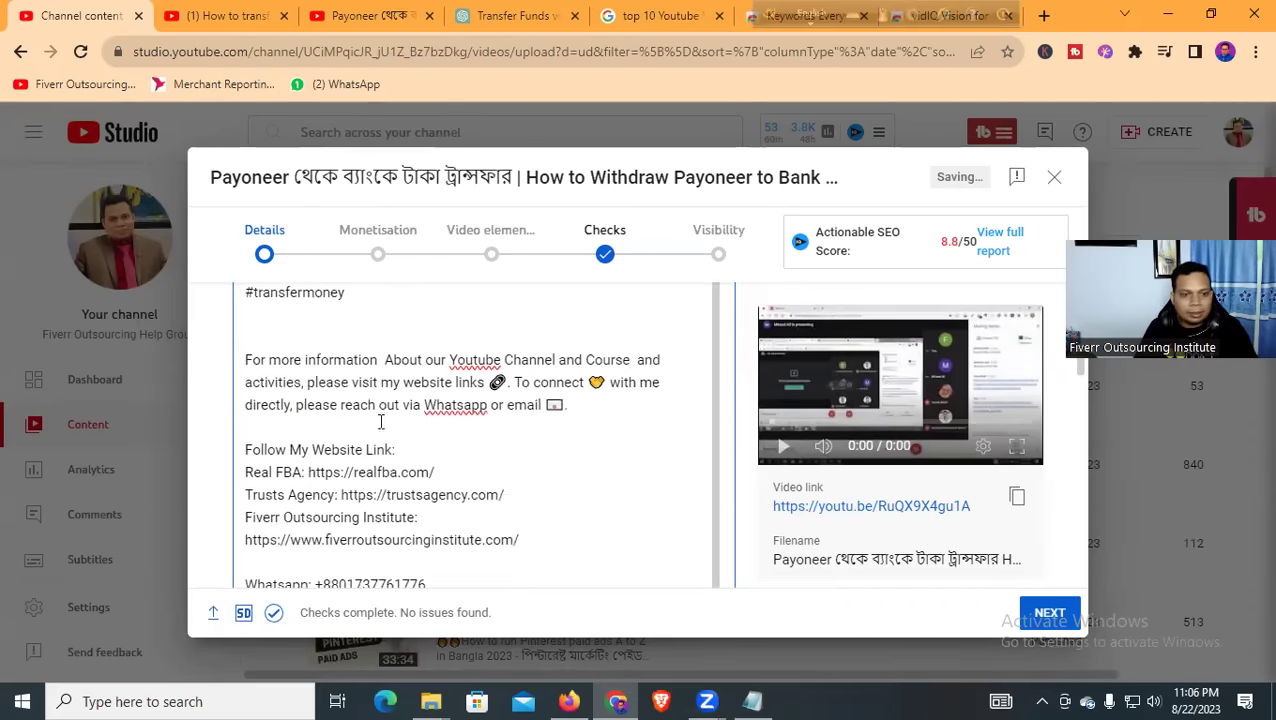
scroll(381, 422, "down", 2)
scroll(396, 415, "down", 2)
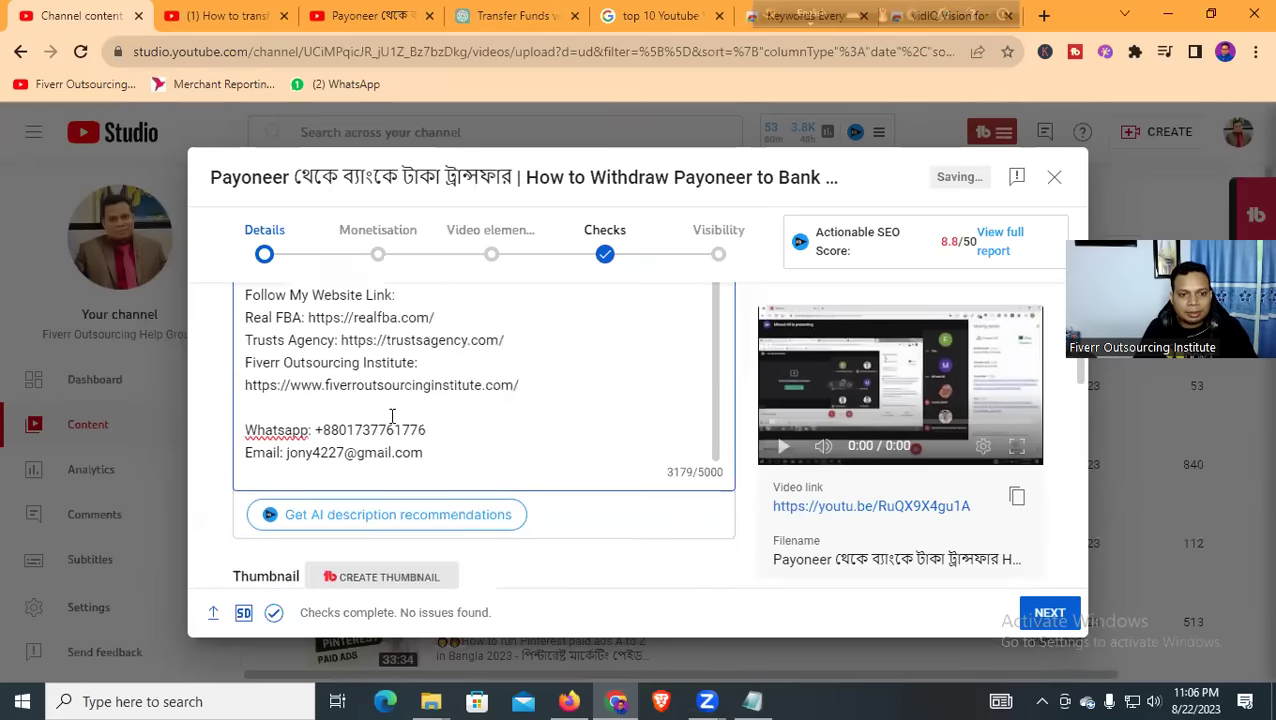
left_click(457, 425)
key("Return")
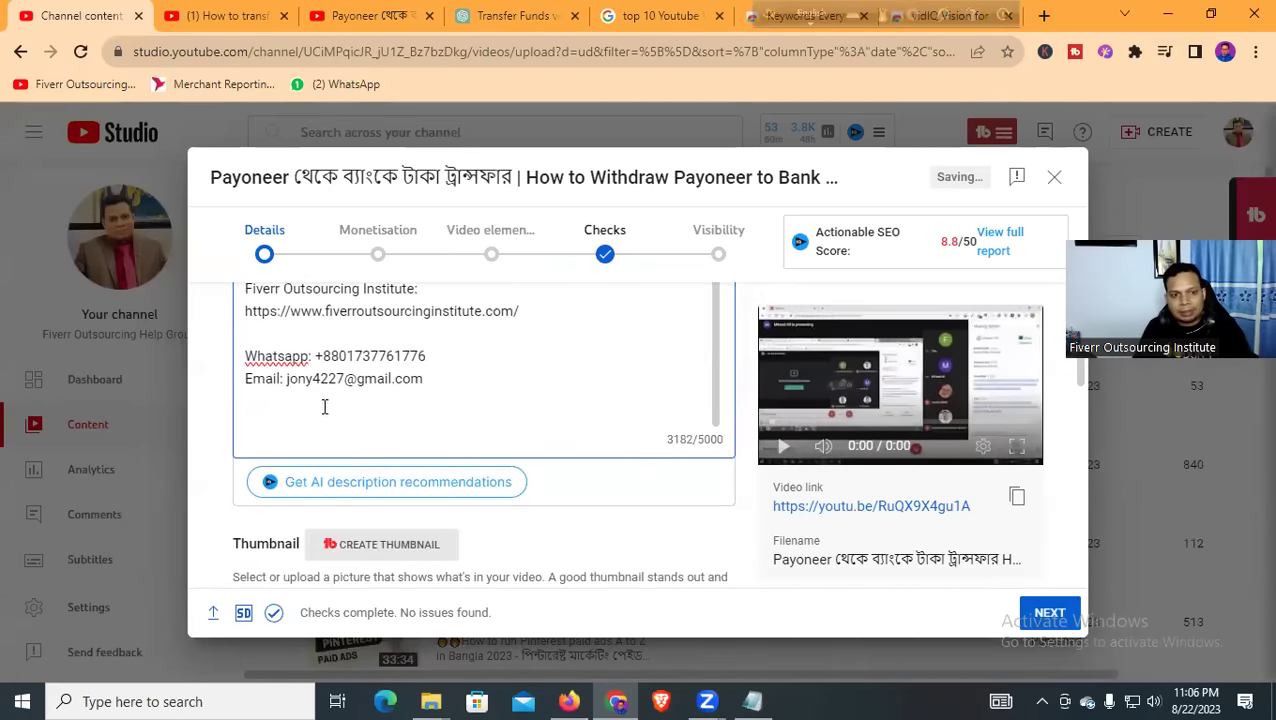
scroll(400, 410, "up", 5)
scroll(377, 398, "up", 5)
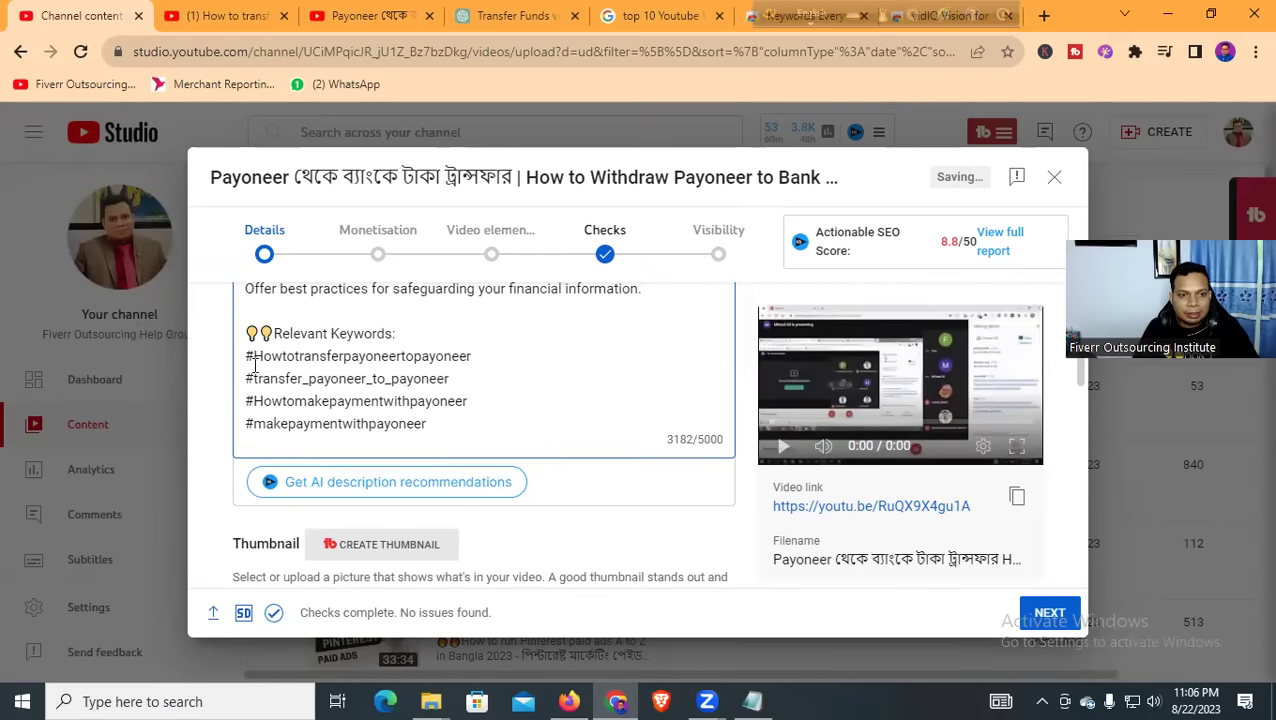
left_click_drag(247, 356, 477, 392)
key("ctrl+c")
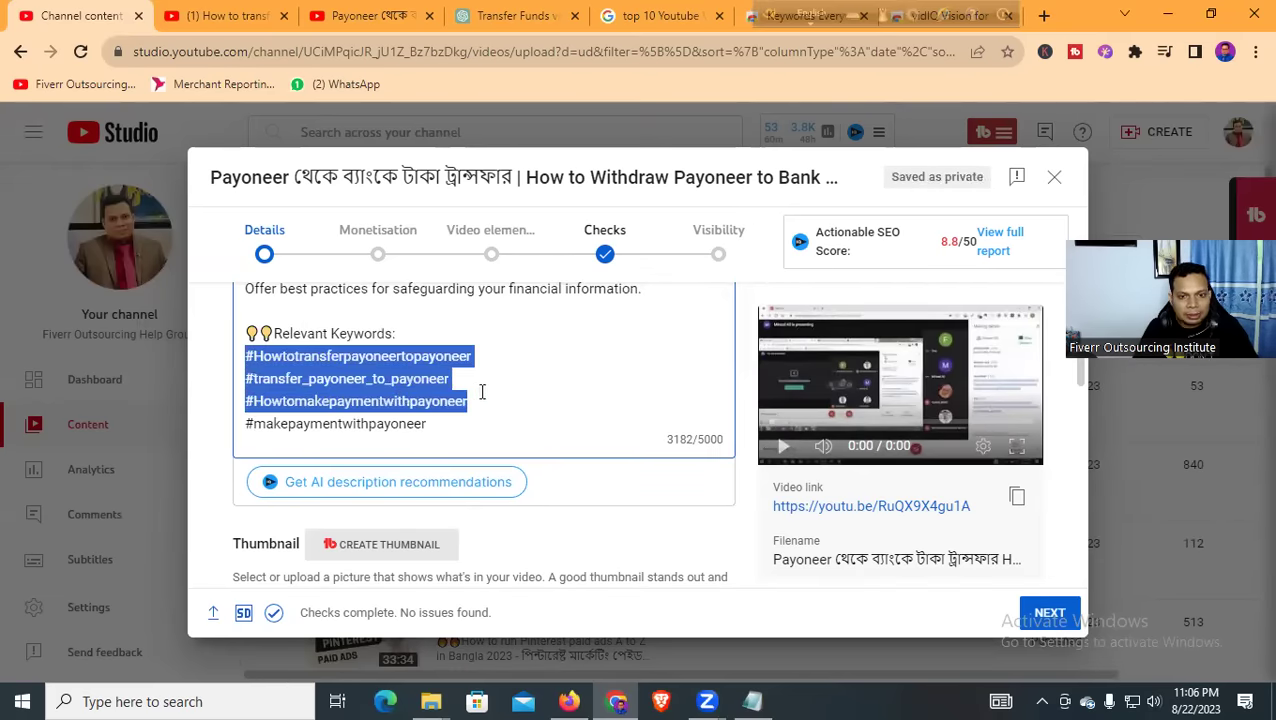
Paste the first three Payoneer hashtags at the end of the description, below the contact details
scroll(480, 395, "down", 10)
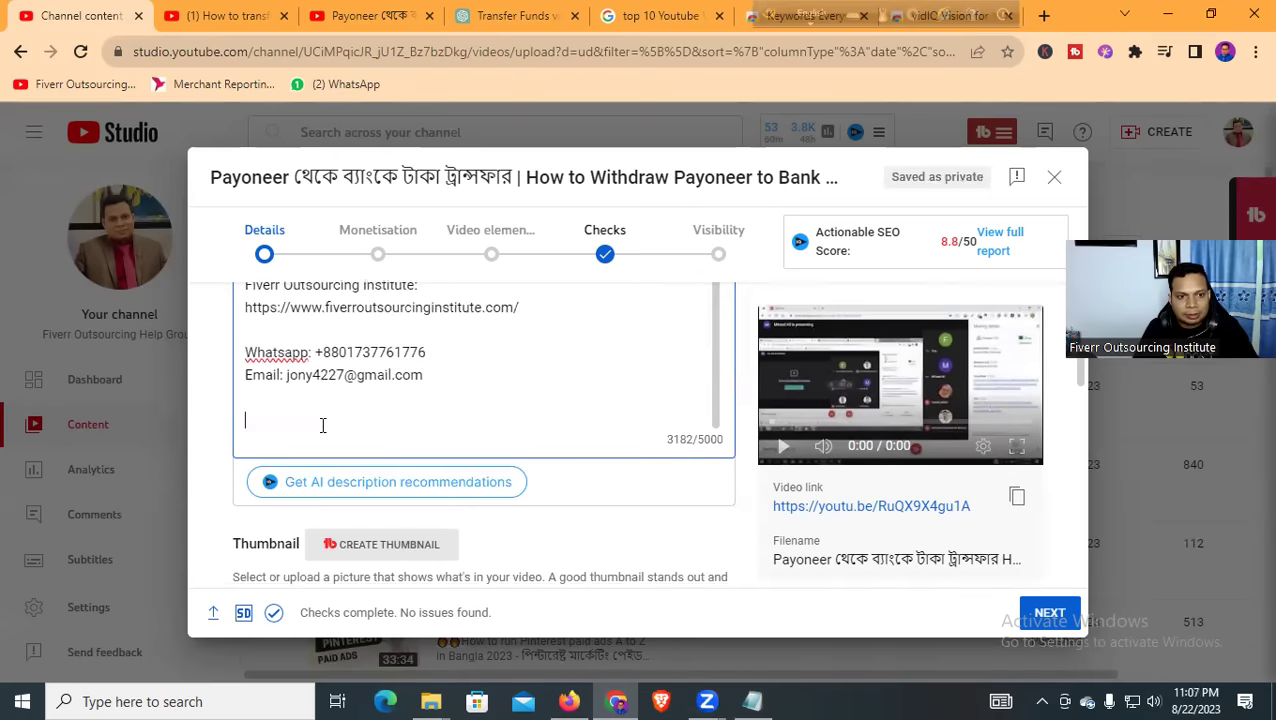
key("ctrl+v")
scroll(436, 398, "down", 1)
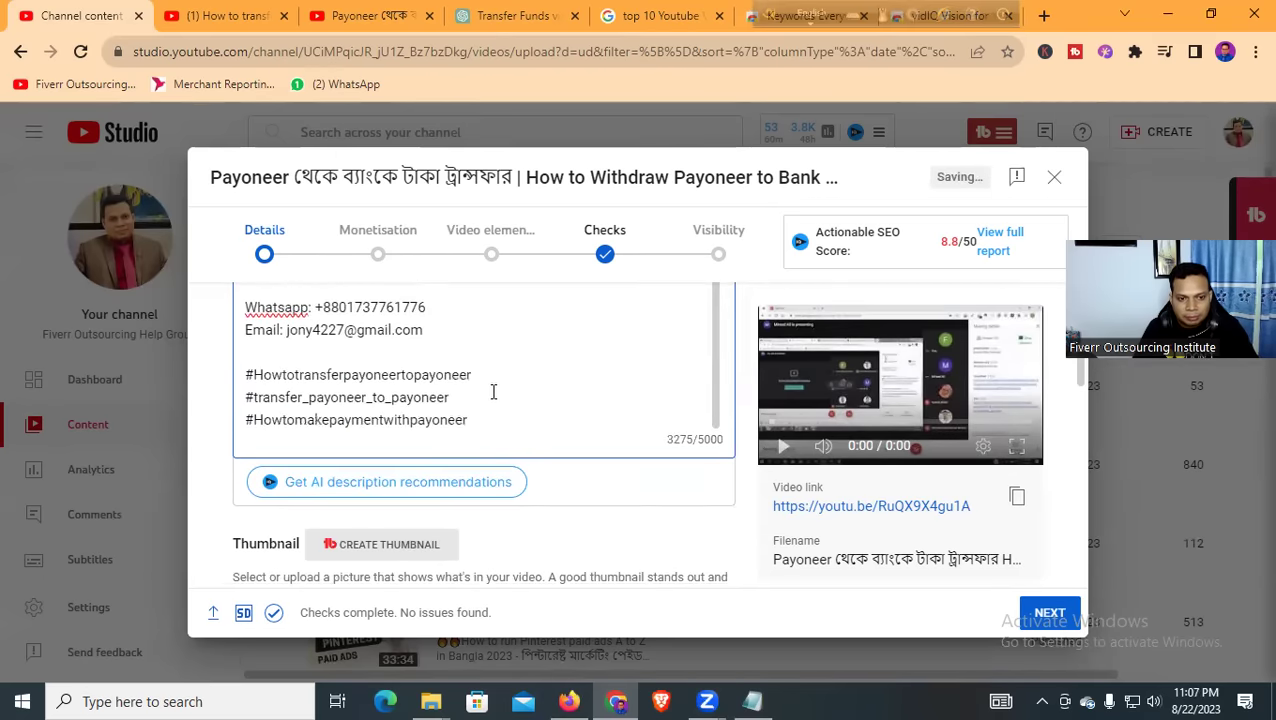
scroll(494, 400, "down", 3)
left_click(310, 460)
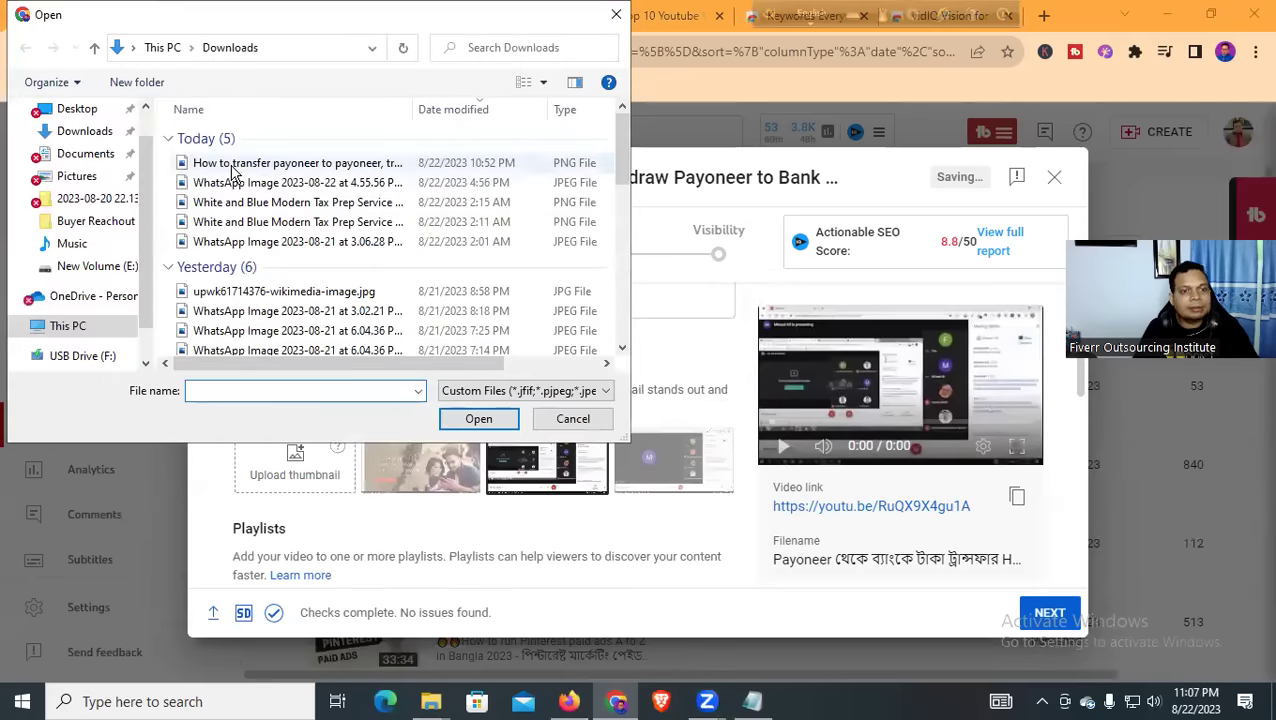
Upload the 'How to transfer payoneer…' PNG from Downloads as the custom thumbnail
left_click(231, 165)
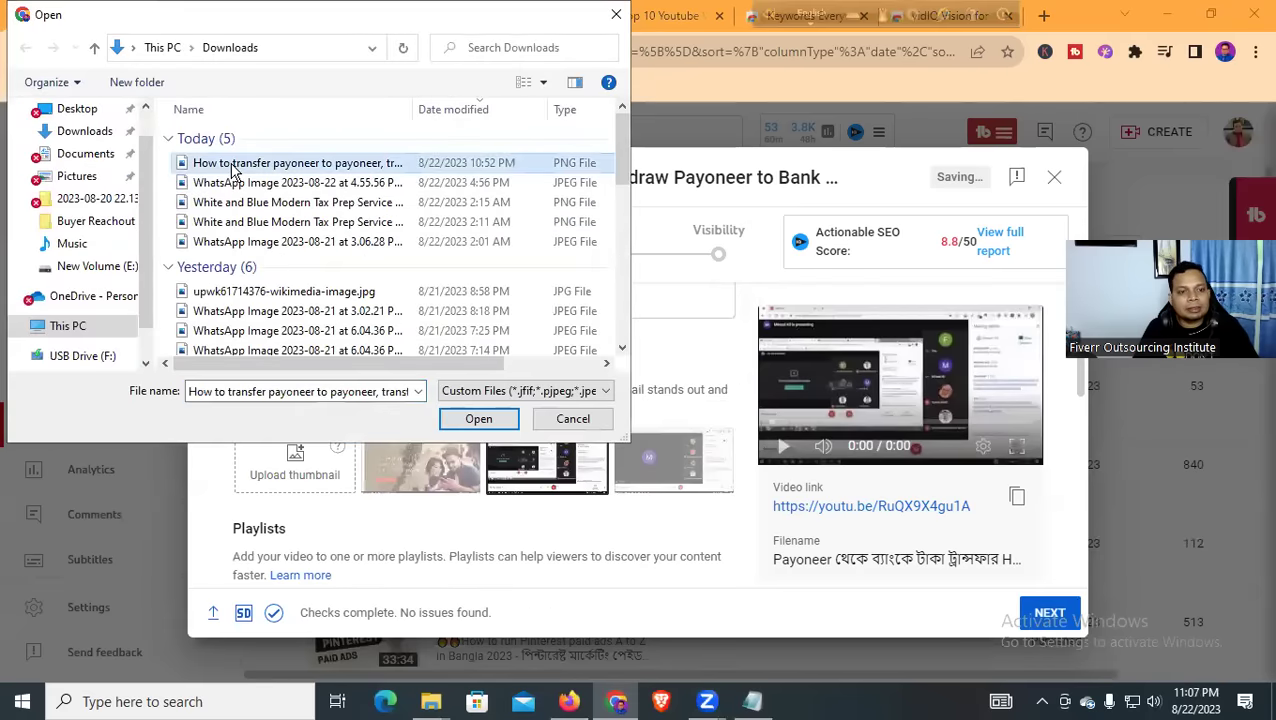
left_click(243, 184)
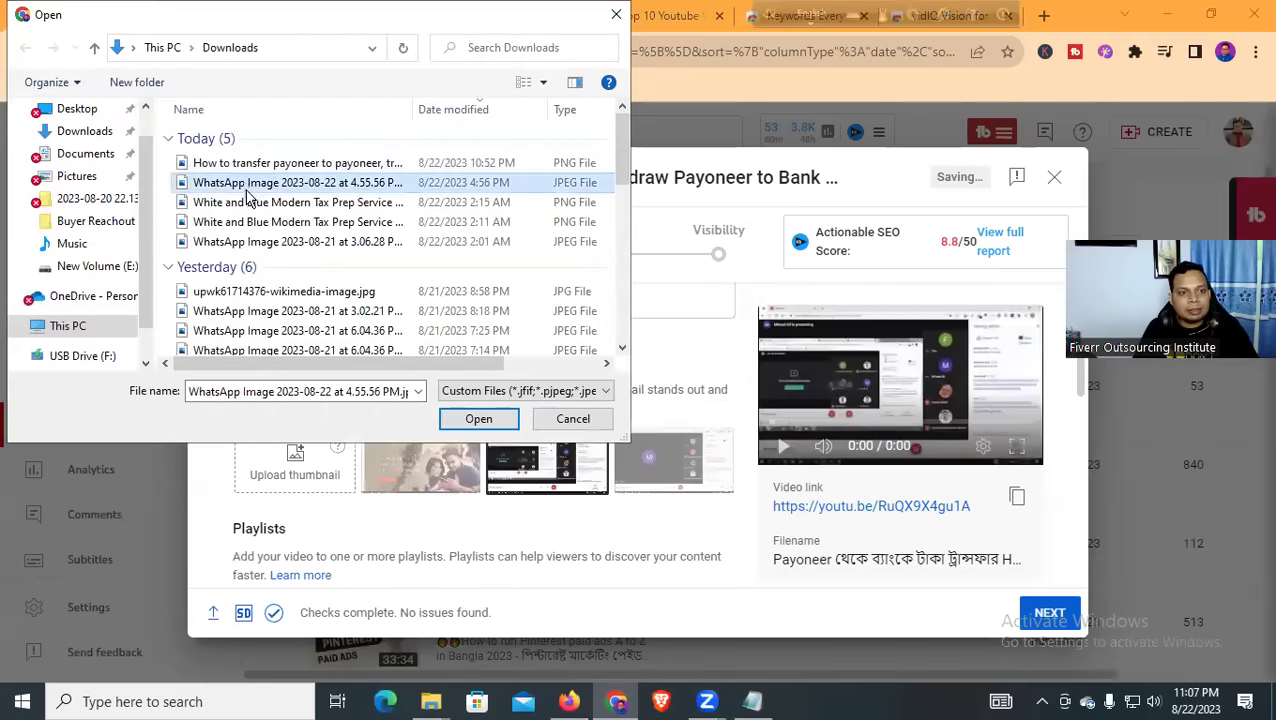
left_click(247, 166)
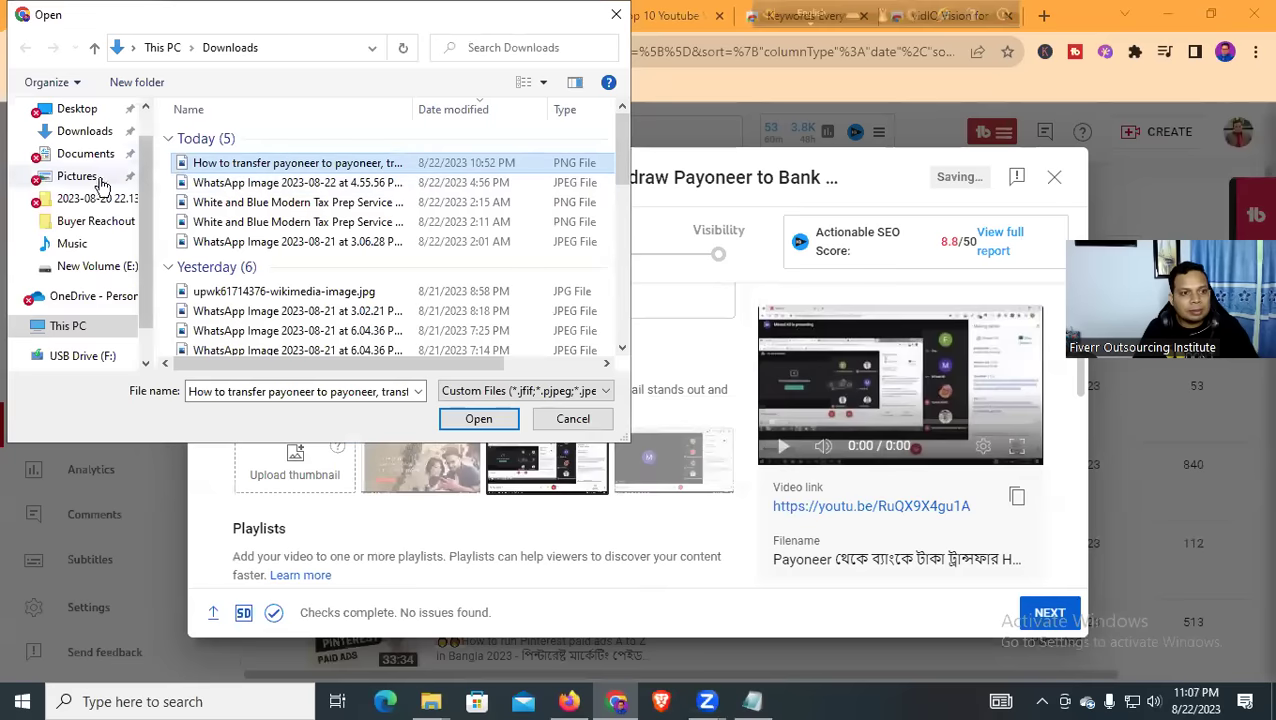
left_click(88, 134)
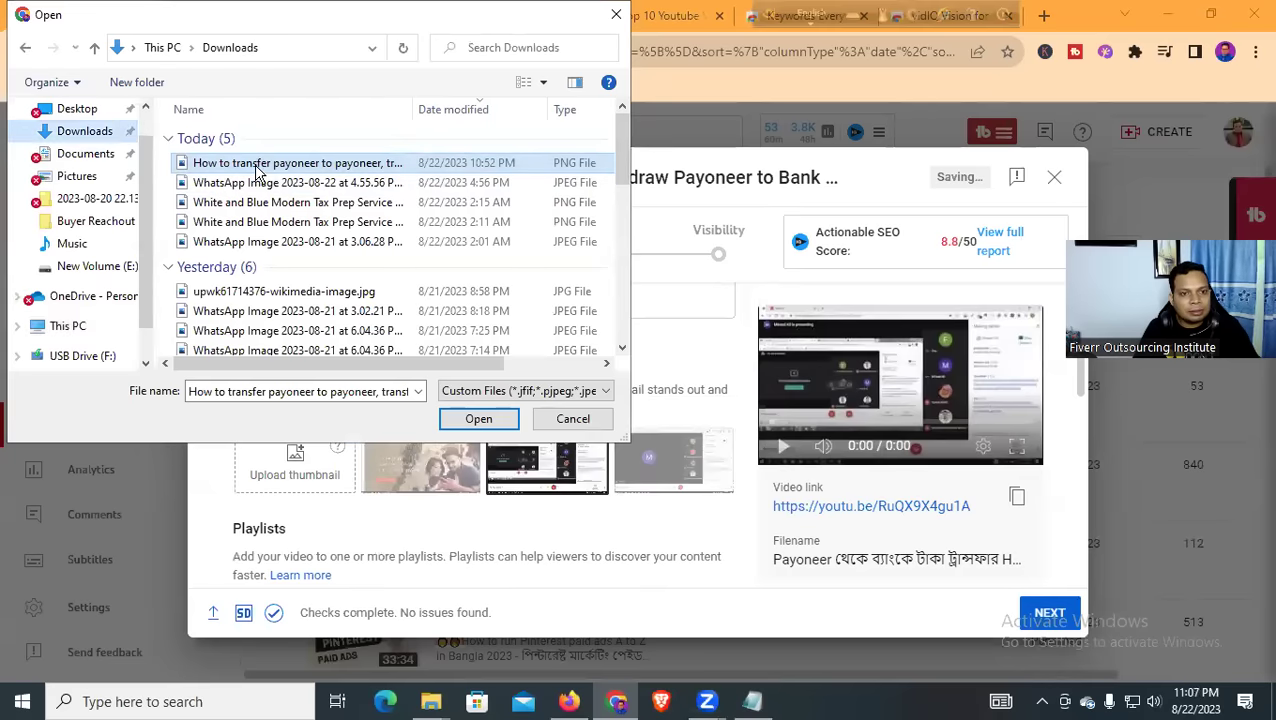
left_click(470, 419)
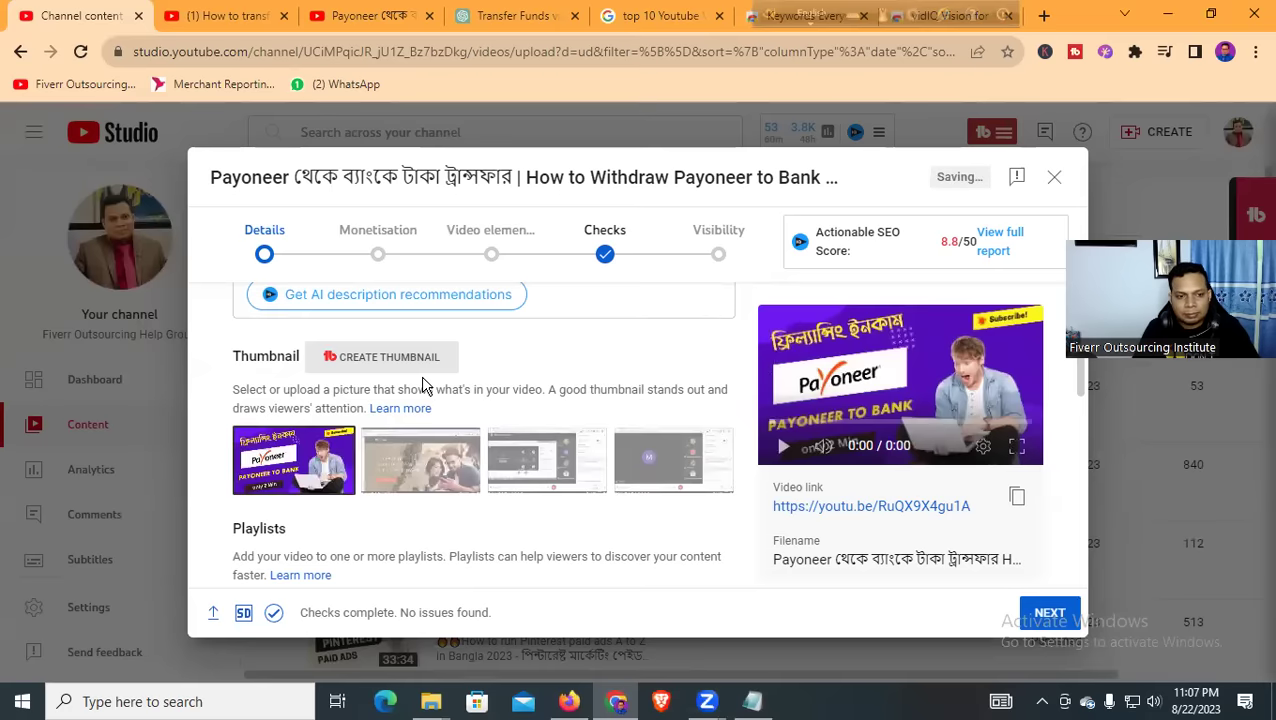
scroll(424, 390, "down", 3)
Add the video to the 'ফাইভার সাকসেস কোর্স' playlist
left_click(404, 345)
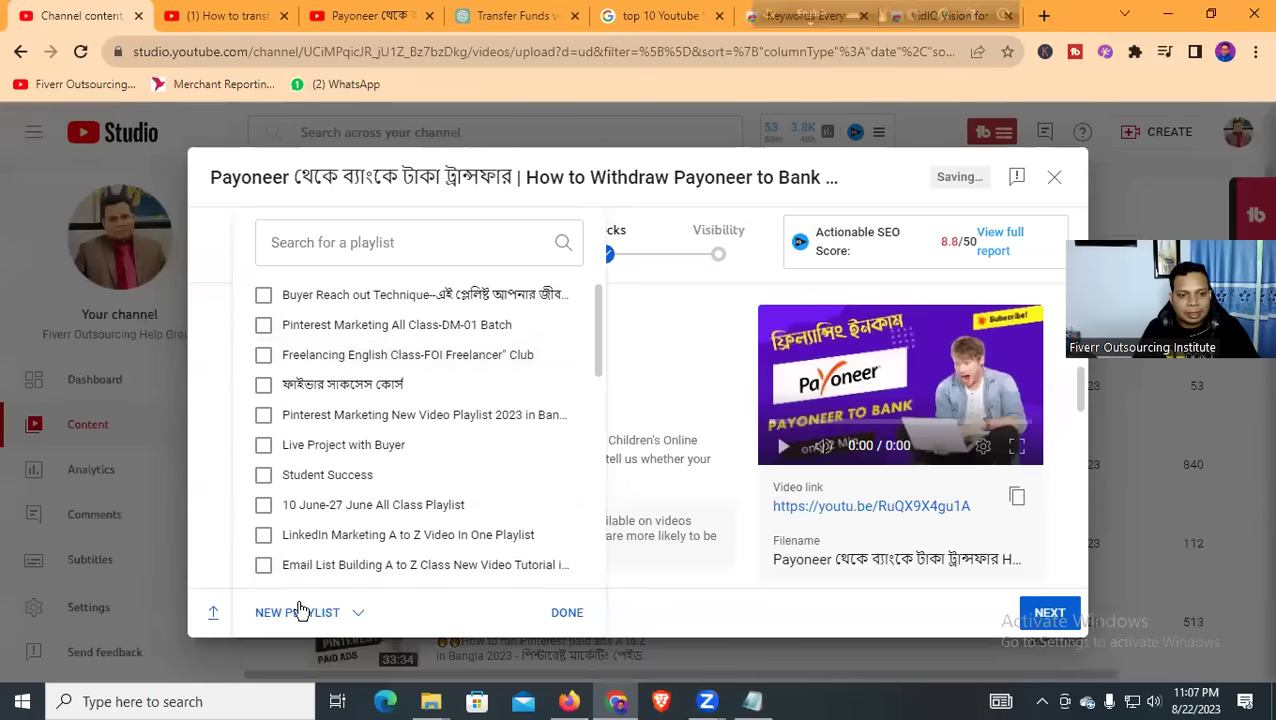
left_click(264, 388)
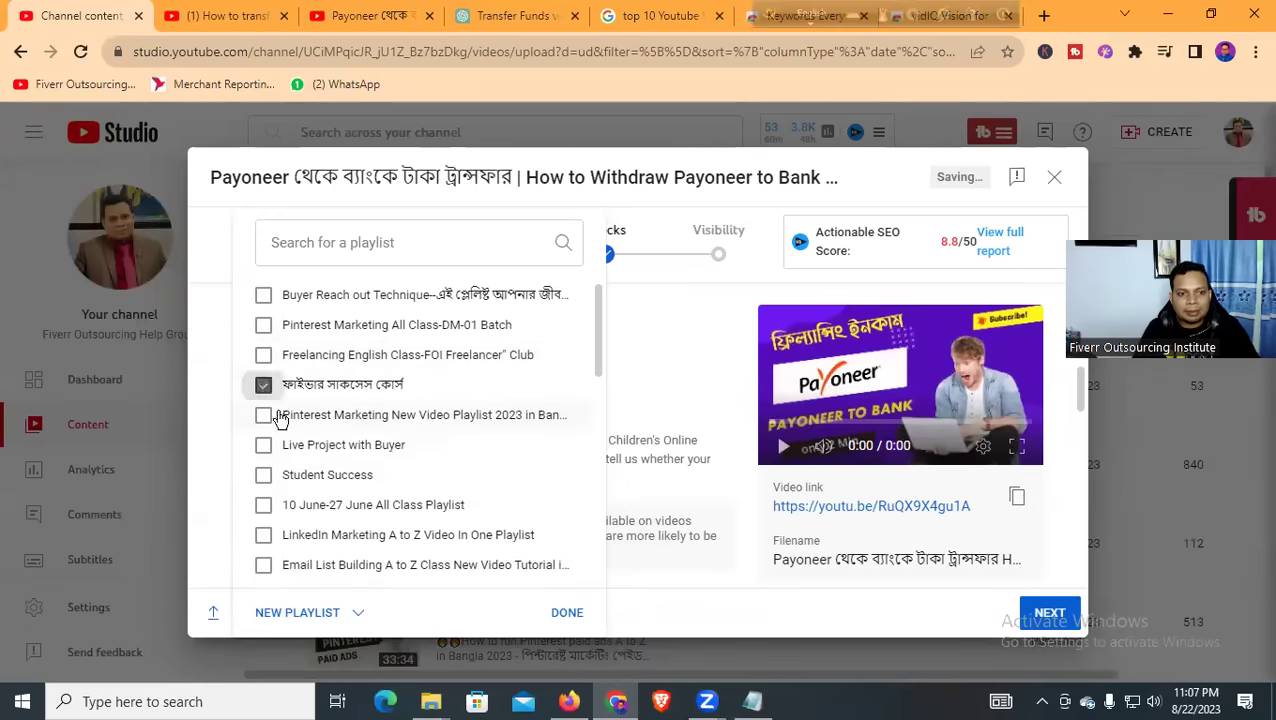
scroll(515, 464, "down", 5)
left_click(545, 610)
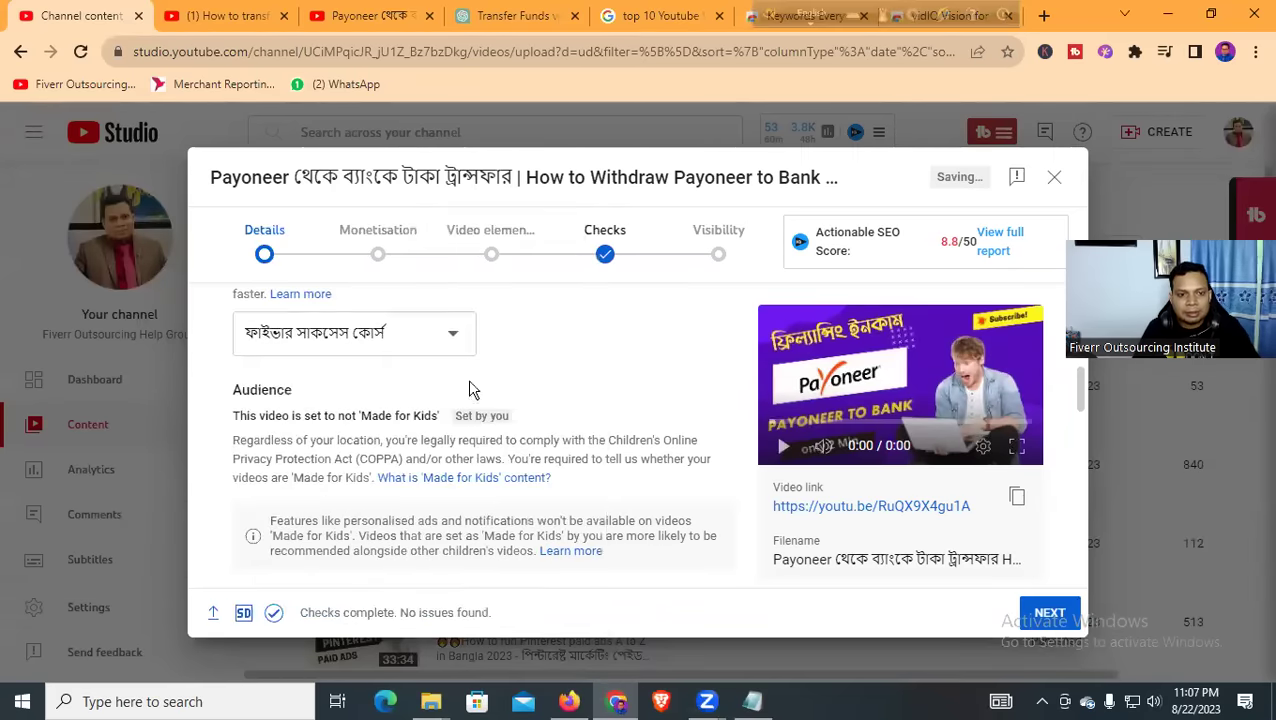
Scroll past Automatic chapters and Featured places down to the Tags section
scroll(472, 388, "down", 3)
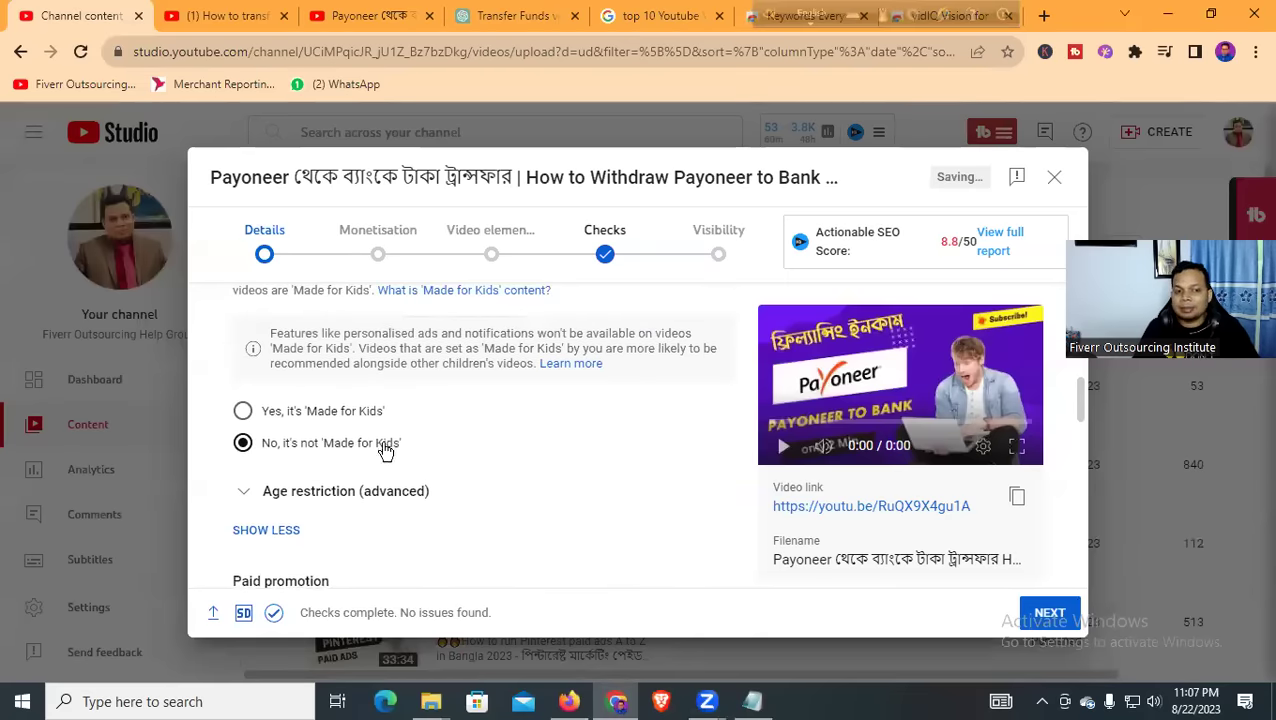
scroll(300, 420, "down", 1)
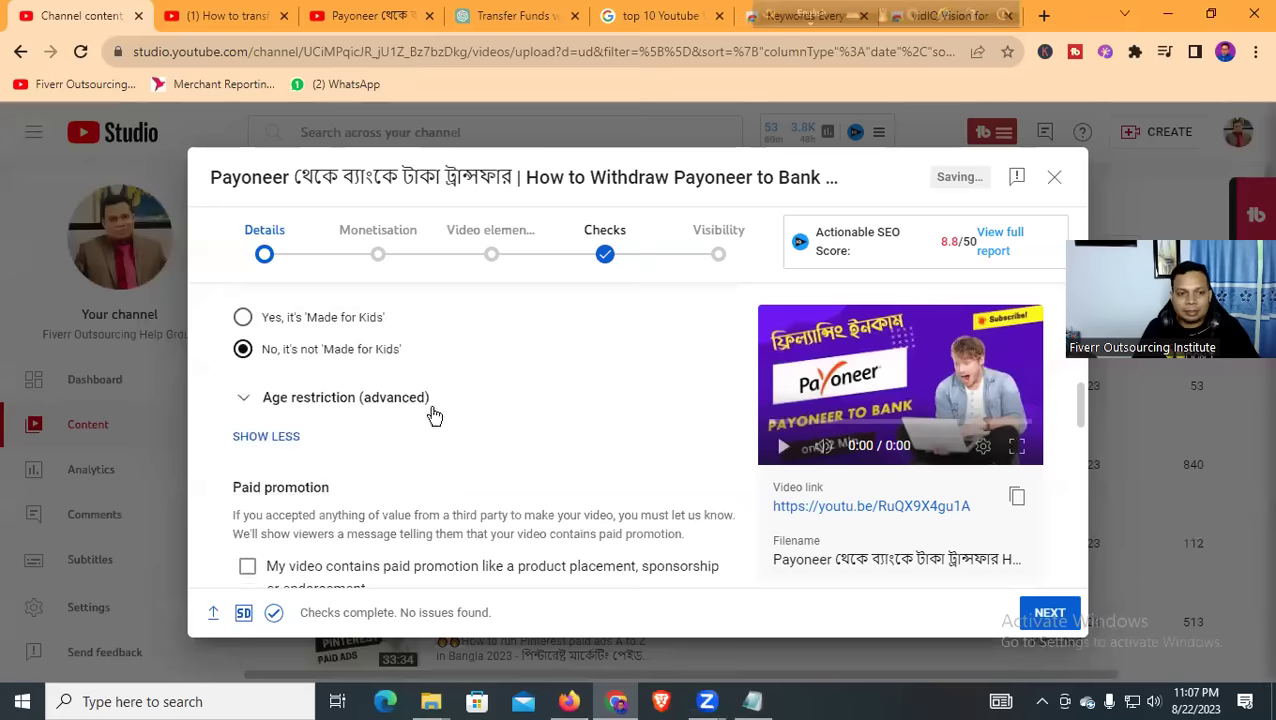
scroll(410, 405, "down", 1)
scroll(415, 405, "down", 3)
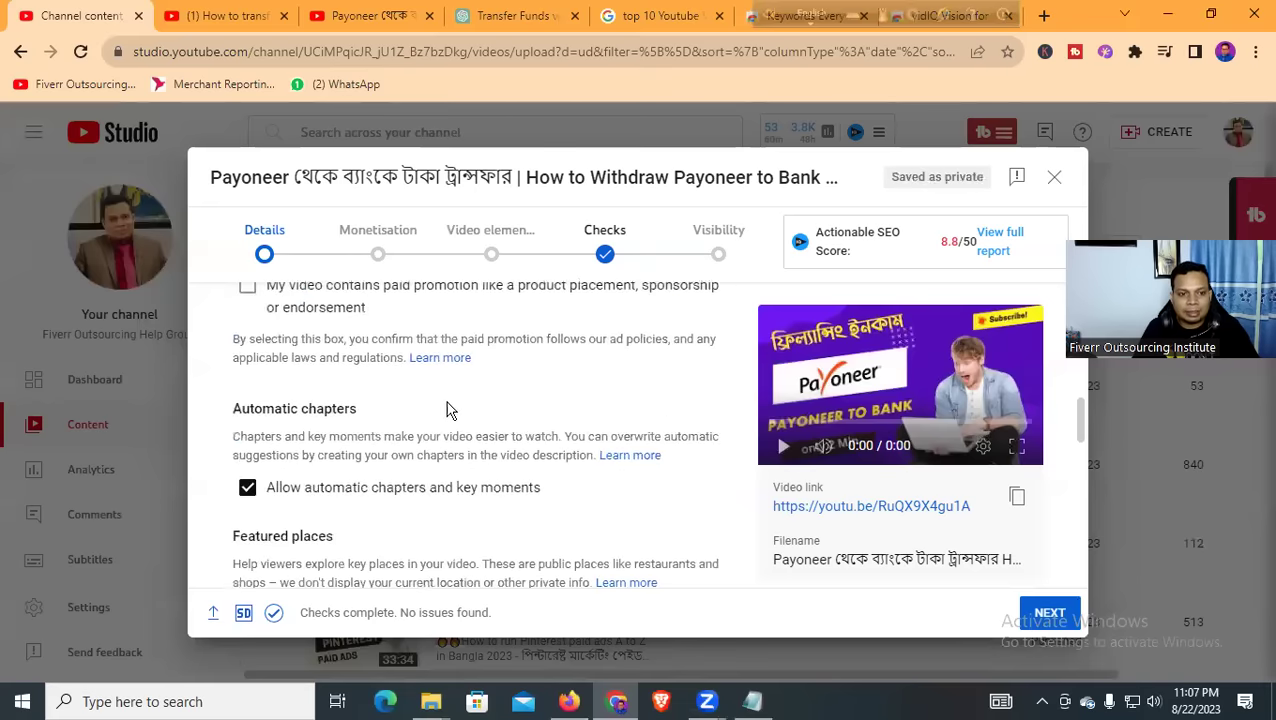
scroll(407, 402, "down", 2)
scroll(385, 415, "down", 3)
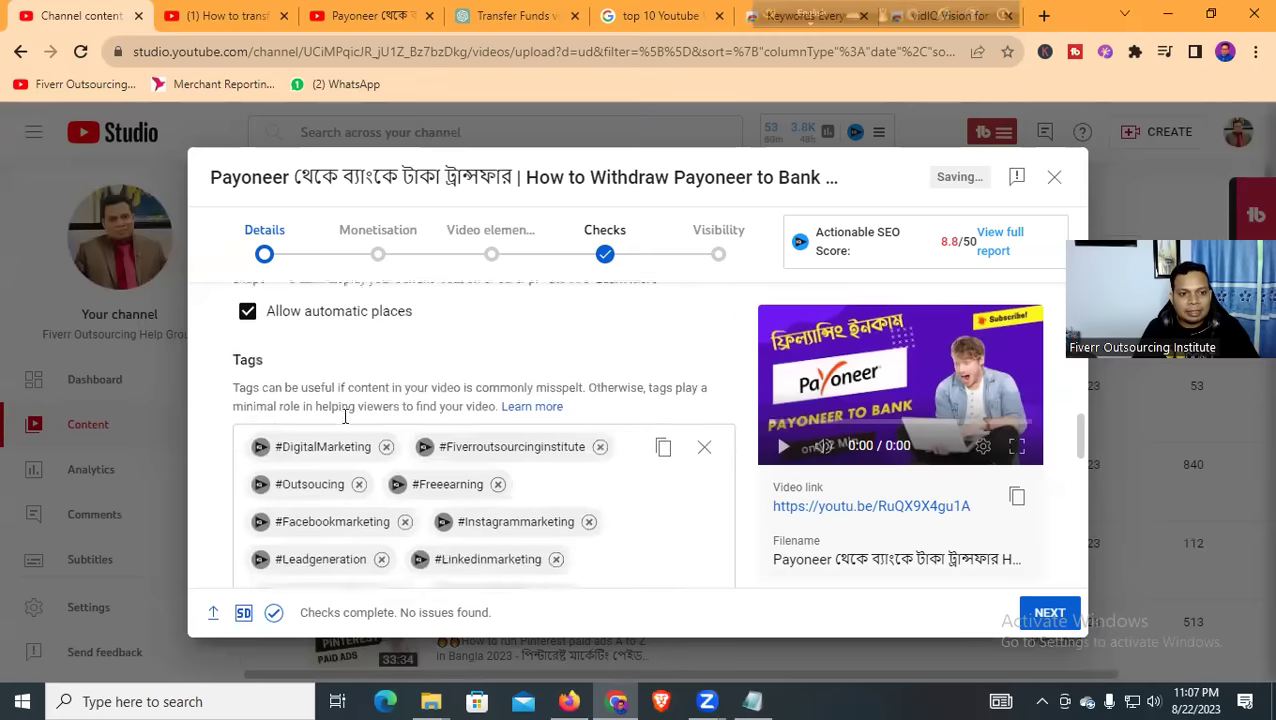
Remove all thirteen old tags, #DigitalMarketing through Emailmarketing, leaving Tags at 0/500
left_click(388, 377)
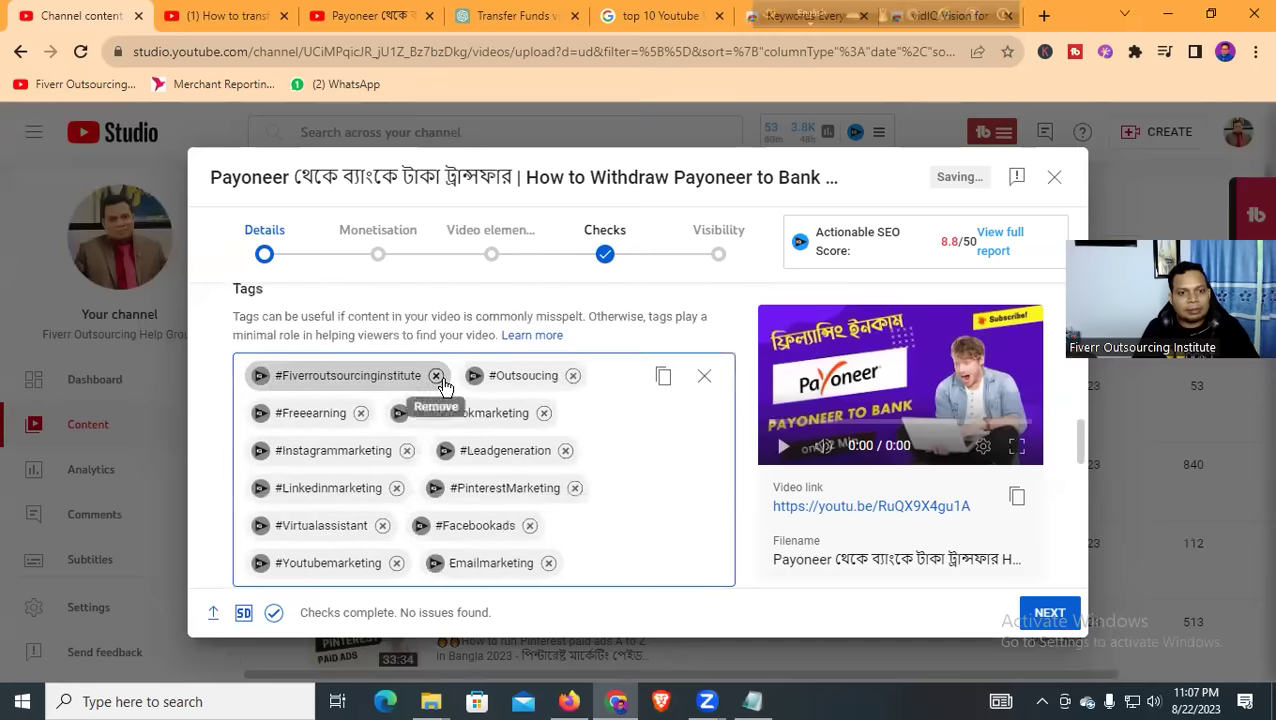
left_click(436, 376)
left_click(497, 377)
left_click(359, 376)
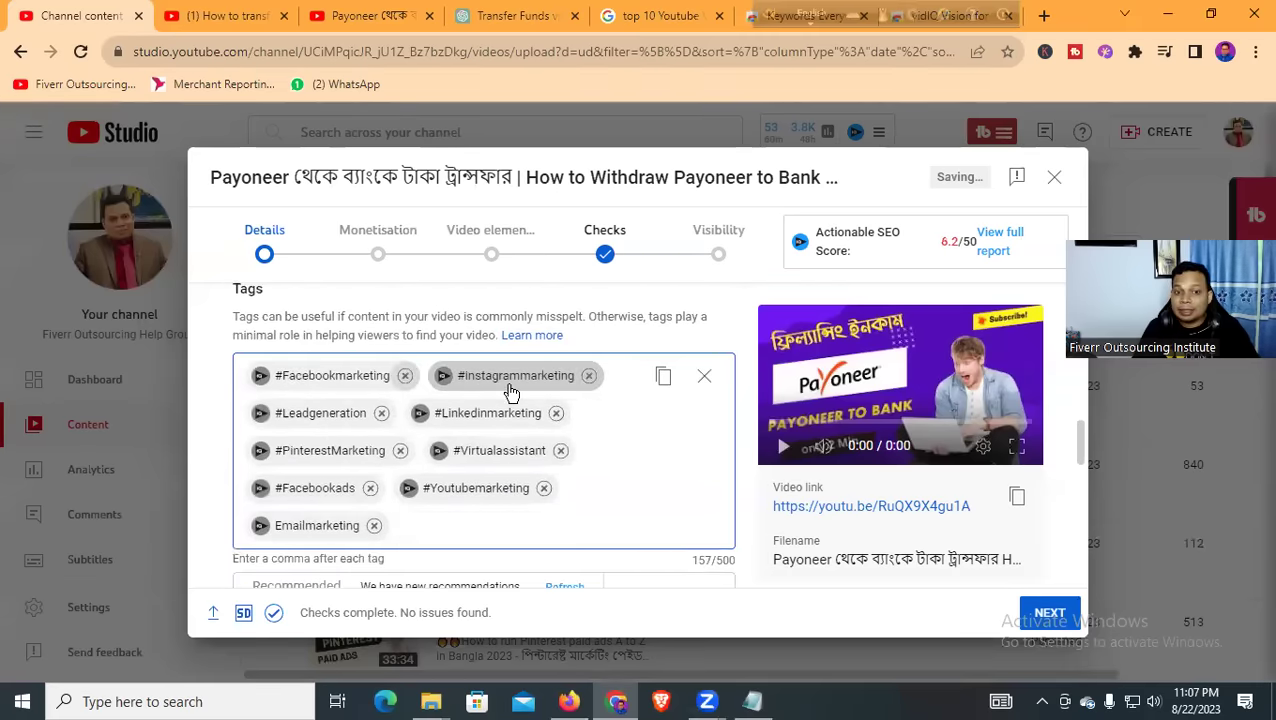
left_click(589, 376)
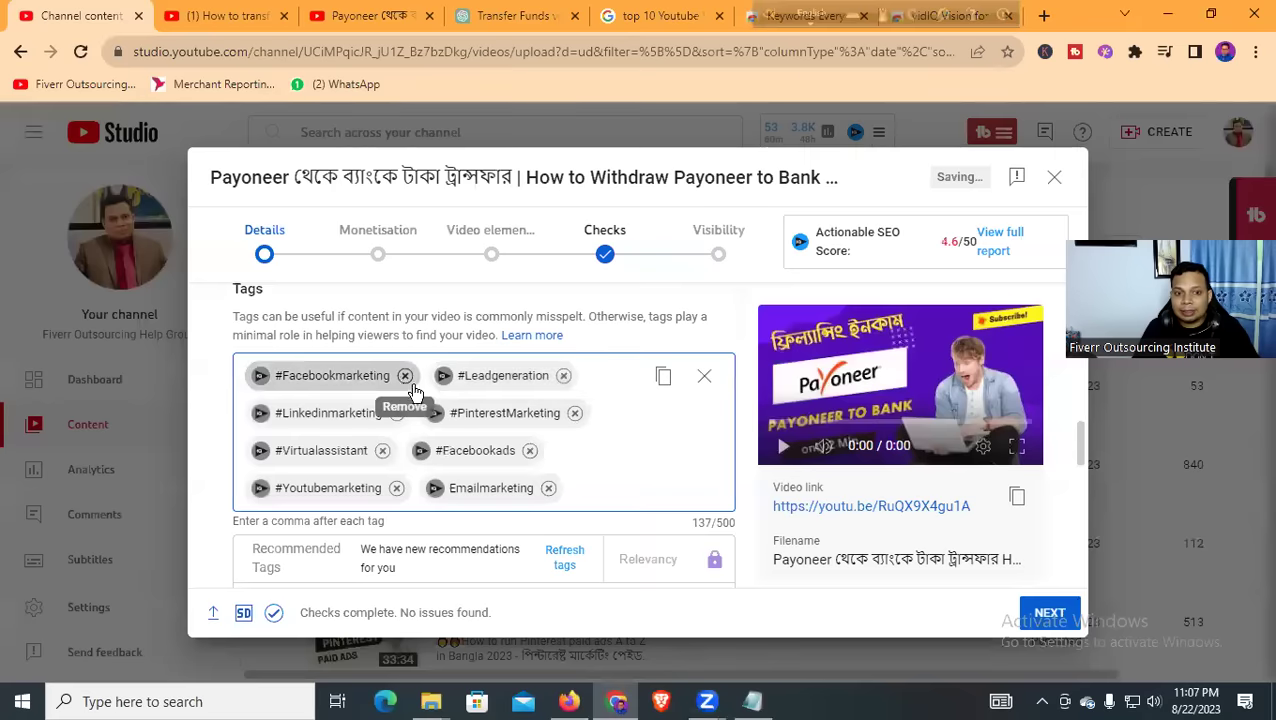
left_click(405, 376)
left_click(557, 376)
left_click(381, 376)
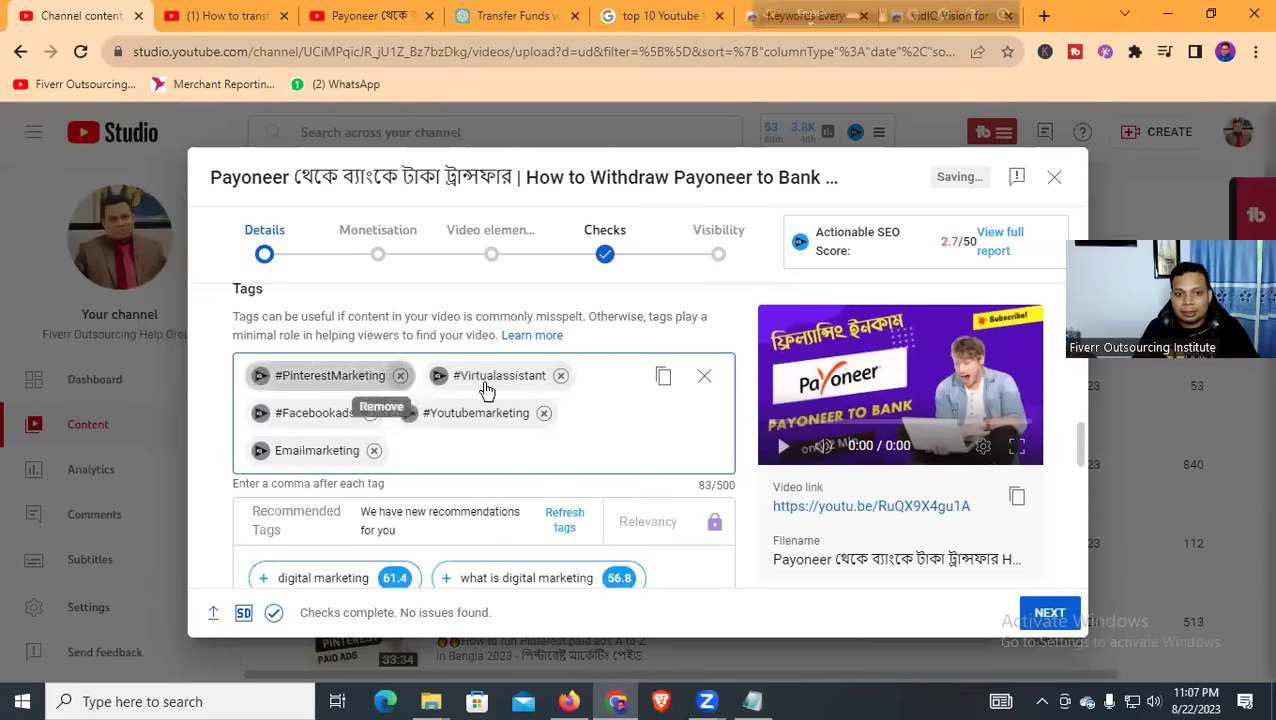
left_click(558, 376)
left_click(401, 376)
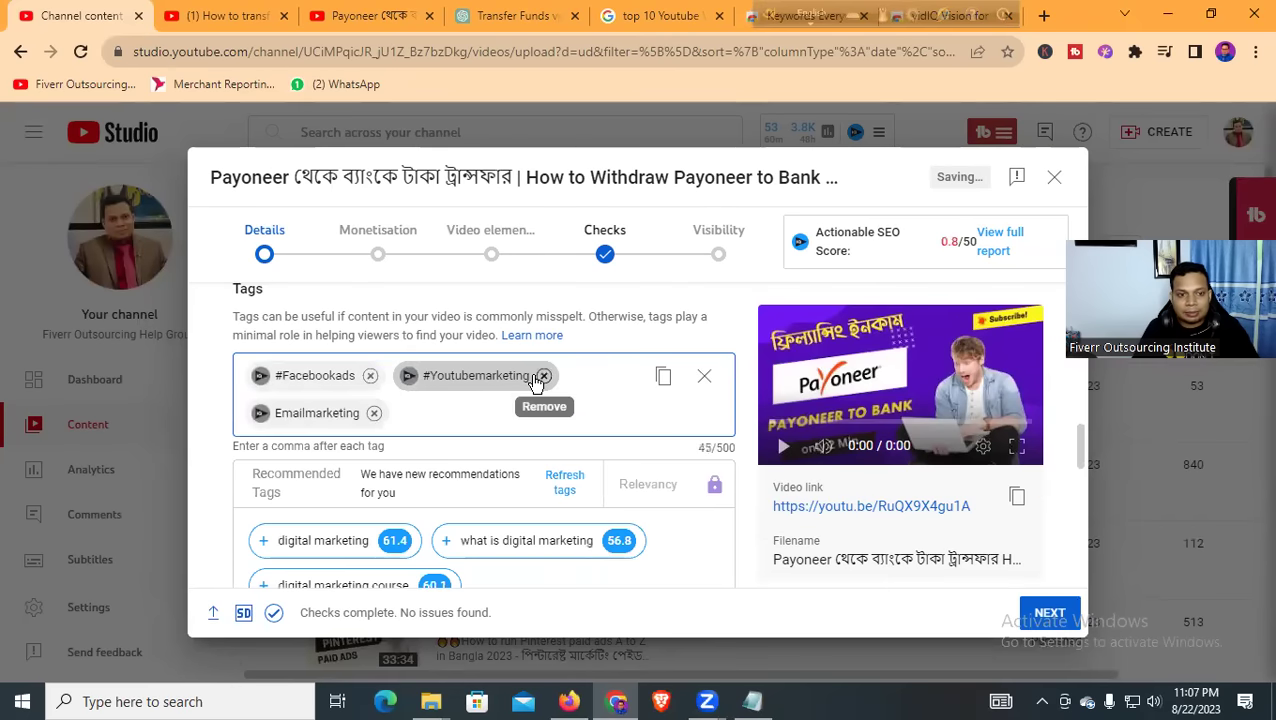
left_click(543, 376)
left_click(369, 376)
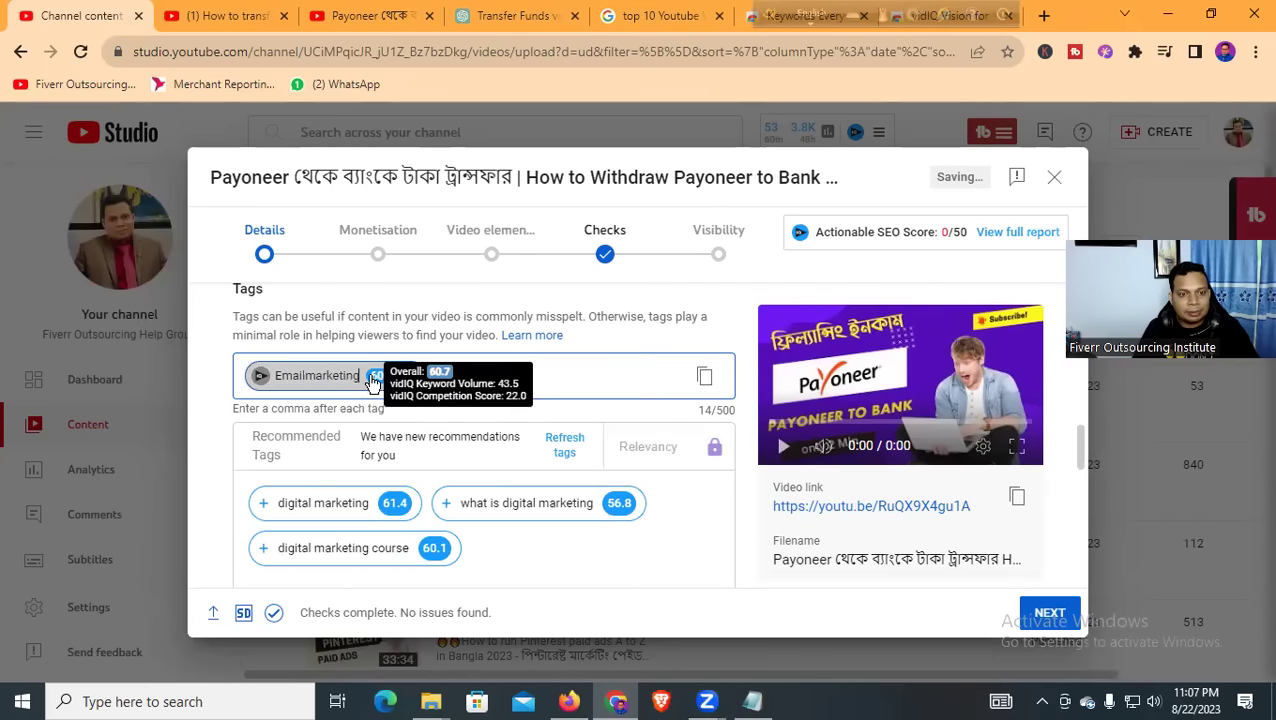
left_click(411, 376)
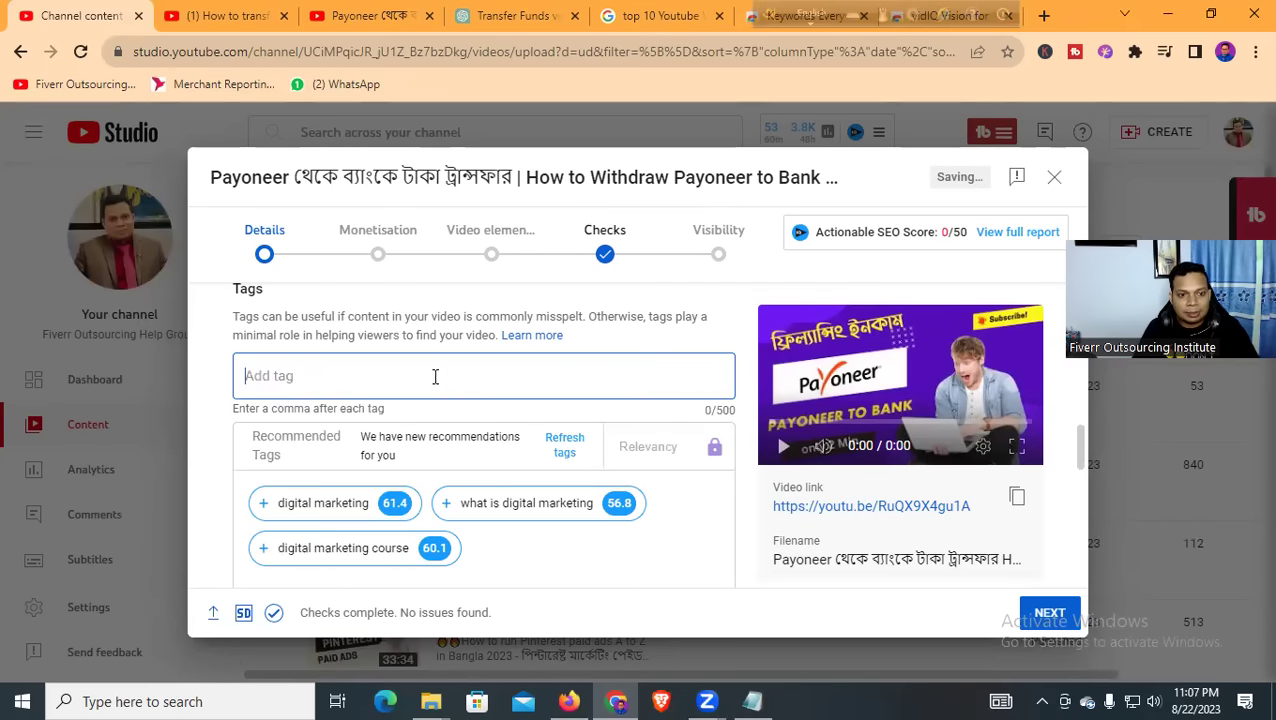
scroll(440, 378, "down", 3)
Review the details page and highlight the vidIQ SEO score
scroll(428, 392, "down", 6)
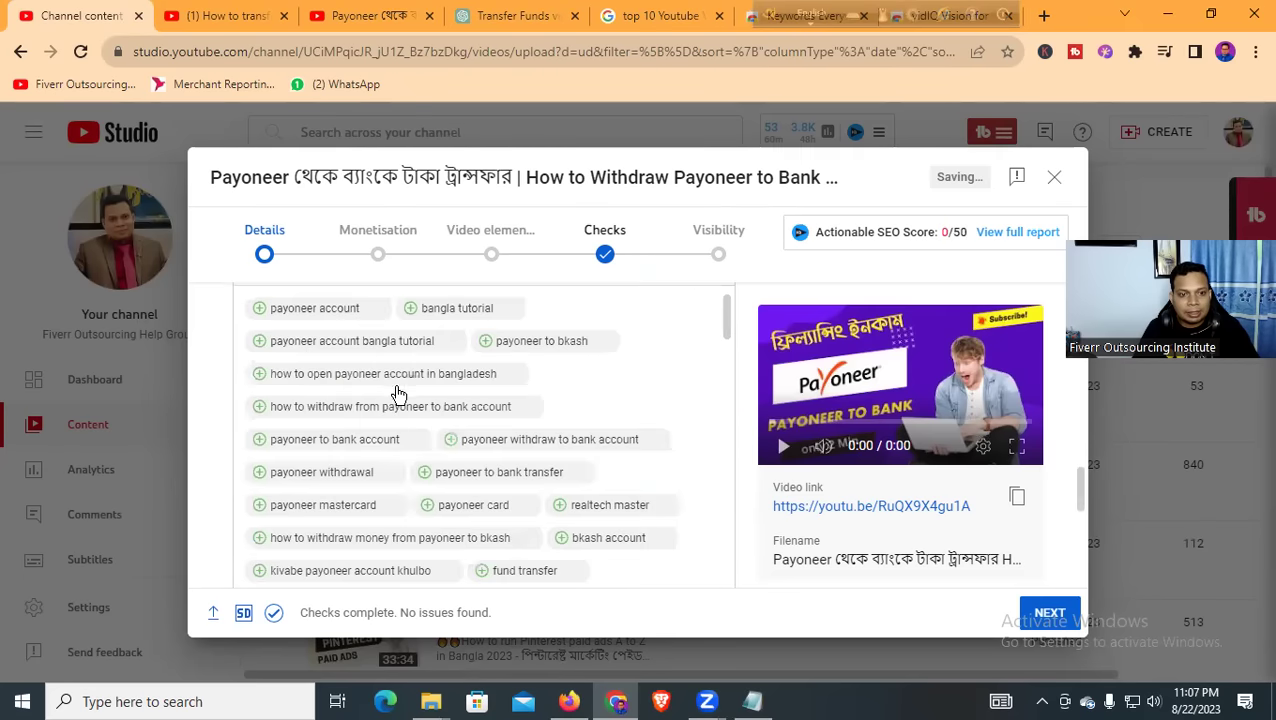
scroll(418, 420, "up", 2)
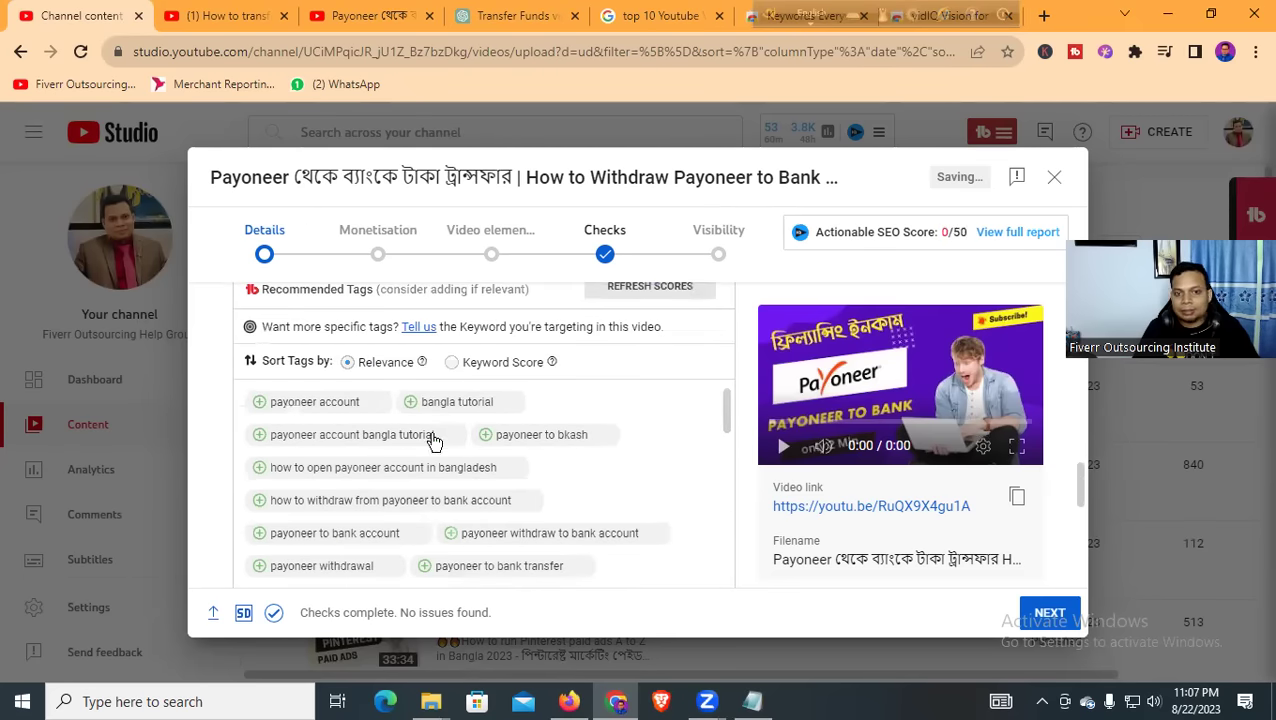
scroll(580, 466, "down", 1)
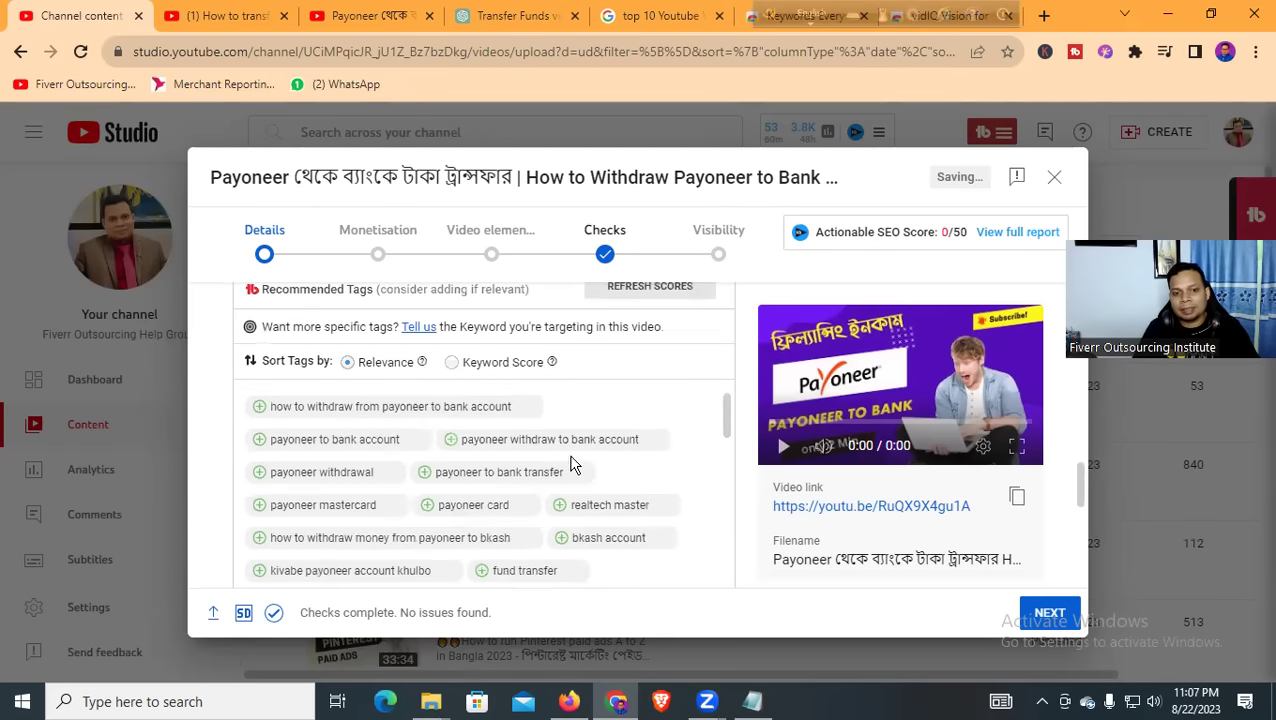
scroll(400, 470, "down", 2)
scroll(490, 452, "down", 3)
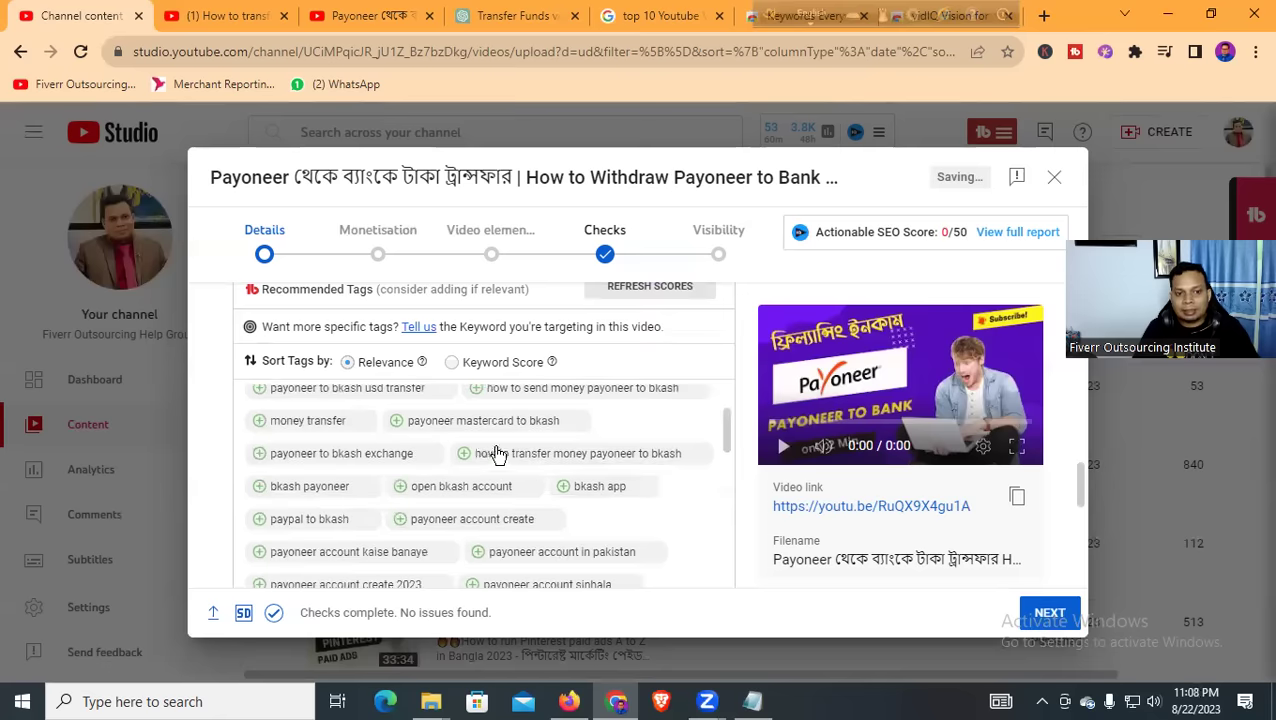
scroll(475, 460, "down", 1)
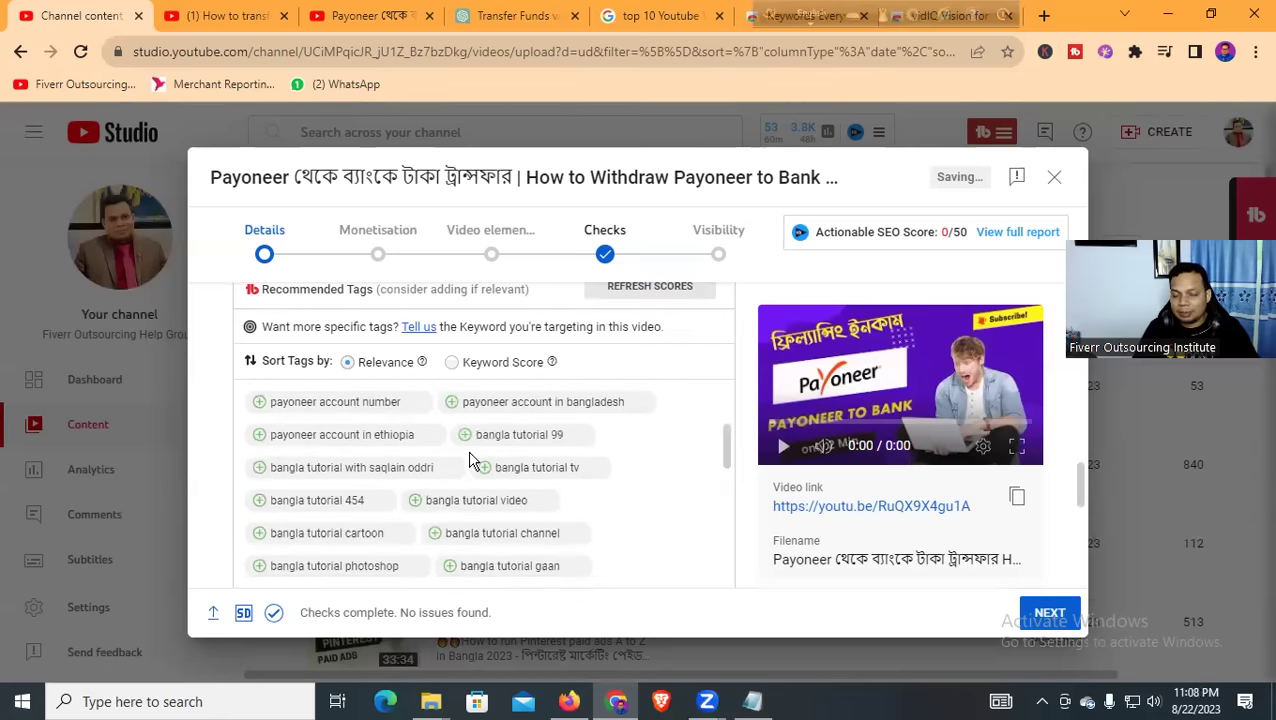
scroll(470, 456, "up", 2)
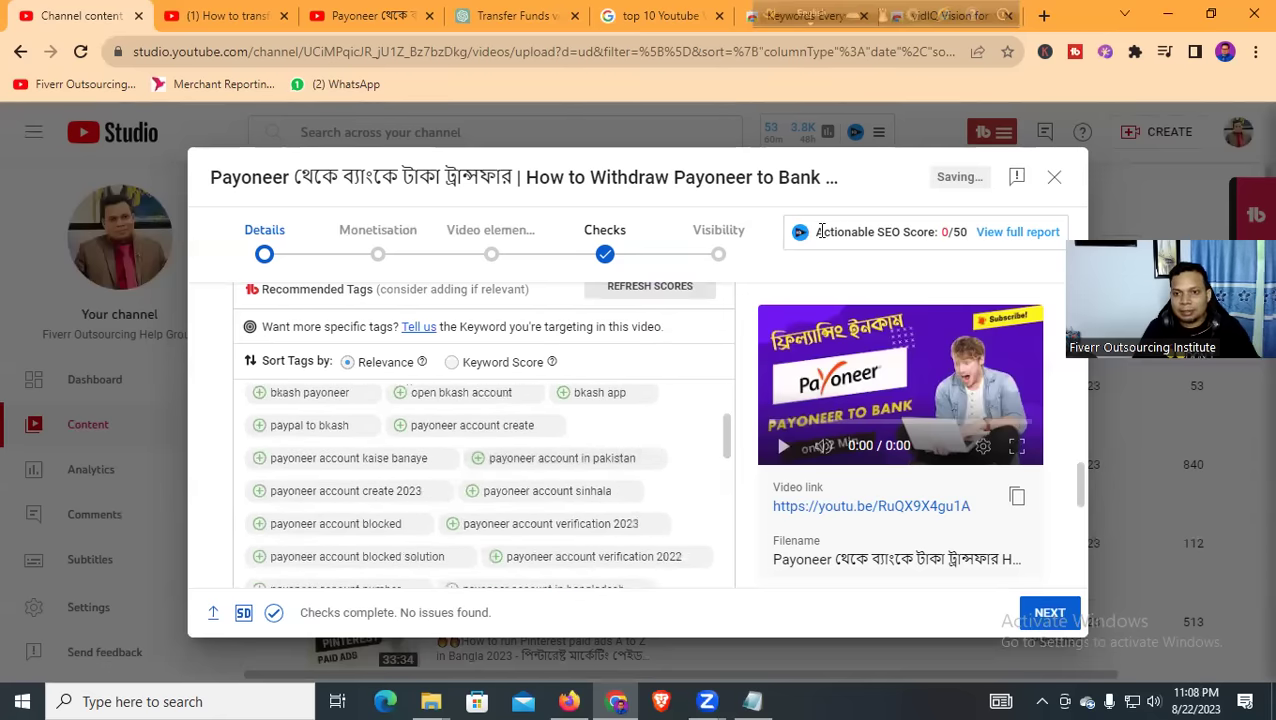
left_click_drag(817, 231, 977, 238)
left_click(838, 275)
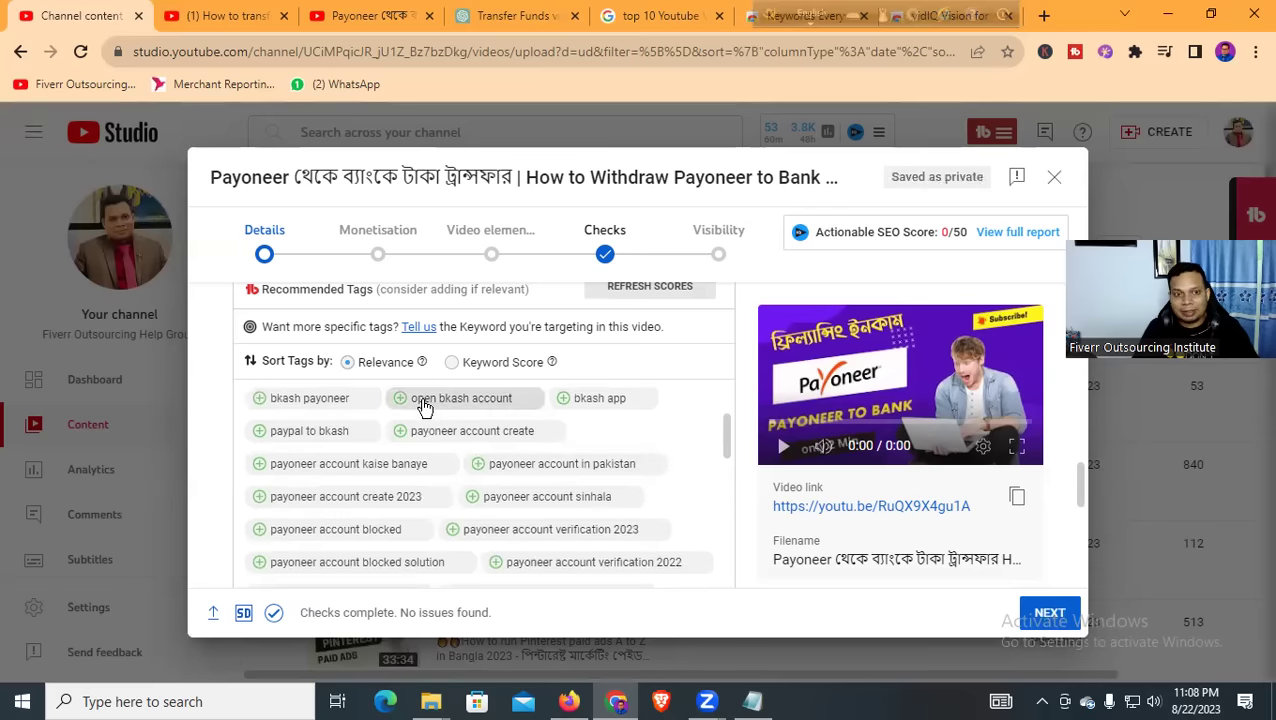
scroll(436, 405, "down", 5)
scroll(434, 392, "up", 3)
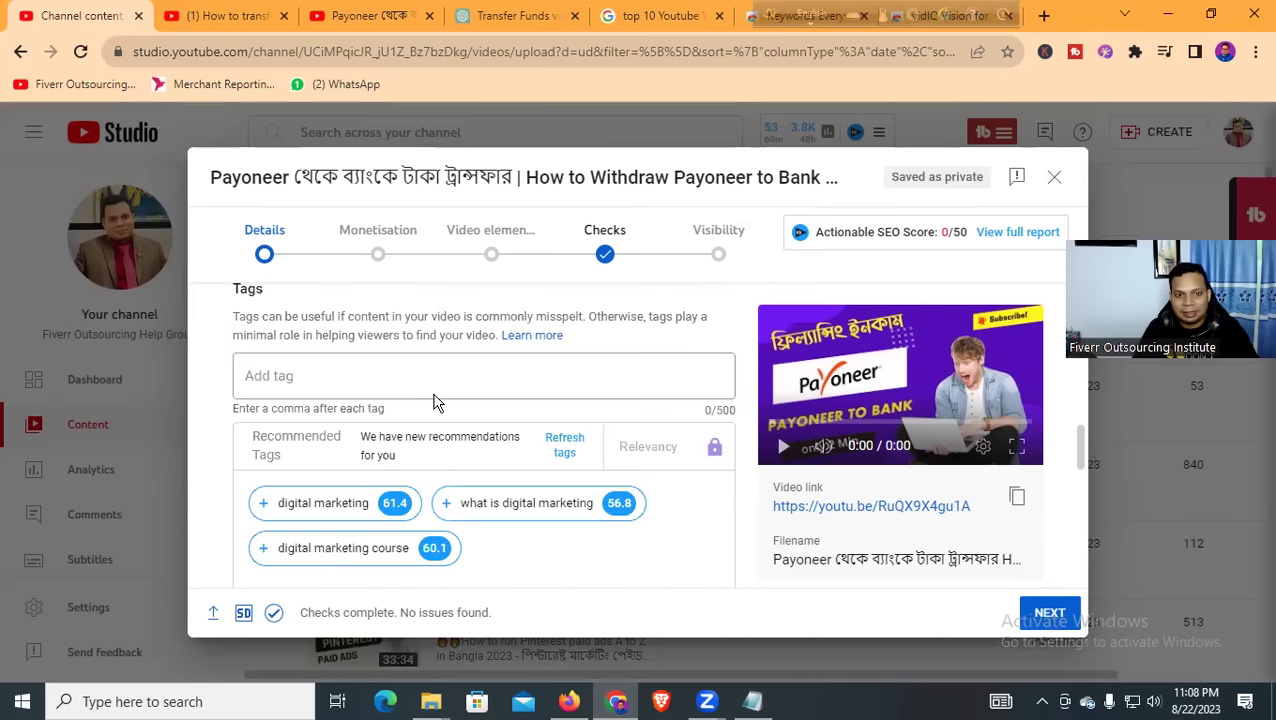
Add the recommended tag 'payoneer to bank account' to the Tags field
left_click(340, 378)
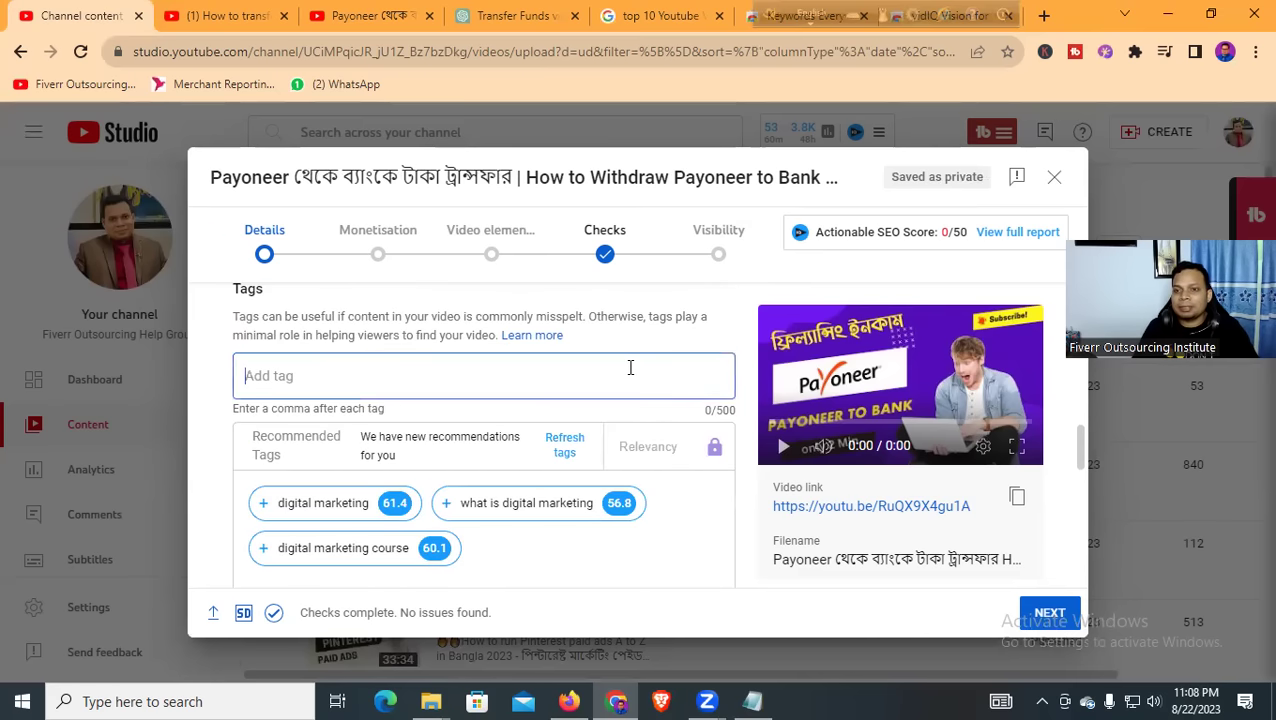
scroll(495, 372, "down", 6)
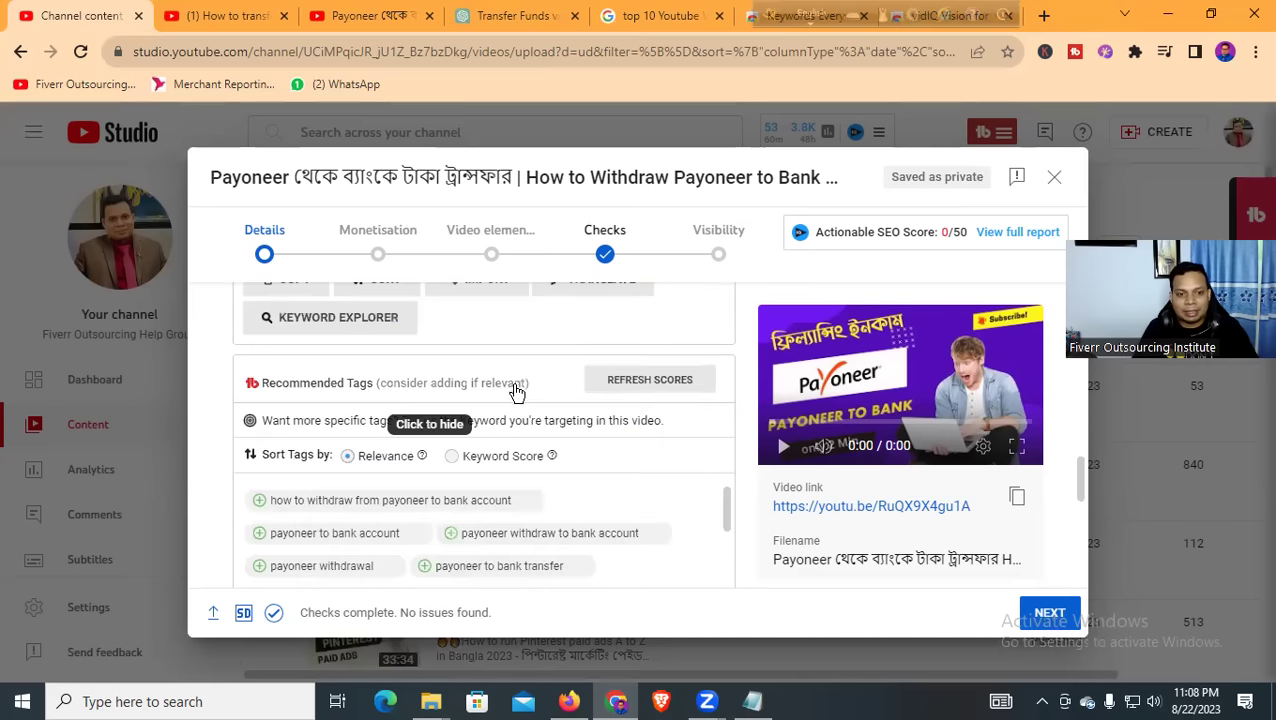
scroll(390, 407, "down", 1)
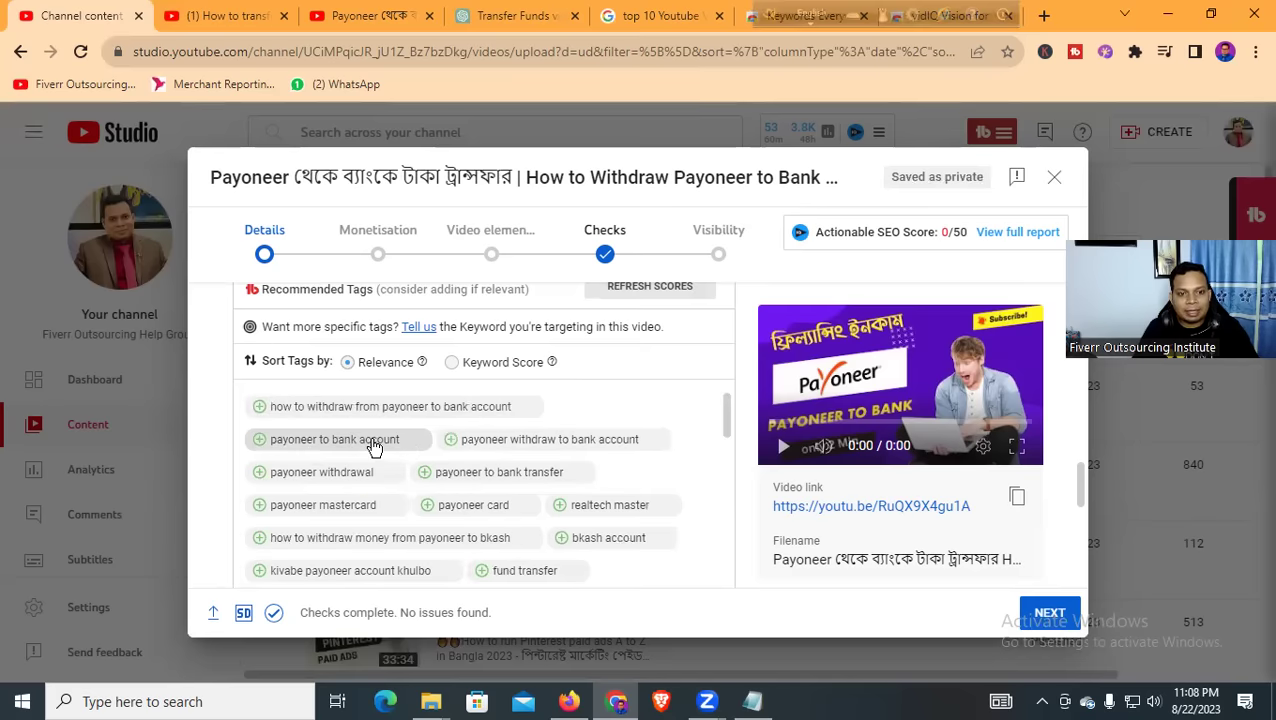
left_click(374, 446)
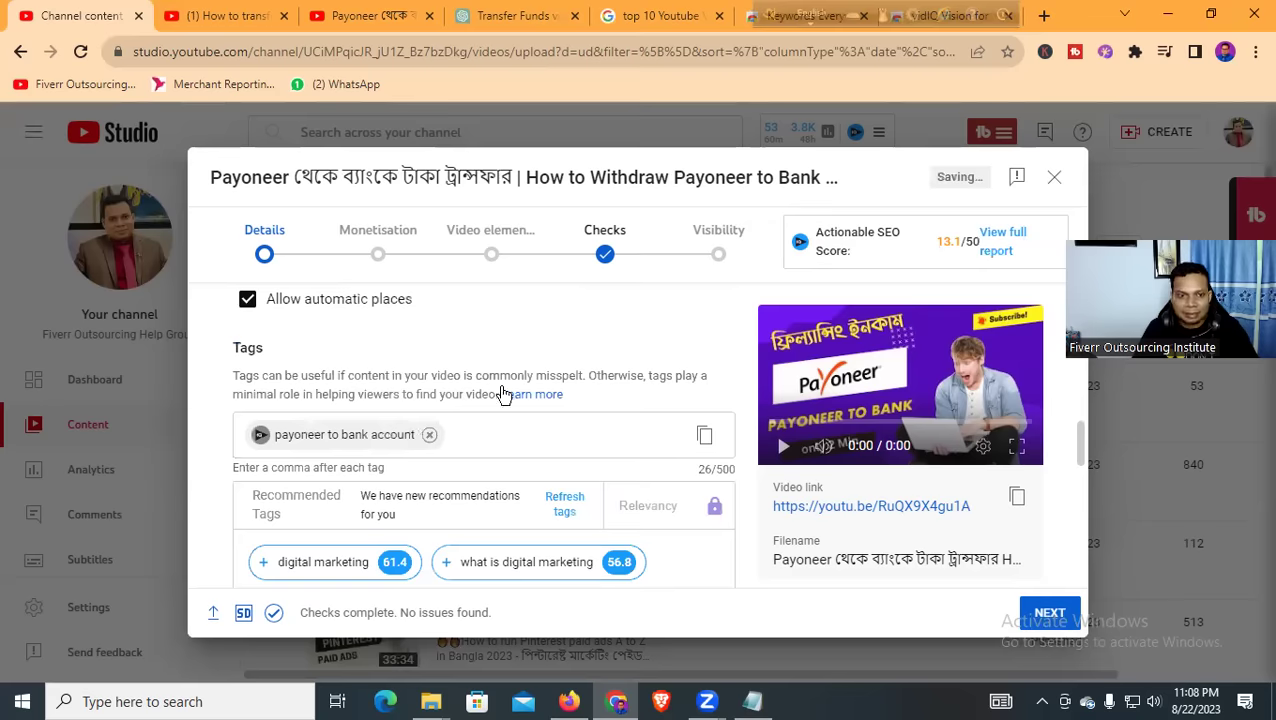
Add tags 'payoneer withdraw to bank account' and 'how to withdraw from payoneer to bank account'
scroll(507, 396, "down", 5)
scroll(448, 410, "down", 3)
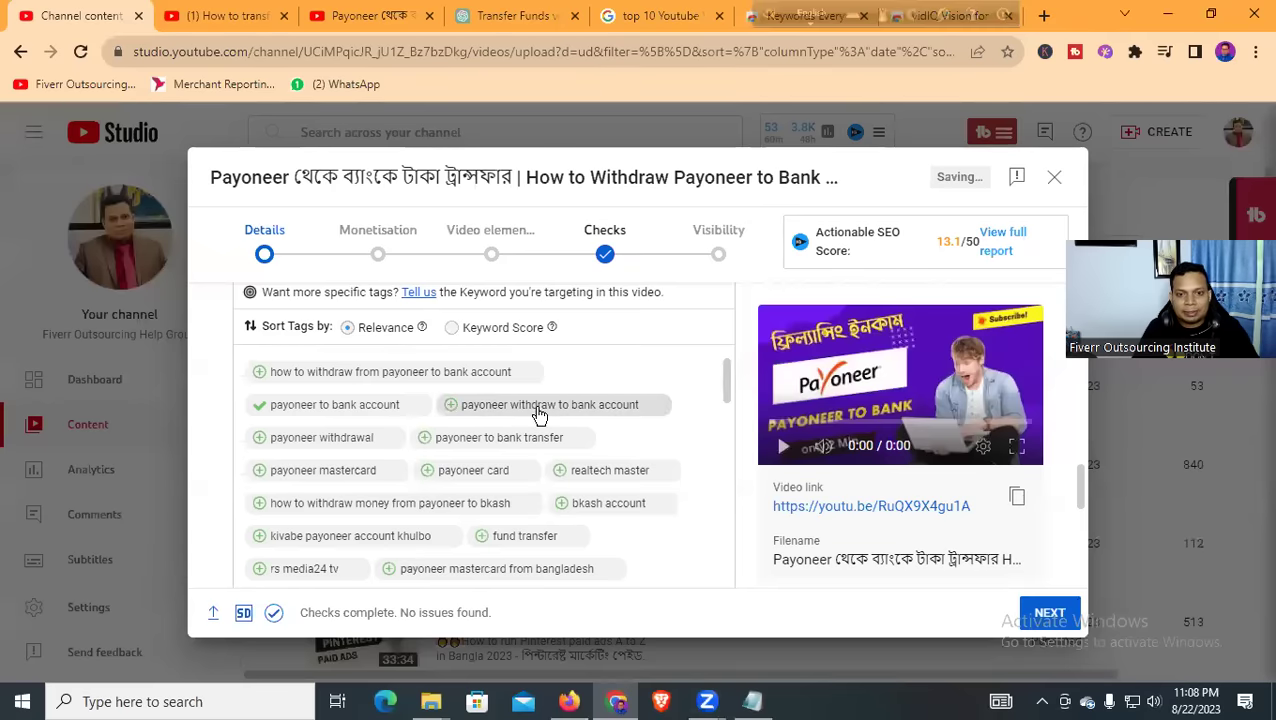
left_click(569, 413)
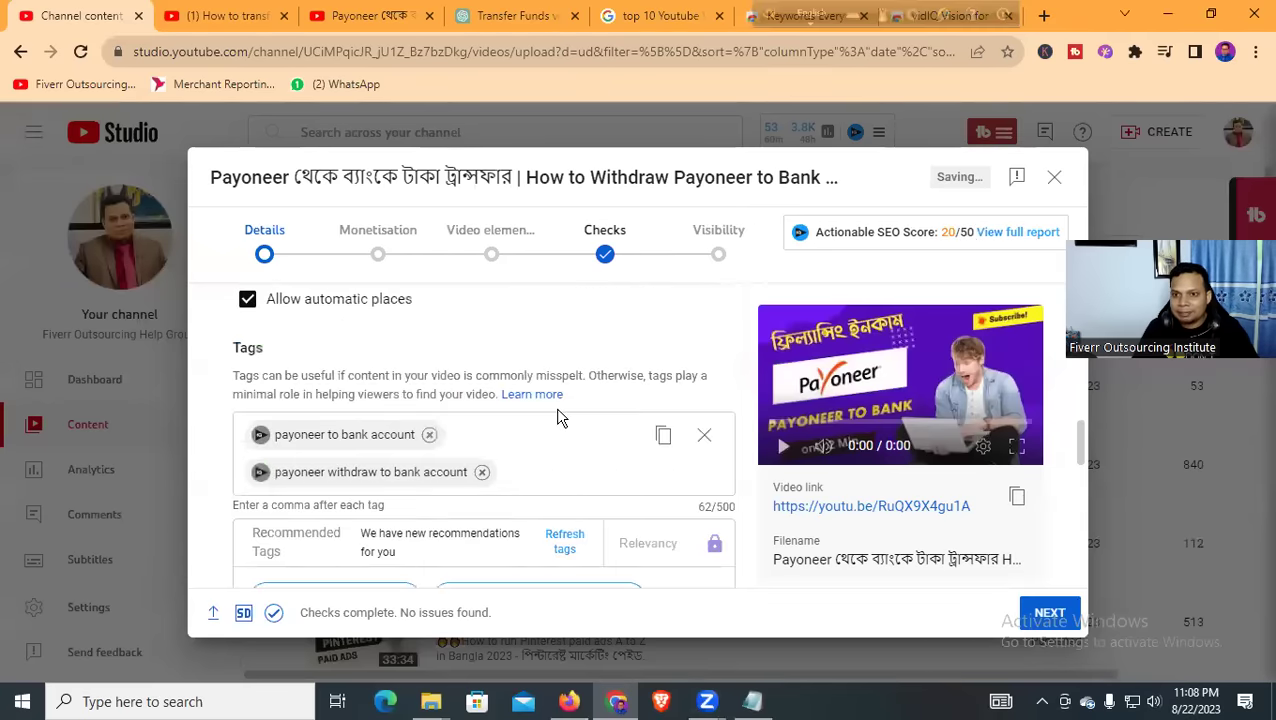
scroll(490, 379, "down", 5)
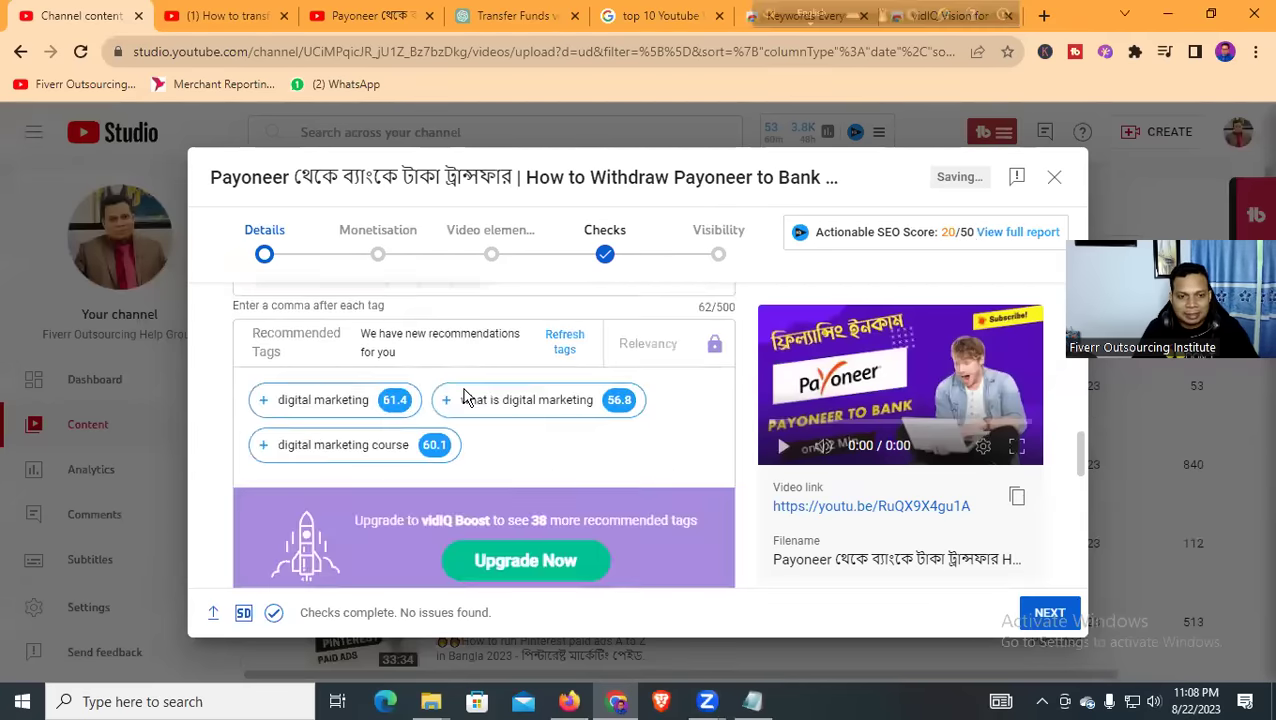
scroll(425, 402, "down", 4)
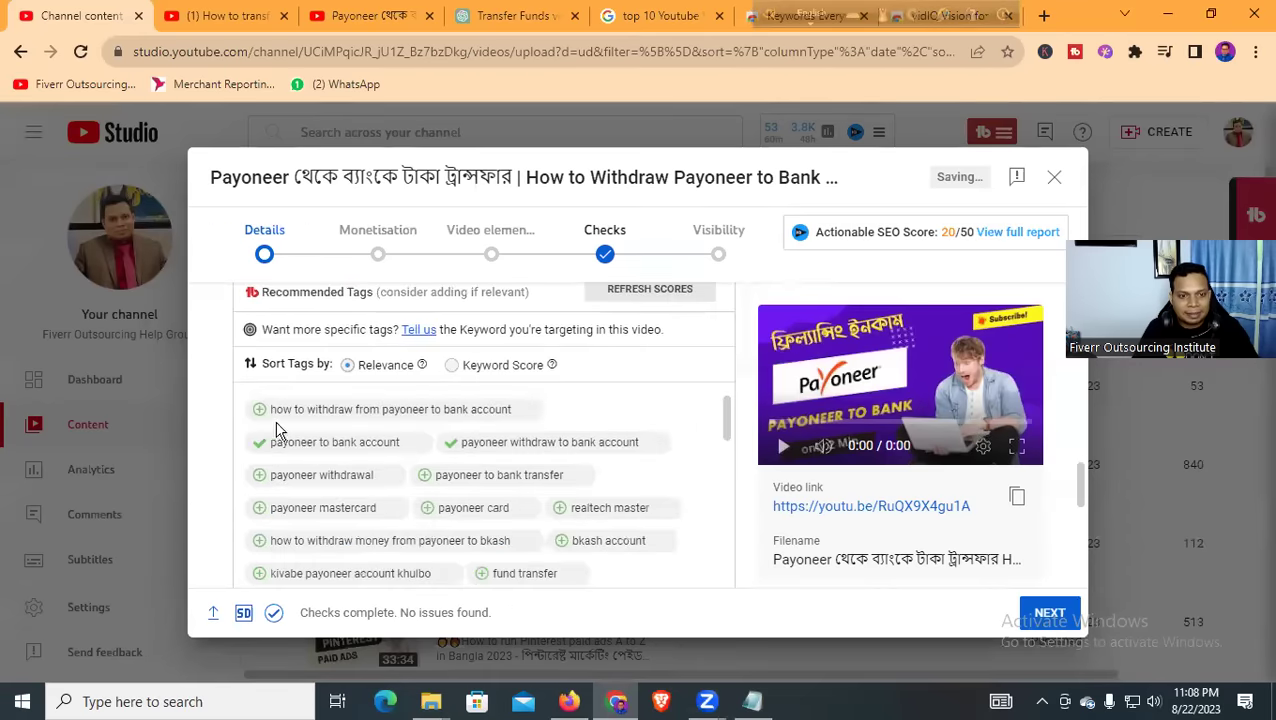
left_click(460, 411)
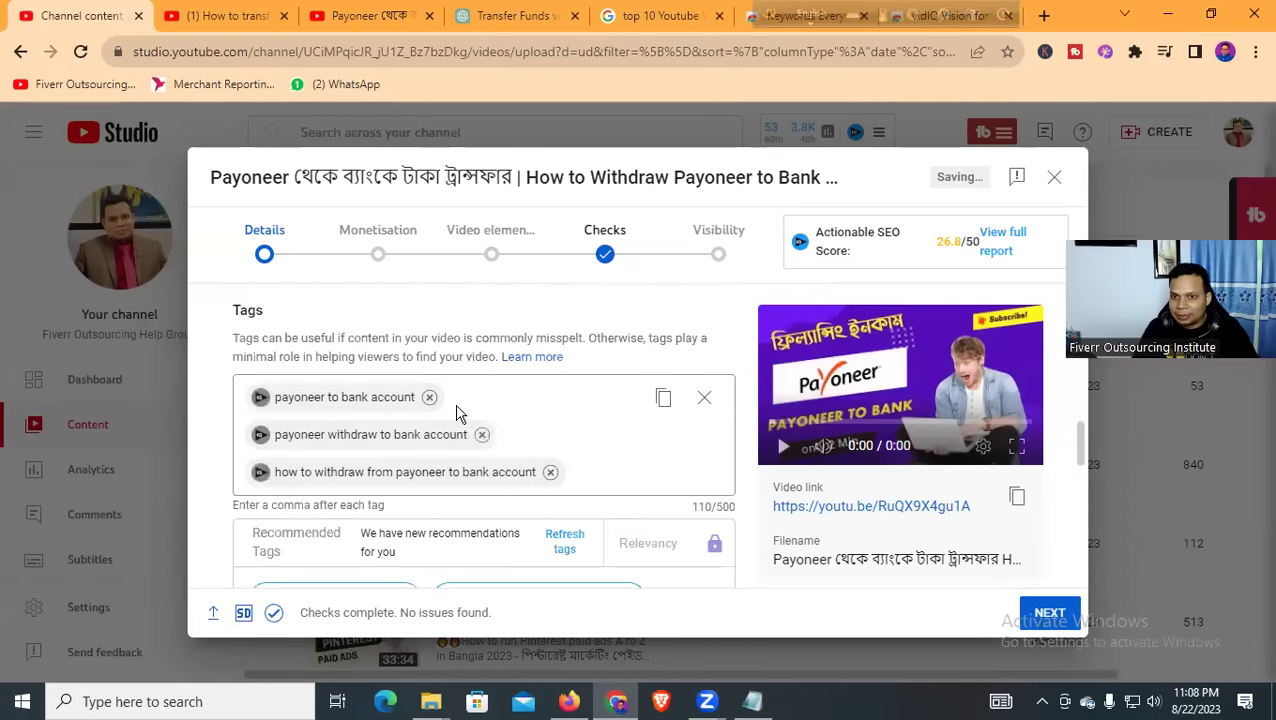
scroll(425, 400, "down", 1)
scroll(425, 400, "down", 1)
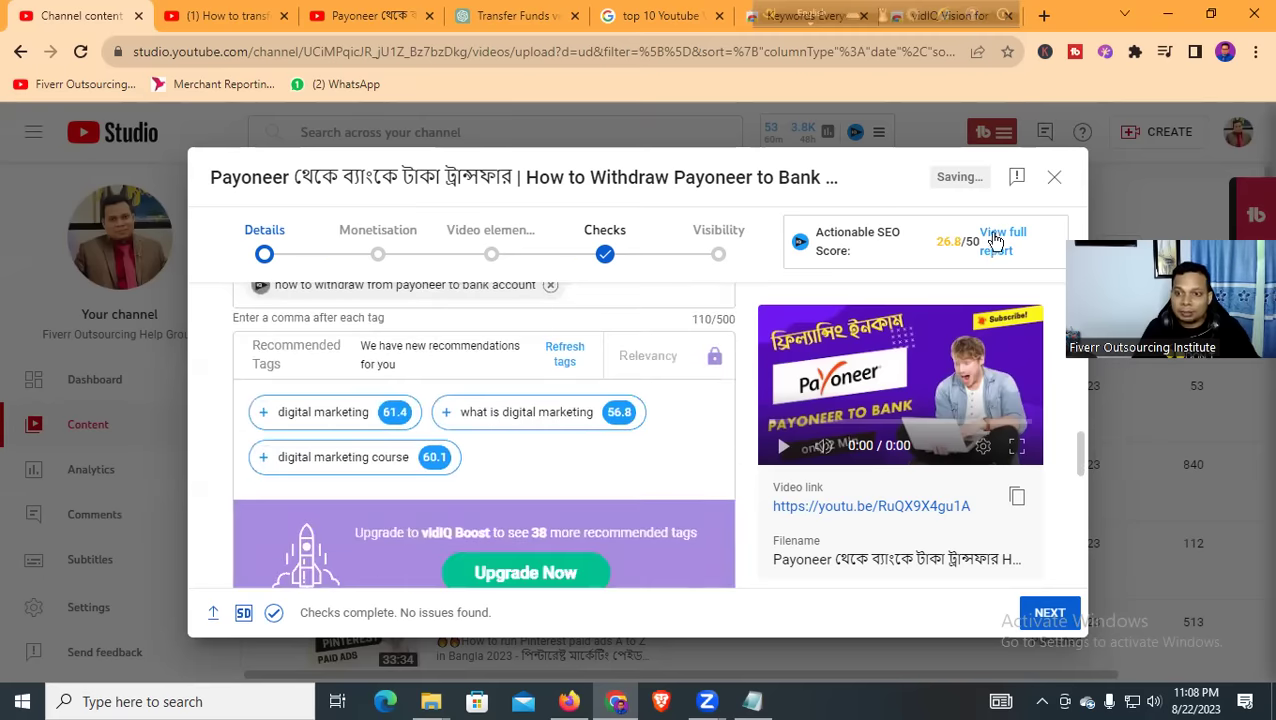
scroll(432, 368, "down", 3)
scroll(428, 368, "down", 2)
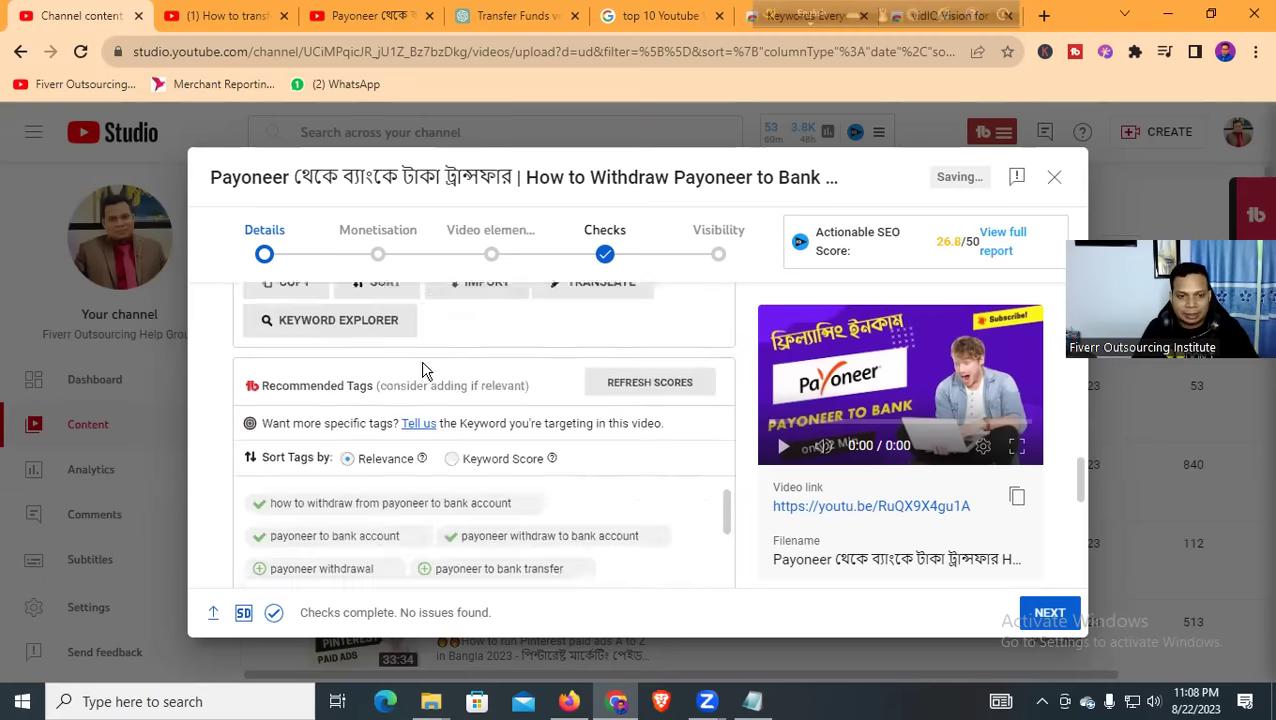
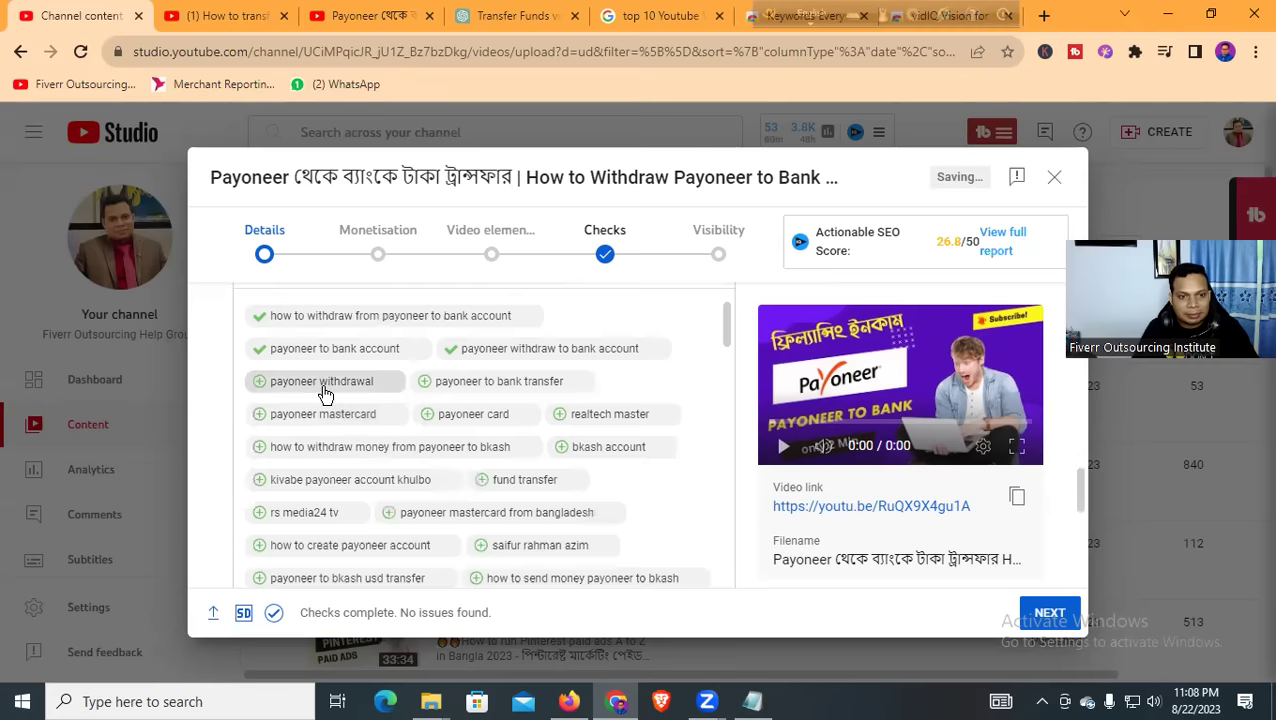
Add the recommended tags 'payoneer to bank transfer' and 'how to withdraw money from payoneer to bkash'
left_click(484, 386)
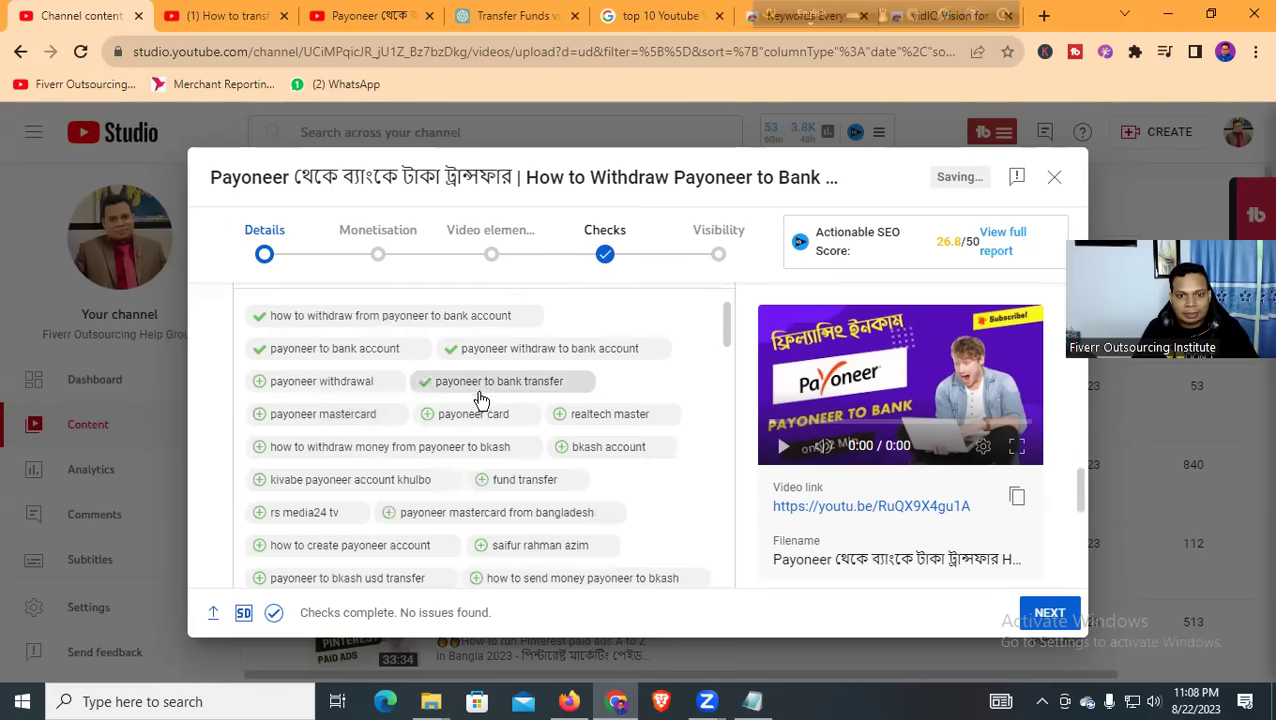
scroll(548, 400, "down", 1)
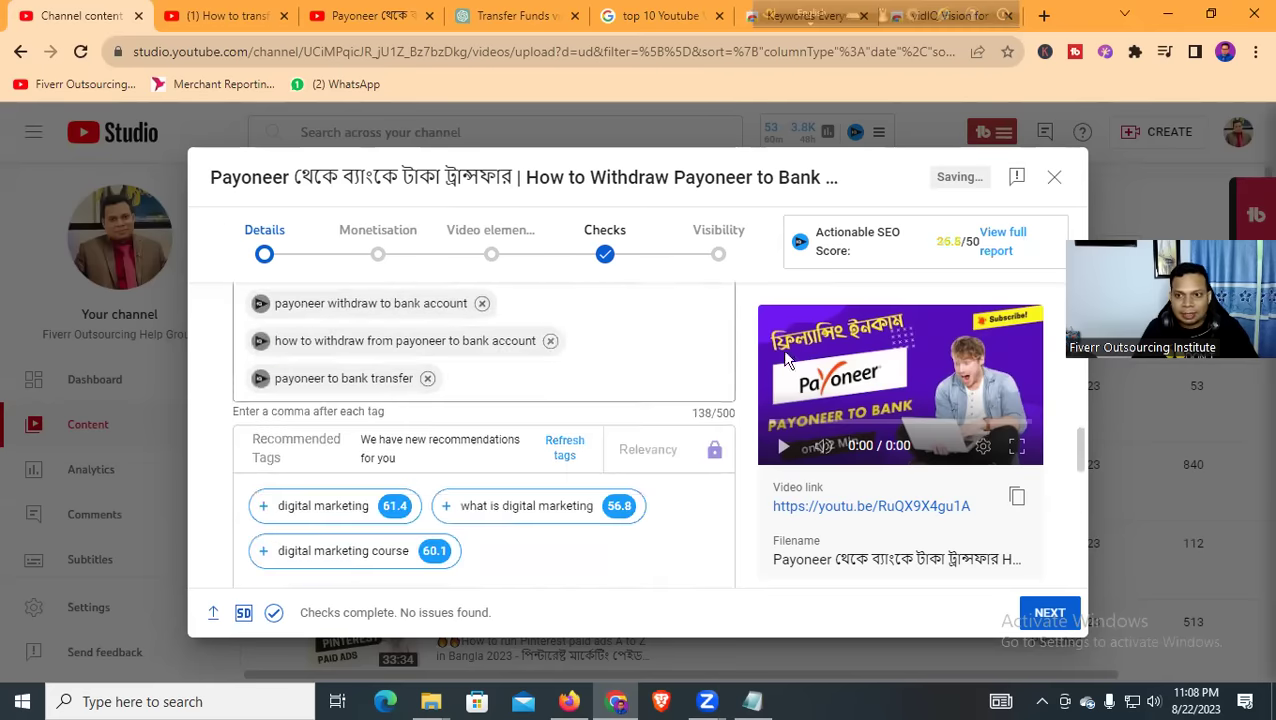
scroll(507, 396, "down", 6)
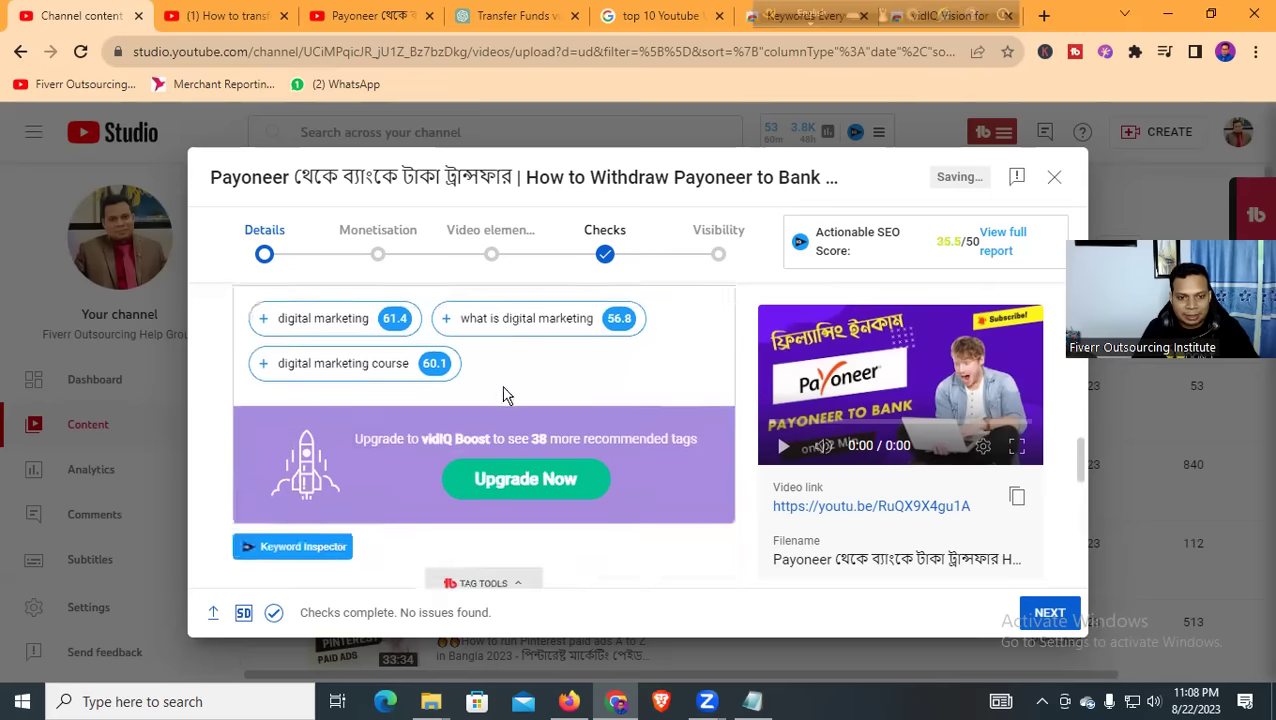
scroll(462, 405, "down", 1)
scroll(455, 412, "down", 2)
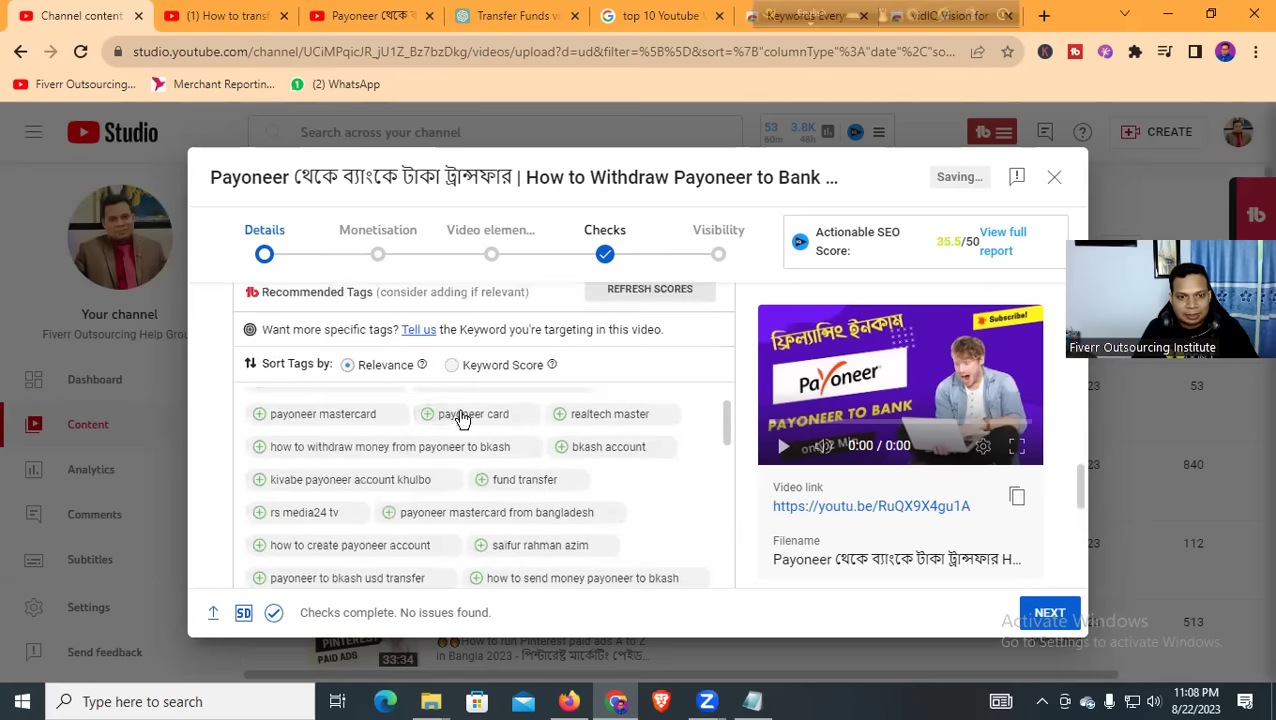
scroll(535, 440, "up", 2)
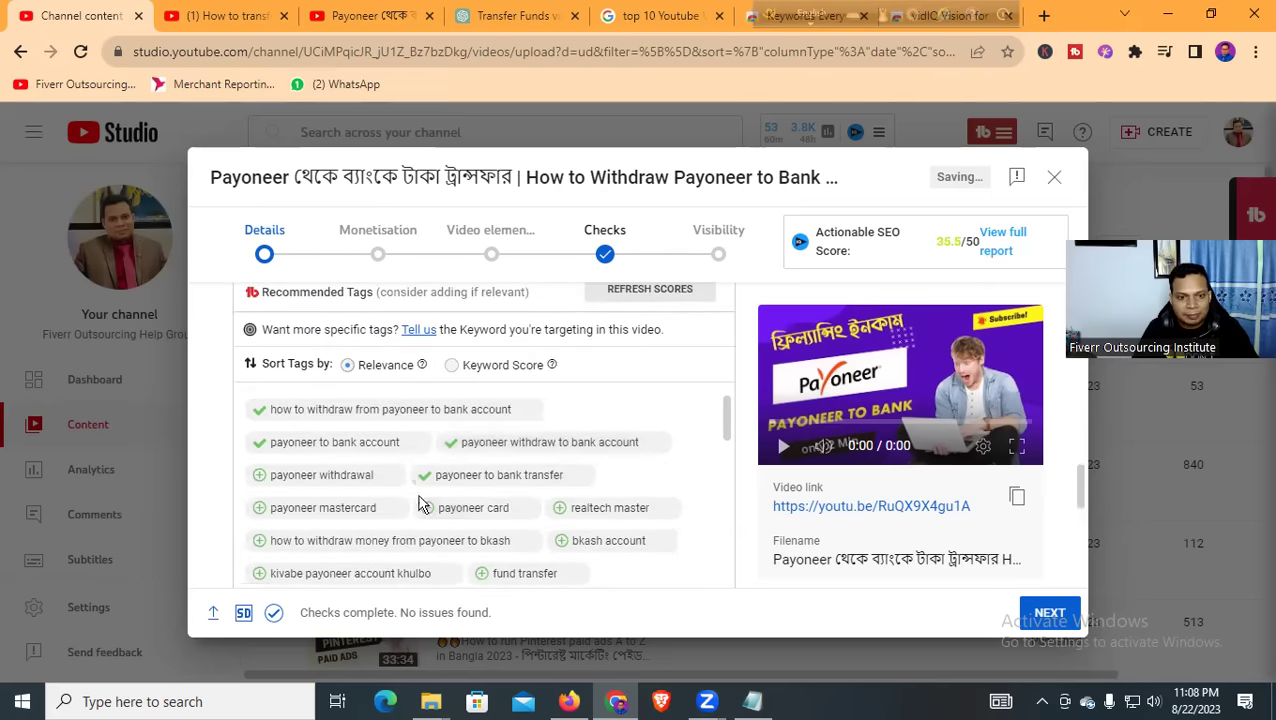
left_click(366, 540)
scroll(366, 549, "up", 3)
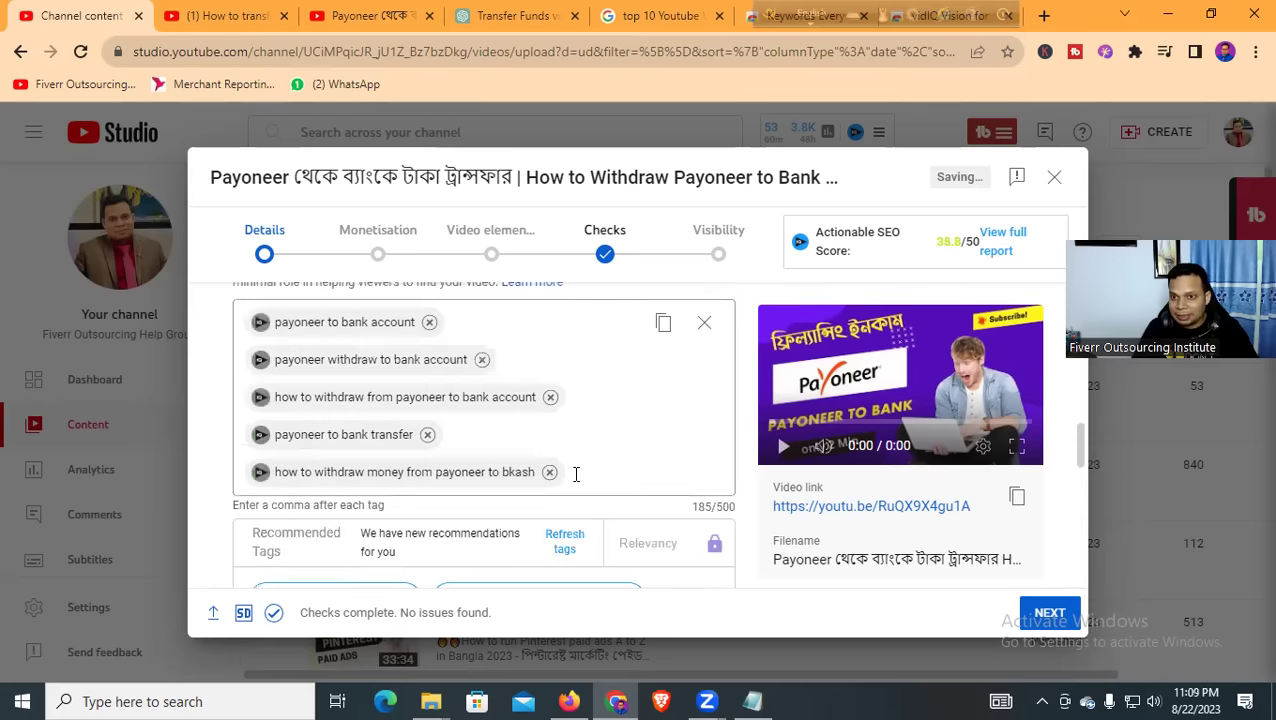
scroll(656, 419, "down", 1)
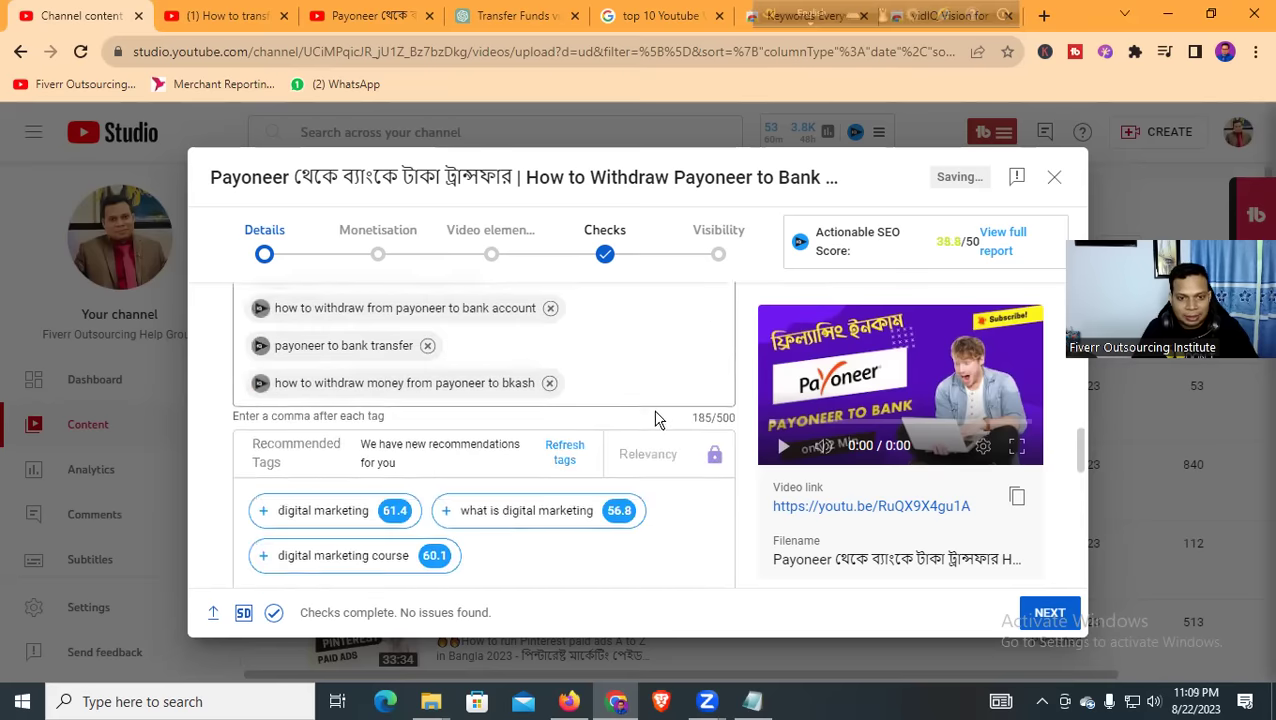
scroll(656, 419, "down", 10)
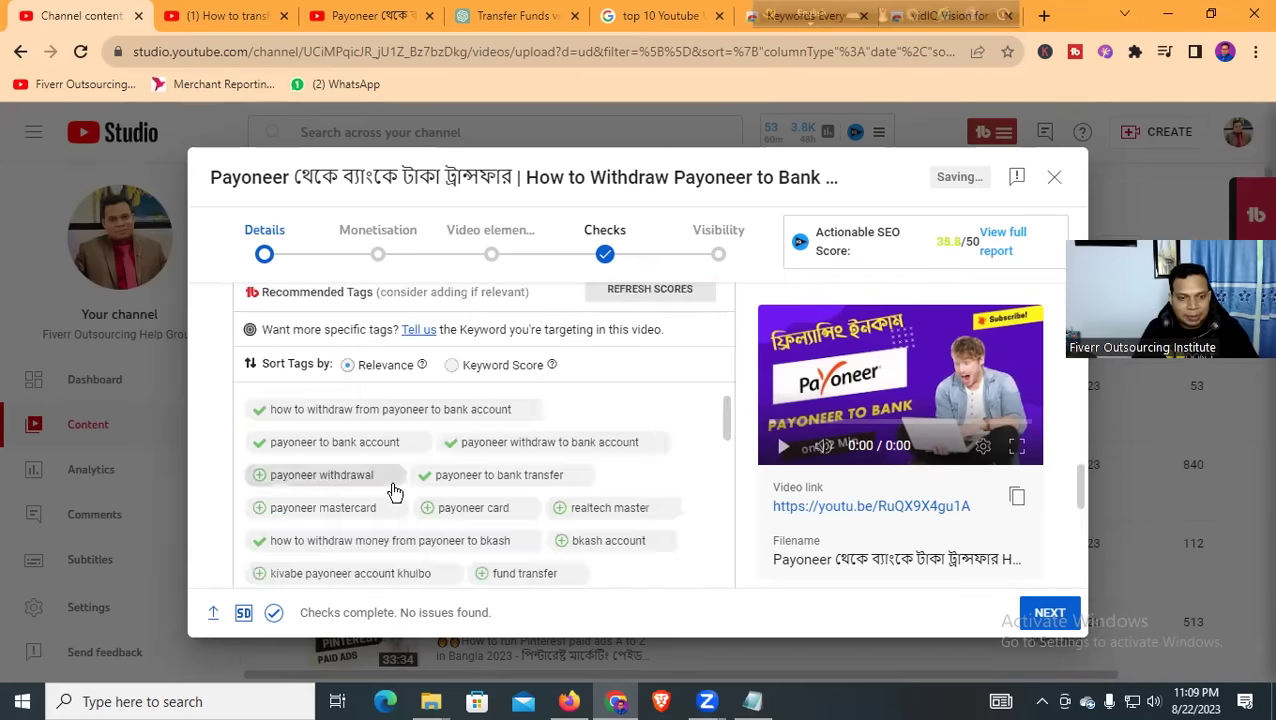
scroll(393, 490, "down", 1)
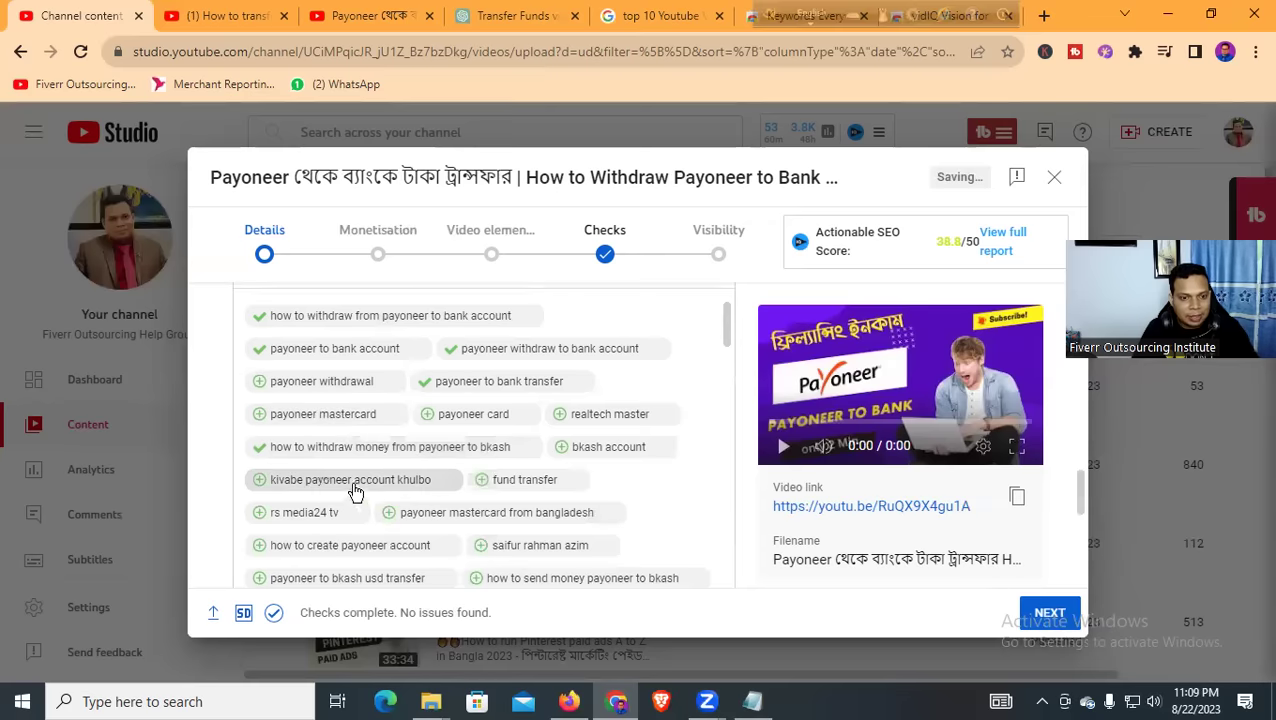
scroll(470, 490, "down", 1)
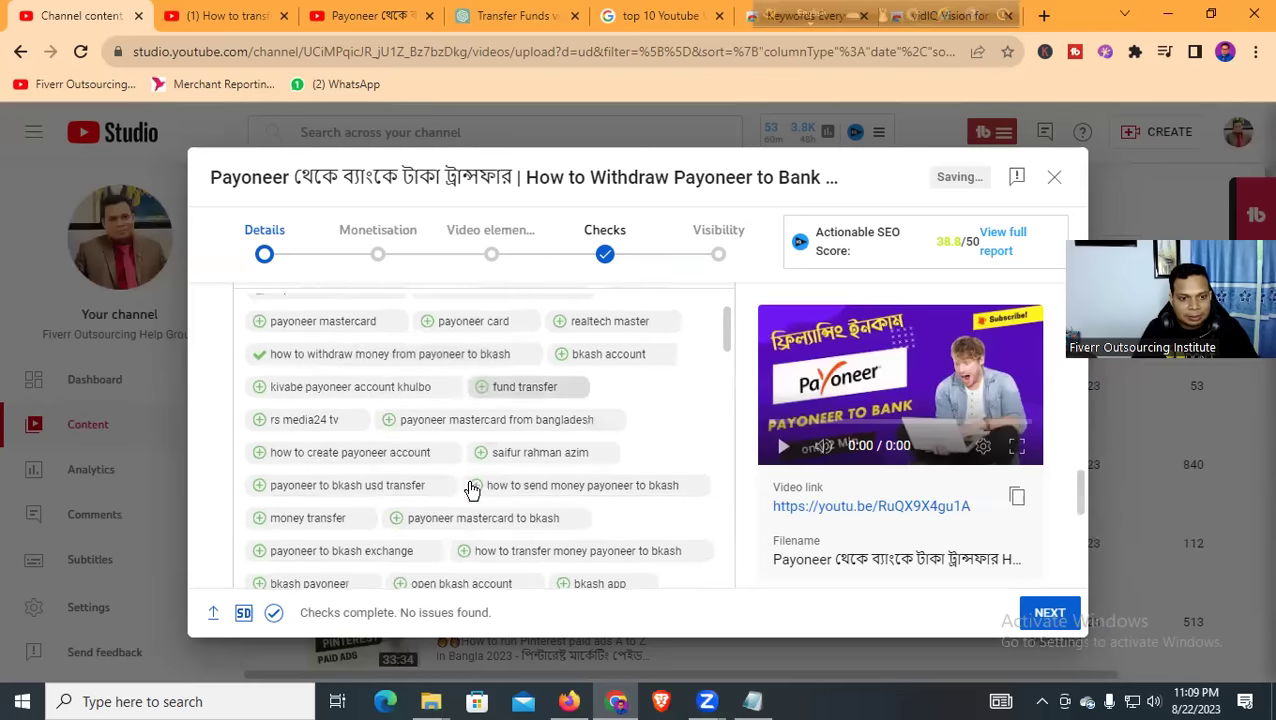
Add the 'how to create payoneer account' tag, then add and remove a person's-name suggestion
left_click(353, 461)
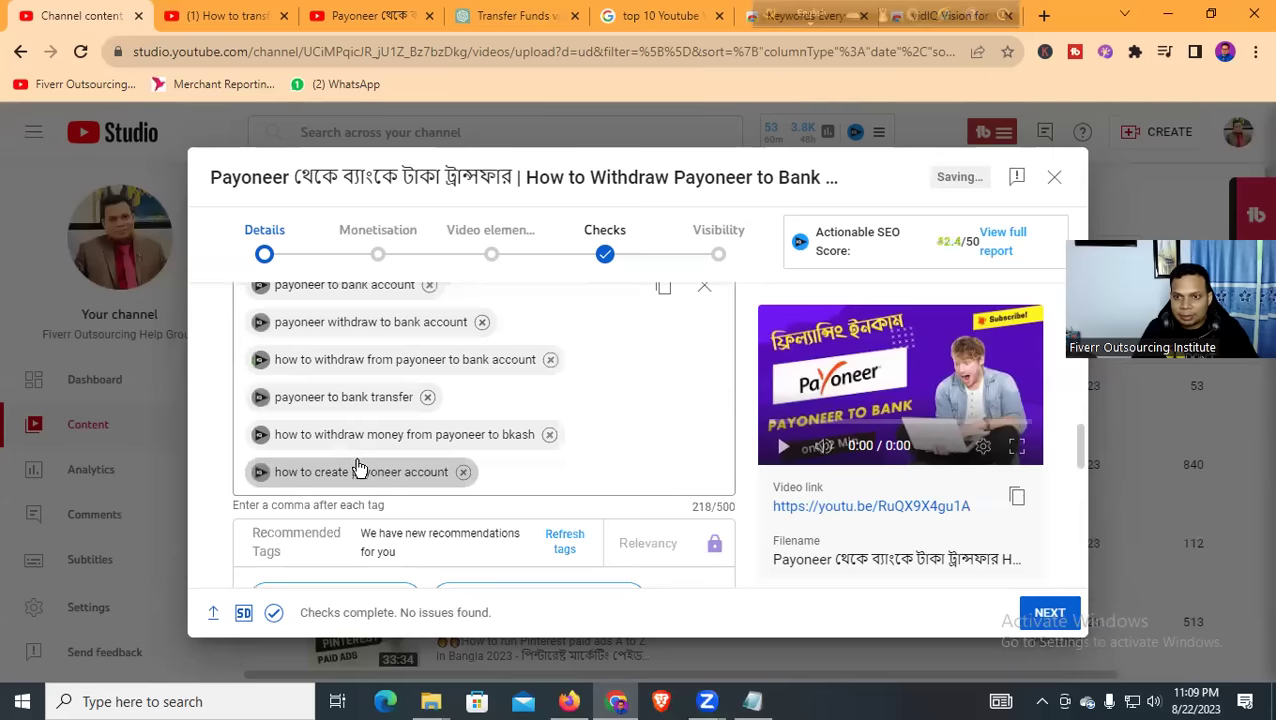
scroll(484, 468, "down", 10)
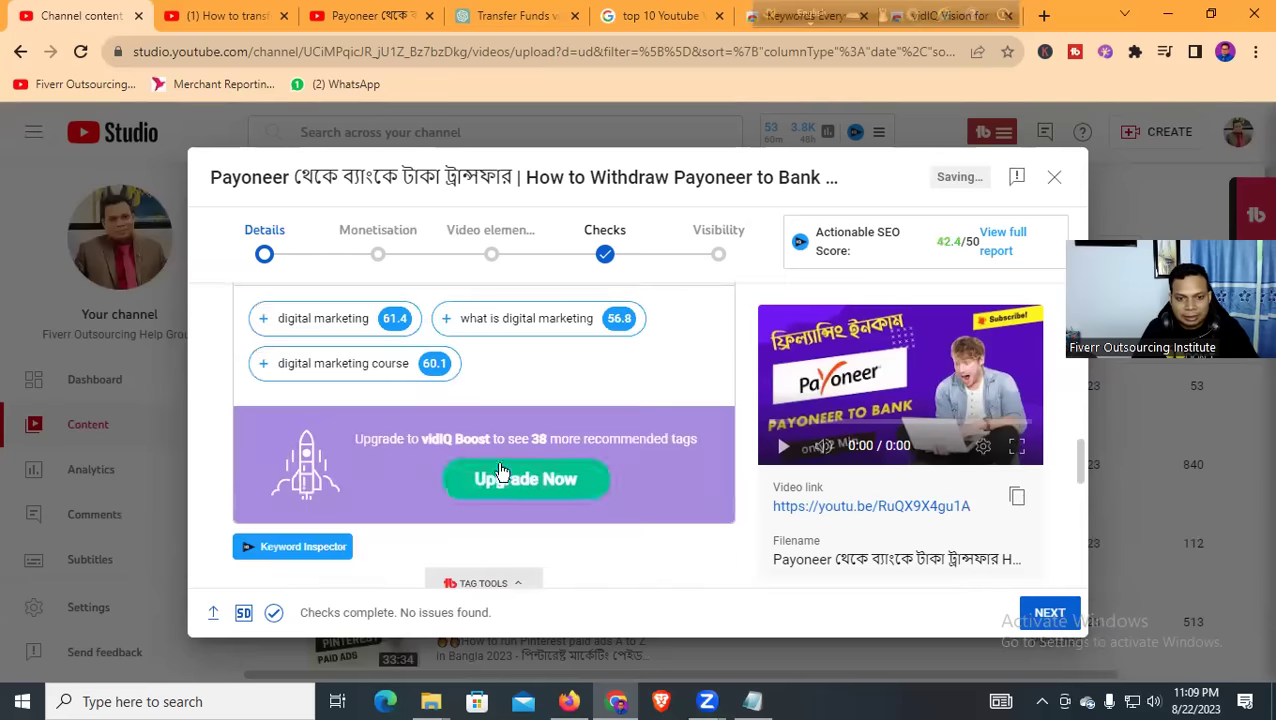
scroll(440, 475, "down", 3)
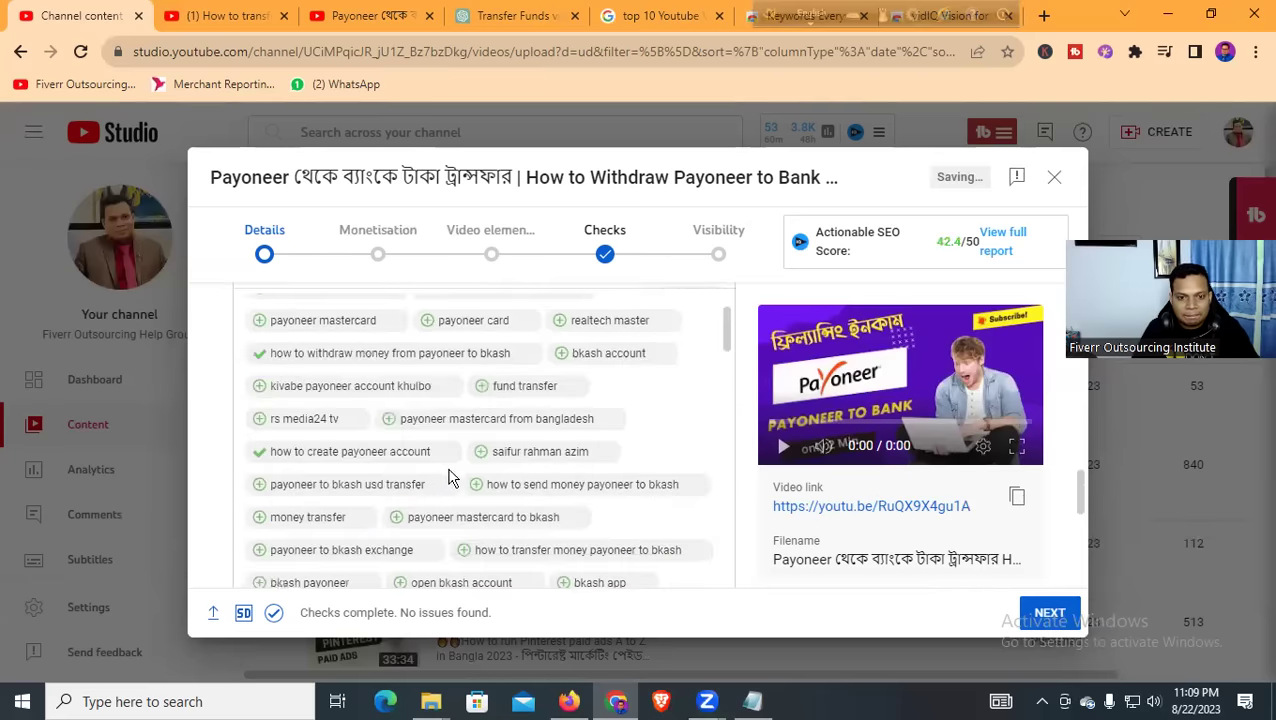
left_click(530, 462)
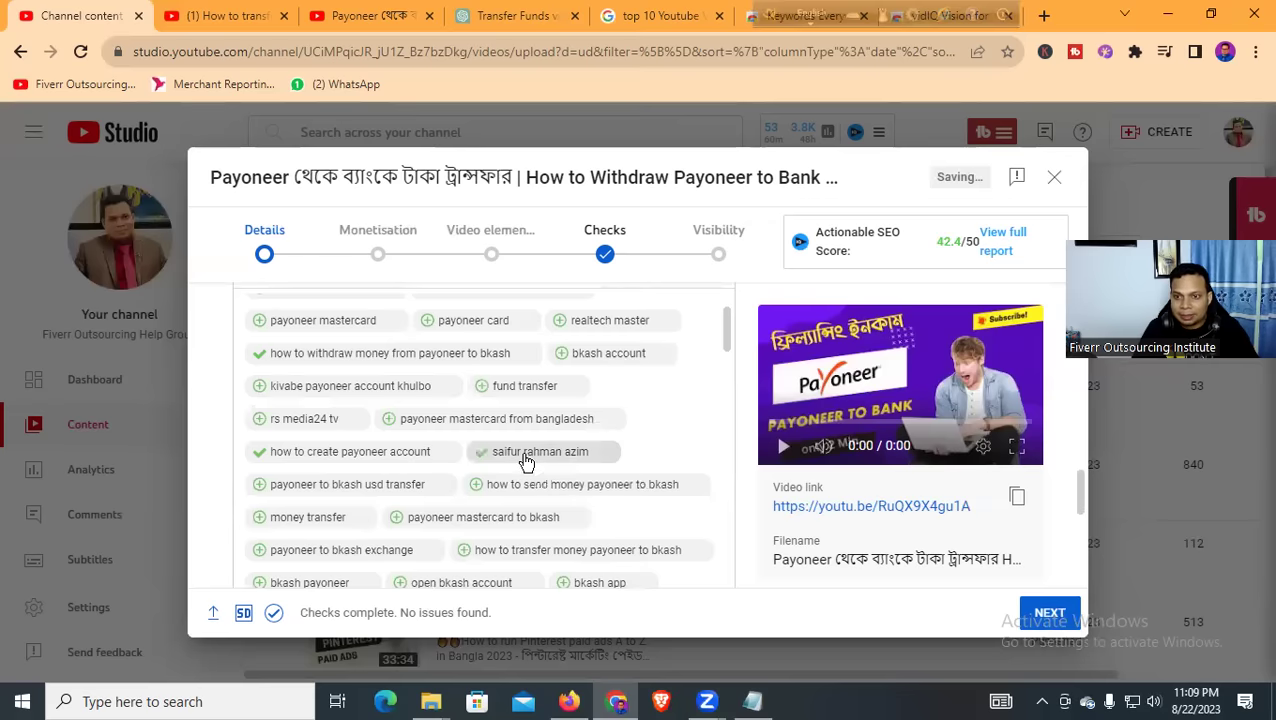
scroll(525, 462, "up", 3)
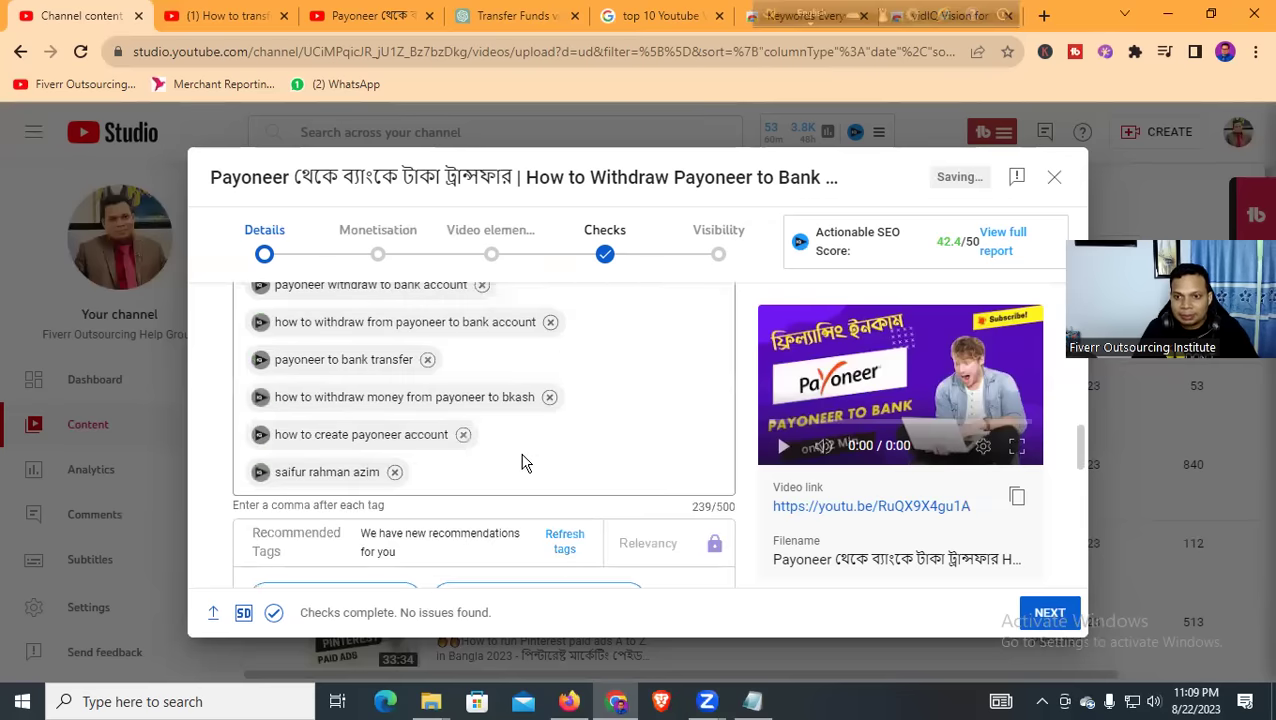
left_click(395, 471)
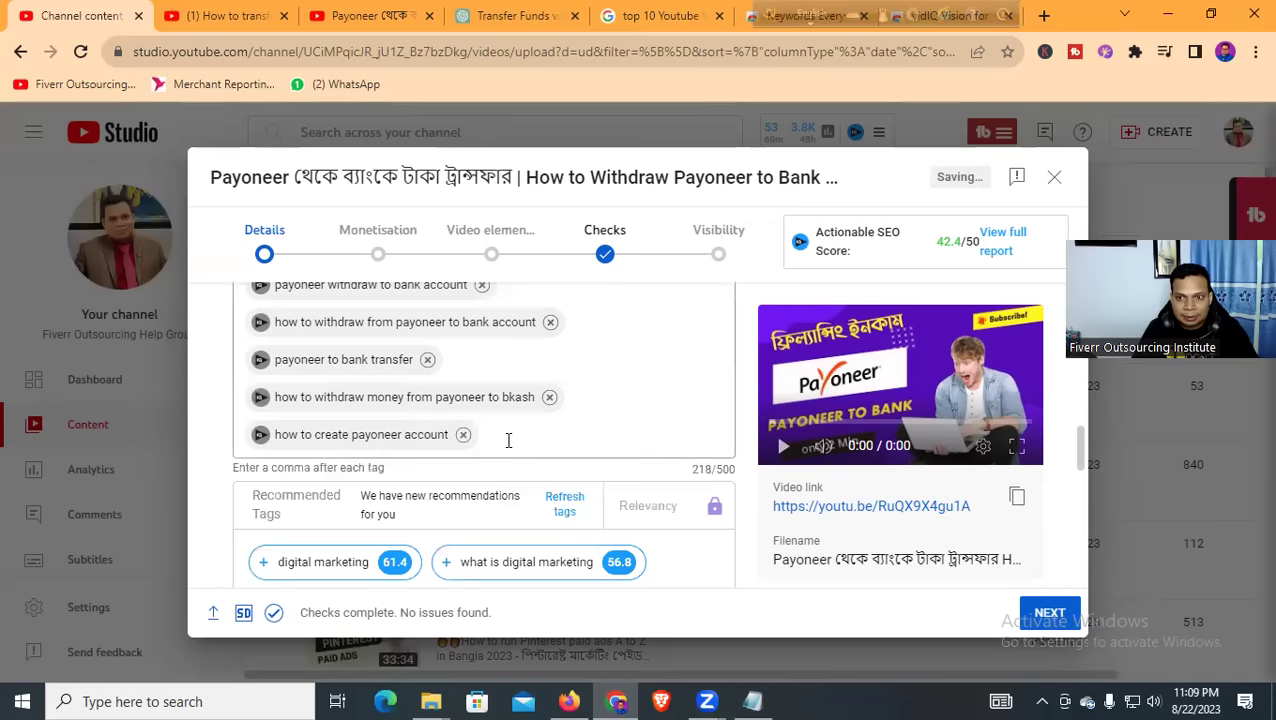
scroll(510, 436, "down", 5)
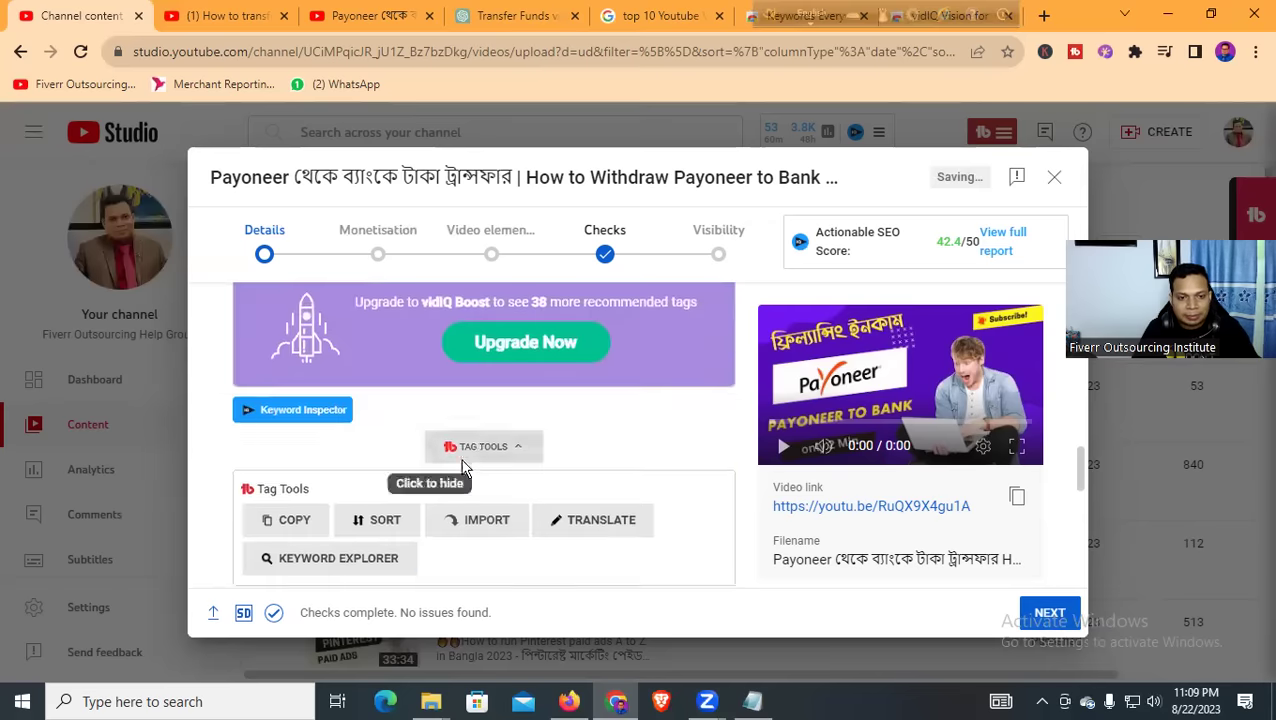
scroll(462, 468, "up", 4)
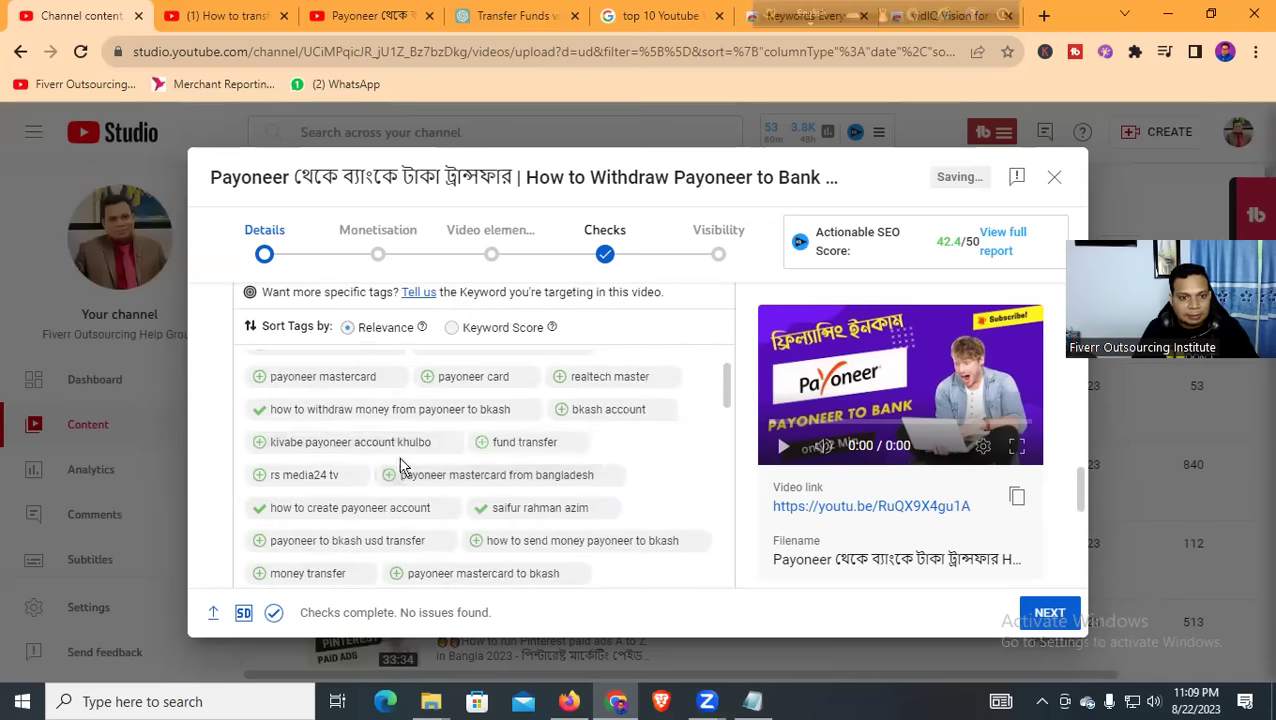
Add the suggested tags 'payoneer mastercard' and 'payoneer to bkash'
left_click(338, 383)
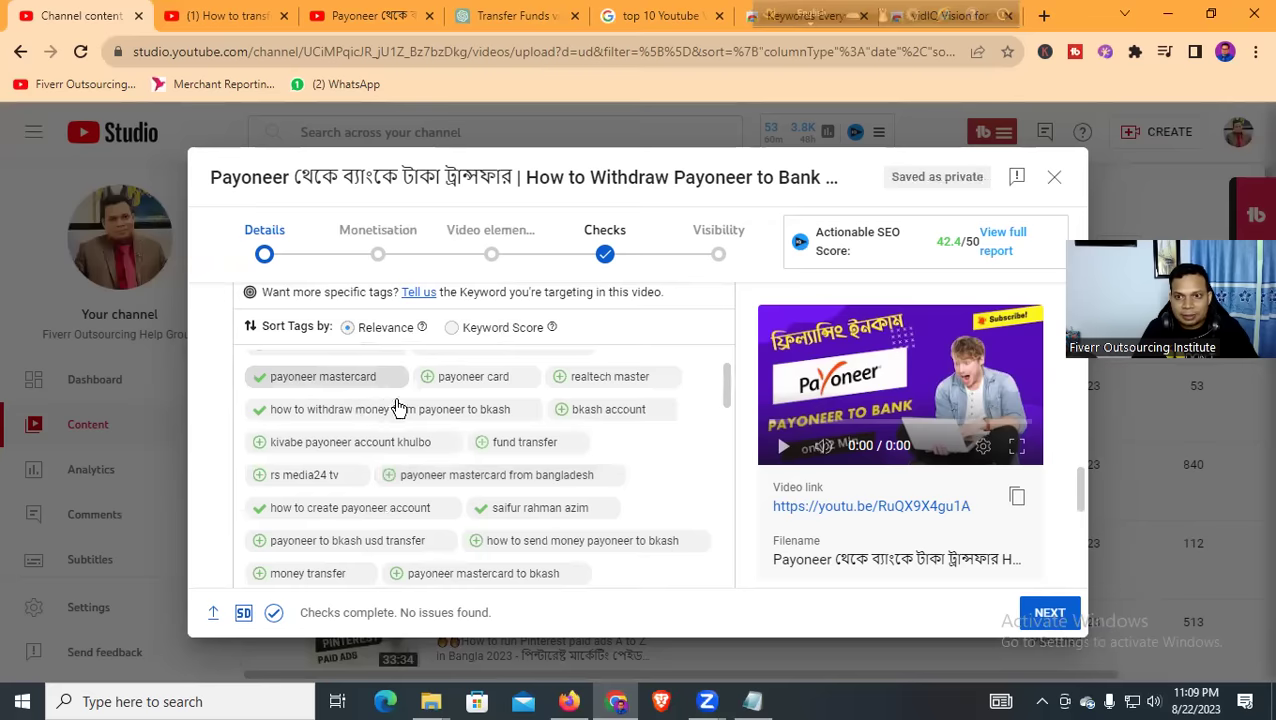
scroll(399, 410, "up", 3)
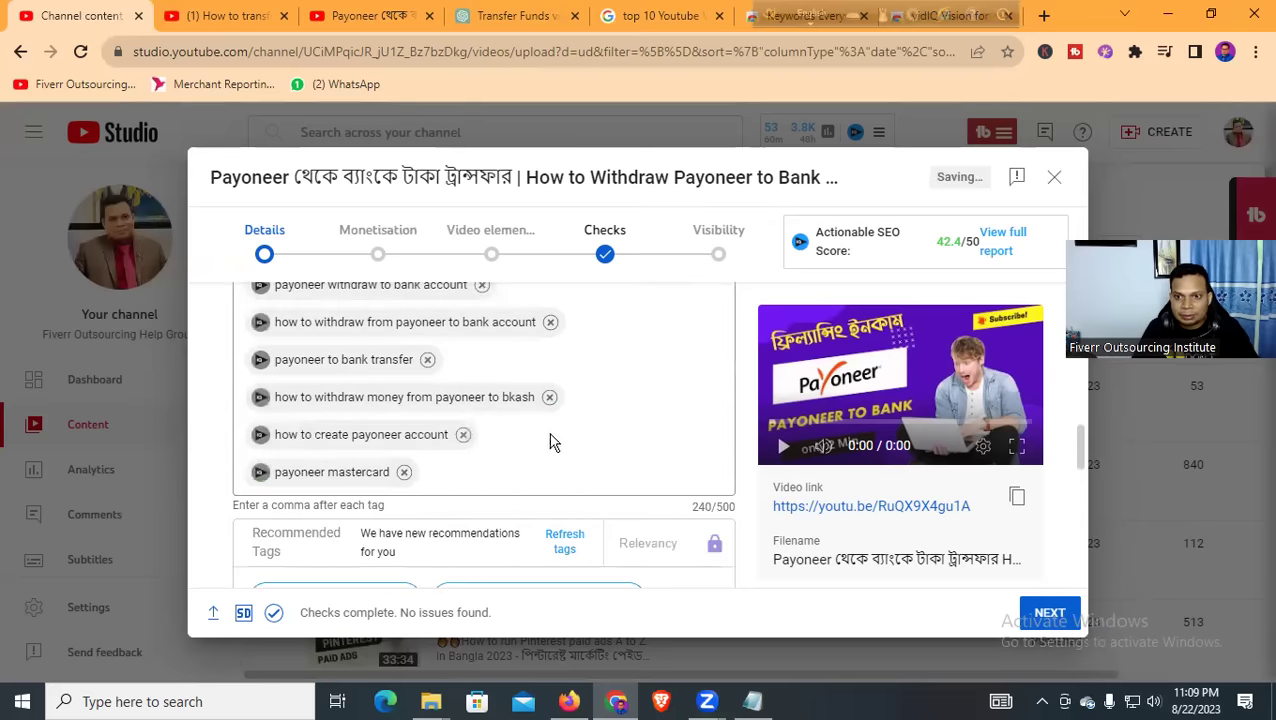
scroll(465, 470, "down", 1)
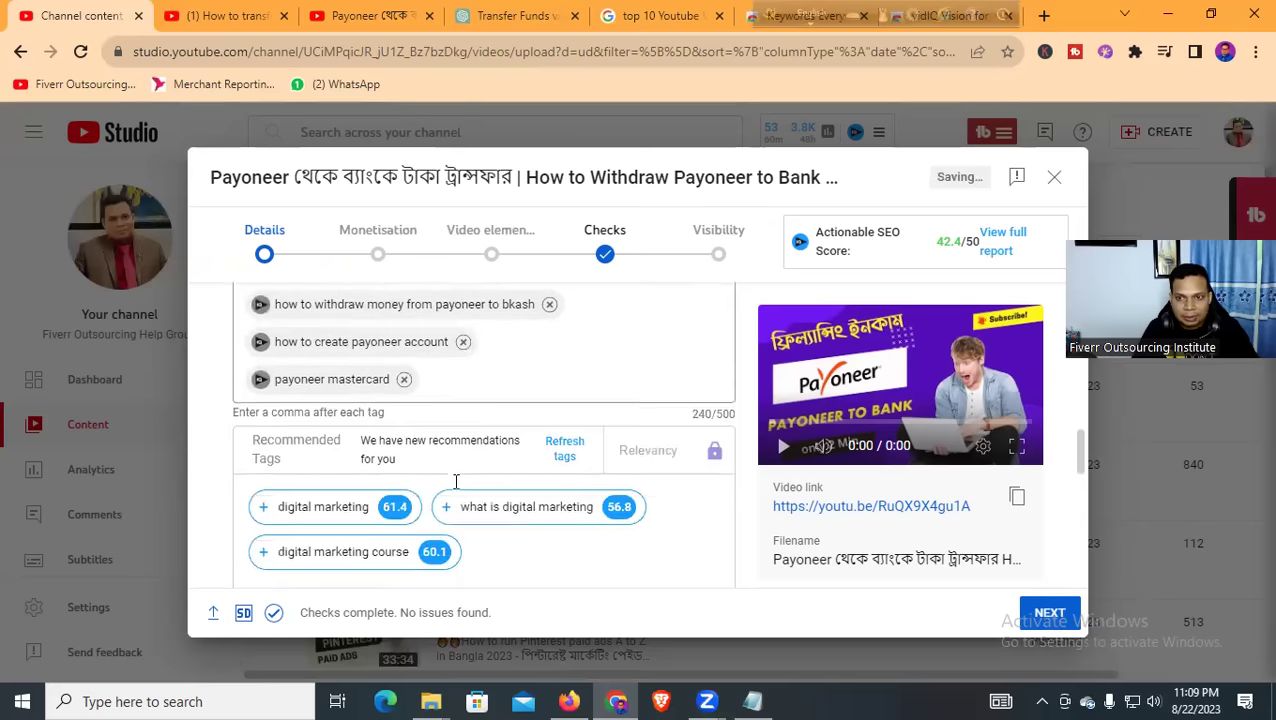
scroll(440, 480, "down", 1)
scroll(424, 490, "down", 5)
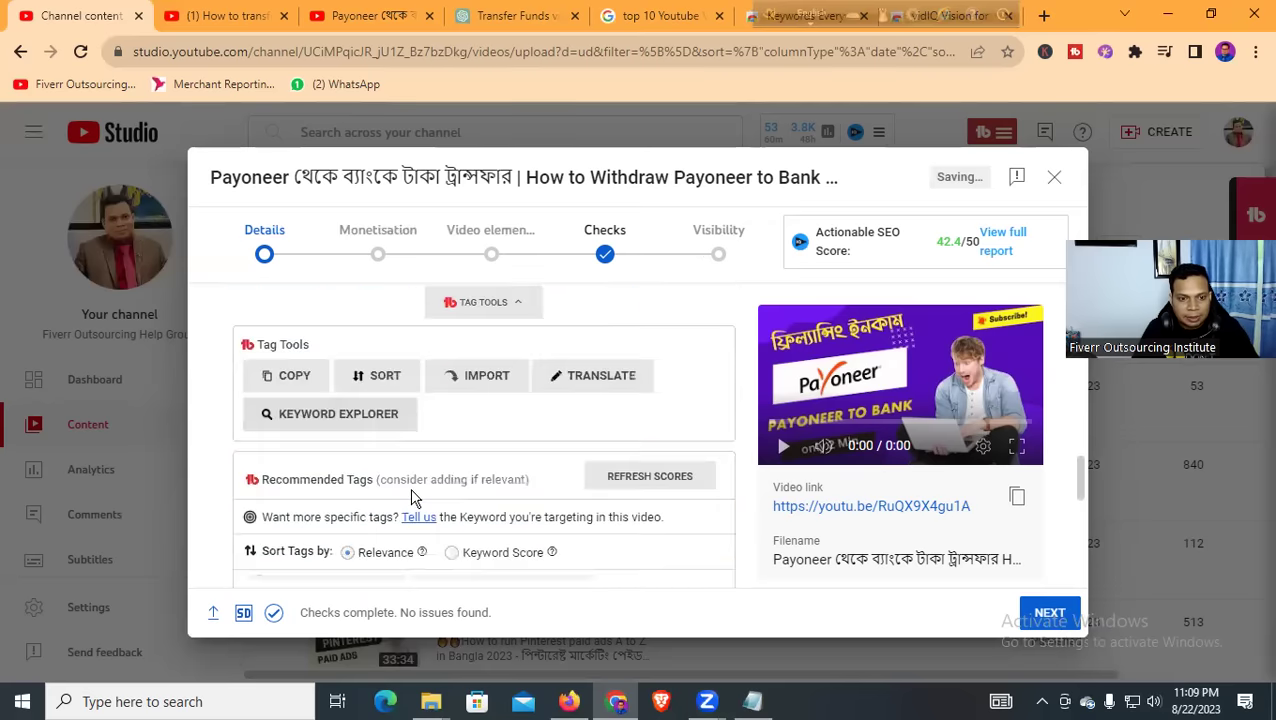
scroll(575, 430, "up", 3)
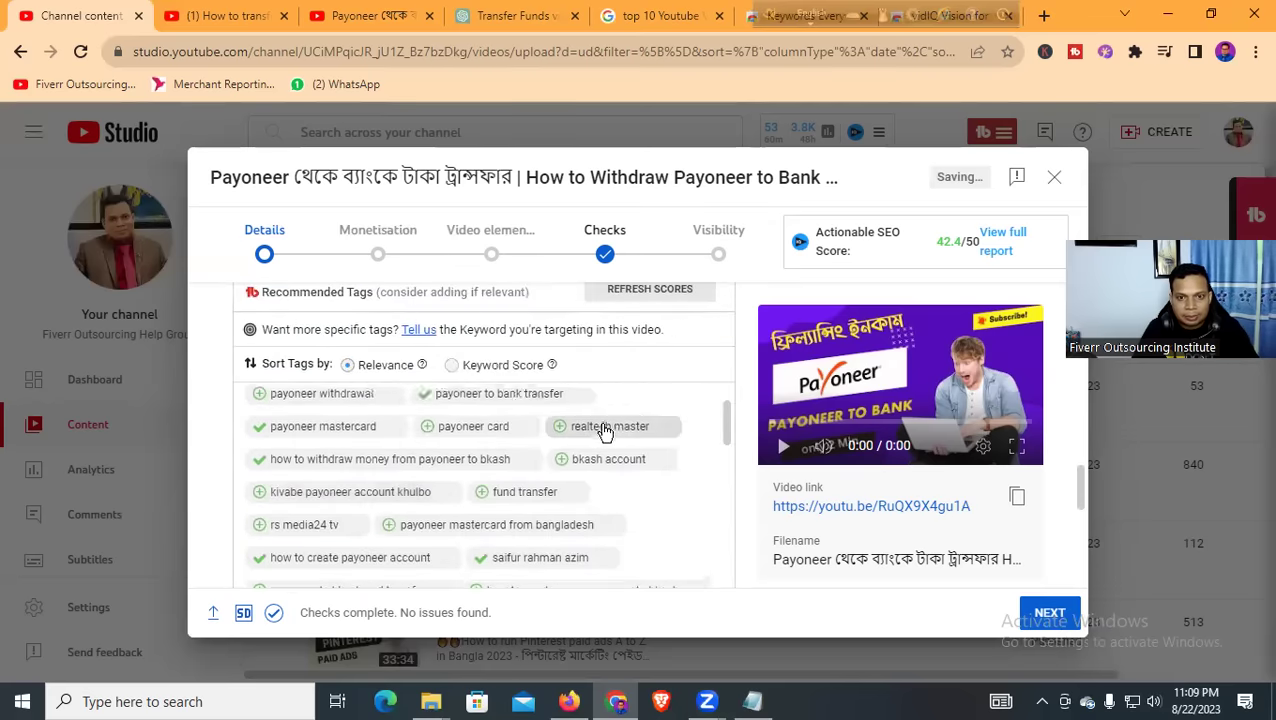
scroll(561, 489, "up", 1)
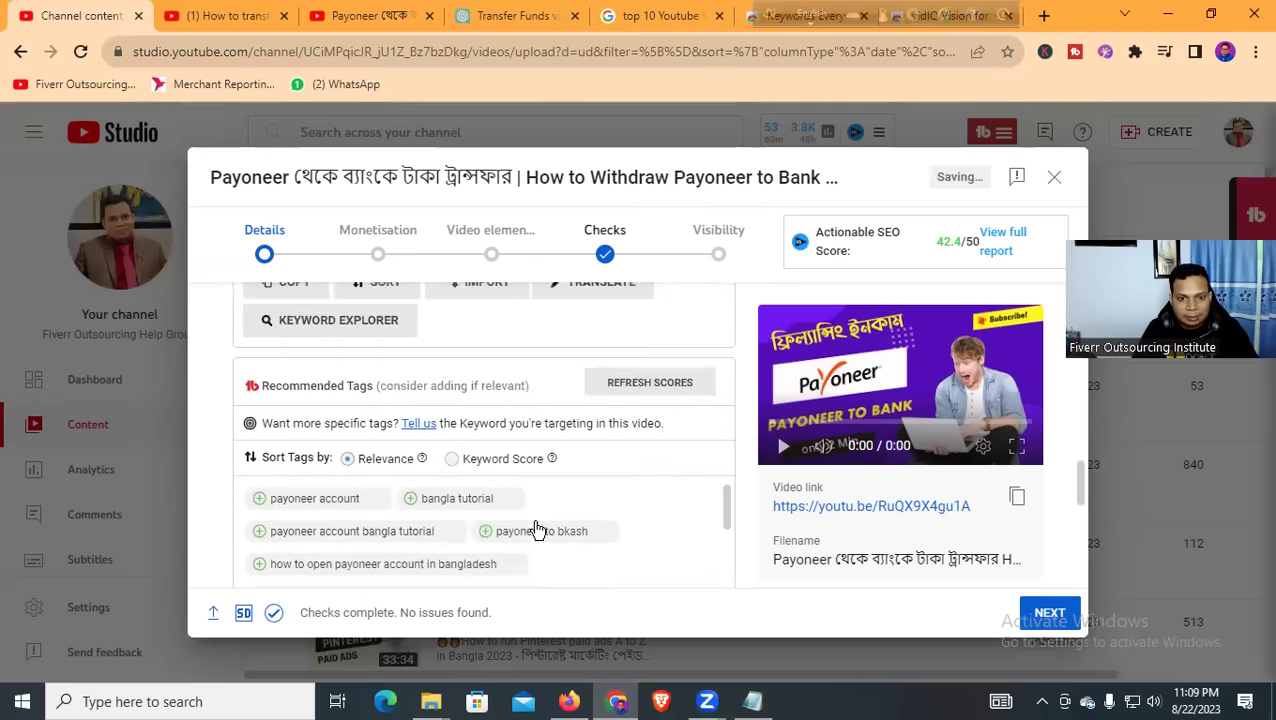
left_click(535, 527)
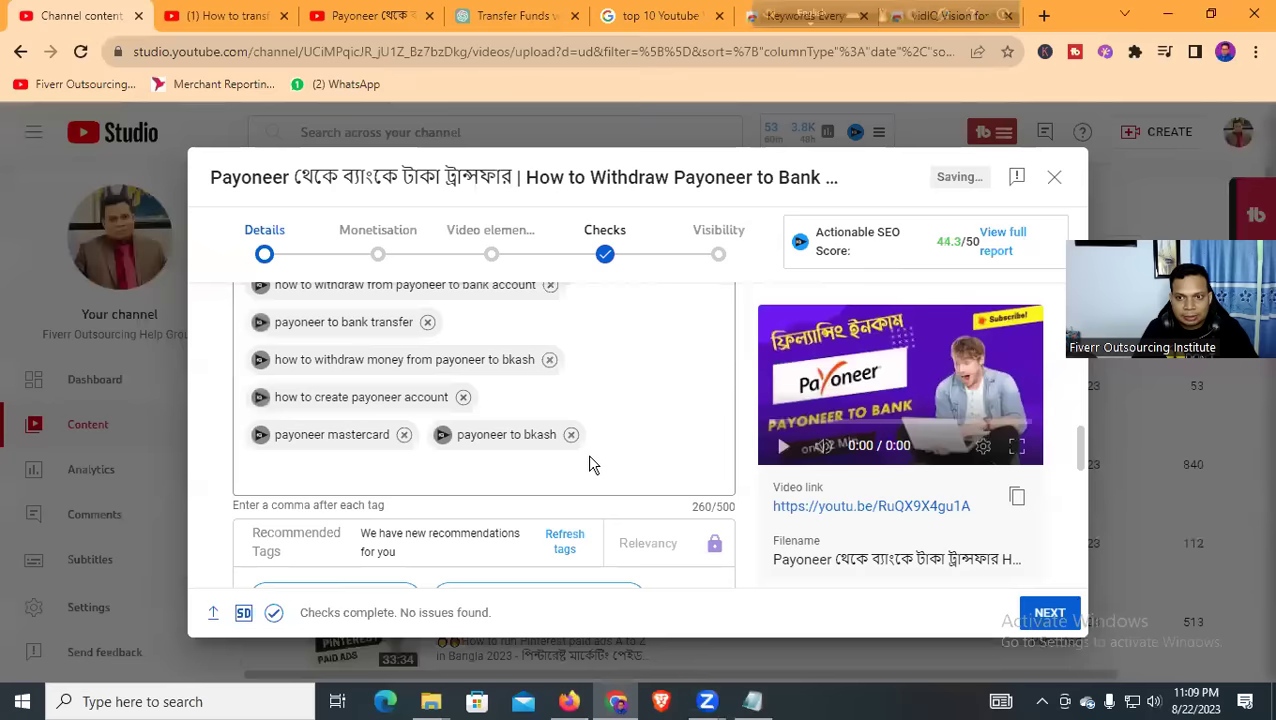
scroll(450, 461, "down", 5)
scroll(507, 470, "down", 3)
scroll(588, 471, "down", 1)
scroll(590, 475, "up", 1)
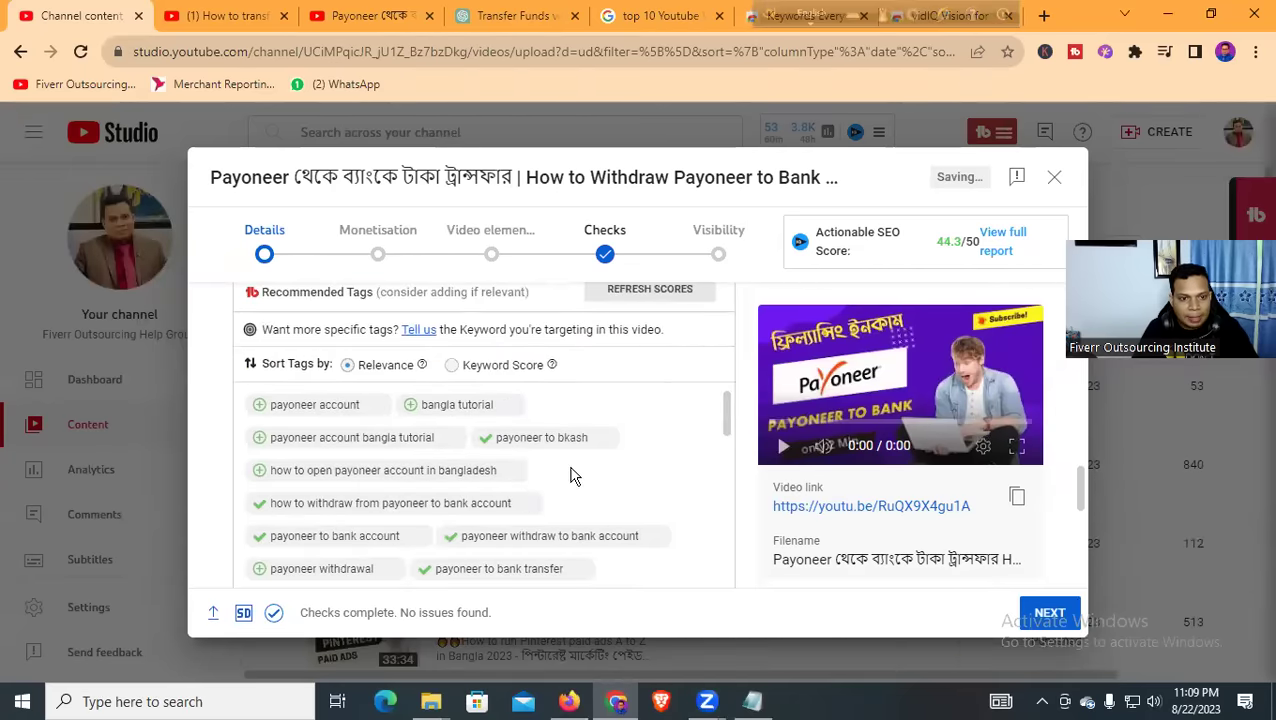
Add the tags 'how to open payoneer account in bangladesh' and 'kivabe payoneer account khulbo'
left_click(368, 474)
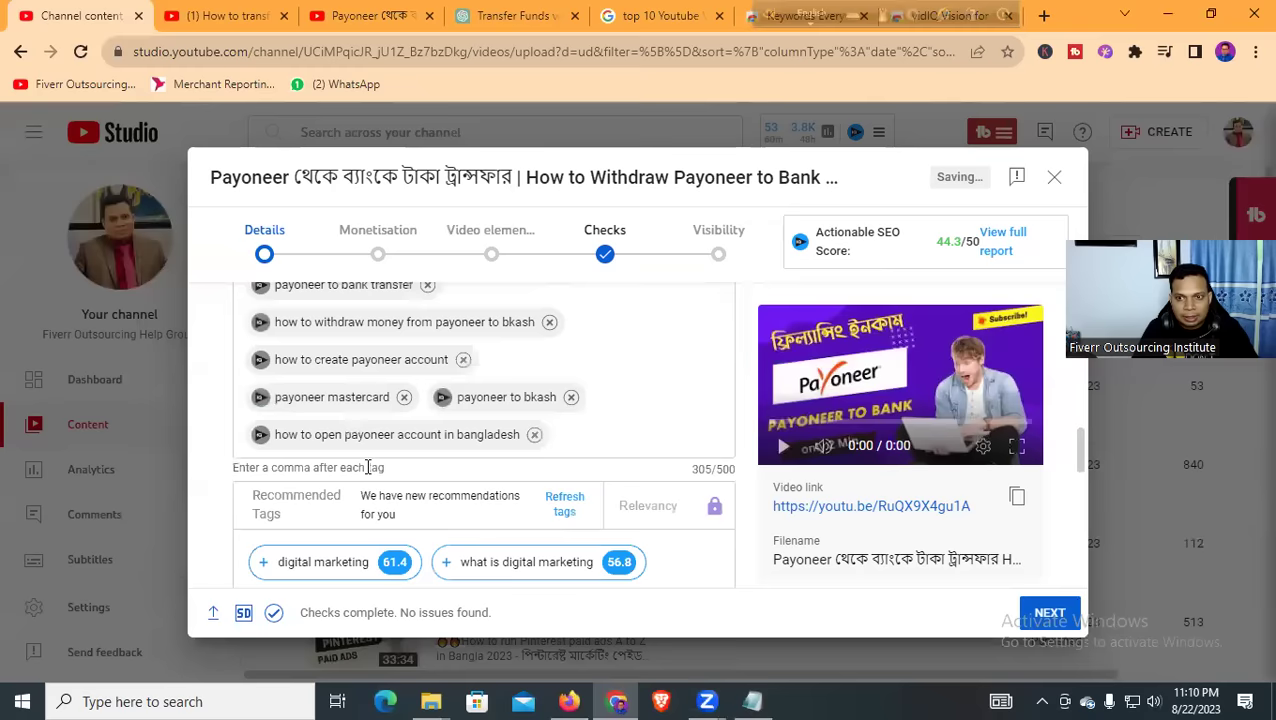
left_click(602, 442)
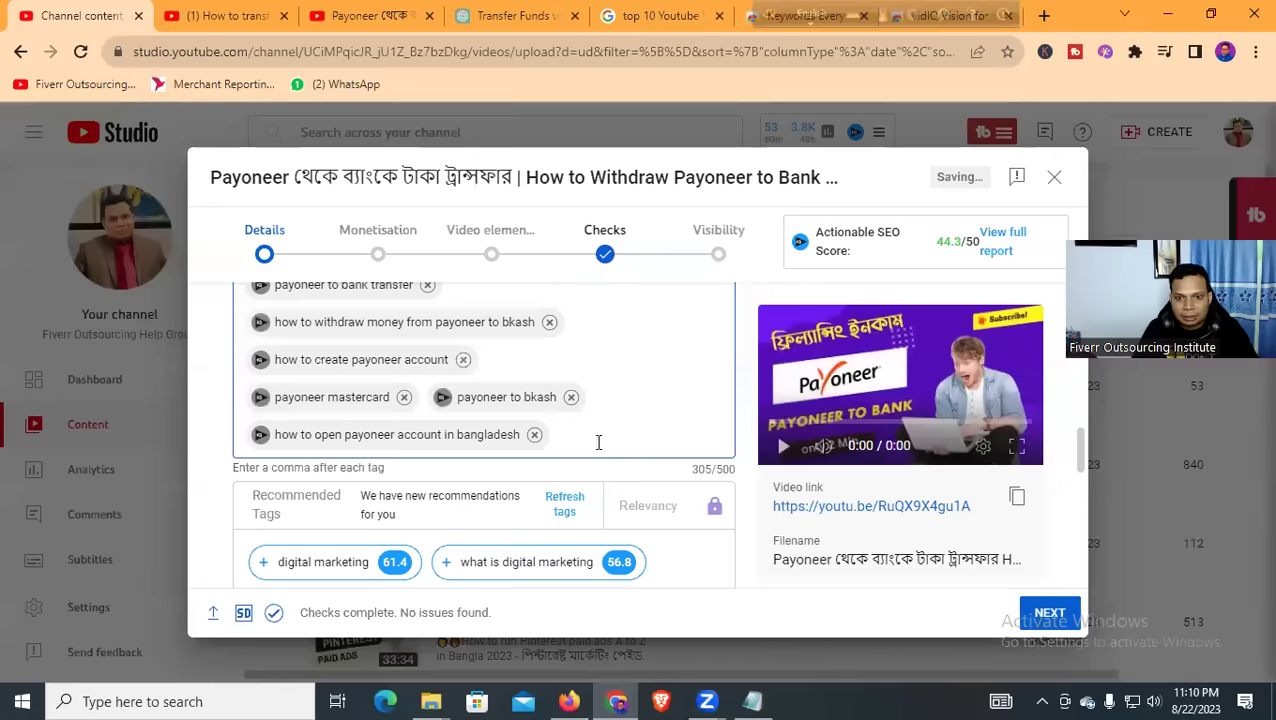
scroll(598, 442, "down", 6)
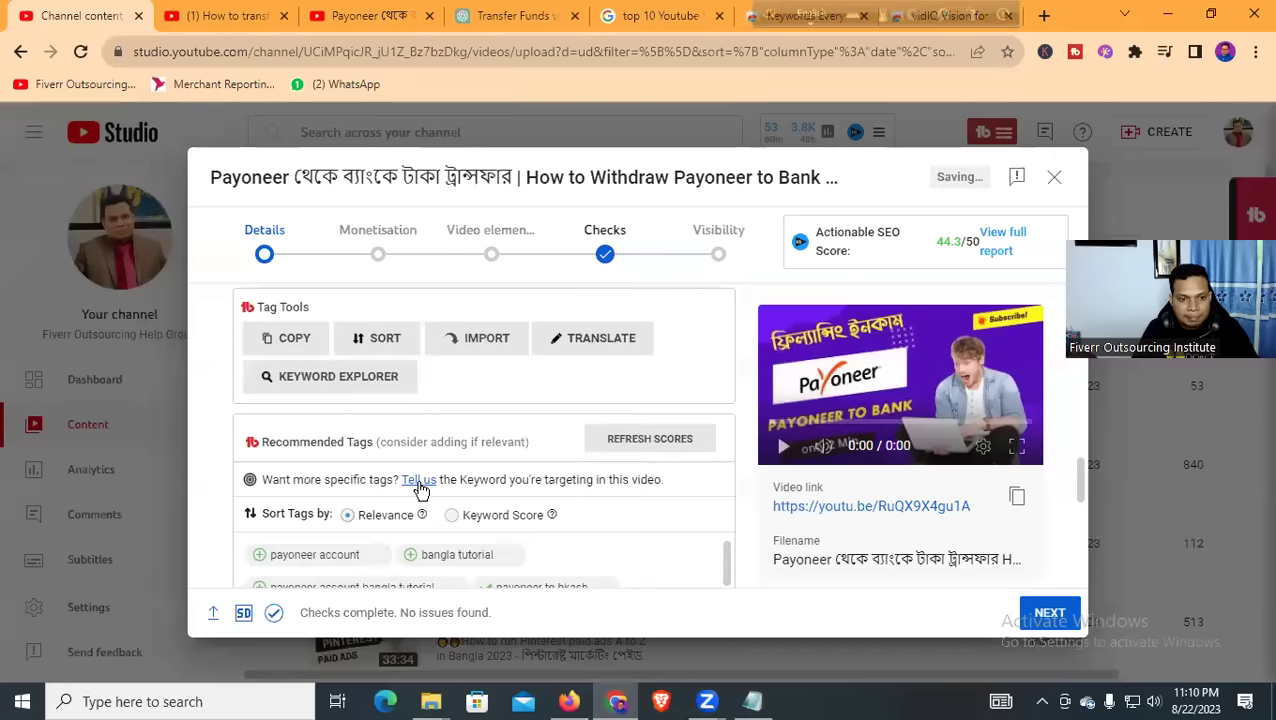
scroll(420, 490, "down", 2)
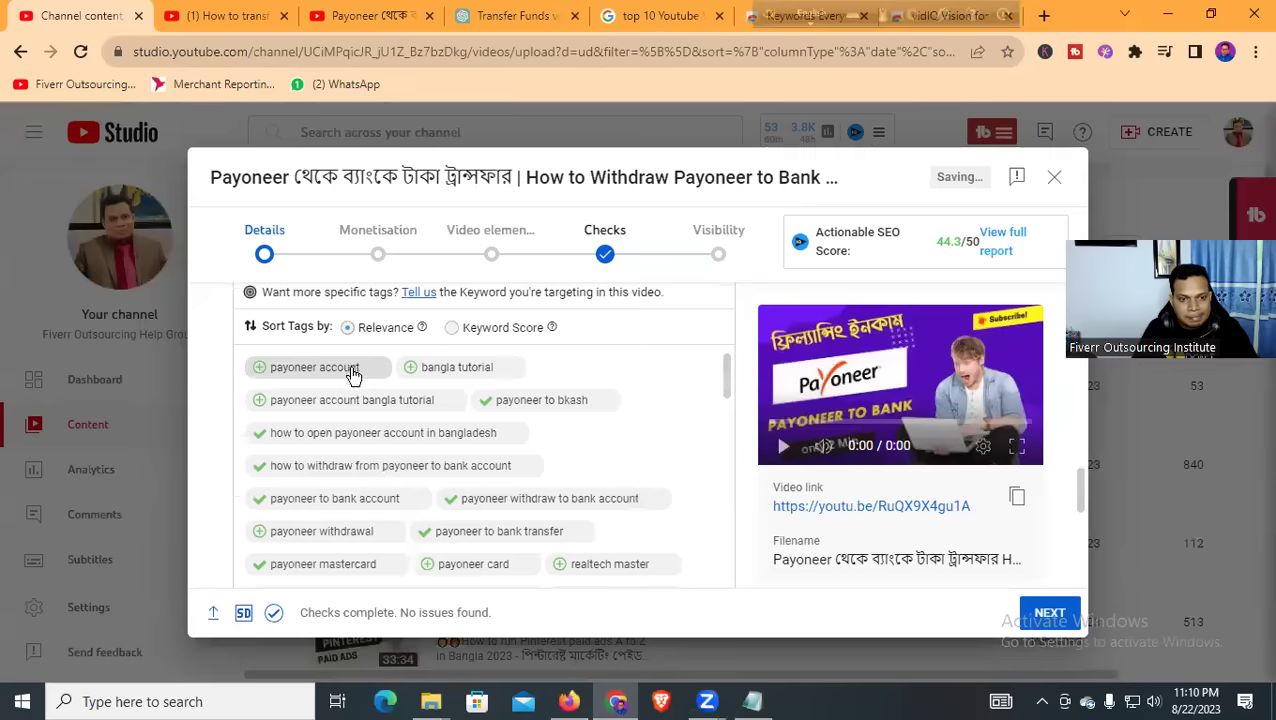
scroll(456, 470, "down", 1)
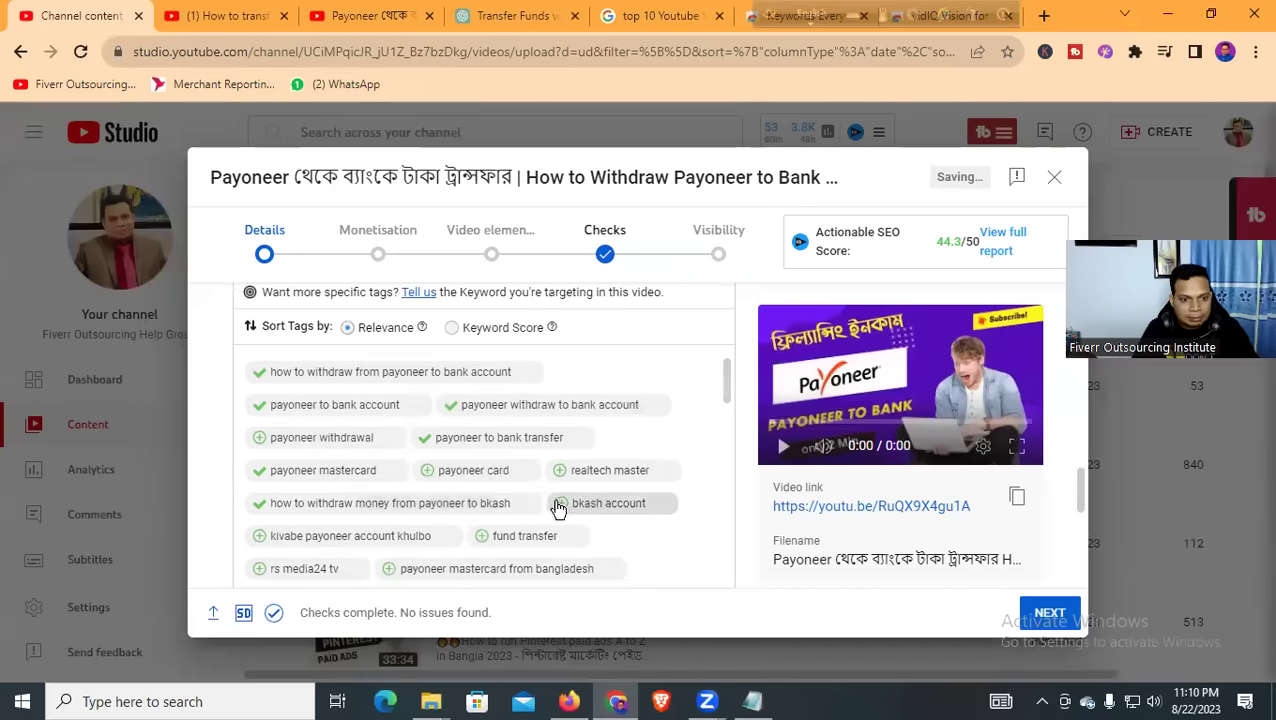
scroll(558, 509, "down", 1)
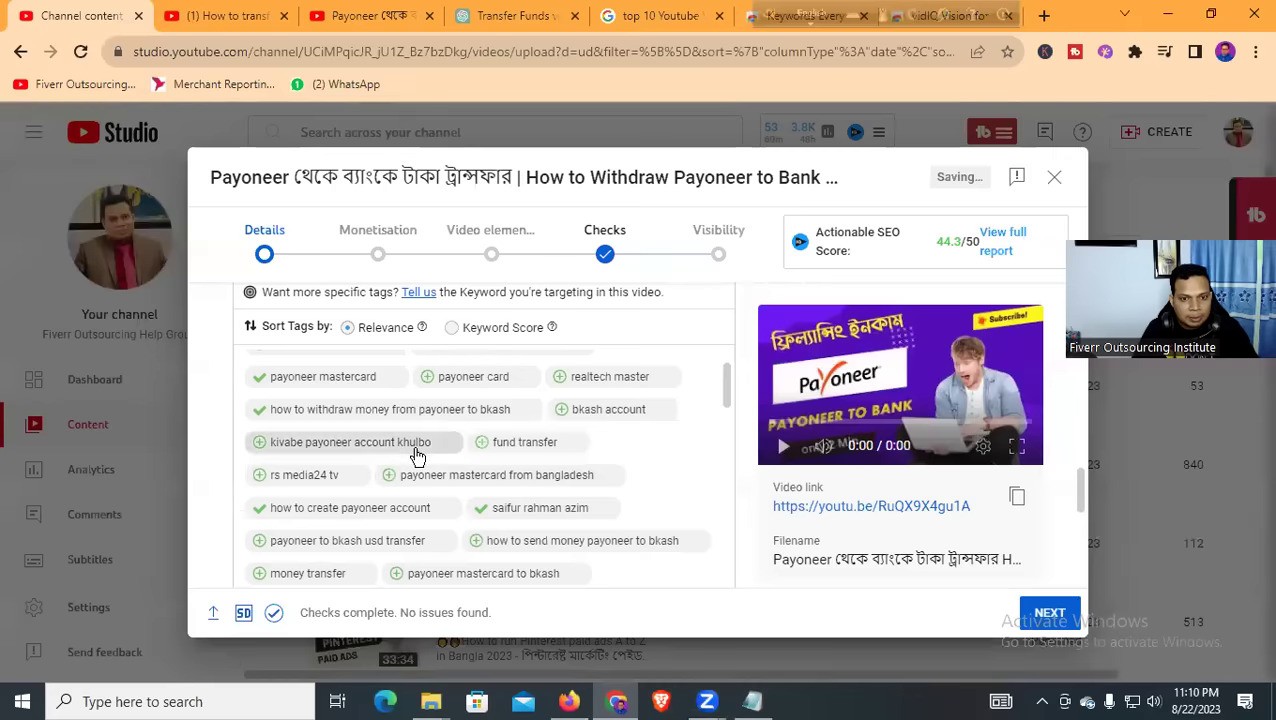
left_click(417, 458)
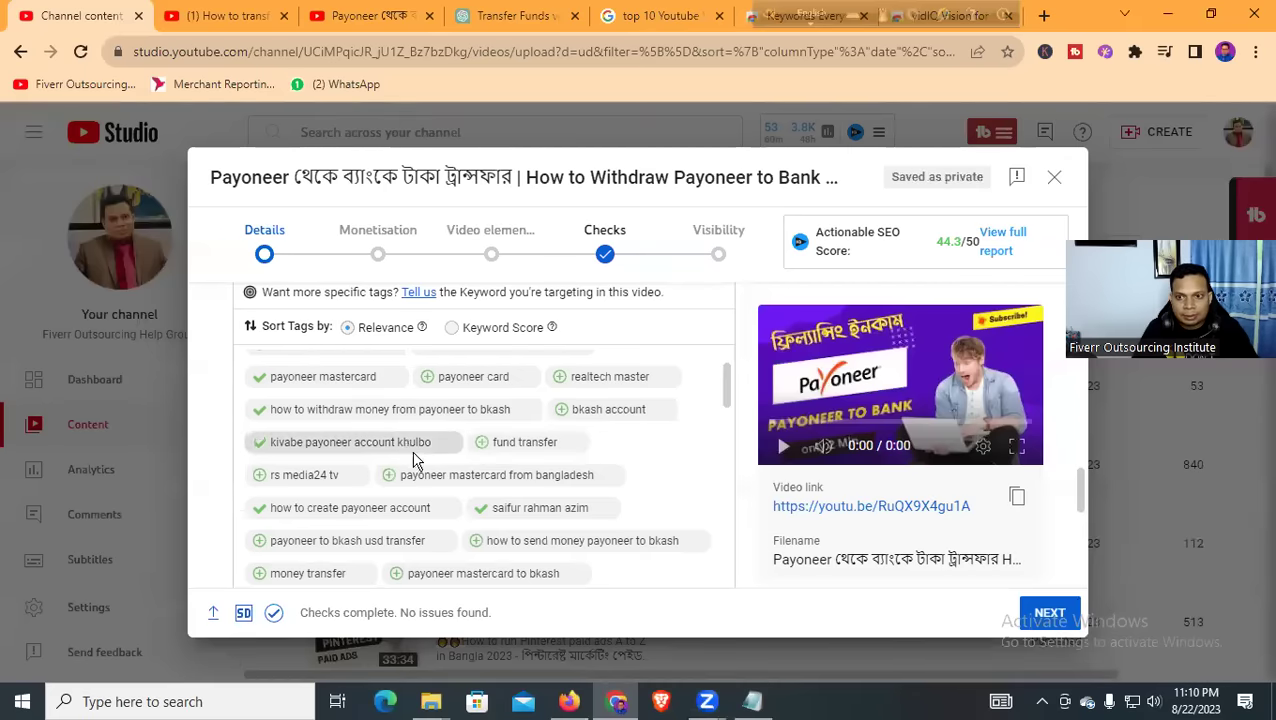
scroll(417, 460, "up", 3)
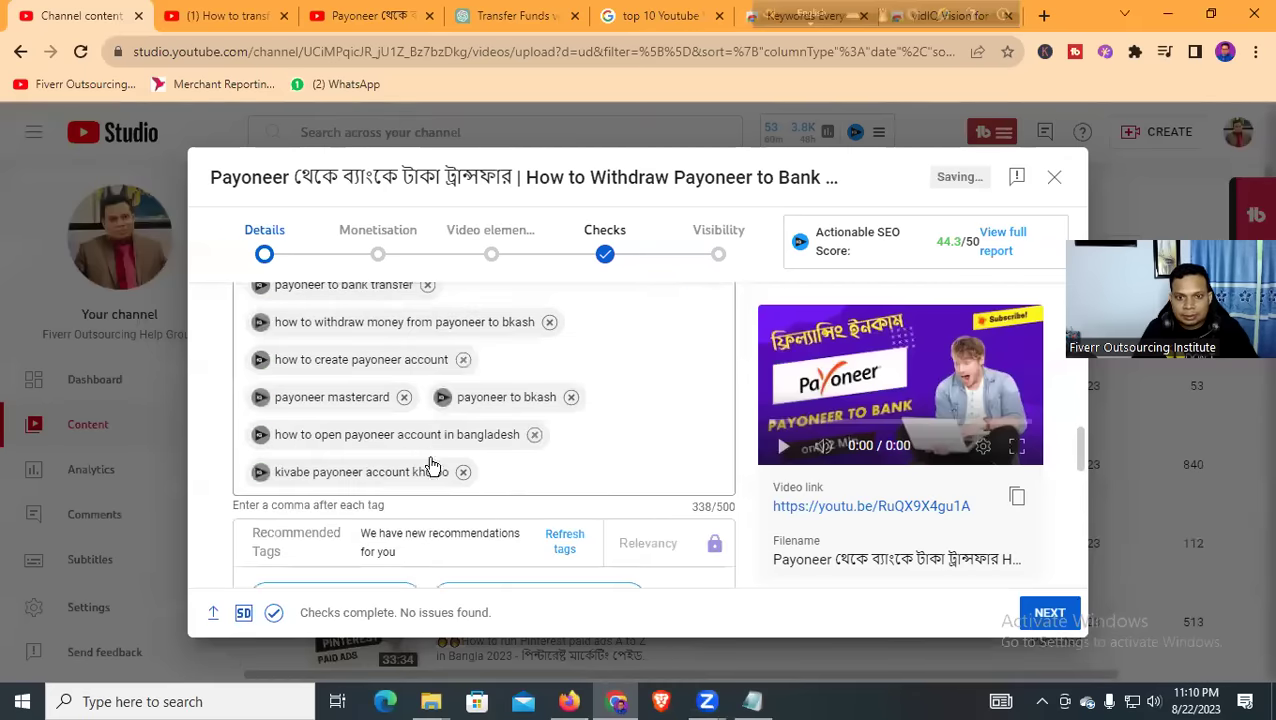
left_click(527, 465)
scroll(516, 464, "down", 4)
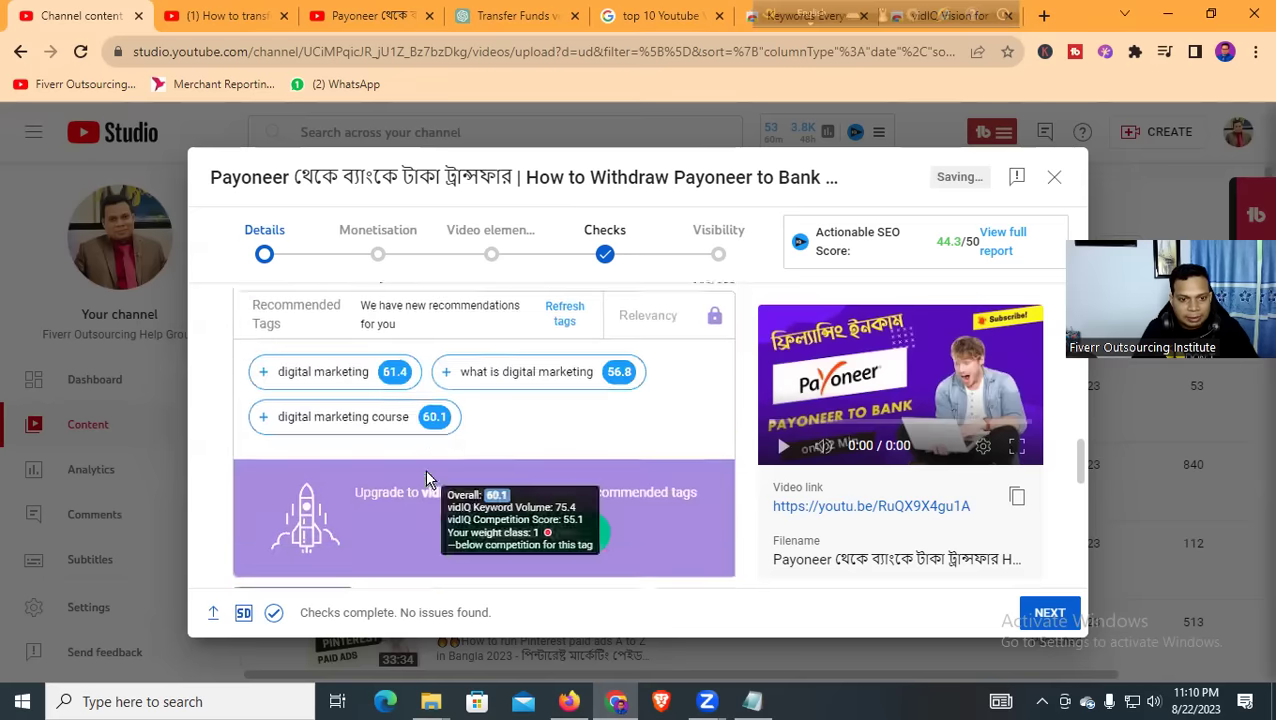
scroll(450, 478, "up", 6)
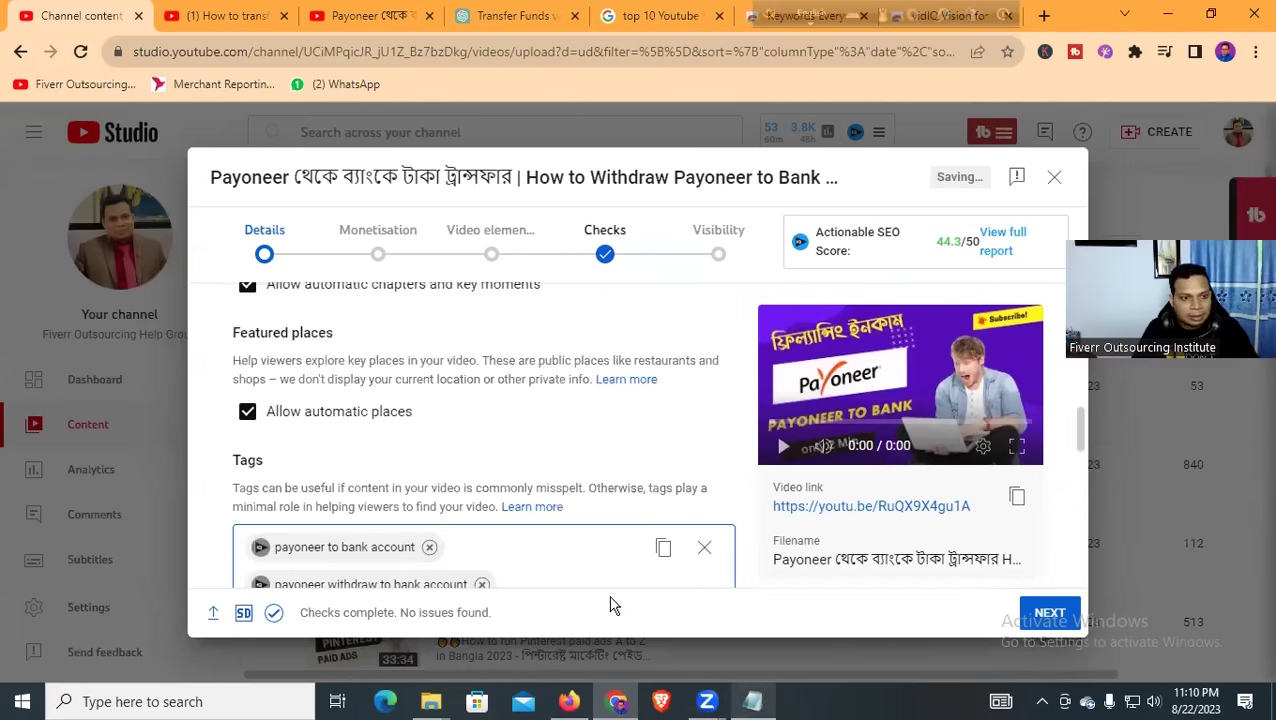
Paste 'payoneer bangla tutorial' and 'payoneer' from the Notepad keyword notes as tags
key("alt+Tab")
left_click(940, 111)
scroll(450, 440, "down", 5)
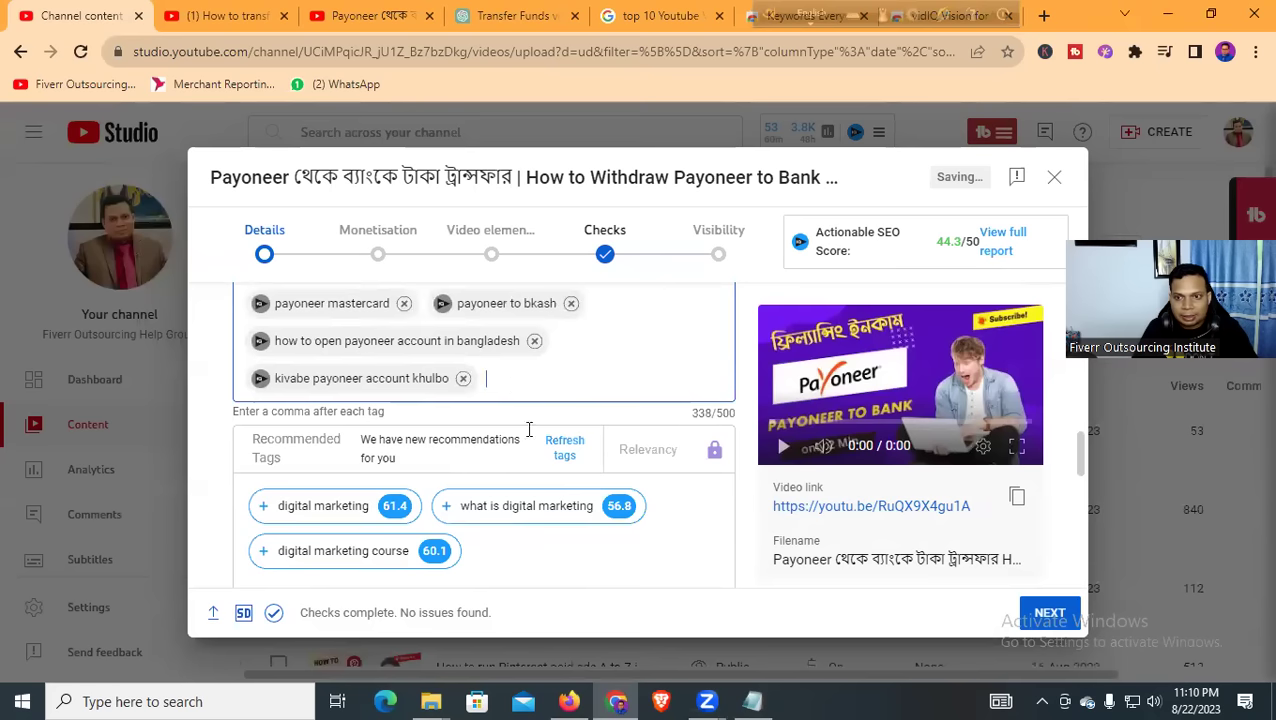
type("payoneer bangla tutorial")
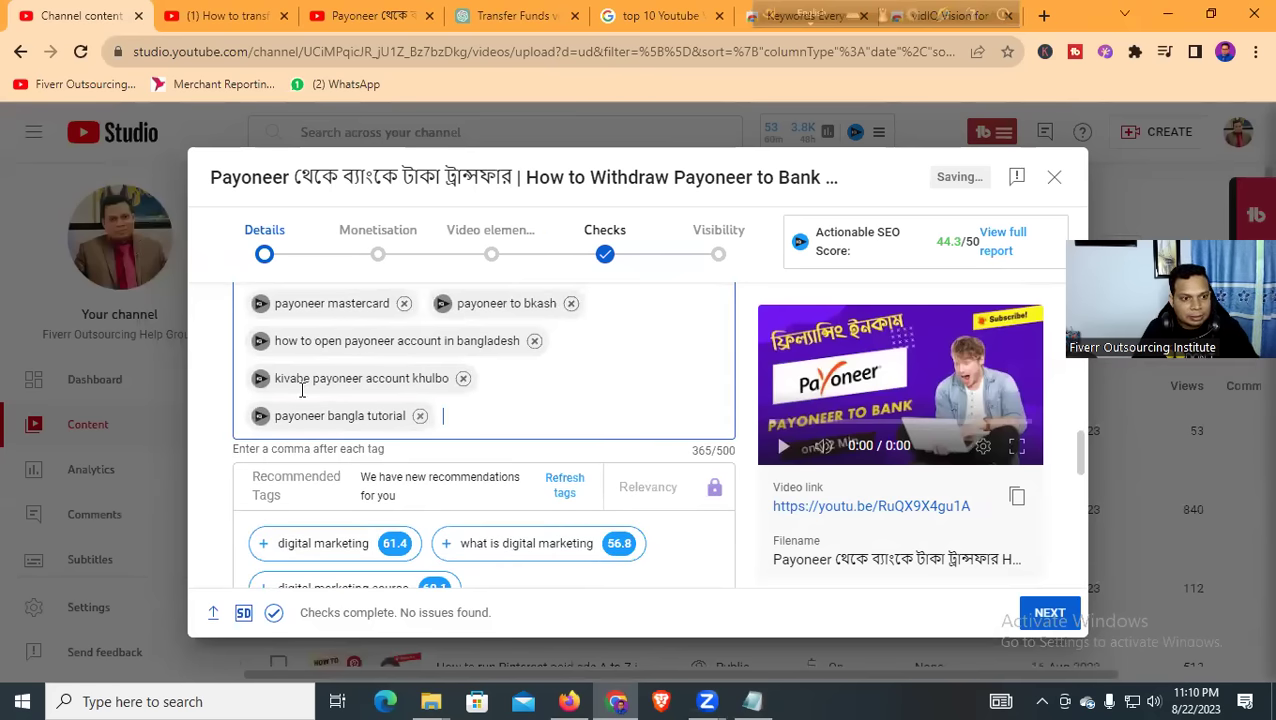
key("alt+Tab")
left_click(940, 111)
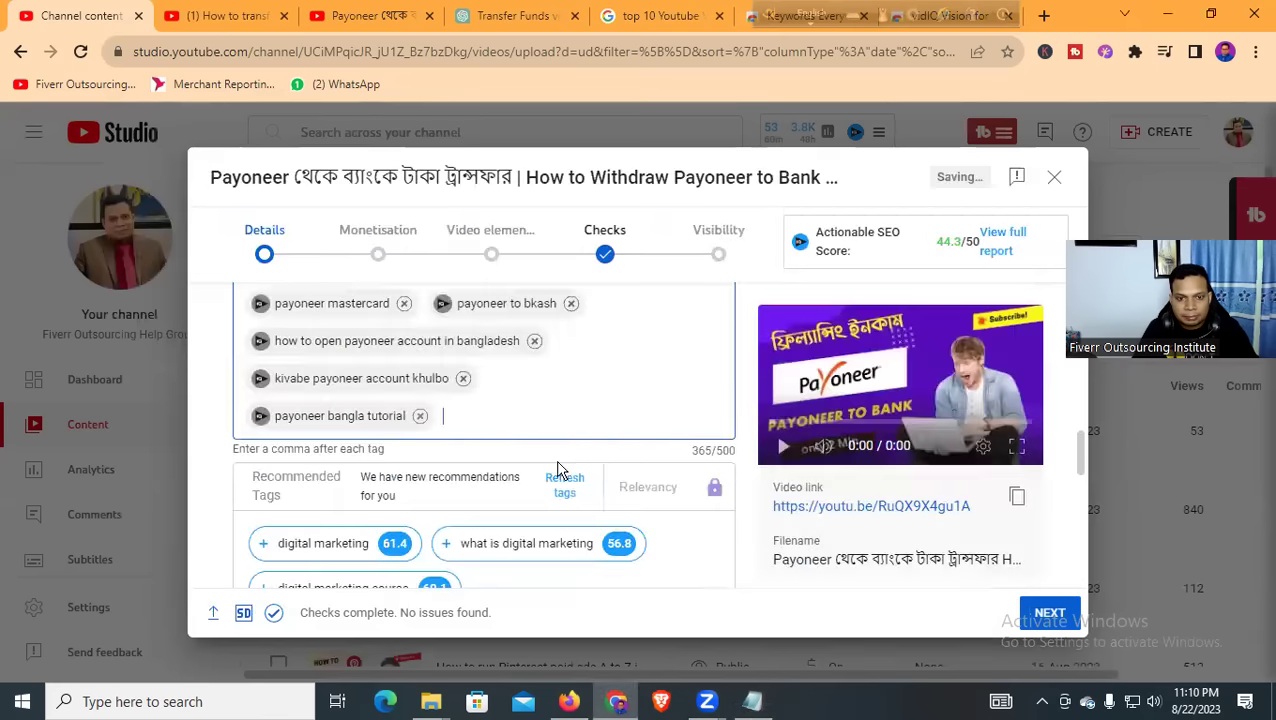
right_click(508, 418)
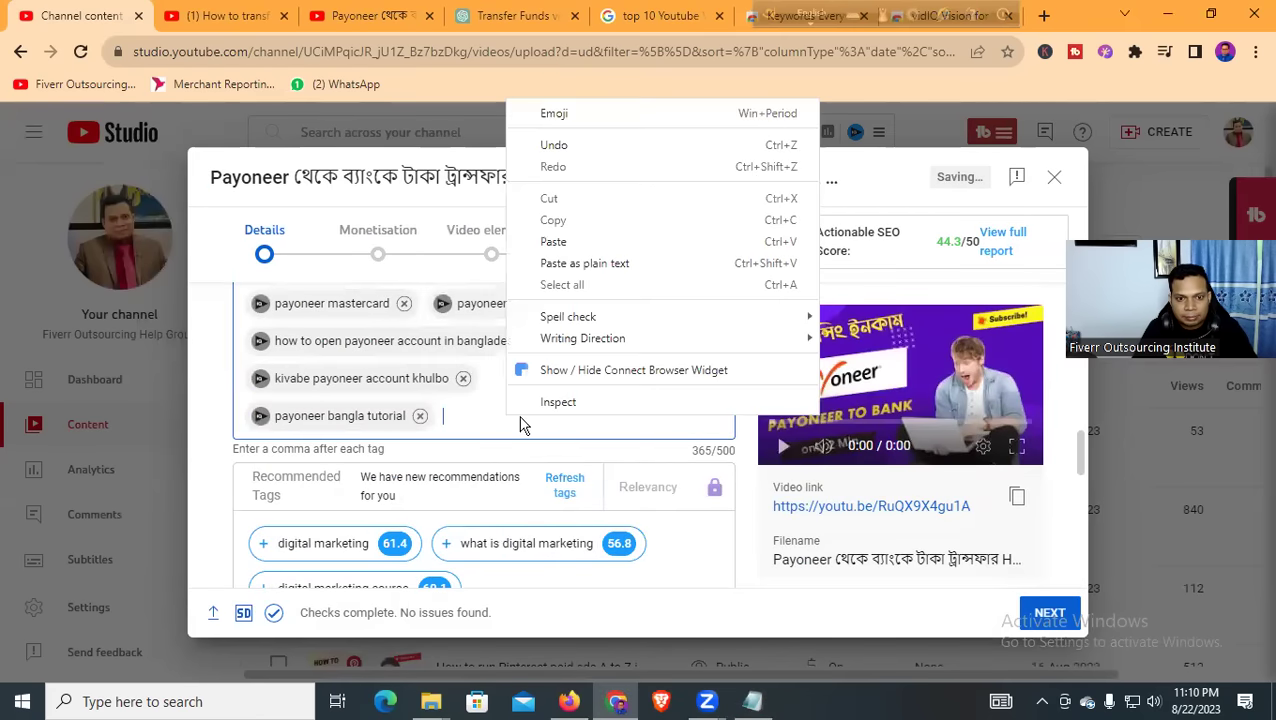
left_click(604, 245)
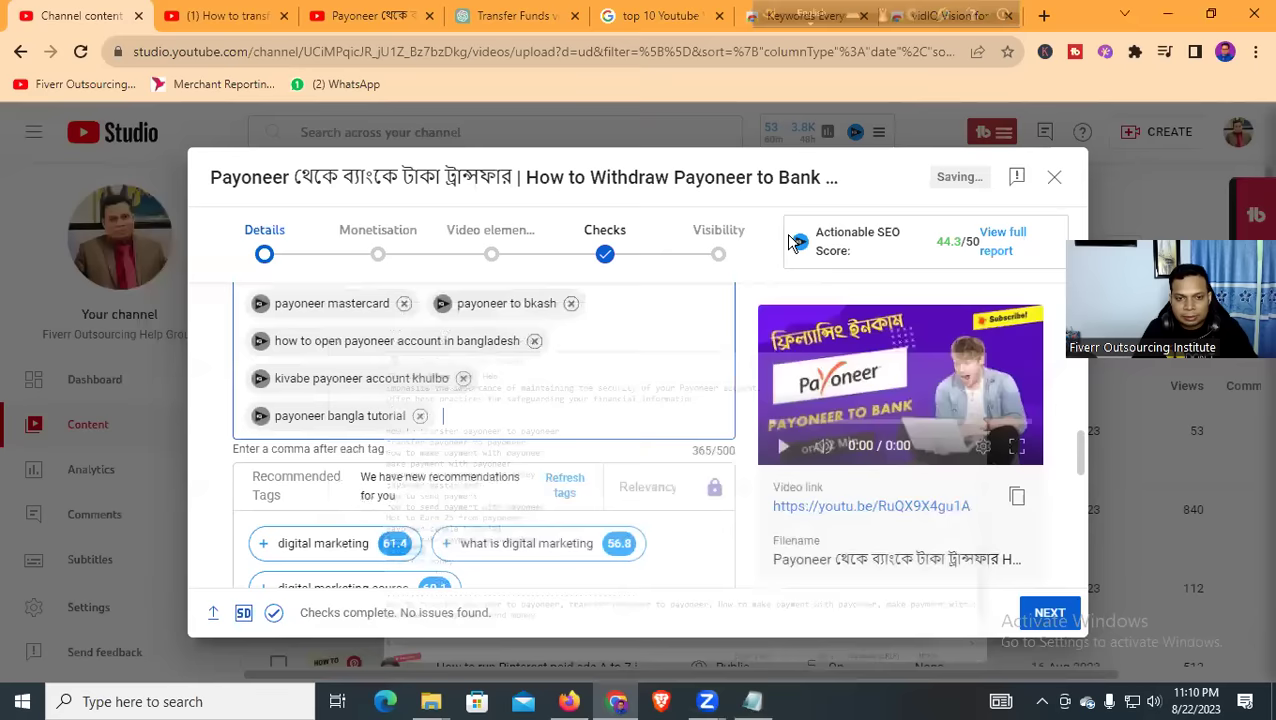
type("payoneer")
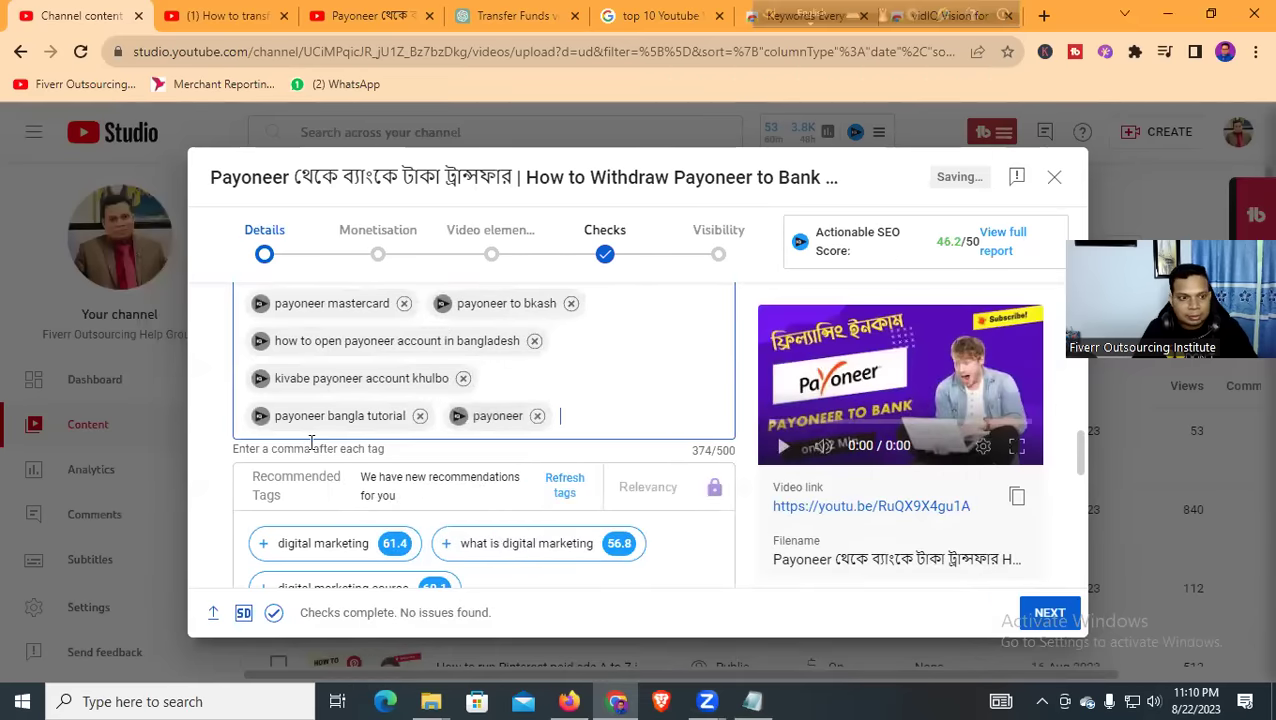
Paste another copied keyword, then add 'transfer money' as a tag
right_click(581, 415)
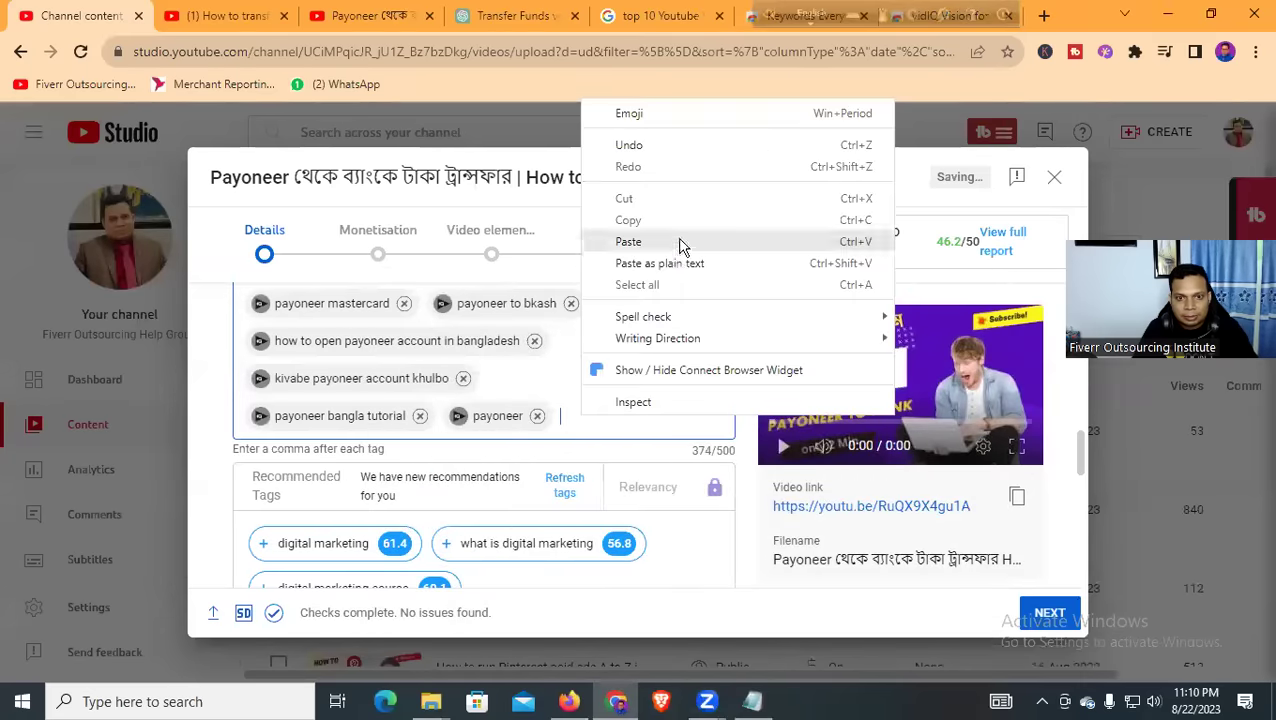
left_click(640, 242)
scroll(500, 430, "up", 2)
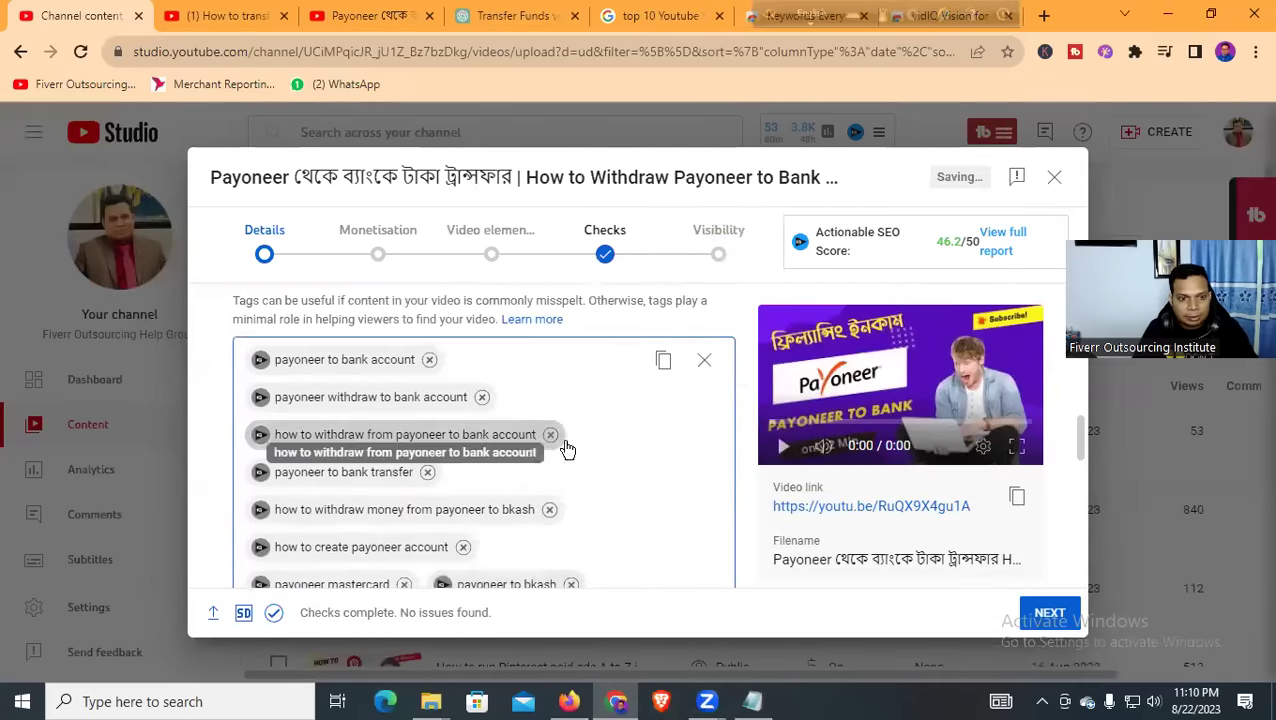
scroll(575, 456, "down", 2)
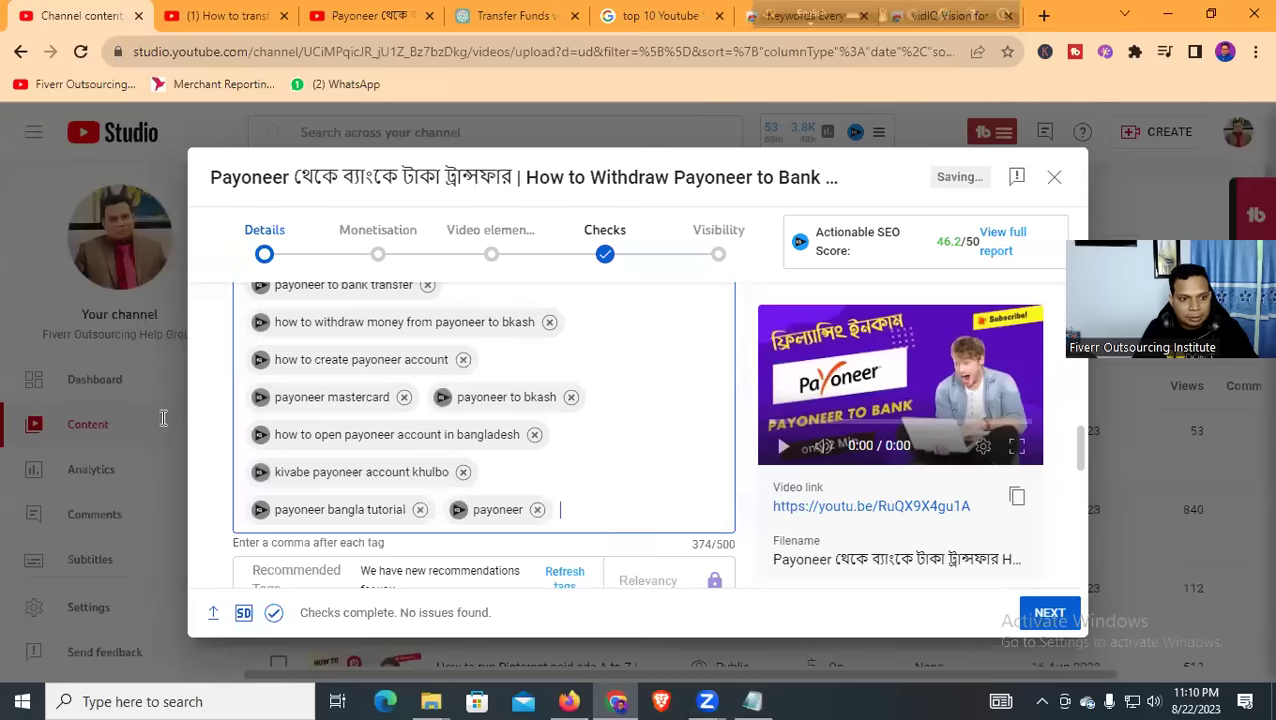
key("alt+Tab")
left_click(937, 114)
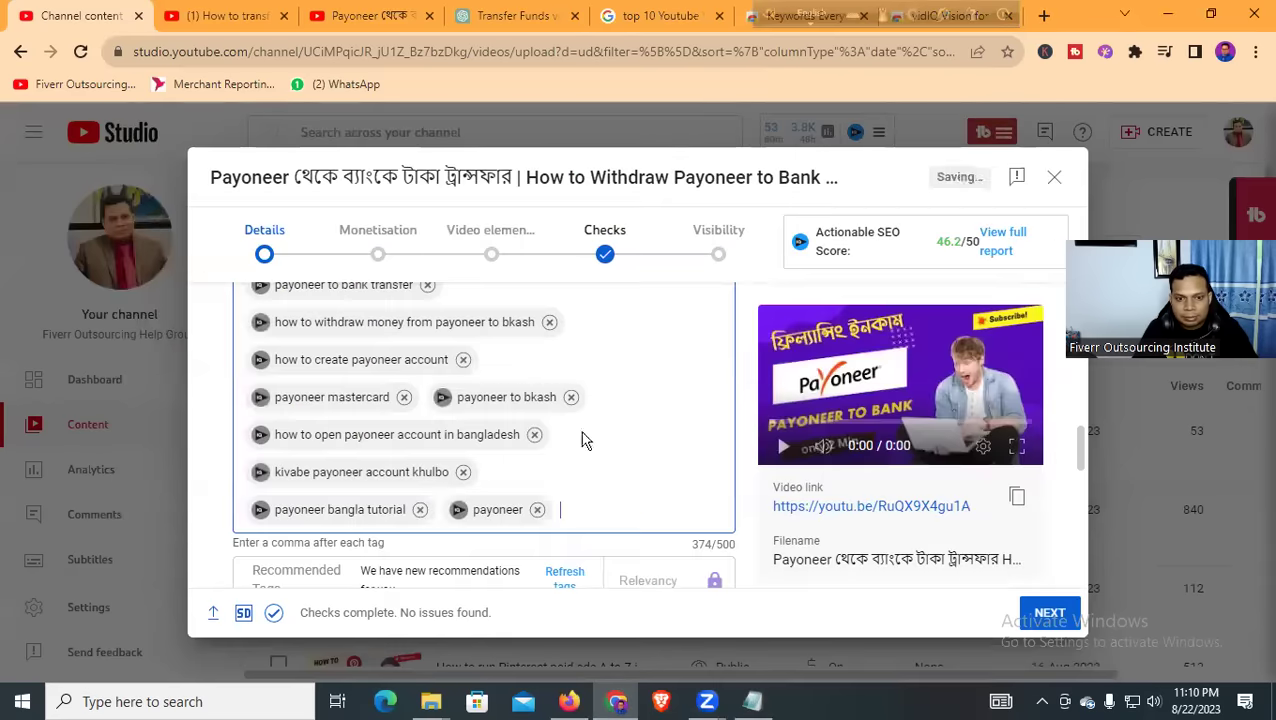
type("transfer money")
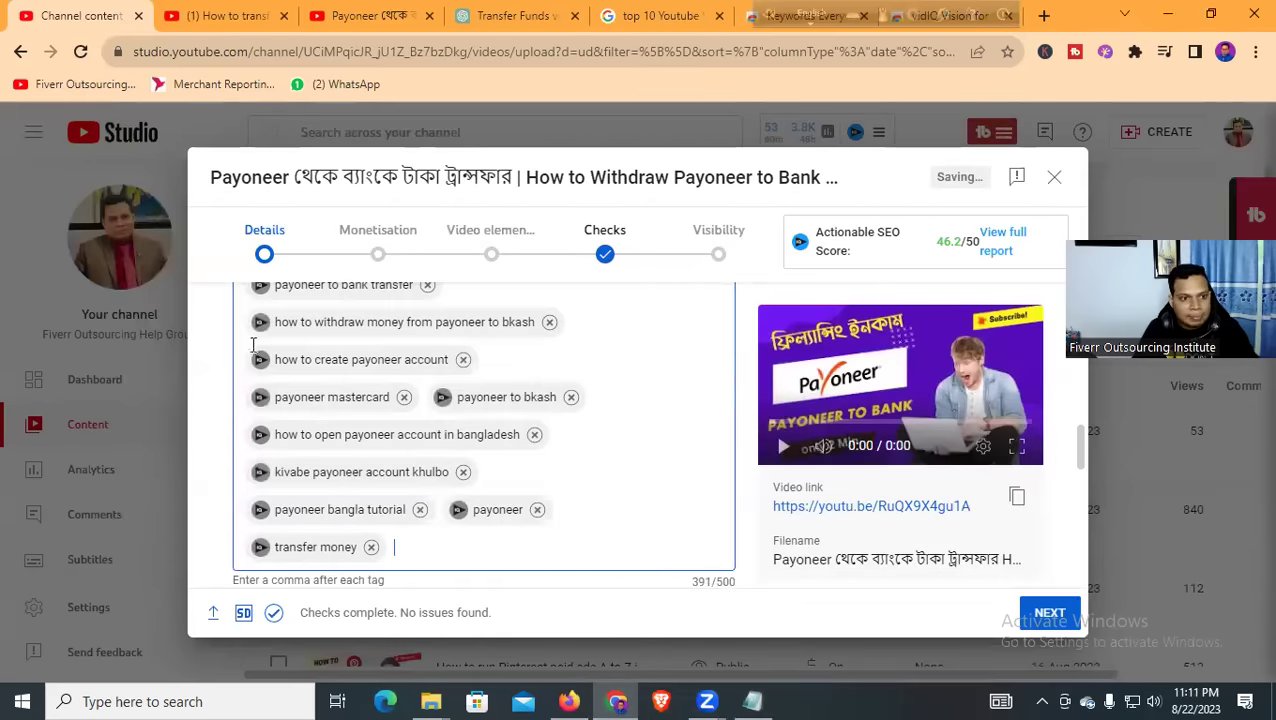
Copy 'make payment with payoneer' from the notes and add it as a tag
key("alt+Tab")
left_click_drag(313, 272, 105, 271)
key("ctrl+c")
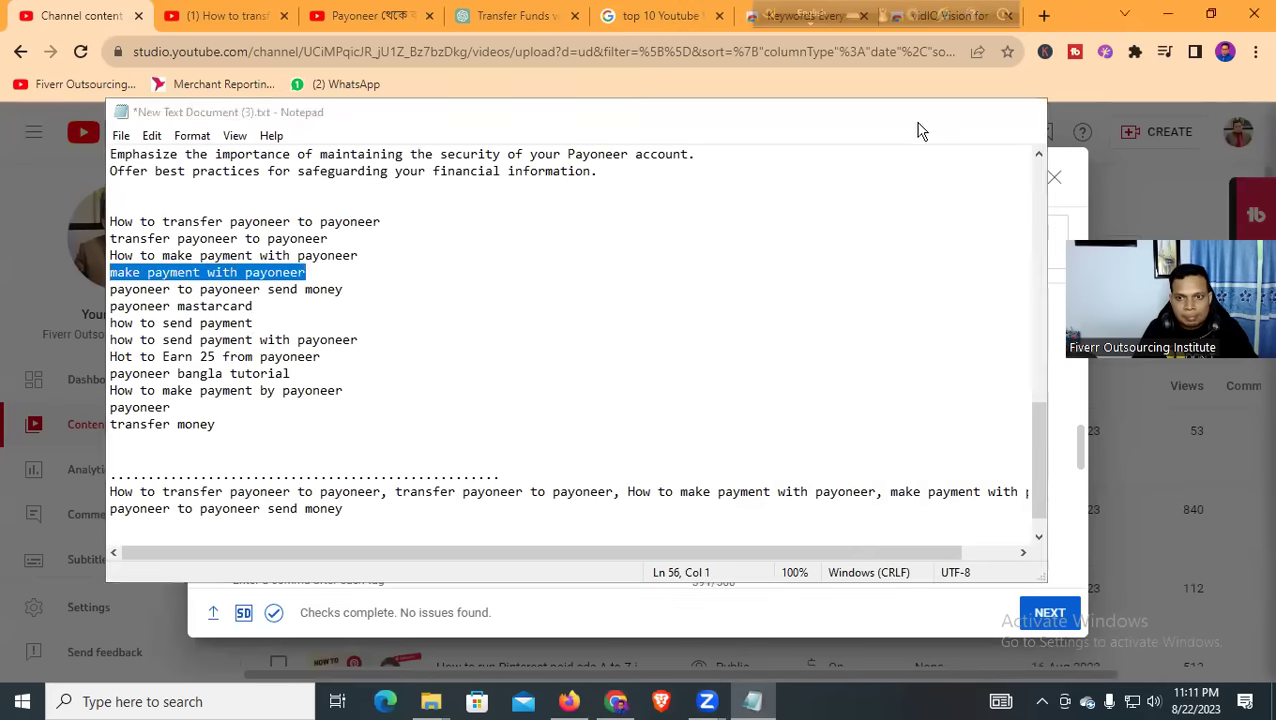
left_click(940, 111)
right_click(447, 549)
left_click(517, 378)
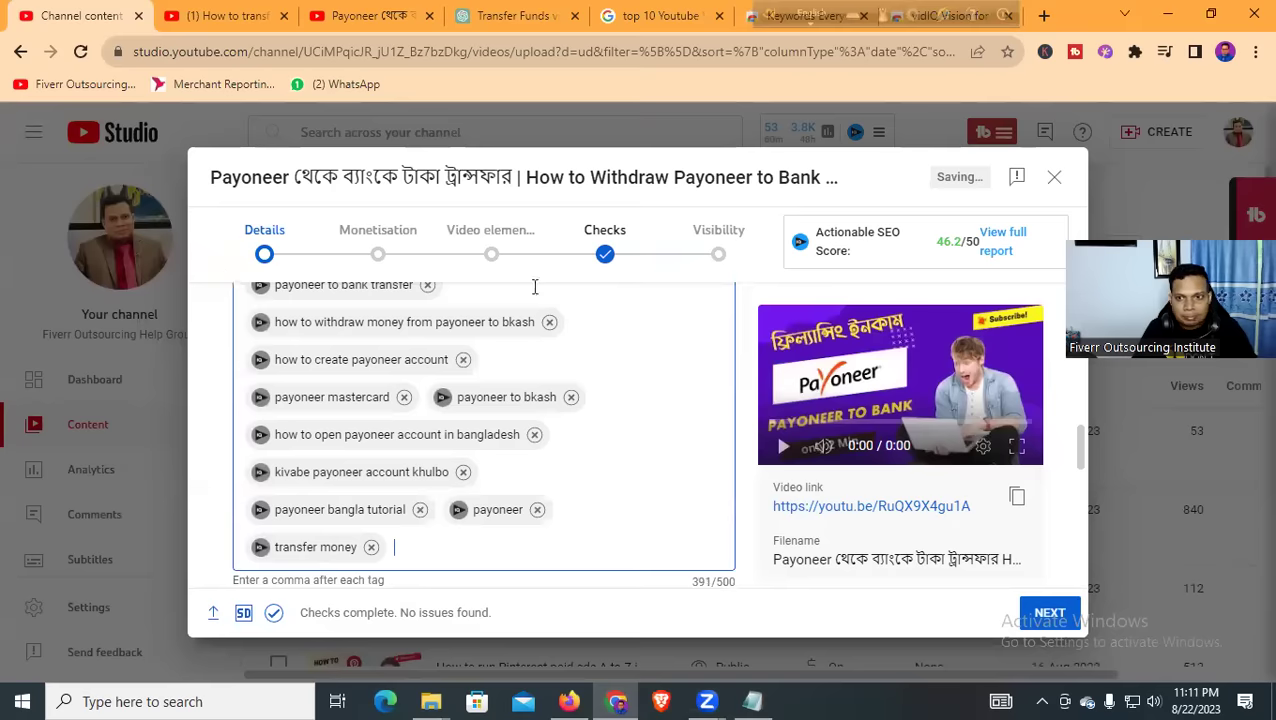
key("ctrl+v")
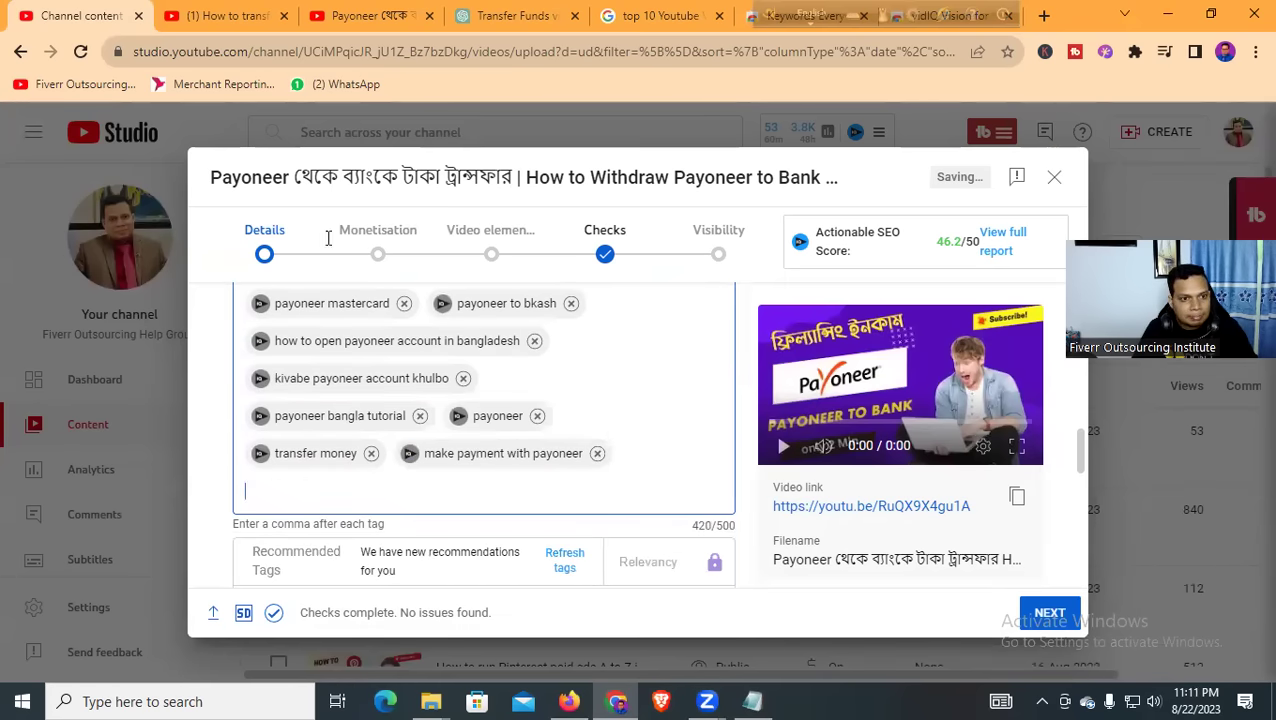
Add the tags 'transfer payoneer to payoneer' and 'Hot to Earn 25 from payoneer' from the notes
left_click_drag(327, 238, 112, 241)
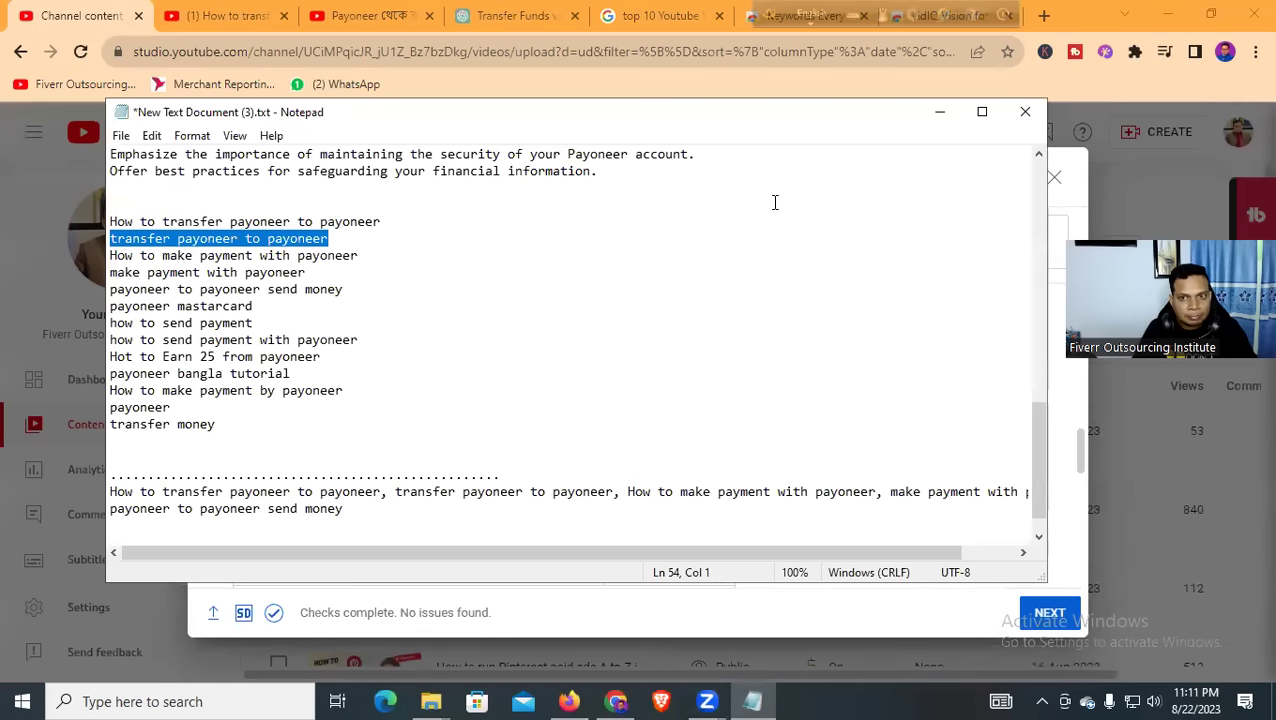
left_click(940, 111)
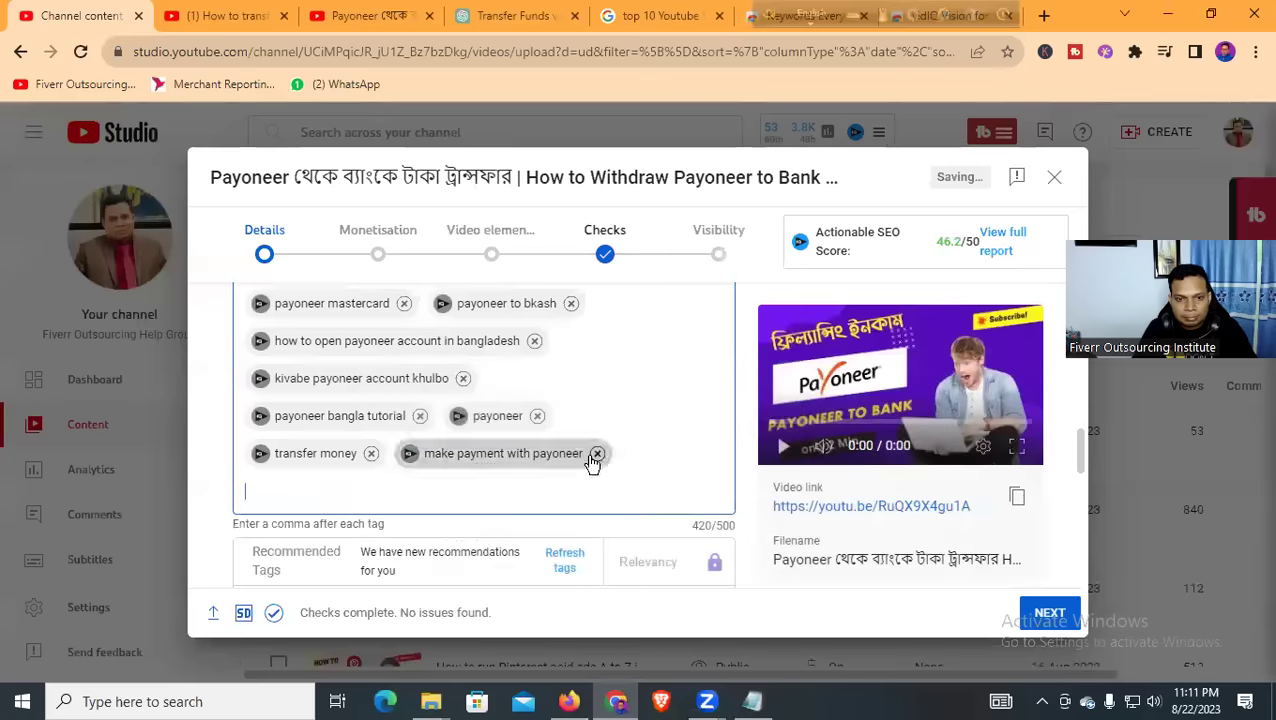
right_click(465, 489)
key("Escape")
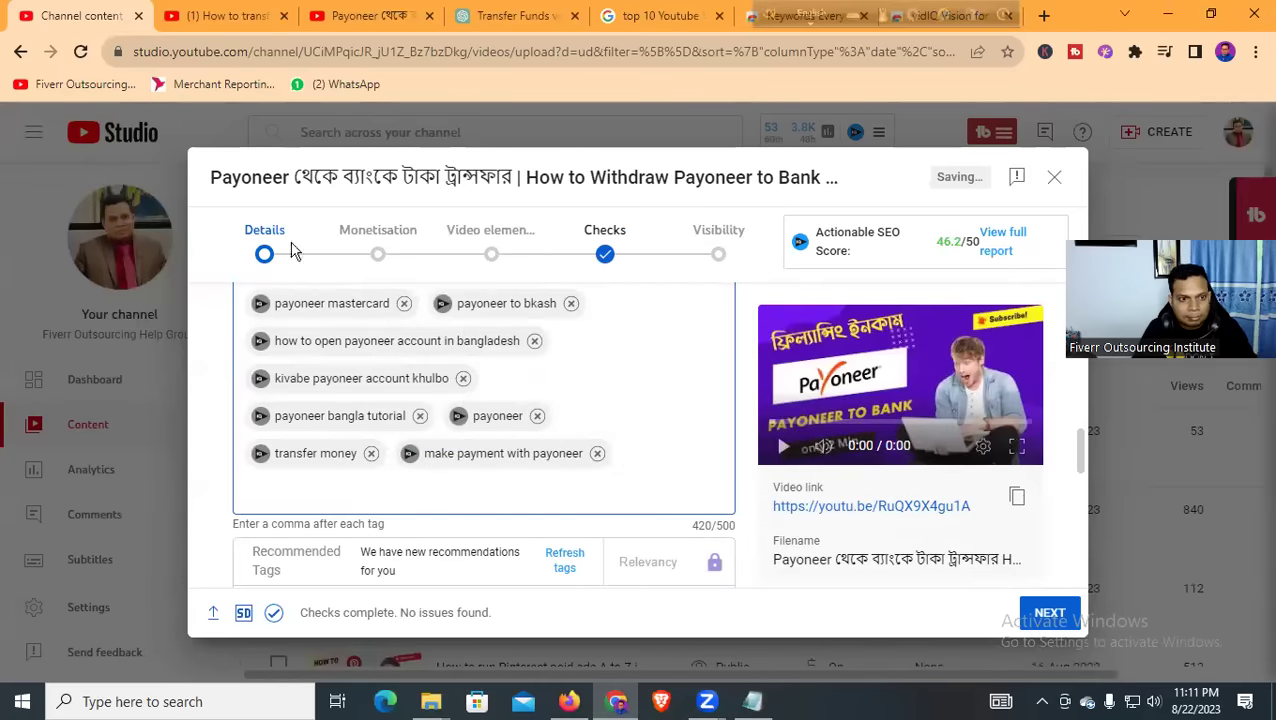
key("alt+Tab")
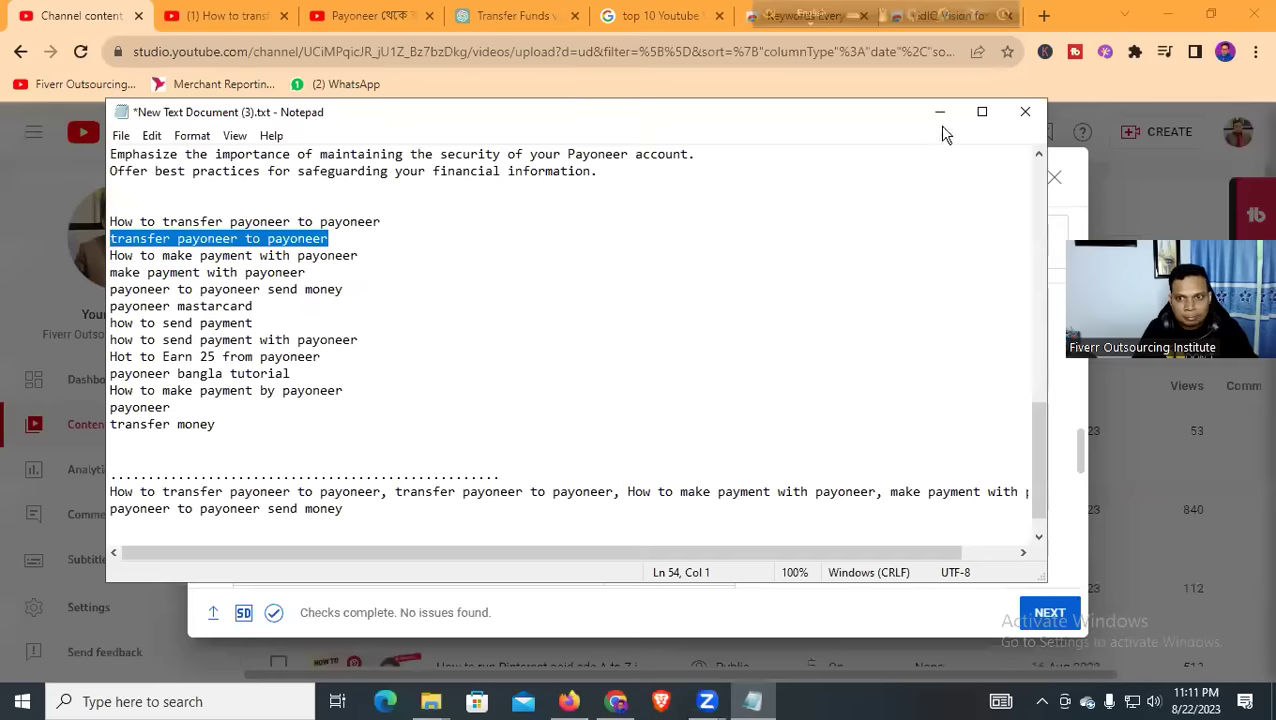
left_click(941, 113)
right_click(387, 497)
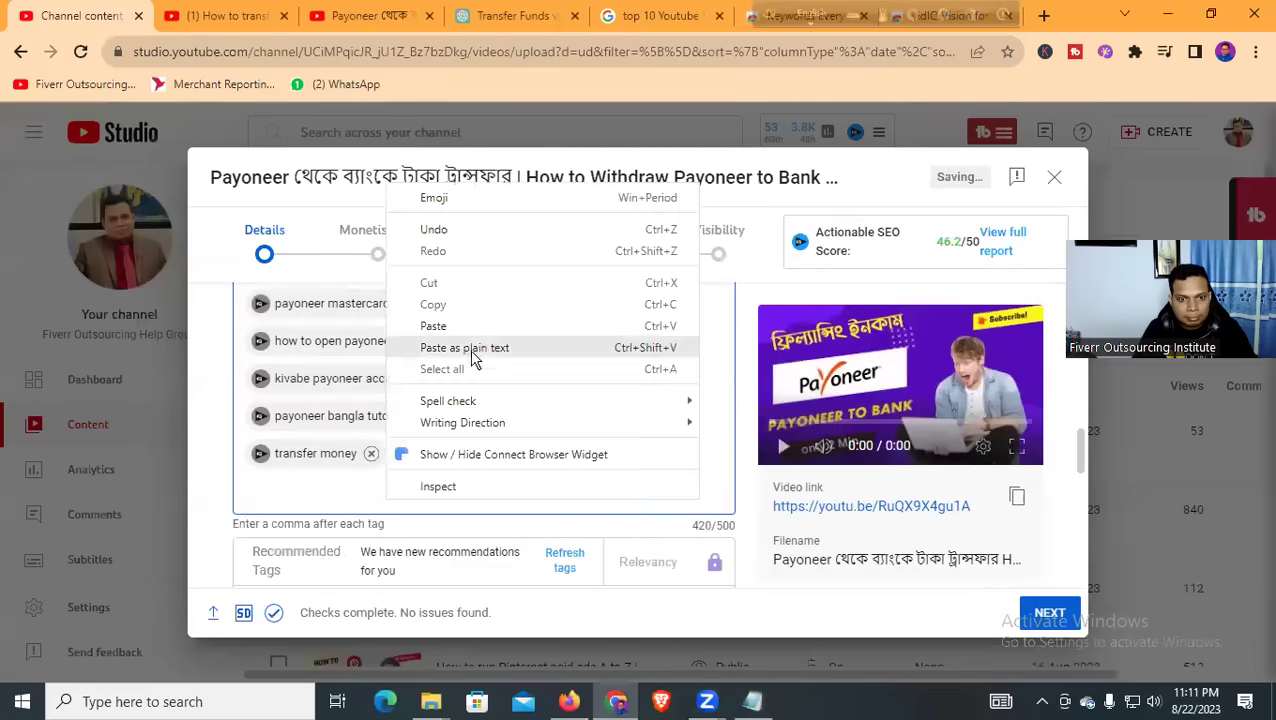
left_click(470, 329)
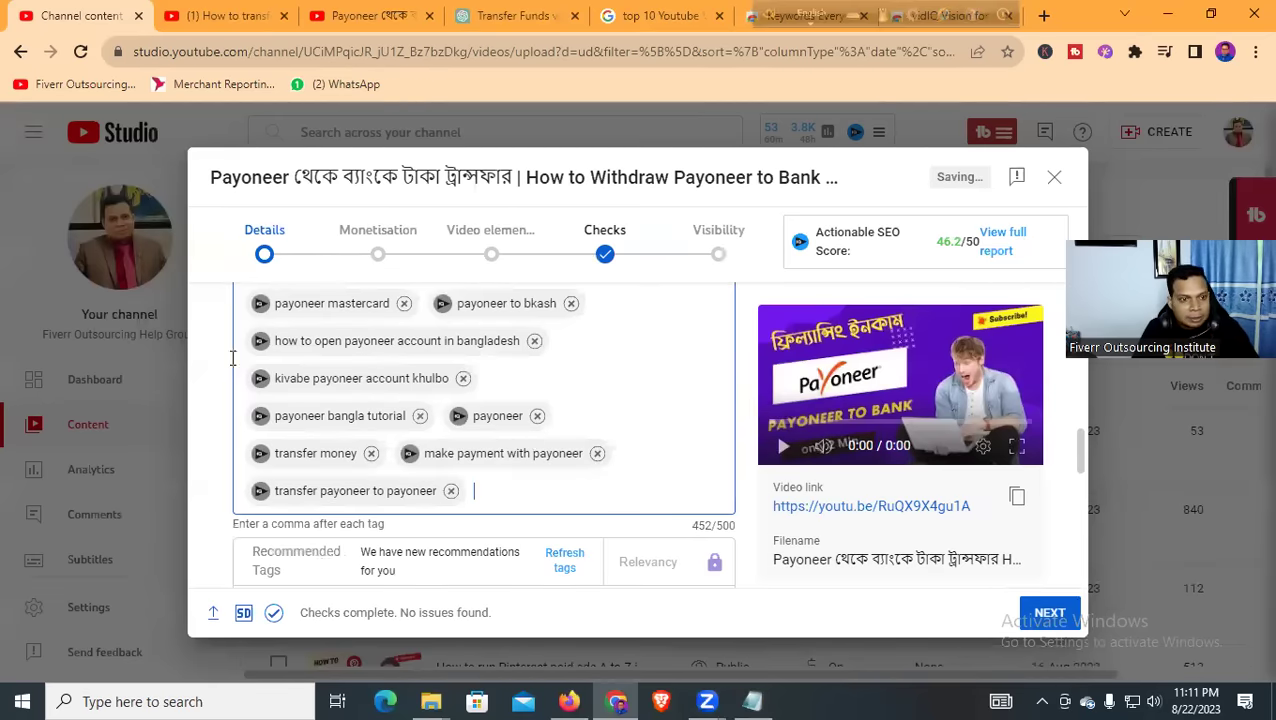
key("alt+Tab")
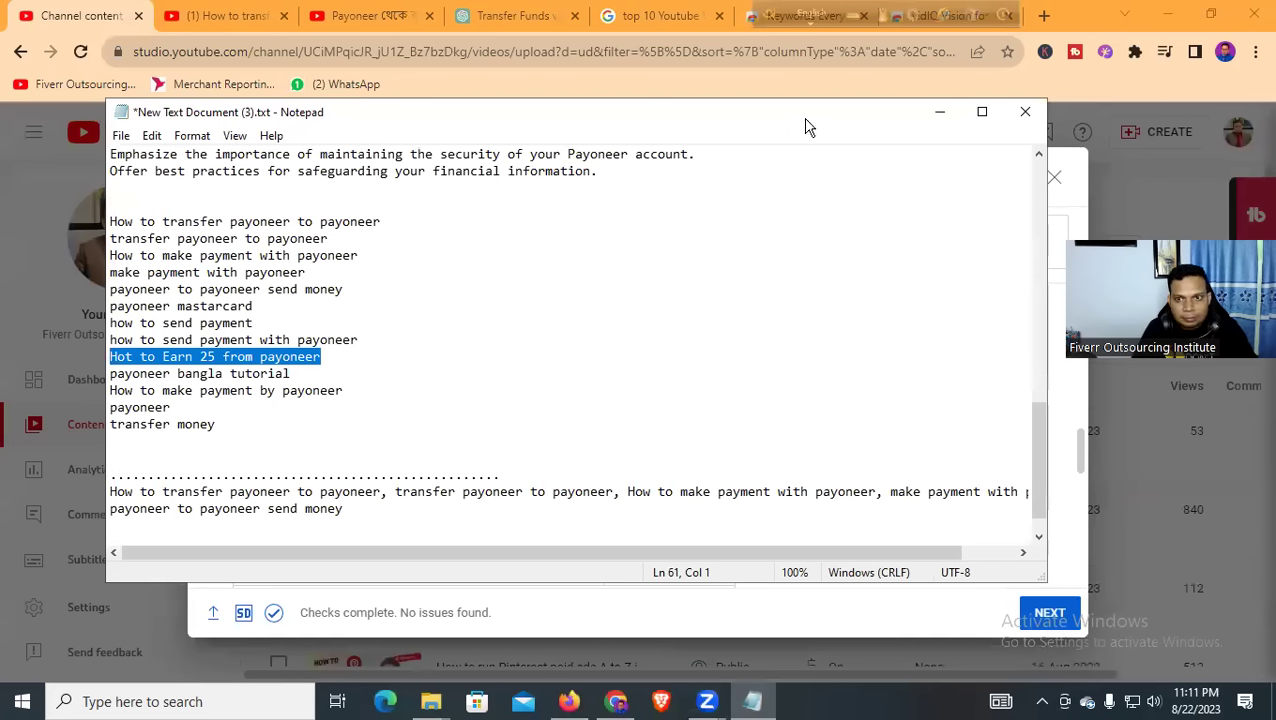
left_click(938, 112)
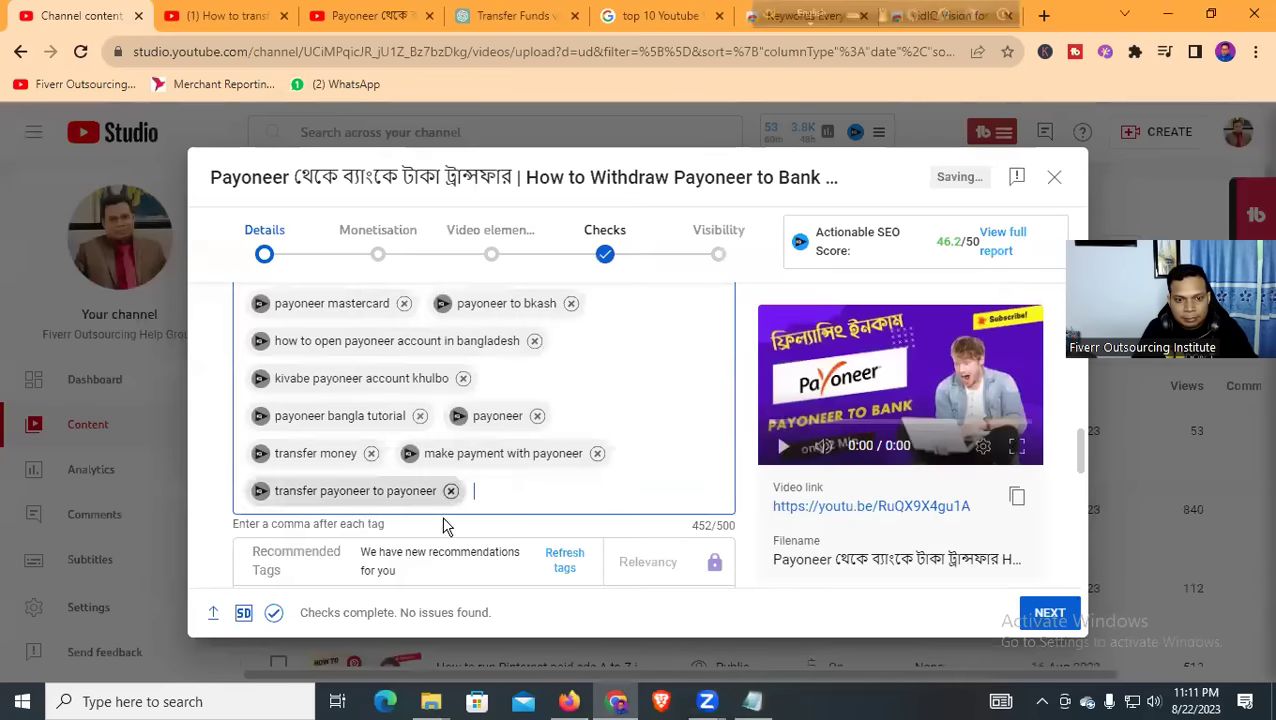
right_click(510, 495)
left_click(575, 323)
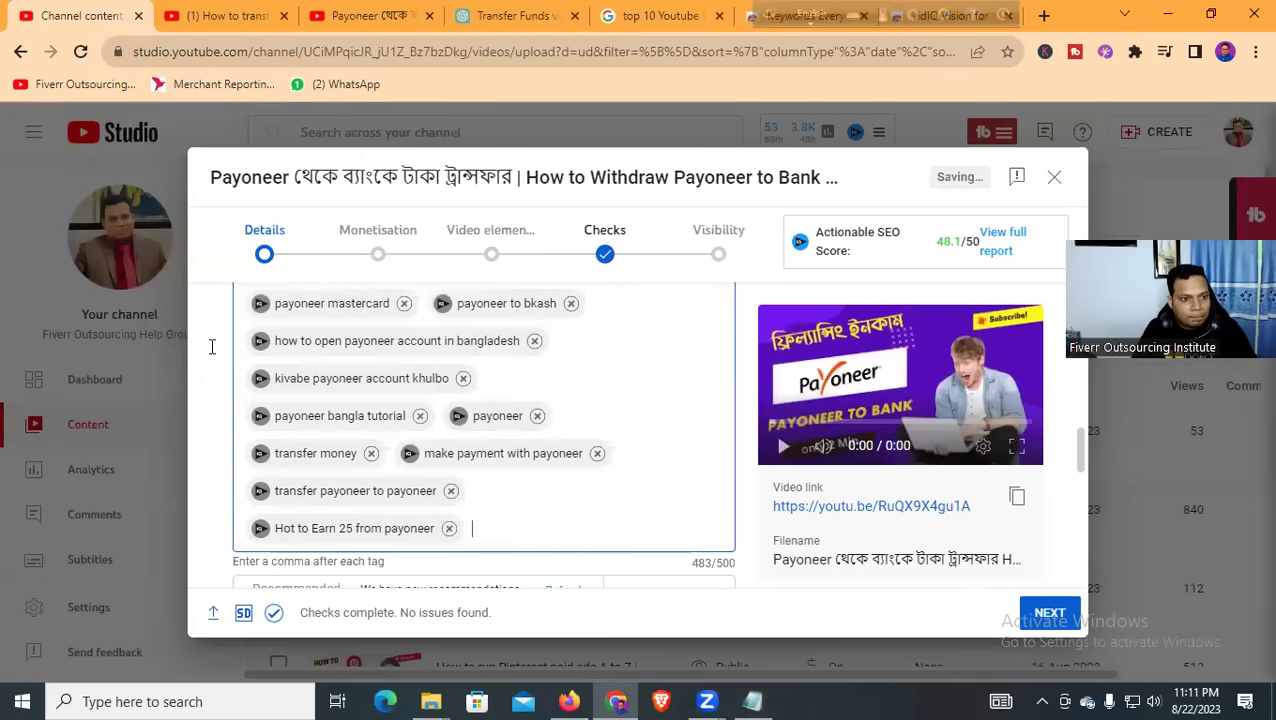
Copy 'how to send payment' from the notes and paste it as a tag
key("alt+Tab")
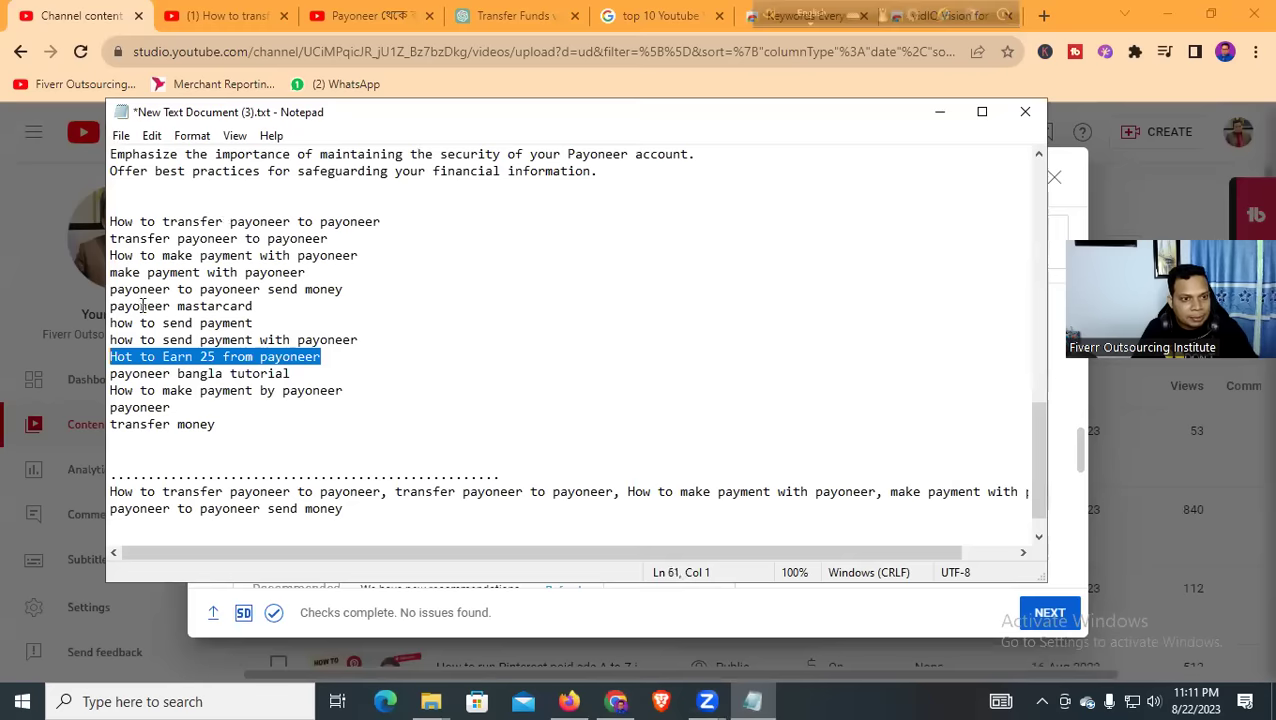
left_click(939, 112)
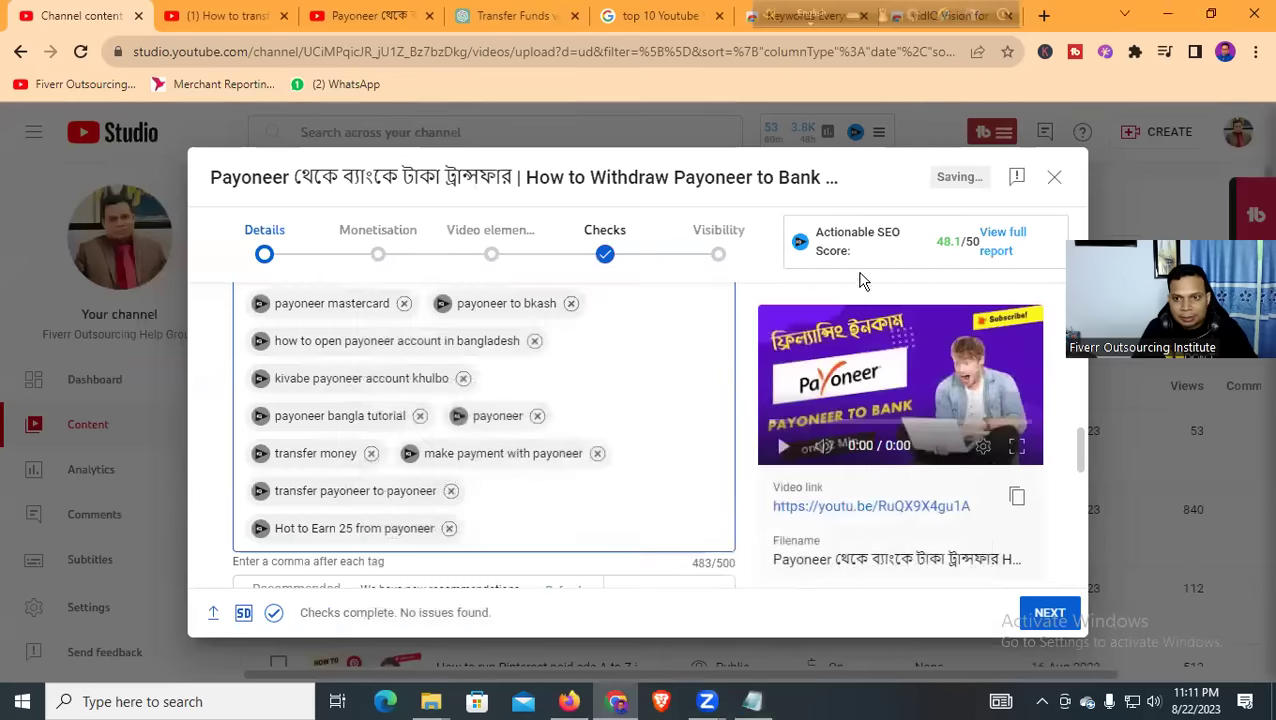
left_click(753, 703)
left_click_drag(259, 318, 106, 318)
key("ctrl+c")
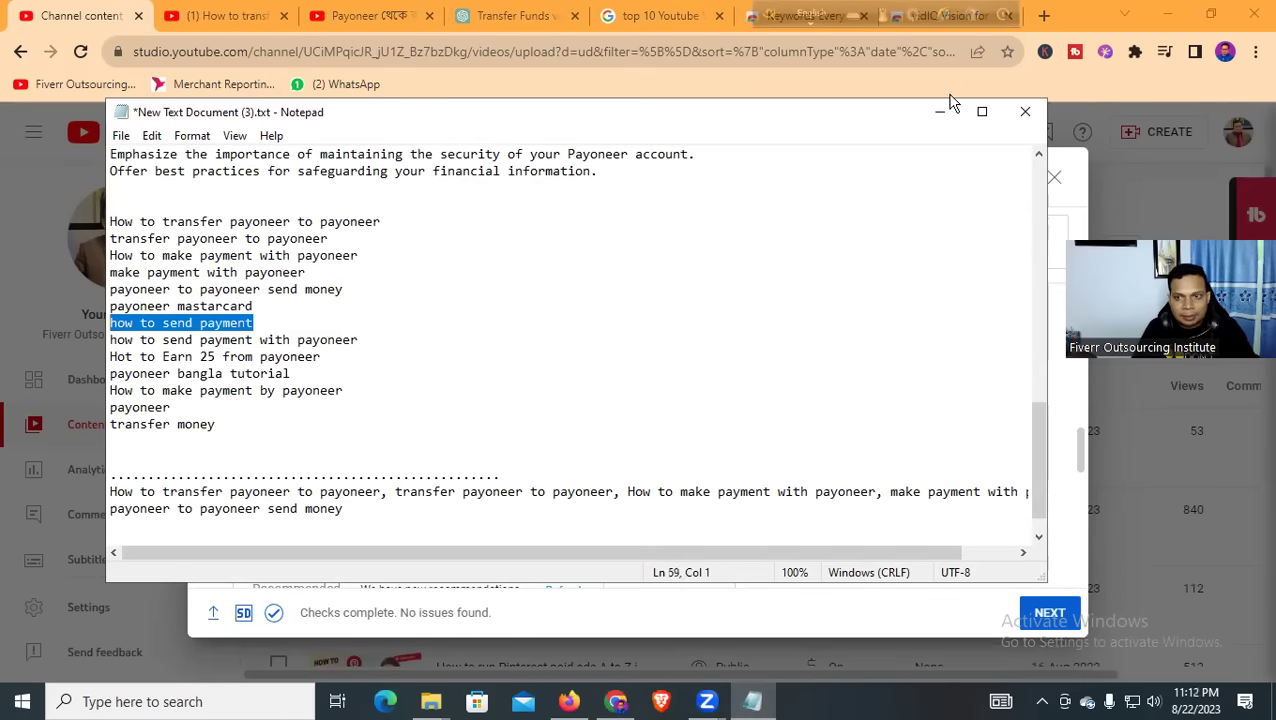
left_click(948, 106)
right_click(507, 528)
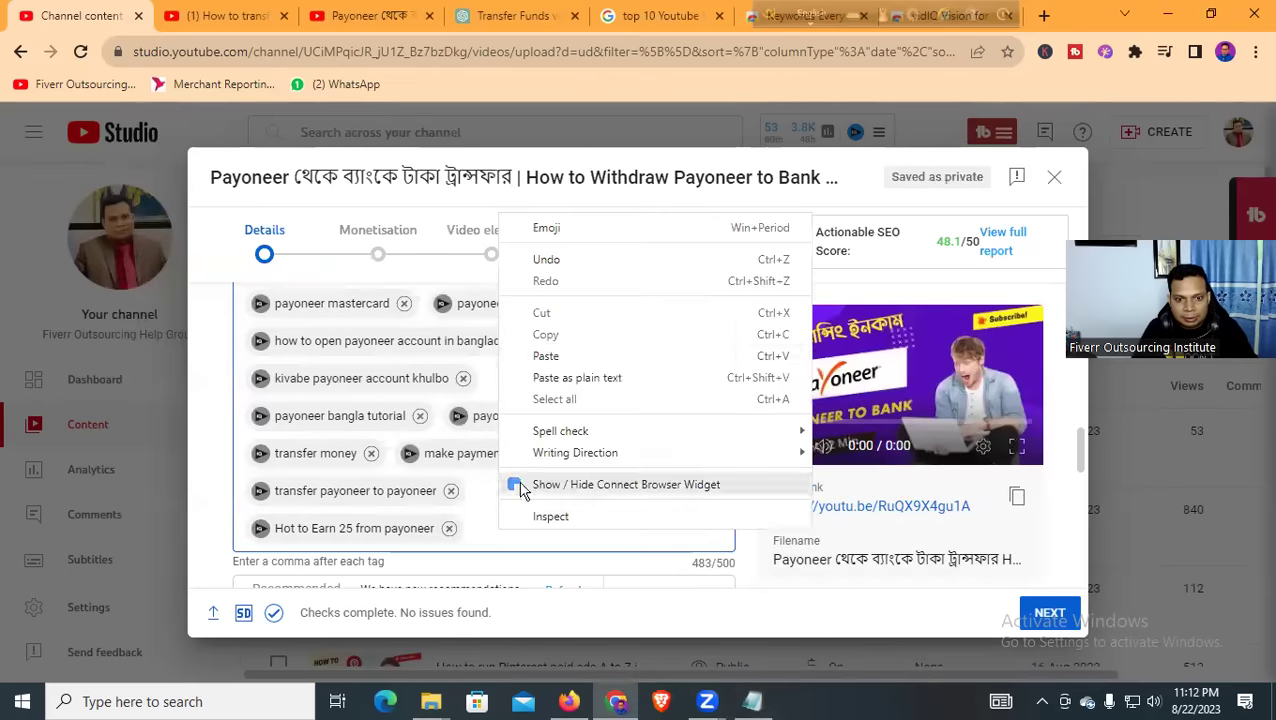
left_click(577, 358)
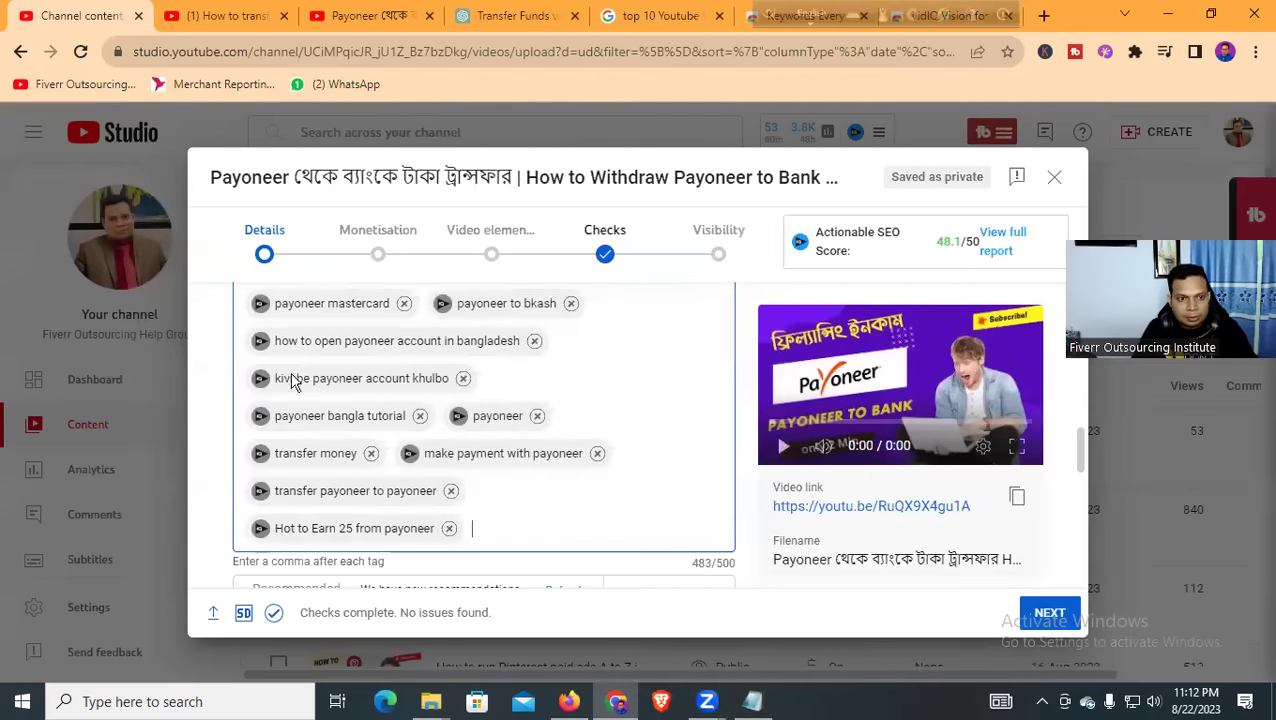
key("alt+Tab")
left_click(948, 106)
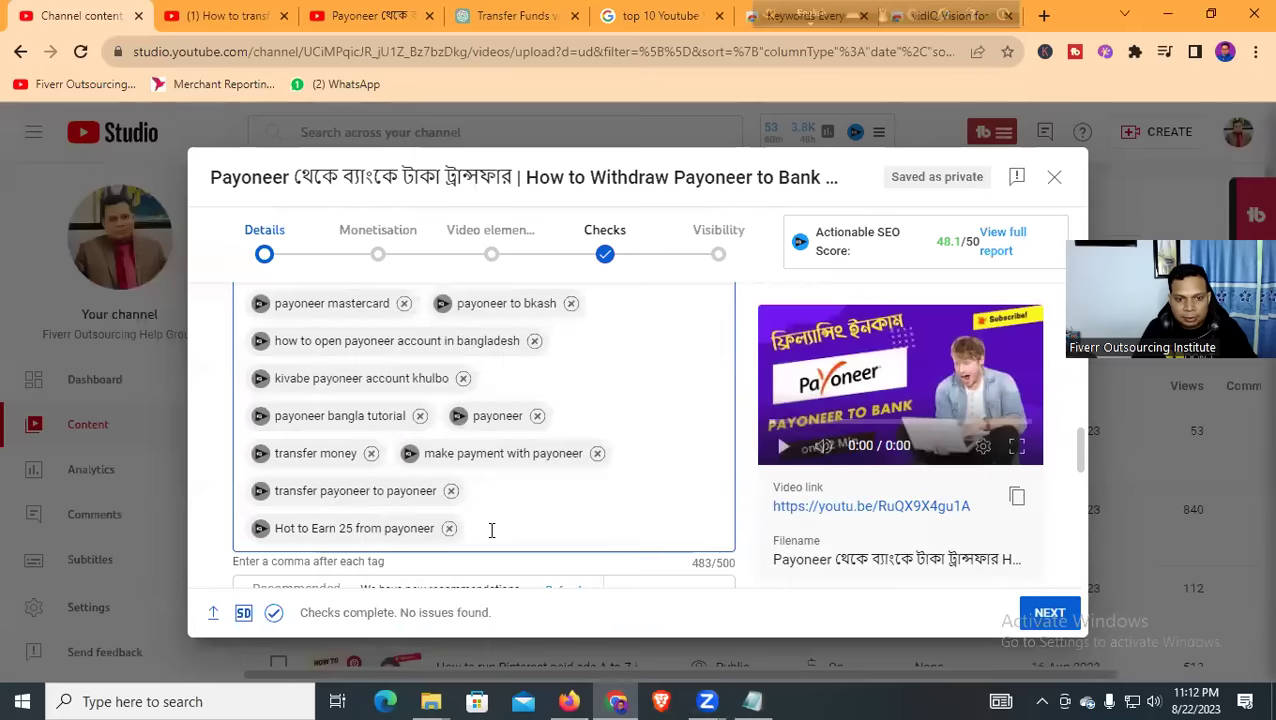
right_click(491, 530)
left_click(537, 357)
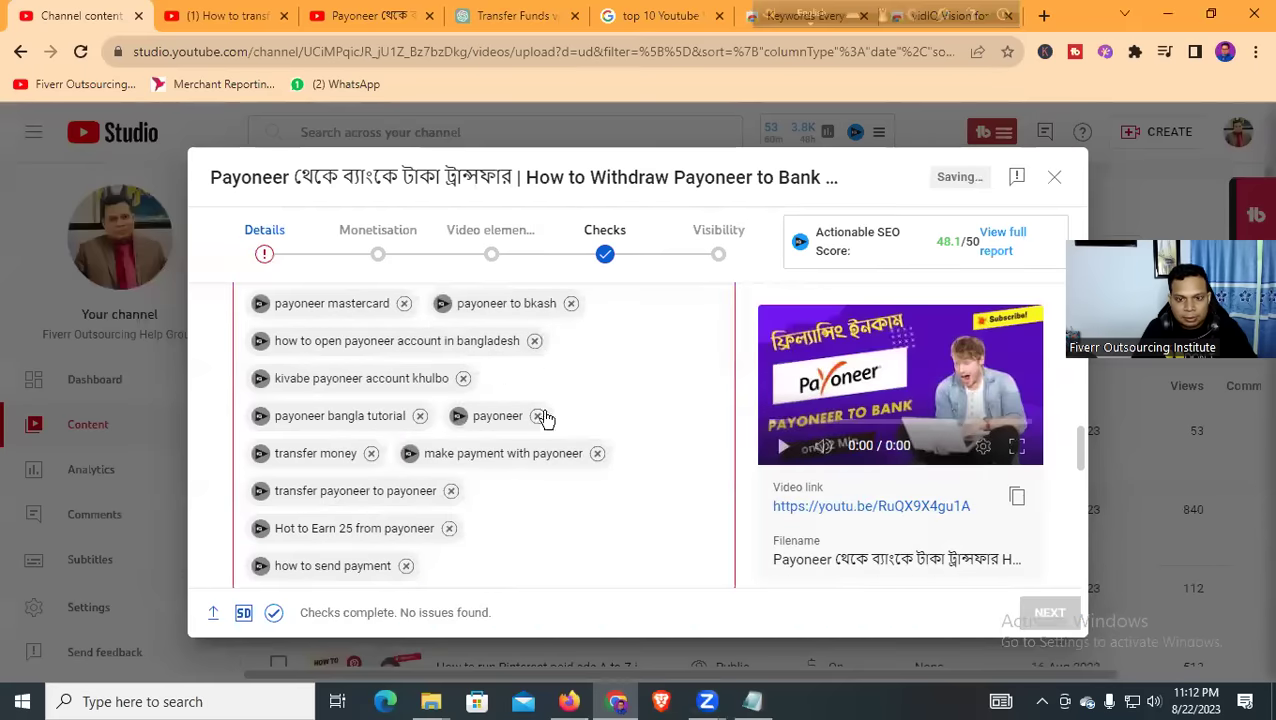
Remove 'how to send payment', research 'digital marketing' in Keyword Inspector, then add and remove that tag
scroll(659, 472, "down", 3)
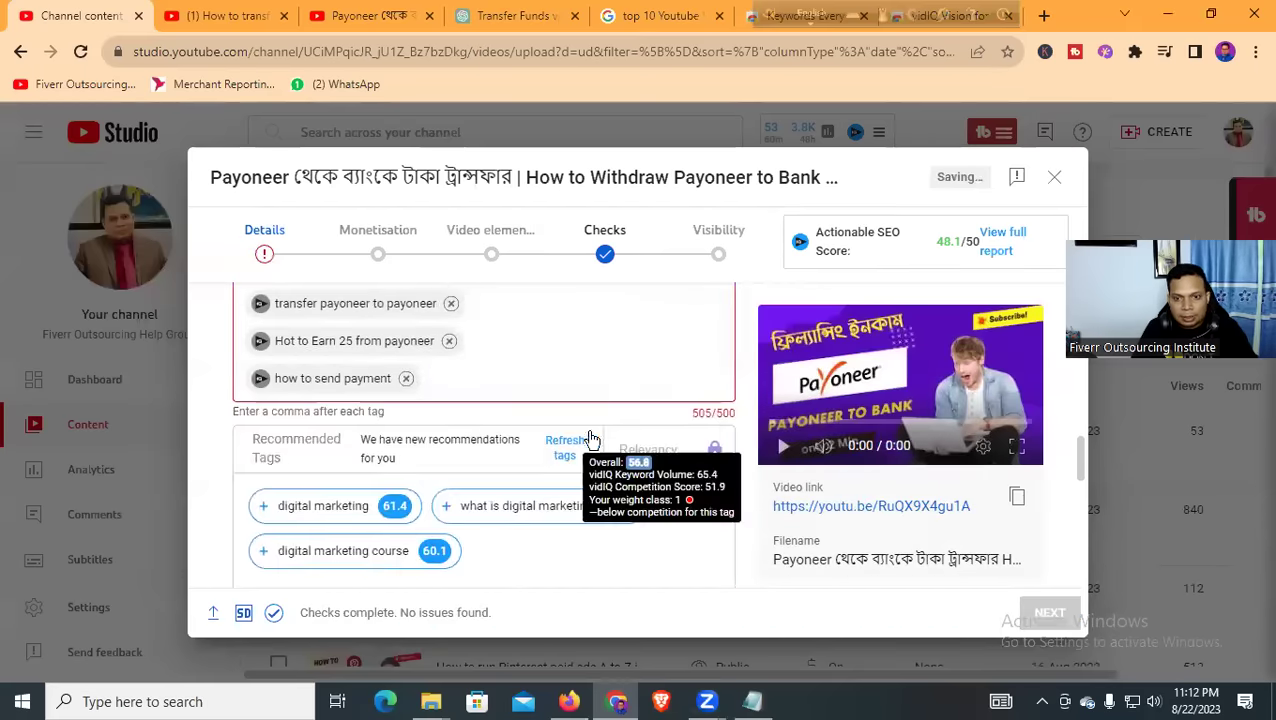
left_click(406, 379)
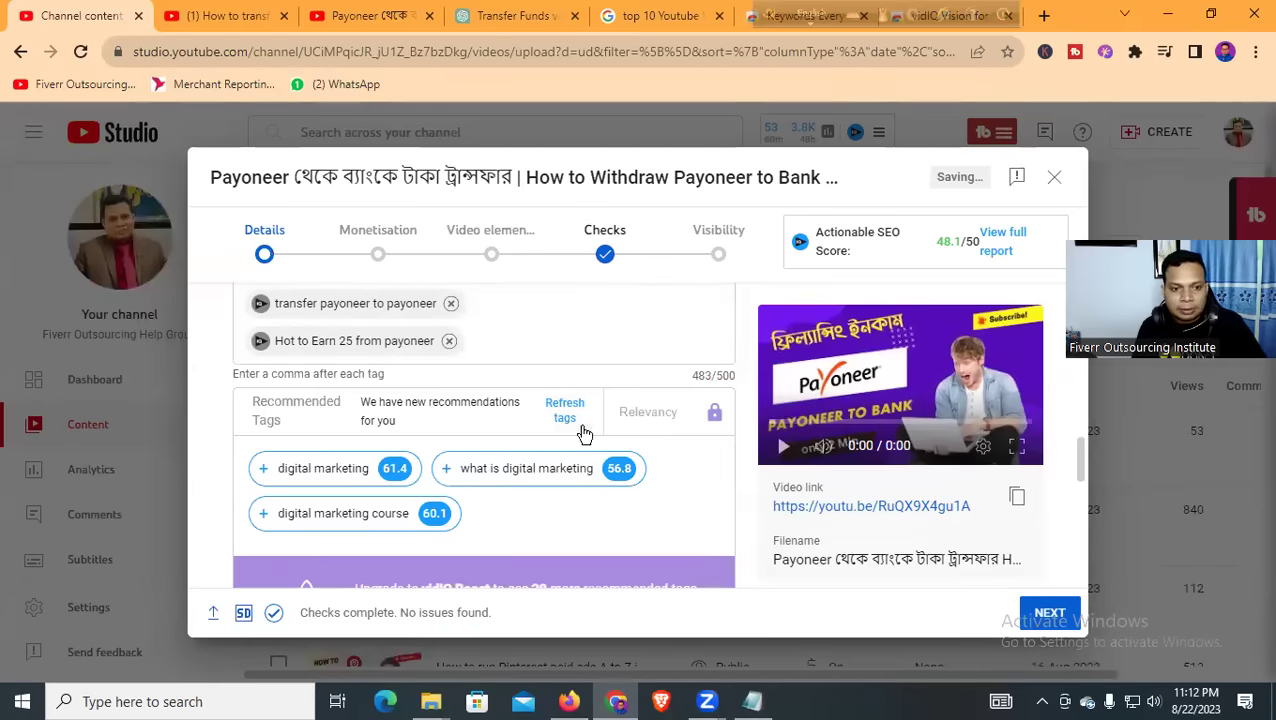
mouse_move(328, 481)
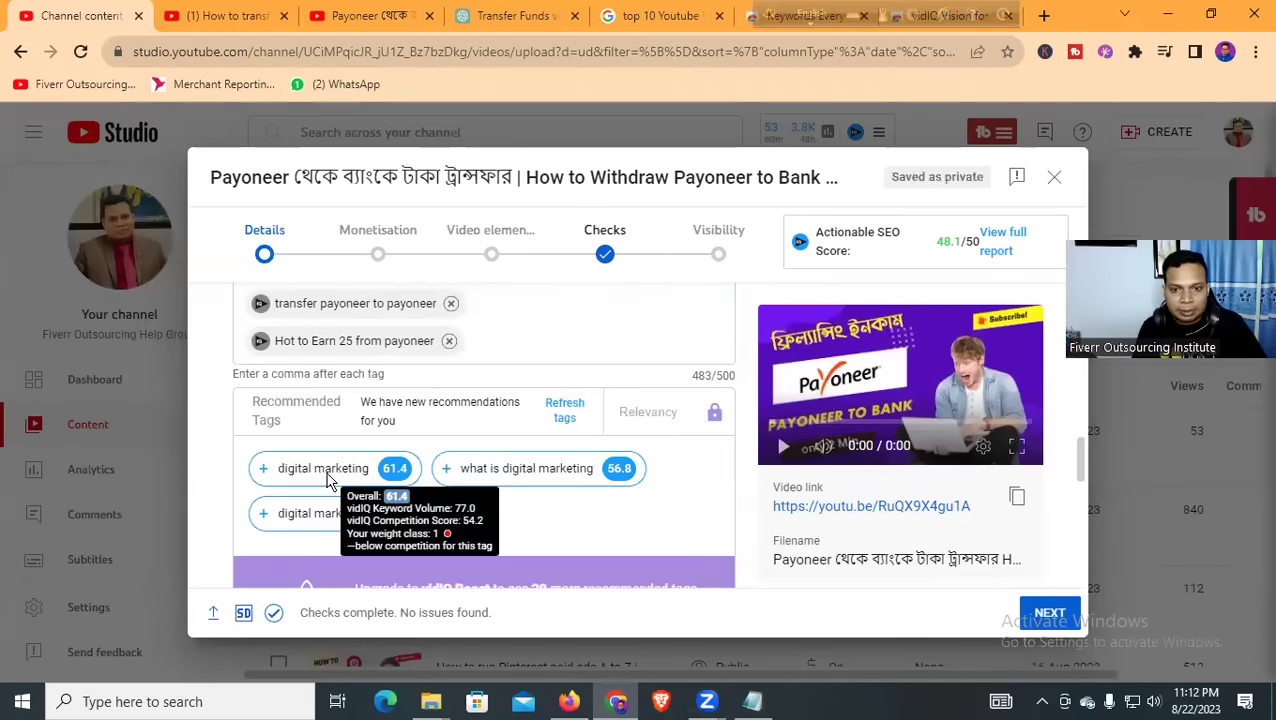
left_click(357, 478)
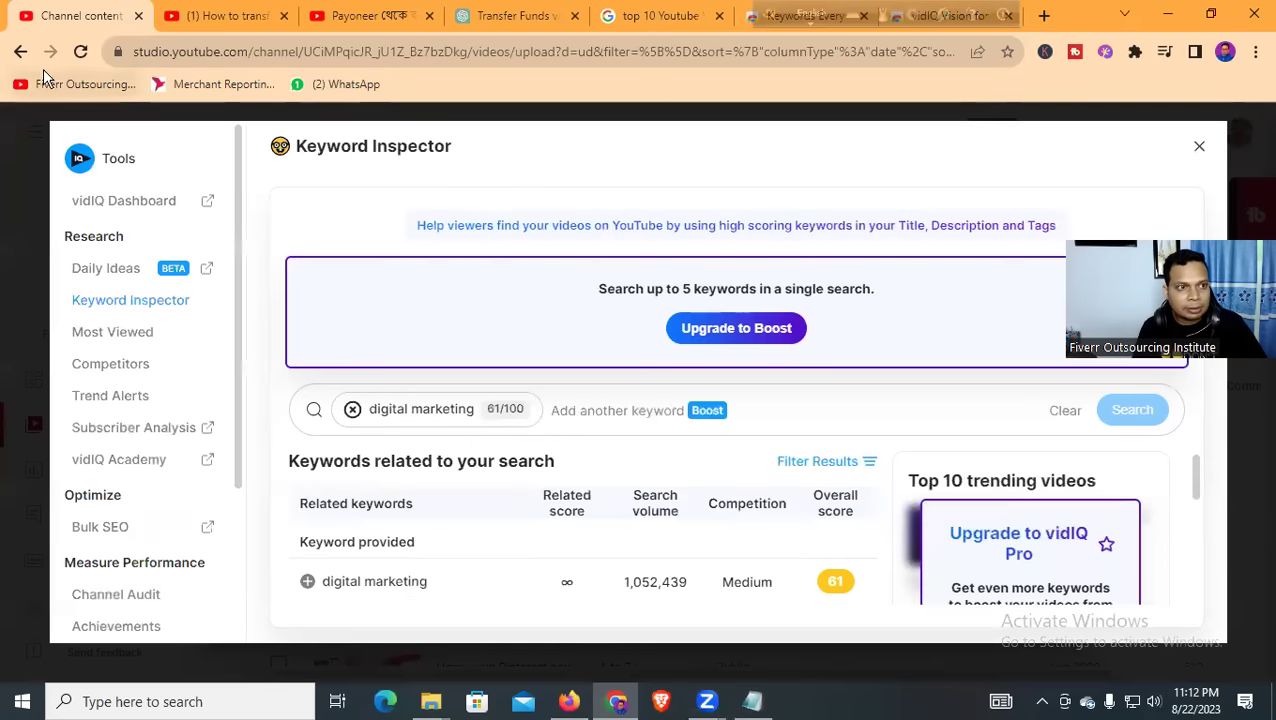
left_click(1199, 146)
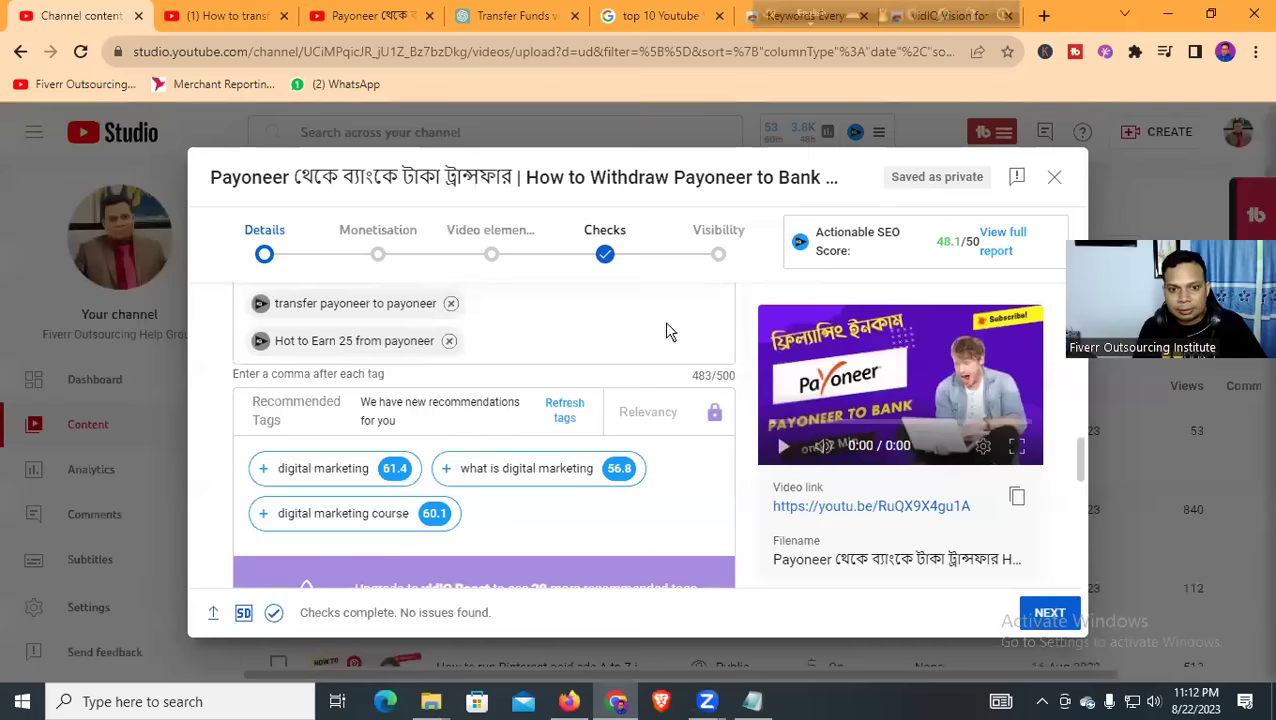
type("digital marketing")
key("Return")
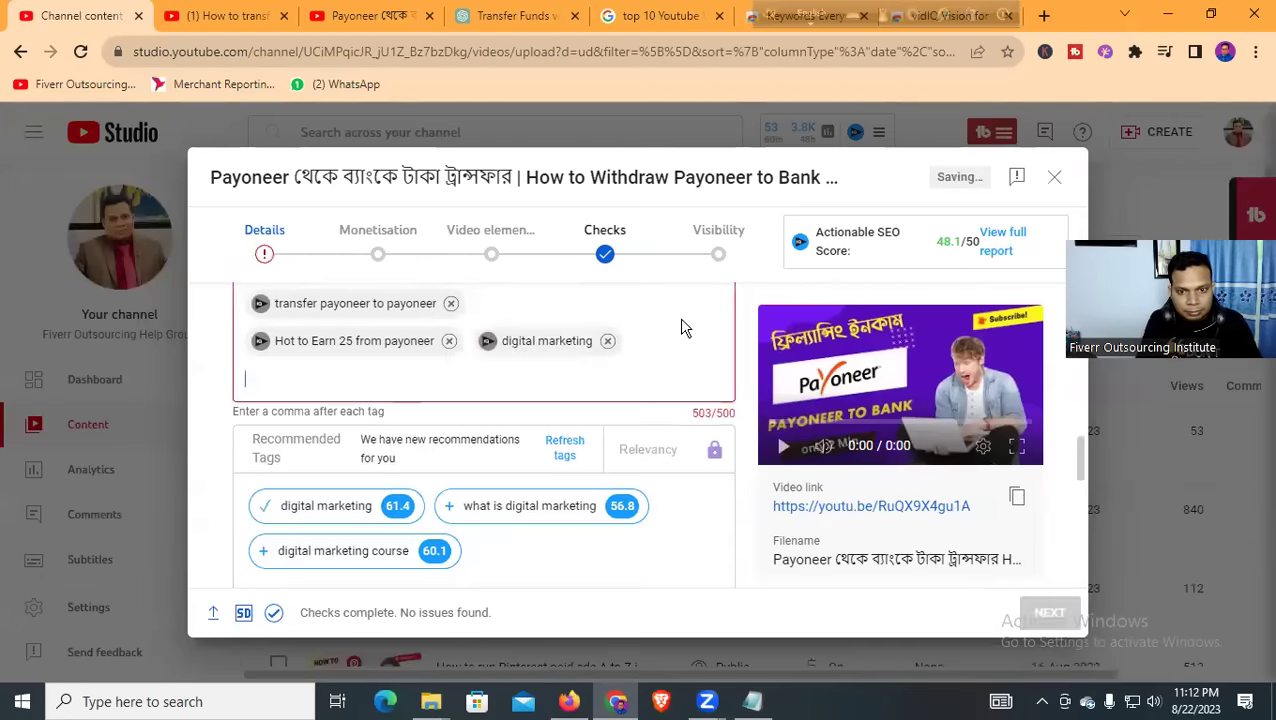
left_click(608, 341)
Refresh the scores of the vidIQ recommended tags
scroll(556, 400, "down", 3)
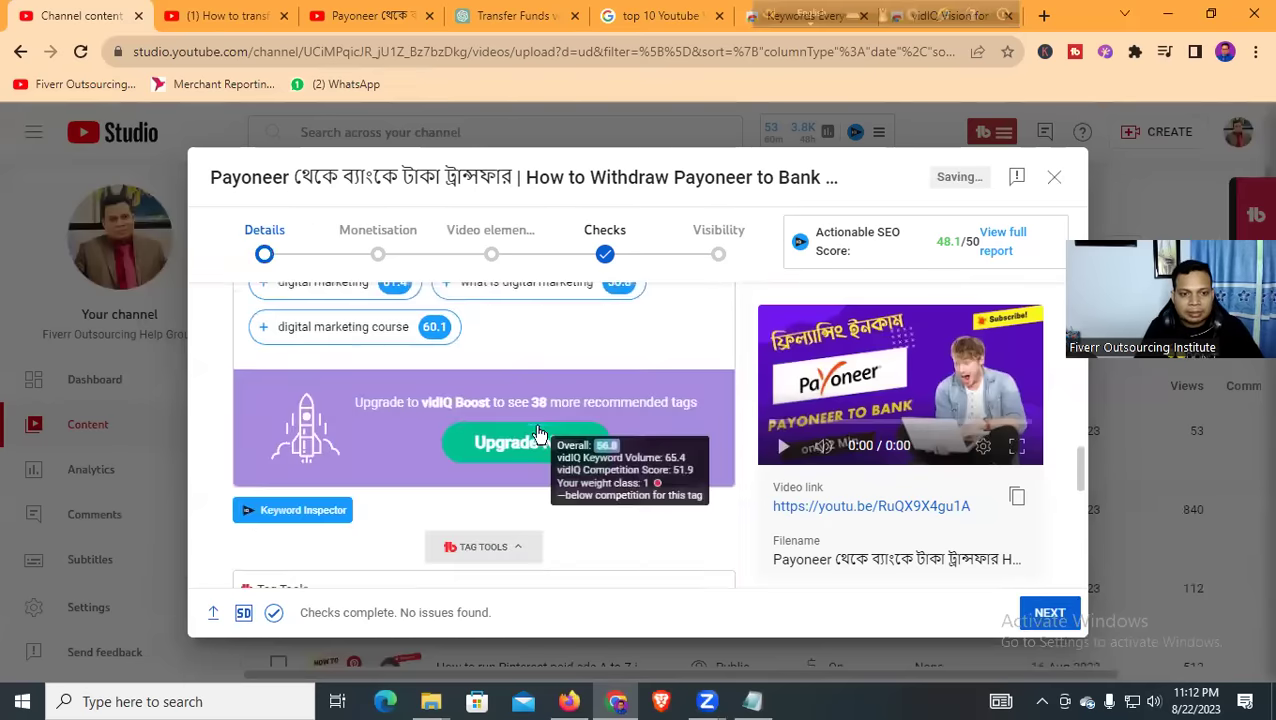
scroll(612, 444, "down", 5)
scroll(555, 454, "down", 3)
scroll(700, 448, "down", 5)
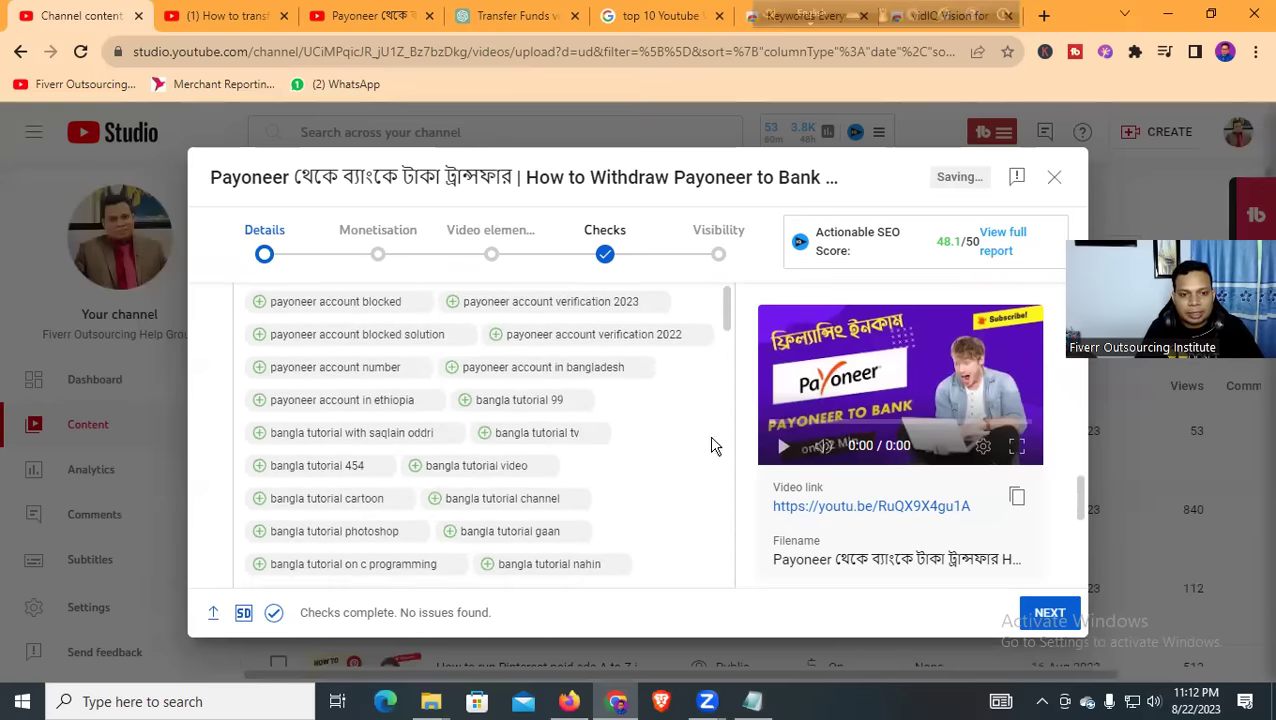
scroll(652, 452, "up", 3)
scroll(651, 443, "up", 5)
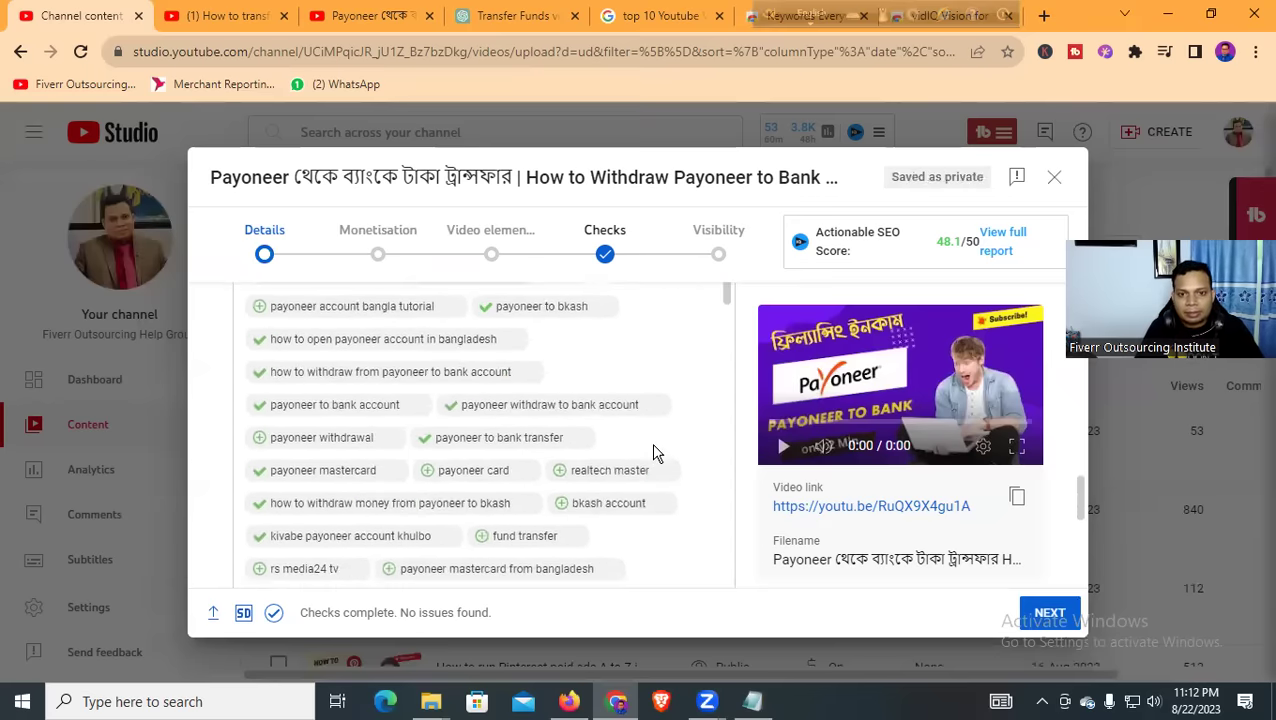
scroll(595, 412, "up", 3)
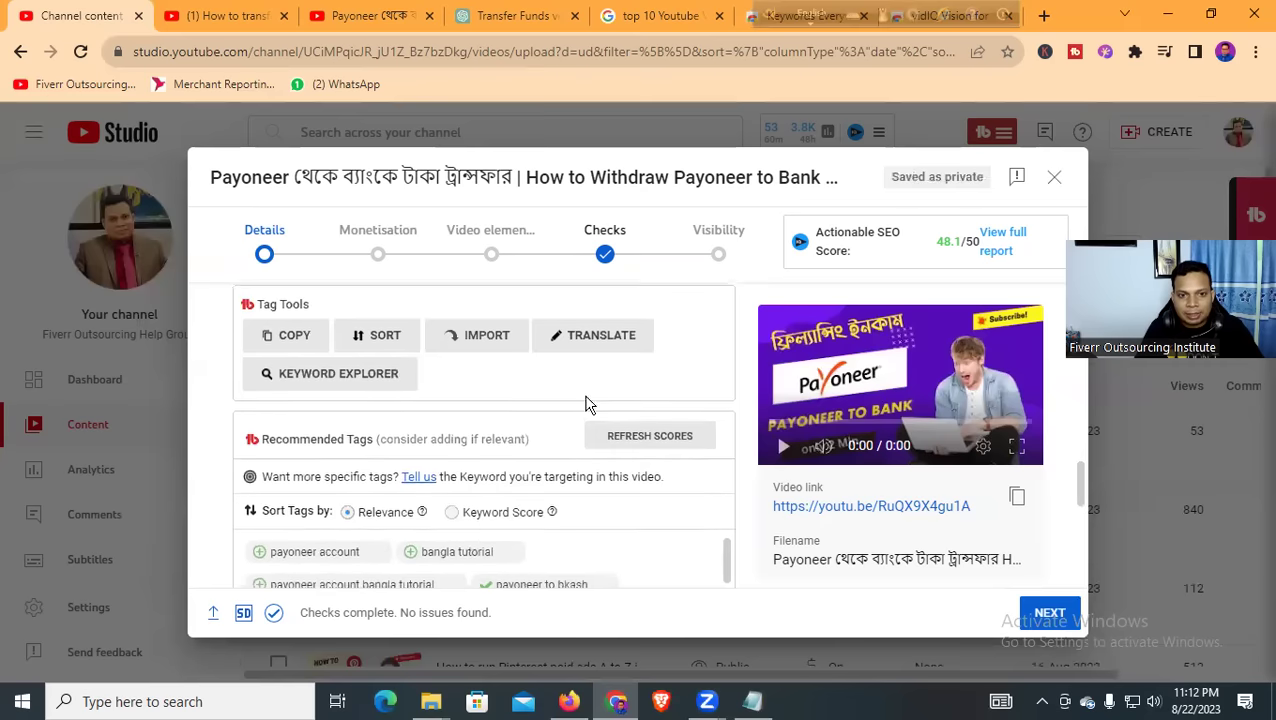
left_click(650, 440)
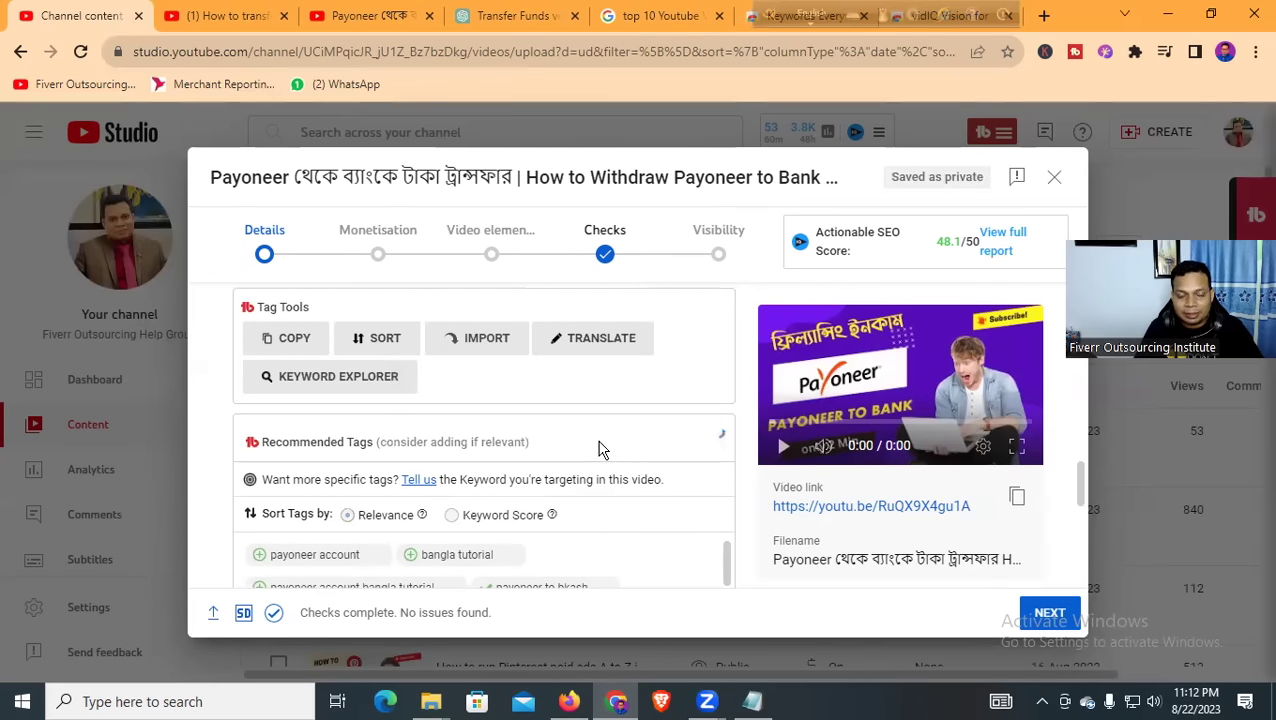
Review the suggested Payoneer and bKash tags, then switch to the Notepad keyword notes
scroll(604, 437, "down", 2)
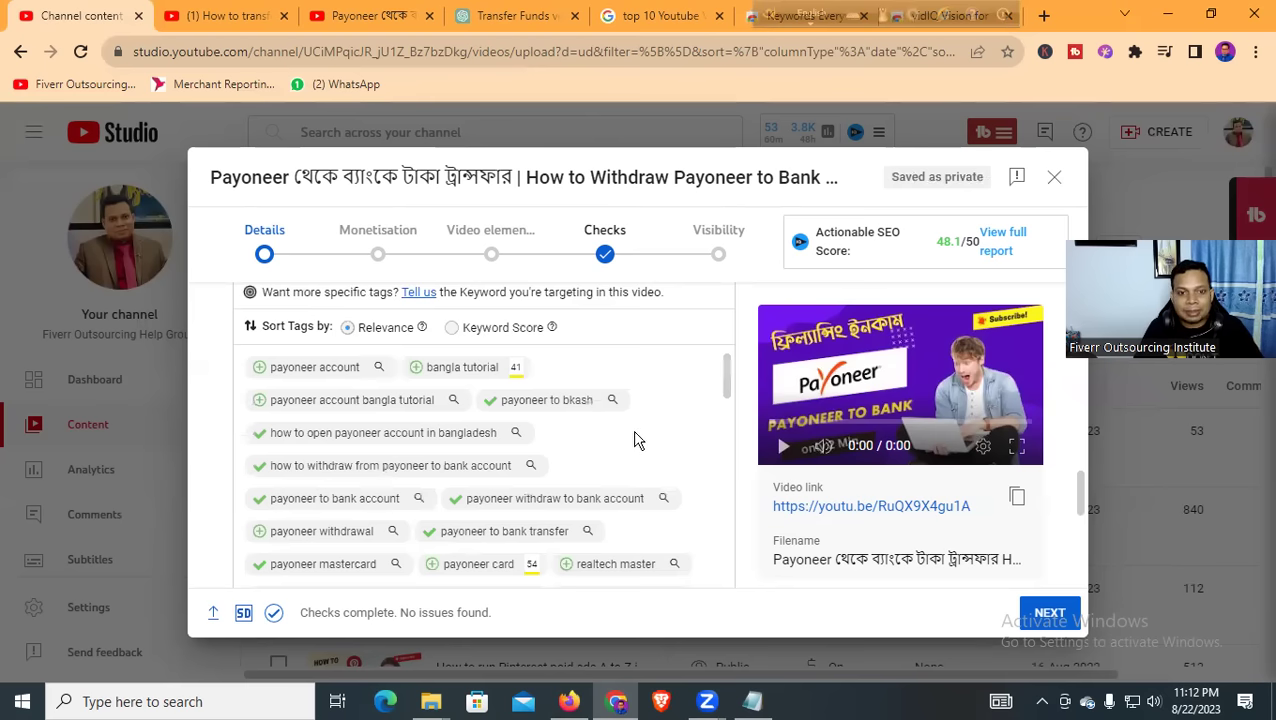
scroll(456, 476, "down", 5)
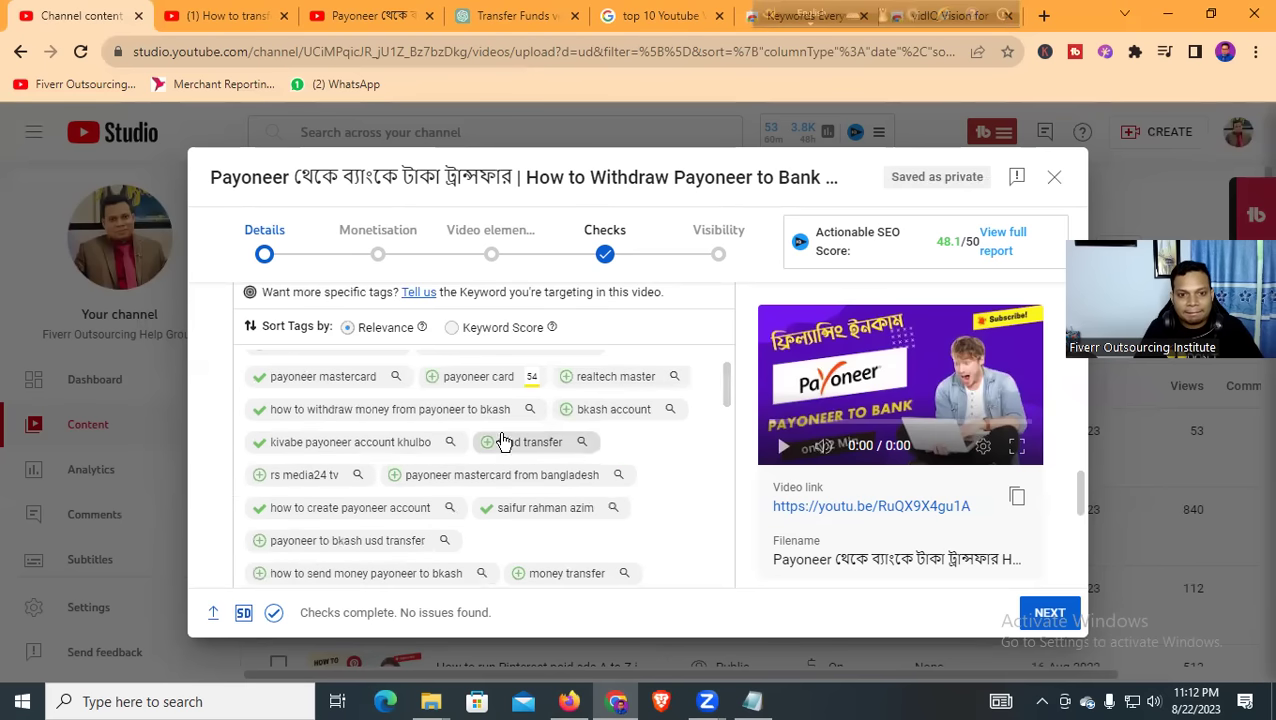
scroll(612, 470, "down", 10)
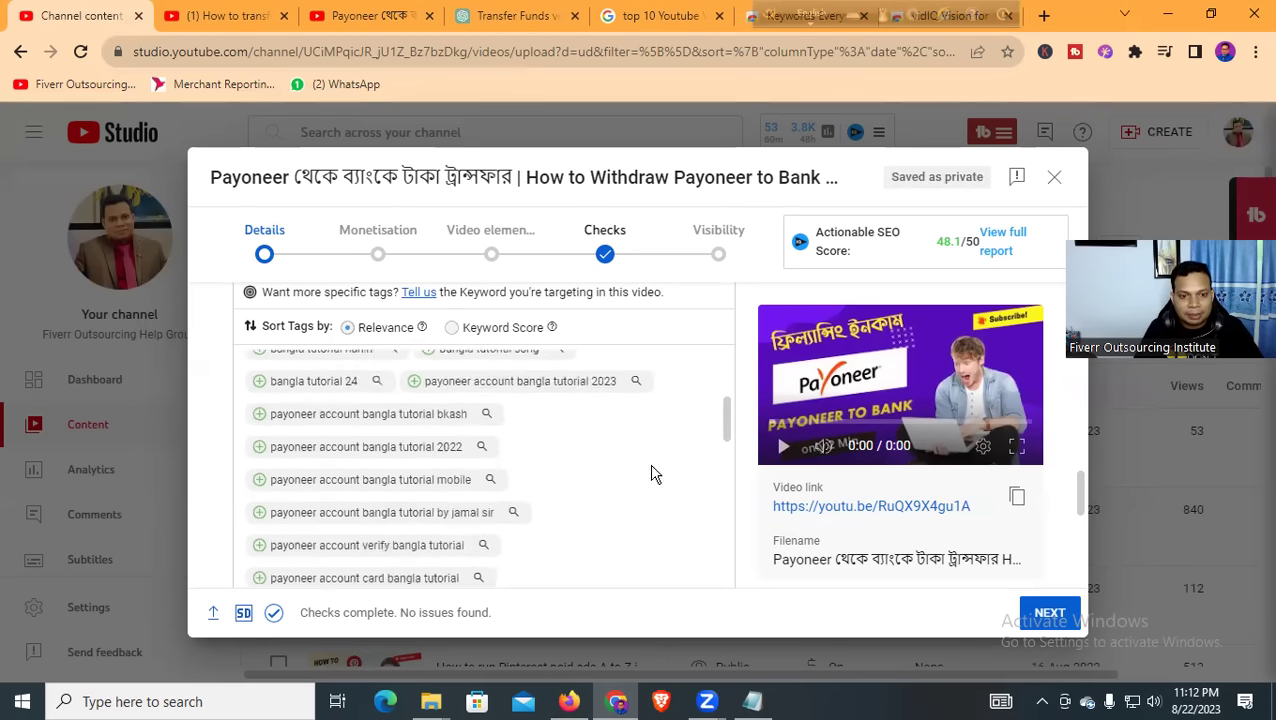
scroll(676, 469, "up", 5)
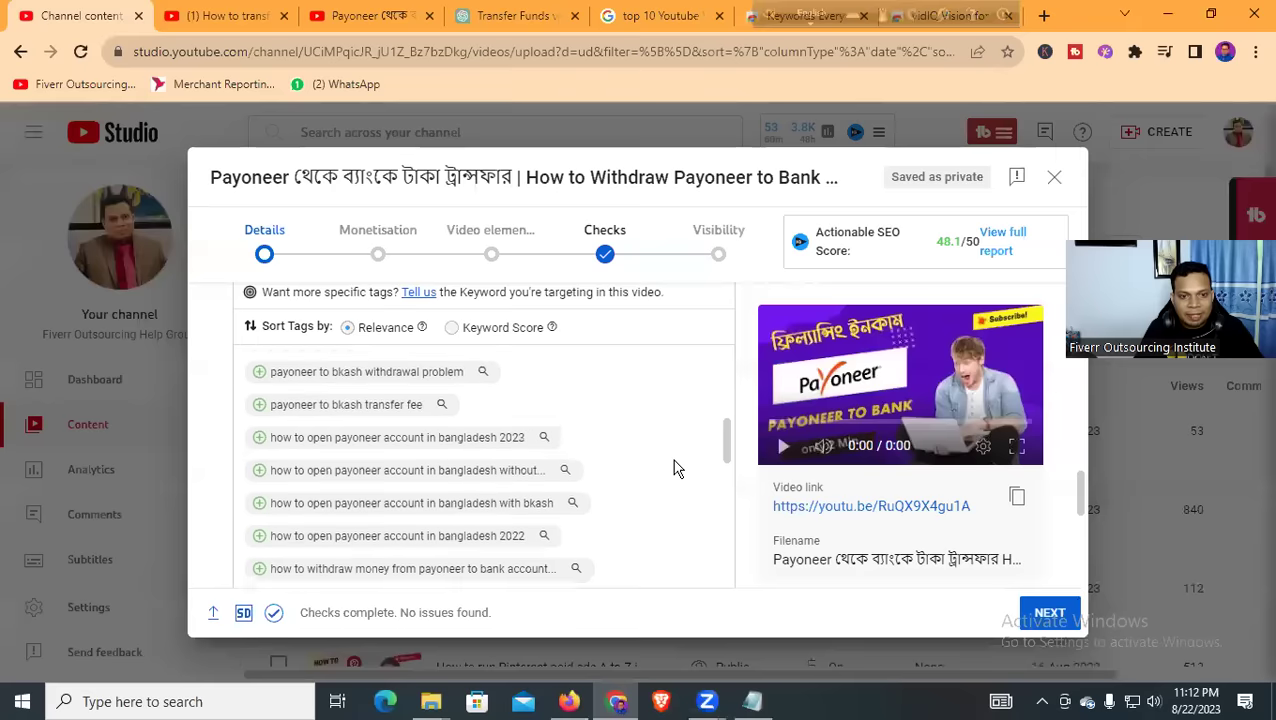
scroll(674, 466, "up", 3)
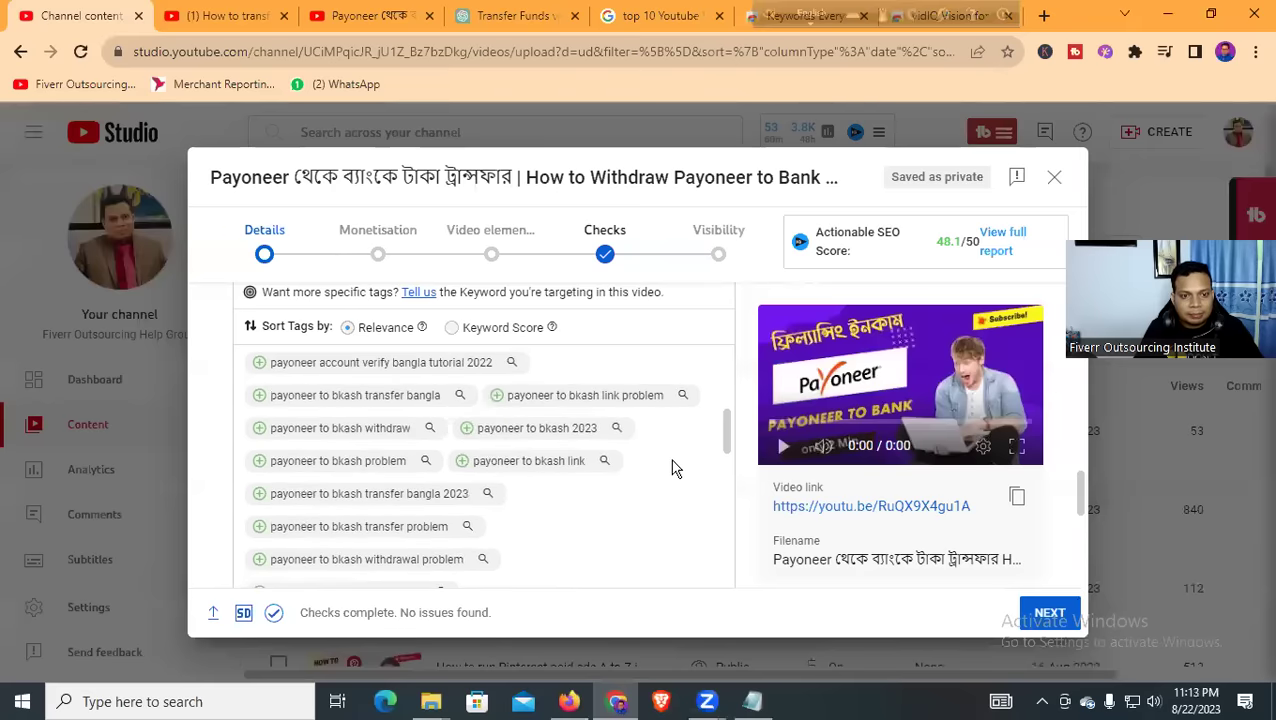
scroll(686, 470, "down", 5)
scroll(664, 472, "down", 5)
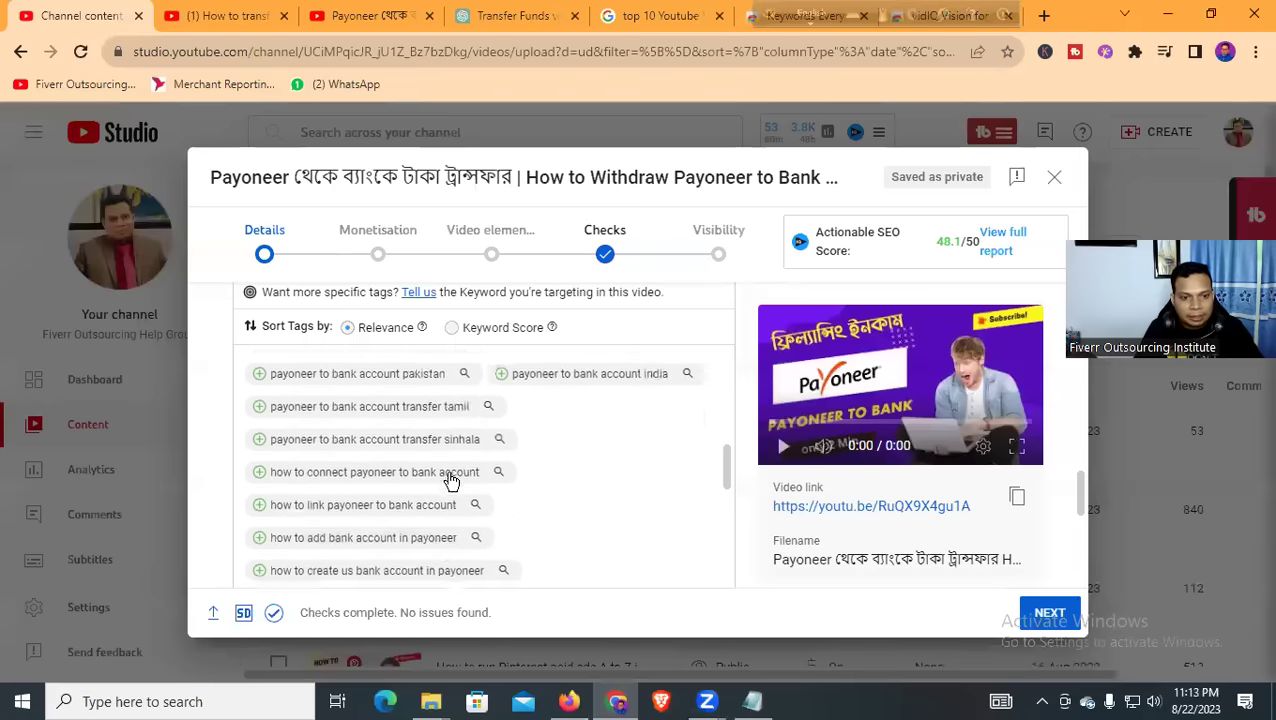
scroll(461, 478, "down", 15)
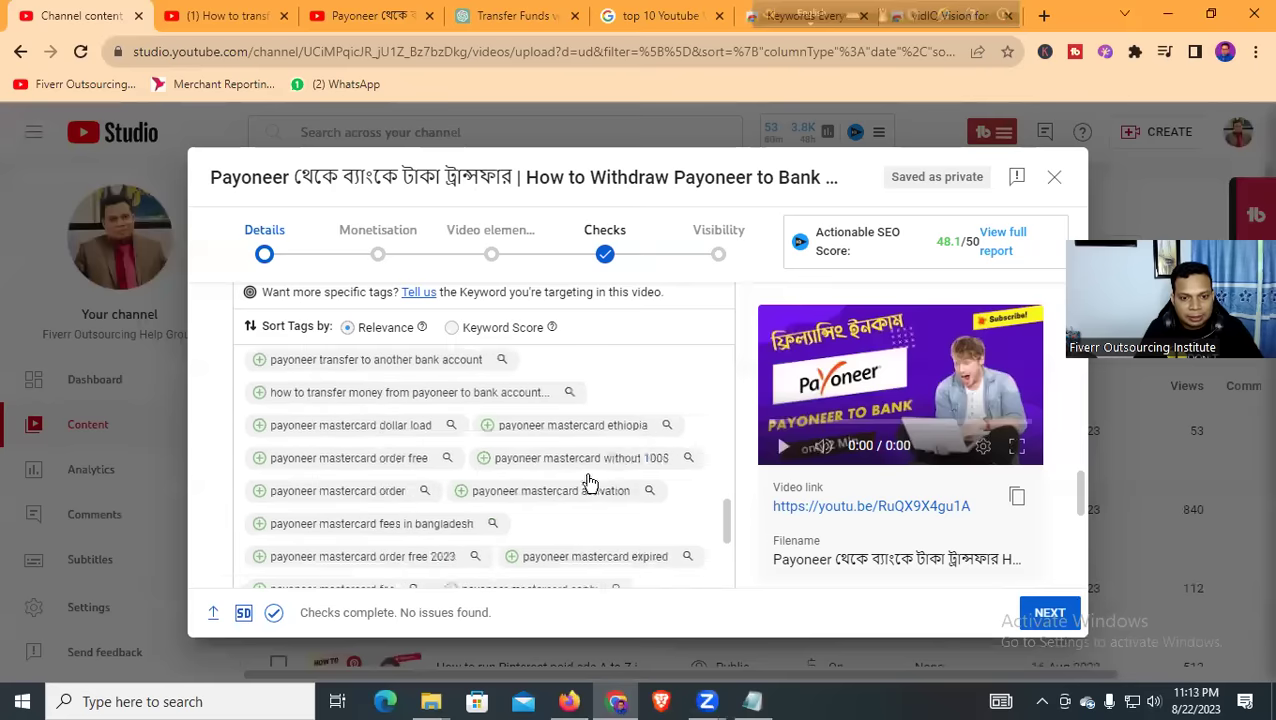
scroll(709, 468, "up", 3)
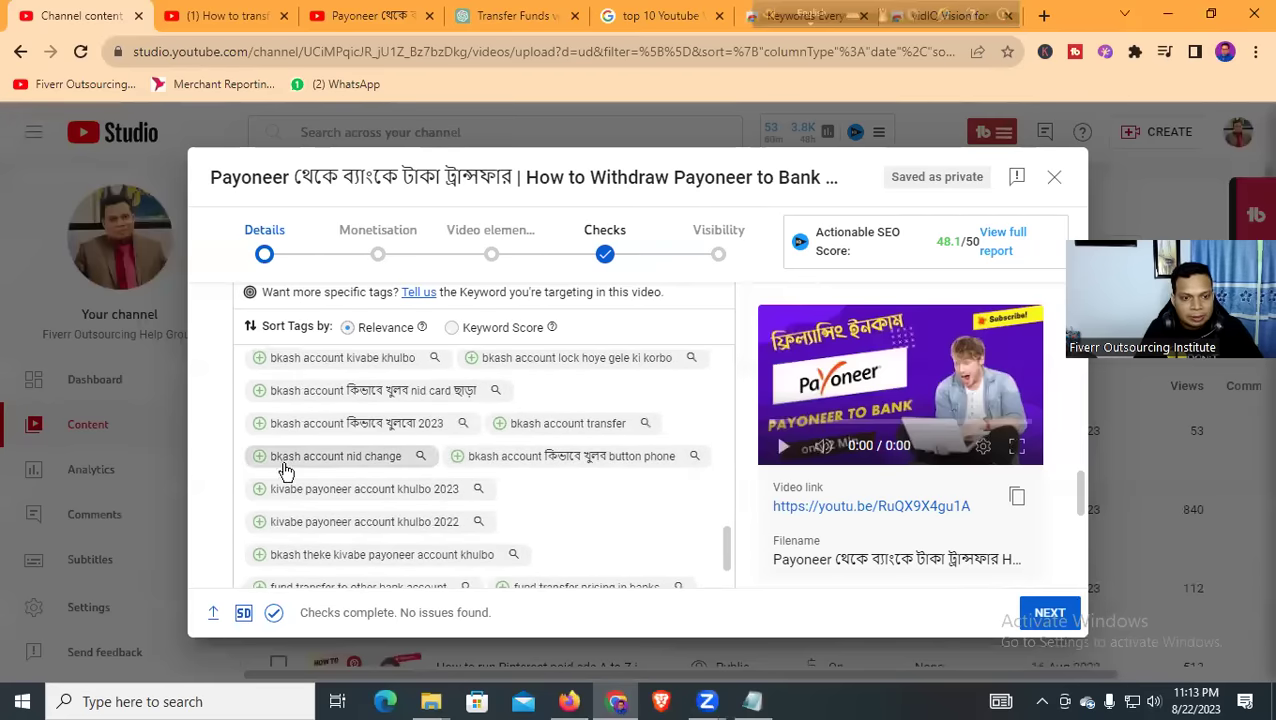
scroll(430, 470, "down", 5)
scroll(458, 472, "down", 15)
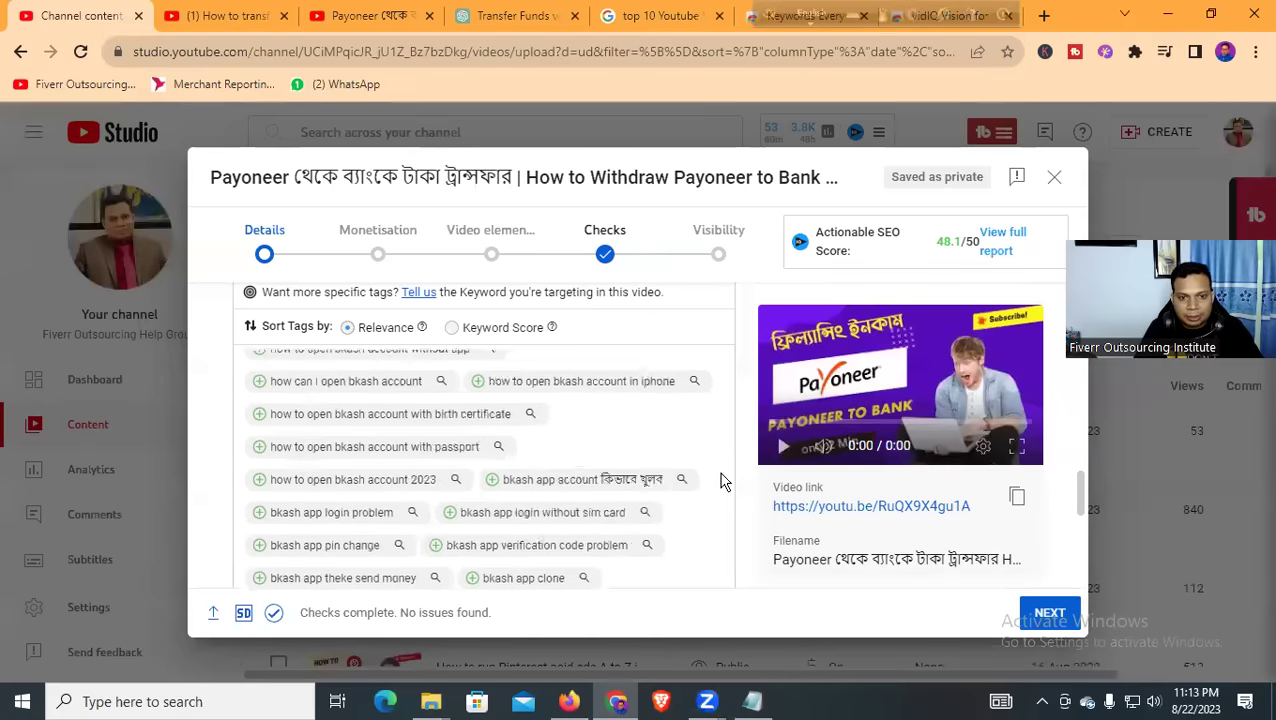
scroll(470, 487, "up", 20)
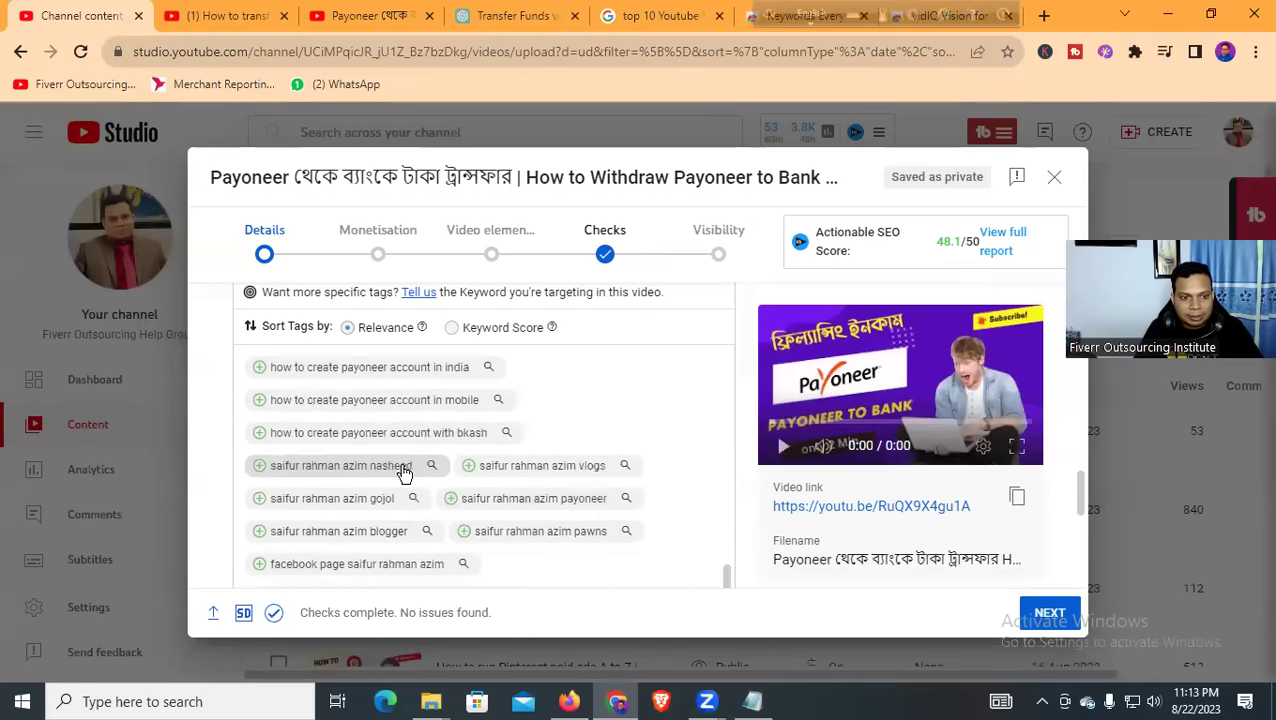
scroll(279, 440, "up", 20)
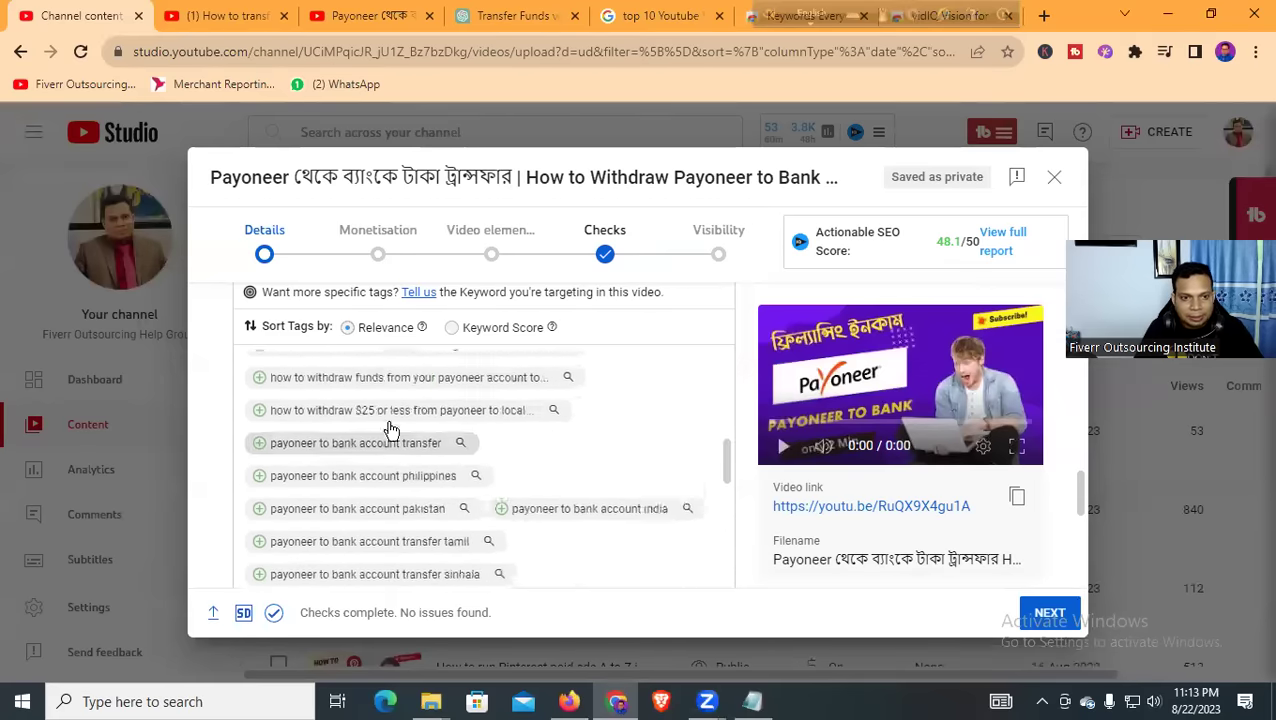
scroll(662, 450, "up", 10)
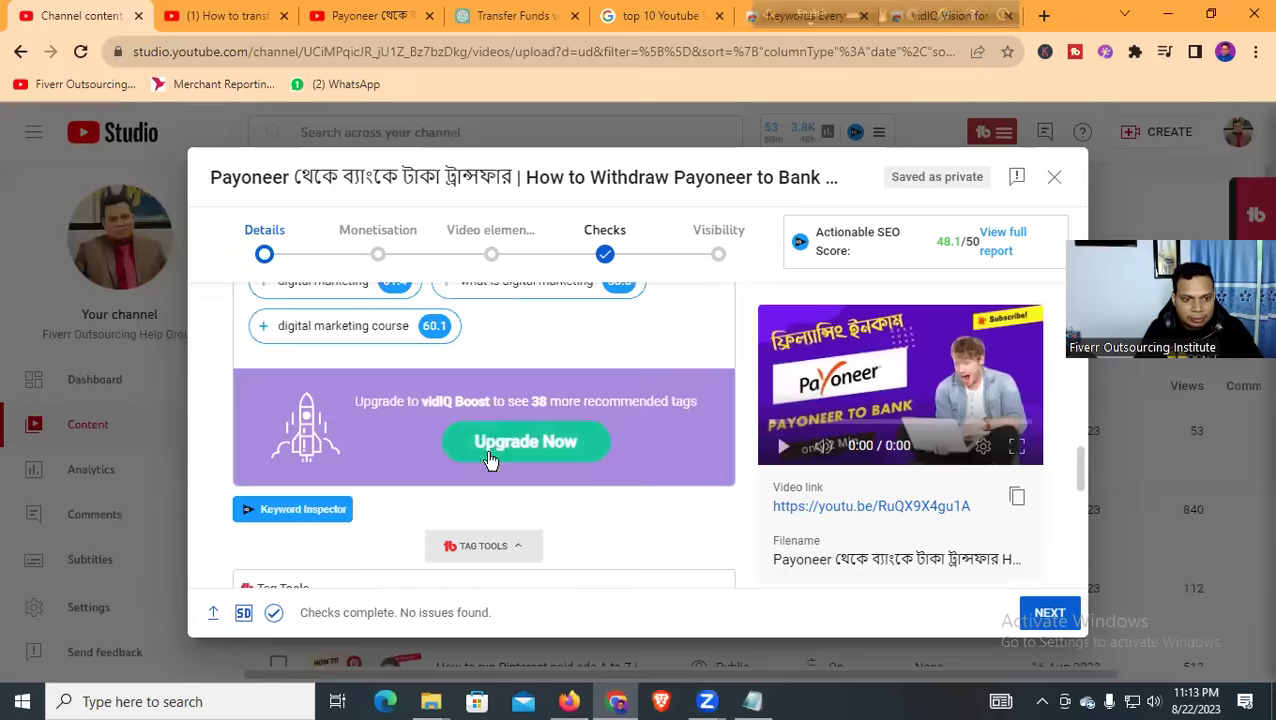
scroll(624, 441, "down", 3)
scroll(527, 441, "down", 2)
scroll(484, 427, "up", 3)
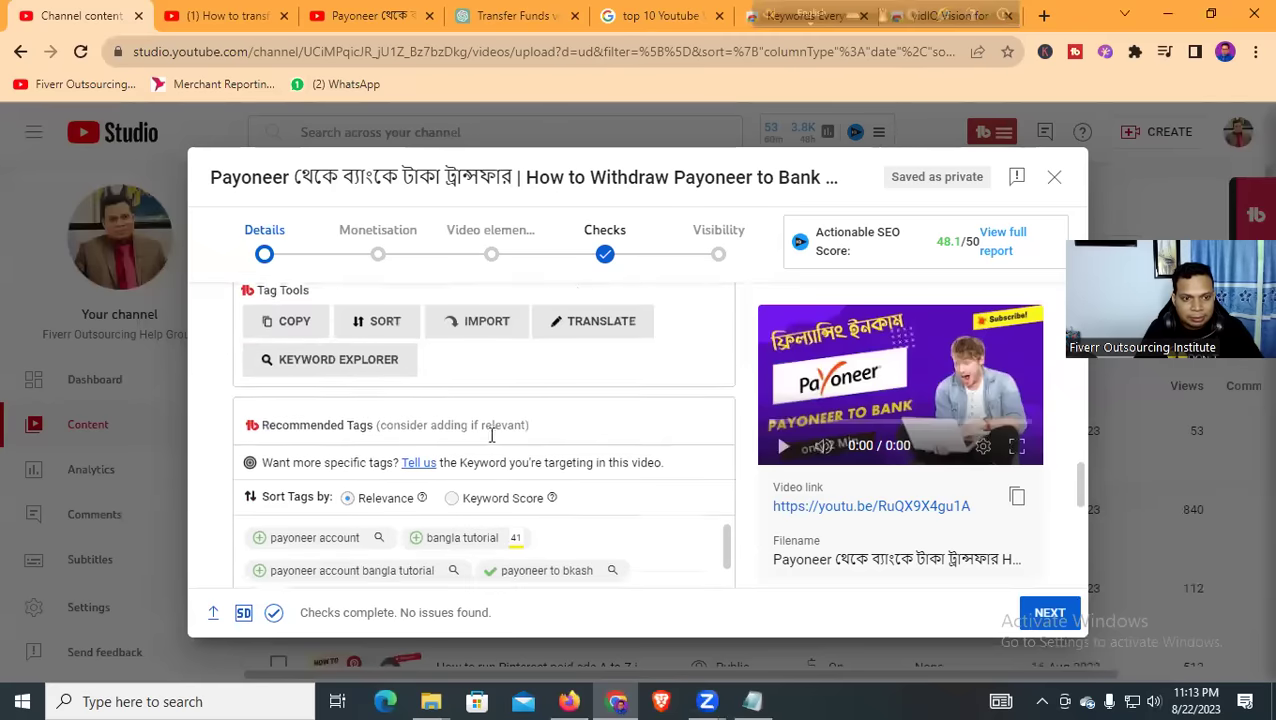
scroll(360, 410, "up", 1)
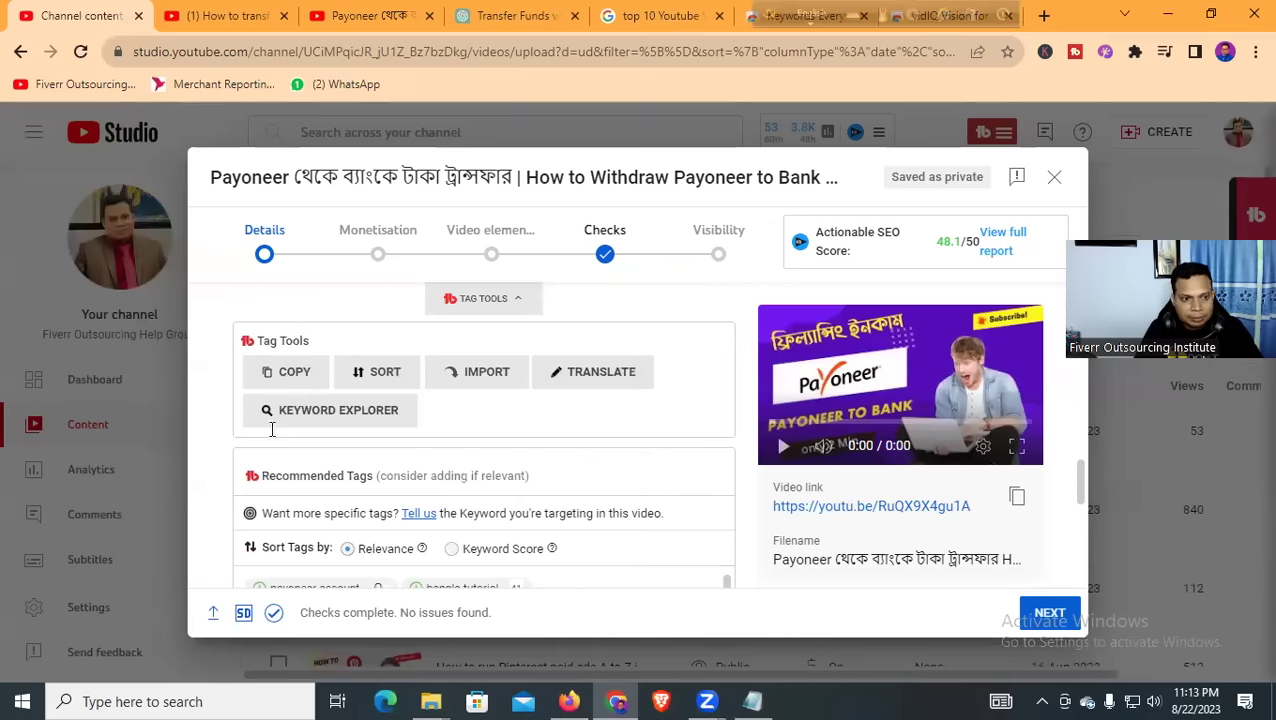
key("alt+Tab")
right_click(232, 455)
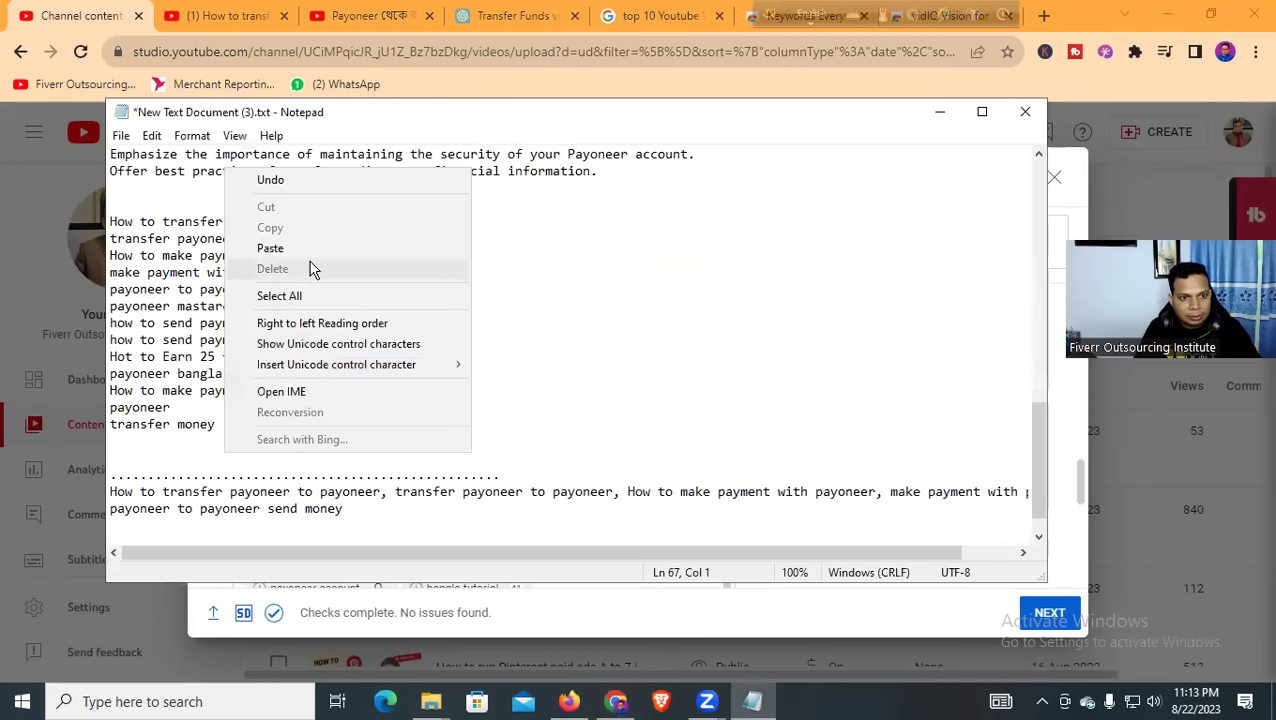
Paste 'how to send payment' onto the notes' last line, leaving it joined as 'paymenthow'
left_click(315, 250)
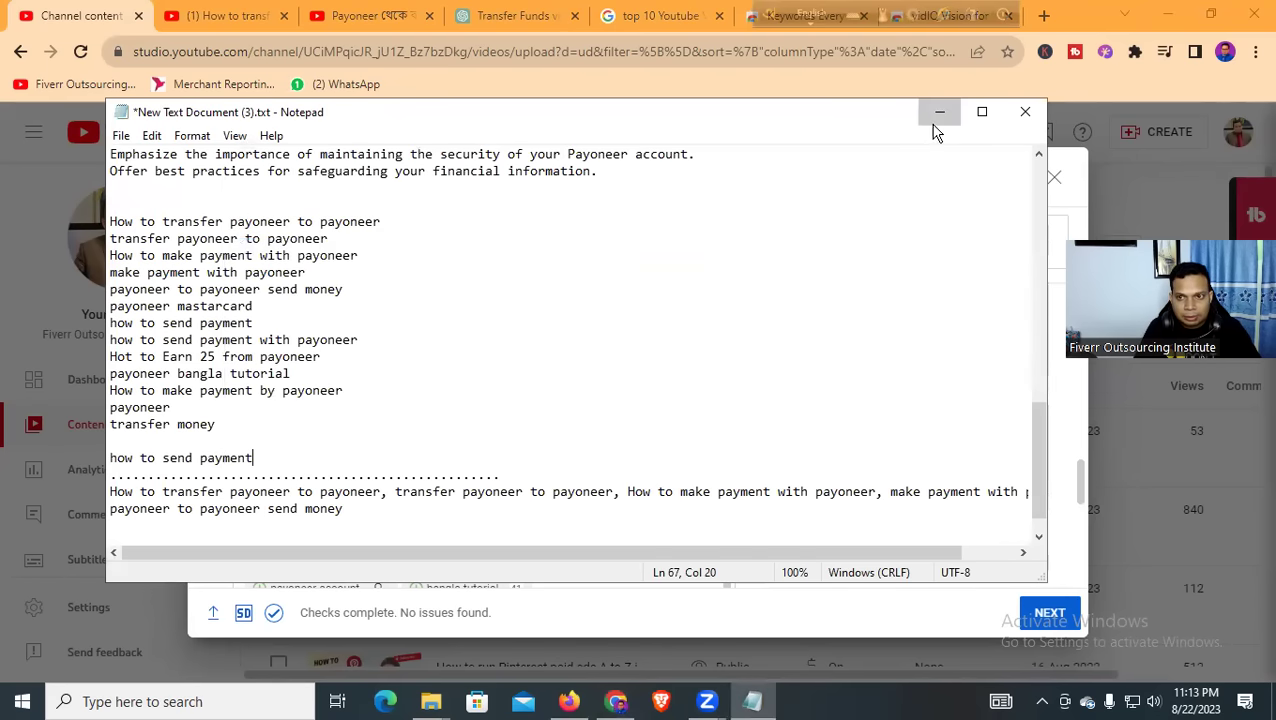
left_click(940, 112)
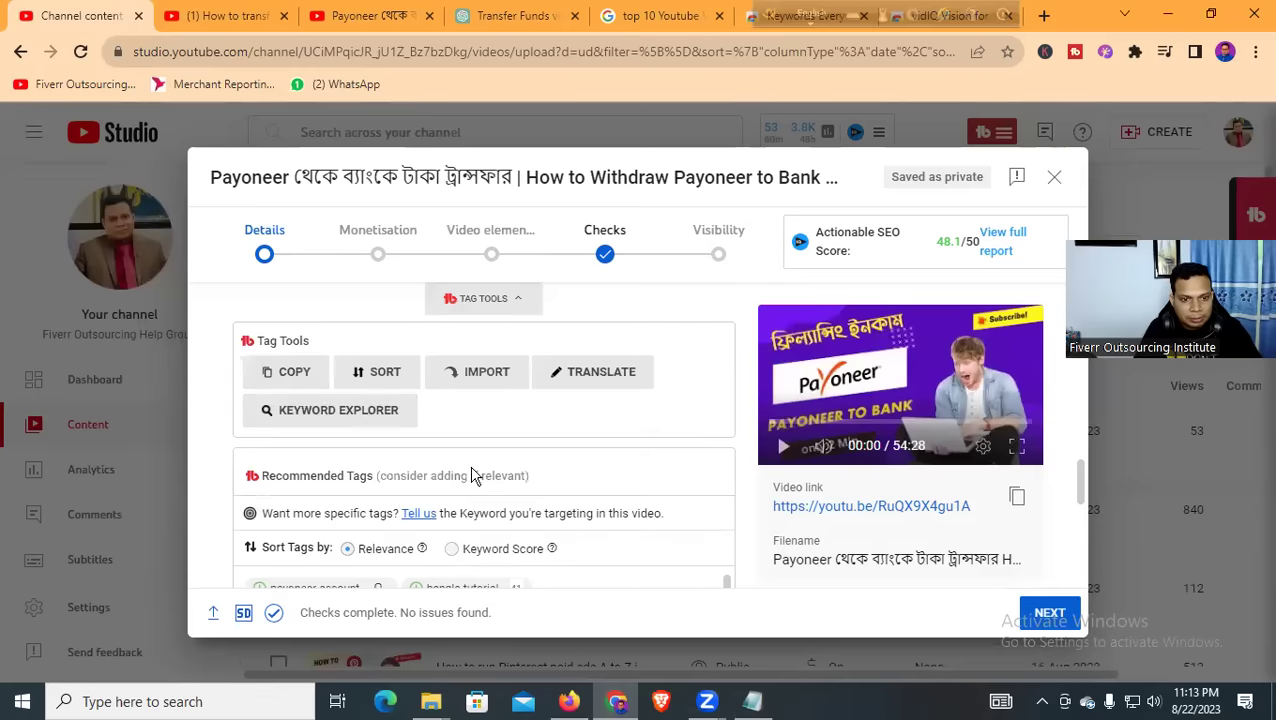
scroll(478, 478, "down", 2)
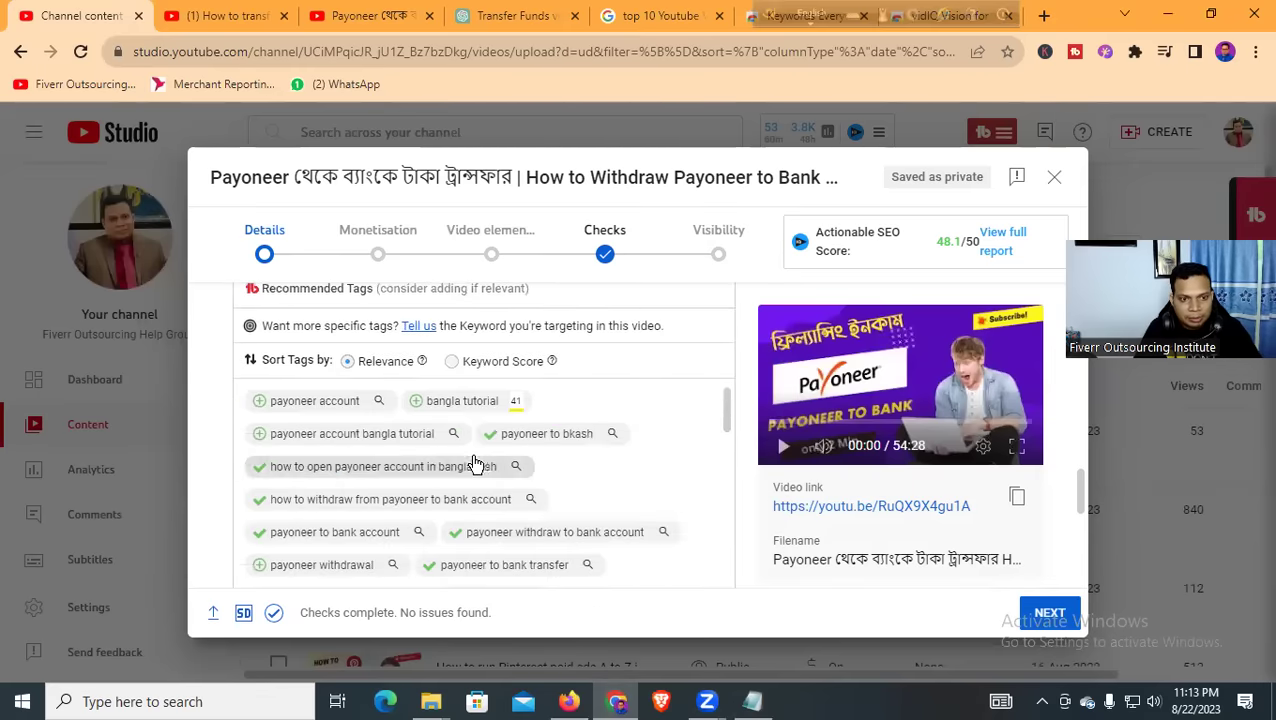
scroll(490, 465, "up", 2)
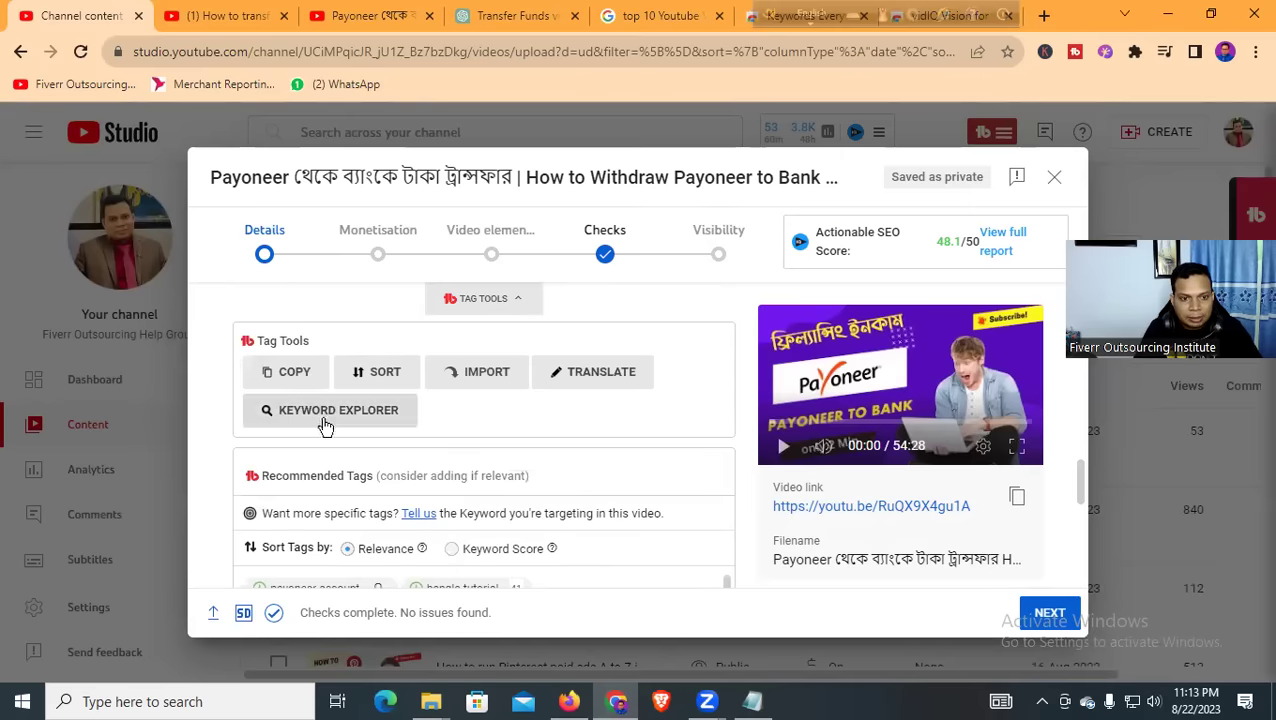
scroll(540, 460, "down", 4)
scroll(500, 493, "down", 2)
scroll(421, 493, "up", 8)
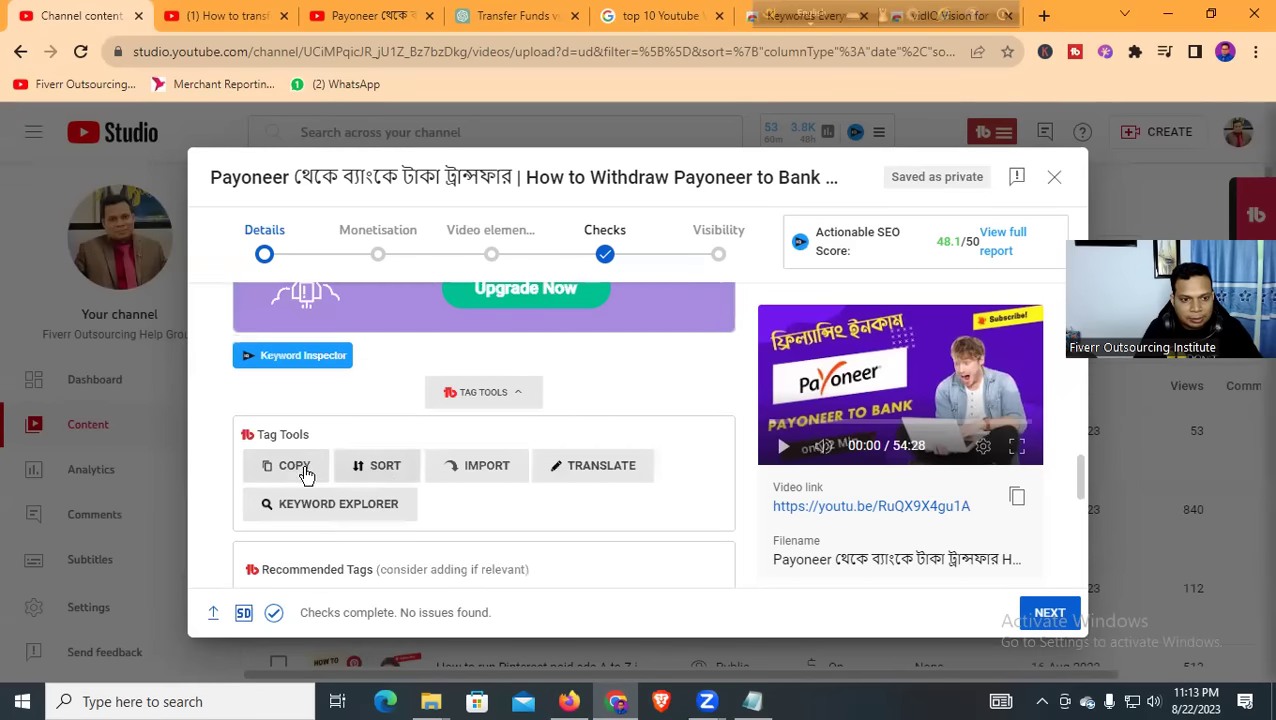
scroll(305, 475, "down", 1)
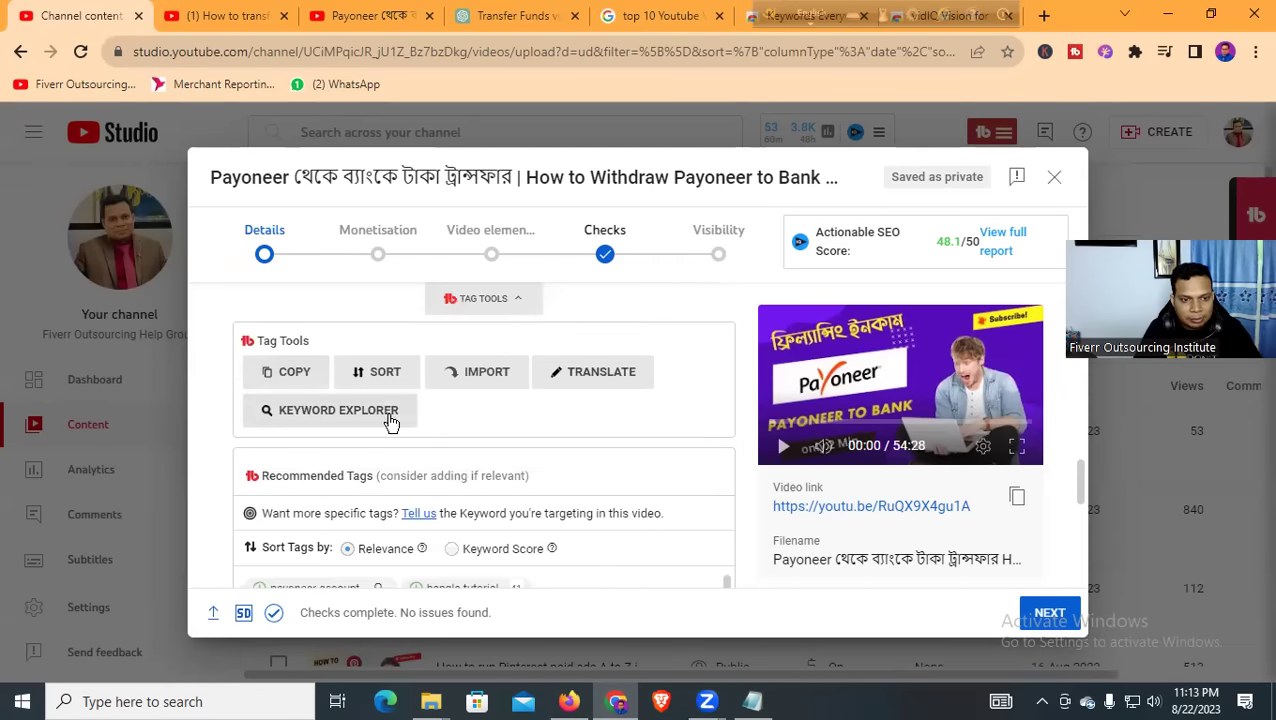
left_click(757, 705)
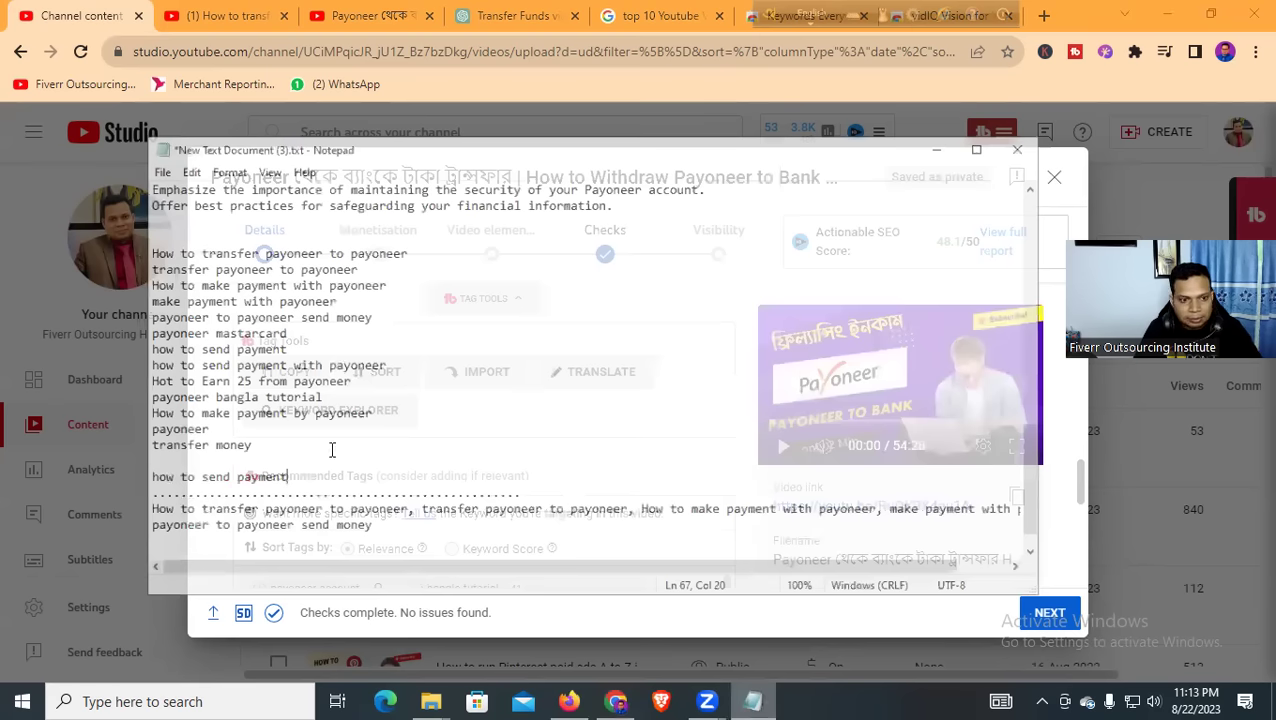
type("how to send payment")
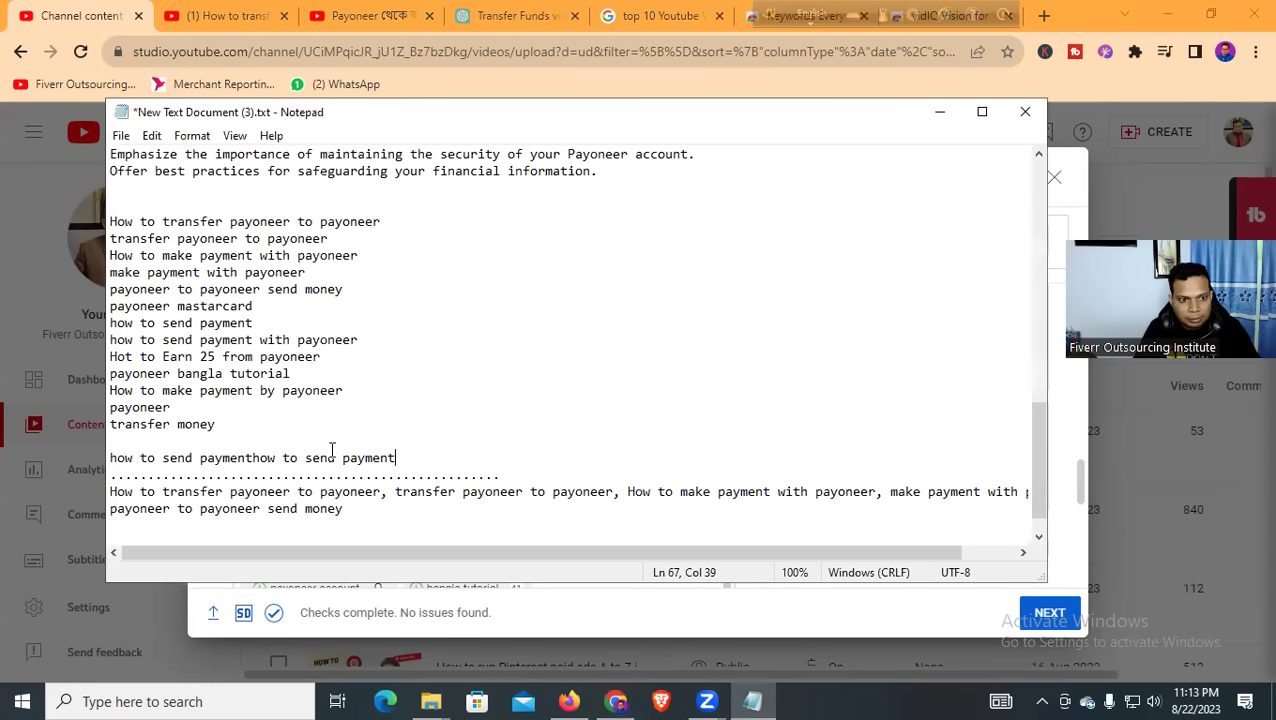
Return to the video details and set the video language to Bengali
left_click(939, 112)
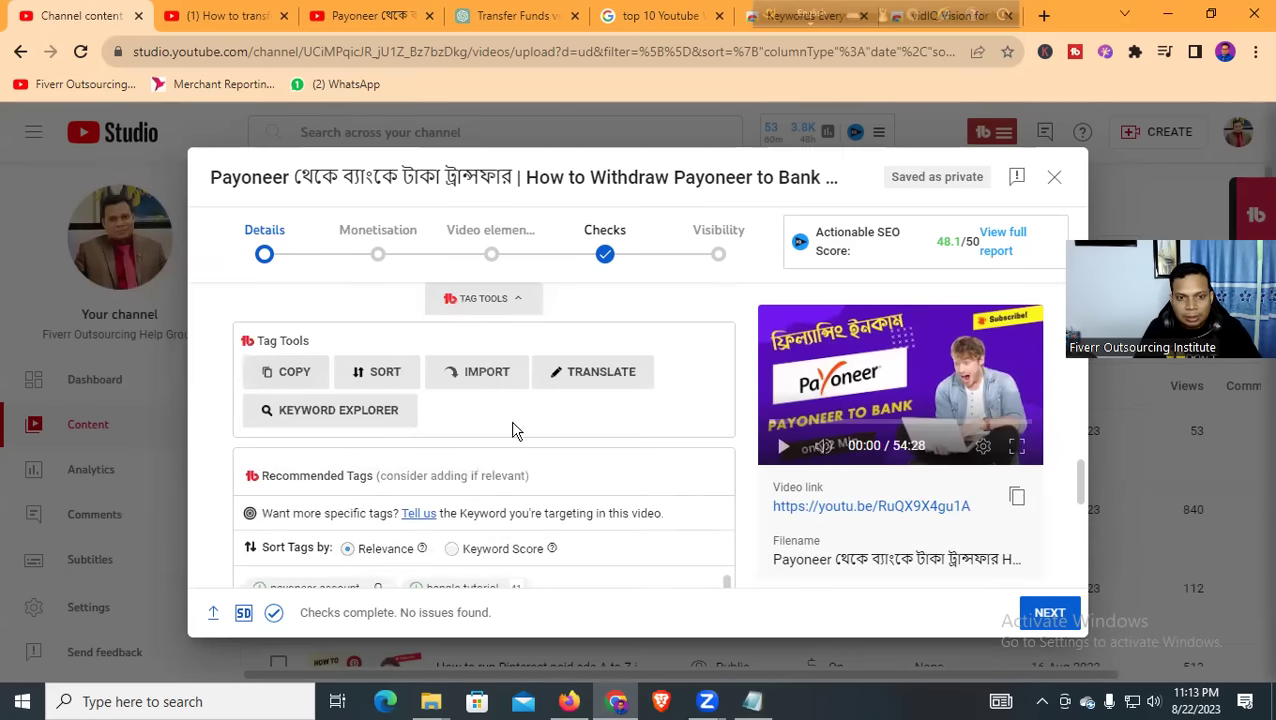
scroll(628, 474, "down", 5)
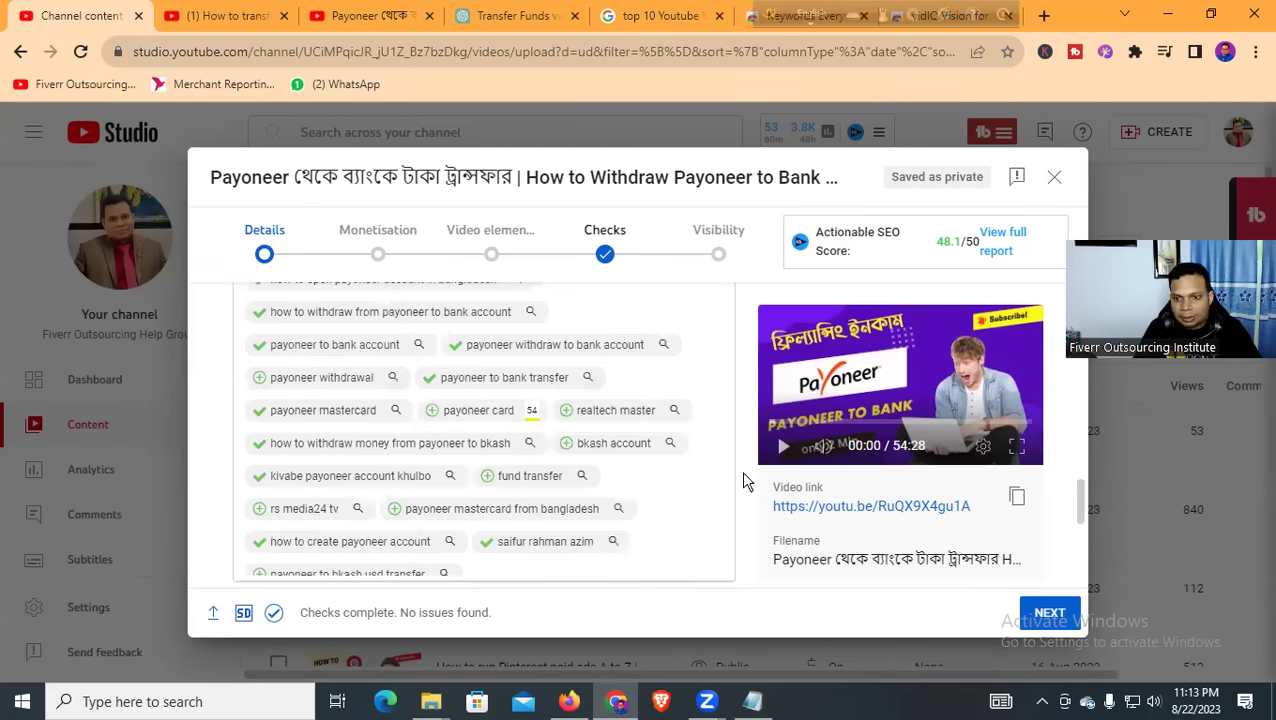
scroll(743, 482, "down", 10)
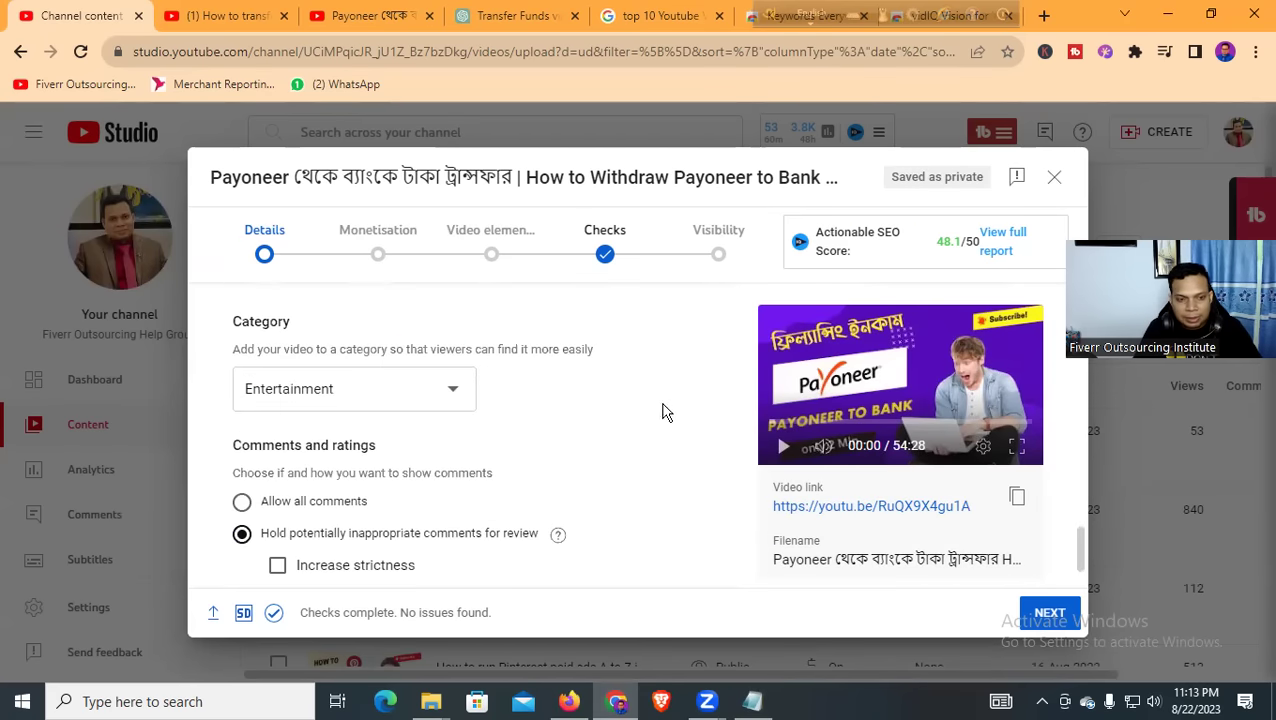
scroll(650, 425, "down", 2)
scroll(558, 459, "up", 8)
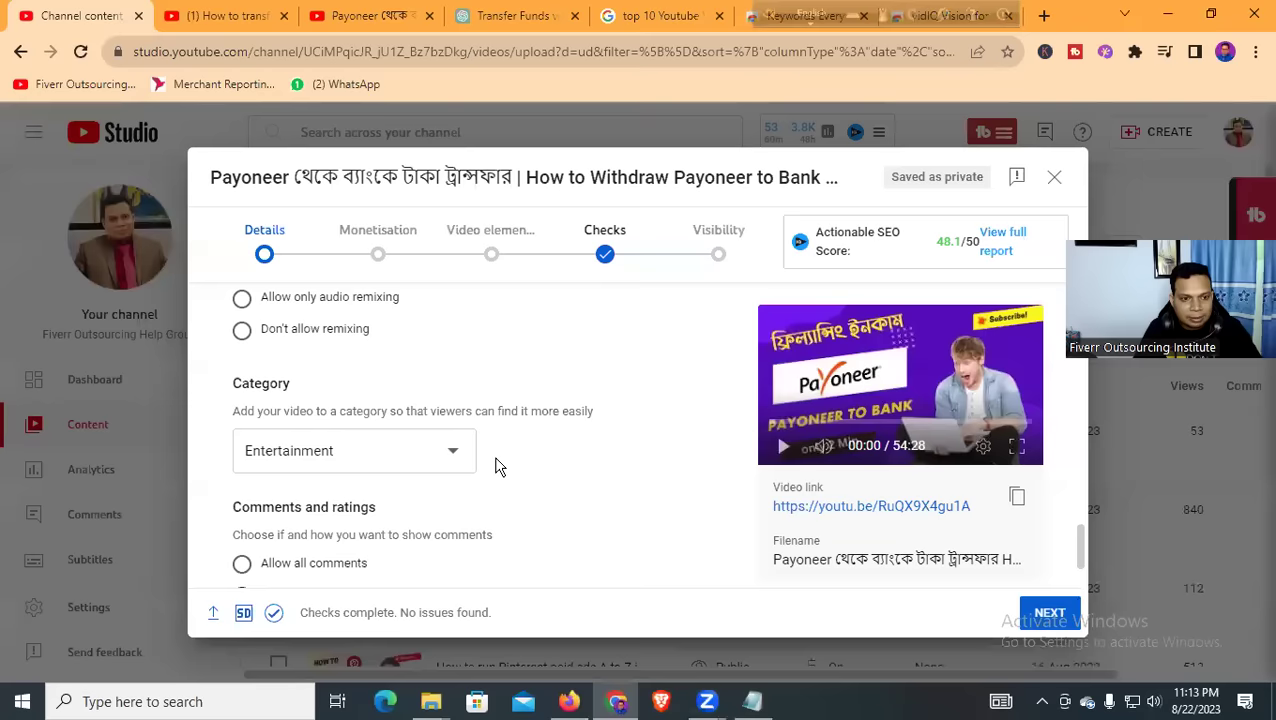
scroll(520, 470, "up", 2)
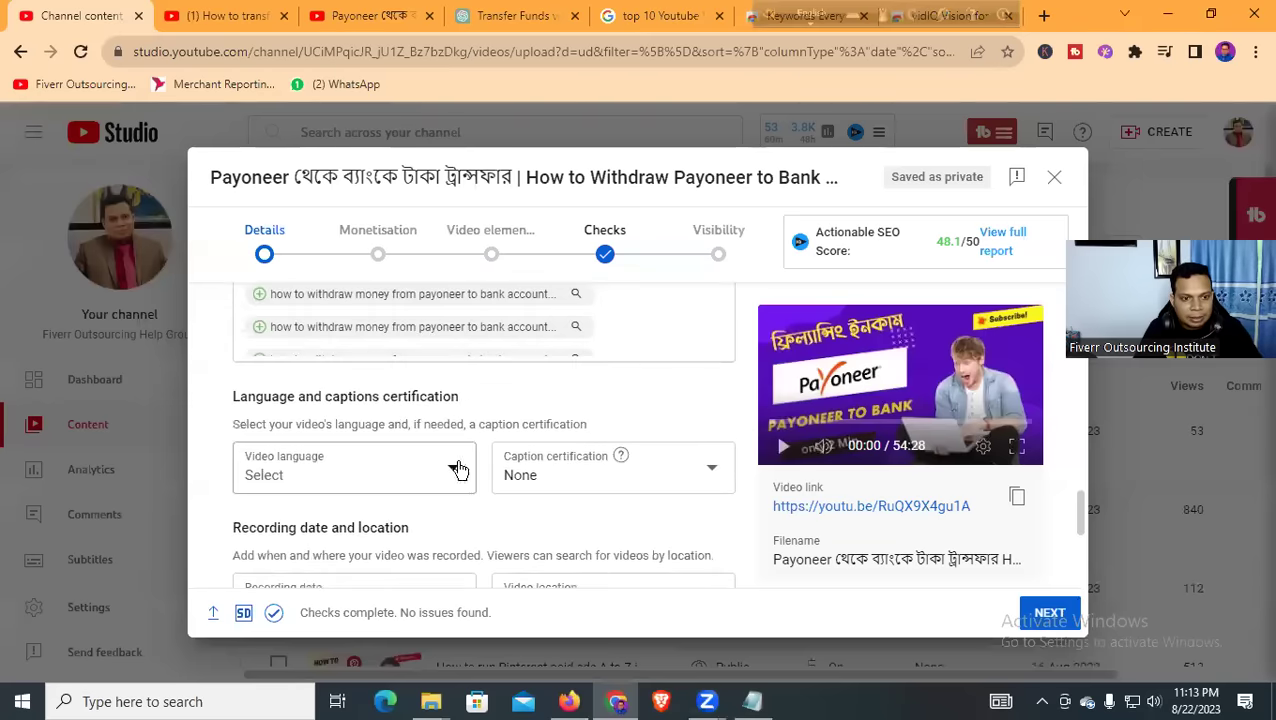
left_click(409, 486)
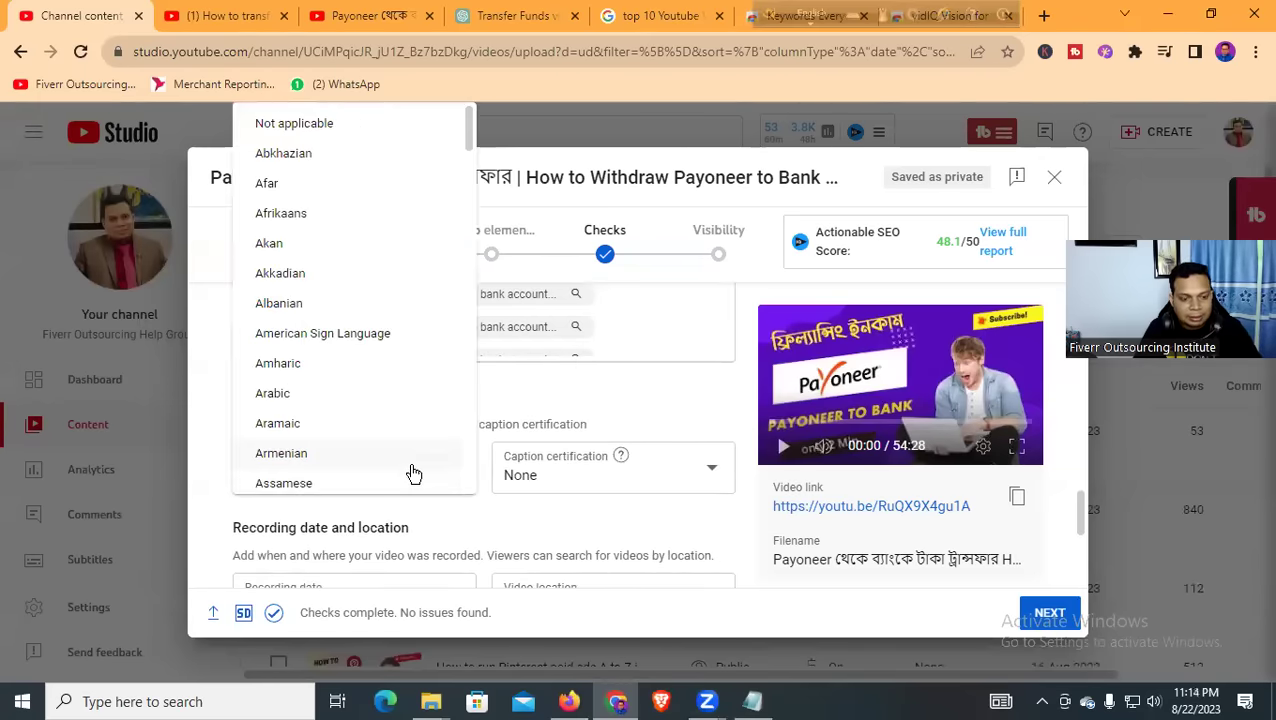
scroll(350, 393, "down", 3)
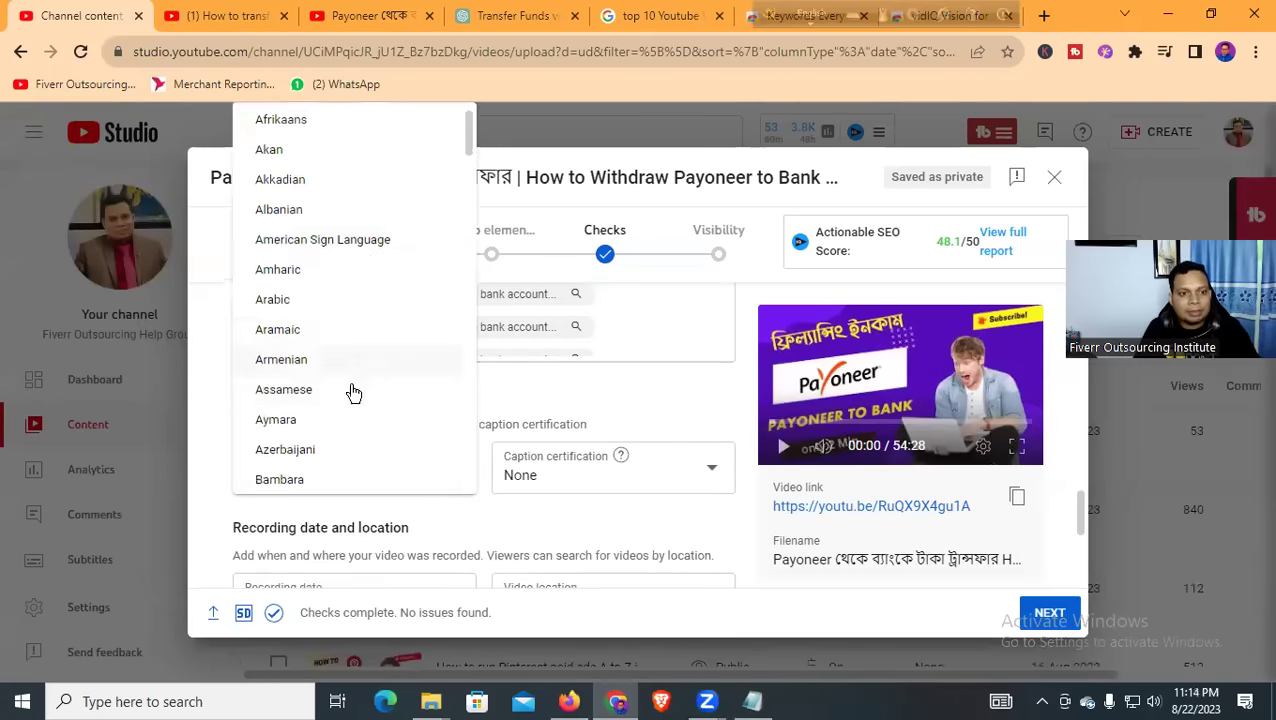
scroll(335, 400, "down", 1)
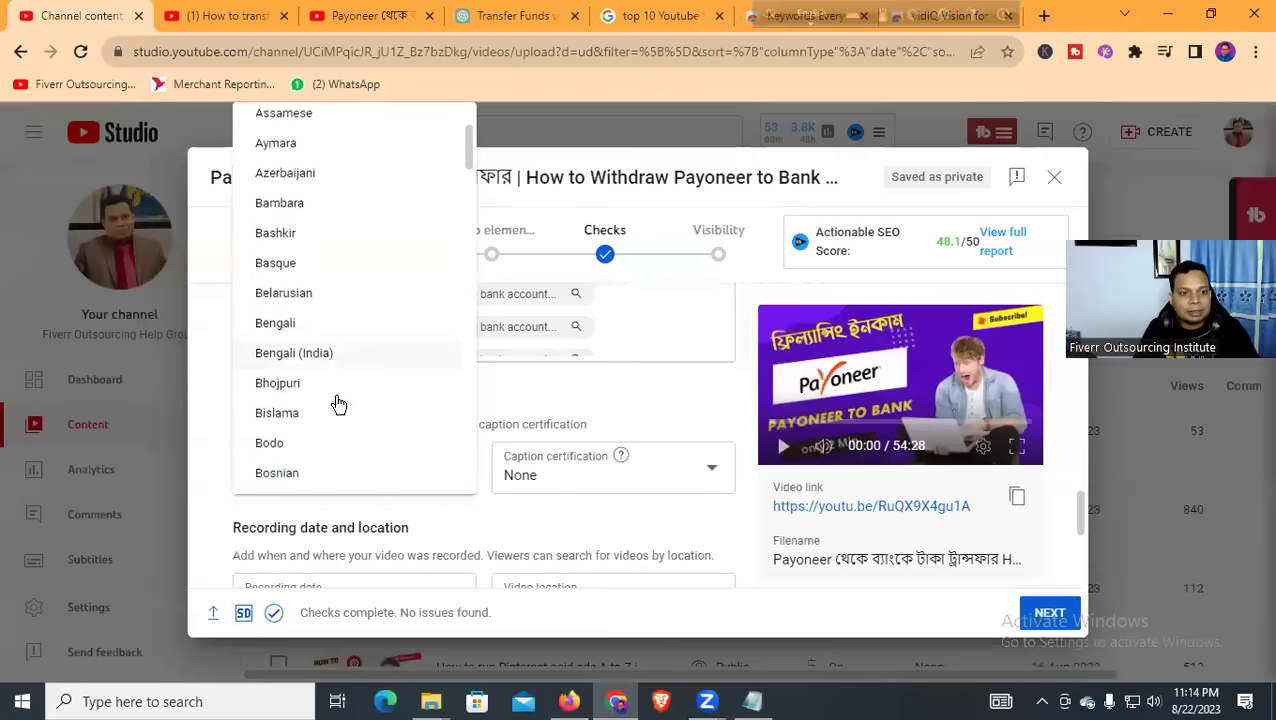
left_click(326, 324)
scroll(560, 483, "down", 2)
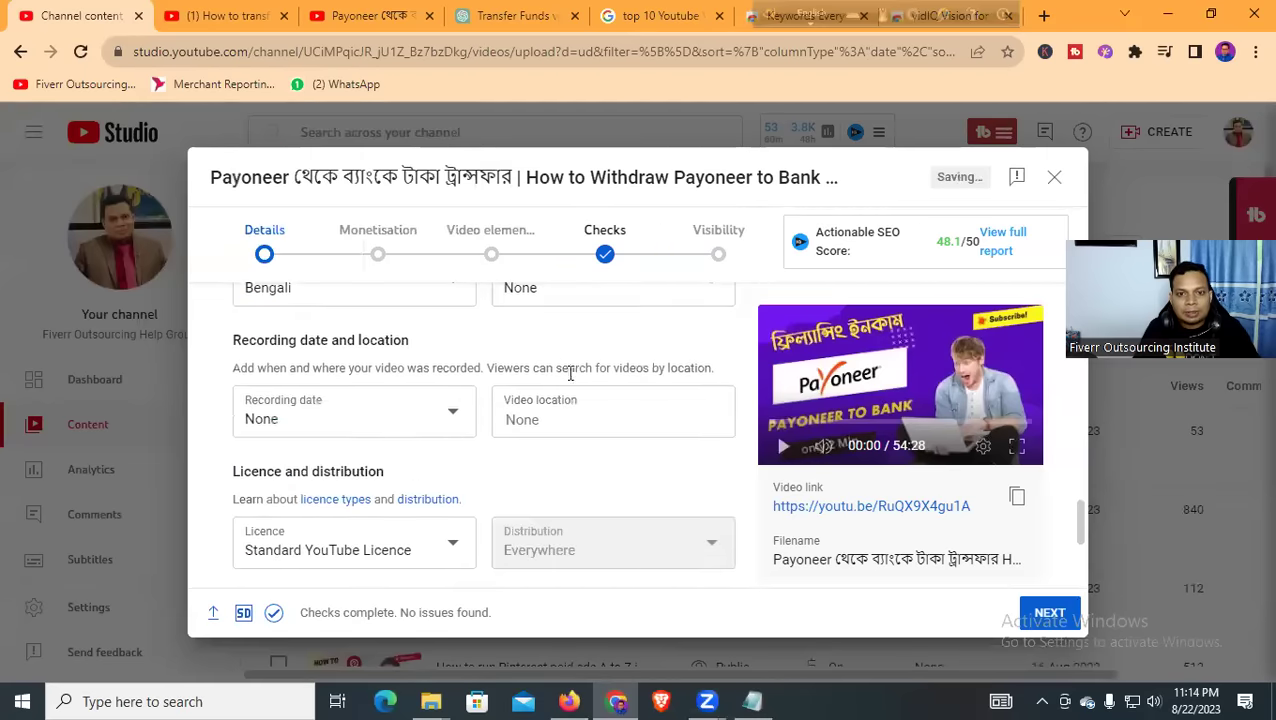
scroll(561, 370, "up", 1)
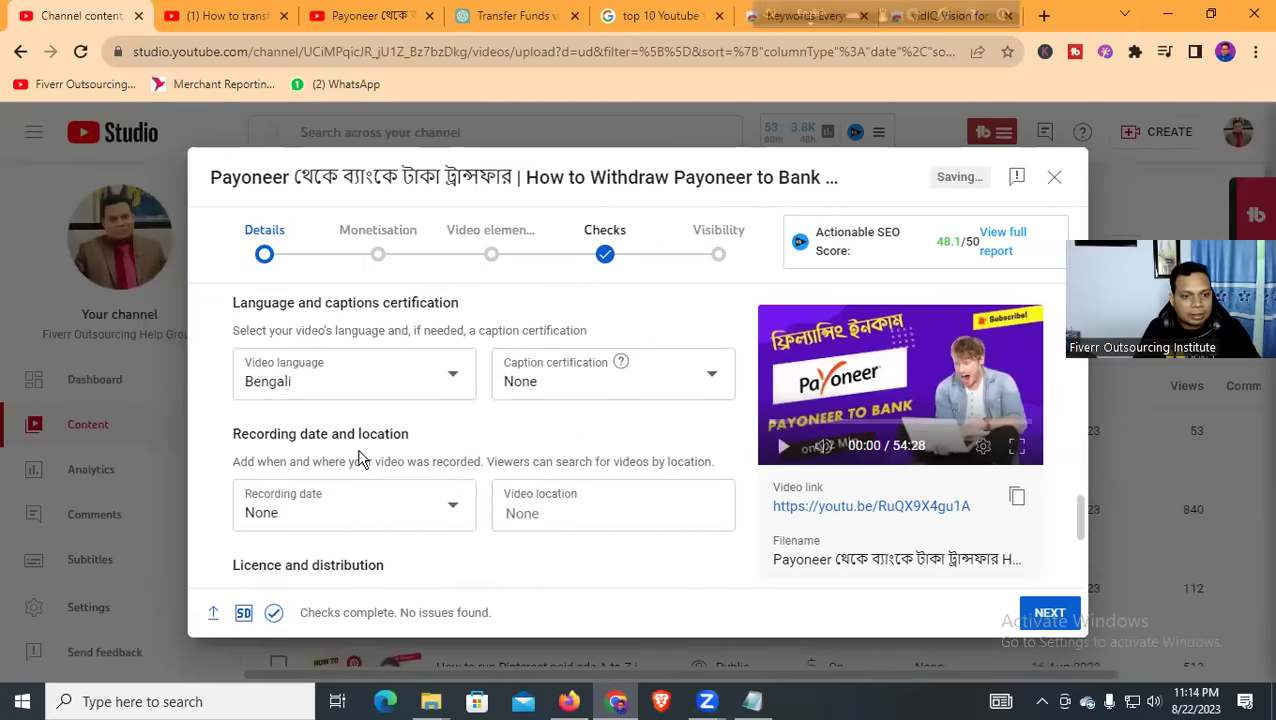
scroll(395, 452, "down", 1)
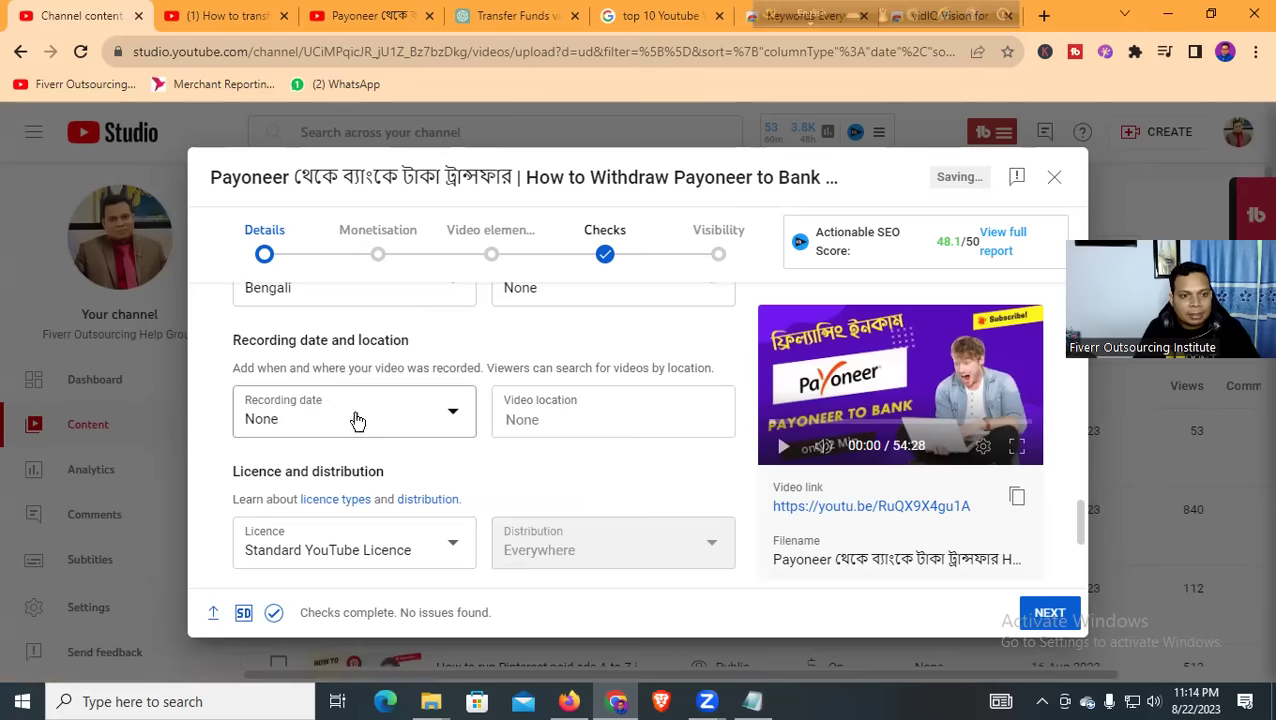
Set the recording date to 22-Aug-2023 in the calendar
left_click(392, 422)
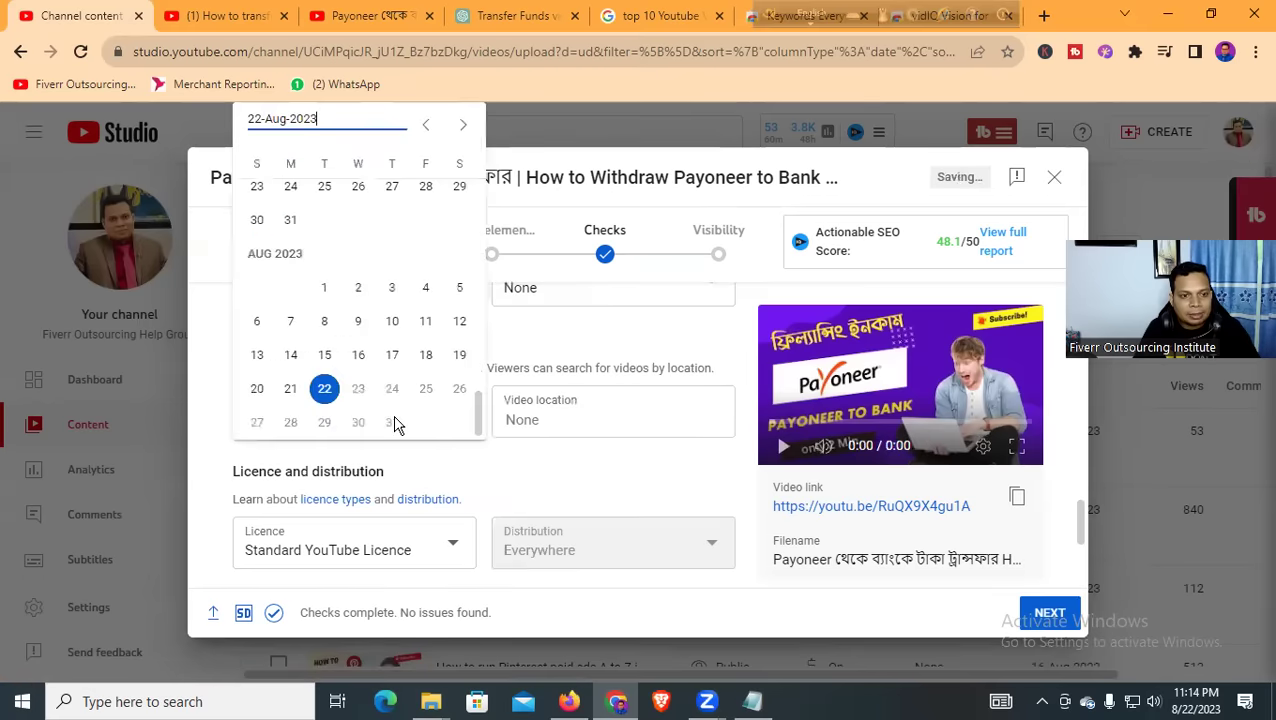
left_click(324, 392)
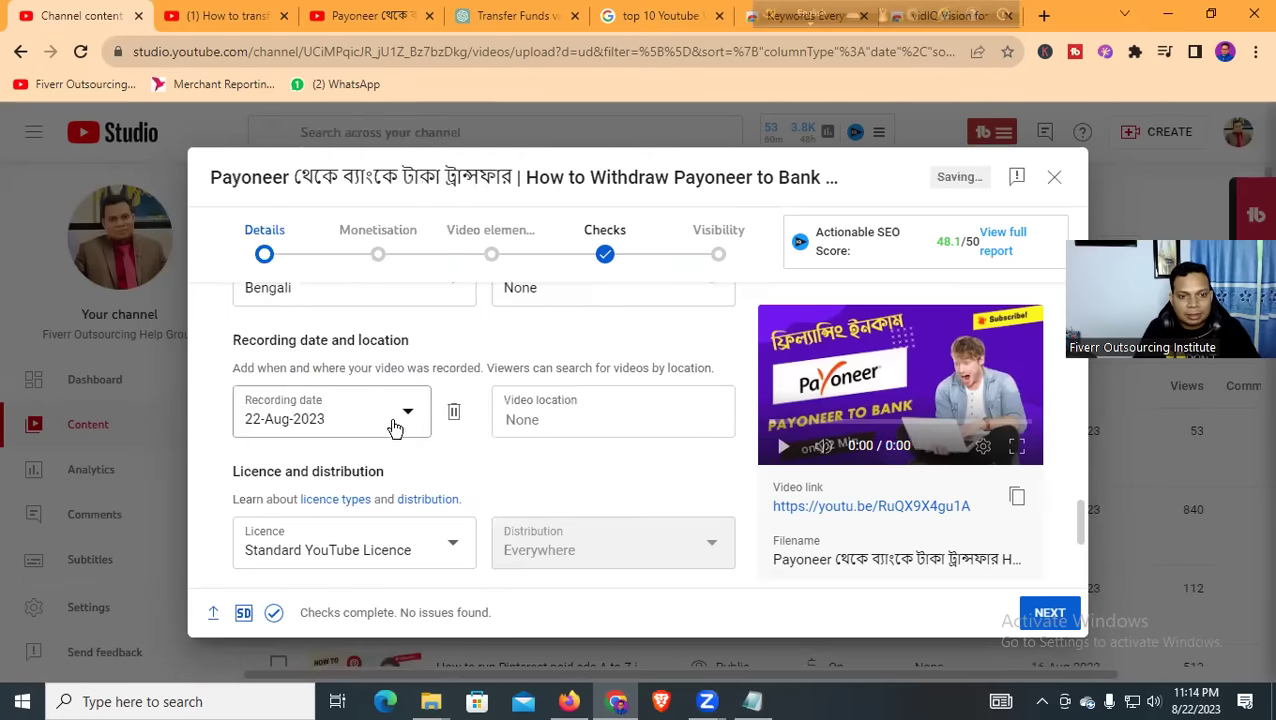
left_click(584, 425)
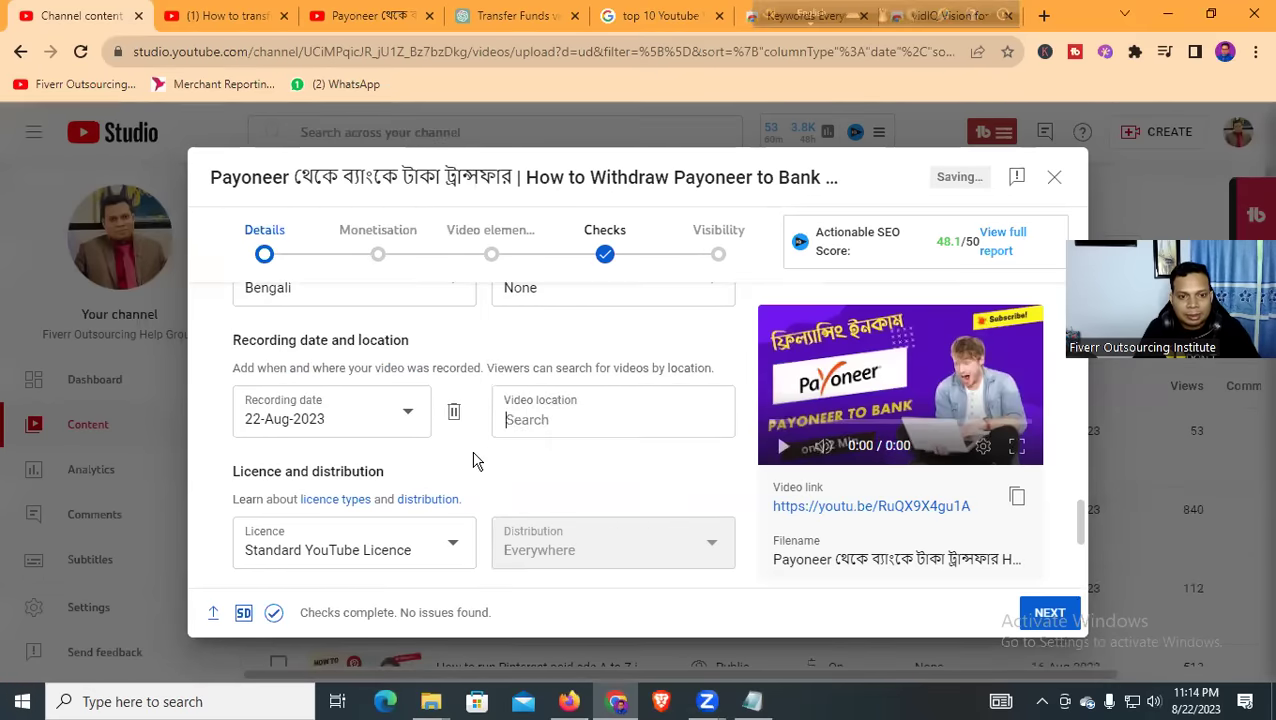
scroll(430, 468, "down", 2)
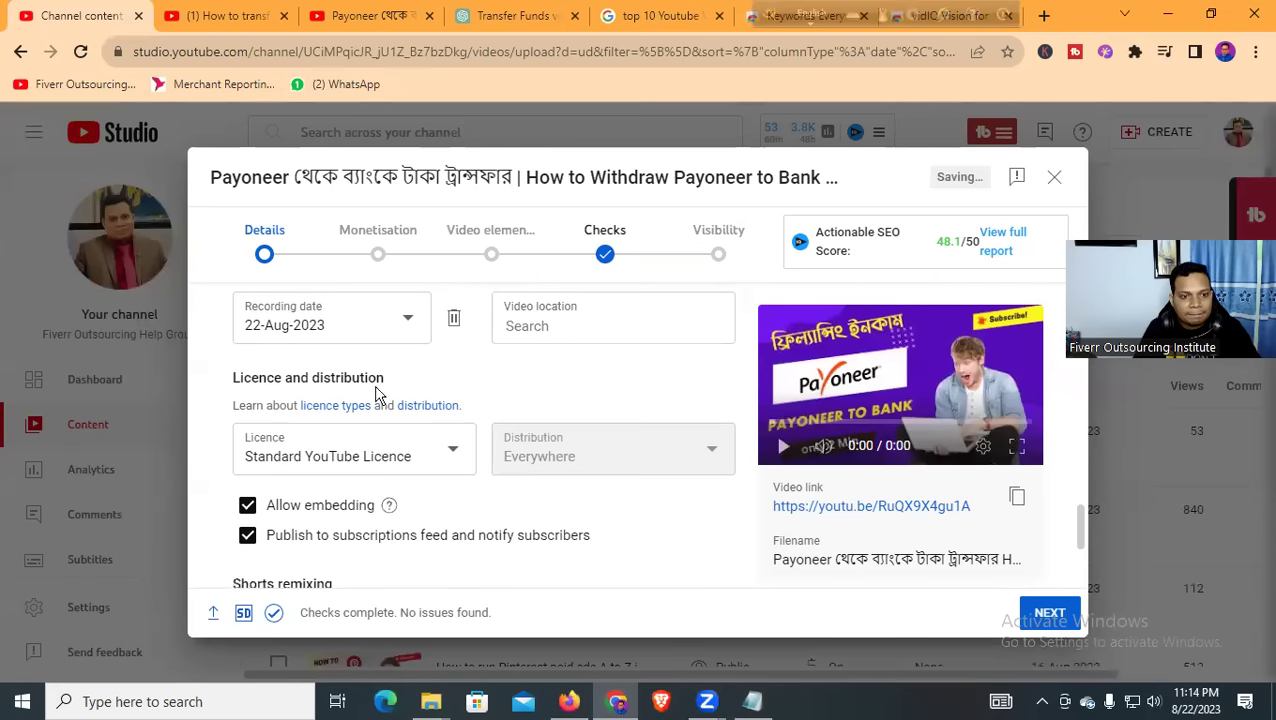
scroll(341, 463, "down", 3)
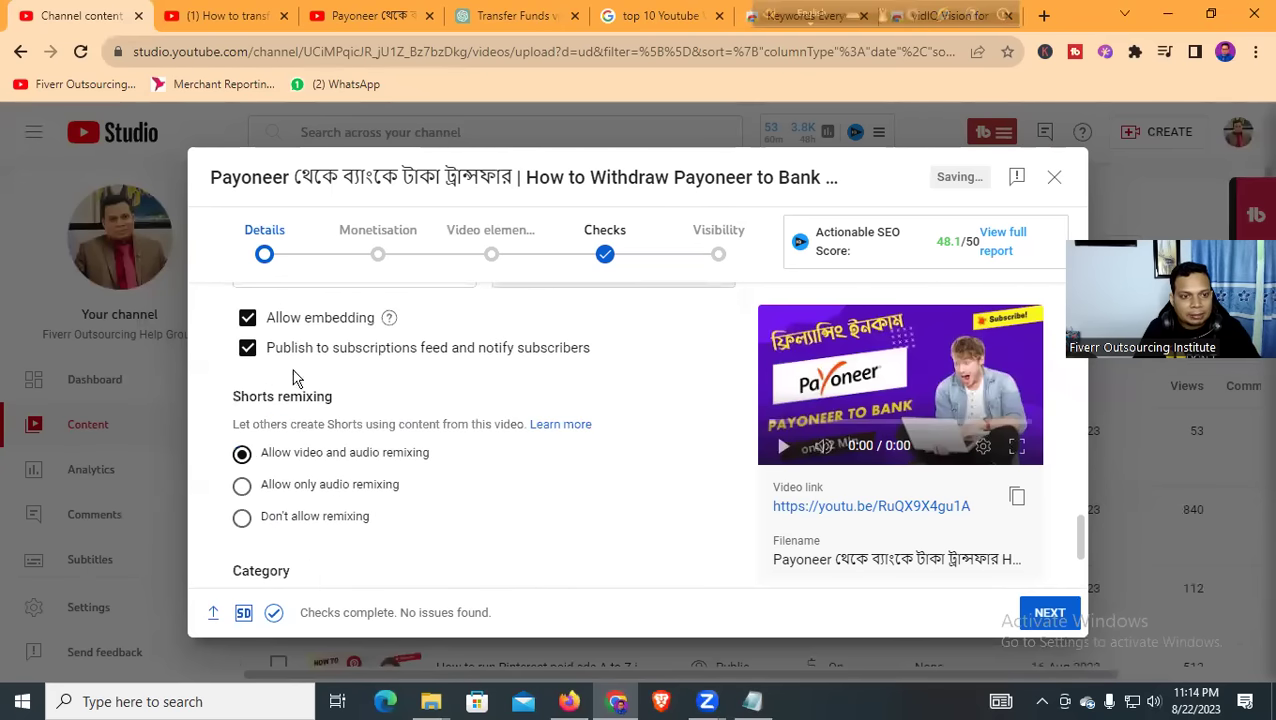
scroll(400, 444, "down", 4)
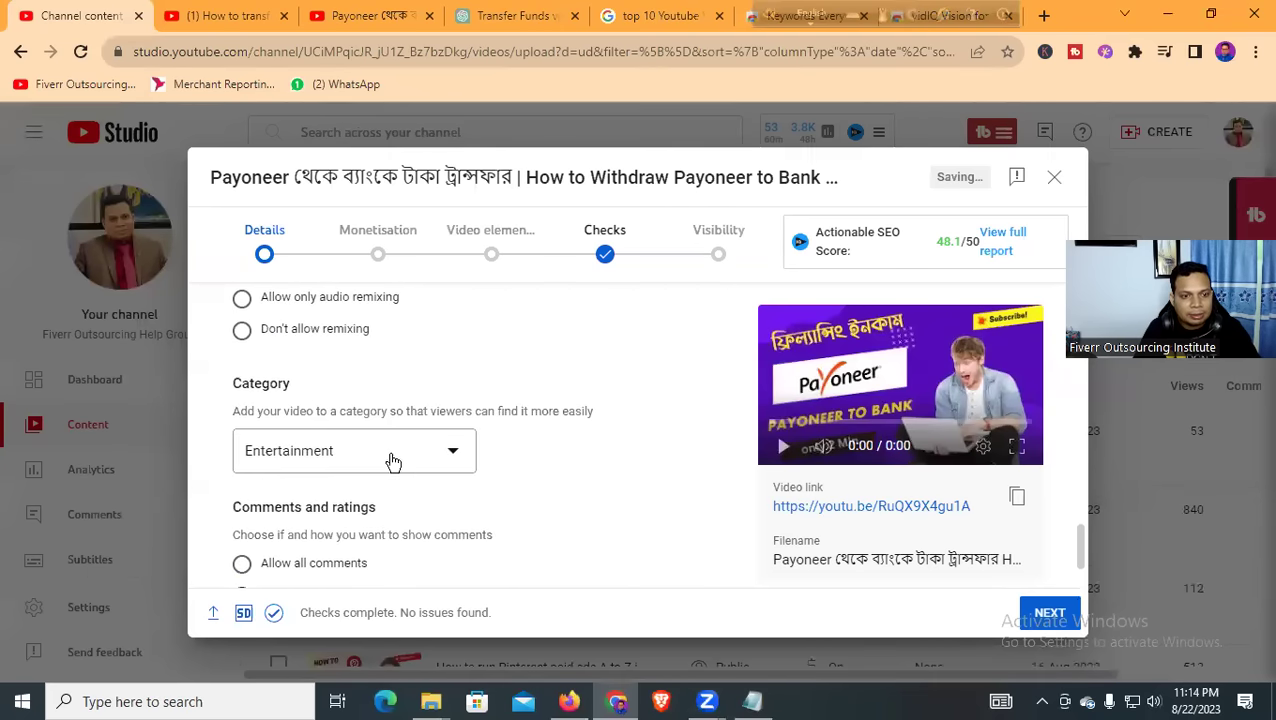
Keep the video category as Entertainment
left_click(408, 453)
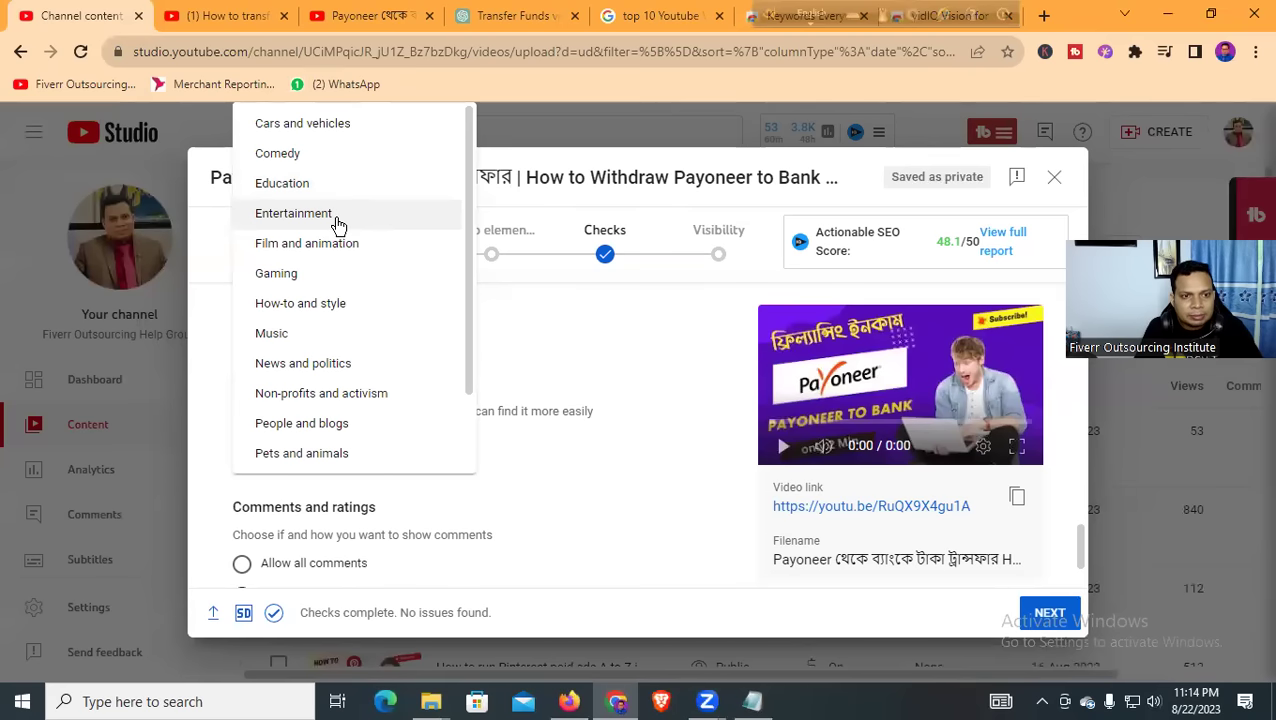
left_click(337, 224)
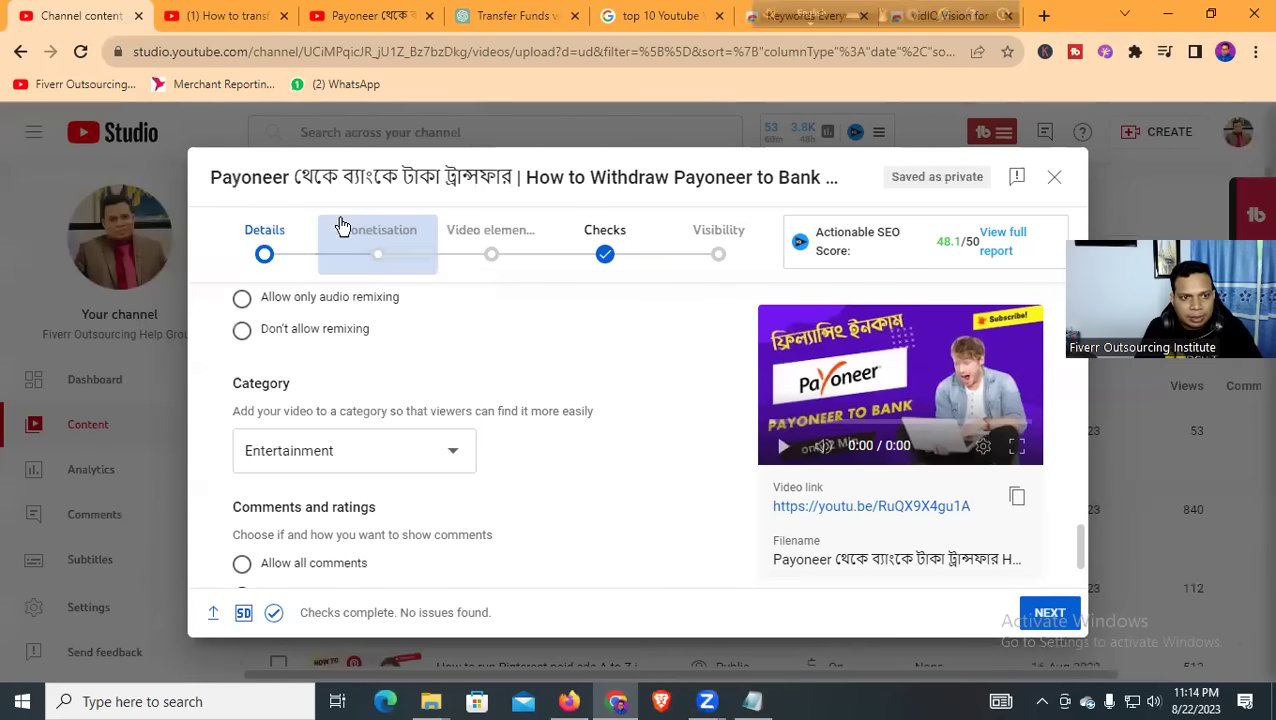
scroll(595, 440, "down", 2)
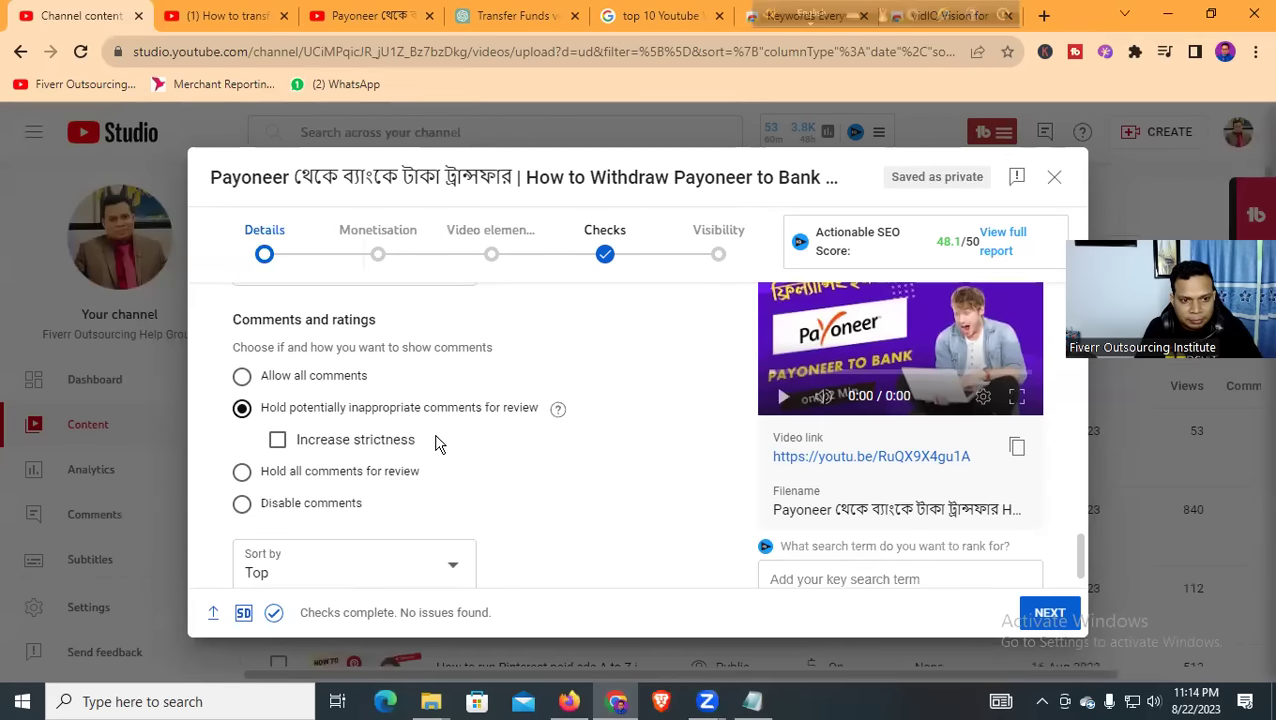
left_click_drag(230, 330, 387, 330)
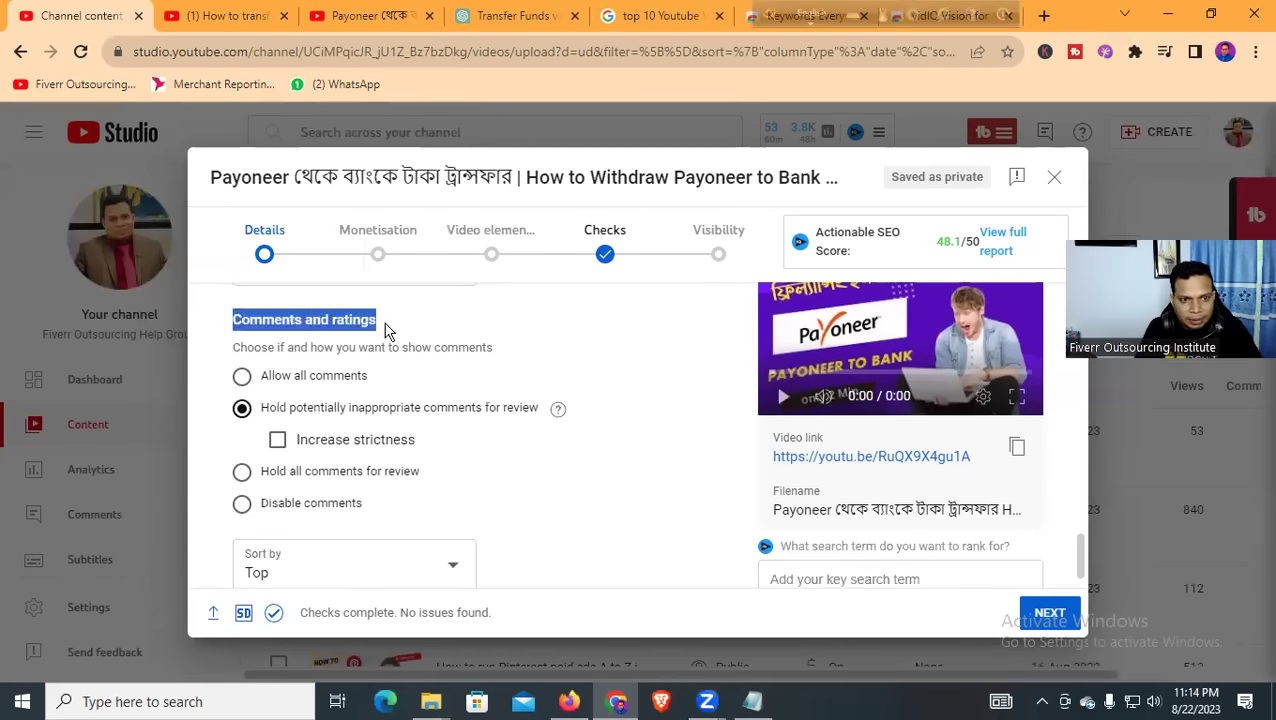
left_click(475, 327)
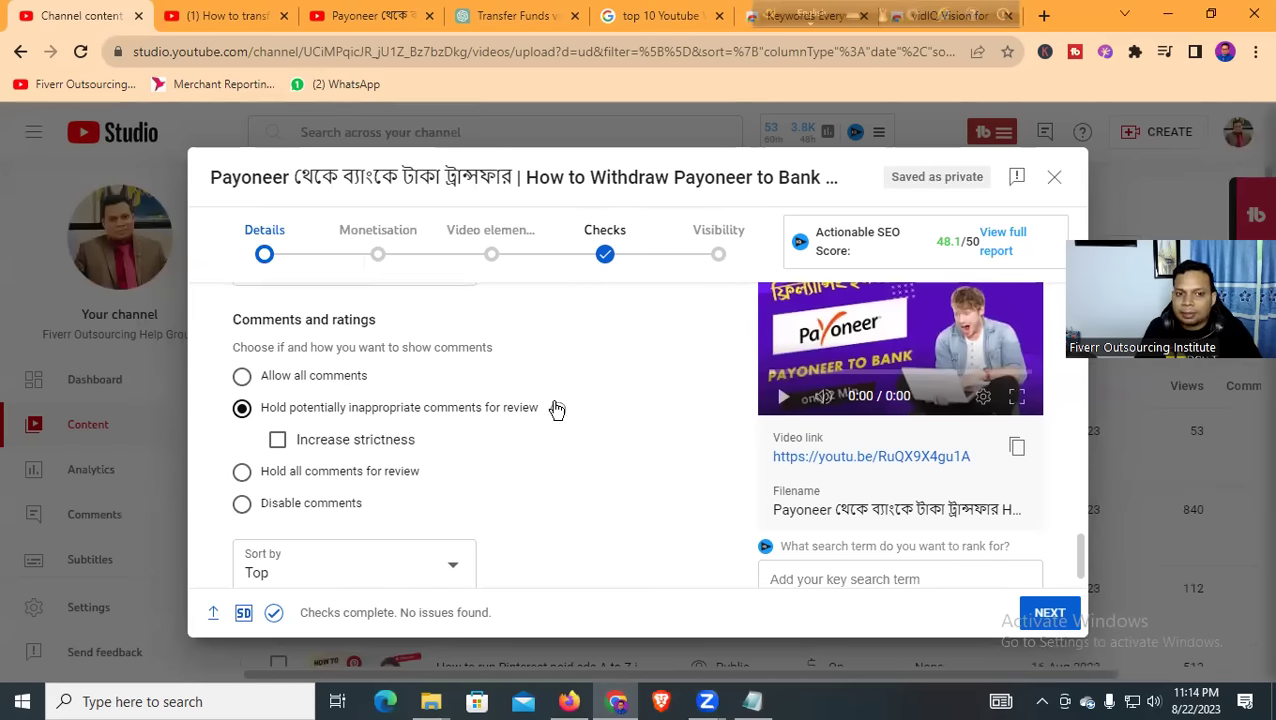
Review the rest of the Details page and advance to the Monetisation step
scroll(361, 418, "down", 1)
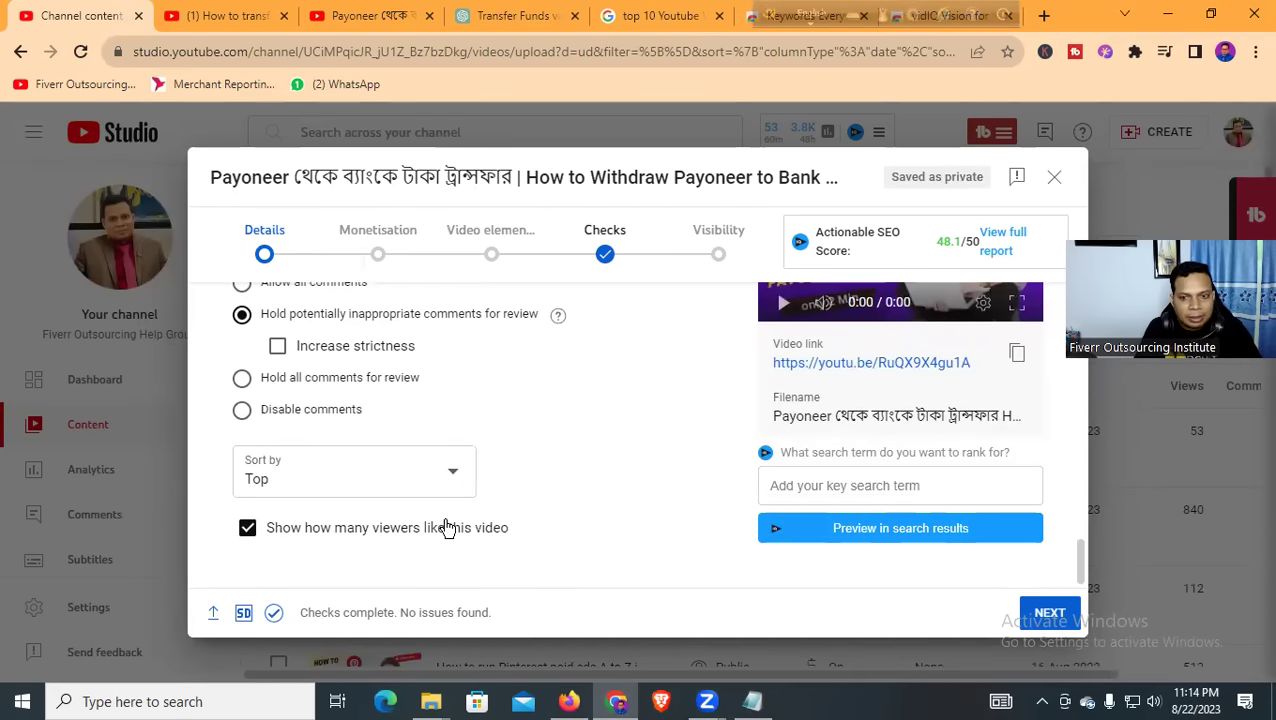
scroll(592, 490, "up", 3)
scroll(595, 488, "up", 10)
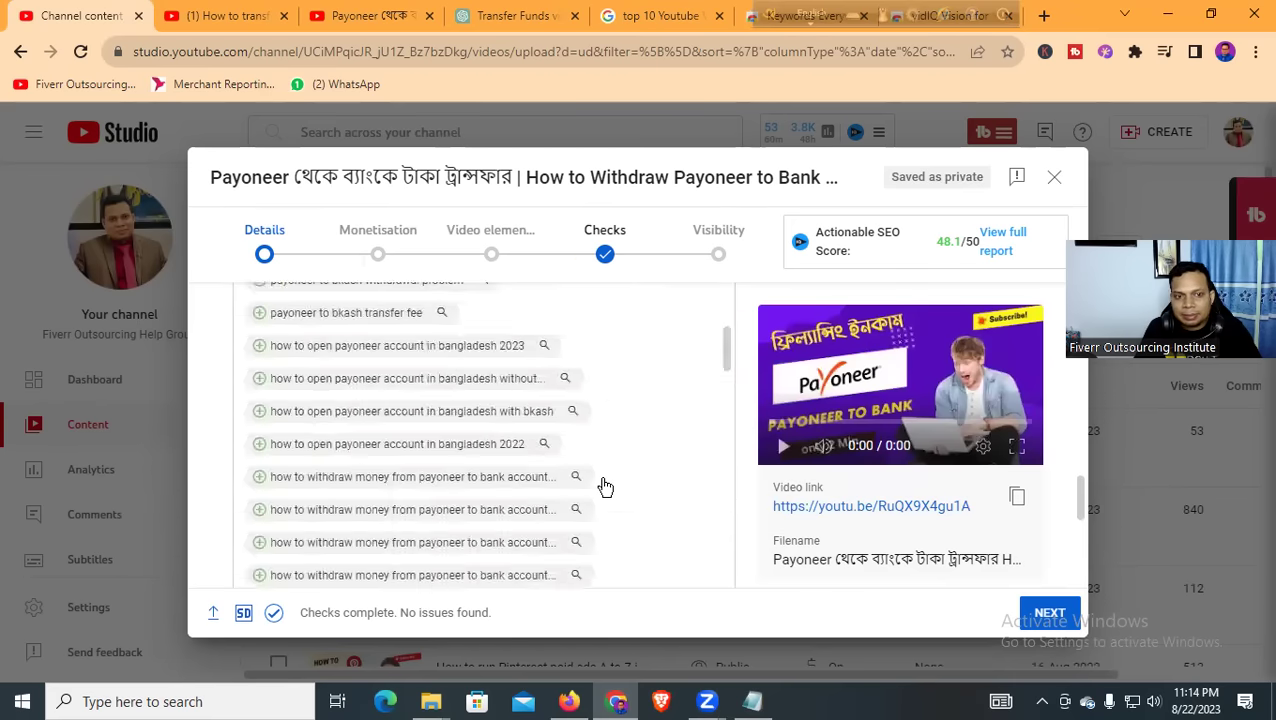
scroll(600, 480, "up", 15)
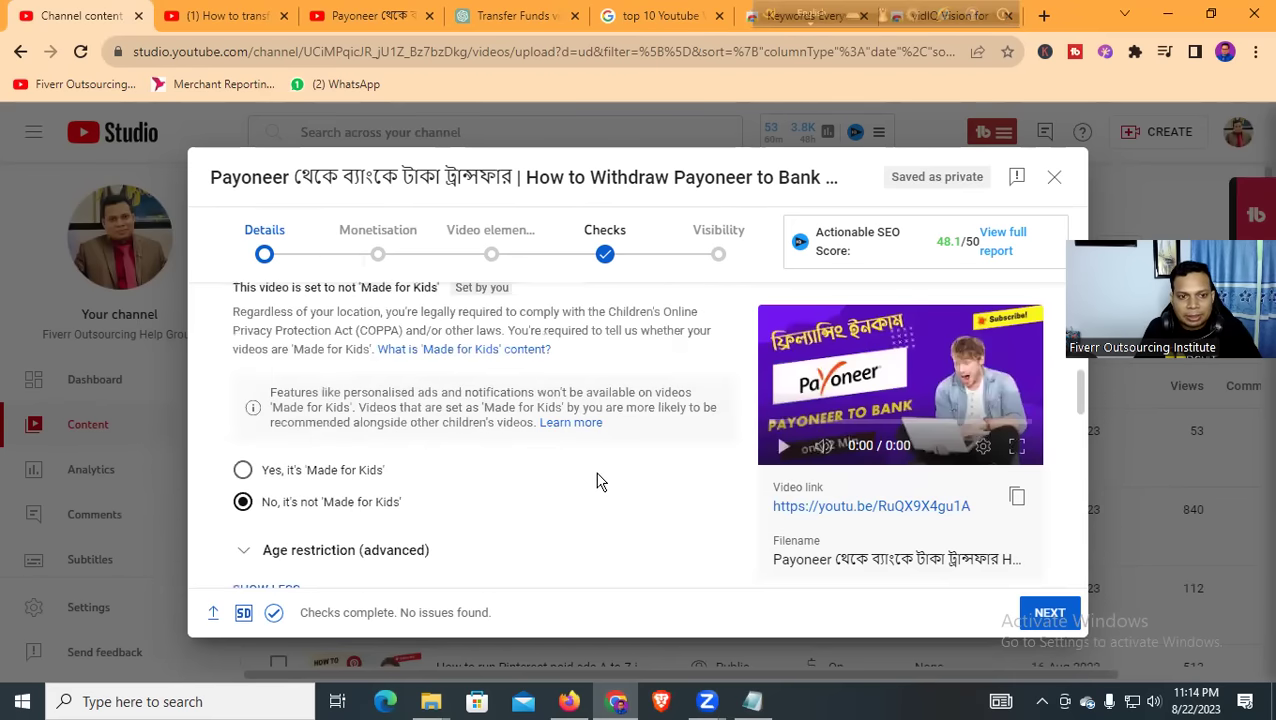
scroll(597, 472, "up", 5)
scroll(597, 478, "down", 10)
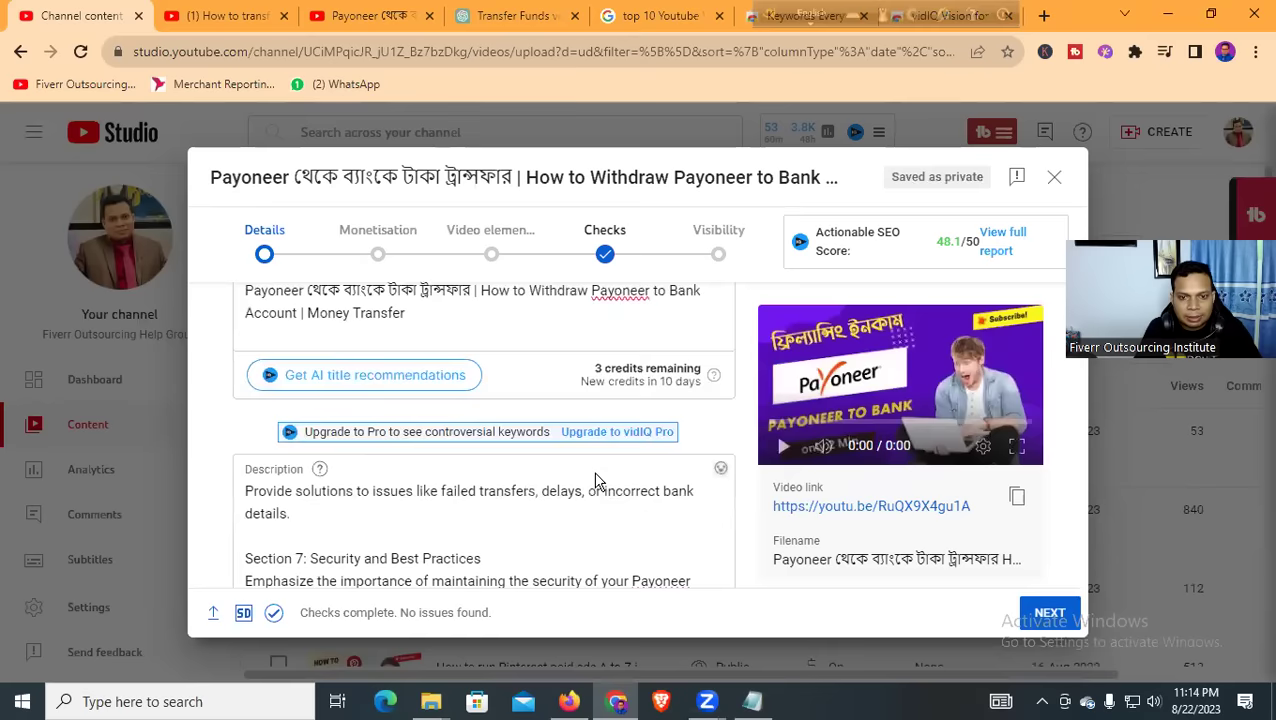
scroll(595, 481, "down", 15)
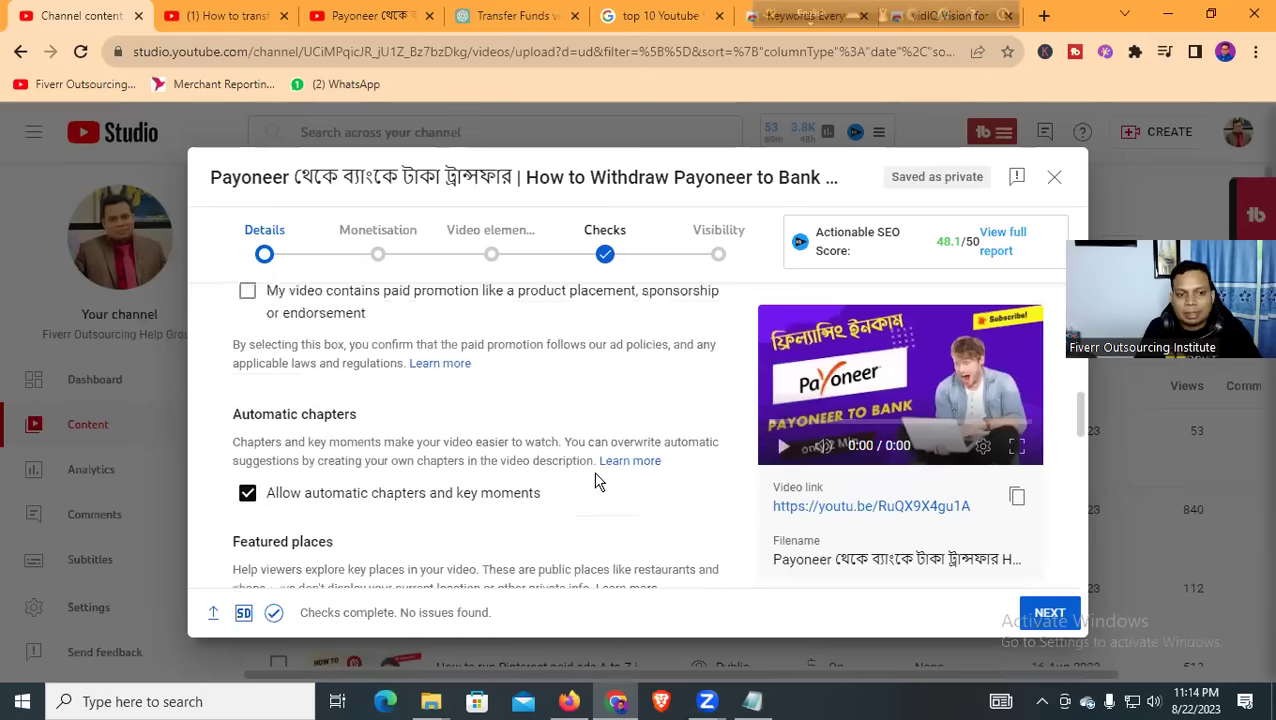
scroll(597, 481, "down", 15)
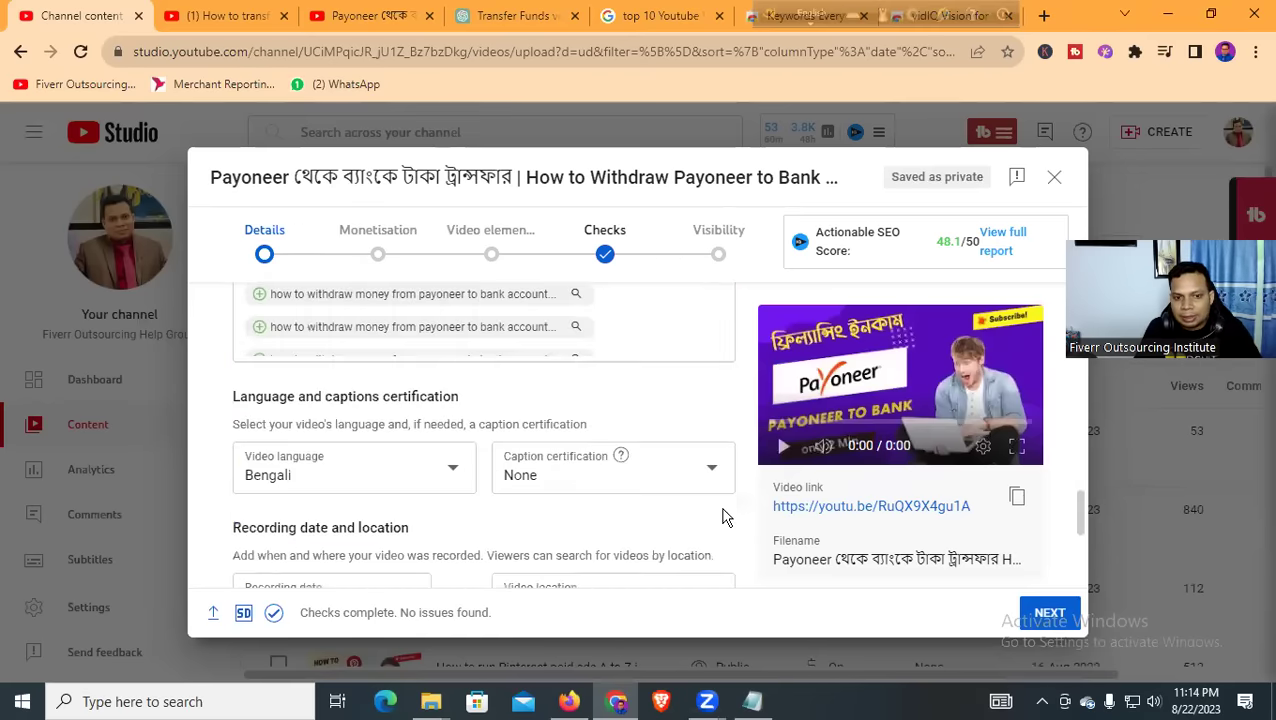
left_click(1050, 614)
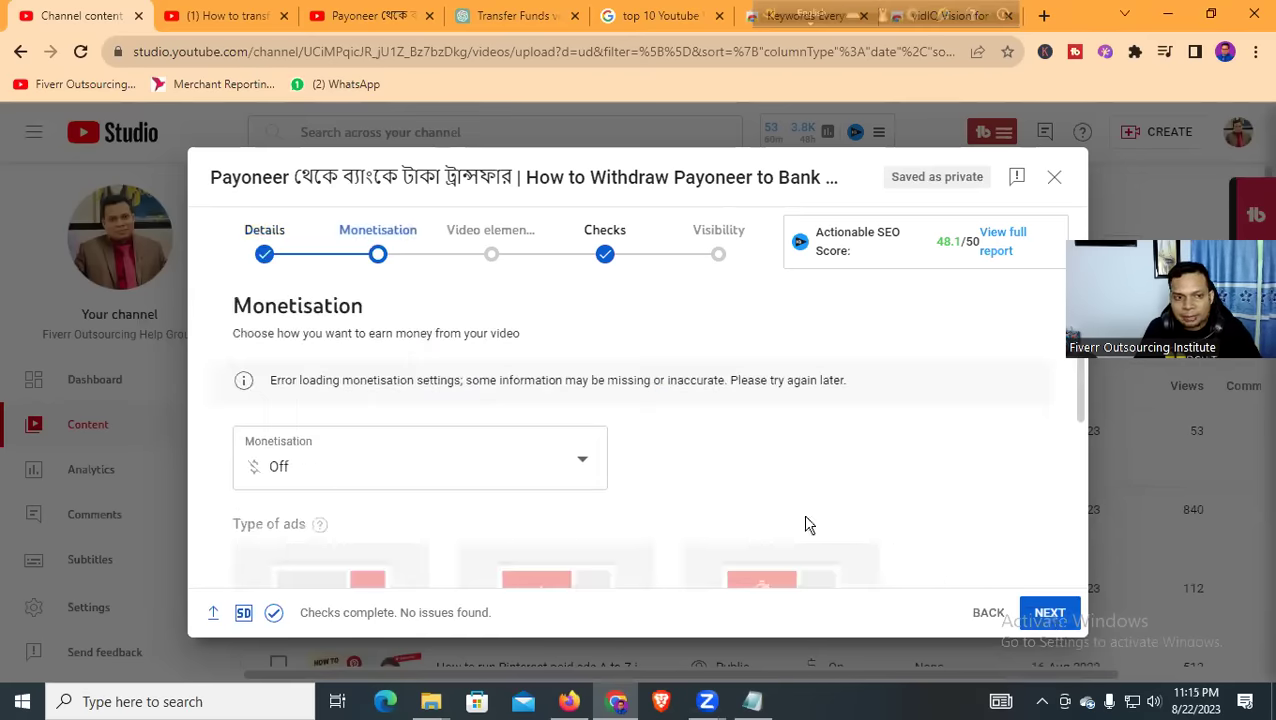
Turn monetisation On for the video
left_click(500, 472)
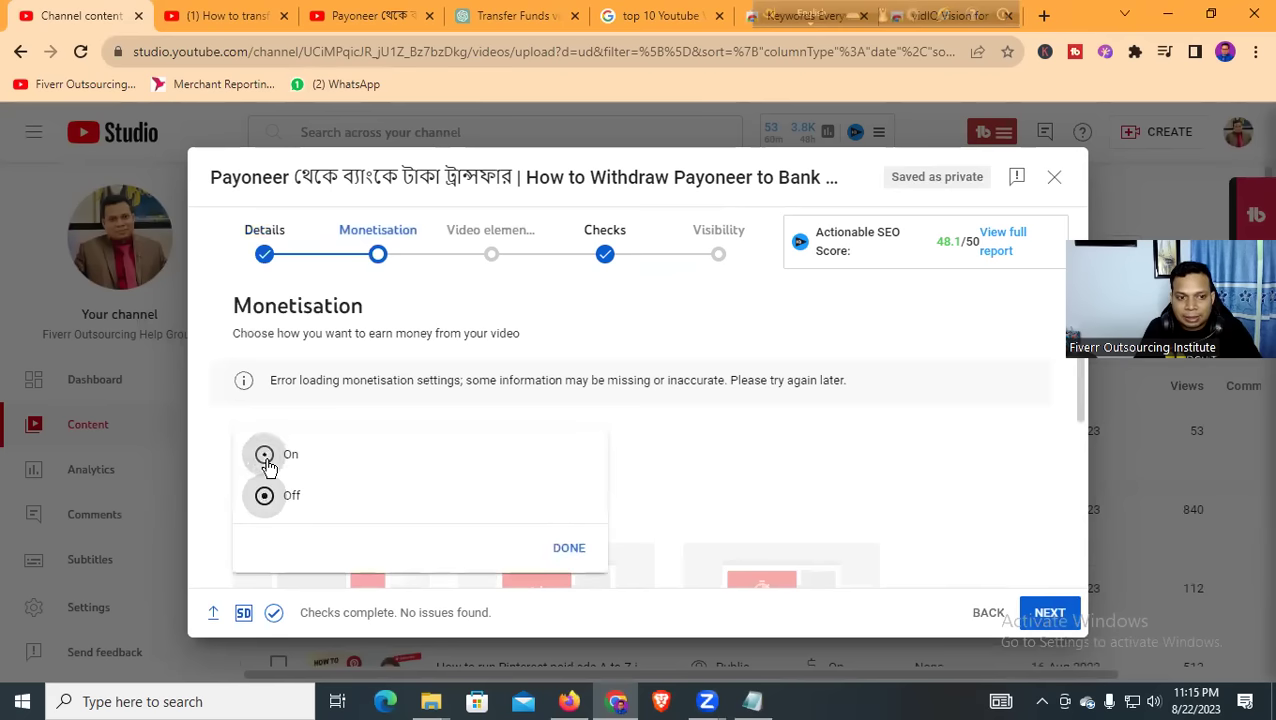
left_click(553, 548)
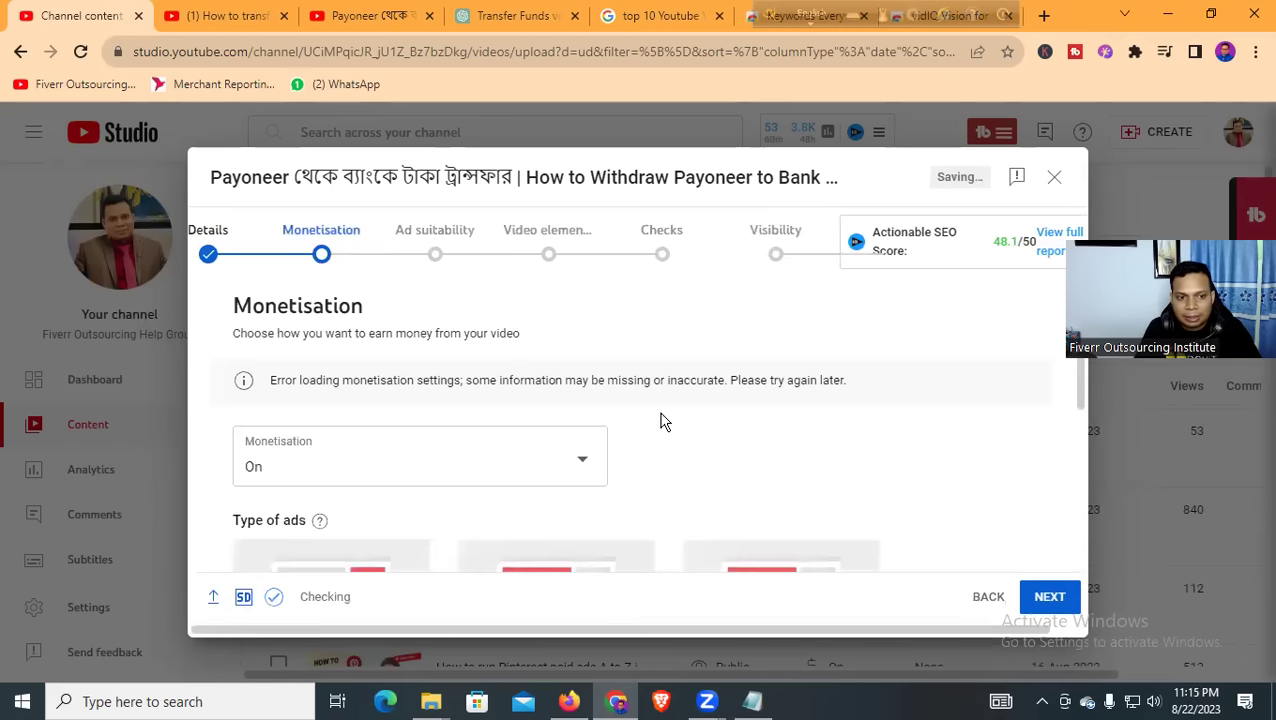
scroll(660, 420, "down", 3)
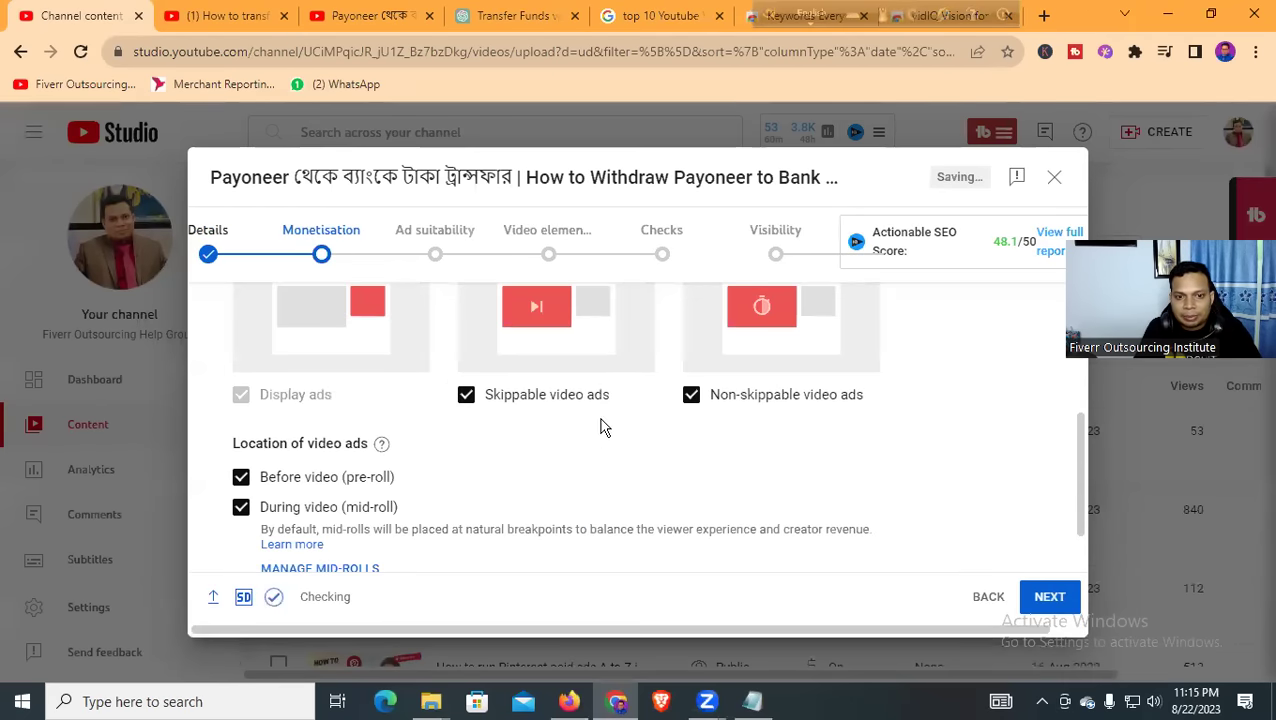
scroll(566, 457, "down", 1)
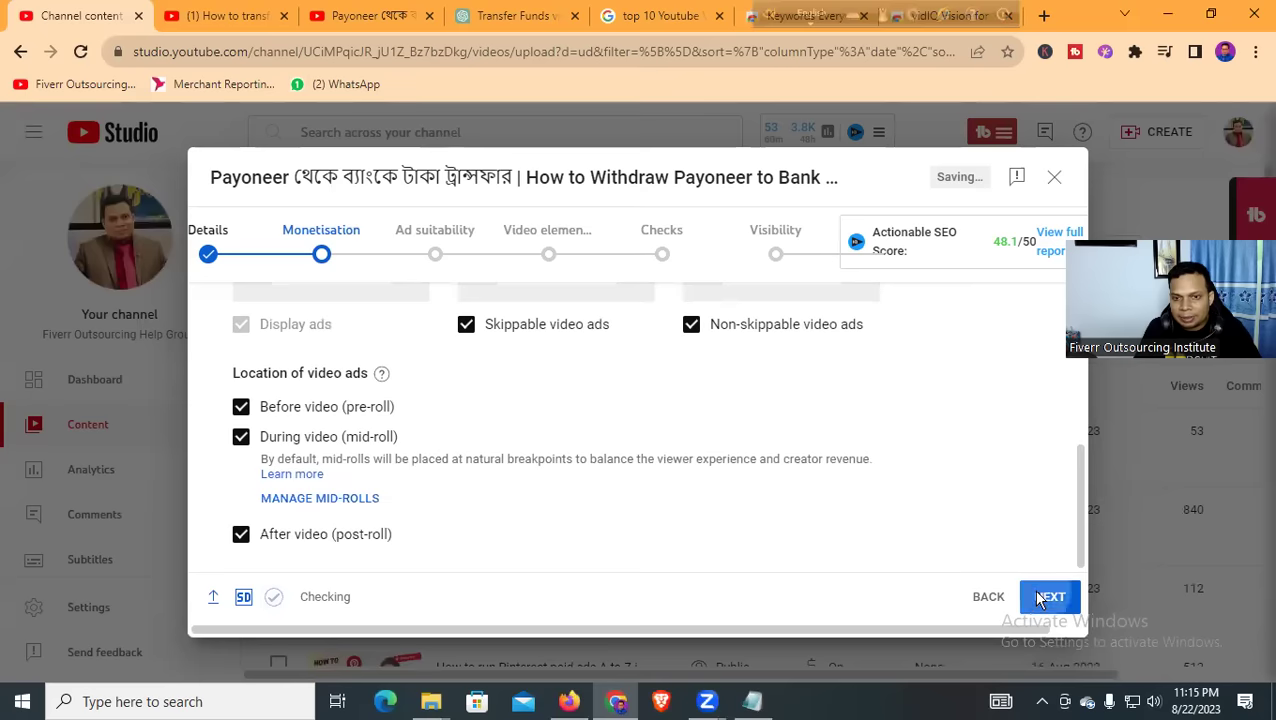
Mark 'None of the above' in Ad suitability and submit the Safe for ads rating
left_click(1048, 597)
scroll(435, 440, "down", 3)
scroll(420, 458, "down", 8)
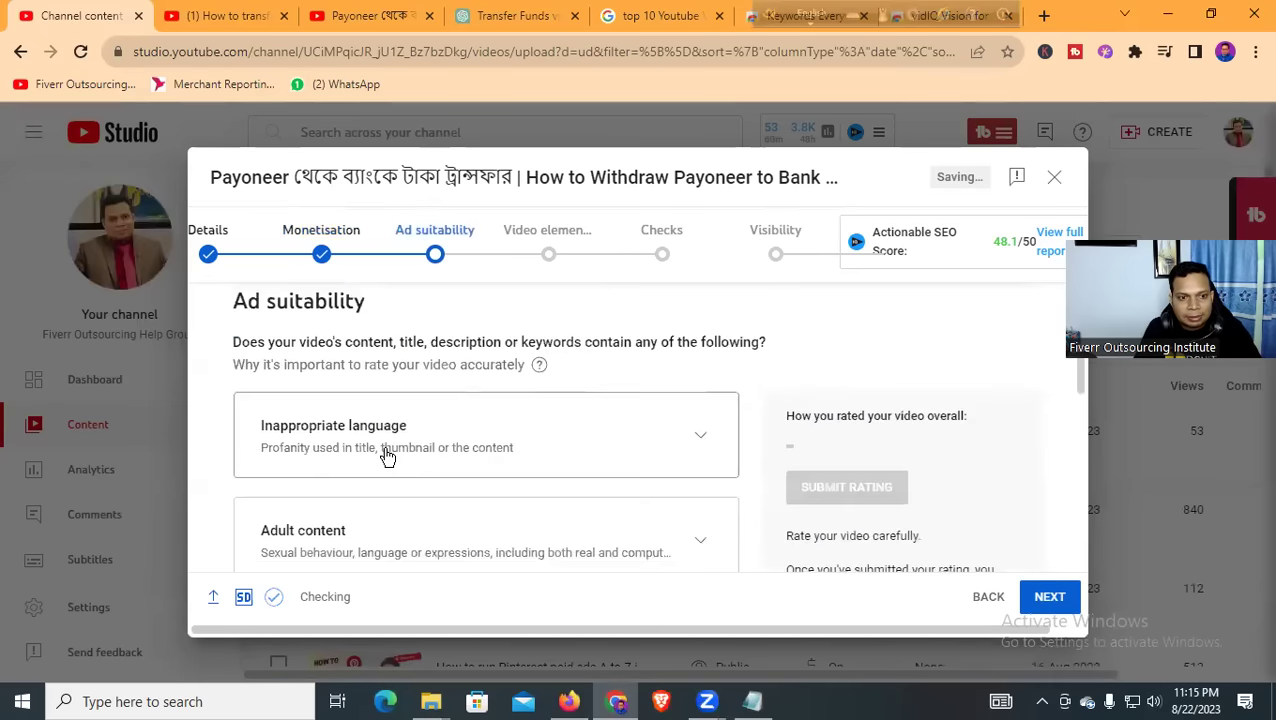
left_click(288, 533)
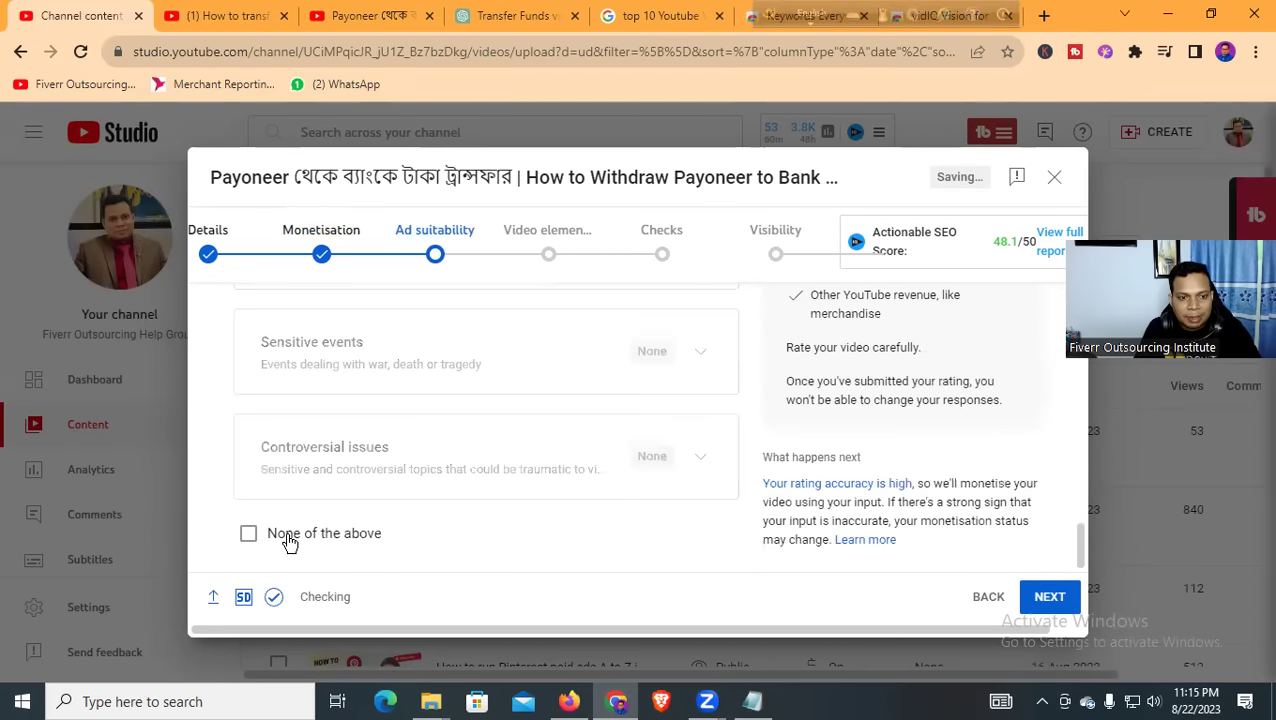
scroll(600, 485, "up", 3)
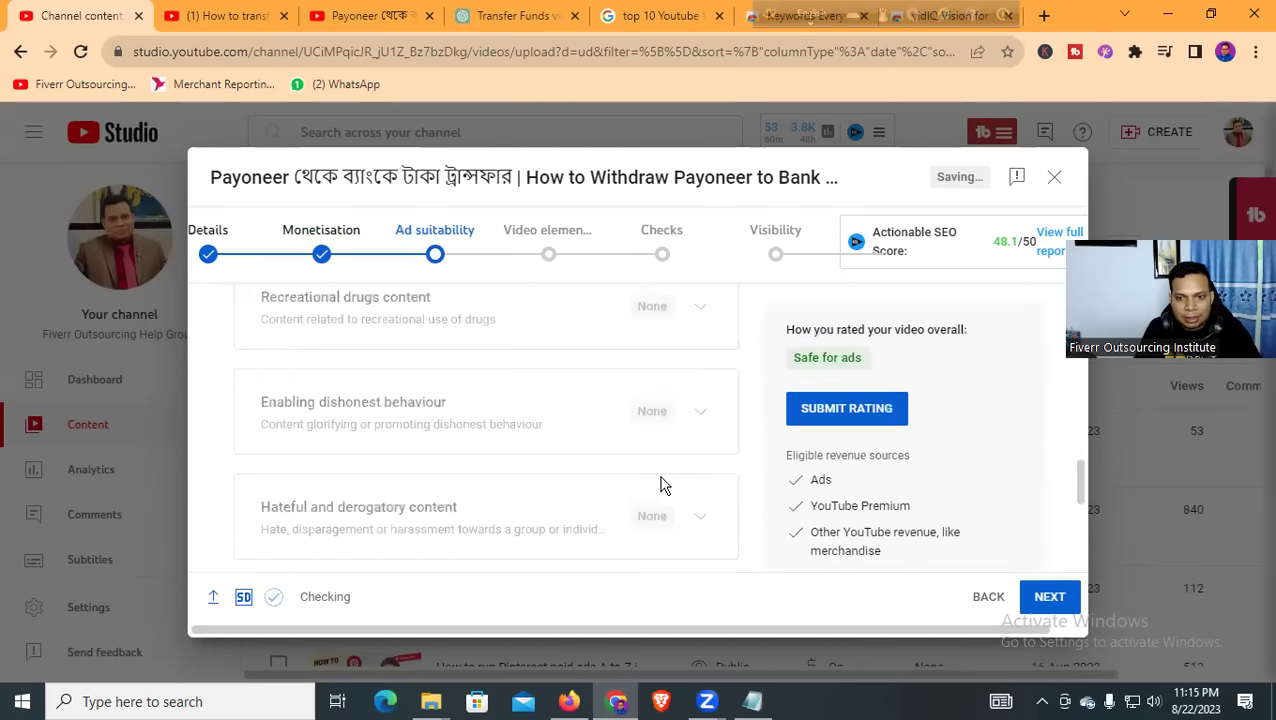
left_click(846, 412)
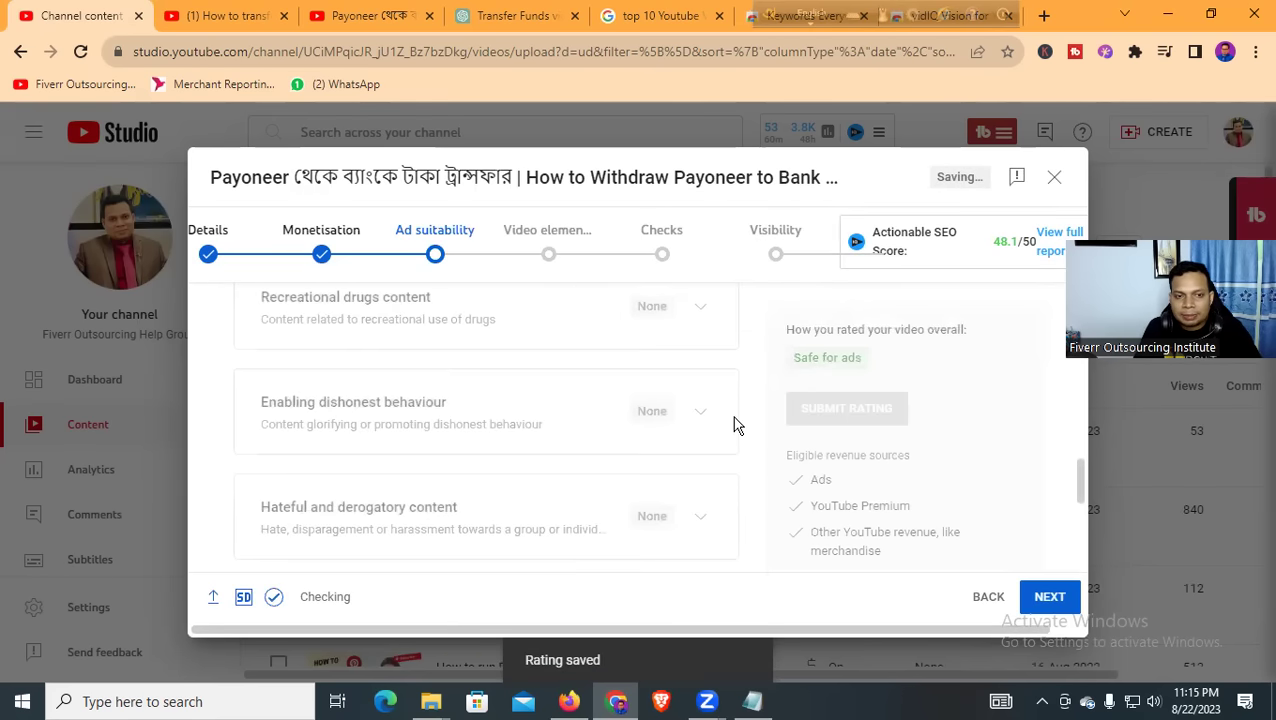
Advance to Video elements, open the Bengali subtitle editor, and close it without adding captions
scroll(730, 432, "down", 4)
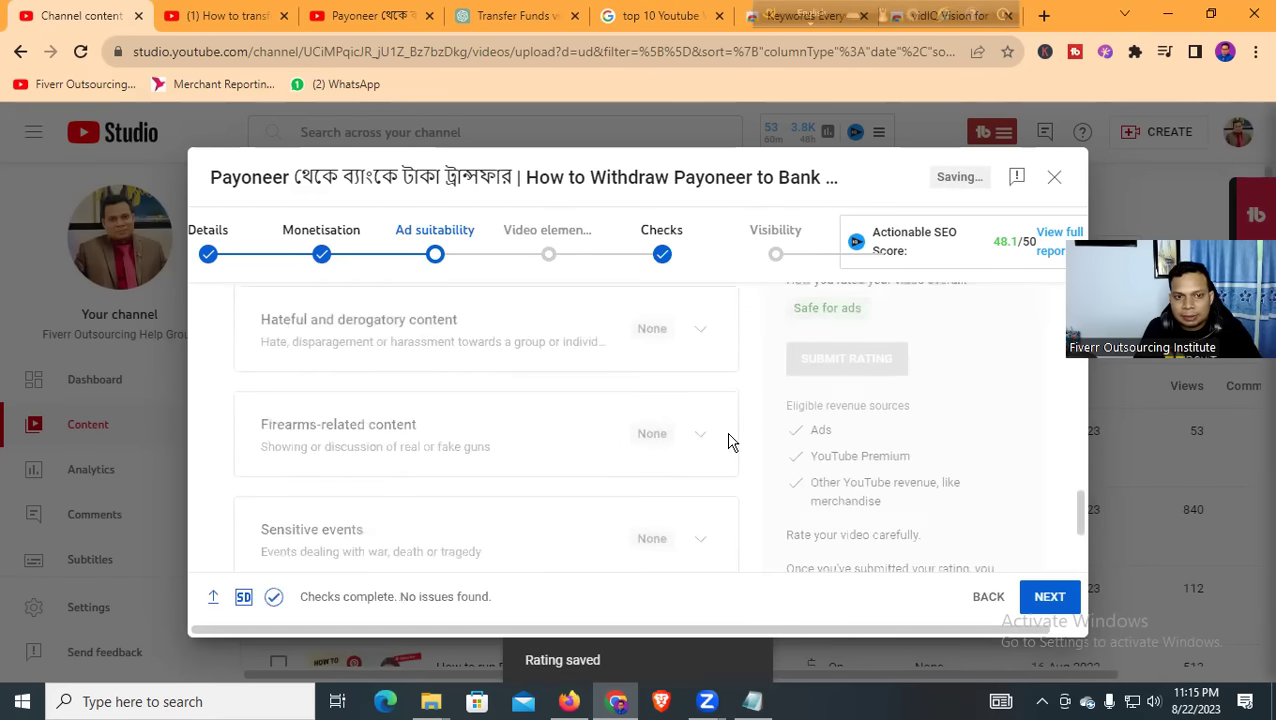
left_click(1045, 598)
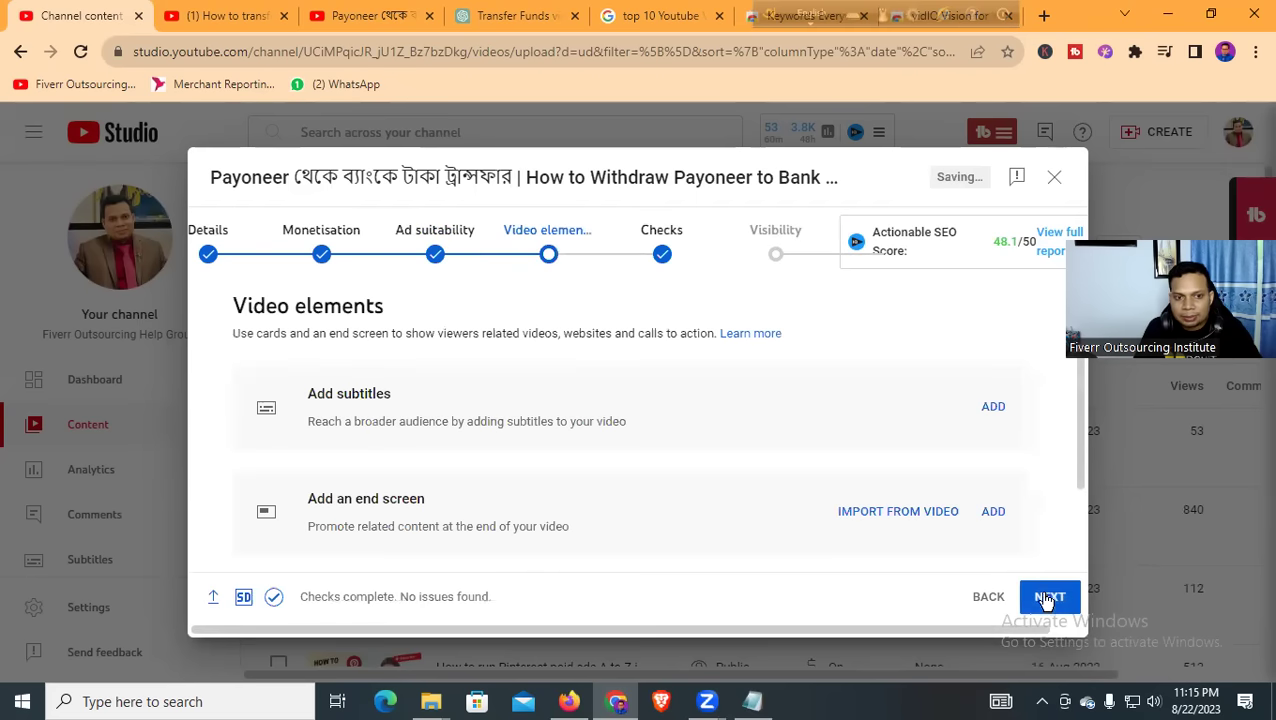
scroll(388, 395, "down", 1)
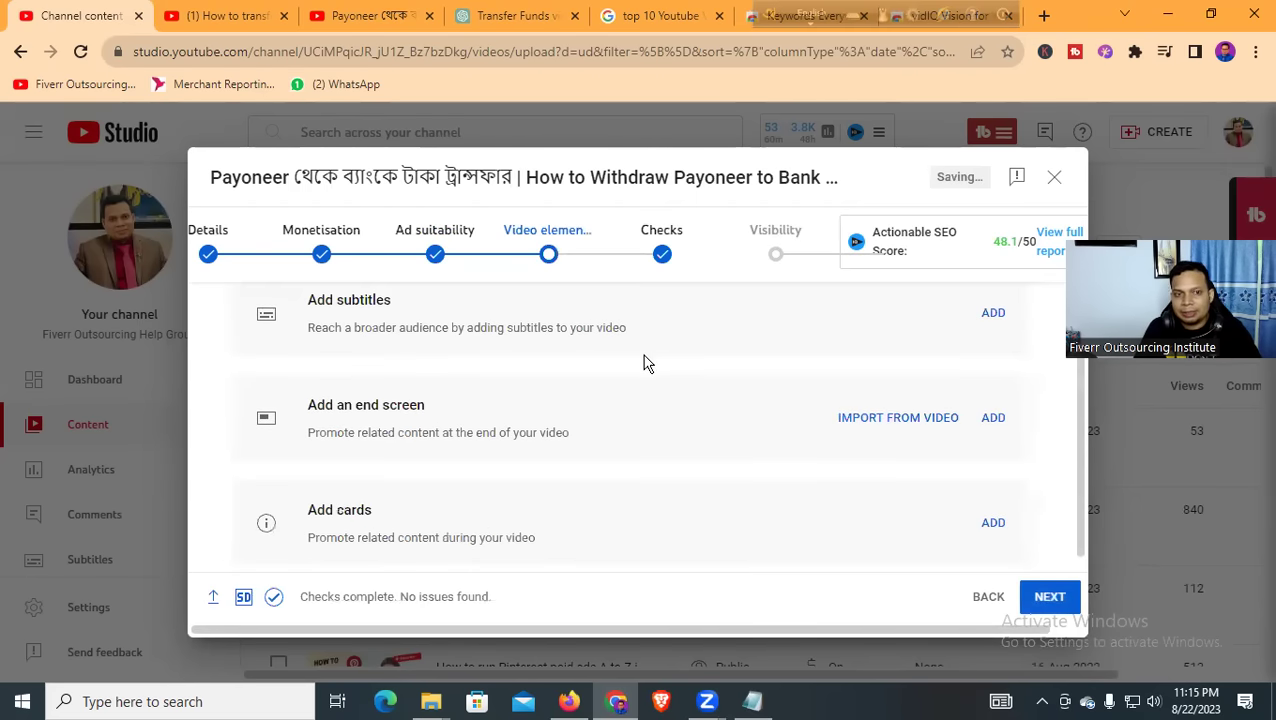
left_click(993, 315)
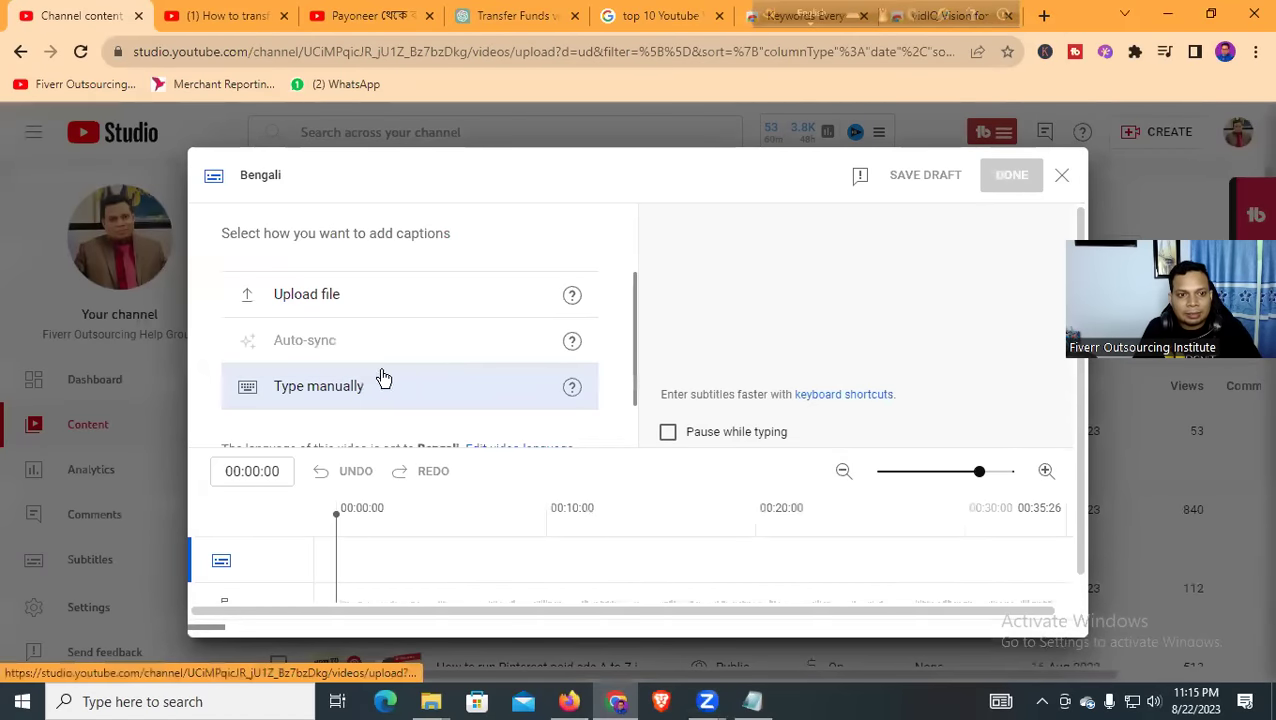
scroll(388, 400, "down", 1)
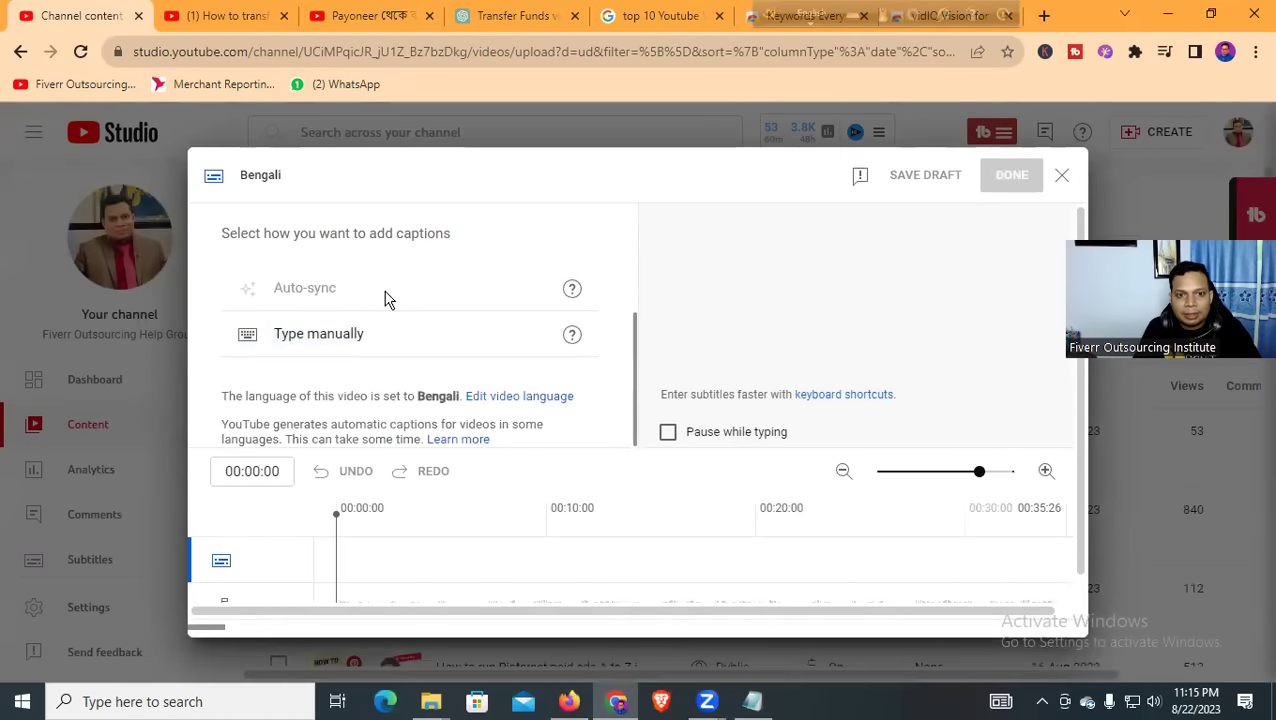
scroll(319, 345, "up", 1)
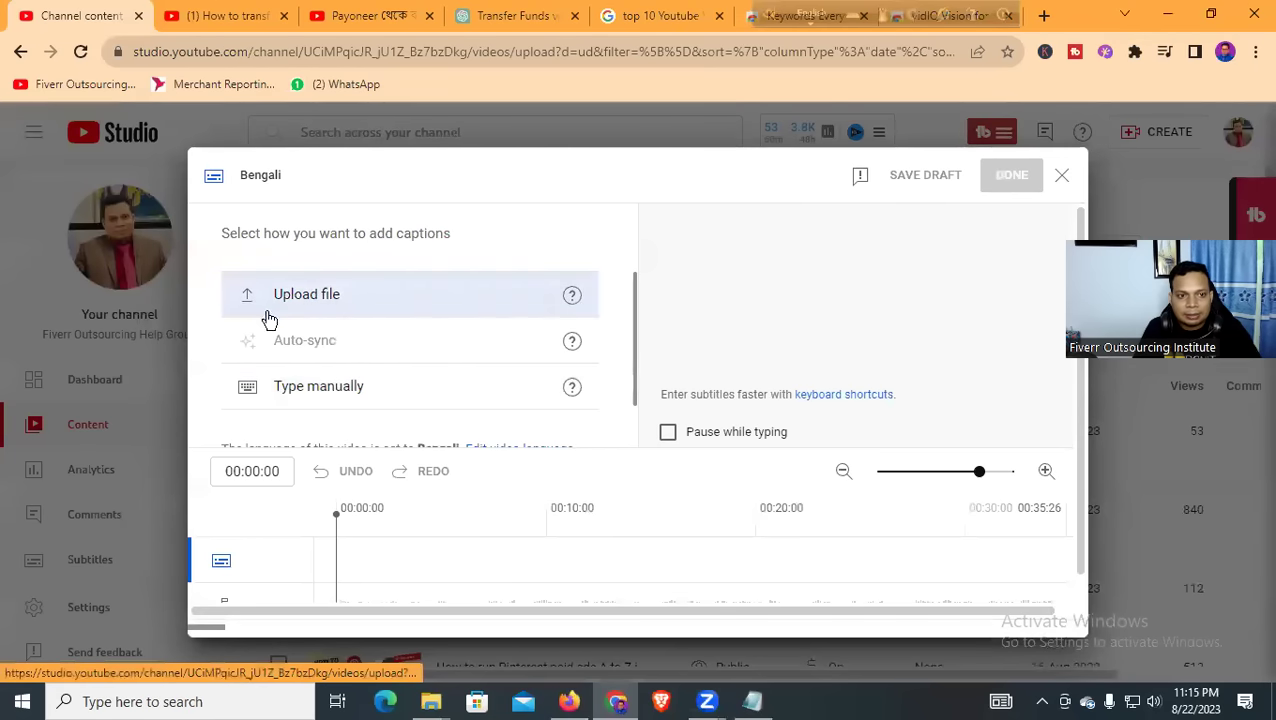
left_click(1061, 175)
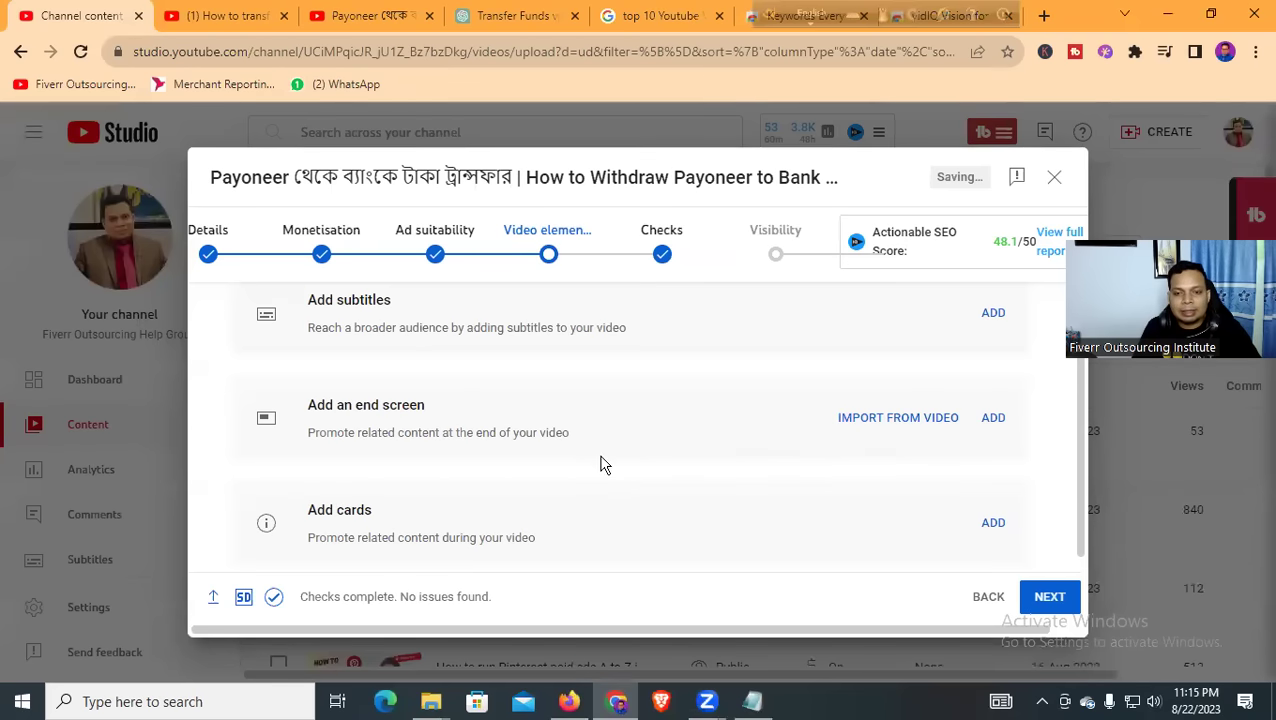
Import an earlier video's end screen and add video elements to it
left_click(990, 420)
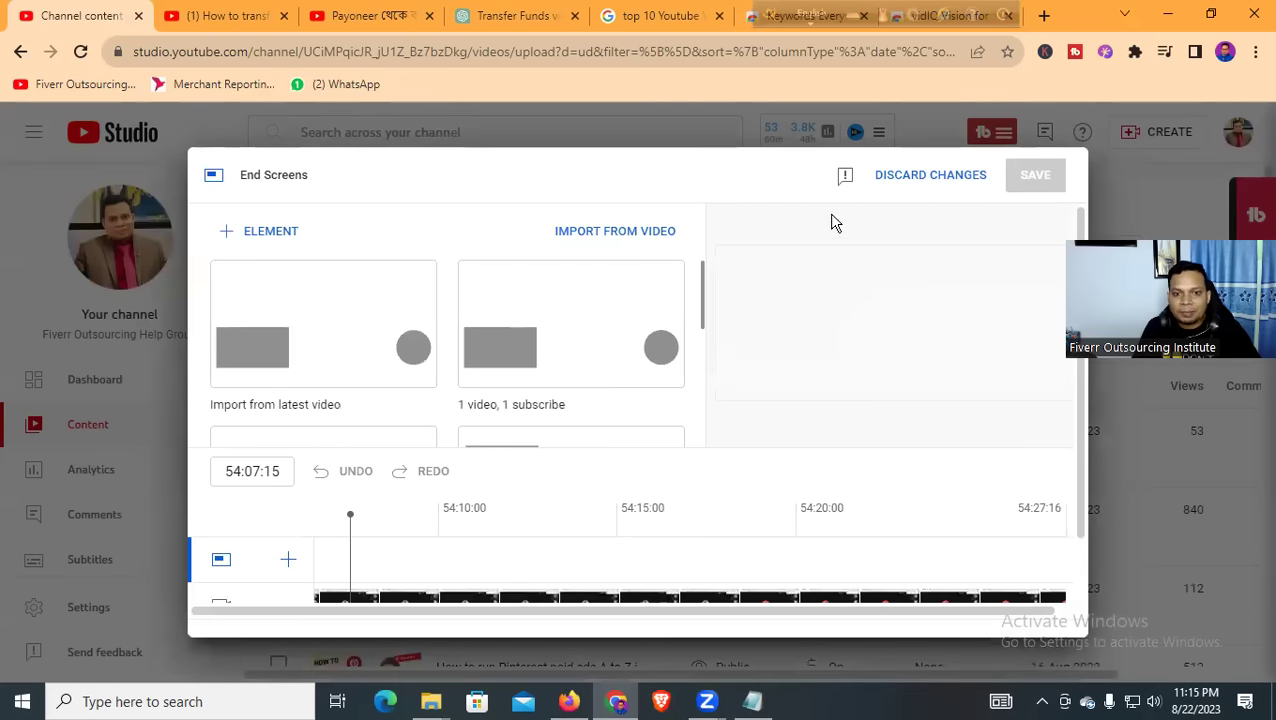
left_click(916, 186)
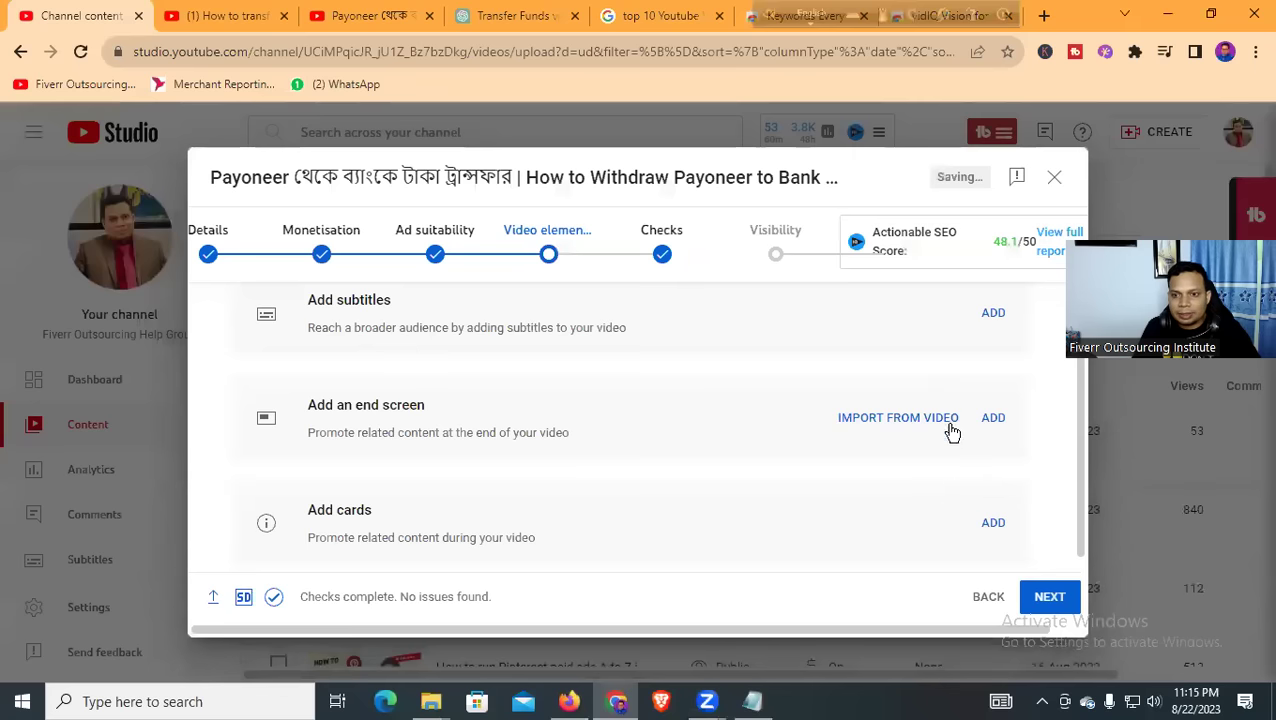
left_click(940, 427)
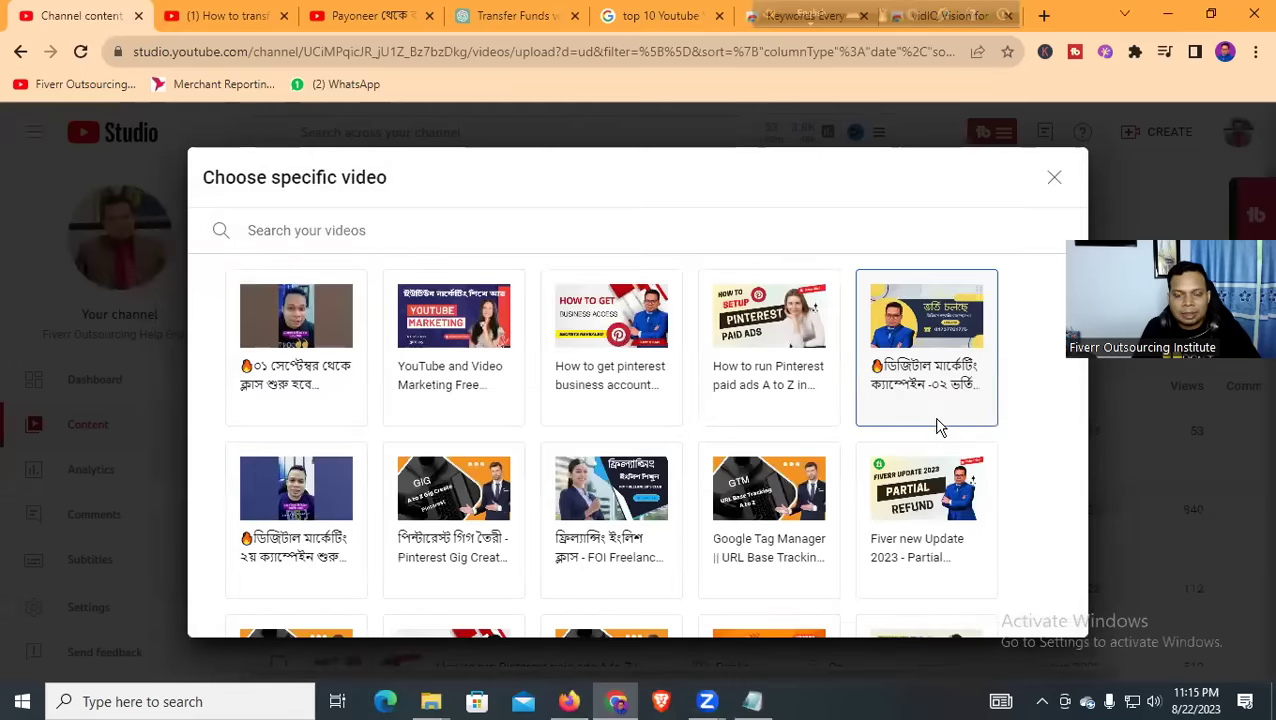
left_click(476, 347)
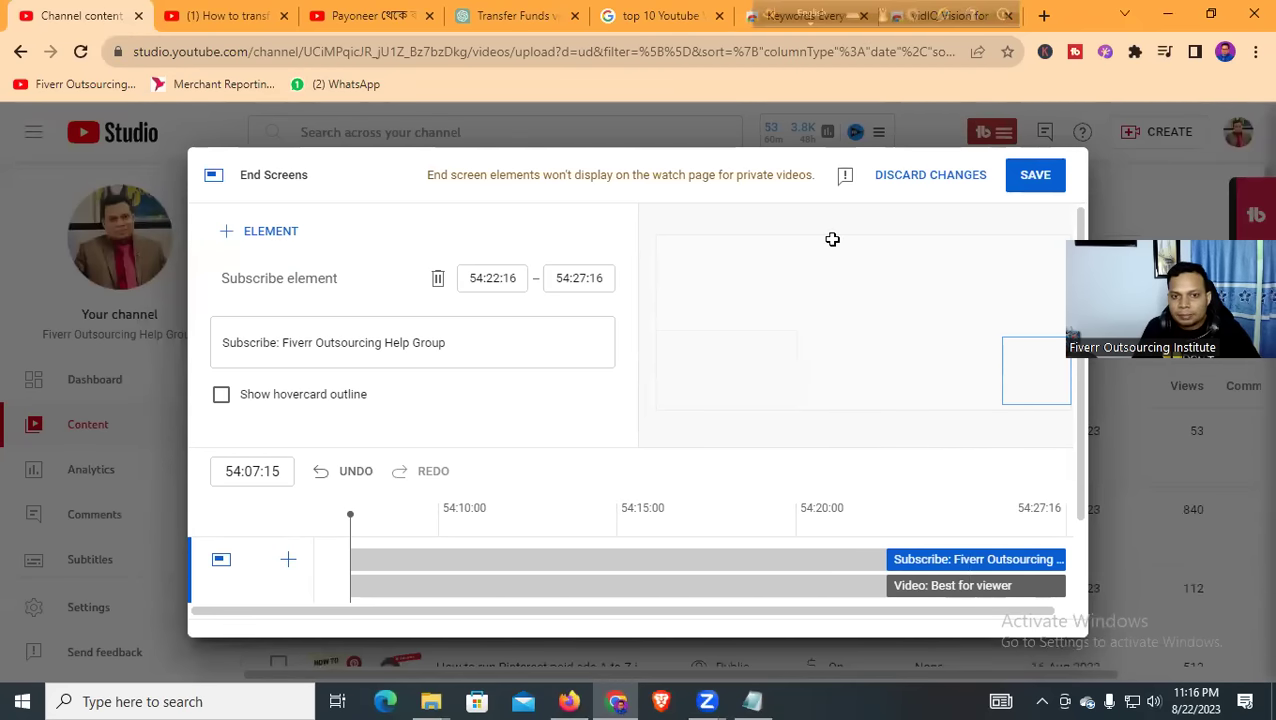
left_click(250, 236)
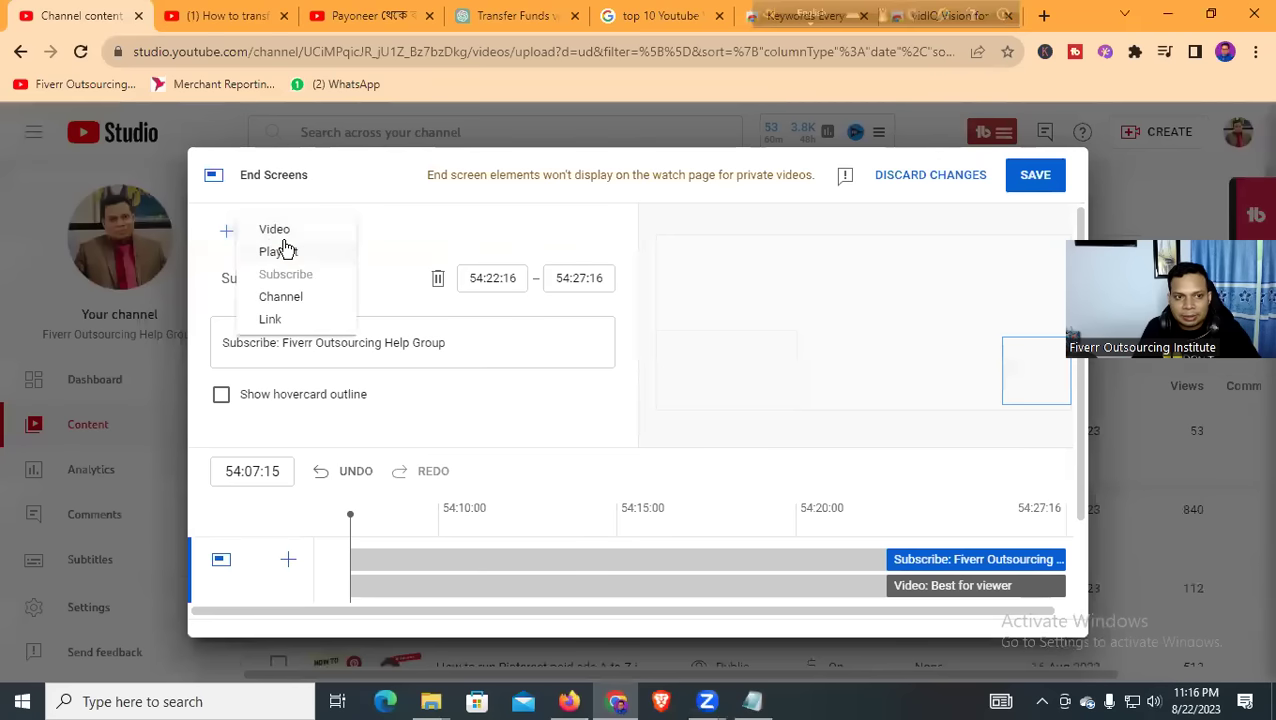
left_click(276, 230)
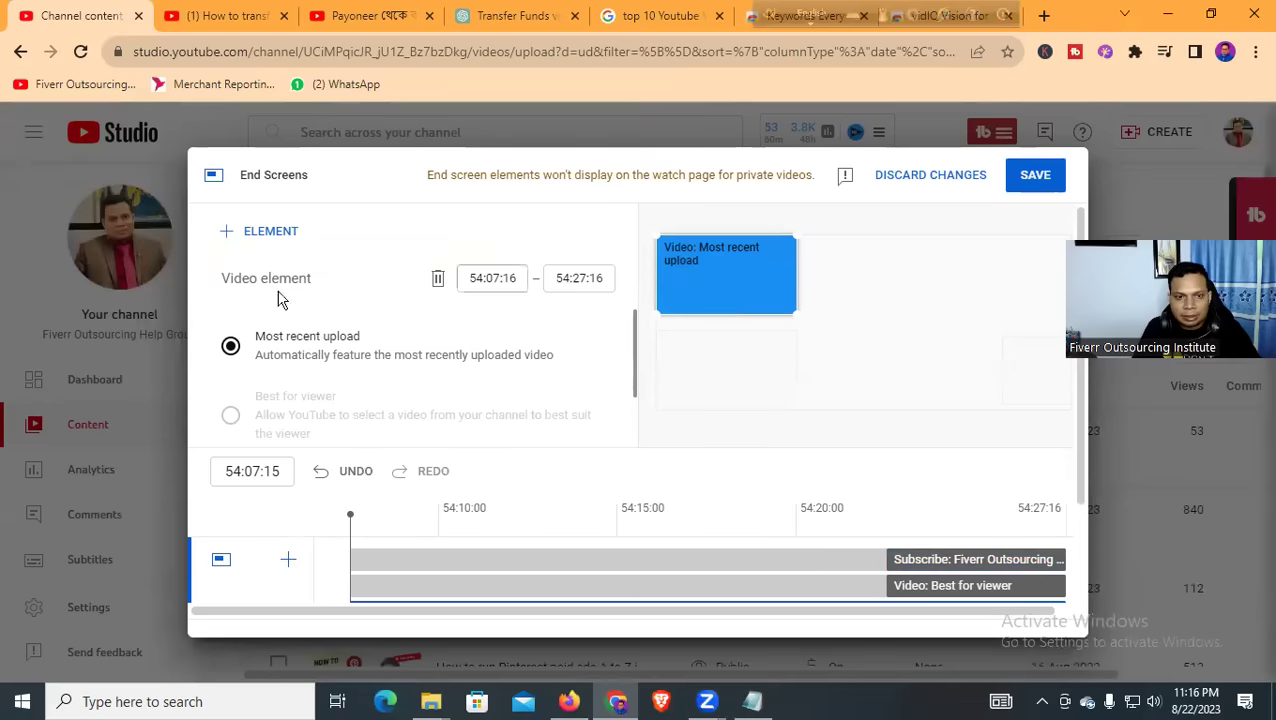
left_click(270, 234)
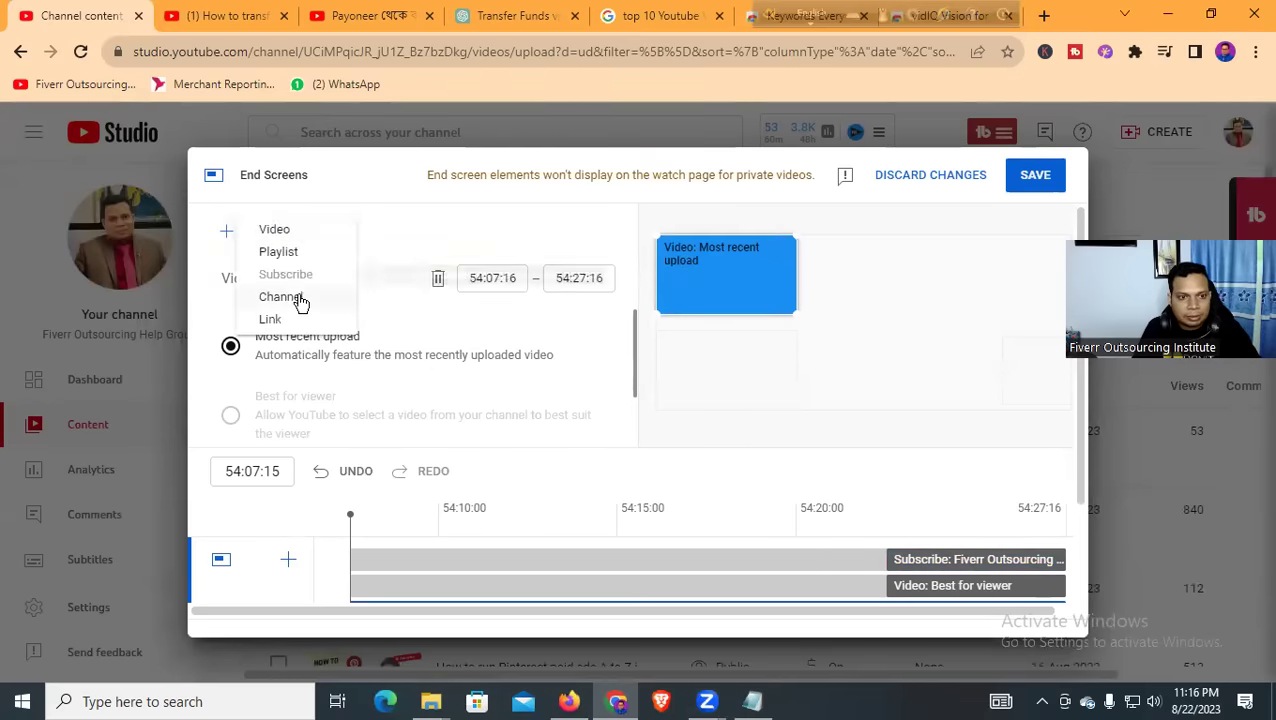
left_click(275, 230)
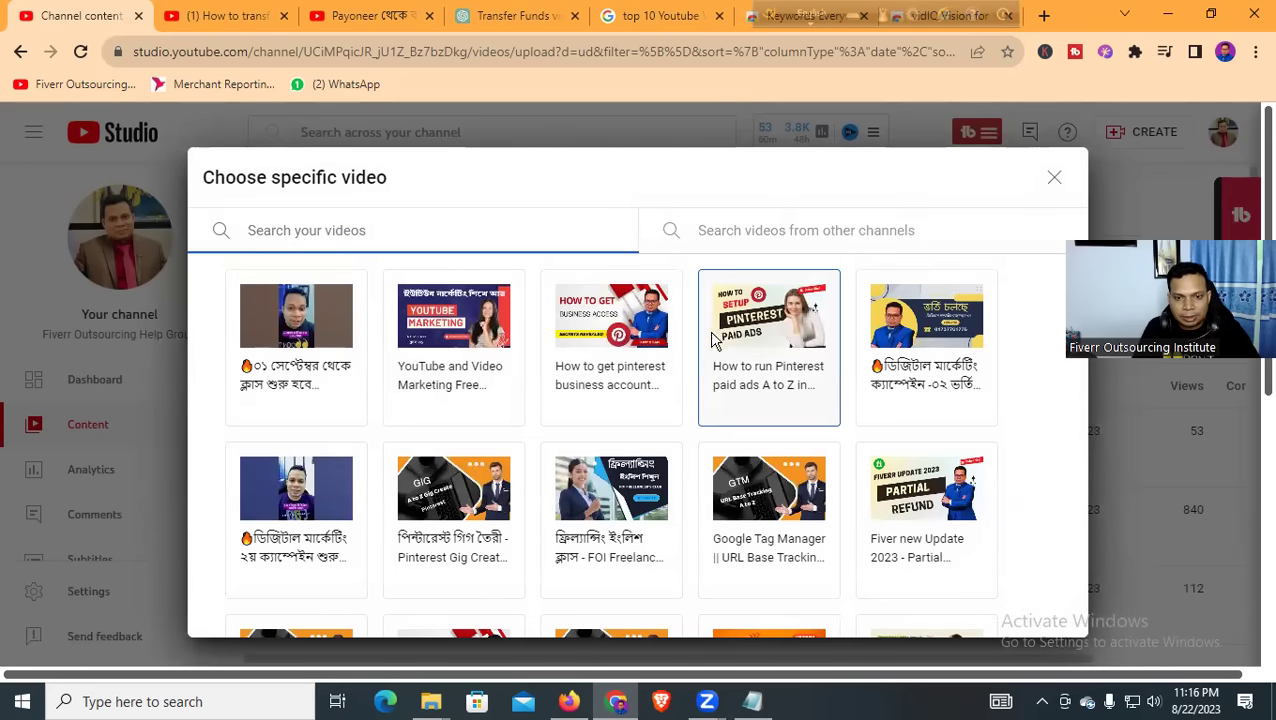
Set one end-screen video element to the Pinterest marketing video
left_click(783, 352)
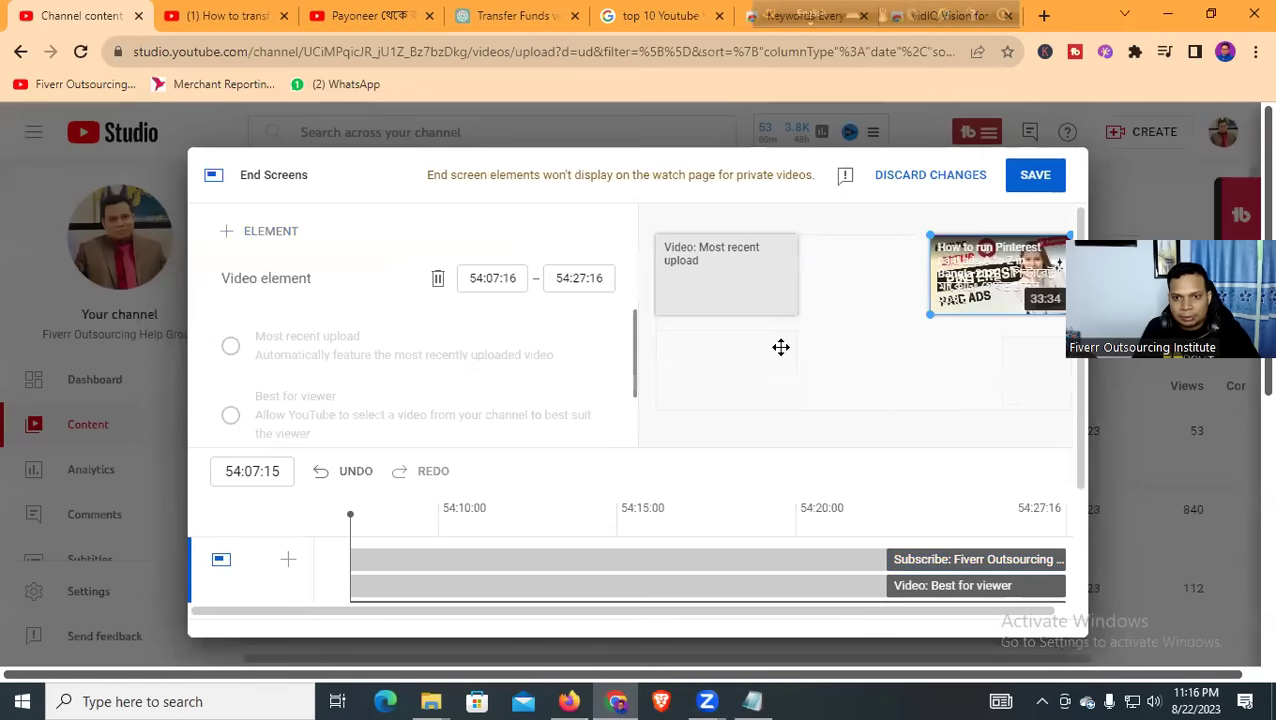
left_click(743, 287)
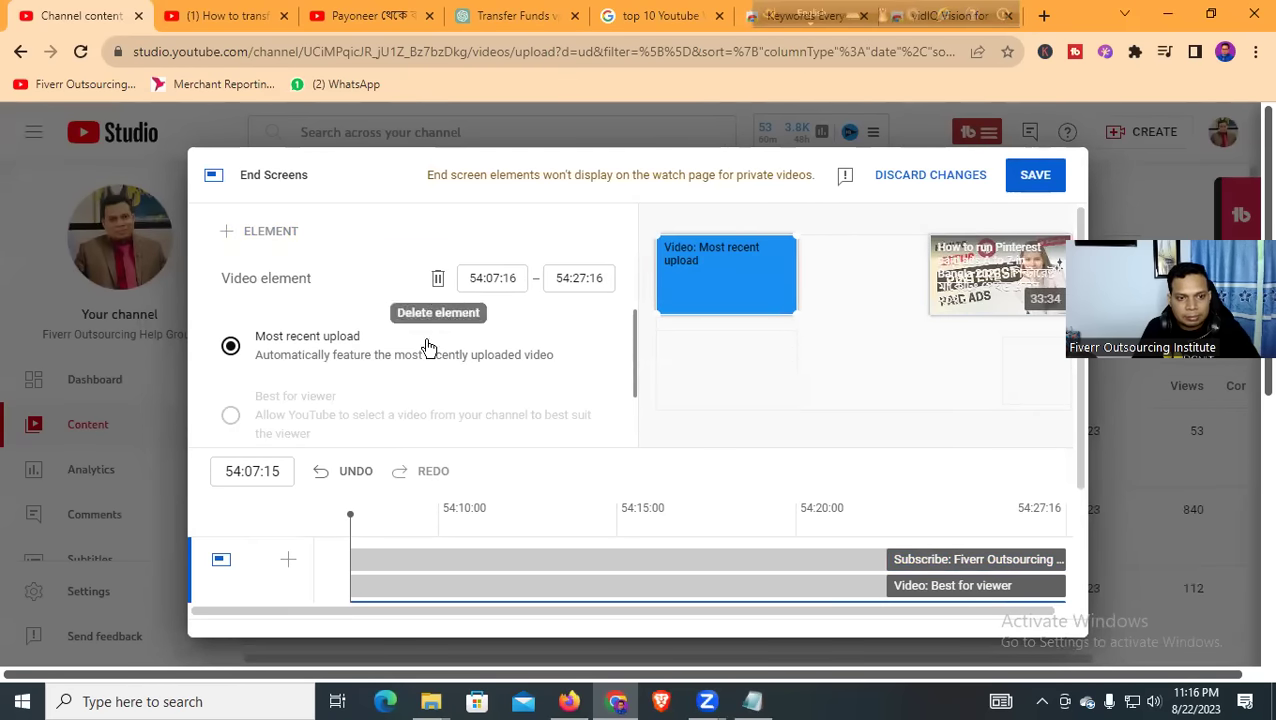
scroll(252, 438, "down", 1)
left_click(232, 412)
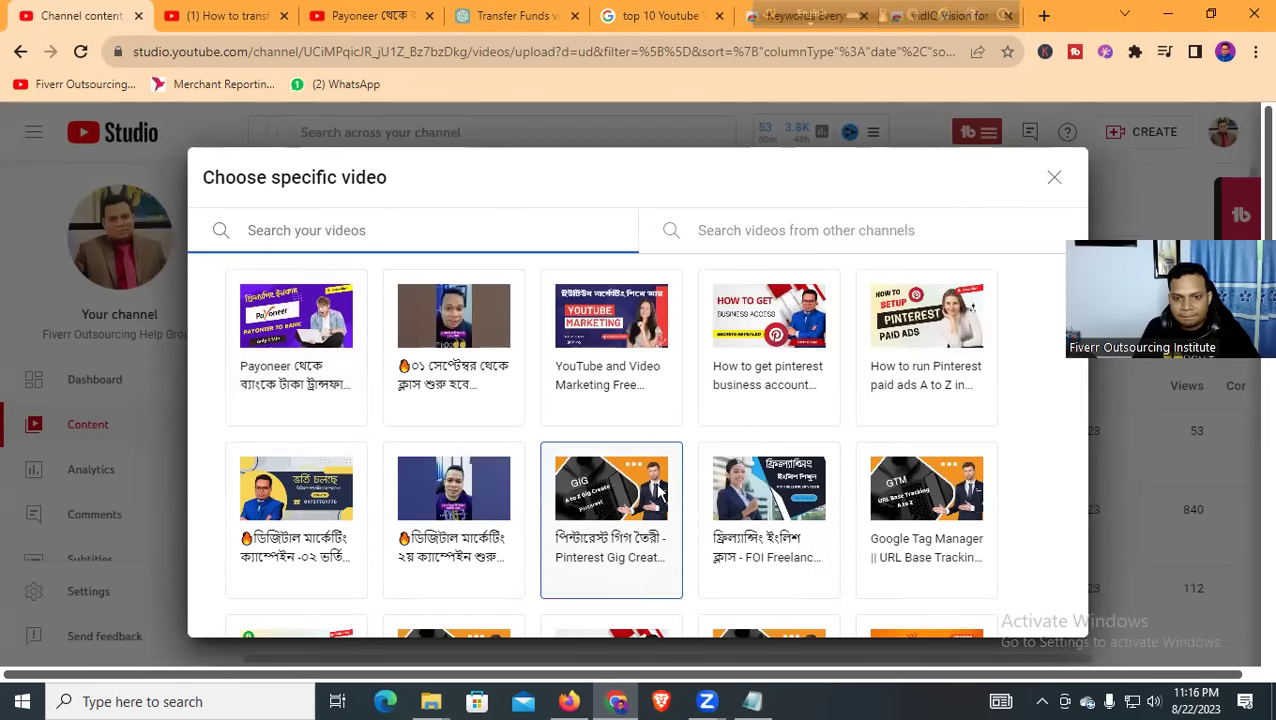
scroll(660, 488, "down", 3)
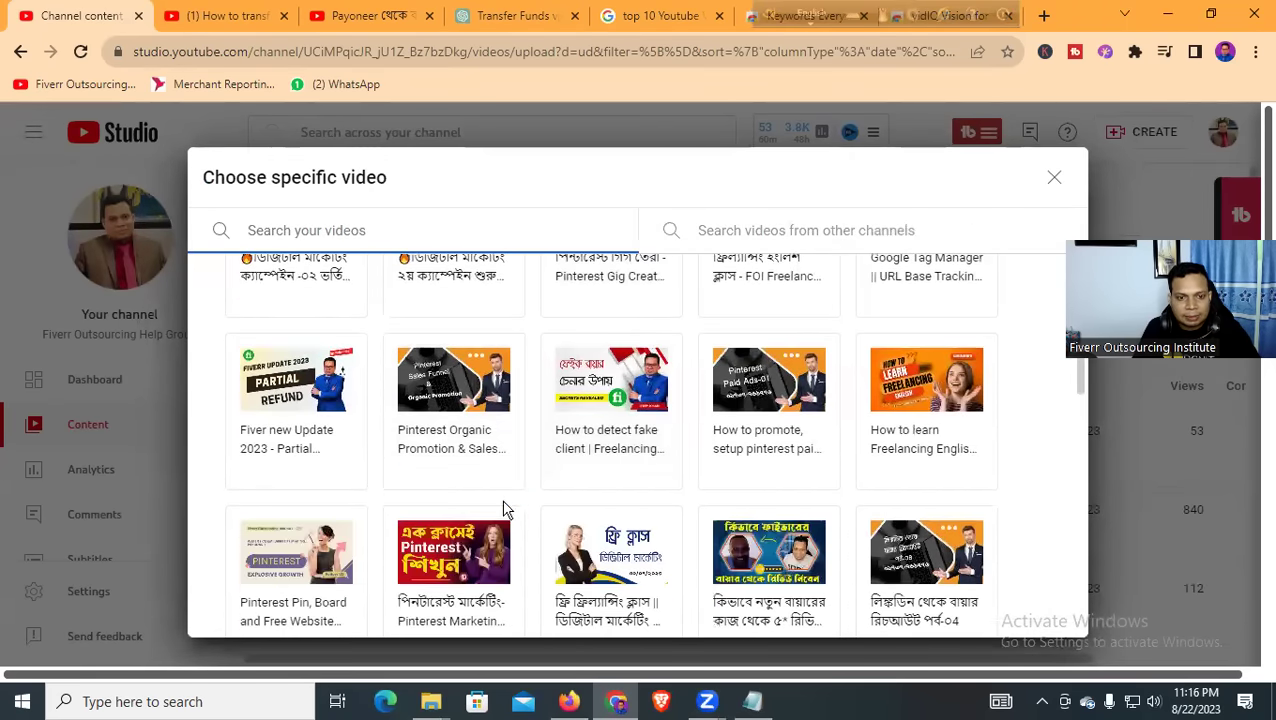
left_click(482, 548)
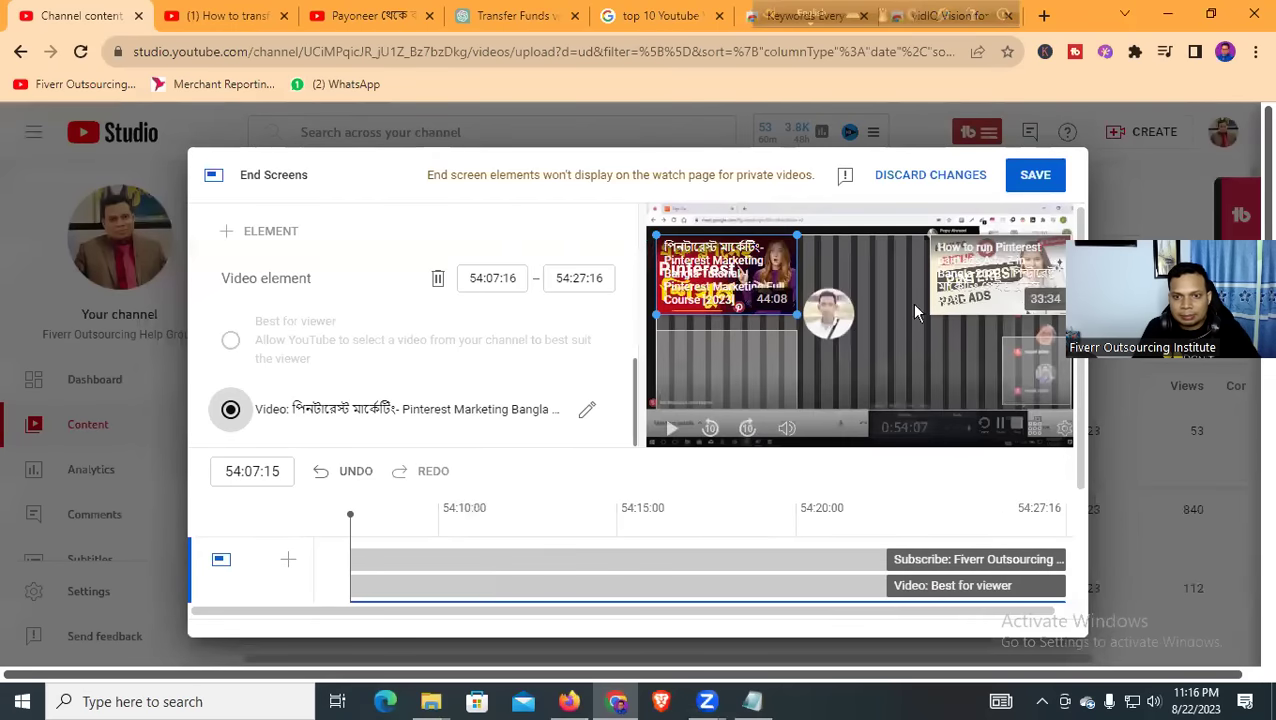
Set the second element to the 'How to detect fake client' video and save the end screen
left_click(683, 369)
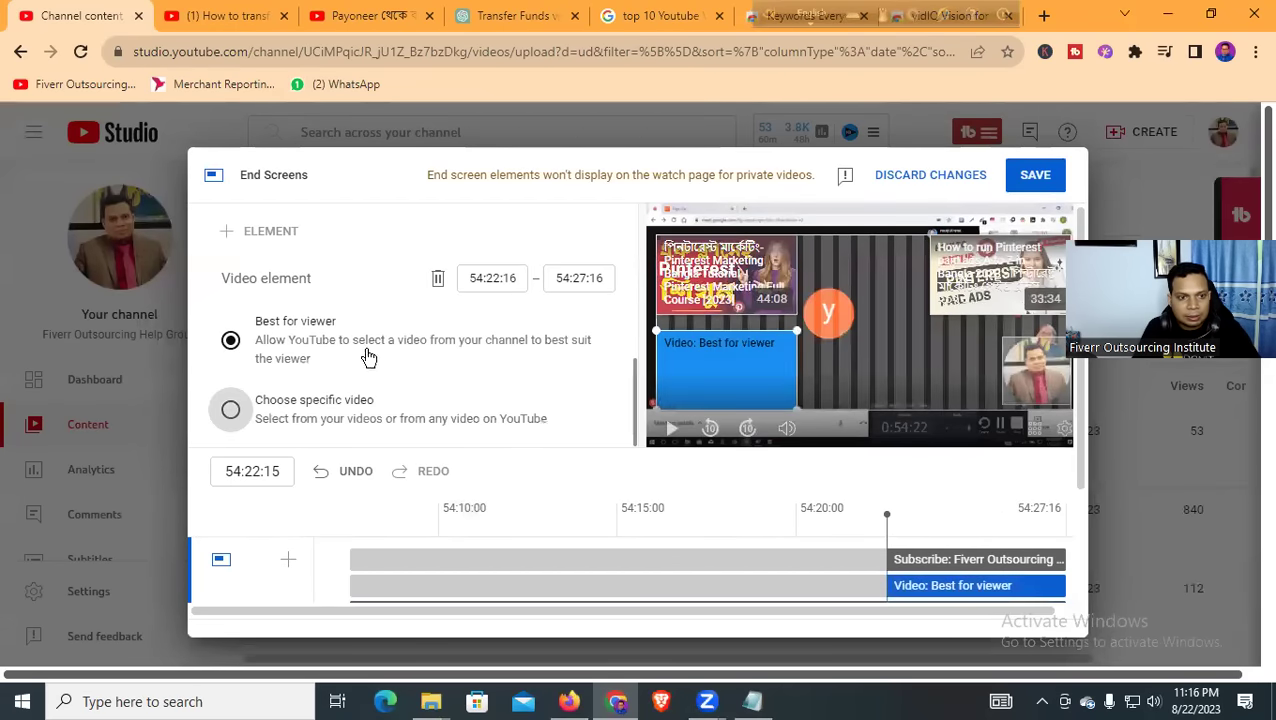
scroll(272, 370, "up", 1)
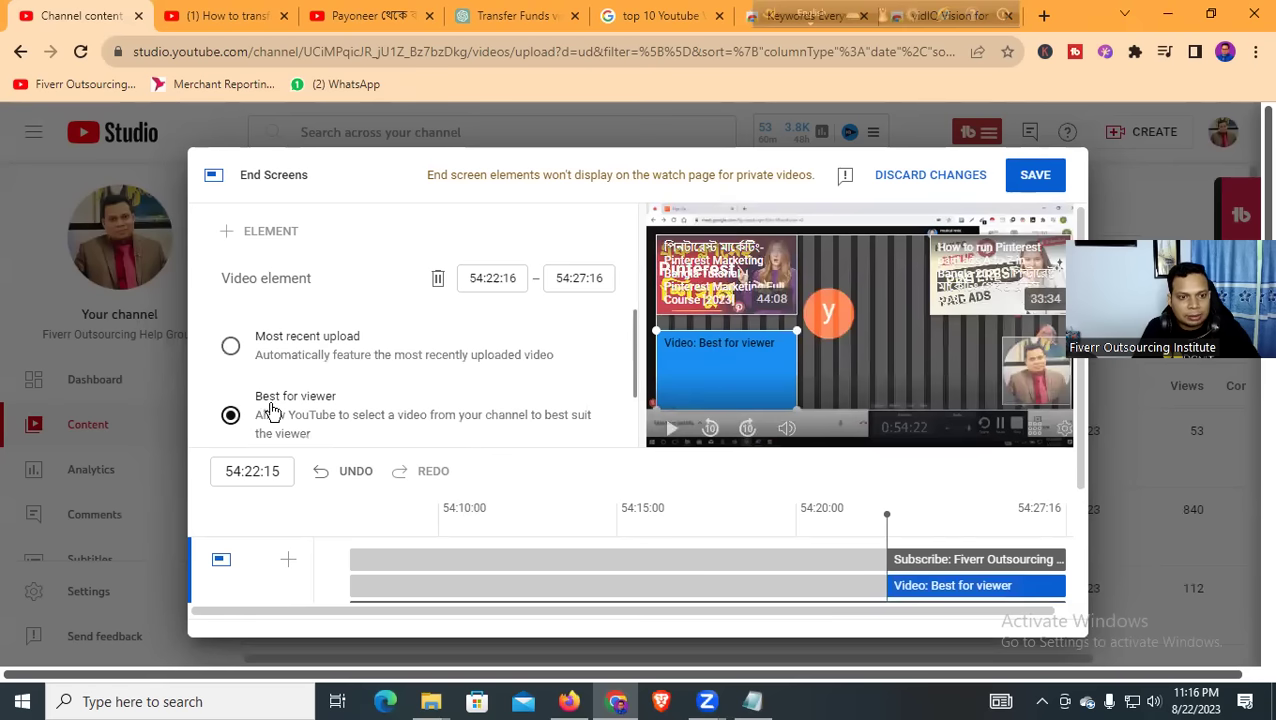
scroll(299, 383, "down", 1)
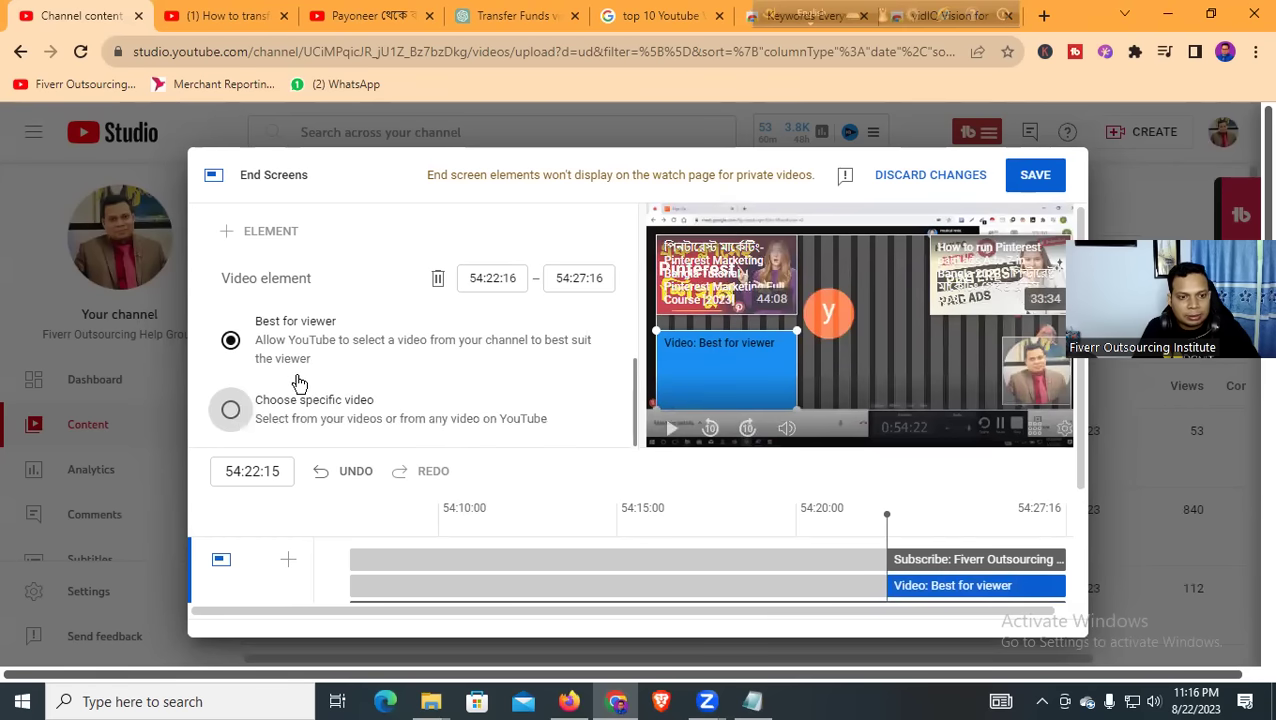
left_click(233, 411)
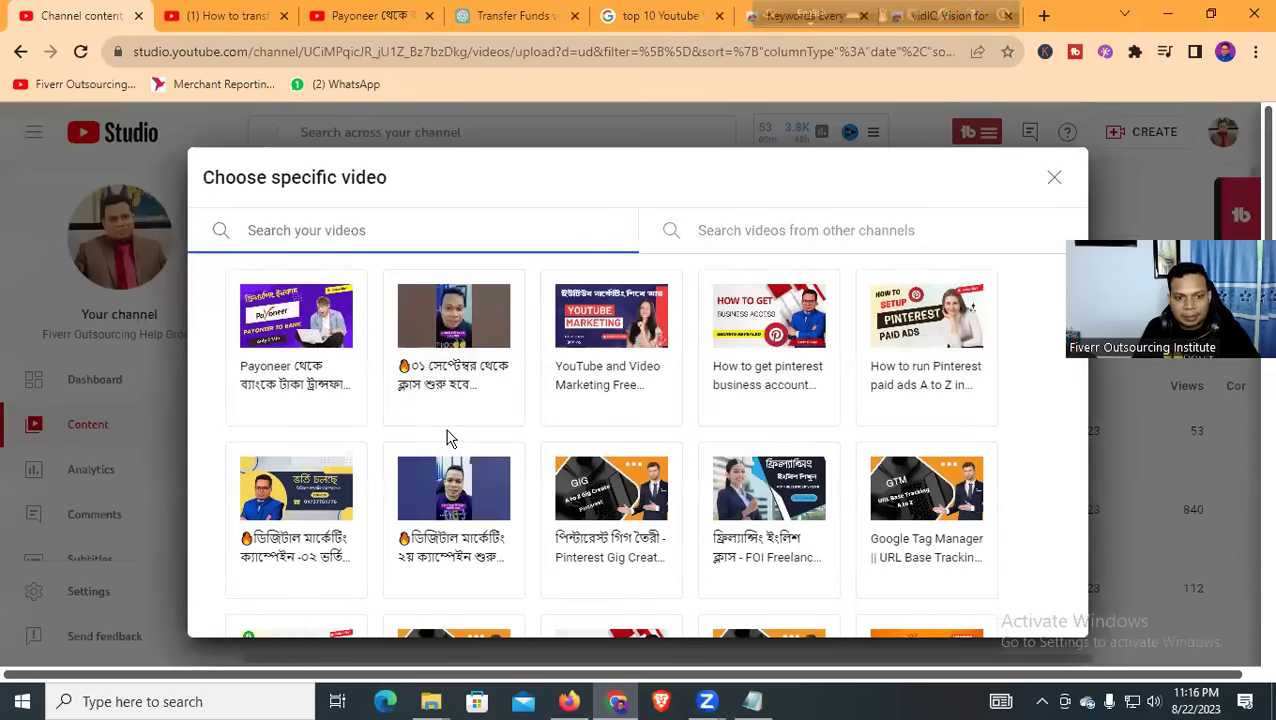
scroll(450, 440, "down", 4)
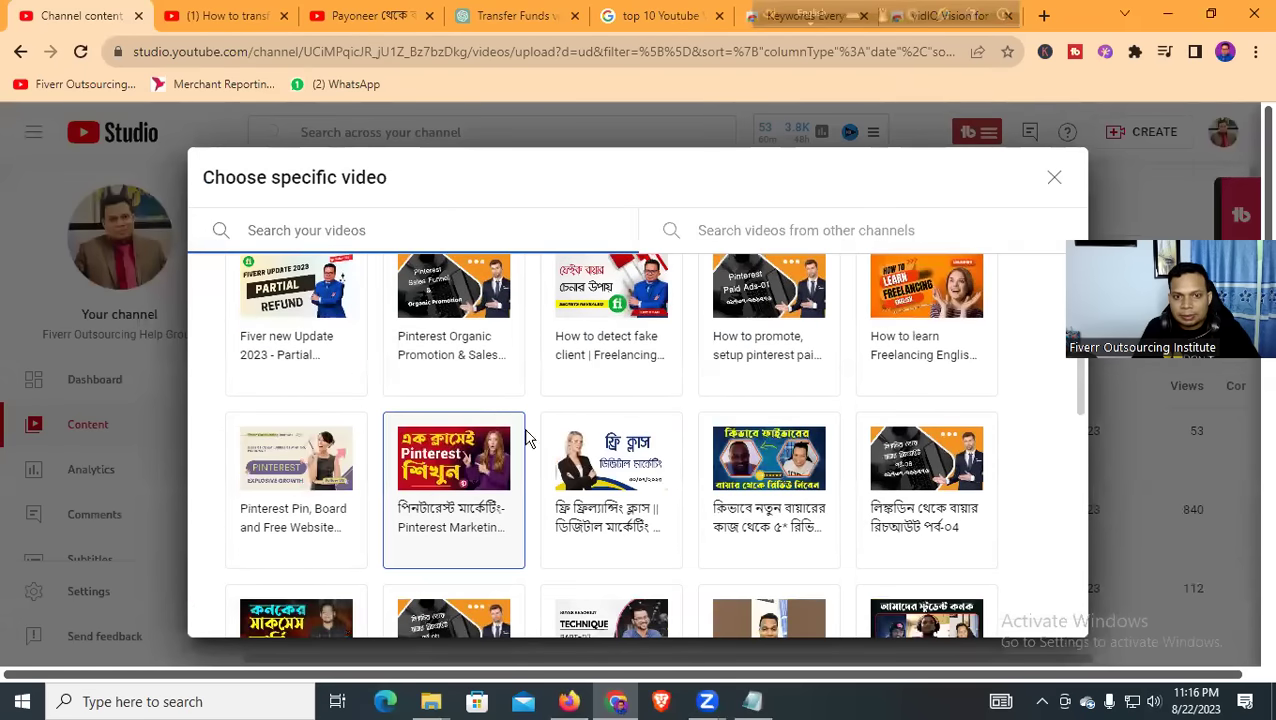
left_click(632, 295)
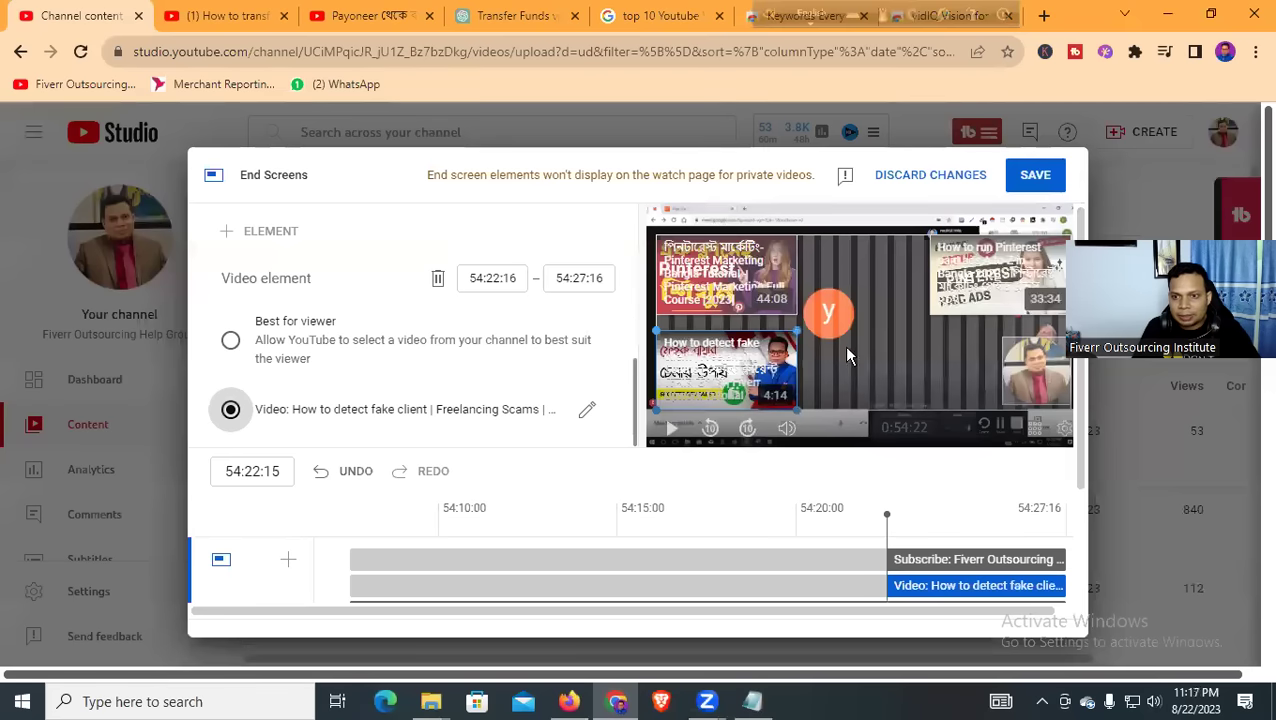
scroll(451, 400, "down", 2)
scroll(900, 400, "up", 2)
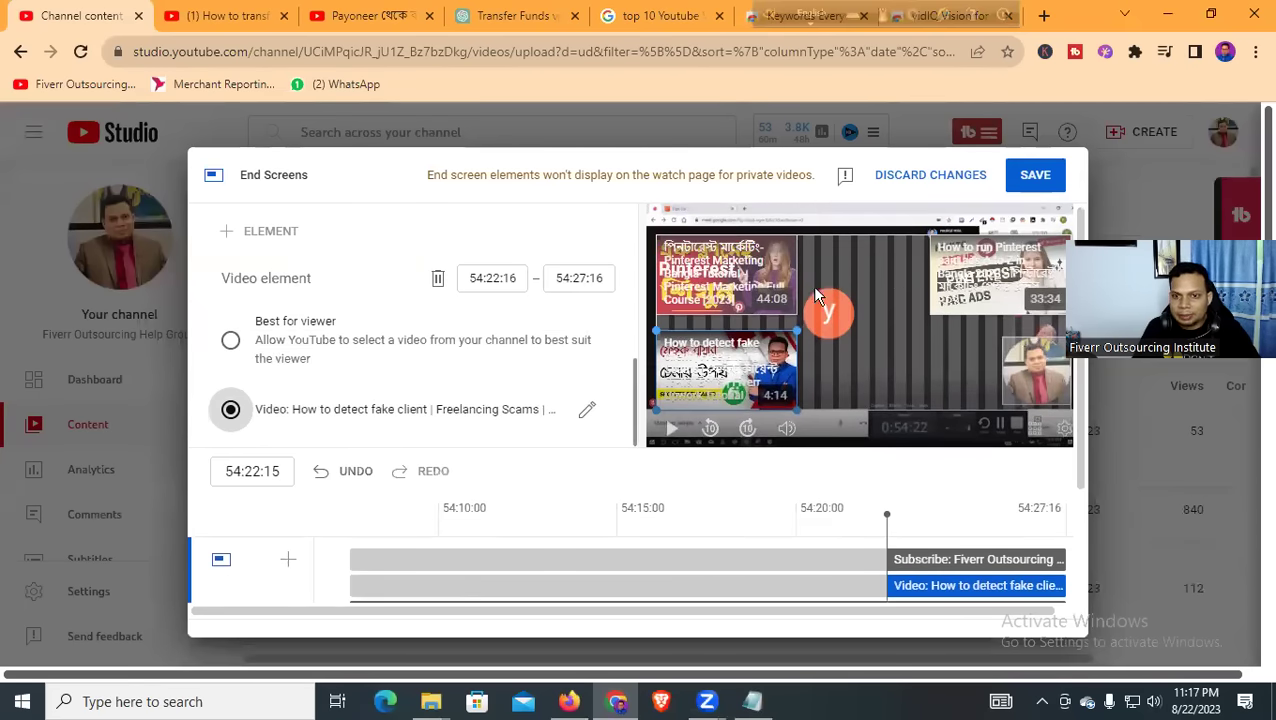
left_click(1036, 175)
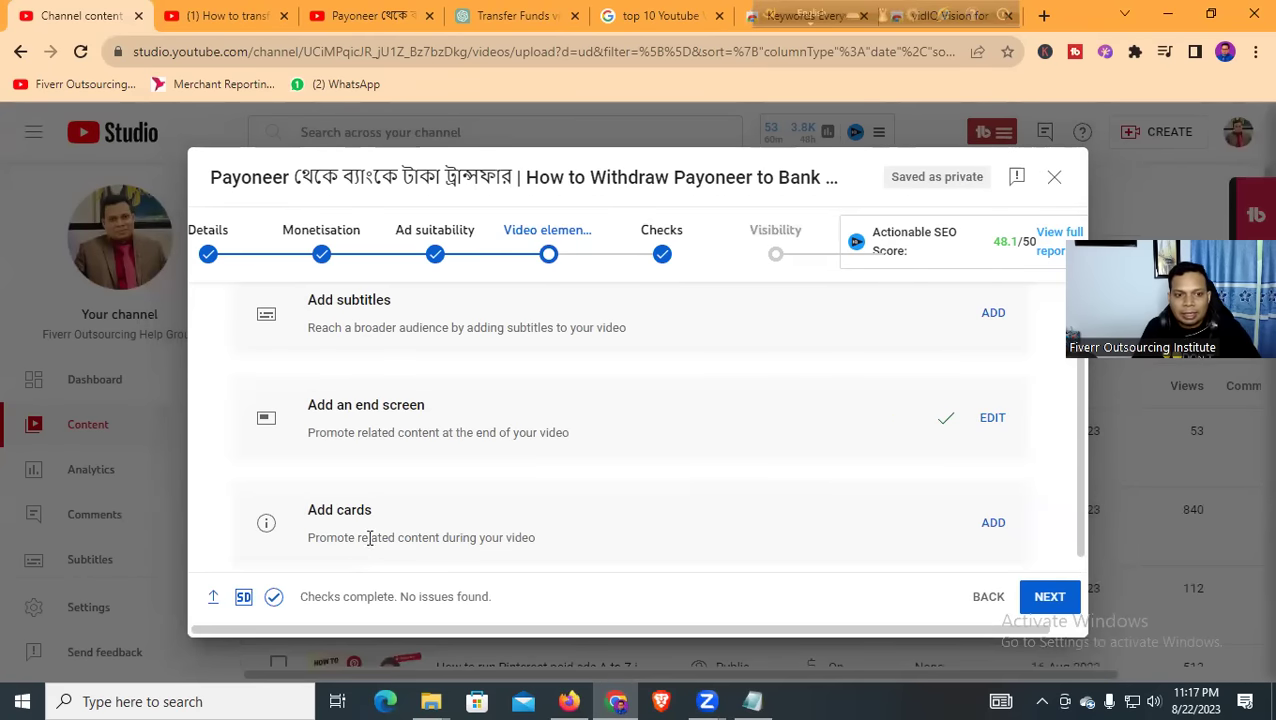
Add a playlist card linking to the Student Success playlist and save it
left_click(993, 524)
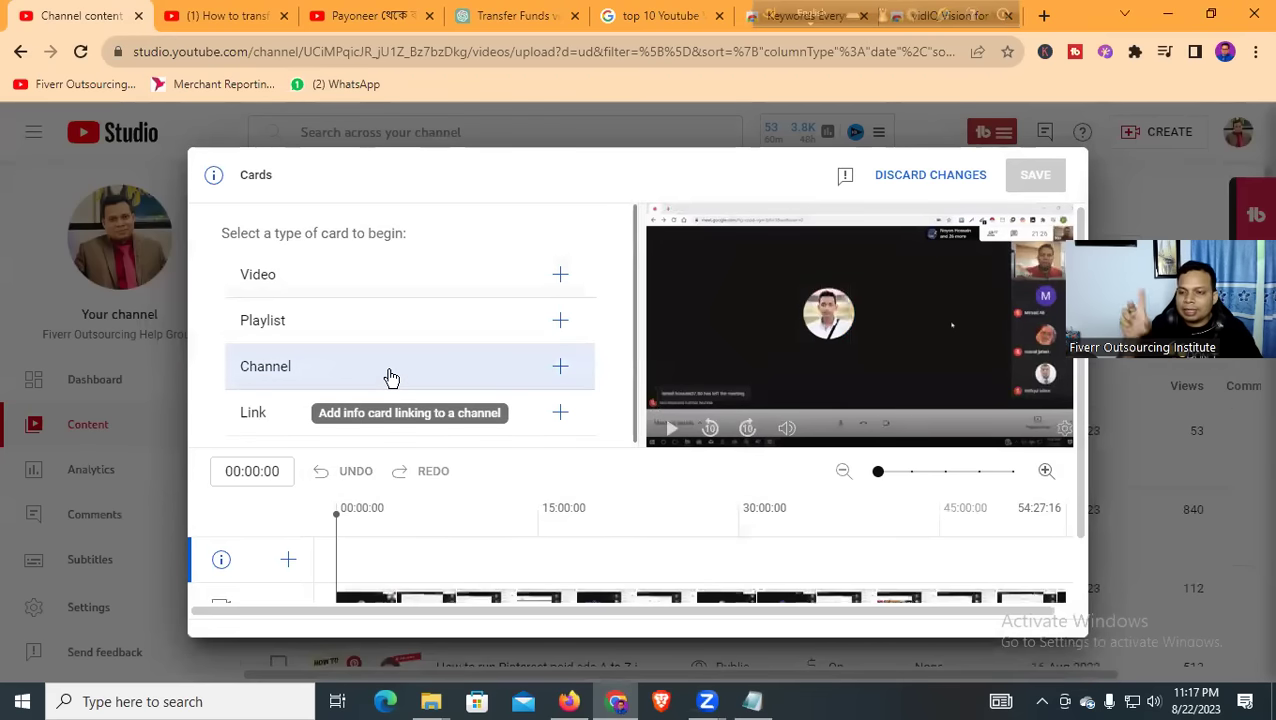
left_click(360, 328)
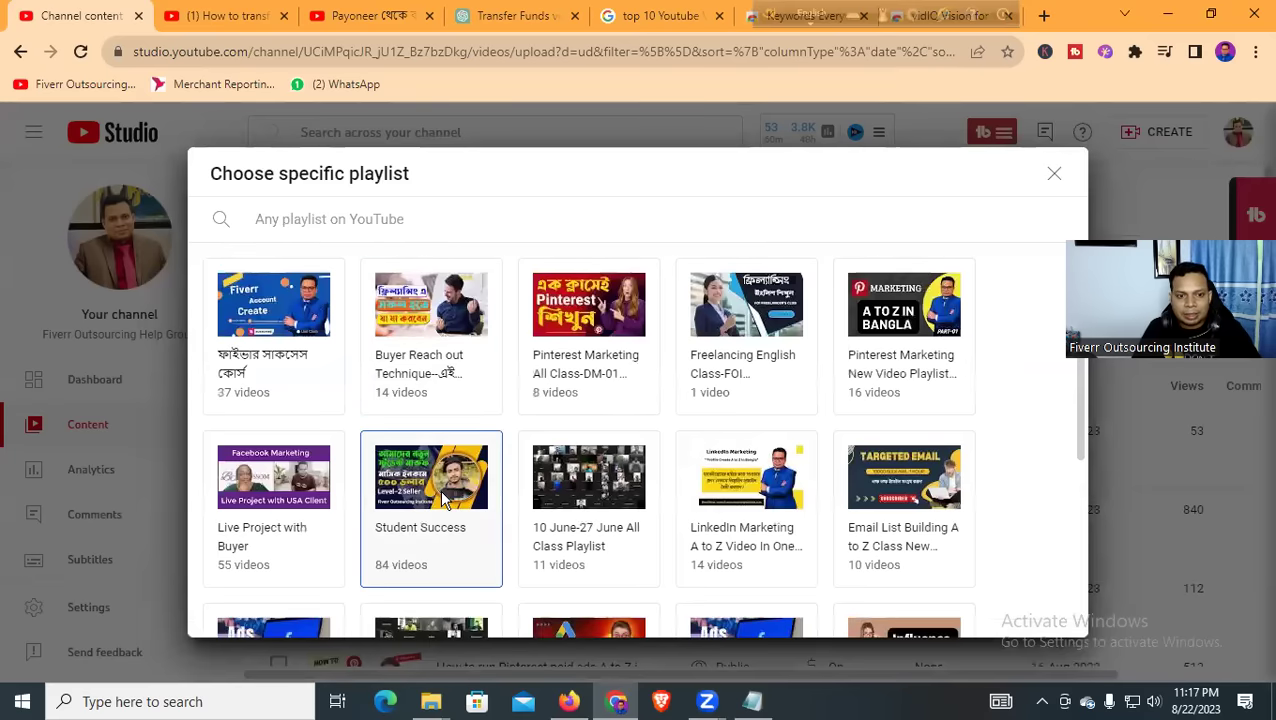
left_click(445, 490)
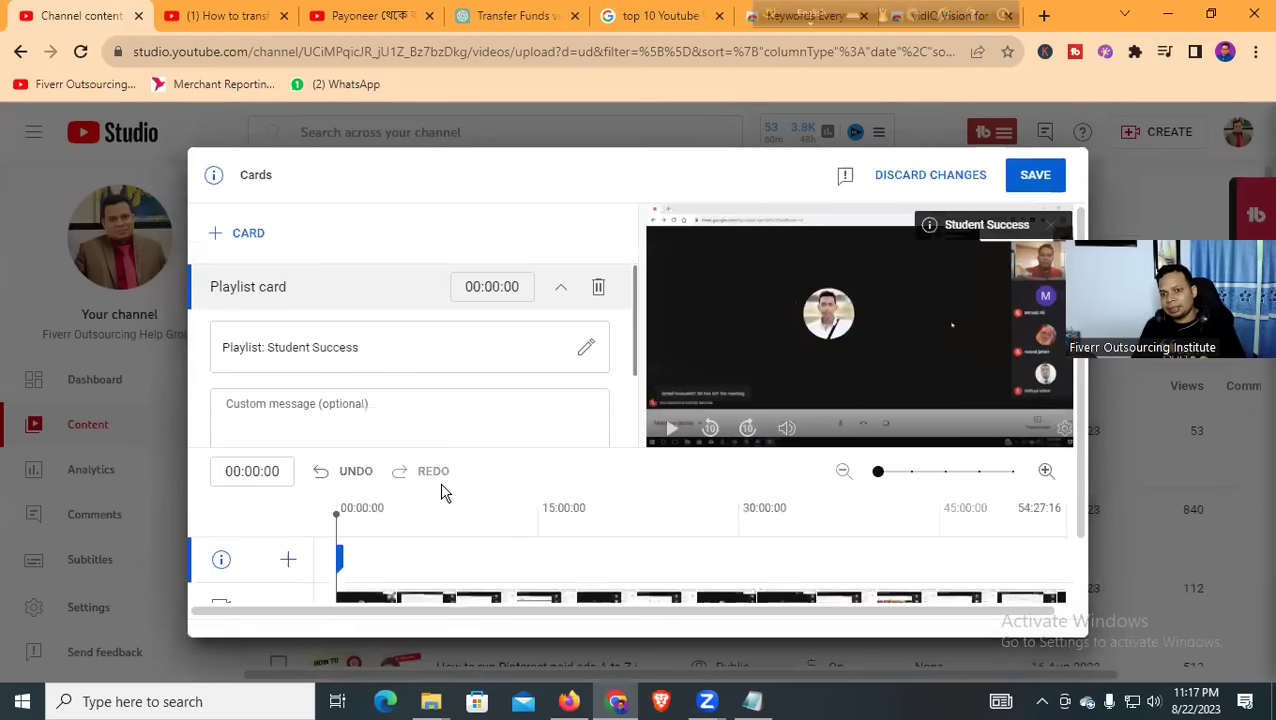
left_click(1023, 184)
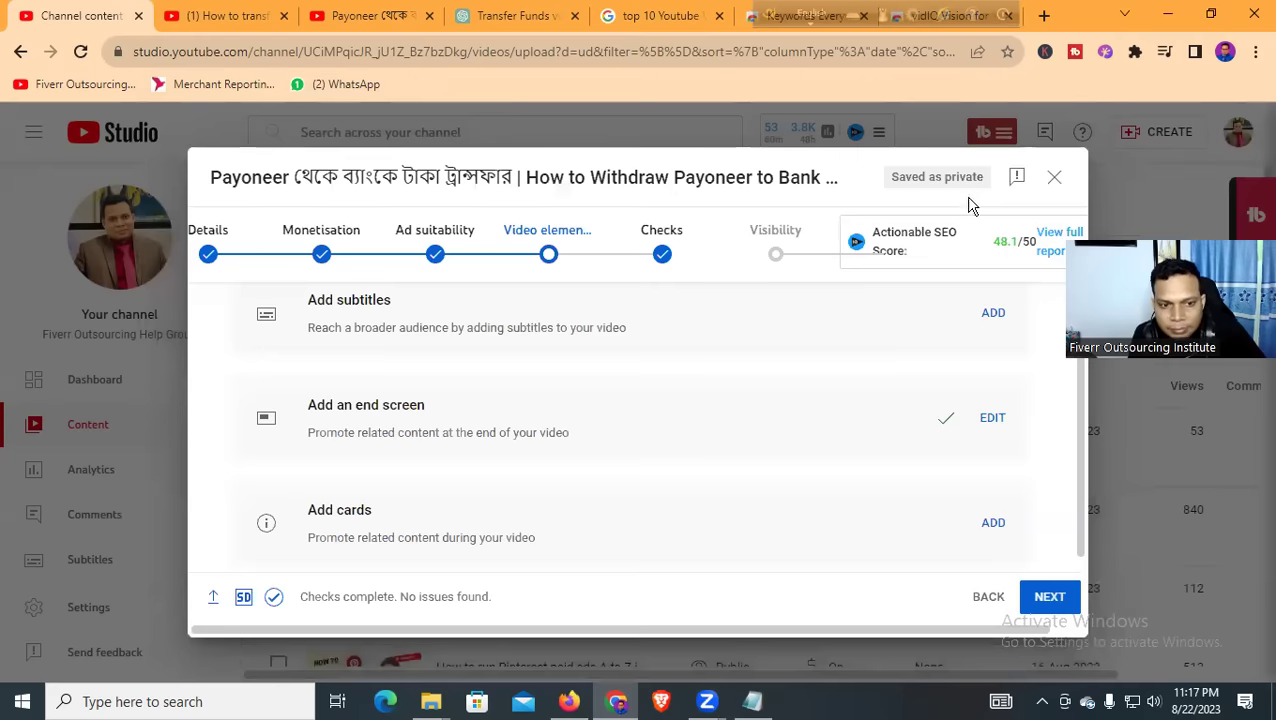
scroll(915, 520, "down", 1)
Review the Checks step showing no issues, then continue to Visibility
left_click(1049, 597)
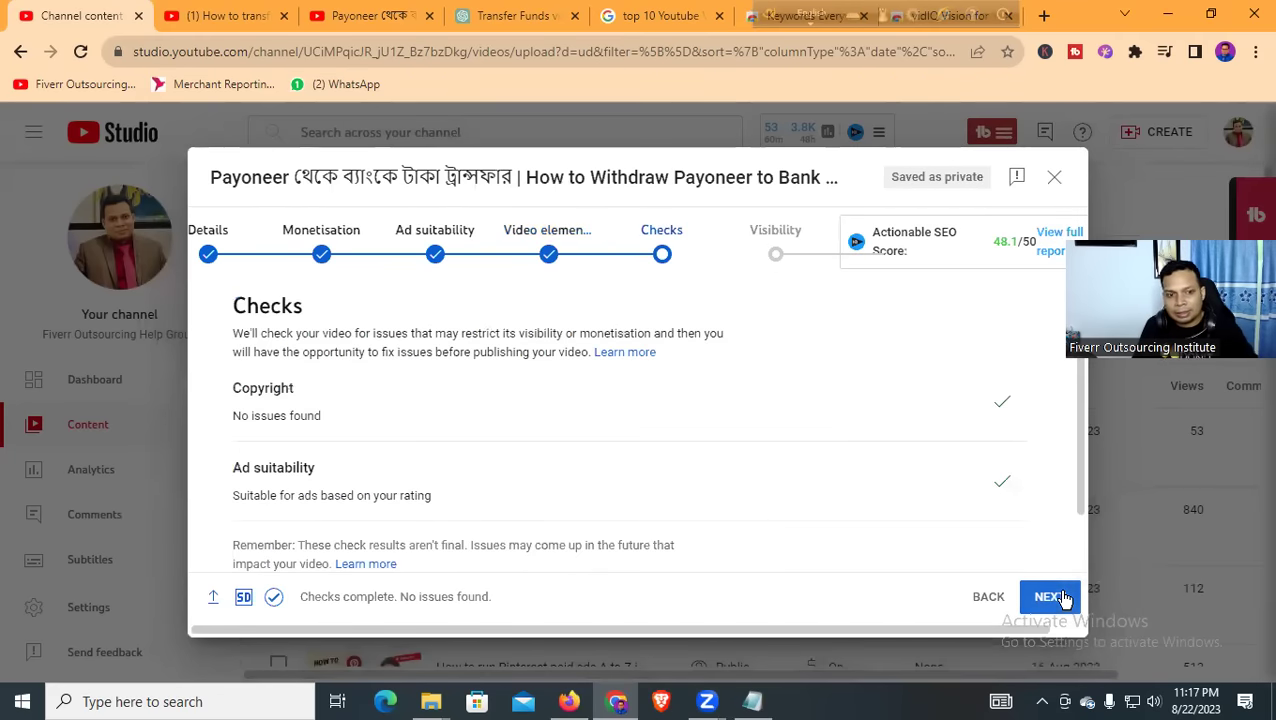
scroll(657, 456, "down", 1)
scroll(636, 467, "up", 1)
scroll(720, 500, "down", 1)
scroll(546, 465, "up", 1)
scroll(548, 464, "up", 1)
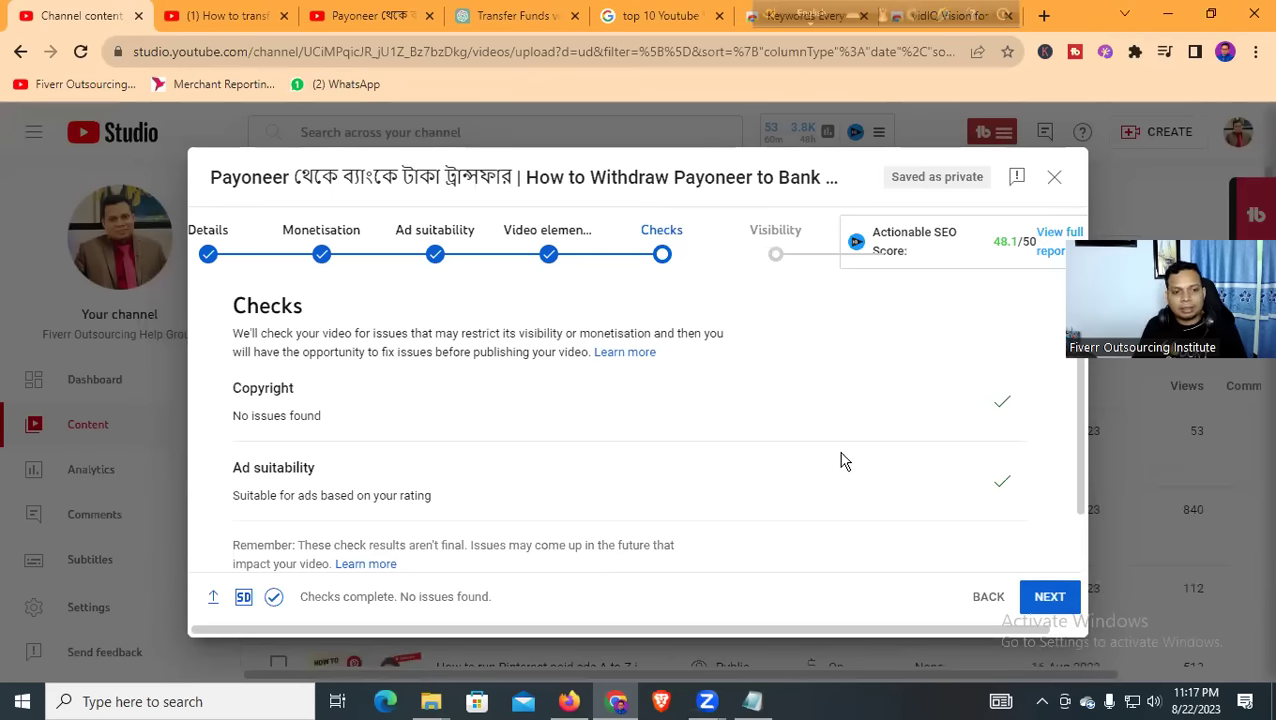
left_click(1049, 600)
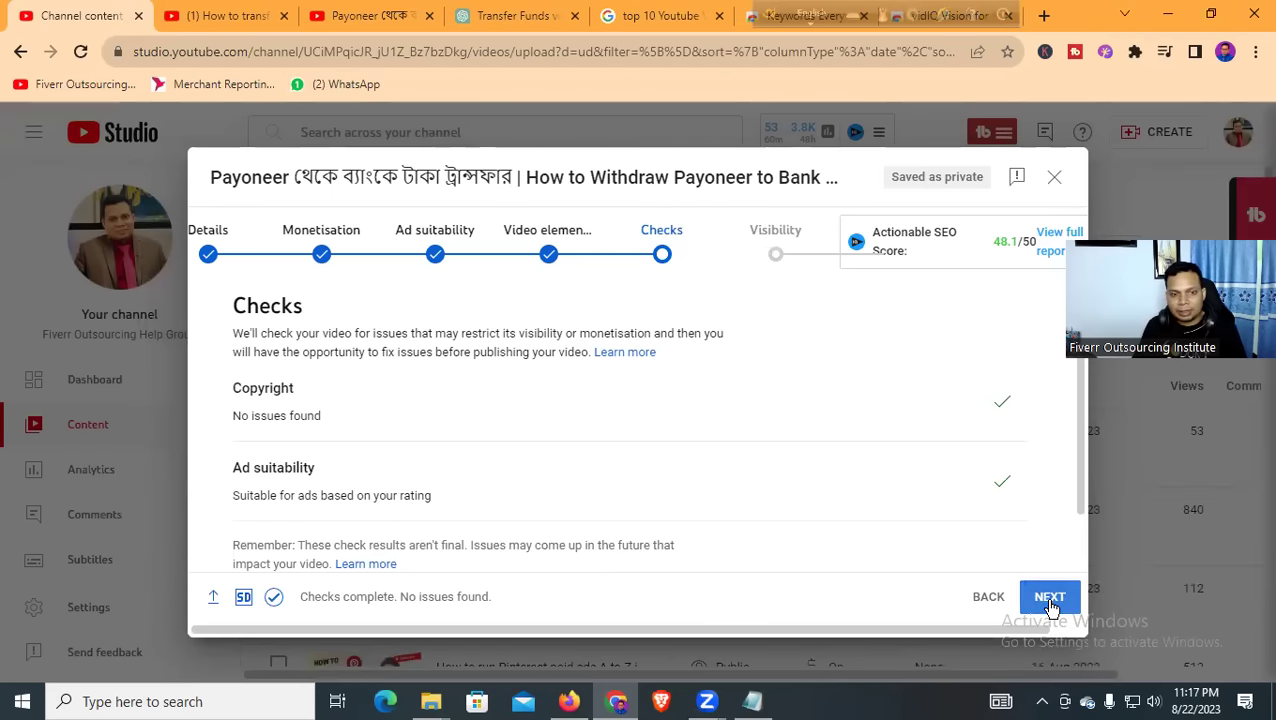
Glance at the Payoneer watch-page tabs, then return to the Studio upload
scroll(567, 497, "down", 5)
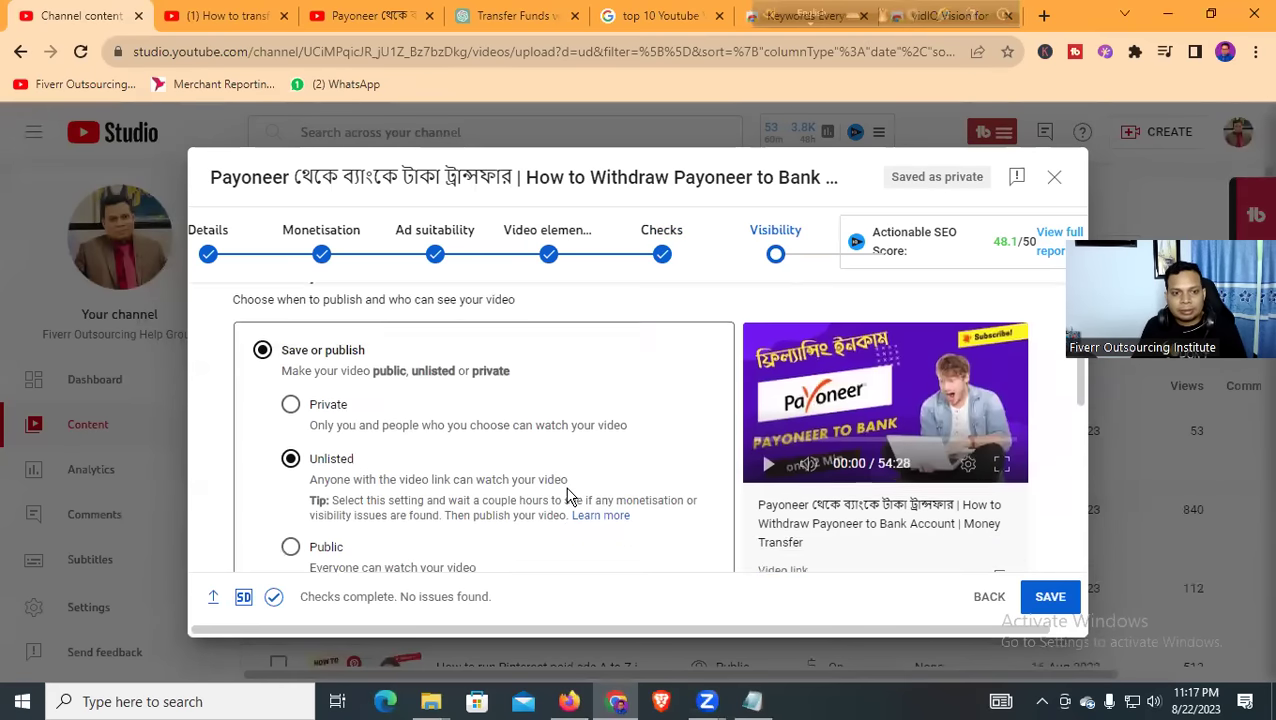
left_click(345, 17)
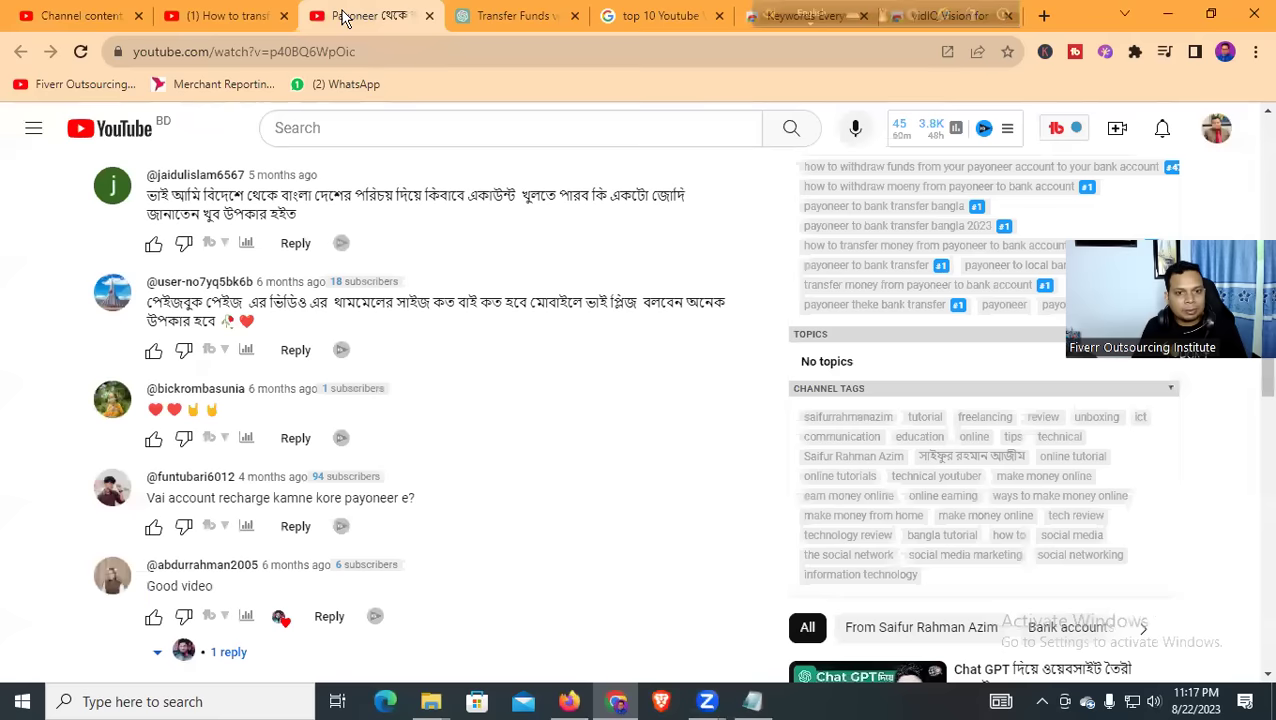
left_click(205, 15)
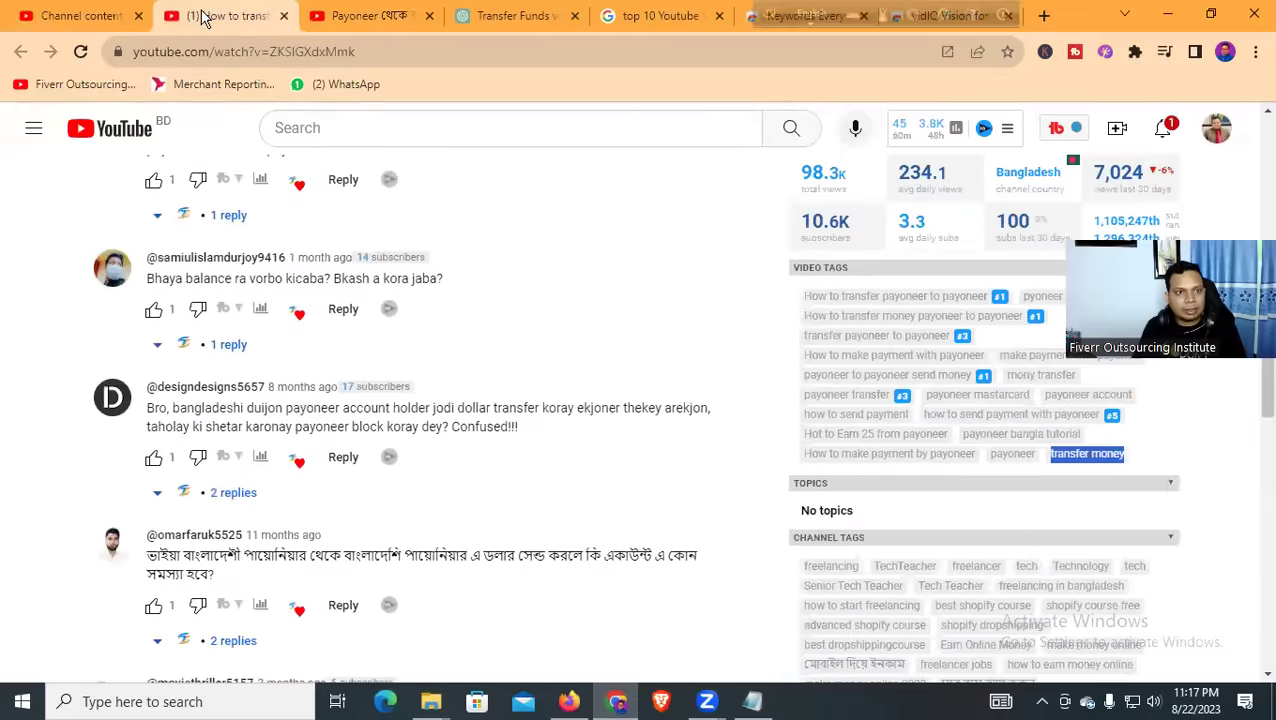
scroll(365, 396, "up", 10)
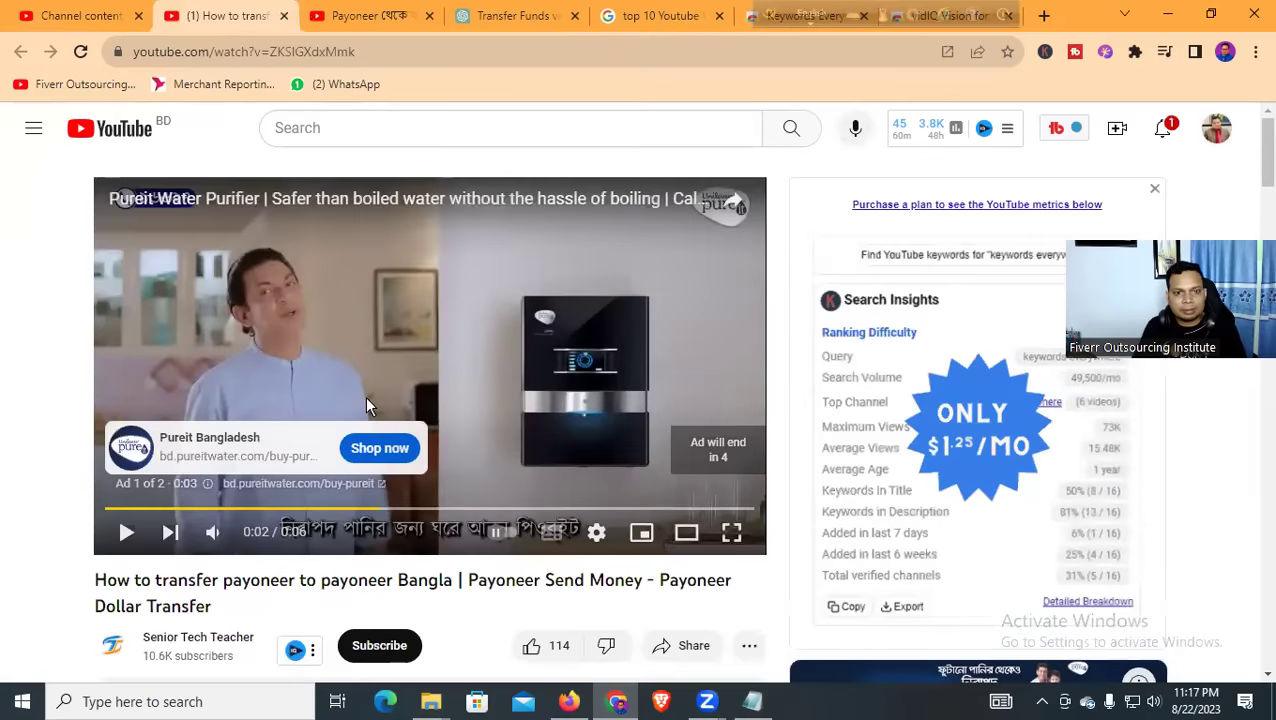
left_click(73, 17)
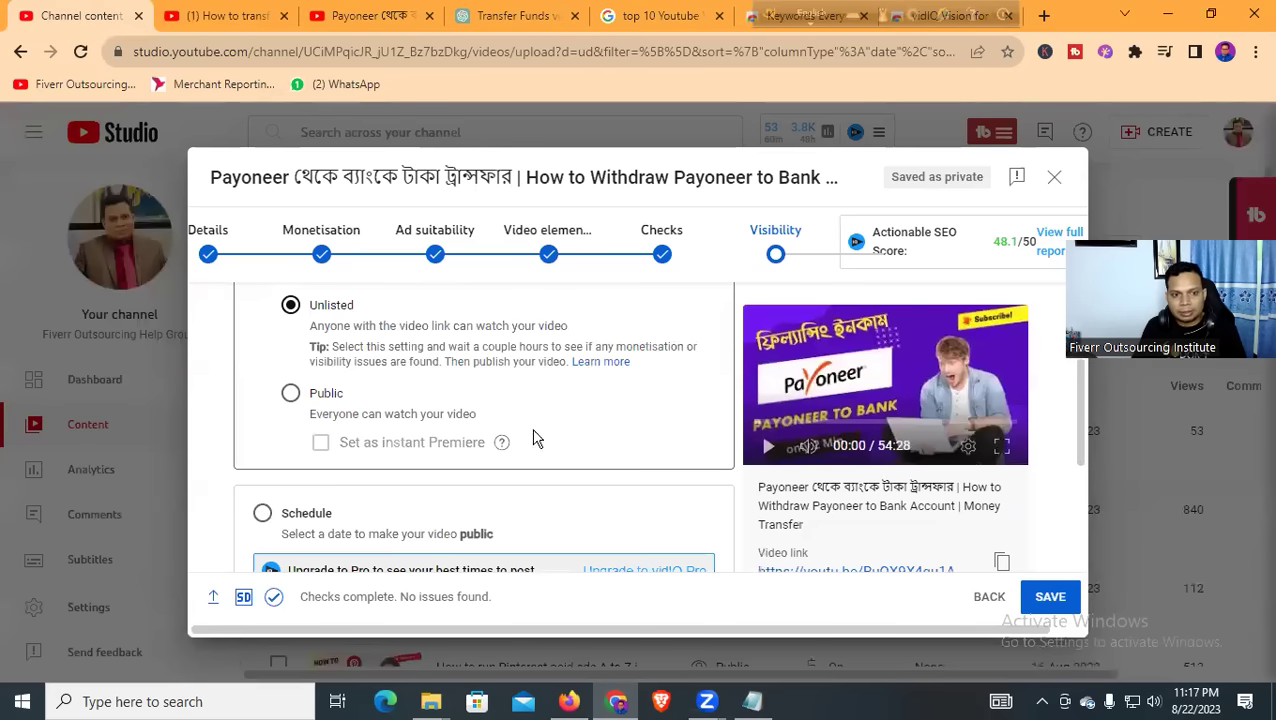
Set the video's visibility to Public and publish it
scroll(540, 450, "down", 1)
scroll(550, 478, "up", 3)
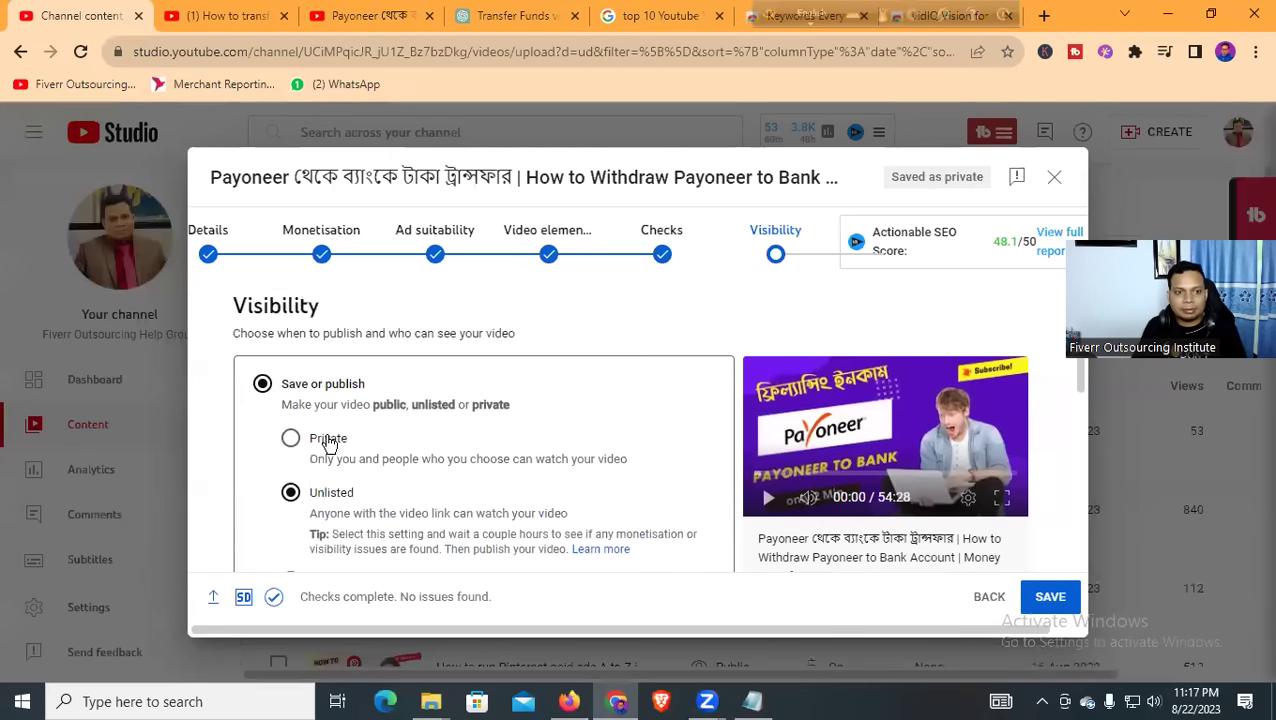
scroll(305, 510, "down", 2)
left_click(289, 396)
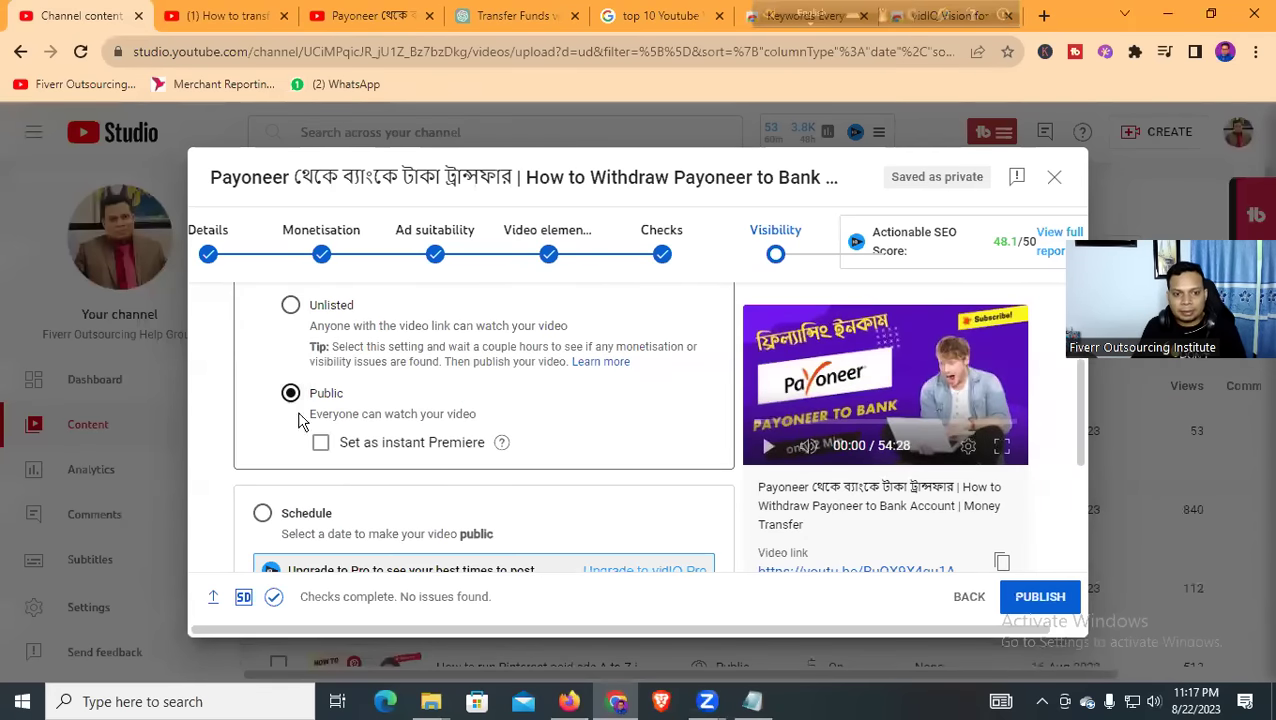
scroll(565, 442, "down", 3)
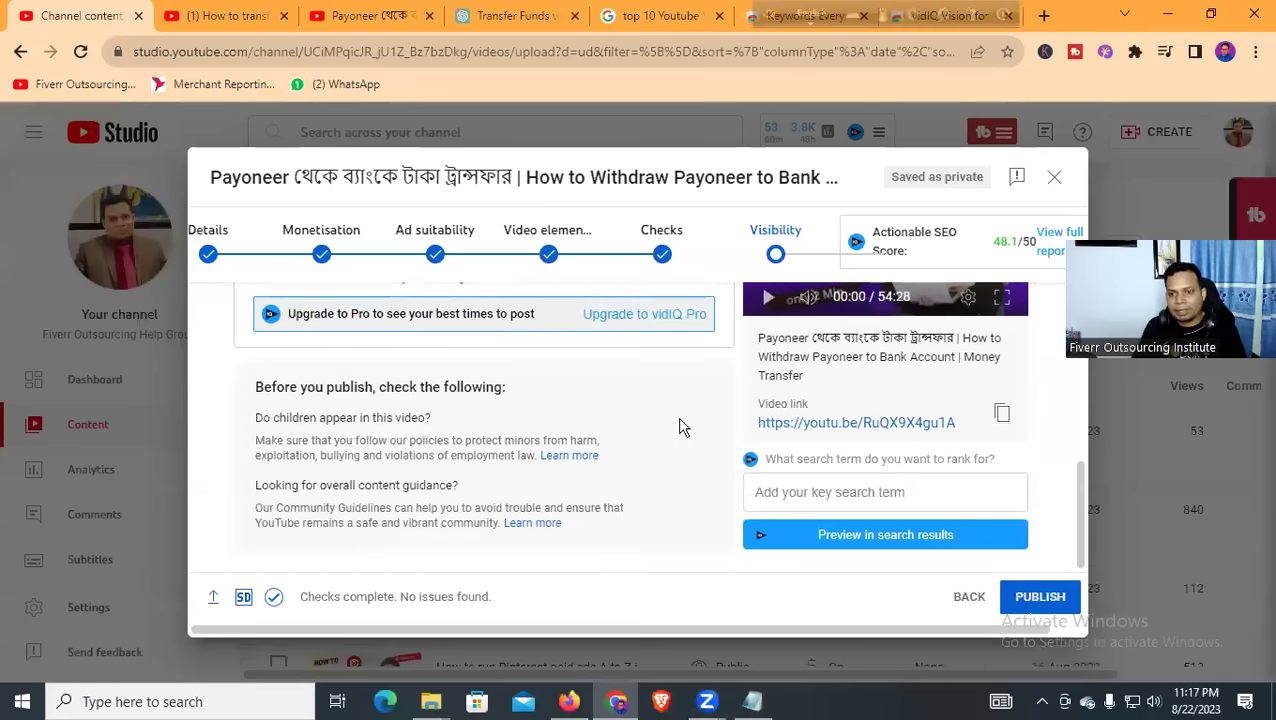
scroll(625, 440, "up", 3)
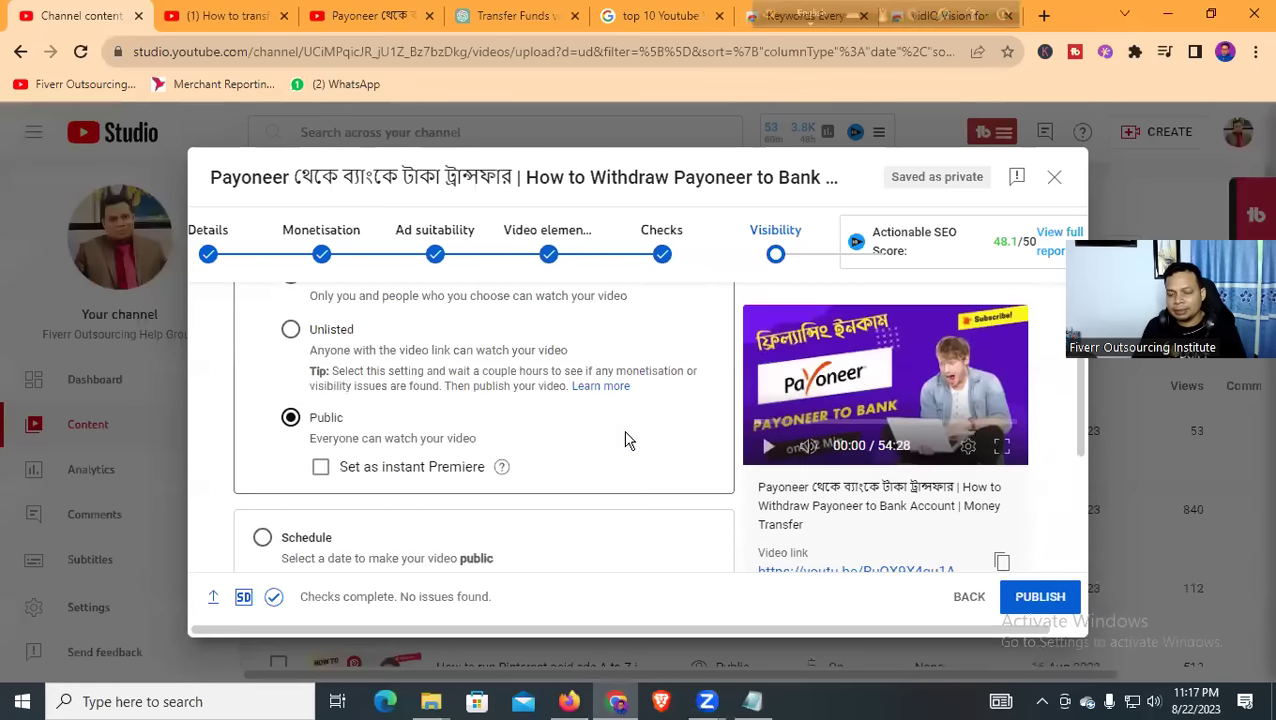
scroll(627, 440, "down", 2)
scroll(627, 440, "up", 2)
scroll(627, 440, "down", 2)
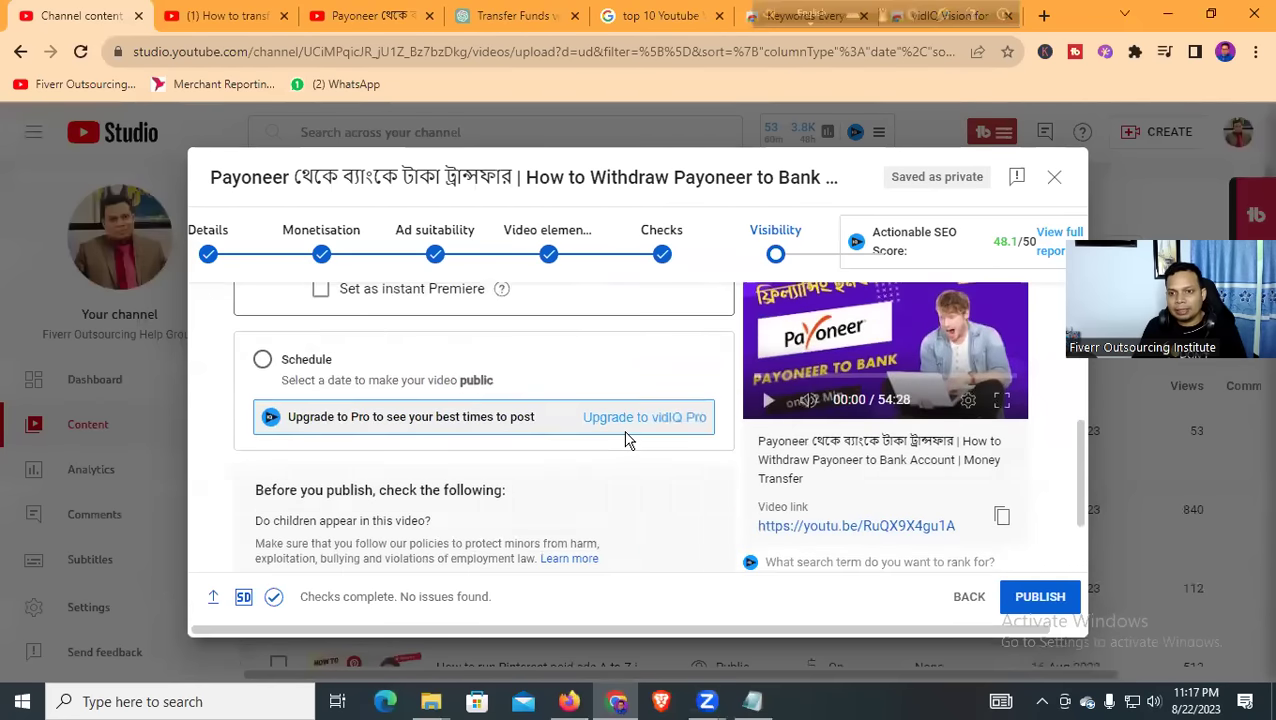
scroll(640, 442, "up", 3)
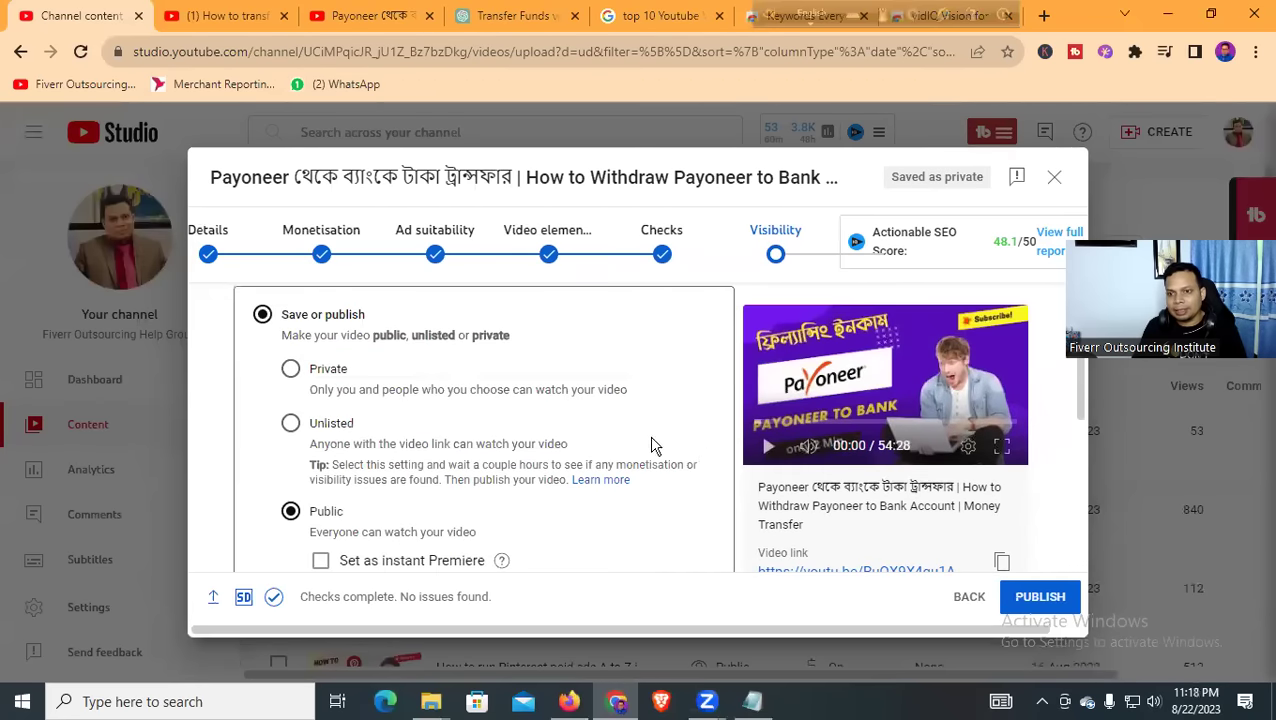
left_click(1037, 600)
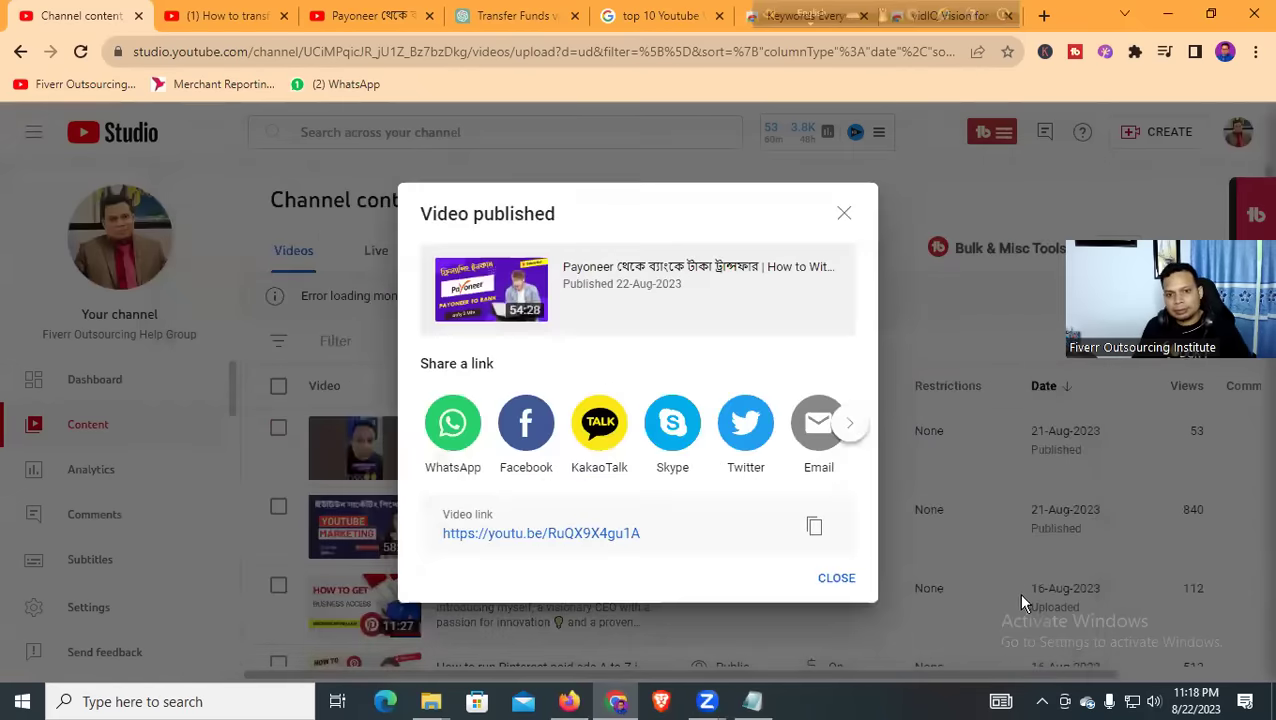
In Channel content, set the Payoneer video's monetisation to Off and save
left_click(837, 580)
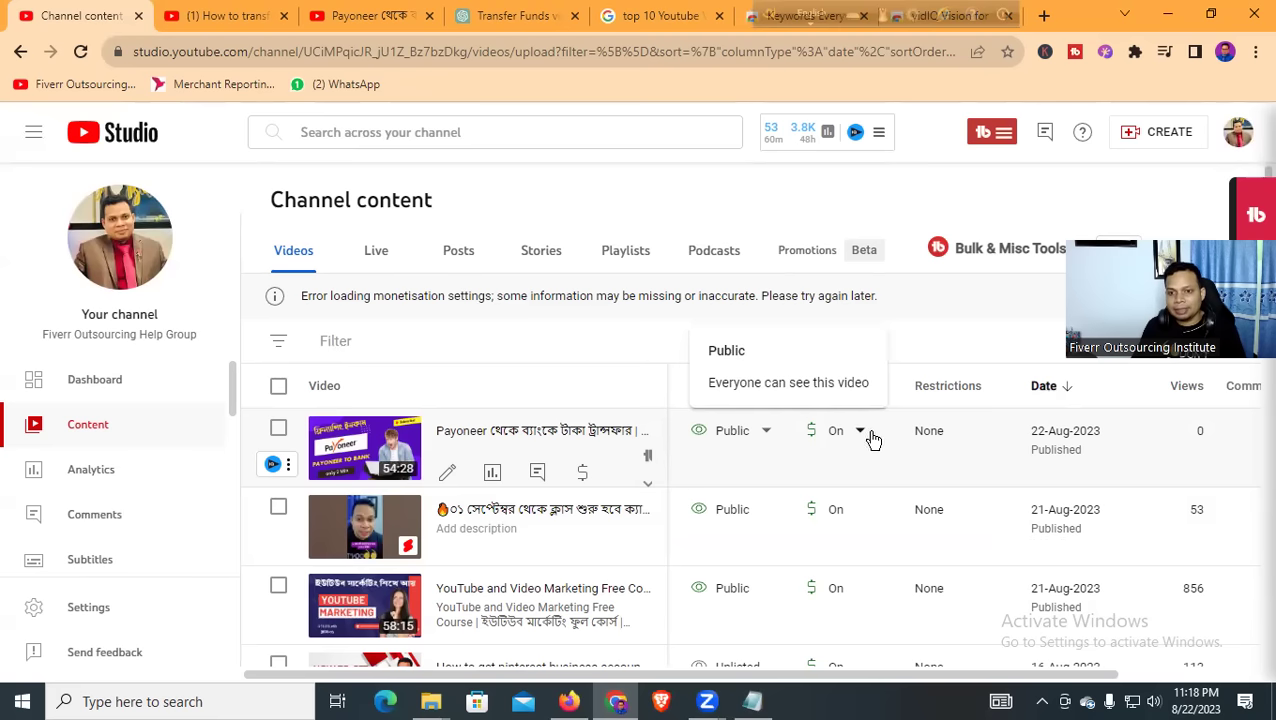
left_click(866, 434)
left_click(823, 479)
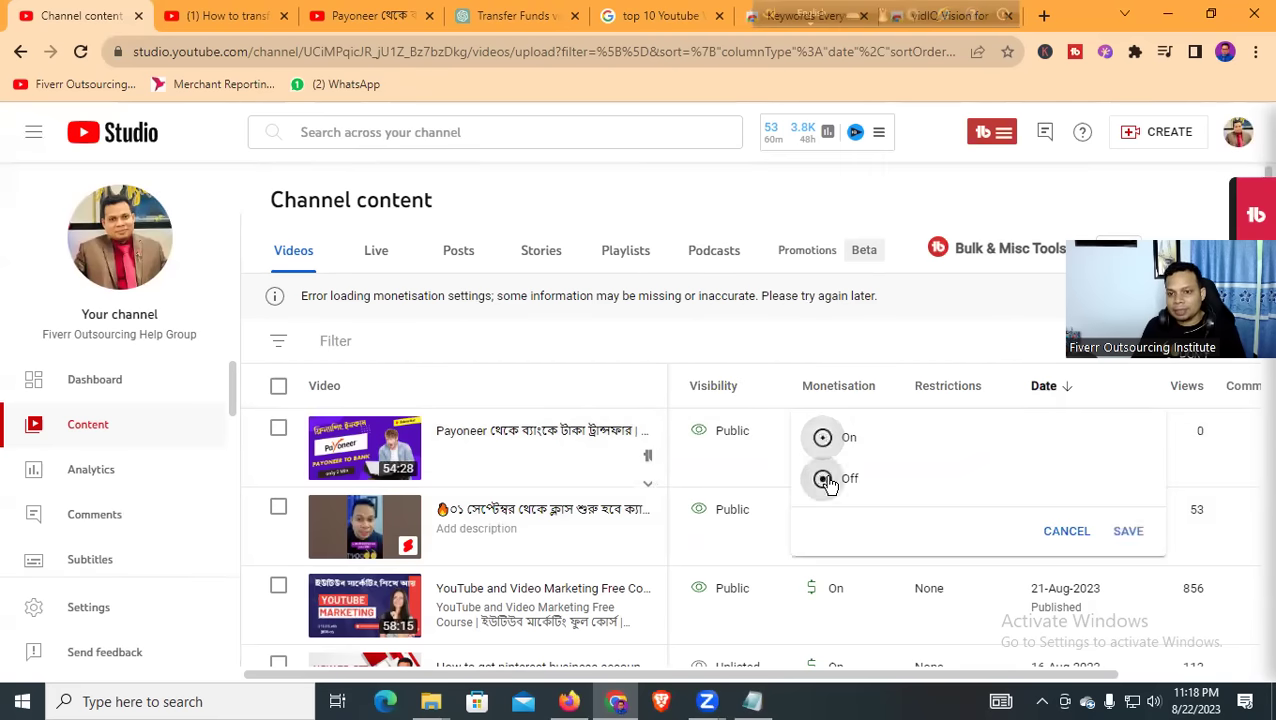
left_click(1120, 530)
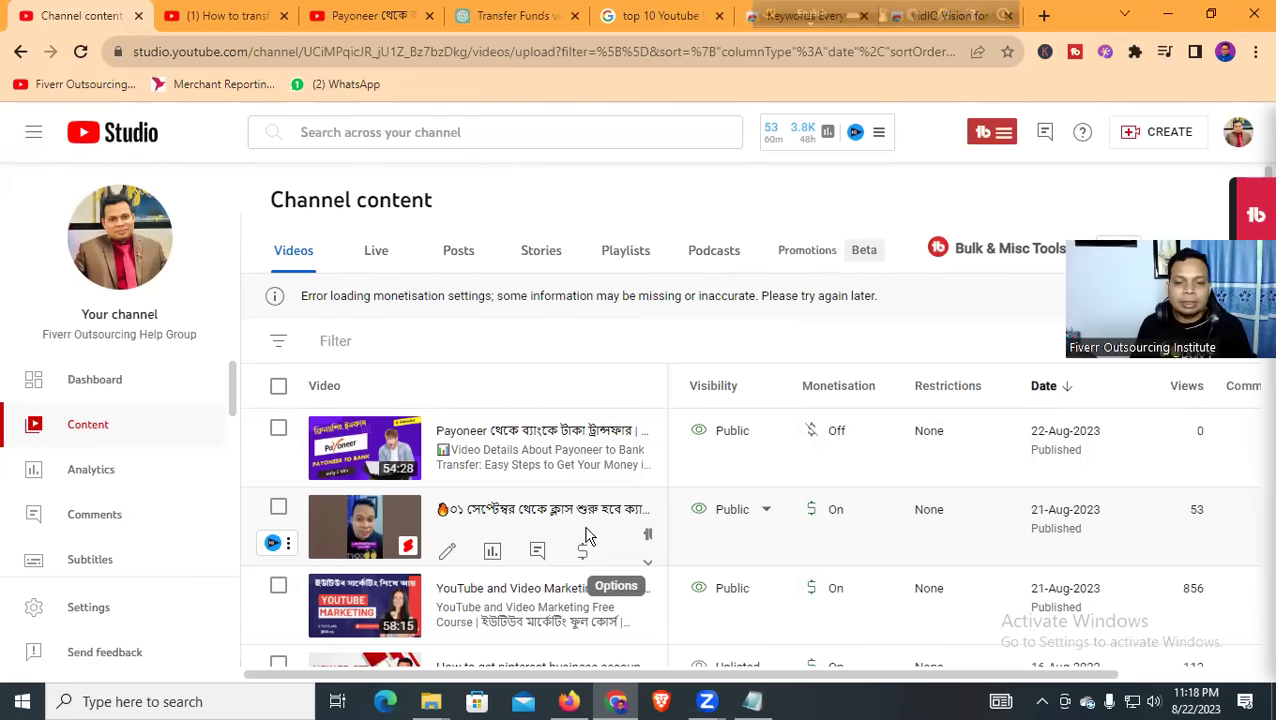
Replace the description's 'Easy Steps' first-line ending with the copied video title
left_click(373, 450)
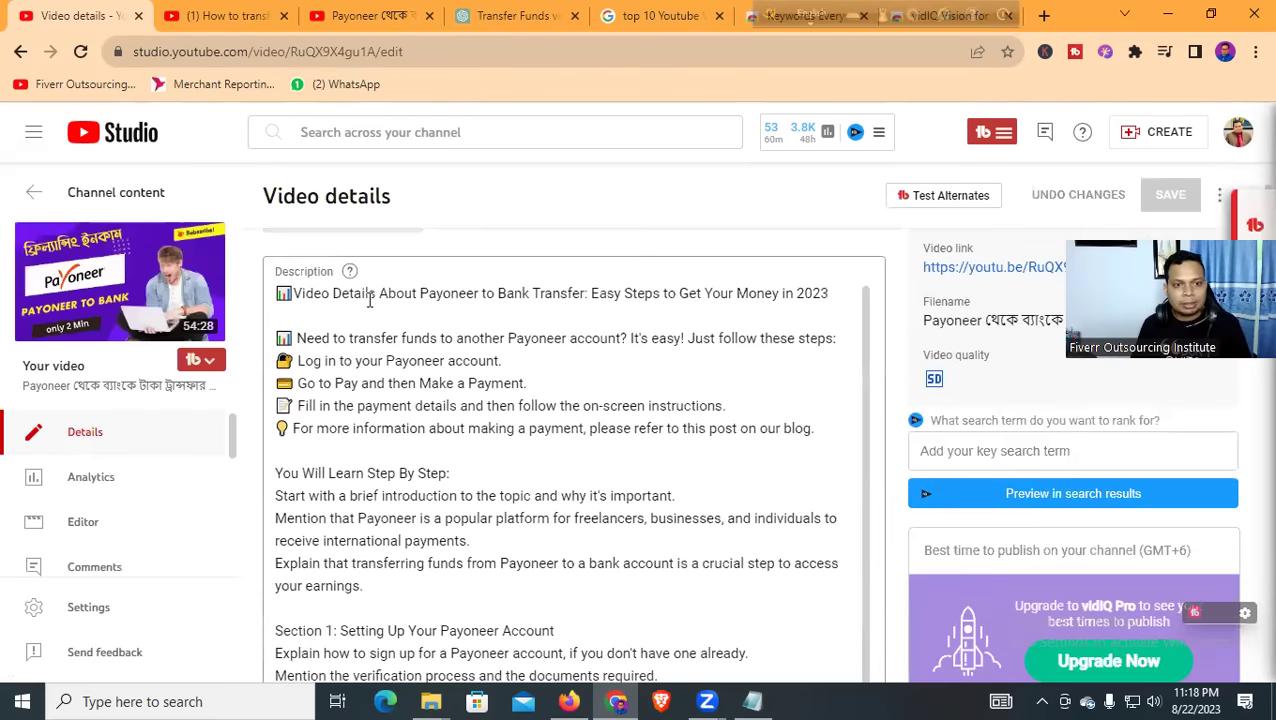
left_click_drag(278, 338, 745, 355)
left_click(536, 388)
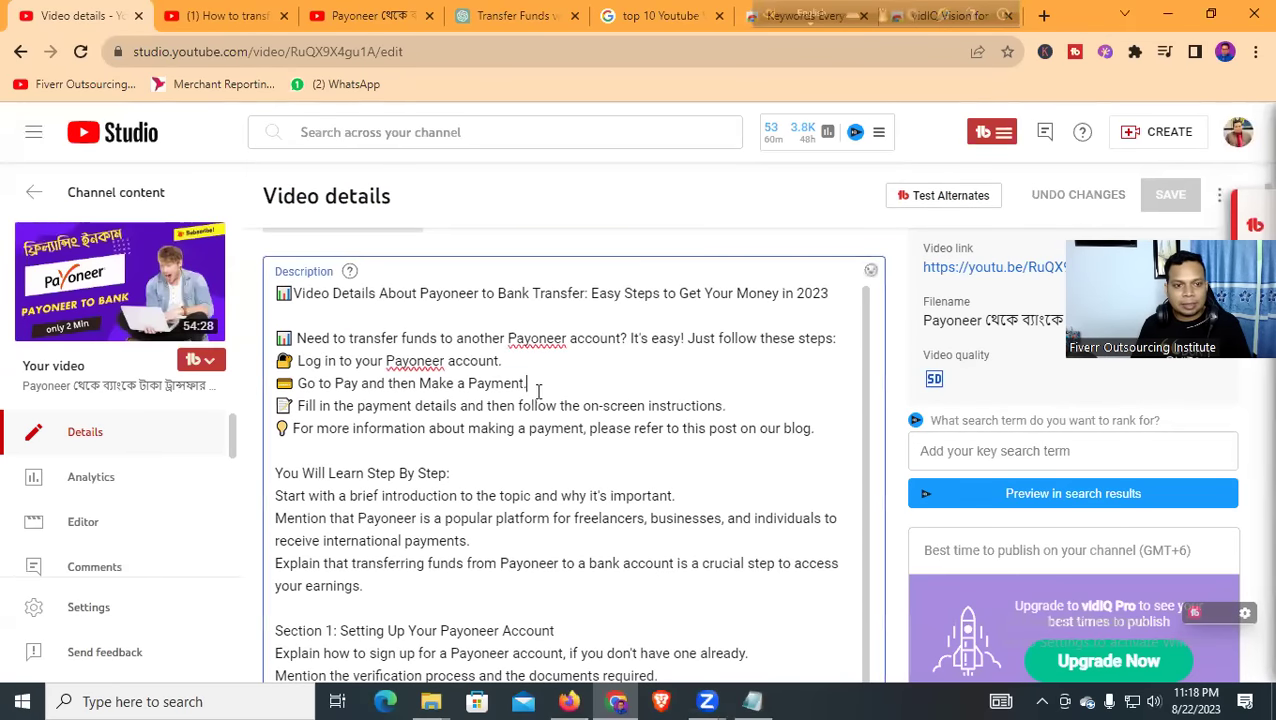
scroll(322, 398, "down", 1)
scroll(284, 355, "up", 1)
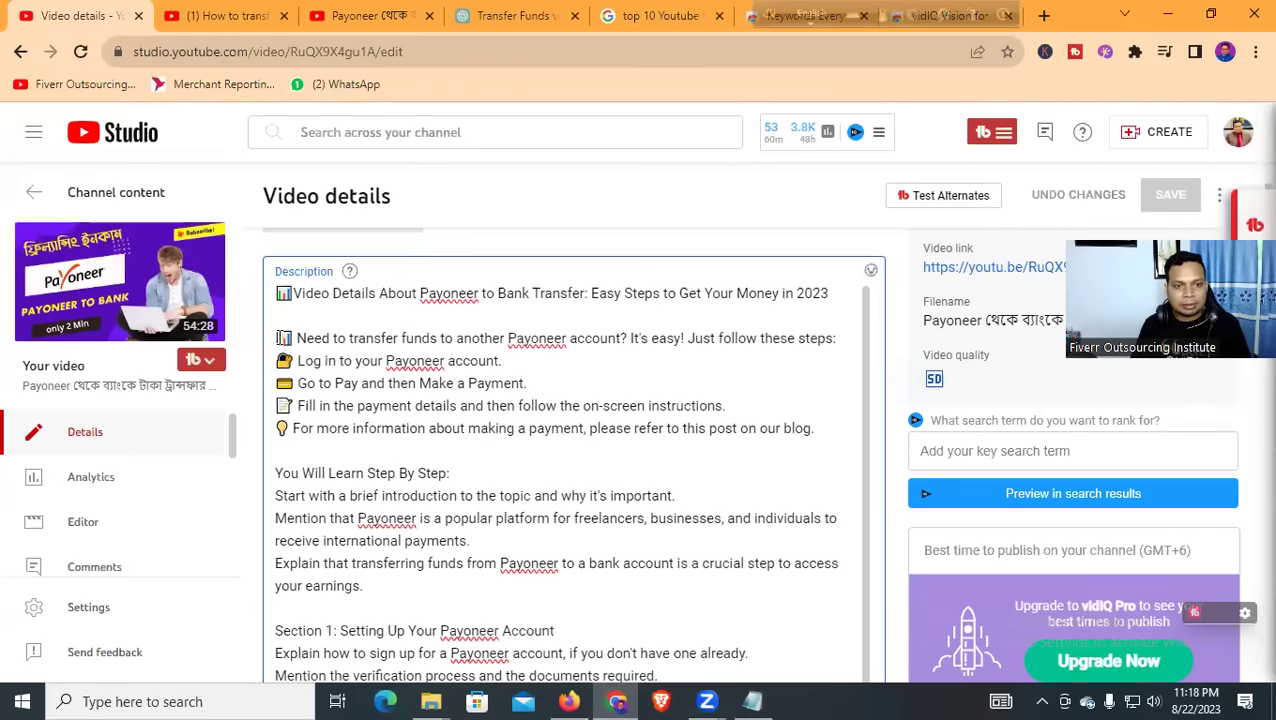
scroll(299, 298, "up", 3)
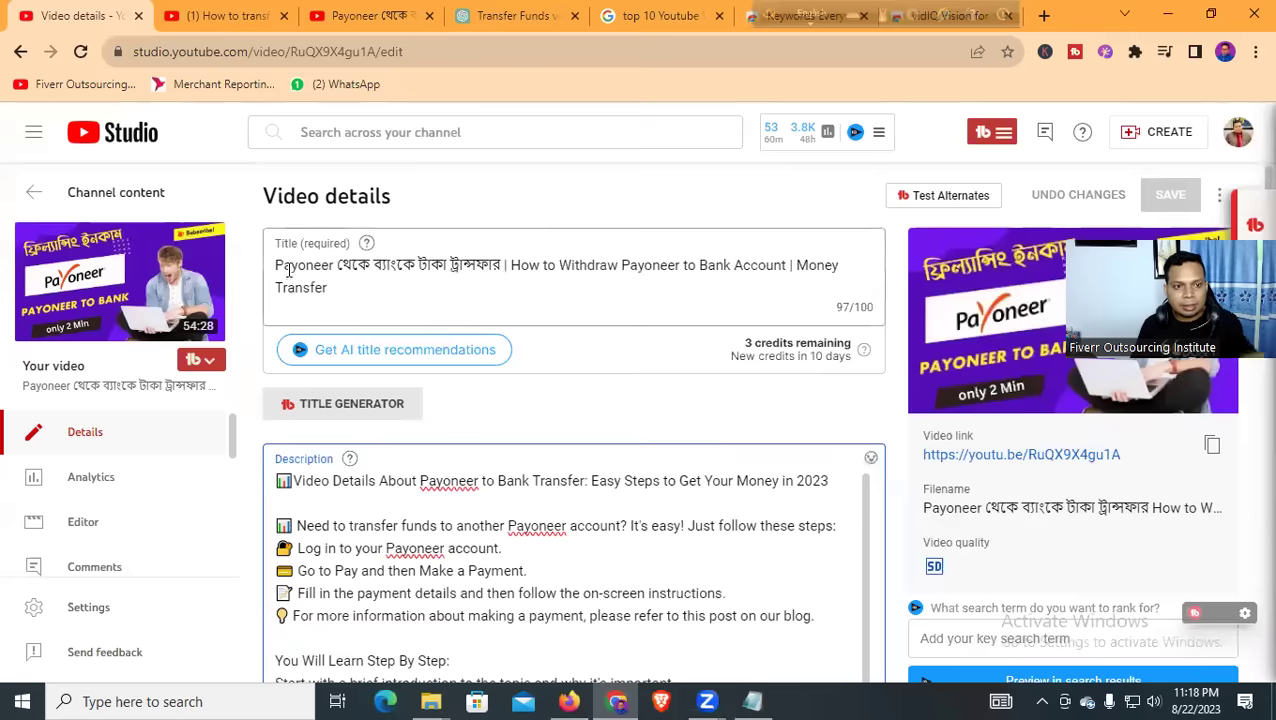
triple_click(338, 287)
key("ctrl+c")
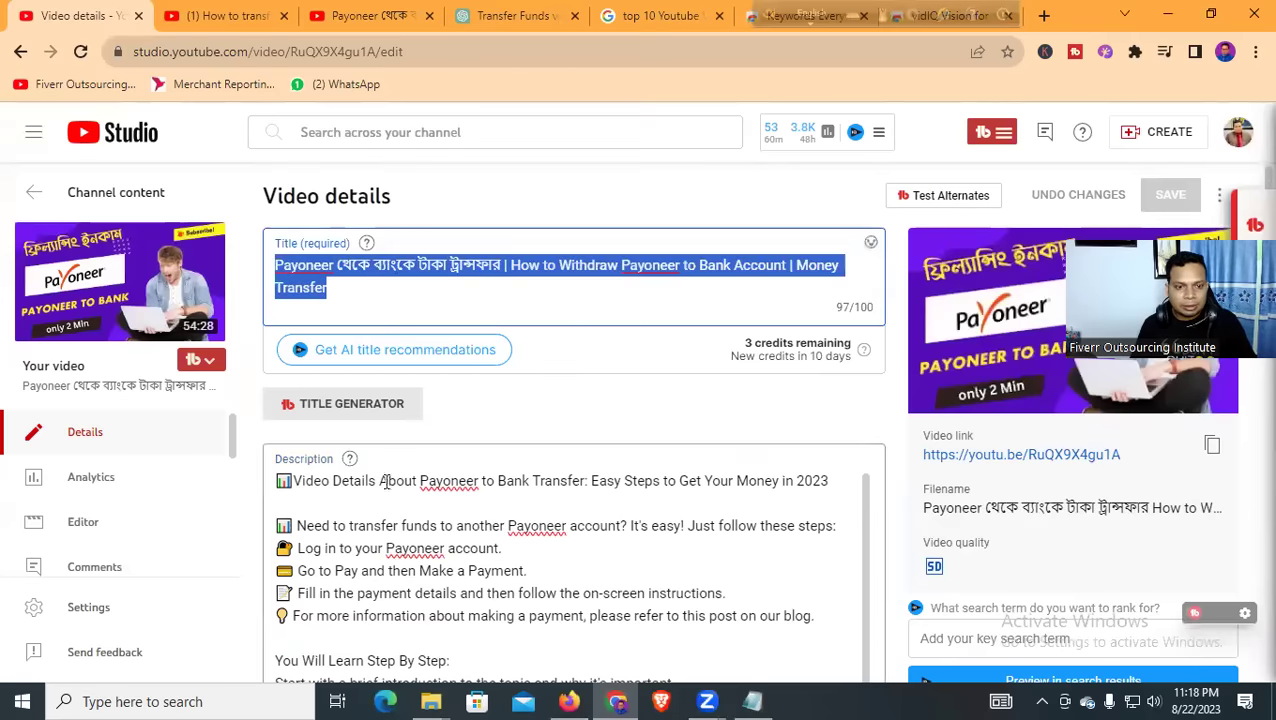
left_click(424, 481)
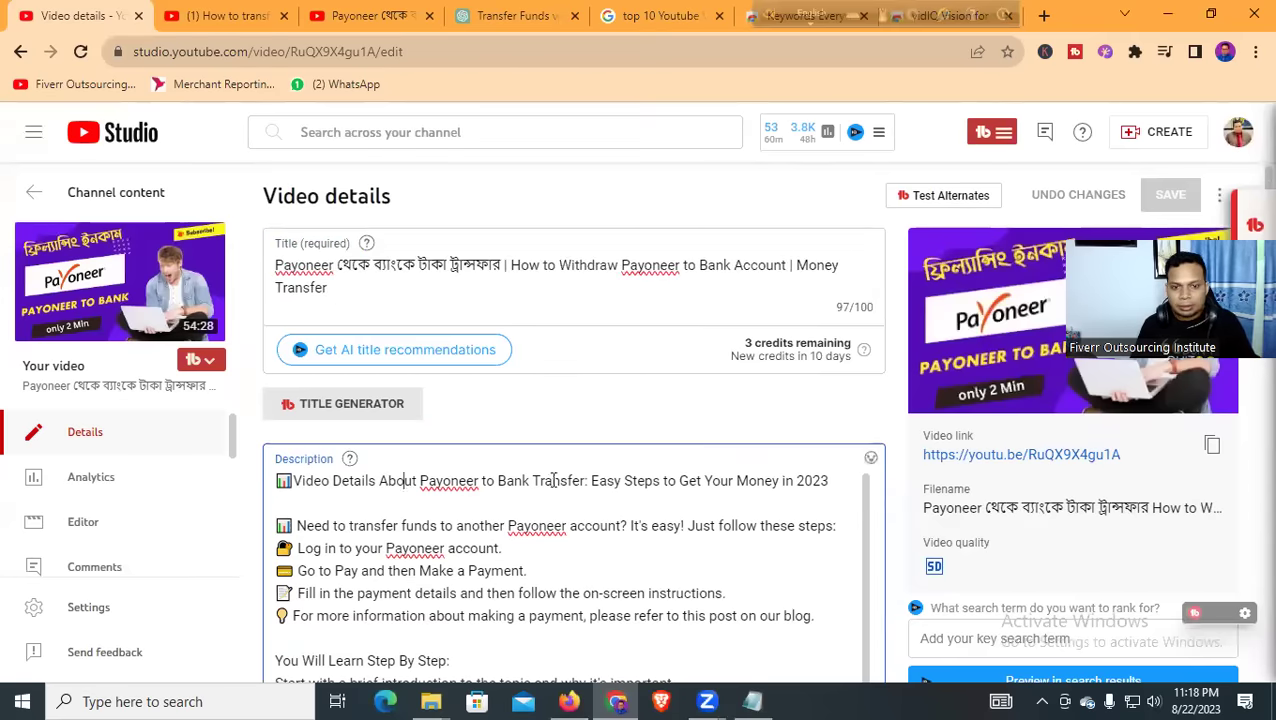
left_click_drag(591, 481, 810, 495)
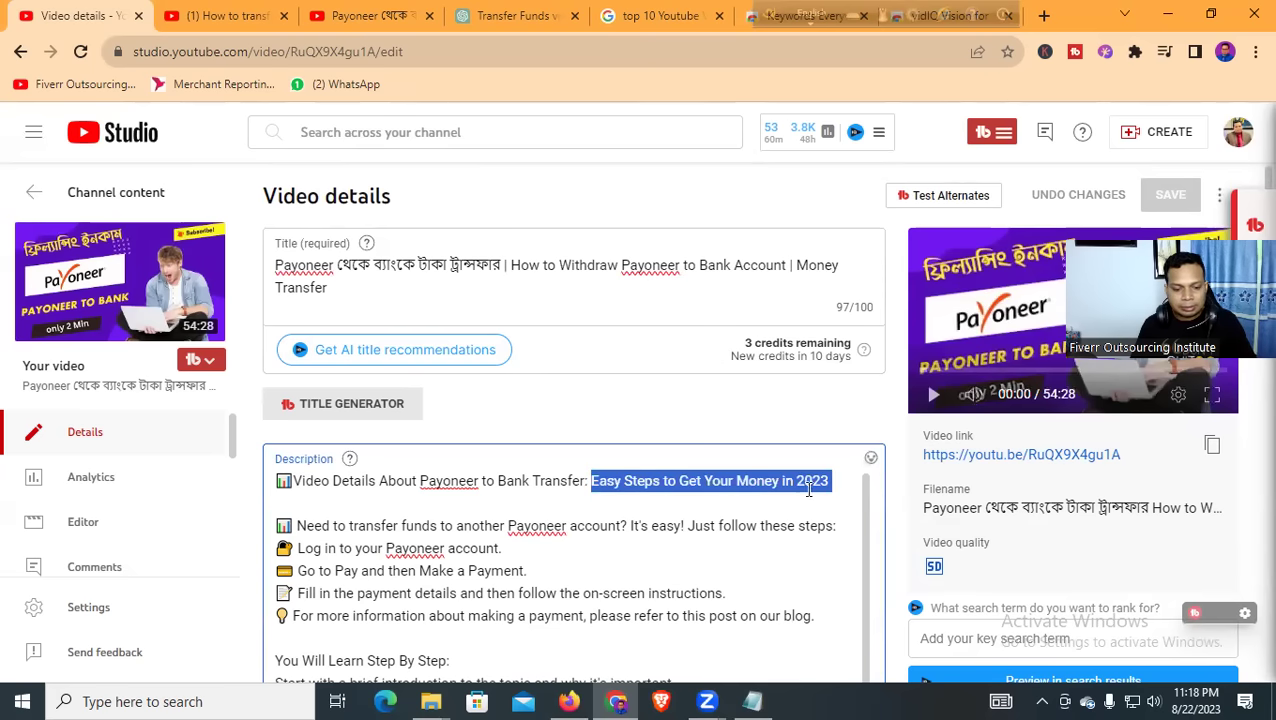
key("ctrl+v")
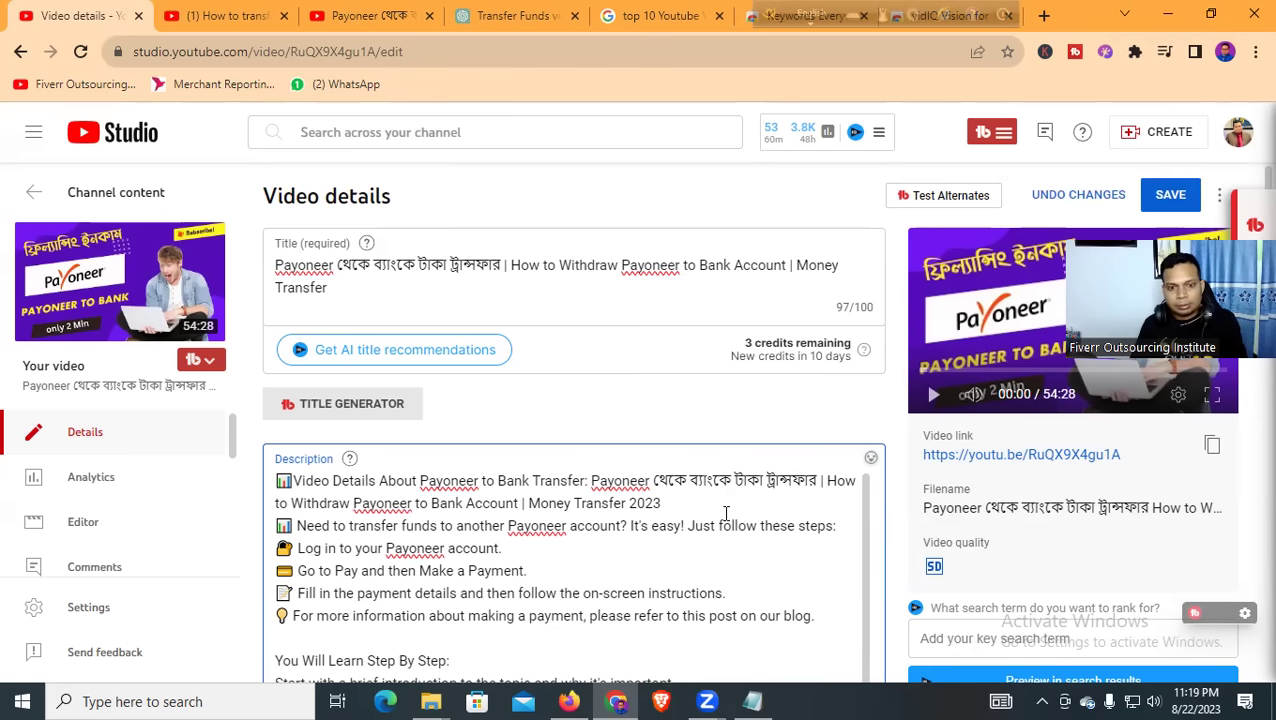
Paste the card emoji before the 'You Will Learn Step By Step:' heading
scroll(584, 513, "down", 1)
scroll(533, 522, "down", 2)
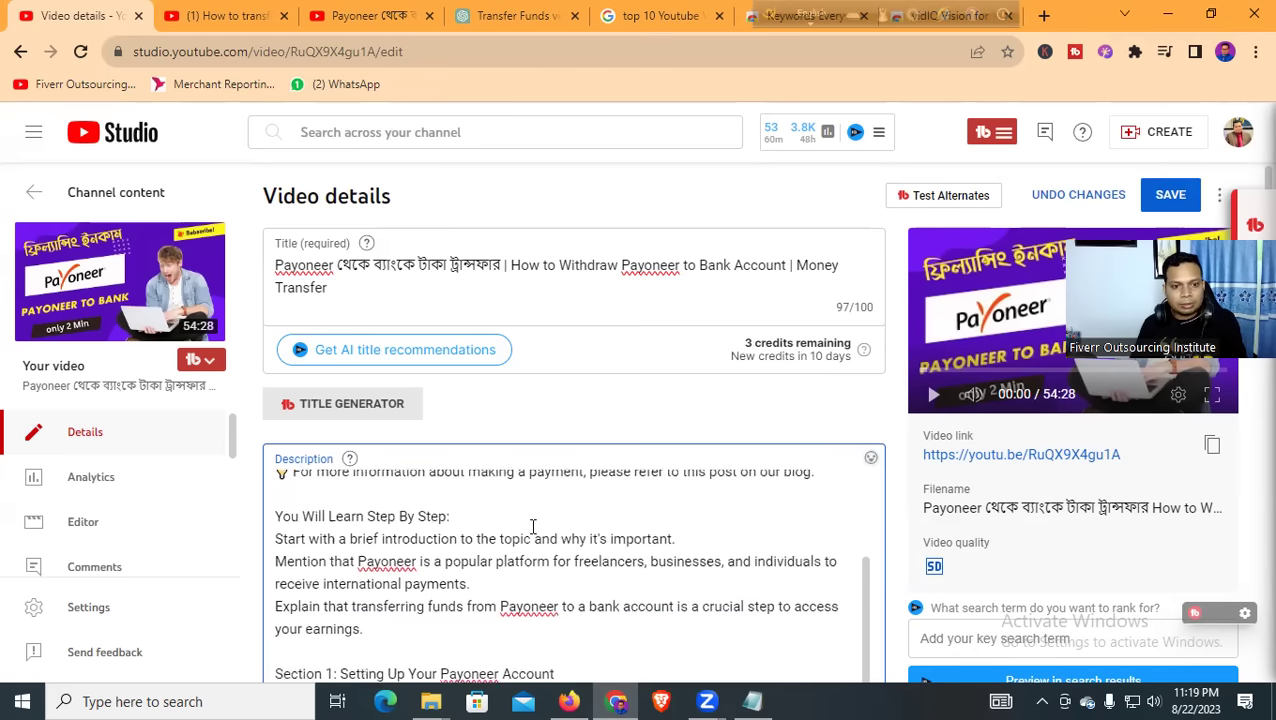
scroll(286, 500, "up", 2)
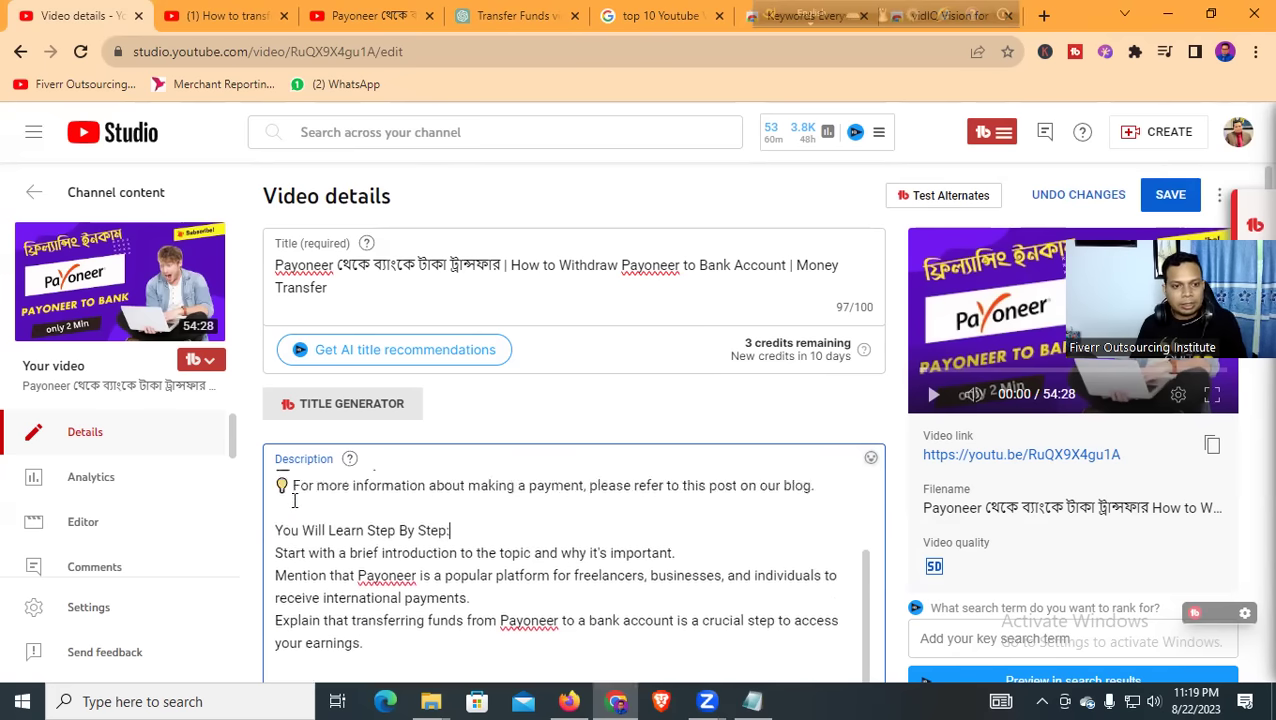
mouse_move(278, 499)
left_mouse_down()
mouse_move(276, 477)
mouse_move(292, 499)
left_mouse_up()
key("ctrl+c")
left_click(273, 590)
key("ctrl+v")
scroll(518, 541, "down", 2)
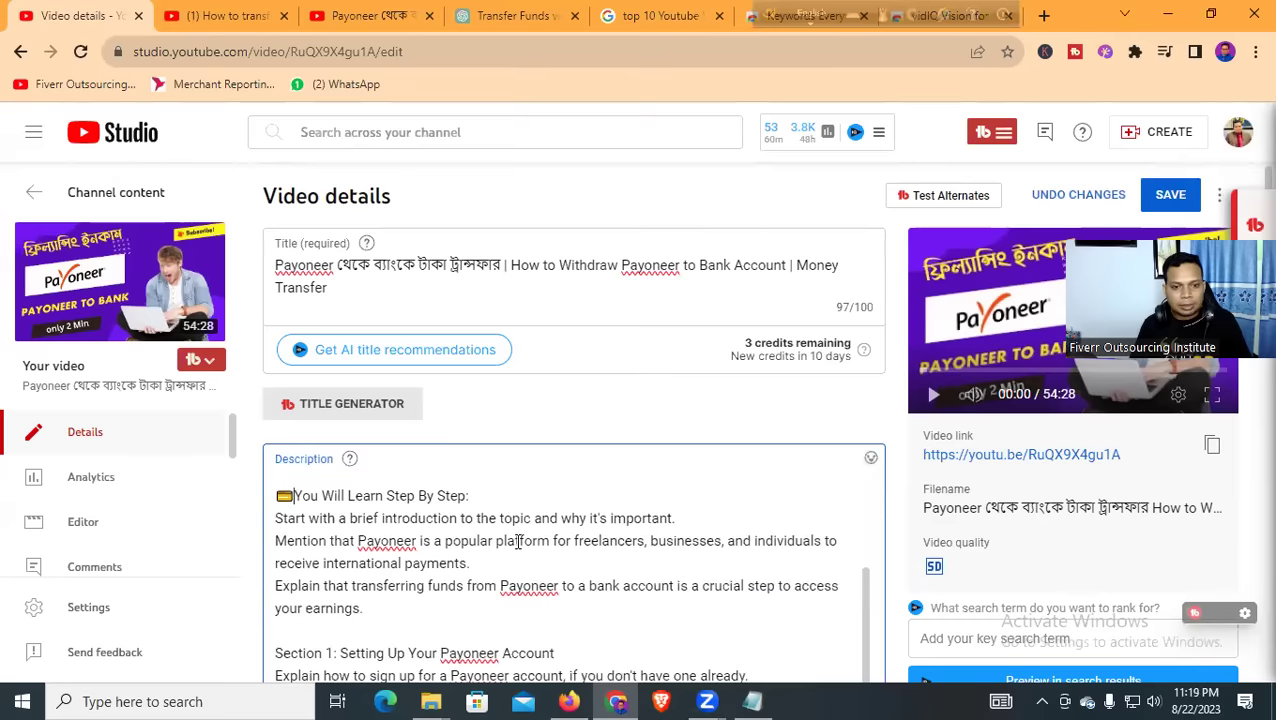
scroll(518, 541, "down", 3)
scroll(465, 551, "up", 1)
scroll(460, 548, "down", 2)
scroll(410, 537, "down", 3)
scroll(420, 530, "down", 6)
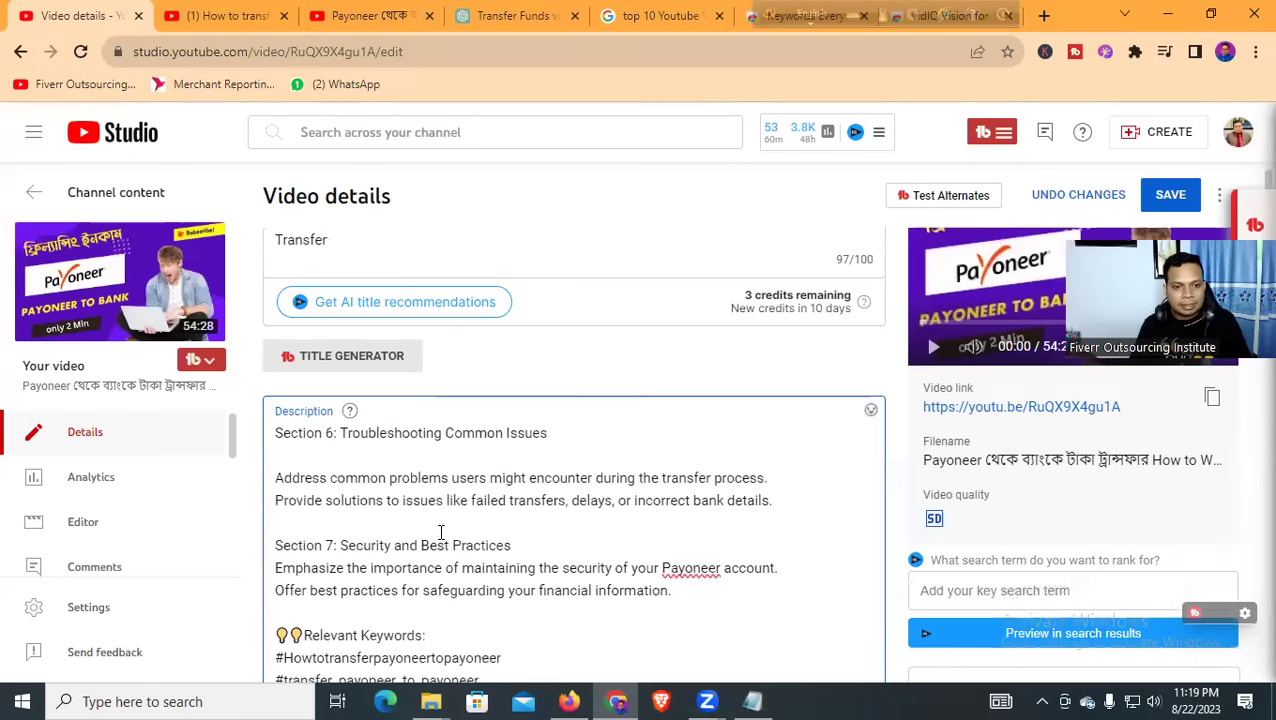
scroll(437, 483, "down", 8)
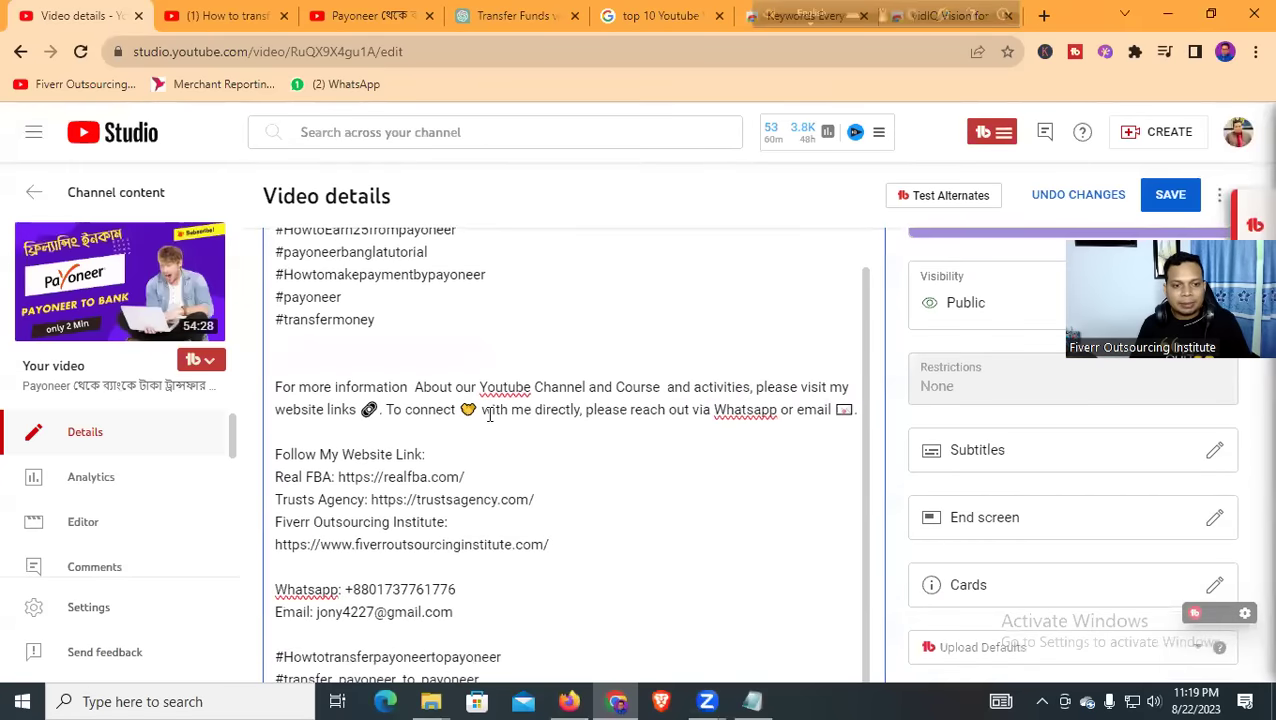
scroll(489, 416, "down", 4)
scroll(410, 420, "down", 5)
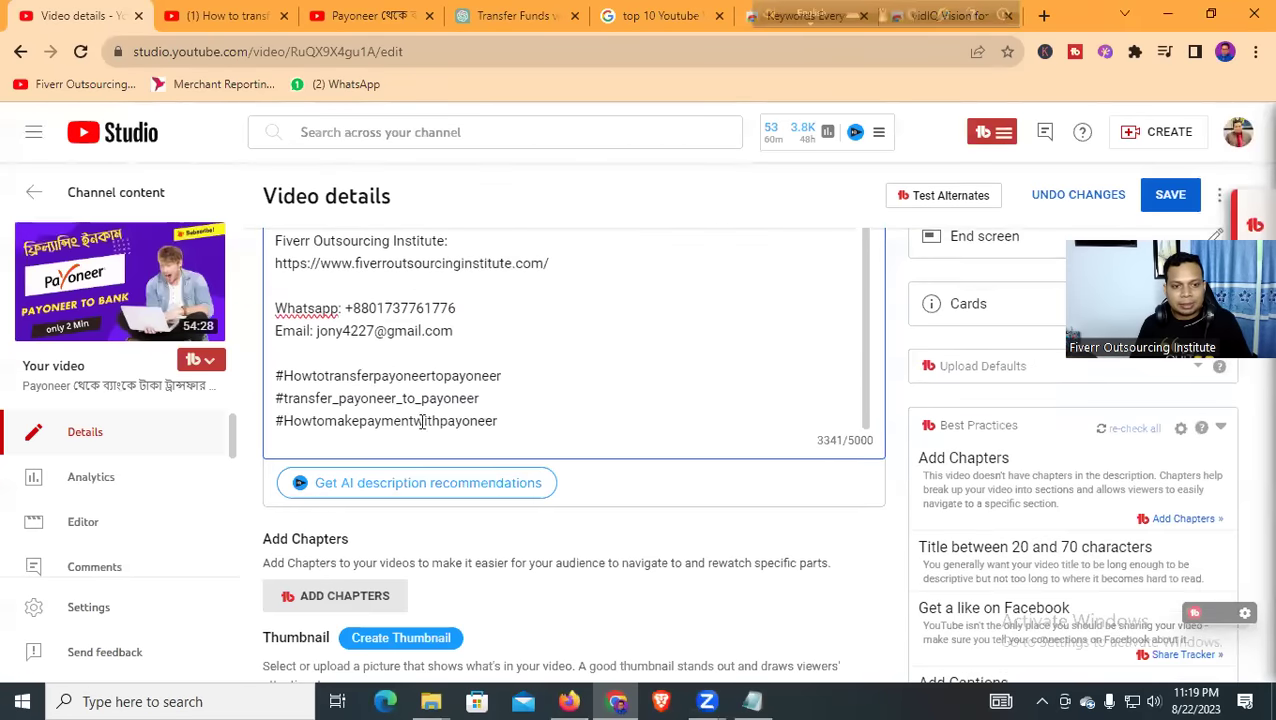
scroll(470, 458, "down", 4)
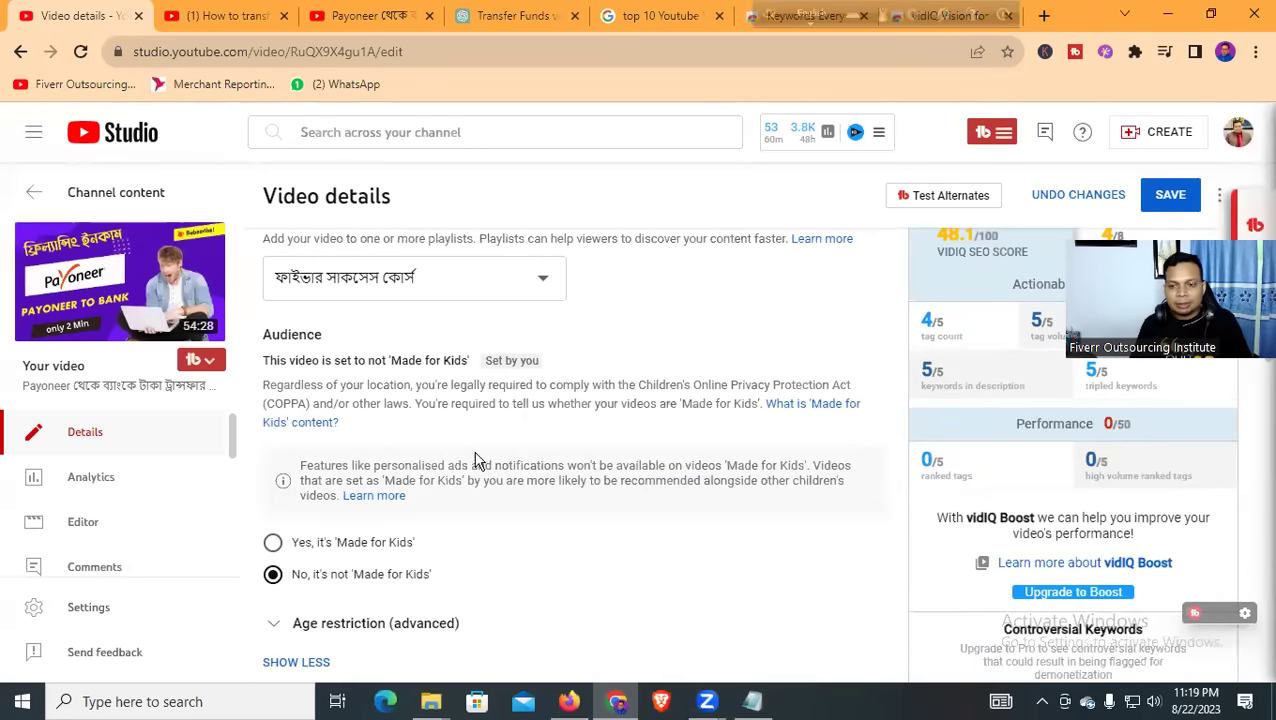
scroll(407, 427, "down", 10)
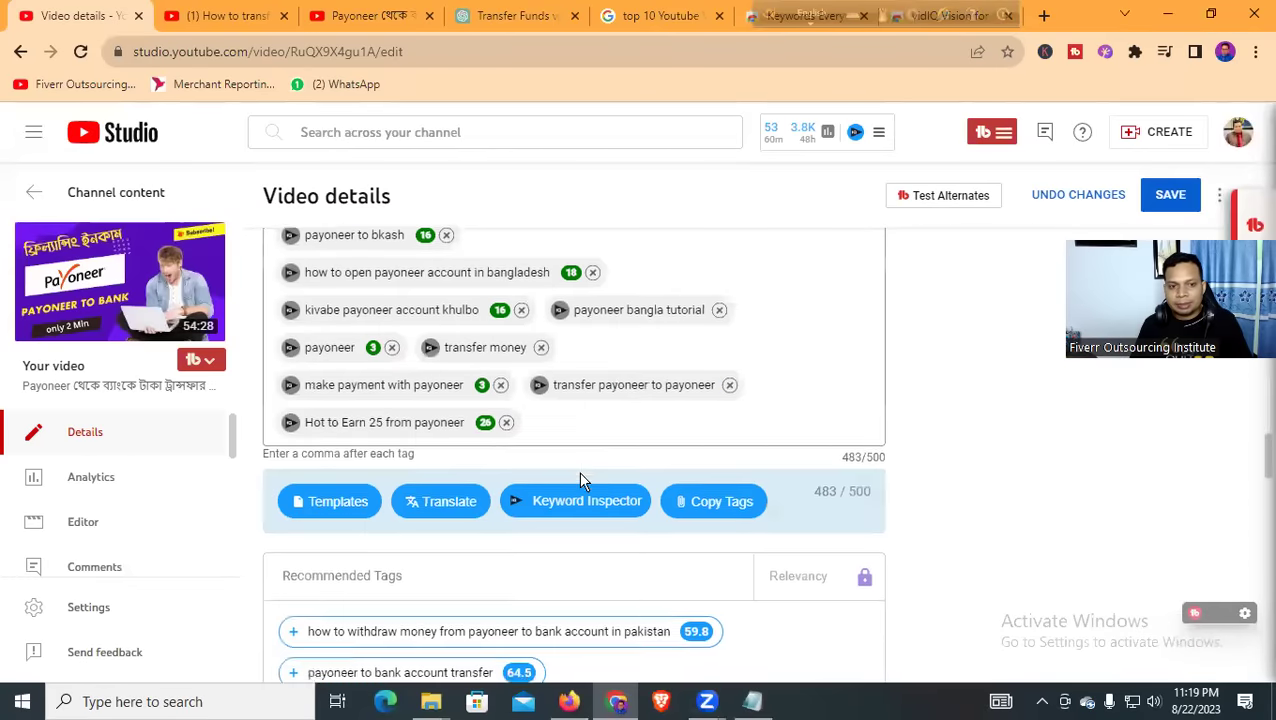
scroll(605, 480, "up", 3)
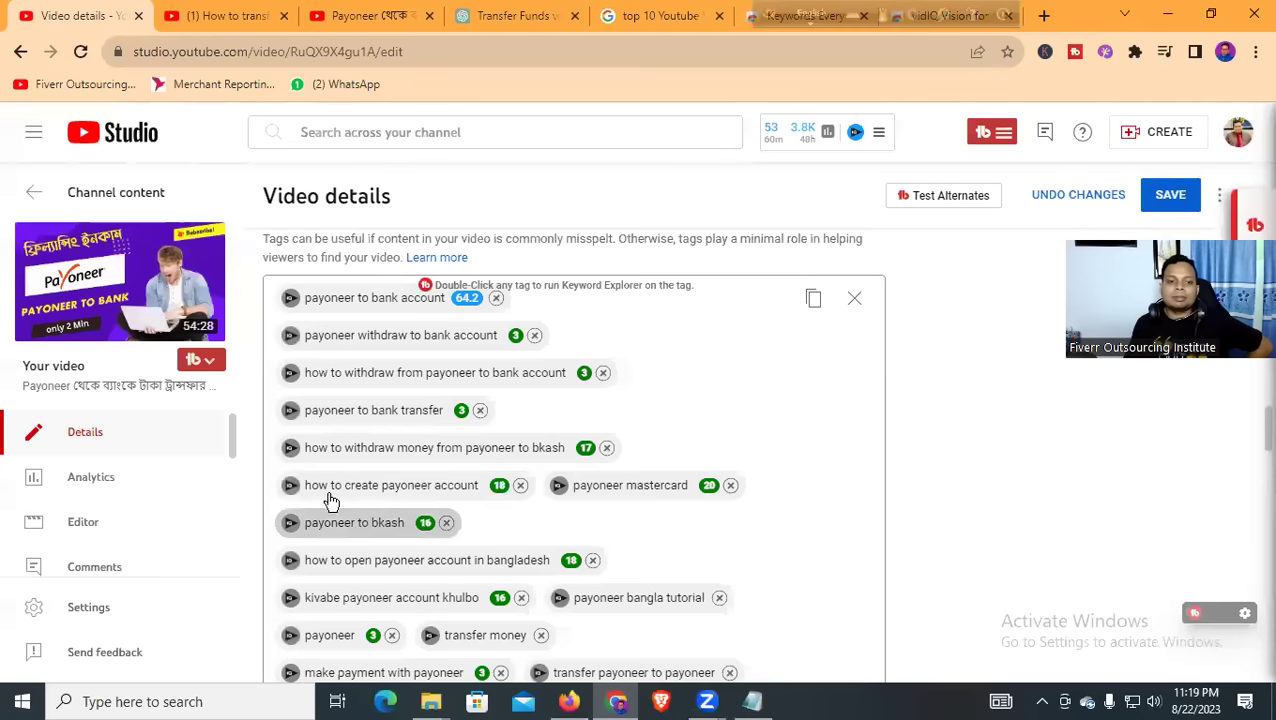
scroll(490, 456, "down", 5)
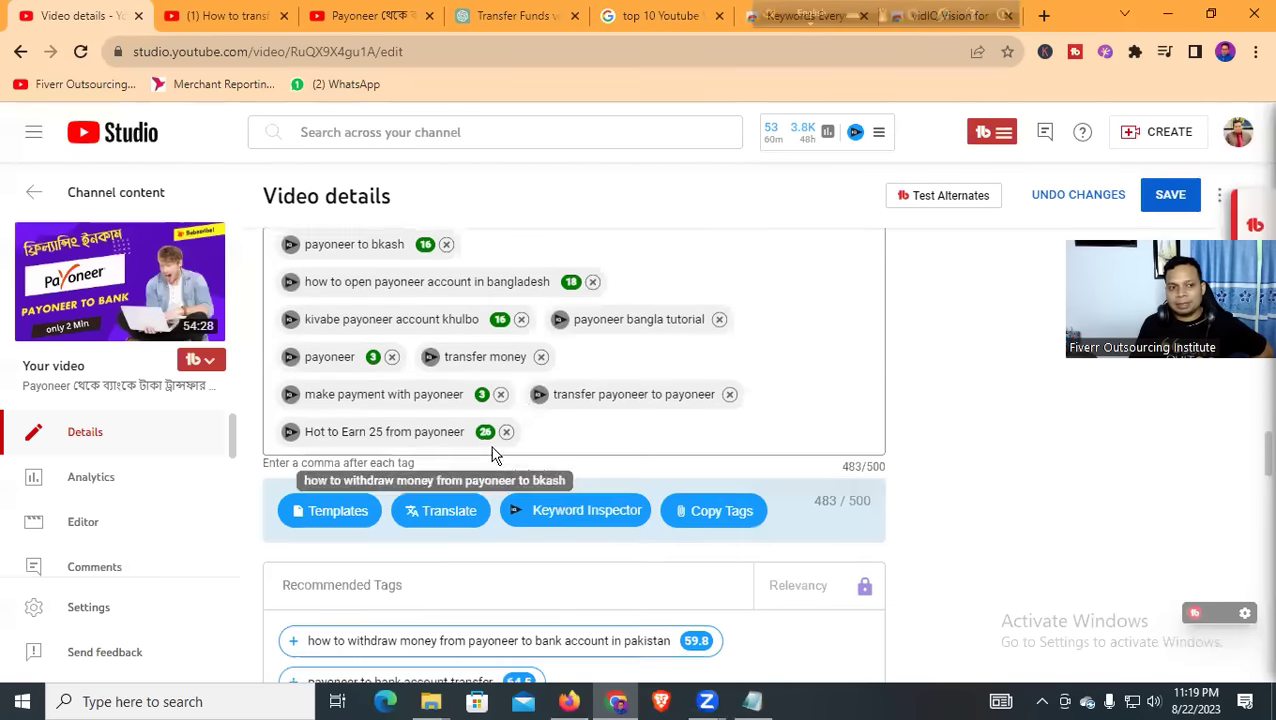
scroll(580, 456, "down", 1)
scroll(567, 456, "up", 3)
scroll(540, 452, "down", 2)
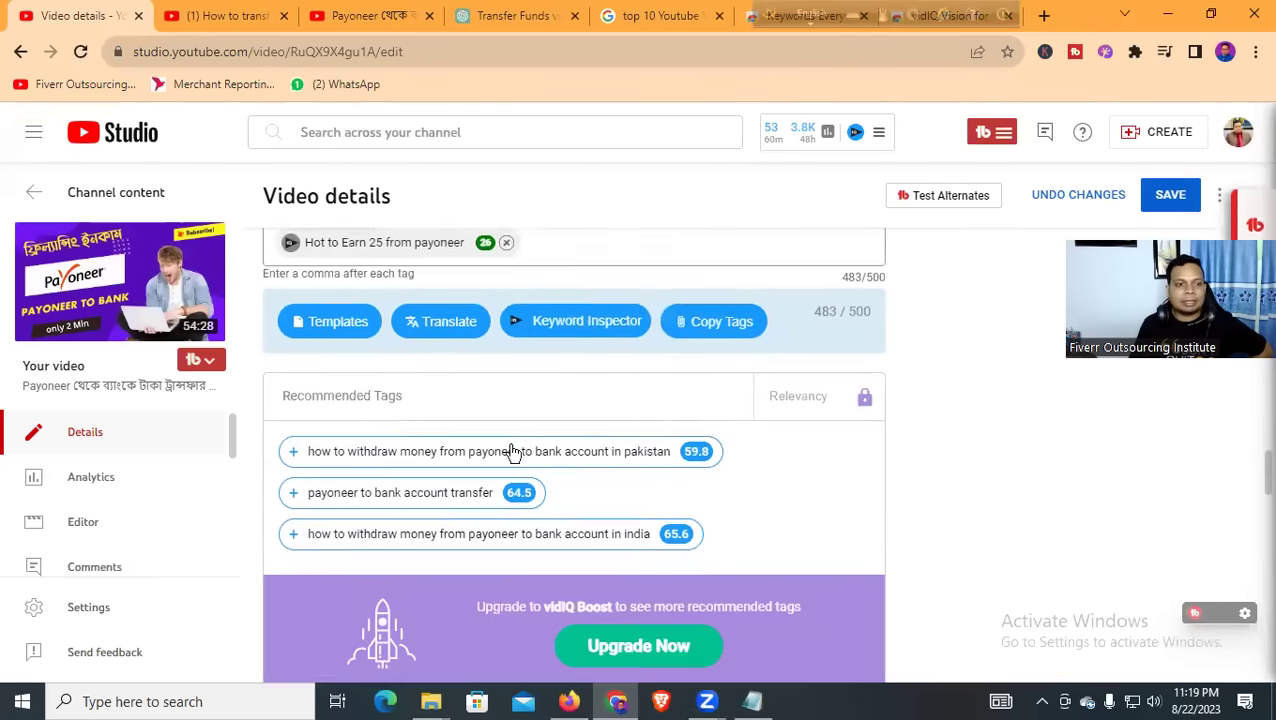
Open the Payoneer video's YouTube watch page, select its URL, then go to SMMGEN in Firefox
left_click(150, 262)
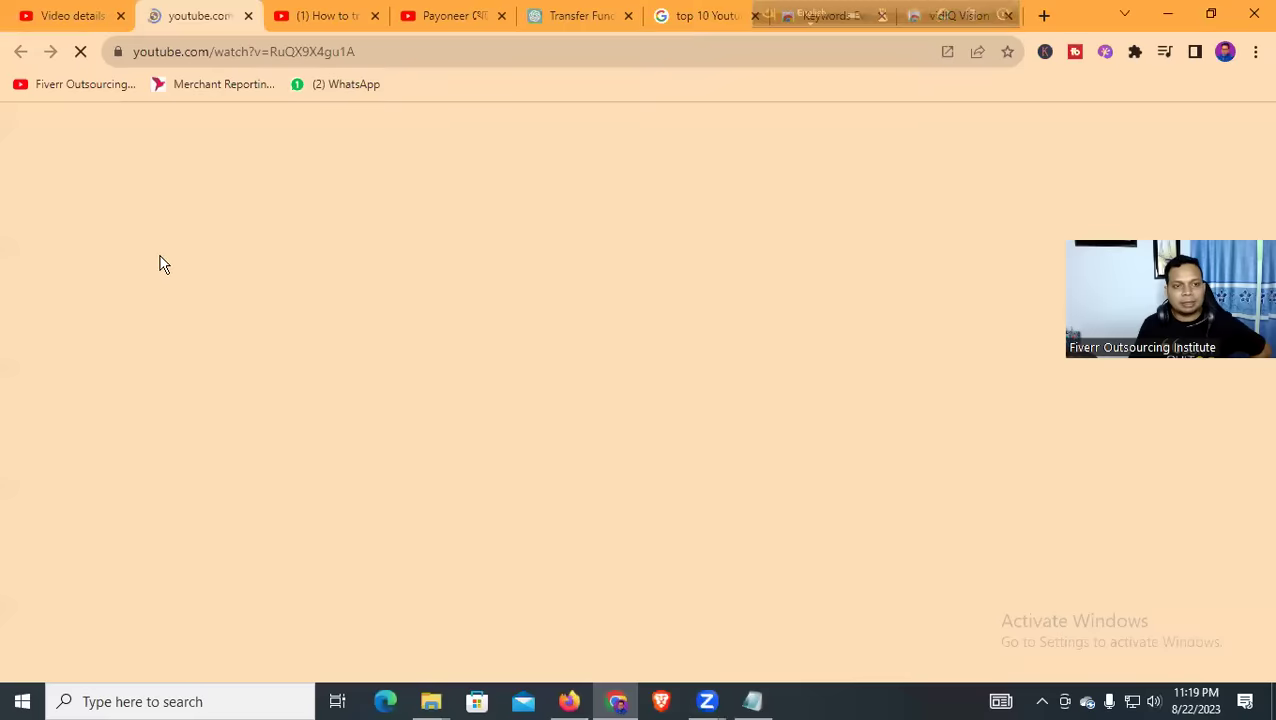
left_click_drag(211, 509, 288, 467)
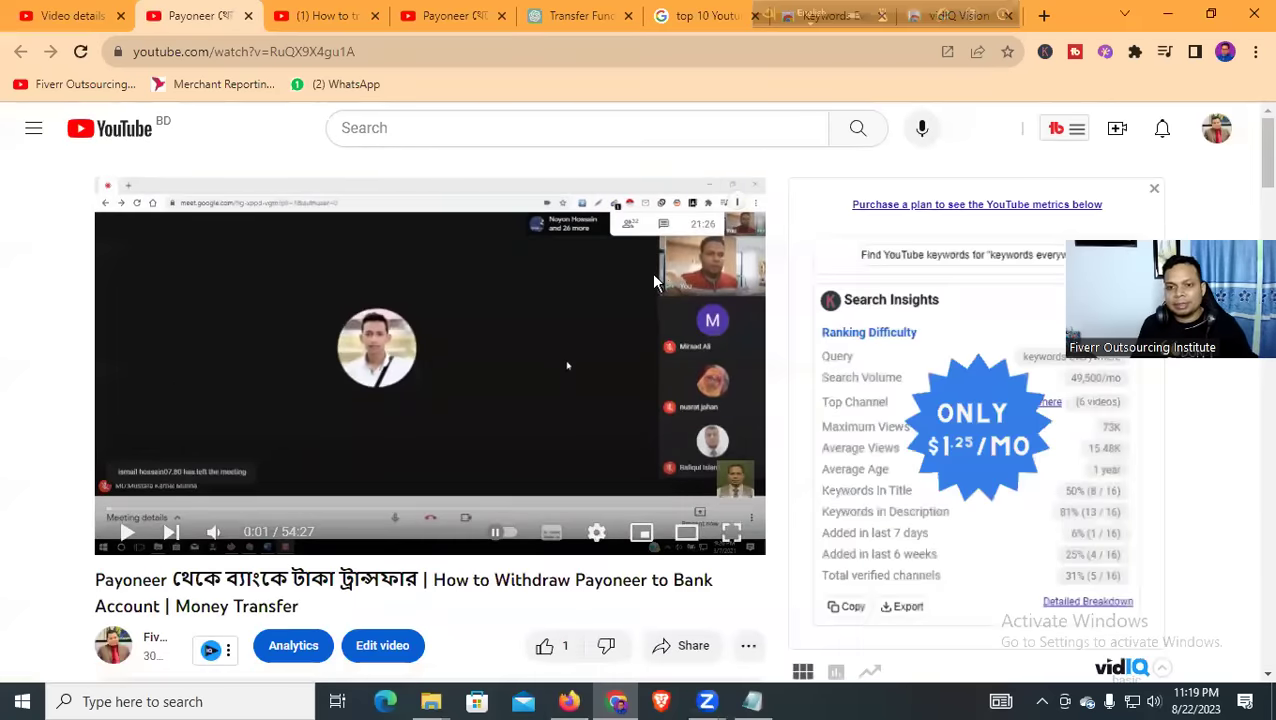
left_click(255, 42)
key("ctrl+c")
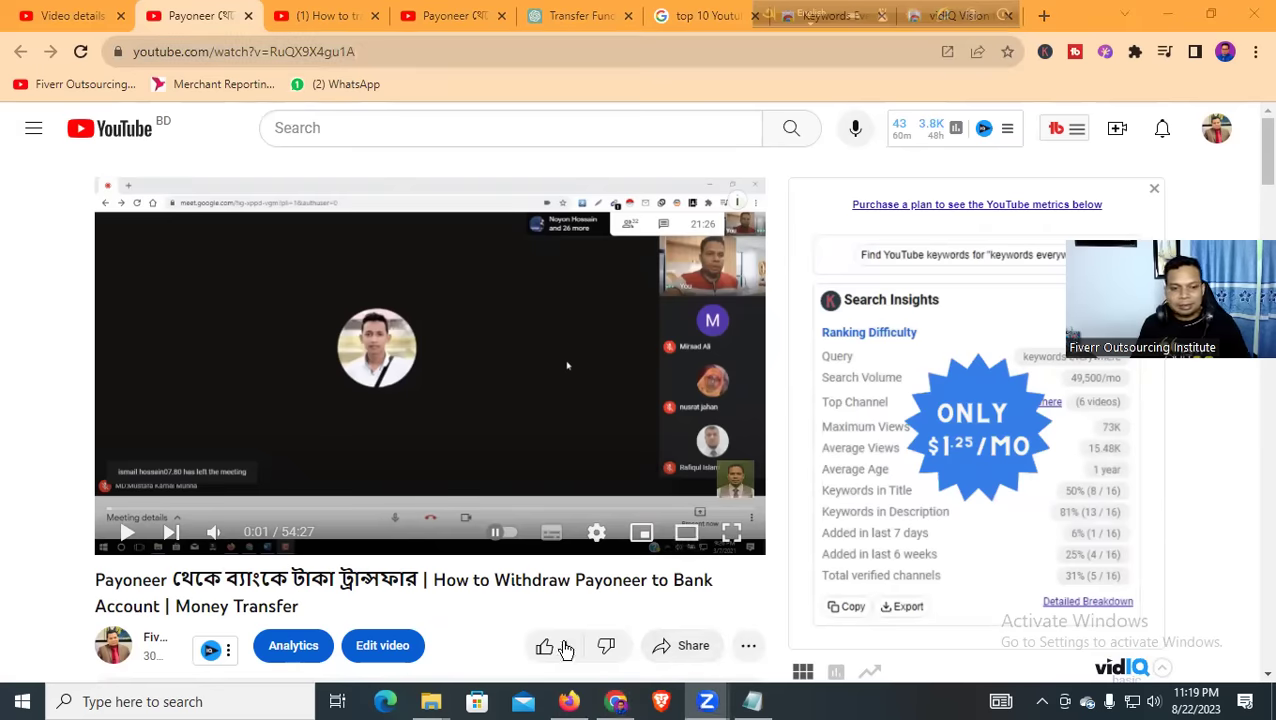
left_click(569, 703)
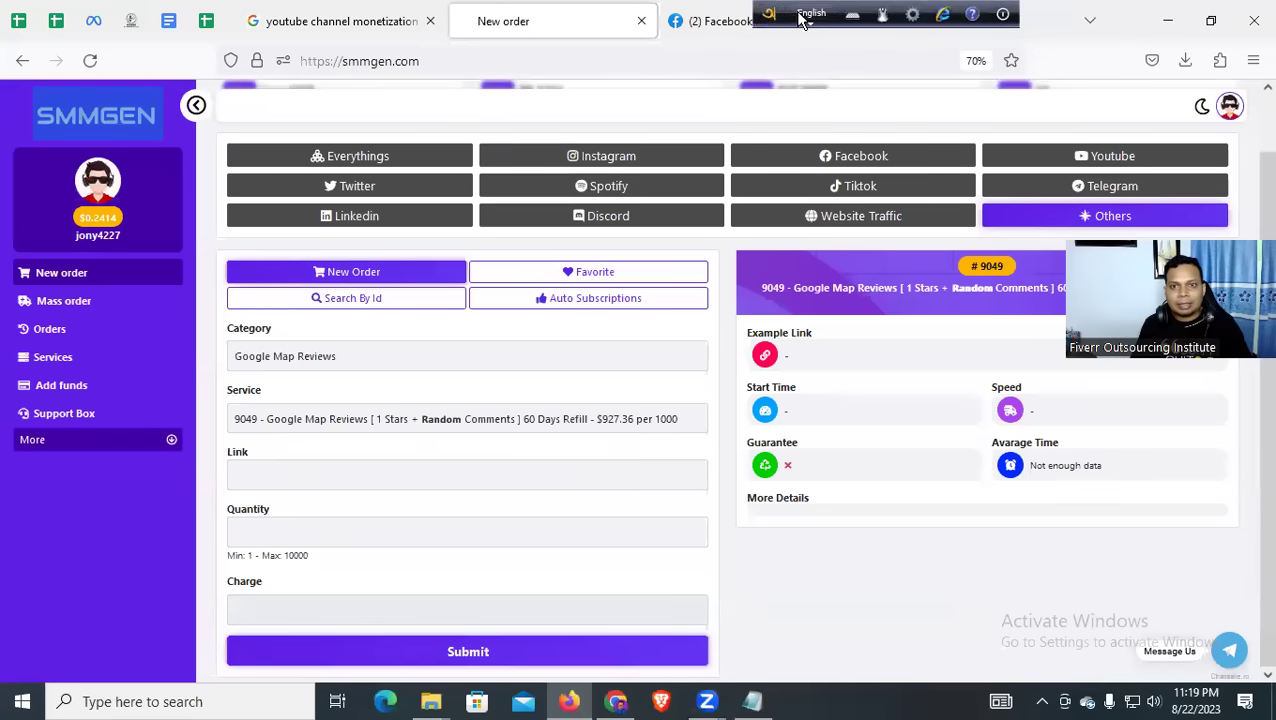
Scroll the YouTube Marketing A to Z 2023 document to the Class-03 topic list
left_click(885, 21)
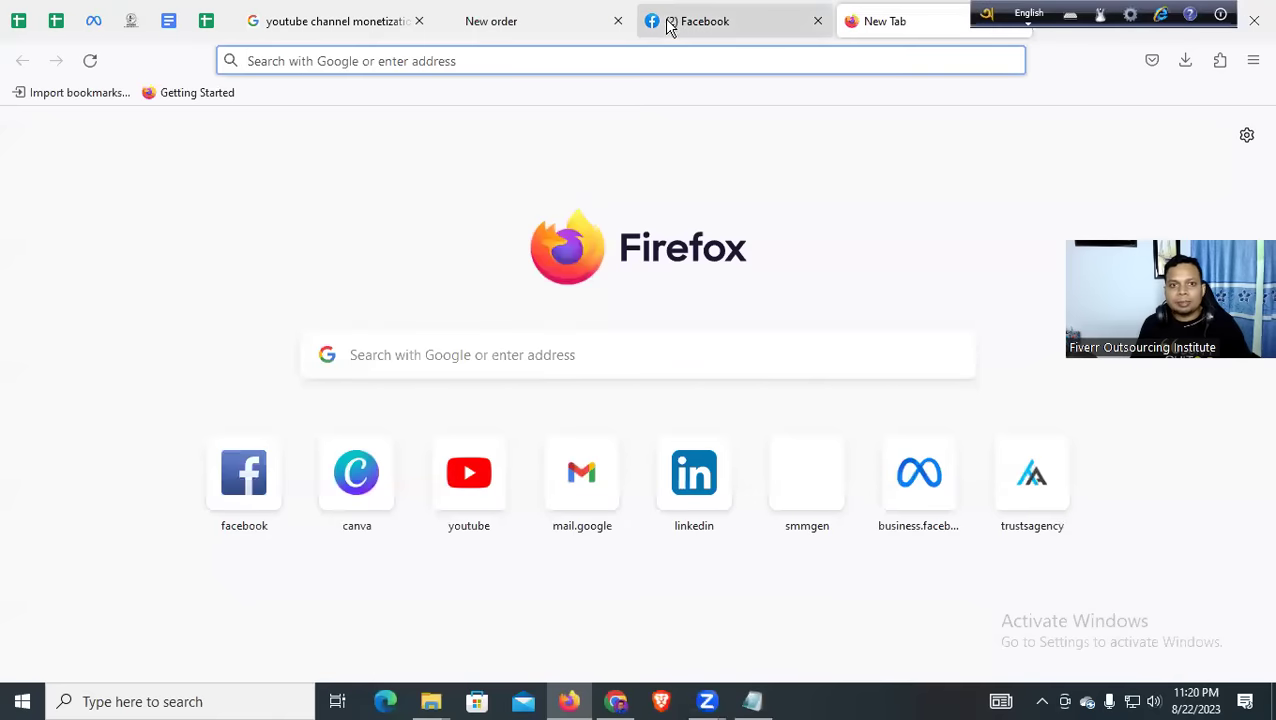
left_click(520, 20)
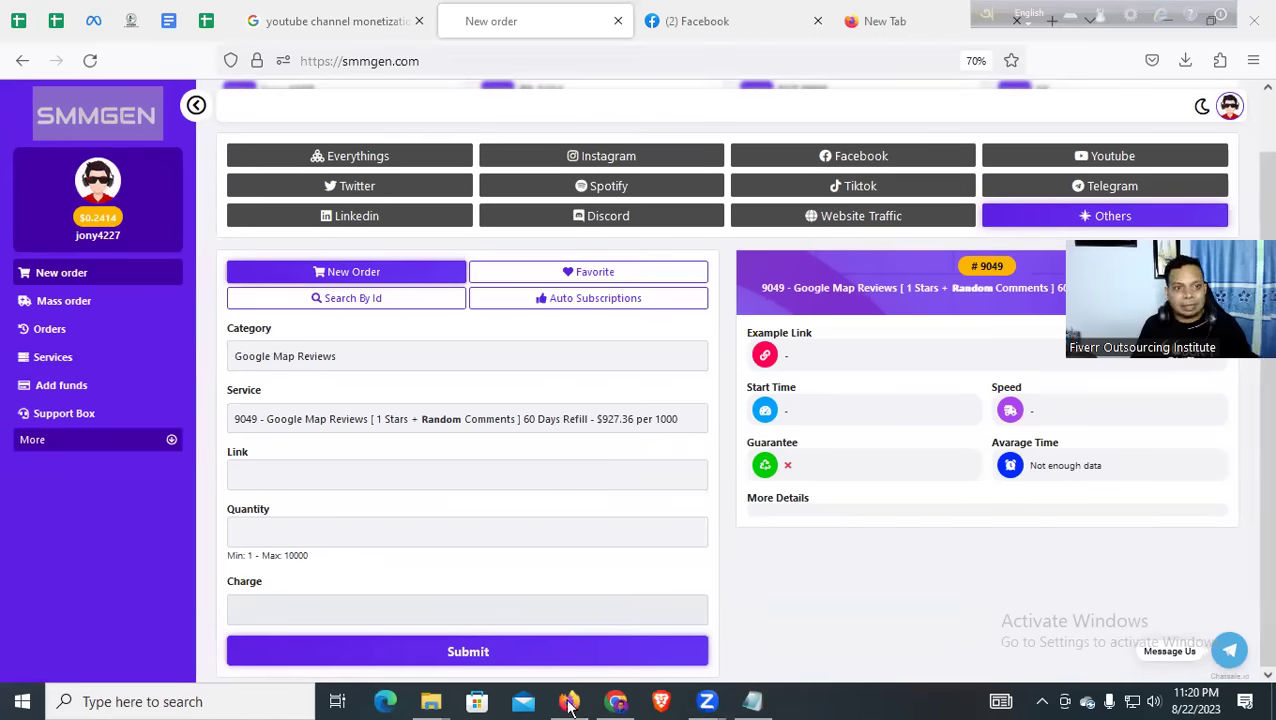
left_click(169, 21)
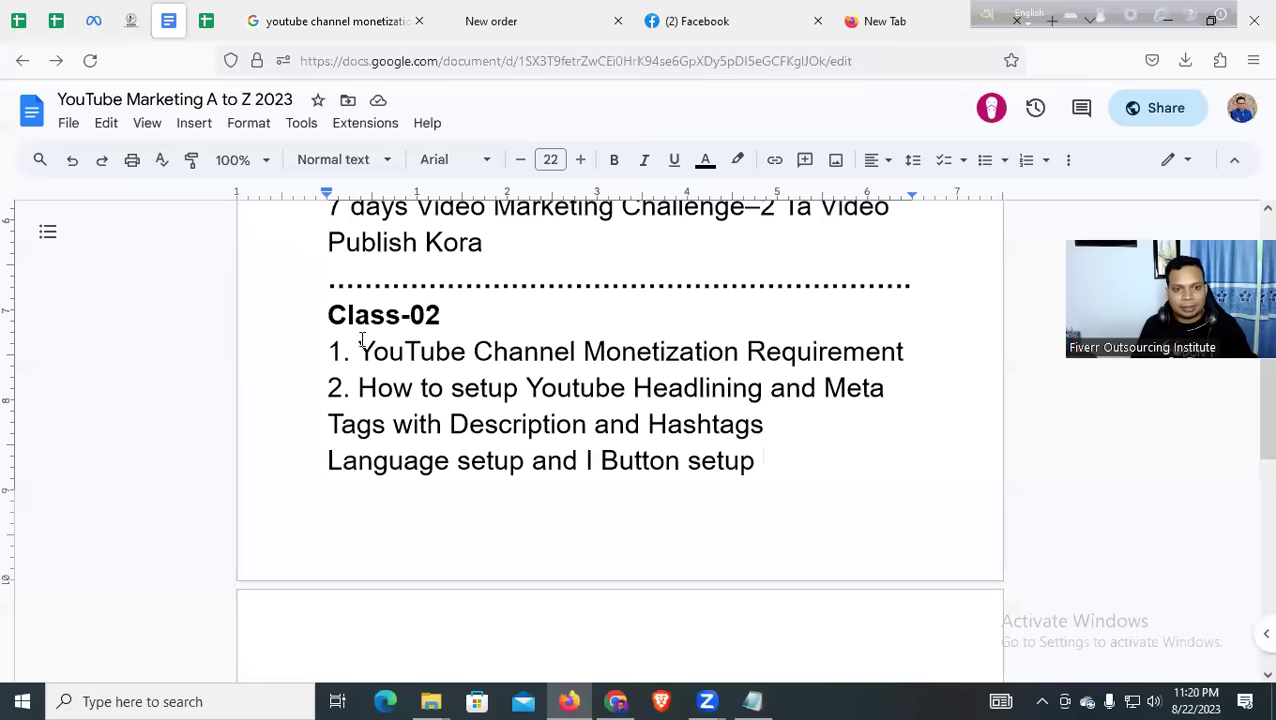
scroll(362, 340, "down", 6)
scroll(357, 360, "down", 3)
scroll(495, 308, "up", 2)
left_click_drag(332, 276, 766, 476)
left_click(830, 498)
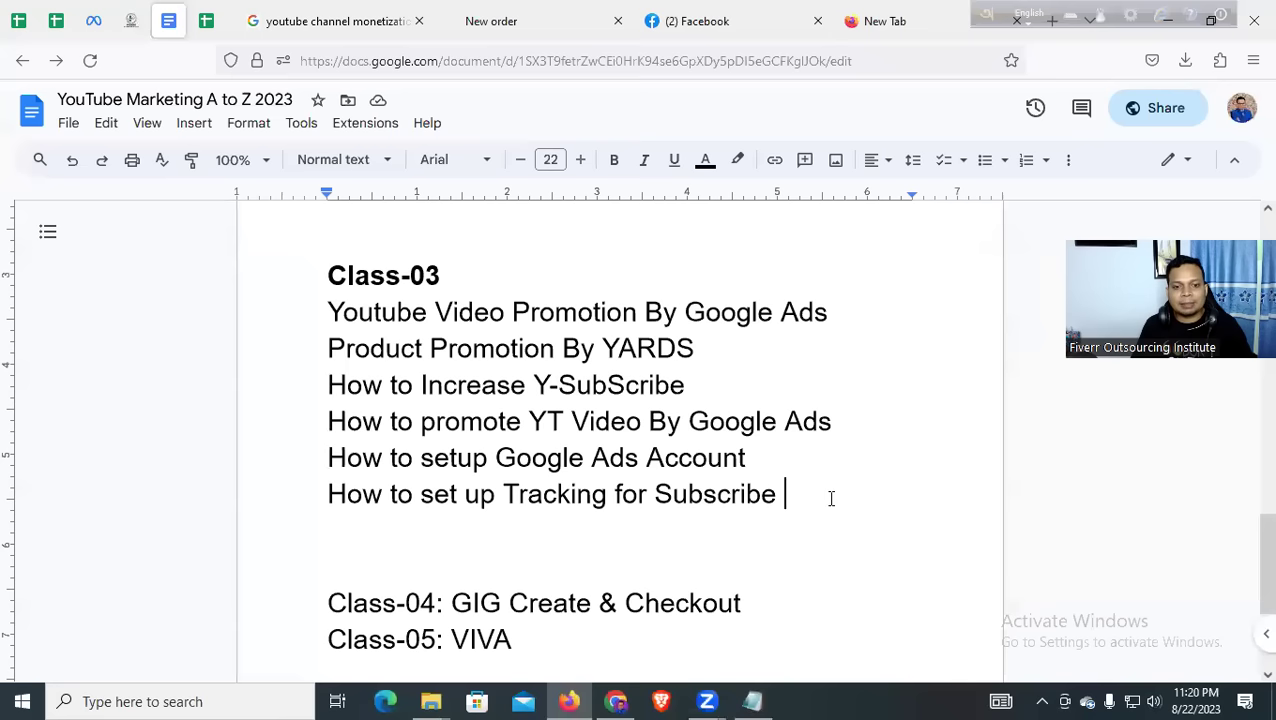
Briefly bring up the Notepad keyword notes, then switch to the WhatsApp browser window
left_click(757, 703)
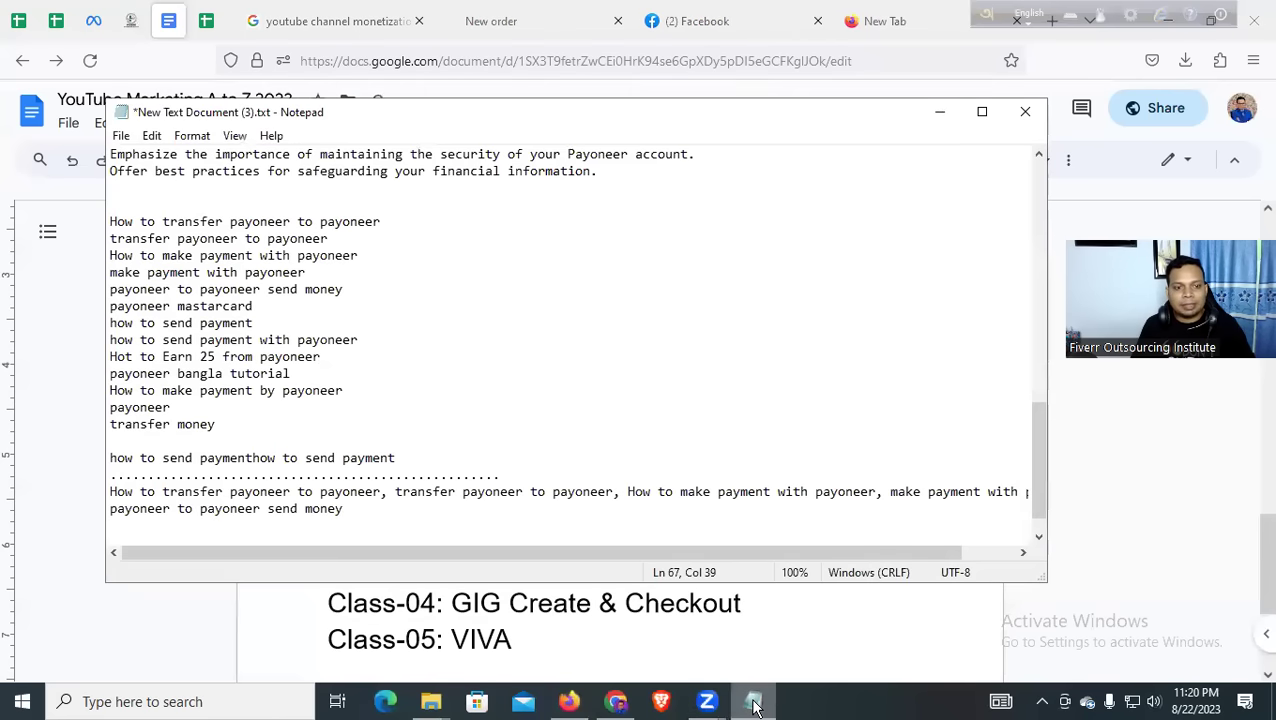
left_click(757, 703)
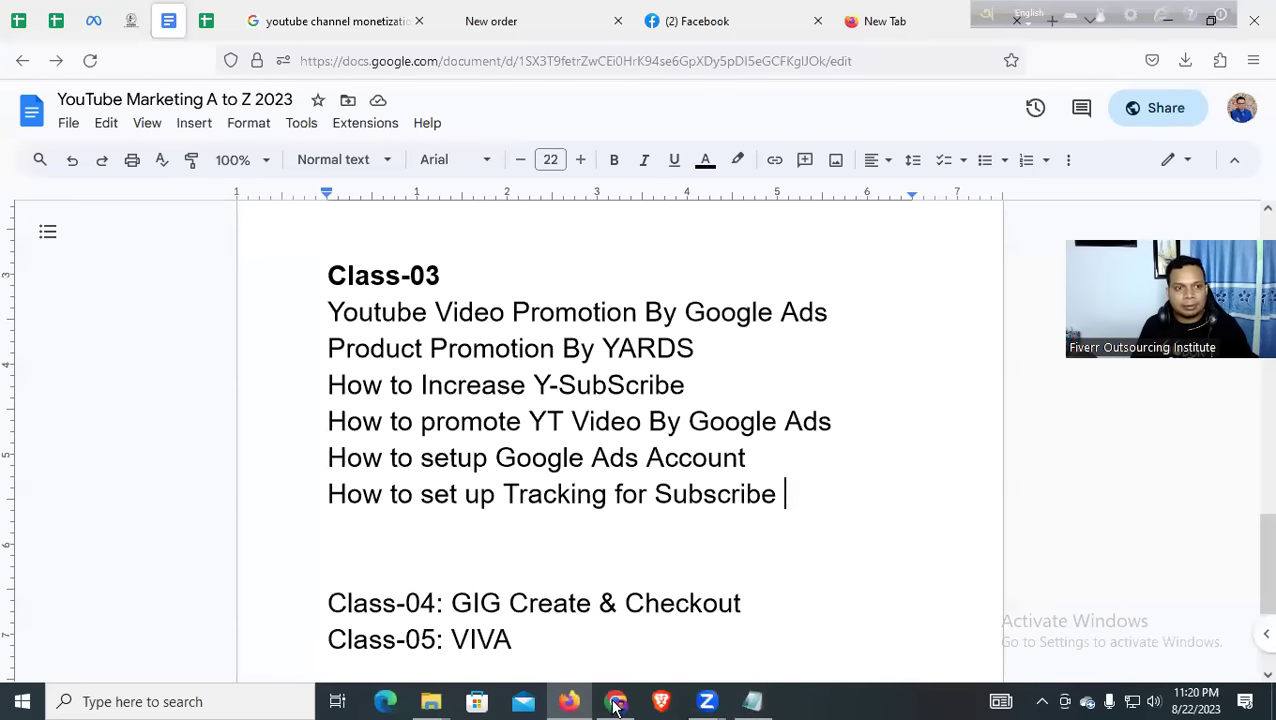
key("alt+Tab")
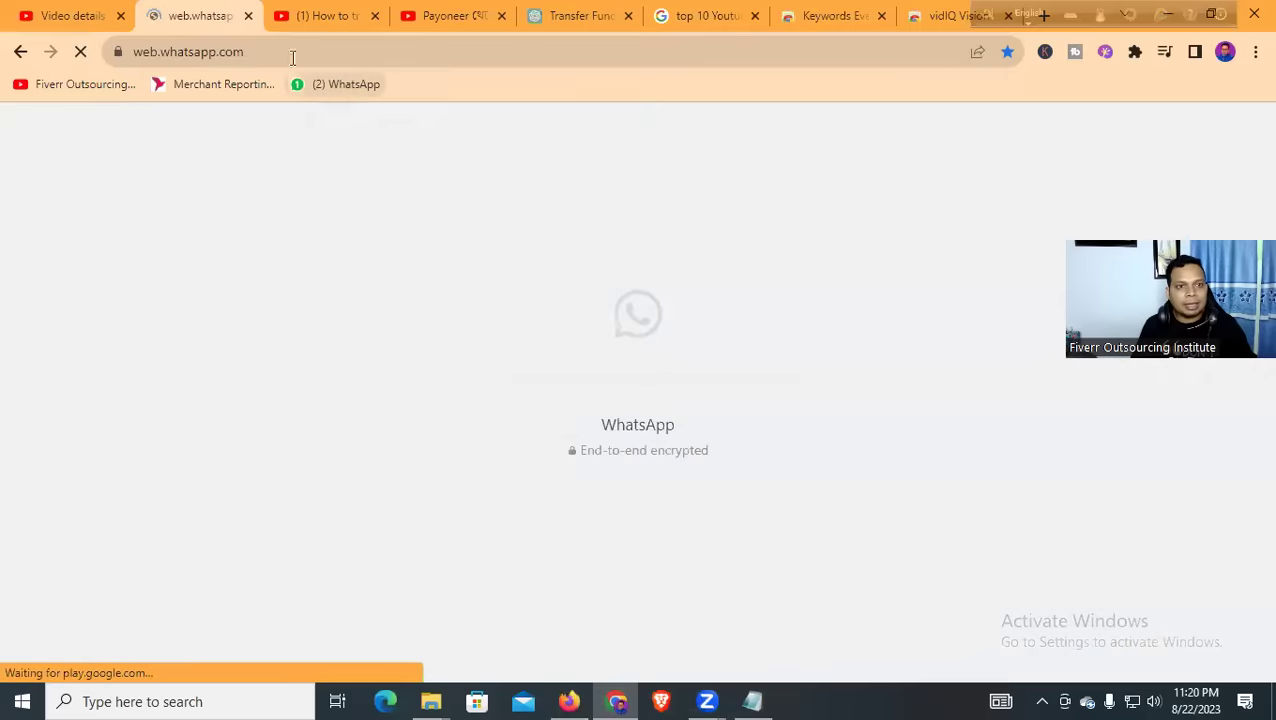
Close five spare Chrome tabs, including vidIQ Vision
left_click(375, 16)
left_click(375, 16)
left_click(375, 16)
left_click(374, 17)
left_click(375, 16)
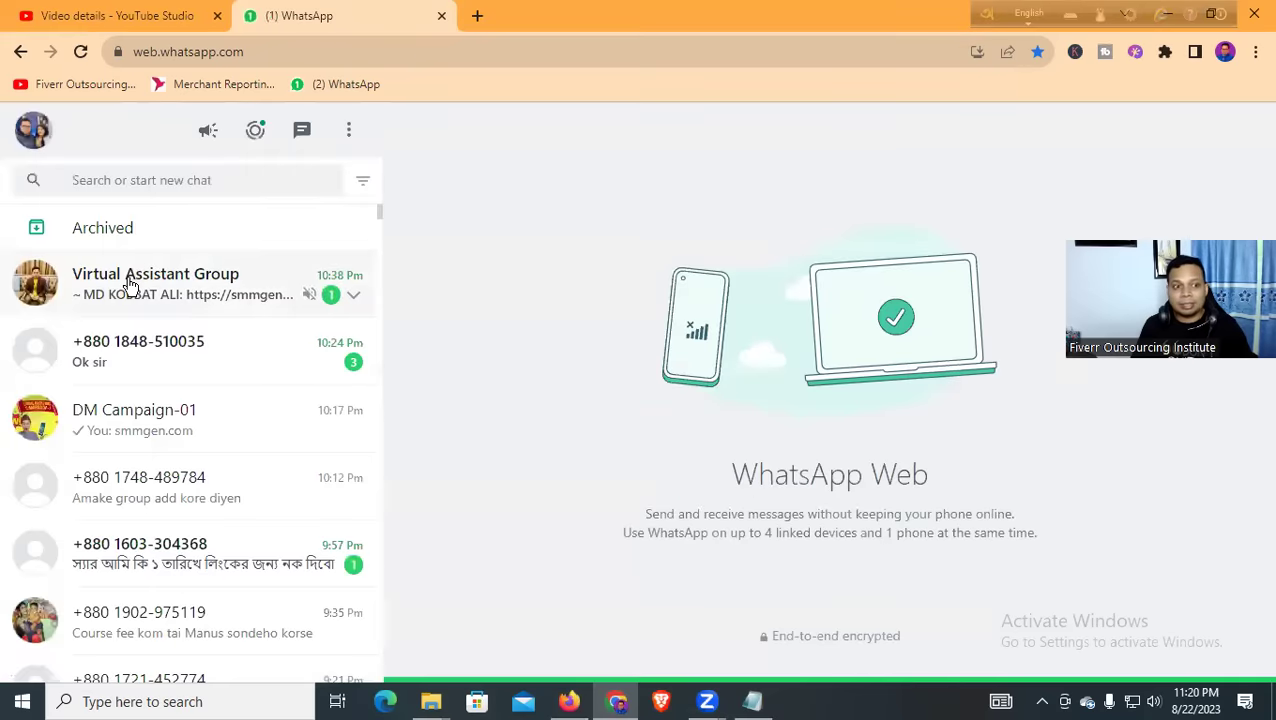
Paste and send the Payoneer video's YouTube link in the DM Campaign-01 group
left_click(146, 293)
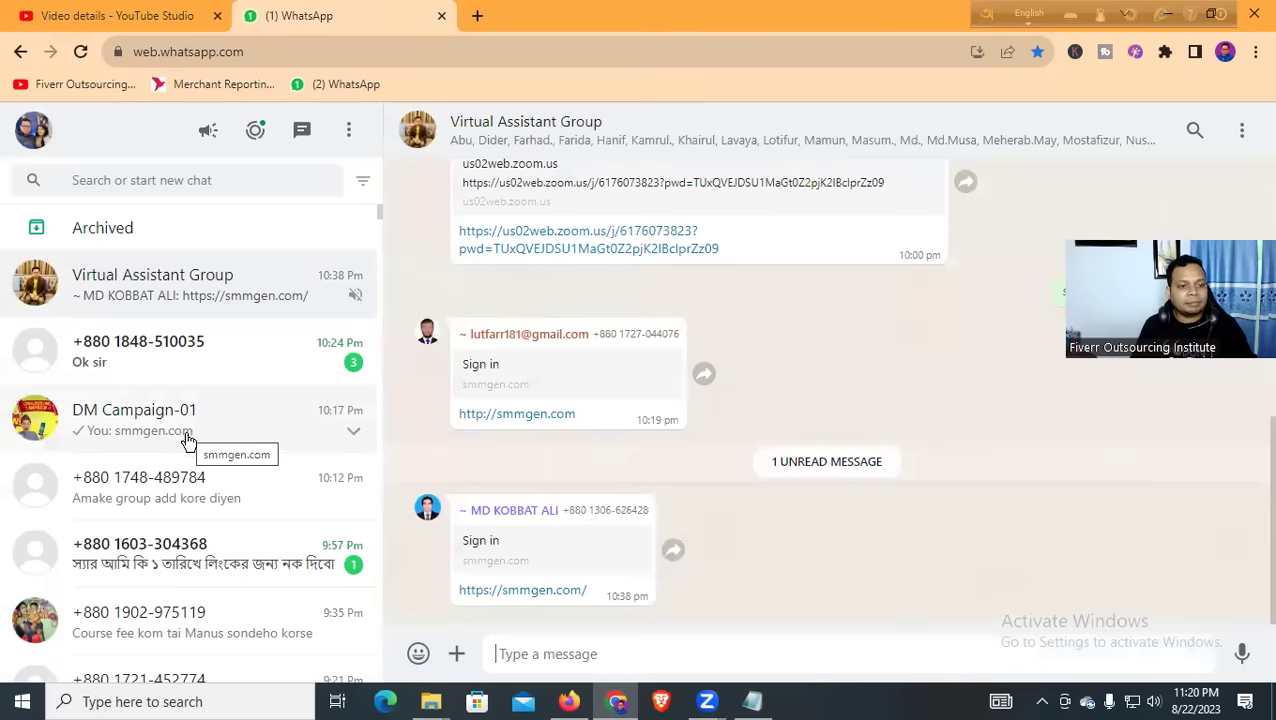
left_click(162, 414)
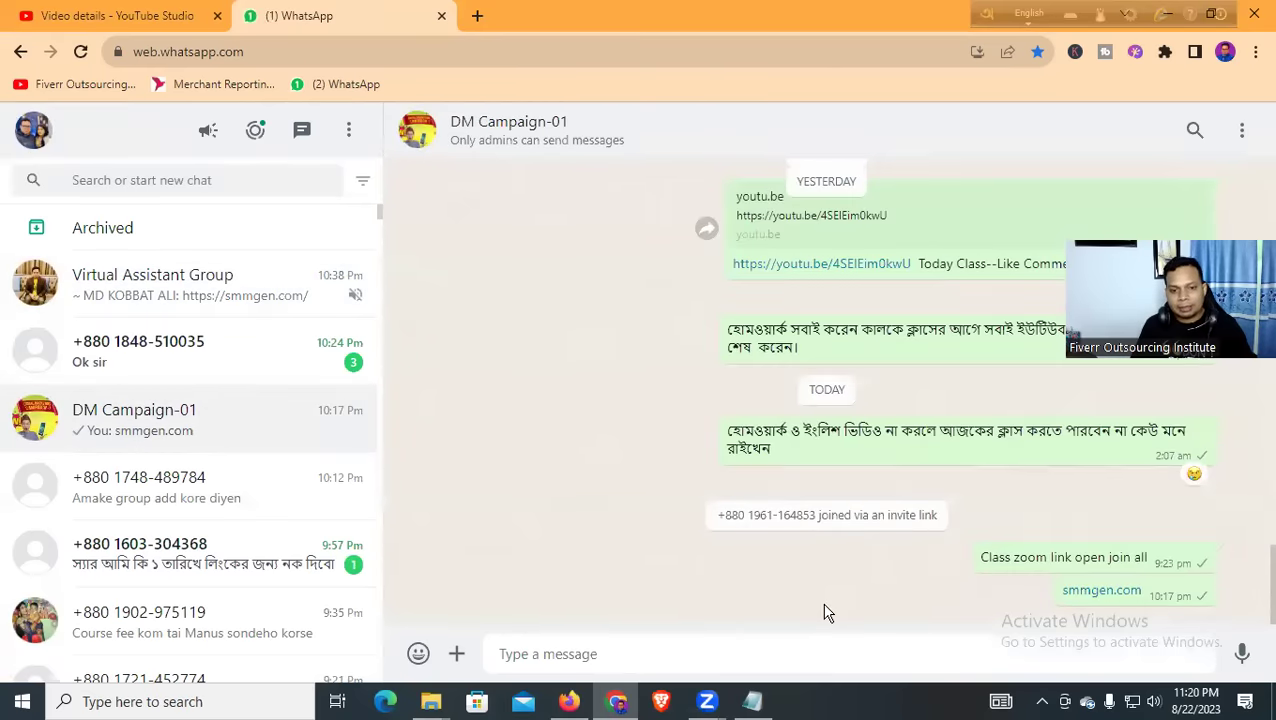
key("ctrl+v")
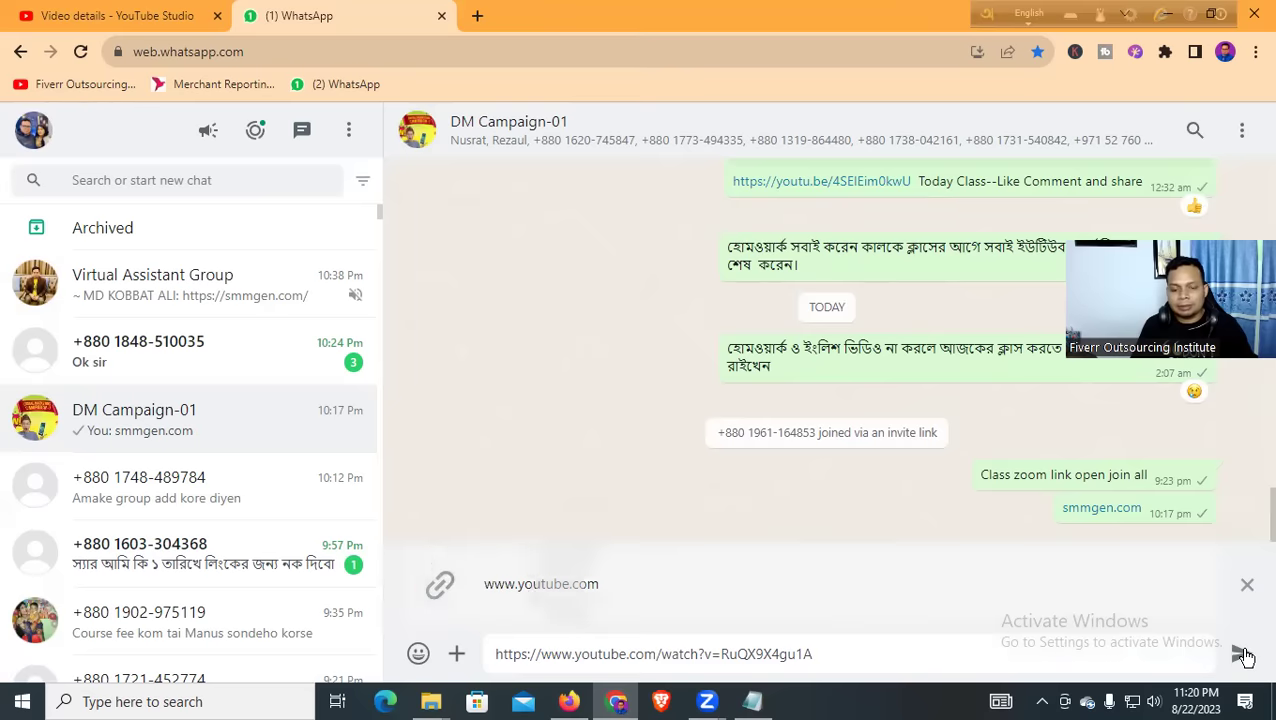
left_click(1243, 655)
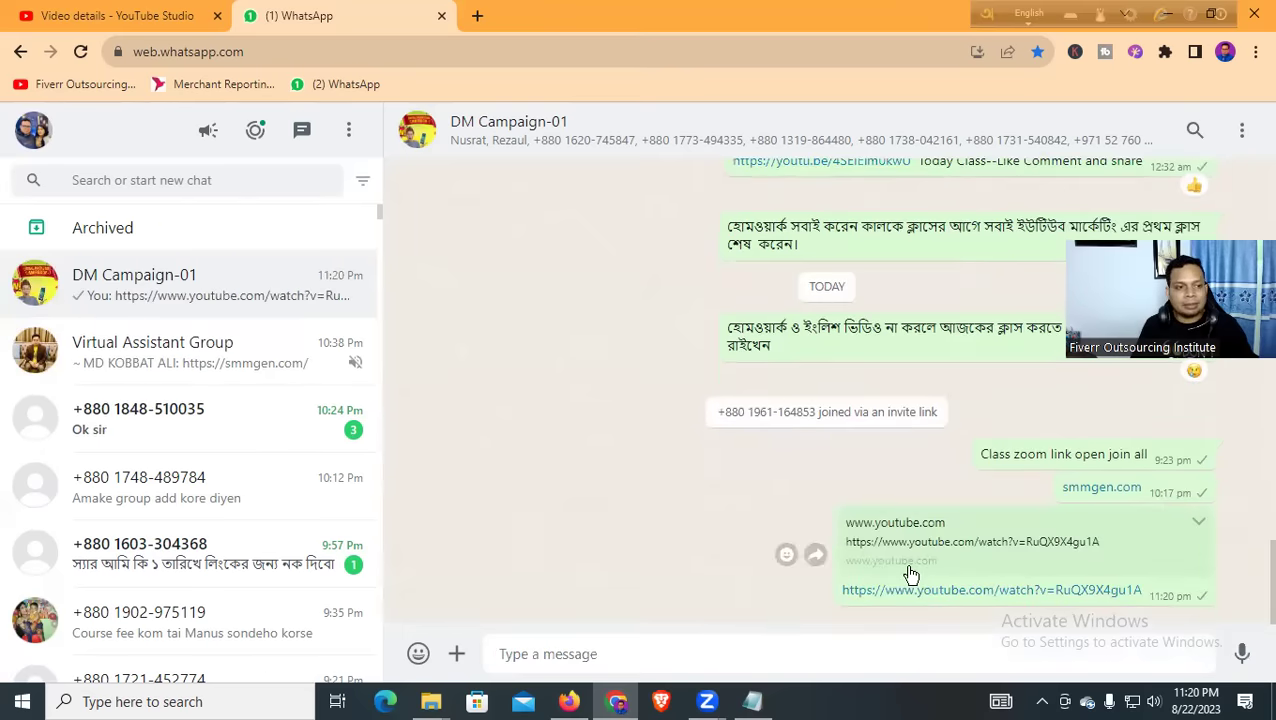
Check the chat with three unread messages, then go back to YouTube Studio
left_click(299, 410)
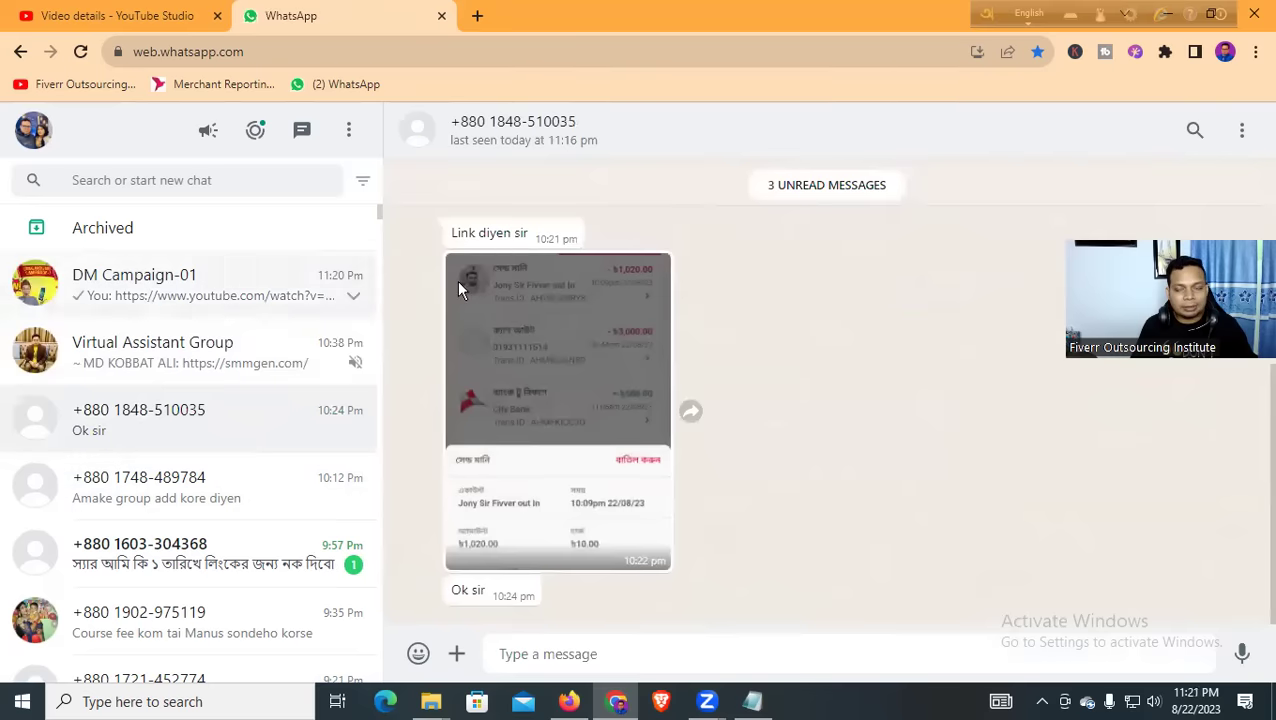
left_click(805, 33)
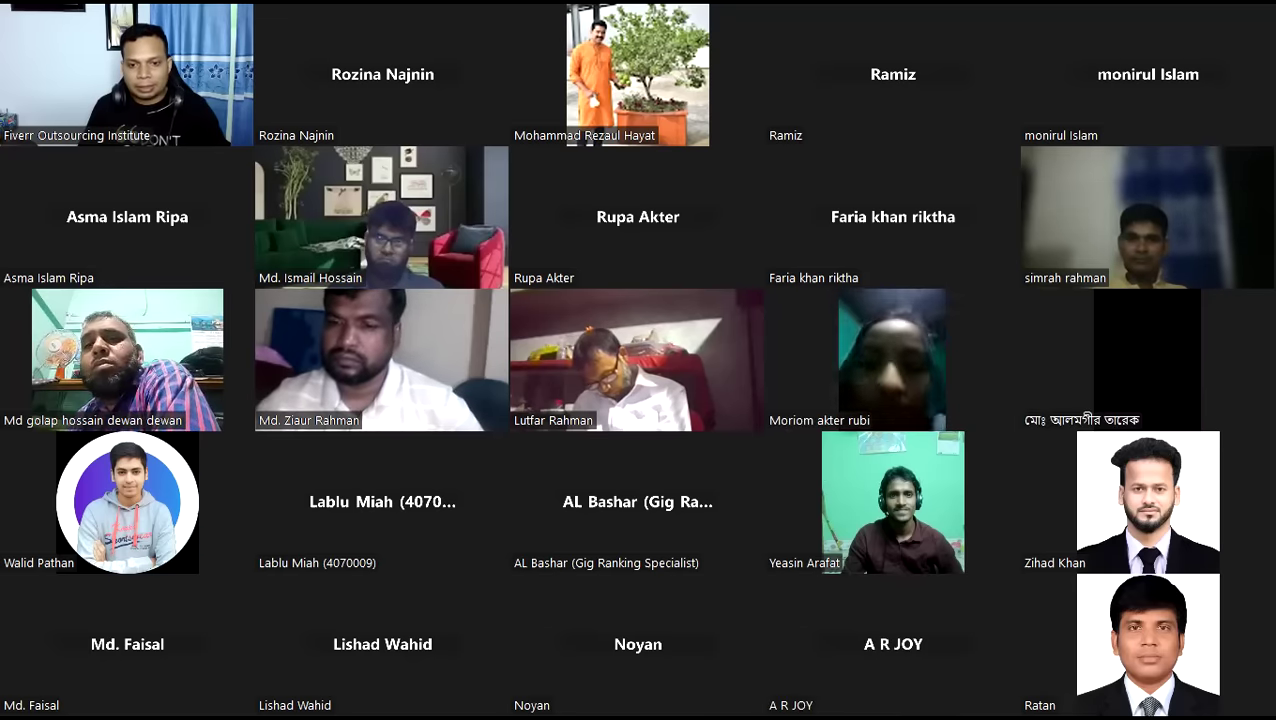
left_click(806, 34)
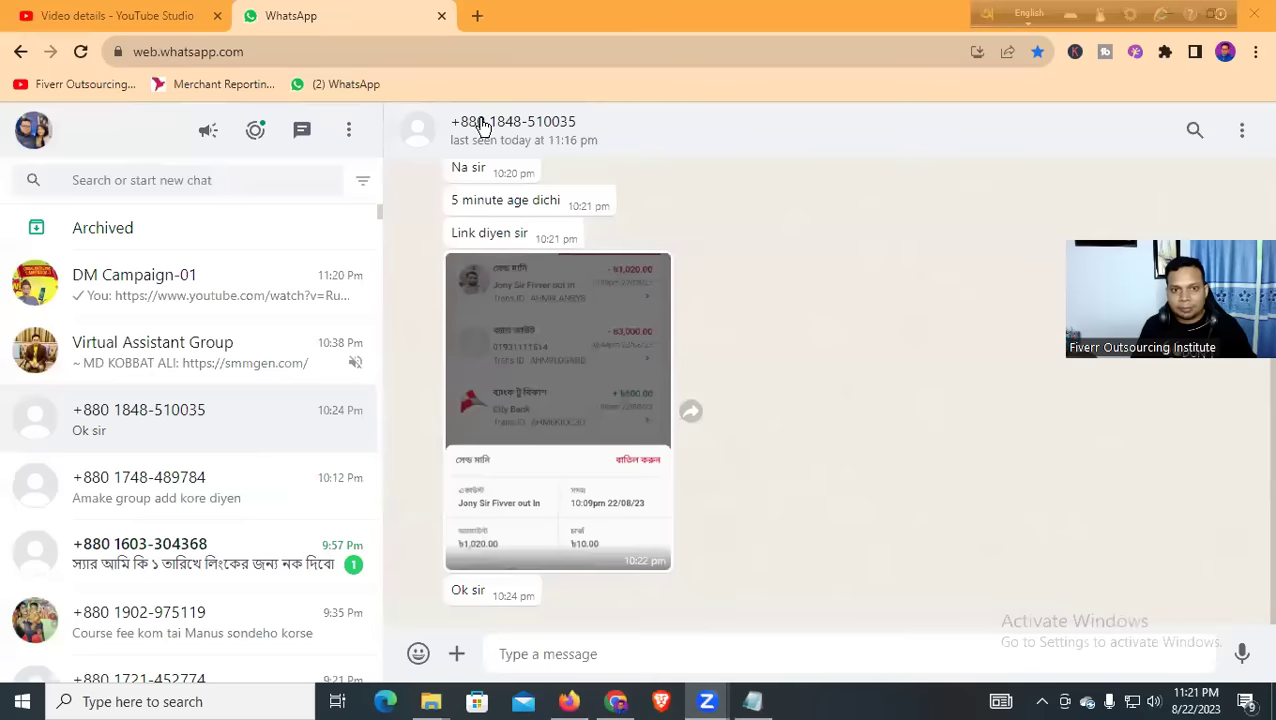
left_click(620, 702)
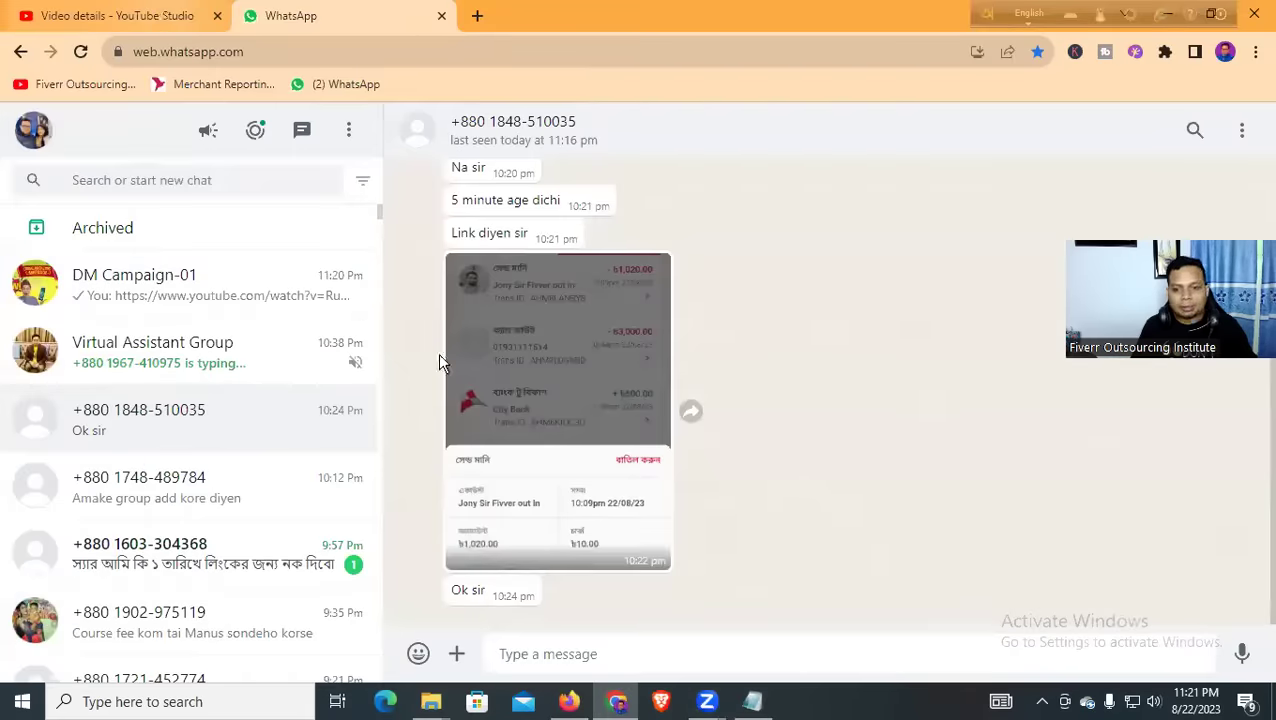
key("ctrl+1")
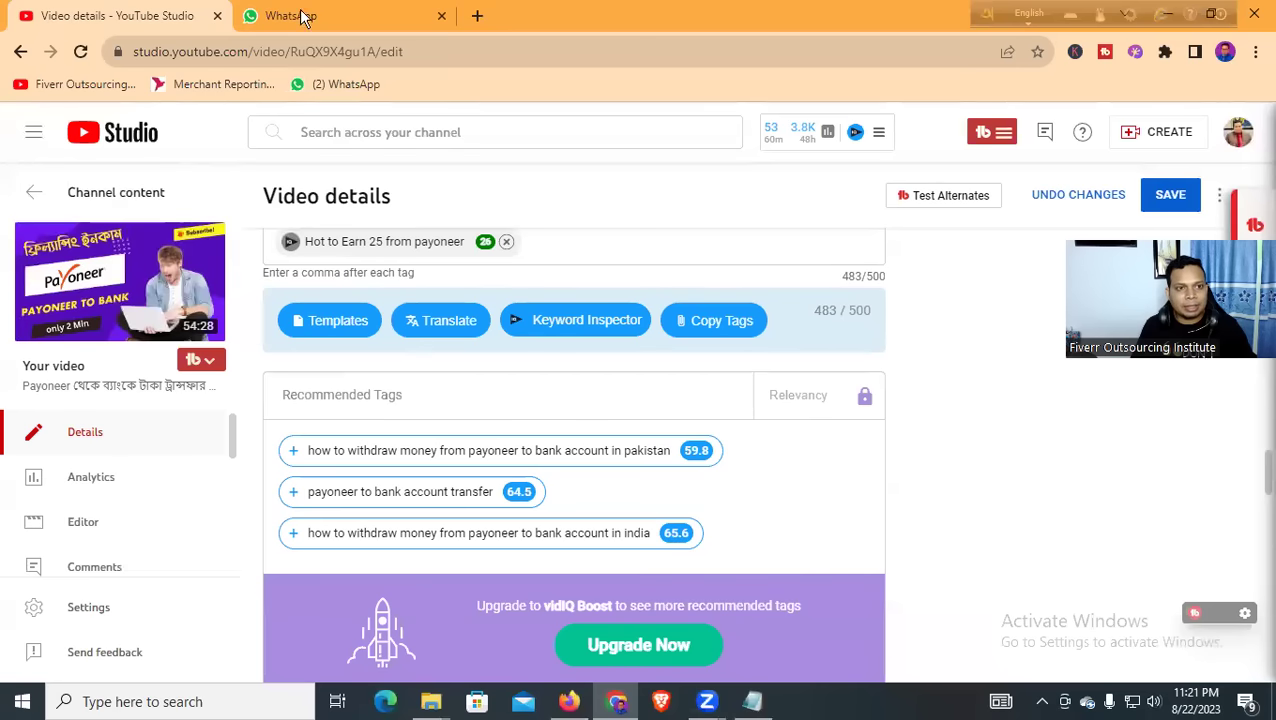
Expand the tag list, save the Payoneer video's details, and briefly view its watch page
left_click(464, 250)
left_click(1170, 194)
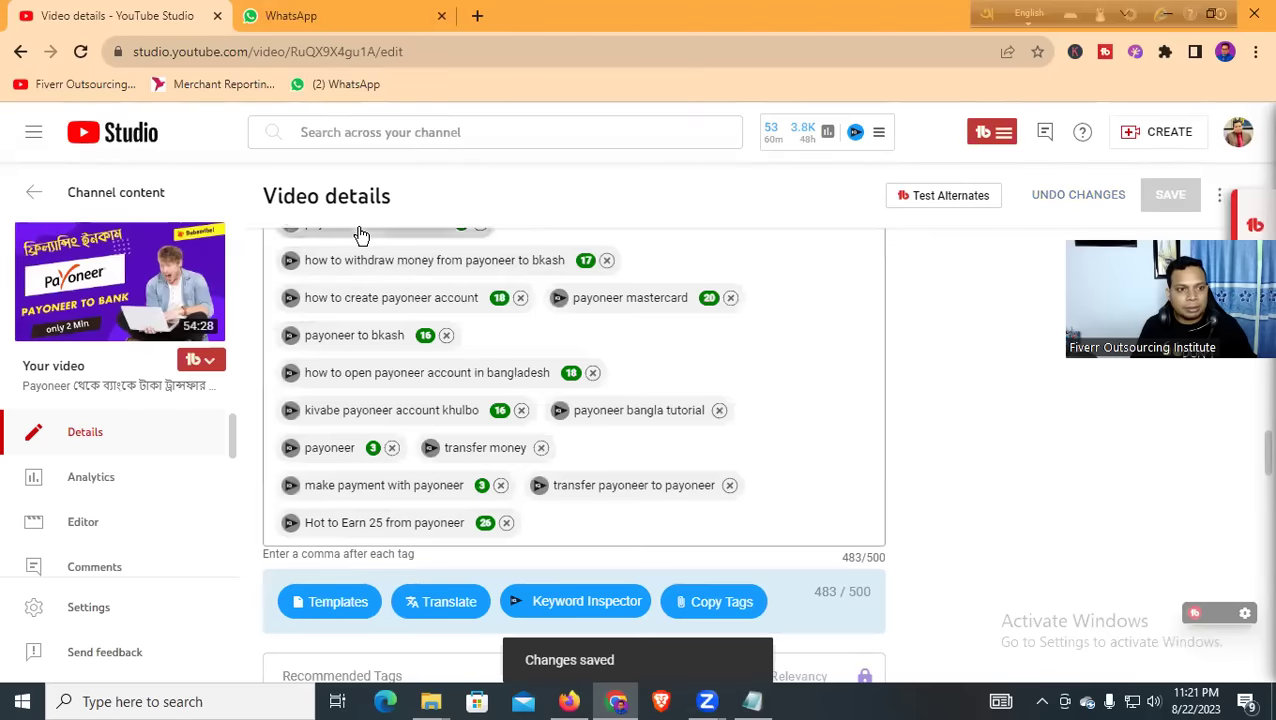
left_click(182, 252)
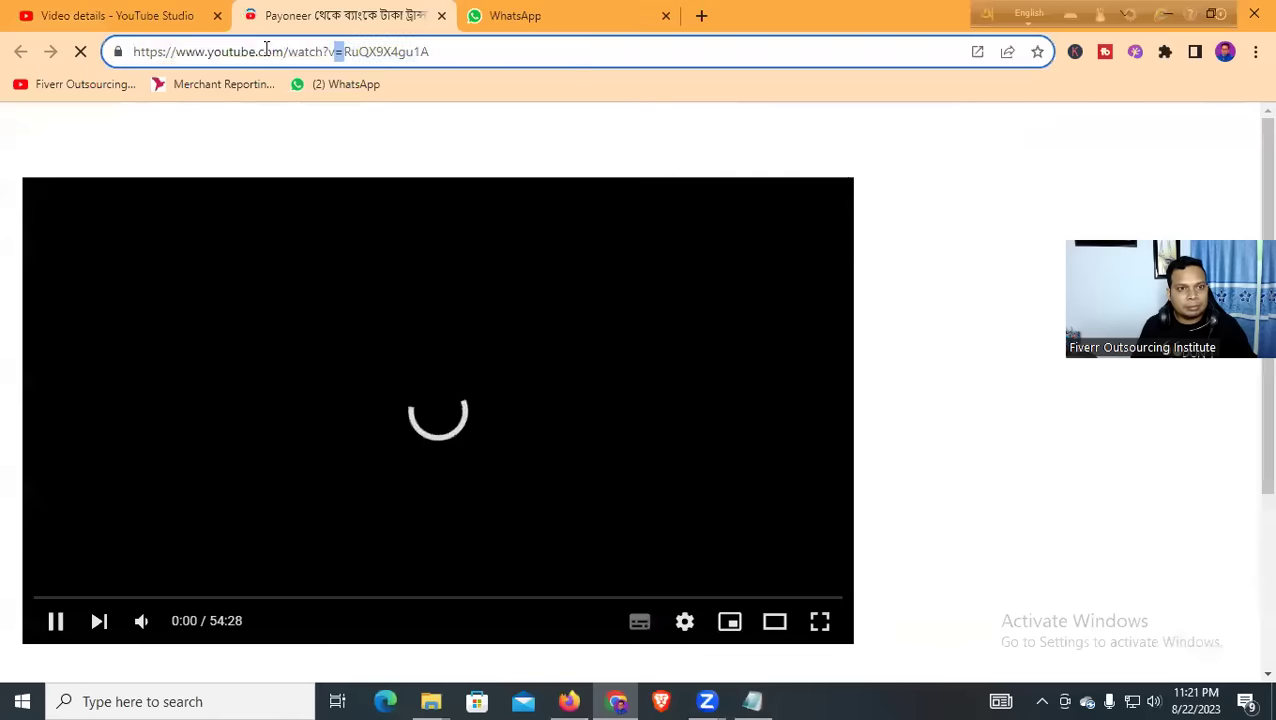
left_click(265, 50)
left_click(441, 16)
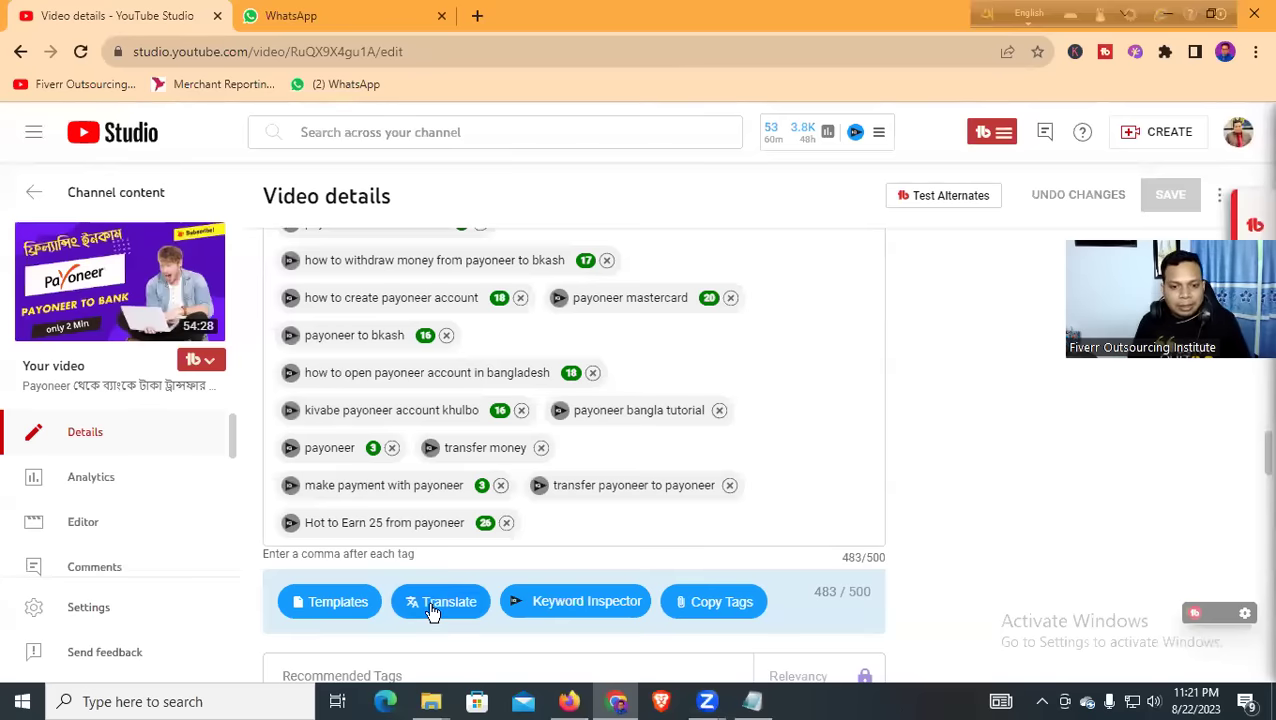
In a new Chrome tab, type smmgen into the address bar
left_click(479, 16)
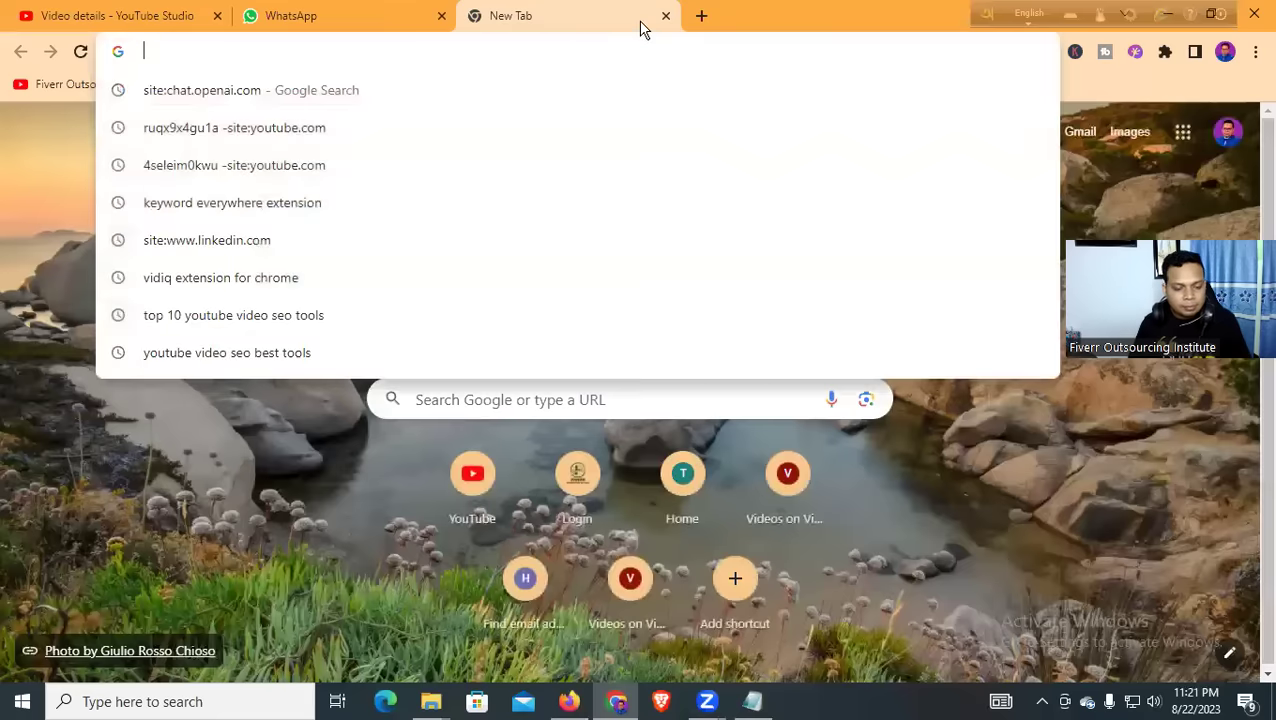
type("SS")
key("BackSpace")
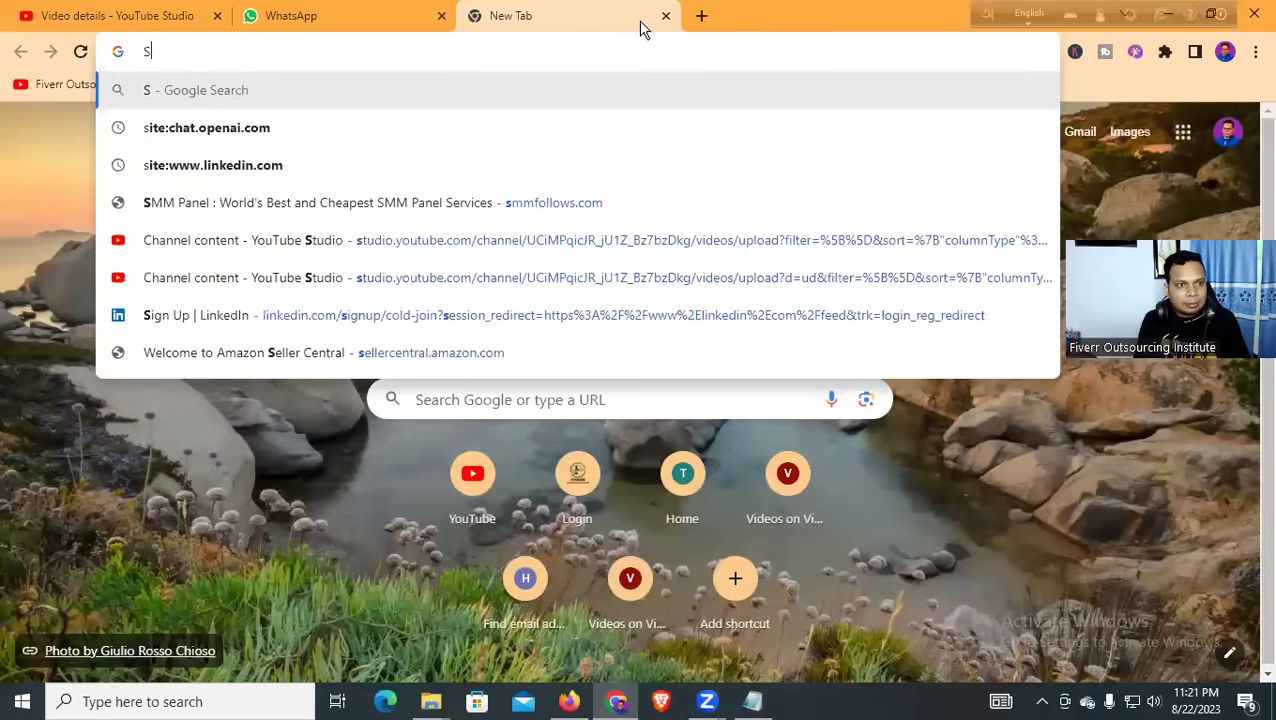
type("mm")
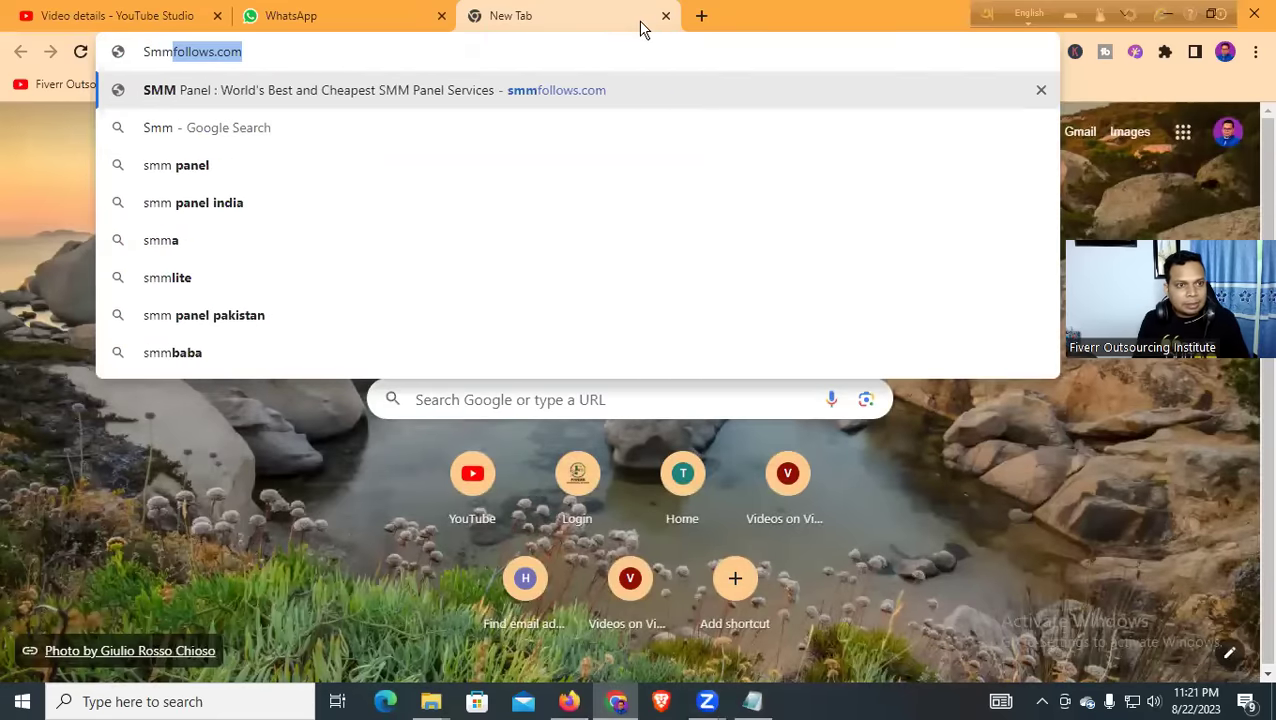
type("g")
key("BackSpace")
type("g")
key("BackSpace")
key("BackSpace")
key("BackSpace")
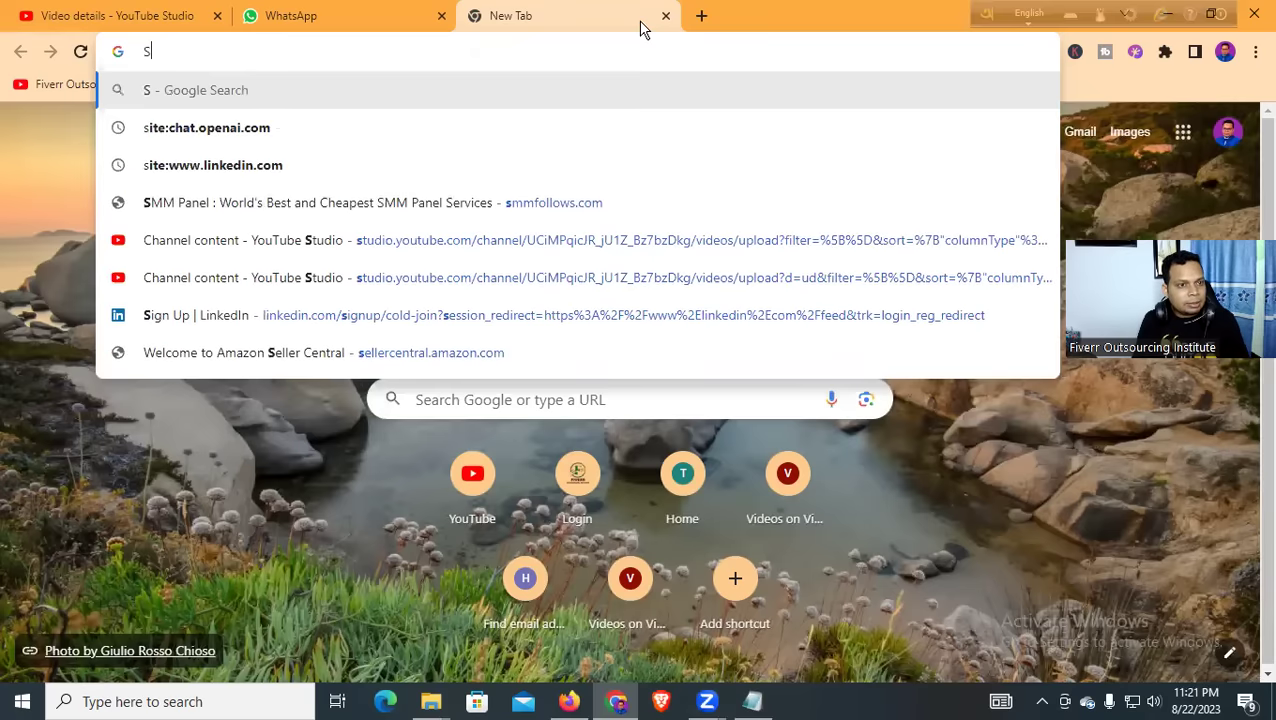
type("m")
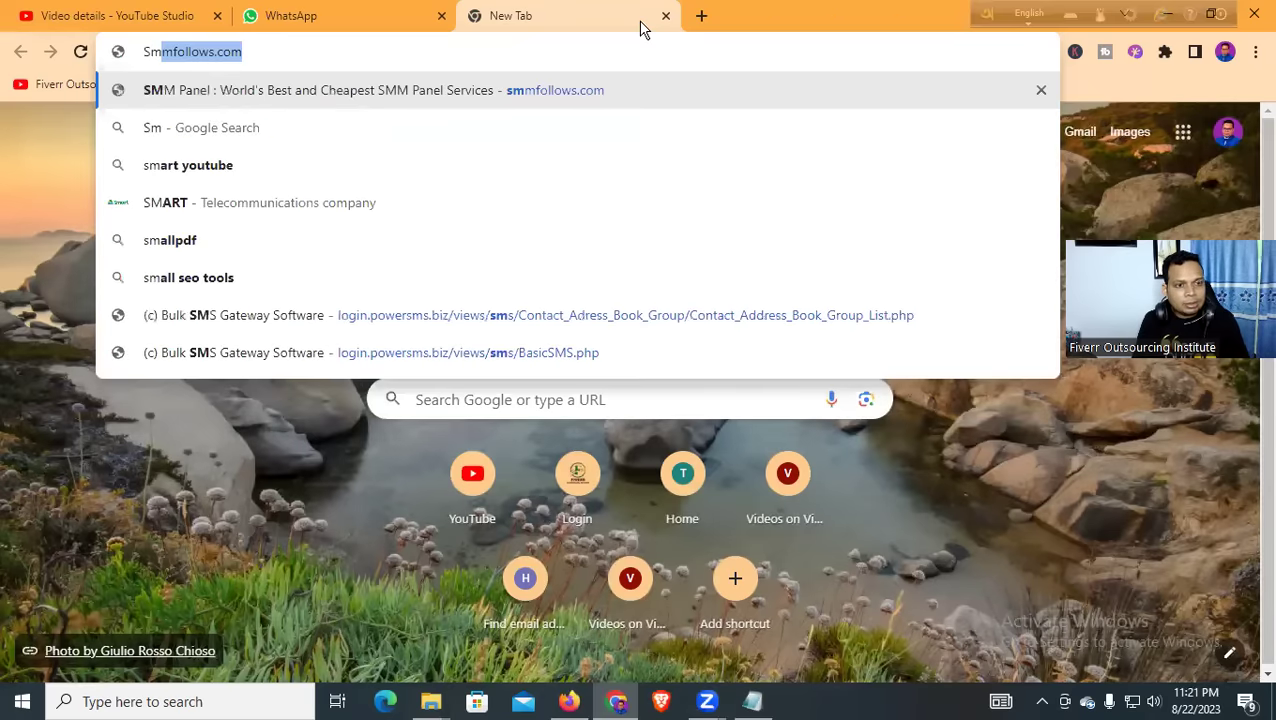
type("g")
key("BackSpace")
type("m")
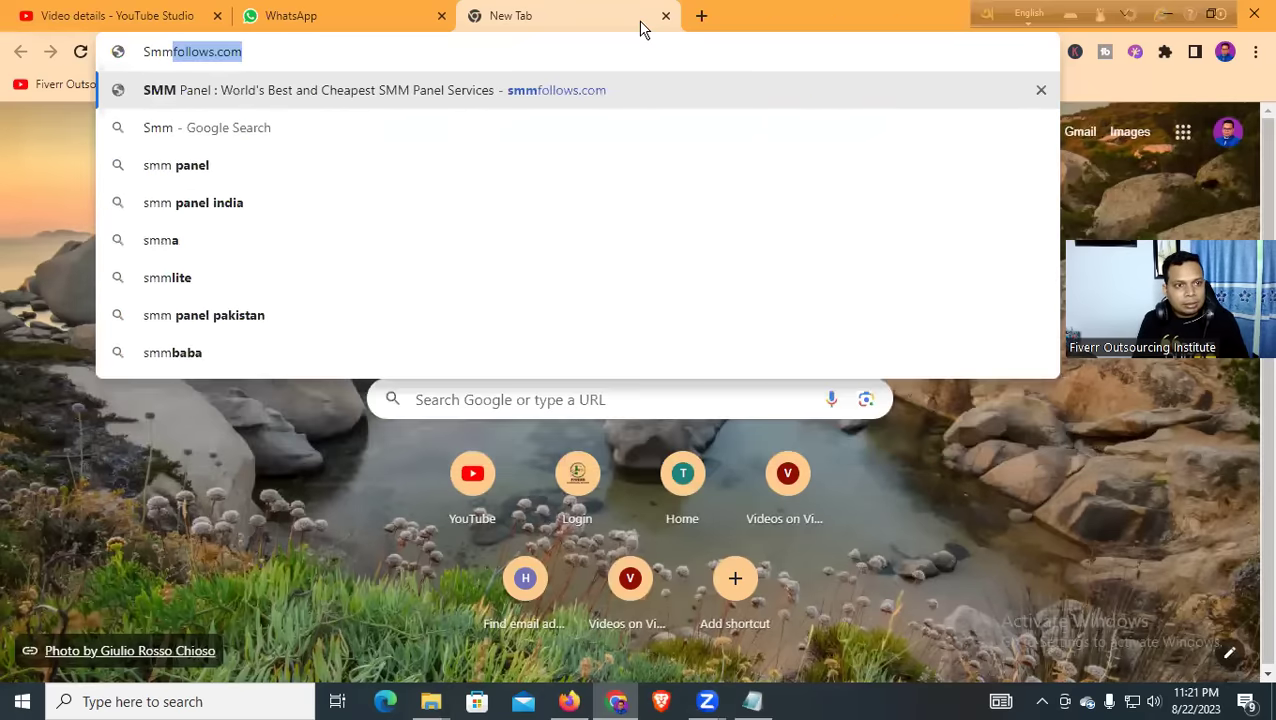
type("ge")
type("n")
key("BackSpace")
type("n")
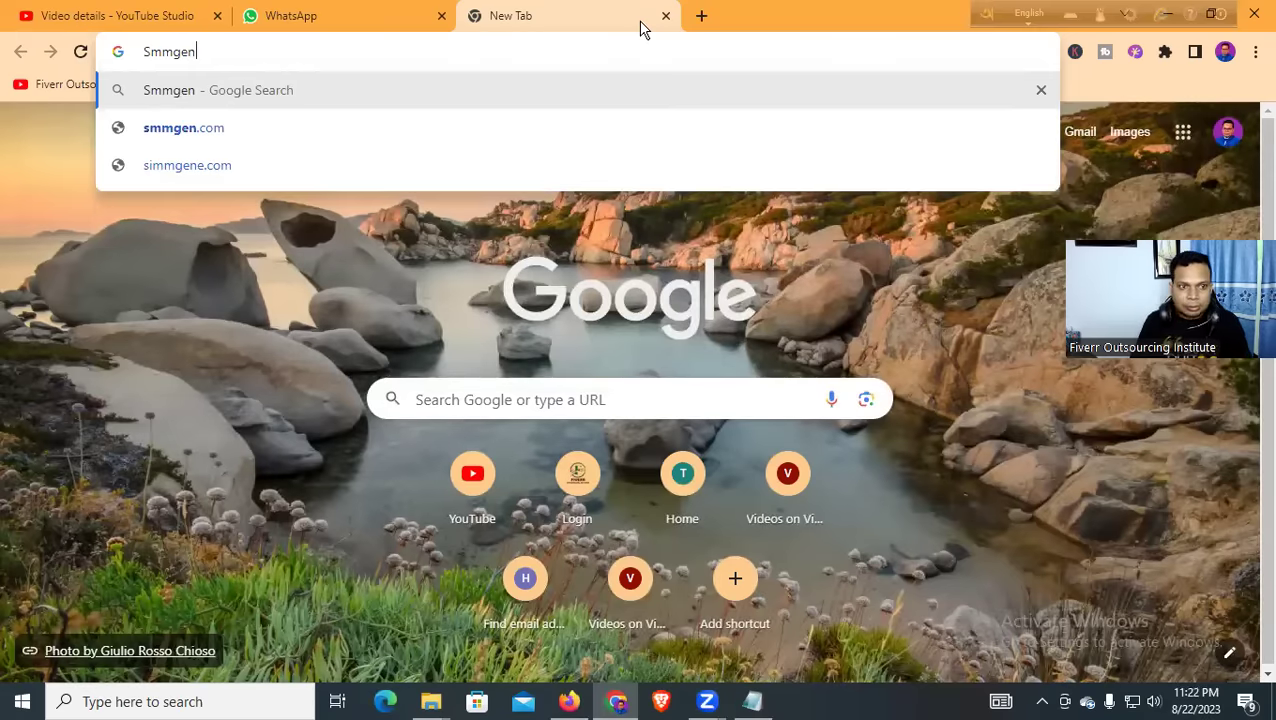
Open the smmgen.com sign-in page, then move to Firefox's address bar
left_click(215, 126)
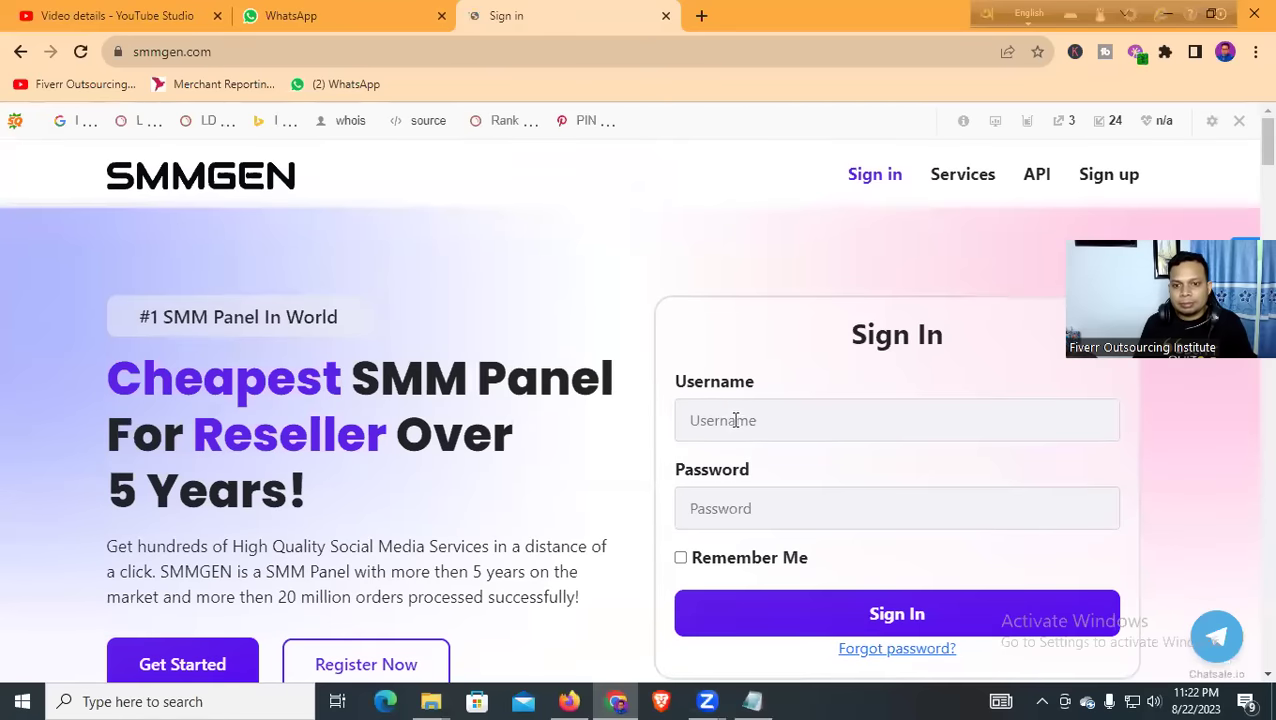
left_click(735, 420)
scroll(678, 347, "down", 1)
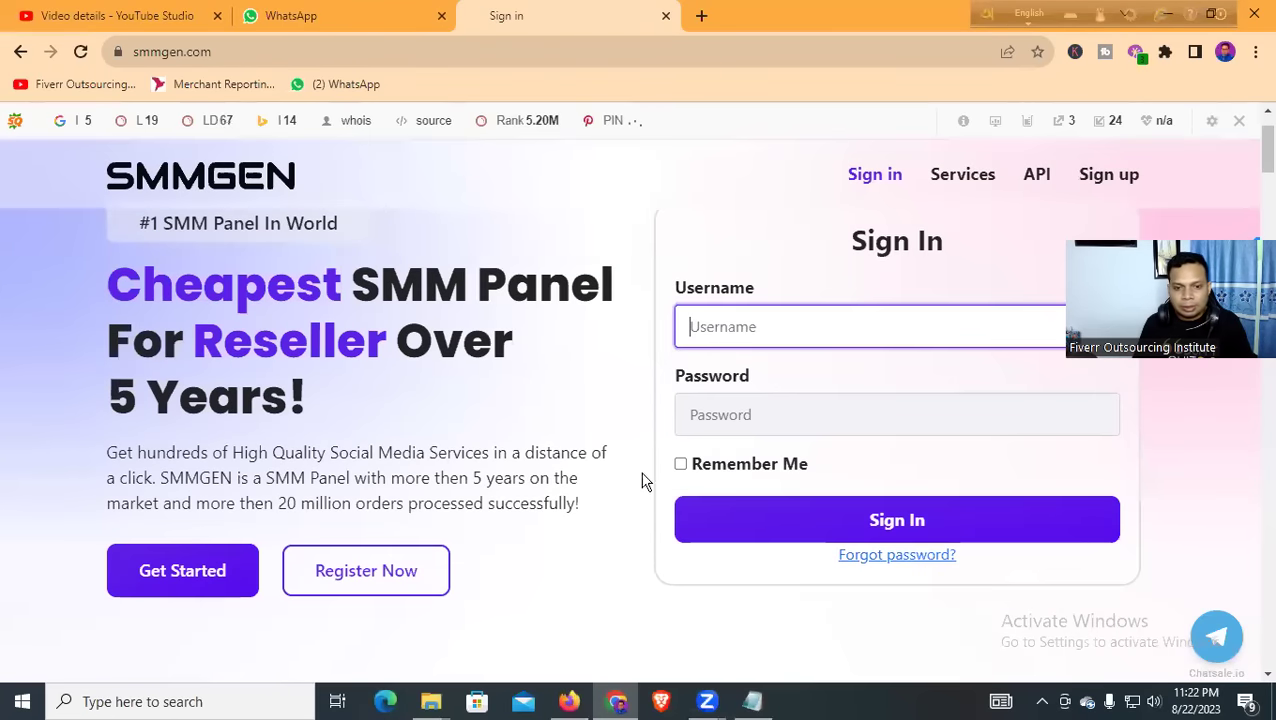
left_click(568, 701)
left_click(679, 52)
Load smmgen.com in Firefox and pick a YouTube services option for the new order
type("smmgen.com/")
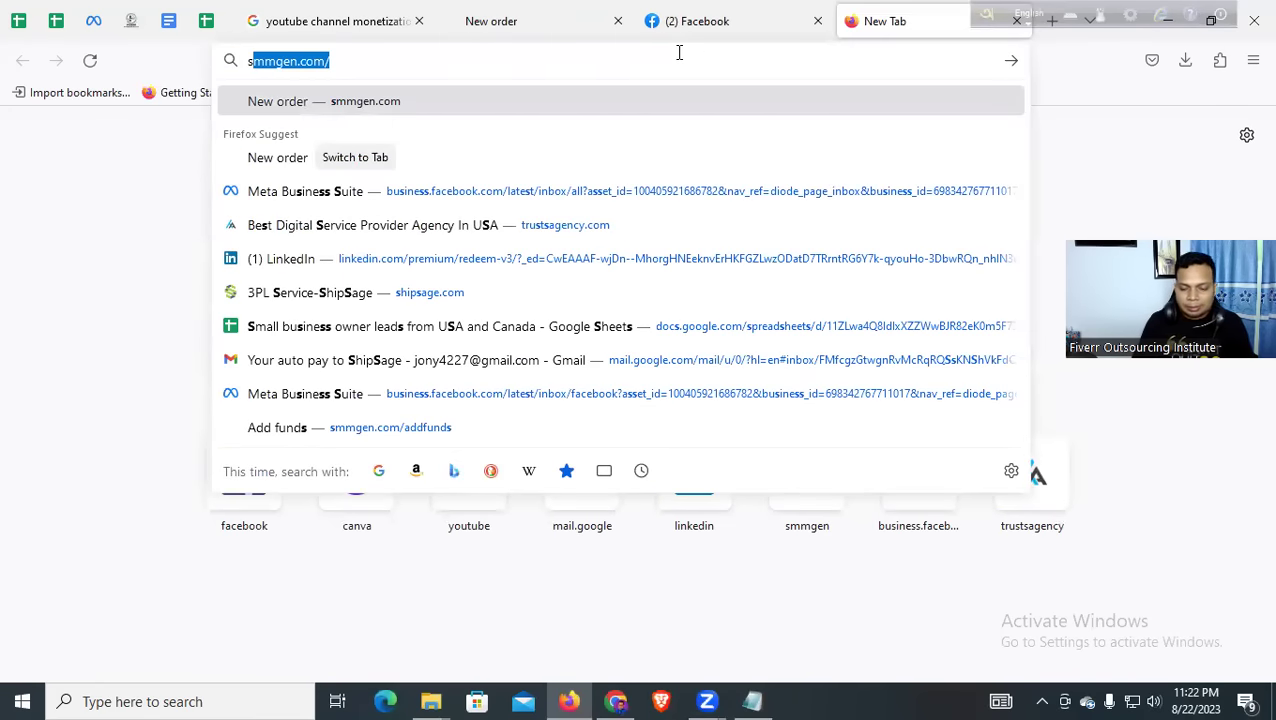
key("Return")
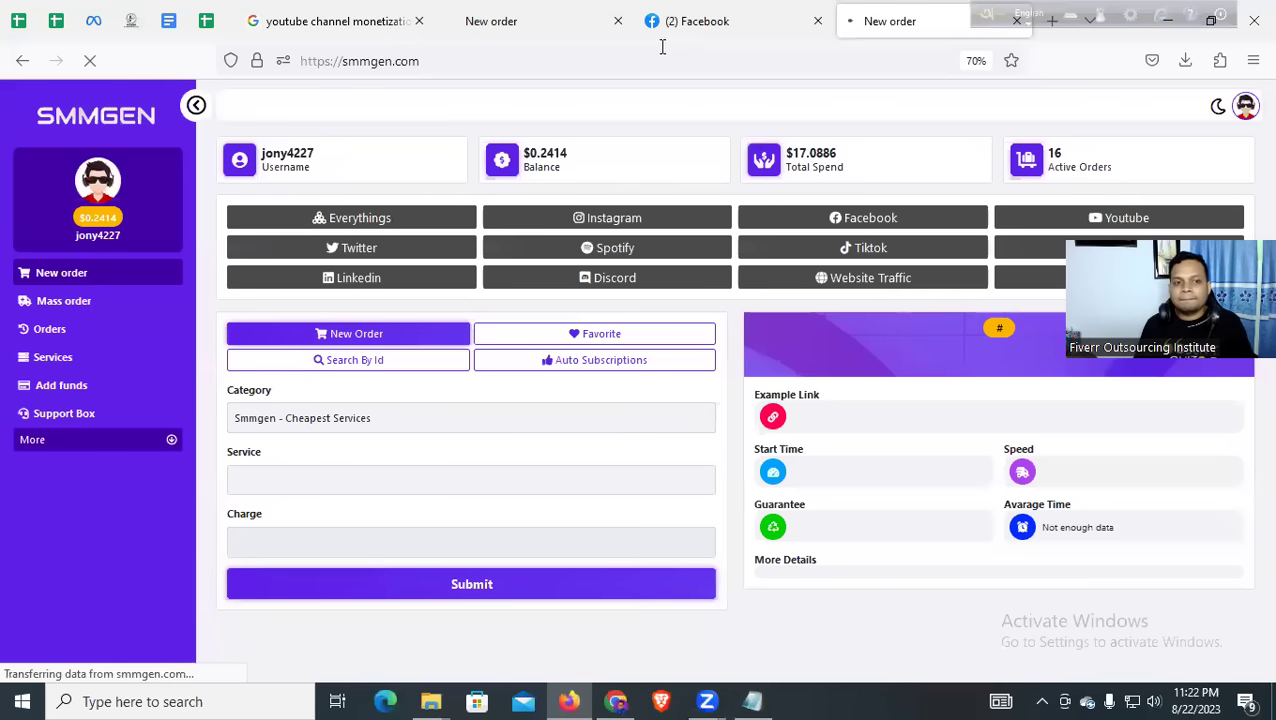
left_click(1071, 224)
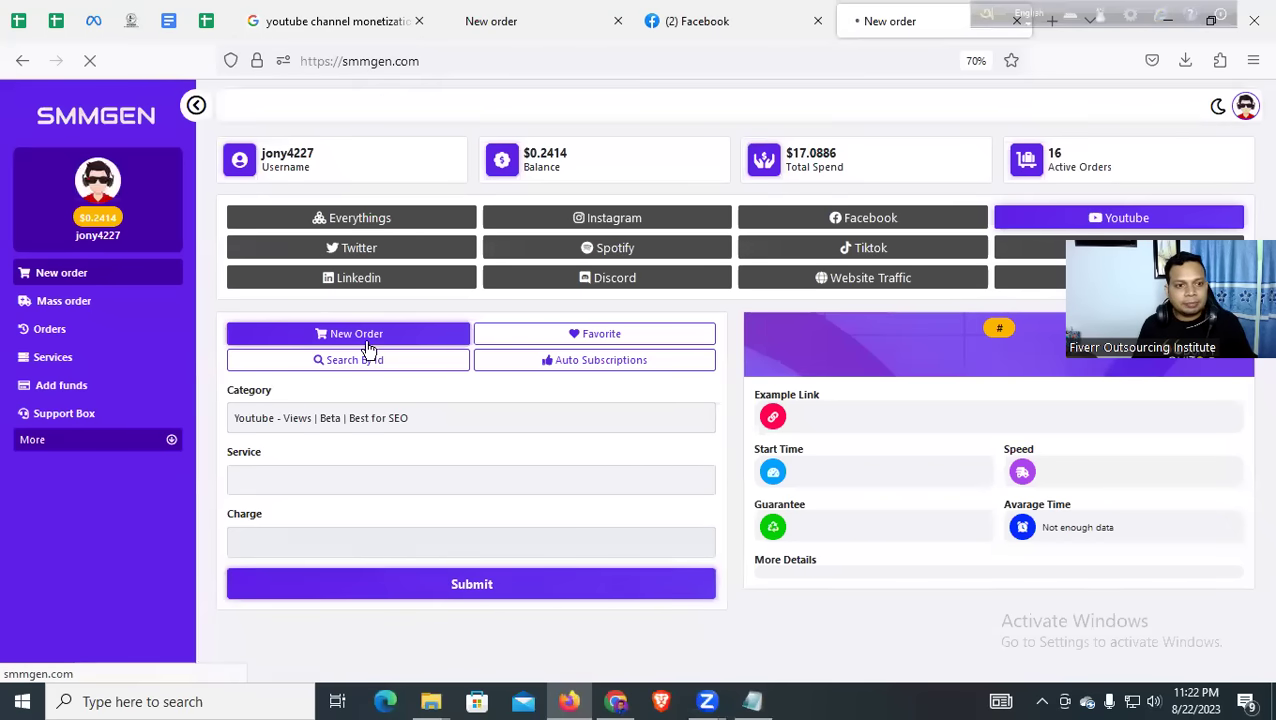
scroll(333, 413, "down", 2)
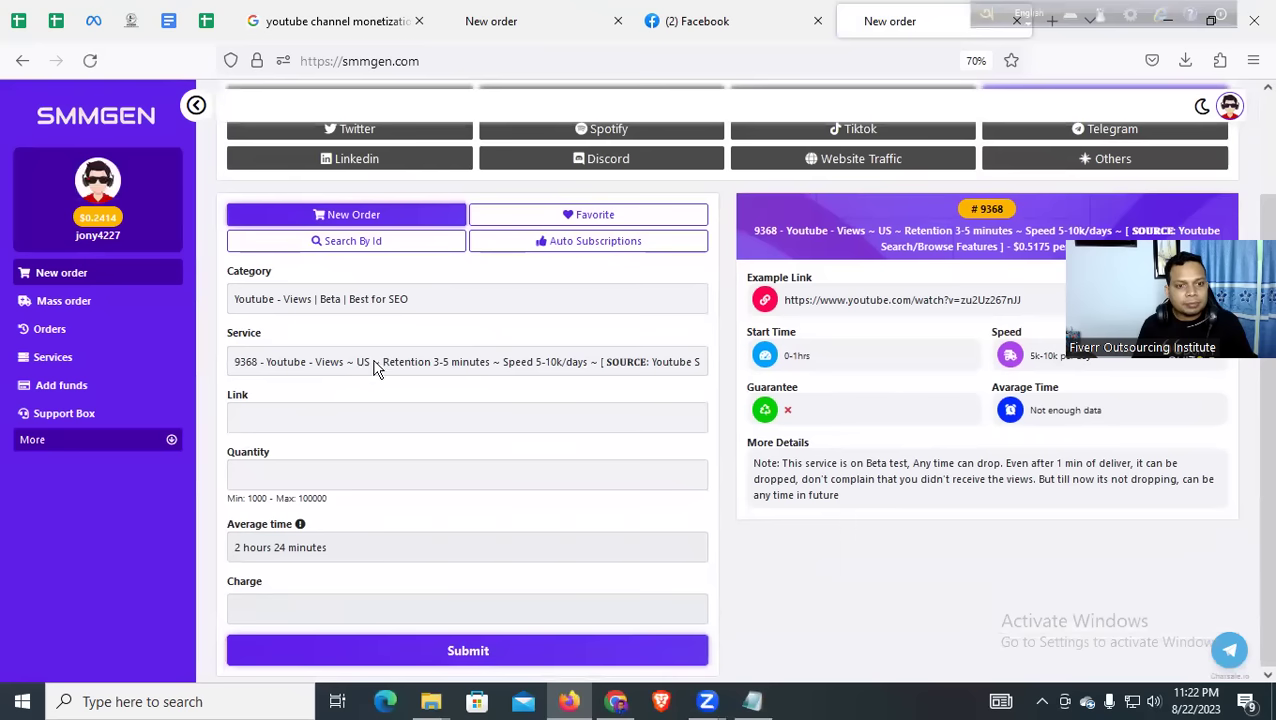
left_click(421, 362)
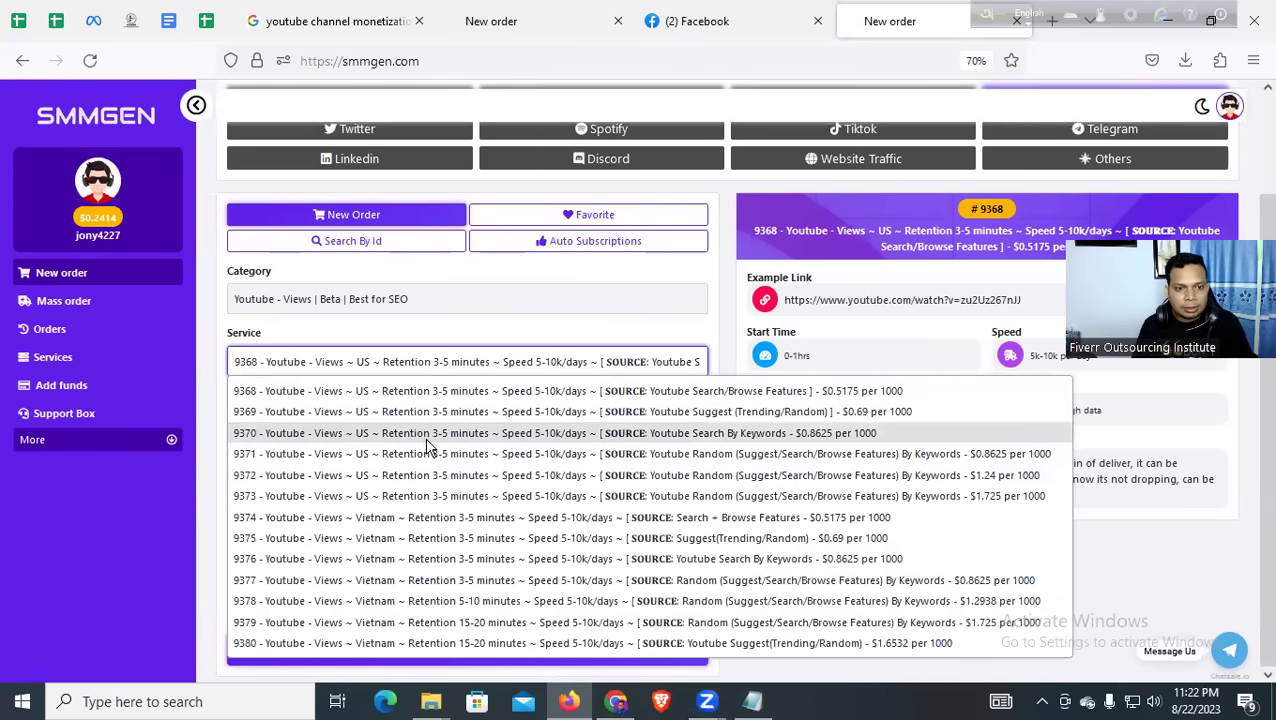
Select the YouTube - Best Services category and browse the other categories
left_click(460, 310)
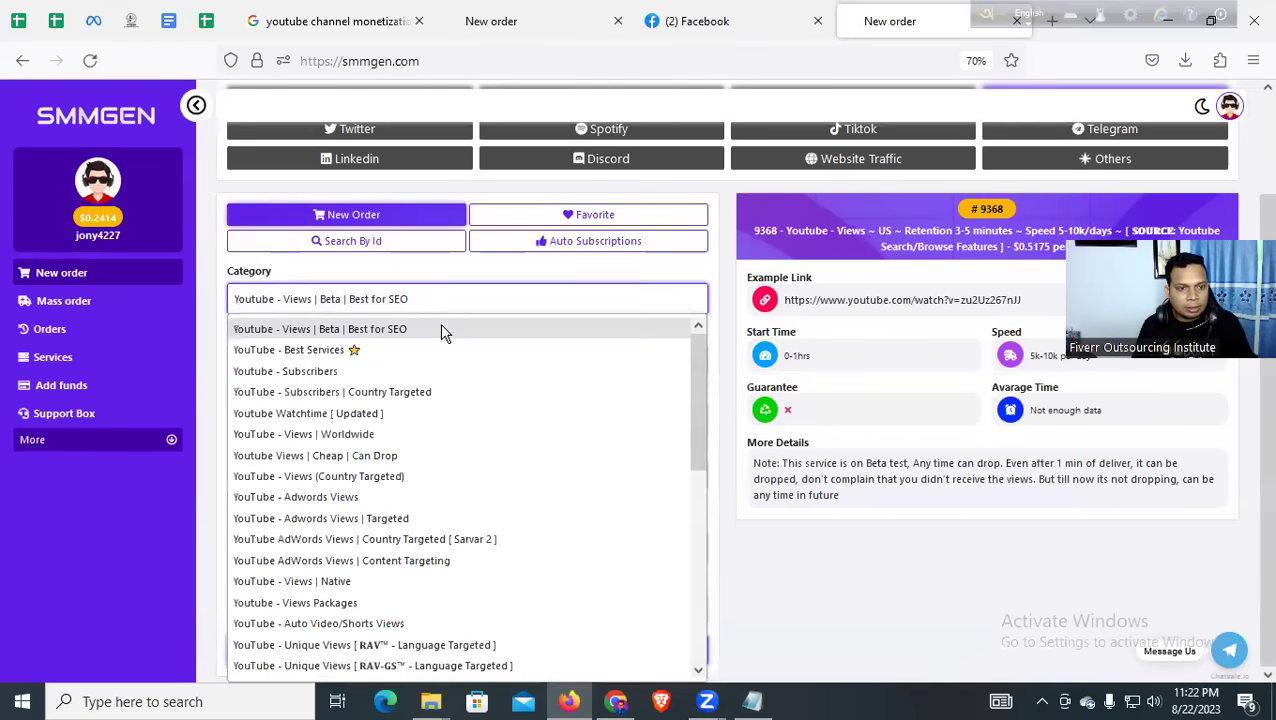
left_click(381, 358)
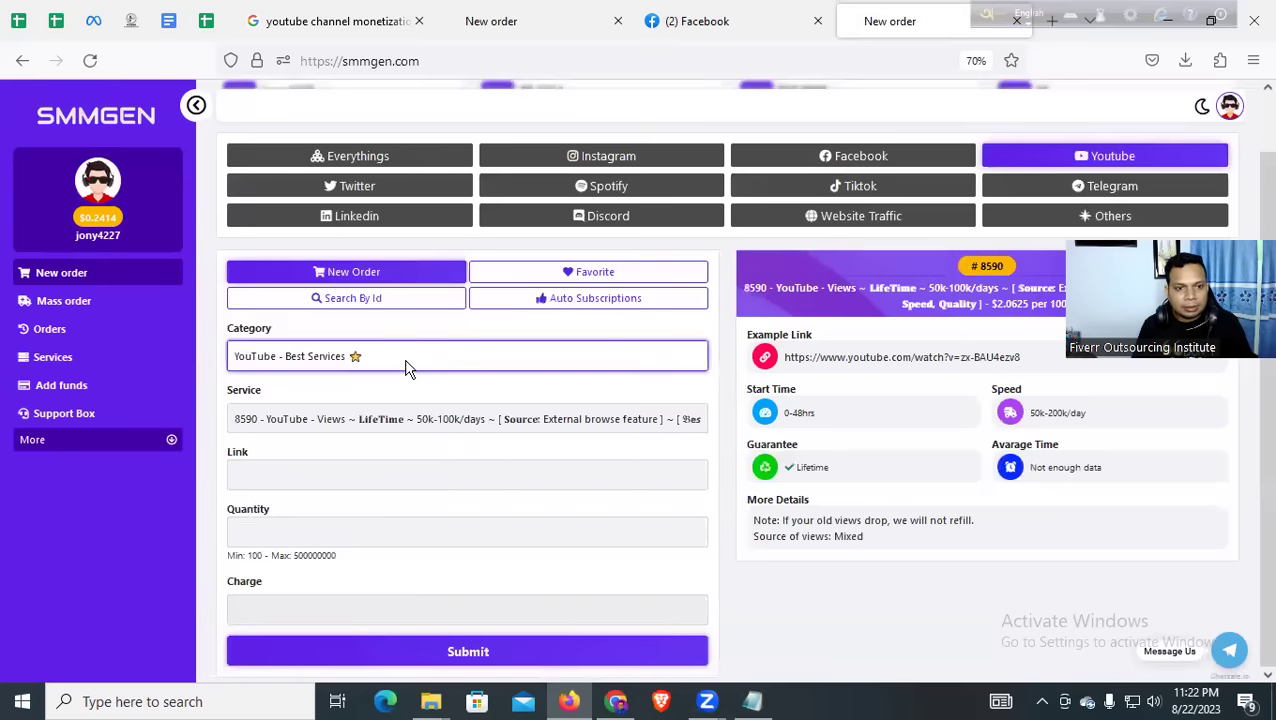
left_click(405, 366)
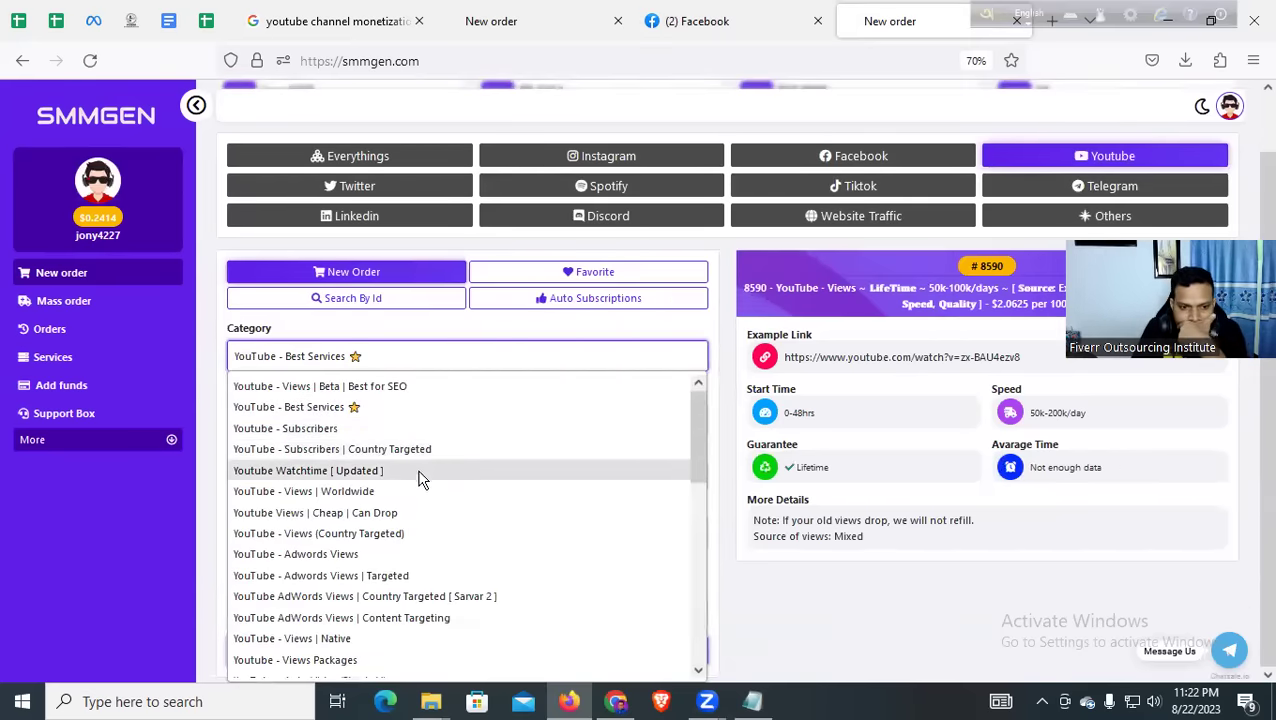
scroll(425, 495, "down", 3)
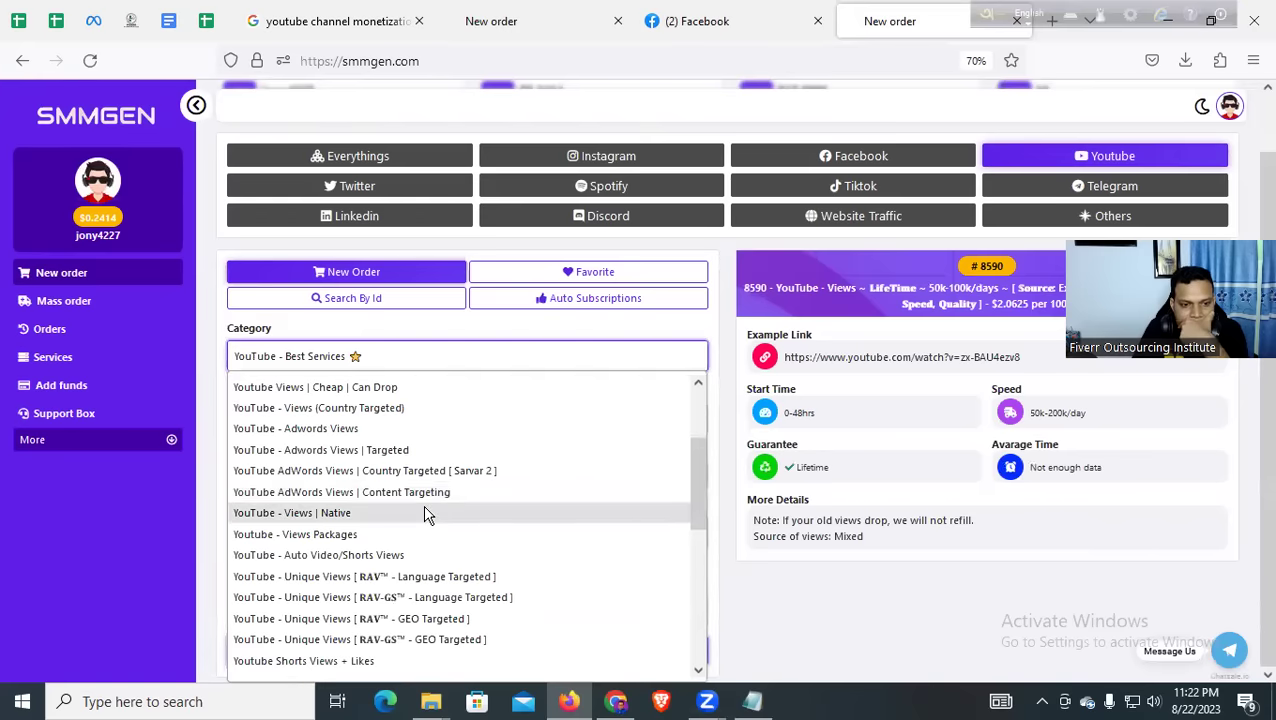
scroll(424, 510, "down", 3)
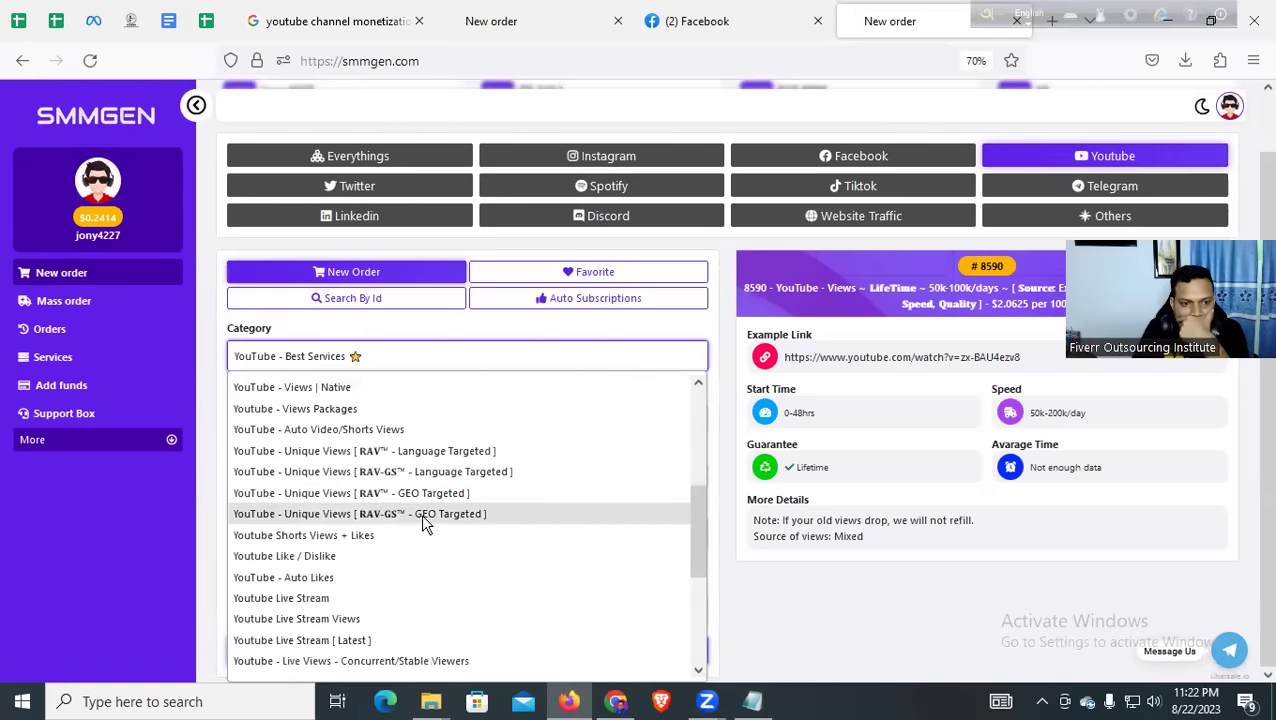
scroll(421, 514, "down", 5)
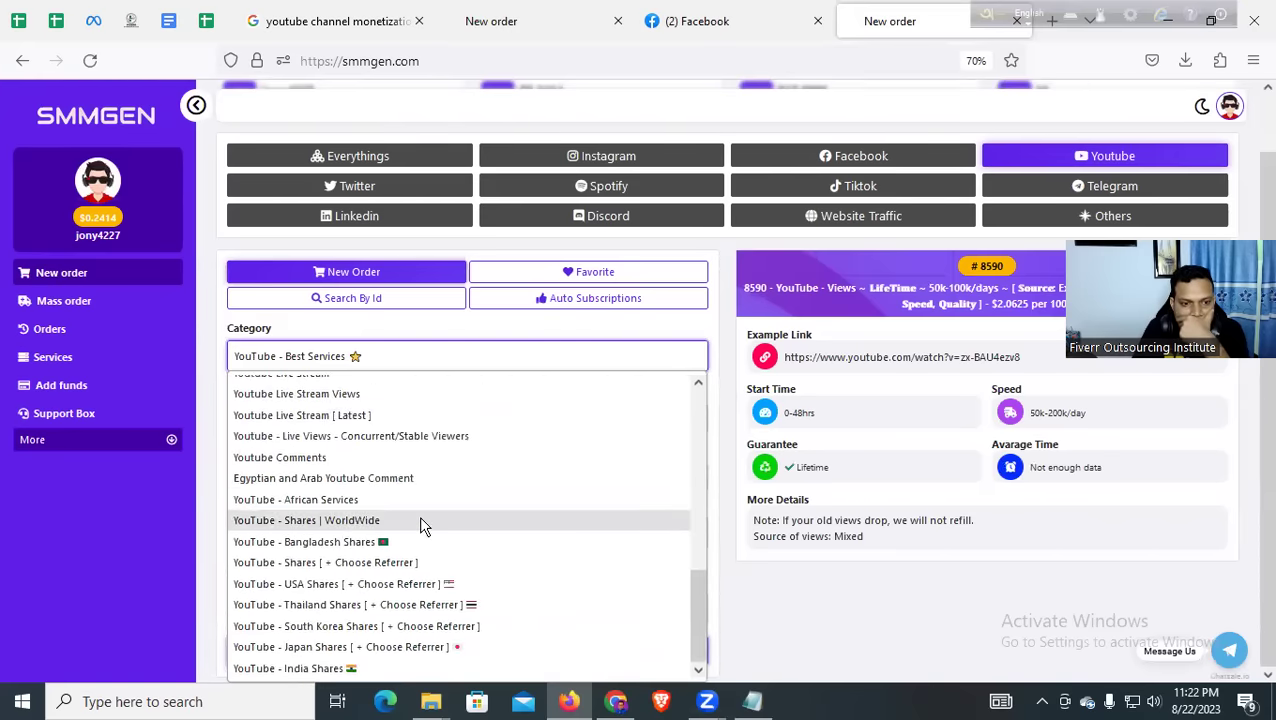
scroll(420, 518, "up", 10)
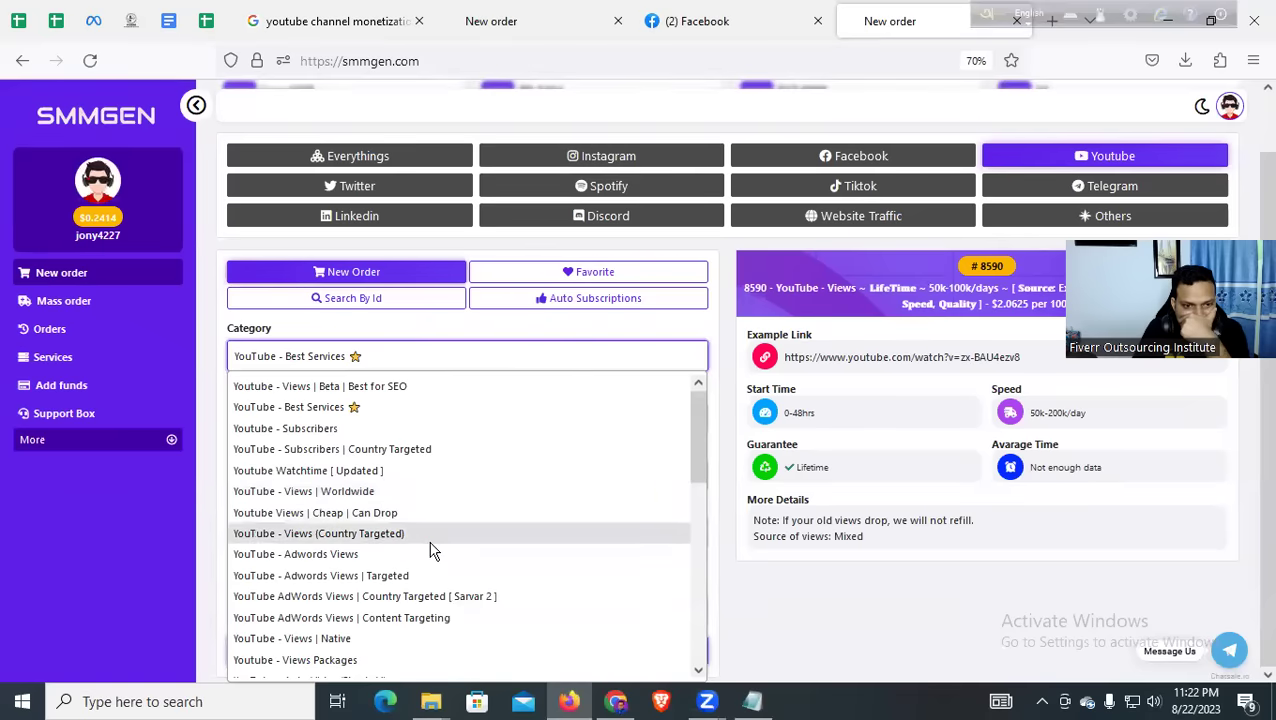
Try YouTube - Views (Country Targeted), then switch back to YouTube - Best Services
left_click(398, 540)
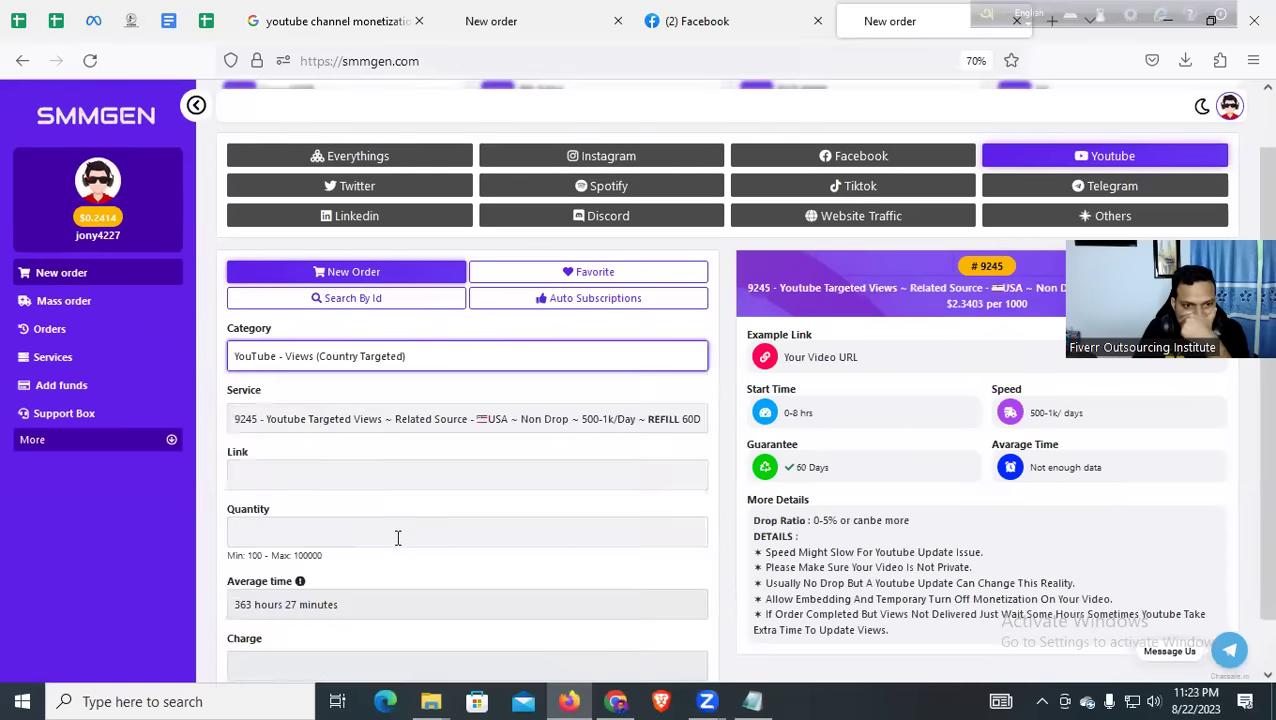
left_click(392, 474)
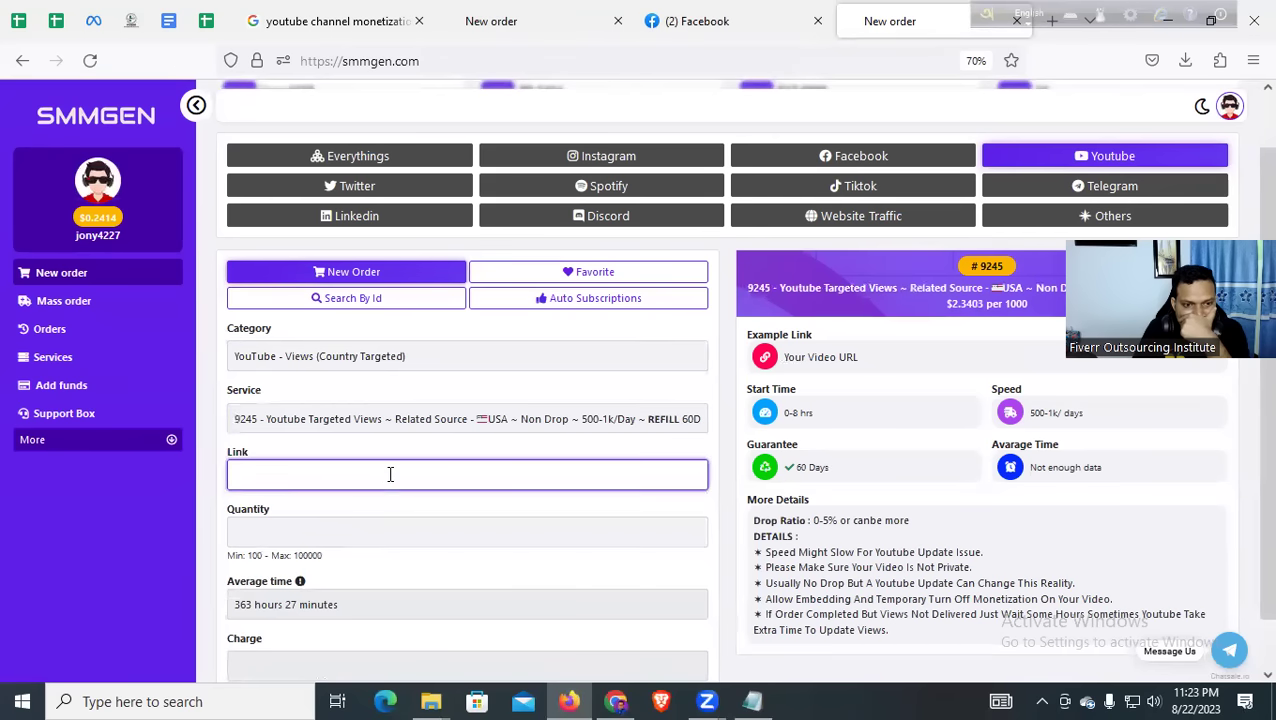
left_click(396, 424)
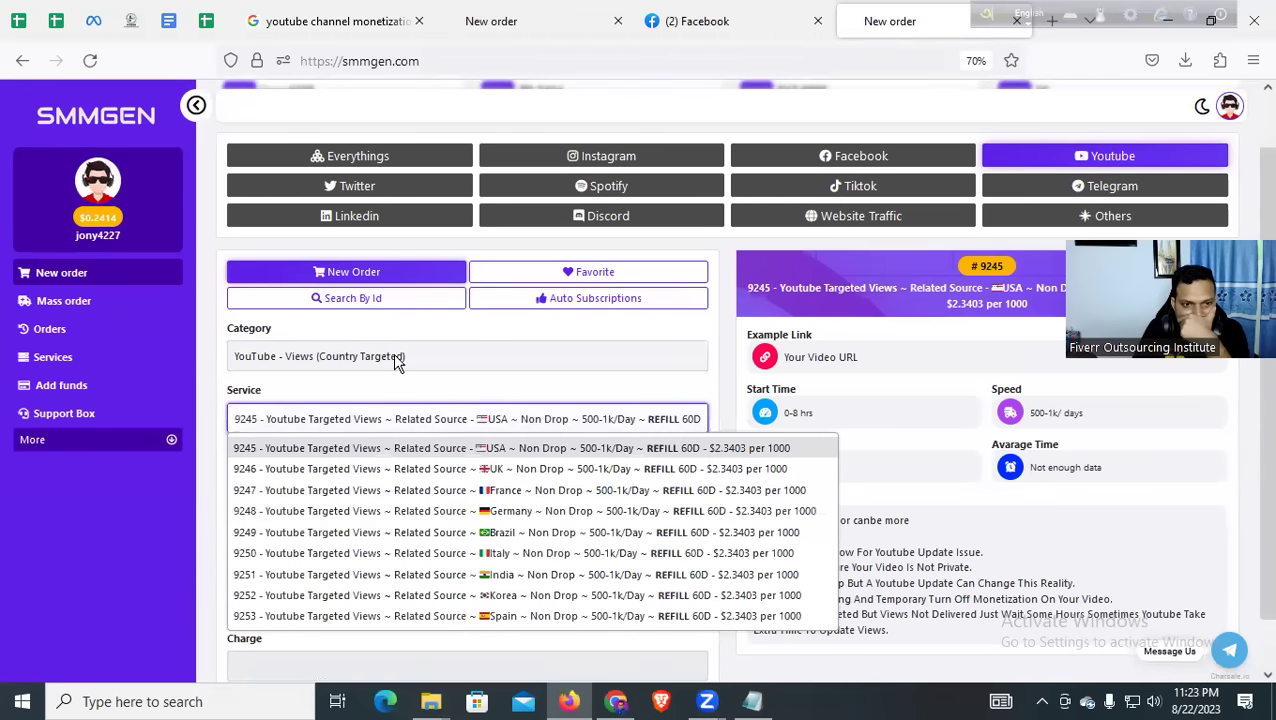
left_click(398, 358)
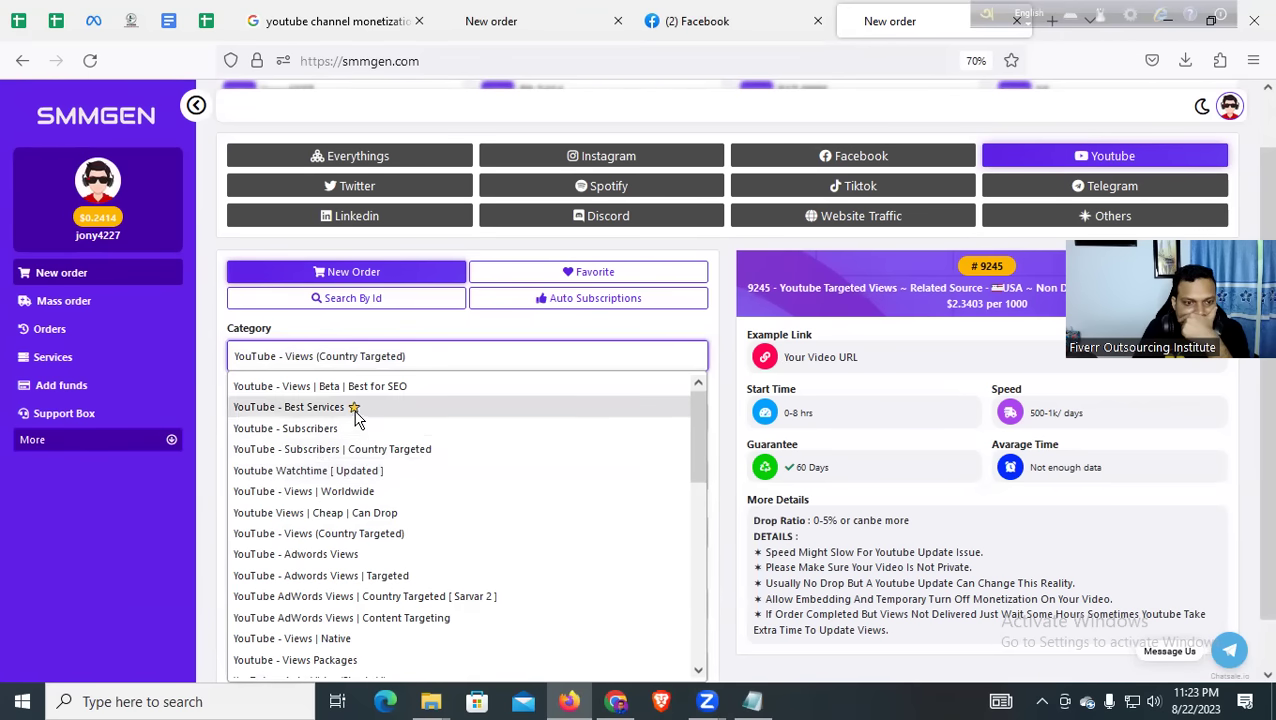
left_click(354, 410)
Paste the video's YouTube link into Link and set Quantity to 2000
left_click(324, 476)
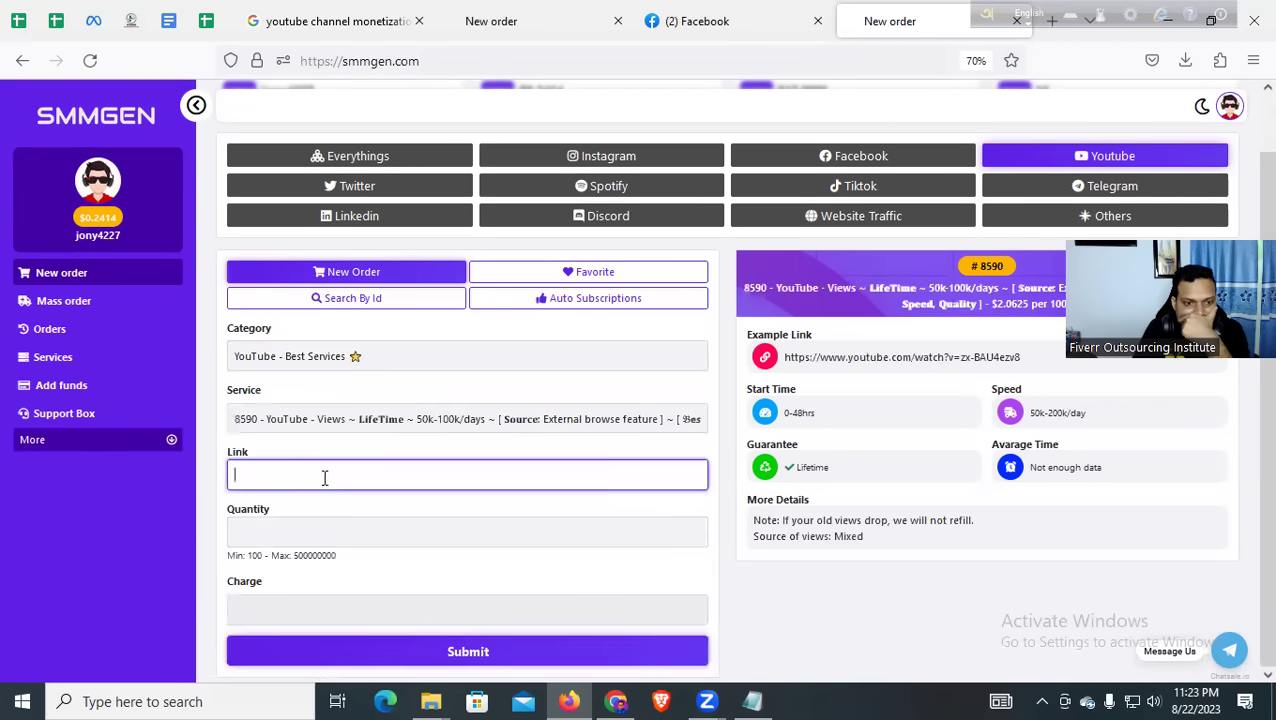
type("https://www.youtube.com/watch?v=RuQX9X4gu1A")
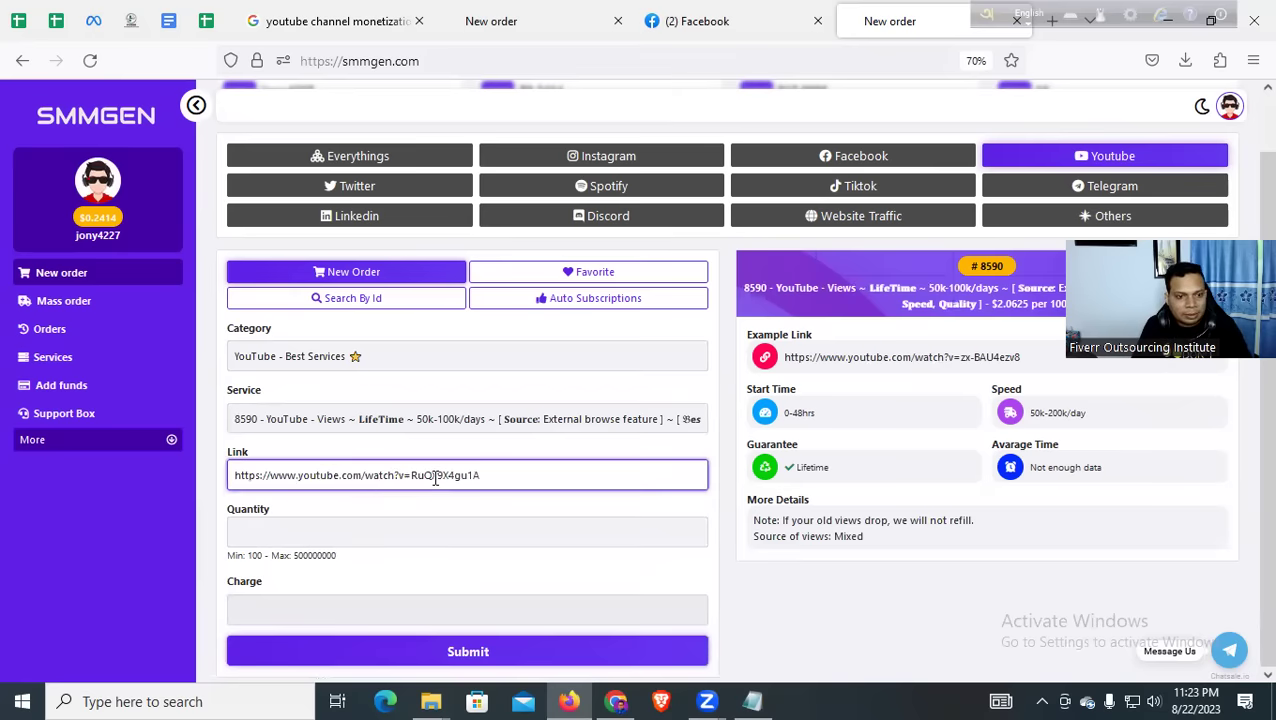
left_click(320, 521)
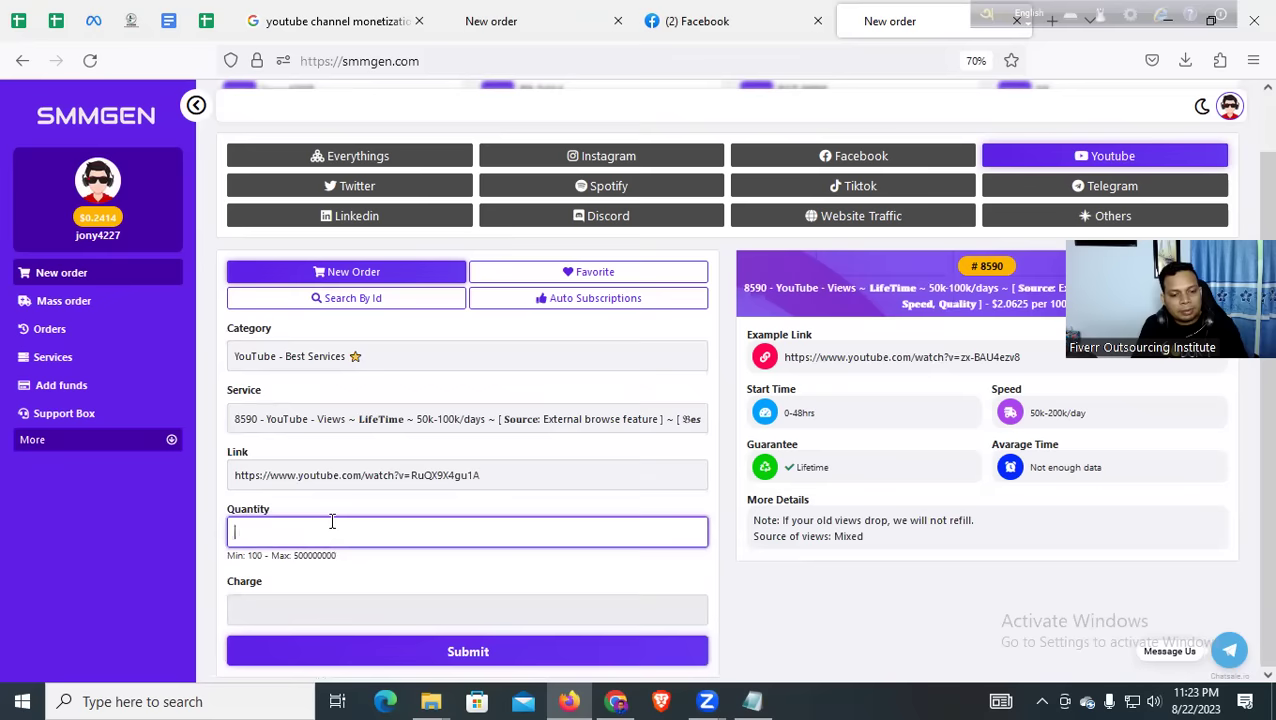
type("5000")
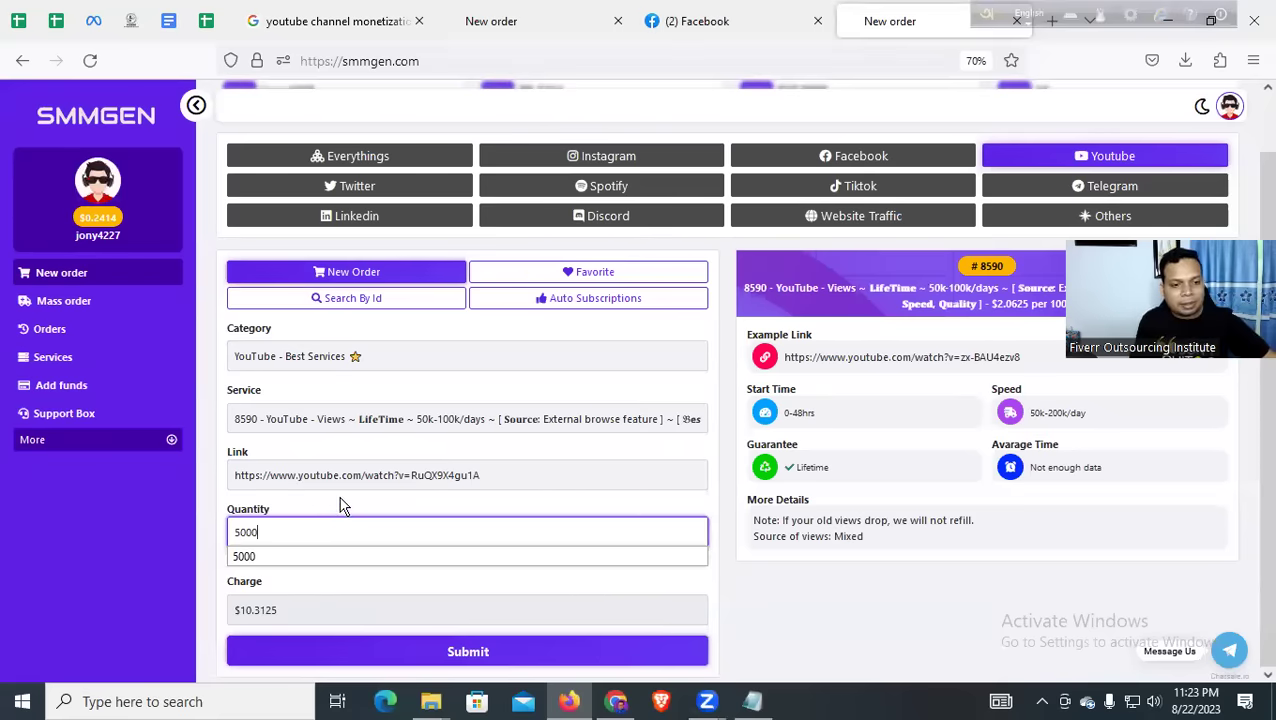
left_click_drag(302, 532, 184, 532)
type("1")
key("BackSpace")
type("2000")
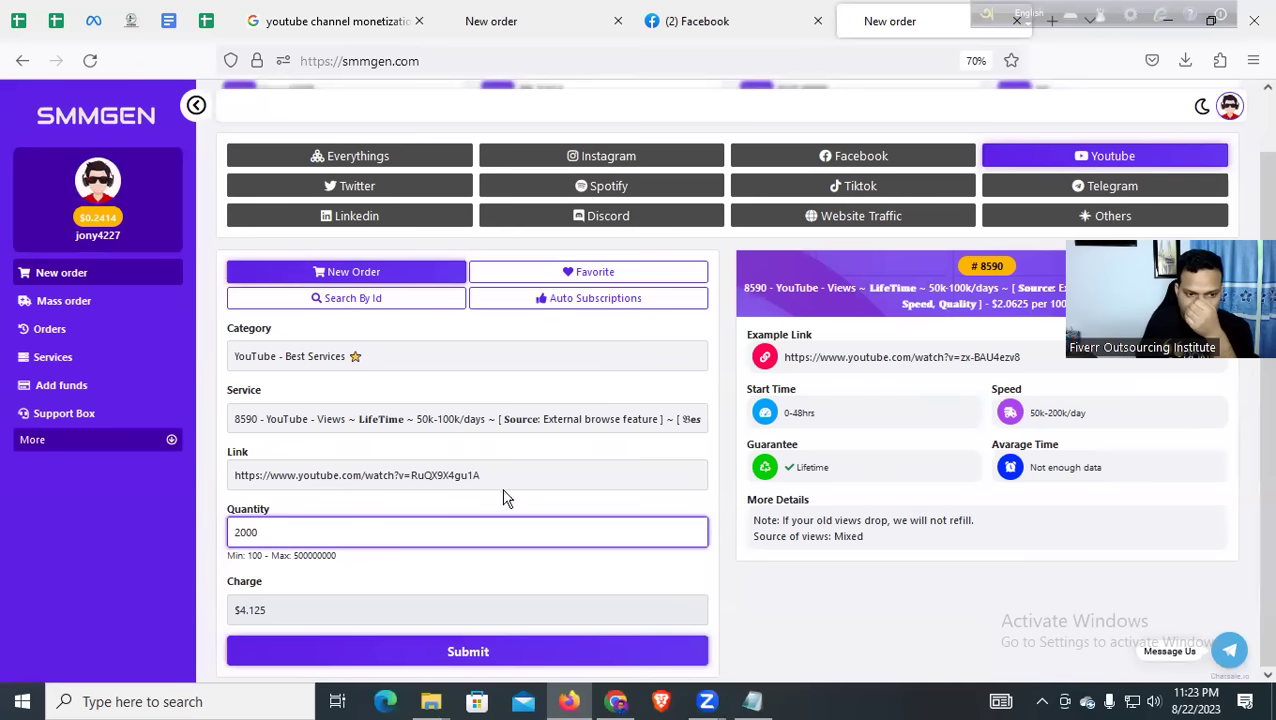
left_click(662, 505)
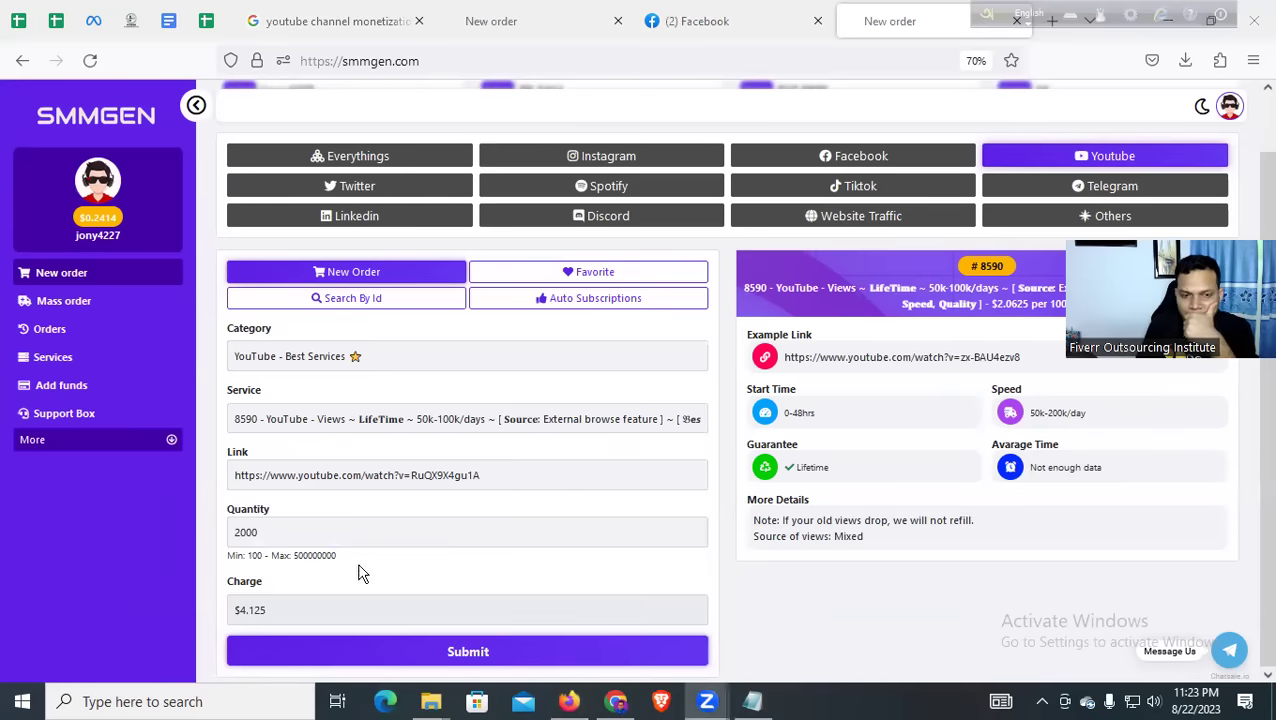
Check the 2000 quantity and the resulting $4.125 charge
left_click_drag(342, 532, 191, 527)
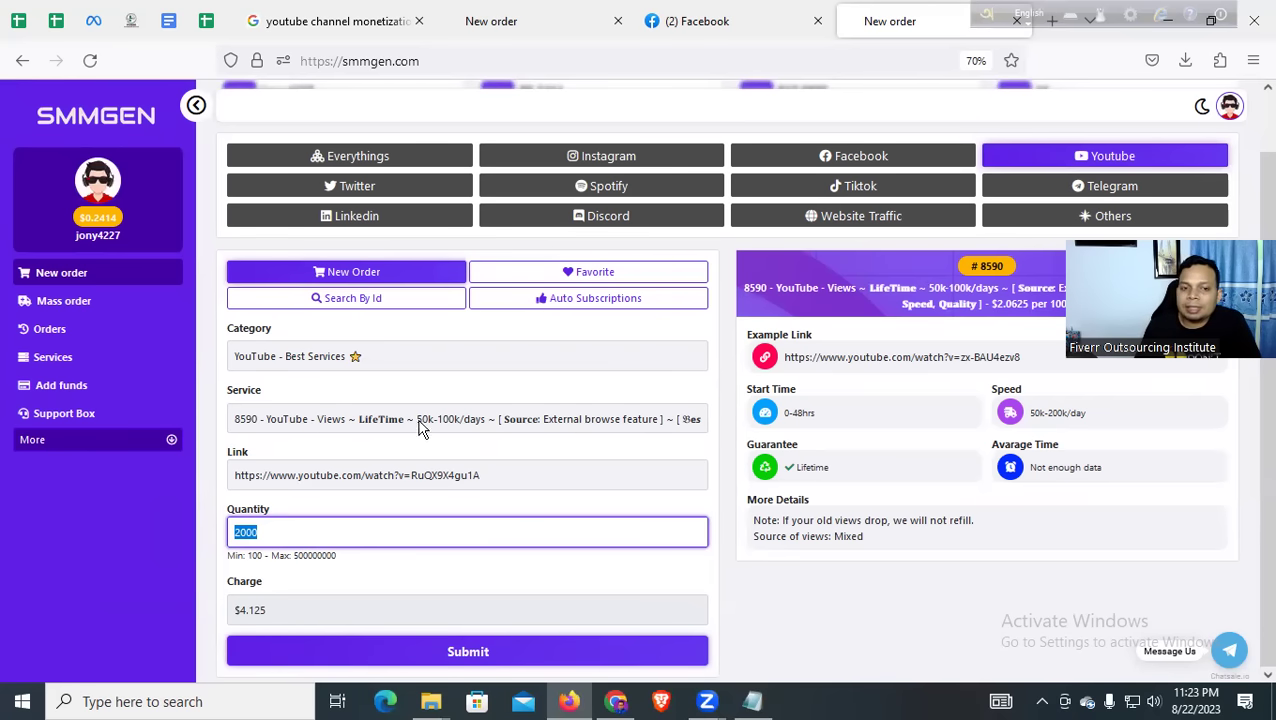
left_click(377, 528)
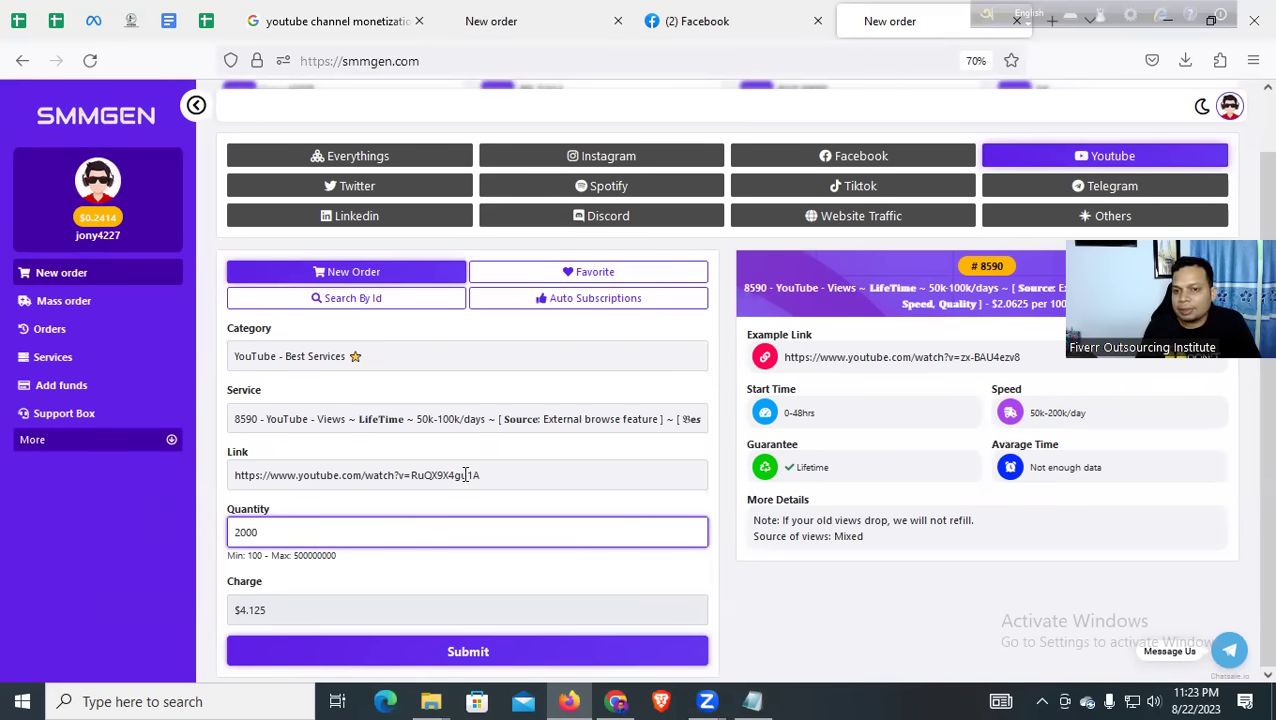
scroll(465, 478, "up", 1)
scroll(465, 480, "down", 1)
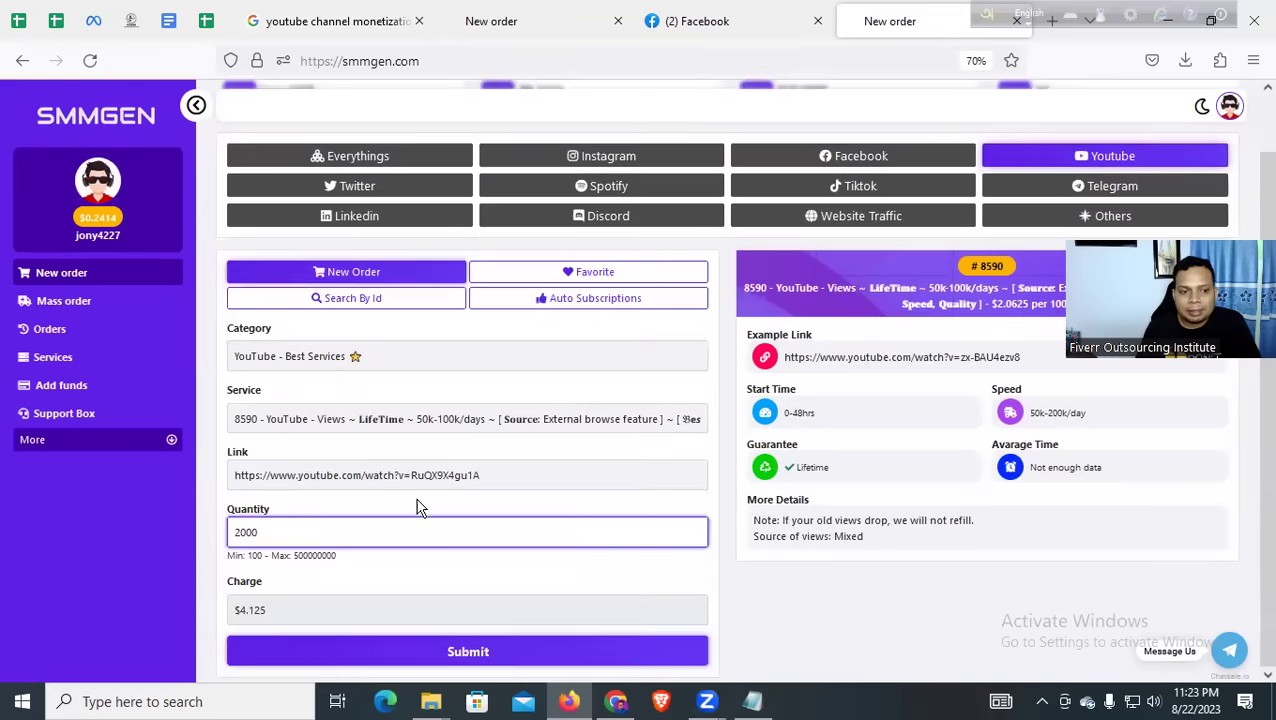
left_click_drag(250, 530, 213, 530)
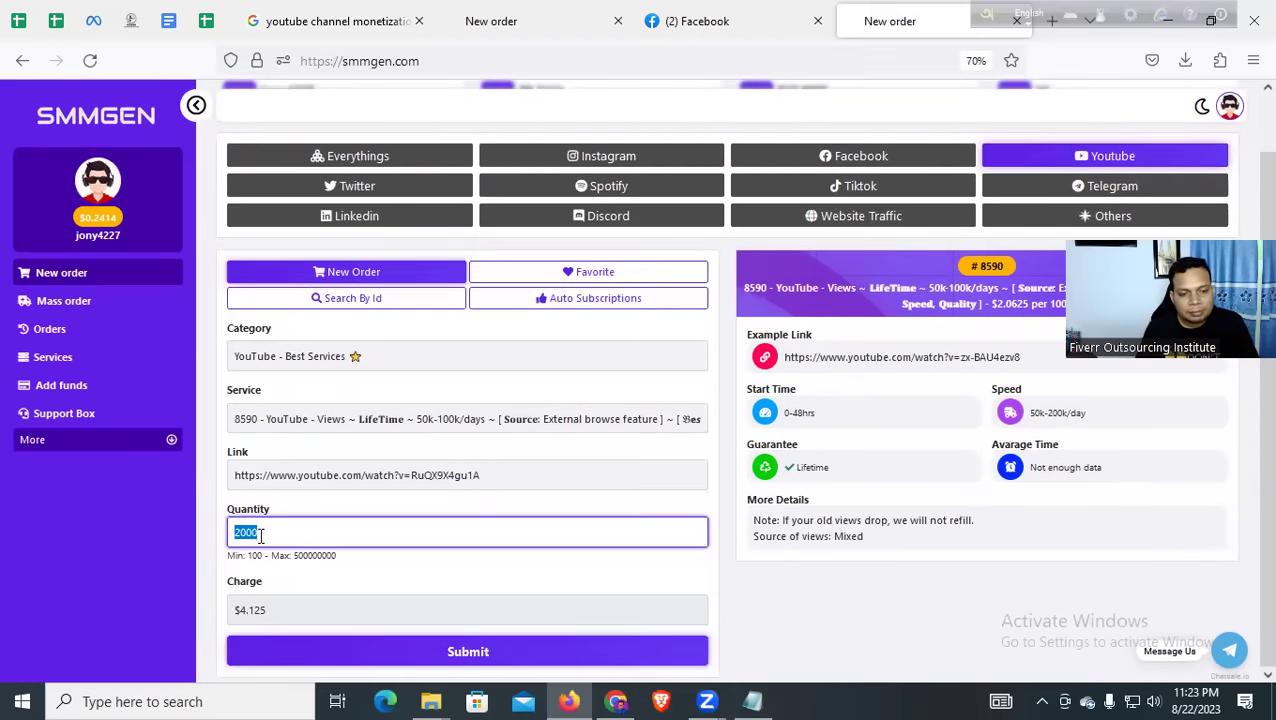
left_click(398, 573)
left_click(322, 530)
left_click(405, 568)
scroll(436, 501, "up", 1)
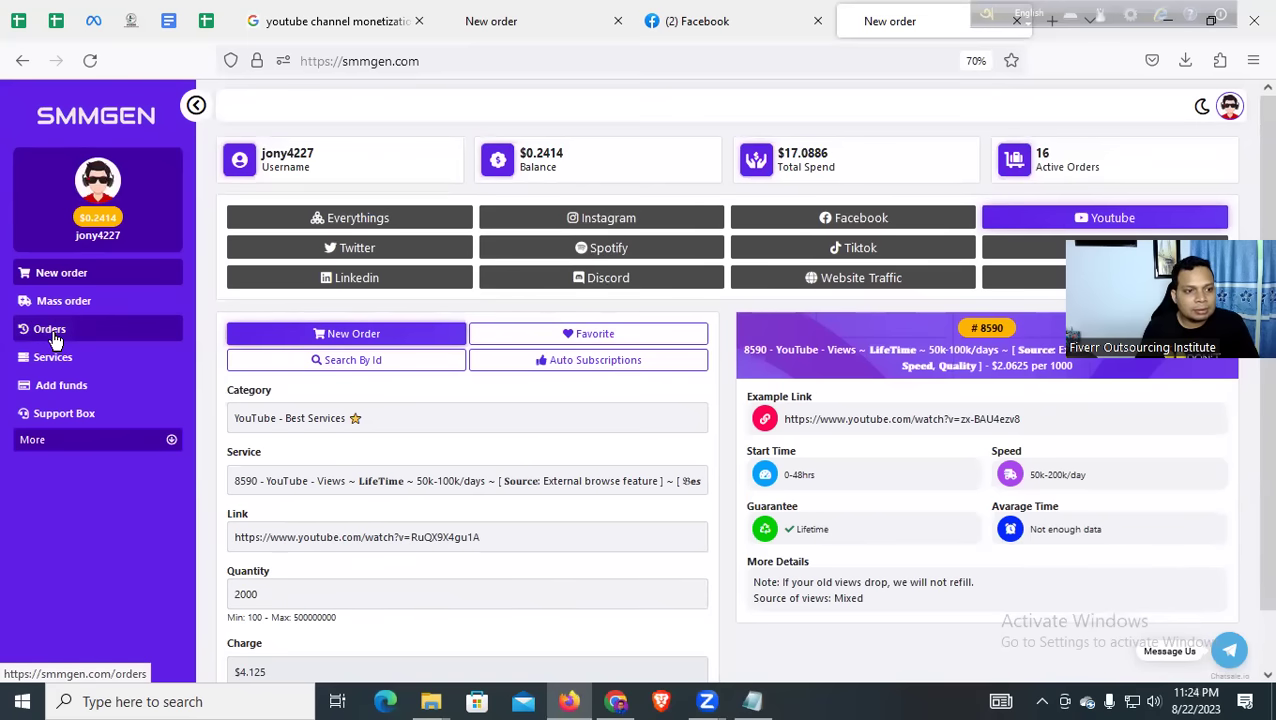
On Add funds, choose bKash, enter an amount of 5 and pay
left_click(55, 340)
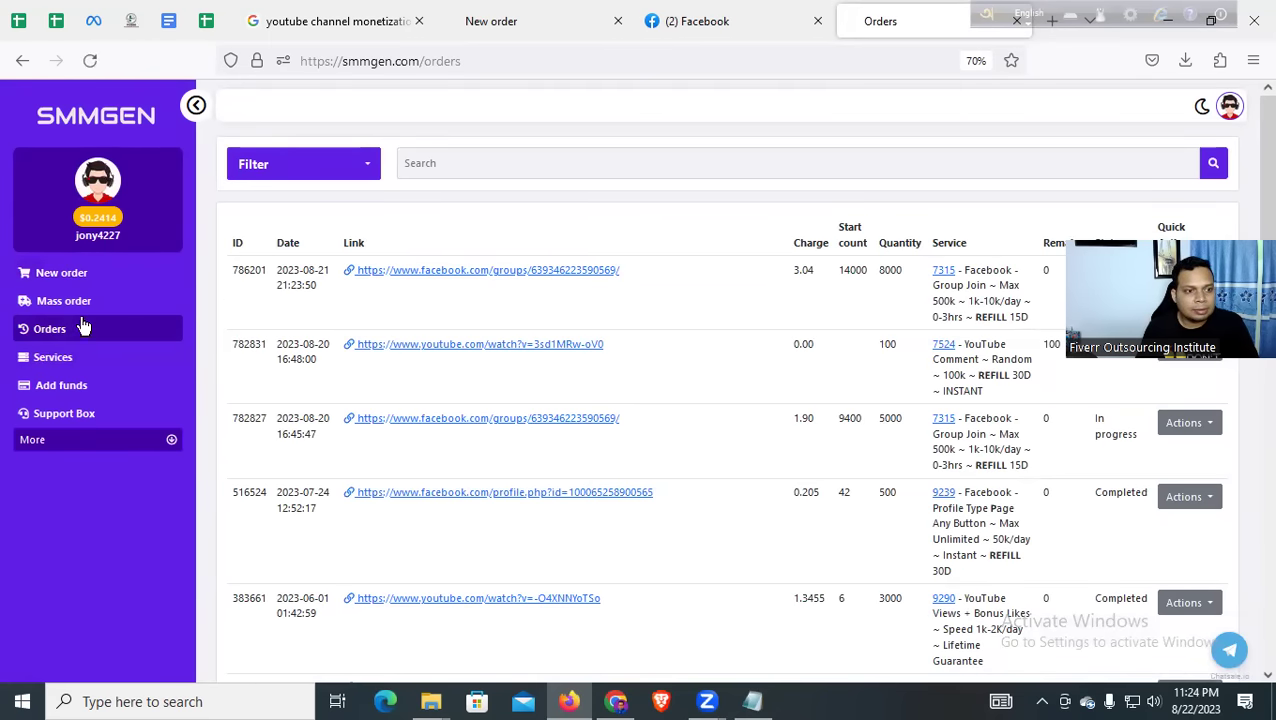
left_click(70, 396)
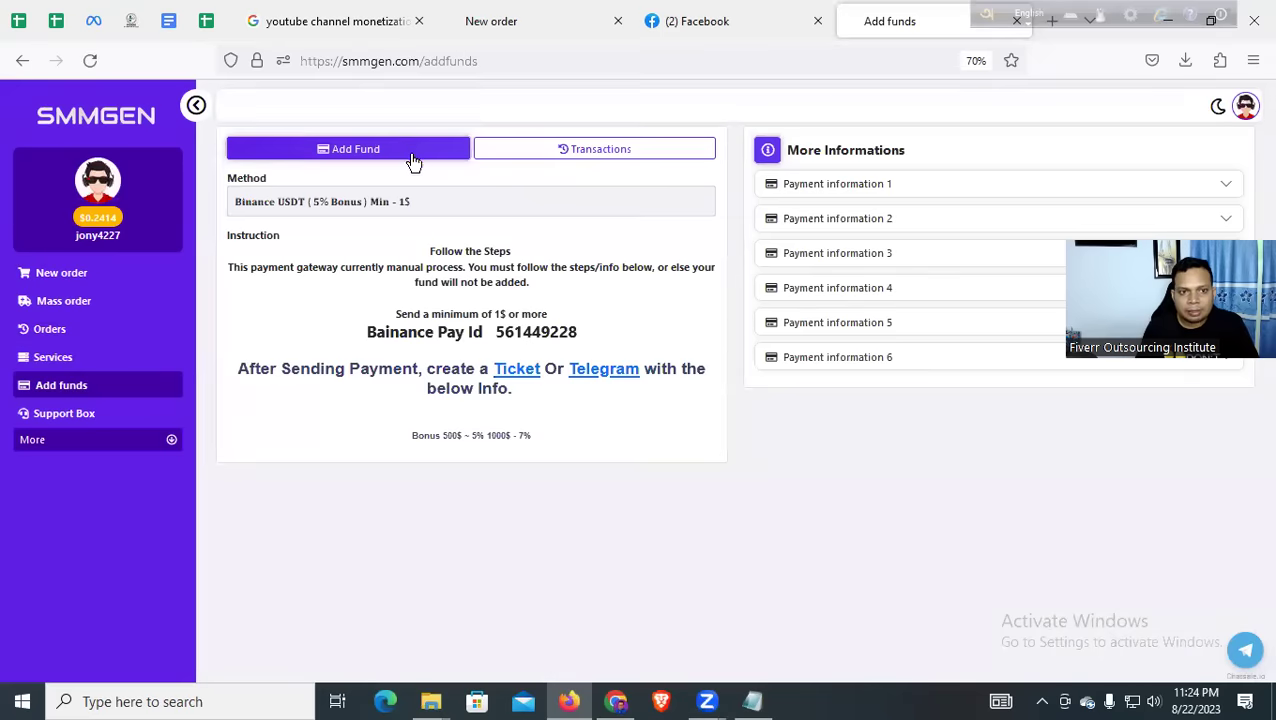
left_click(386, 212)
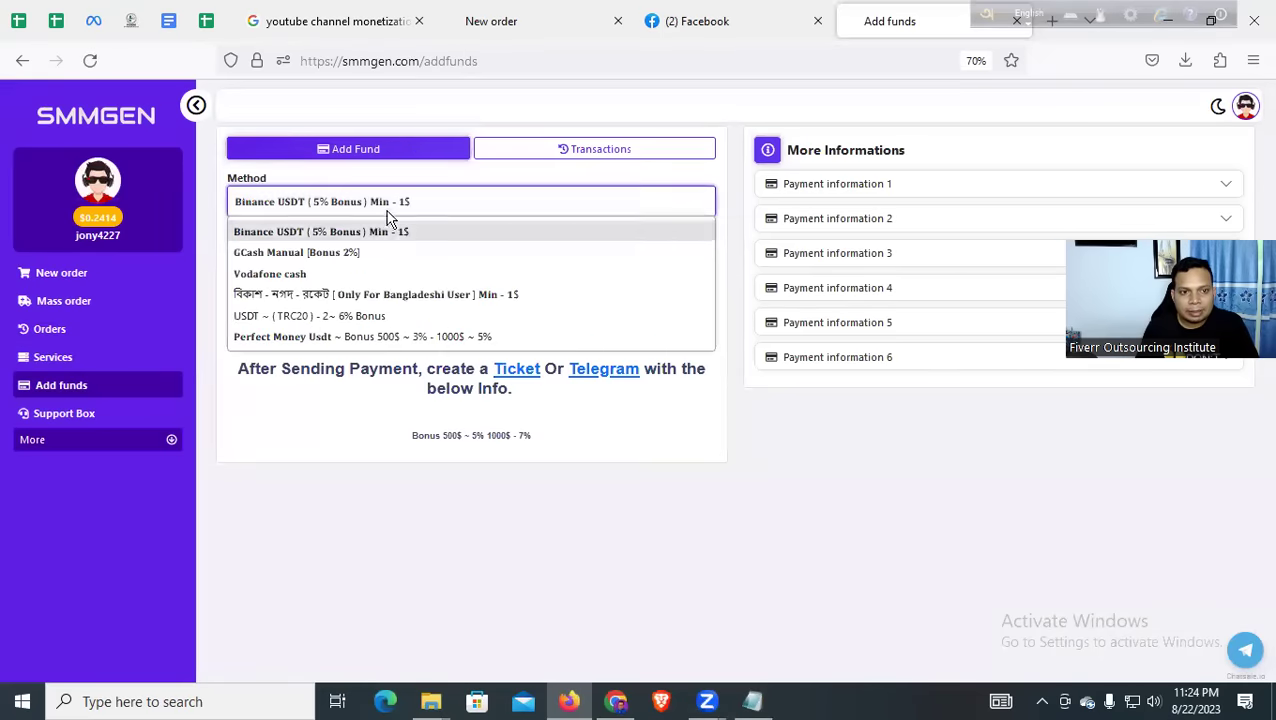
left_click(344, 296)
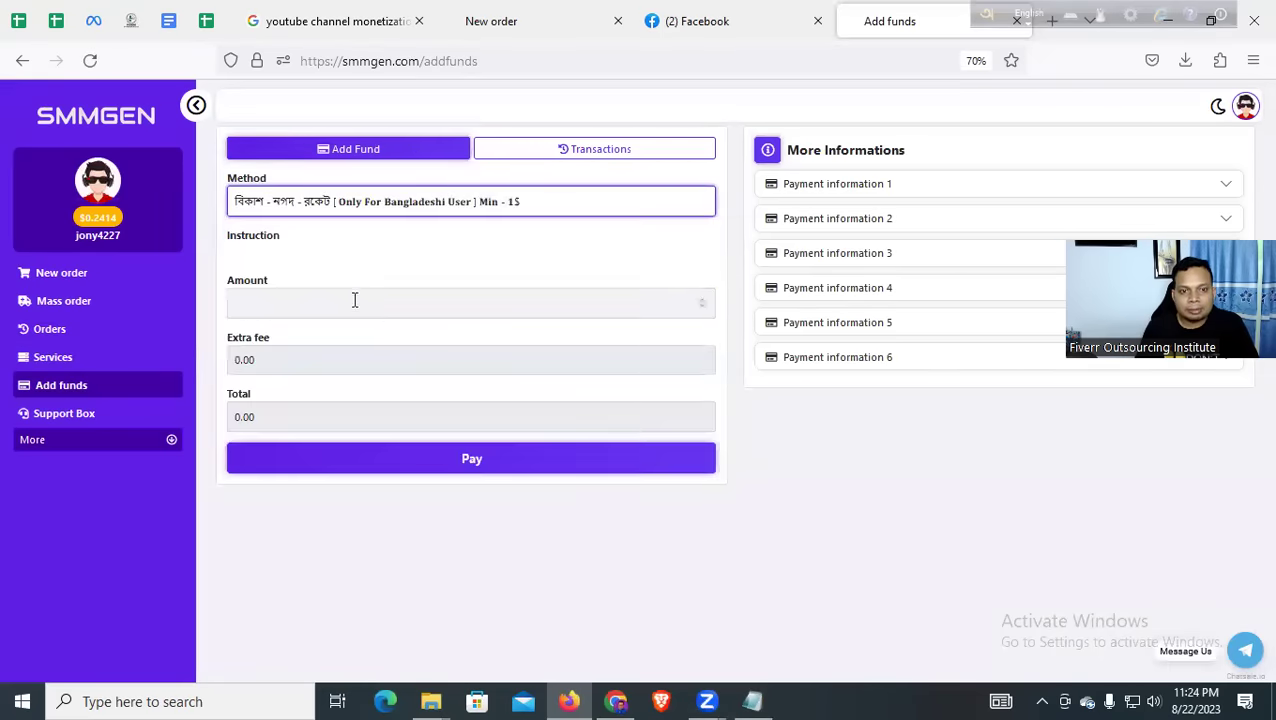
left_click(348, 311)
type("5")
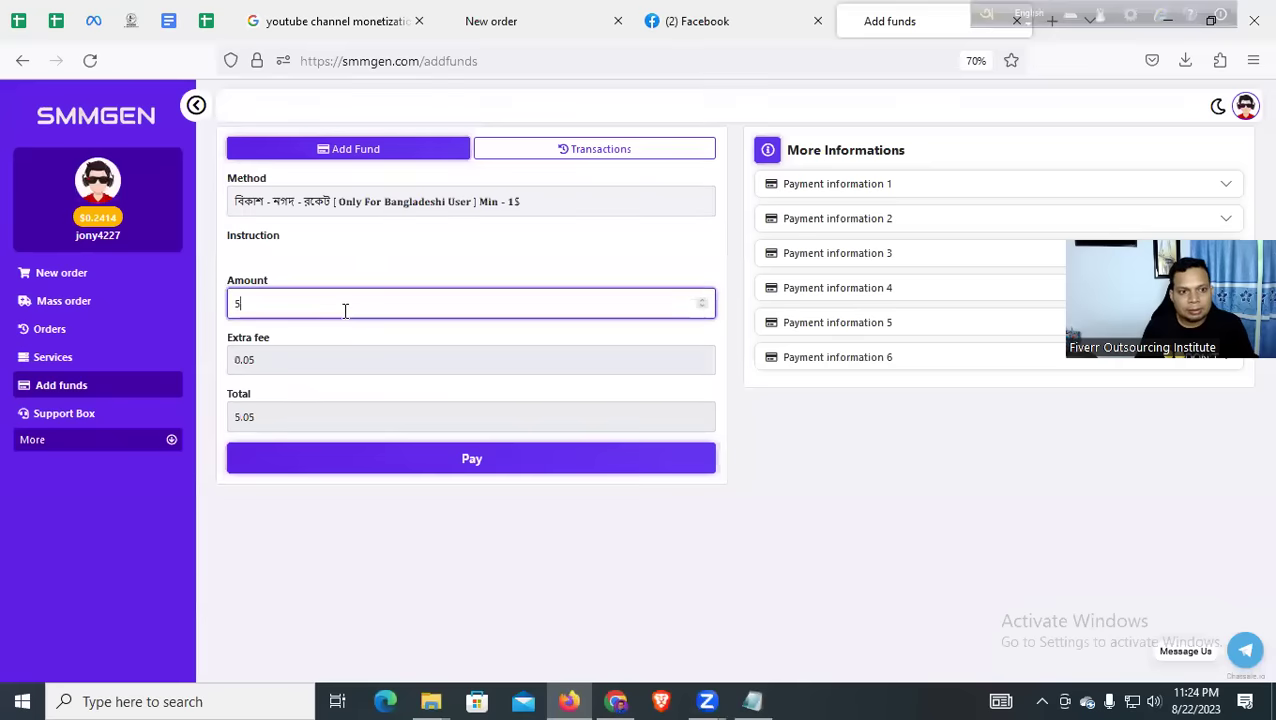
left_click(362, 468)
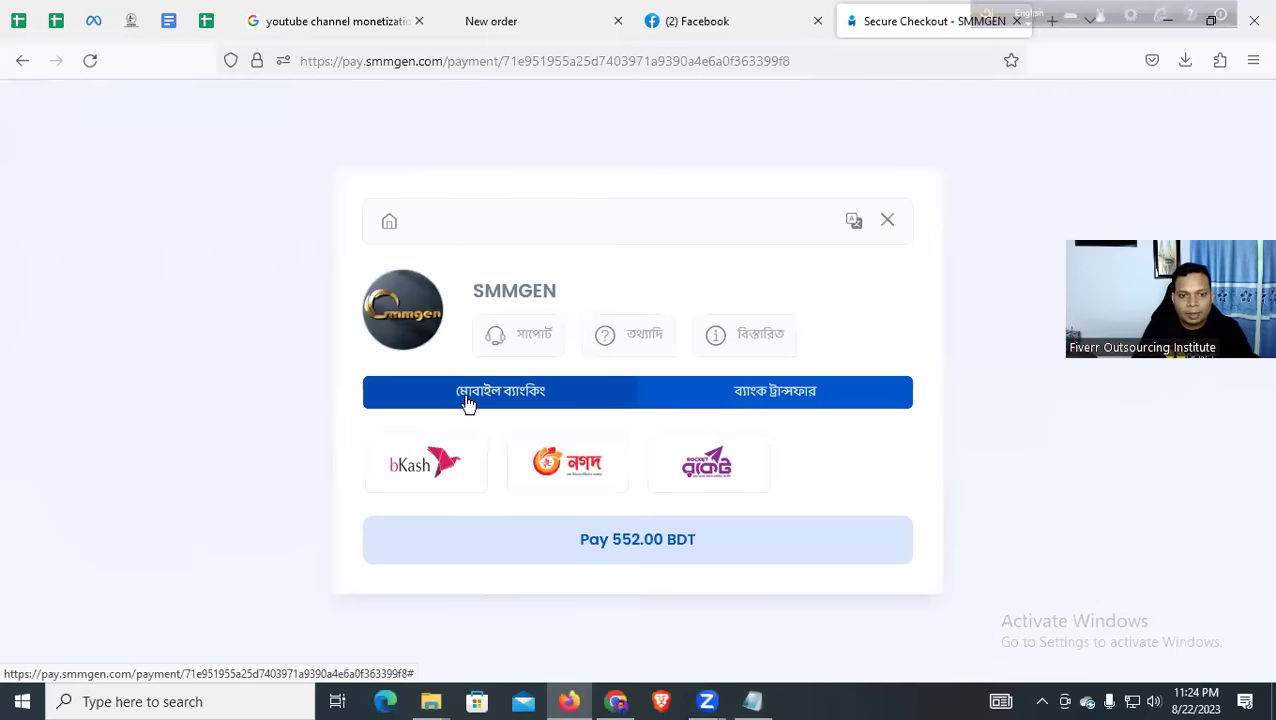
Pick bKash Personal to reach the 552.00 BDT checkout's transaction ID field
left_click(442, 464)
left_click(555, 398)
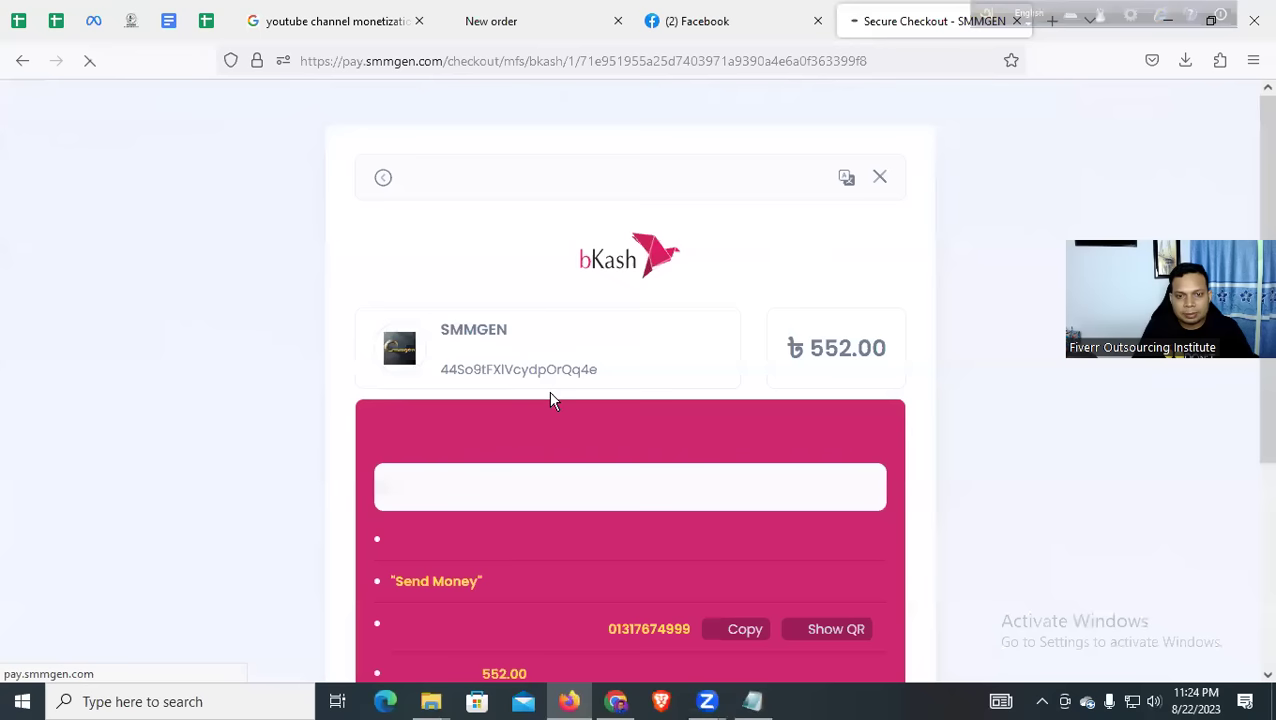
left_click(490, 494)
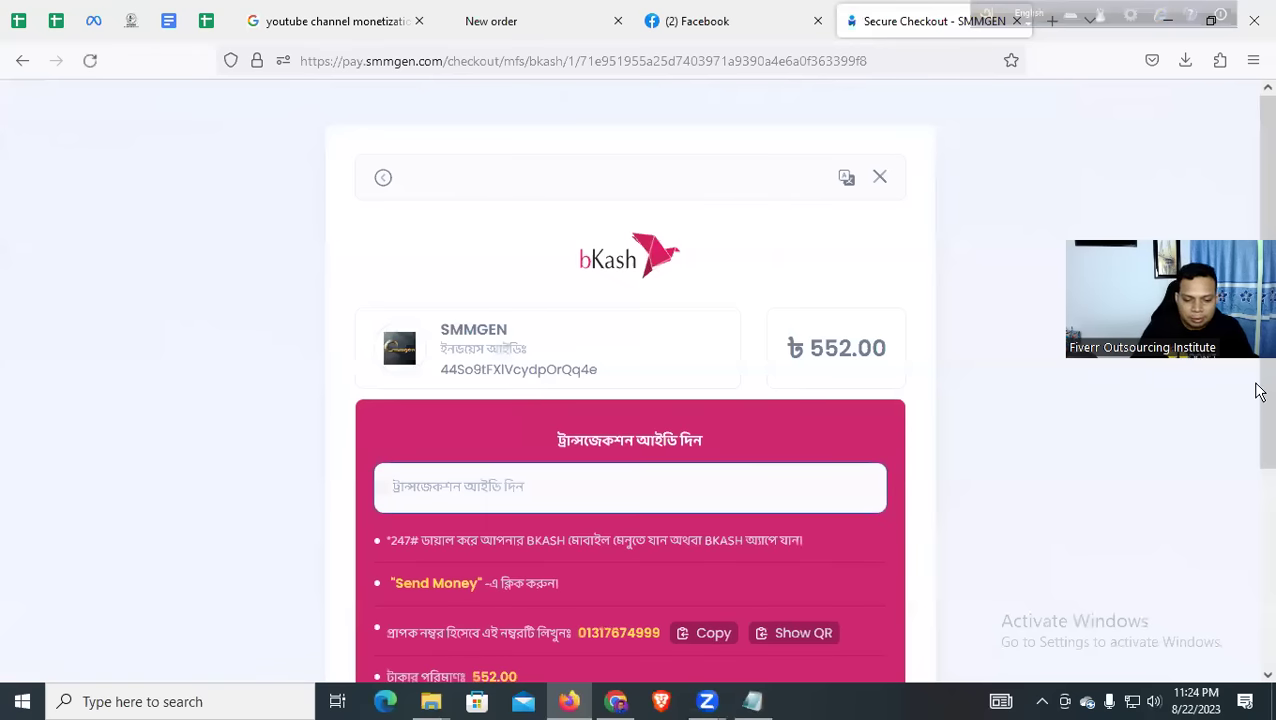
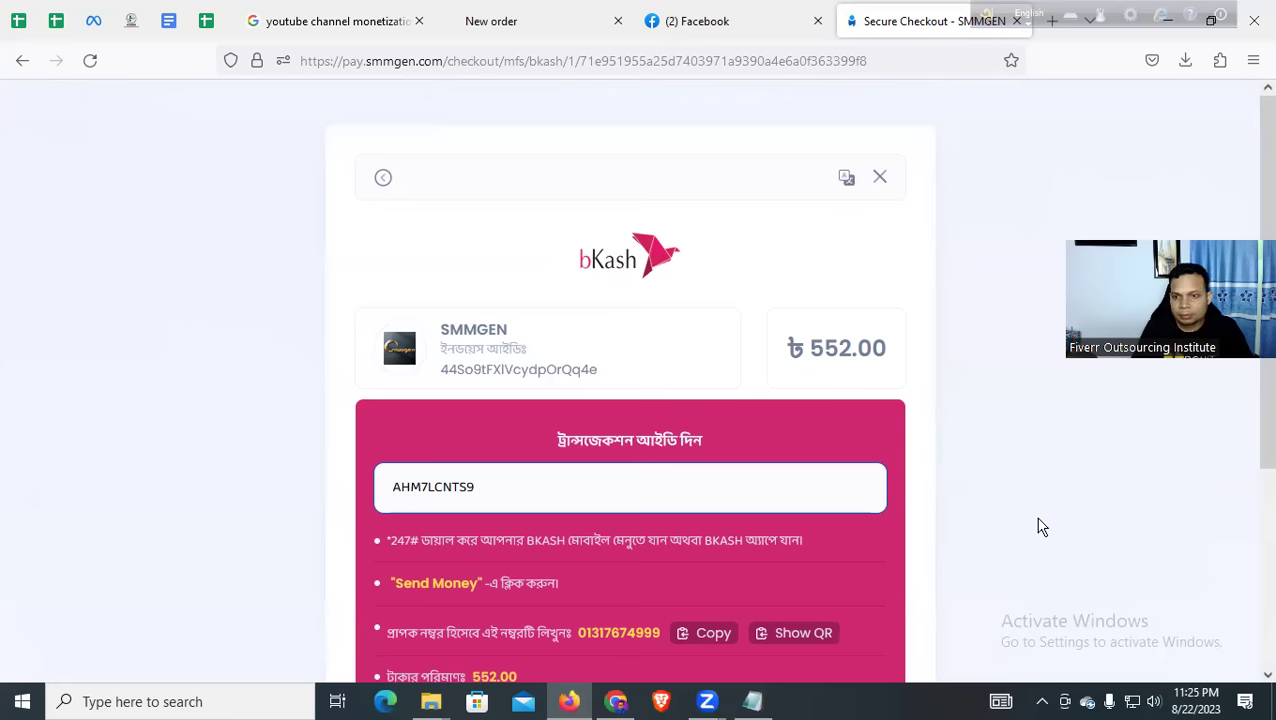
Submit the transaction ID for verification to complete the ৳552.00 payment
left_click(703, 703)
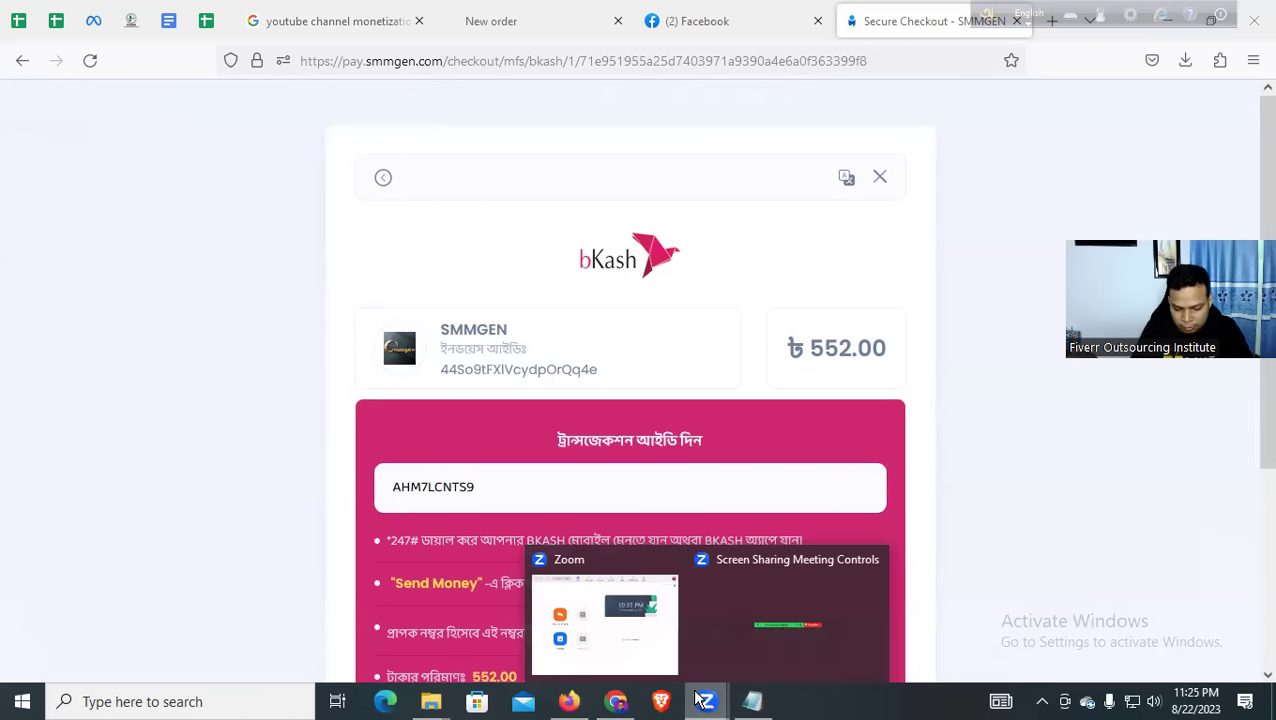
left_click(503, 494)
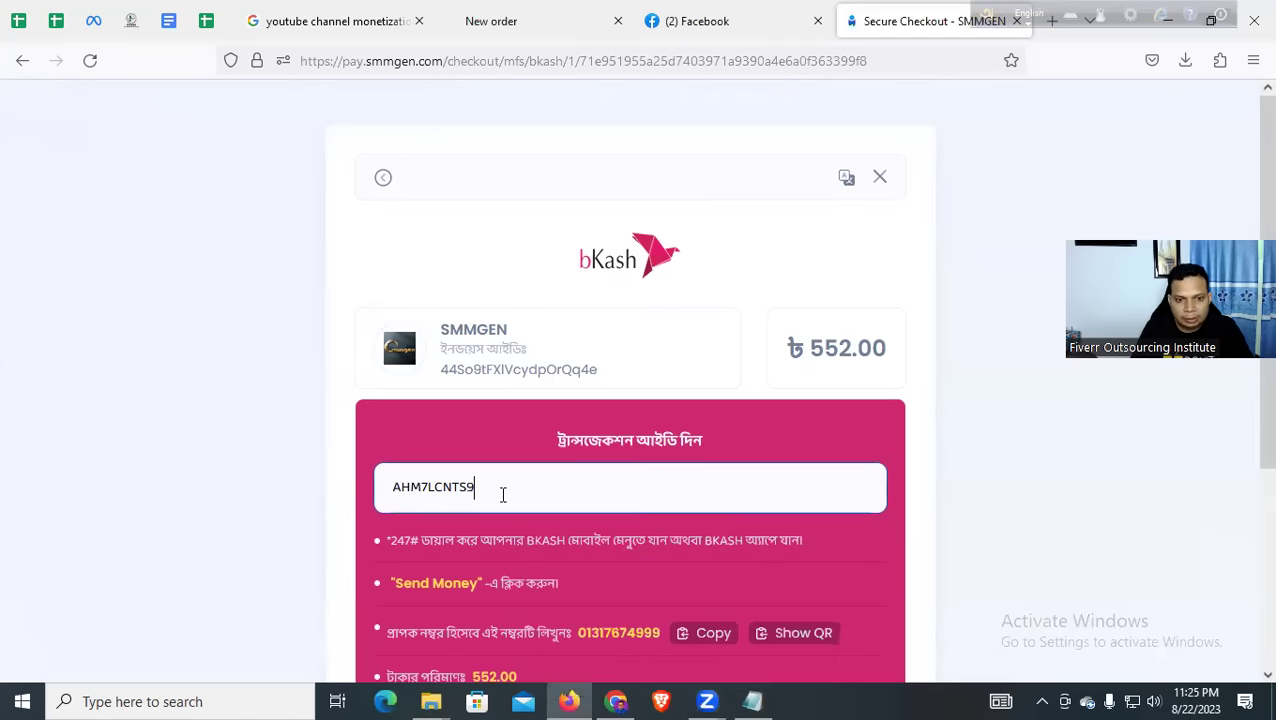
left_click(707, 701)
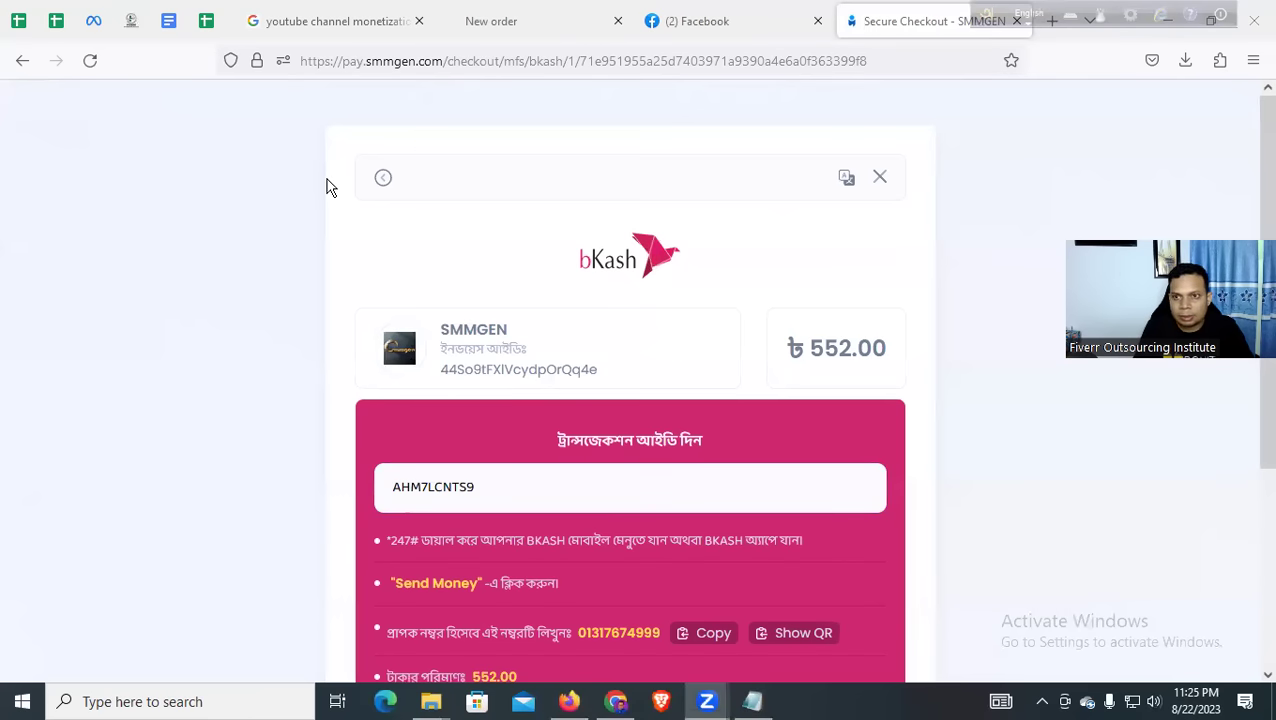
key("alt+Tab")
scroll(624, 376, "down", 3)
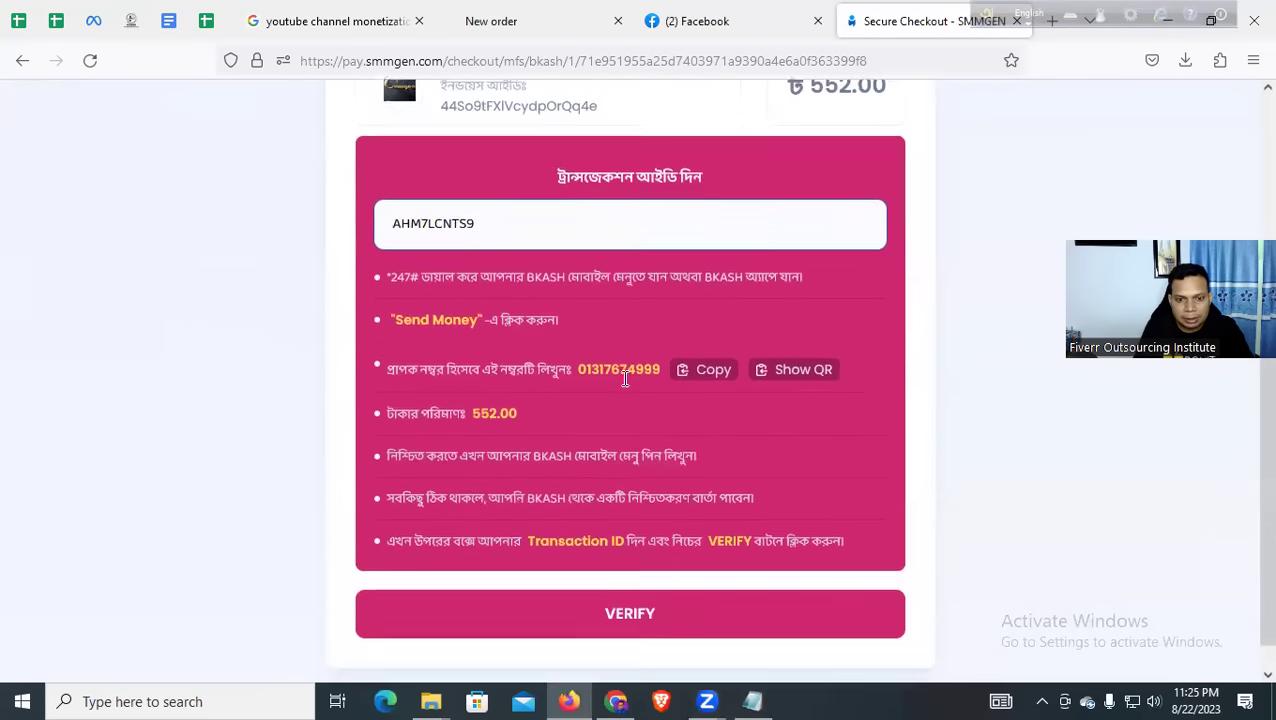
double_click(498, 180)
key("ctrl+c")
left_click(578, 580)
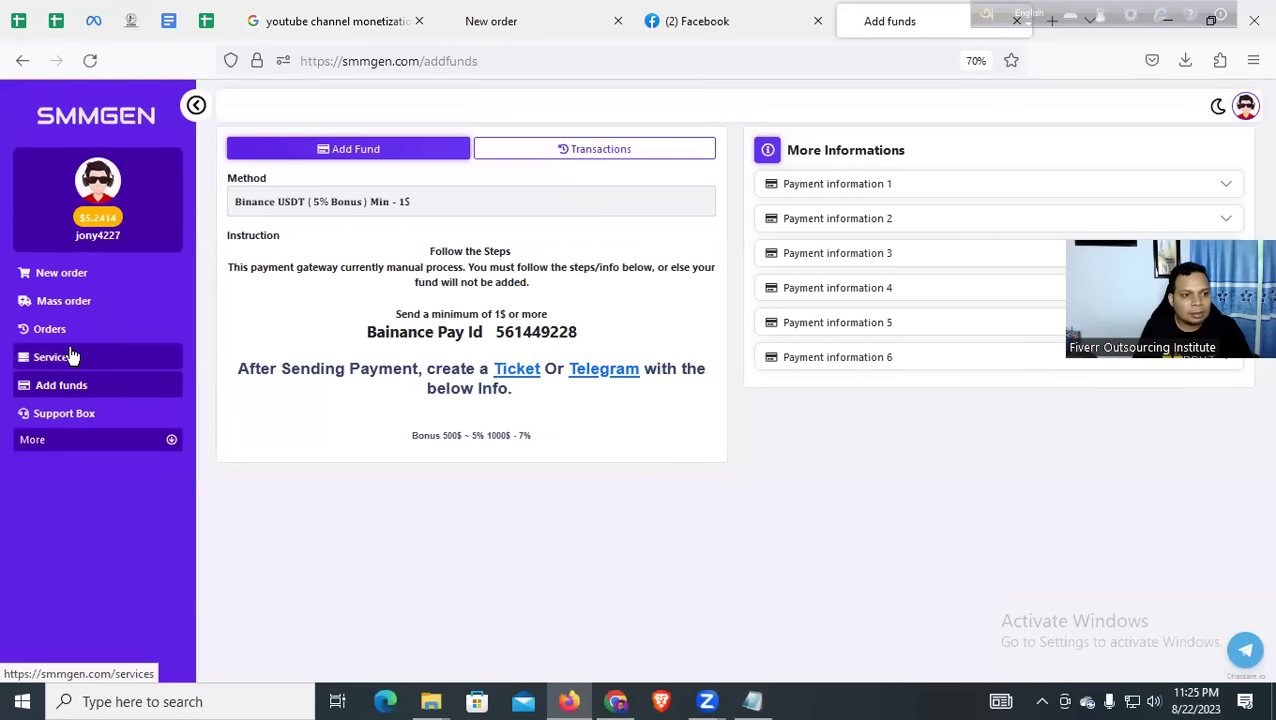
Start a new order in the Youtube category and clear a wrongly pasted Link
left_click(78, 283)
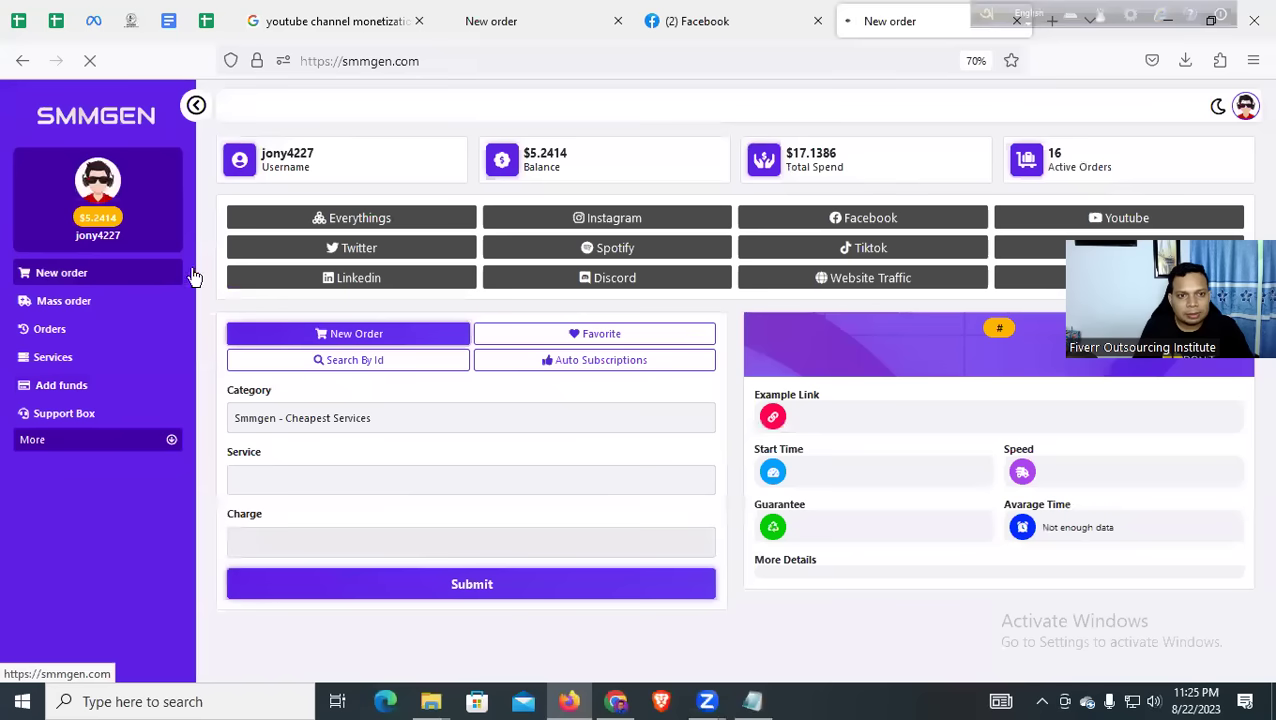
left_click(1072, 220)
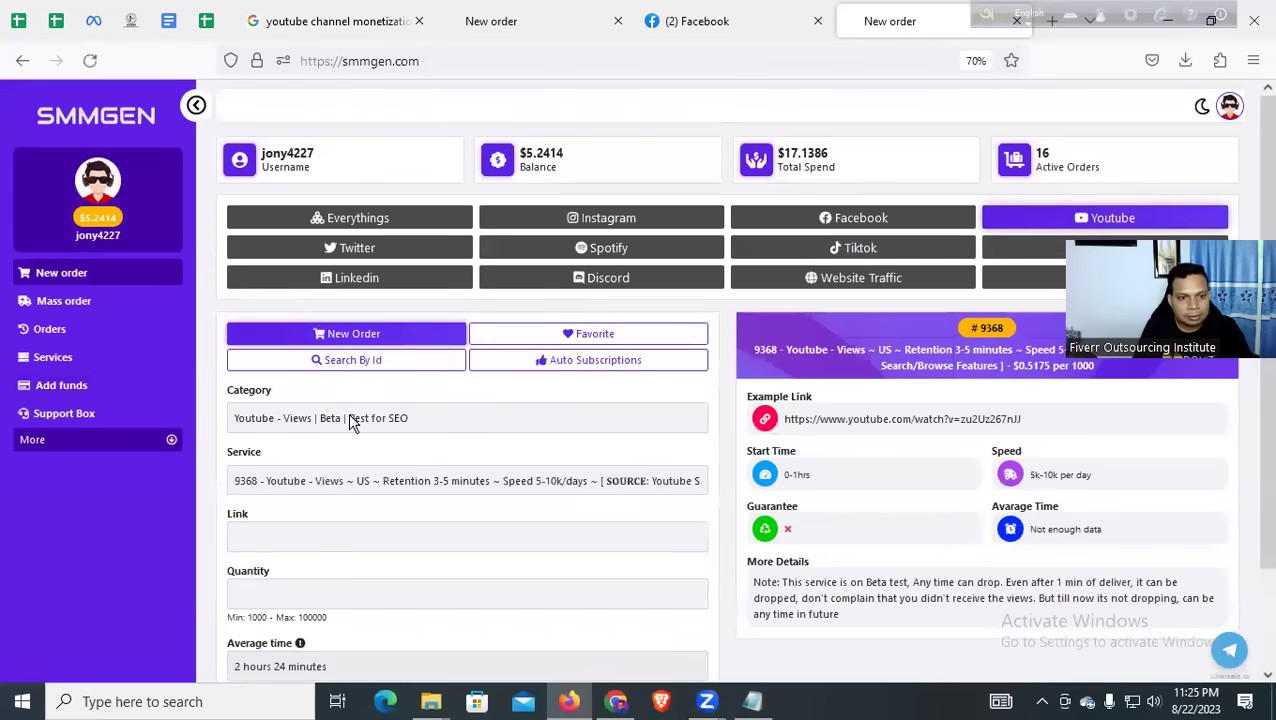
scroll(352, 432, "down", 2)
left_click(318, 418)
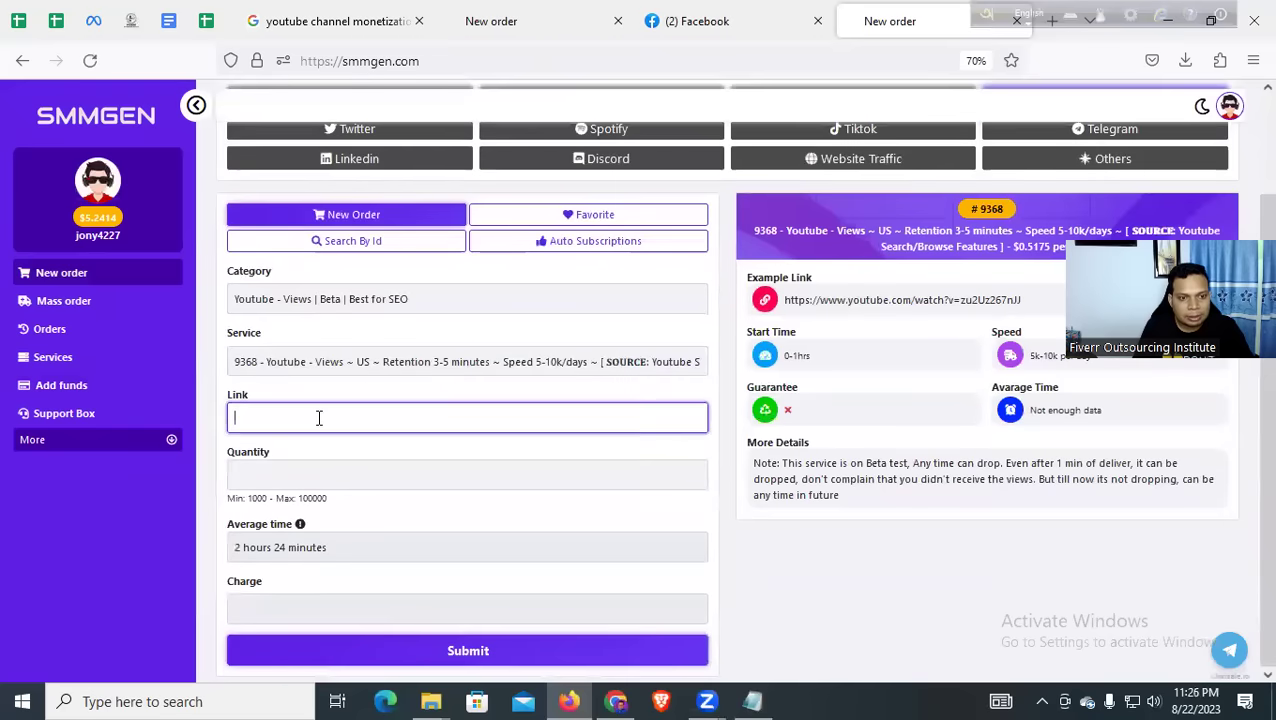
key("ctrl+v")
key("ctrl+a")
key("BackSpace")
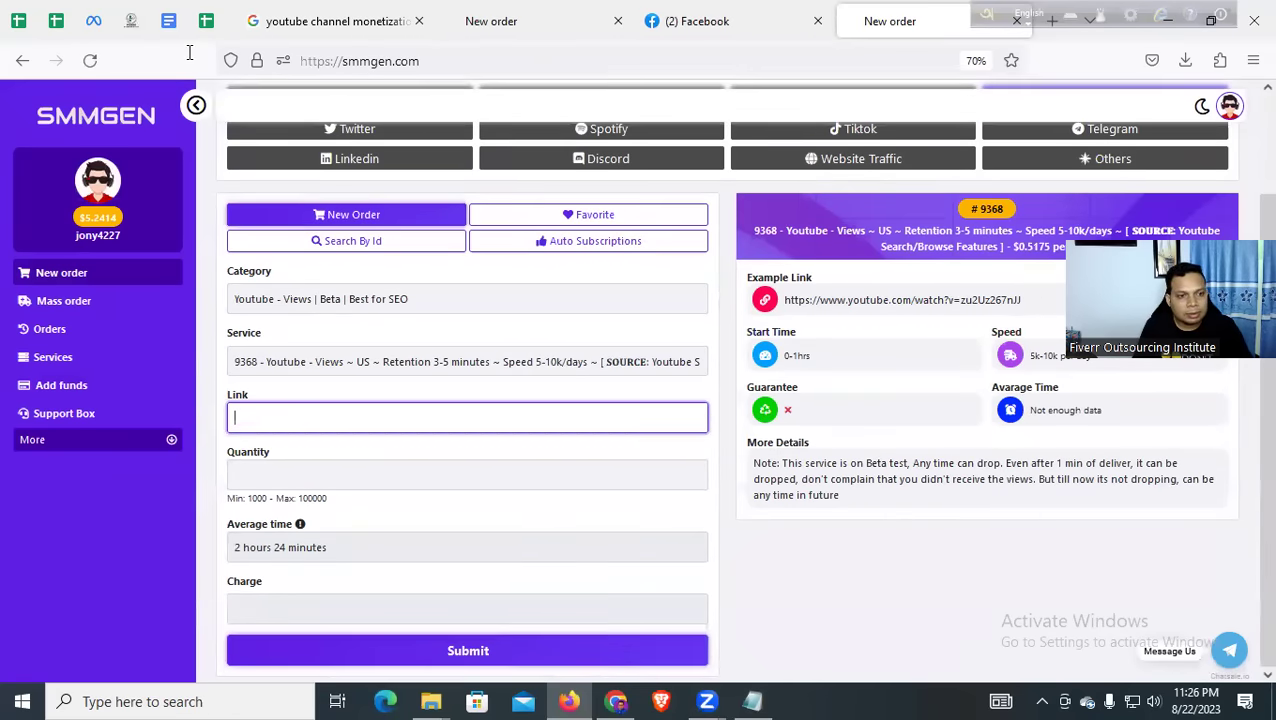
Copy the video's full web address from its YouTube watch page for the Link field
key("alt+Tab")
left_click(172, 258)
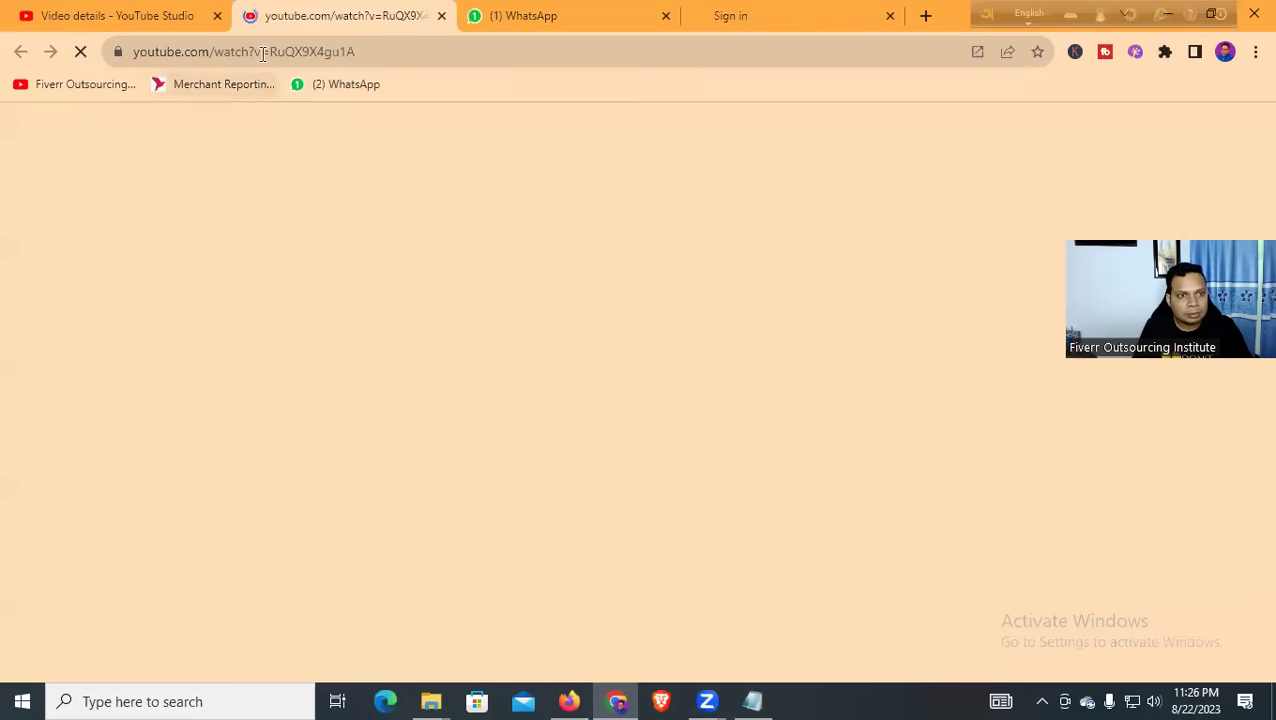
left_click(260, 54)
key("ctrl+c")
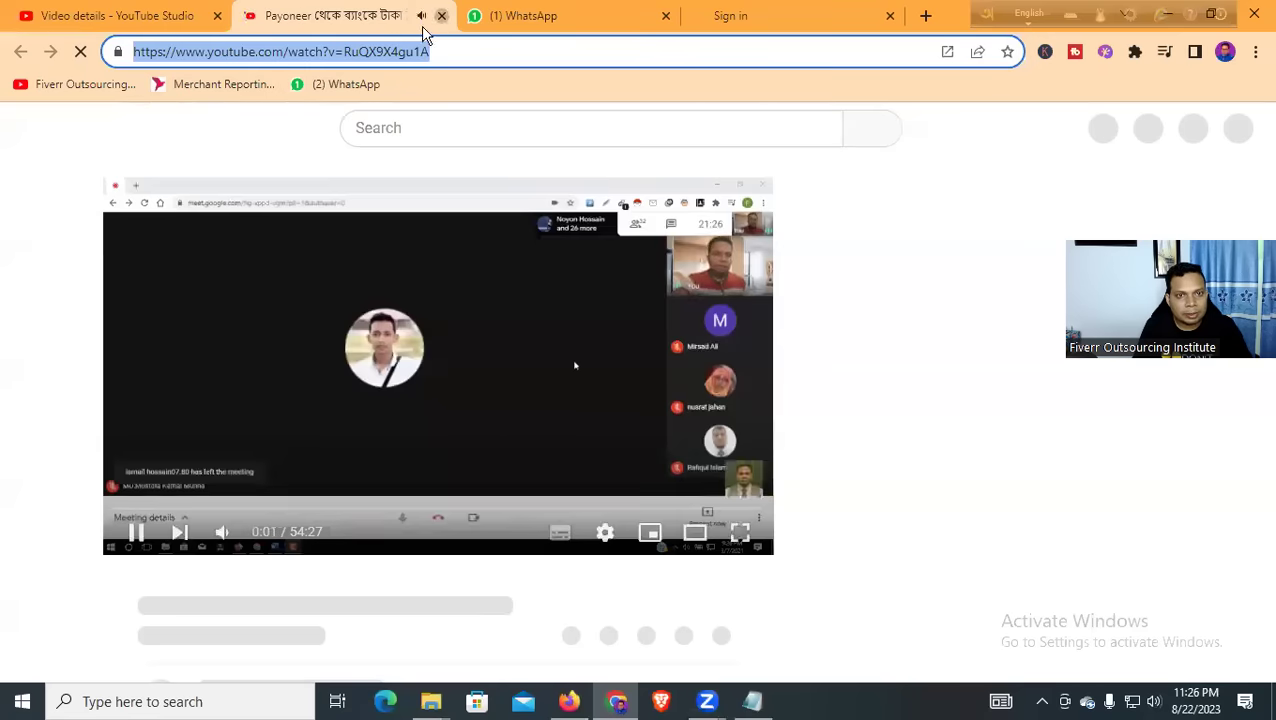
left_click(441, 15)
left_click(1170, 15)
left_click(296, 420)
Paste the YouTube video link and enter a quantity of 5000
key("ctrl+v")
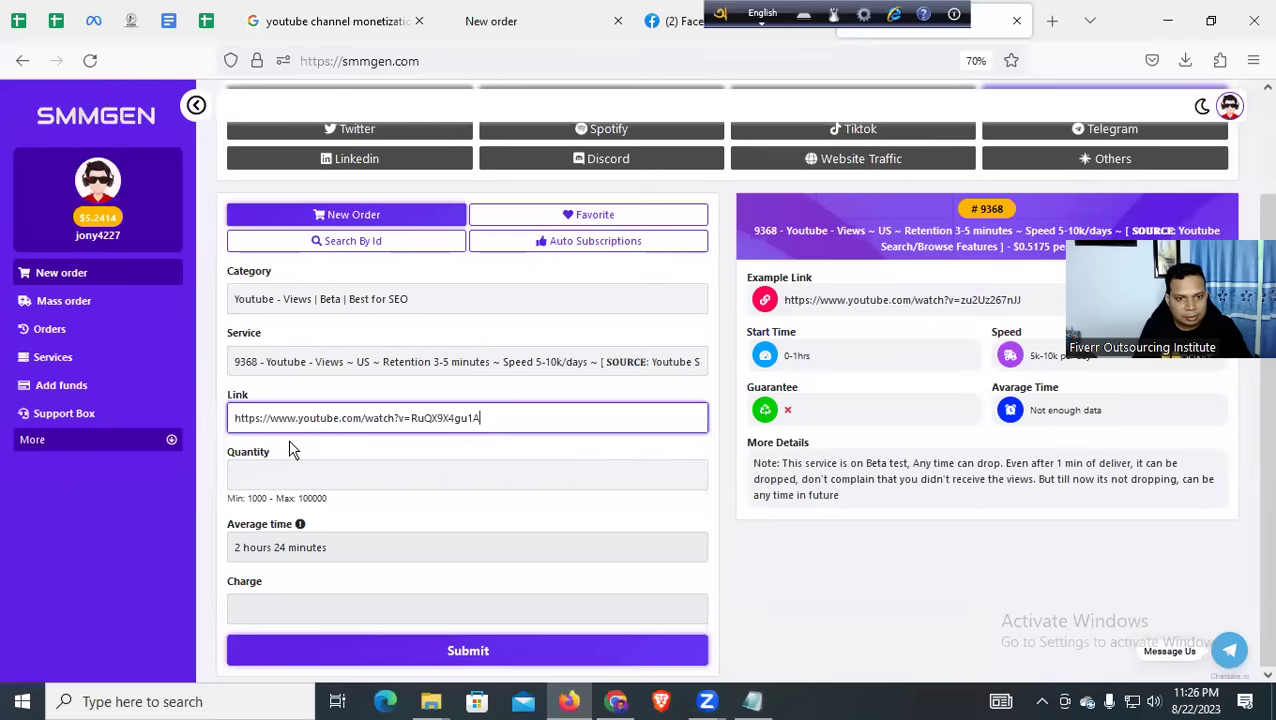
left_click(296, 476)
type("5000")
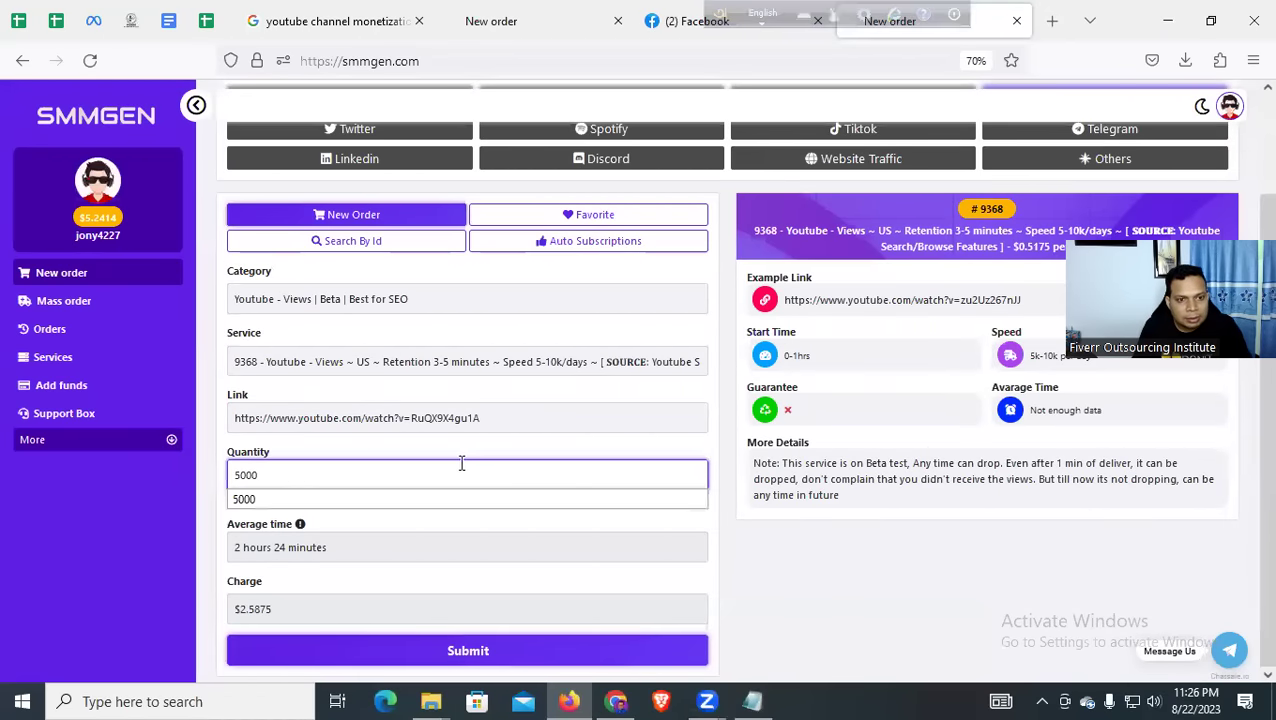
left_click(527, 441)
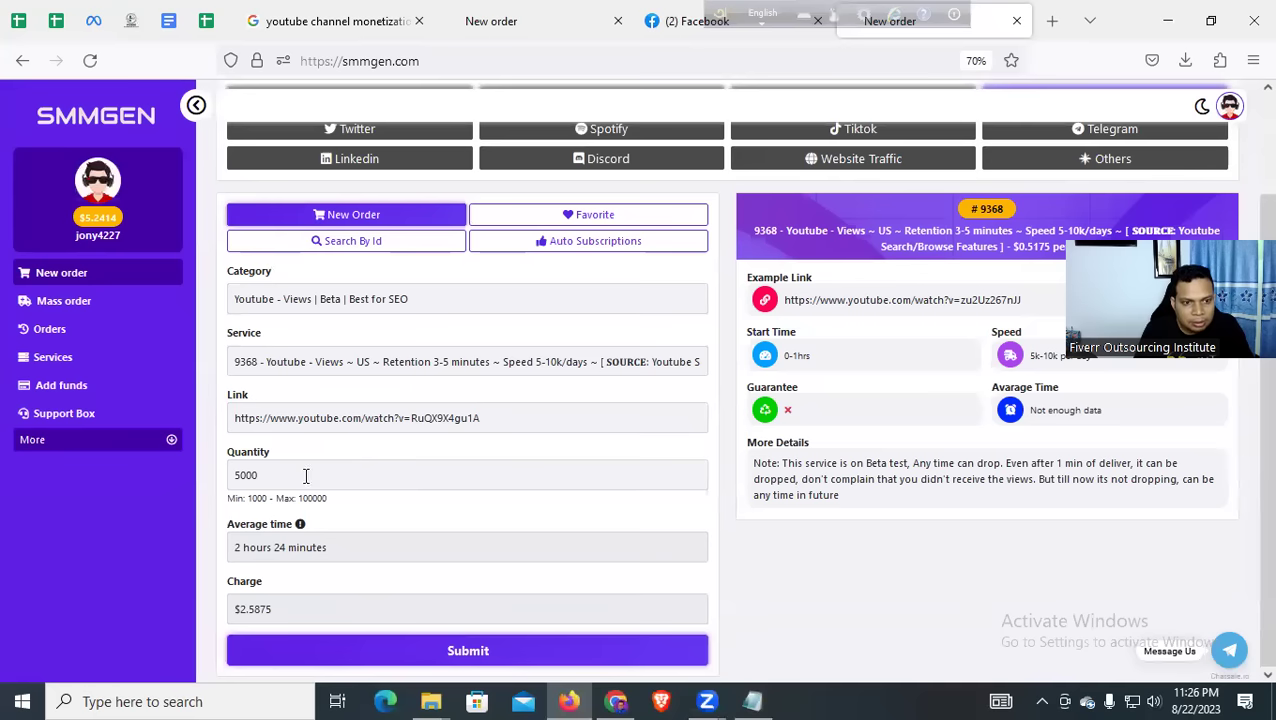
Switch to service 8590 (YouTube lifetime views) and paste the video link again
left_click(331, 365)
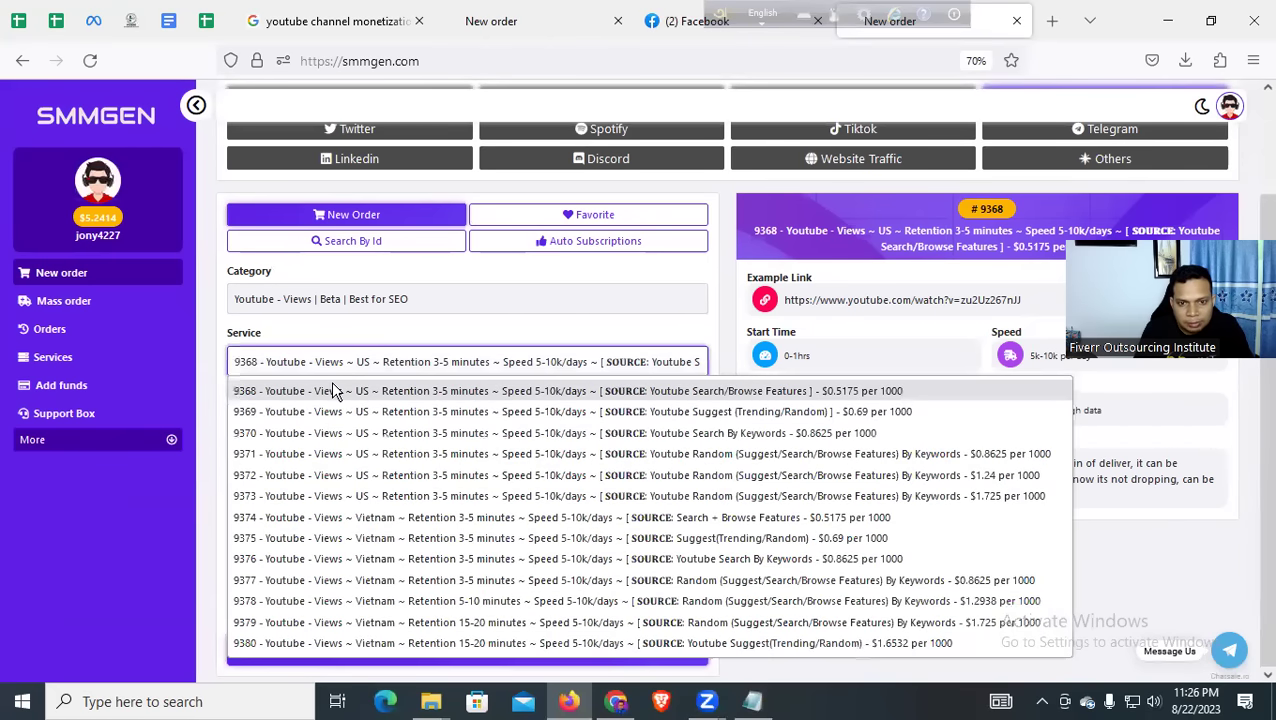
left_click(390, 298)
left_click(390, 298)
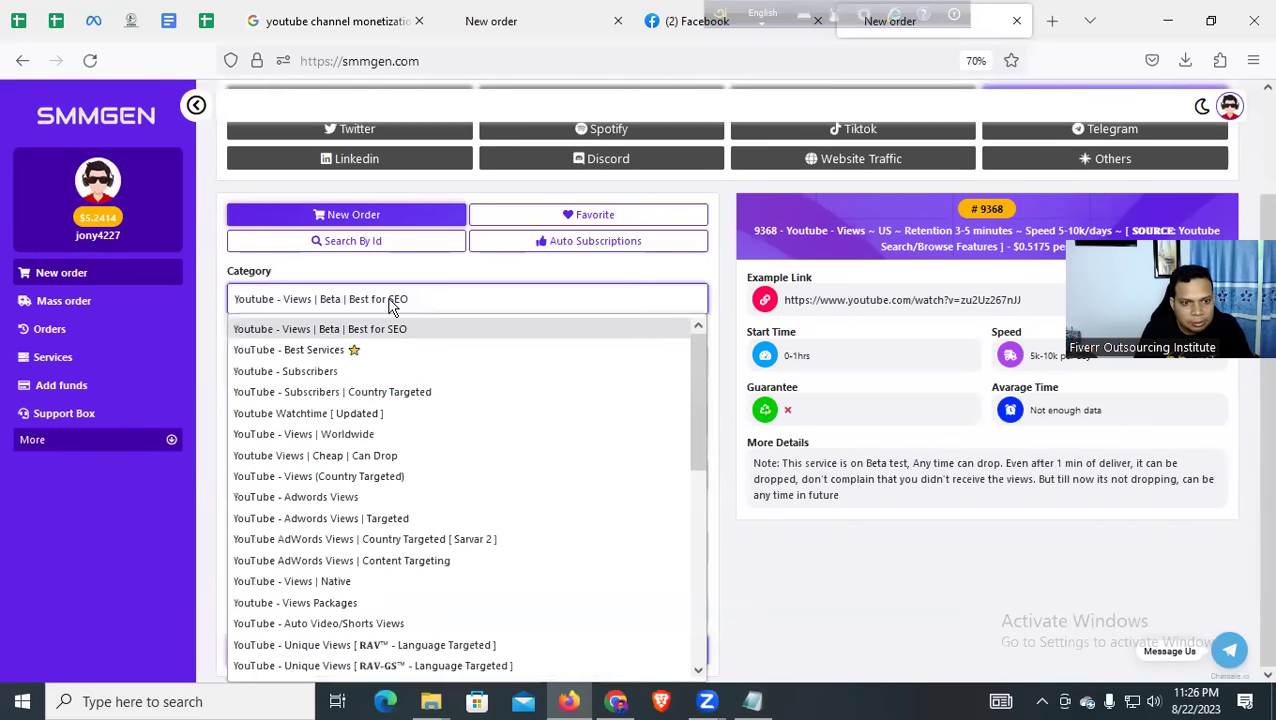
key("Escape")
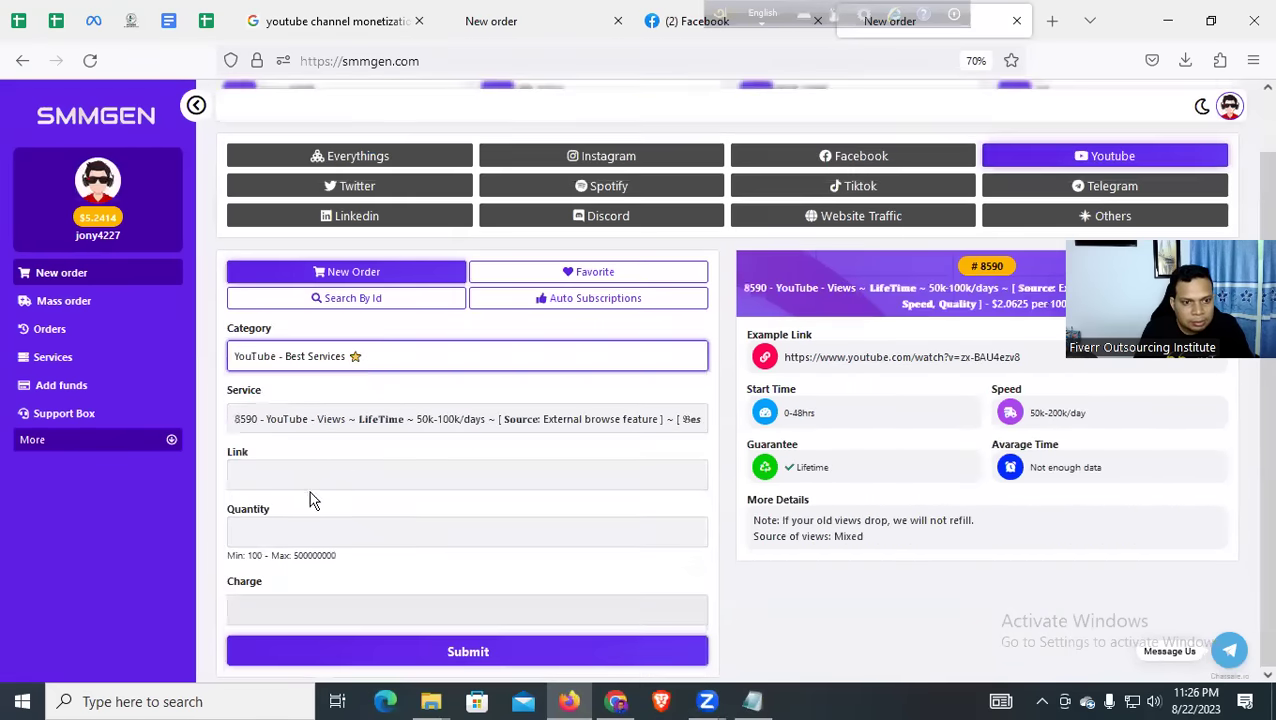
left_click(304, 487)
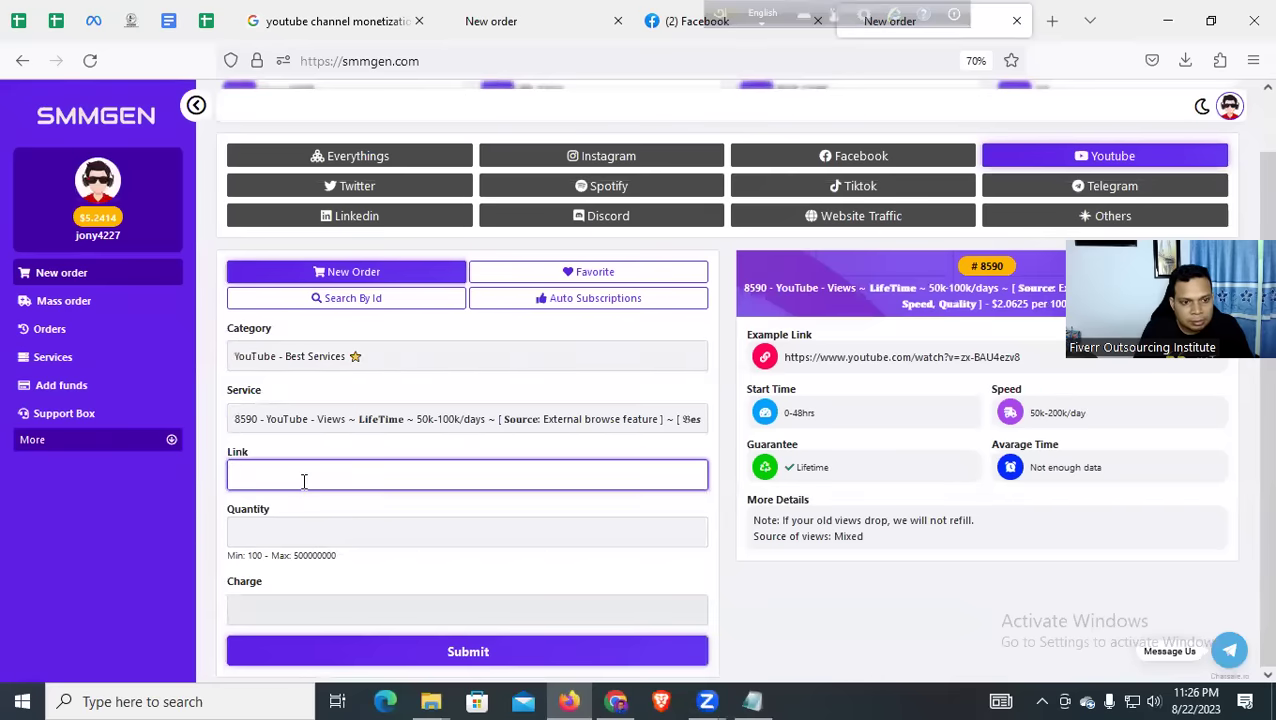
key("ctrl+v")
left_click(310, 519)
Change the quantity to 2000, bringing the charge to $4.125
type("5000")
key("ctrl+a")
key("BackSpace")
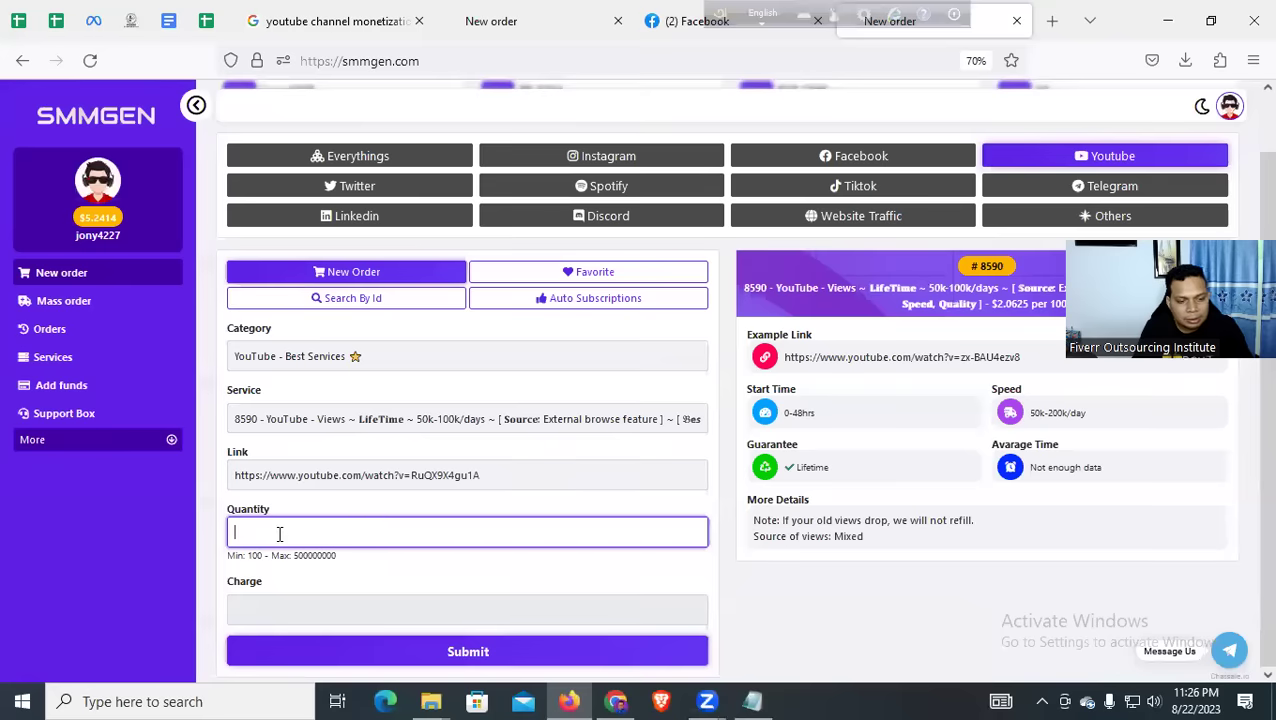
type("25")
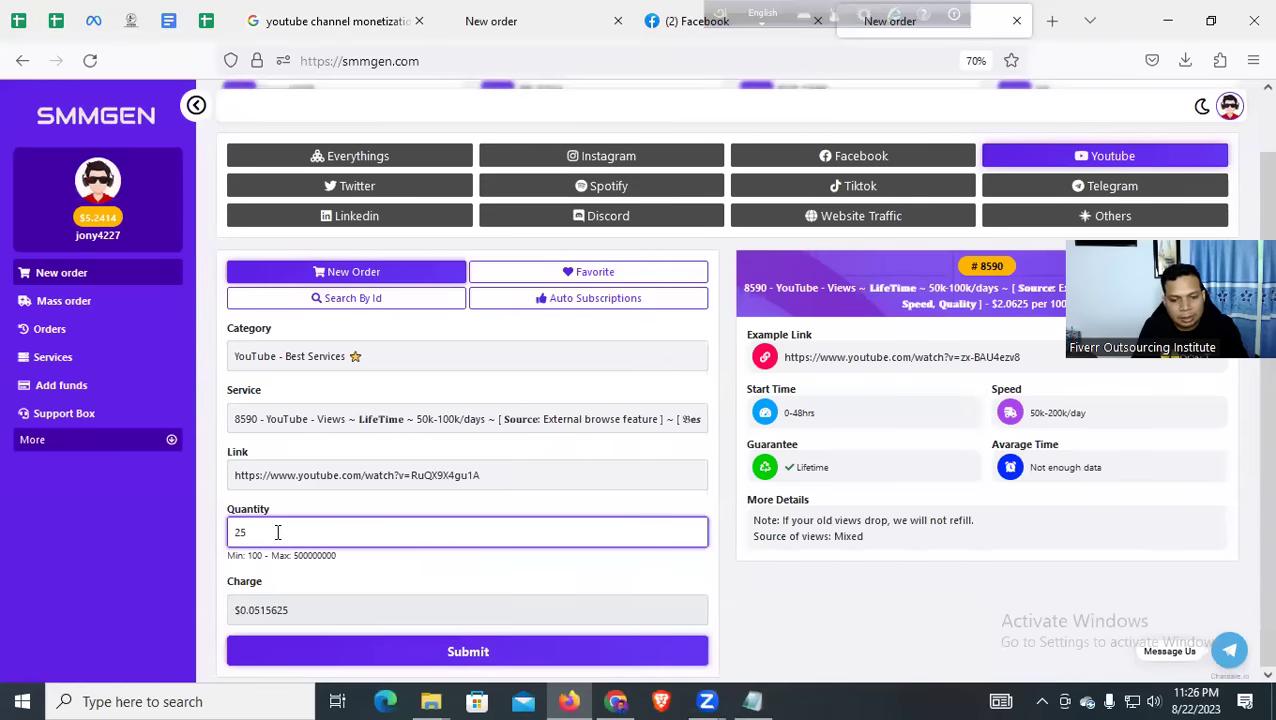
key("BackSpace")
type("000")
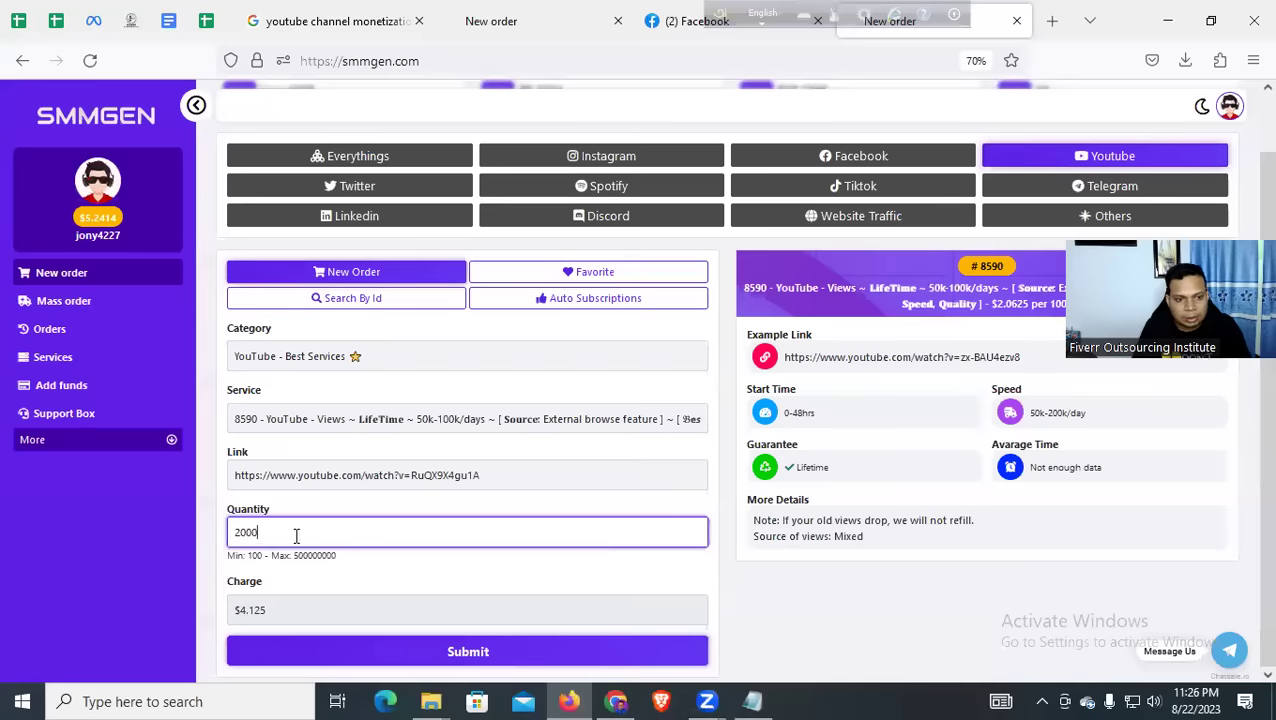
left_click(763, 606)
scroll(665, 400, "up", 2)
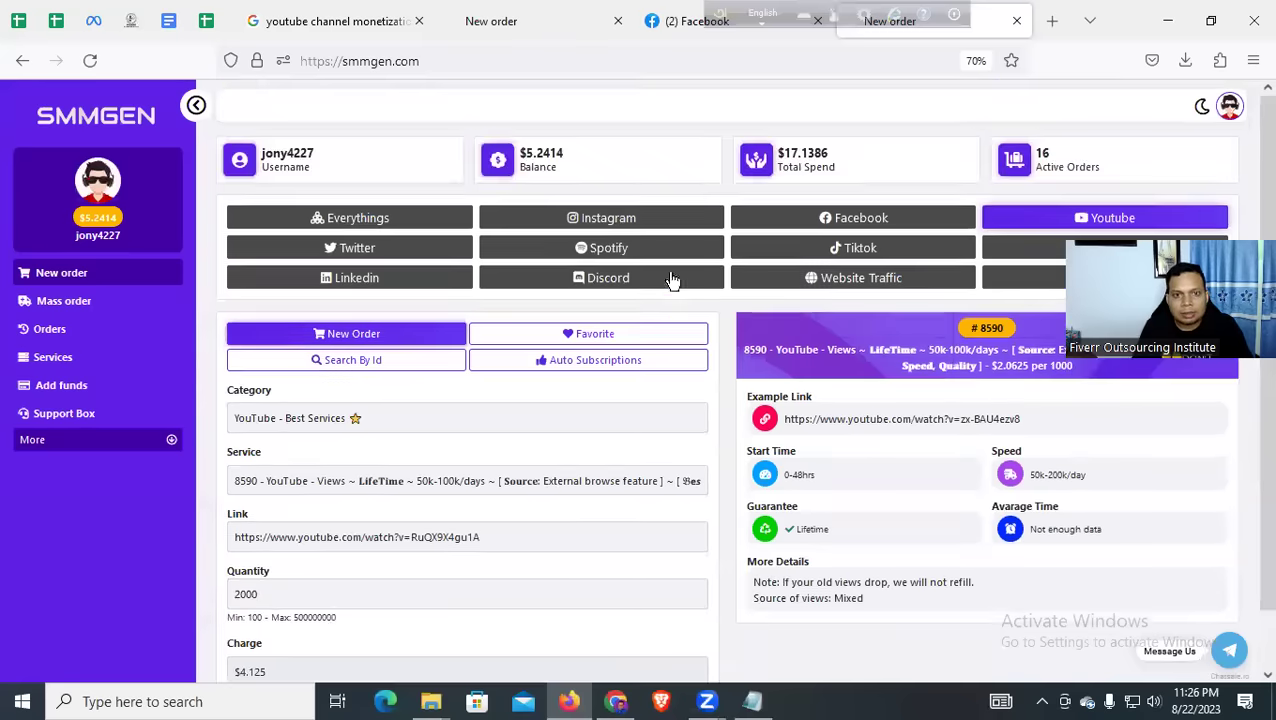
scroll(610, 527, "down", 1)
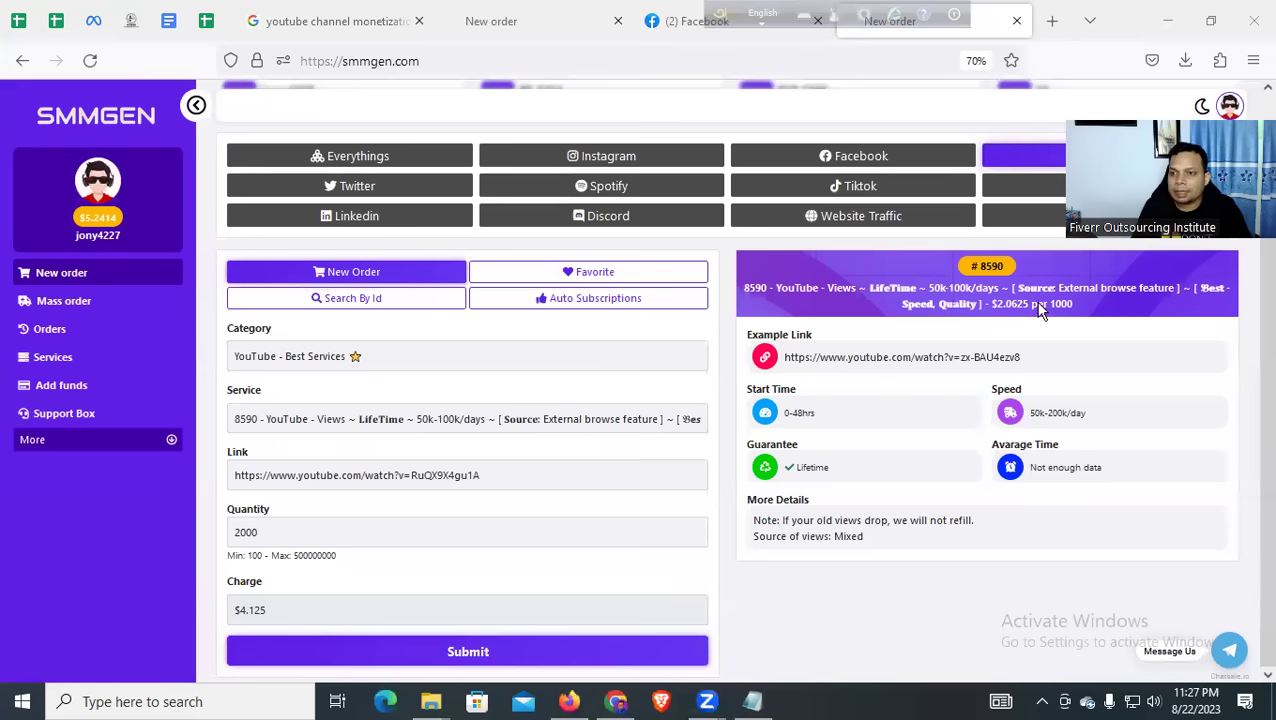
Submit the 2000-view YouTube order, then bring Chrome forward with its address selected
left_click(349, 658)
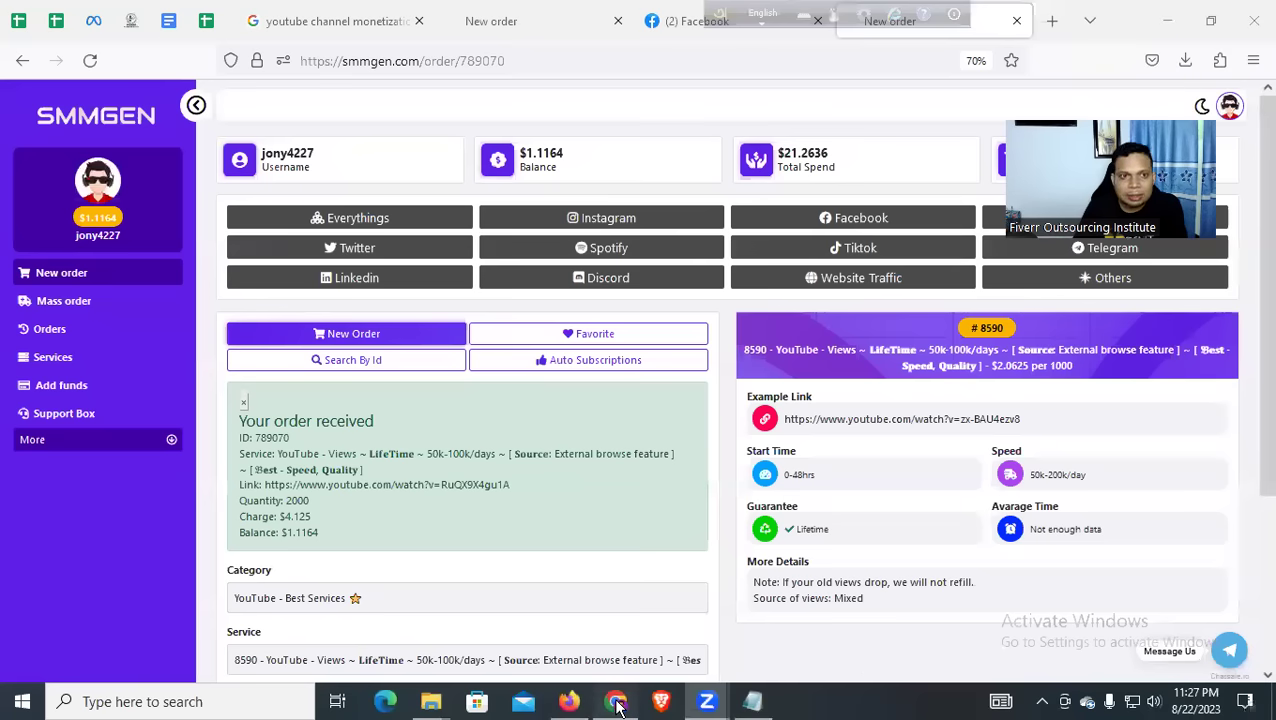
key("alt+Tab")
left_click(385, 51)
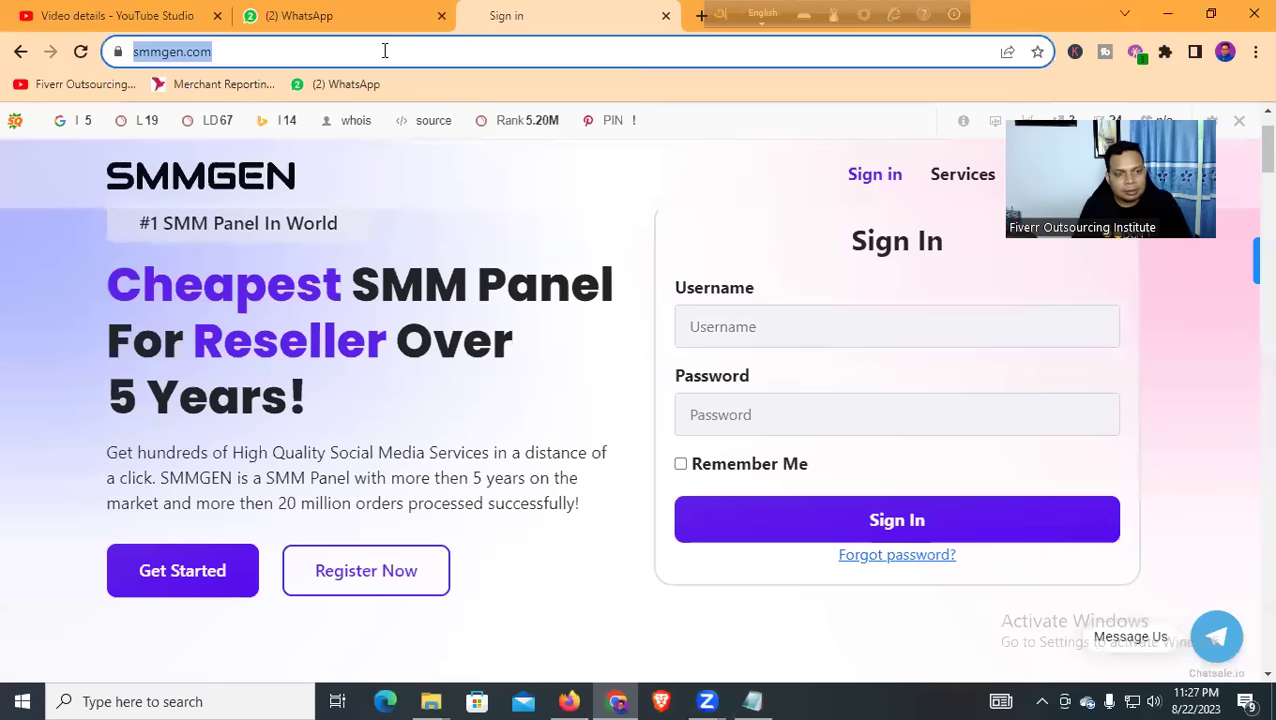
Search Google for 'smmfollows' via the omnibox suggestion and scroll through the results
key("BackSpace")
type("s")
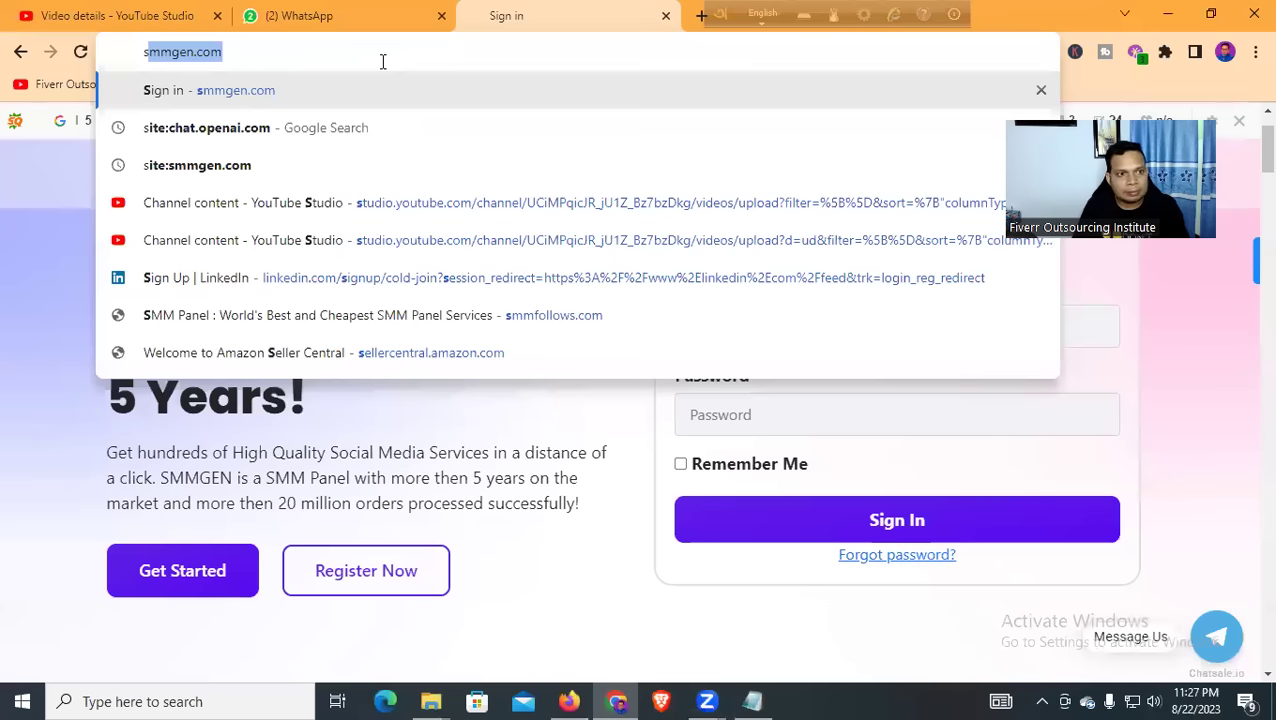
type("mf")
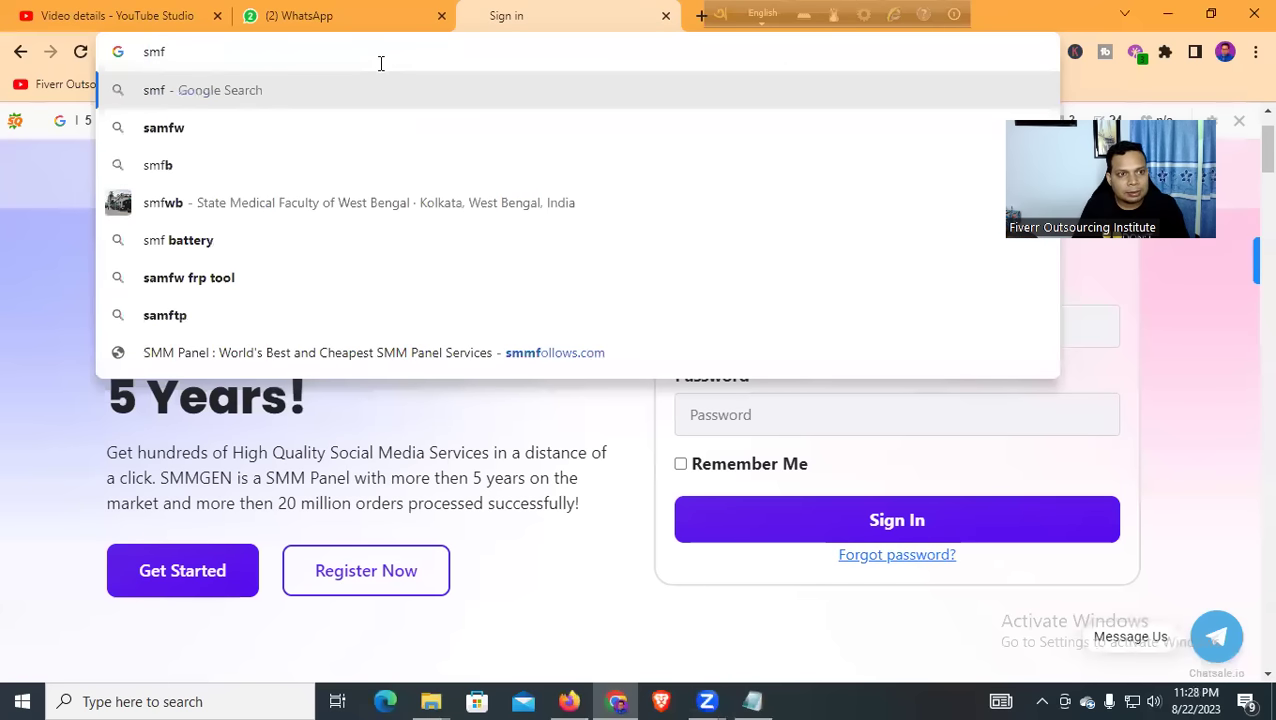
type("o")
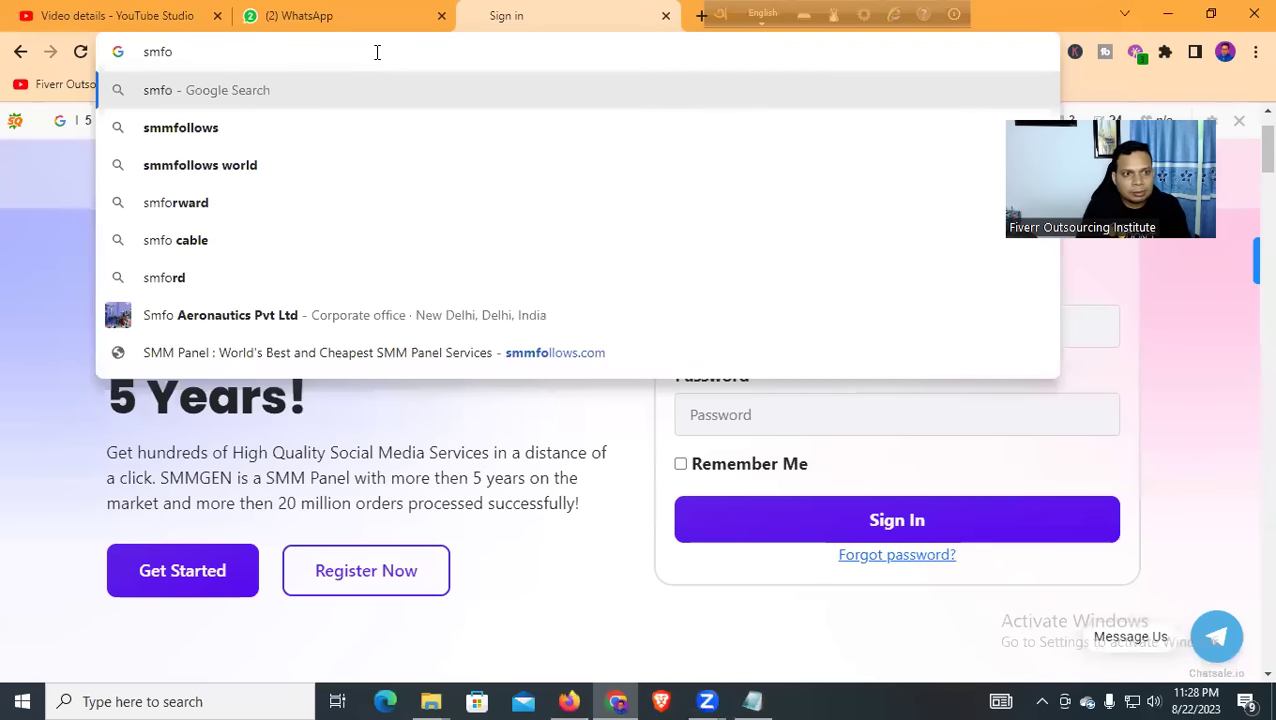
left_click(208, 130)
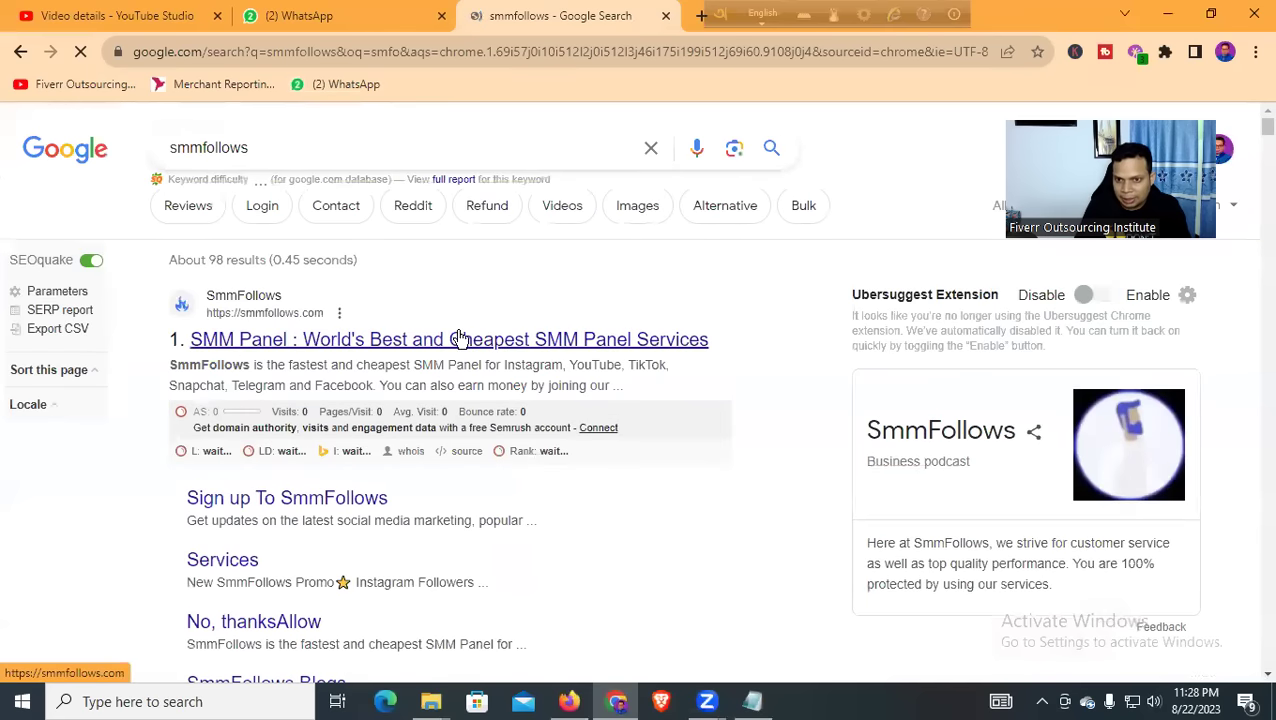
scroll(390, 350, "down", 1)
scroll(375, 355, "down", 3)
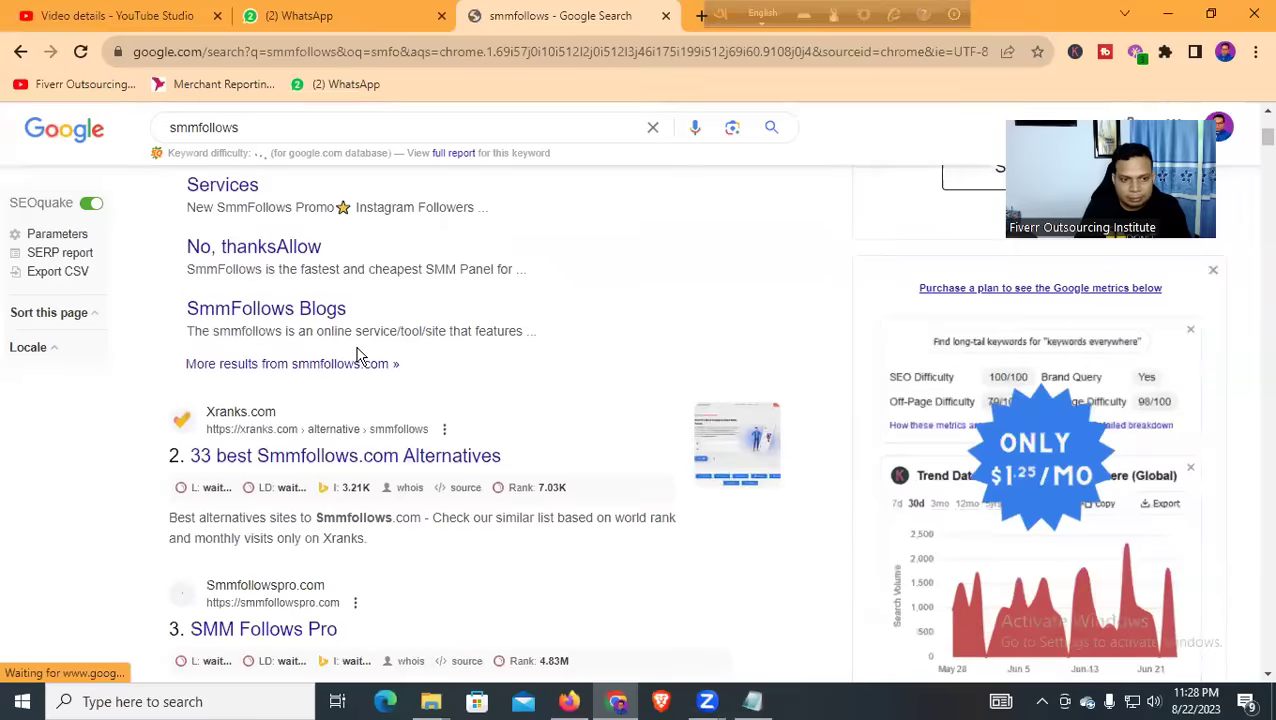
scroll(355, 360, "up", 3)
Open the top SmmFollows result, scroll its homepage and decline the notification request
left_click(305, 250)
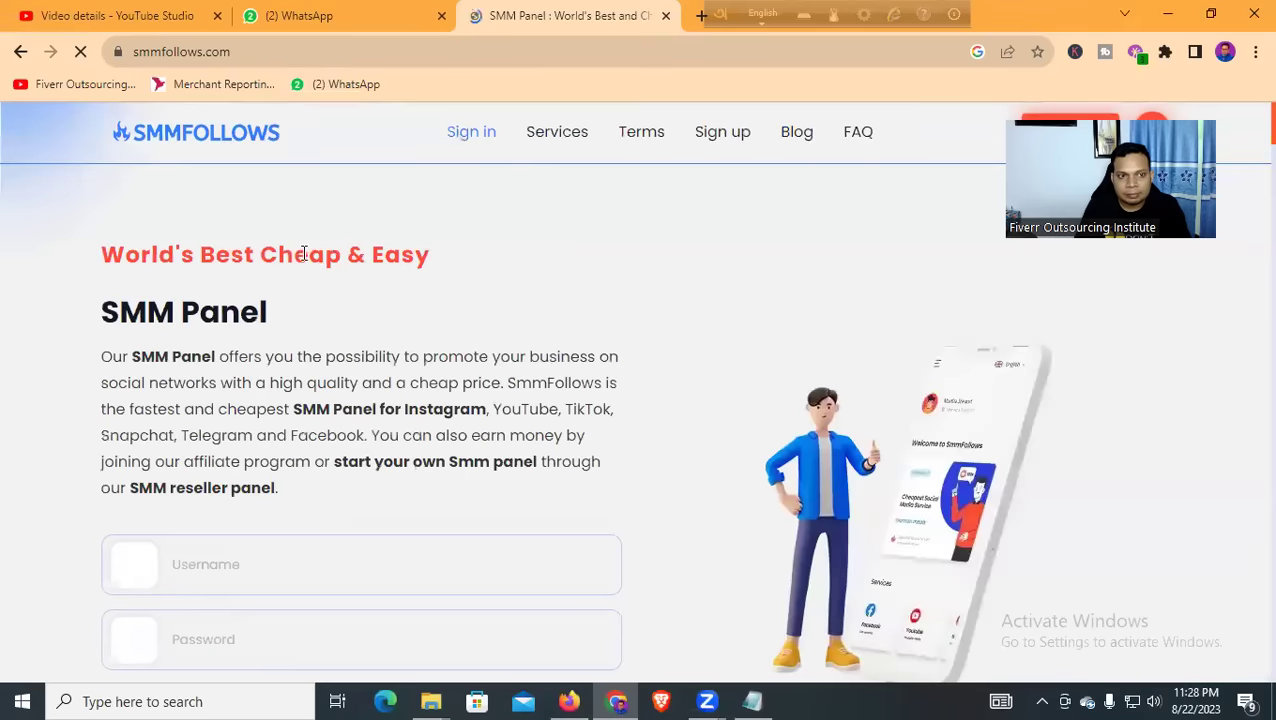
scroll(455, 325, "down", 10)
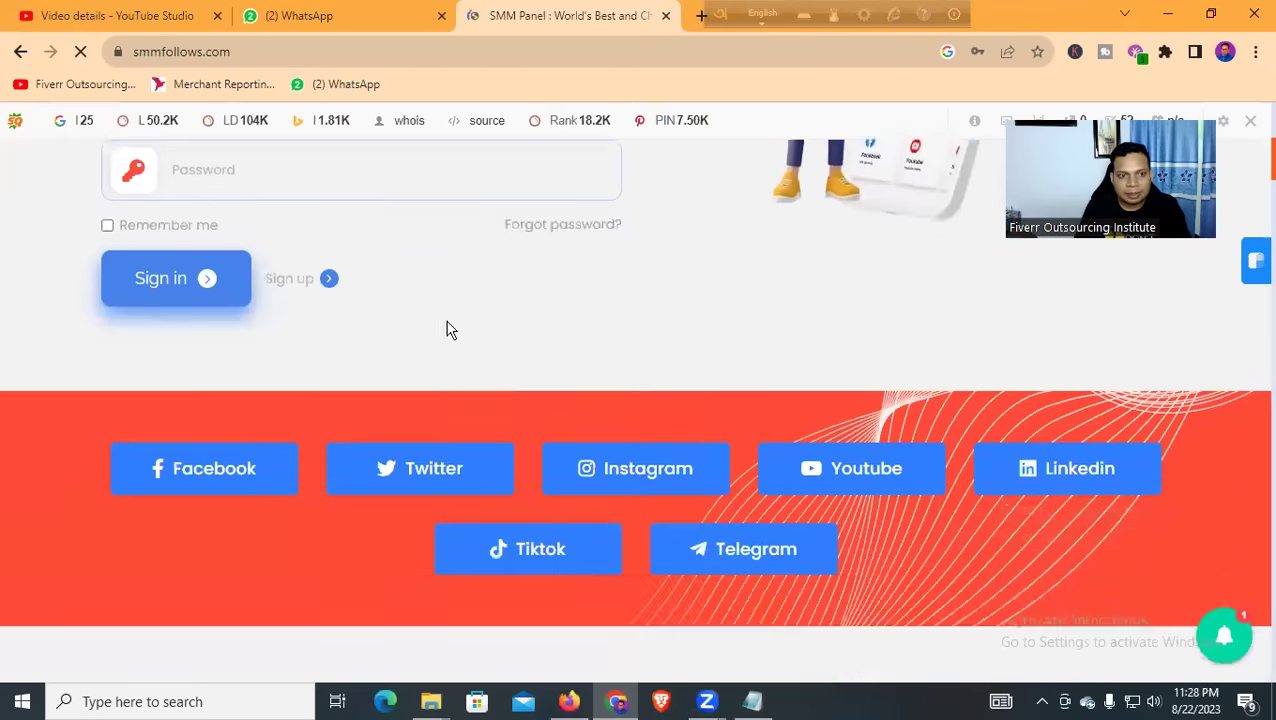
scroll(440, 325, "down", 8)
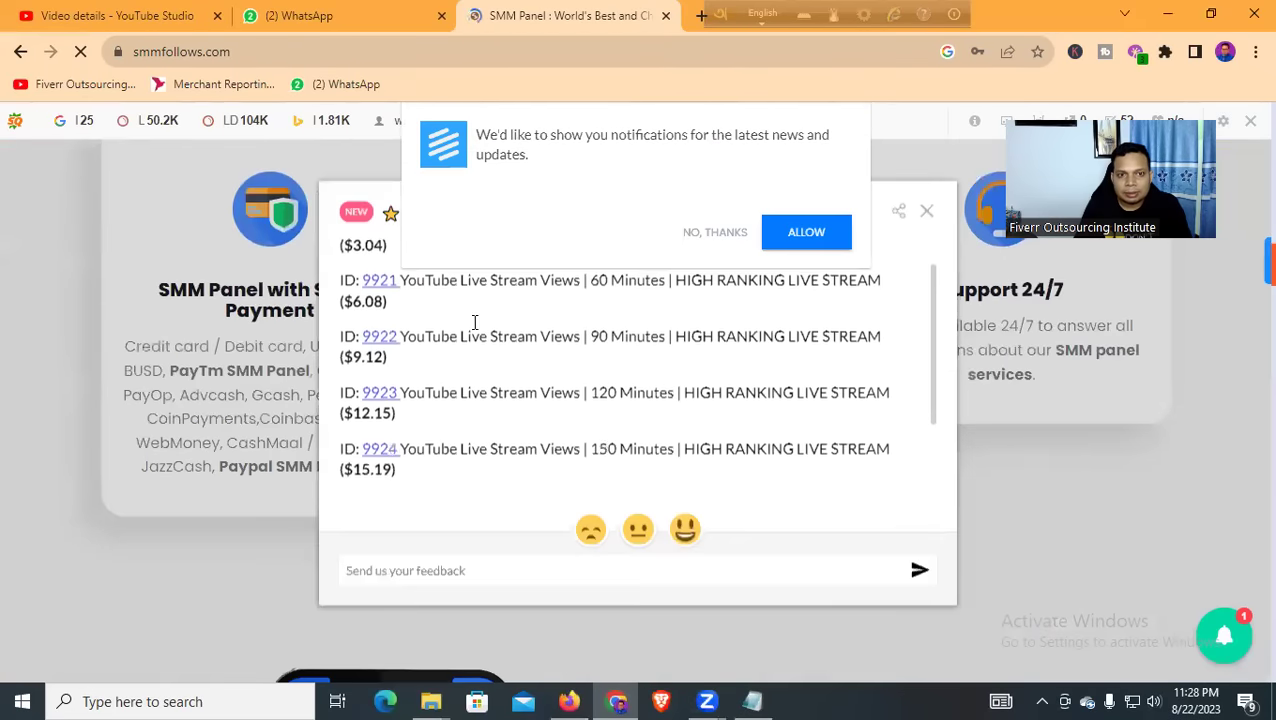
left_click(713, 234)
Close the live-stream services popup, browse the homepage, then close the SmmFollows tab
scroll(497, 358, "up", 1)
scroll(497, 358, "up", 8)
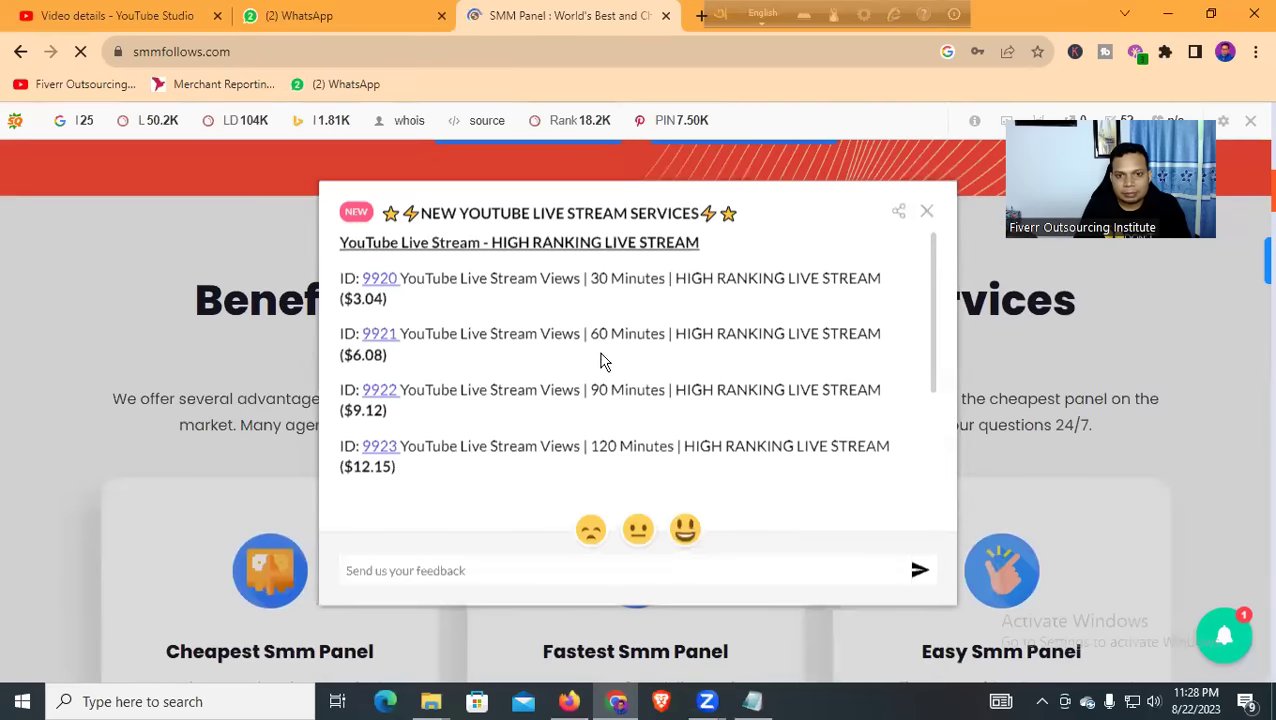
scroll(550, 350, "down", 3)
scroll(545, 345, "down", 5)
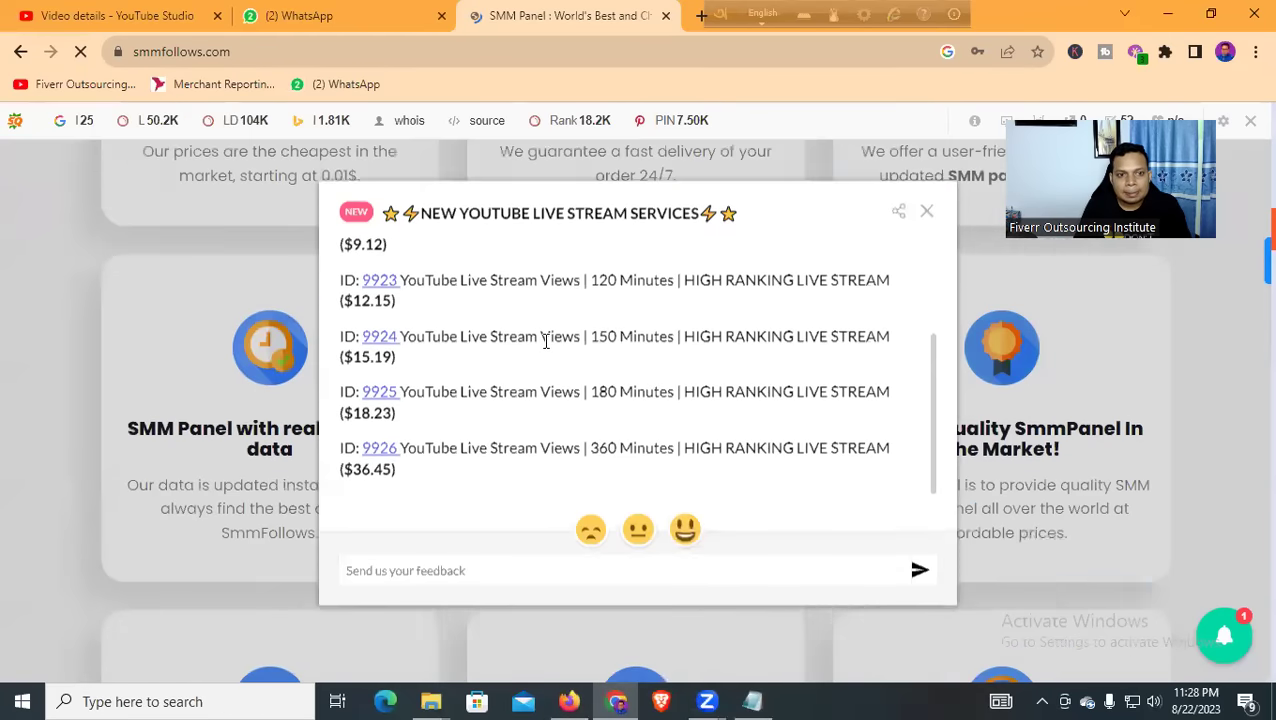
scroll(806, 293, "up", 5)
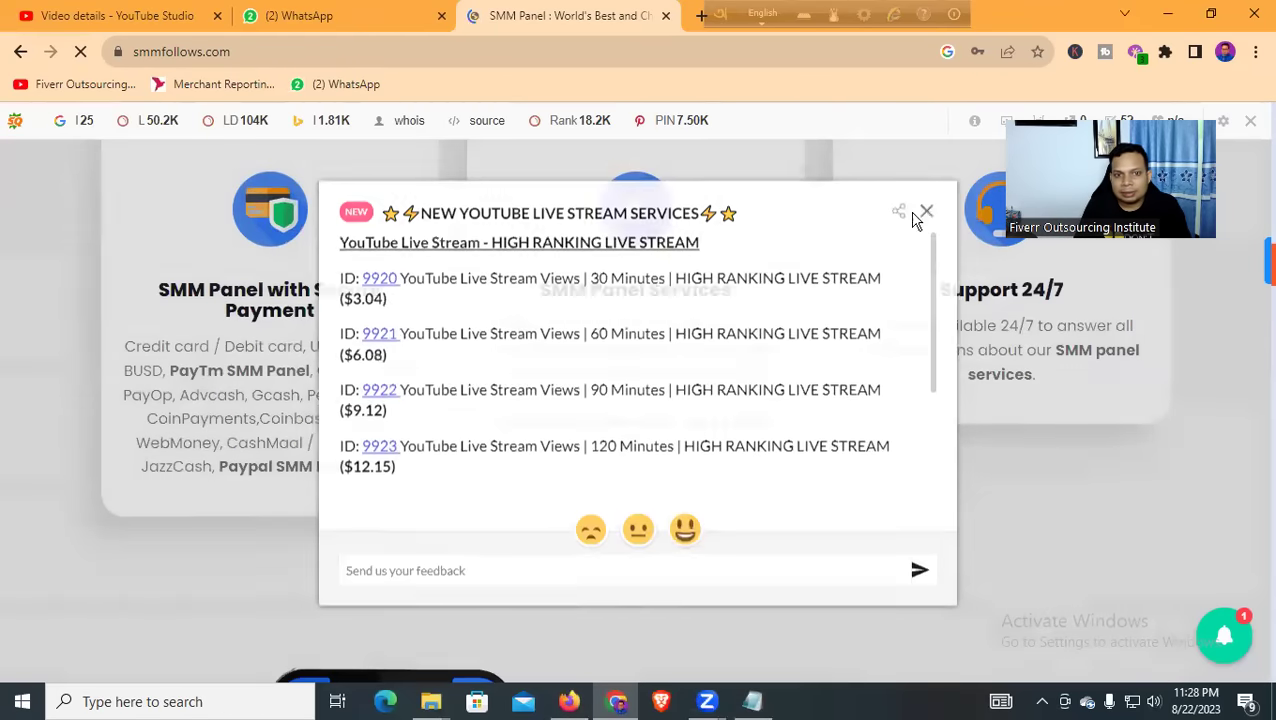
left_click(925, 212)
scroll(515, 320, "down", 10)
scroll(515, 320, "up", 8)
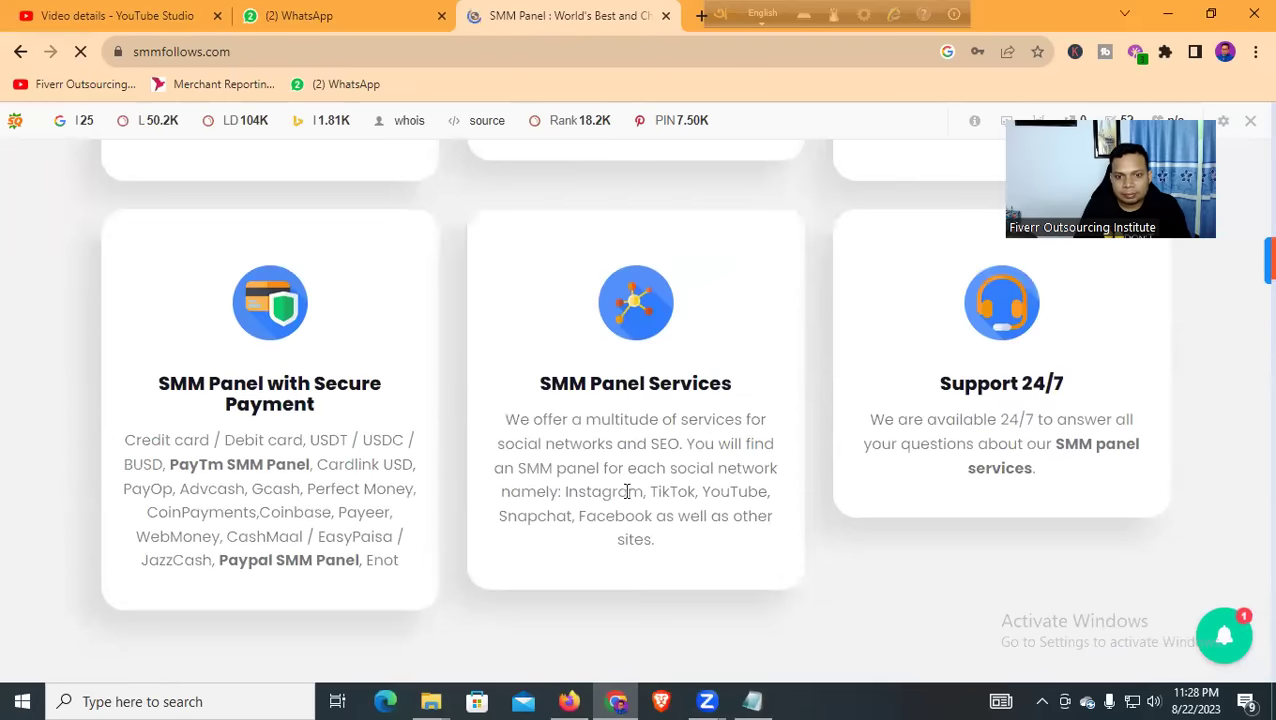
scroll(600, 400, "up", 12)
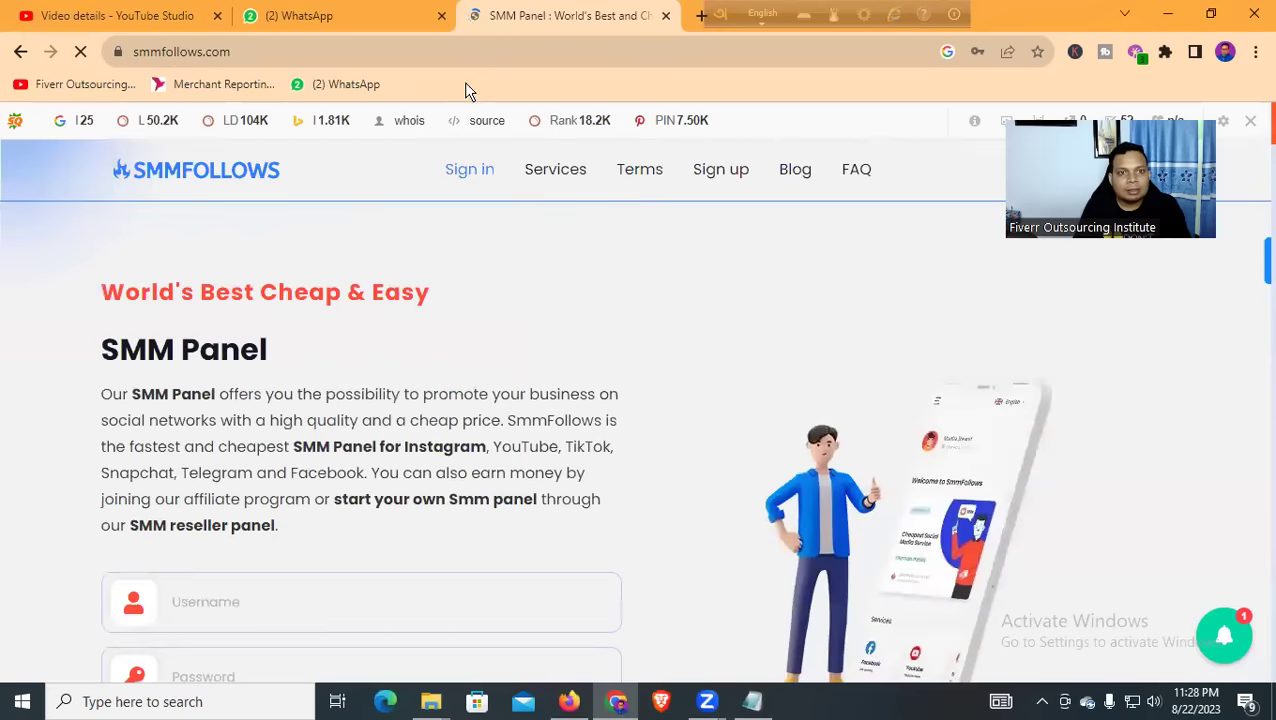
left_click(666, 15)
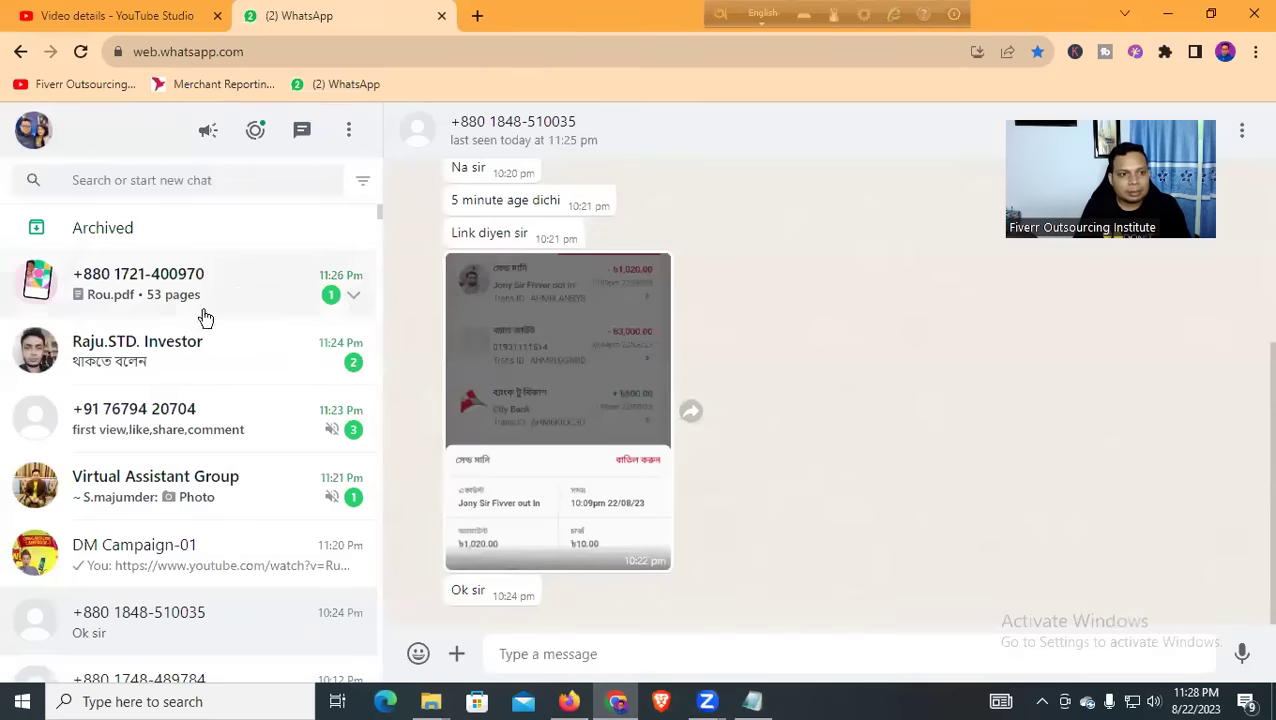
Switch to Firefox's 'YouTube Marketing A to Z 2023' doc and scroll to the Smmgen.com and End Screen Setup lines
left_click(569, 703)
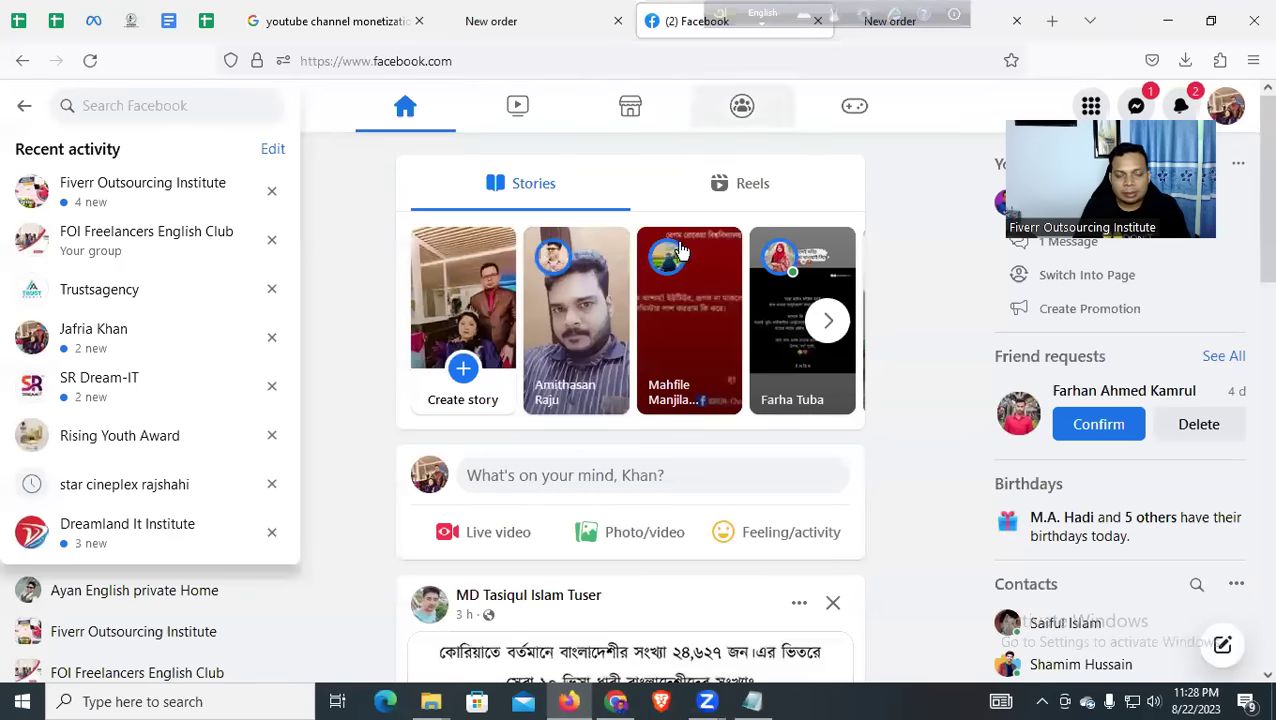
left_click(168, 20)
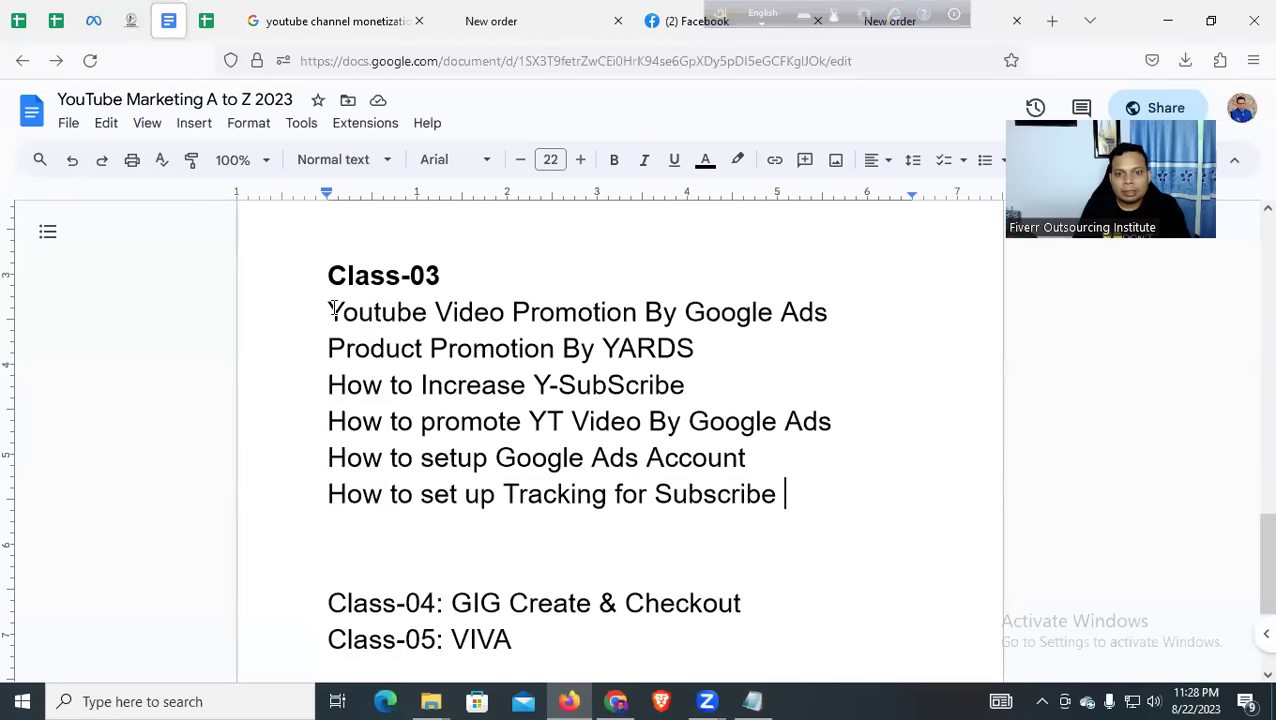
scroll(390, 327, "up", 6)
scroll(400, 327, "up", 1)
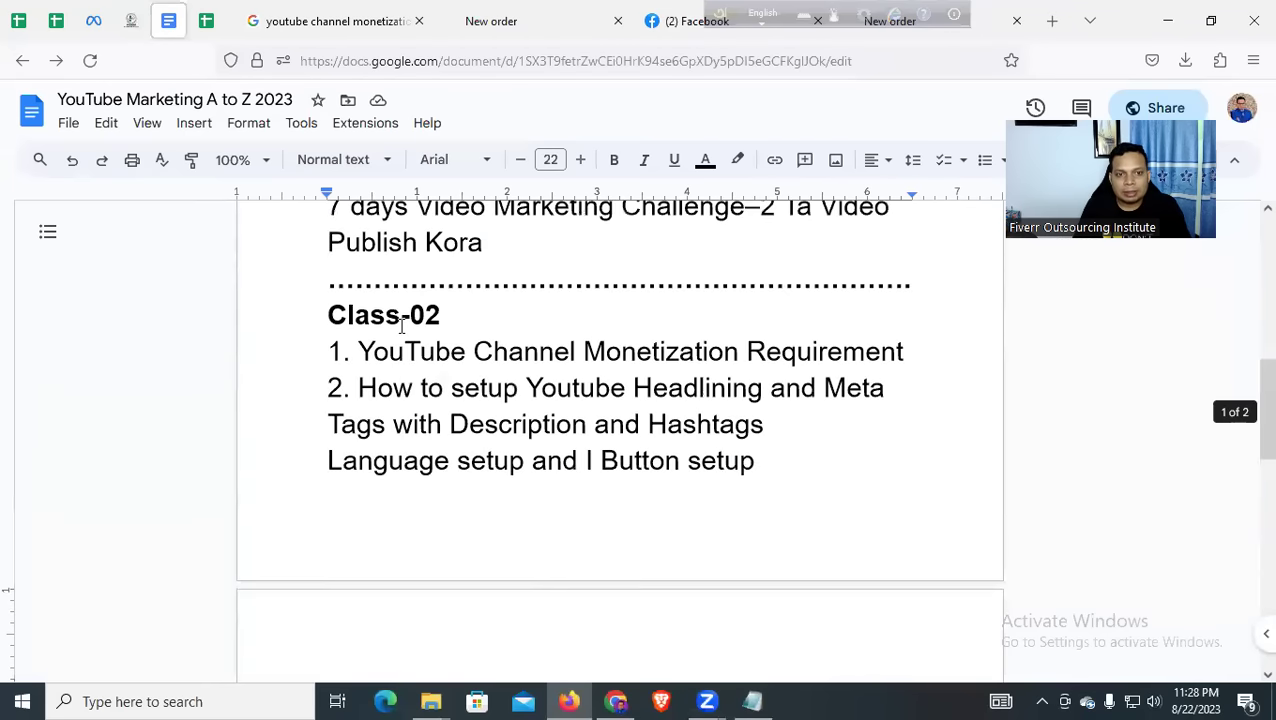
scroll(372, 342, "down", 3)
scroll(375, 380, "down", 2)
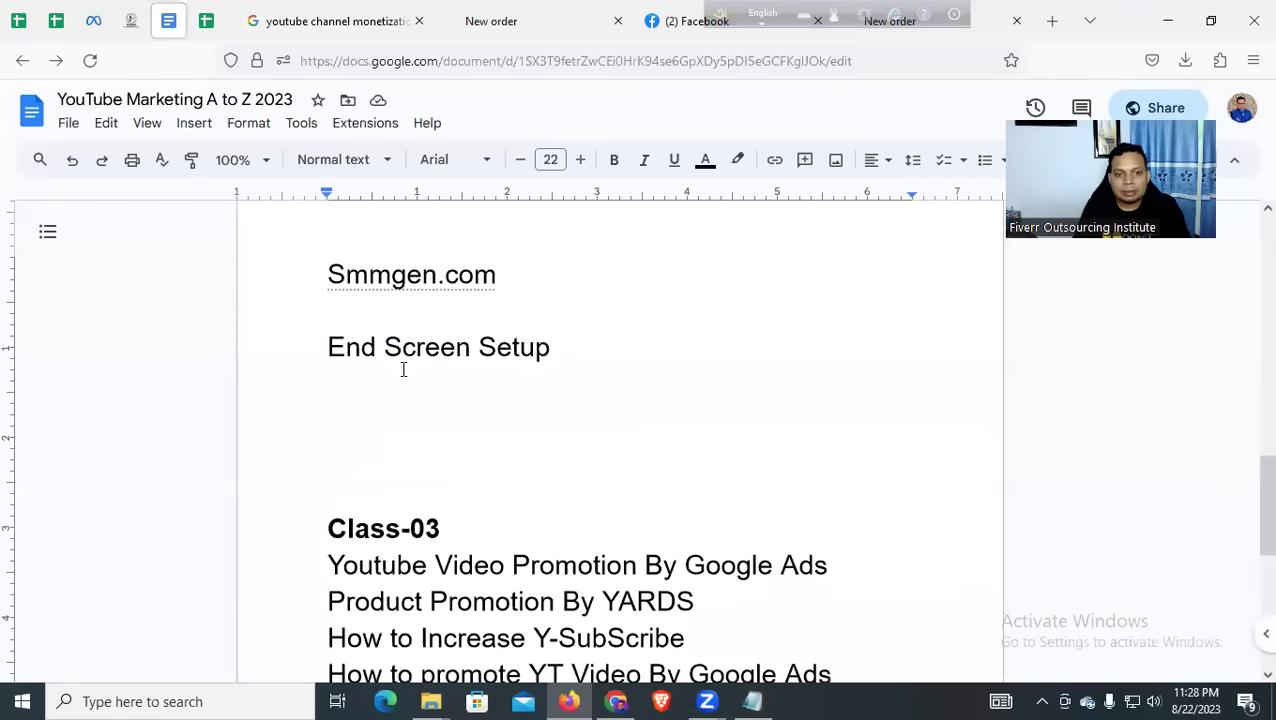